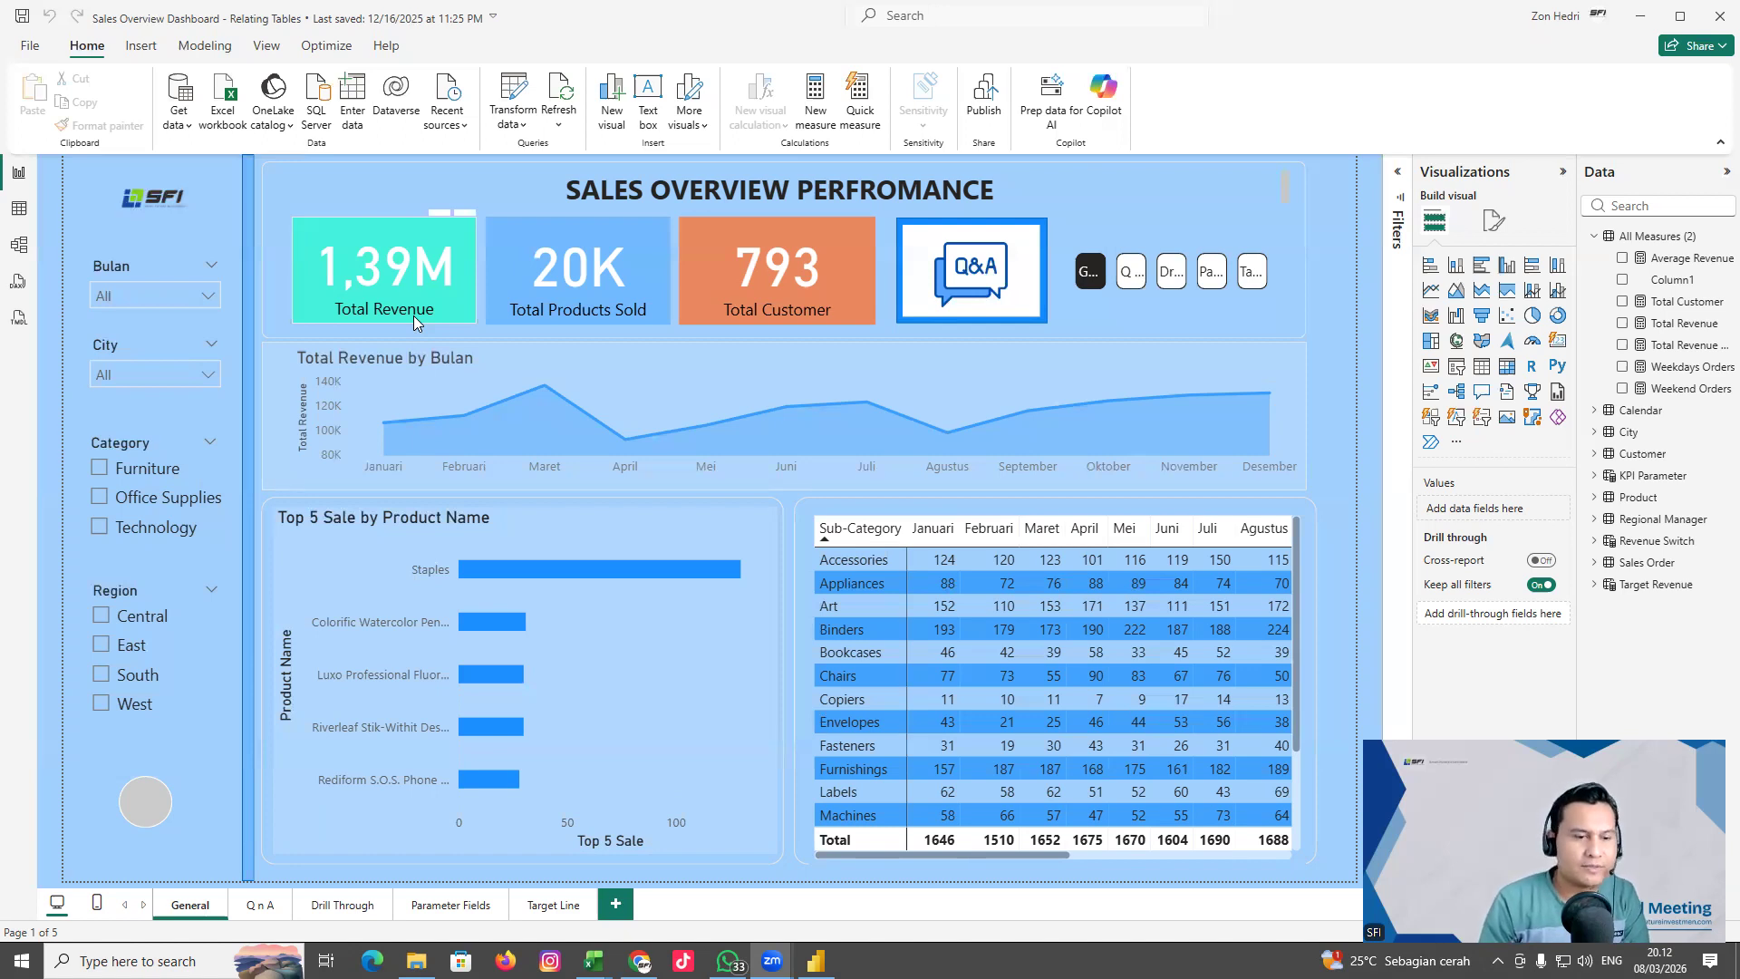
# Drill through from the Staples bar in the Top 5 Sale chart to the Drill Through page, and return to the General page
pyautogui.click(343, 905)
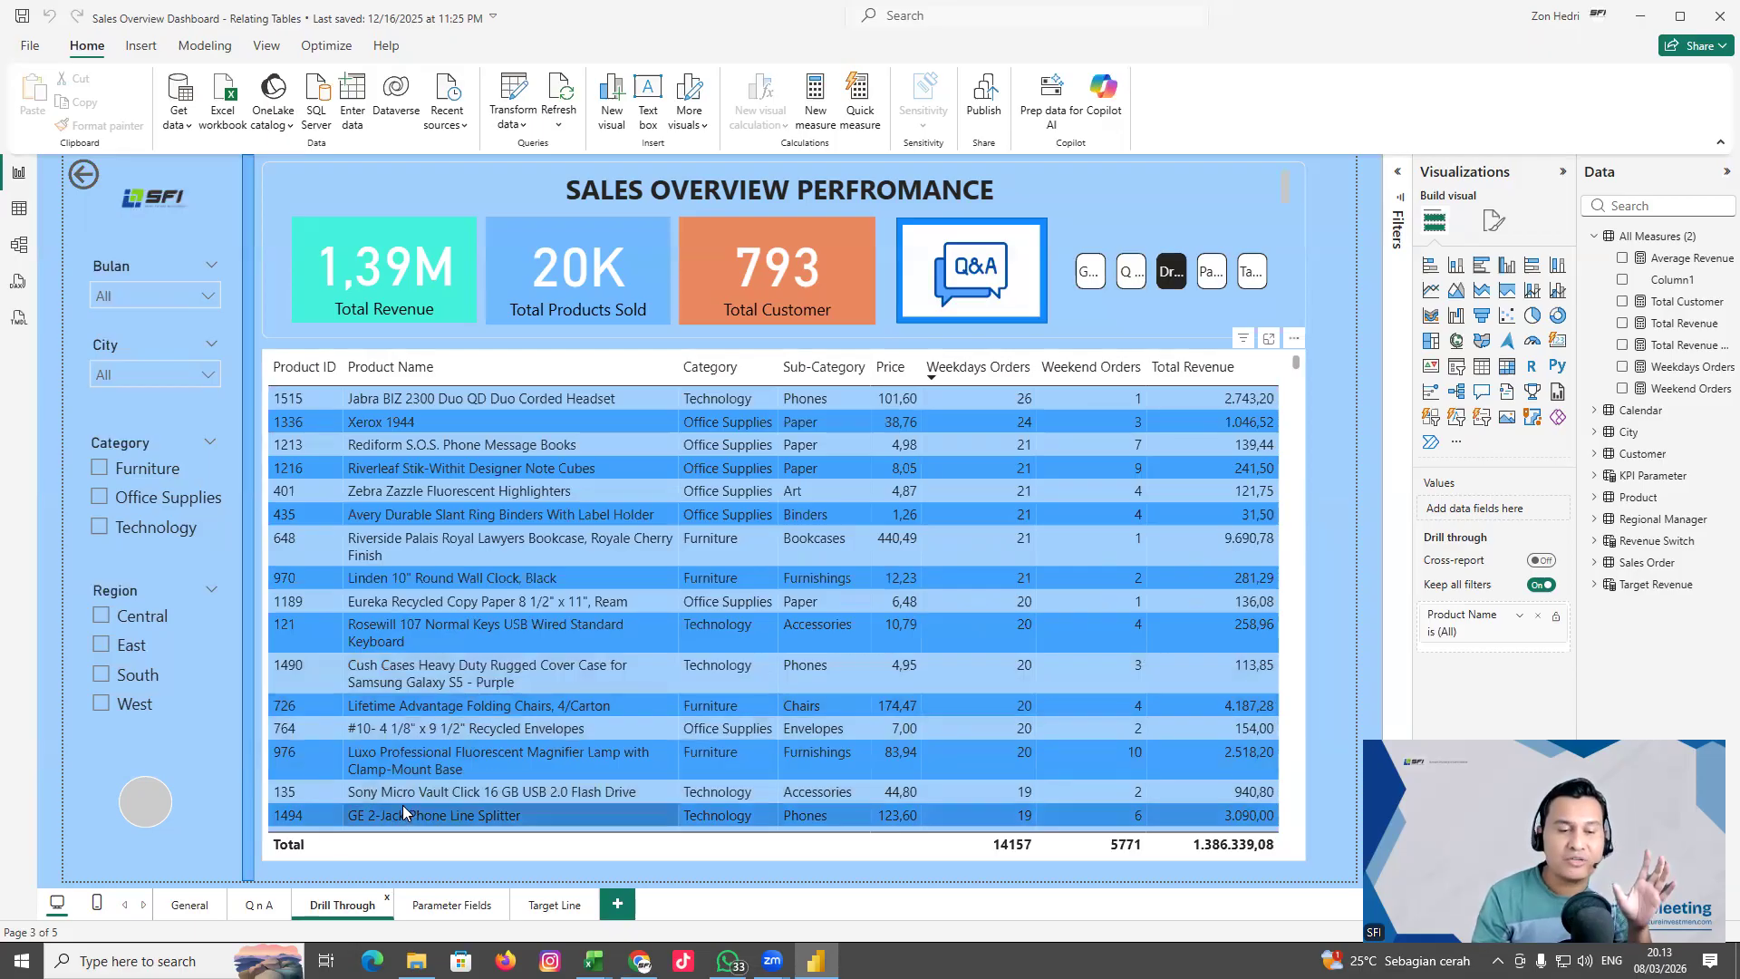
pyautogui.click(186, 905)
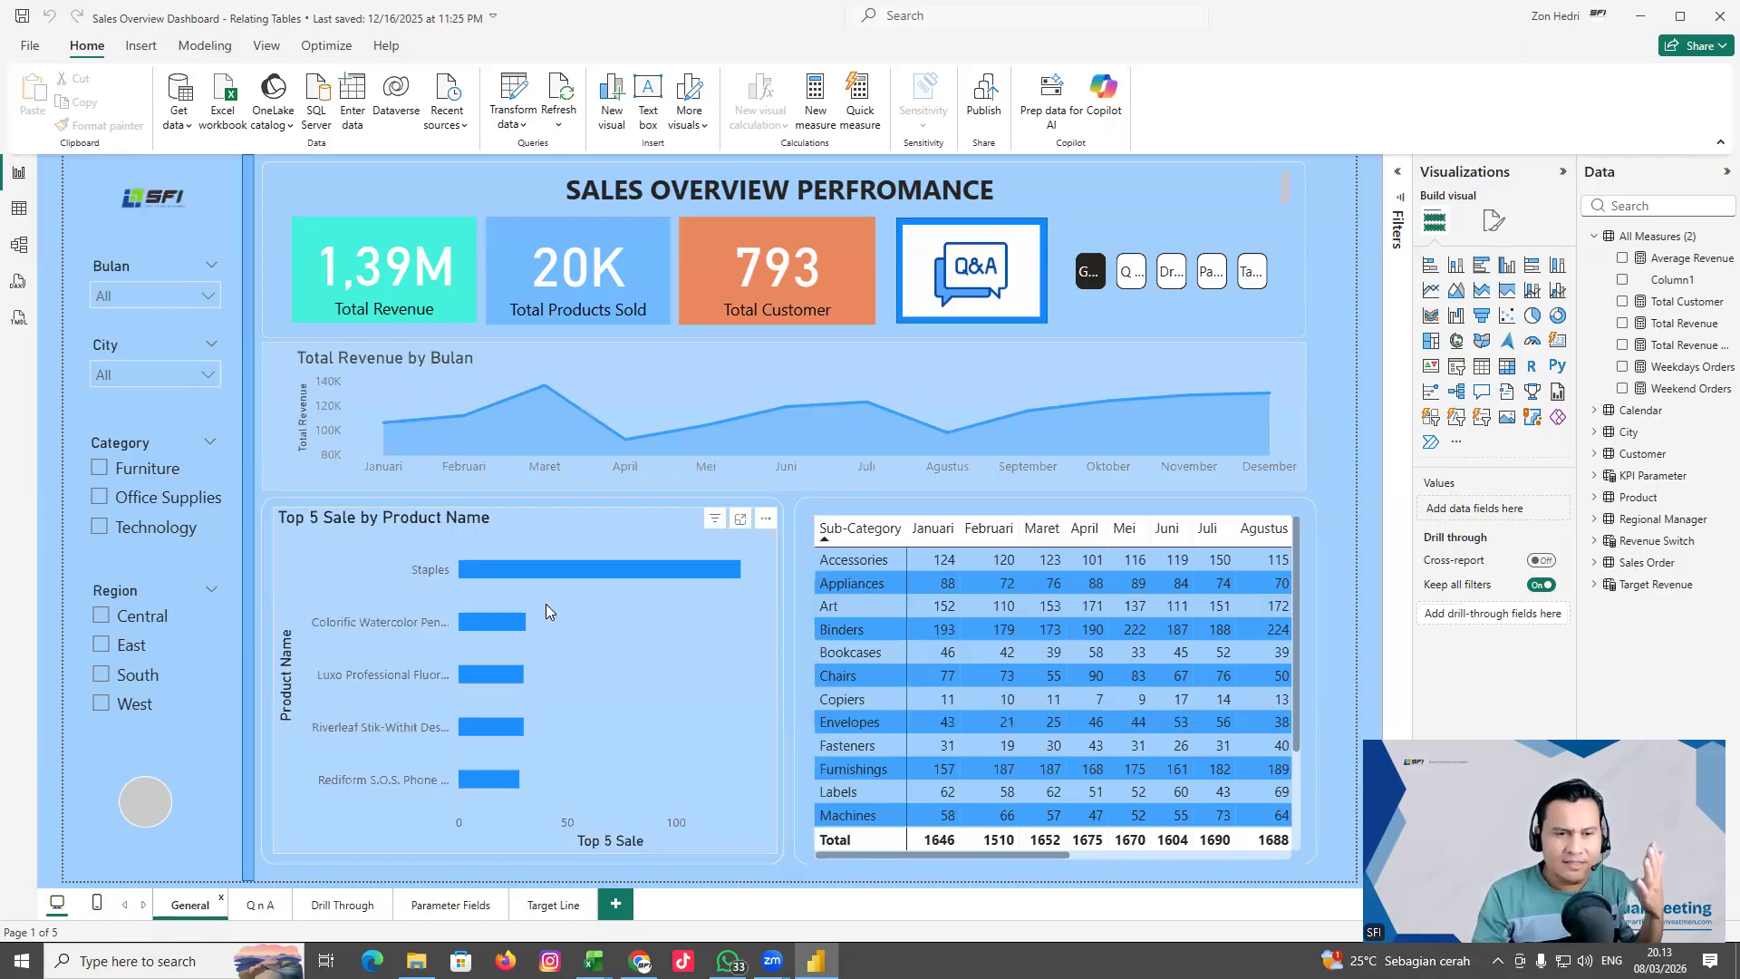
pyautogui.moveTo(558, 583)
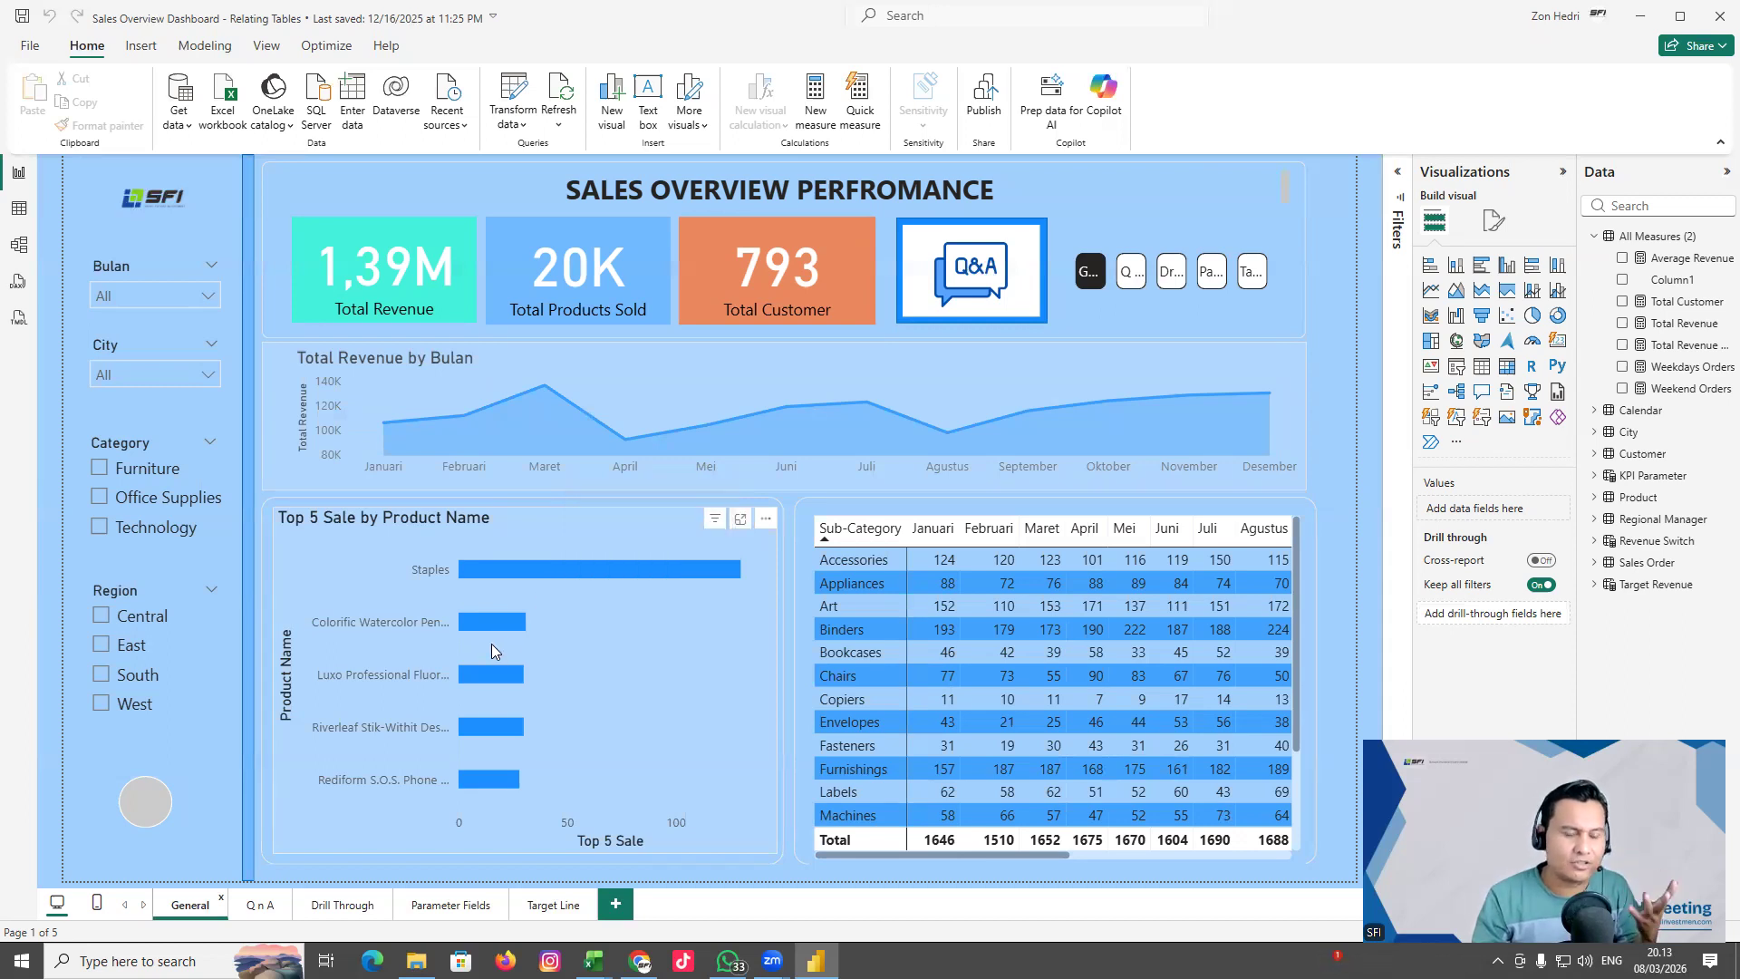
pyautogui.rightClick(507, 567)
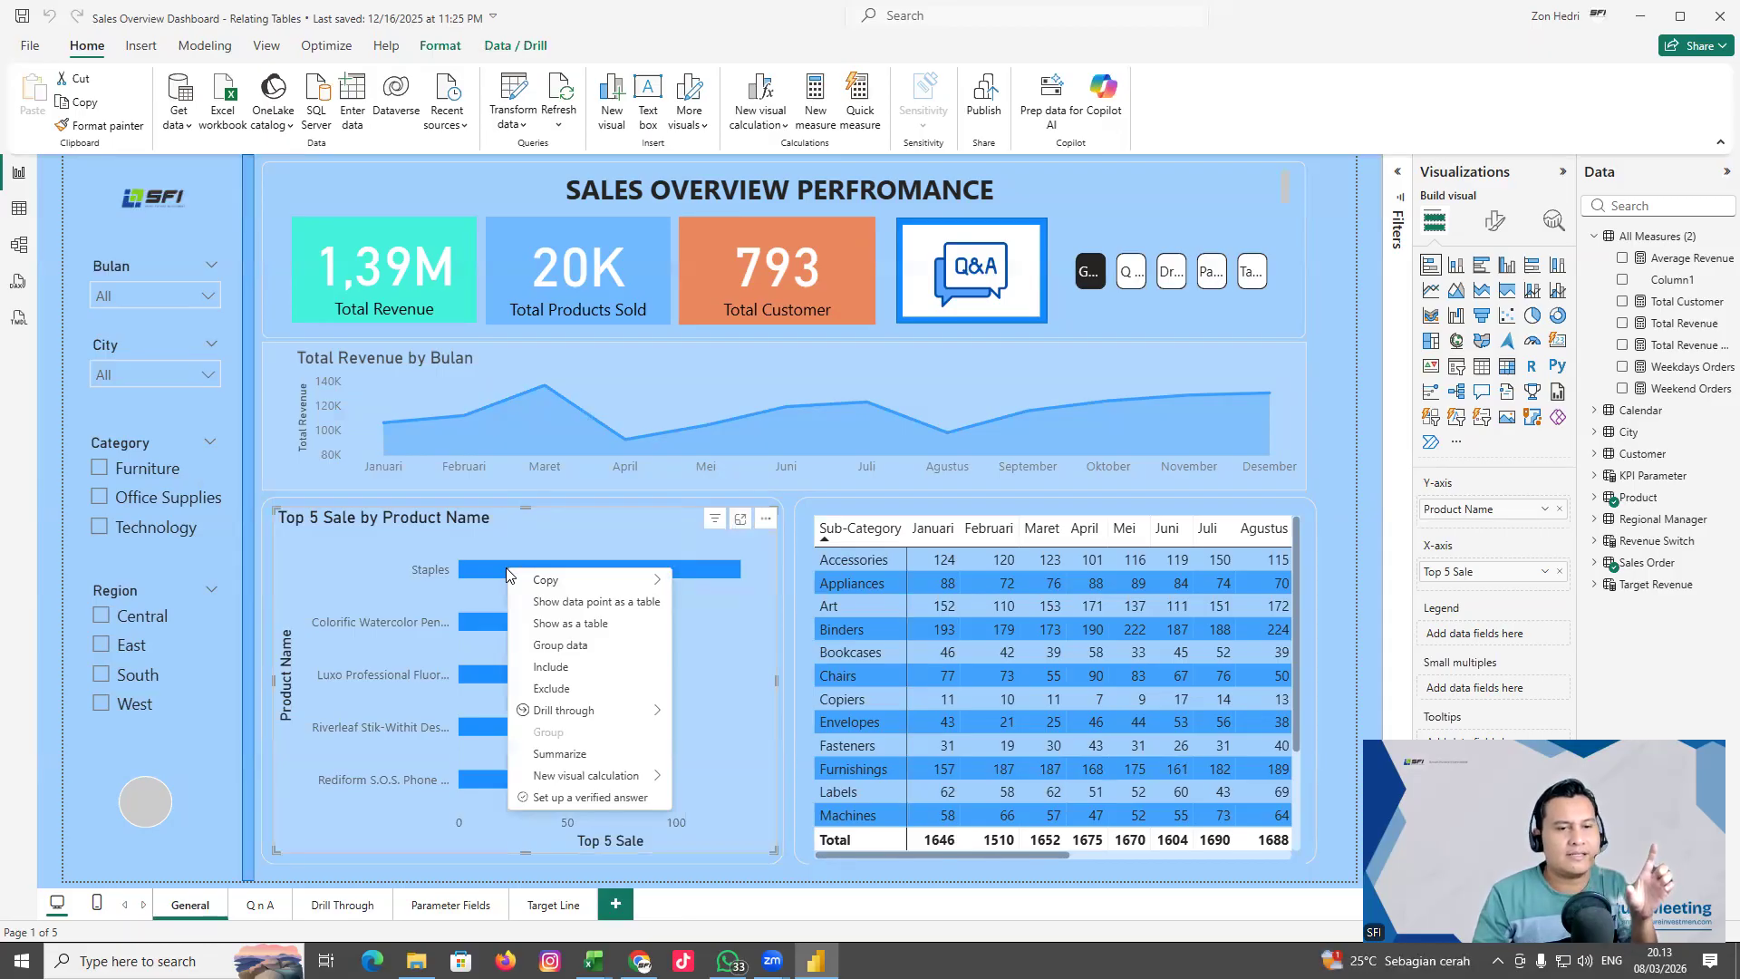
pyautogui.moveTo(569, 714)
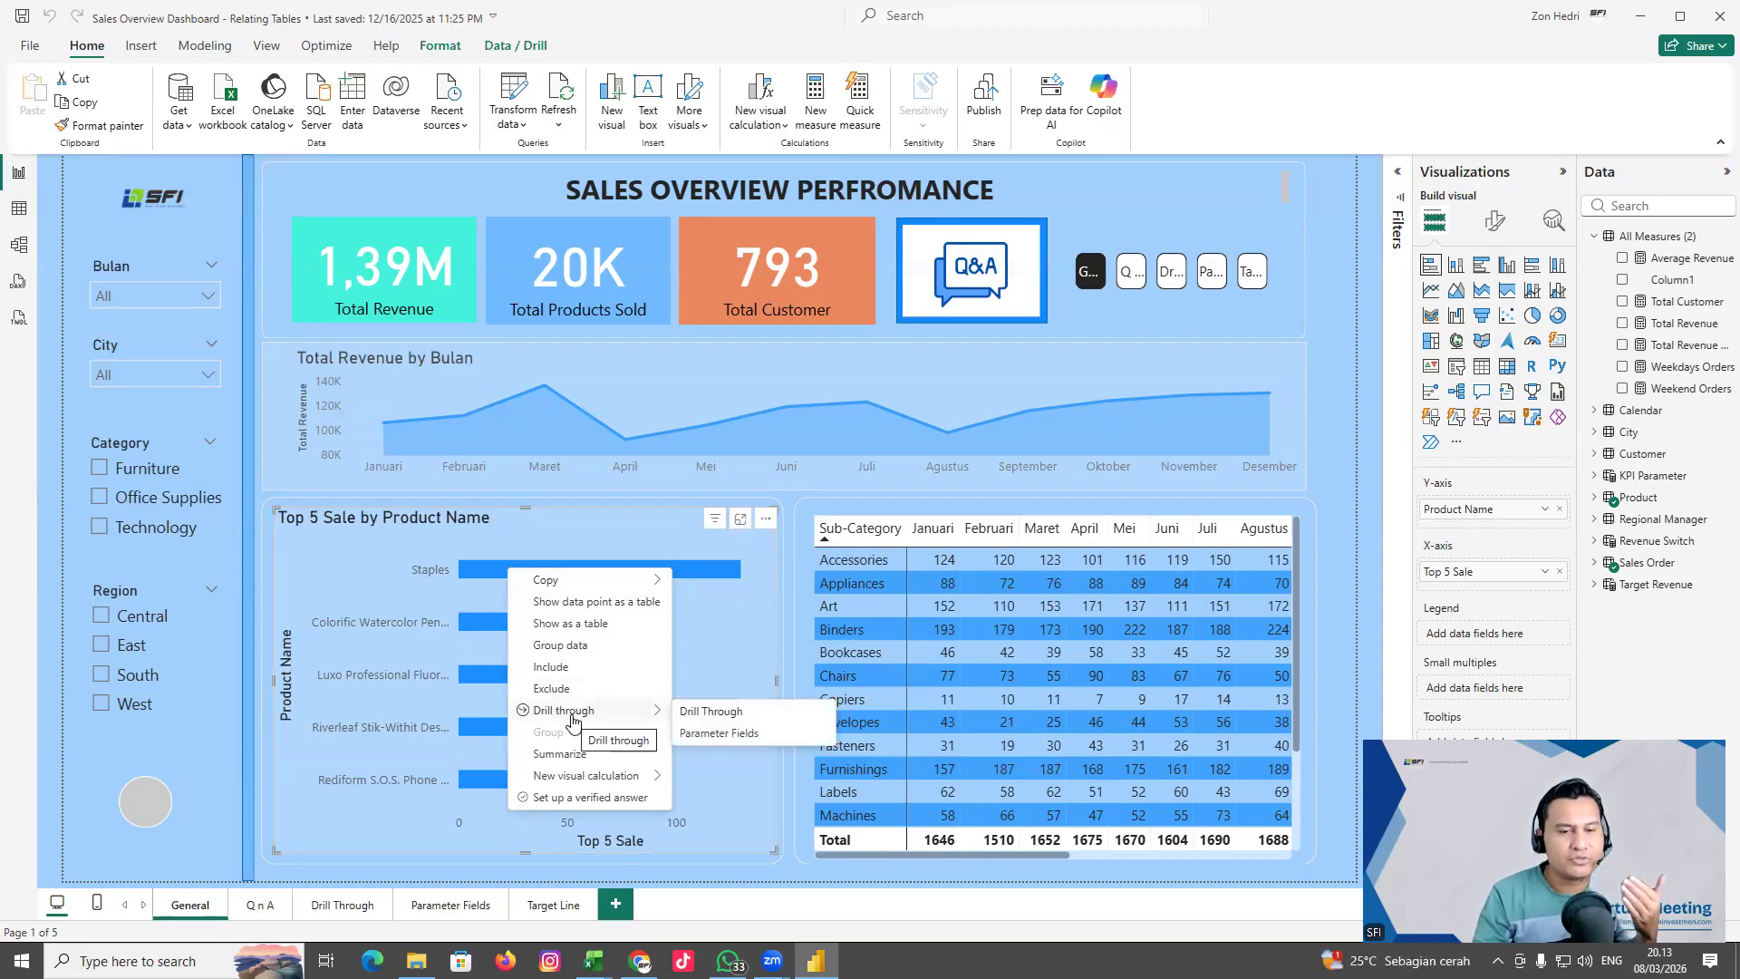
pyautogui.click(713, 719)
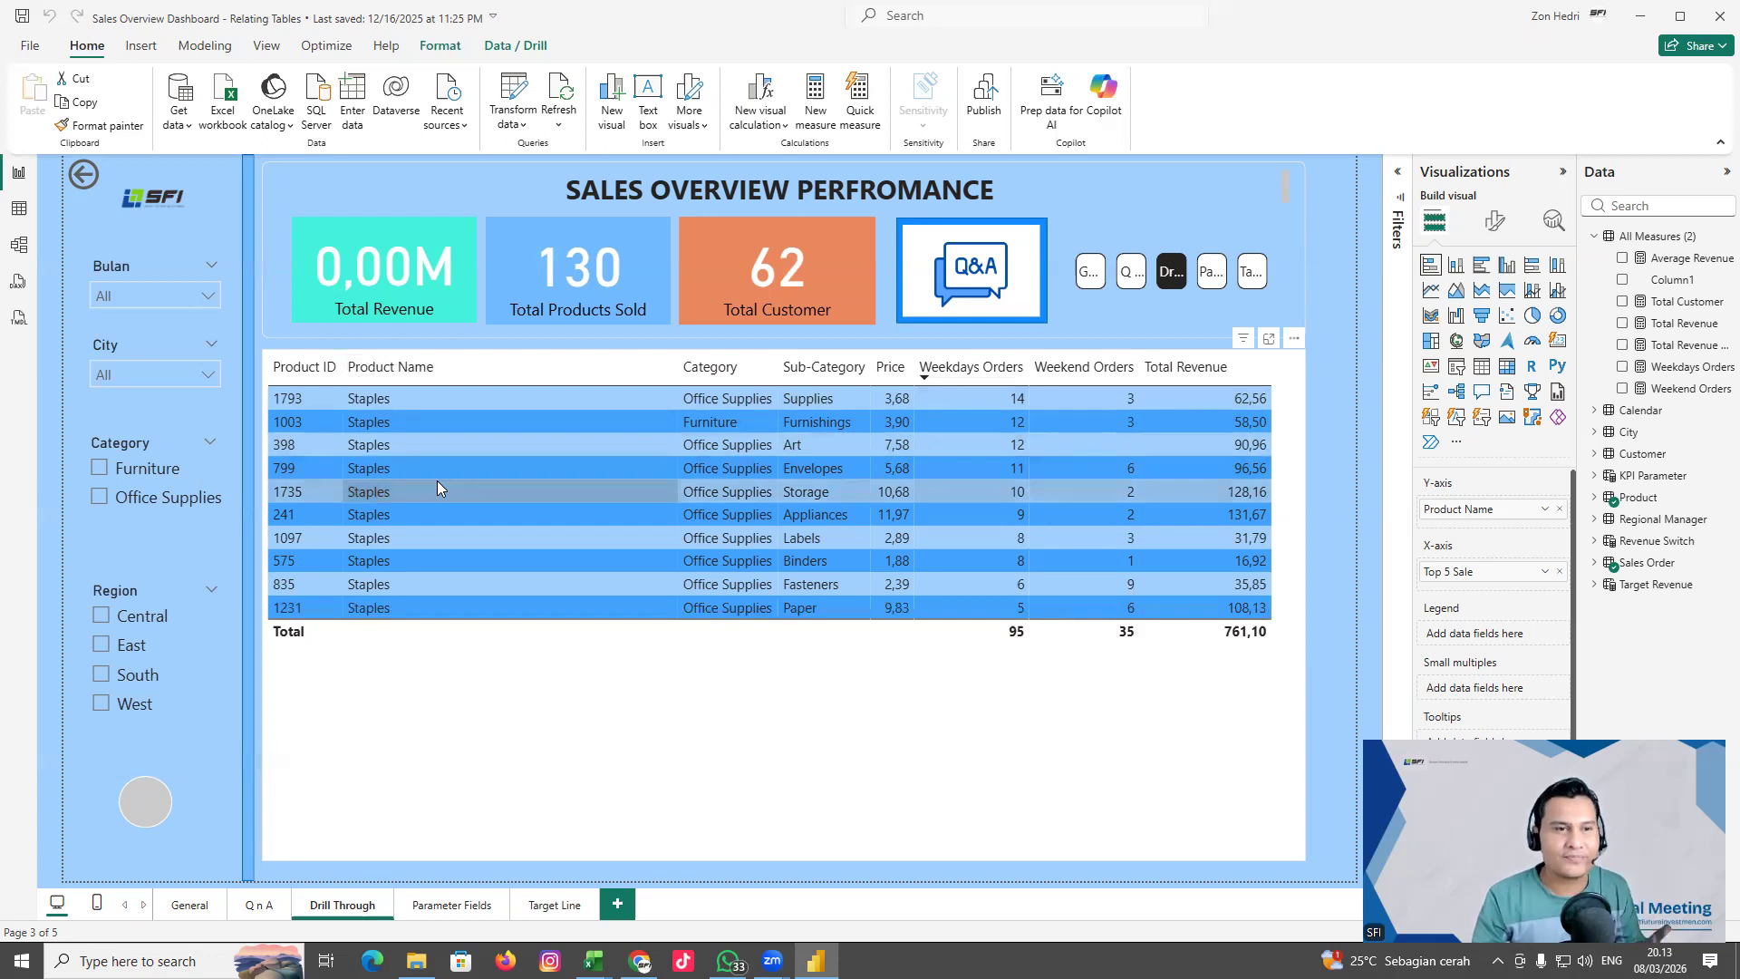
pyautogui.keyDown('ctrl'); pyautogui.click(84, 174); pyautogui.keyUp('ctrl')
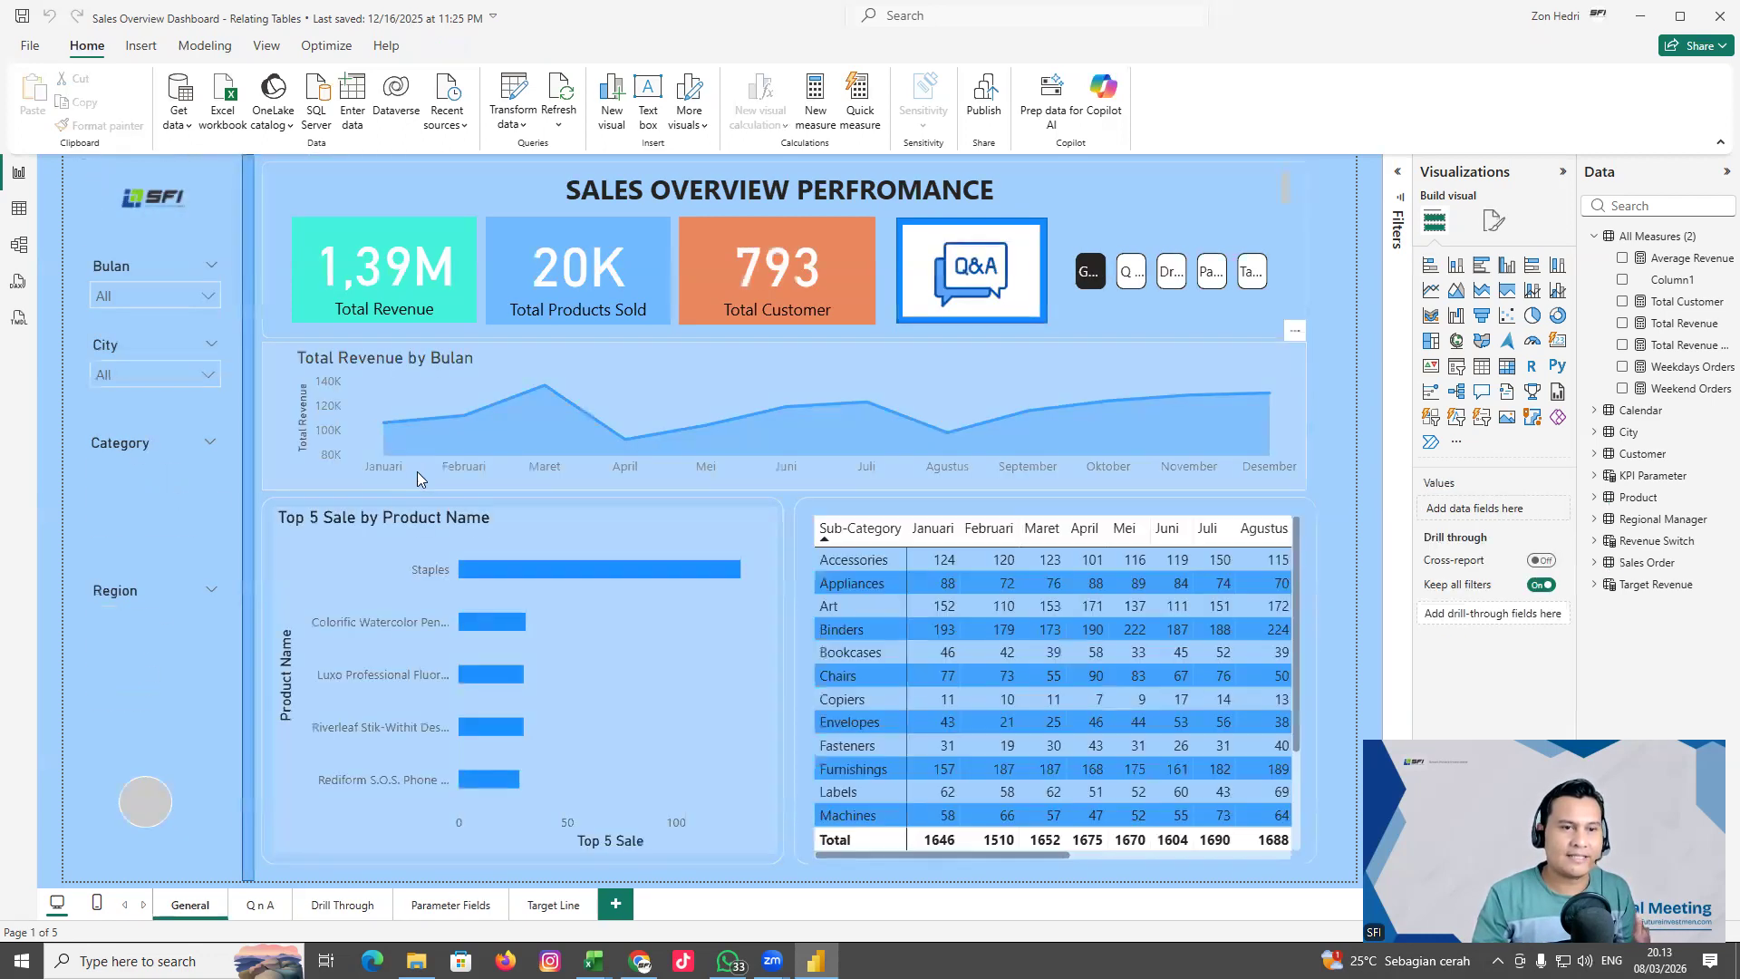
# Drill through from the Colorific Watercolor Pencils bar to its details on the Drill Through page, and return to General
pyautogui.rightClick(492, 625)
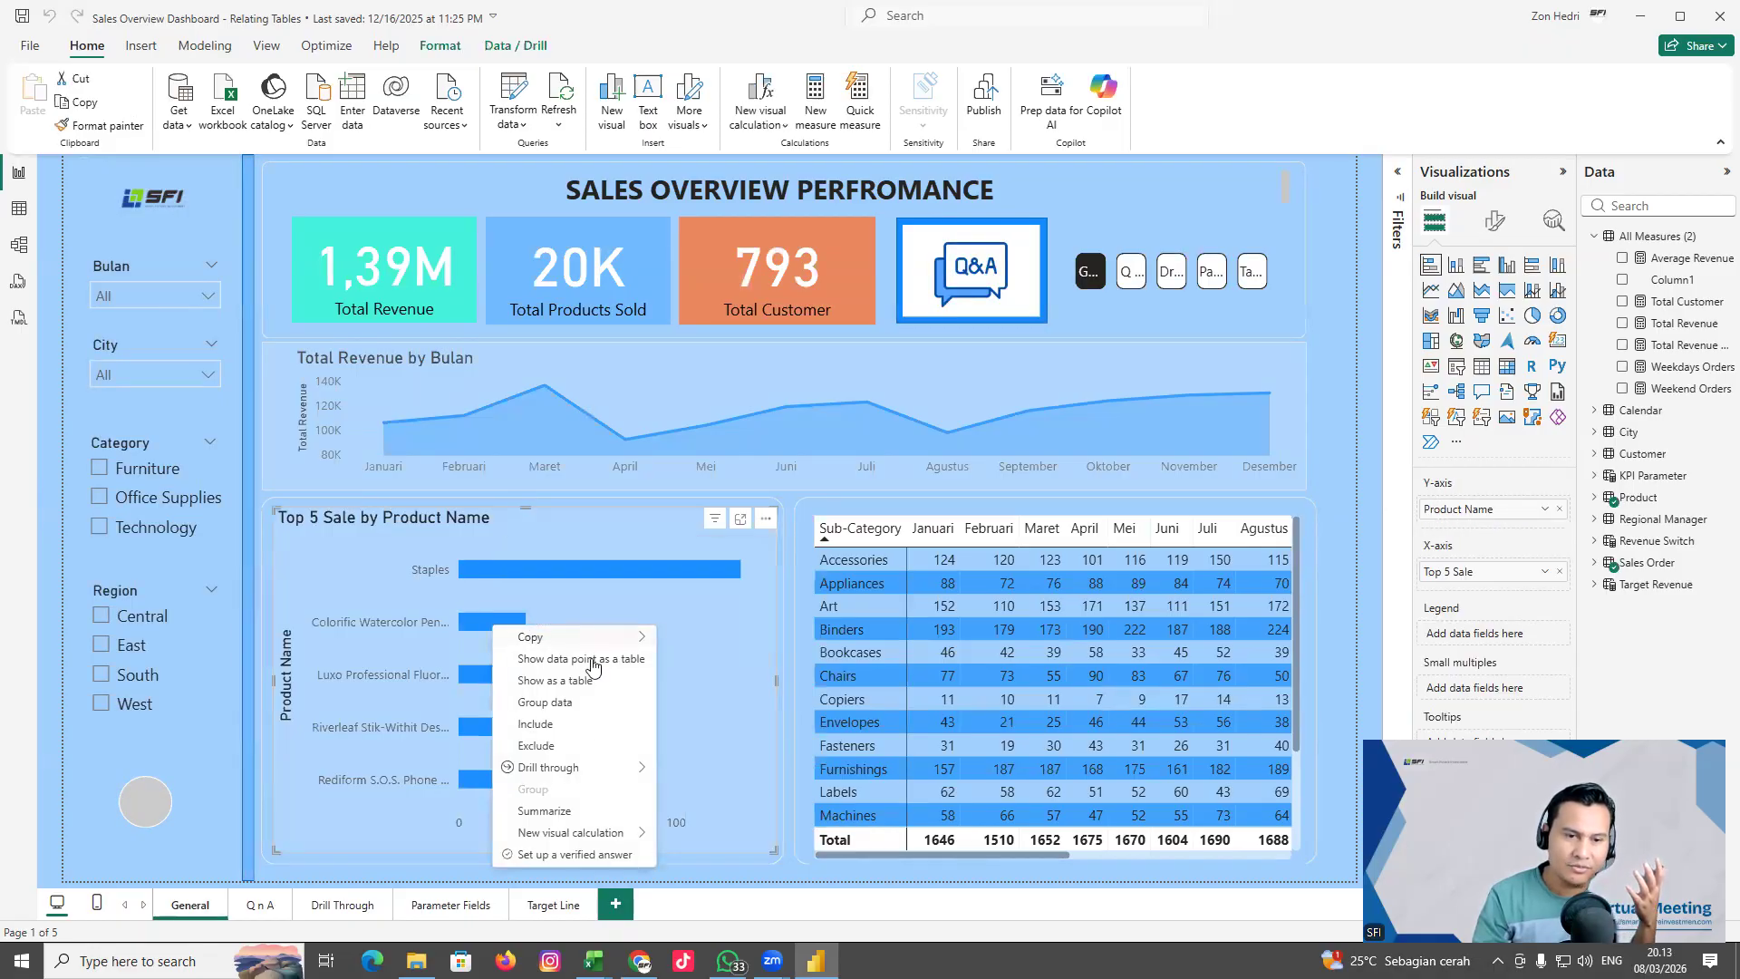
pyautogui.moveTo(603, 767)
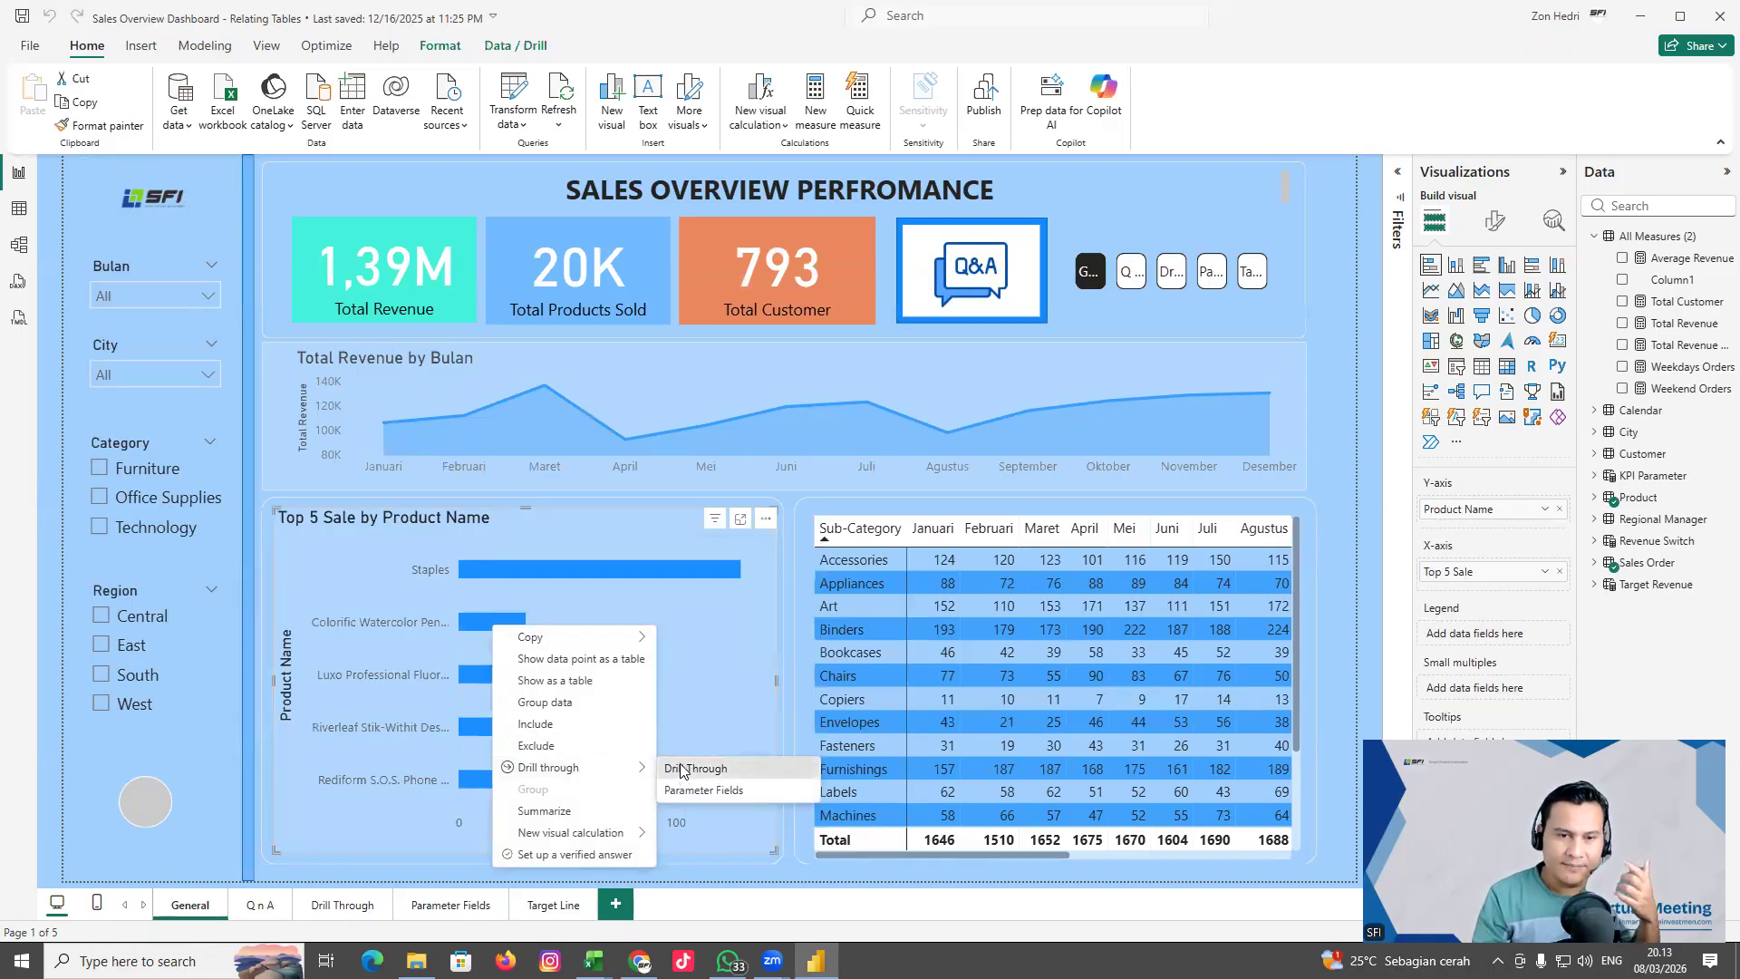
pyautogui.click(682, 769)
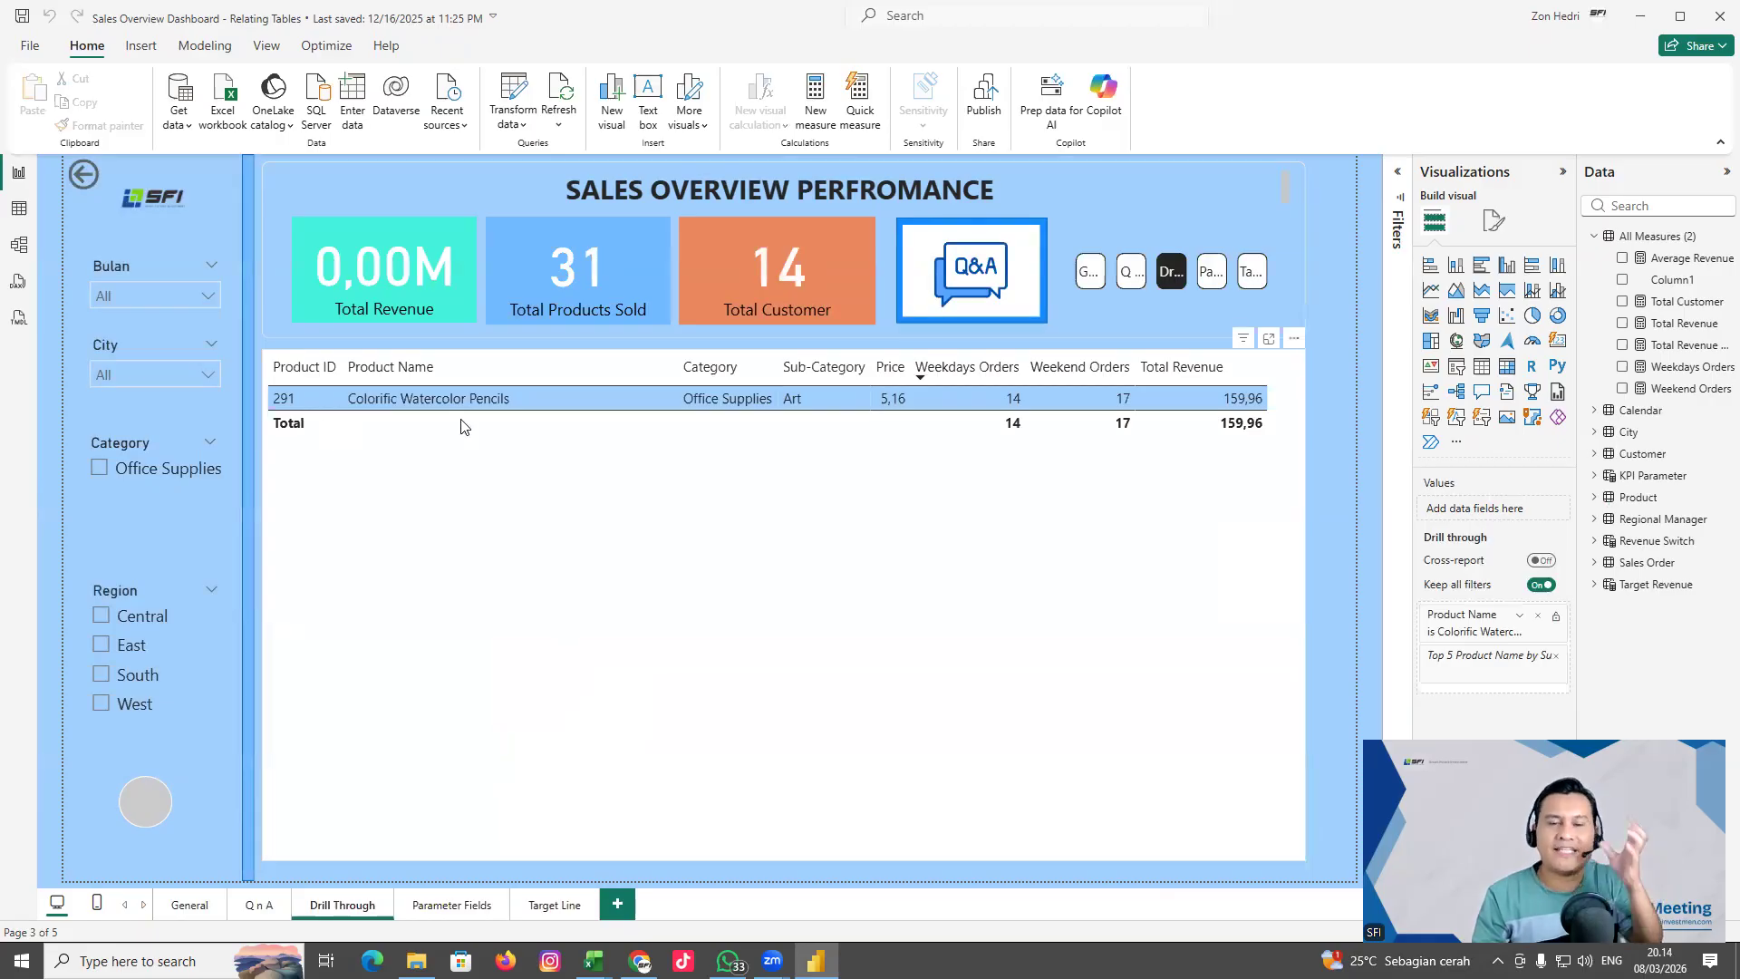
pyautogui.click(87, 174)
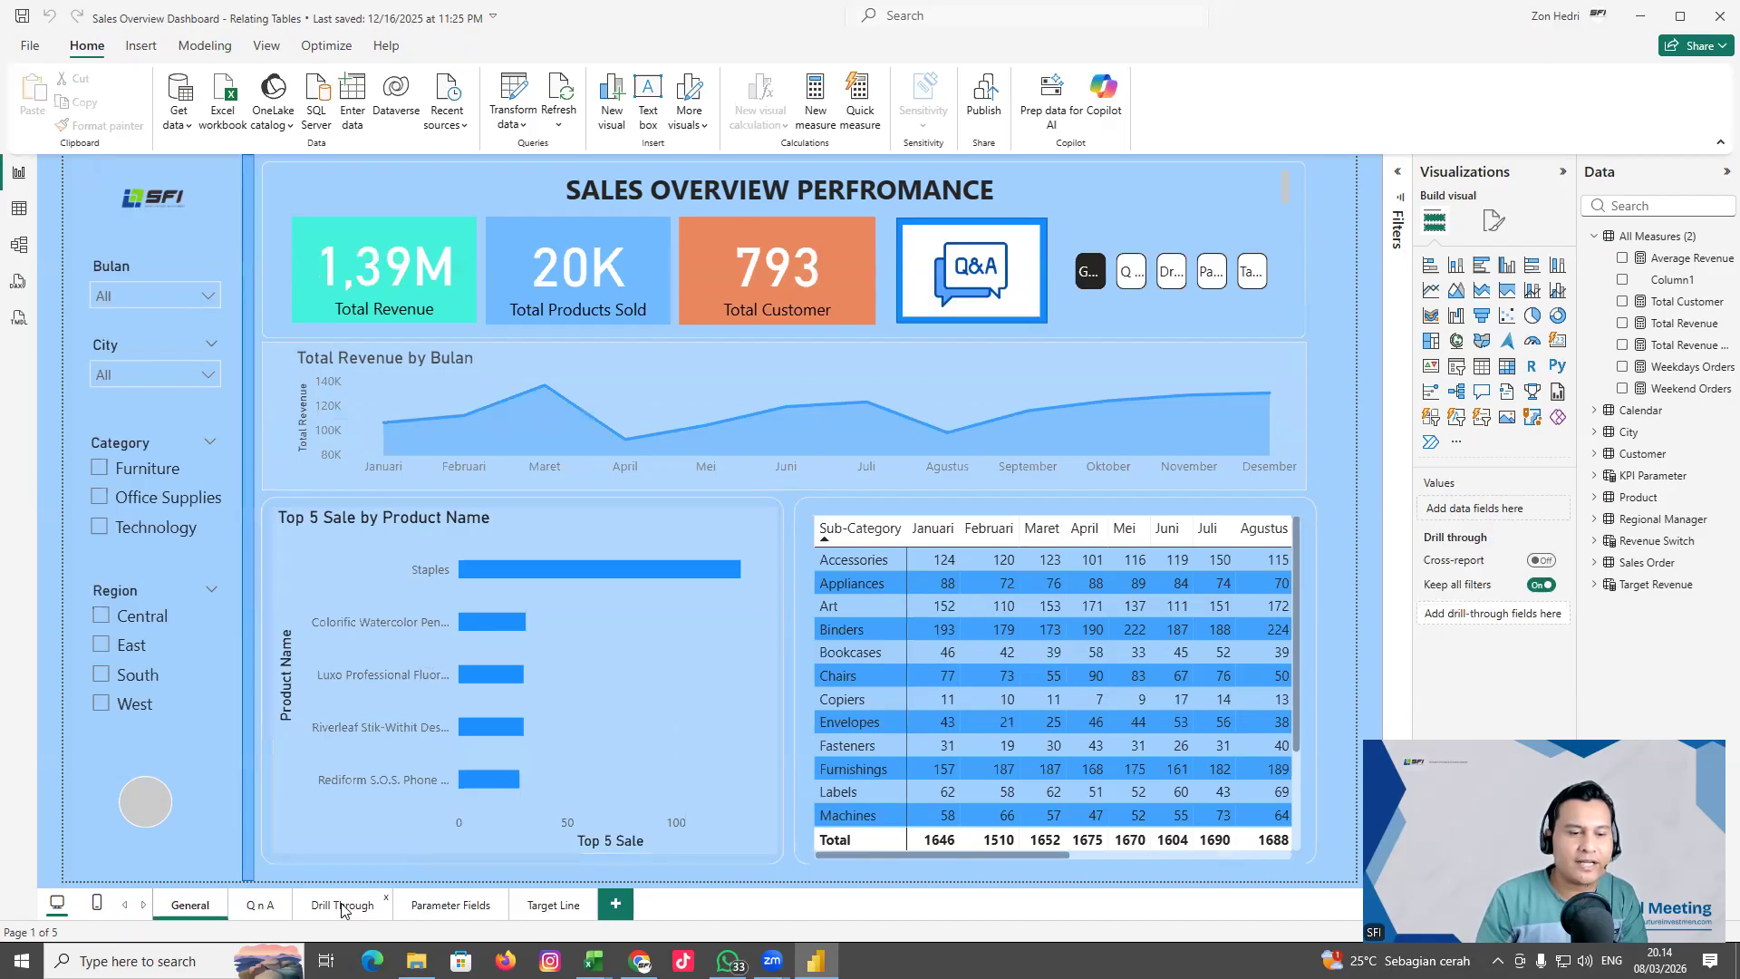
# On the Parameter Fields page, view each KPI Parameter measure from Total Customer to Weekend Orders individually, and clear the selection
pyautogui.click(445, 907)
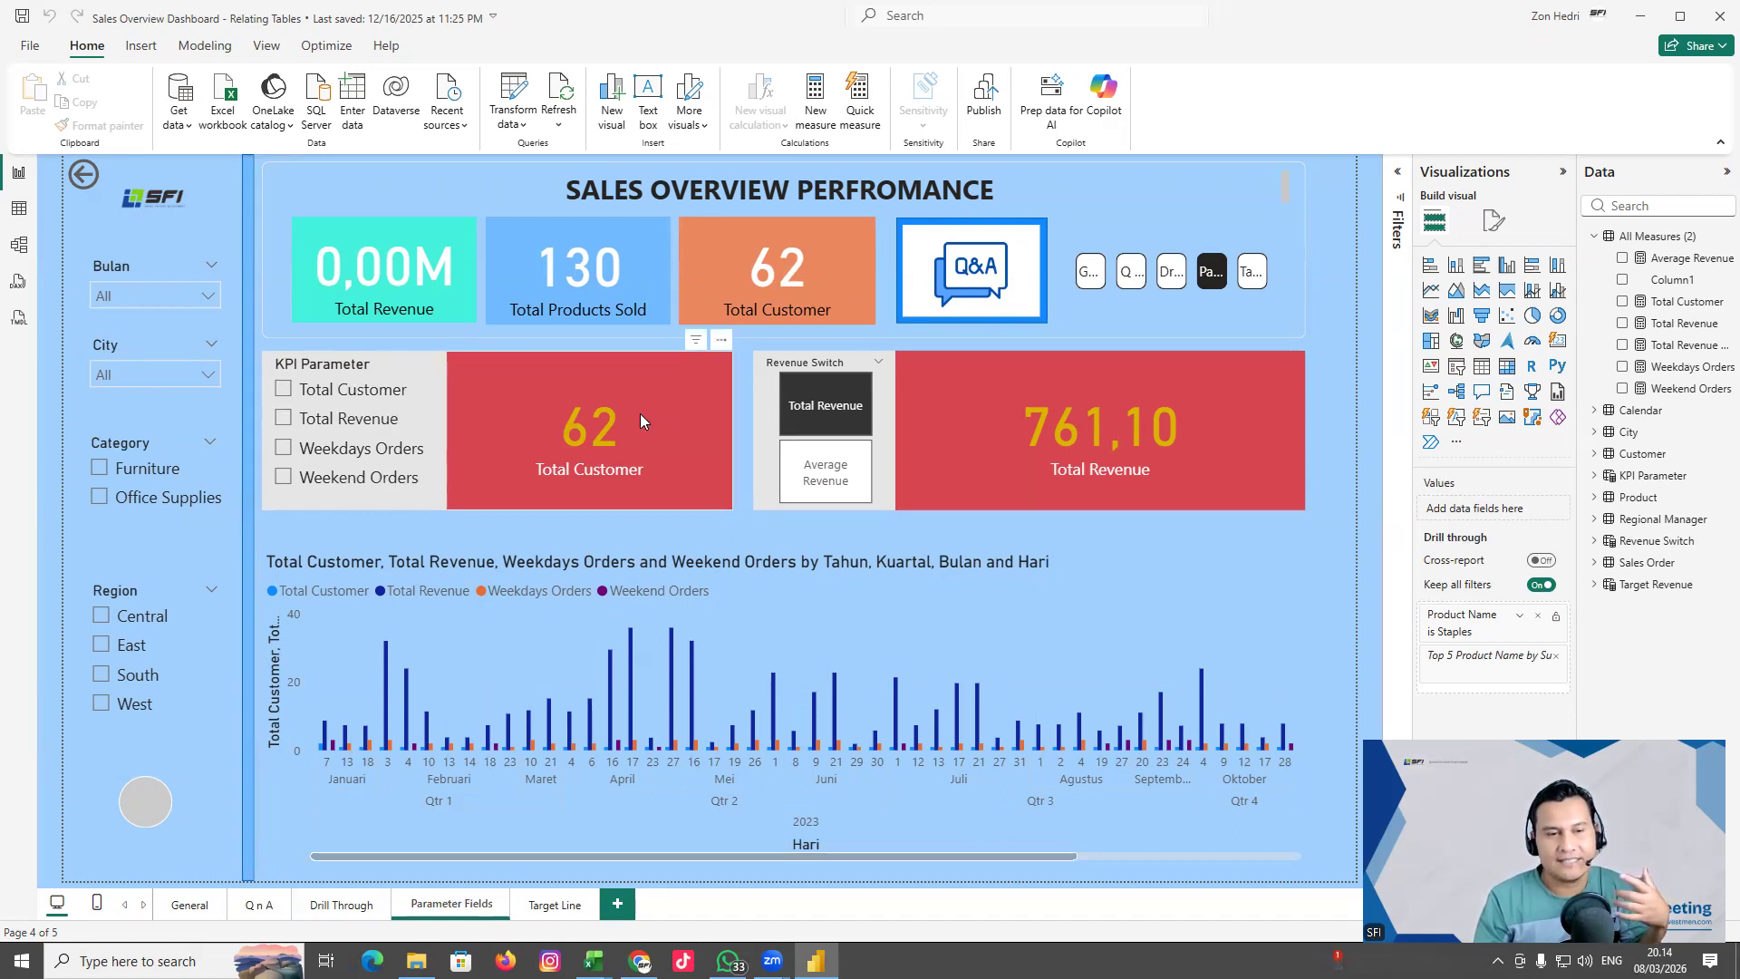
pyautogui.click(284, 390)
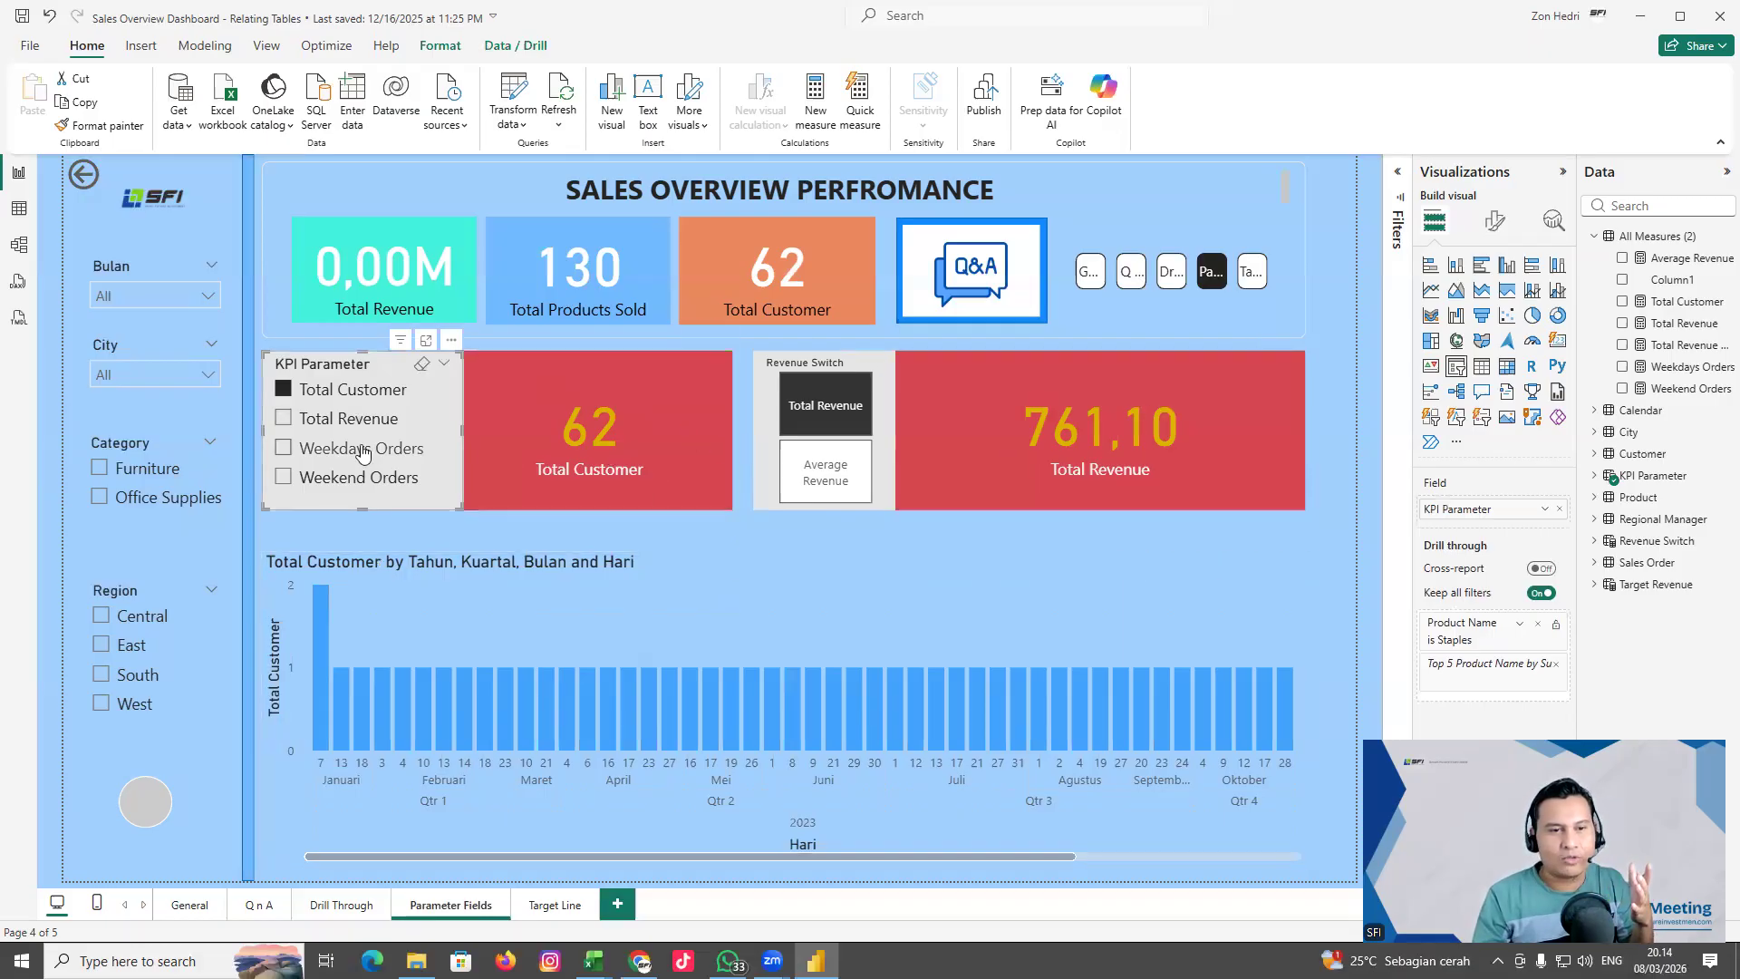
pyautogui.click(284, 418)
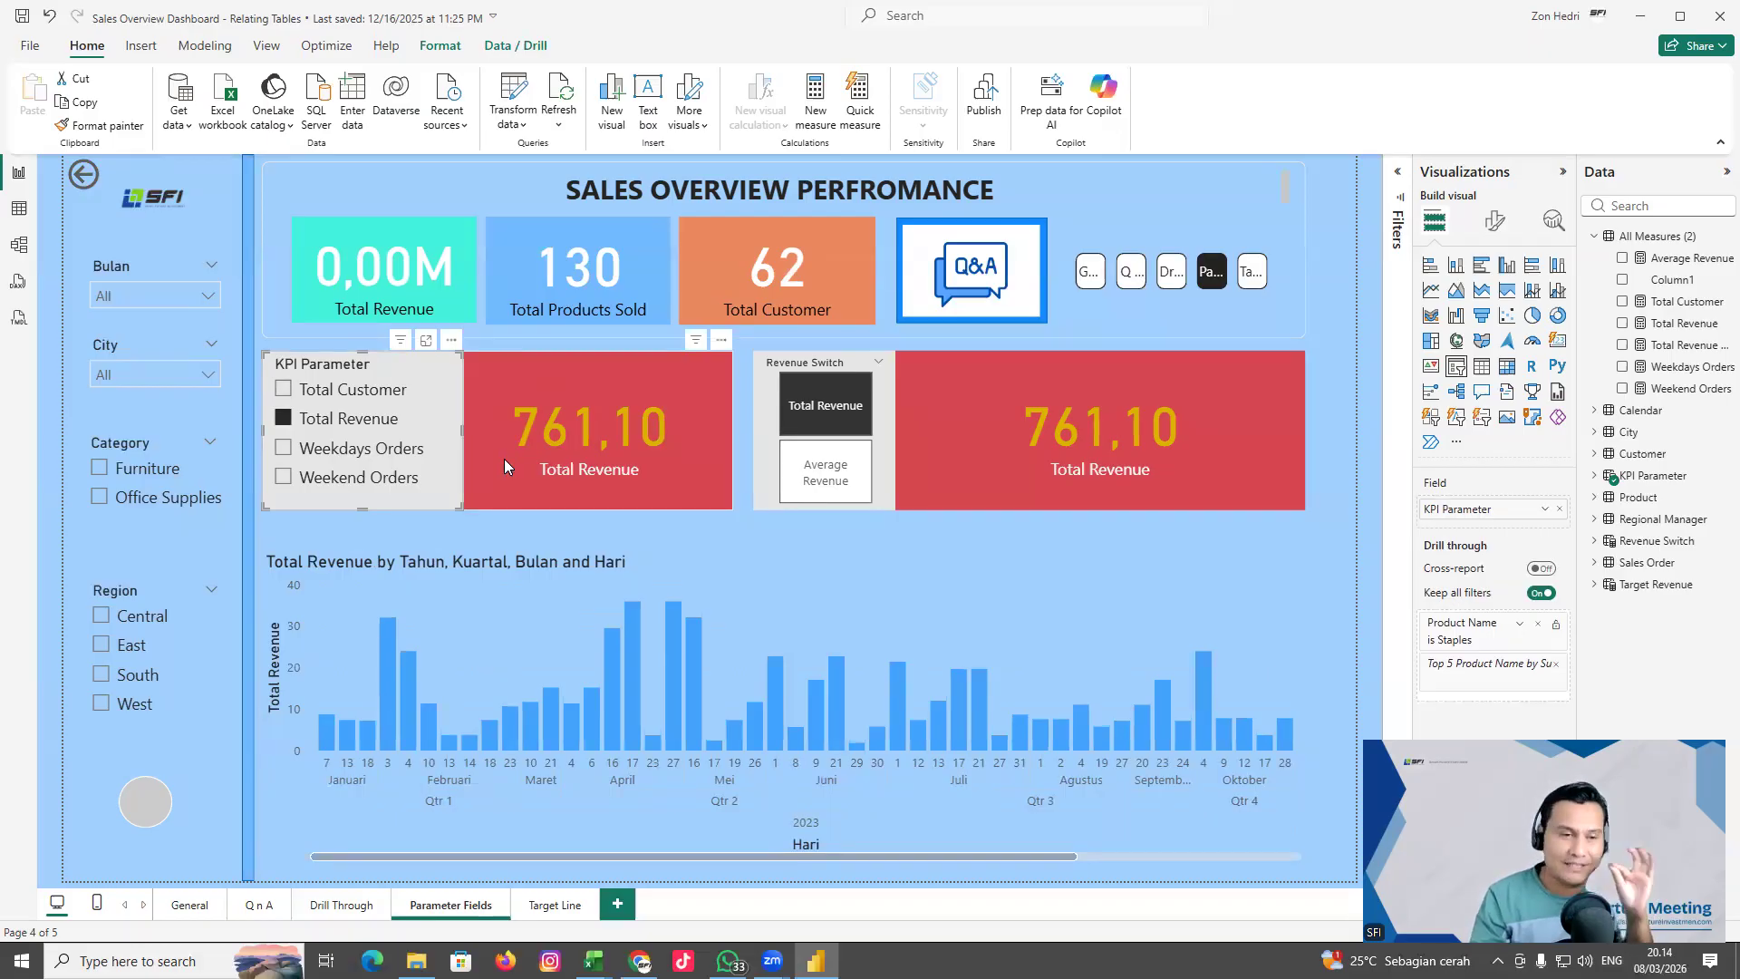
pyautogui.click(284, 449)
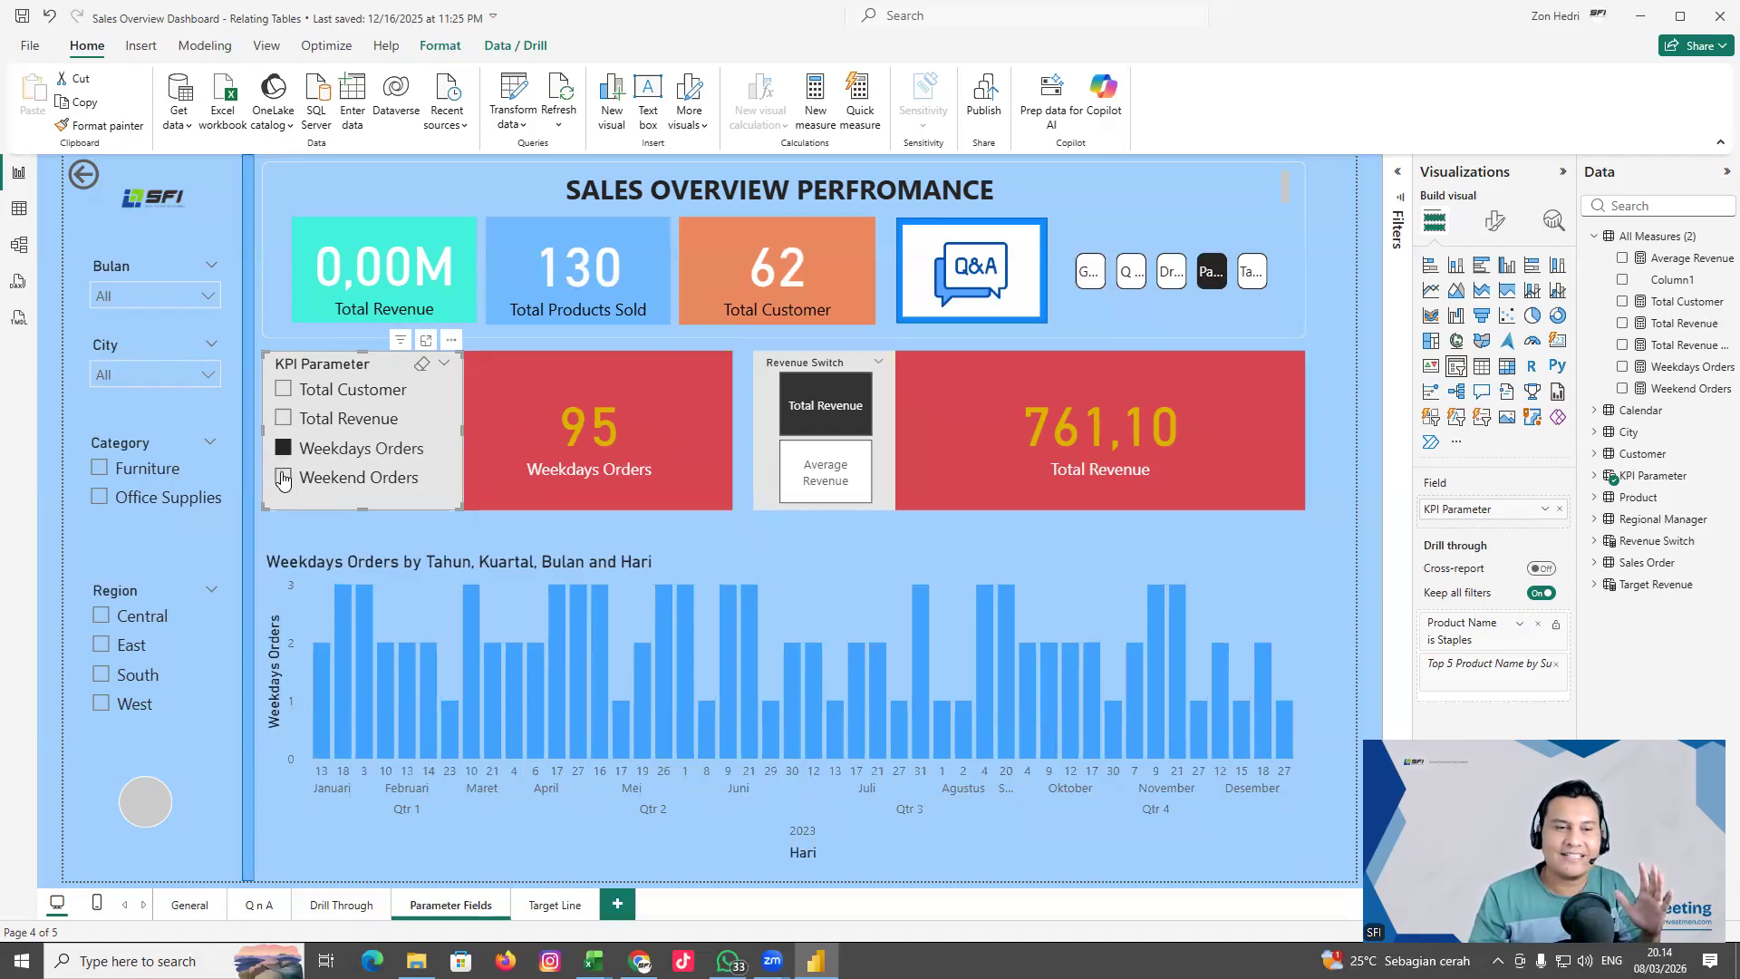
pyautogui.click(284, 479)
pyautogui.click(284, 449)
pyautogui.click(283, 419)
pyautogui.click(284, 389)
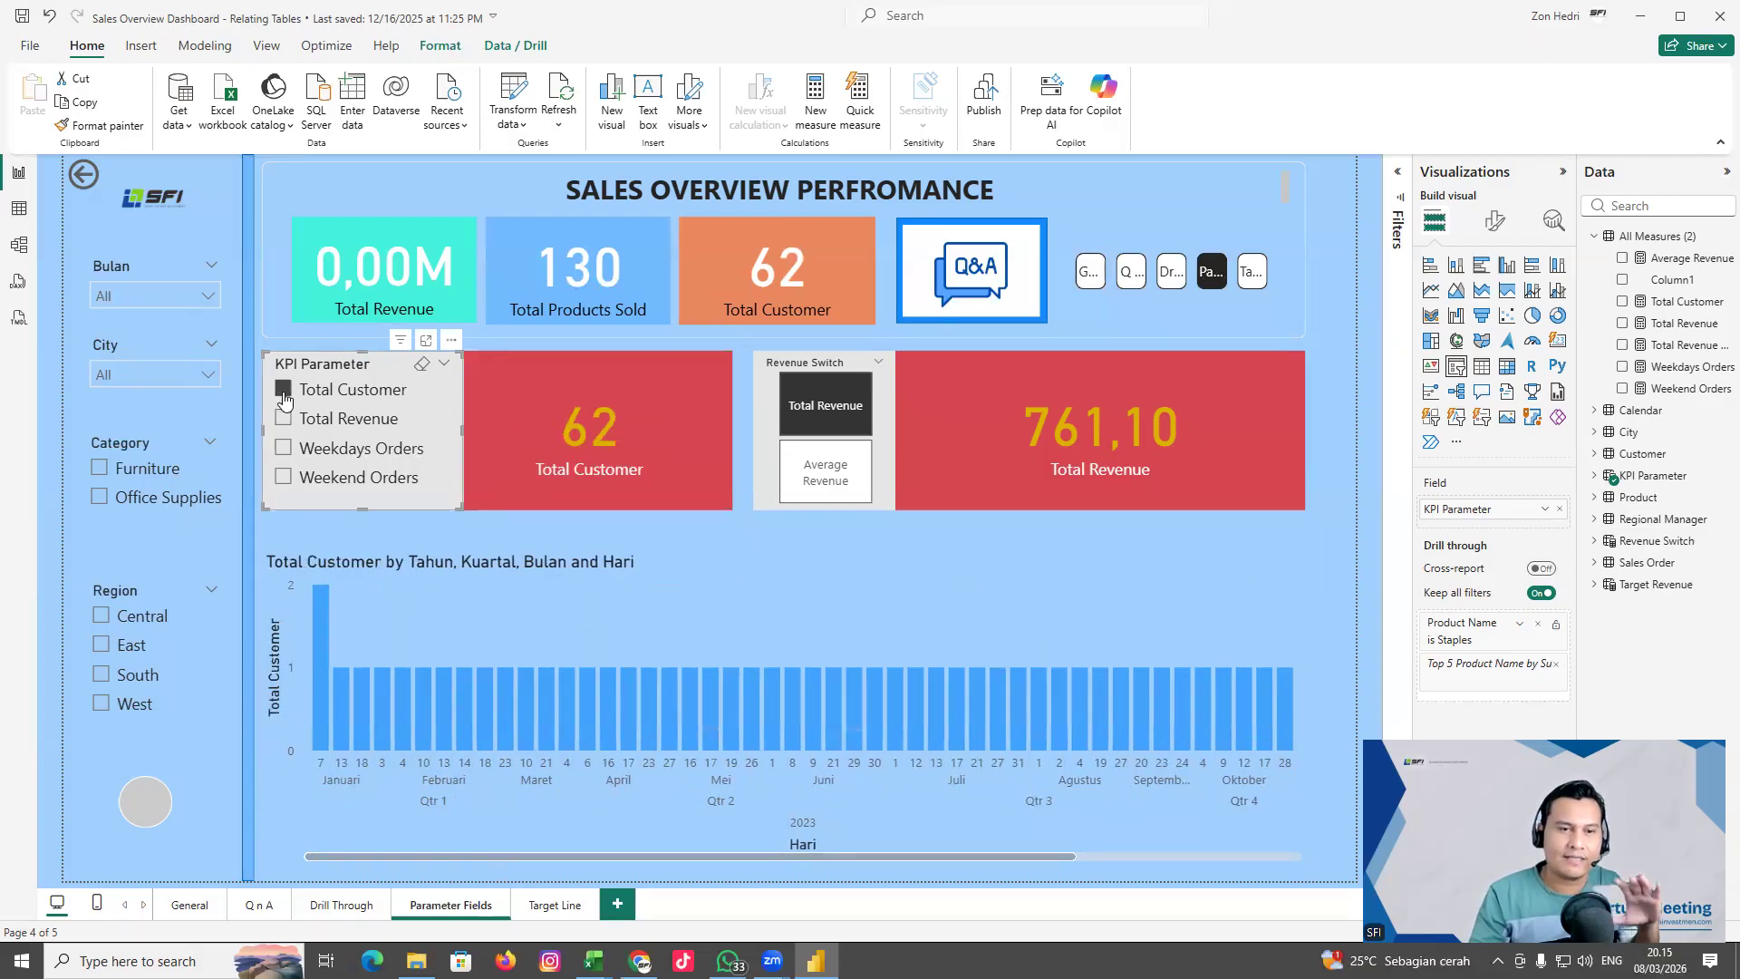
pyautogui.click(422, 364)
# Compare Total Revenue and Average Revenue with the Revenue Switch slicer, clear its selection, and return to the General page
pyautogui.click(835, 427)
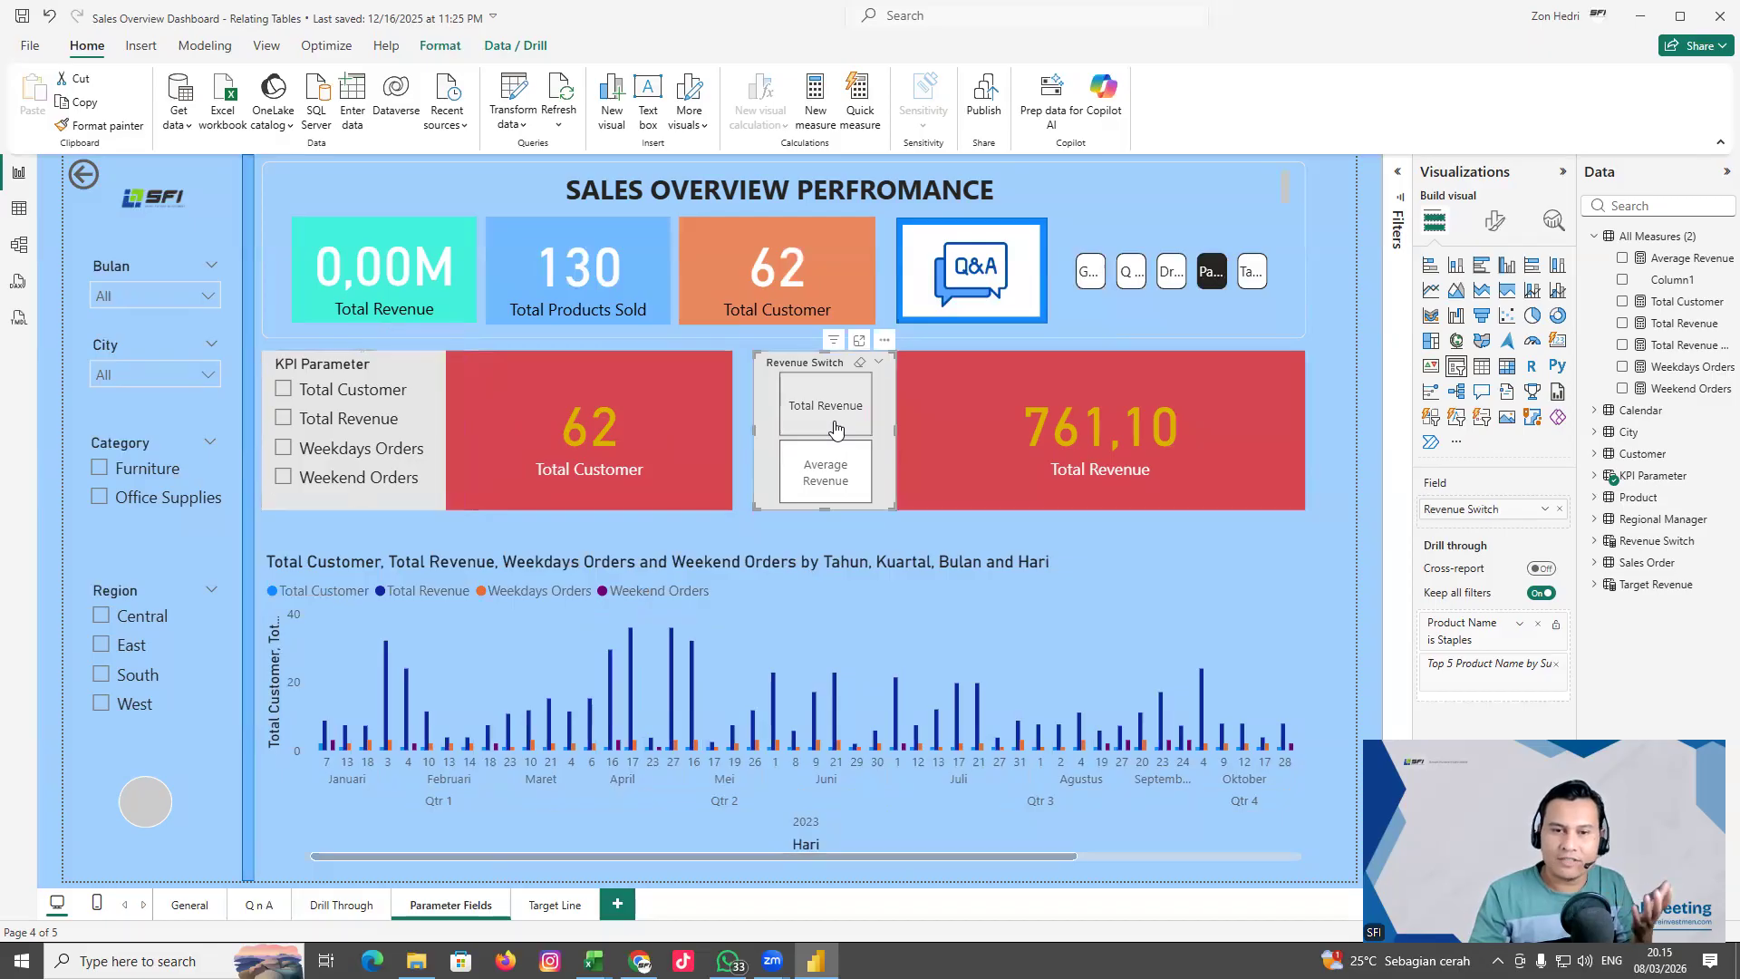
pyautogui.click(841, 480)
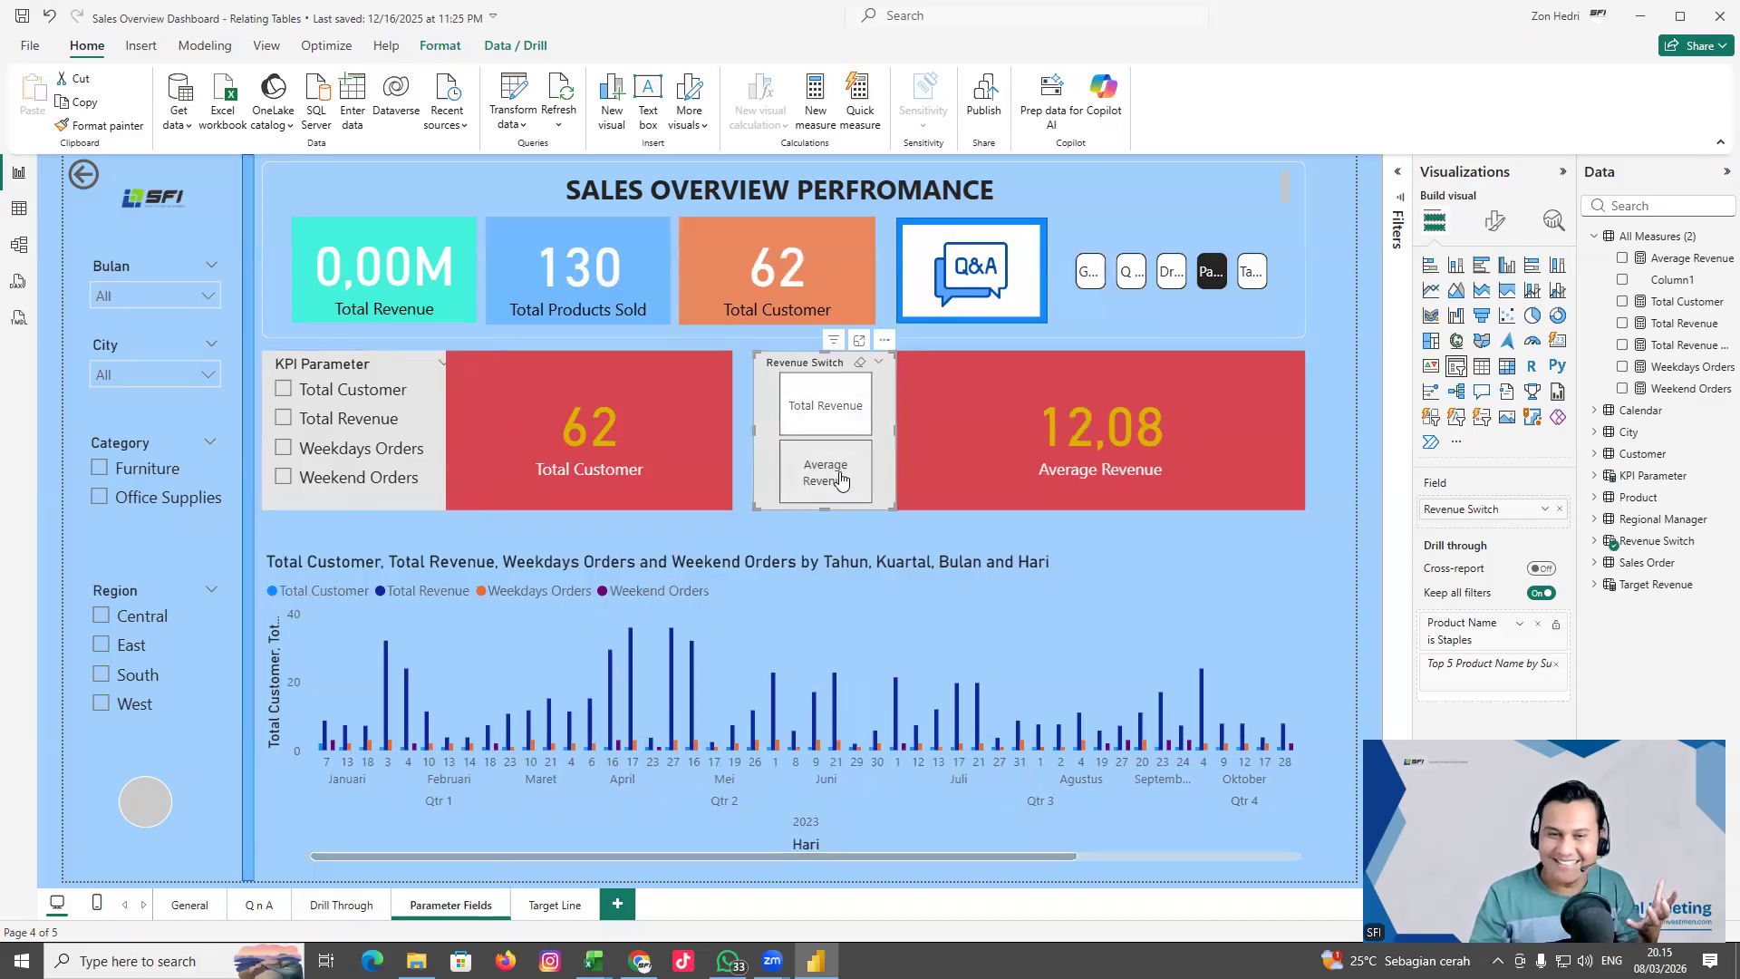
pyautogui.click(821, 424)
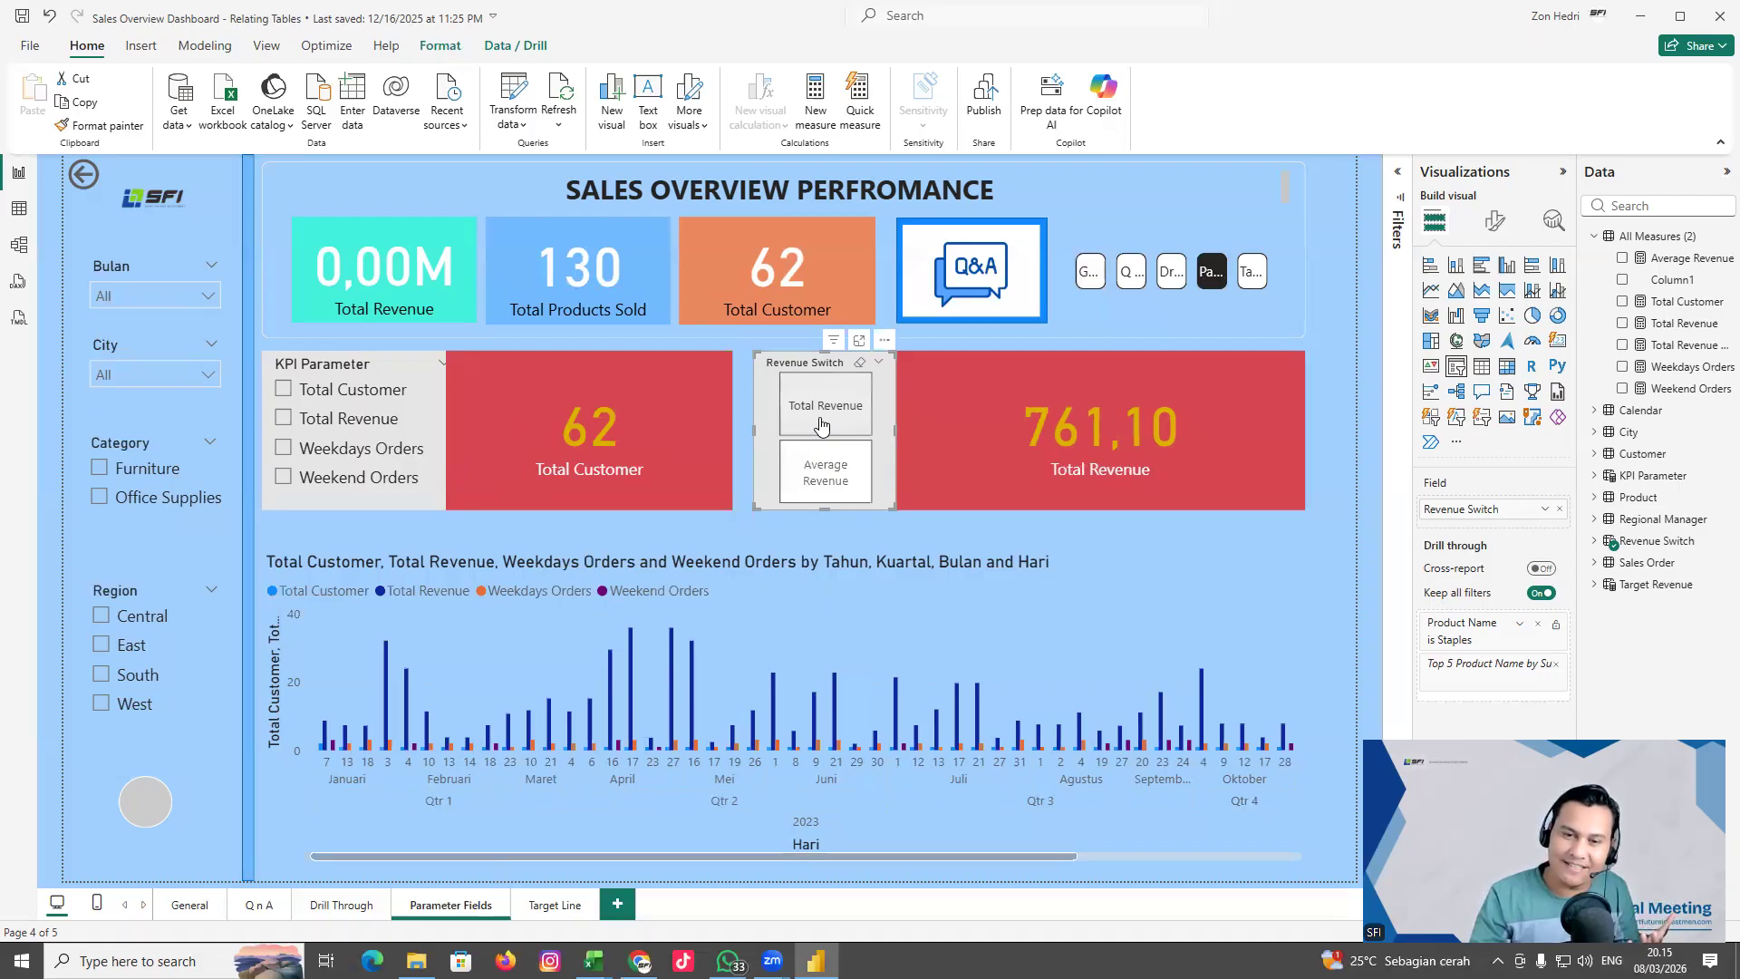
pyautogui.click(825, 472)
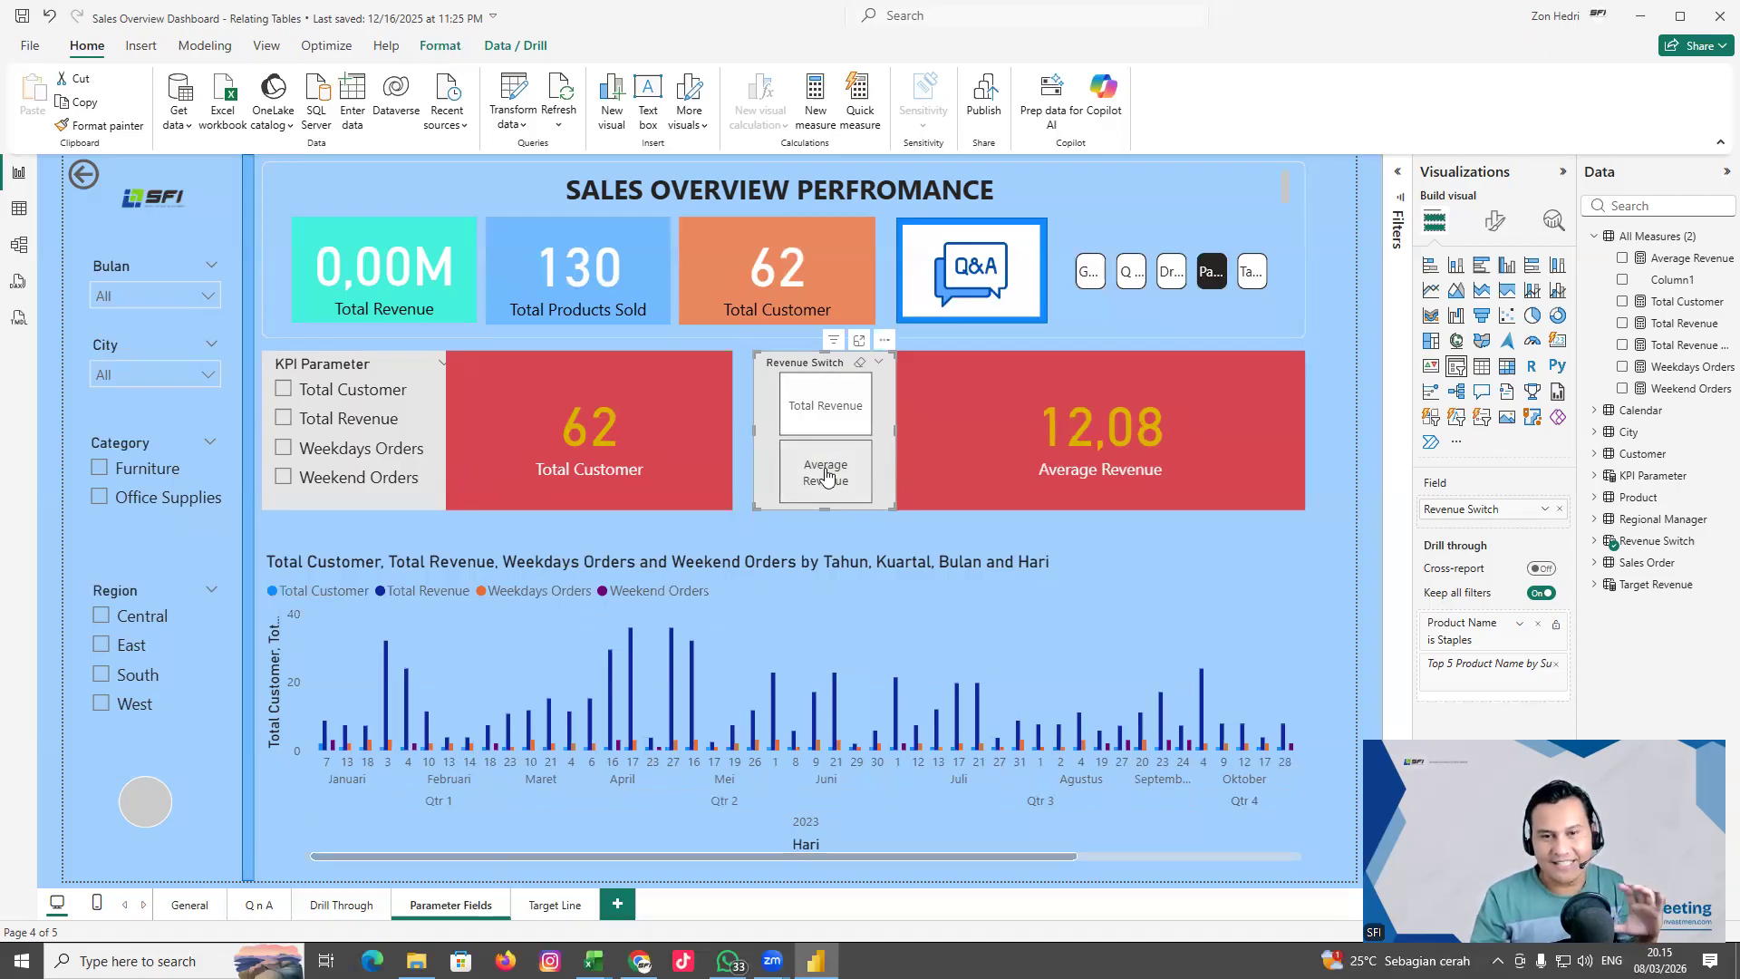
pyautogui.click(860, 363)
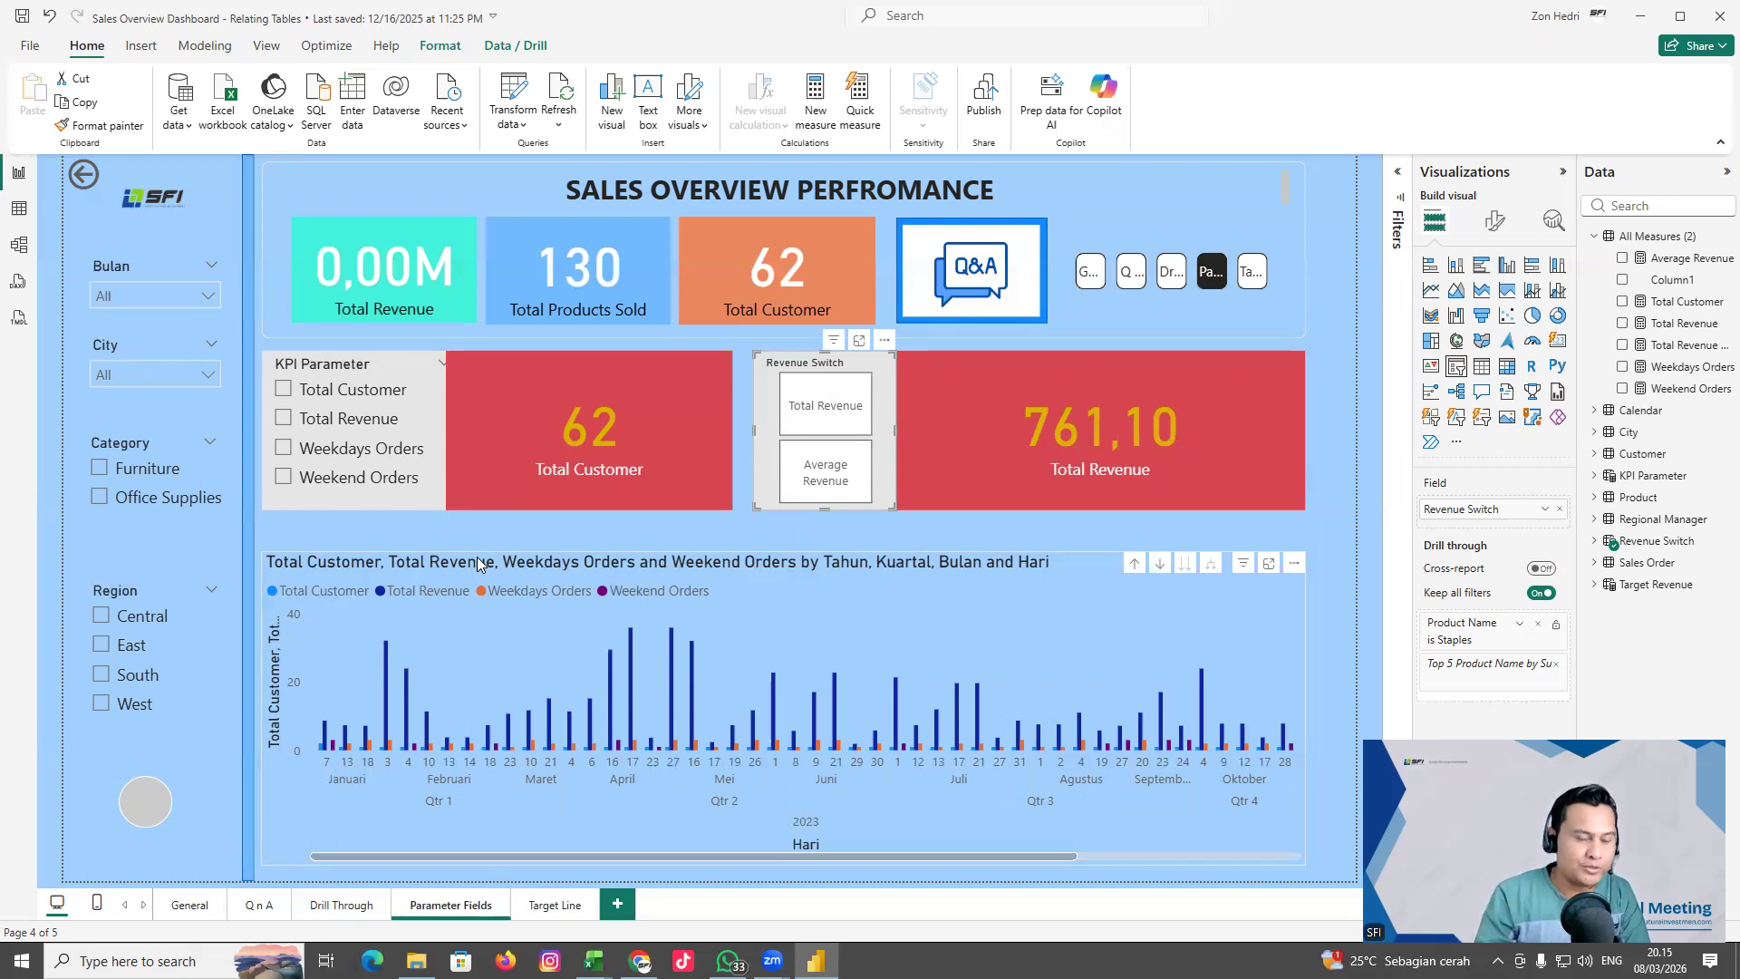
pyautogui.click(338, 906)
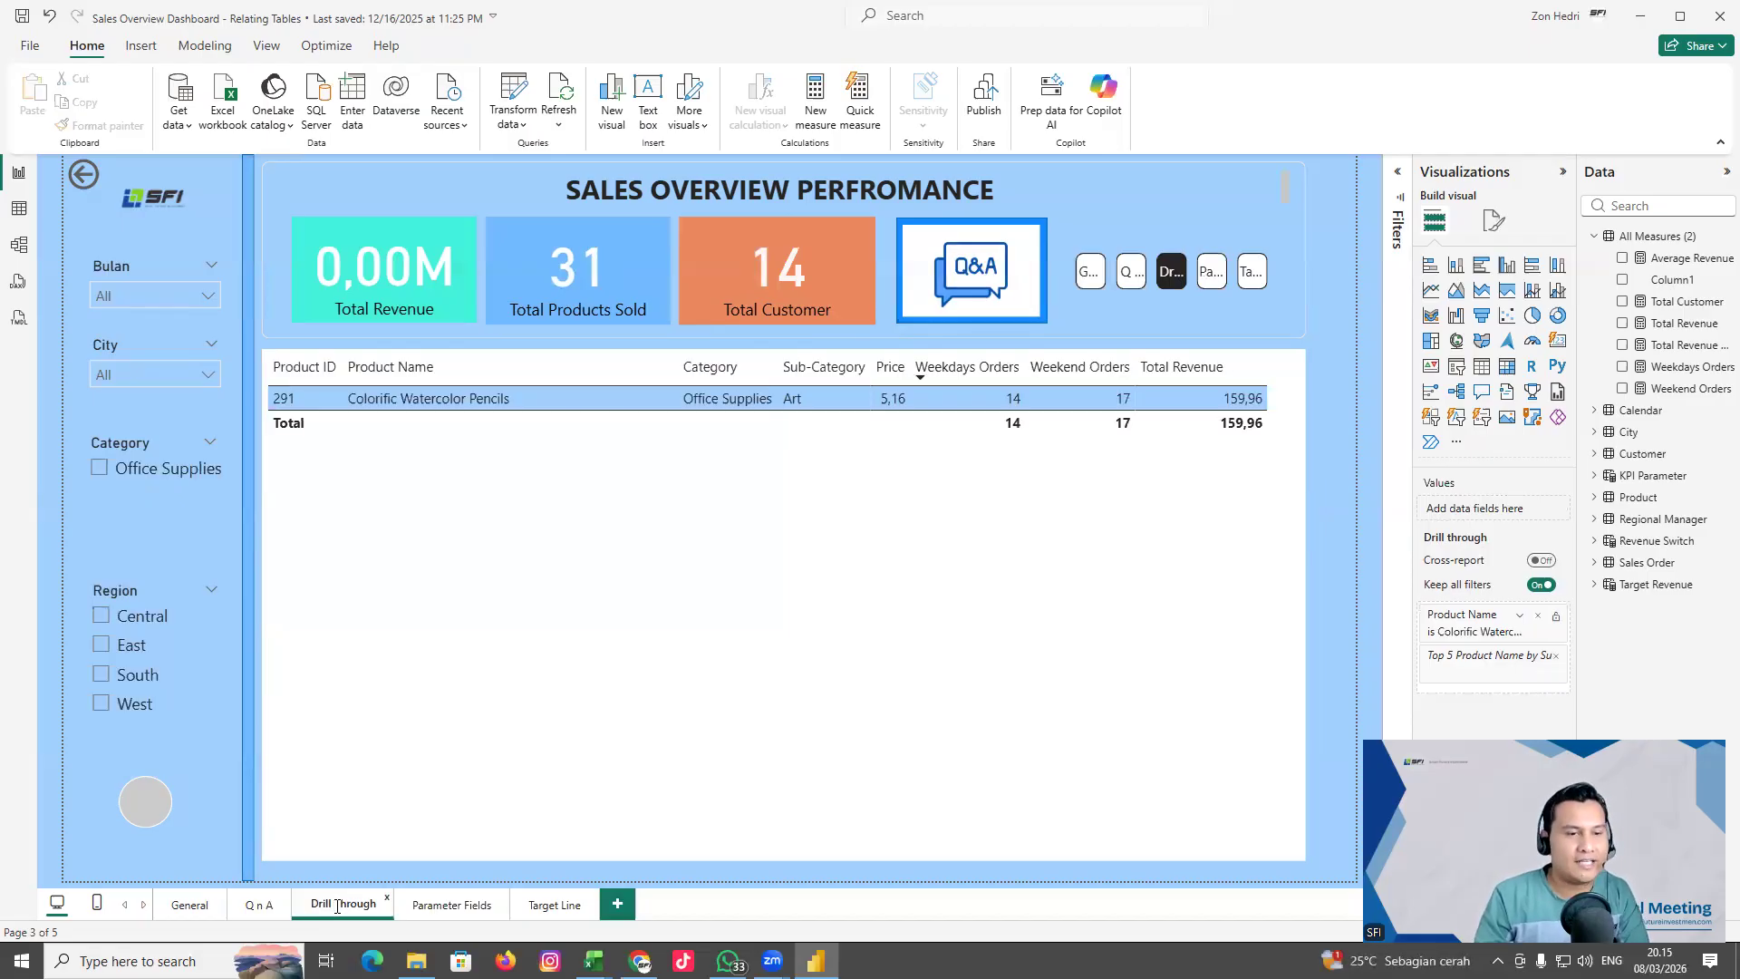
pyautogui.click(192, 914)
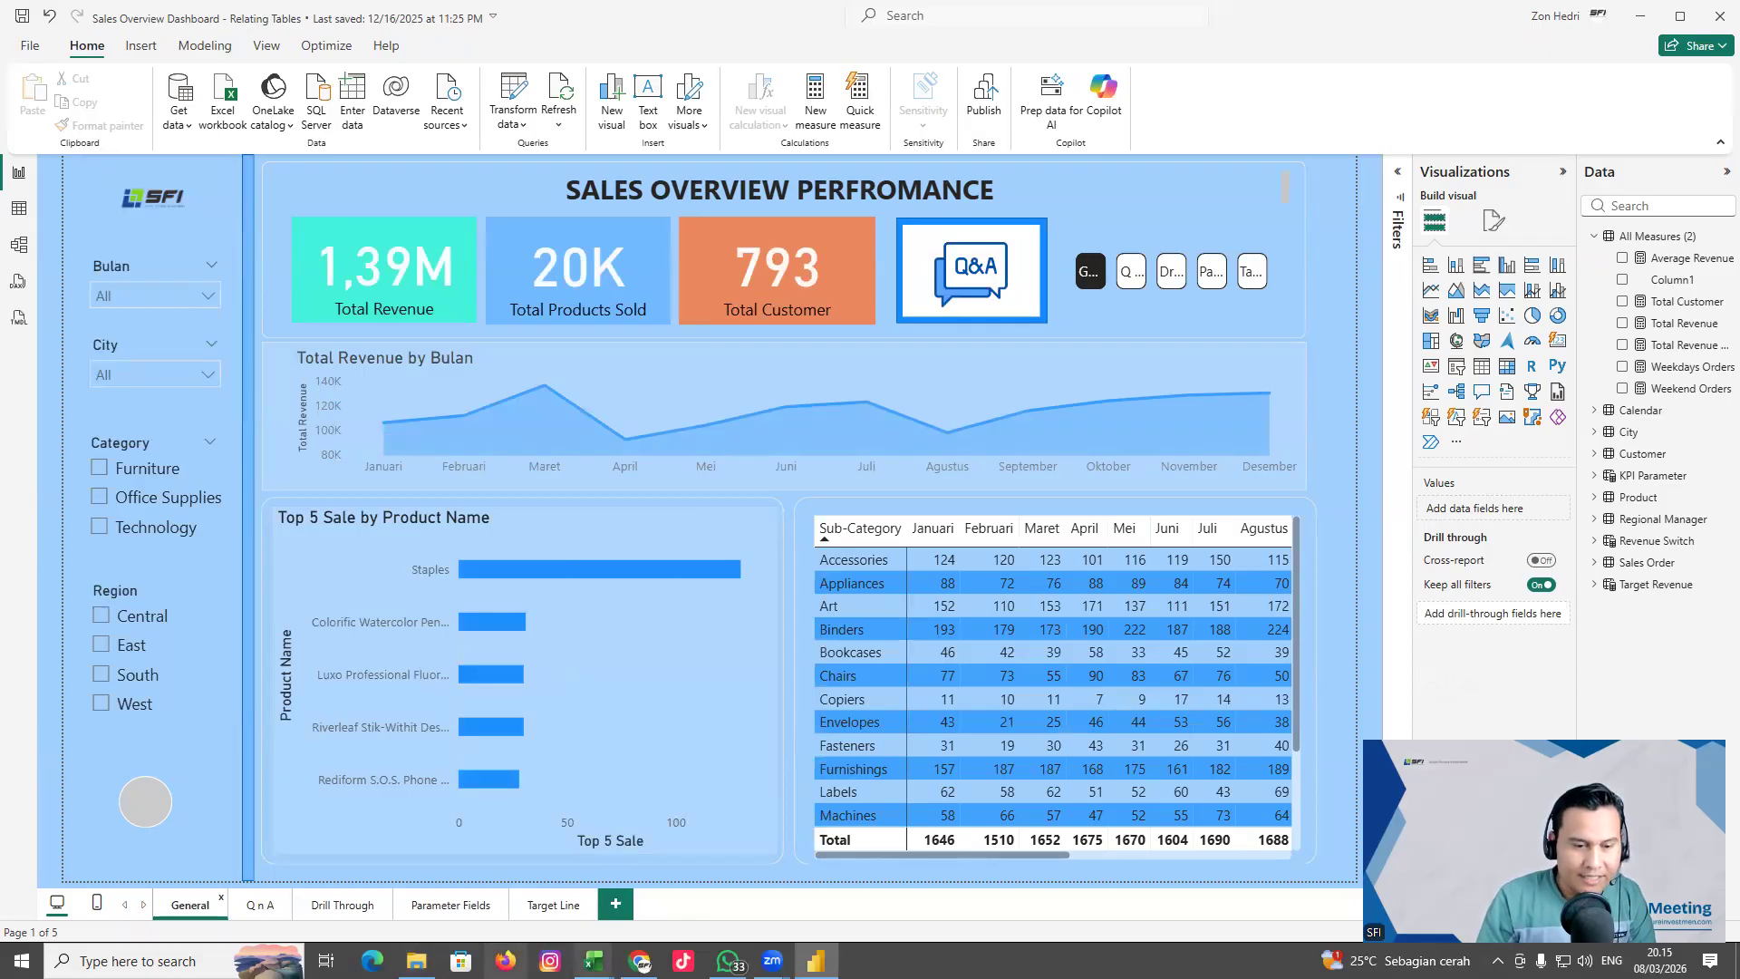
# Switch to the Excel workbook 7. SUPERSTORE 2023 FRESH and open its Sales Order sheet
pyautogui.click(416, 961)
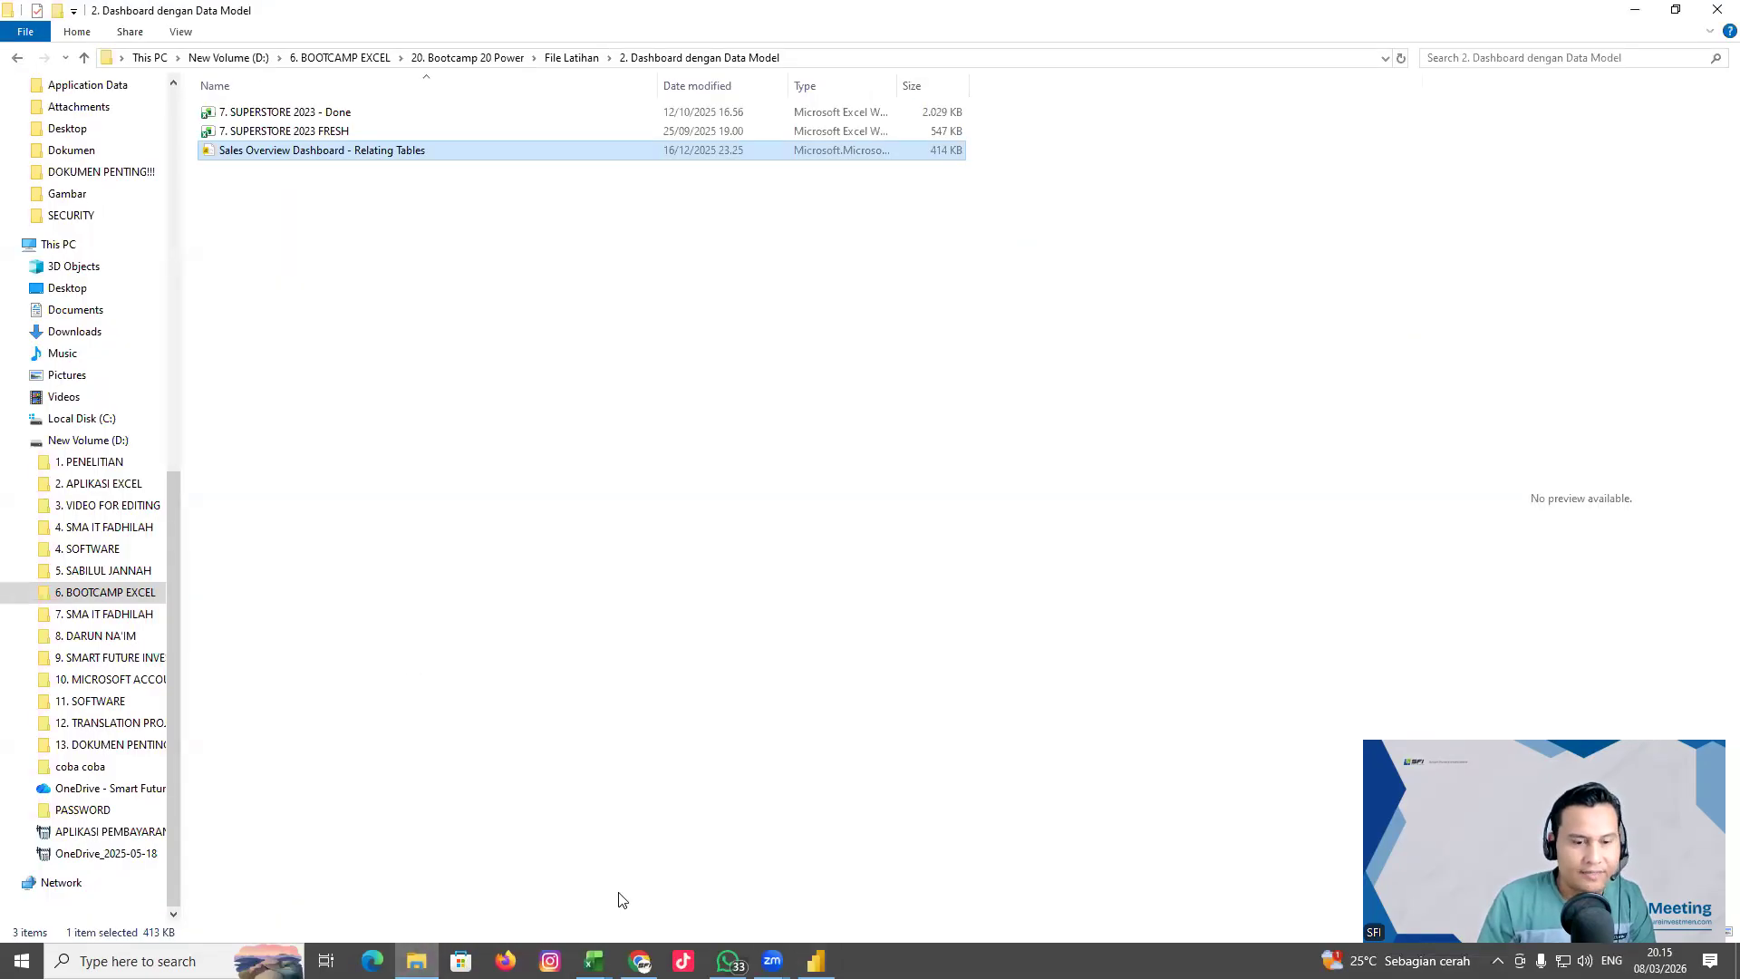
pyautogui.moveTo(594, 961)
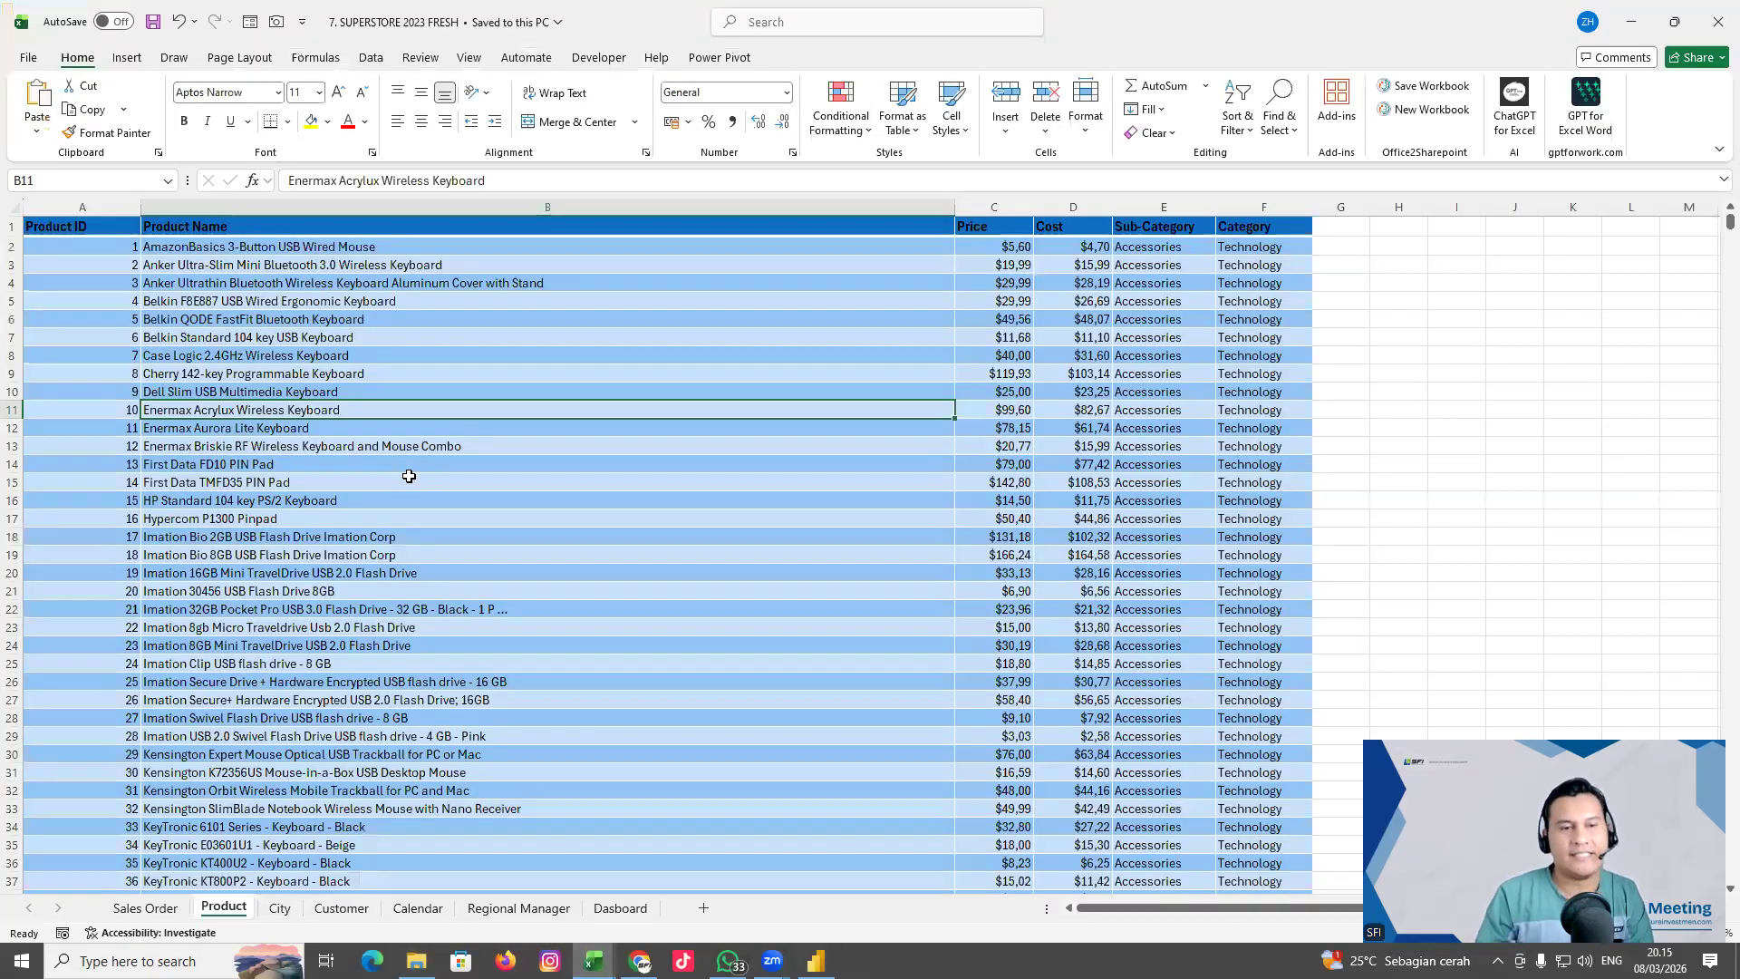
pyautogui.click(690, 892)
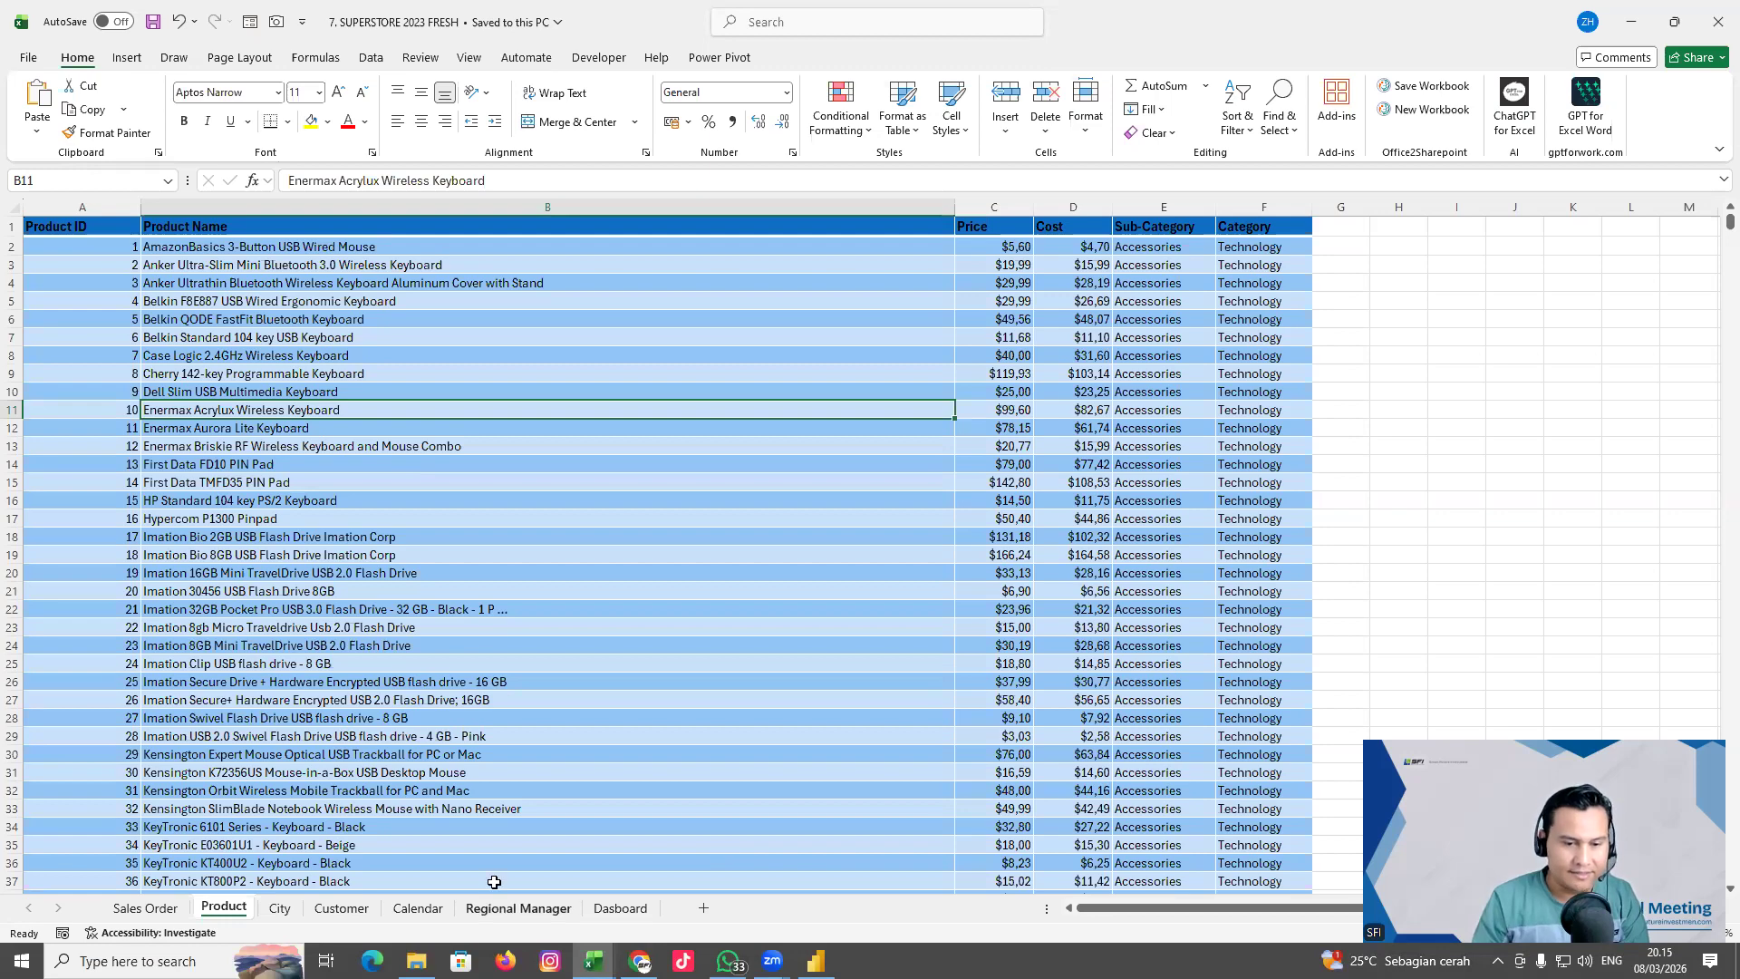
pyautogui.click(140, 909)
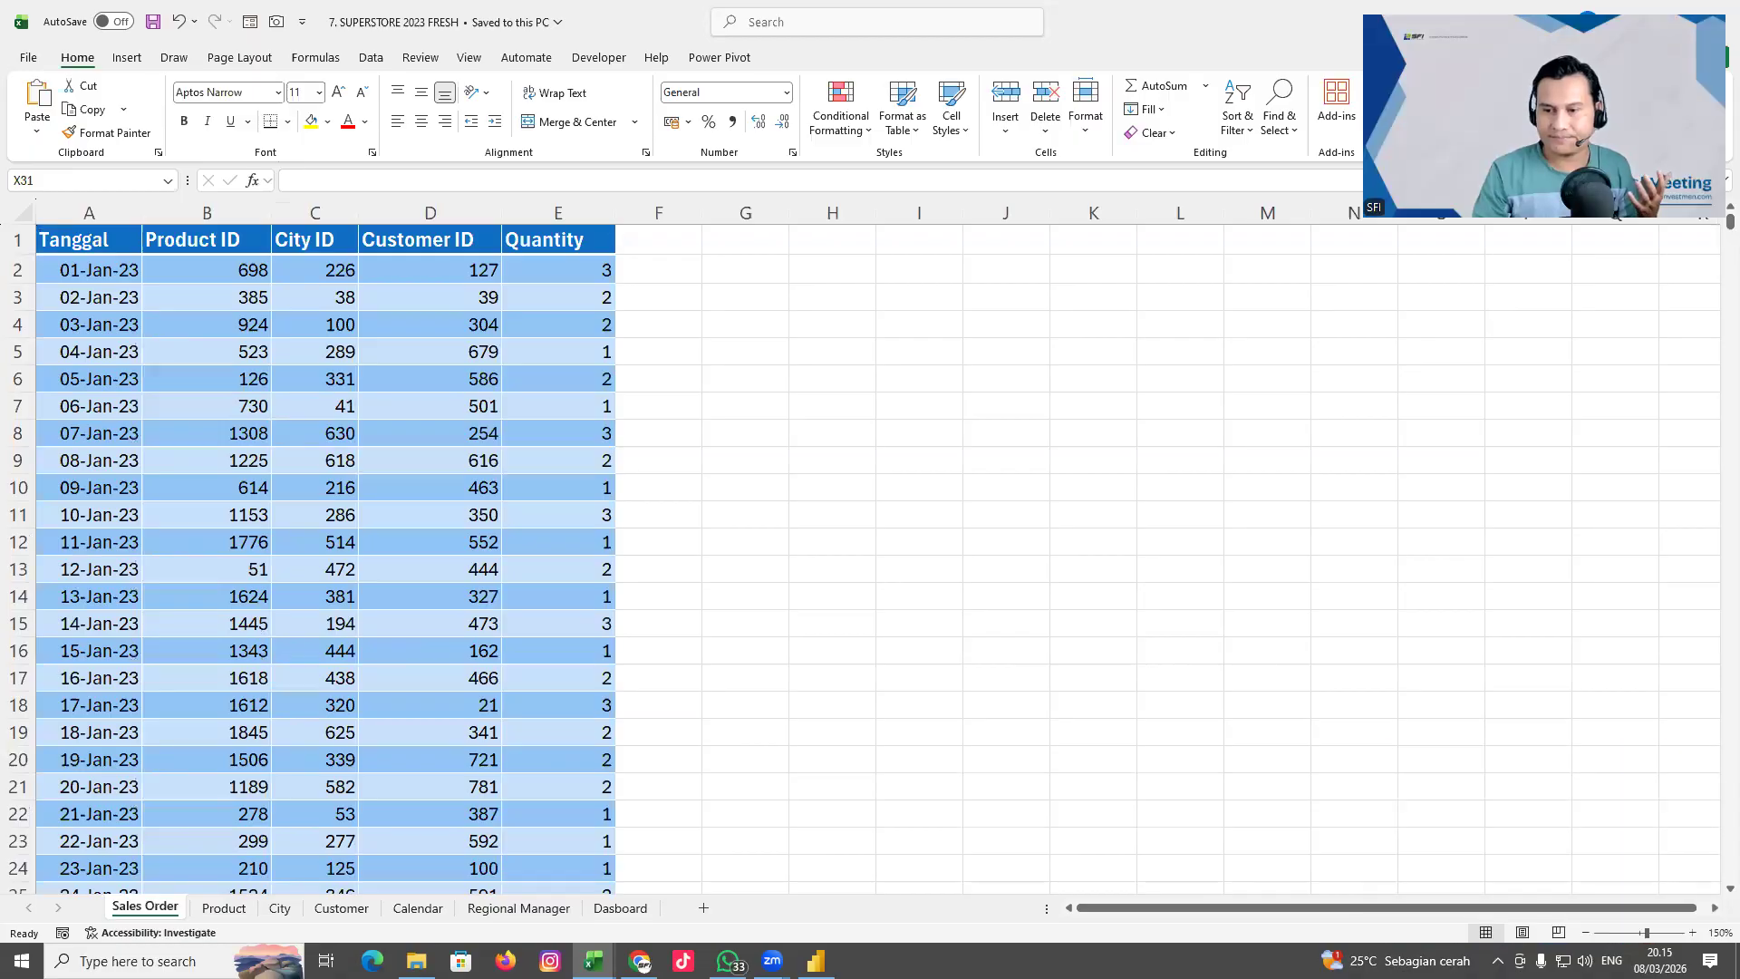
# Examine the Product ID, City ID, Customer ID and Quantity columns of the Sales Order table
pyautogui.click(1692, 933)
pyautogui.click(1693, 934)
pyautogui.click(1692, 934)
pyautogui.click(1692, 933)
pyautogui.click(1692, 934)
pyautogui.click(1692, 934)
pyautogui.scroll(1, 1314, 726)
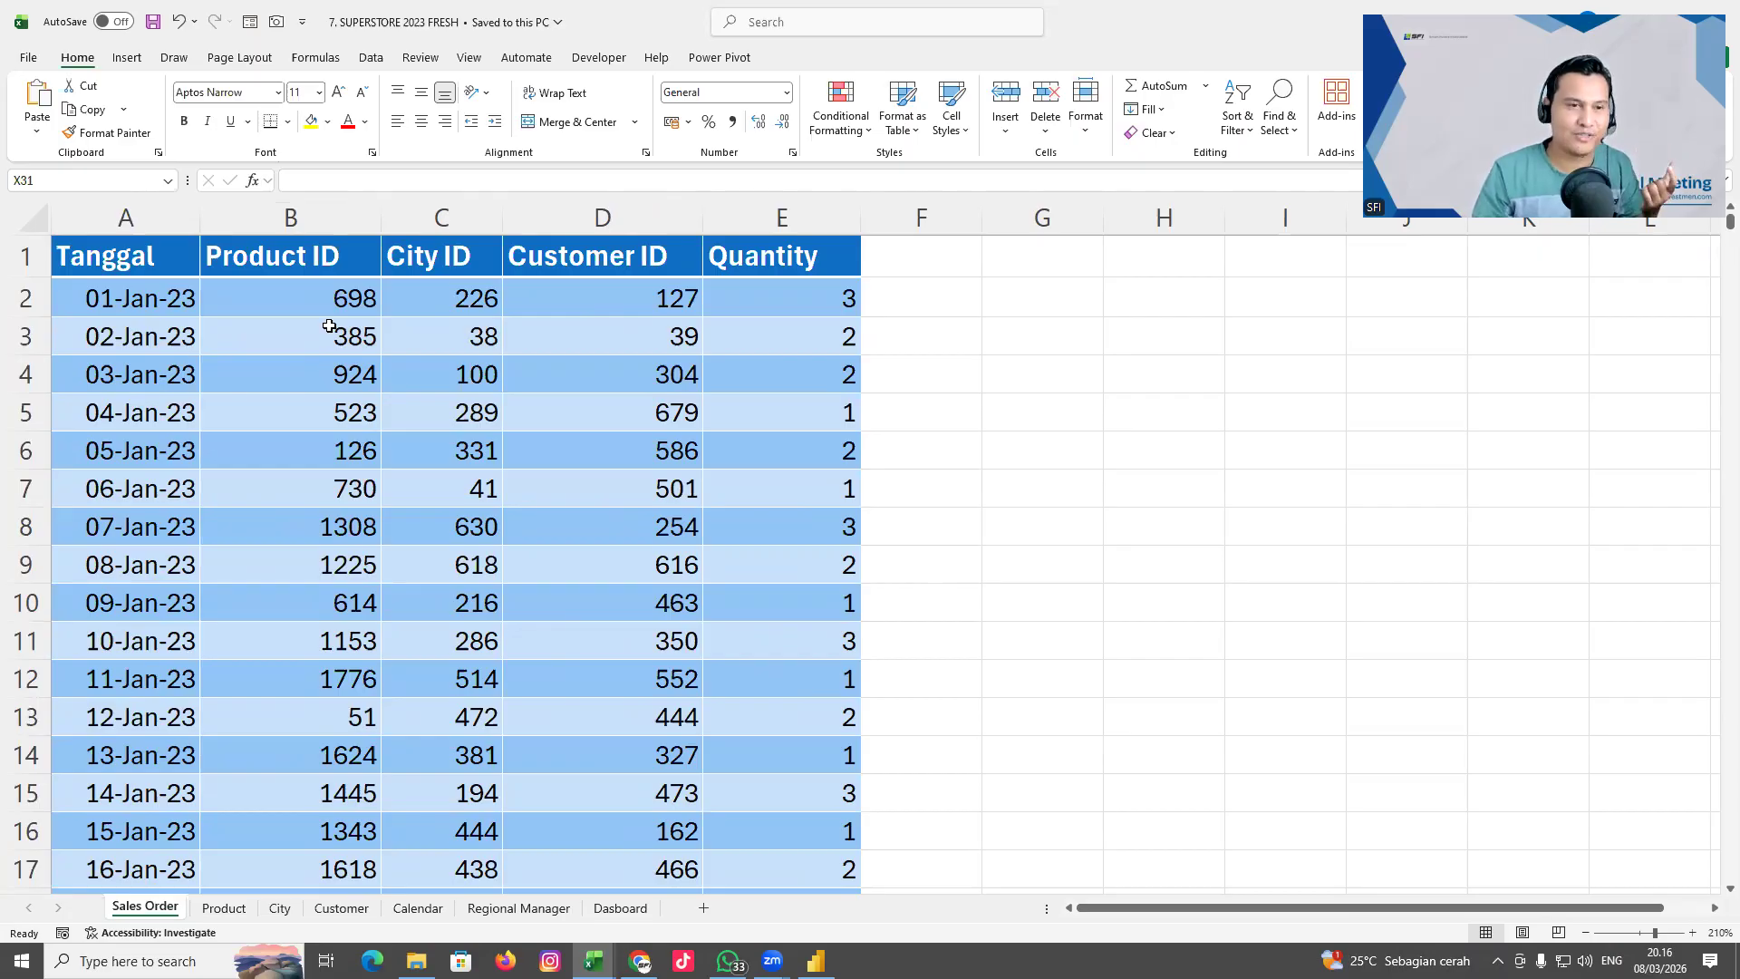
pyautogui.click(335, 266)
pyautogui.click(331, 204)
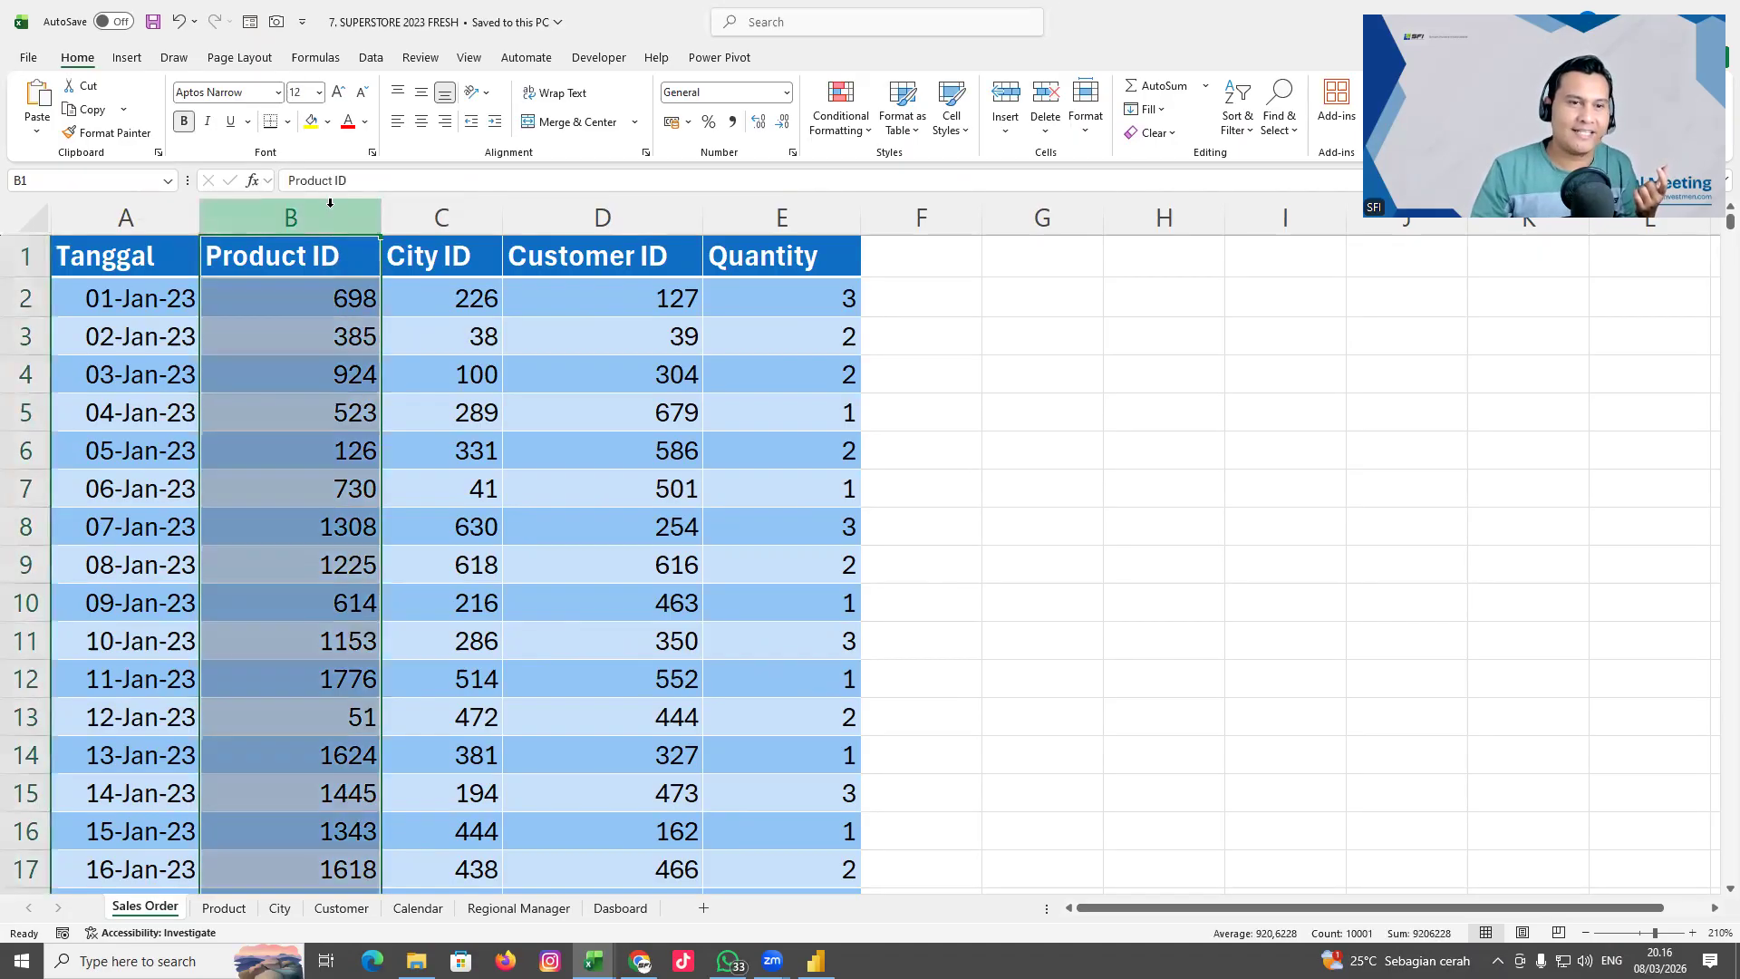
pyautogui.click(453, 219)
pyautogui.click(617, 218)
pyautogui.click(724, 222)
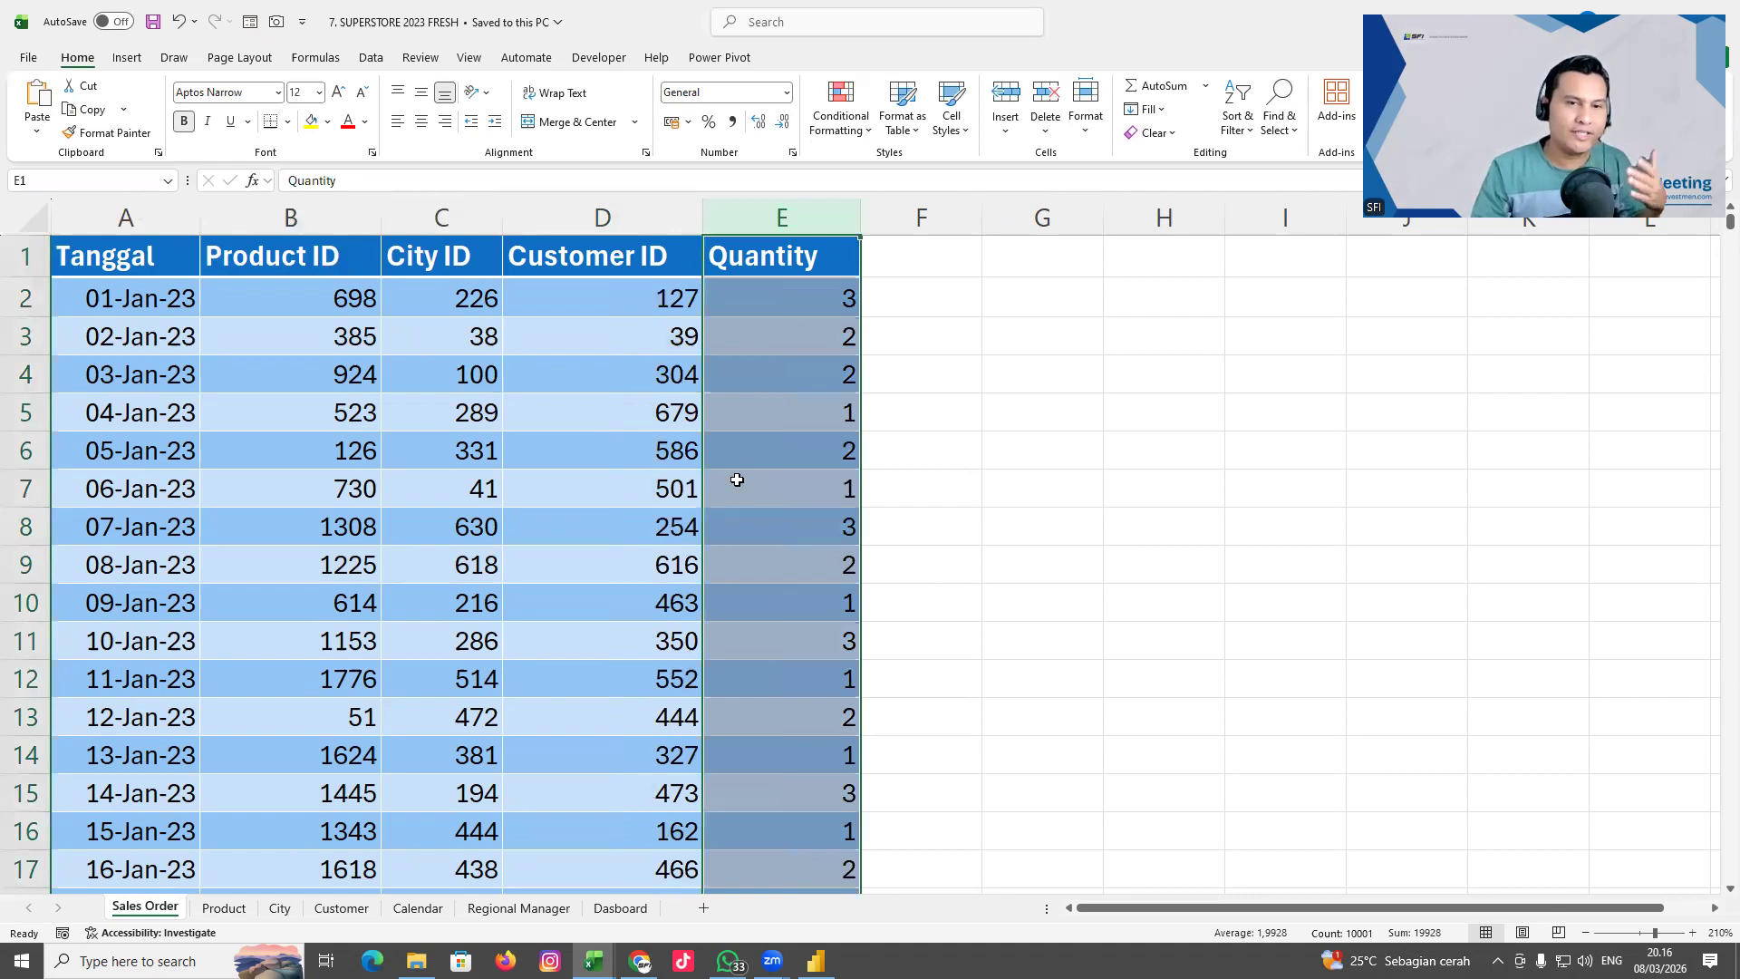
pyautogui.click(307, 222)
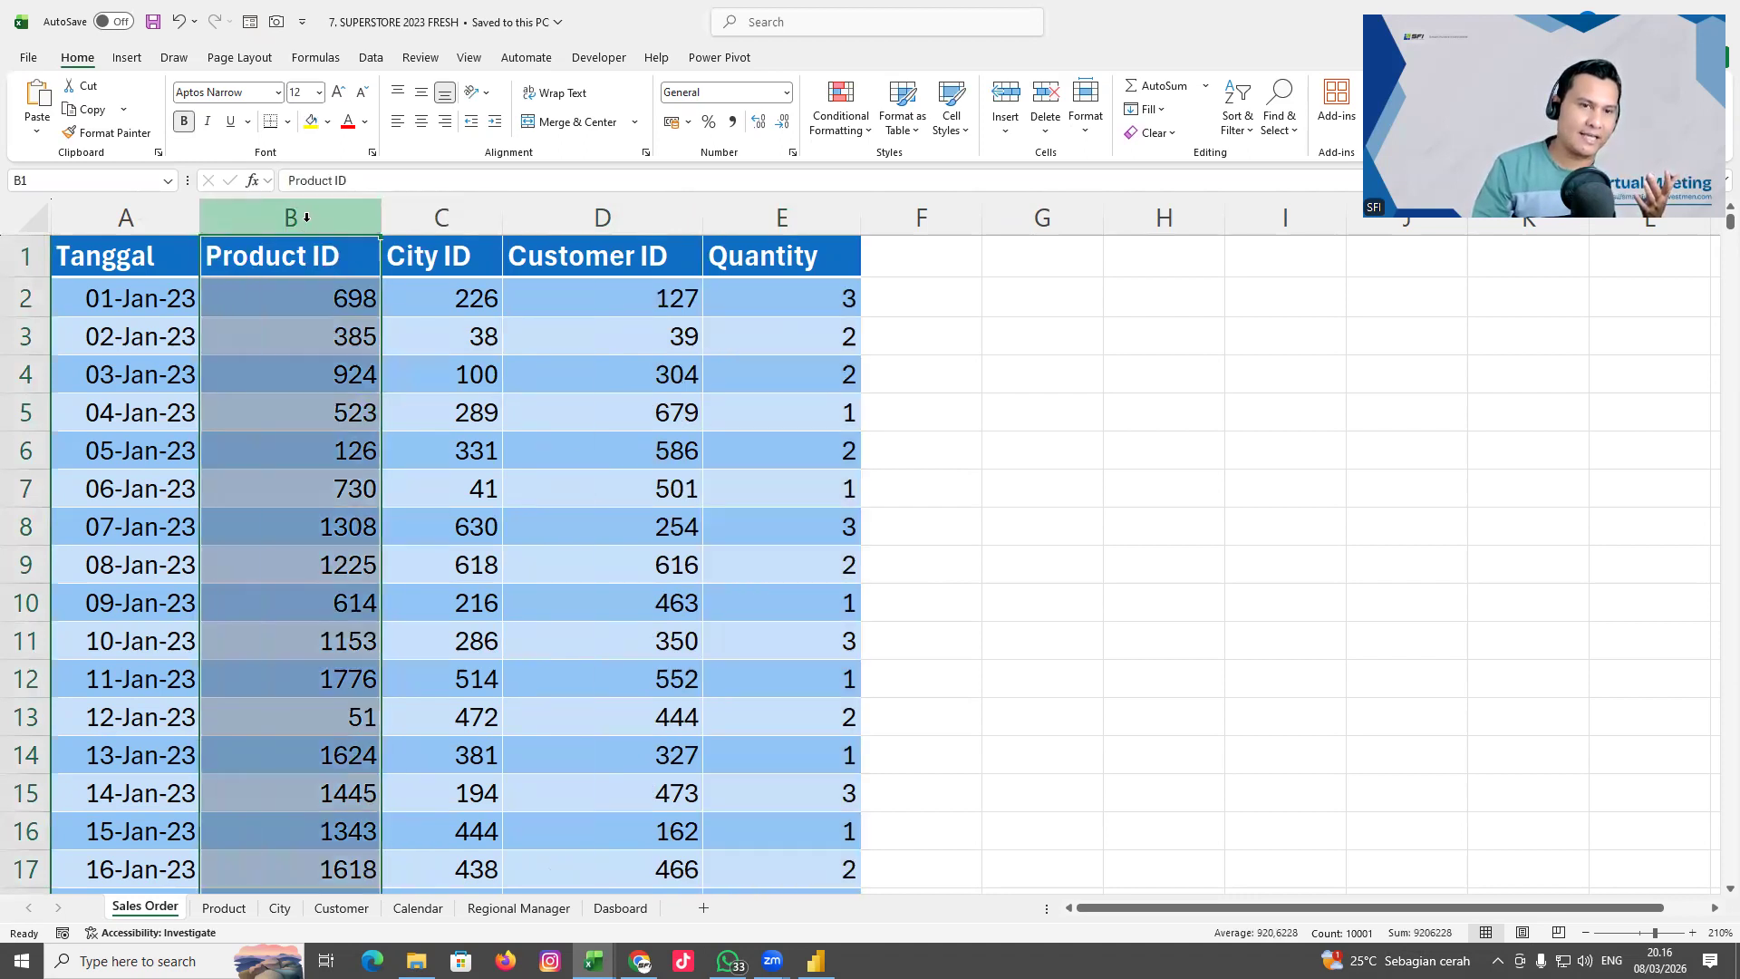
pyautogui.click(438, 213)
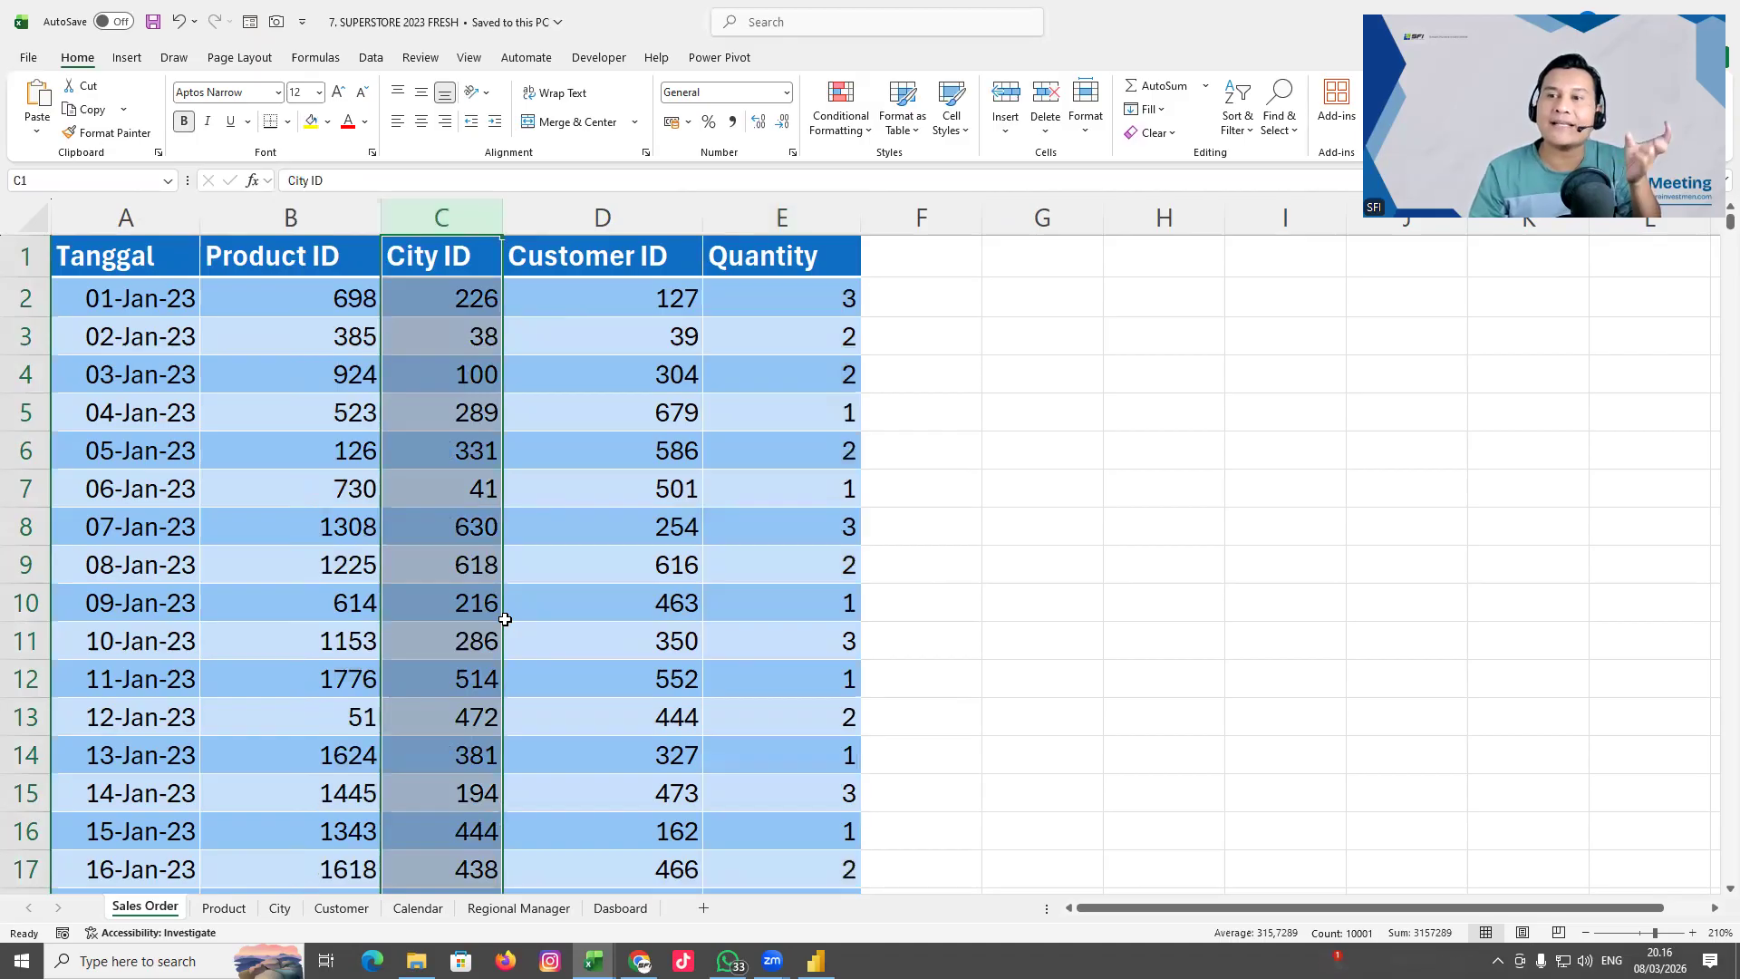
# Open the Product sheet and examine its Product ID and Product Name columns
pyautogui.click(220, 909)
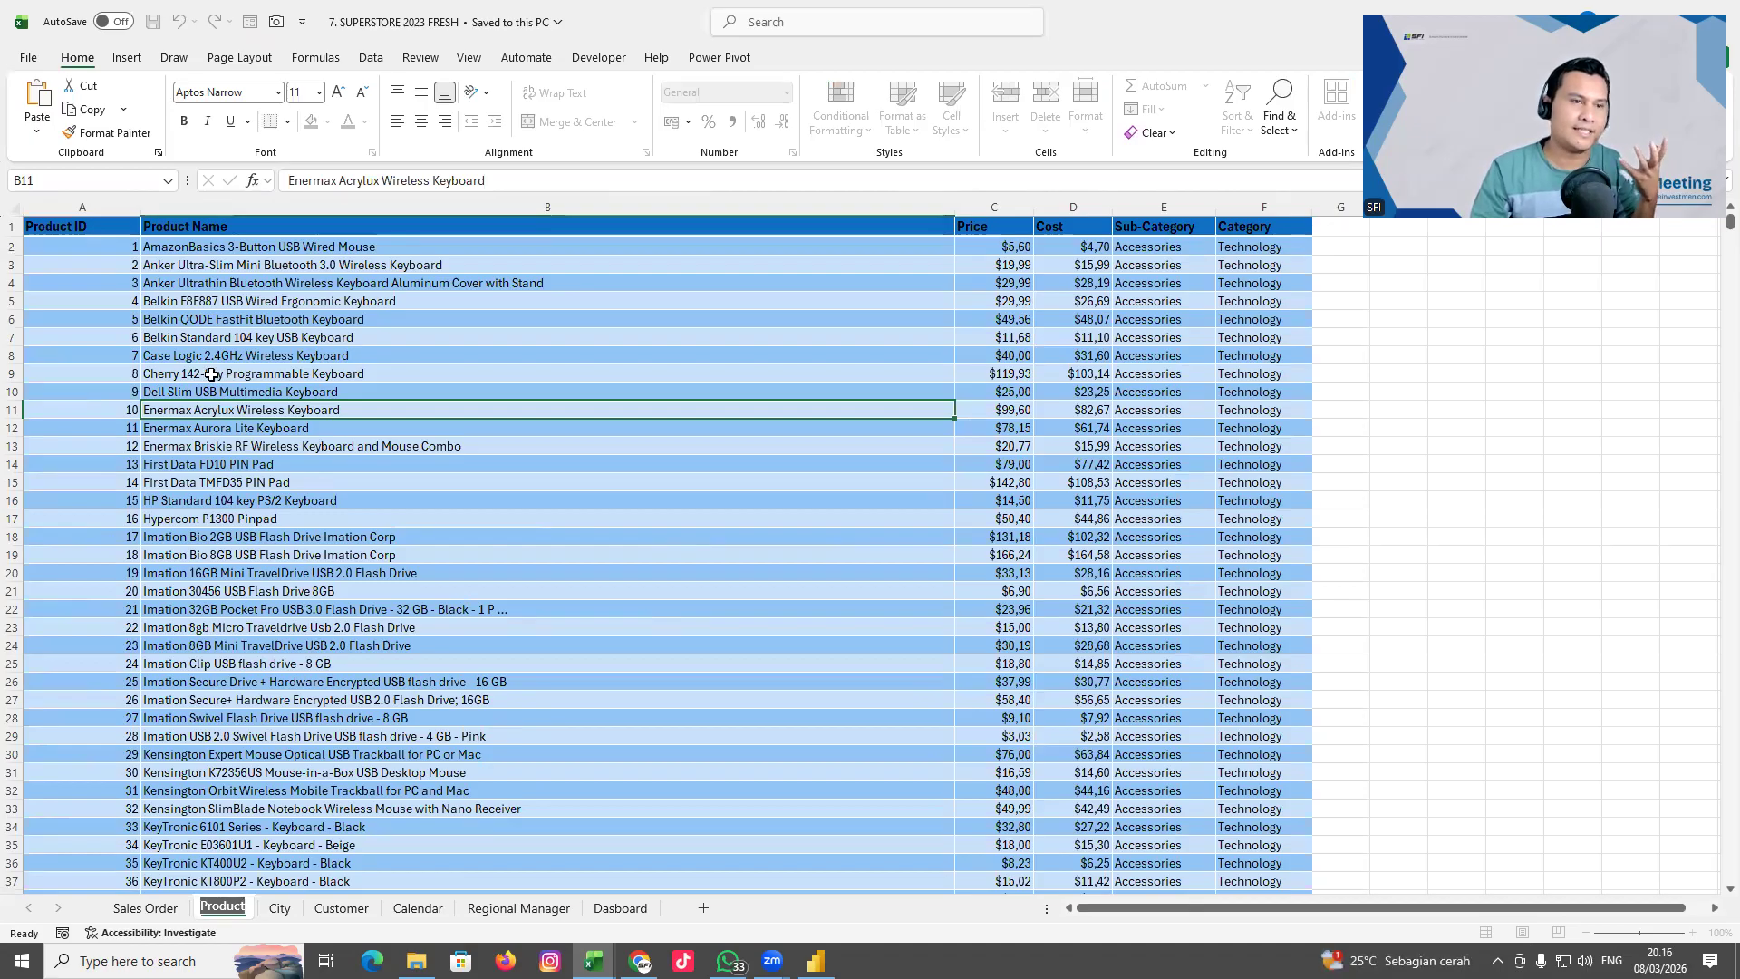
pyautogui.click(95, 206)
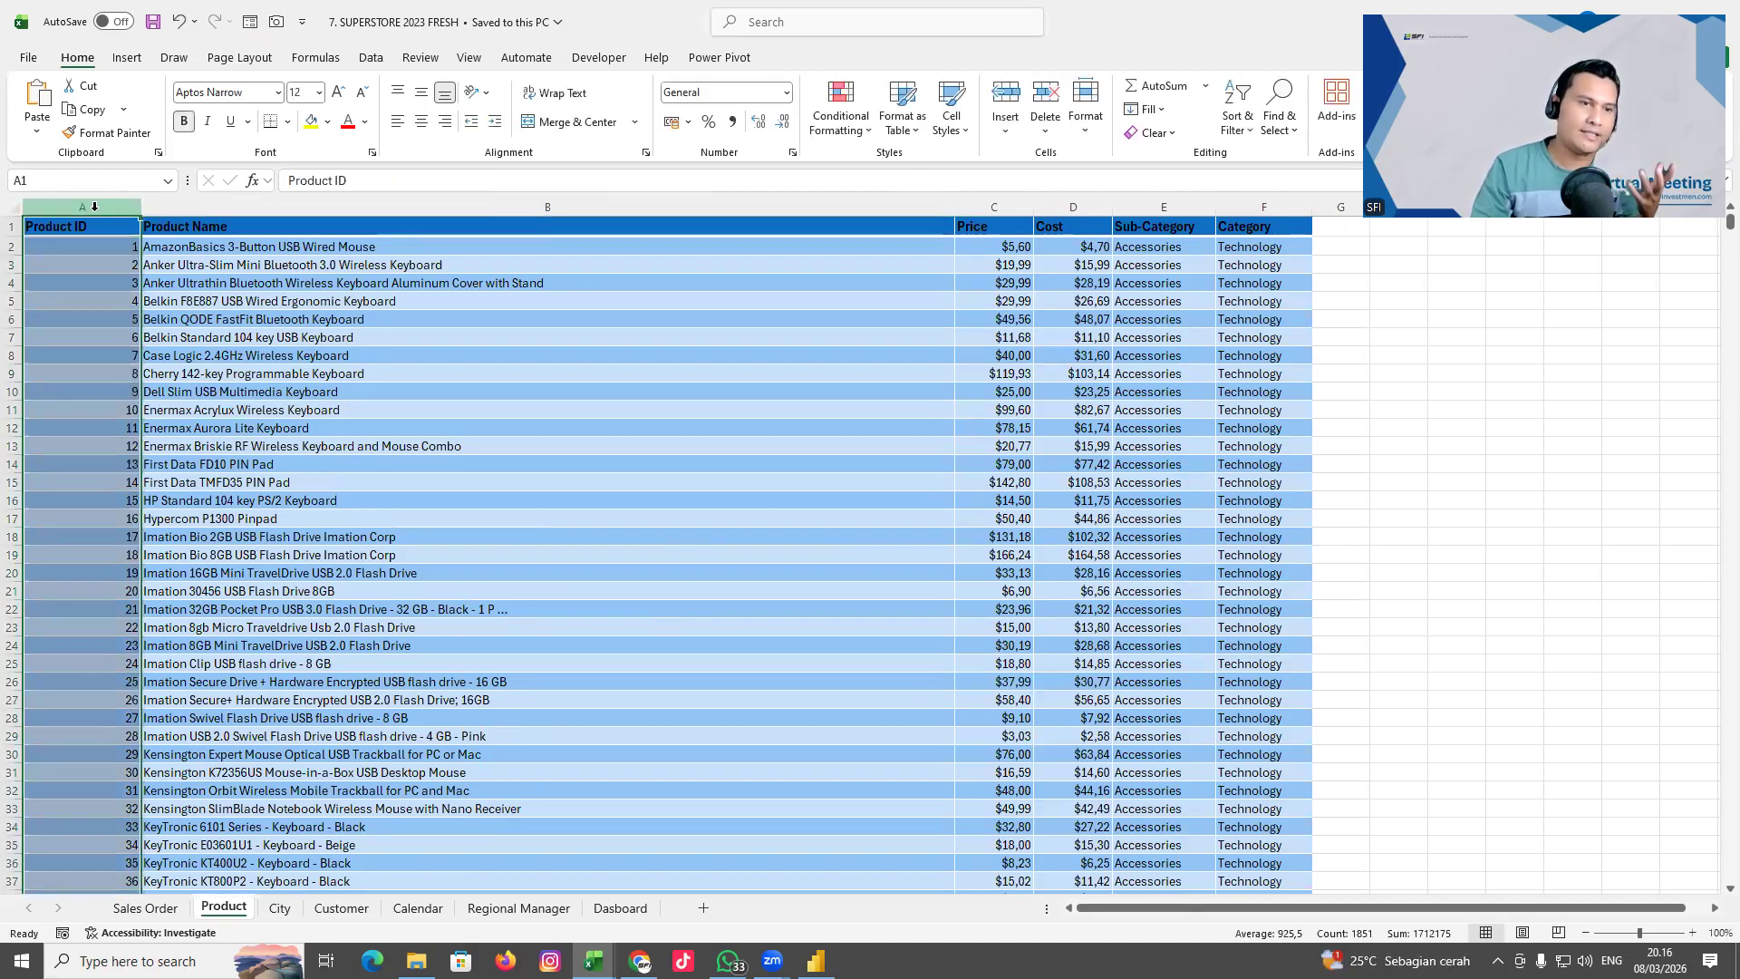
pyautogui.click(207, 205)
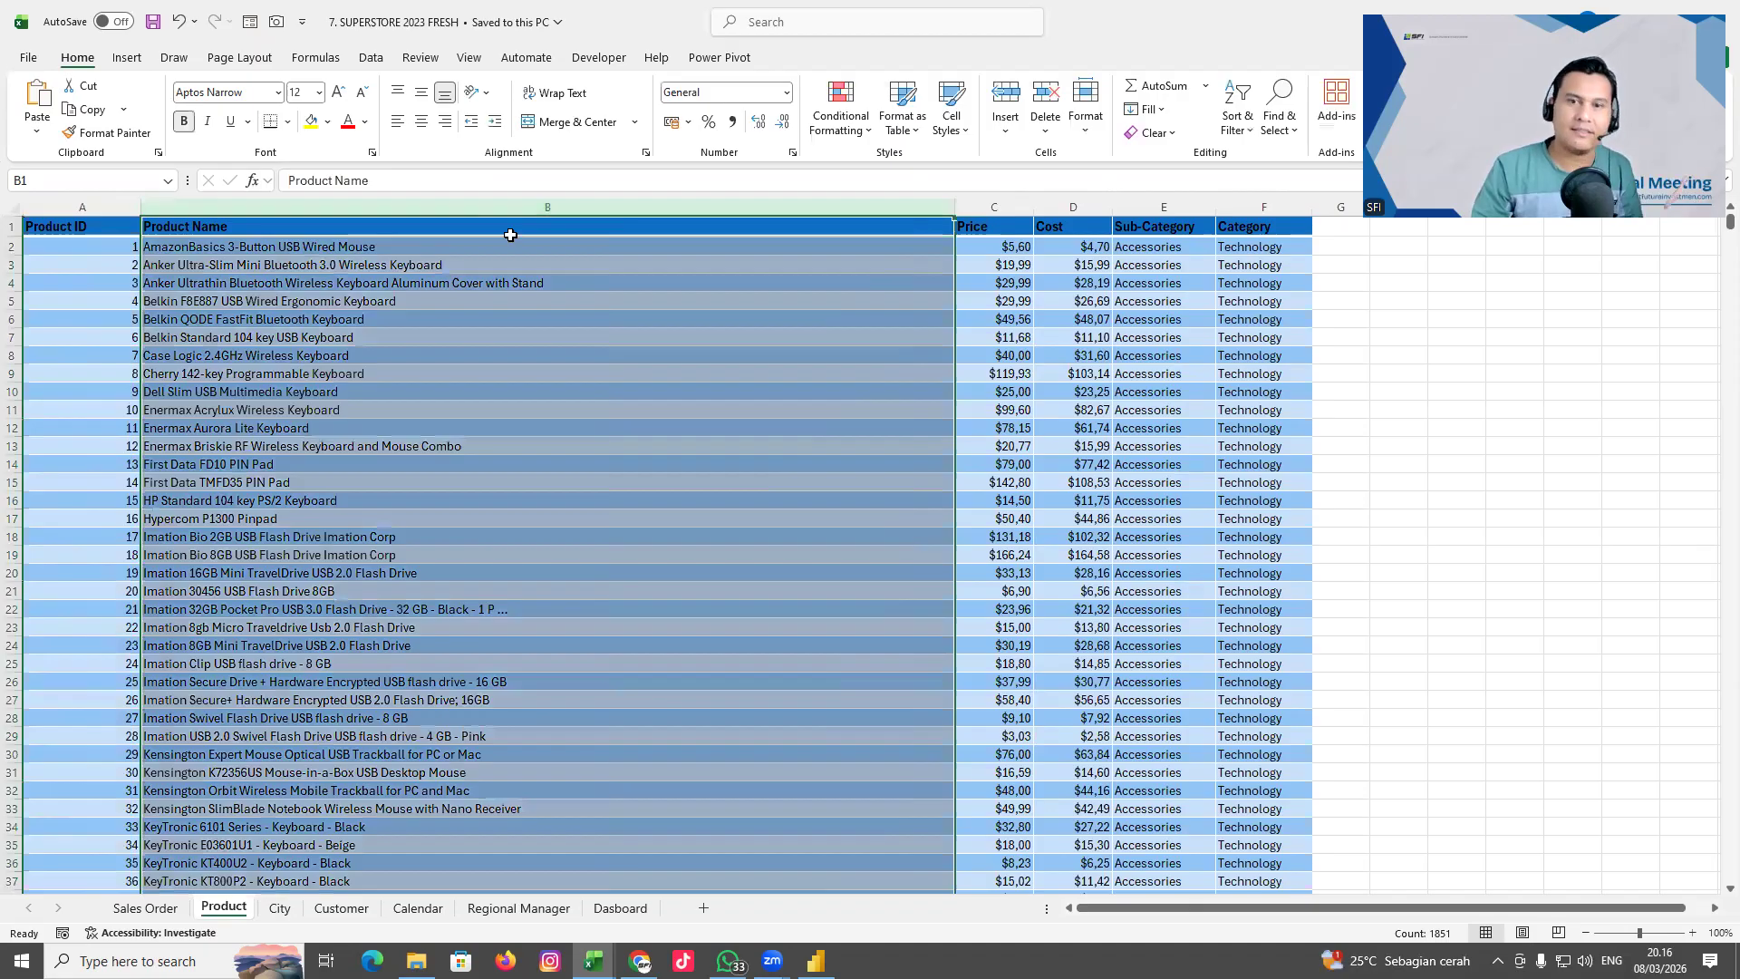
# Examine the Price, Cost, Sub-Category and Category columns of the Product sheet
pyautogui.click(1006, 207)
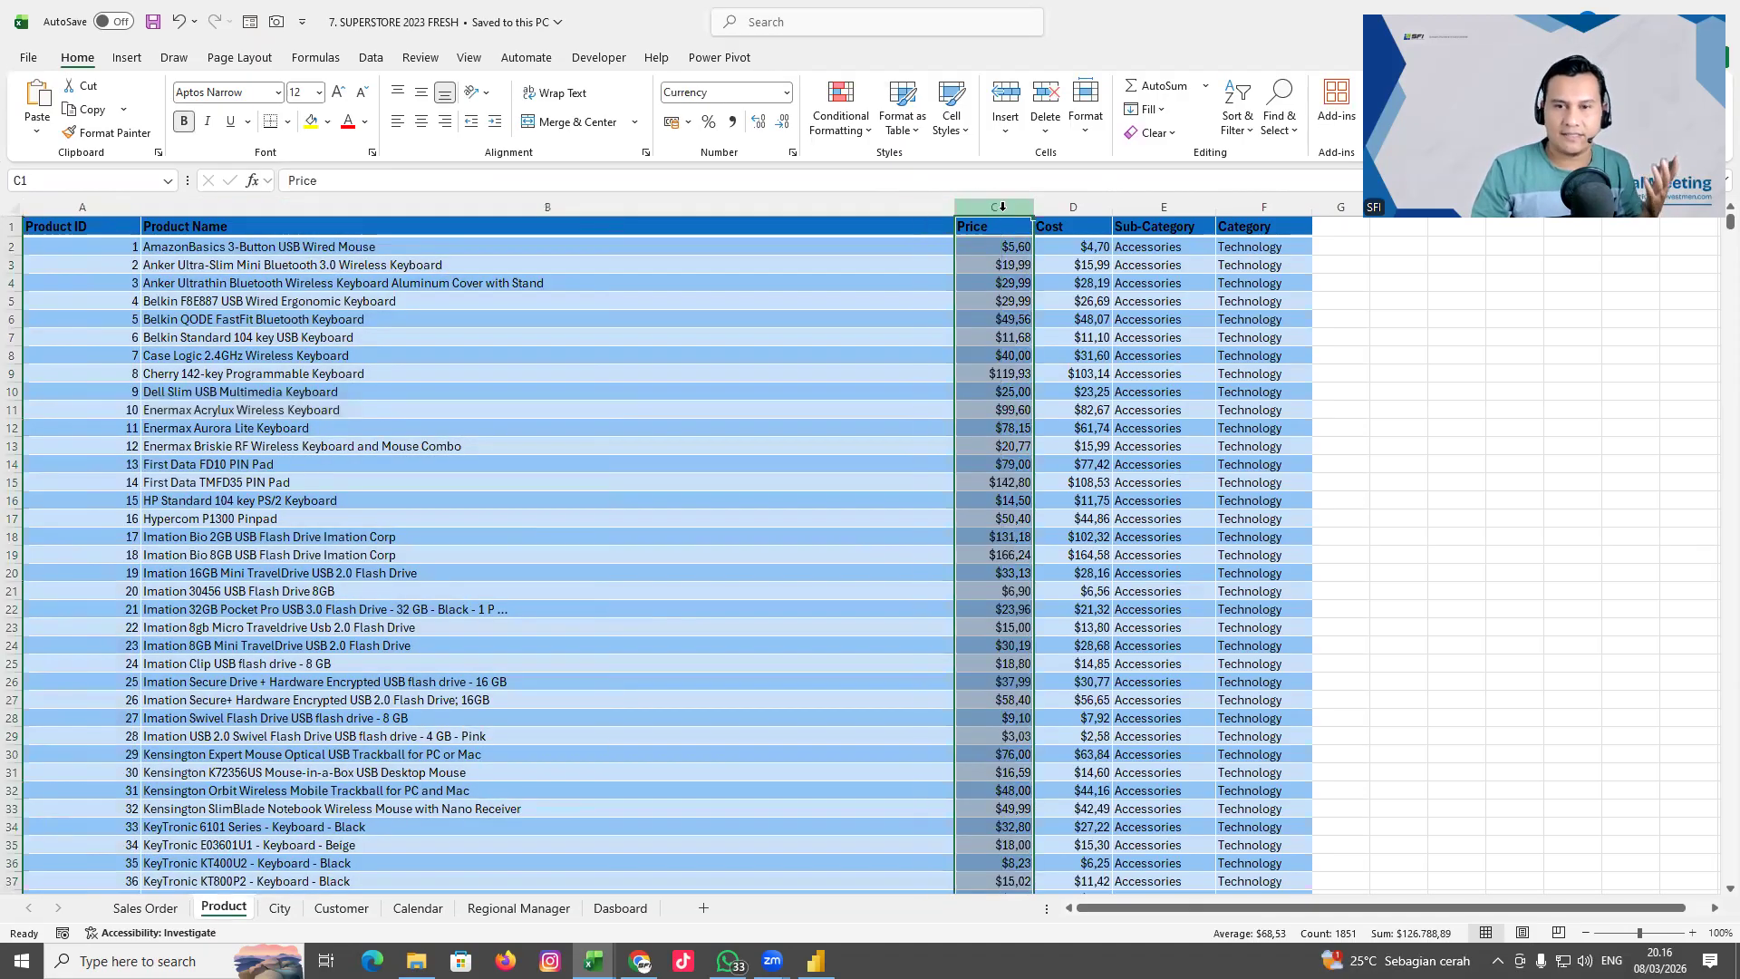
pyautogui.click(1052, 206)
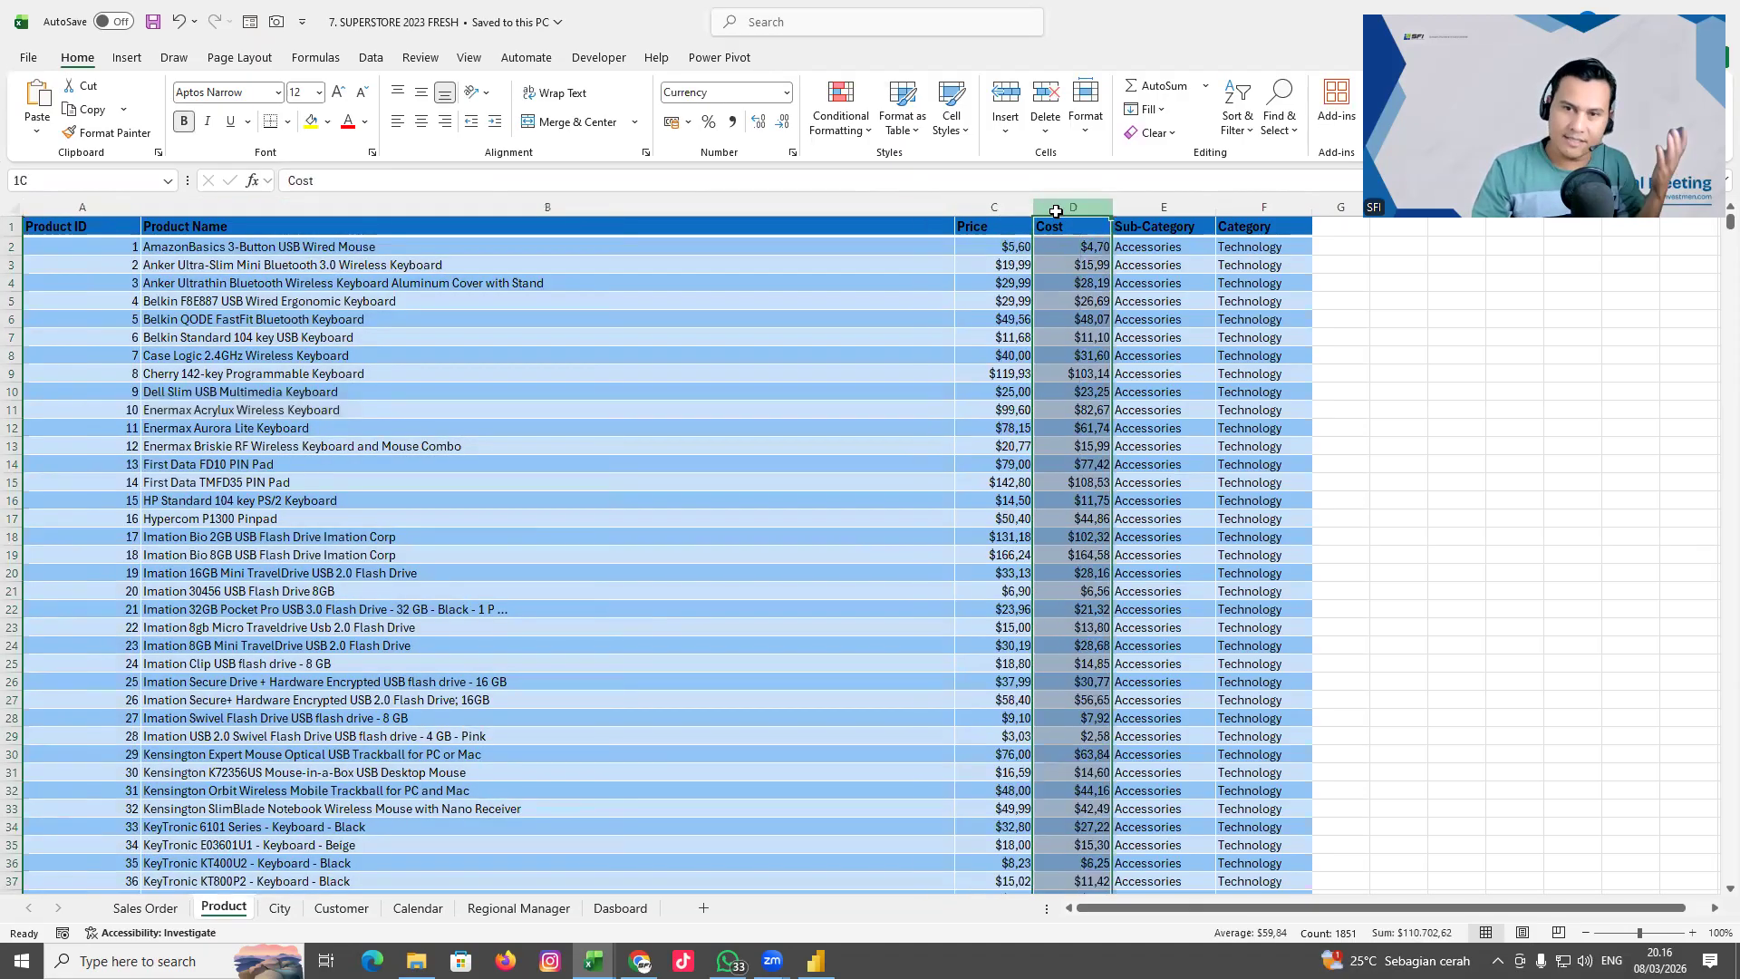
pyautogui.click(1153, 206)
pyautogui.click(1243, 205)
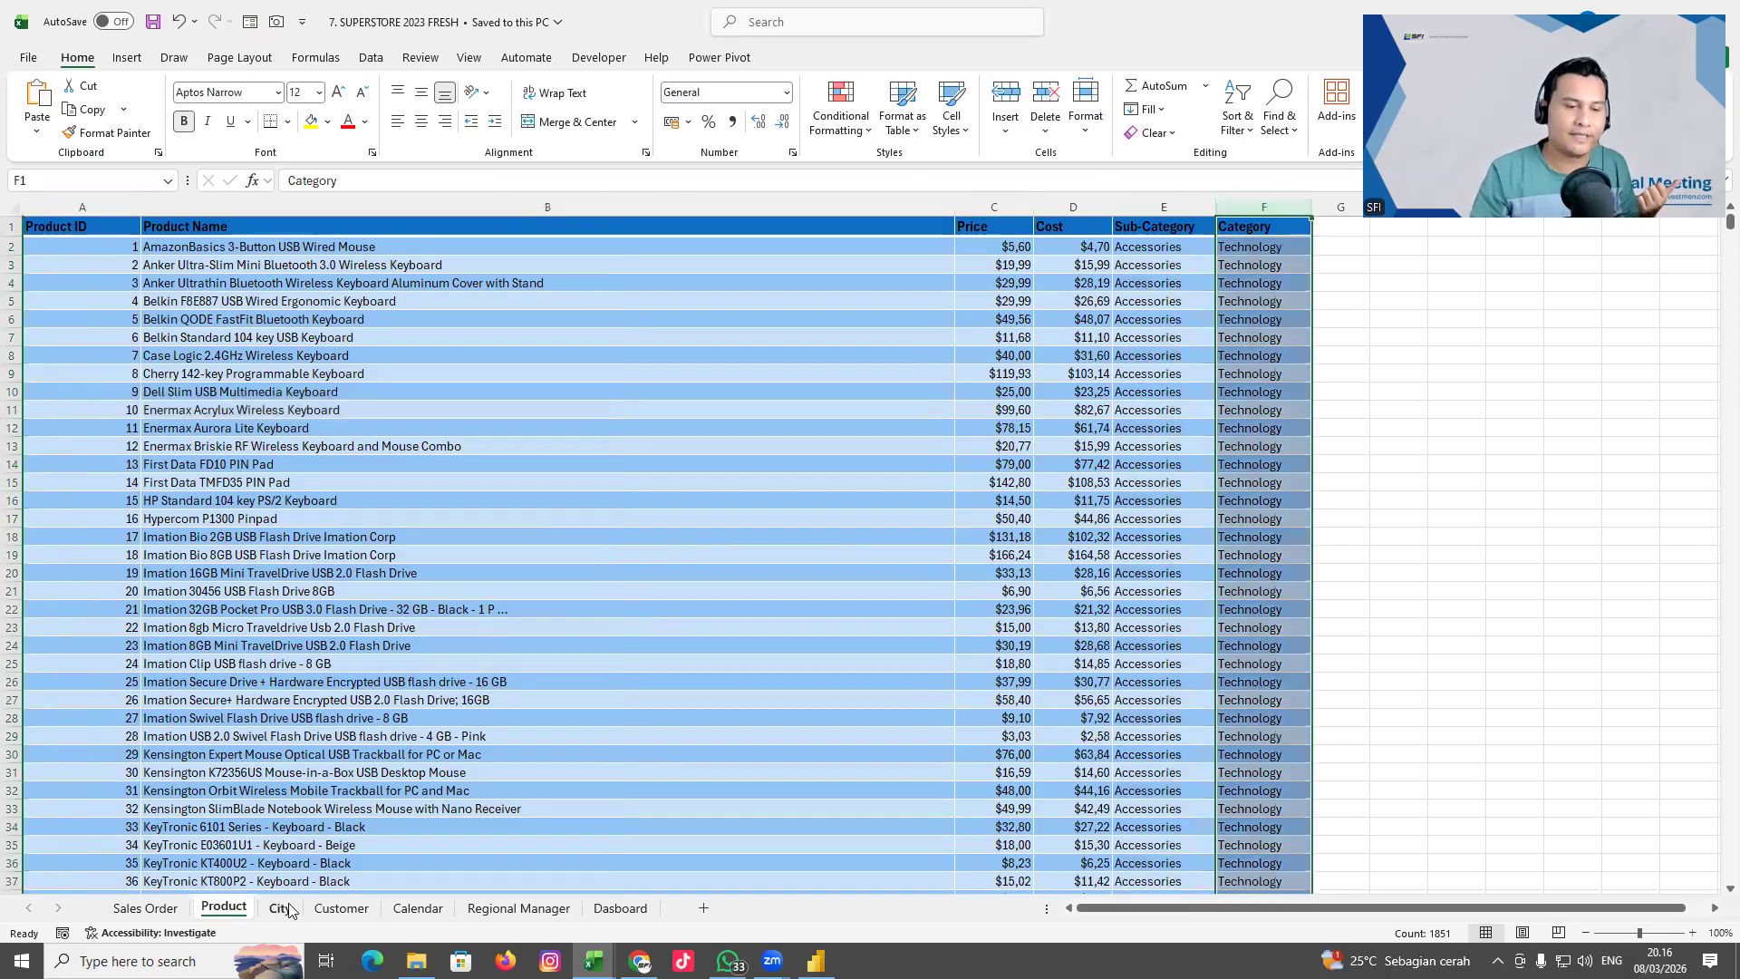
# Revisit the Sales Order sheet and examine the City ID, State, City and Country columns of the City sheet
pyautogui.click(136, 910)
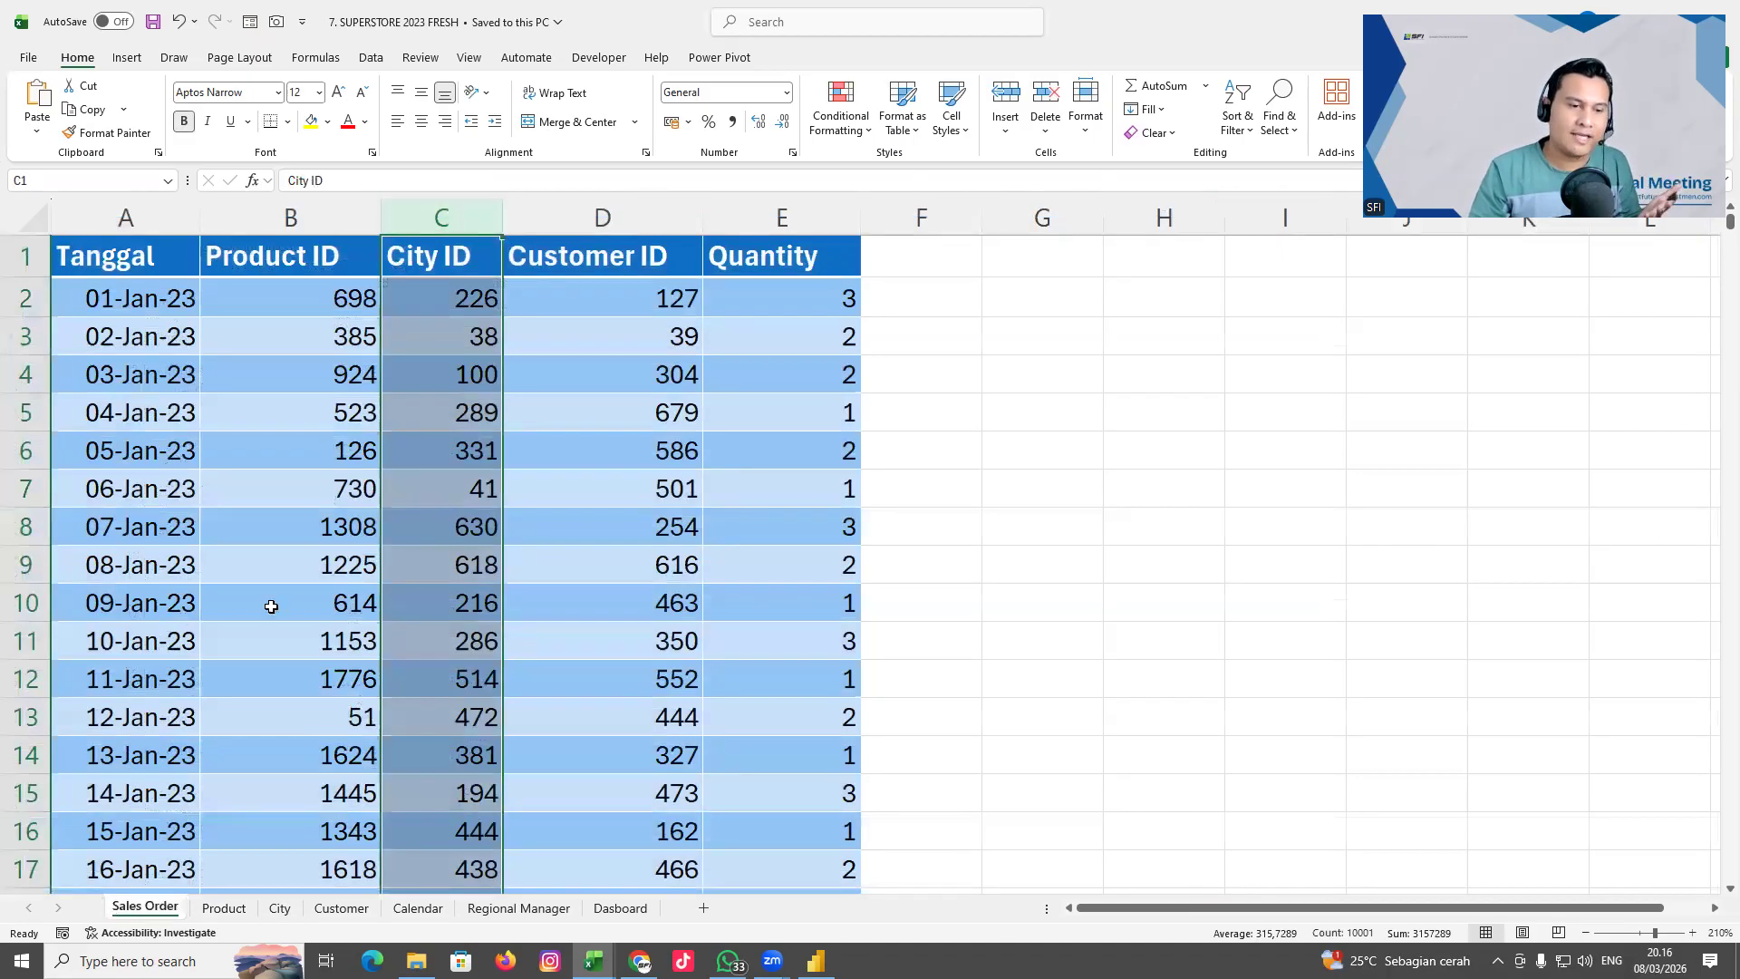
pyautogui.click(281, 908)
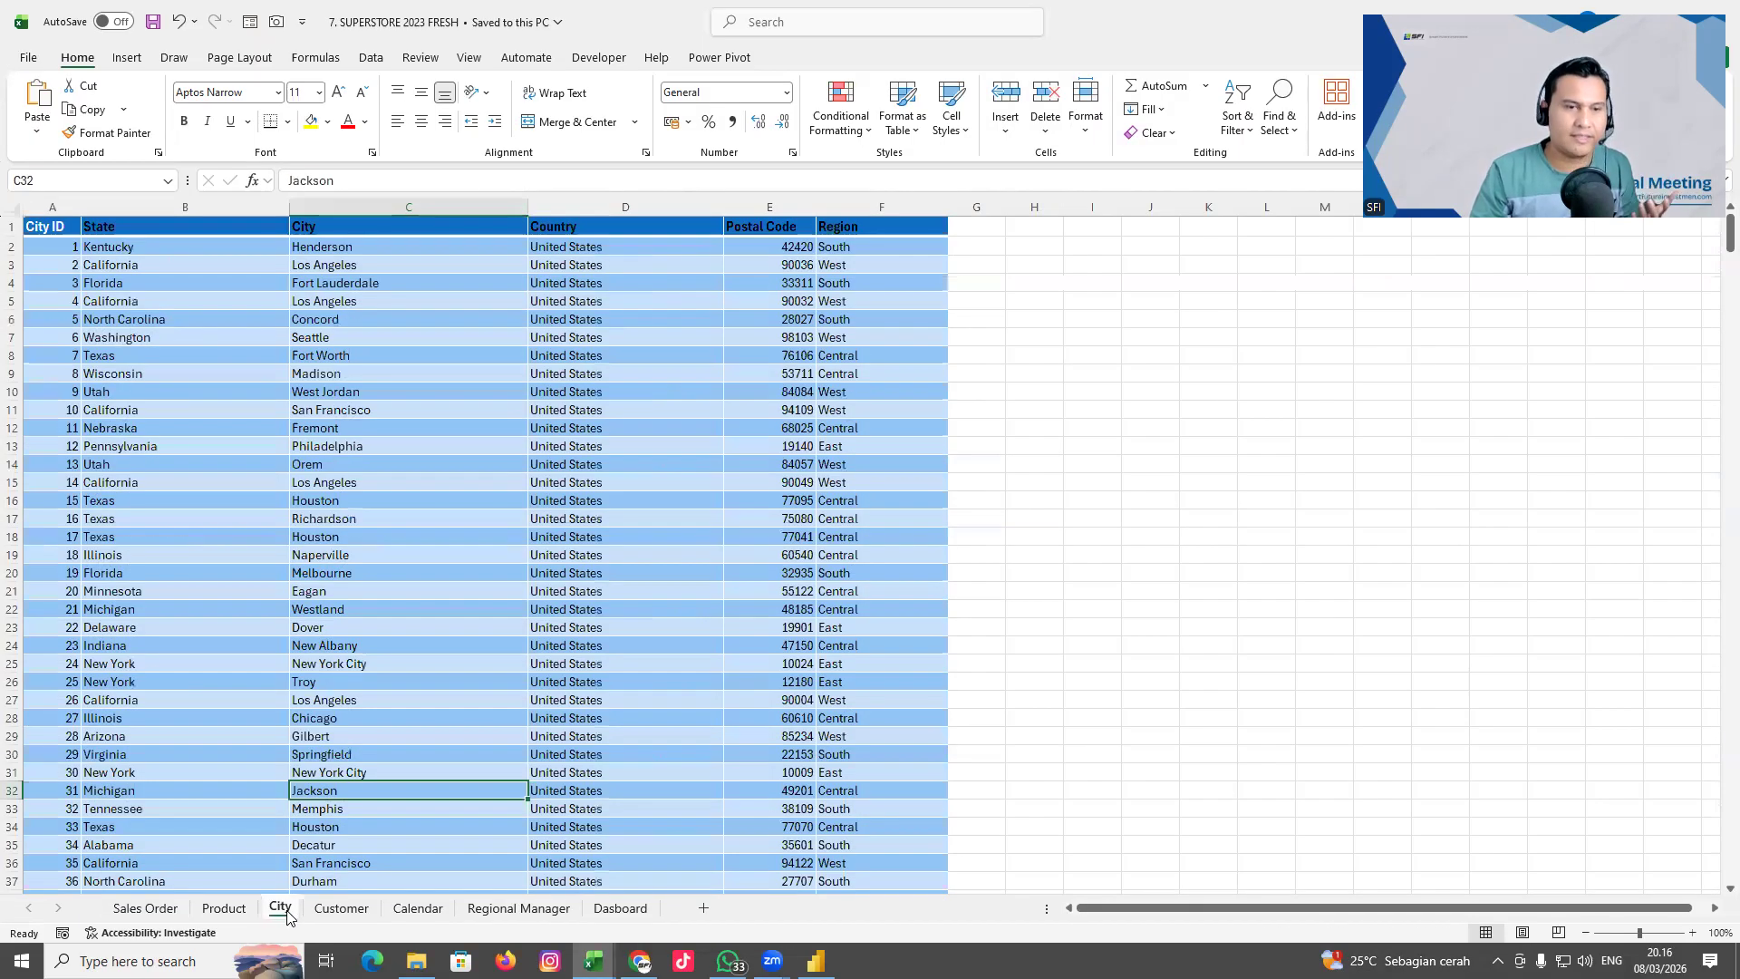
pyautogui.click(67, 202)
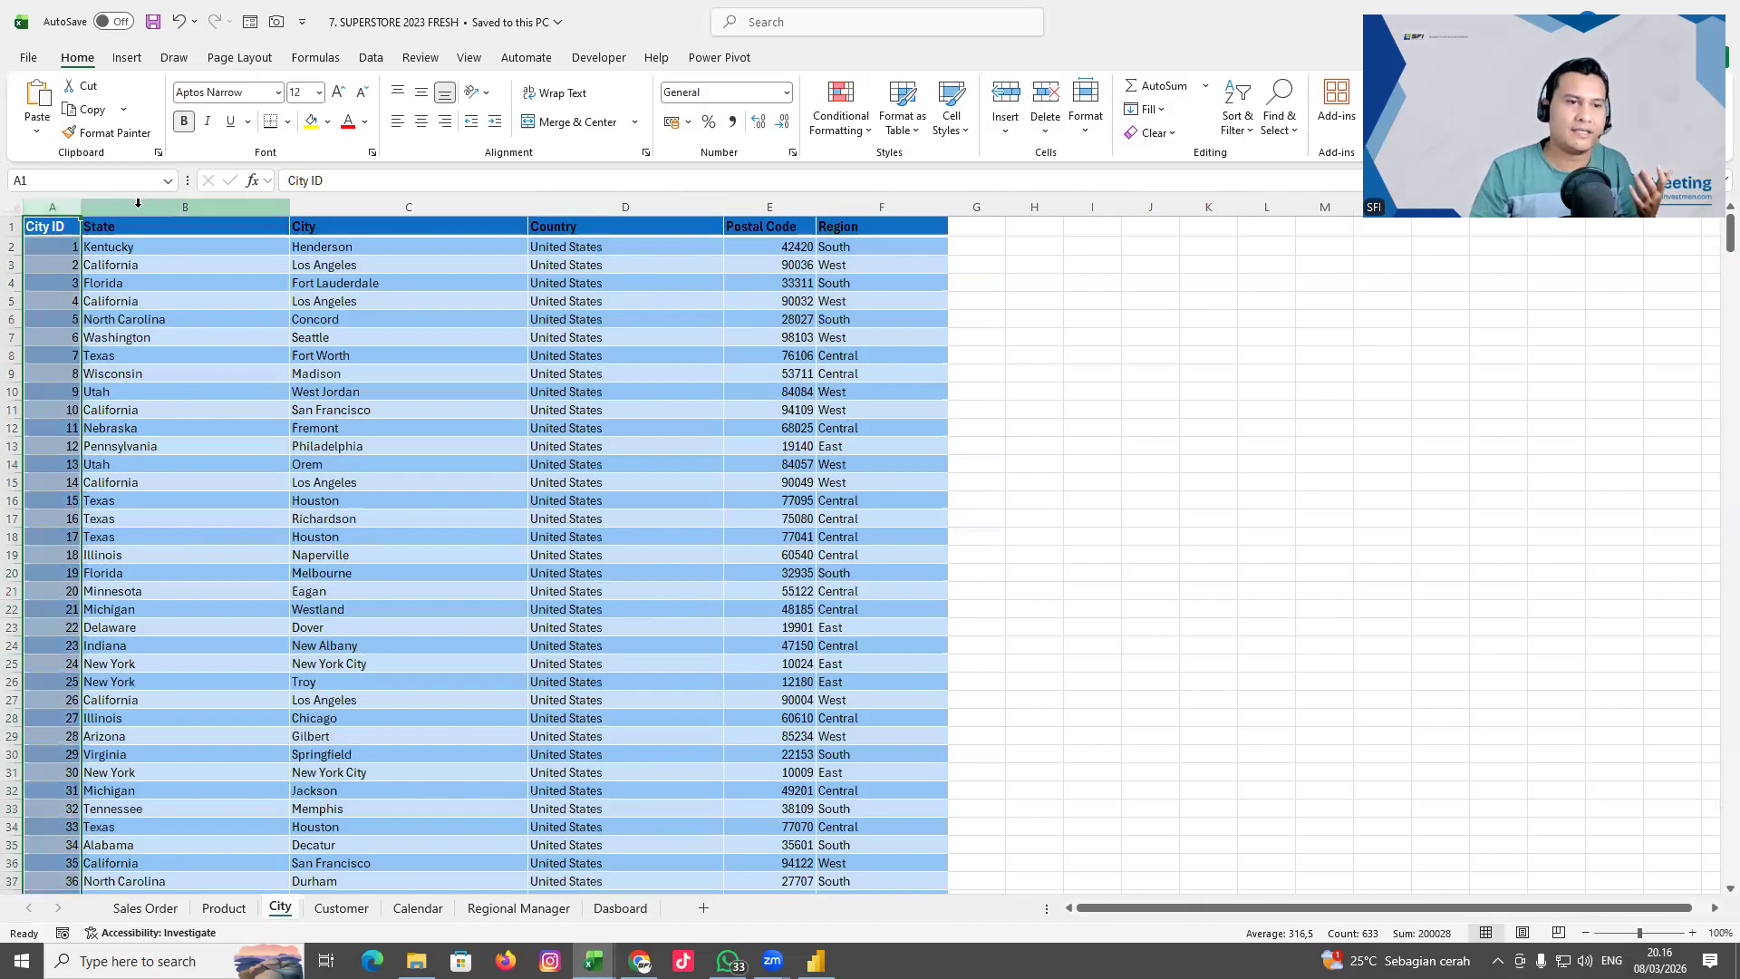
pyautogui.click(185, 207)
pyautogui.click(364, 209)
pyautogui.click(622, 208)
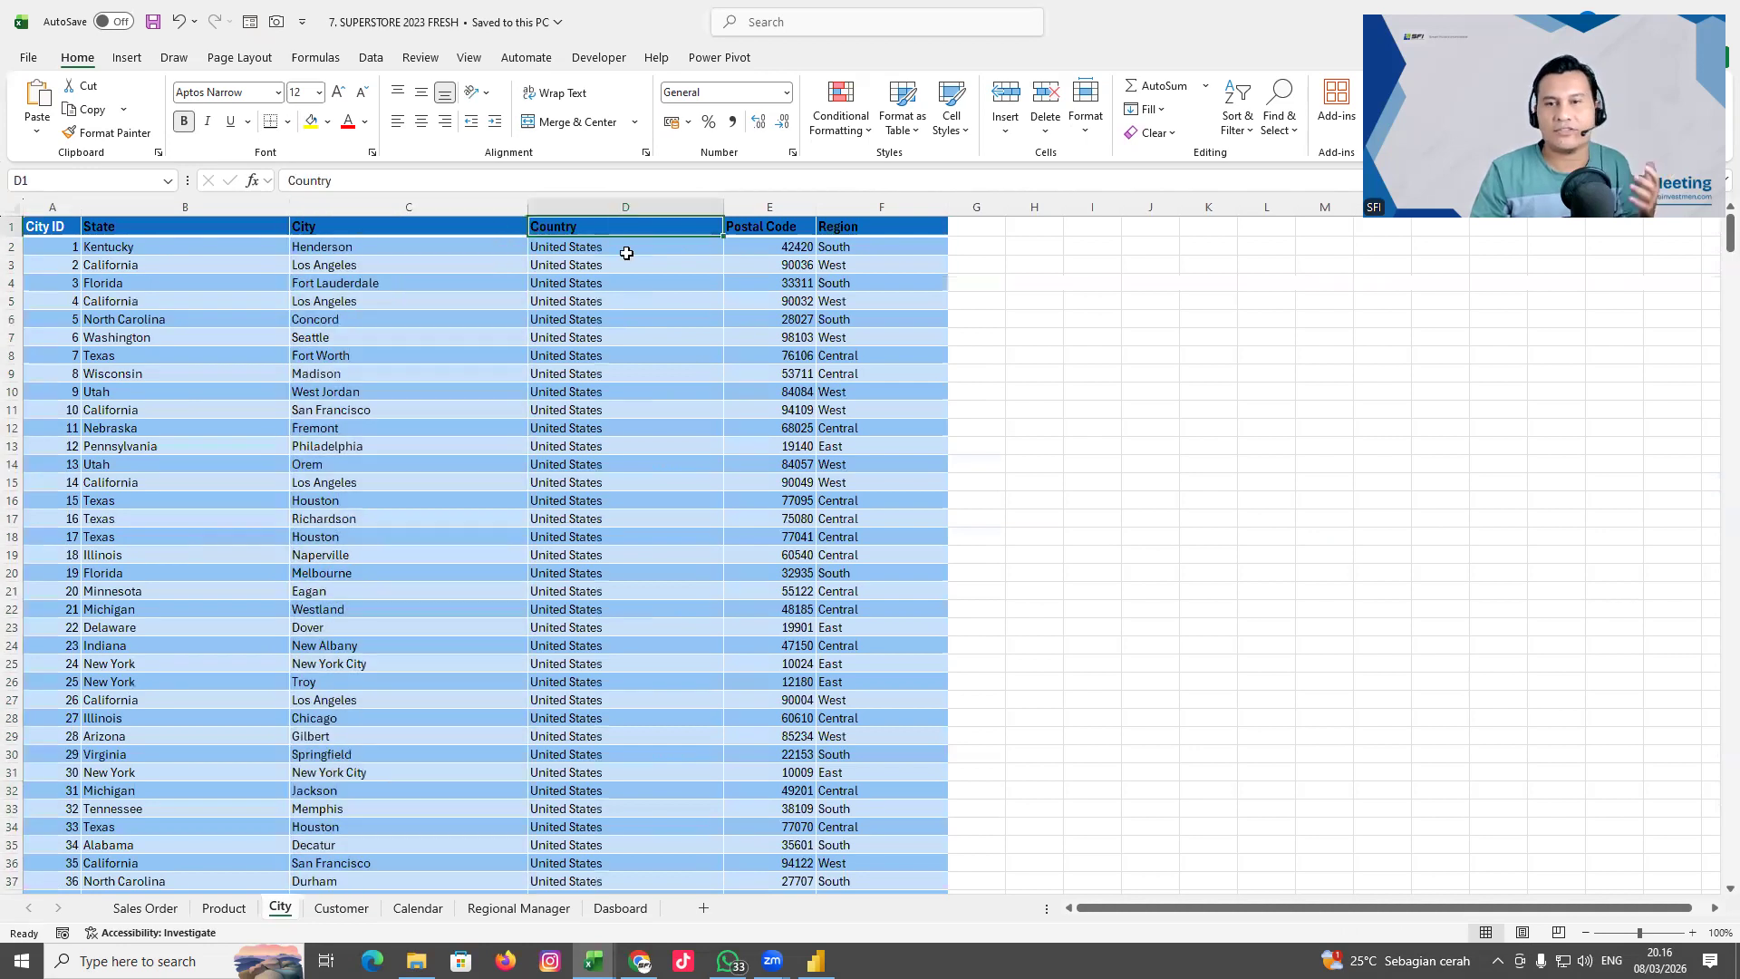
# Check the Customer ID column of the Sales Order sheet against the Customer sheet's Customer ID, Customer Name and Segment columns
pyautogui.click(145, 907)
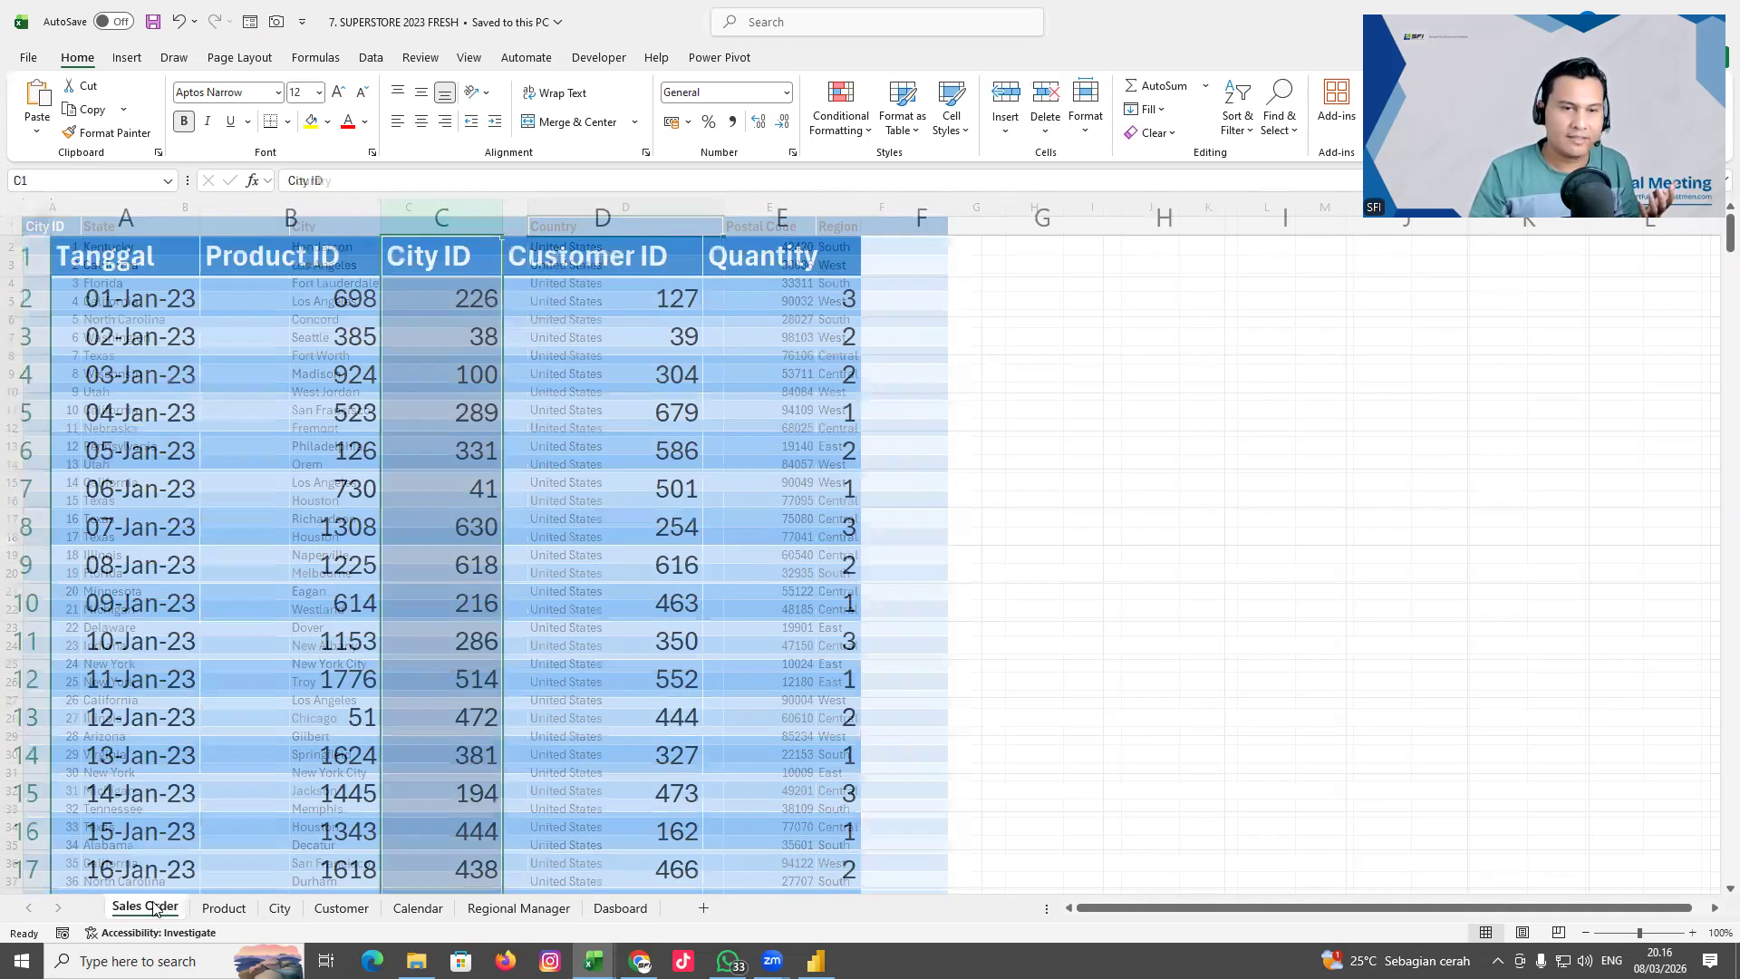
pyautogui.click(650, 217)
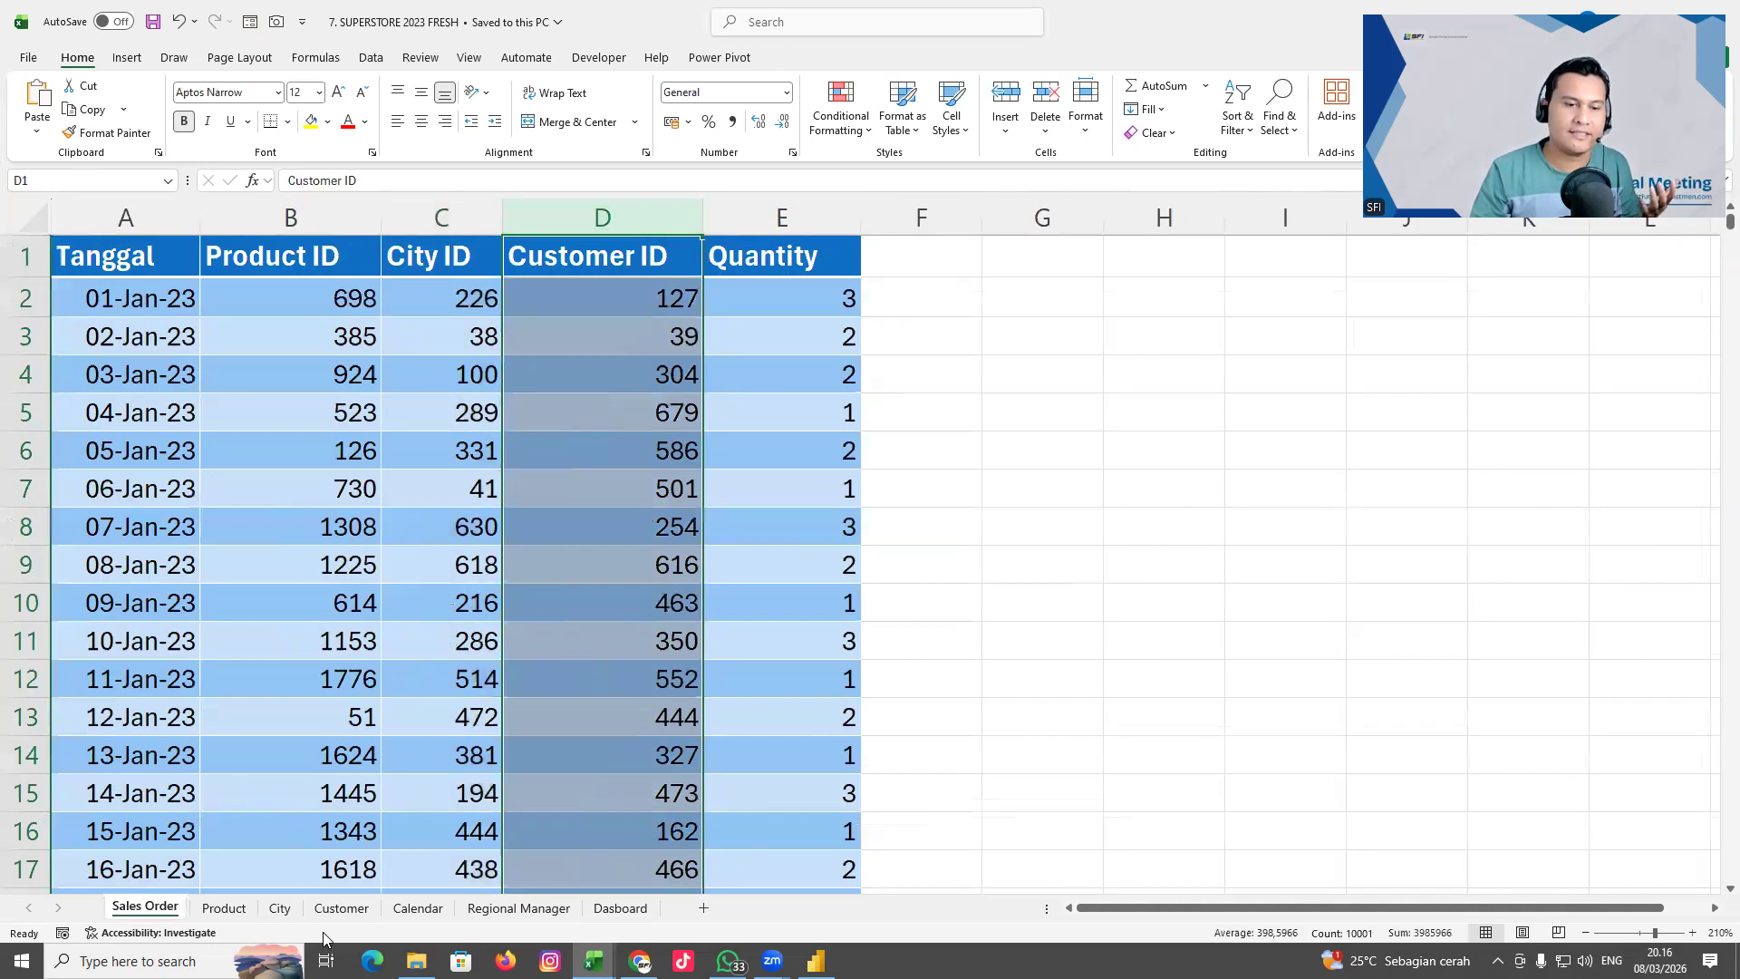
pyautogui.click(341, 908)
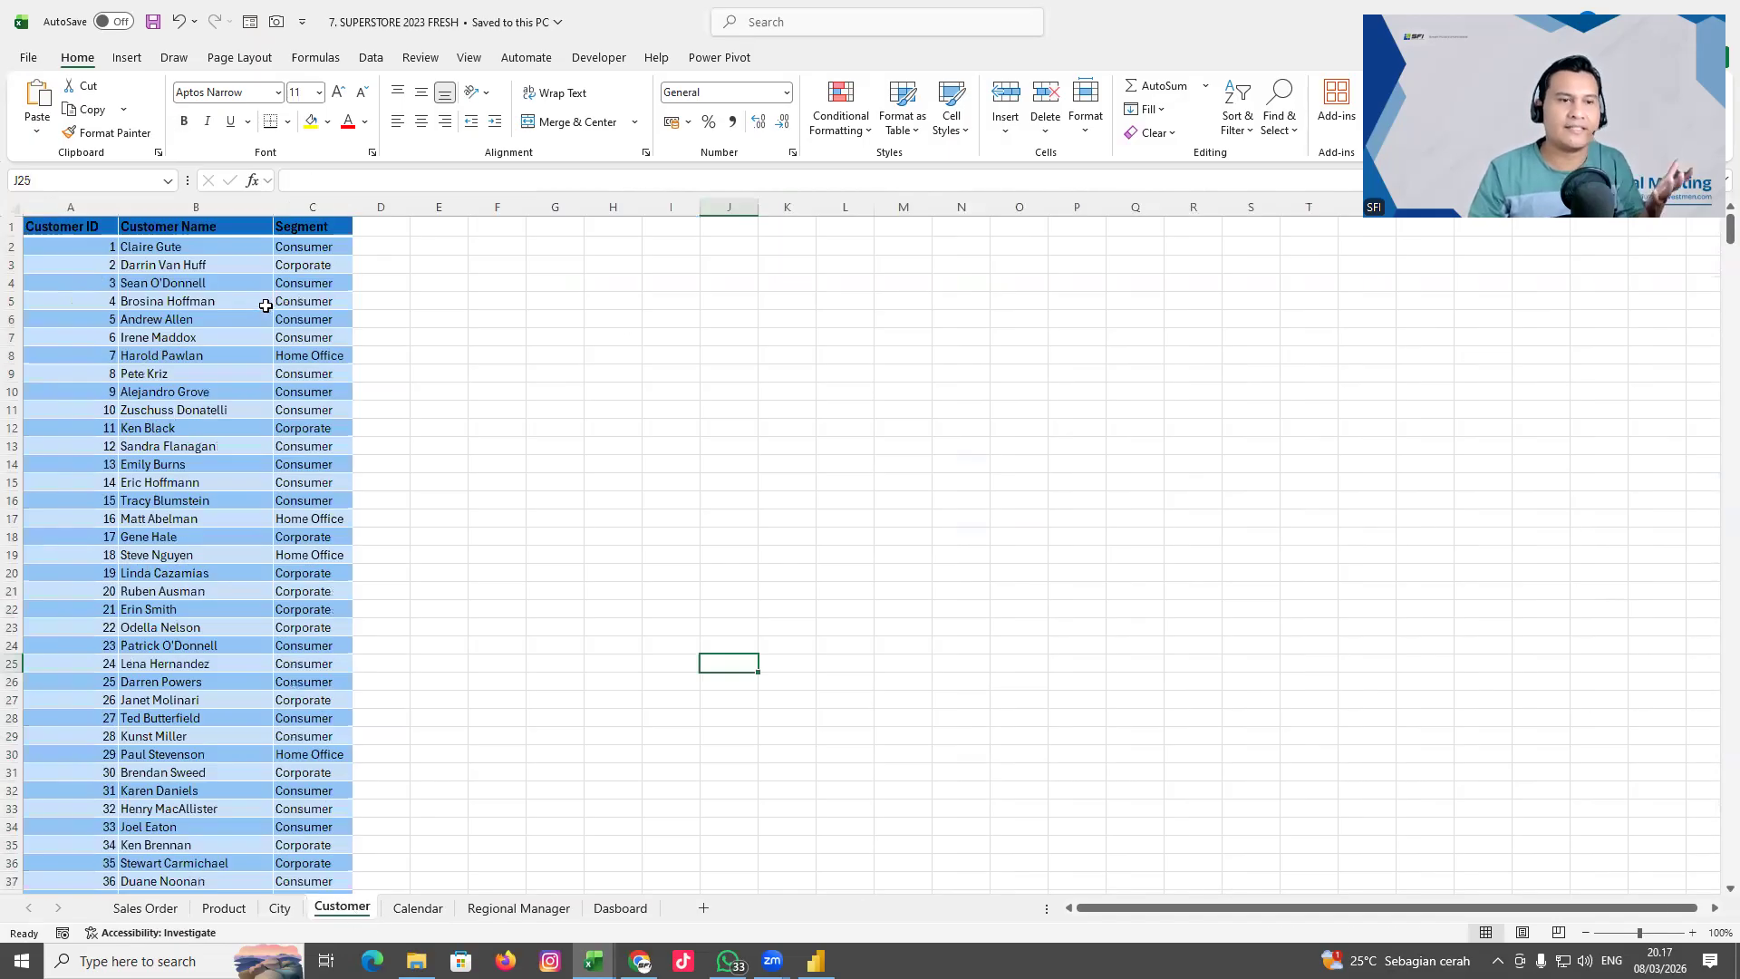
pyautogui.click(1692, 934)
pyautogui.click(1692, 933)
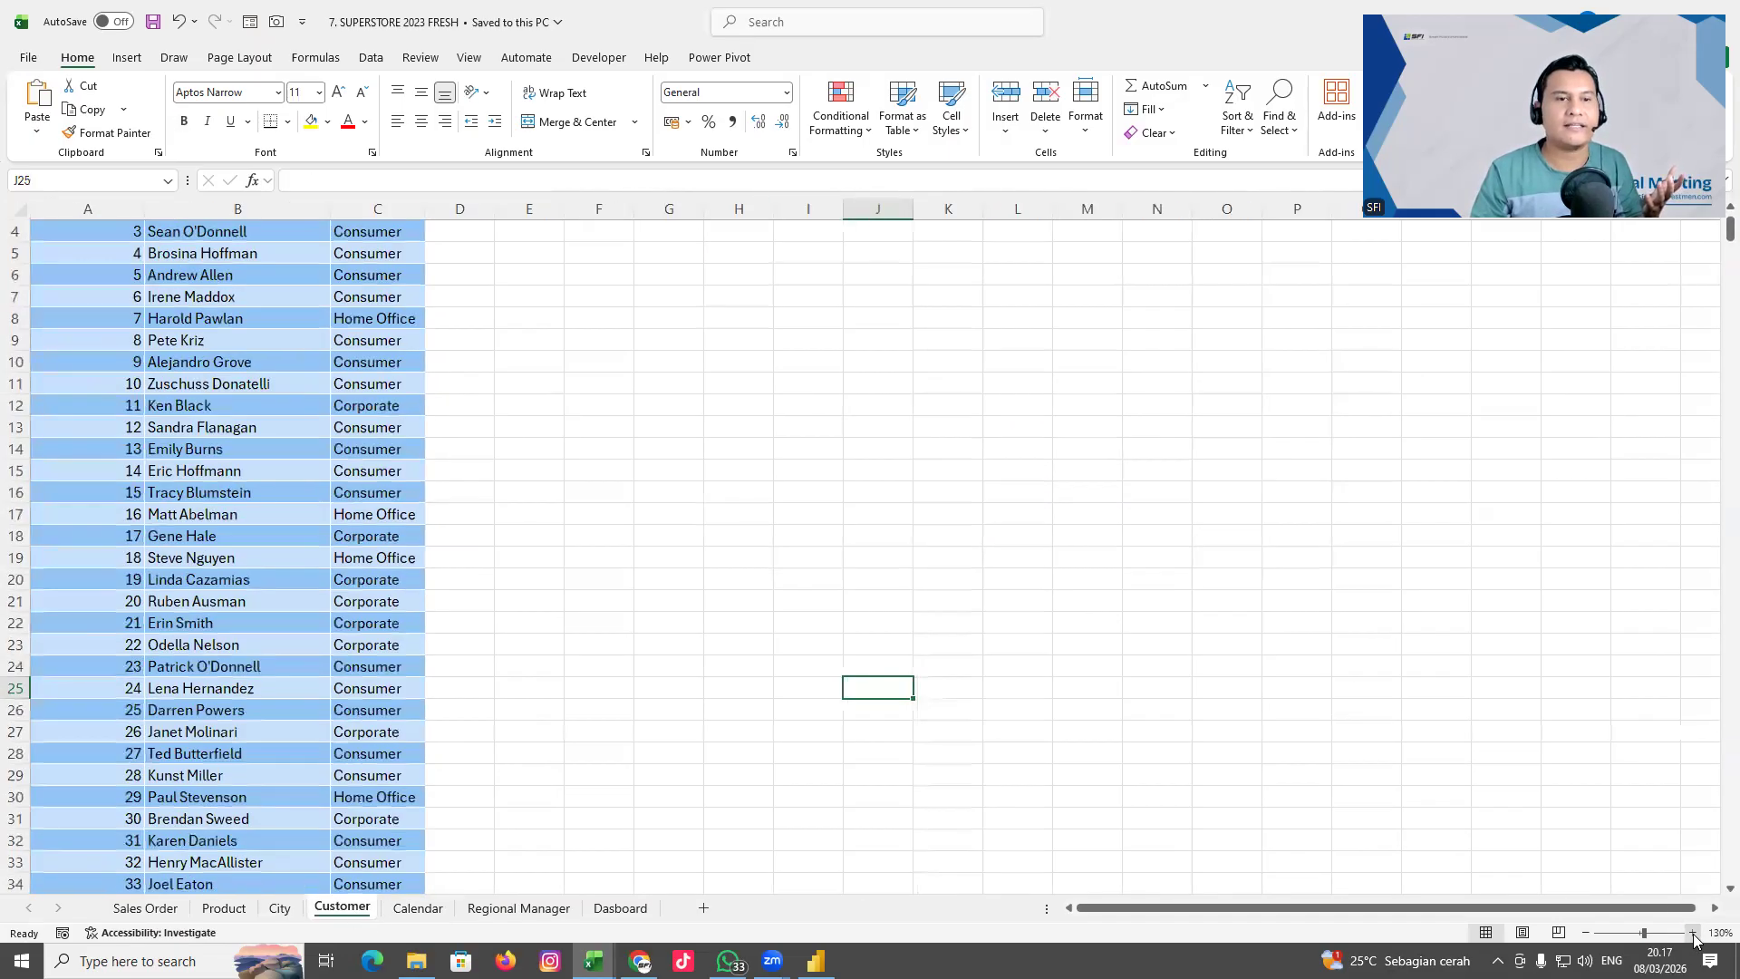
pyautogui.click(1692, 933)
pyautogui.click(1692, 934)
pyautogui.click(1692, 934)
pyautogui.click(1692, 934)
pyautogui.click(1692, 933)
pyautogui.click(1692, 934)
pyautogui.scroll(3, 1351, 609)
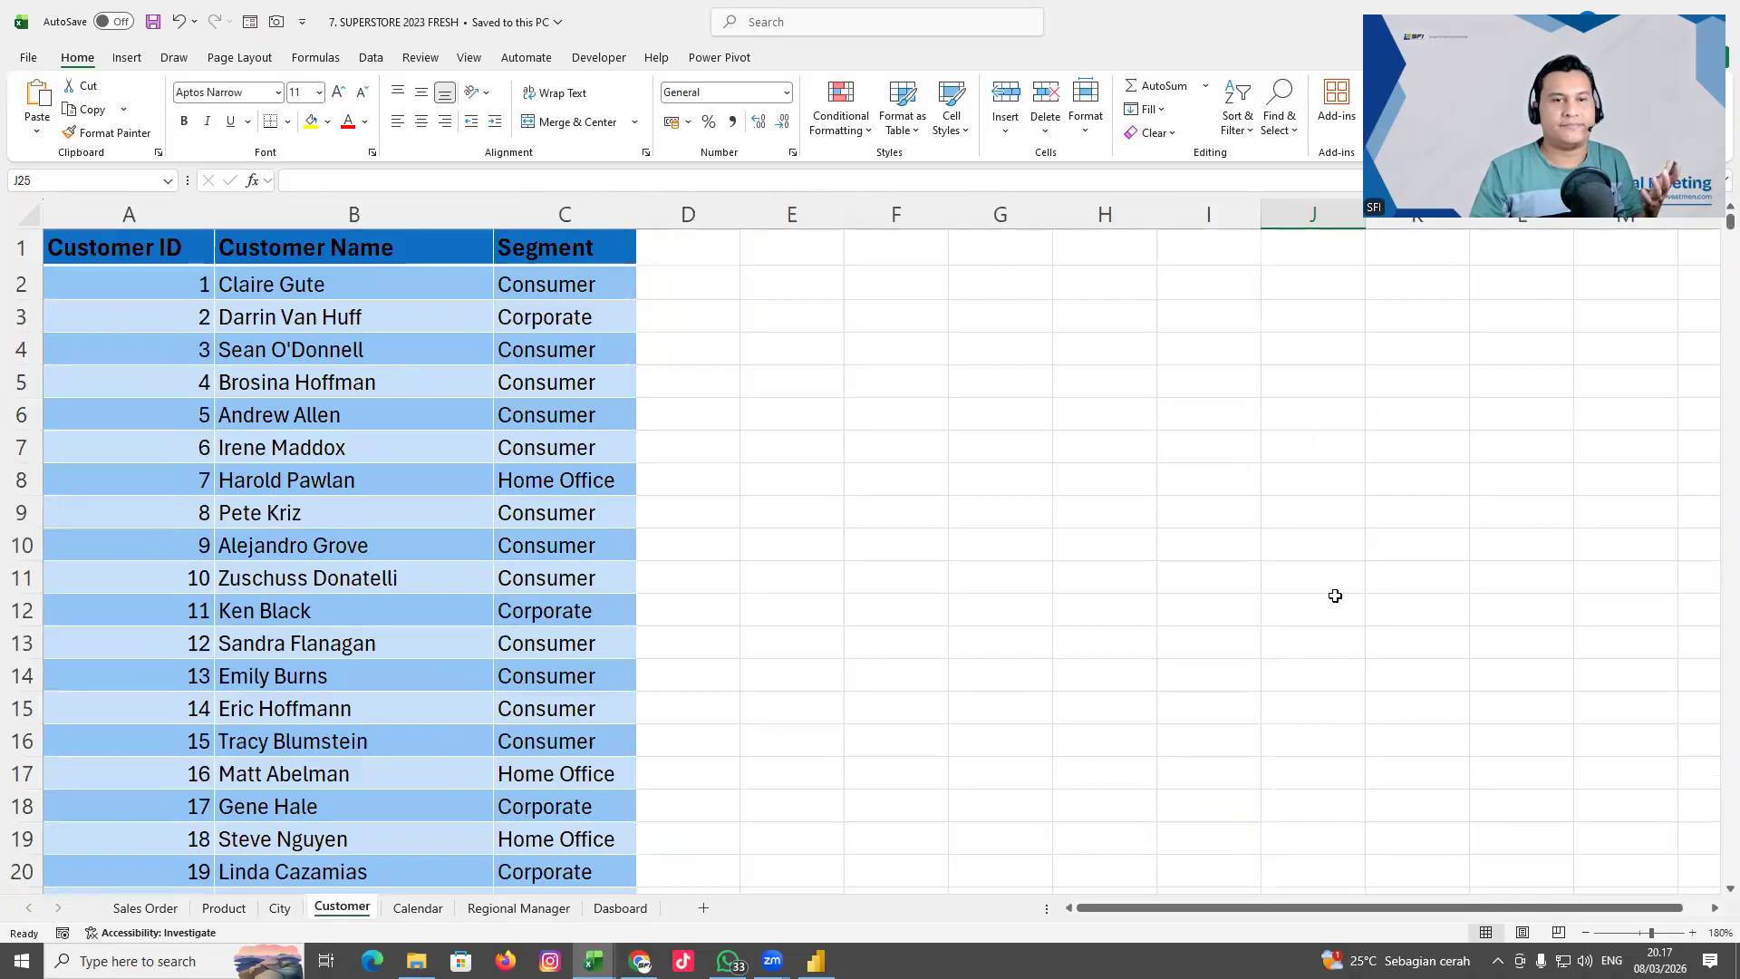
# Open the Calendar sheet and examine its Date column
pyautogui.click(427, 910)
pyautogui.click(1691, 933)
pyautogui.click(1692, 933)
pyautogui.click(1691, 934)
pyautogui.click(1692, 934)
pyautogui.click(1691, 933)
pyautogui.click(1691, 934)
pyautogui.click(1692, 934)
pyautogui.click(1692, 933)
pyautogui.click(1691, 934)
pyautogui.click(1692, 934)
pyautogui.click(1691, 934)
pyautogui.click(1692, 933)
pyautogui.click(1692, 934)
pyautogui.click(1691, 934)
pyautogui.scroll(3, 1713, 373)
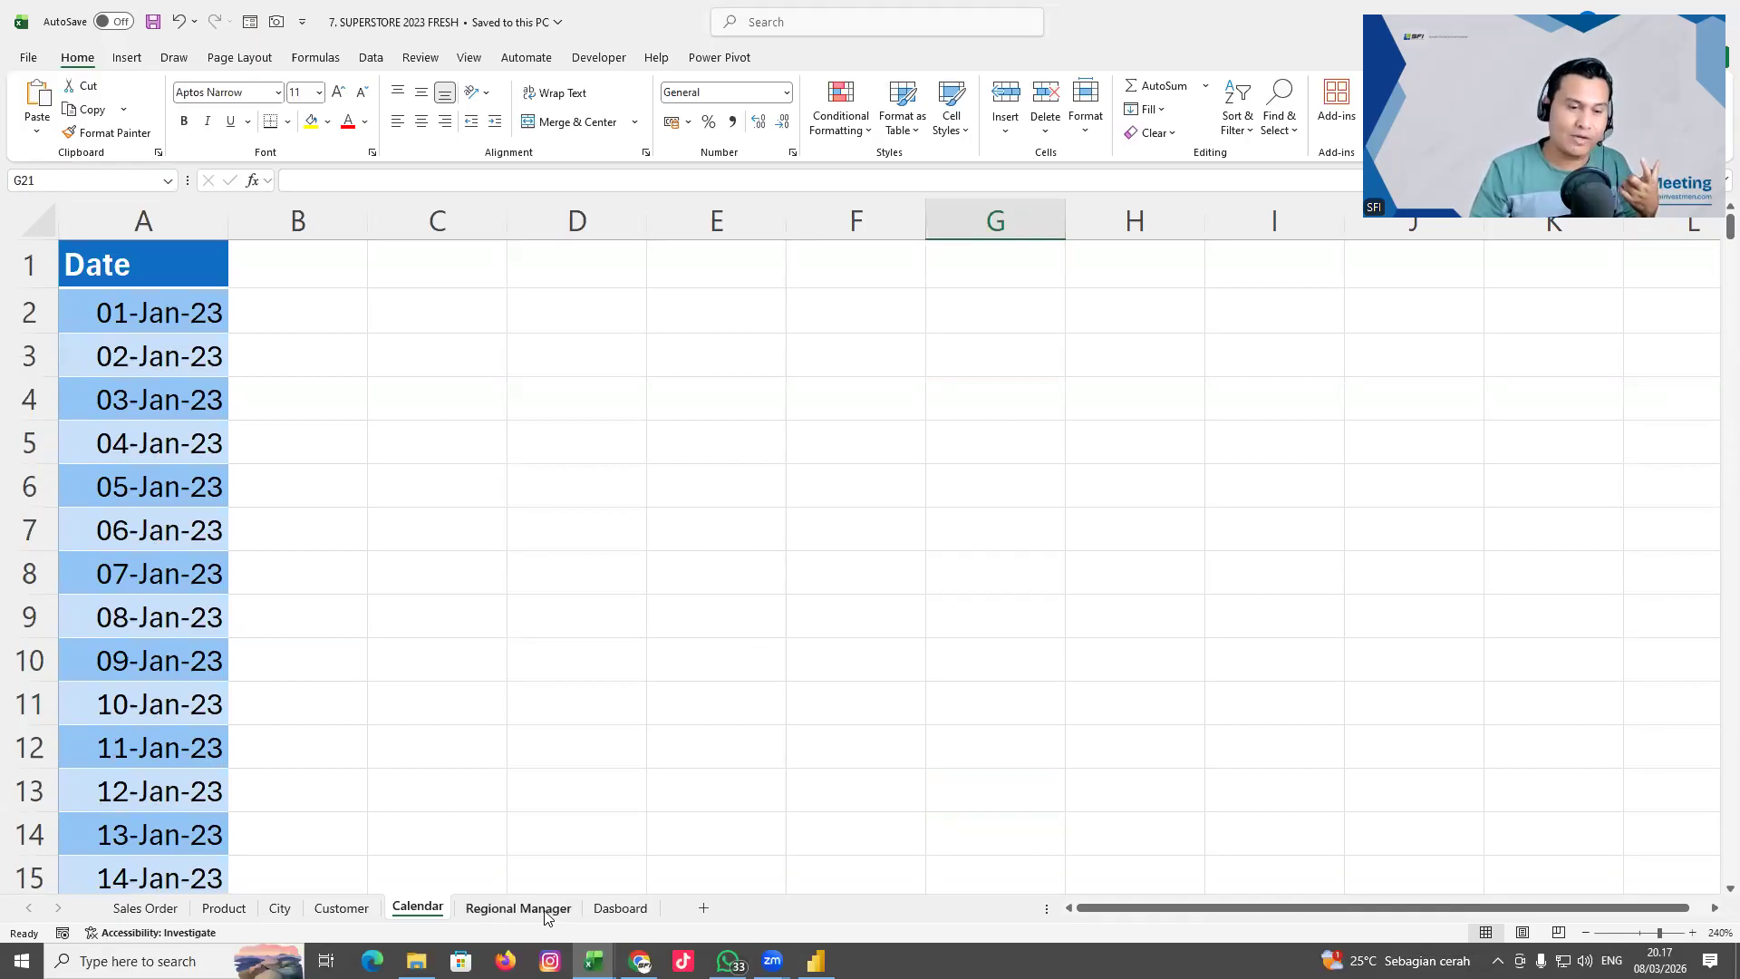
# Revisit the Product sheet, return to the Sales Order sheet and examine its Quantity column
pyautogui.click(224, 909)
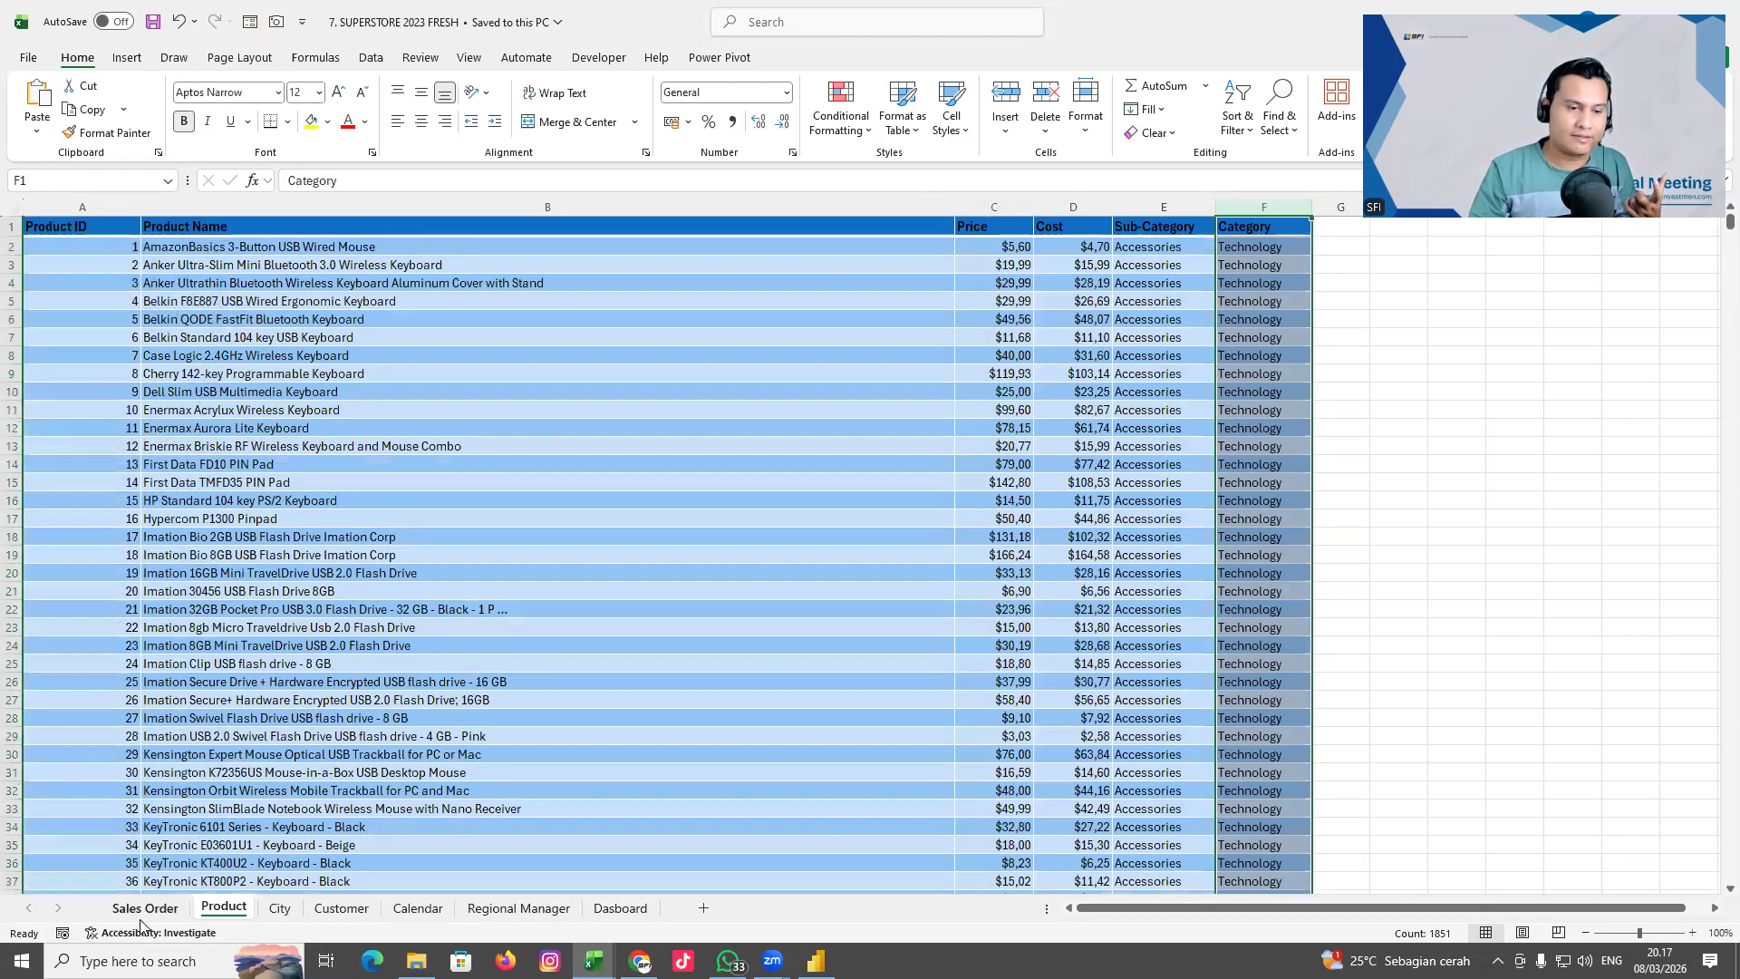
pyautogui.click(141, 908)
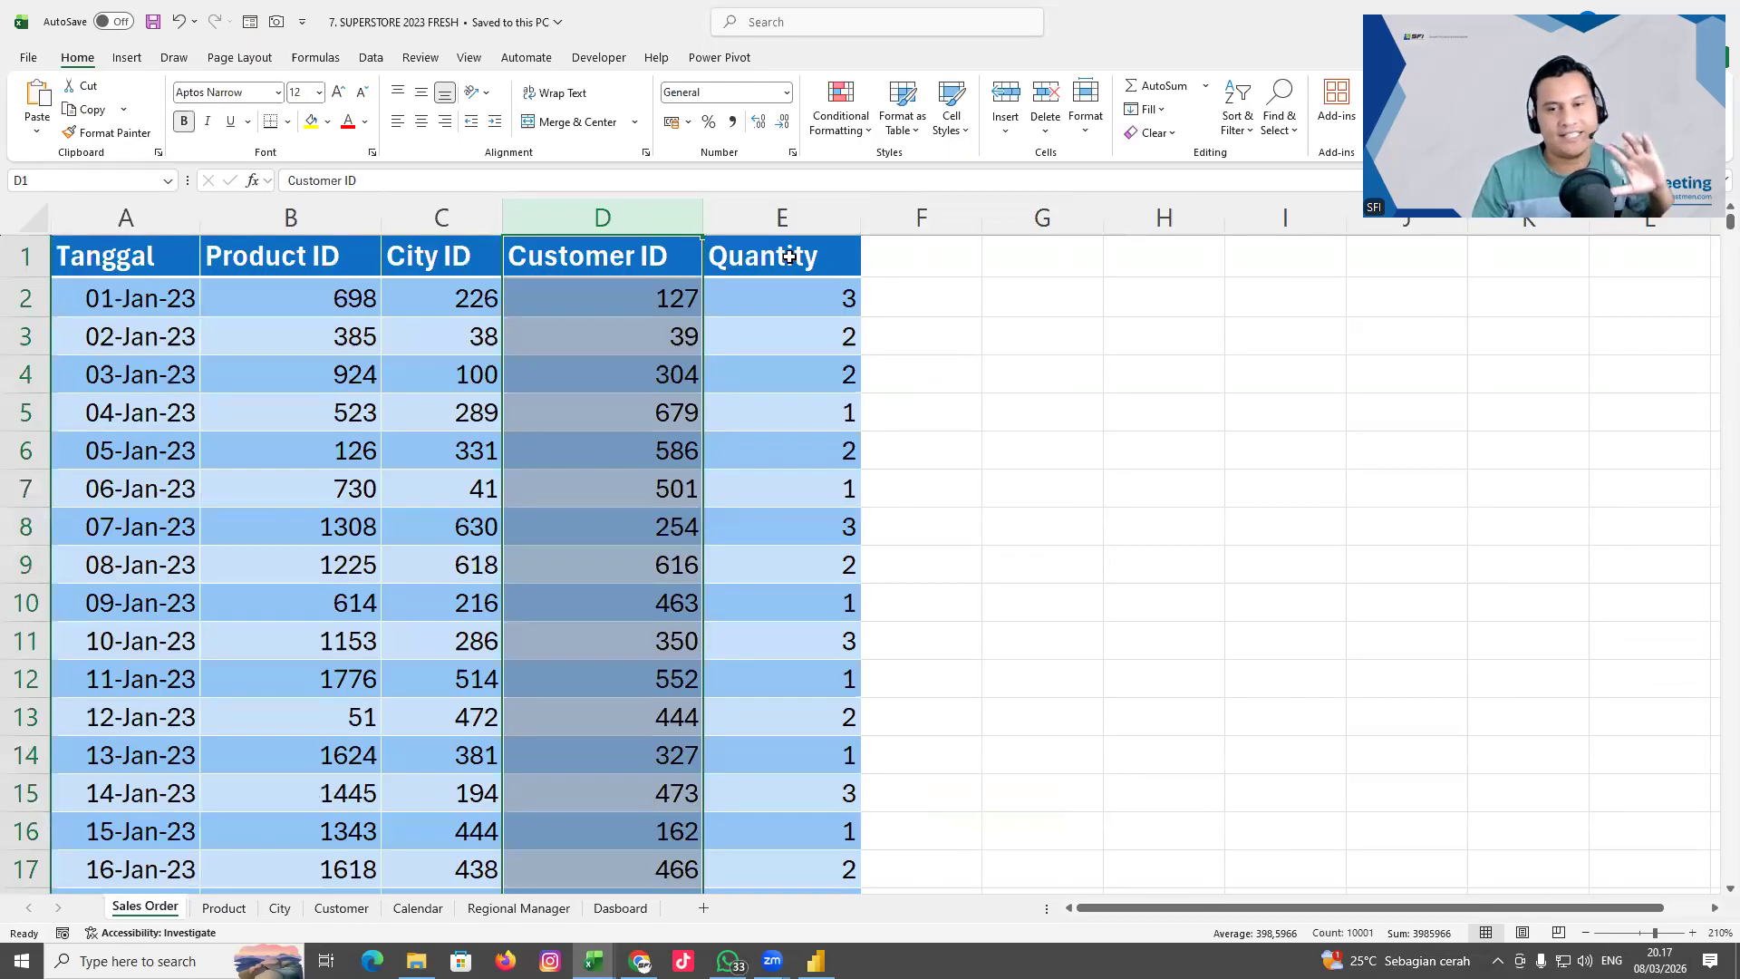
pyautogui.click(808, 410)
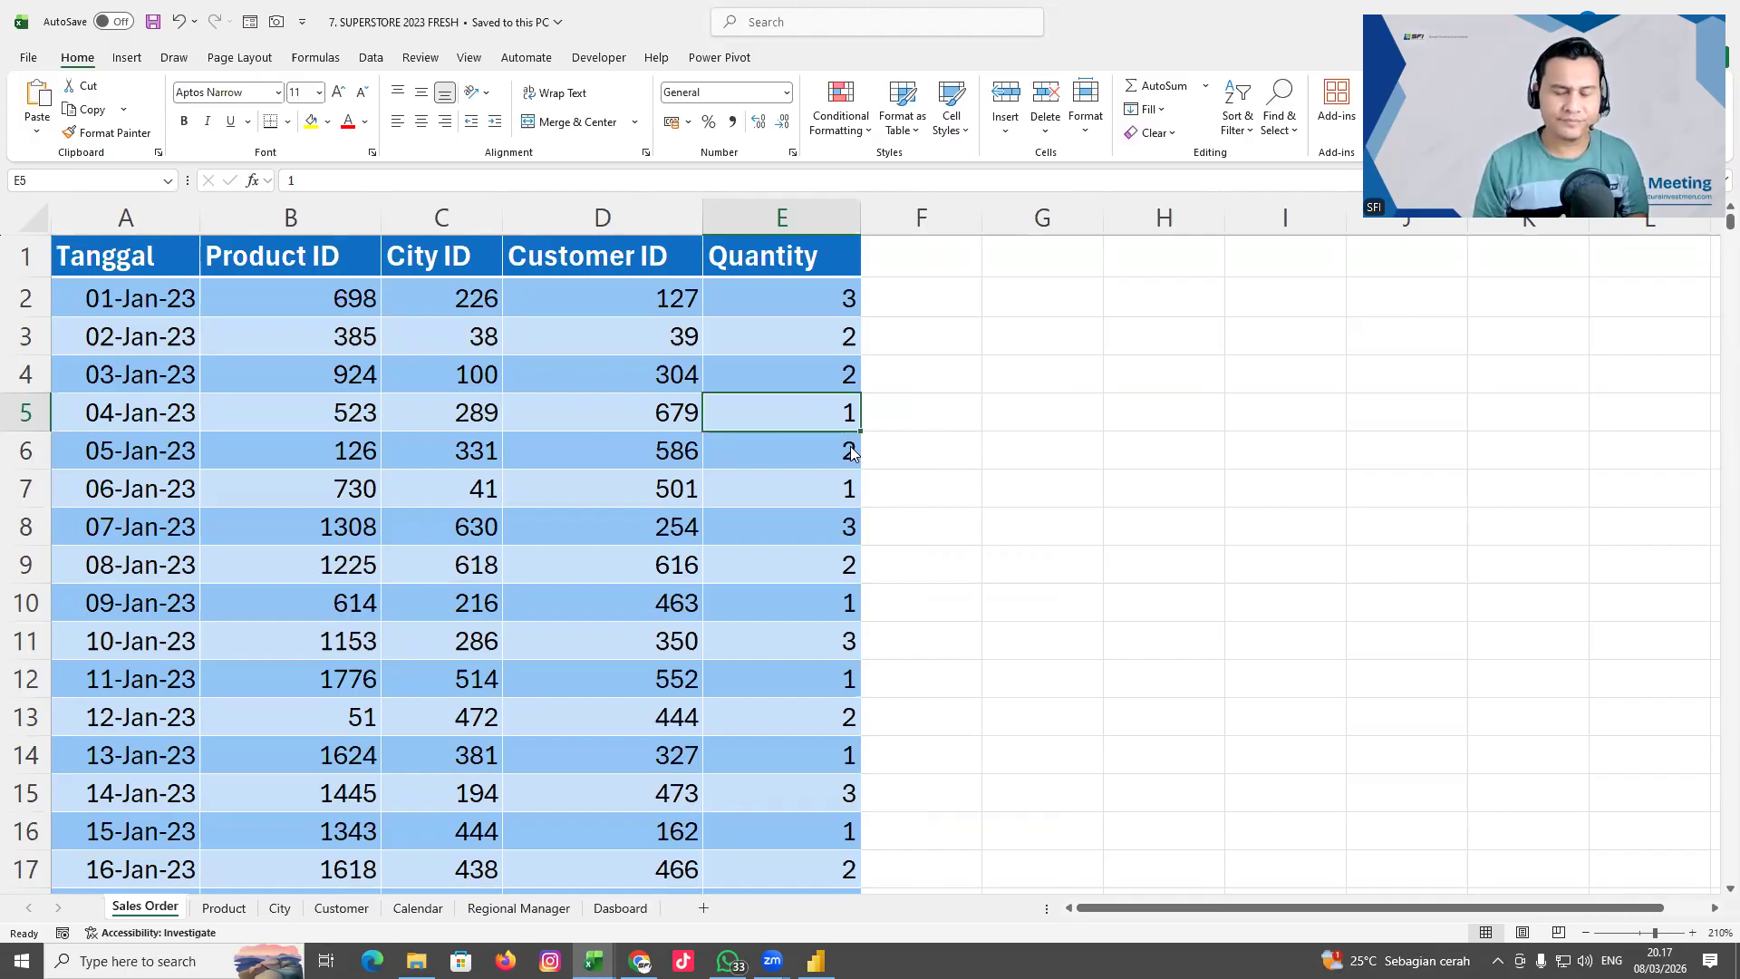
# Switch to Power BI Desktop, create a blank report and start importing data from Excel
pyautogui.hotkey('alt', 'Tab')
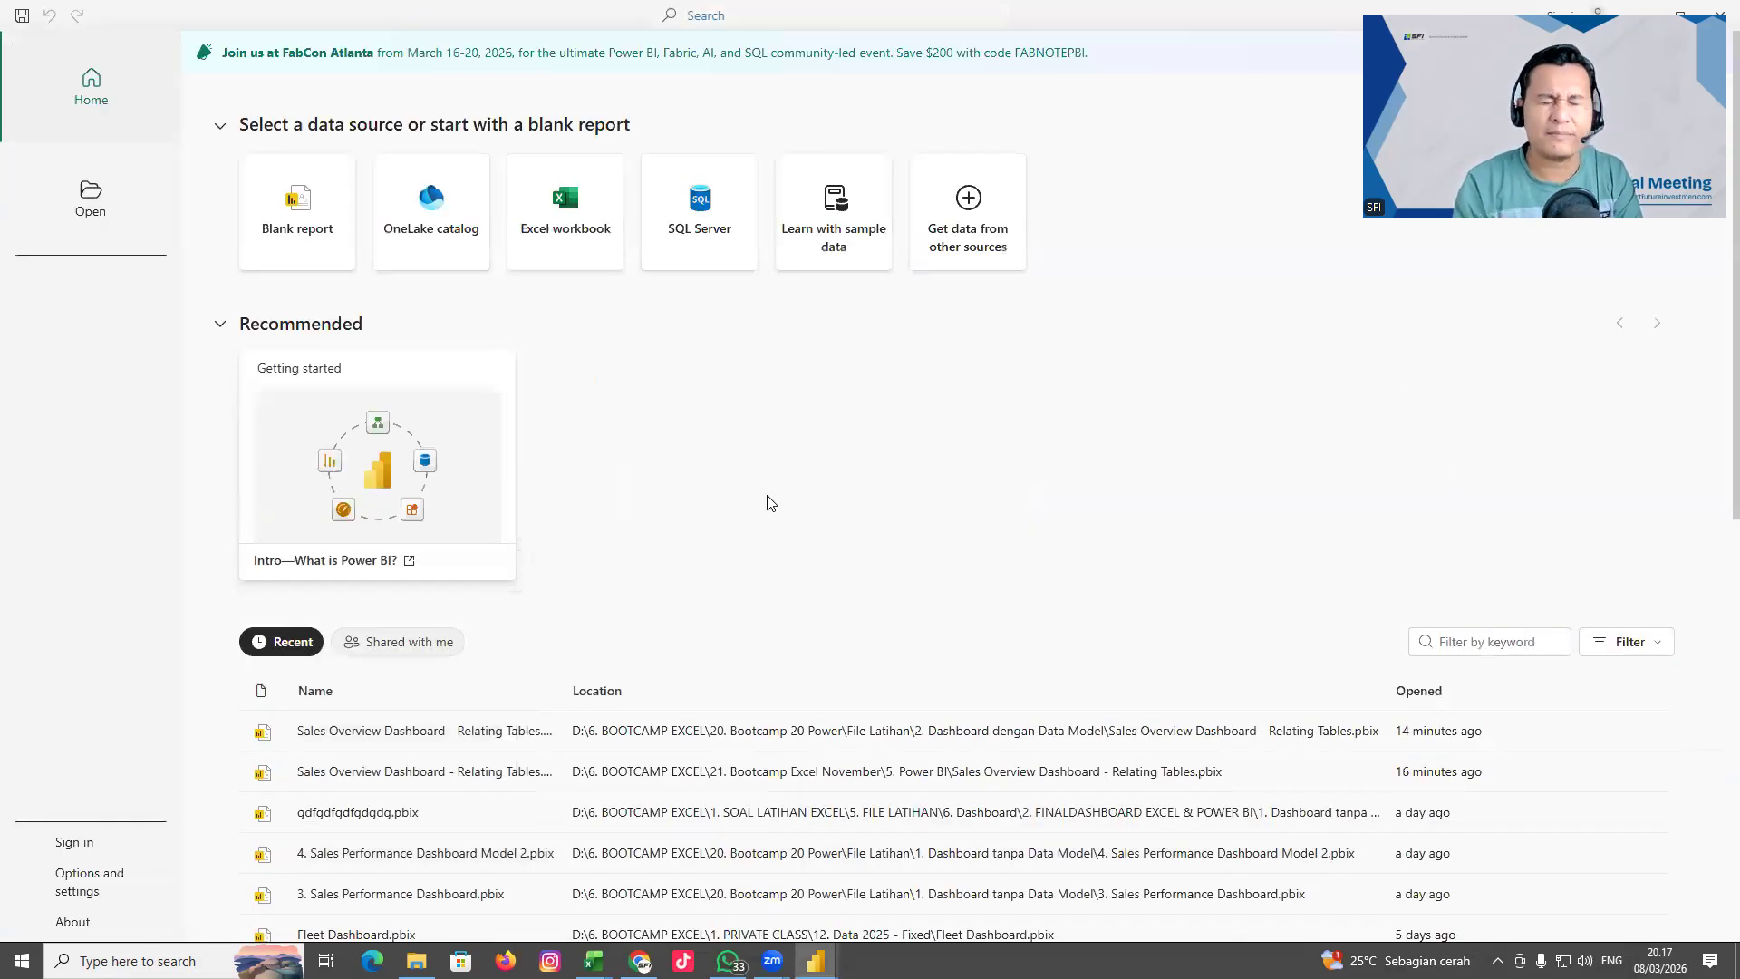
pyautogui.click(304, 225)
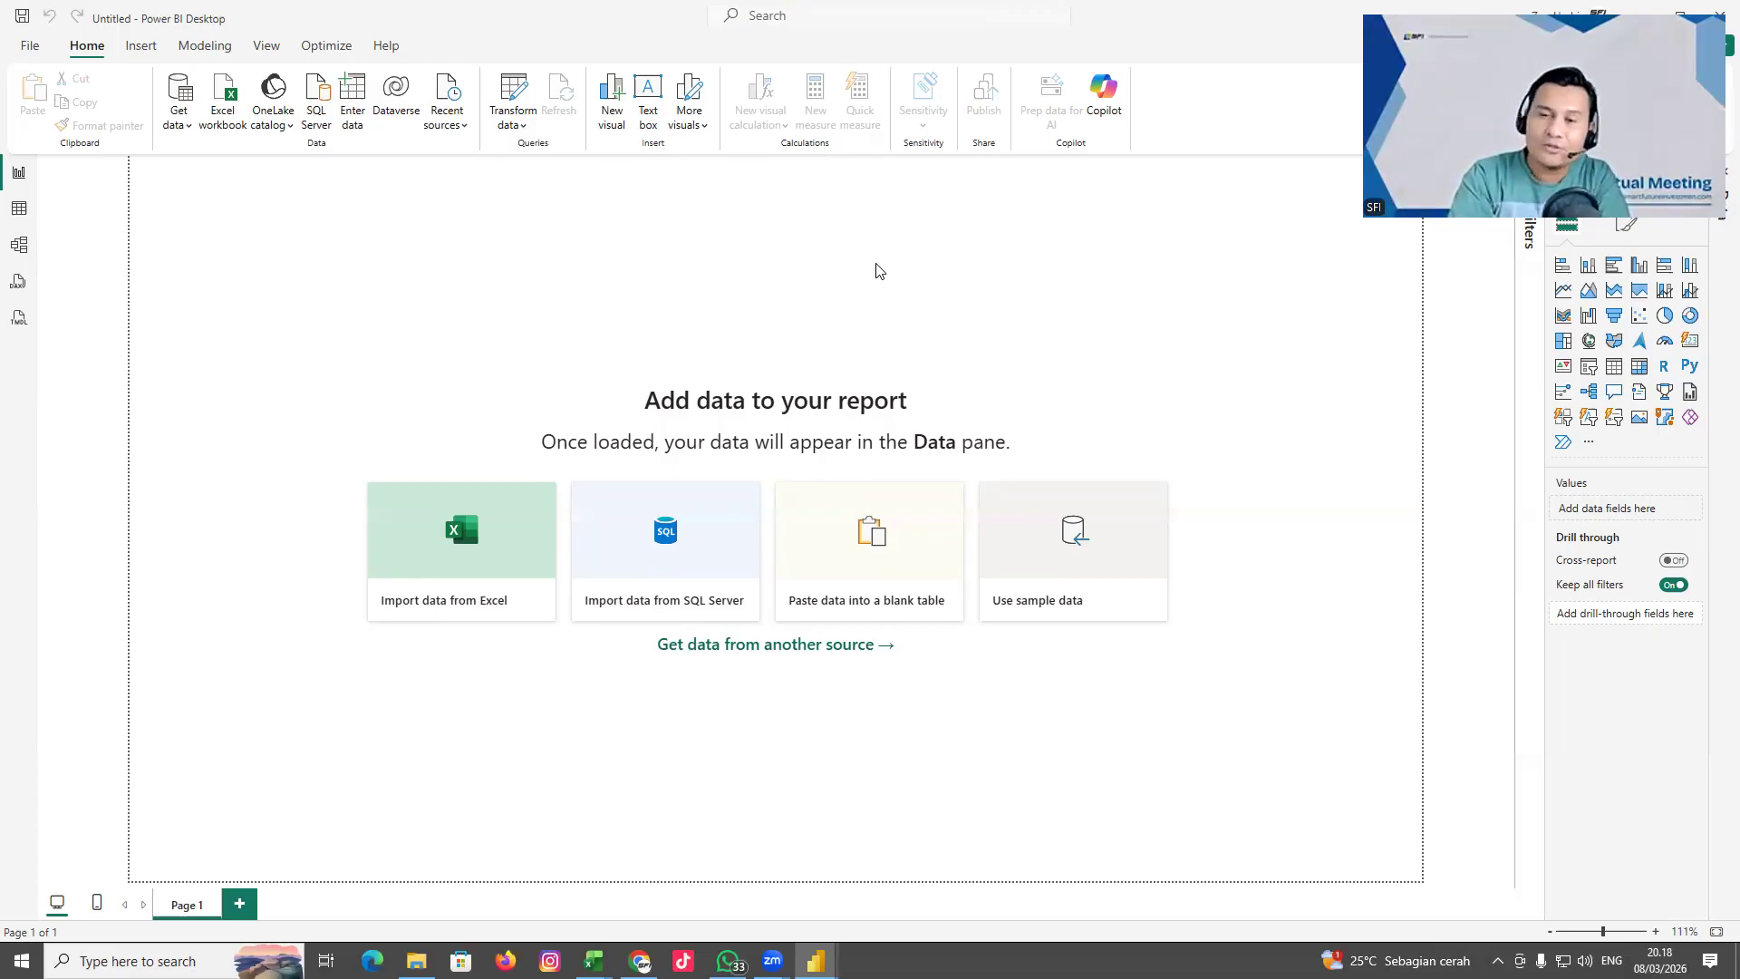
pyautogui.click(455, 542)
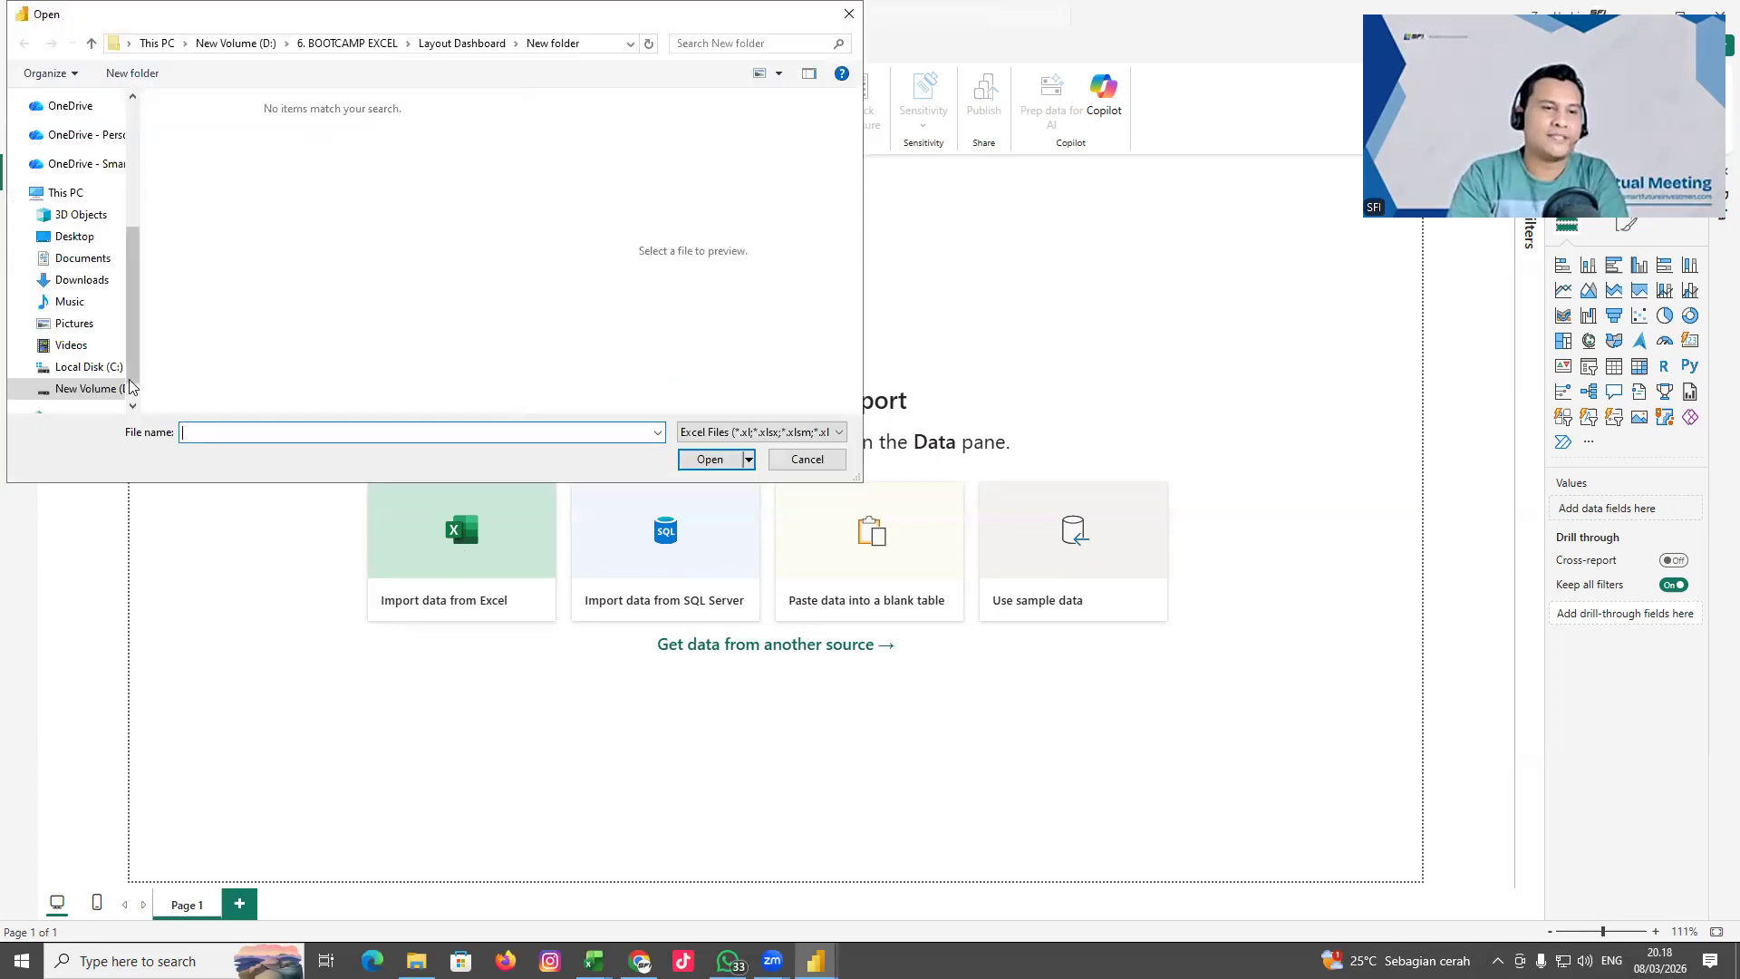
pyautogui.click(116, 389)
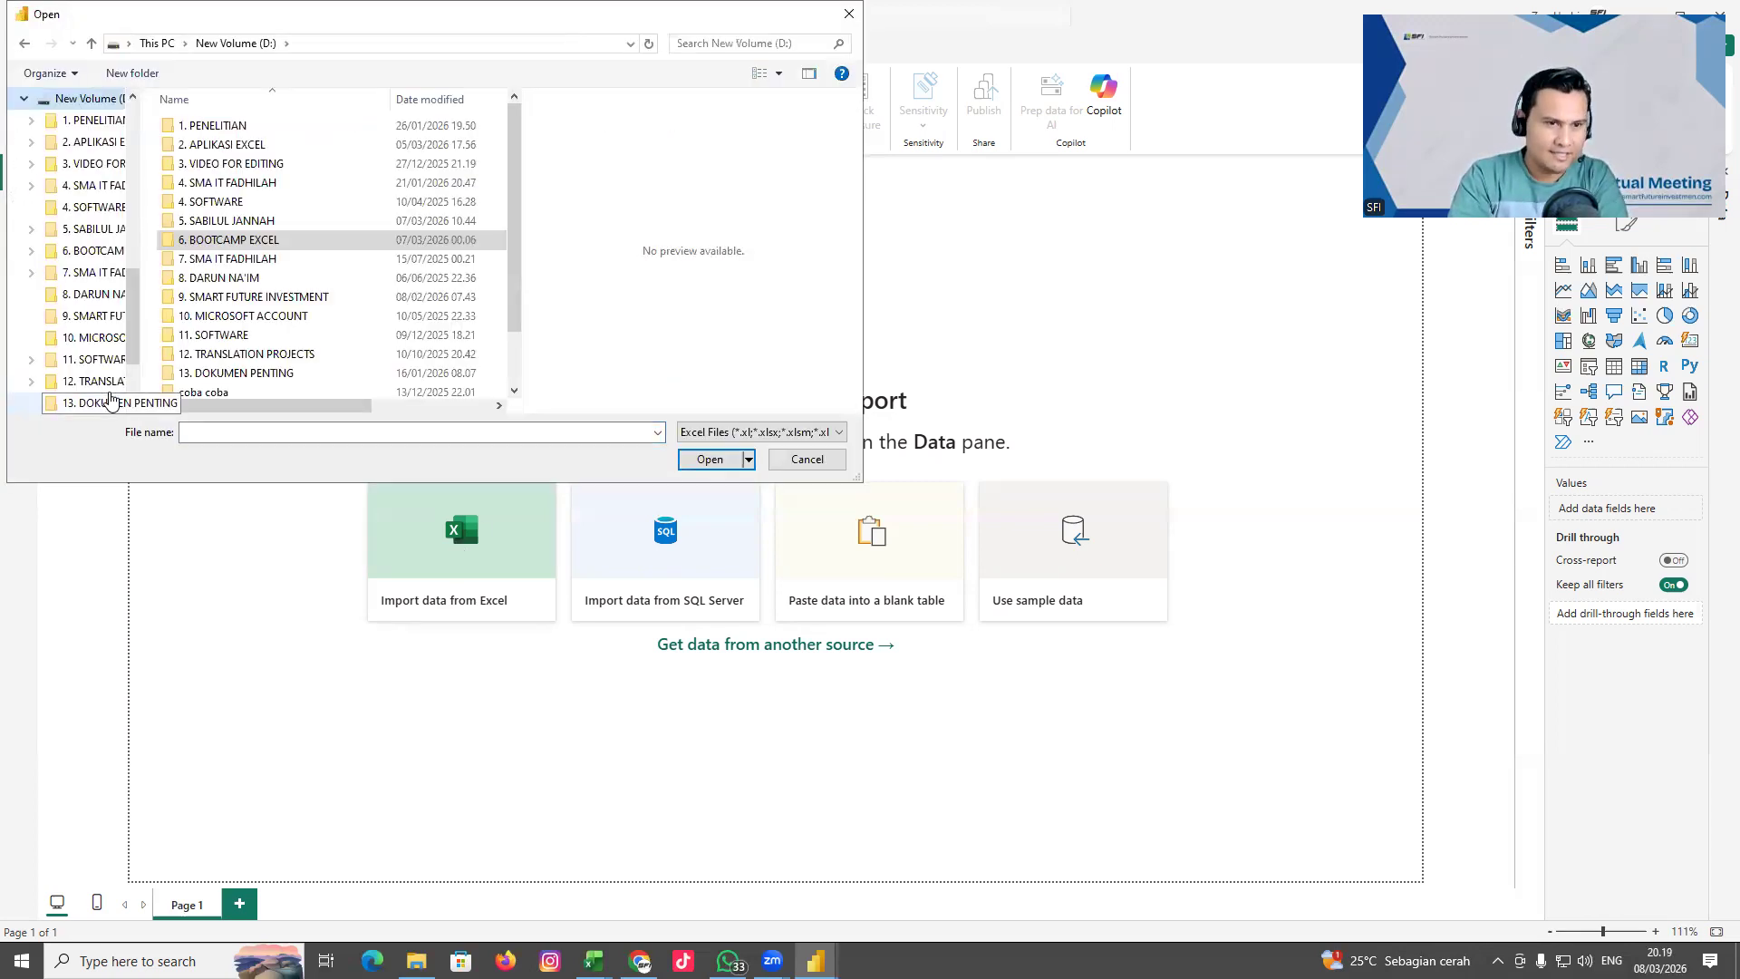
pyautogui.doubleClick(229, 241)
pyautogui.moveTo(513, 178); pyautogui.dragTo(509, 255)
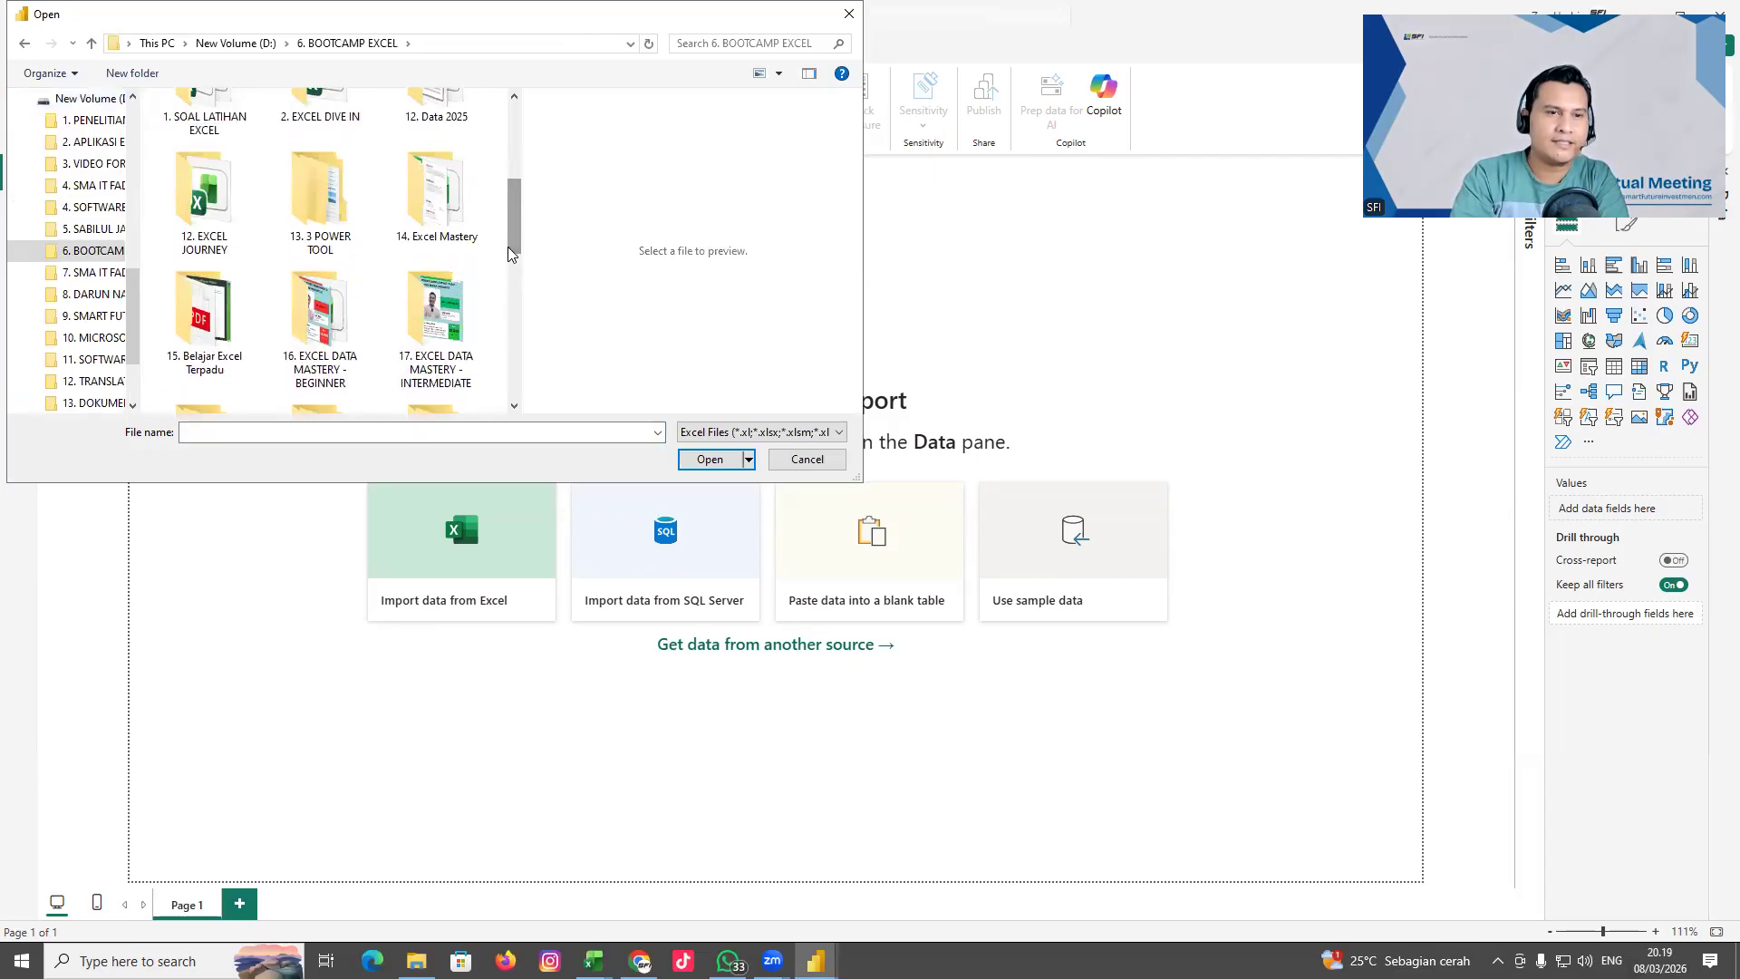
pyautogui.scroll(-2, 398, 238)
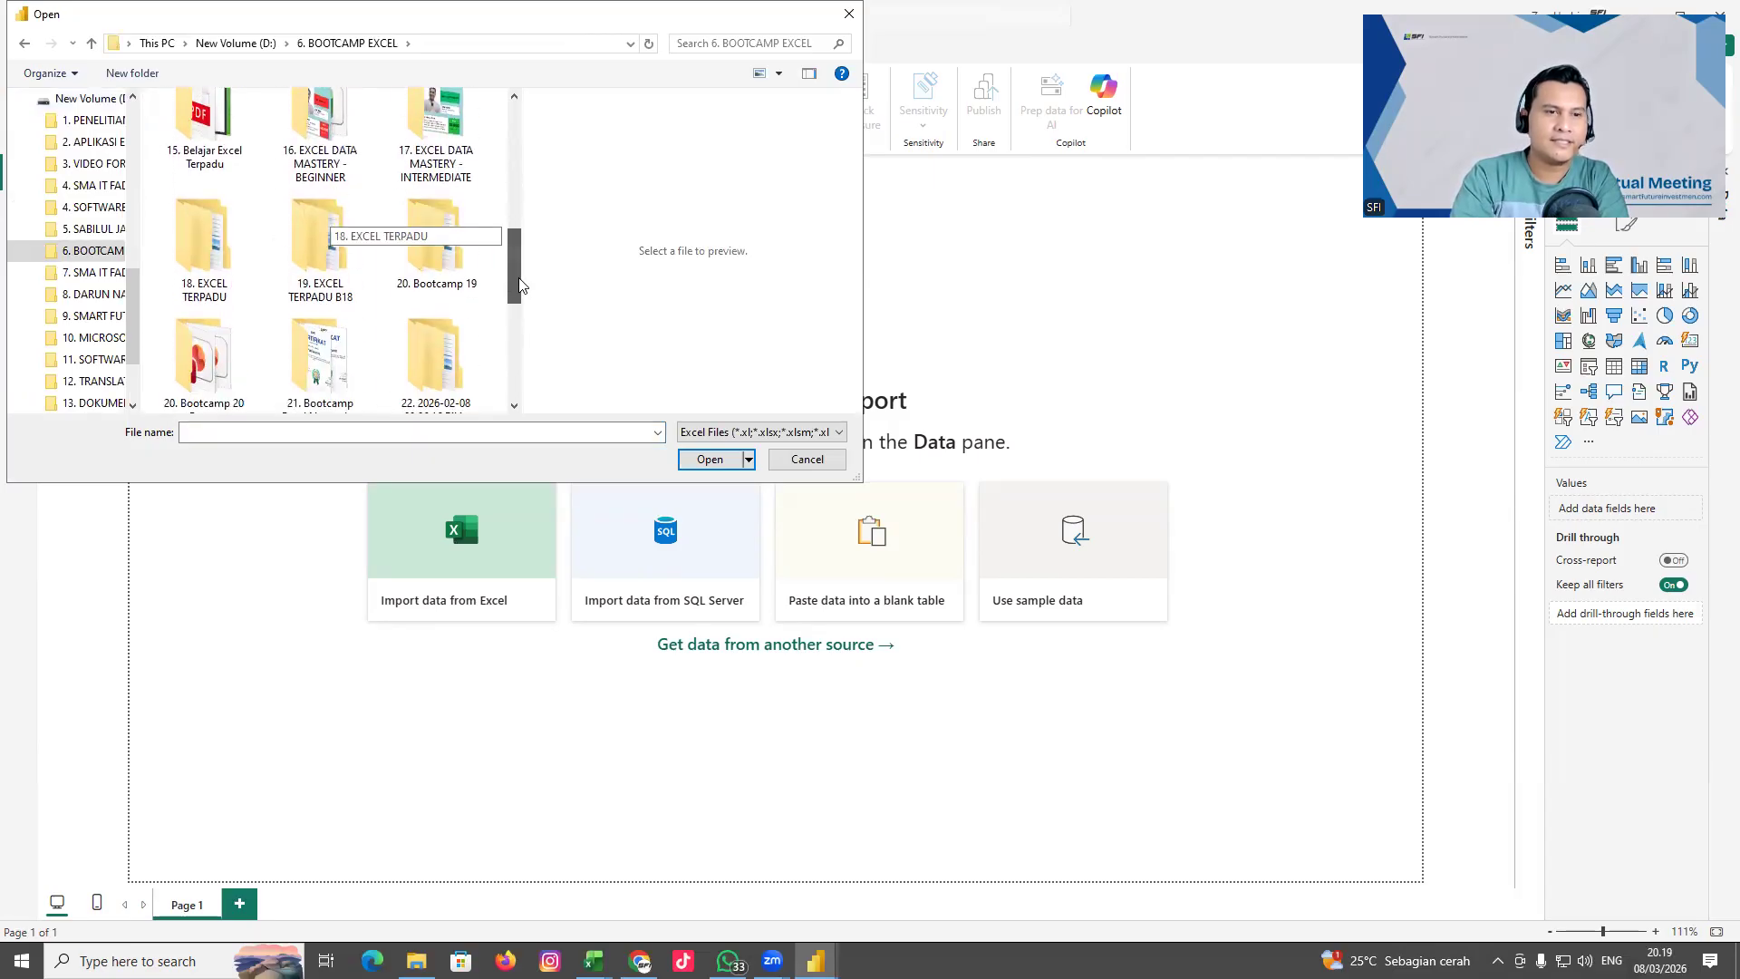
pyautogui.doubleClick(424, 252)
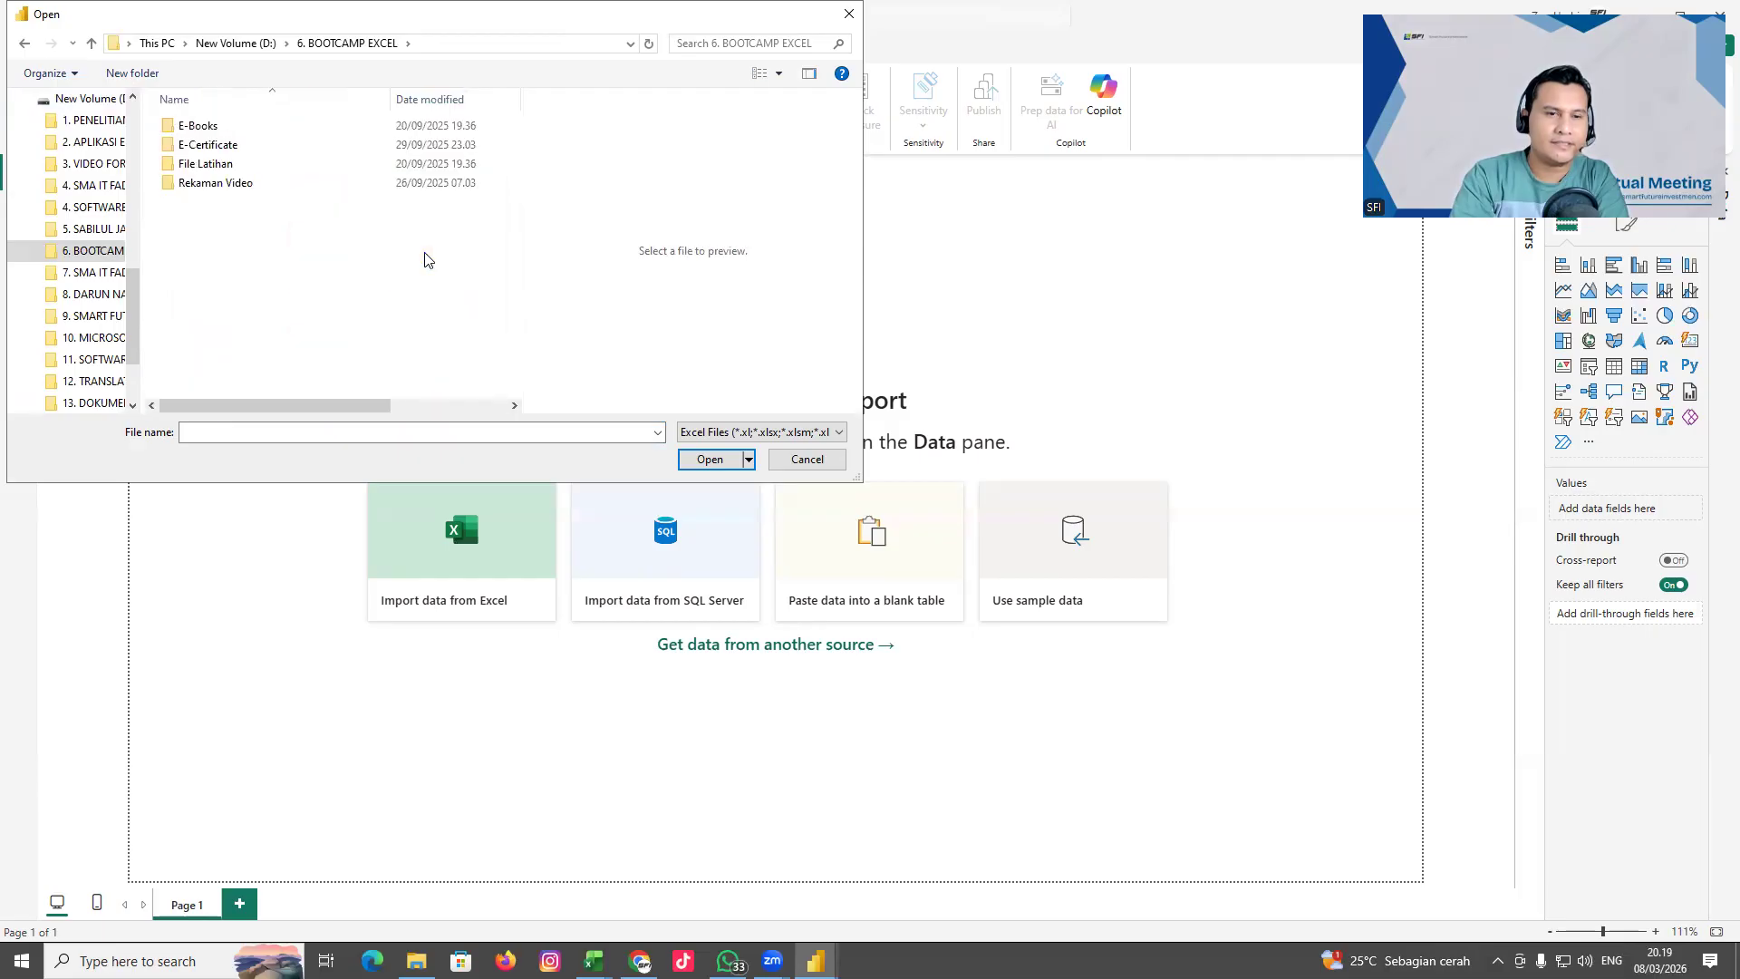
pyautogui.doubleClick(226, 167)
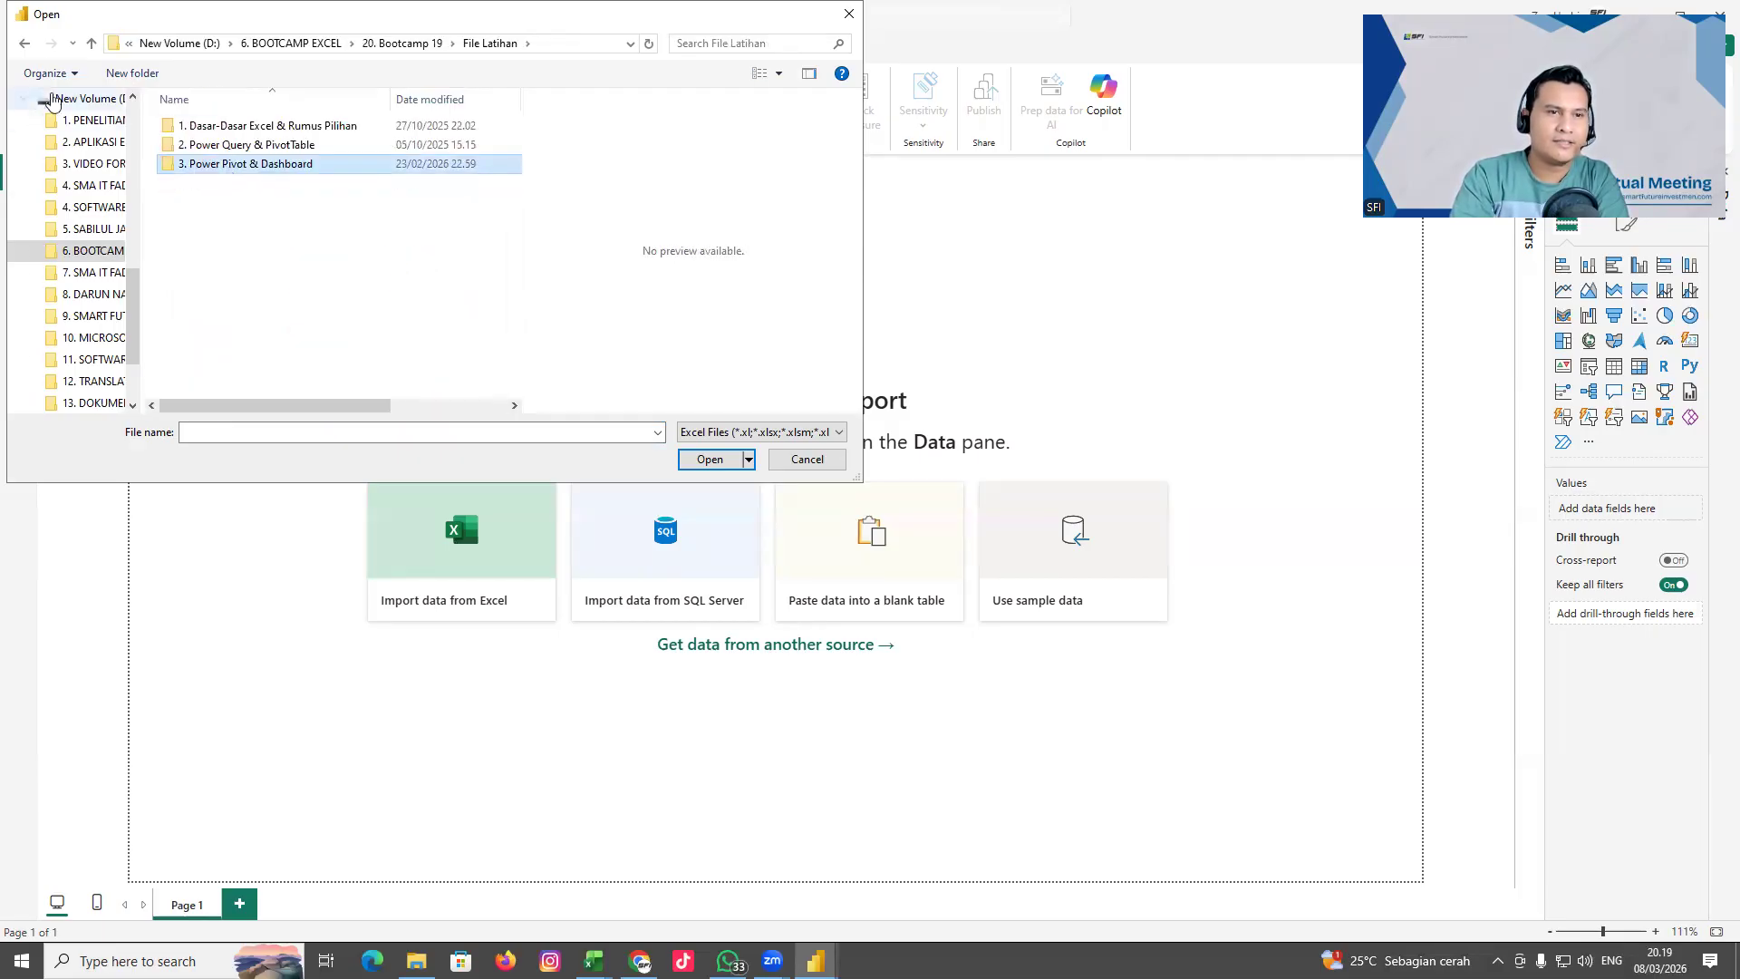
pyautogui.click(25, 46)
pyautogui.click(24, 48)
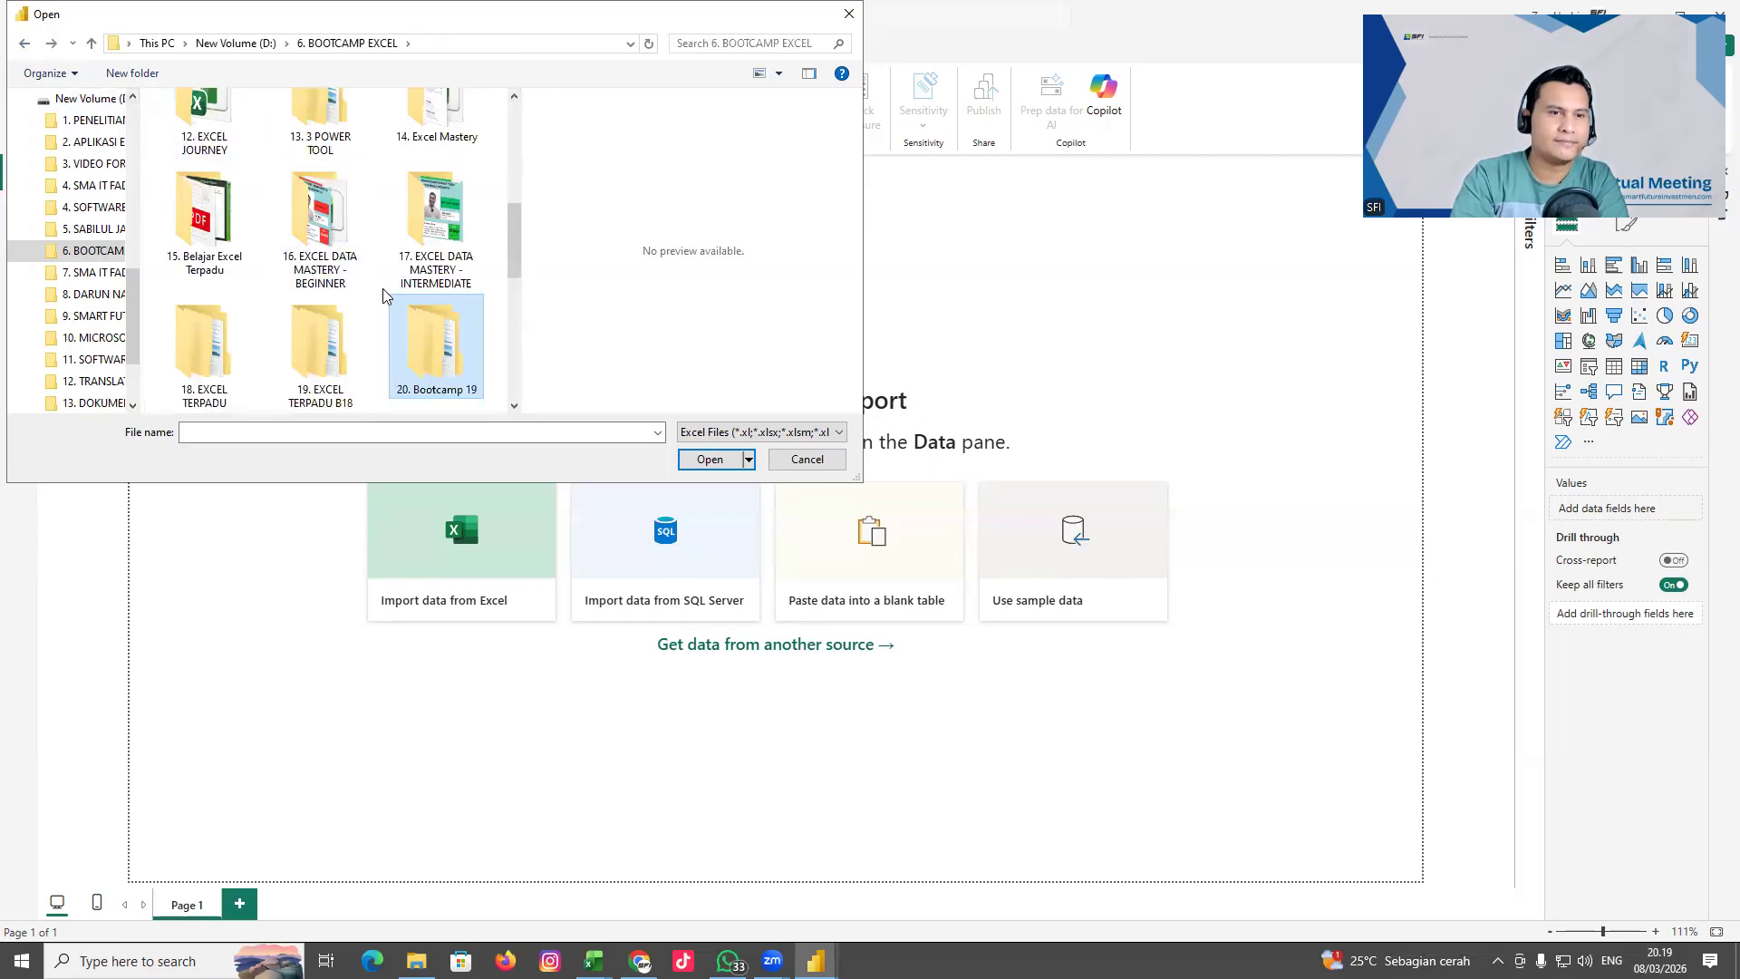
pyautogui.doubleClick(337, 356)
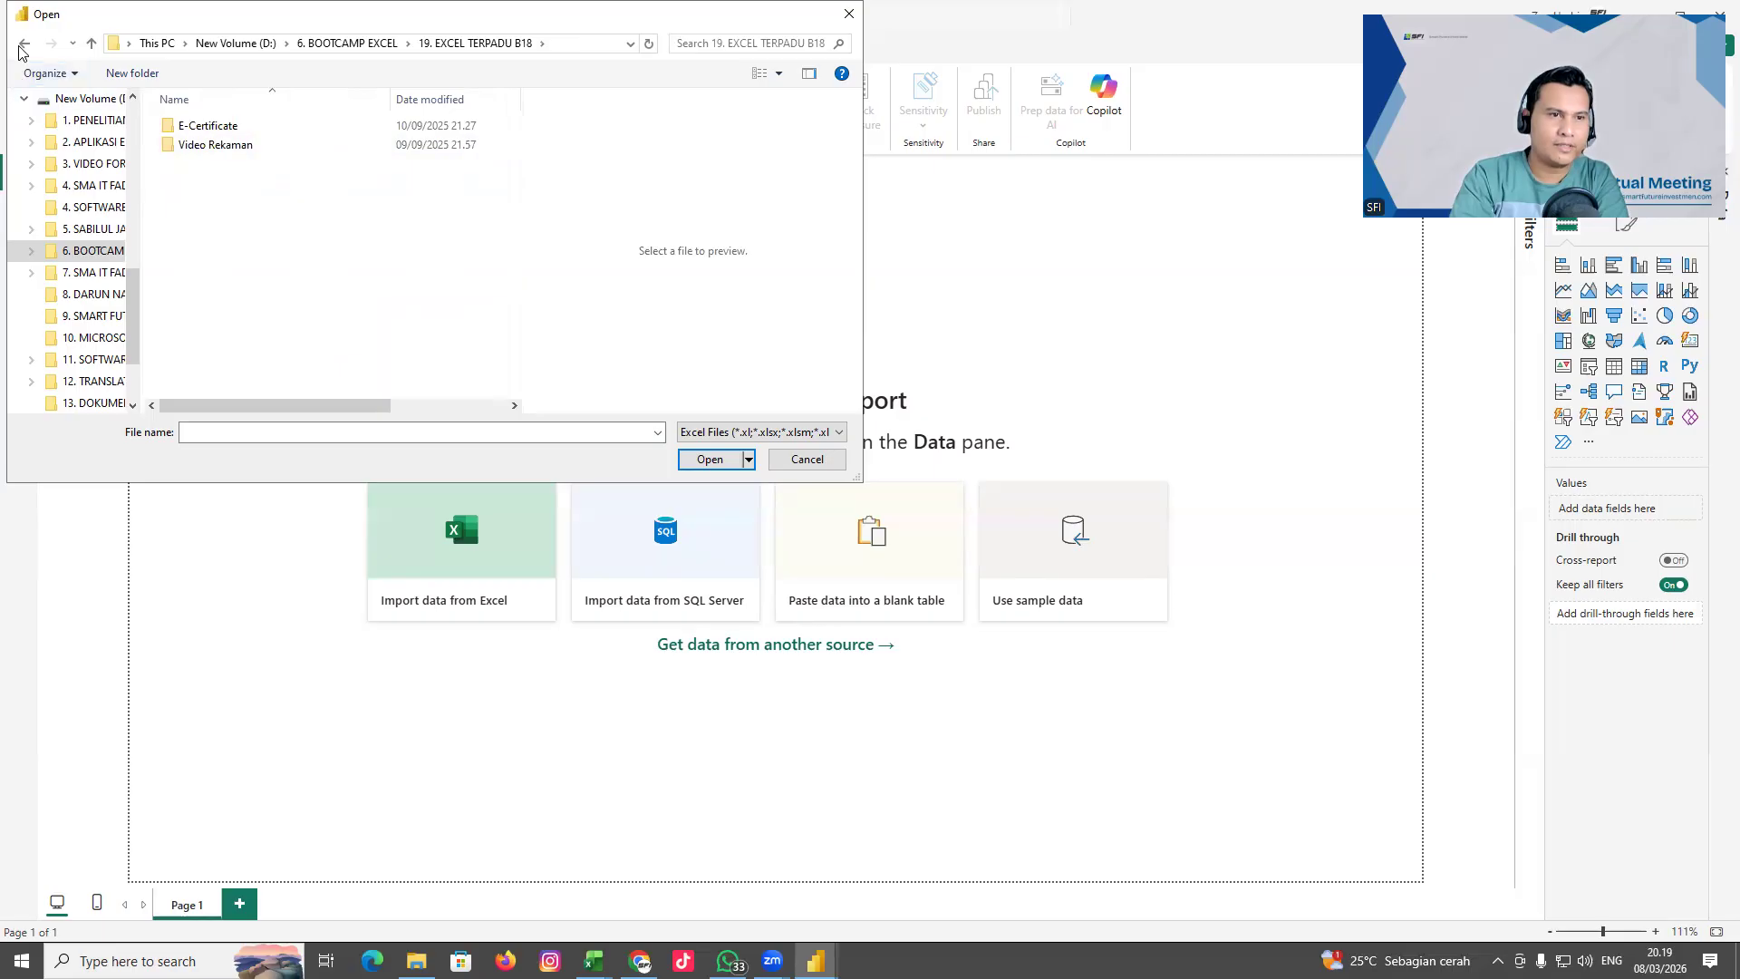
# Open the workbook 7. SUPERSTORE 2023 FRESH from 6. BOOTCAMP EXCEL > 21. Bootcamp Excel November > 5. Power BI on drive D as the data source
pyautogui.click(83, 98)
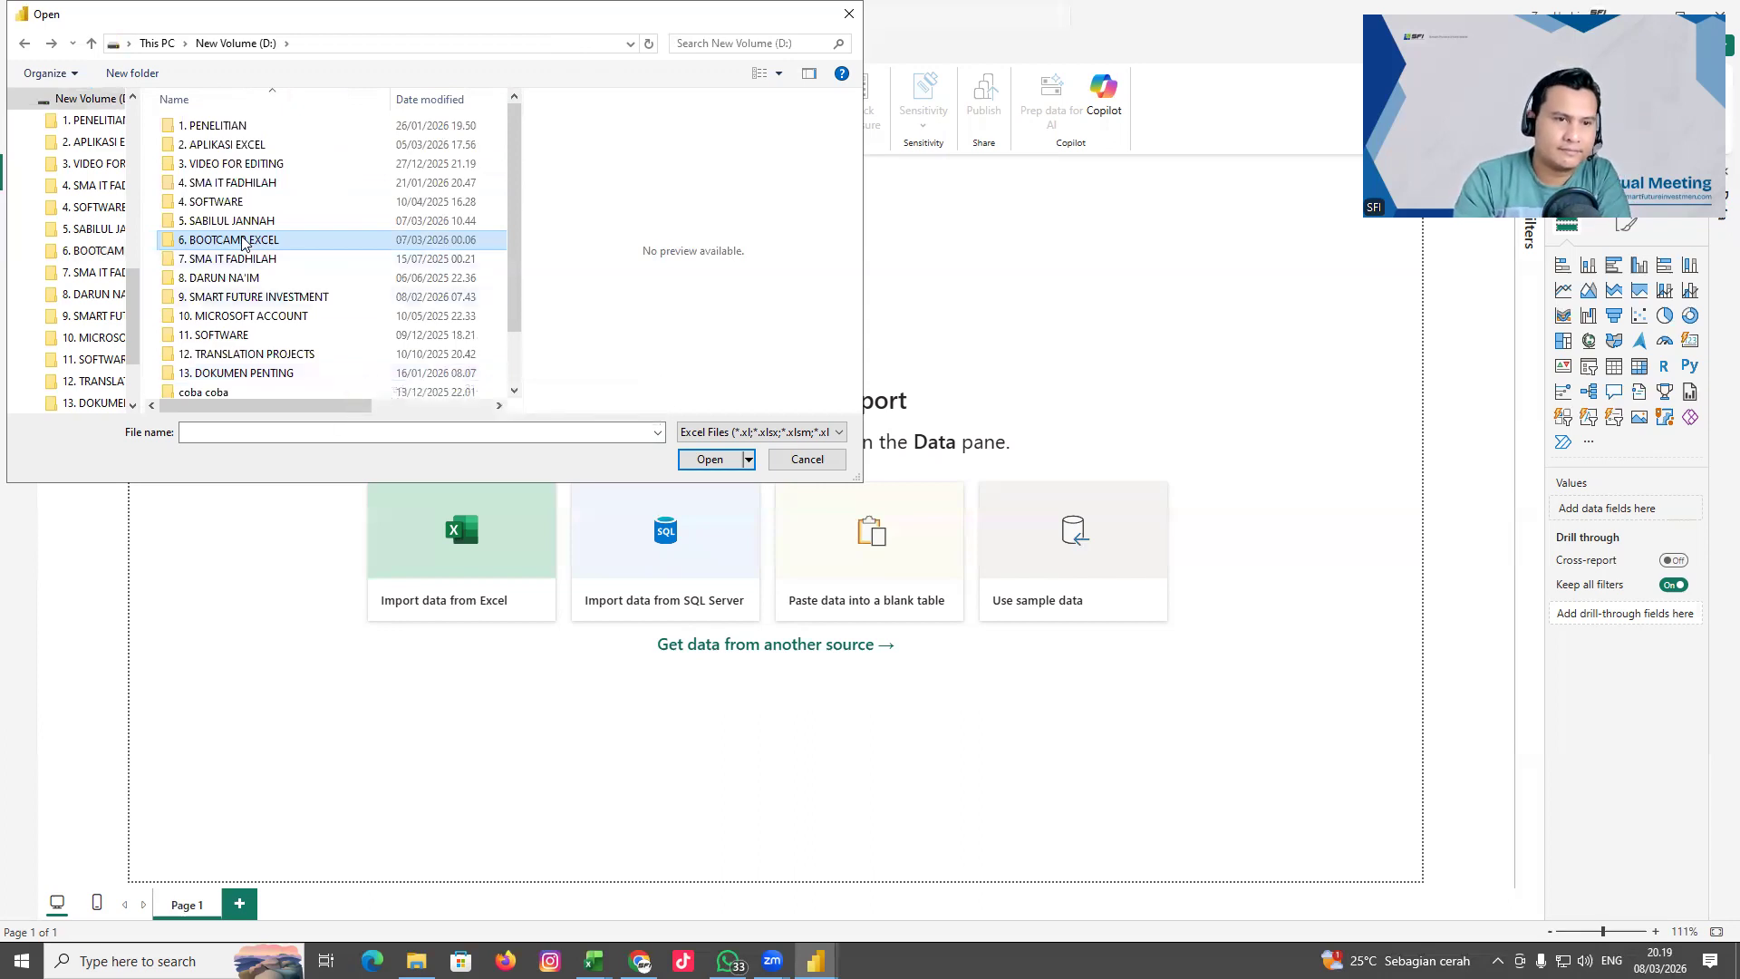
pyautogui.doubleClick(290, 239)
pyautogui.scroll(-3, 294, 358)
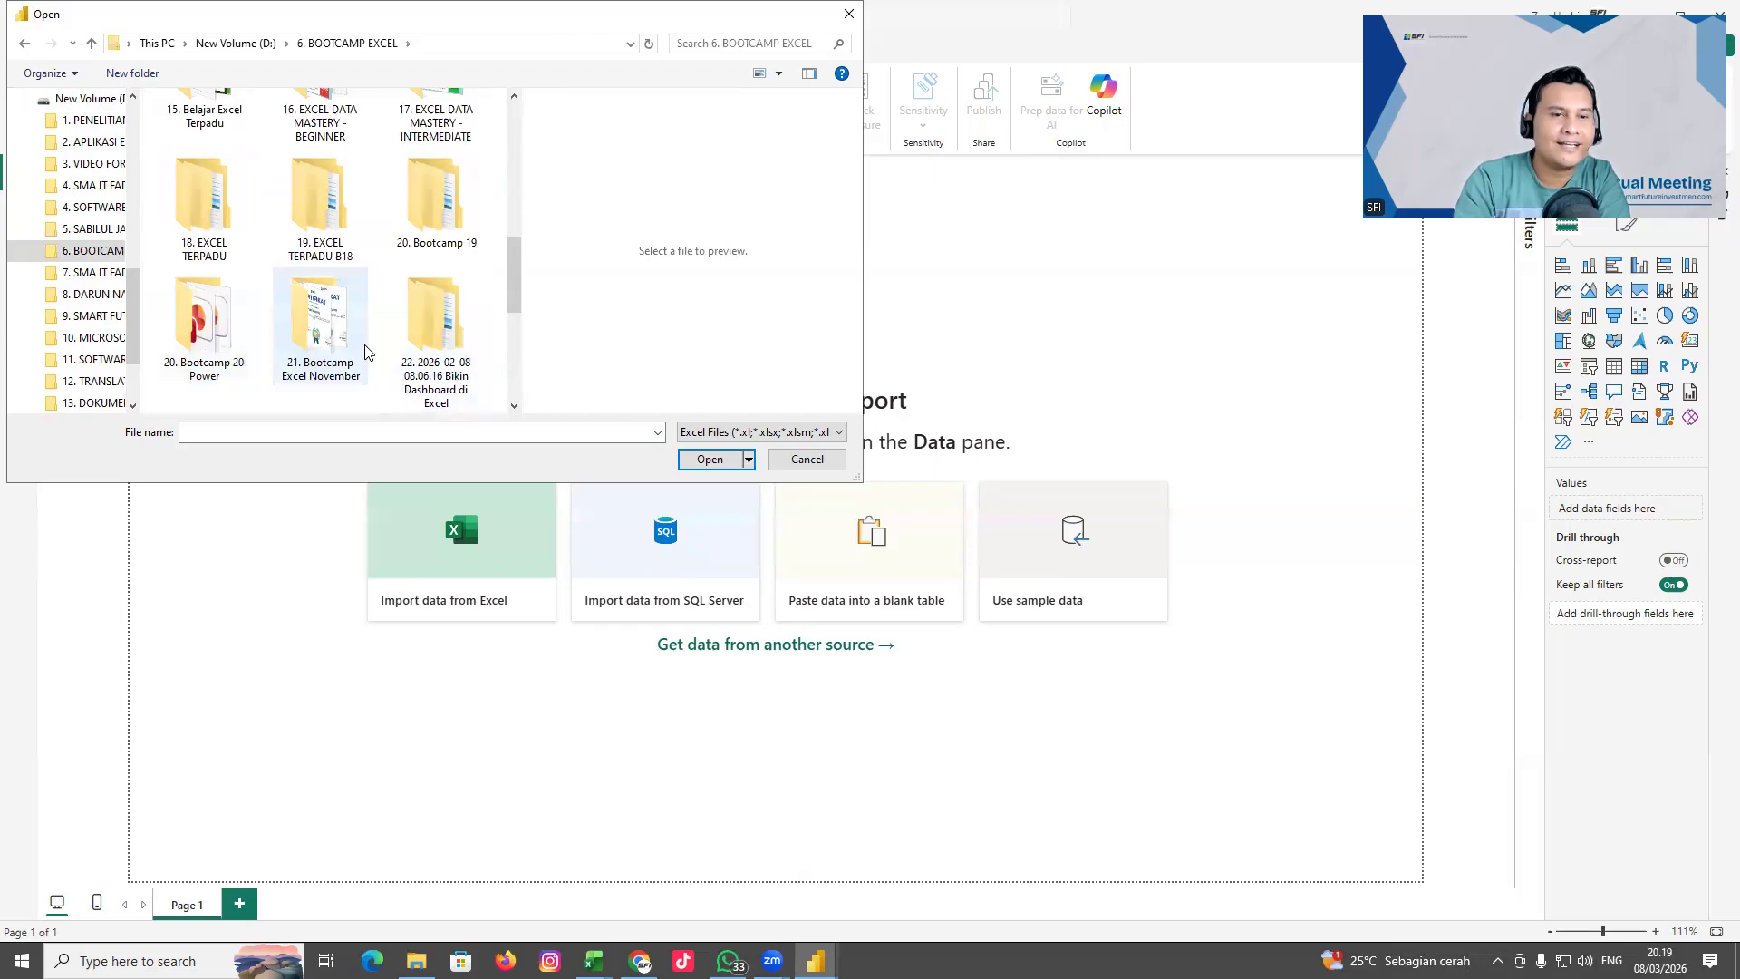
pyautogui.scroll(-2, 313, 358)
pyautogui.doubleClick(316, 228)
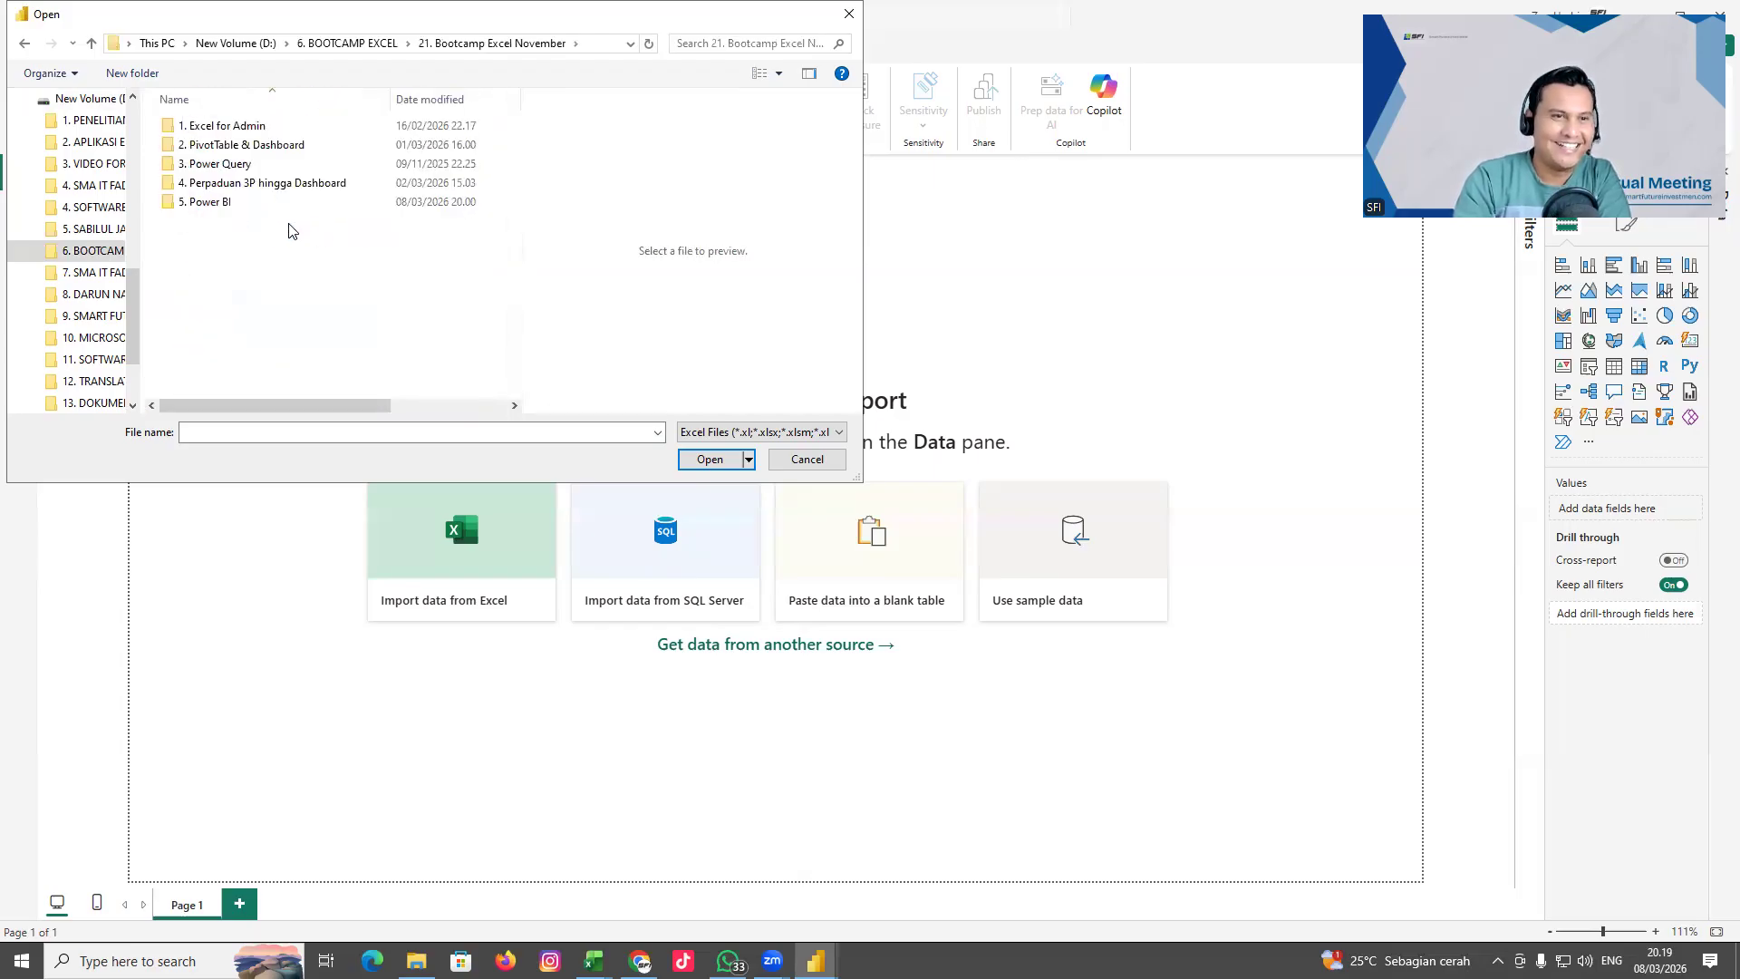
pyautogui.click(217, 207)
pyautogui.doubleClick(217, 207)
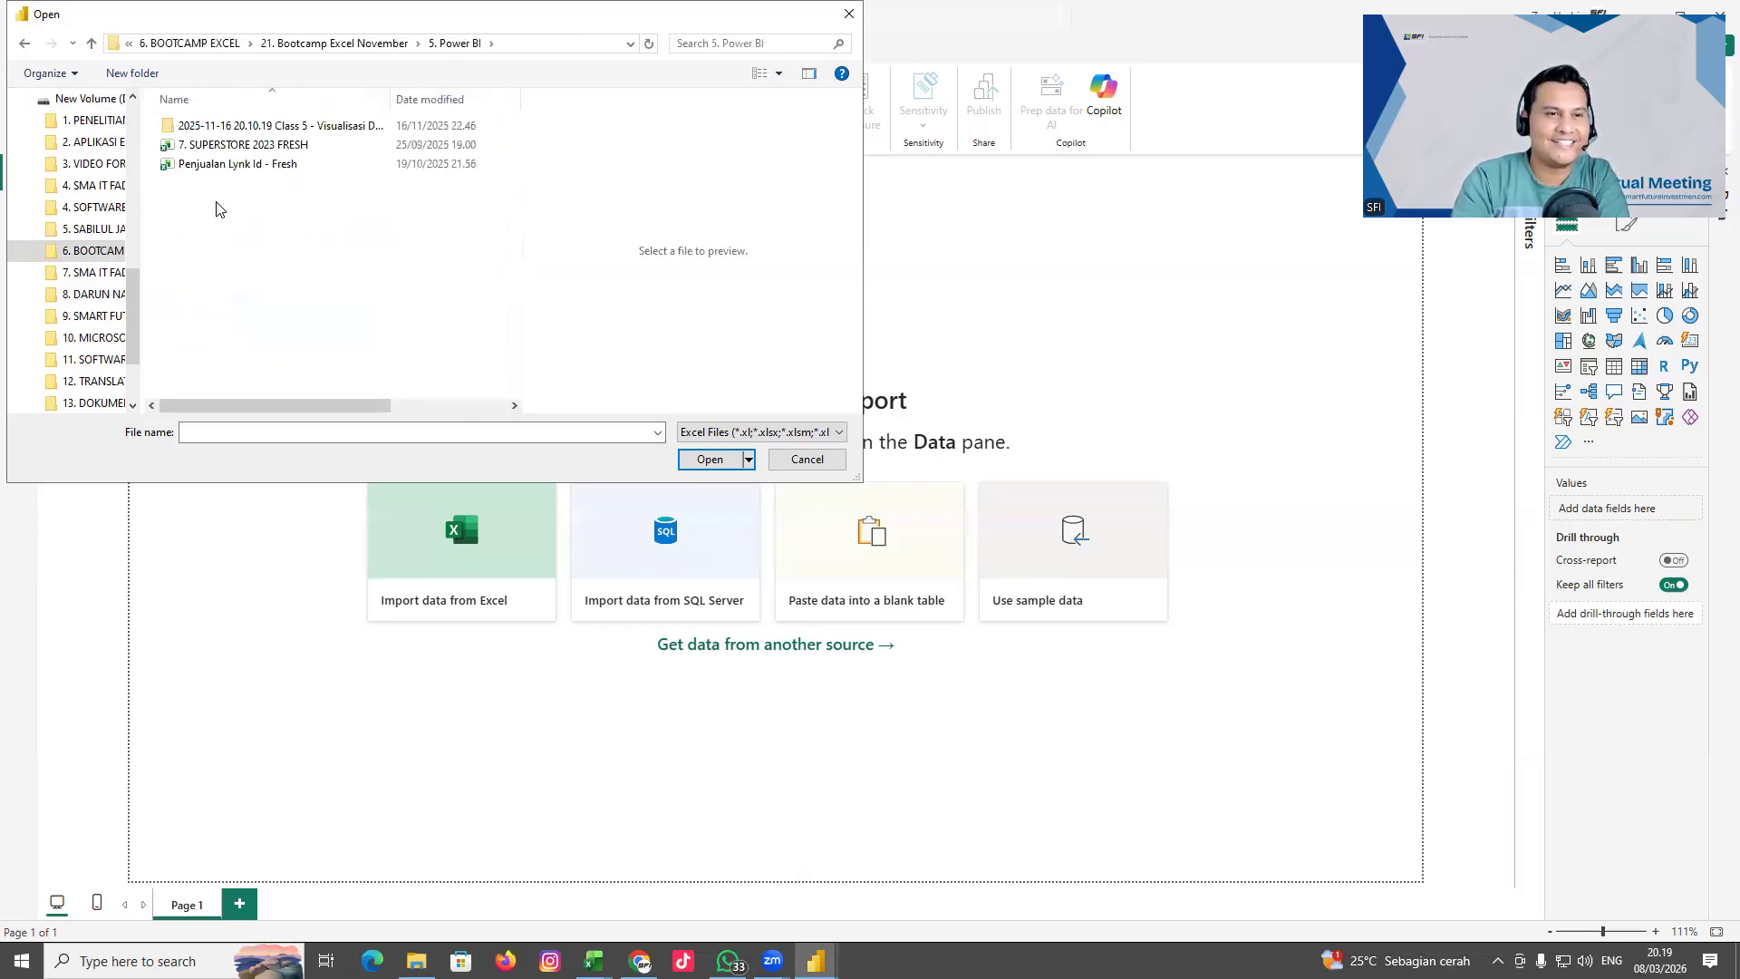
pyautogui.click(256, 150)
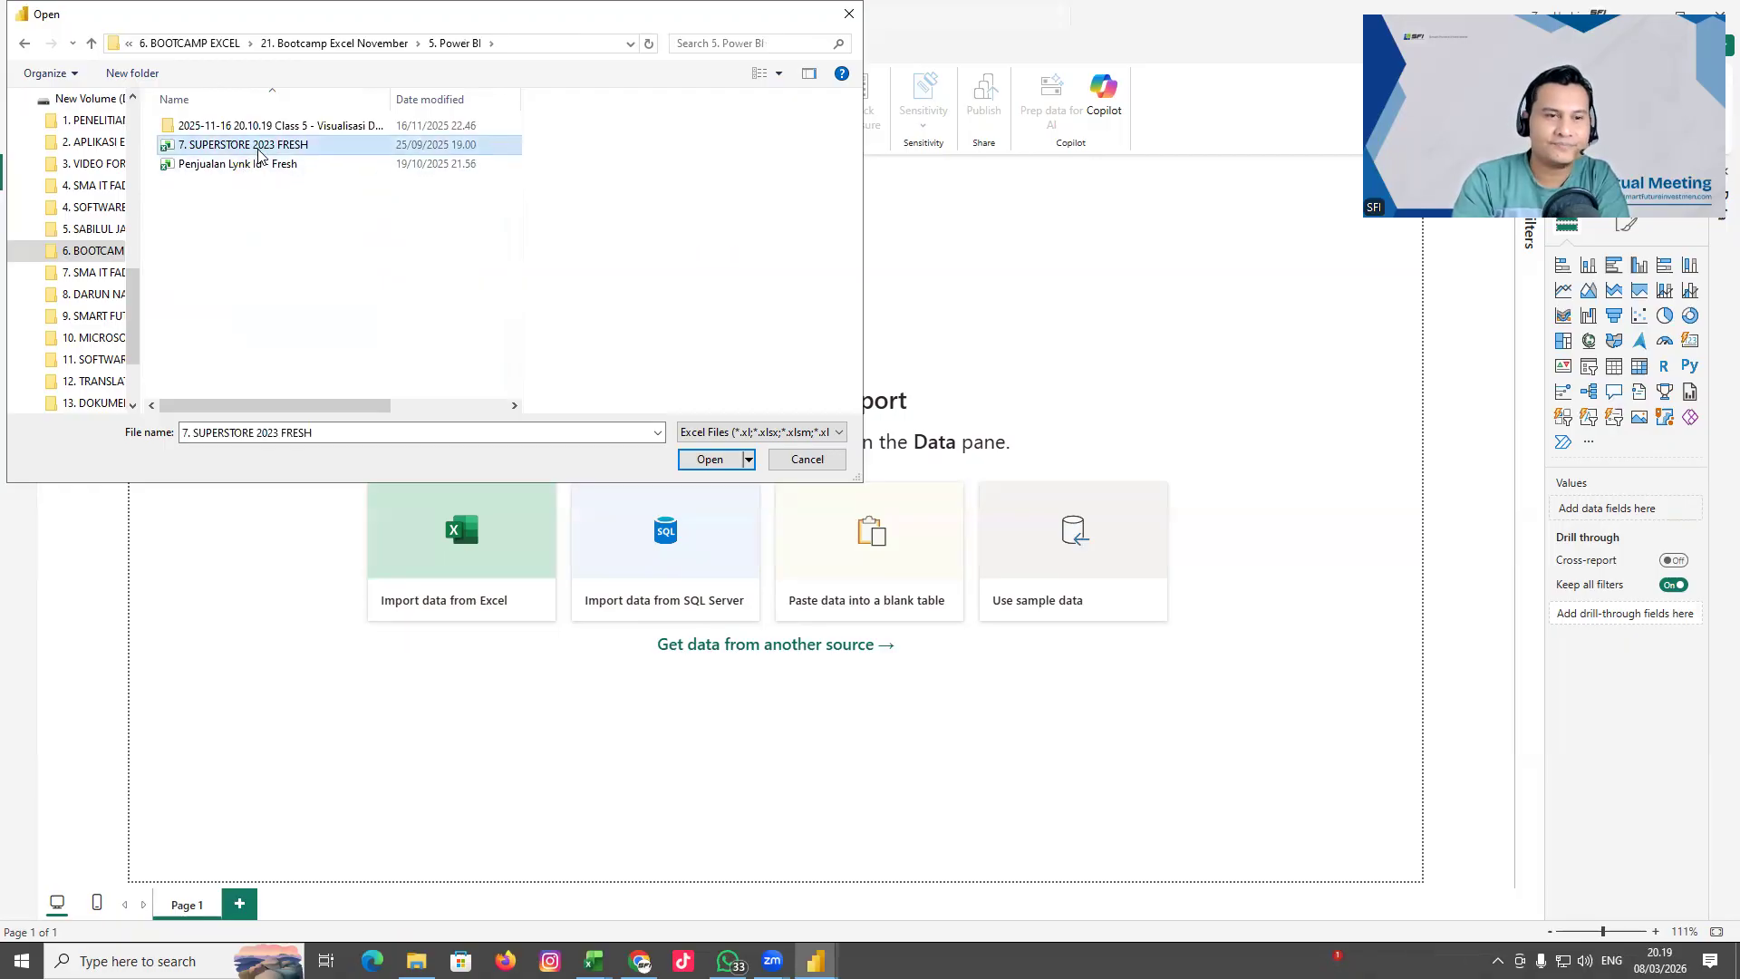
pyautogui.click(710, 460)
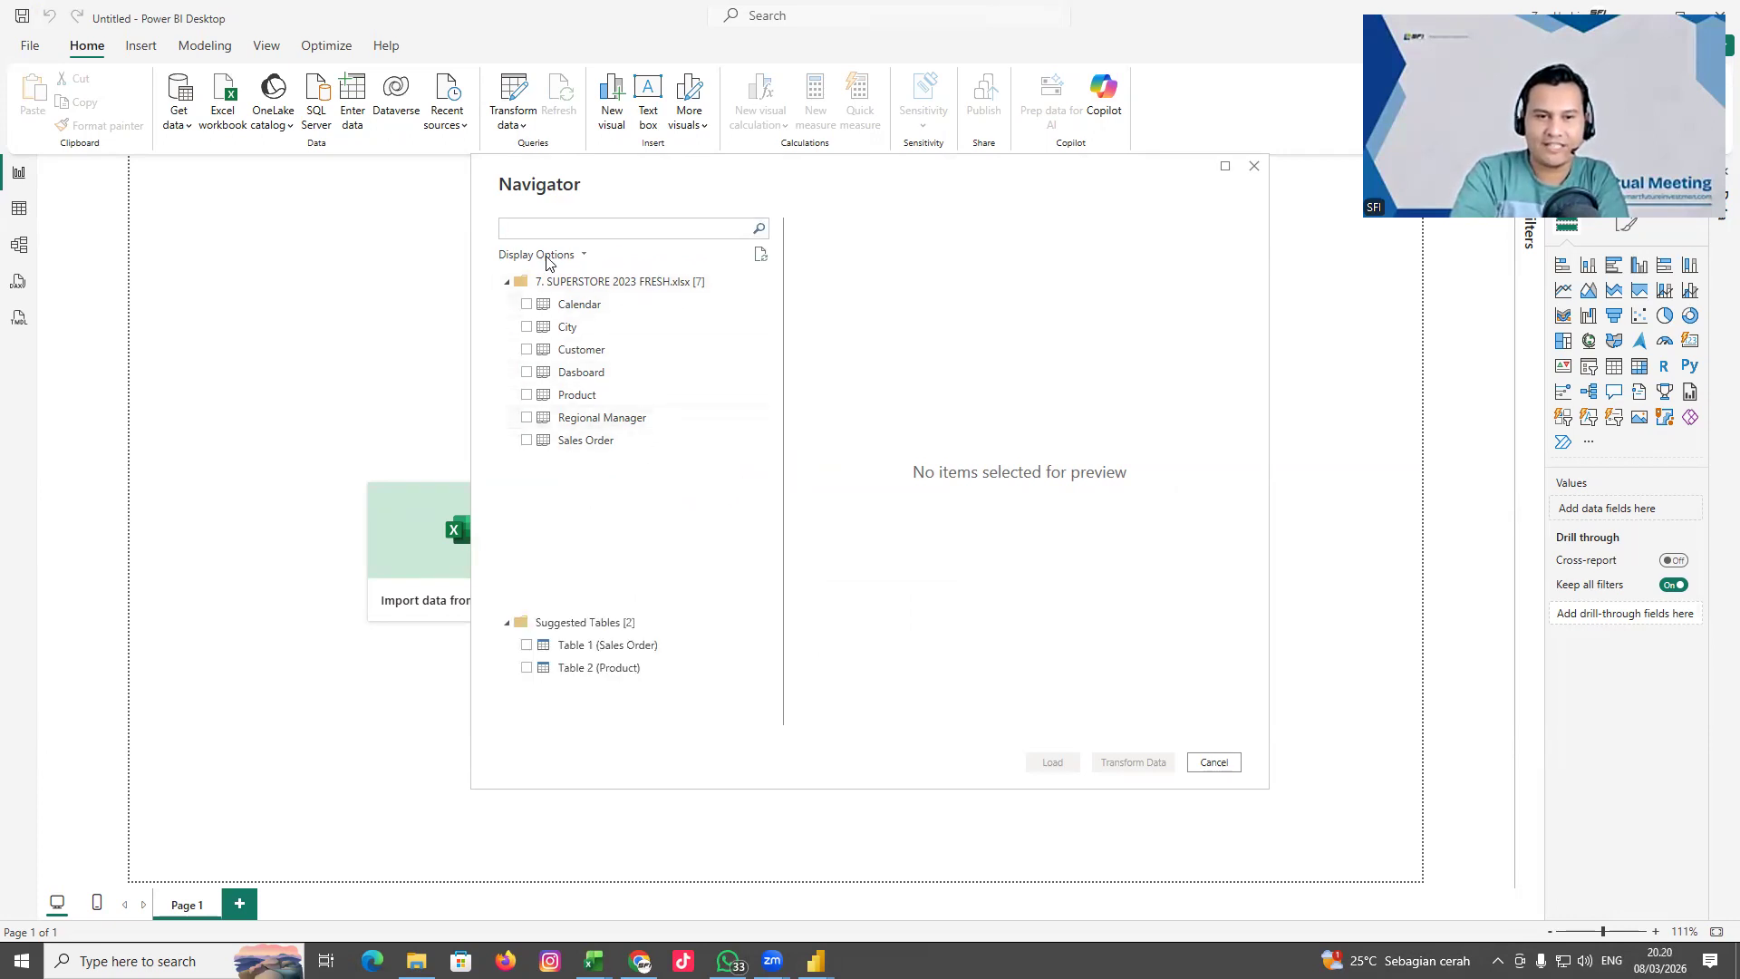
# Preview the Calendar, City and Dasboard sheets of the Superstore workbook in the Navigator
pyautogui.click(595, 305)
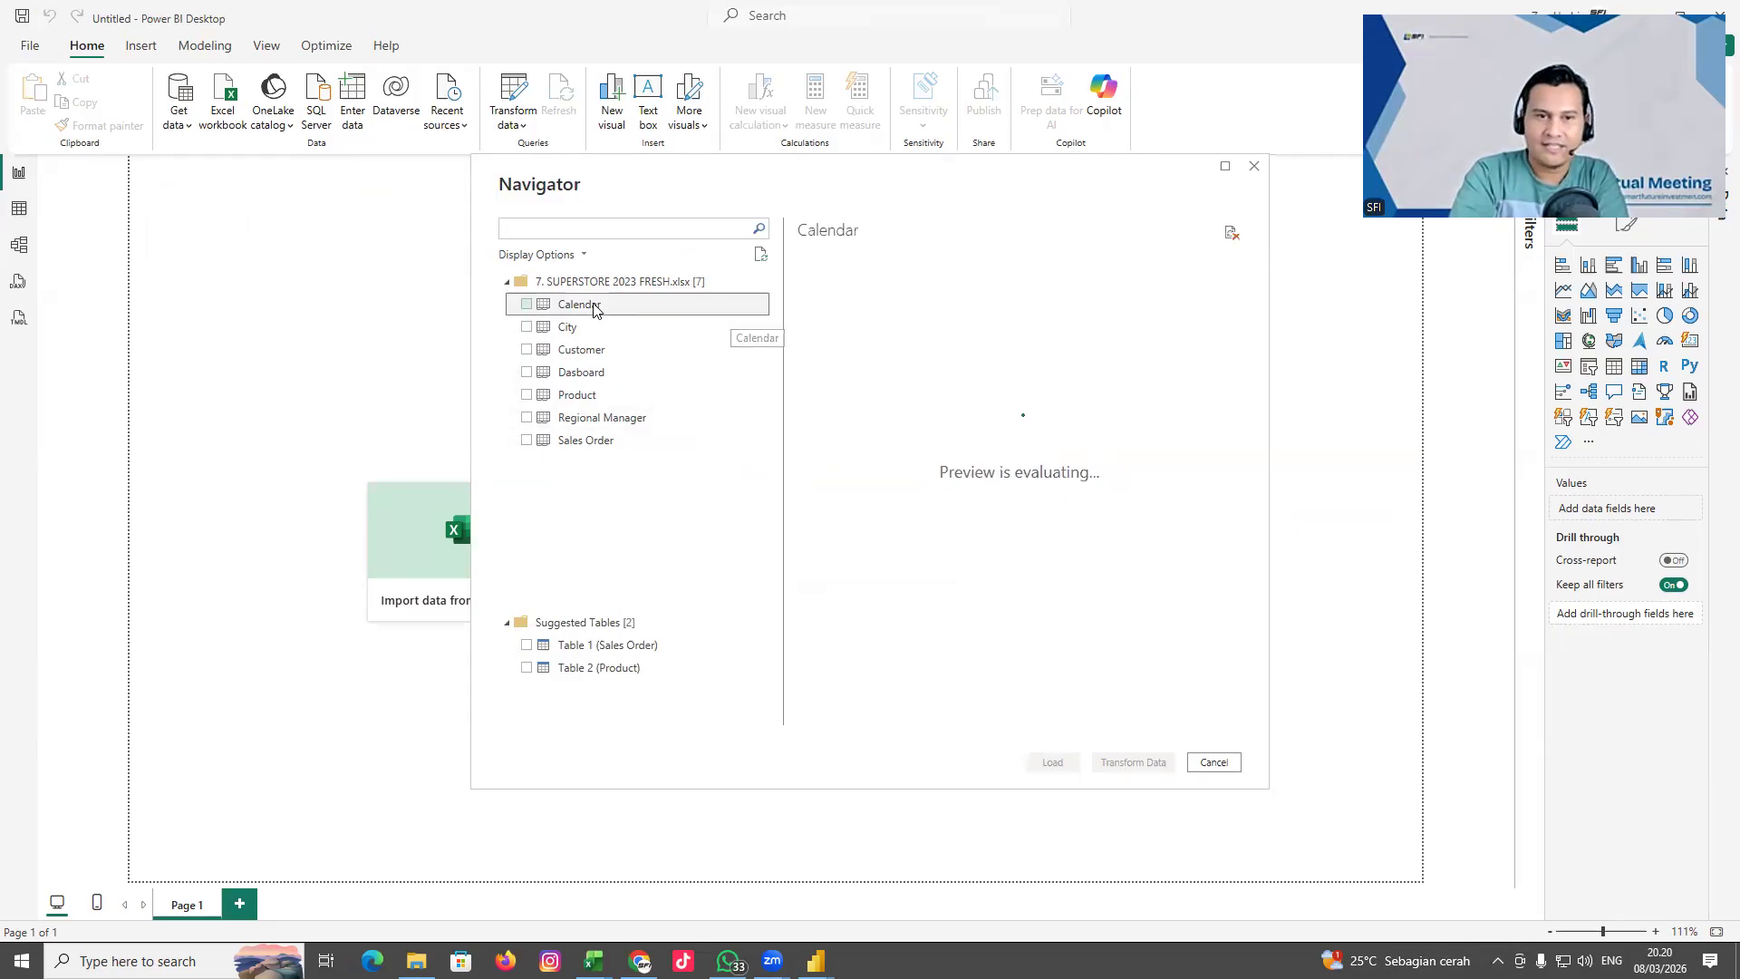
pyautogui.click(591, 331)
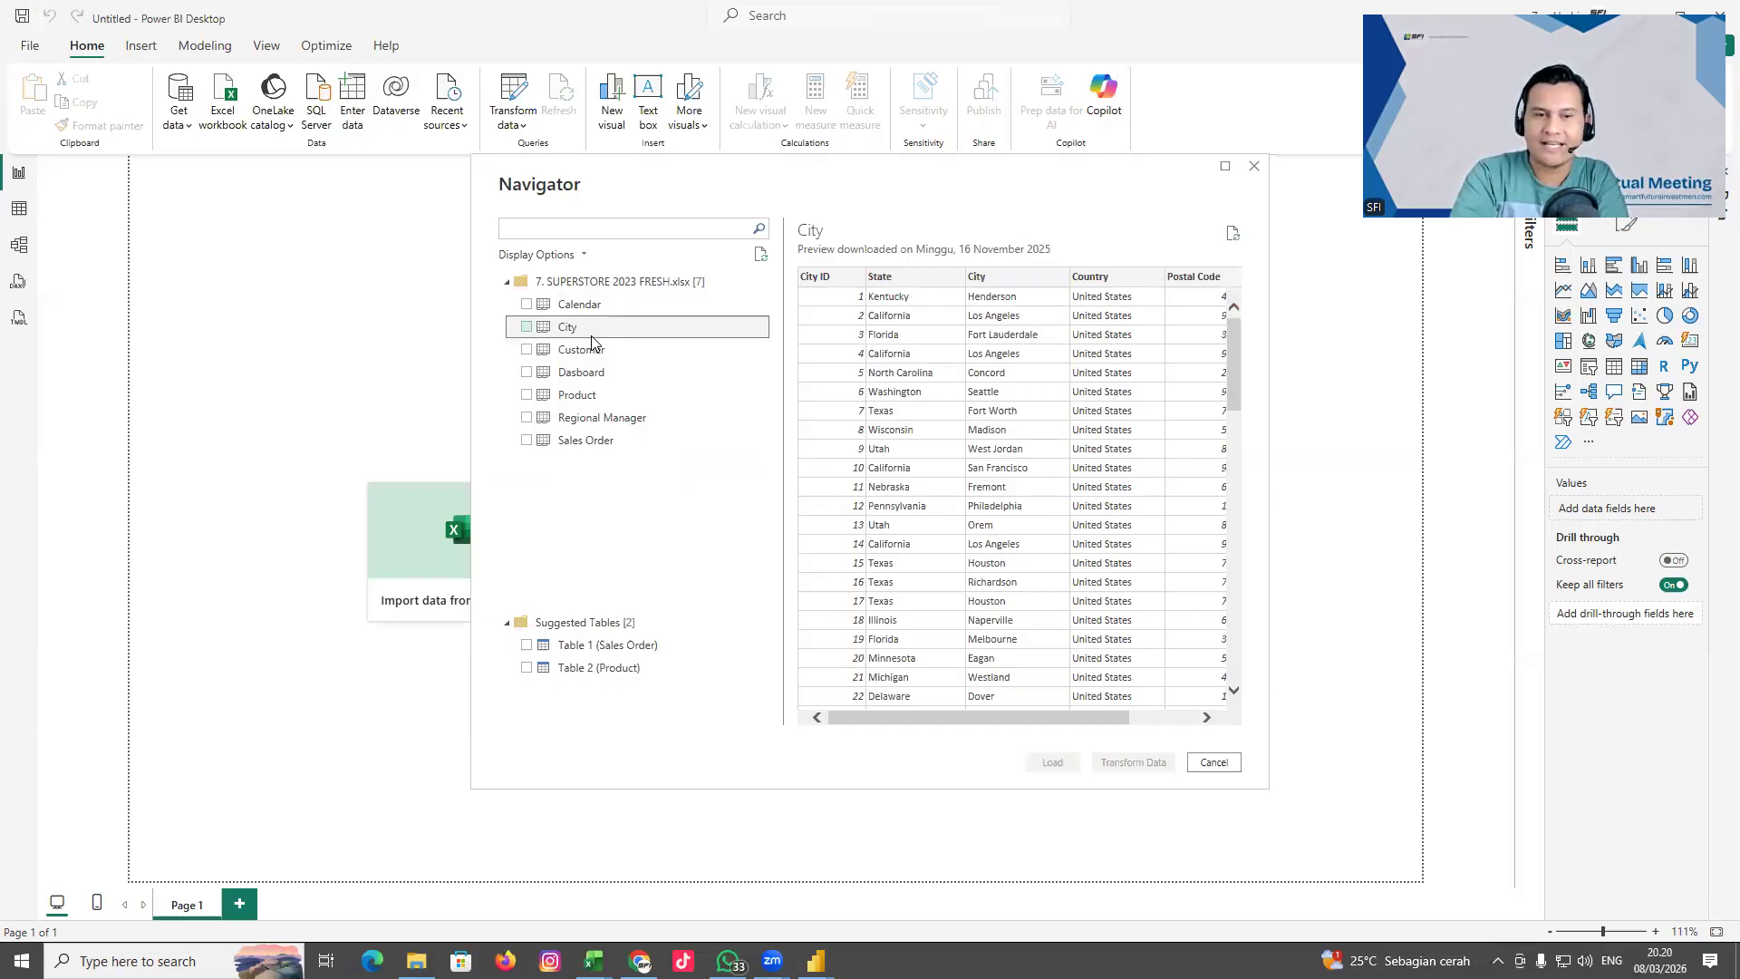
pyautogui.click(599, 373)
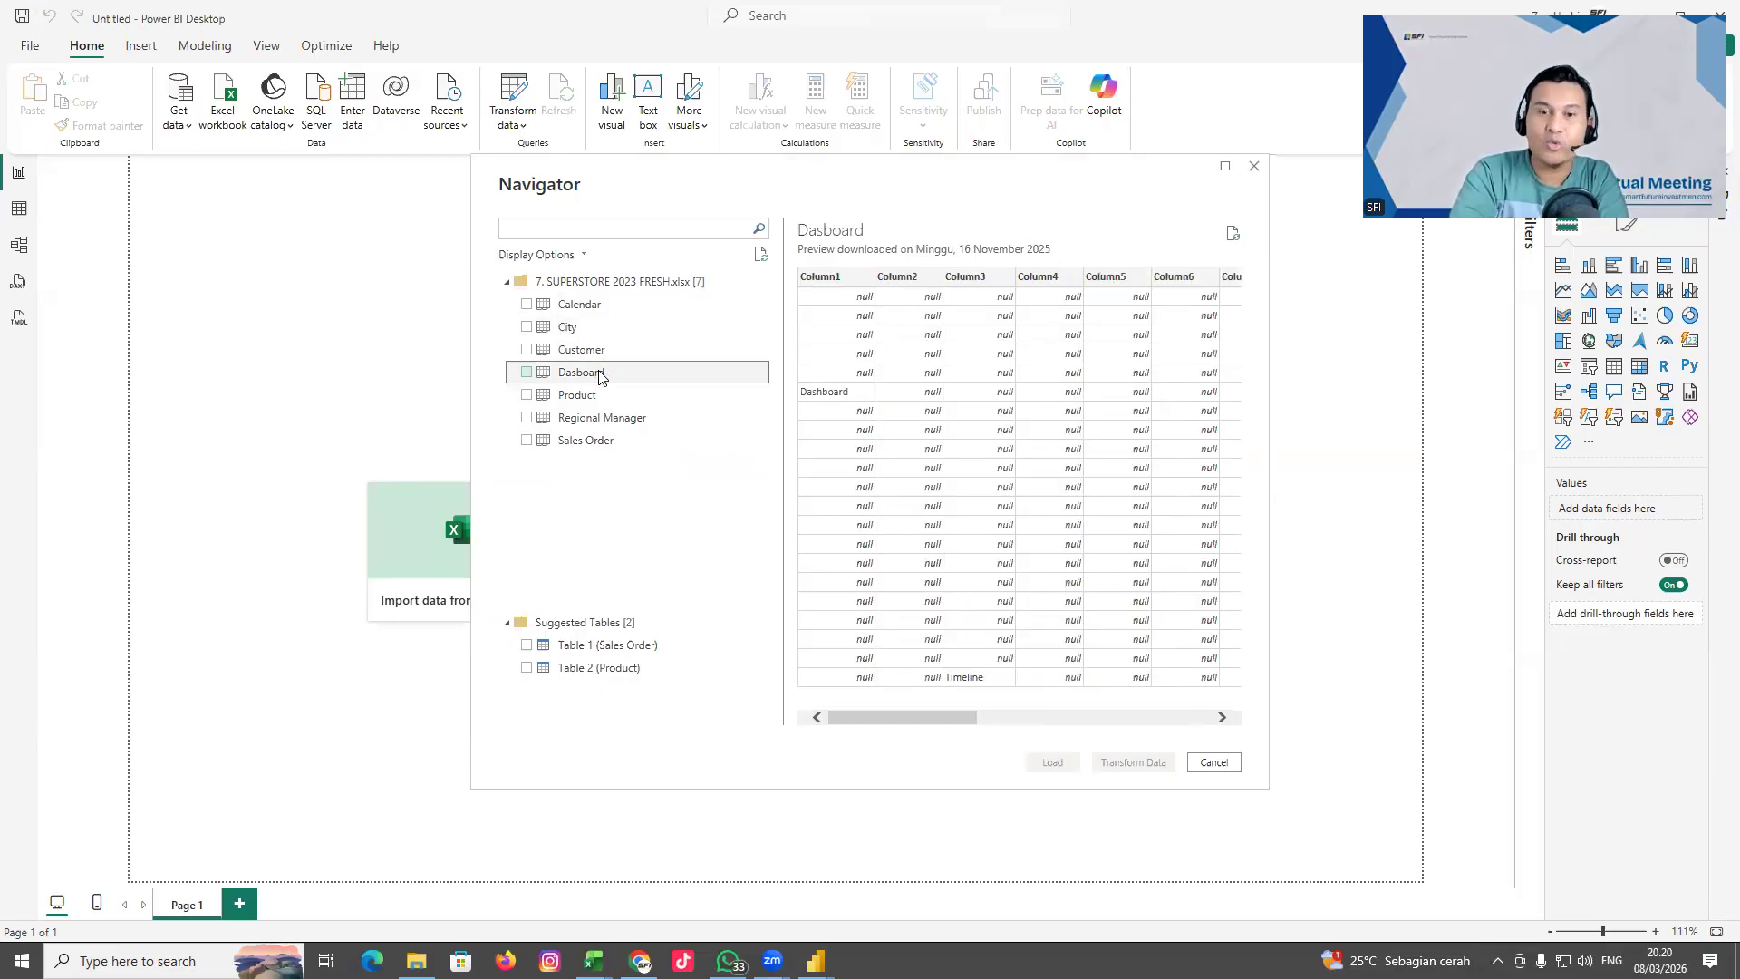
# Select the Calendar, City, Customer, Product and Regional Manager sheets for import, preview Sales Order, and open the selection for transformation
pyautogui.click(526, 305)
pyautogui.click(527, 327)
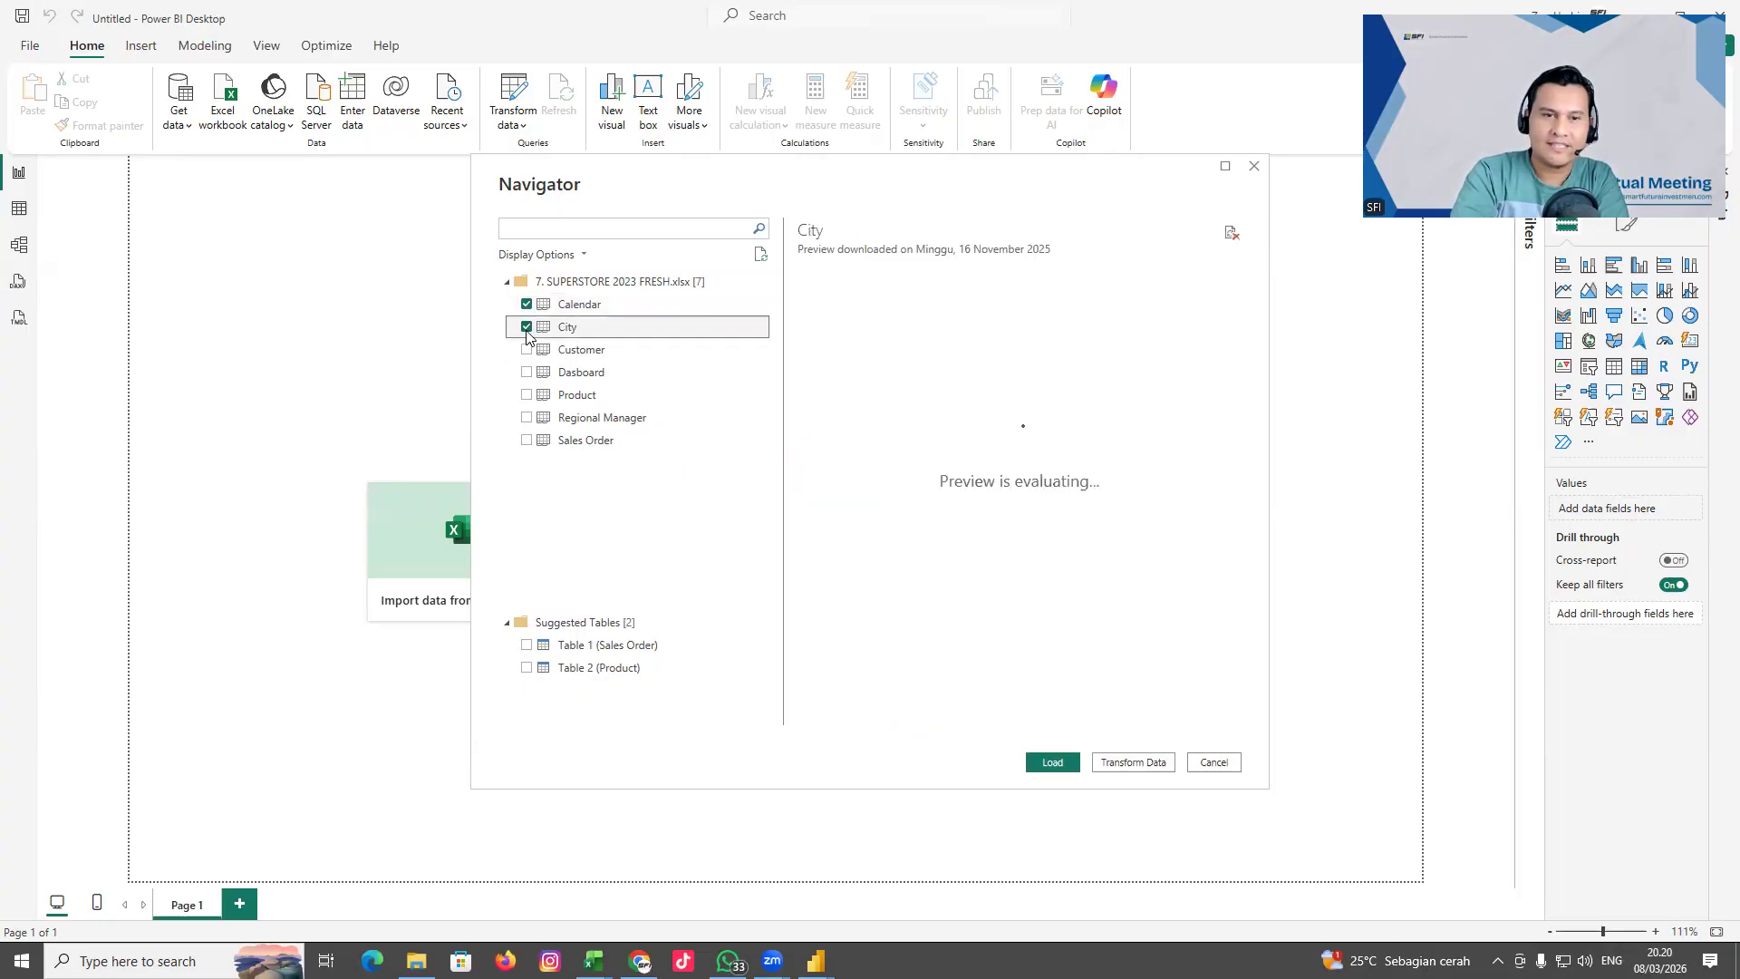
pyautogui.click(526, 350)
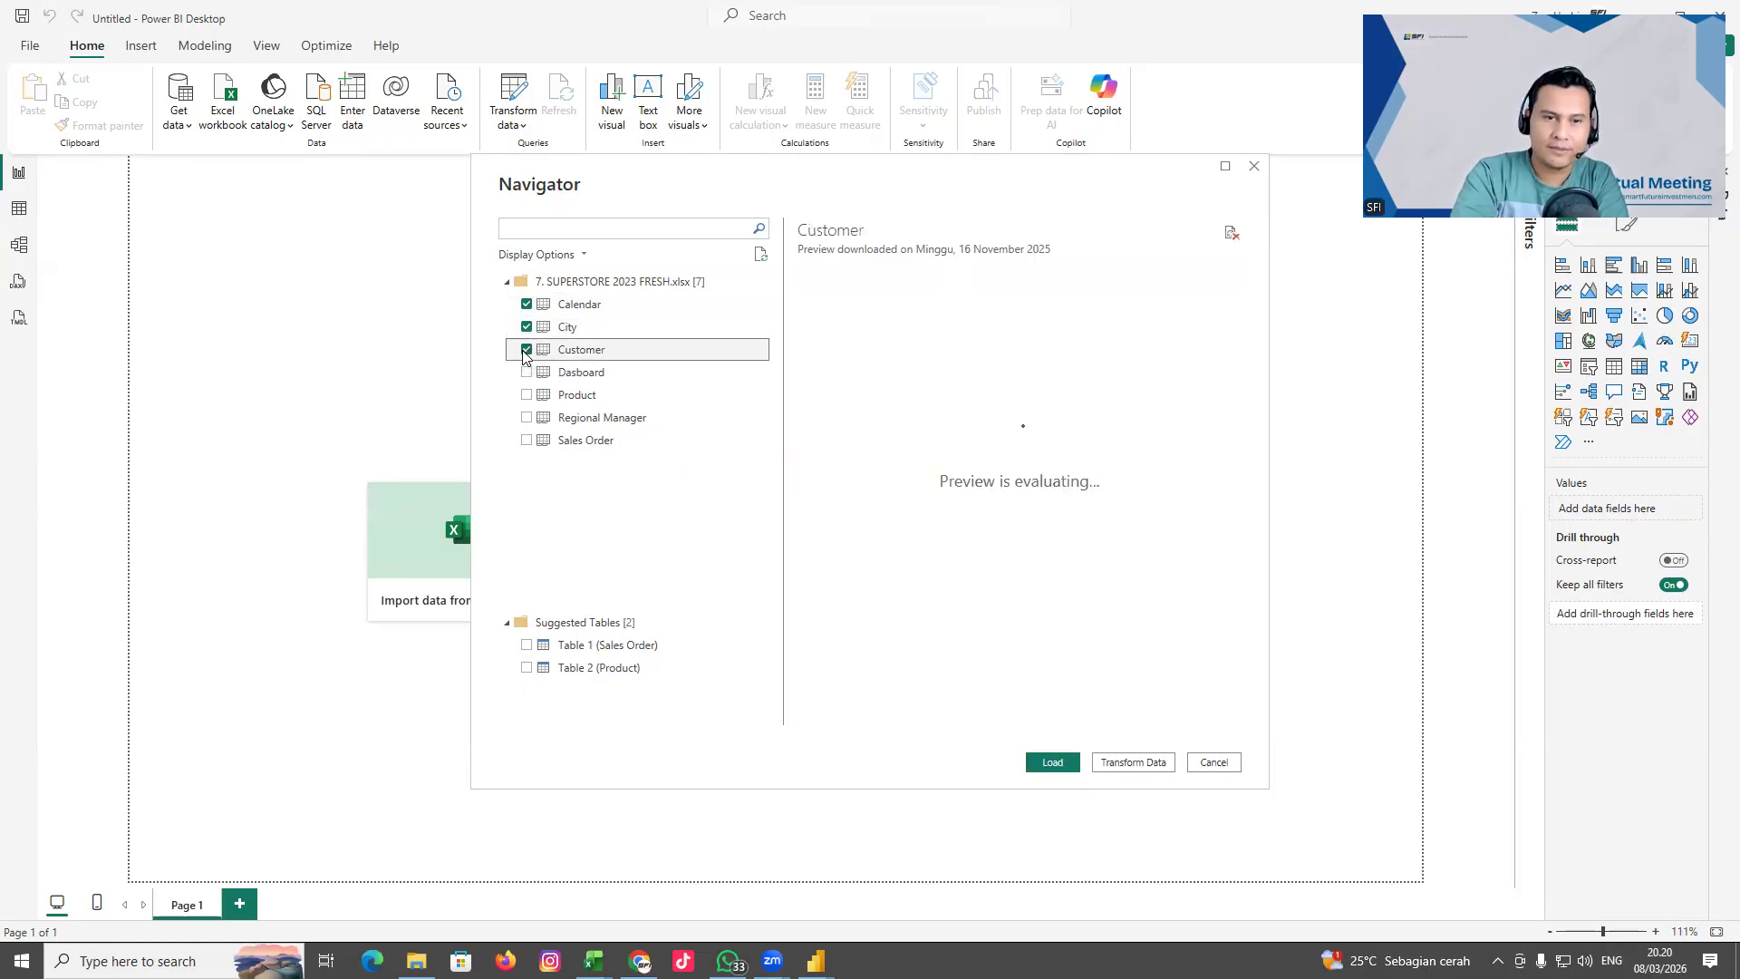
pyautogui.click(527, 396)
pyautogui.click(530, 419)
pyautogui.click(544, 441)
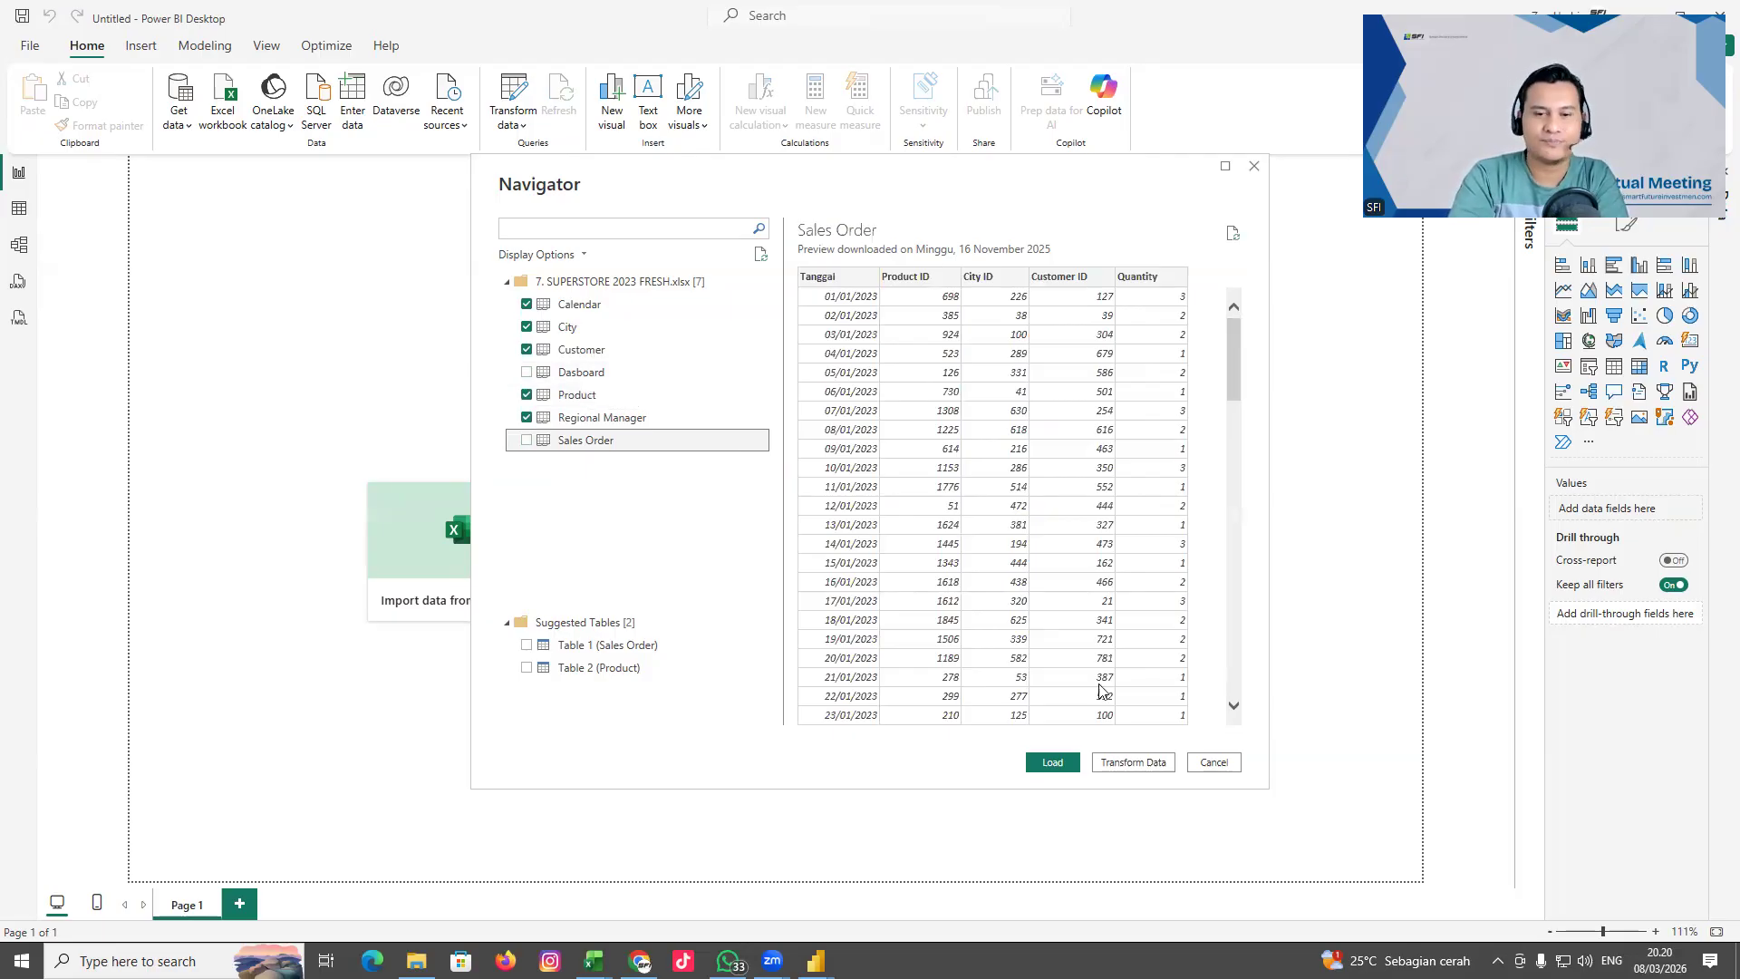
pyautogui.click(1134, 763)
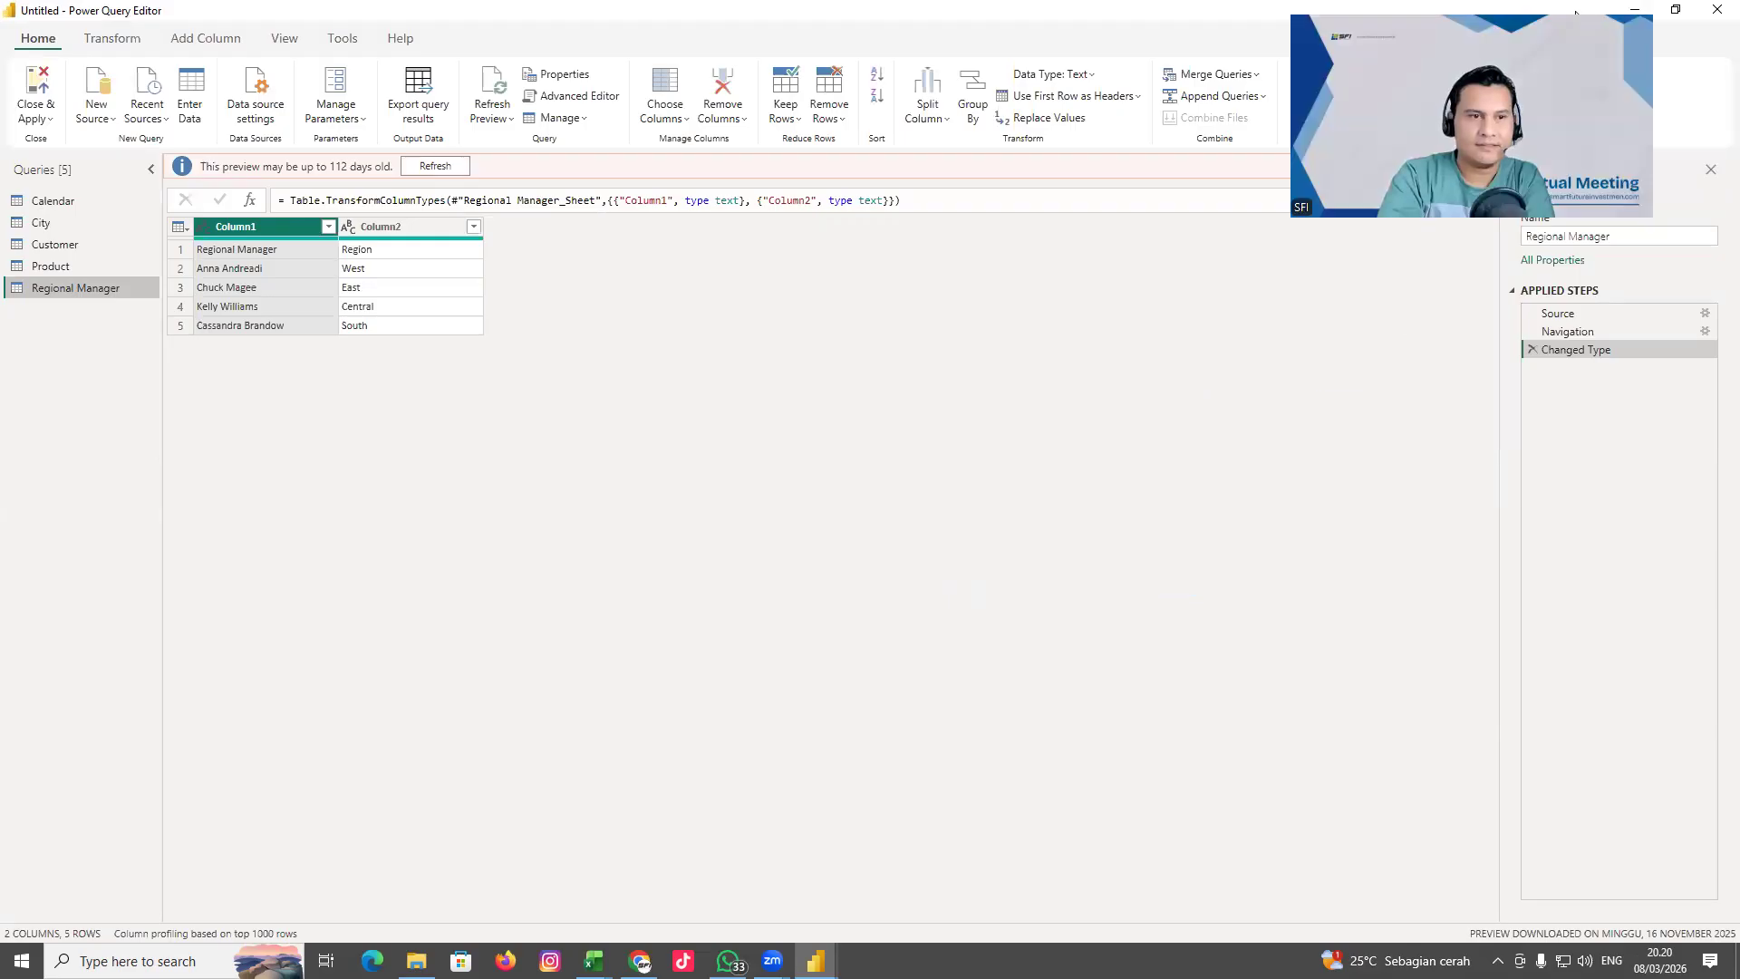
# Review the Calendar, City, Customer, Product and Regional Manager queries in the Power Query Editor
pyautogui.click(53, 202)
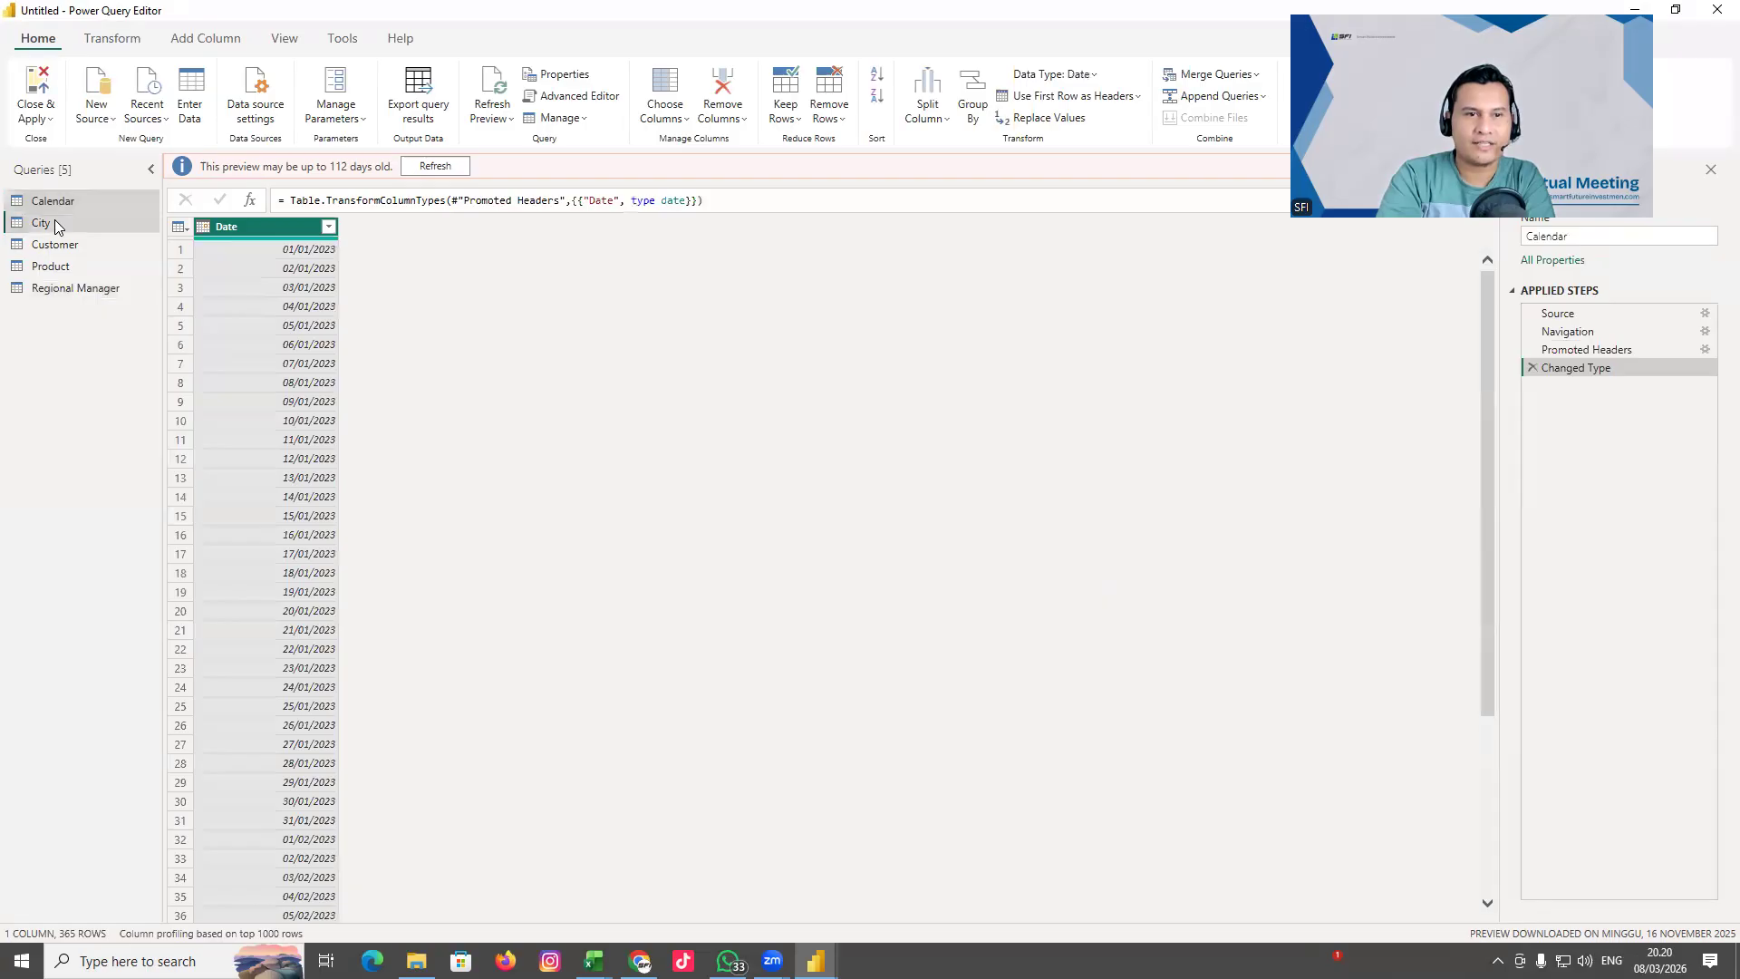
pyautogui.click(54, 222)
pyautogui.click(54, 244)
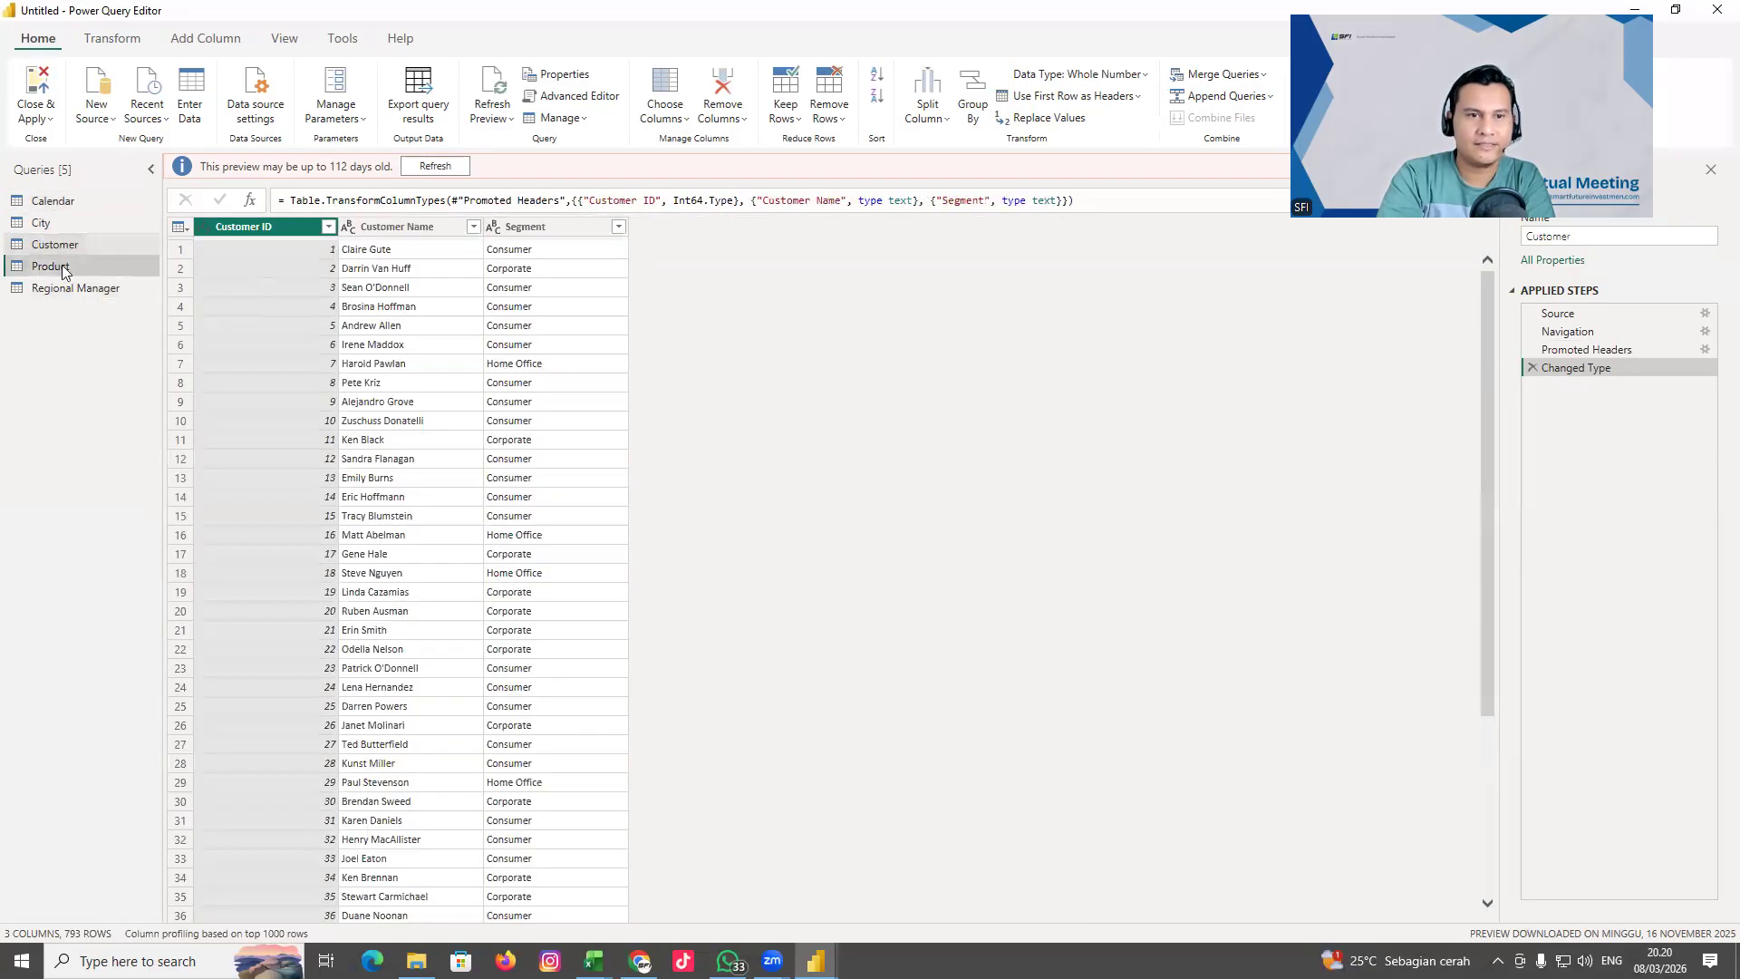
pyautogui.click(62, 265)
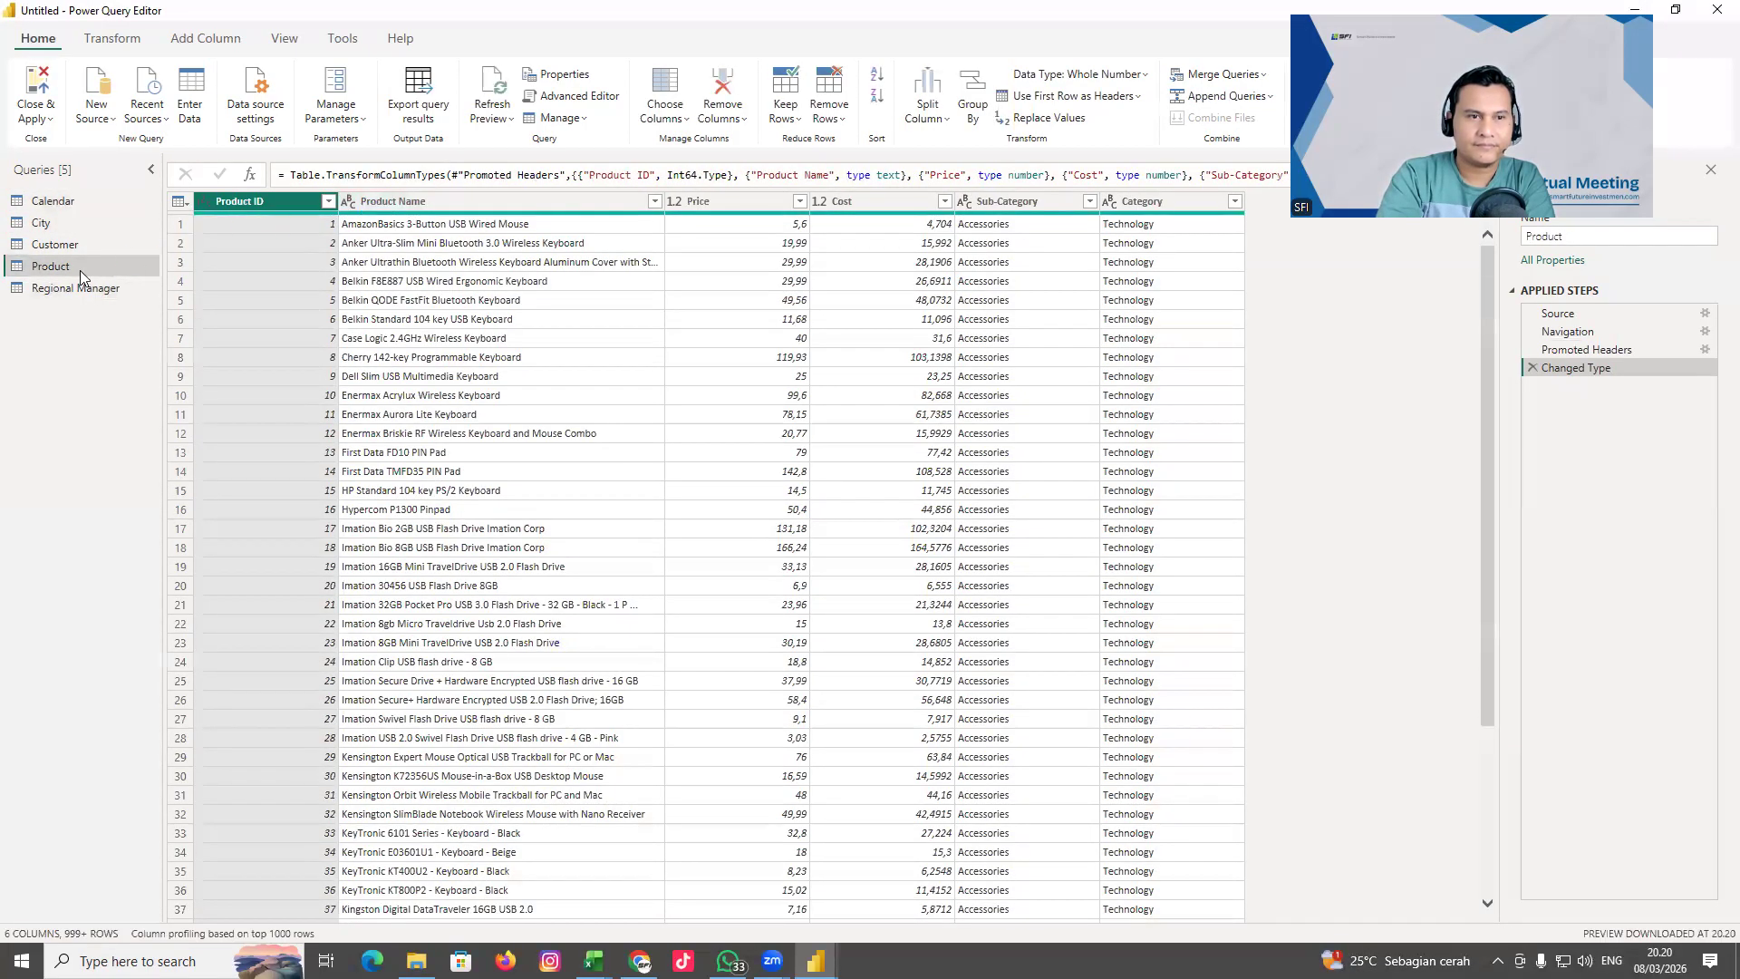
pyautogui.click(64, 288)
pyautogui.click(59, 265)
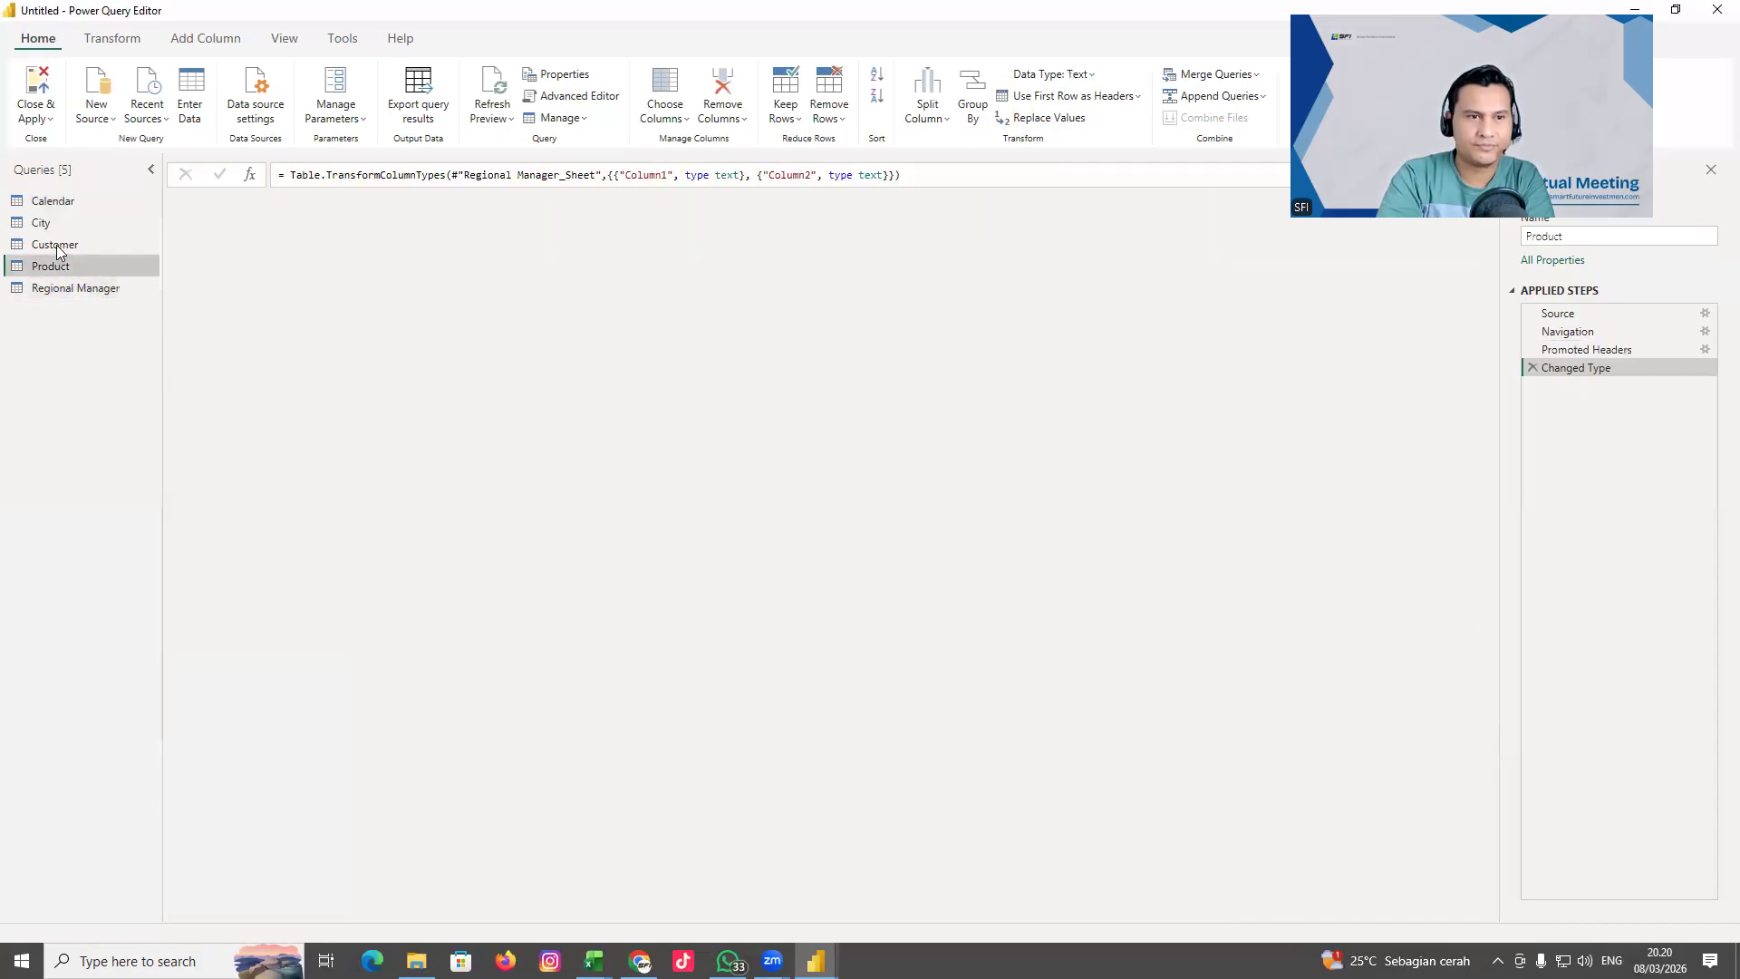
# Move the Customer query above City in the query order and refresh its data preview
pyautogui.moveTo(56, 251); pyautogui.dragTo(62, 225)
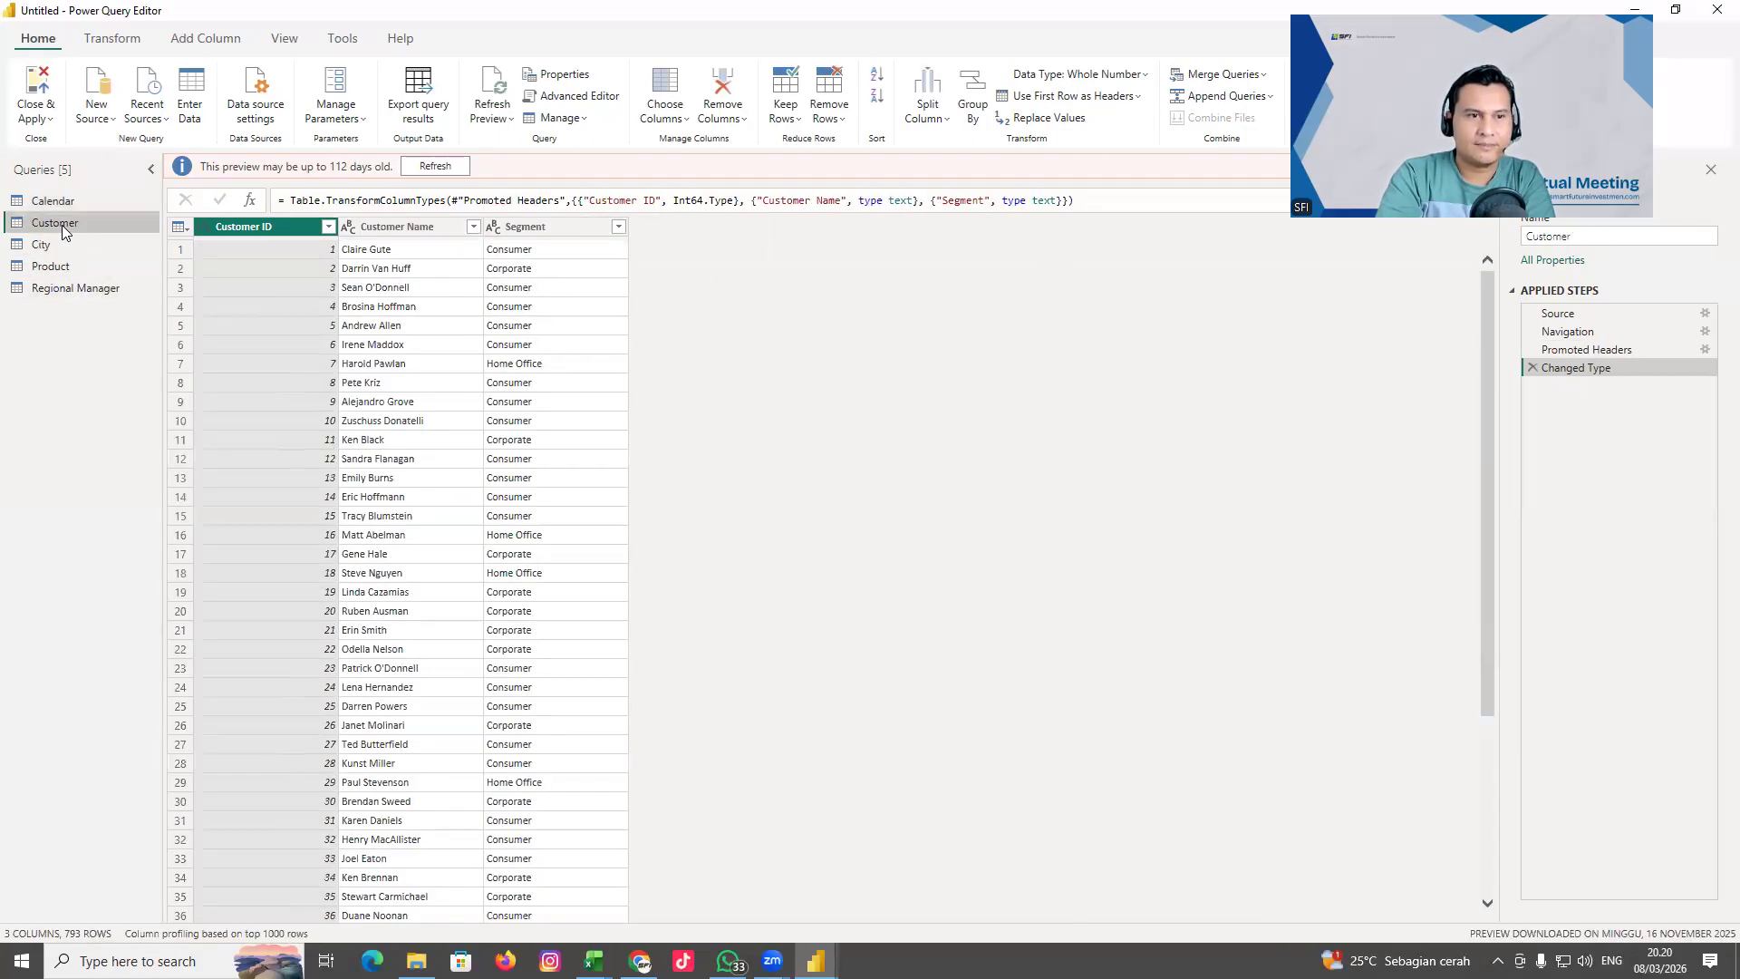
pyautogui.click(435, 166)
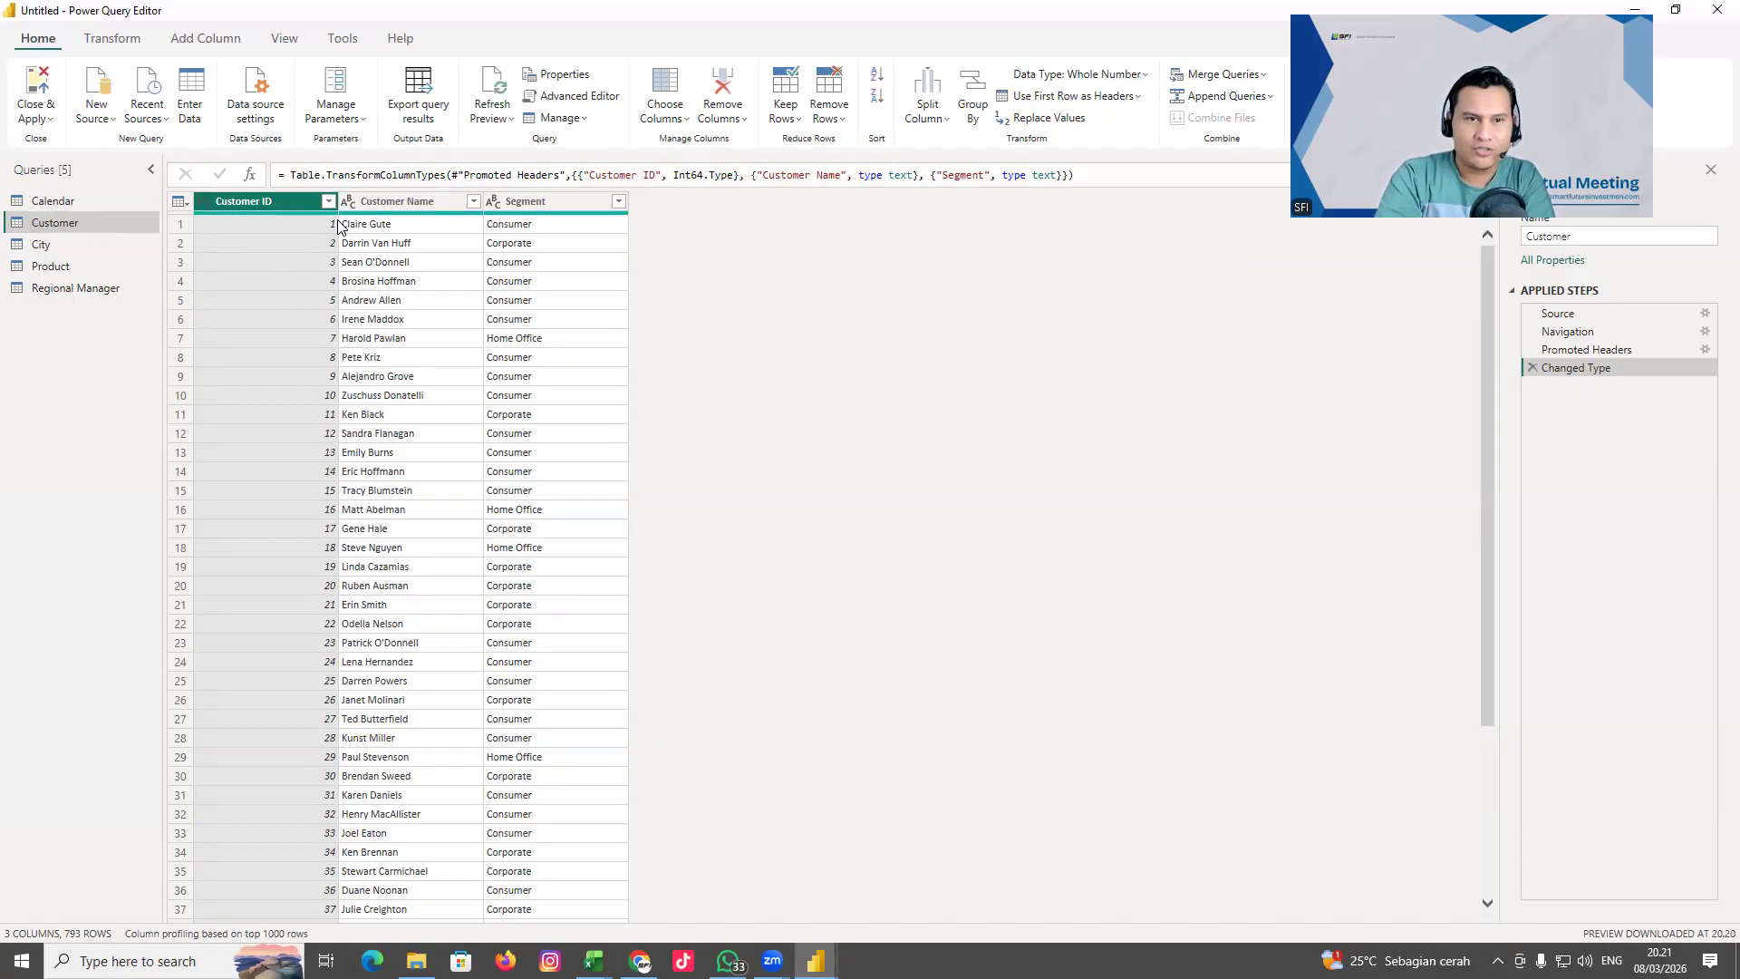
# Change the Customer ID column's data type to Text, replacing the current conversion, and check the Customer Name and Segment type options
pyautogui.click(204, 203)
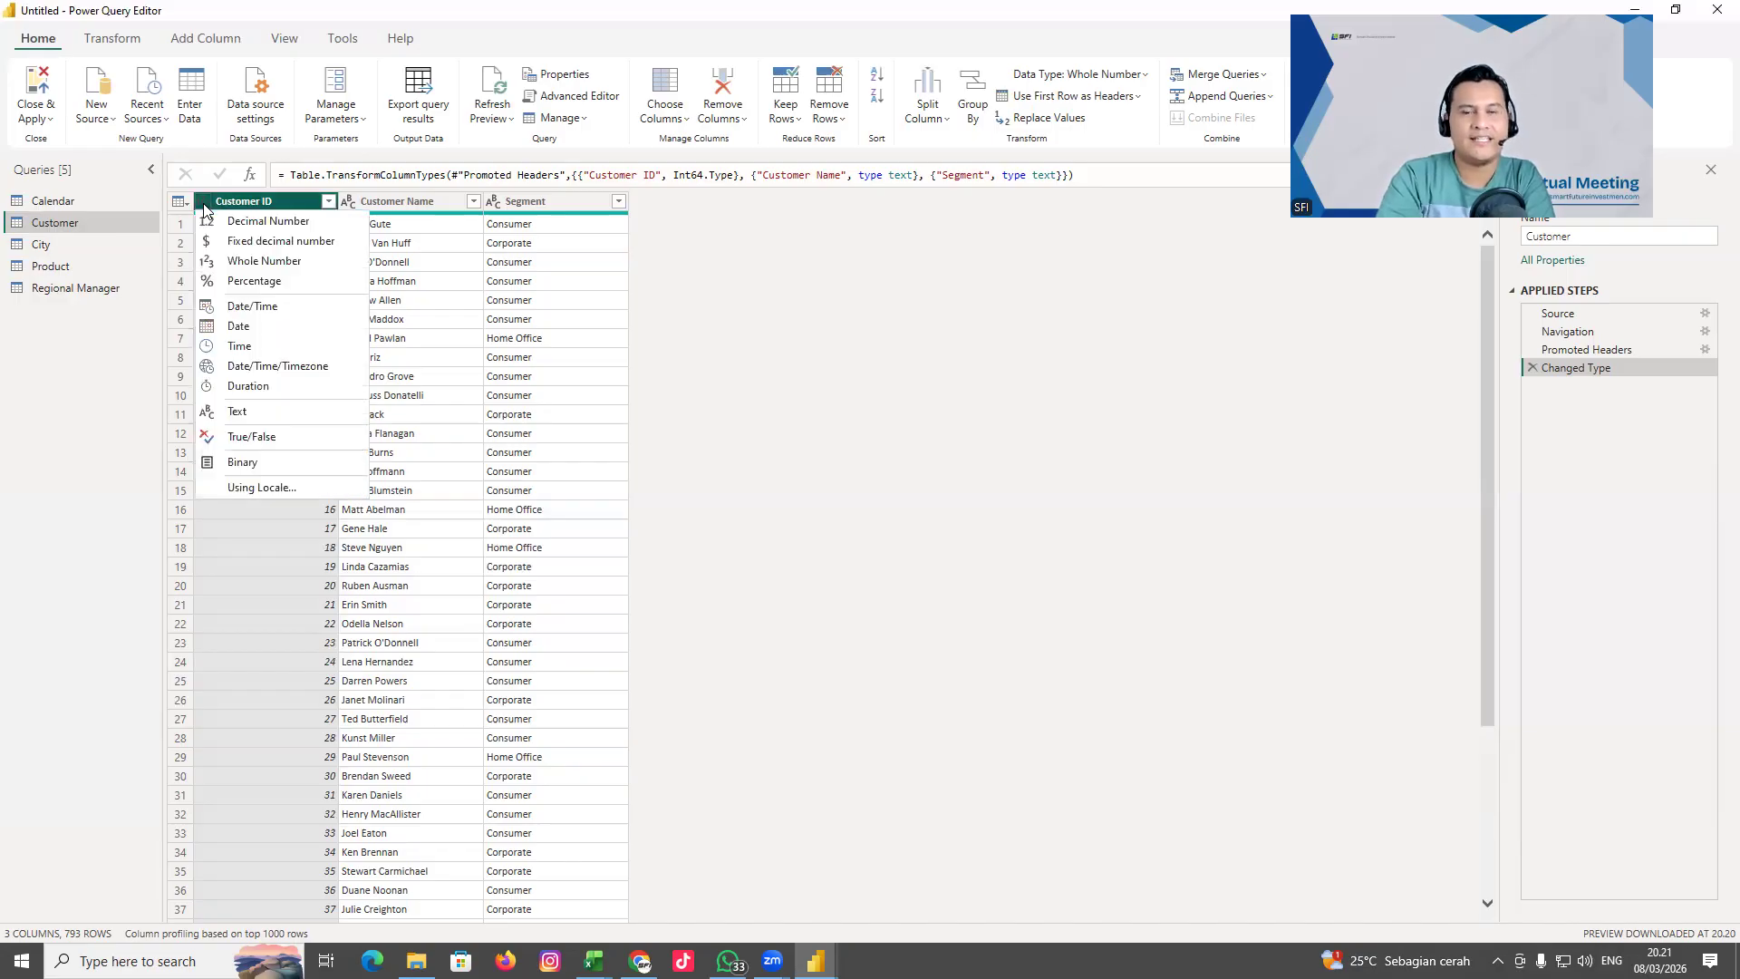
pyautogui.click(393, 285)
pyautogui.click(248, 262)
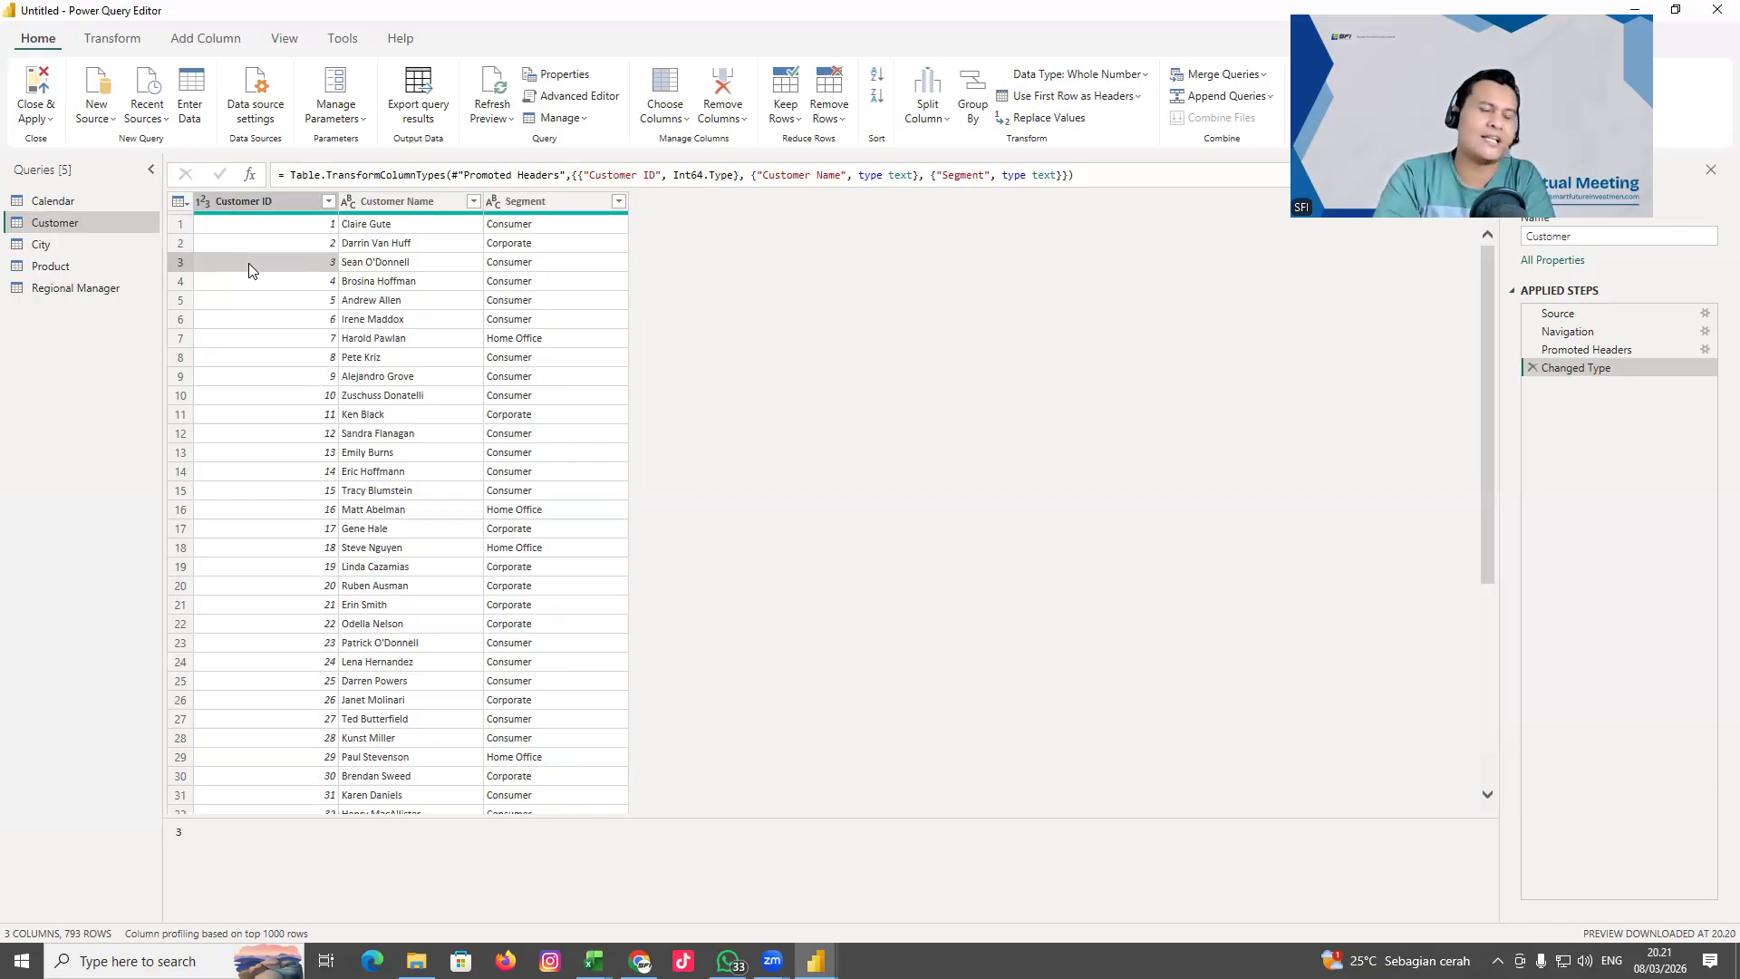
pyautogui.click(203, 200)
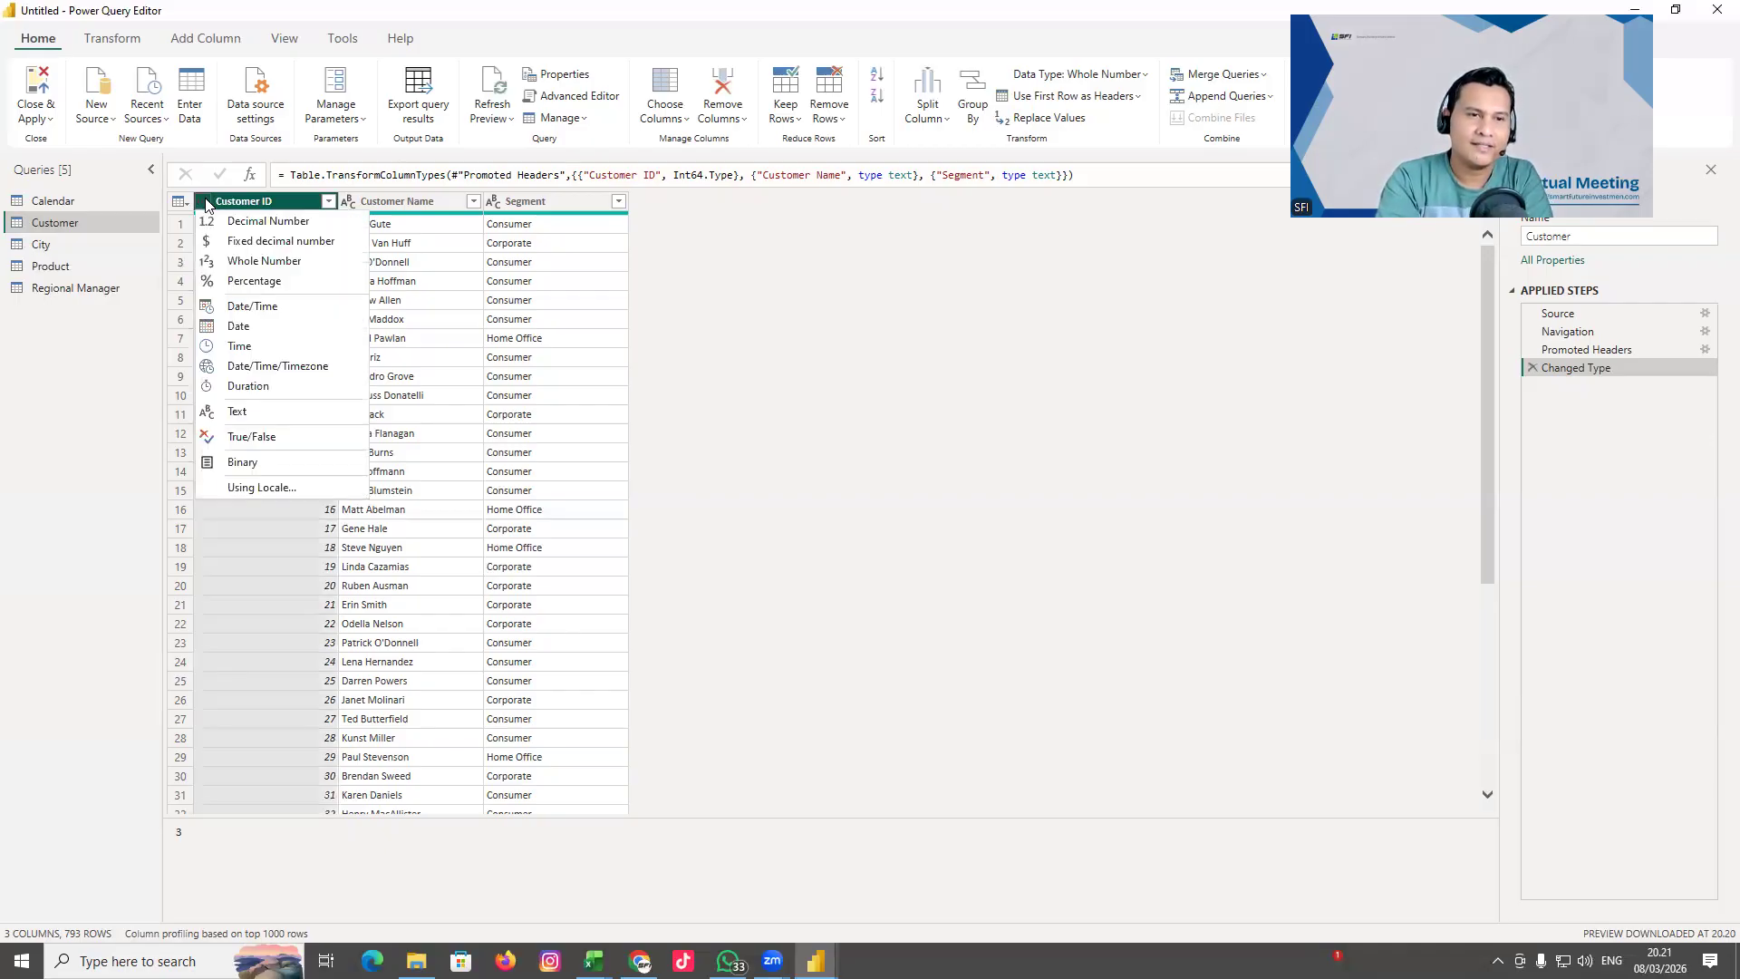
pyautogui.click(240, 415)
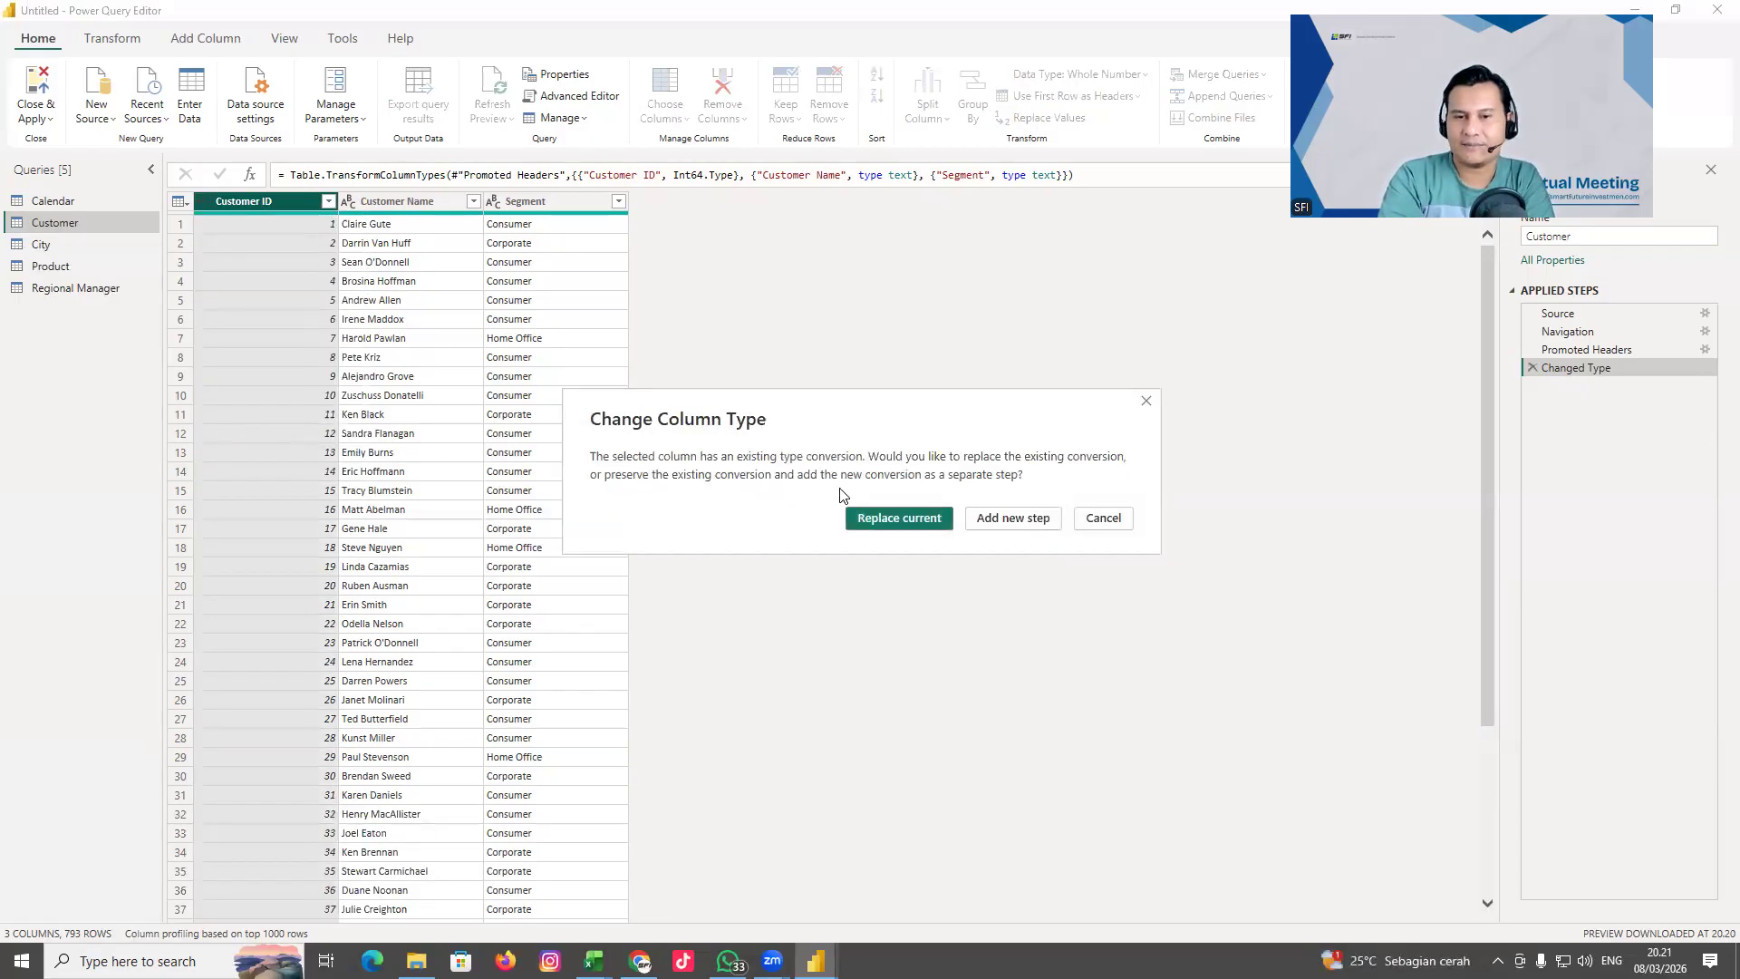
pyautogui.click(870, 515)
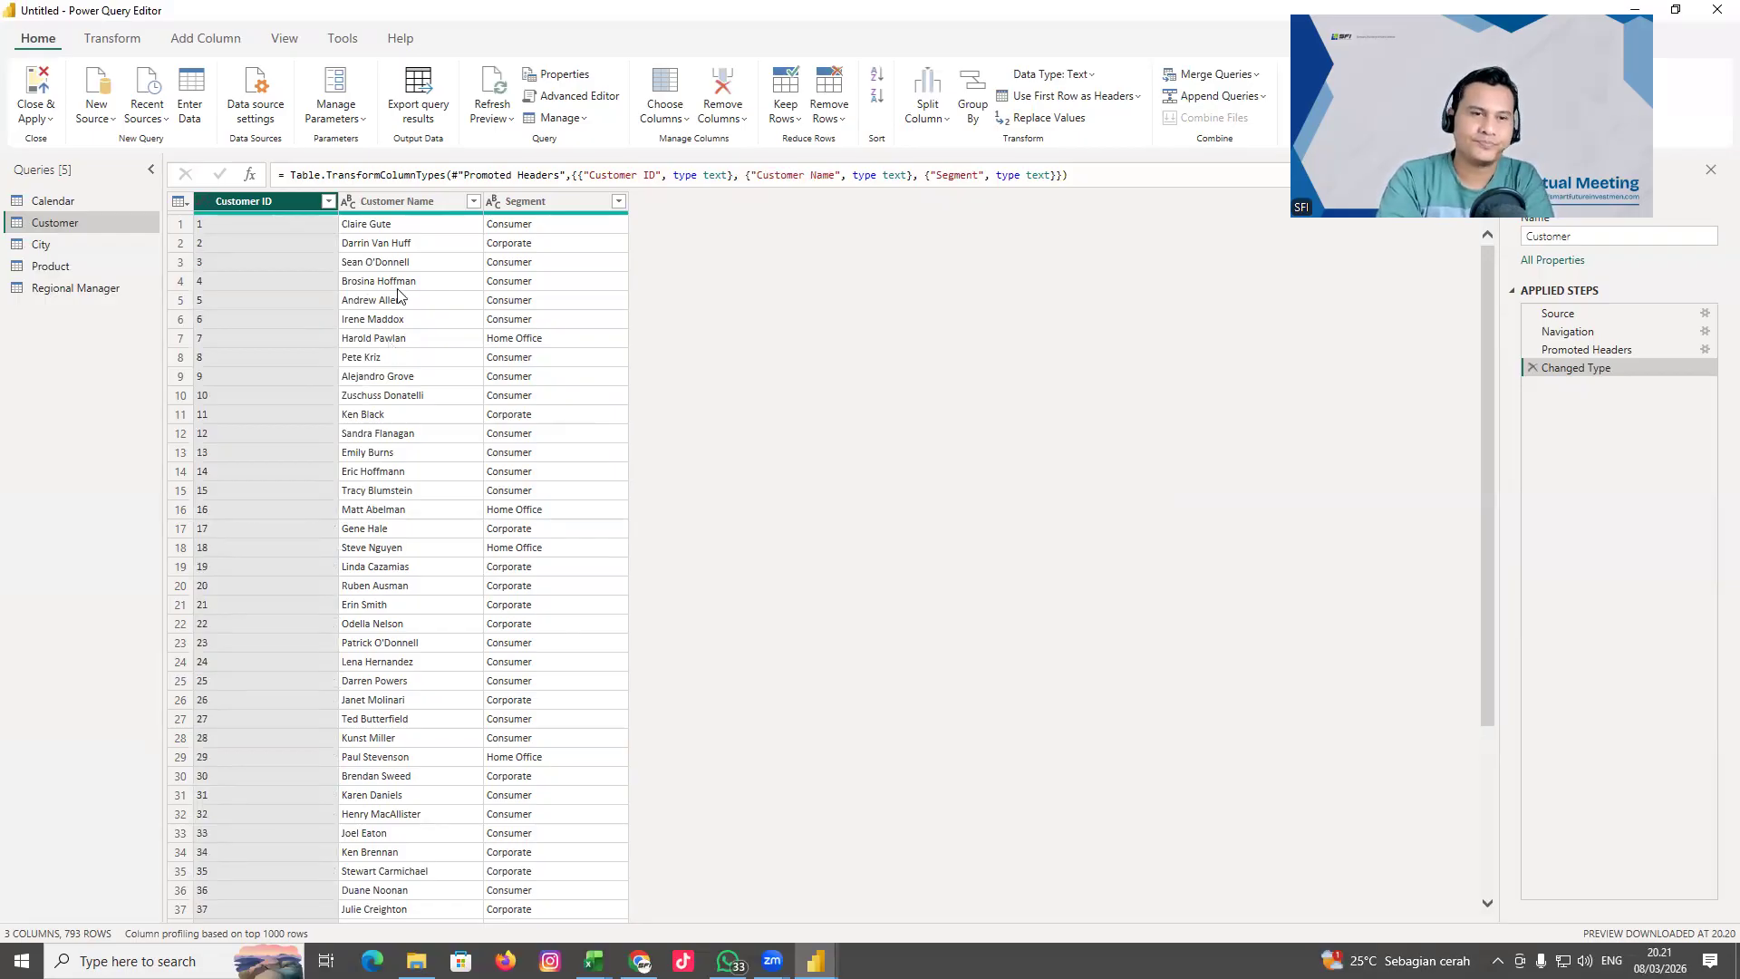
pyautogui.click(351, 204)
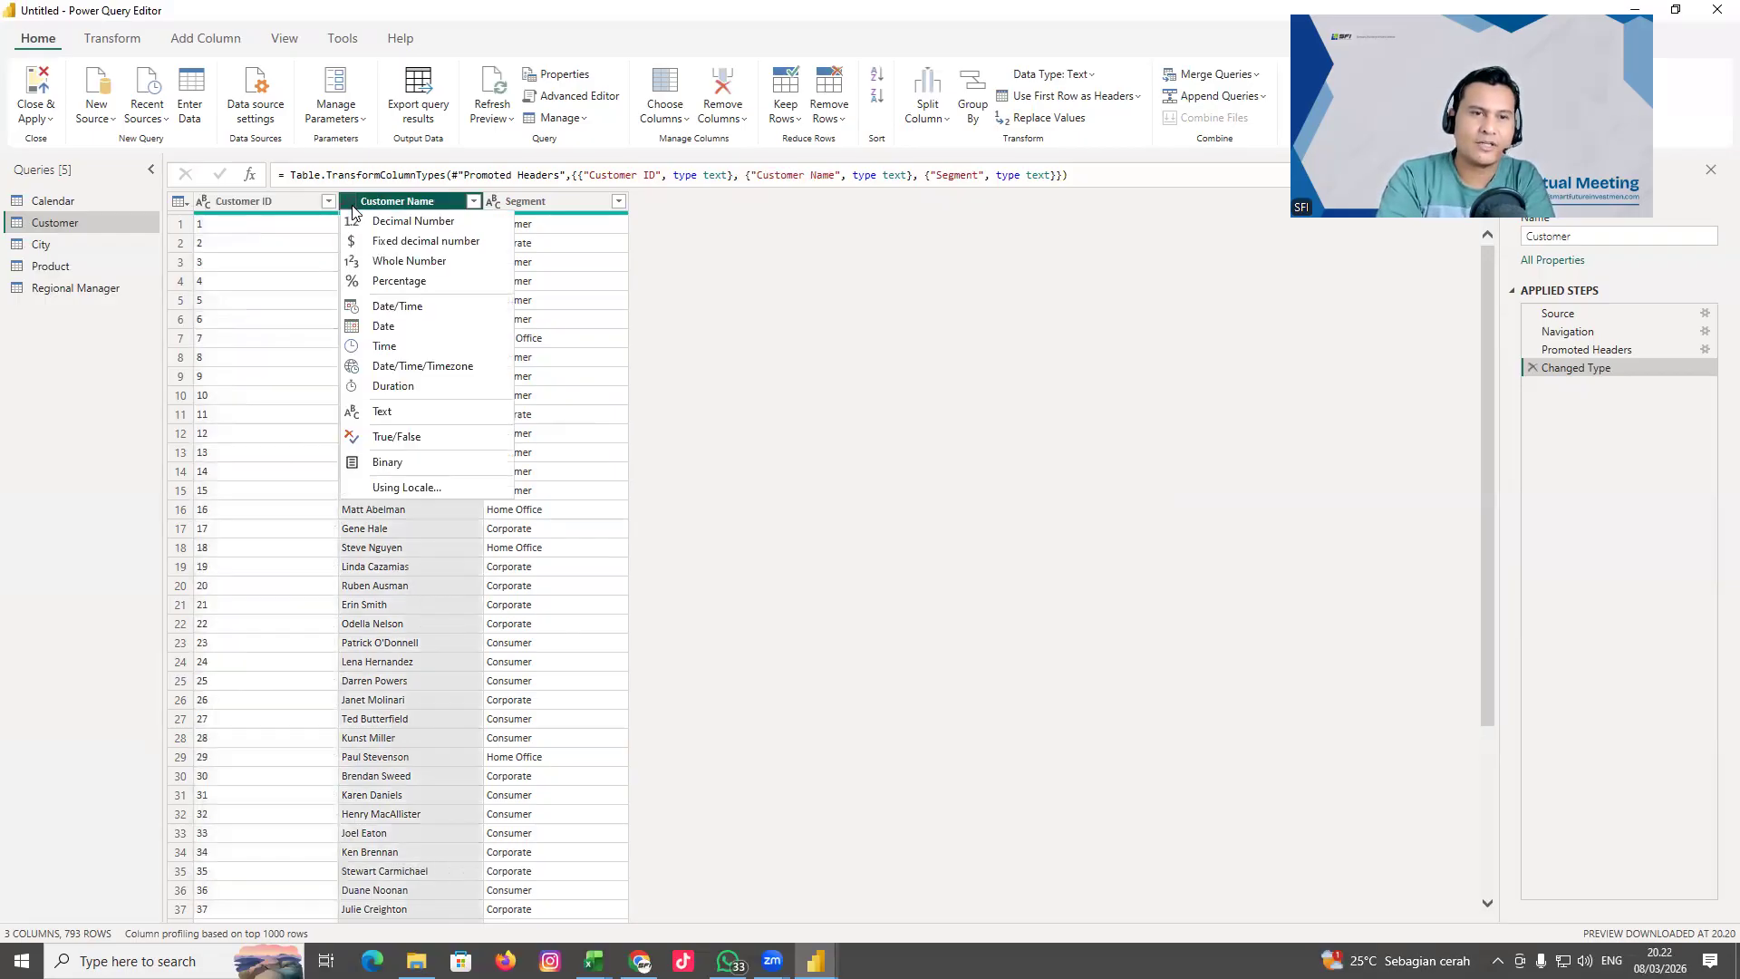
pyautogui.click(492, 206)
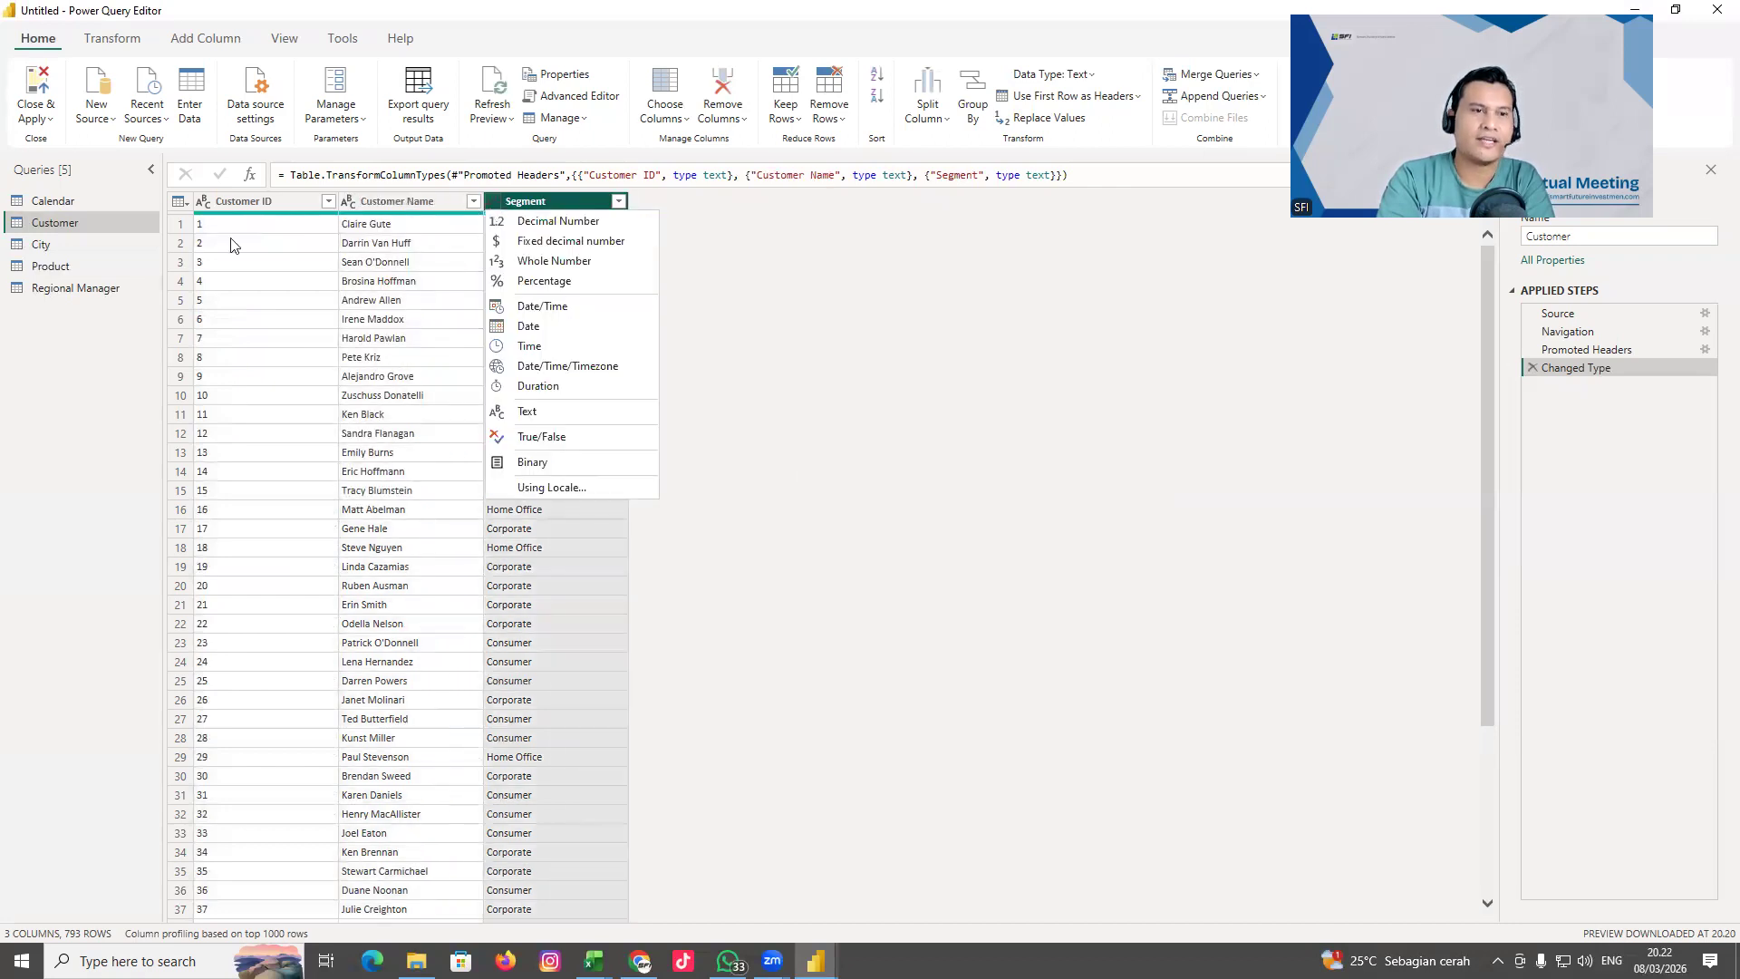
# Refresh the City query's preview and change its City ID column to Text, replacing the current type conversion
pyautogui.click(43, 245)
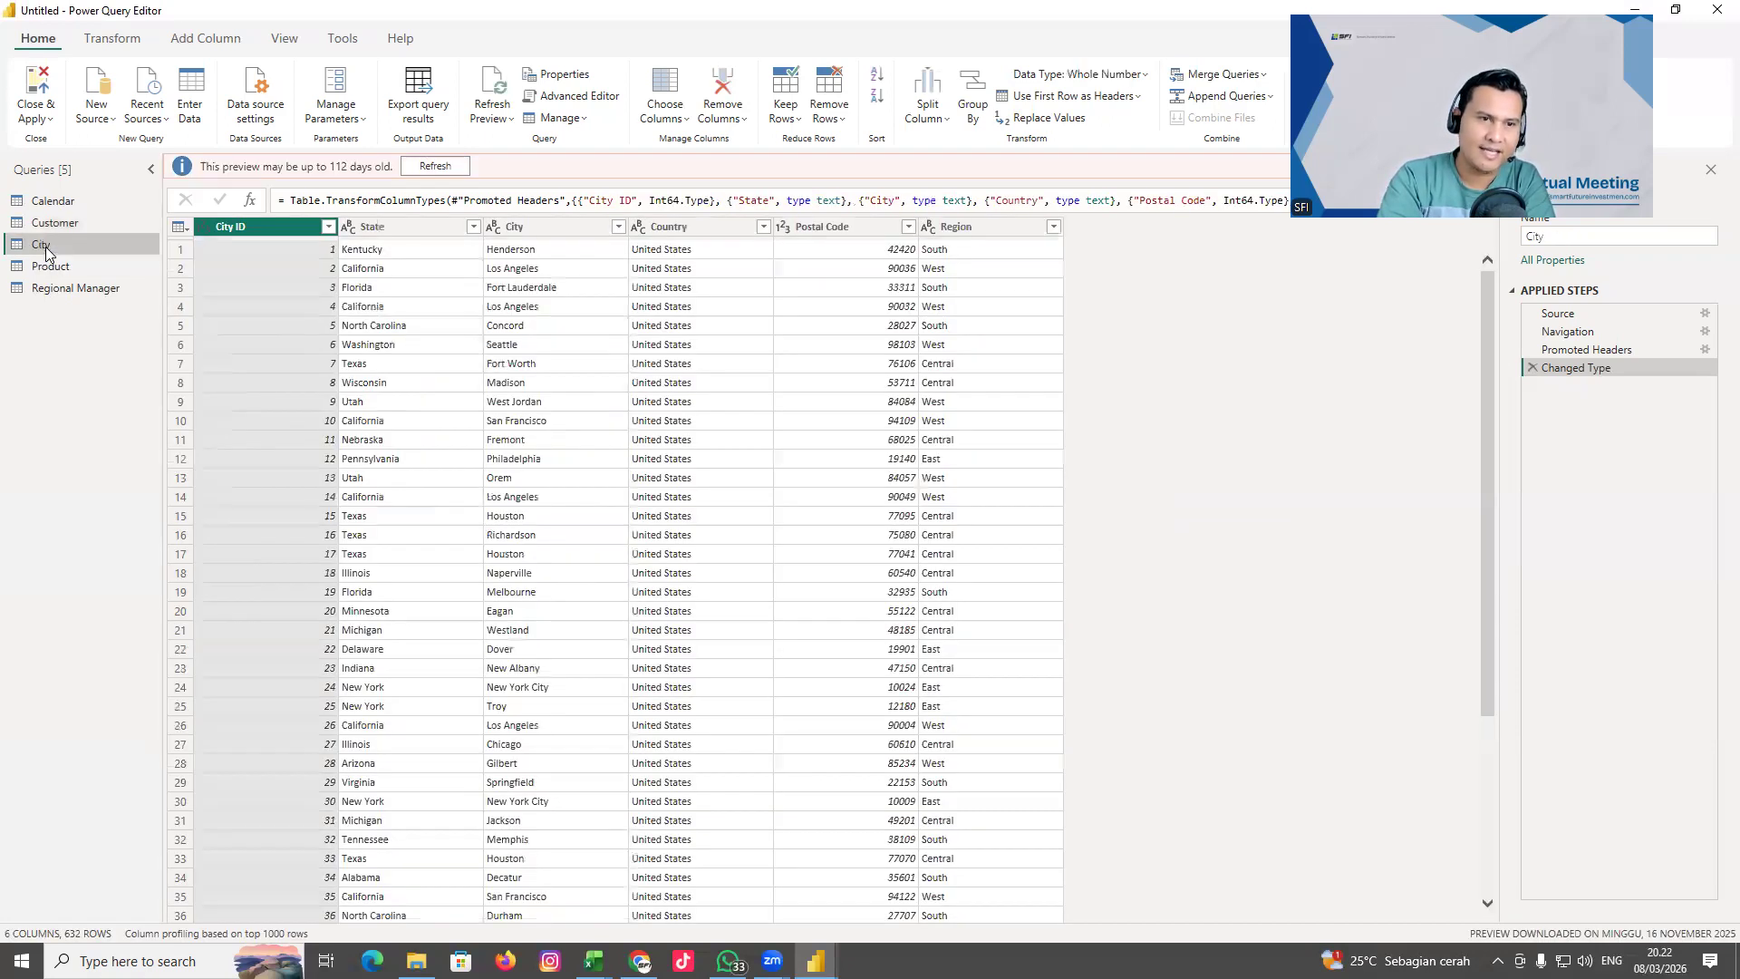
pyautogui.click(437, 167)
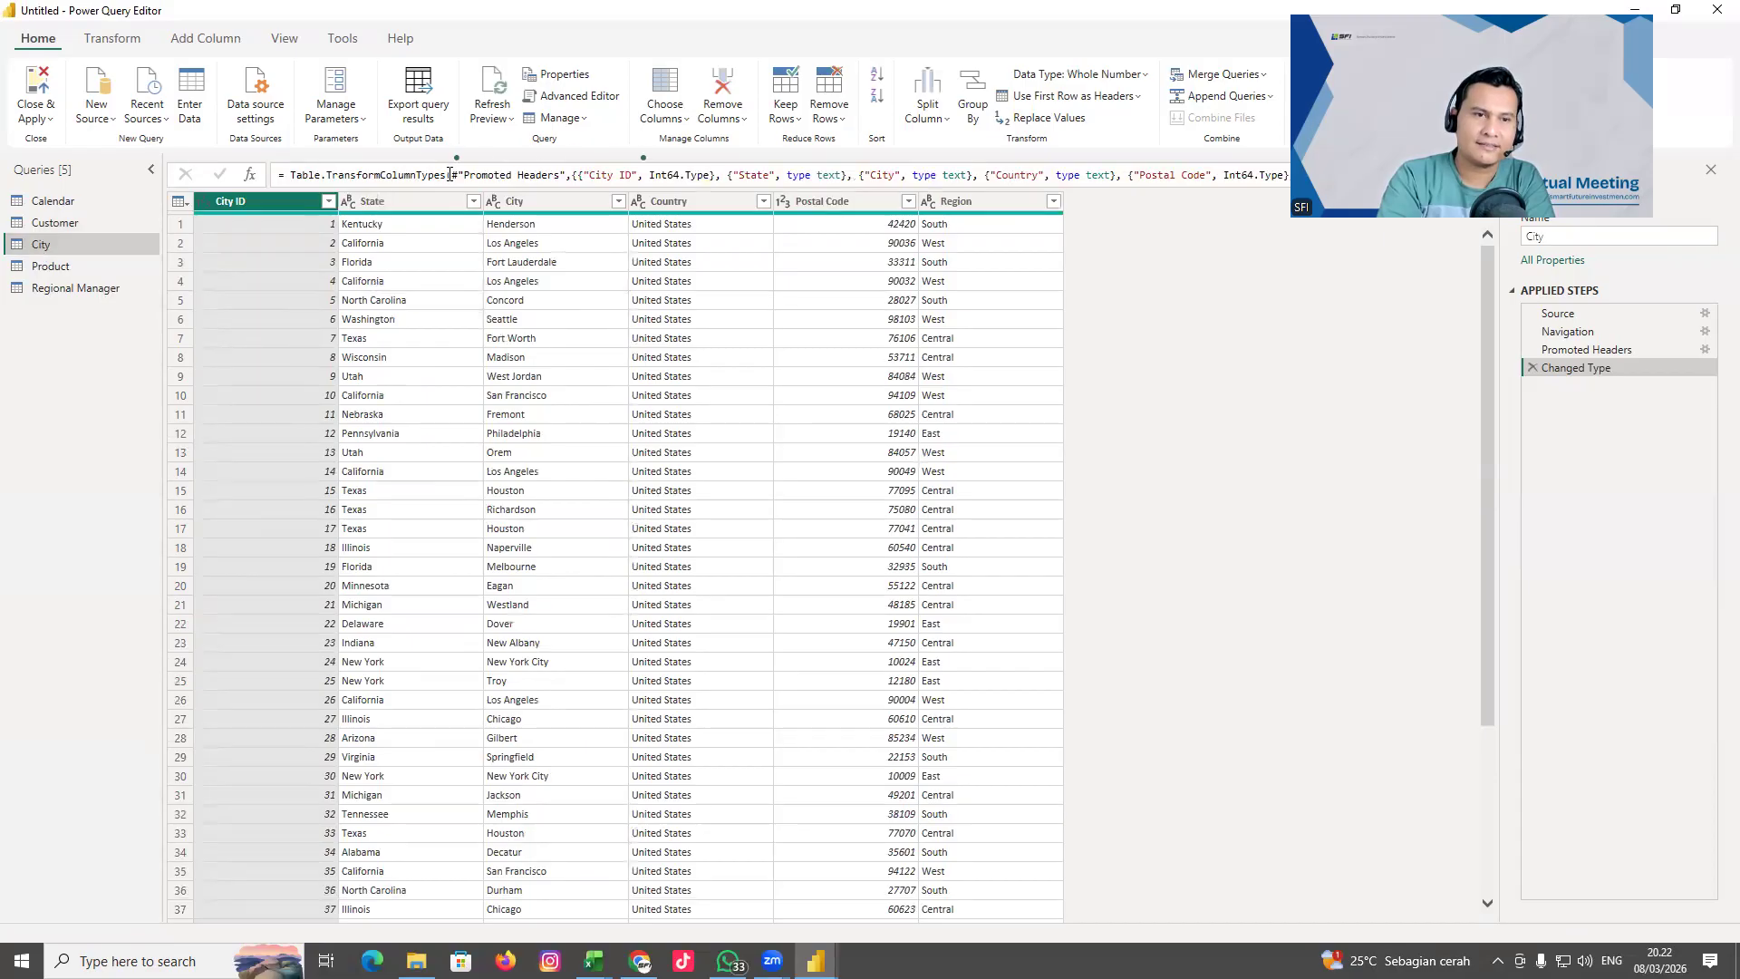
pyautogui.click(207, 203)
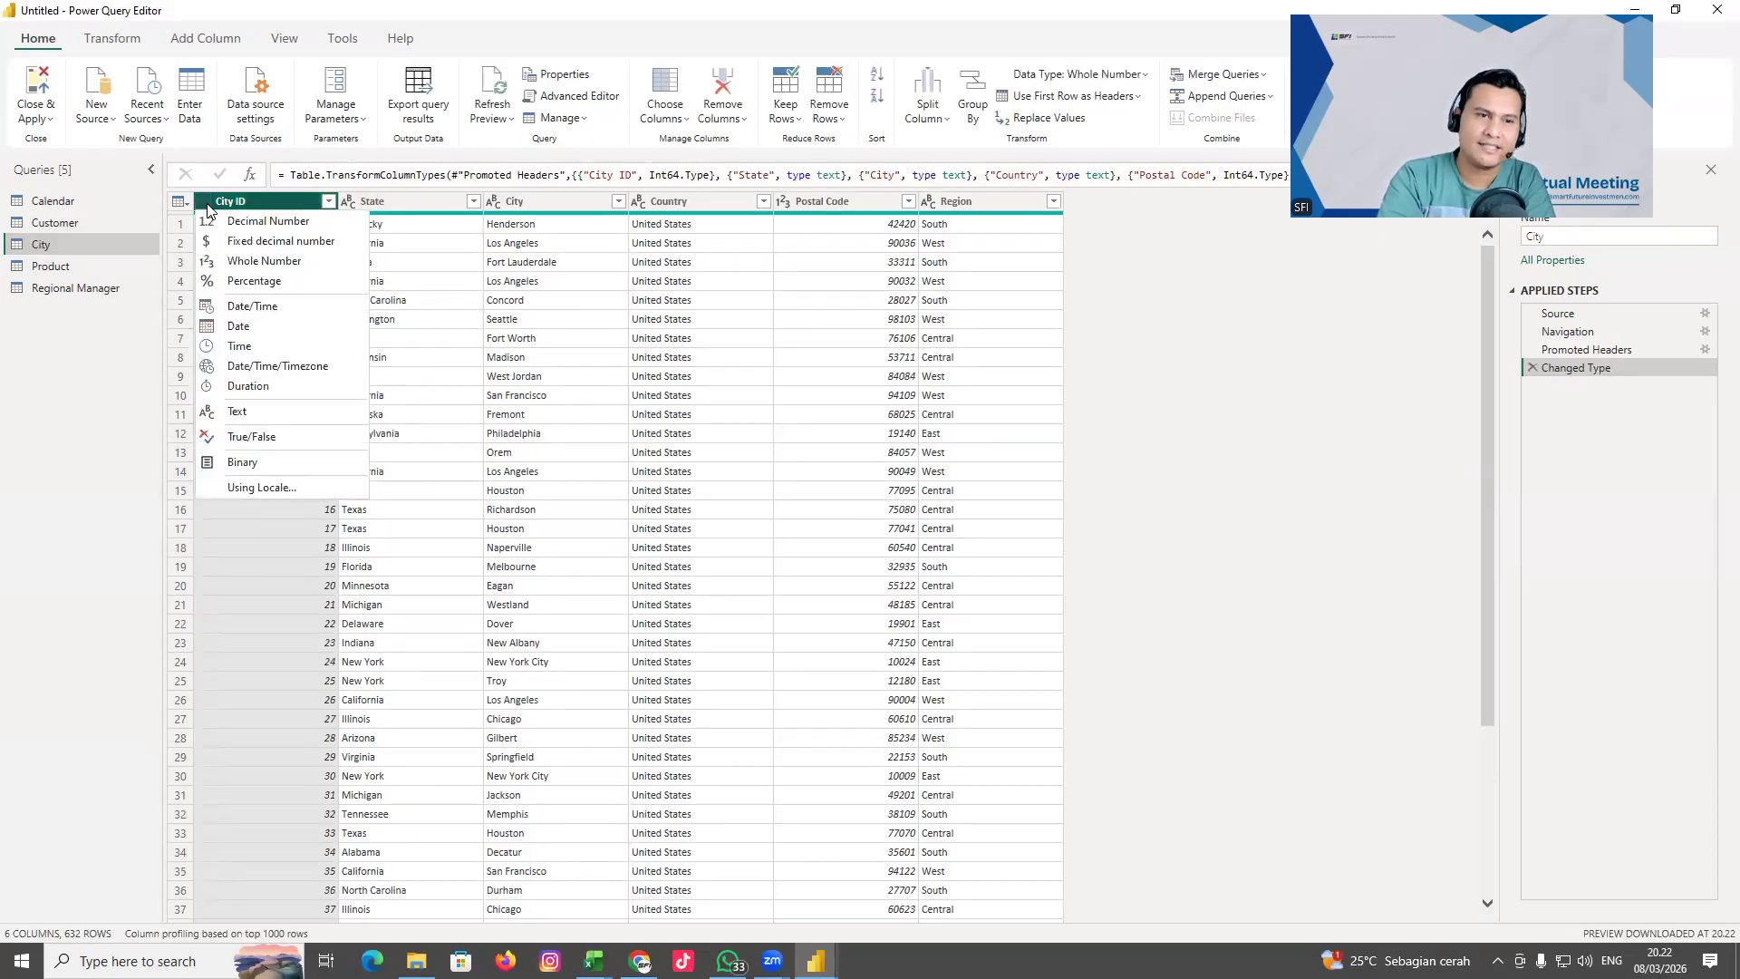
pyautogui.click(245, 410)
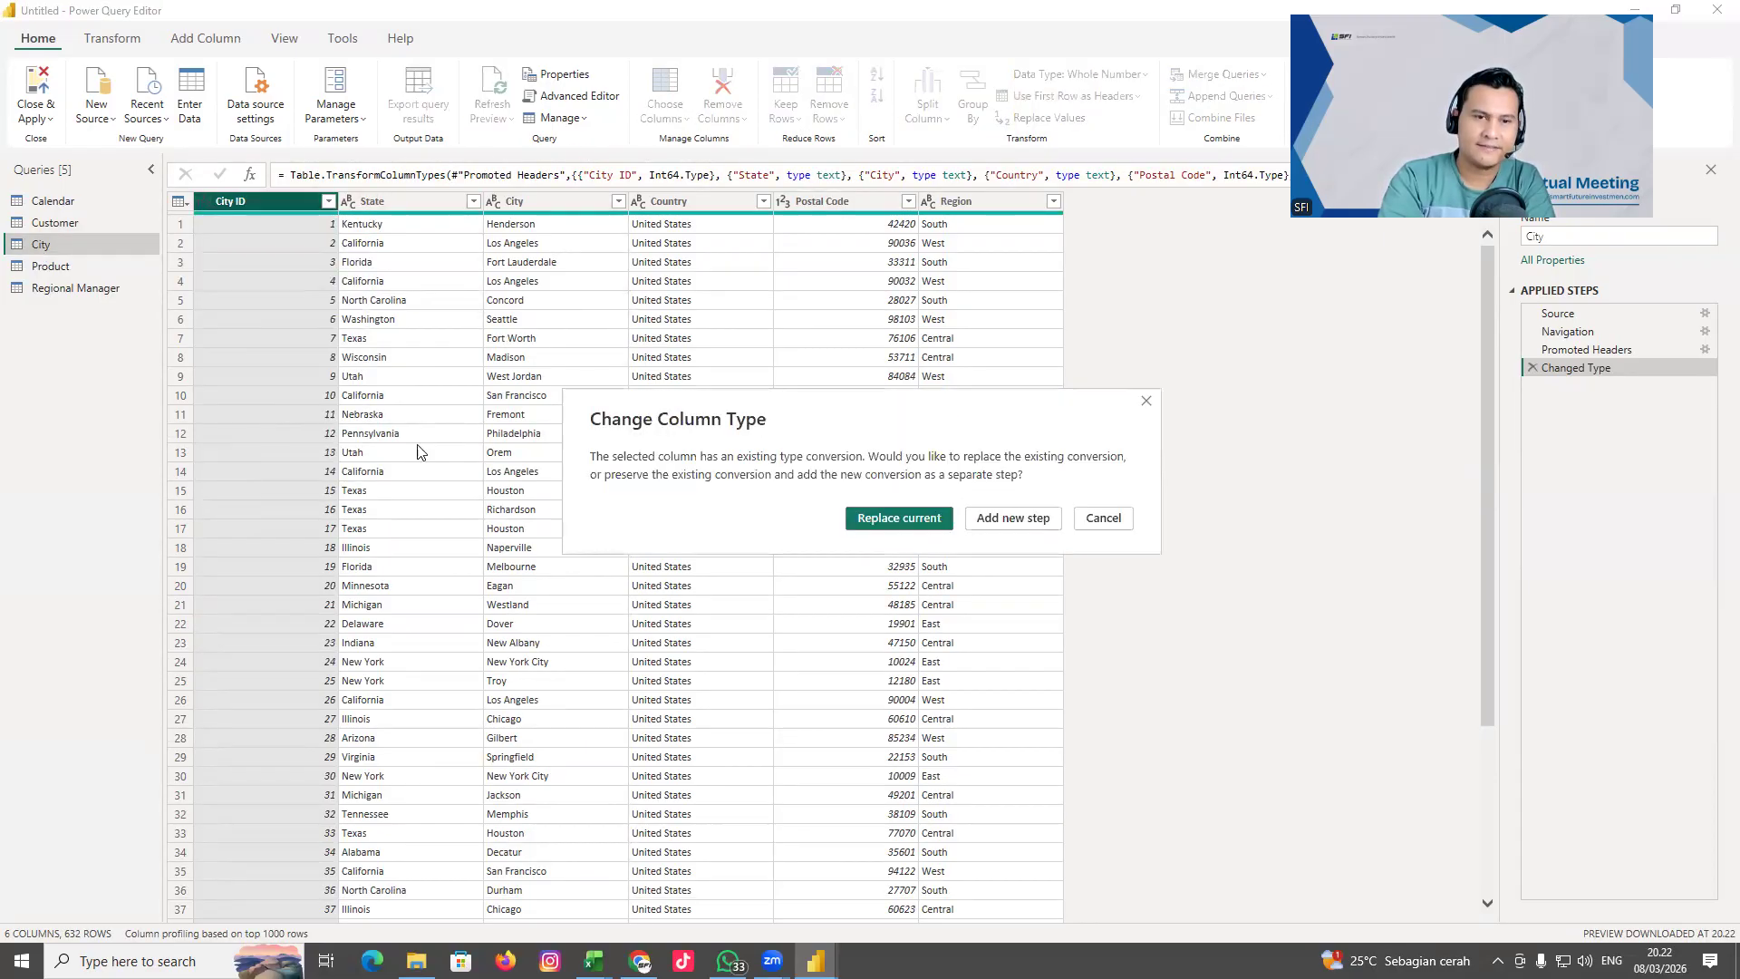
pyautogui.click(902, 517)
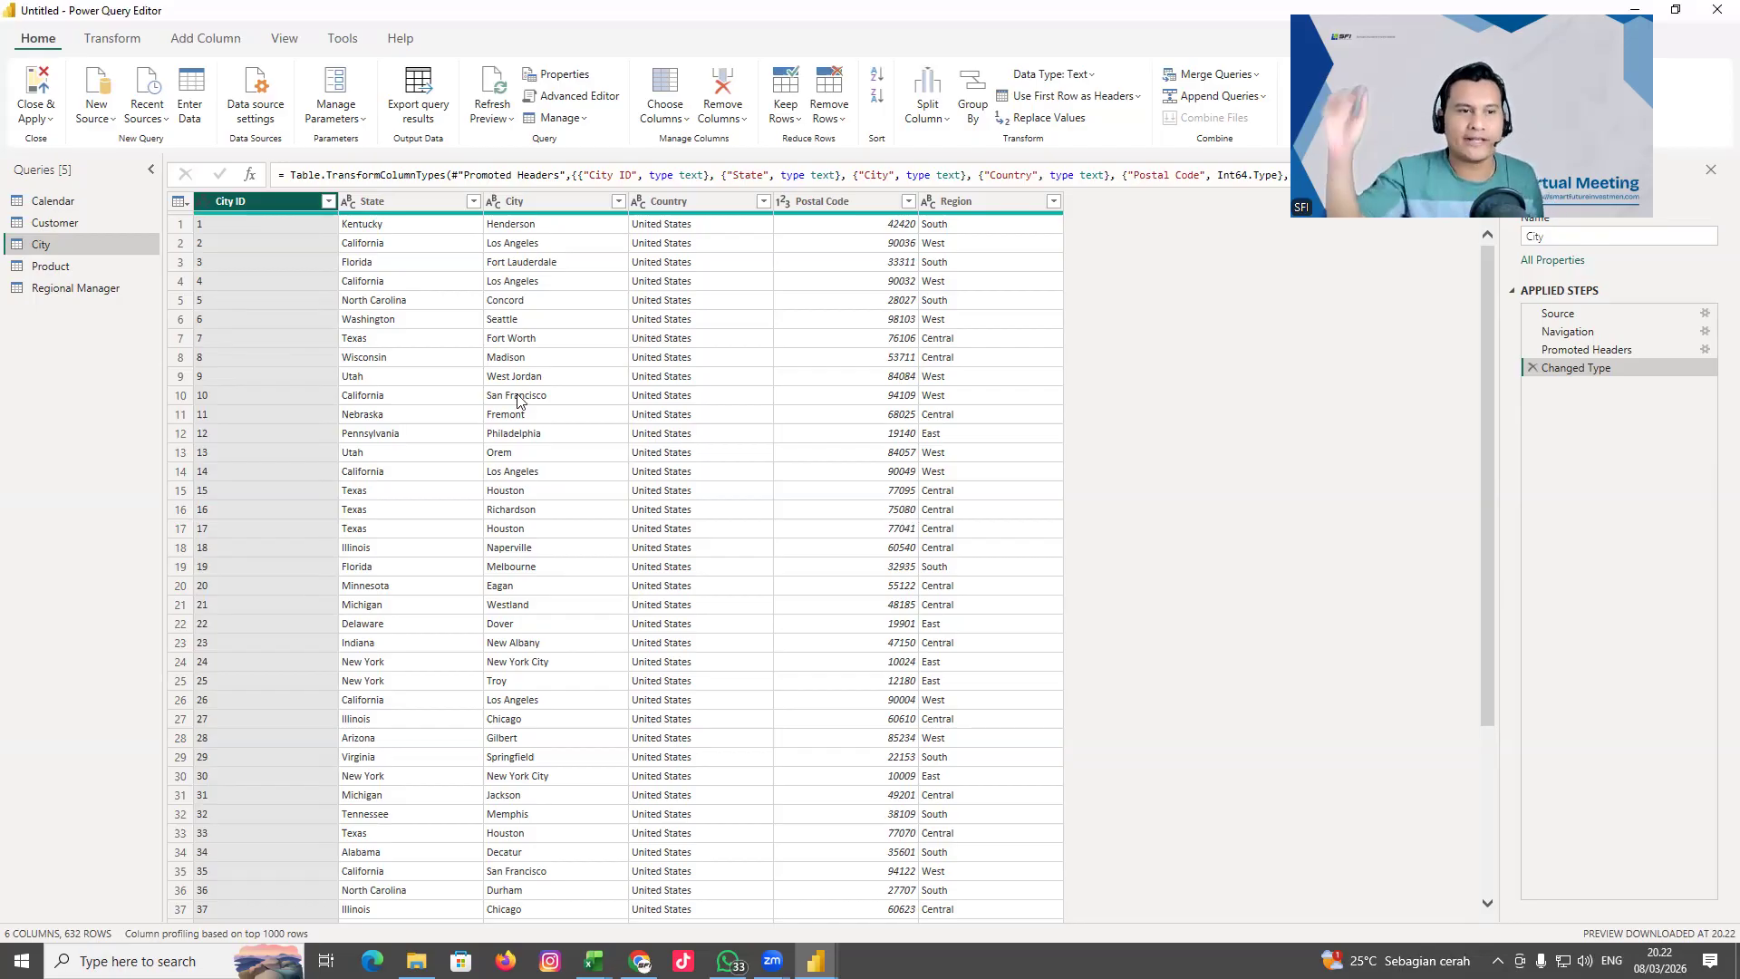
# In the Product query, change the Product ID column's data type to Text, replacing the current conversion
pyautogui.click(51, 268)
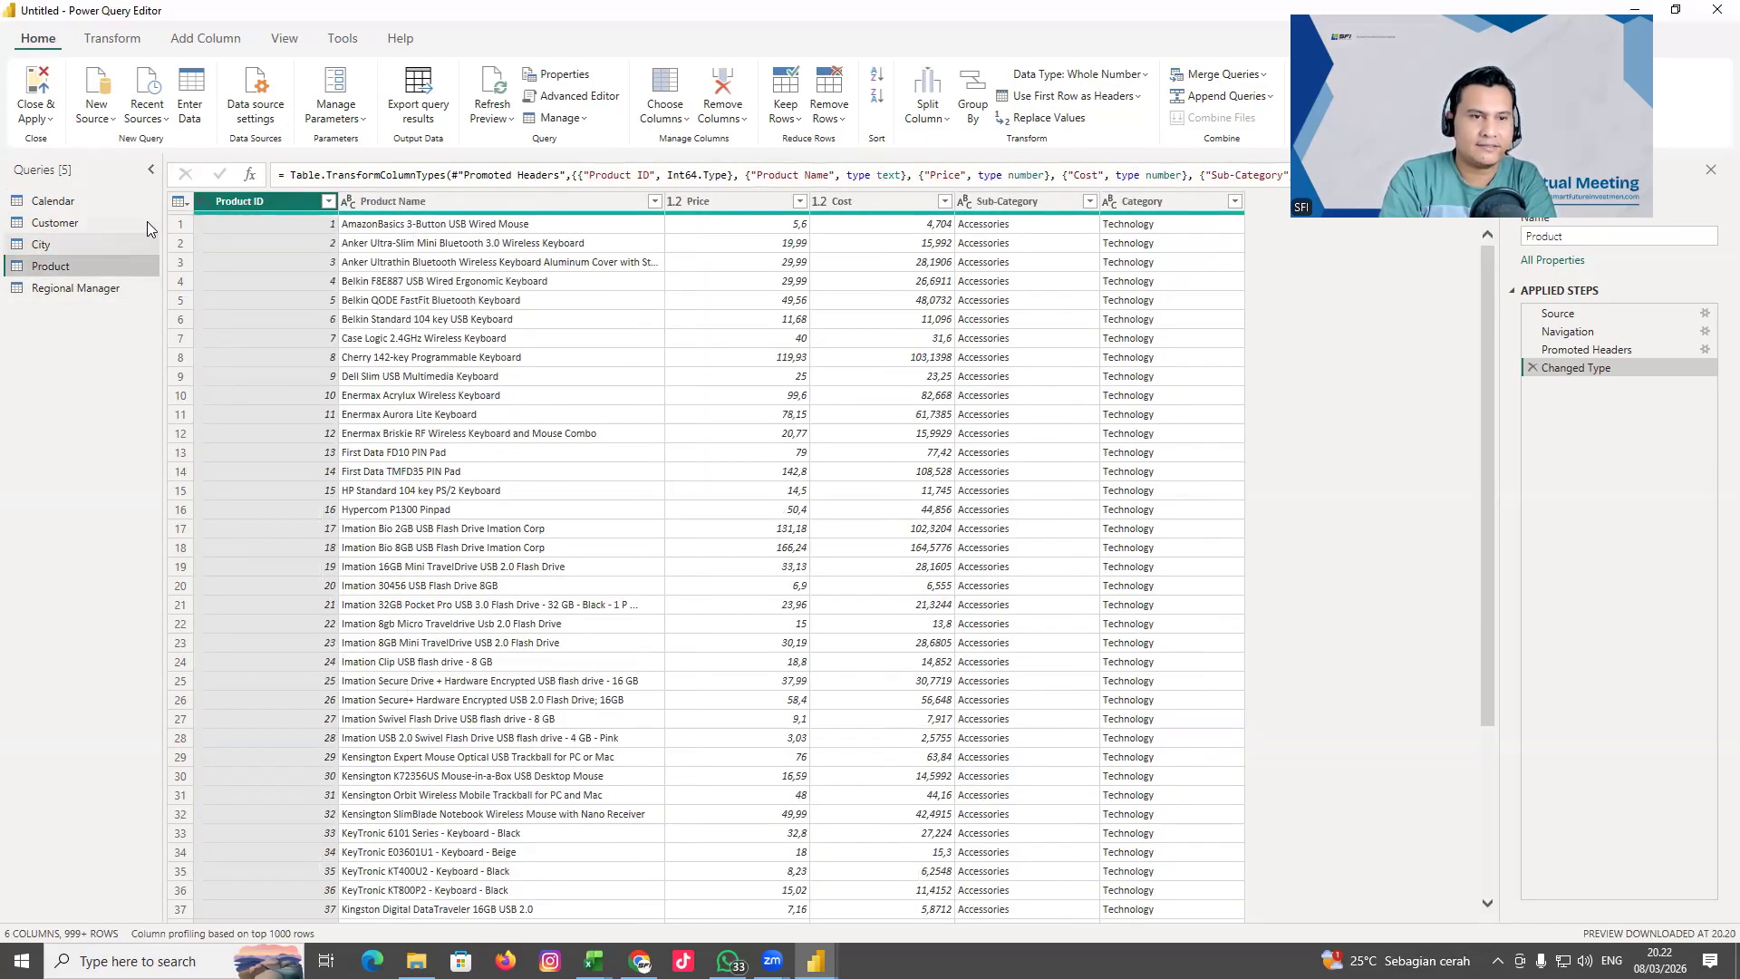
pyautogui.click(207, 201)
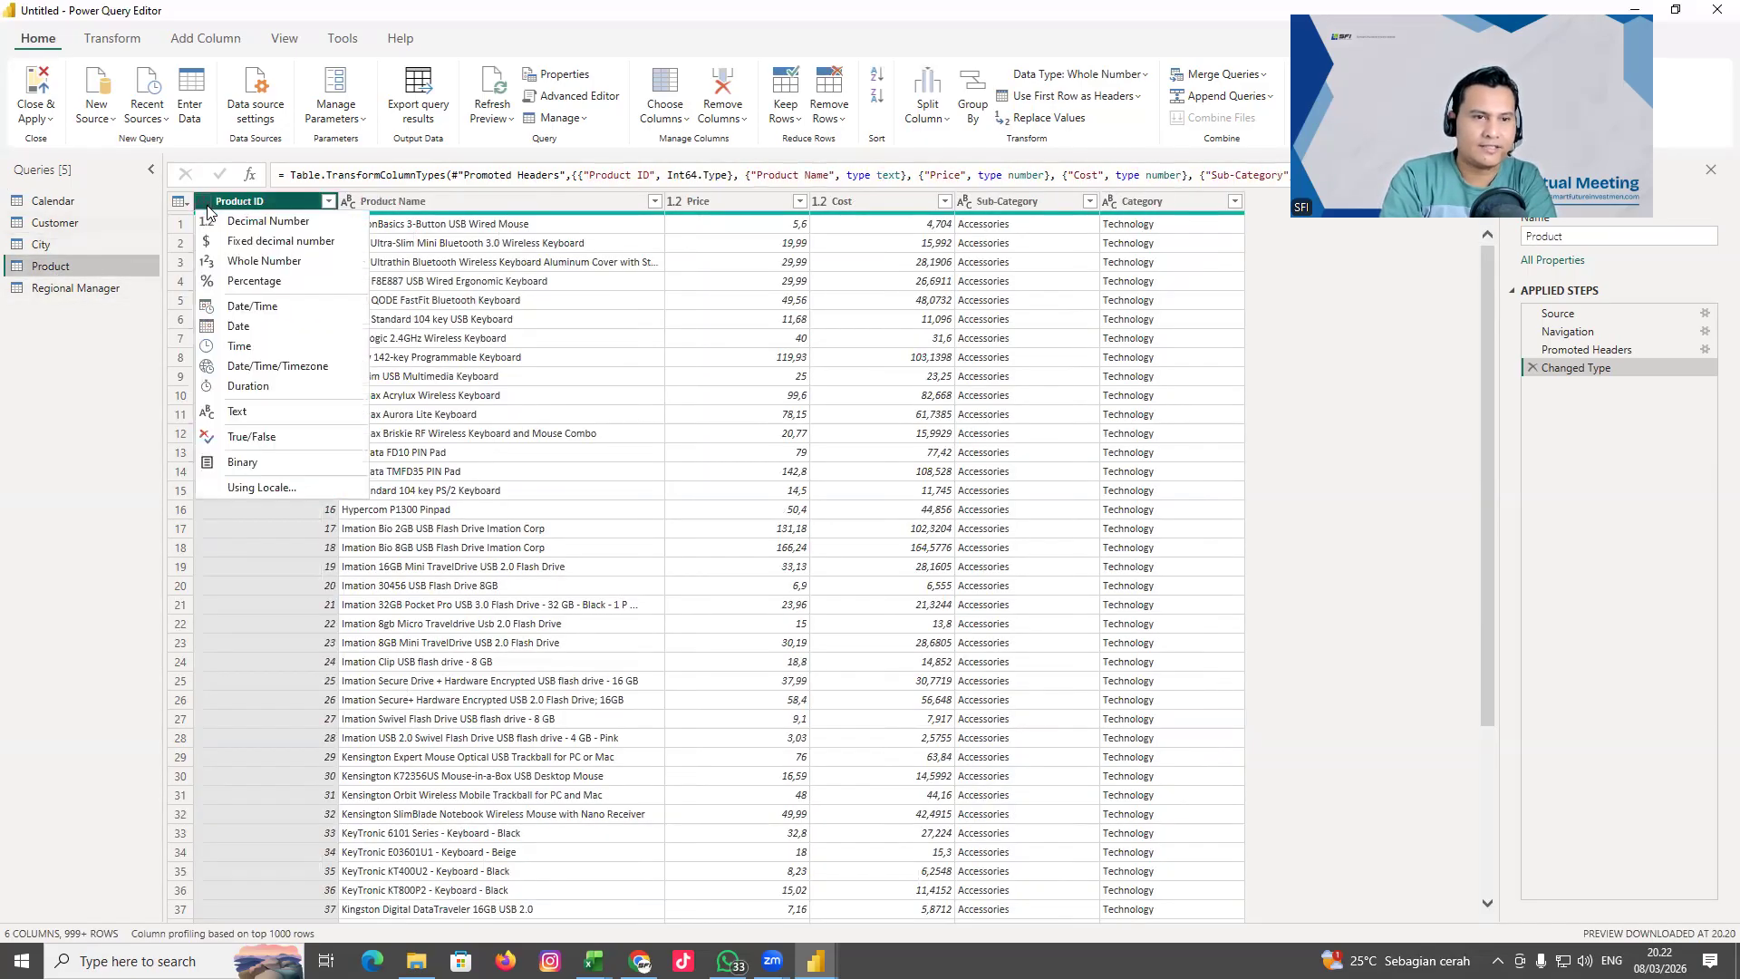
pyautogui.click(237, 412)
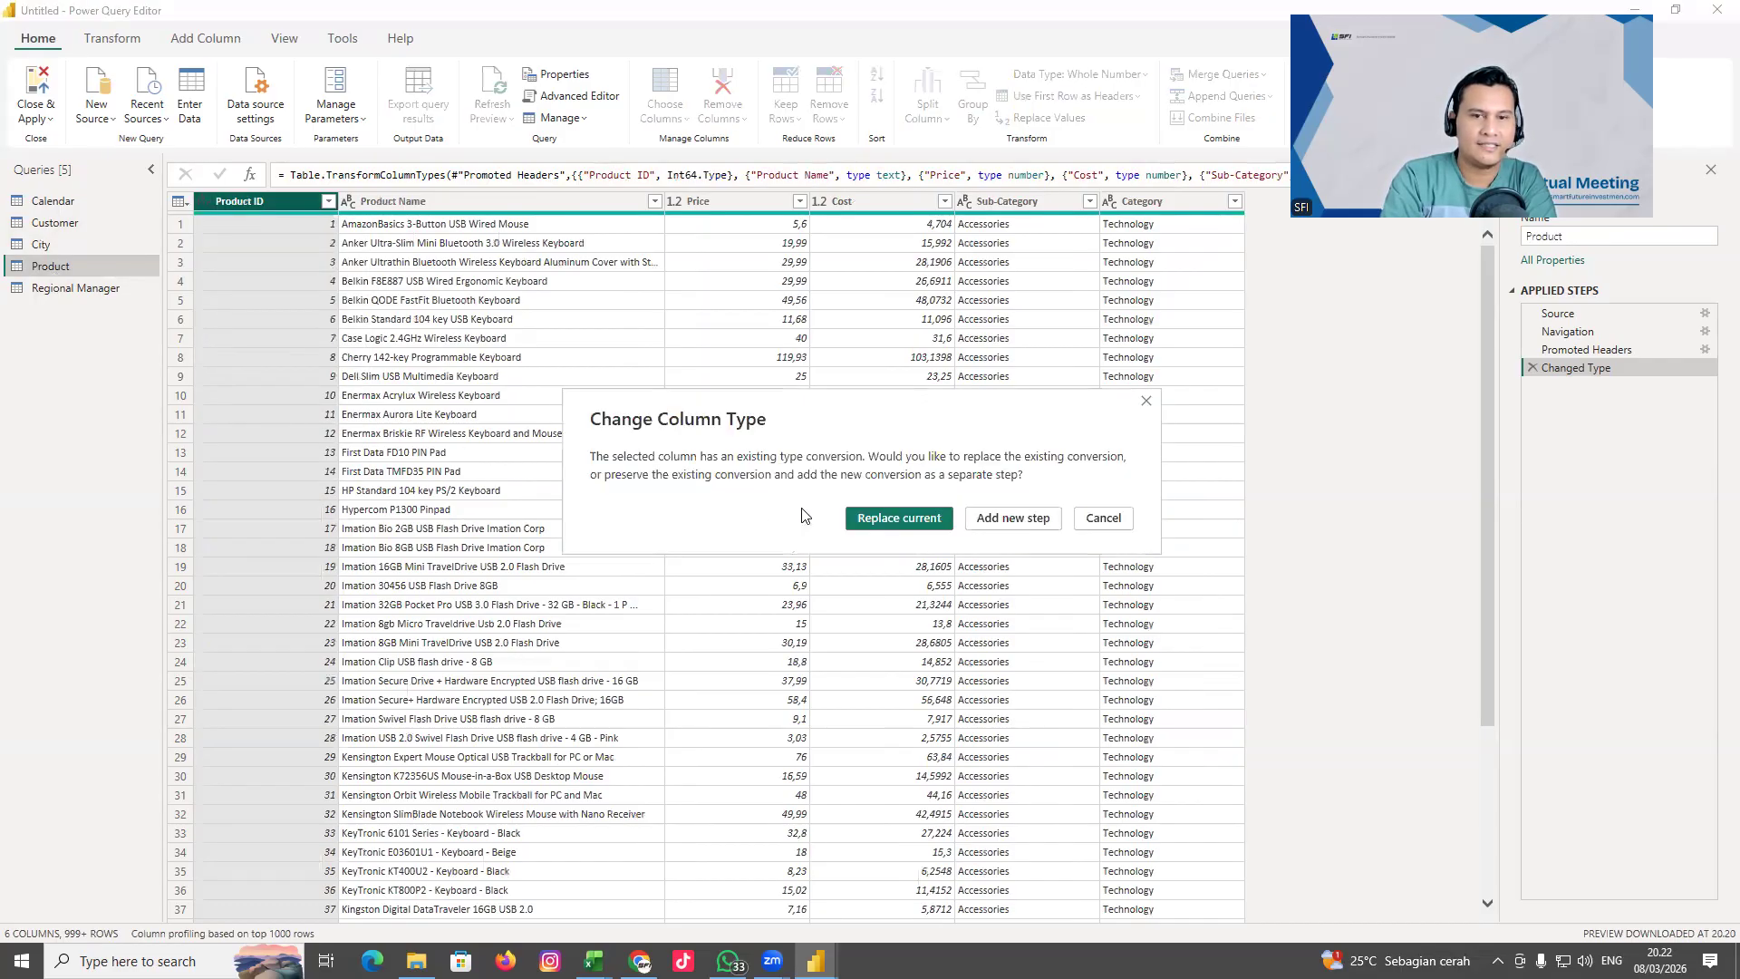
pyautogui.click(912, 518)
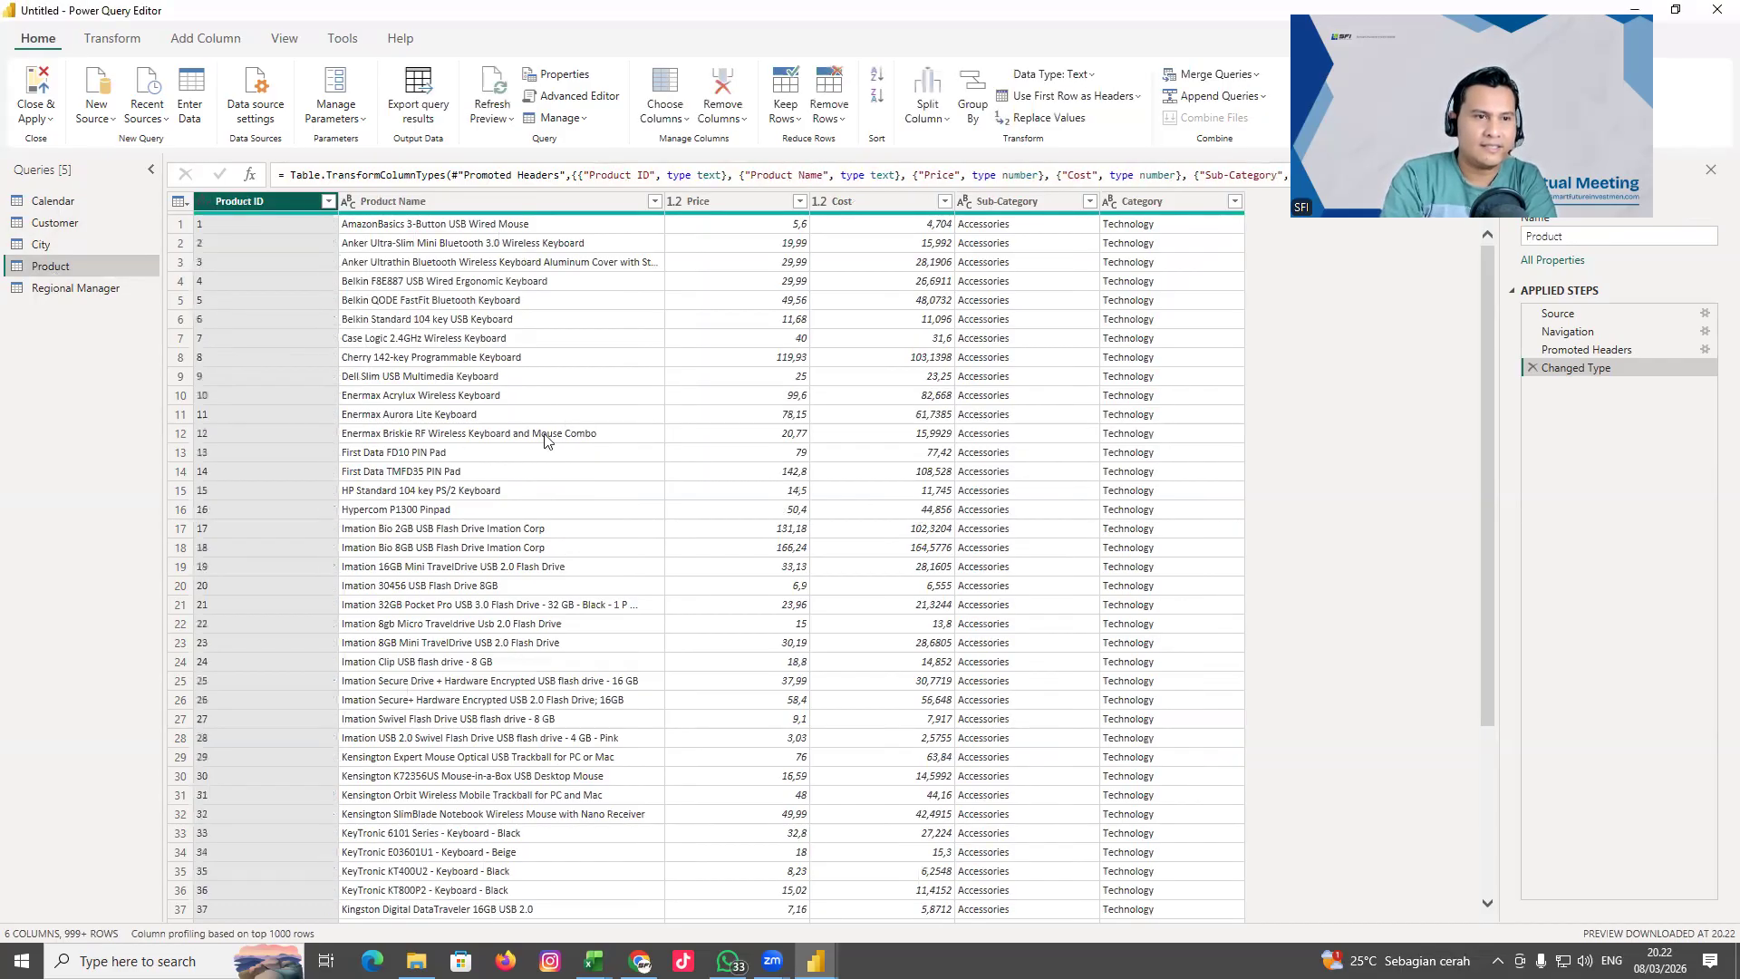
# Examine the Regional Manager query, comparing the Column1 and Column2 headers with the entries in the first row
pyautogui.click(60, 288)
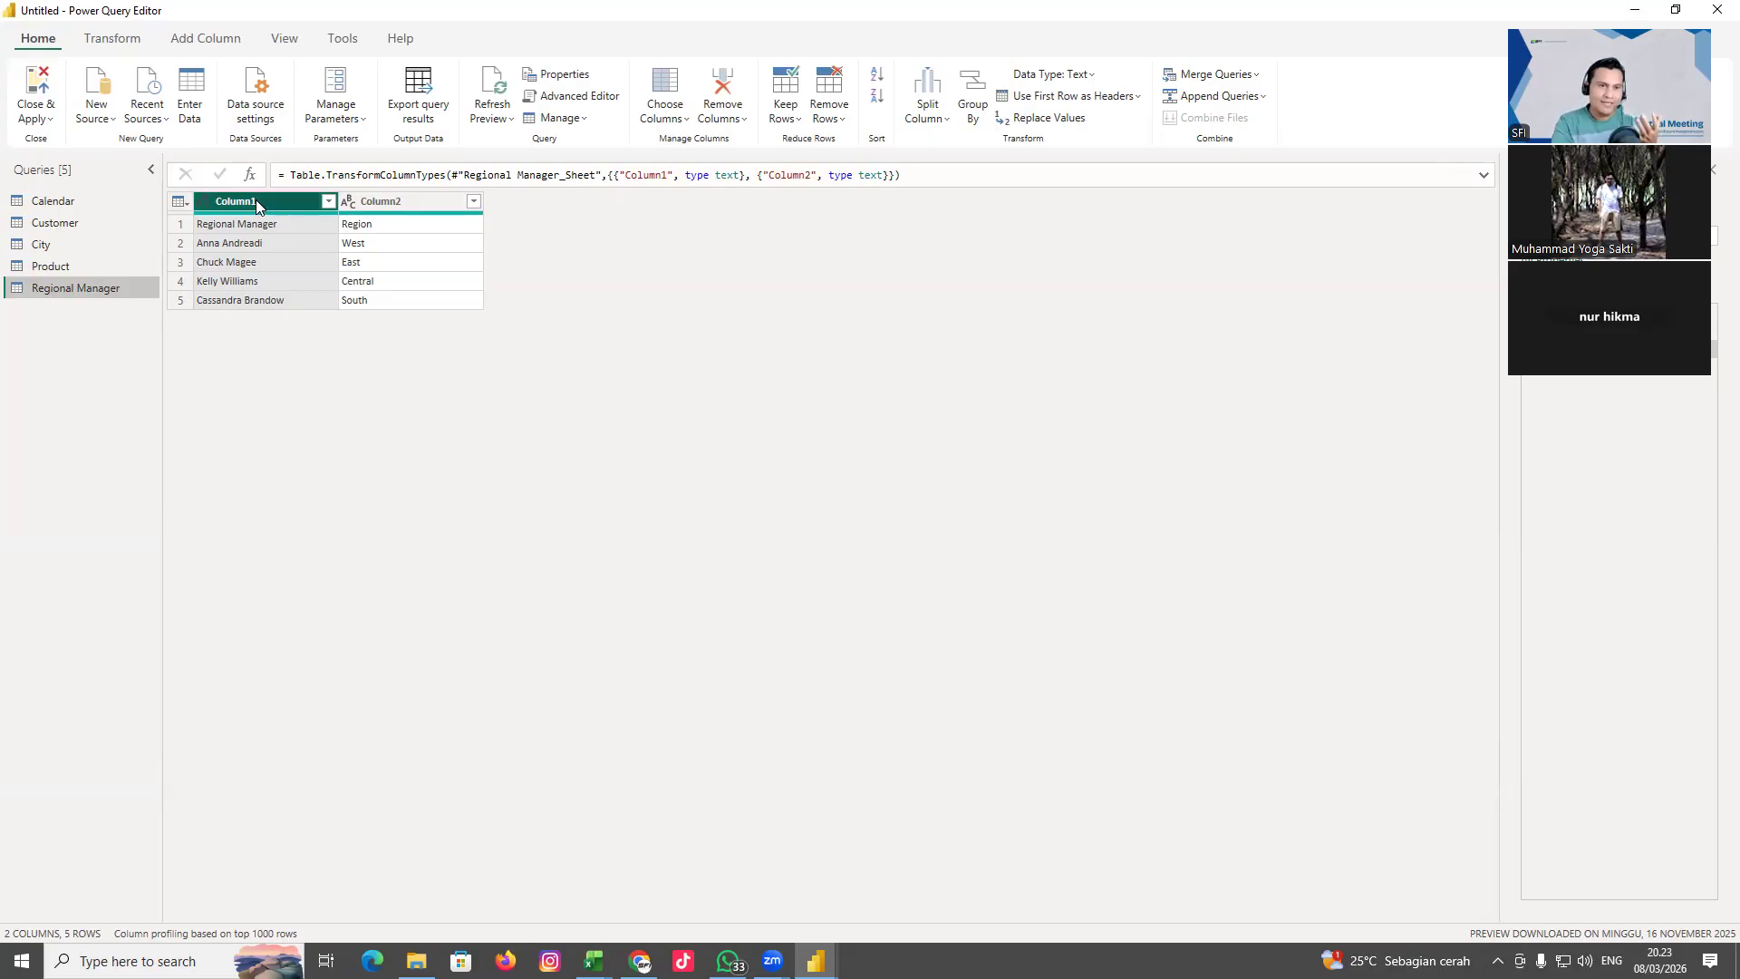
pyautogui.click(381, 201)
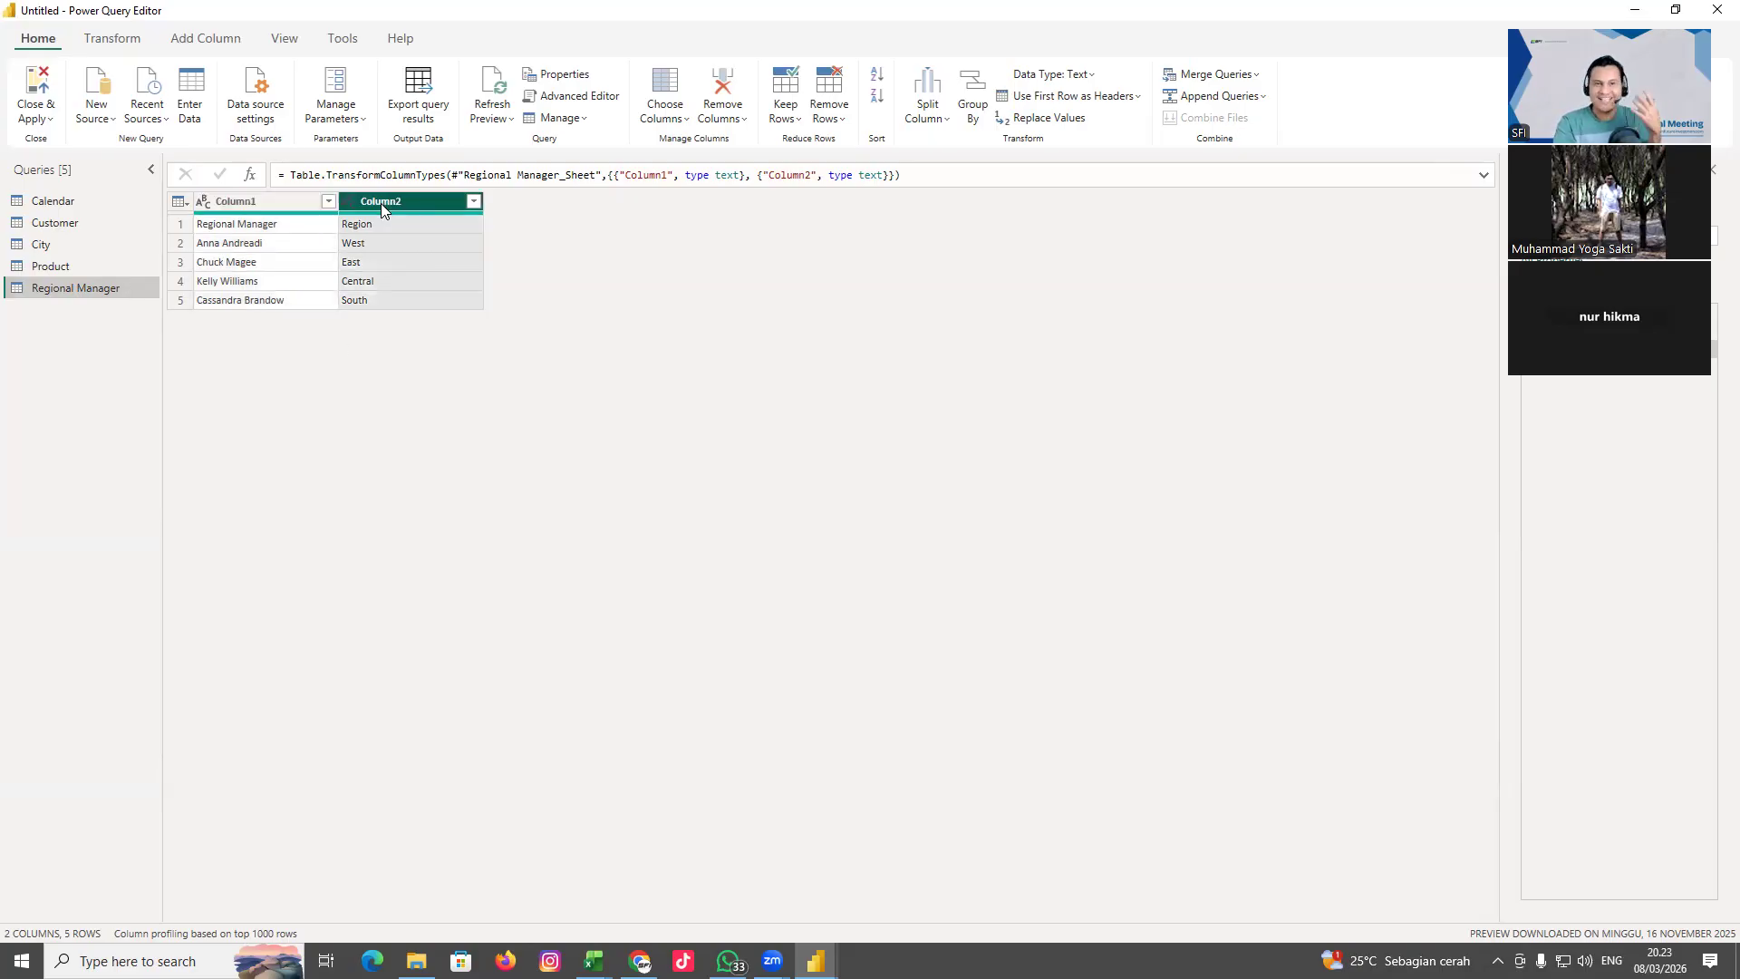
pyautogui.click(250, 229)
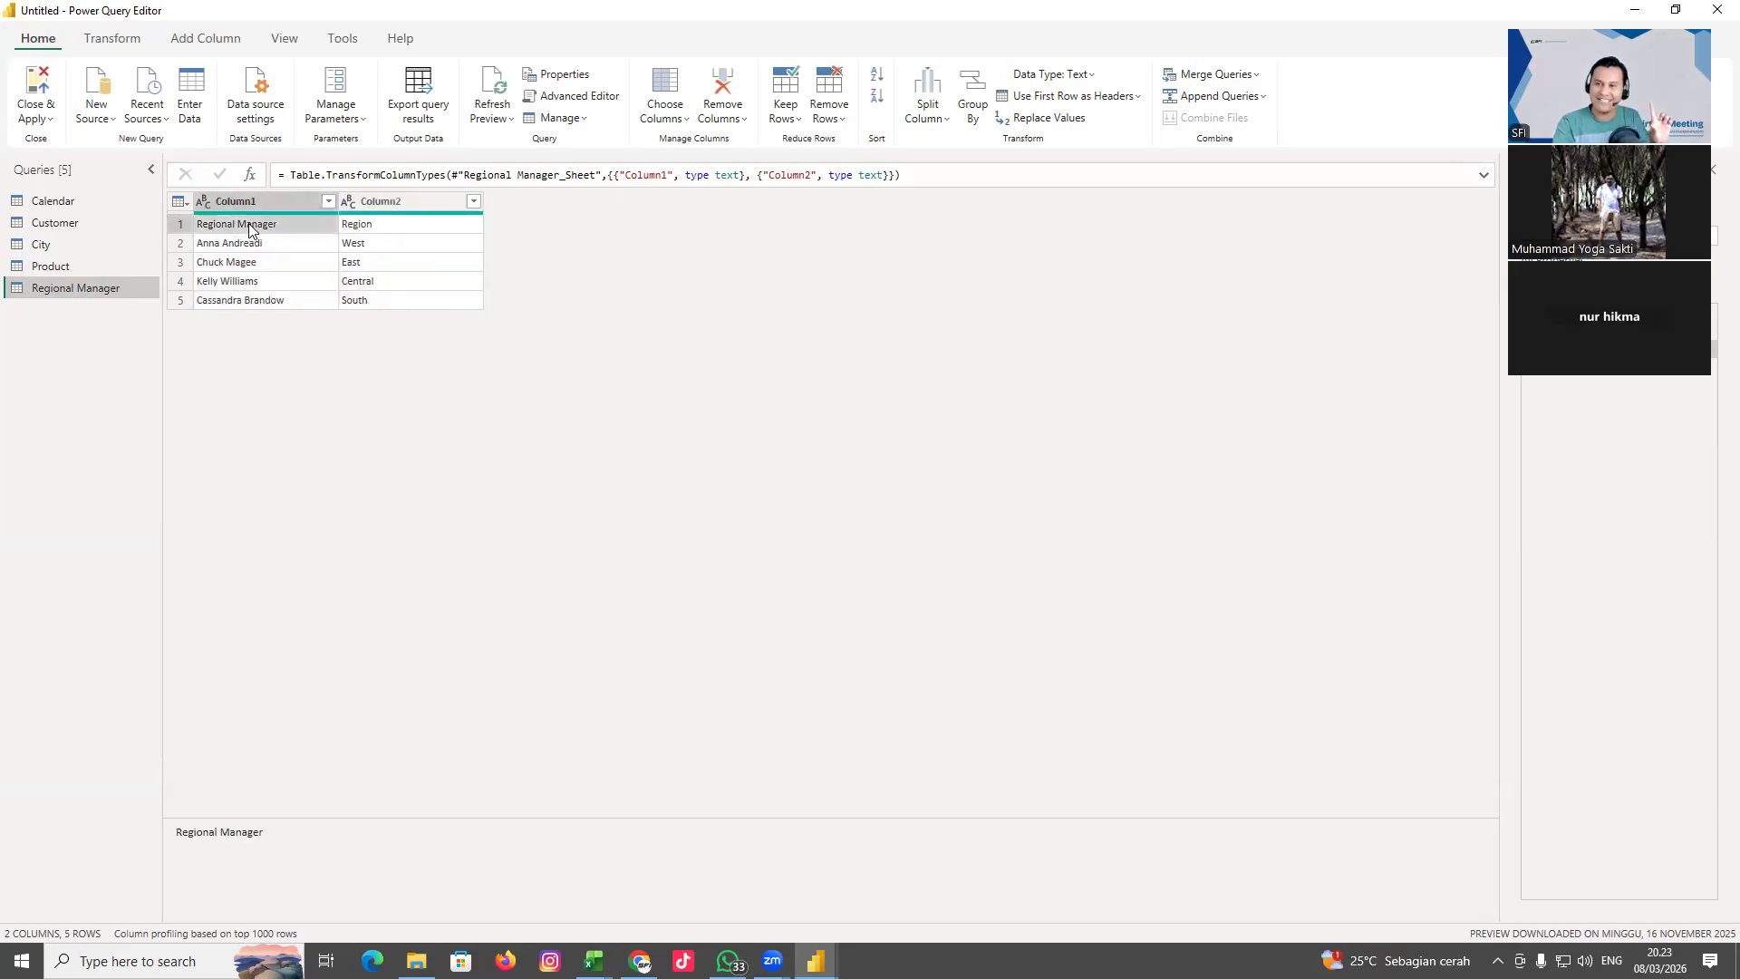
pyautogui.click(370, 225)
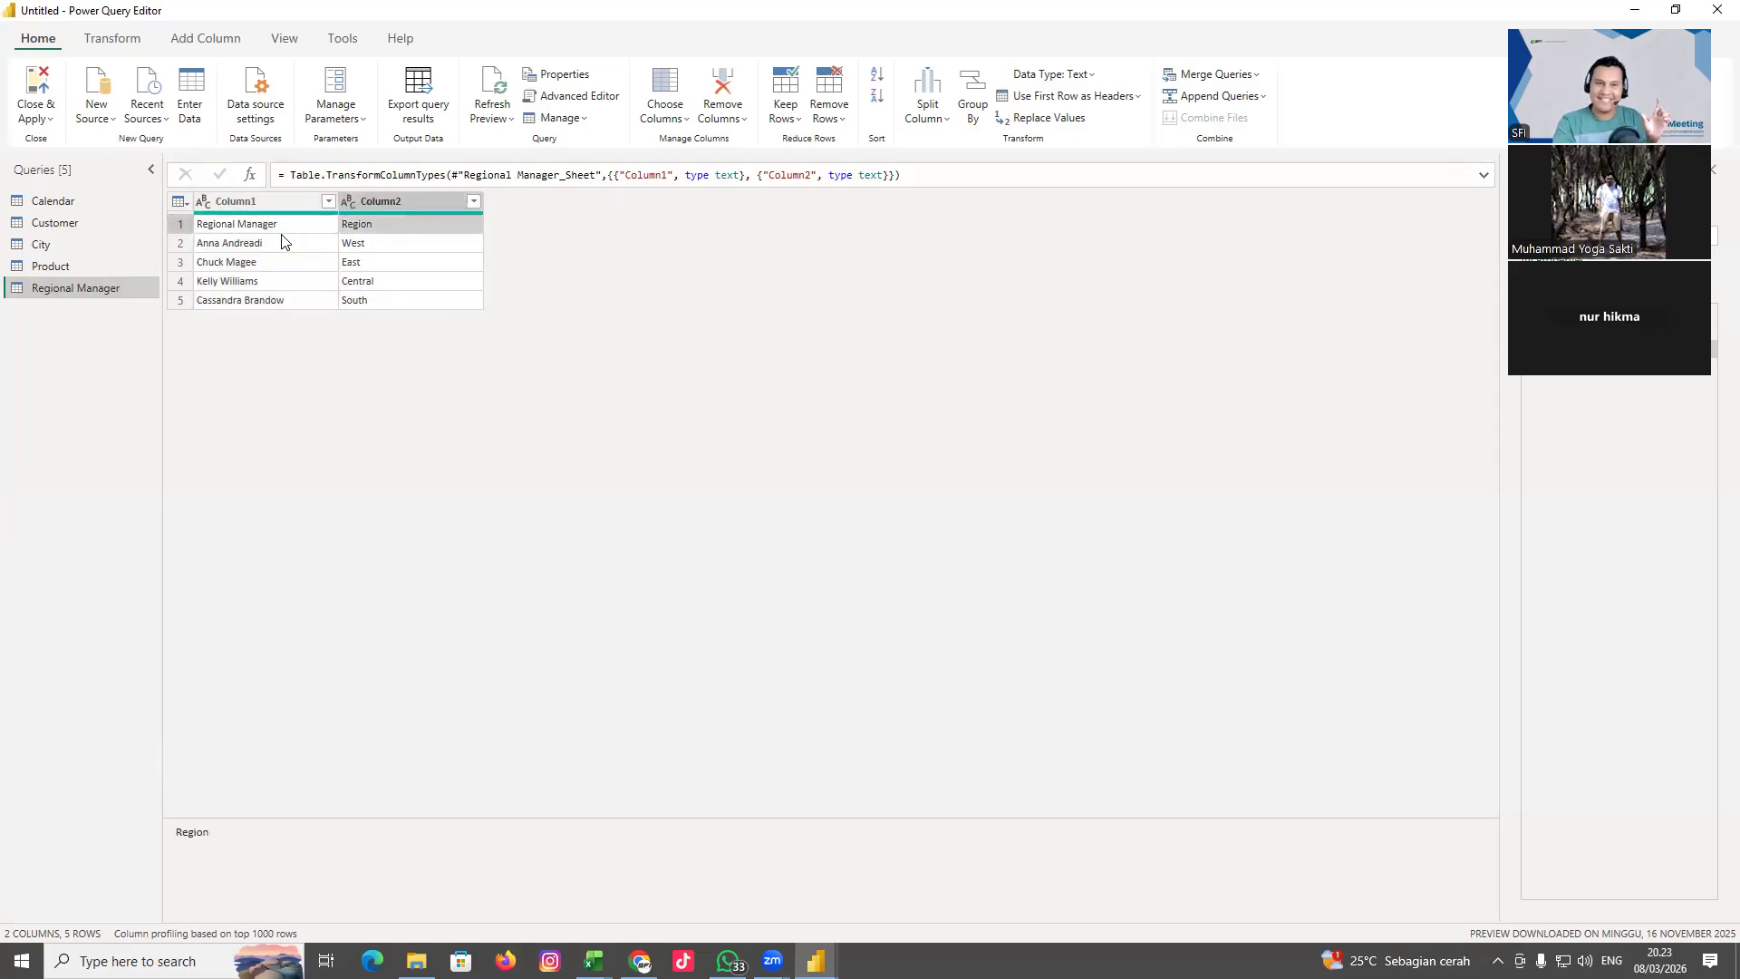
pyautogui.click(180, 225)
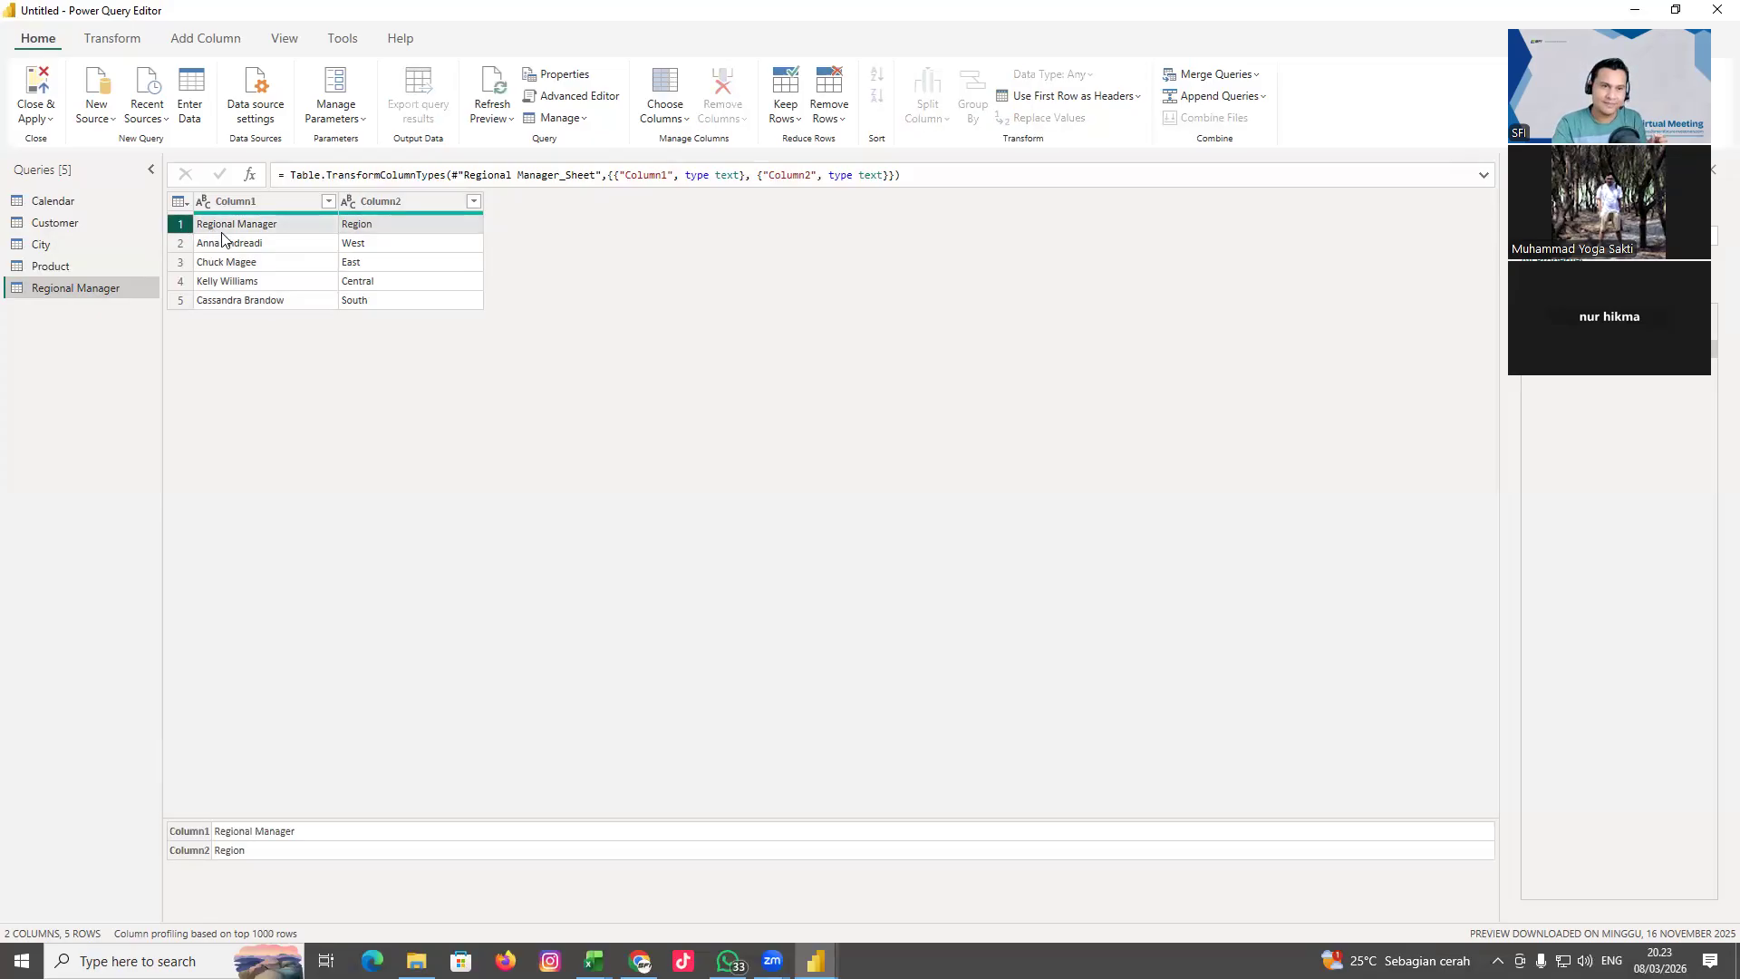
pyautogui.click(253, 225)
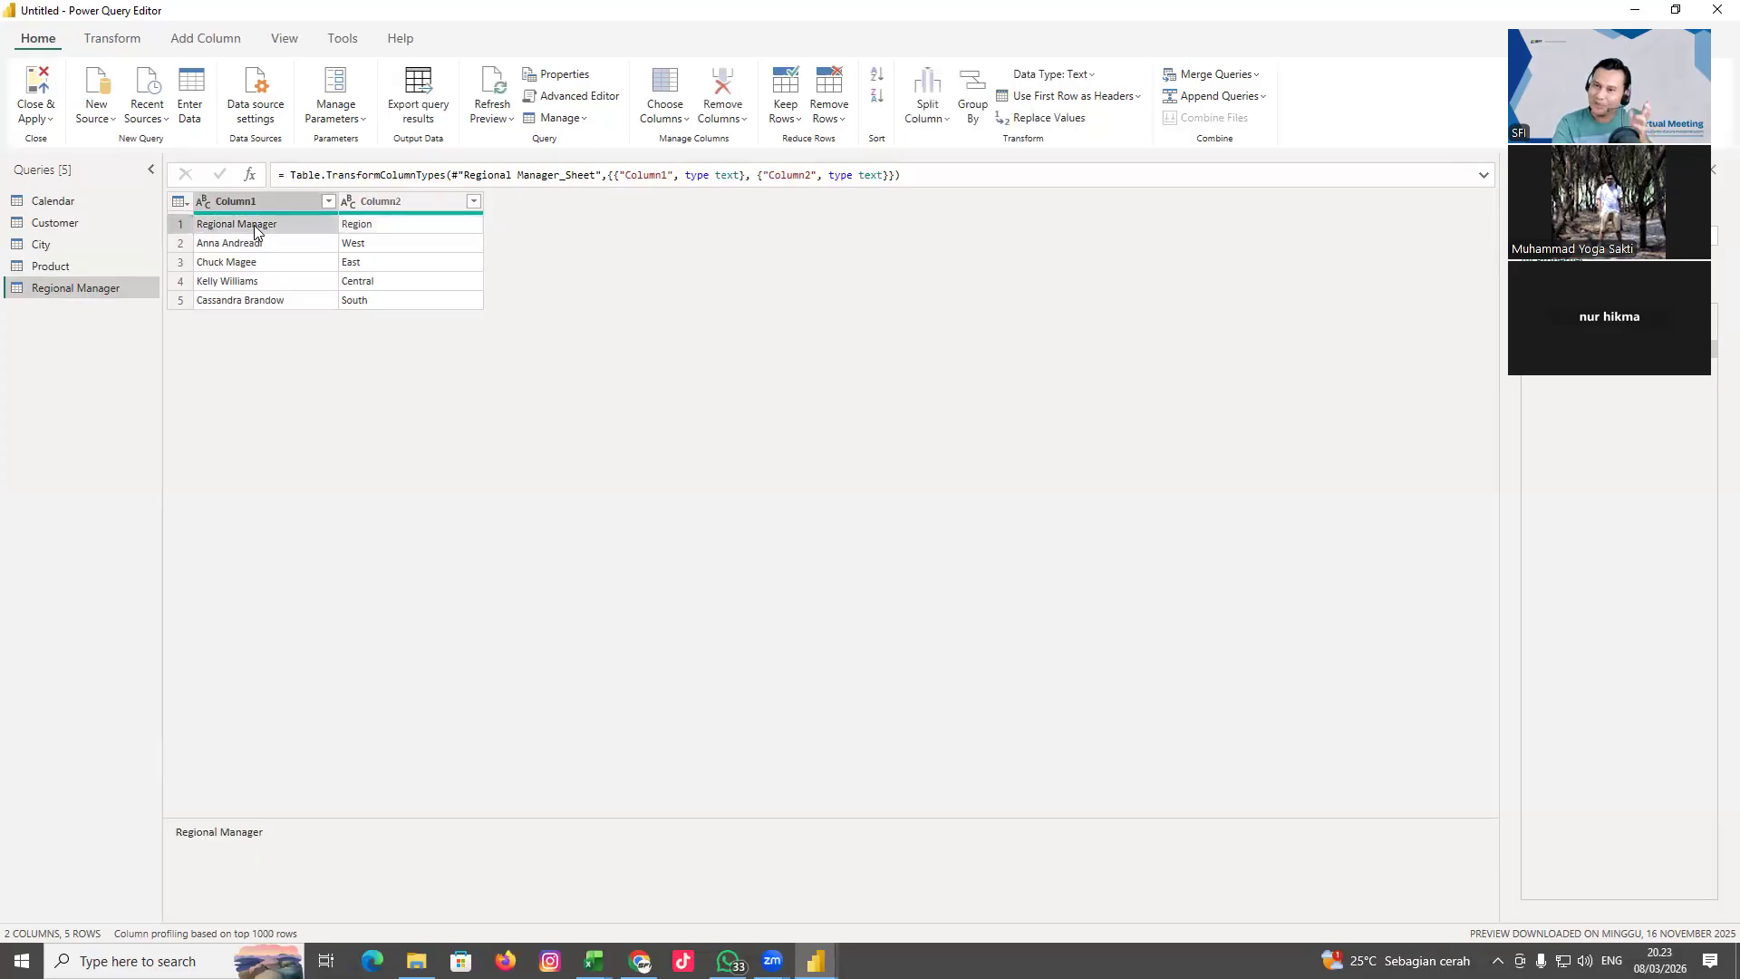
pyautogui.click(254, 207)
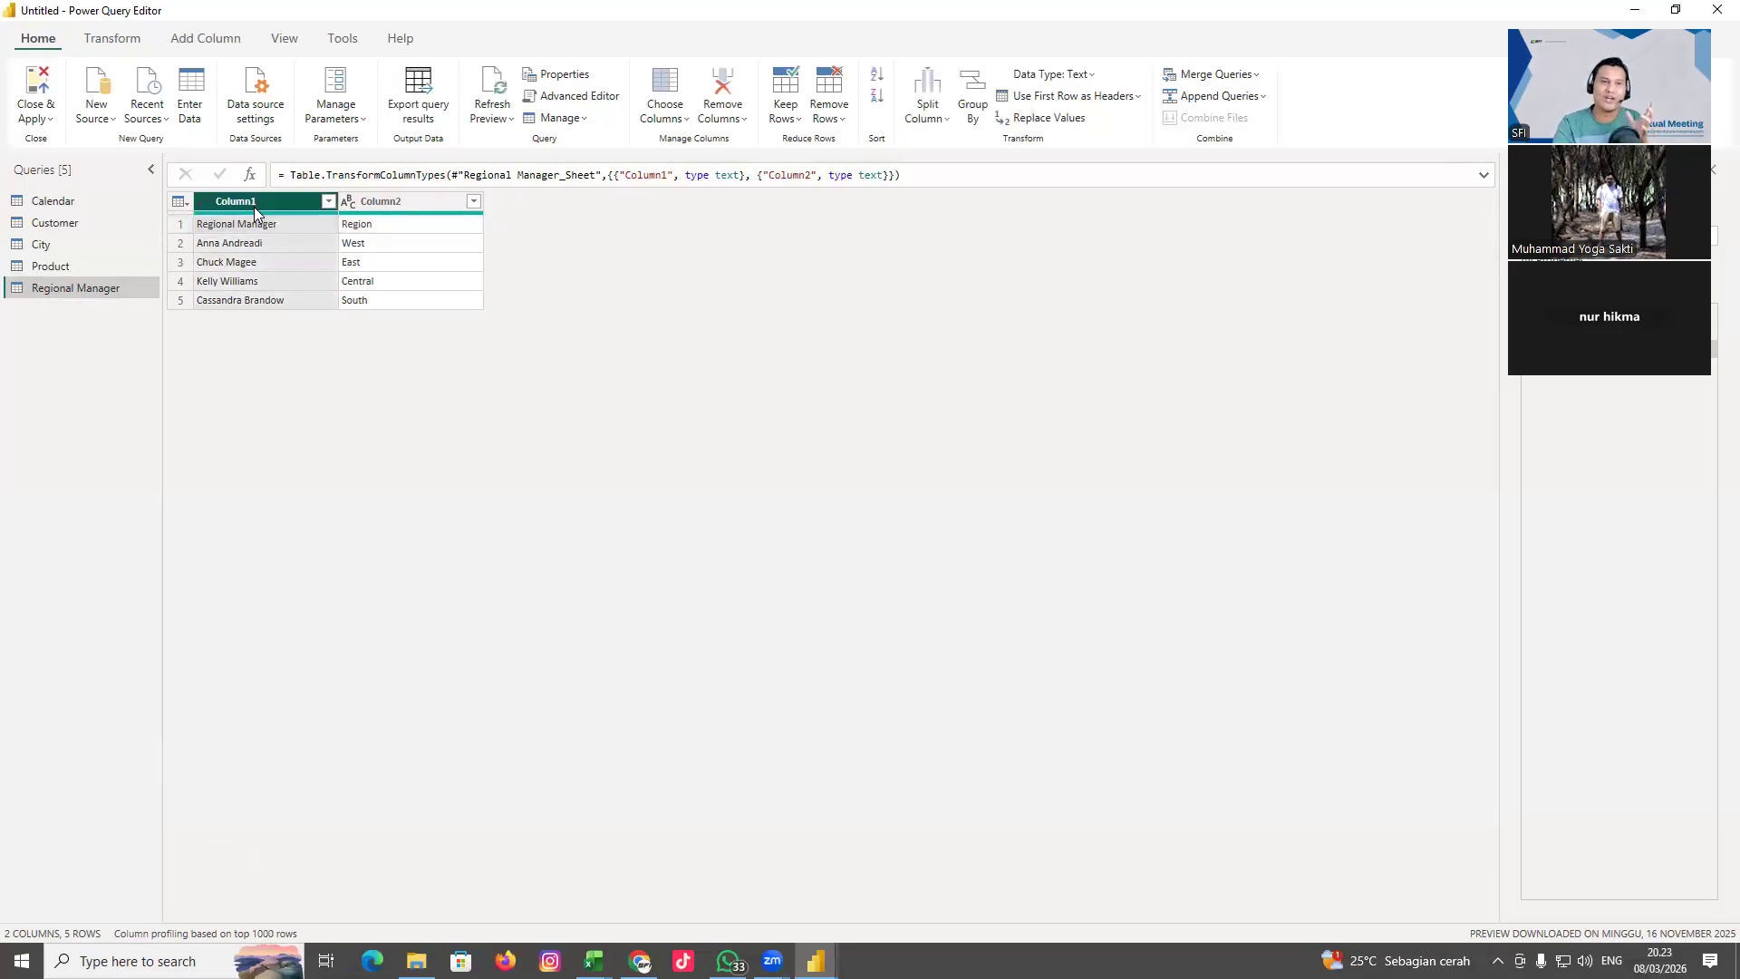
pyautogui.click(380, 211)
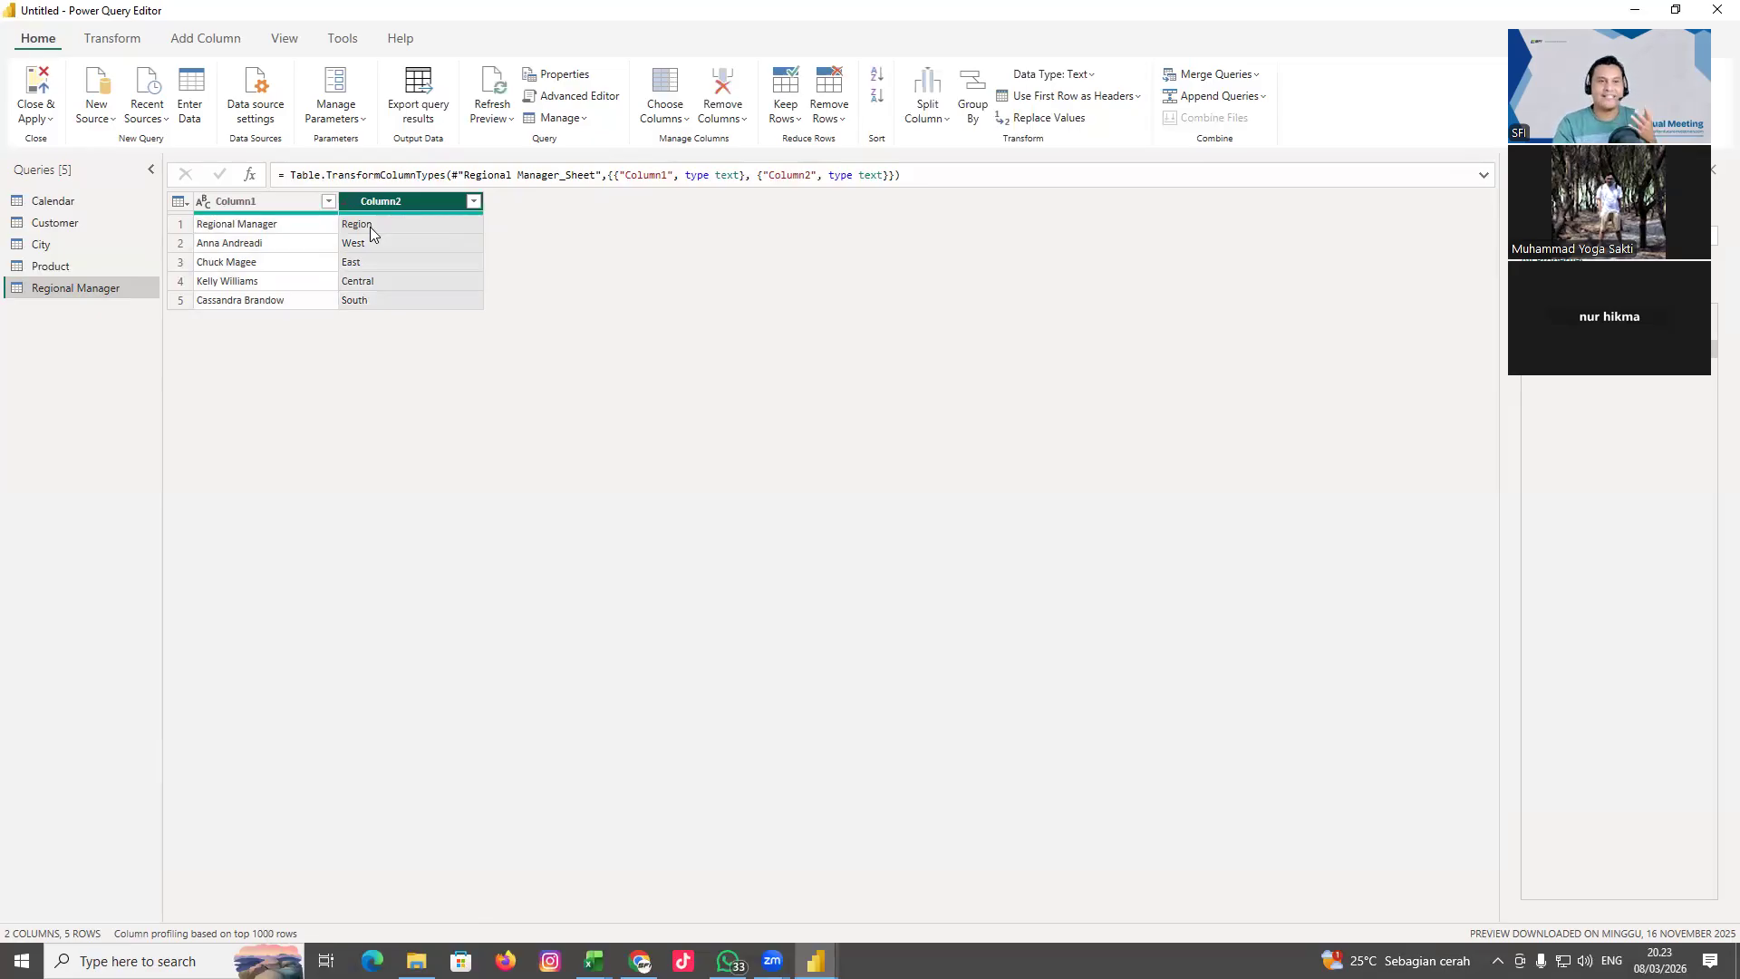
pyautogui.click(226, 232)
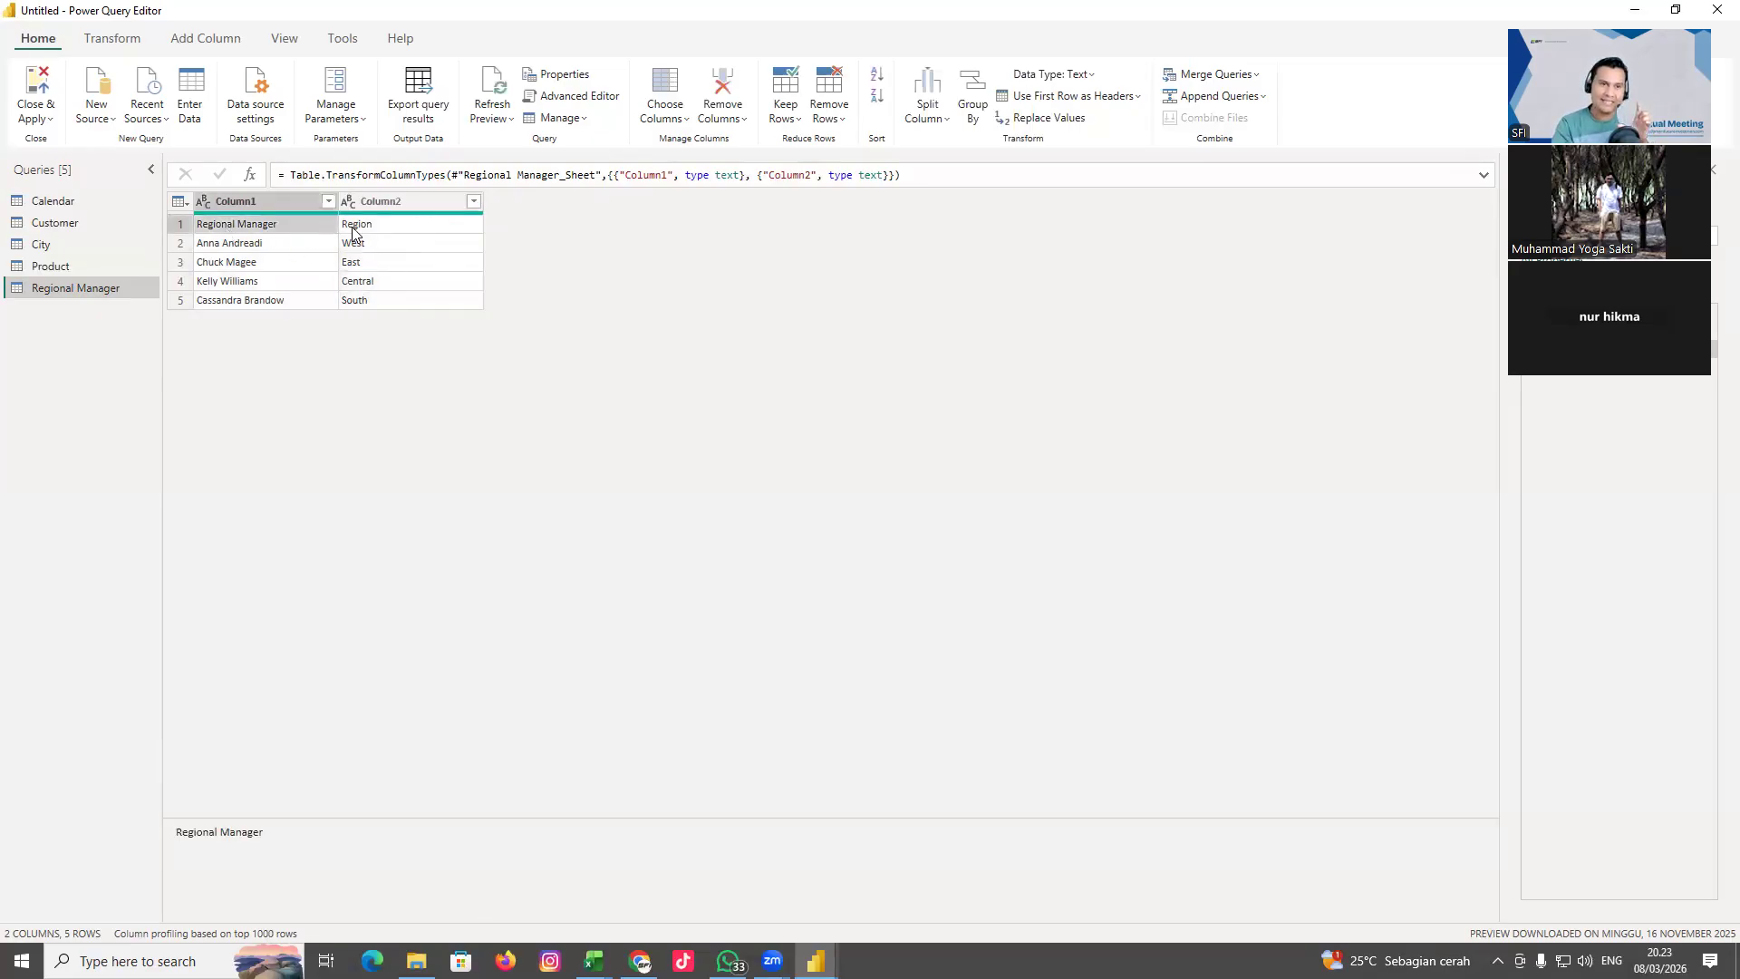
# Promote the first row of the Regional Manager query to column headers
pyautogui.click(353, 233)
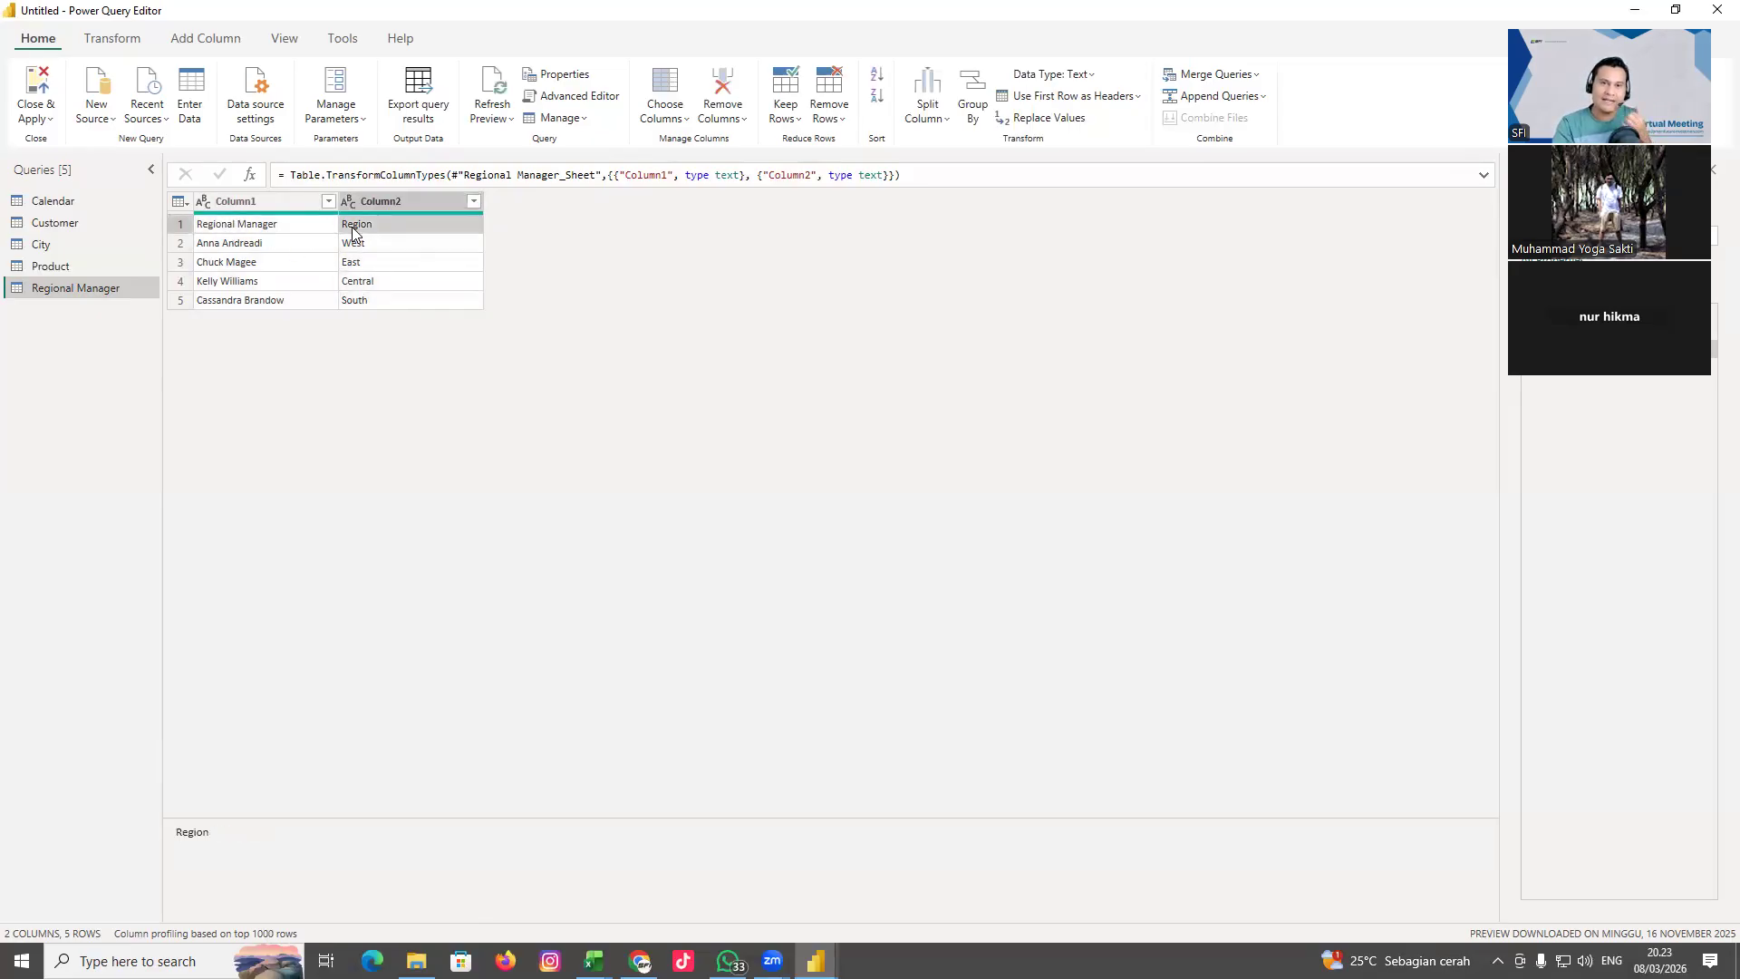
pyautogui.click(1139, 97)
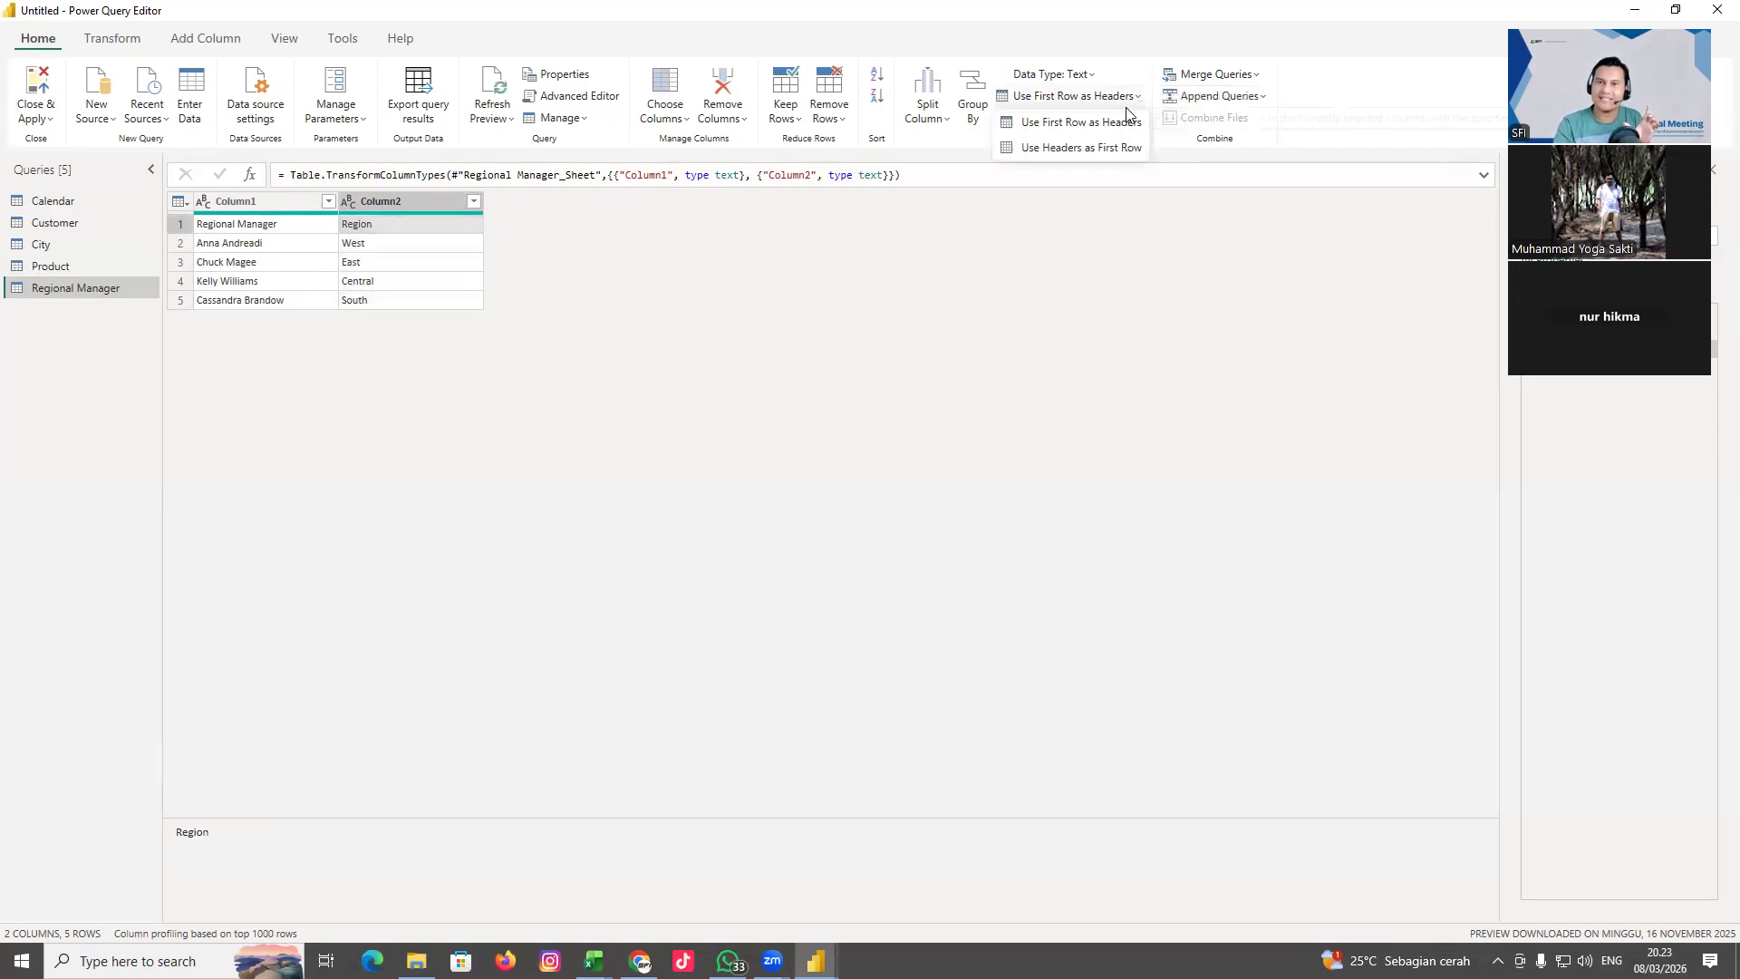
pyautogui.click(1121, 126)
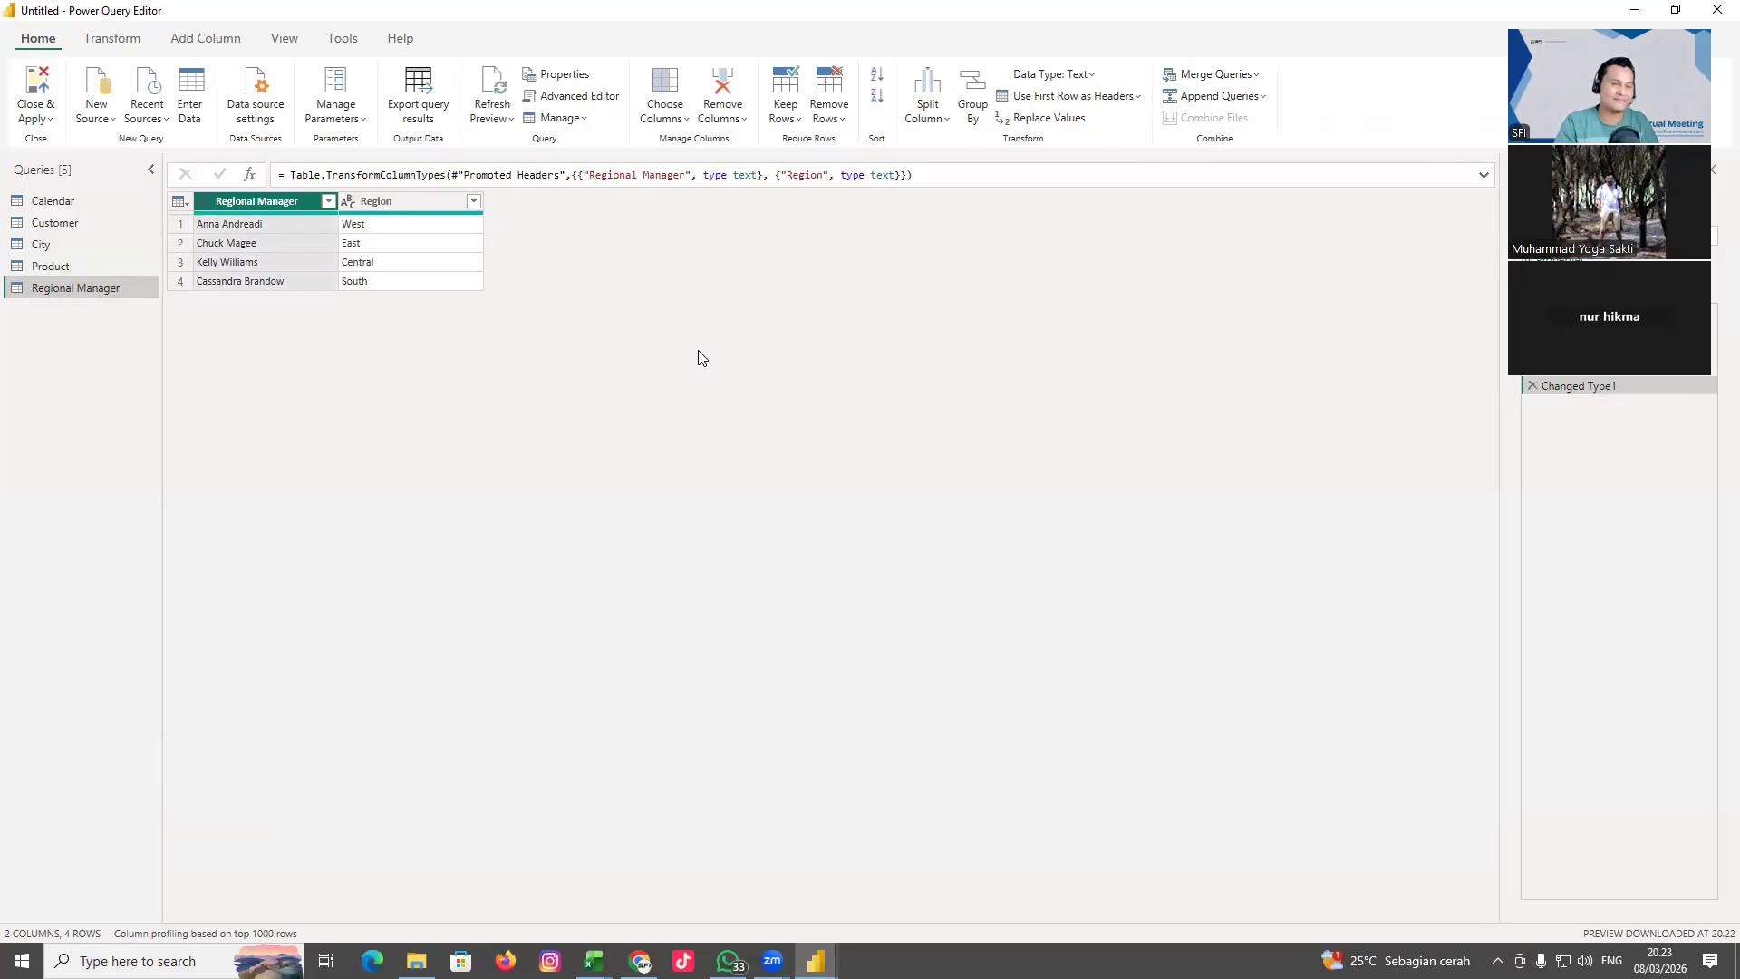
# Refresh the Calendar query's preview and add a Month number column derived from the Date column
pyautogui.click(52, 208)
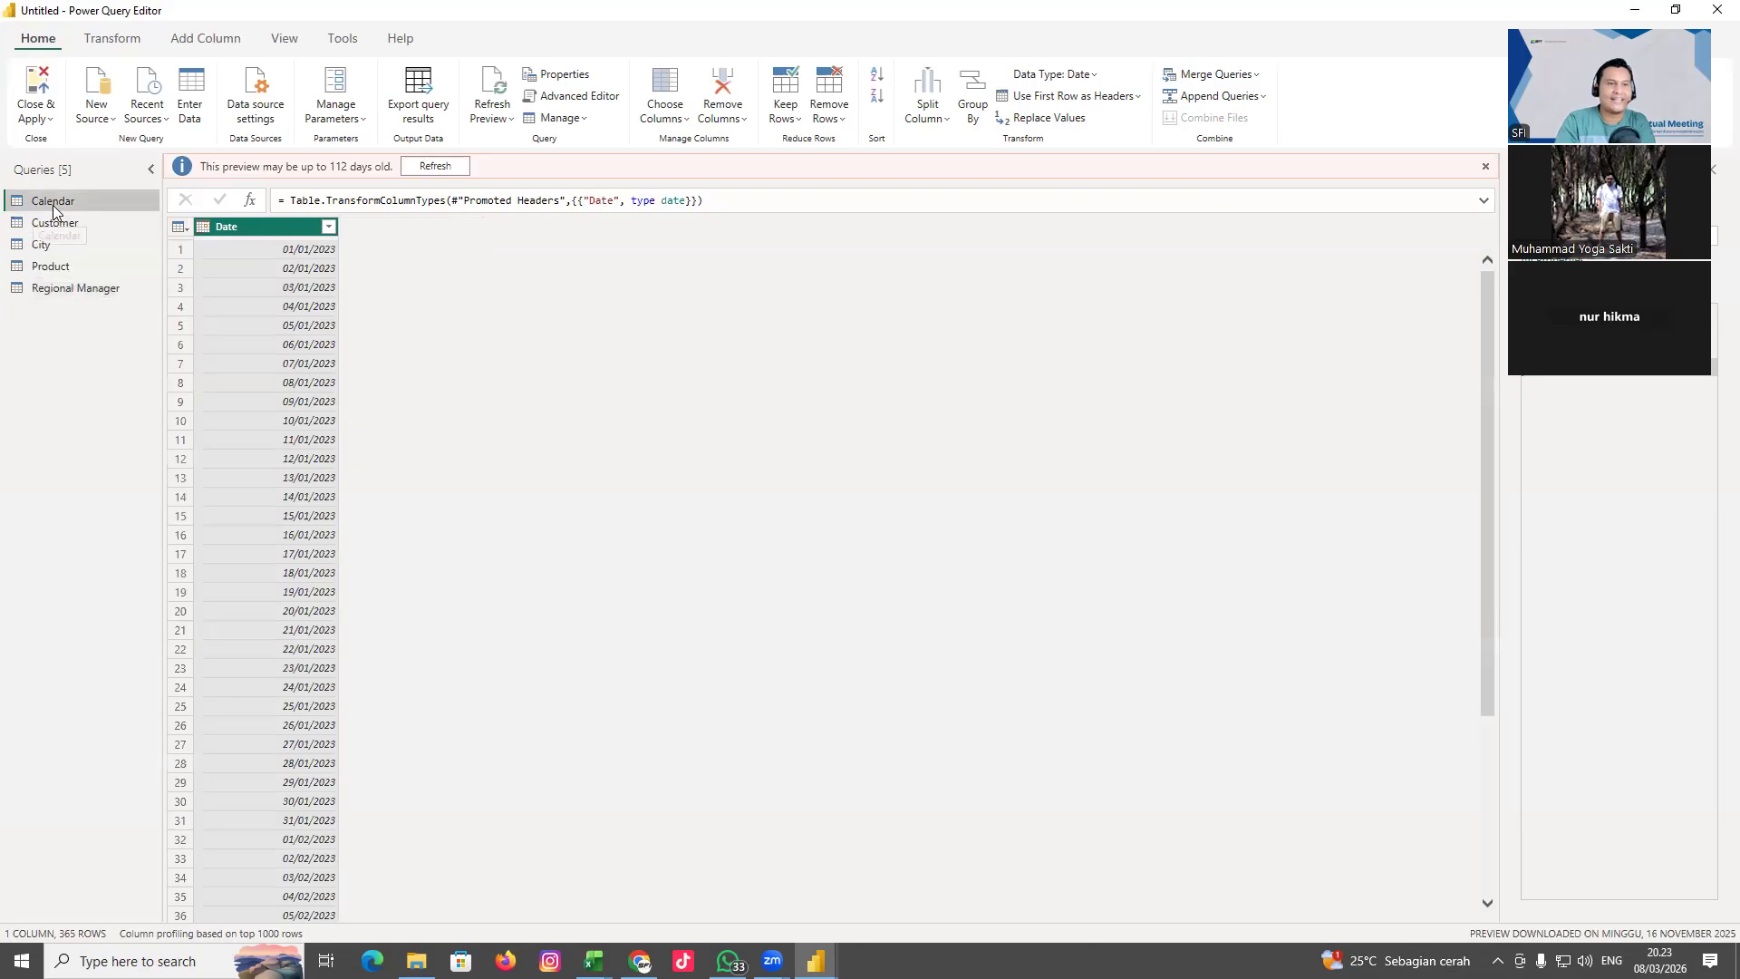
pyautogui.click(440, 167)
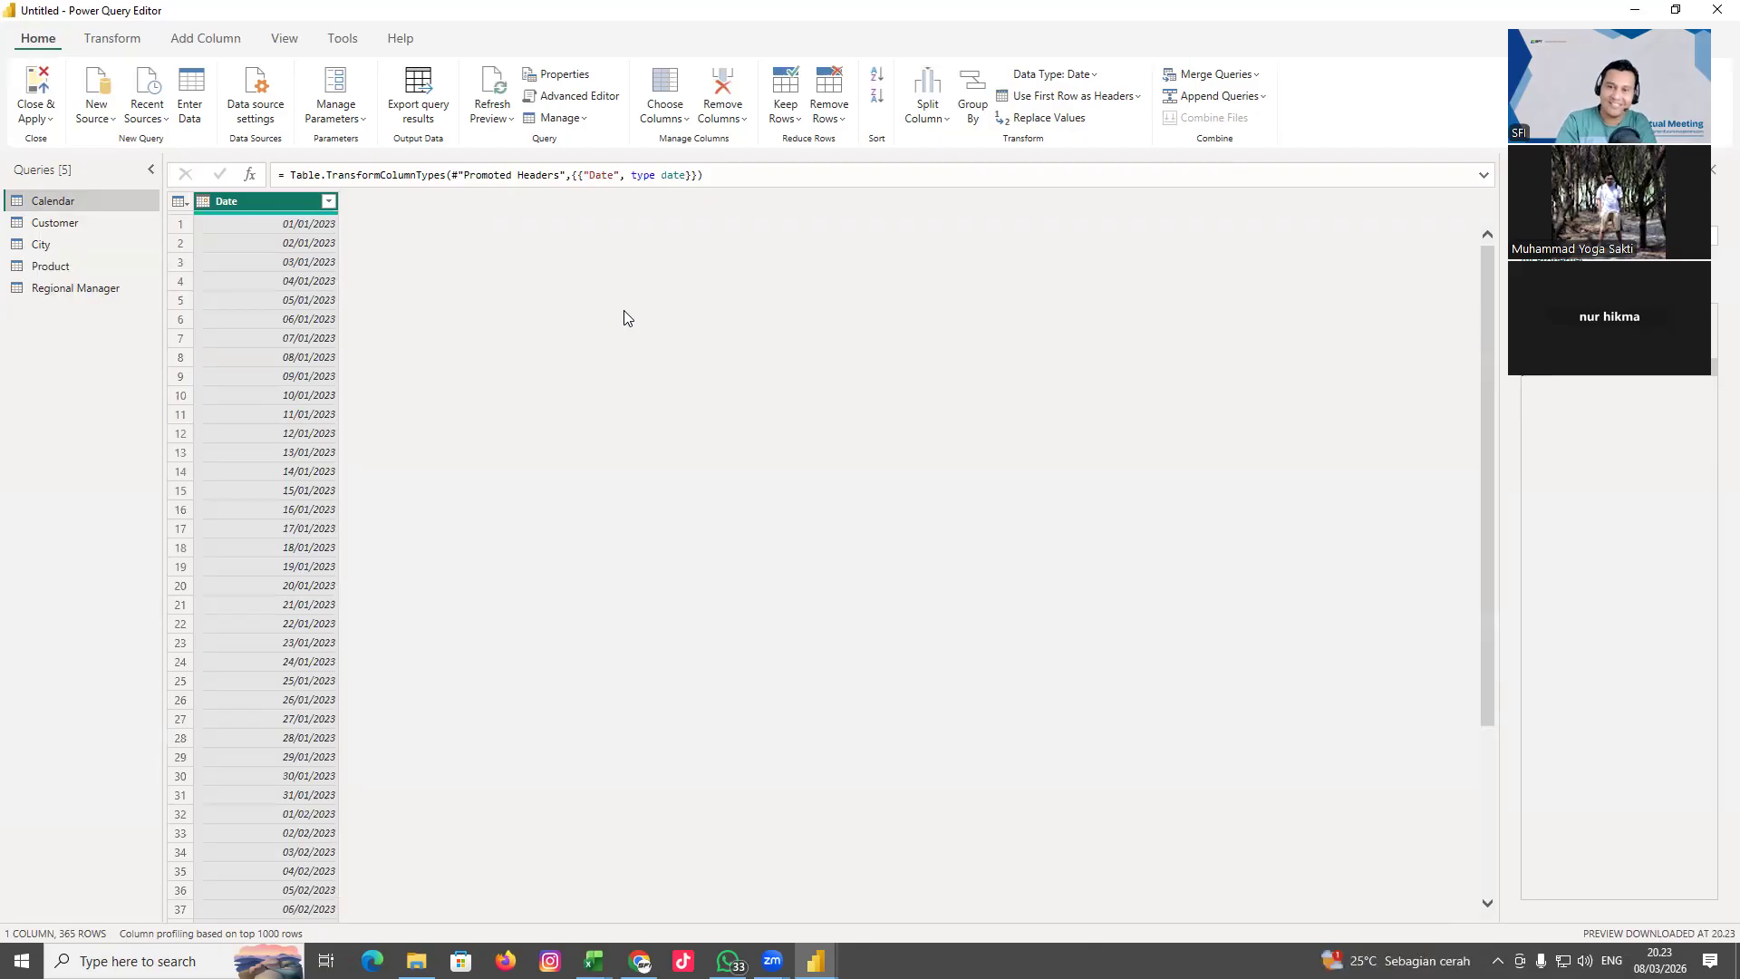
pyautogui.click(262, 346)
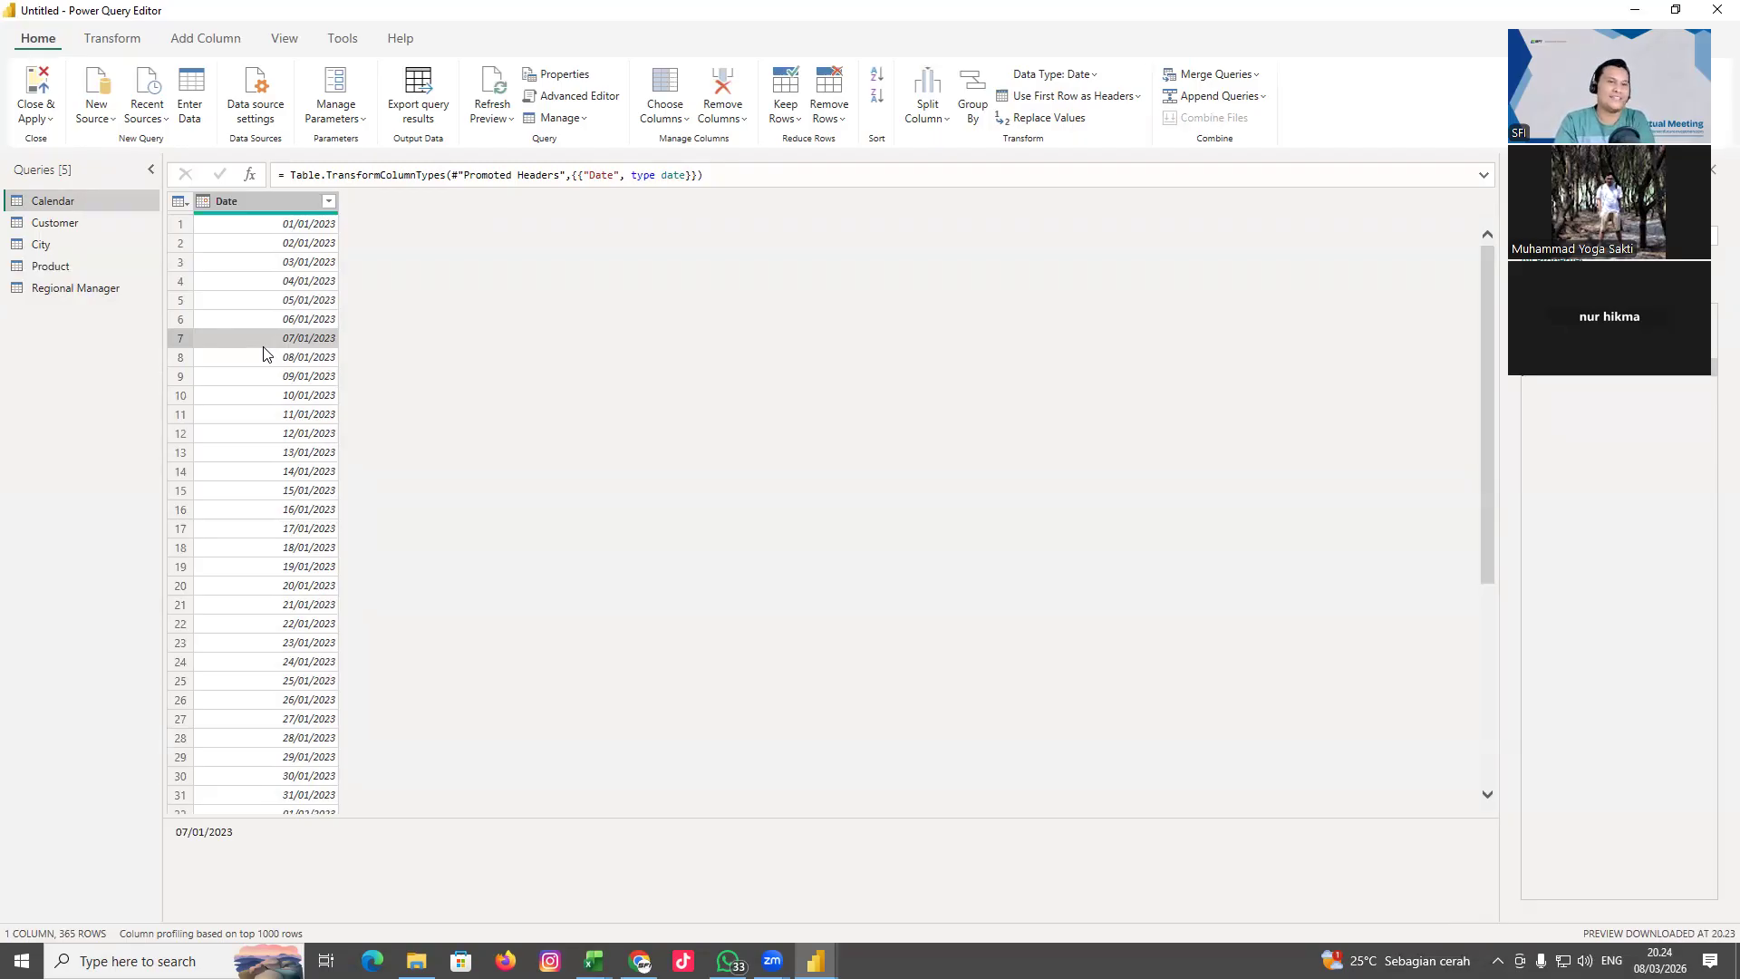
pyautogui.click(214, 43)
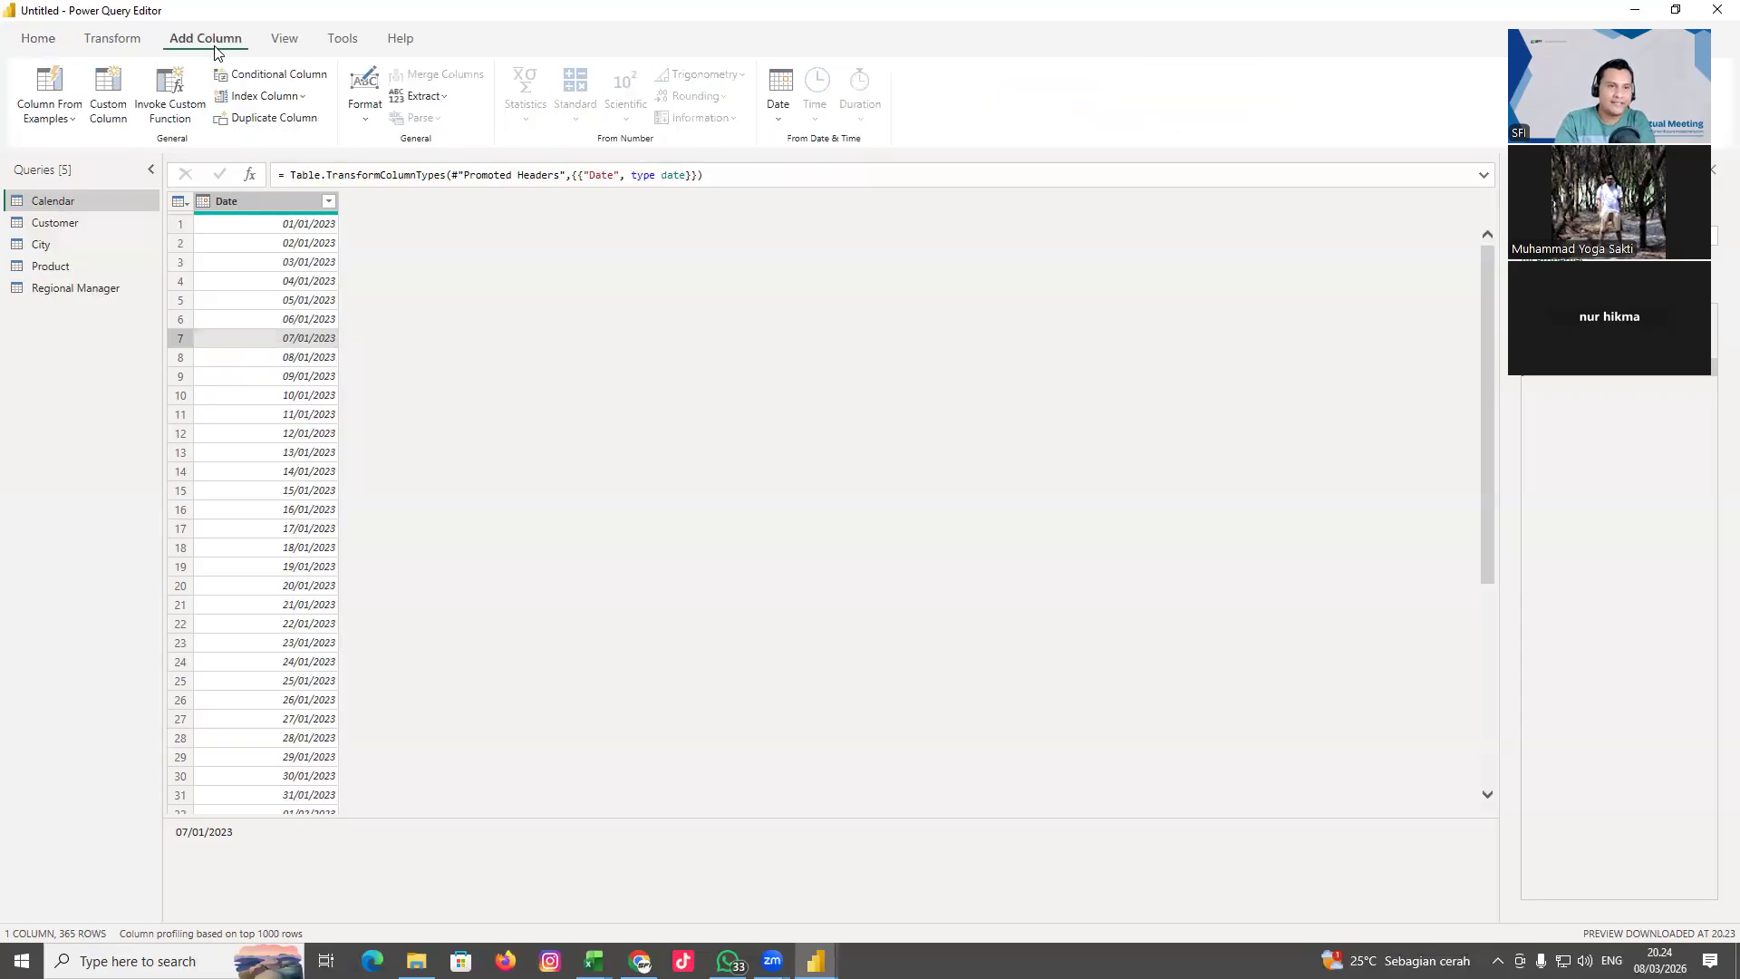
pyautogui.click(778, 121)
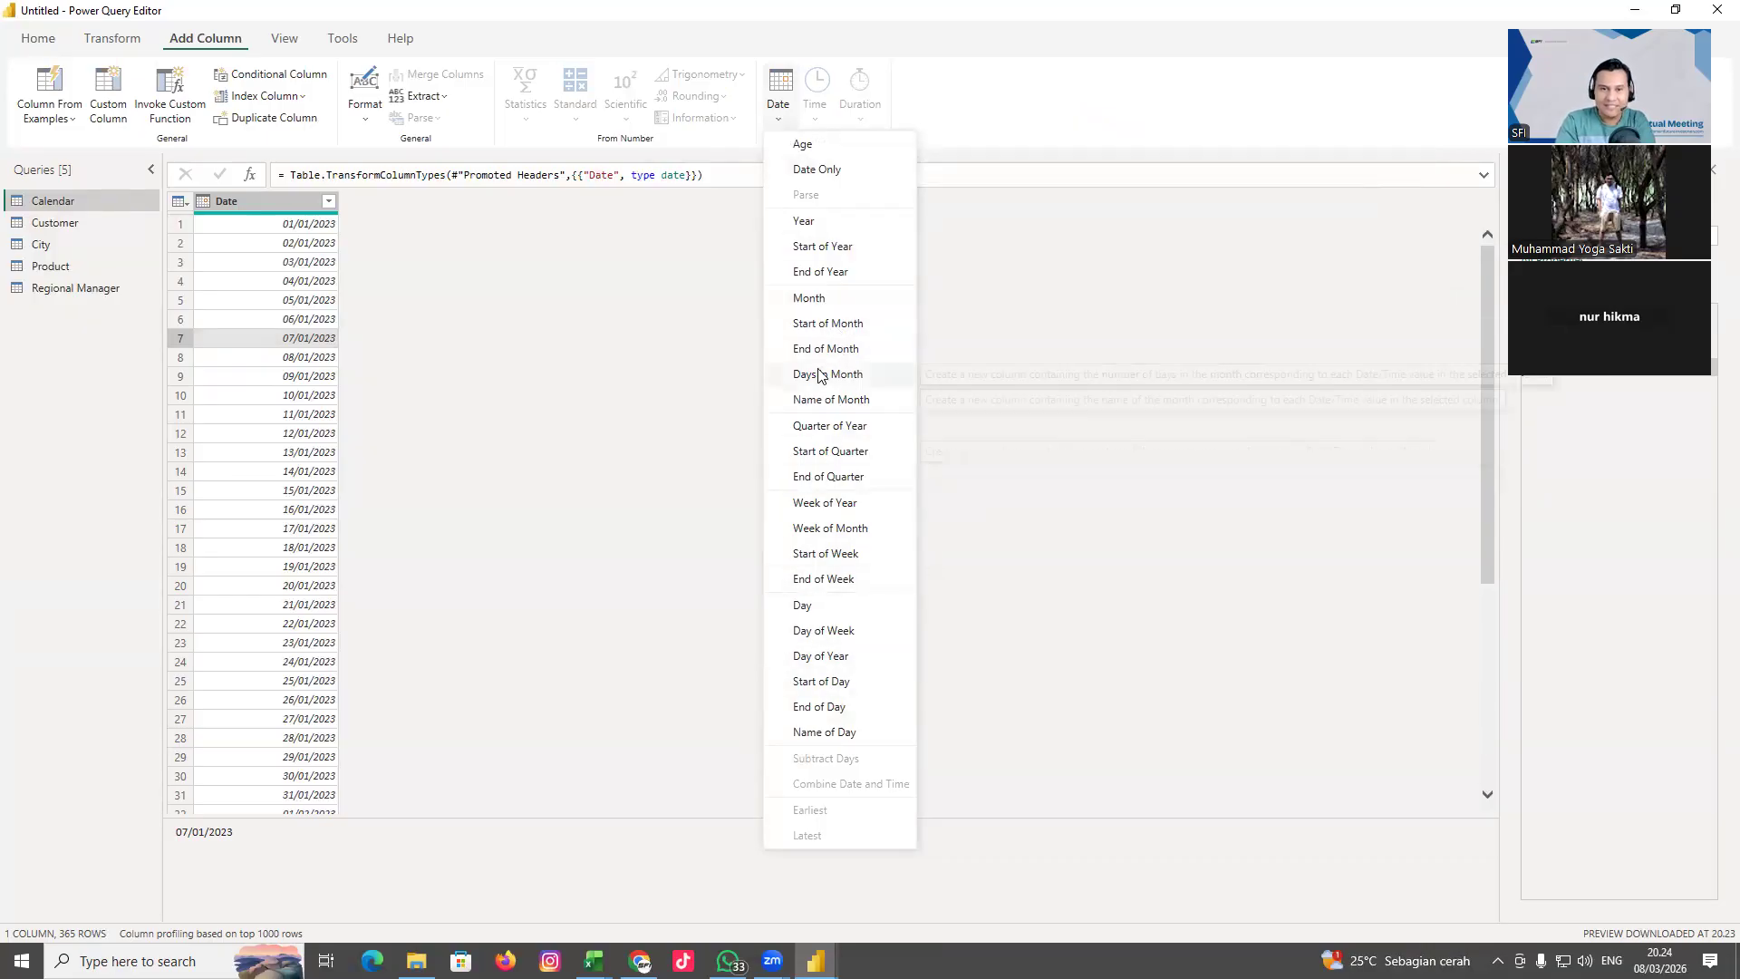
pyautogui.click(818, 310)
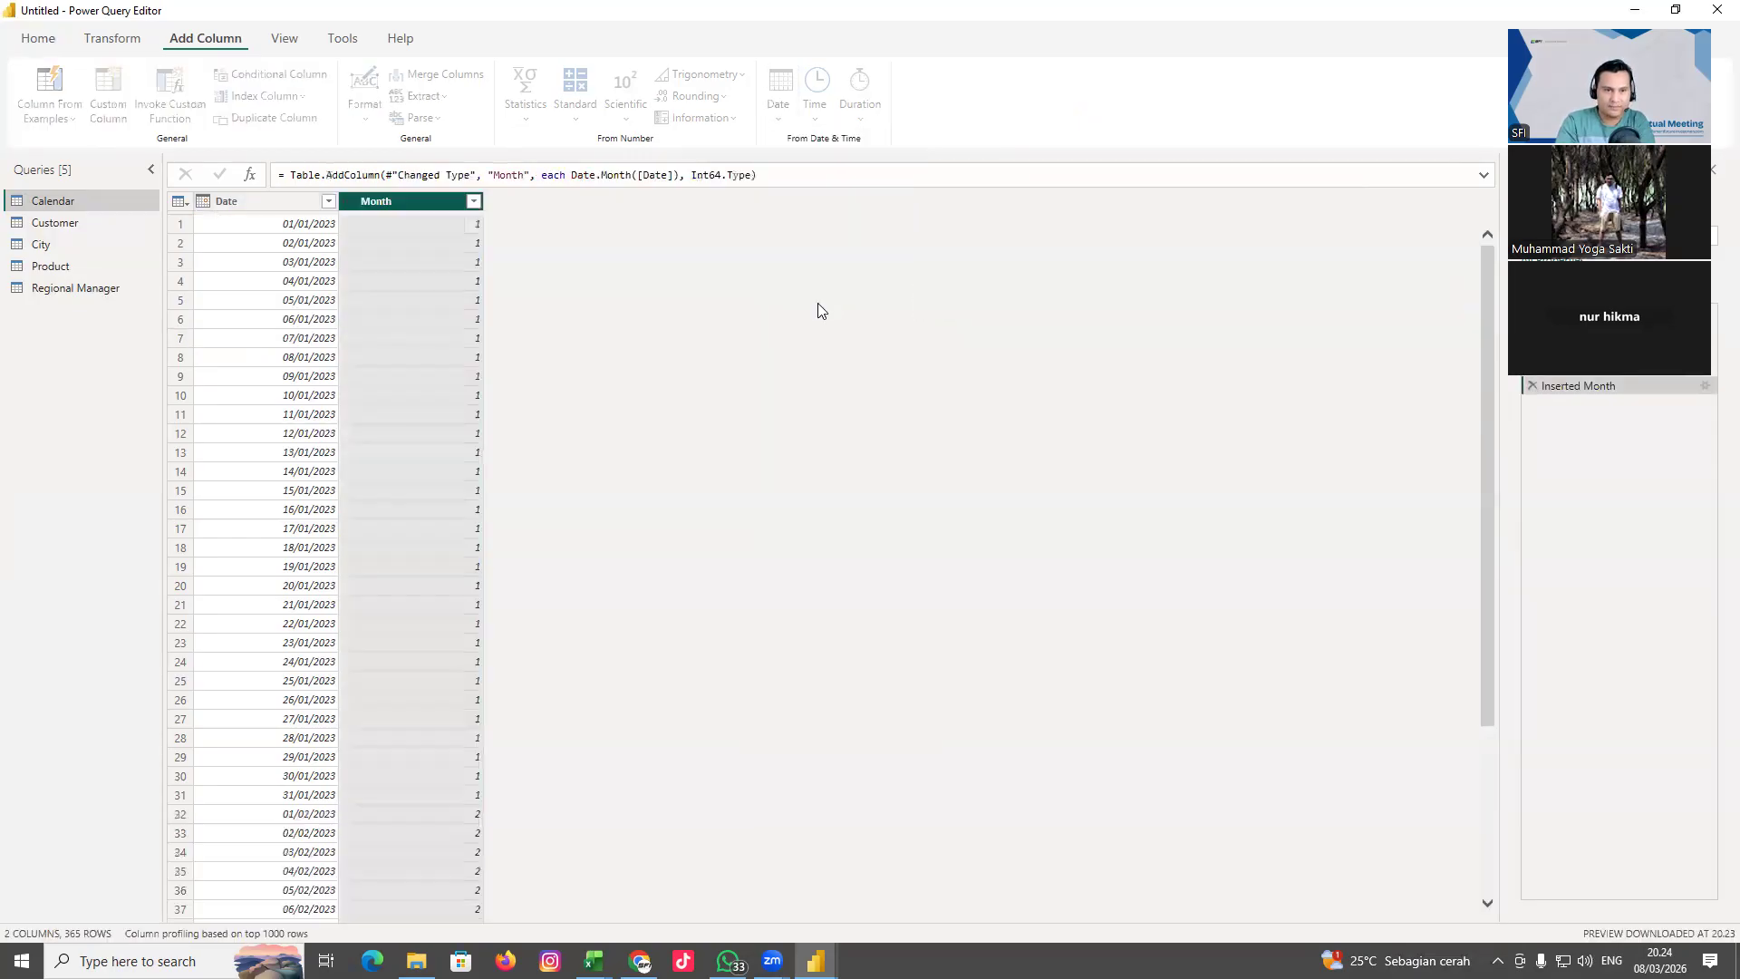
# Add Name of Month and Year columns to the Calendar query, both derived from the Date column
pyautogui.click(266, 203)
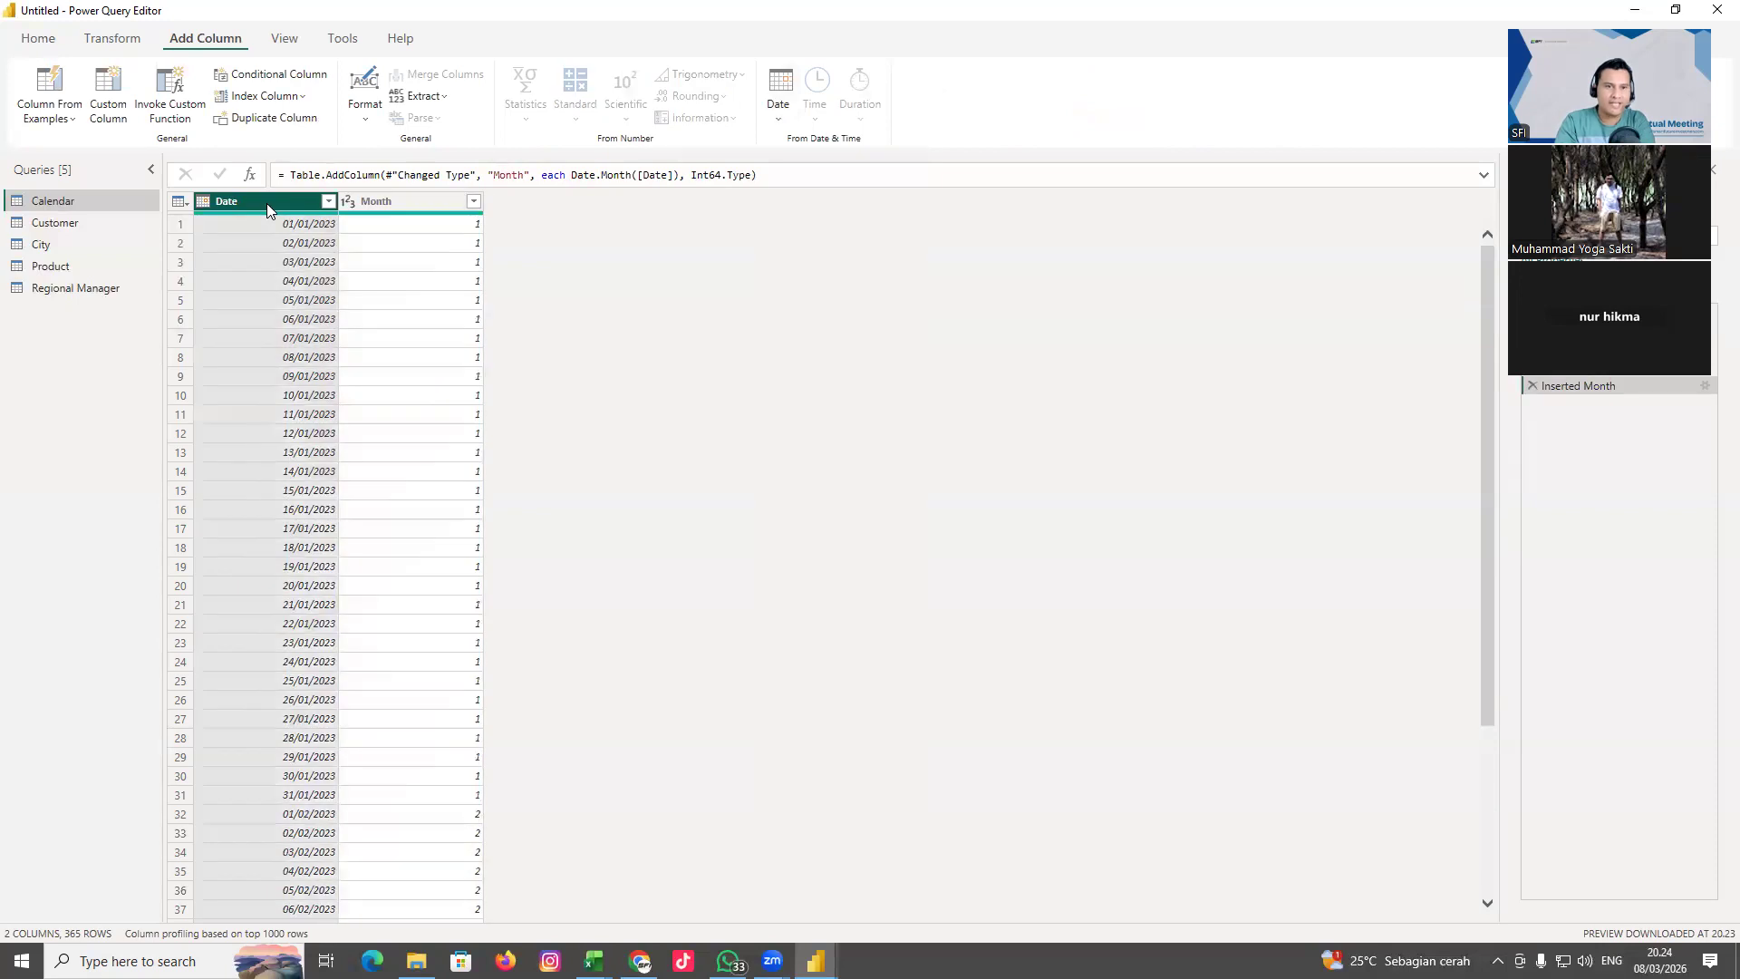
pyautogui.click(779, 119)
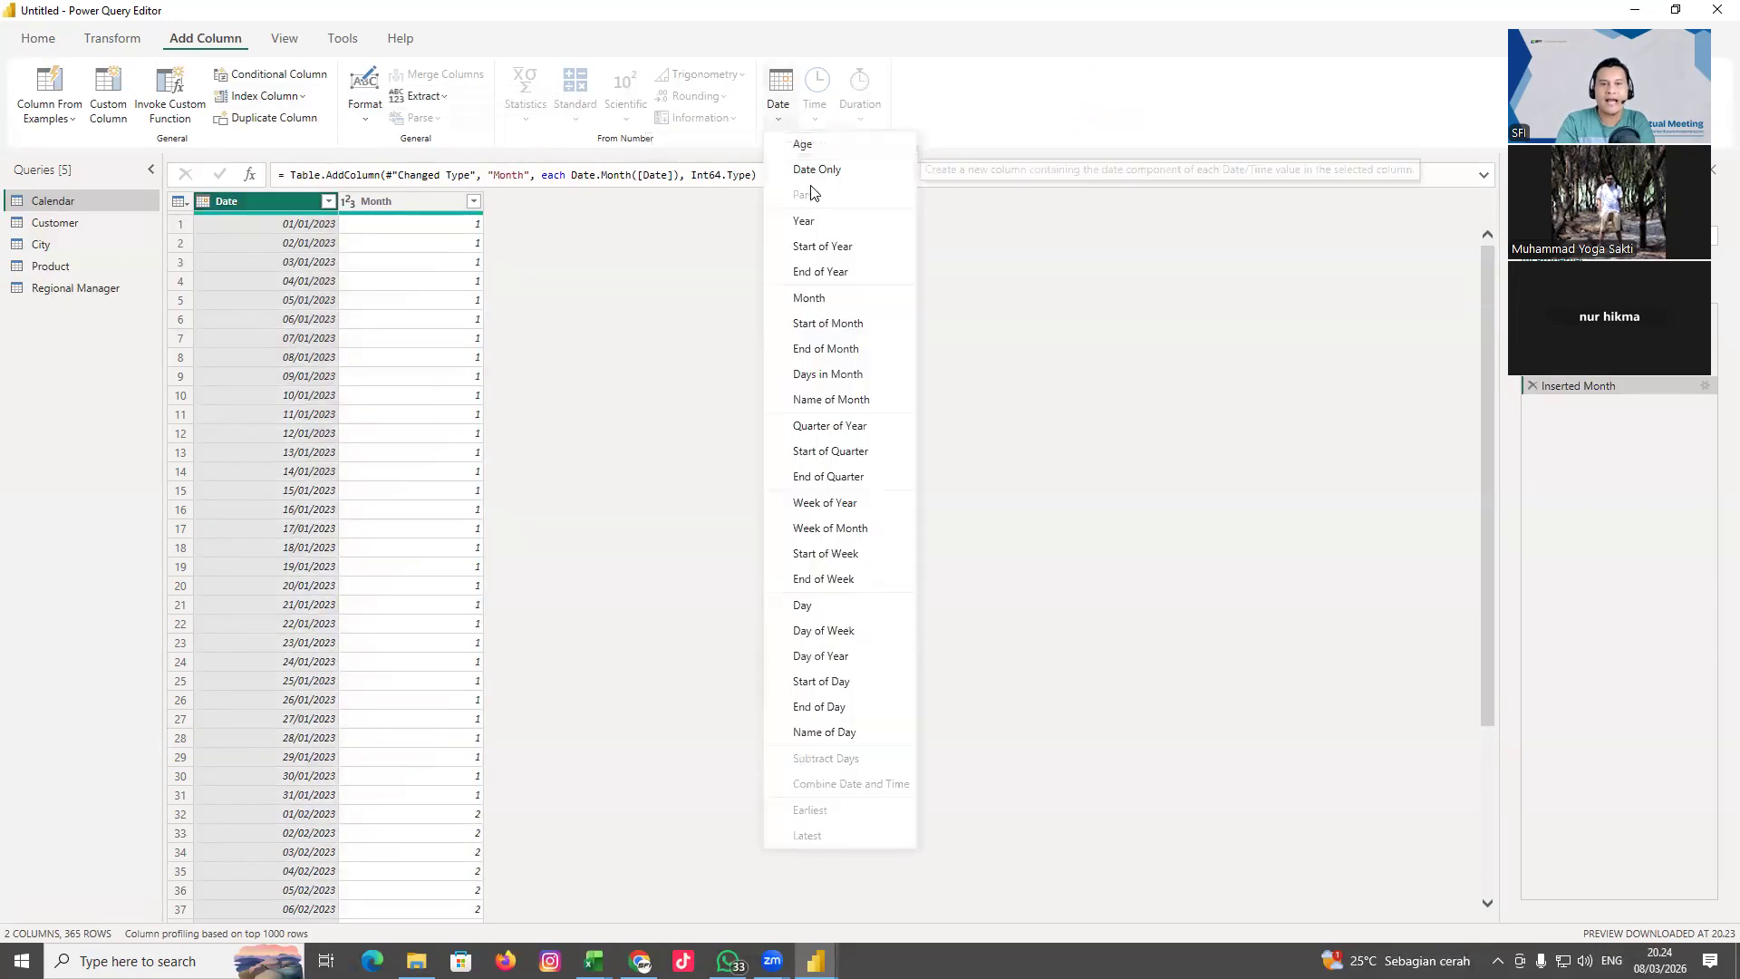
pyautogui.click(827, 410)
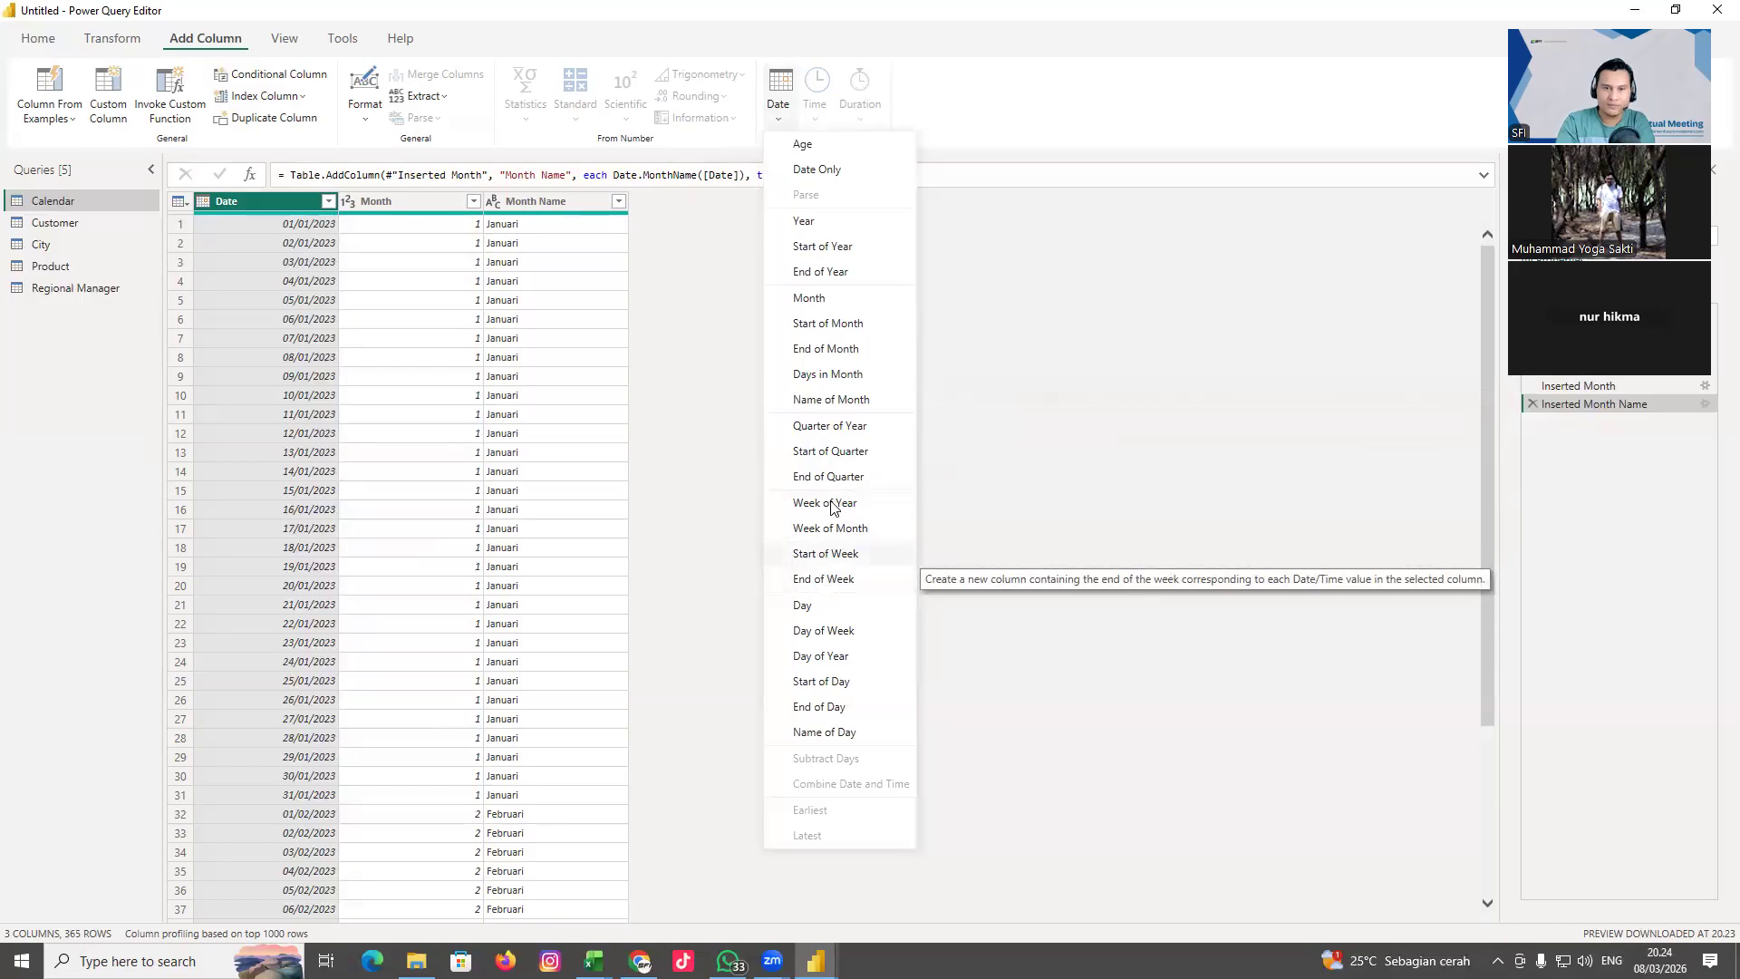
pyautogui.click(828, 230)
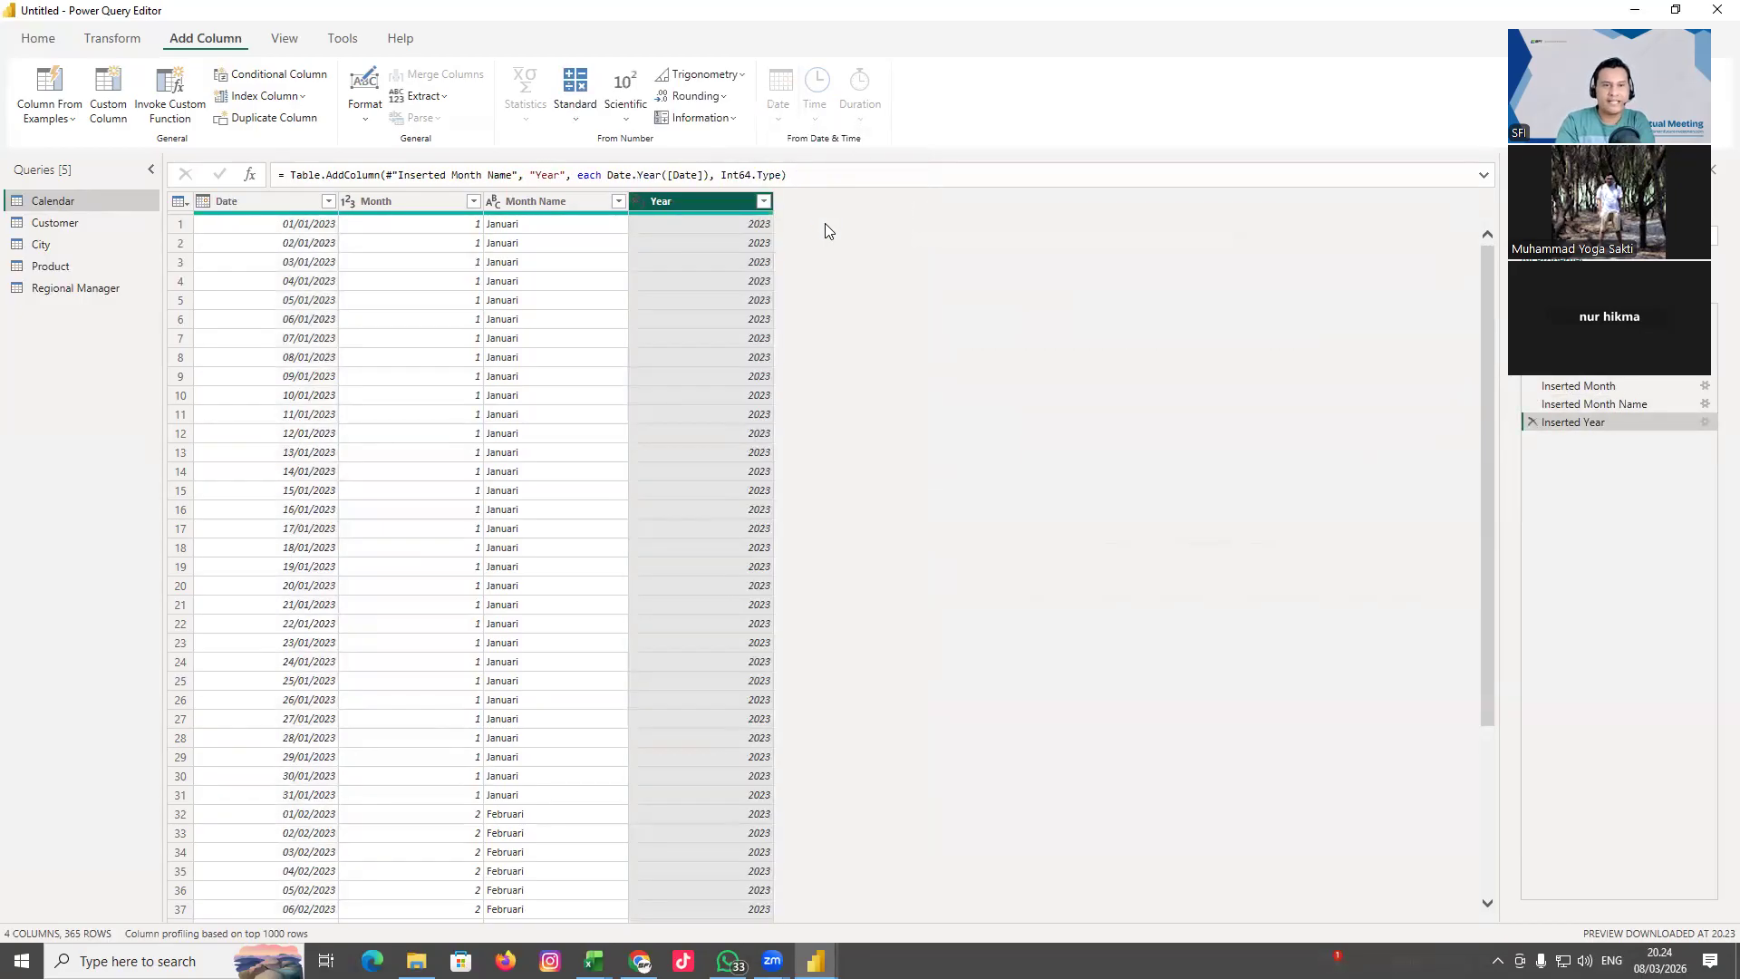
# Add a Name of Day column to the Calendar query, derived from the Date column
pyautogui.click(278, 212)
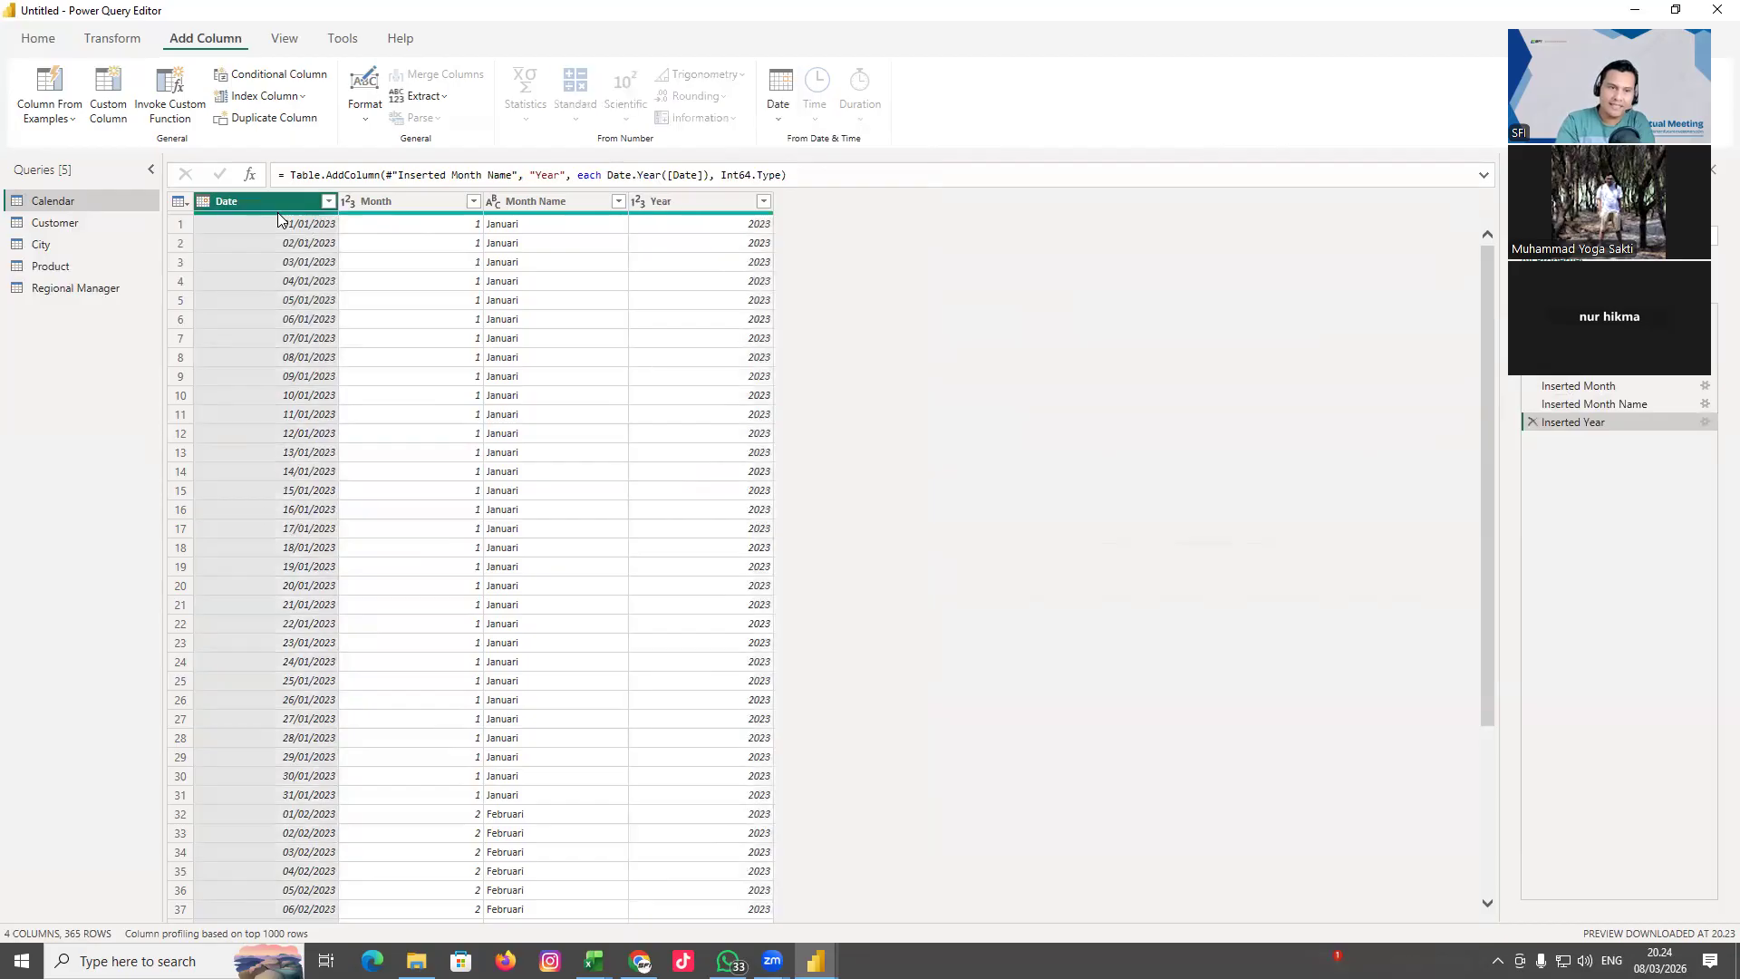
pyautogui.click(781, 127)
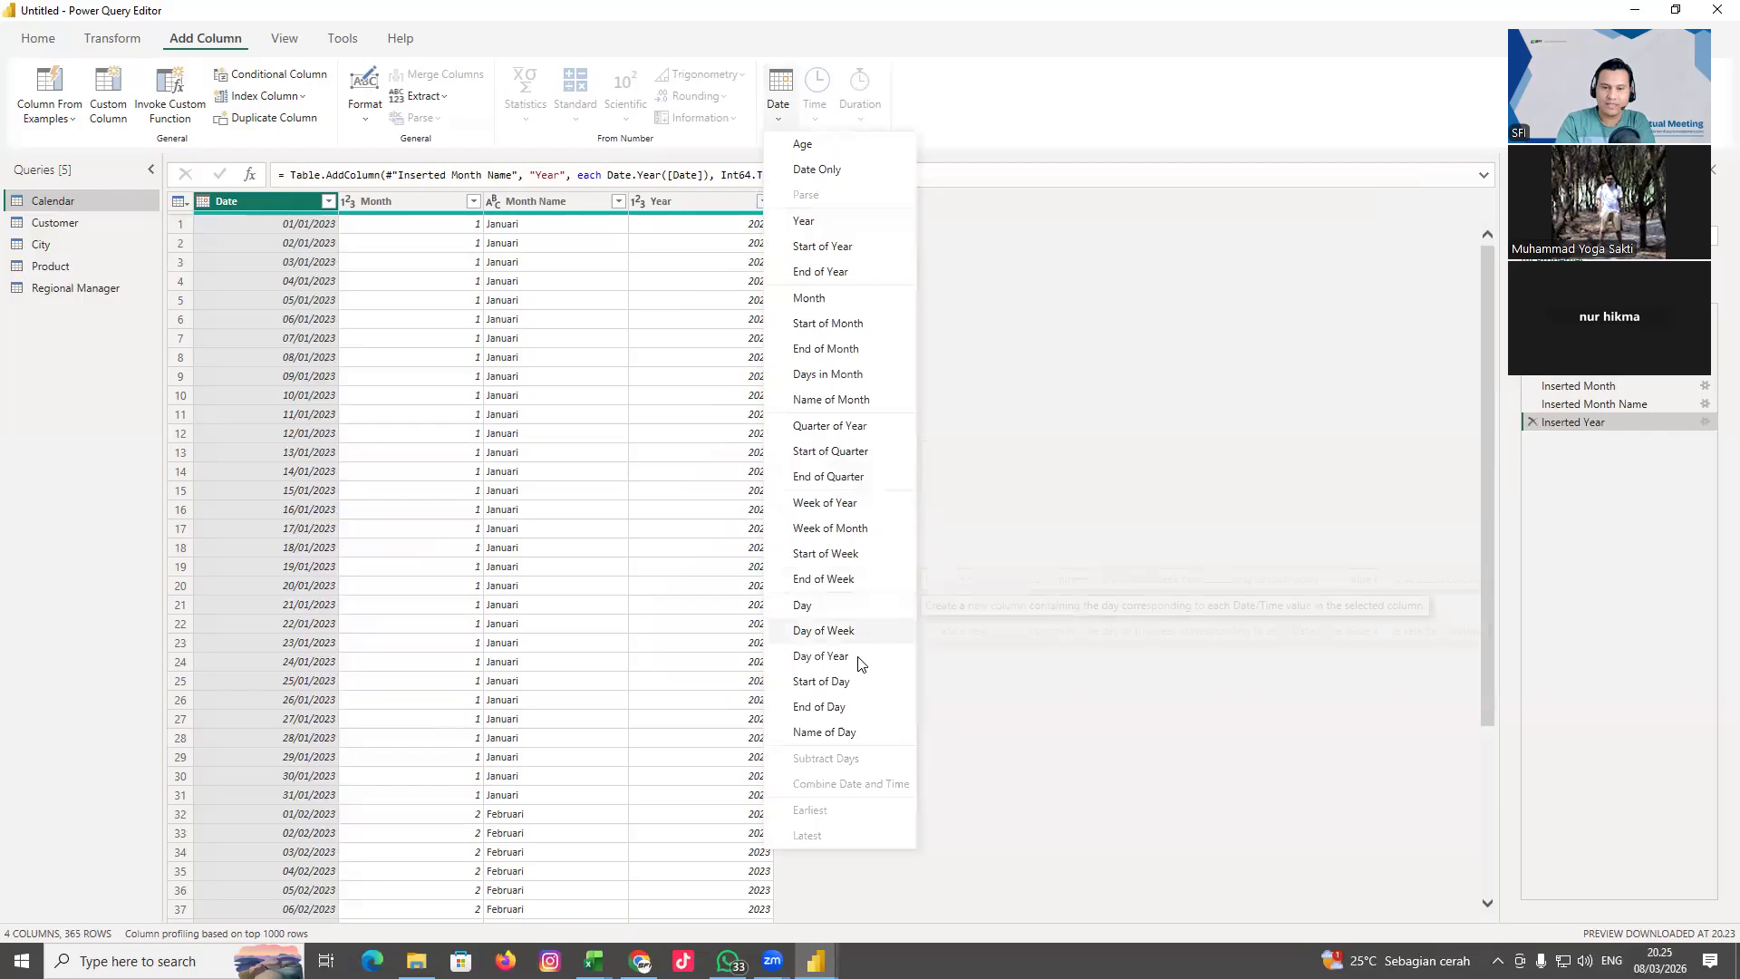
pyautogui.click(841, 738)
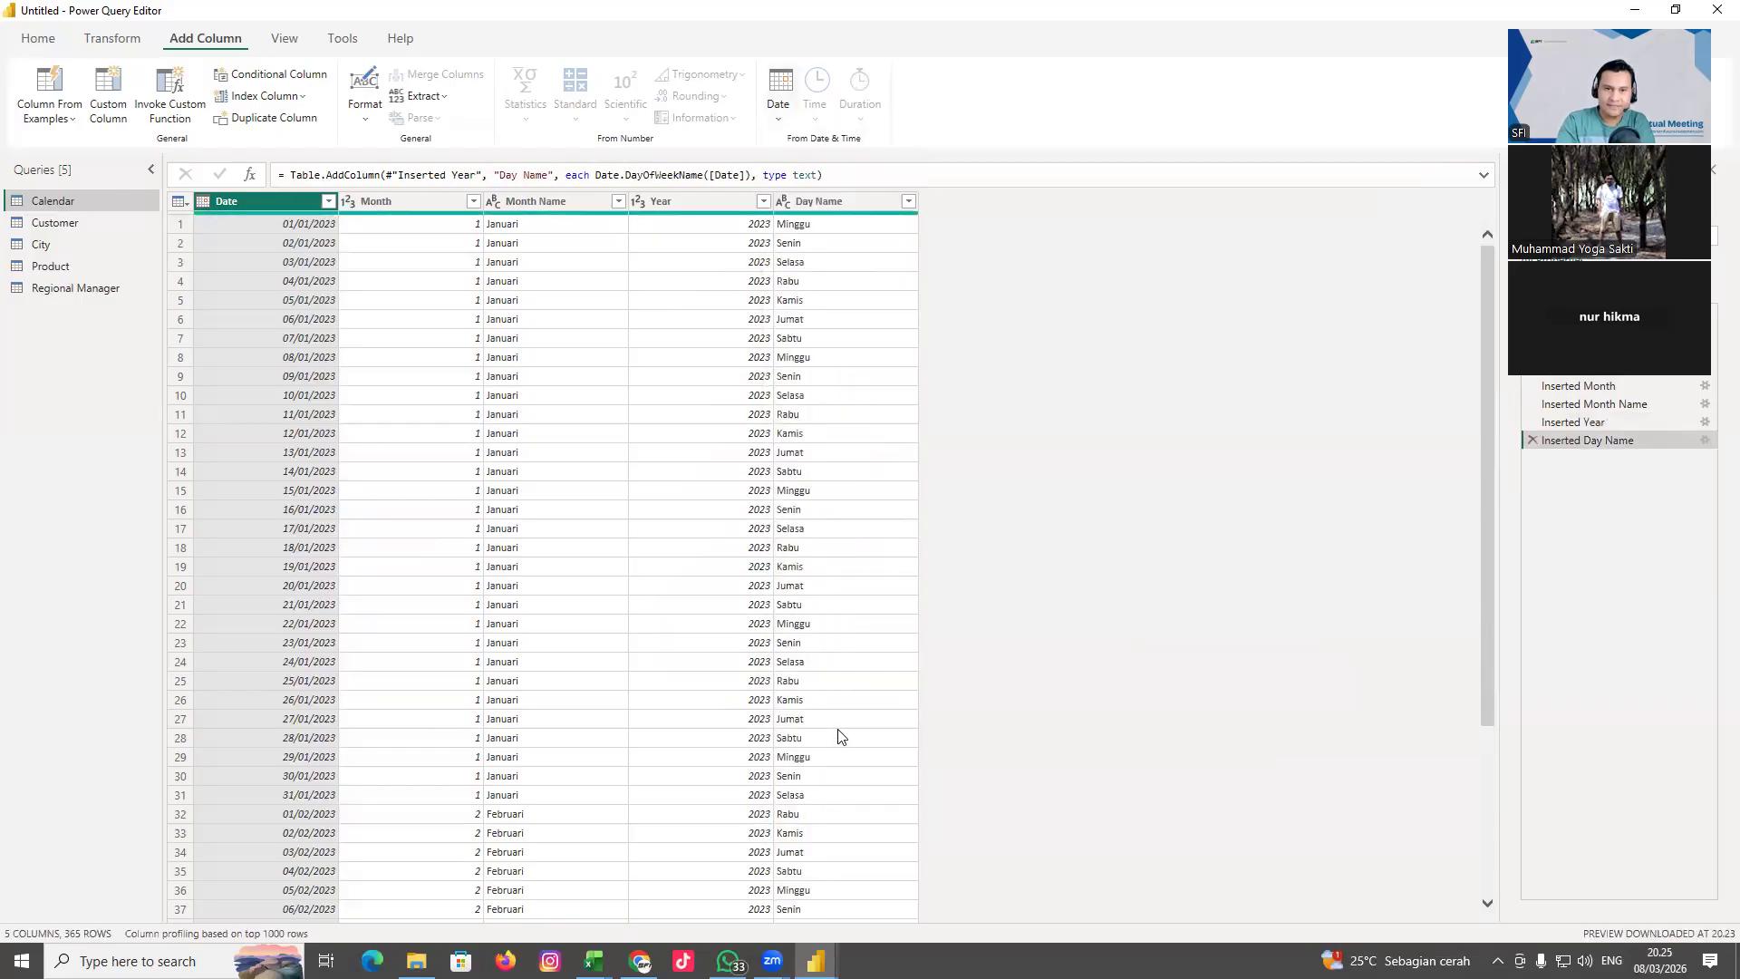
# Shorten the Month Name column in place by extracting only the first 3 characters of each value
pyautogui.click(509, 263)
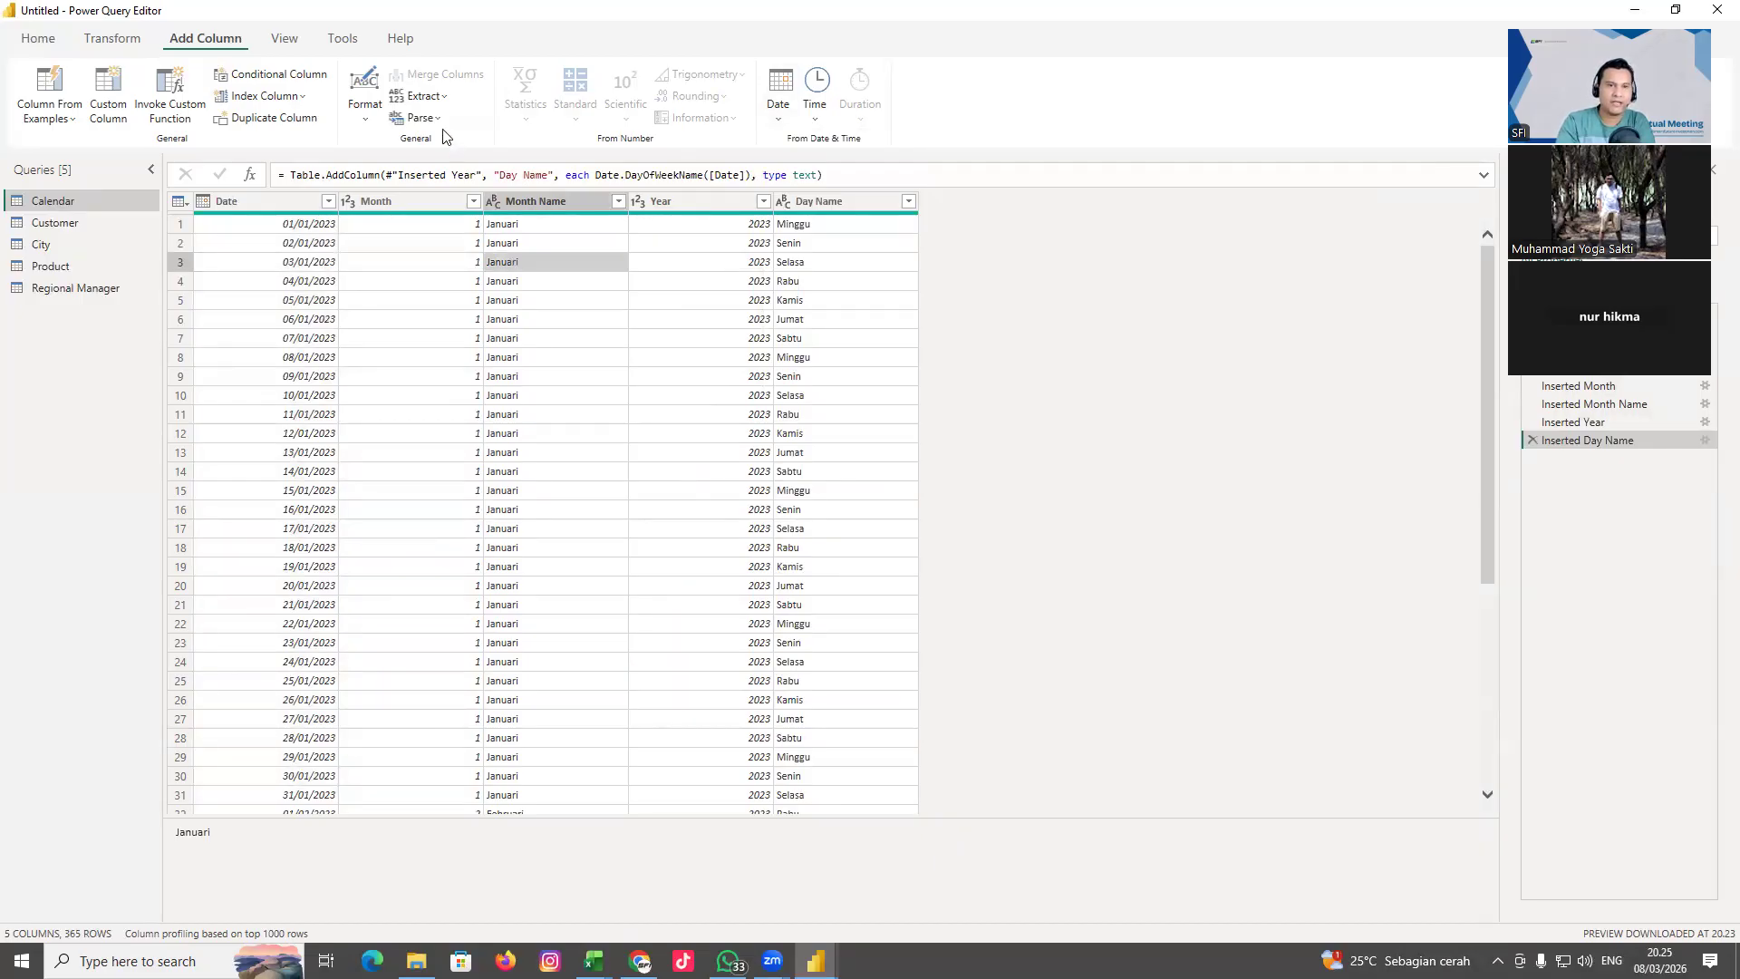
pyautogui.click(423, 96)
pyautogui.click(119, 45)
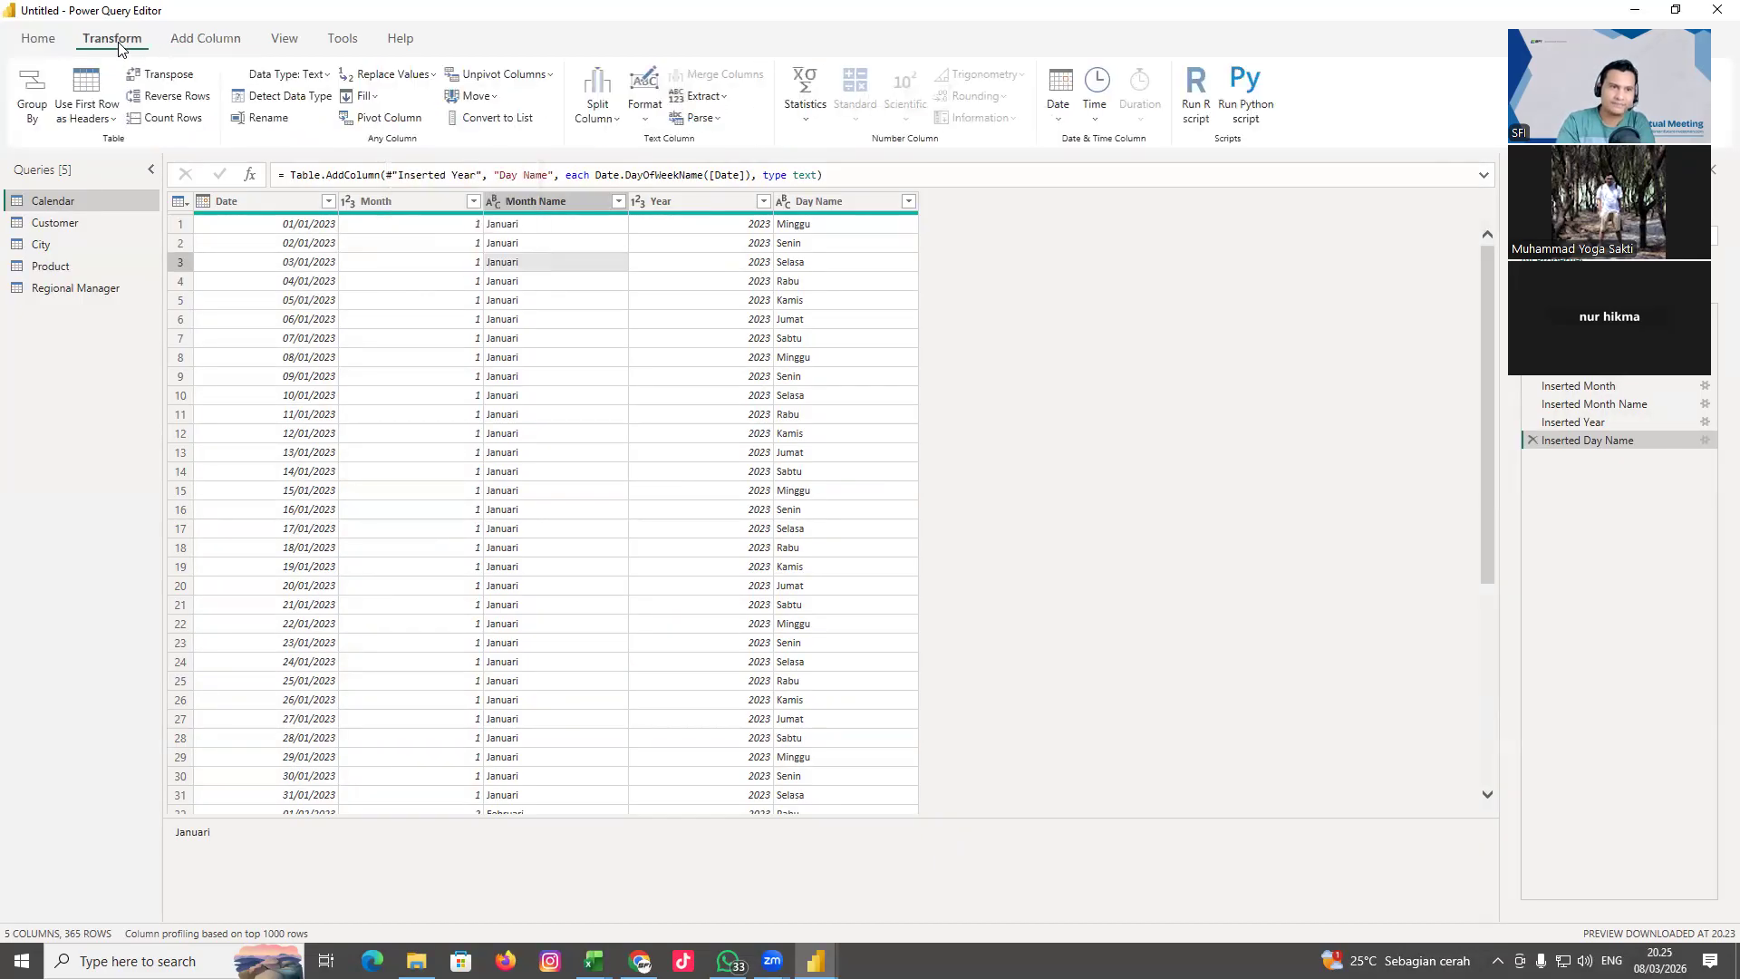
pyautogui.click(721, 100)
pyautogui.click(723, 147)
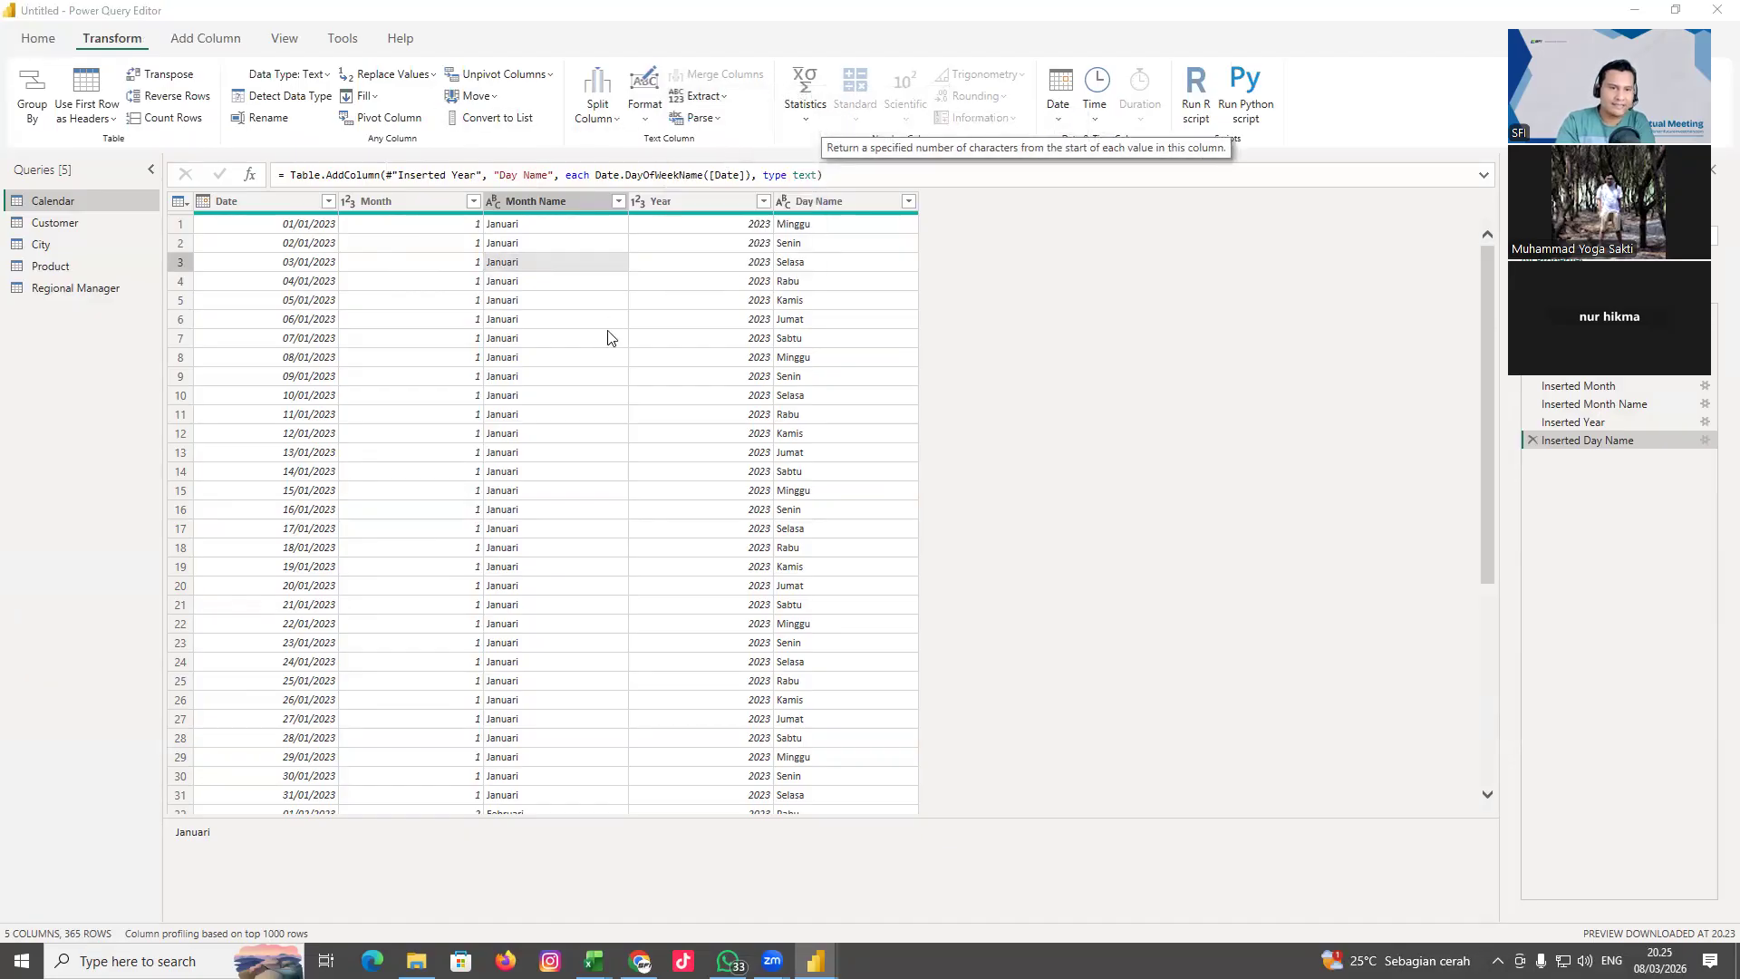
pyautogui.write('3')
pyautogui.click(1056, 537)
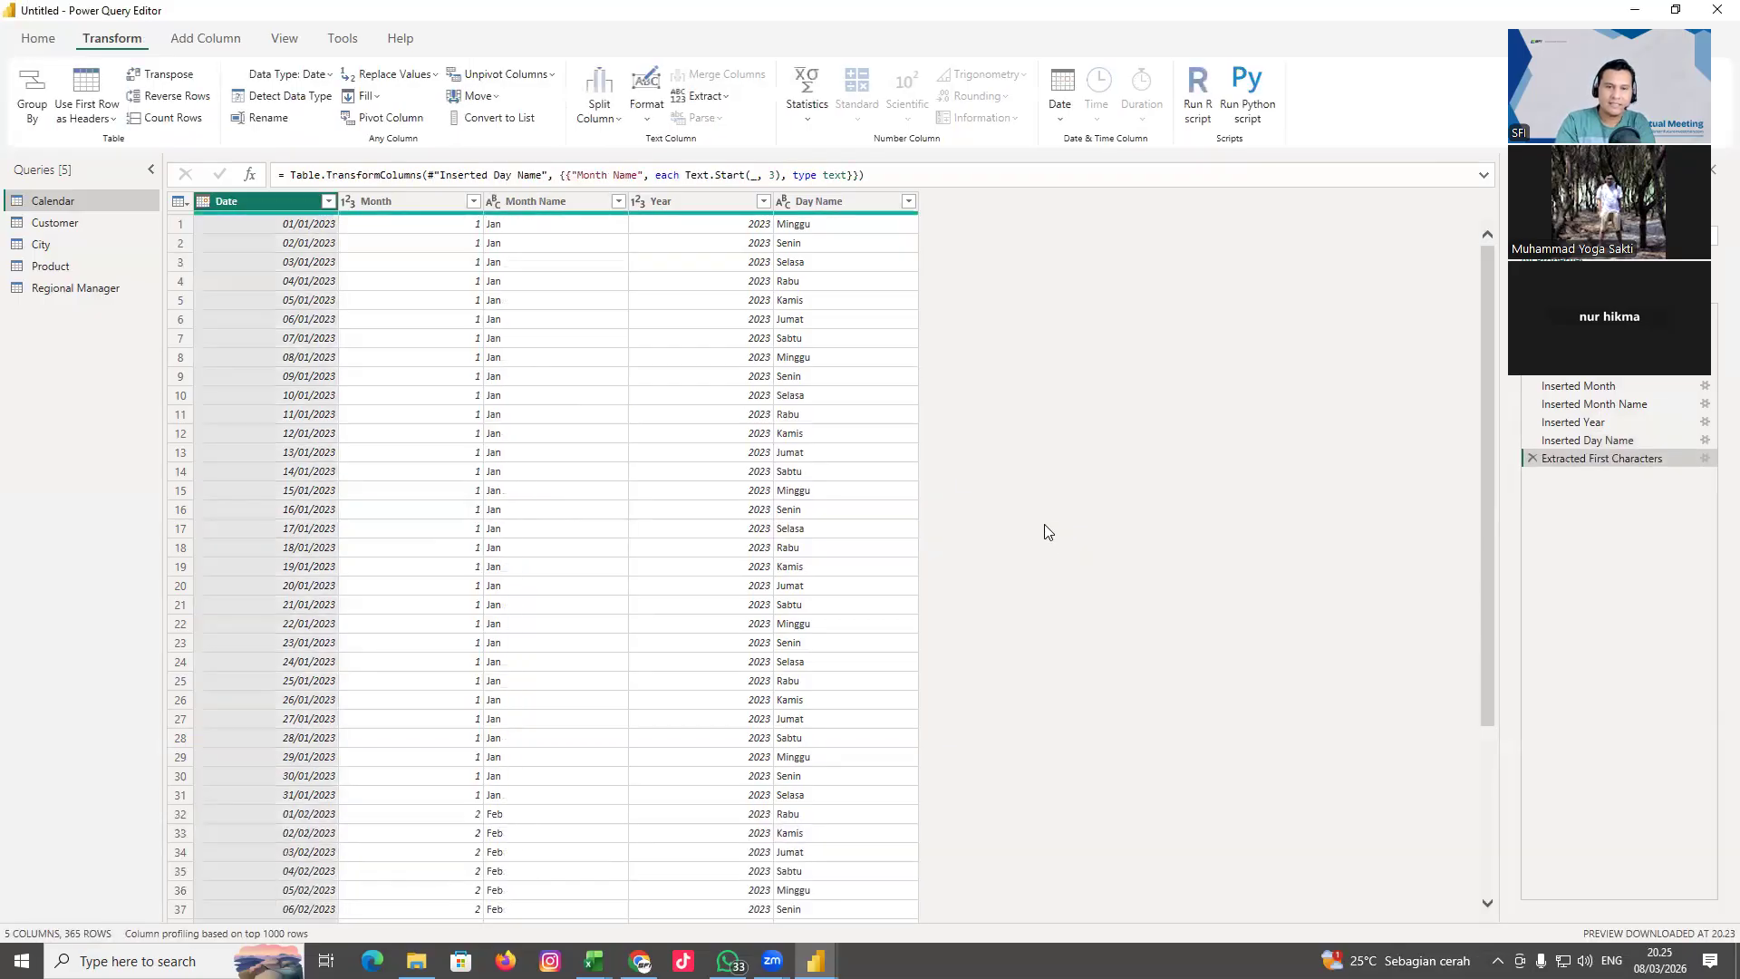
# Shorten the Day Name column in place by extracting only the first 3 characters of each value
pyautogui.click(798, 436)
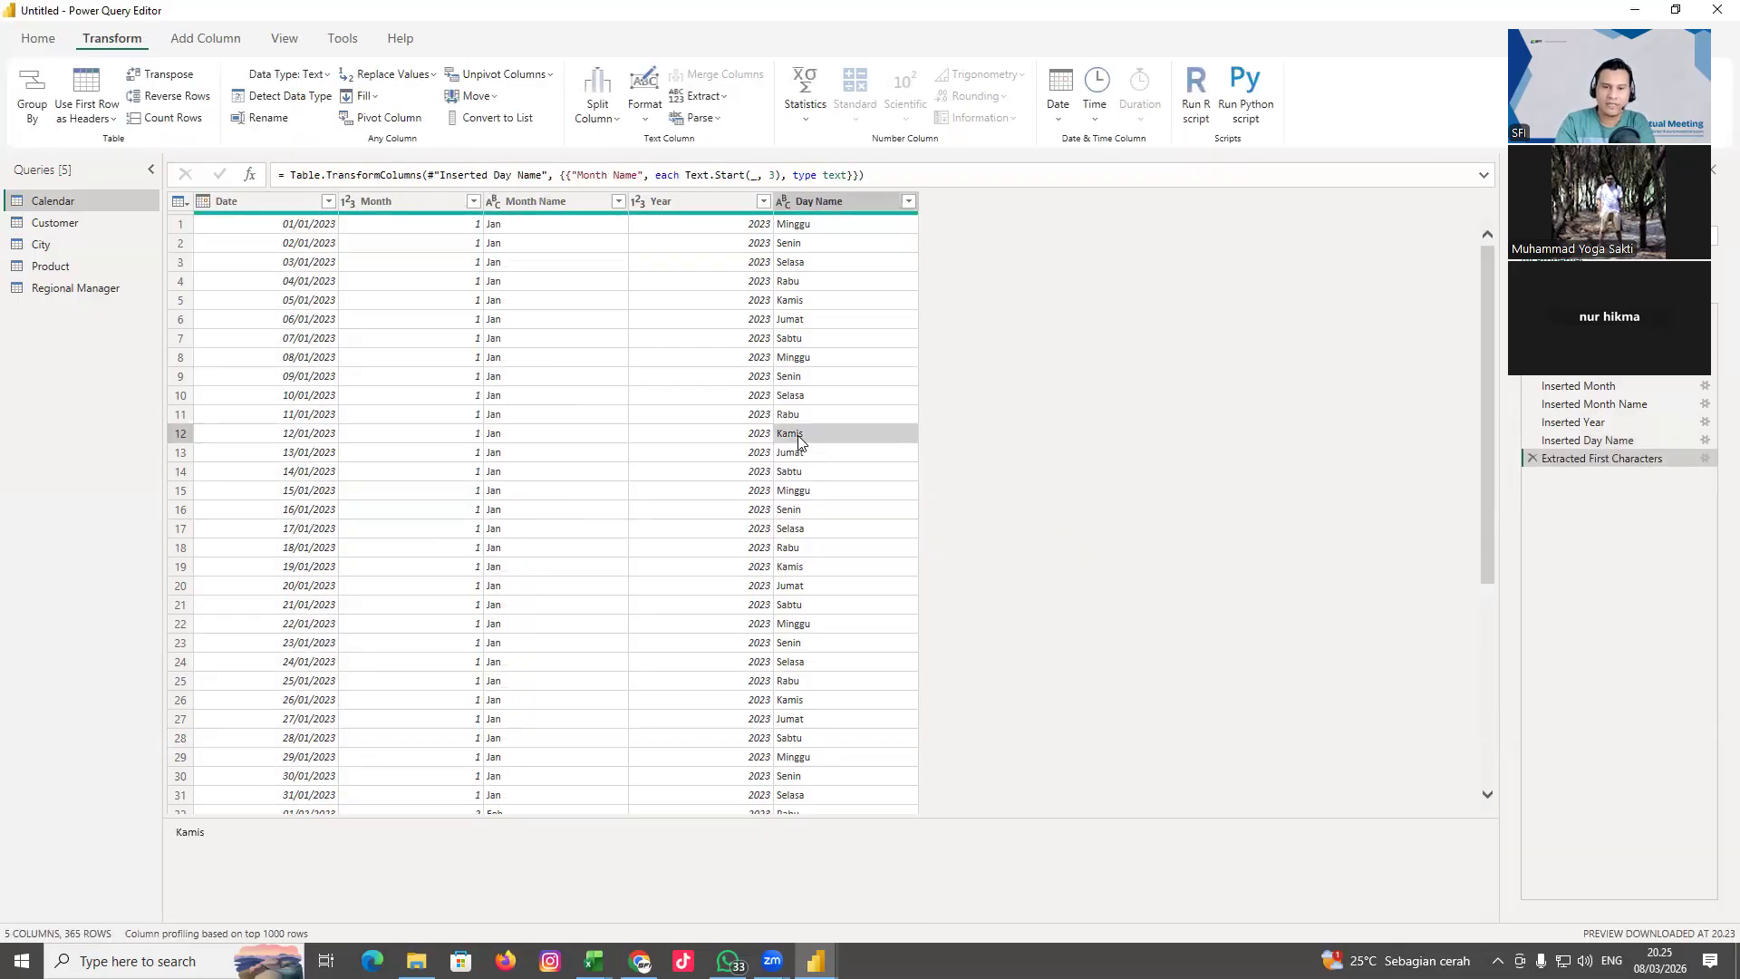
pyautogui.click(707, 96)
pyautogui.click(745, 156)
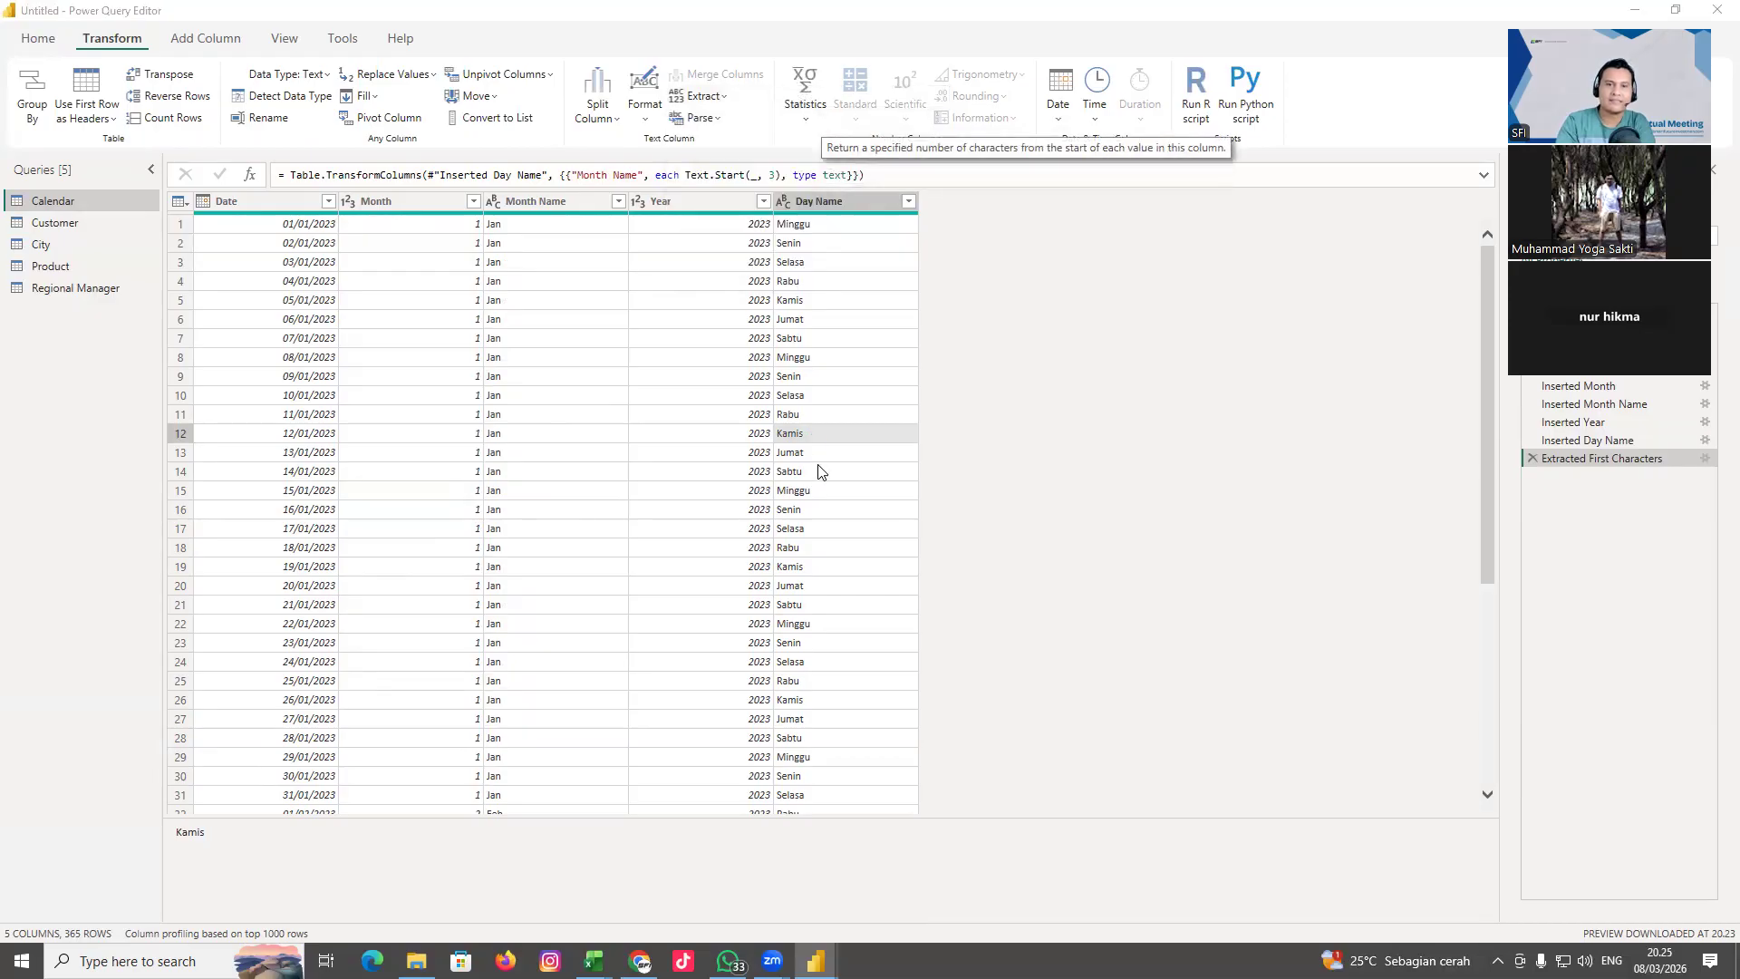
pyautogui.write('3')
pyautogui.click(1048, 537)
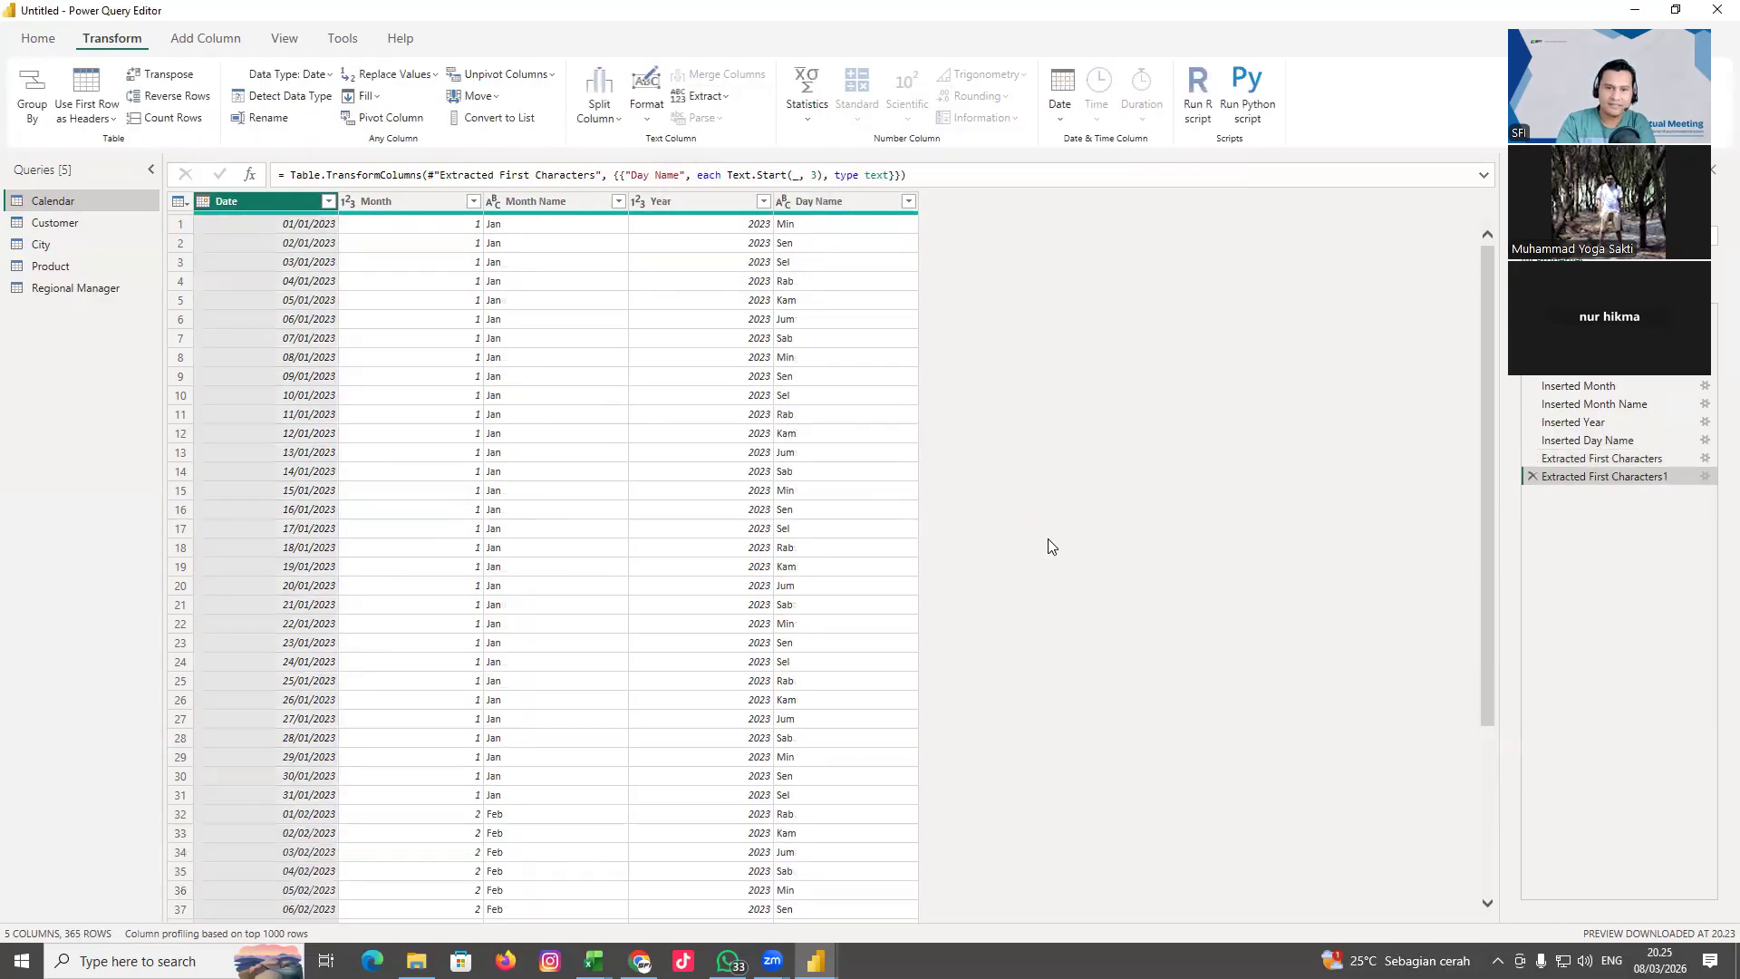
# Start a new conditional column in the Calendar query and name it Week Type
pyautogui.click(814, 338)
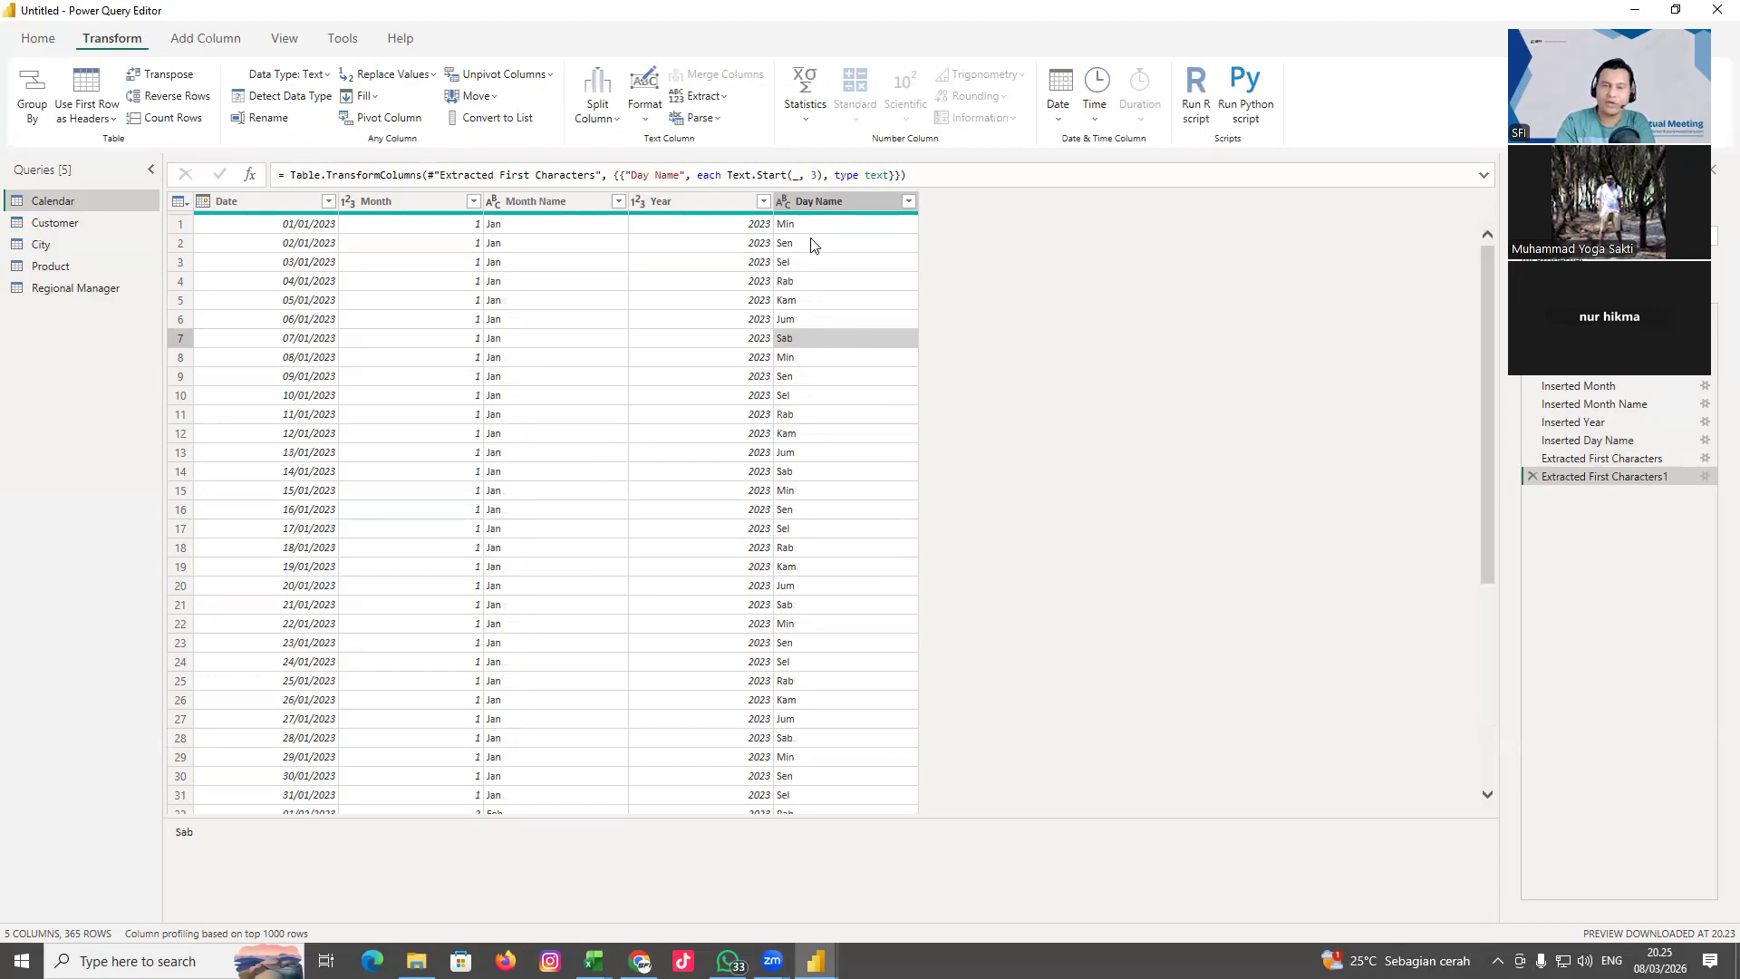
pyautogui.click(200, 40)
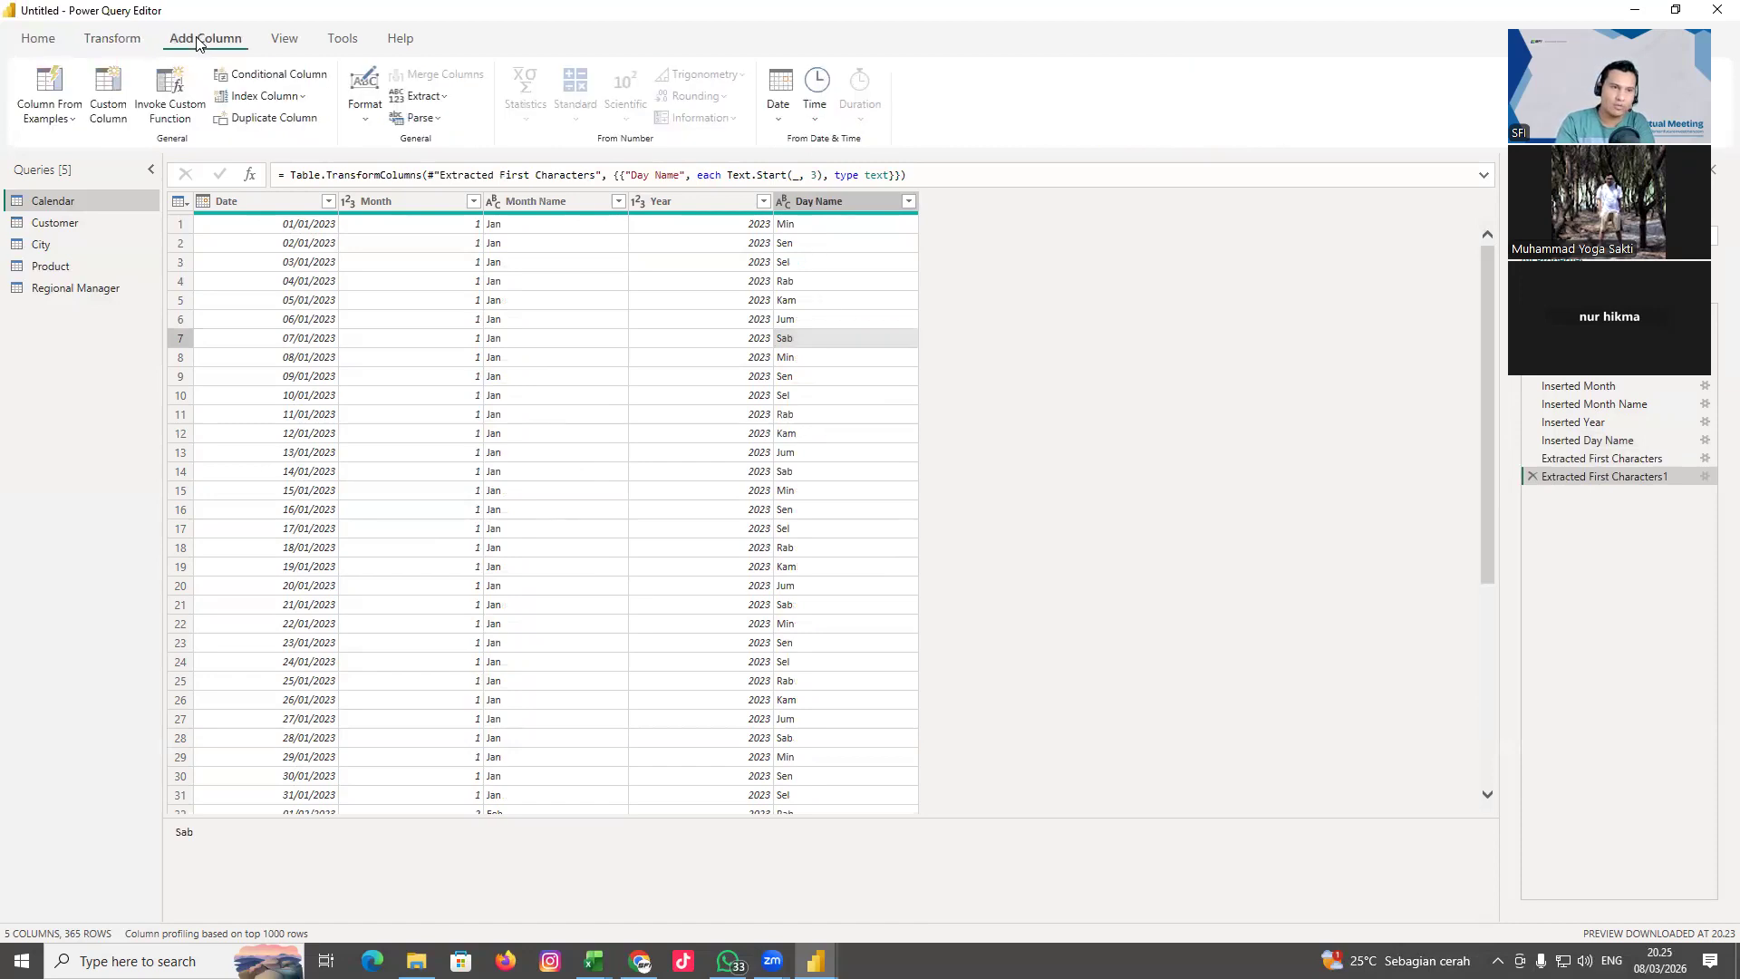
pyautogui.click(282, 84)
pyautogui.hotkey('ctrl', 'a')
pyautogui.write('We')
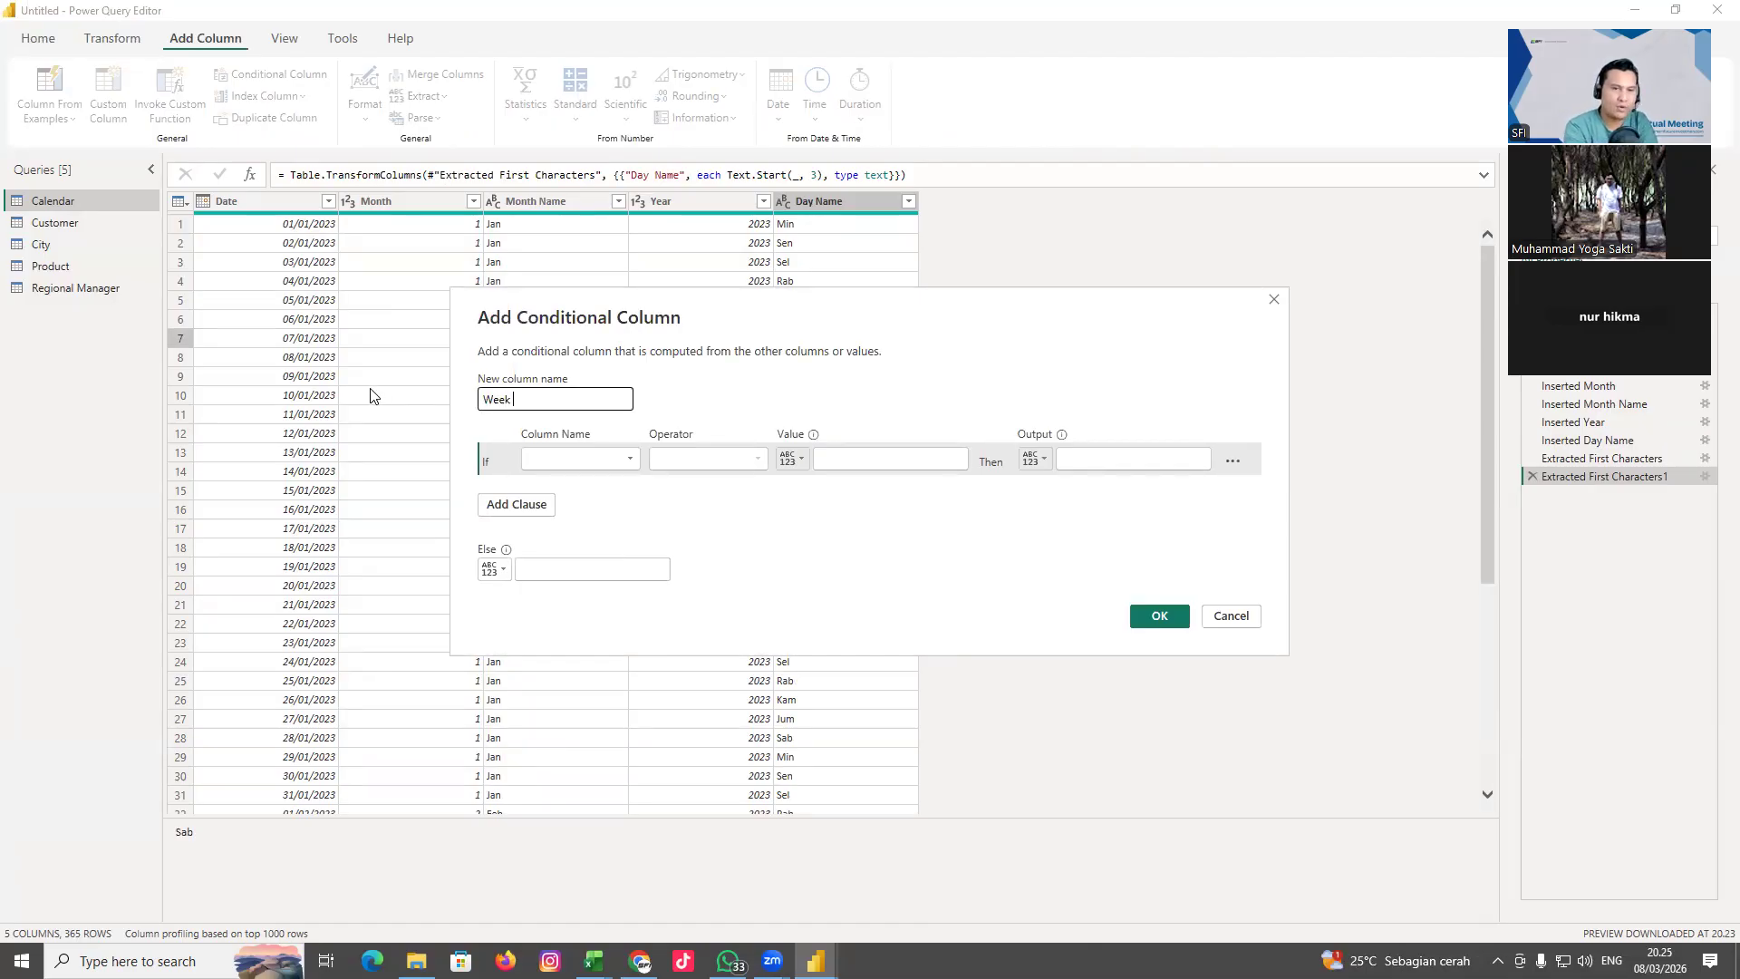
pyautogui.write('ek Type')
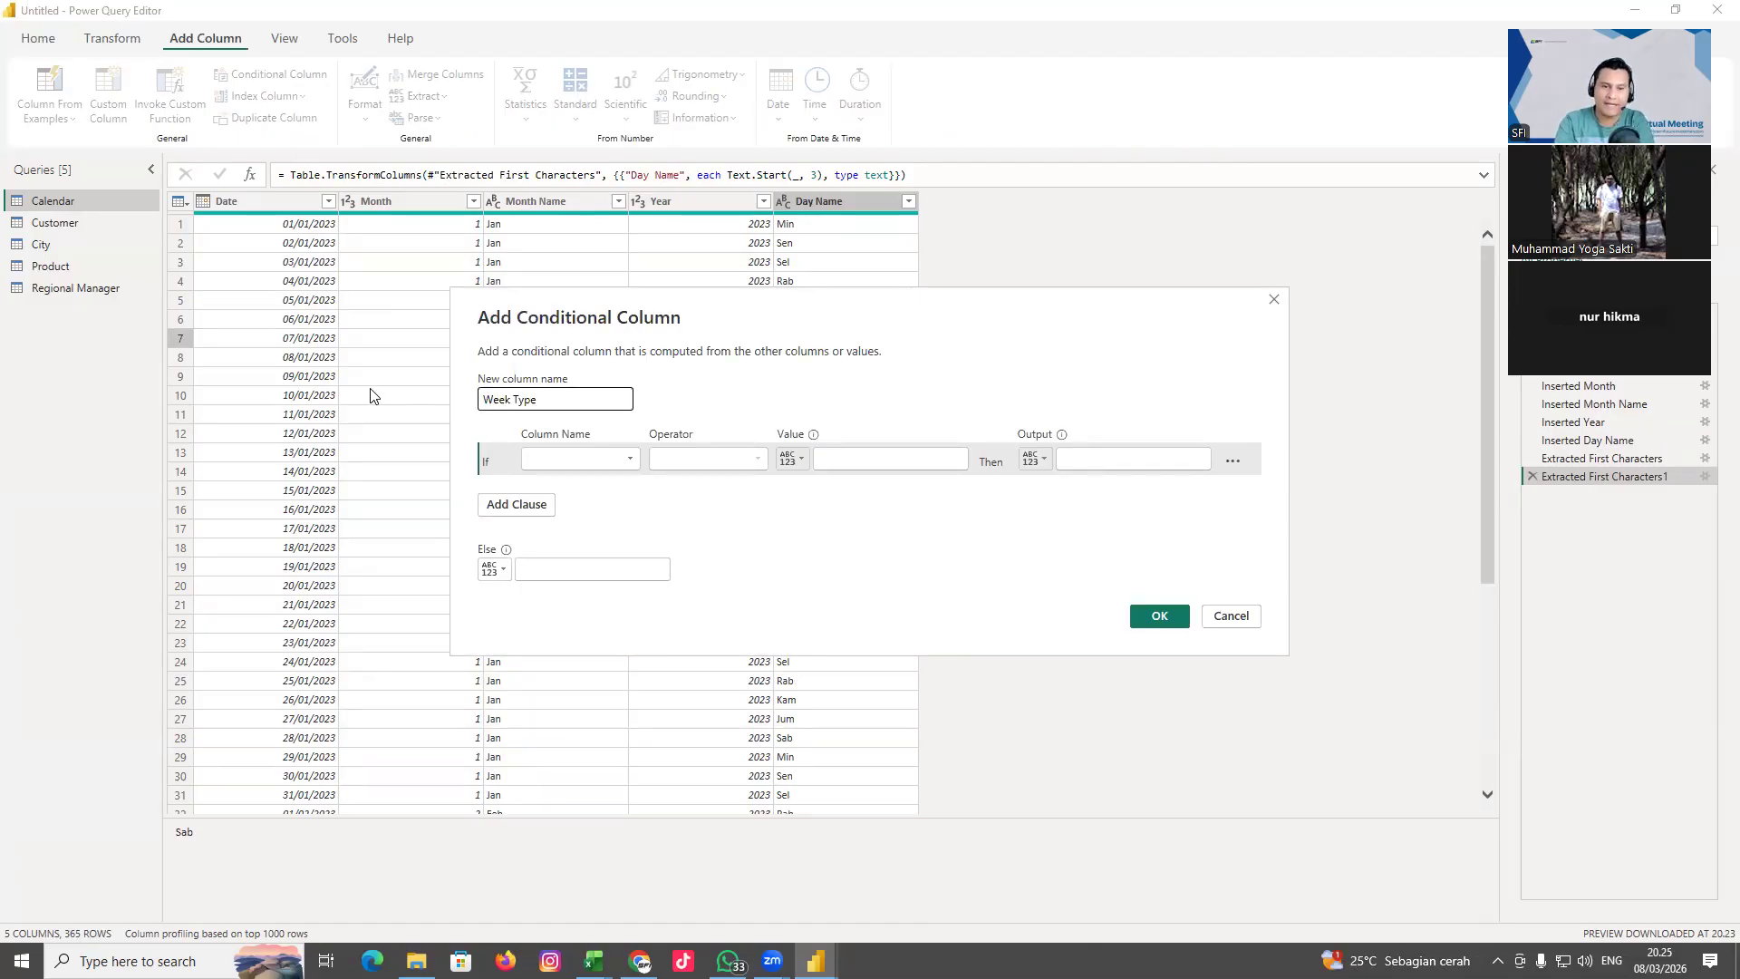
# Define the first Week Type condition so that Day Name equal to Sab outputs Weekend
pyautogui.click(599, 463)
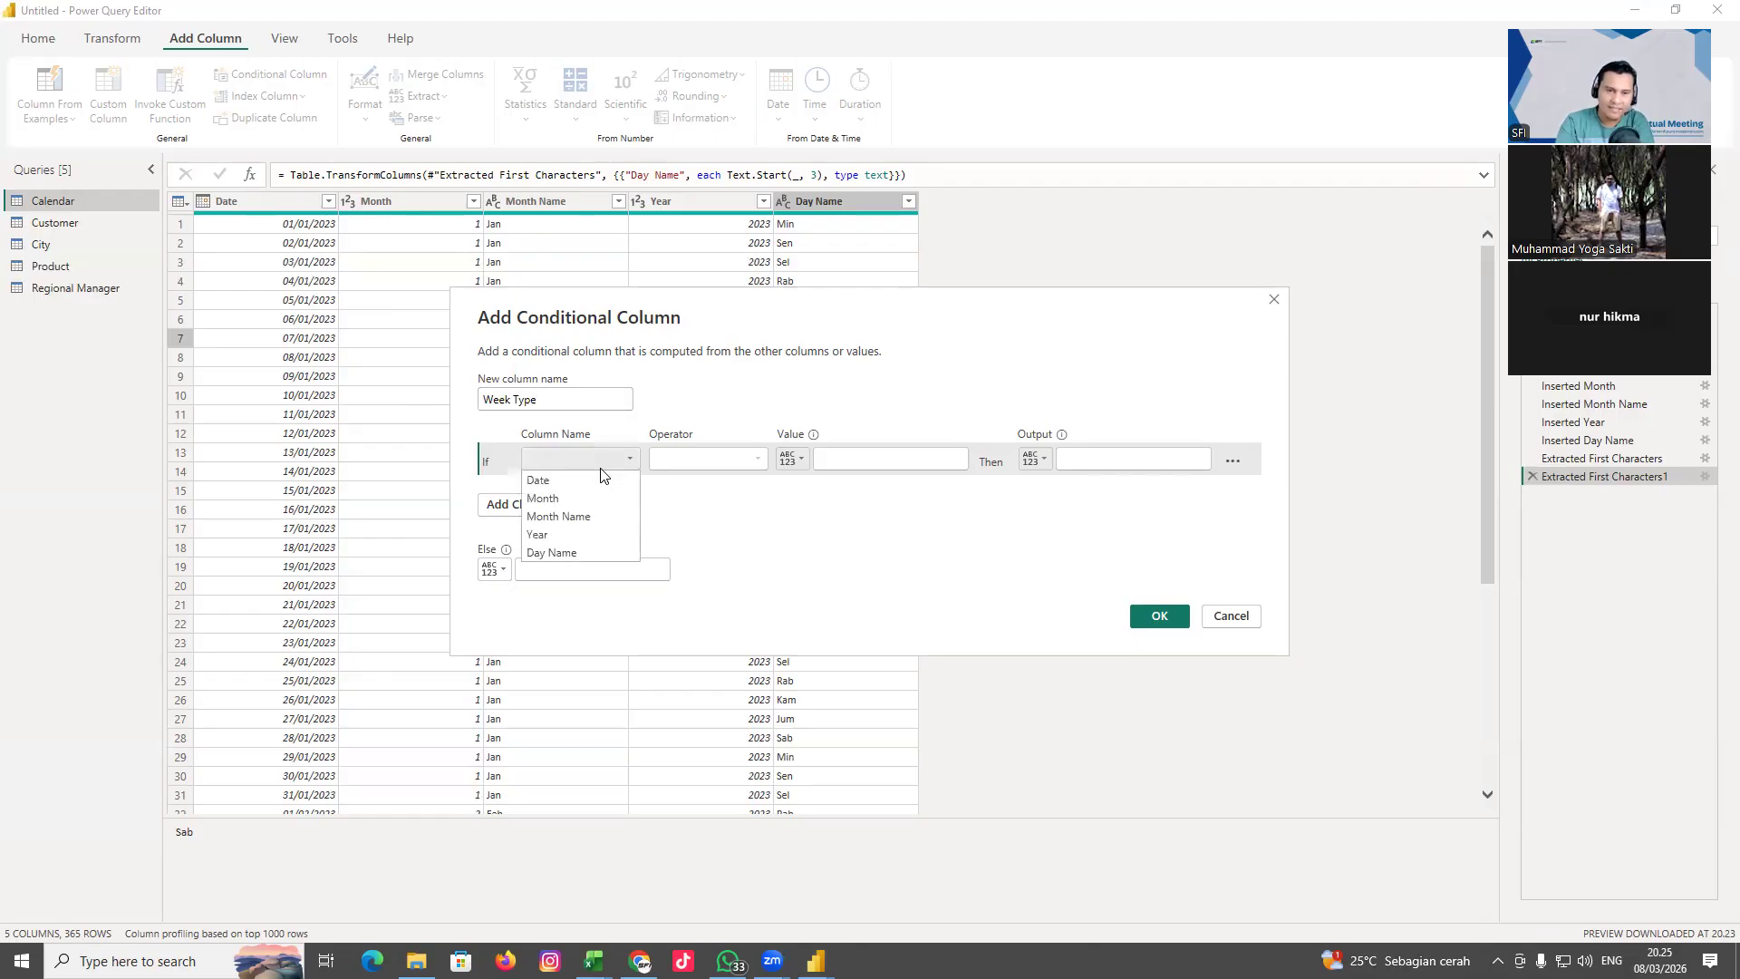
pyautogui.click(569, 553)
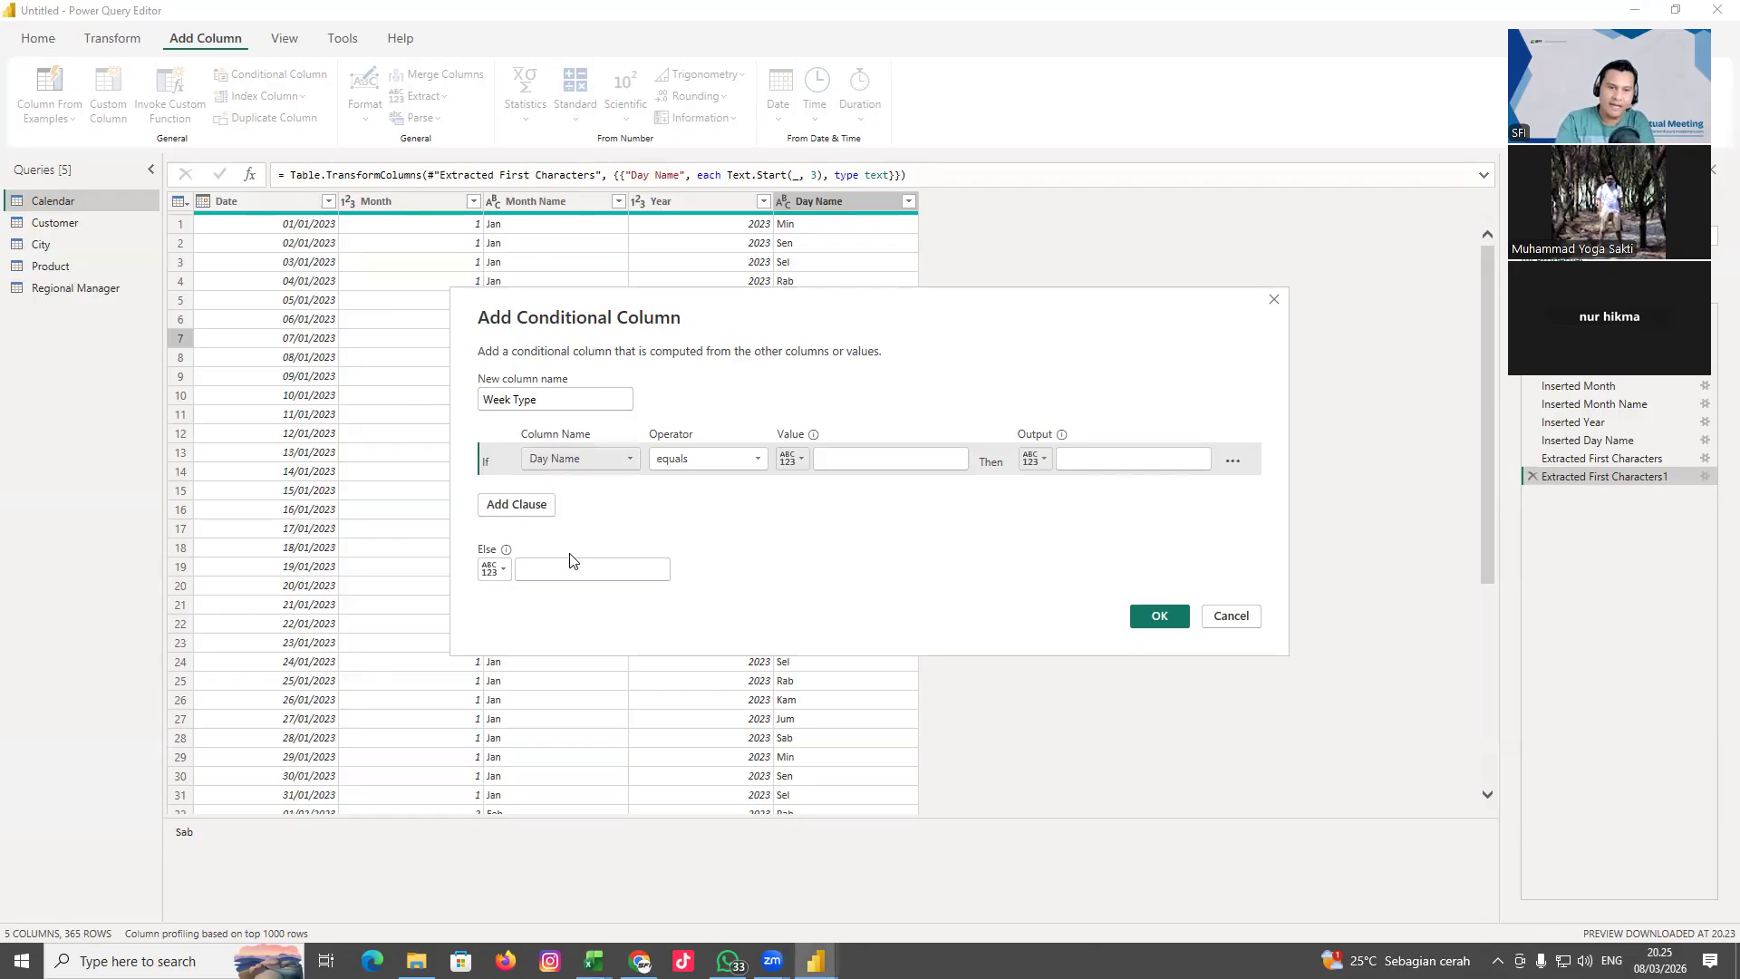
pyautogui.click(725, 459)
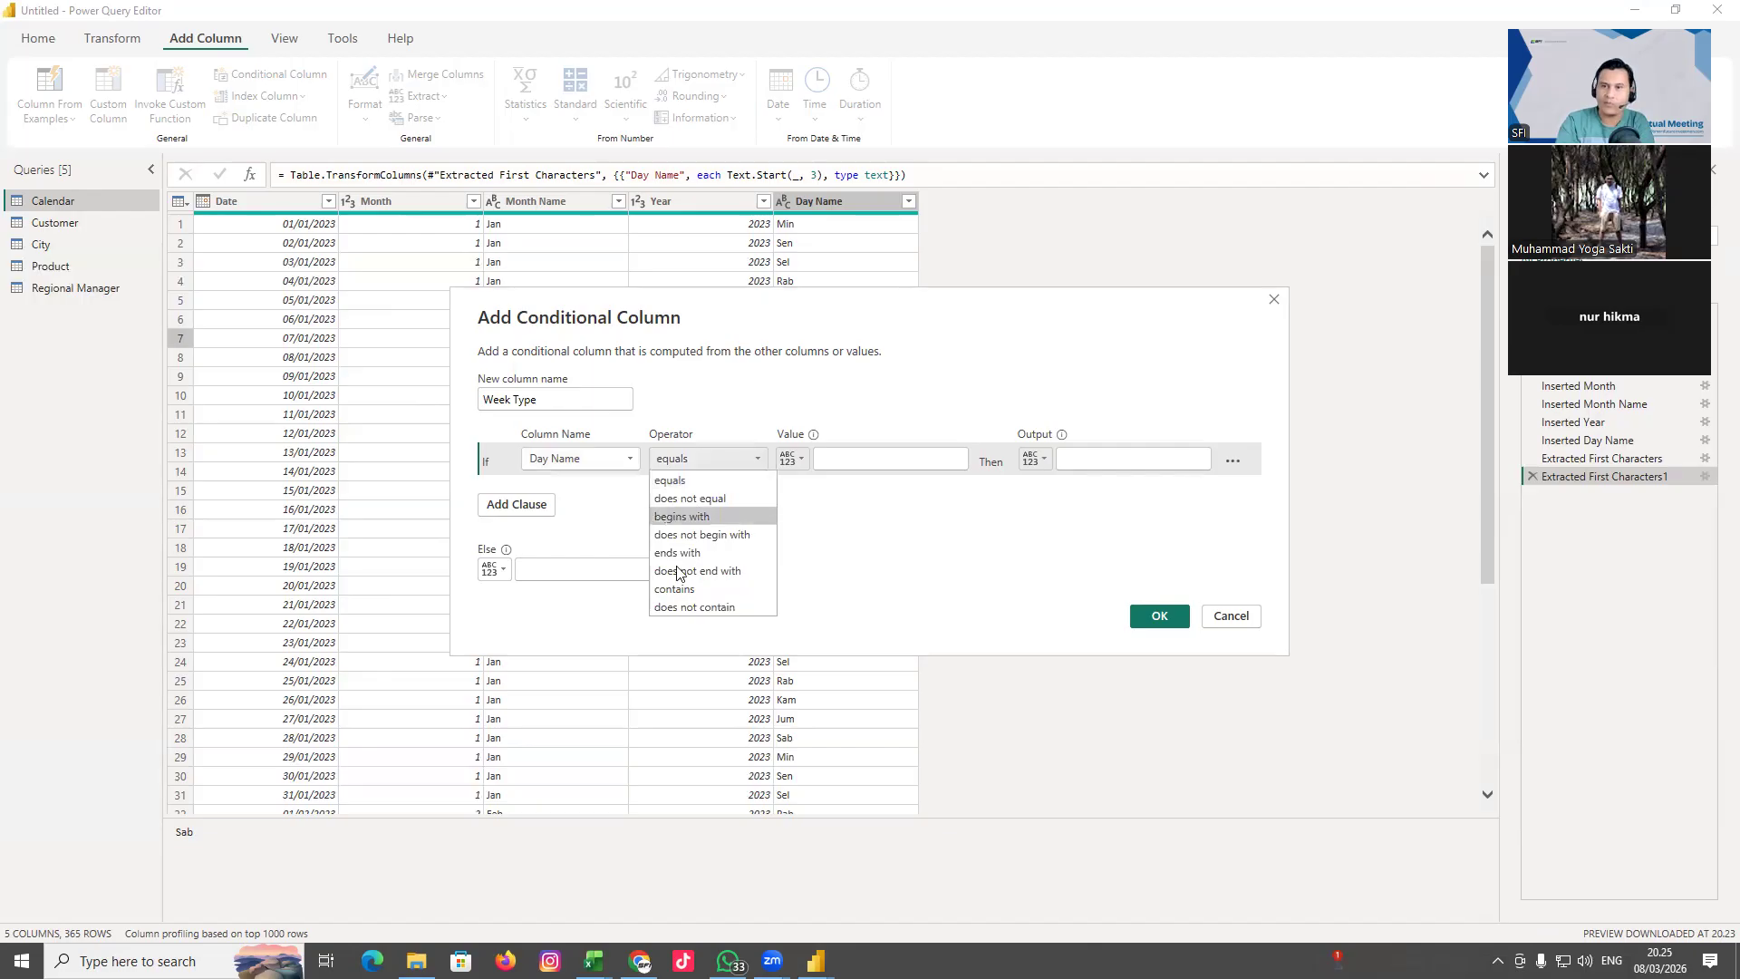
pyautogui.click(854, 460)
pyautogui.write('Sa')
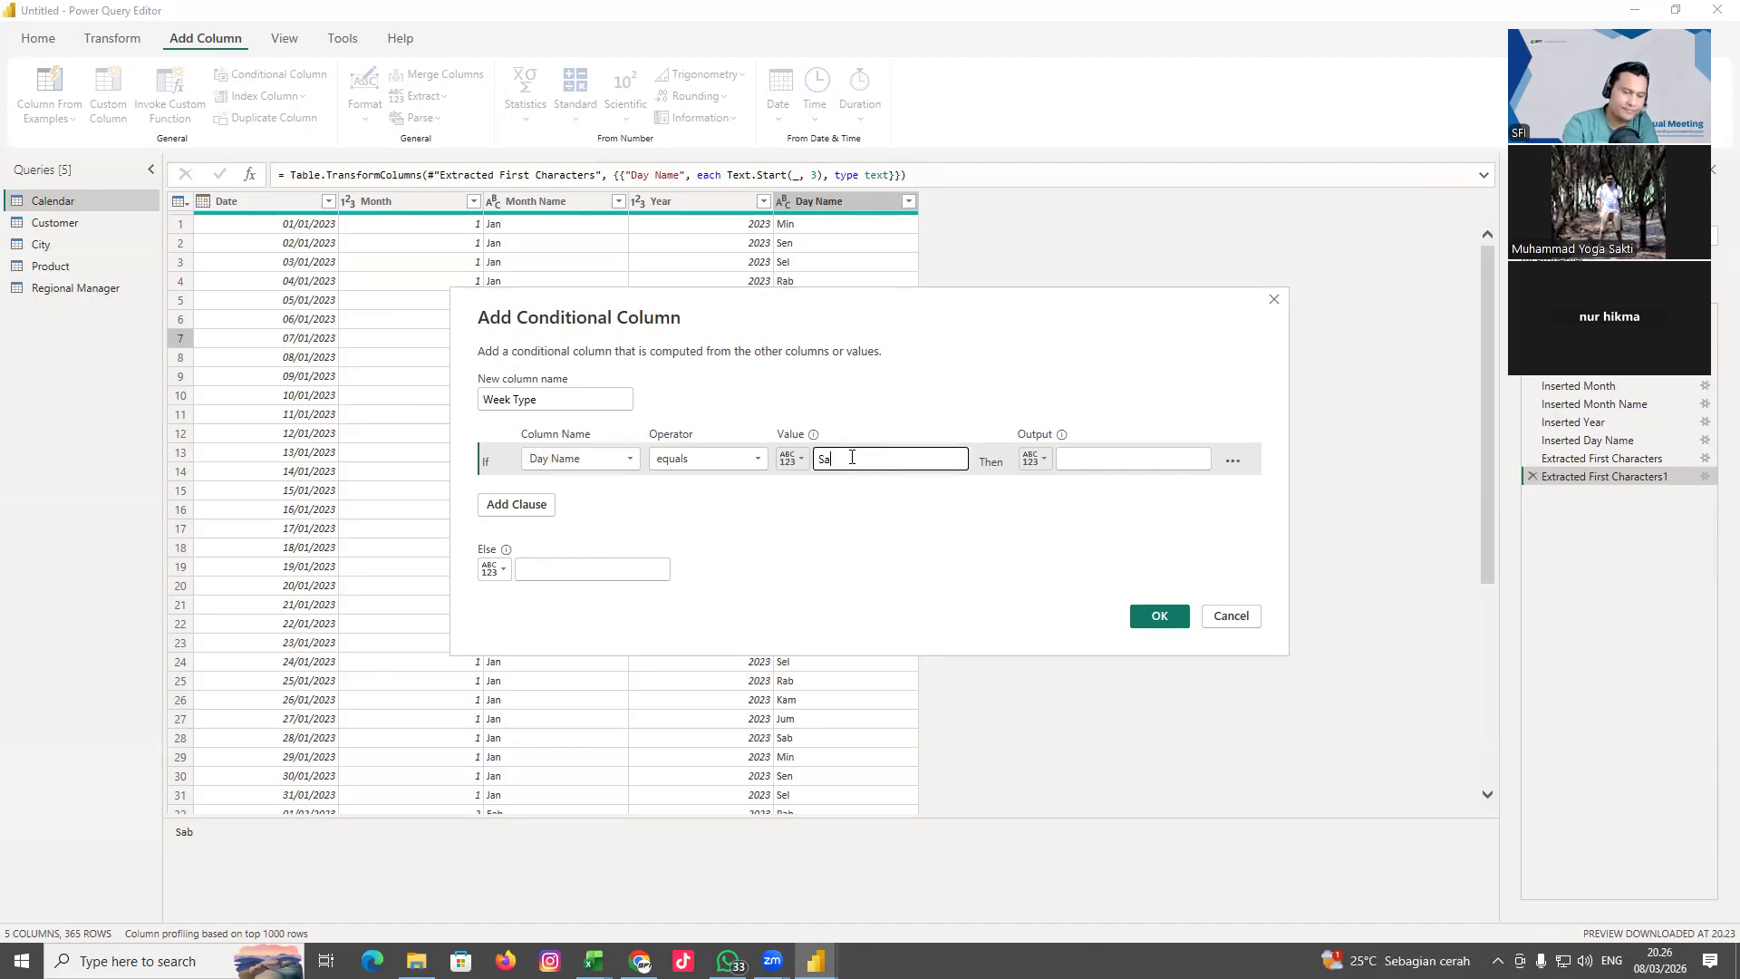
pyautogui.click(1092, 463)
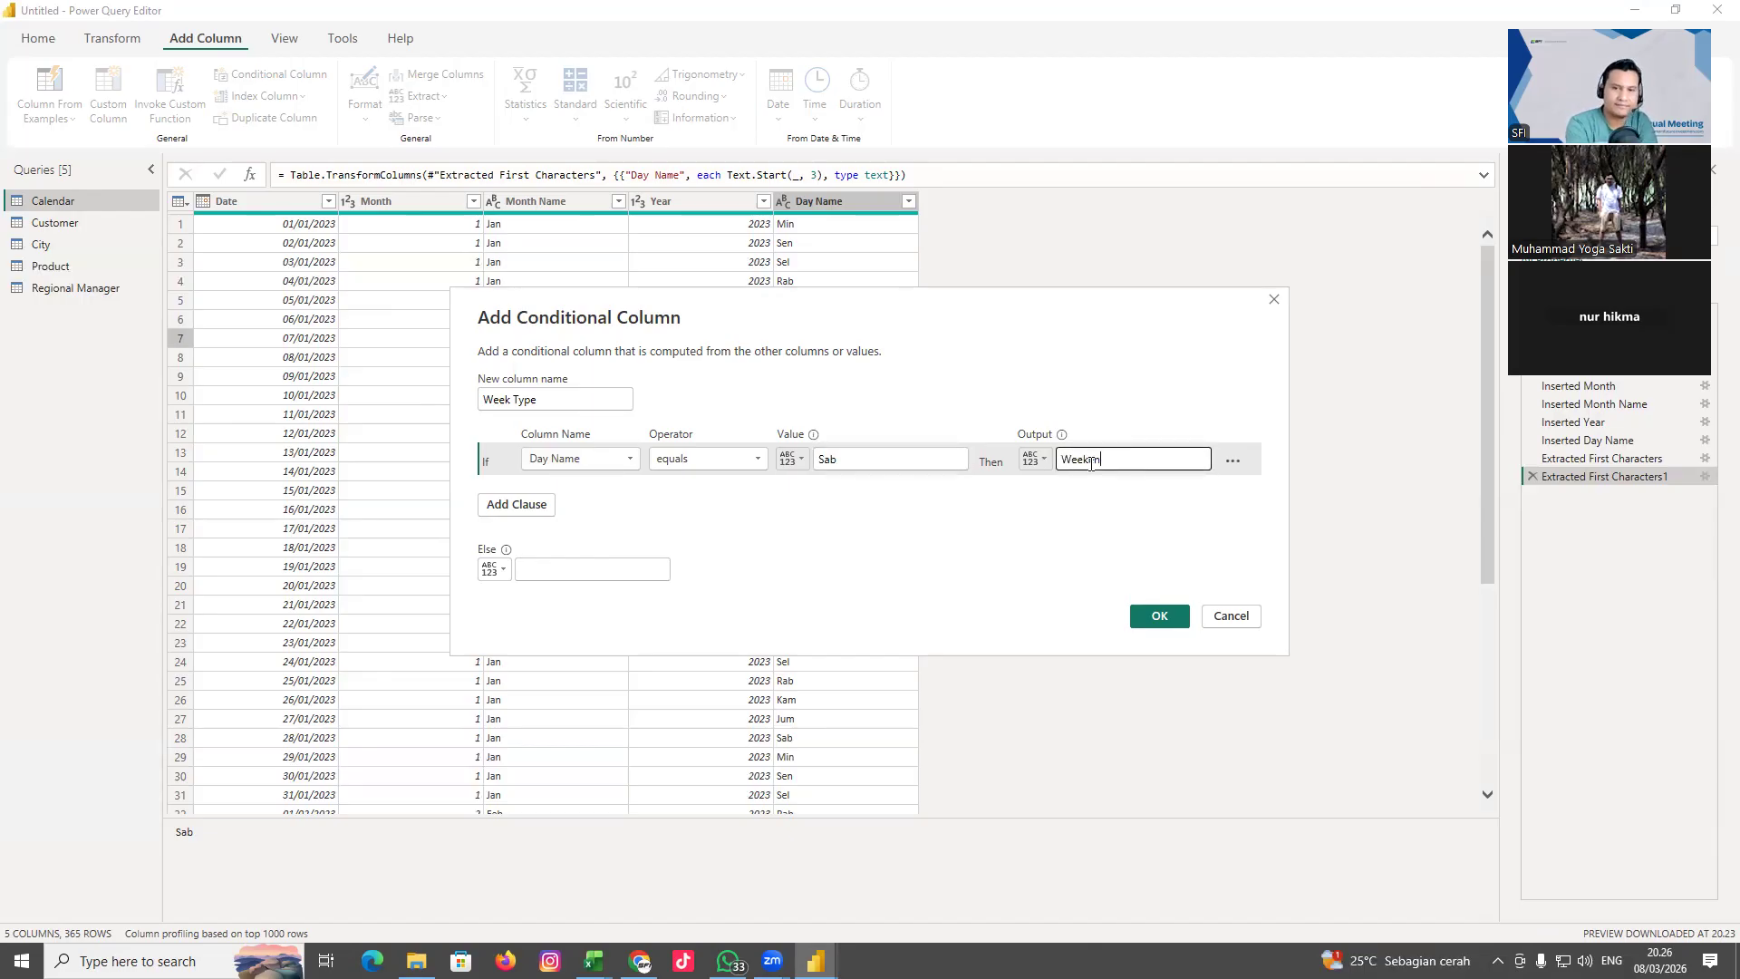
# Add an else-if clause to the Week Type column so that Day Name equal to Min outputs Weekend
pyautogui.click(515, 504)
pyautogui.click(633, 493)
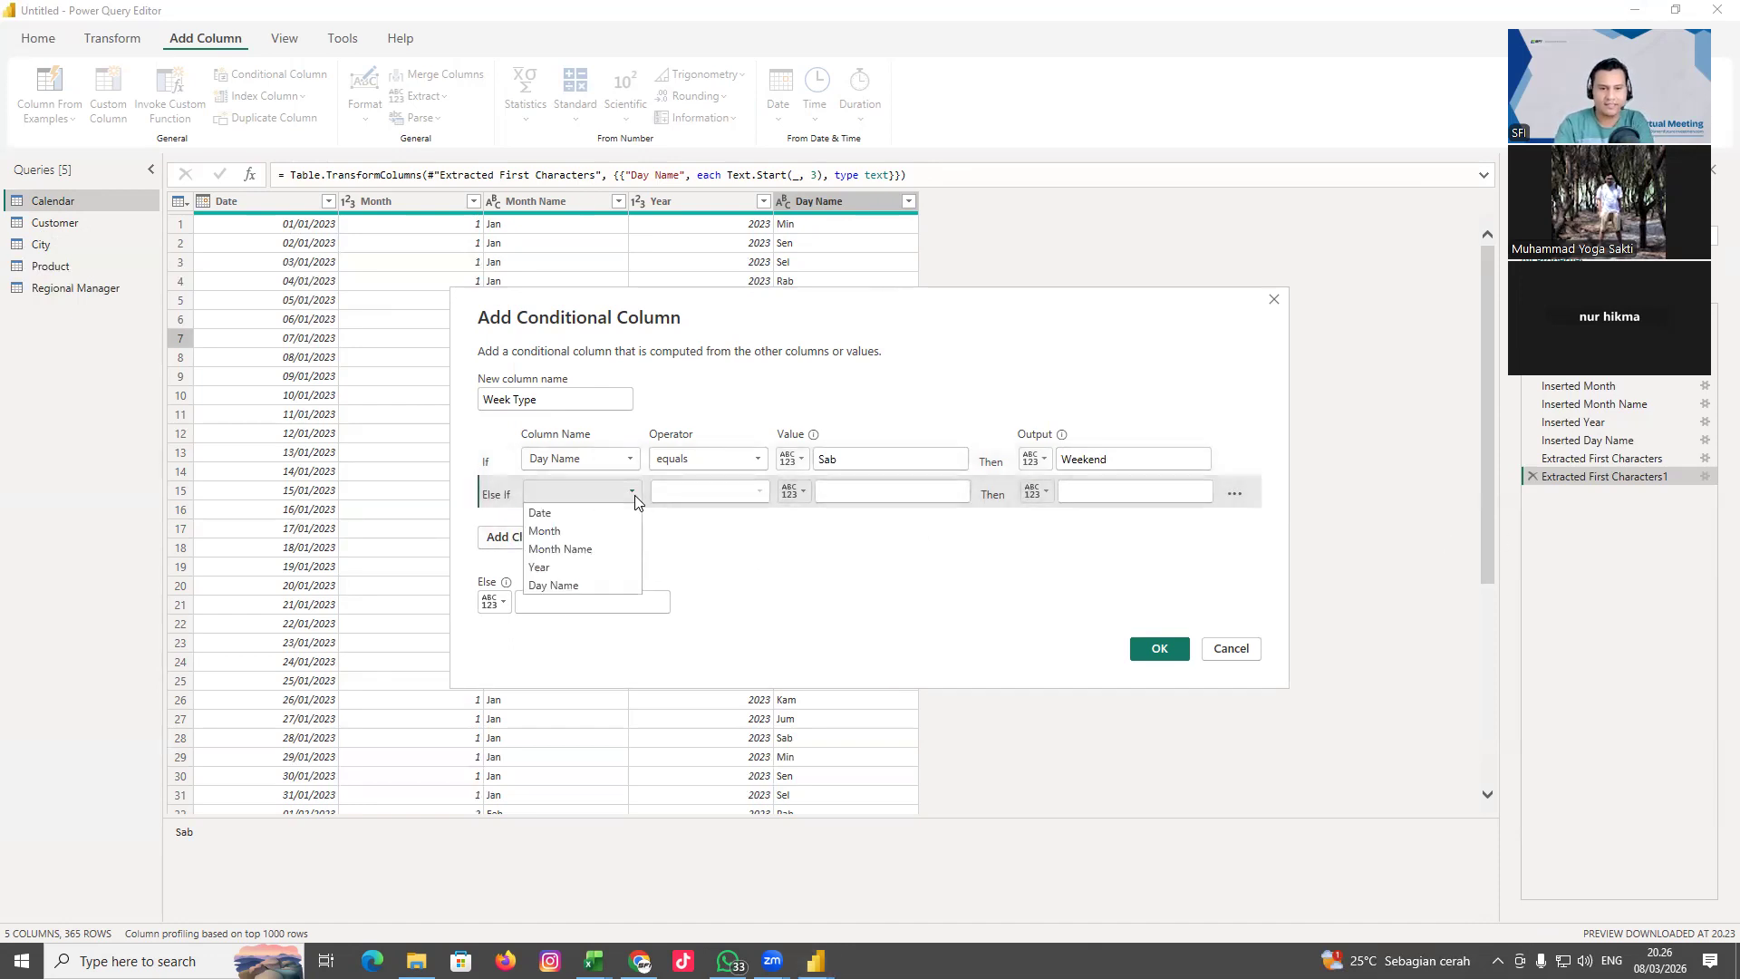
pyautogui.click(555, 585)
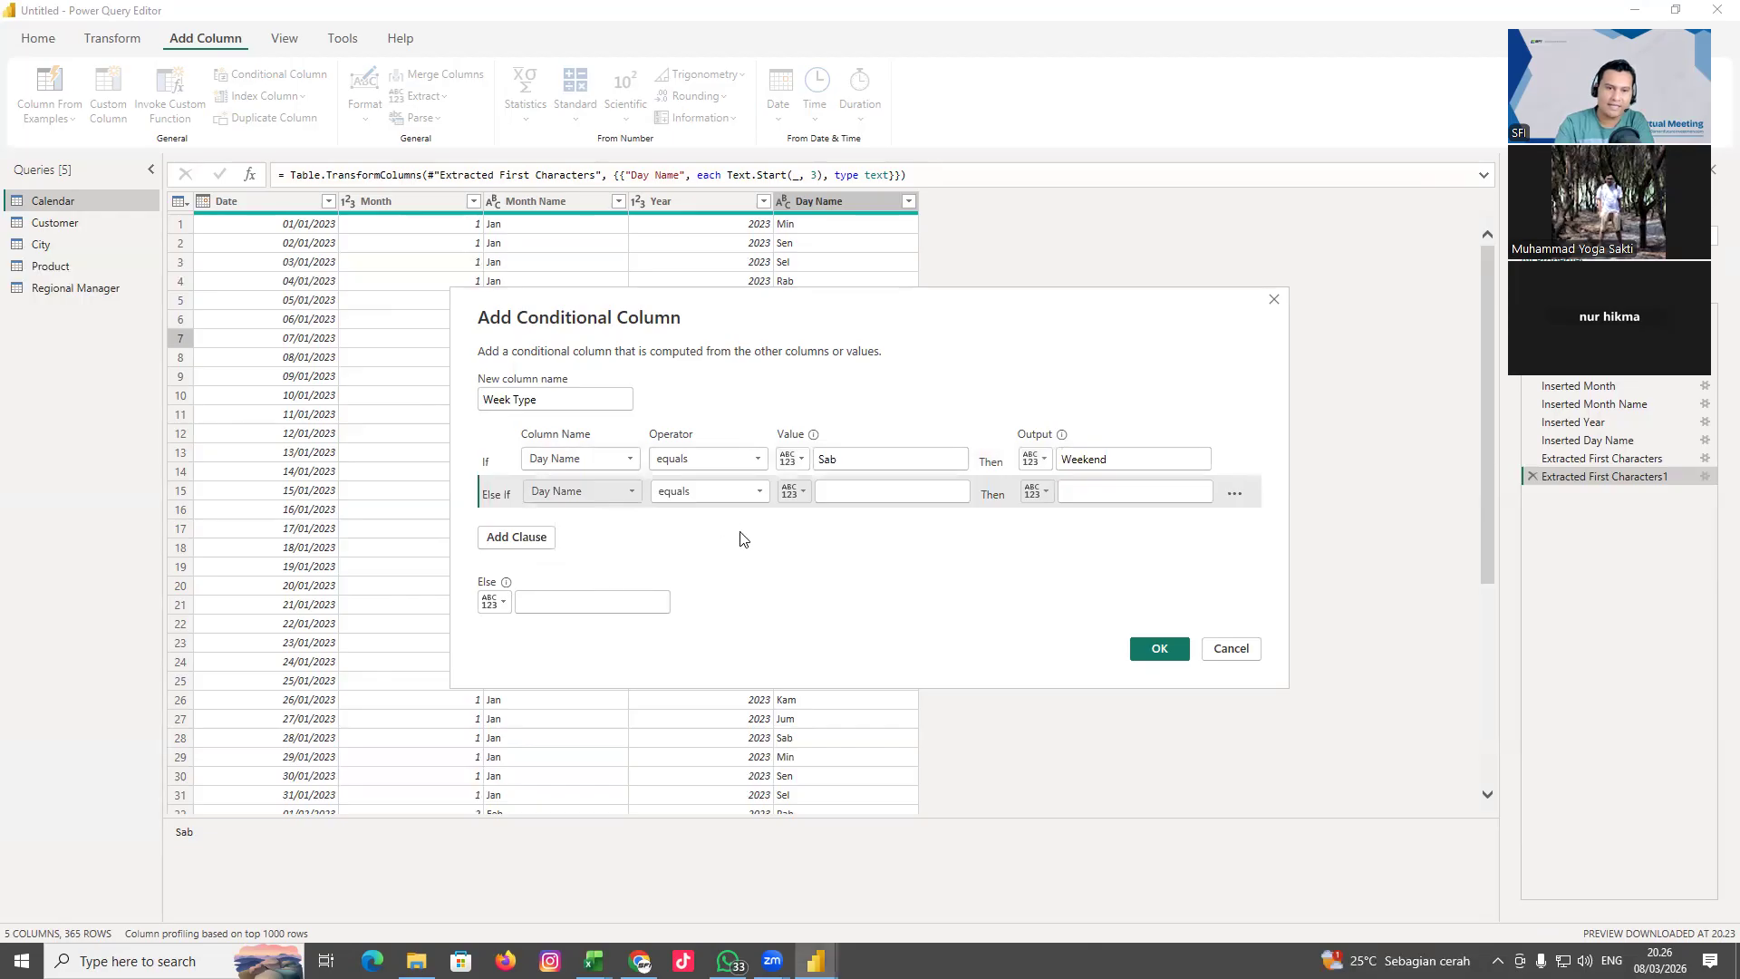
pyautogui.click(845, 484)
pyautogui.write('Min')
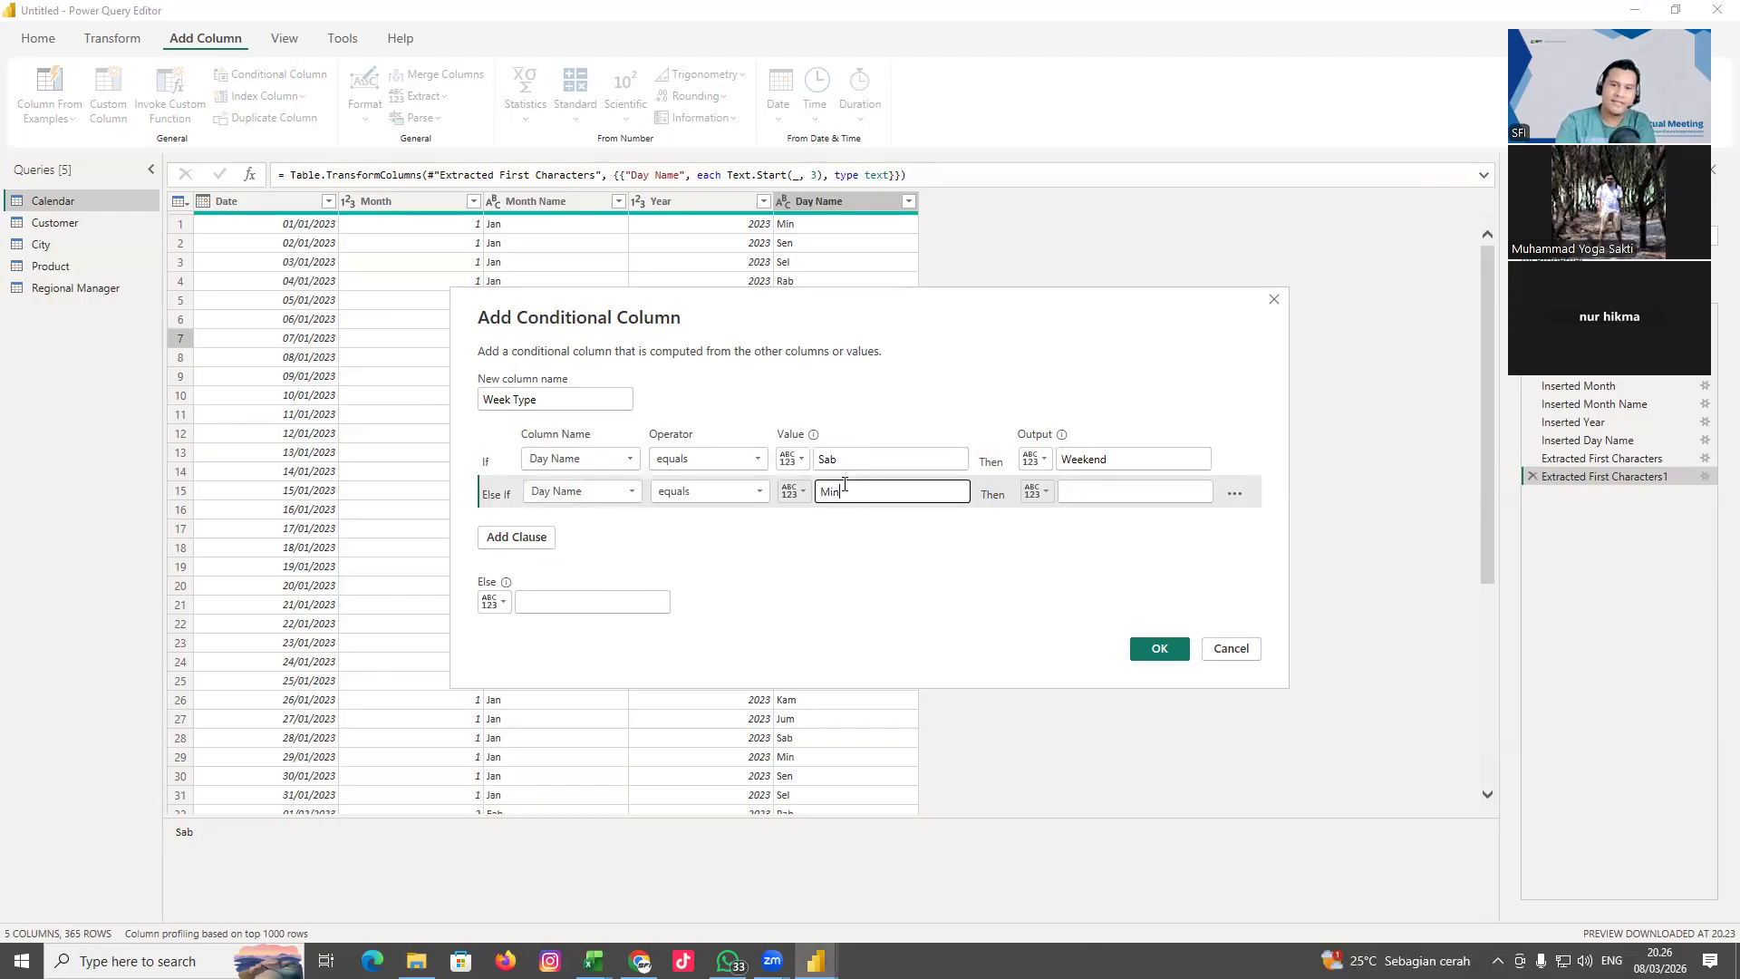
pyautogui.click(1088, 491)
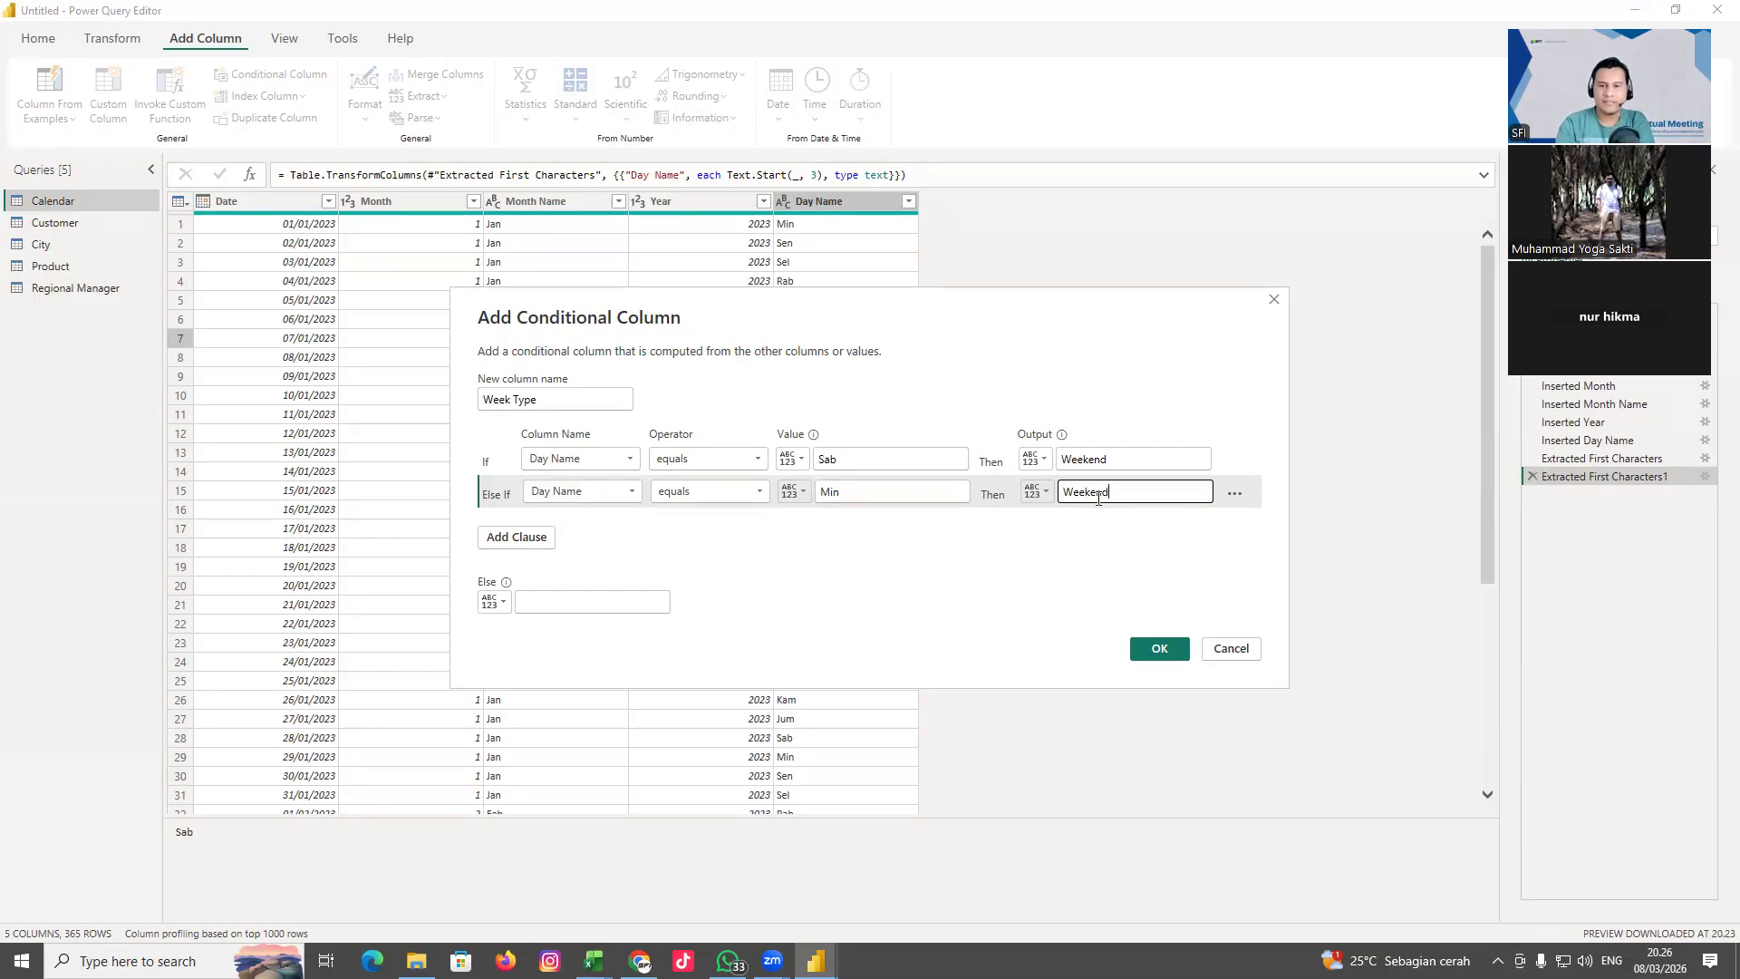
# Set the Else output to Weekdays and create the Week Type column in the Calendar query
pyautogui.click(872, 491)
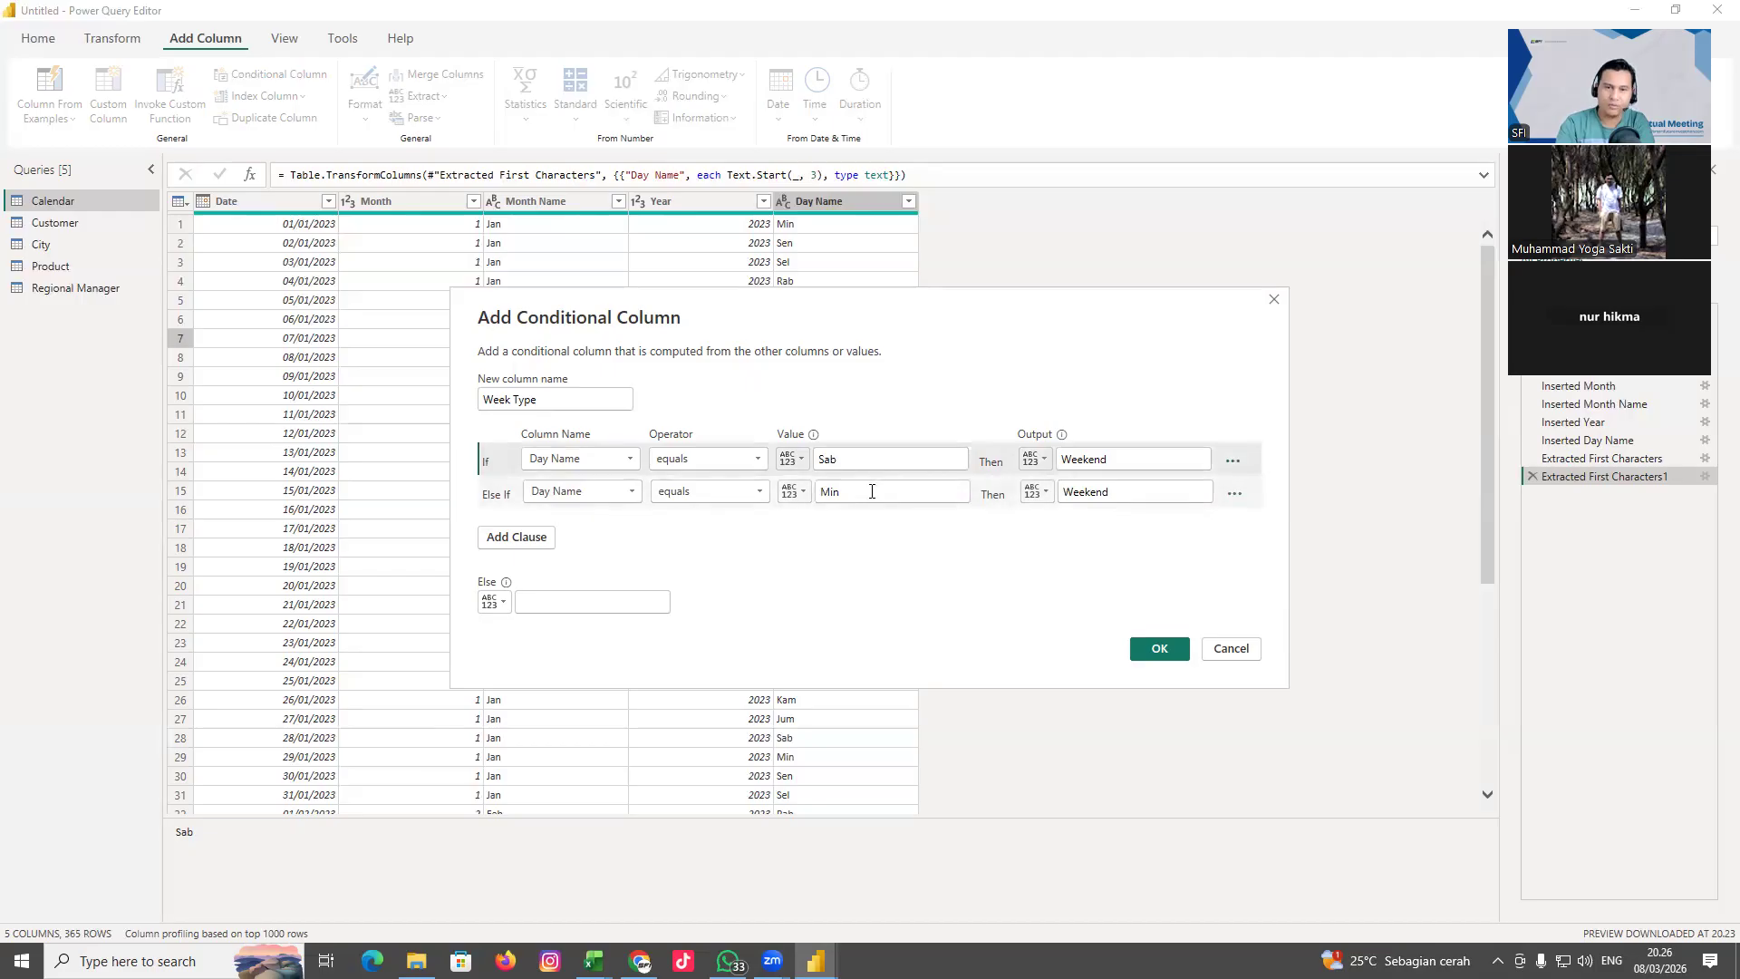
pyautogui.click(573, 591)
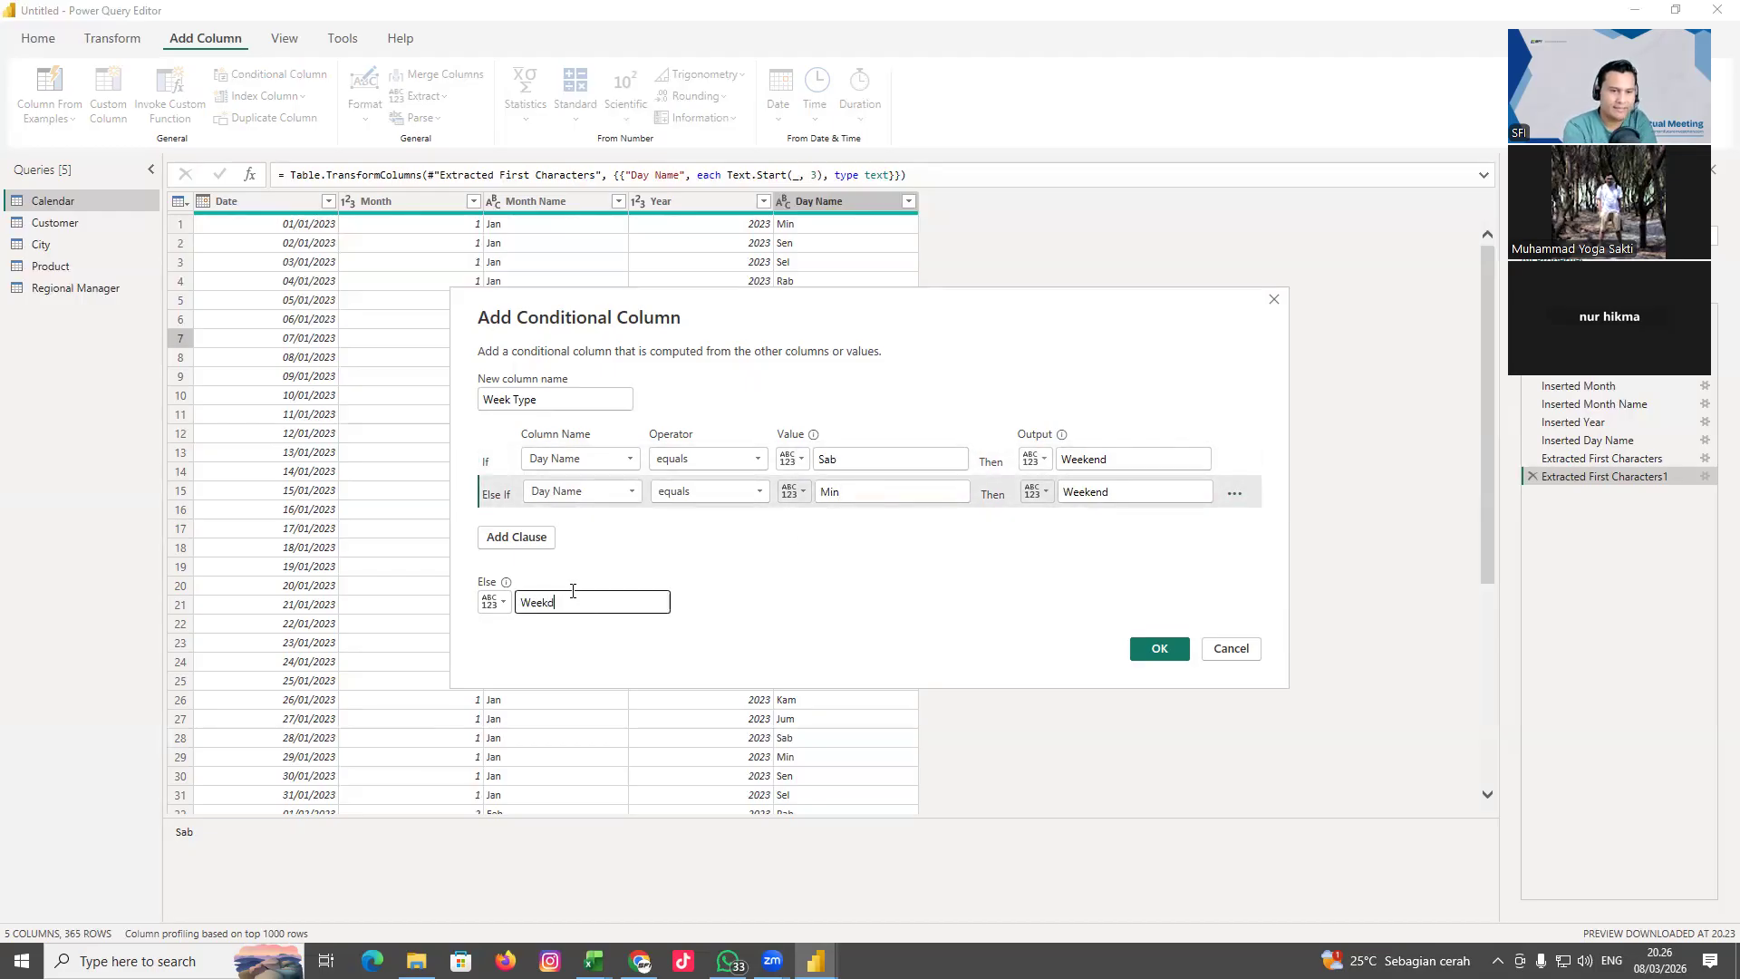
pyautogui.click(1161, 649)
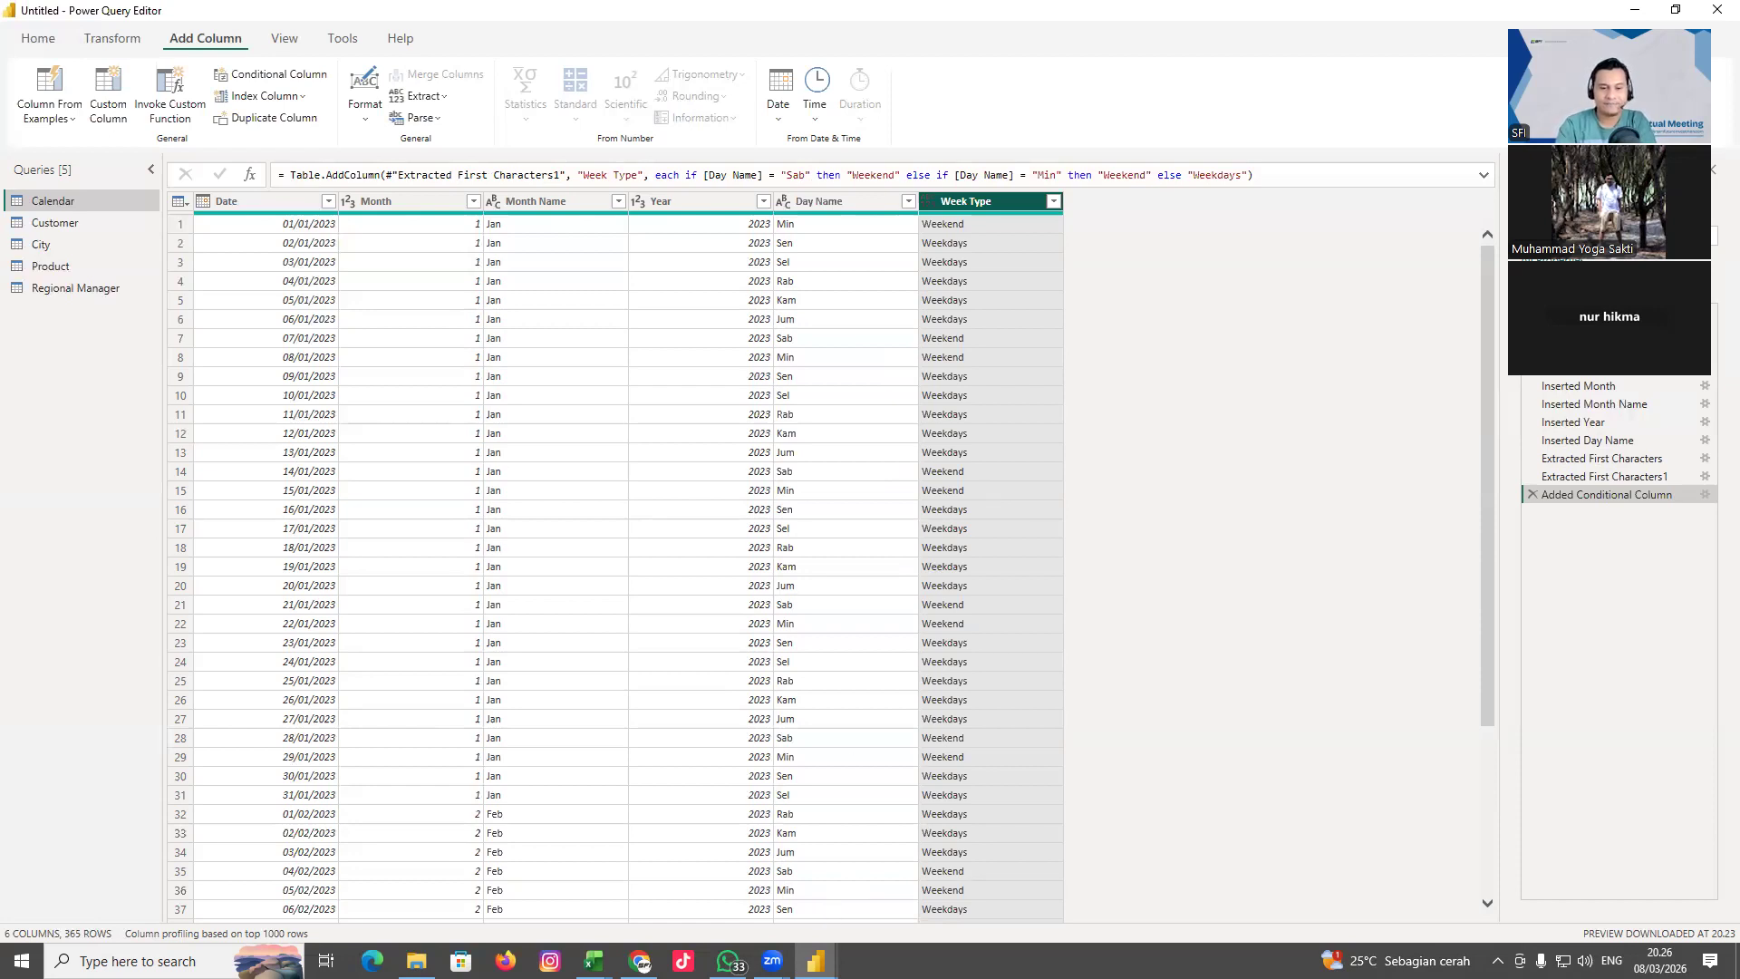
# Switch to the Sales Overview Dashboard report, examine its Calendar table's columns and report page, and return to Power Query Editor
pyautogui.moveTo(815, 959)
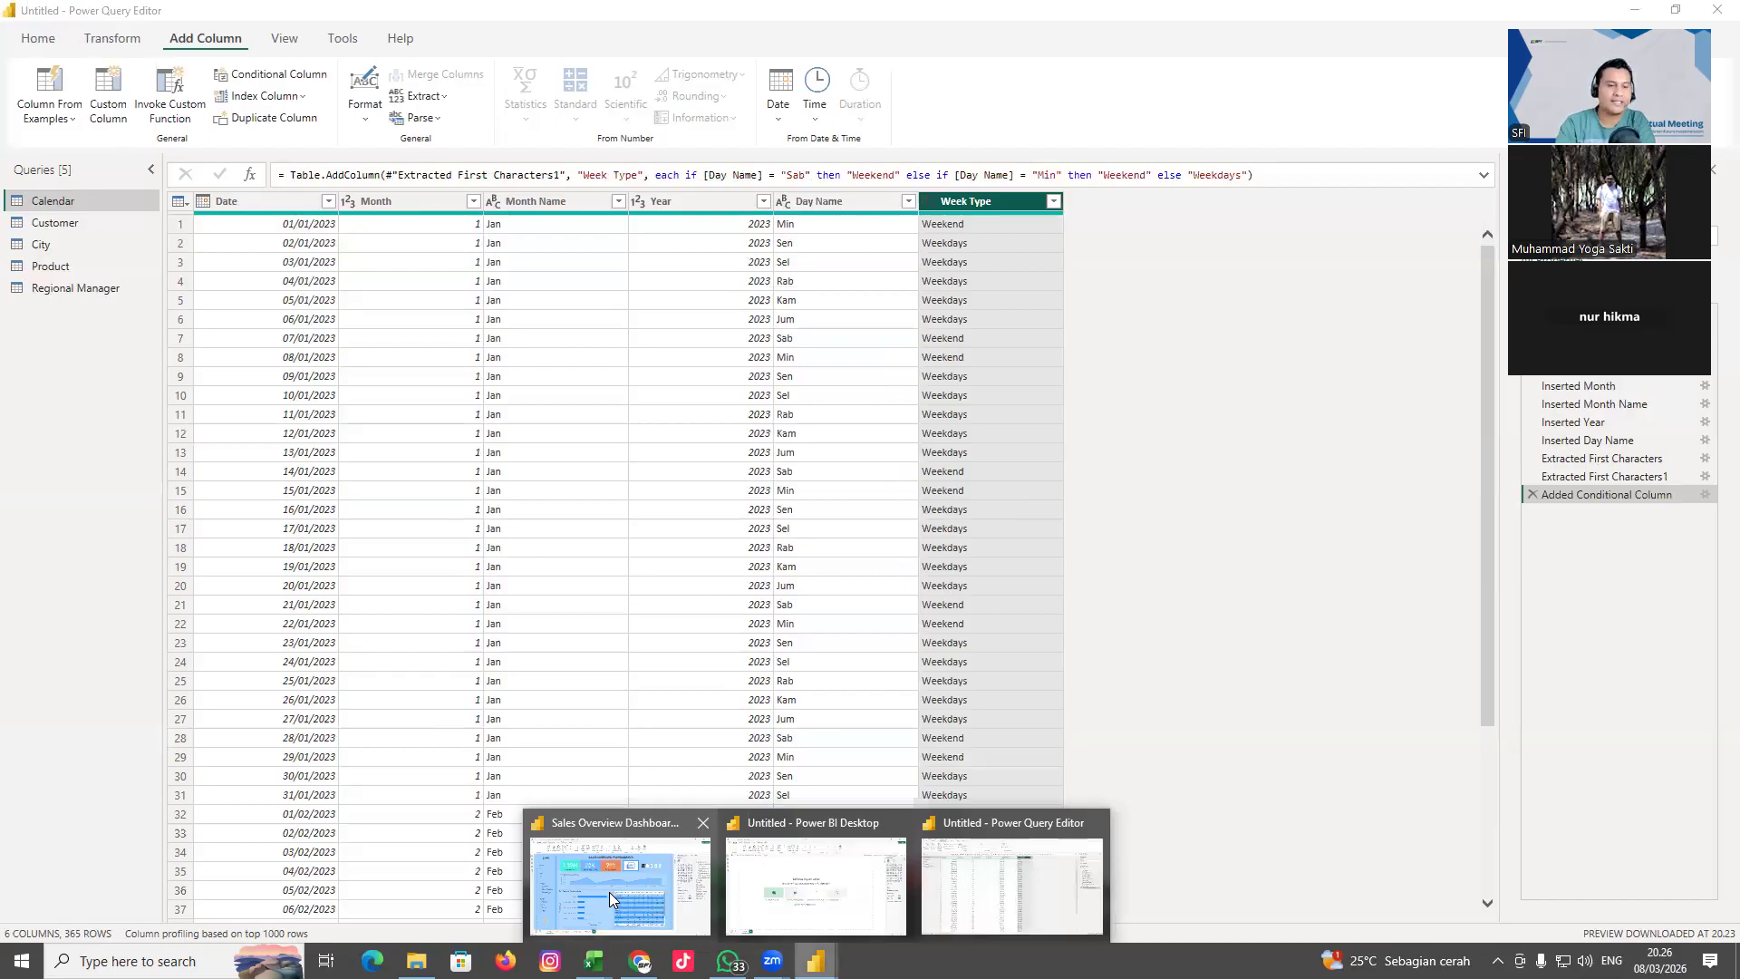
pyautogui.click(609, 892)
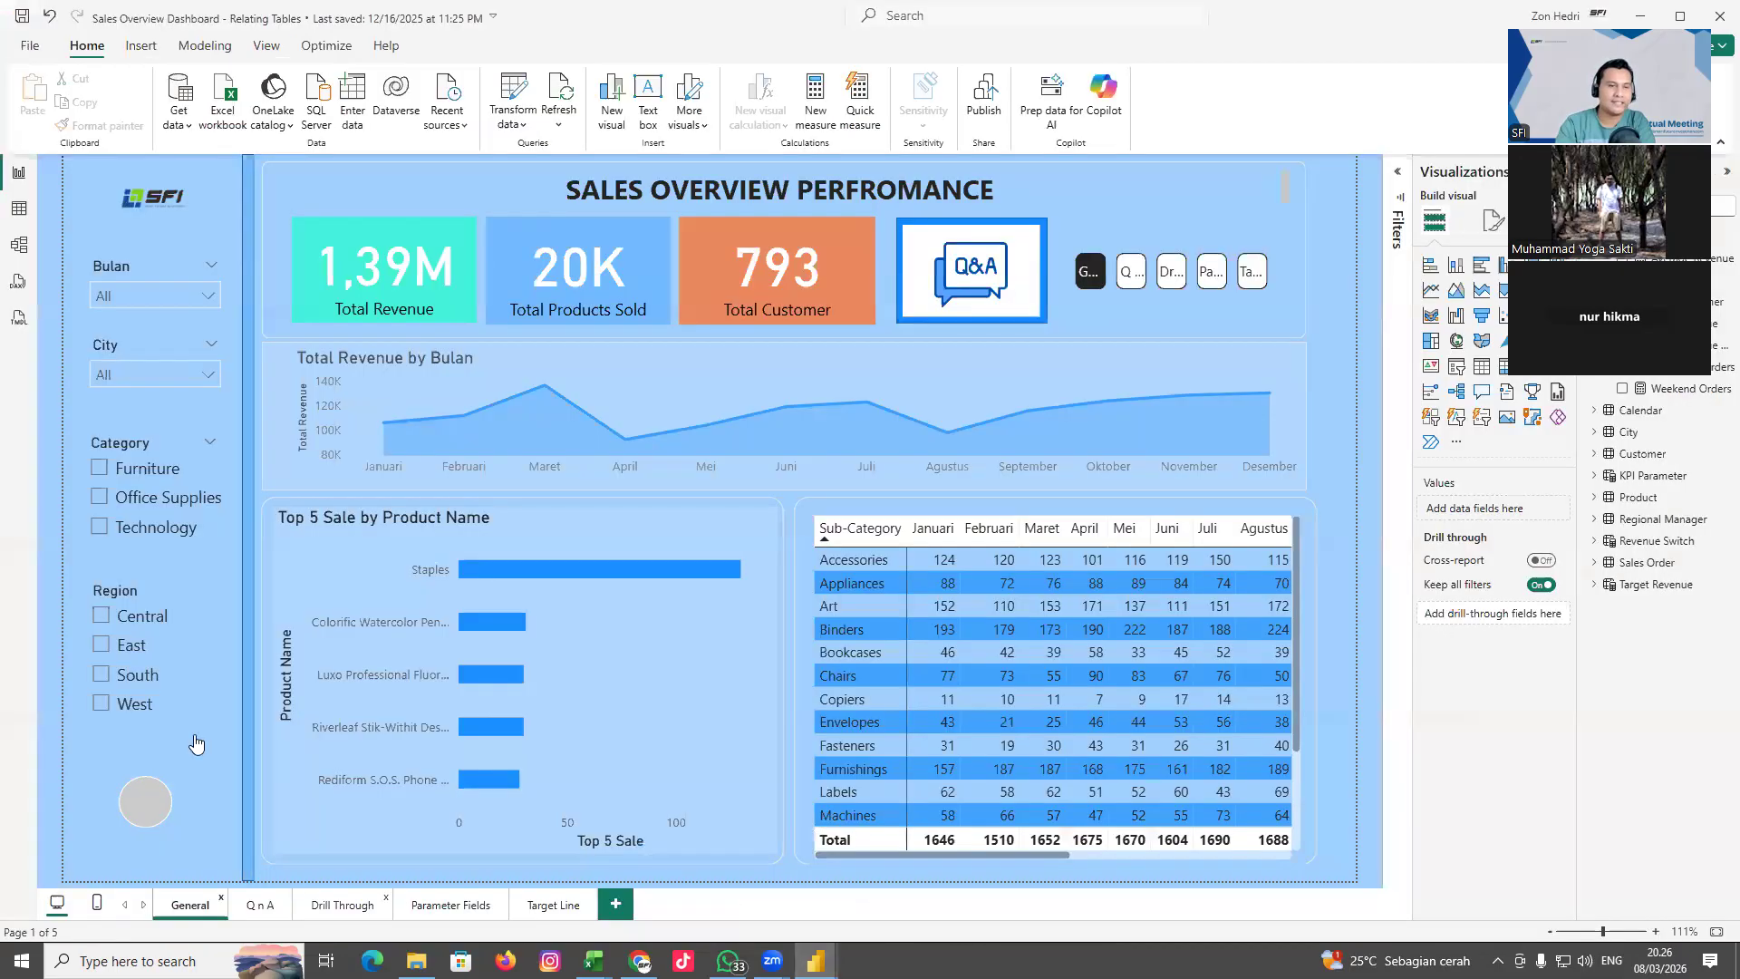
pyautogui.click(19, 209)
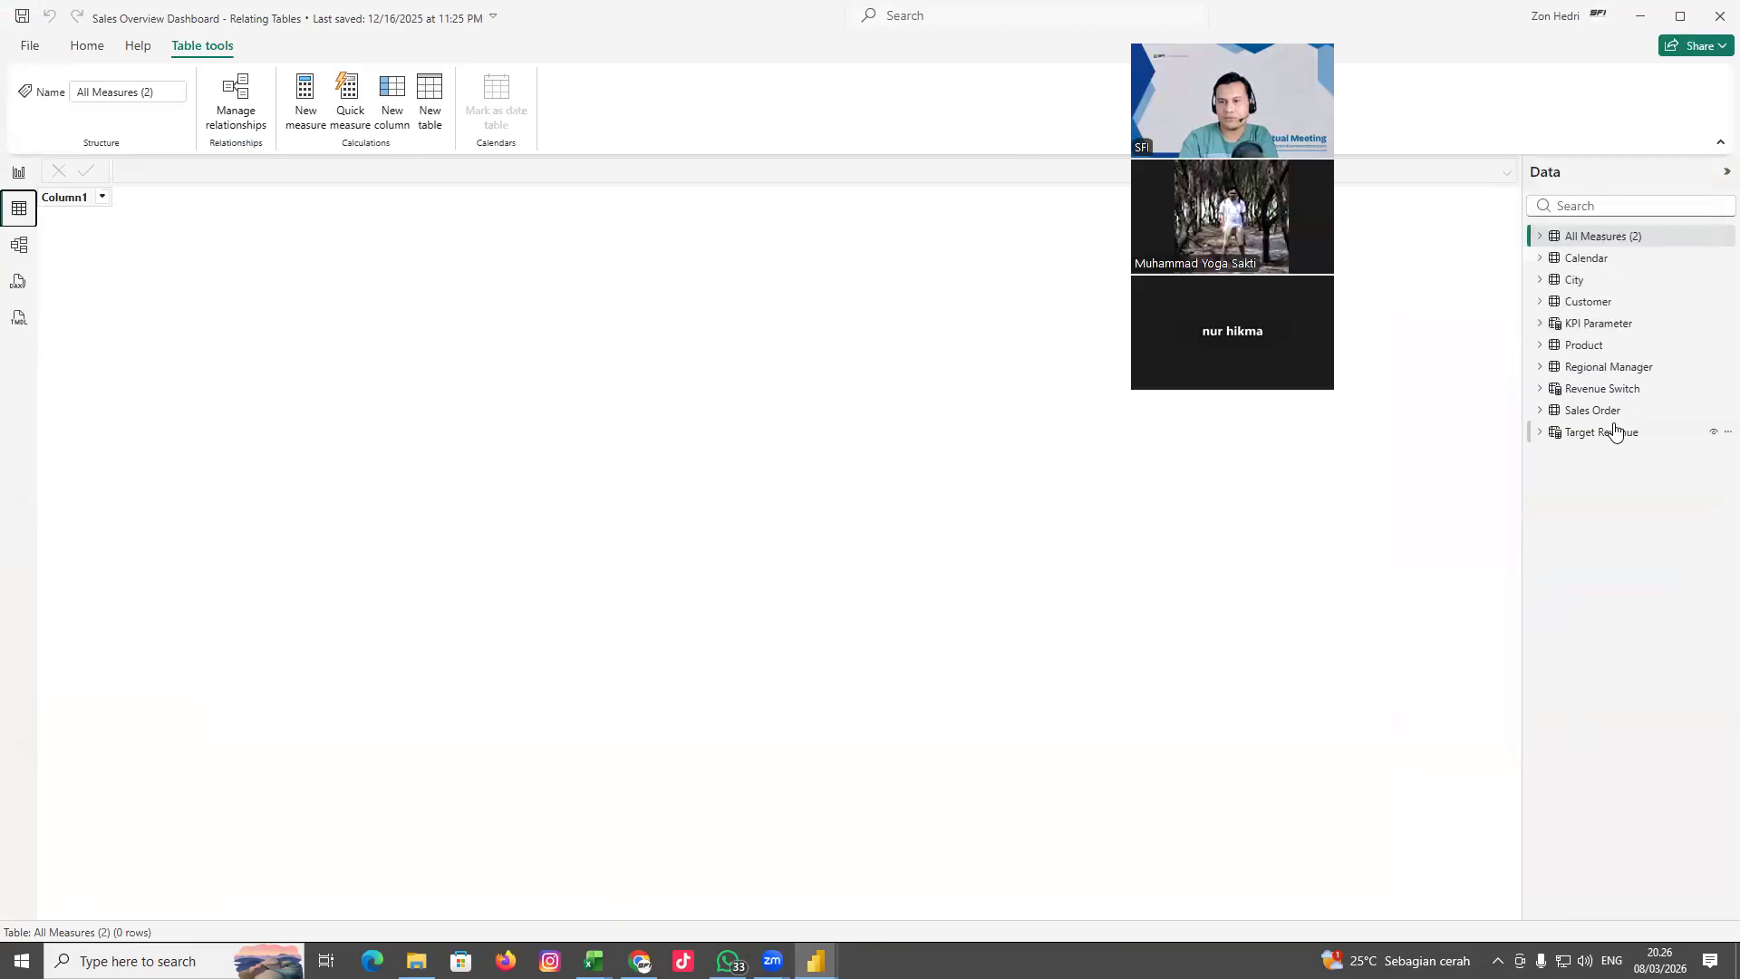
pyautogui.click(1588, 259)
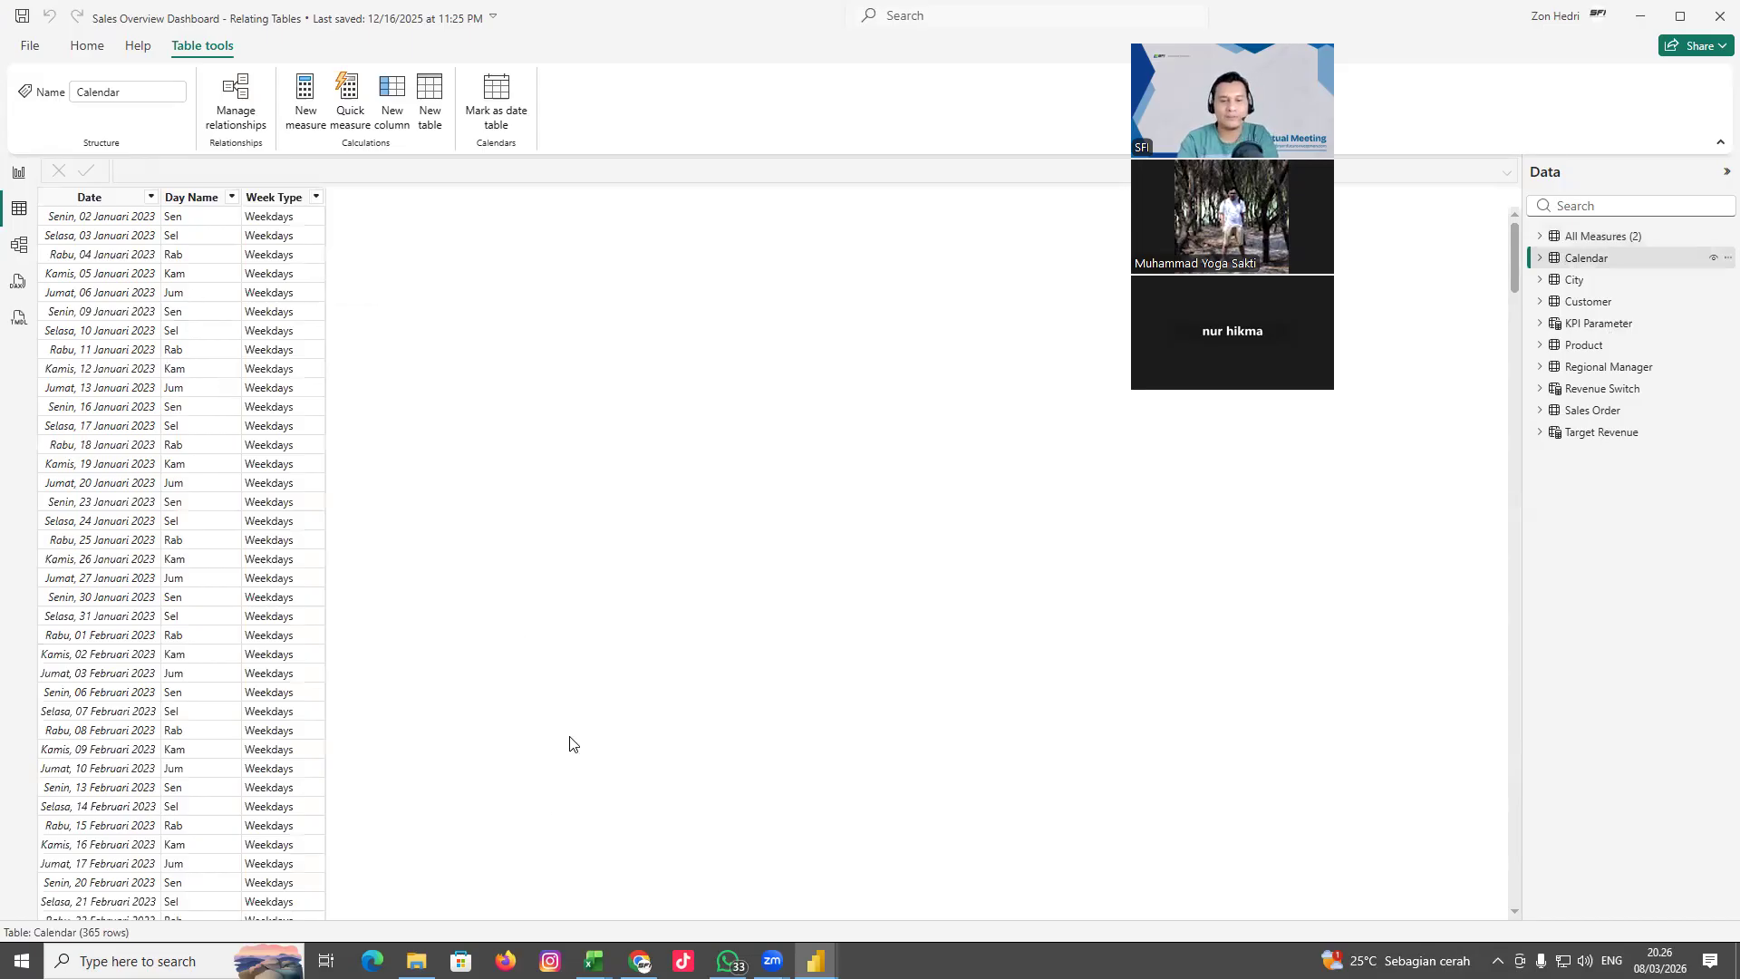
pyautogui.click(816, 961)
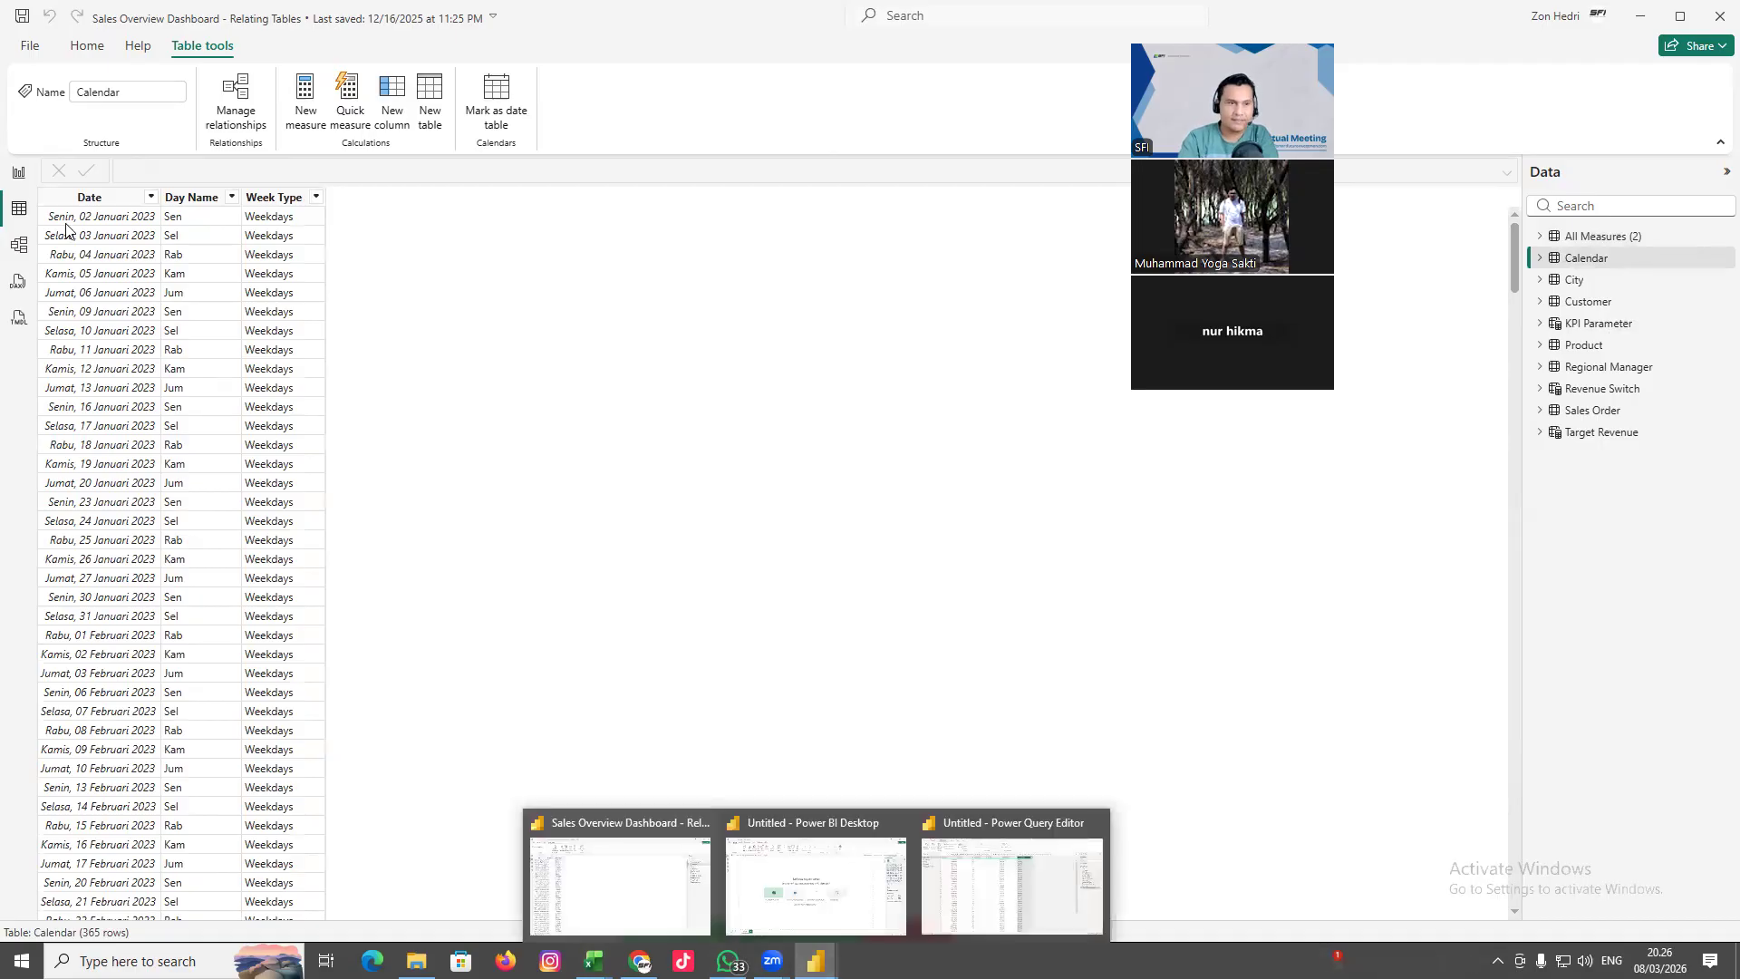
pyautogui.click(18, 172)
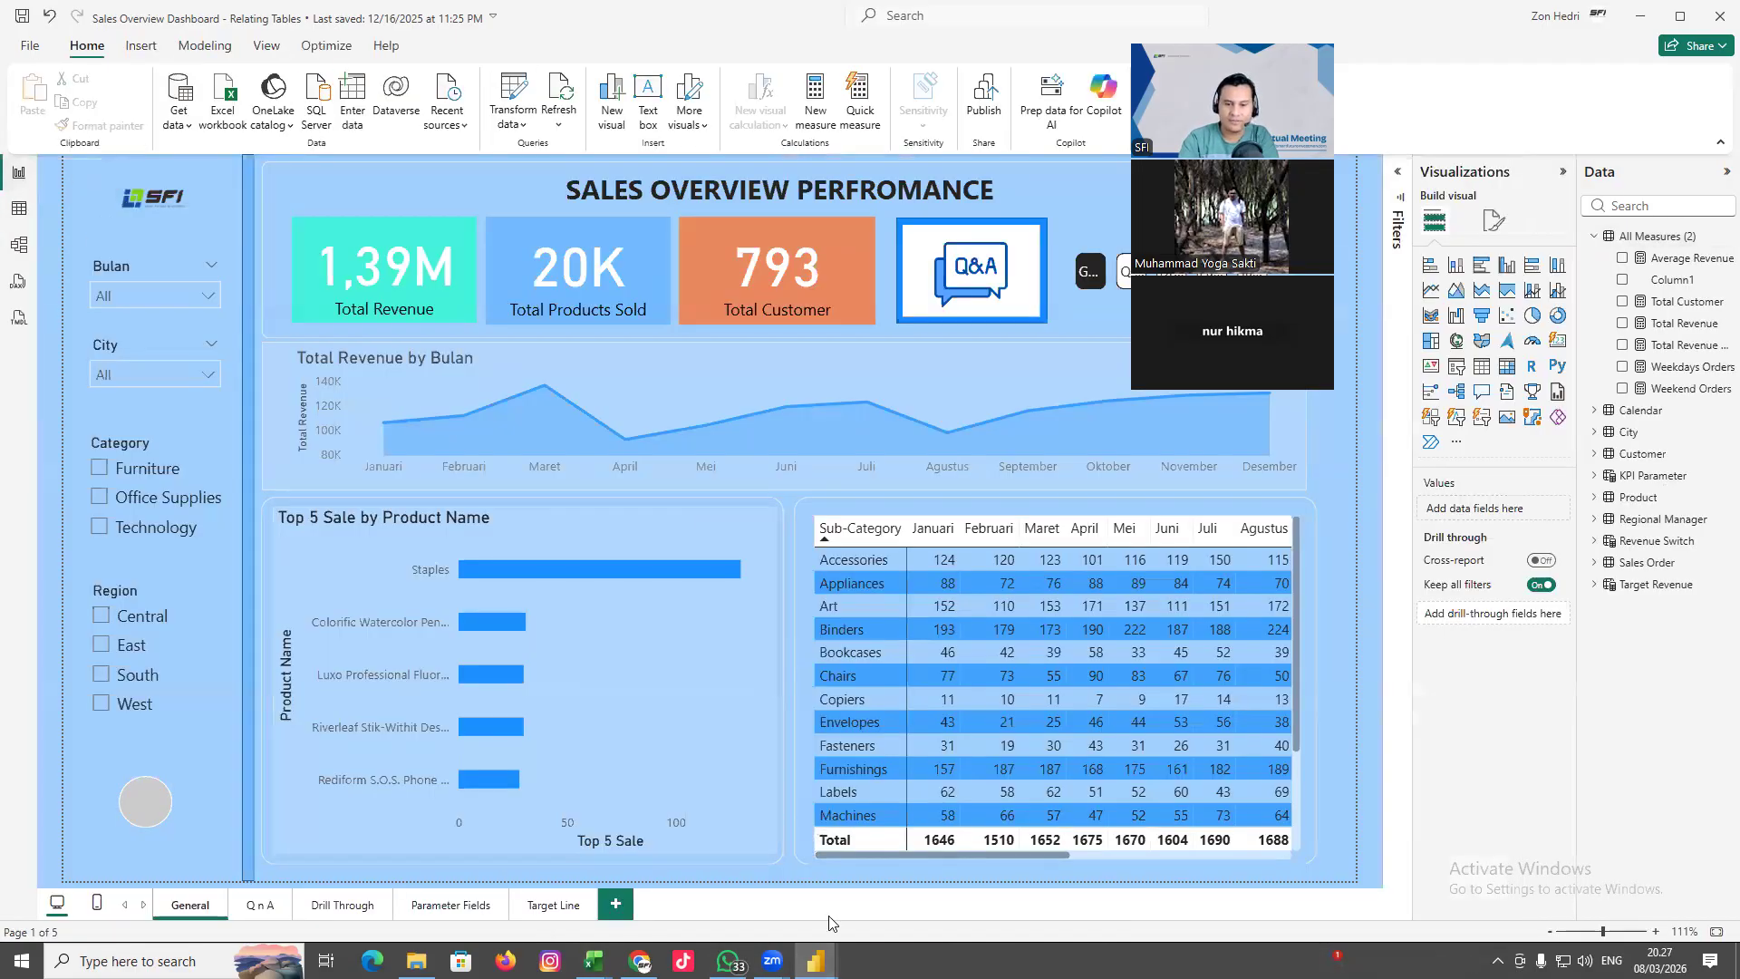
pyautogui.click(1010, 861)
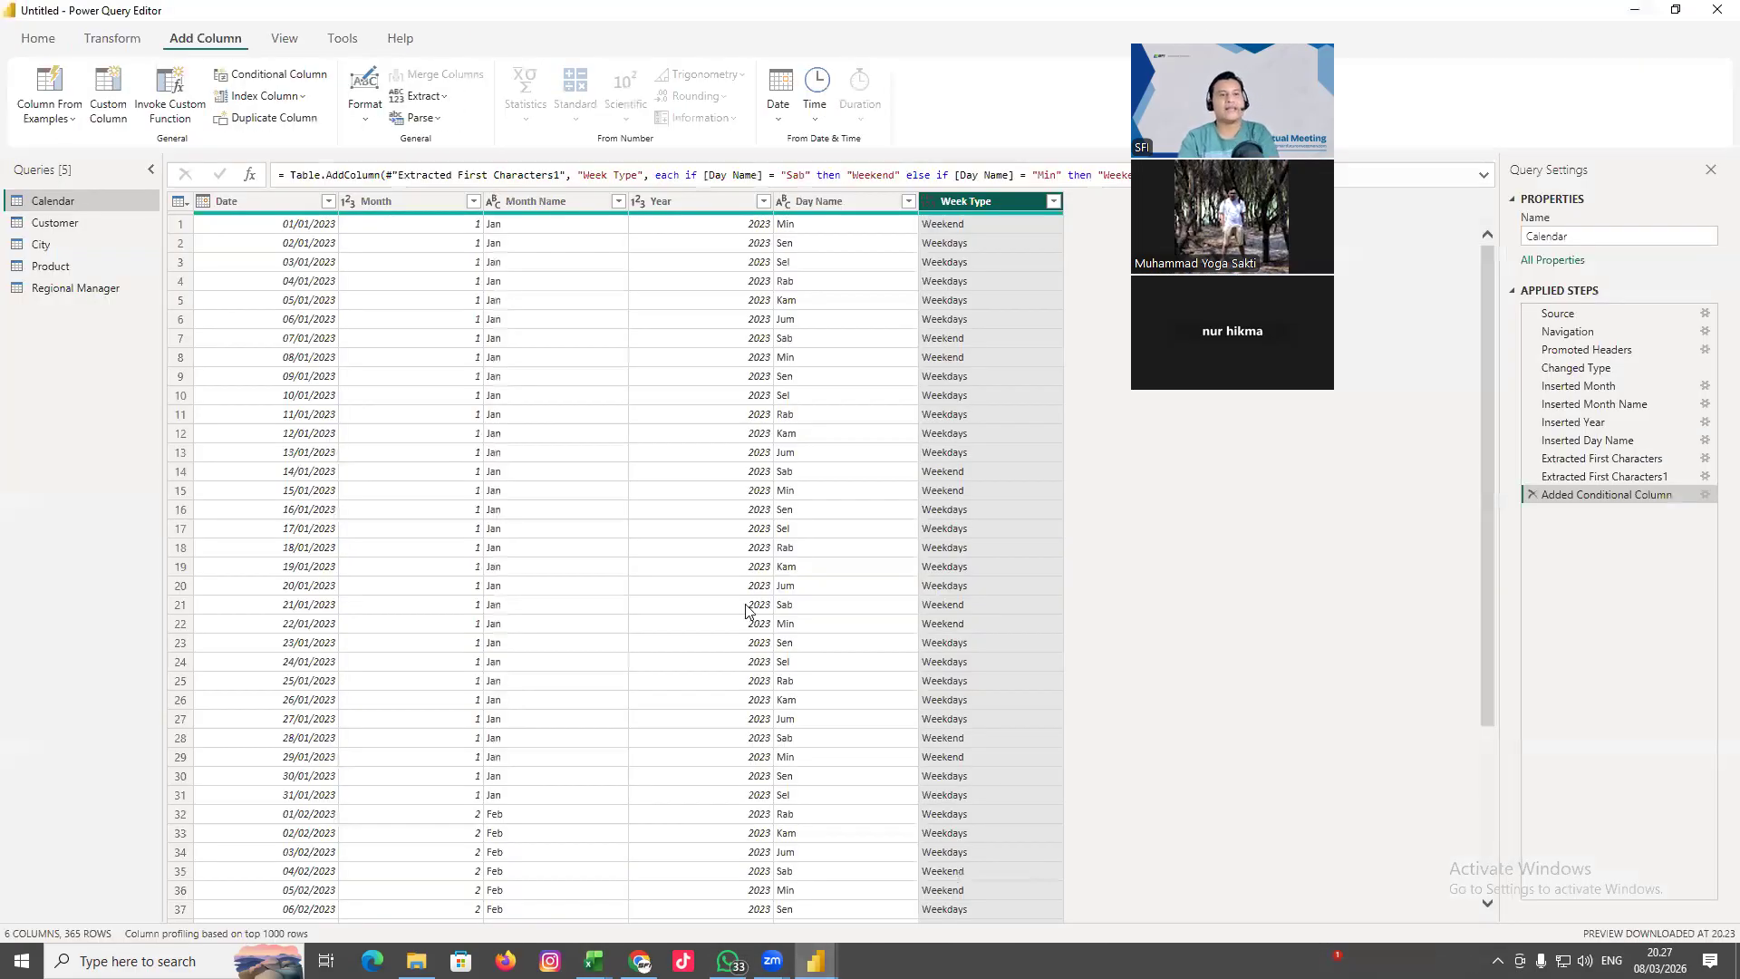
# Review the Regional Manager, Product, City, Calendar and Customer queries, finishing on Product
pyautogui.click(73, 288)
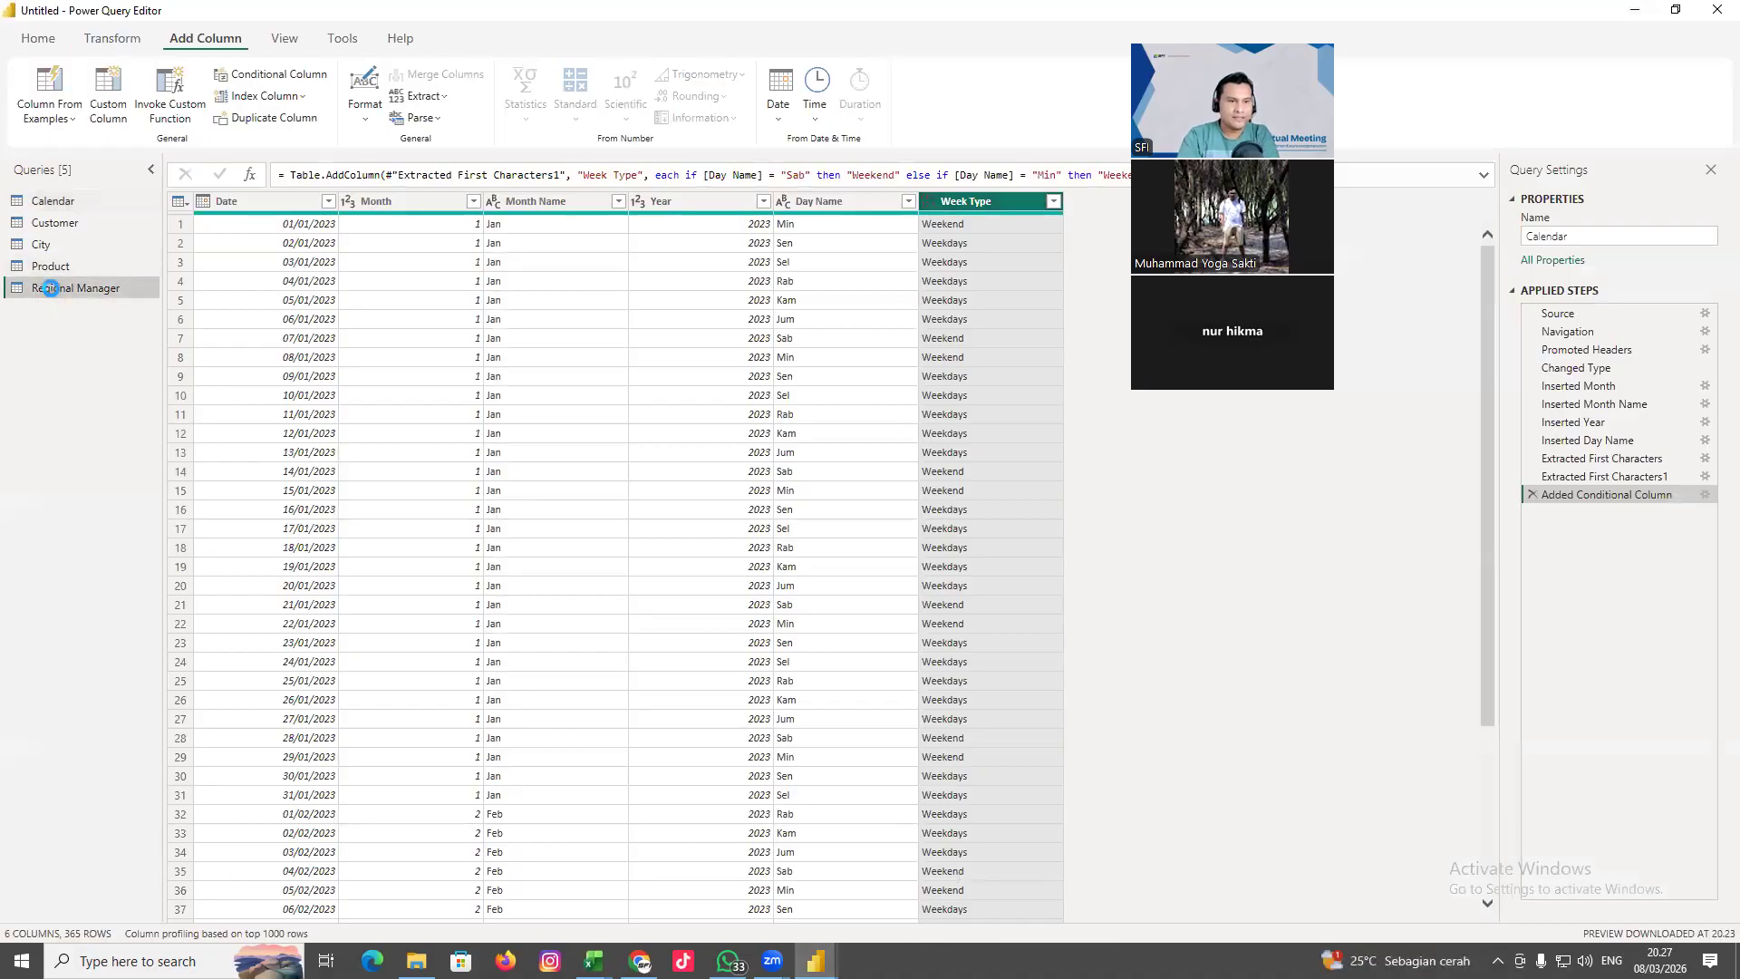
pyautogui.click(51, 268)
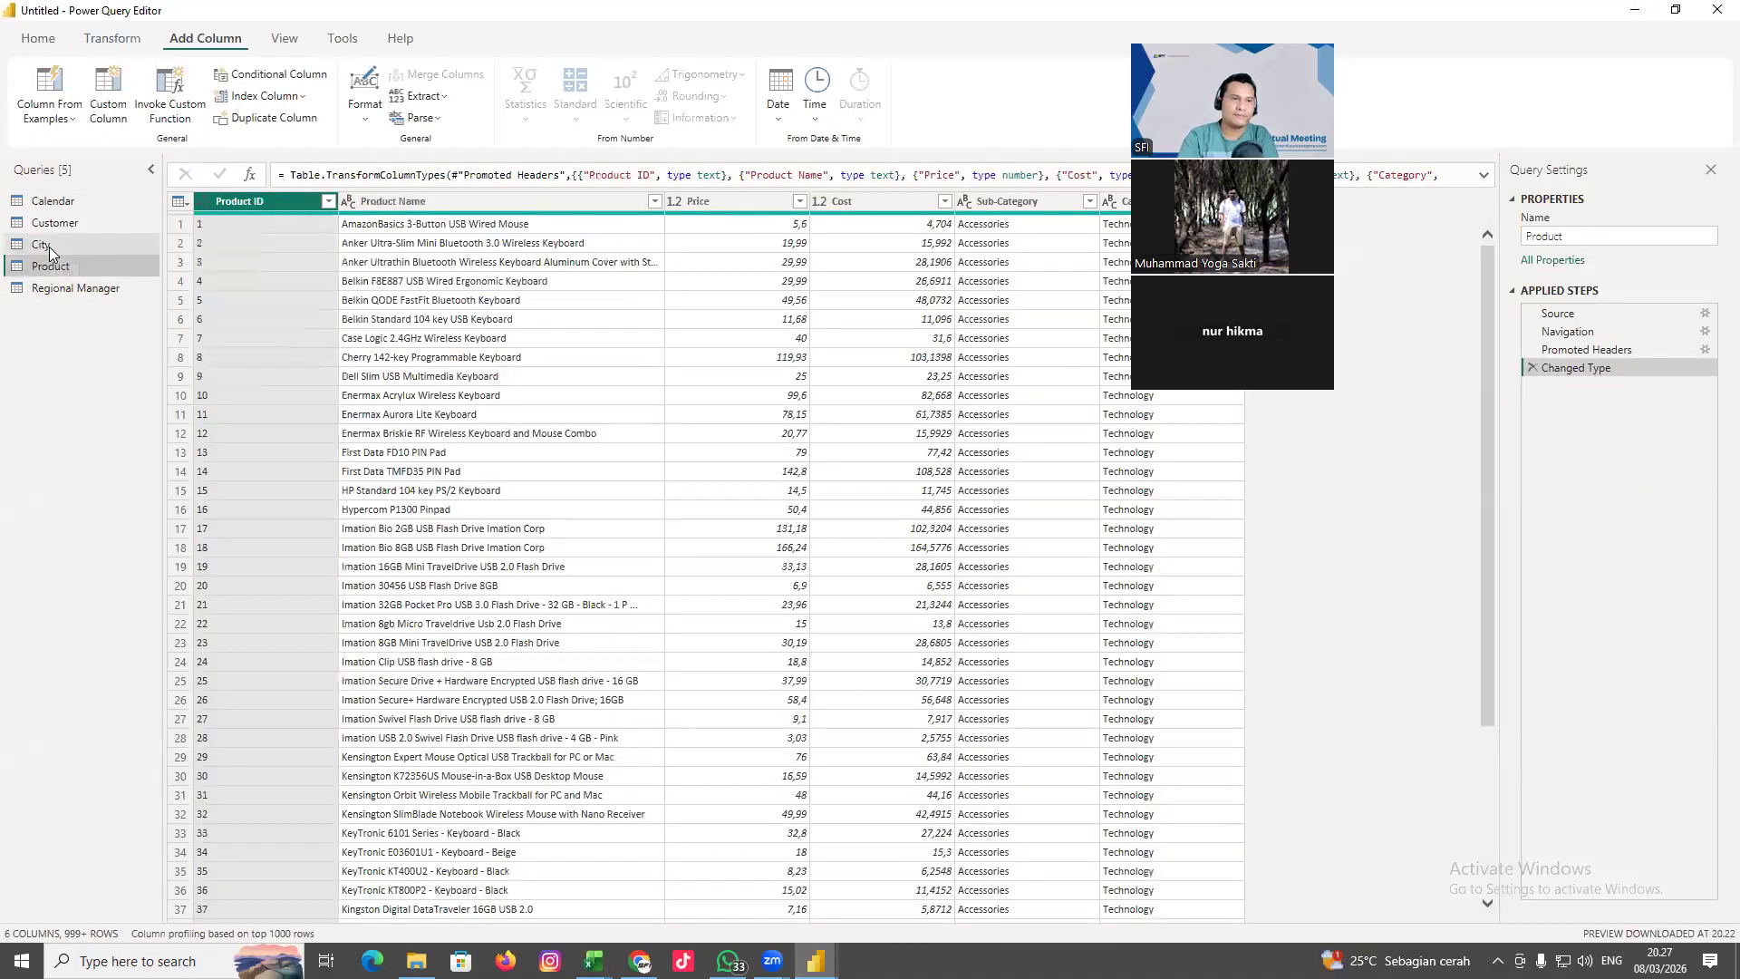
pyautogui.click(49, 246)
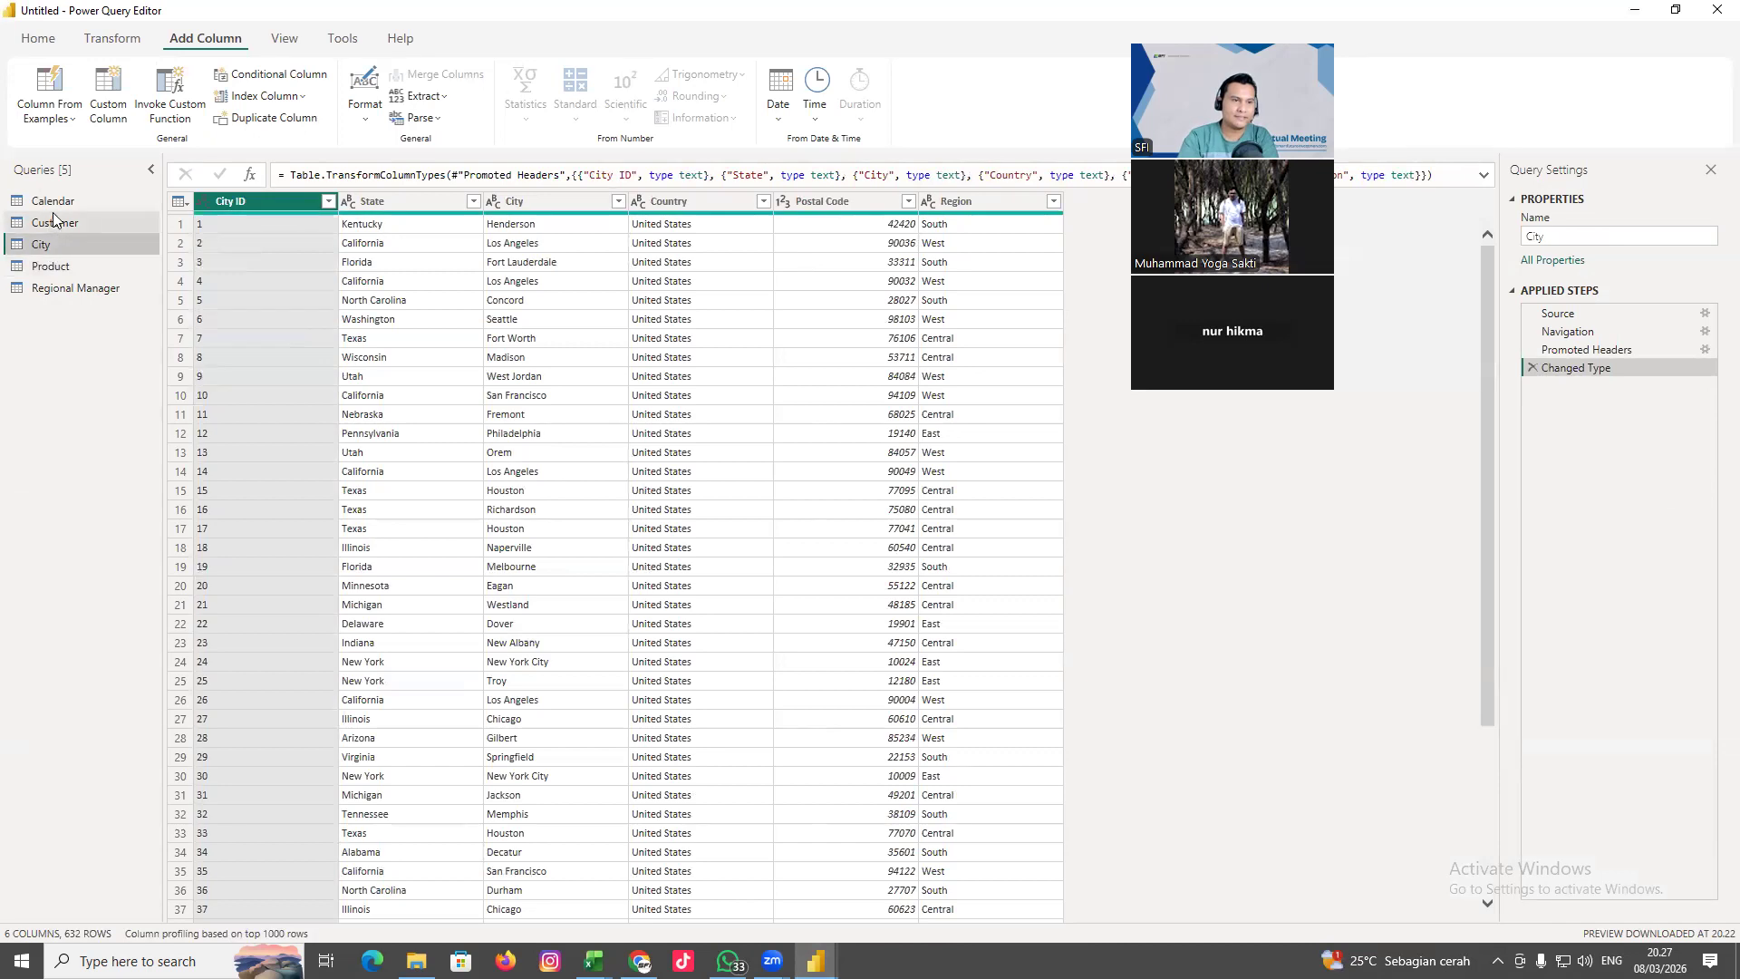
pyautogui.click(56, 203)
pyautogui.click(60, 221)
pyautogui.click(53, 245)
pyautogui.click(53, 267)
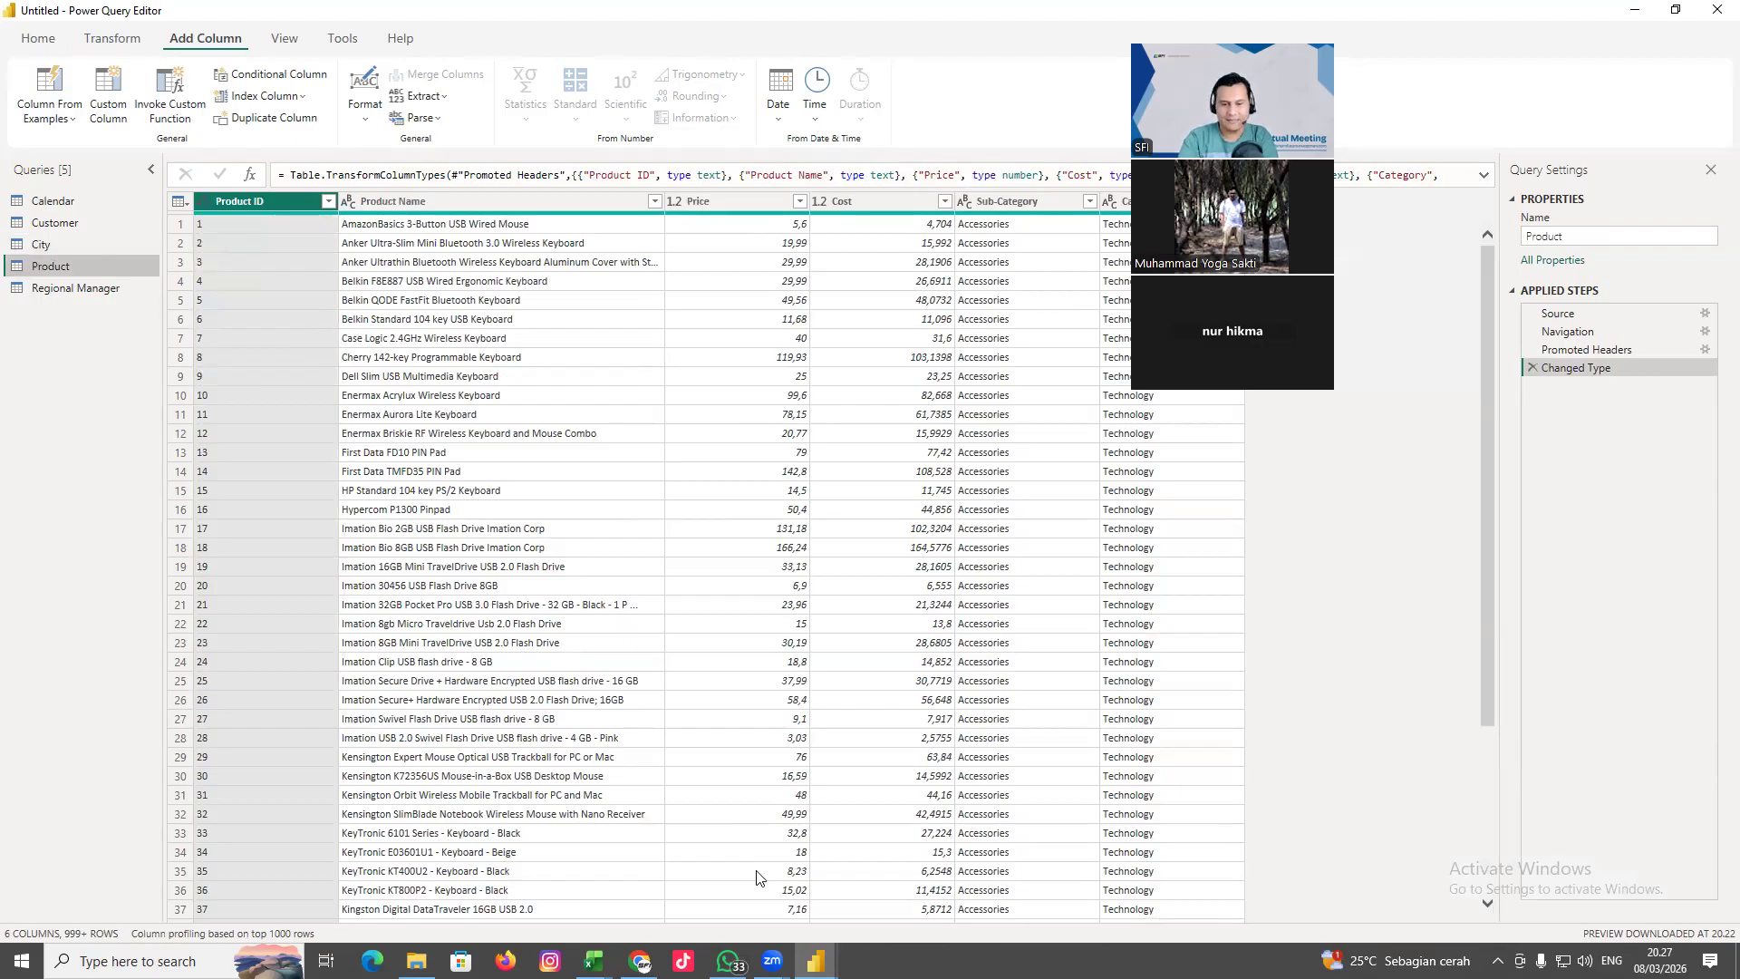
# Check the finished Sales Overview Dashboard report once more and return to the Product query in Power Query Editor
pyautogui.moveTo(815, 961)
pyautogui.click(607, 894)
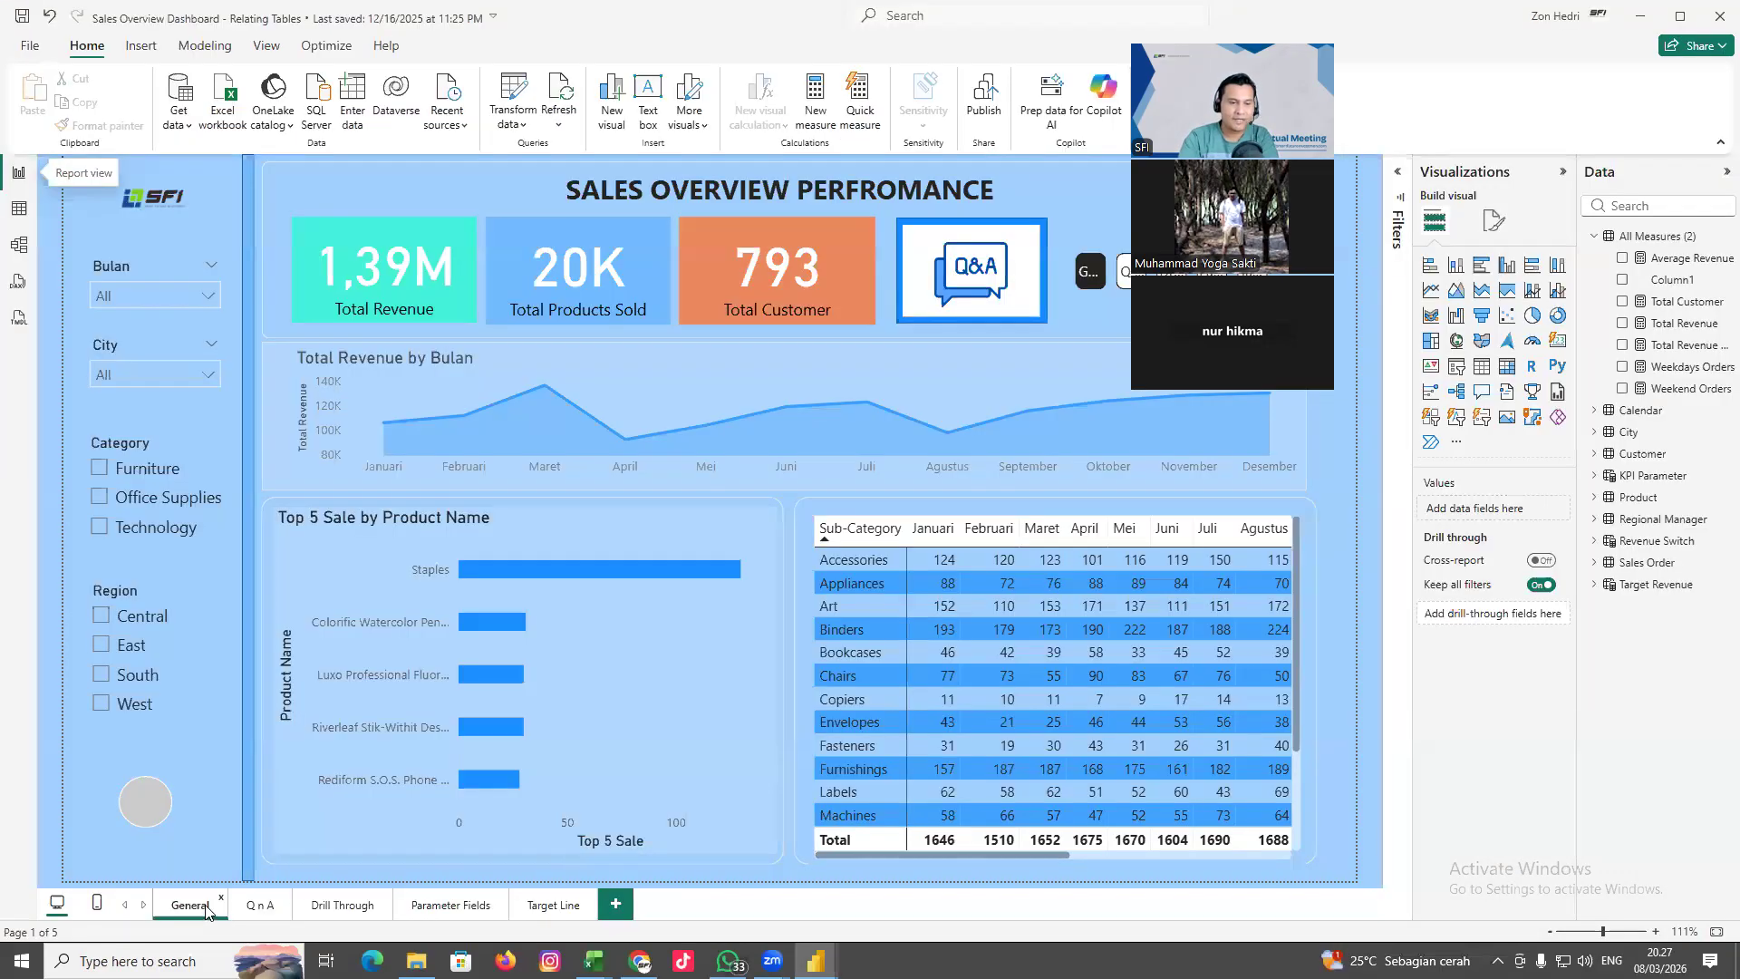
pyautogui.click(18, 209)
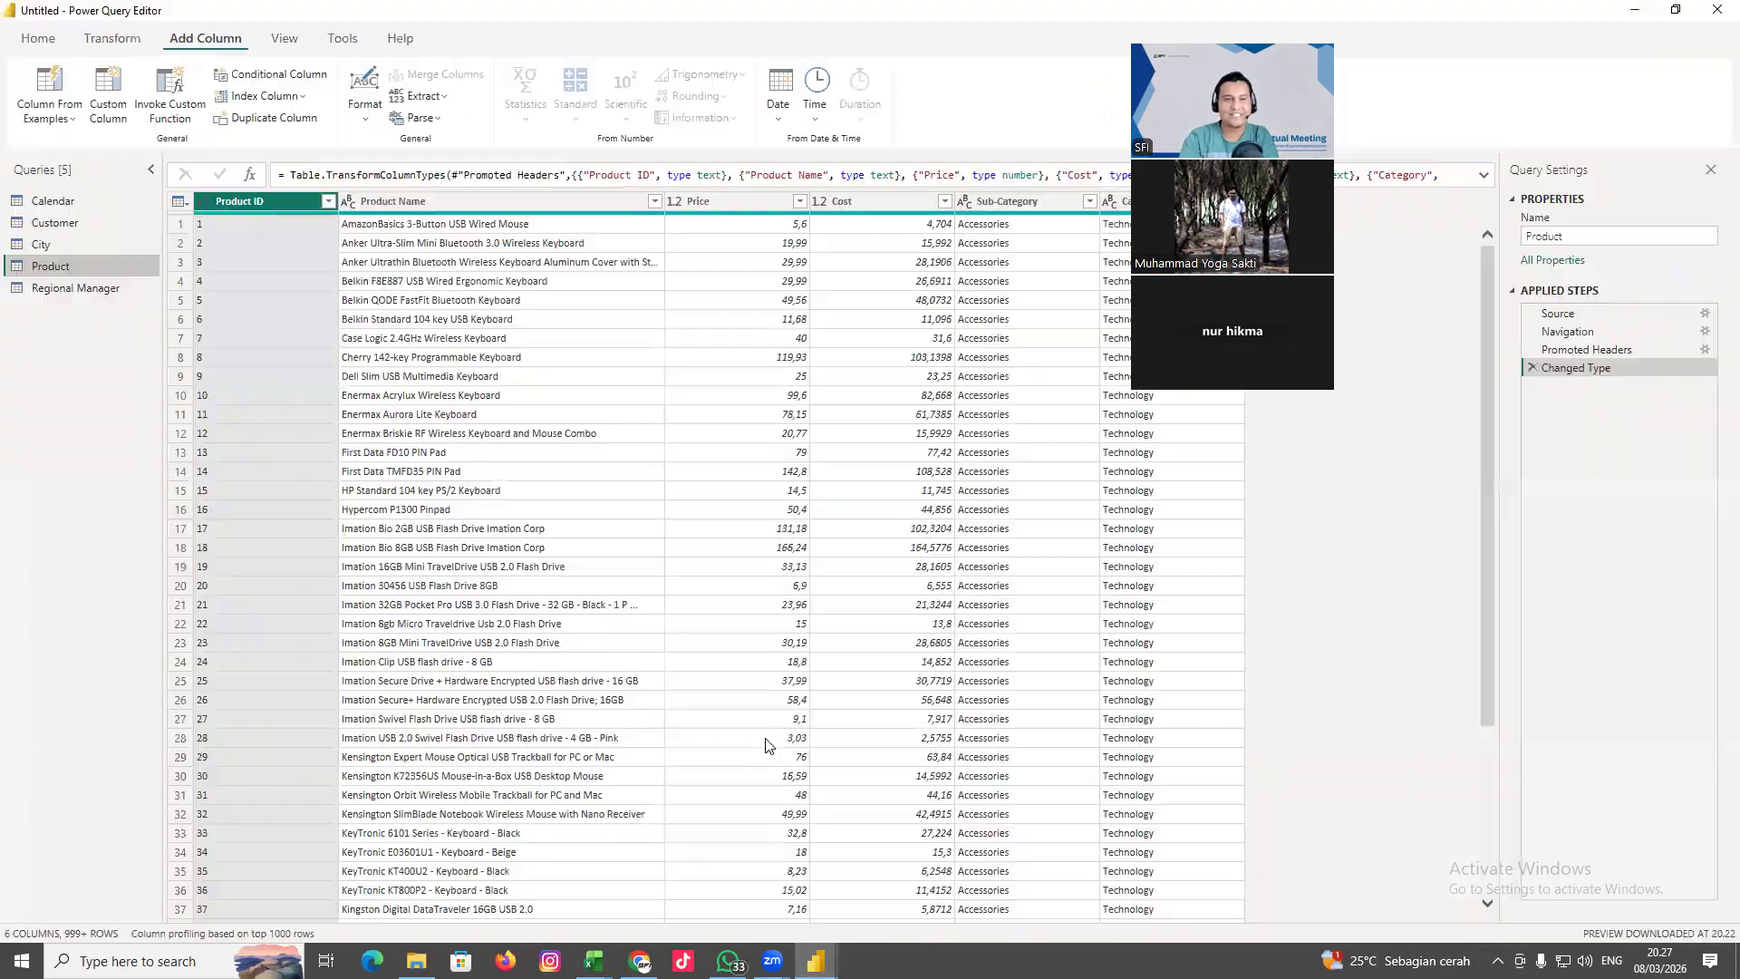
pyautogui.click(682, 897)
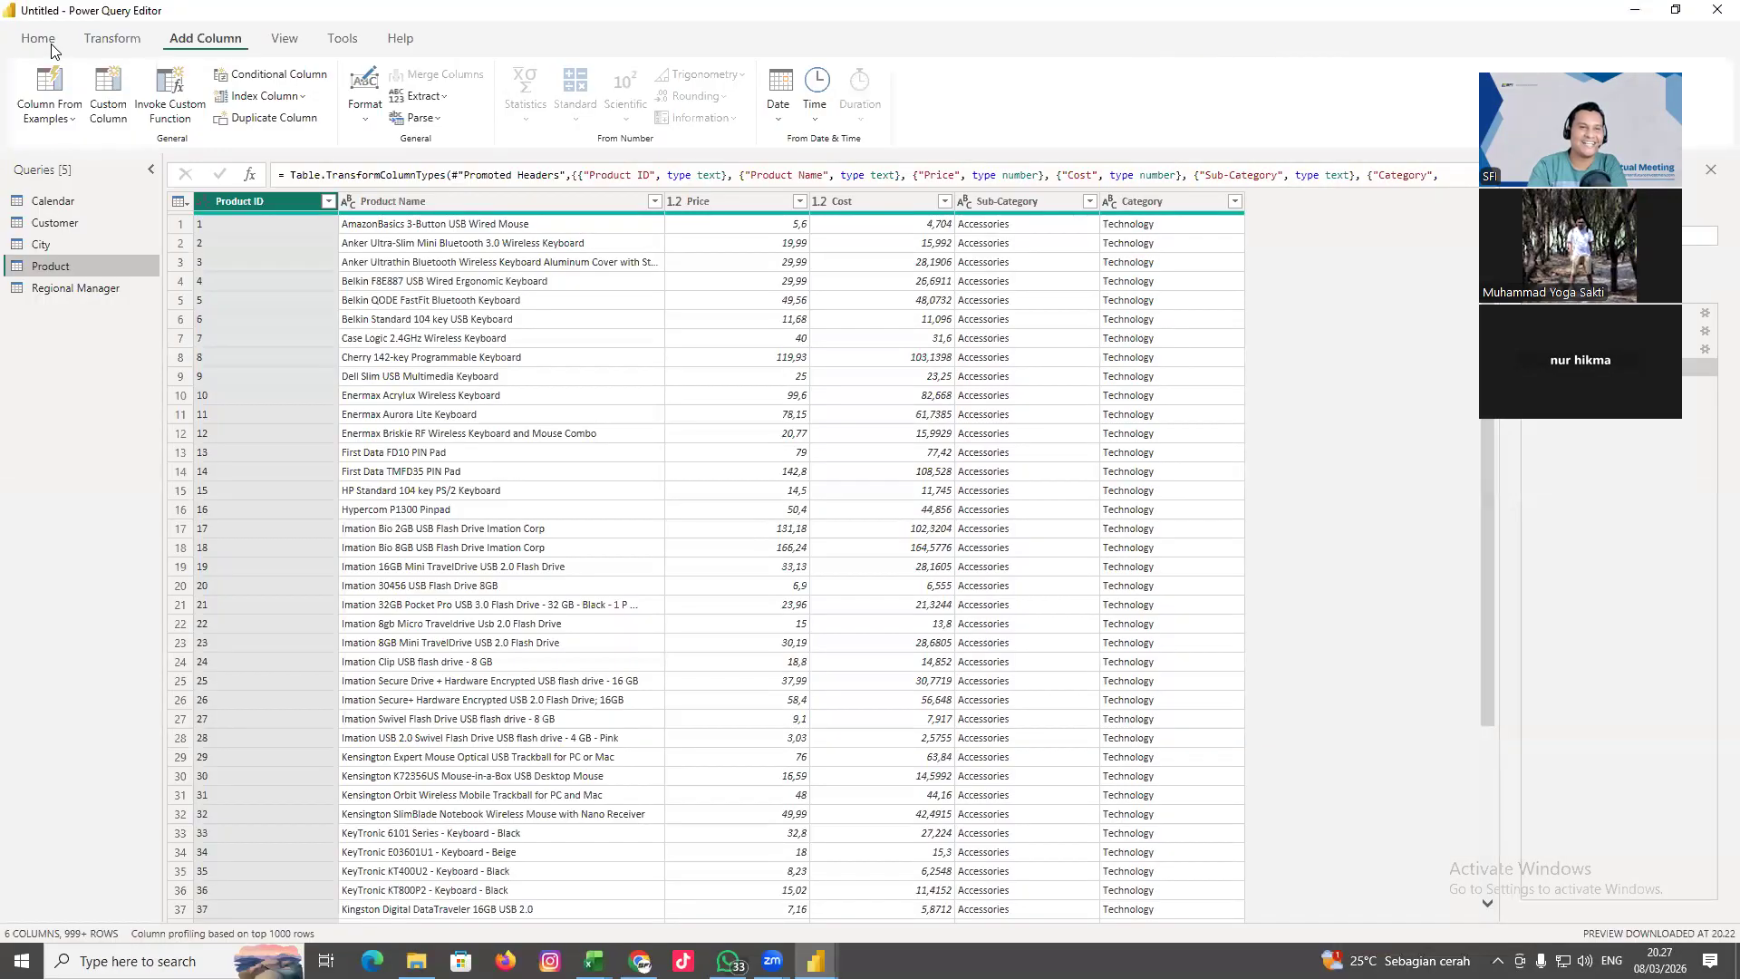
pyautogui.click(111, 38)
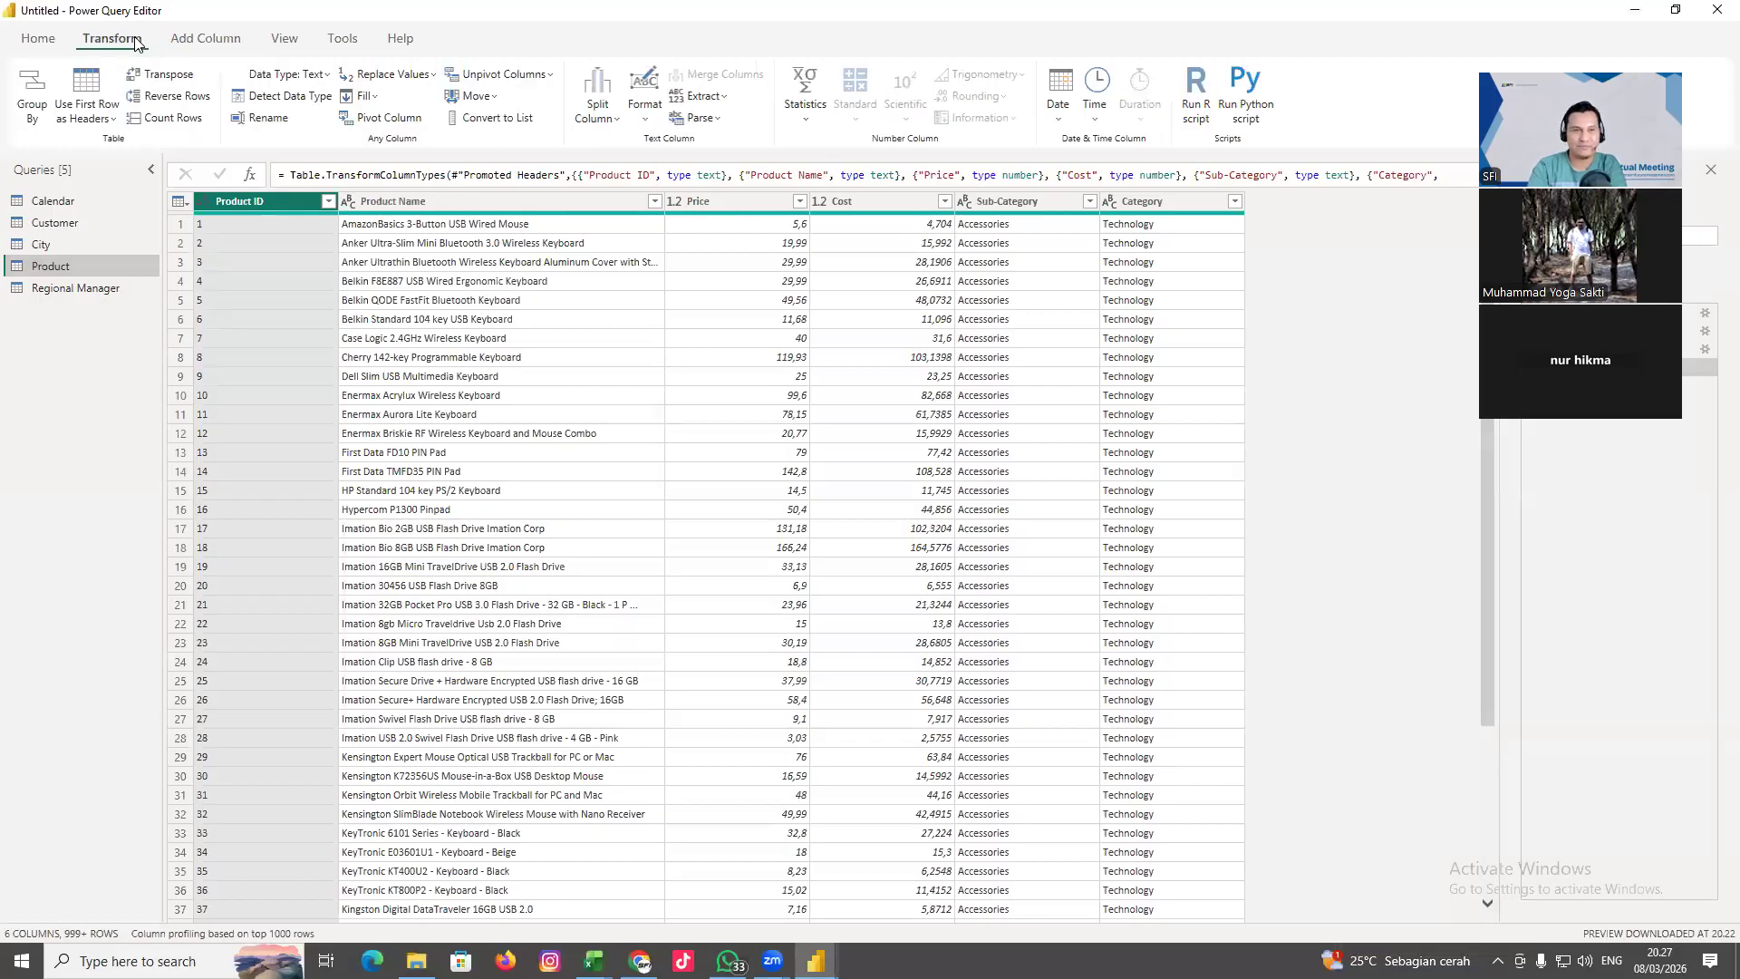
pyautogui.click(38, 51)
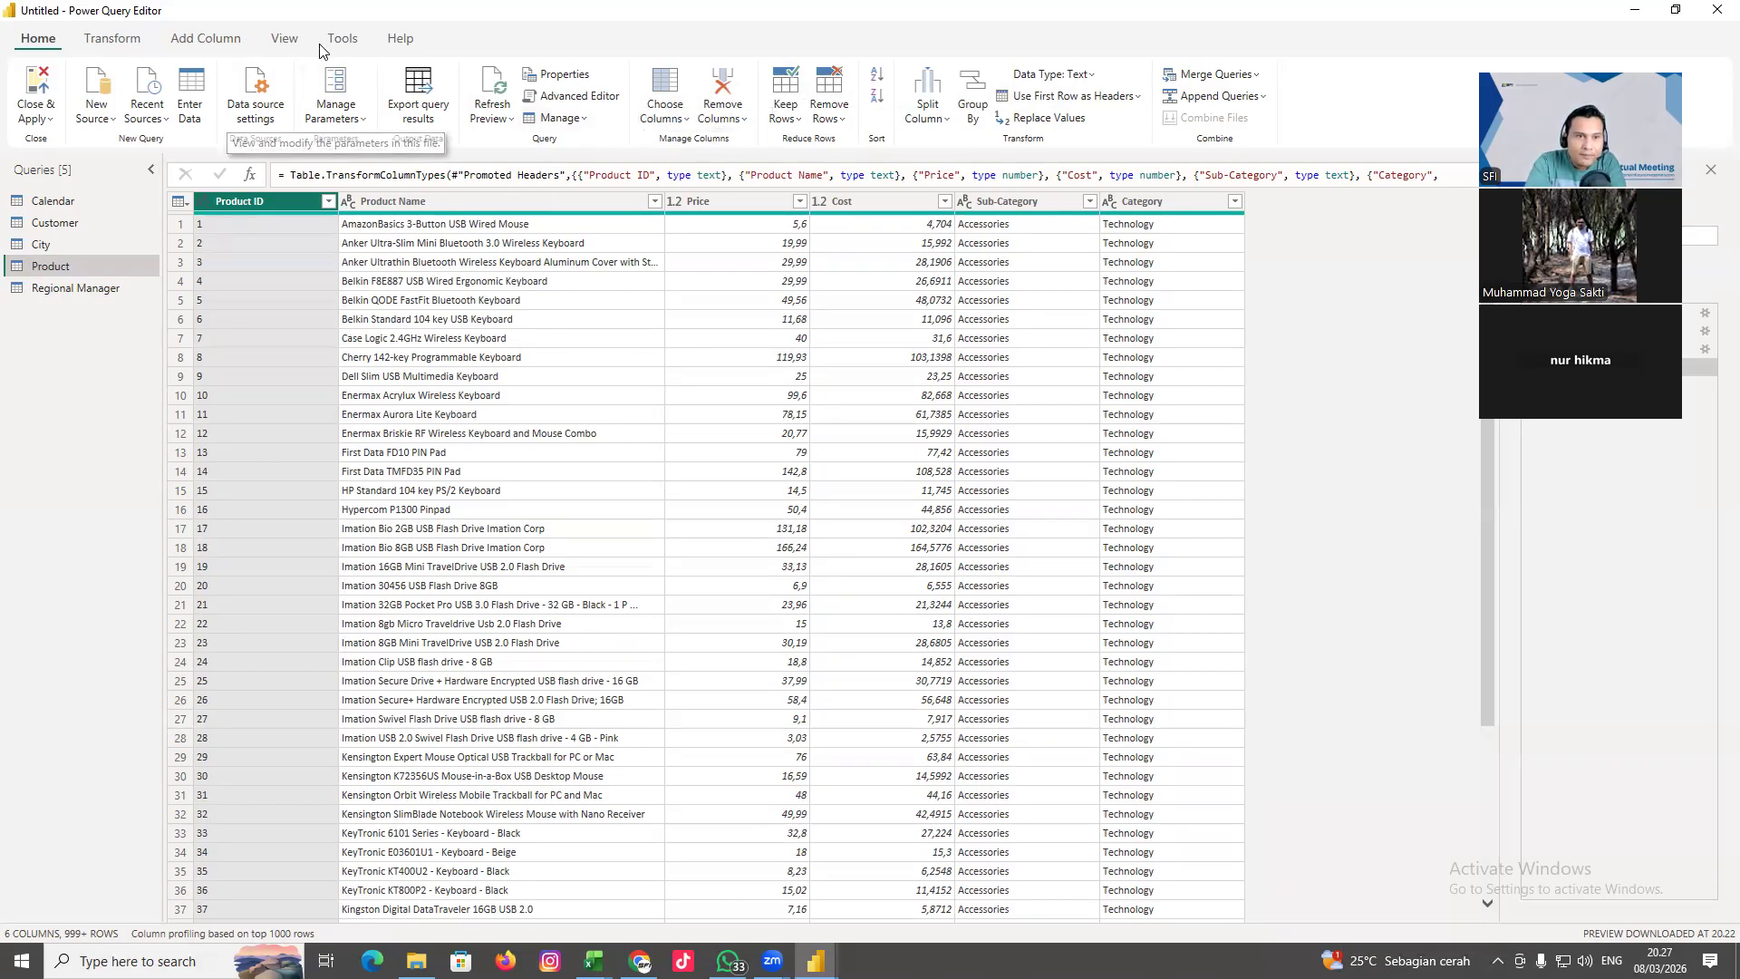
pyautogui.click(285, 40)
pyautogui.click(221, 41)
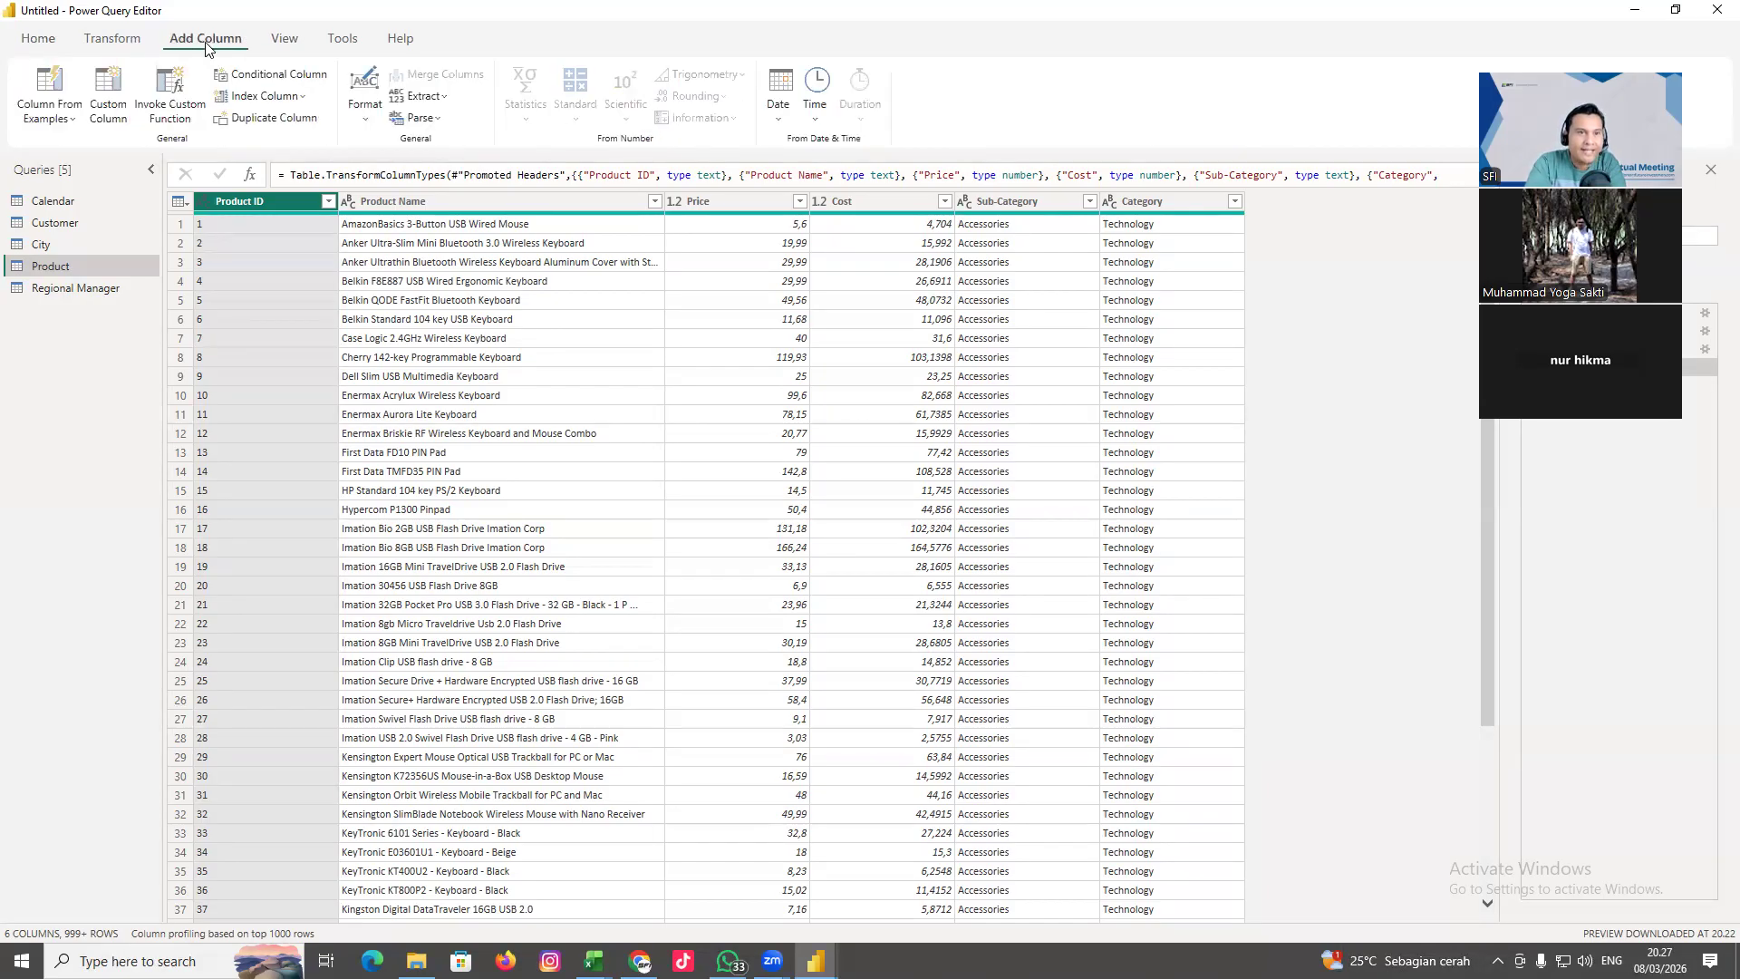
# Close Power Query Editor and apply all pending query changes to the Power BI Desktop report
pyautogui.click(38, 39)
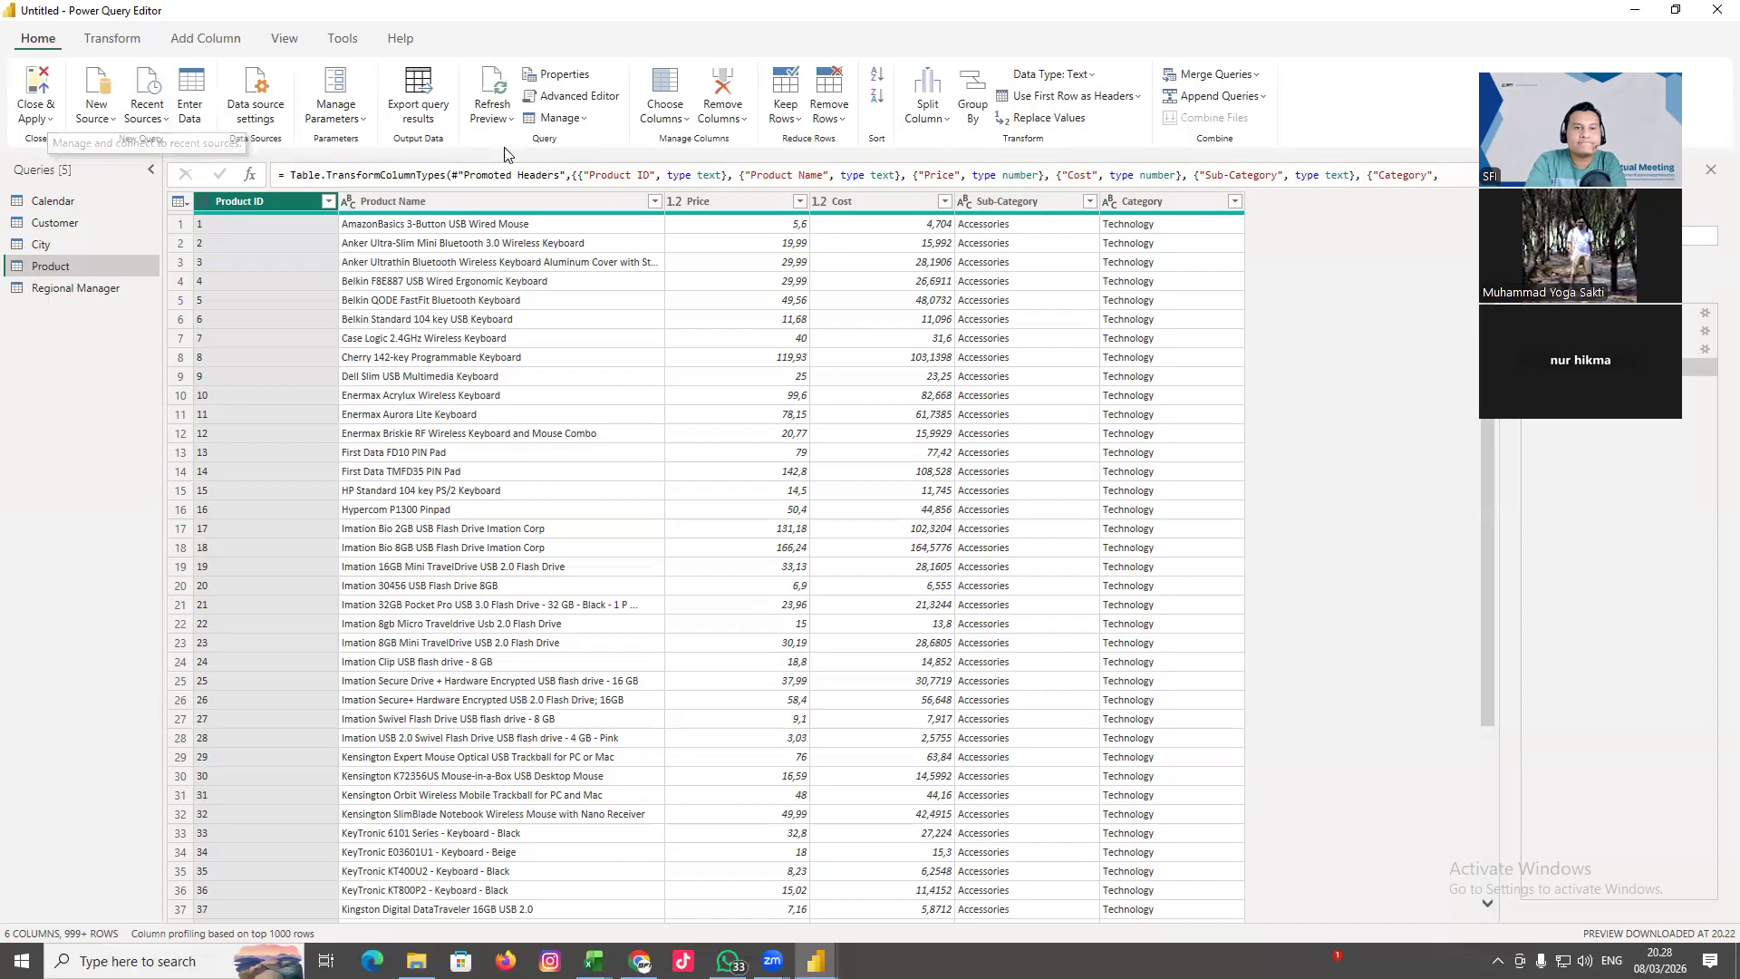
pyautogui.click(45, 121)
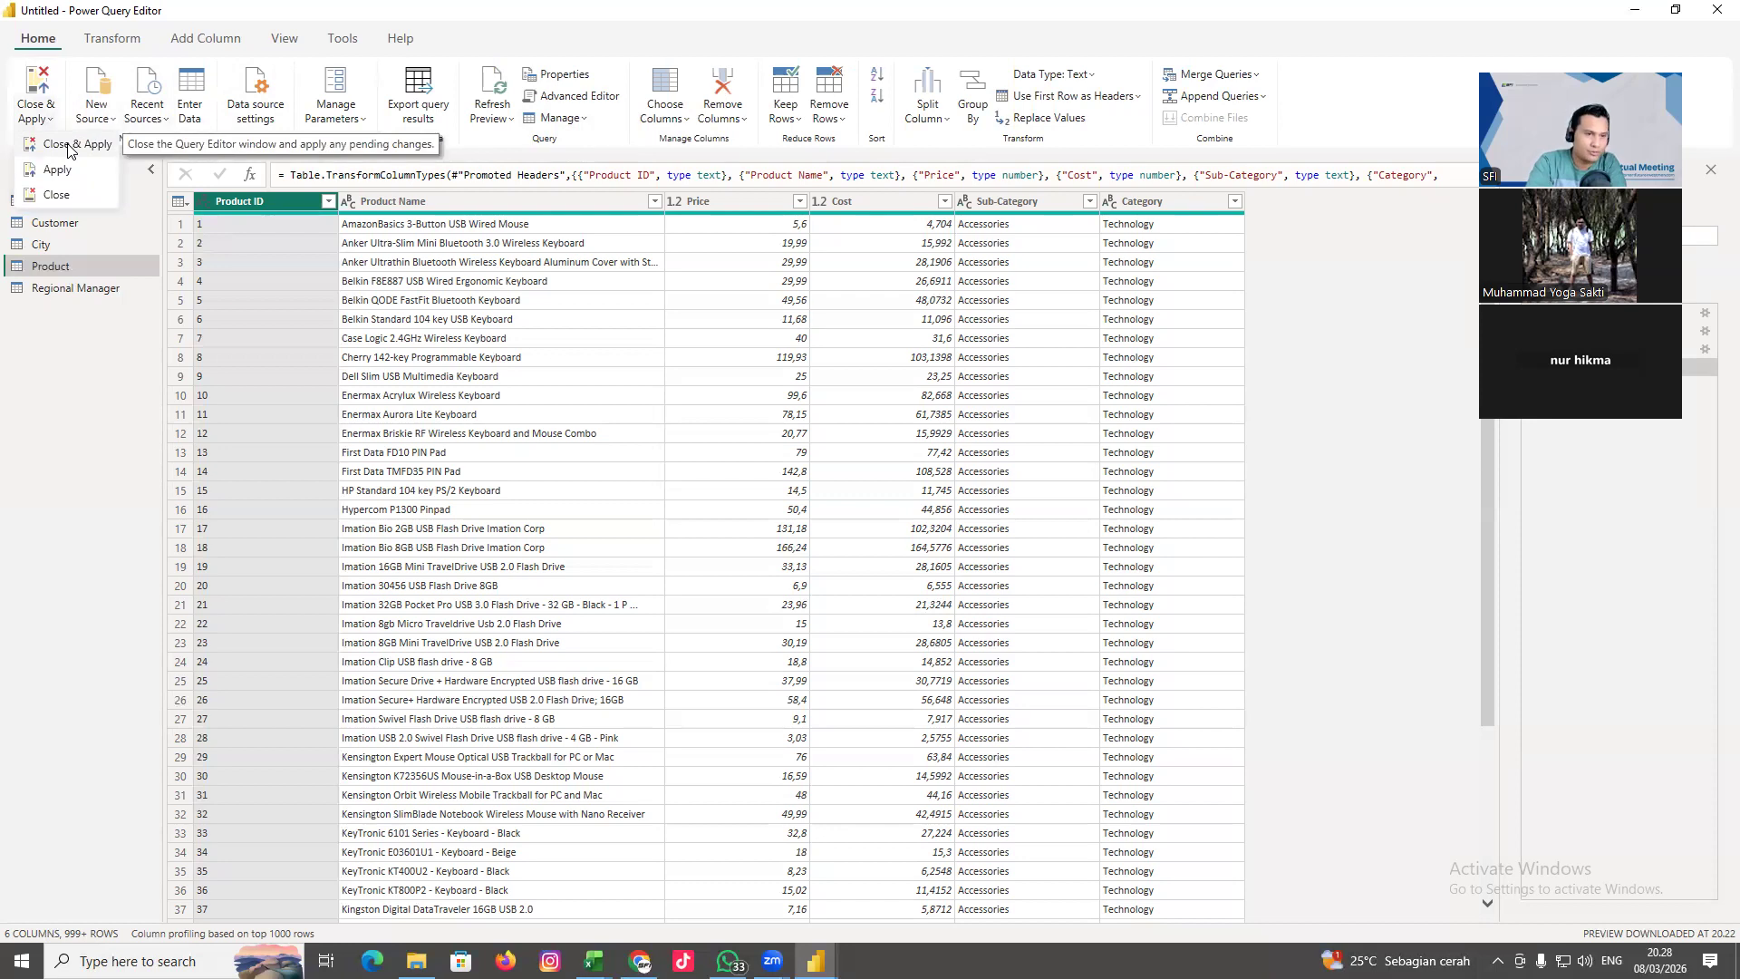
pyautogui.click(68, 146)
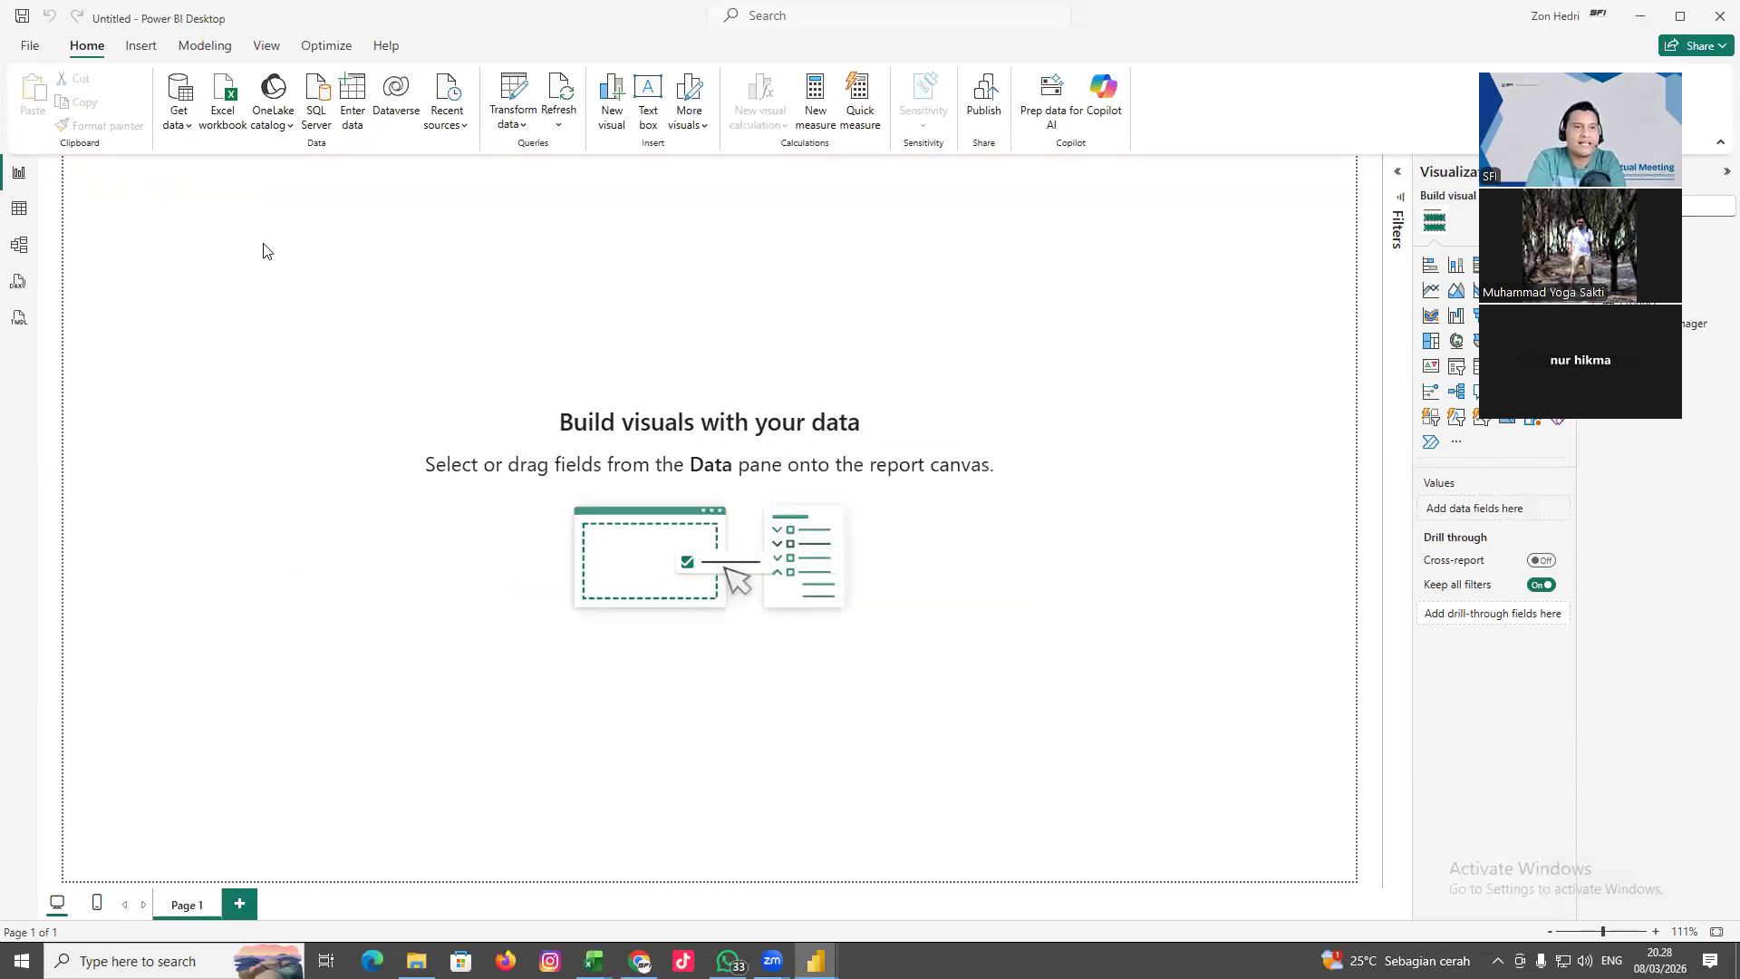
# Import the Sales Order sheet from the Excel workbook 7. SUPERSTORE 2023 FRESH and open it for transformation
pyautogui.click(185, 127)
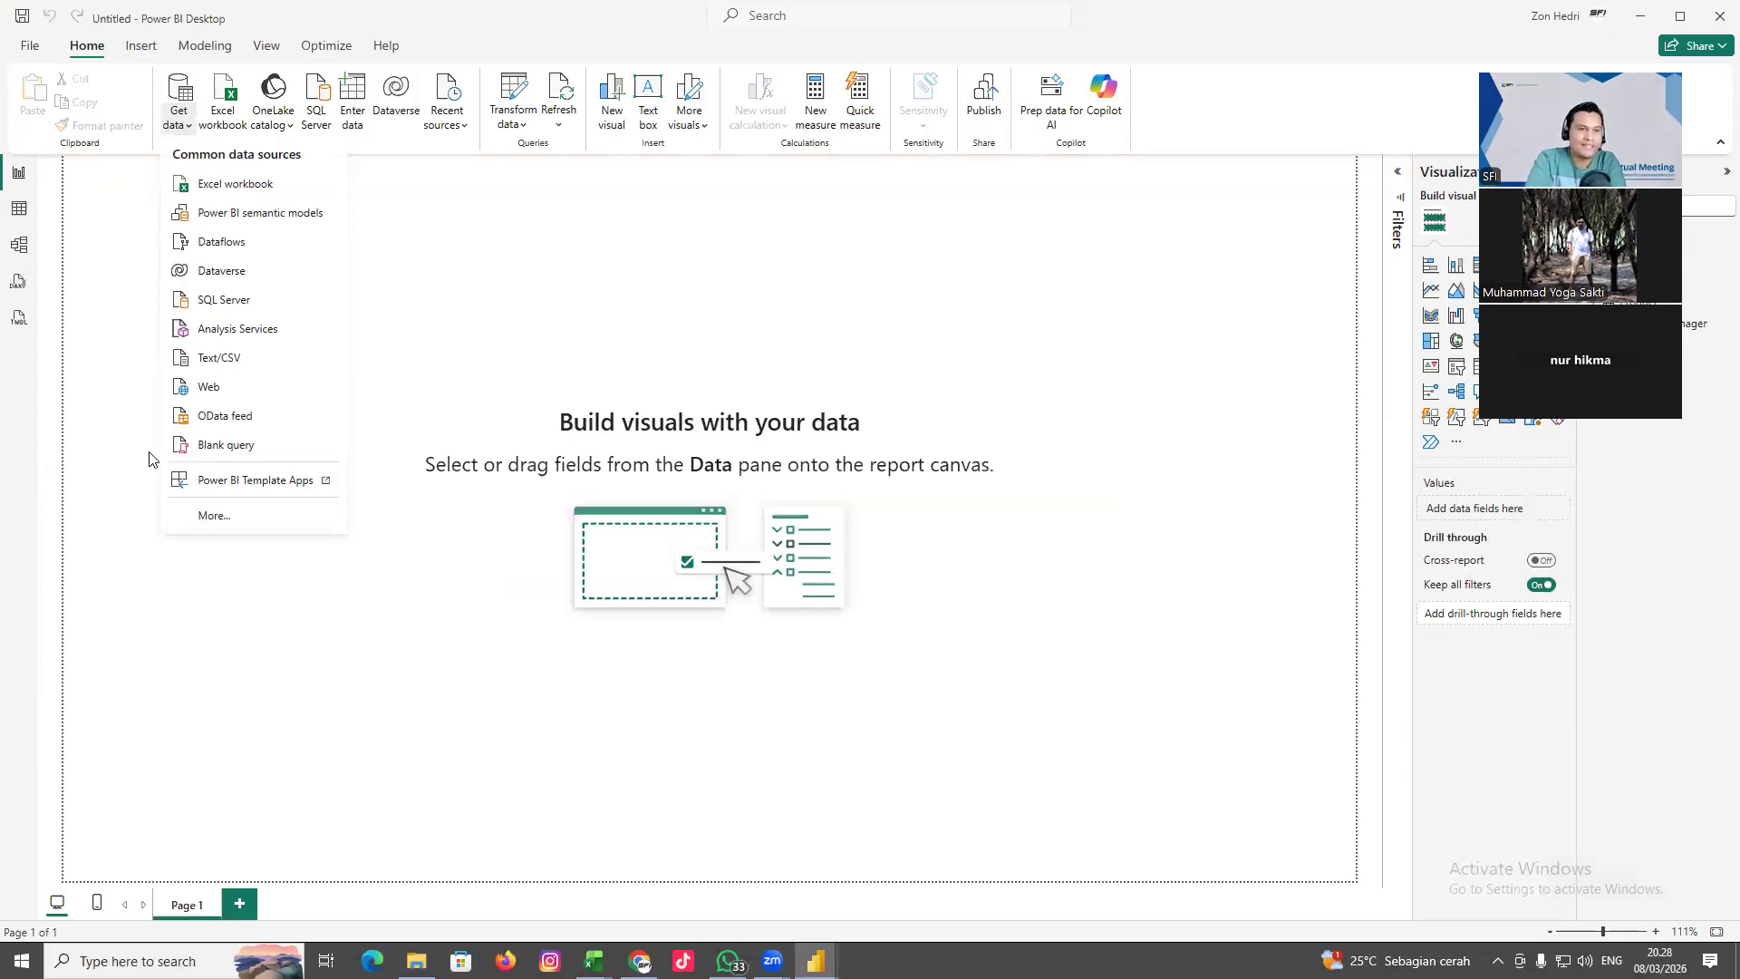
pyautogui.click(246, 191)
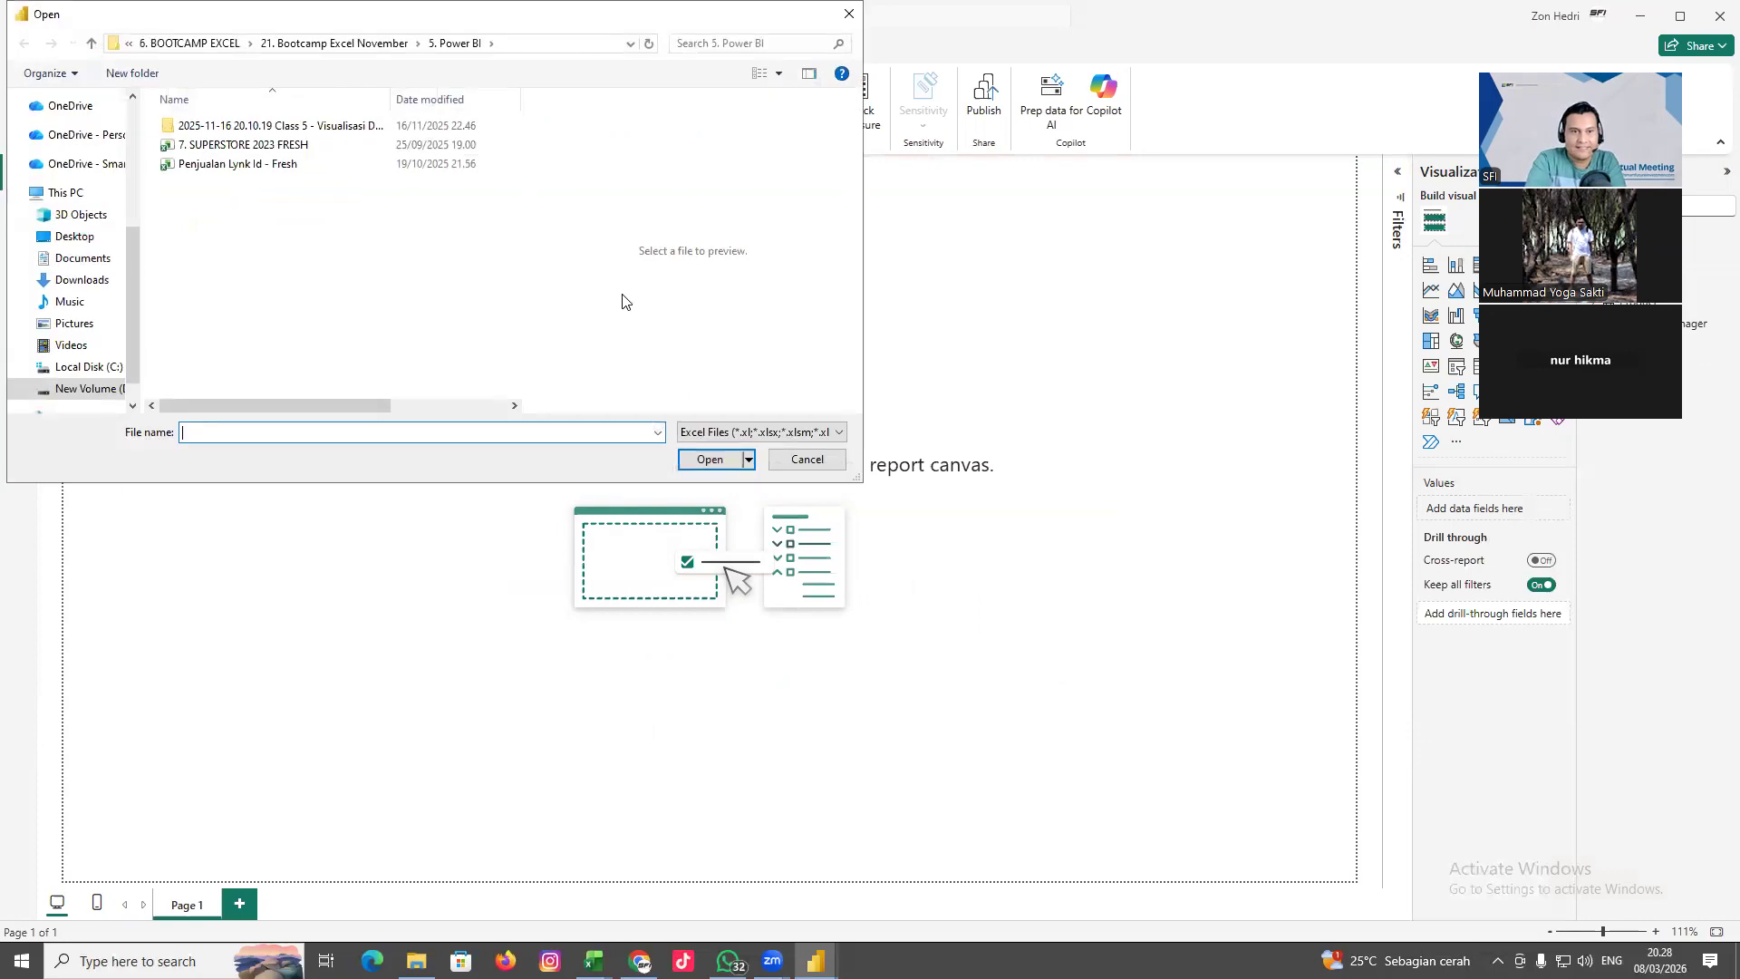
pyautogui.doubleClick(266, 154)
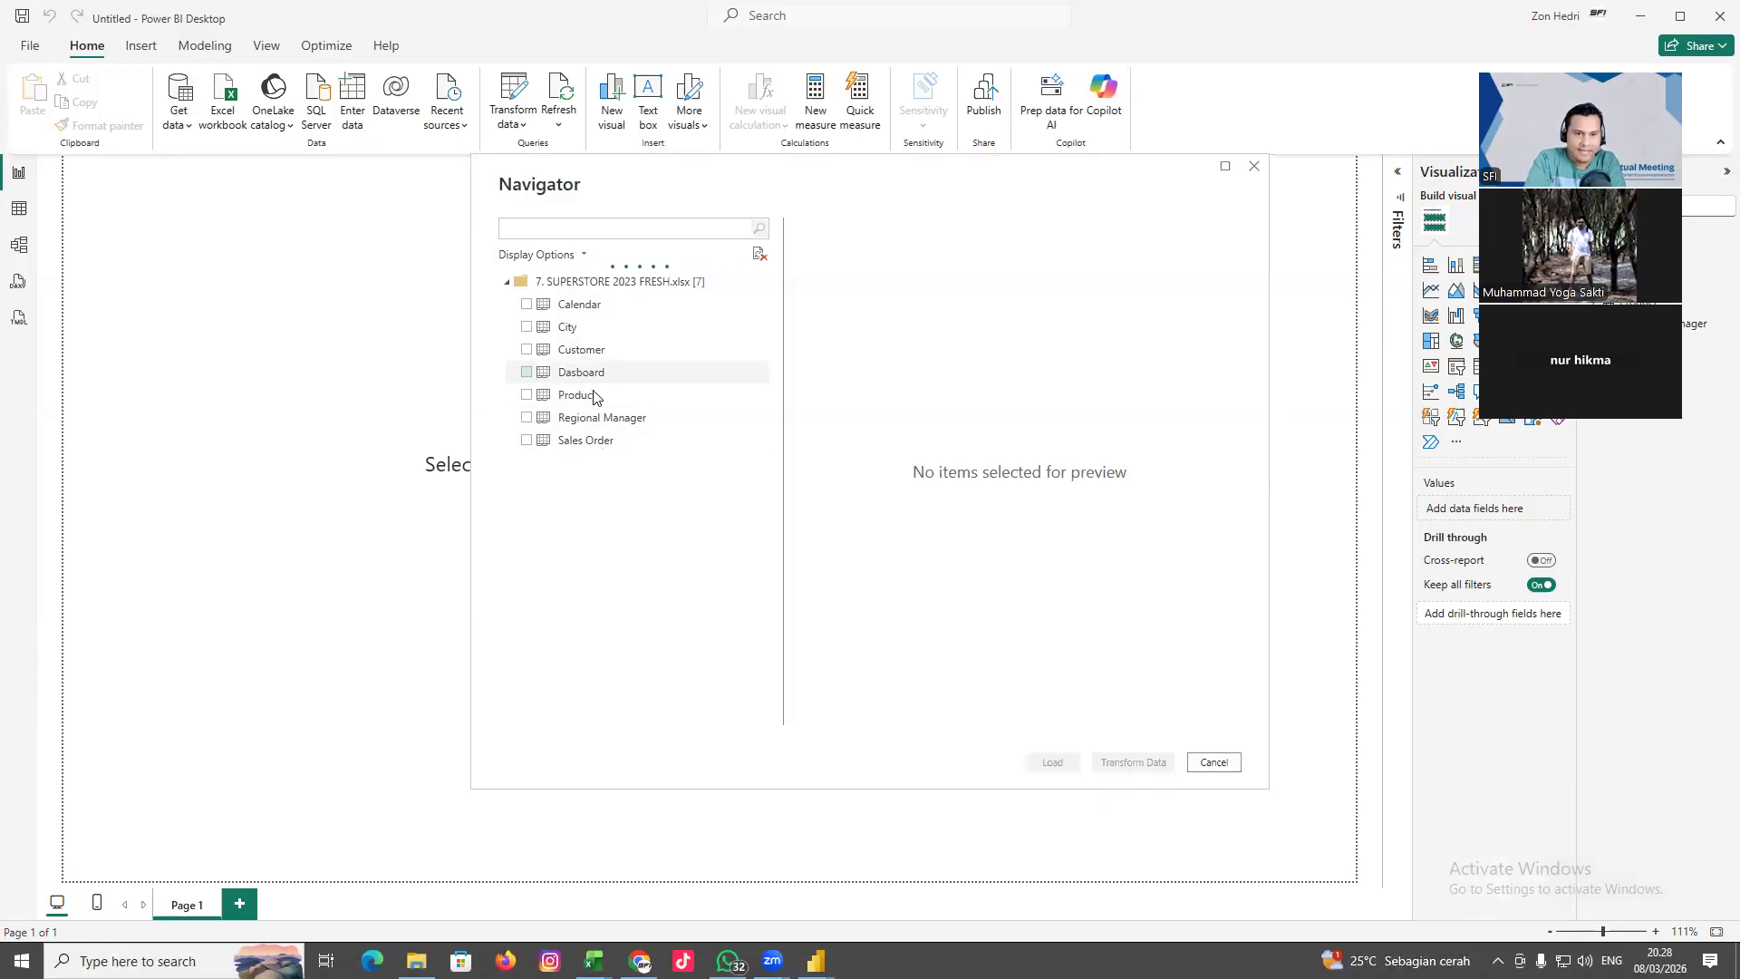
pyautogui.click(526, 442)
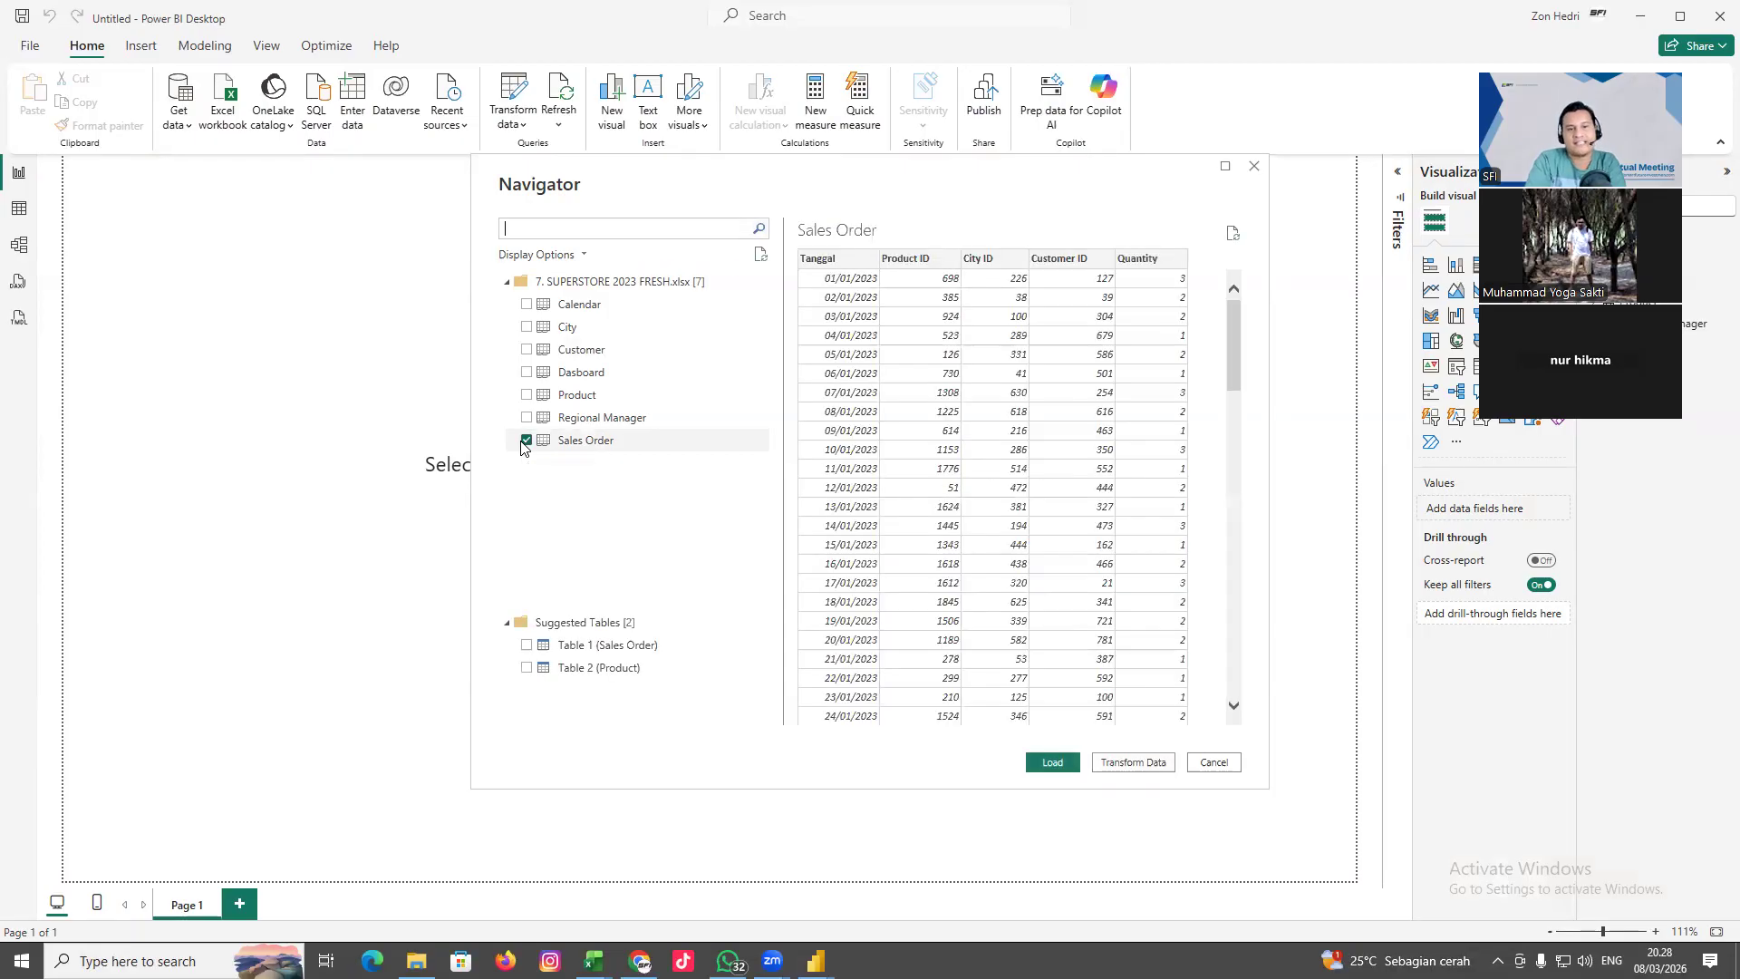
pyautogui.click(1131, 763)
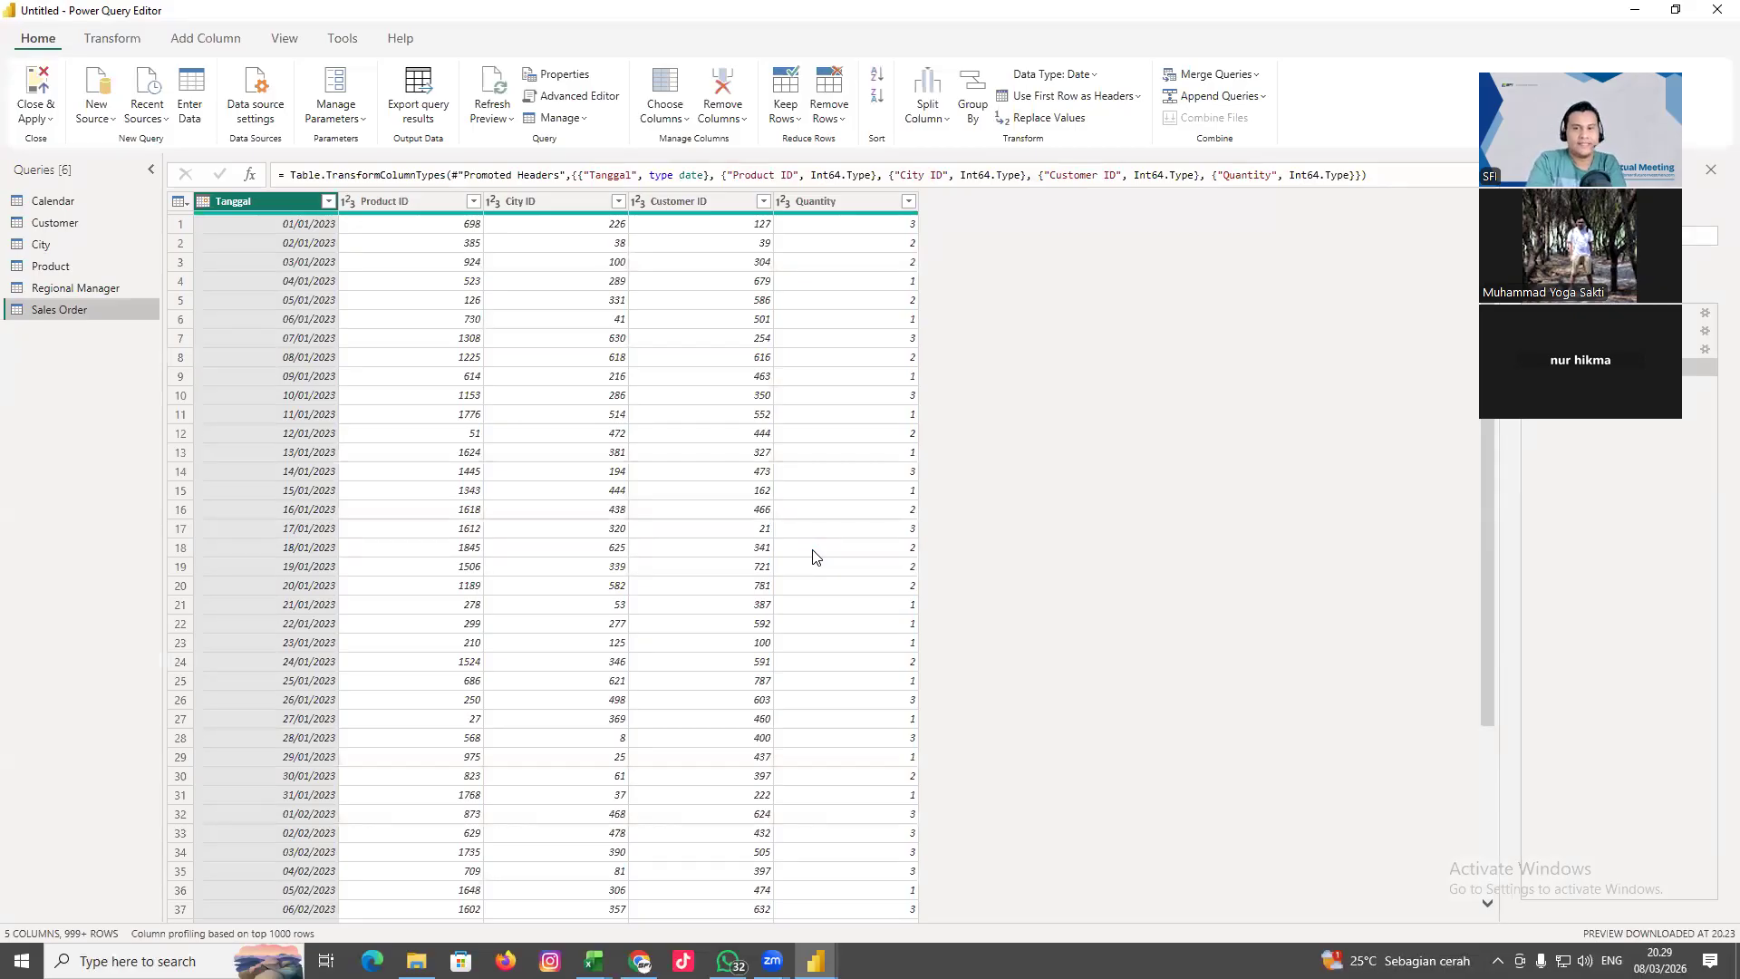
# Check the data types of the Product ID, City ID, Customer ID and Quantity columns in the Sales Order query
pyautogui.click(384, 201)
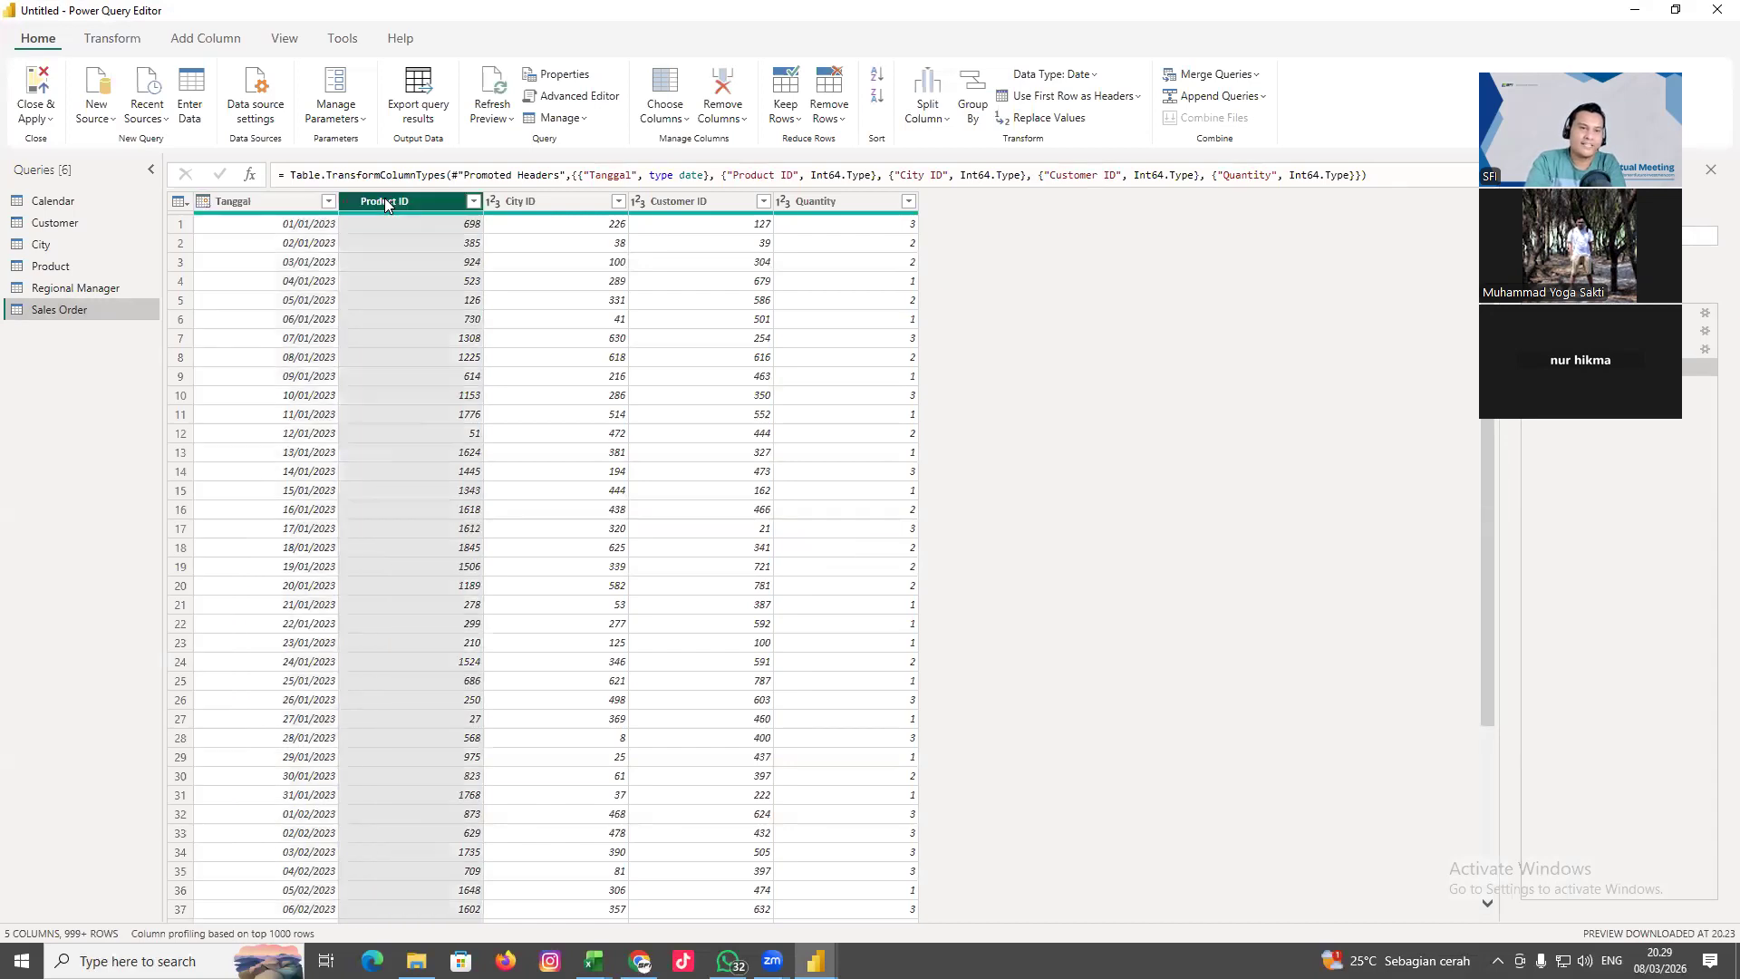
pyautogui.click(542, 202)
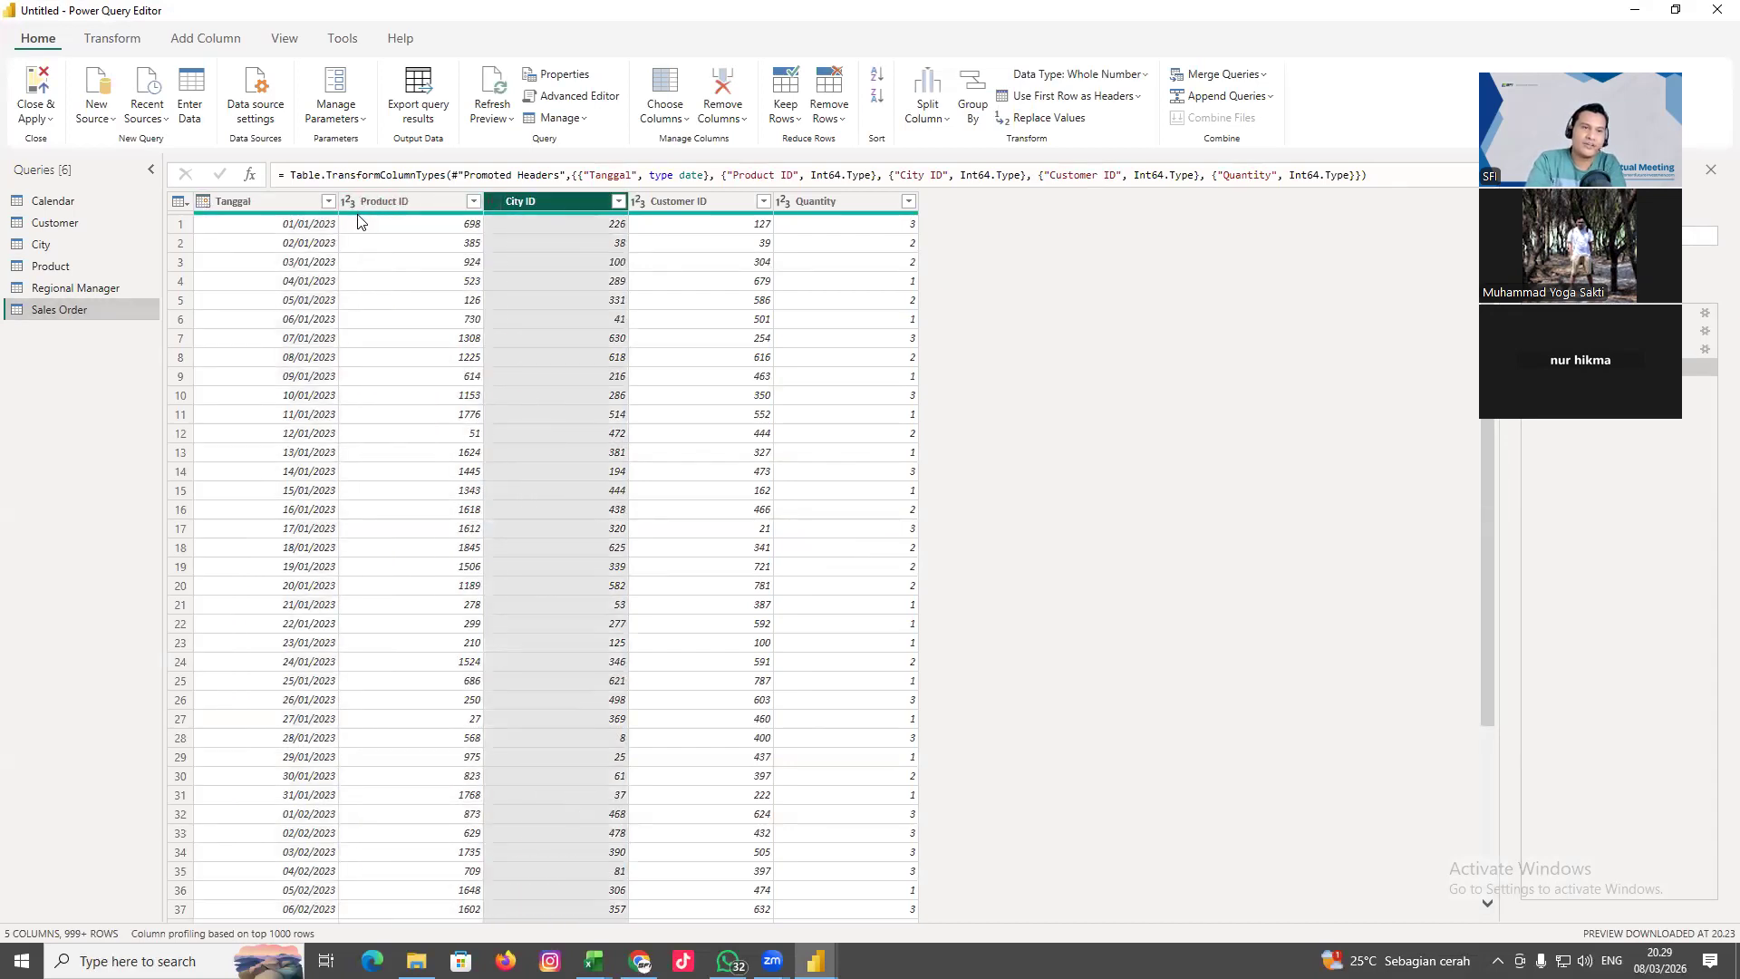
pyautogui.click(349, 202)
pyautogui.click(496, 201)
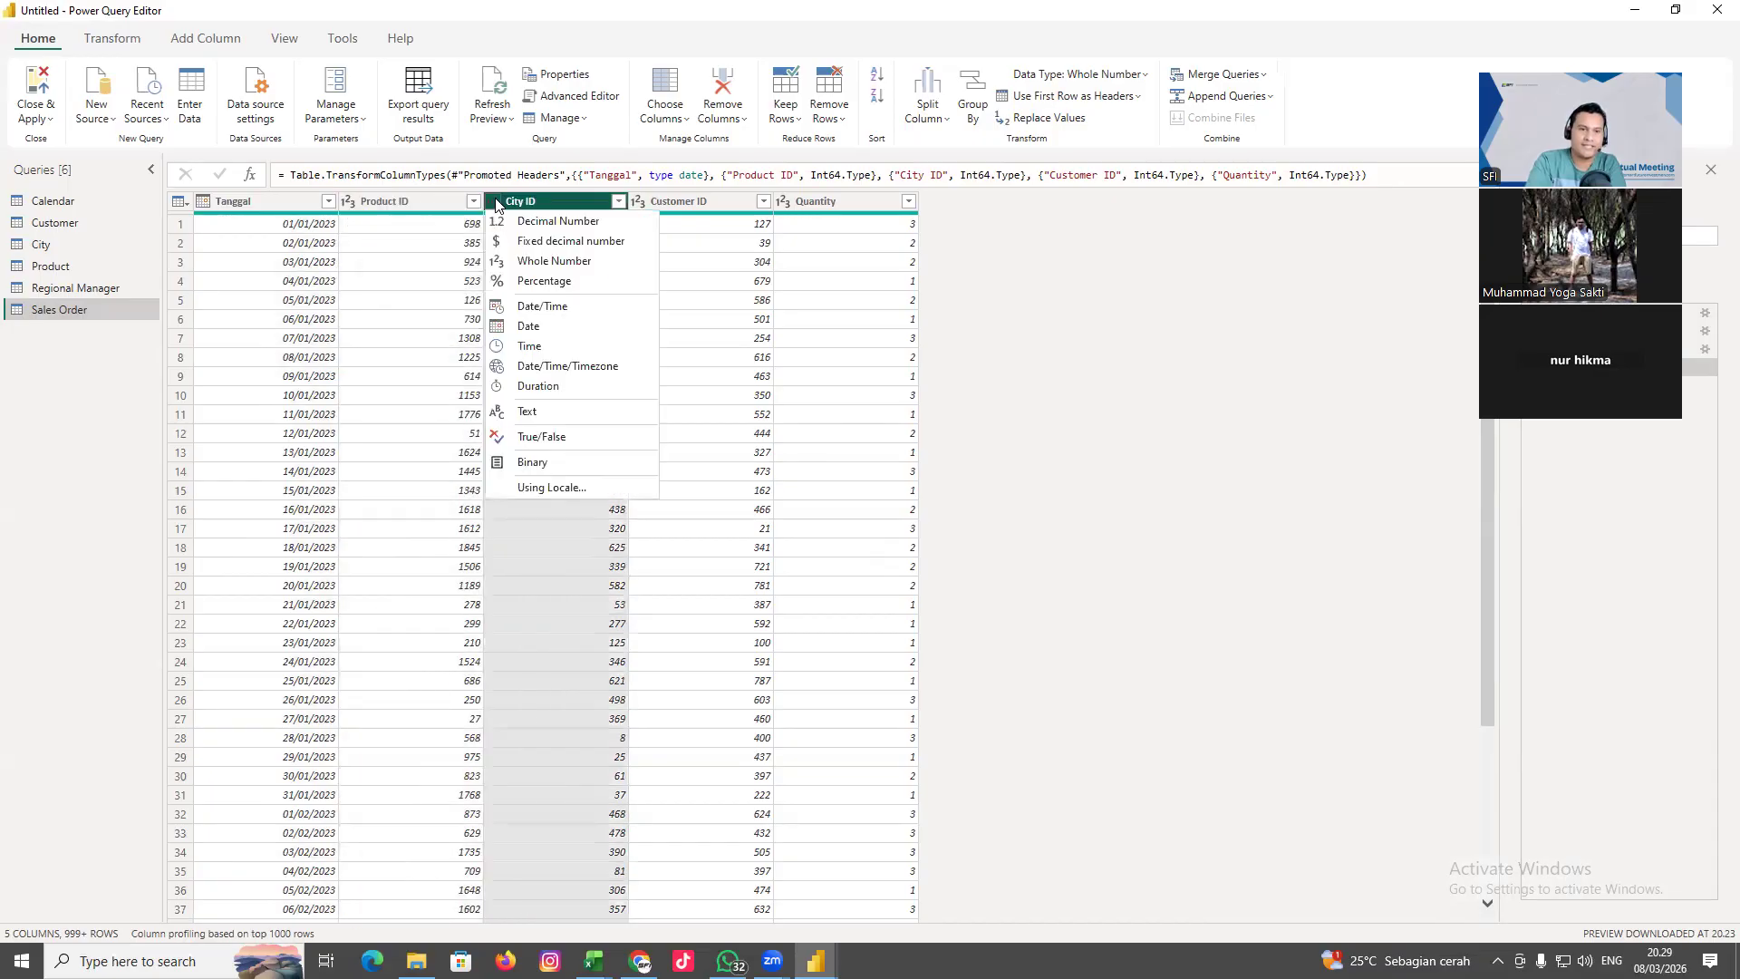
pyautogui.click(638, 201)
pyautogui.click(638, 201)
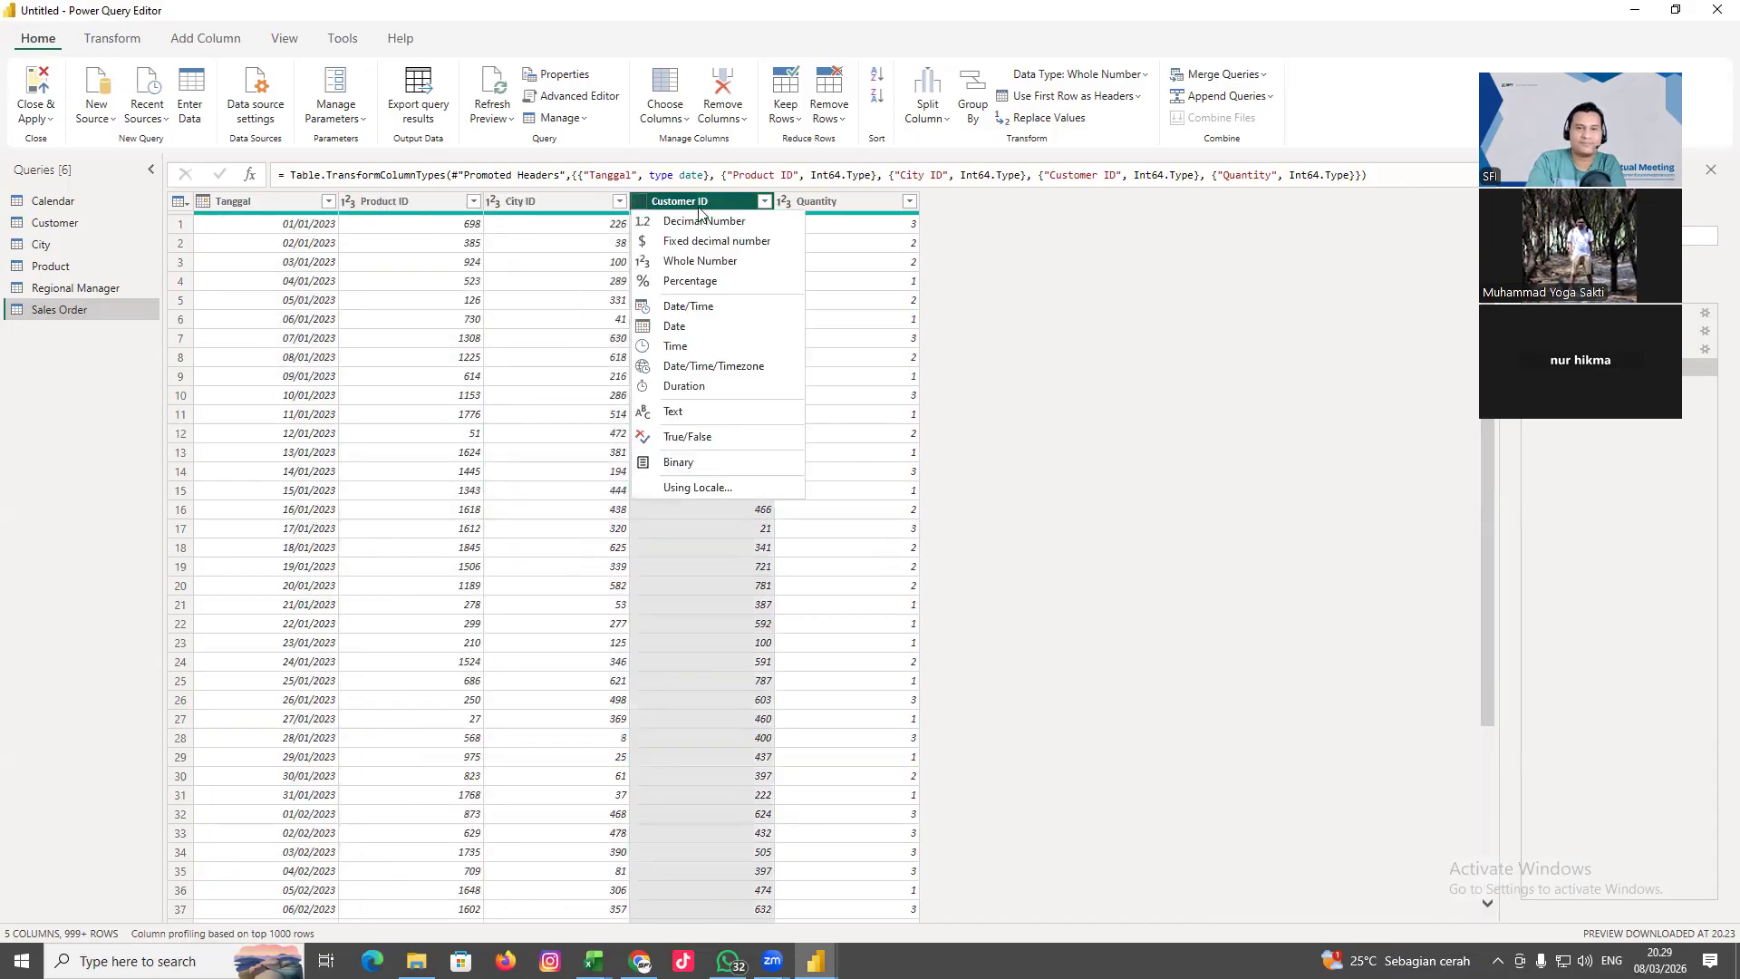
pyautogui.click(784, 203)
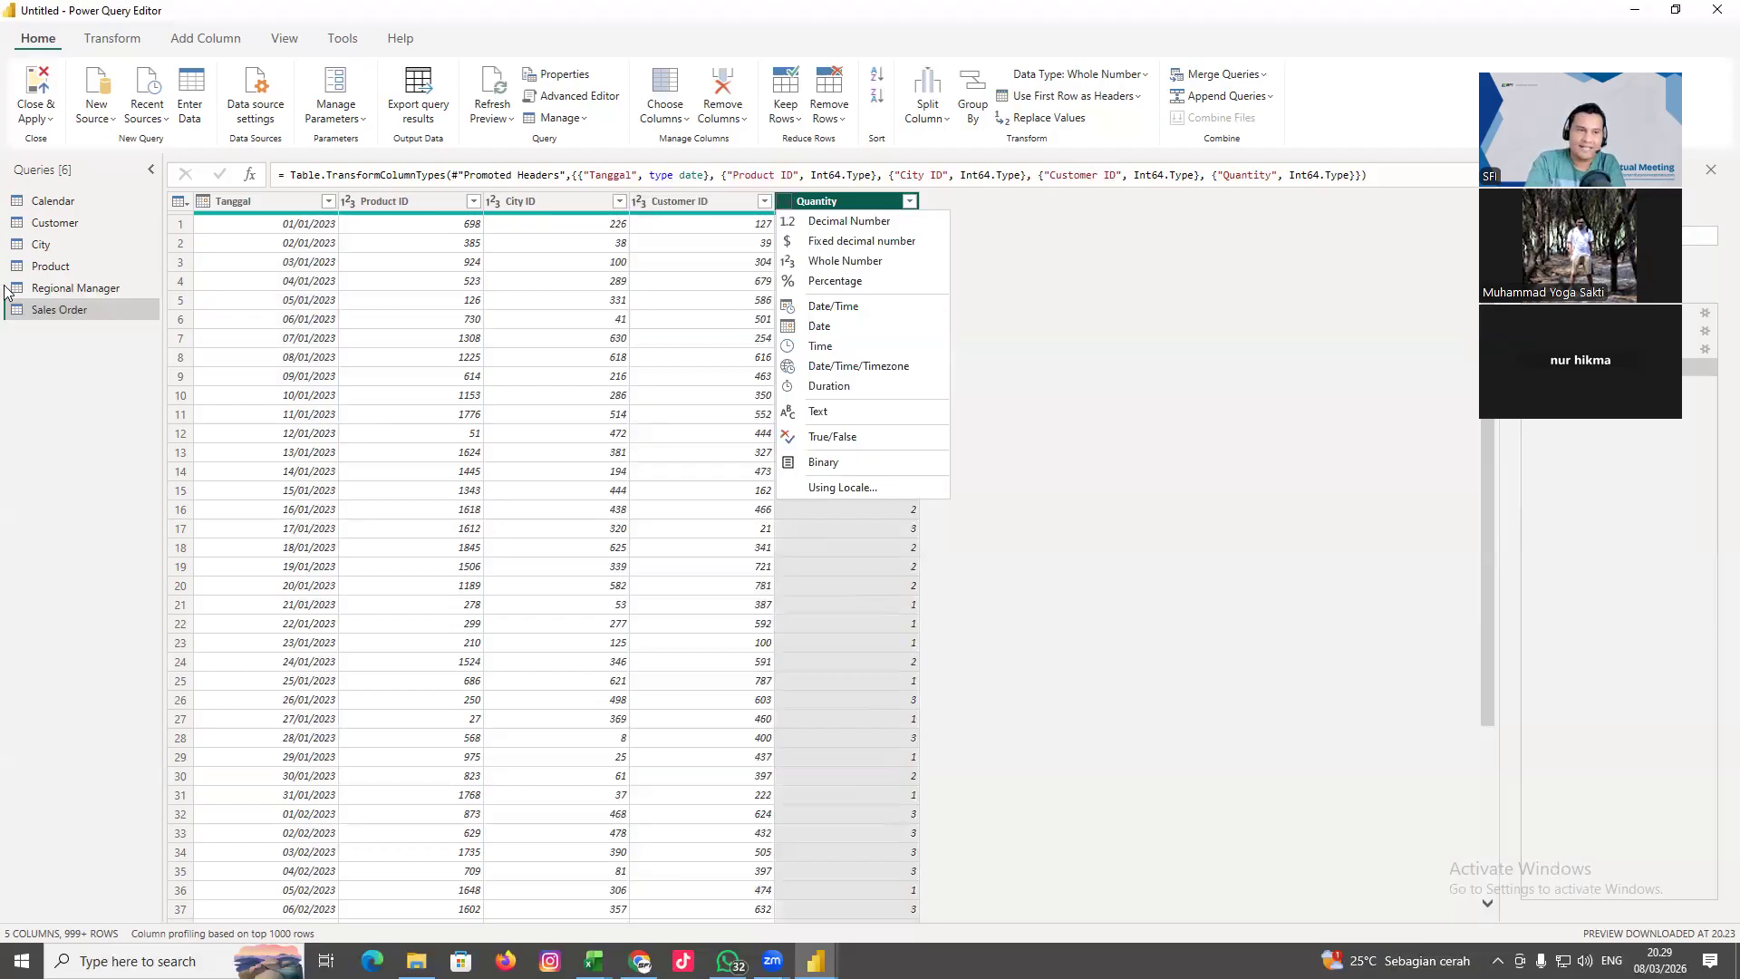
# Review the Regional Manager and Product queries, checking Product's Product ID column, and return to the Sales Order query
pyautogui.click(36, 290)
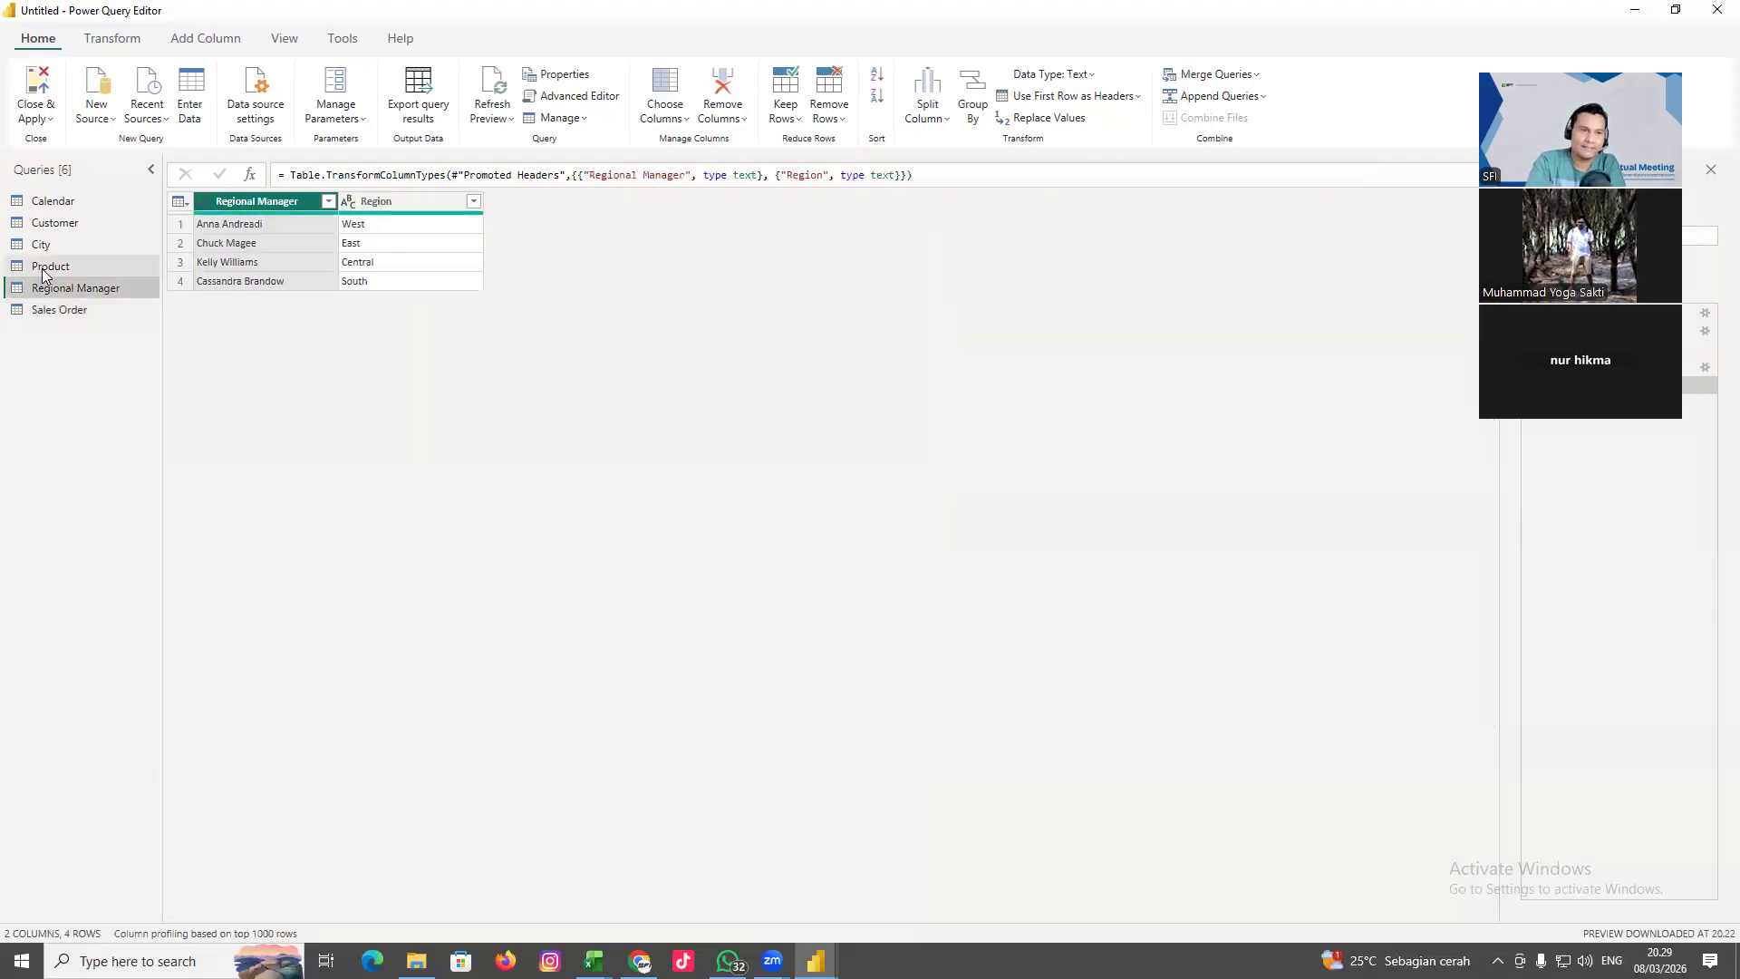
pyautogui.click(42, 266)
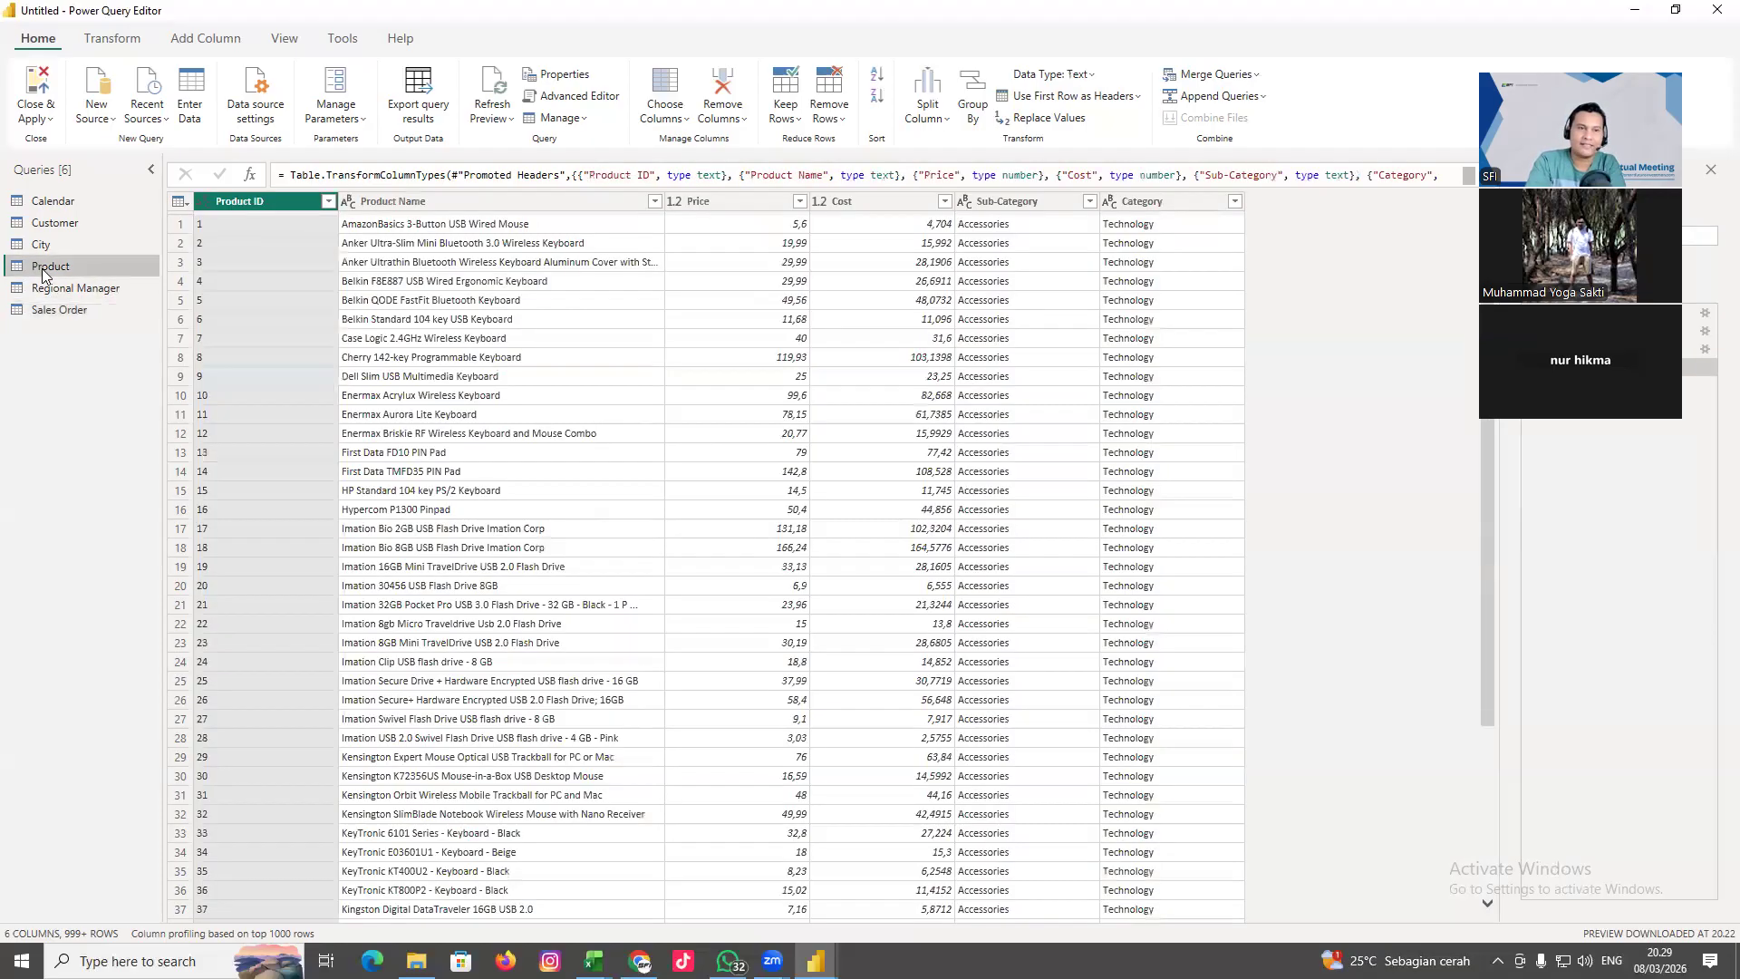
pyautogui.click(201, 205)
pyautogui.click(78, 312)
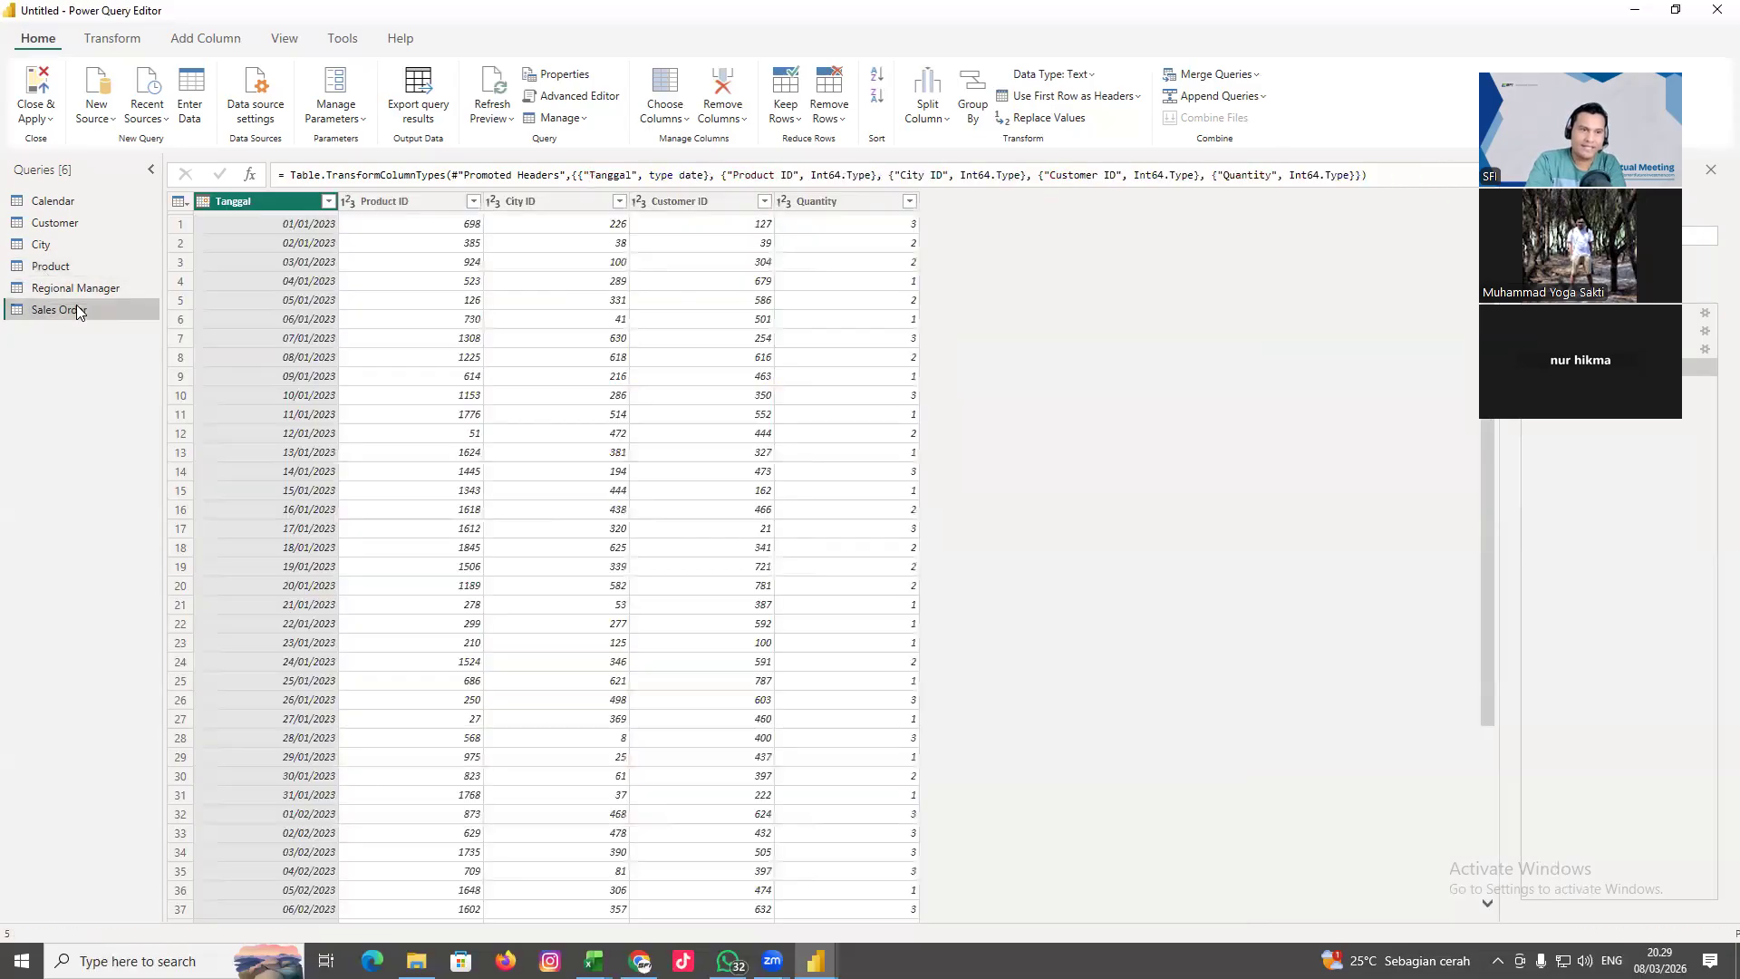
# Change the Sales Order columns Product ID, City ID and Customer ID to Text, replacing the current type conversion each time
pyautogui.click(349, 203)
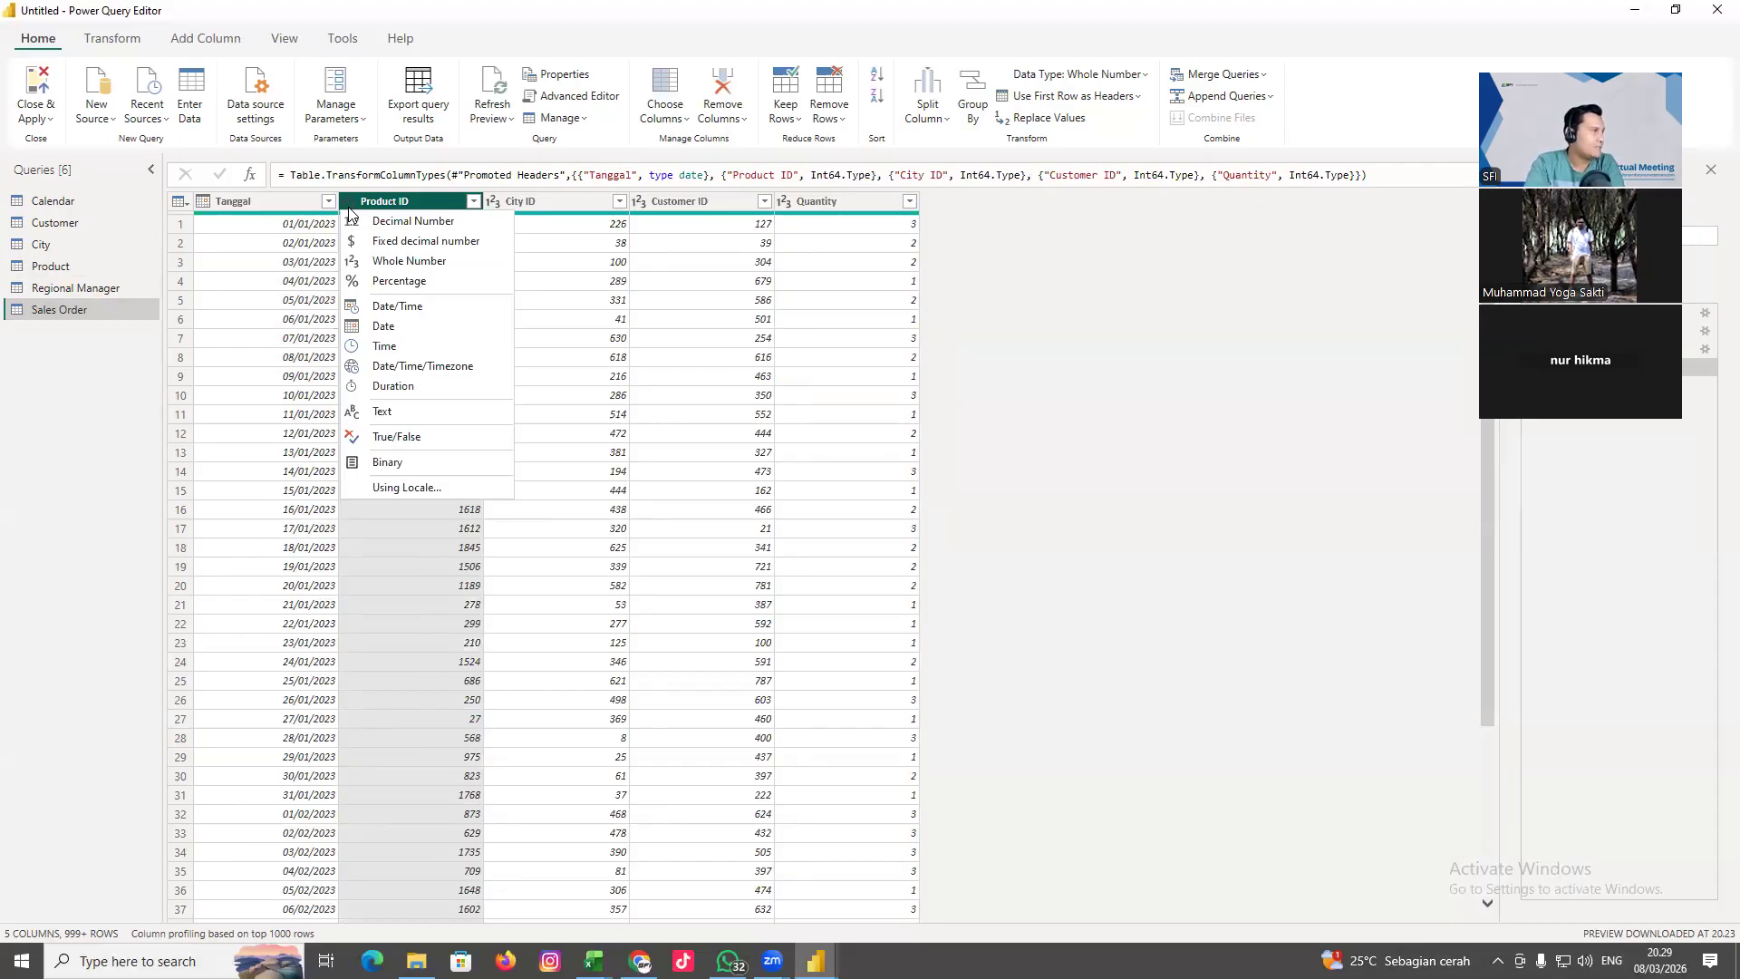
pyautogui.click(379, 411)
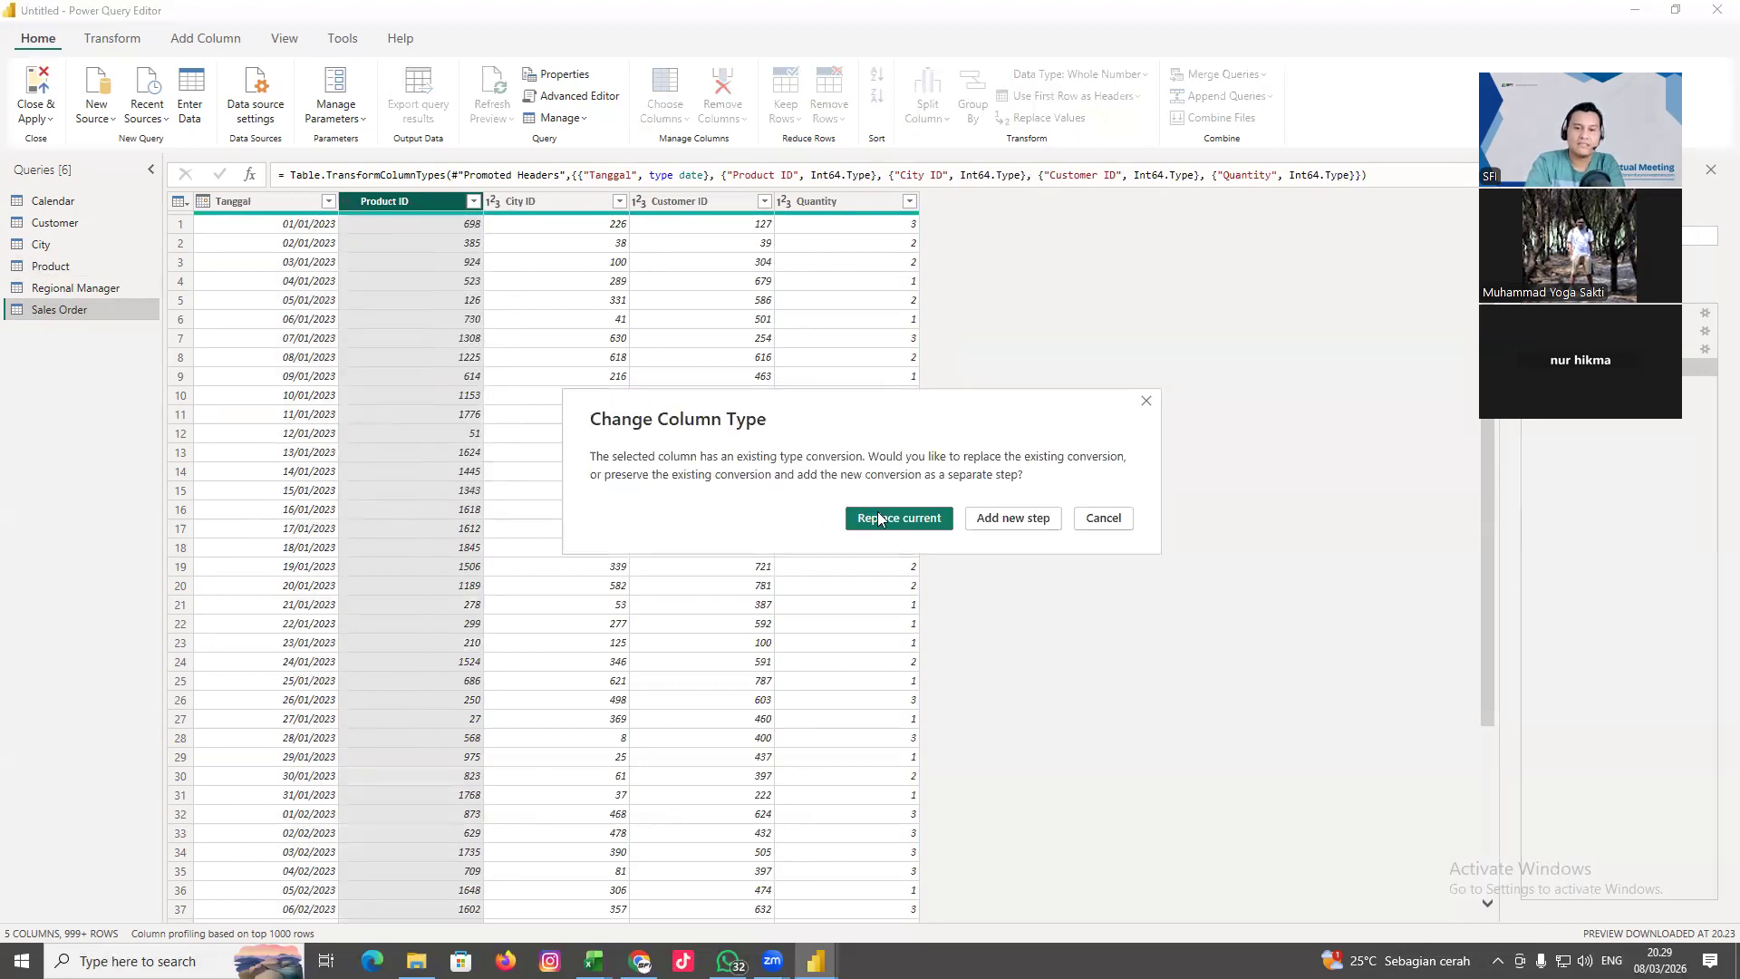
pyautogui.click(876, 517)
pyautogui.click(495, 209)
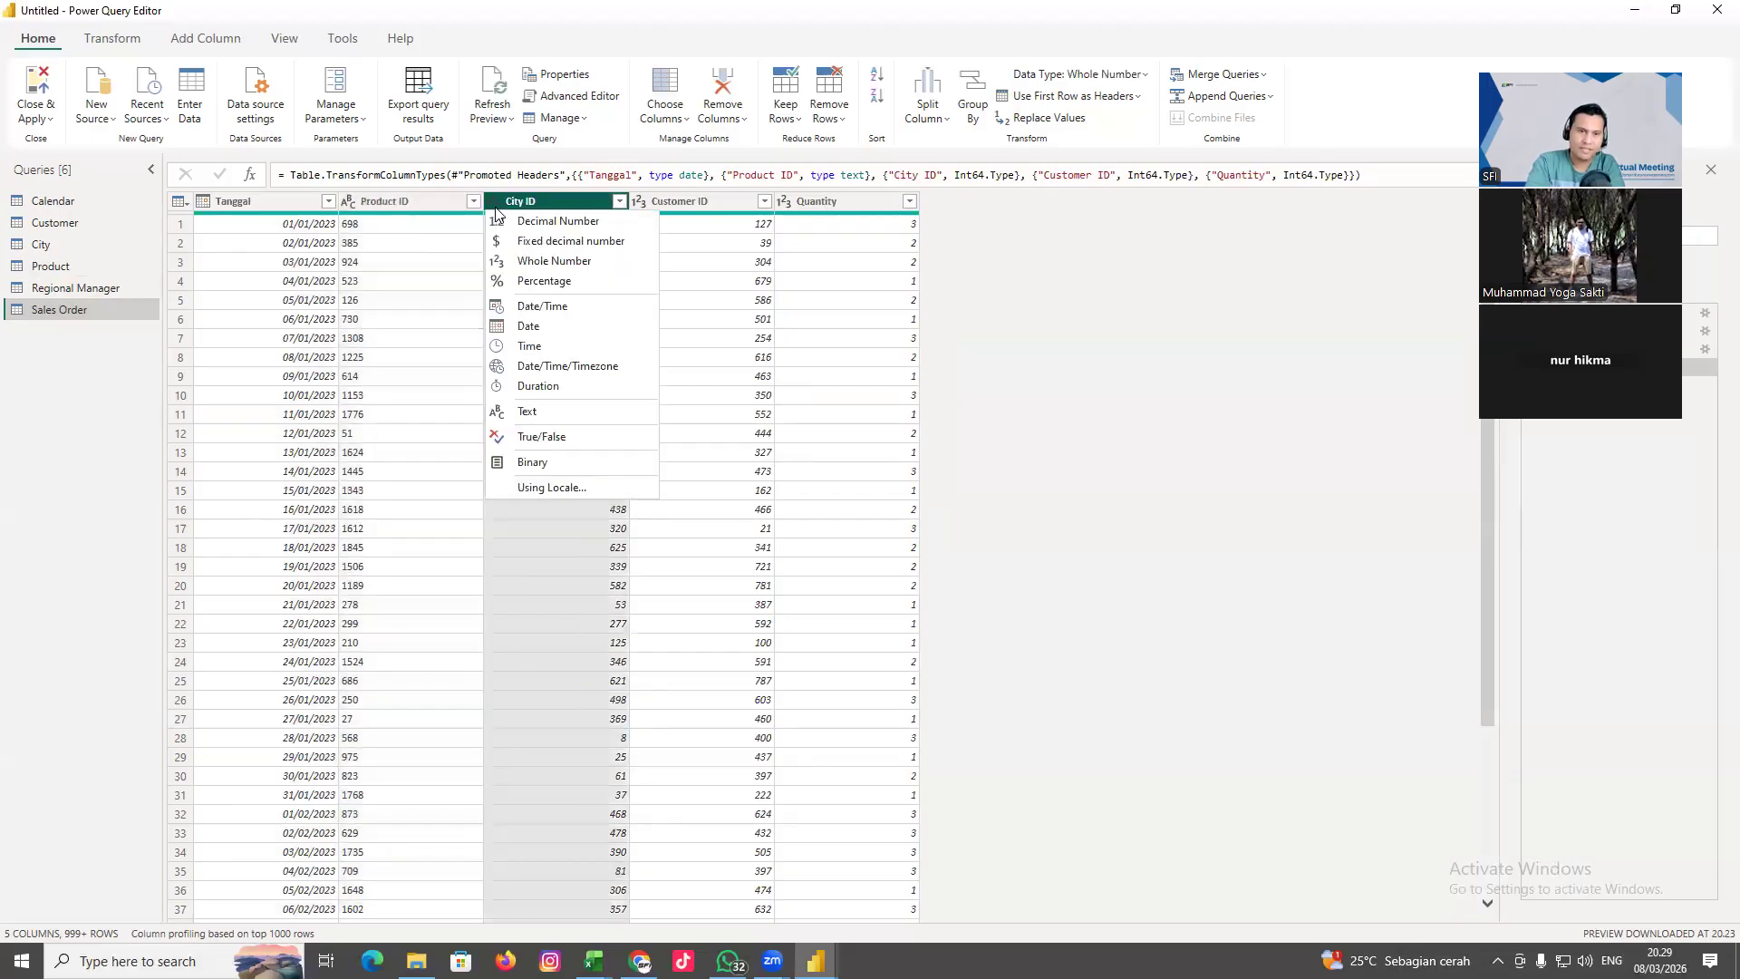
pyautogui.click(538, 411)
pyautogui.click(900, 519)
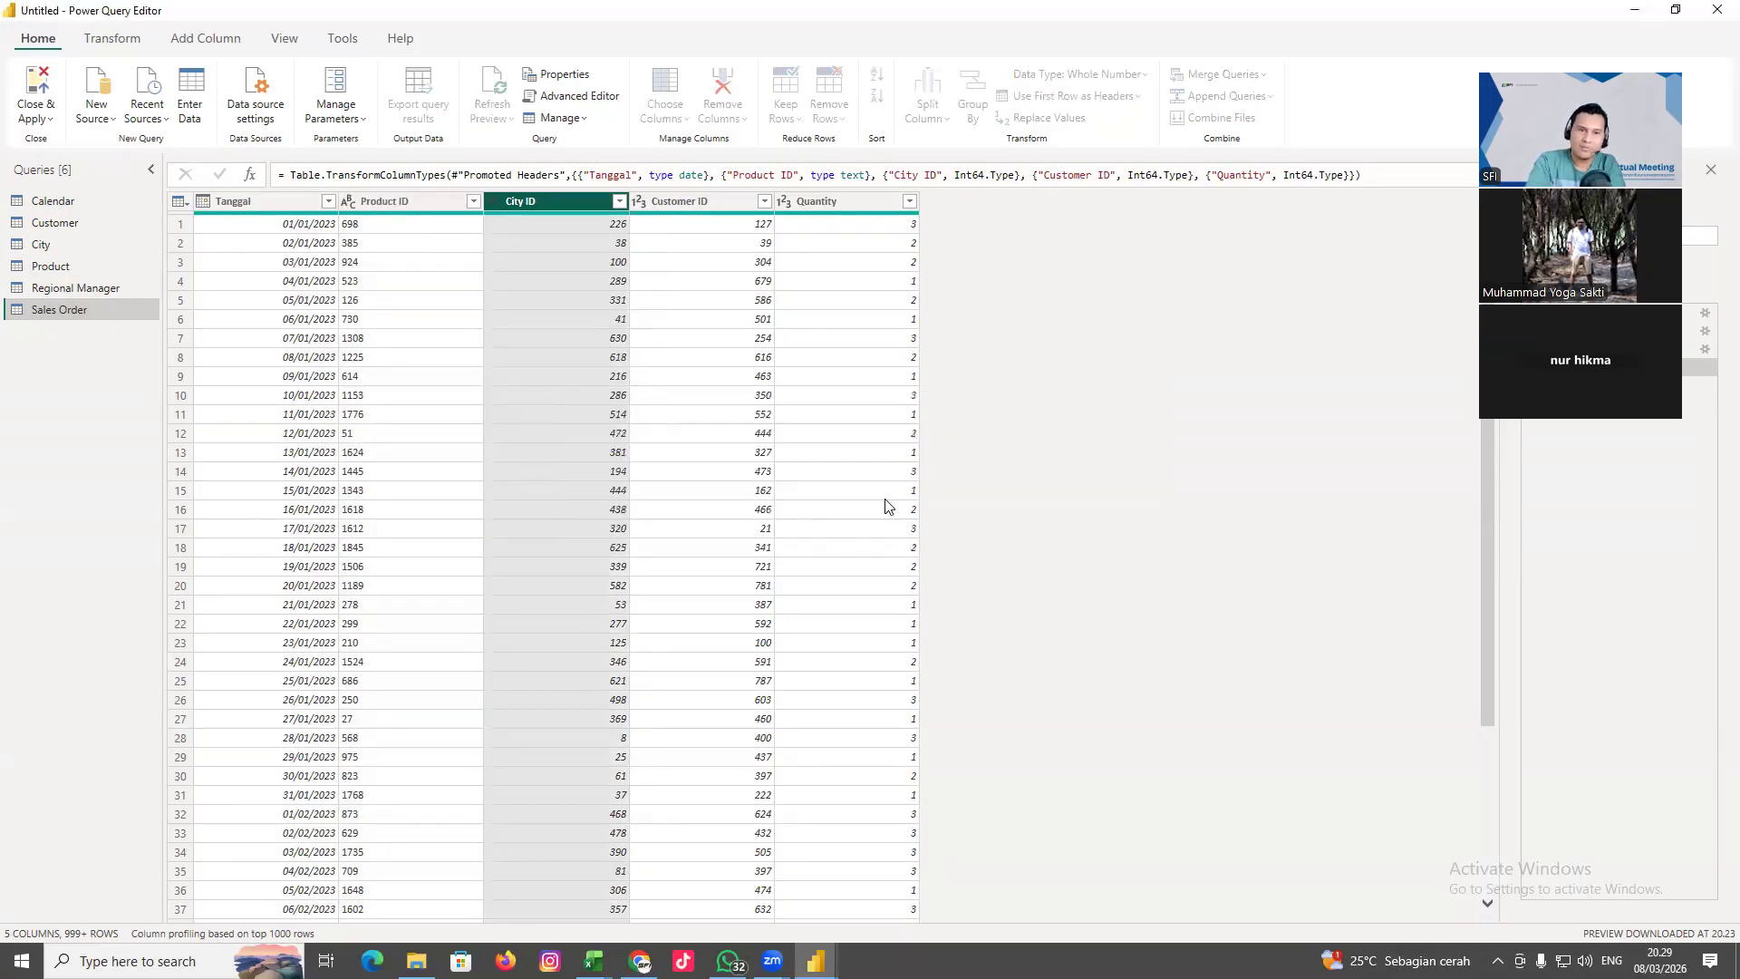
pyautogui.click(640, 203)
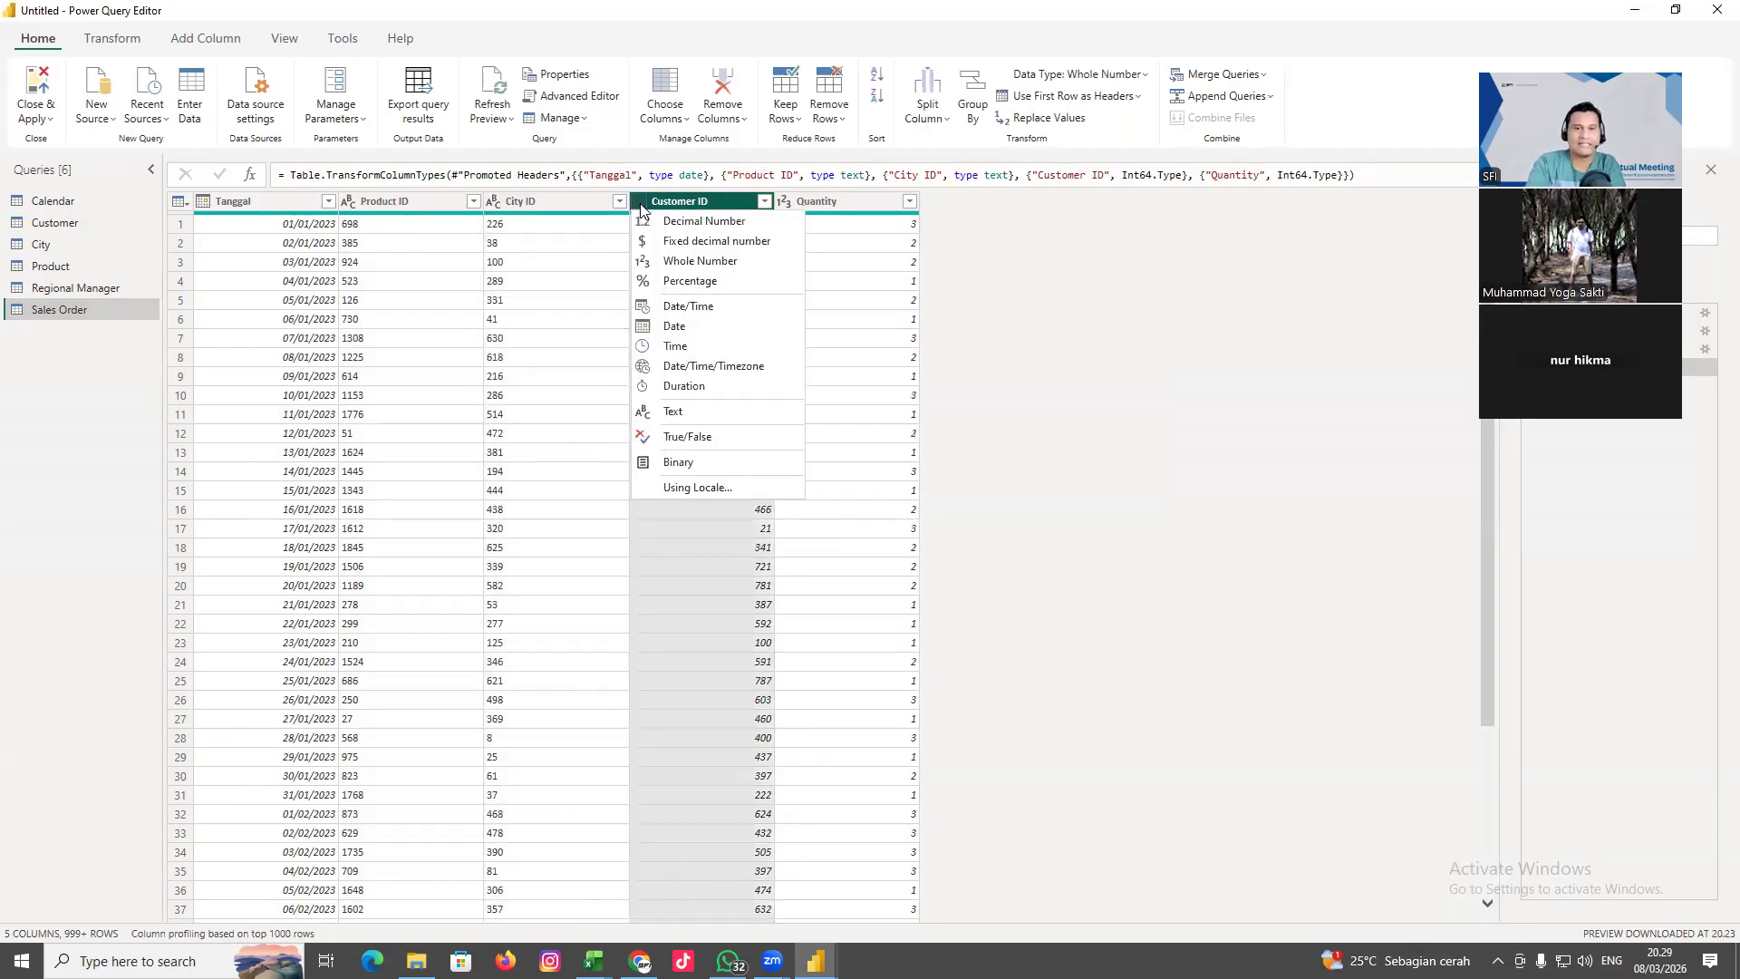
pyautogui.click(664, 409)
pyautogui.click(901, 519)
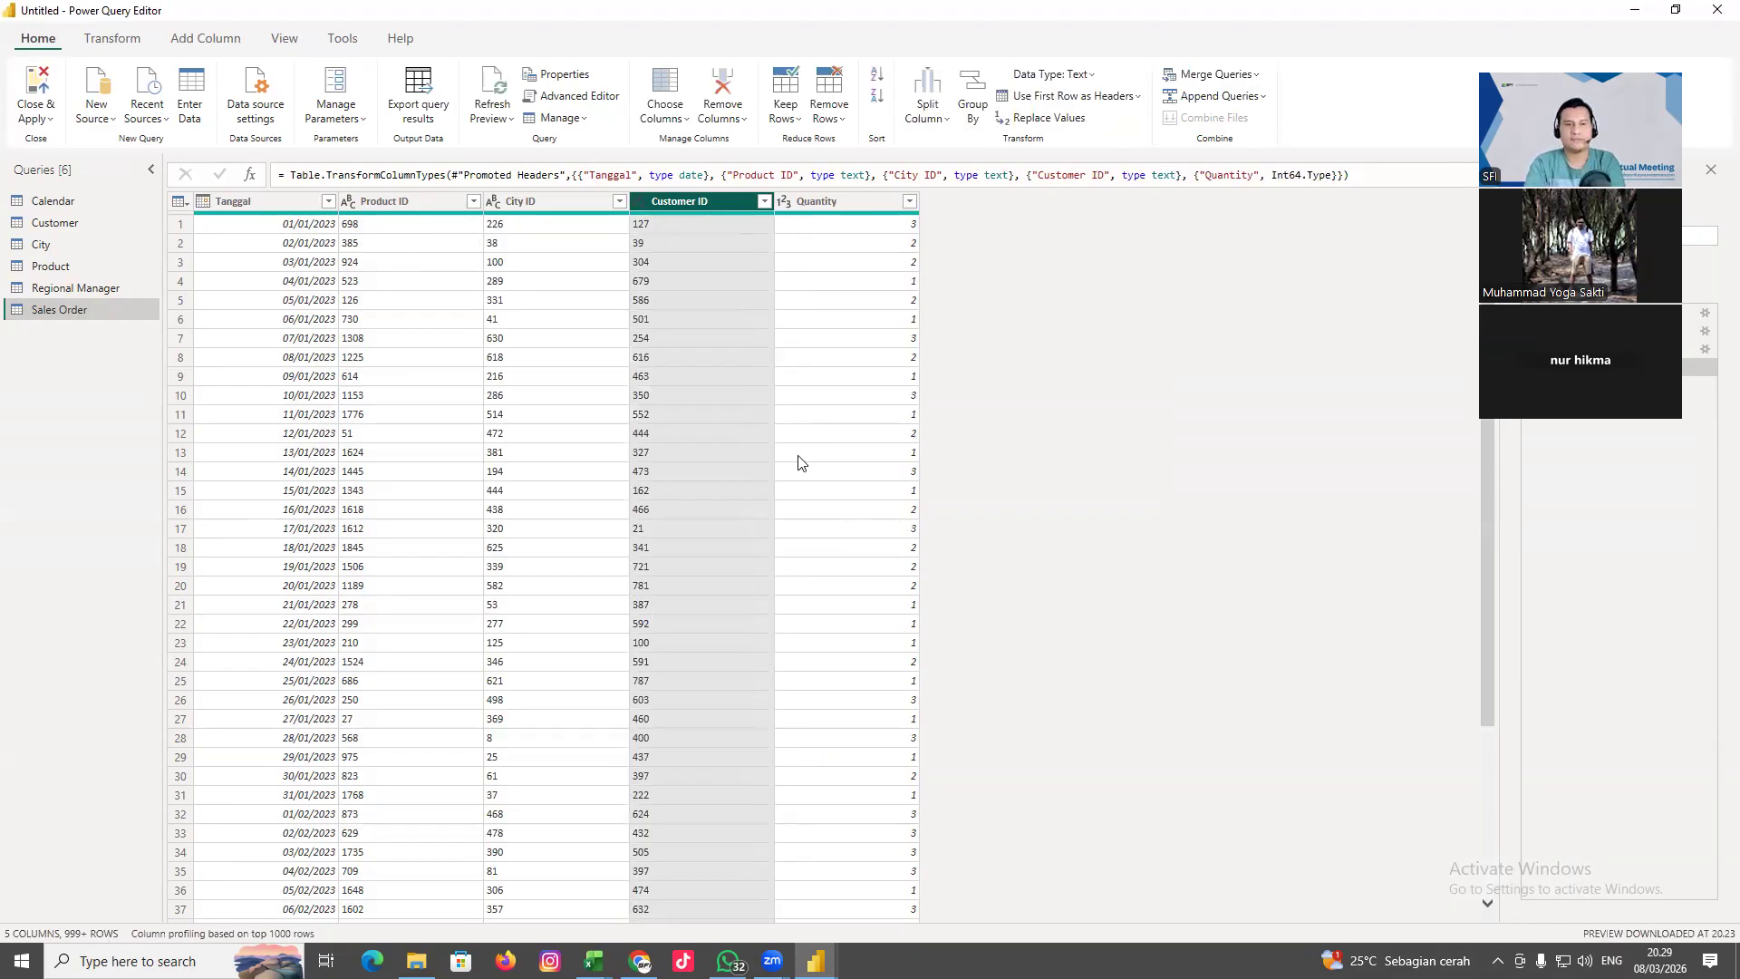
# Close Power Query Editor, apply the query changes to the report and select the Calendar table
pyautogui.click(44, 125)
pyautogui.click(55, 194)
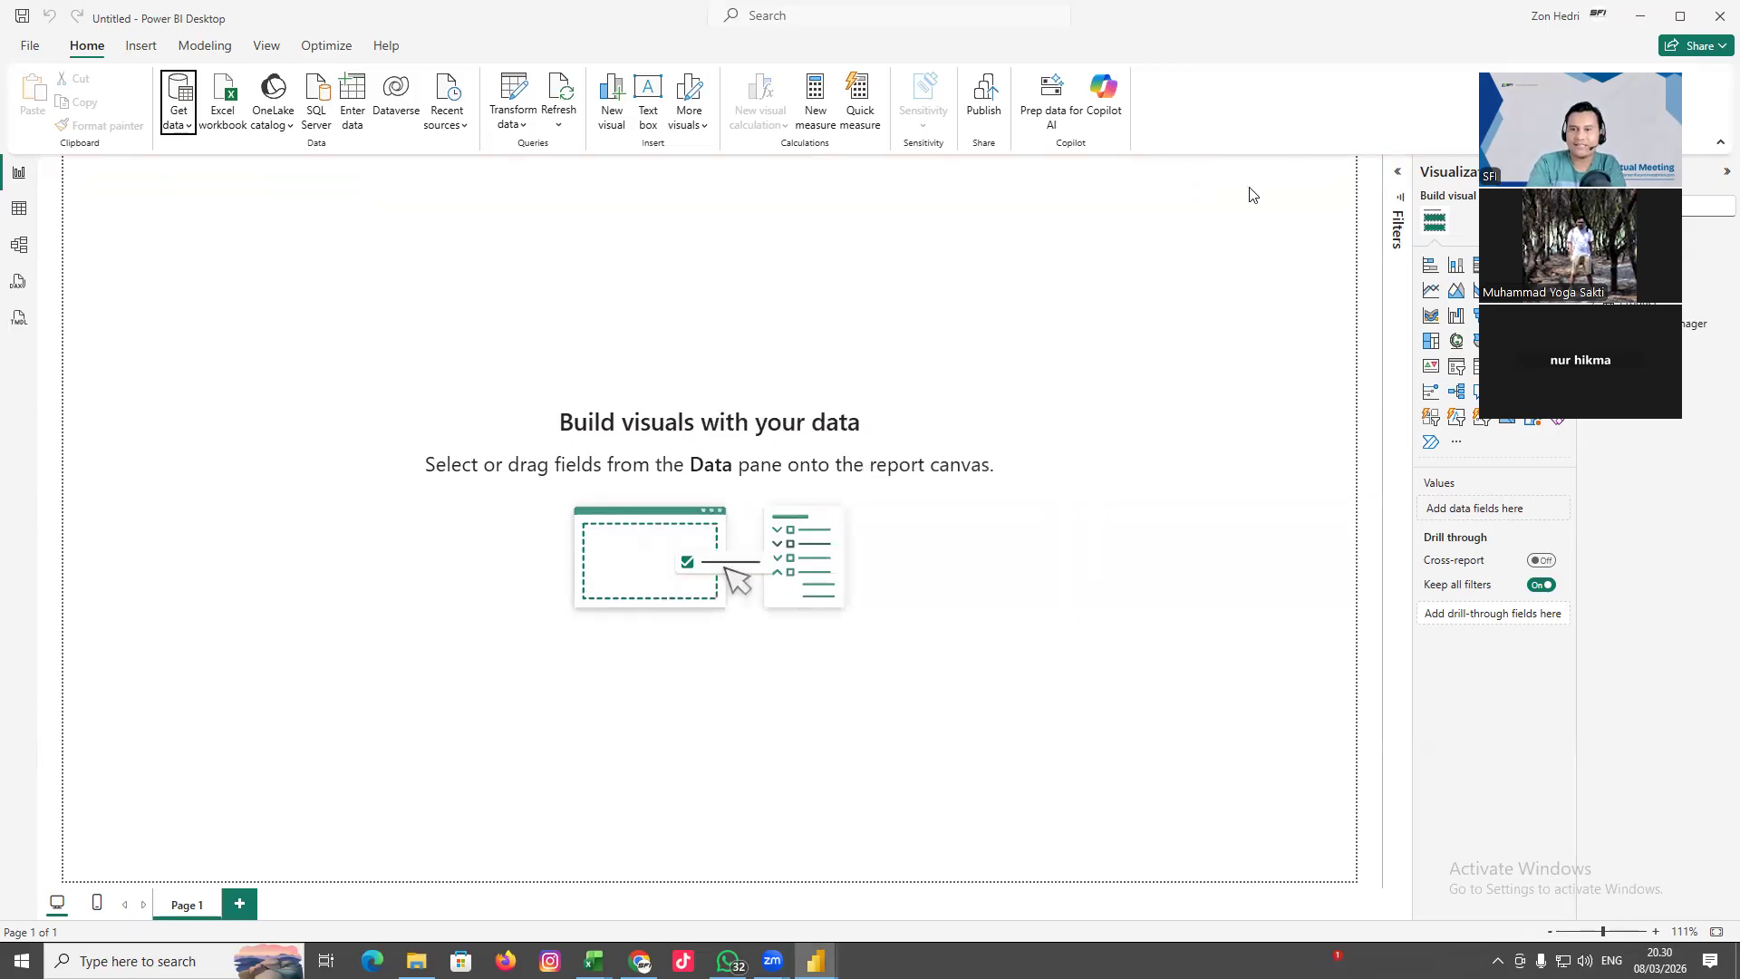
pyautogui.click(1618, 237)
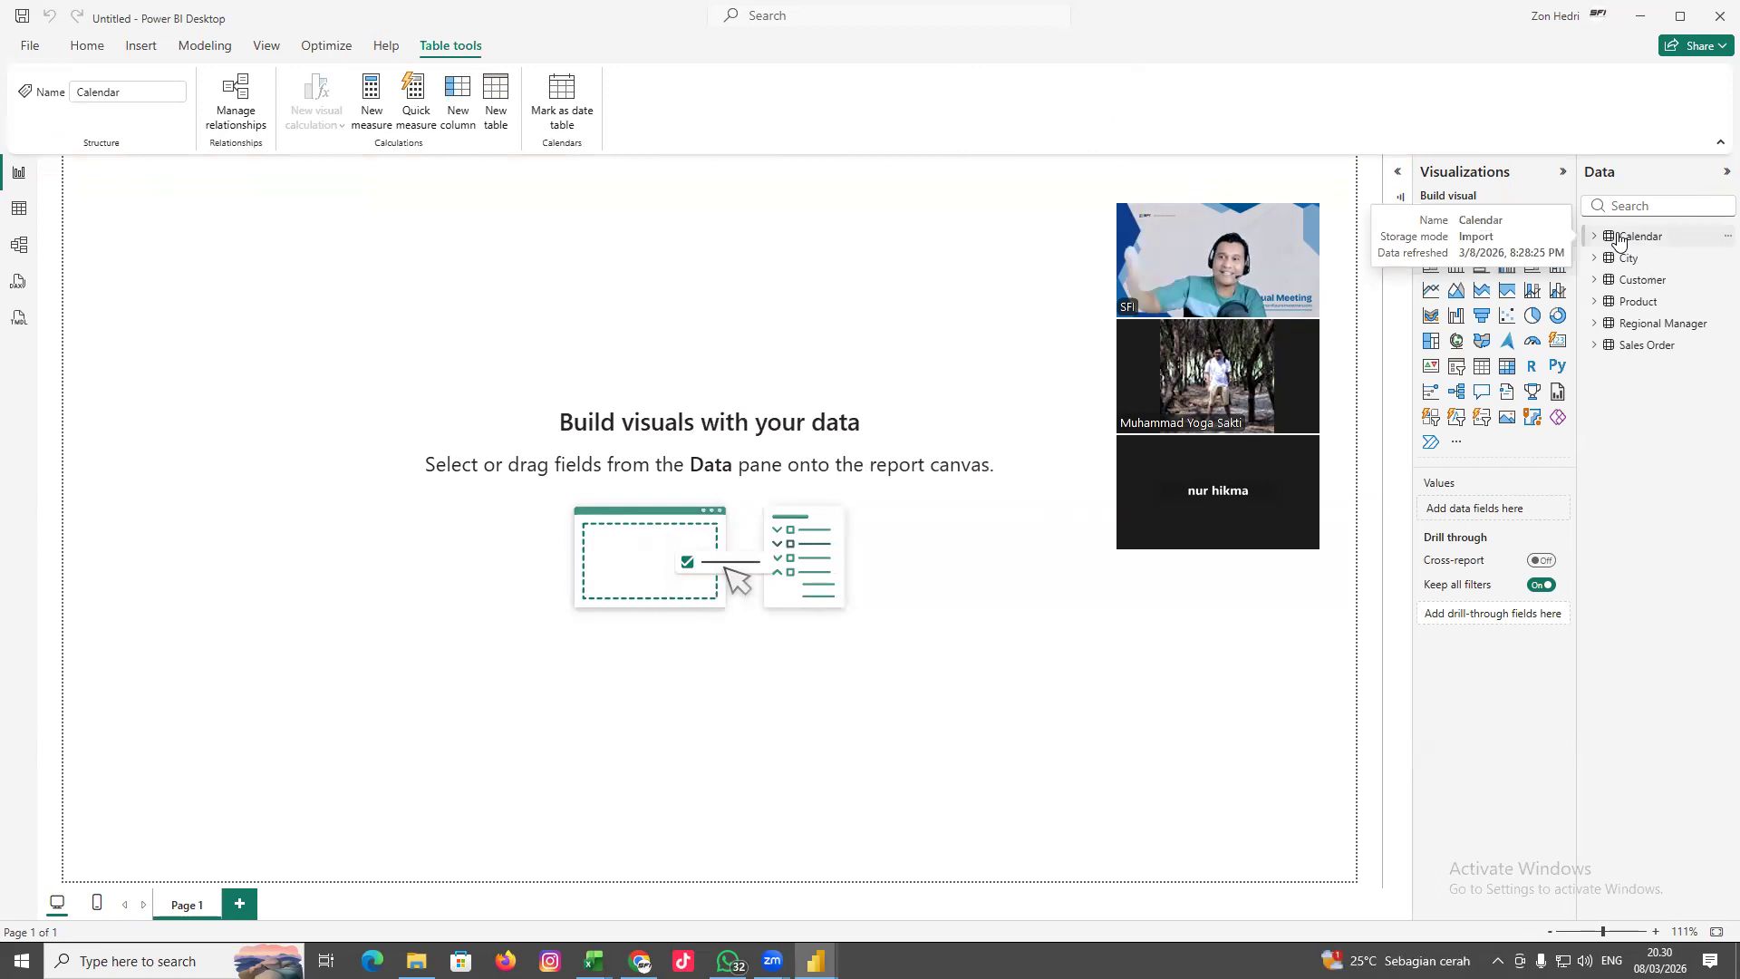
# Collapse the Data, Visualizations and Filters panes to free space around the report canvas
pyautogui.click(1724, 173)
pyautogui.click(1721, 178)
pyautogui.click(1721, 177)
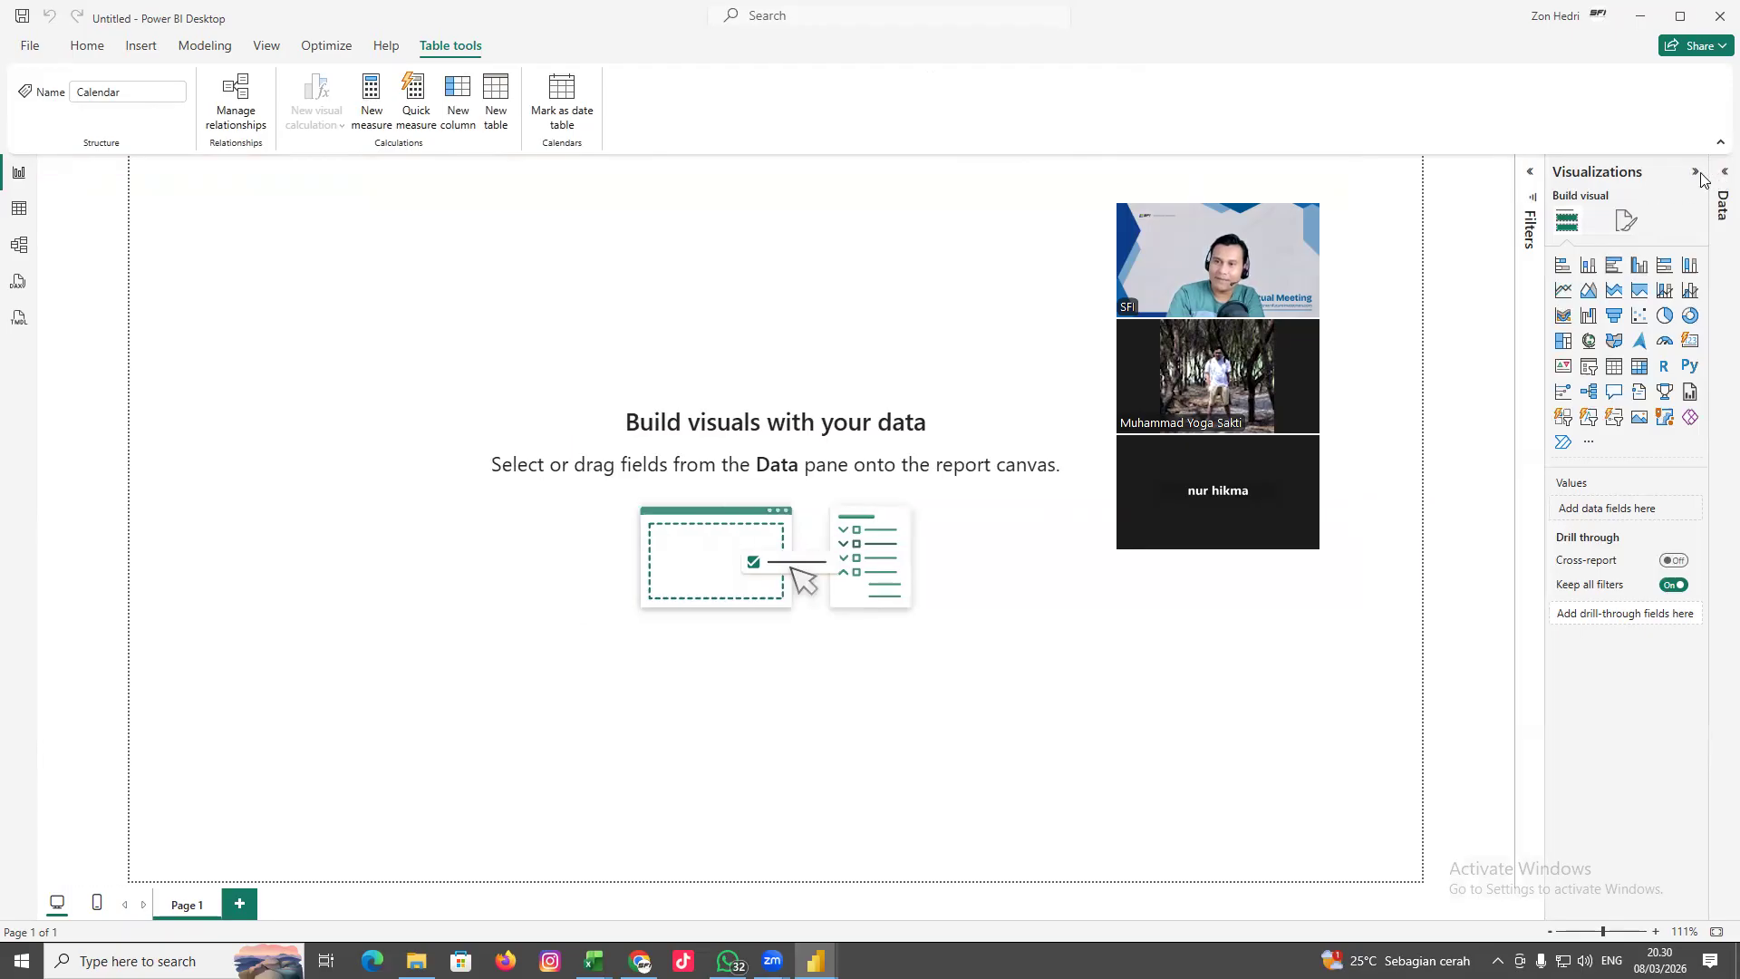
pyautogui.click(1533, 174)
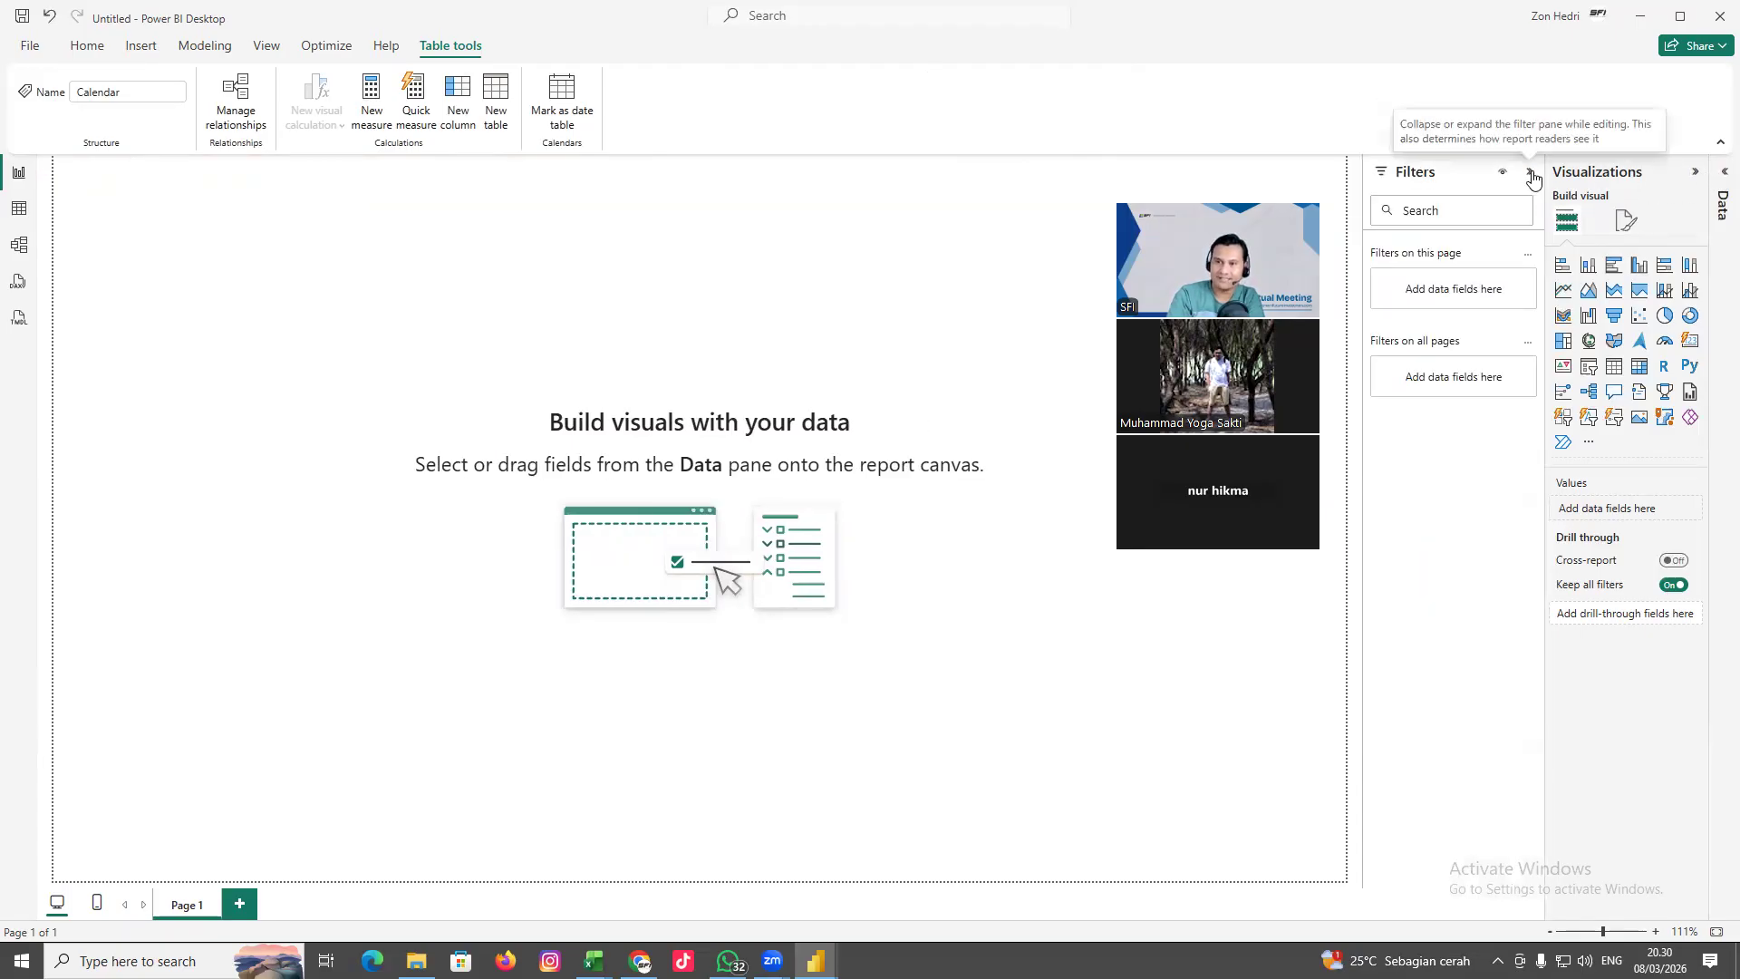
pyautogui.click(1533, 175)
pyautogui.click(1695, 174)
pyautogui.click(1723, 174)
pyautogui.click(1718, 177)
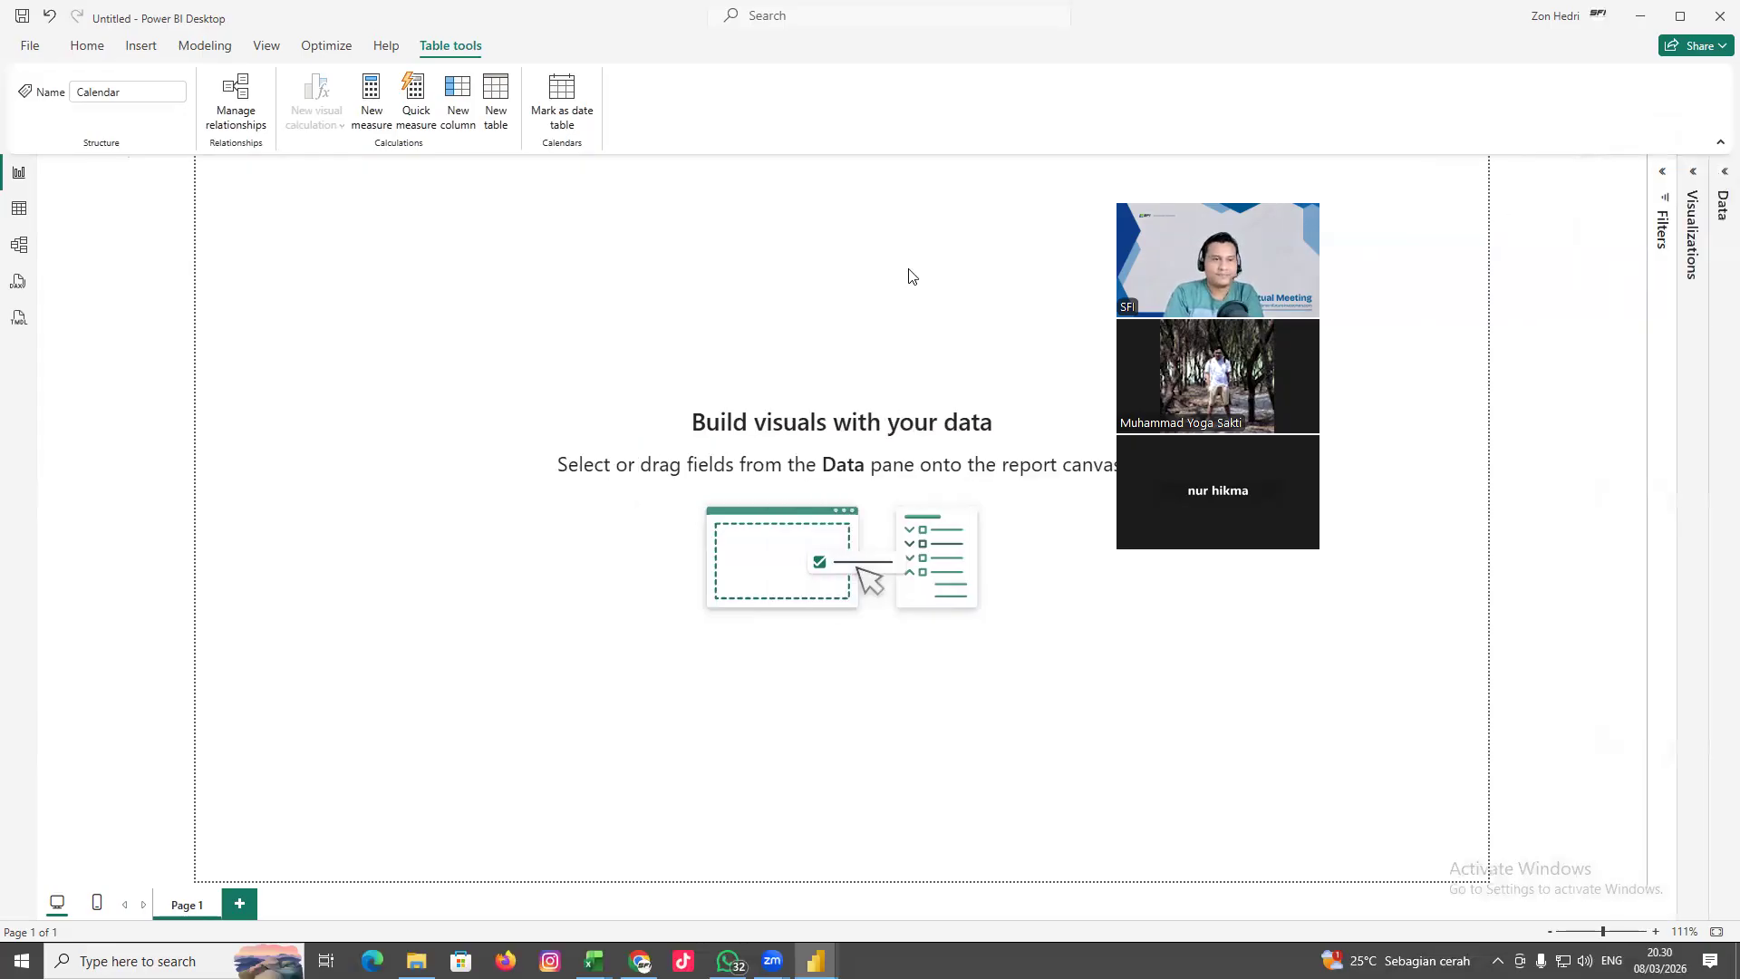
# Review the loaded rows of the City, Customer, Product, Regional Manager and Sales Order tables in Table view
pyautogui.click(19, 211)
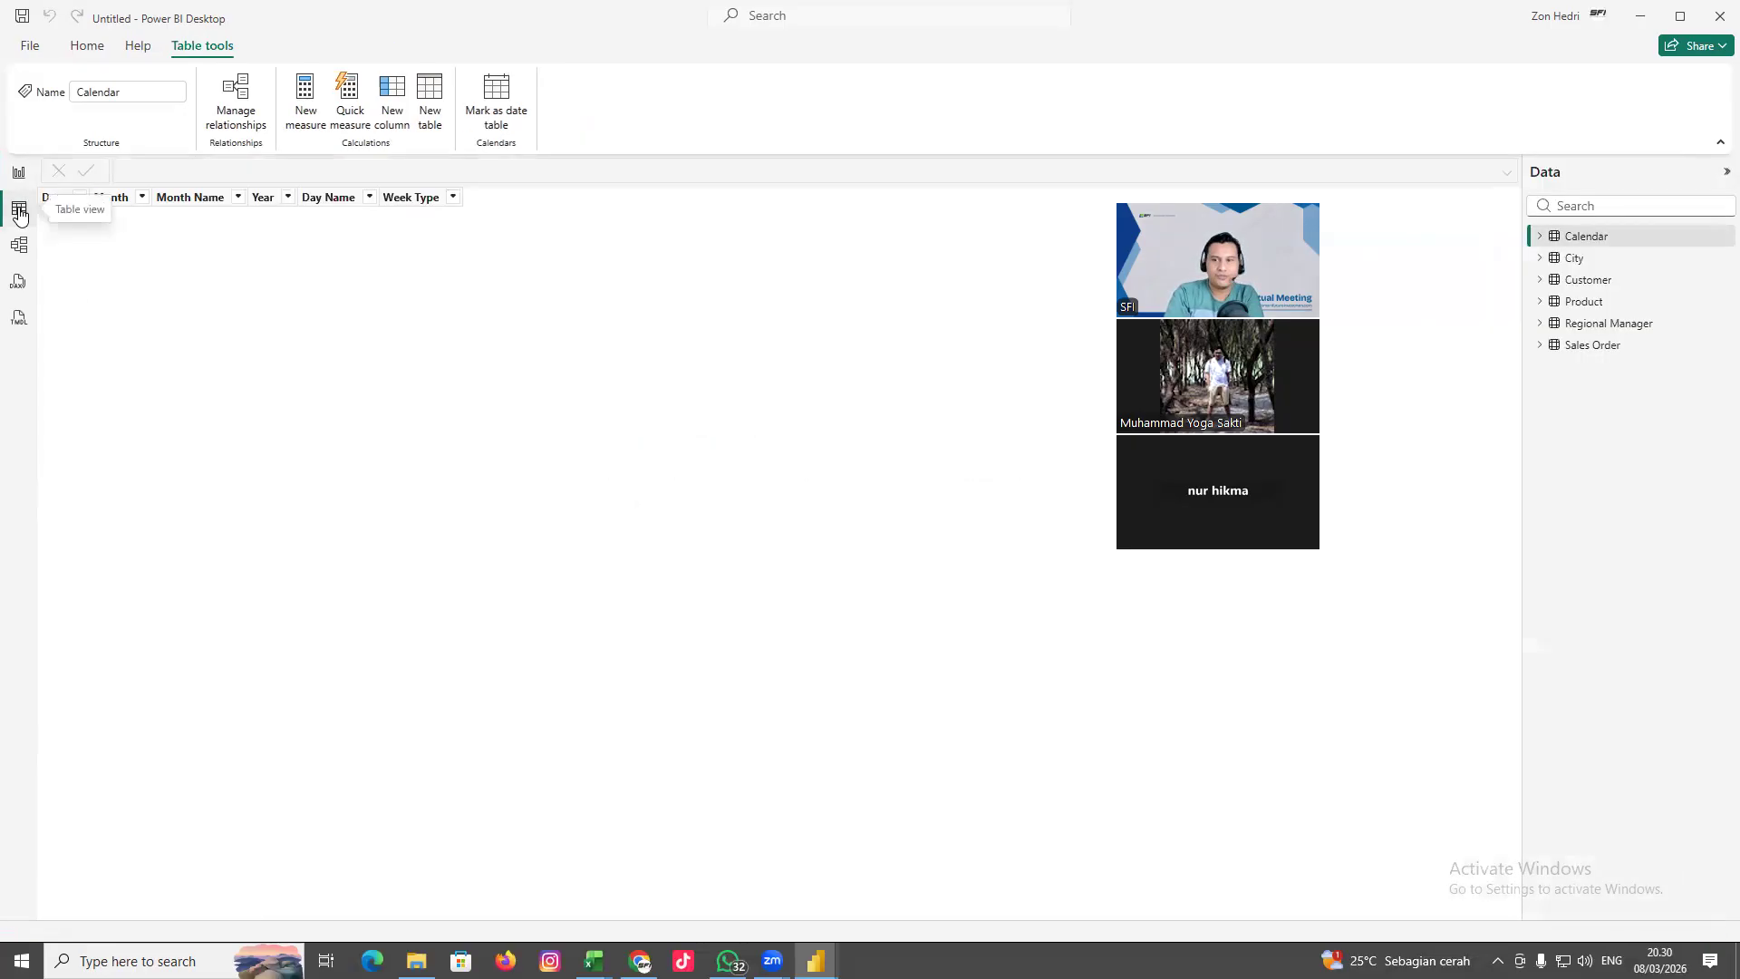
pyautogui.doubleClick(1582, 260)
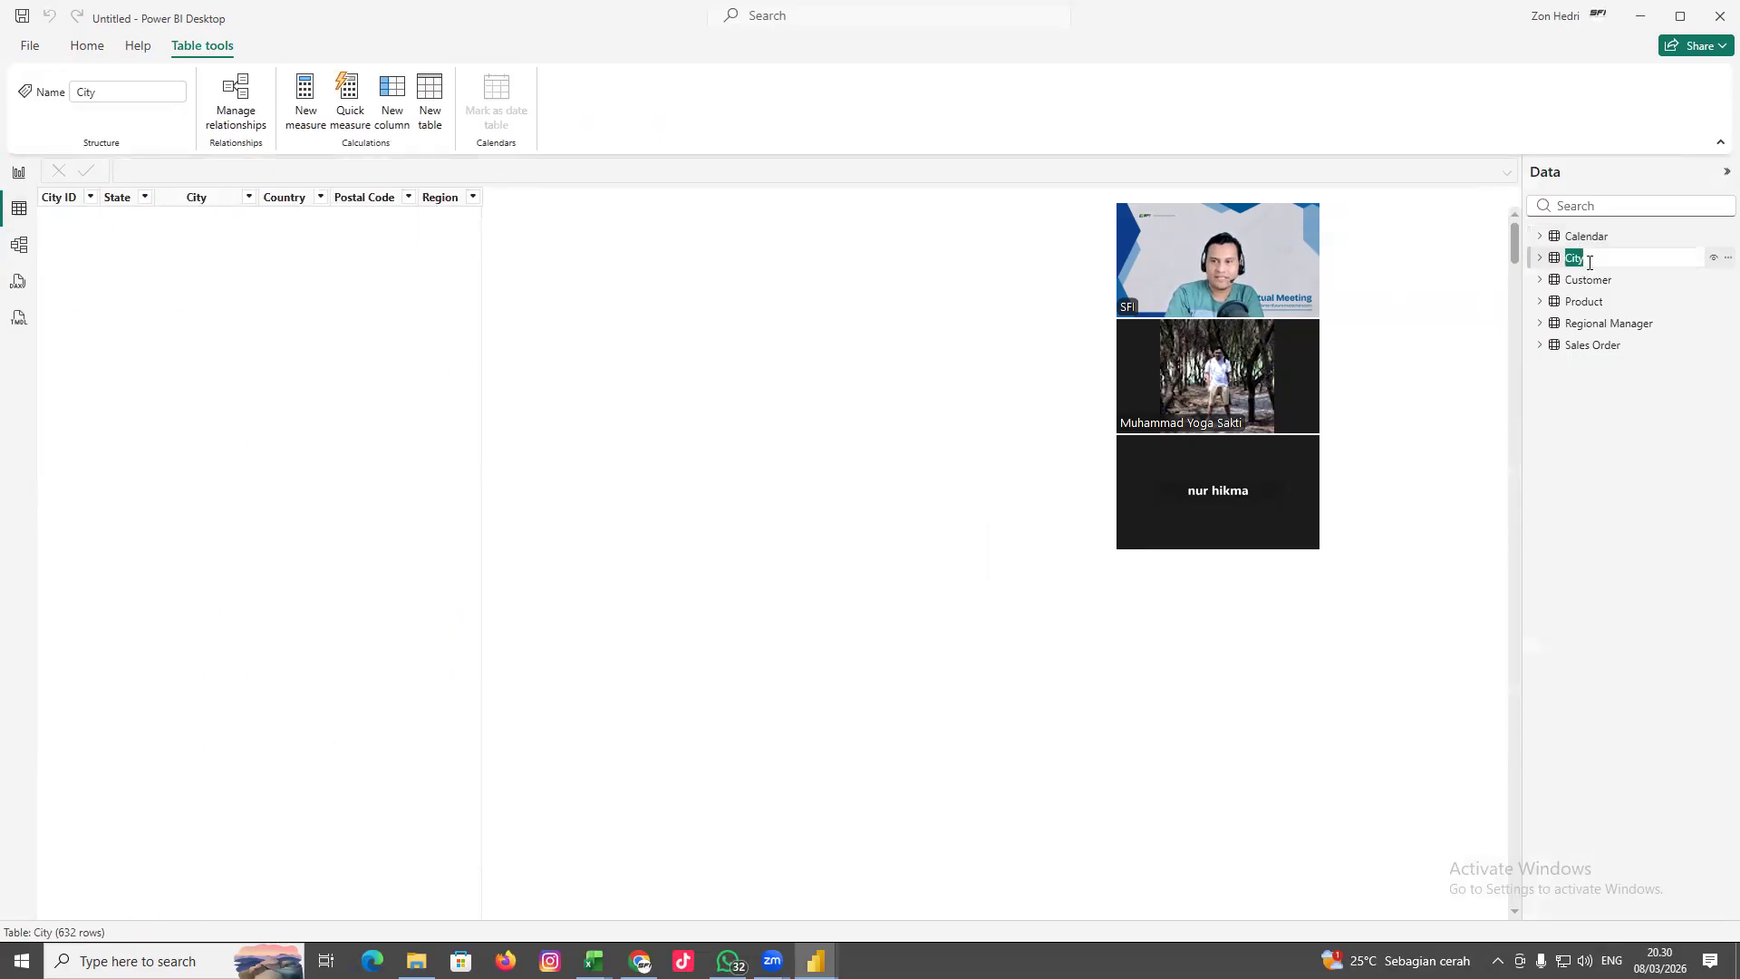
pyautogui.click(1588, 280)
pyautogui.click(1585, 303)
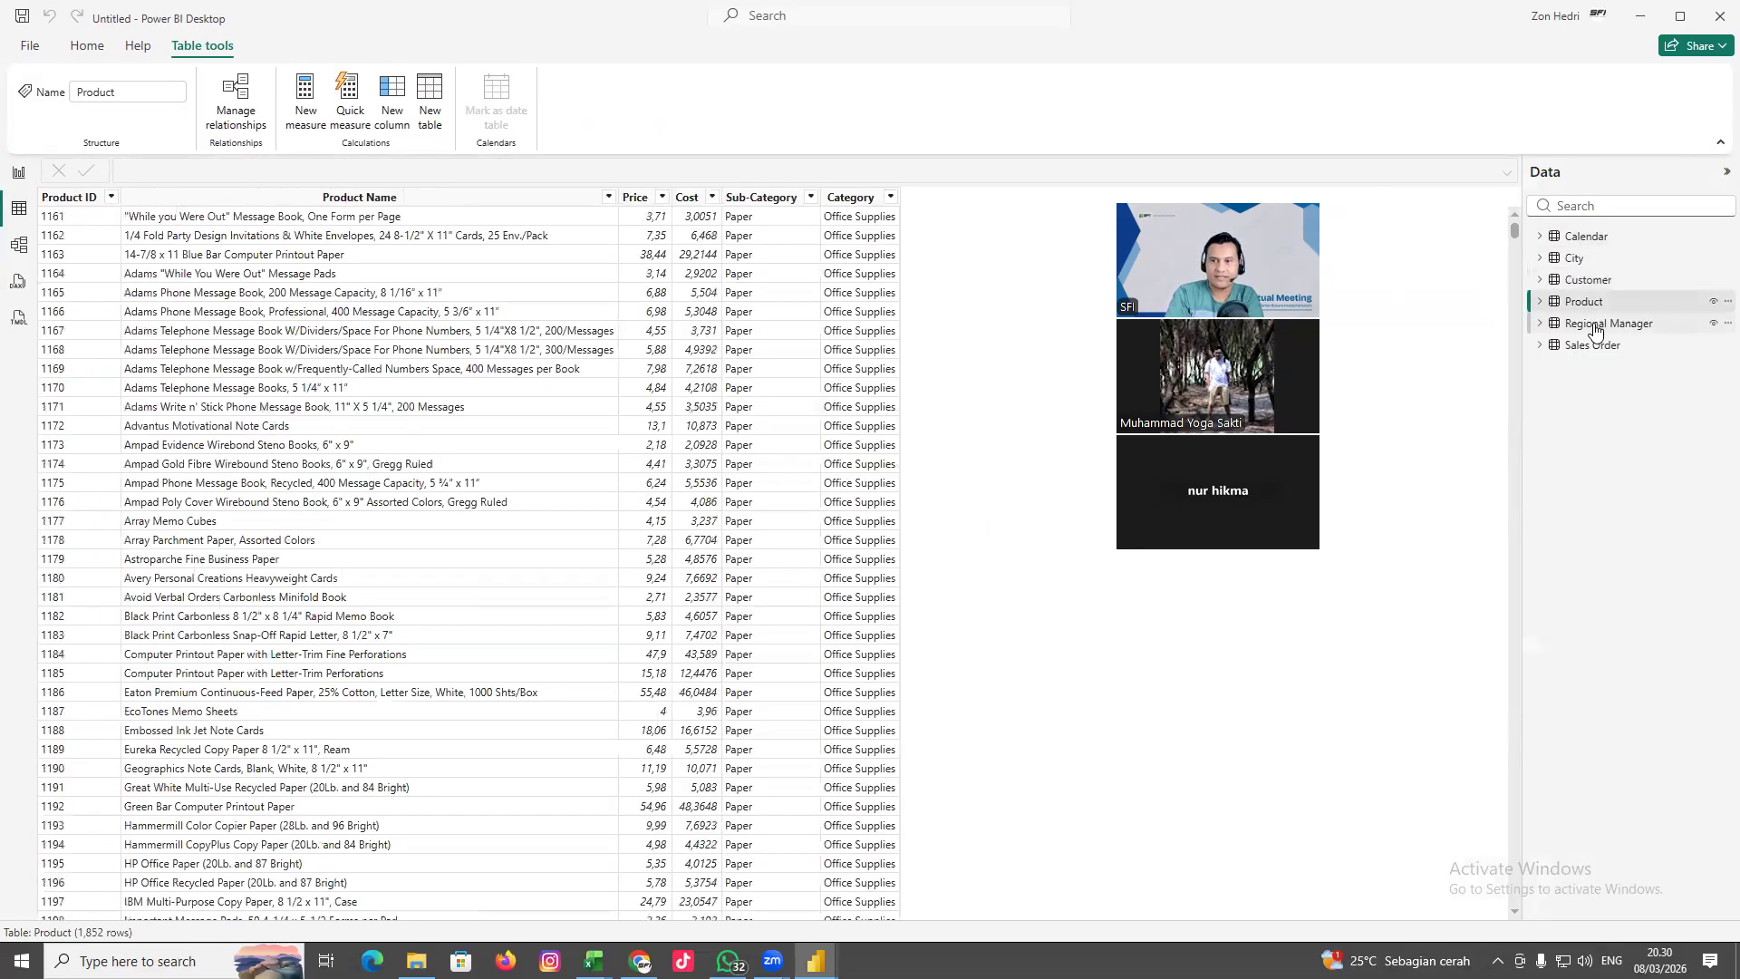
pyautogui.doubleClick(1596, 326)
pyautogui.click(1592, 348)
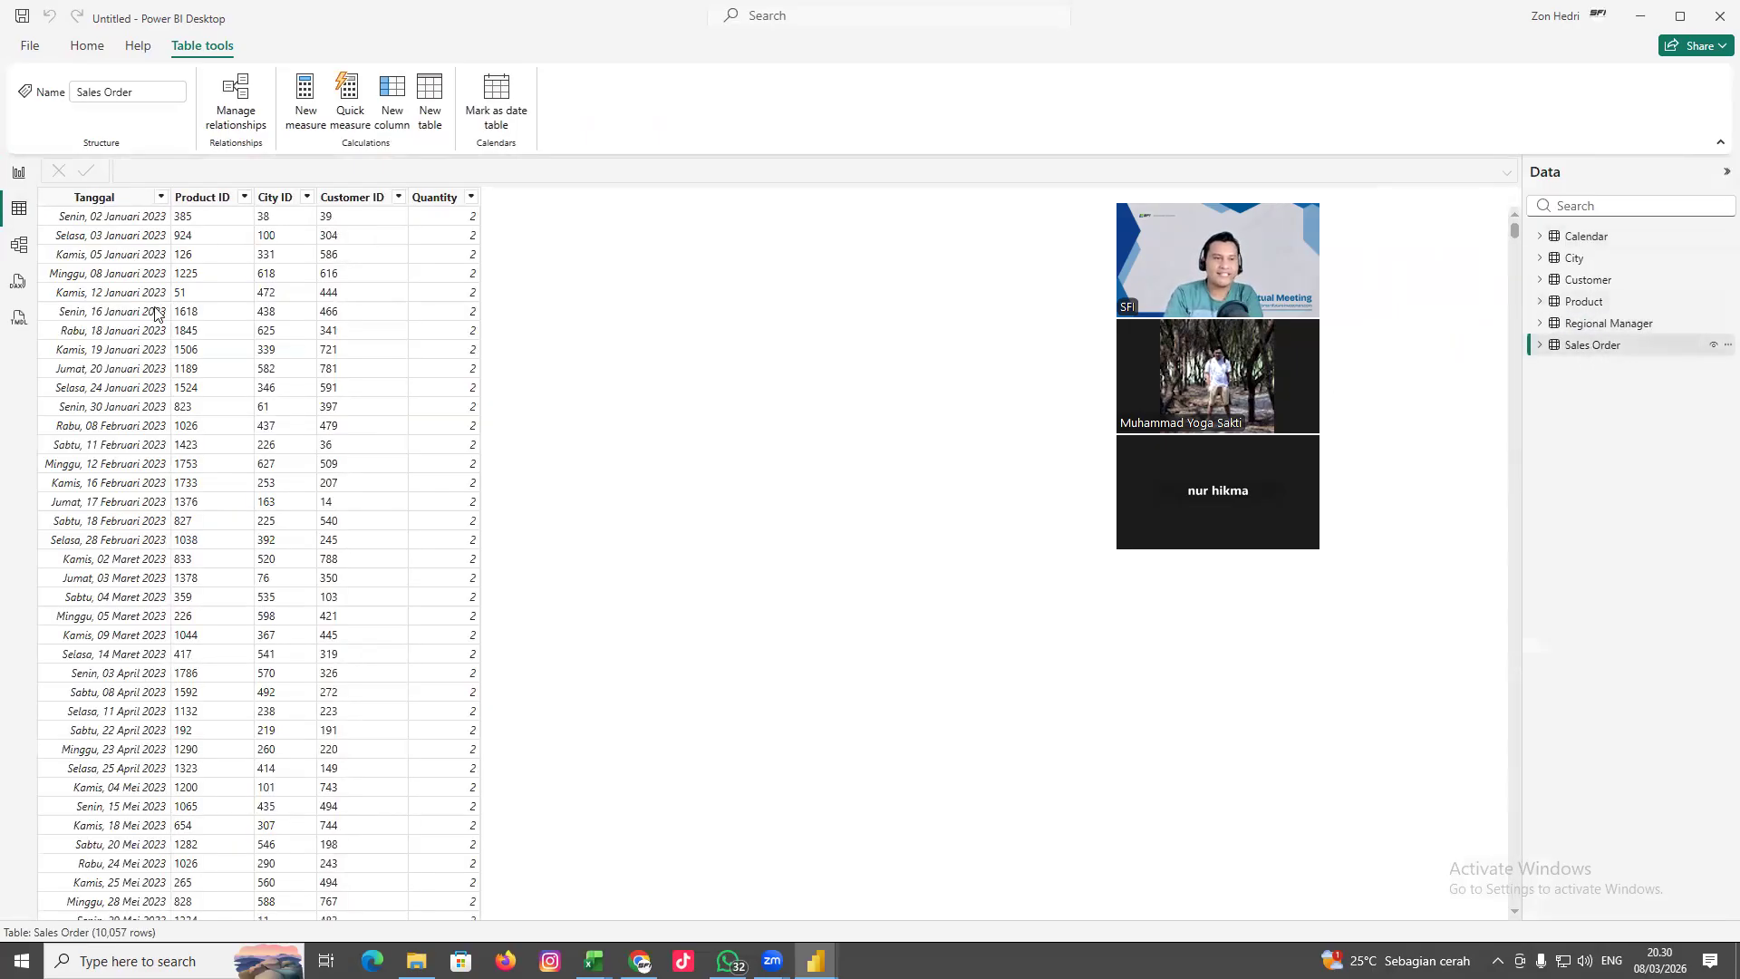
# Open the data model diagram, place the City table below Regional Manager and Calendar, and shift the Customer table slightly up
pyautogui.click(20, 249)
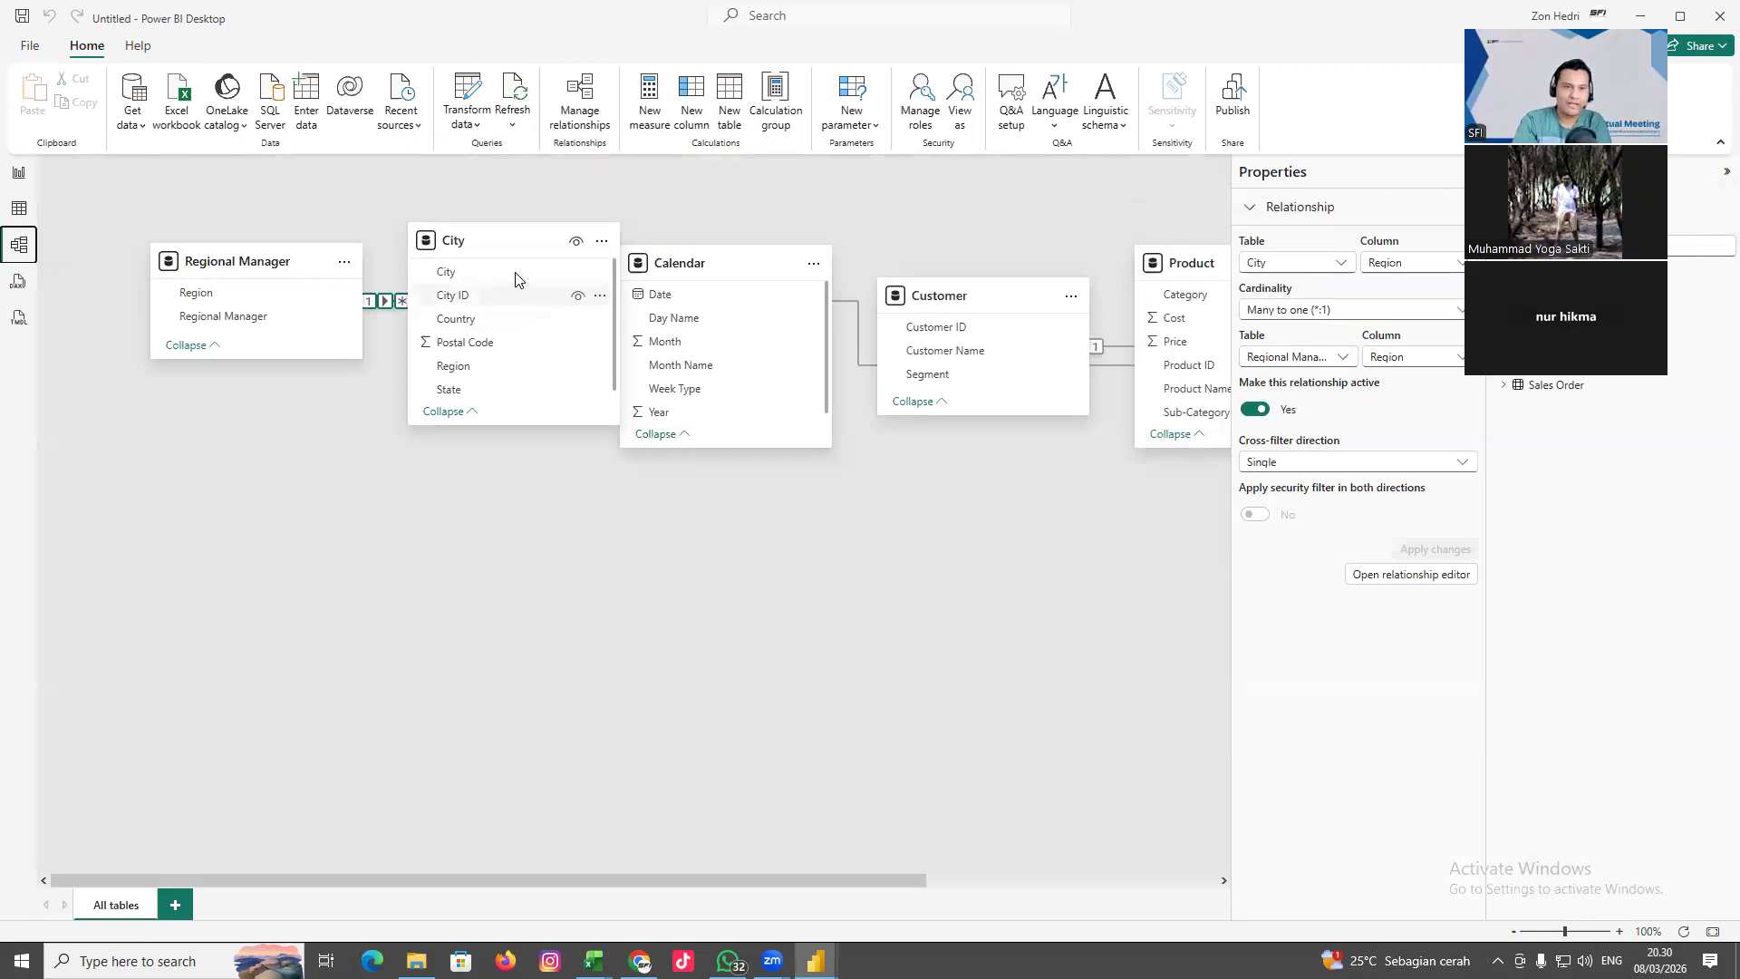
pyautogui.moveTo(504, 260); pyautogui.dragTo(436, 597)
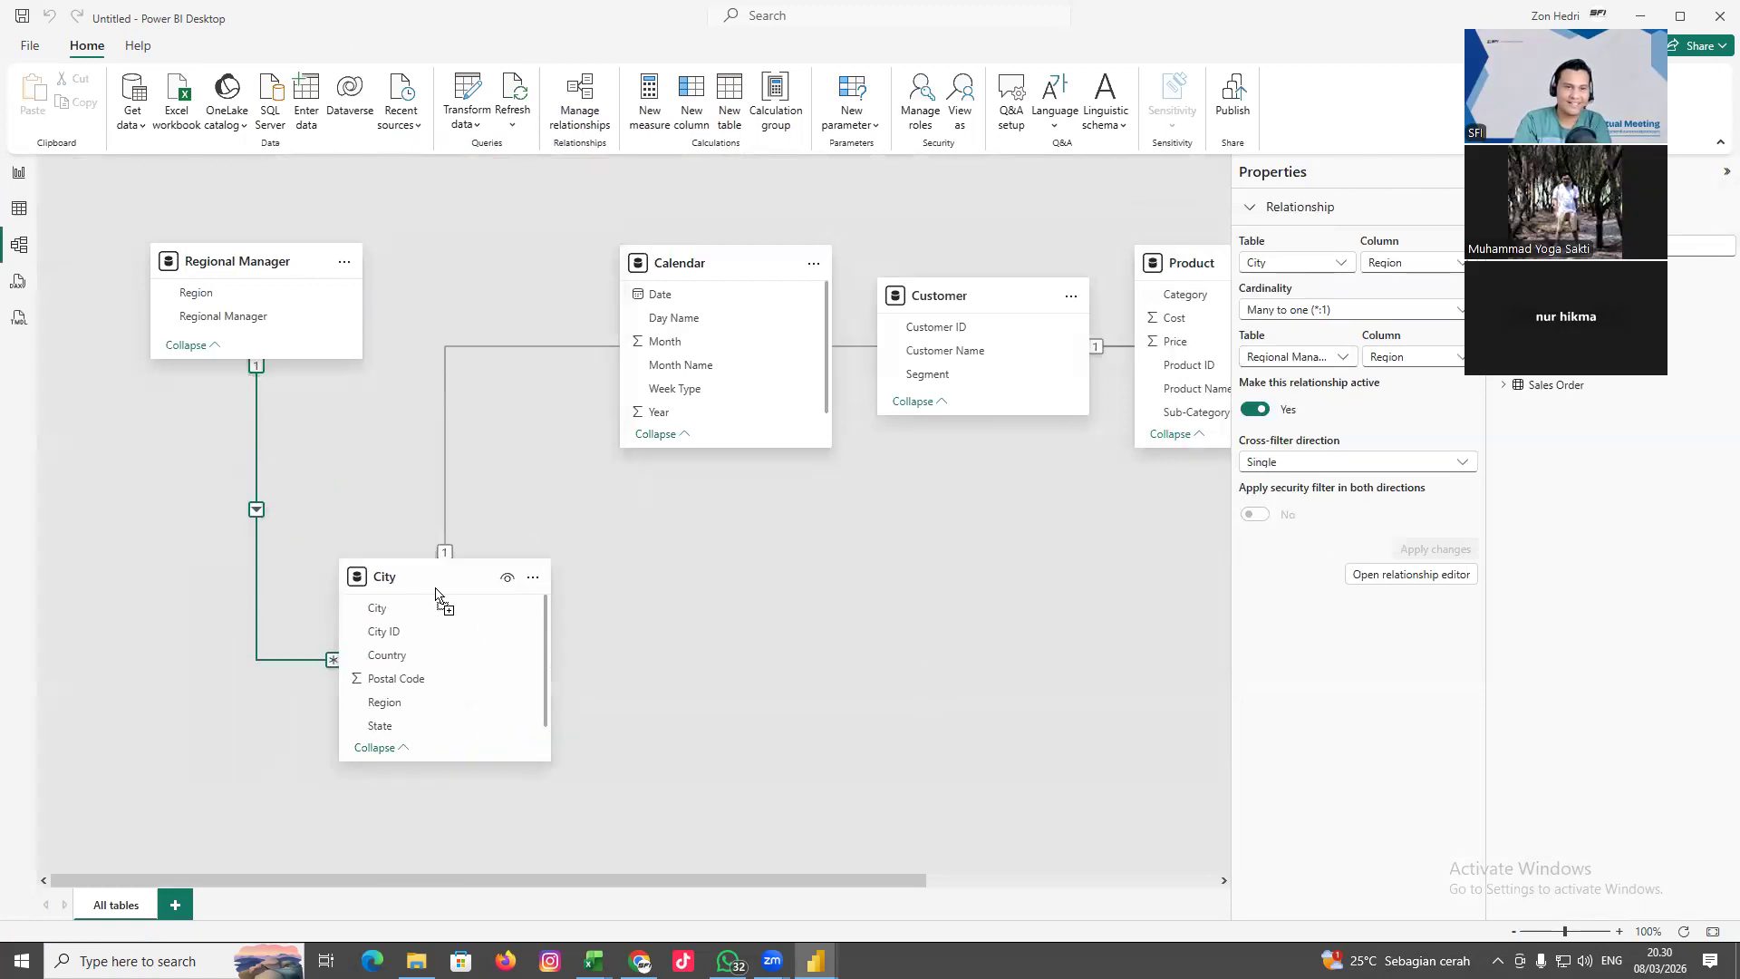
pyautogui.moveTo(1002, 295); pyautogui.dragTo(1010, 274)
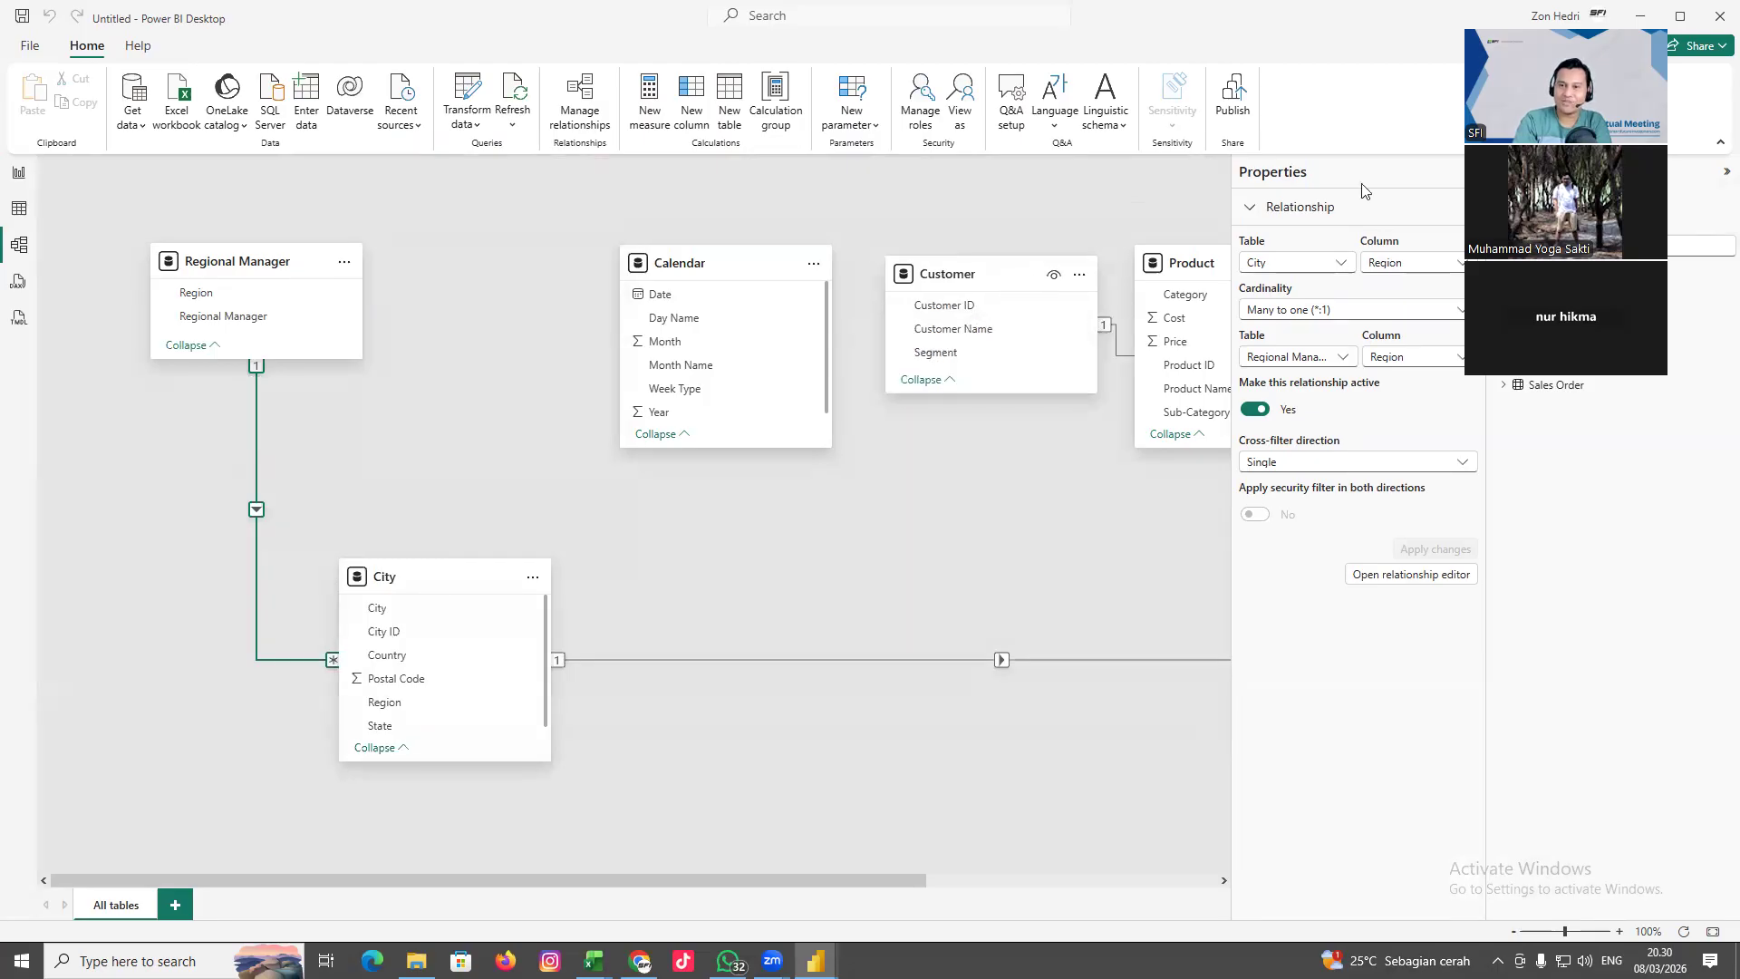
# Clear the relationship selection and collapse the Properties and Data panes to widen the model diagram
pyautogui.press('Escape')
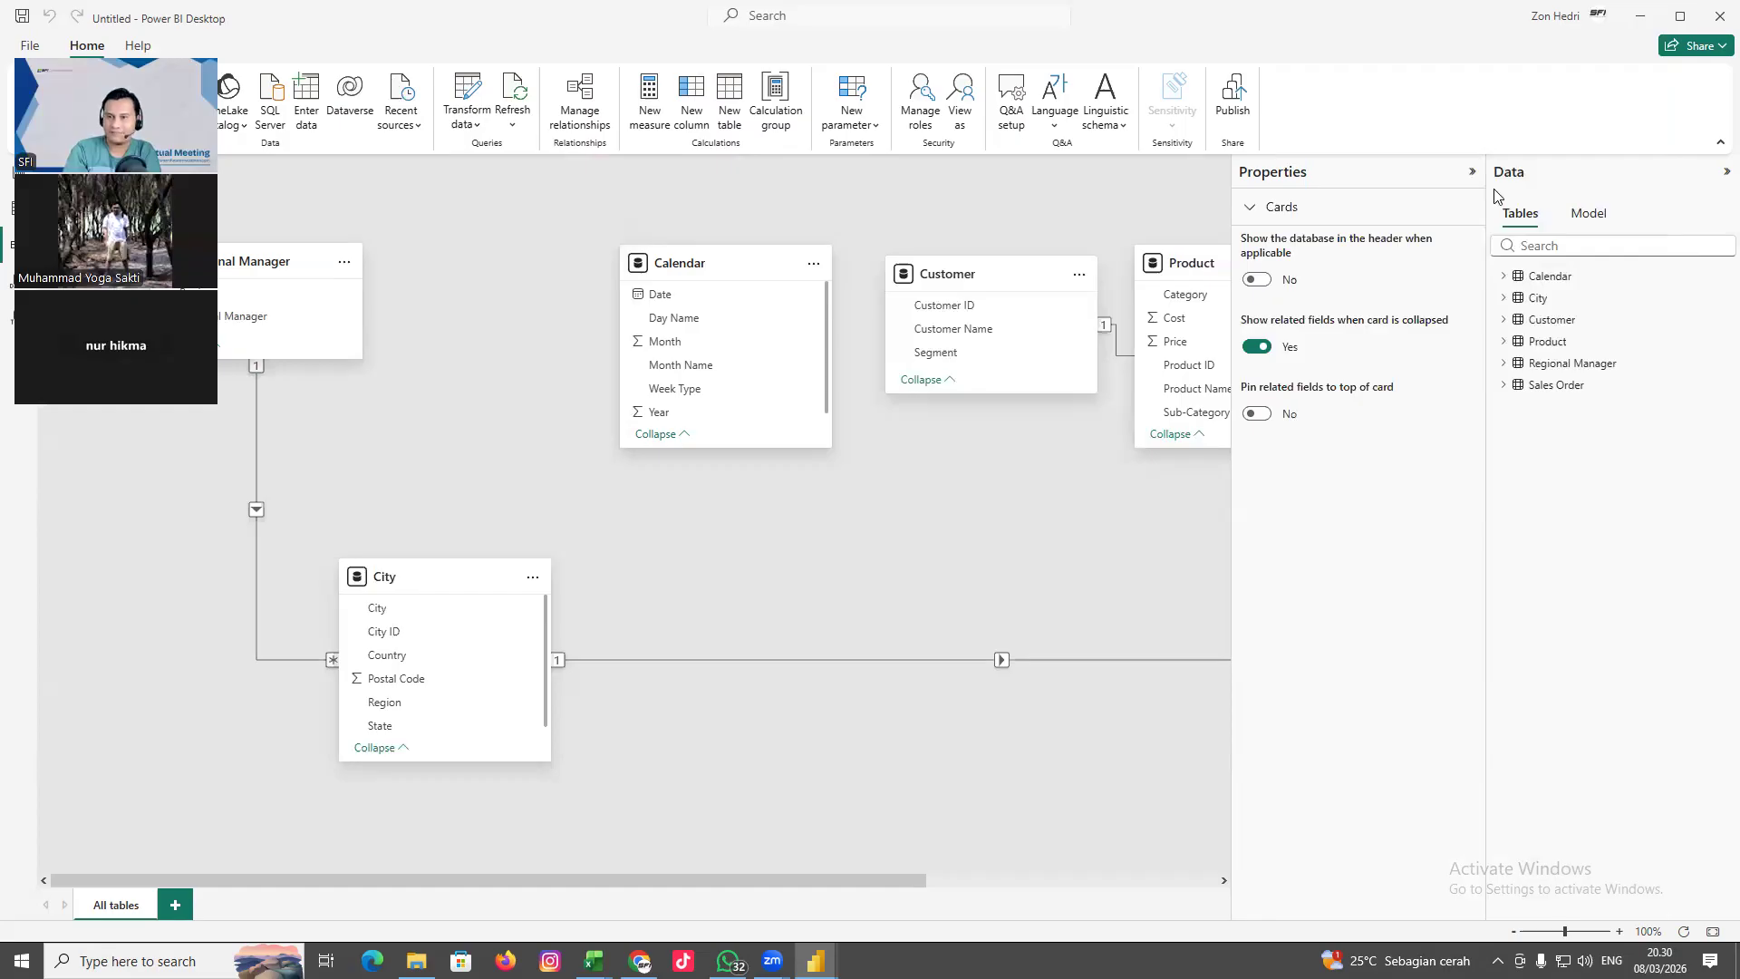
pyautogui.click(1472, 174)
pyautogui.click(1727, 171)
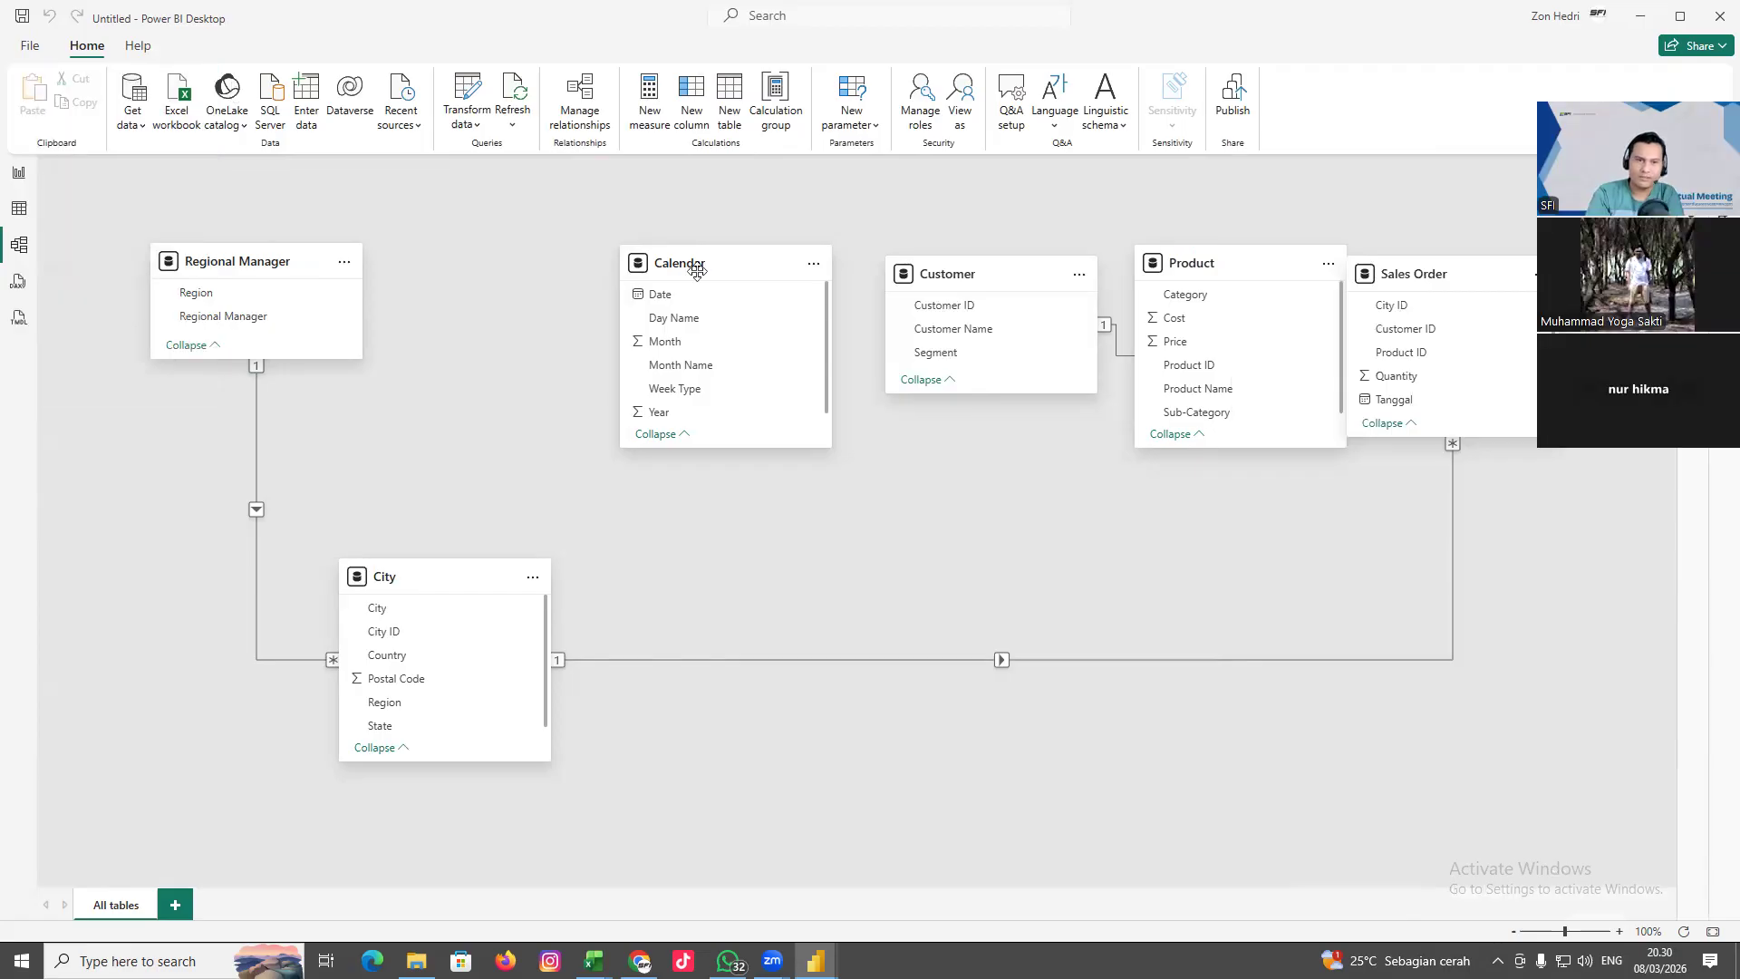
# Rearrange the diagram with Calendar, Customer and Sales Order in an upper row and Product below Customer
pyautogui.moveTo(696, 269); pyautogui.dragTo(512, 247)
pyautogui.moveTo(974, 273); pyautogui.dragTo(816, 240)
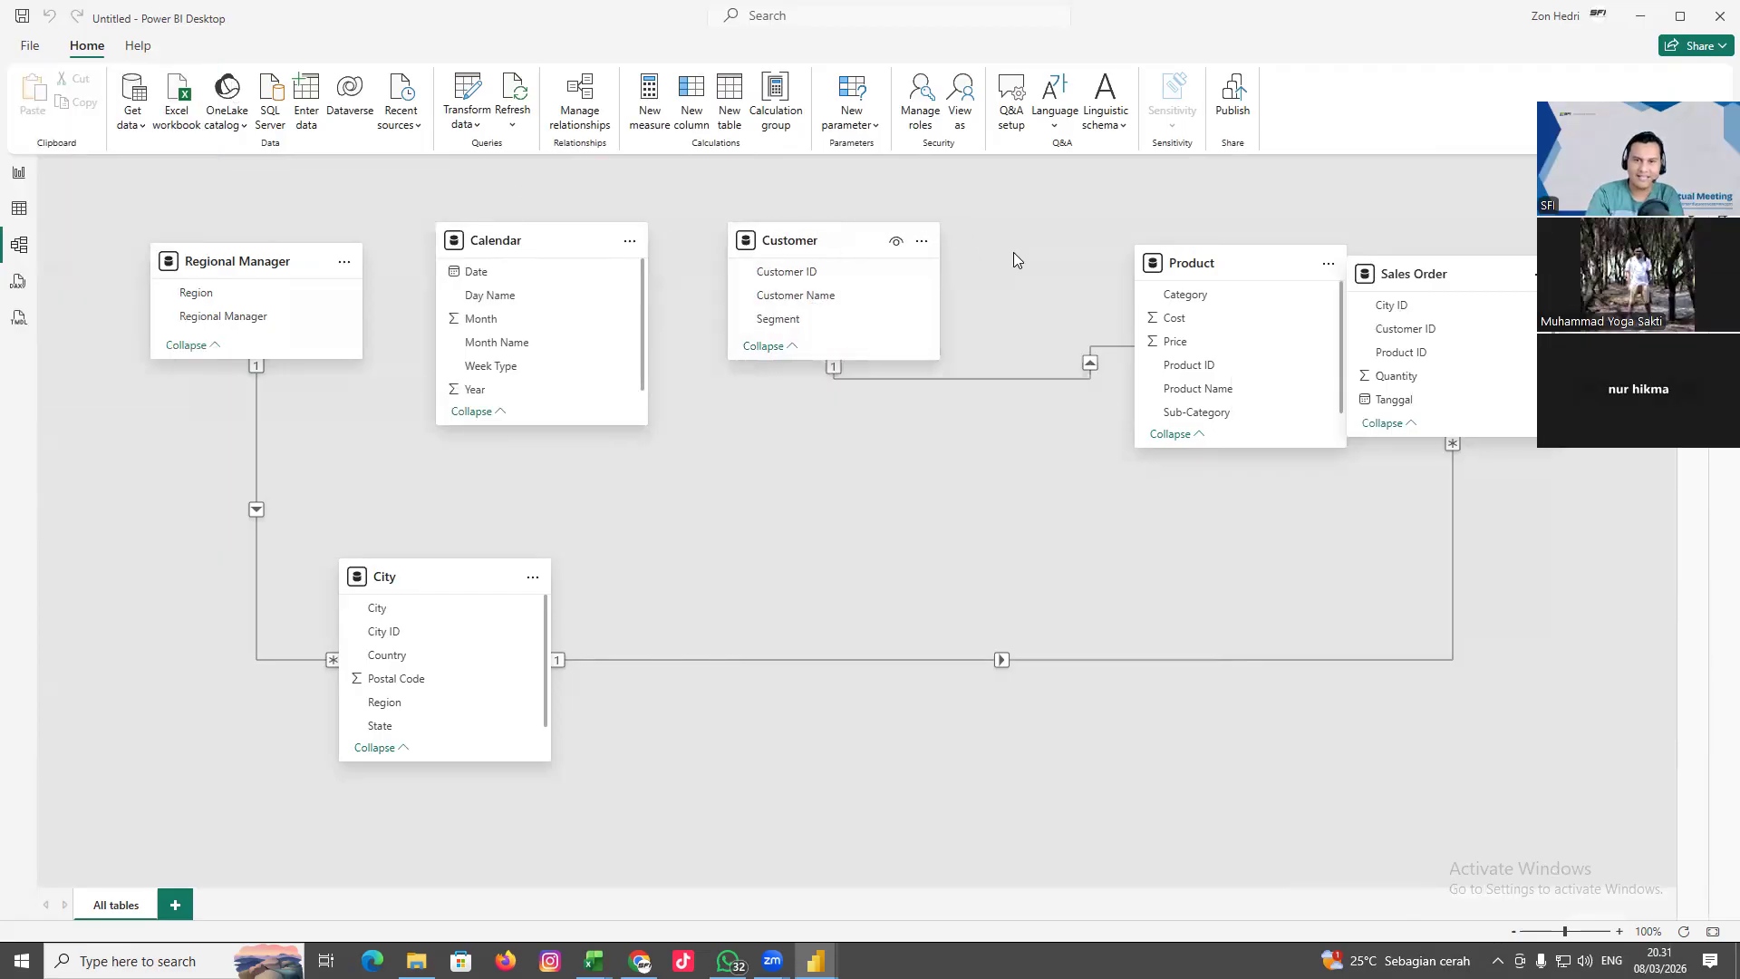
pyautogui.moveTo(1225, 277); pyautogui.dragTo(877, 453)
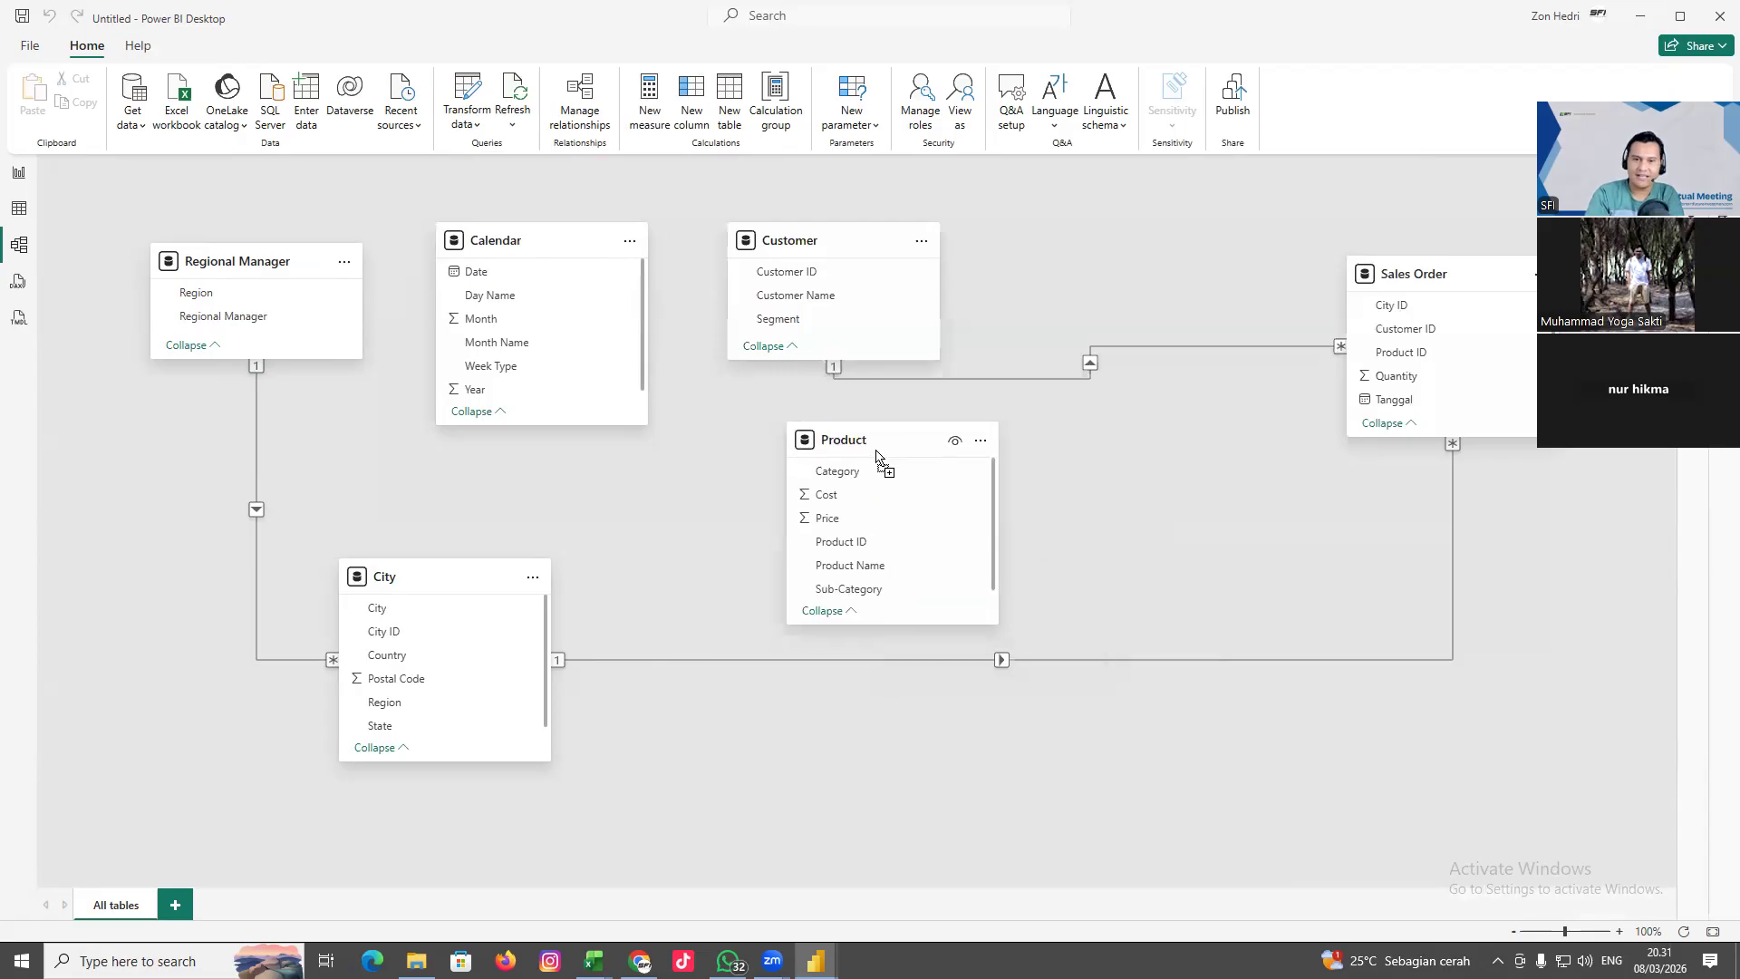
pyautogui.moveTo(1452, 274); pyautogui.dragTo(1205, 241)
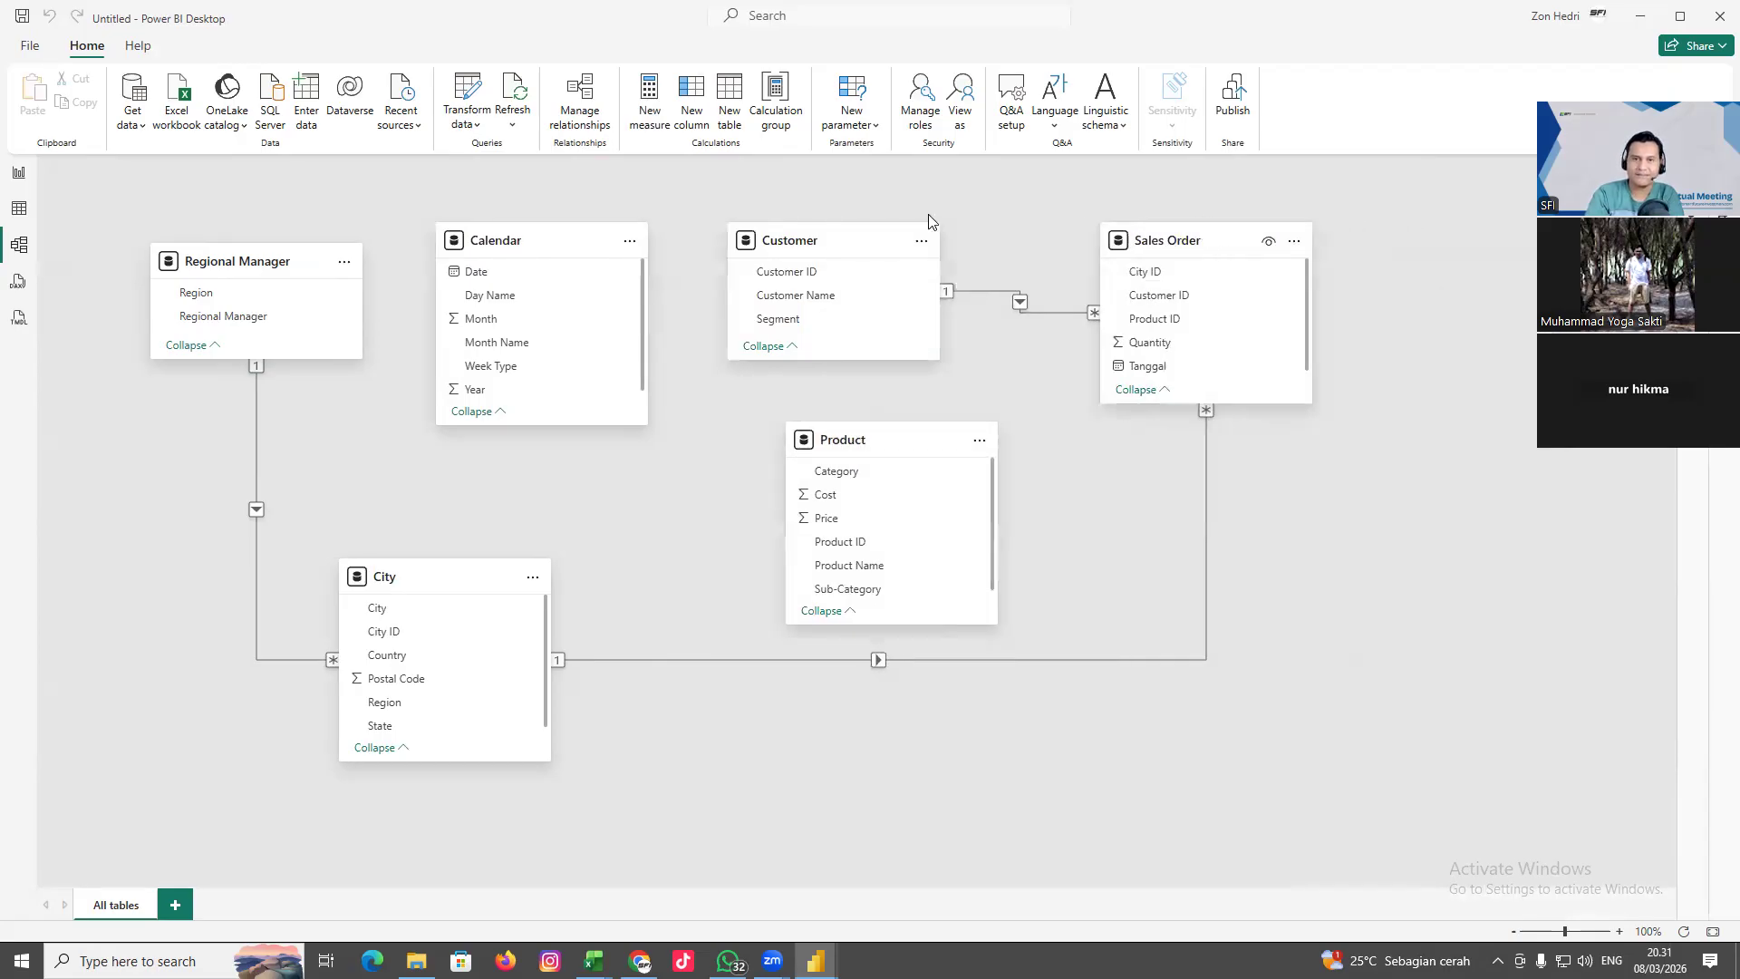
pyautogui.moveTo(779, 238); pyautogui.dragTo(755, 238)
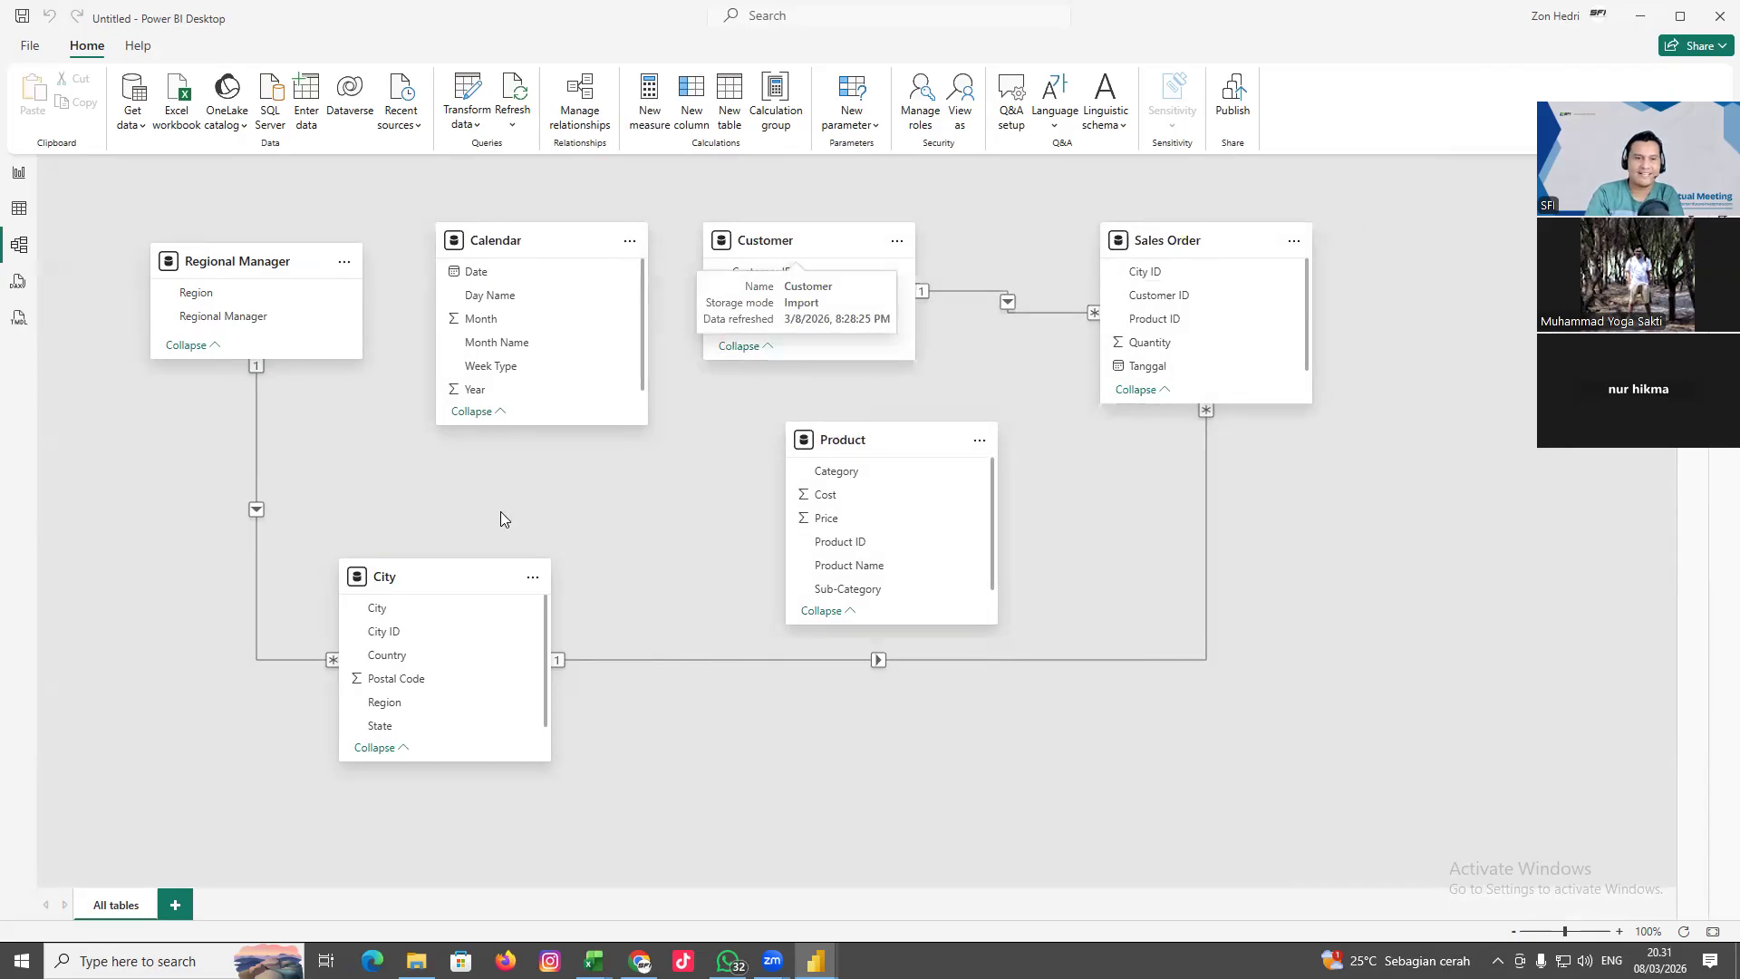
# Lengthen the Calendar, City and Product table cards so that all their fields fit without scrolling
pyautogui.moveTo(530, 425); pyautogui.dragTo(539, 506)
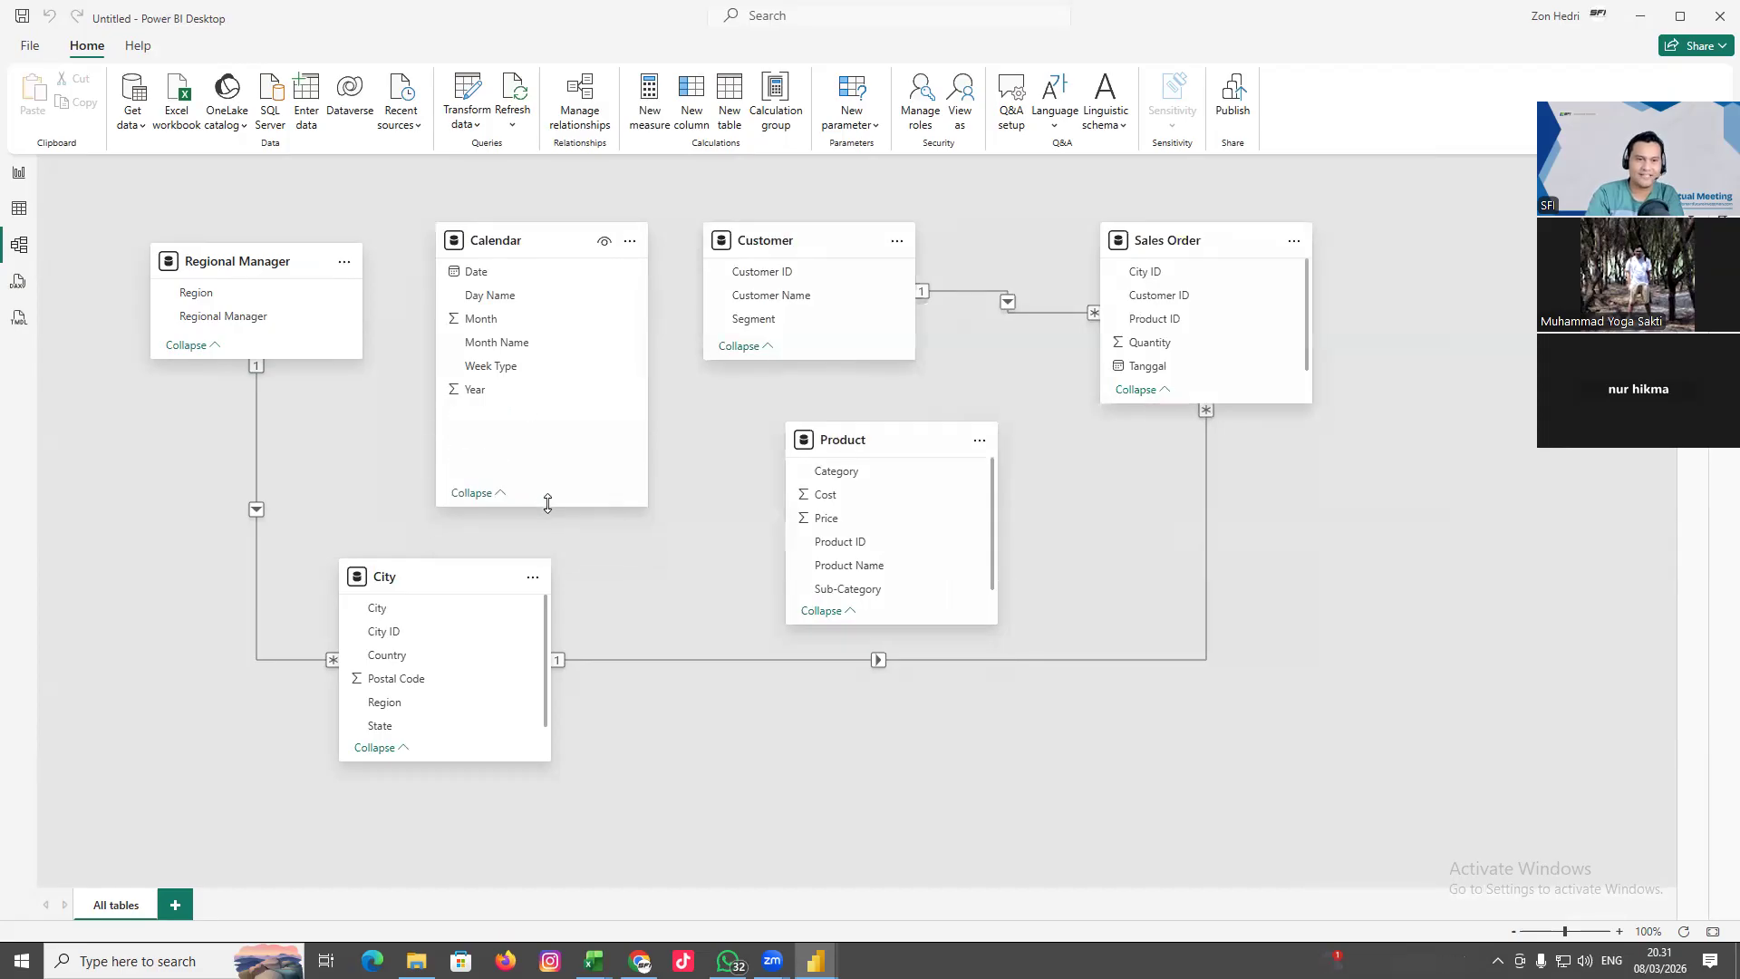
pyautogui.moveTo(455, 795); pyautogui.dragTo(576, 832)
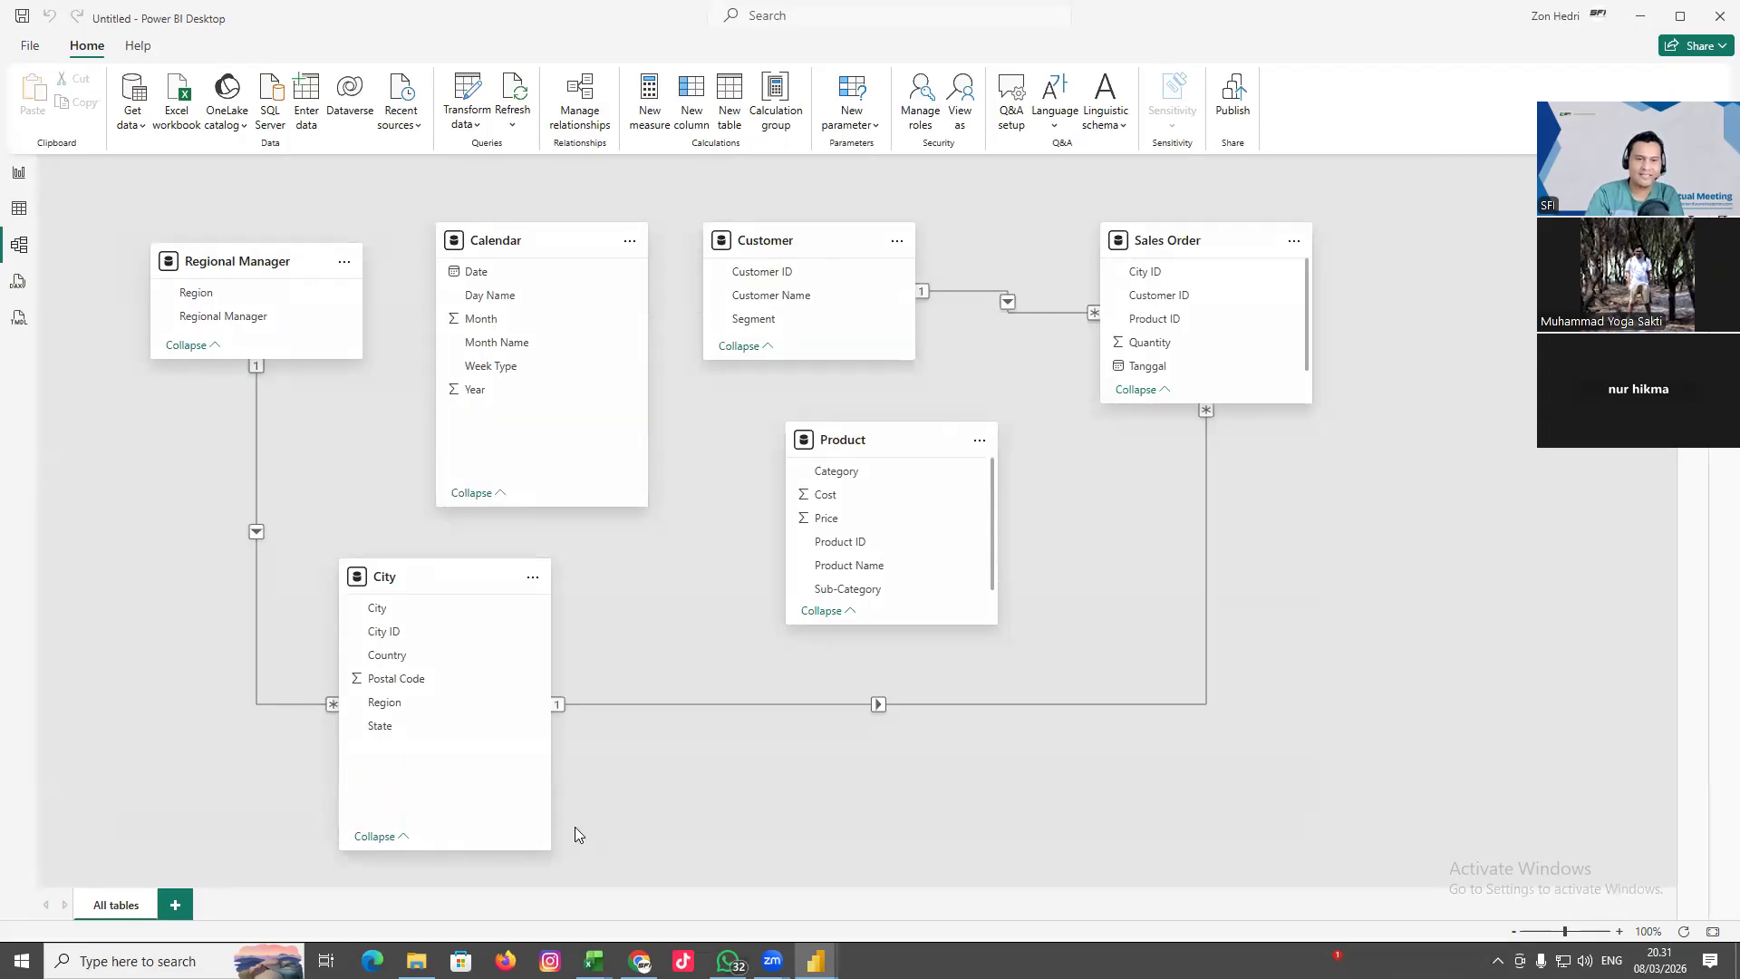
pyautogui.moveTo(912, 624); pyautogui.dragTo(912, 777)
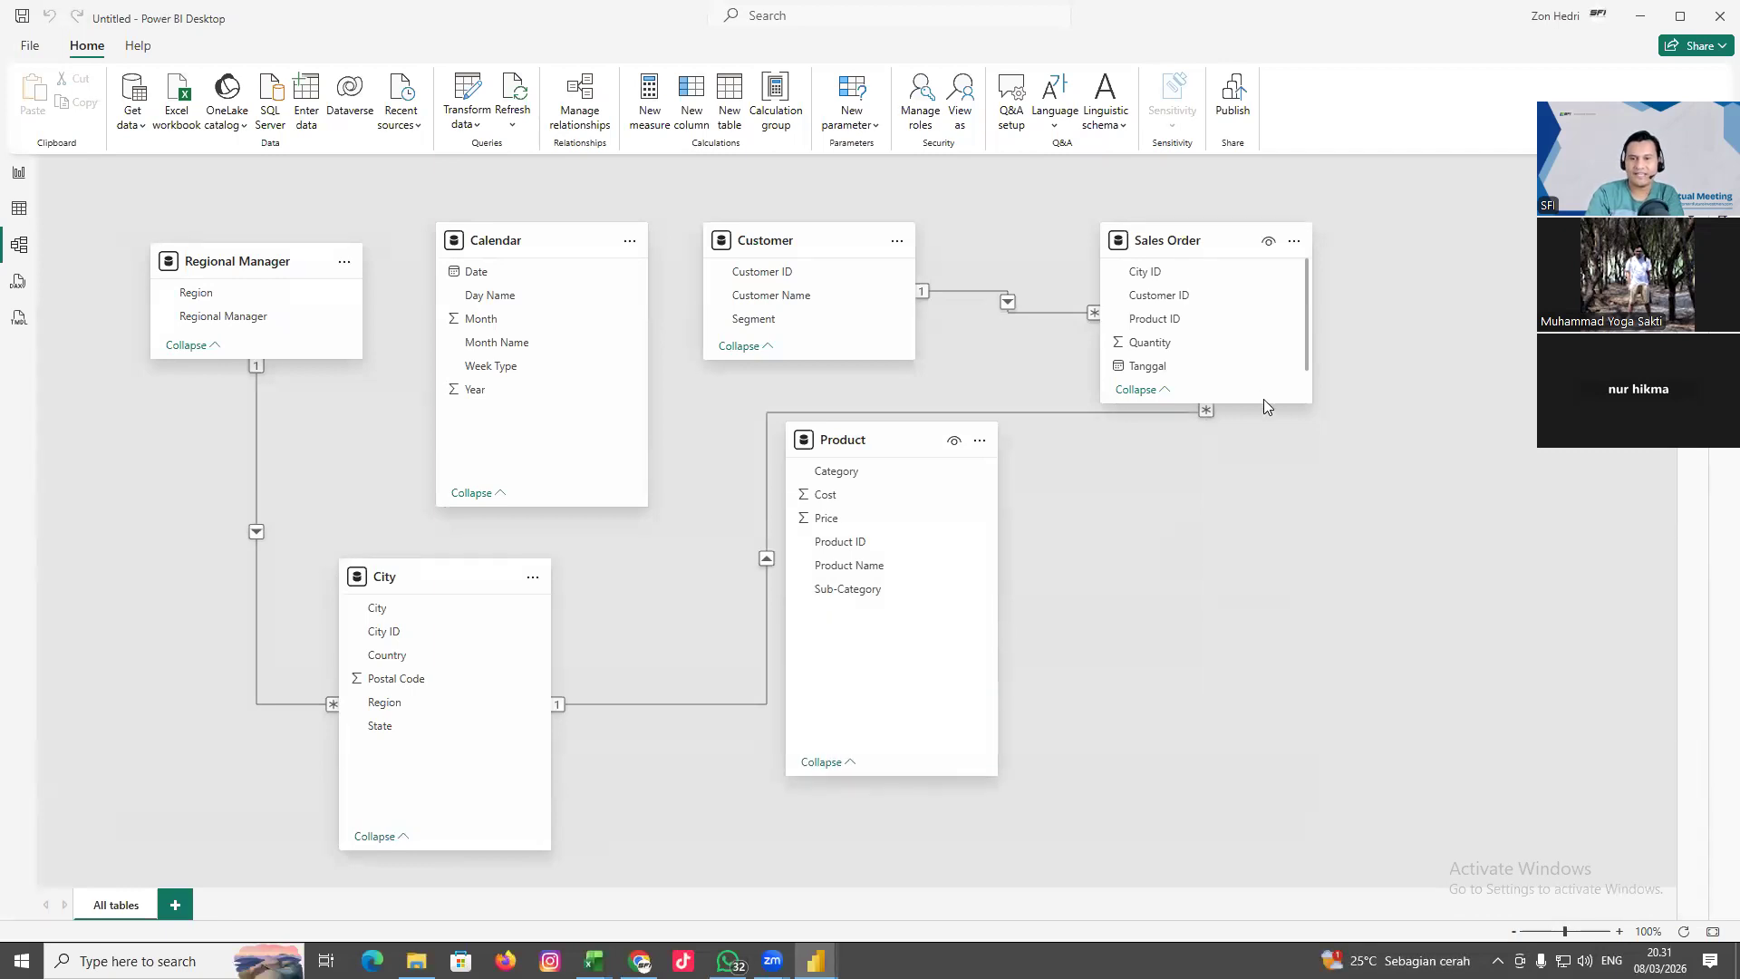
# Lengthen the Sales Order table card, shift Customer slightly towards it, and move Product further below Customer in the diagram
pyautogui.moveTo(1266, 404); pyautogui.dragTo(1262, 561)
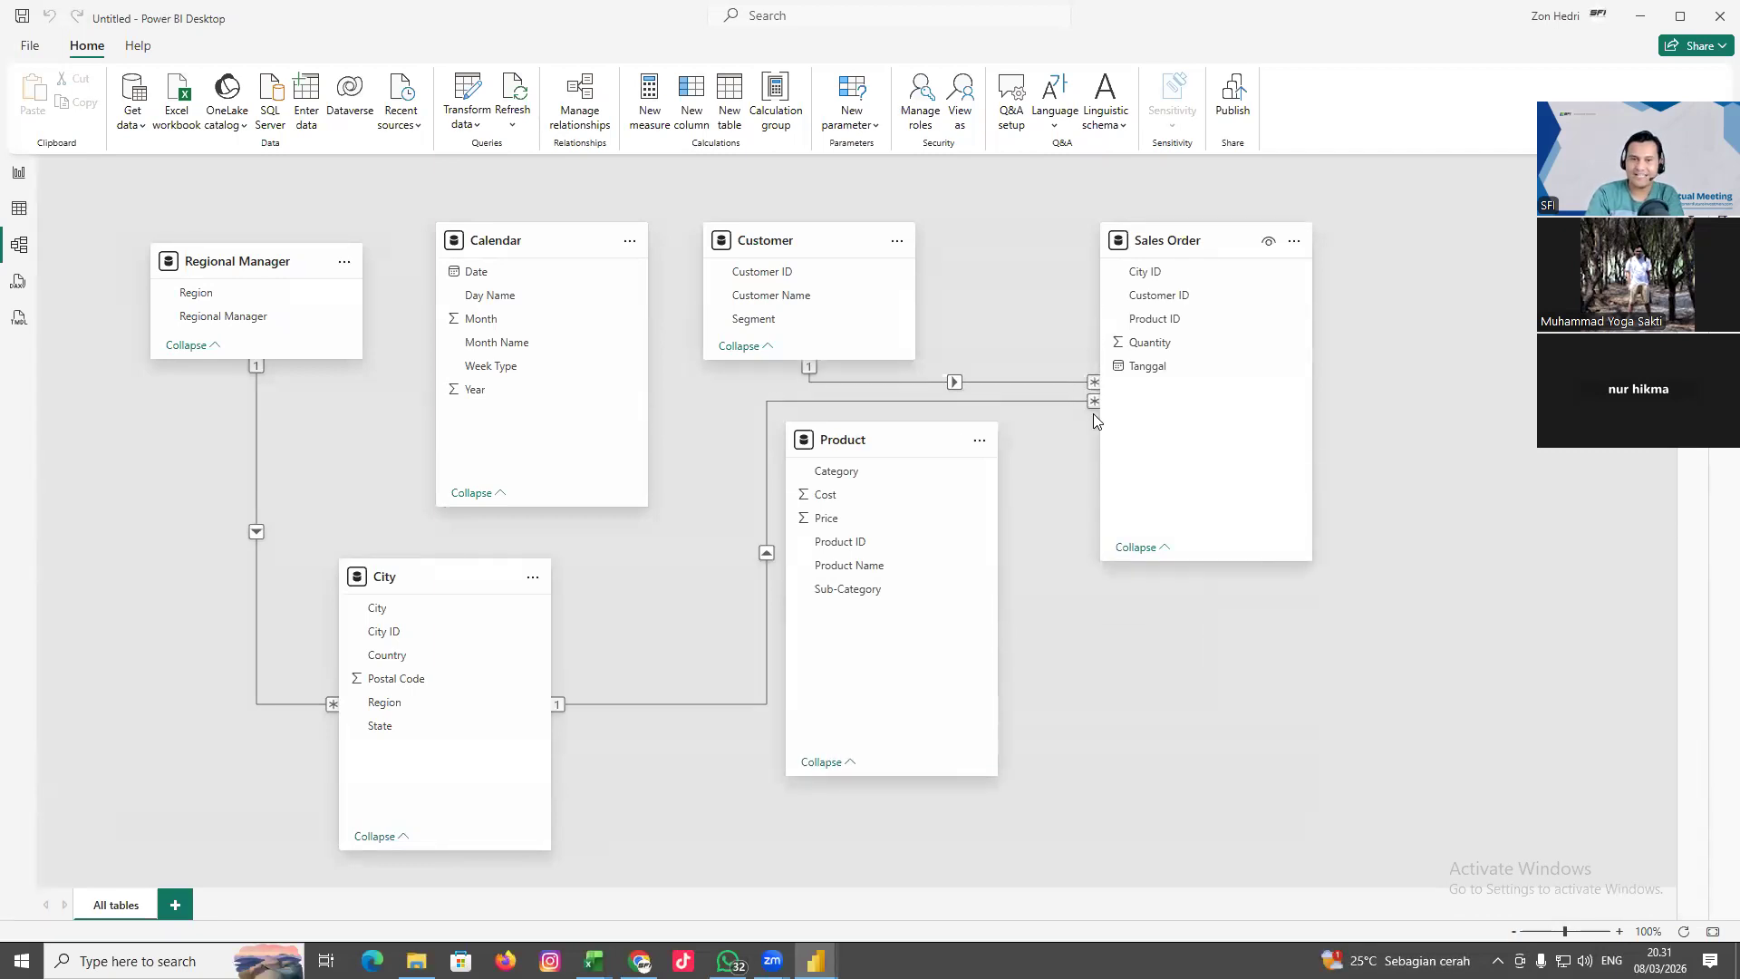
pyautogui.moveTo(806, 240); pyautogui.dragTo(839, 193)
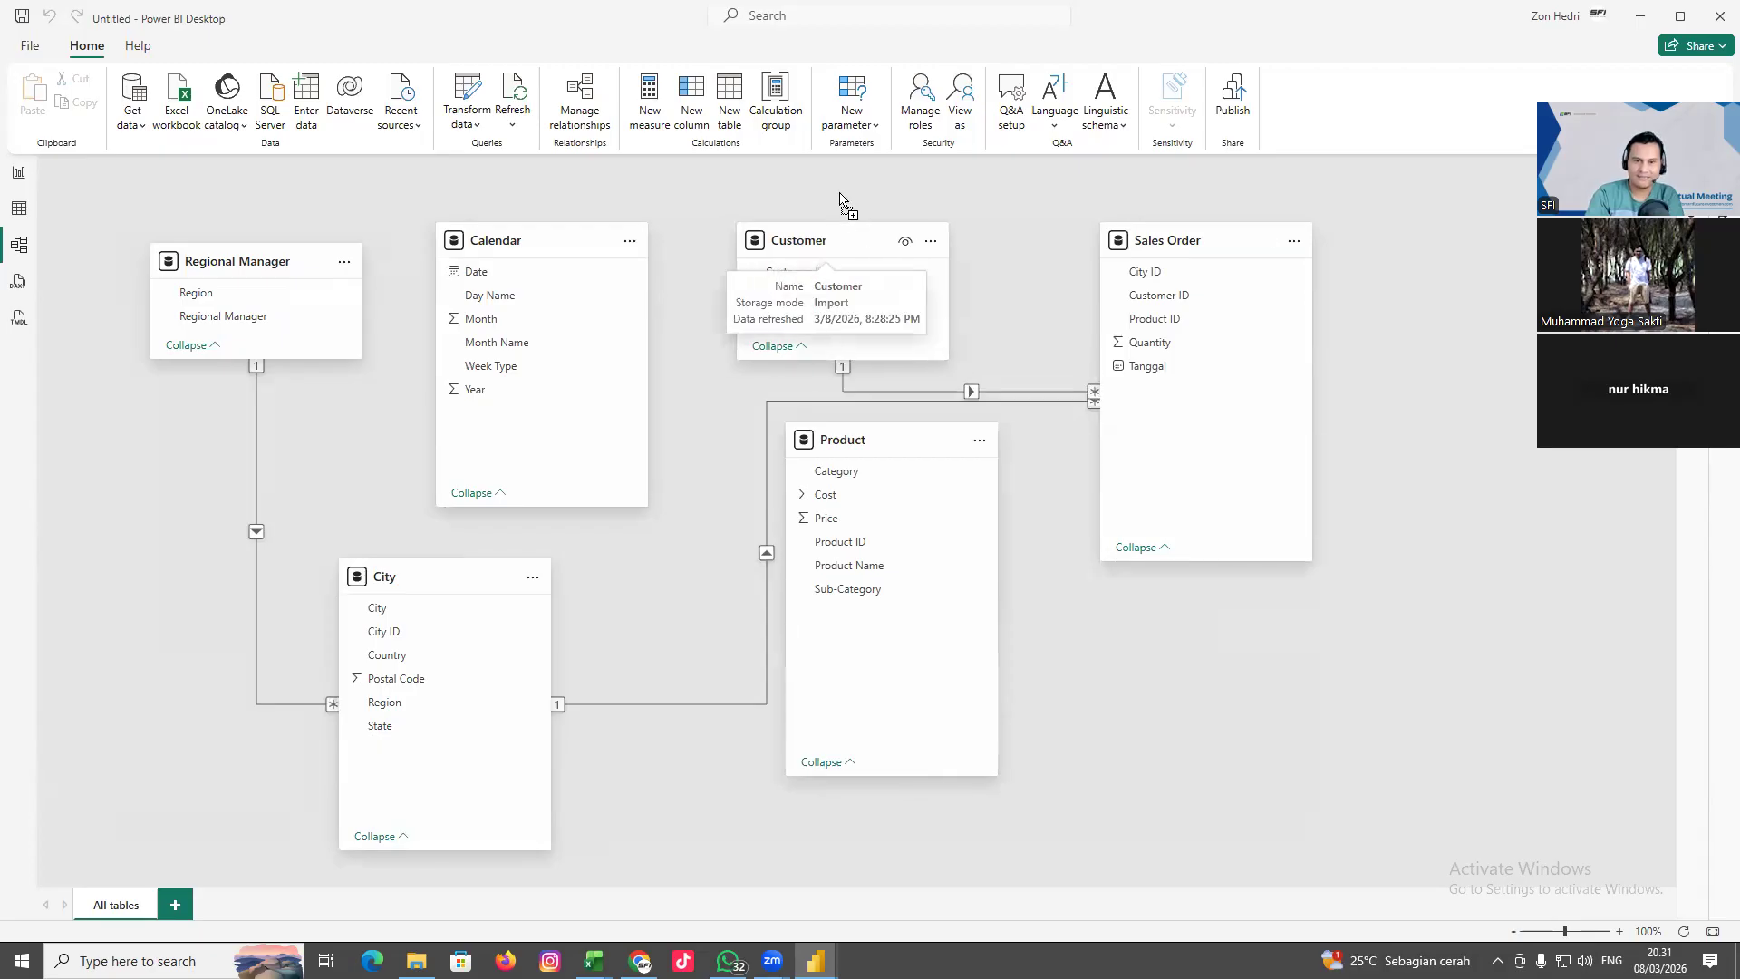
pyautogui.moveTo(911, 442); pyautogui.dragTo(972, 531)
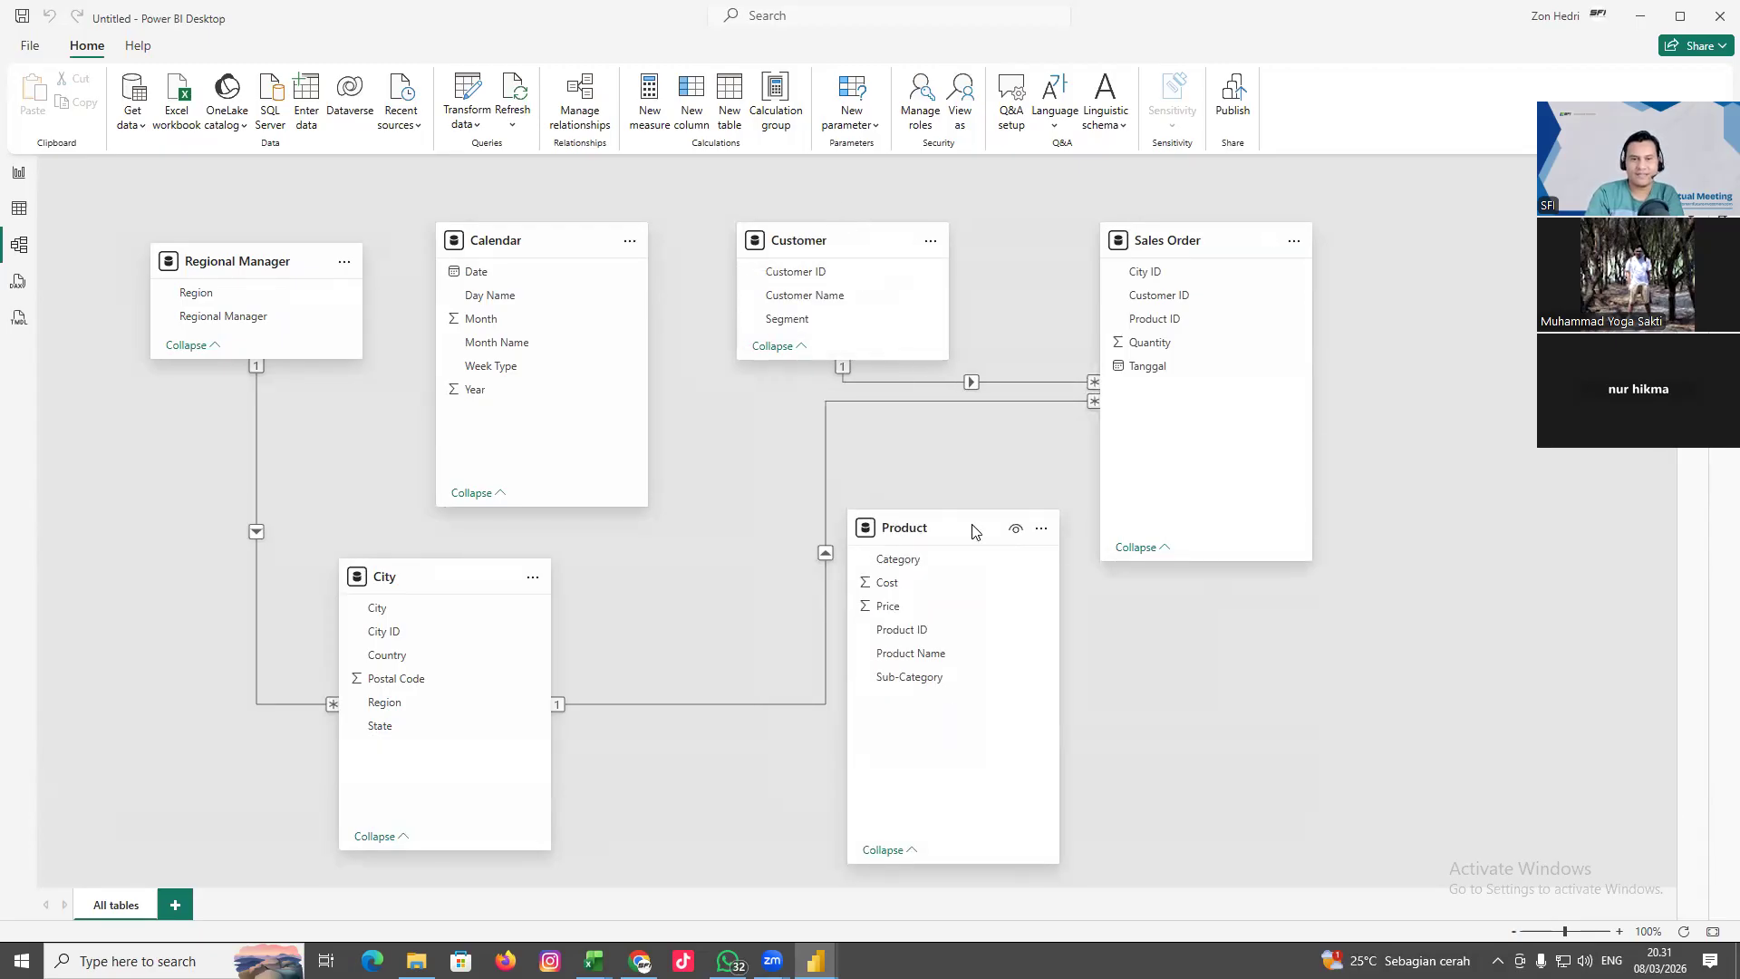
# Highlight the Product ID field in the Product and Sales Order tables to compare their matching keys
pyautogui.click(913, 635)
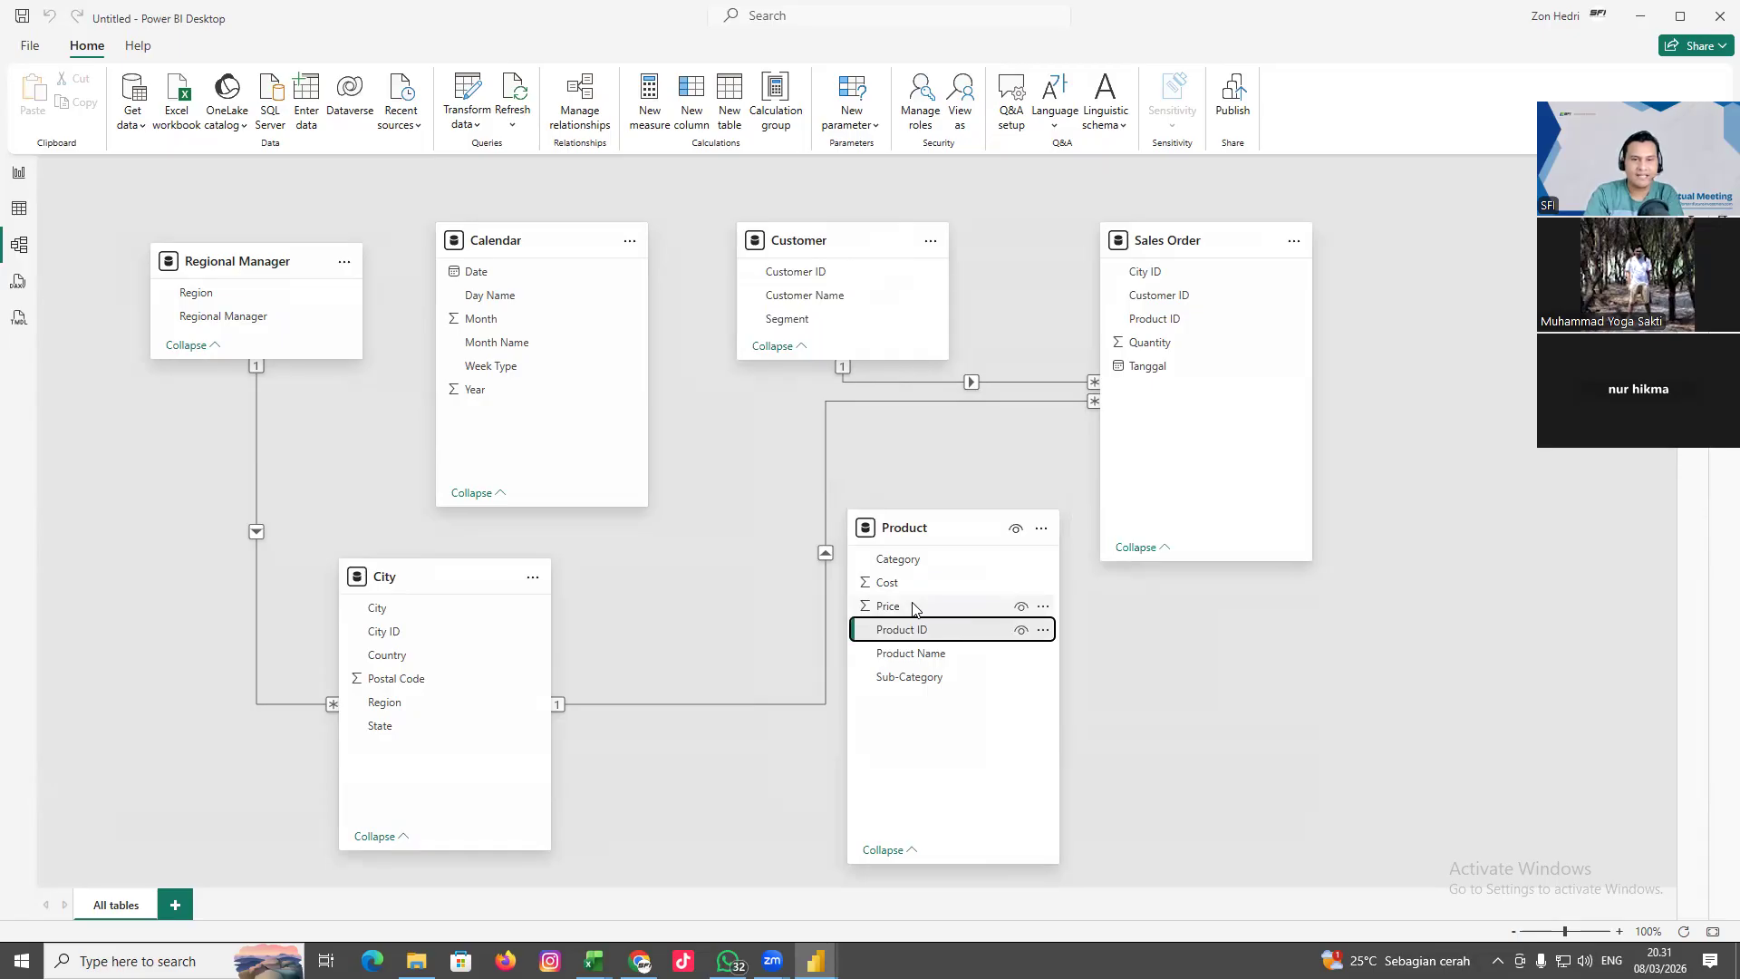
pyautogui.click(1168, 322)
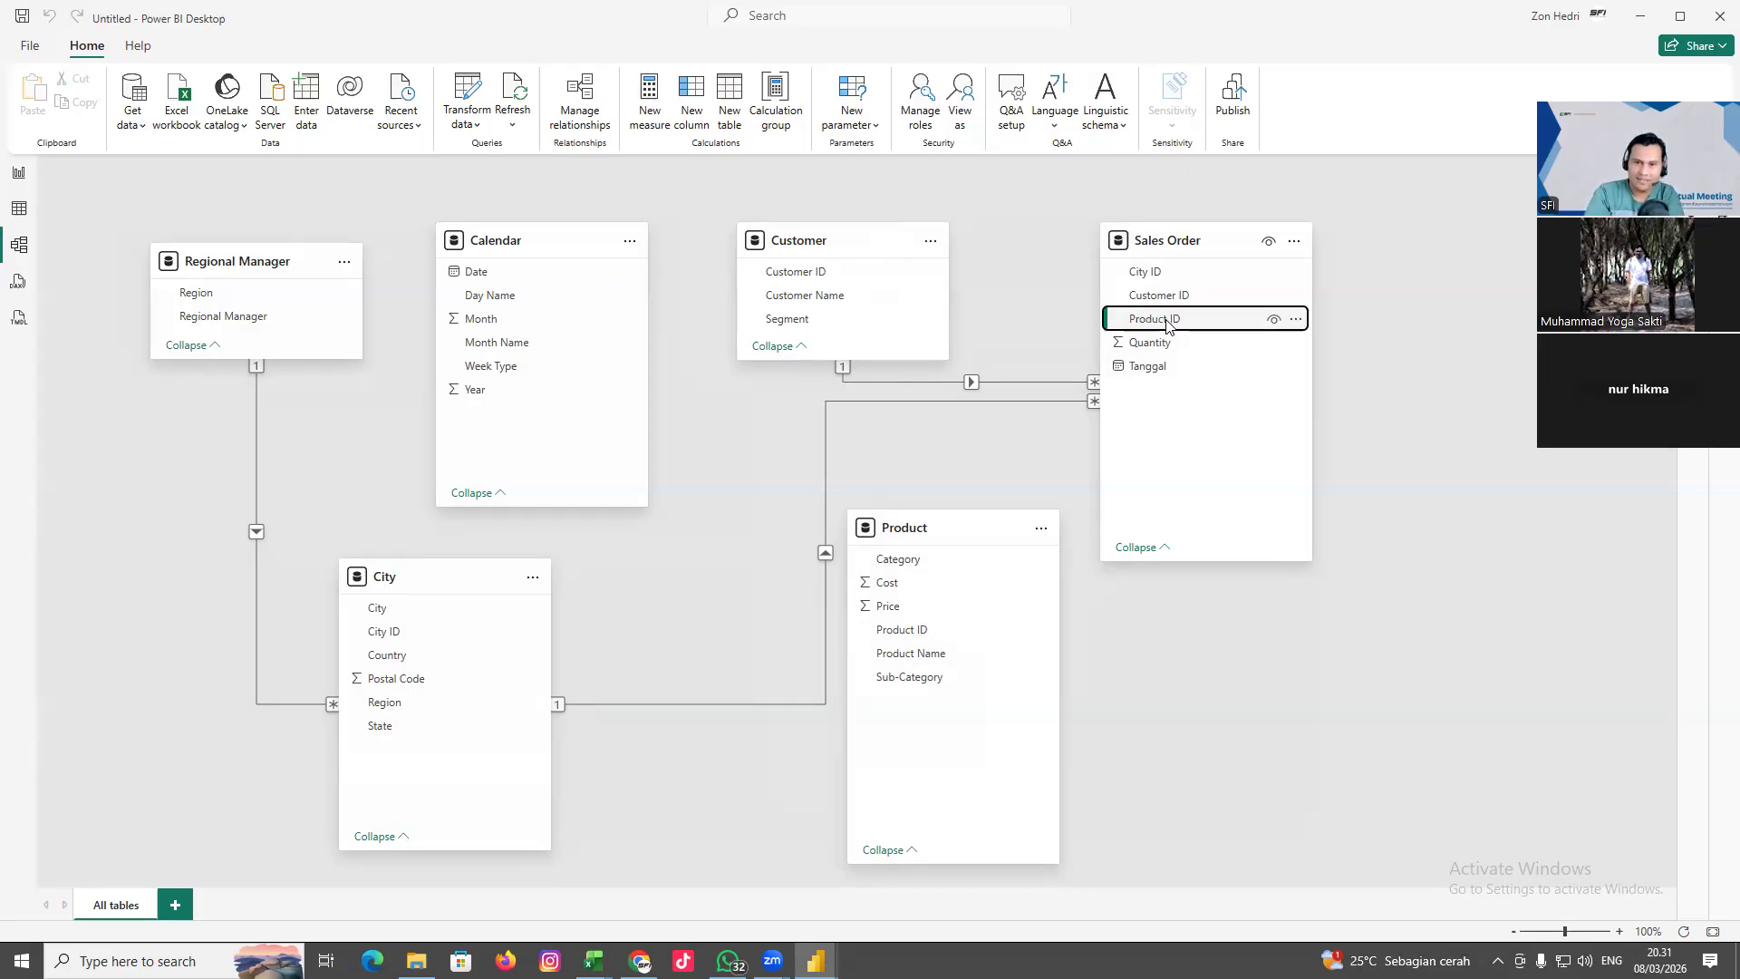
pyautogui.click(925, 629)
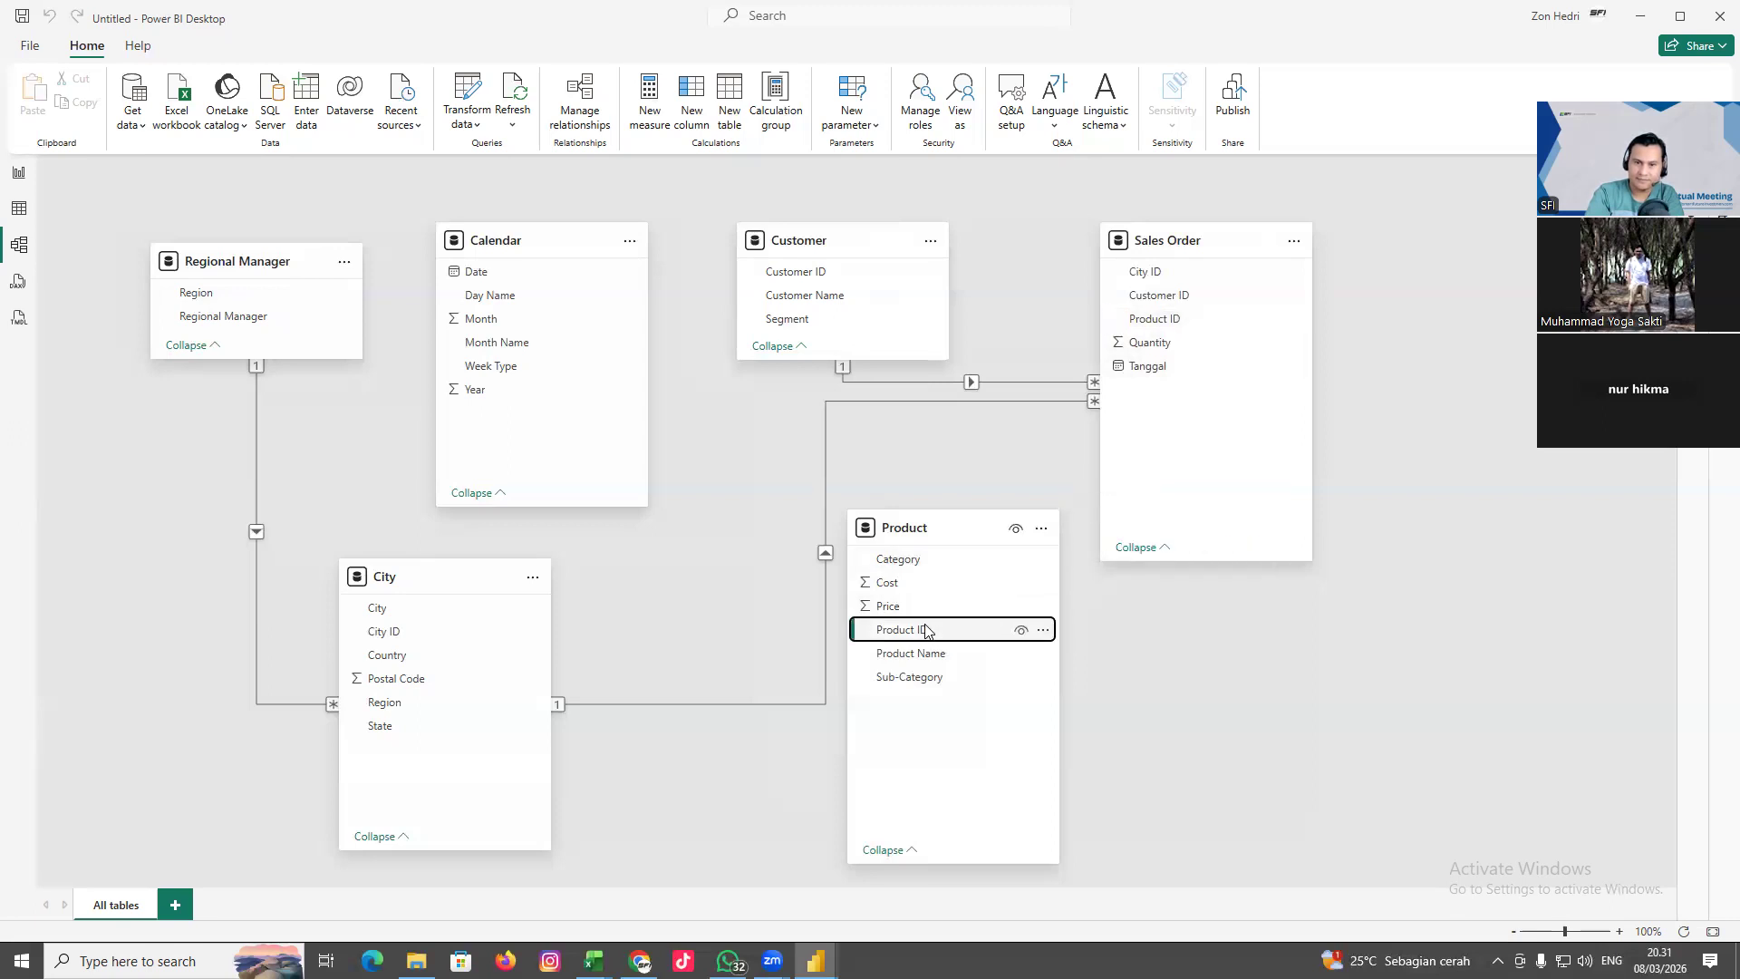
pyautogui.click(1165, 325)
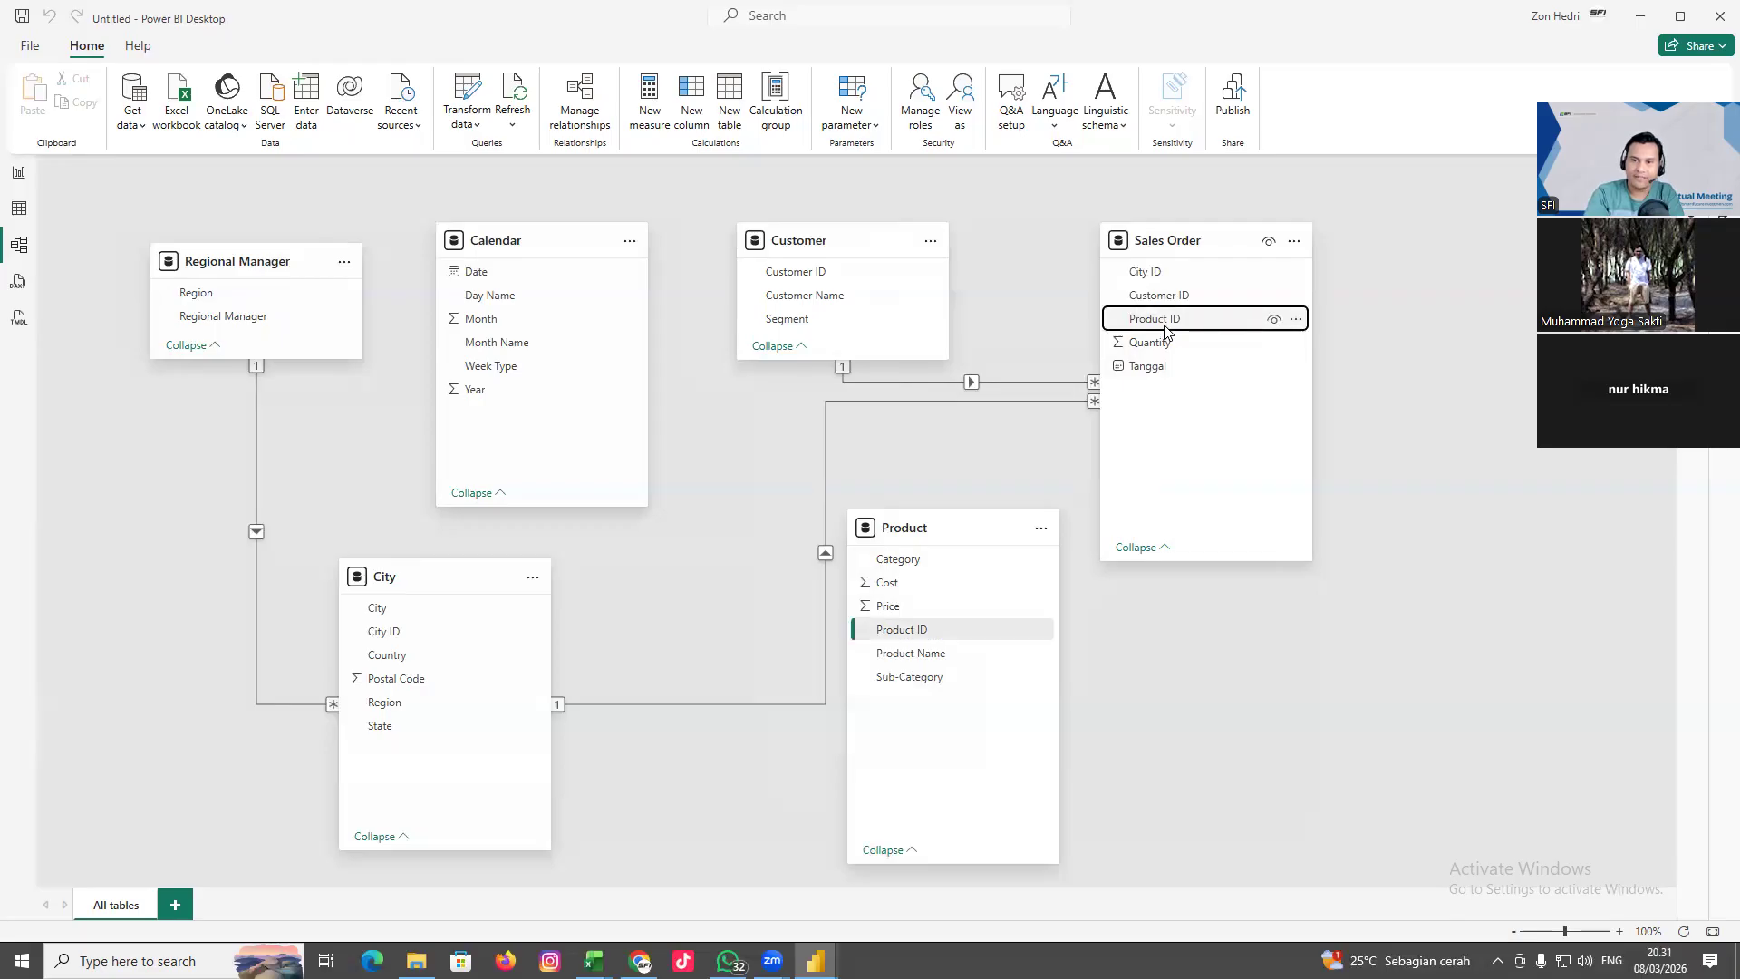
pyautogui.moveTo(1291, 331); pyautogui.dragTo(1124, 641)
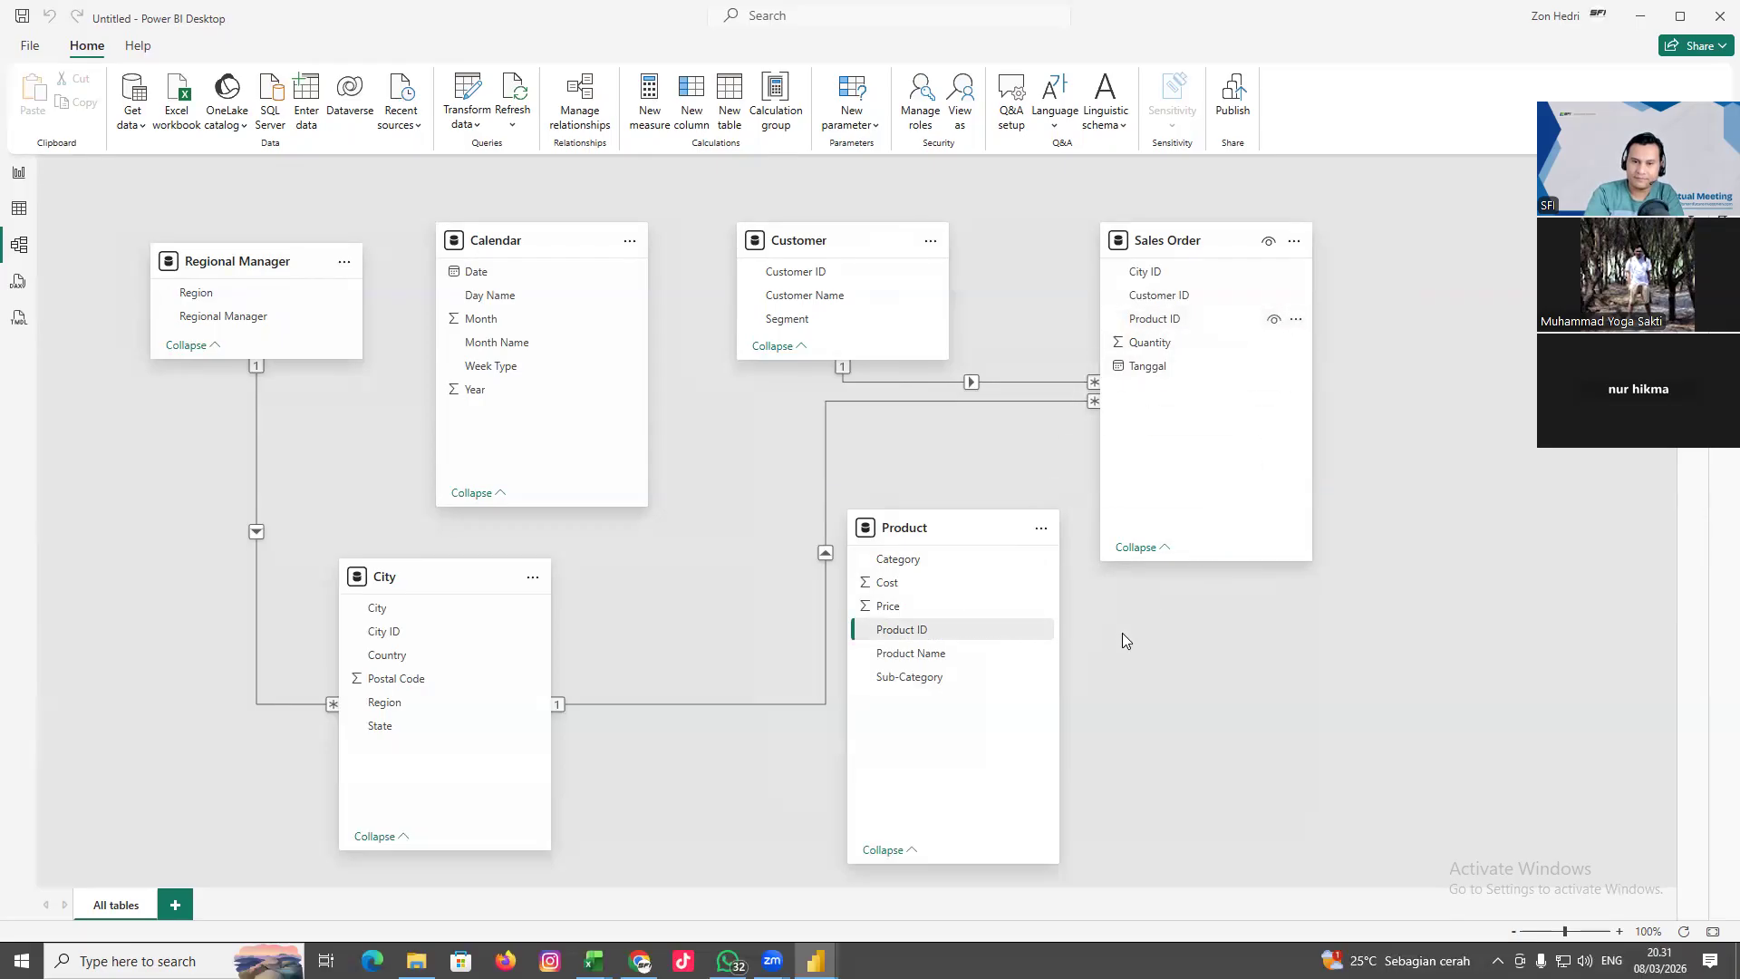
# Move Product beside the lower part of Sales Order and try to relate the two tables on Product ID, reviewing the cardinality options
pyautogui.moveTo(1013, 529); pyautogui.dragTo(1479, 525)
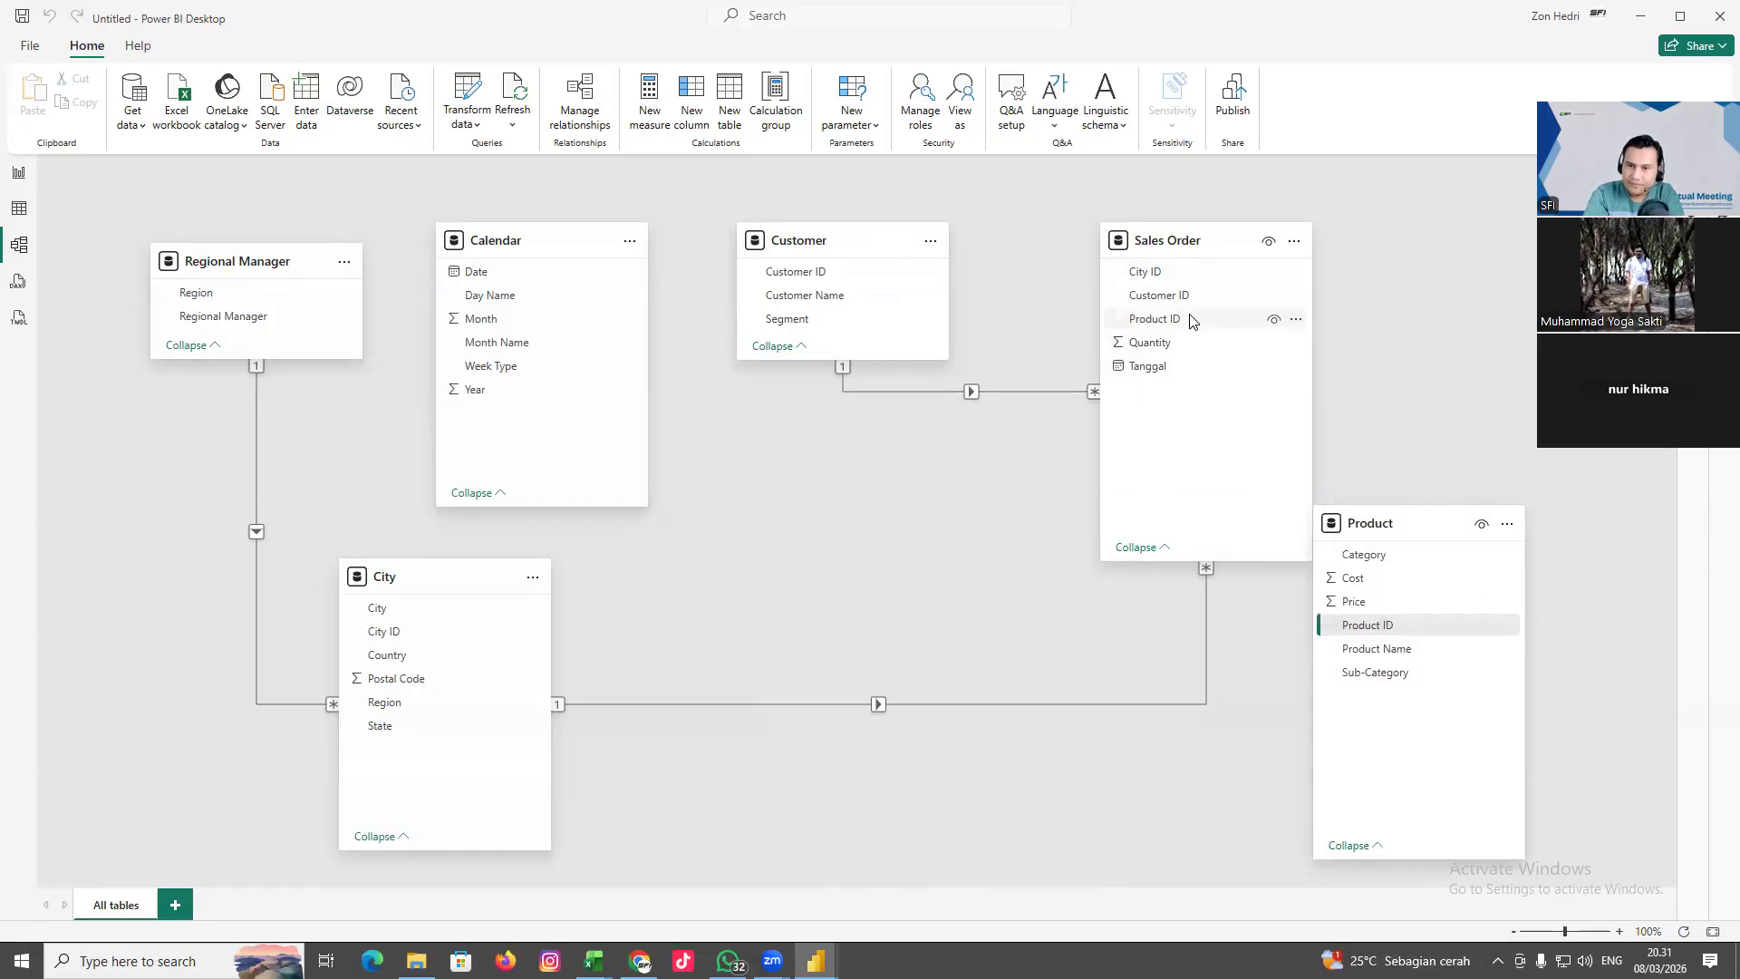
pyautogui.click(1192, 320)
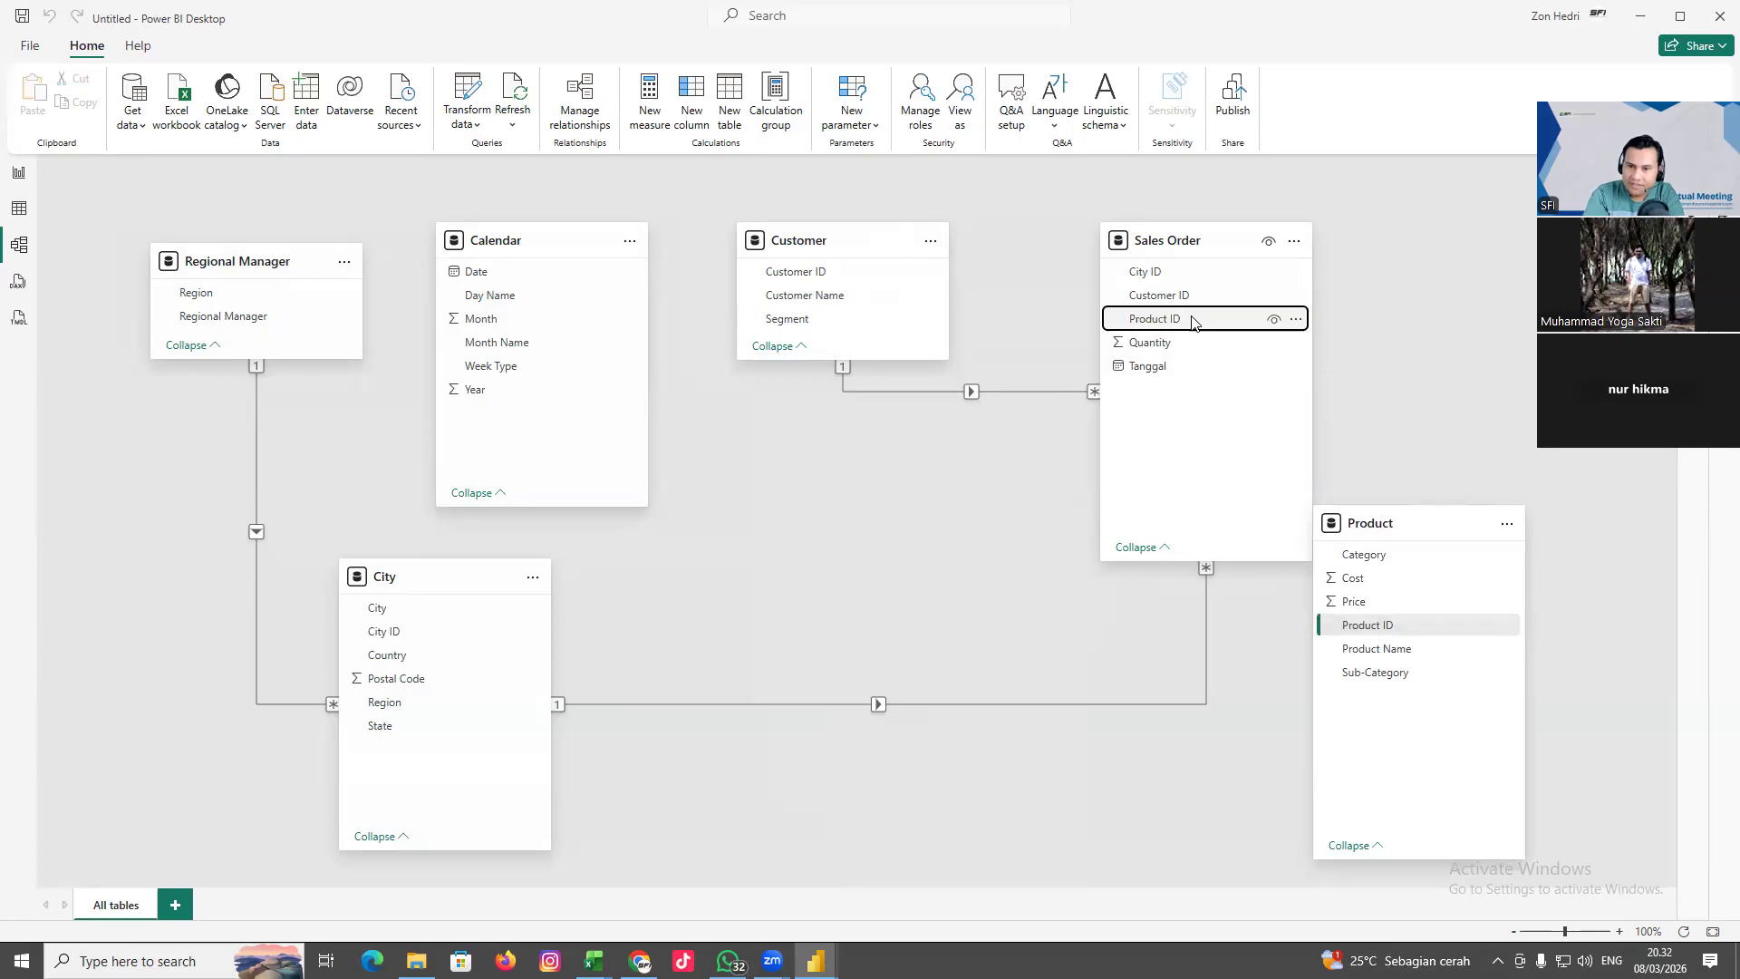
pyautogui.moveTo(1192, 322); pyautogui.dragTo(1373, 629)
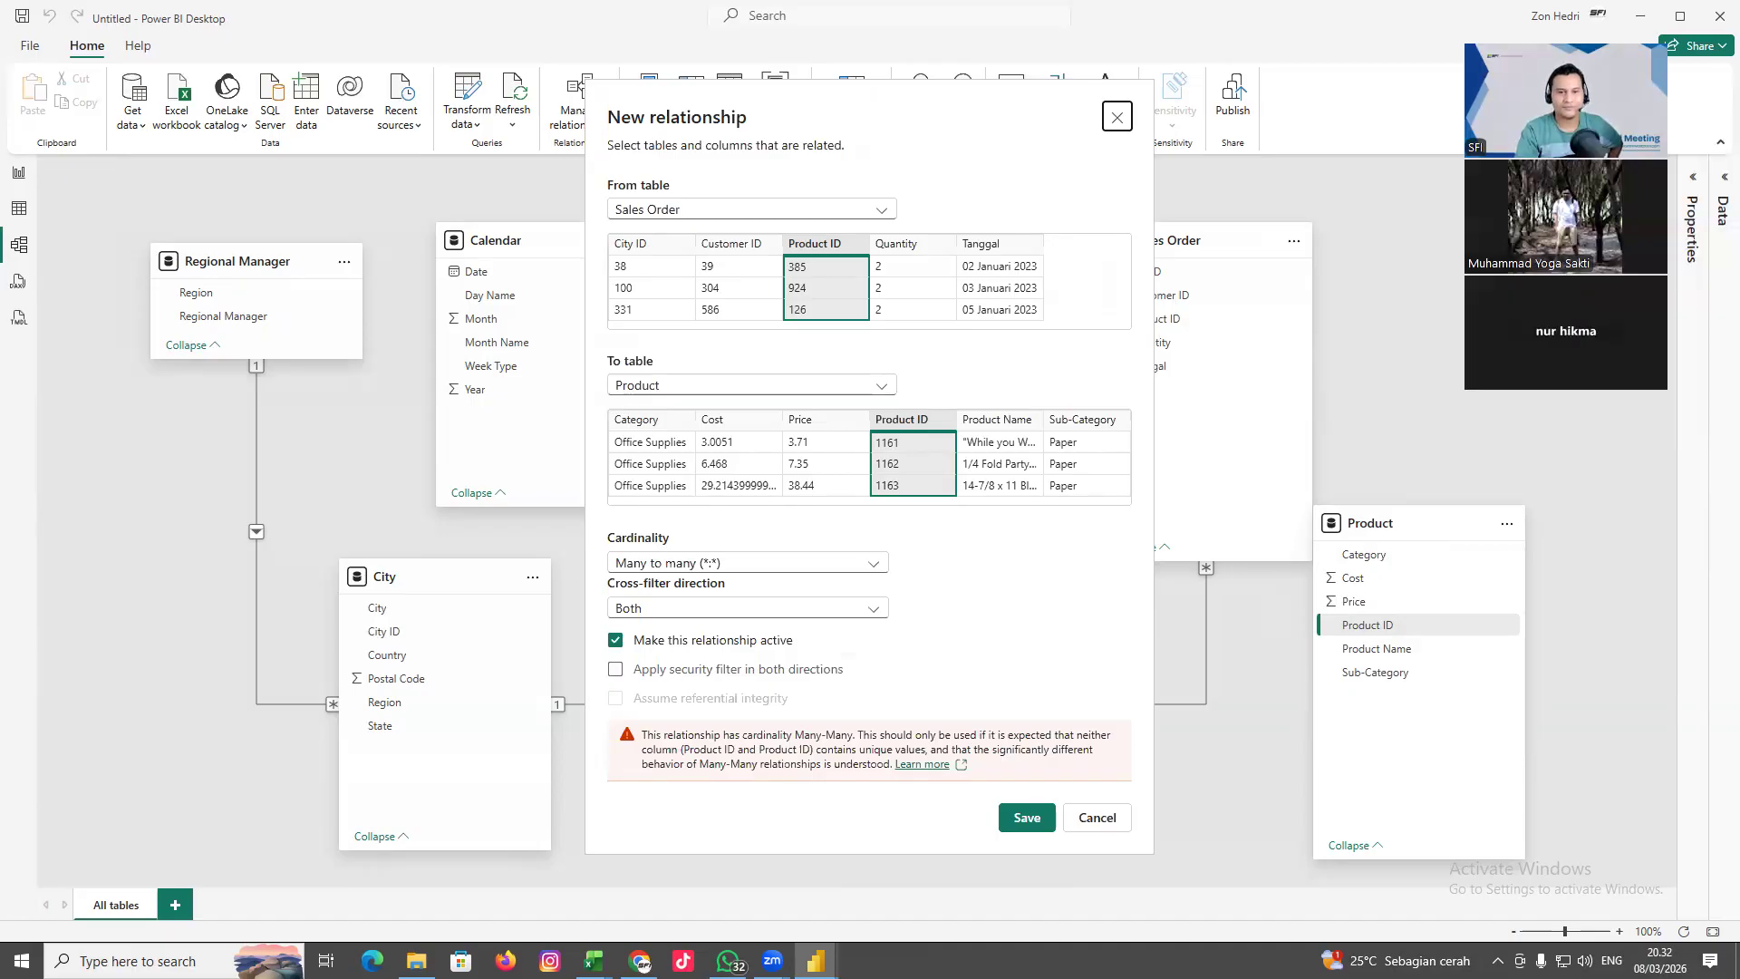
pyautogui.click(862, 616)
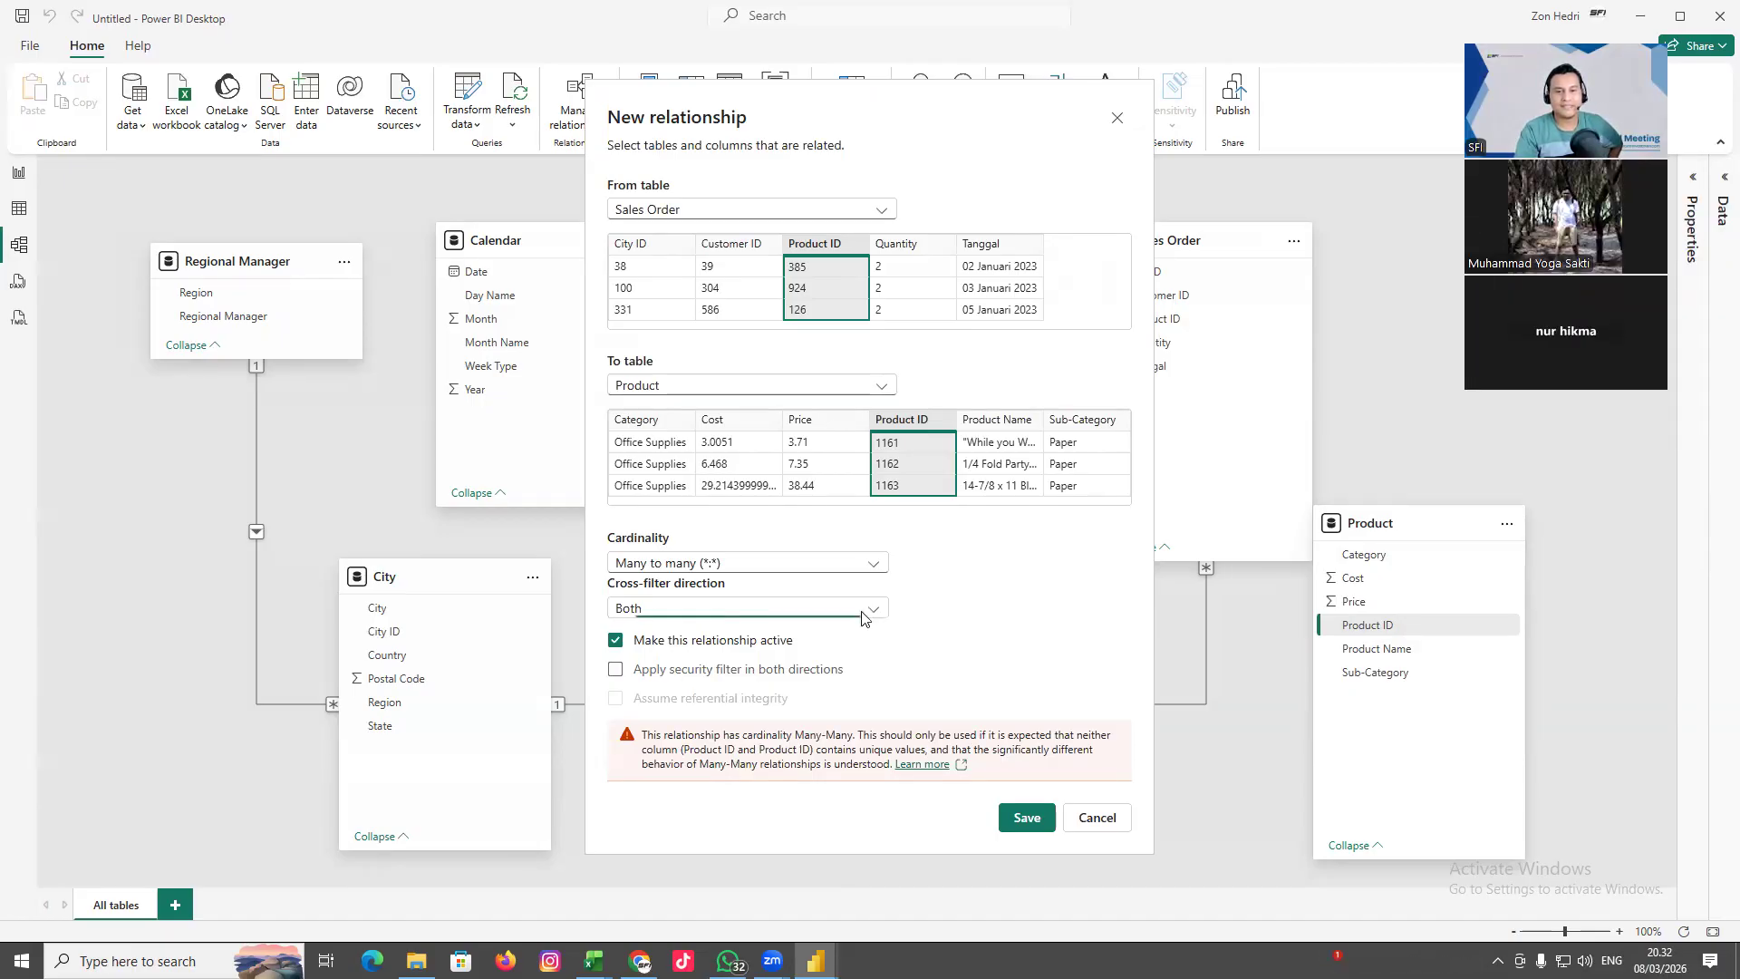
pyautogui.click(863, 616)
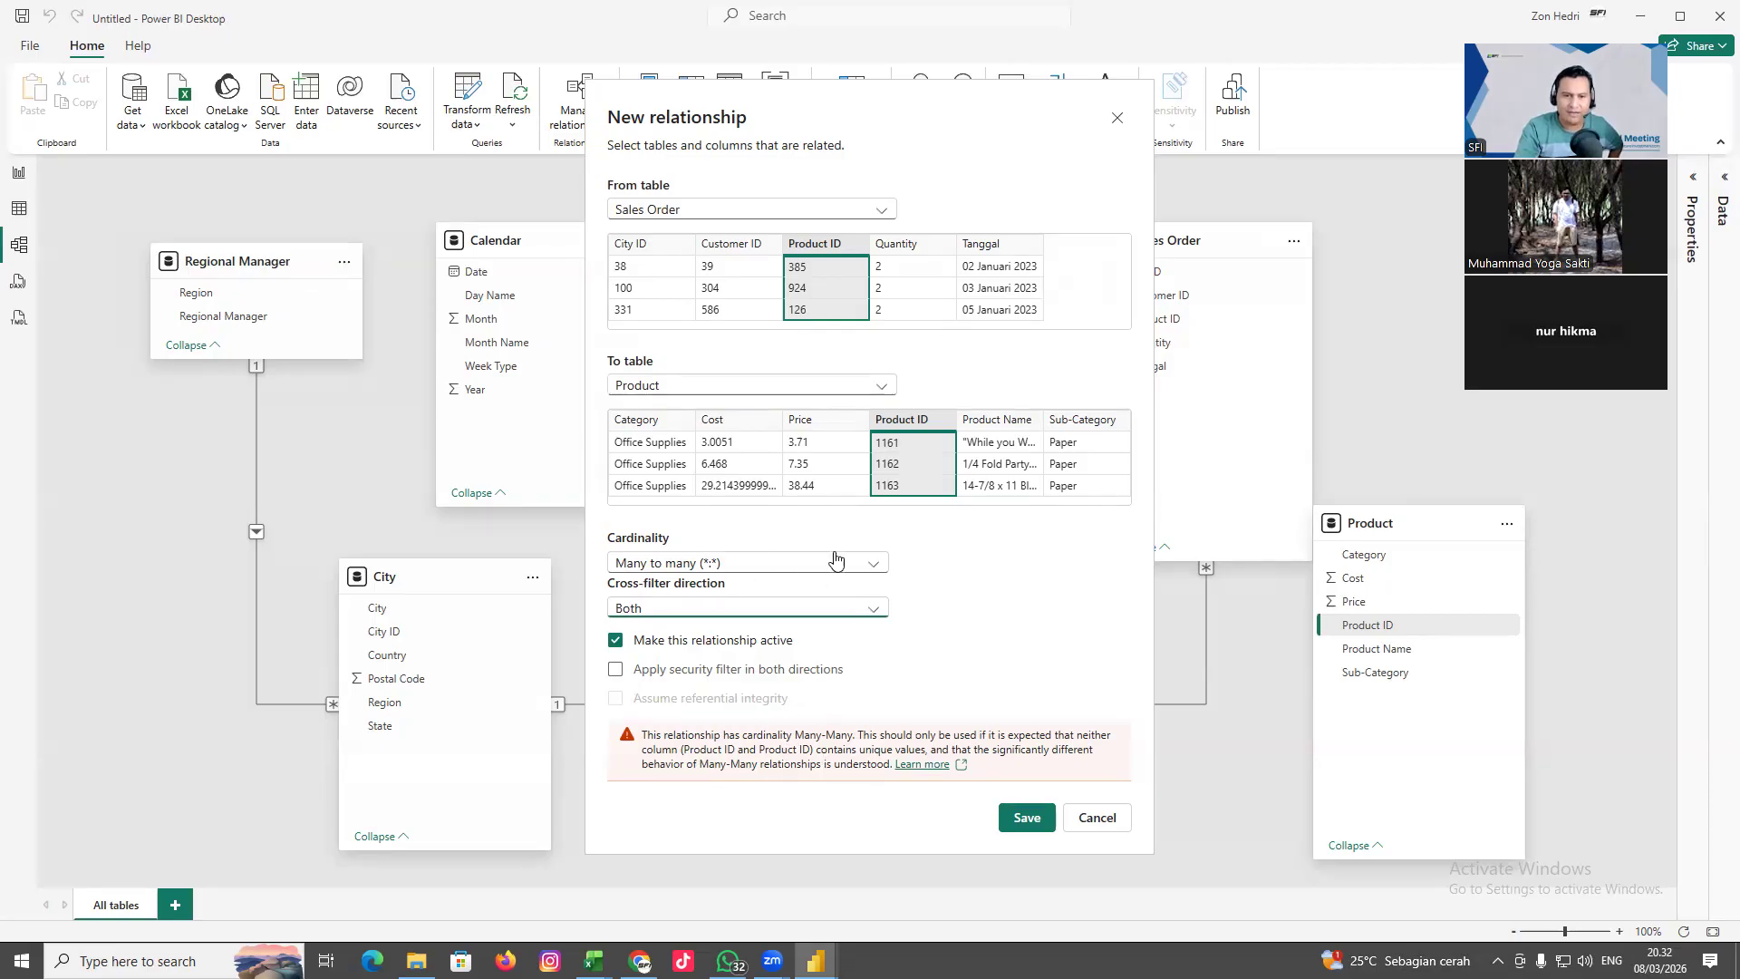
pyautogui.click(868, 563)
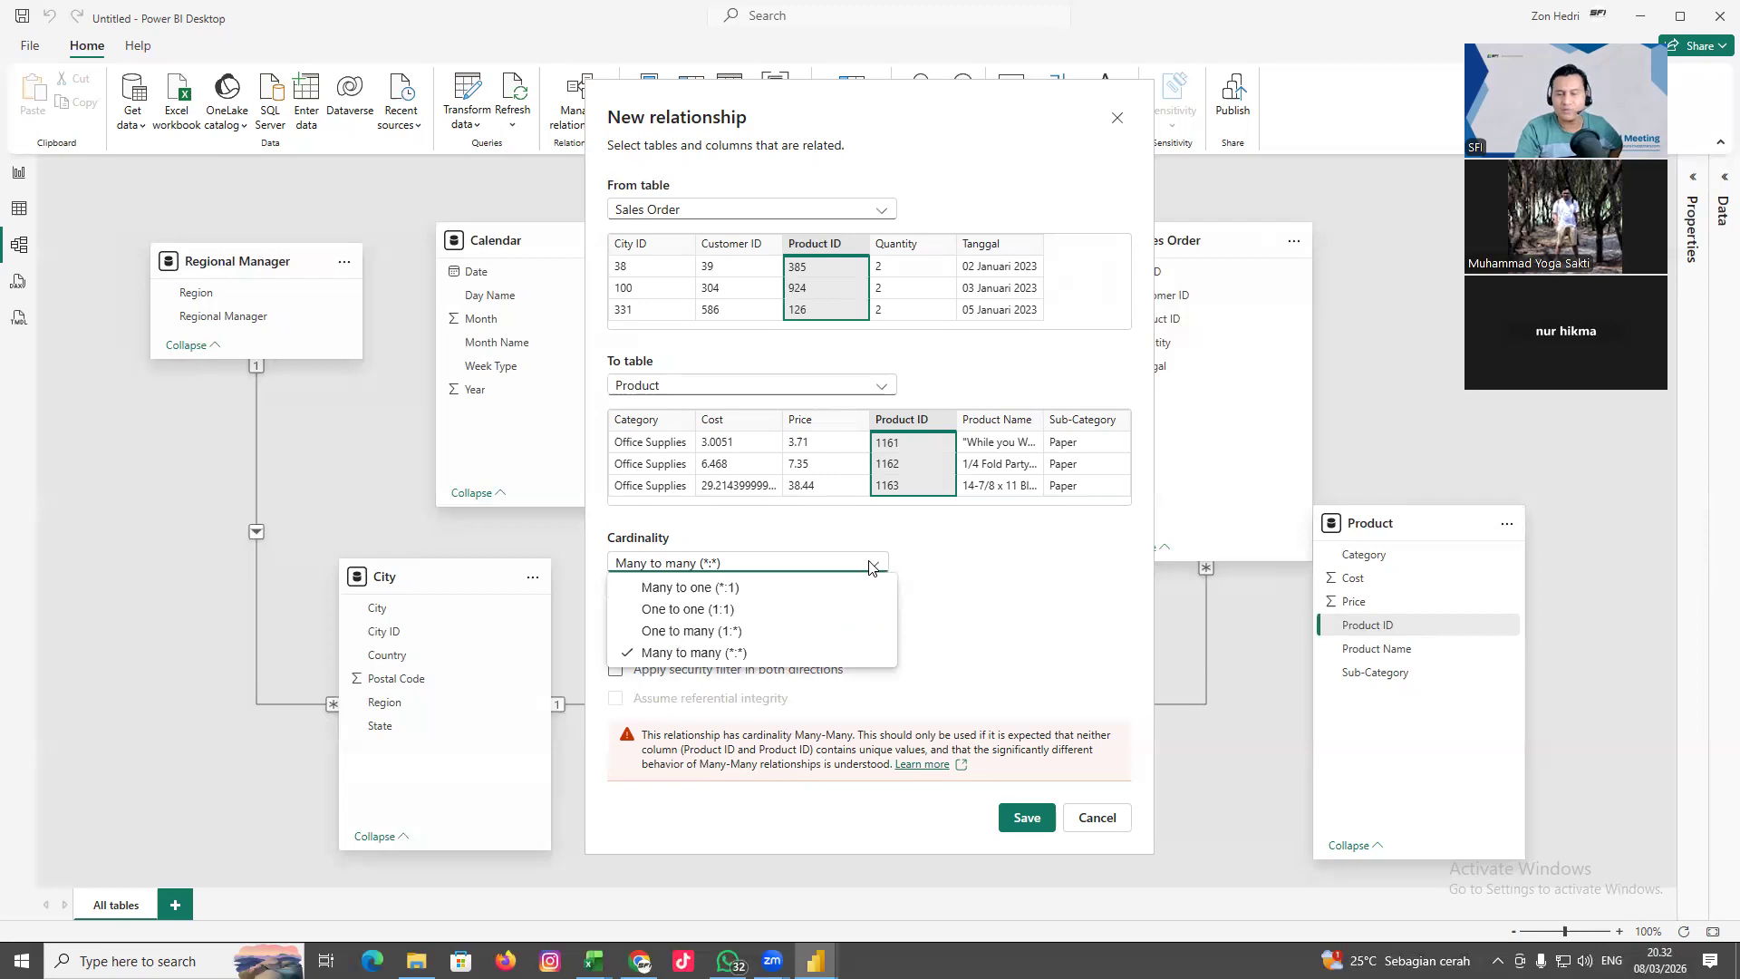
pyautogui.click(1090, 823)
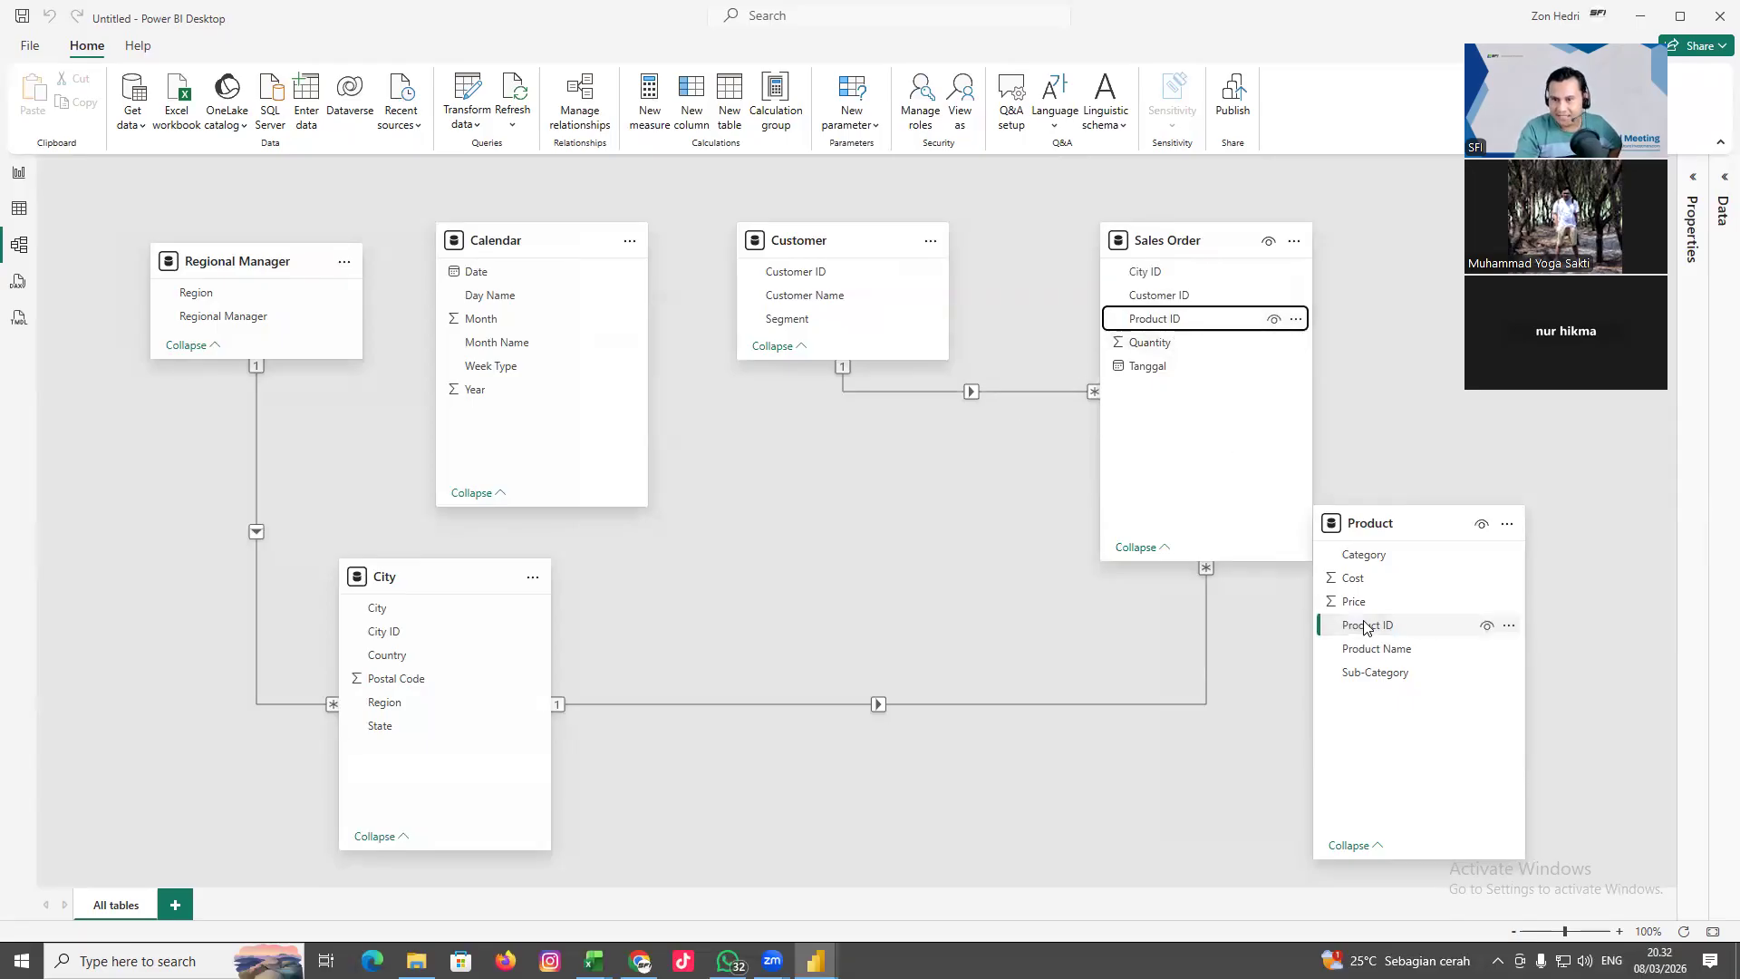
# Separate the Product table from Sales Order and try relating their Product ID fields with Many to one (*:1) cardinality
pyautogui.moveTo(1423, 523); pyautogui.dragTo(1513, 499)
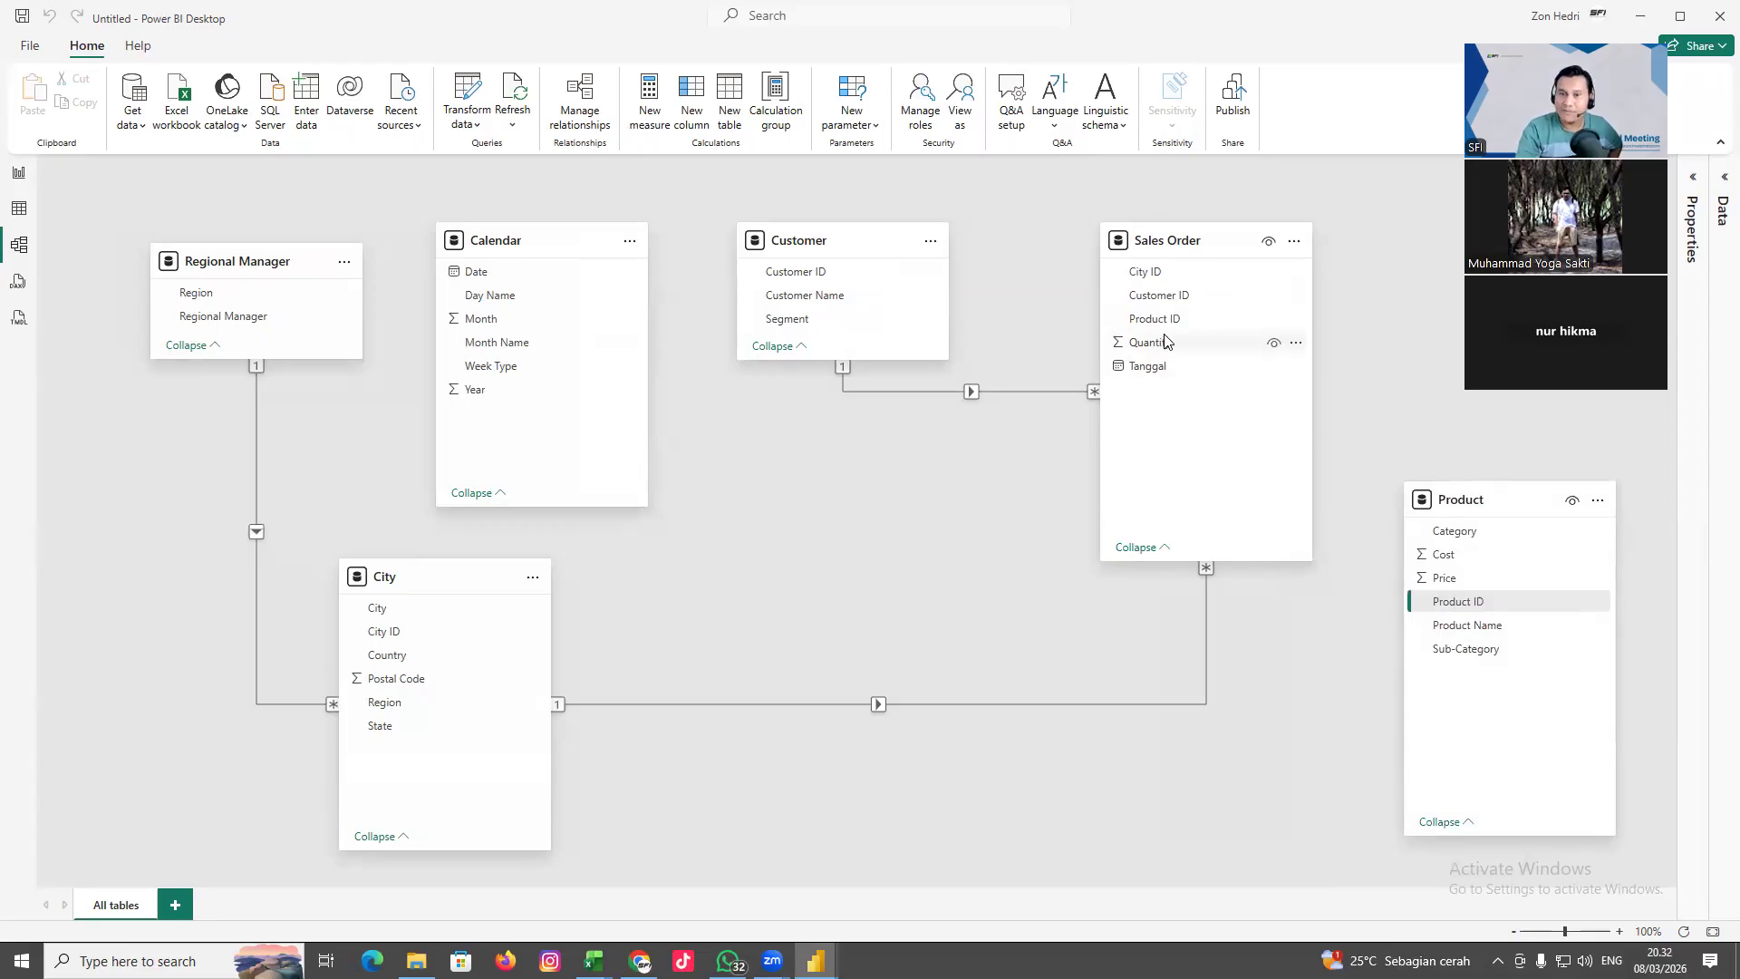
pyautogui.moveTo(1167, 325); pyautogui.dragTo(1459, 604)
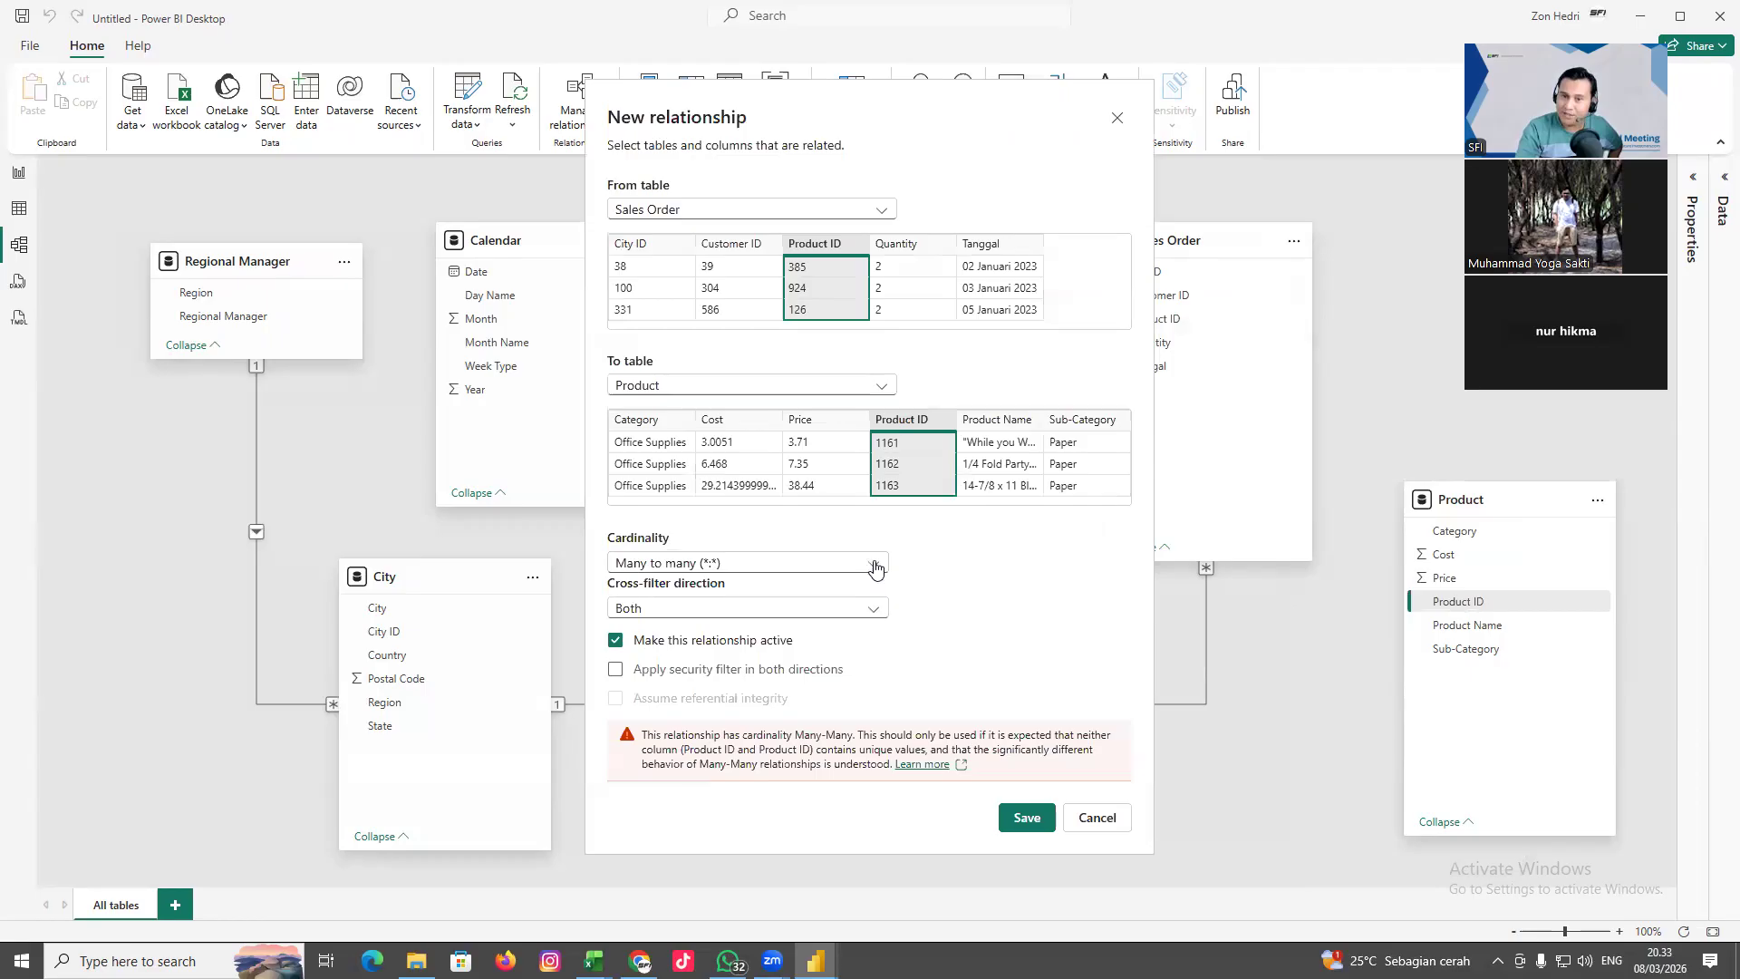
pyautogui.moveTo(897, 123); pyautogui.dragTo(732, 85)
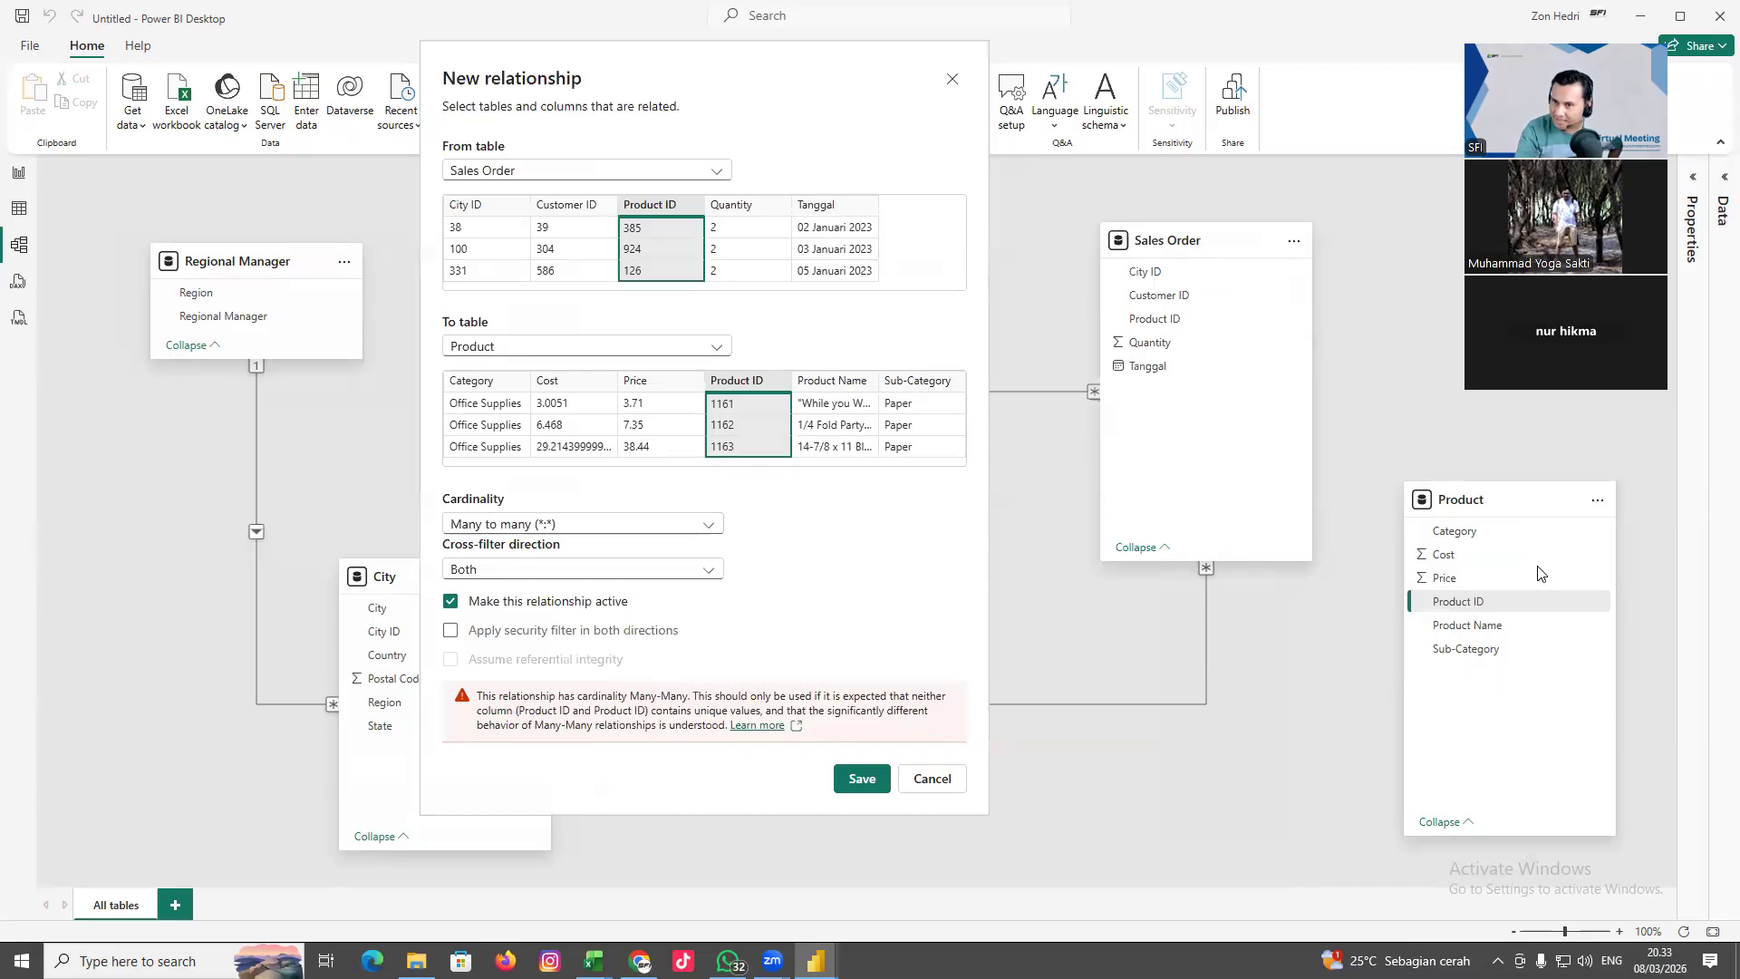
pyautogui.click(710, 532)
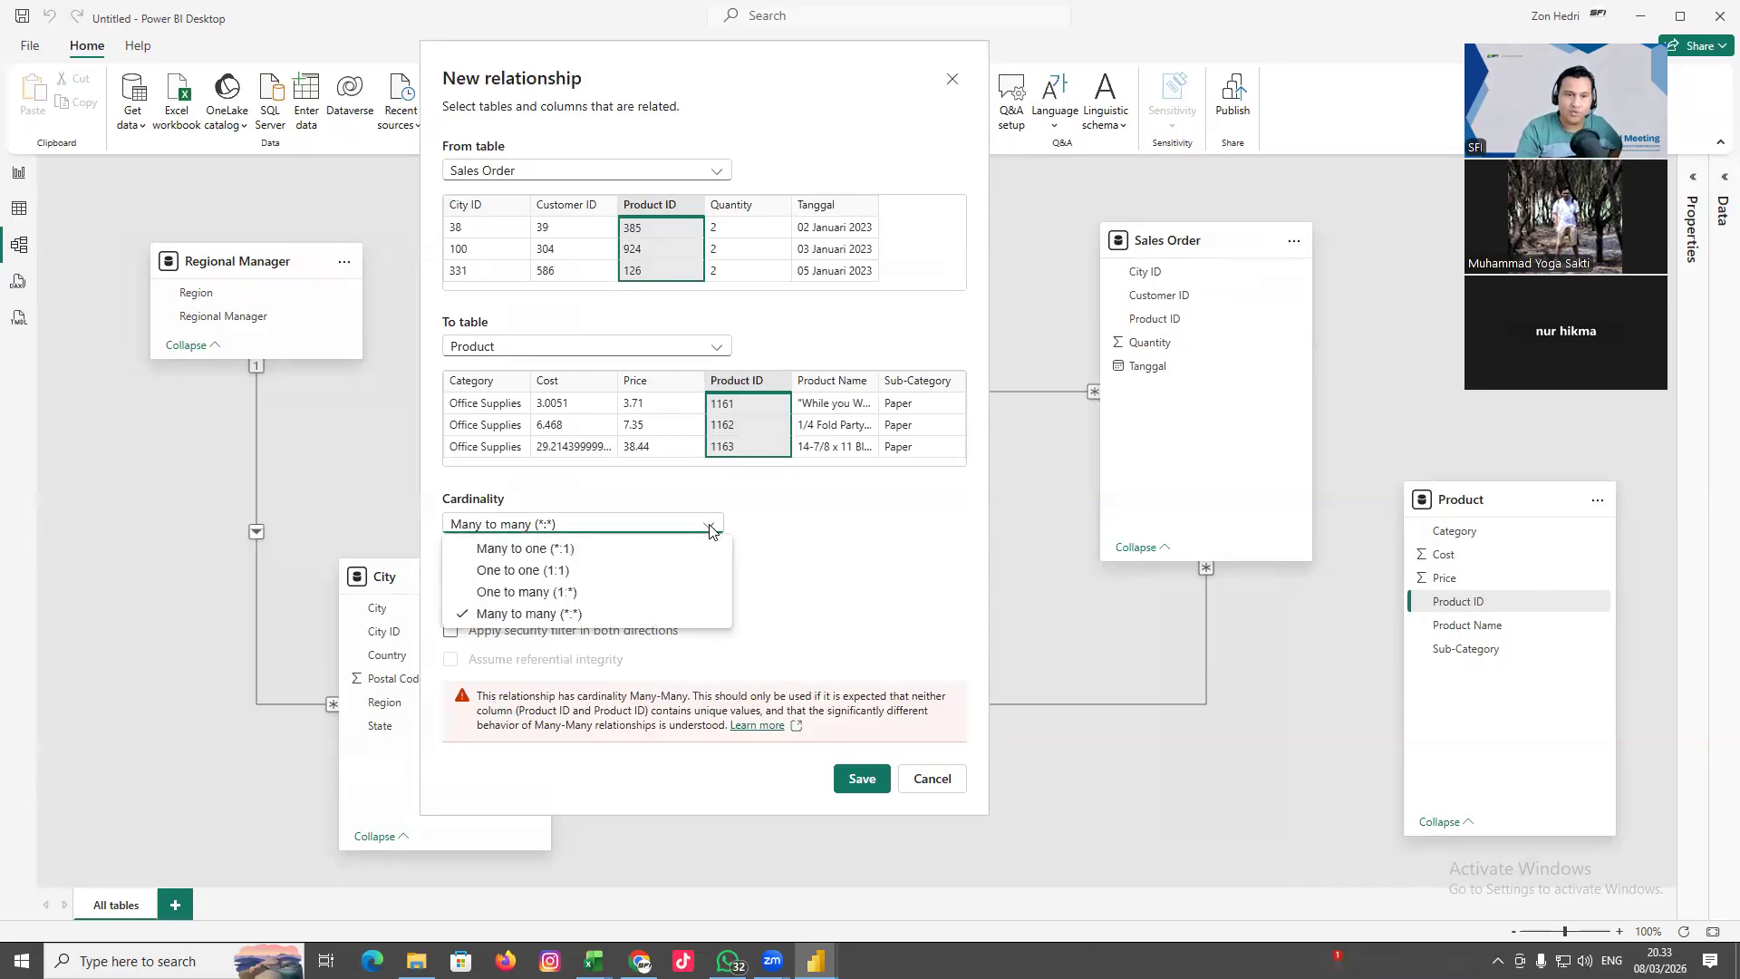
pyautogui.click(599, 550)
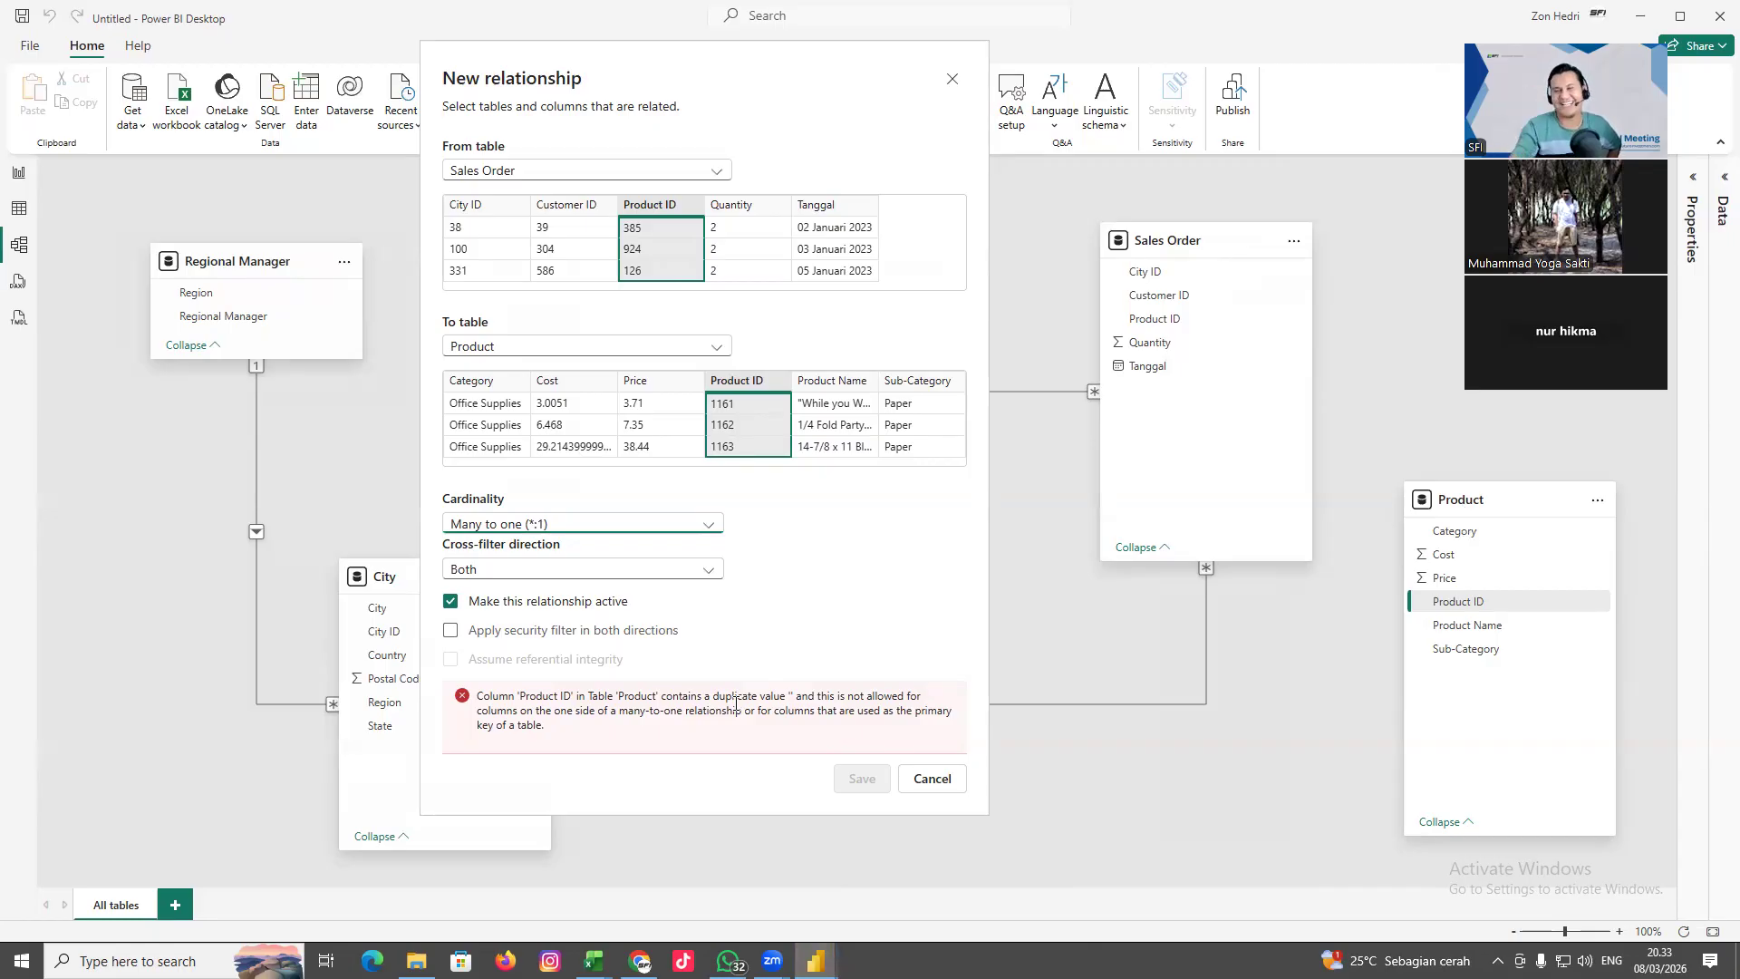
pyautogui.click(925, 783)
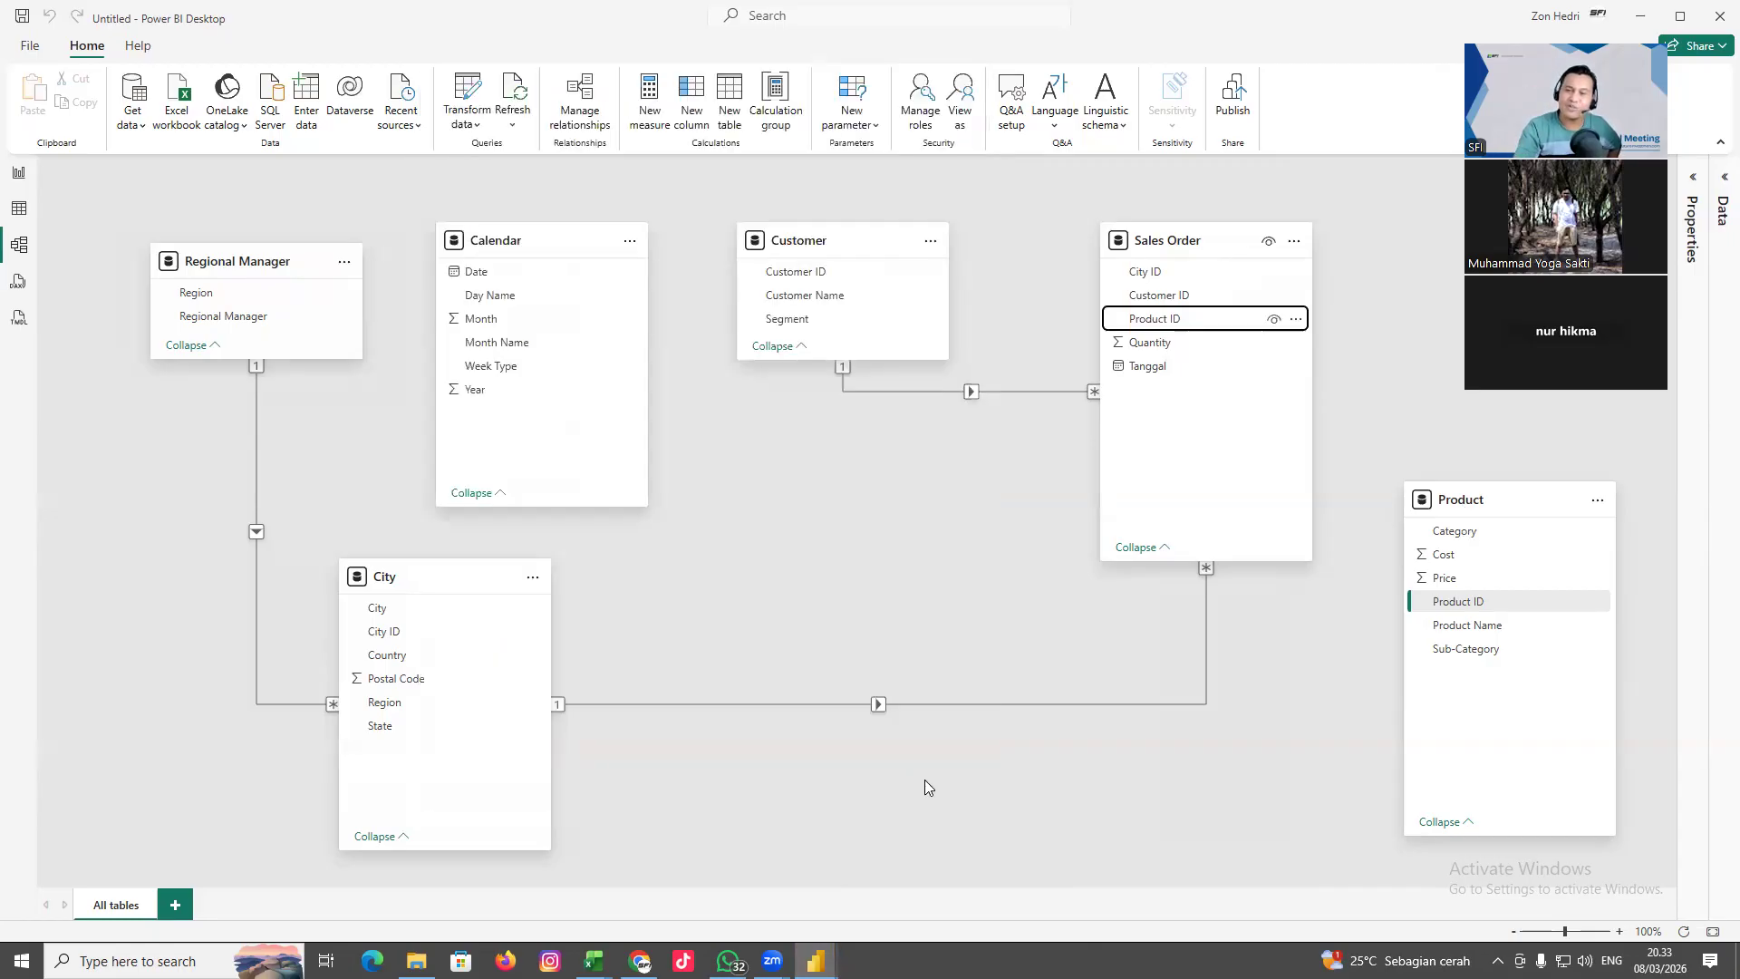
# Examine the Product table's rows in Table view, checking the Product ID column for duplicate values
pyautogui.click(19, 209)
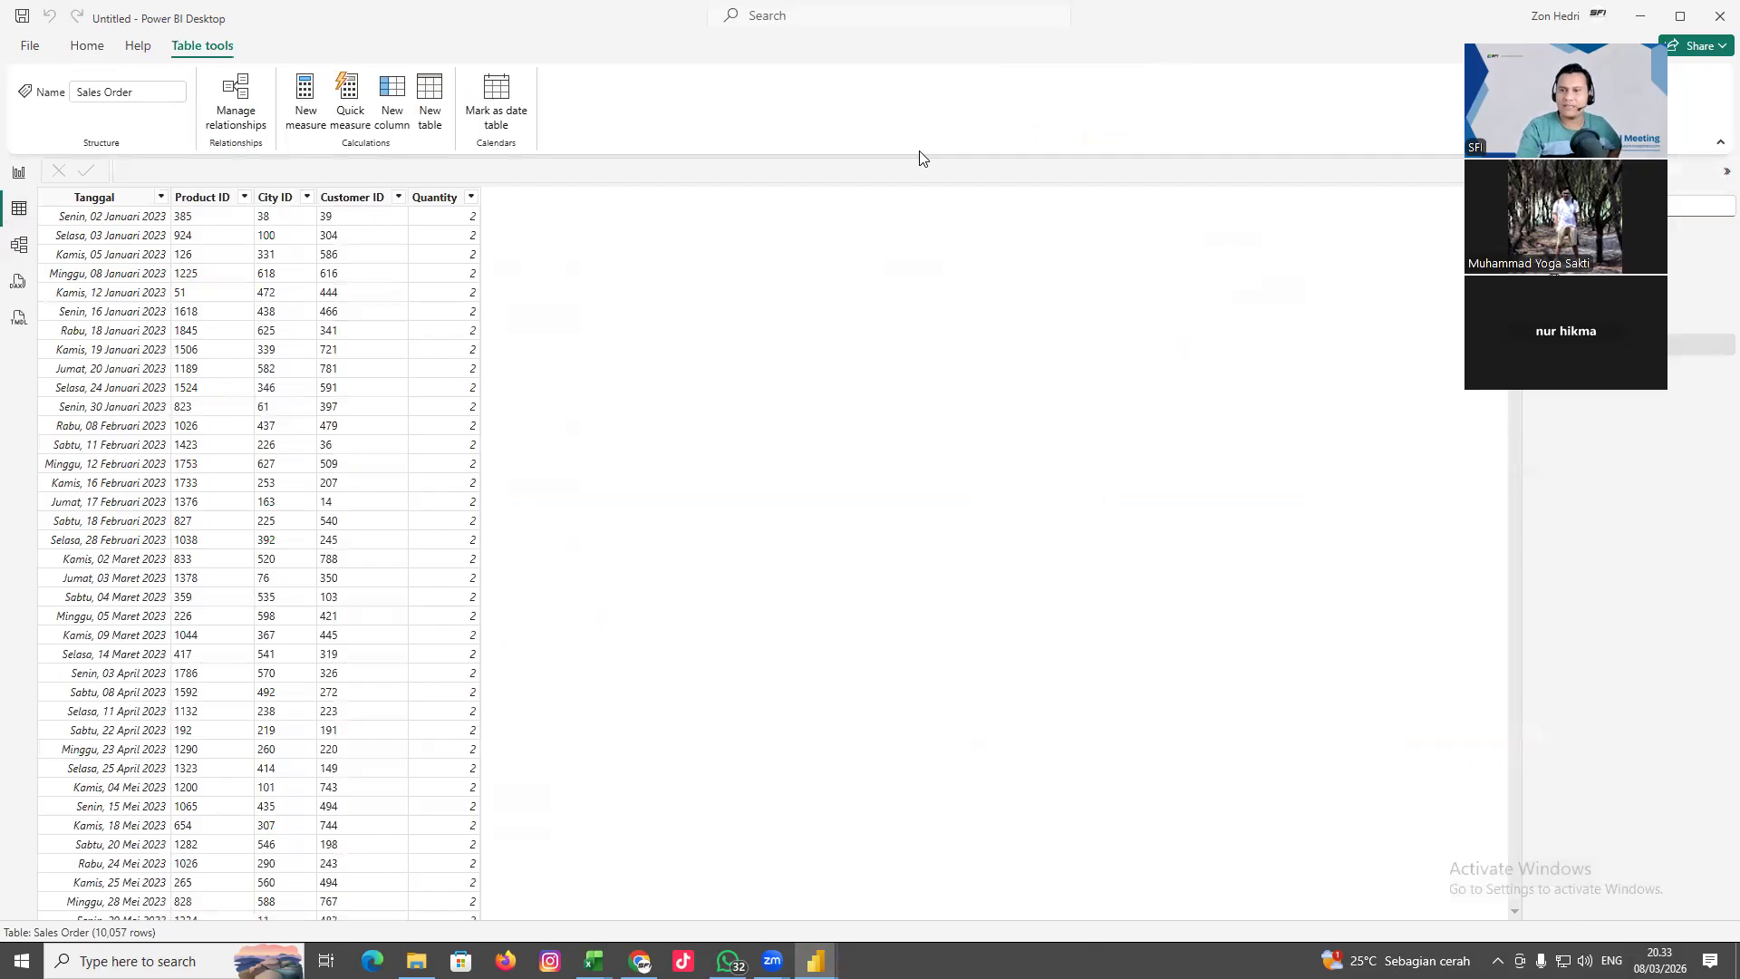
pyautogui.doubleClick(1596, 304)
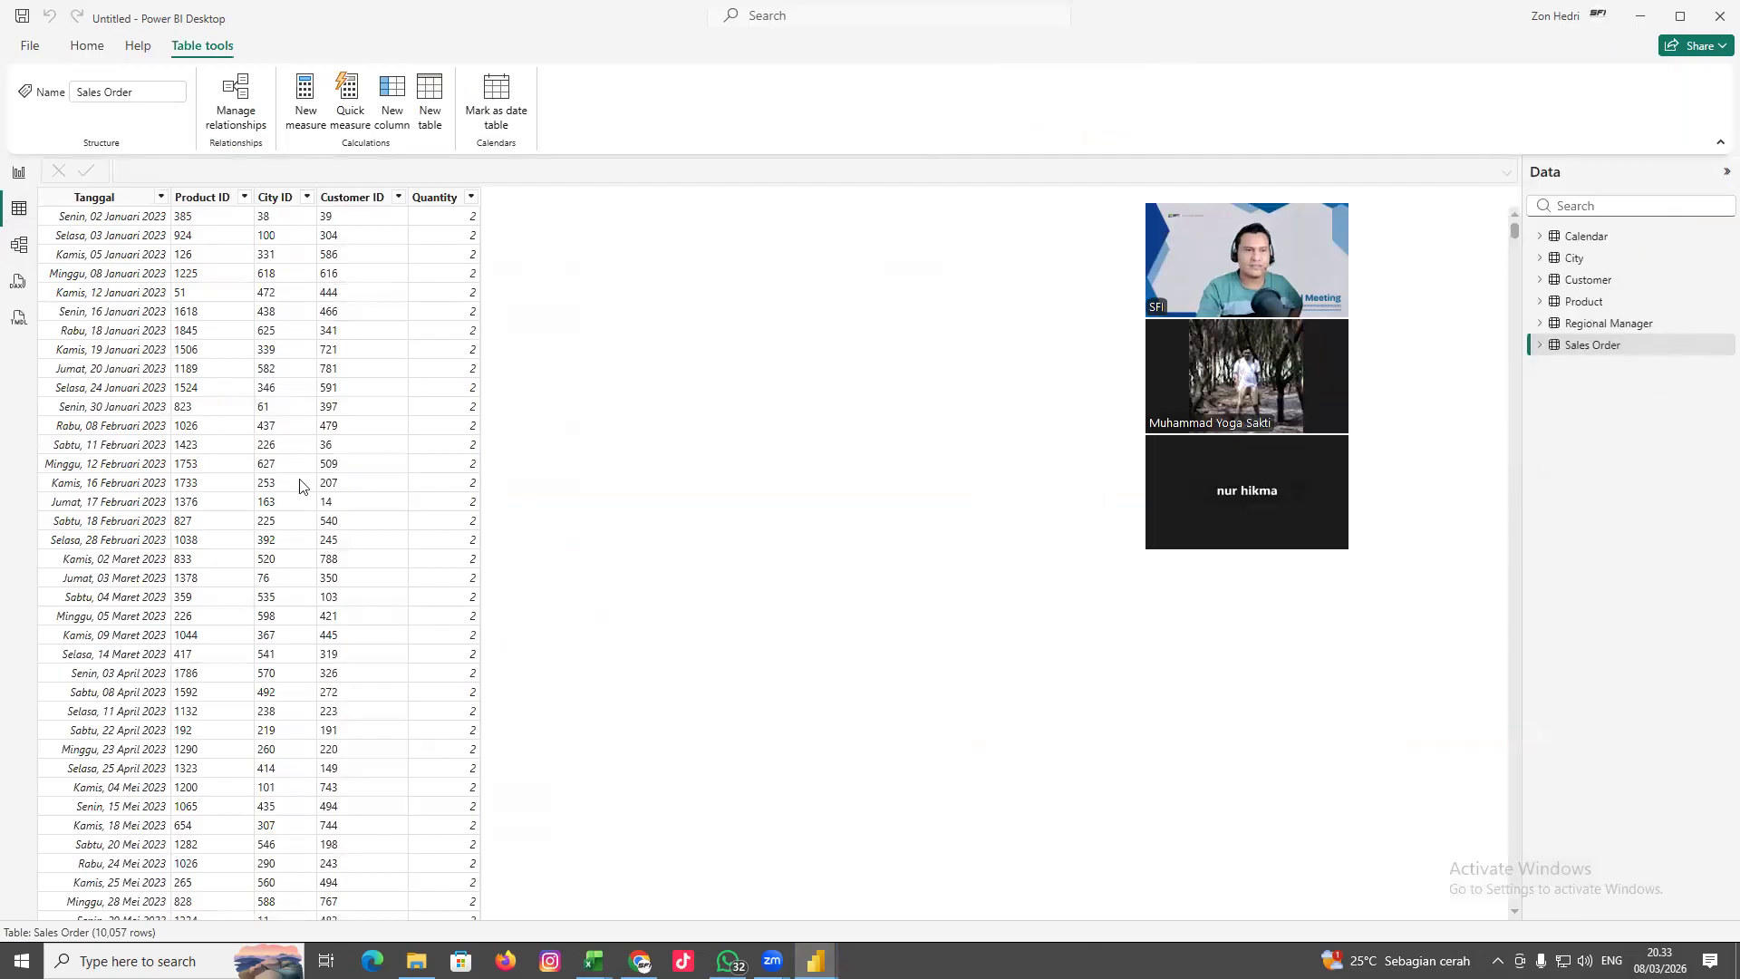
pyautogui.scroll(-20, 88, 459)
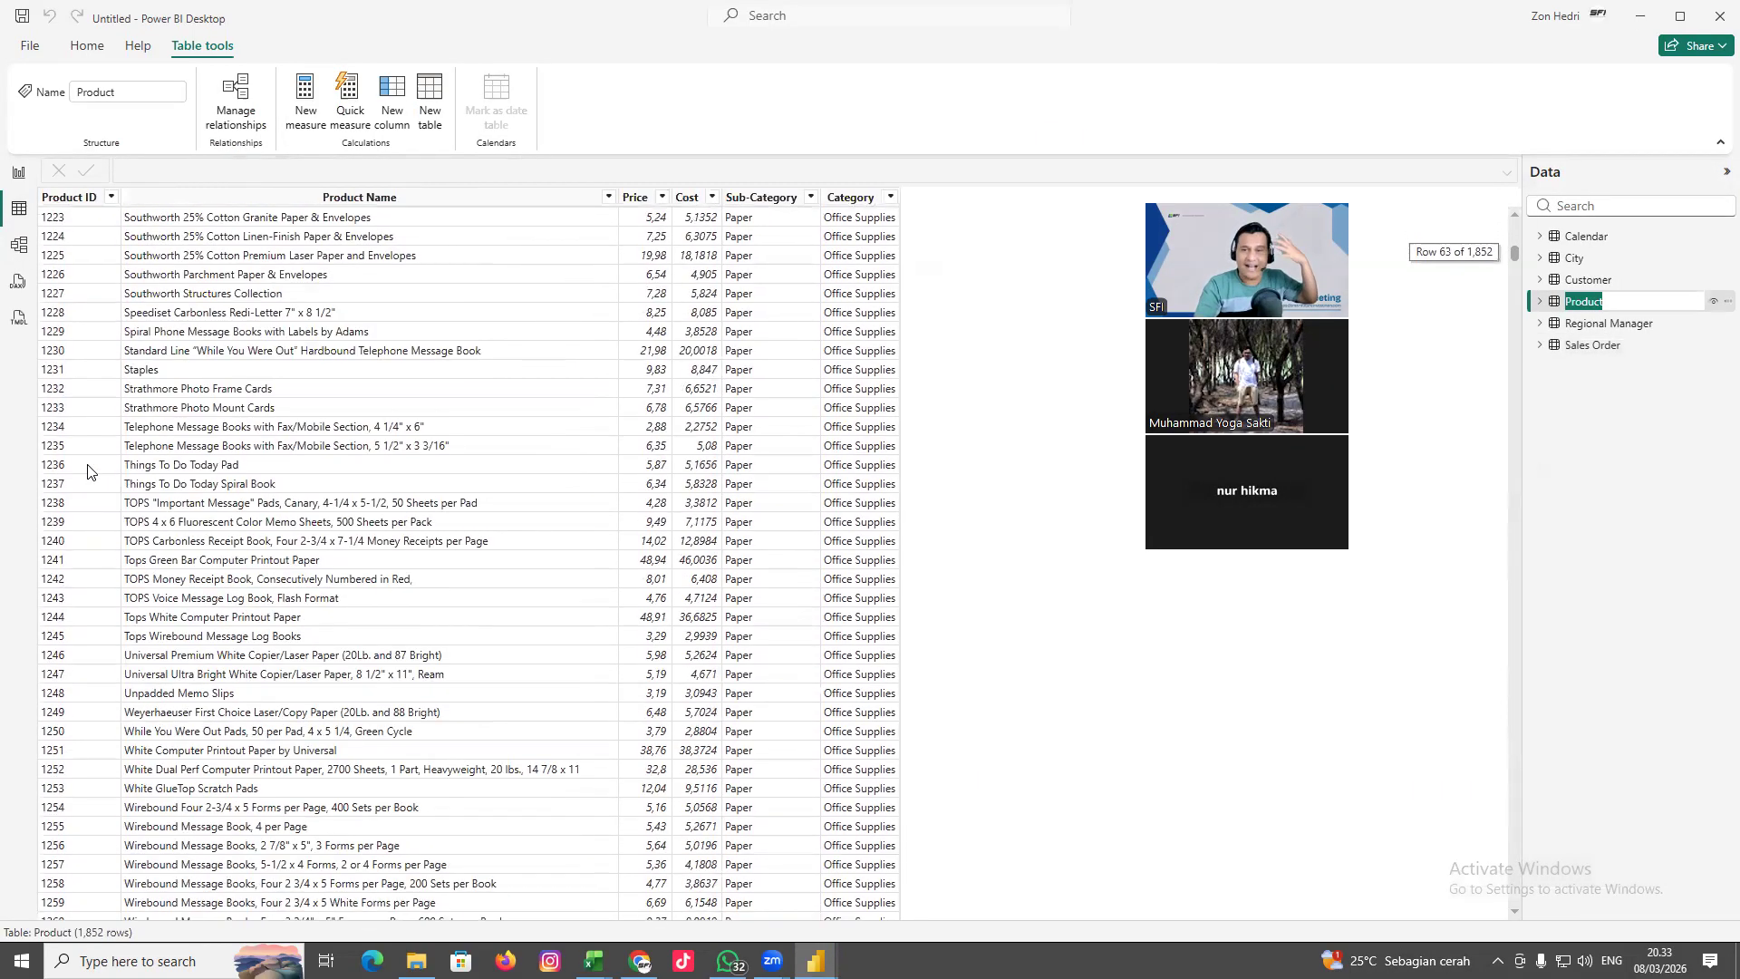
pyautogui.scroll(-10, 89, 472)
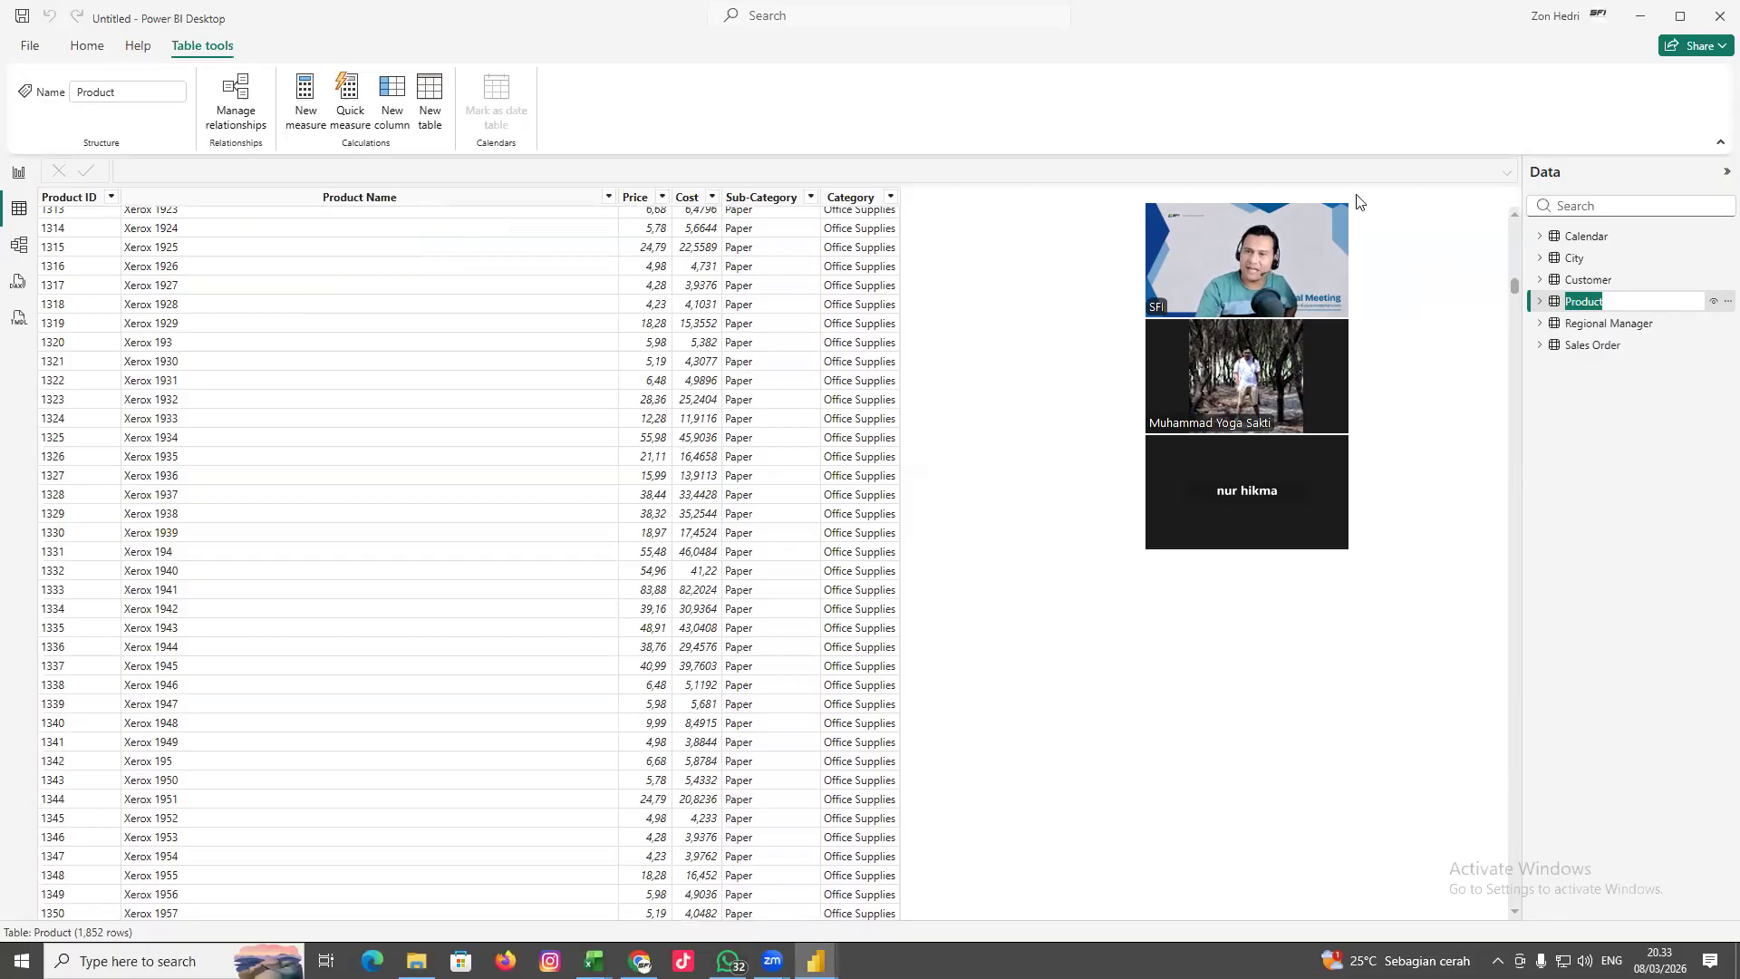
pyautogui.moveTo(1356, 194); pyautogui.dragTo(1457, 180)
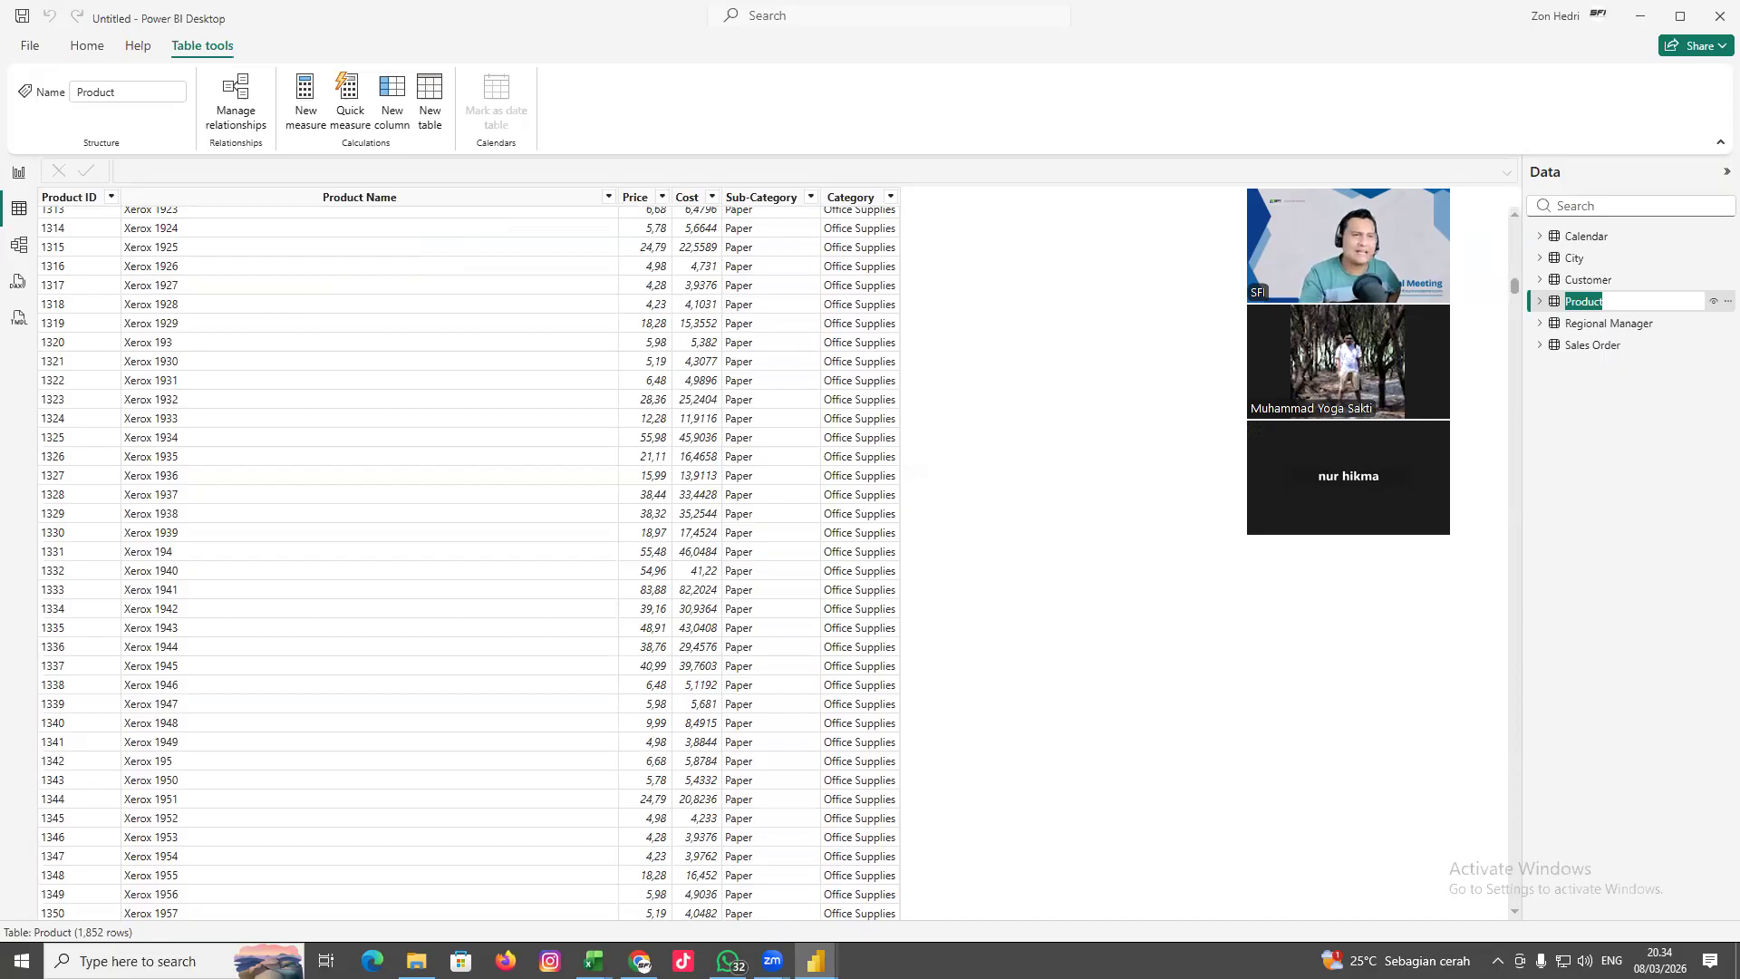
# Open the Power Query Editor and select the Product query
pyautogui.click(18, 178)
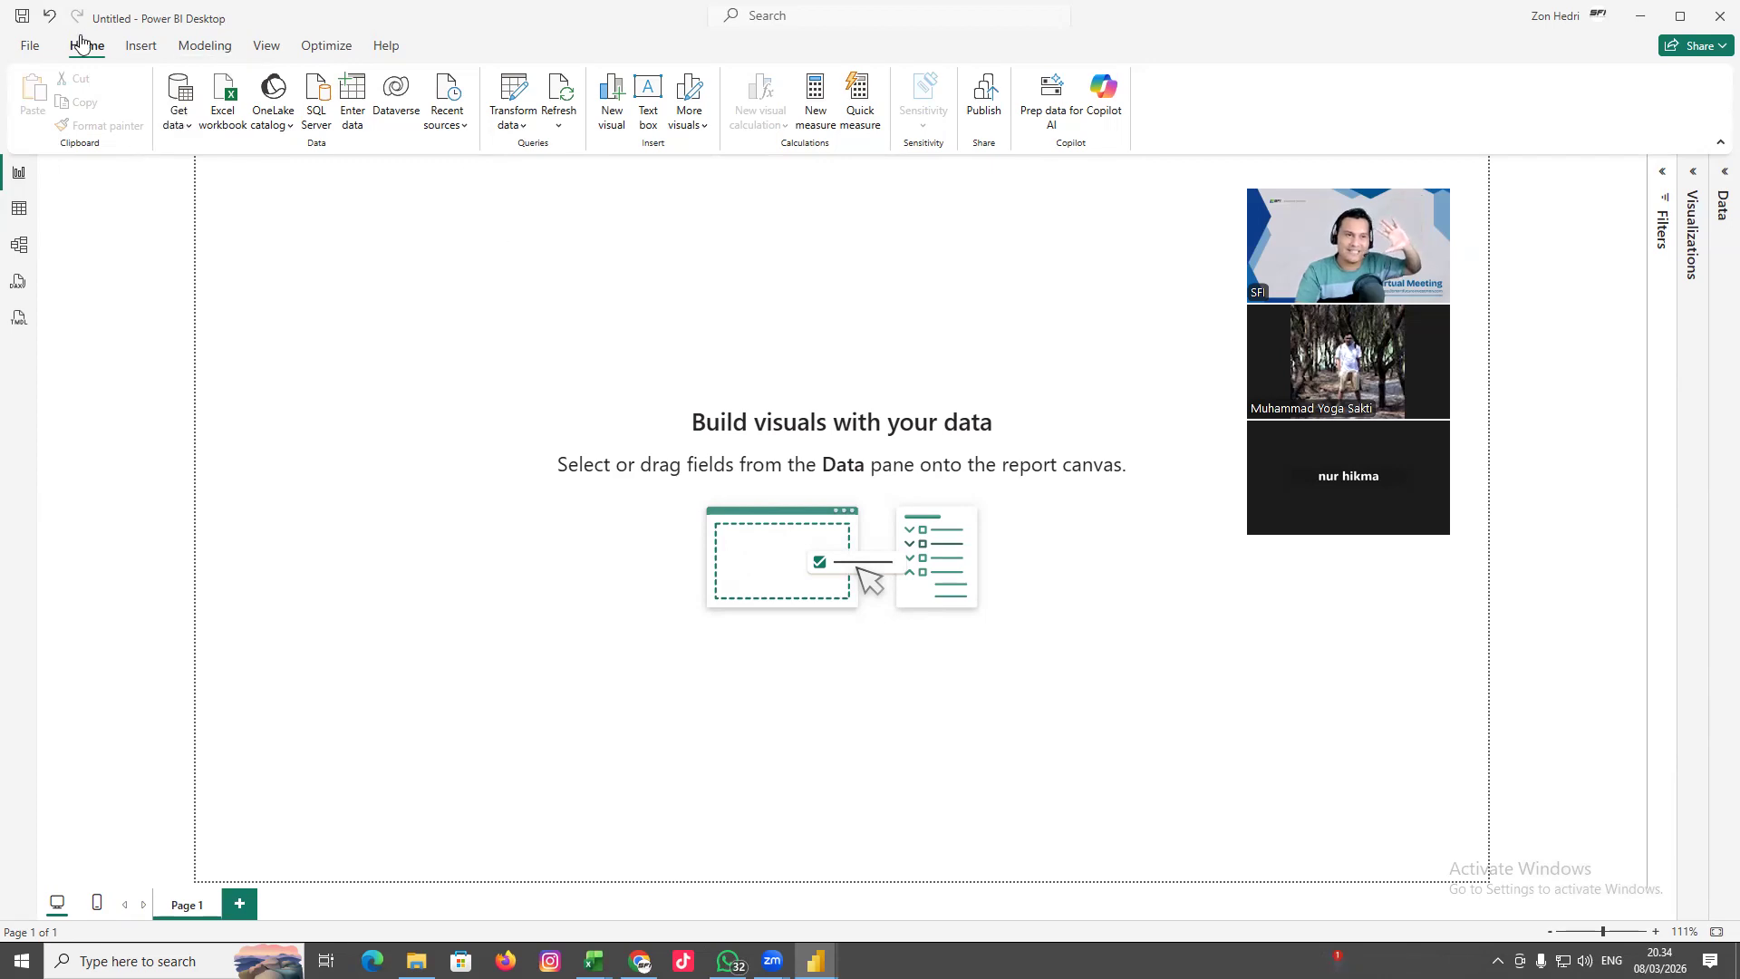
pyautogui.click(510, 119)
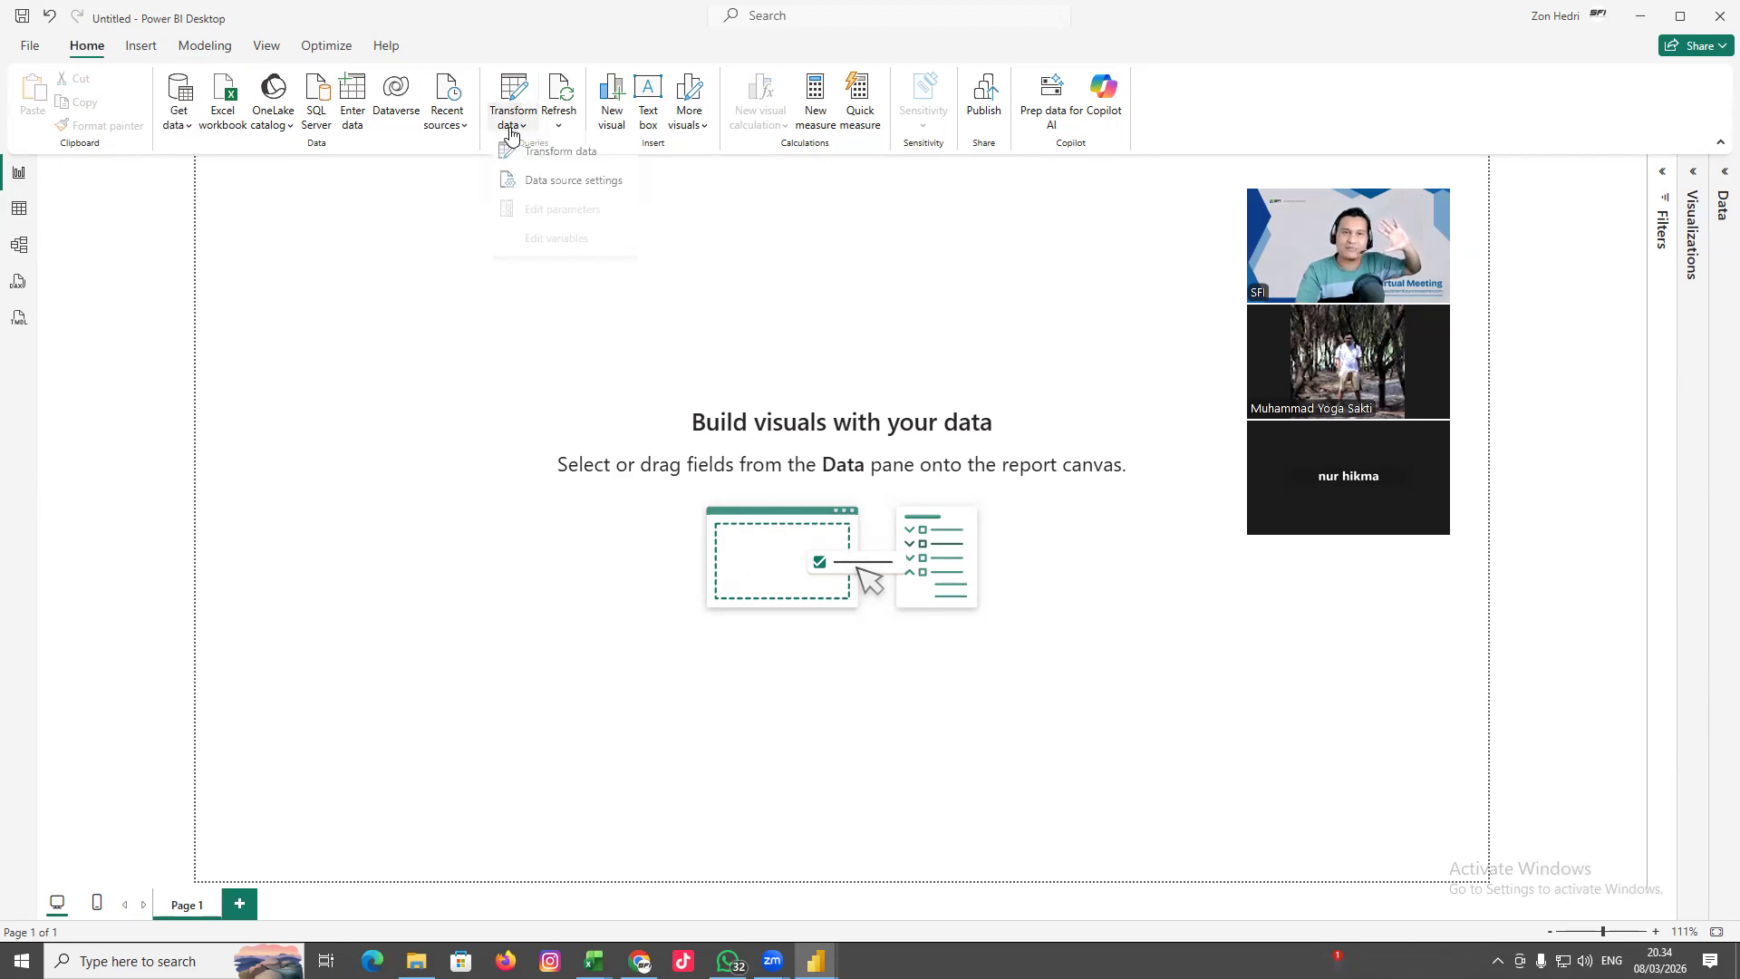
pyautogui.click(547, 156)
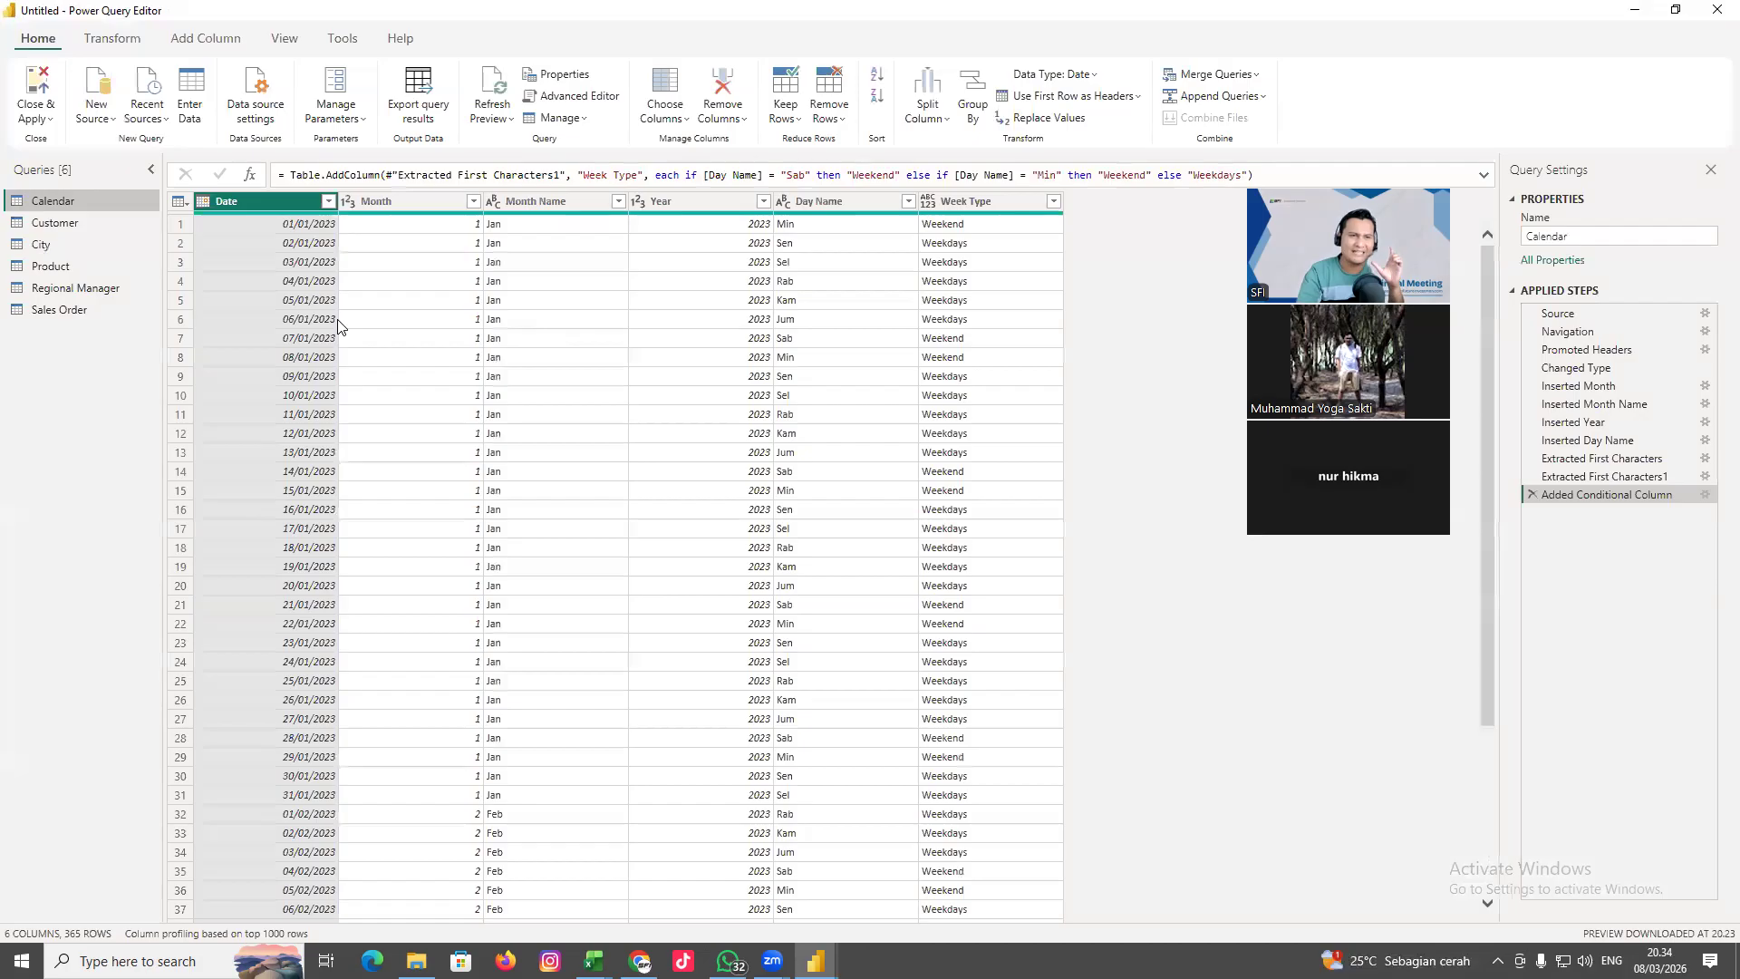
pyautogui.click(50, 266)
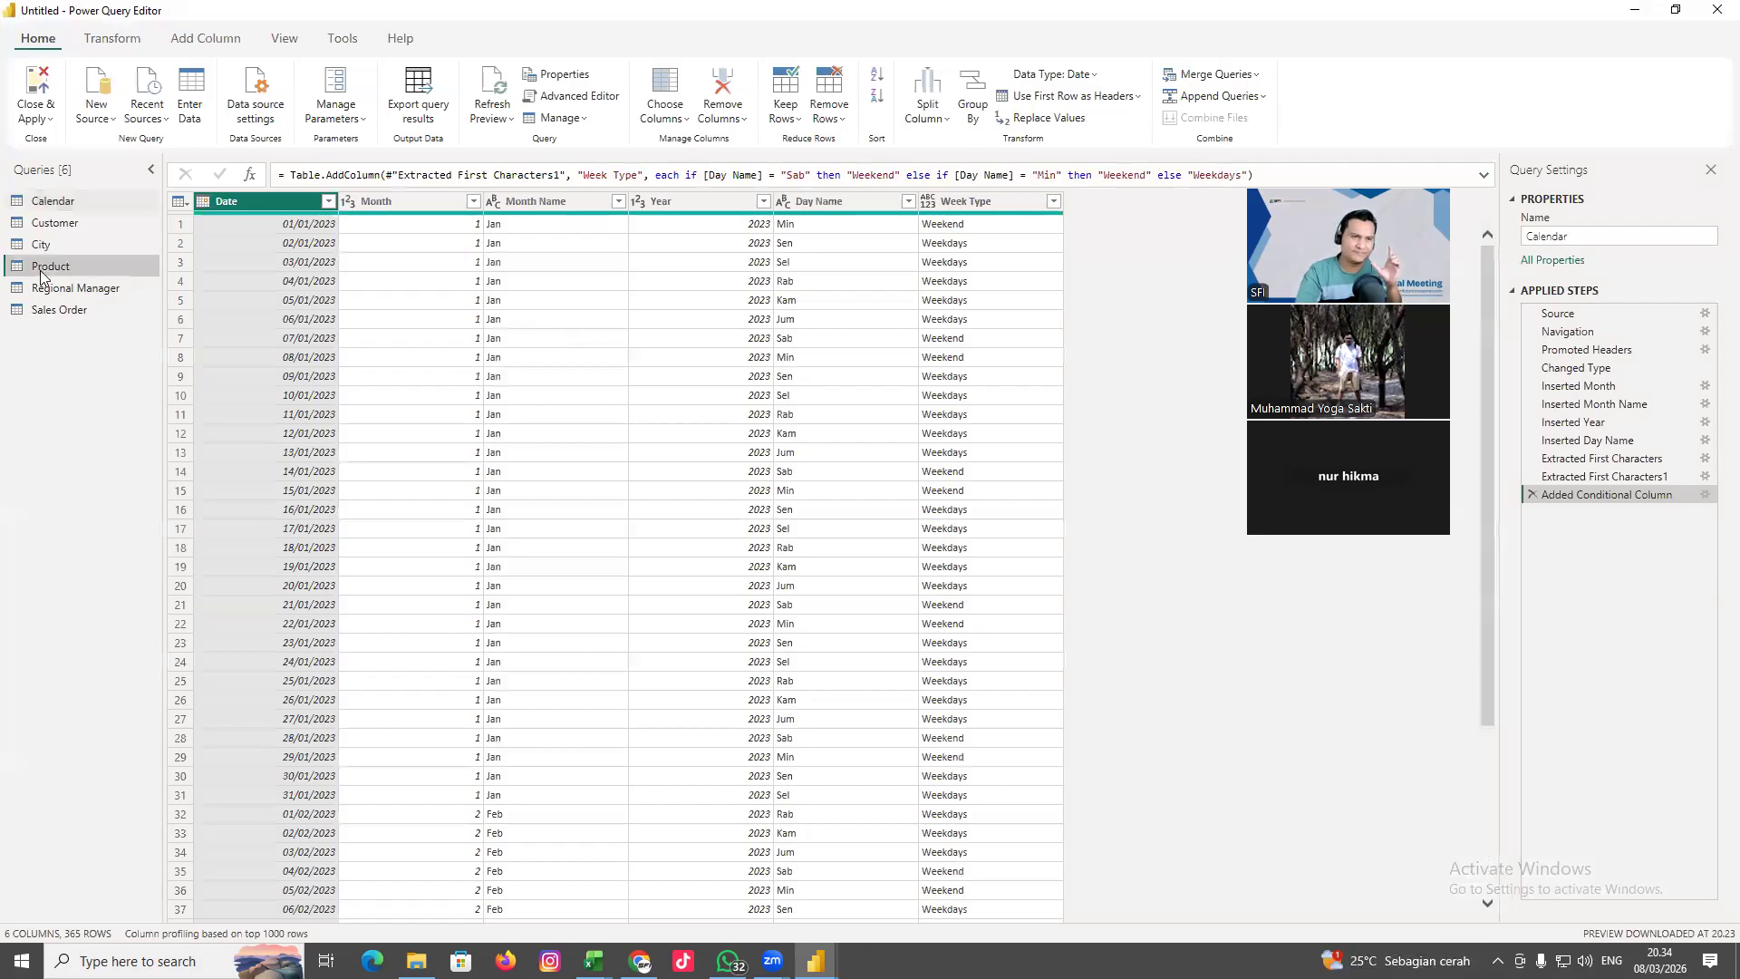
# Remove rows with duplicate Product ID values from the Product query and apply the change to the model
pyautogui.scroll(-17, 324, 513)
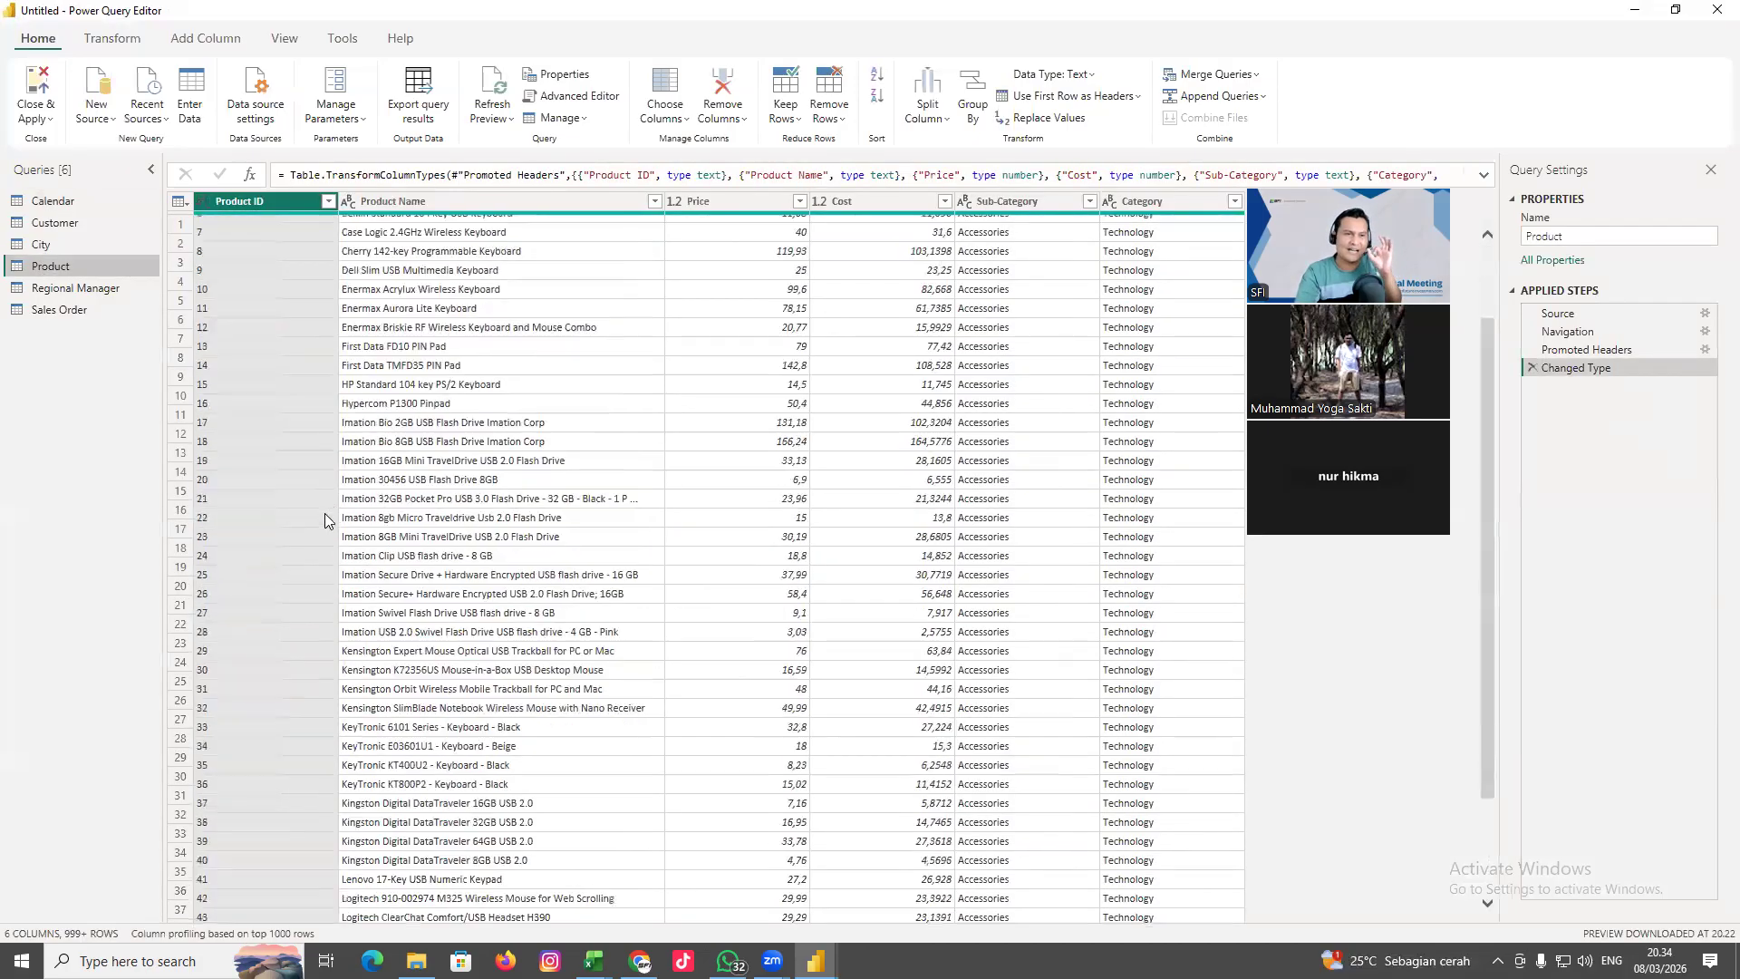
pyautogui.scroll(-20, 312, 520)
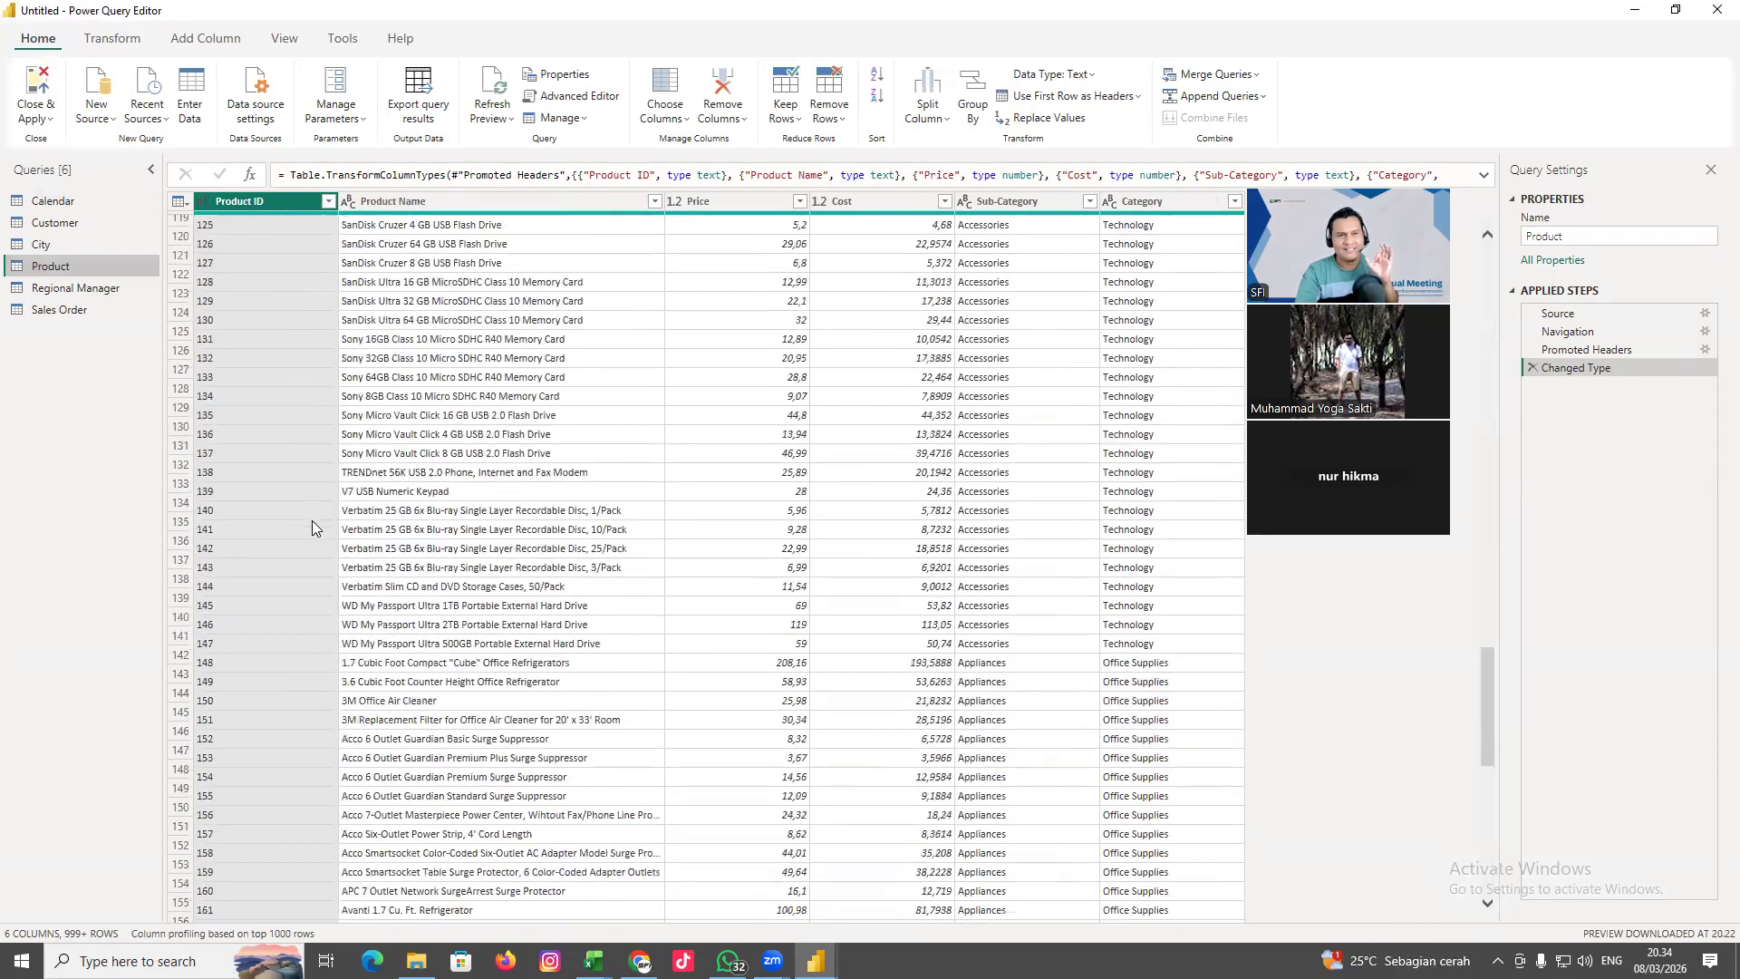
pyautogui.scroll(-17, 312, 520)
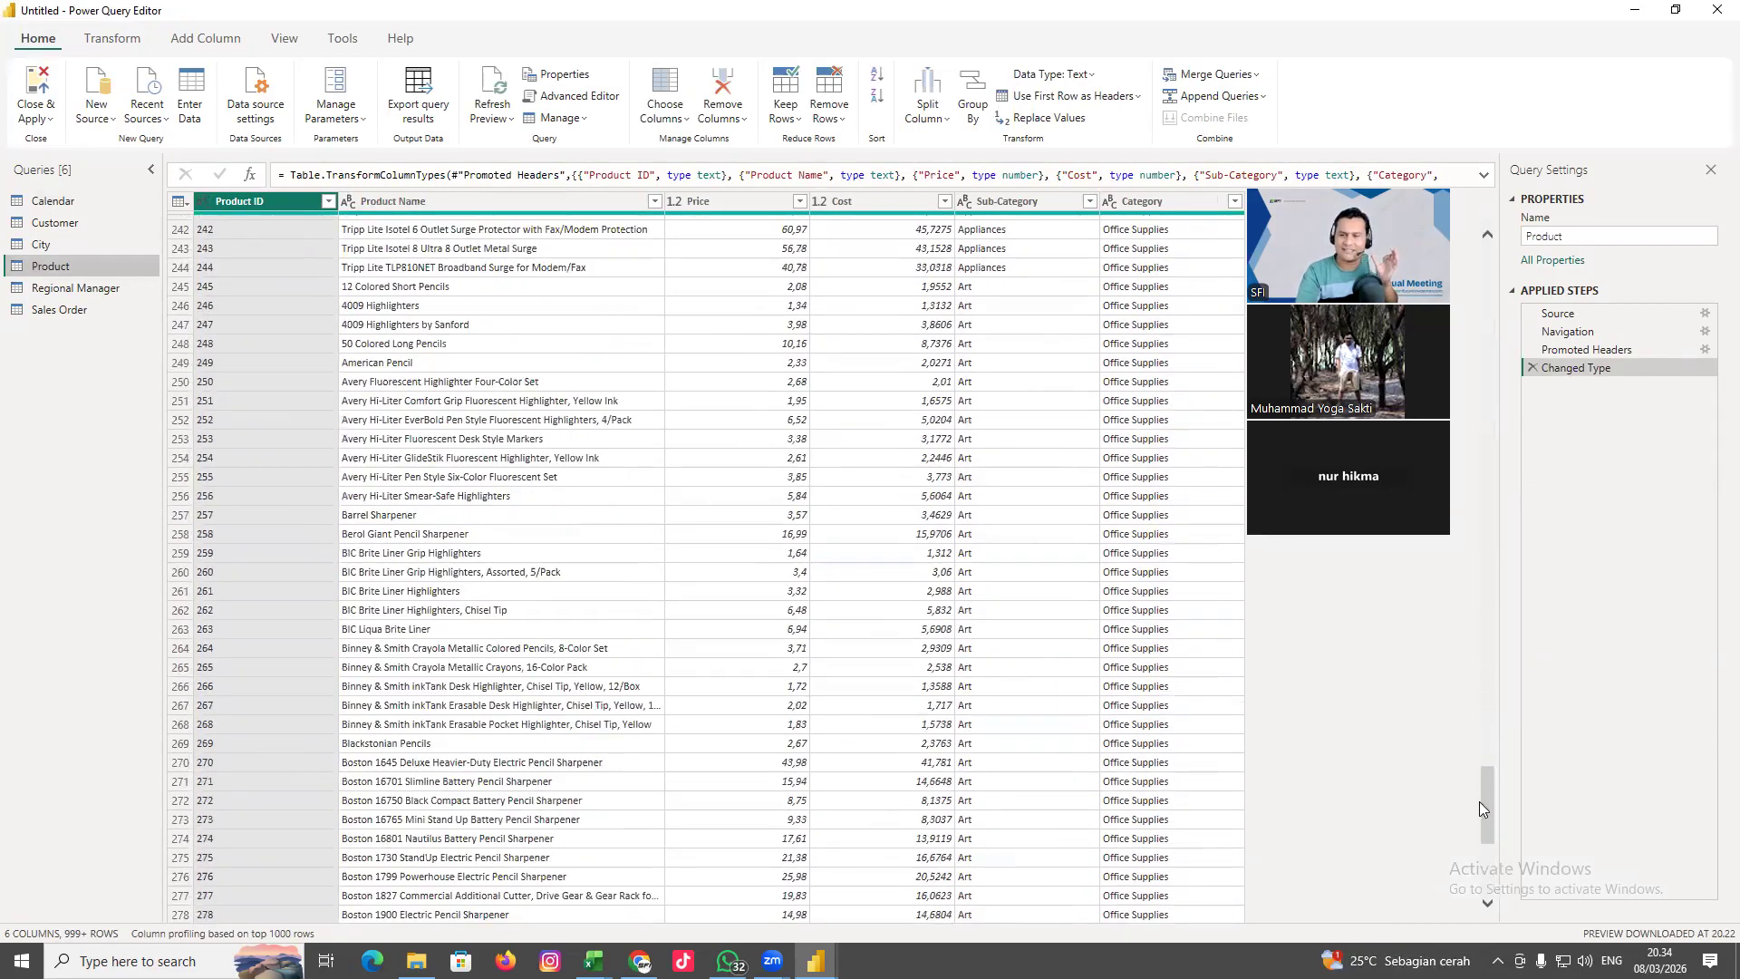
pyautogui.moveTo(1494, 802); pyautogui.dragTo(1487, 272)
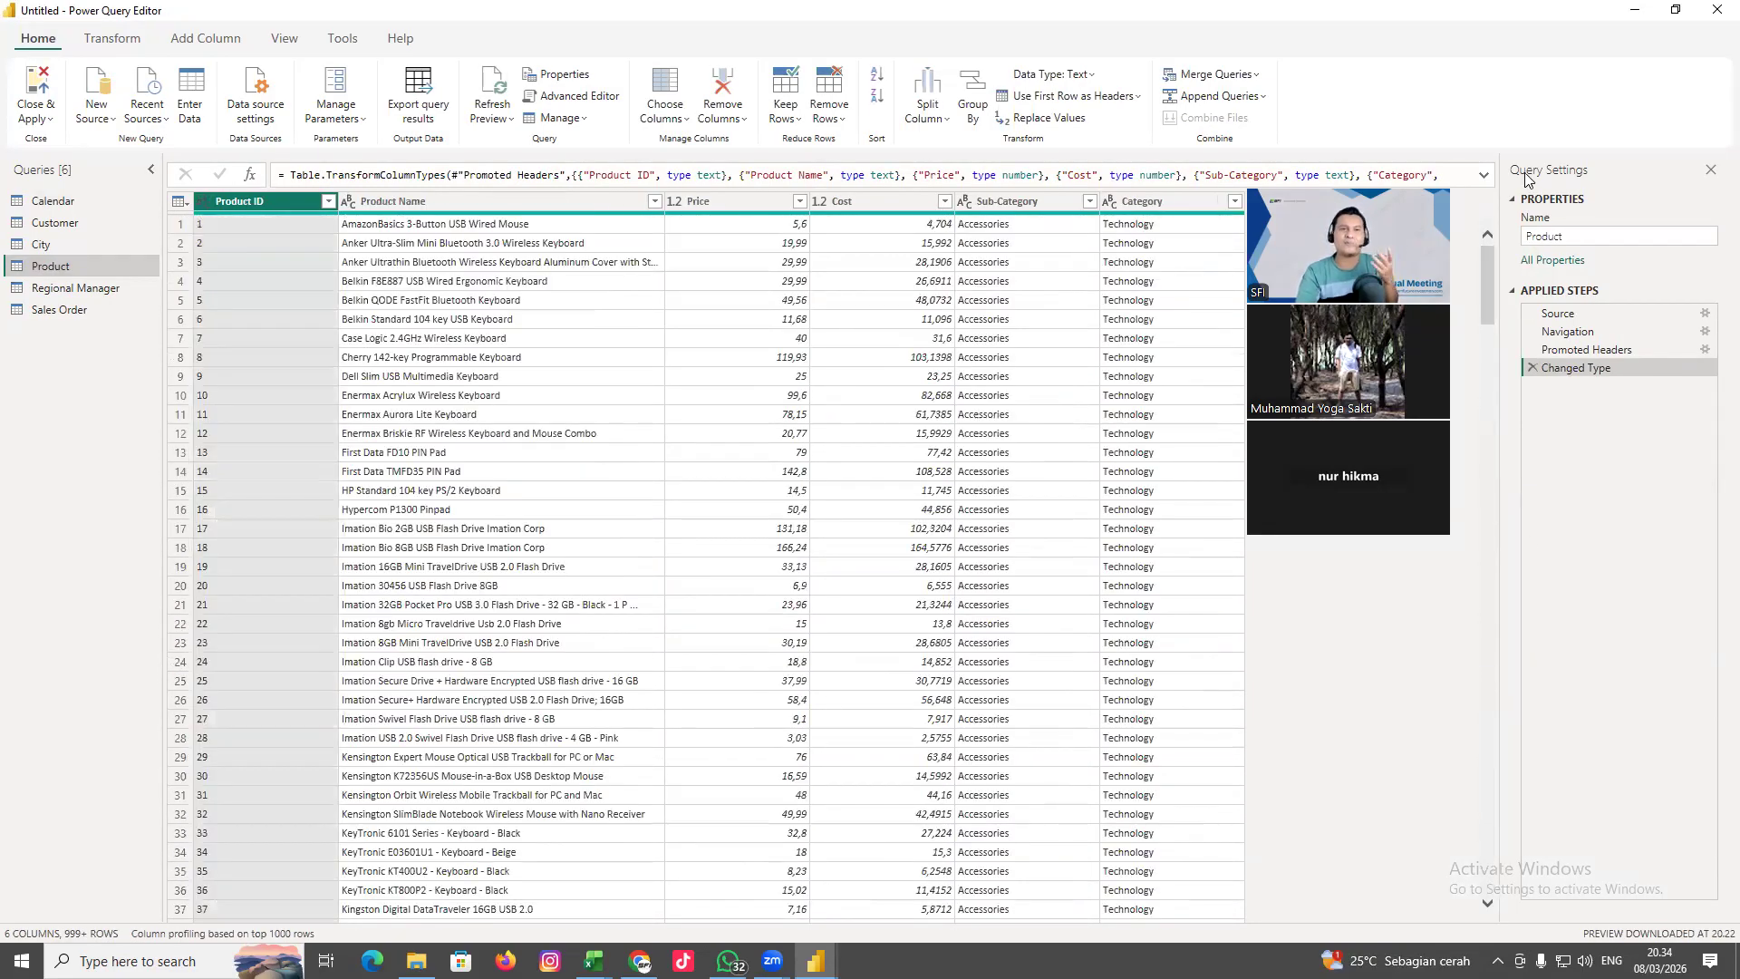
pyautogui.click(133, 45)
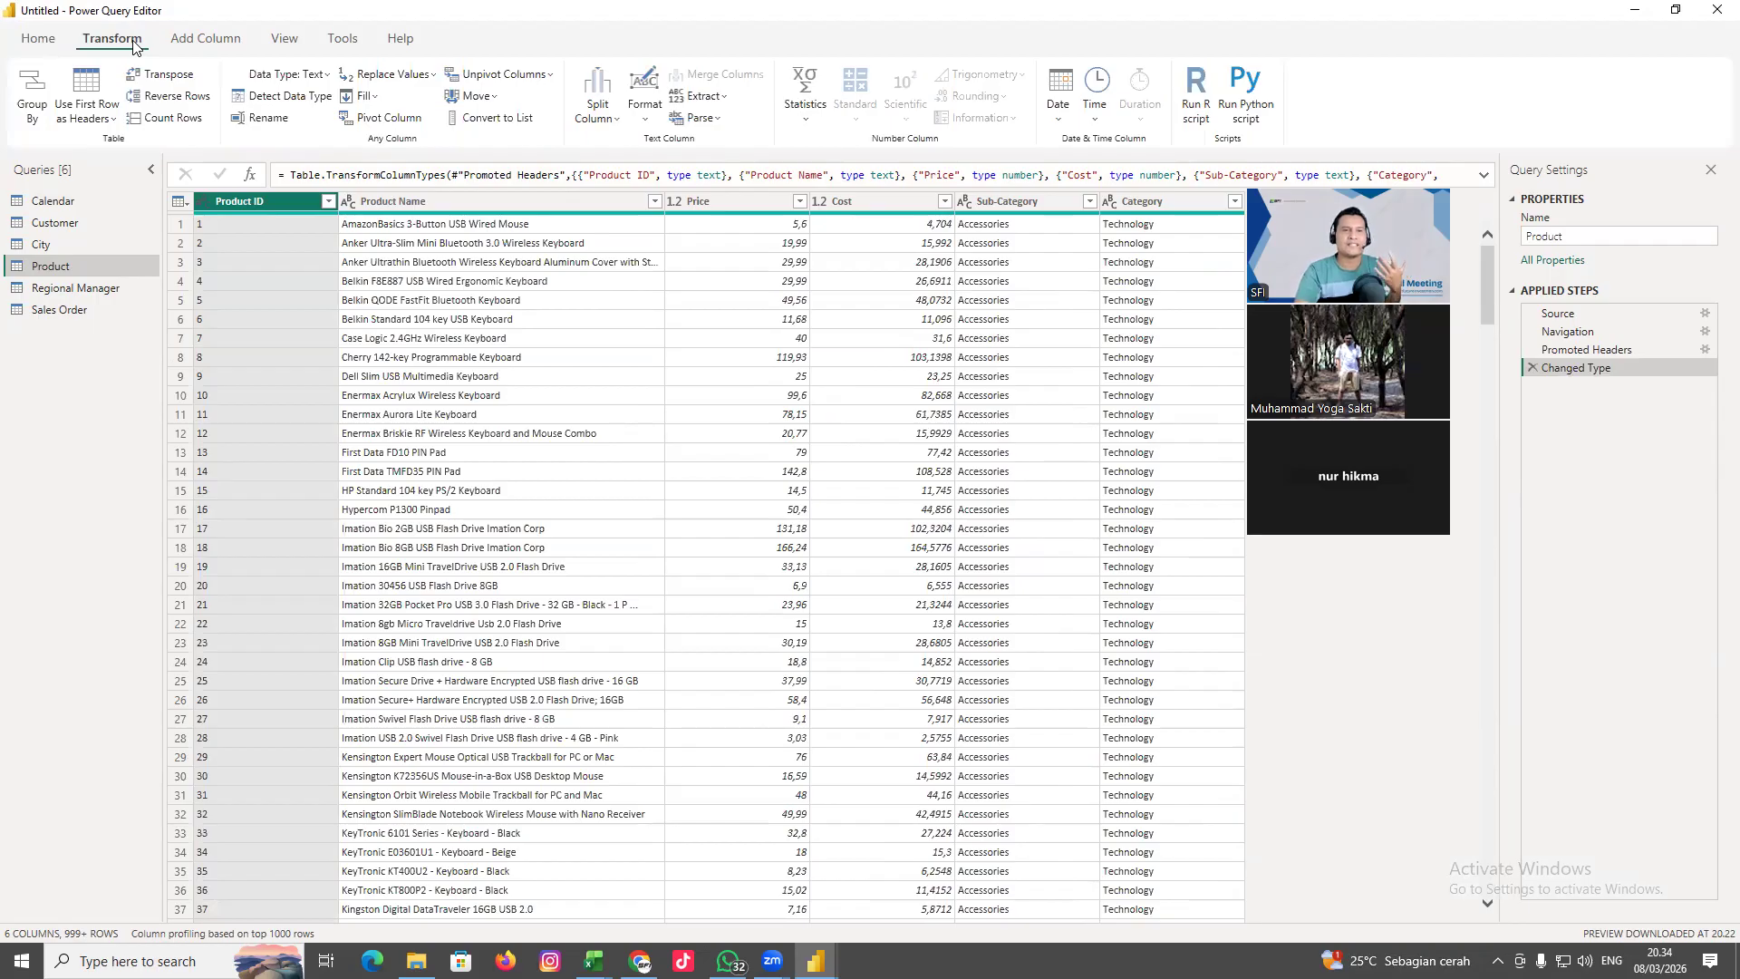
pyautogui.click(55, 42)
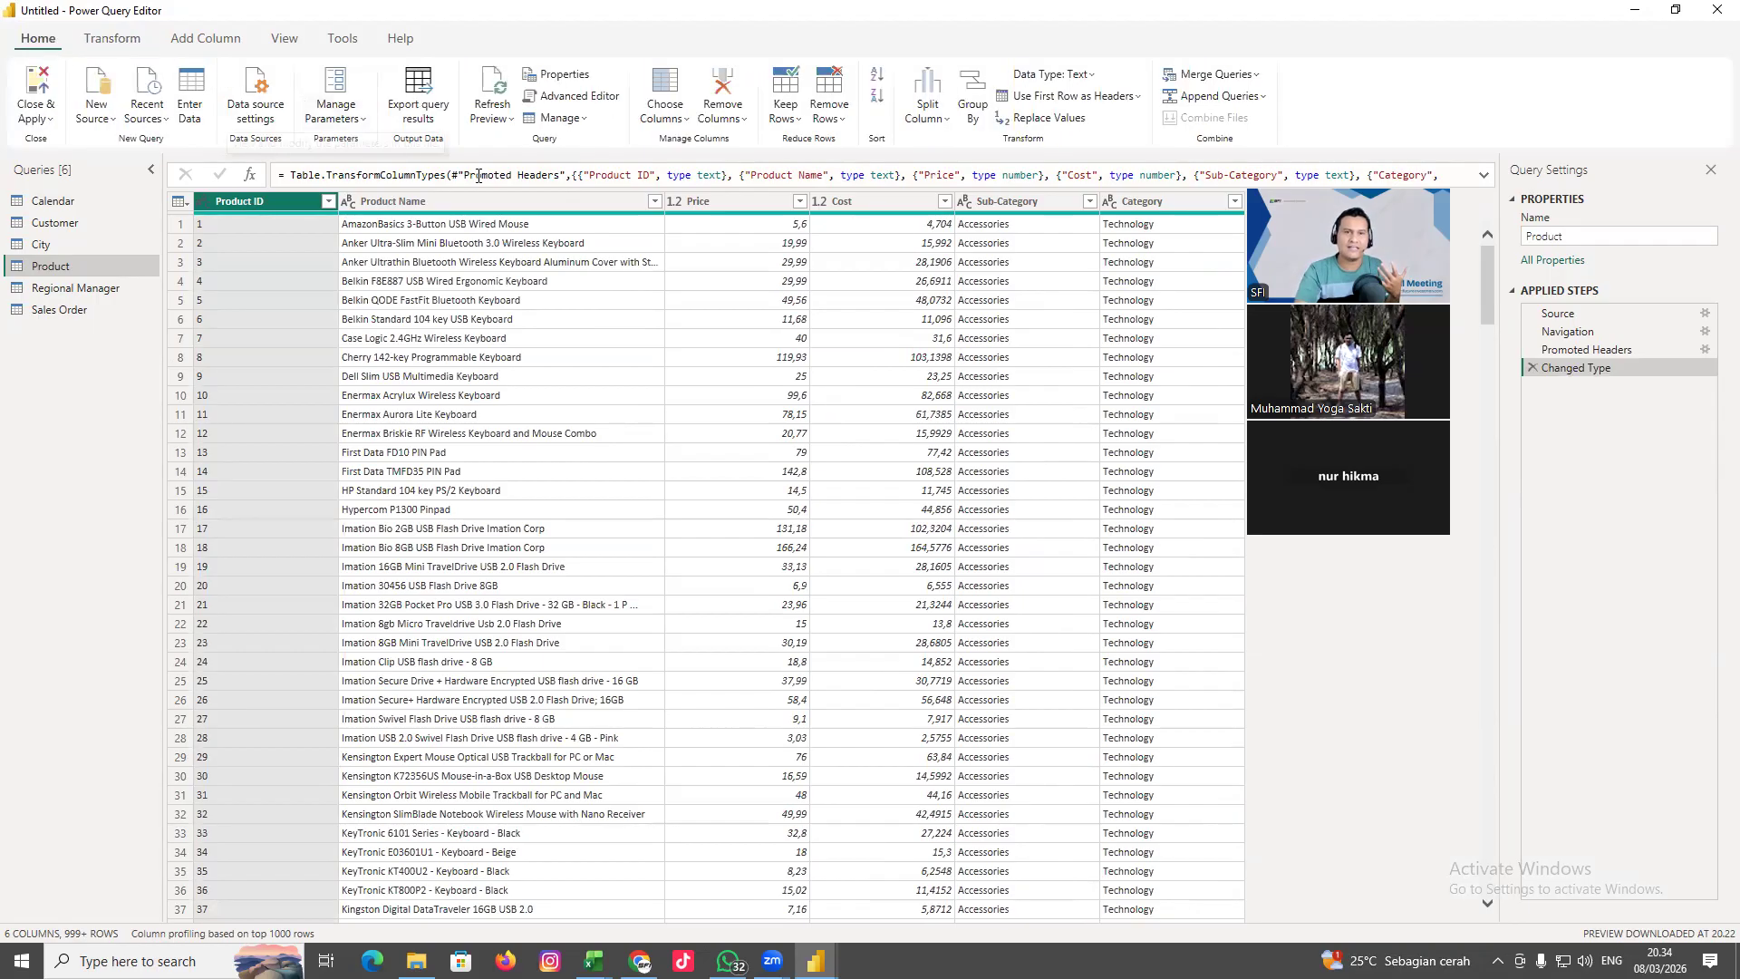
pyautogui.click(842, 119)
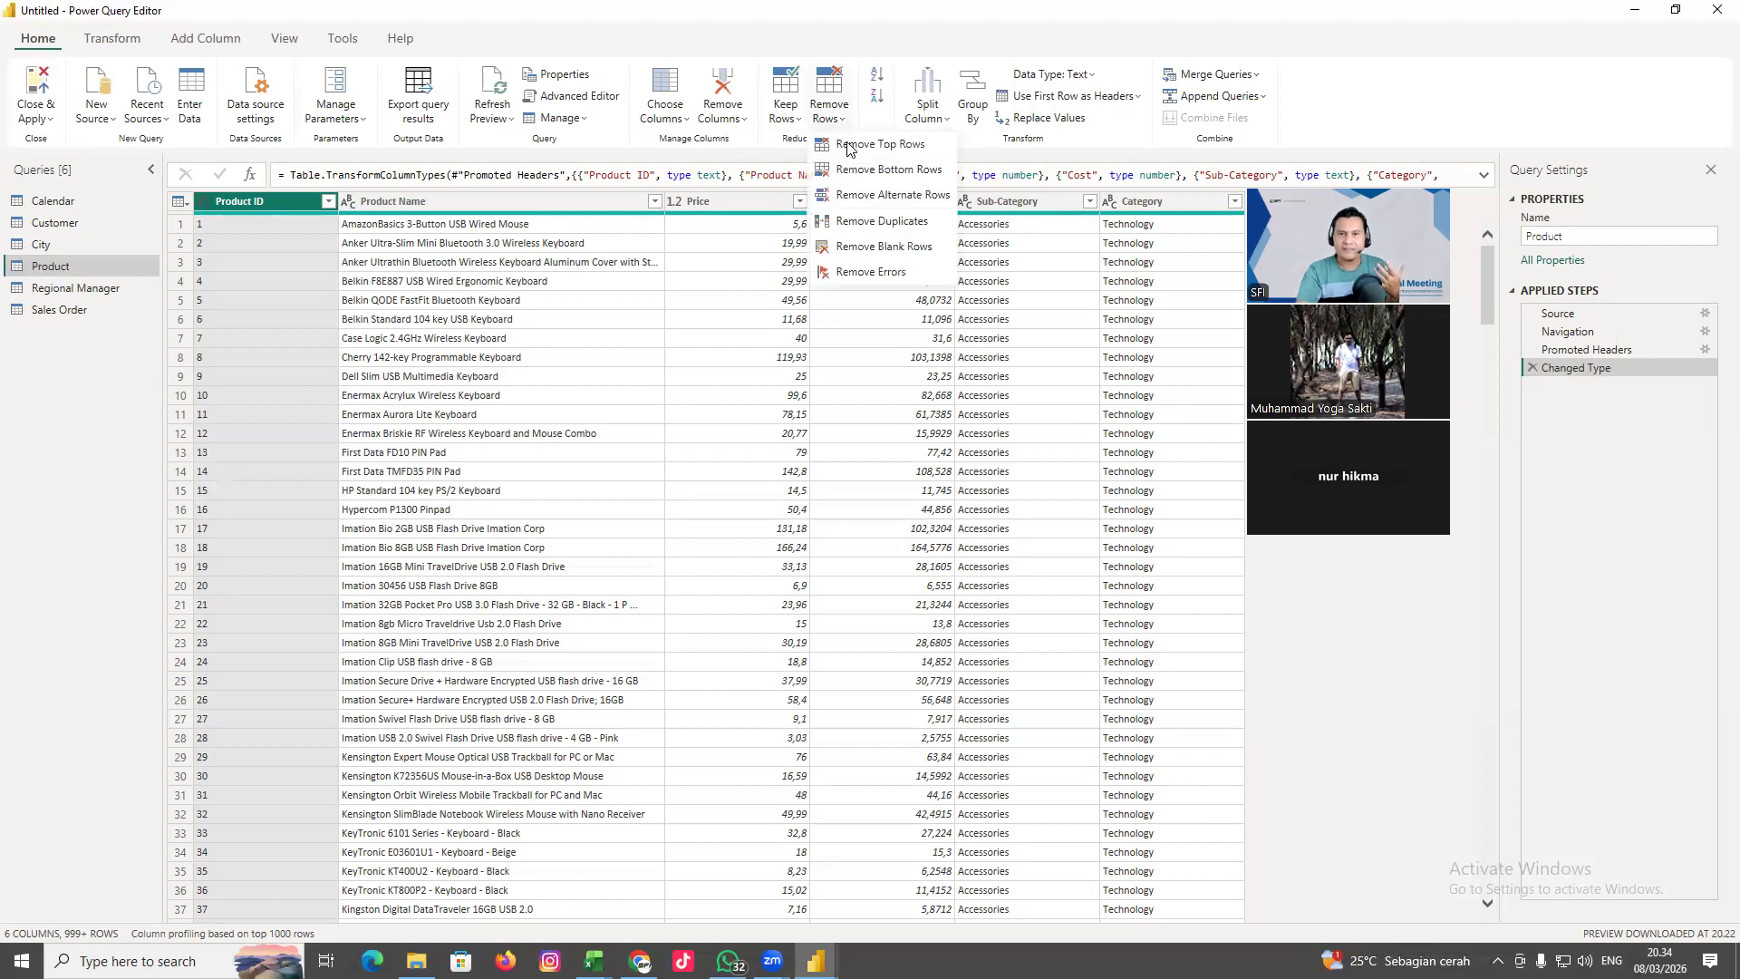
pyautogui.click(875, 224)
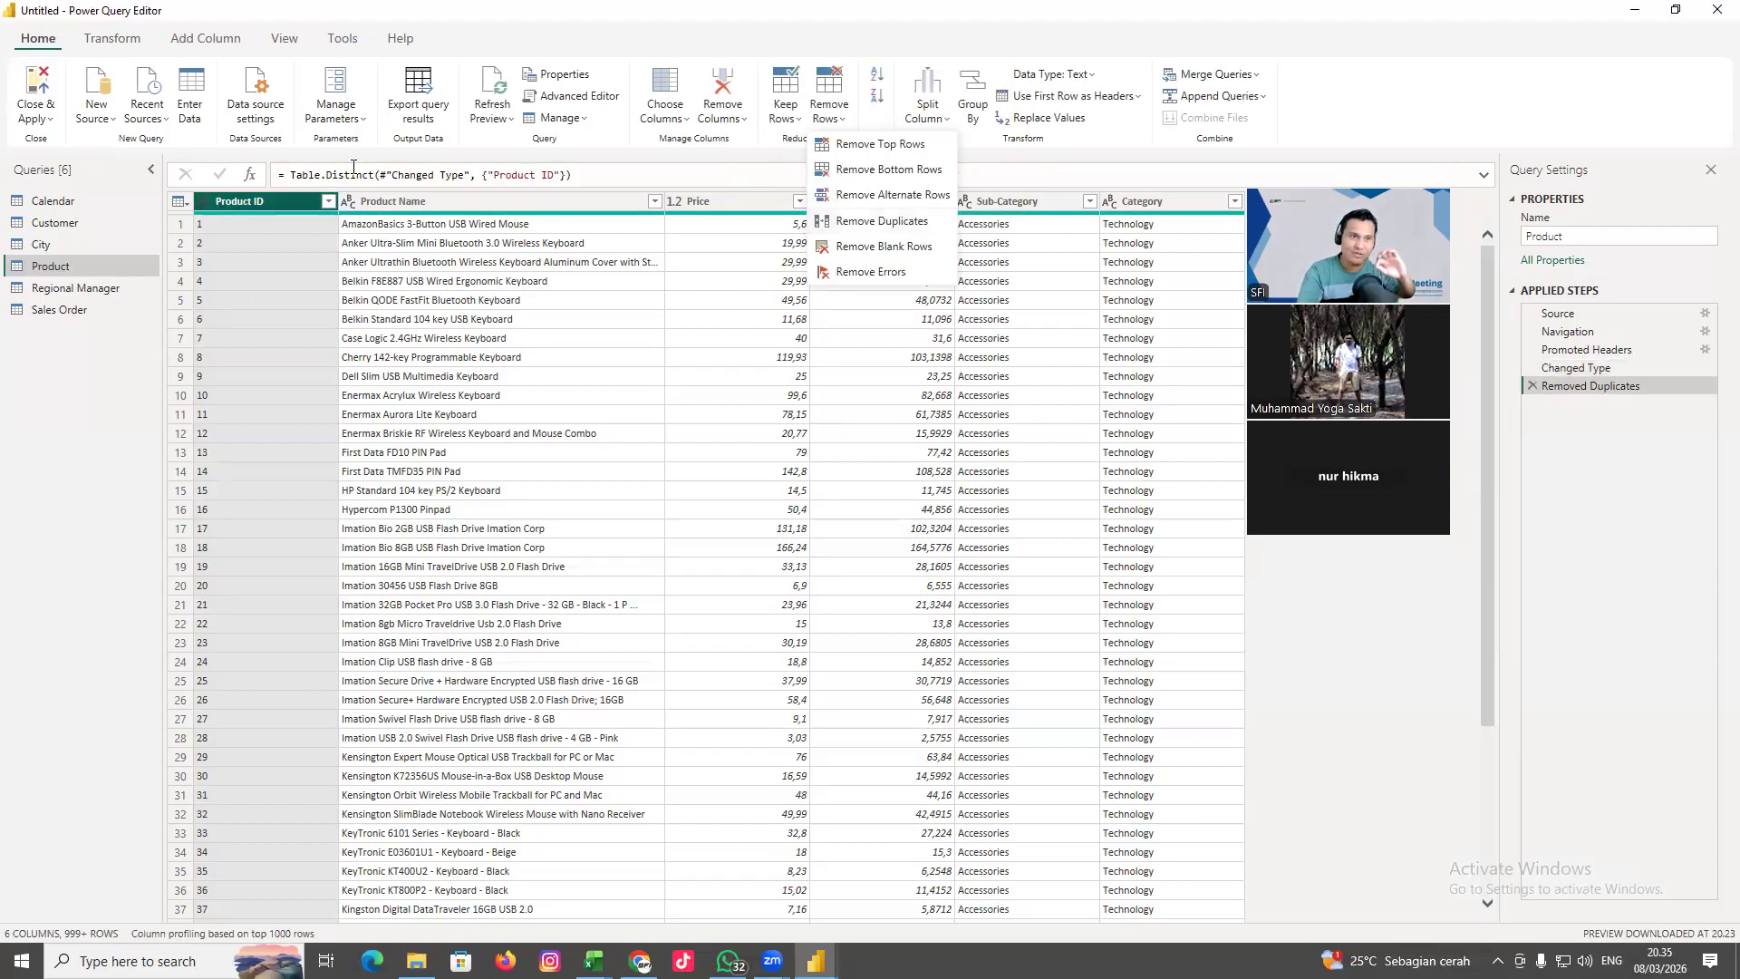
pyautogui.click(52, 119)
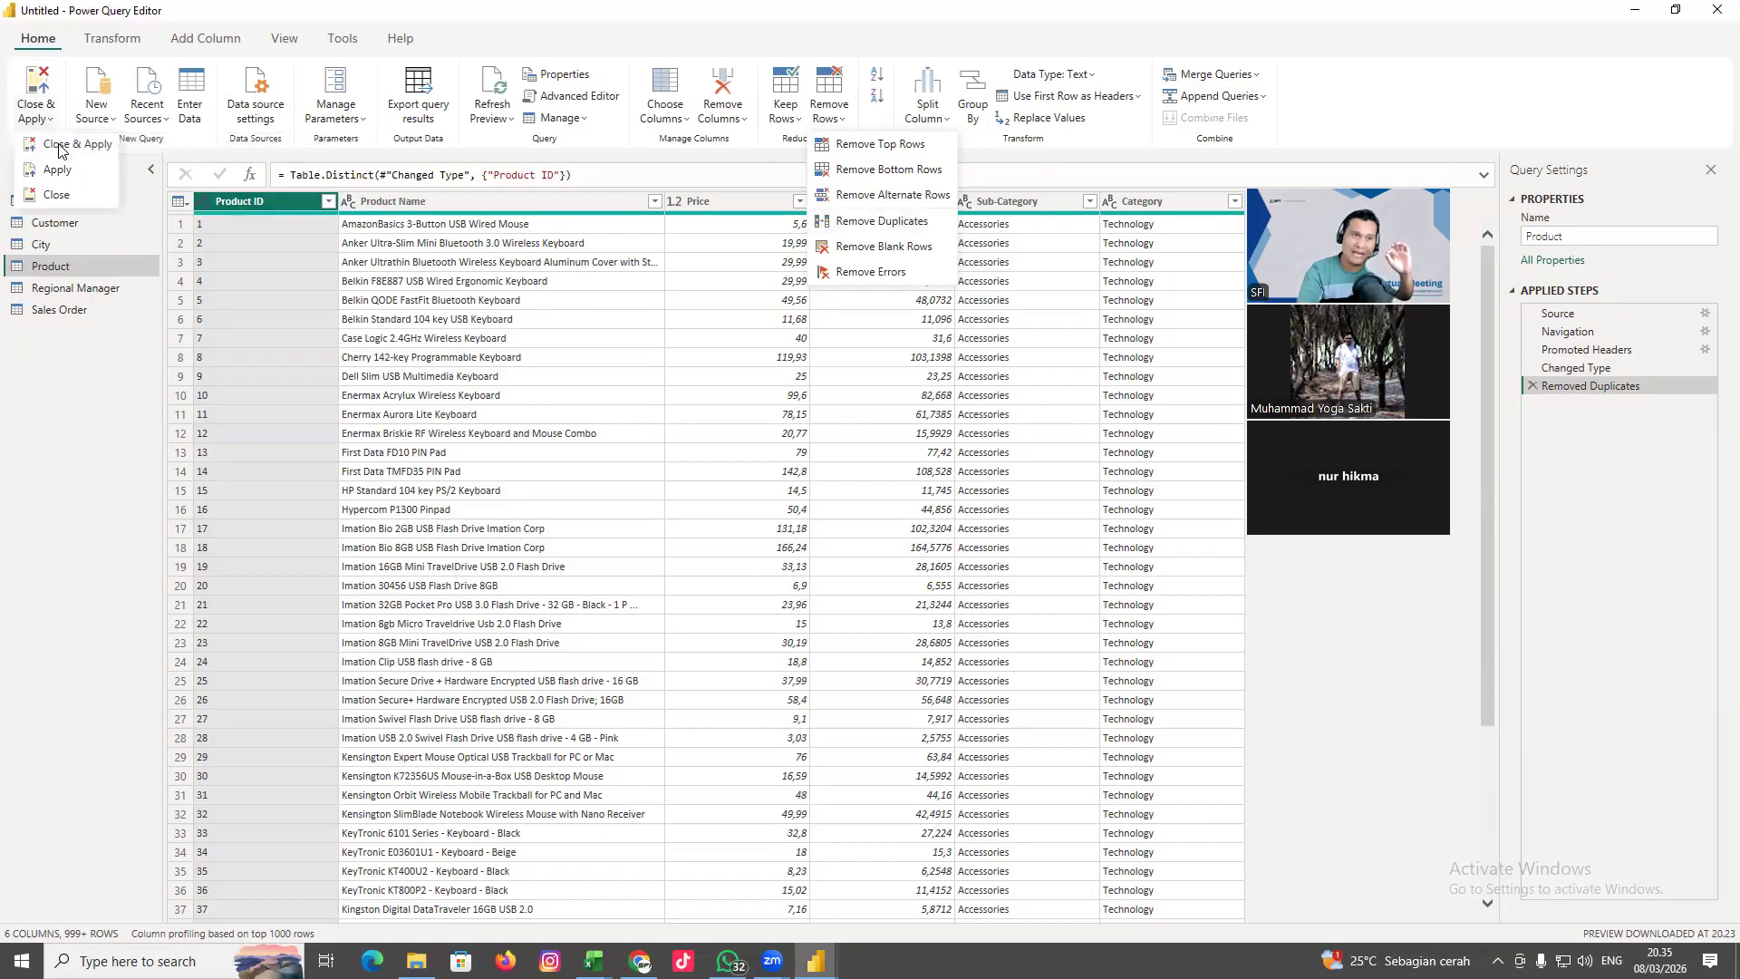
pyautogui.click(60, 144)
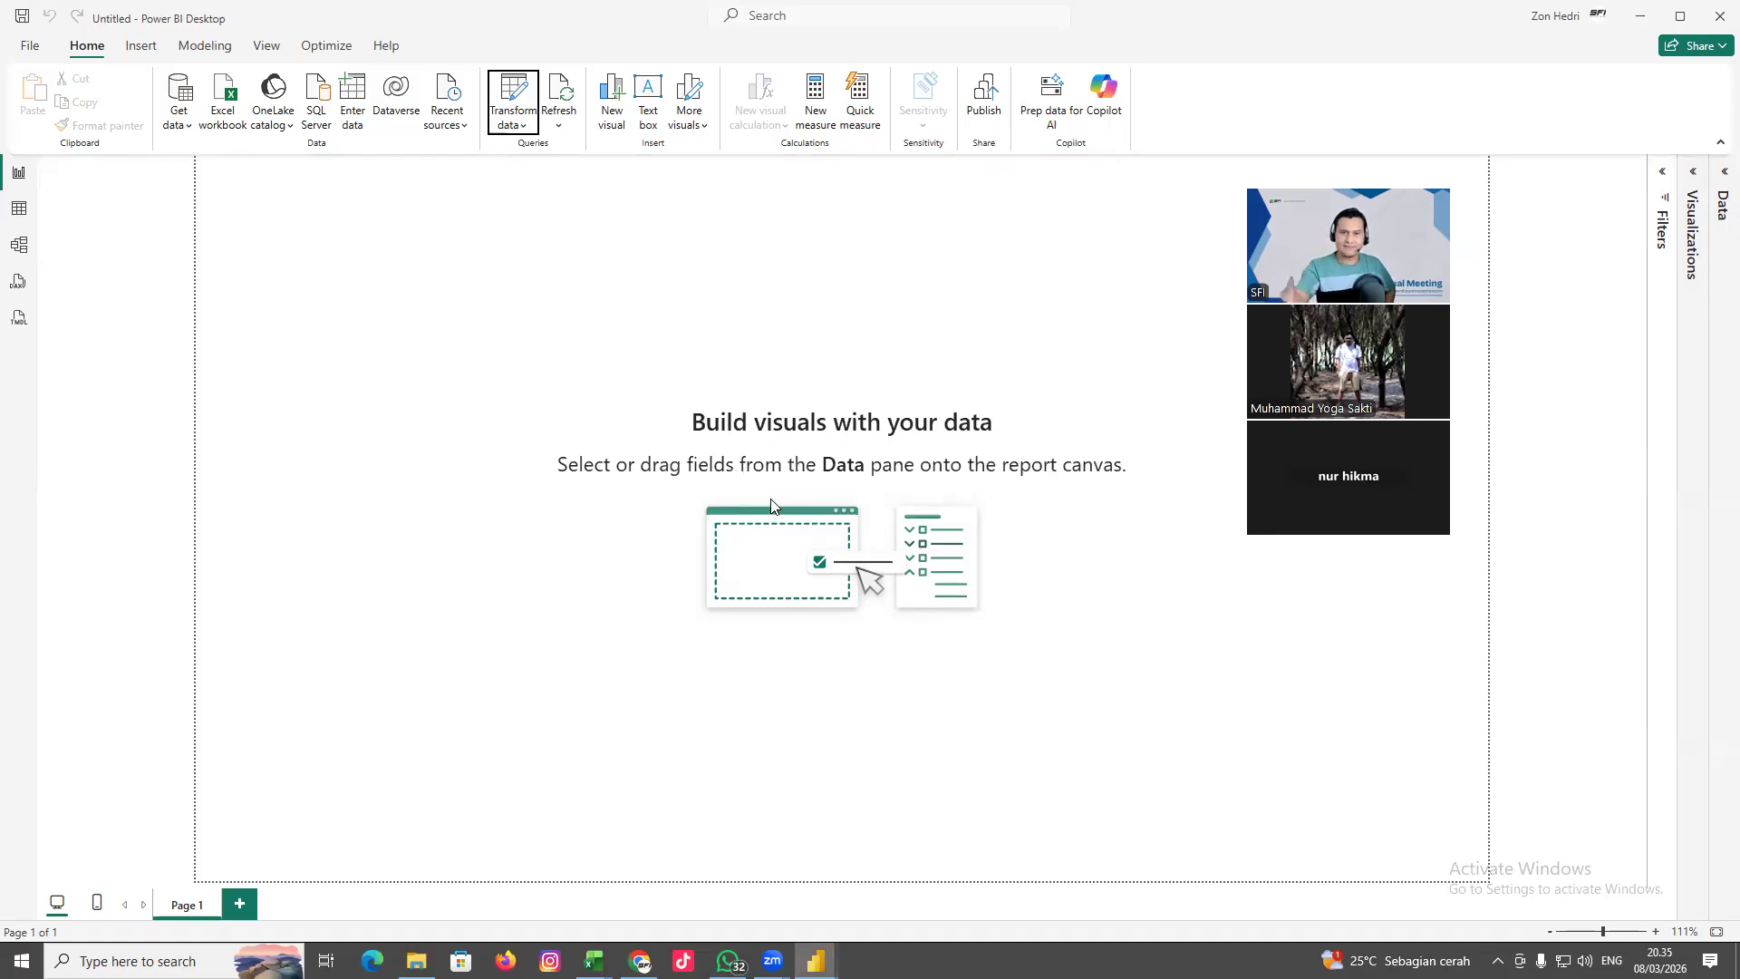
# In Model view, try relating Sales Order to Product on Product ID with Many to one (*:1) cardinality
pyautogui.click(19, 245)
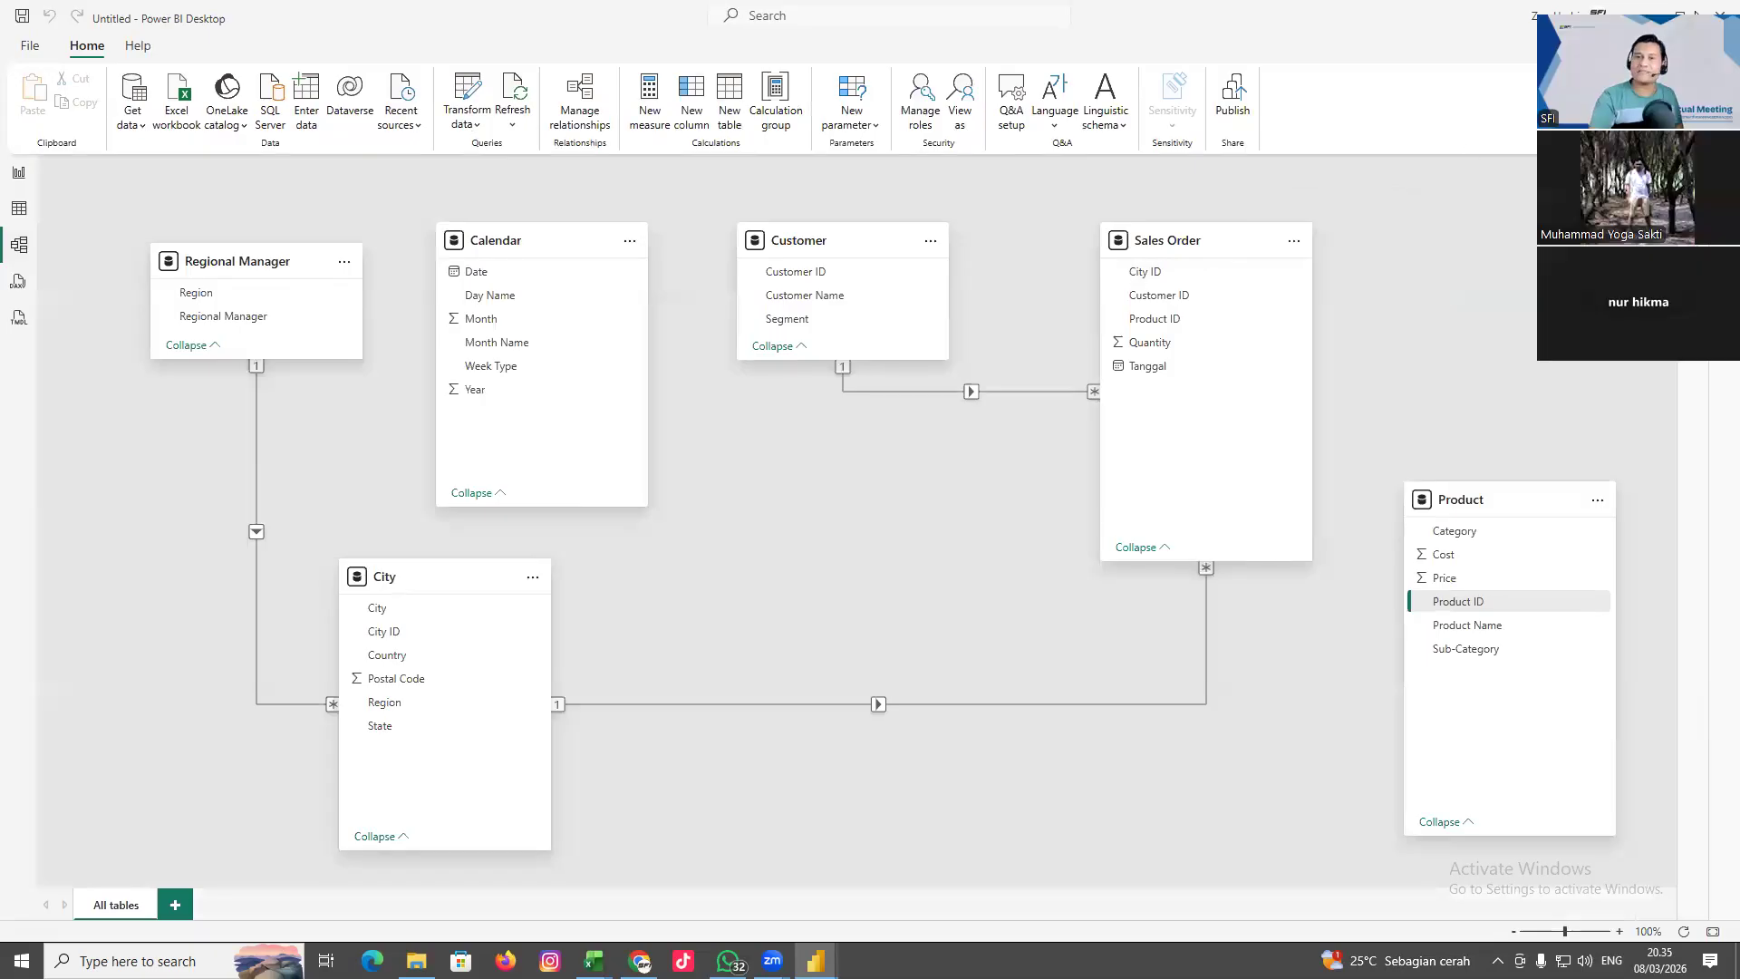
pyautogui.moveTo(1179, 319); pyautogui.dragTo(1515, 607)
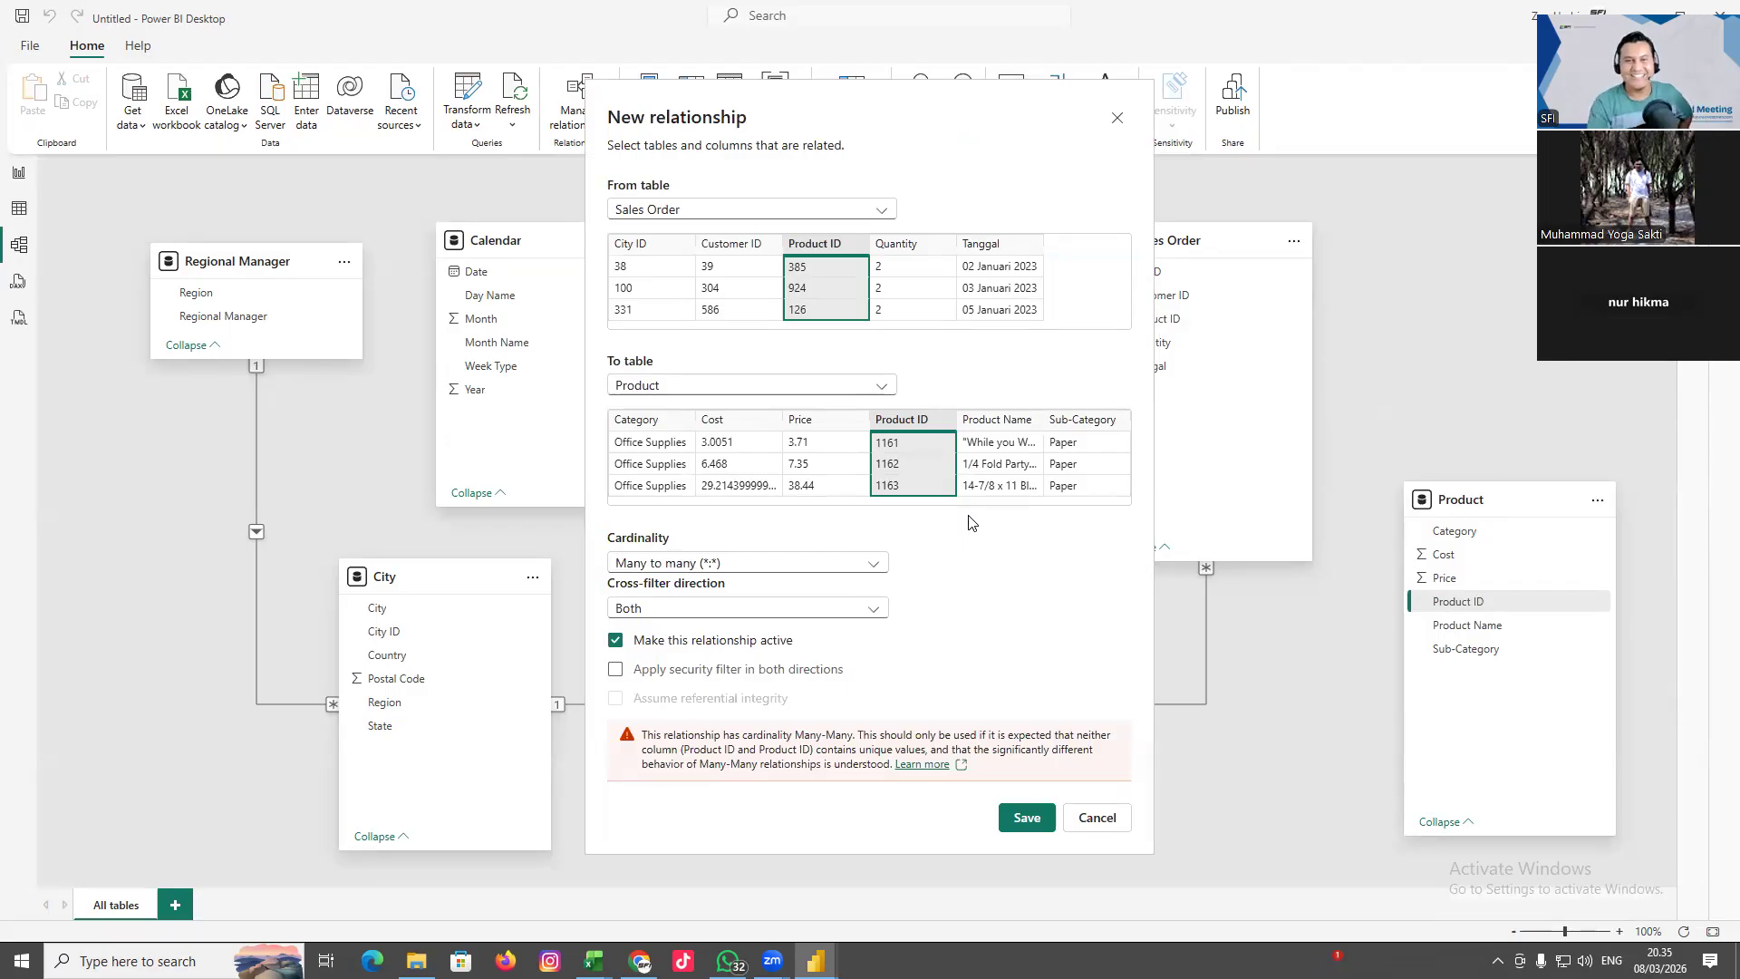
pyautogui.click(835, 562)
pyautogui.click(711, 587)
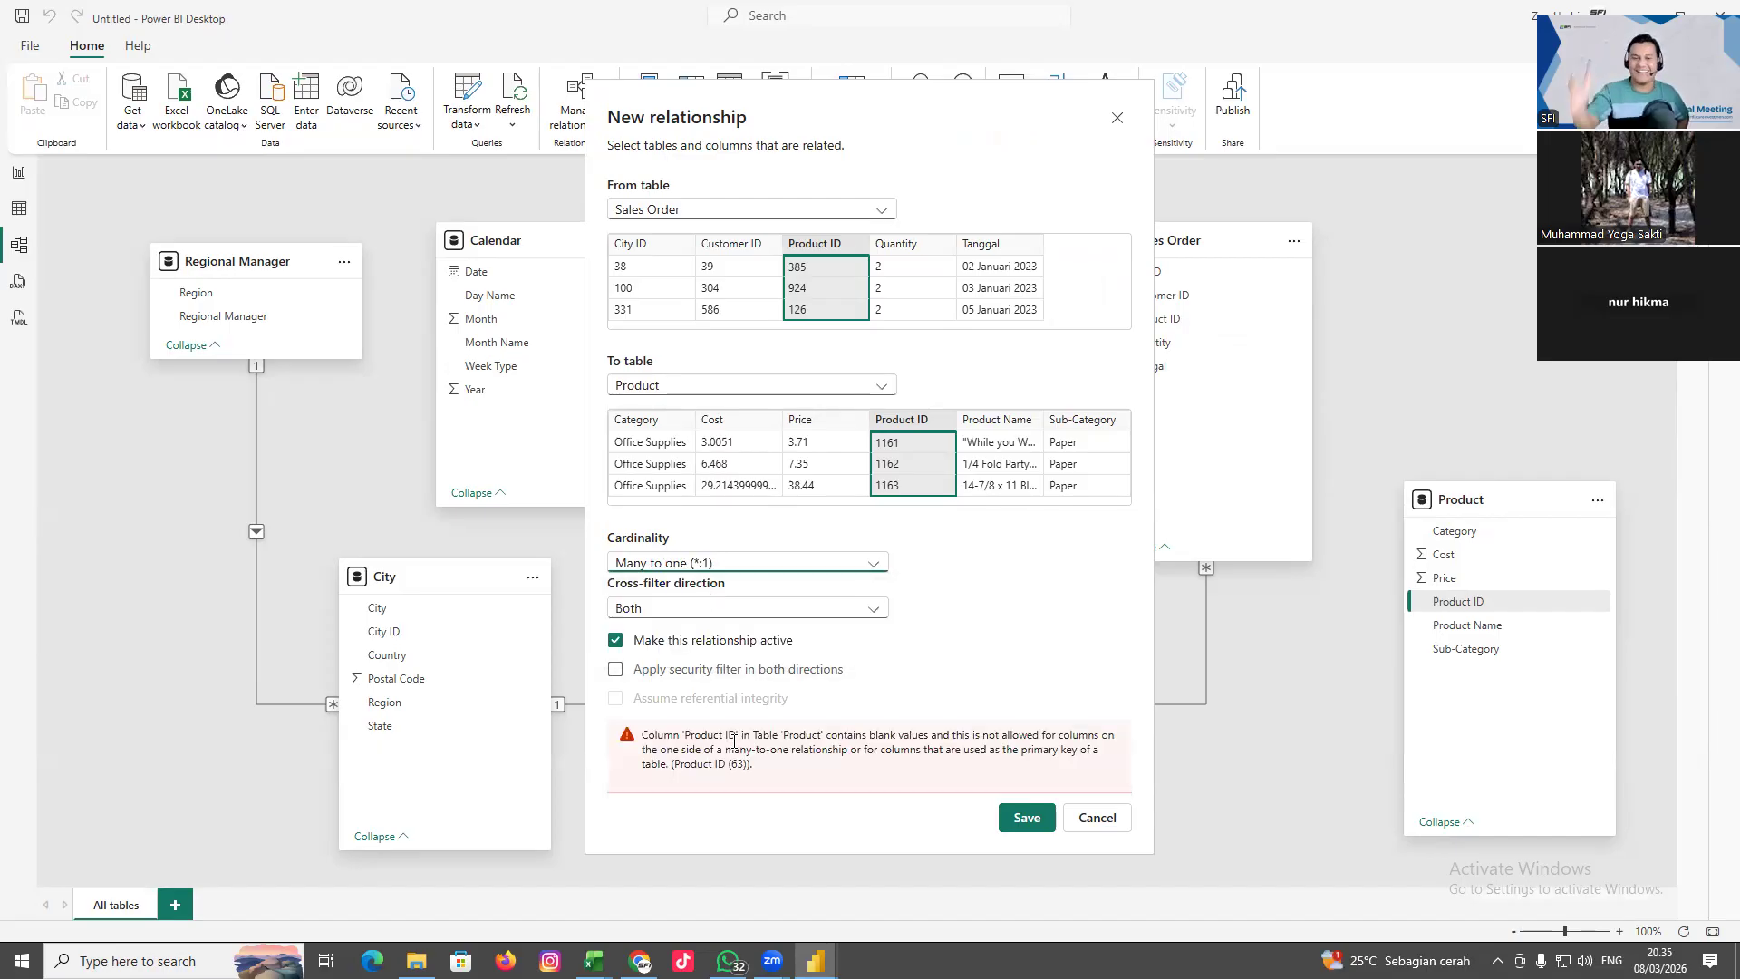
pyautogui.click(659, 739)
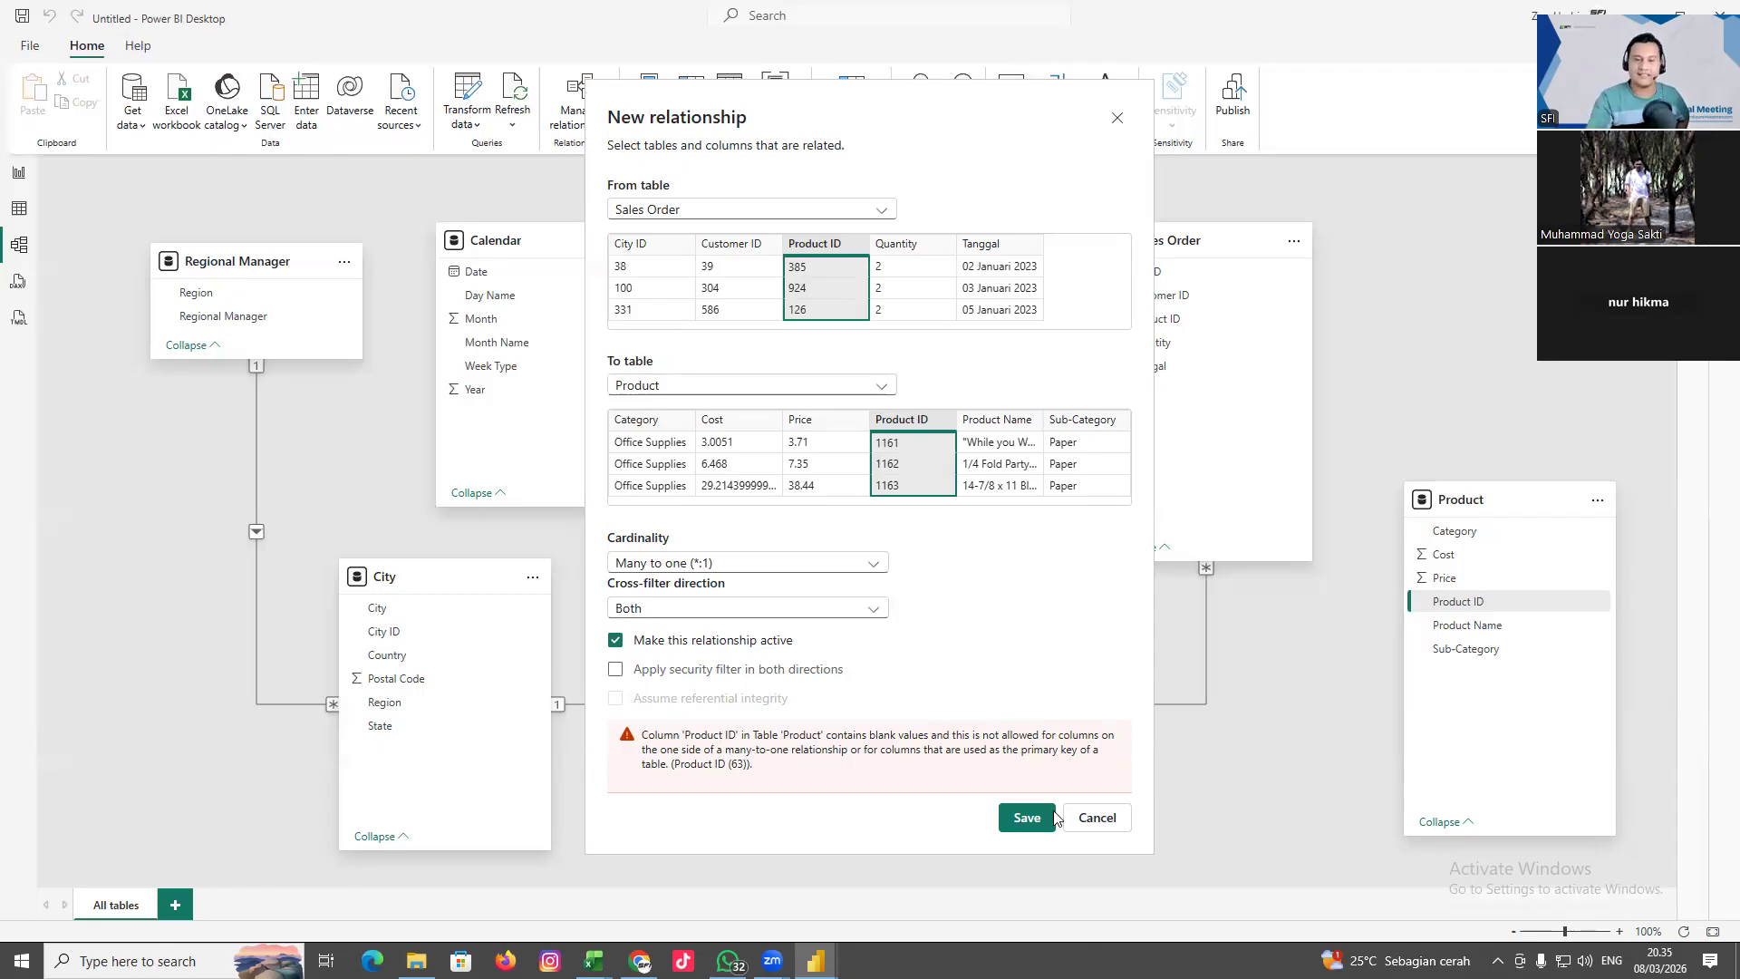
pyautogui.click(1097, 818)
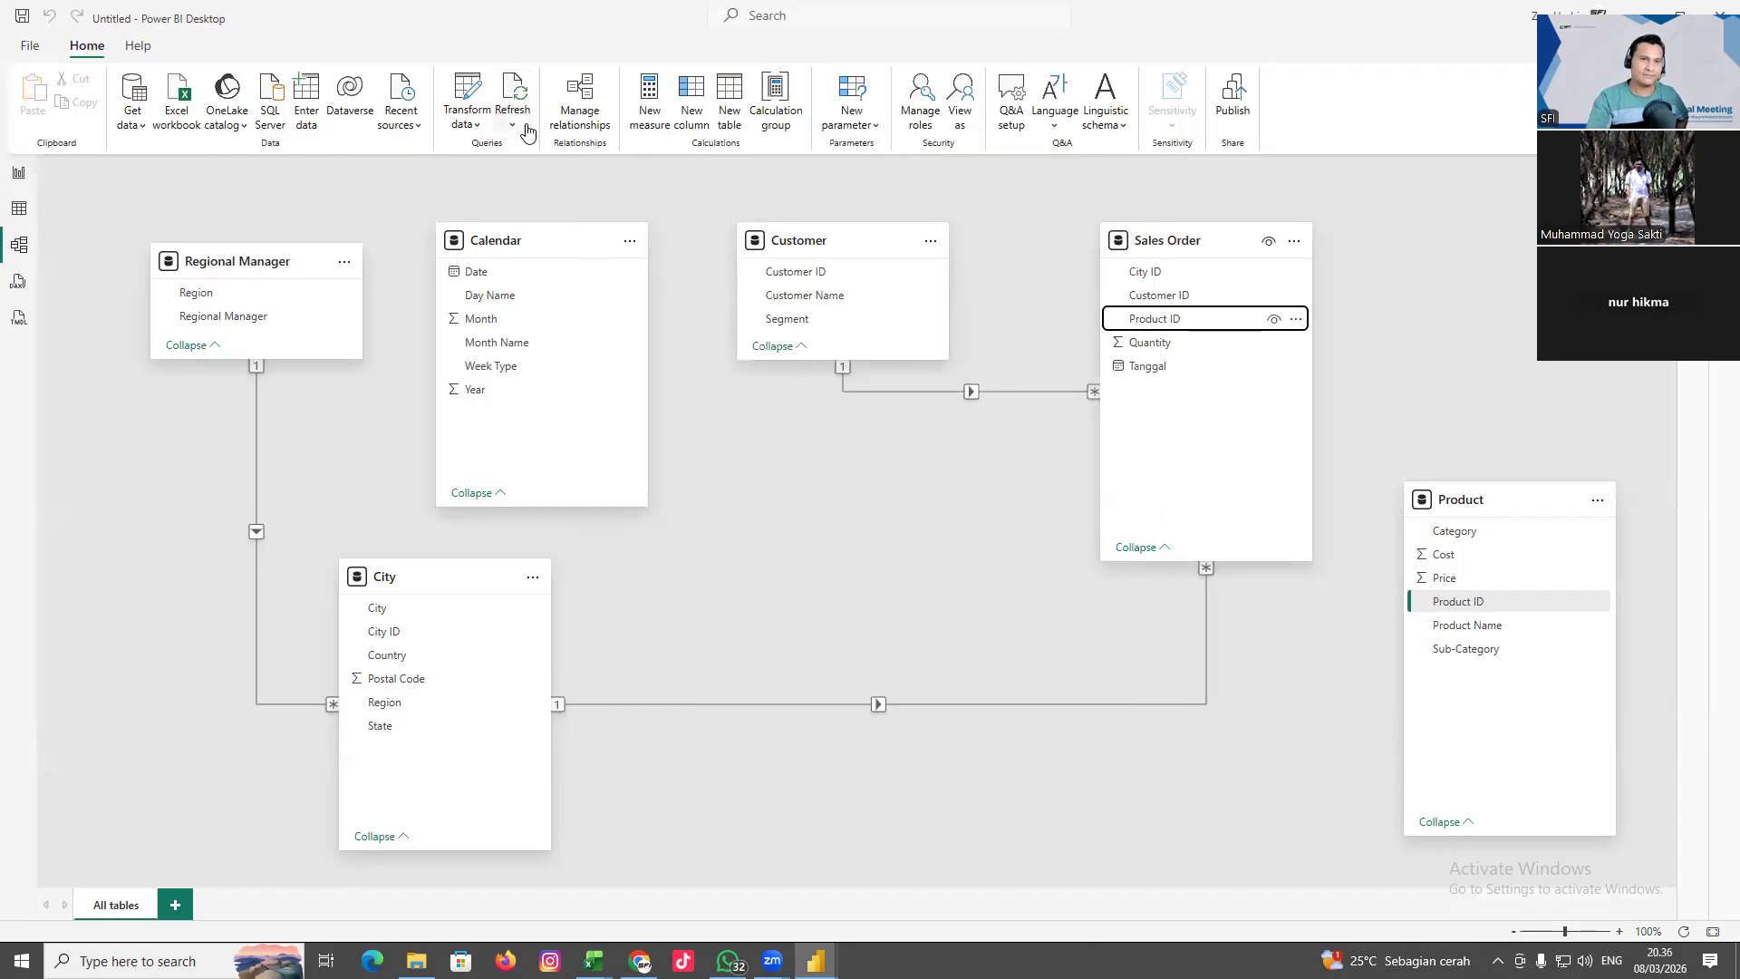
# Reopen the Product query in Power Query Editor, remove its blank rows, and apply the change to the model
pyautogui.click(468, 116)
pyautogui.click(498, 154)
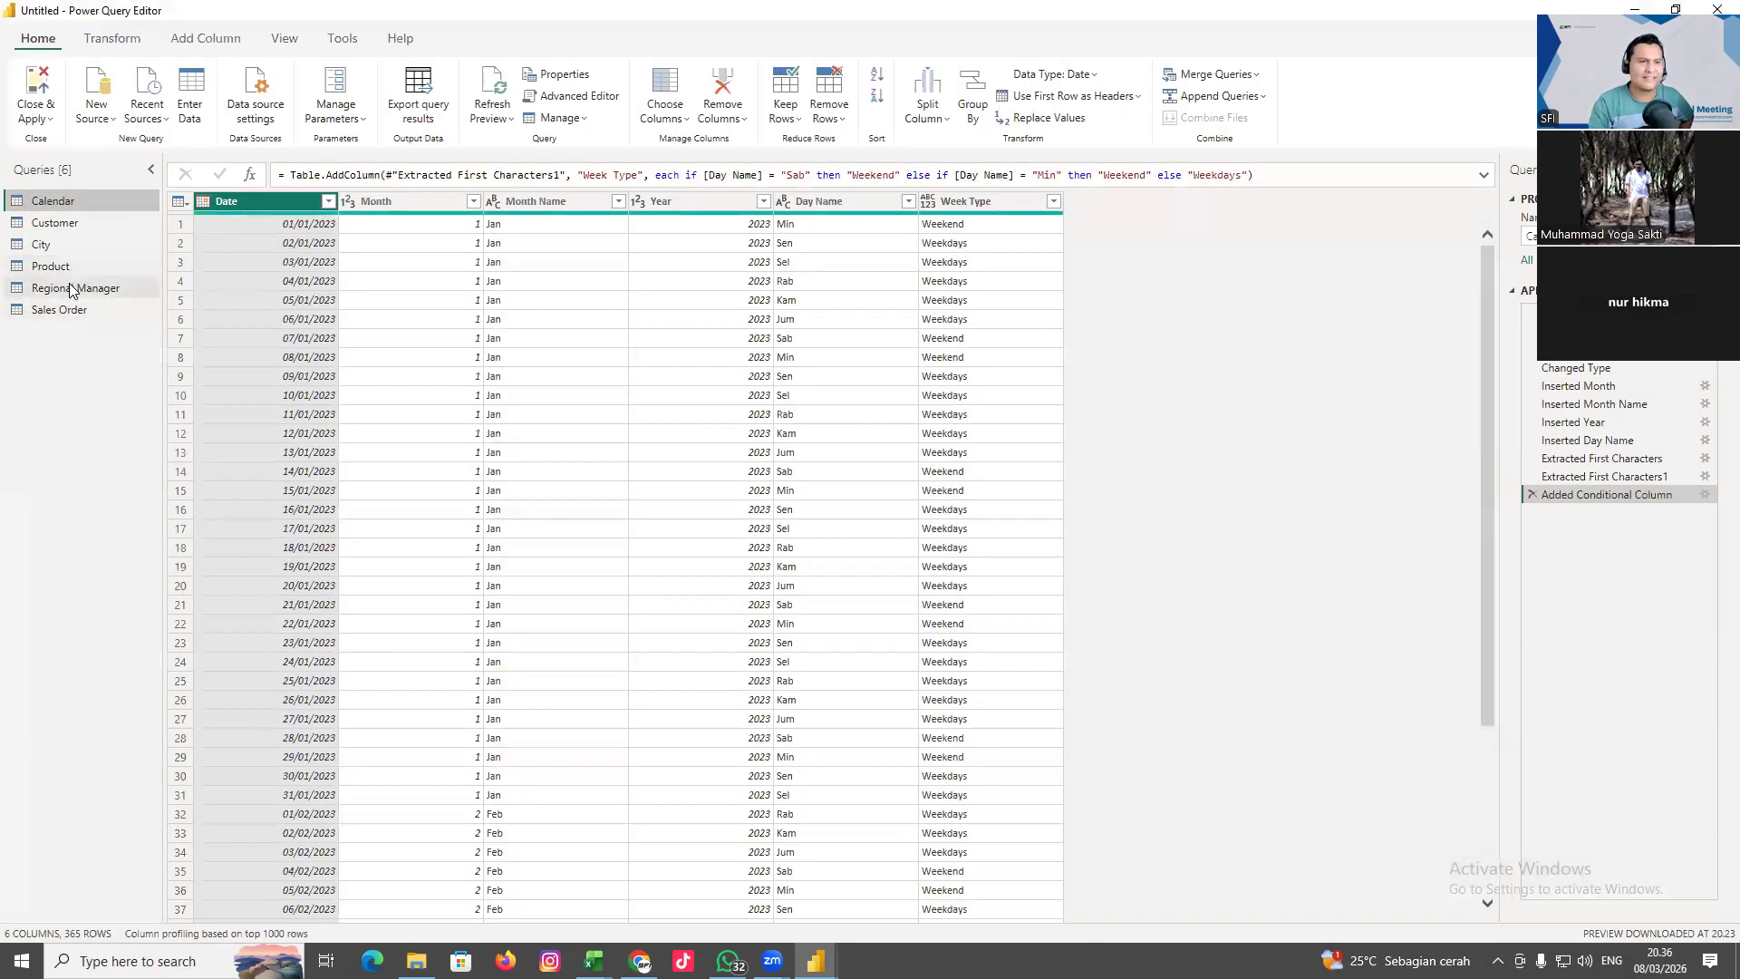
pyautogui.click(56, 267)
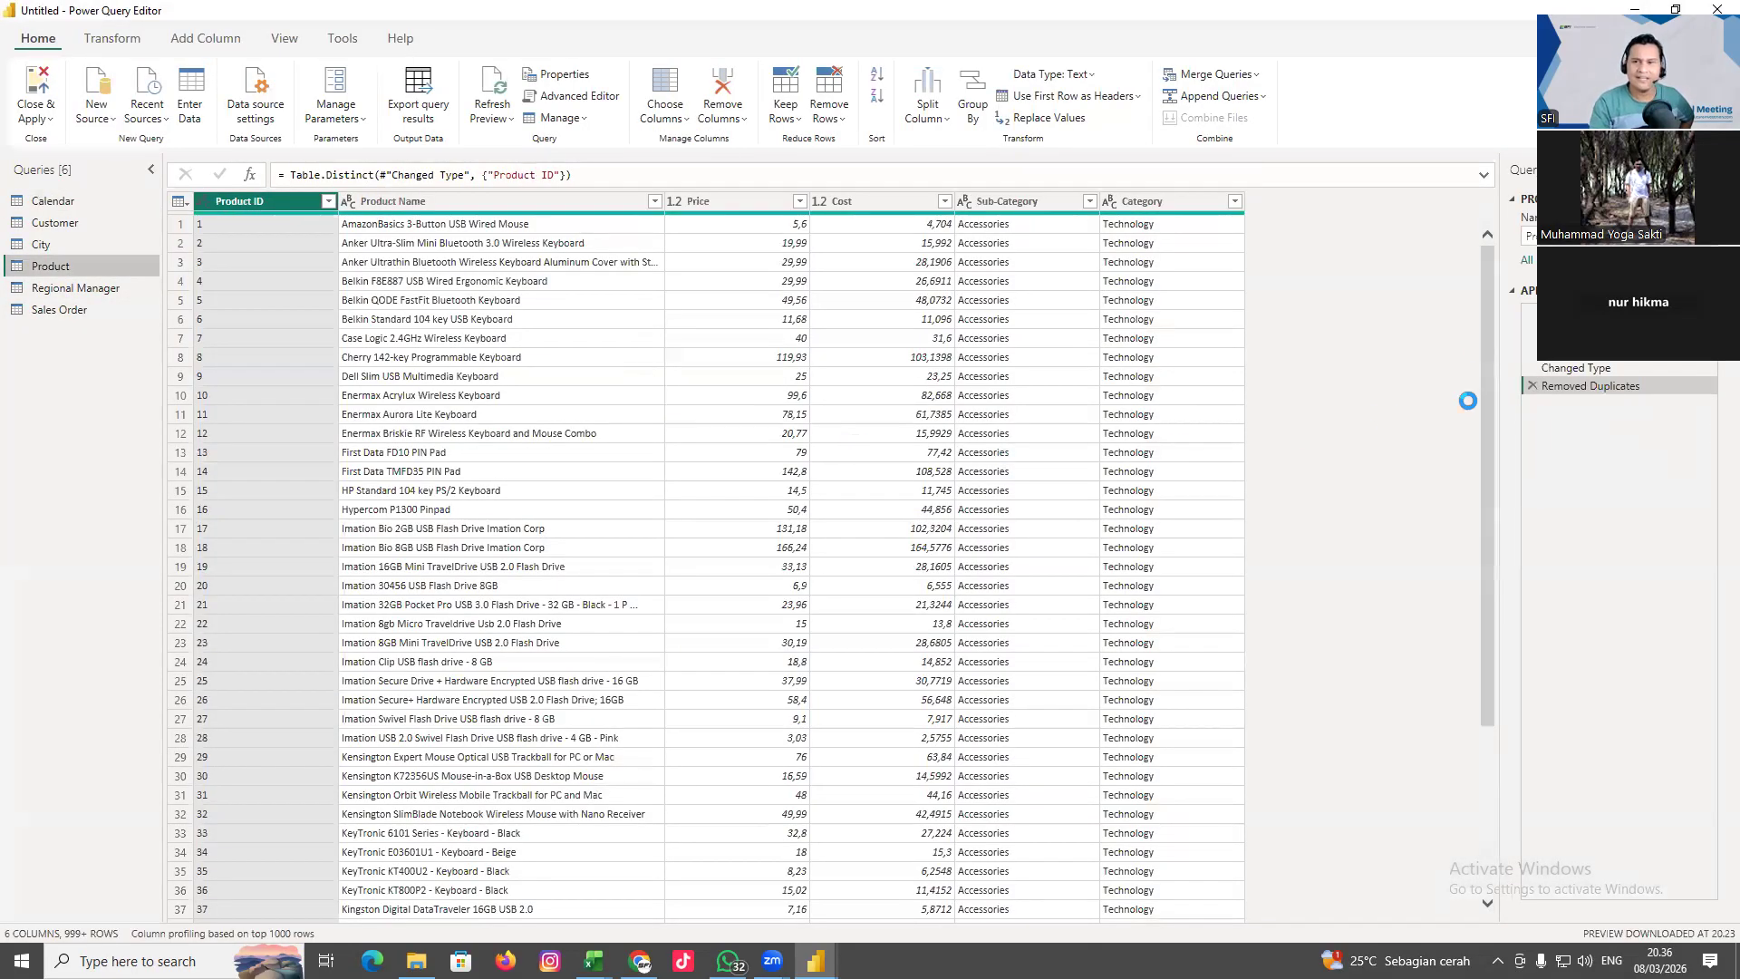
pyautogui.moveTo(1488, 308); pyautogui.dragTo(1475, 250)
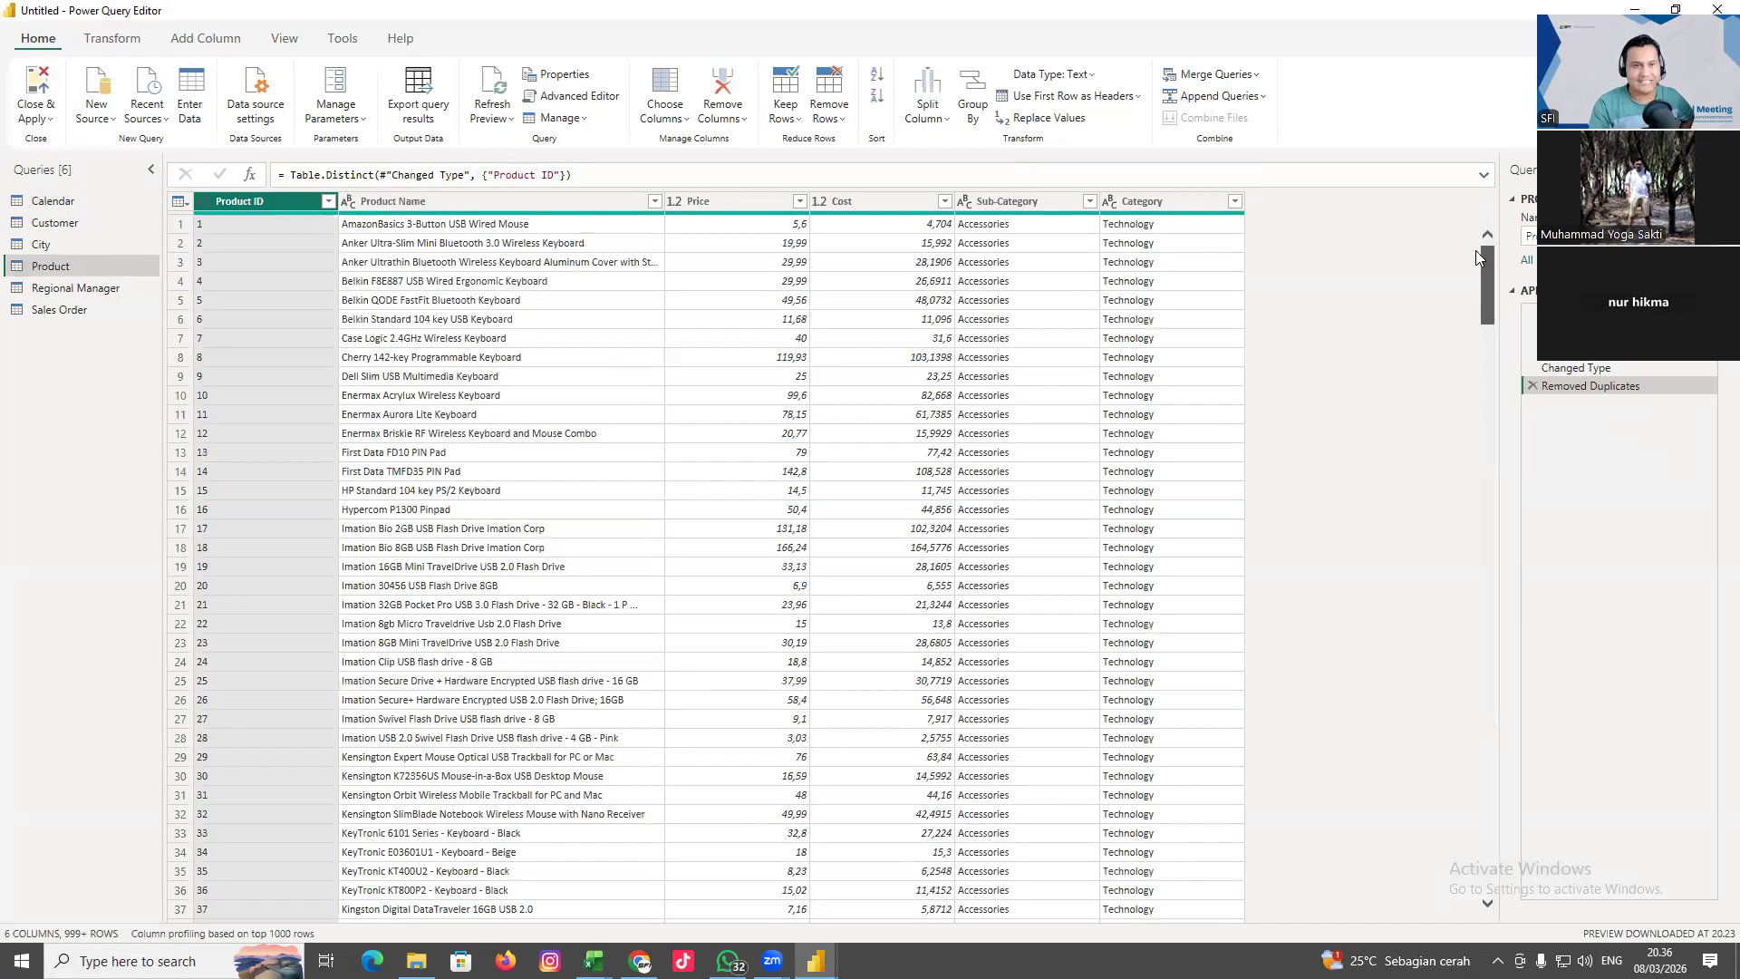
pyautogui.click(221, 313)
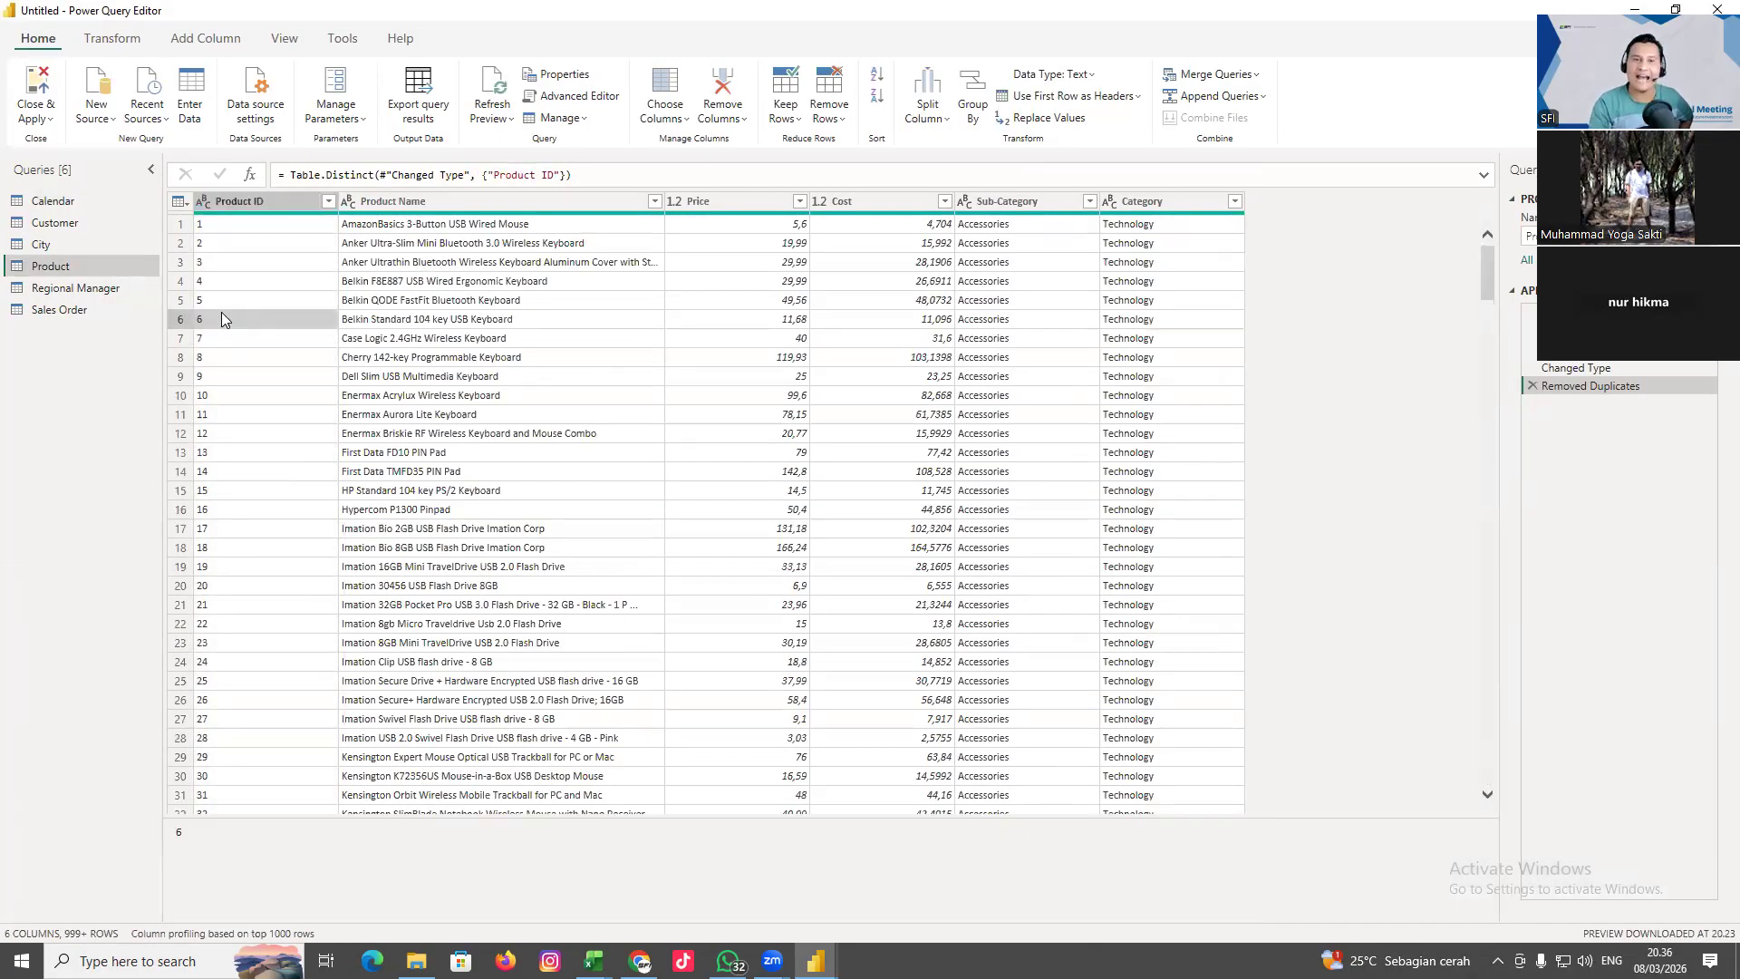
pyautogui.click(843, 120)
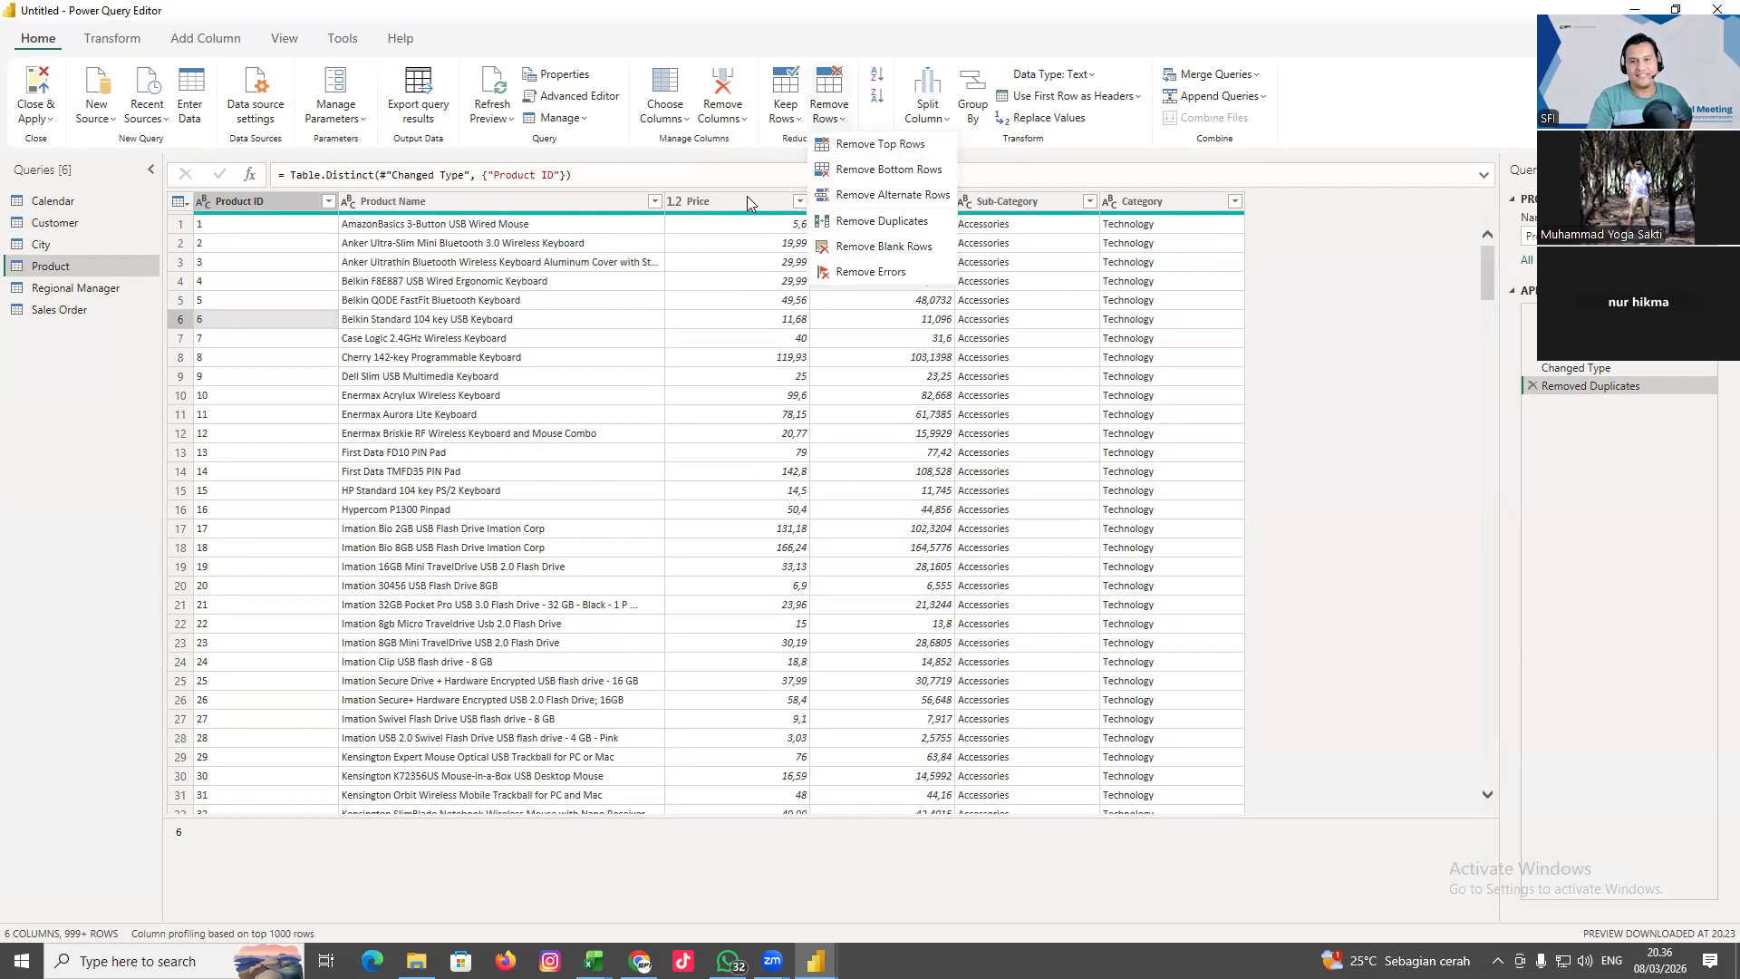
pyautogui.click(884, 247)
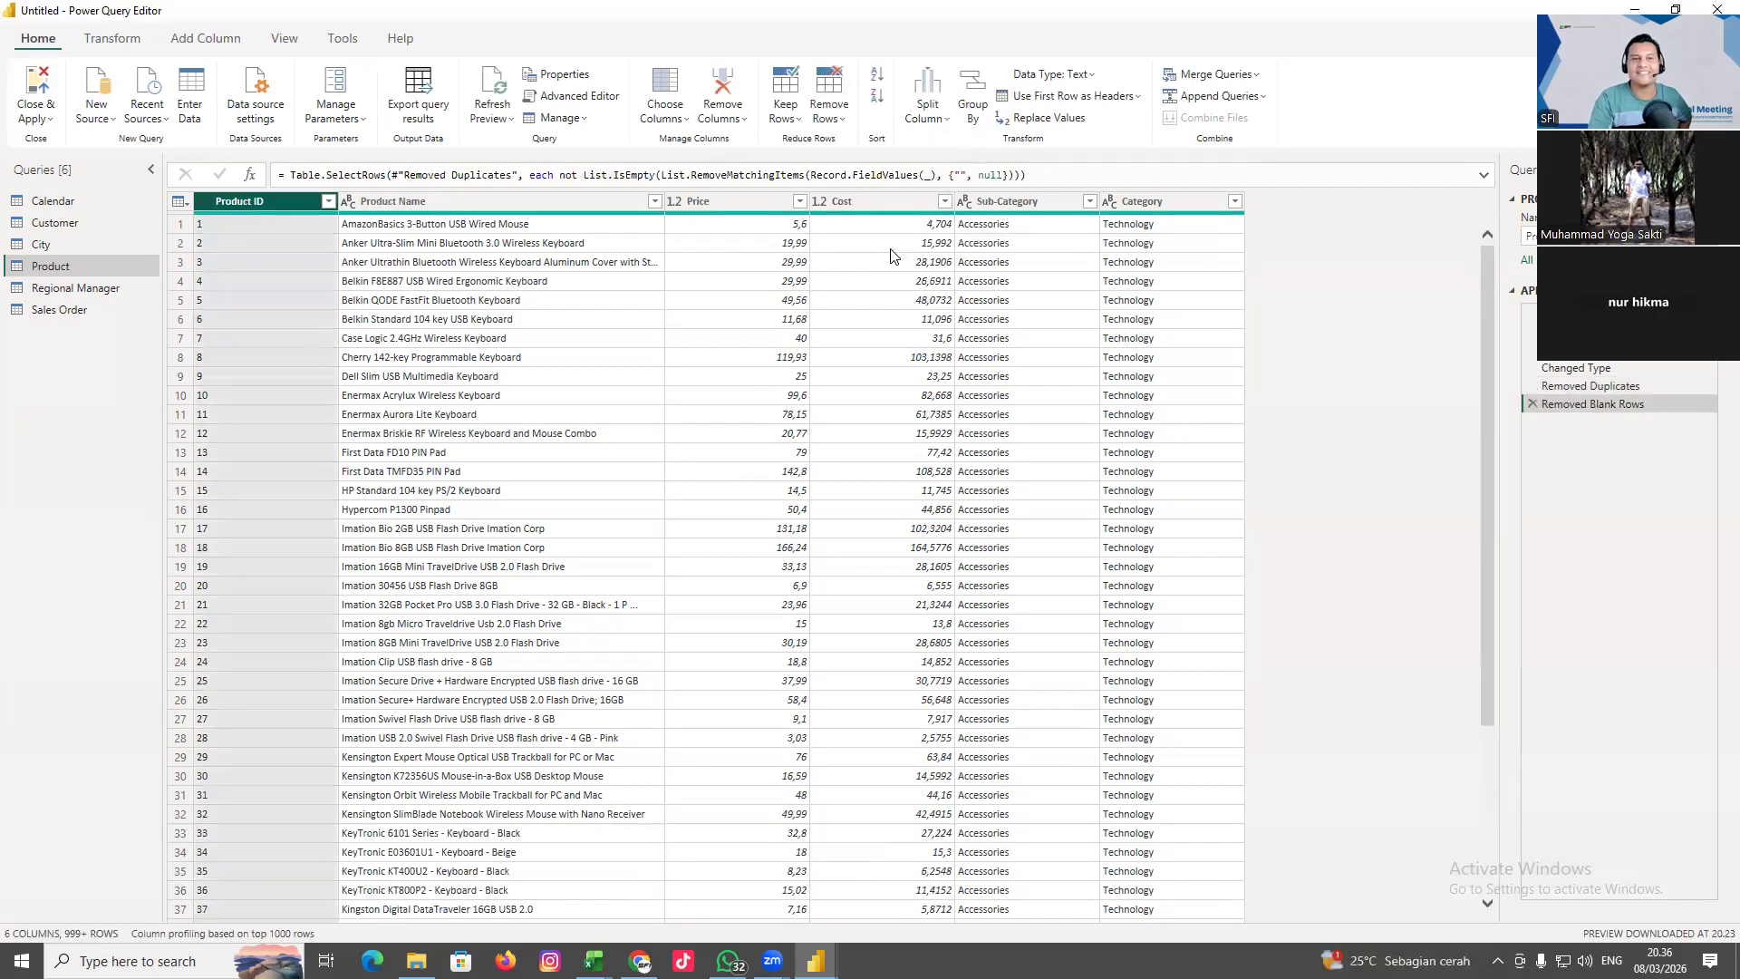
pyautogui.click(45, 125)
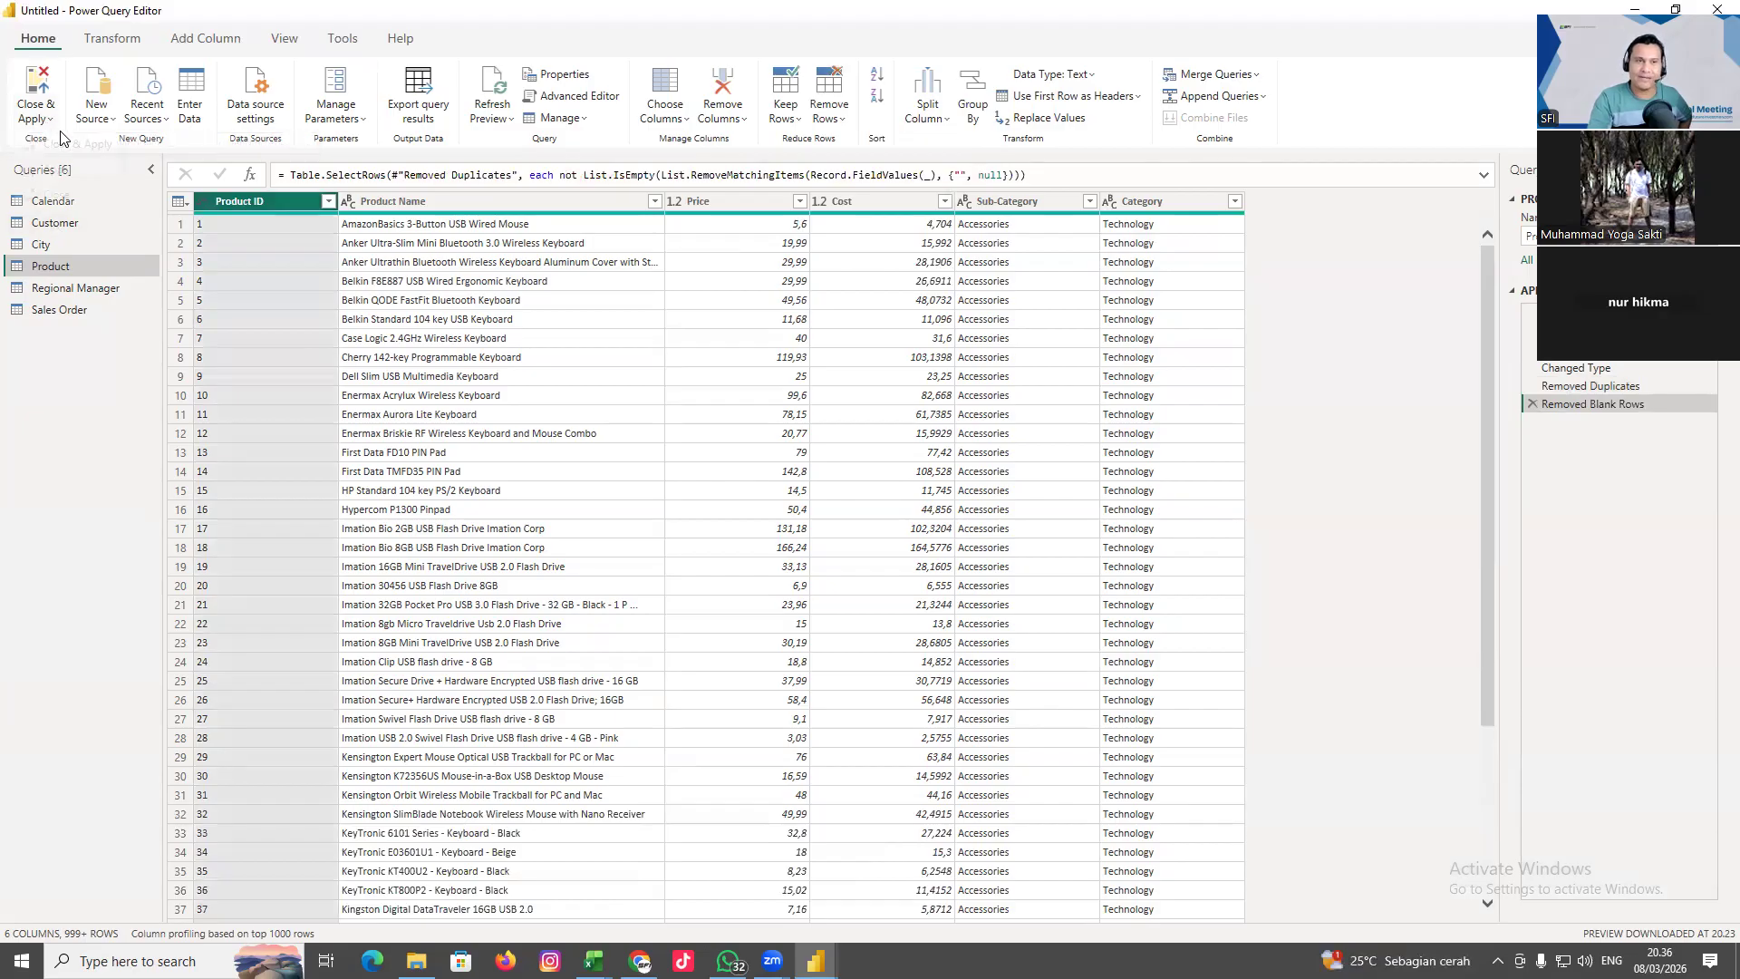
pyautogui.click(68, 156)
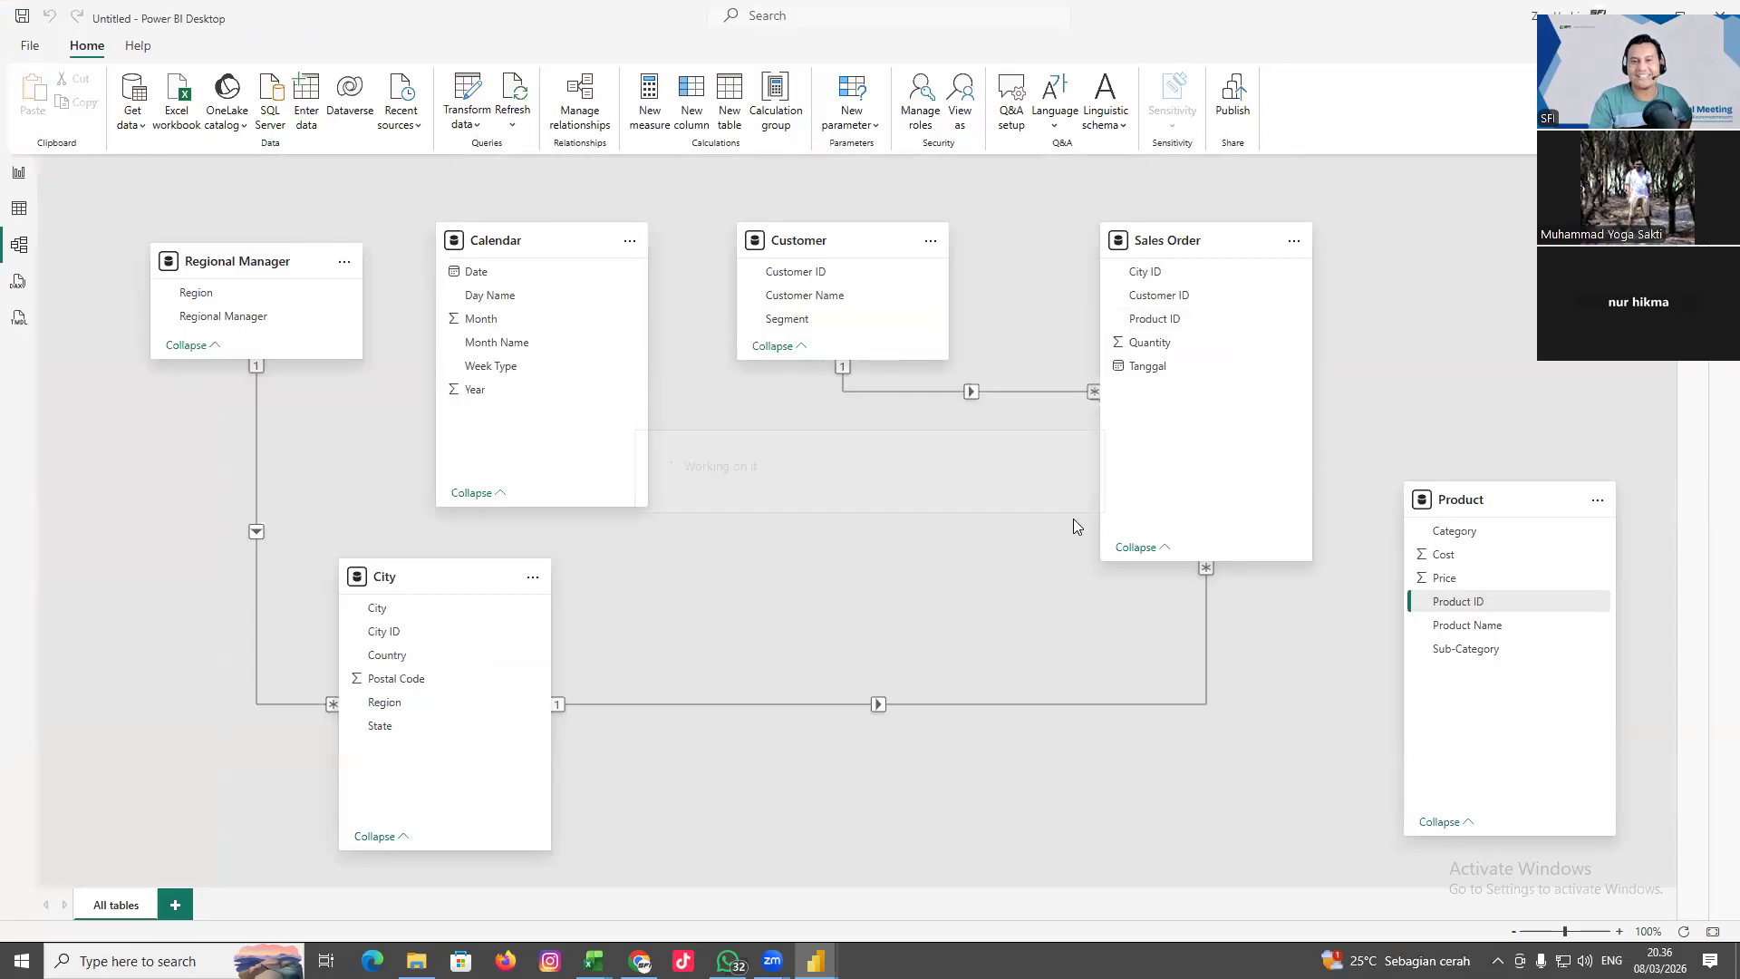
# Relate Sales Order to Product on Product ID with Many to one (*:1) cardinality and Single cross-filter direction
pyautogui.moveTo(1175, 322); pyautogui.dragTo(1441, 613)
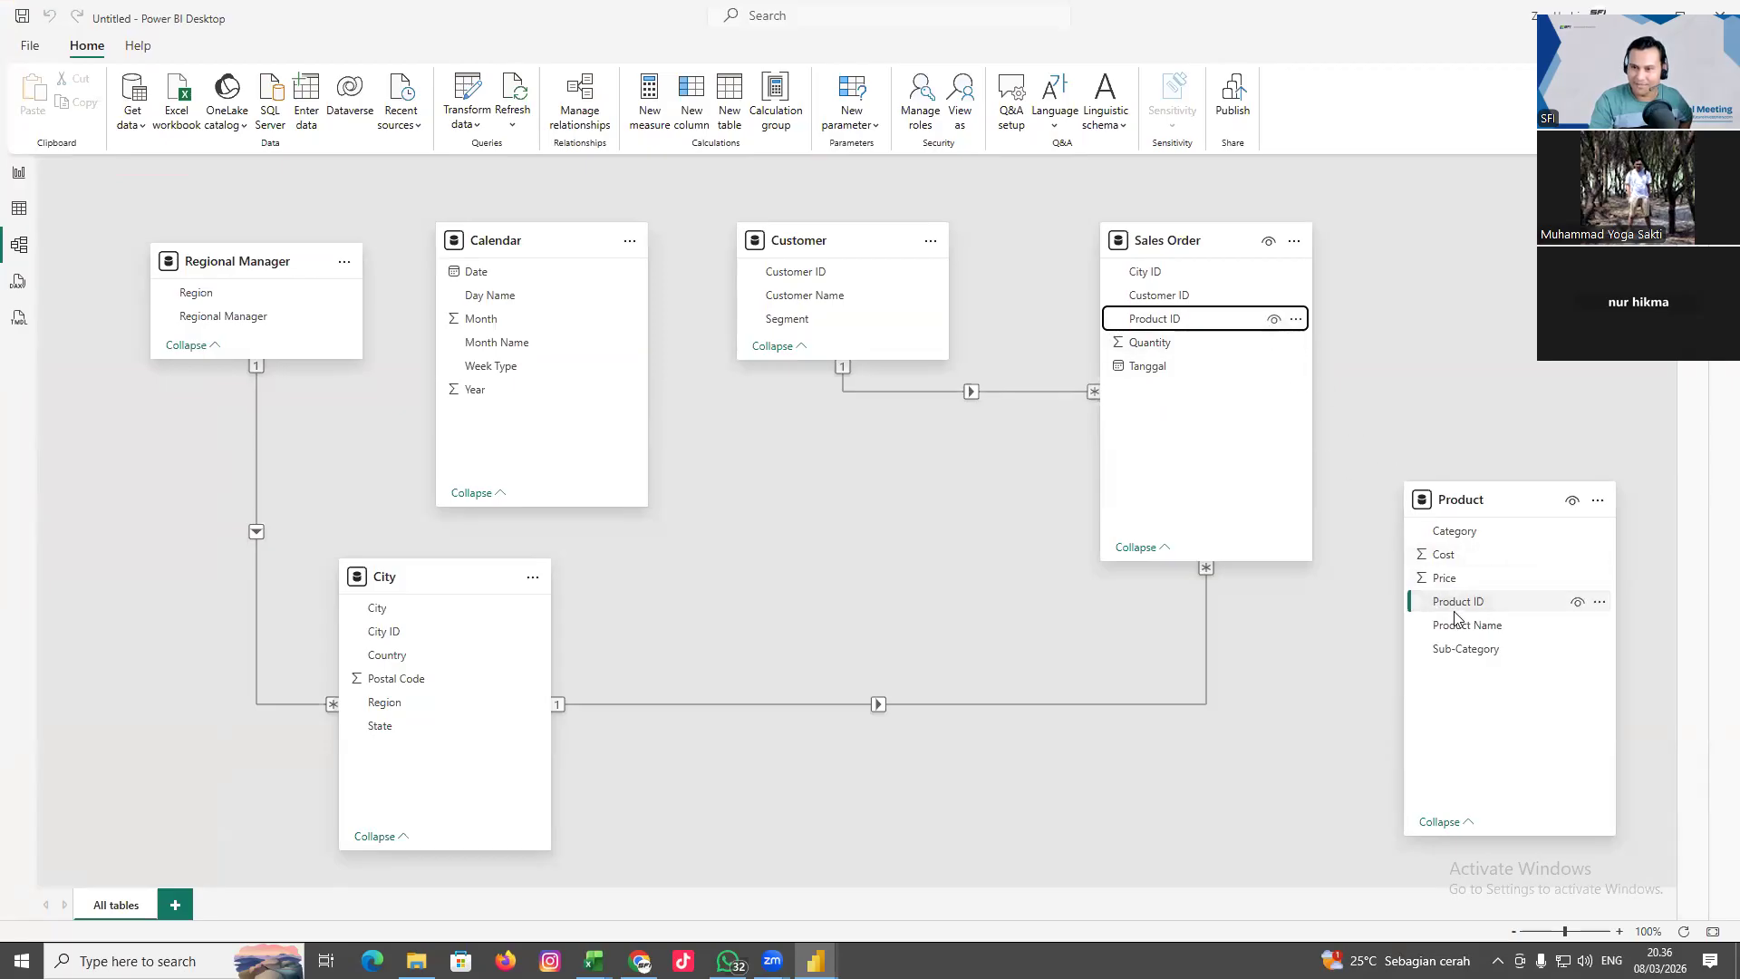
pyautogui.moveTo(1158, 324); pyautogui.dragTo(1472, 607)
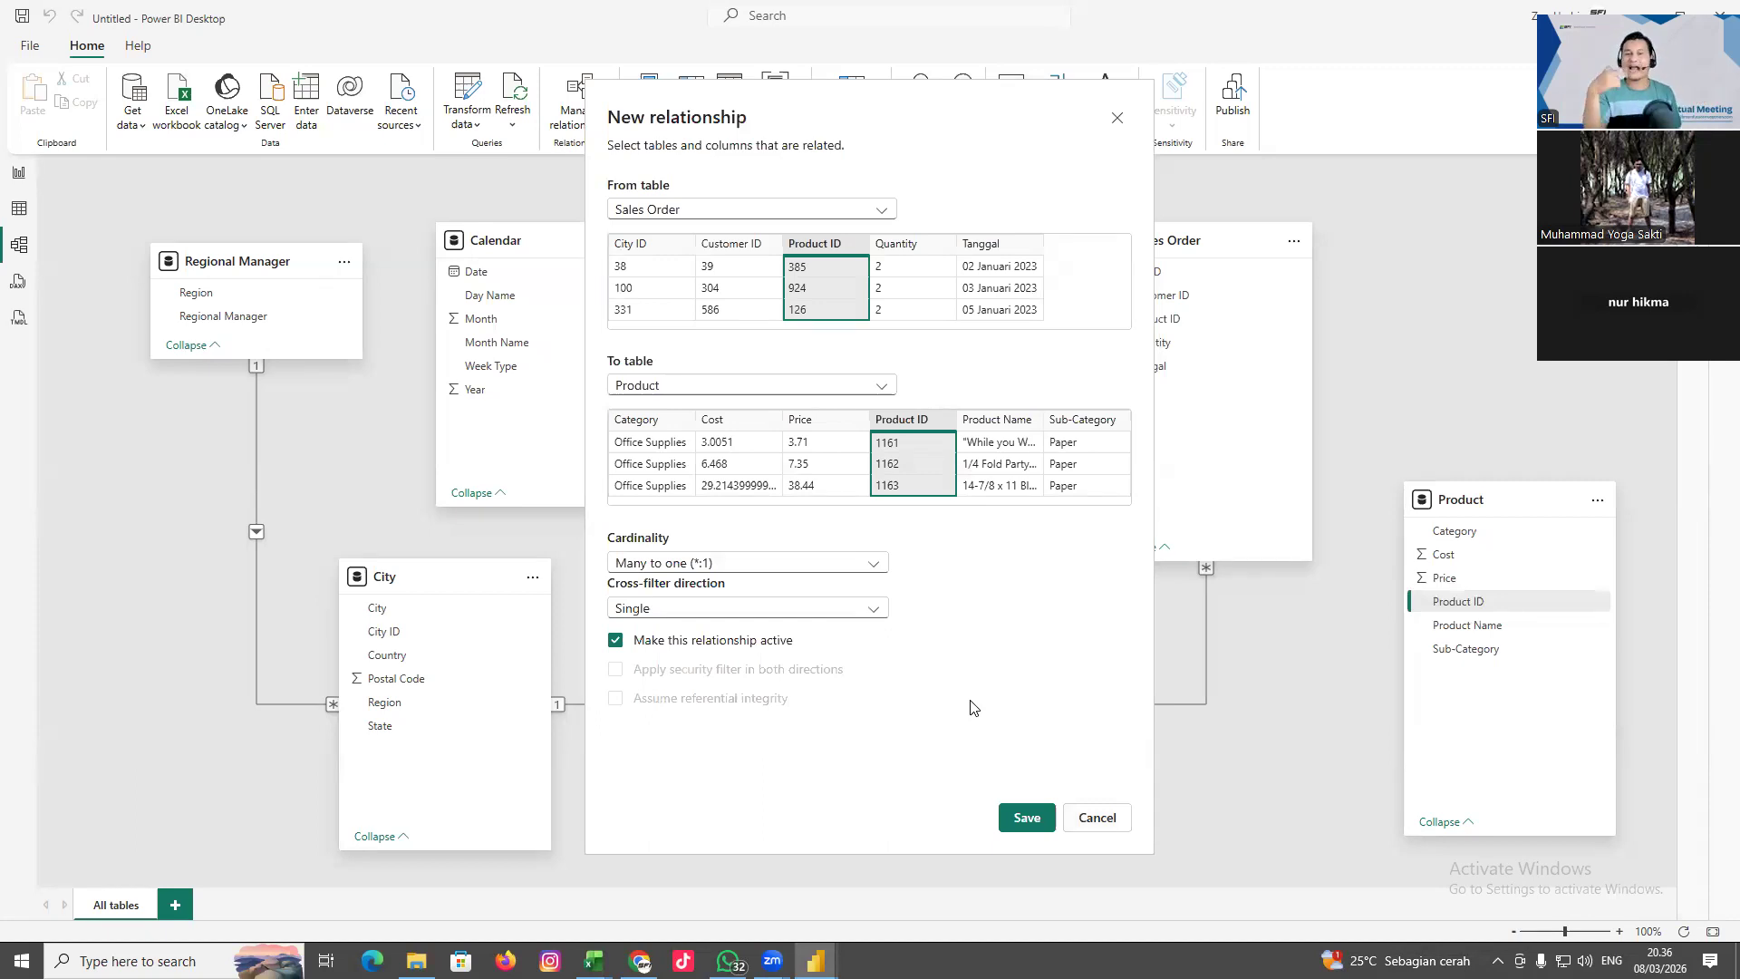
pyautogui.click(1023, 821)
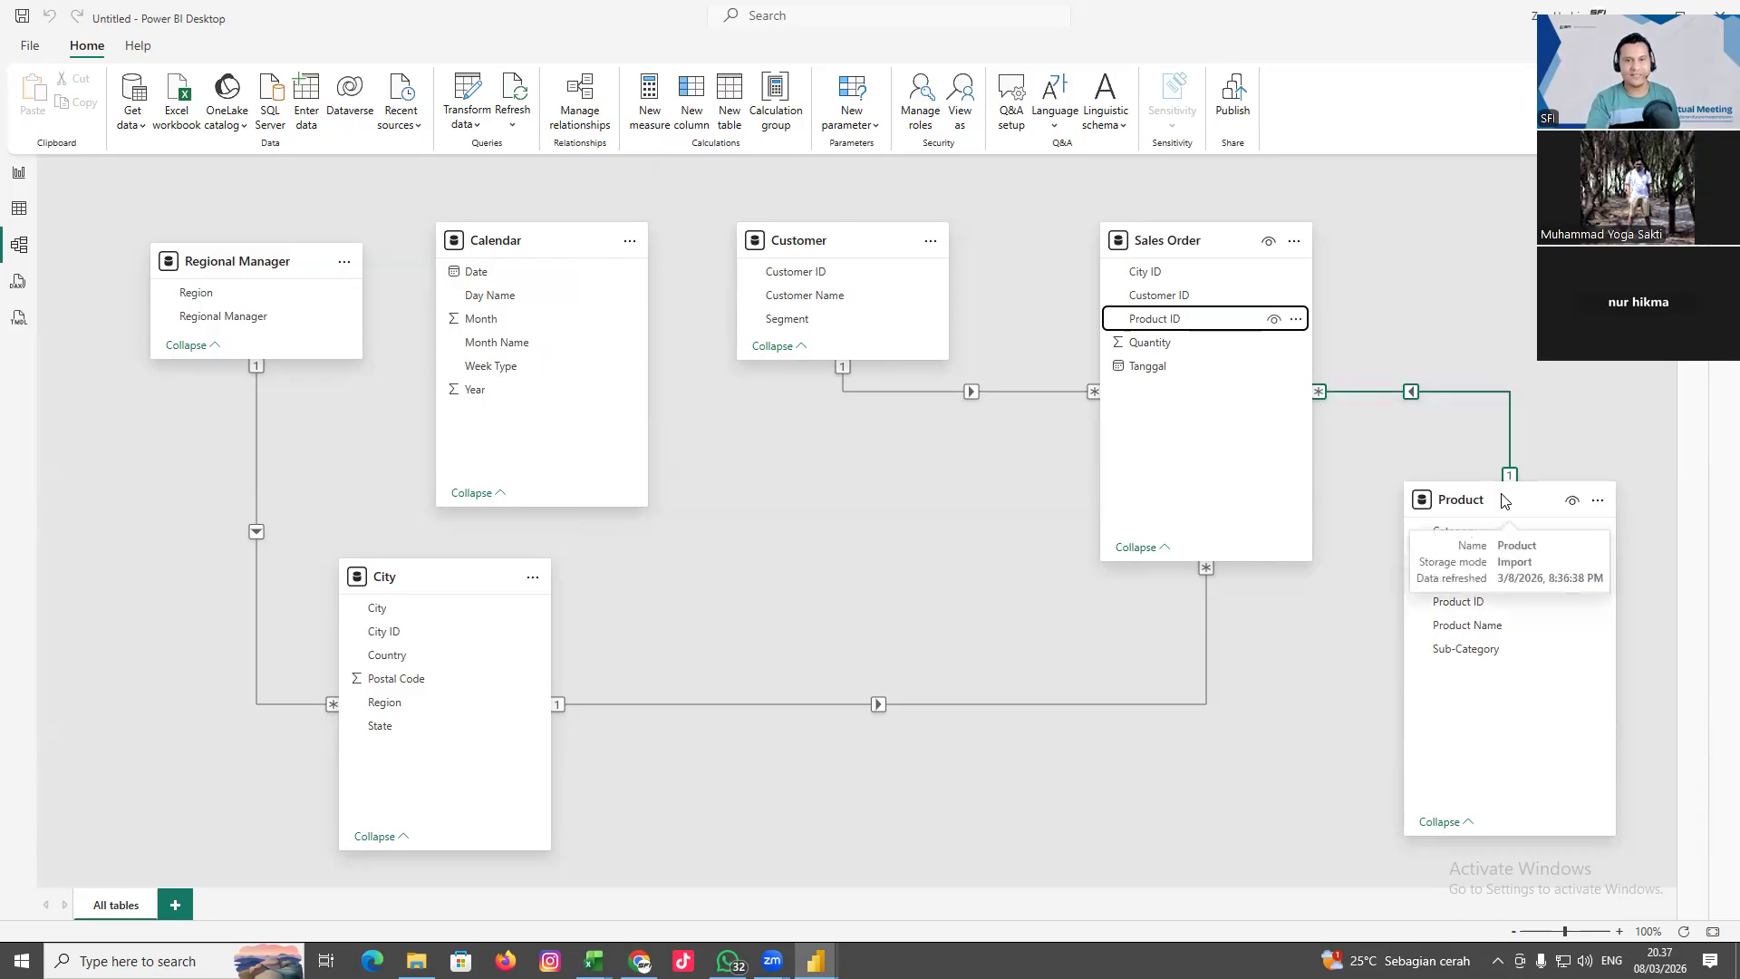
# Lengthen the Customer card, shorten the Calendar card, and relate Sales Order's Tanggal to Calendar's Date as Many to one (*:1) with Single cross-filtering
pyautogui.click(832, 225)
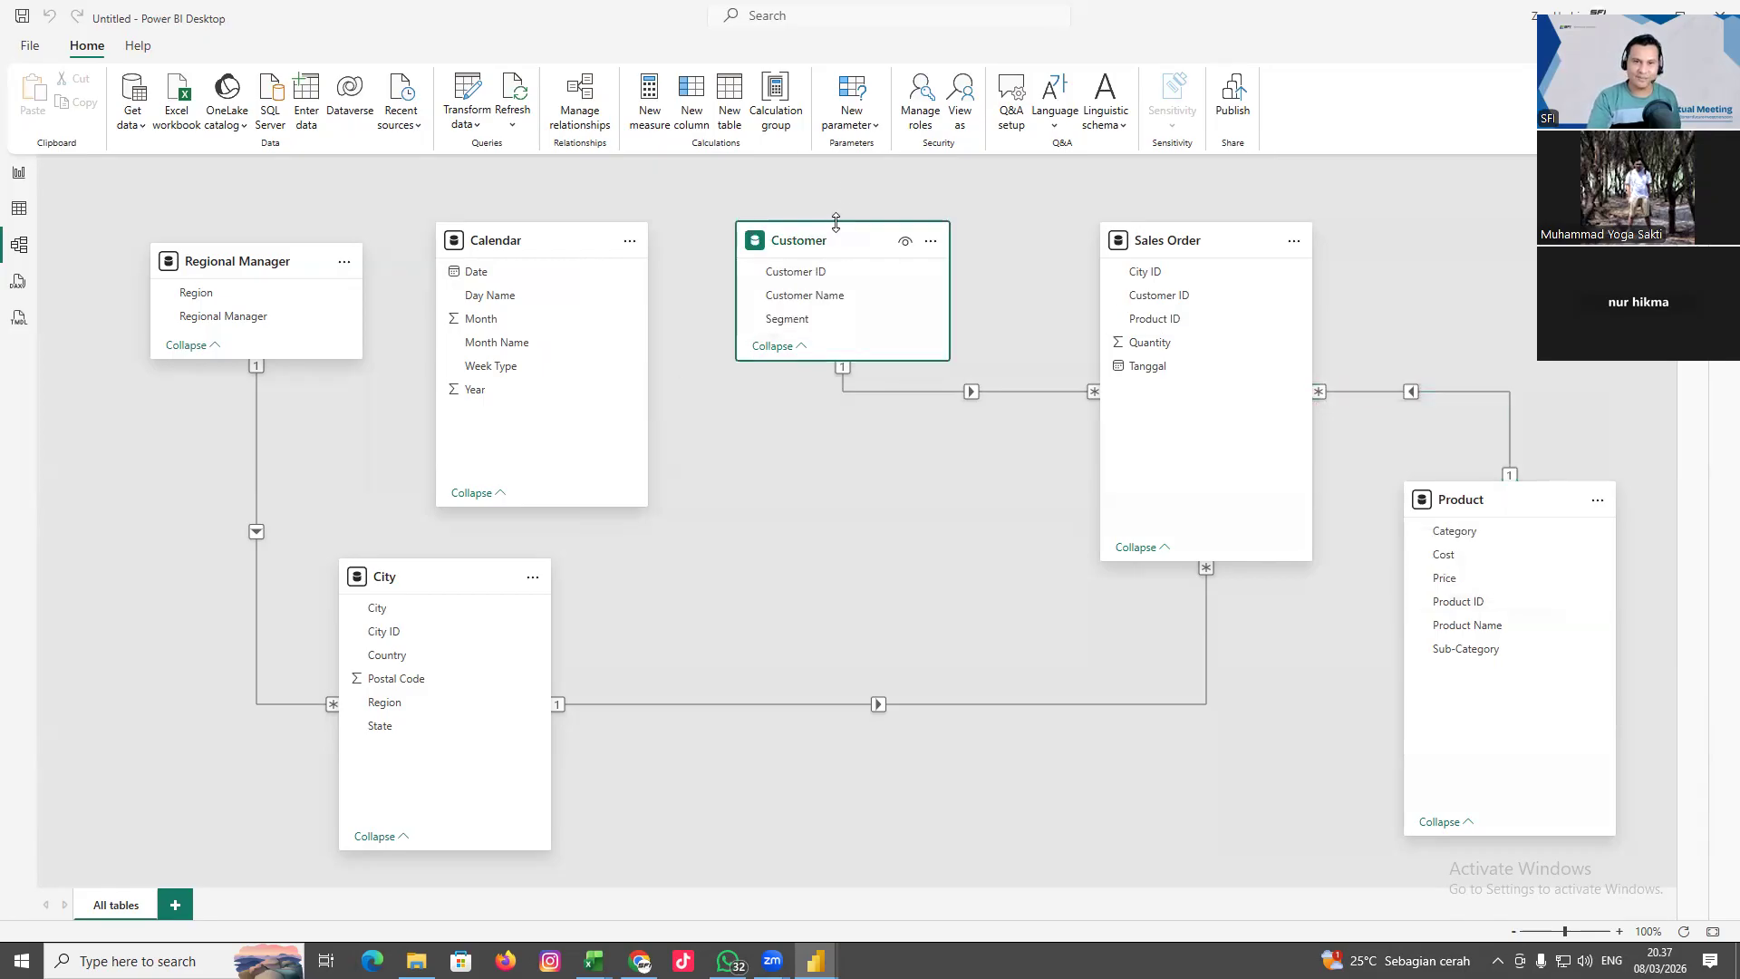
pyautogui.moveTo(826, 360); pyautogui.dragTo(798, 616)
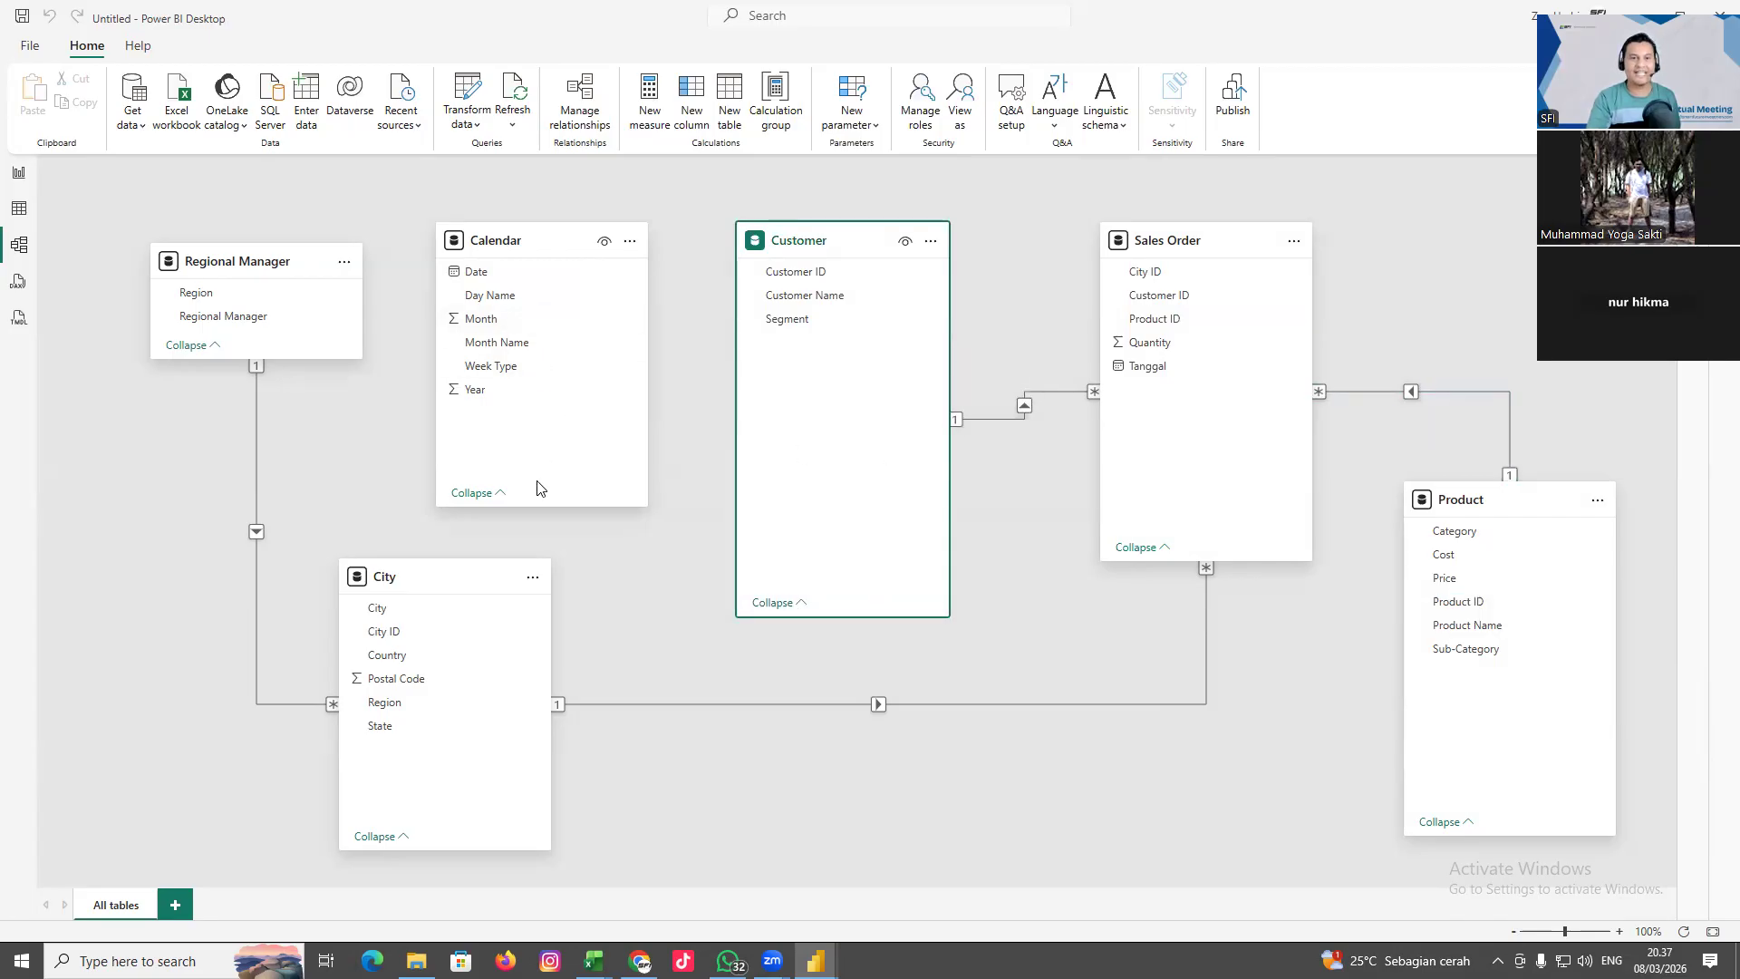
pyautogui.moveTo(555, 508); pyautogui.dragTo(557, 451)
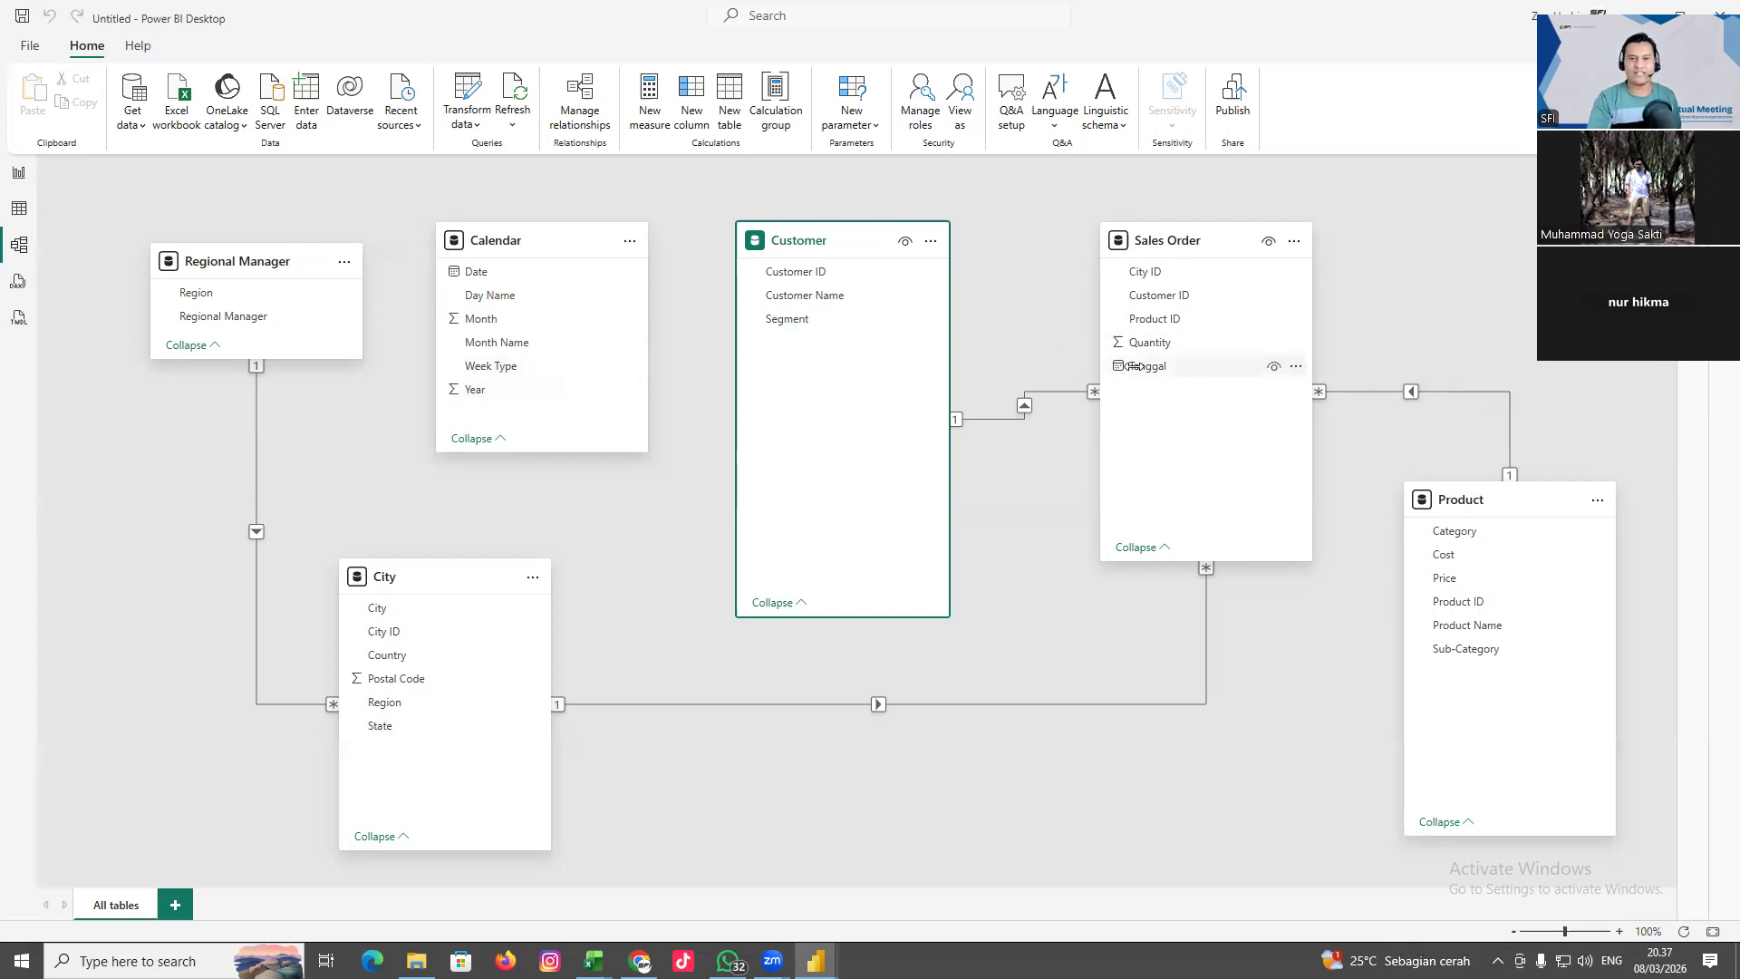
pyautogui.moveTo(1133, 366); pyautogui.dragTo(504, 273)
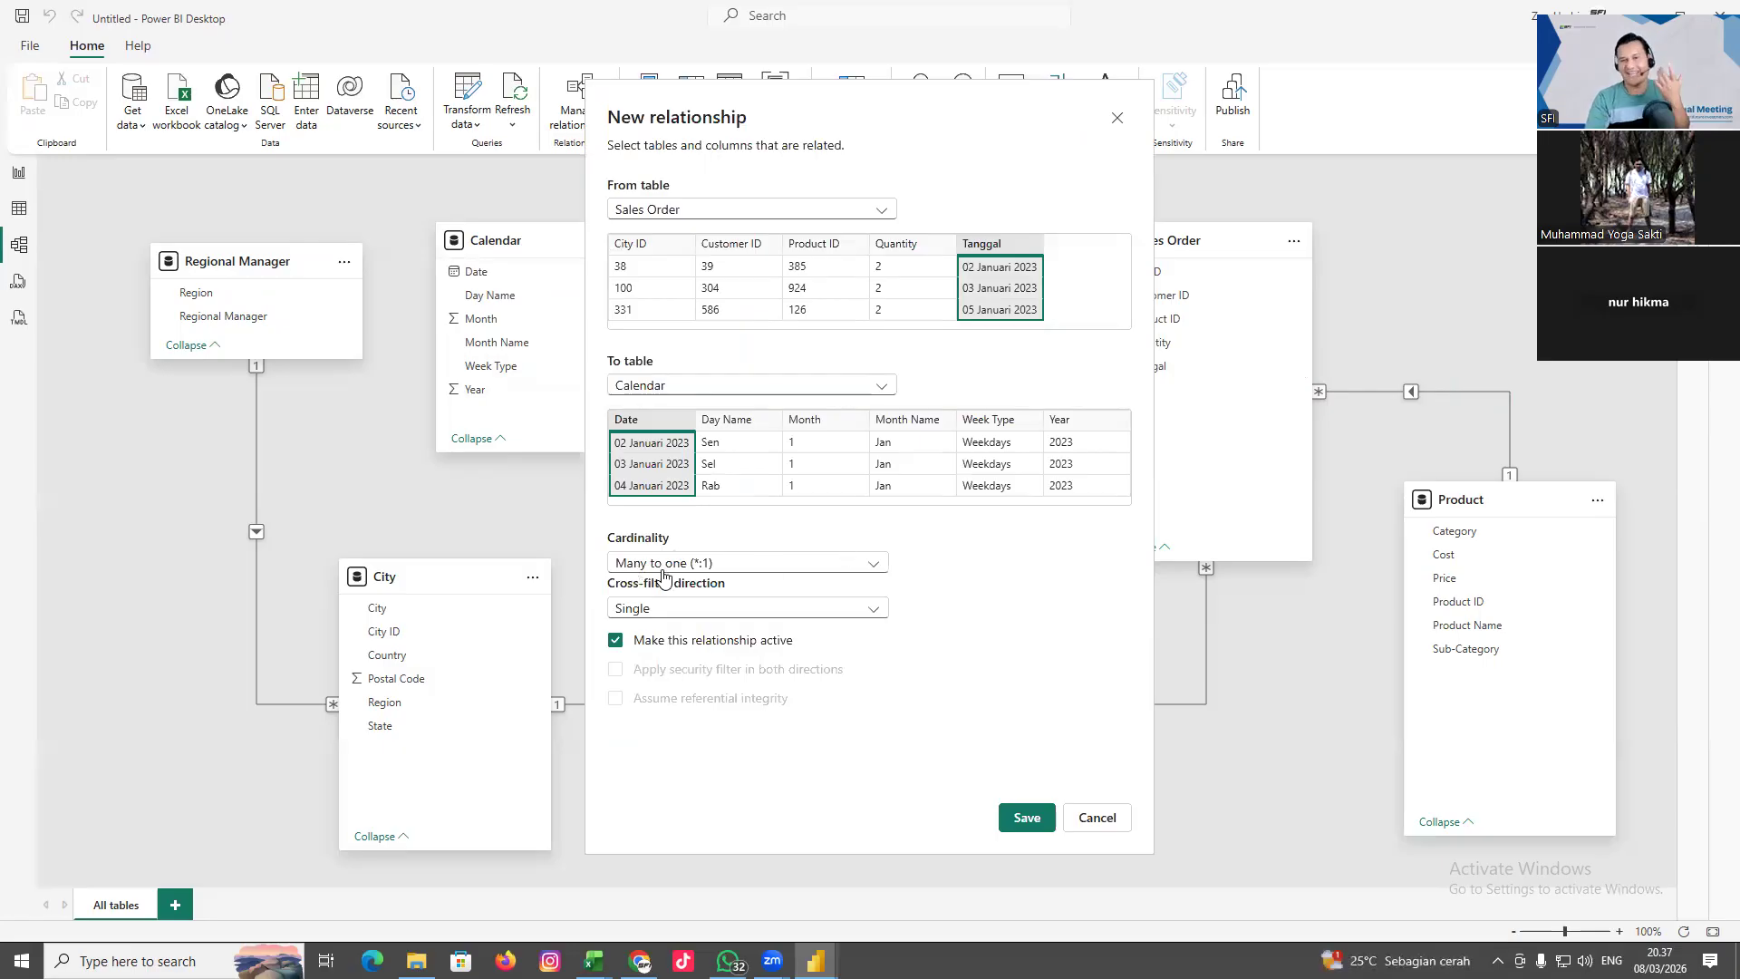
pyautogui.click(1026, 817)
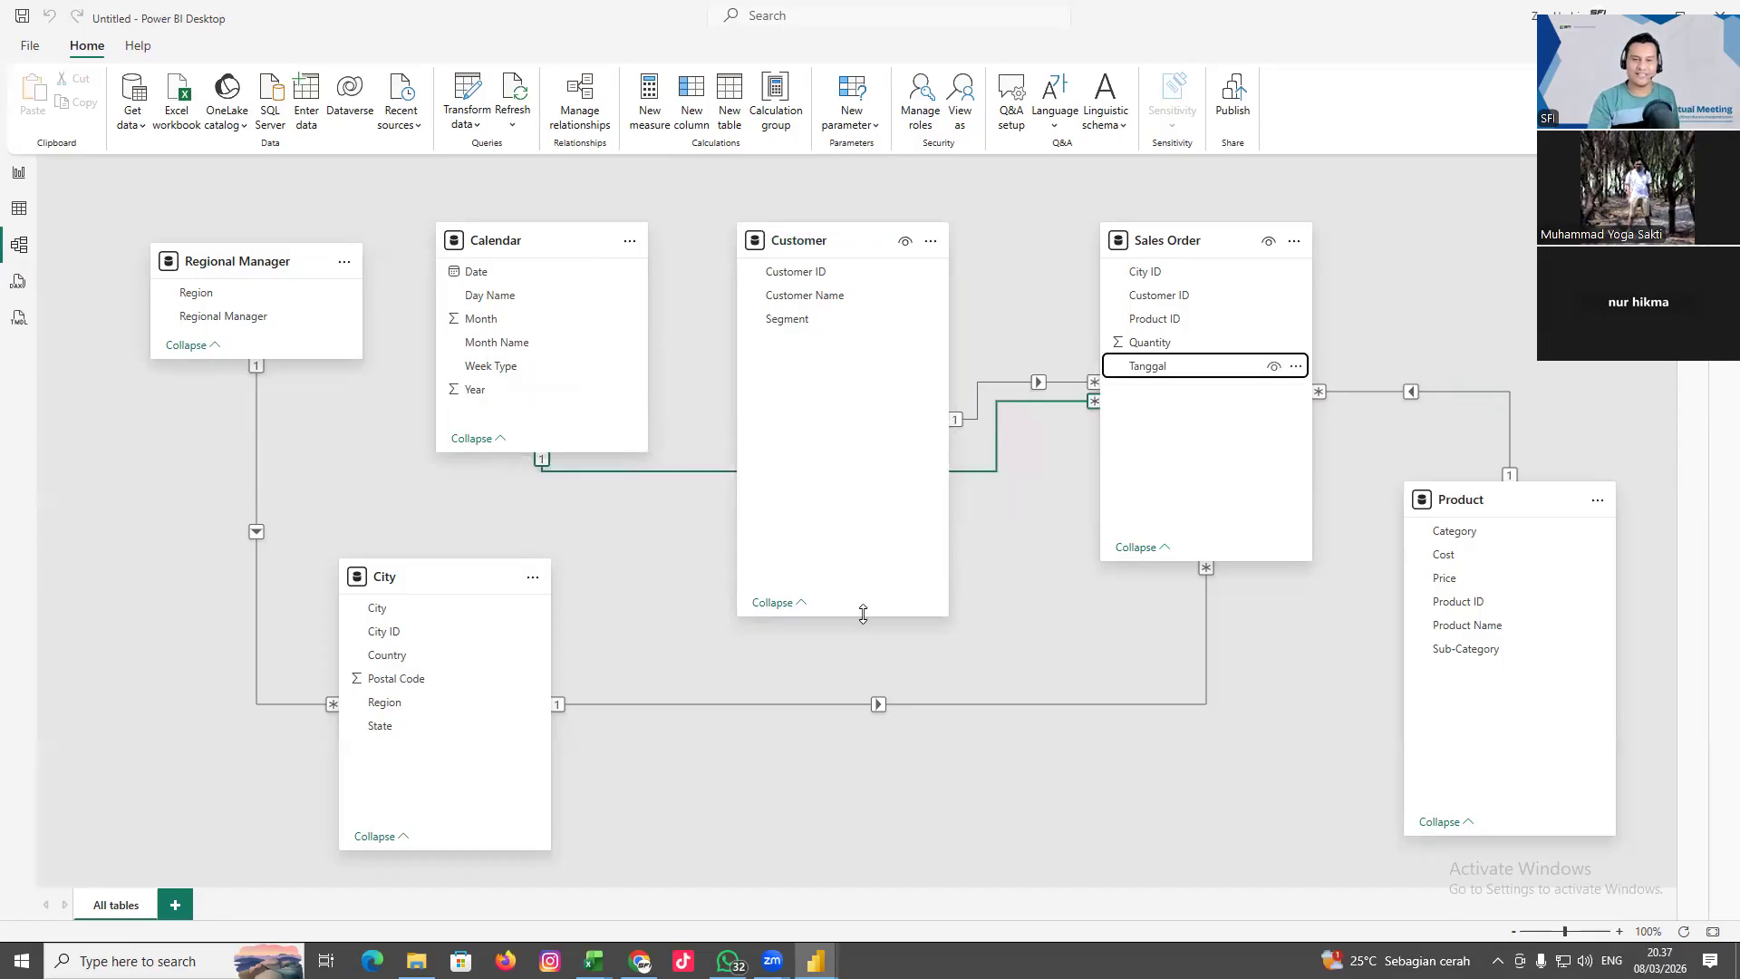
# Shorten the Customer card and rearrange the Customer, City and Product tables so the relationship lines are easy to follow
pyautogui.moveTo(863, 614); pyautogui.dragTo(853, 404)
pyautogui.moveTo(833, 254); pyautogui.dragTo(799, 253)
pyautogui.moveTo(423, 577); pyautogui.dragTo(459, 483)
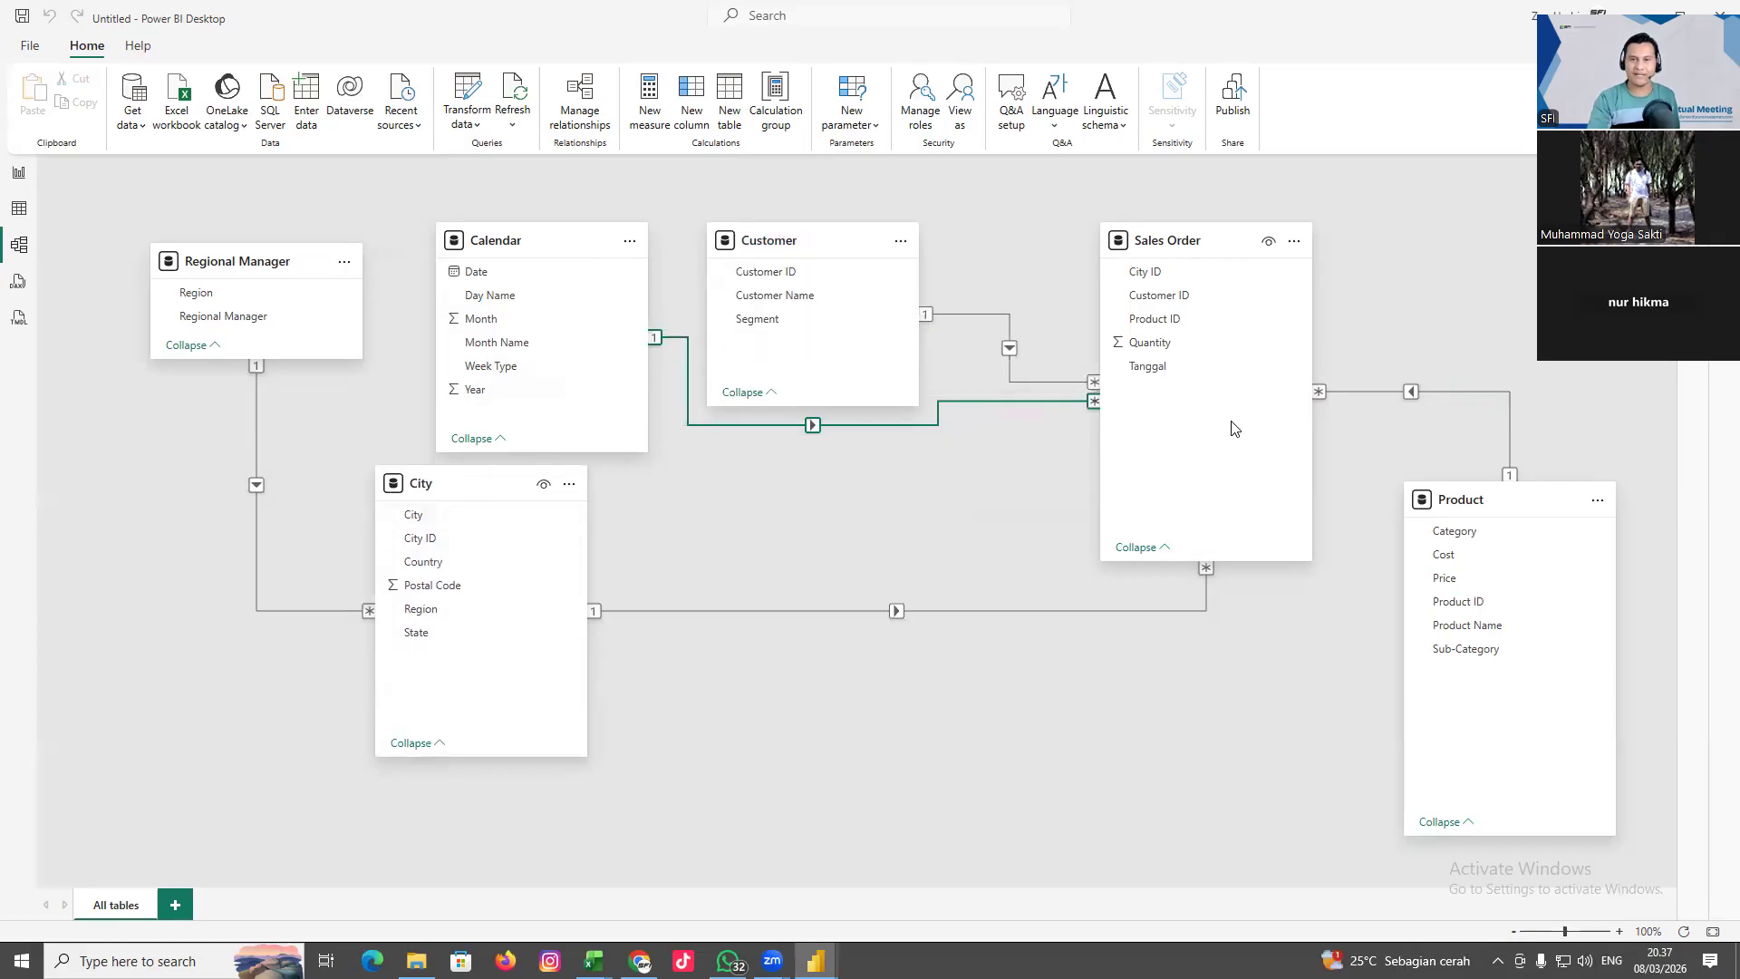
pyautogui.moveTo(1491, 513); pyautogui.dragTo(1423, 541)
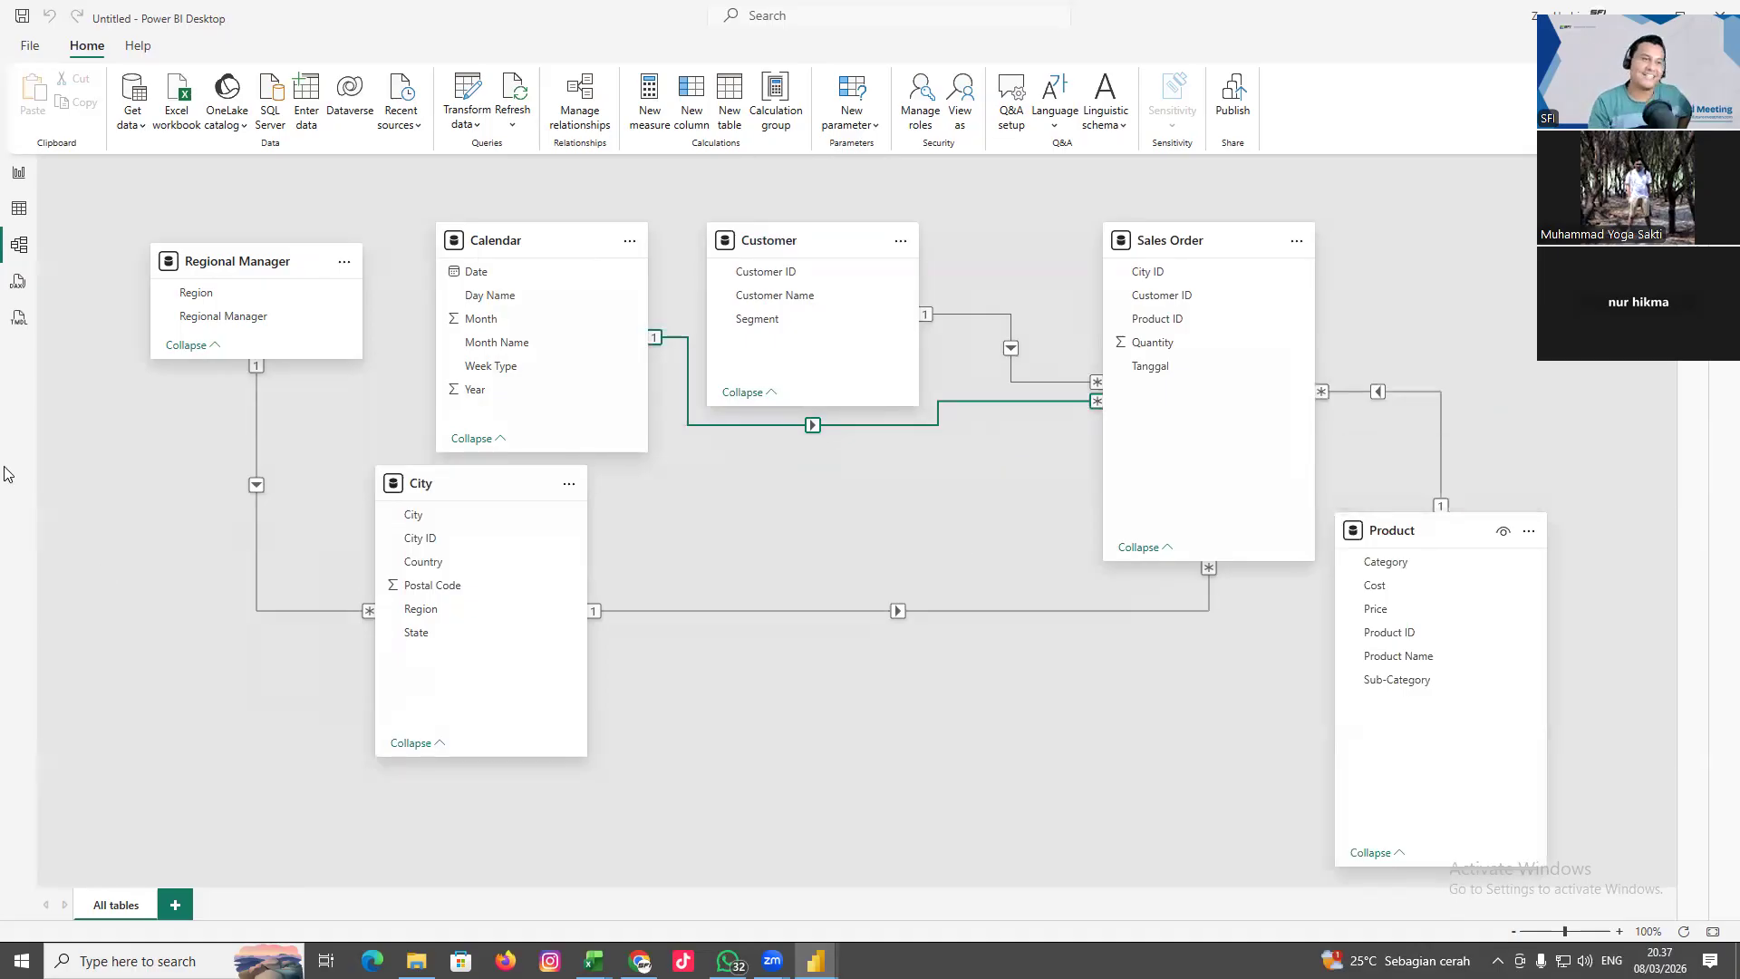
# Switch to Report view and move the floating meeting thumbnails away from the Filters, Visualizations and Data panes
pyautogui.click(20, 173)
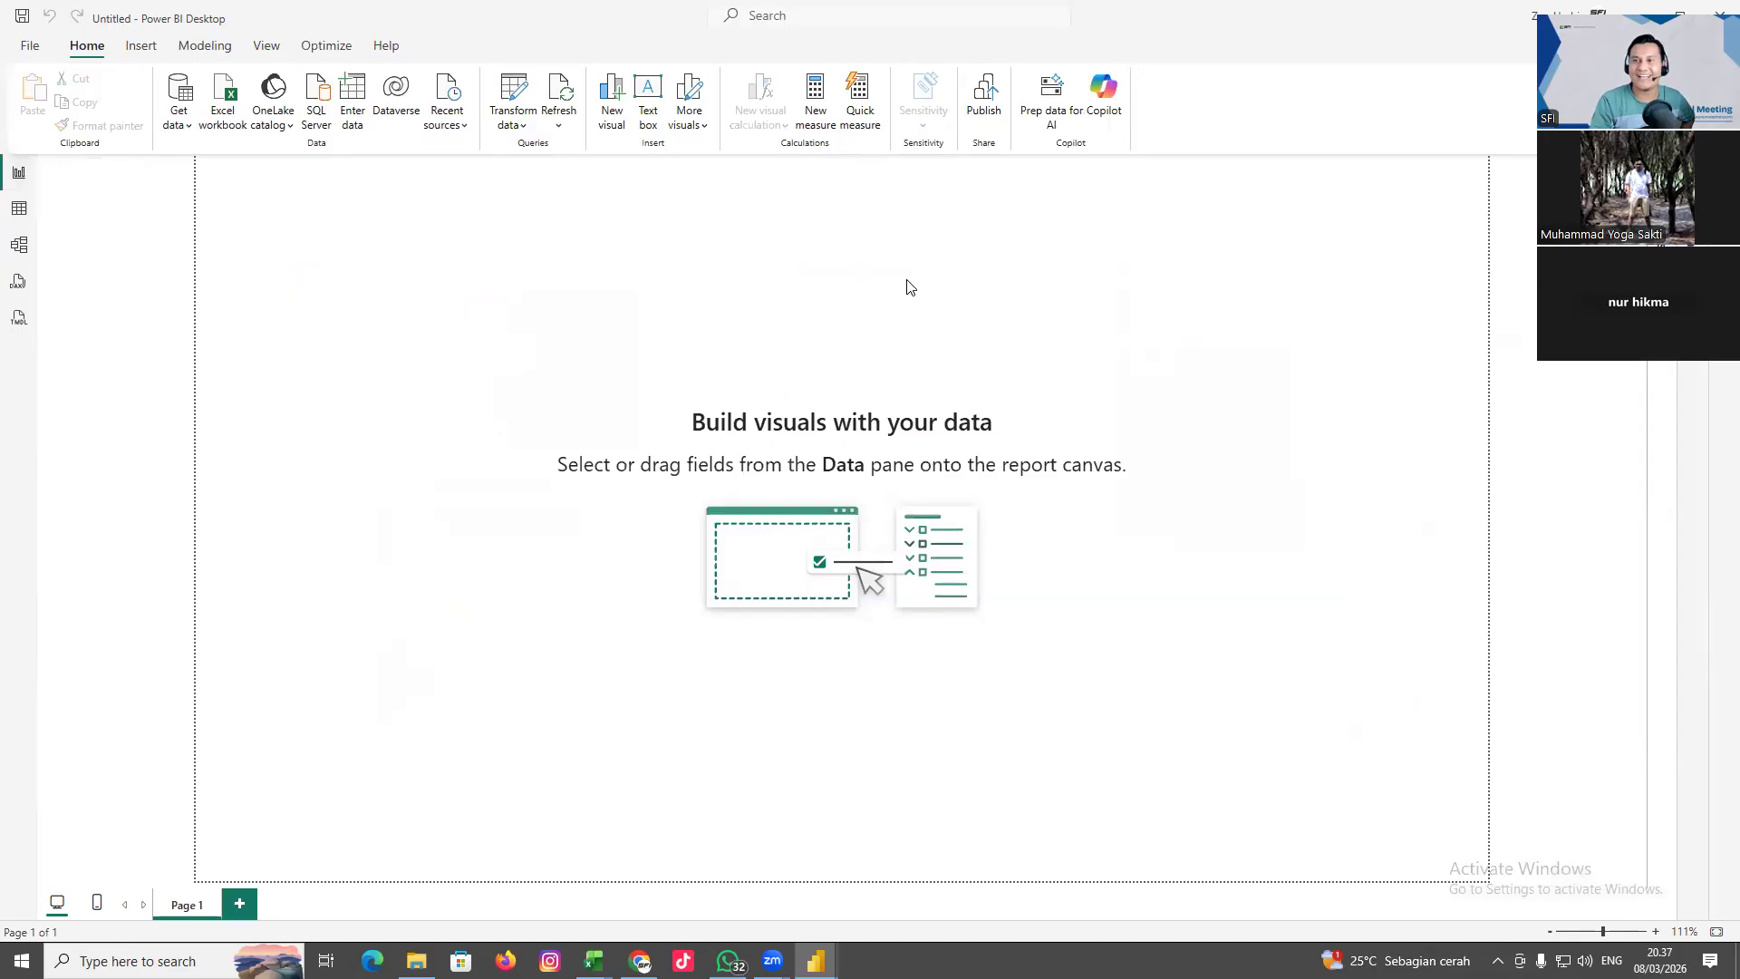
pyautogui.moveTo(1683, 5); pyautogui.dragTo(1395, 169)
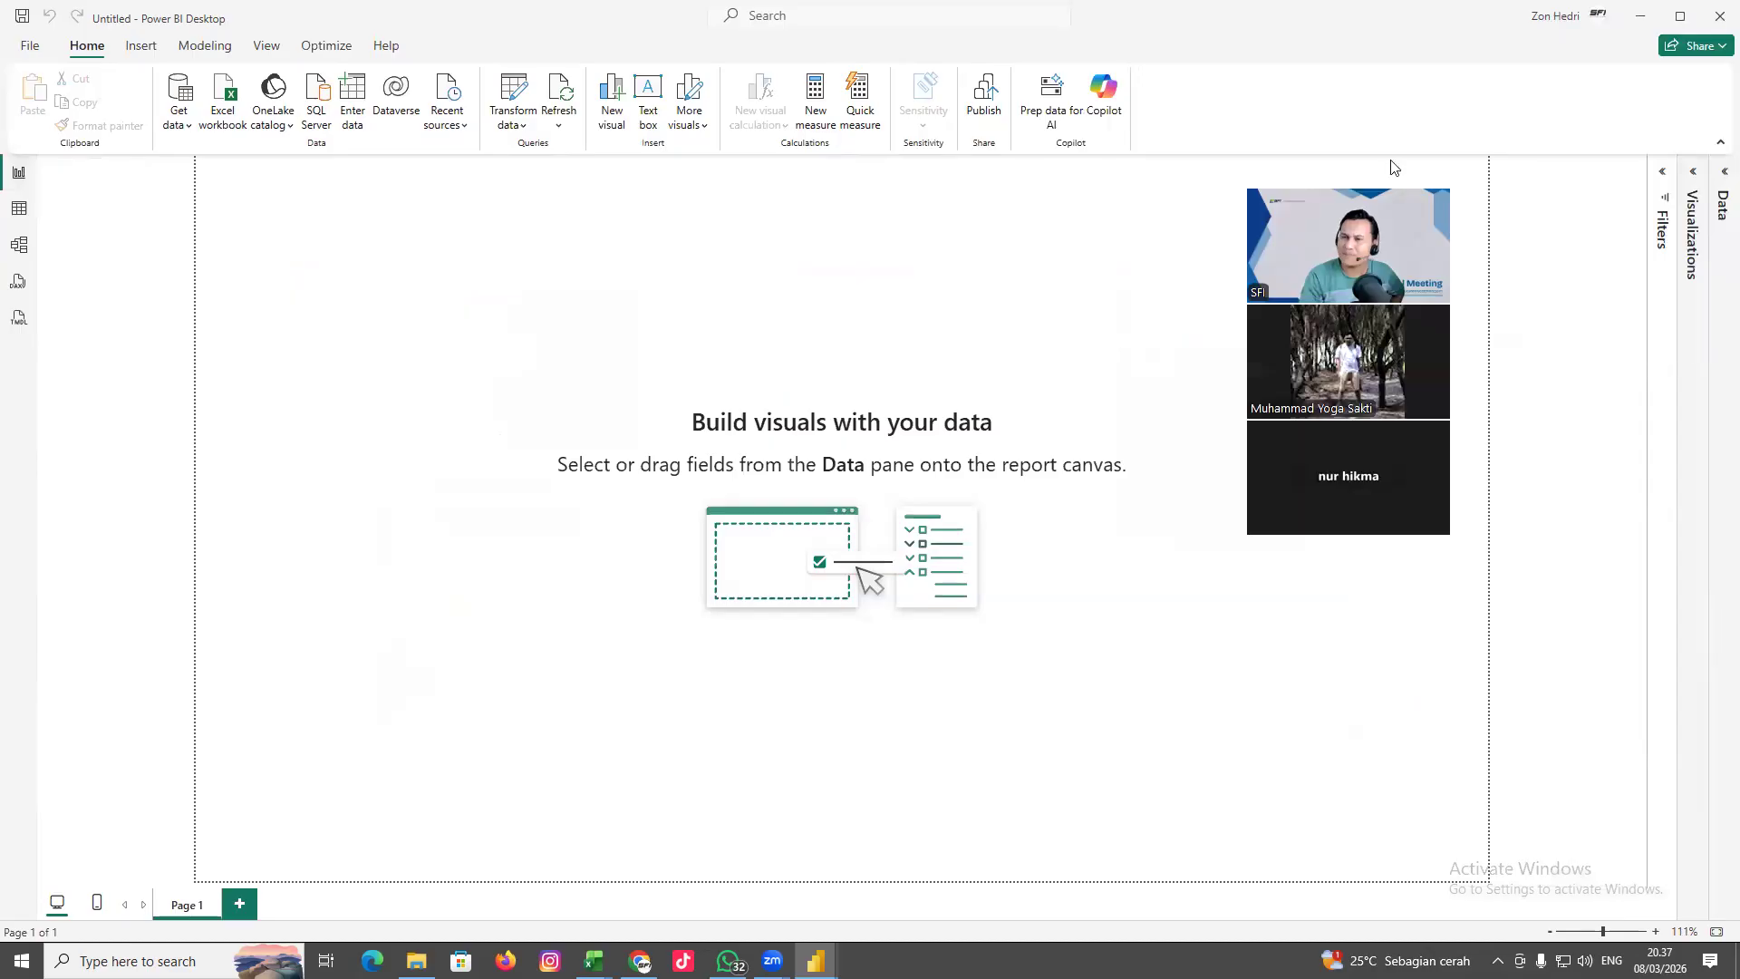
# Expand the Data pane, keep the Filters pane collapsed, and select the Calendar table
pyautogui.click(1723, 172)
pyautogui.click(1530, 172)
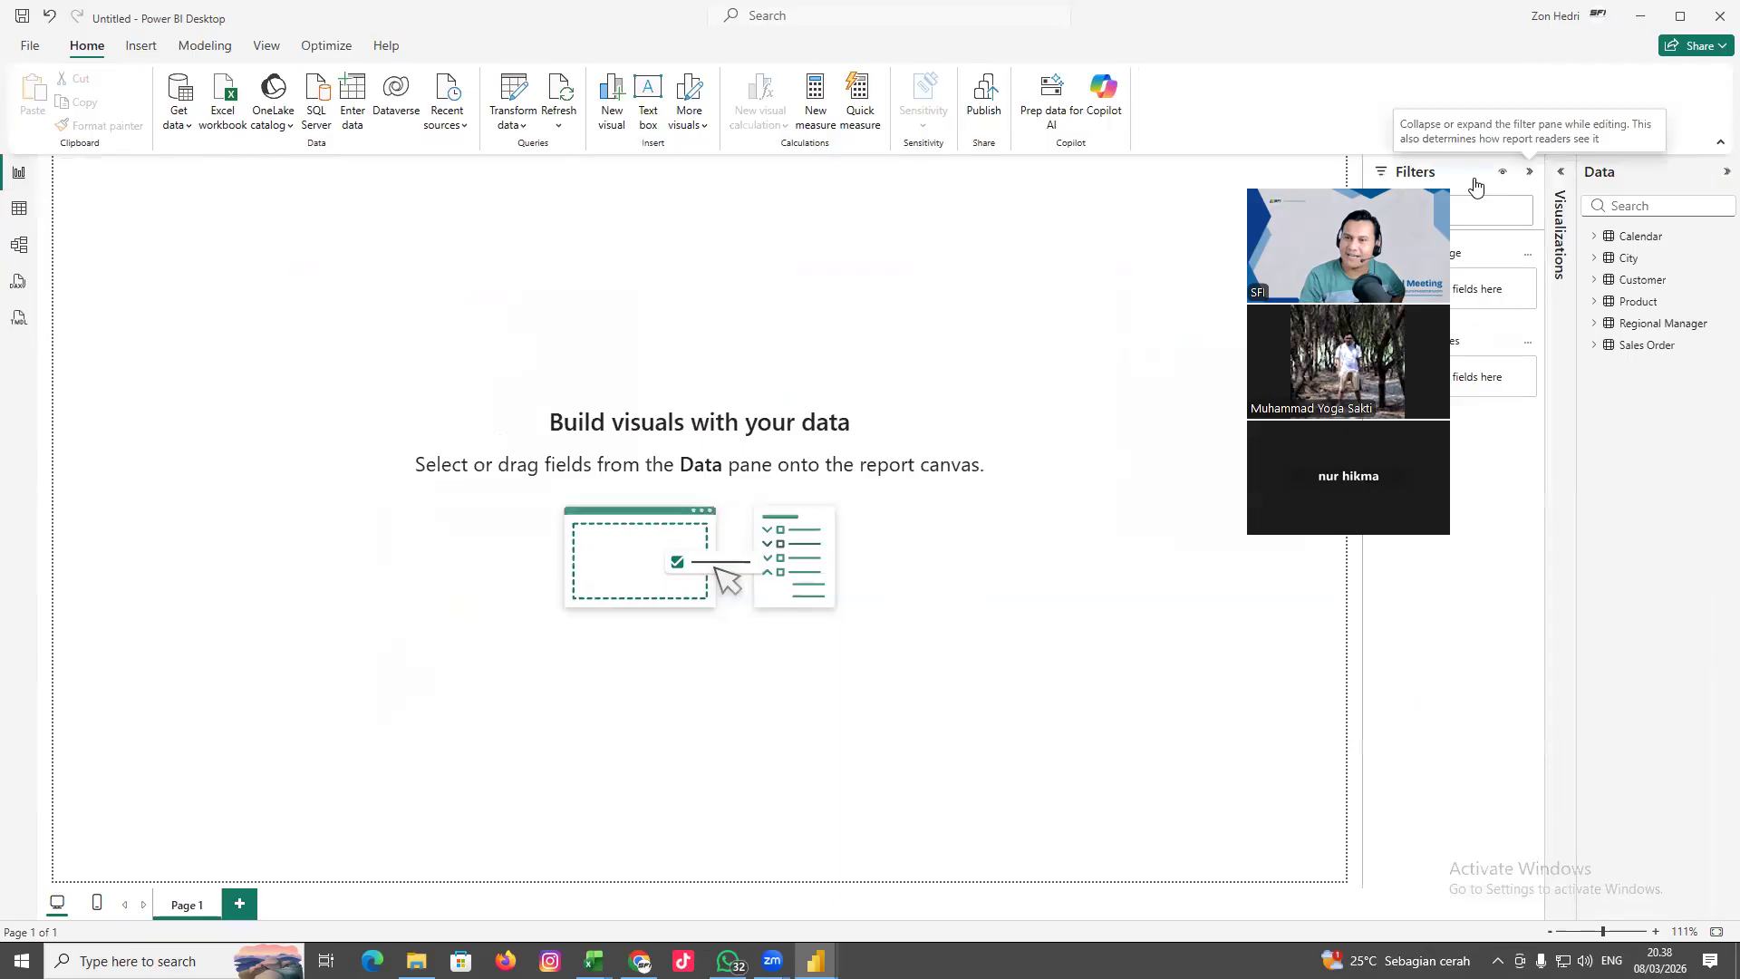
pyautogui.click(1530, 172)
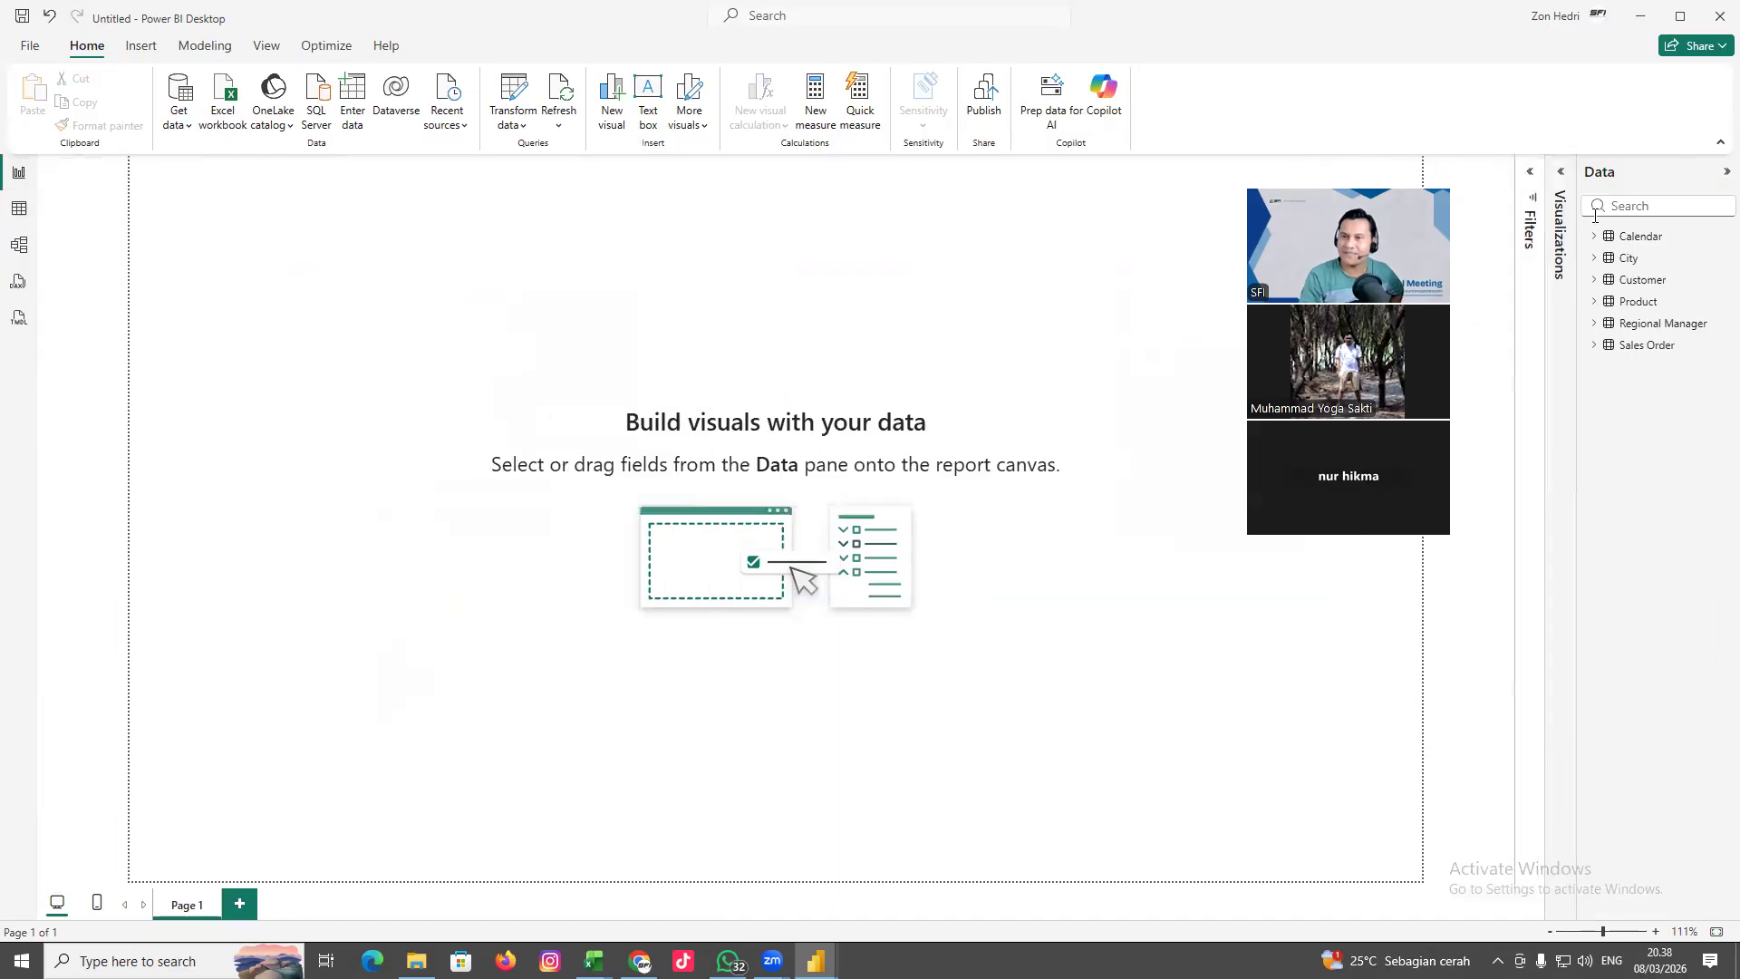
pyautogui.click(1628, 260)
pyautogui.click(1641, 283)
pyautogui.click(1636, 241)
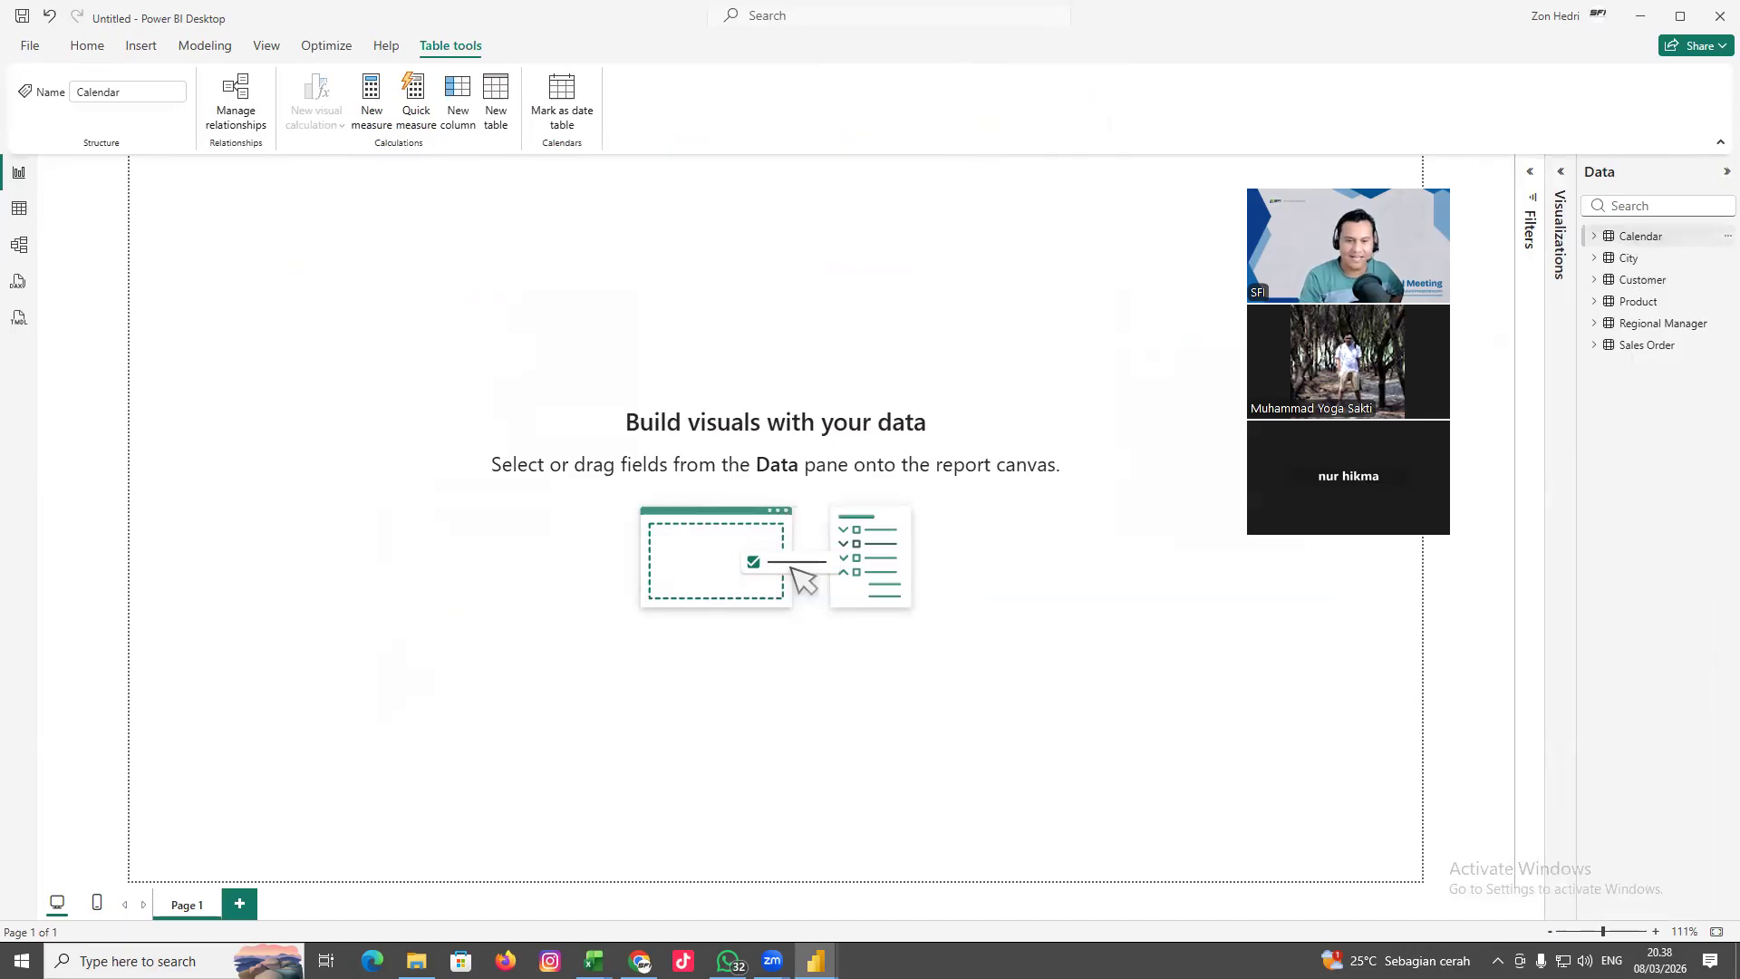
# View the finished Sales Overview Dashboard in Report view for reference, and return to the untitled report
pyautogui.moveTo(816, 961)
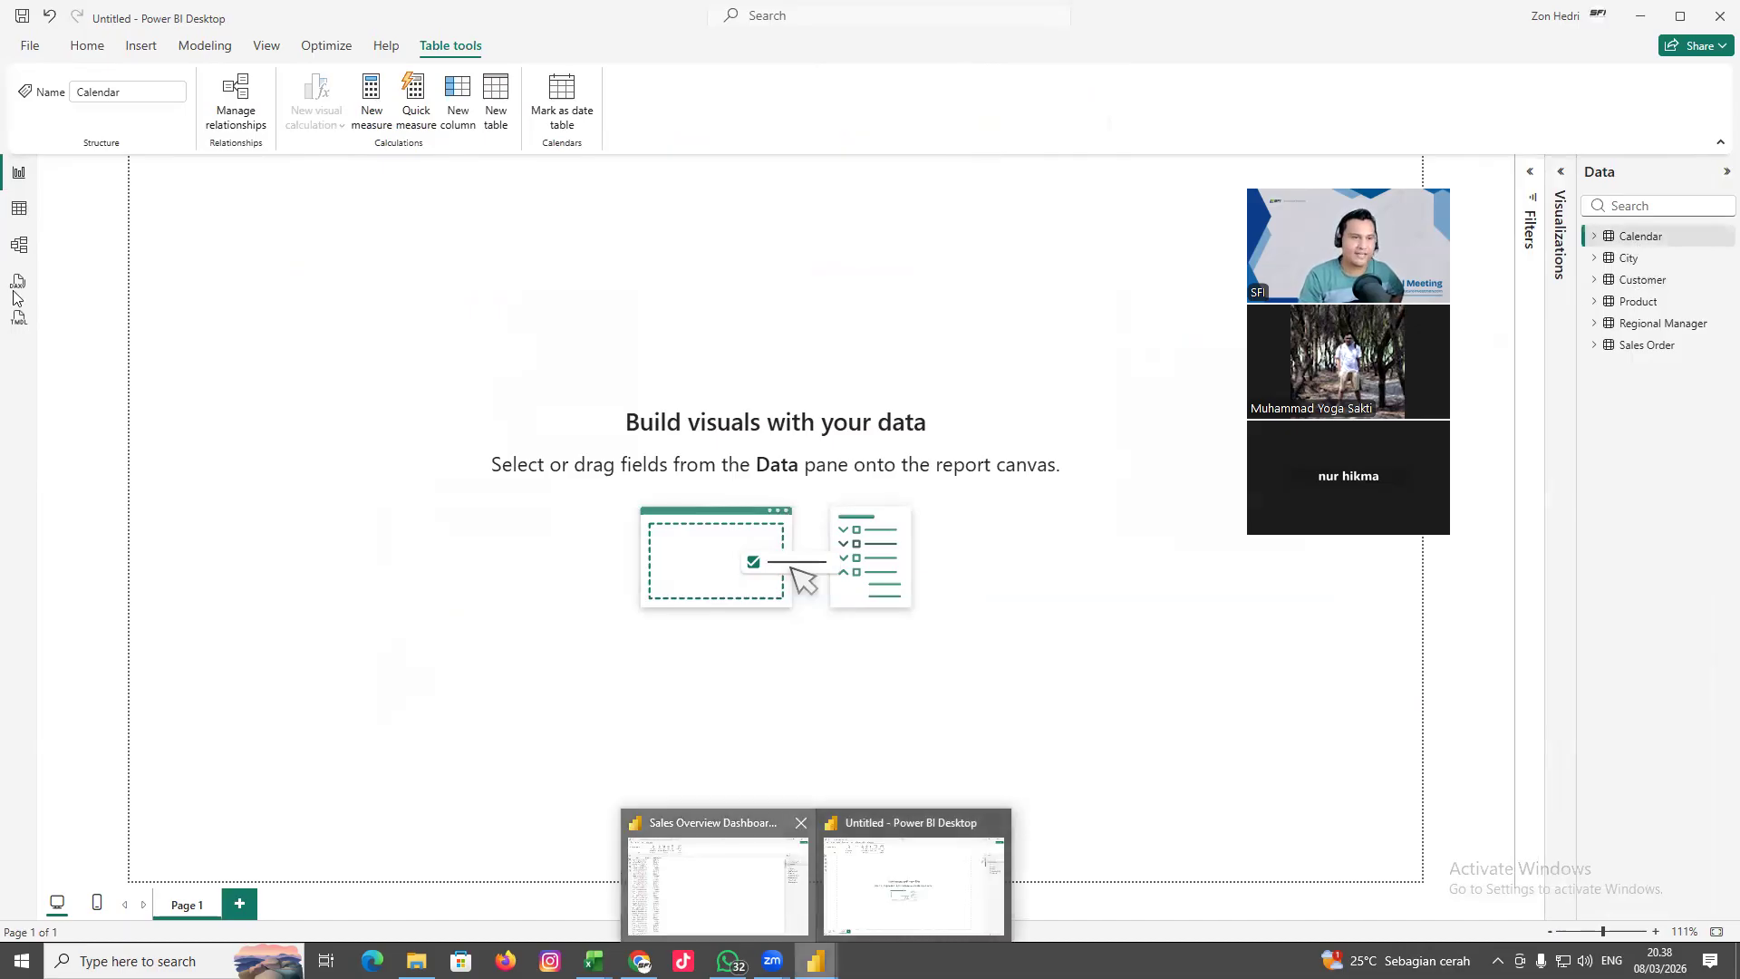
pyautogui.click(15, 178)
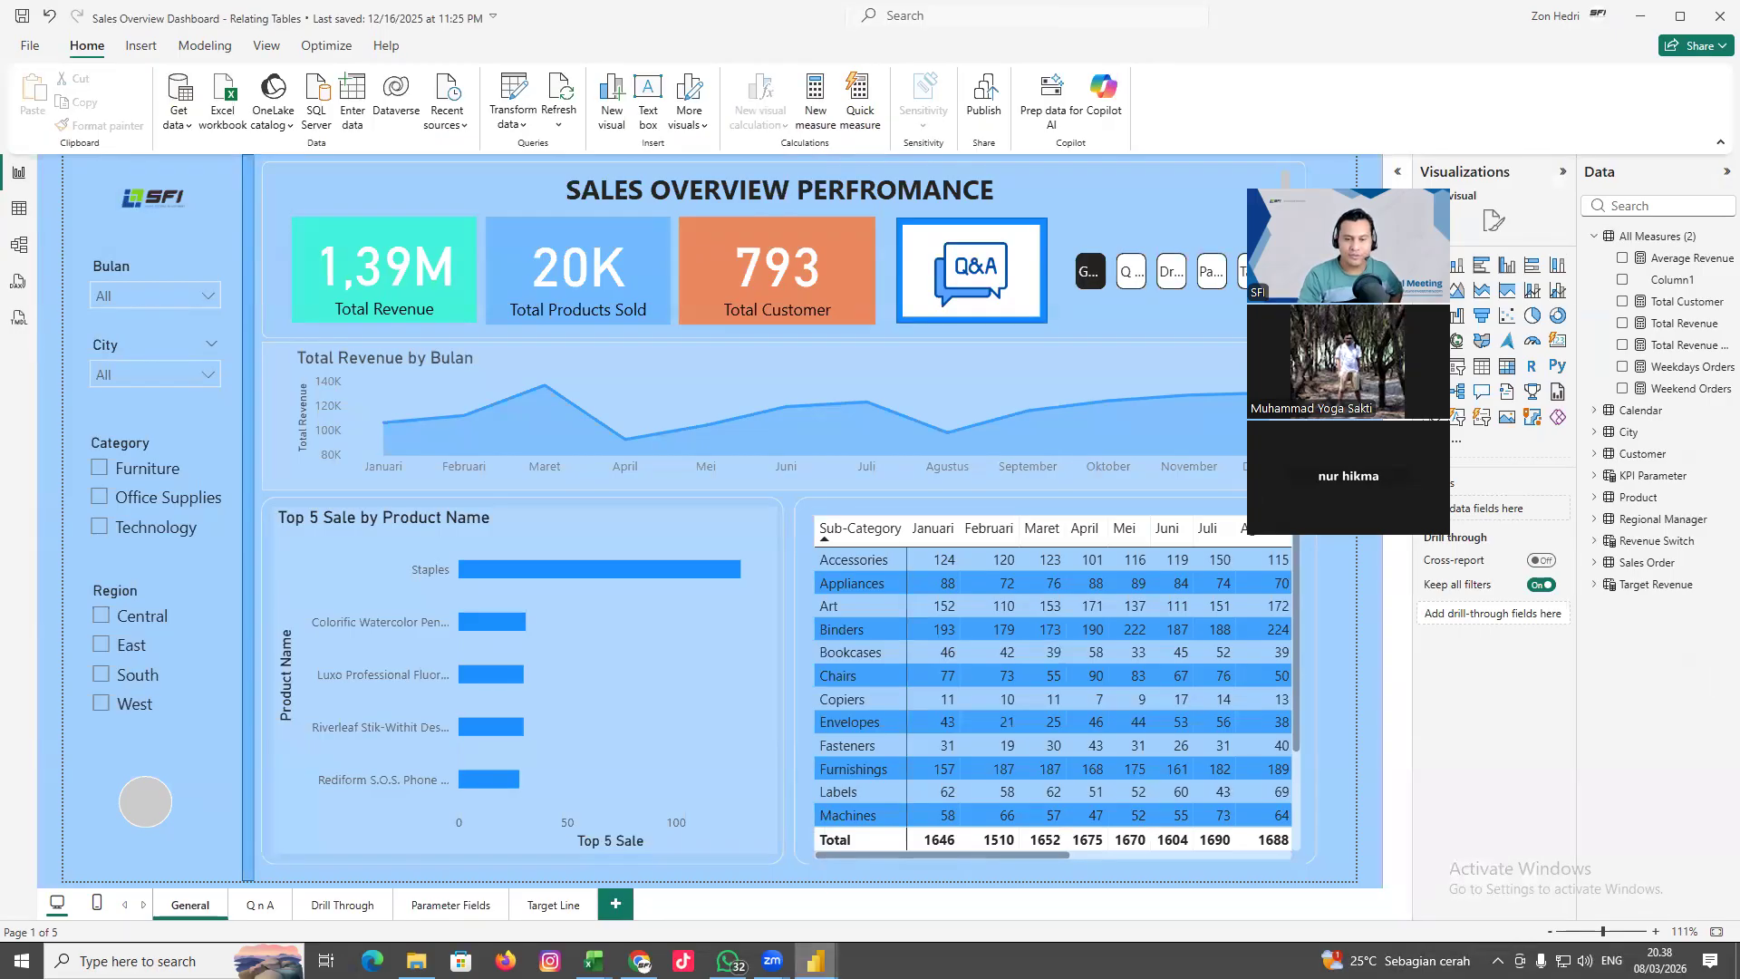
pyautogui.moveTo(816, 959)
pyautogui.click(898, 899)
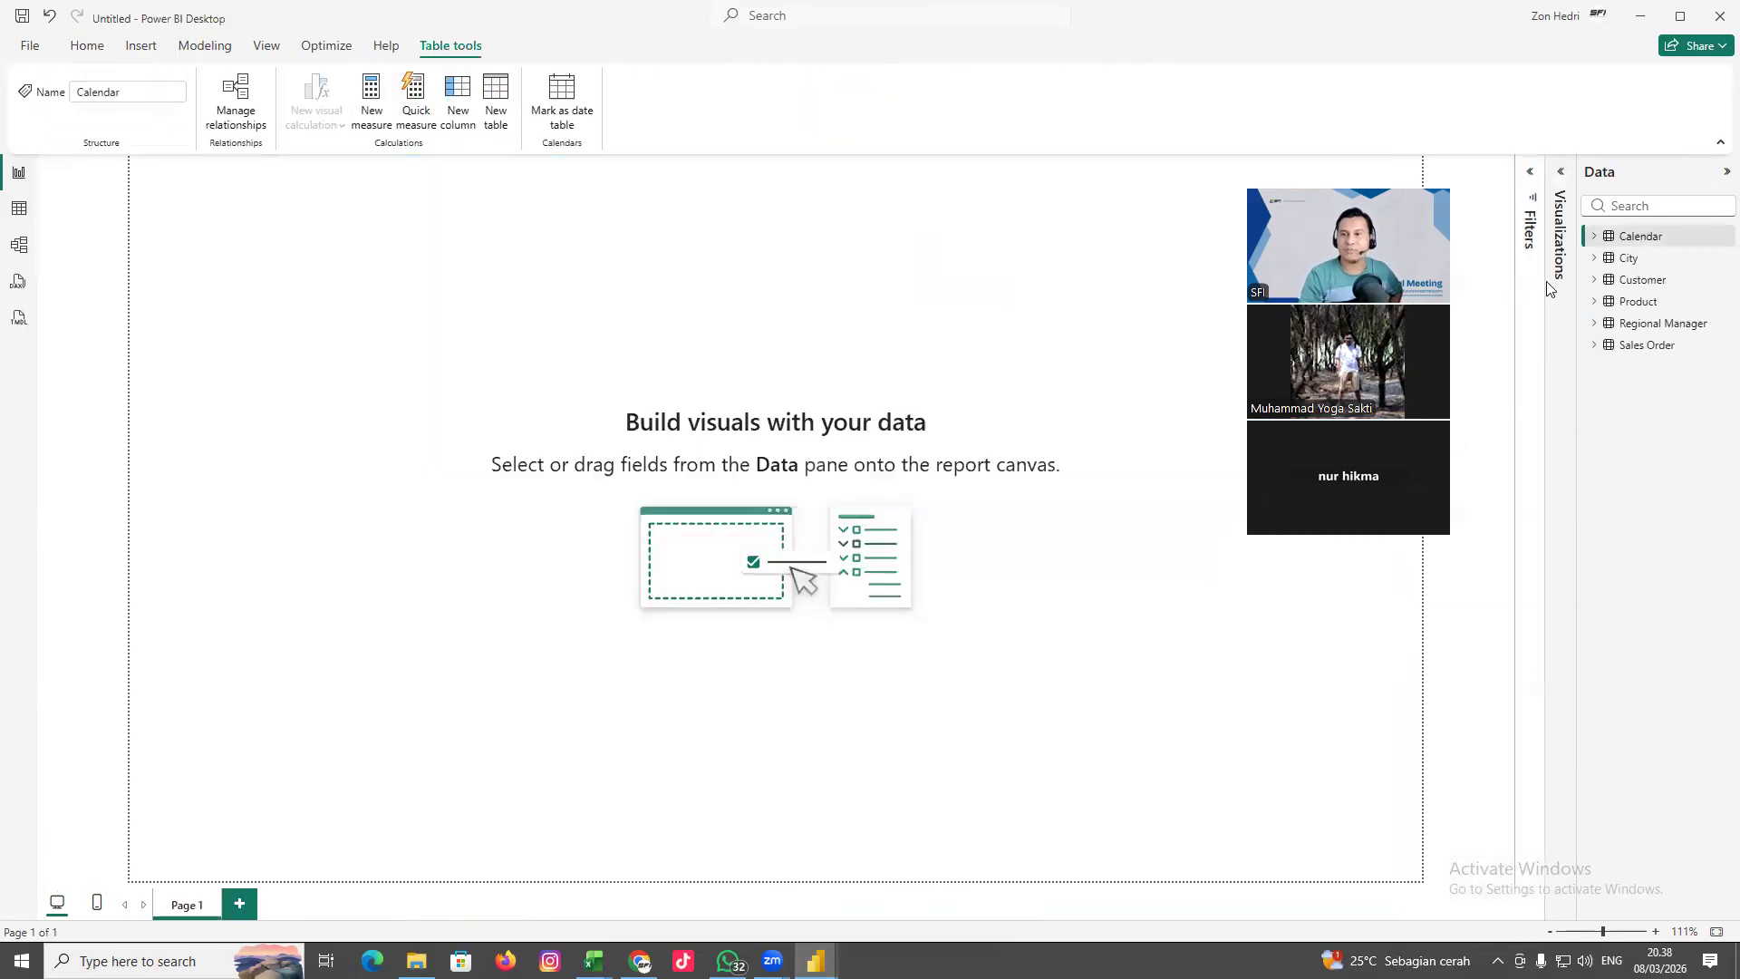
# Expand the Visualizations pane, add an empty card visual to Page 1, and look through the fields of Sales Order
pyautogui.click(1562, 174)
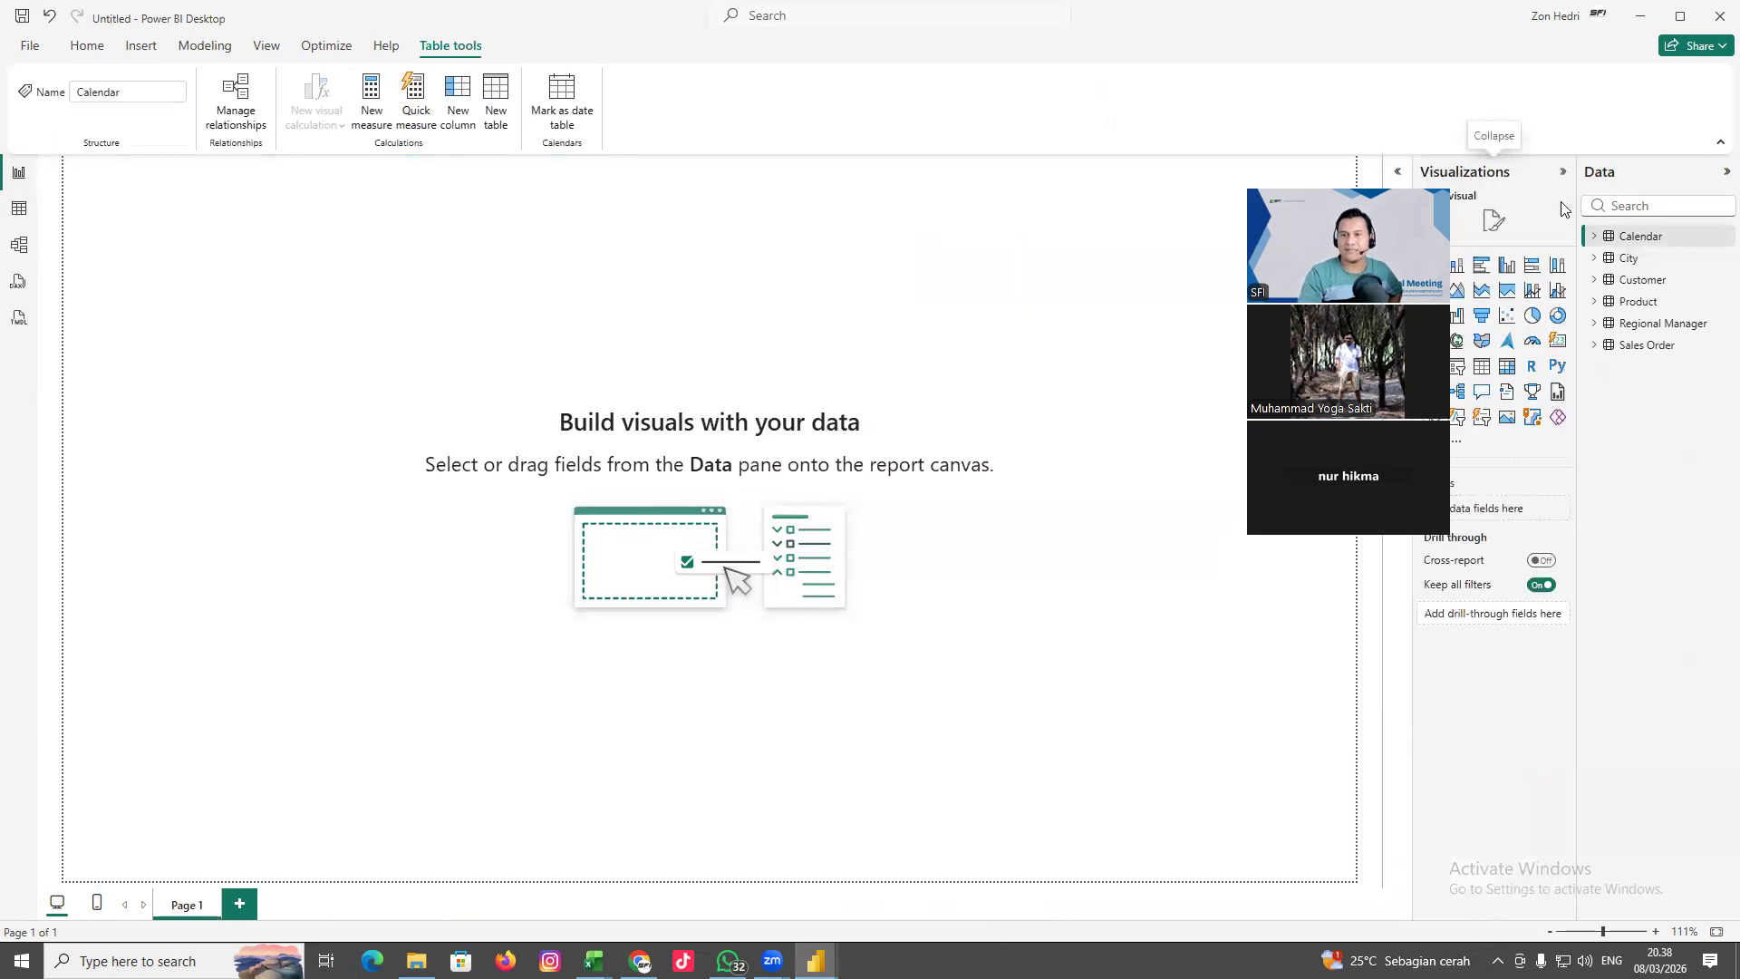
pyautogui.click(1557, 343)
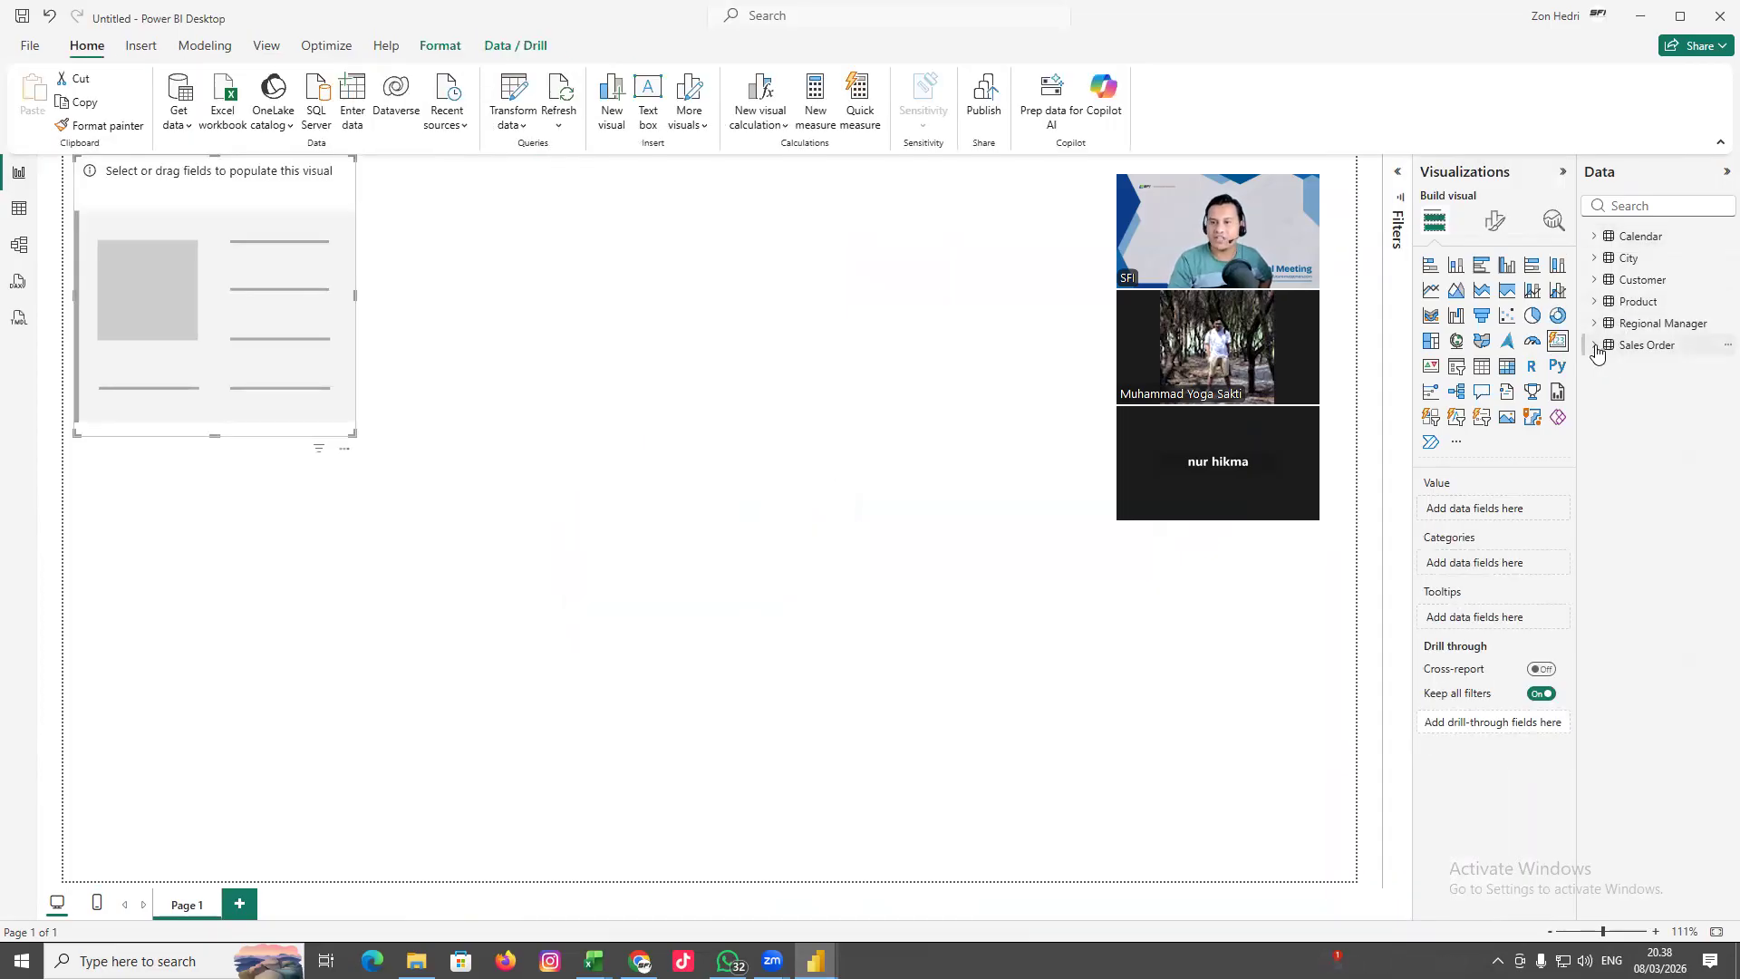
pyautogui.click(1595, 345)
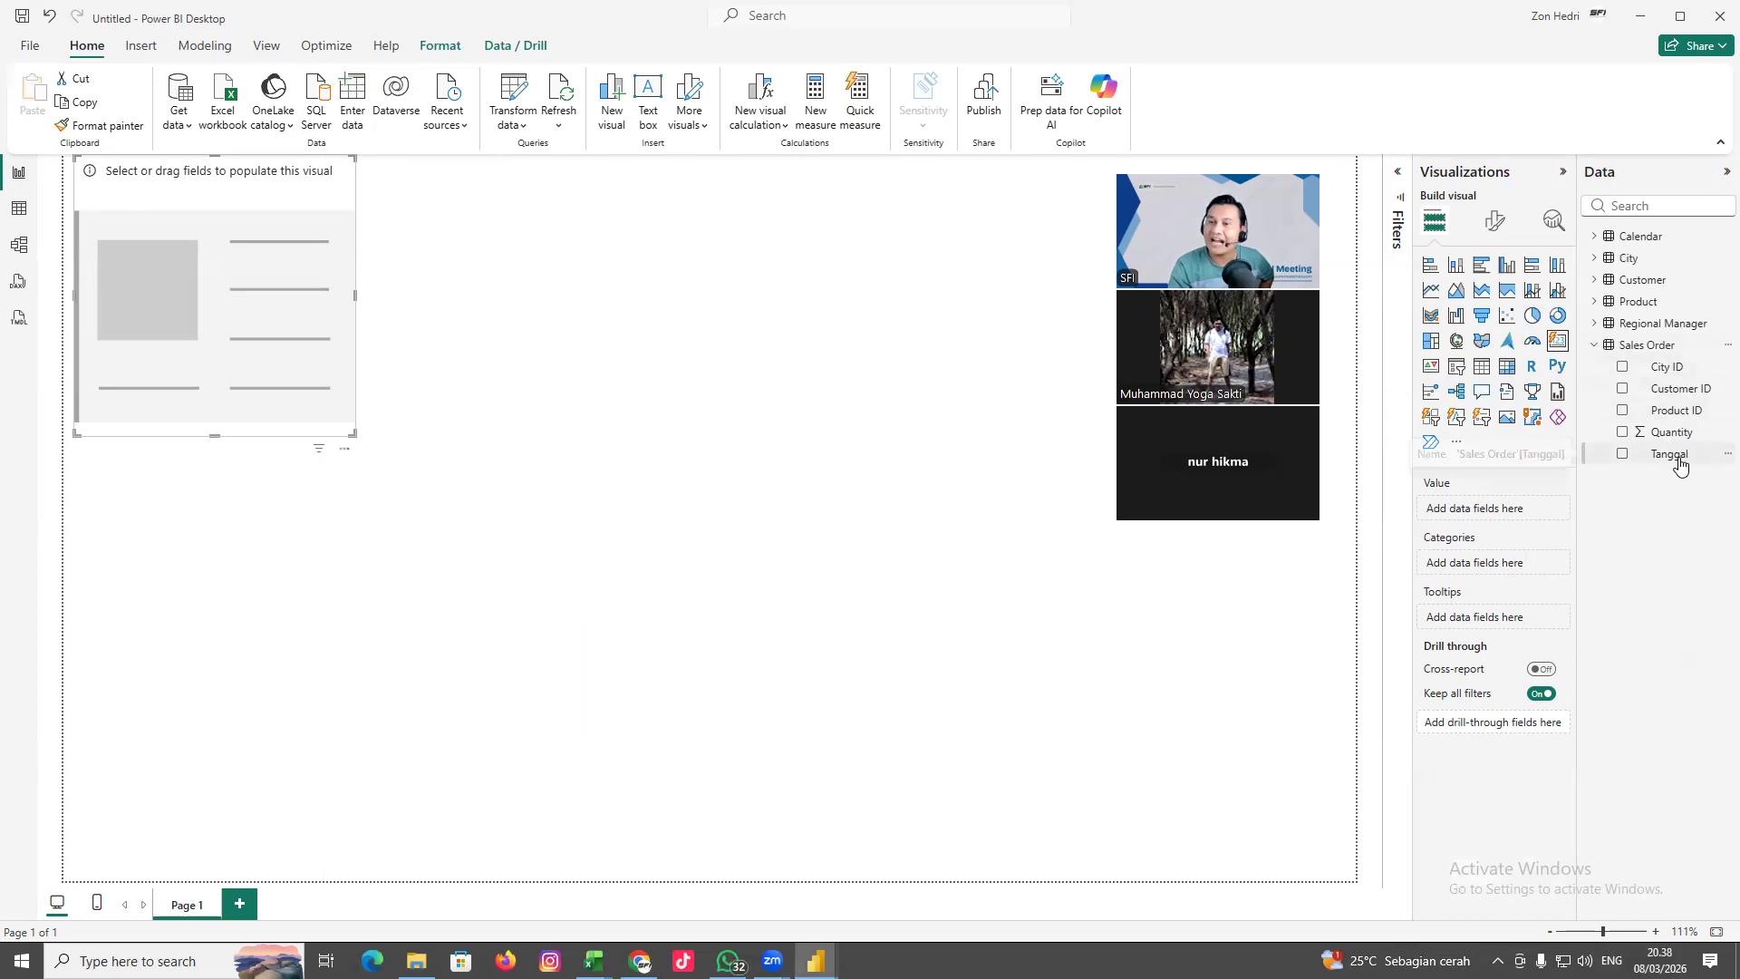
pyautogui.click(1594, 350)
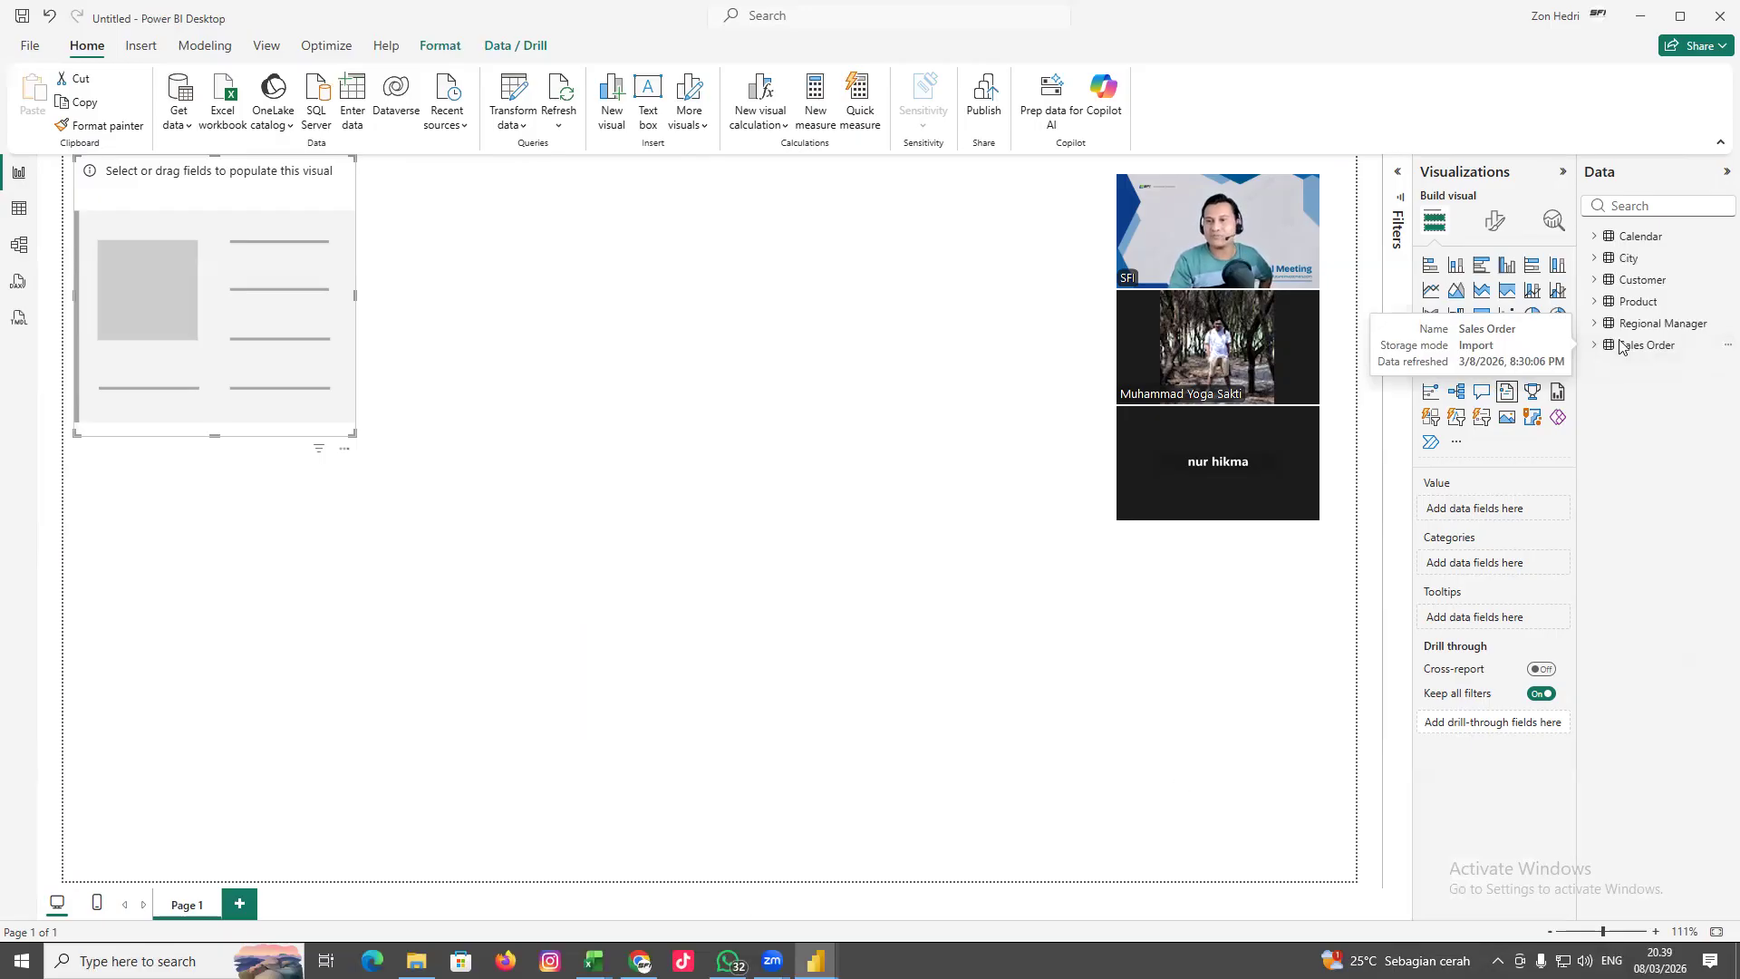
# Switch to the Sales Overview Dashboard report and list the measures stored in the All Measures (2) table
pyautogui.hotkey('alt', 'Tab')
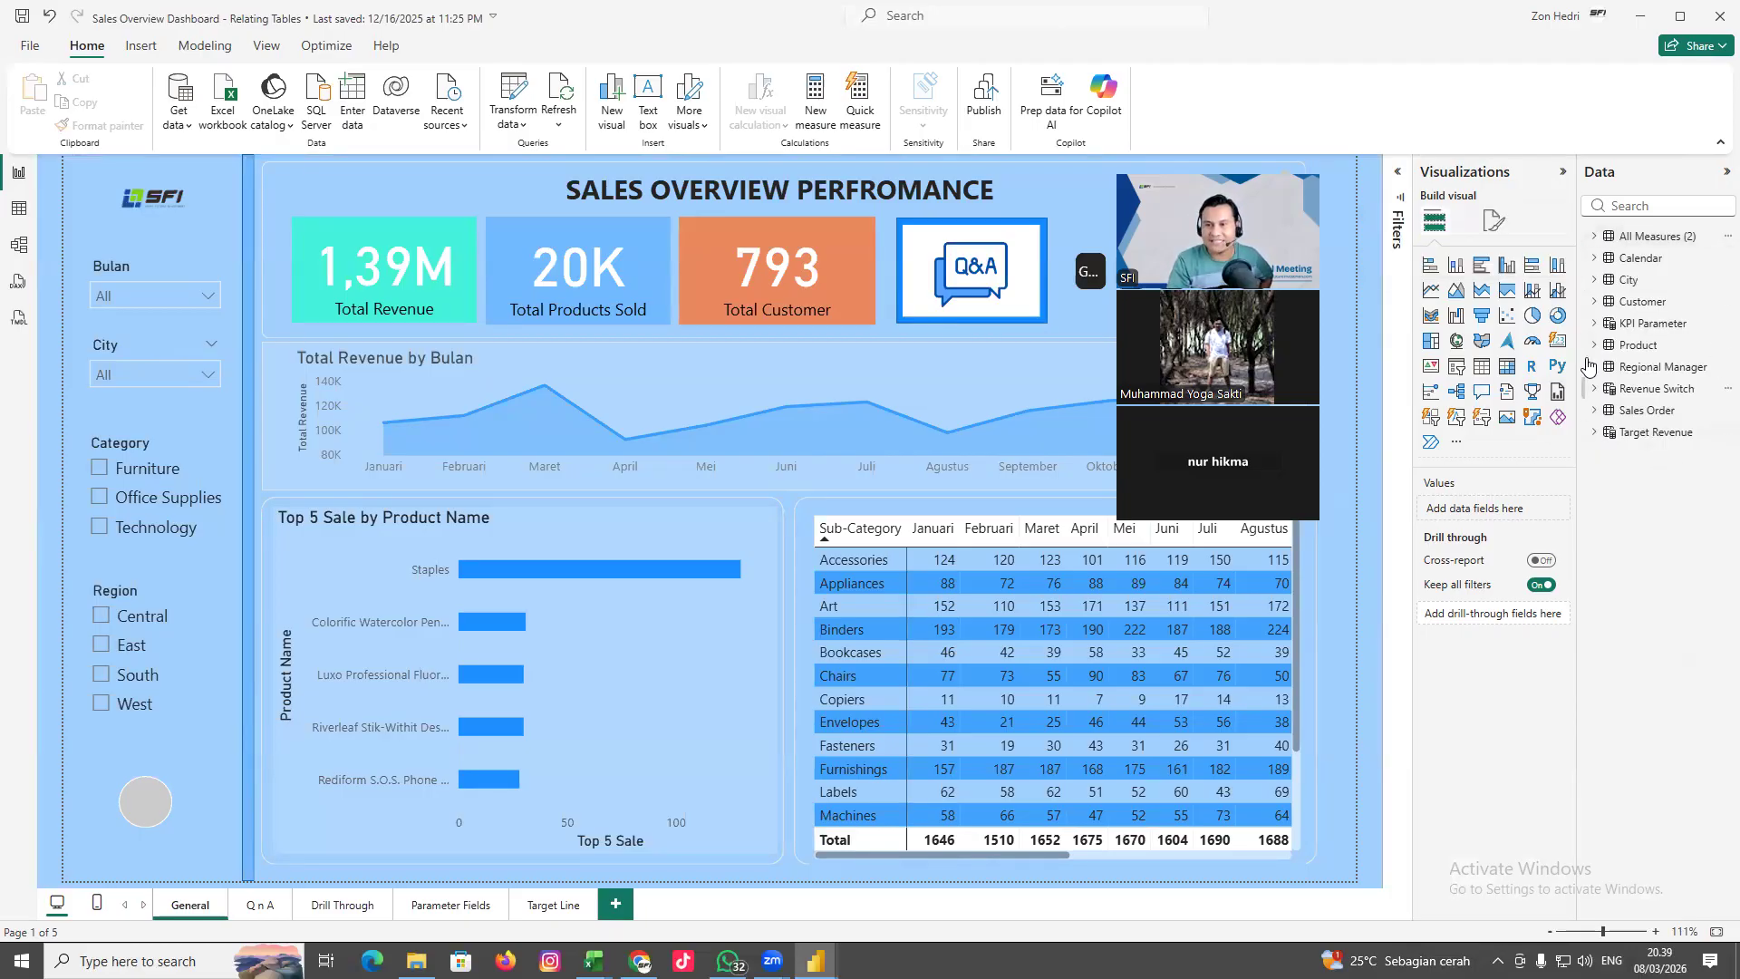
pyautogui.click(1603, 241)
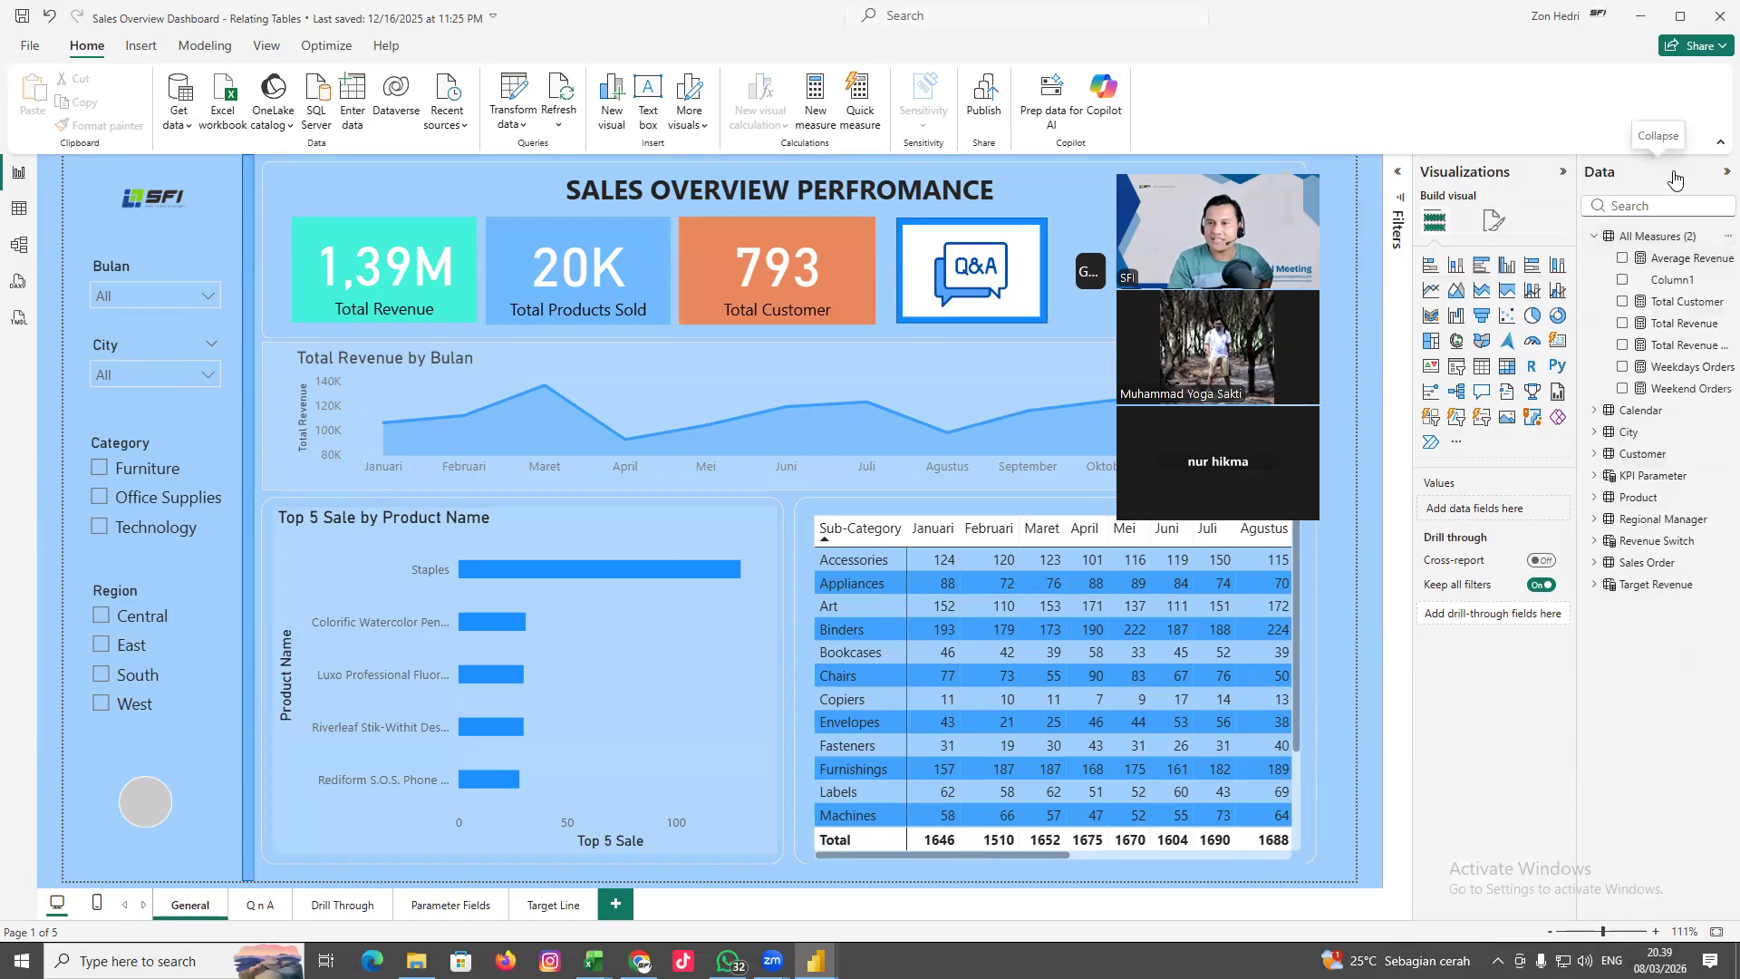
pyautogui.click(1625, 179)
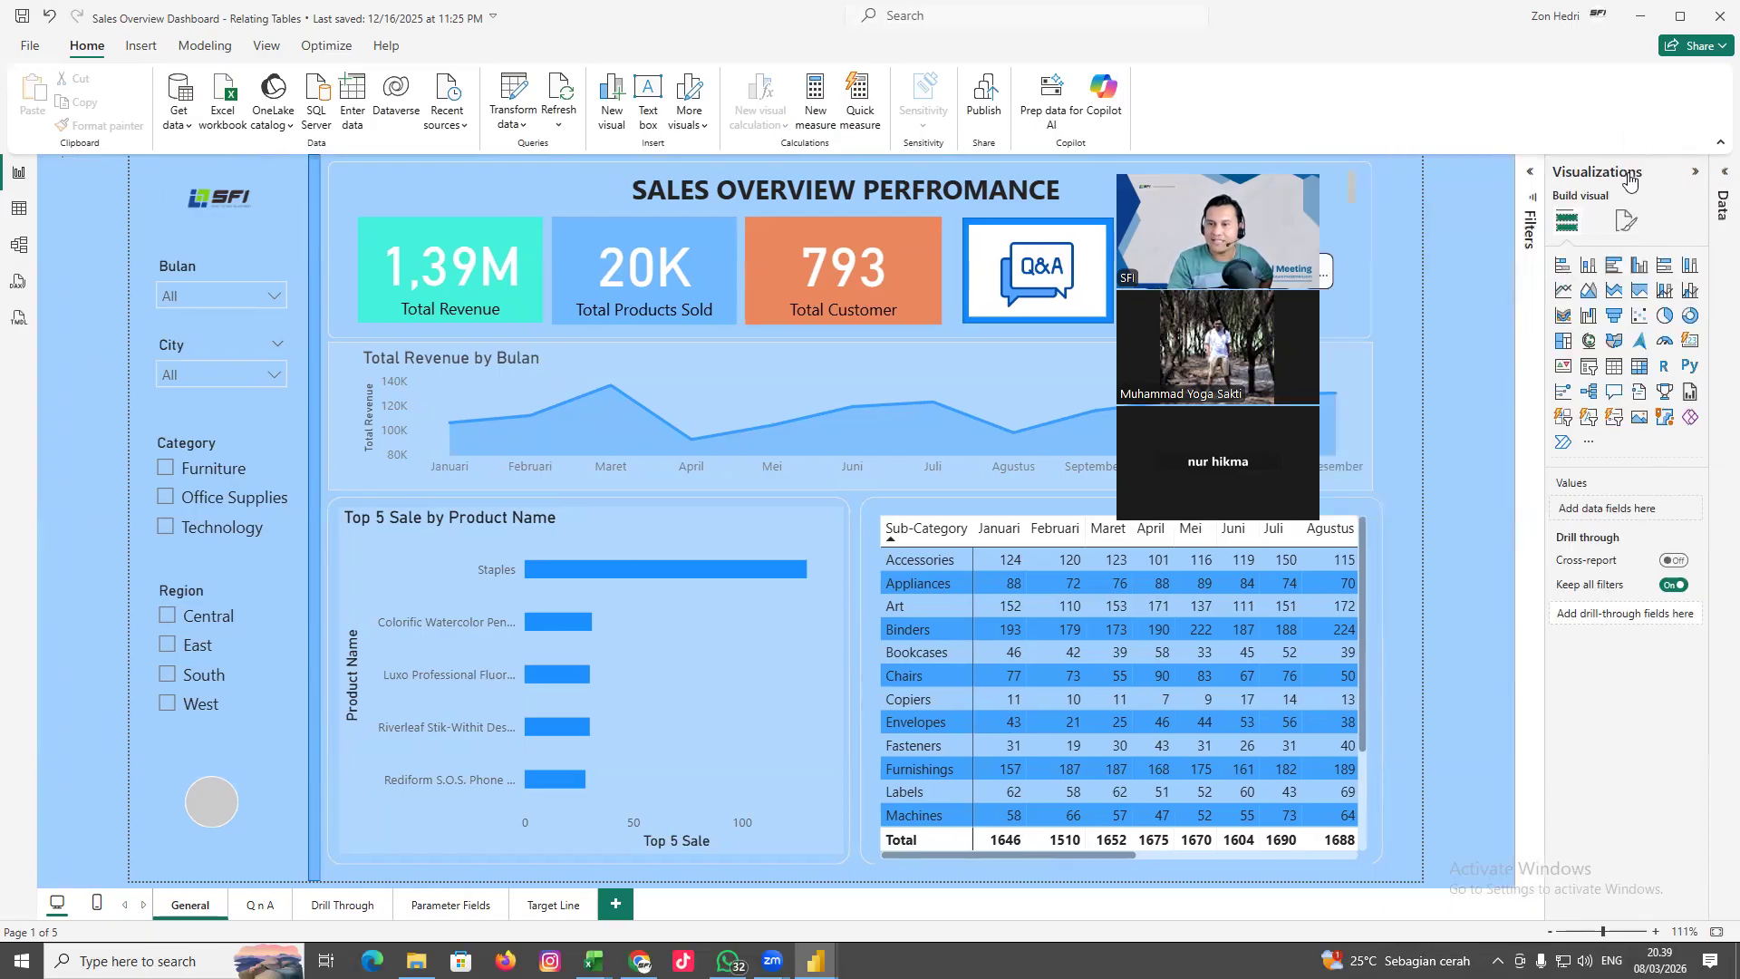
pyautogui.click(1722, 184)
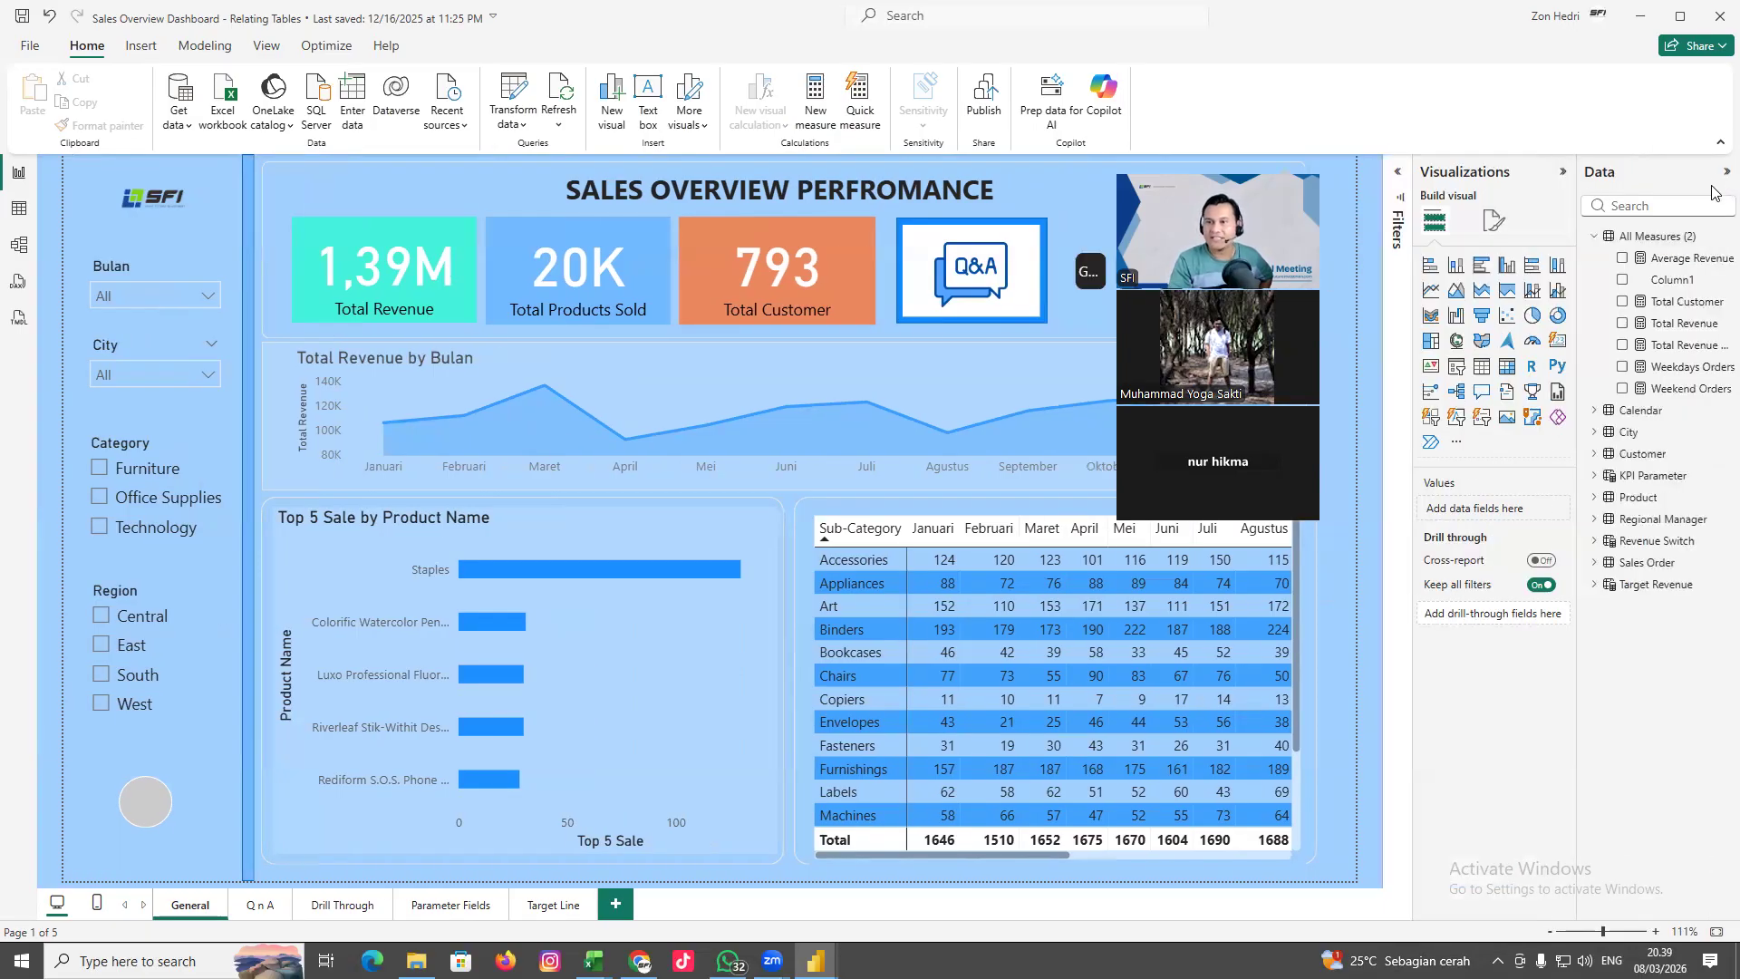
# Examine the Total Revenue measure's formula, including its name, SUMX function, Sales Order table, Quantity column and related Product Price
pyautogui.click(1664, 332)
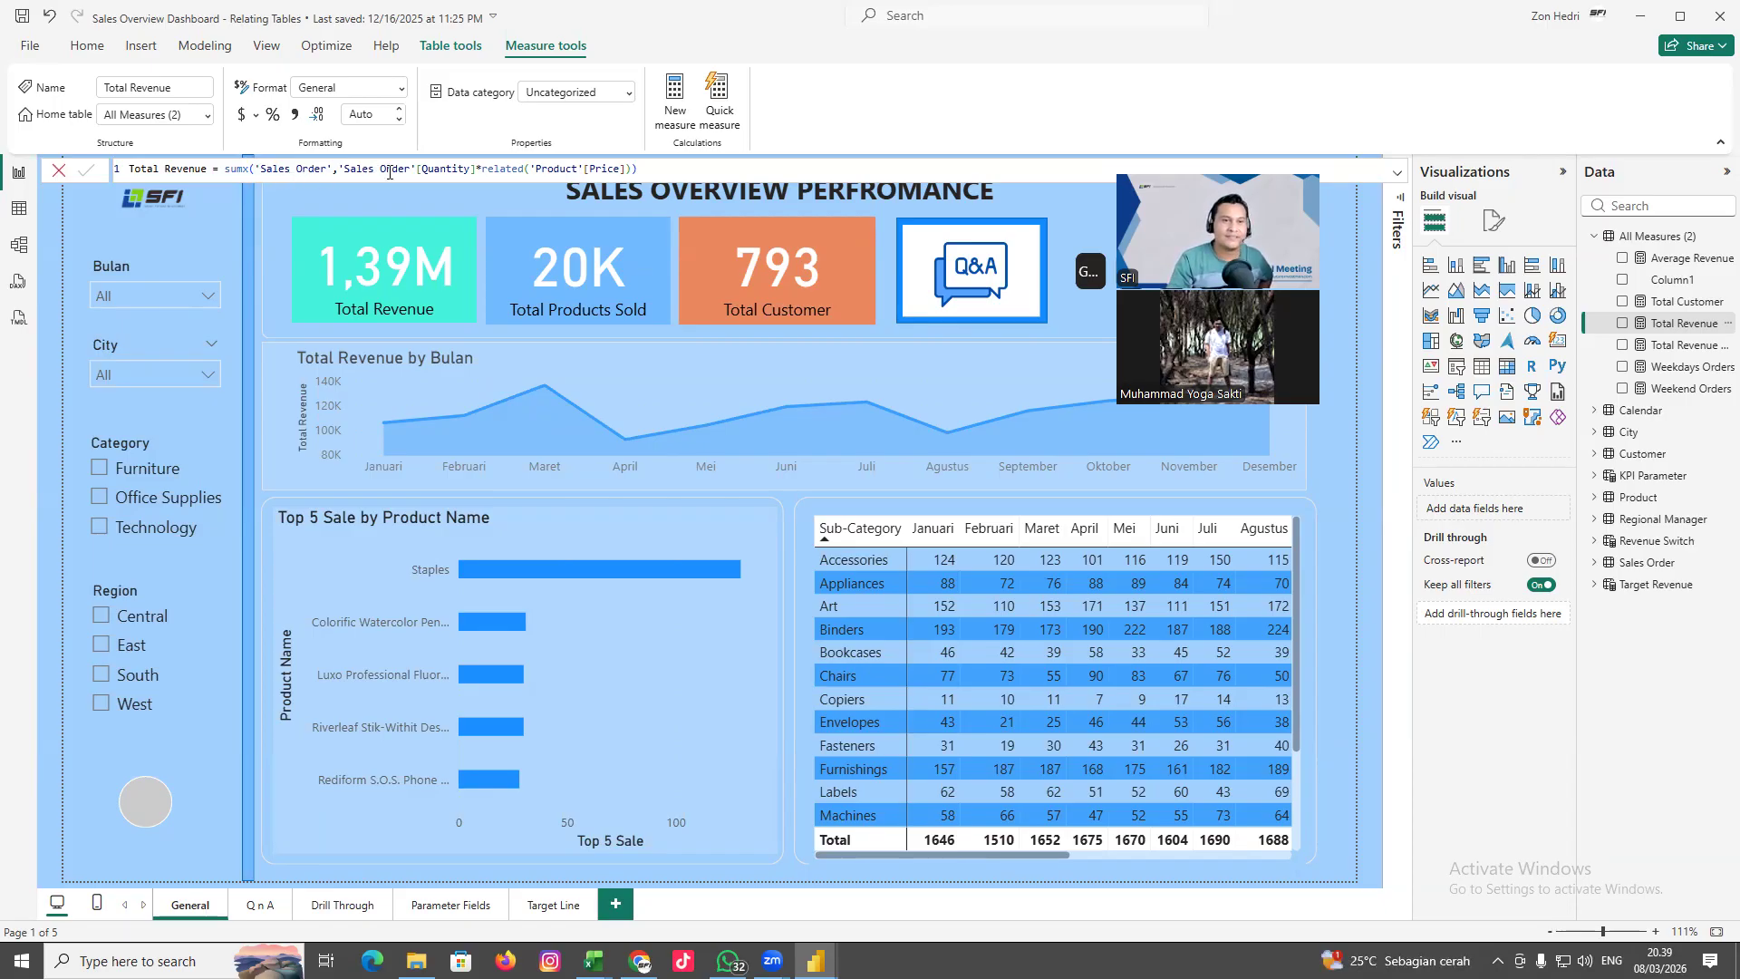
pyautogui.doubleClick(448, 171)
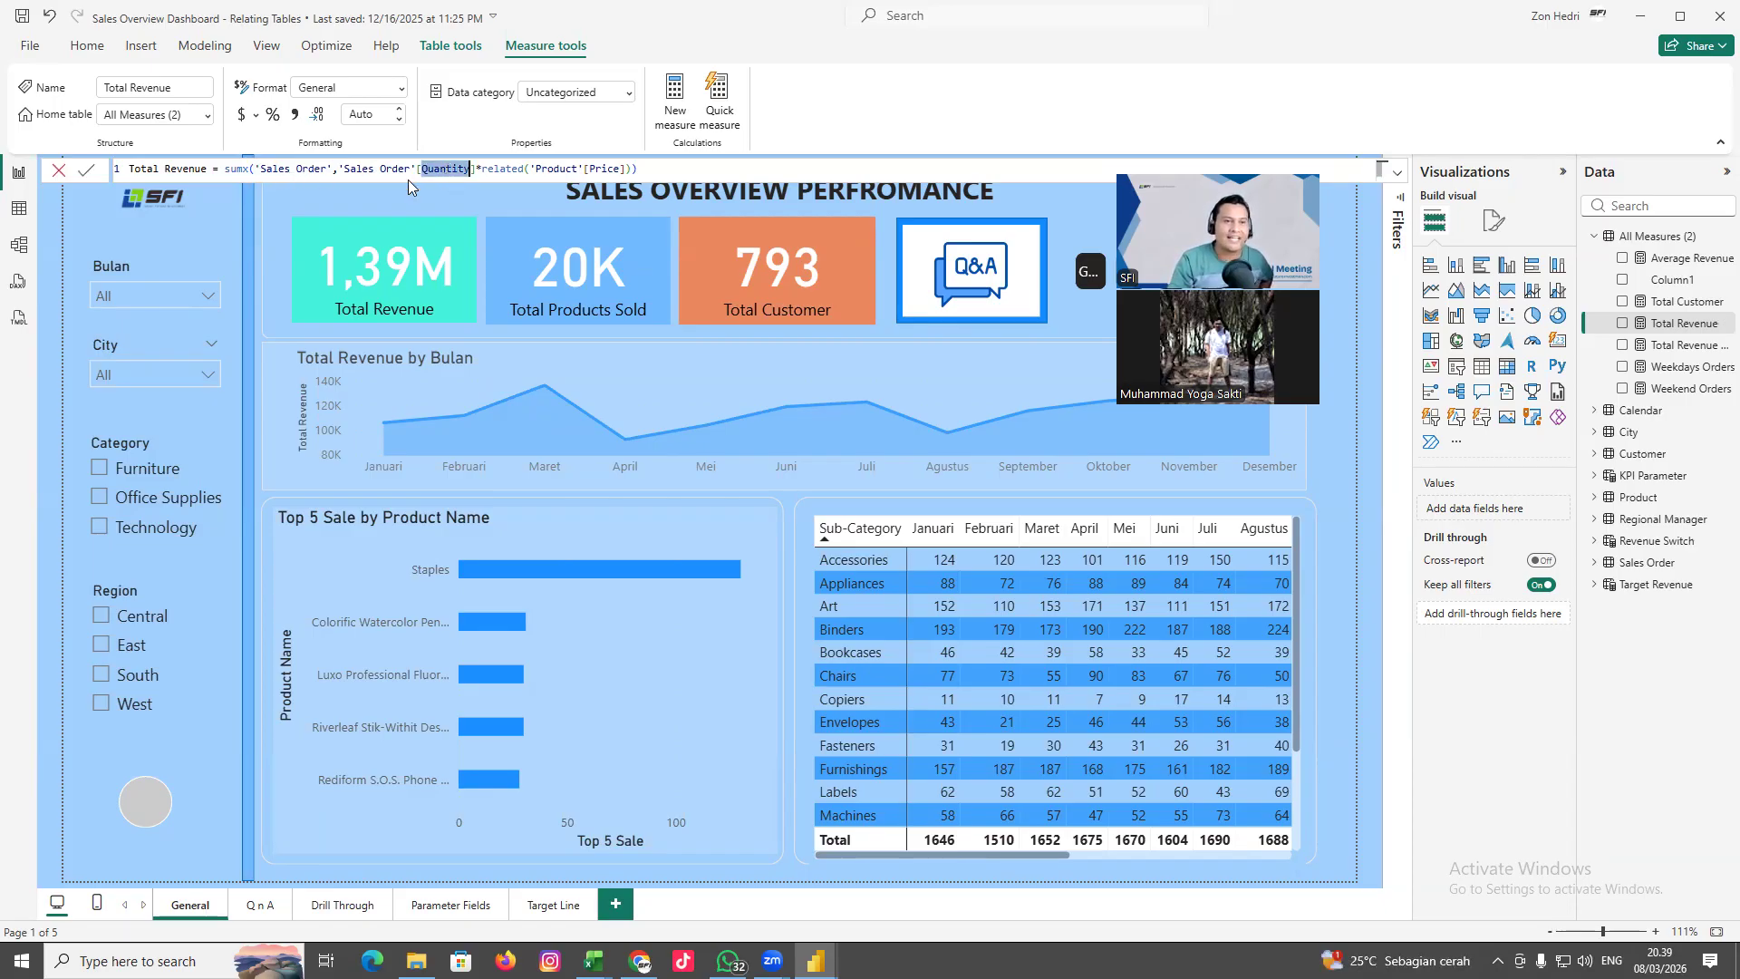
pyautogui.moveTo(260, 169); pyautogui.dragTo(327, 170)
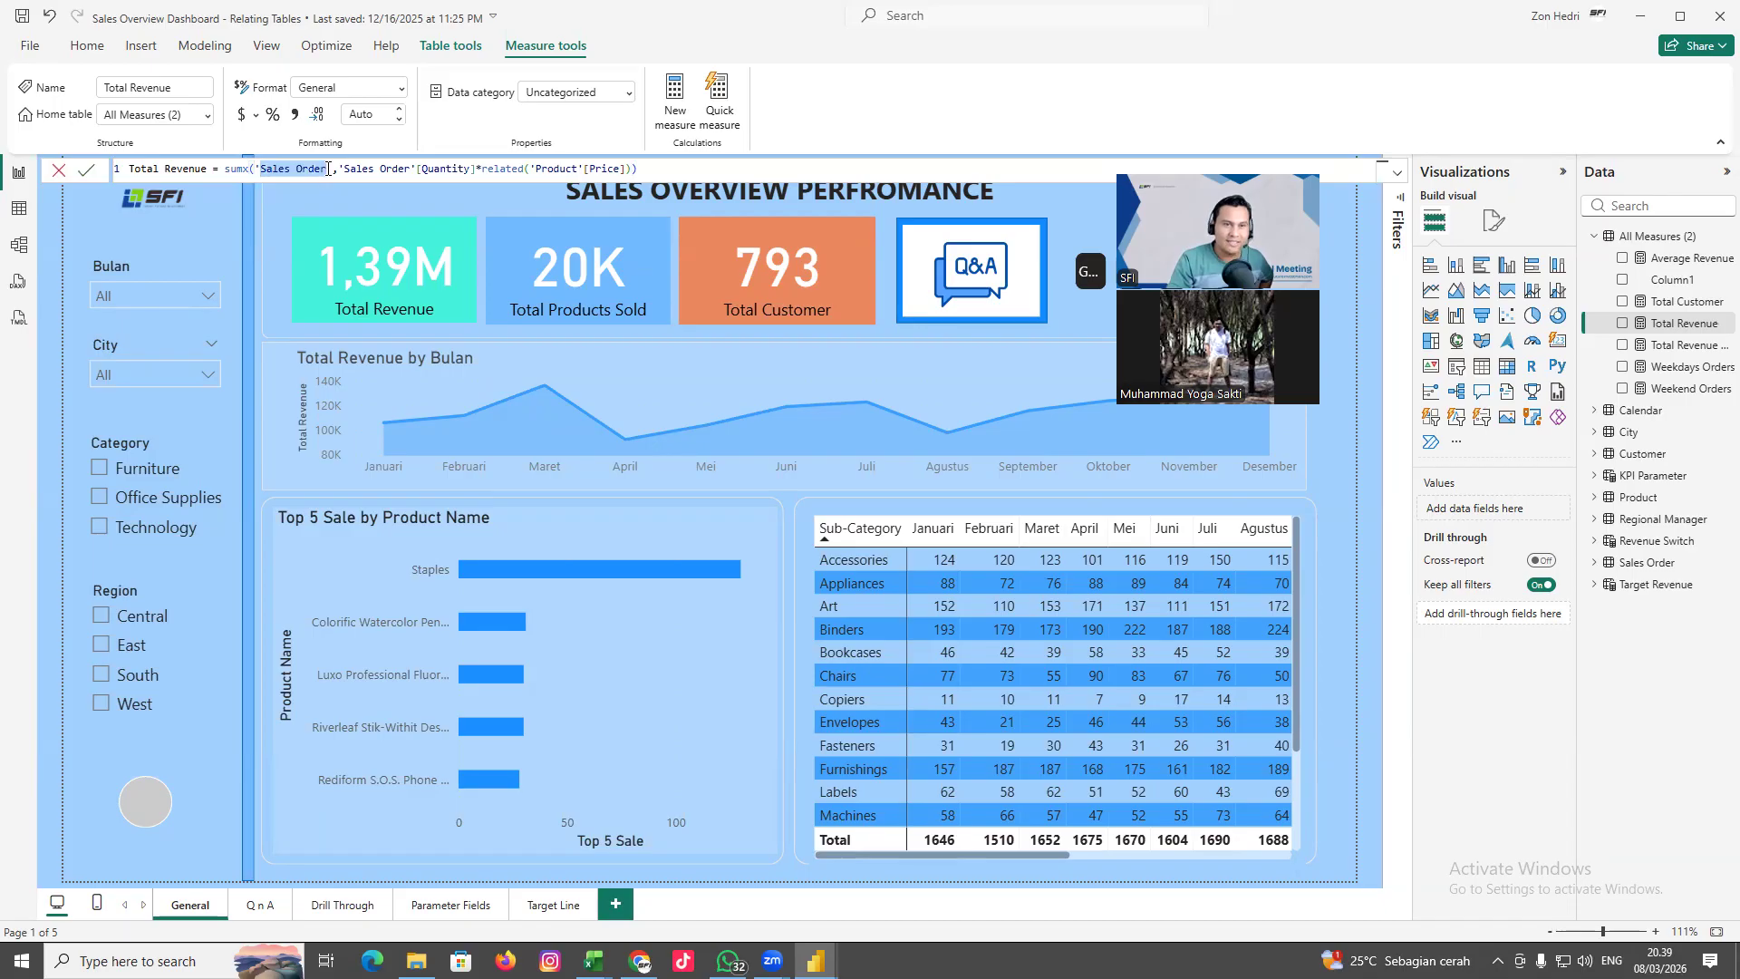
pyautogui.moveTo(524, 170); pyautogui.dragTo(609, 166)
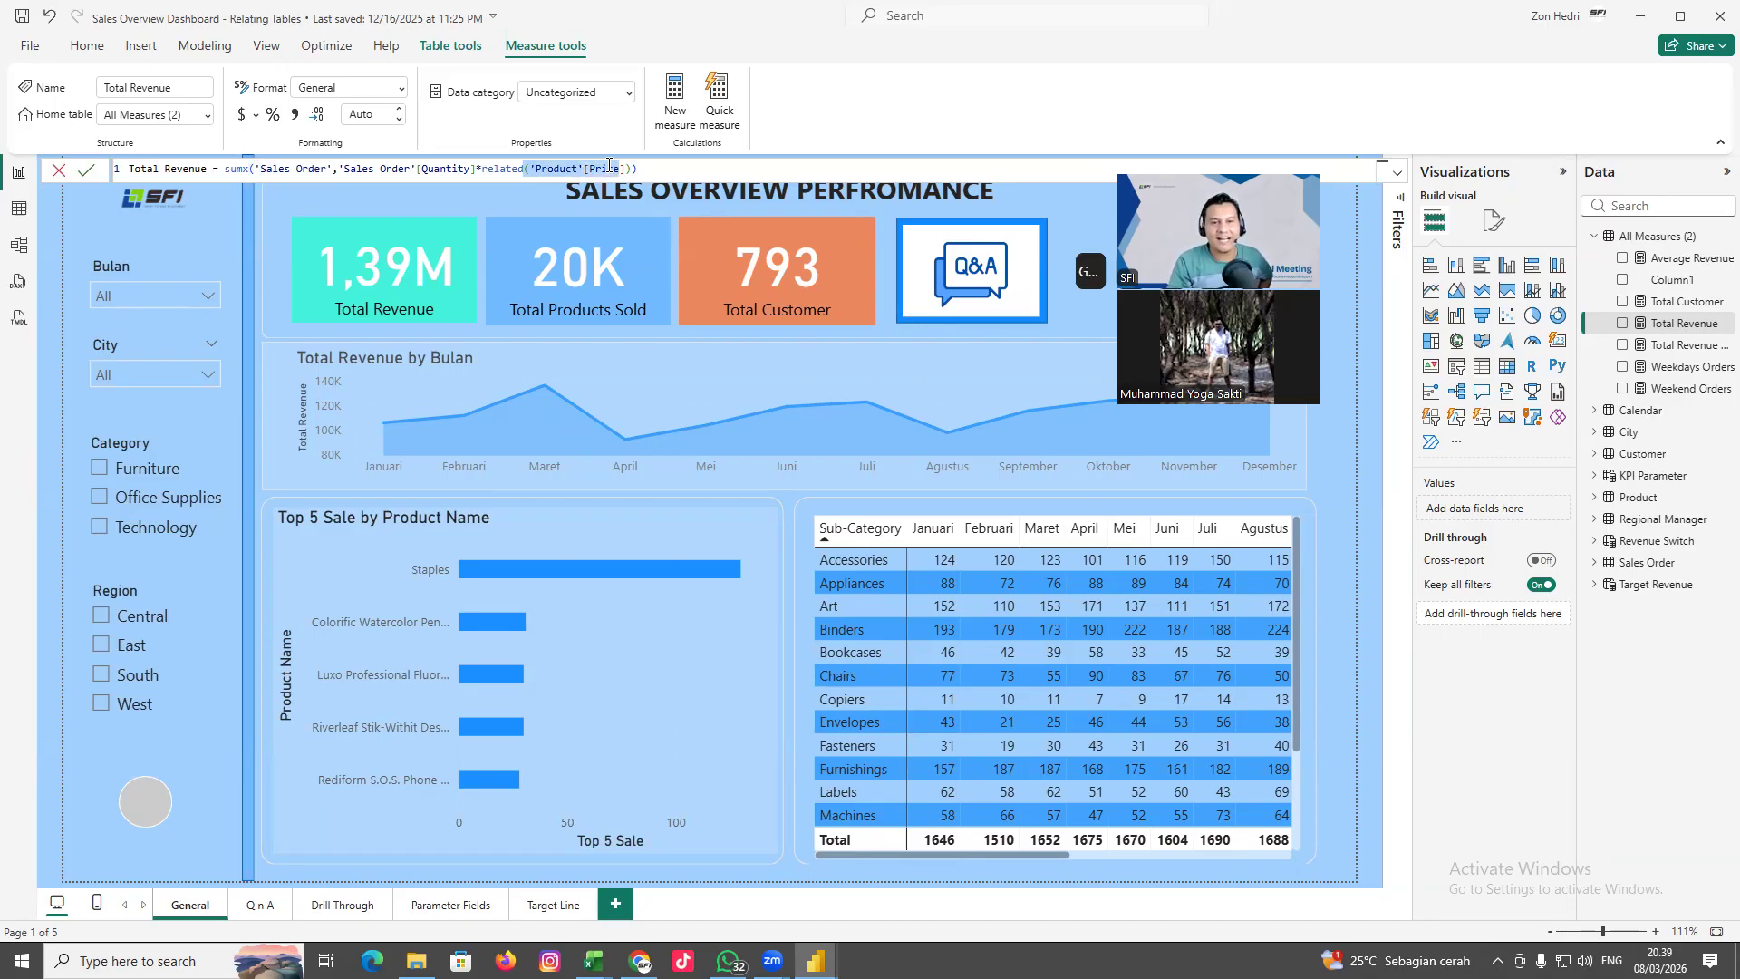
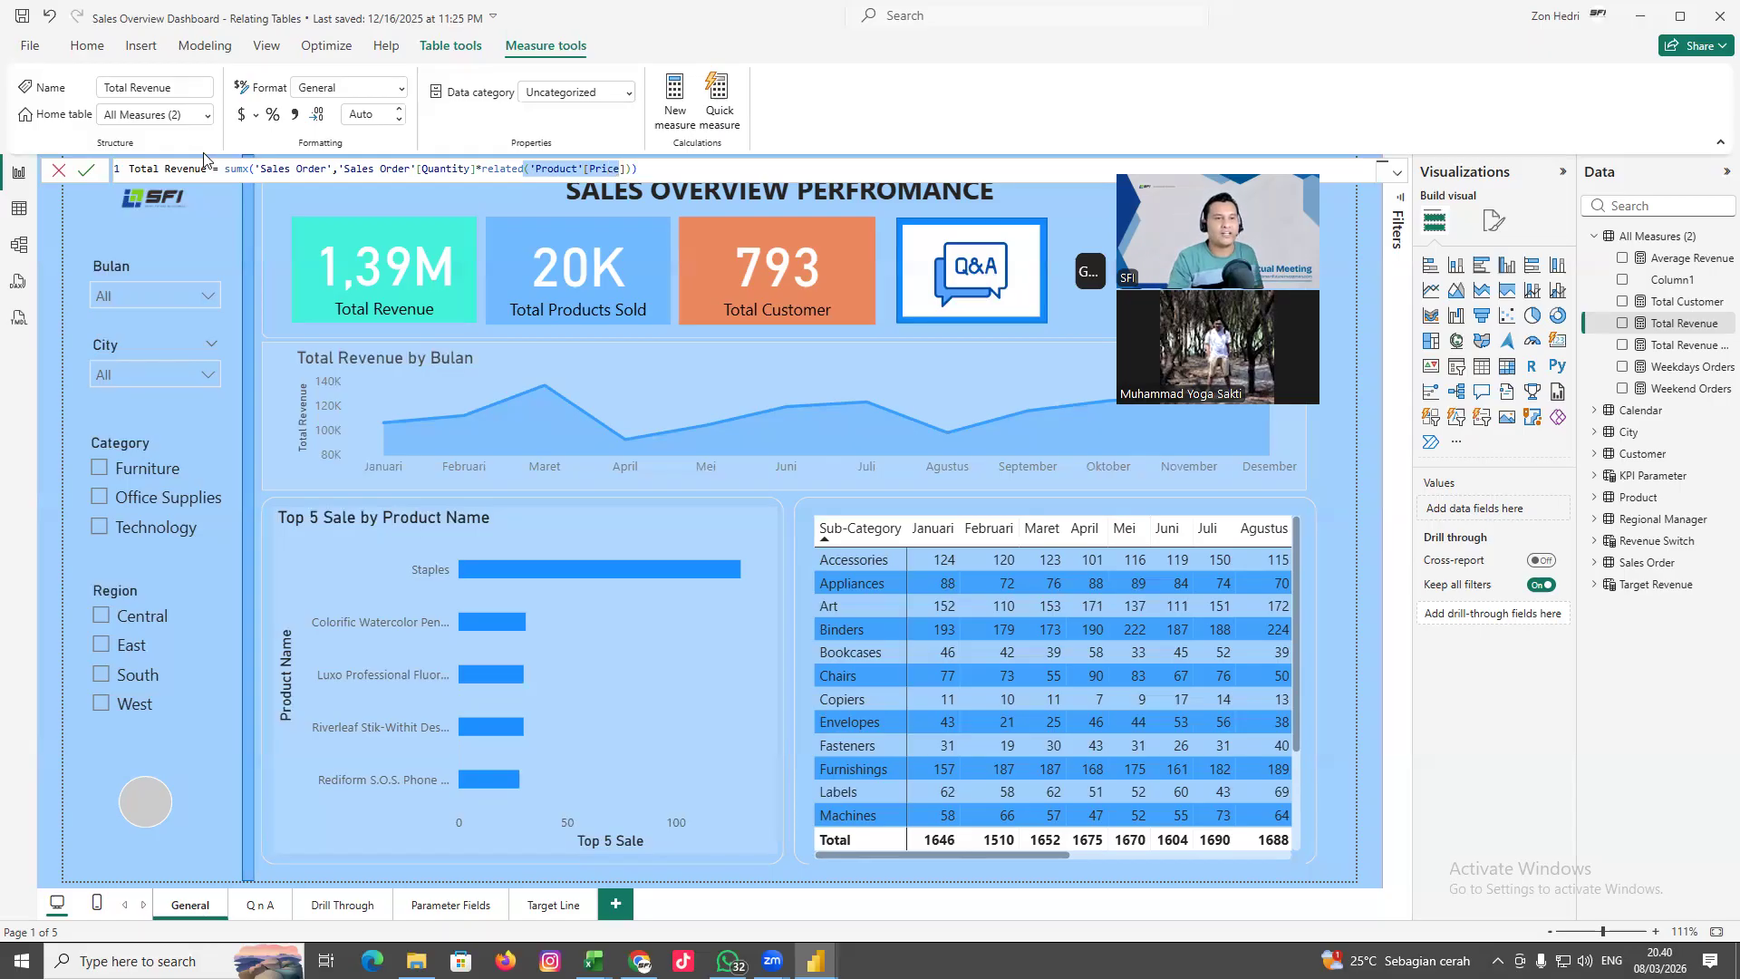
pyautogui.moveTo(224, 168); pyautogui.dragTo(248, 166)
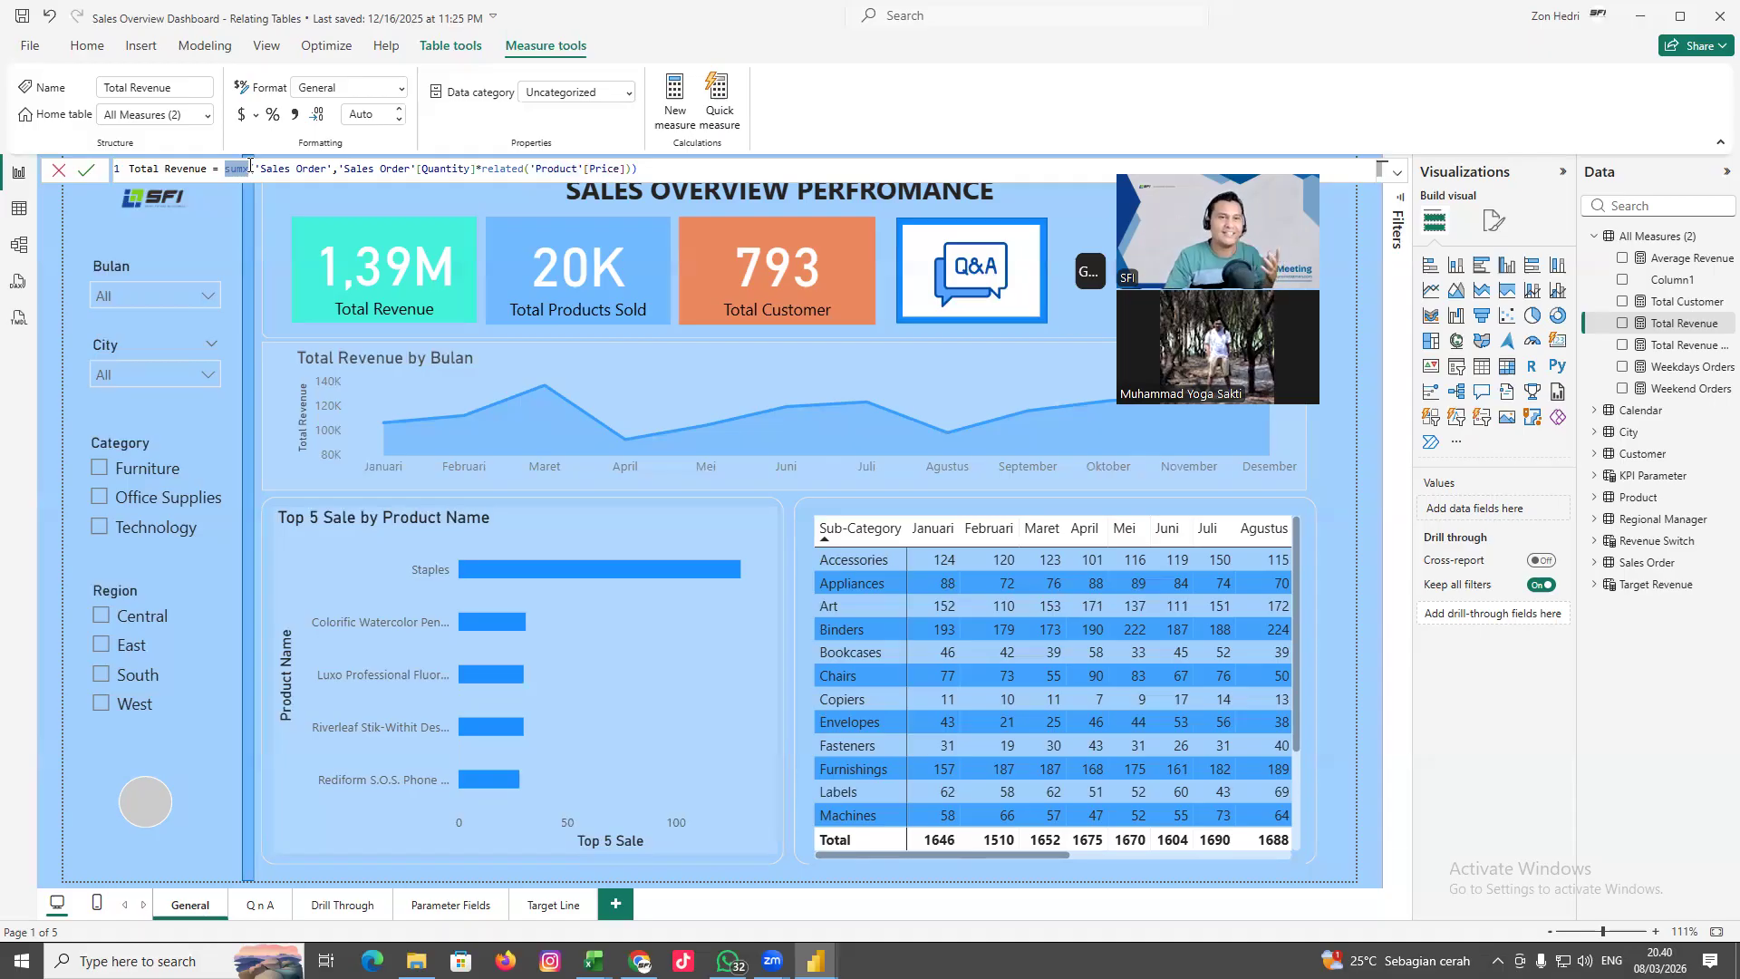
pyautogui.doubleClick(267, 169)
pyautogui.click(265, 170)
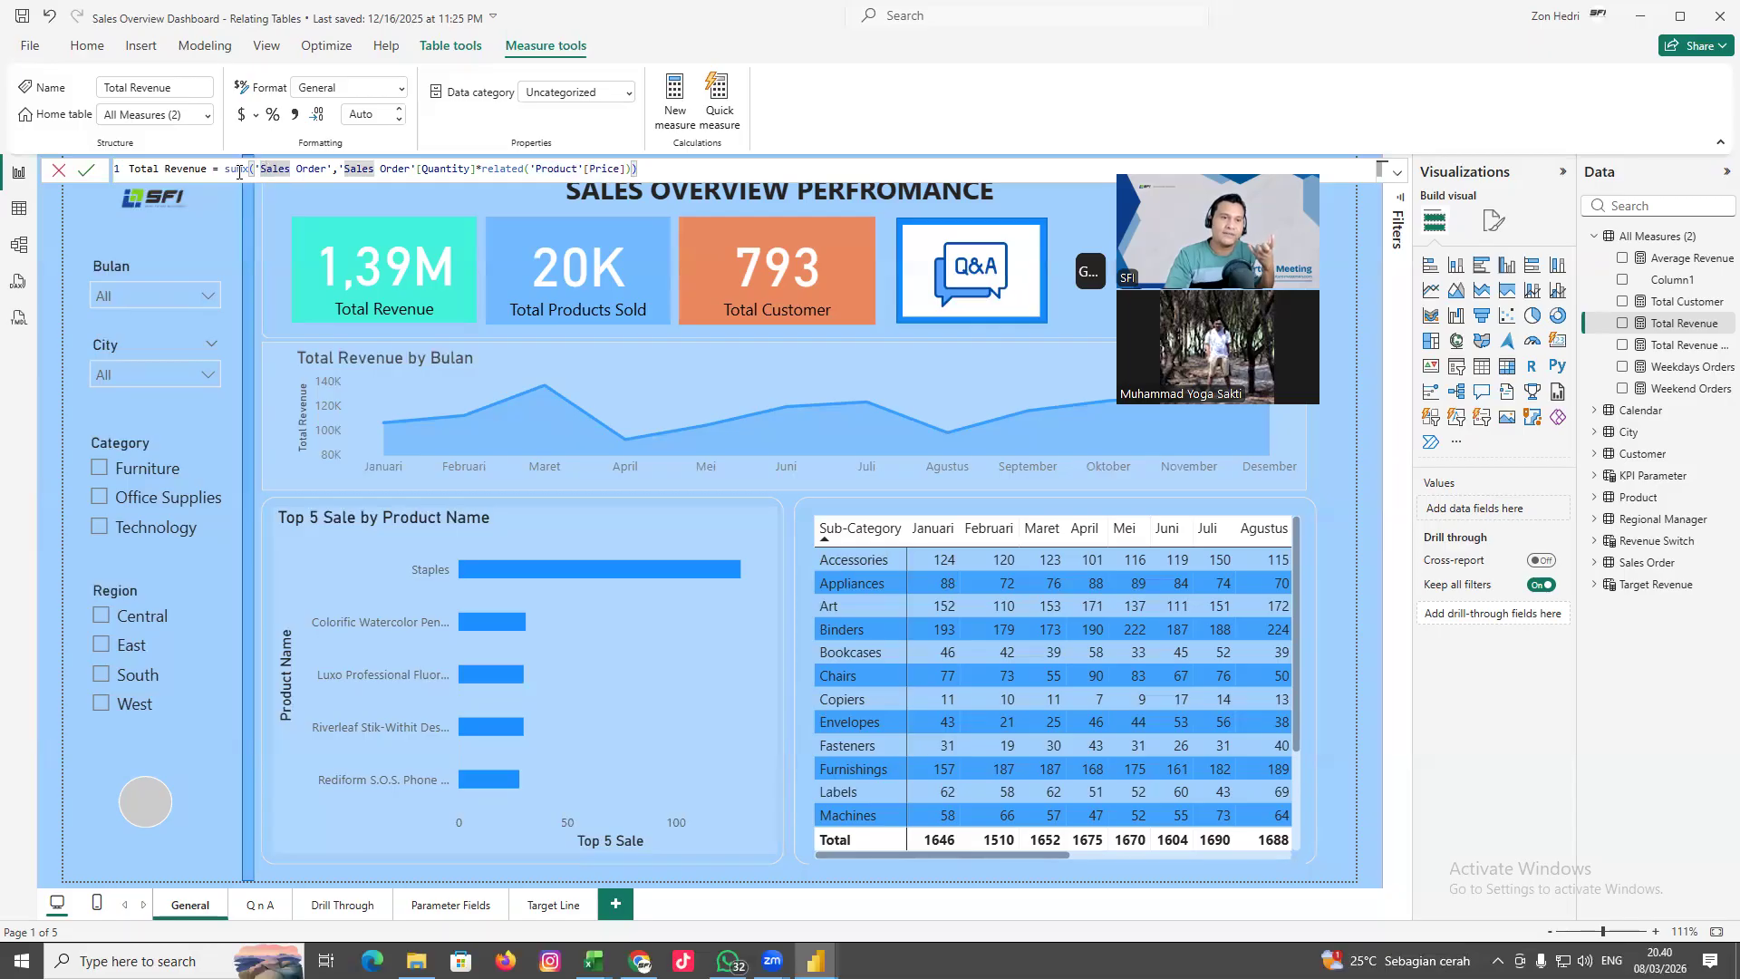
pyautogui.moveTo(131, 173); pyautogui.dragTo(210, 170)
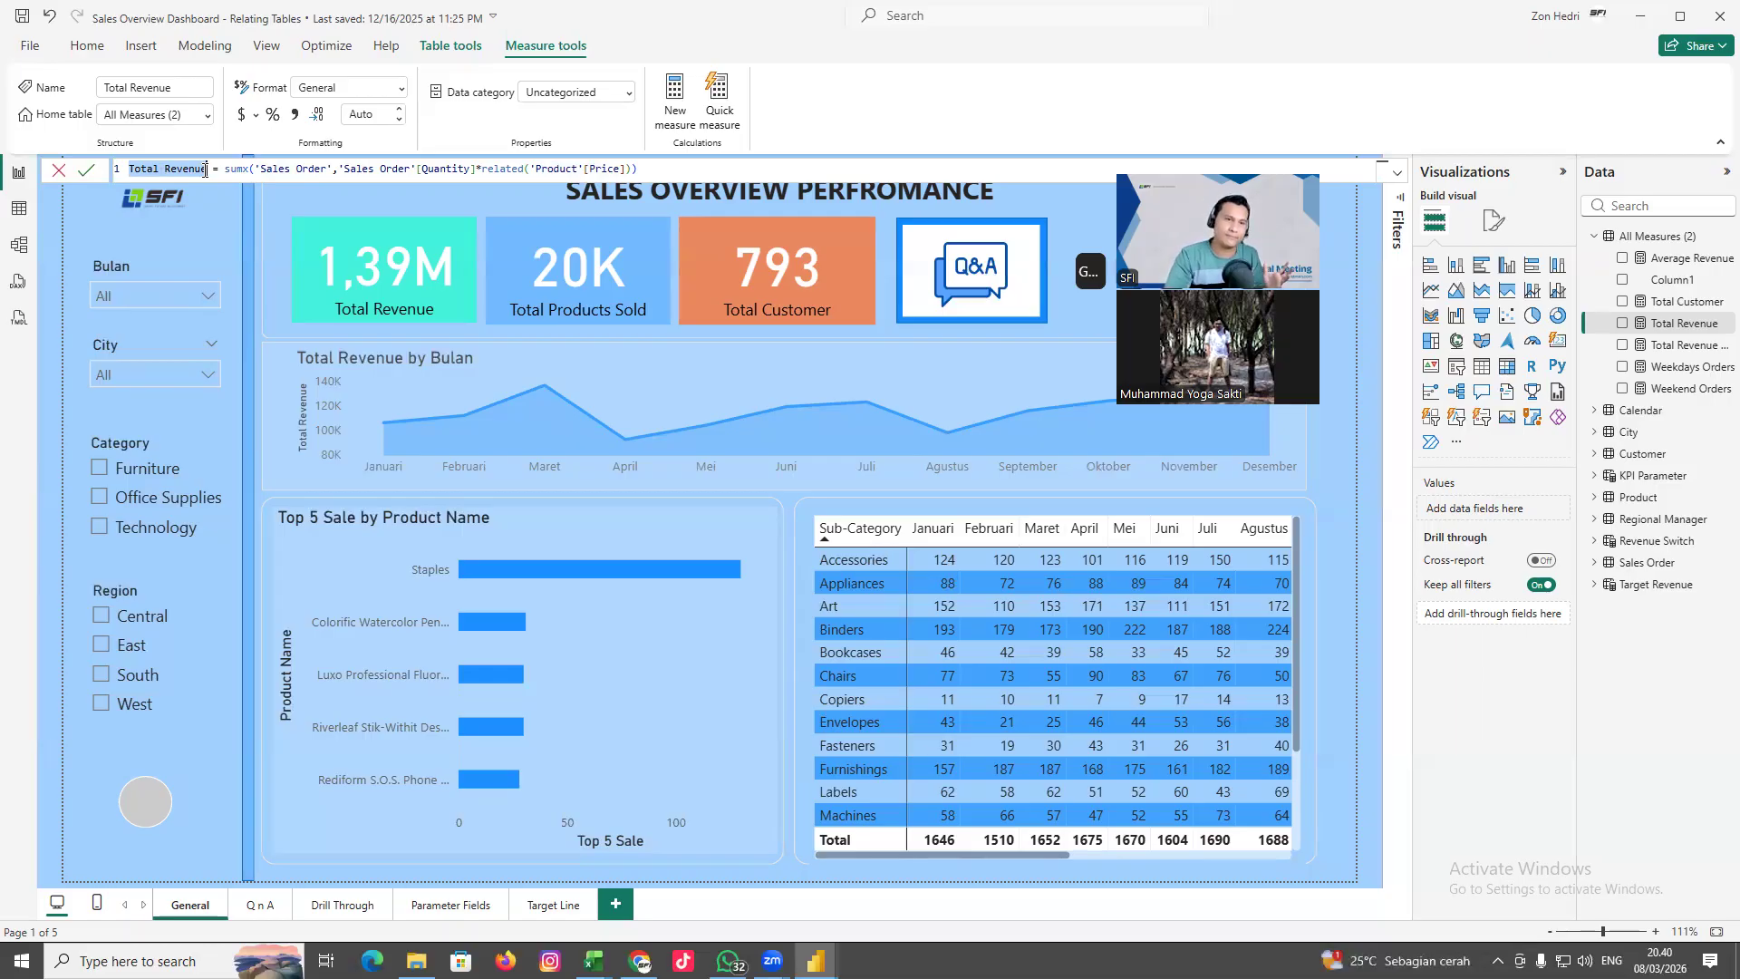
# Examine the Total Revenue measure's formula part by part: SUMX, the Sales Order table, its Quantity column, RELATED and the Product Price column
pyautogui.moveTo(225, 169); pyautogui.dragTo(249, 172)
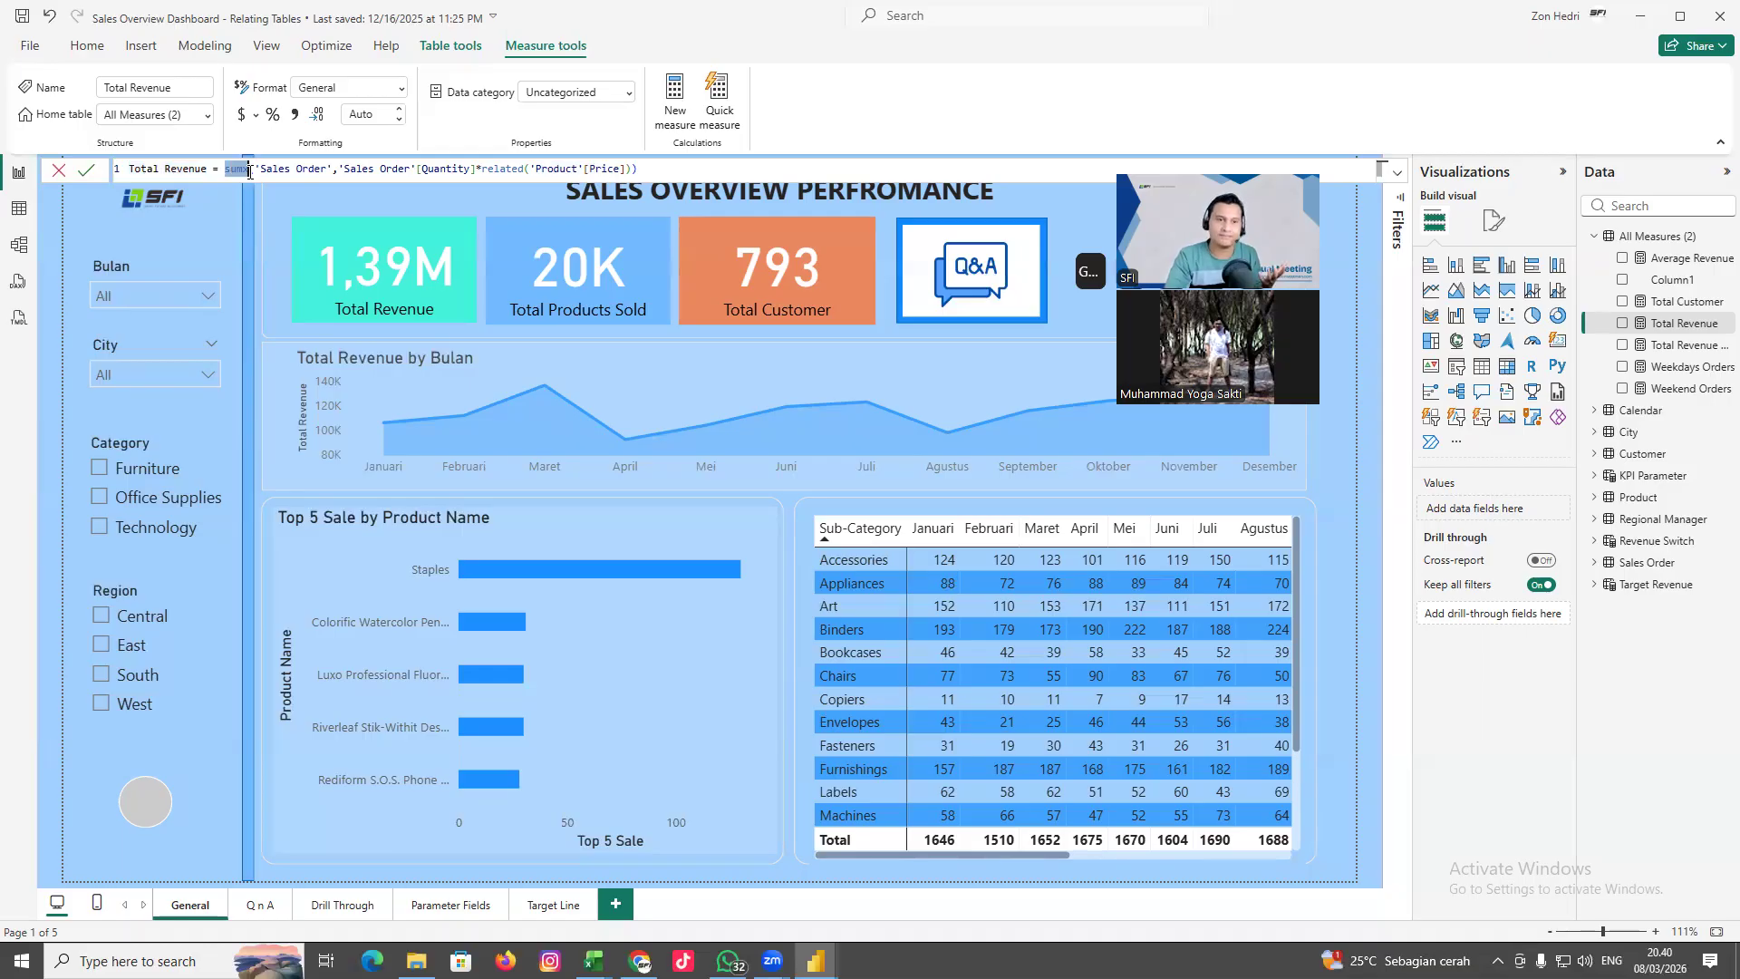
pyautogui.moveTo(261, 170); pyautogui.dragTo(313, 170)
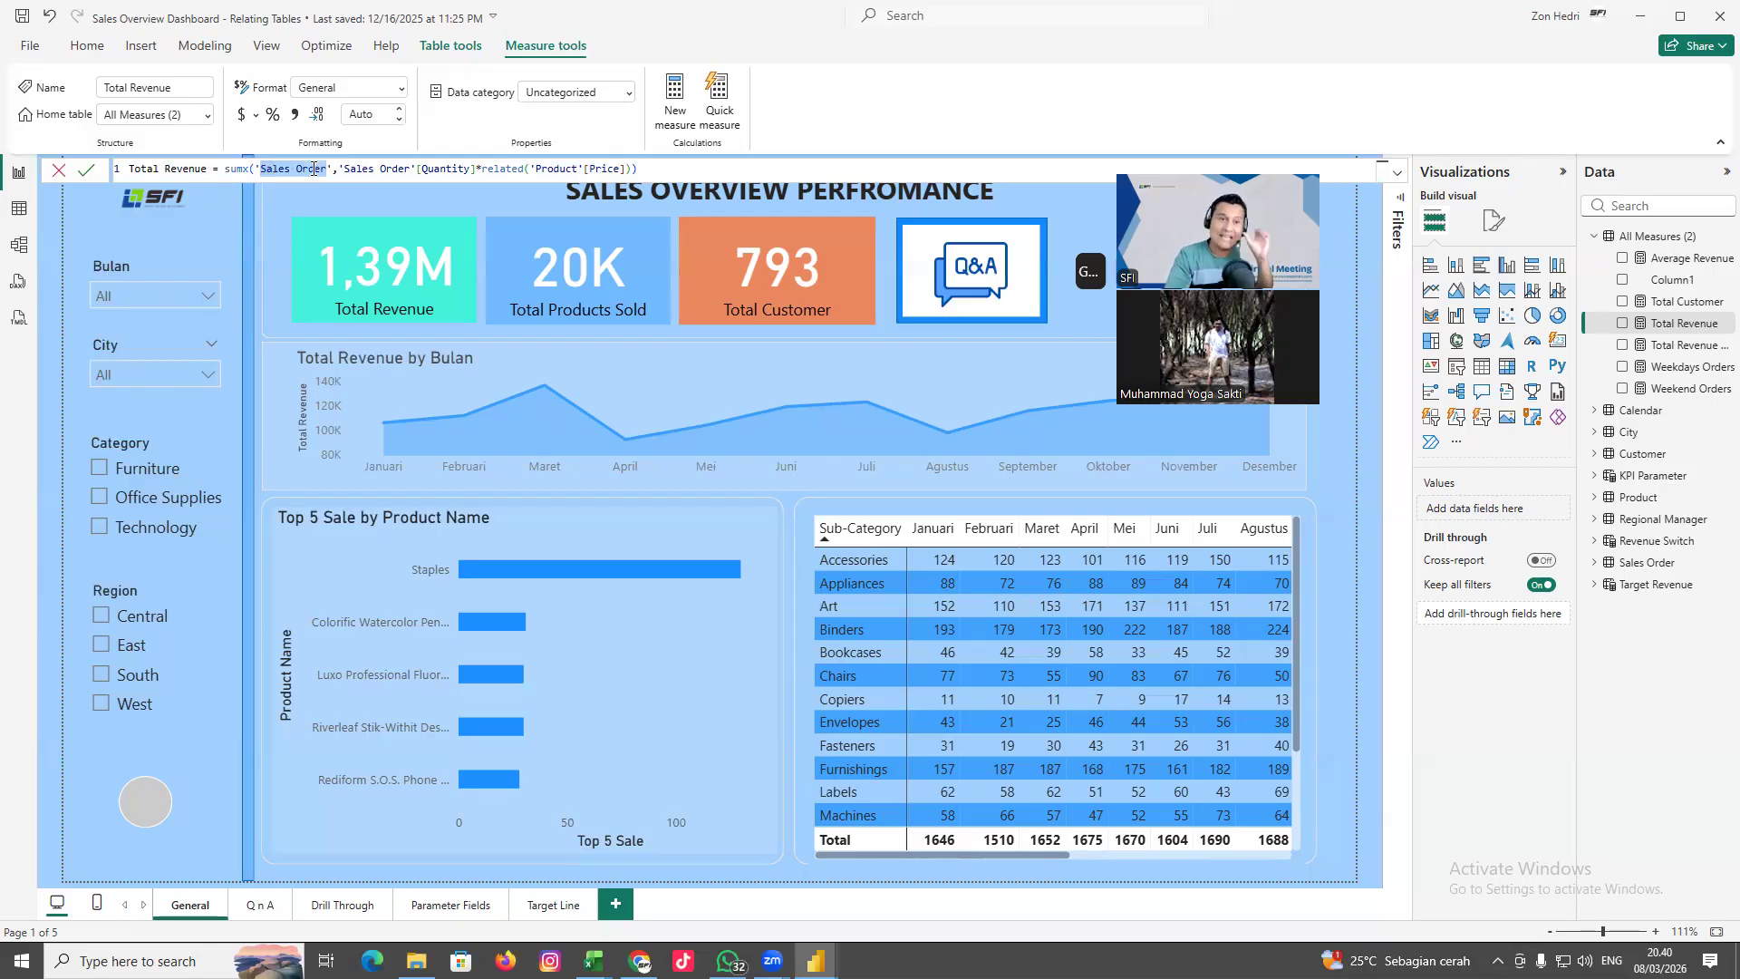
pyautogui.moveTo(345, 170); pyautogui.dragTo(476, 170)
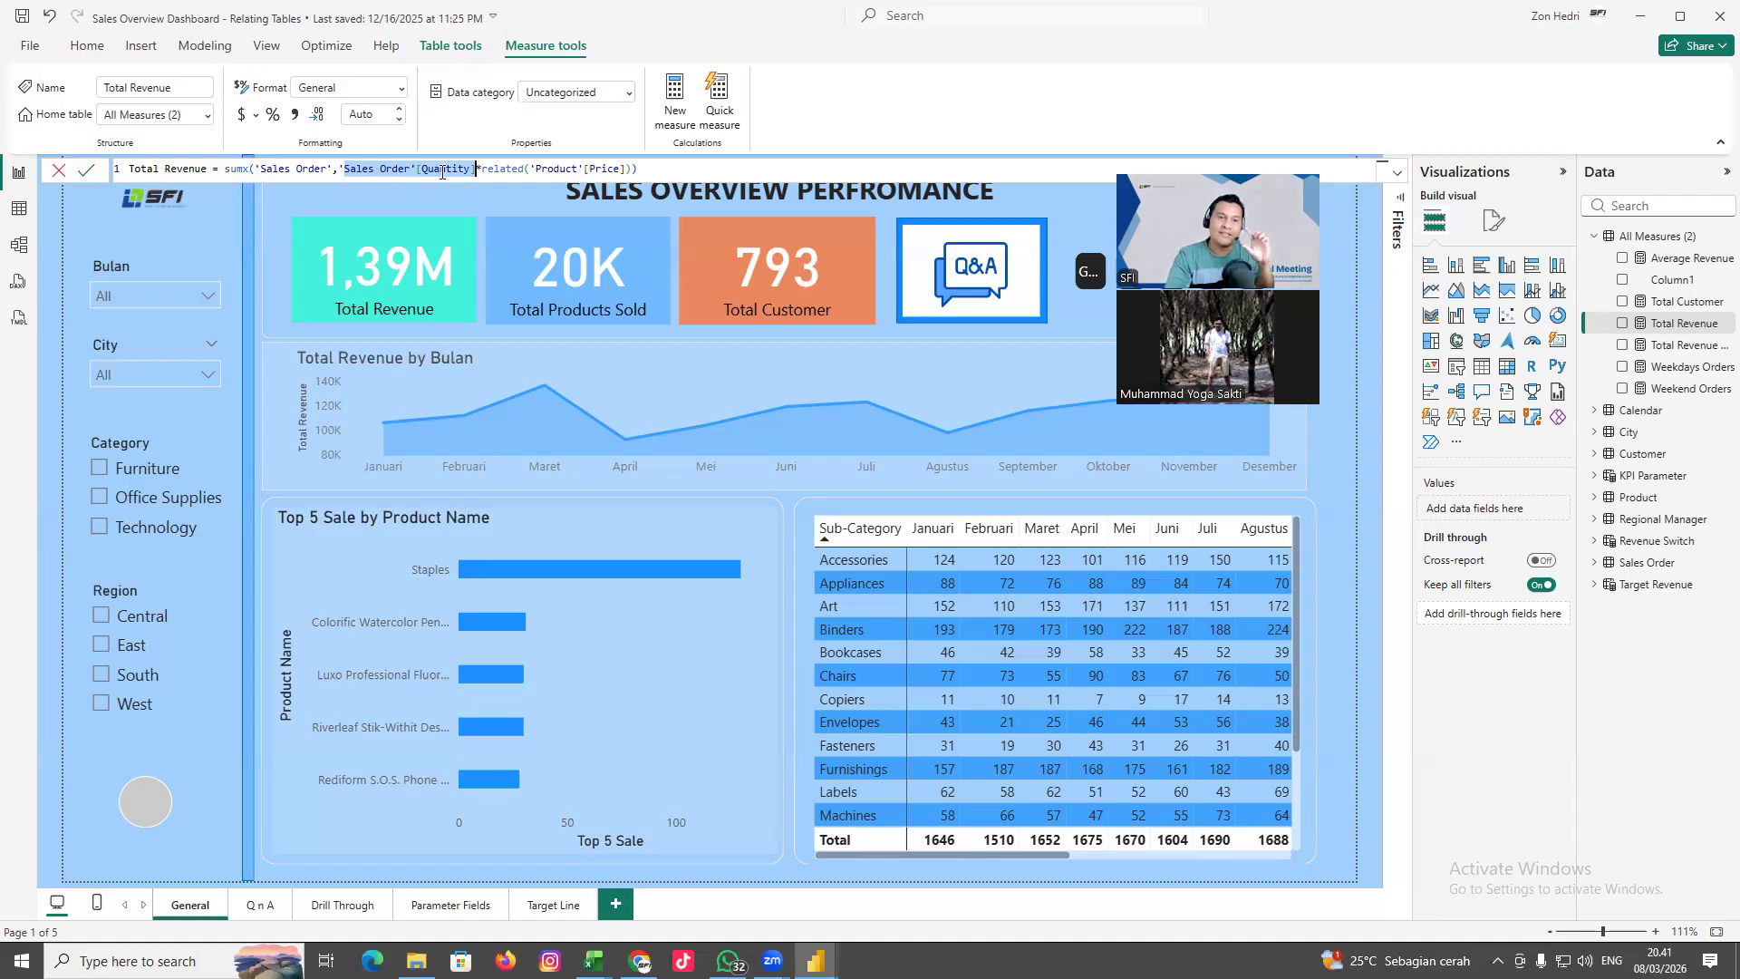
pyautogui.moveTo(338, 169); pyautogui.dragTo(440, 171)
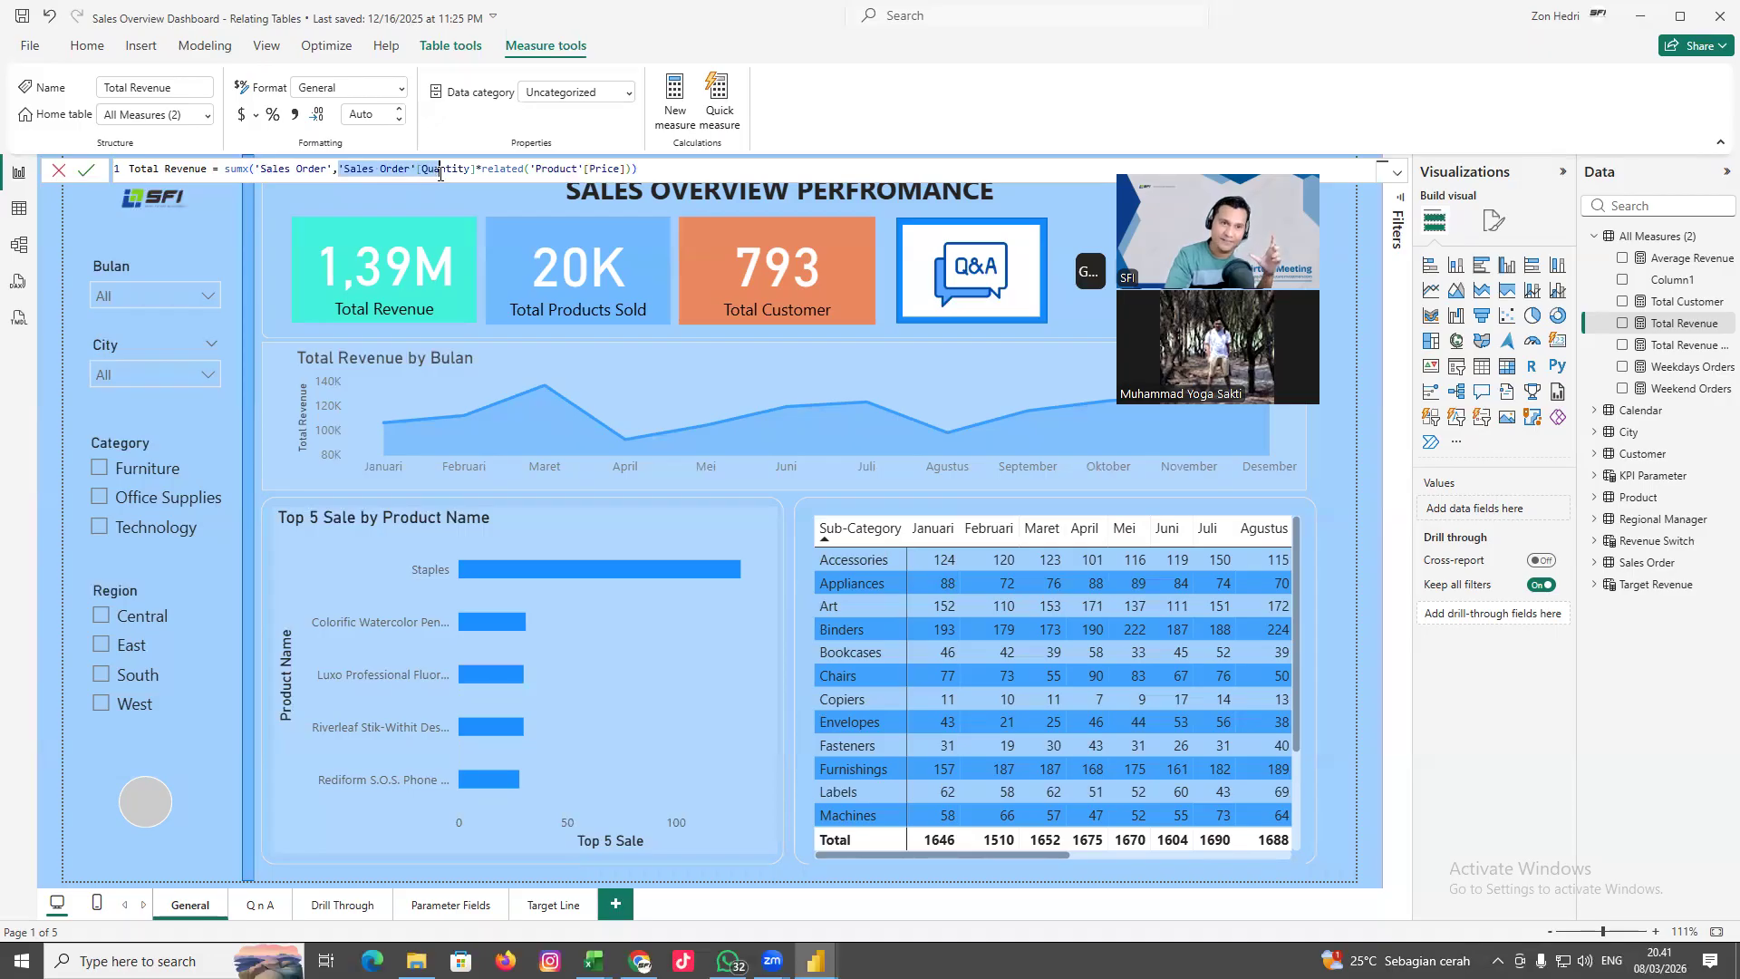
pyautogui.click(480, 169)
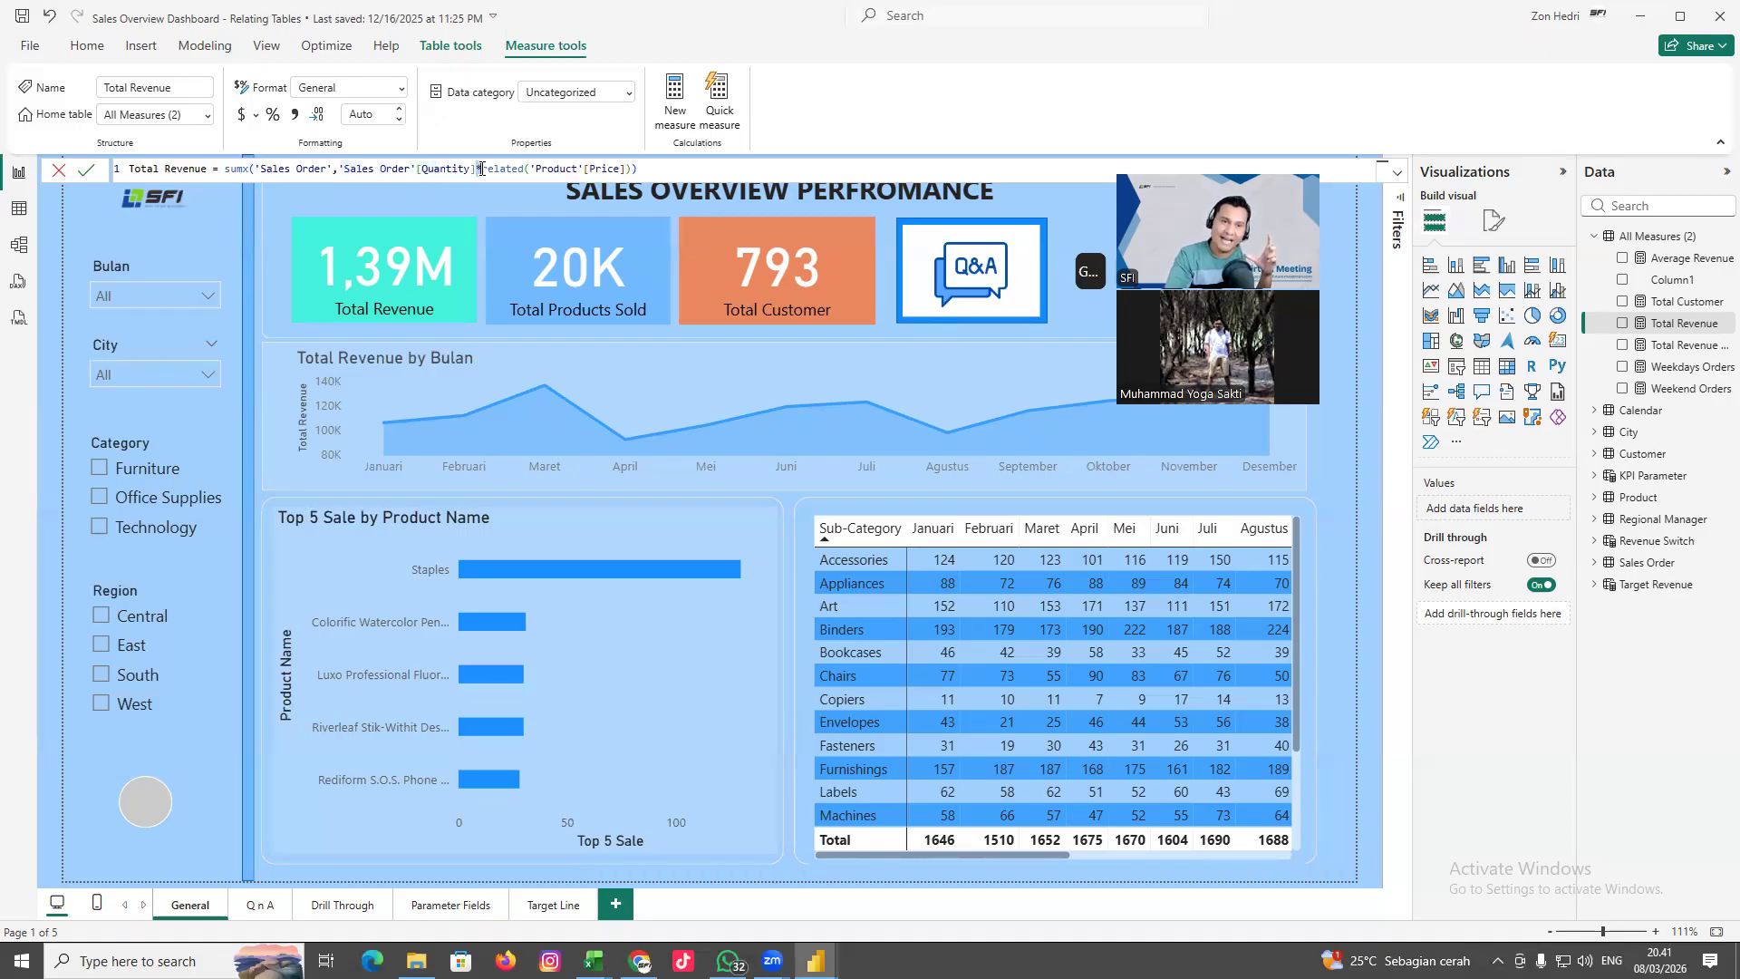
pyautogui.moveTo(485, 169); pyautogui.dragTo(517, 174)
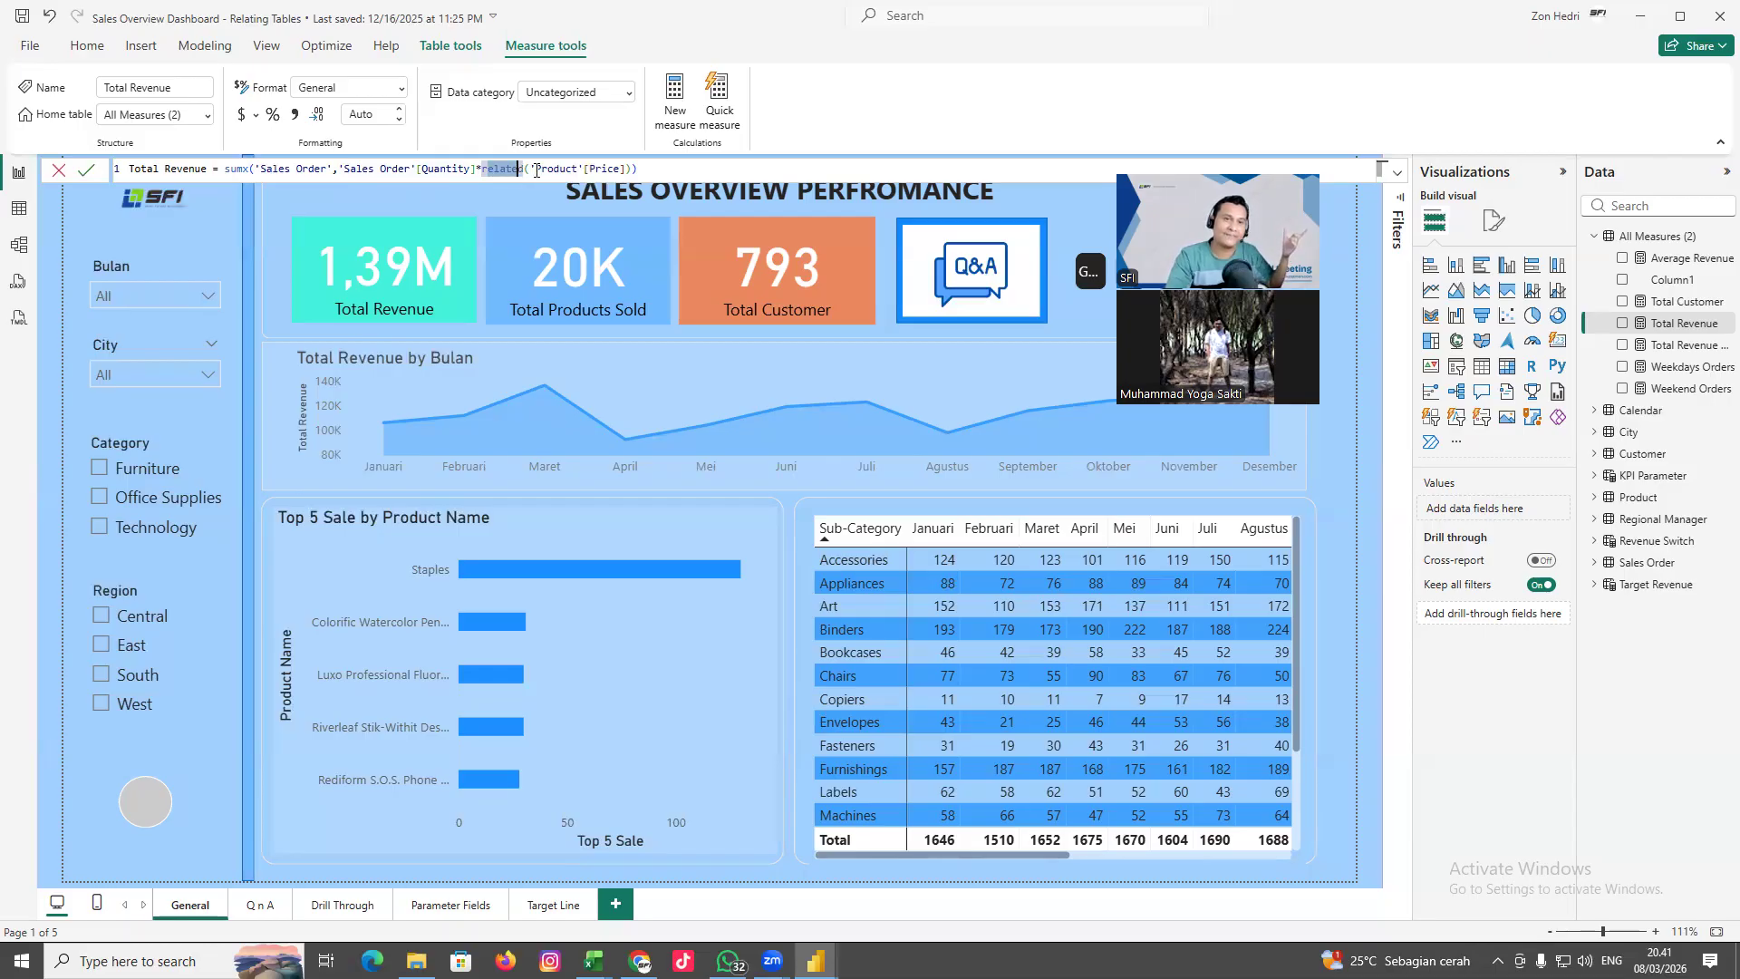
pyautogui.moveTo(538, 170); pyautogui.dragTo(623, 169)
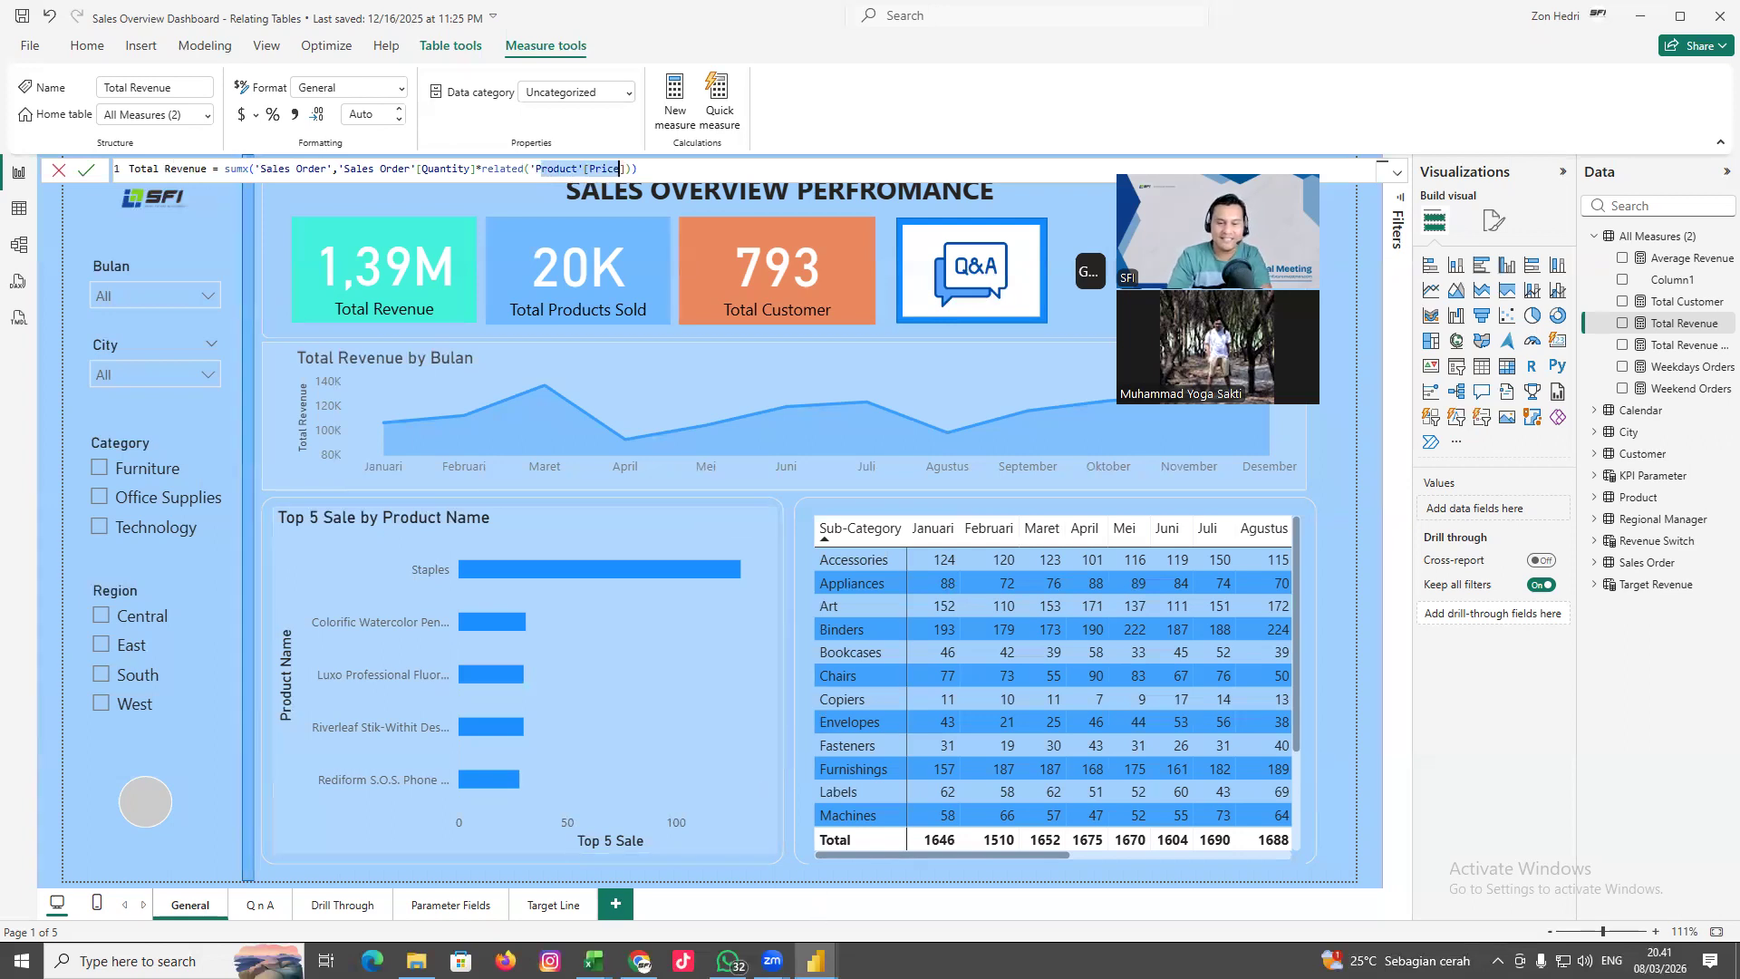
# Switch to the untitled Power BI report and load a new manually entered table named All Measures
pyautogui.click(816, 961)
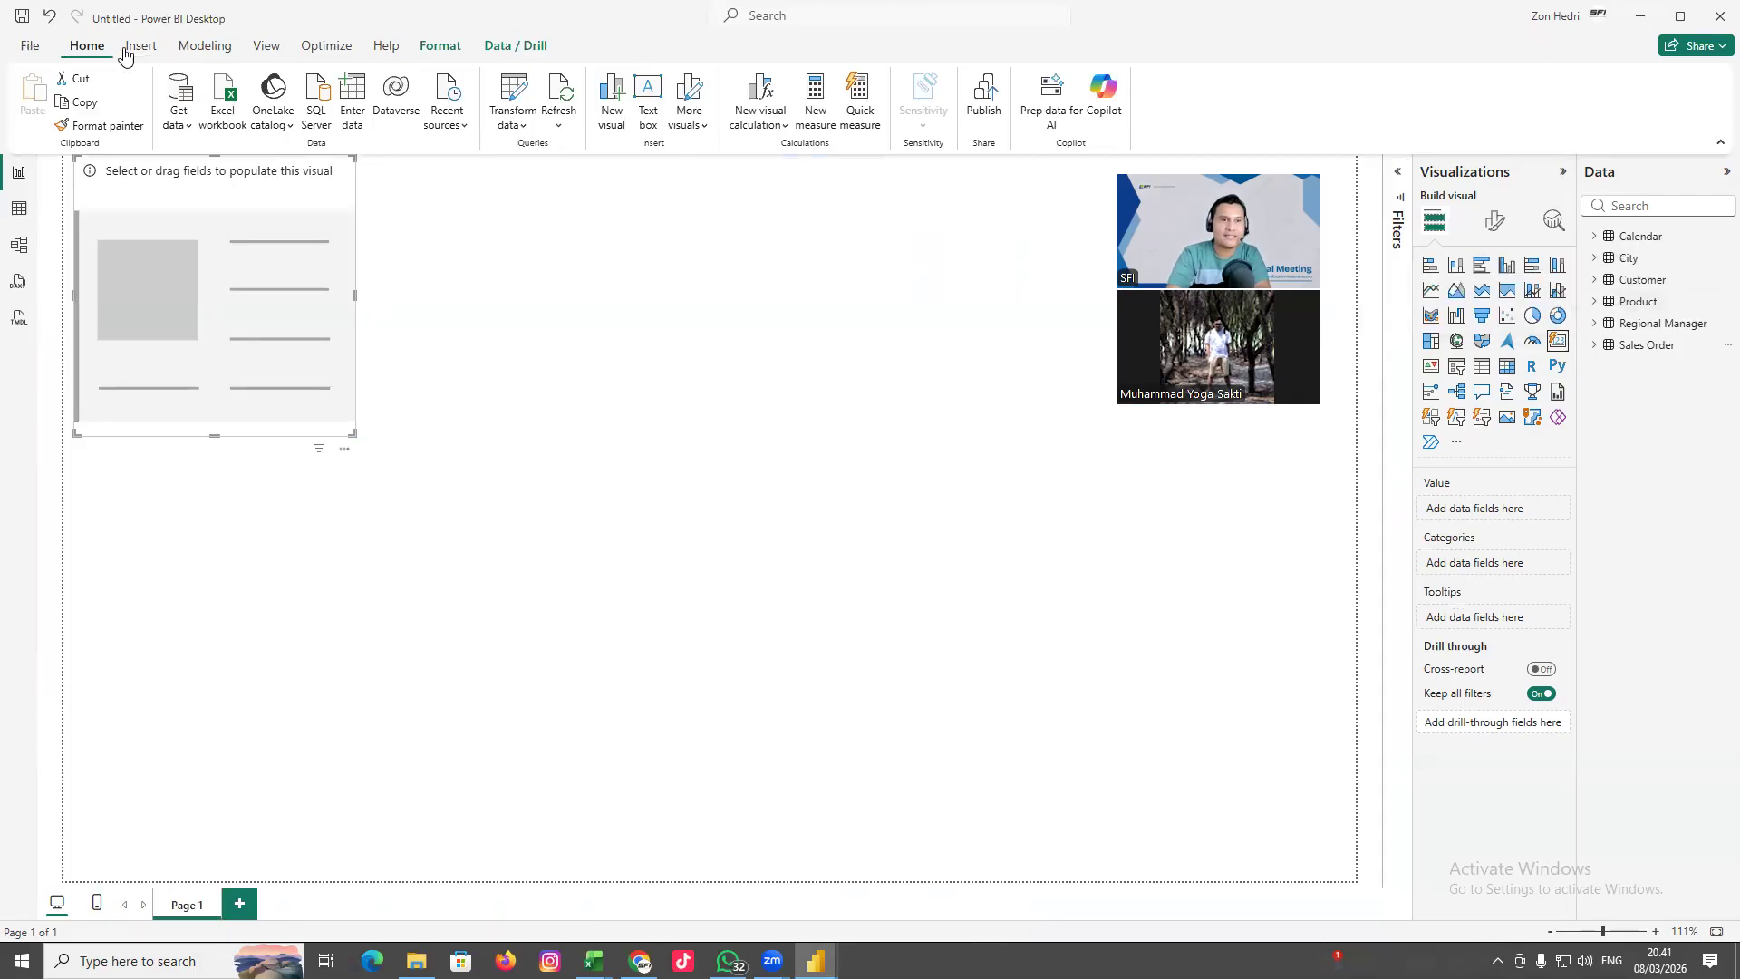
pyautogui.click(353, 106)
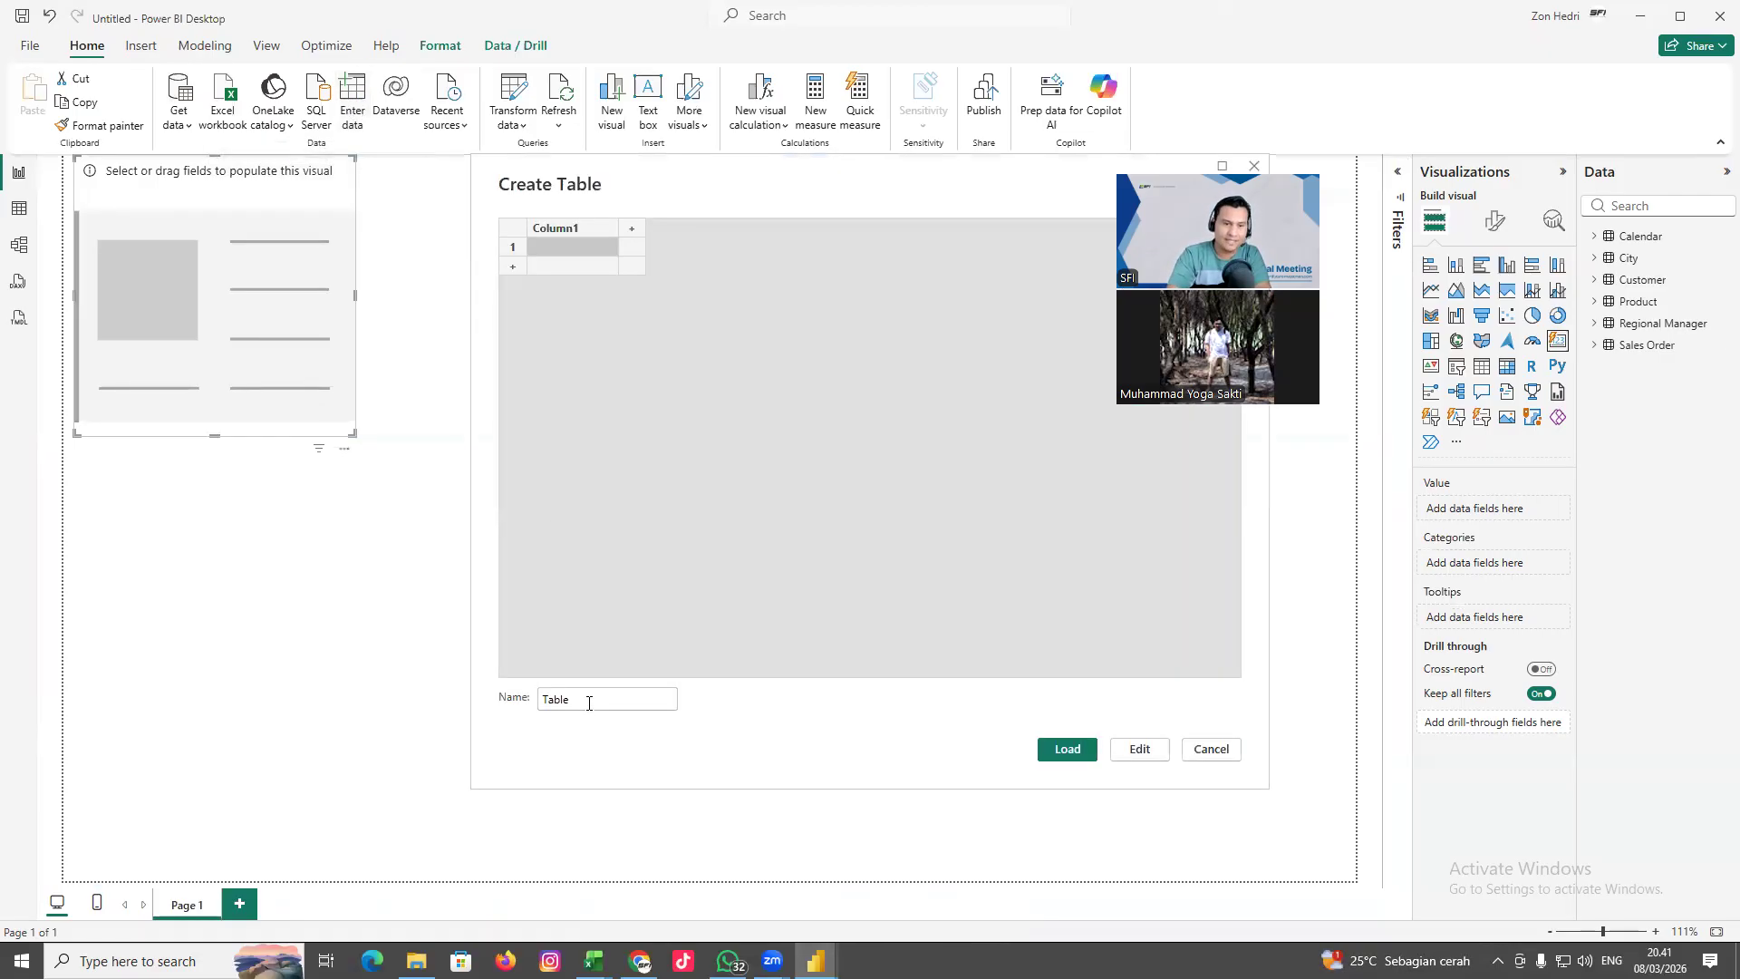
pyautogui.doubleClick(586, 699)
pyautogui.write('All m')
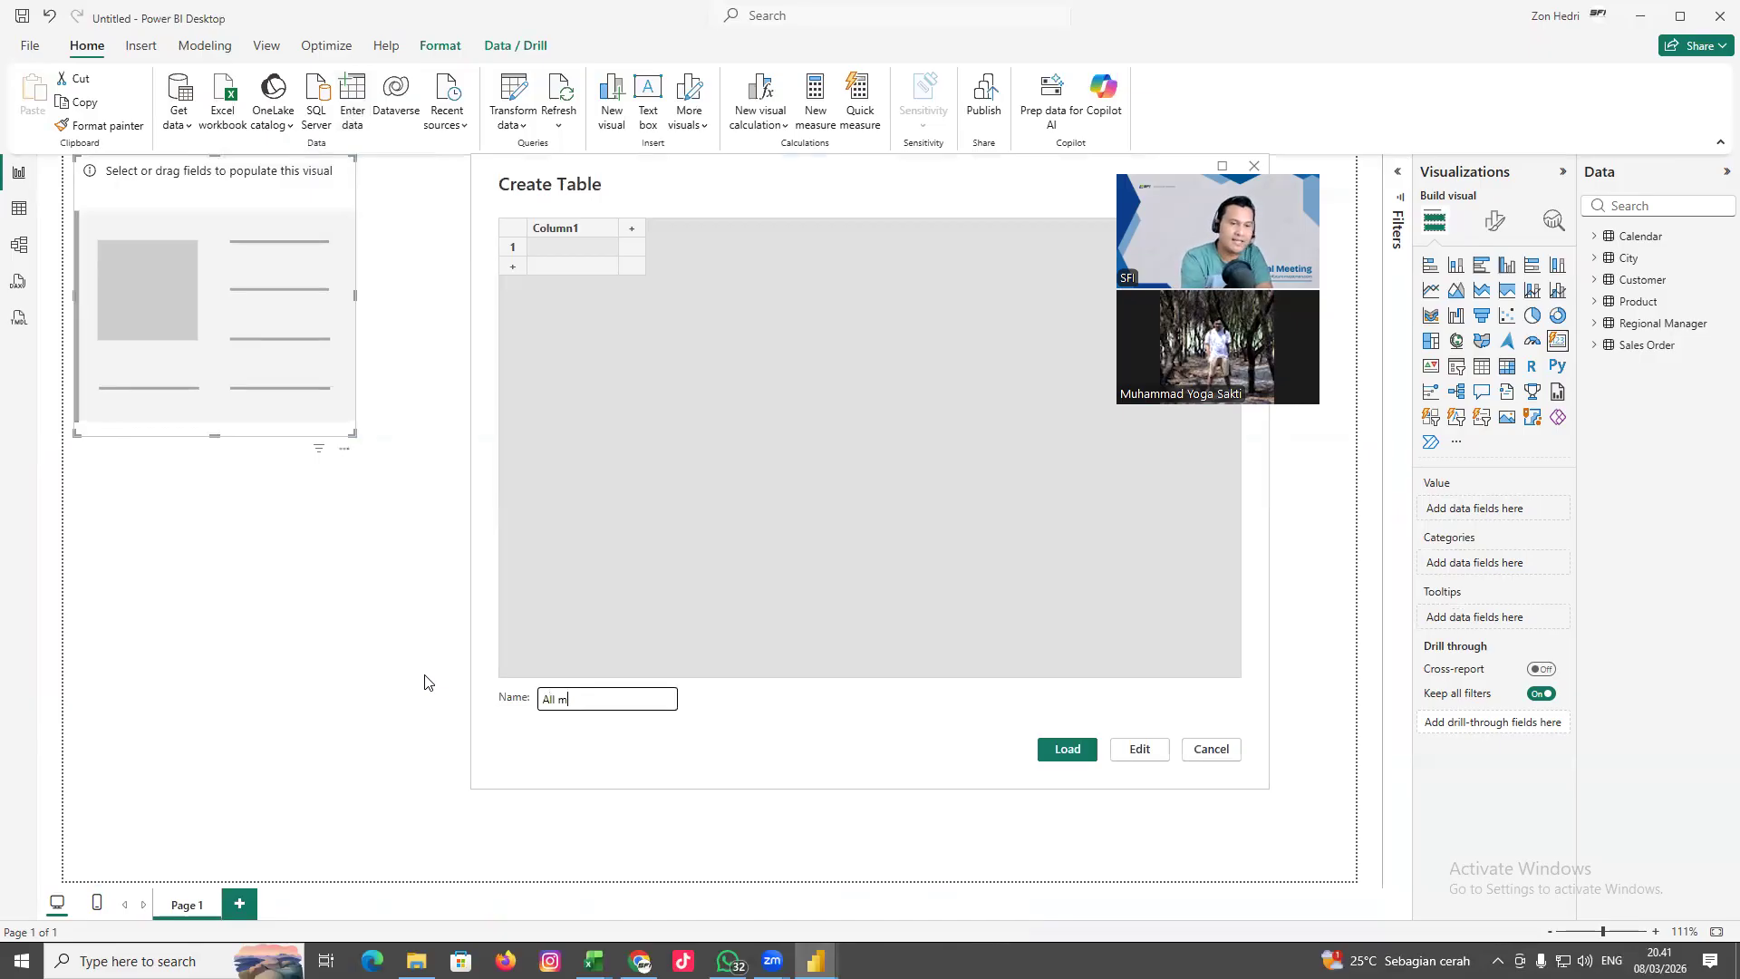
pyautogui.press('BackSpace')
pyautogui.write('Measures')
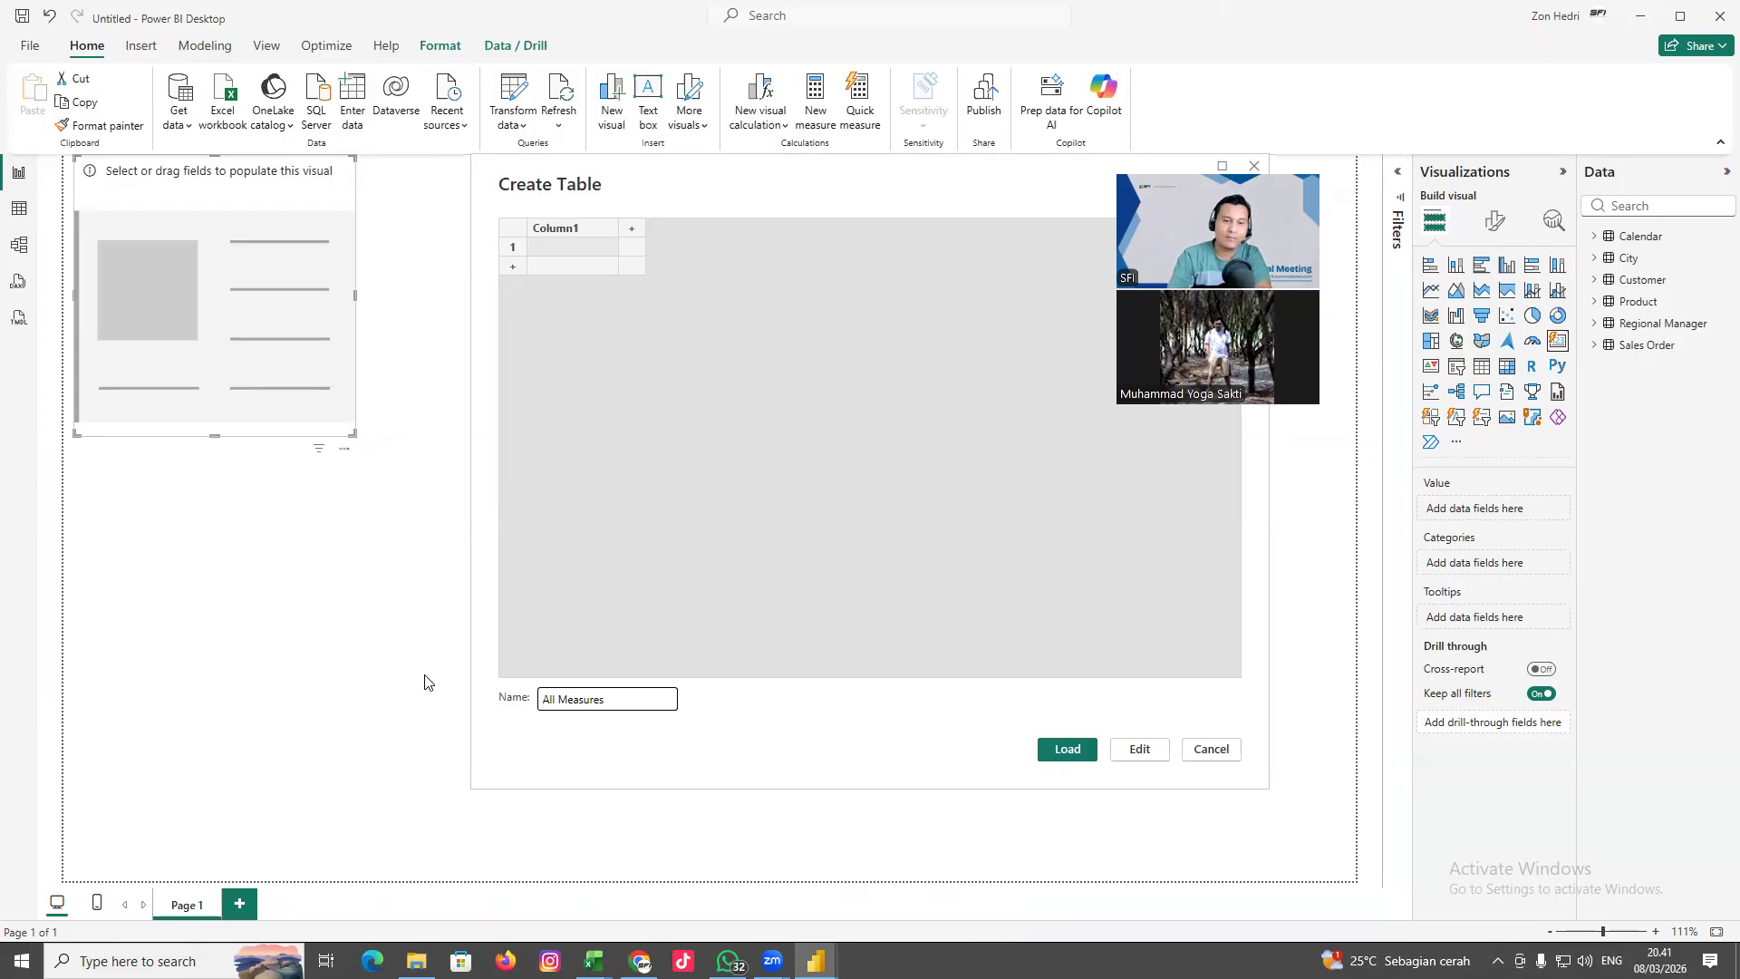
pyautogui.doubleClick(547, 699)
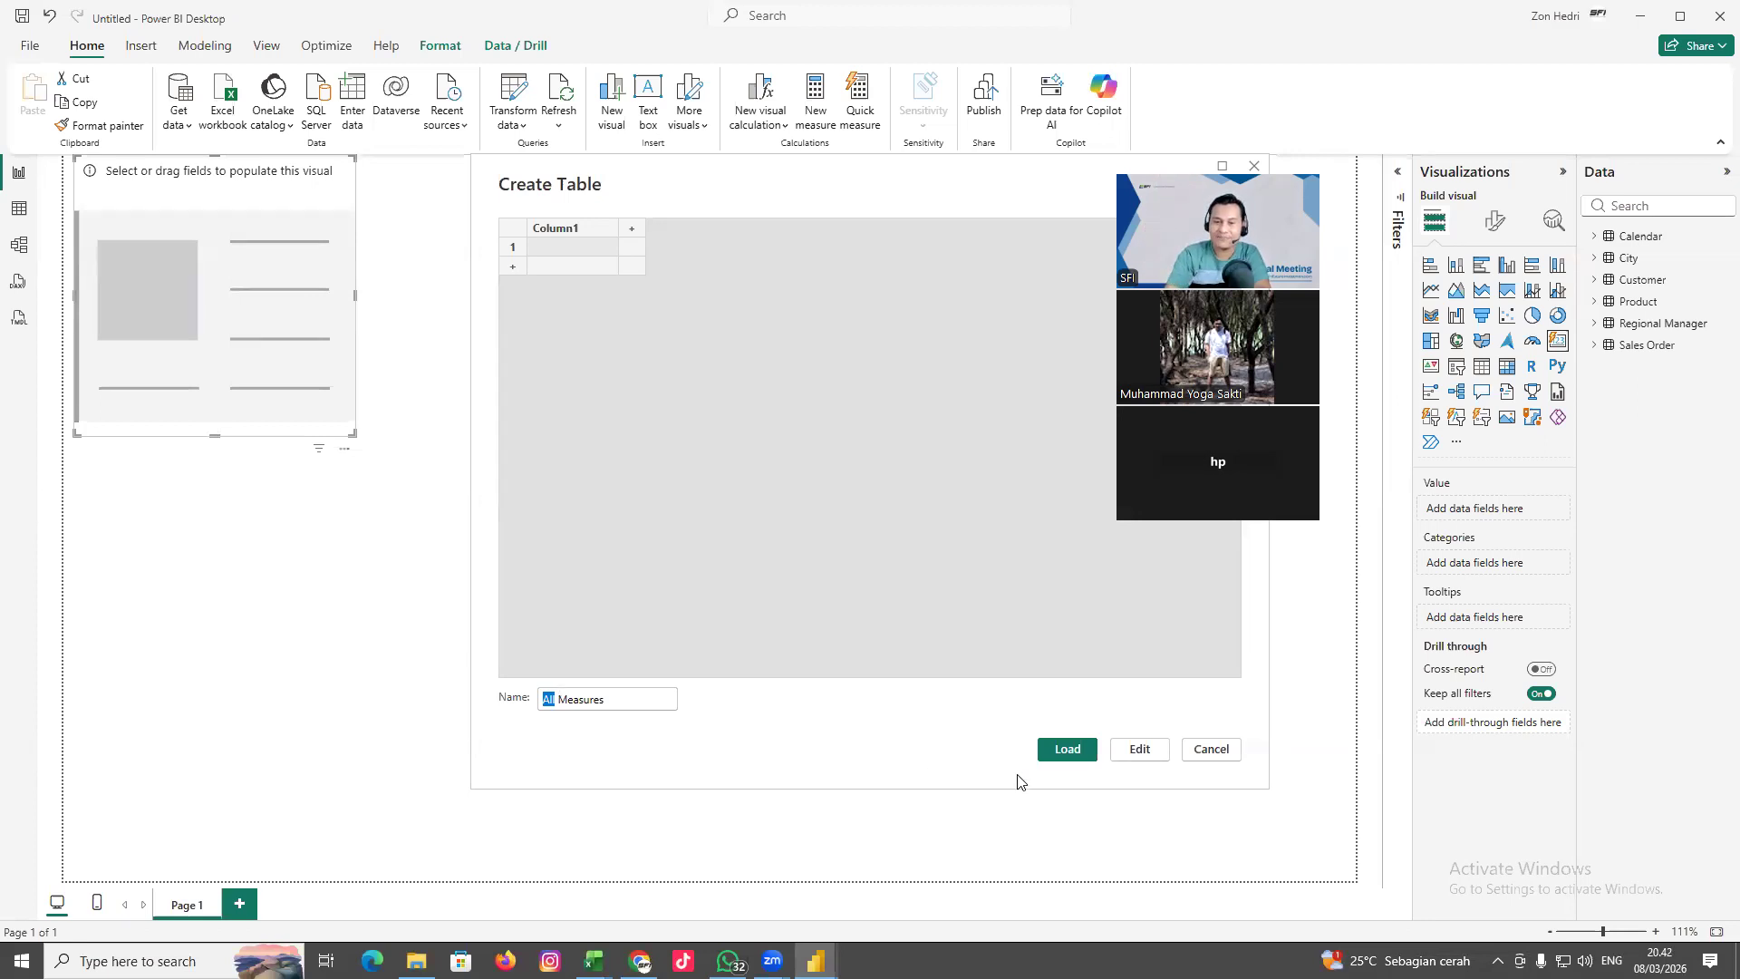
pyautogui.click(1073, 751)
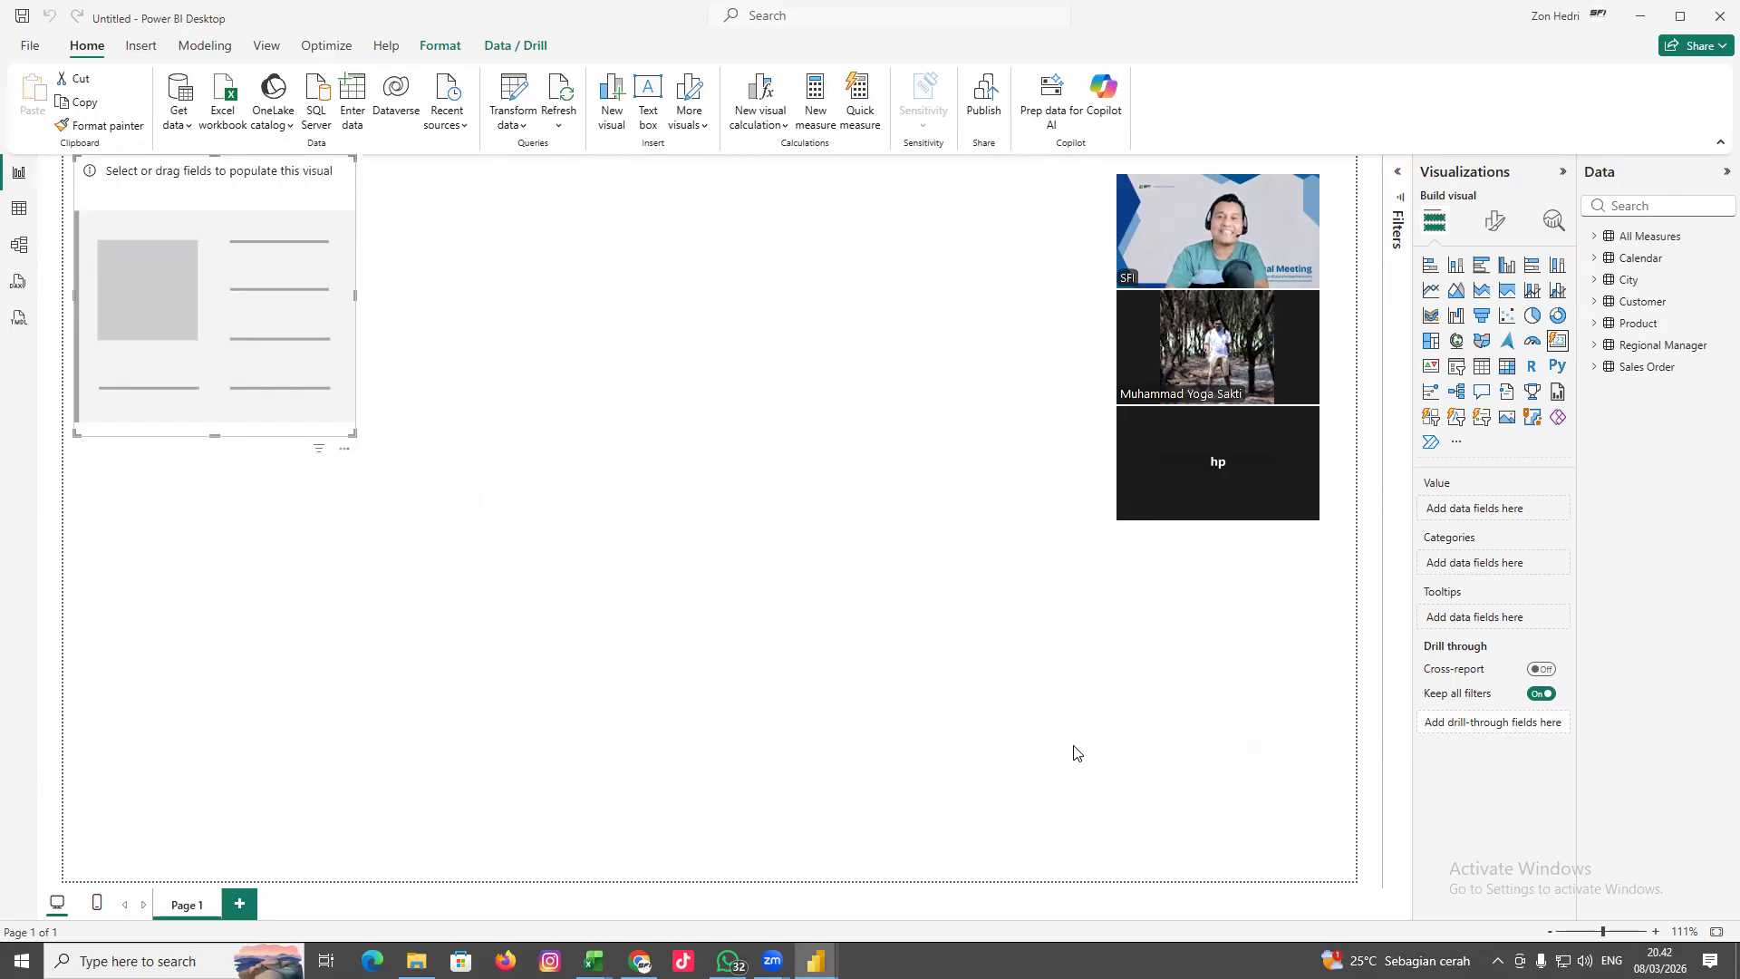
# Add a new measure to the All Measures table and begin its formula as Total Revenue=sumx('Sales Order'
pyautogui.click(1631, 236)
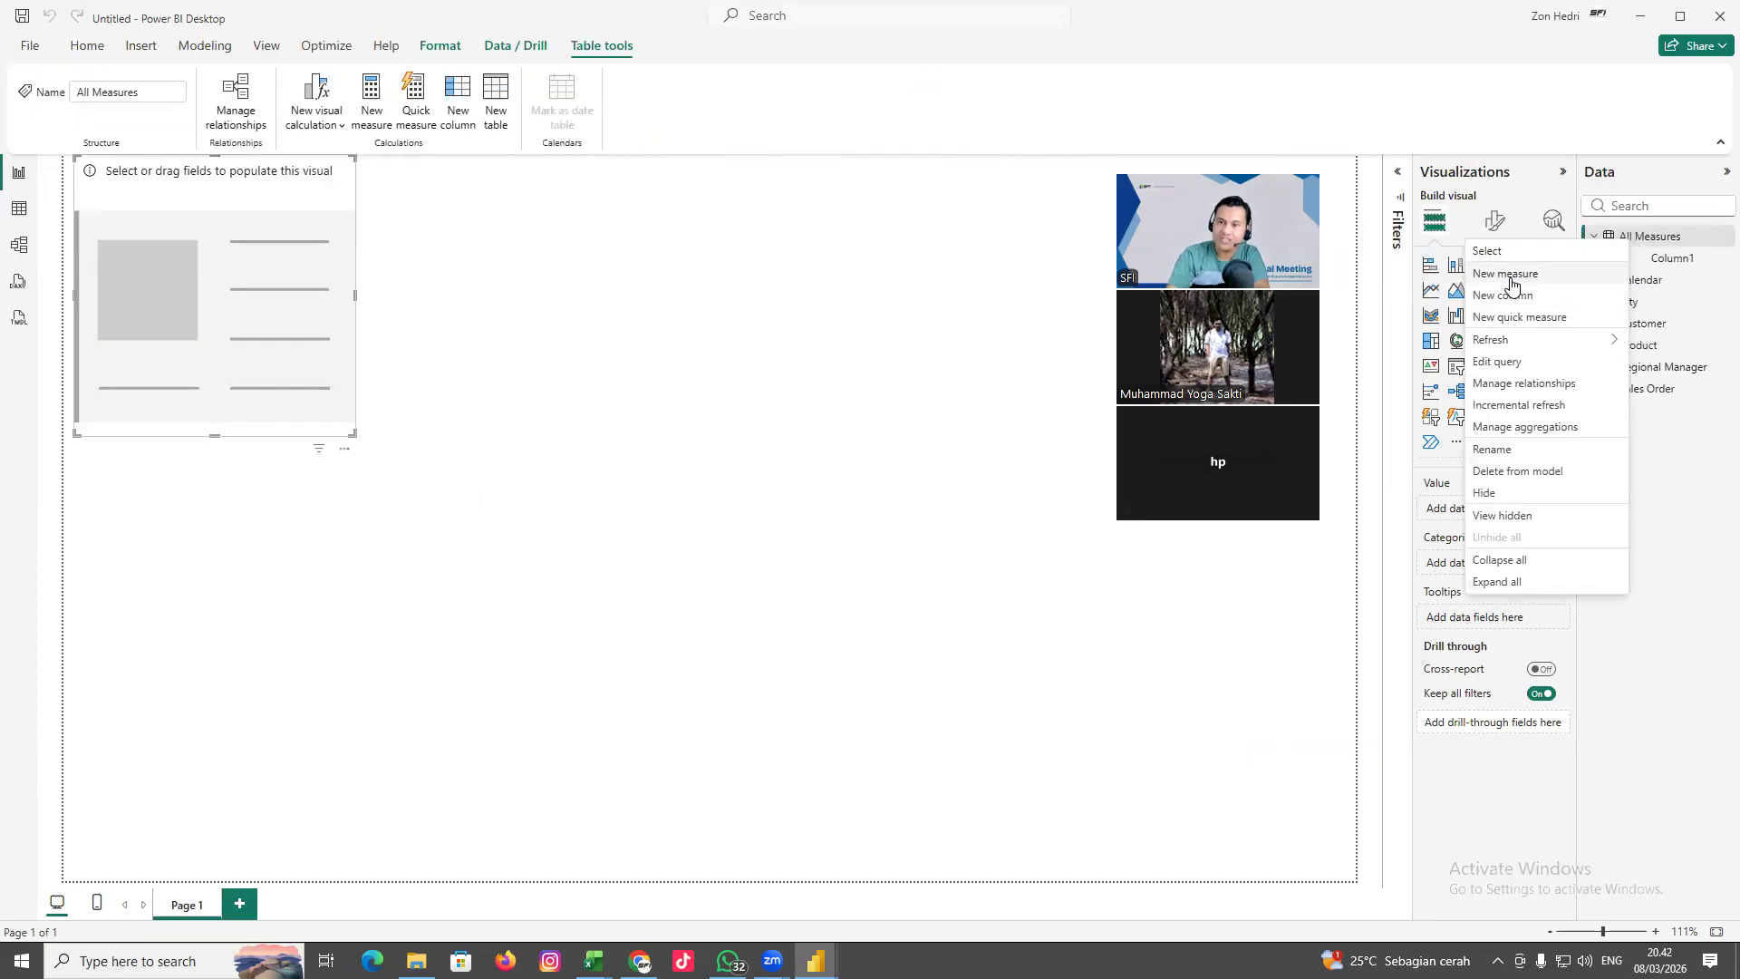
pyautogui.click(1506, 273)
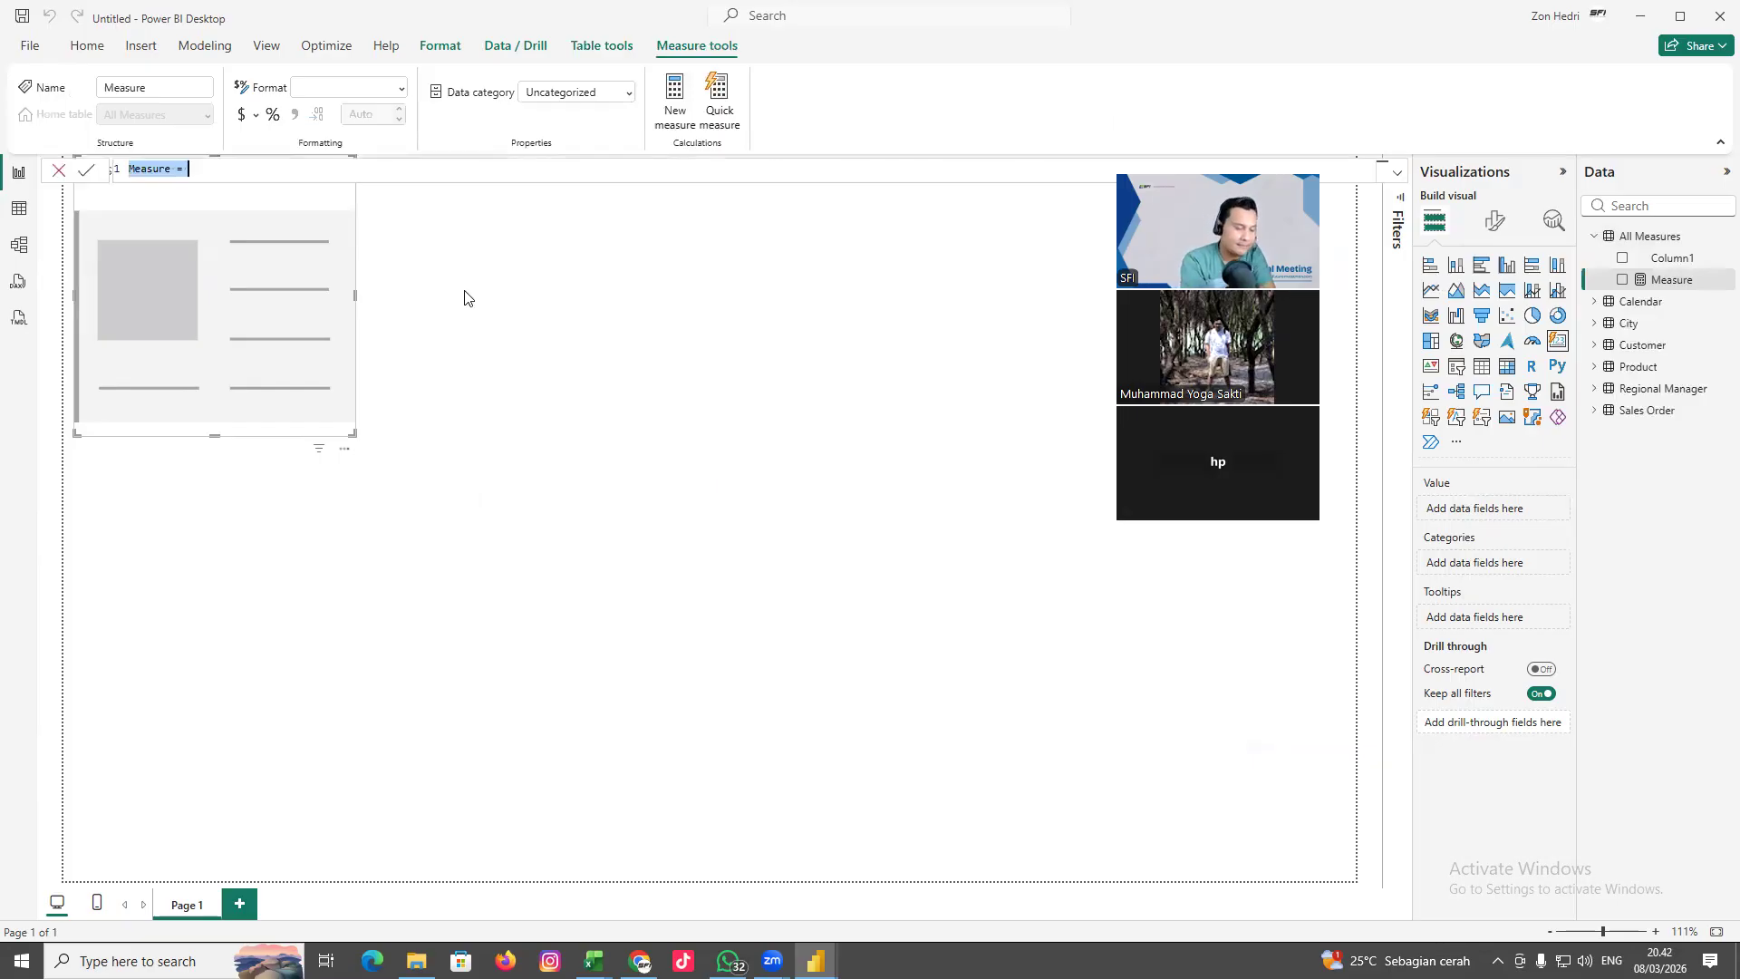
pyautogui.write('Total Revenue')
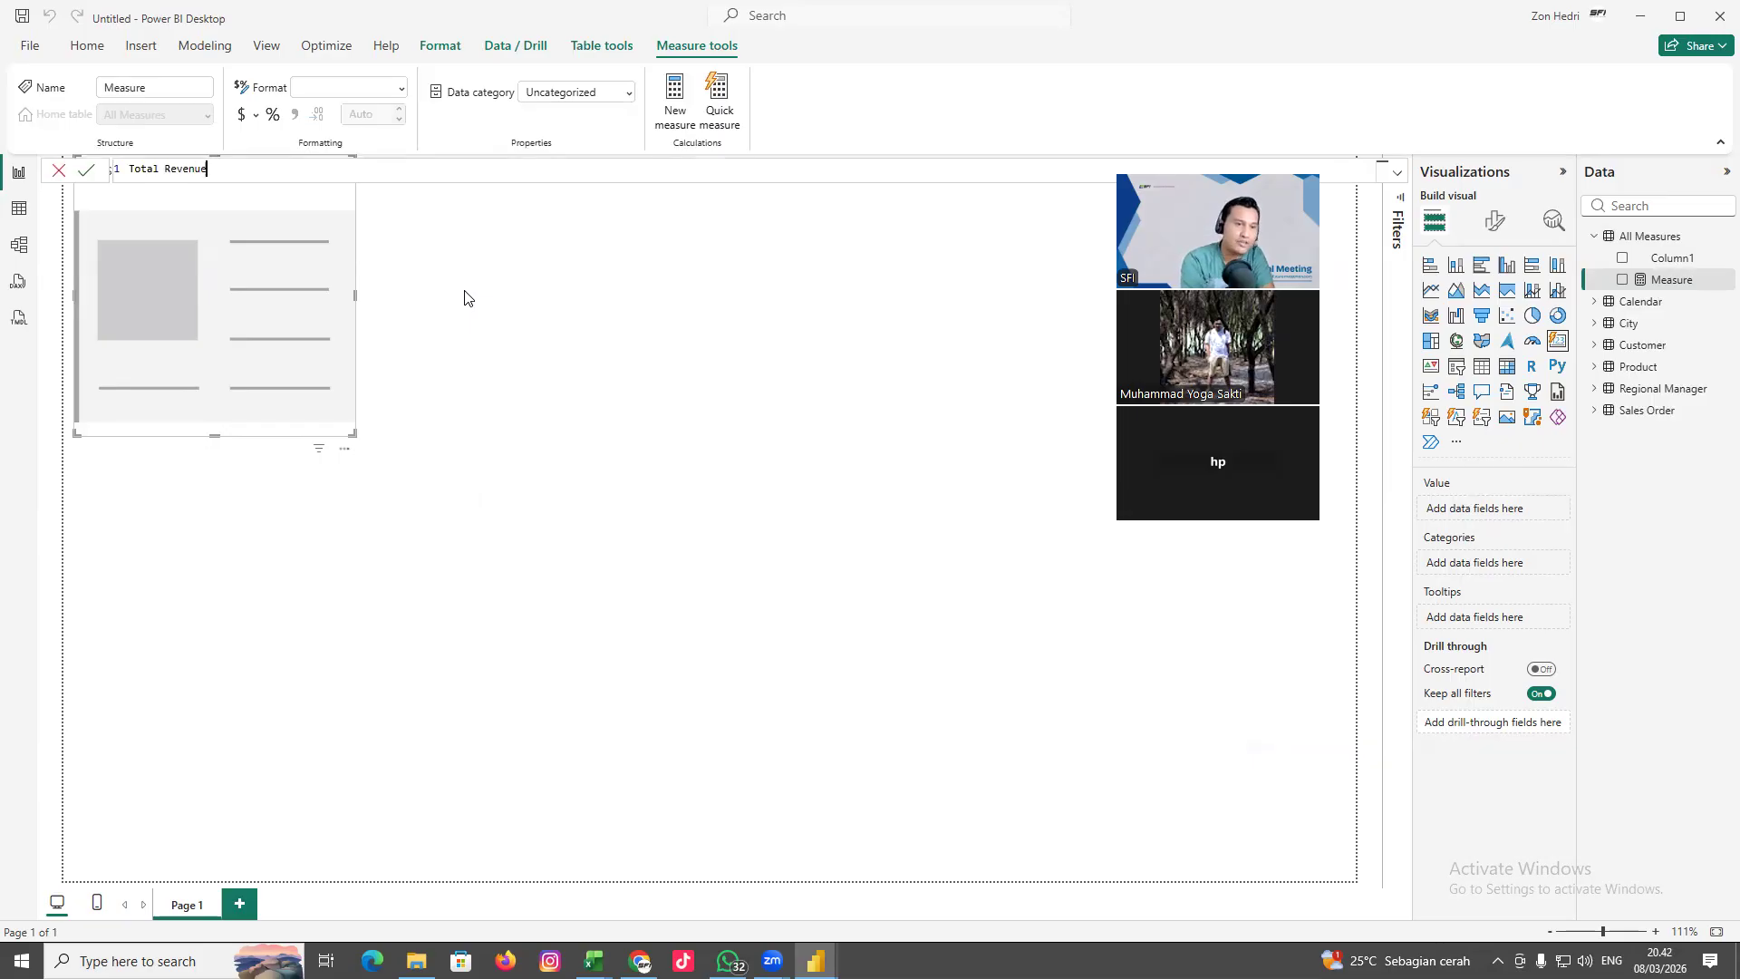
pyautogui.write('=')
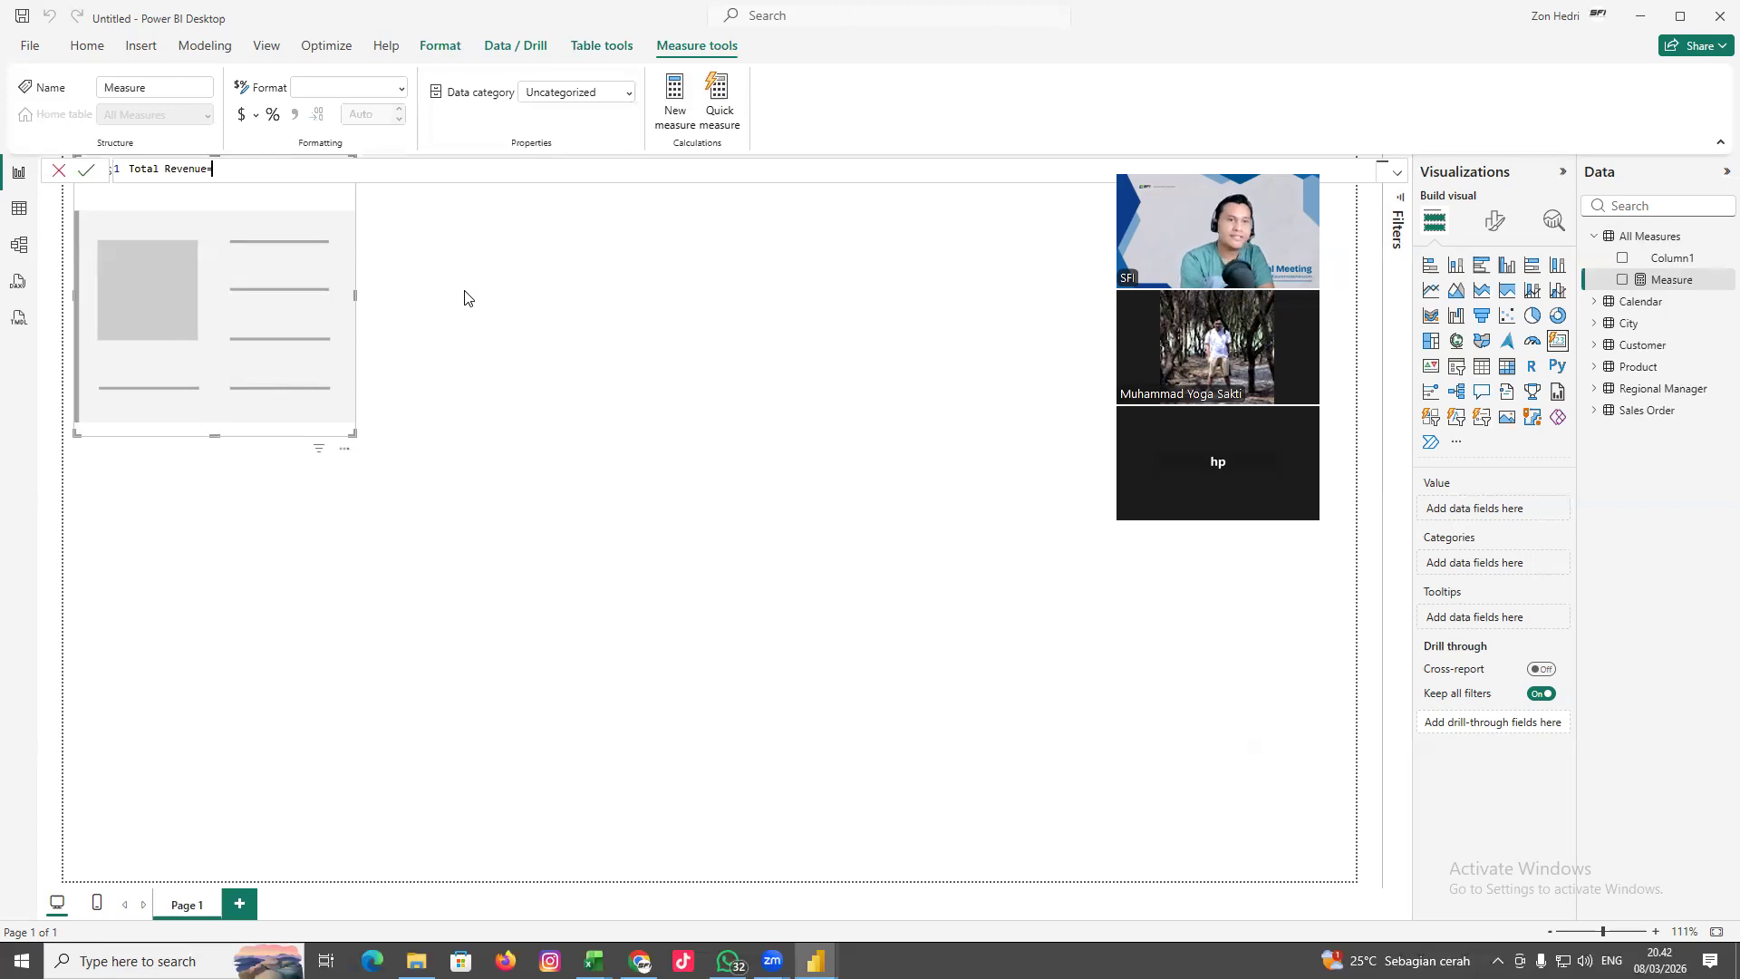
pyautogui.write('sumx')
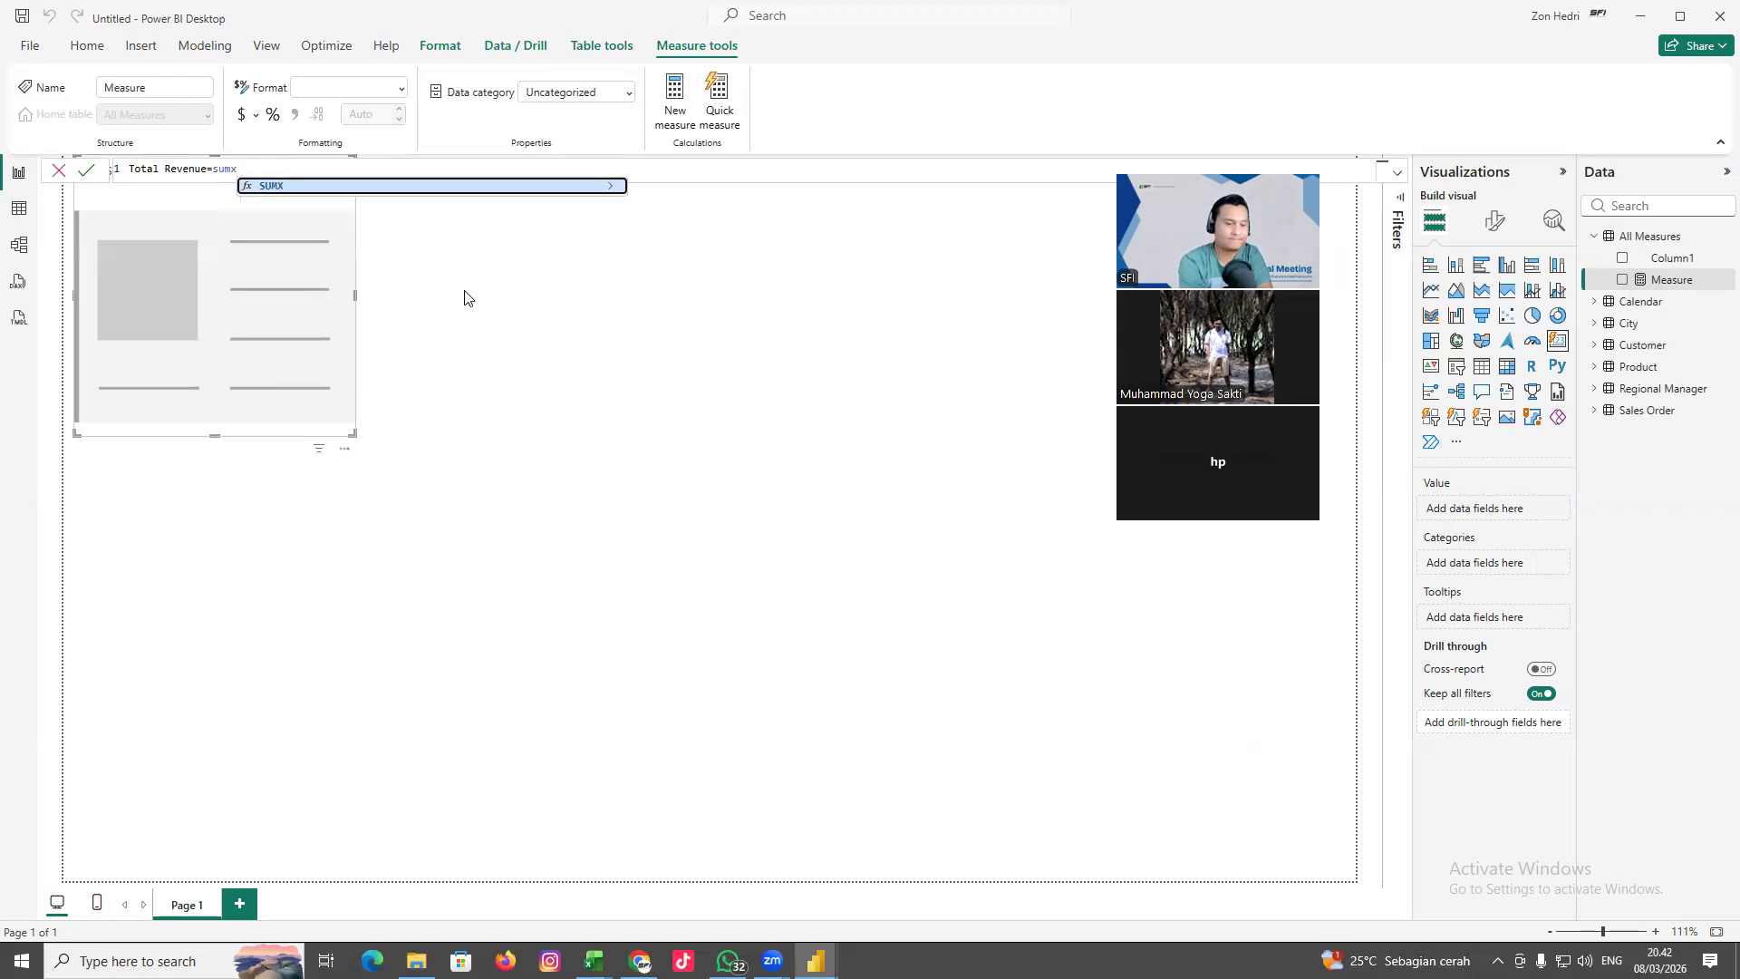
pyautogui.write('(')
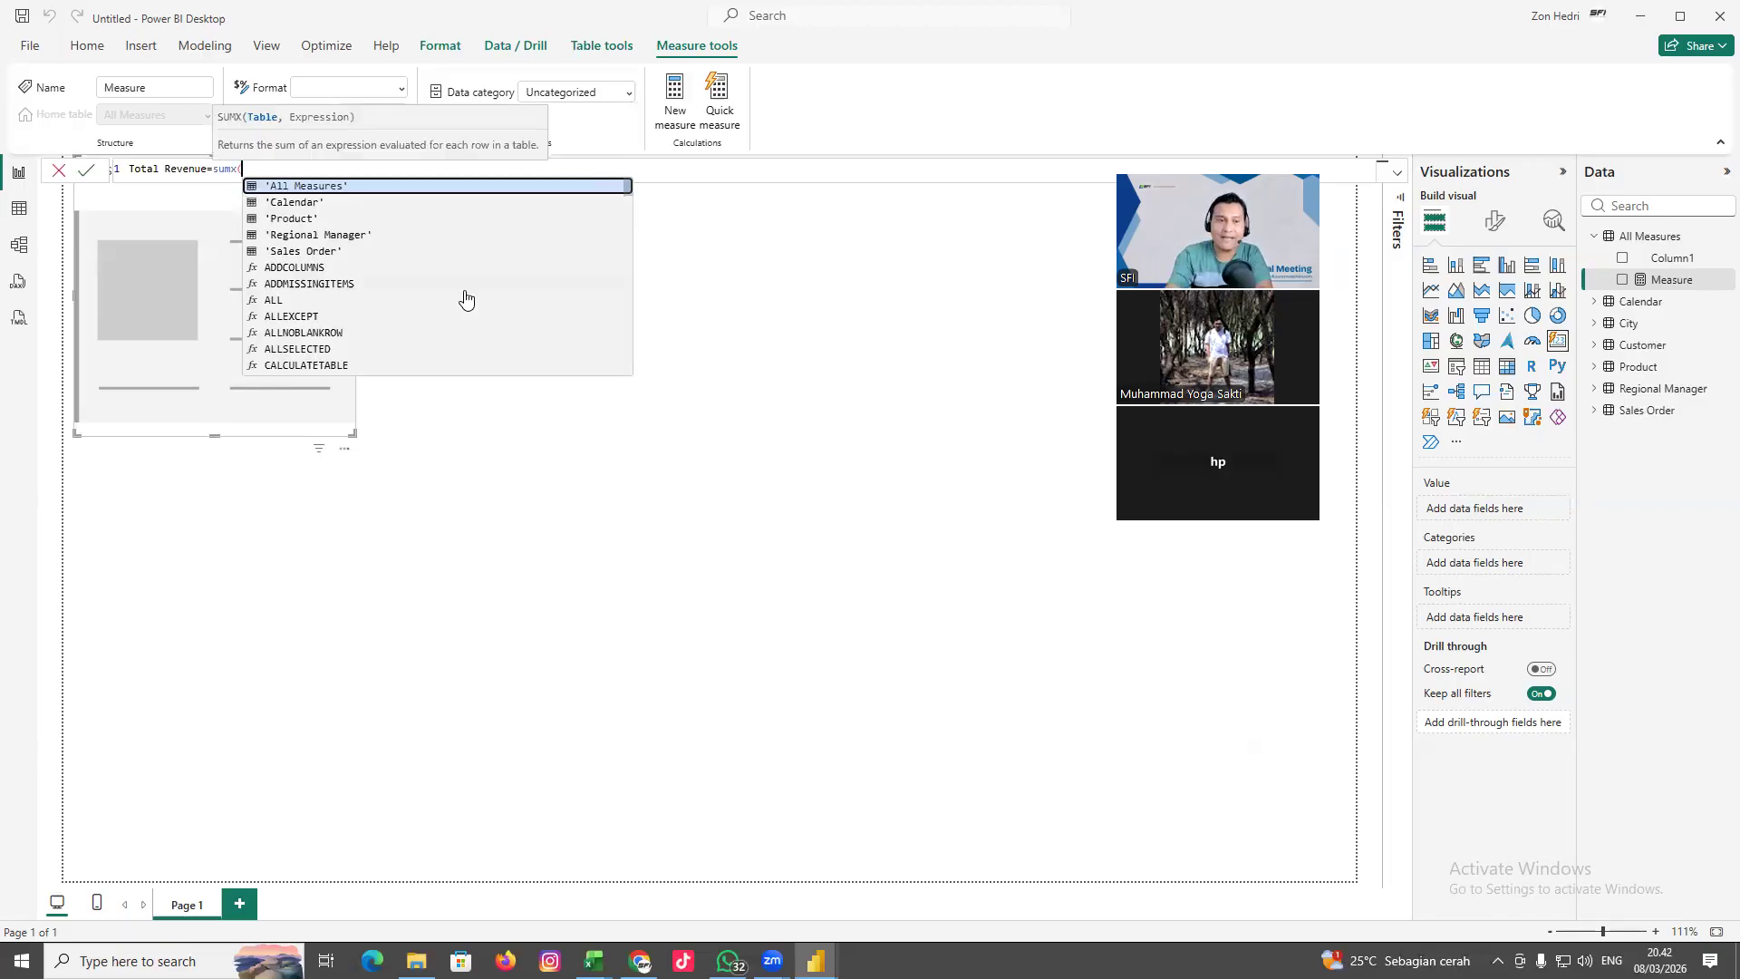
pyautogui.write('sa')
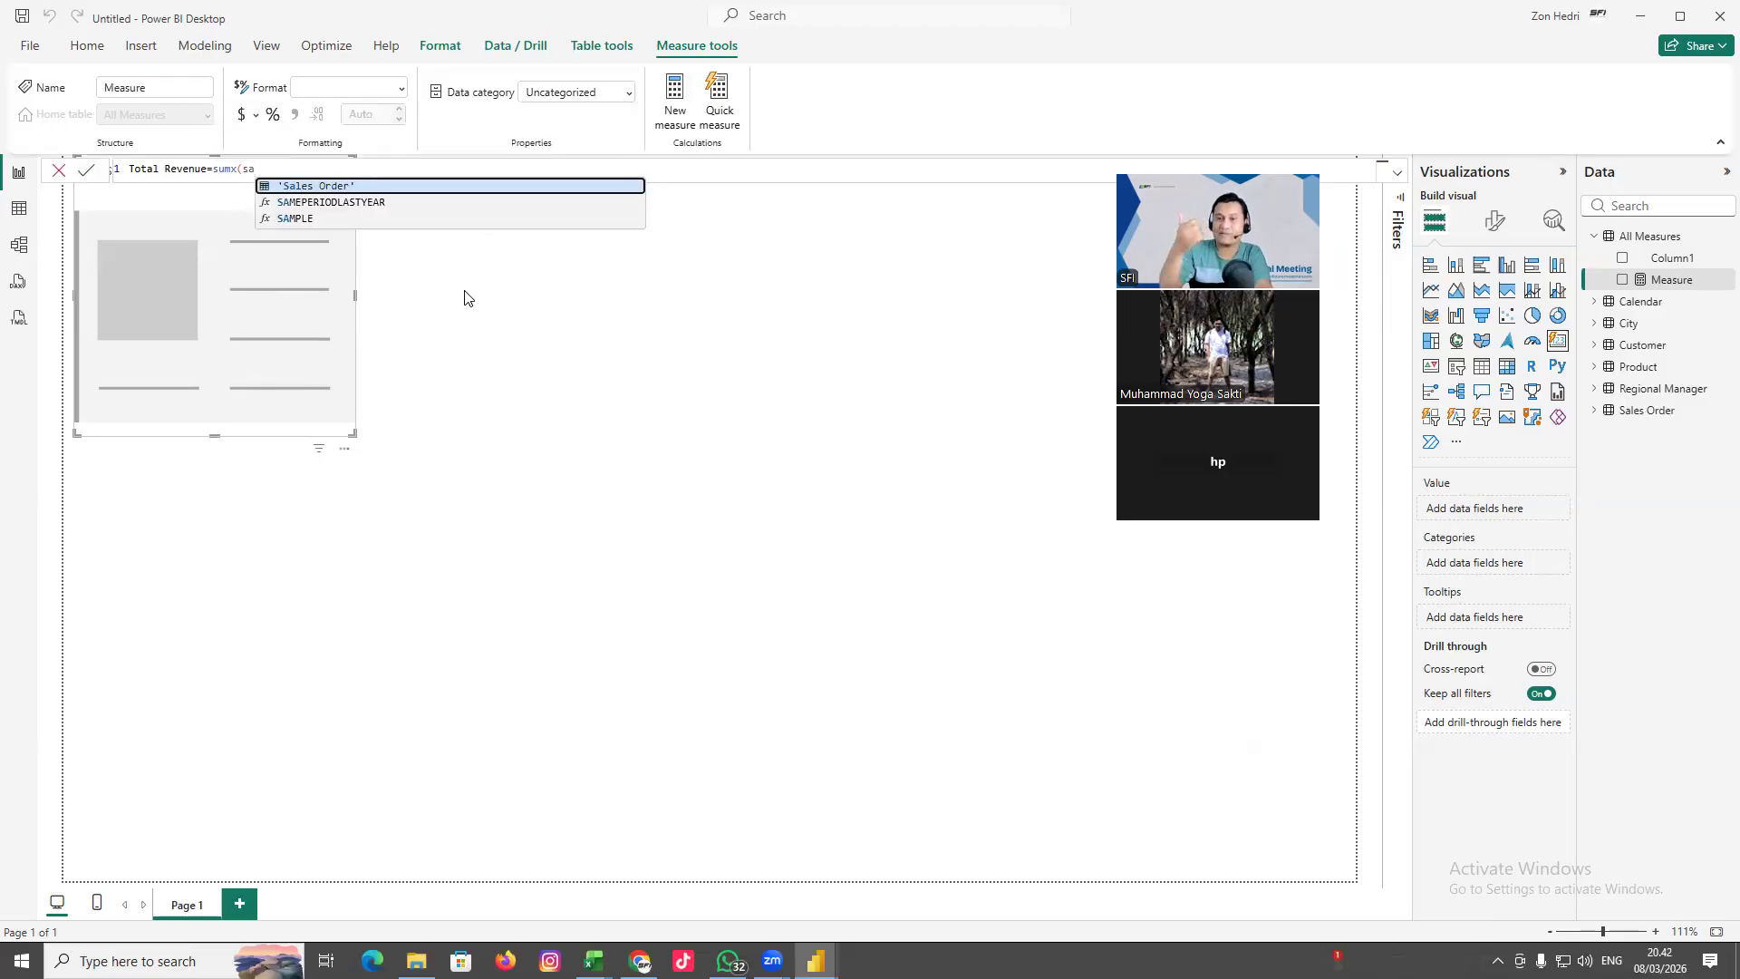
pyautogui.click(340, 186)
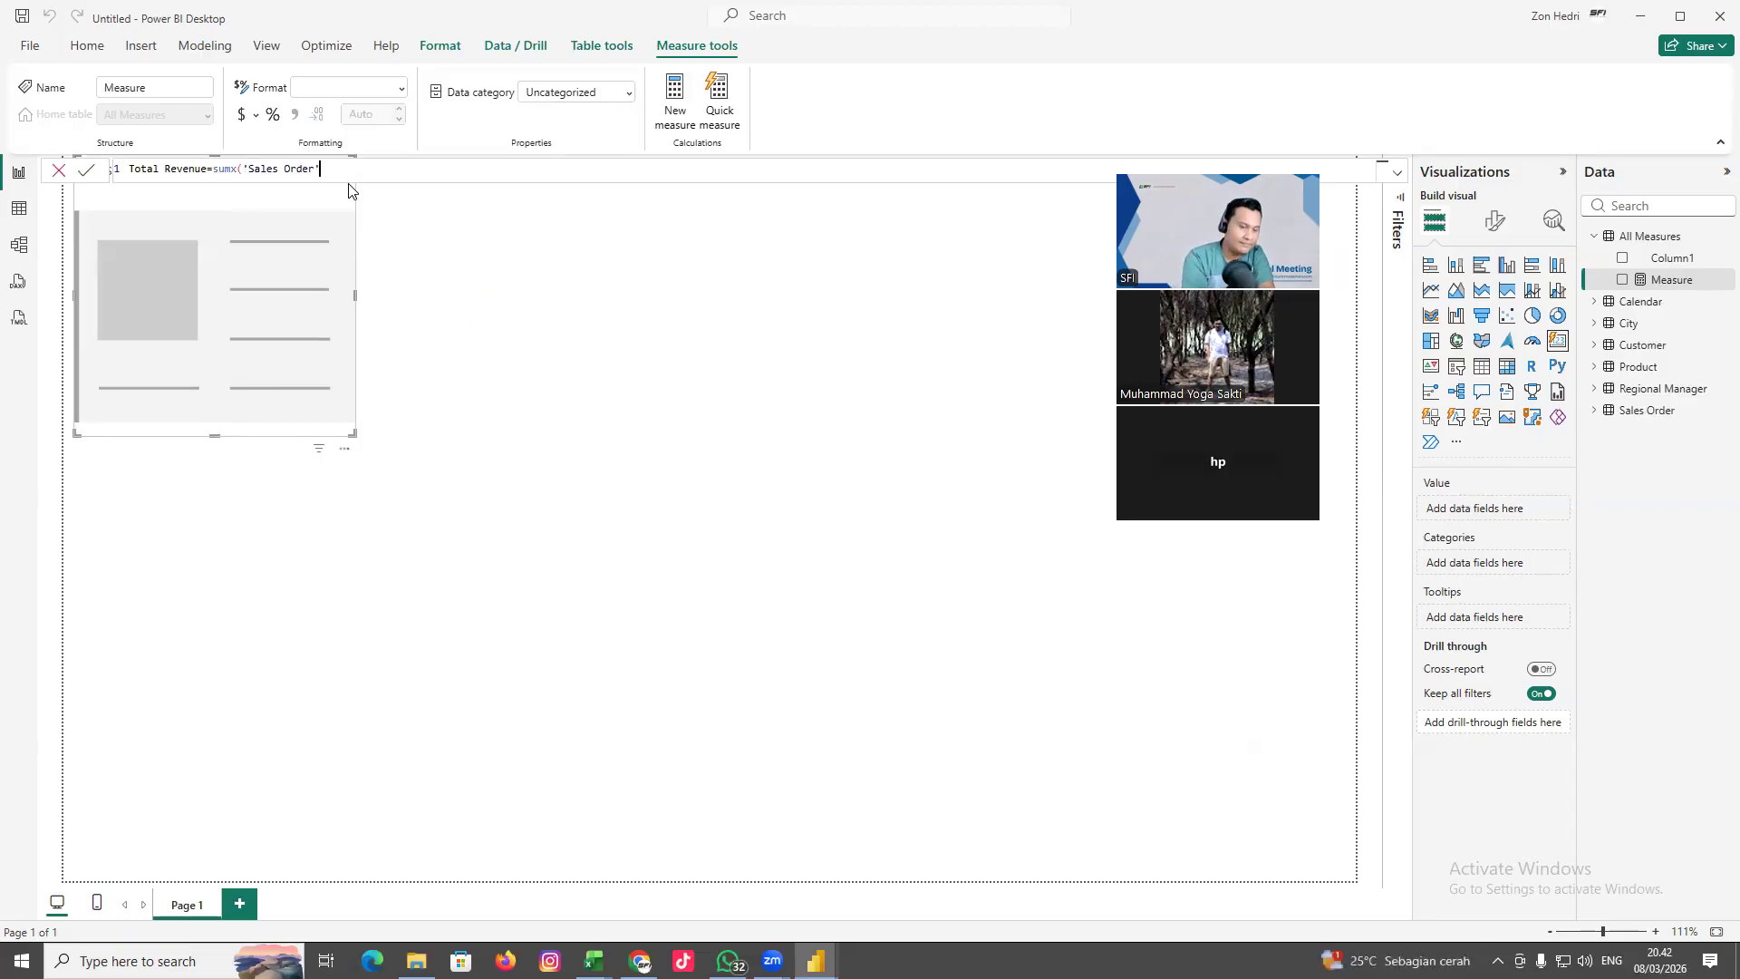
# Check the formula in the Sales Overview Dashboard report and add 'Sales Order'[Quantity] as the SUMX expression in the untitled report
pyautogui.write("'")
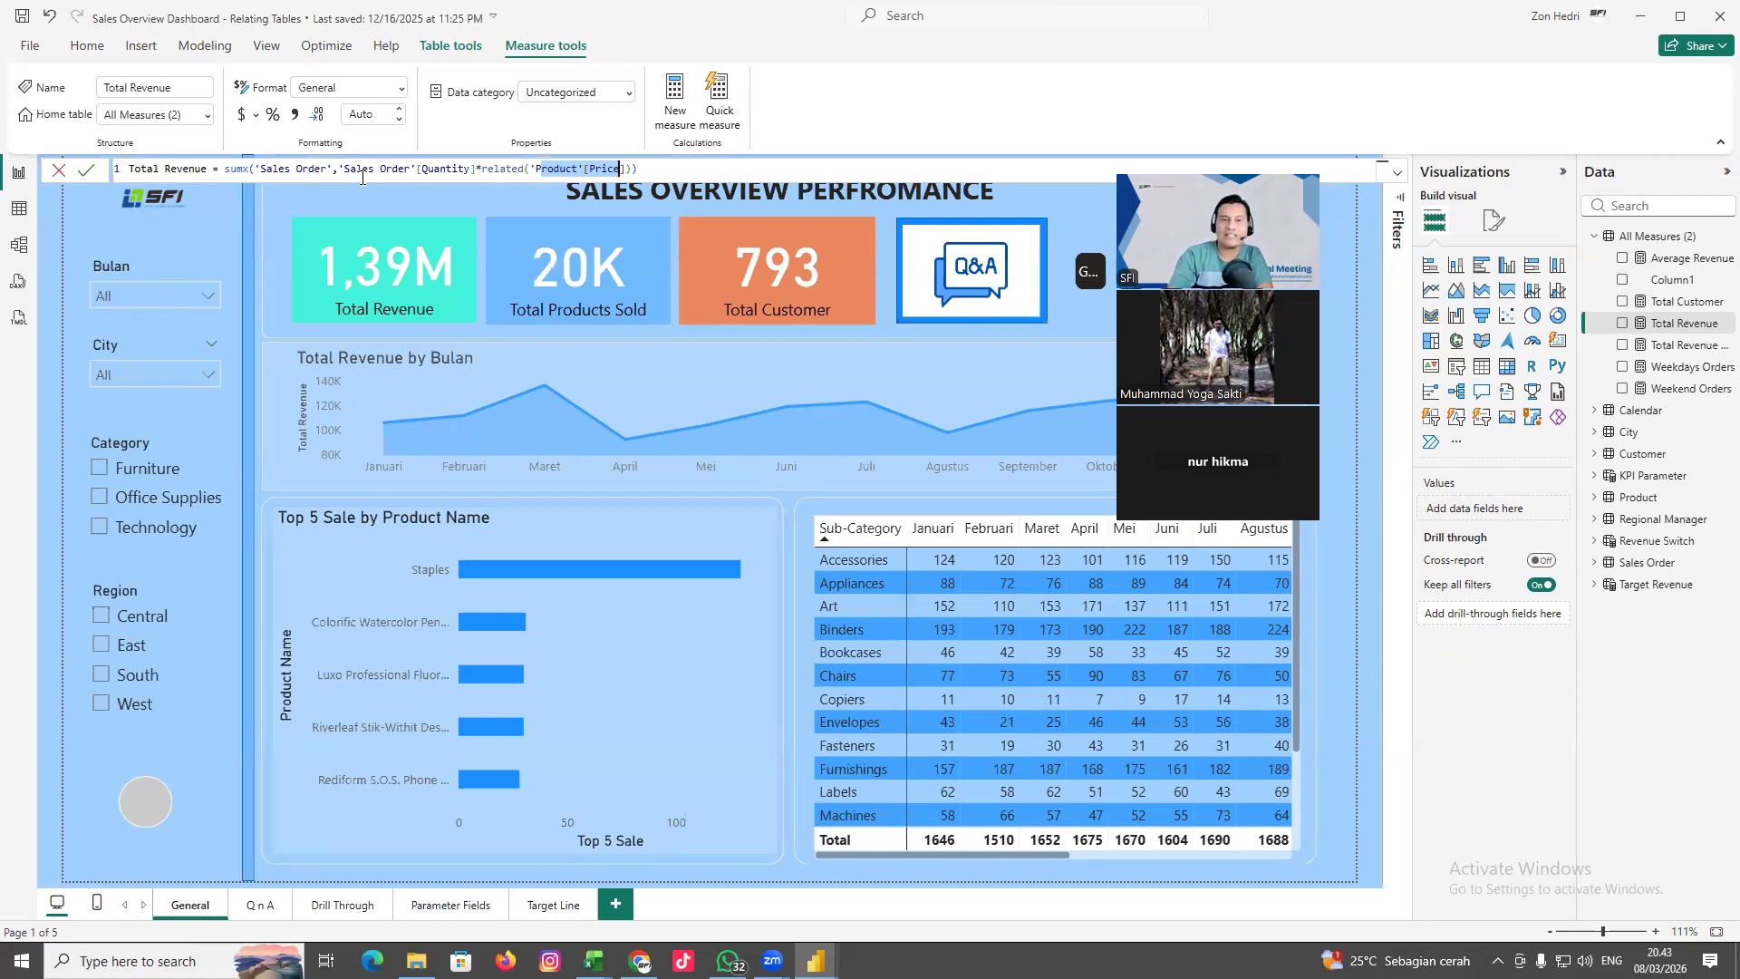
pyautogui.click(815, 961)
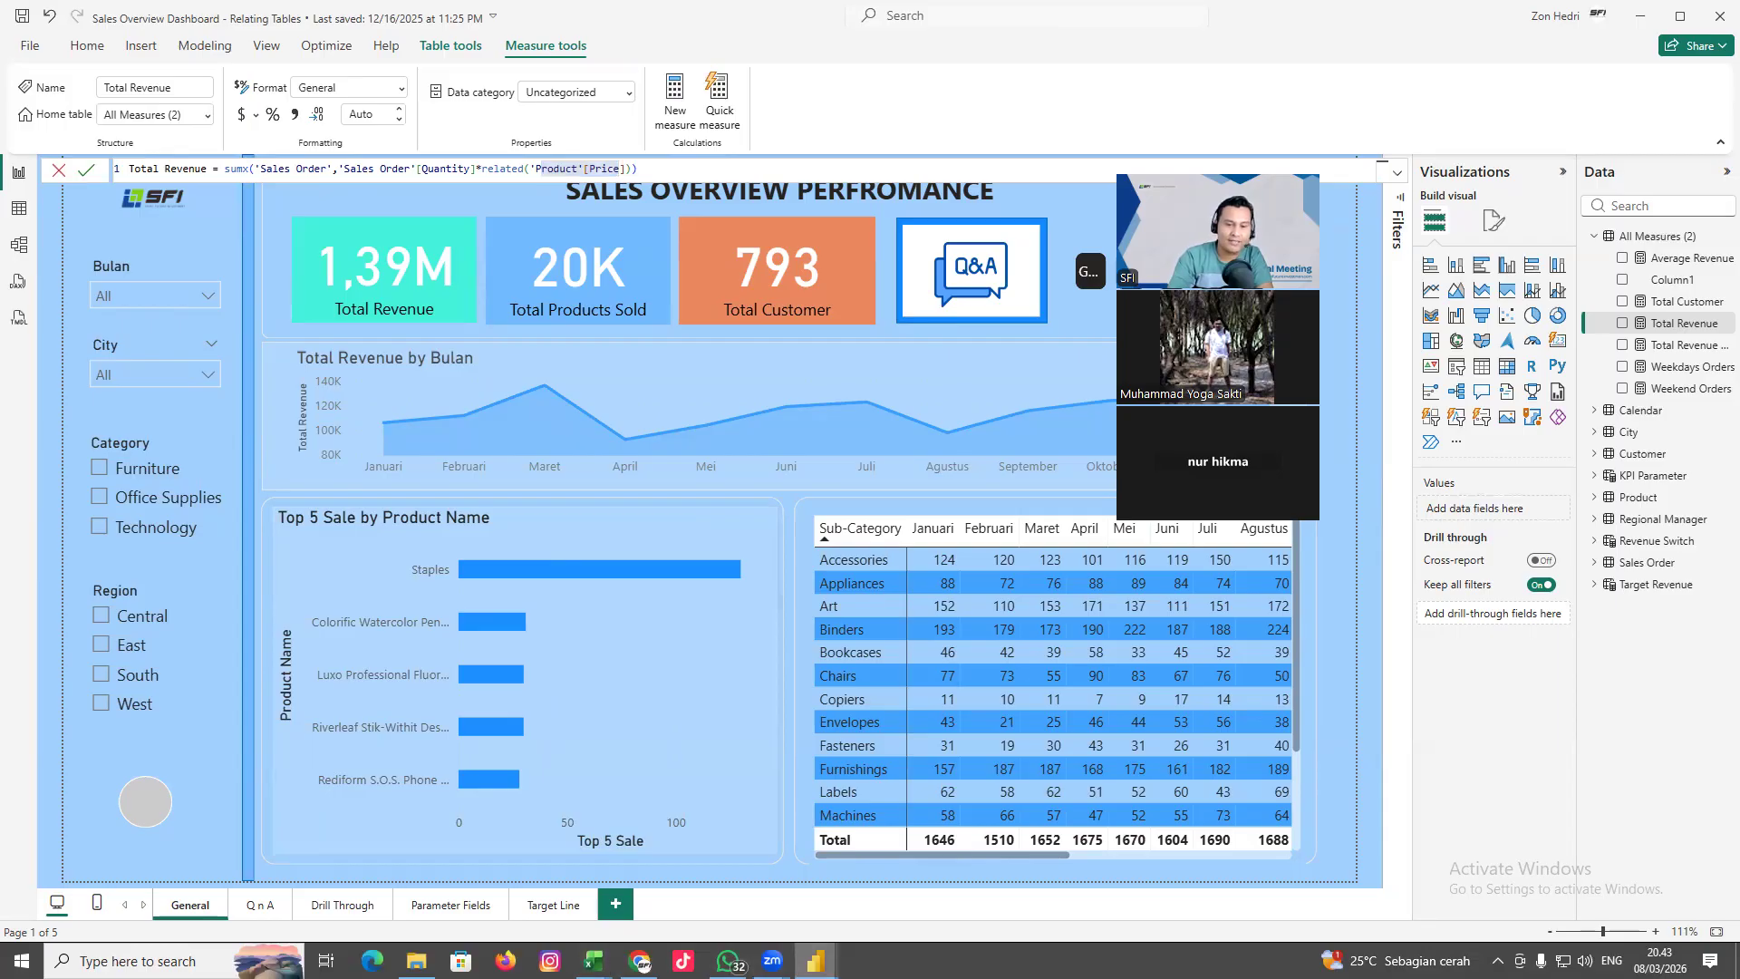
pyautogui.click(902, 883)
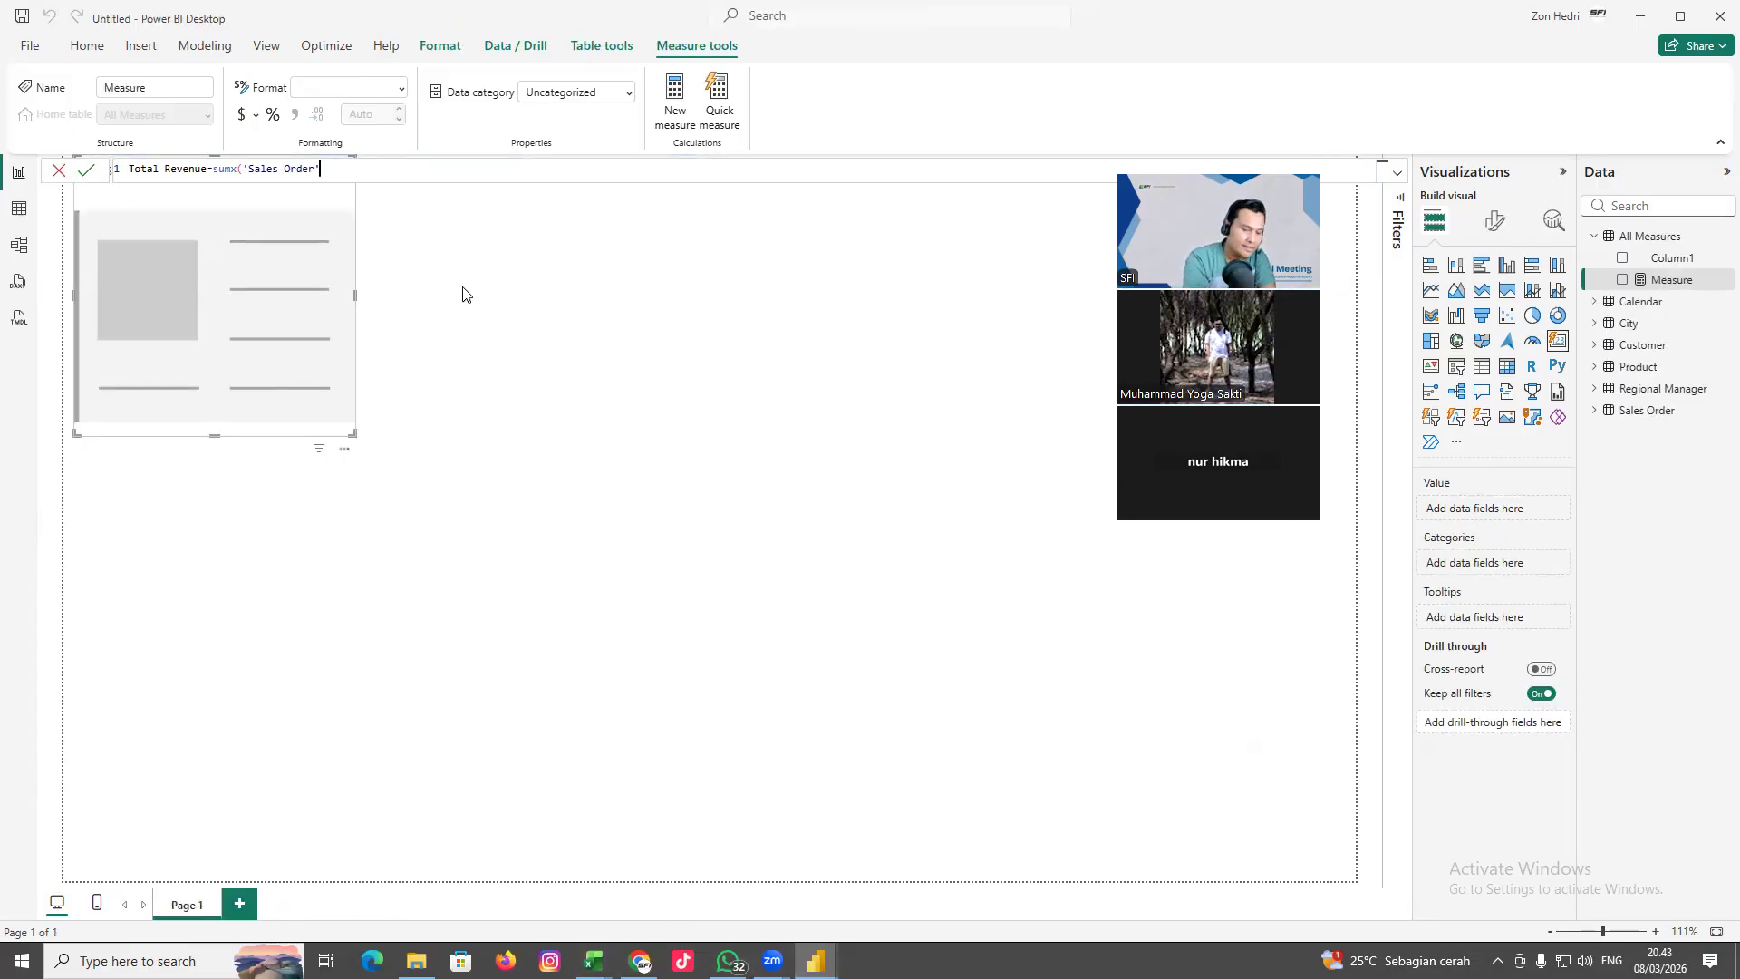
pyautogui.write(',')
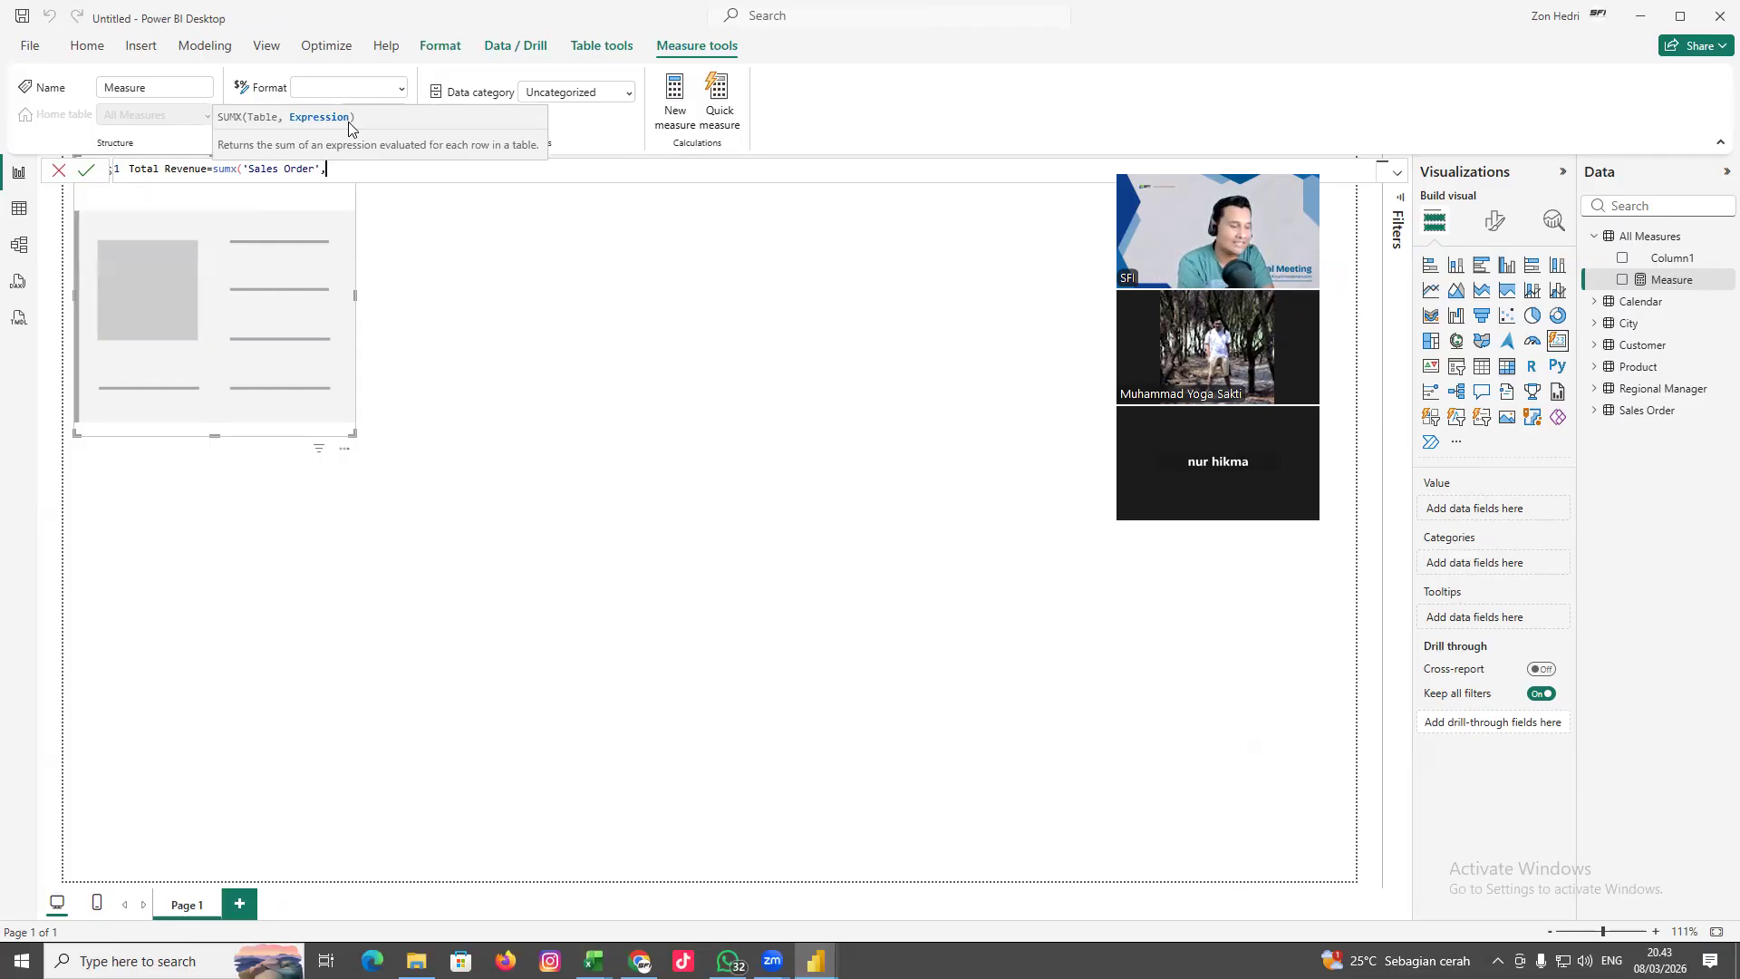
pyautogui.write('q')
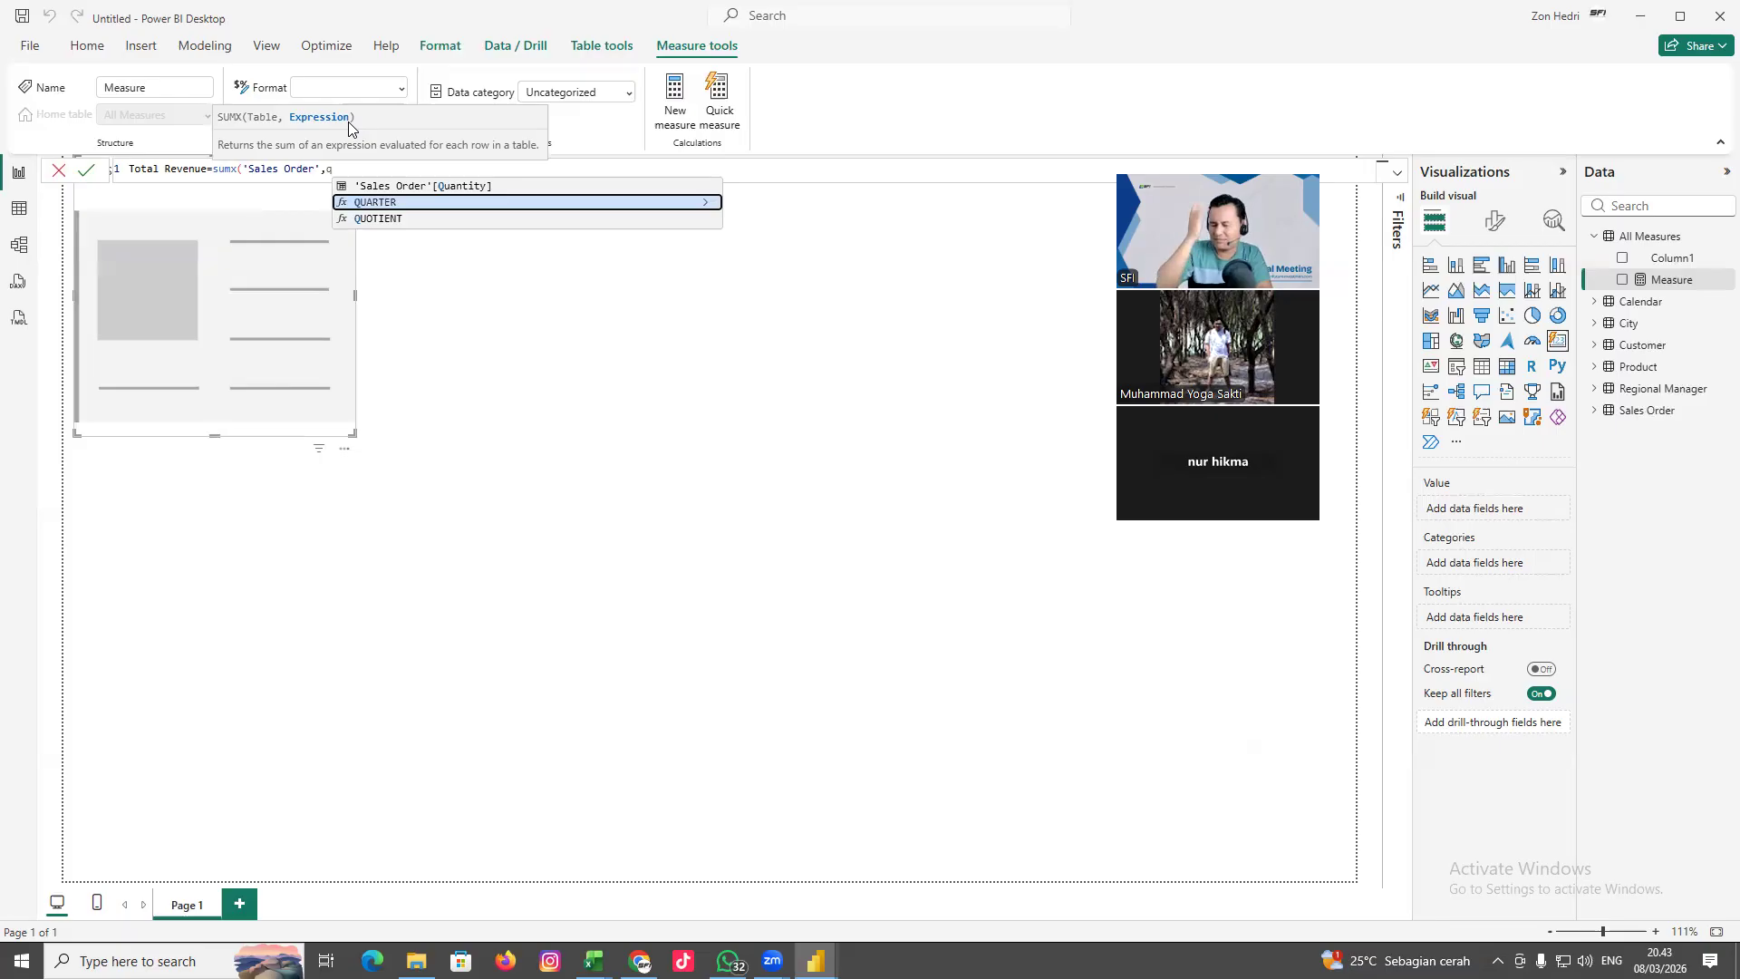
pyautogui.click(442, 187)
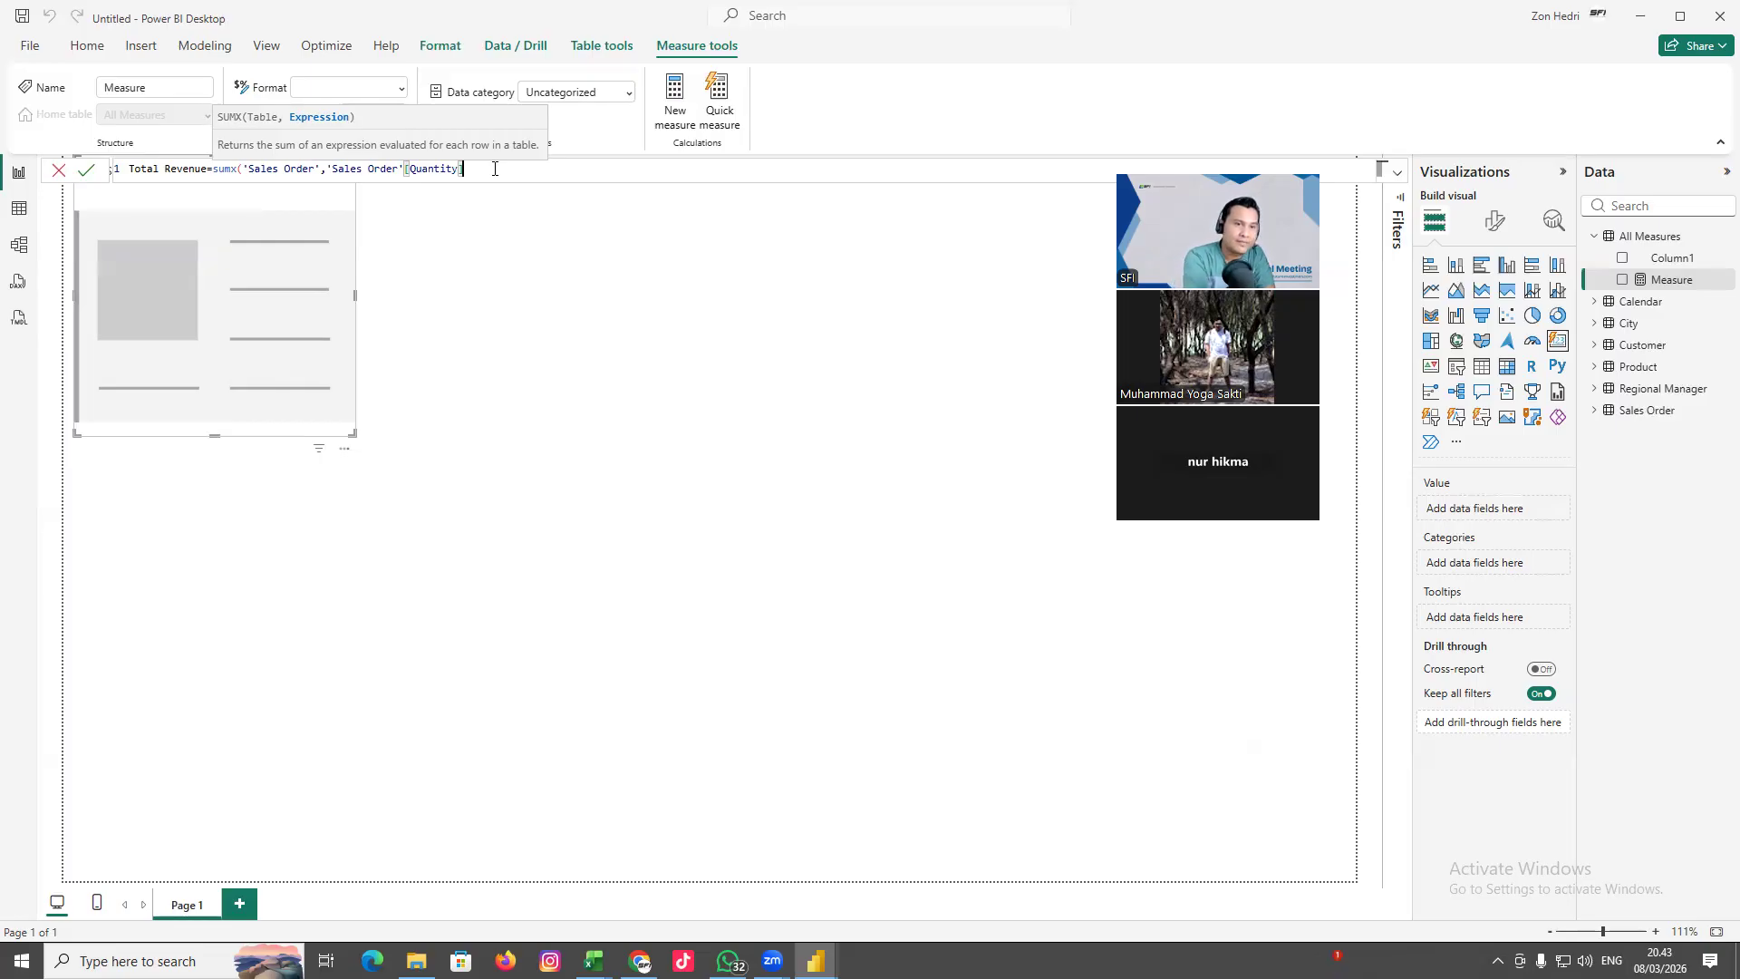
# Close the parenthesis after 'Sales Order'[Quantity] and append *related(harga to the Total Revenue formula
pyautogui.write(')*')
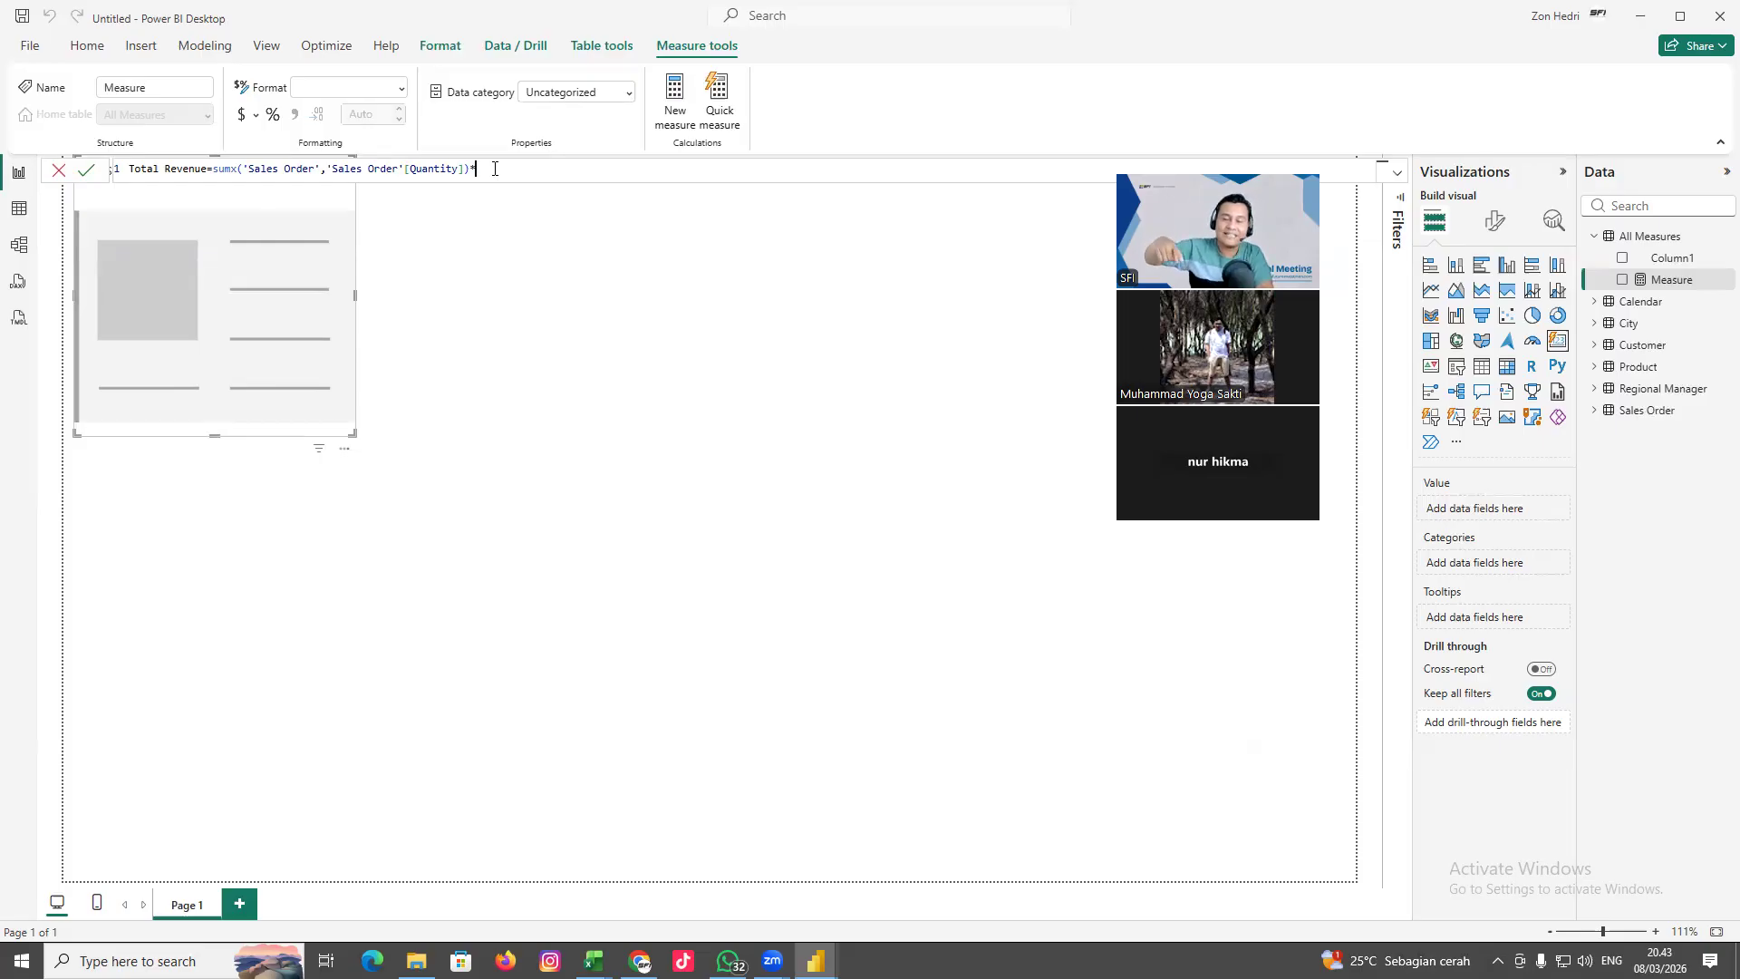
pyautogui.write('r')
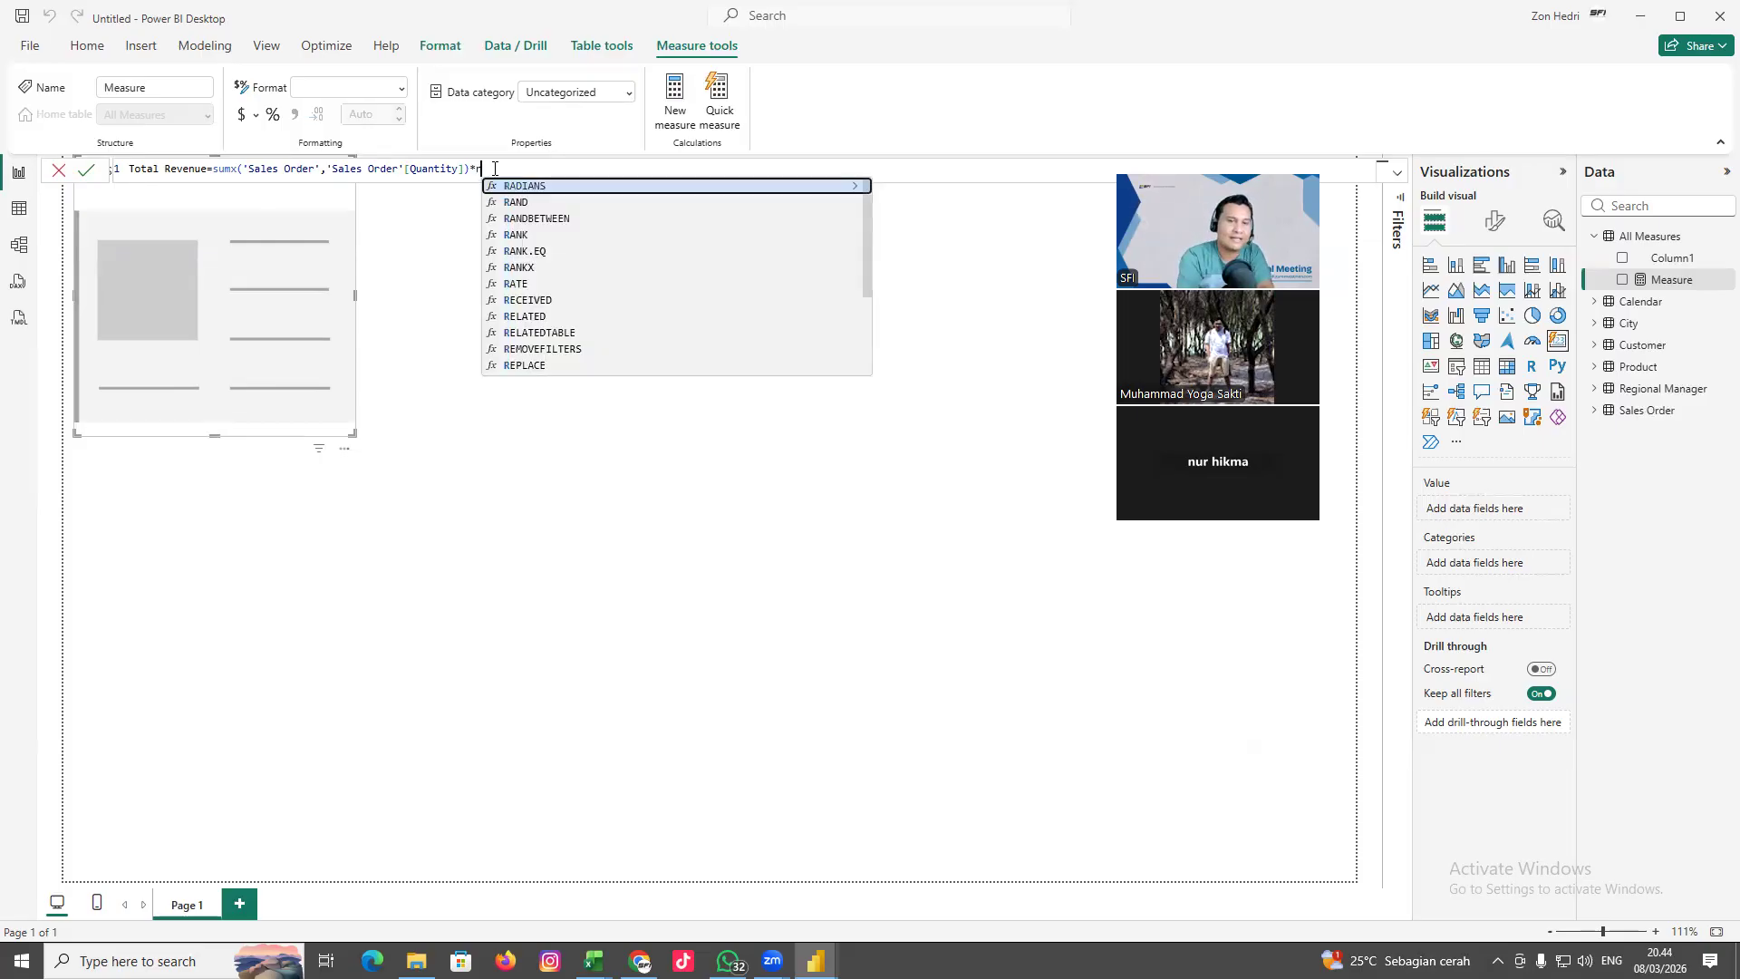
pyautogui.write('elated')
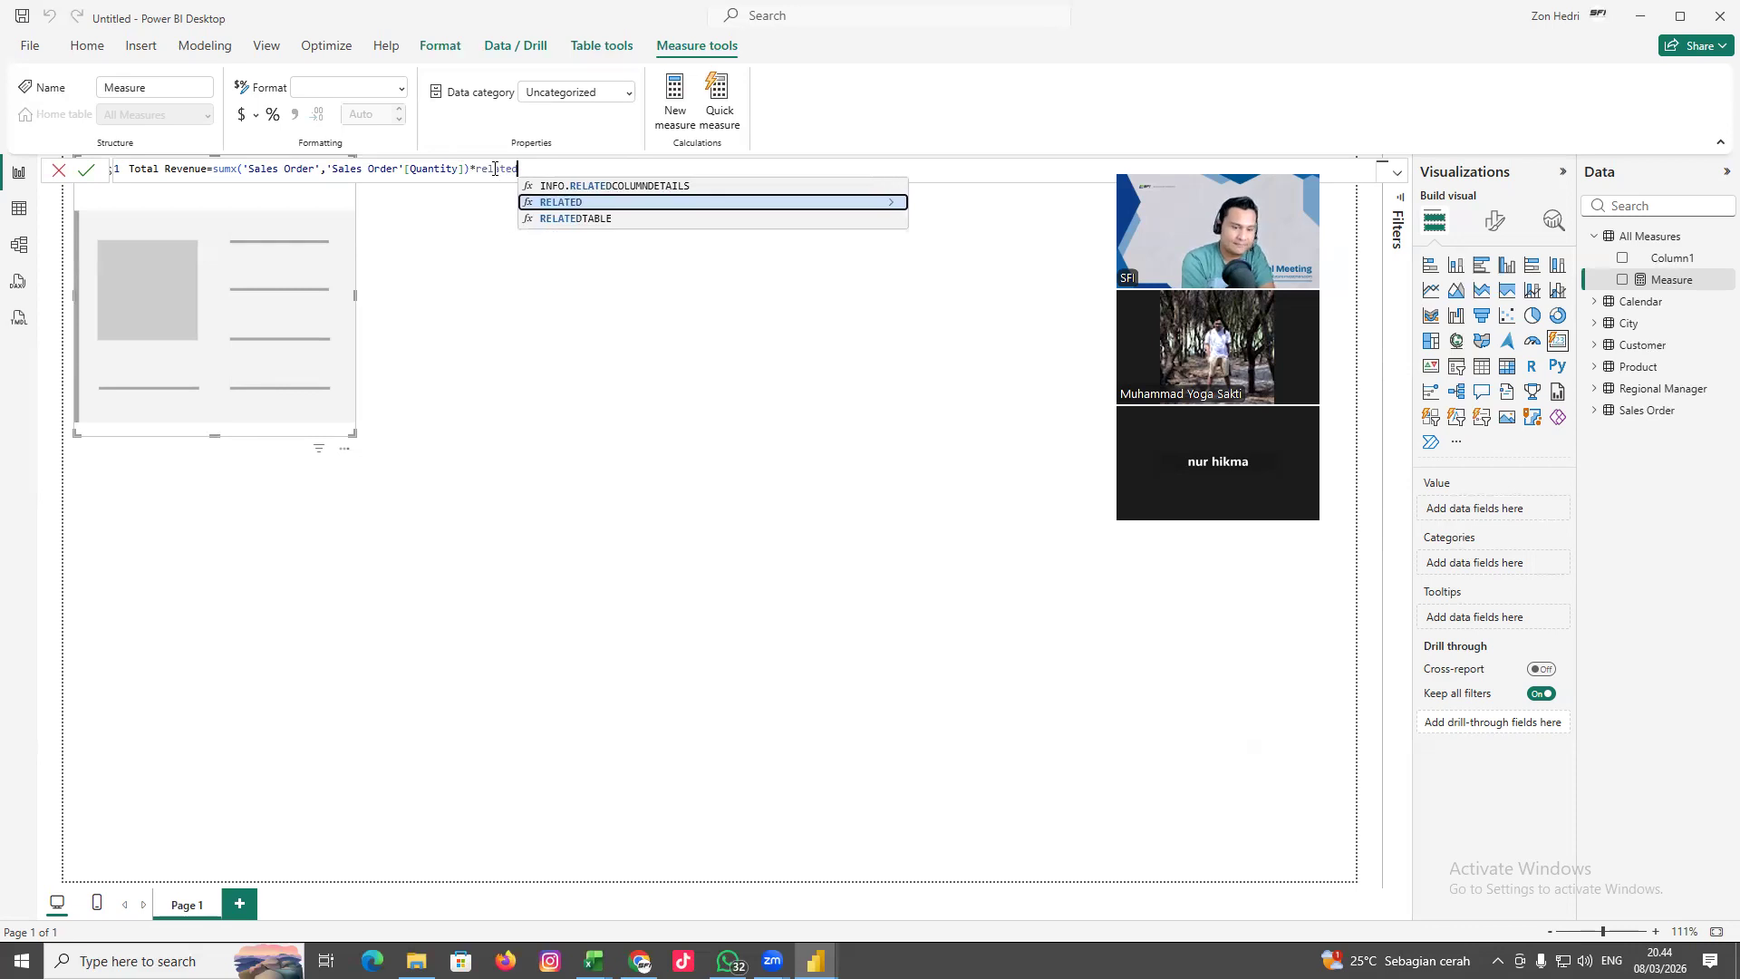
pyautogui.write('(')
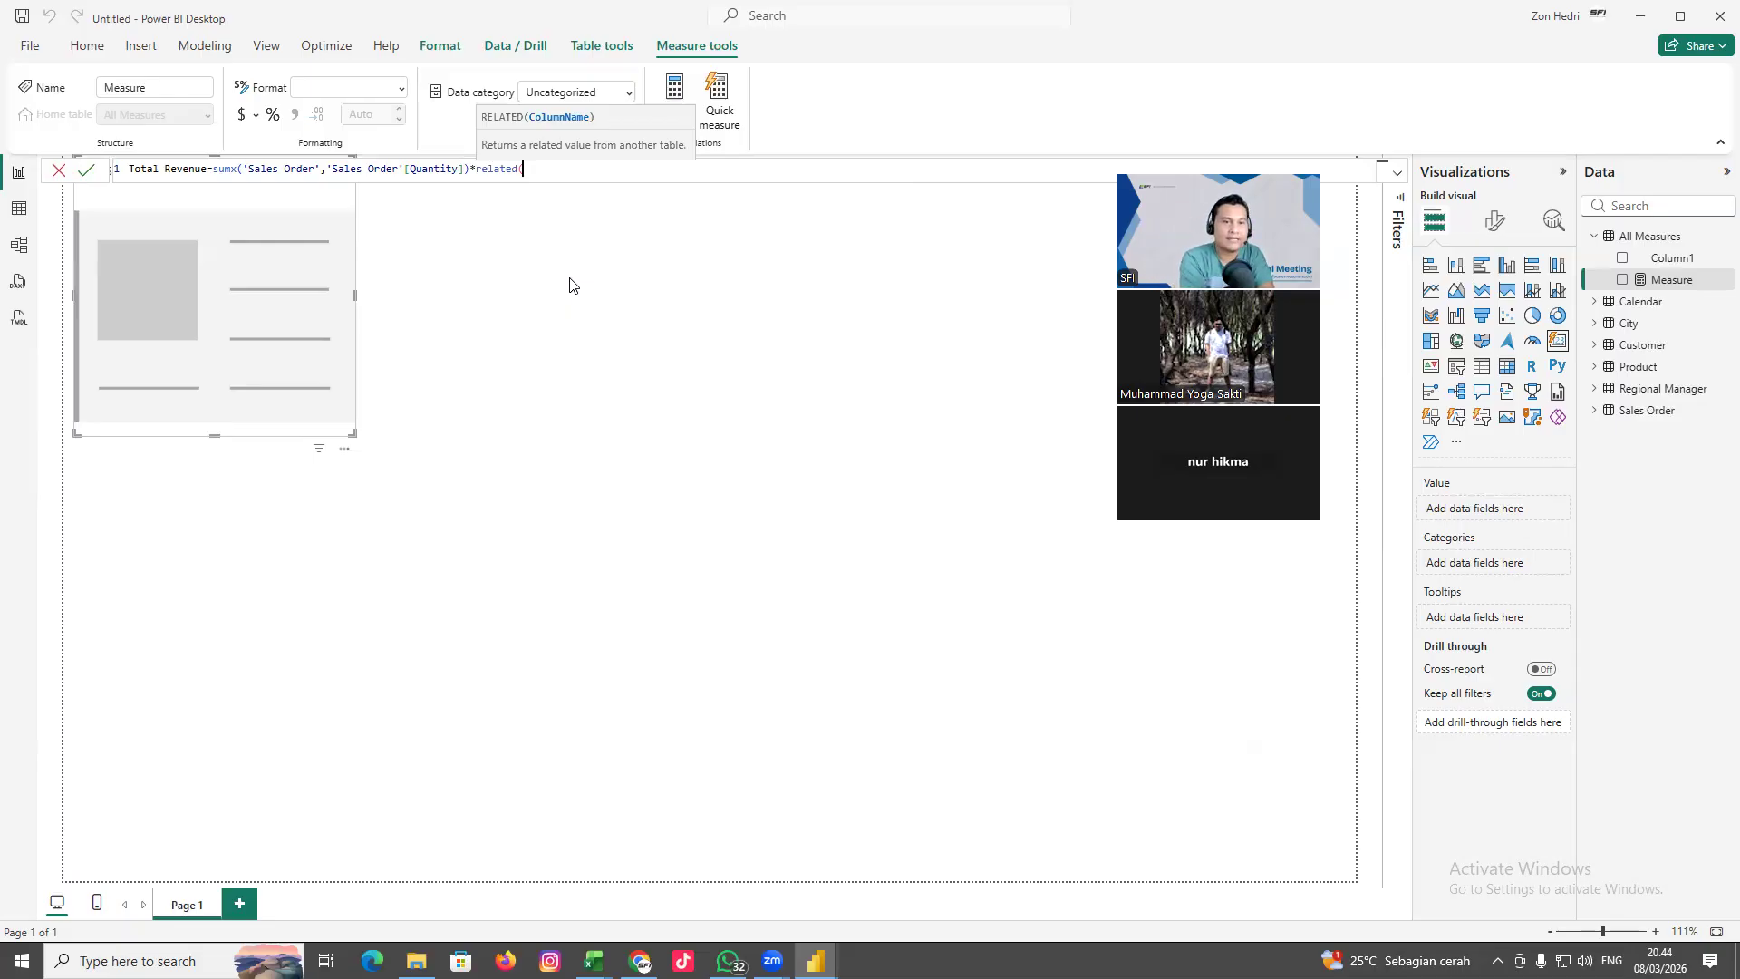
pyautogui.write('harga')
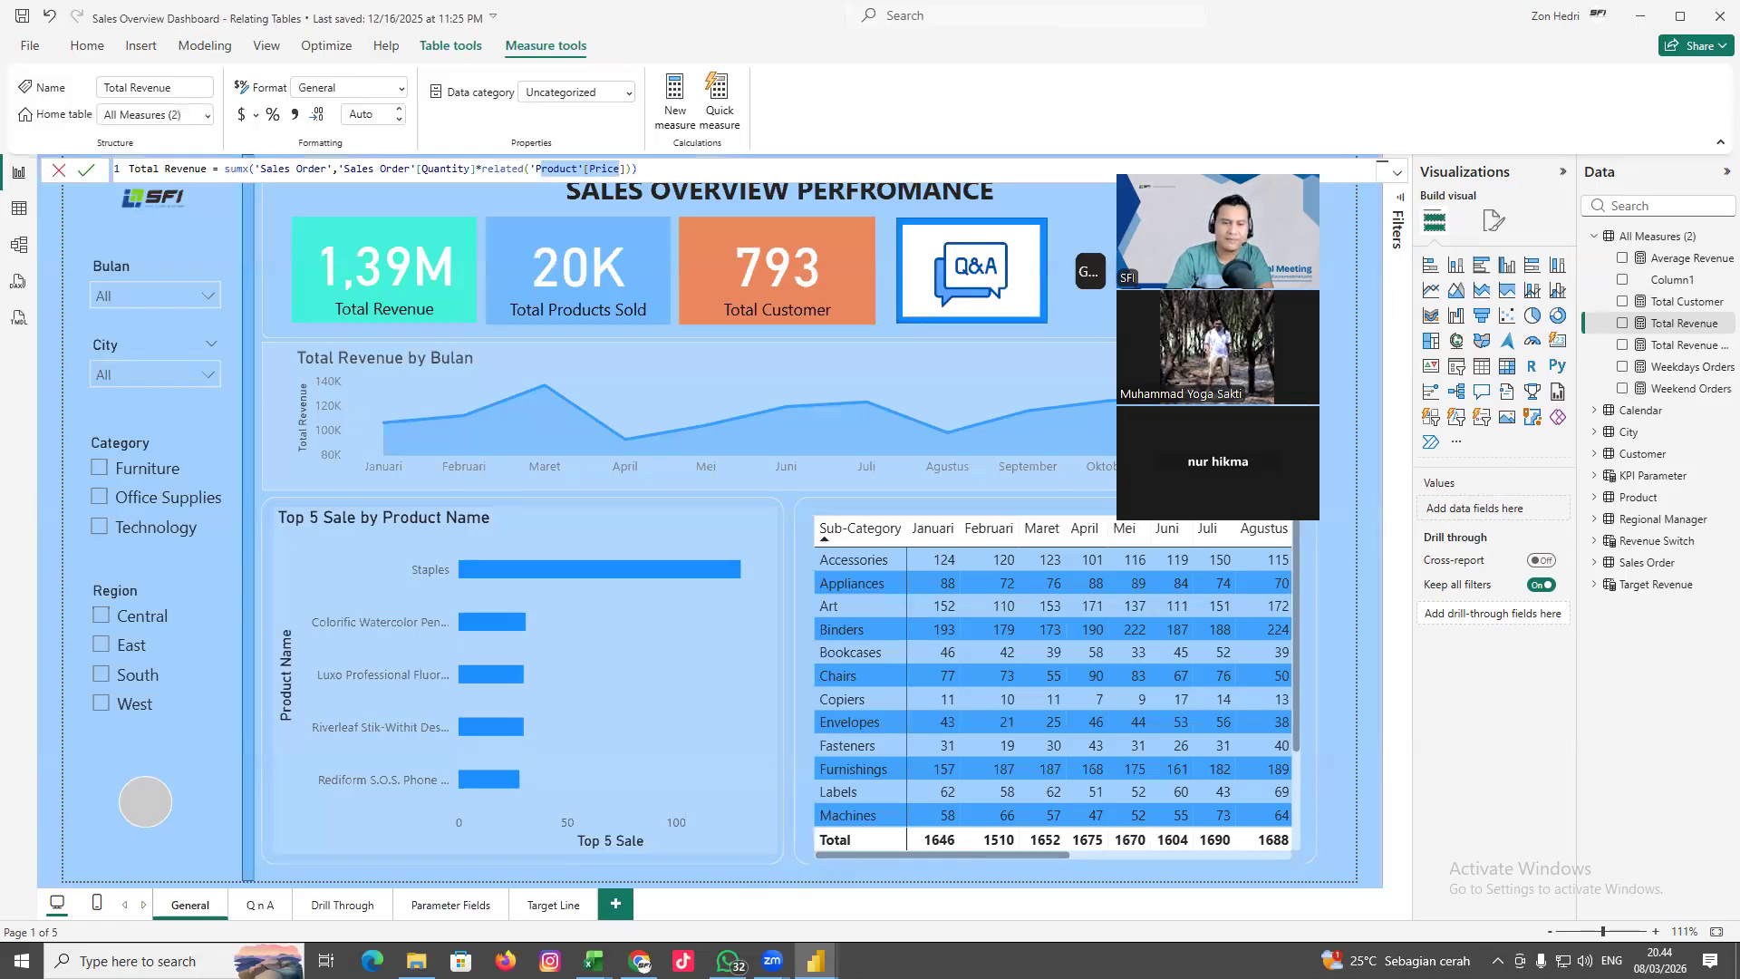
# Remove the closing parenthesis after 'Sales Order'[Quantity] and the harga argument from the RELATED function
pyautogui.moveTo(816, 961)
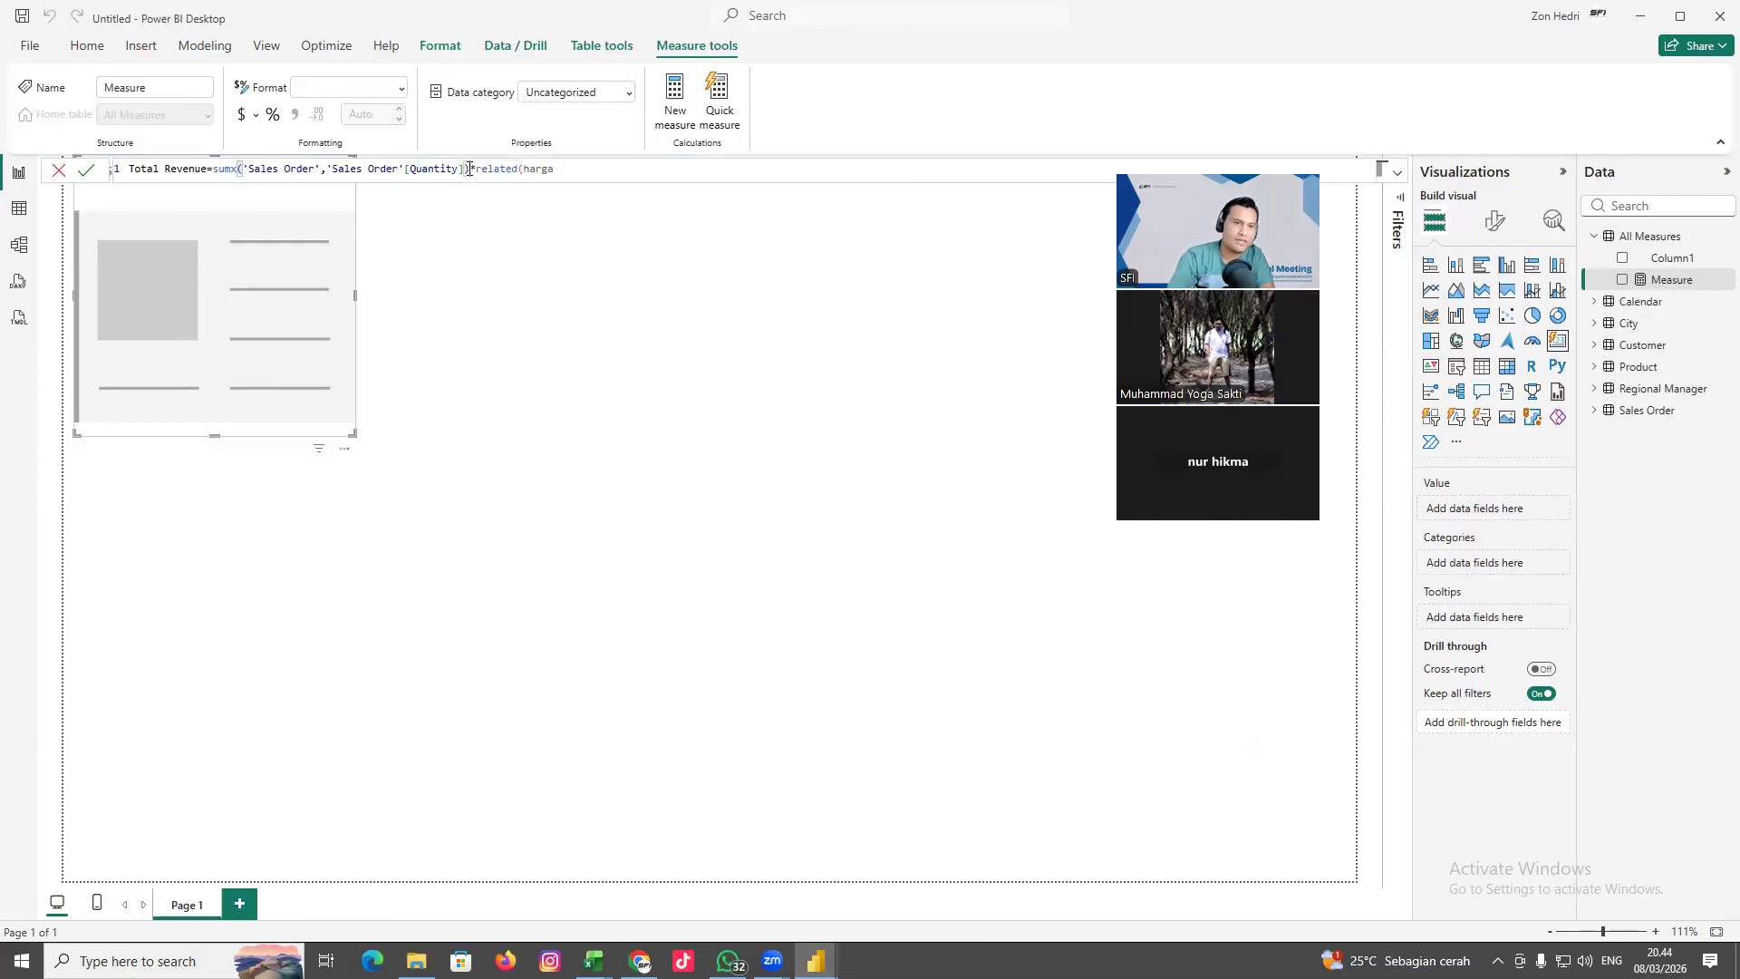
pyautogui.press('BackSpace')
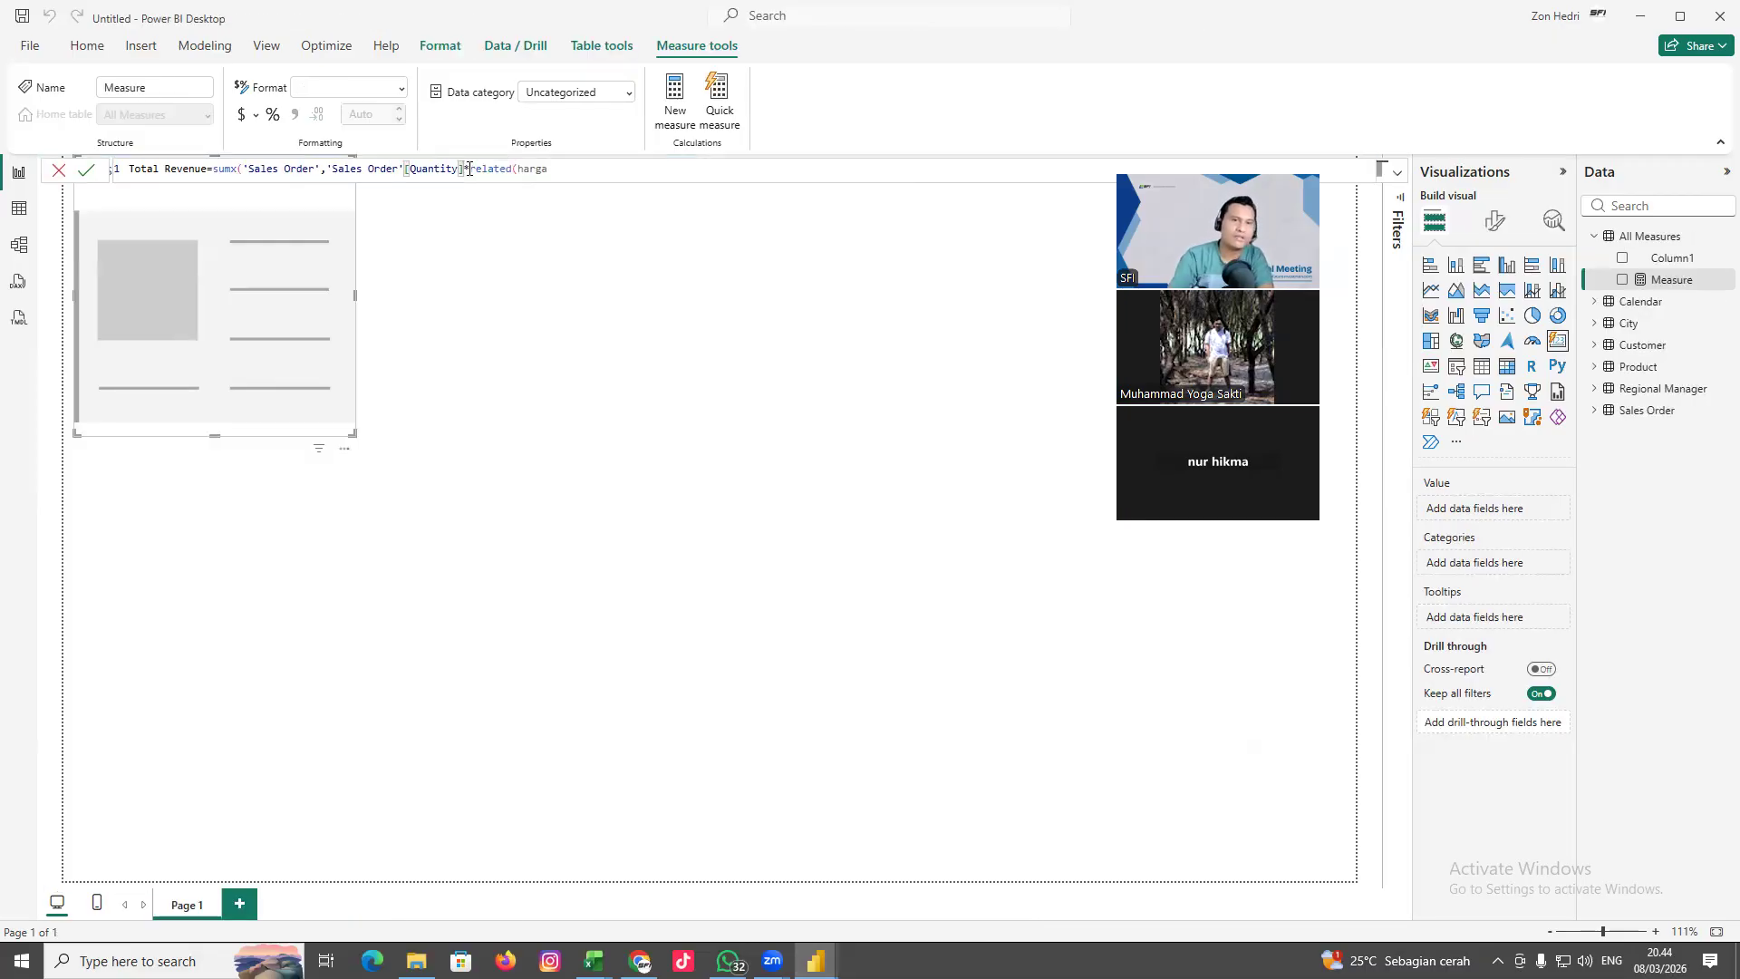
pyautogui.click(548, 168)
pyautogui.press('BackSpace')
pyautogui.press('BackSpace')
pyautogui.press('BackSpace')
pyautogui.press('BackSpace')
pyautogui.press('BackSpace')
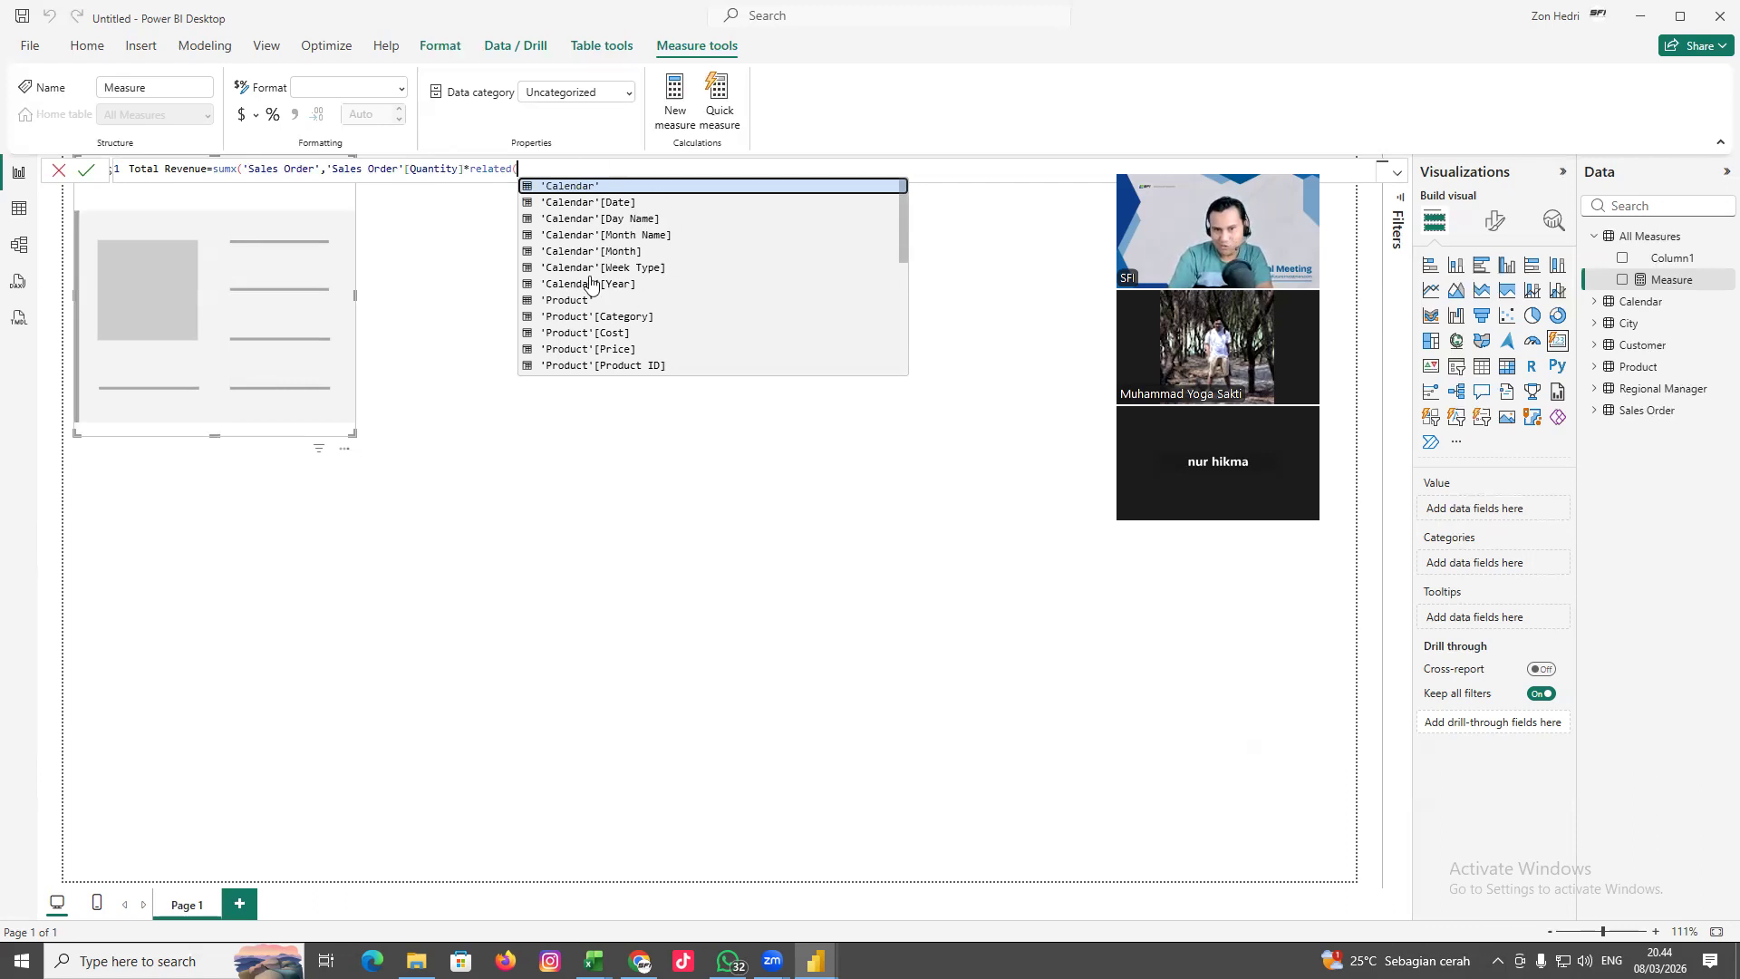
# Complete the RELATED argument with 'Product'[Price], close the Total Revenue formula and commit the measure
pyautogui.moveTo(903, 242)
pyautogui.mouseDown()
pyautogui.moveTo(885, 392)
pyautogui.moveTo(907, 245)
pyautogui.moveTo(913, 271)
pyautogui.moveTo(903, 366)
pyautogui.moveTo(900, 222)
pyautogui.mouseUp()
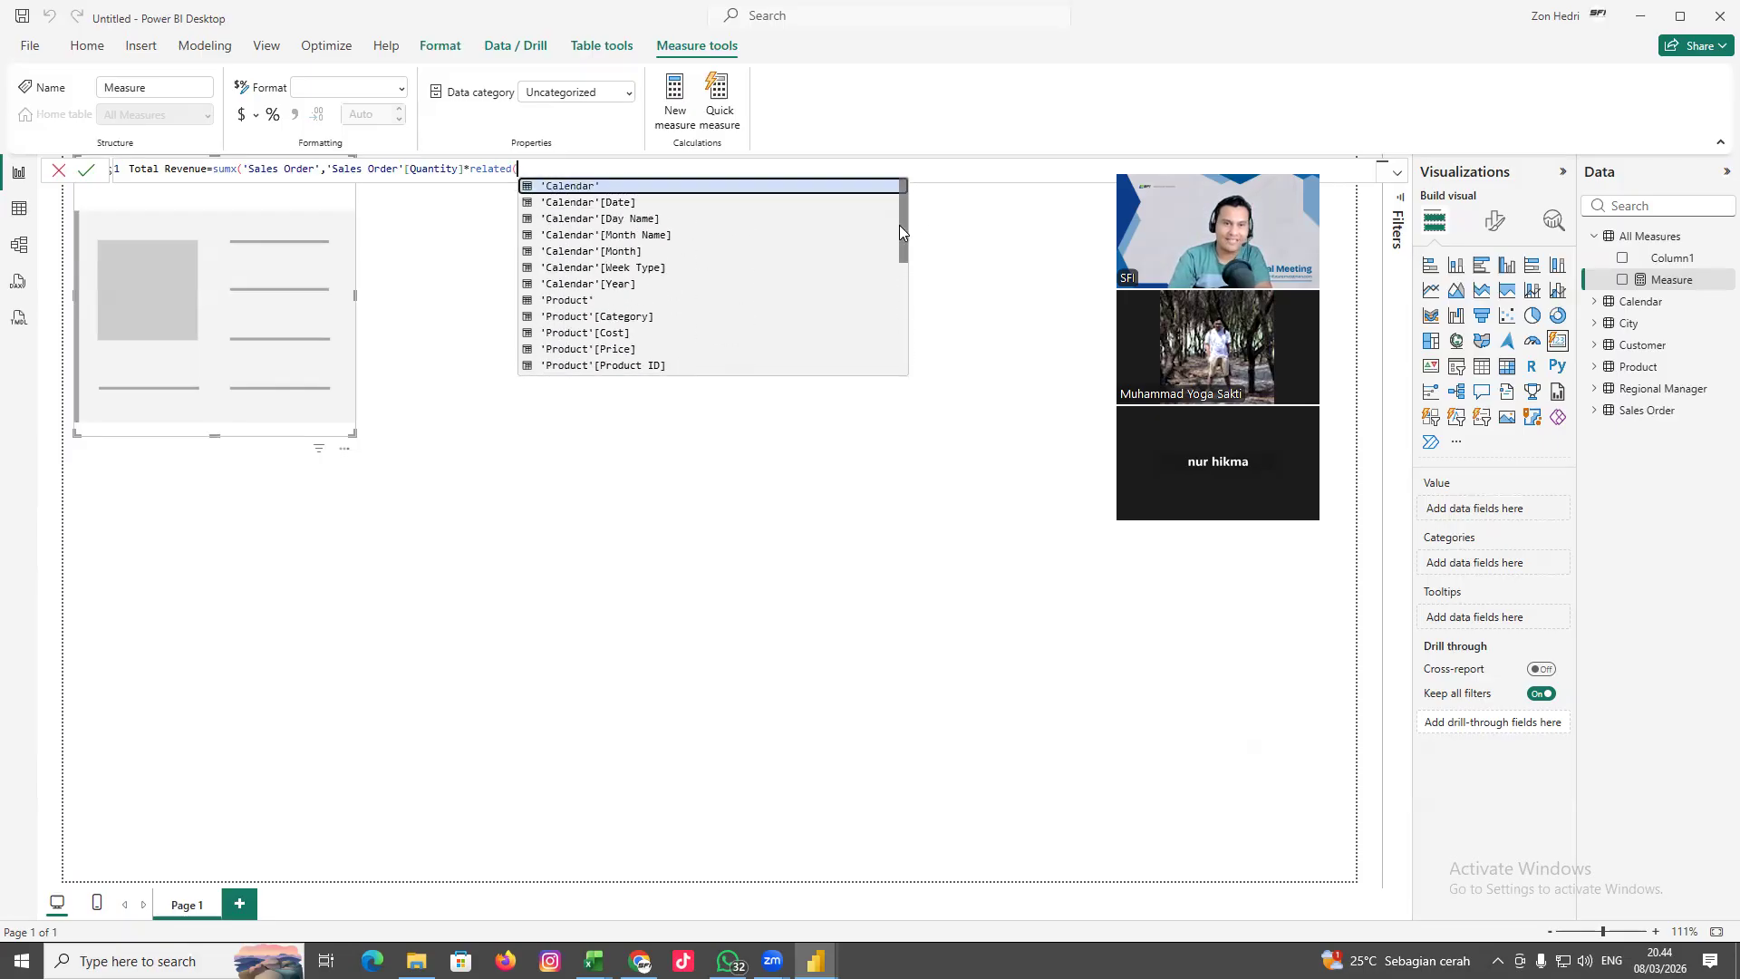
pyautogui.doubleClick(615, 350)
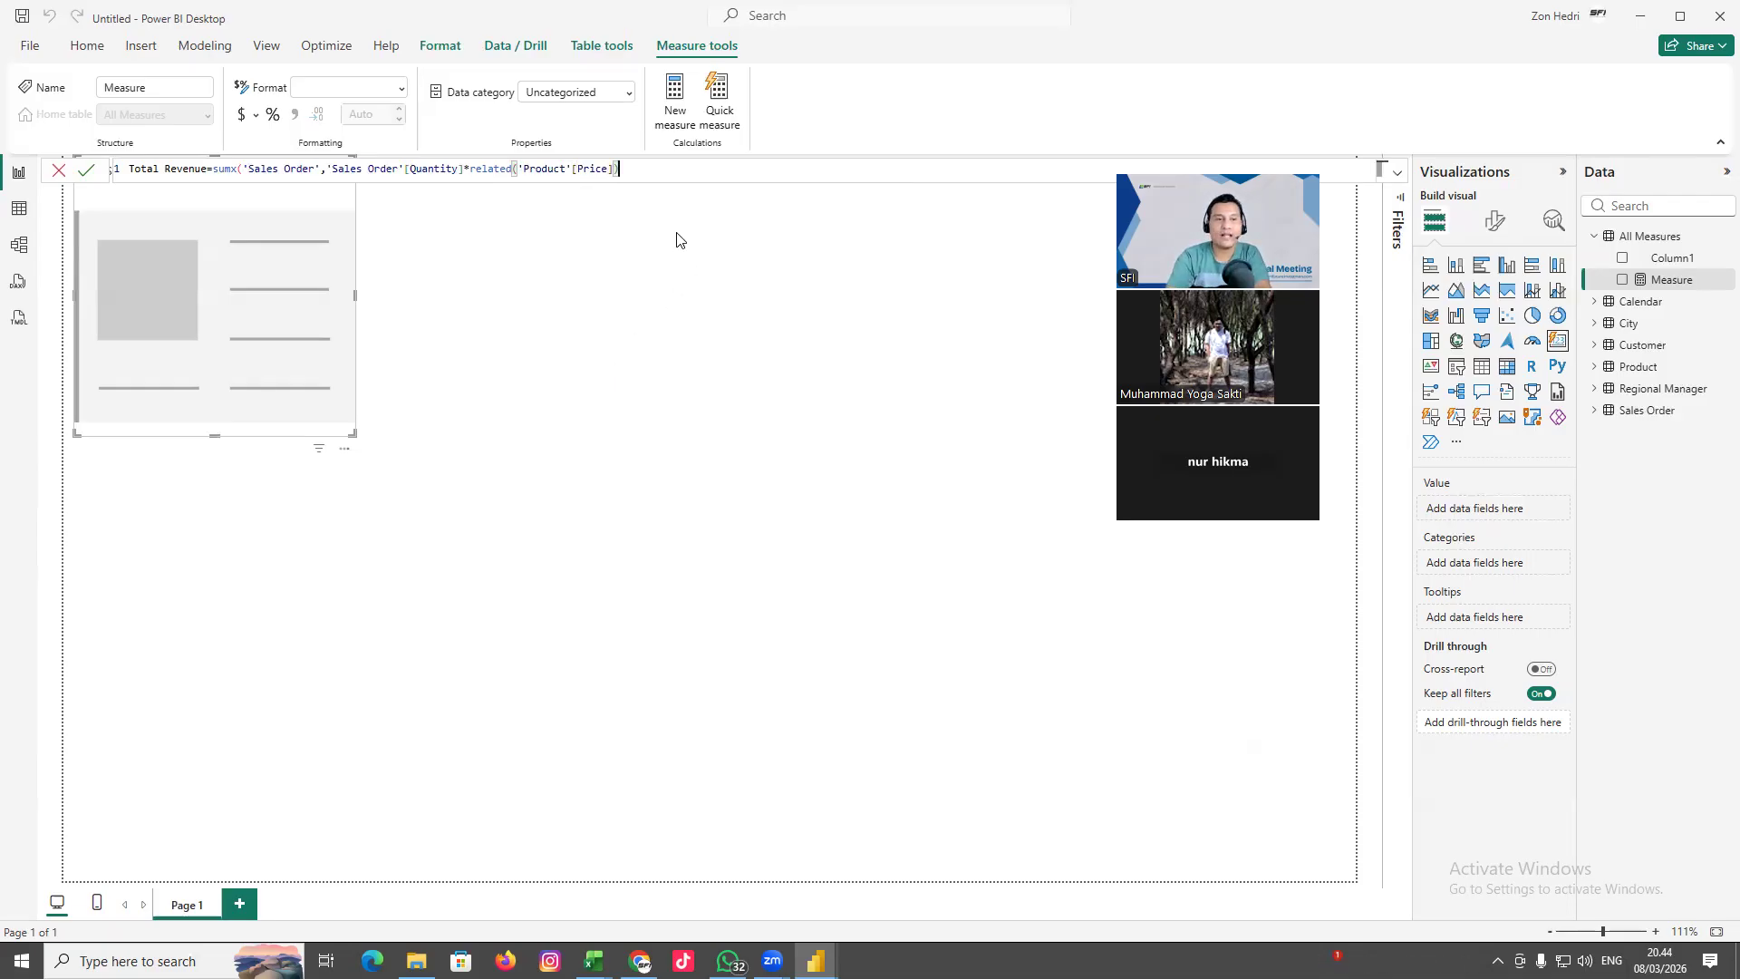
pyautogui.click(86, 169)
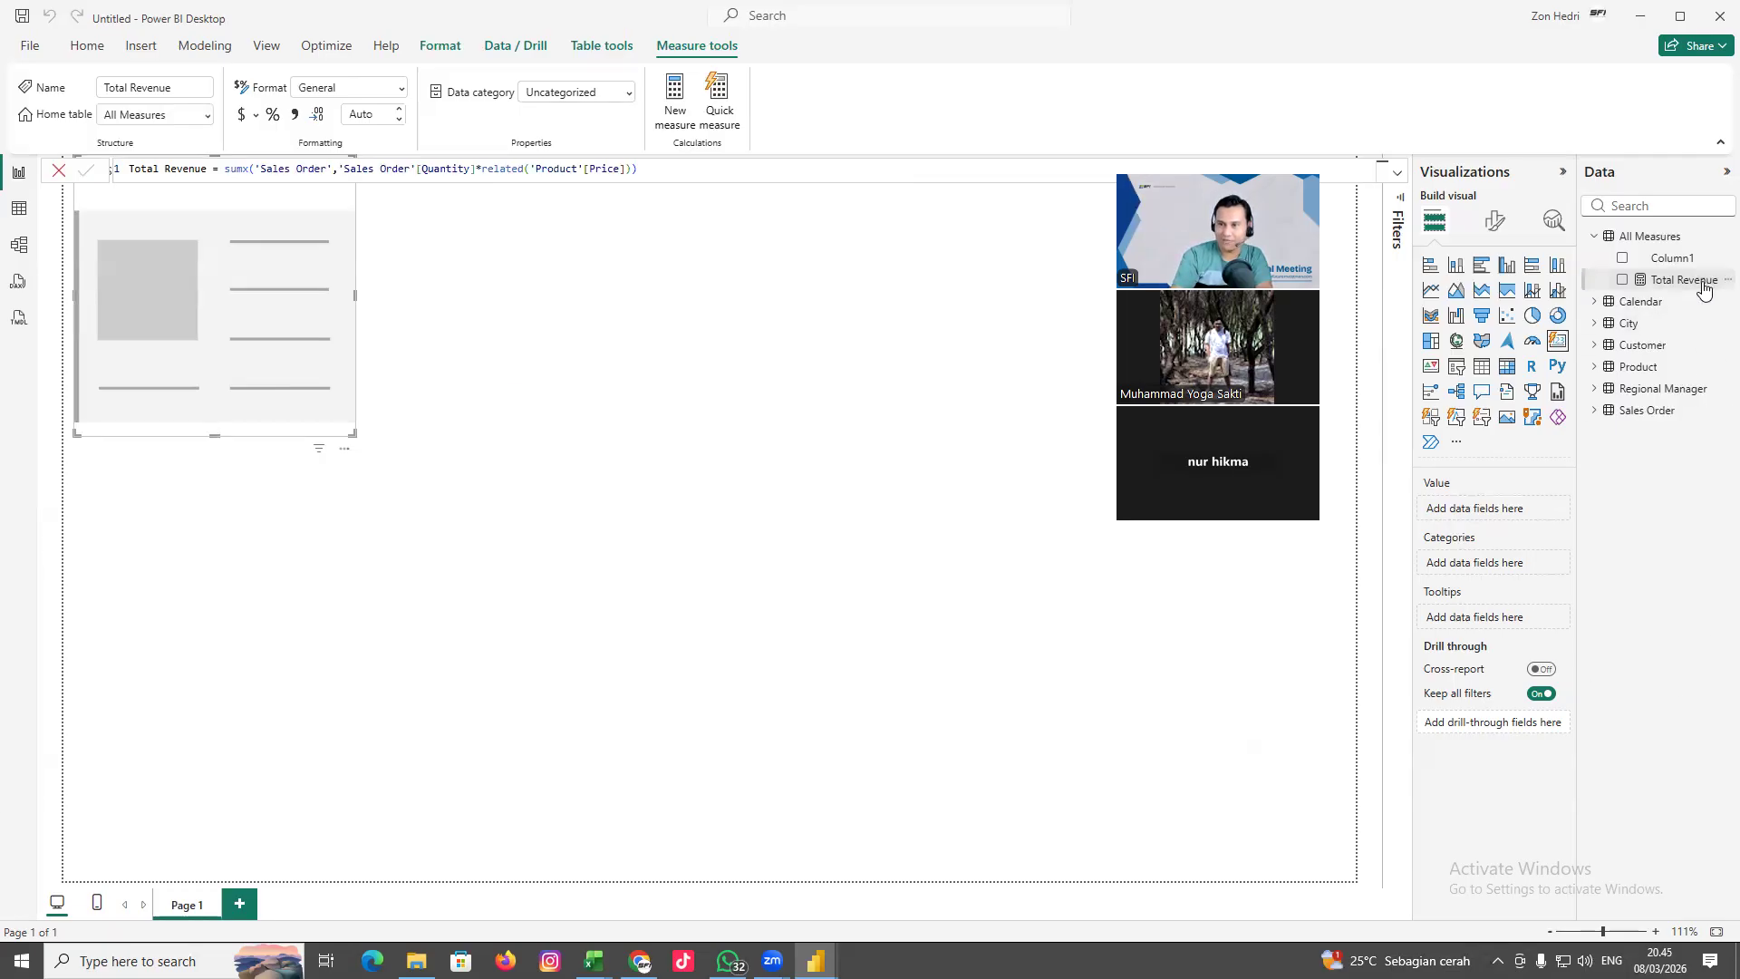
# Add the Total Revenue measure to the empty card, then shrink the card and place it near the page's upper left
pyautogui.moveTo(1703, 287); pyautogui.dragTo(292, 327)
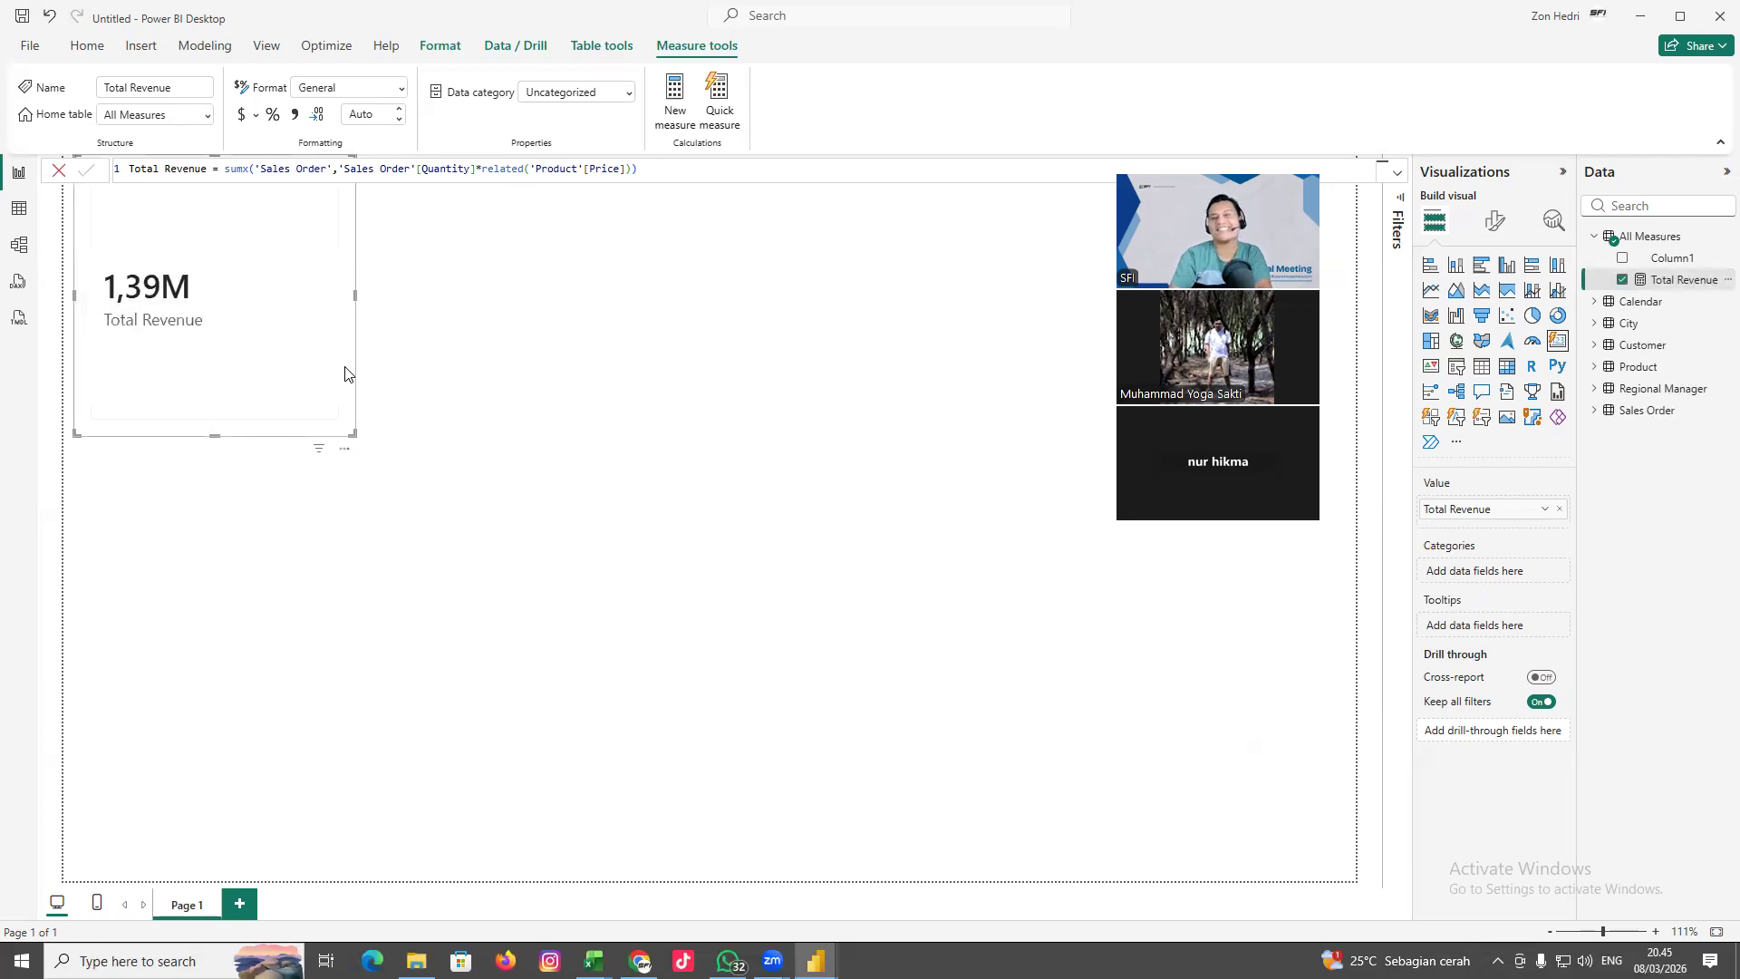
pyautogui.moveTo(353, 435); pyautogui.dragTo(437, 314)
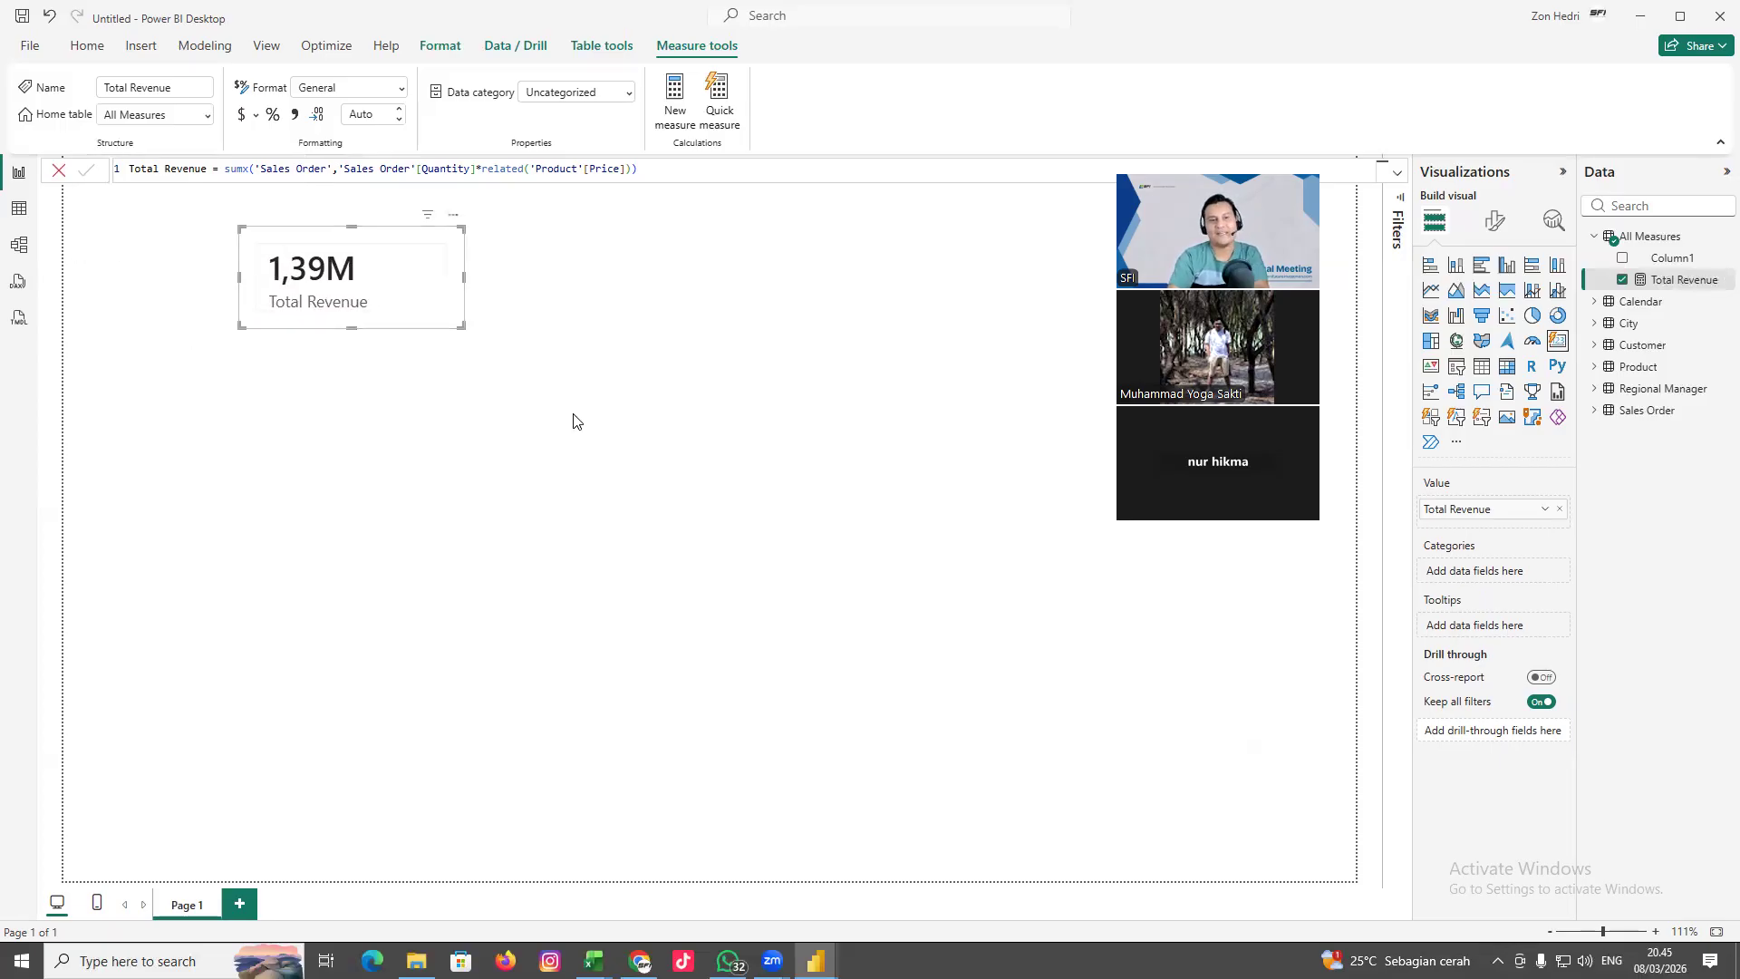
pyautogui.click(668, 493)
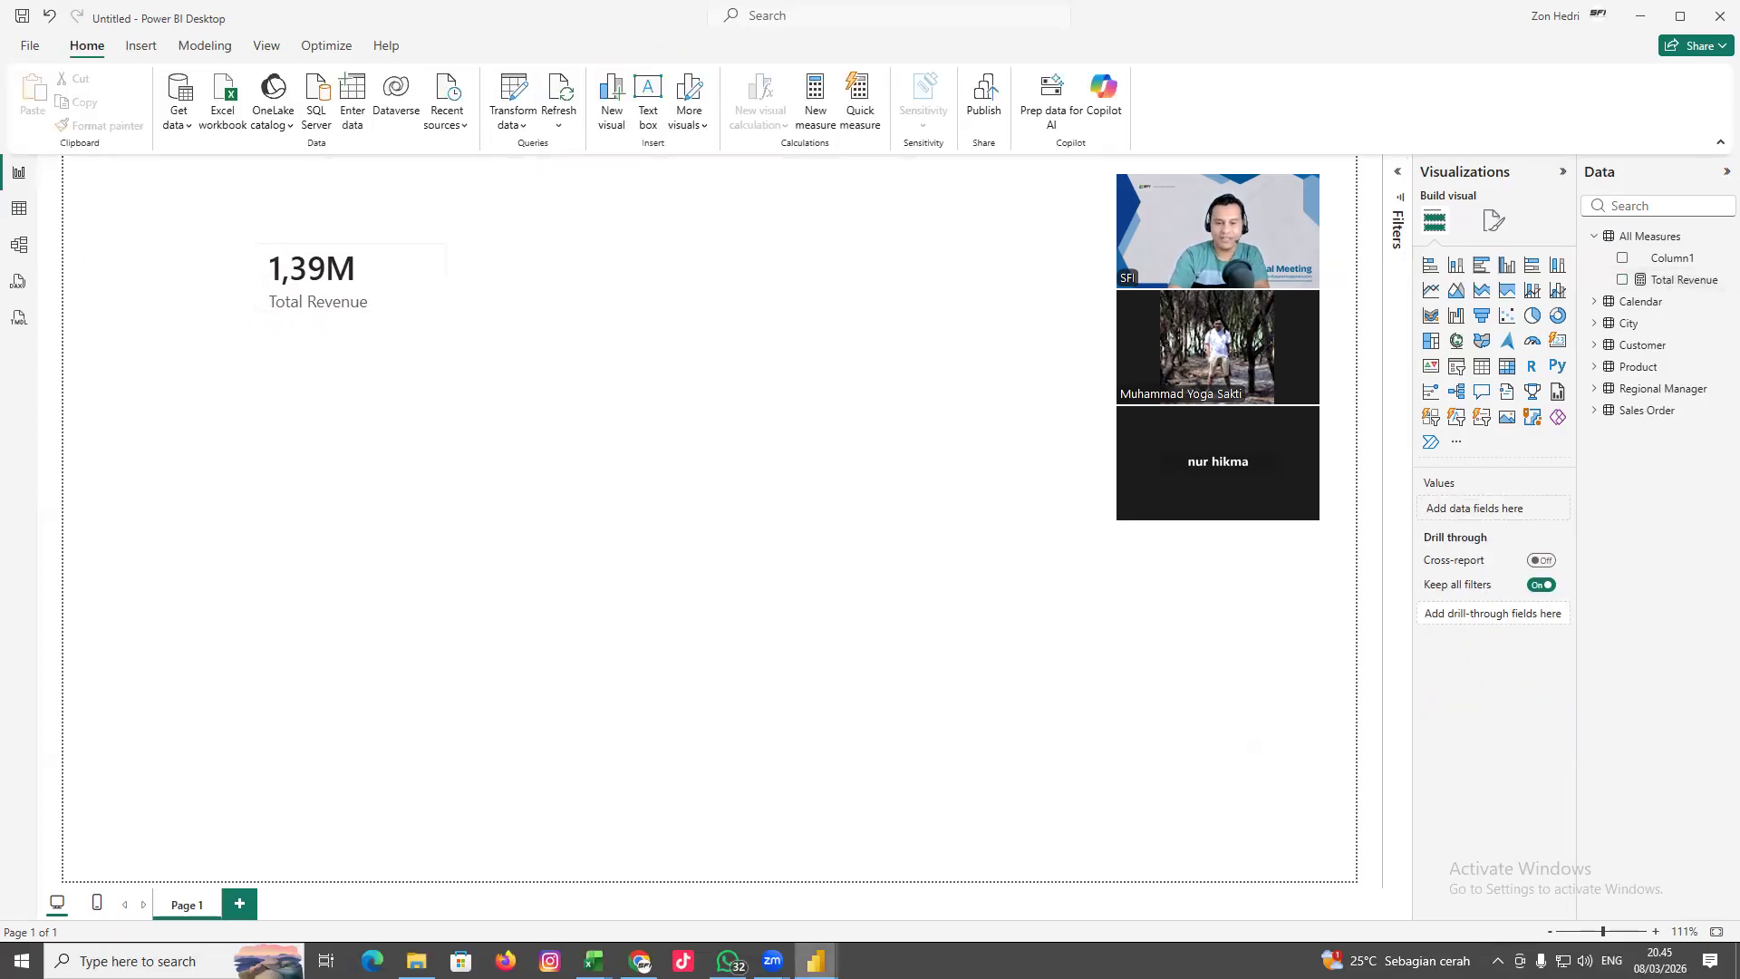
# Switch to the Sales Overview Dashboard report and examine which fields feed its Total Products Sold and Total Revenue cards
pyautogui.moveTo(816, 959)
pyautogui.click(700, 848)
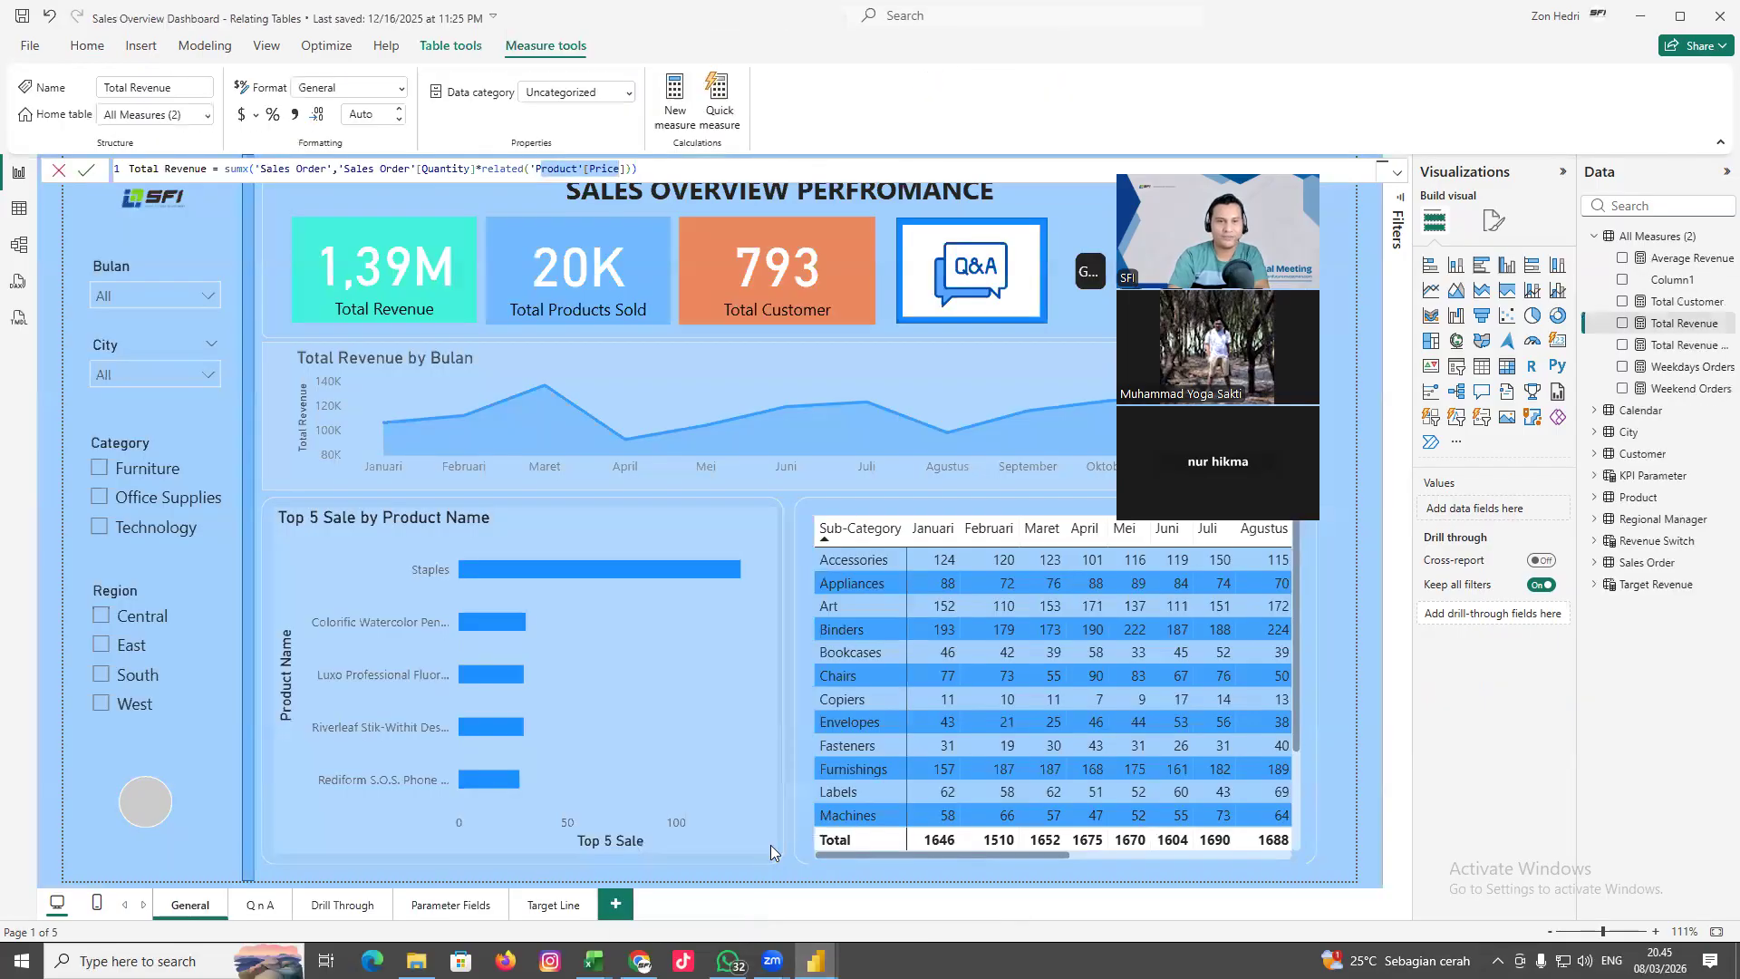
pyautogui.click(626, 307)
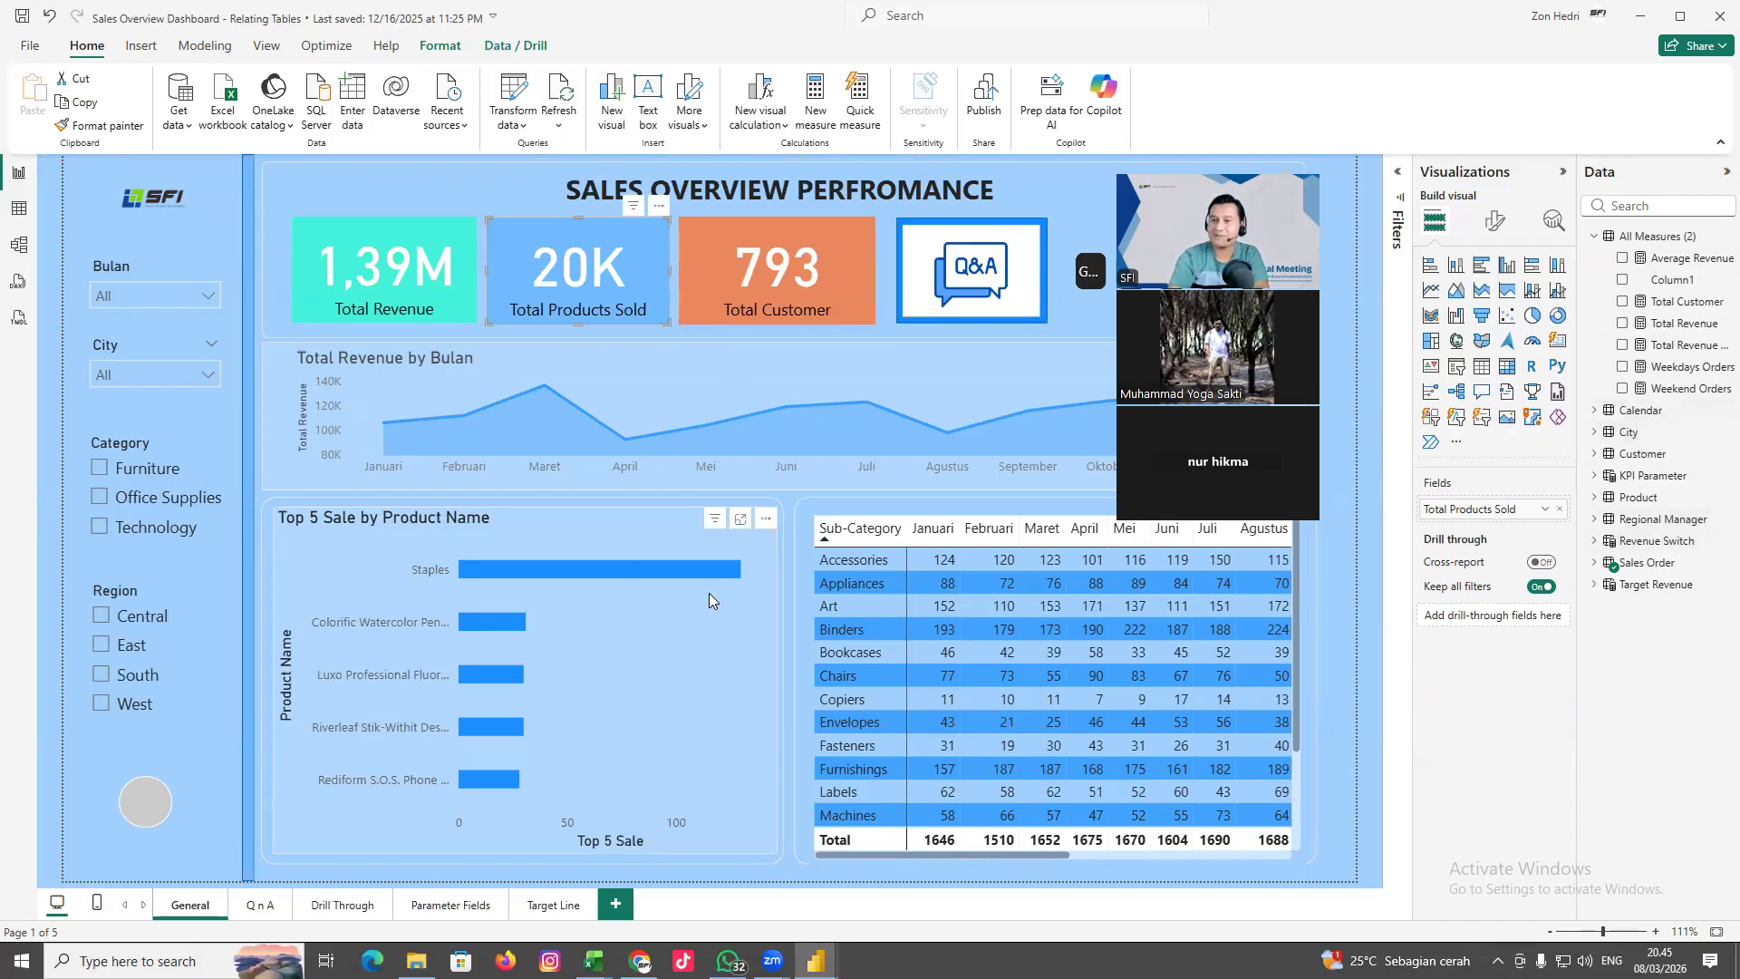
pyautogui.click(422, 317)
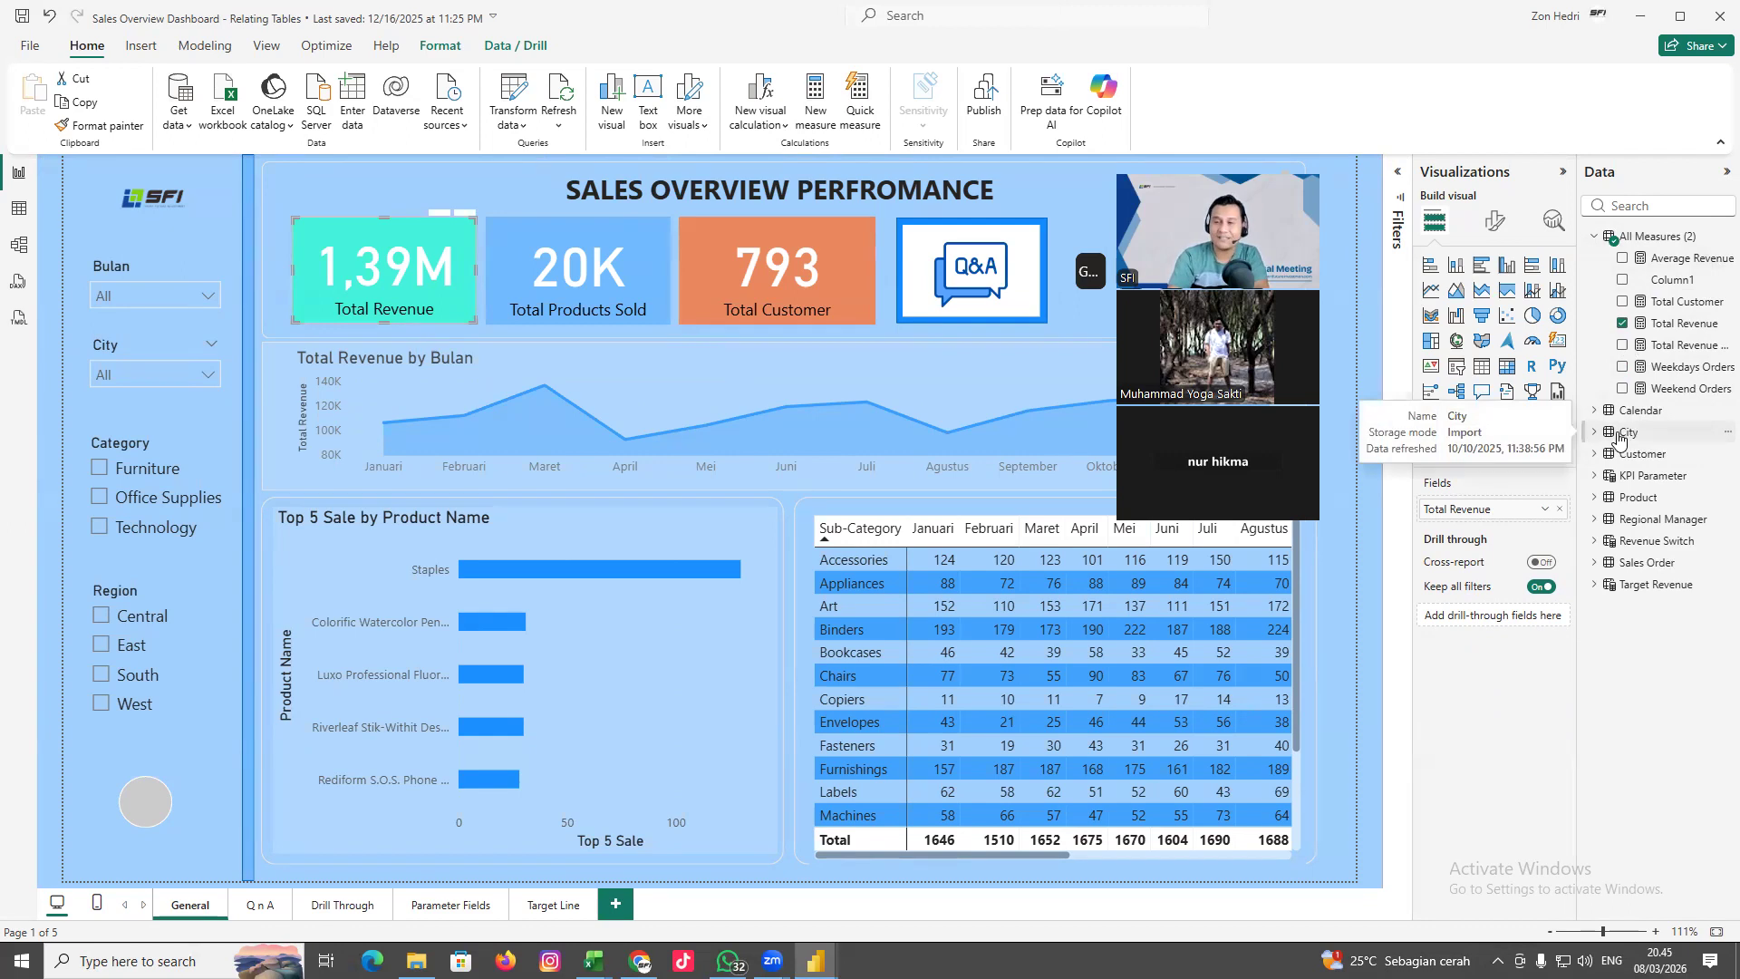
pyautogui.moveTo(1439, 584)
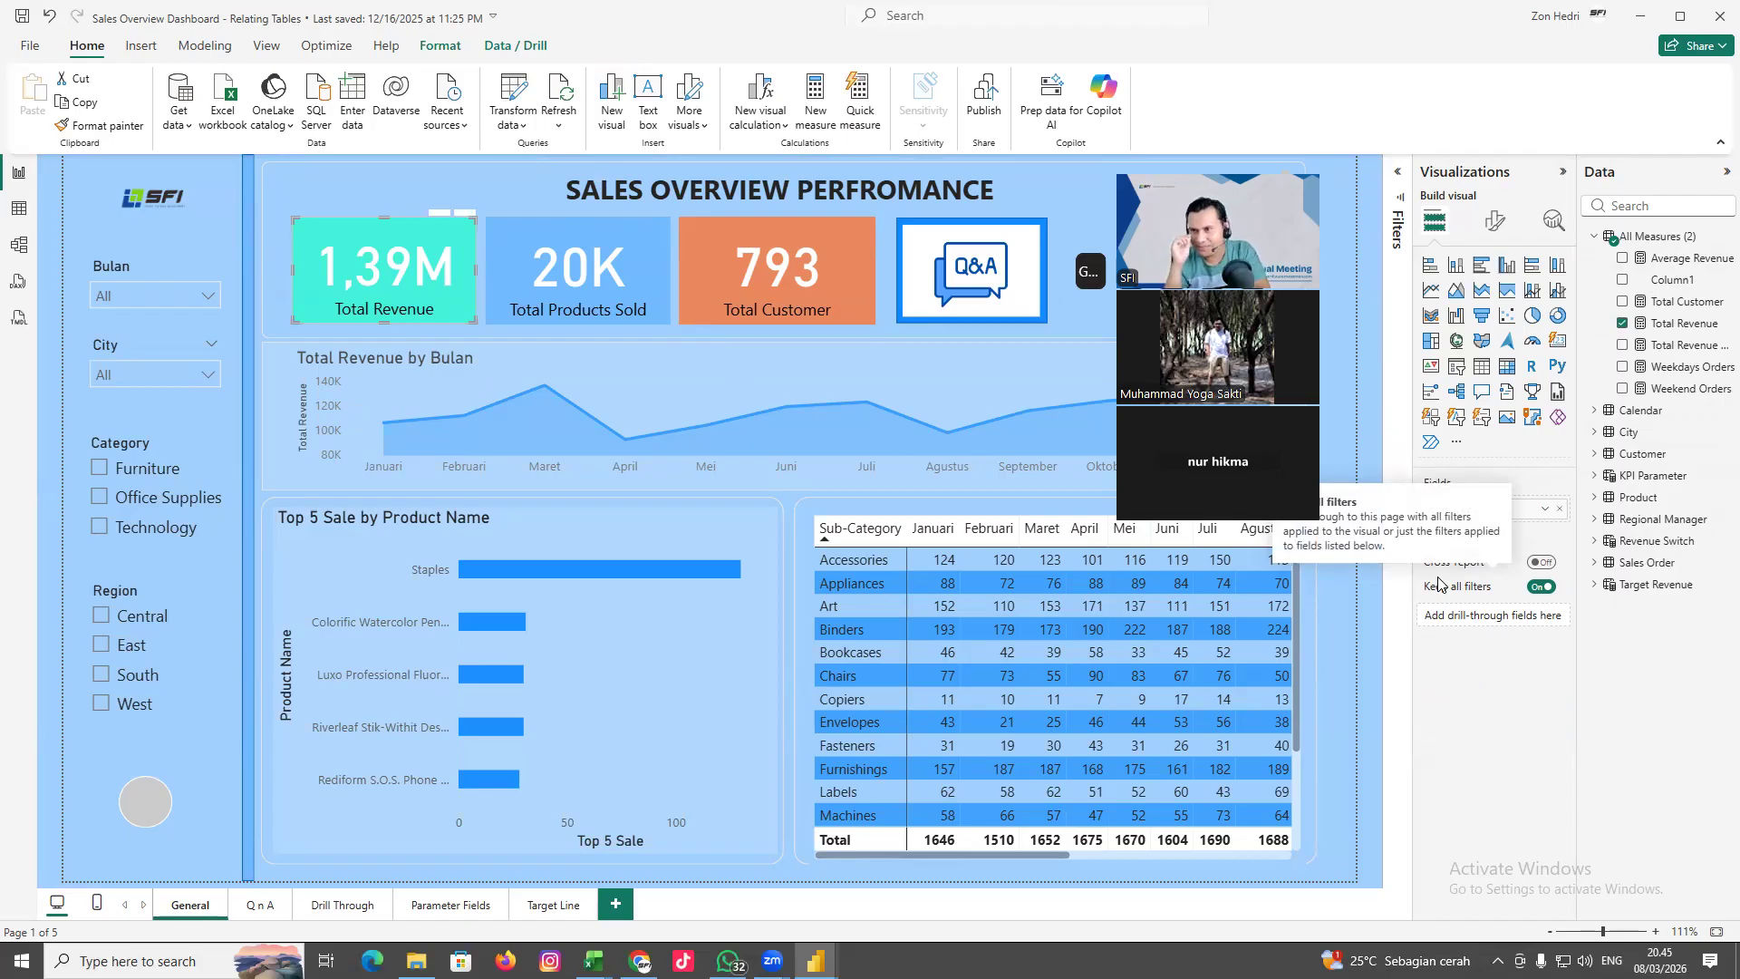
pyautogui.click(651, 297)
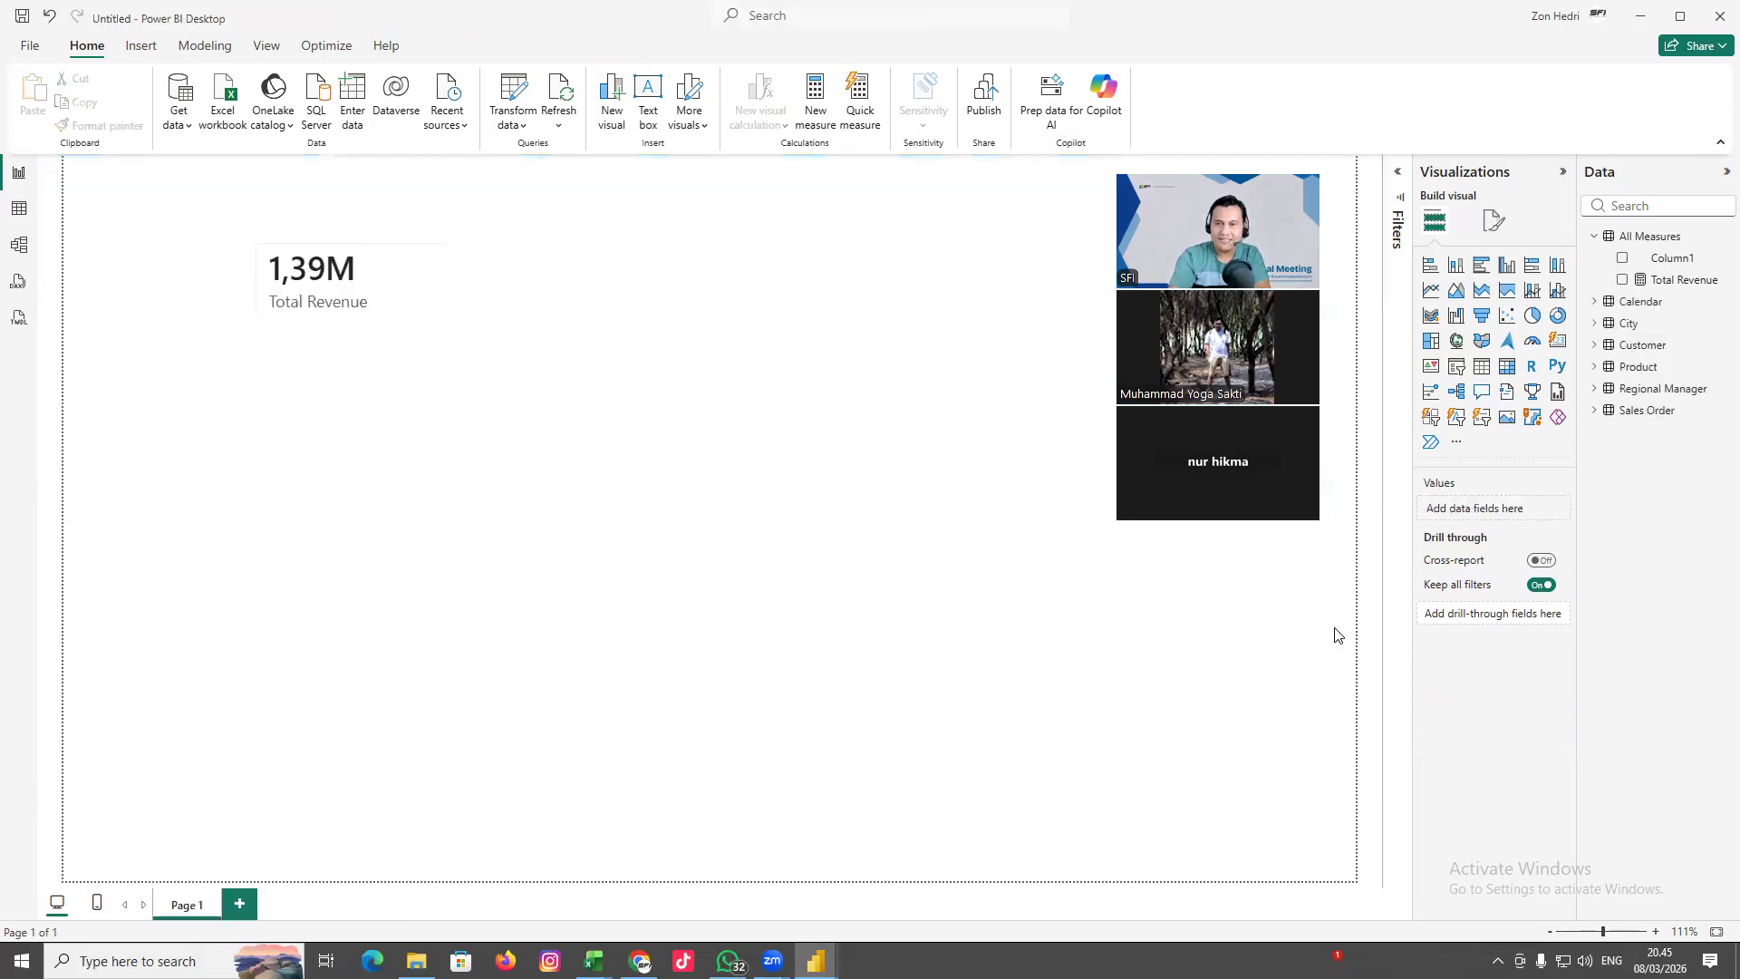
# Duplicate the Total Revenue card beside the original and replace the copy's value with Quantity from the Sales Order table
pyautogui.click(1599, 412)
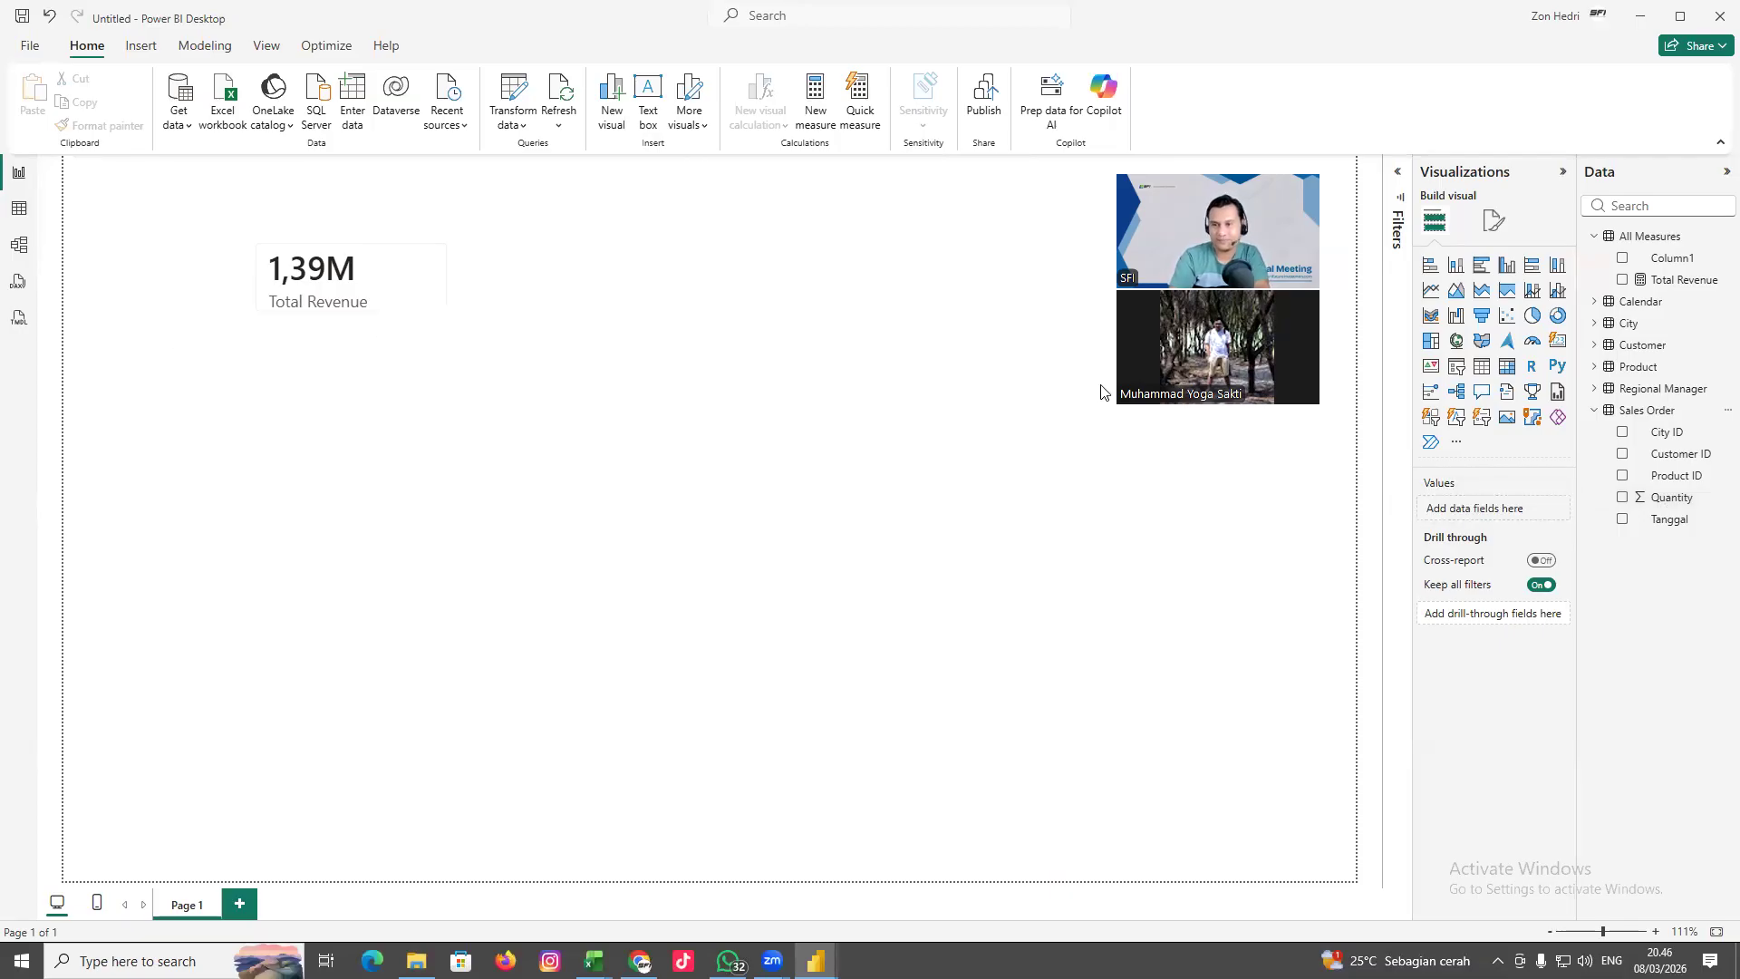
pyautogui.click(447, 307)
pyautogui.hotkey('ctrl', 'c')
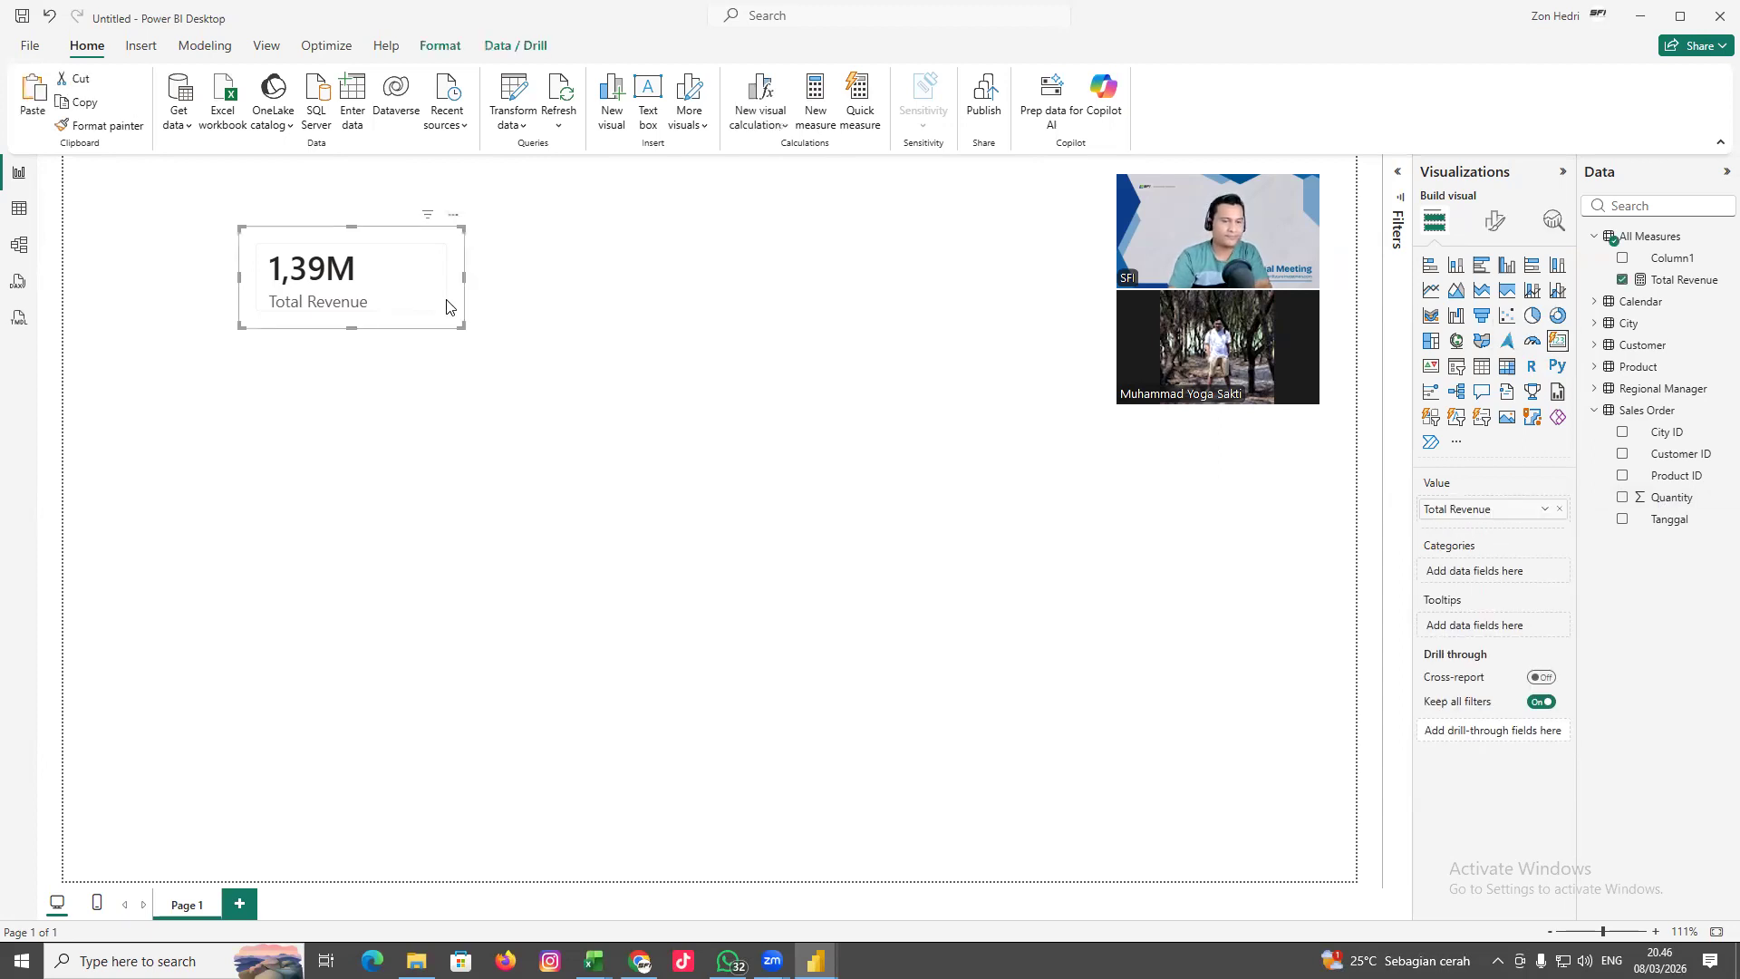
pyautogui.hotkey('ctrl', 'v')
pyautogui.moveTo(625, 322)
pyautogui.mouseDown()
pyautogui.moveTo(640, 311)
pyautogui.moveTo(619, 311)
pyautogui.mouseUp()
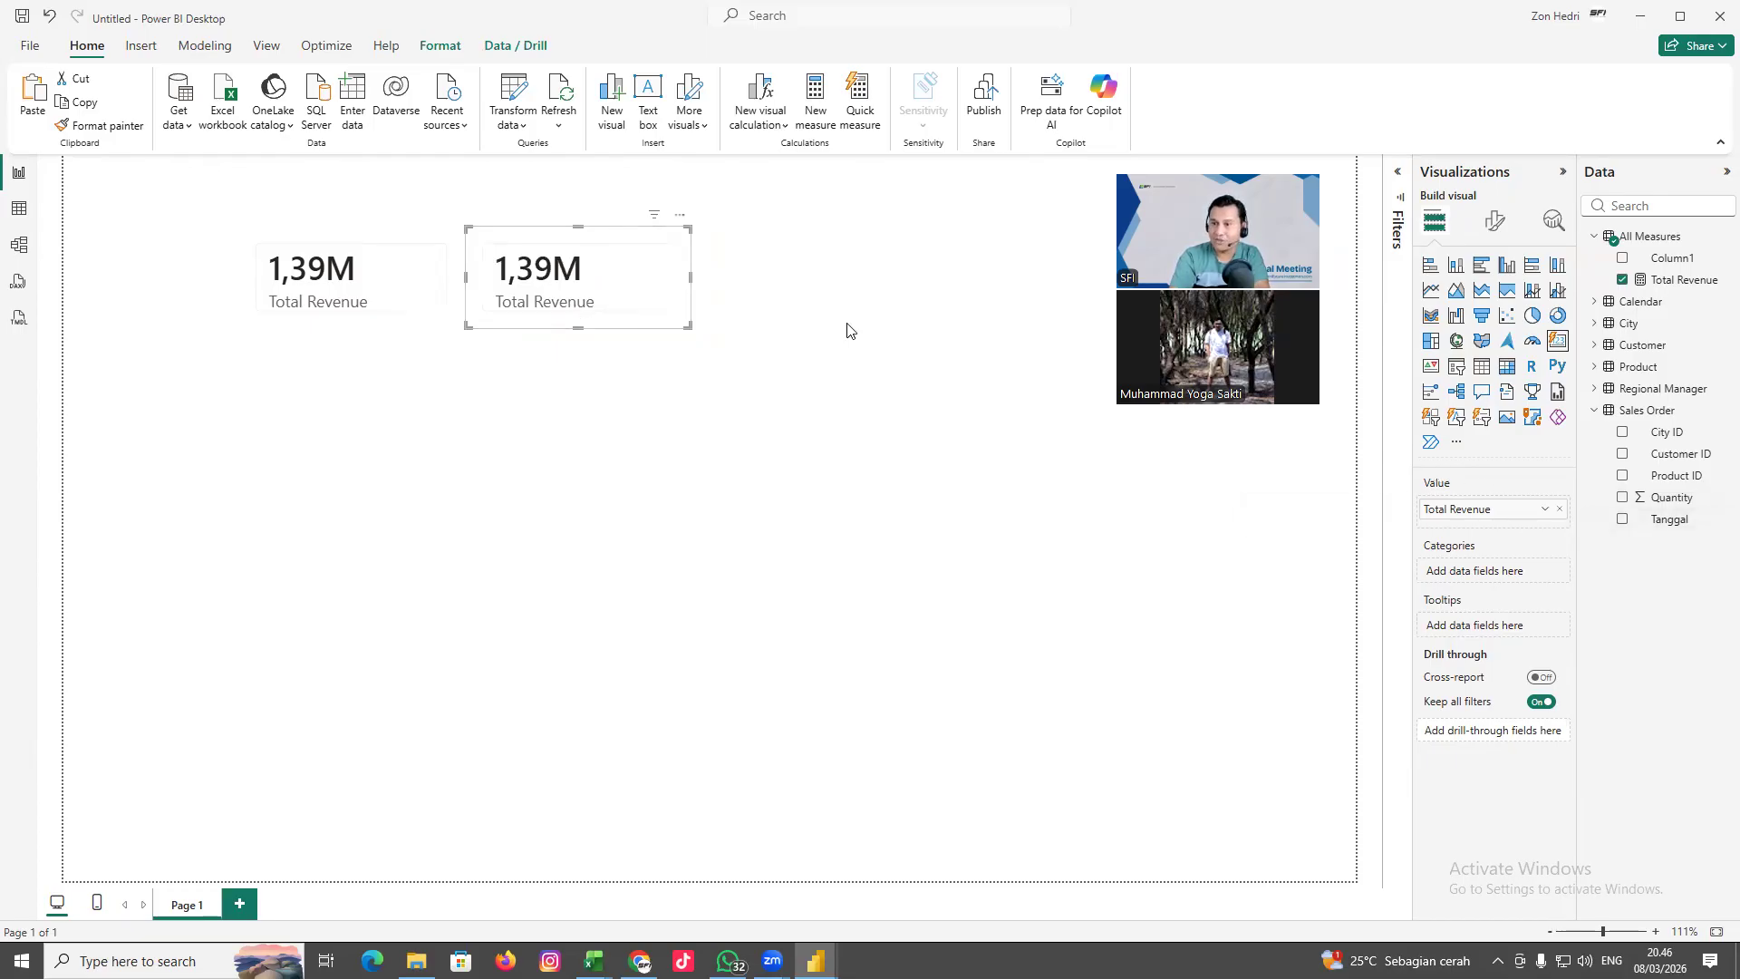
pyautogui.click(1622, 281)
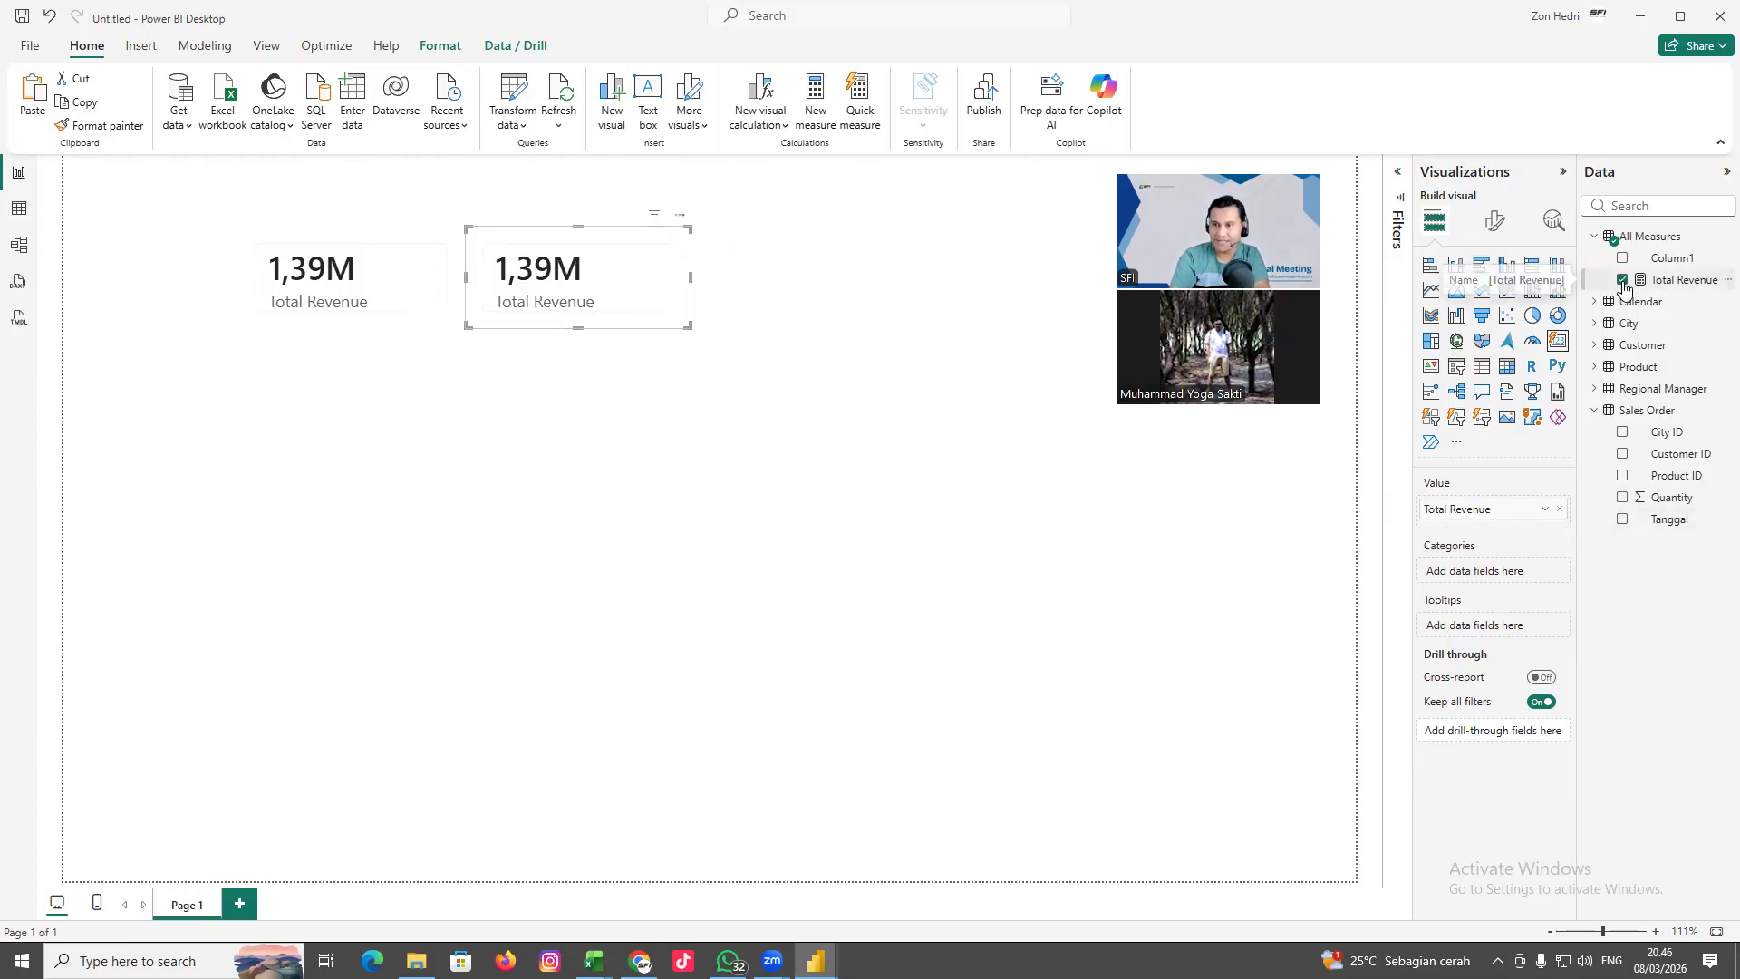
pyautogui.click(1623, 497)
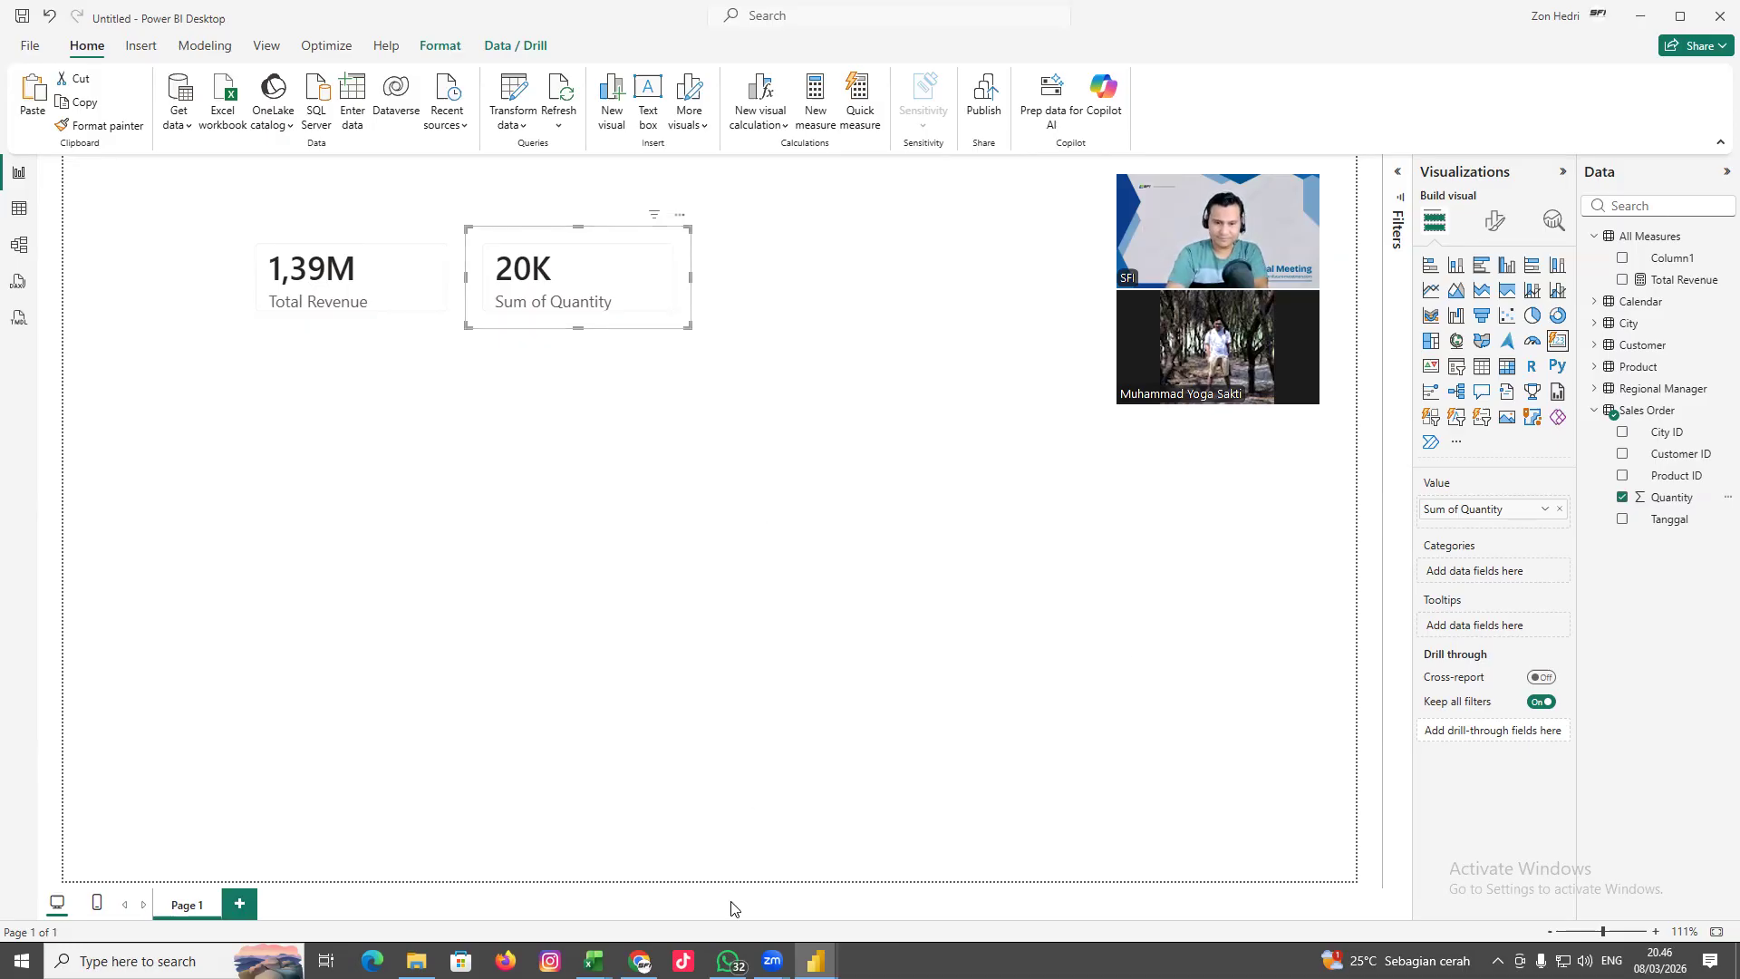
# Switch to WhatsApp to check the Bootcamp 25 group chat, and return to the untitled Power BI report
pyautogui.hotkey('alt', 'Tab')
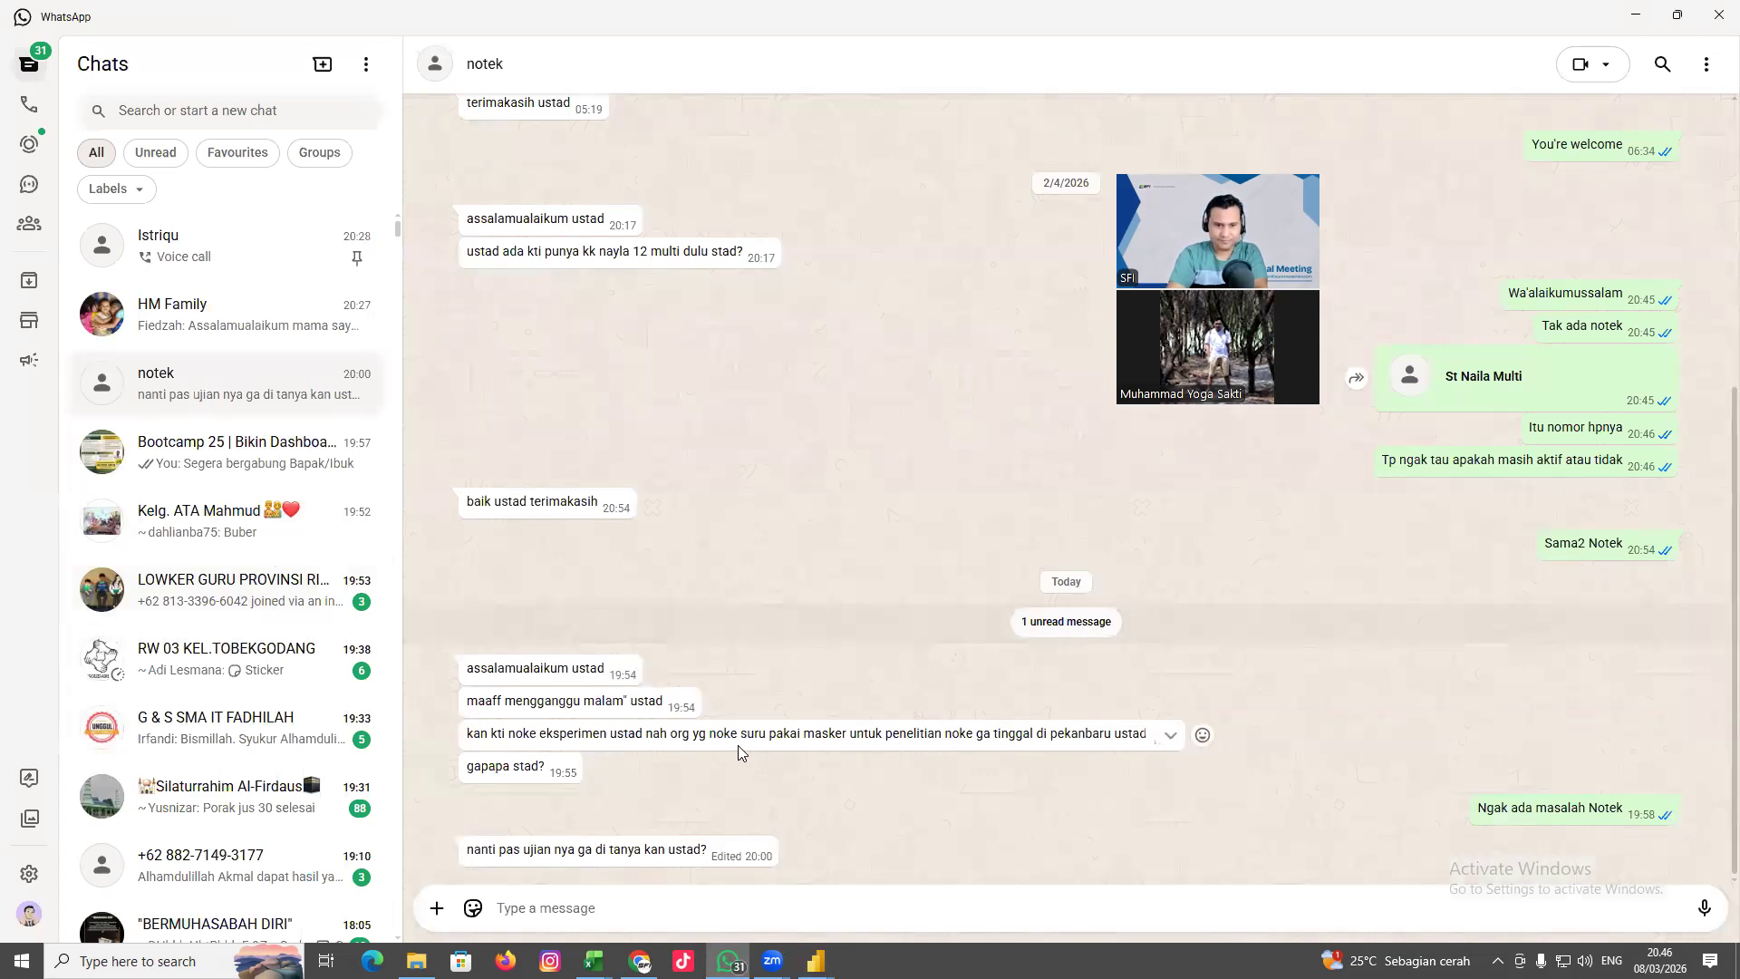
pyautogui.click(222, 469)
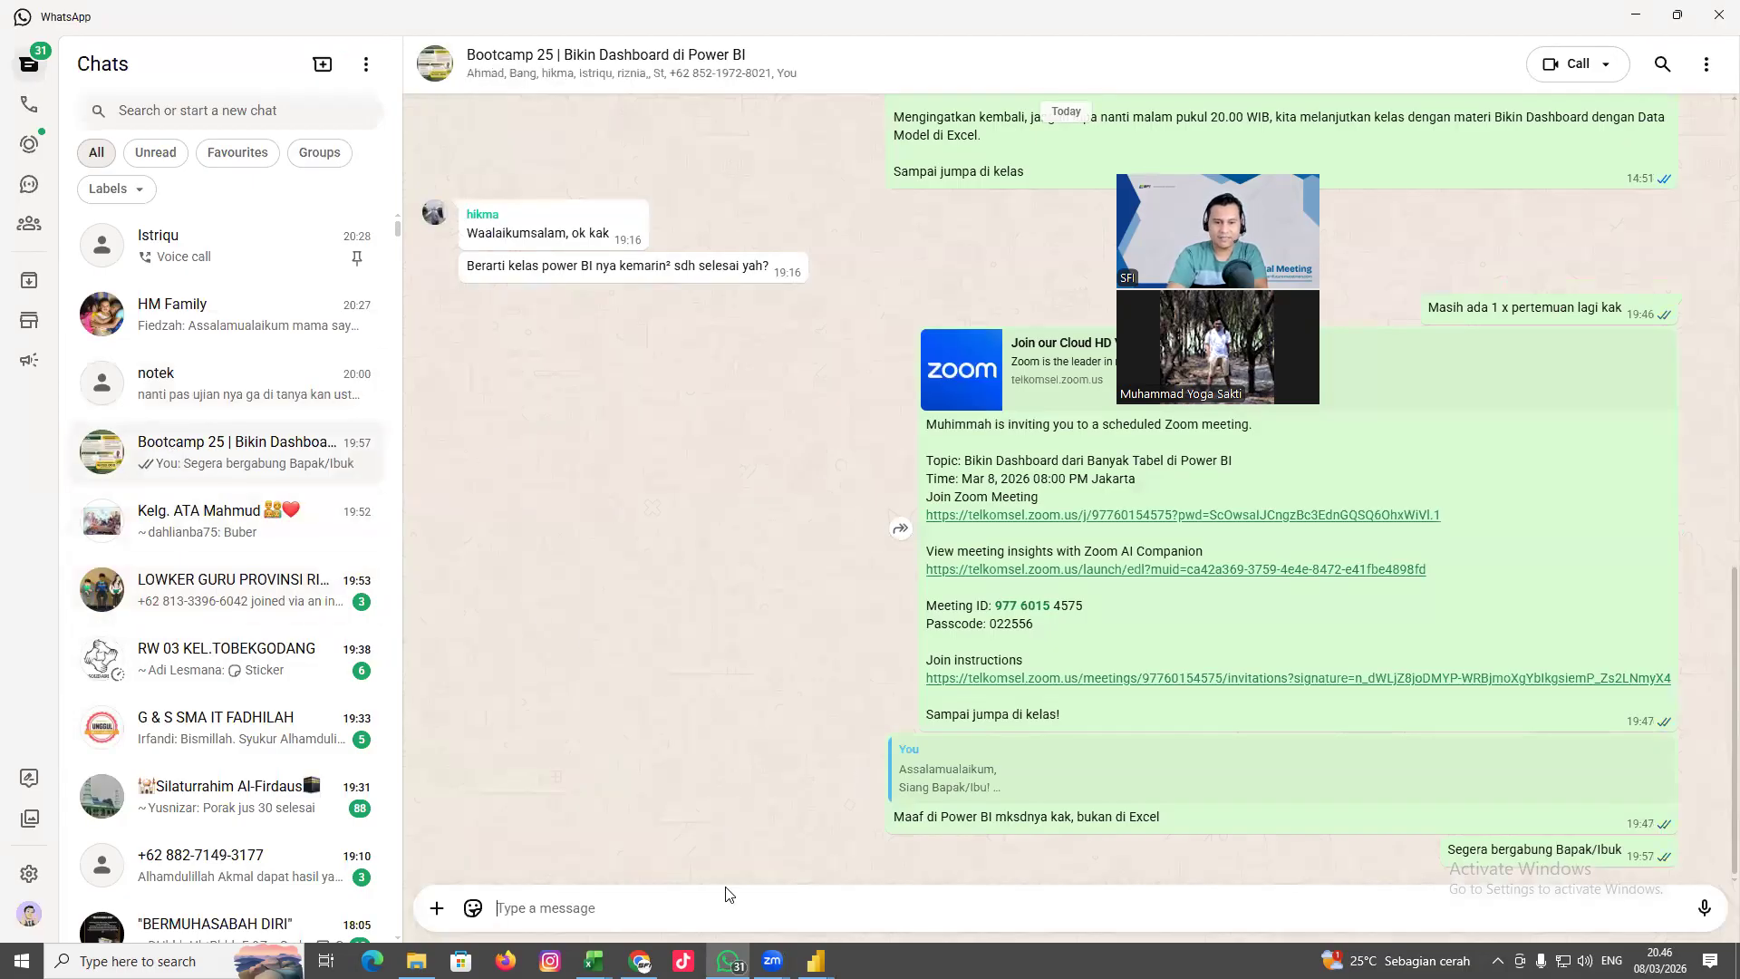
pyautogui.moveTo(816, 959)
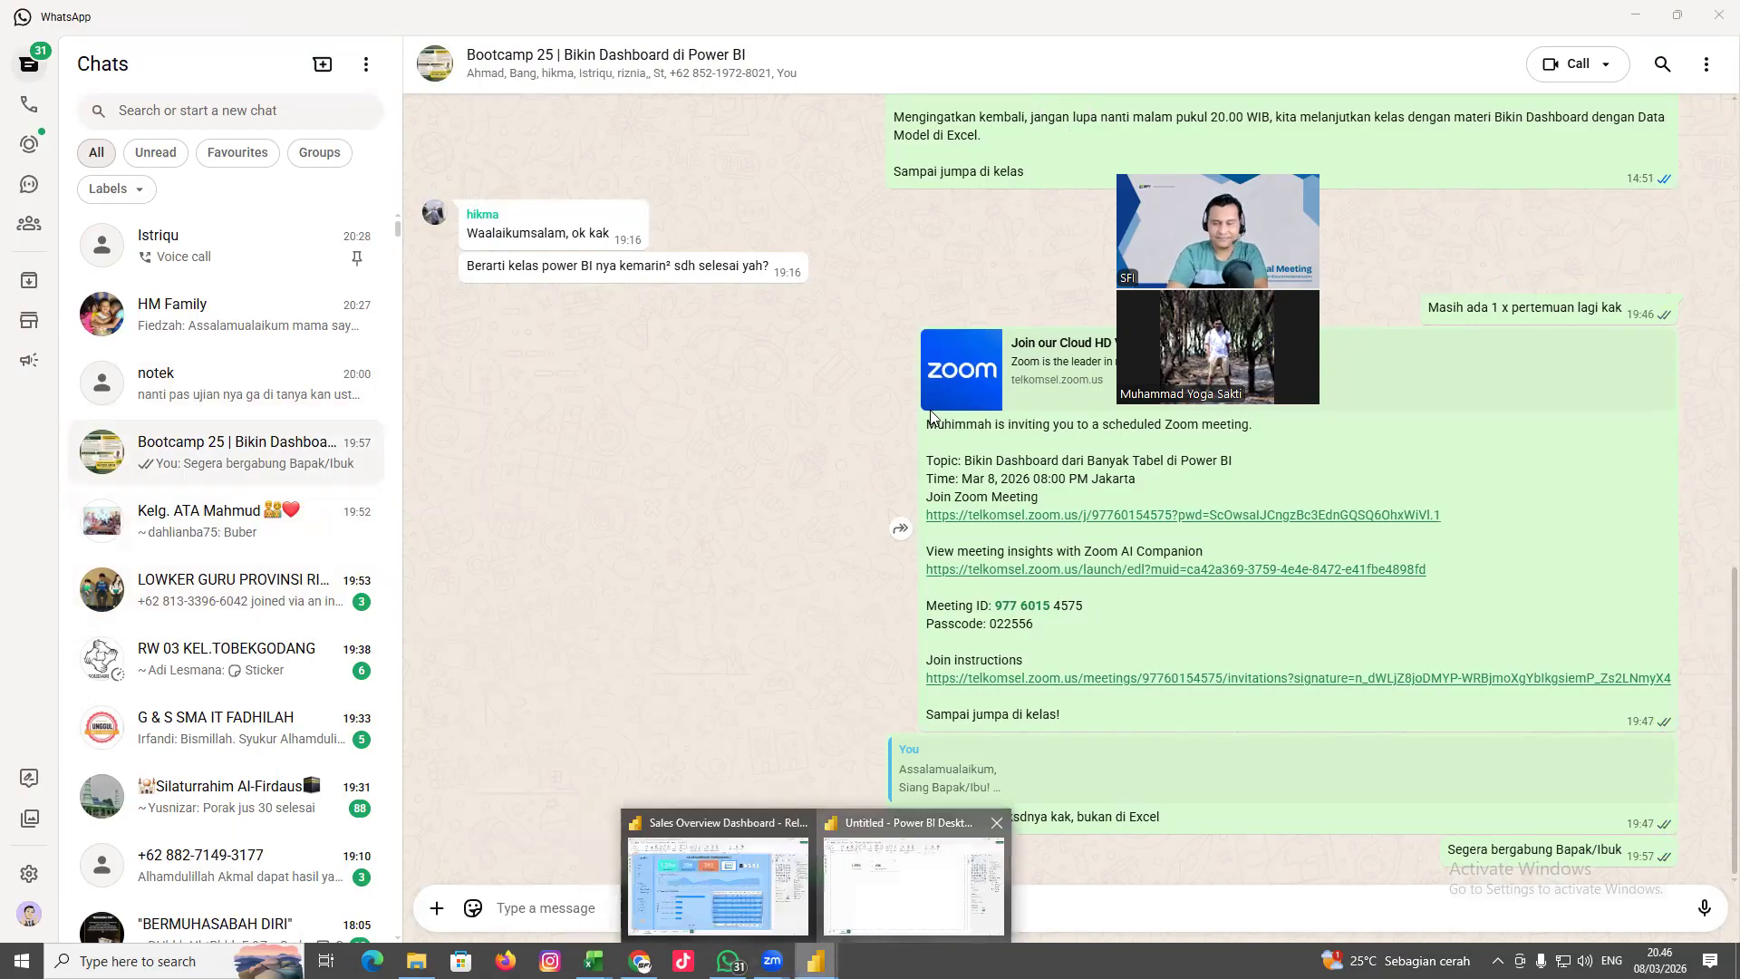
pyautogui.hotkey('alt', 'Tab')
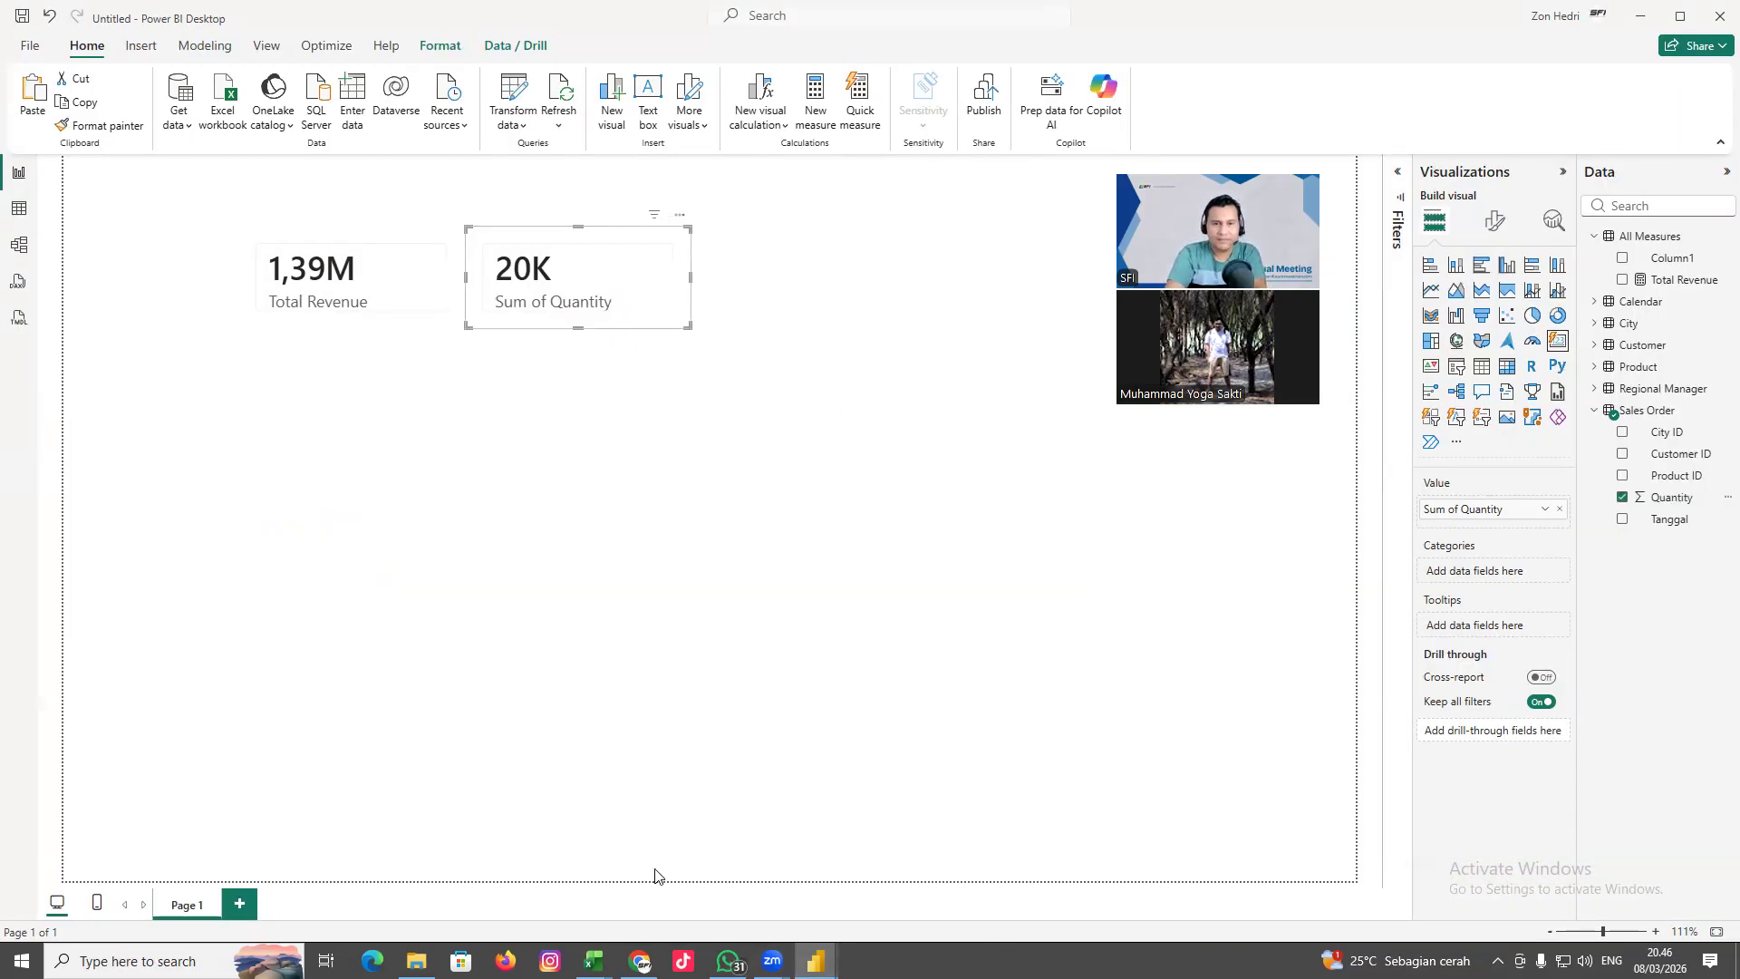
# Switch to the Sales Overview Dashboard report and examine the Total Customer measure's DISTINCTCOUNT formula and its column argument
pyautogui.hotkey('alt', 'Tab')
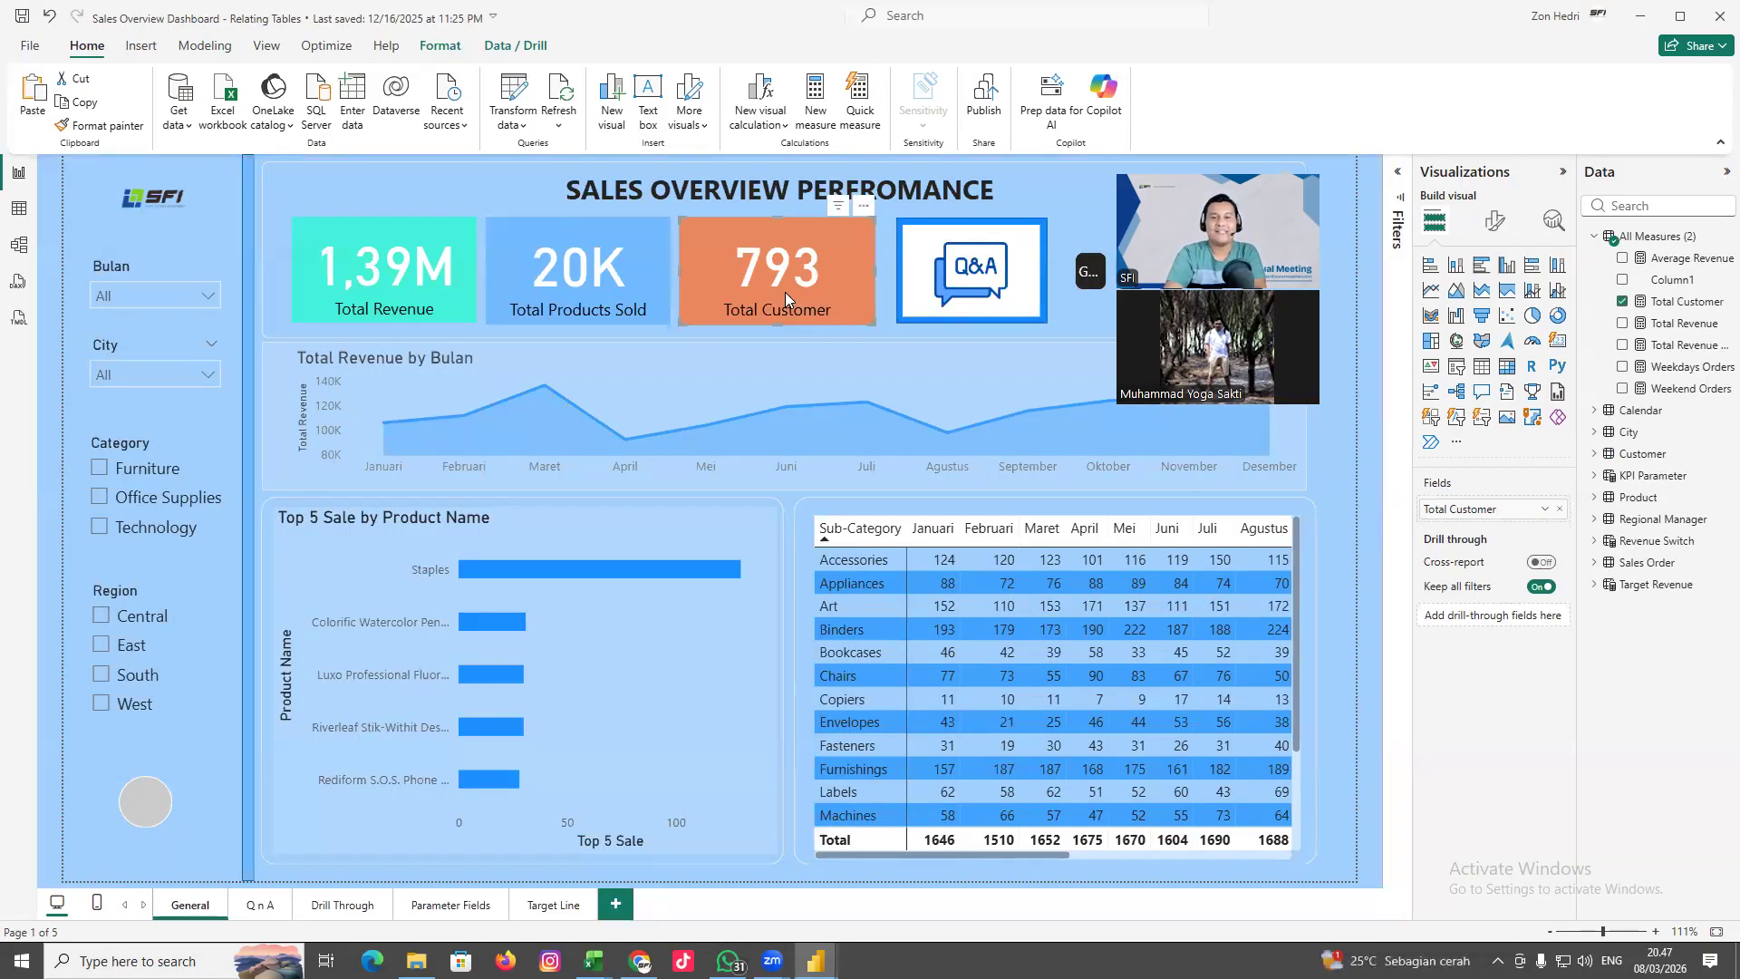
pyautogui.click(1663, 304)
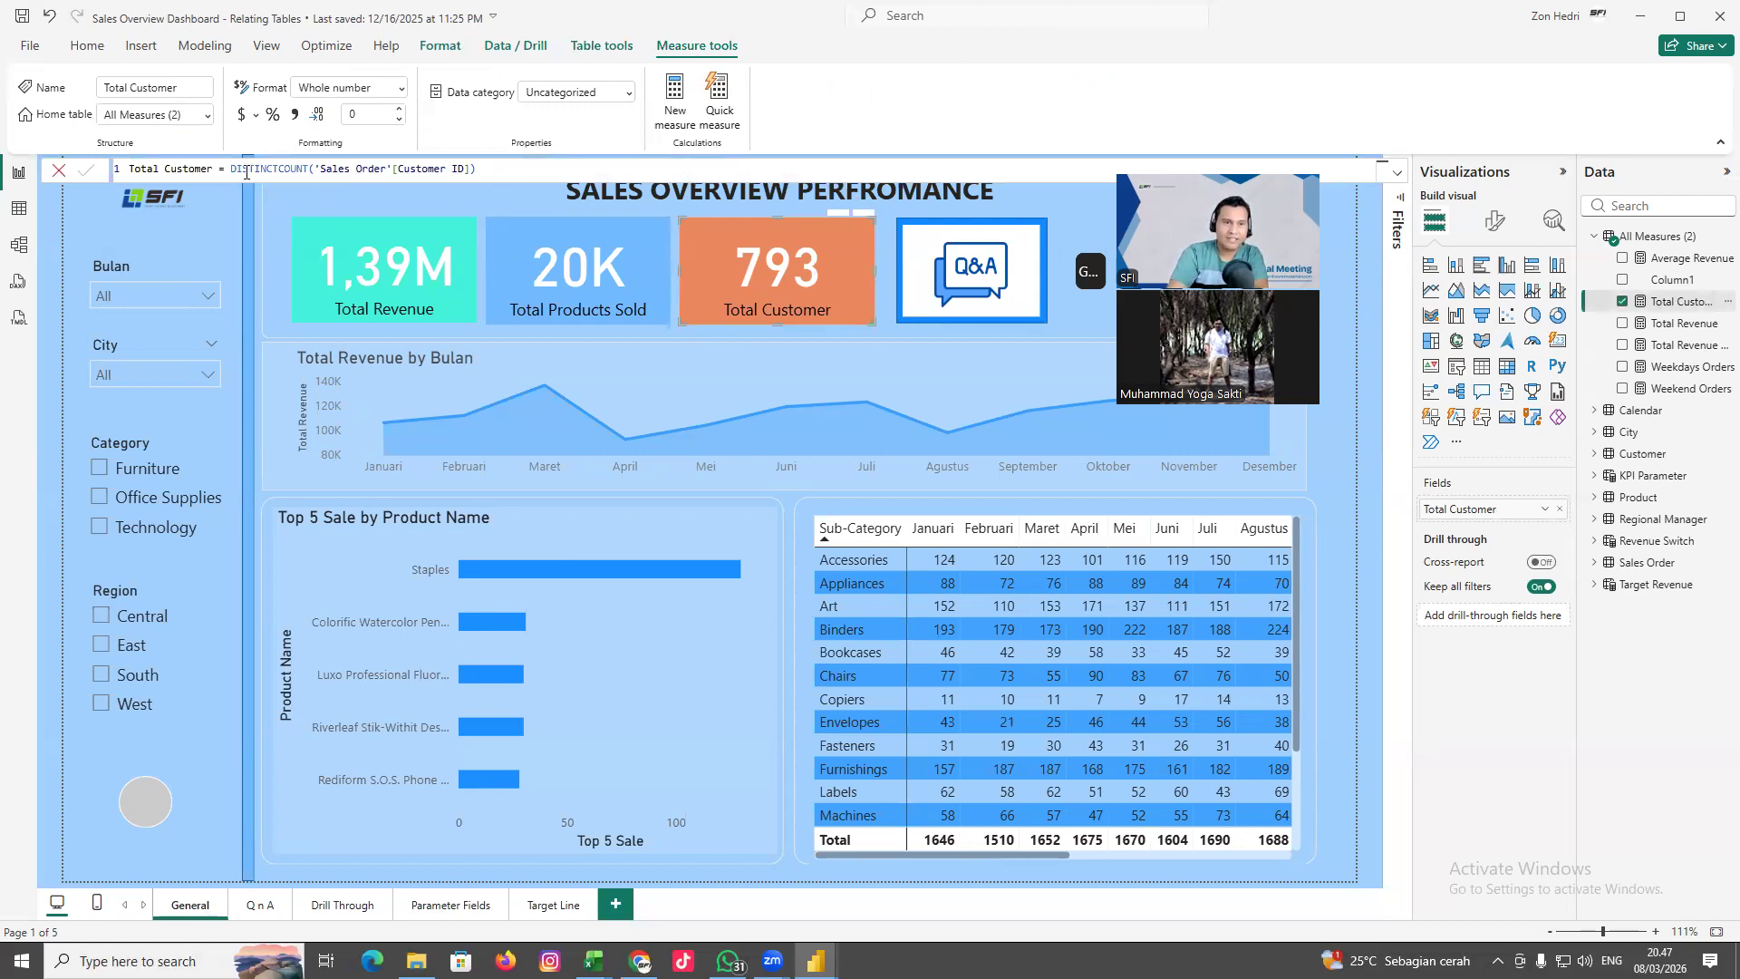
pyautogui.moveTo(232, 172); pyautogui.dragTo(306, 175)
pyautogui.moveTo(129, 172); pyautogui.dragTo(309, 174)
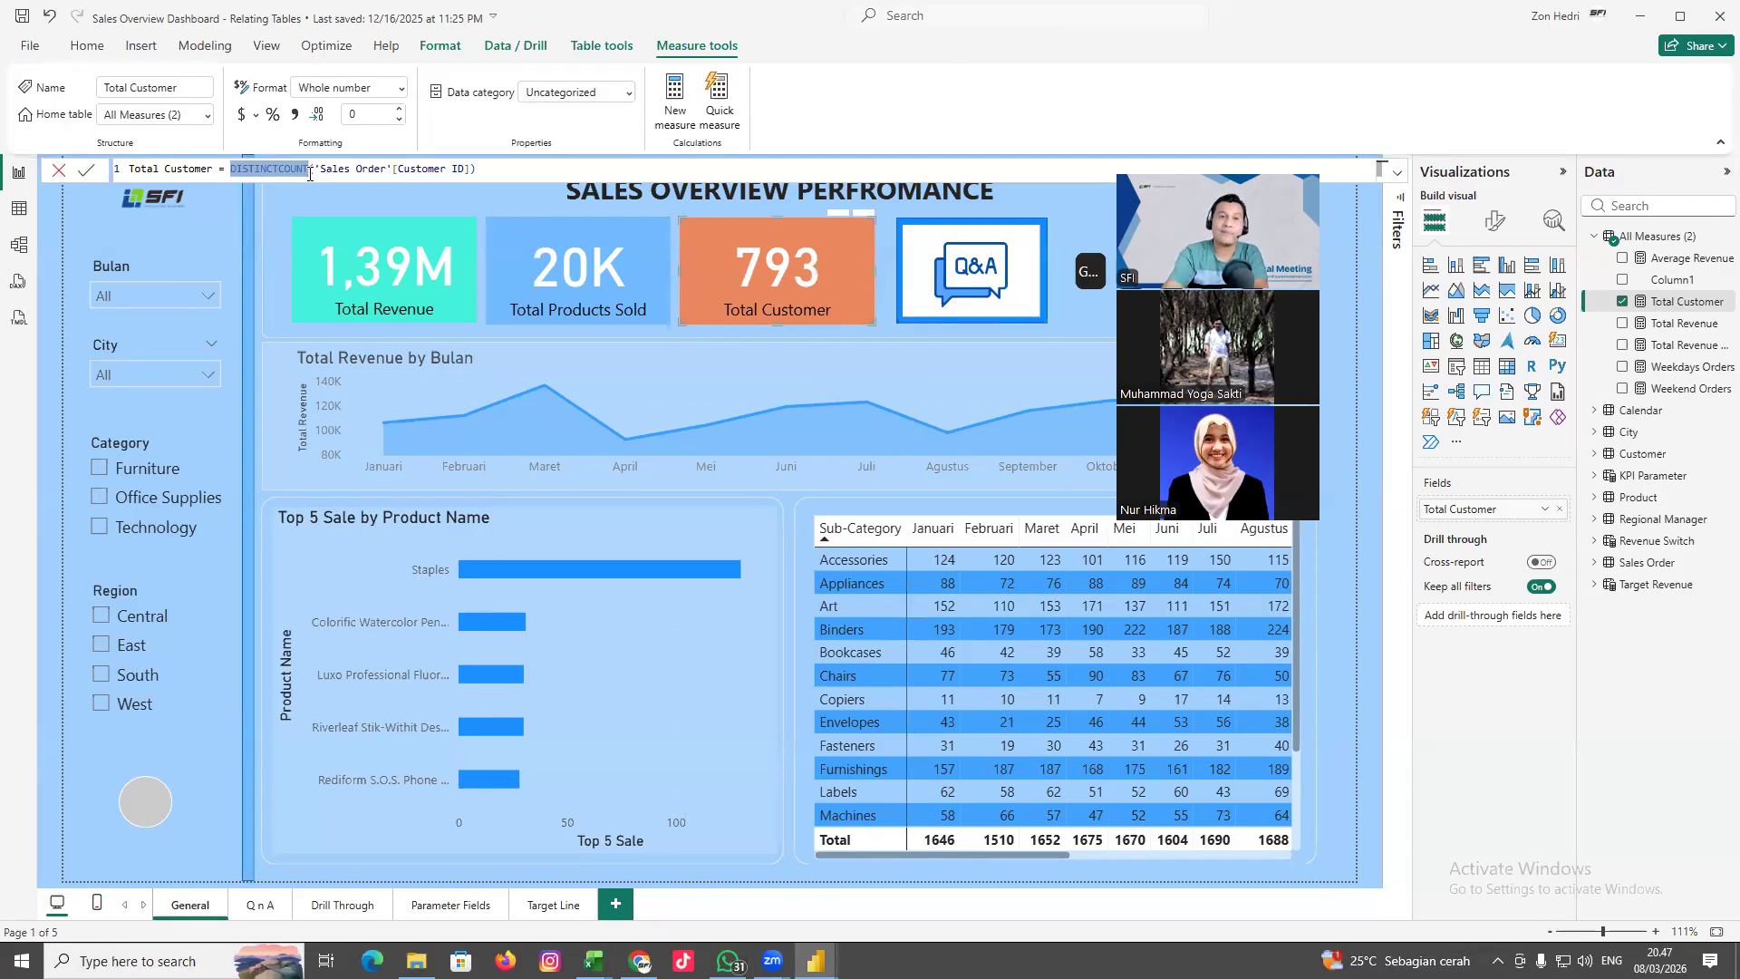
pyautogui.moveTo(321, 170); pyautogui.dragTo(449, 170)
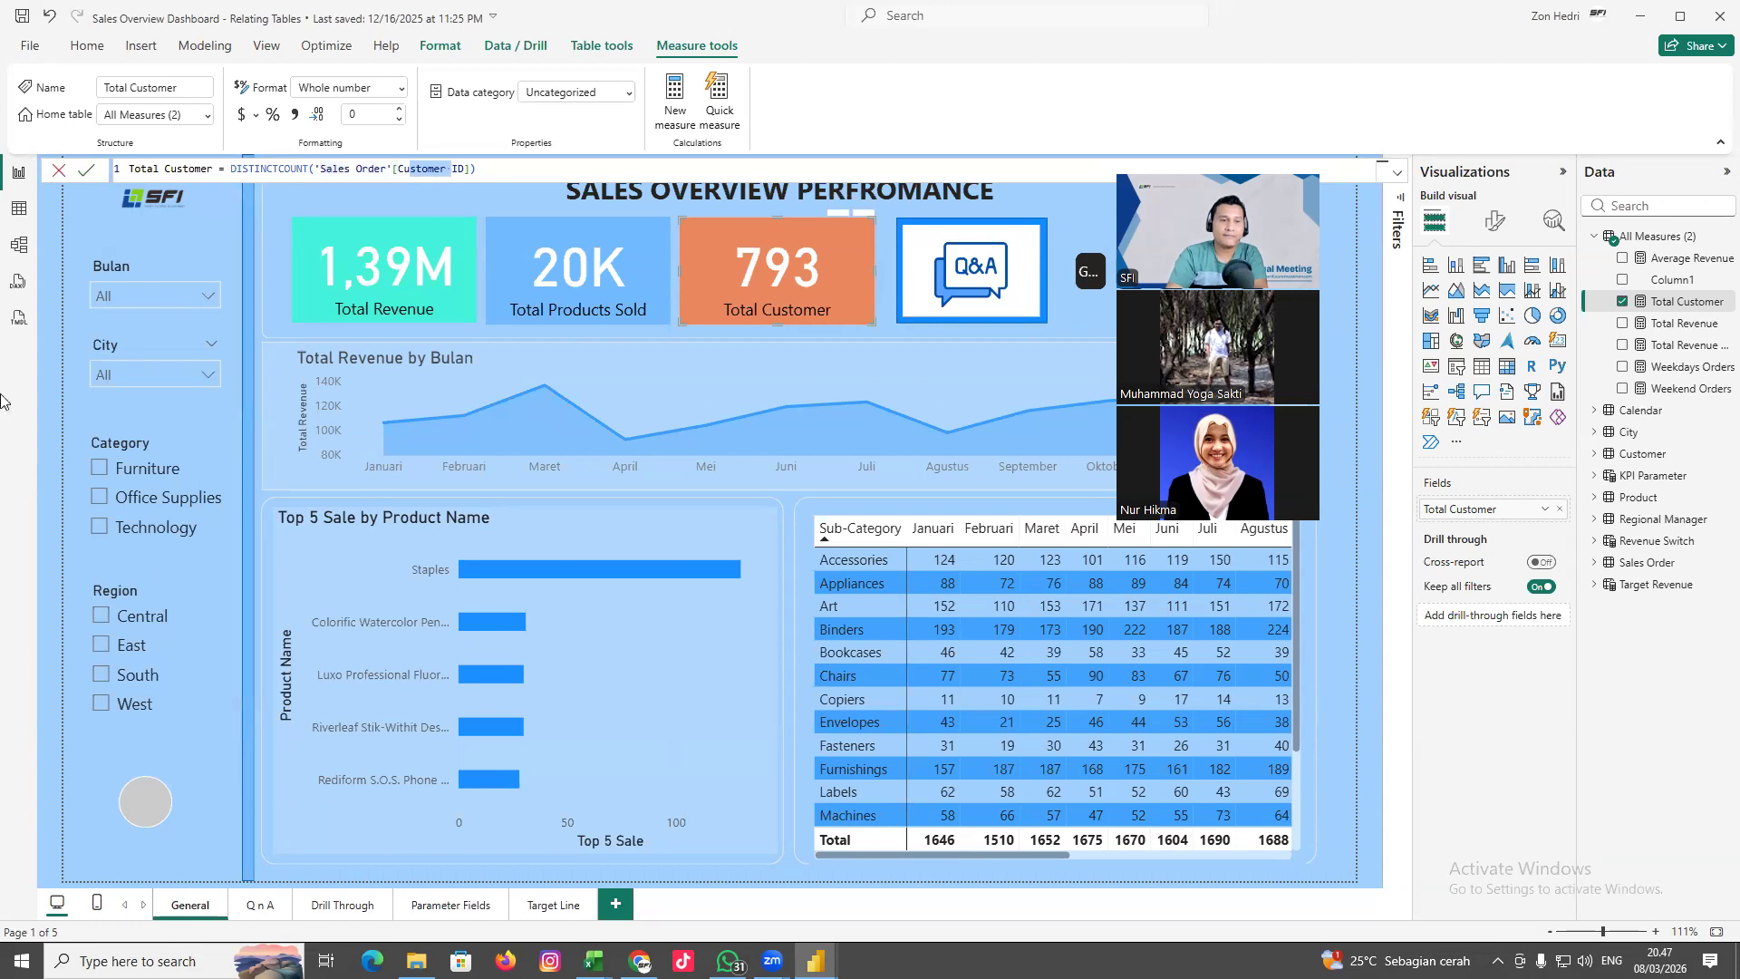
# Examine the Customer ID column in the Sales Order table data for repeated customers
pyautogui.click(18, 208)
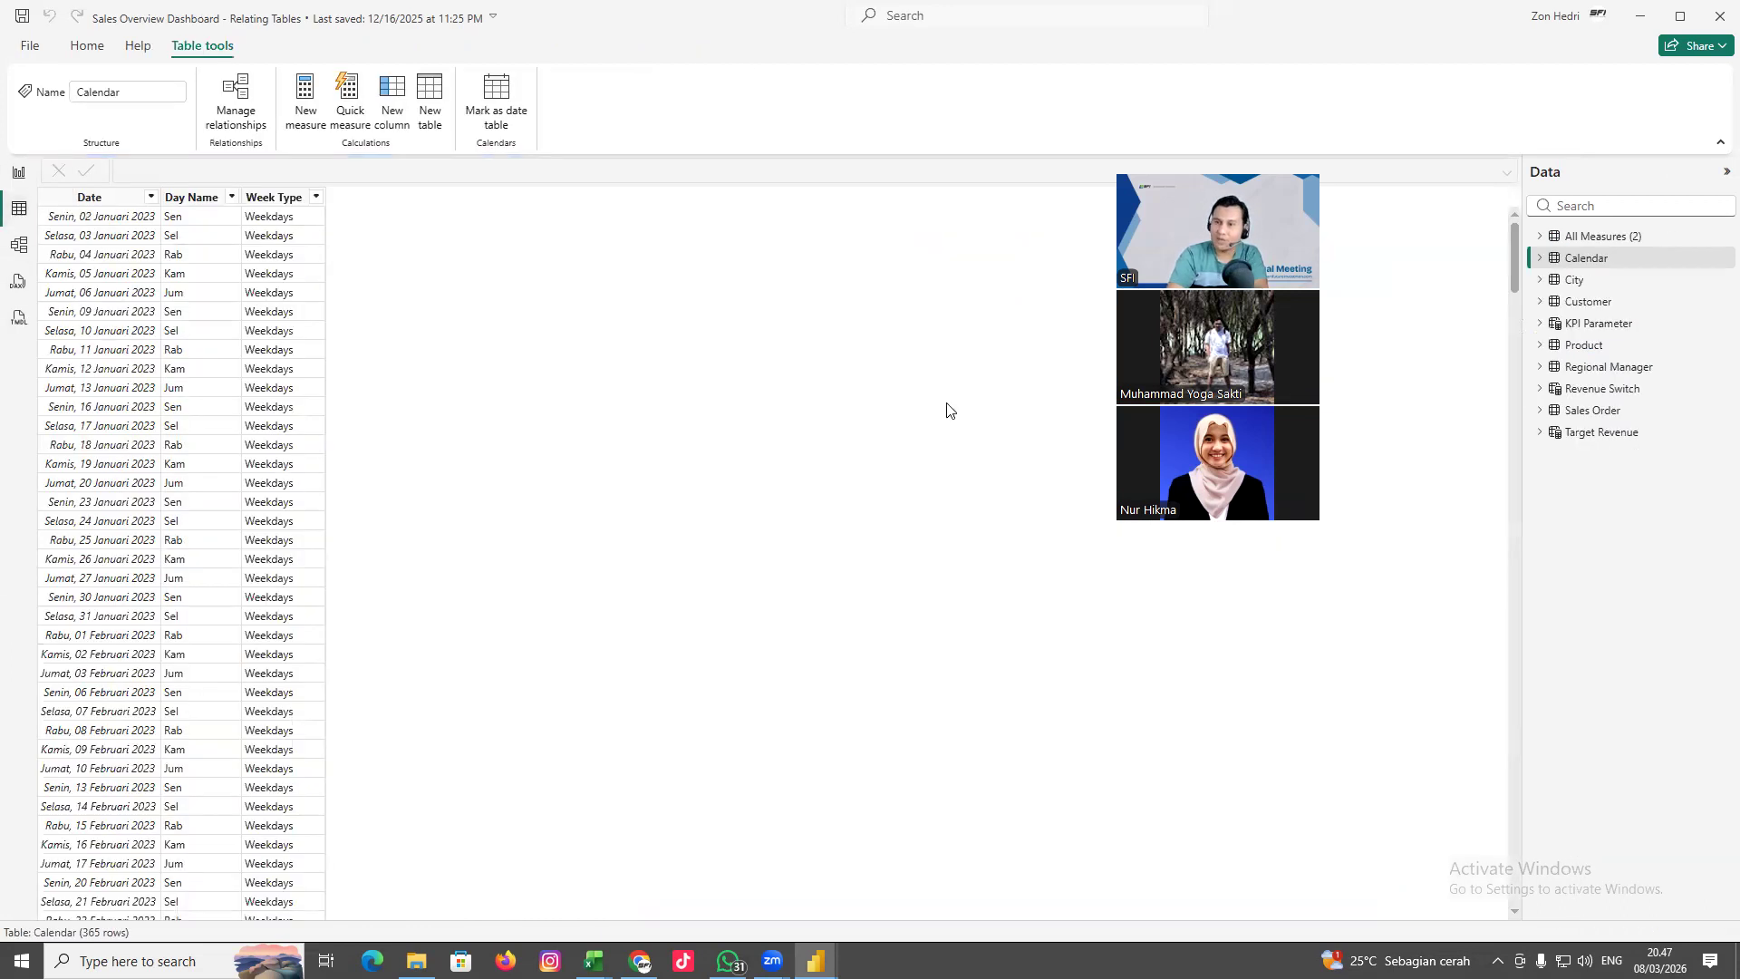
pyautogui.click(1601, 413)
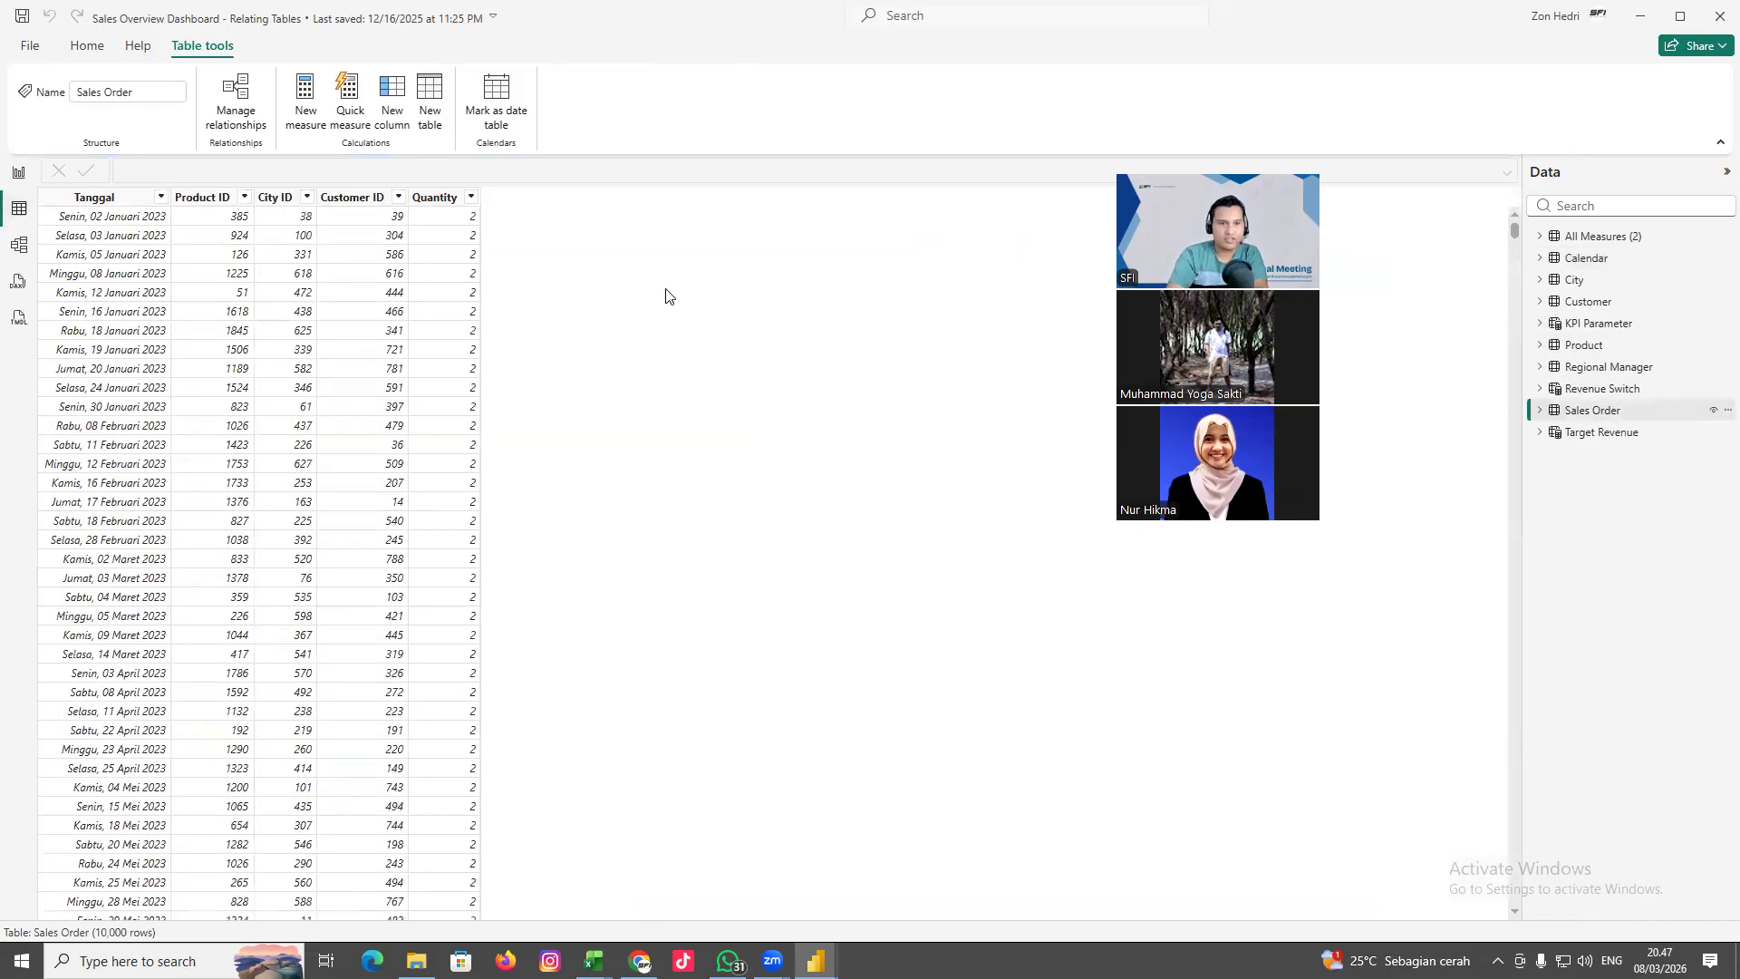
pyautogui.click(388, 272)
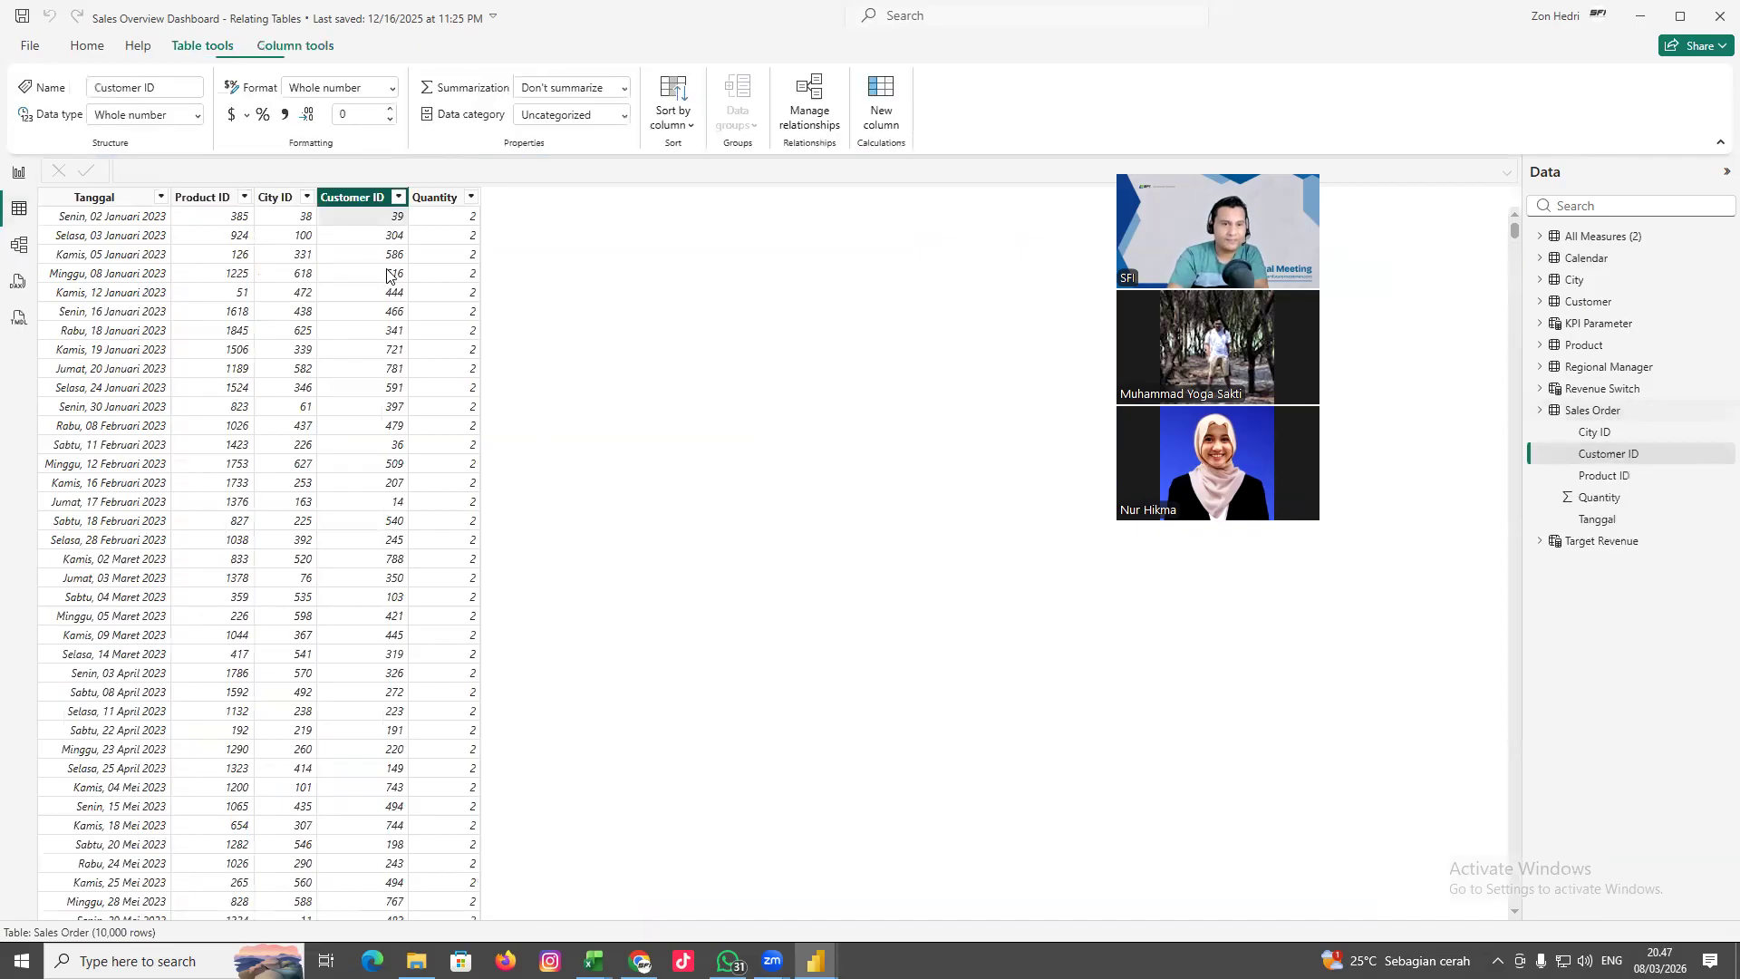
pyautogui.scroll(-15, 373, 381)
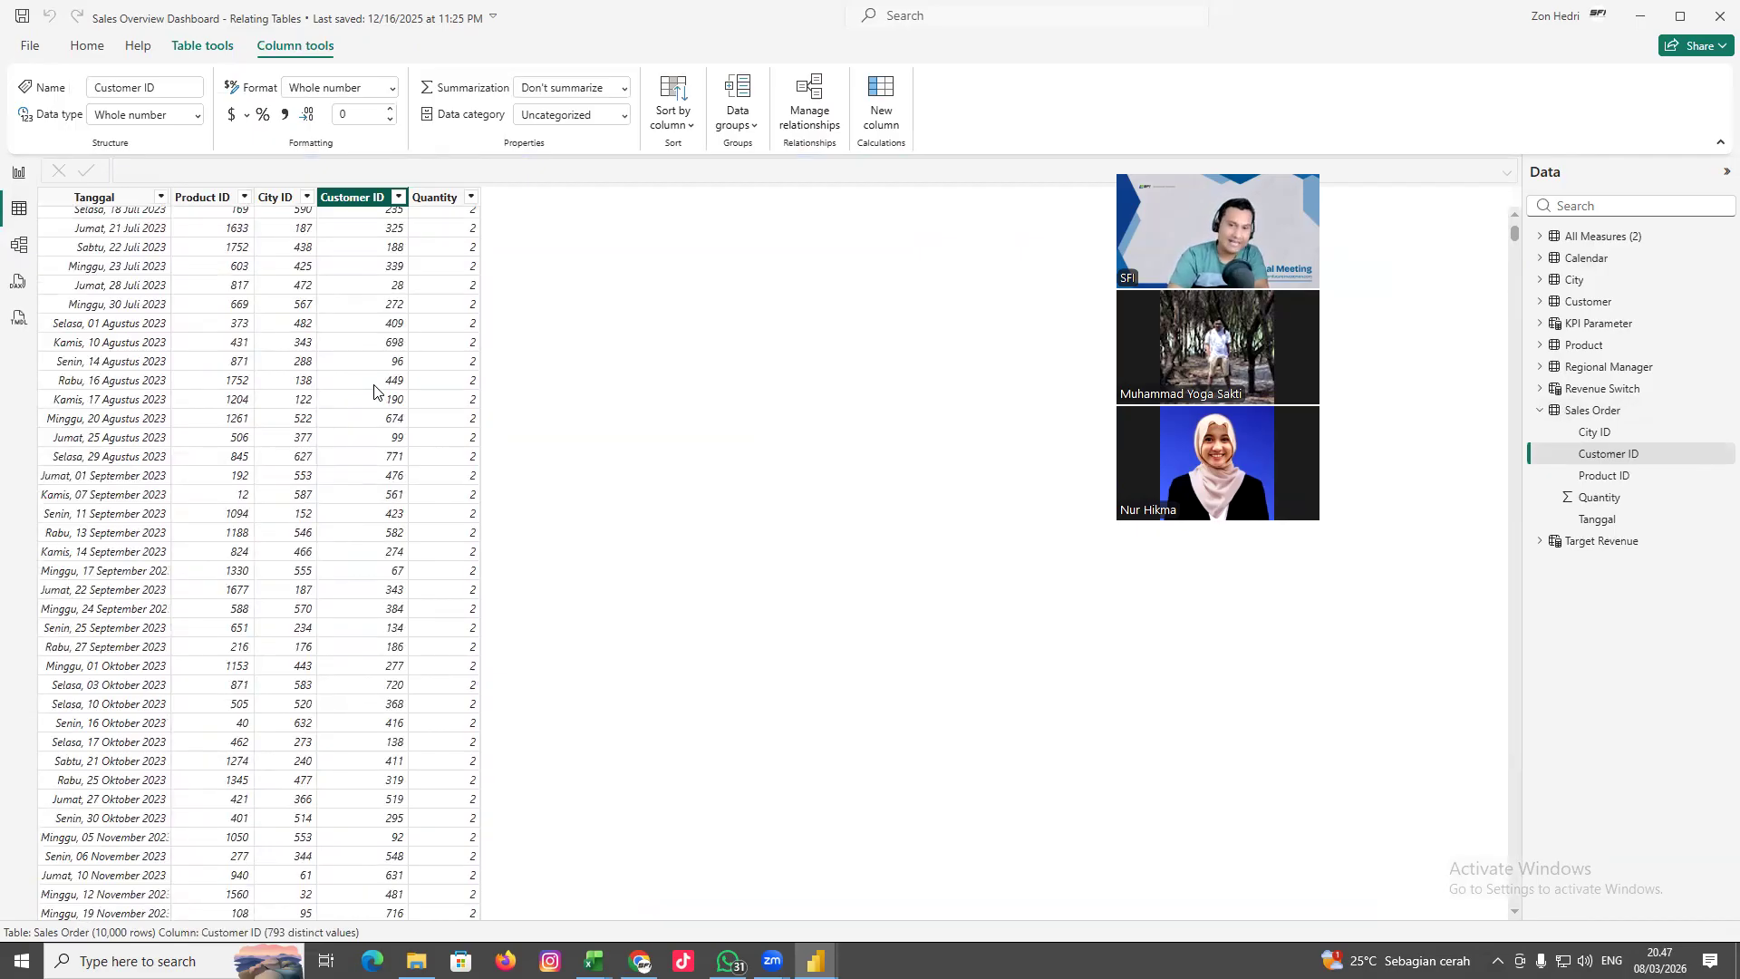
pyautogui.scroll(13, 374, 391)
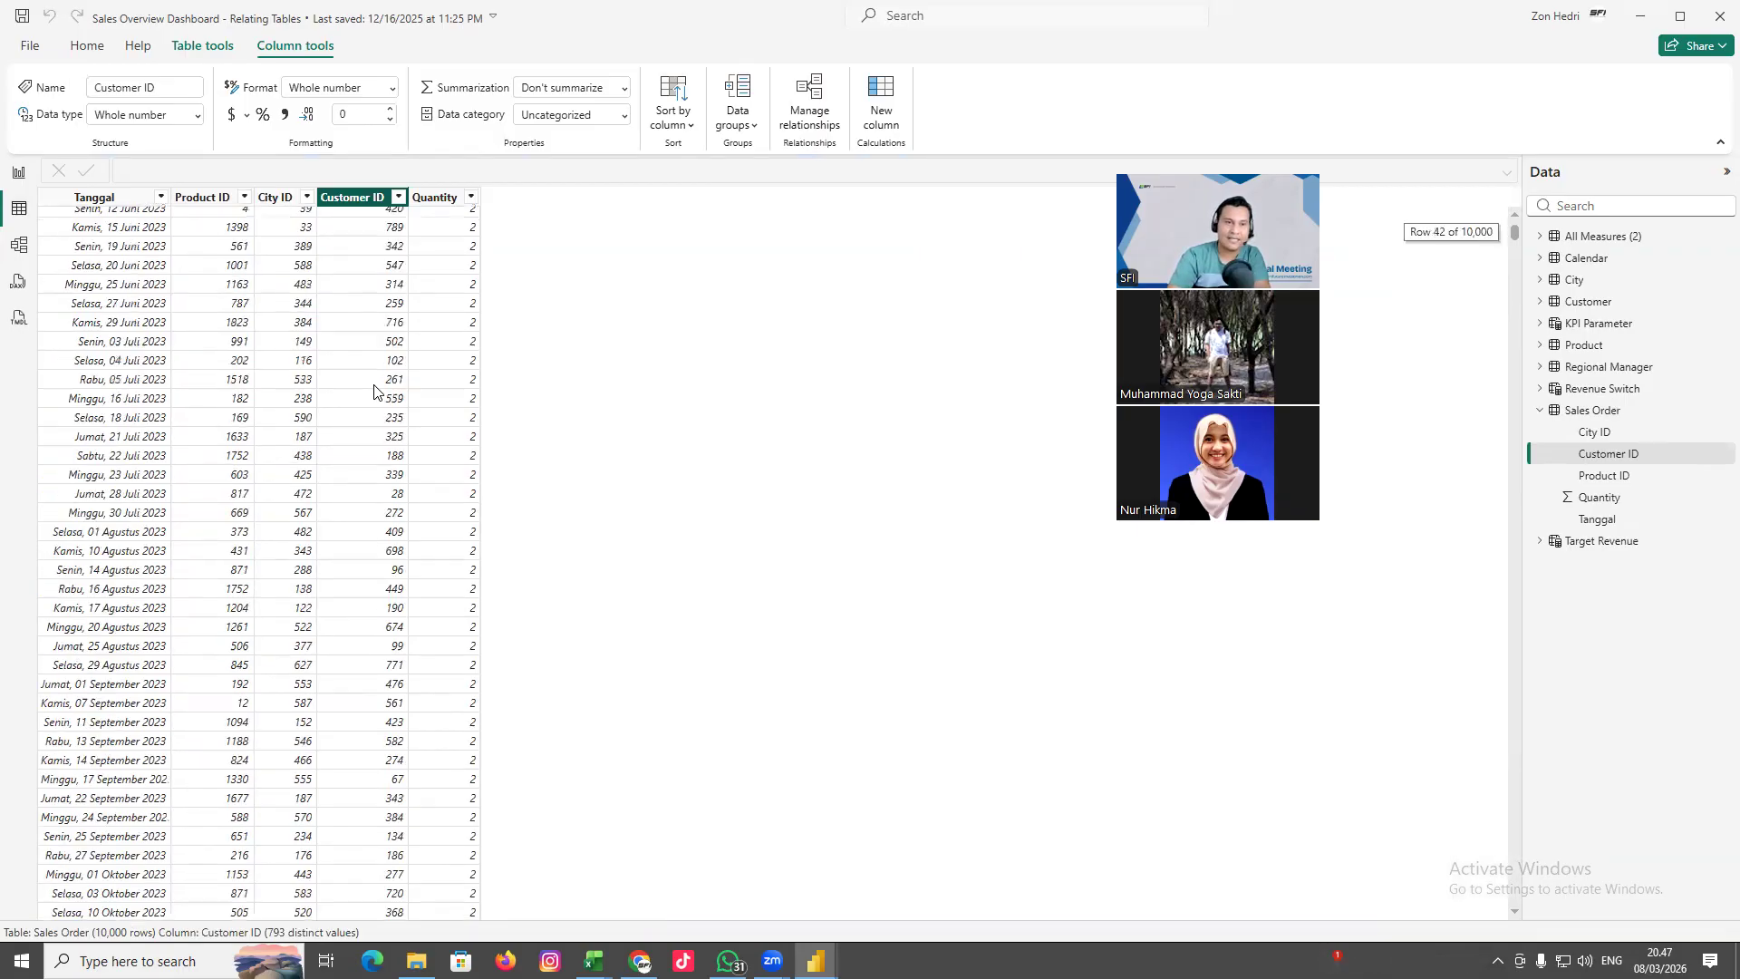
# Review the Total Customer formula's name, function and column argument in the dashboard report again, and return to the untitled report
pyautogui.click(18, 172)
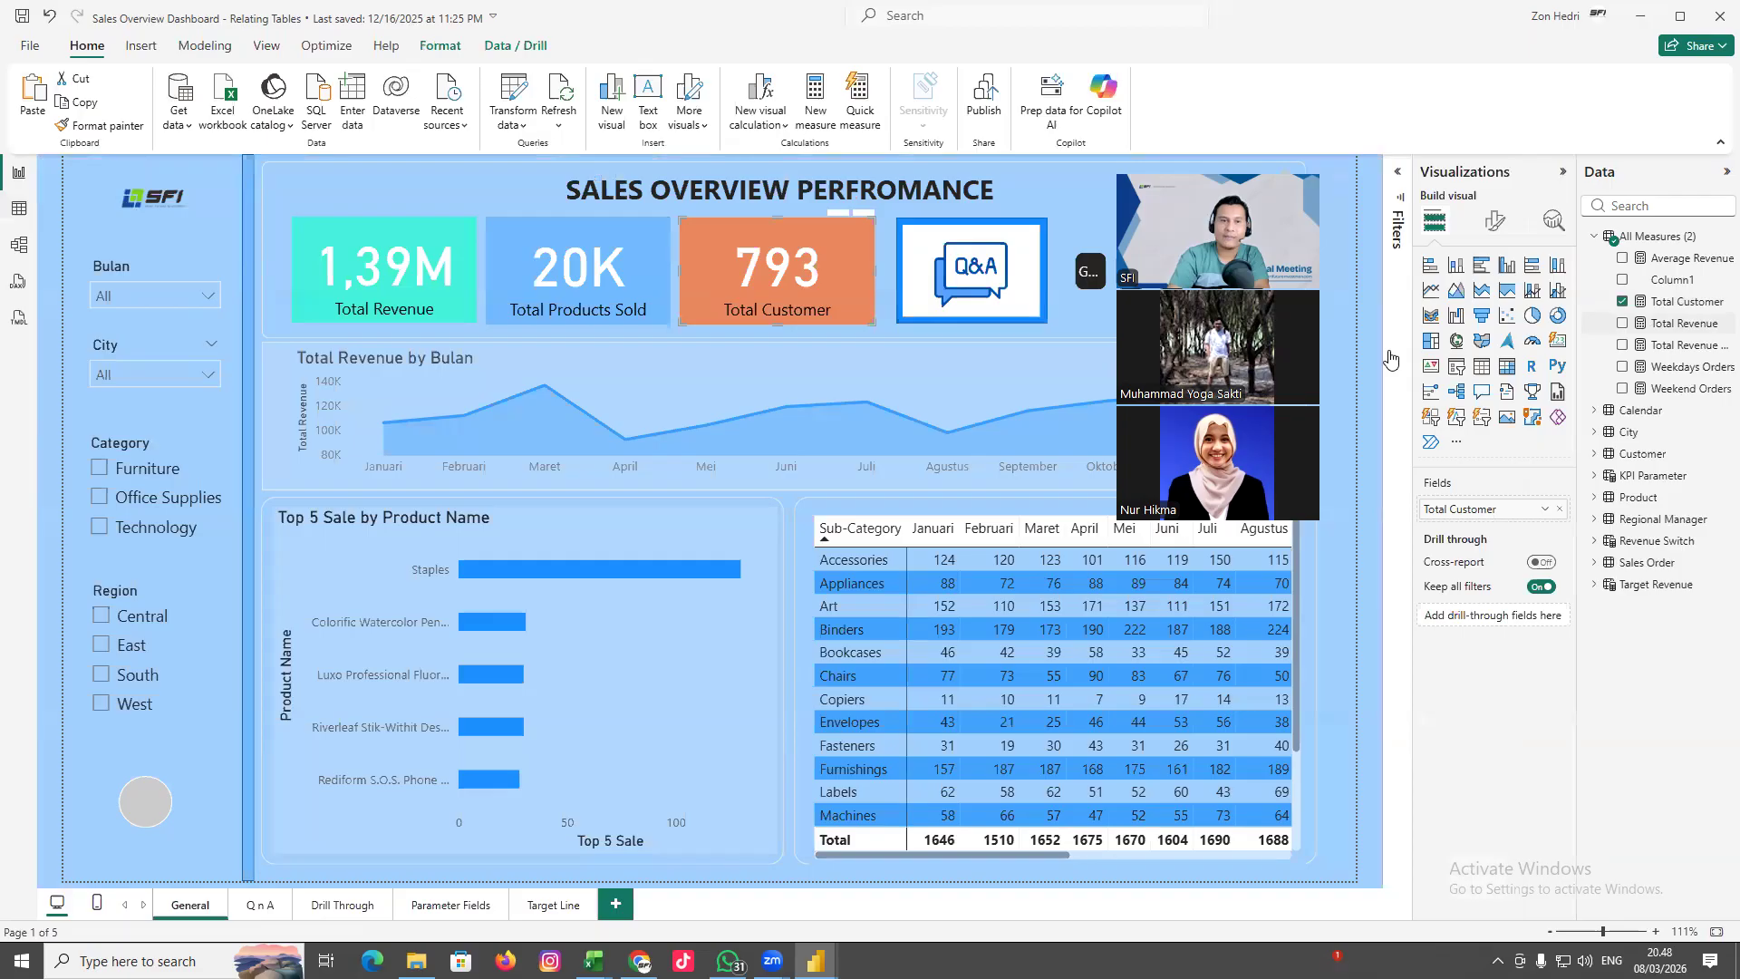
pyautogui.click(1686, 301)
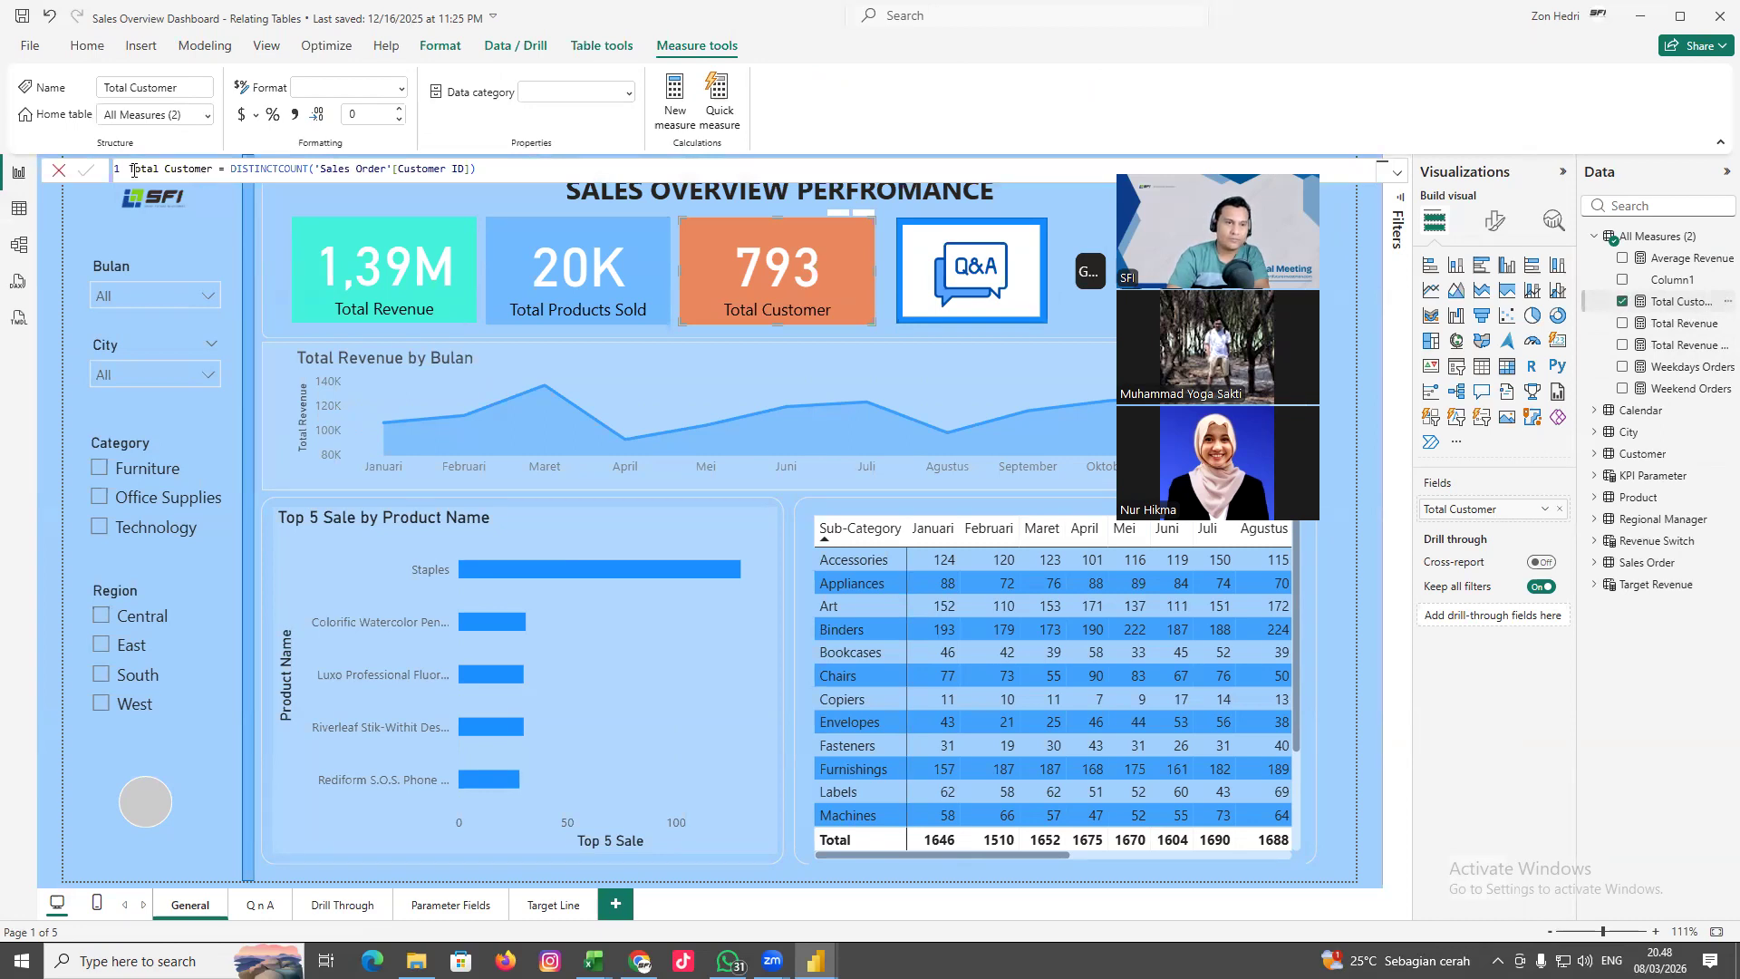
pyautogui.moveTo(133, 169); pyautogui.dragTo(225, 173)
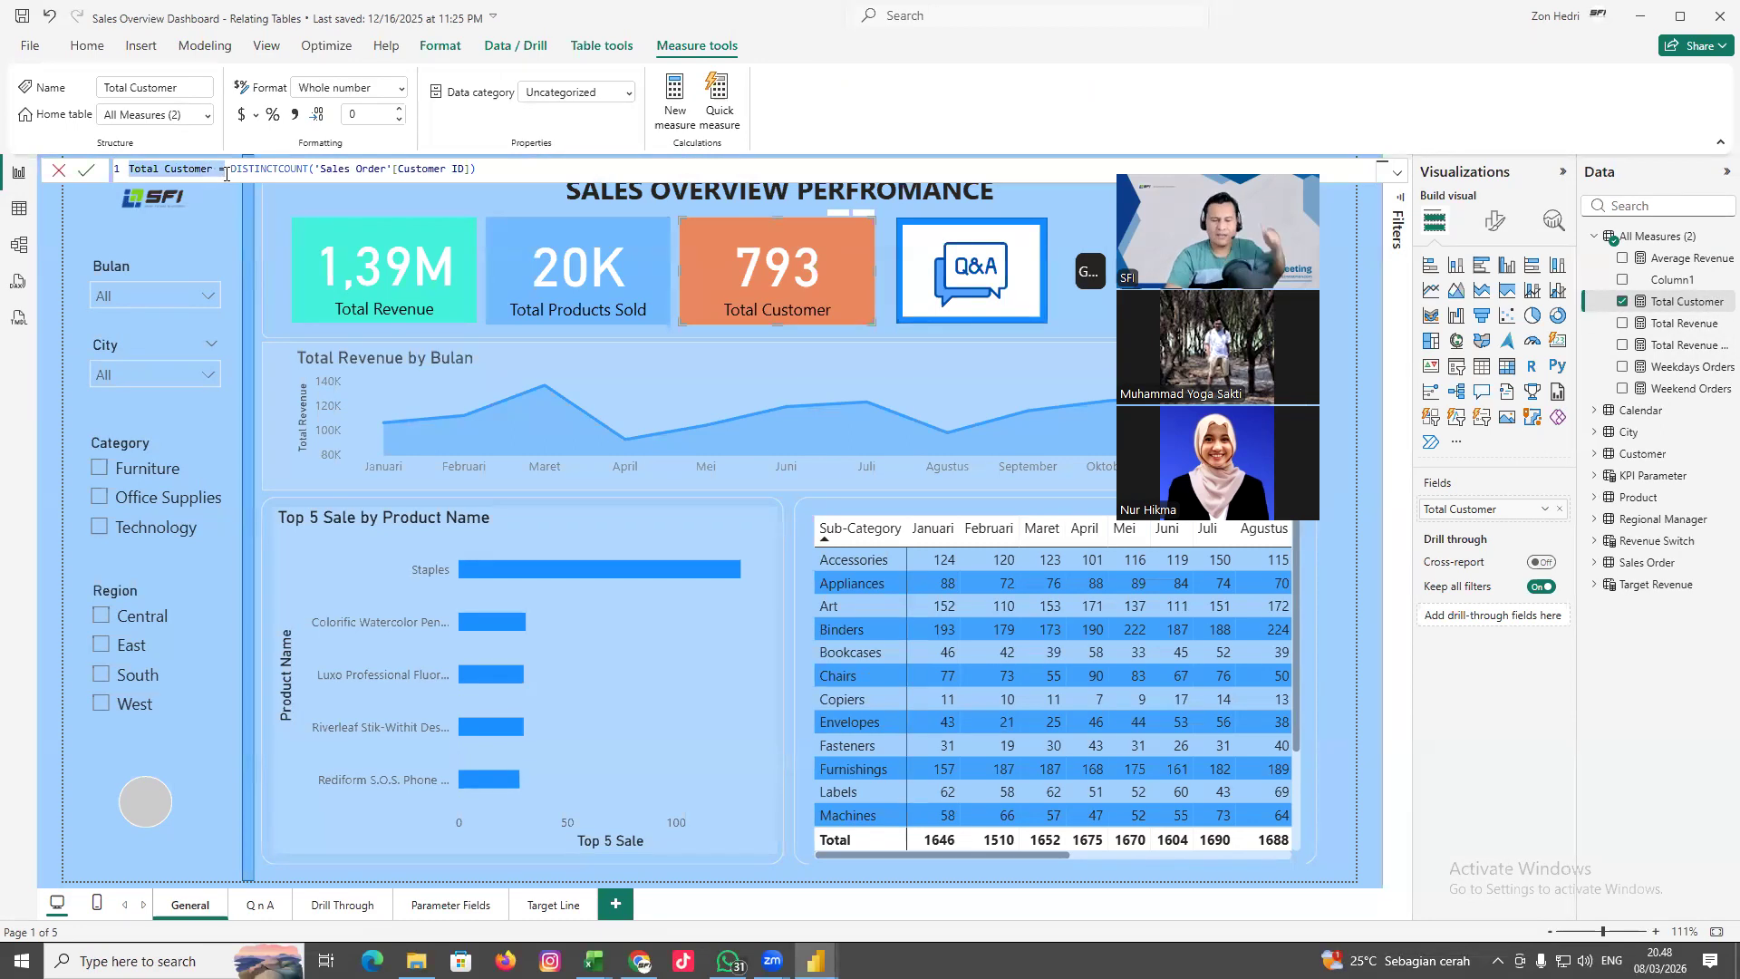
pyautogui.moveTo(232, 170); pyautogui.dragTo(308, 174)
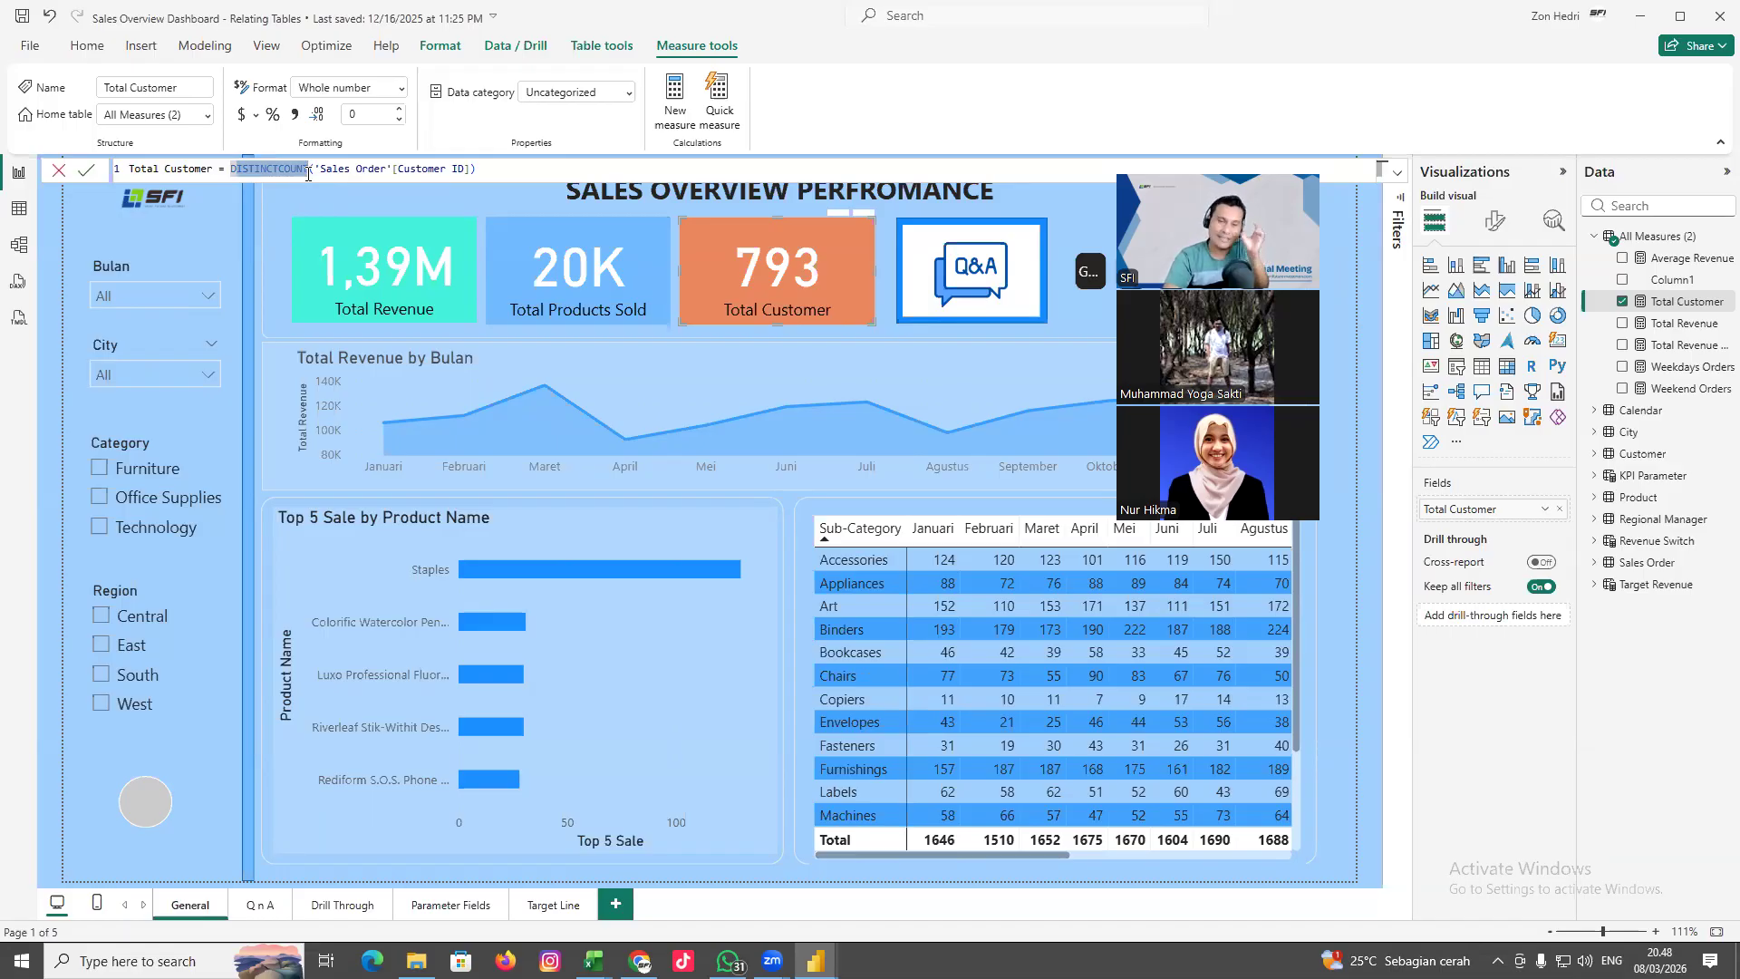
pyautogui.moveTo(314, 172); pyautogui.dragTo(463, 172)
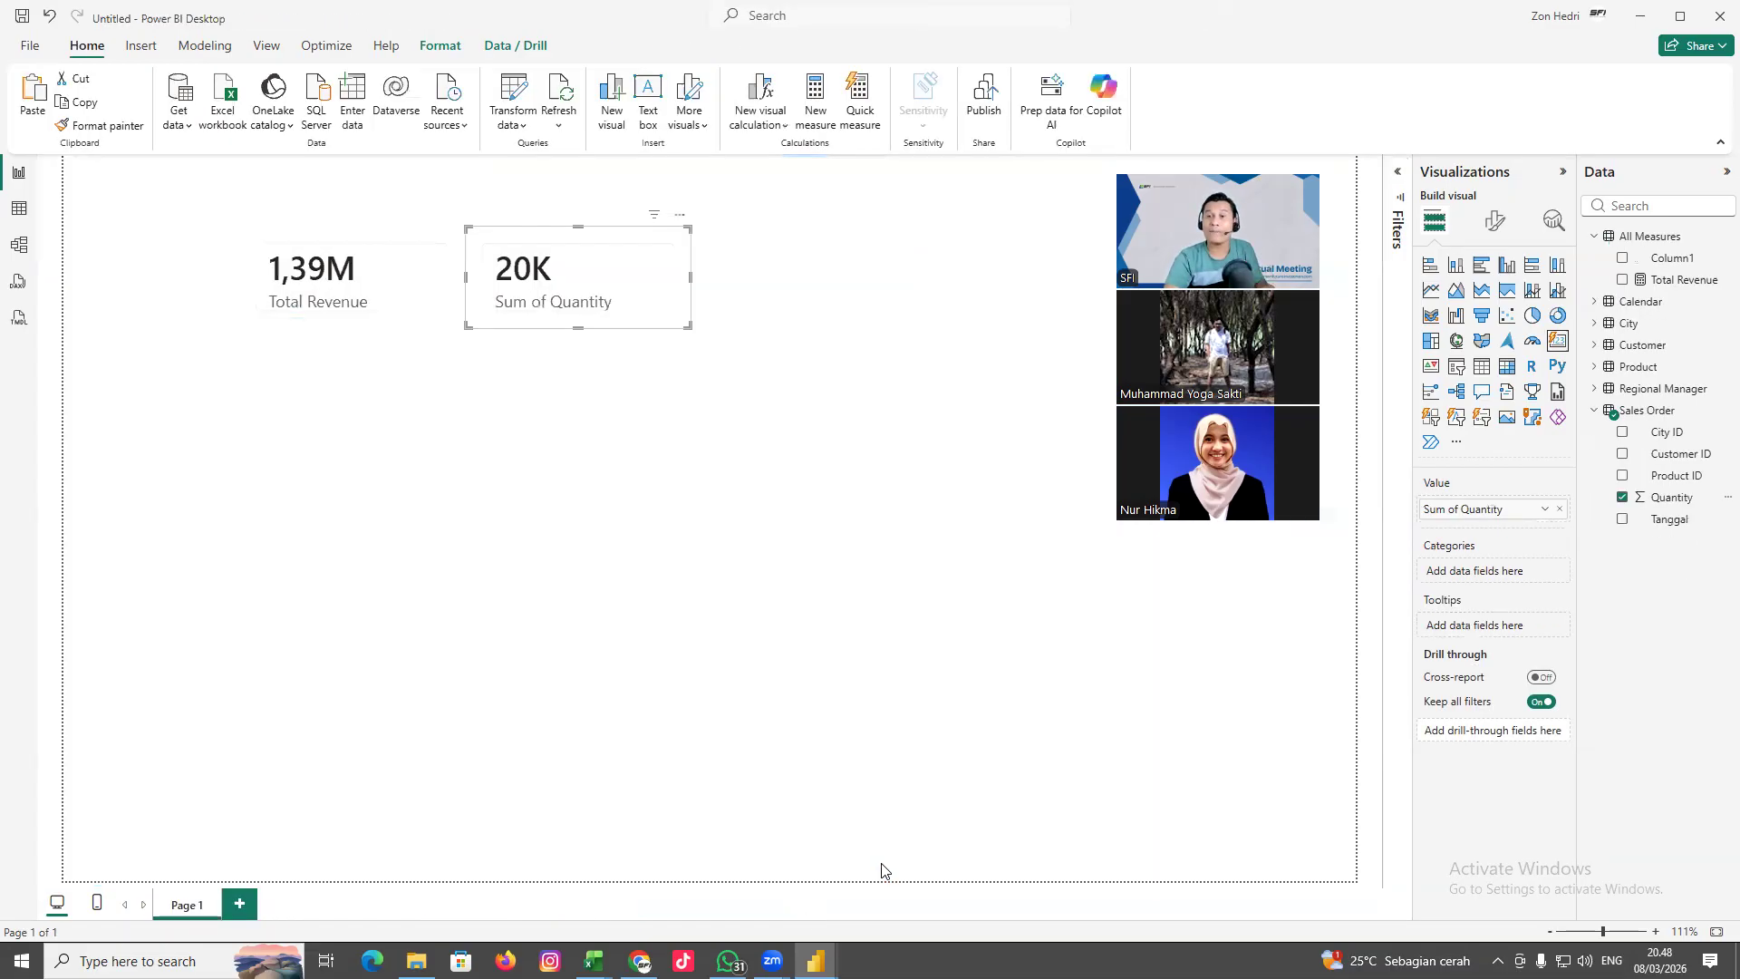
# Create a new measure named Total Customer in the All Measures table and start its formula with DISTINCTCOUNT
pyautogui.rightClick(1650, 238)
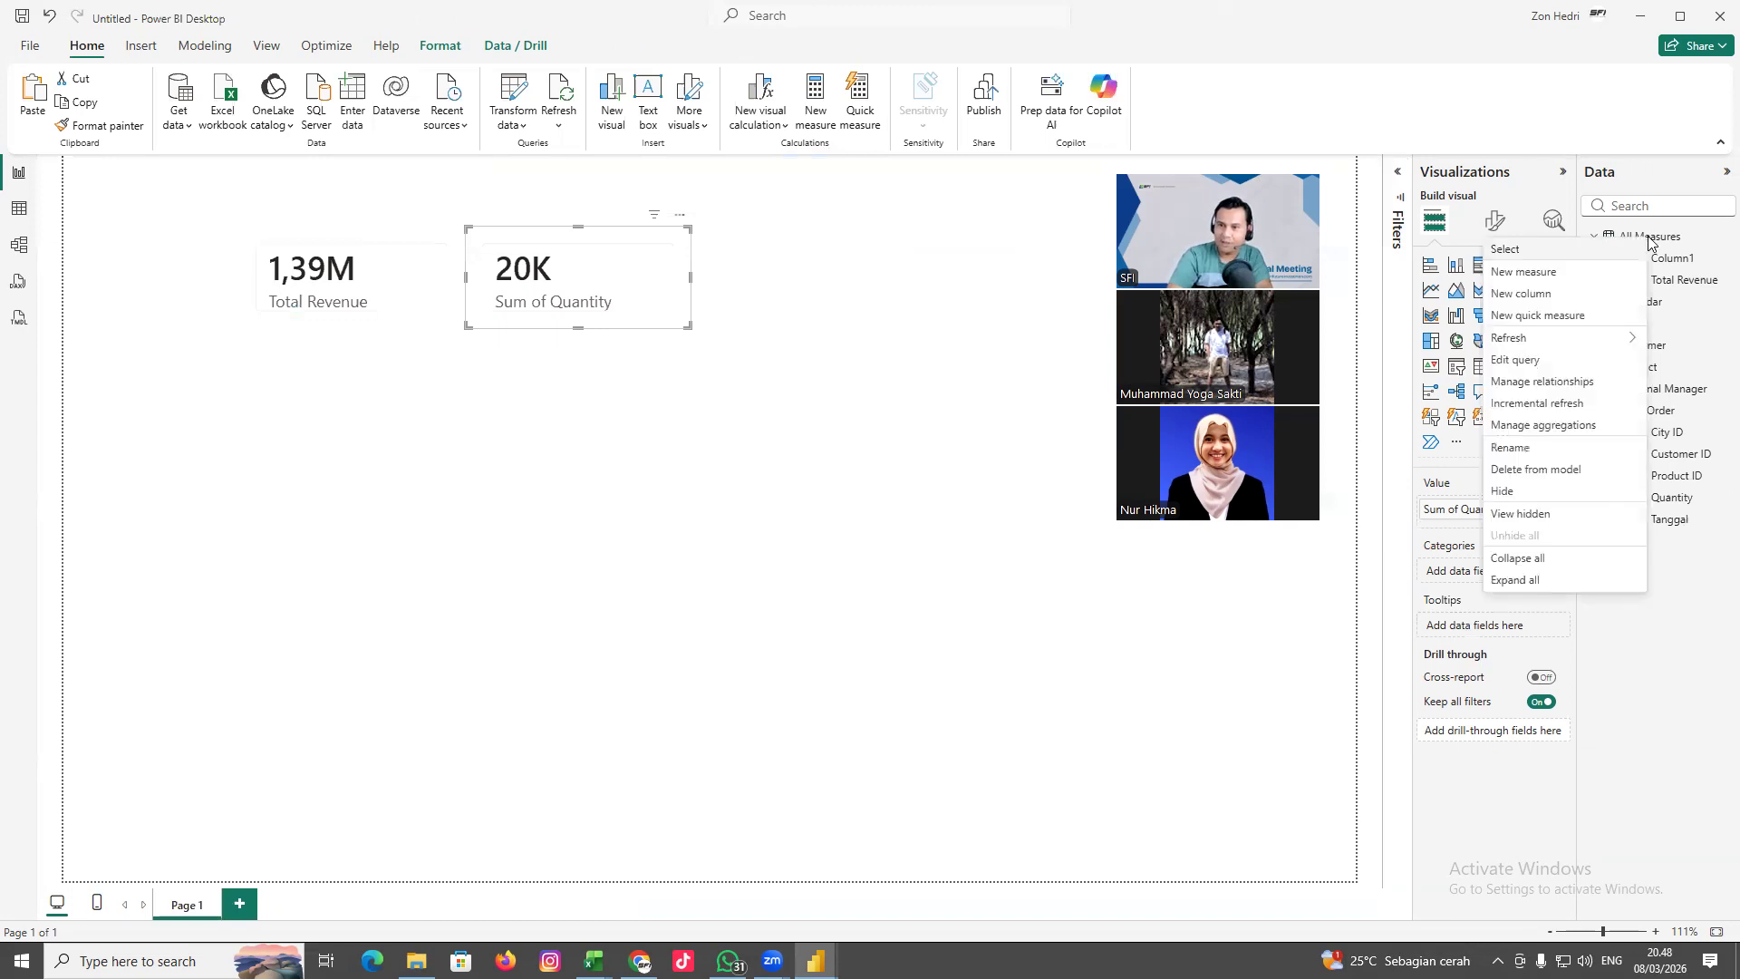
pyautogui.click(1524, 271)
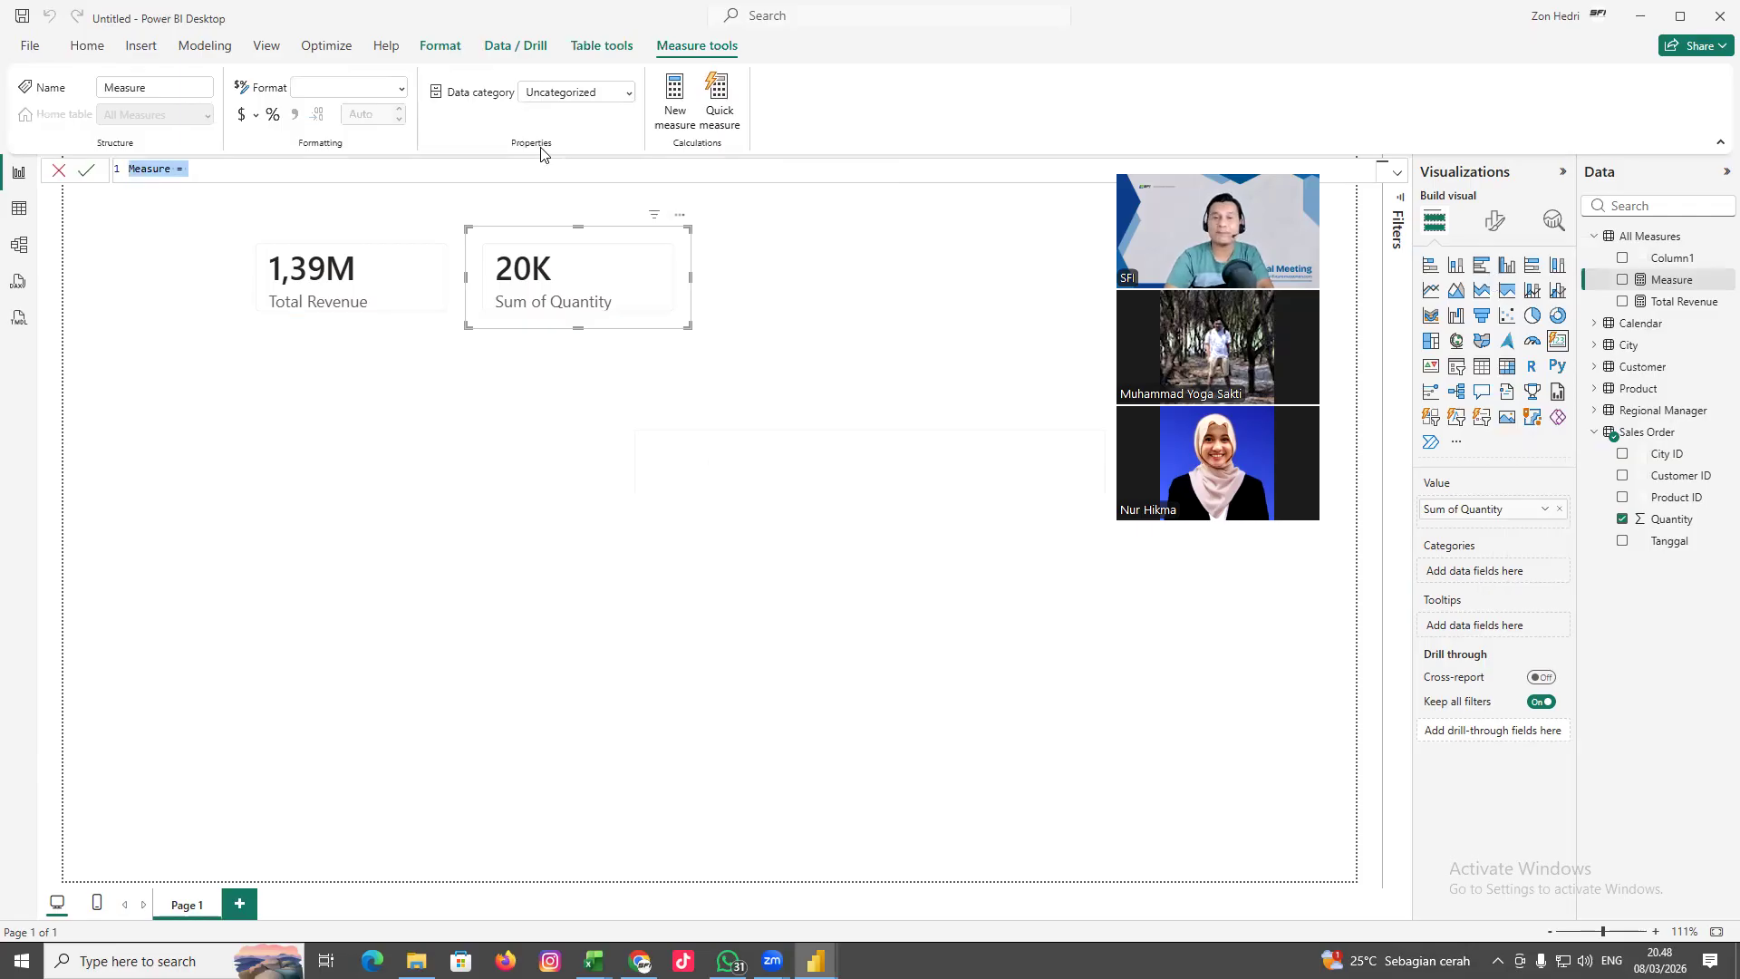
pyautogui.write('To')
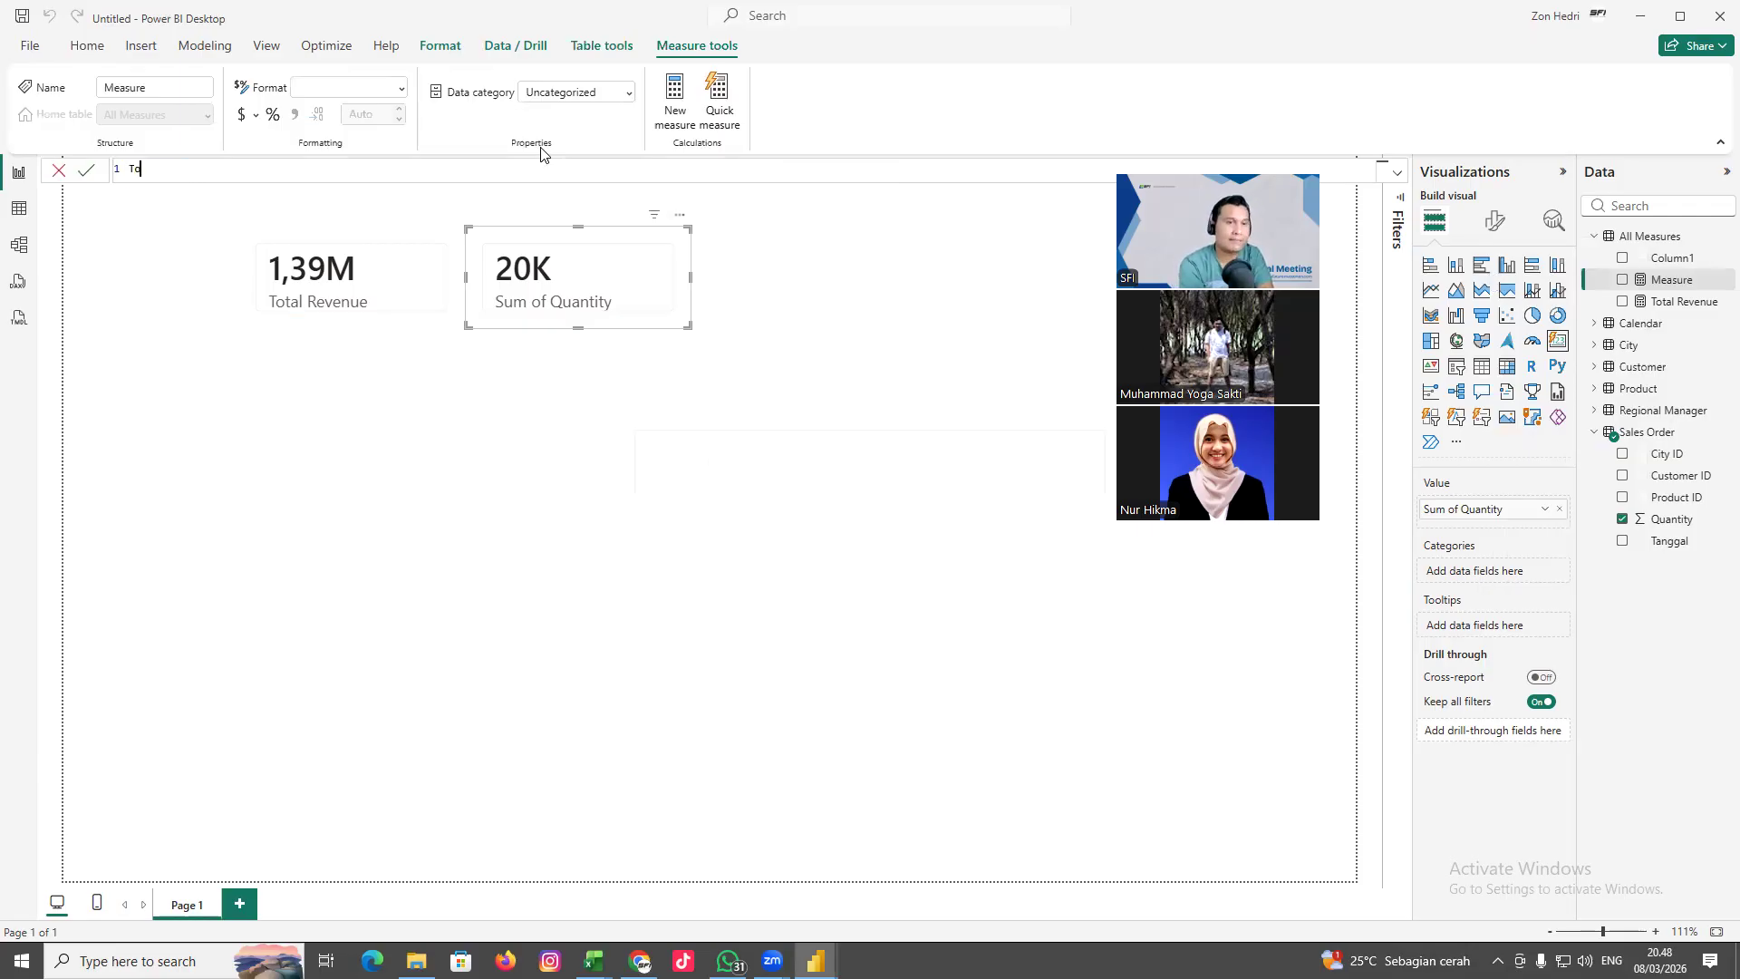
pyautogui.write('tal Customer')
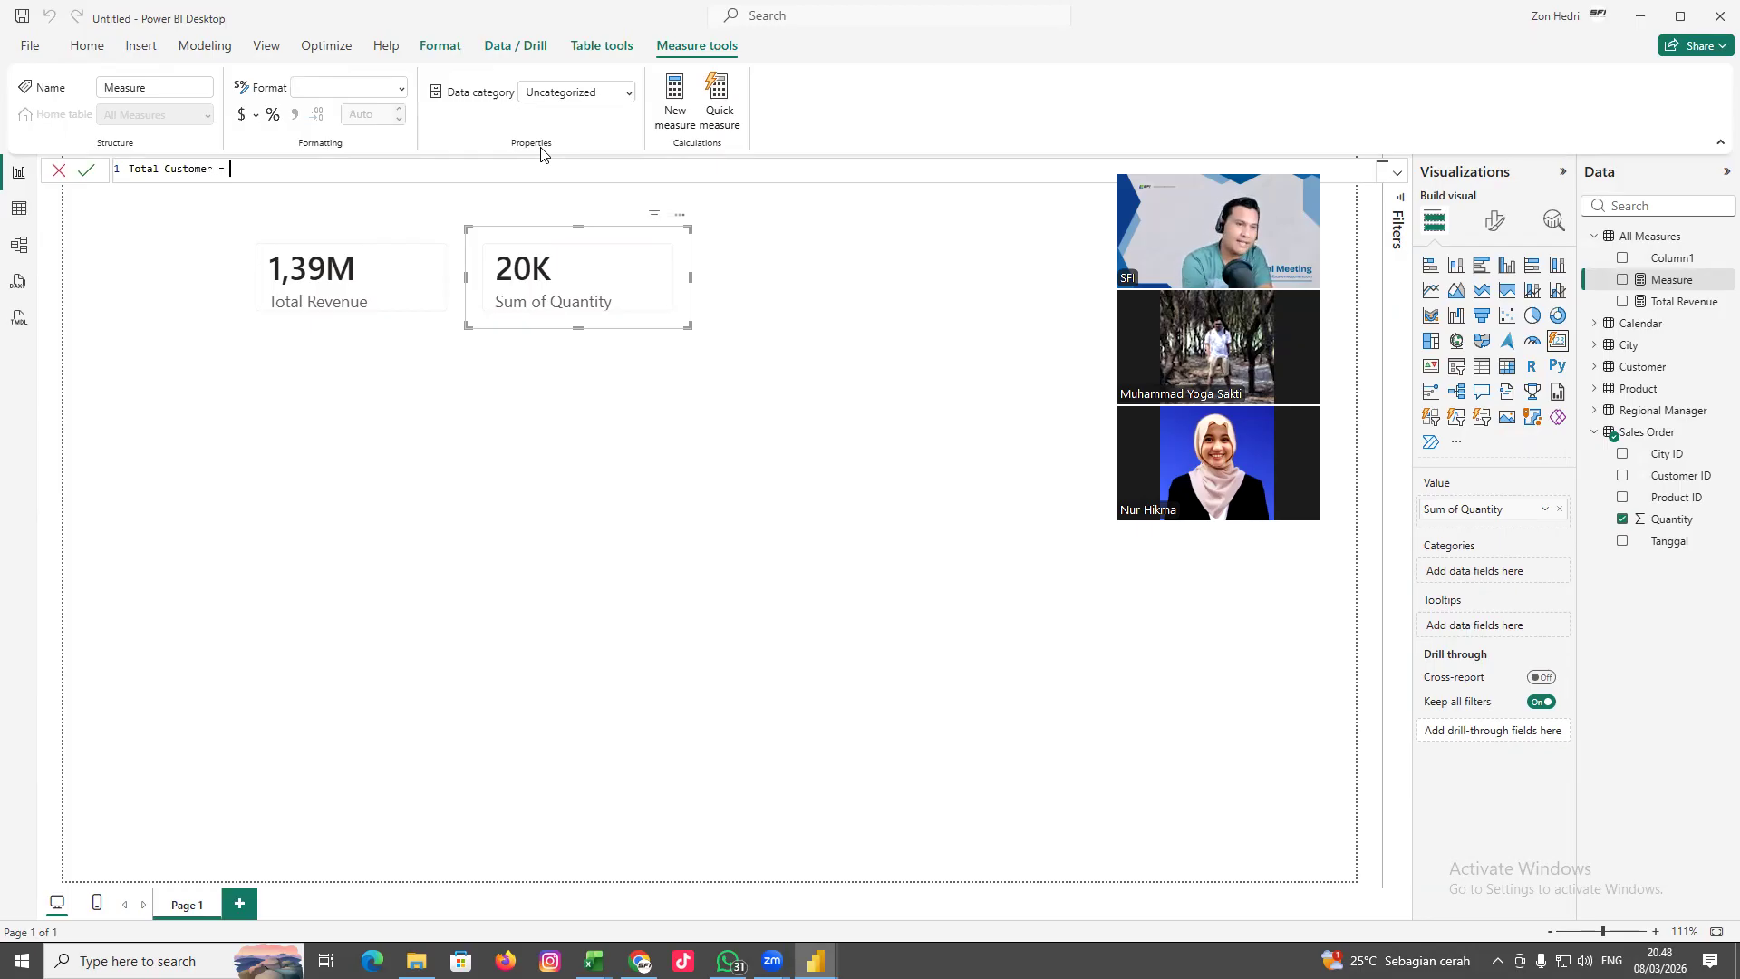
pyautogui.write(' =di')
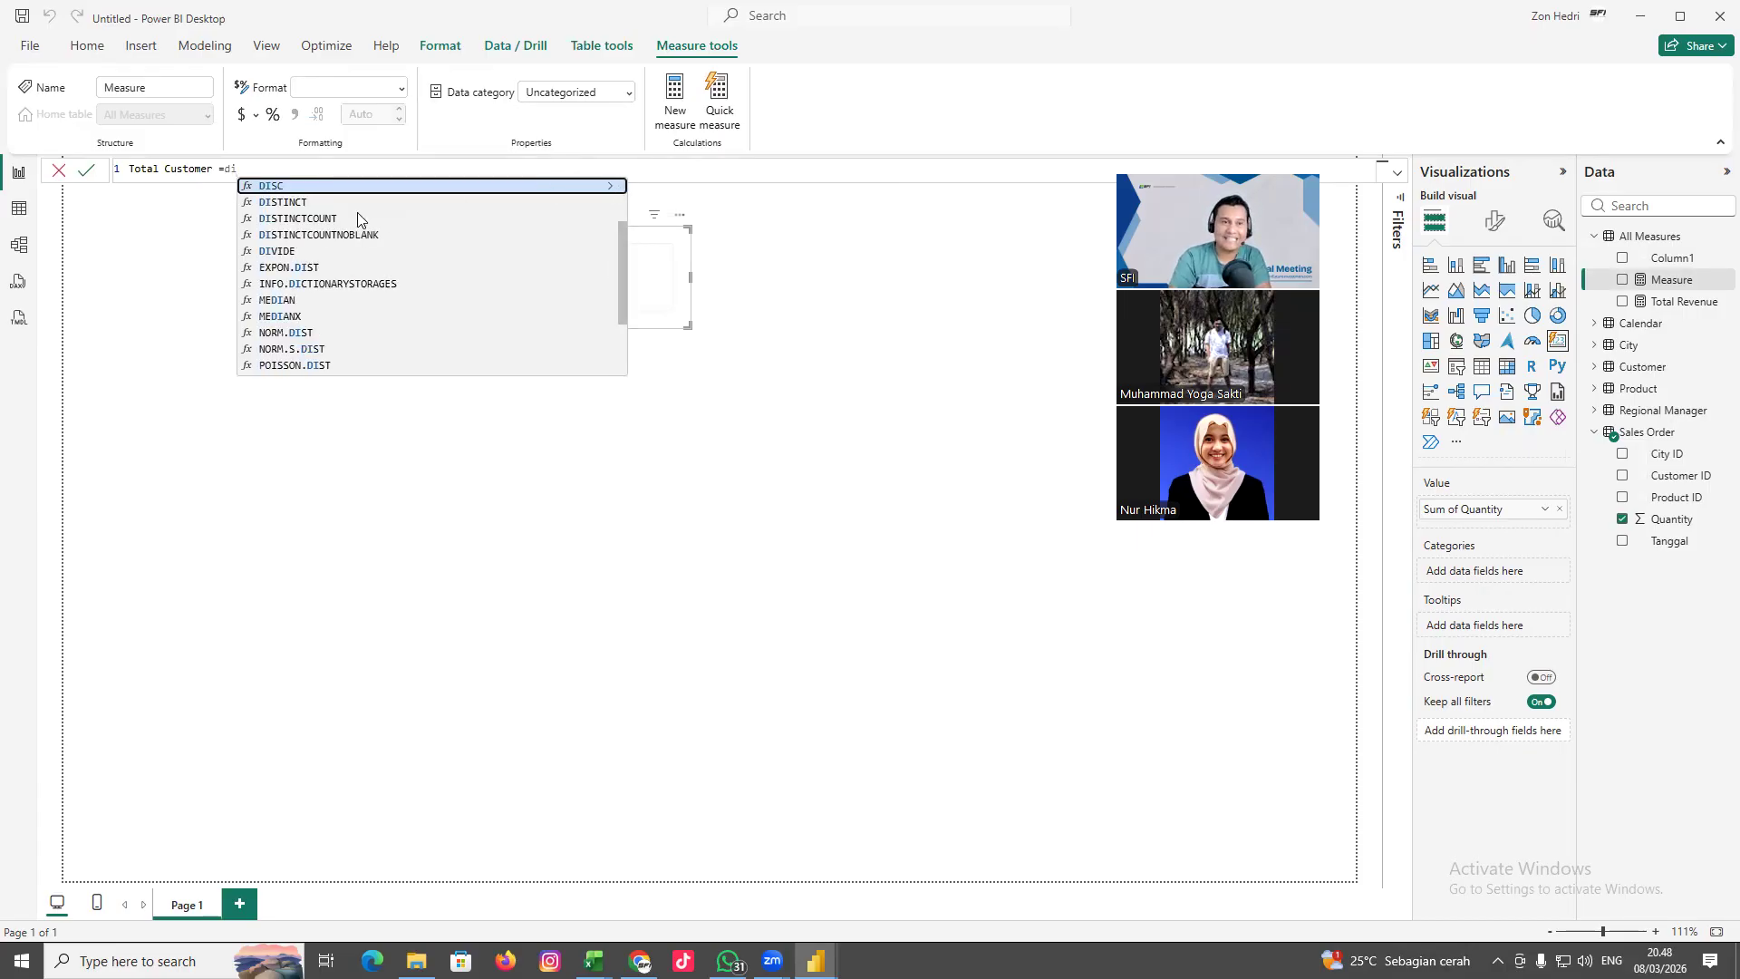
pyautogui.click(306, 219)
pyautogui.doubleClick(318, 188)
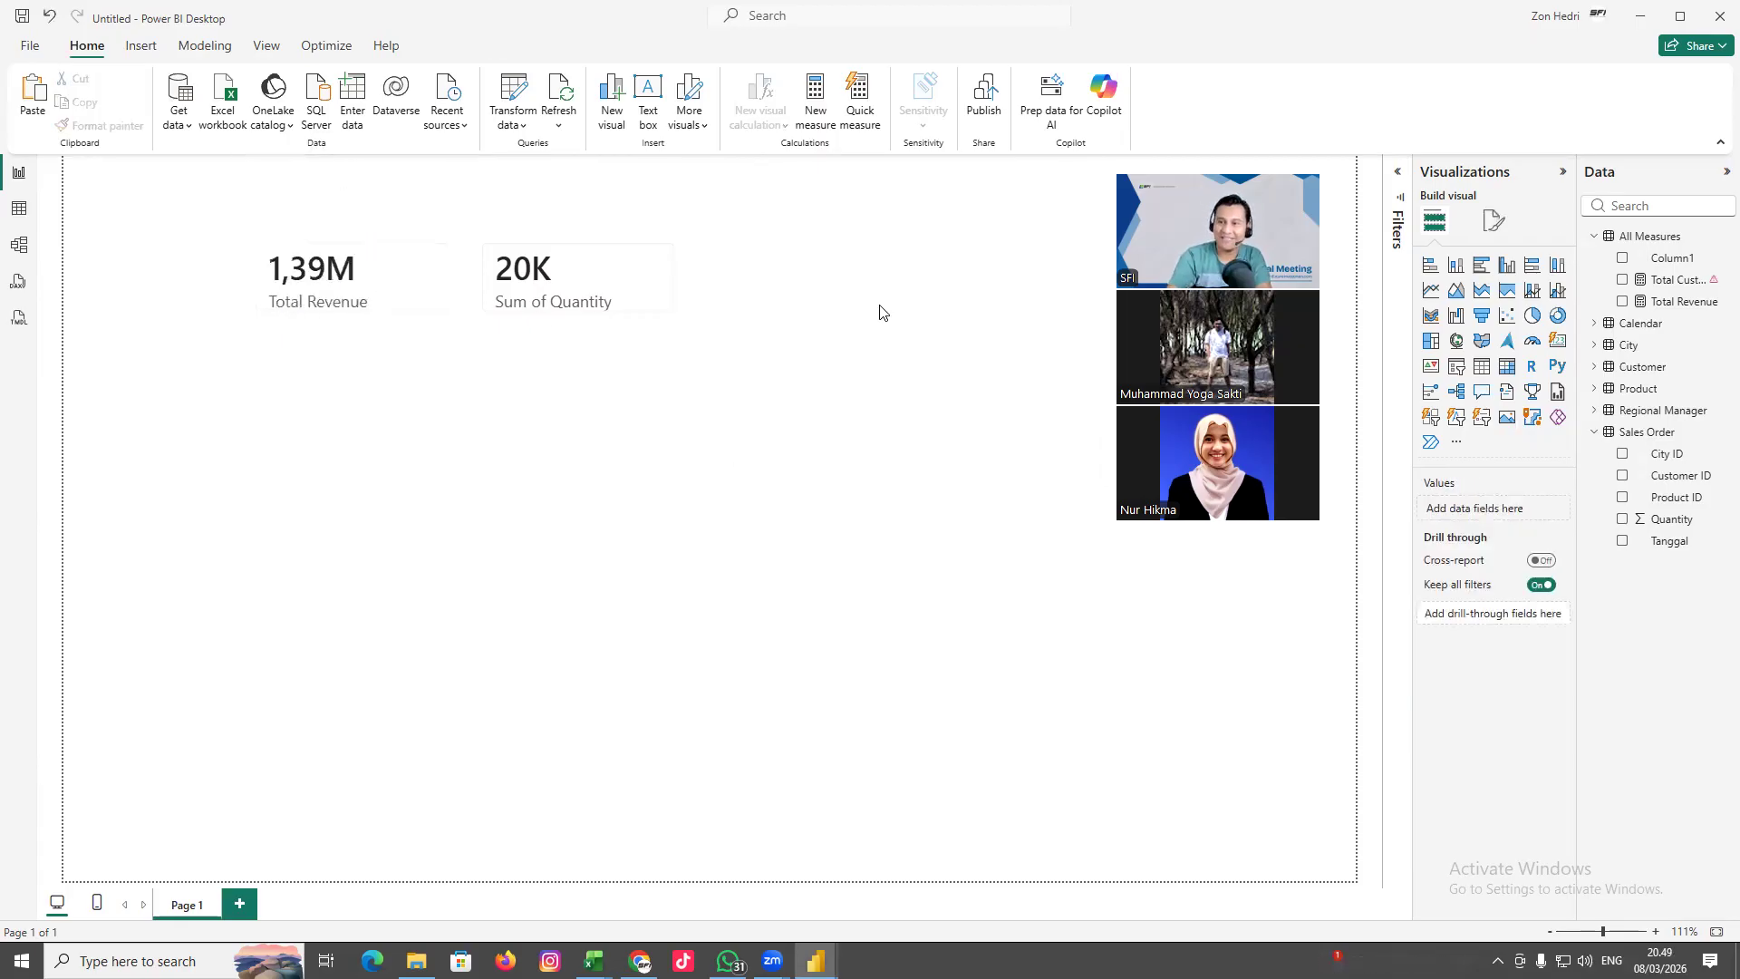
pyautogui.click(367, 165)
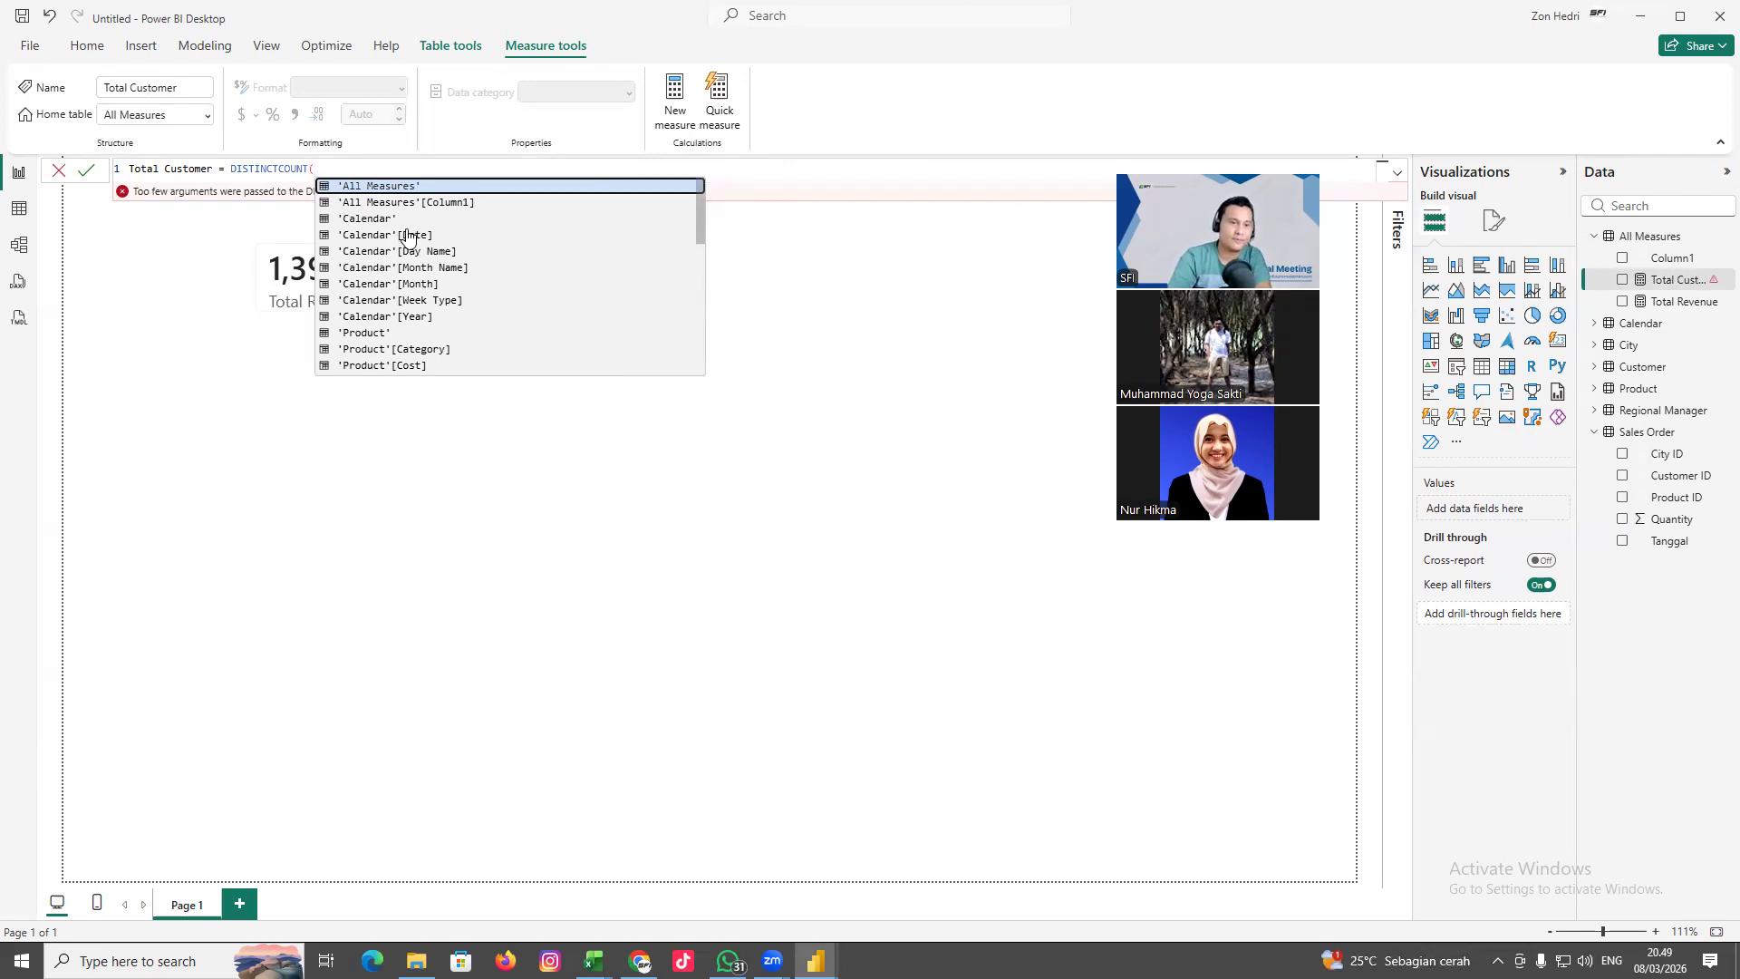
pyautogui.write('id')
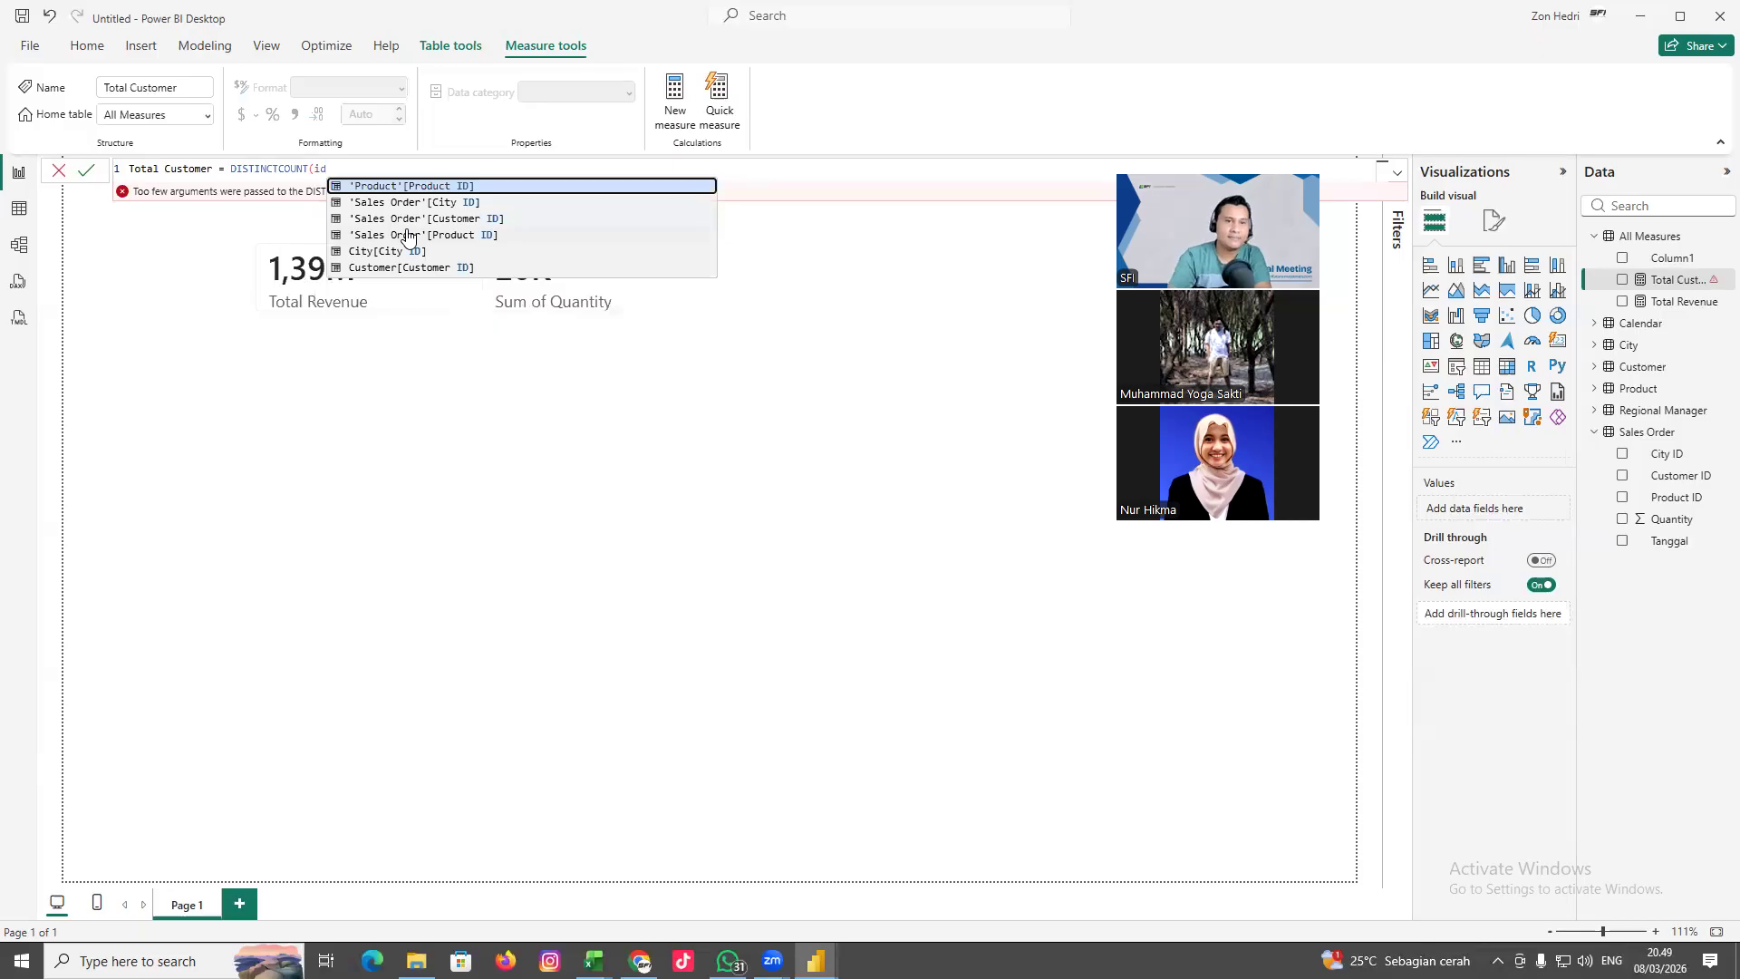
pyautogui.click(405, 186)
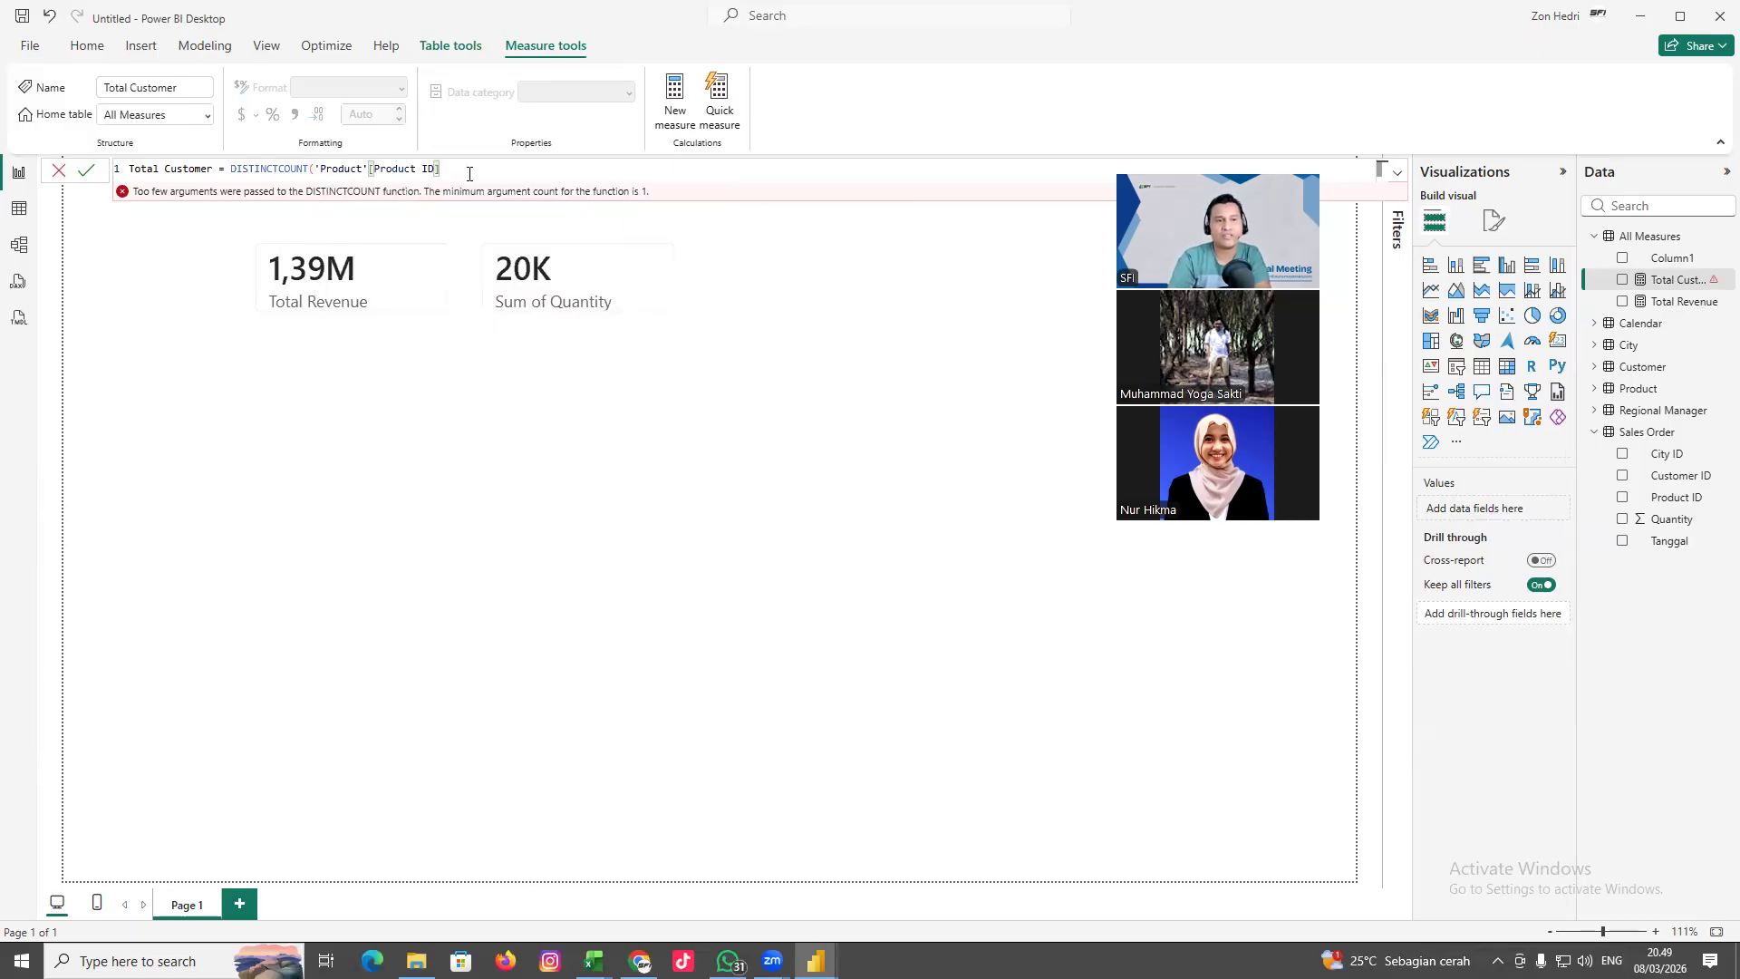
pyautogui.press('BackSpace')
pyautogui.press('BackSpace')
pyautogui.press('BackSpace')
pyautogui.press('BackSpace')
pyautogui.press('BackSpace')
pyautogui.press('BackSpace')
pyautogui.press('BackSpace')
pyautogui.press('BackSpace')
pyautogui.press('BackSpace')
pyautogui.press('BackSpace')
pyautogui.press('BackSpace')
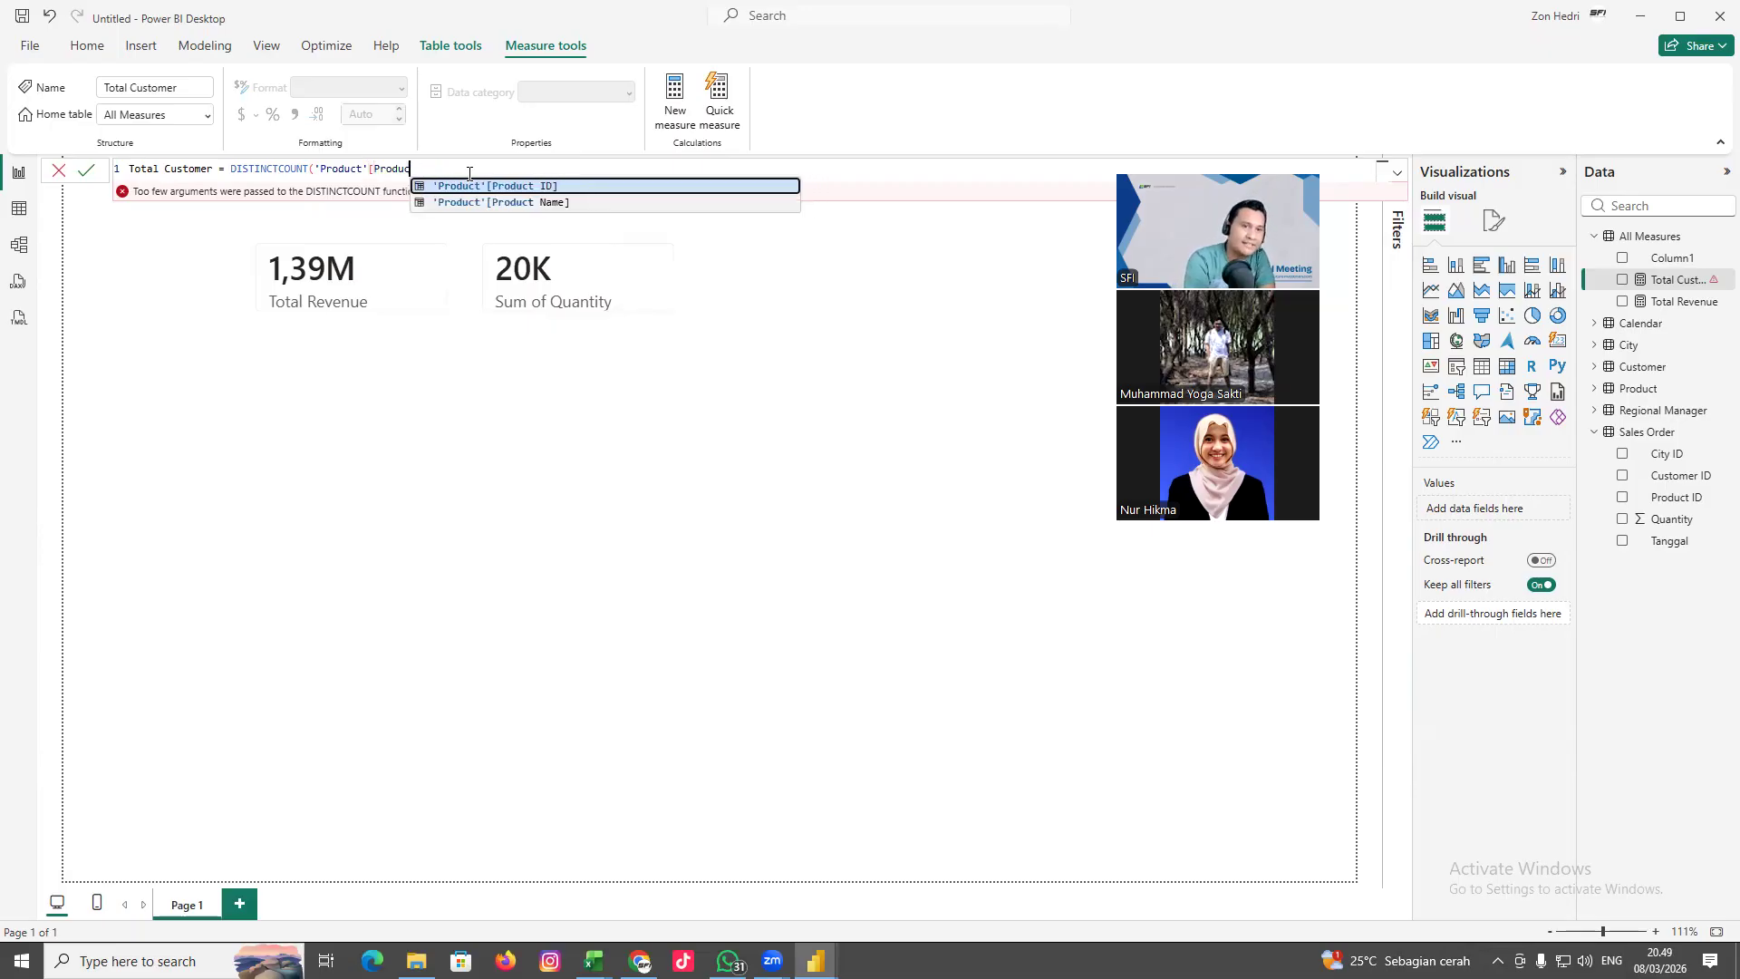
pyautogui.press('BackSpace')
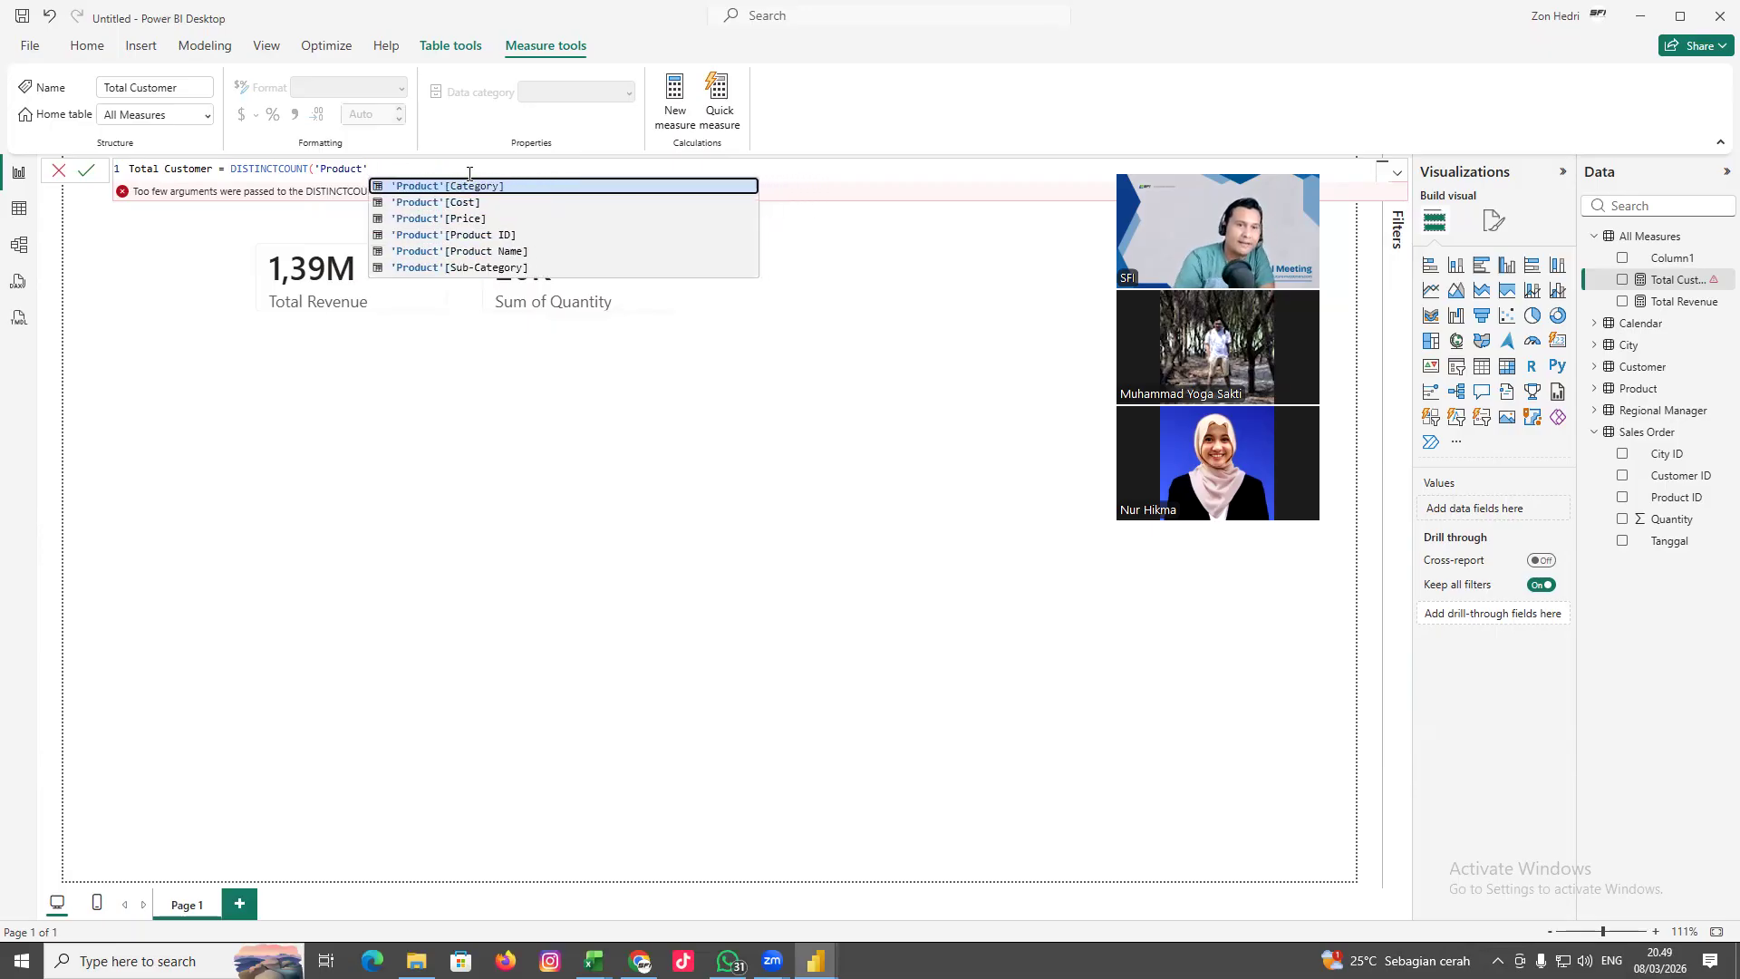
pyautogui.press('BackSpace')
pyautogui.press('BackSpace')
pyautogui.press('BackSpace')
pyautogui.press('BackSpace')
pyautogui.press('BackSpace')
pyautogui.press('BackSpace')
pyautogui.press('BackSpace')
pyautogui.press('BackSpace')
pyautogui.press('BackSpace')
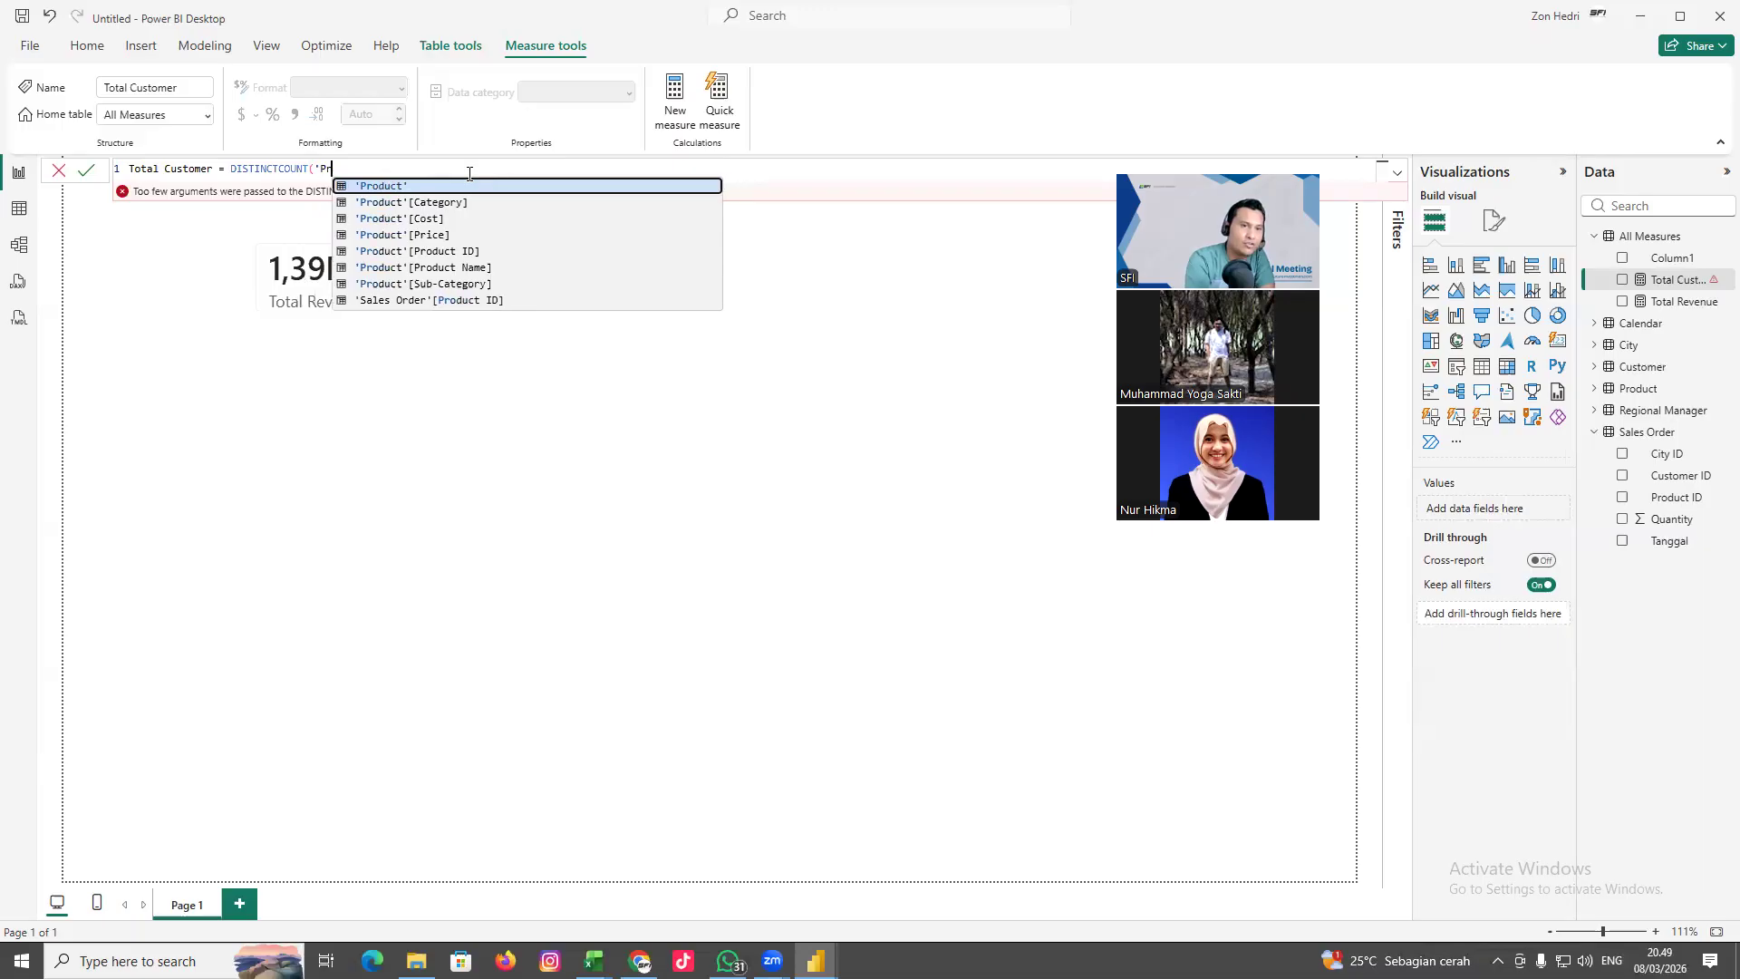
# Complete the Total Customer formula with Customer[Customer ID] as the DISTINCTCOUNT argument and commit the measure
pyautogui.write('cus')
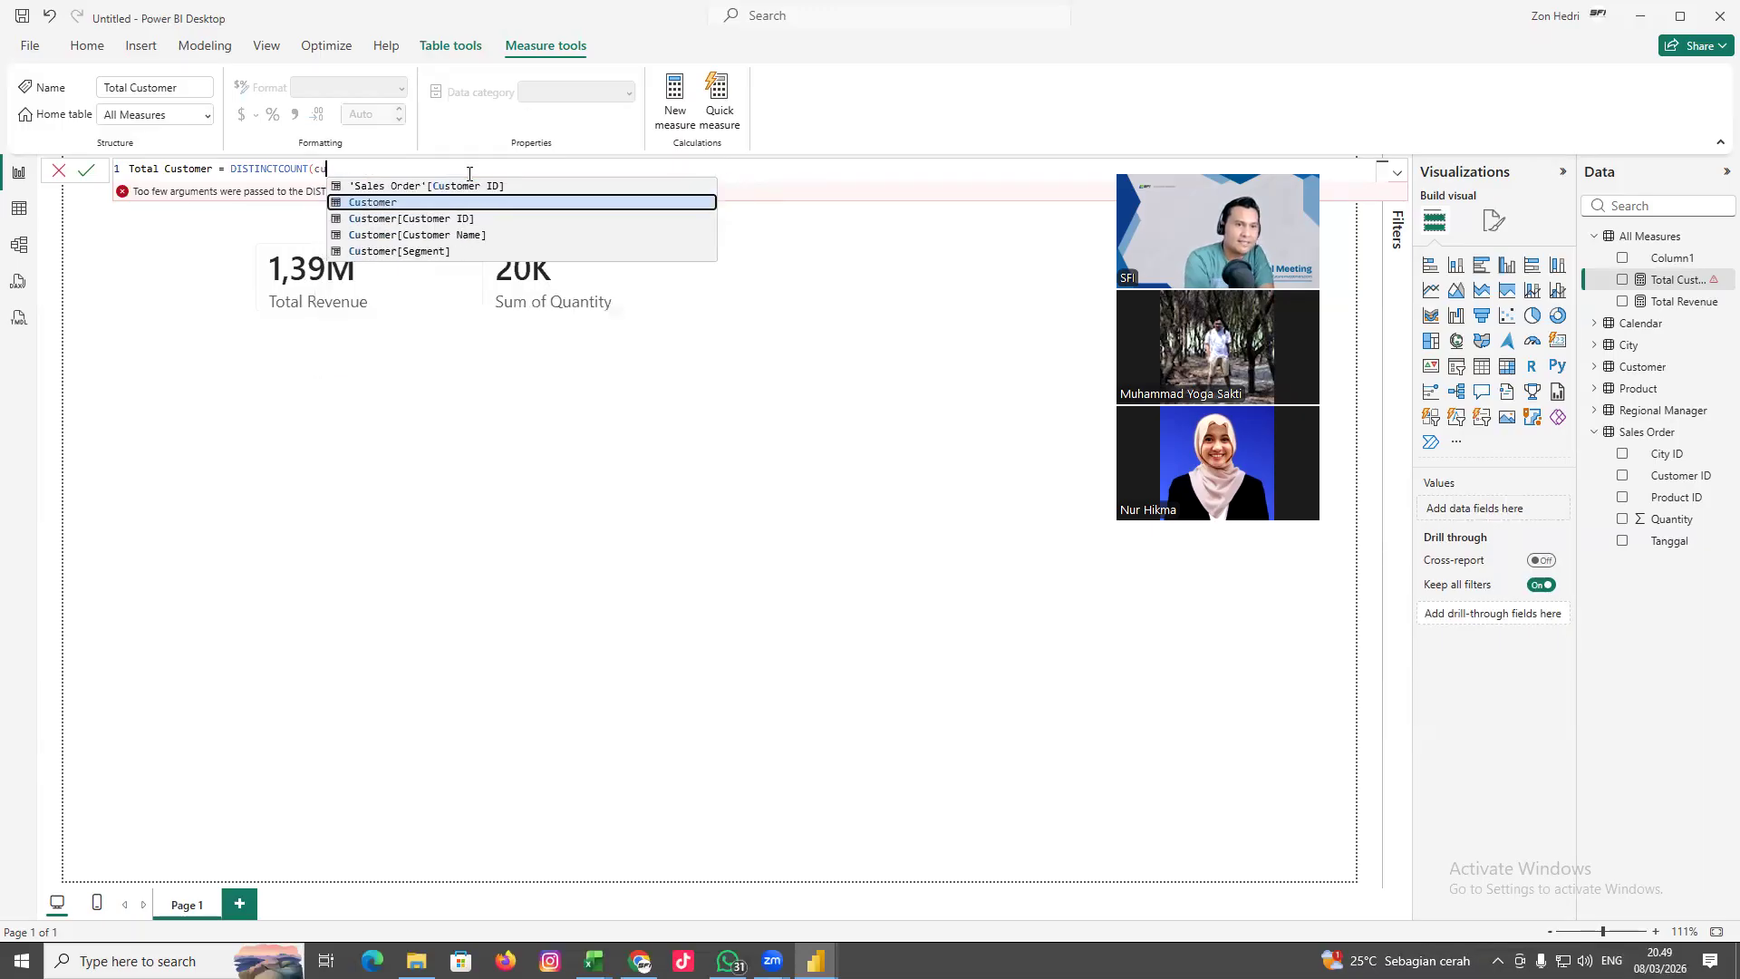
pyautogui.click(444, 218)
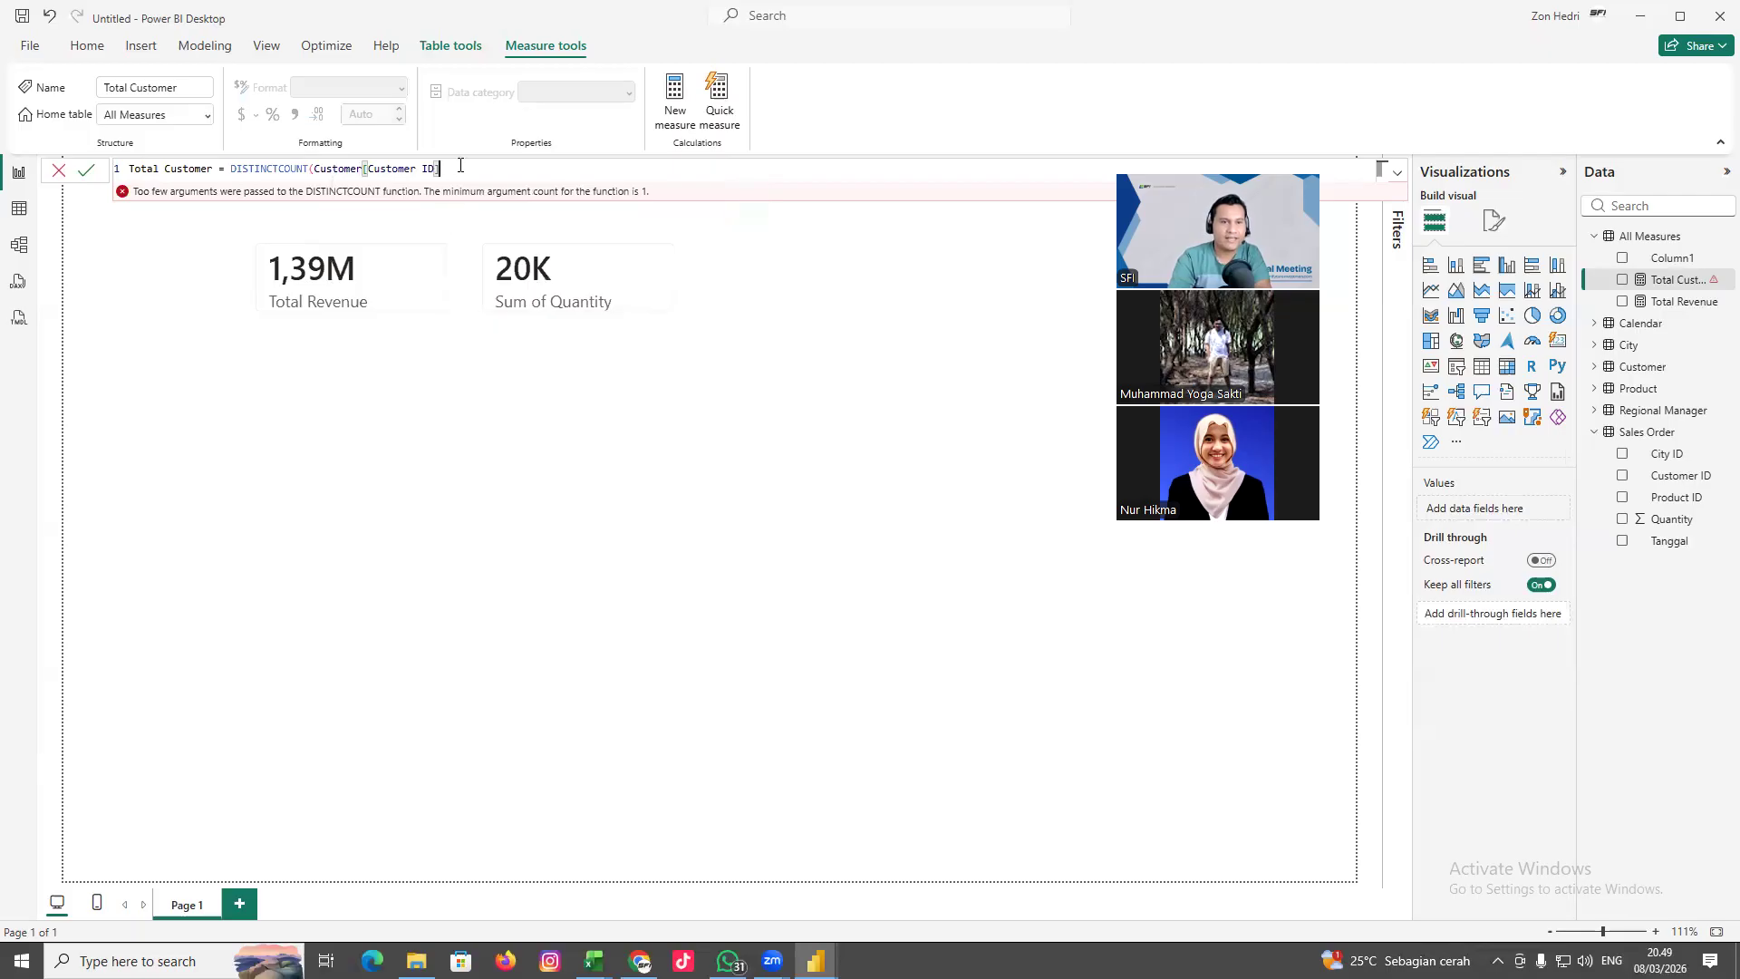
pyautogui.write(')')
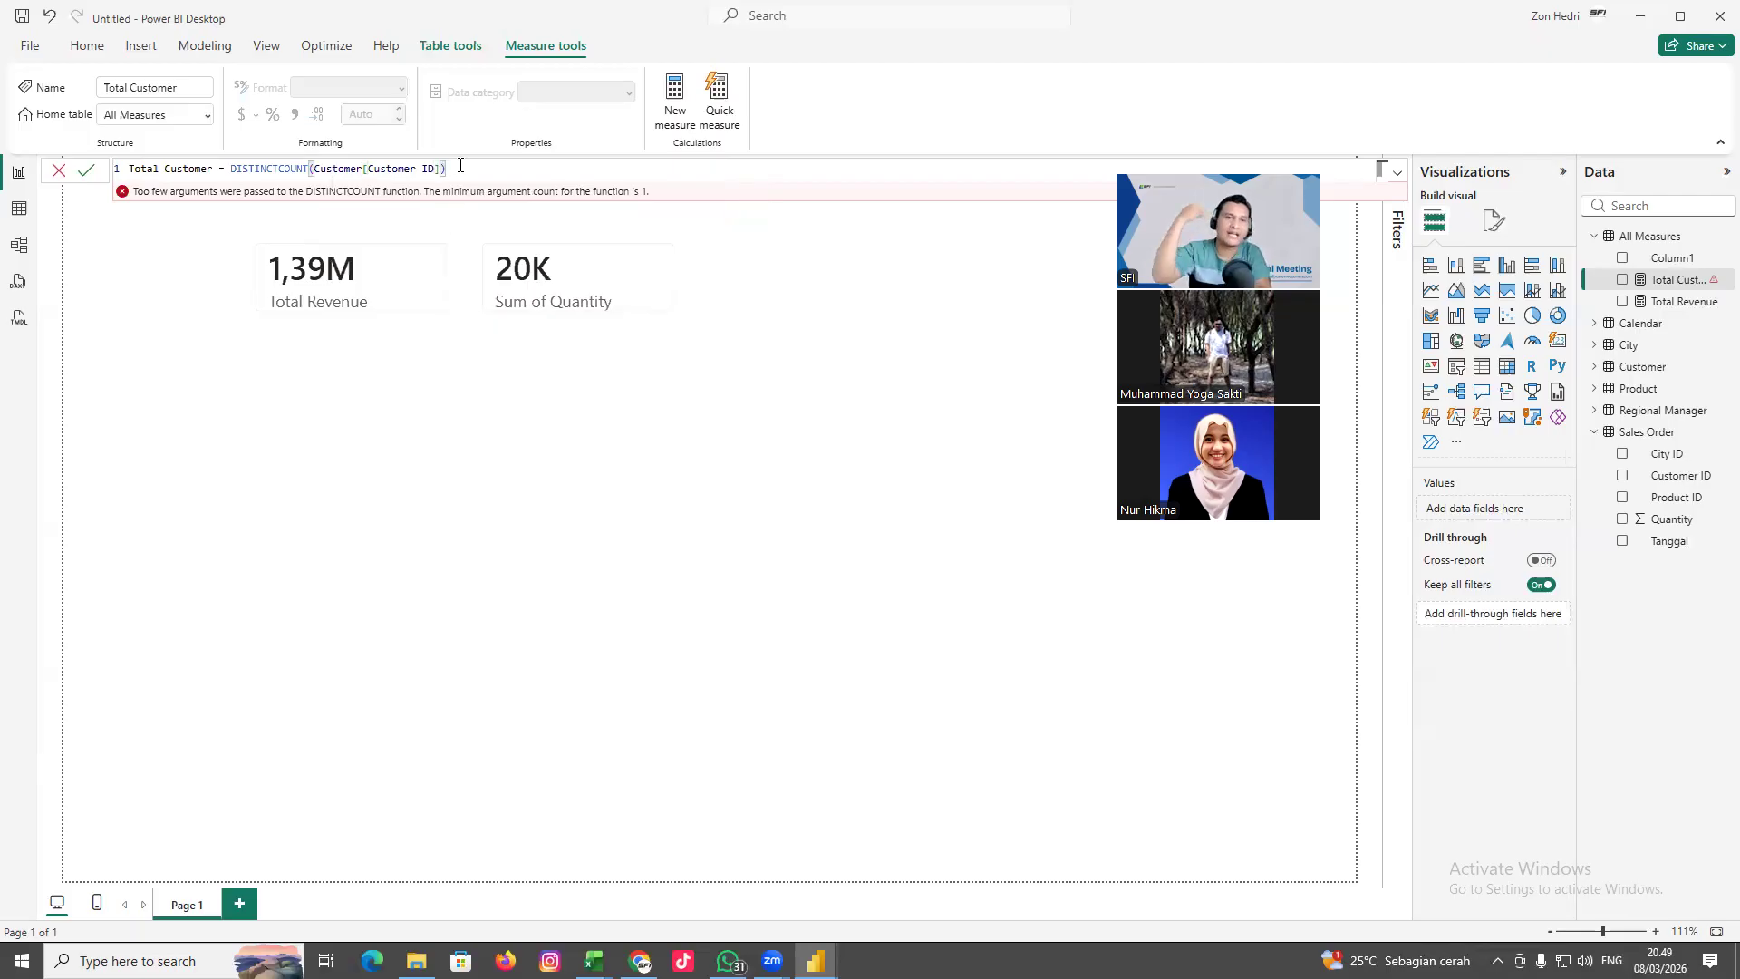
pyautogui.click(86, 171)
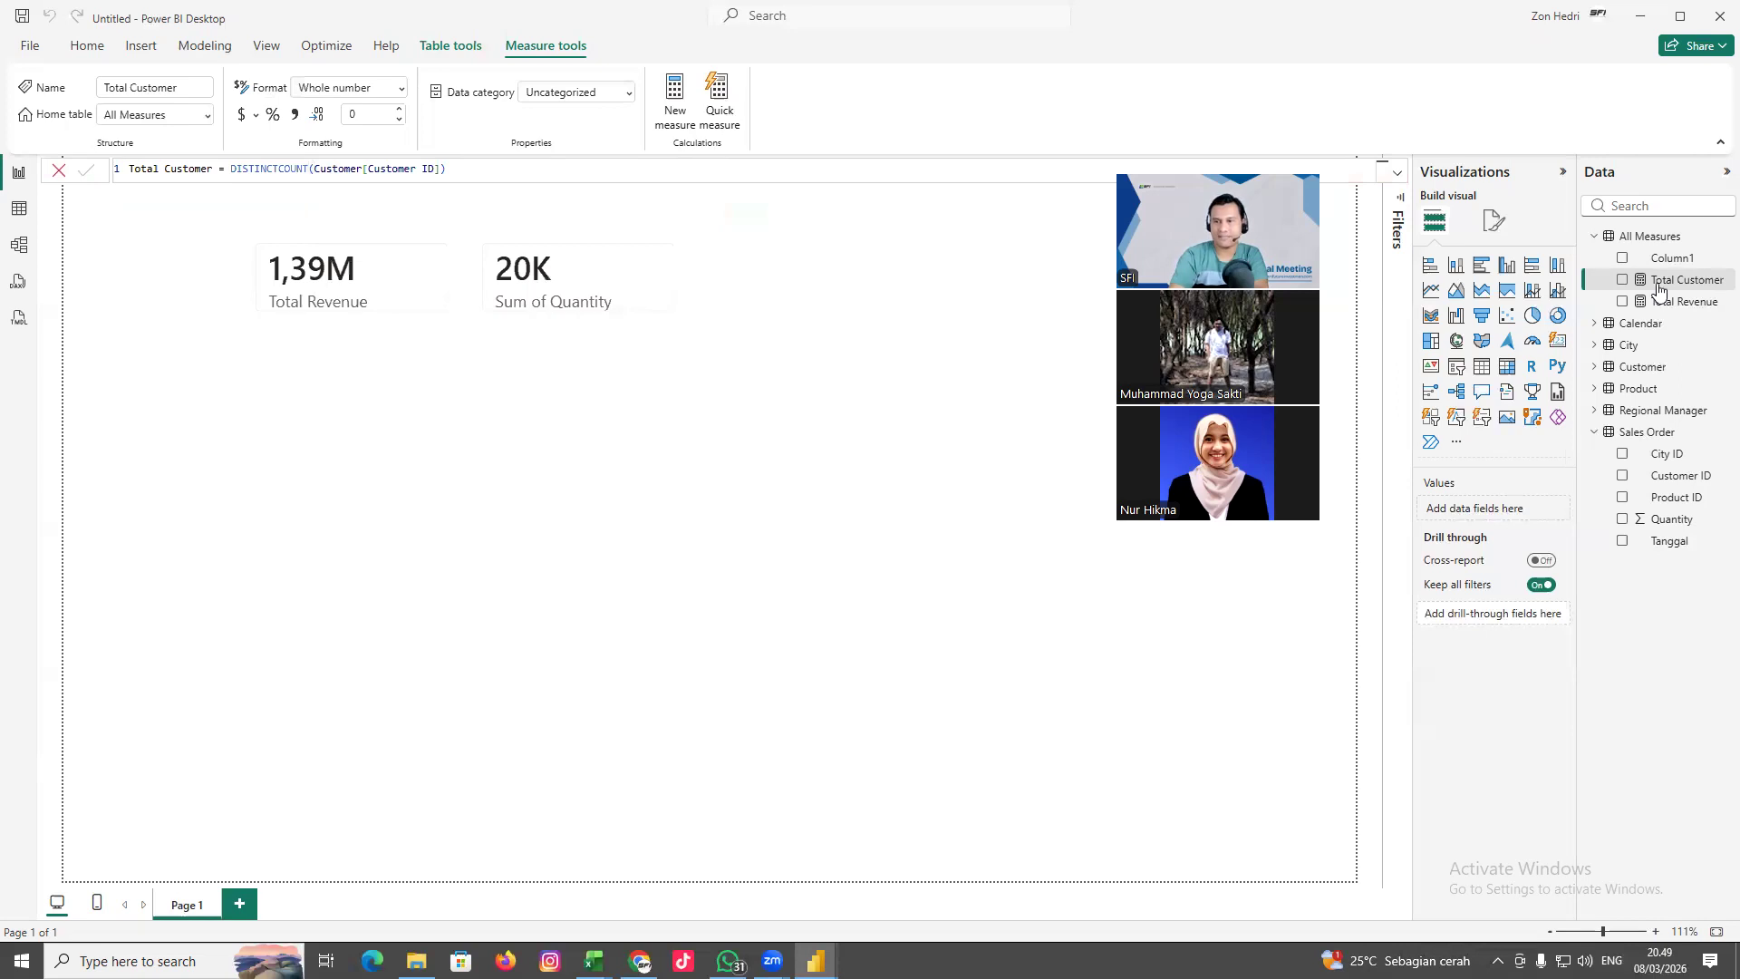
# Duplicate the Sum of Quantity card, place the copy beside it, and replace its Quantity field with the Total Customer measure
pyautogui.click(628, 285)
pyautogui.hotkey('ctrl', 'c')
pyautogui.hotkey('ctrl', 'v')
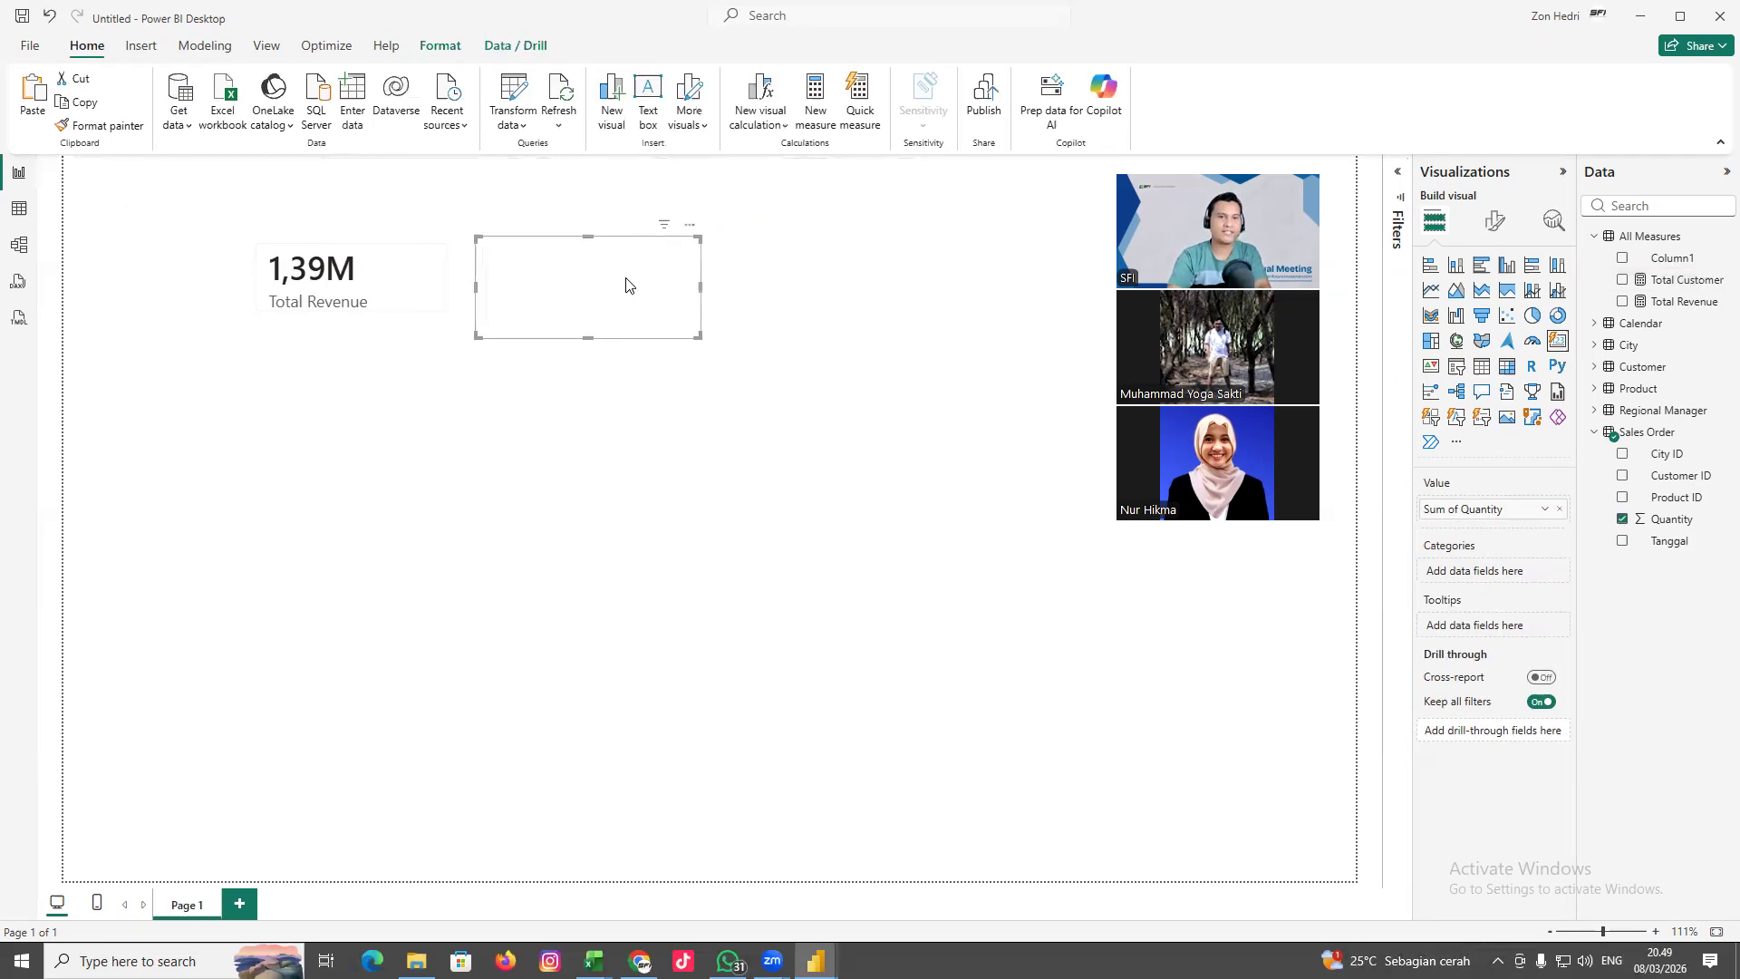
pyautogui.moveTo(629, 286); pyautogui.dragTo(876, 310)
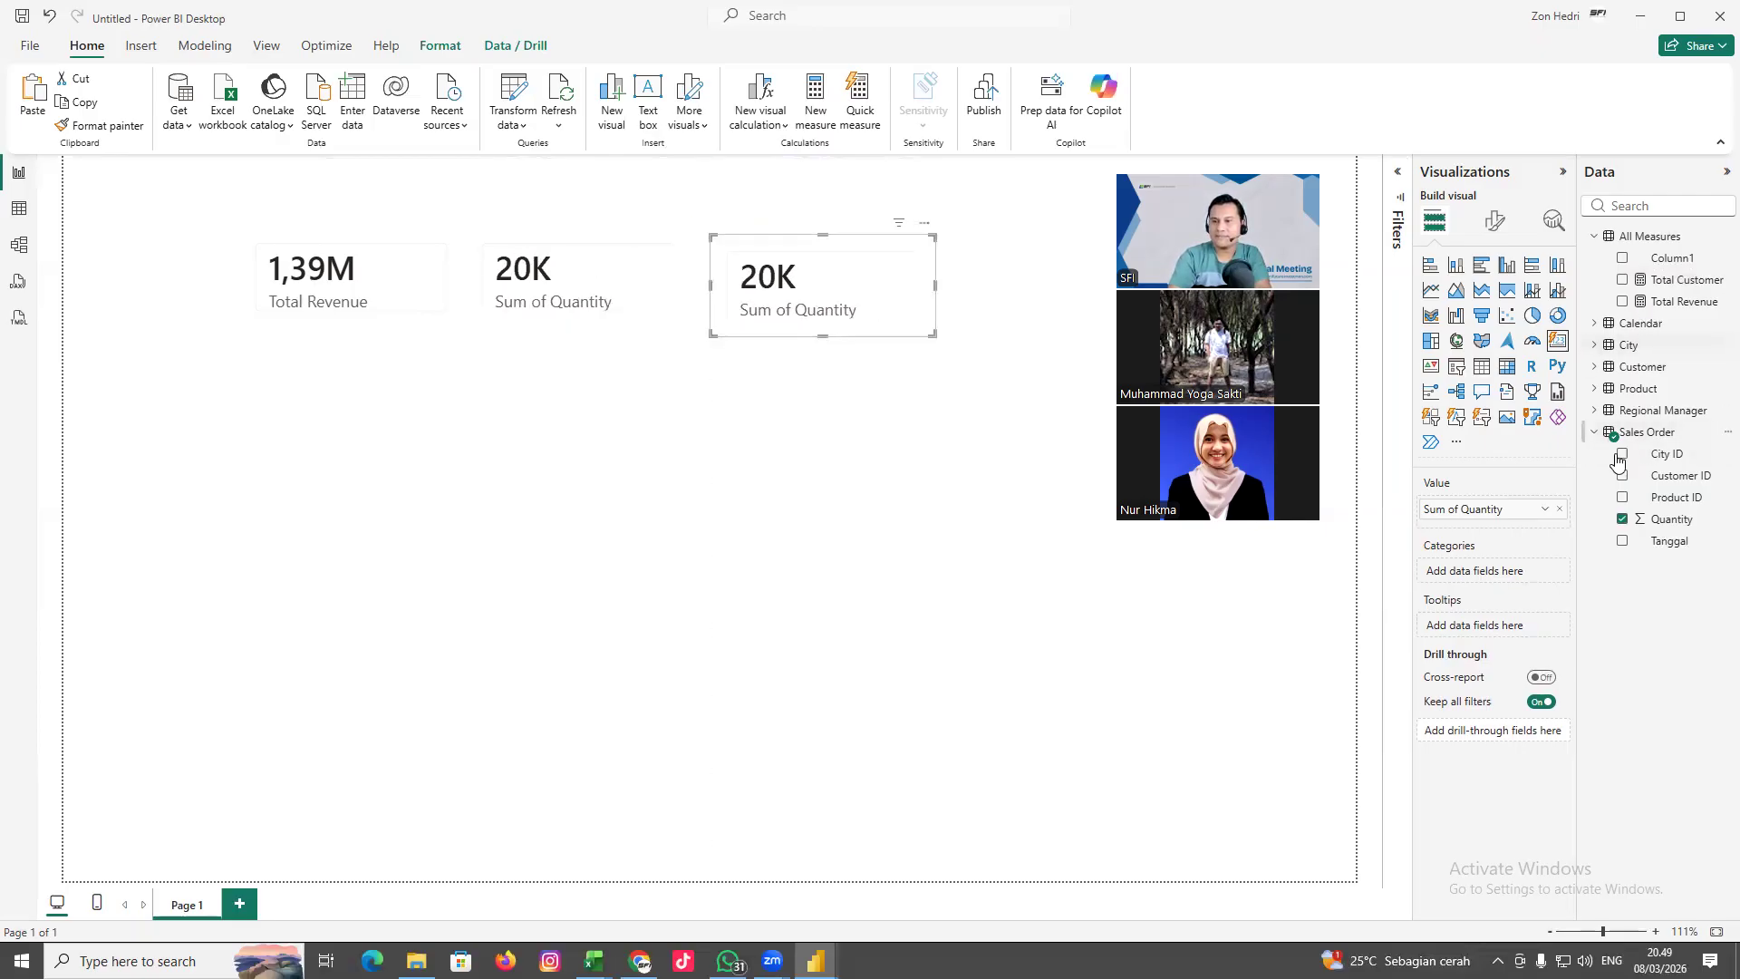
pyautogui.click(1622, 520)
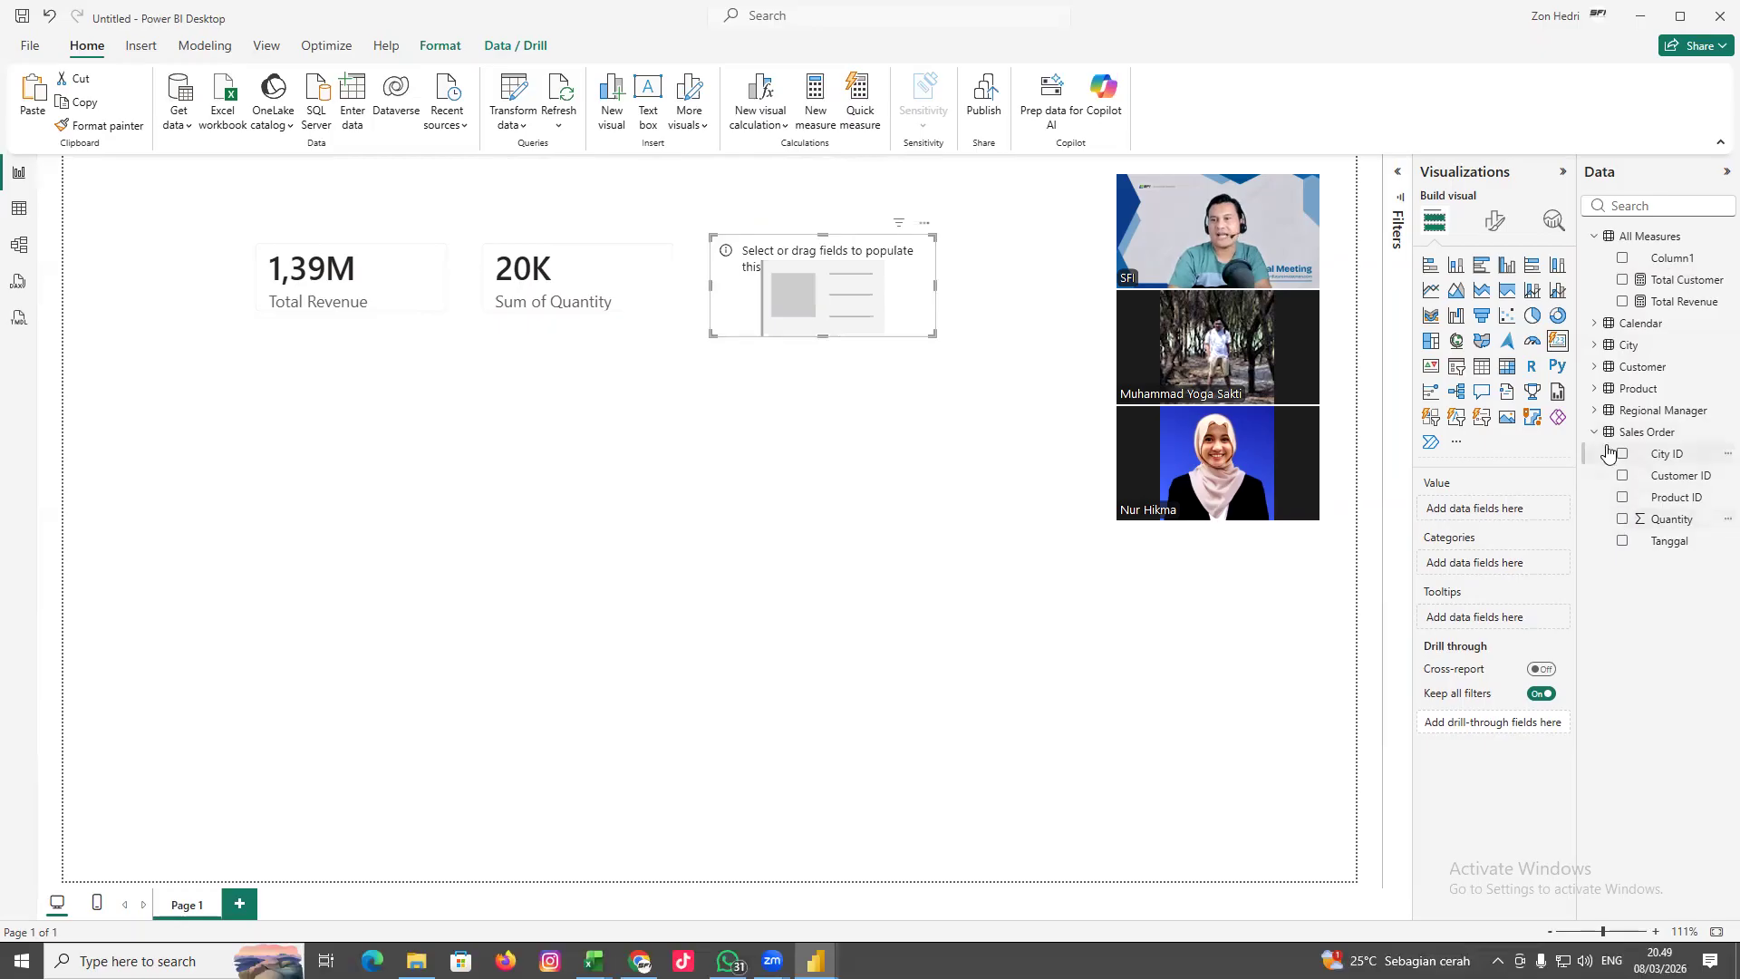
pyautogui.click(1622, 281)
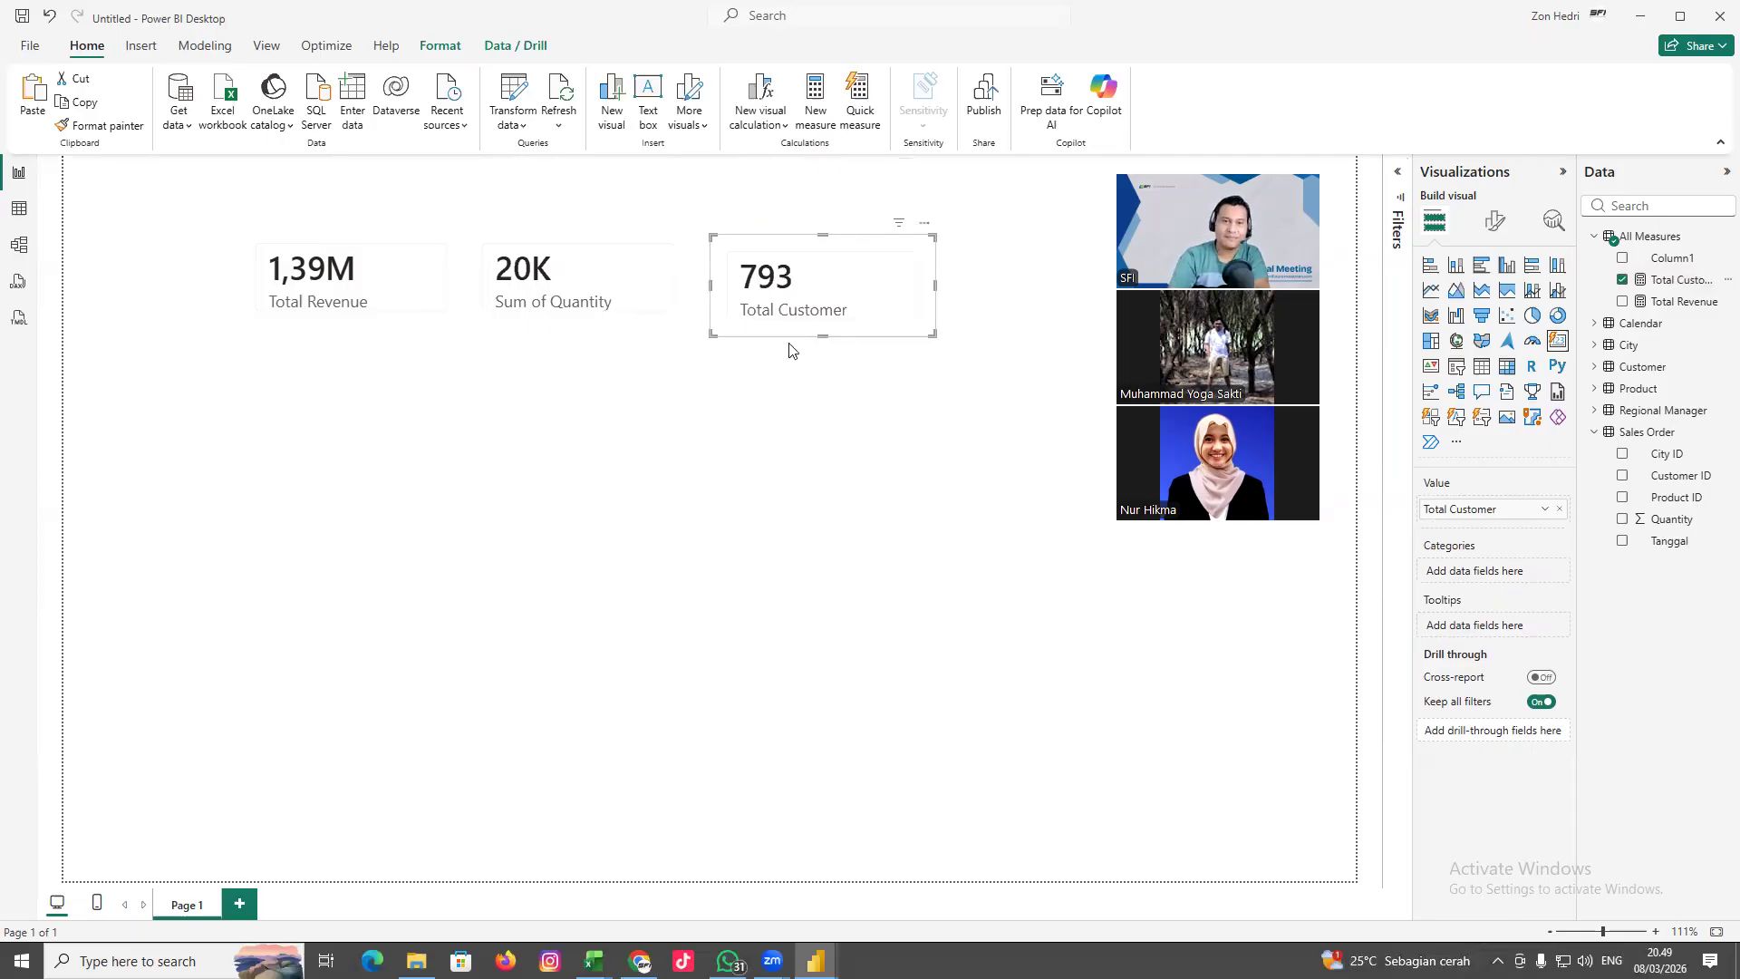
# Switch to the Sales Overview Dashboard report to examine the Total Customer card and Total Revenue by Bulan chart, and return to the untitled report
pyautogui.hotkey('alt', 'Tab')
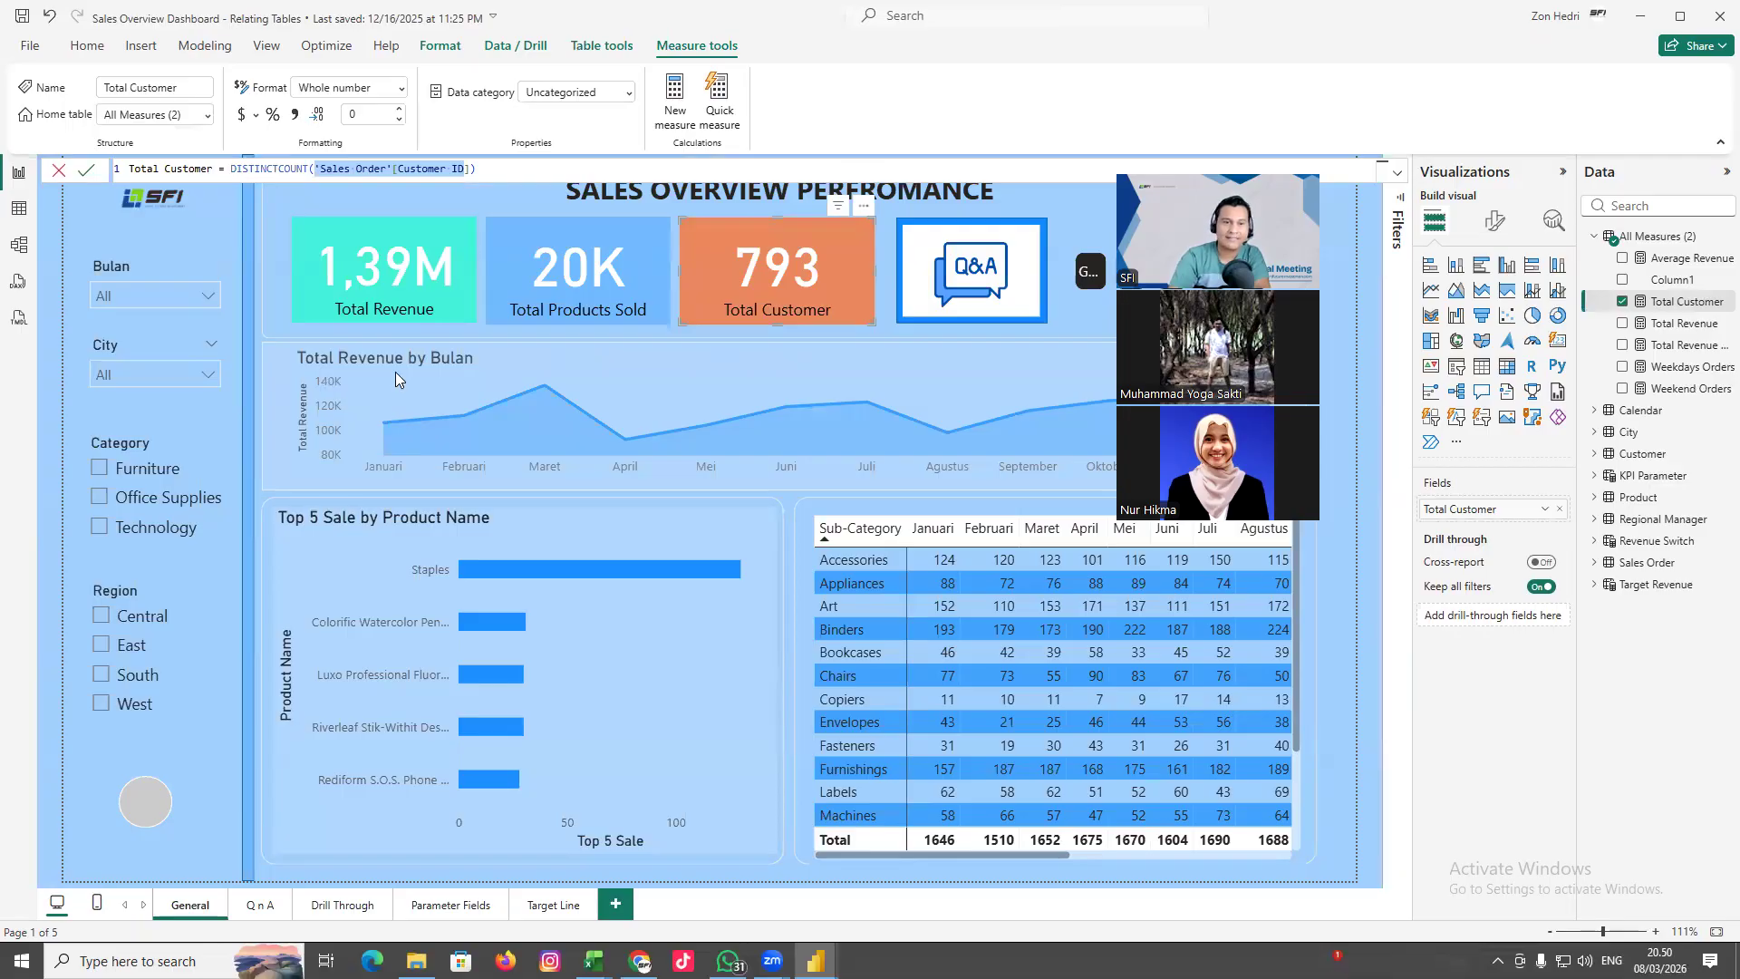
pyautogui.click(721, 394)
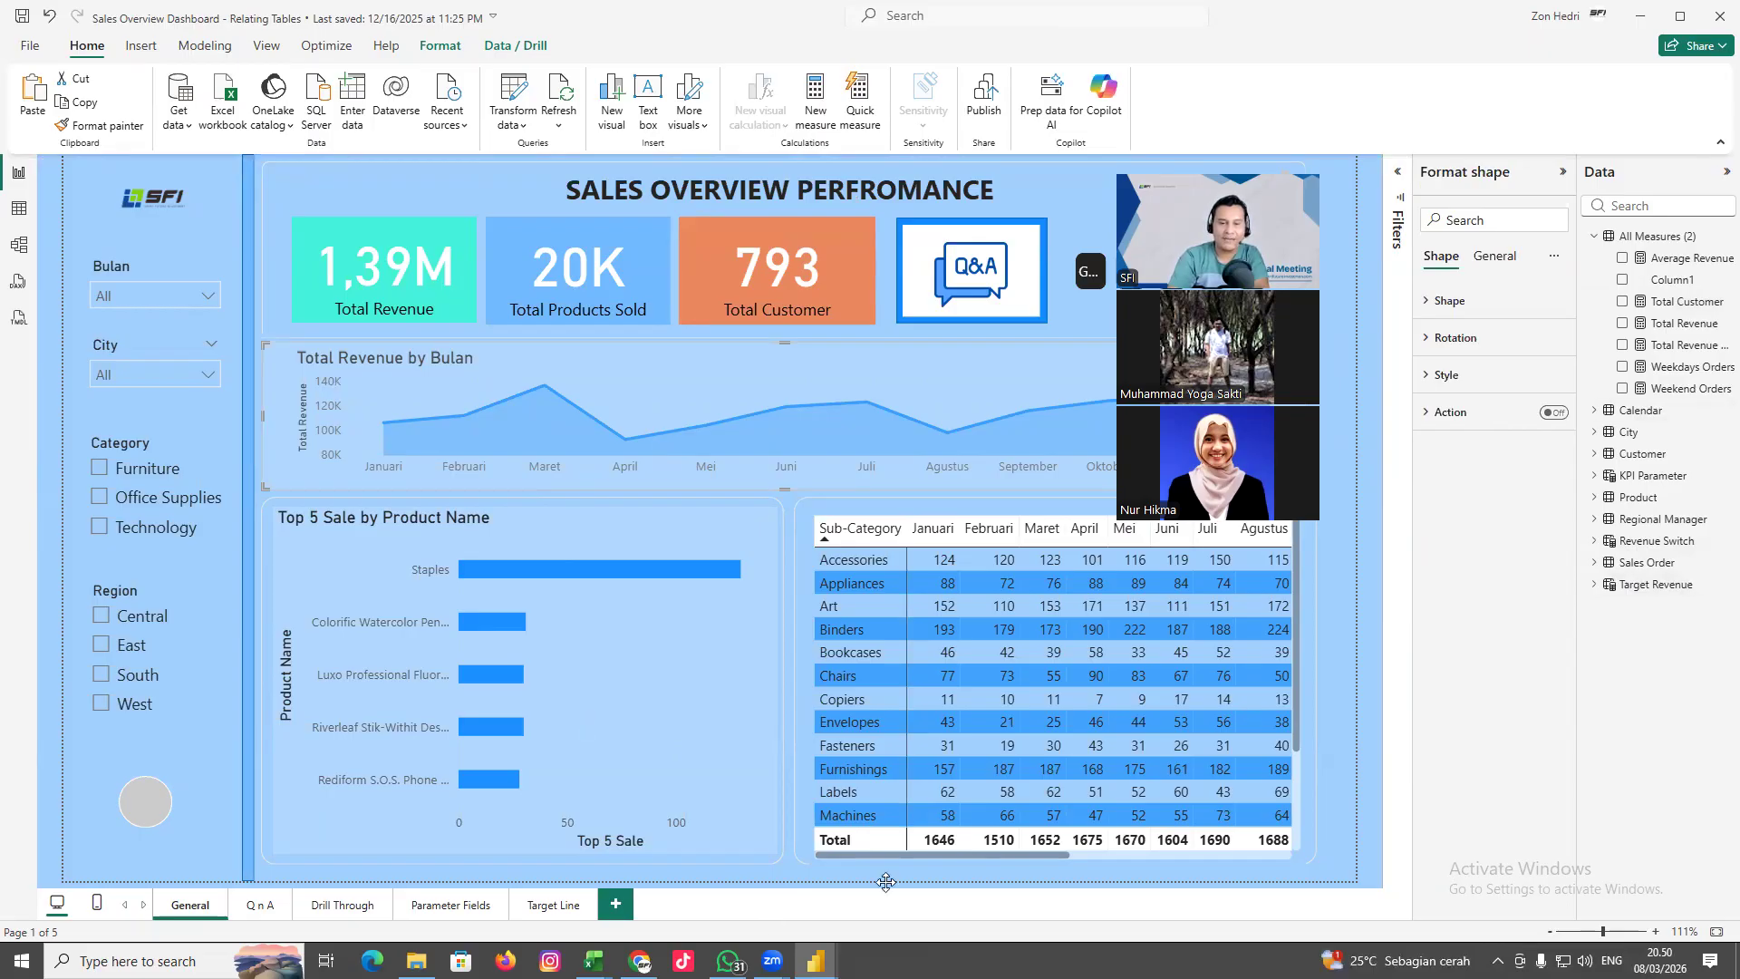
pyautogui.hotkey('alt', 'Tab')
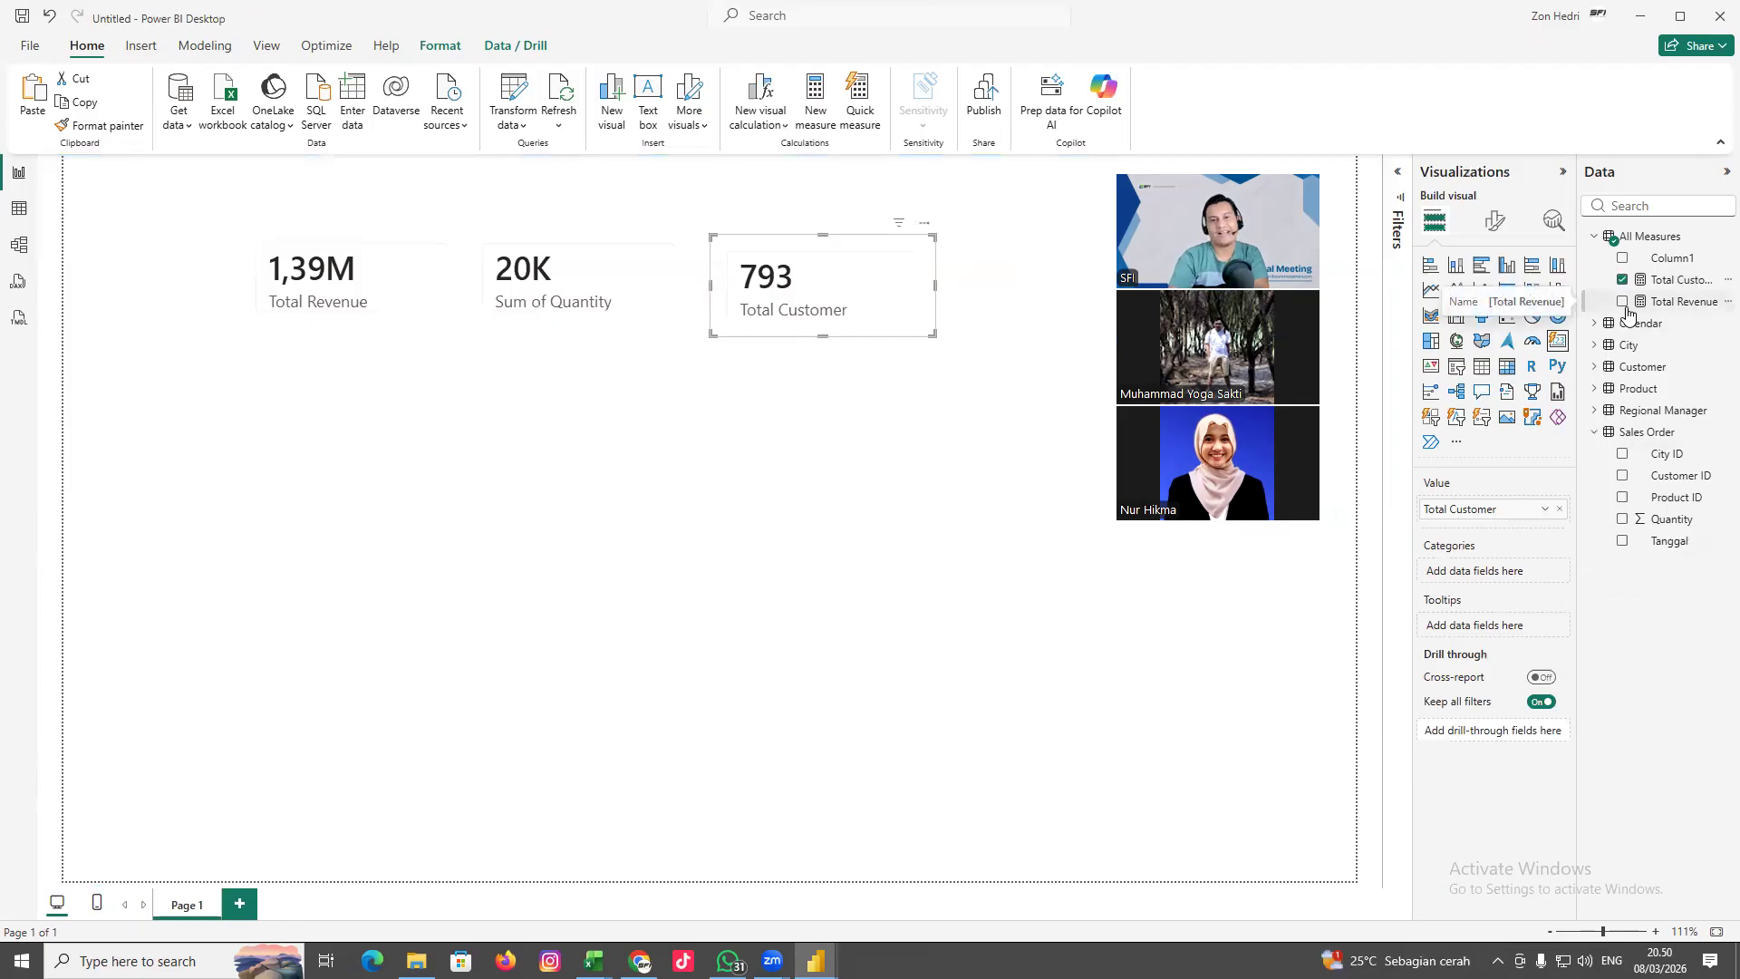
pyautogui.click(849, 509)
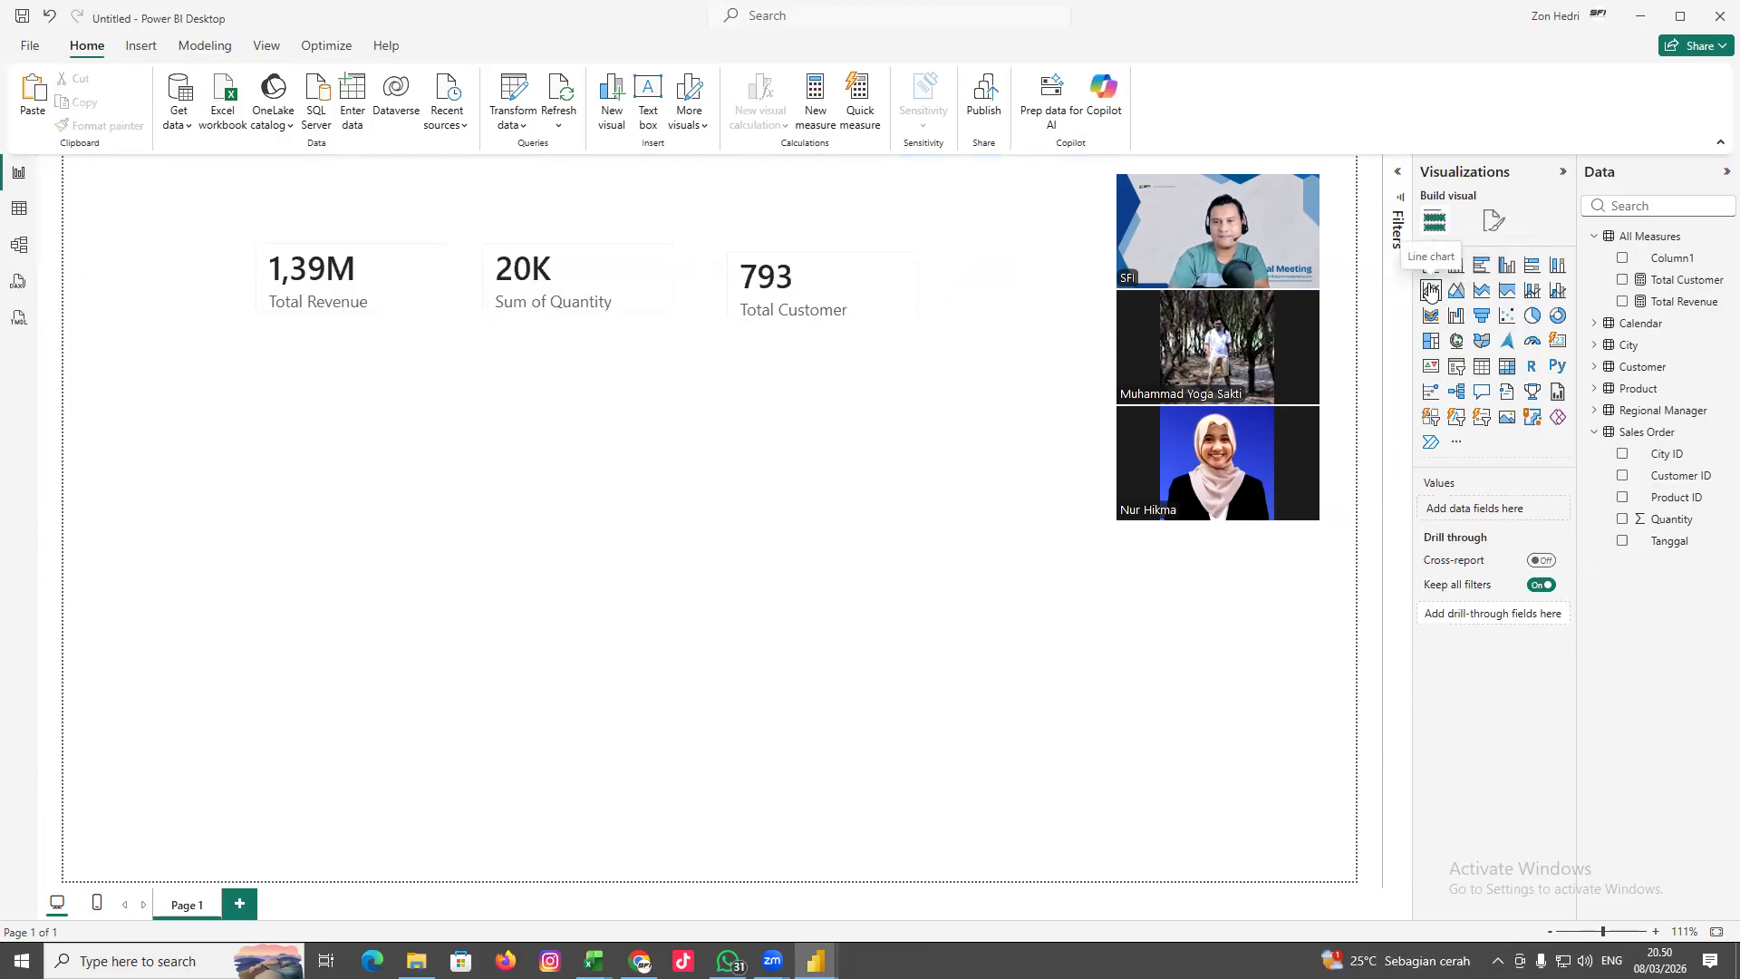
pyautogui.moveTo(816, 960)
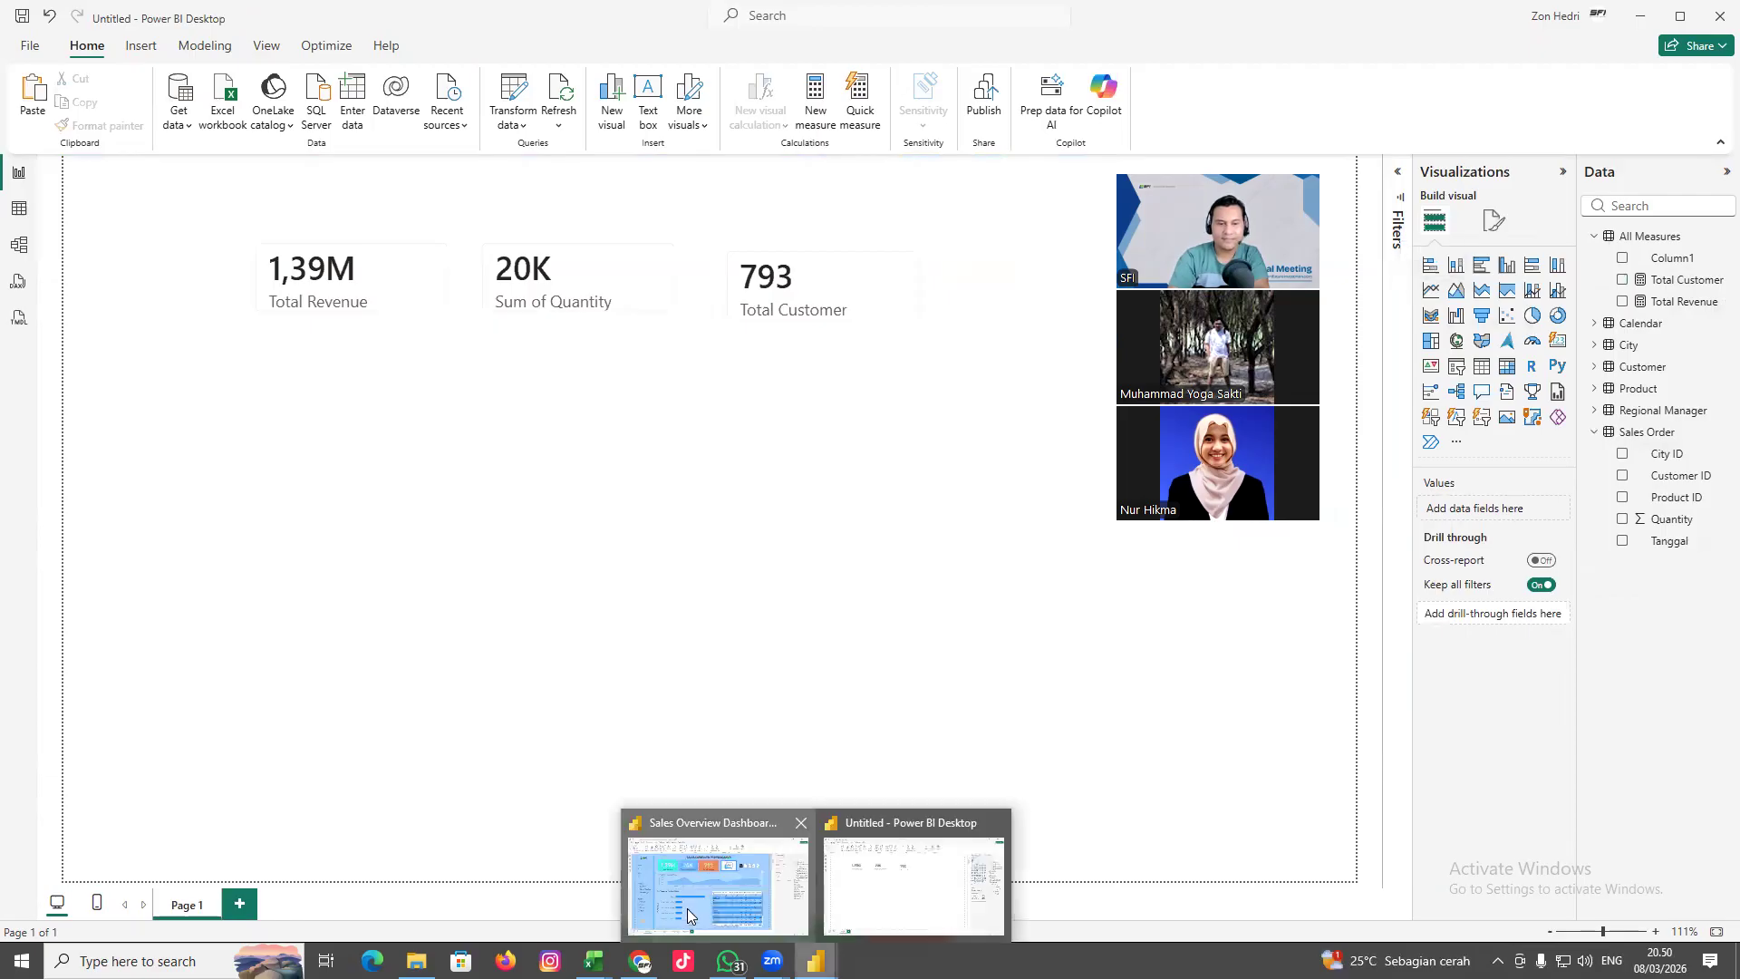
pyautogui.click(687, 908)
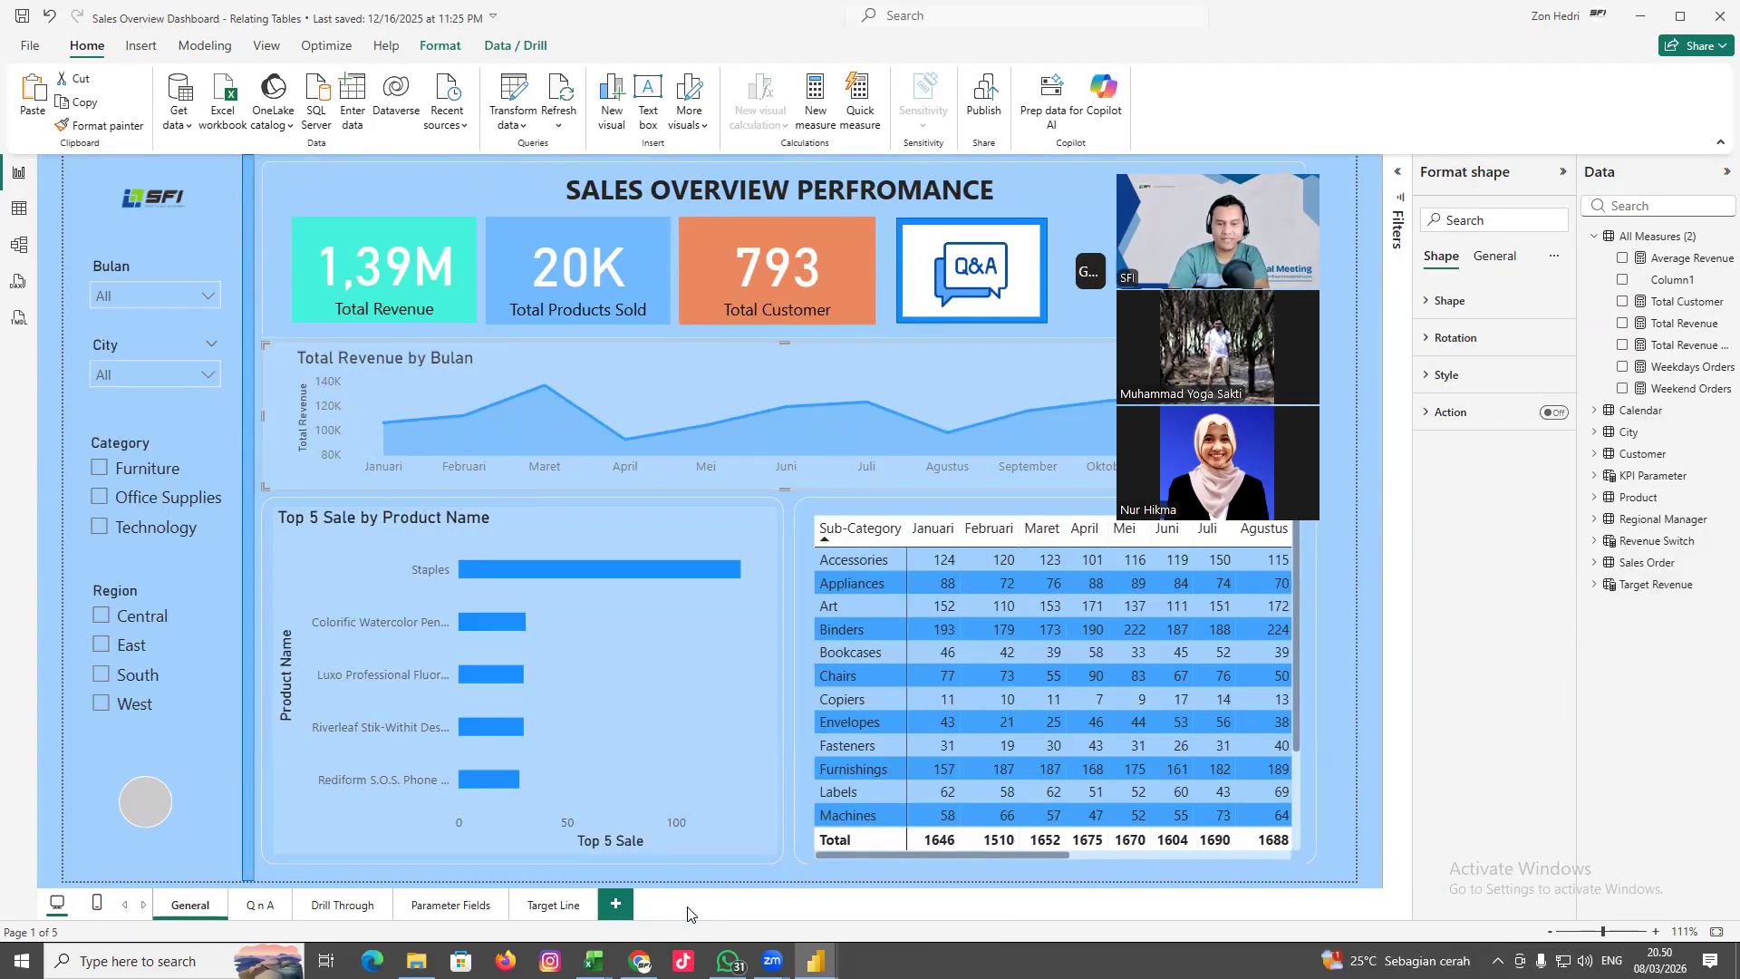
pyautogui.hotkey('alt', 'Tab')
# Add a line chart with Calendar's Month Name on the X-axis and the Total Revenue measure on the Y-axis
pyautogui.click(1430, 291)
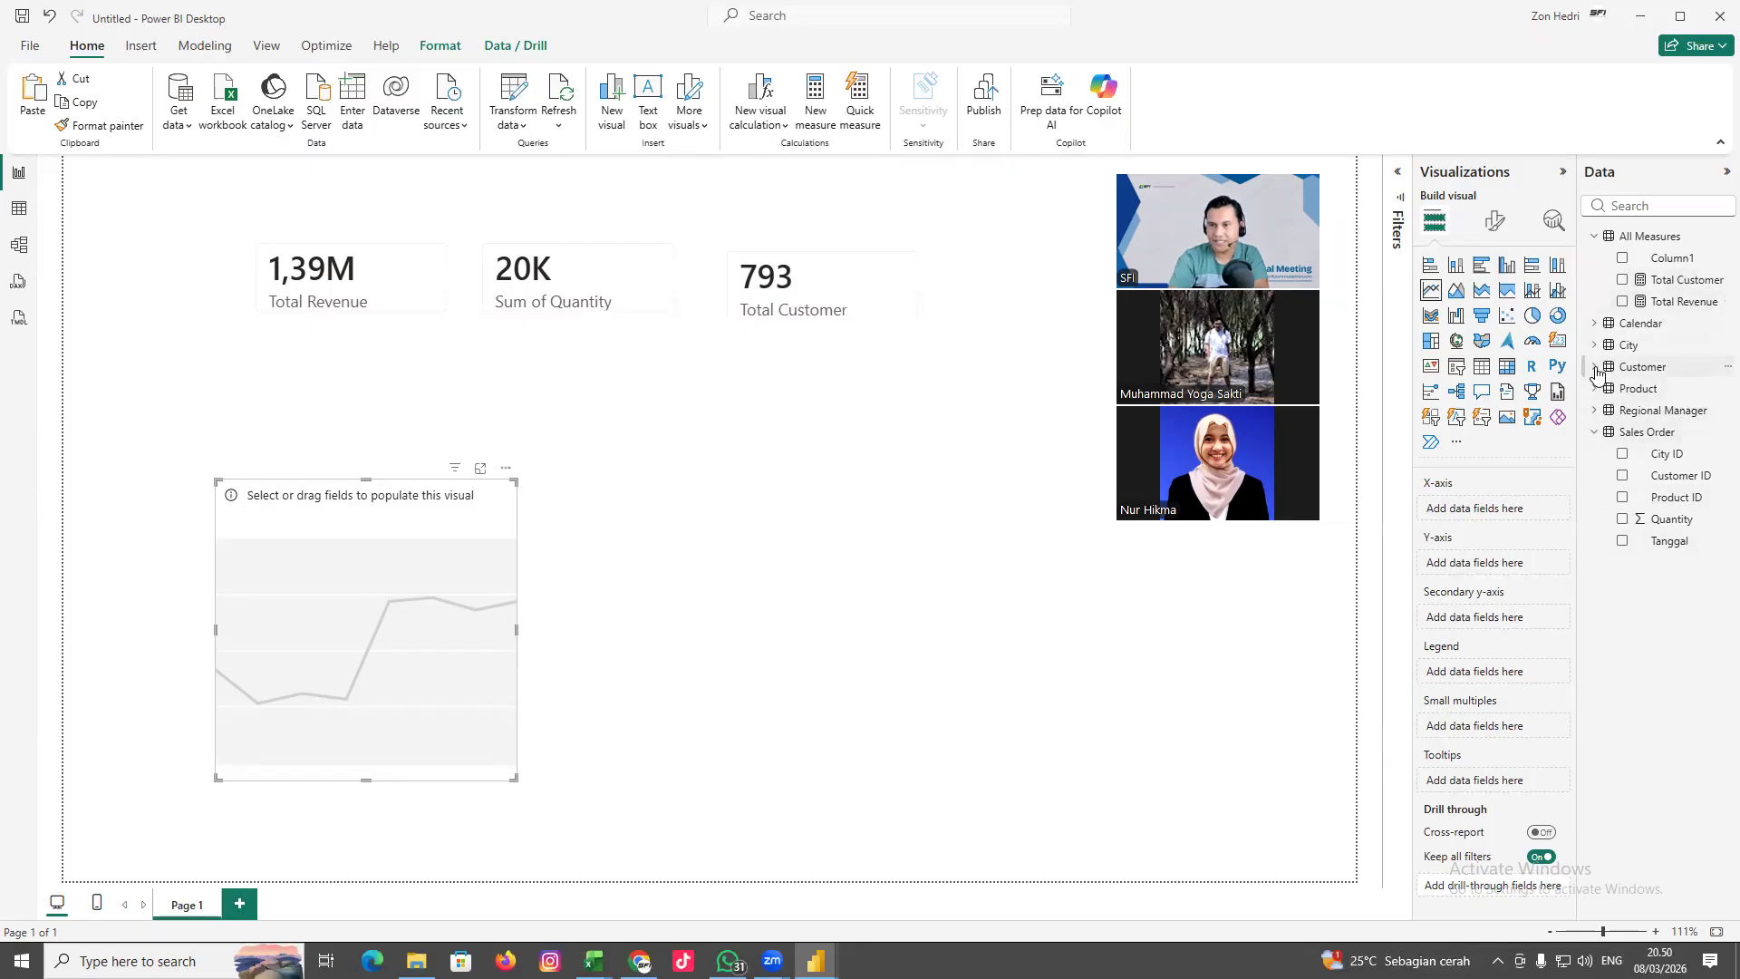
pyautogui.click(1595, 325)
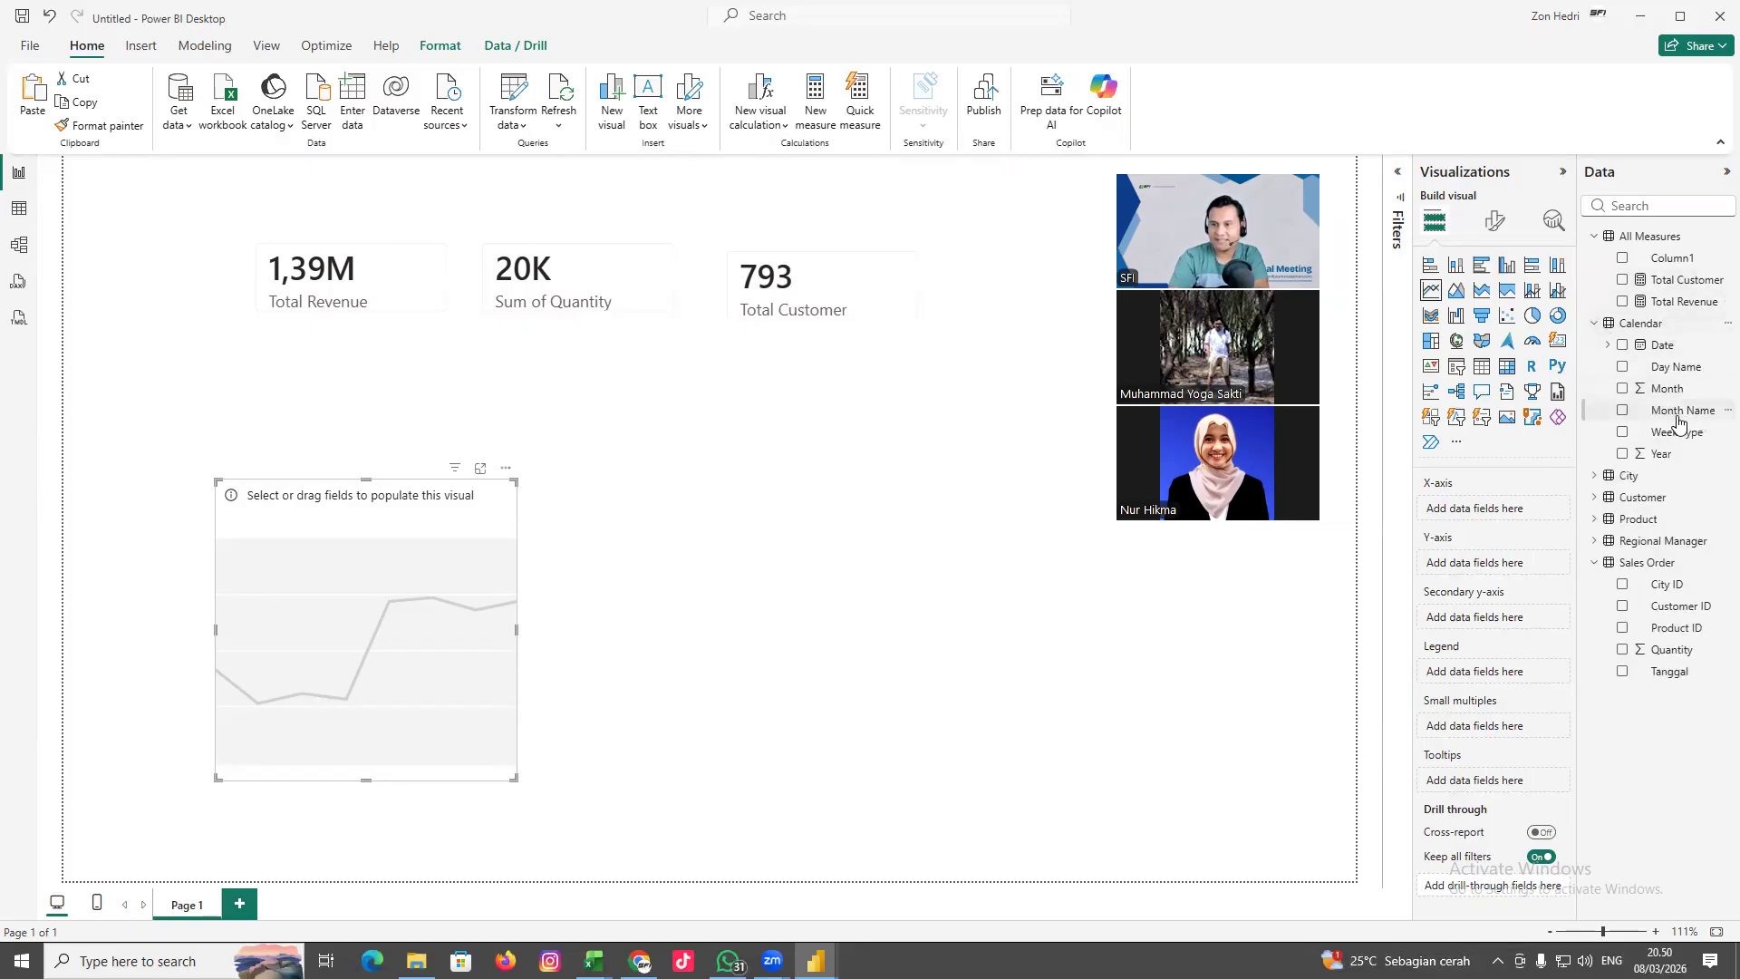
pyautogui.moveTo(1682, 419); pyautogui.dragTo(349, 629)
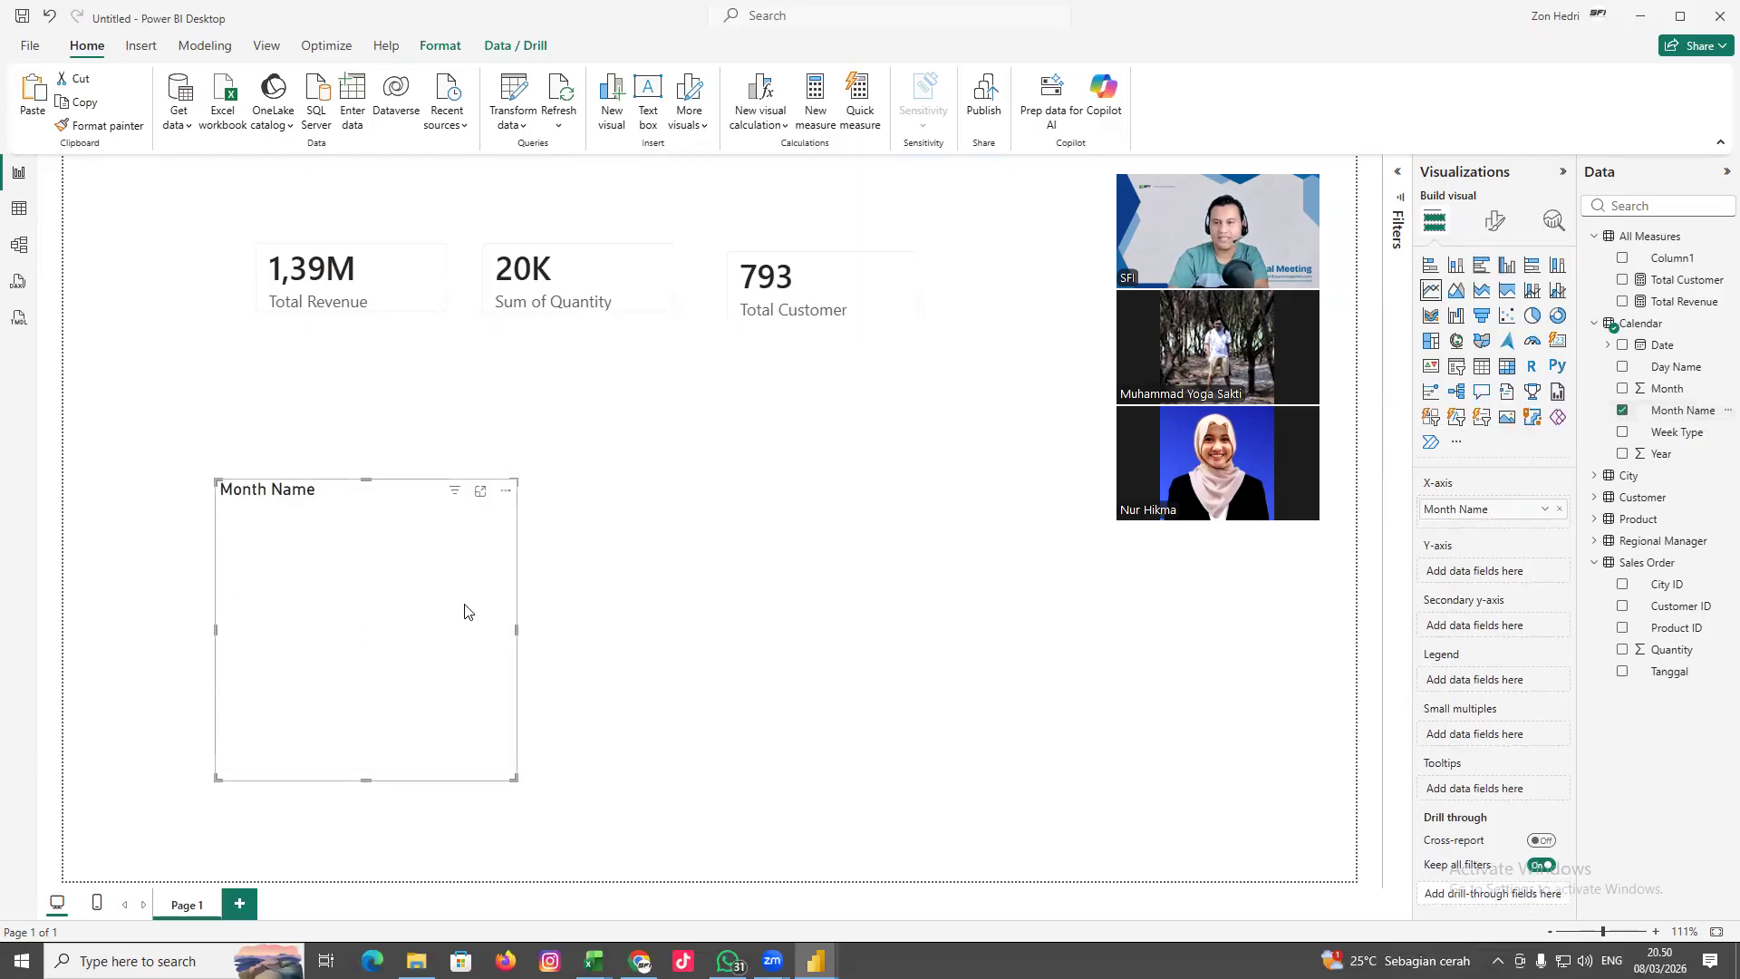
pyautogui.moveTo(1684, 305); pyautogui.dragTo(415, 730)
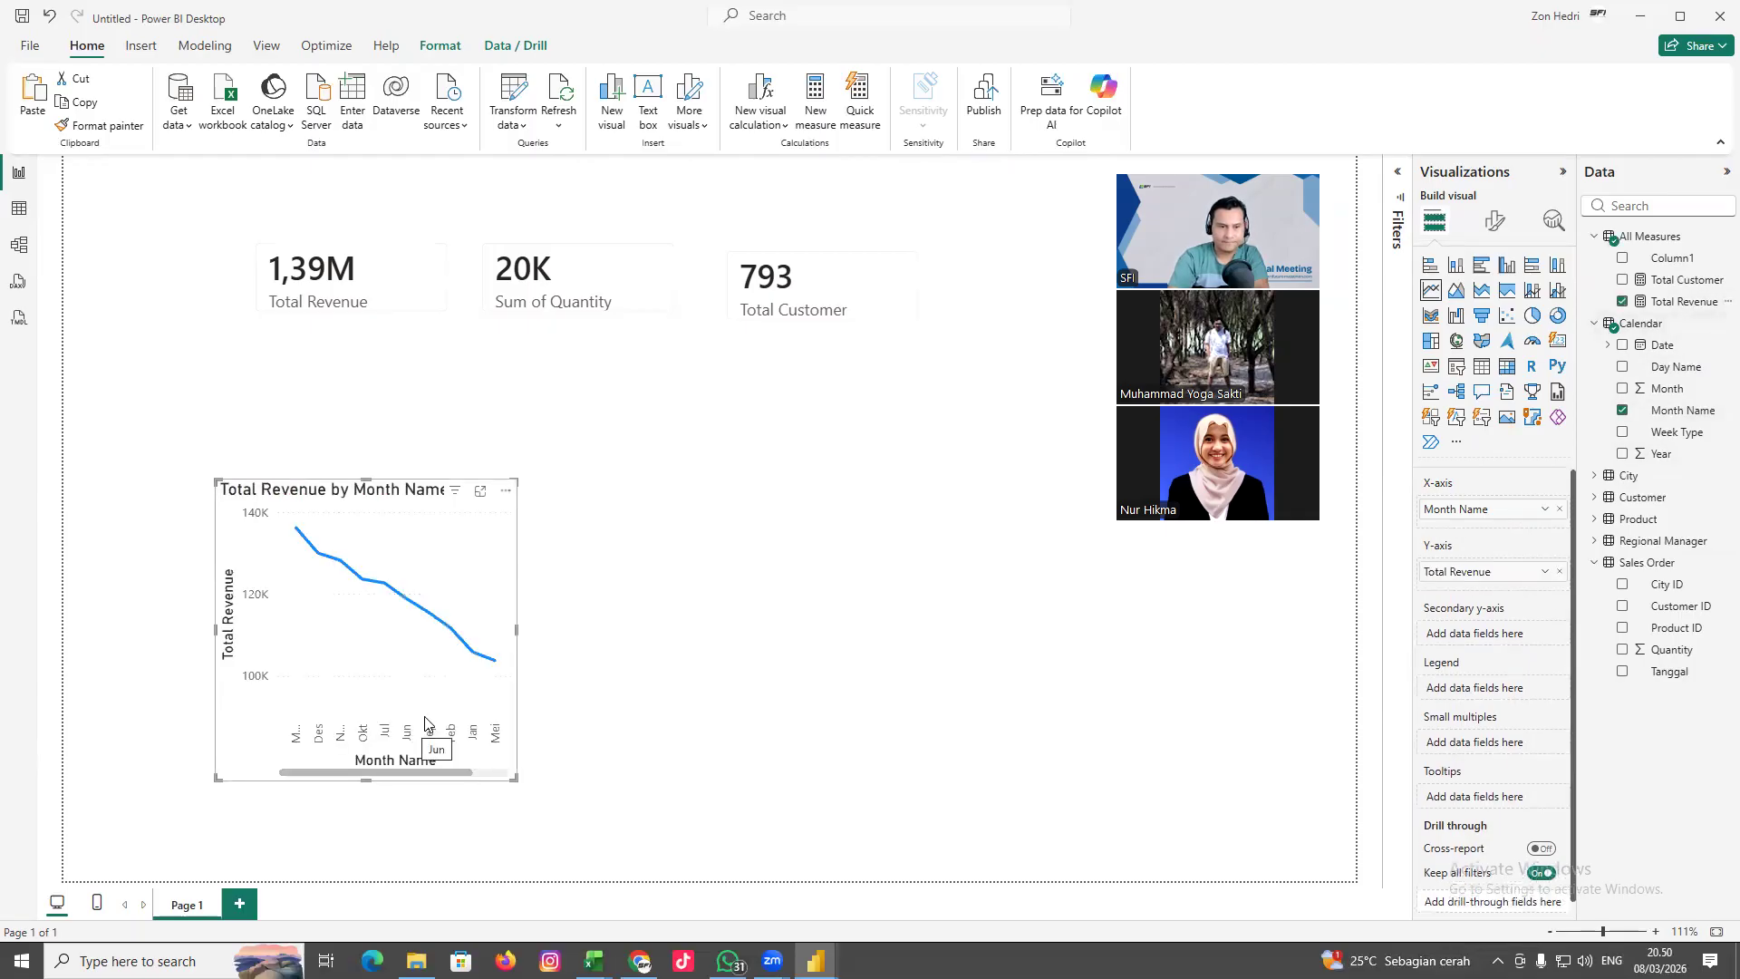
# Widen the Total Revenue by Month Name chart to about three times its width and position it beneath the three cards
pyautogui.moveTo(514, 634); pyautogui.dragTo(1104, 597)
pyautogui.moveTo(952, 591)
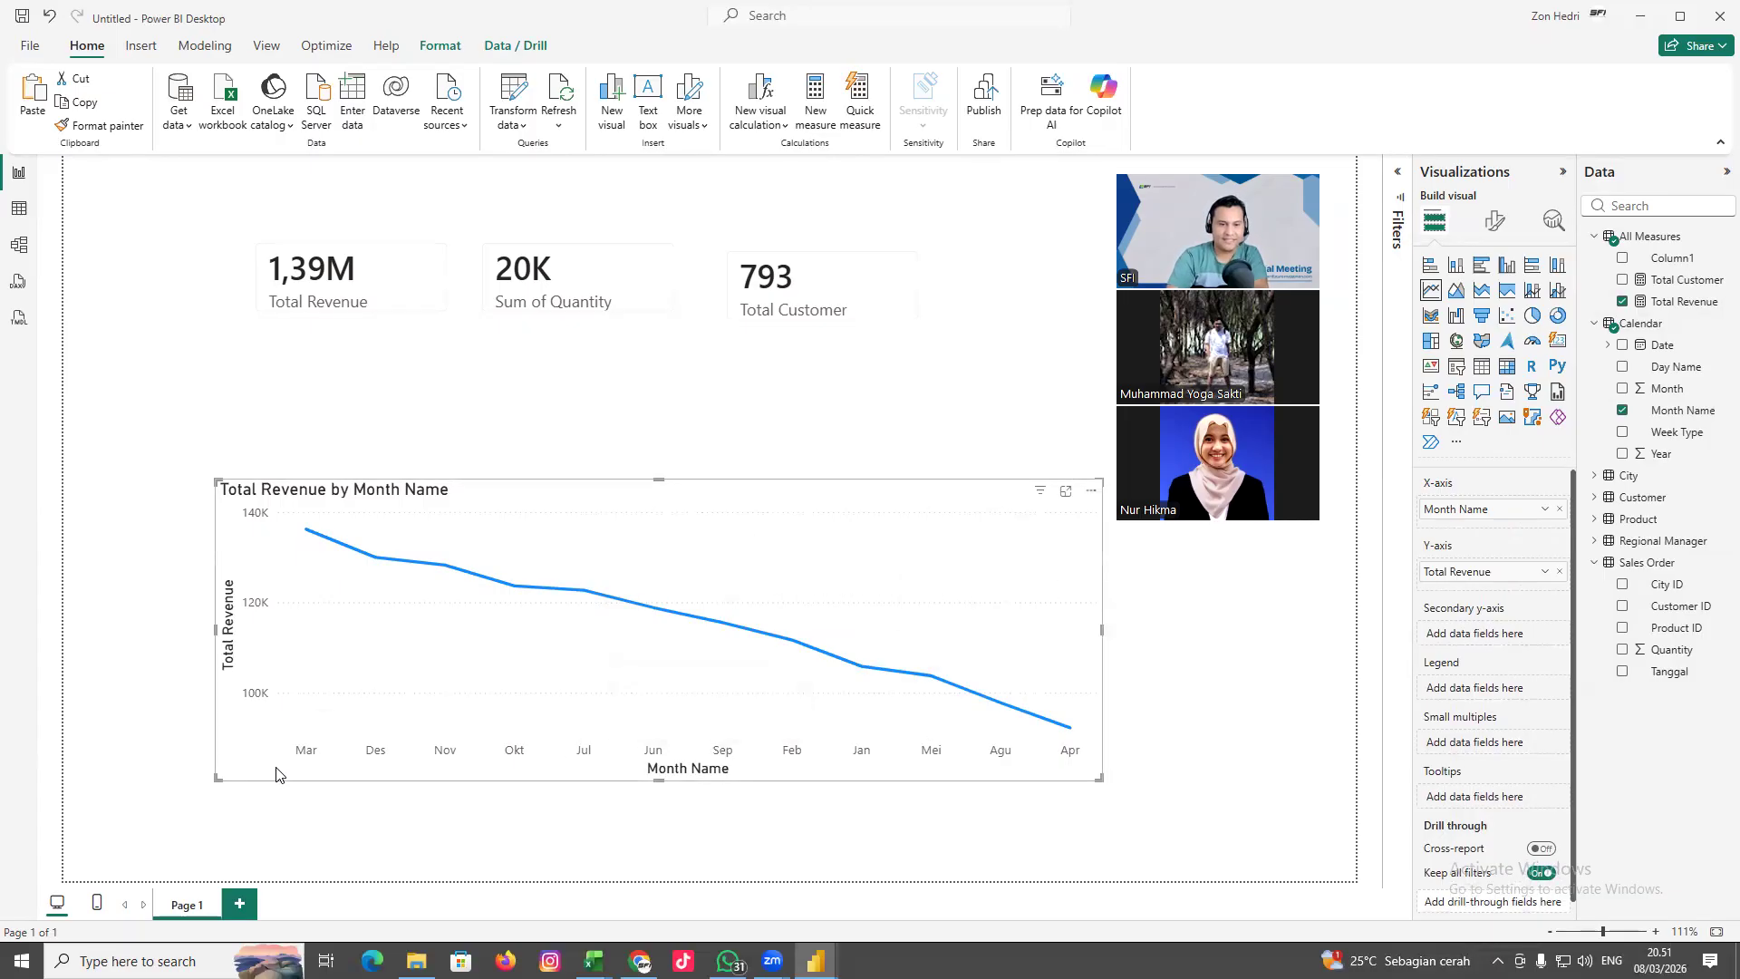
pyautogui.moveTo(571, 505); pyautogui.dragTo(424, 456)
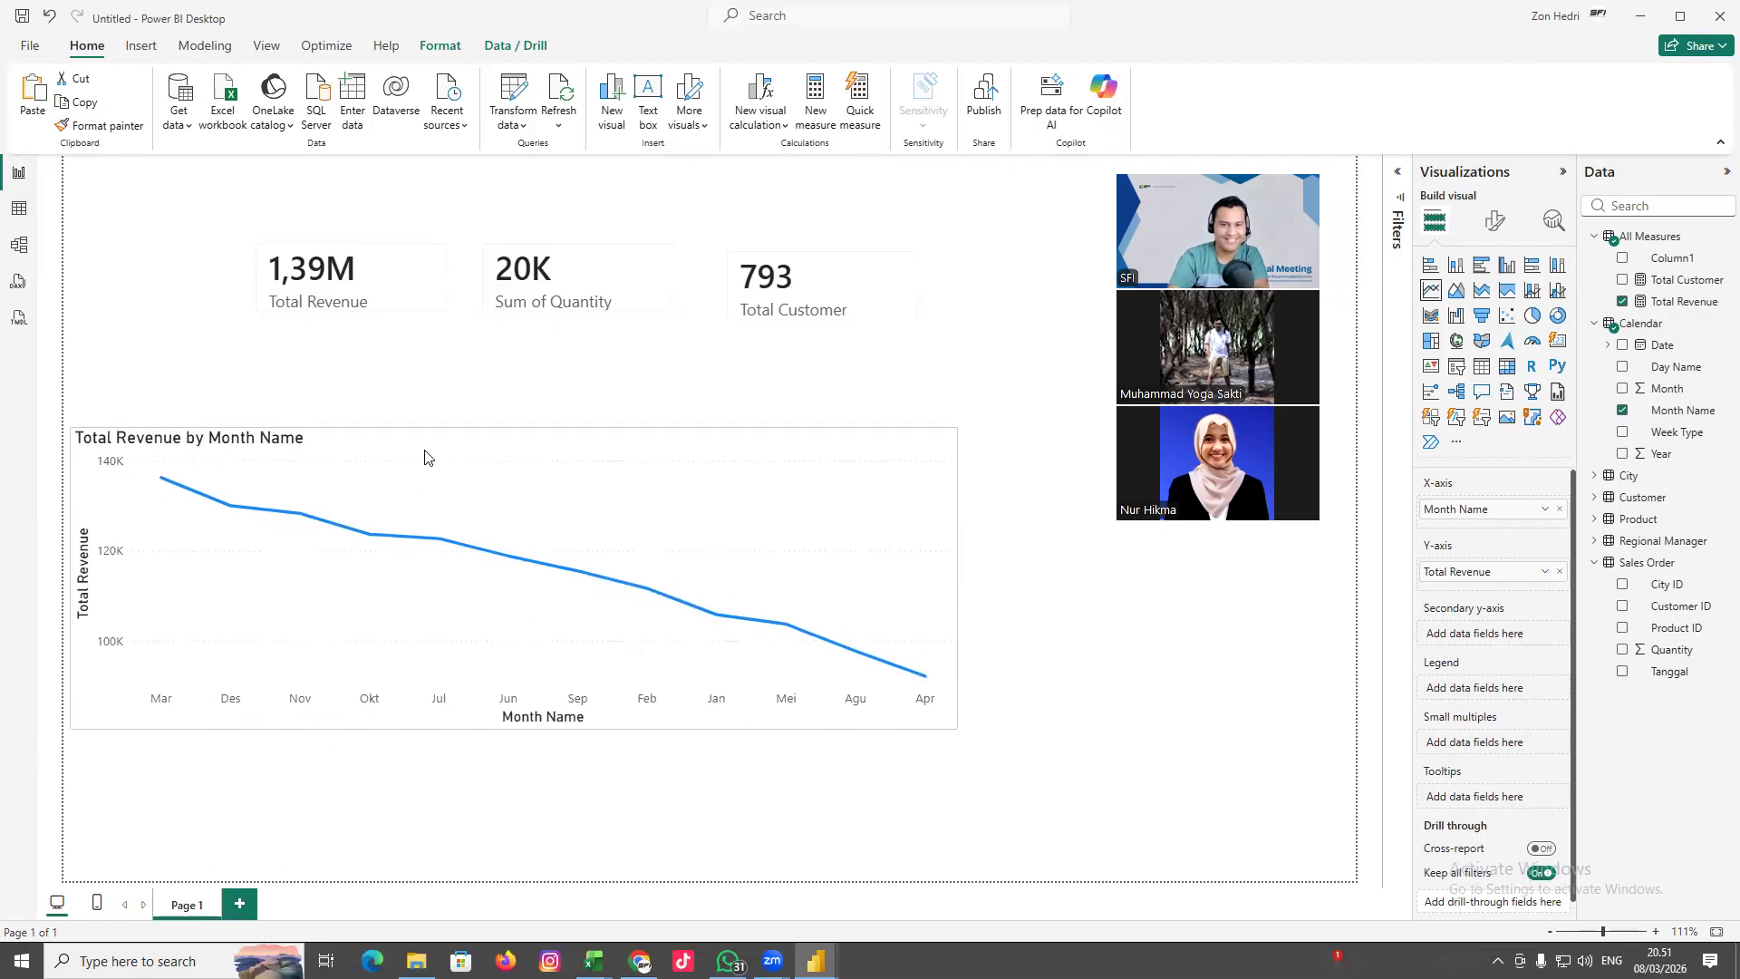
pyautogui.moveTo(695, 462); pyautogui.dragTo(735, 465)
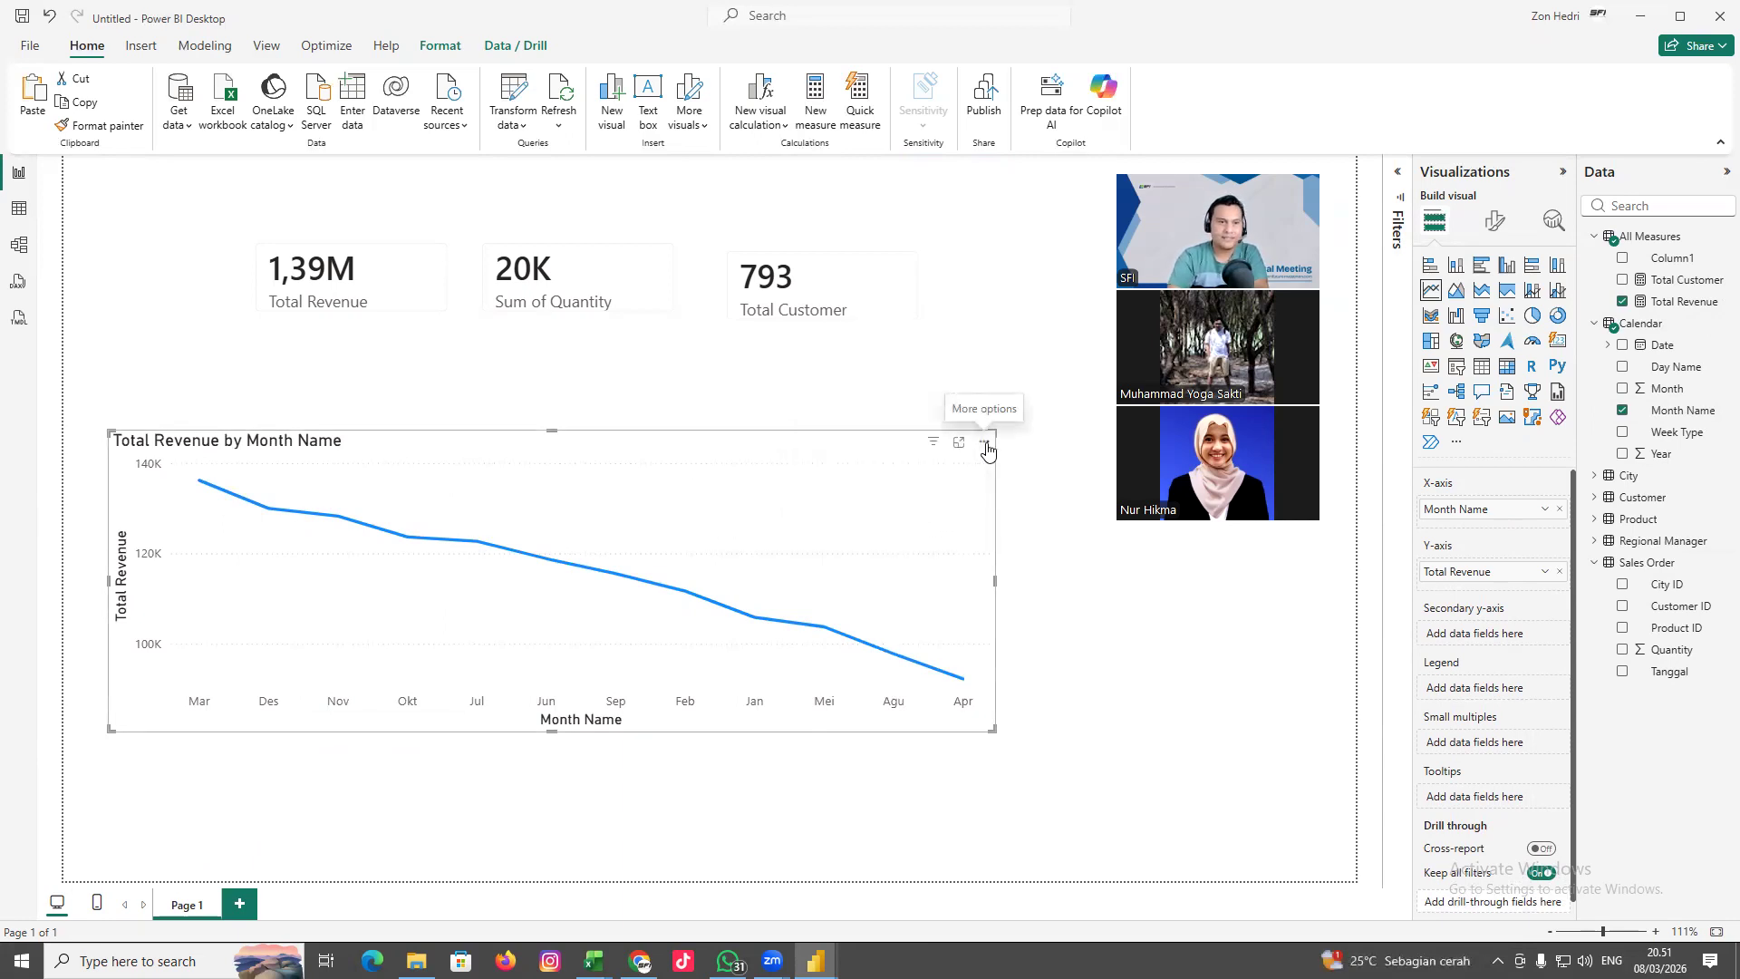
# Sort Calendar's Month Name column by Month and re-add Month Name to the Total Revenue line chart
pyautogui.click(19, 210)
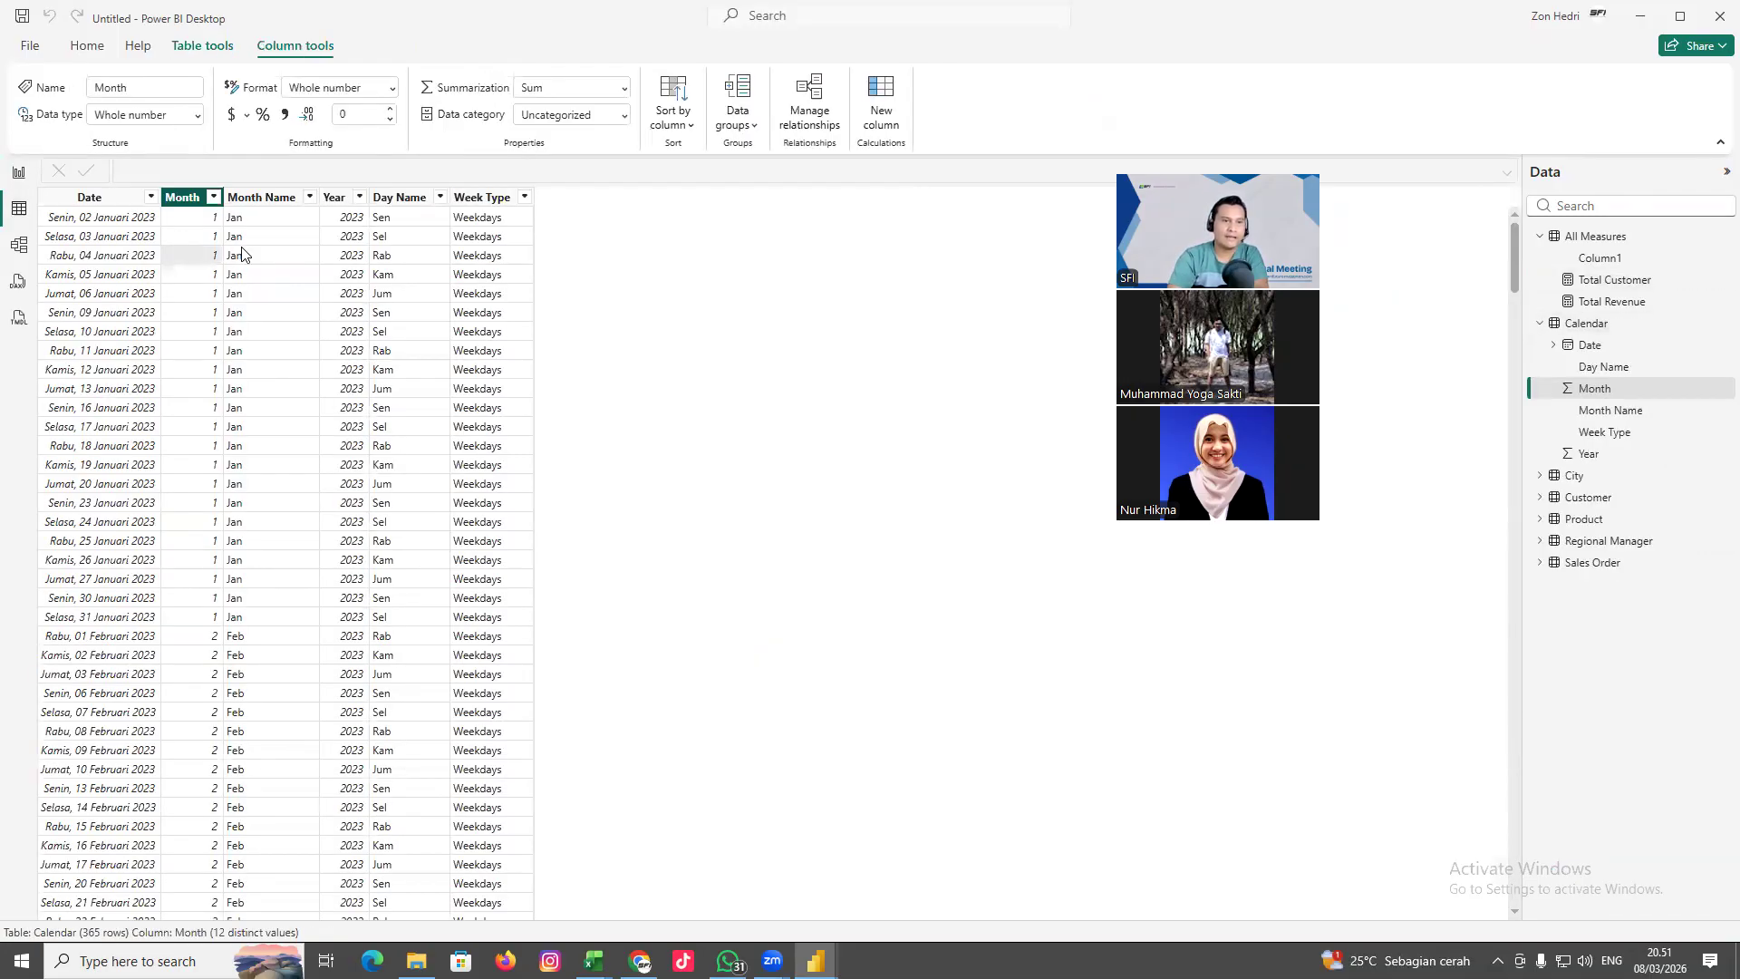
pyautogui.click(241, 254)
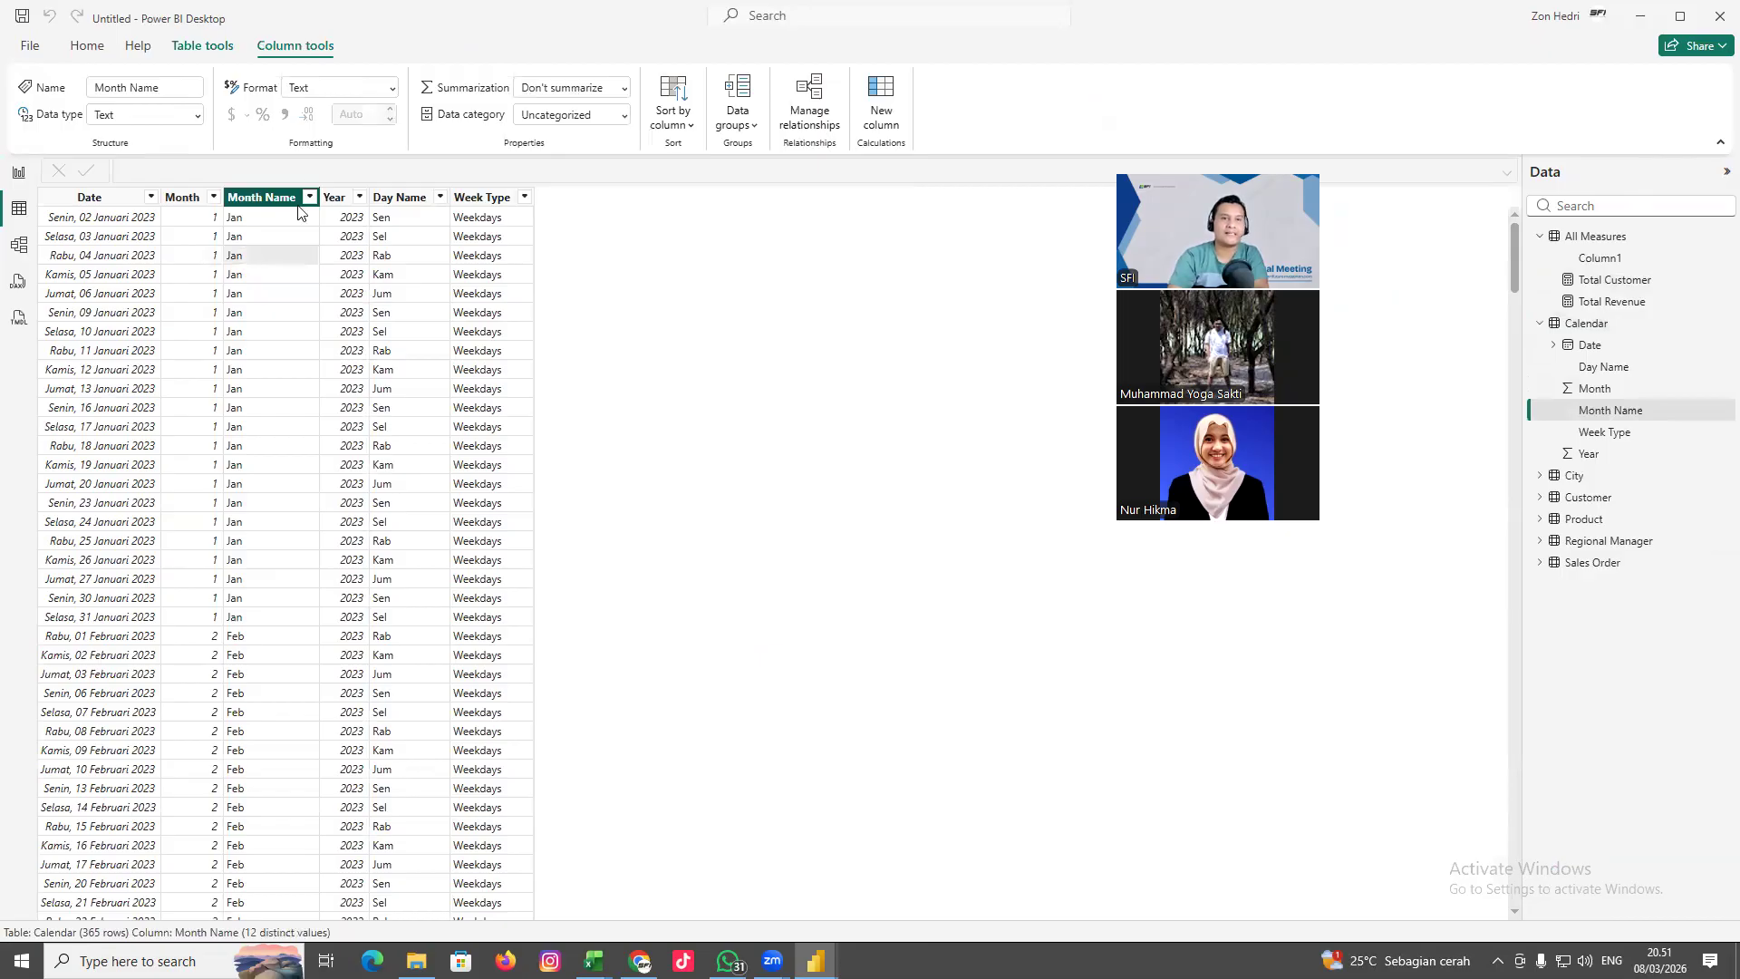
pyautogui.click(688, 127)
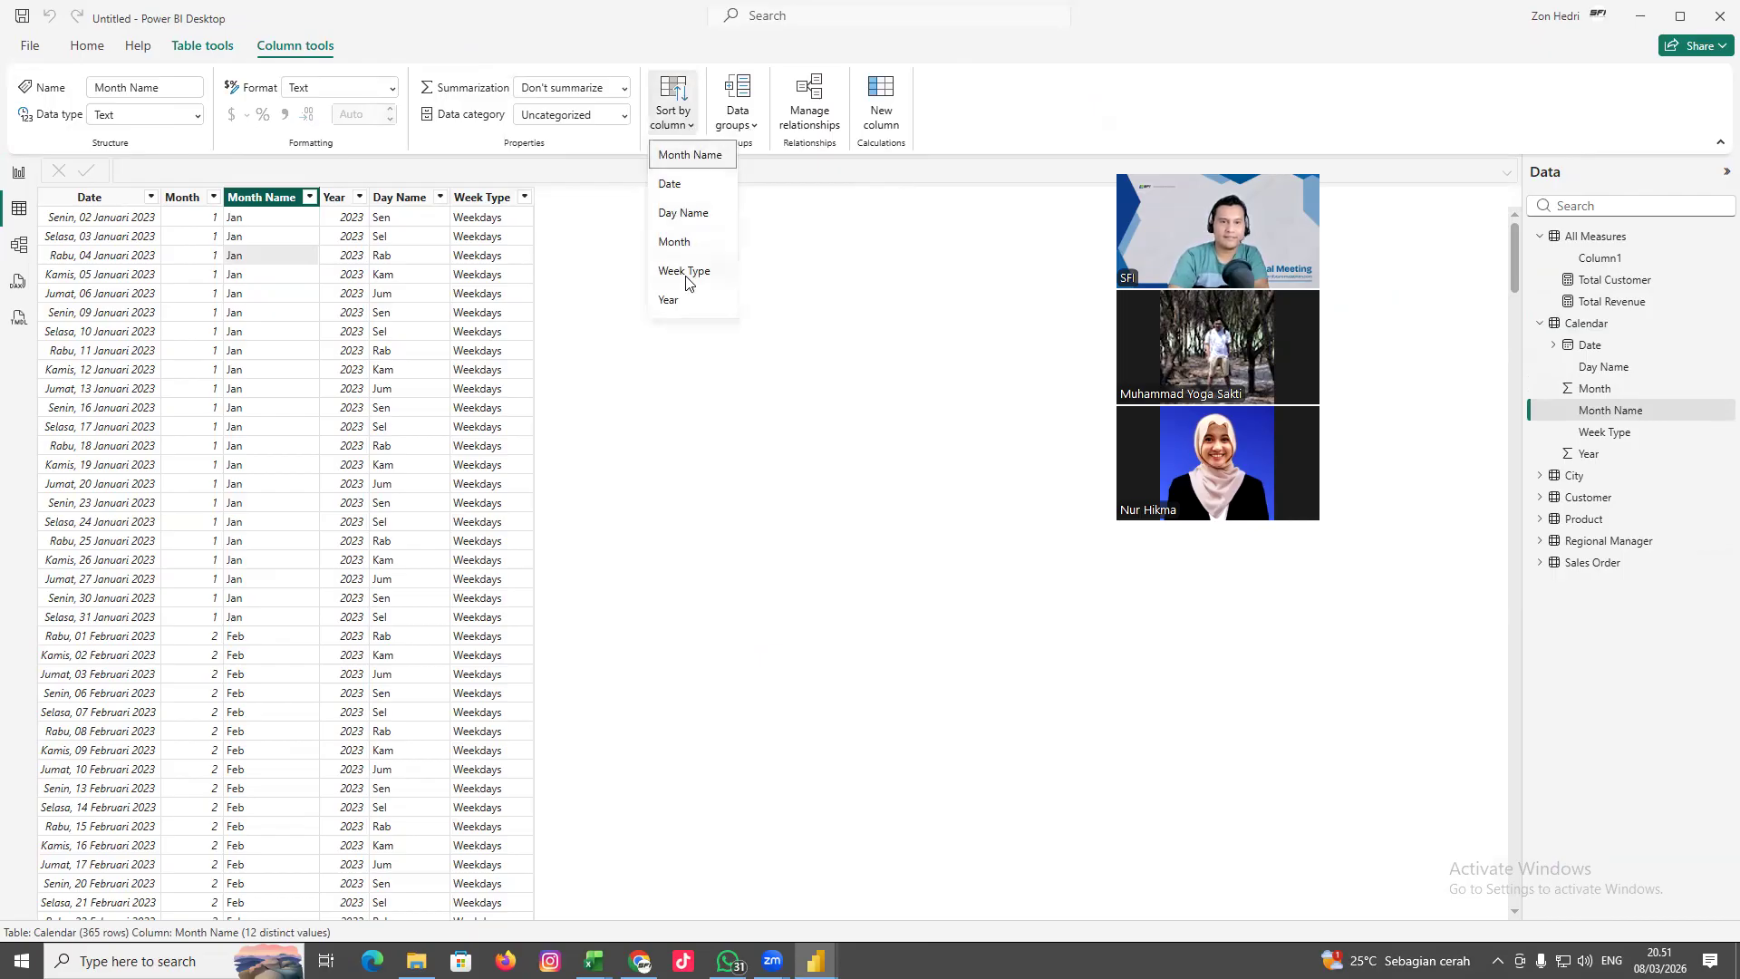
pyautogui.click(675, 243)
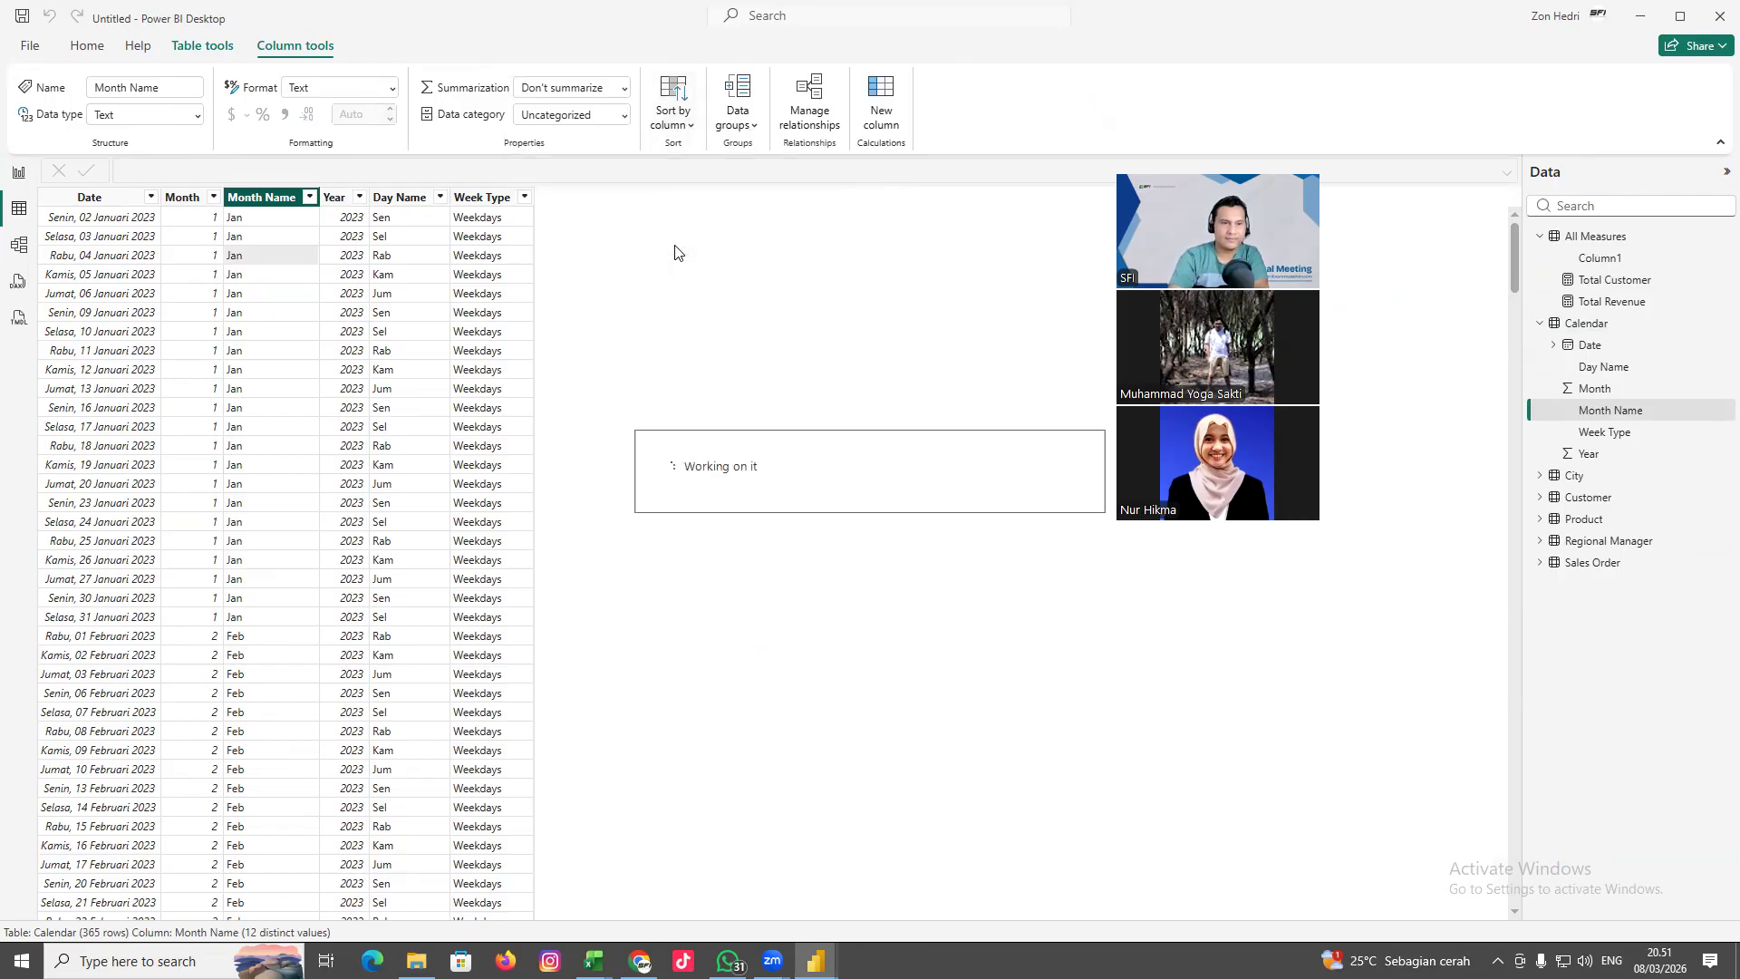
pyautogui.click(17, 177)
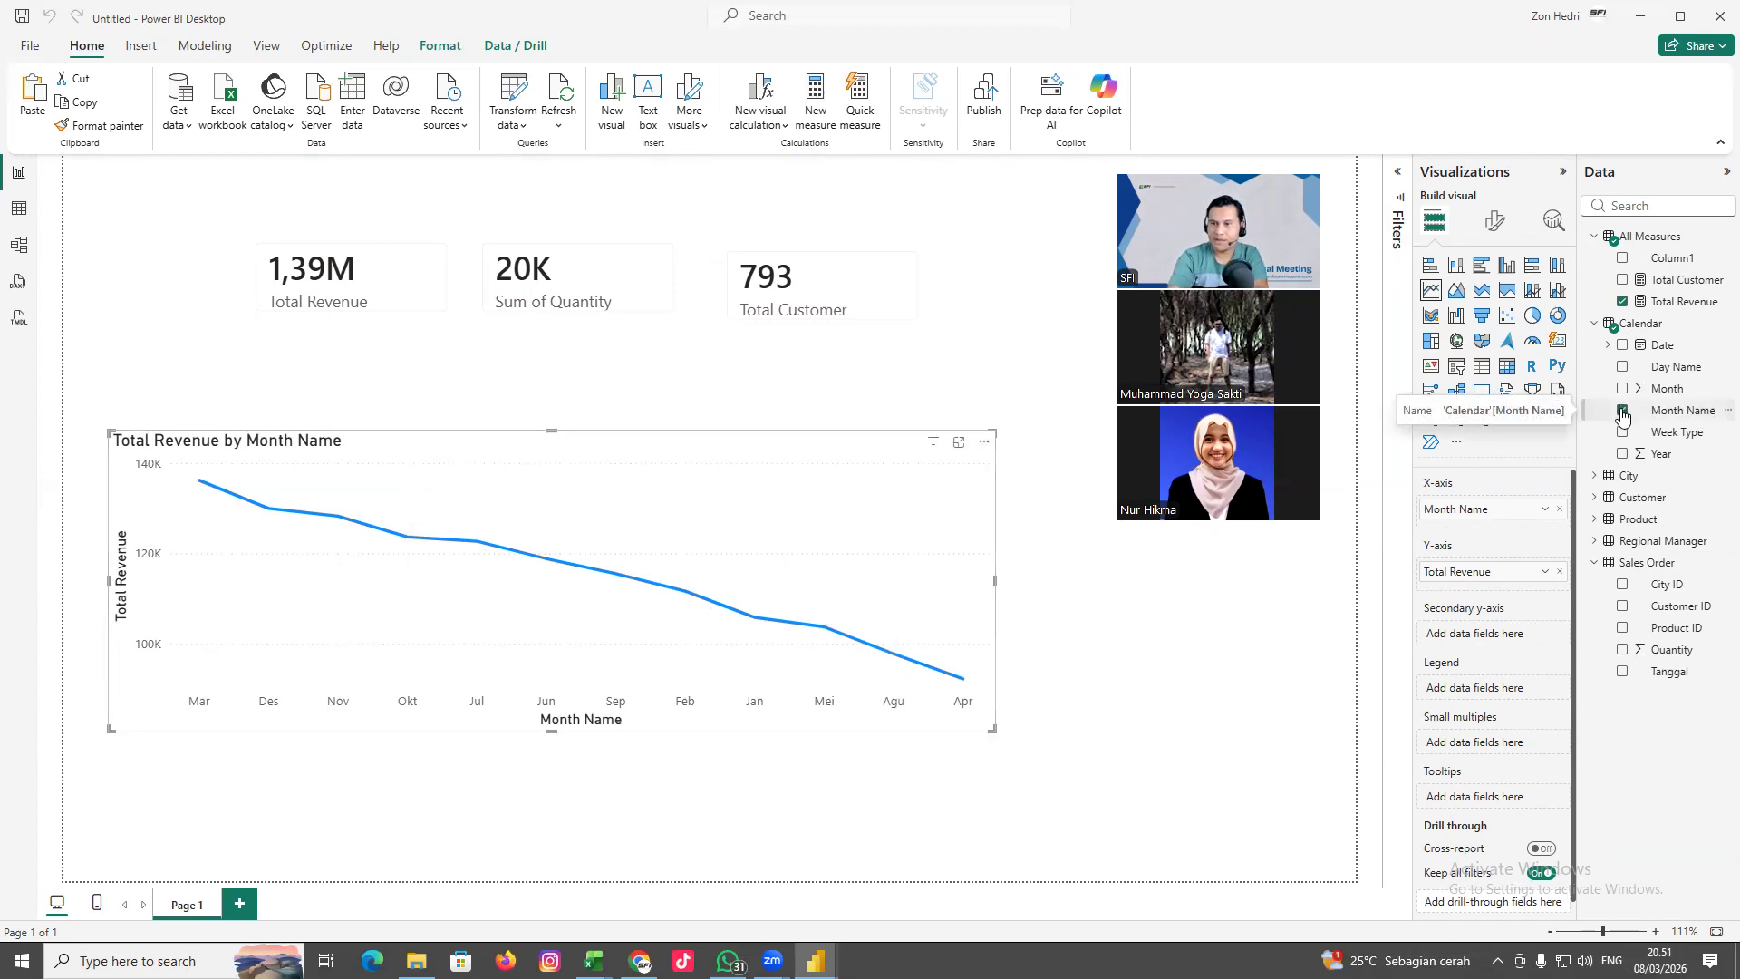
pyautogui.click(1622, 412)
pyautogui.click(1622, 412)
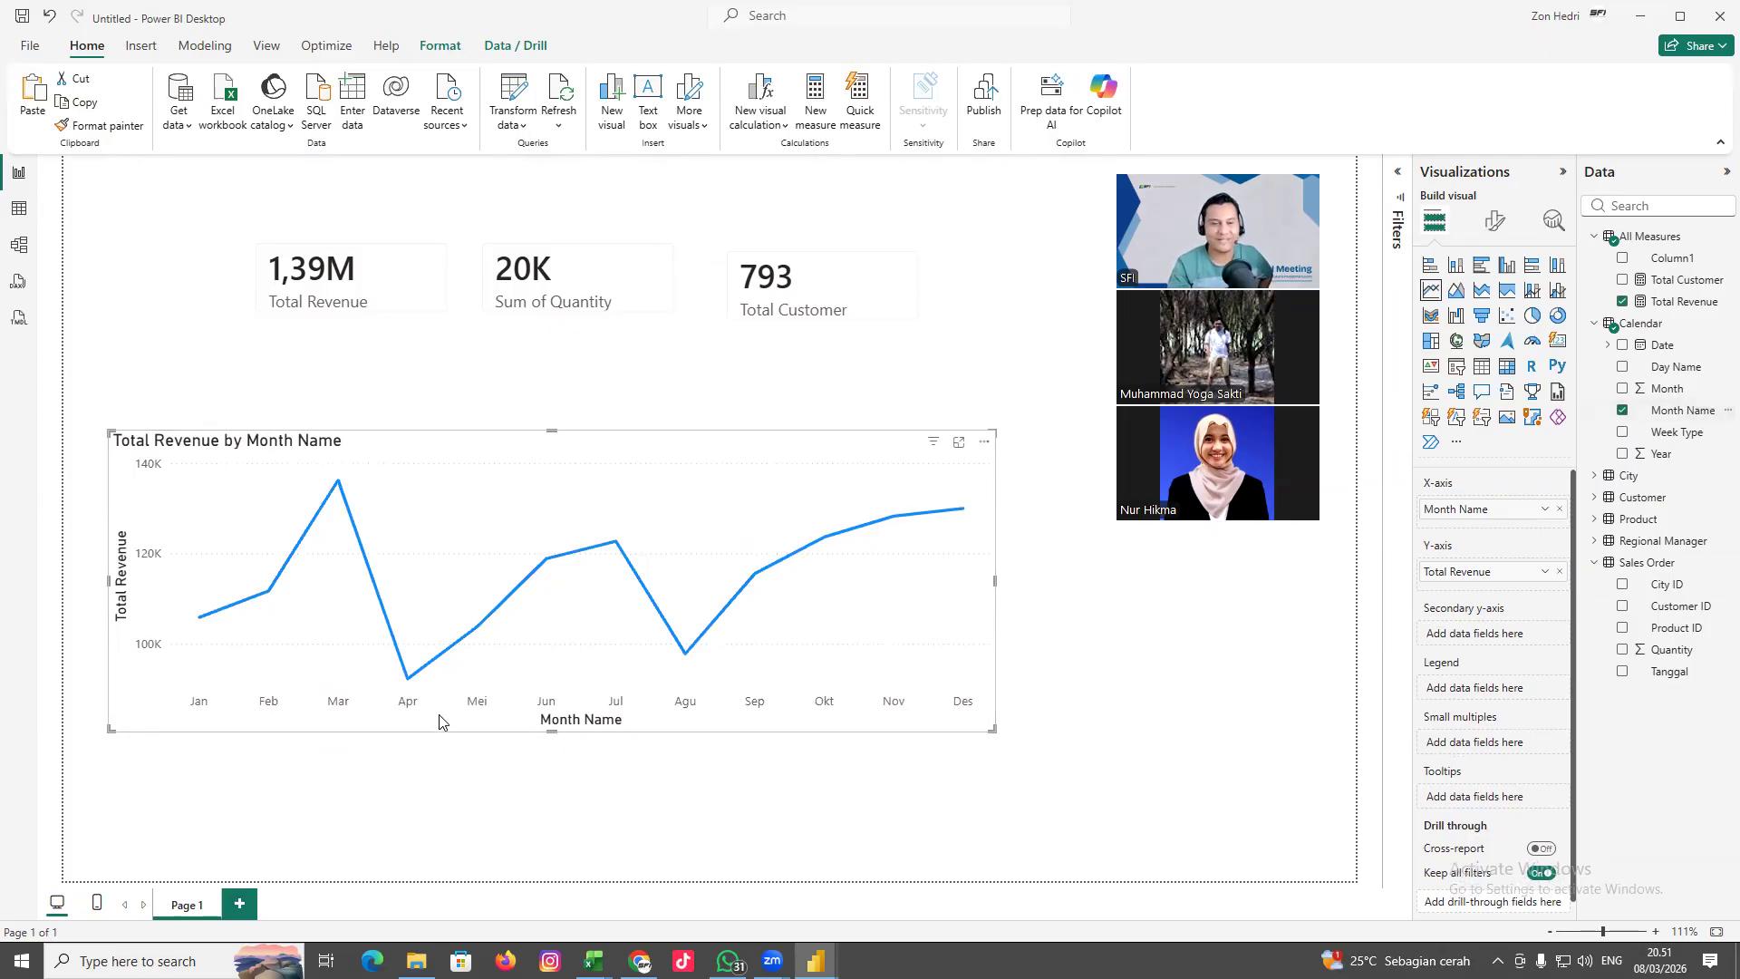
# Shrink the Total Revenue by Month Name chart to about 55% of its width and 70% of its height, and place it directly beneath the cards
pyautogui.moveTo(553, 730); pyautogui.dragTo(621, 643)
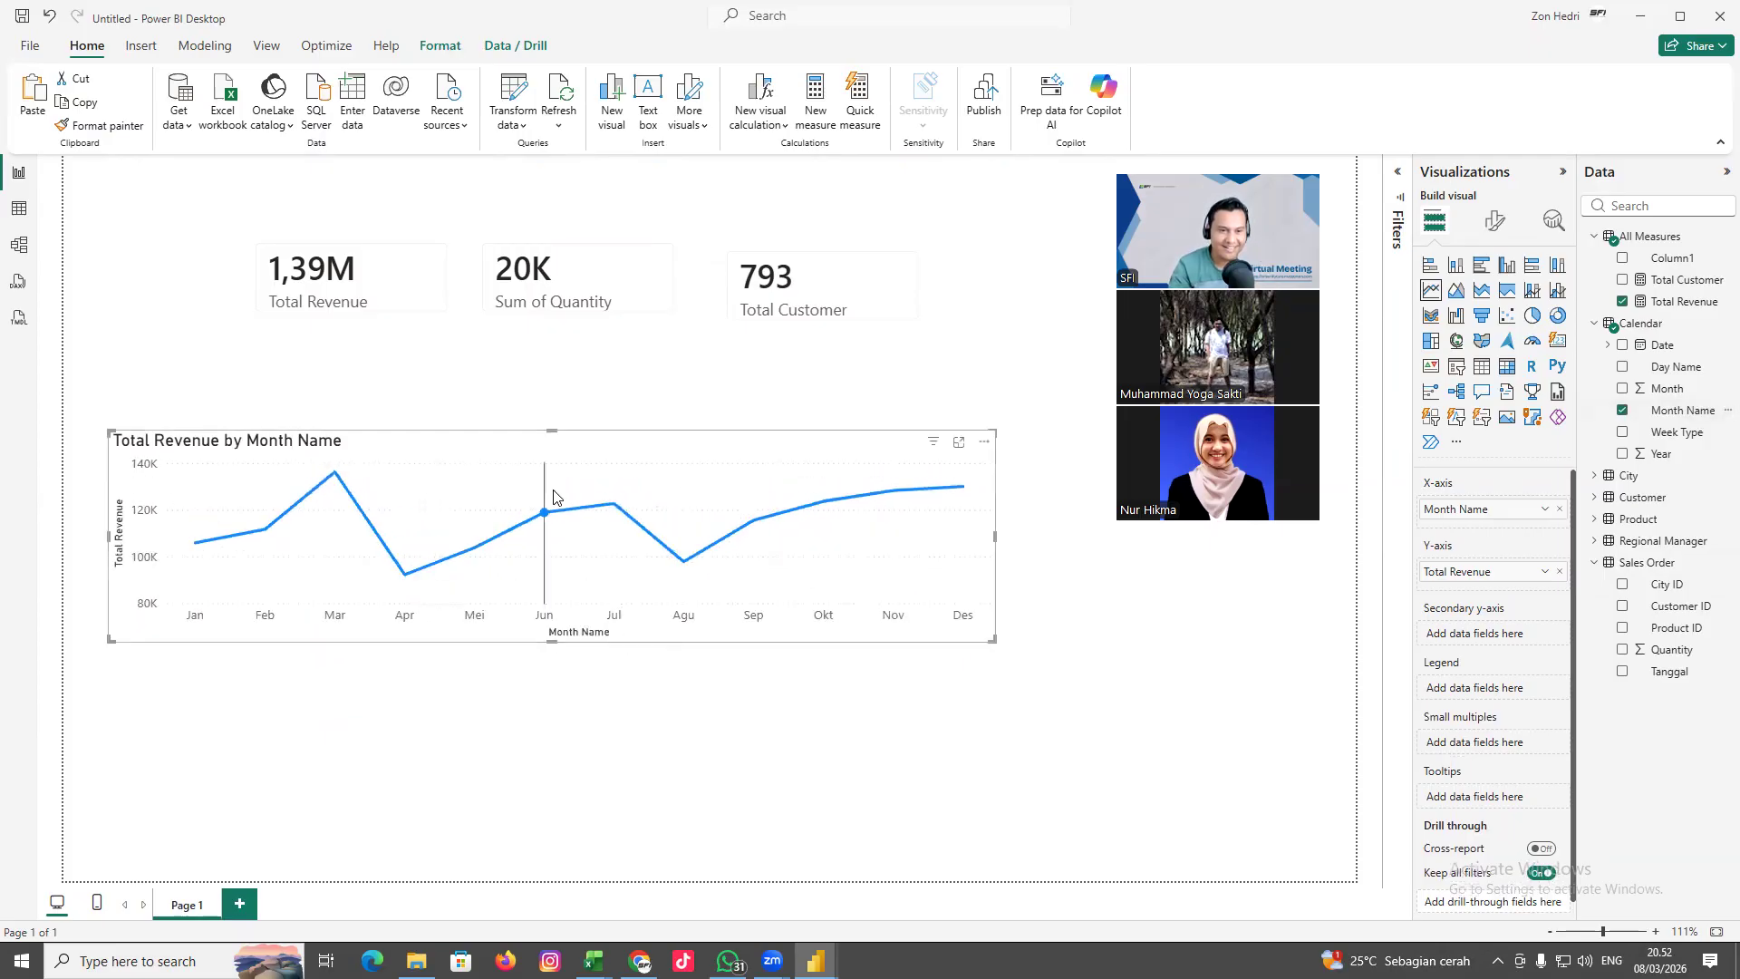
pyautogui.moveTo(556, 458); pyautogui.dragTo(558, 363)
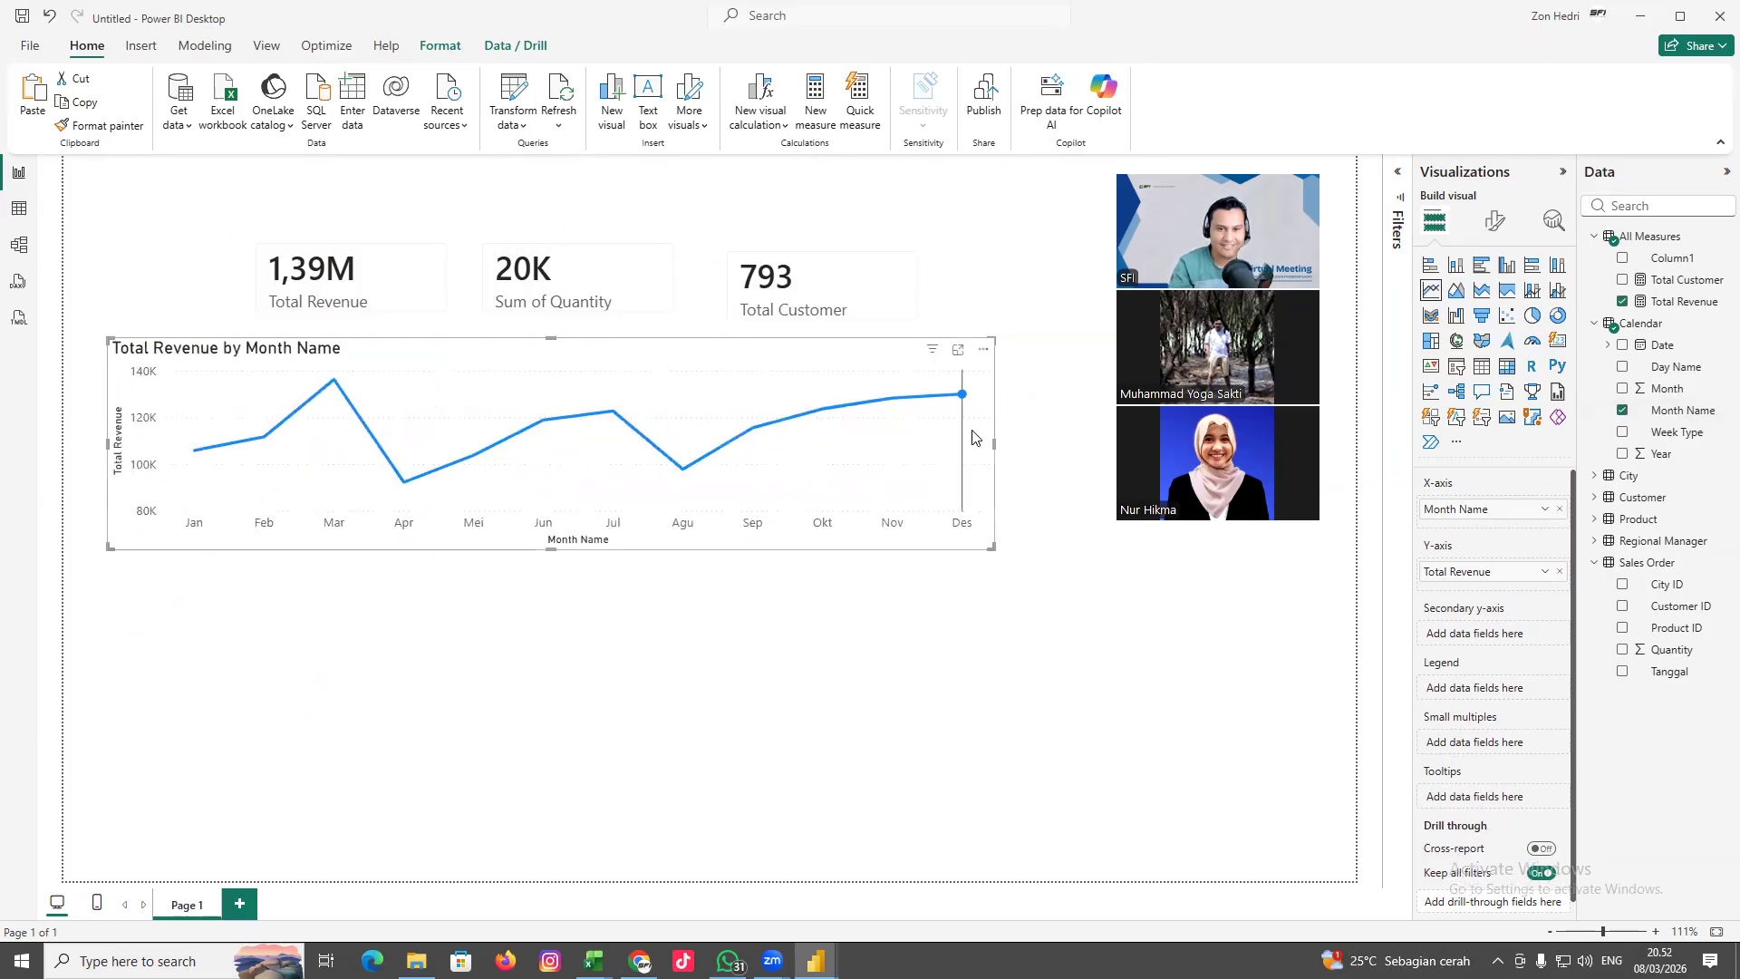
pyautogui.moveTo(995, 444); pyautogui.dragTo(544, 420)
pyautogui.moveTo(437, 367); pyautogui.dragTo(601, 375)
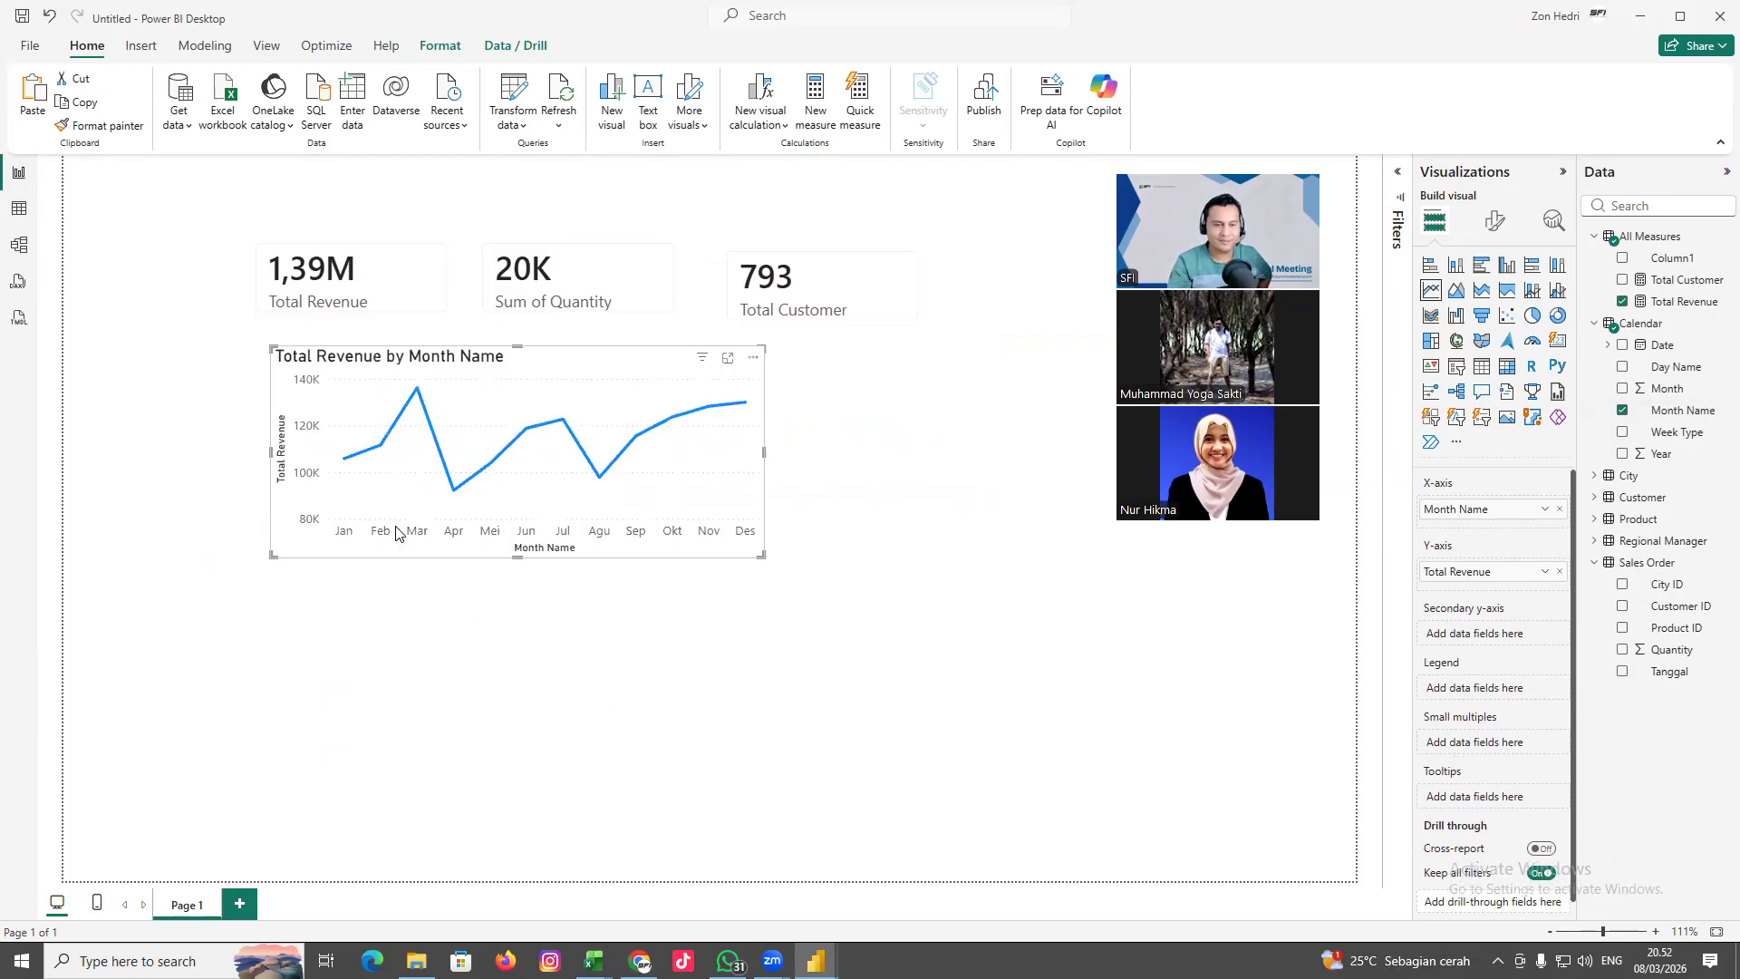
# Switch to the Sales Overview Dashboard report to examine the Top 5 Sale by Product Name chart and its filters, and return to the untitled report
pyautogui.hotkey('alt', 'Tab')
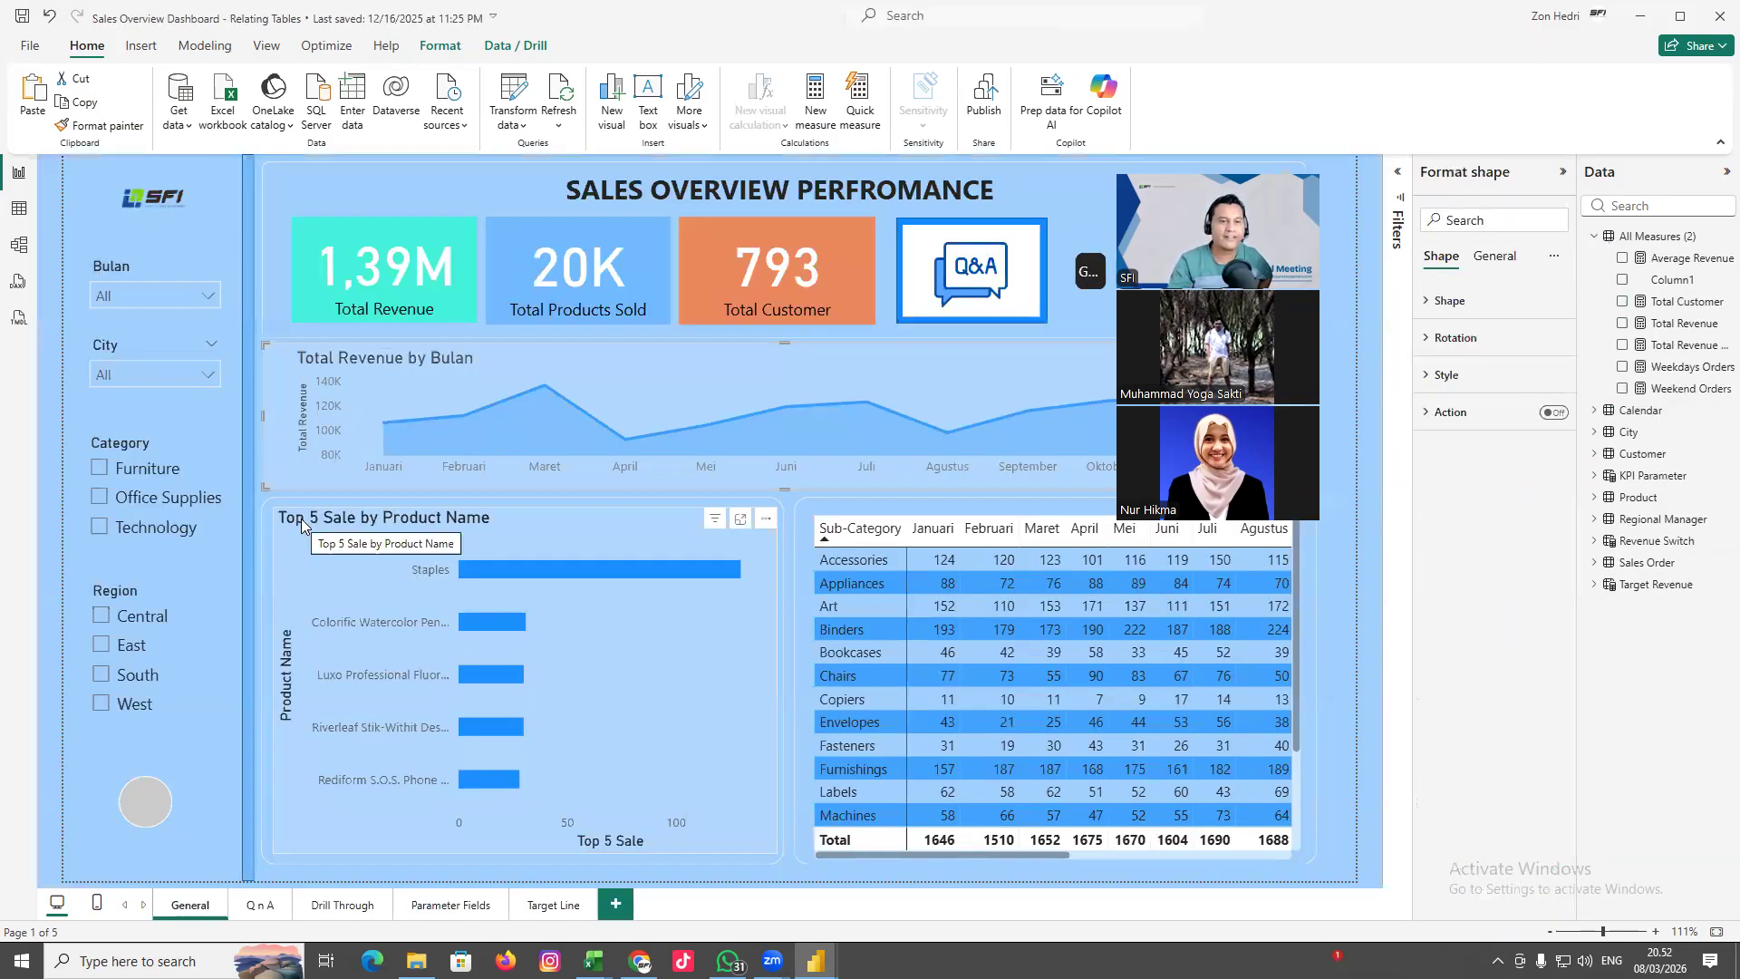
pyautogui.click(508, 535)
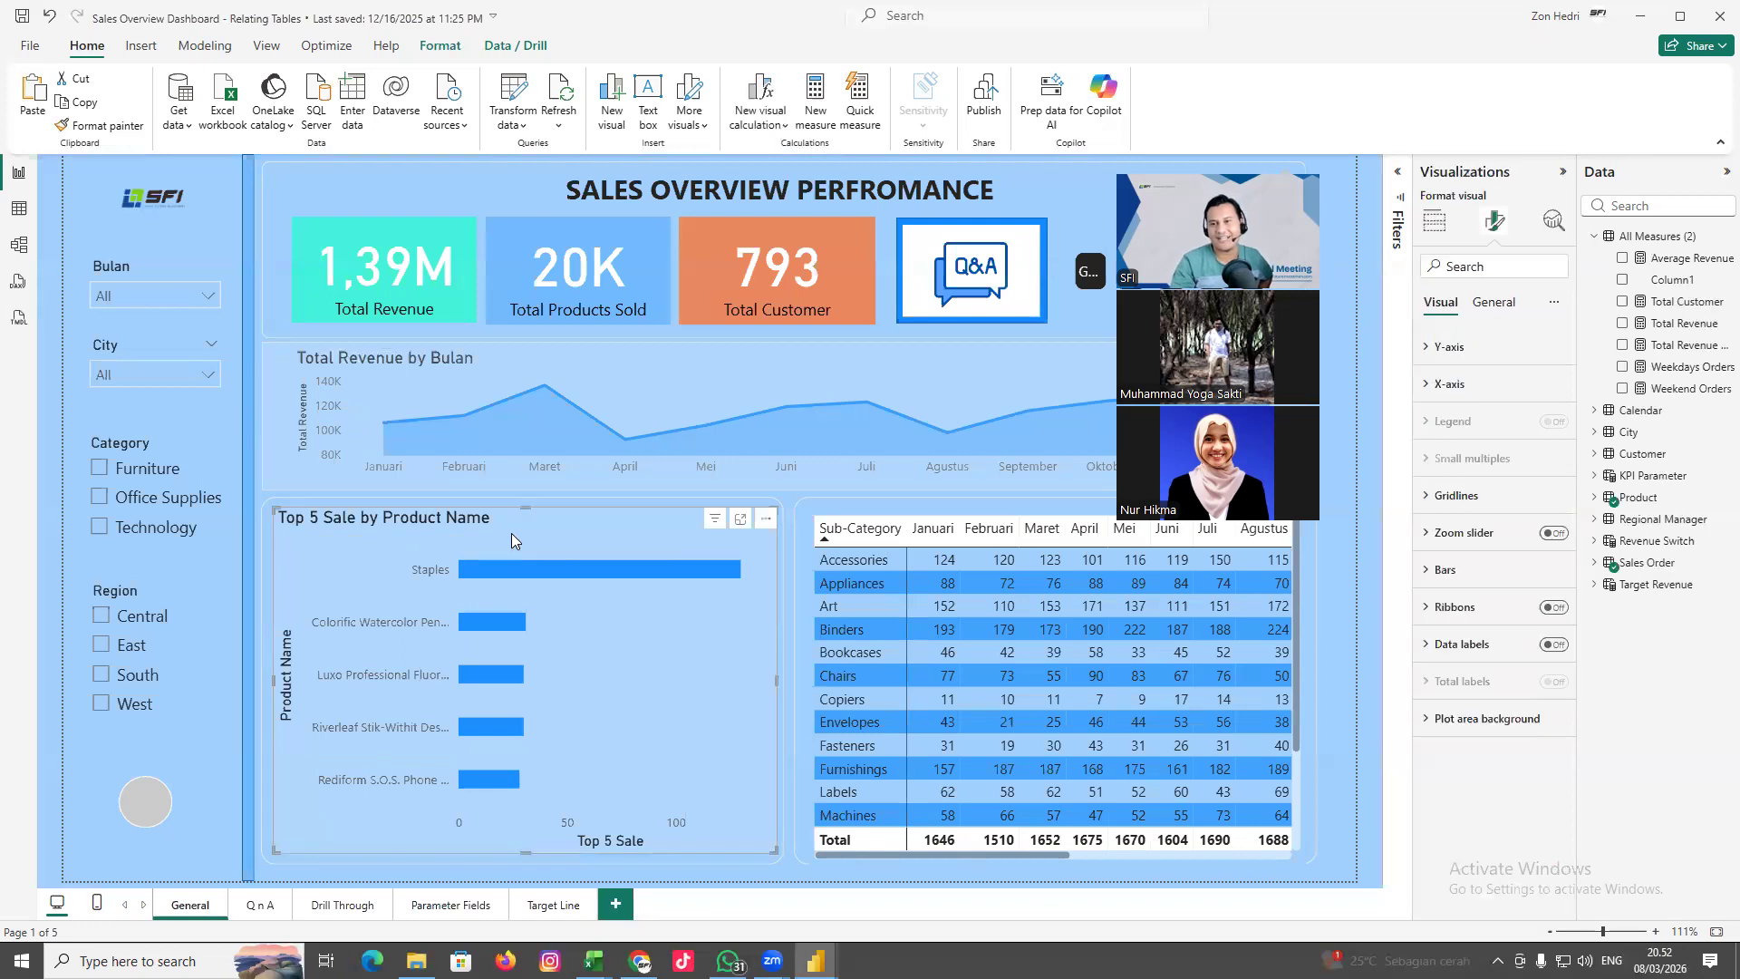
pyautogui.click(1404, 201)
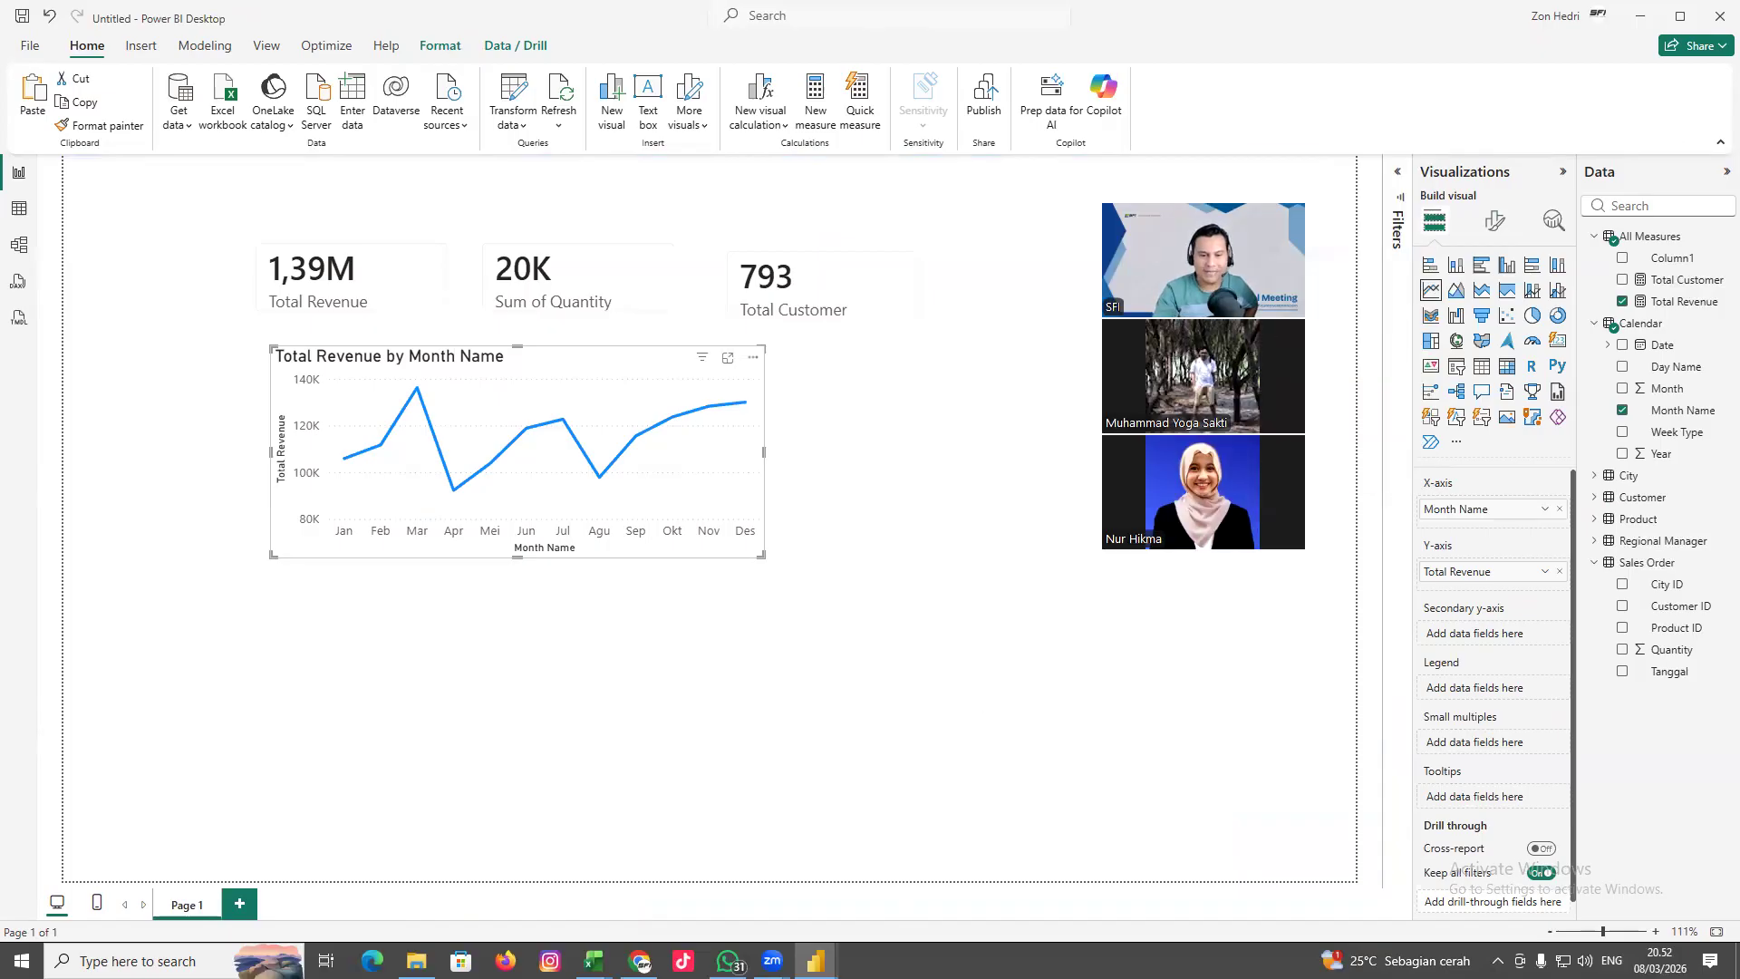
pyautogui.hotkey('alt', 'Tab')
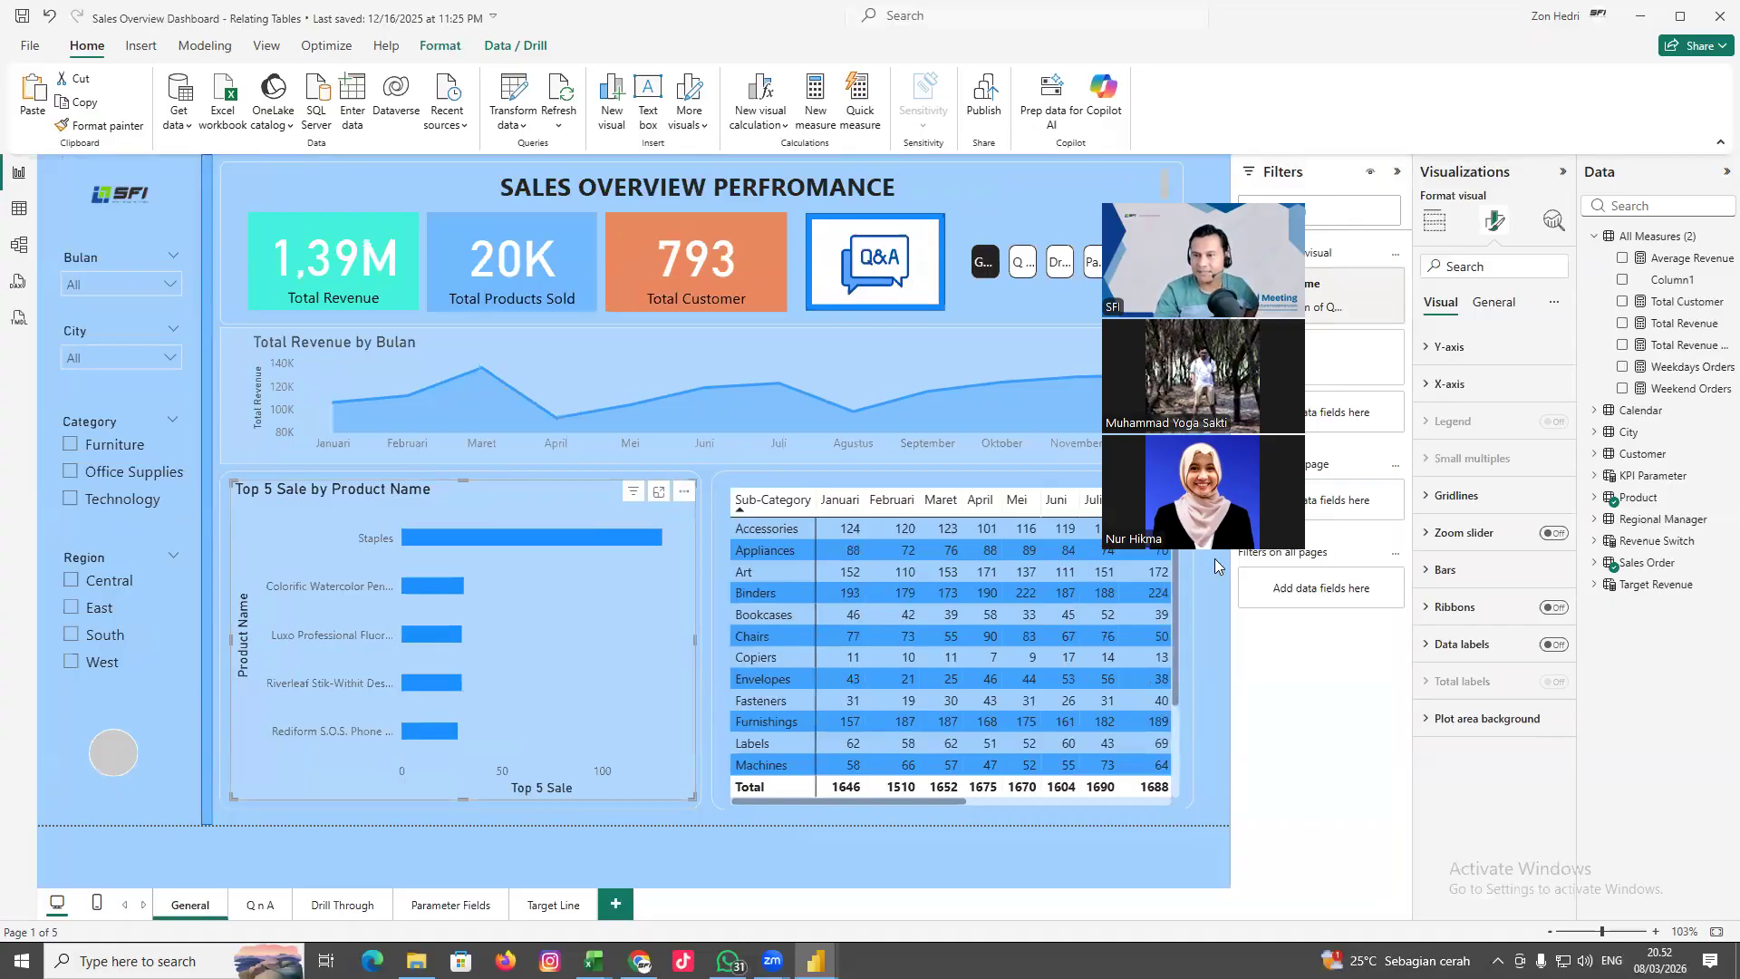
pyautogui.click(1594, 564)
pyautogui.click(1594, 564)
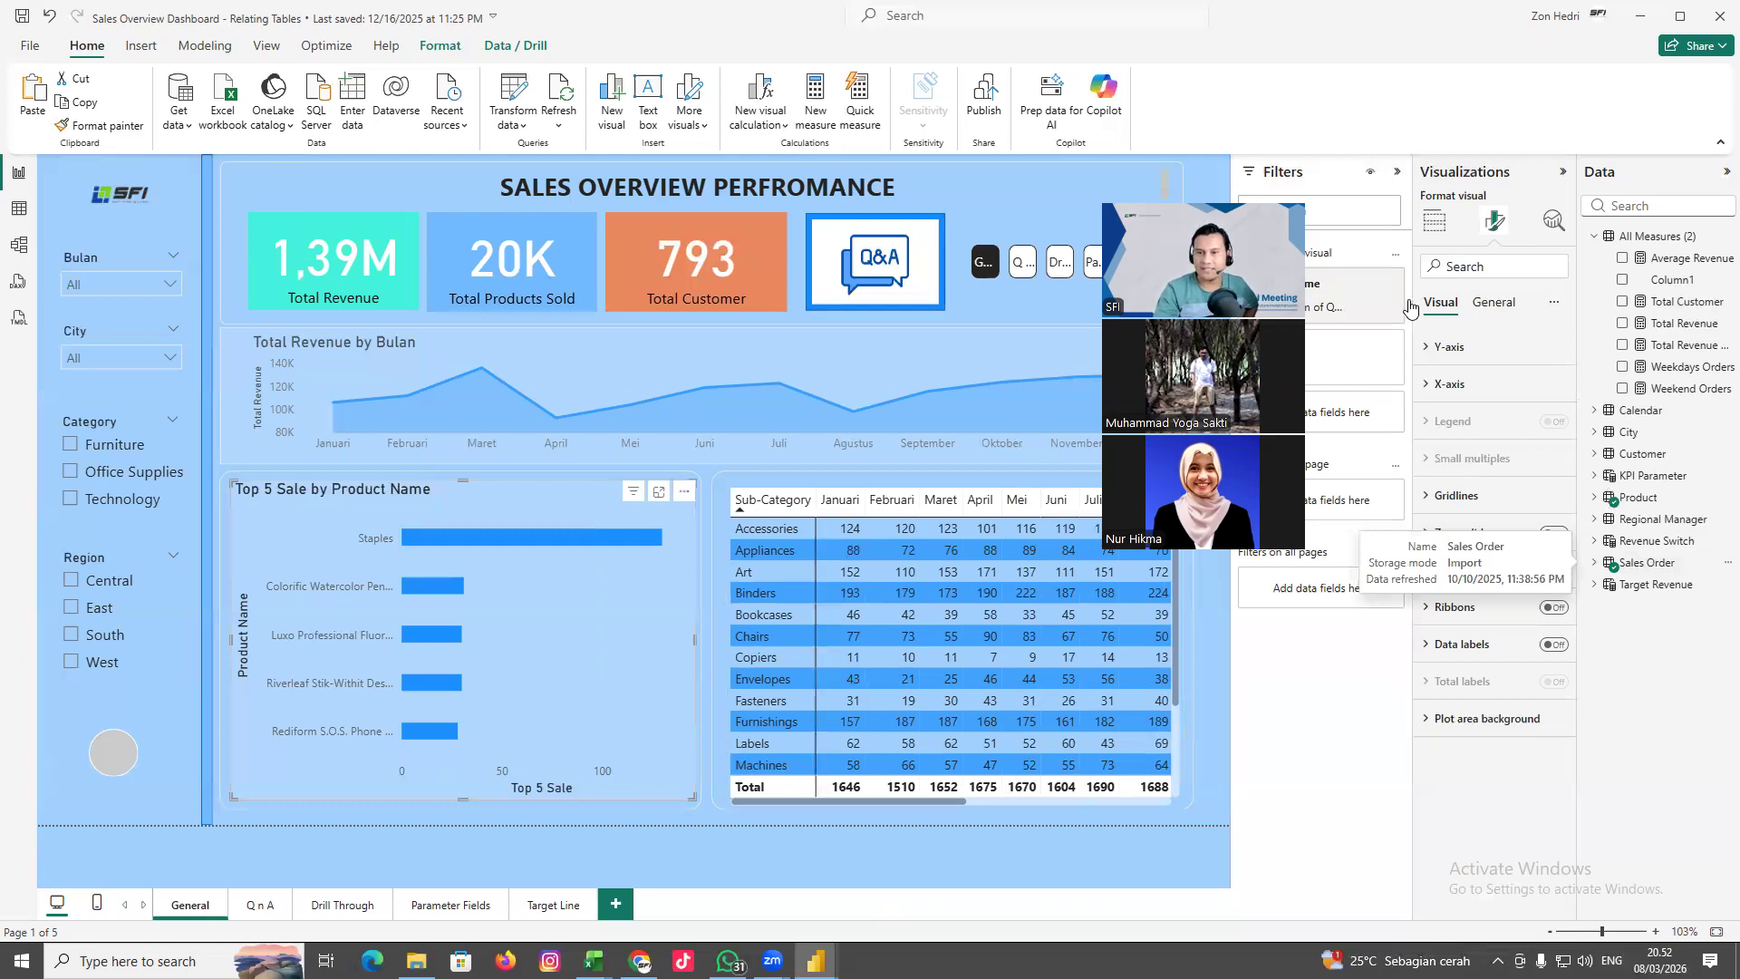
pyautogui.hotkey('alt', 'Tab')
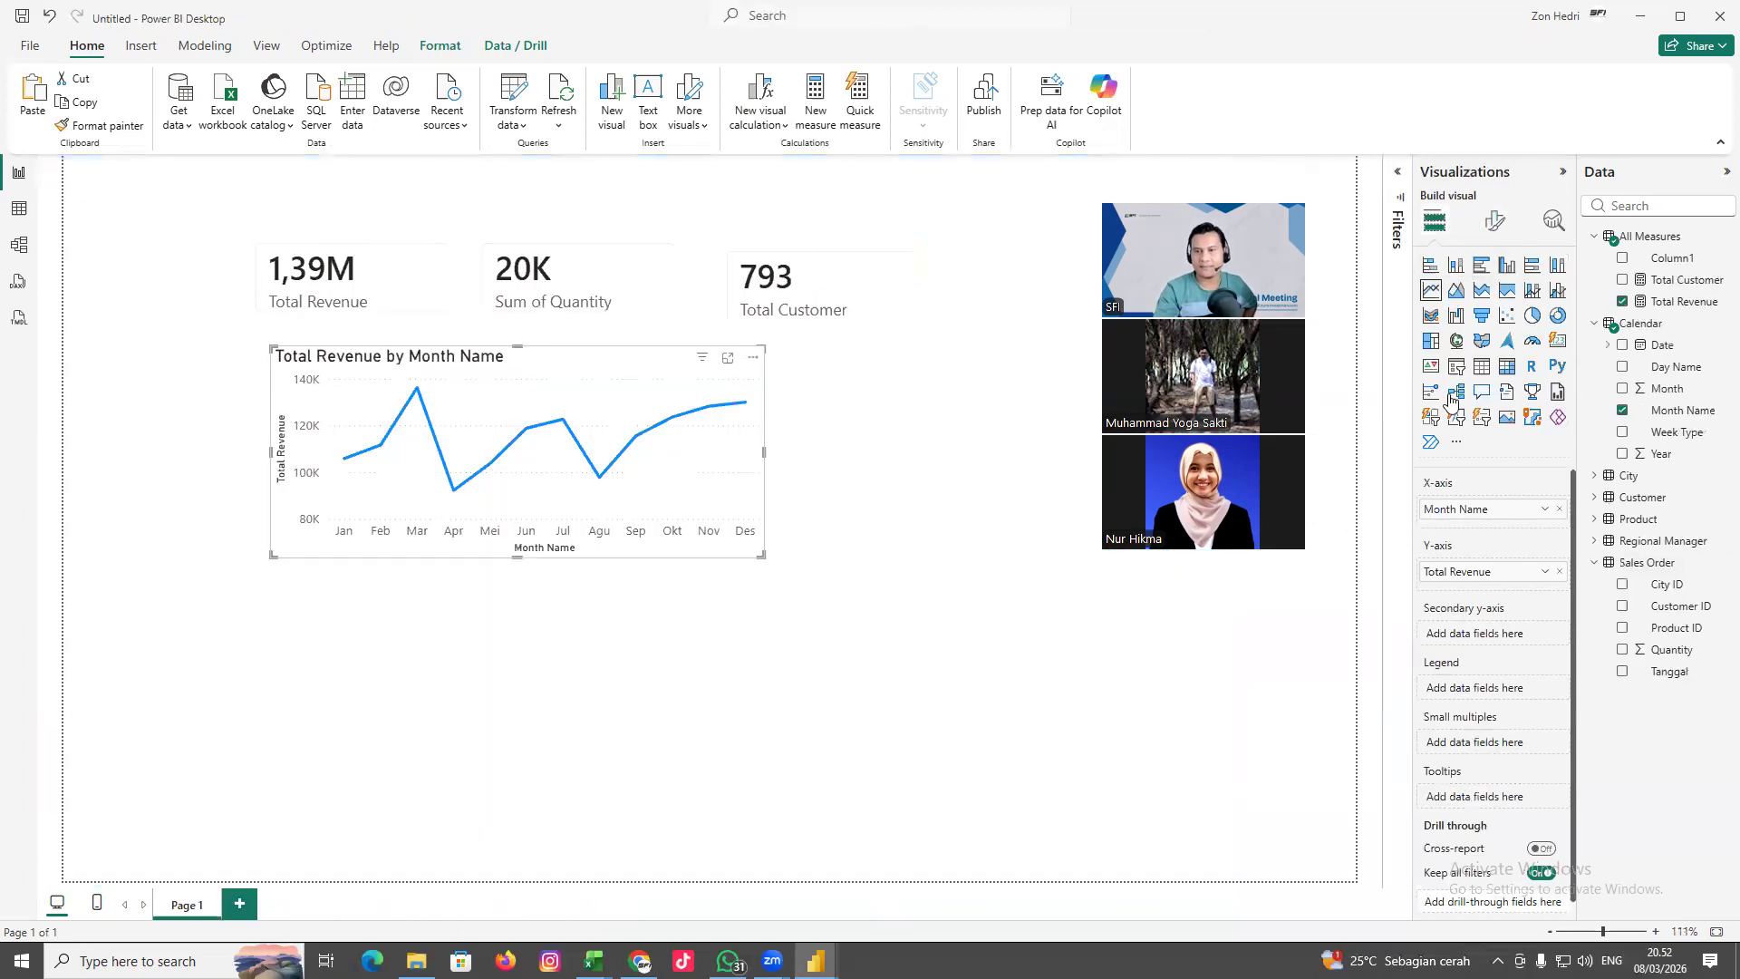
# Add a stacked bar chart with Sales Order's Product ID on the Y-axis and Quantity on the X-axis
pyautogui.click(1431, 264)
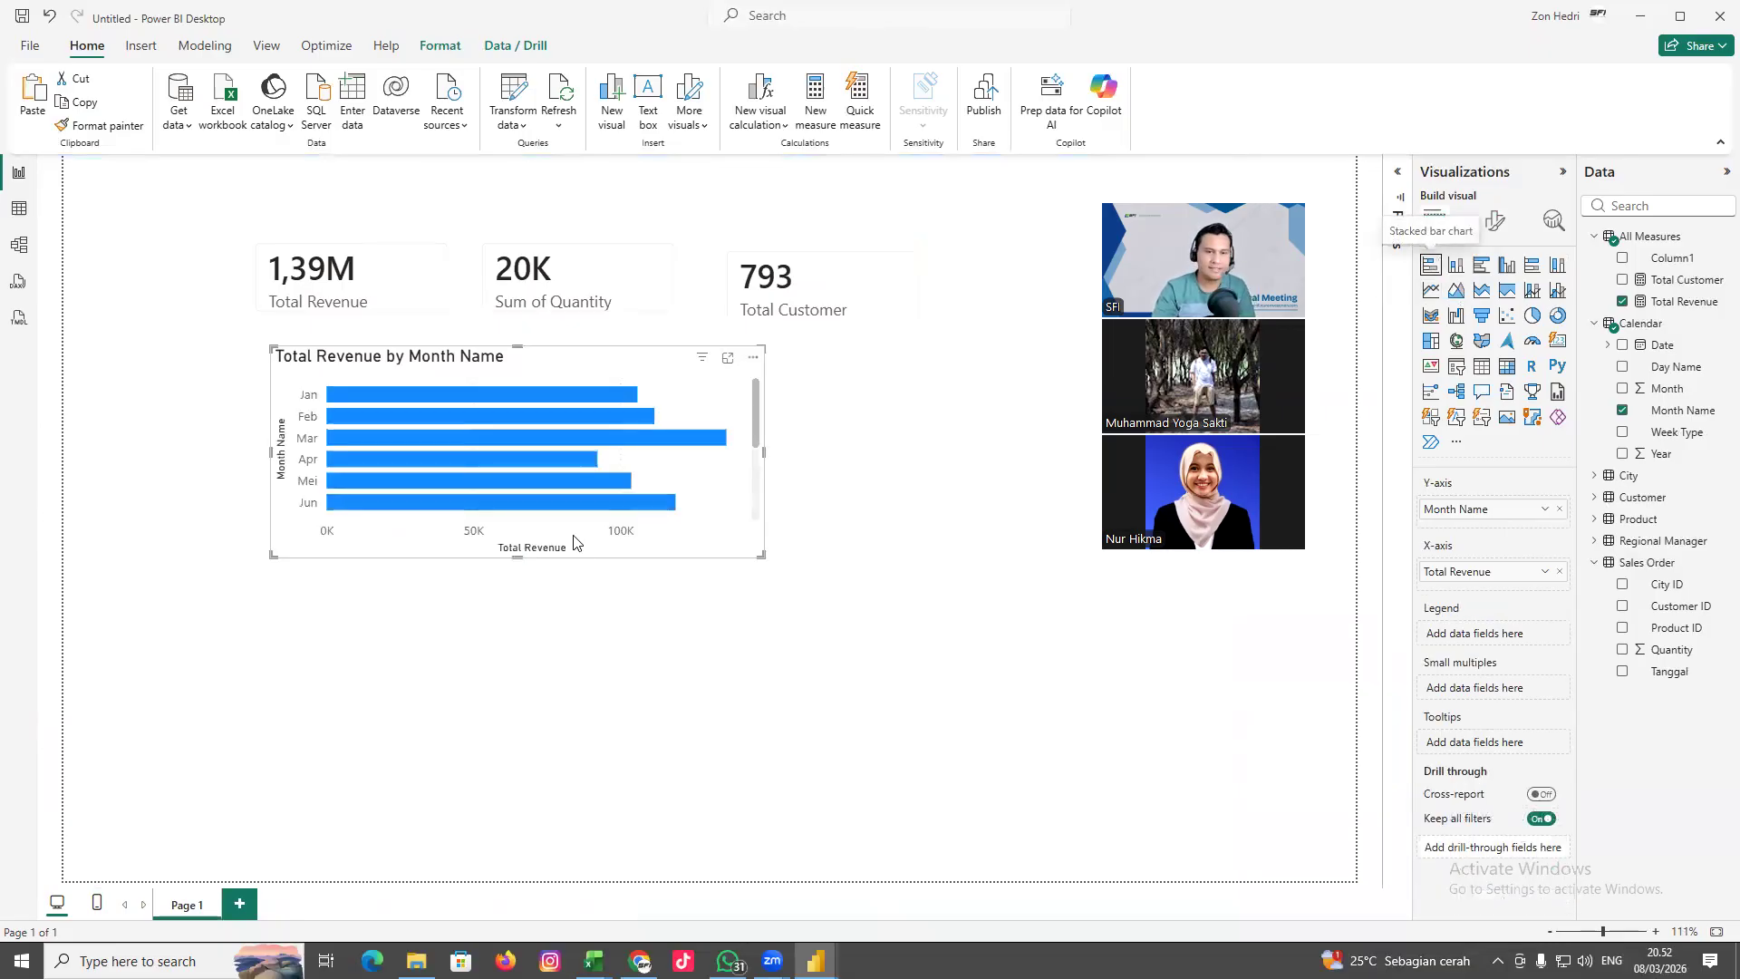
pyautogui.hotkey('ctrl', 'z')
pyautogui.click(531, 626)
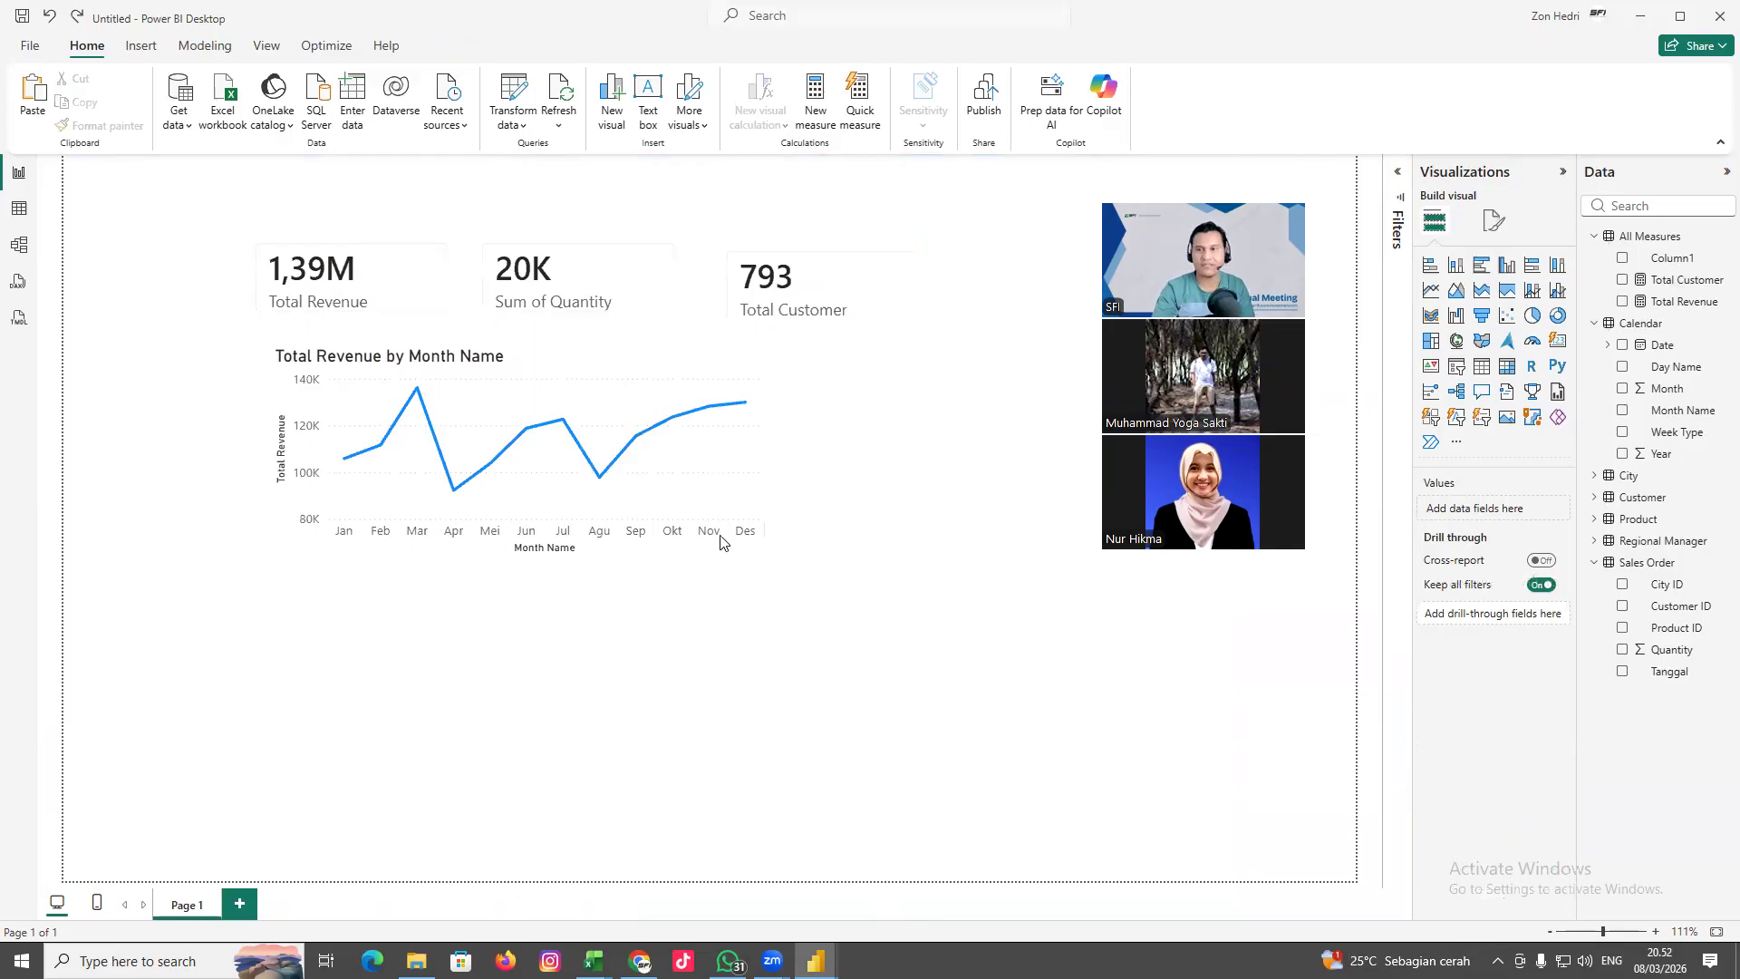
pyautogui.click(1435, 274)
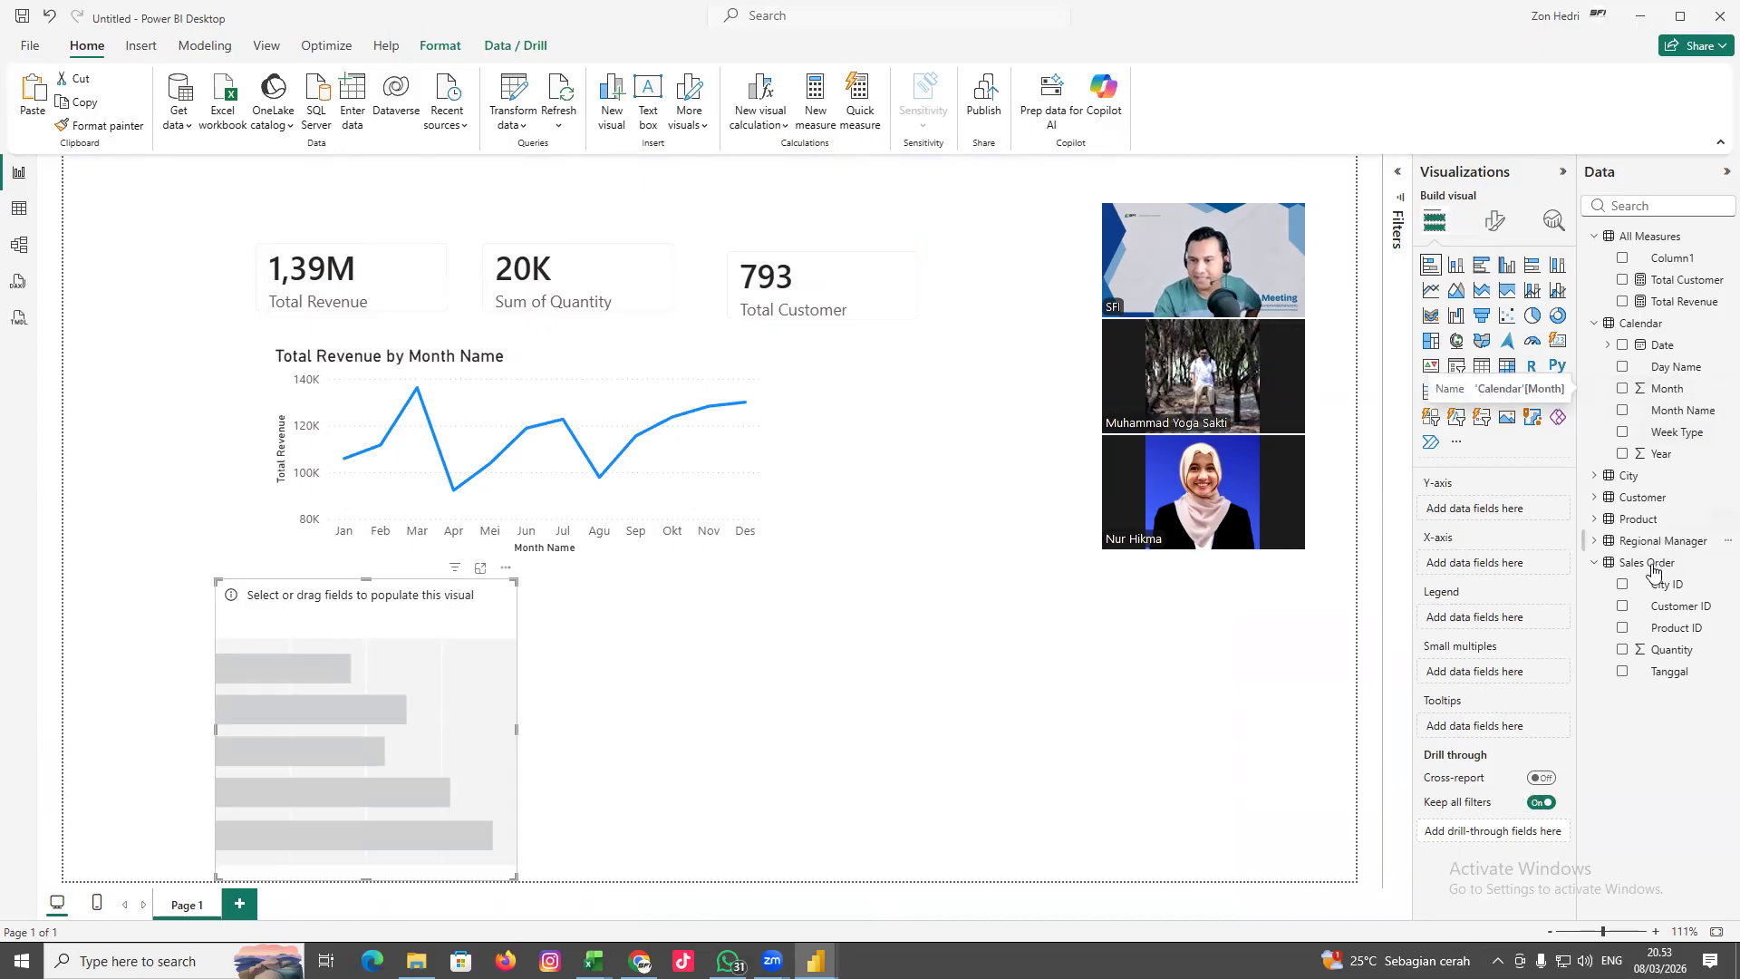
pyautogui.click(1622, 628)
pyautogui.click(1622, 630)
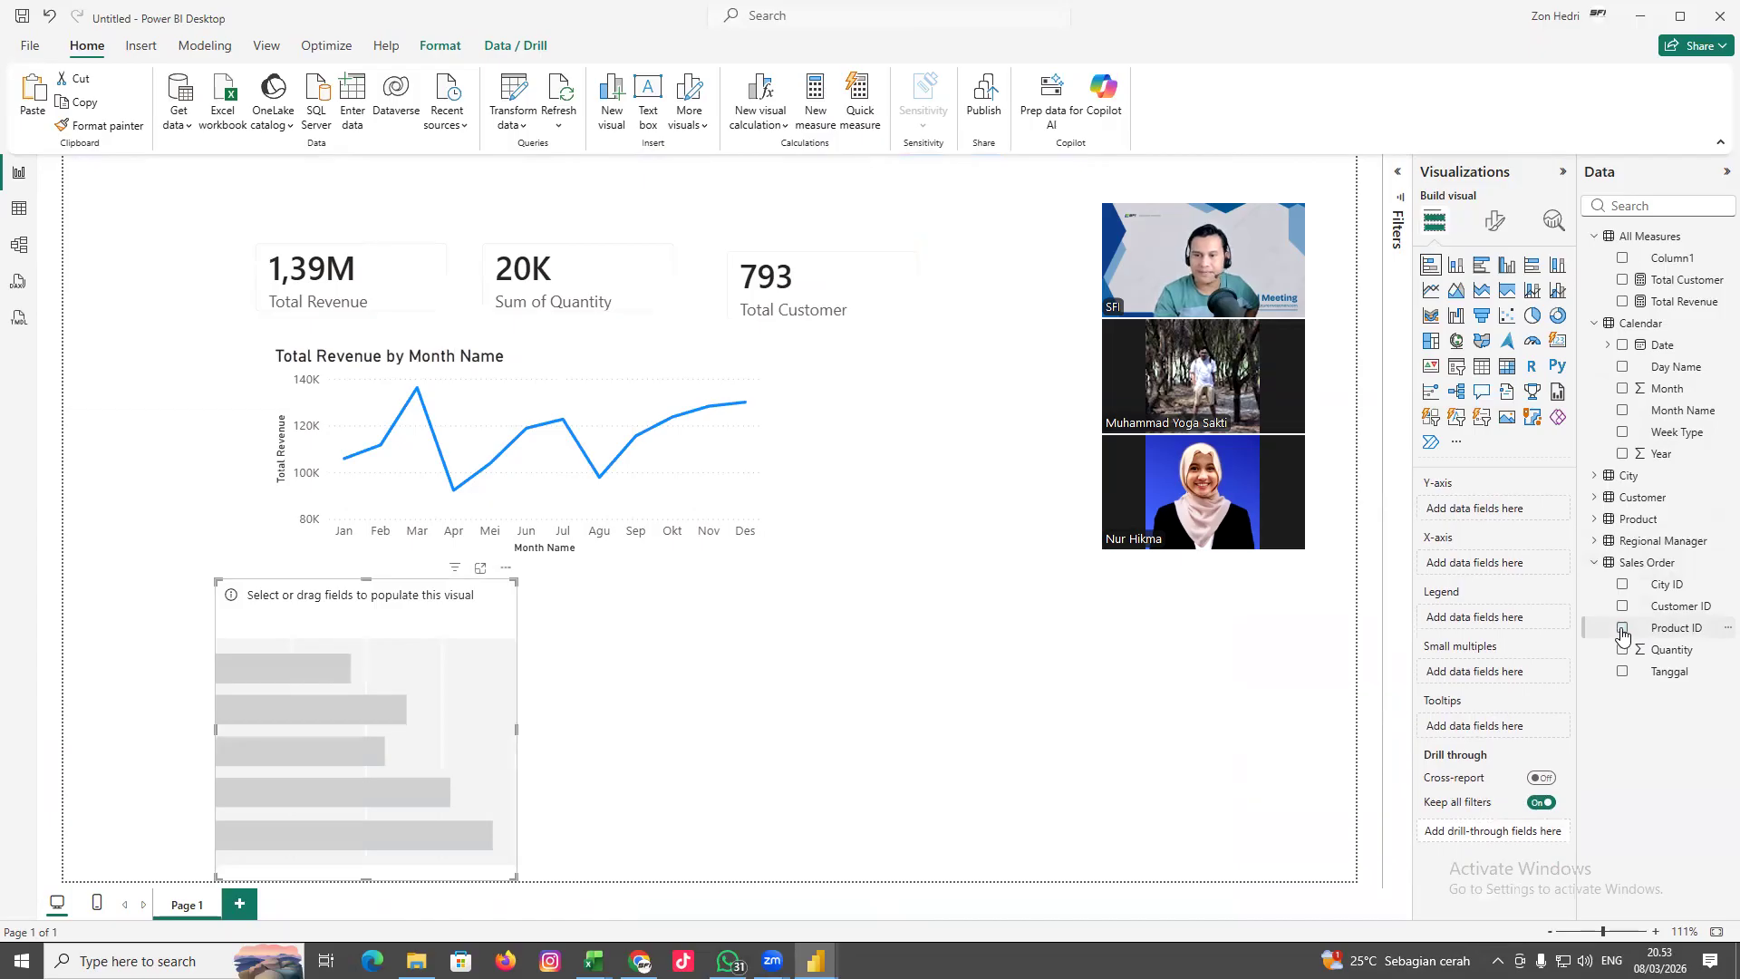
pyautogui.click(1622, 629)
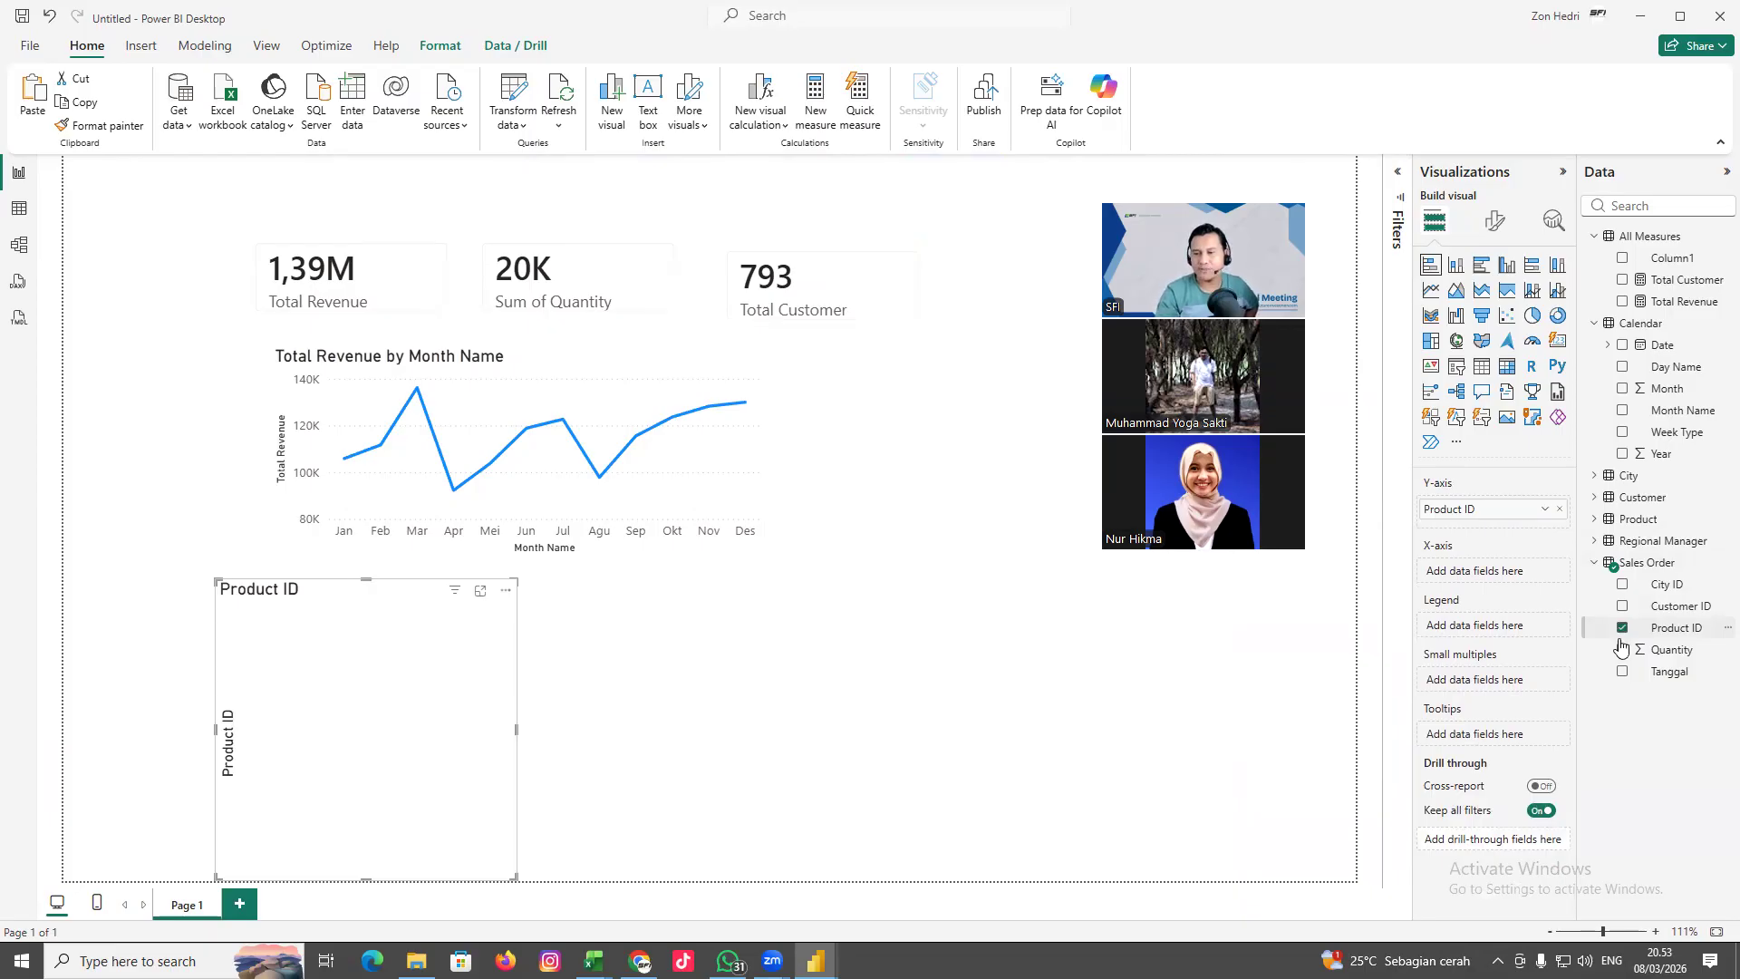
pyautogui.click(1622, 651)
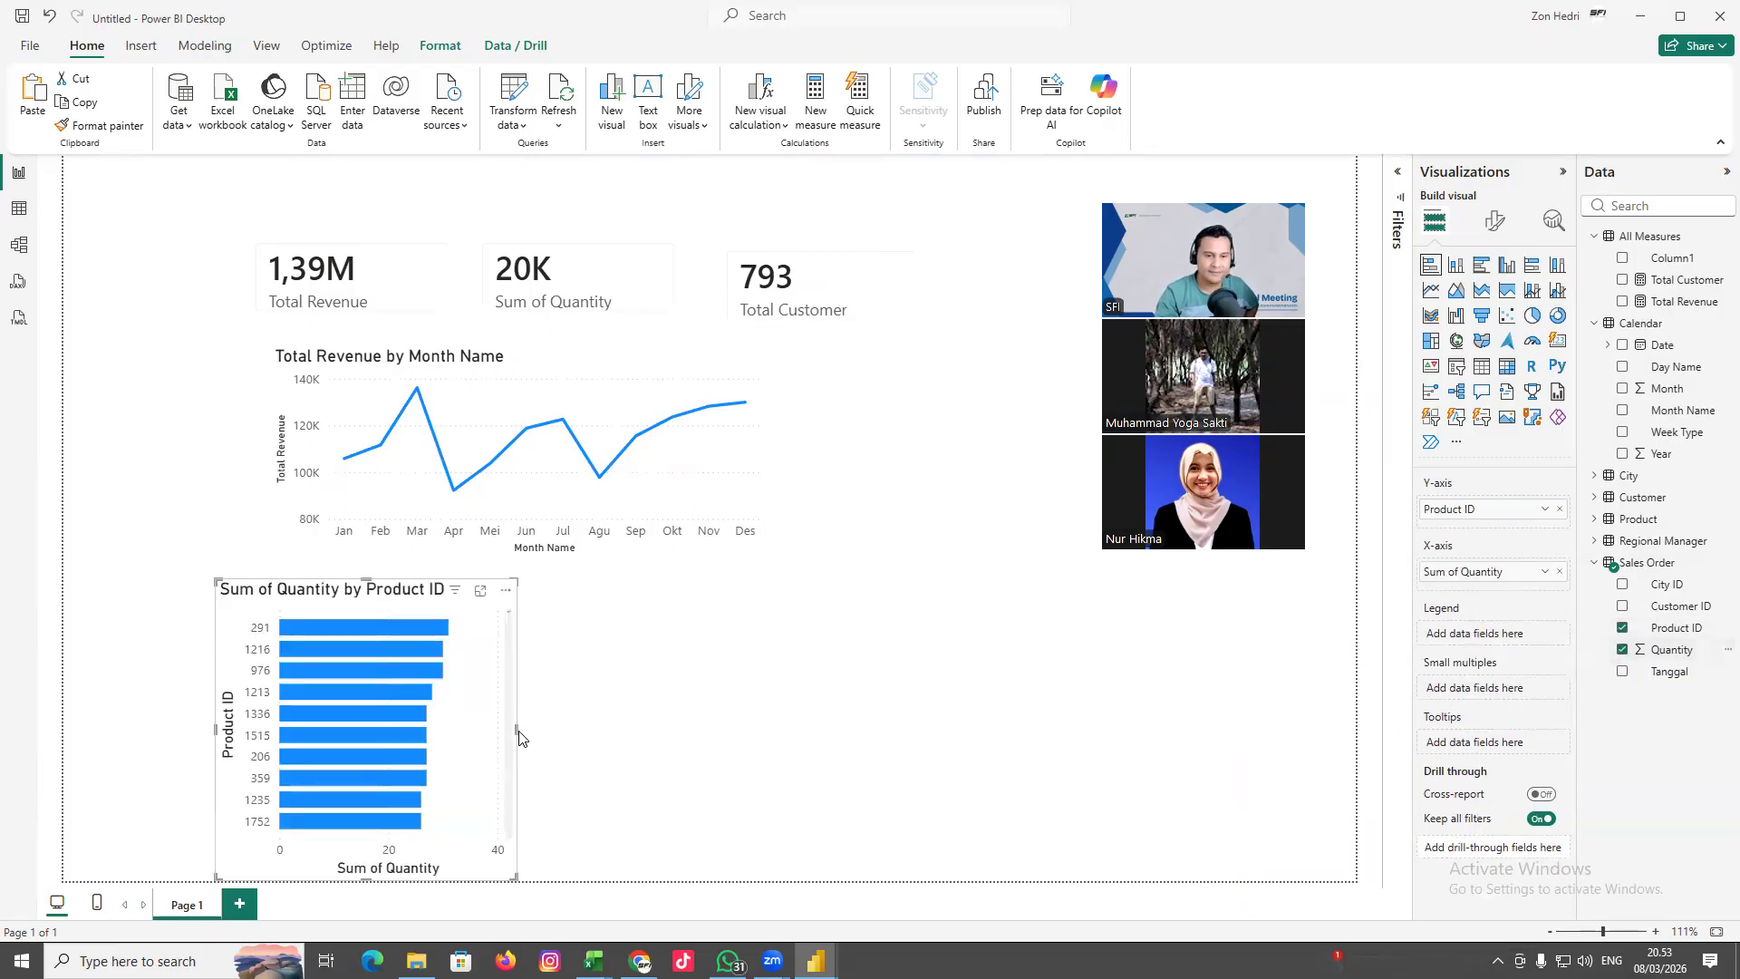
# Widen the Sum of Quantity by Product ID chart to about twice its width, position it under the line chart, and look through its bars
pyautogui.moveTo(517, 730); pyautogui.dragTo(820, 699)
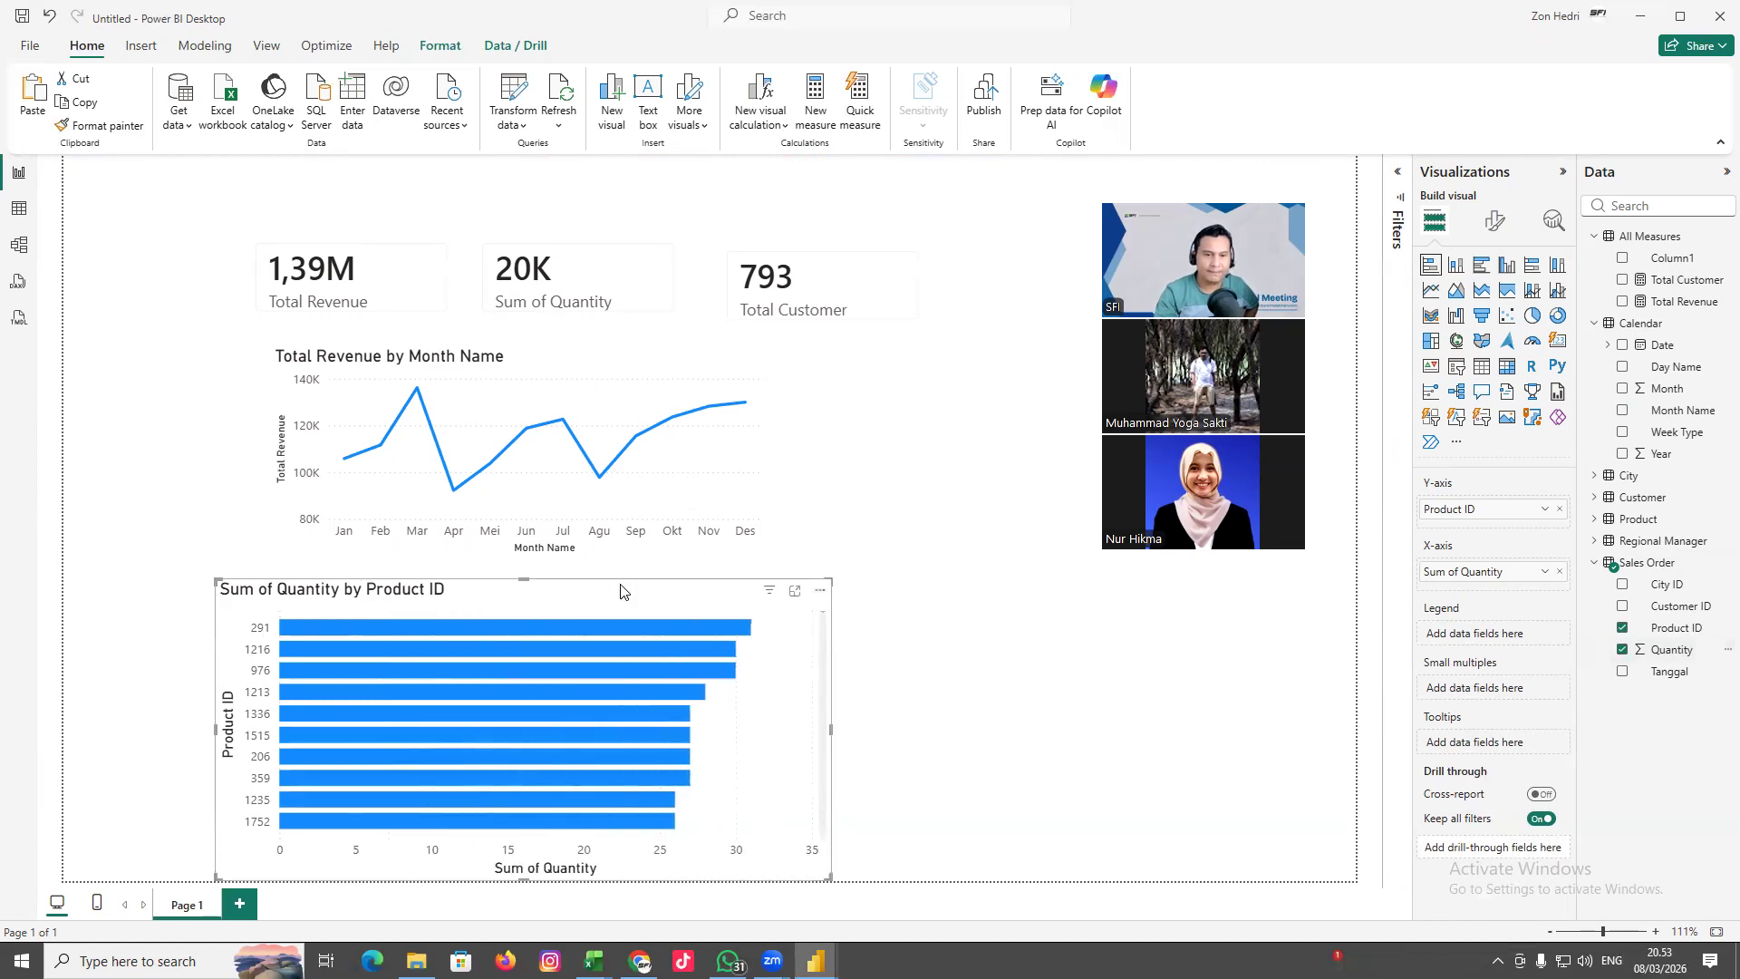
pyautogui.moveTo(621, 590); pyautogui.dragTo(637, 559)
pyautogui.scroll(-3, 828, 675)
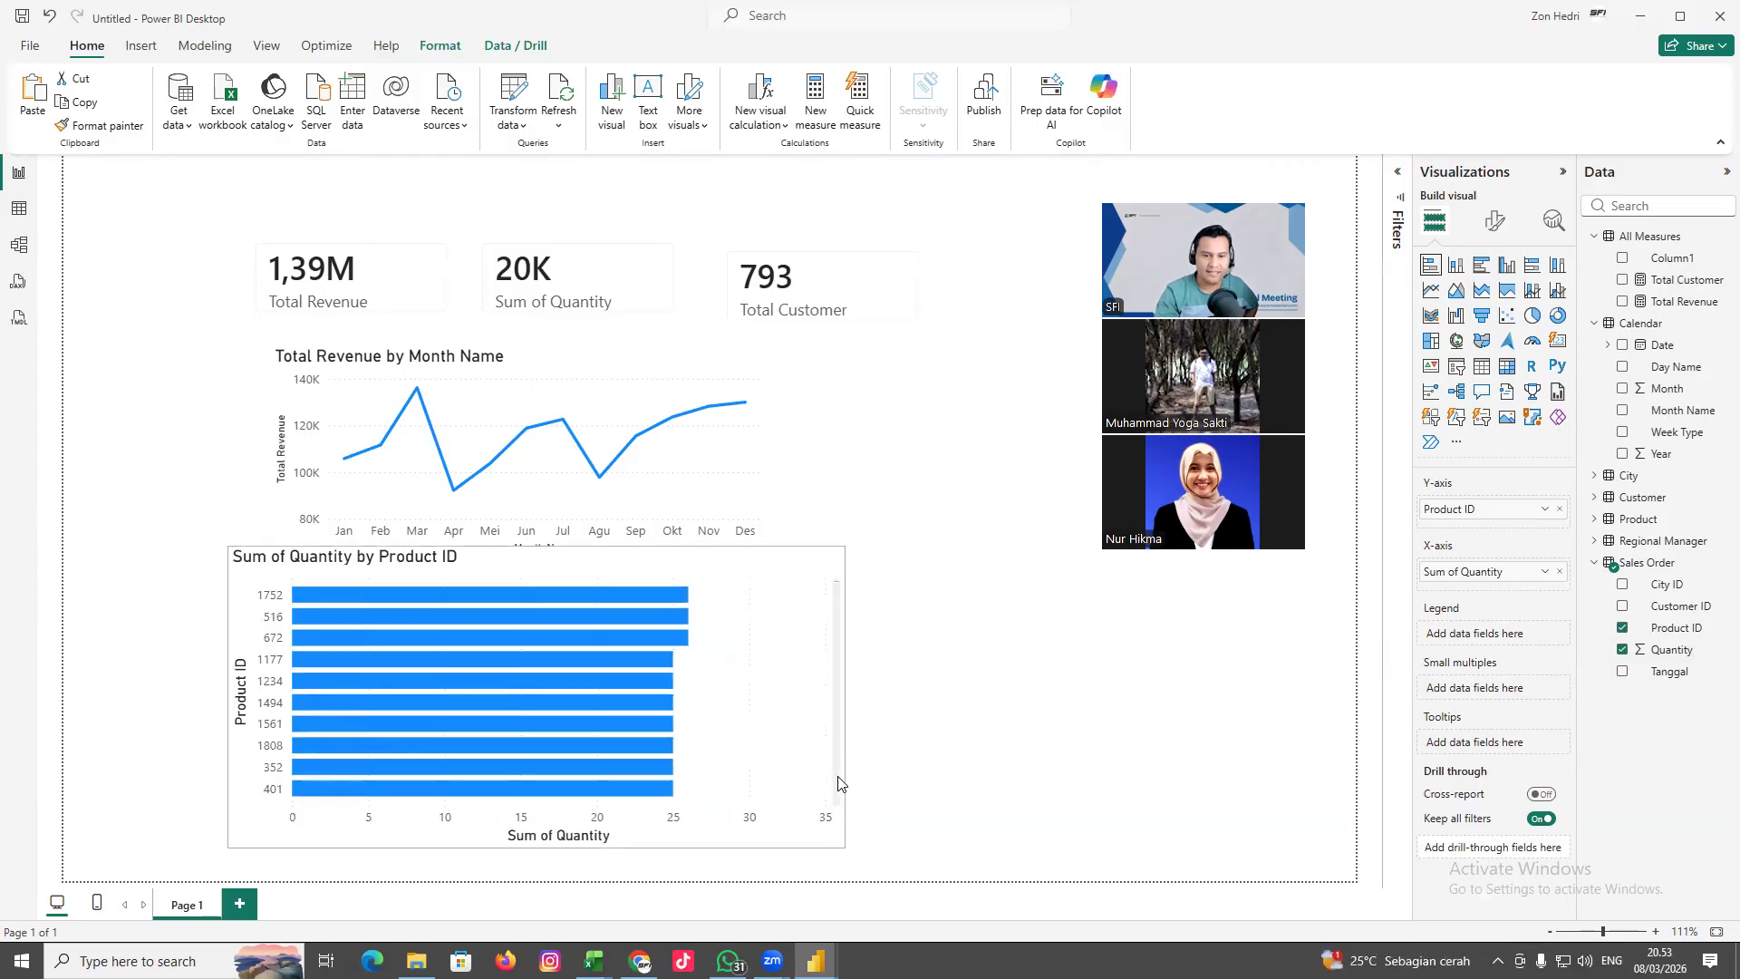
pyautogui.scroll(-3, 841, 698)
pyautogui.scroll(5, 319, 723)
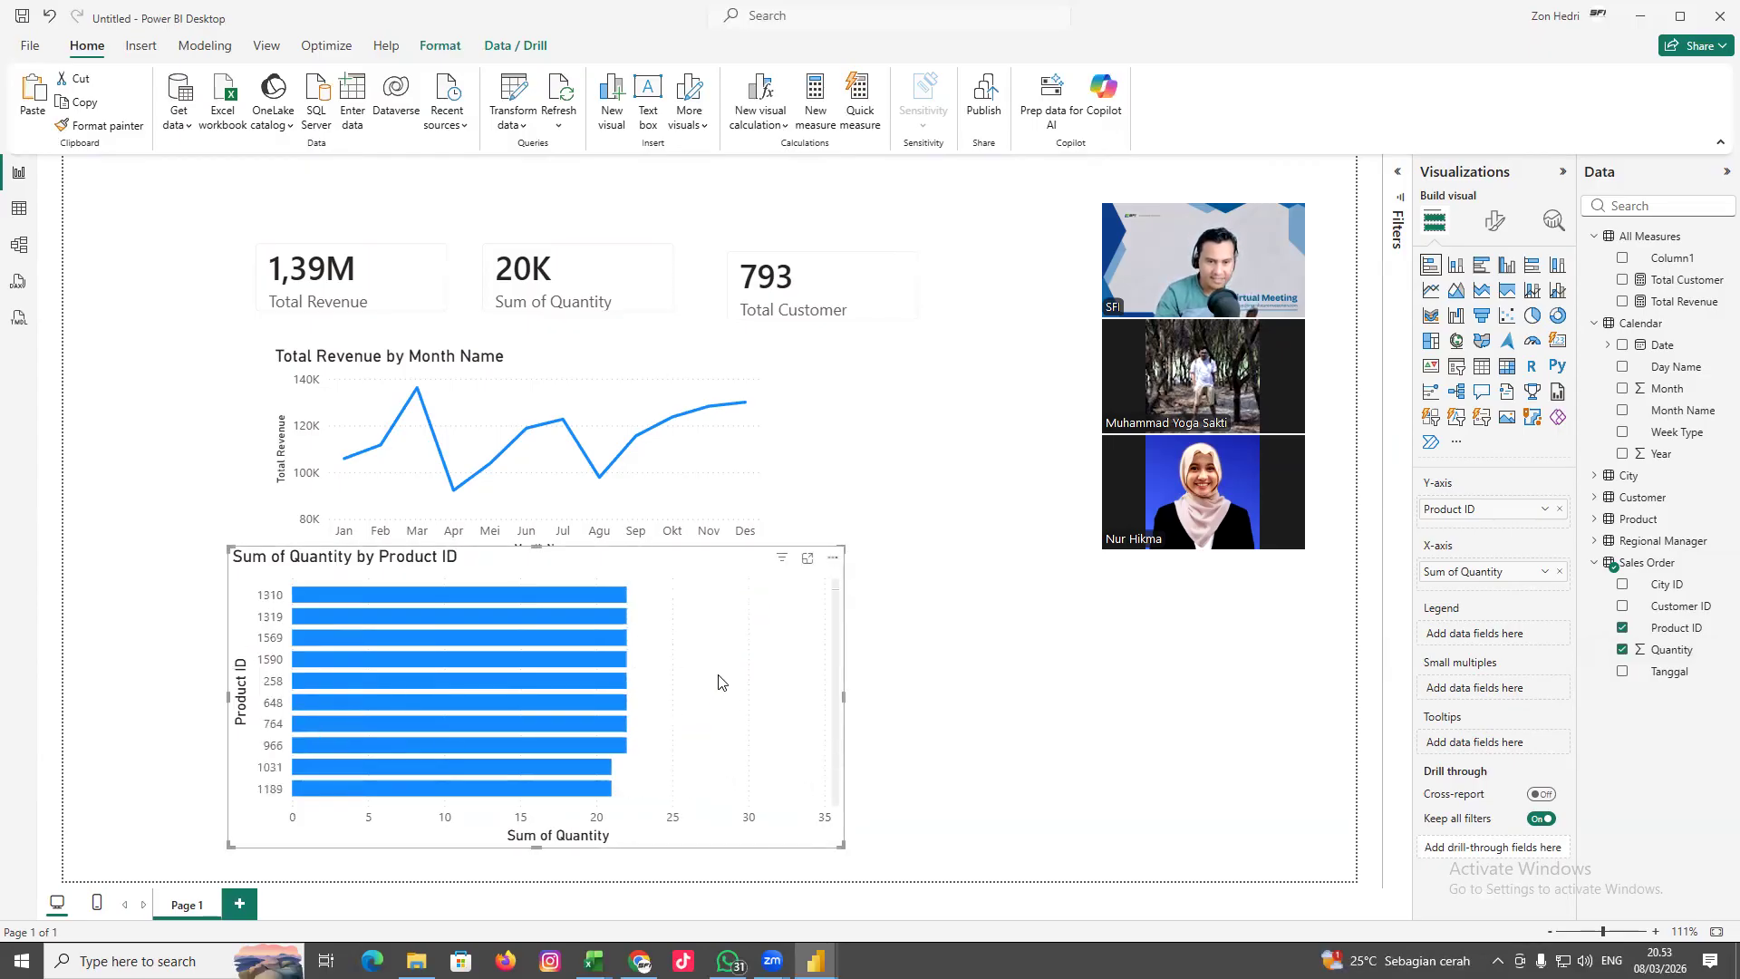
pyautogui.scroll(-5, 718, 692)
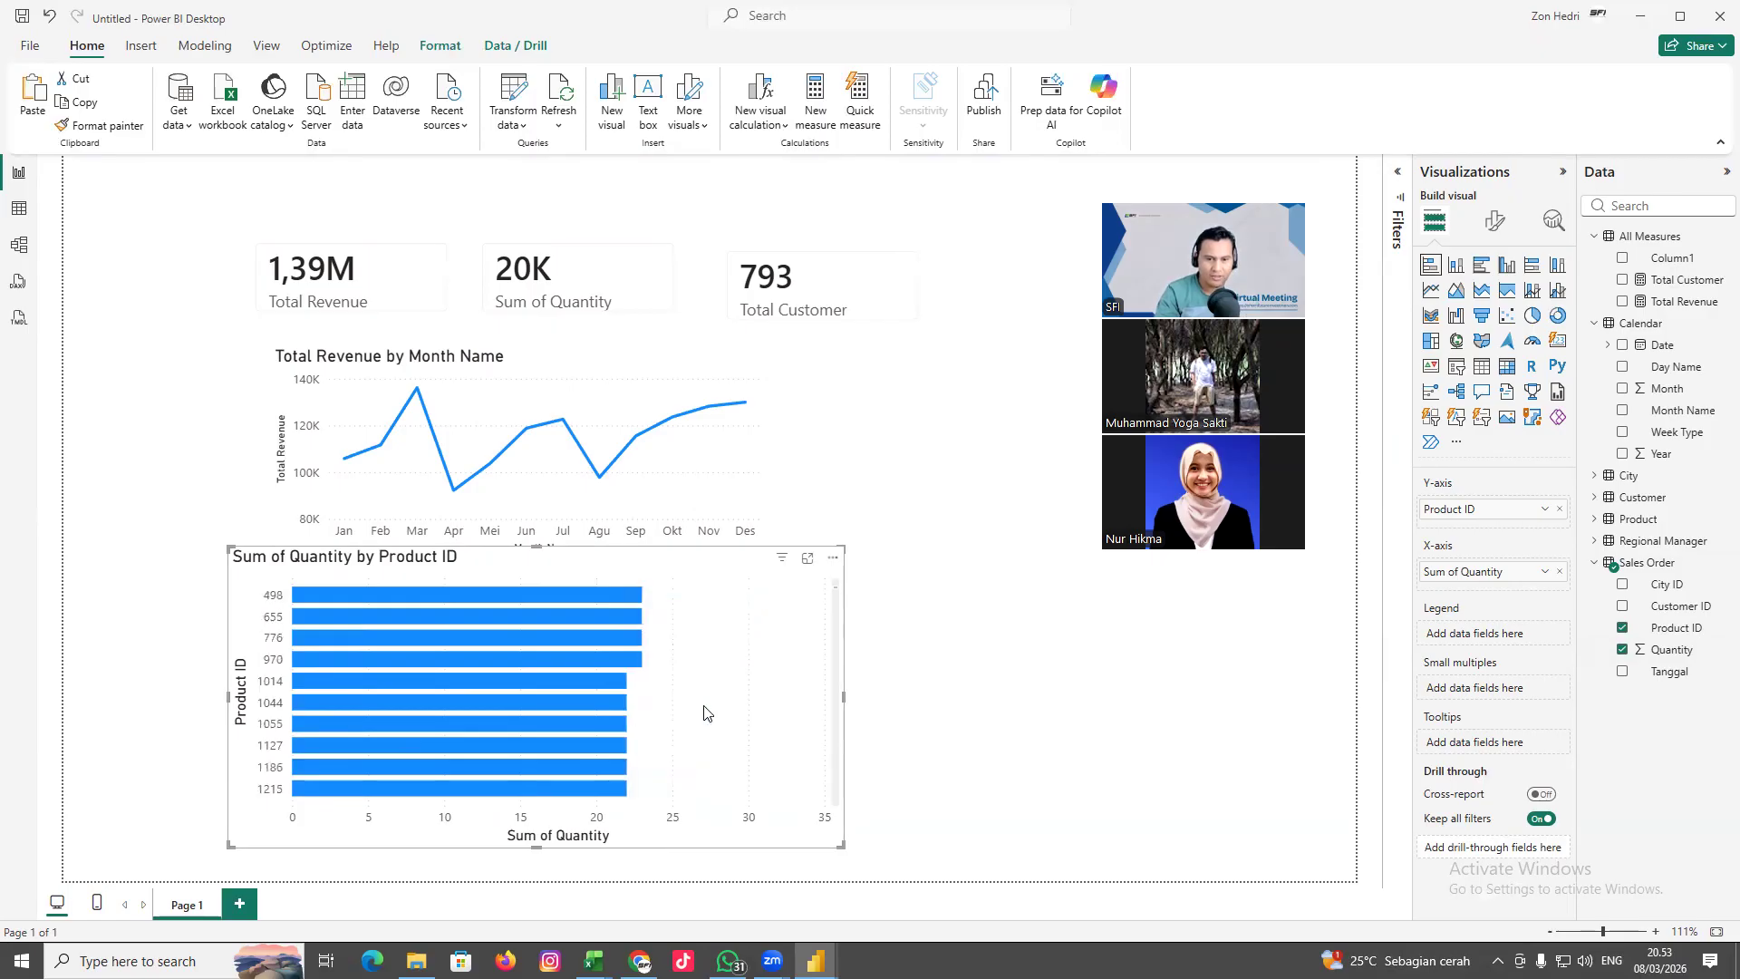
pyautogui.scroll(3, 732, 707)
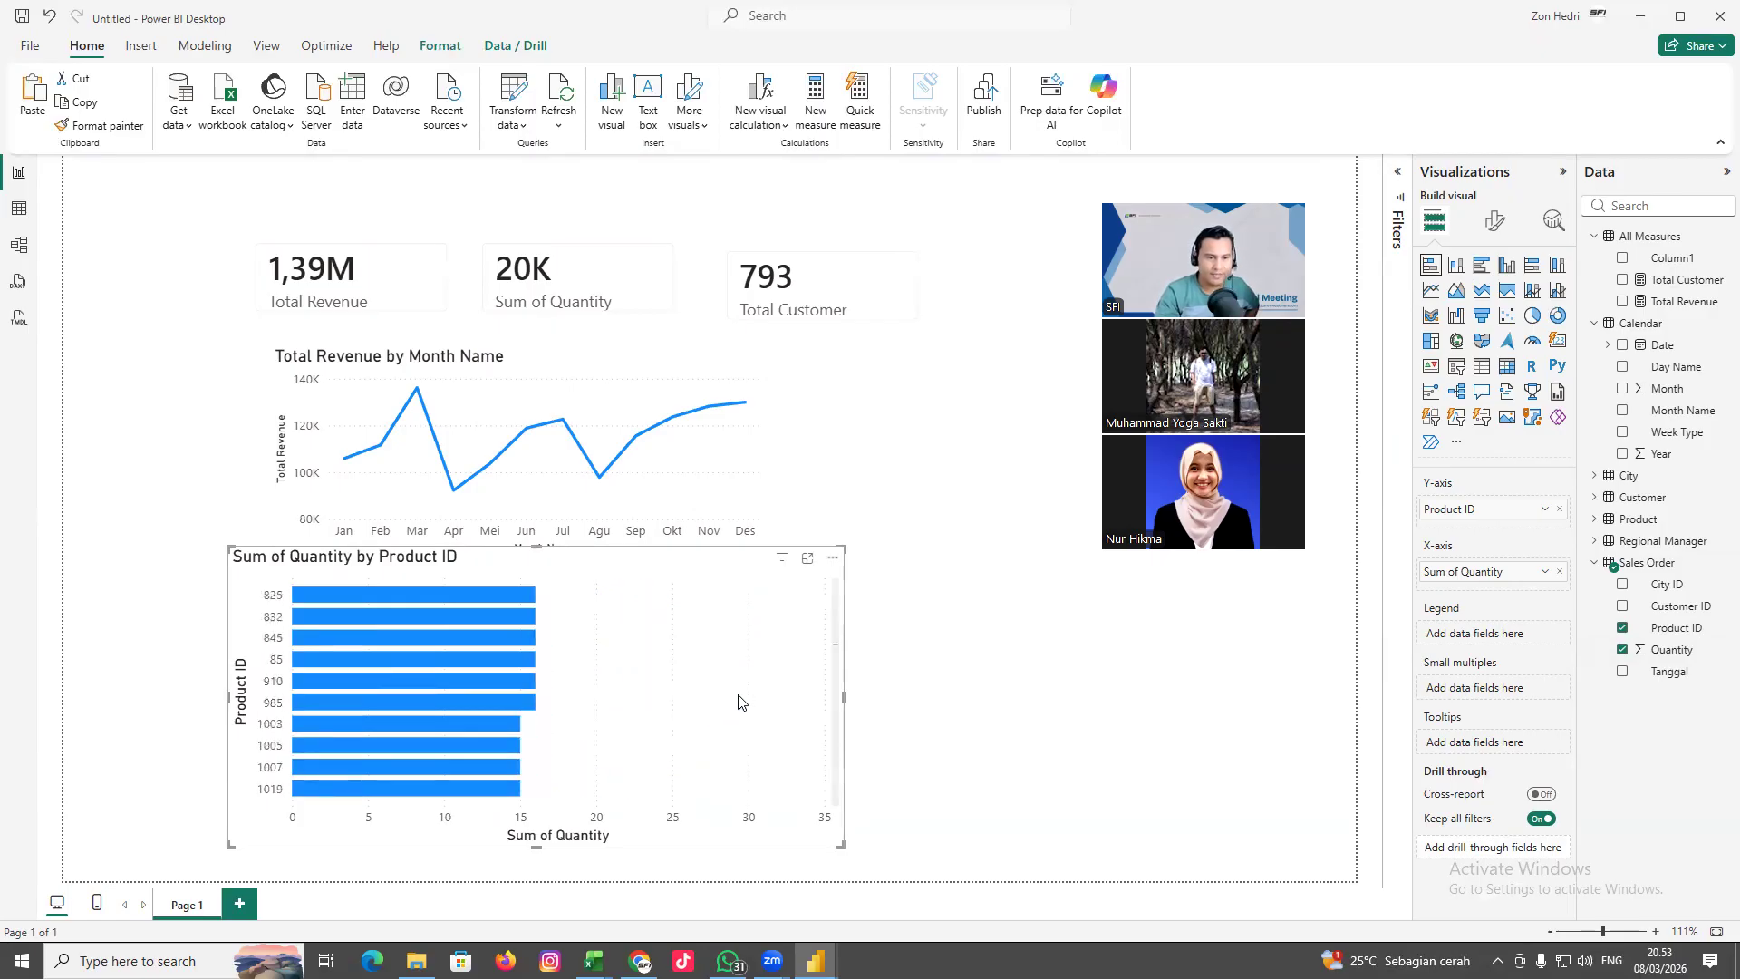
pyautogui.scroll(3, 732, 696)
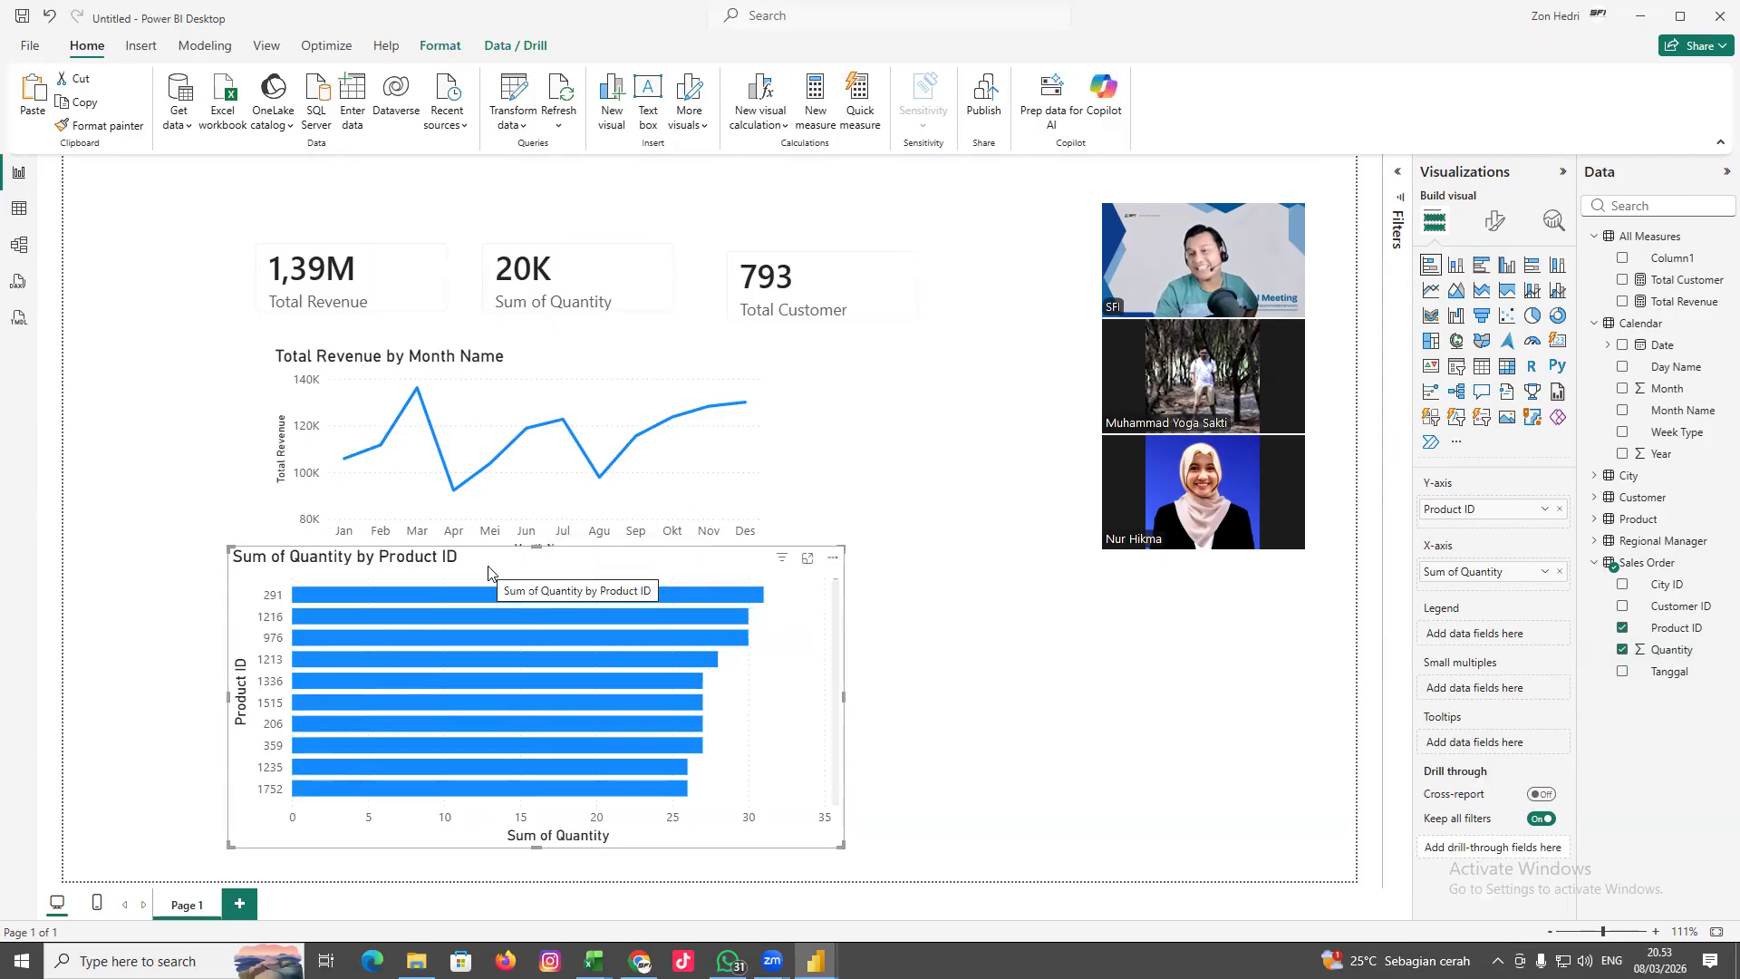
# Show the Product ID chart's filters and examine the conditions offered for Sum of Quantity
pyautogui.click(1397, 173)
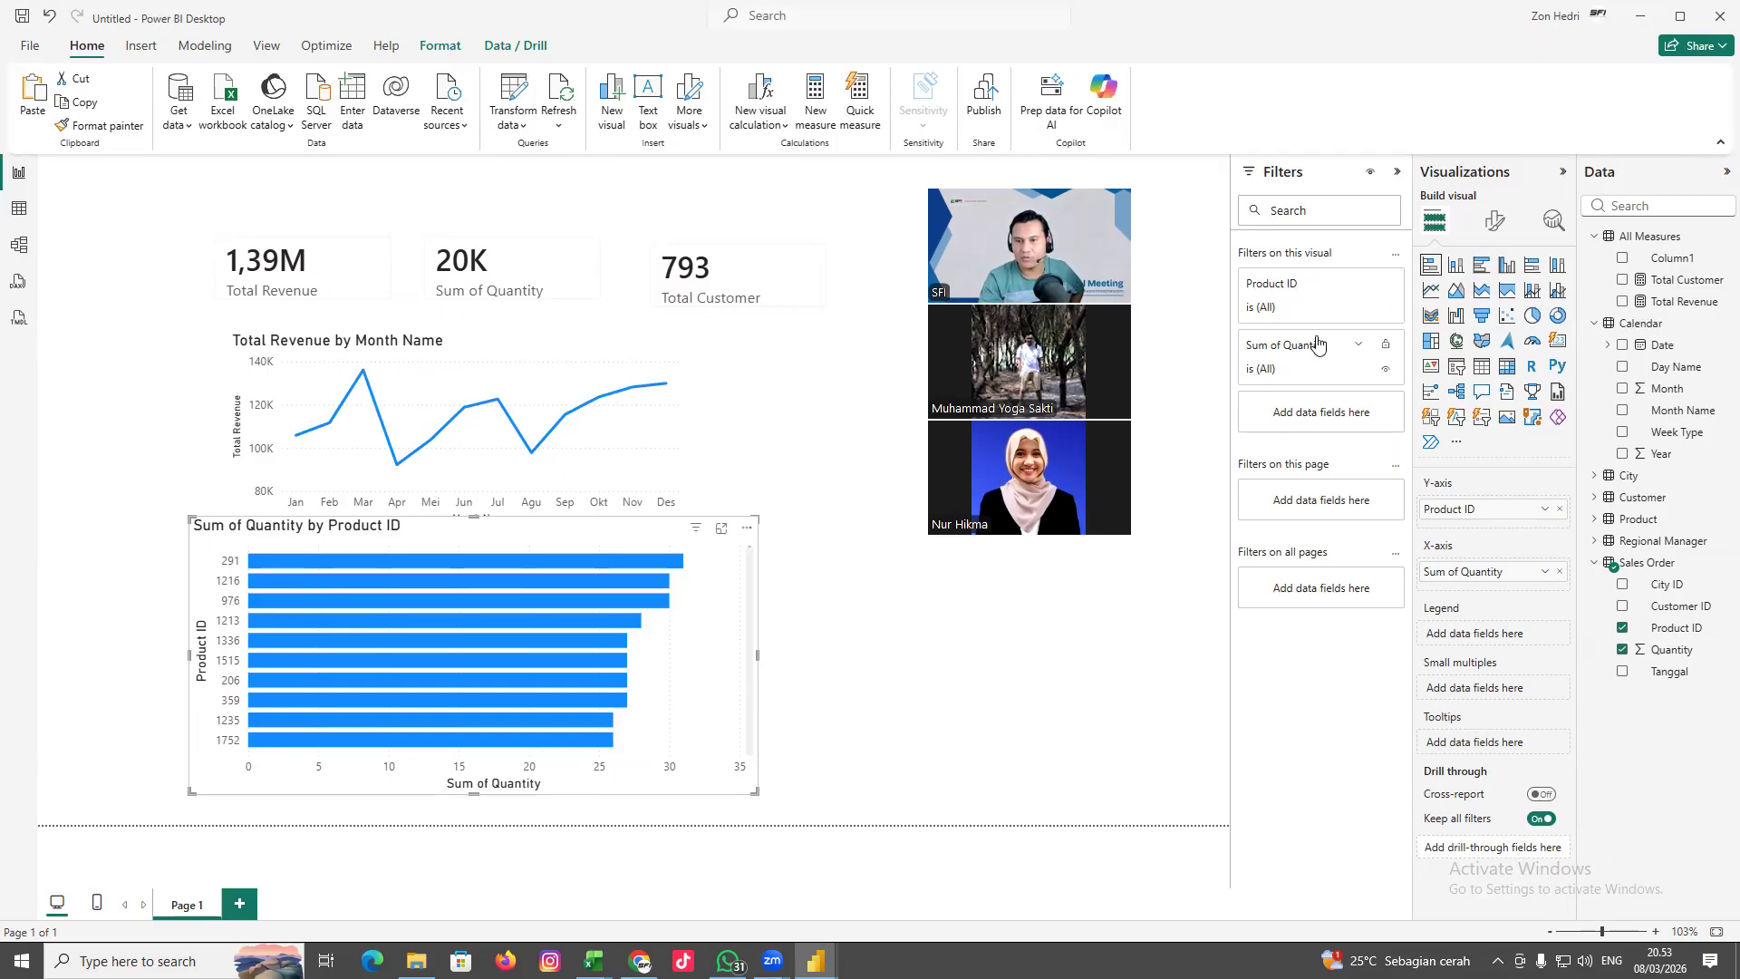
pyautogui.click(1280, 362)
pyautogui.click(1357, 351)
pyautogui.click(1357, 351)
pyautogui.click(1357, 351)
pyautogui.click(1358, 350)
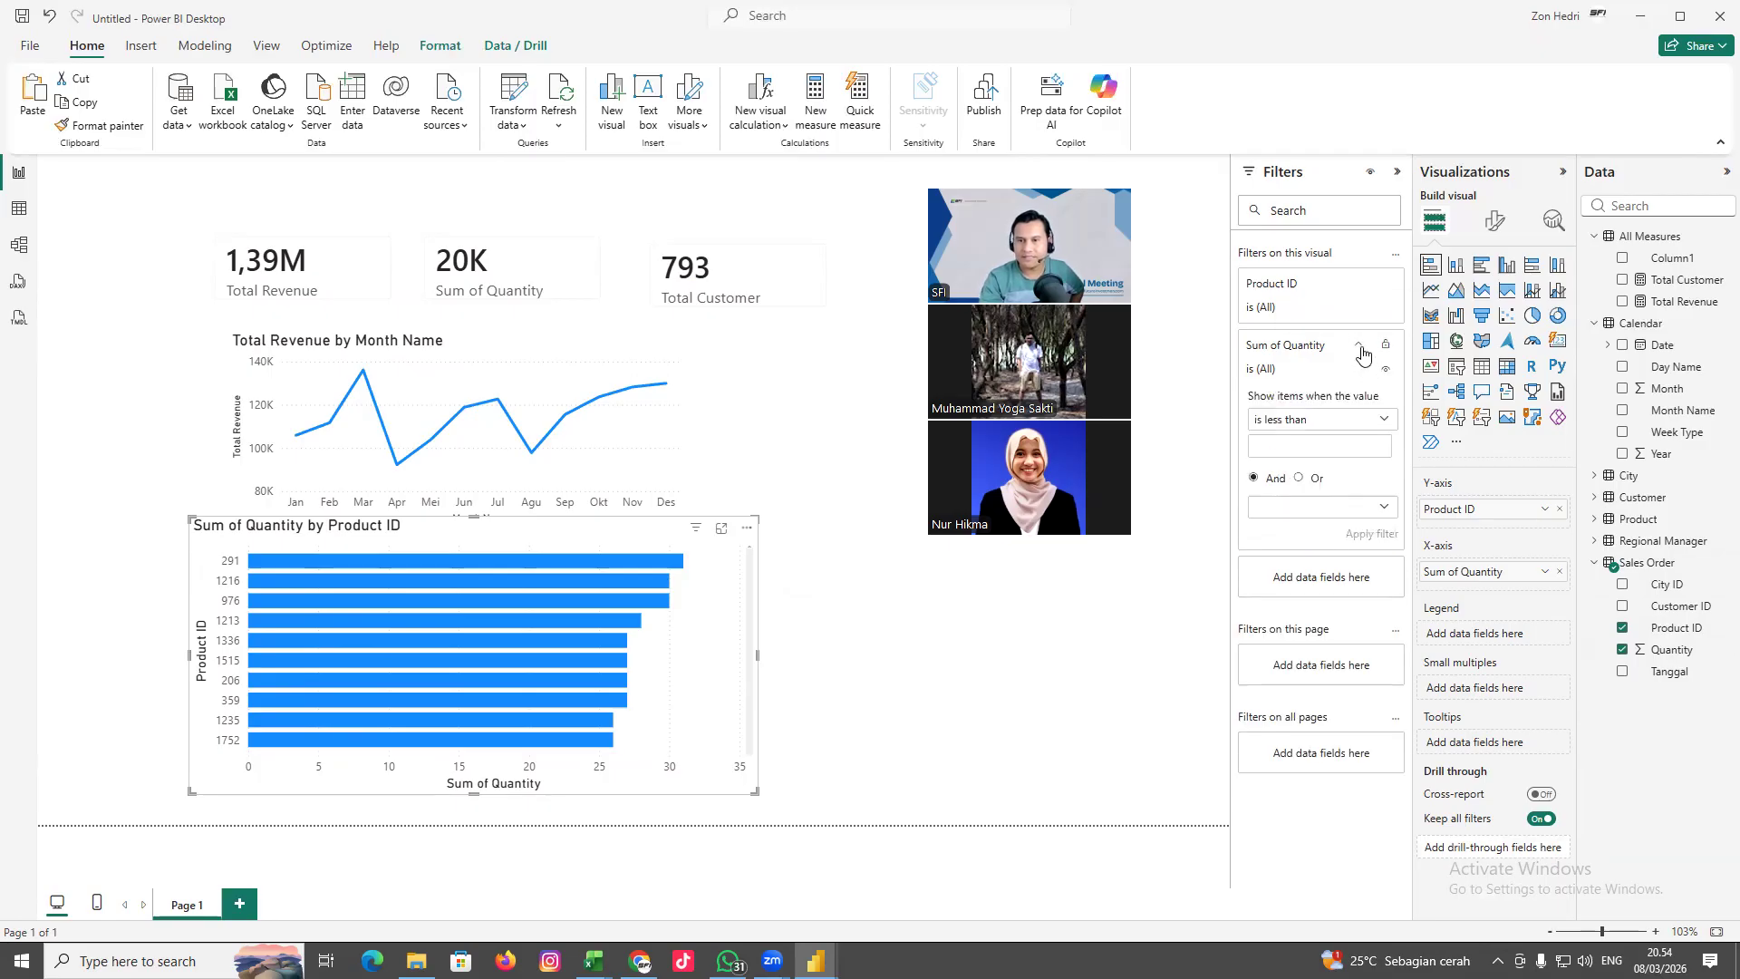
pyautogui.click(1360, 350)
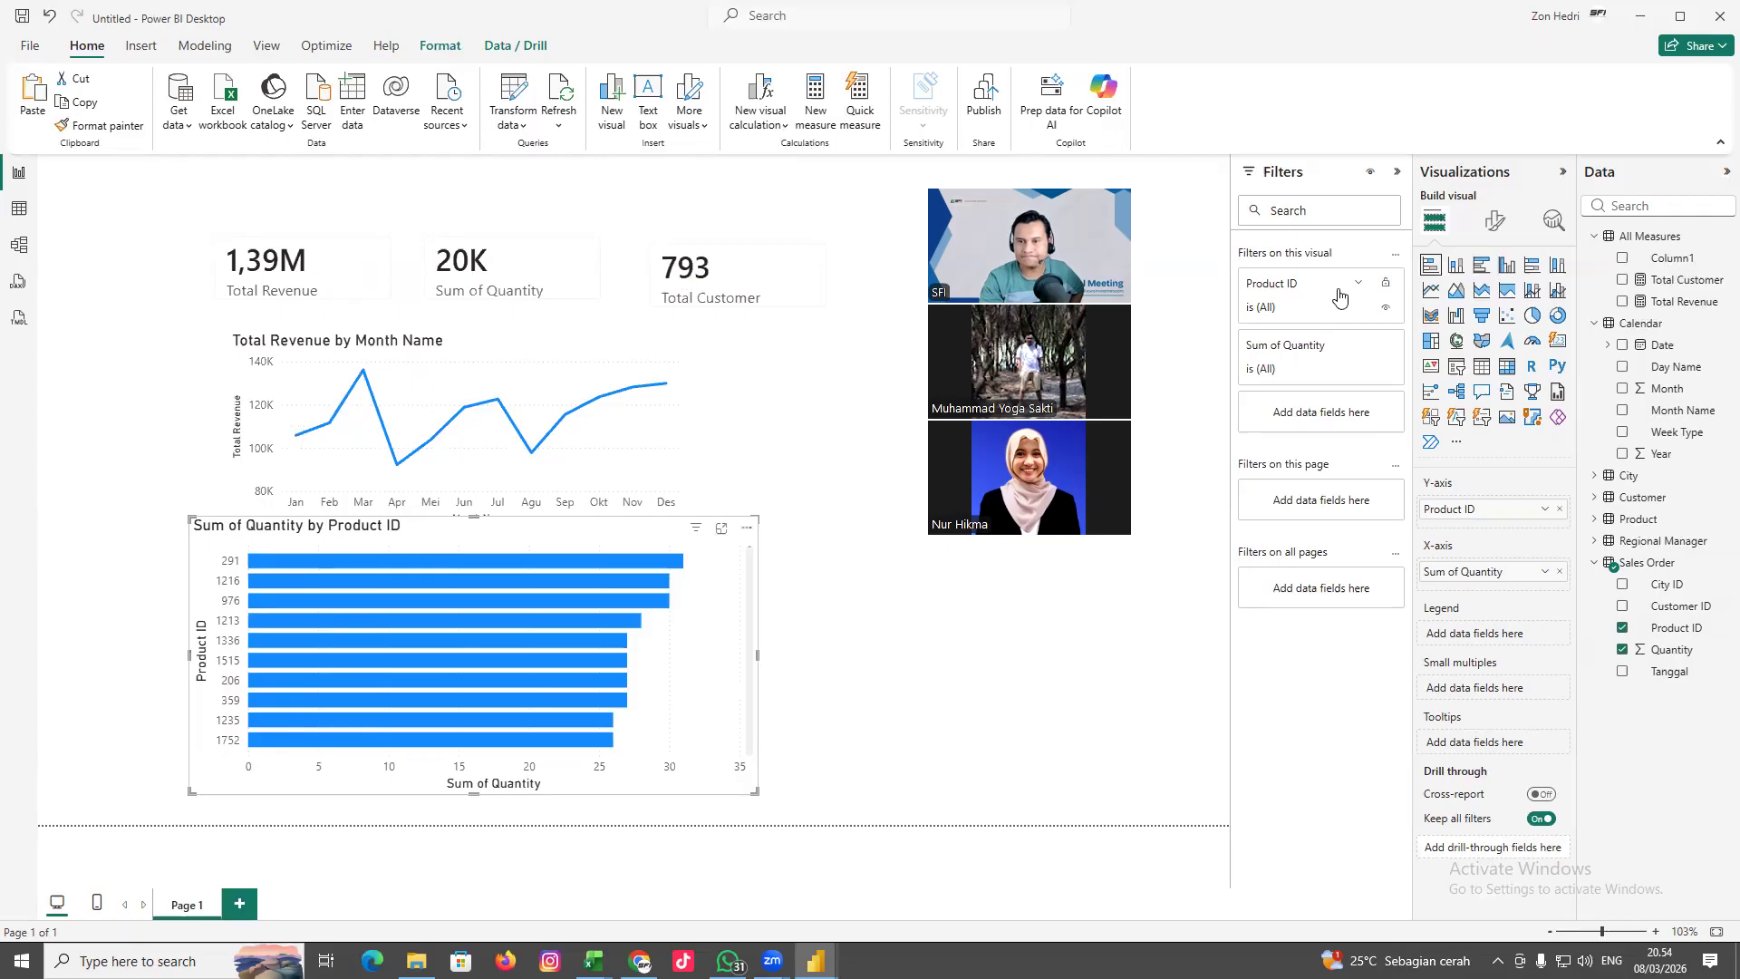
pyautogui.click(1358, 350)
# Apply an advanced filter to the chart's Product ID so that it shows items whose value contains 9
pyautogui.click(1361, 290)
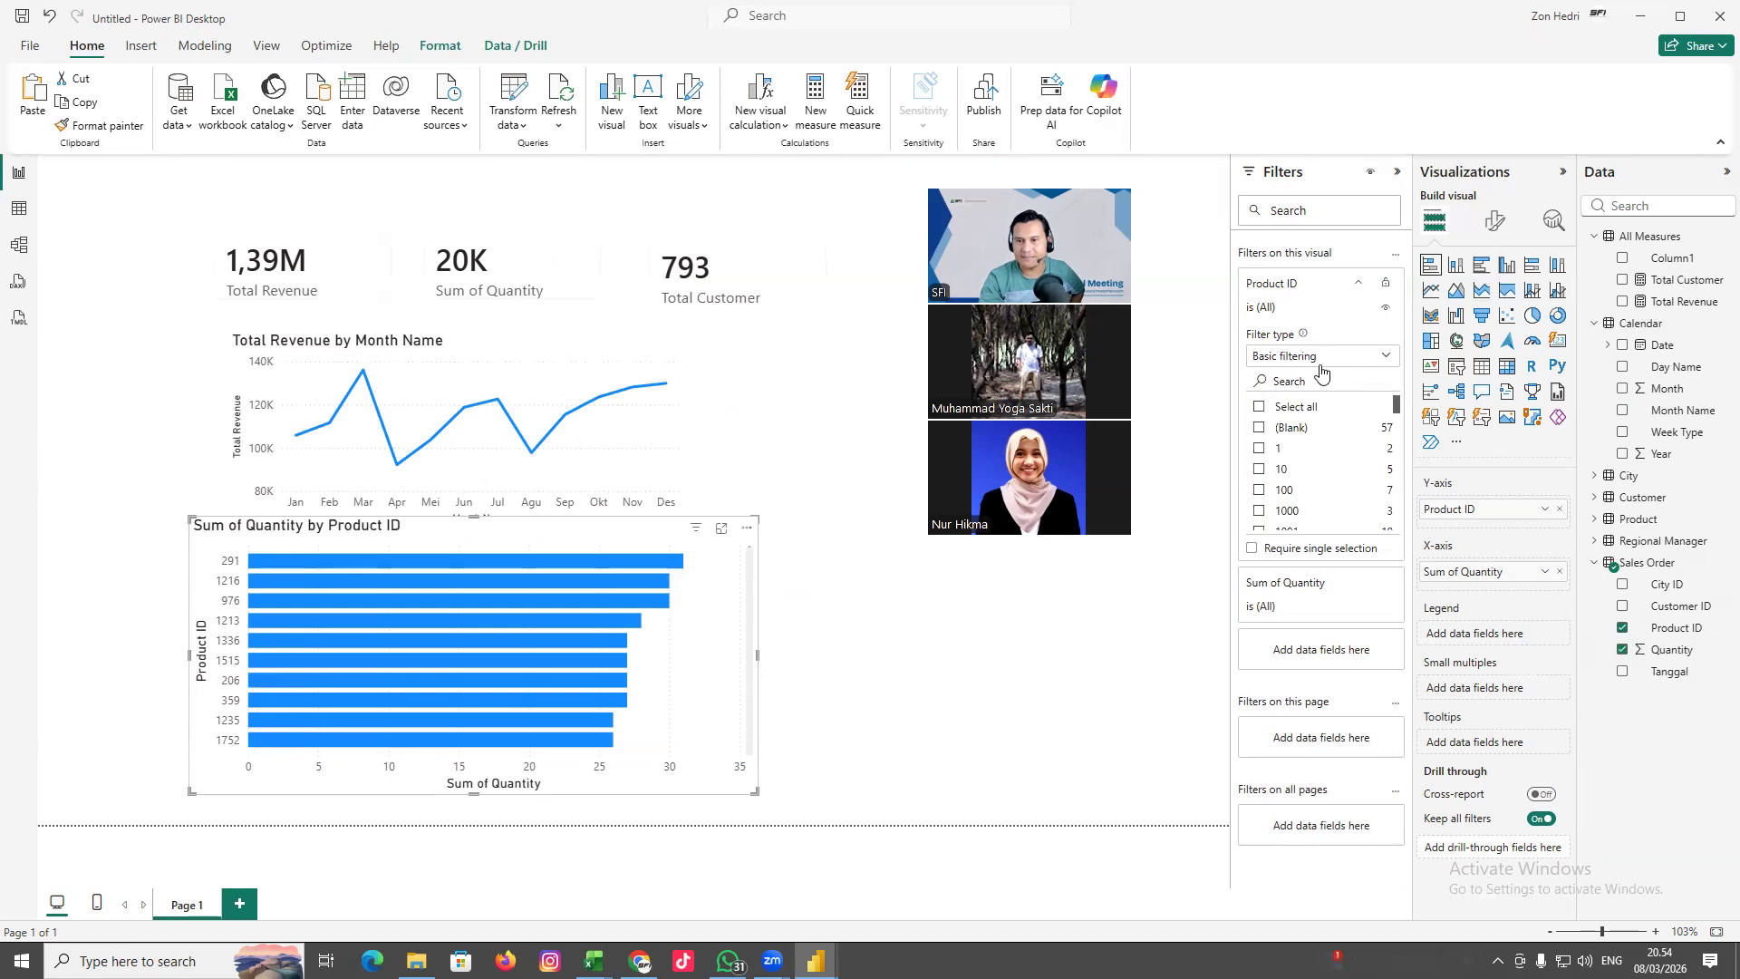
pyautogui.click(1359, 283)
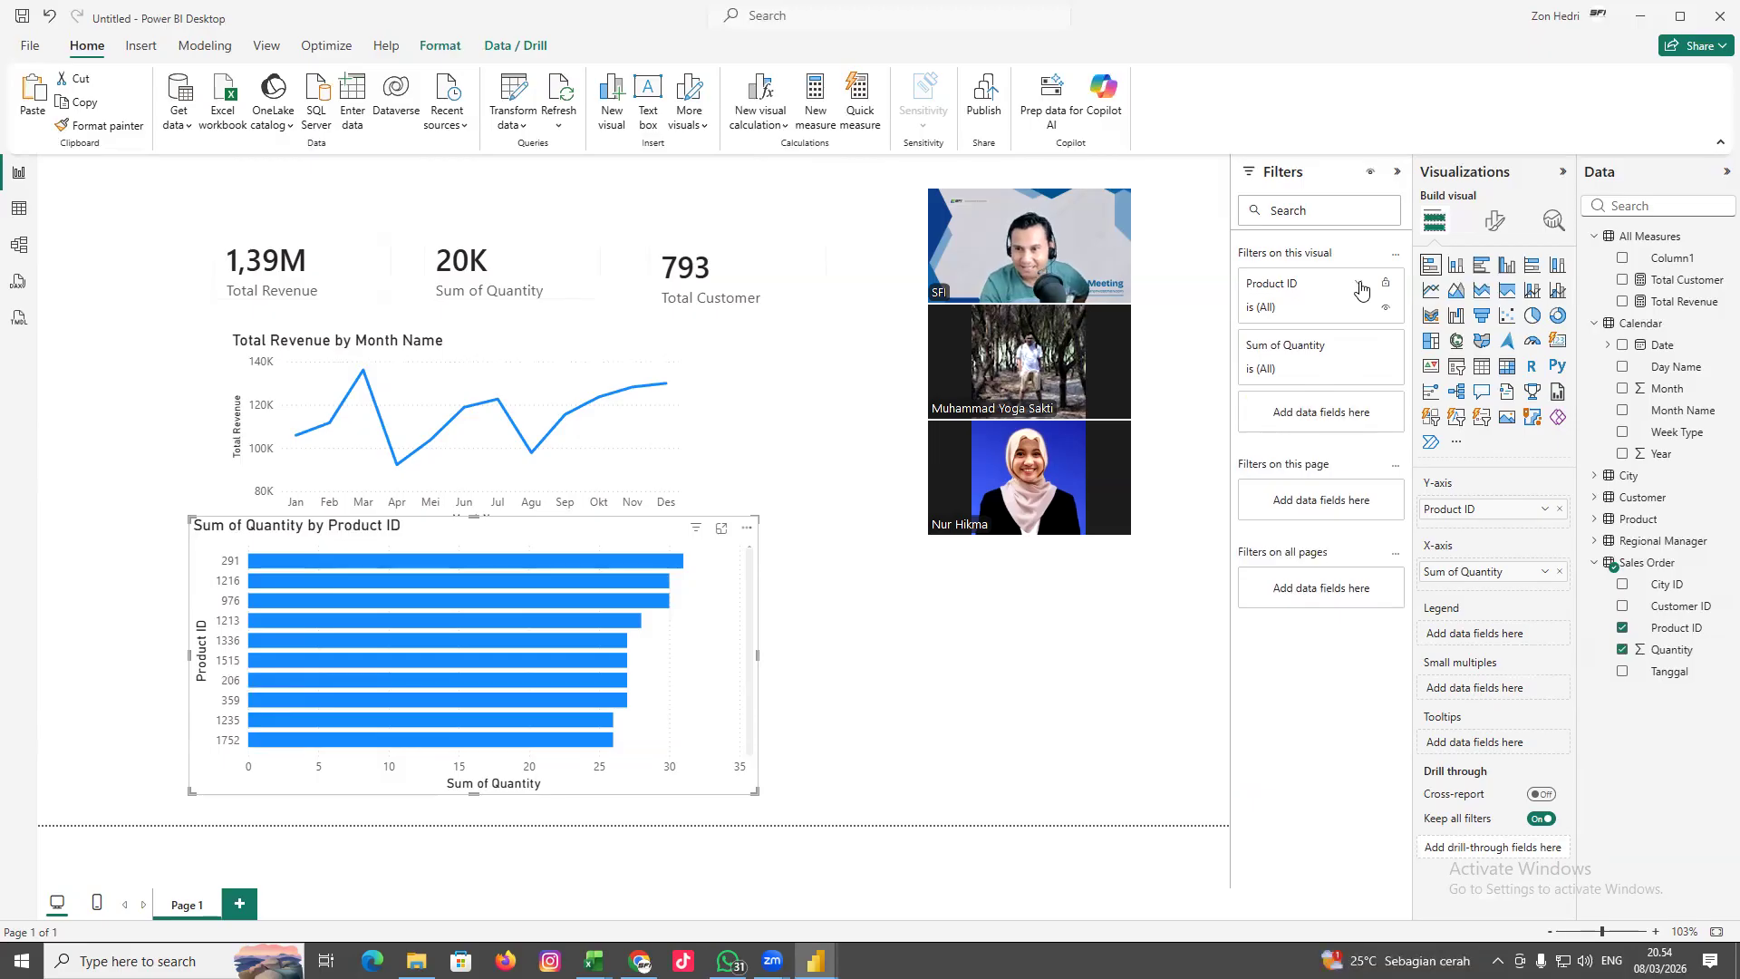
pyautogui.click(1359, 285)
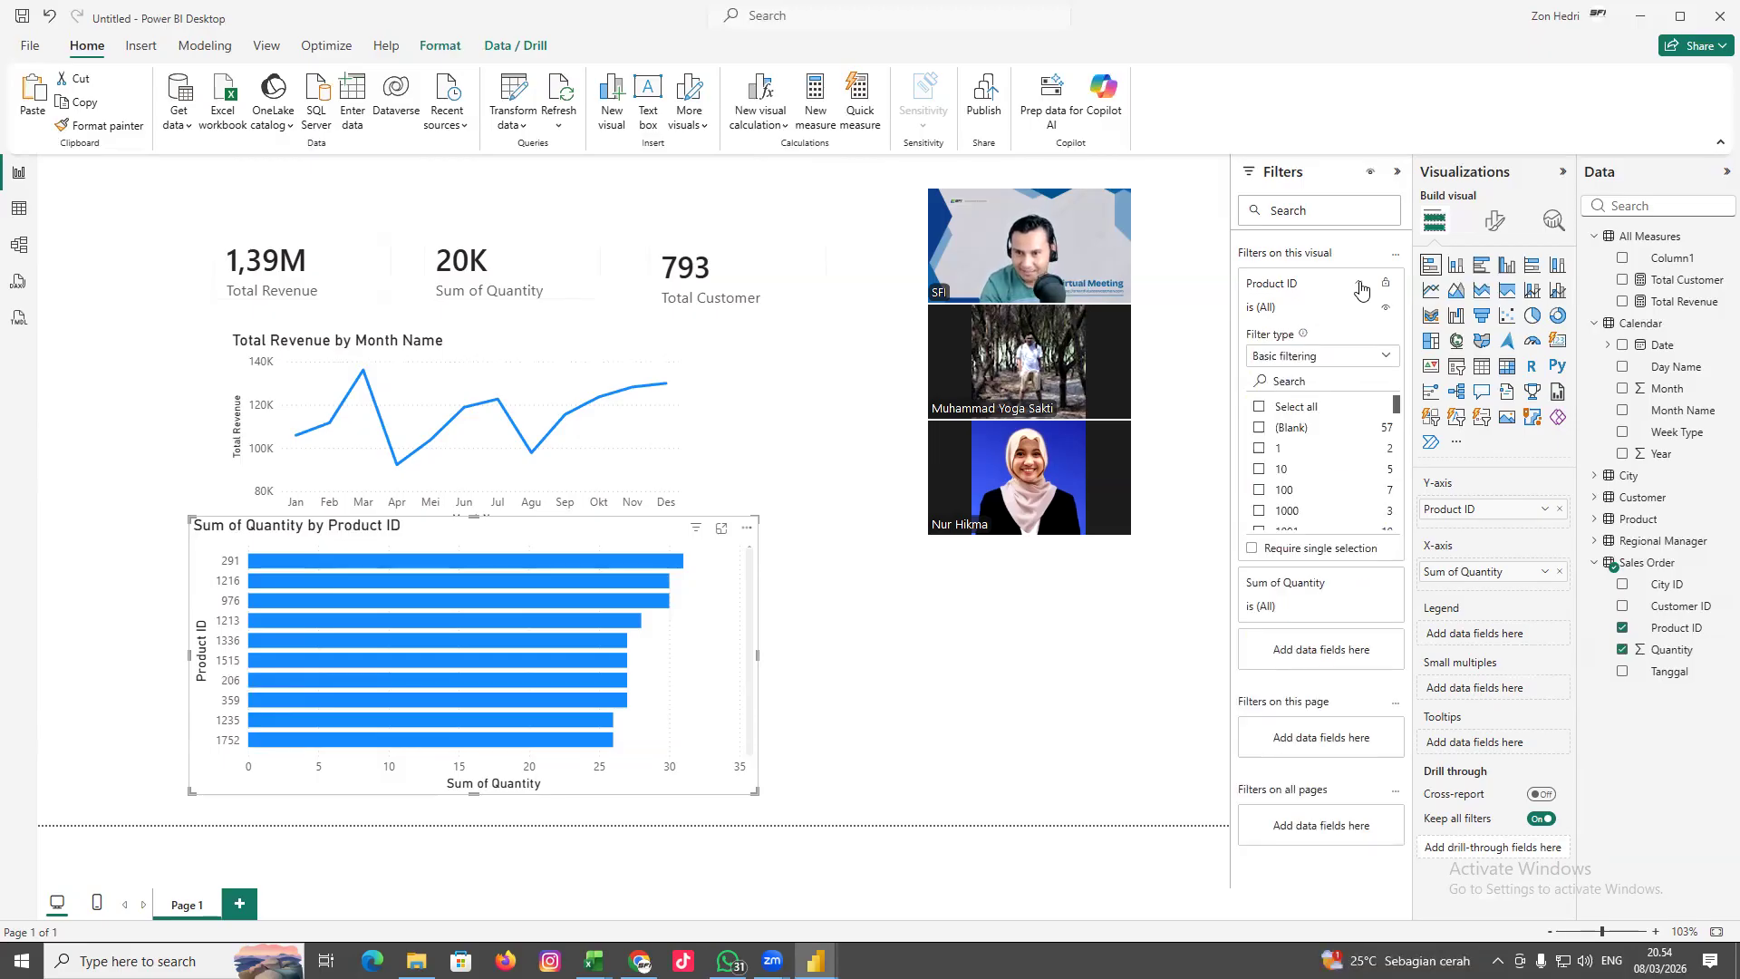
pyautogui.click(1384, 358)
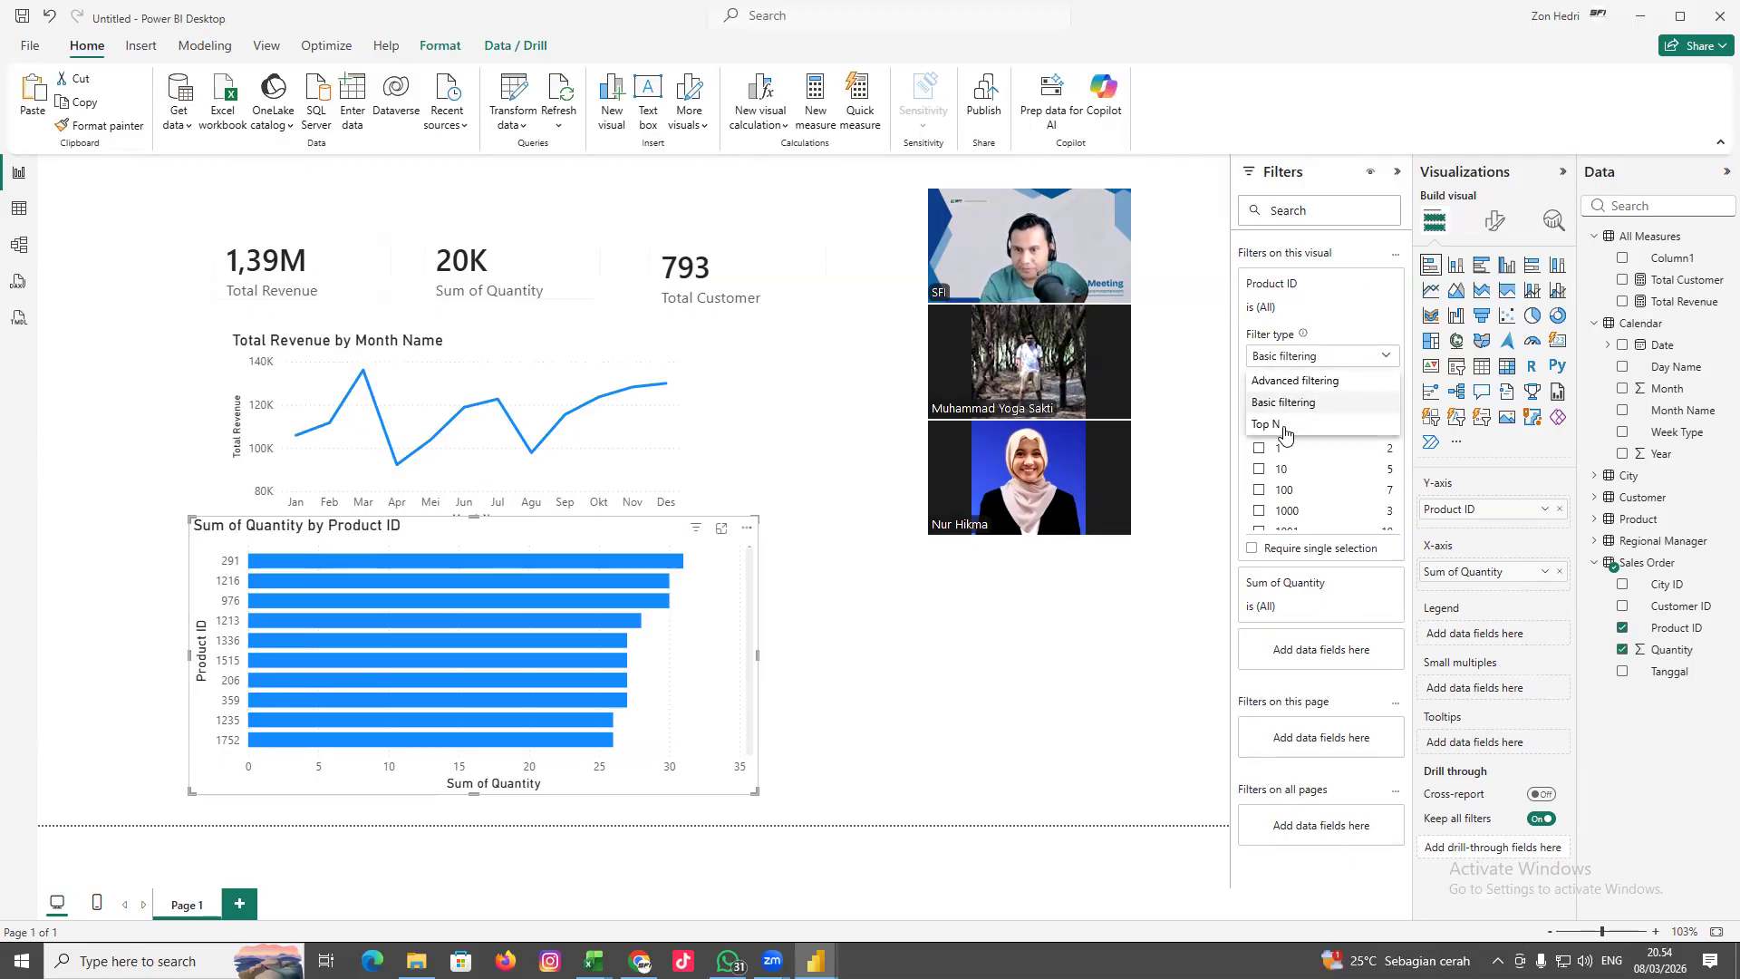
pyautogui.click(1298, 380)
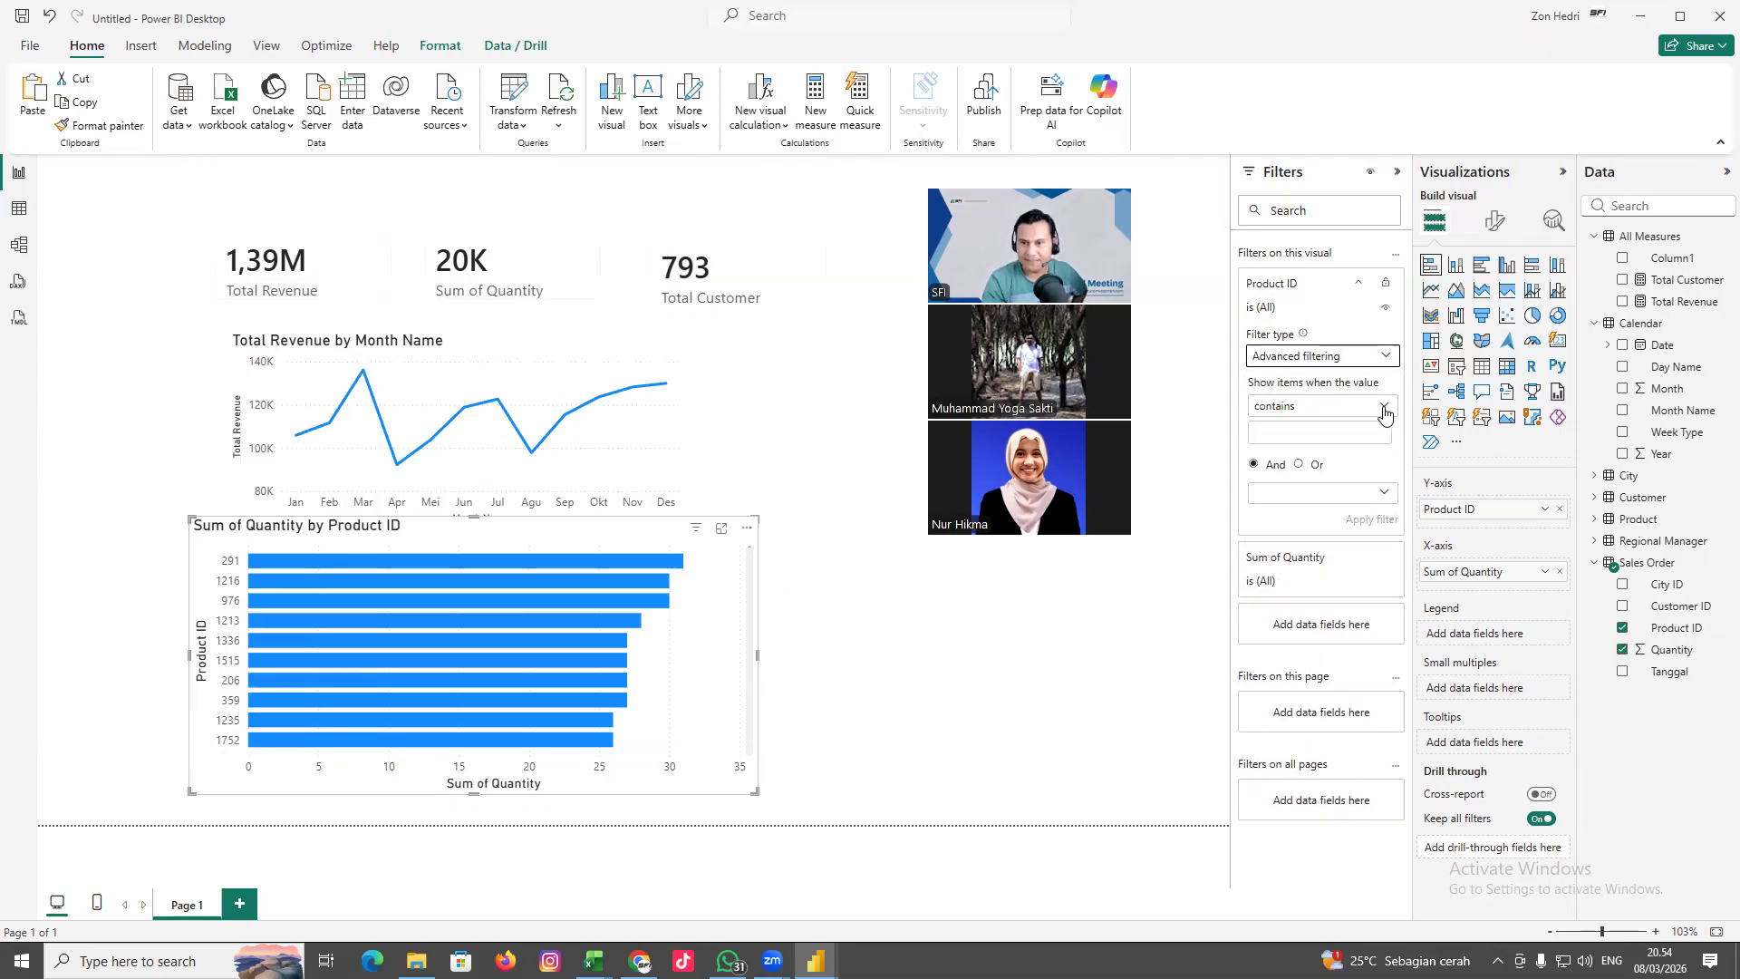
pyautogui.click(1385, 414)
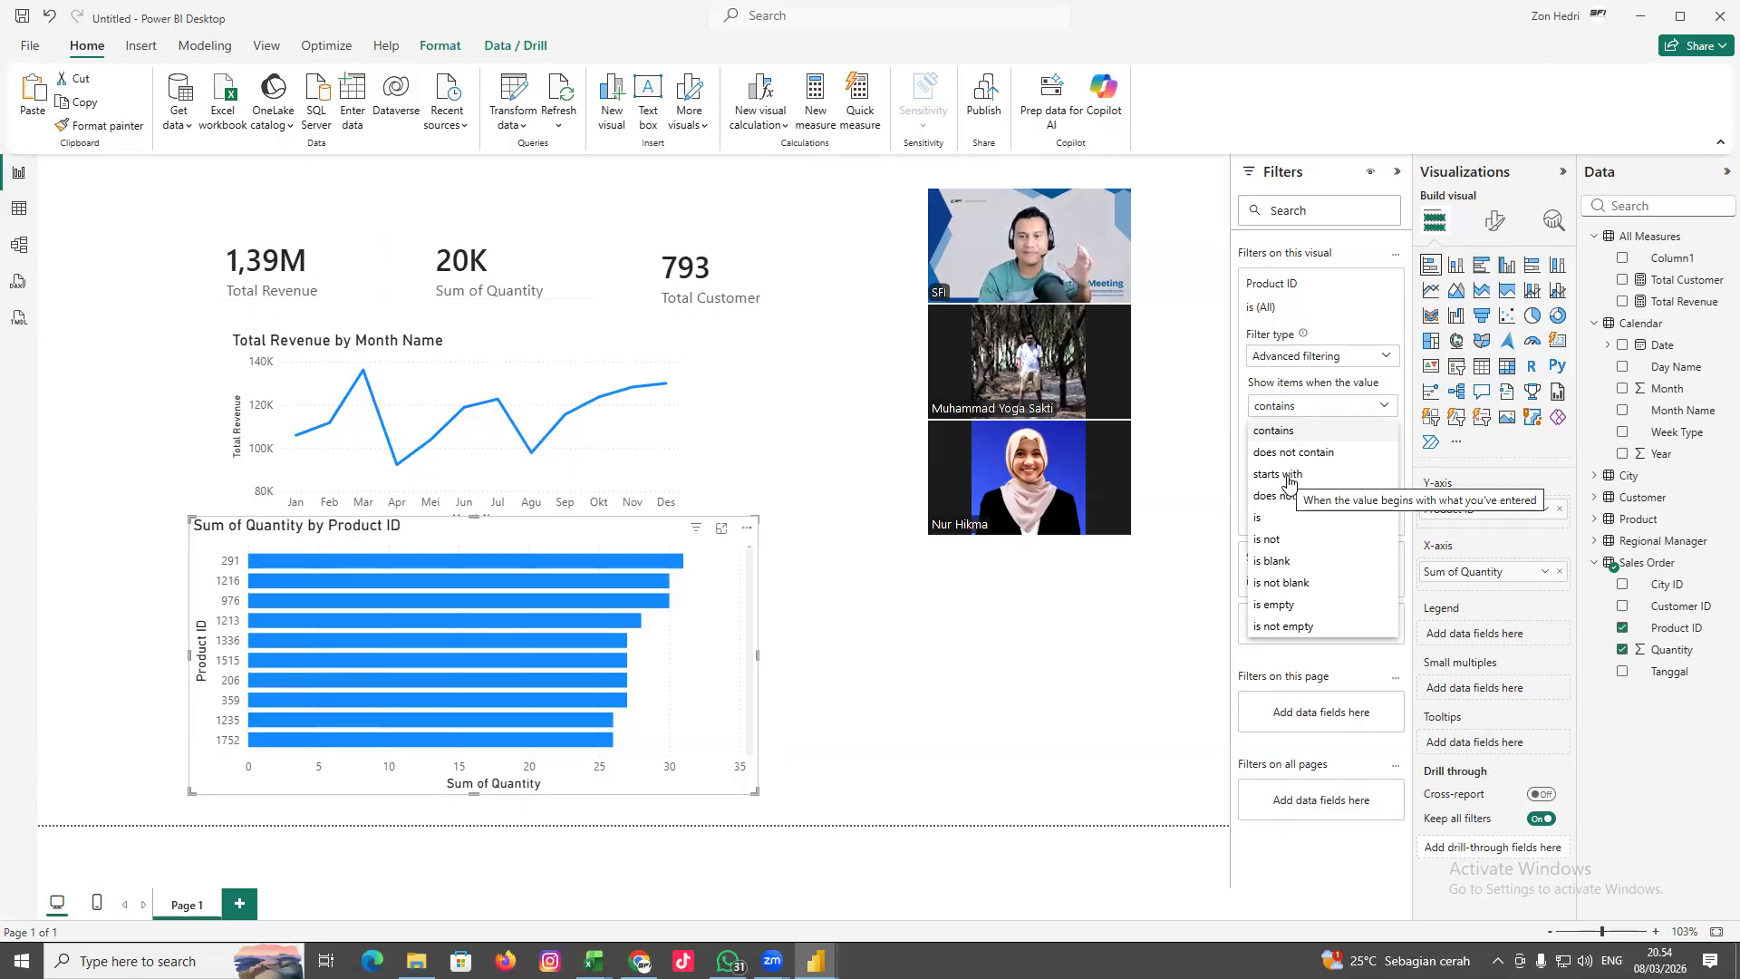
pyautogui.click(1276, 434)
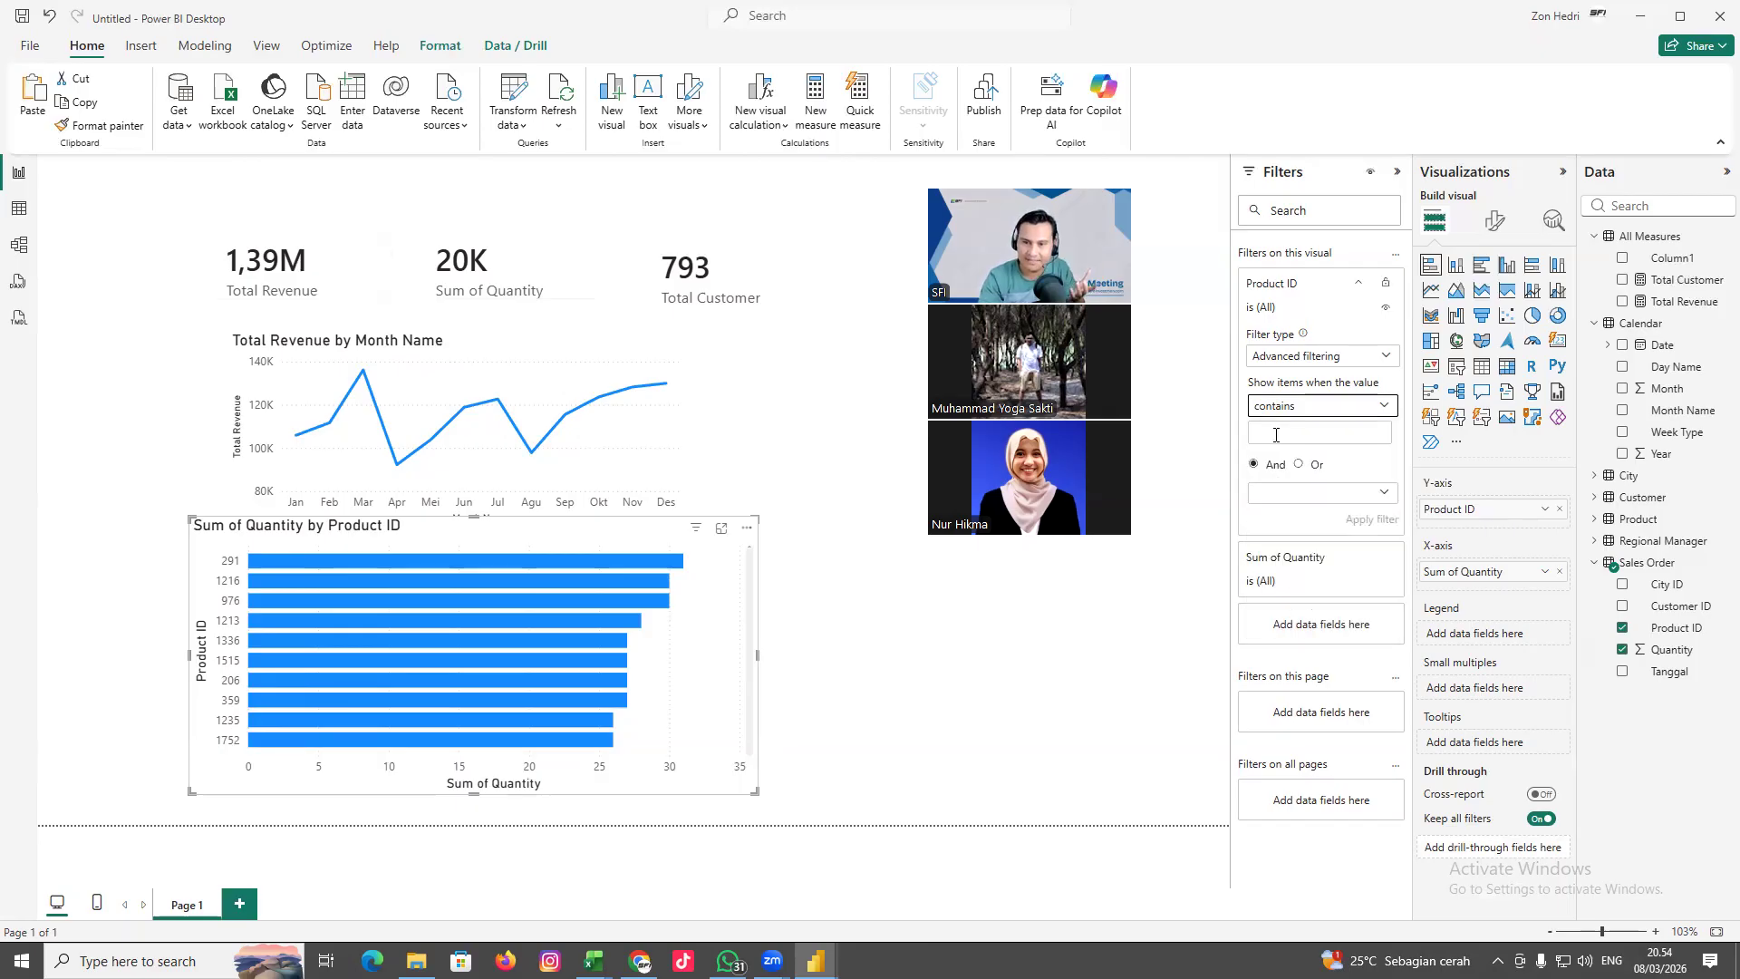
pyautogui.click(1276, 433)
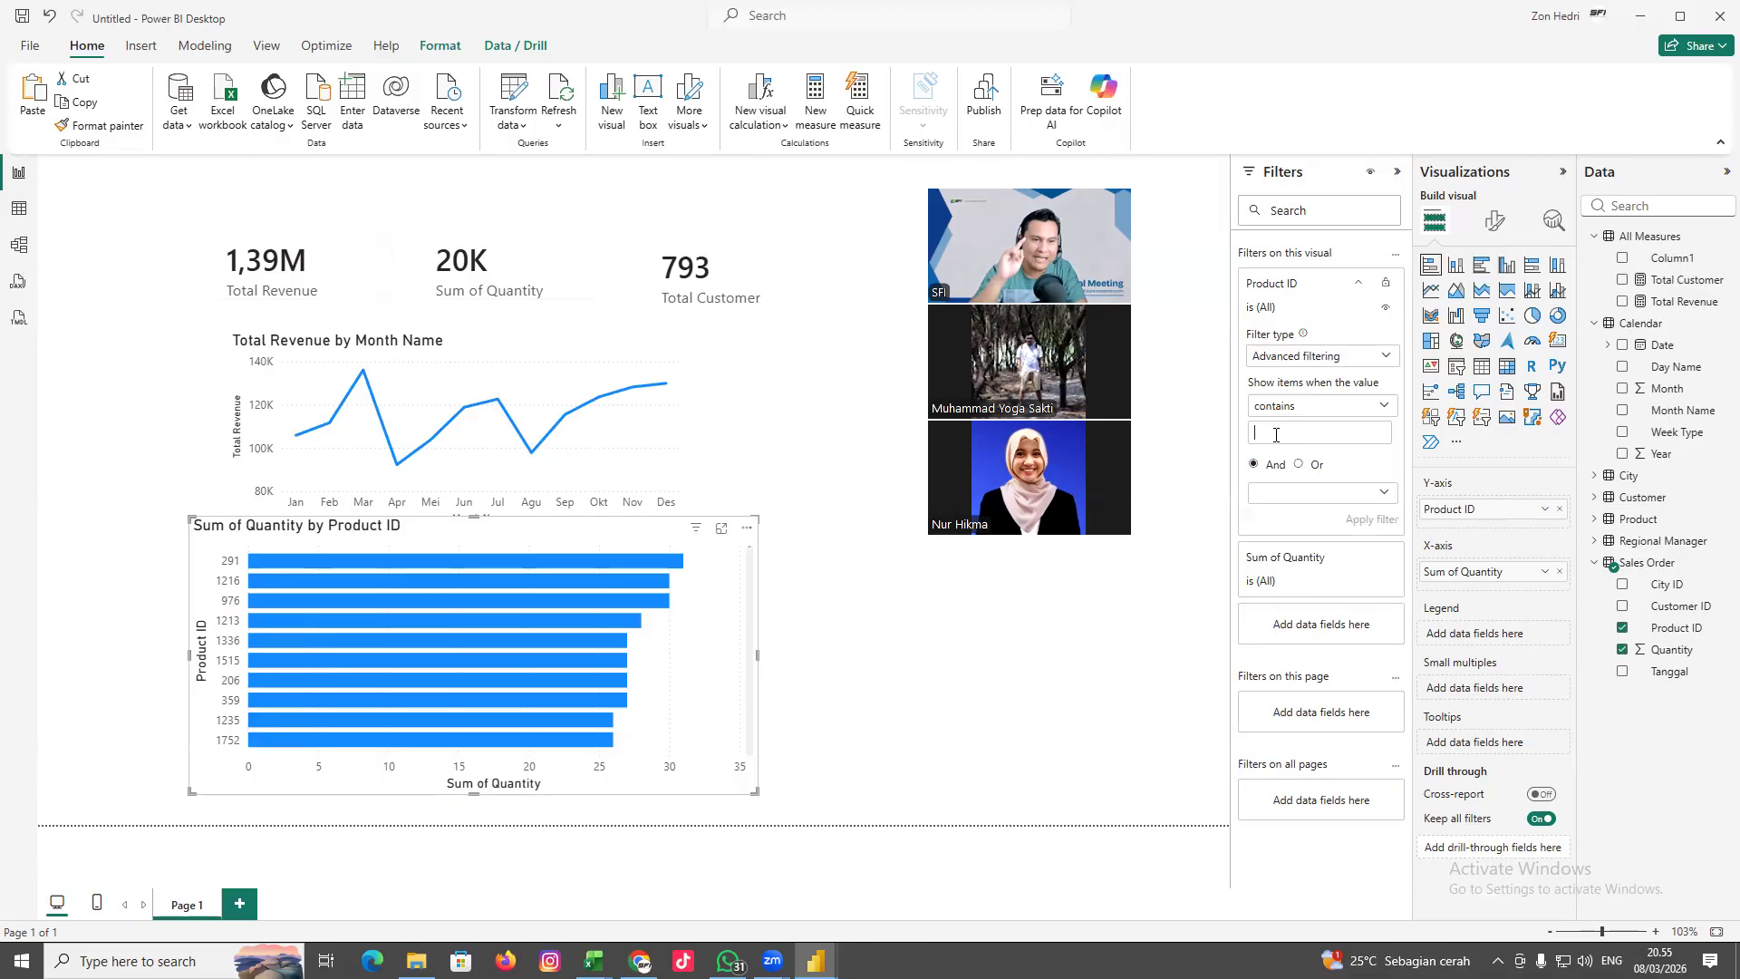
pyautogui.write('9')
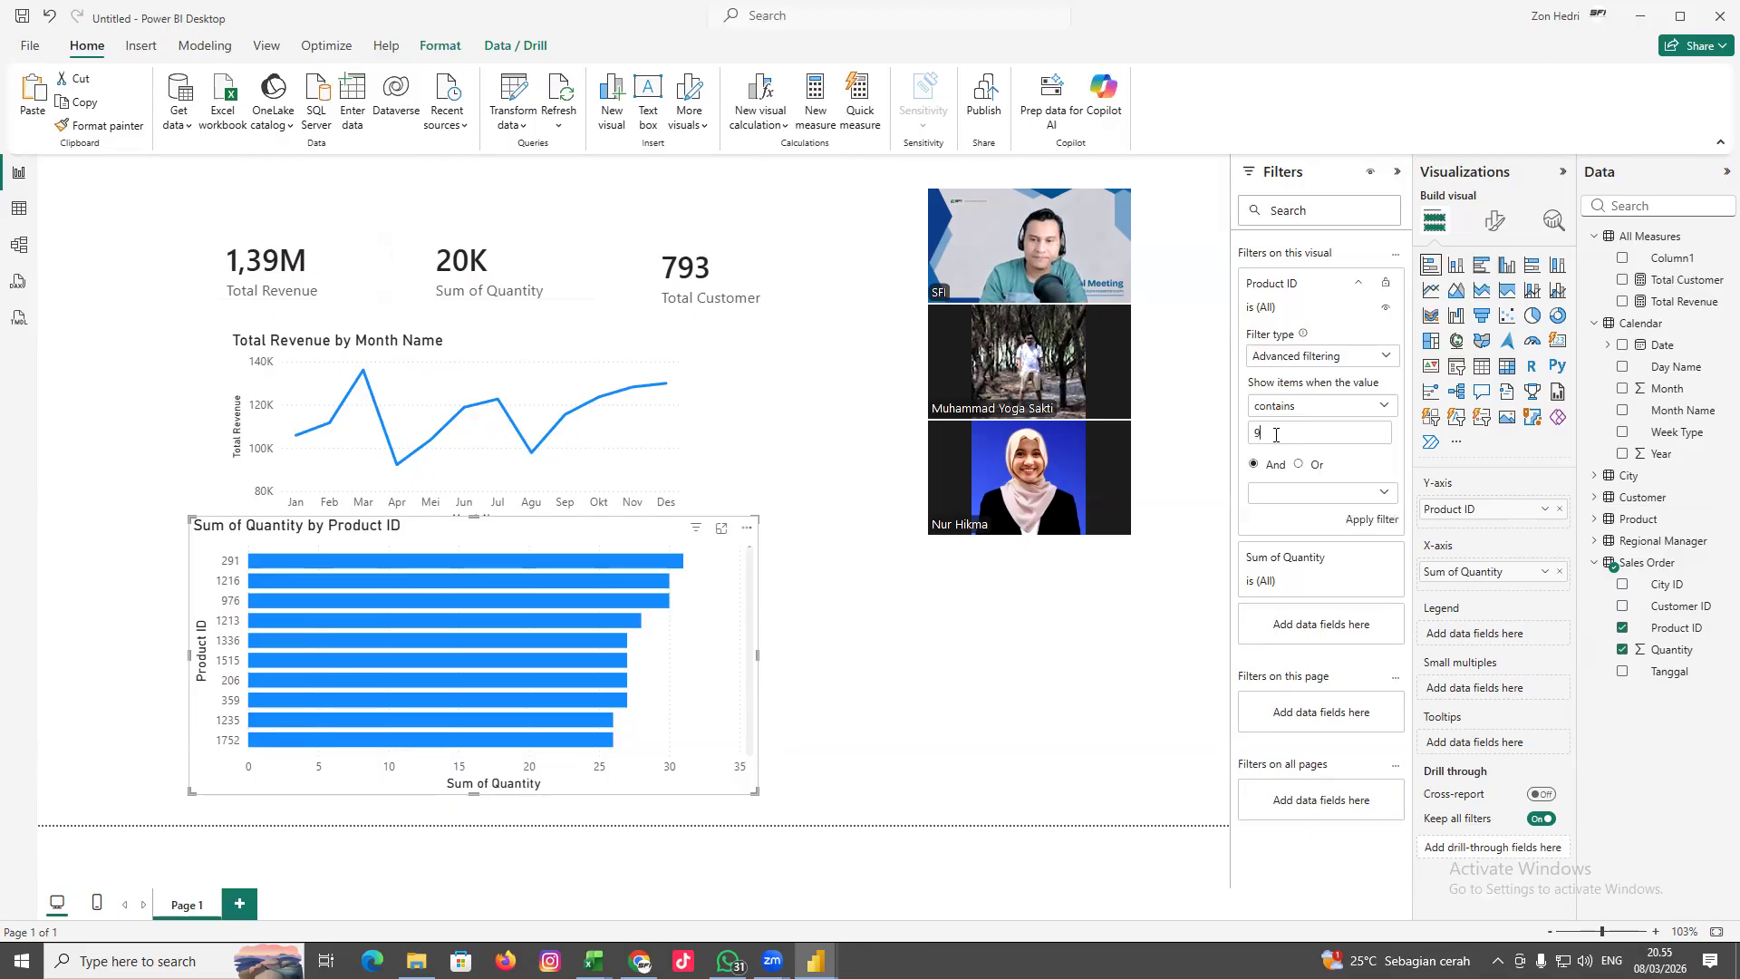
pyautogui.click(1374, 521)
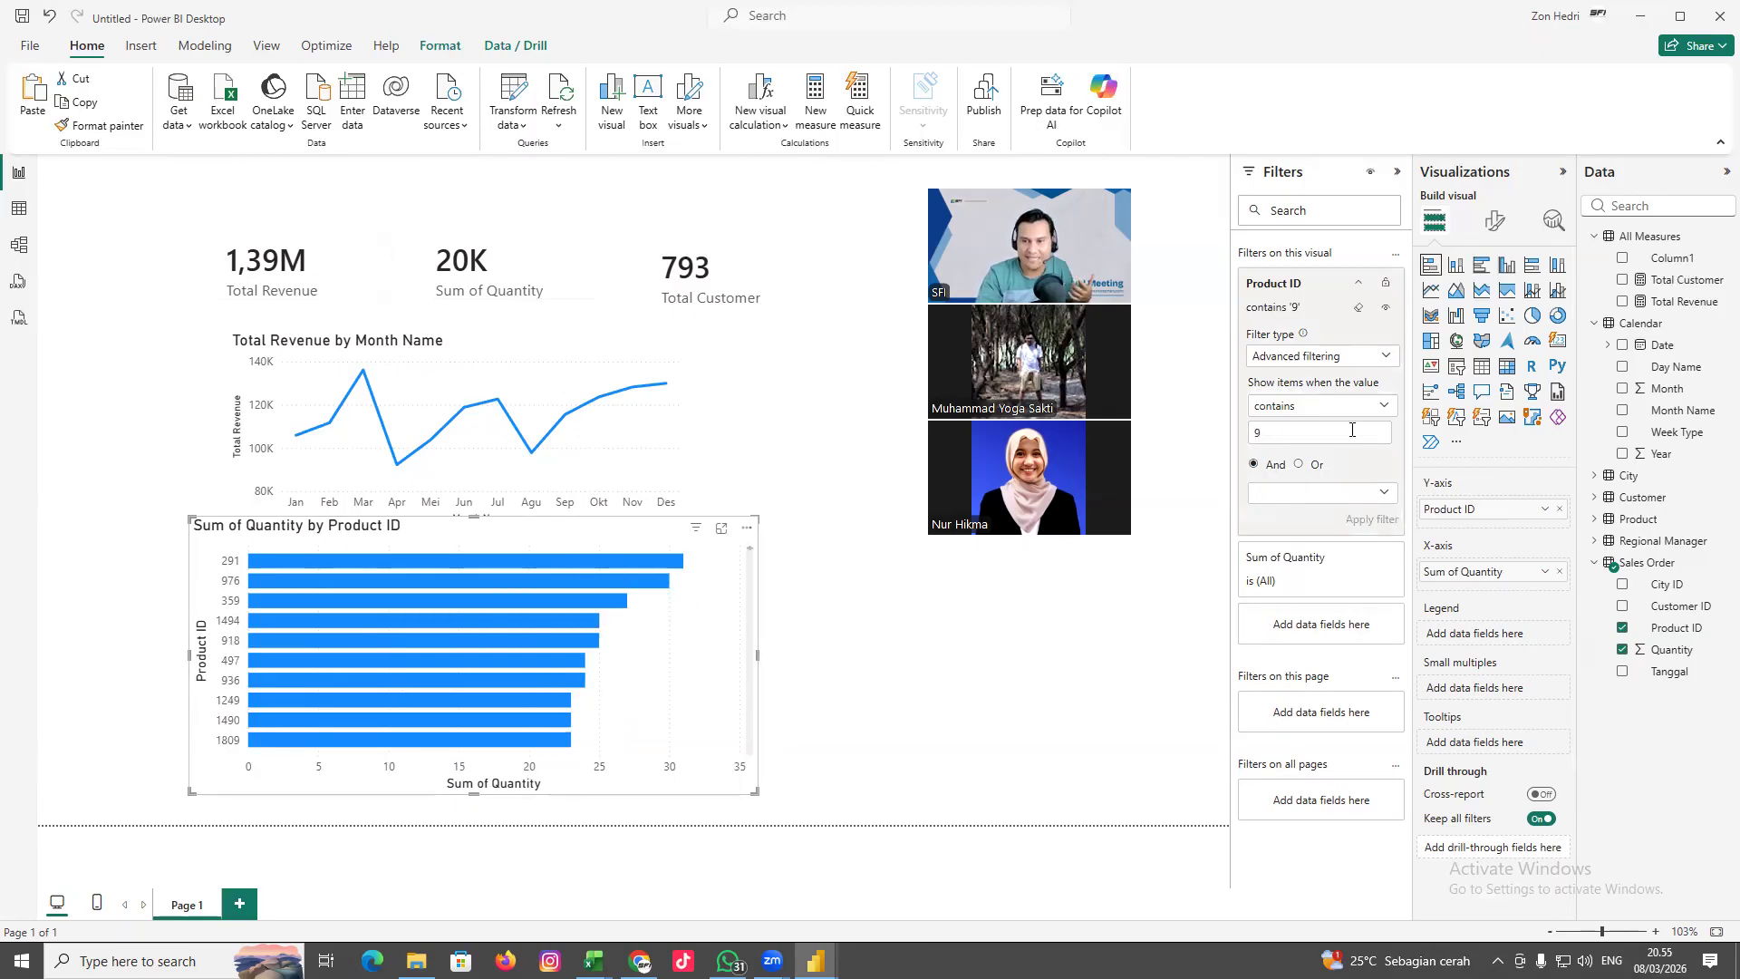
# Switch the Product ID filter to basic filtering, try the (Blank) item, and keep only product IDs 1 and 10 selected
pyautogui.click(1383, 408)
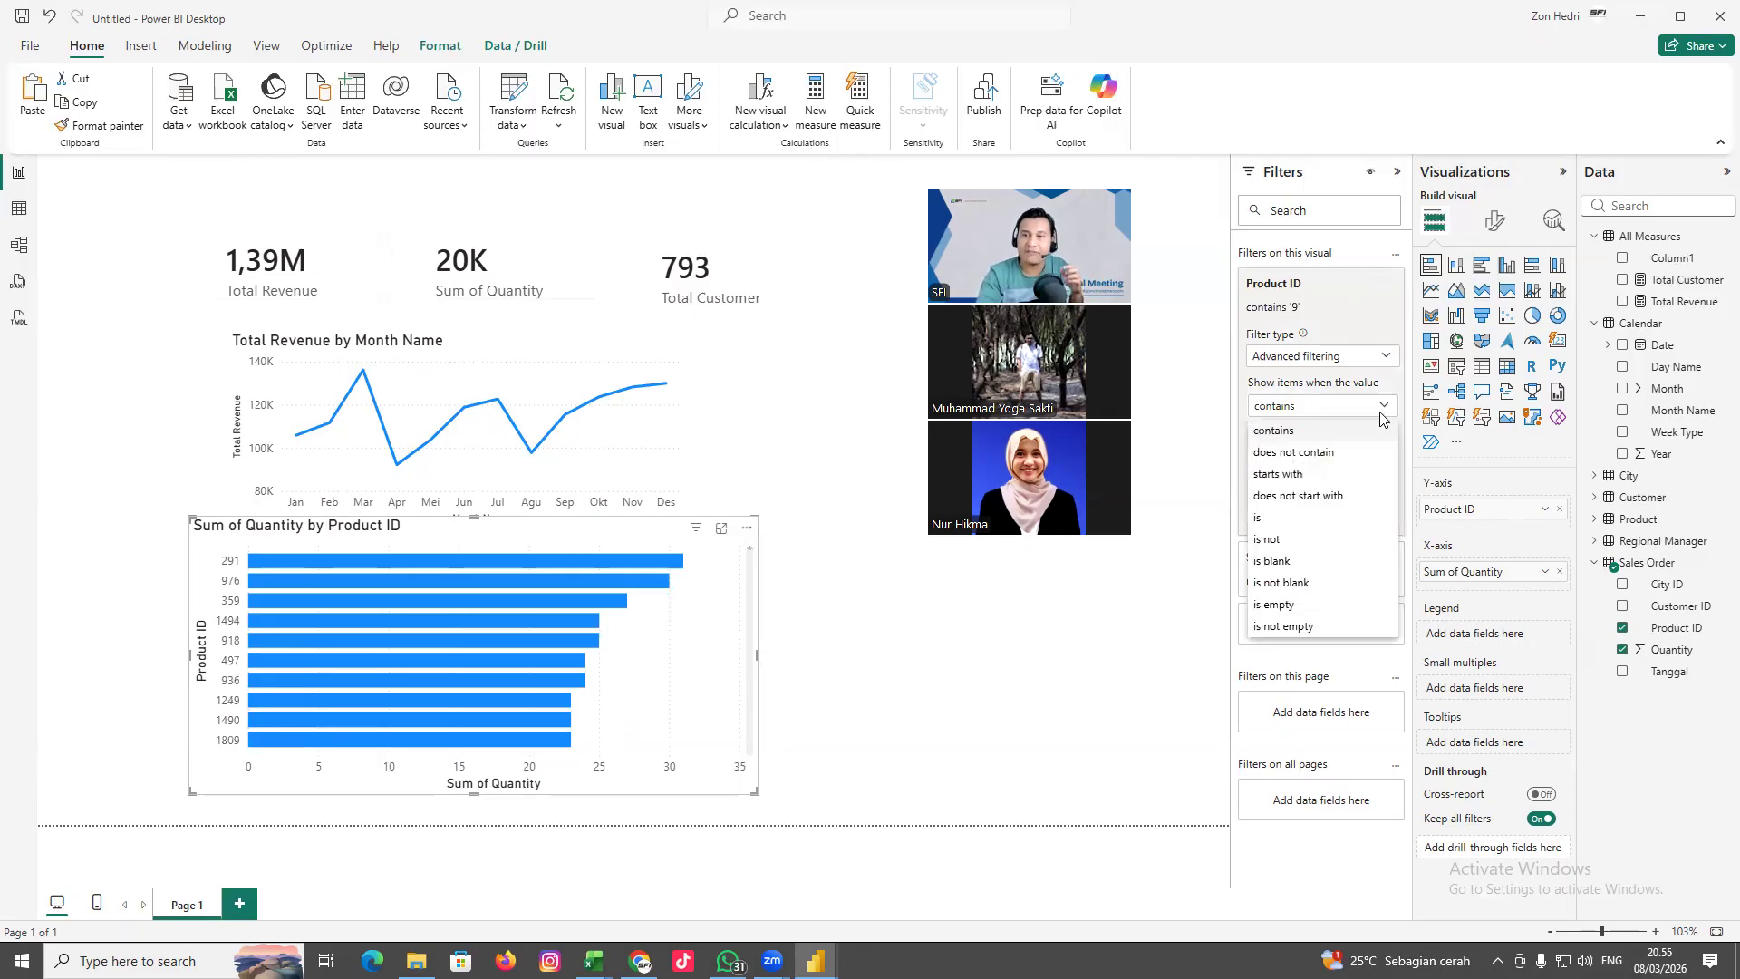
pyautogui.click(1383, 408)
pyautogui.click(1387, 356)
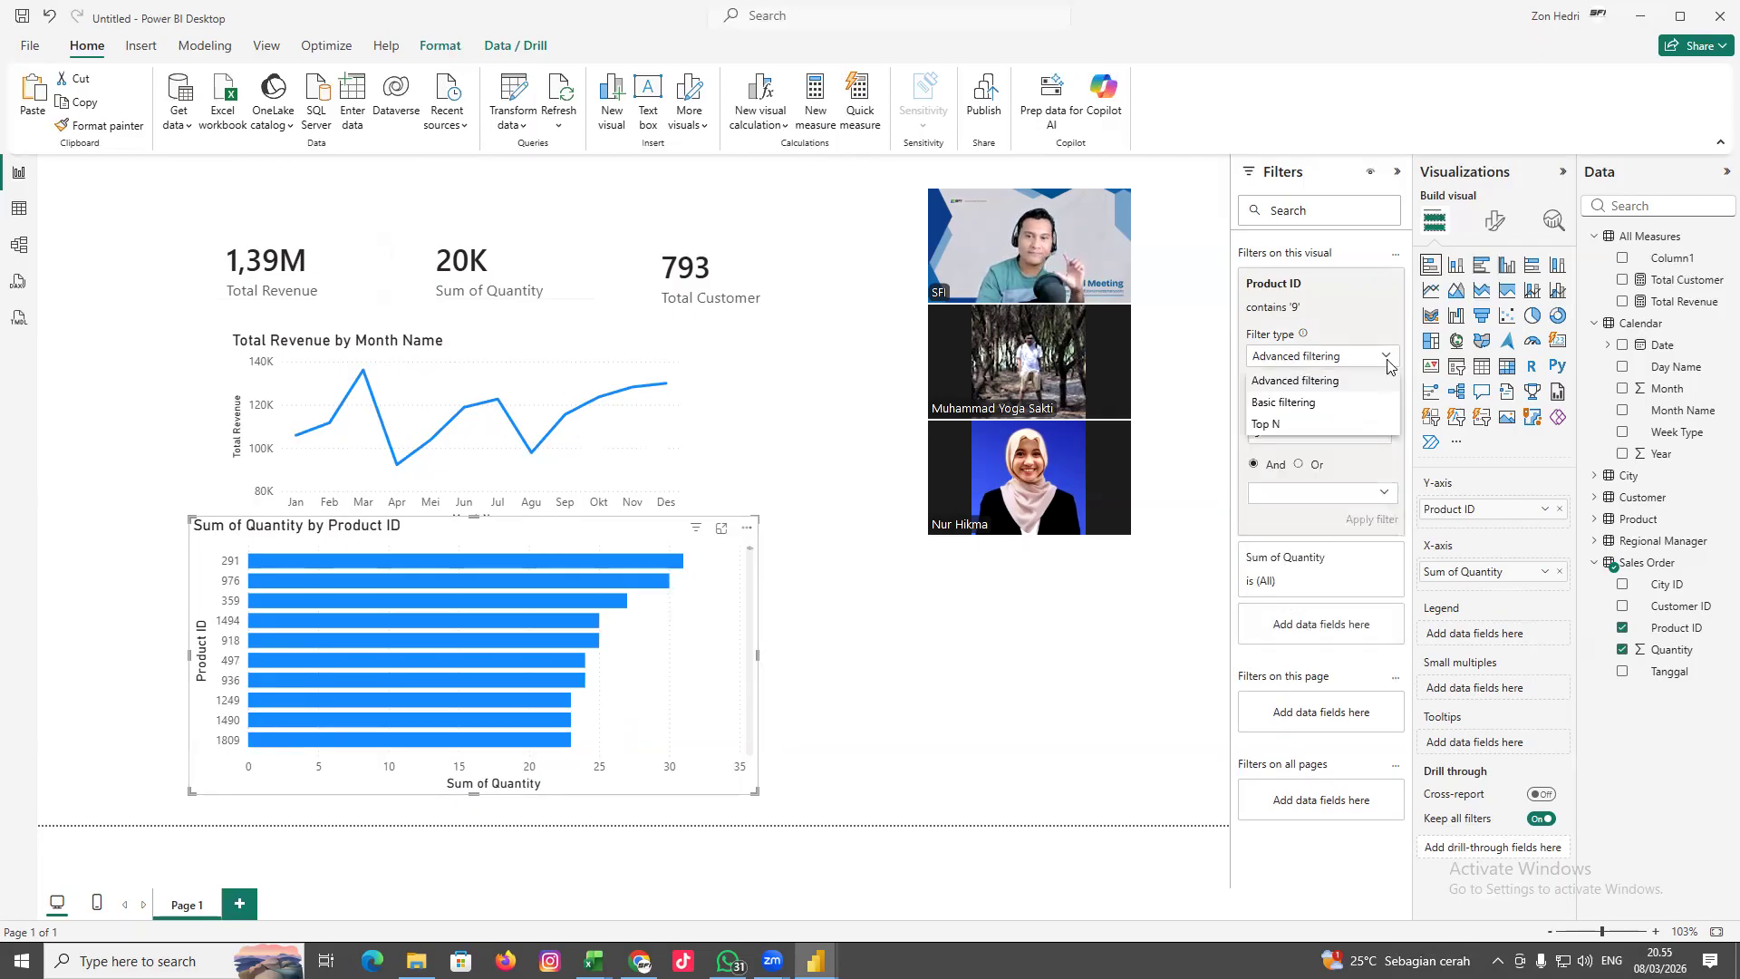
pyautogui.click(1296, 402)
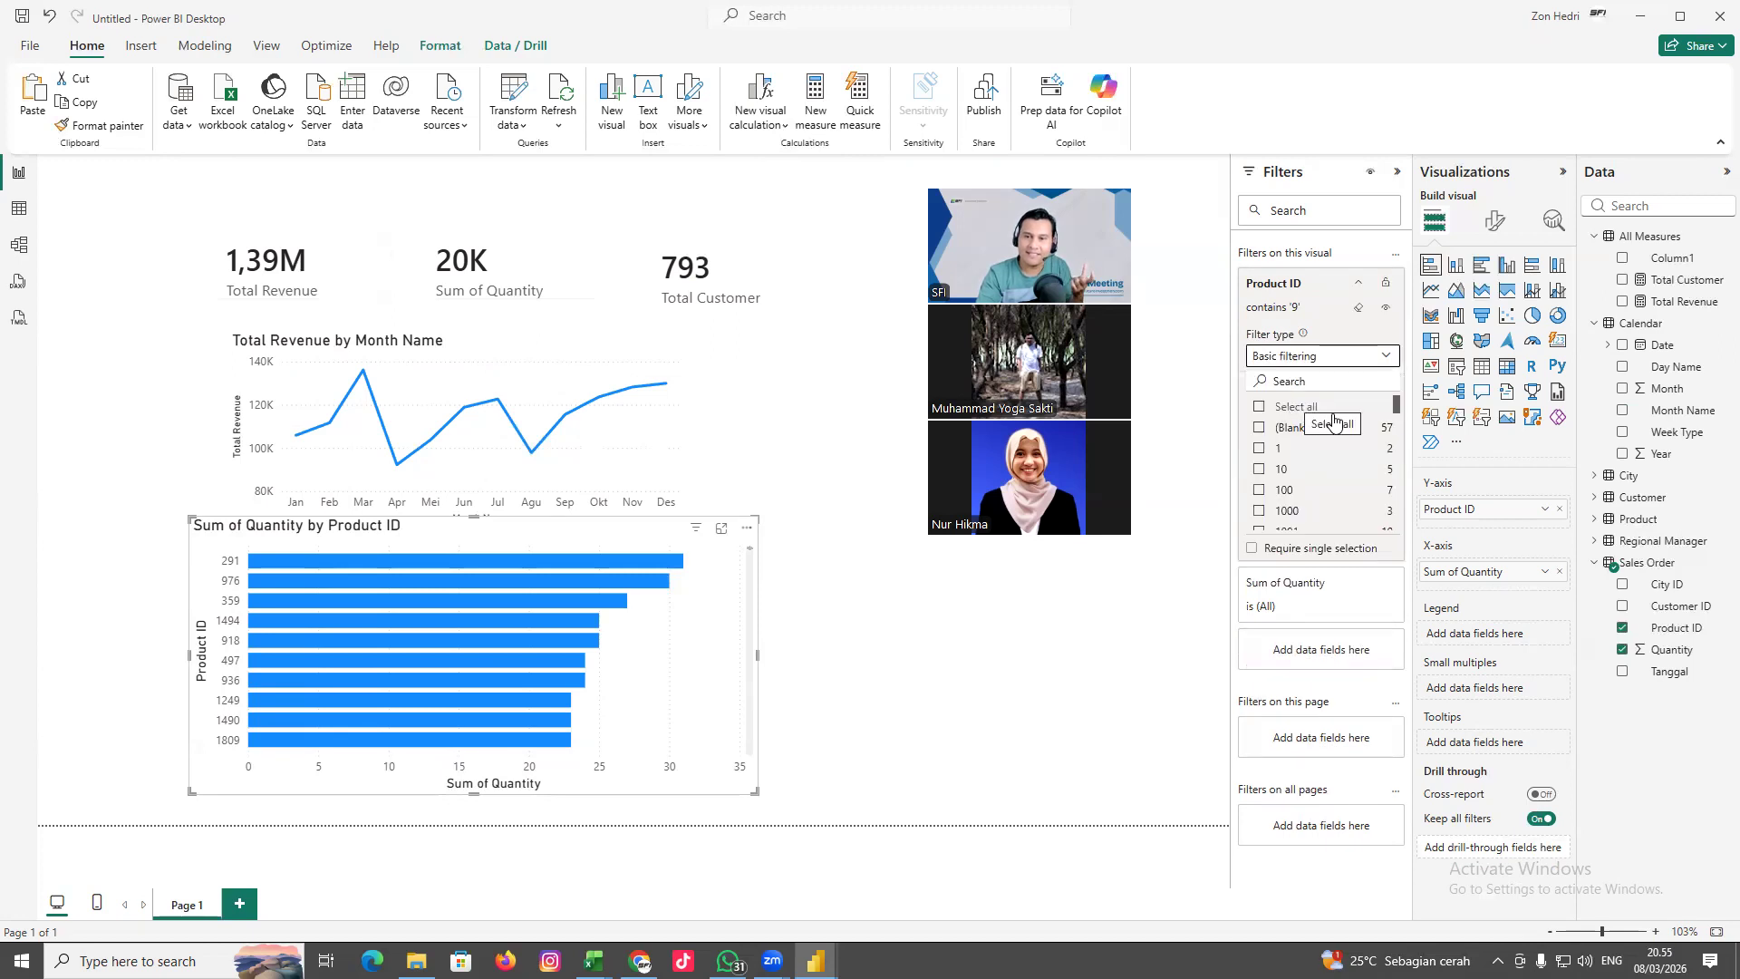
pyautogui.moveTo(1399, 413); pyautogui.dragTo(1396, 573)
pyautogui.moveTo(1403, 507); pyautogui.dragTo(1401, 394)
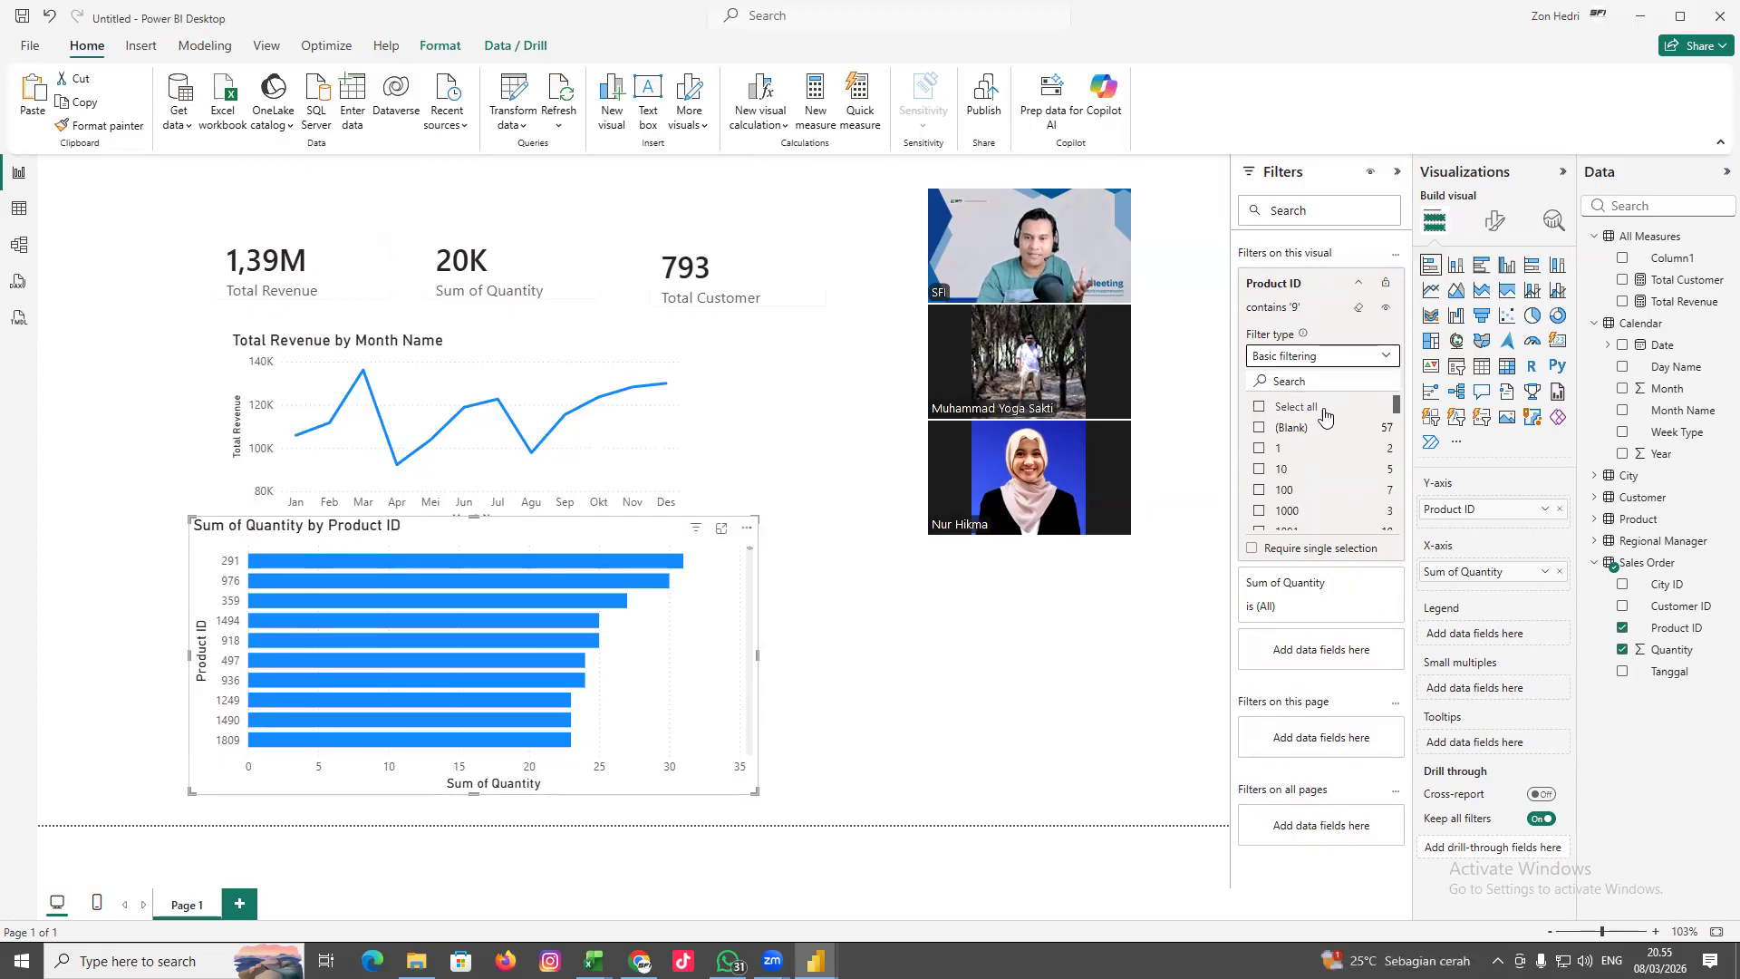
pyautogui.click(1258, 429)
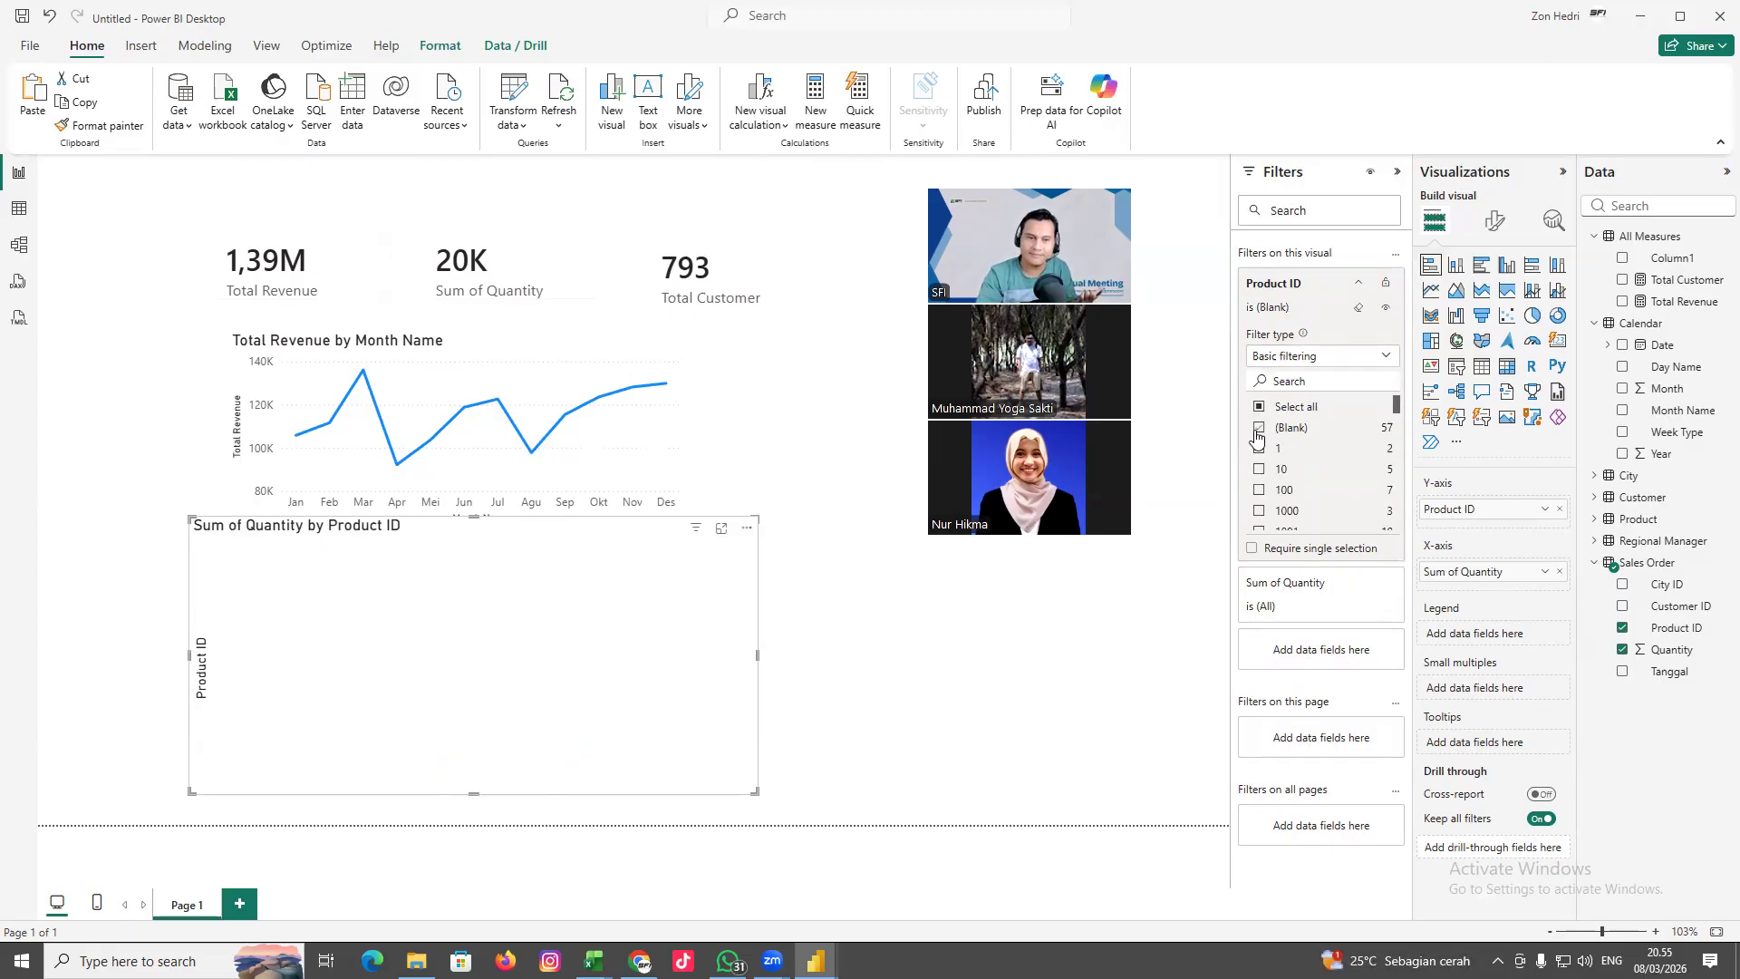
pyautogui.click(1258, 430)
pyautogui.click(1259, 450)
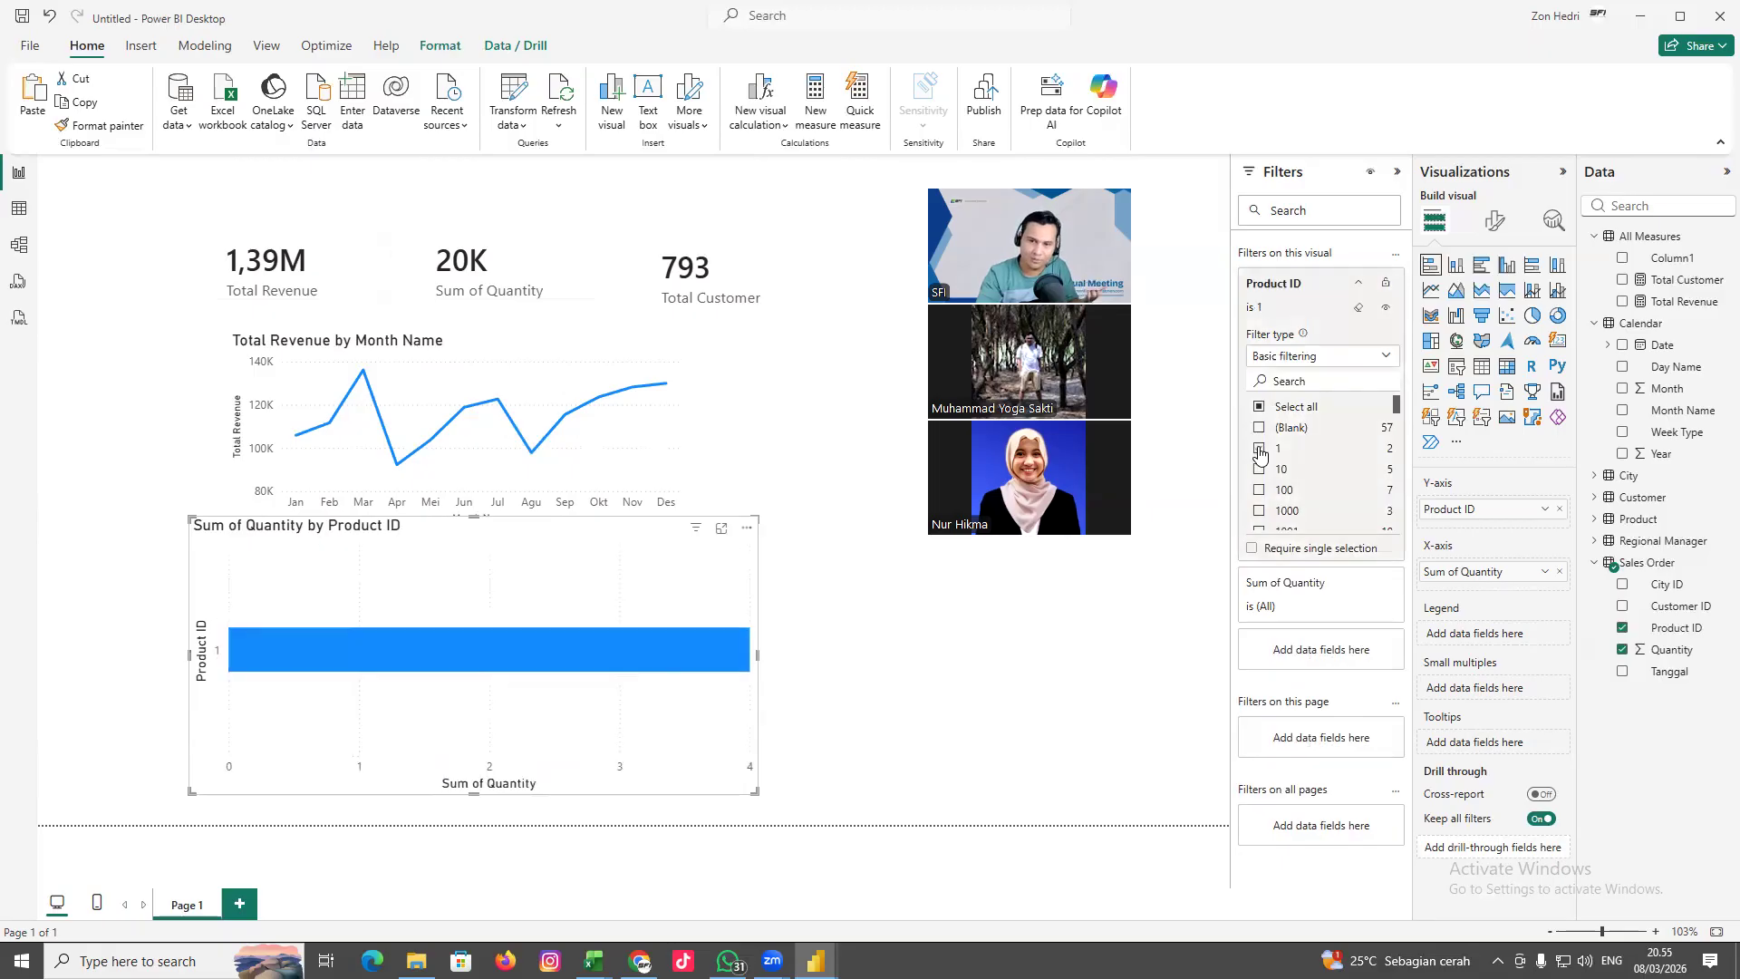
pyautogui.click(1259, 470)
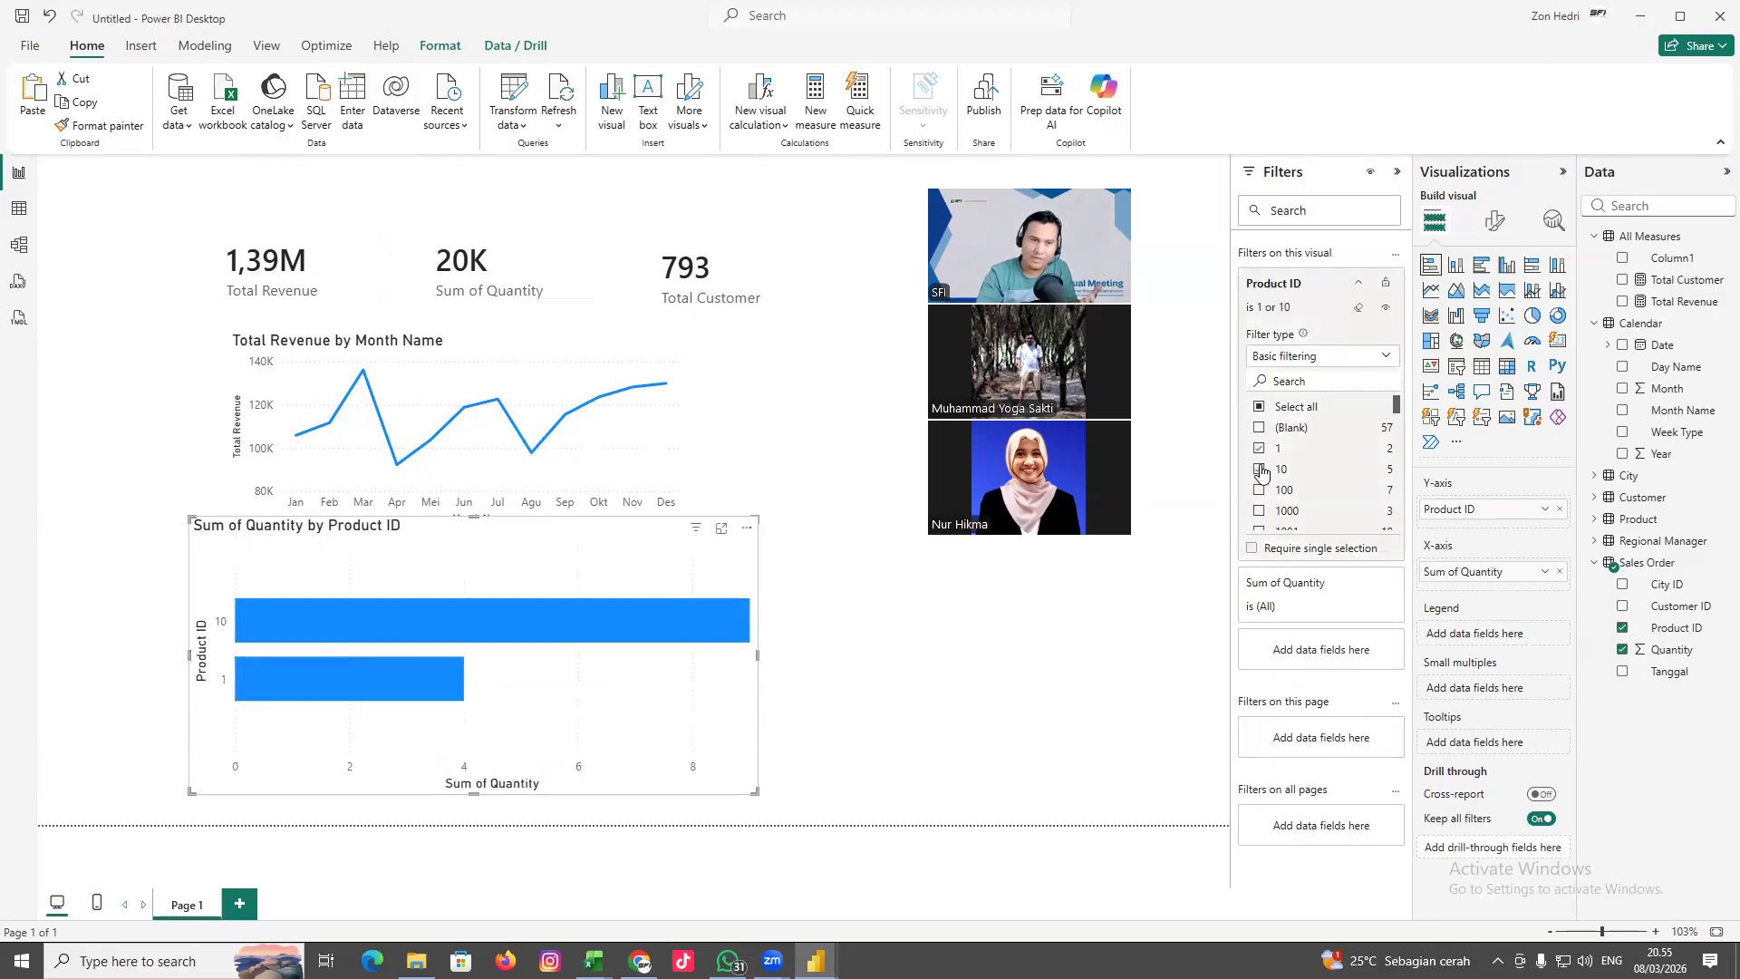
# Apply a Top N filter to Product ID that shows the top 5 items by Sum of Quantity
pyautogui.click(1386, 362)
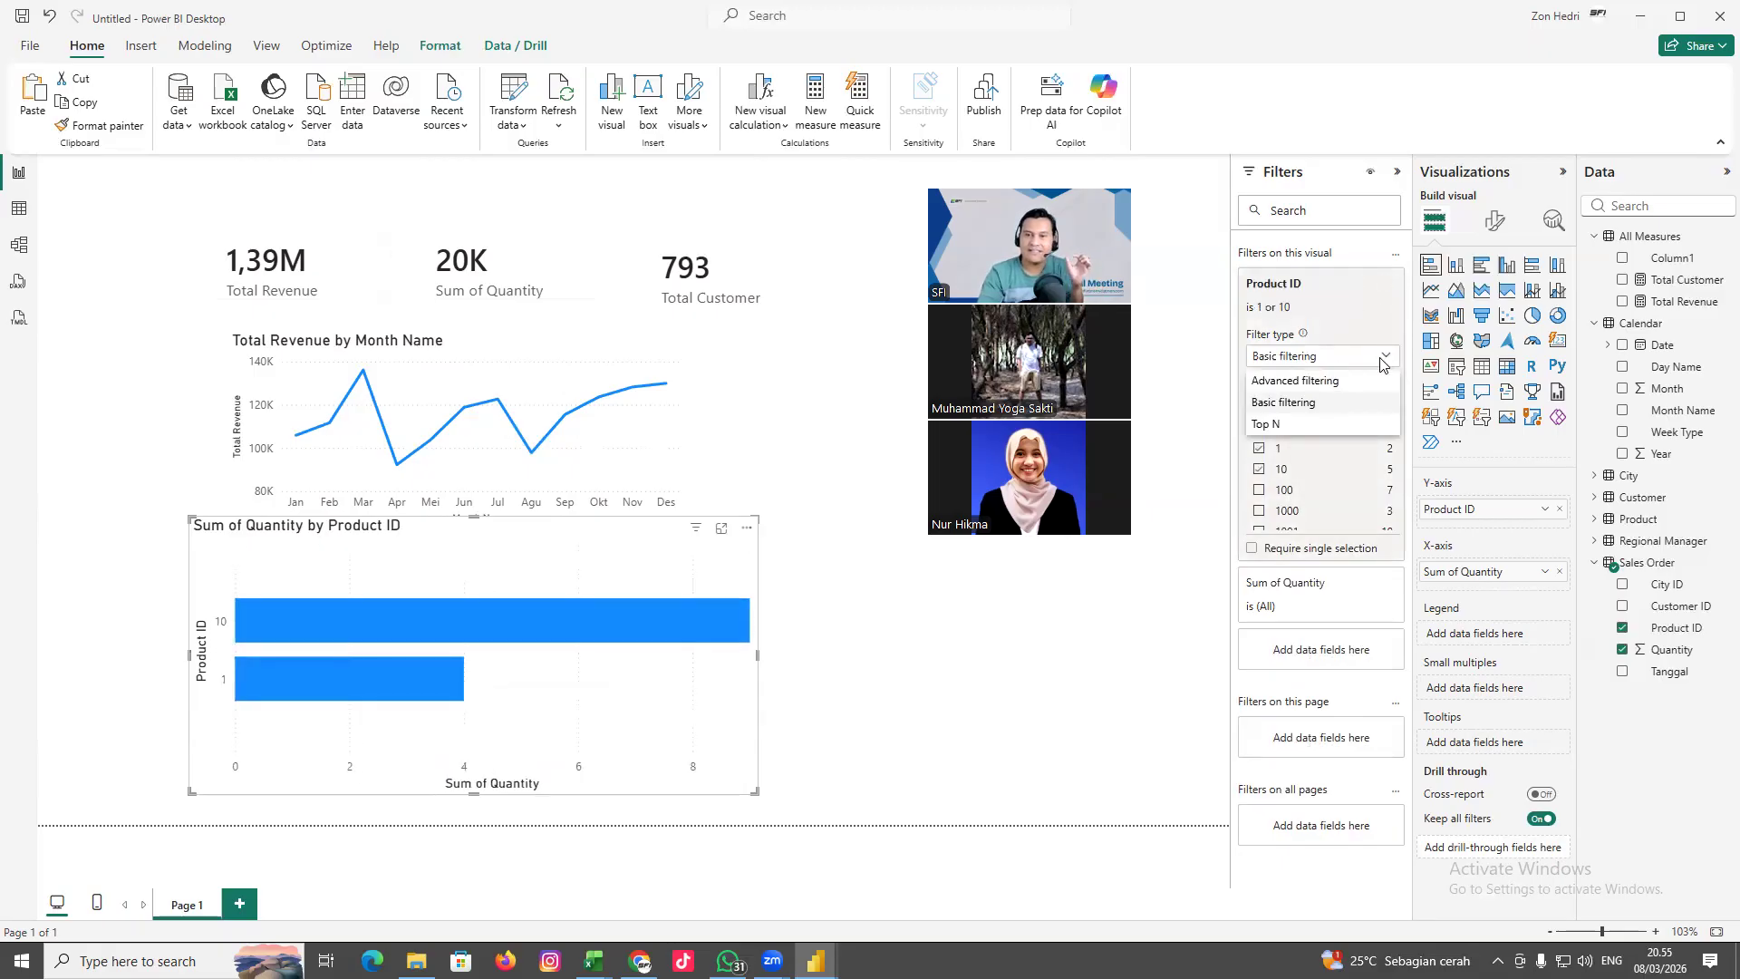
pyautogui.click(1273, 424)
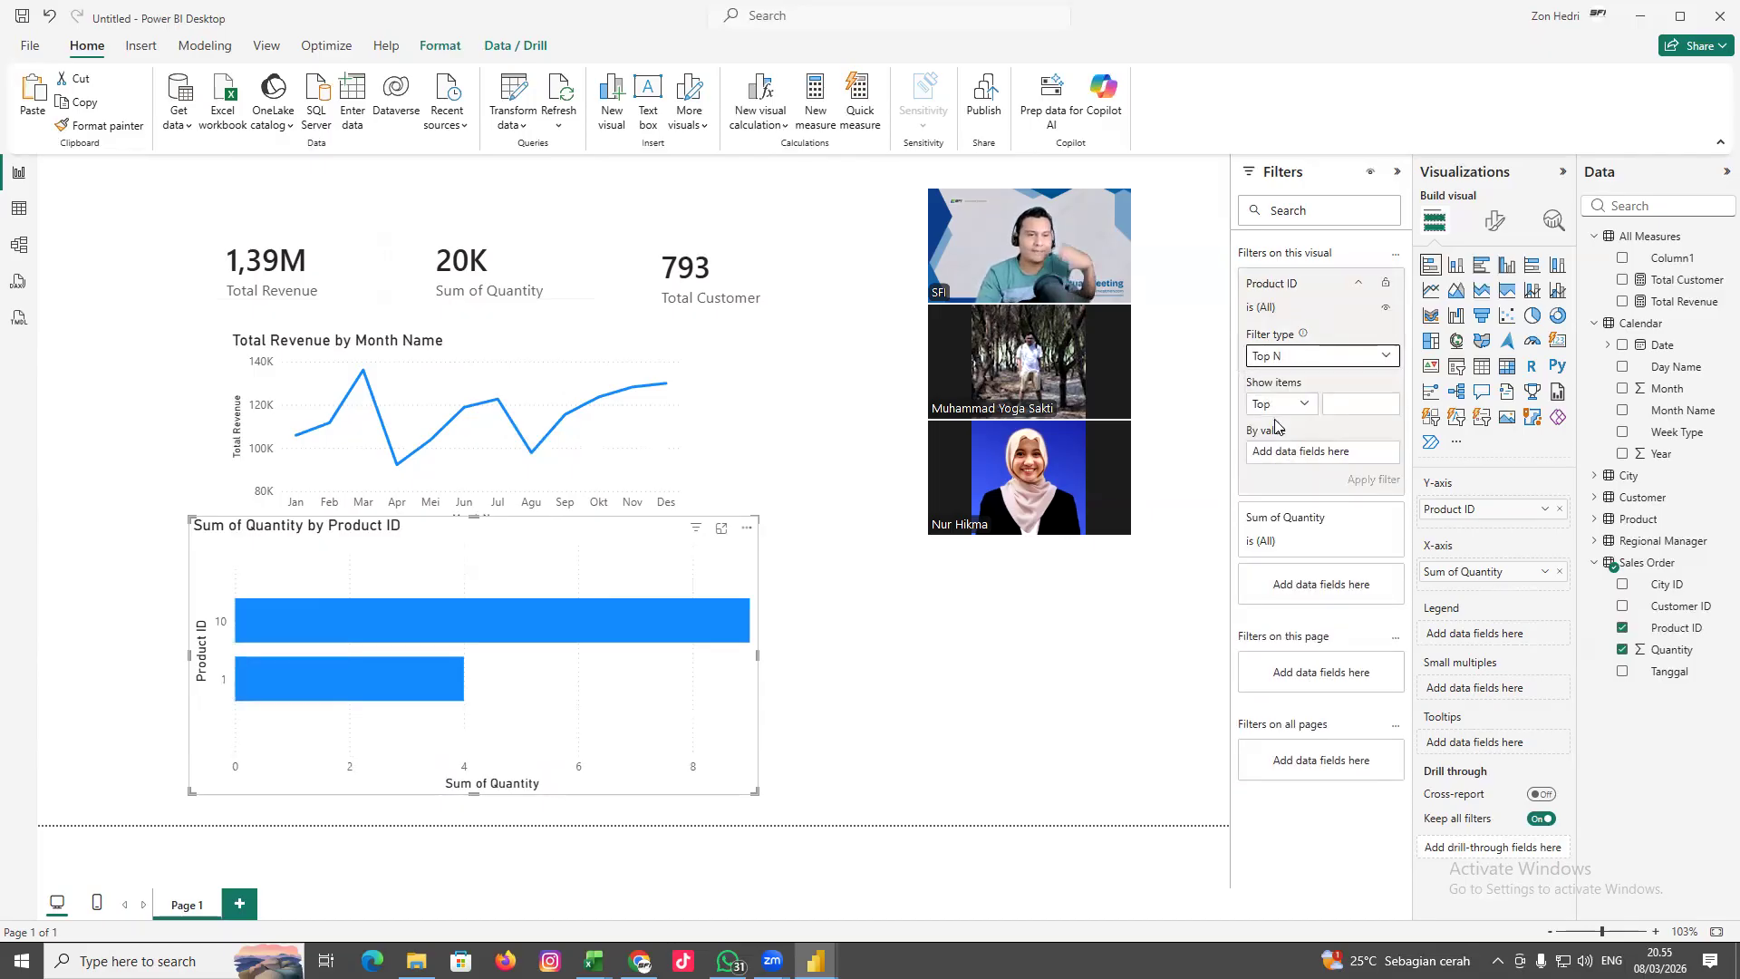
pyautogui.click(1349, 401)
pyautogui.write('5')
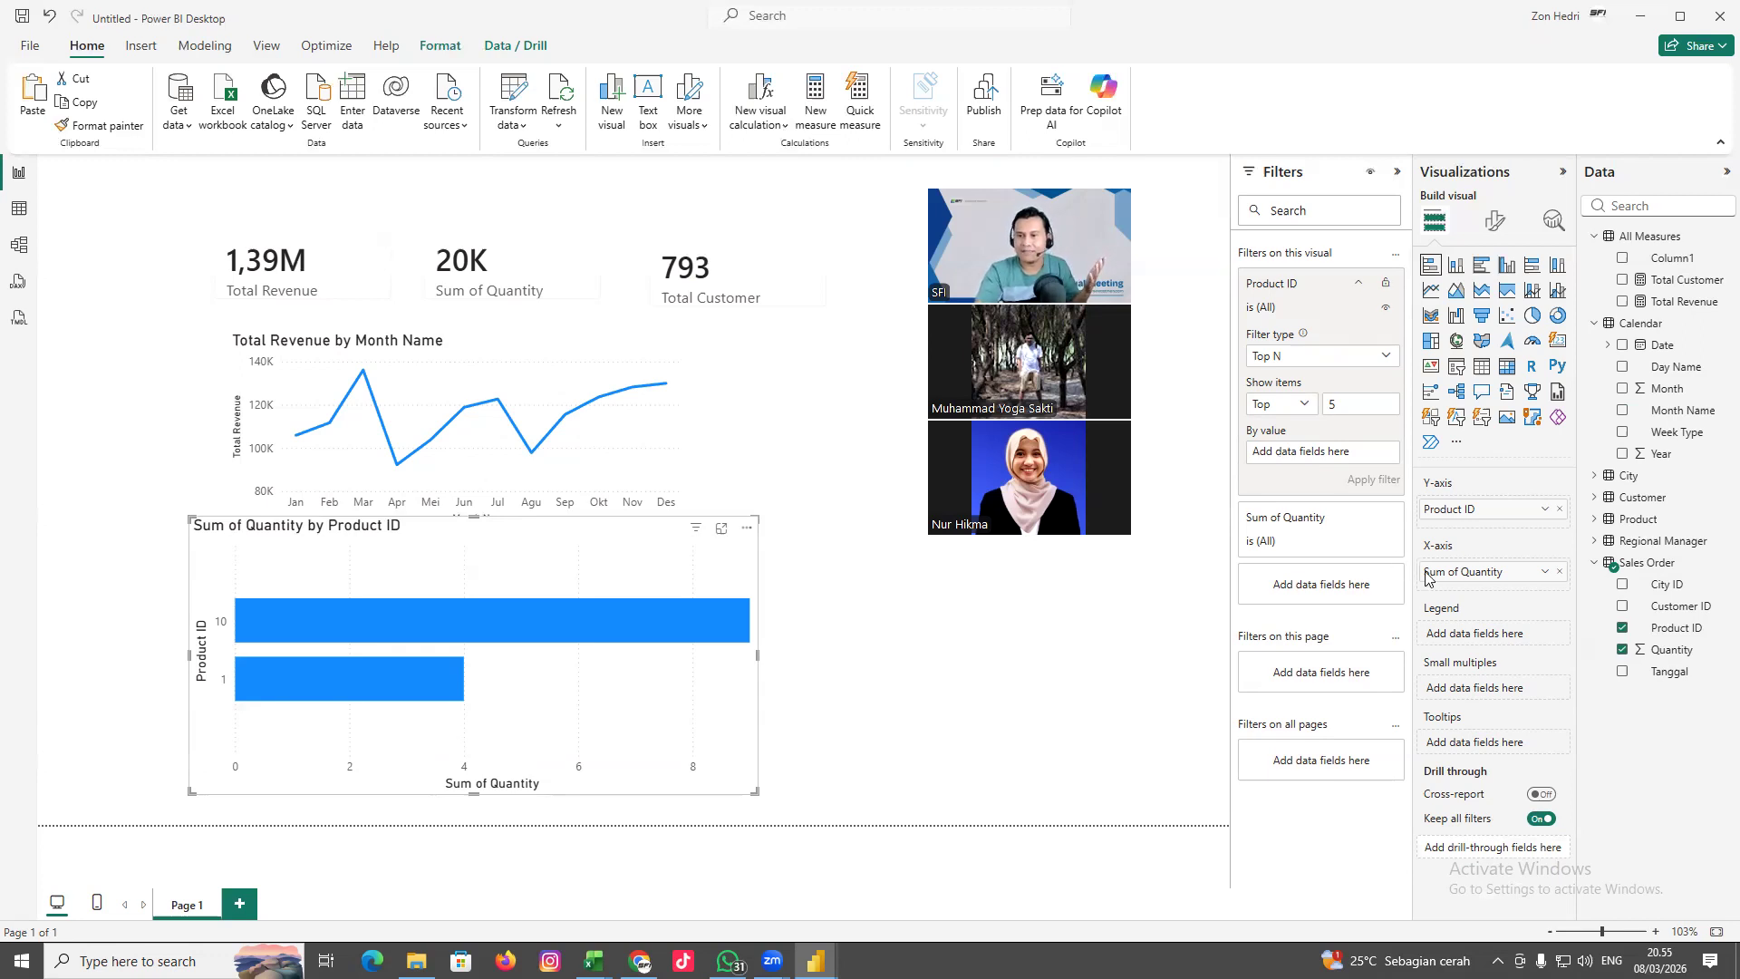
pyautogui.moveTo(1659, 653); pyautogui.dragTo(1341, 459)
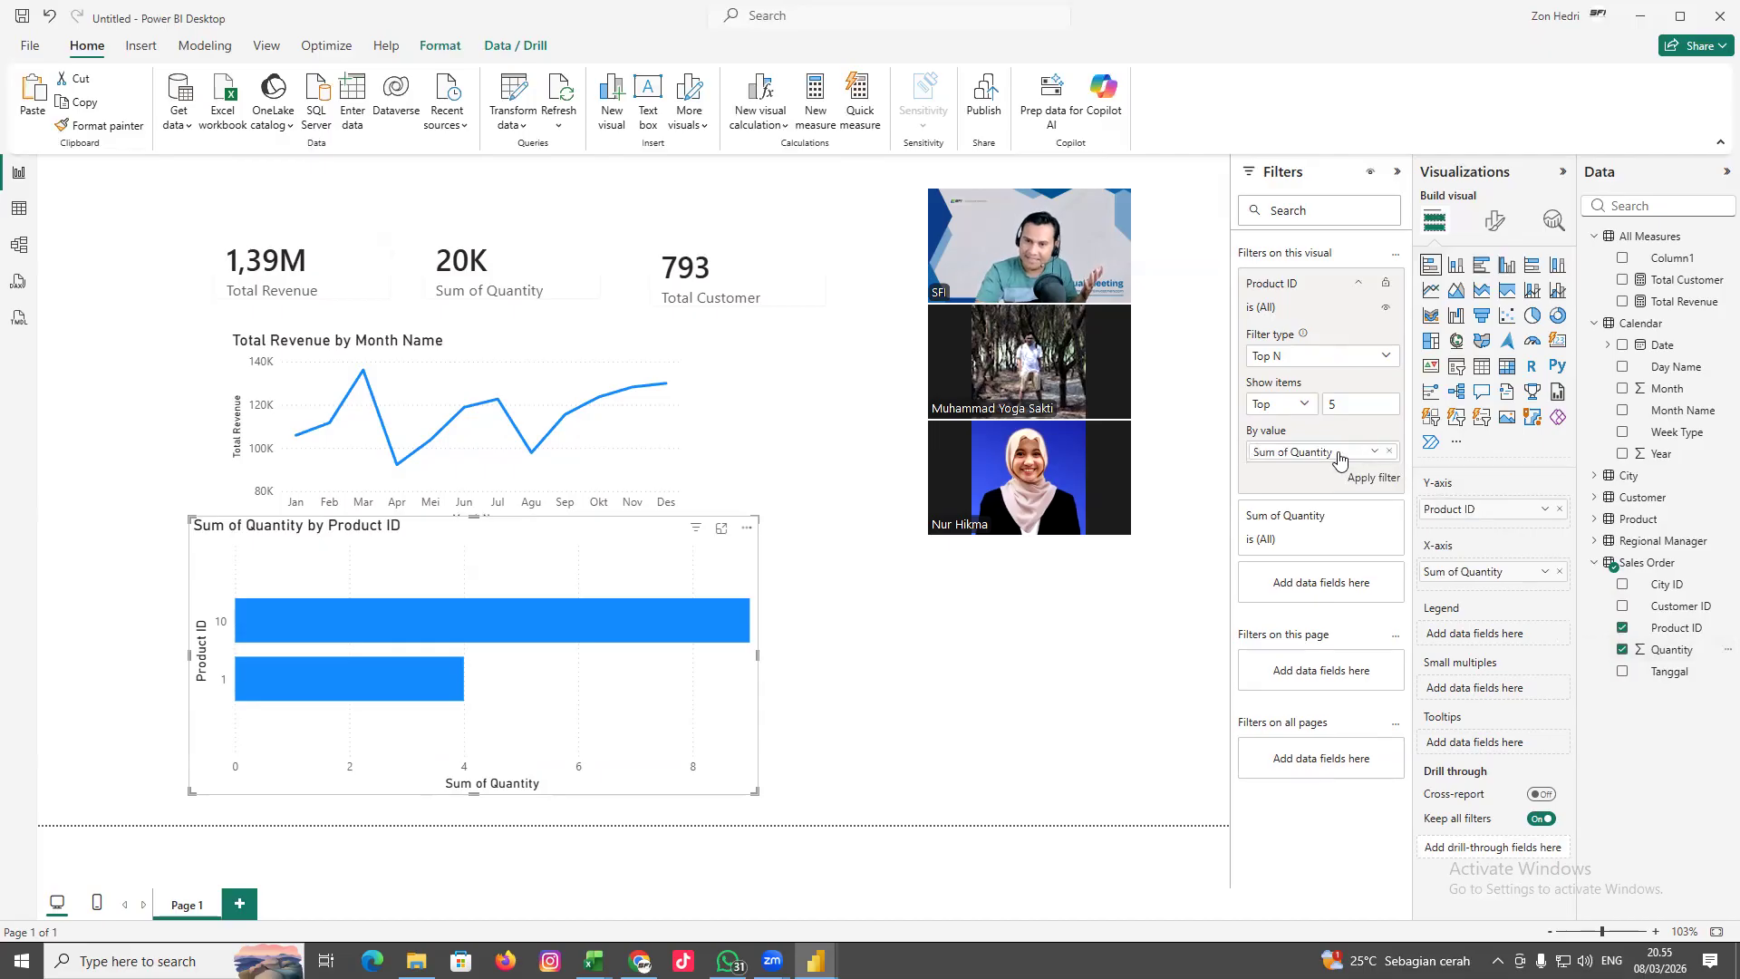
pyautogui.click(1389, 451)
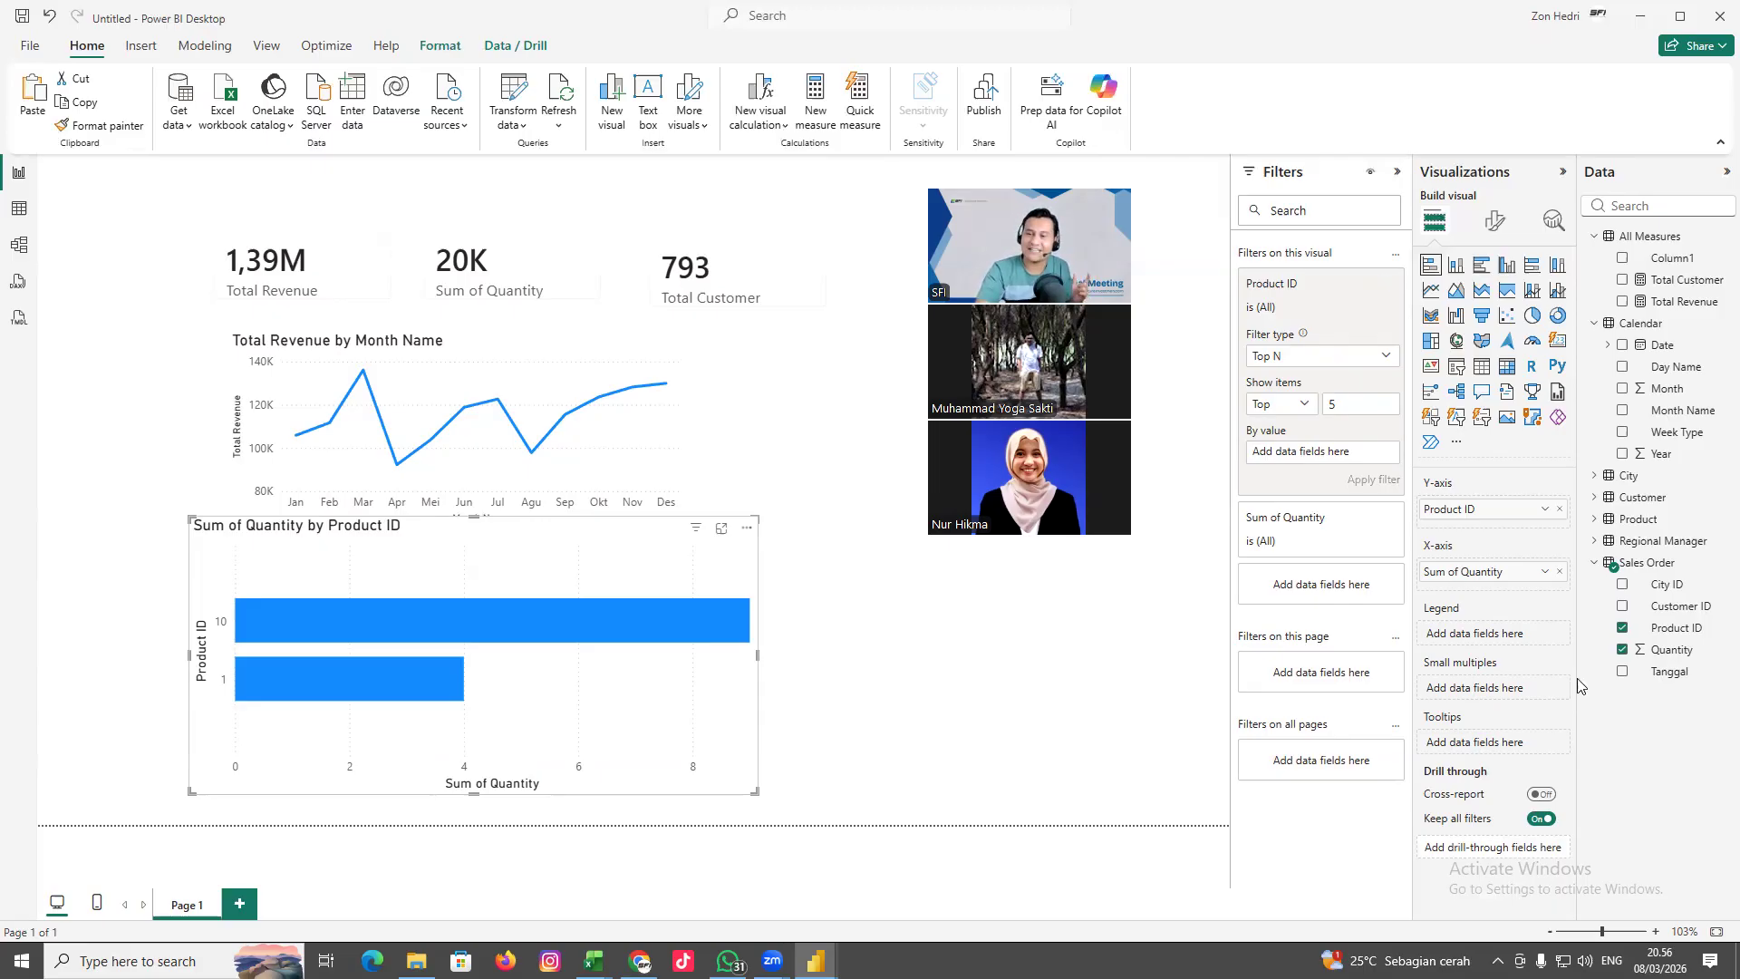
pyautogui.moveTo(1672, 650); pyautogui.dragTo(1351, 452)
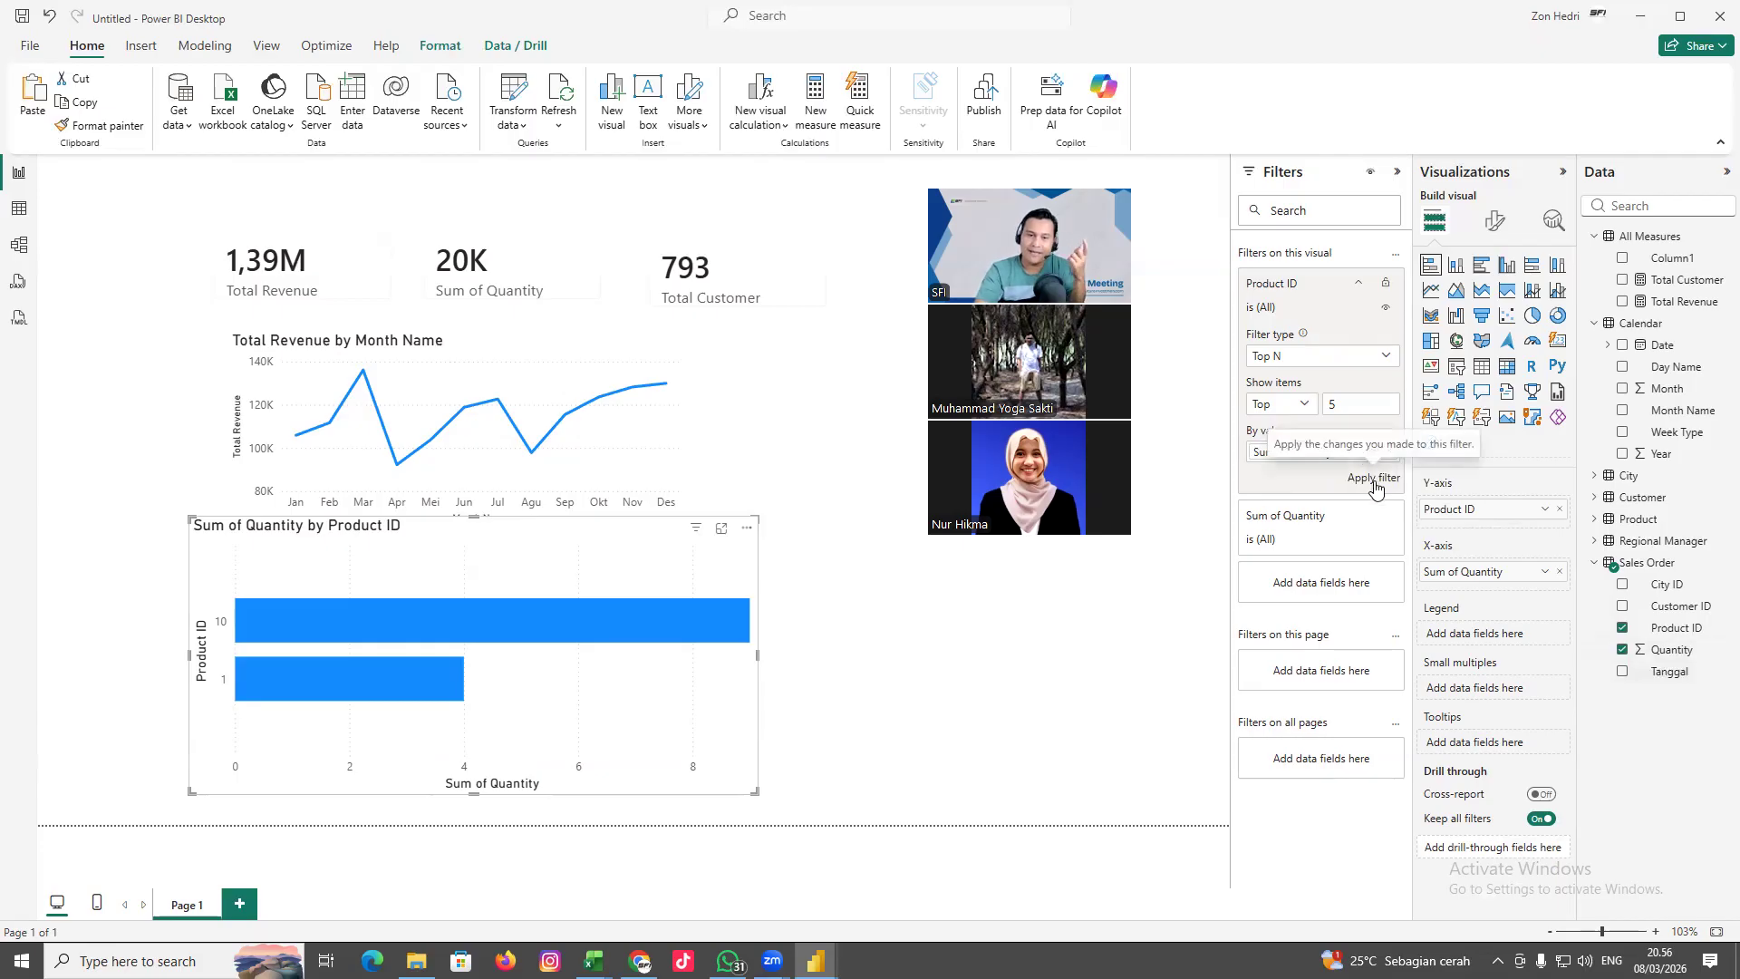
pyautogui.click(1375, 480)
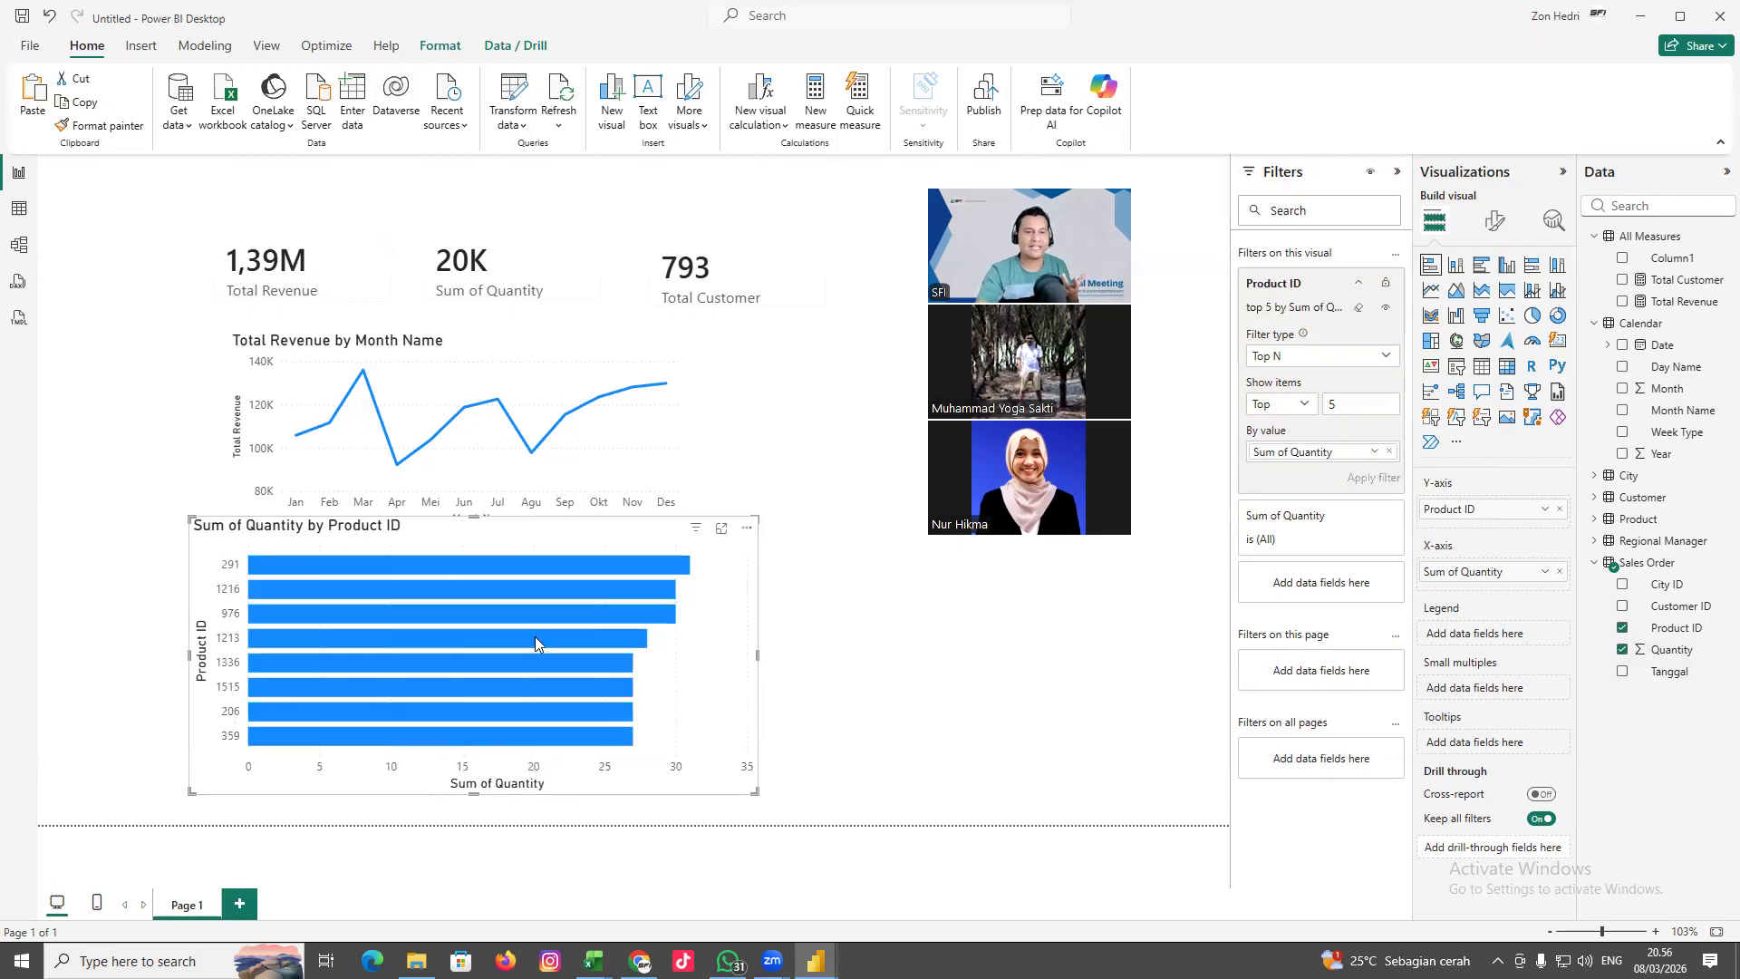
pyautogui.moveTo(580, 637)
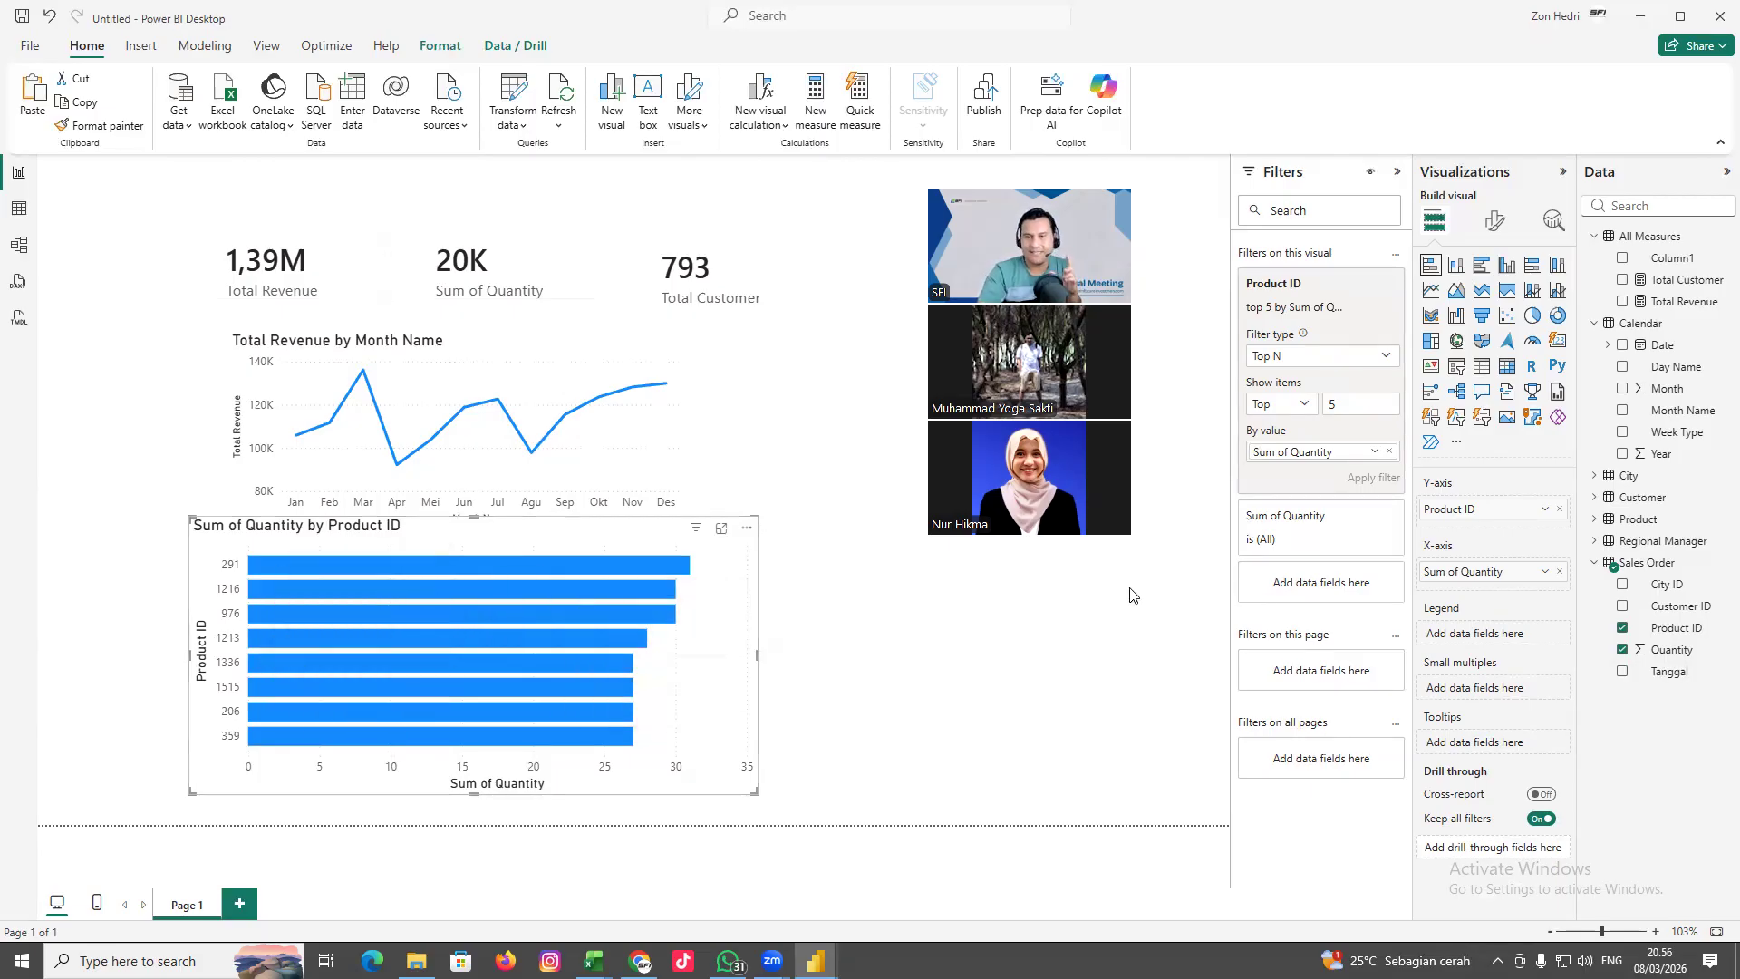
# Switch the Product ID filter to advanced filtering and examine the value conditions it offers
pyautogui.click(1387, 359)
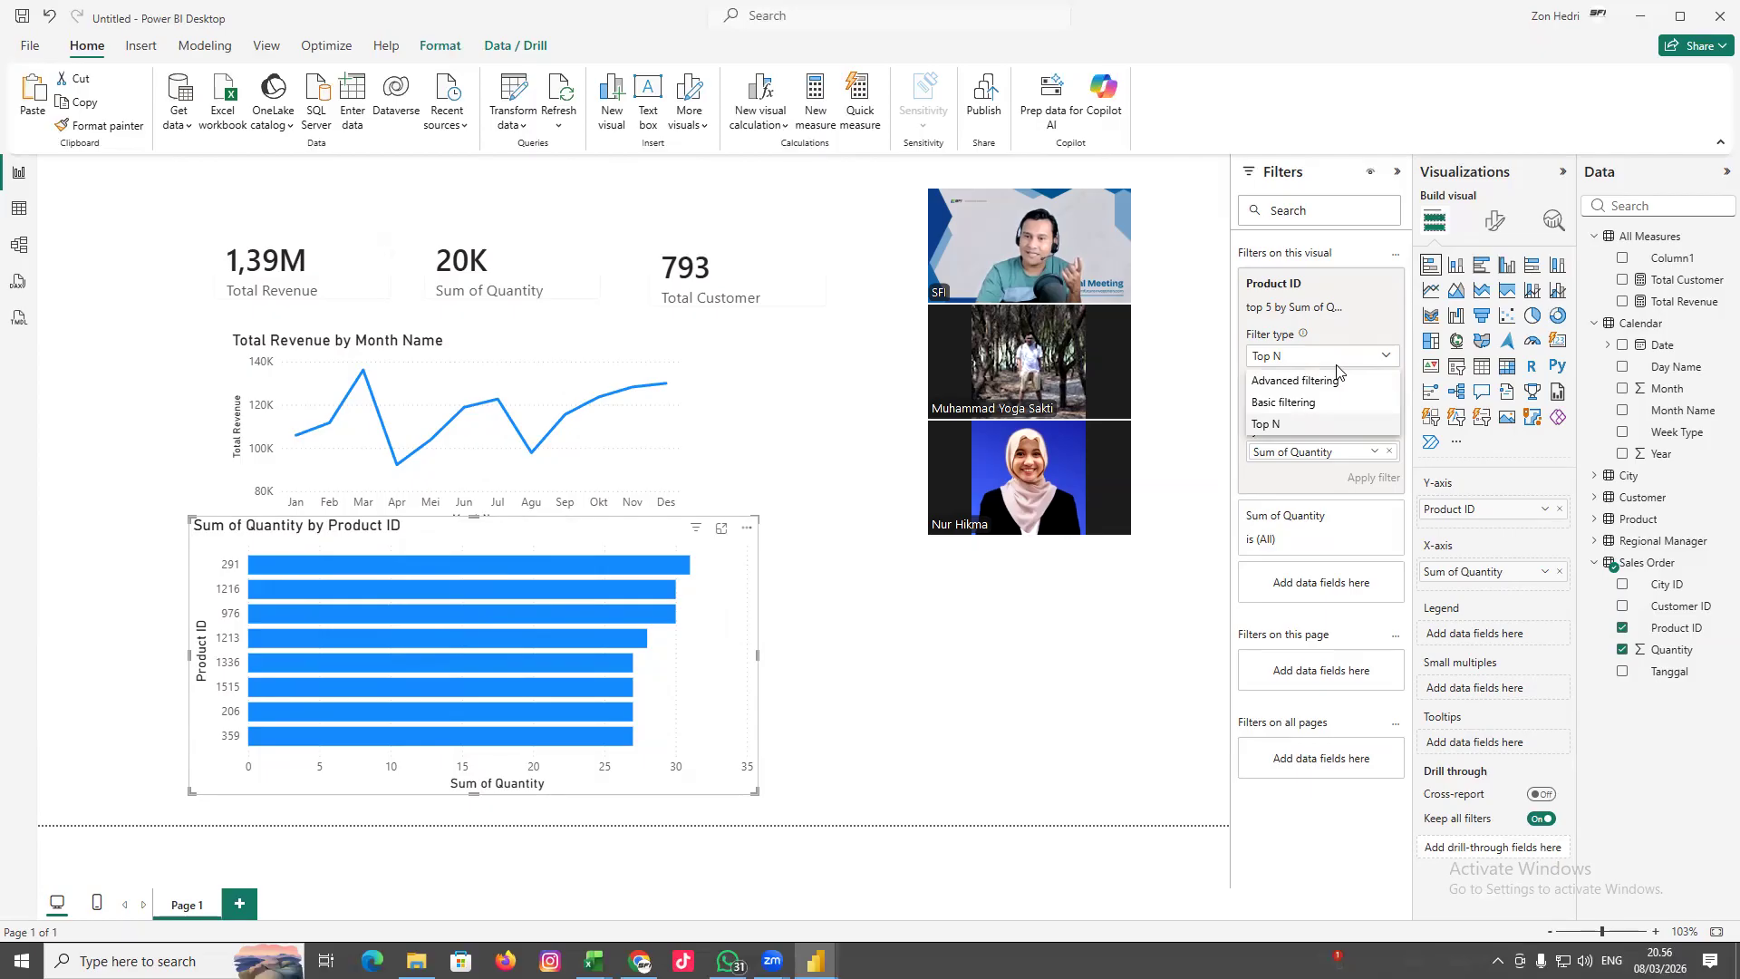
pyautogui.click(1258, 353)
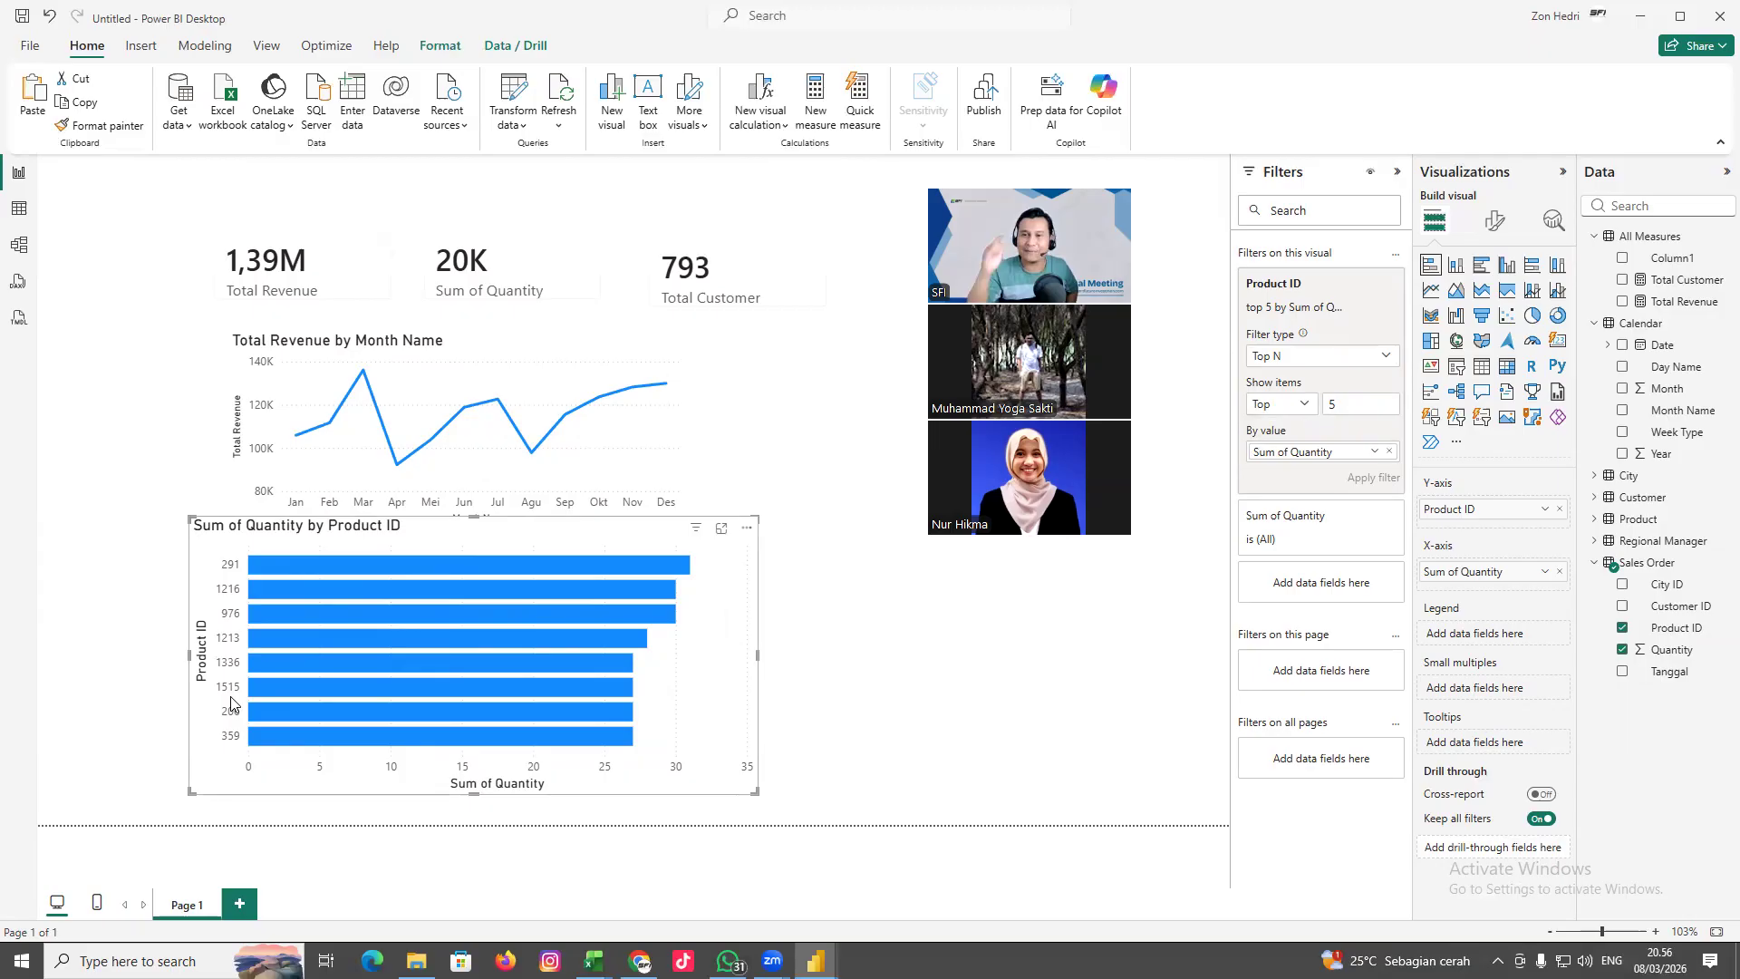
pyautogui.click(1389, 452)
pyautogui.click(1380, 356)
pyautogui.click(1332, 380)
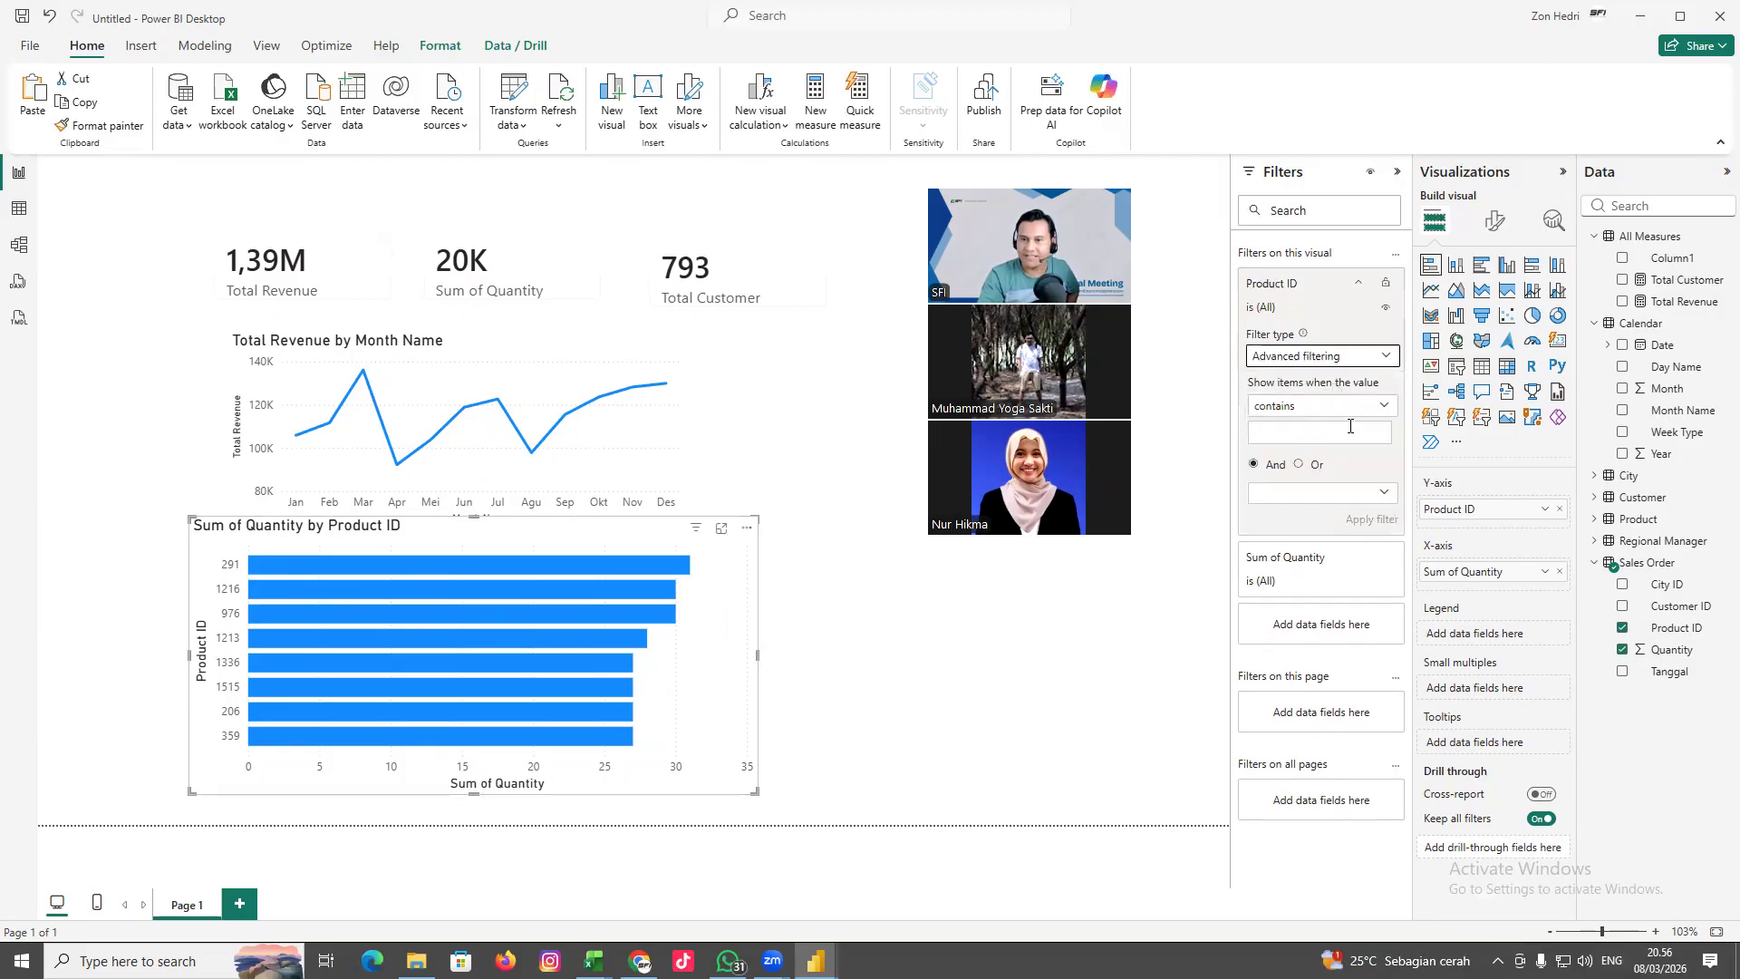
pyautogui.click(1381, 408)
pyautogui.click(1381, 408)
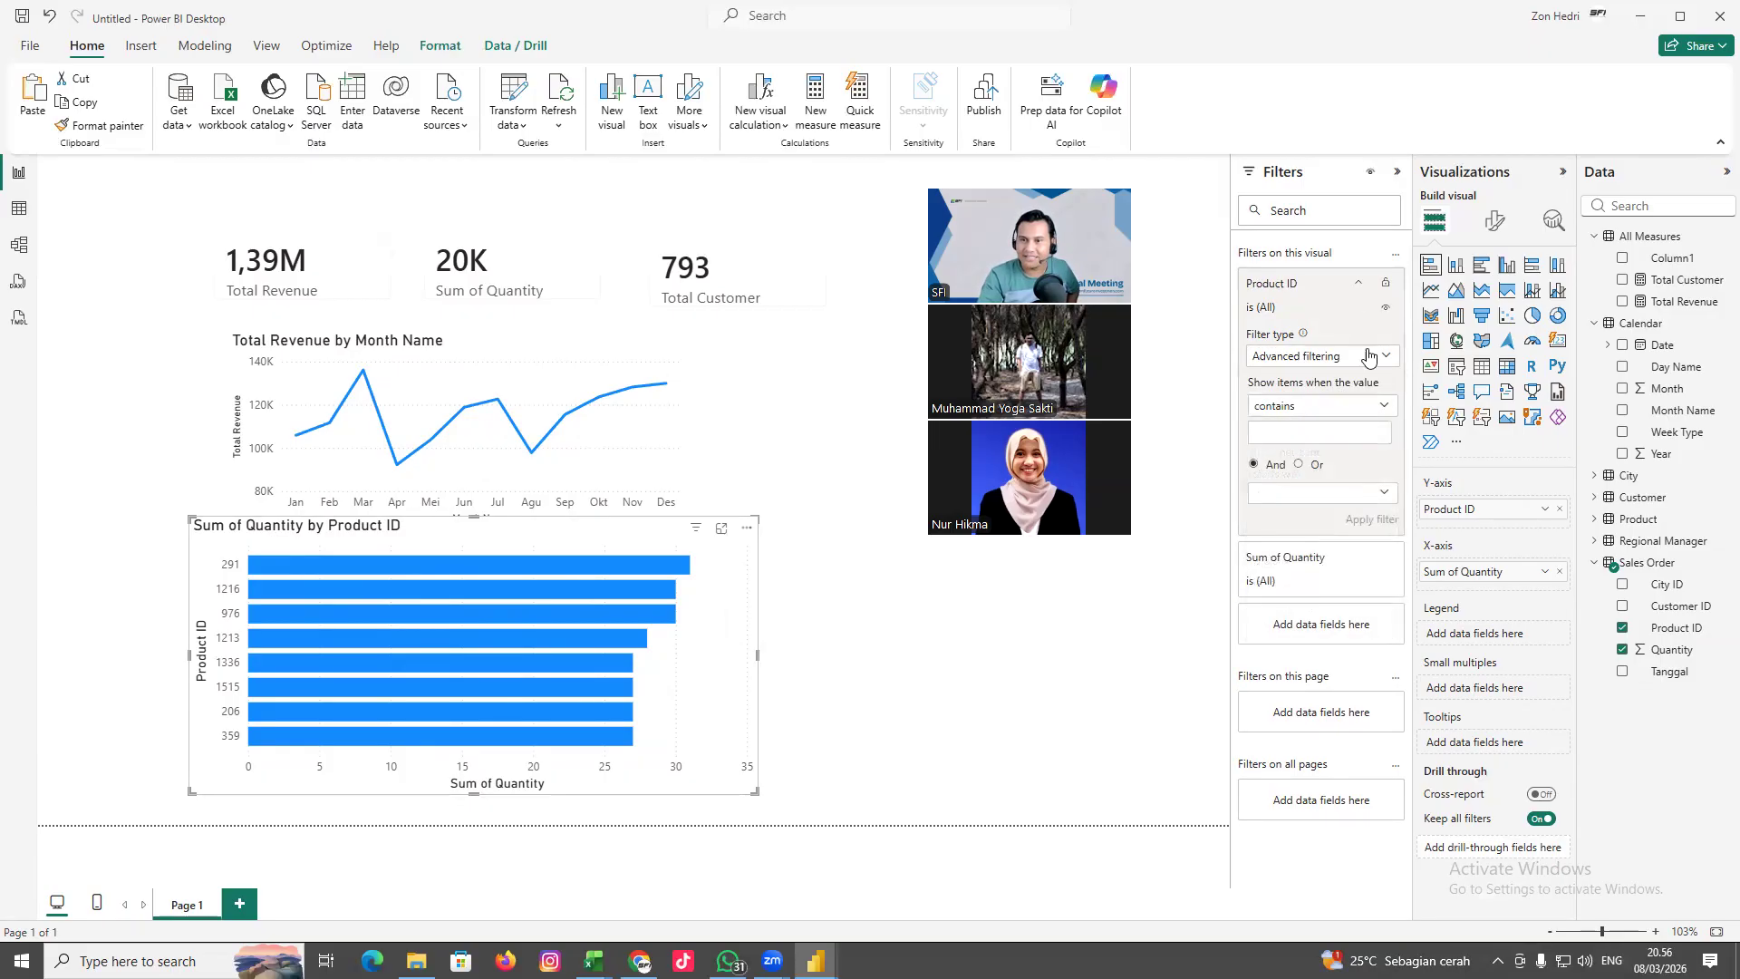
pyautogui.click(1384, 359)
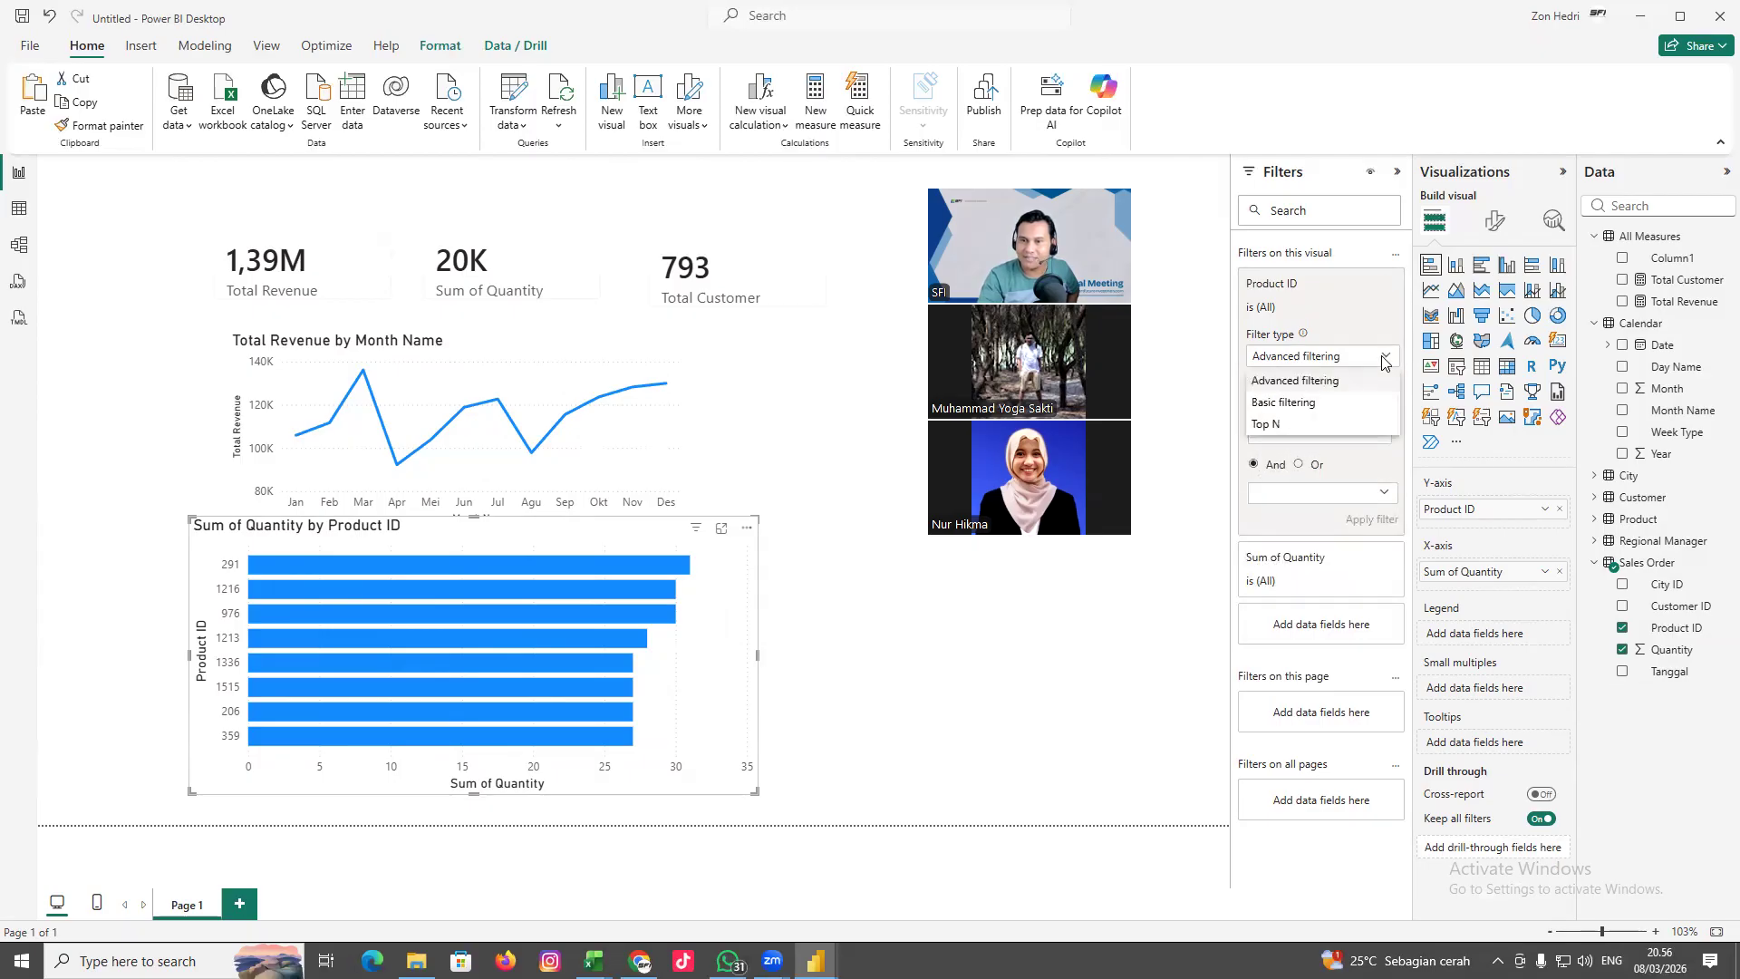
pyautogui.click(1384, 359)
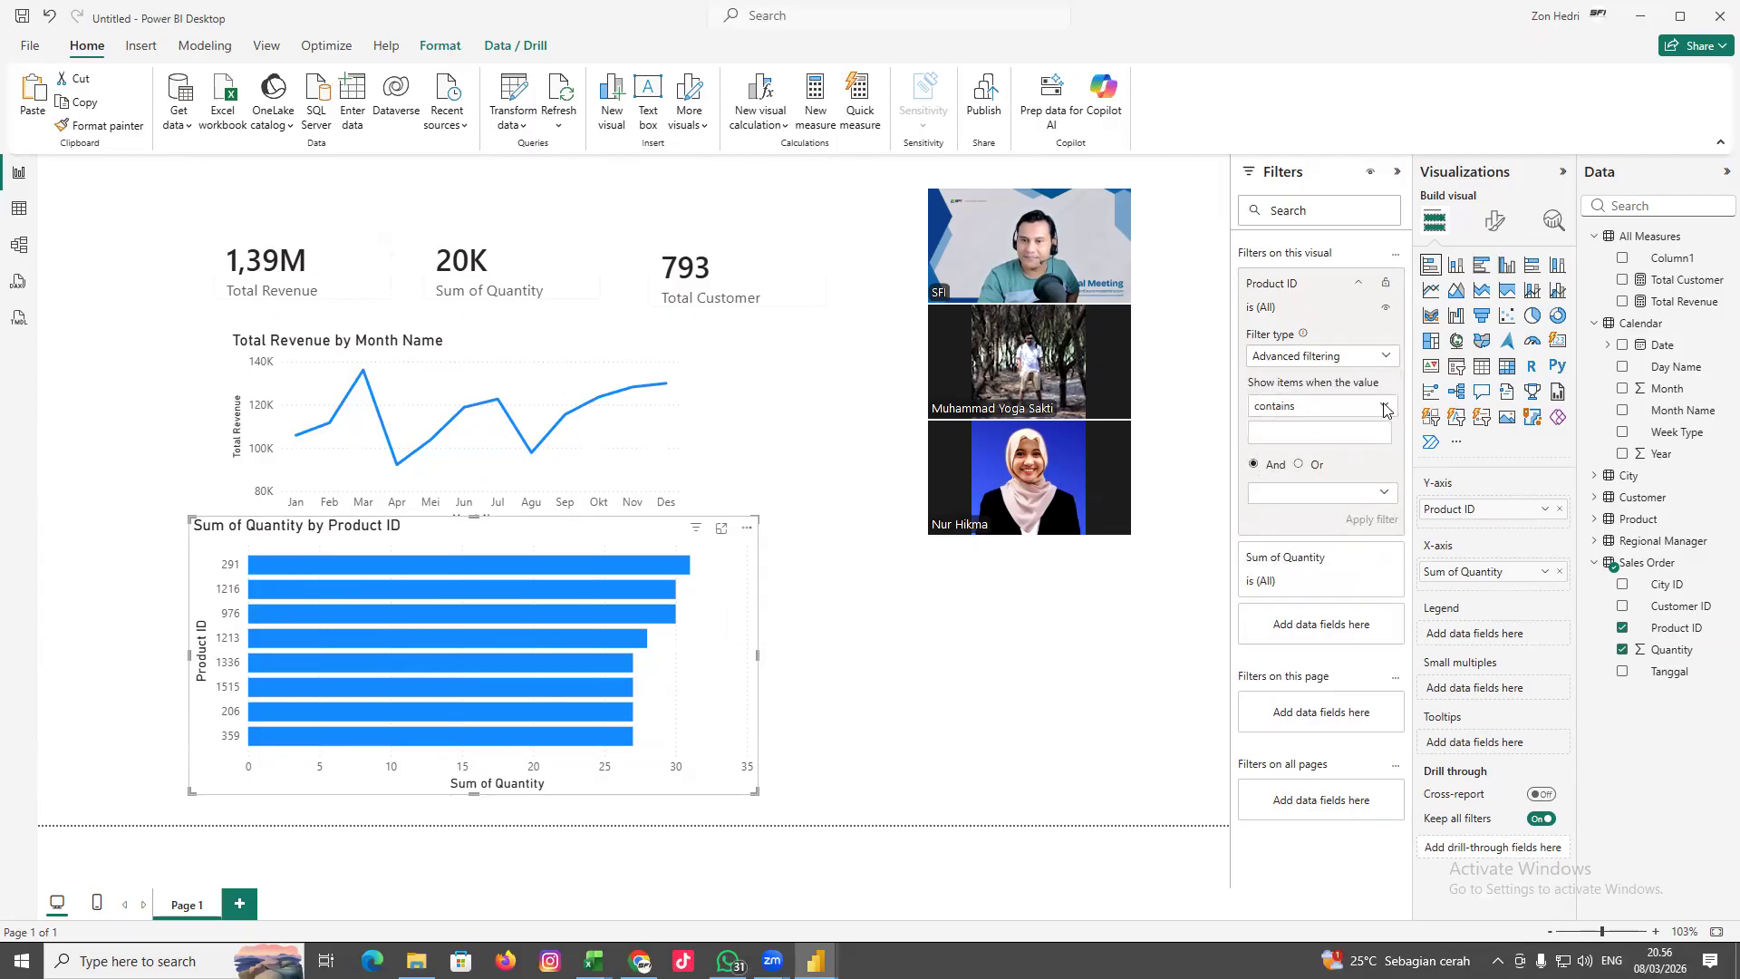
pyautogui.click(1384, 408)
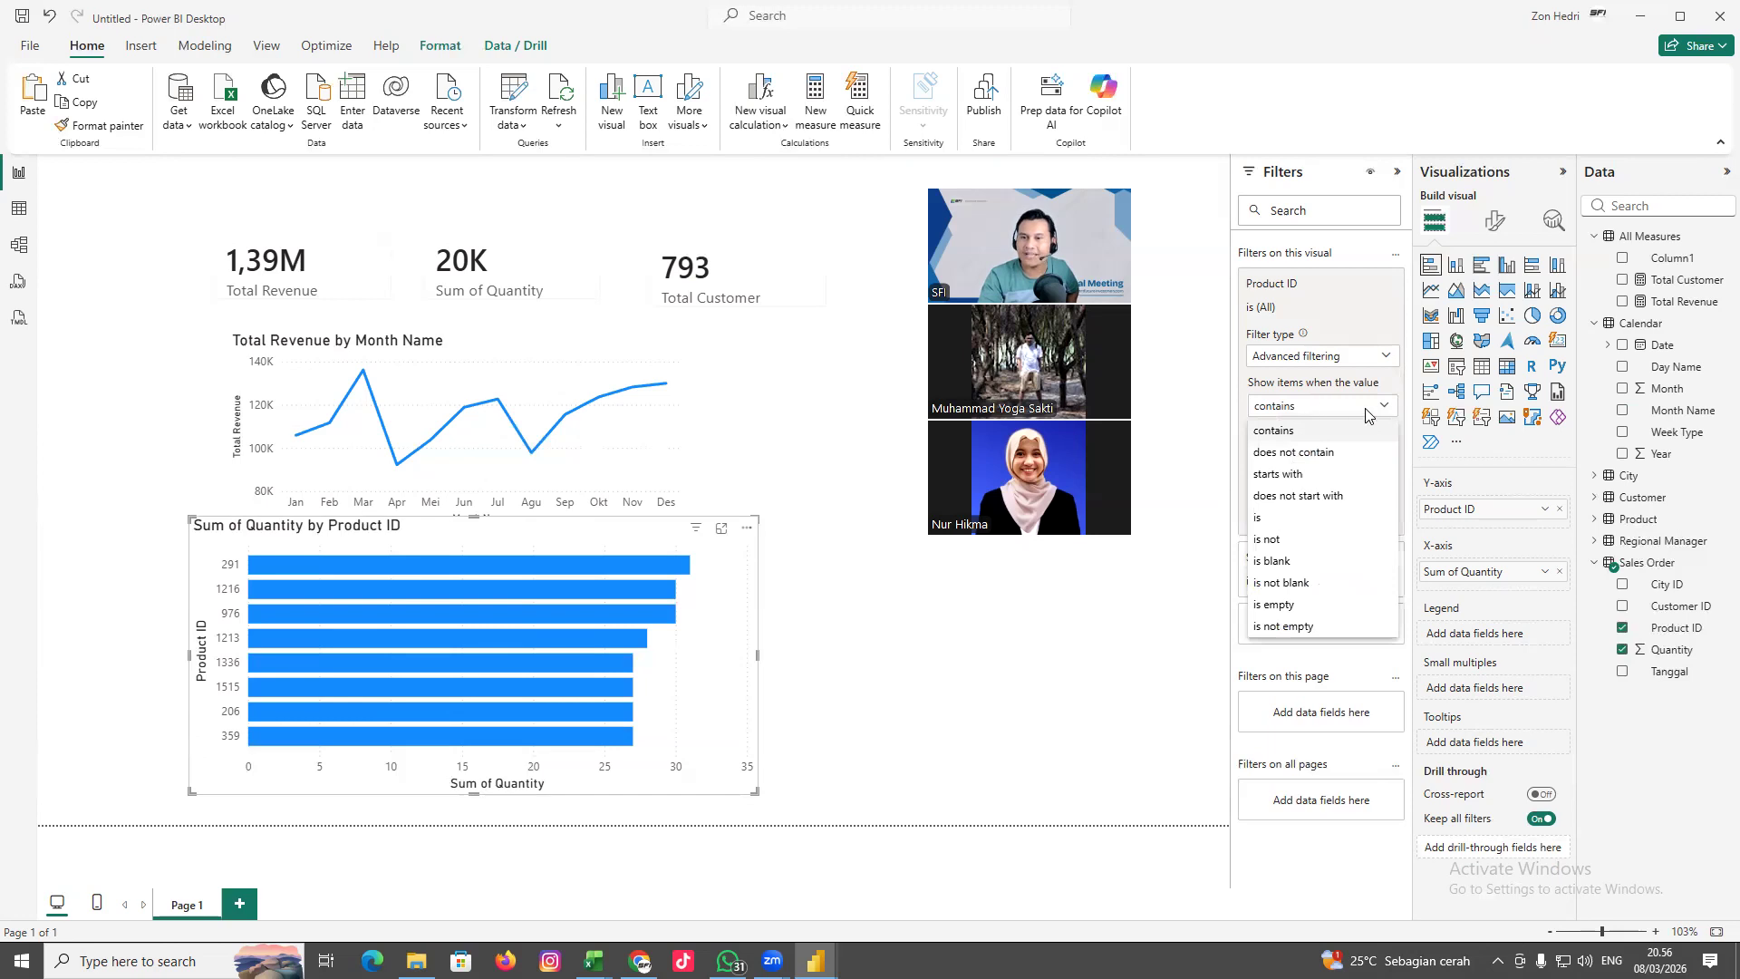
# Switch the Product ID filter to basic filtering and look over its list of selectable items
pyautogui.click(1384, 359)
pyautogui.click(1384, 359)
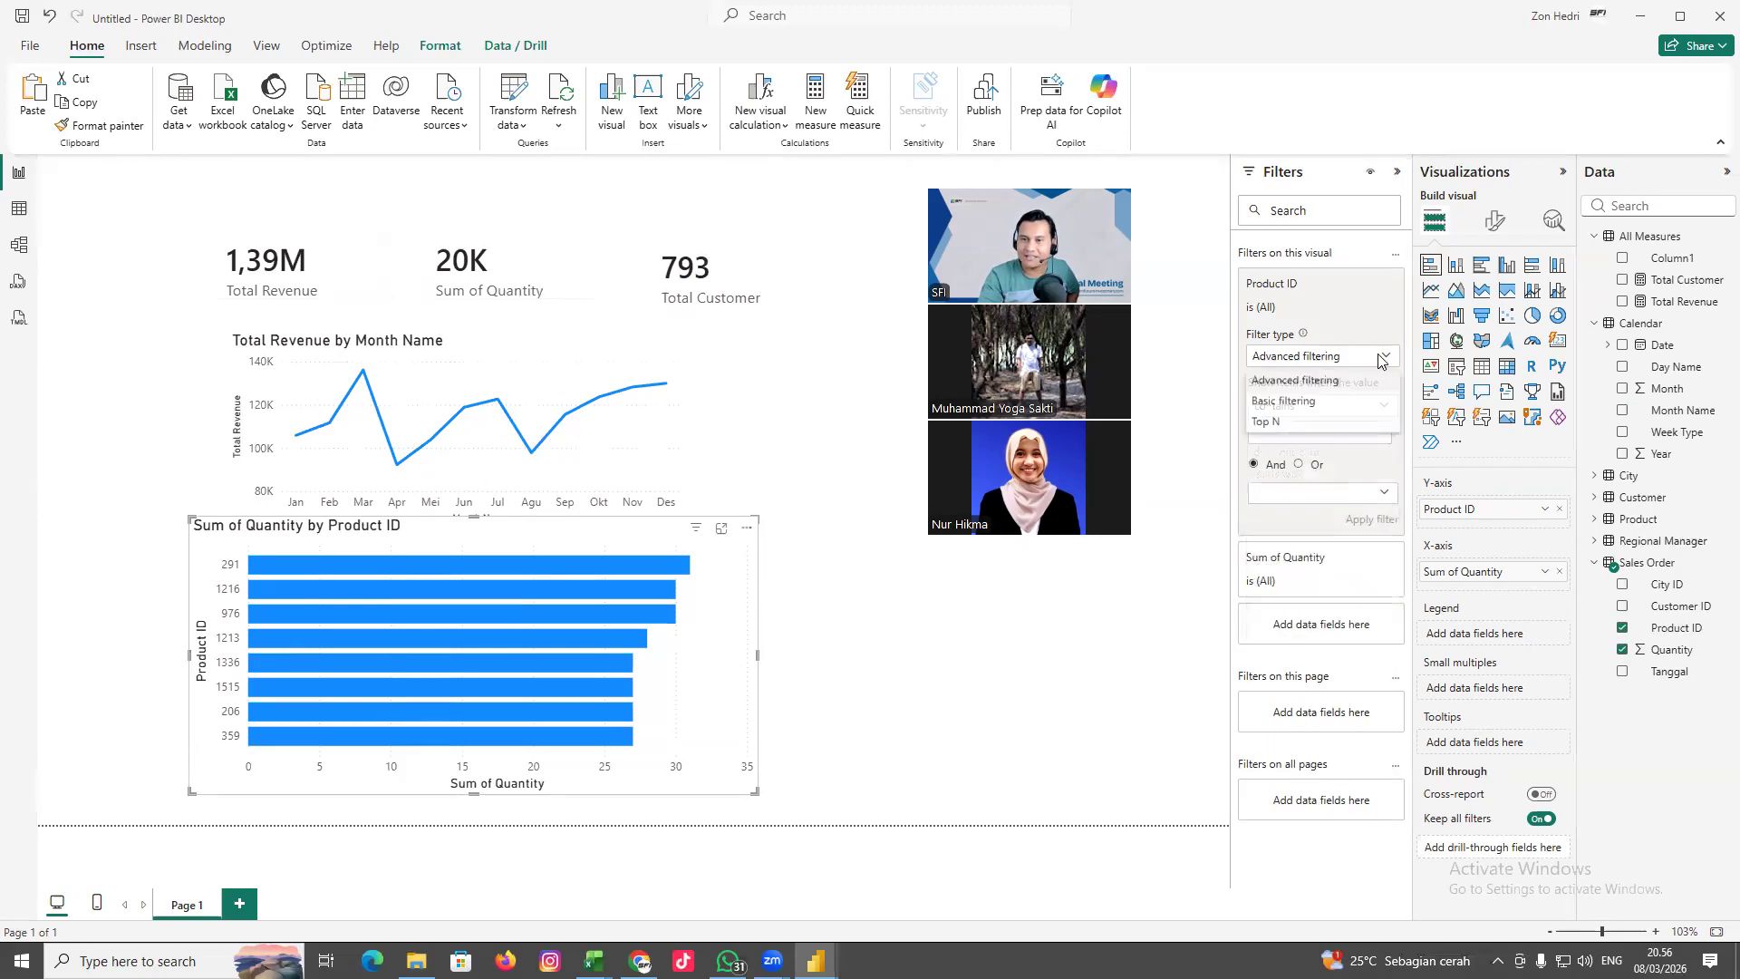
pyautogui.click(1302, 403)
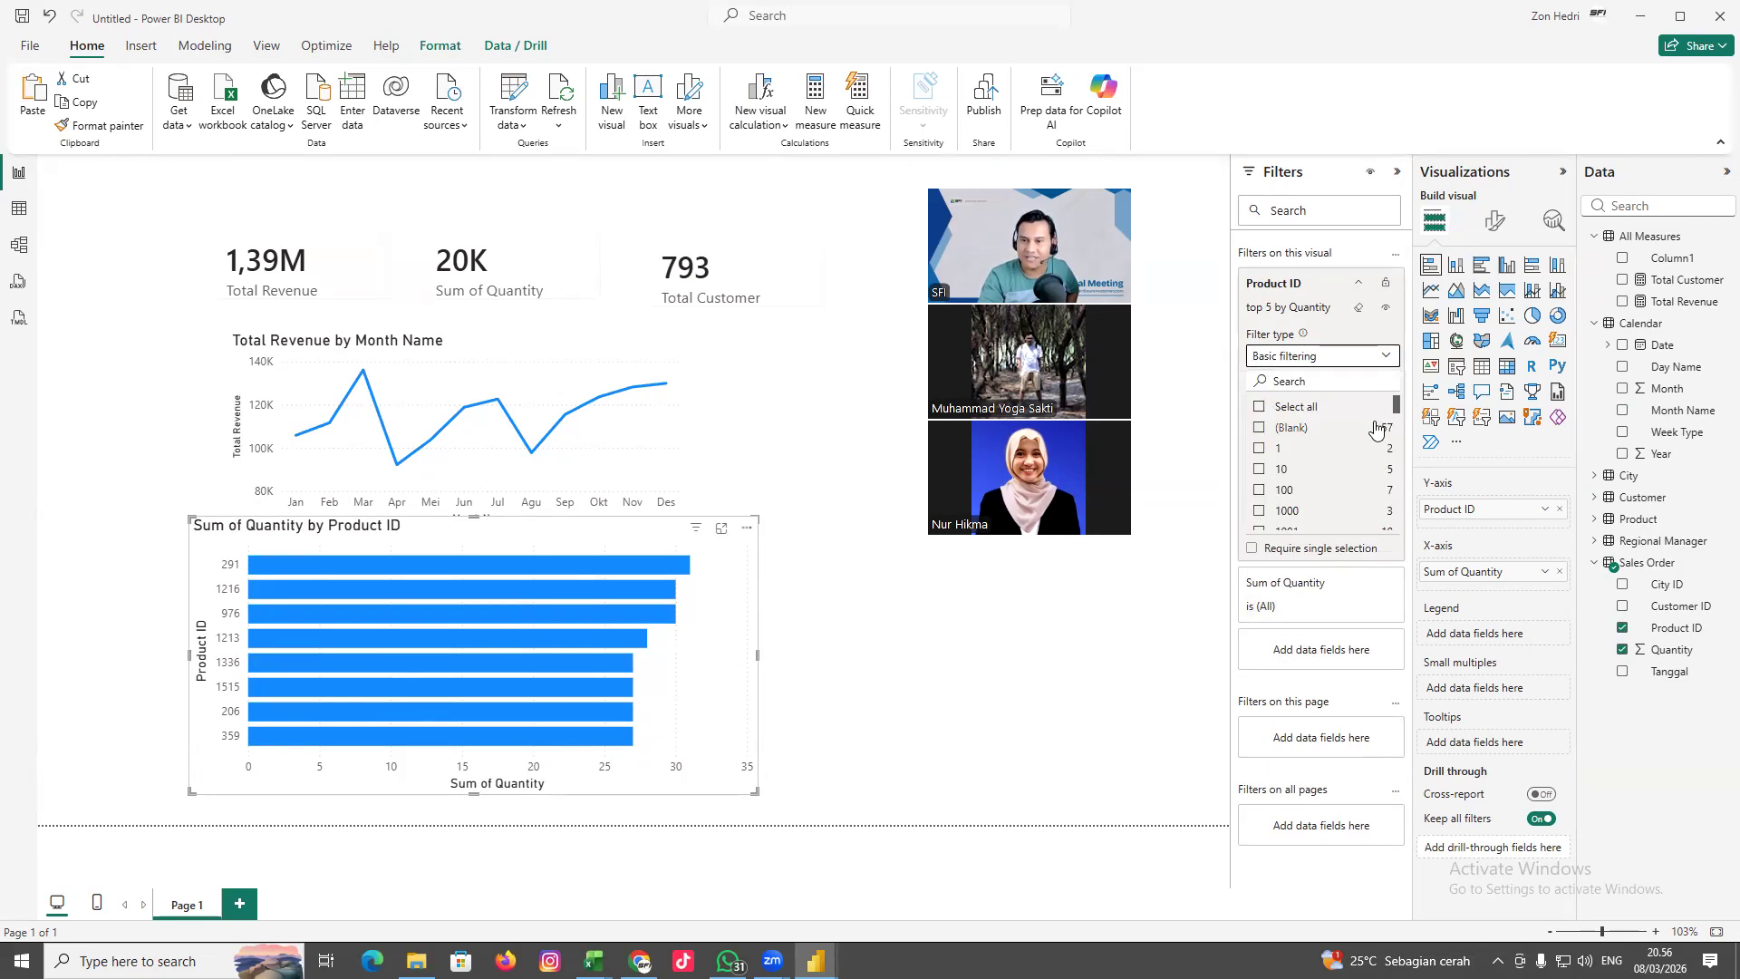
pyautogui.moveTo(1396, 410)
pyautogui.mouseDown()
pyautogui.moveTo(1396, 548)
pyautogui.moveTo(1393, 404)
pyautogui.mouseUp()
pyautogui.click(1384, 356)
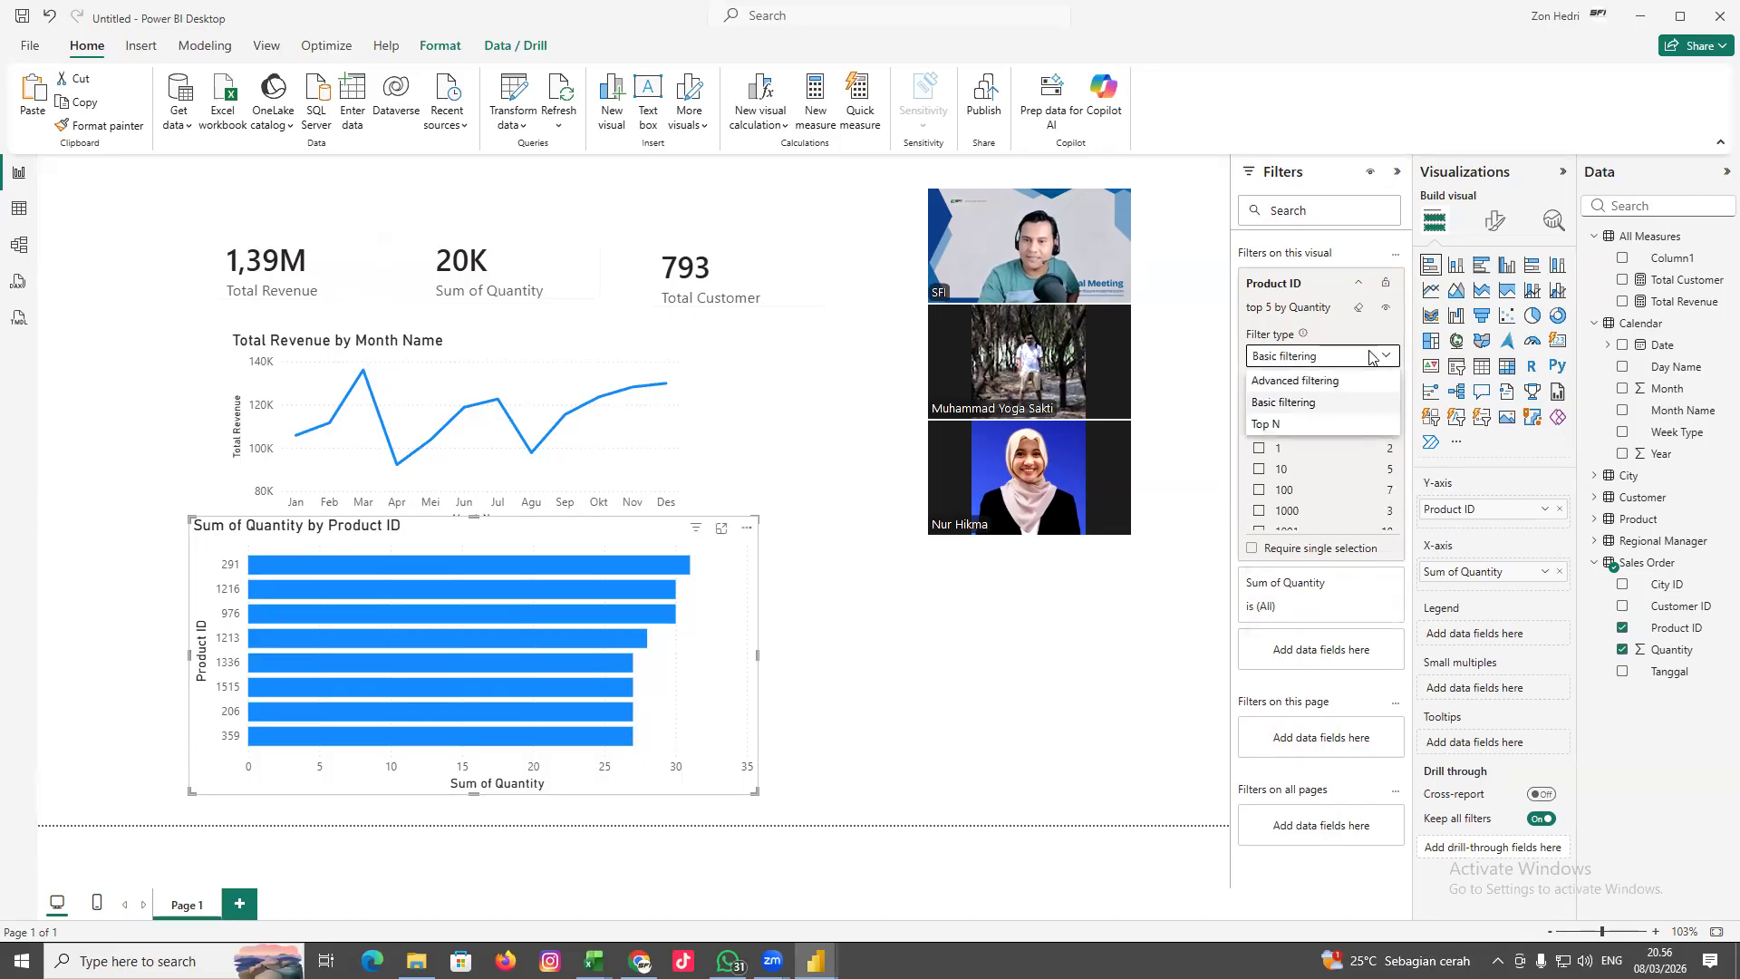
# Return the Product ID filter to Top N, replace its by-value field with Quantity from Sales Order, and apply it
pyautogui.click(1277, 425)
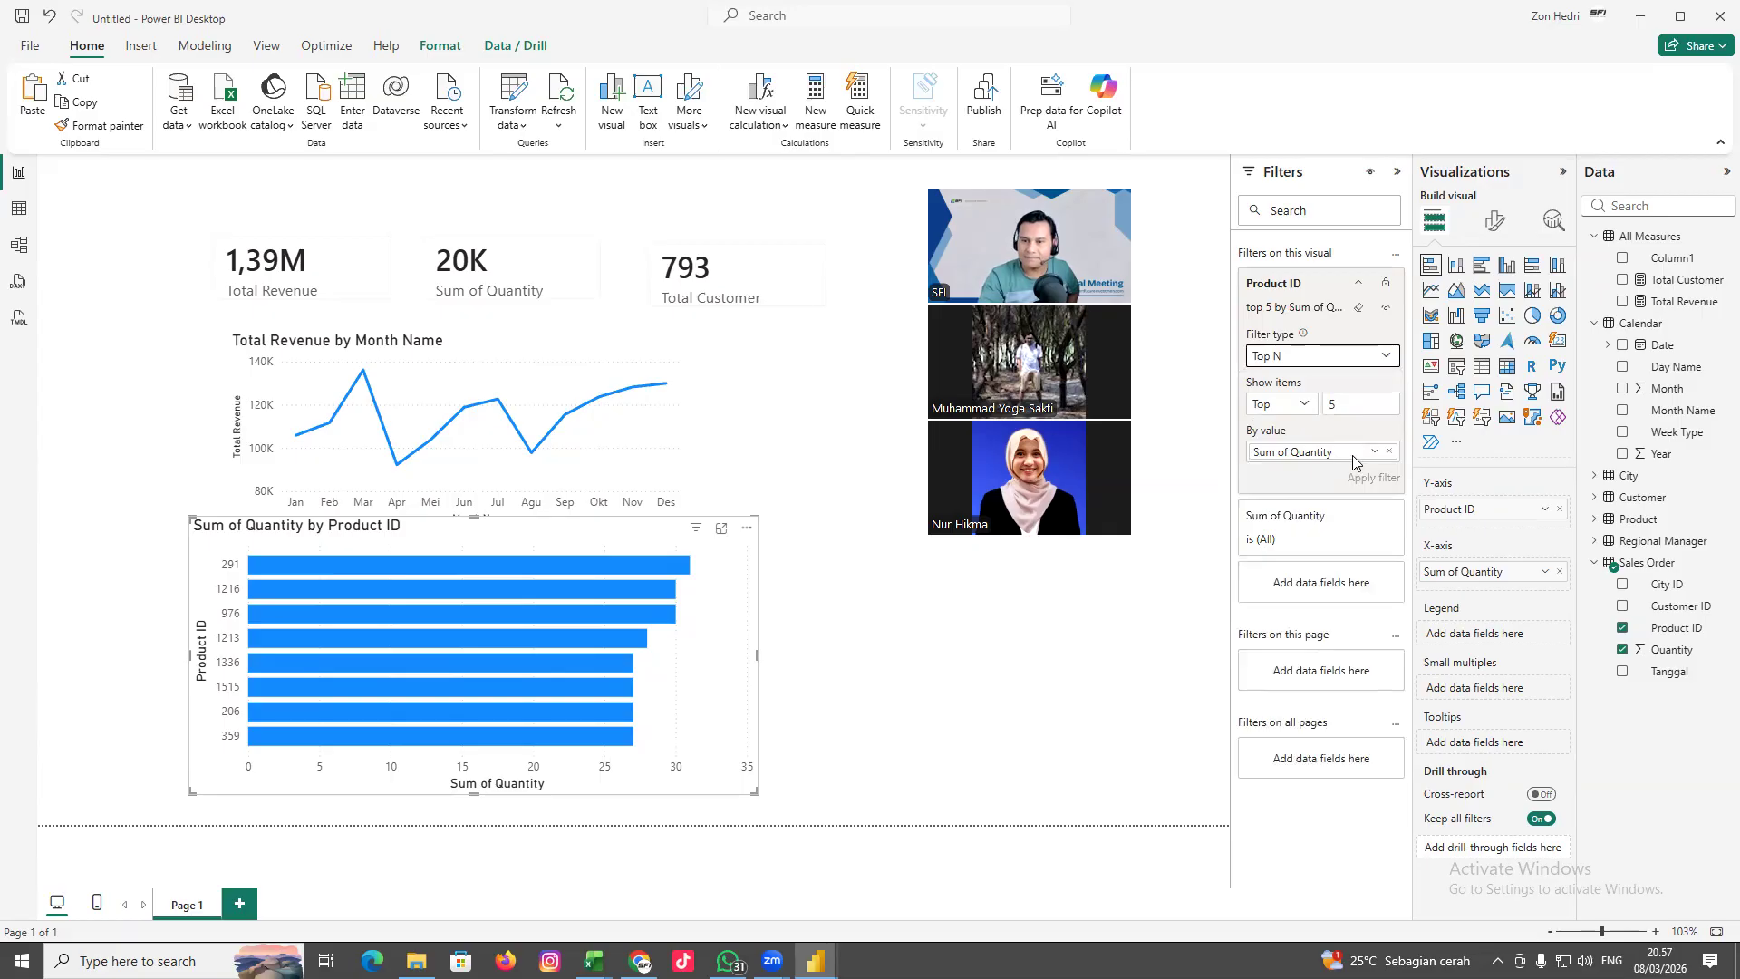
pyautogui.click(1389, 452)
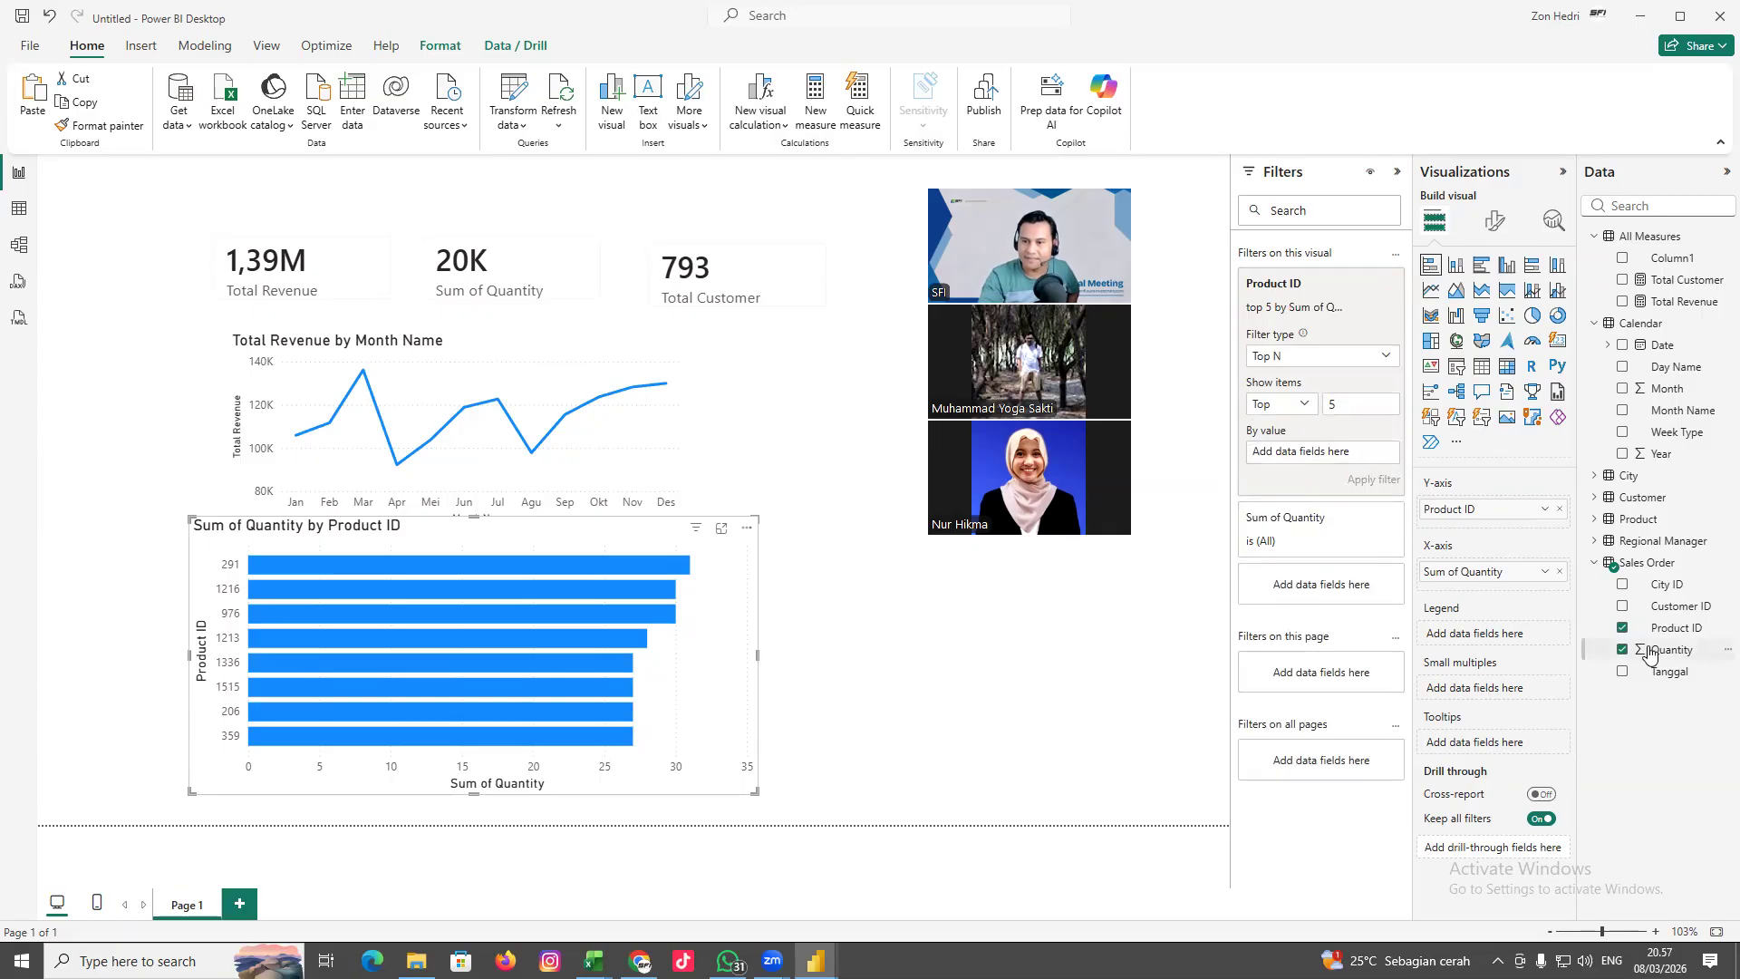
pyautogui.moveTo(1673, 659); pyautogui.dragTo(1324, 455)
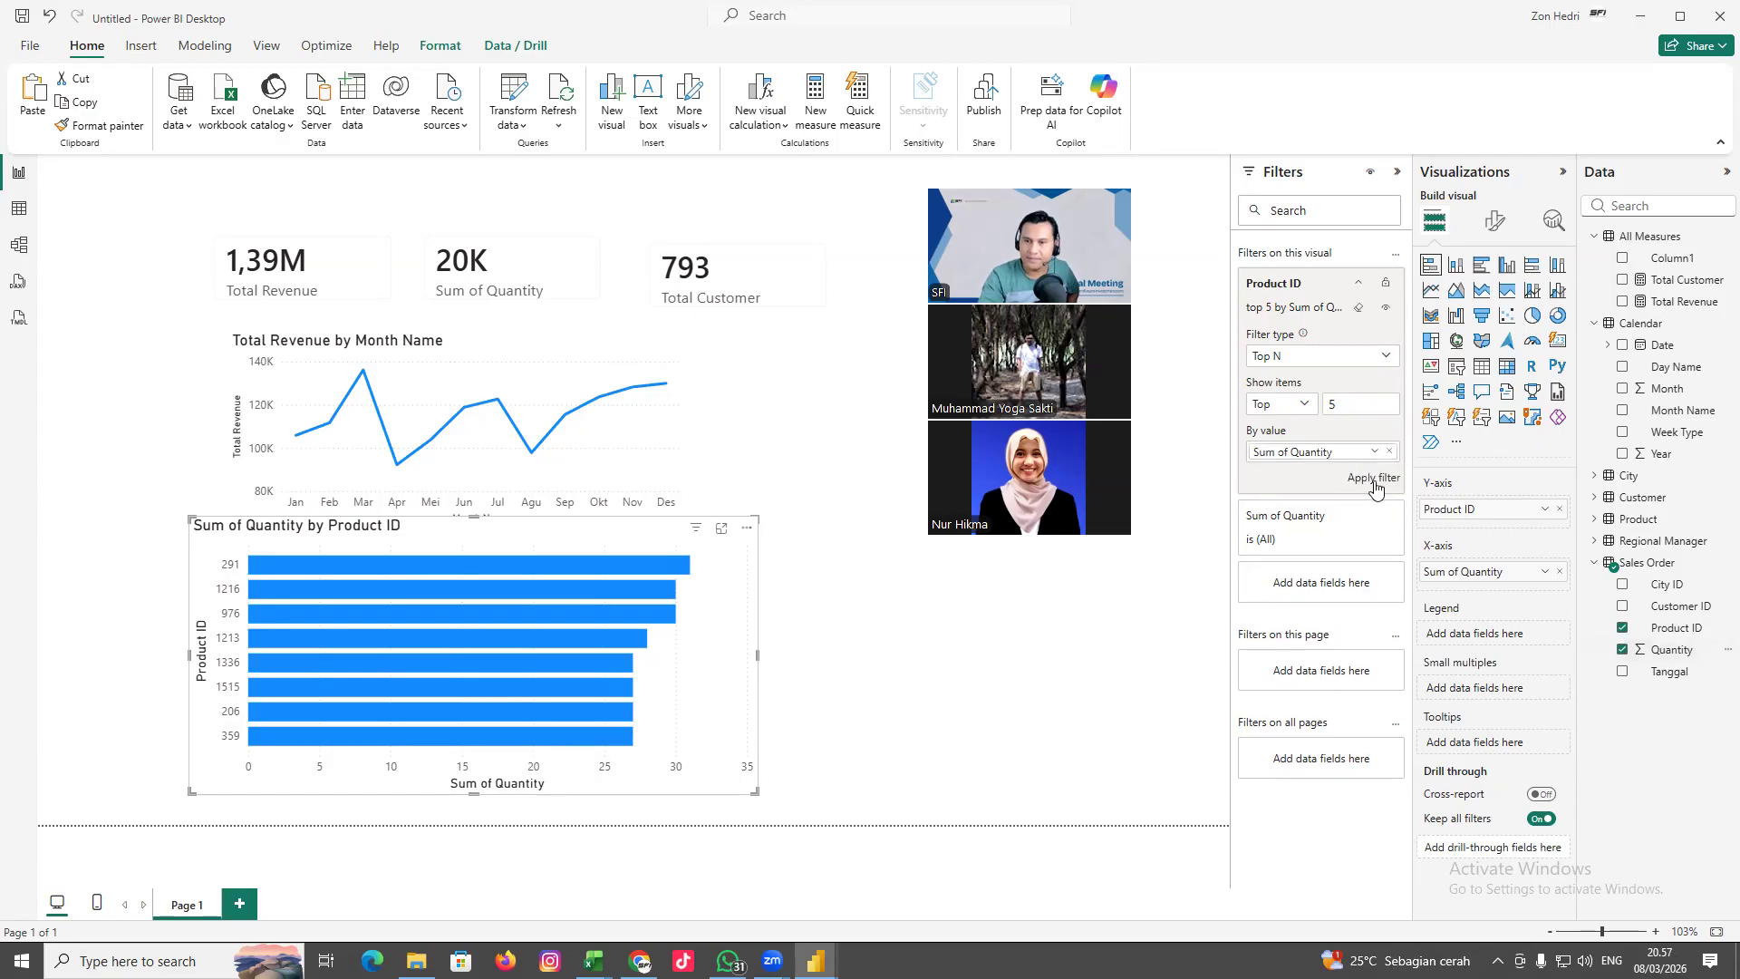
pyautogui.click(1375, 480)
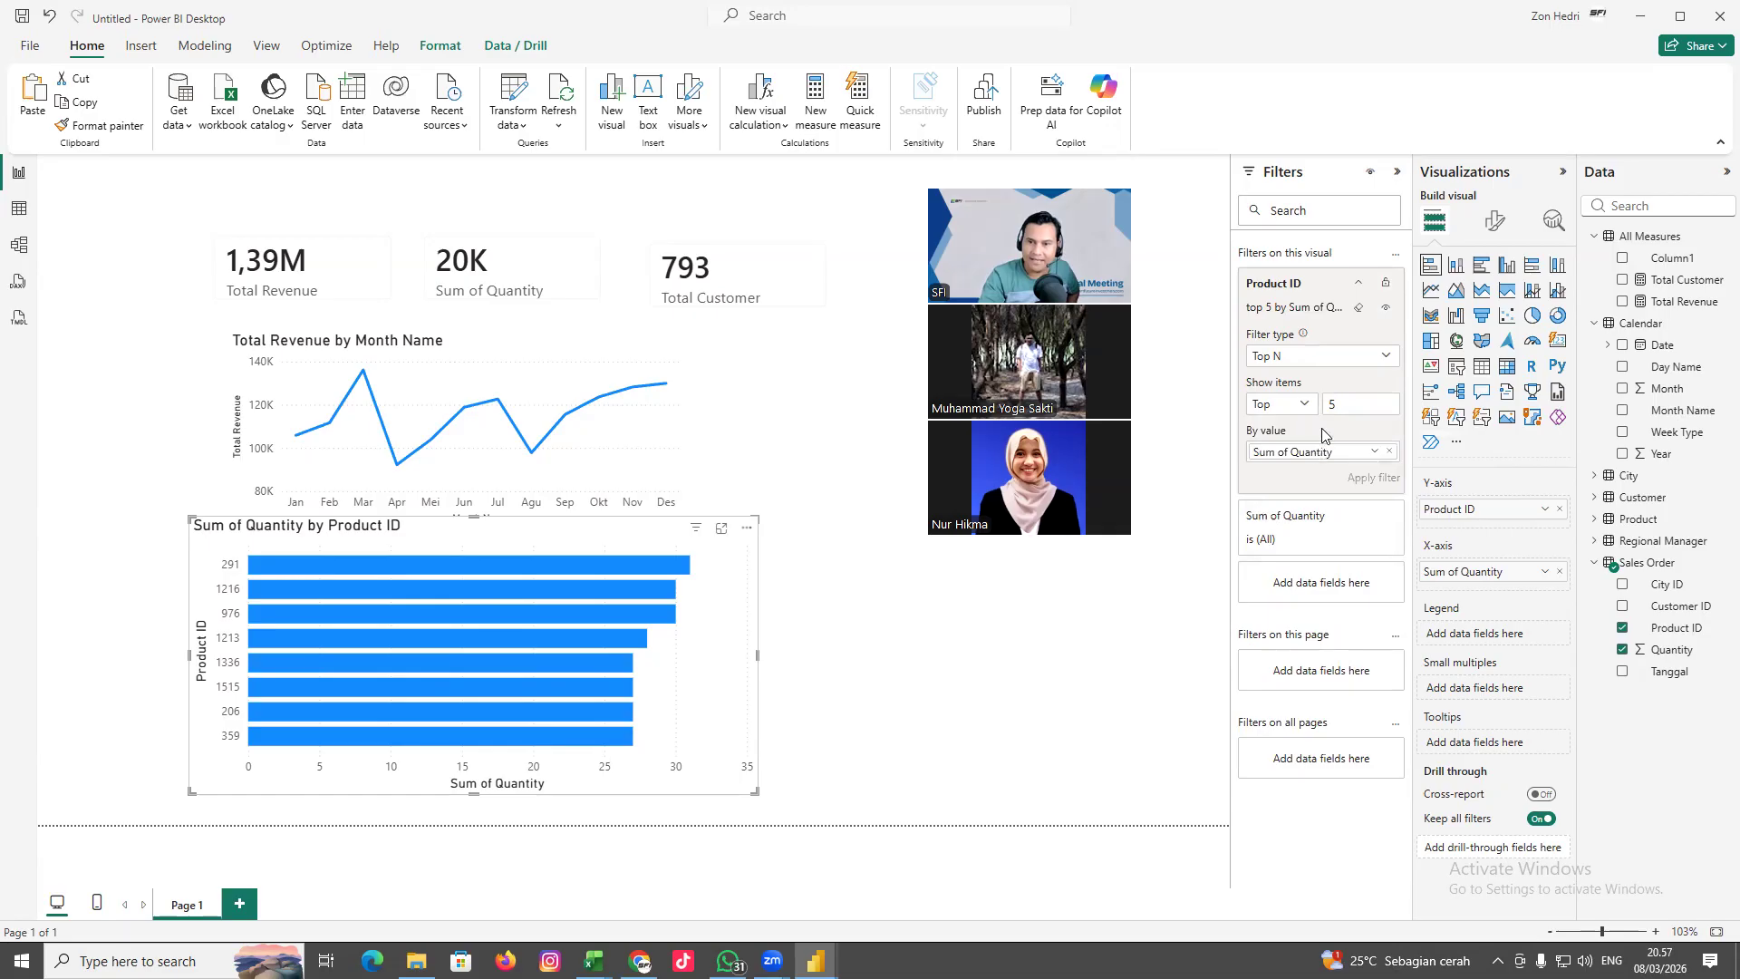
# Set the Product ID Top N filter to show the top 3 items and apply it
pyautogui.doubleClick(1348, 402)
pyautogui.write('3')
pyautogui.click(1374, 478)
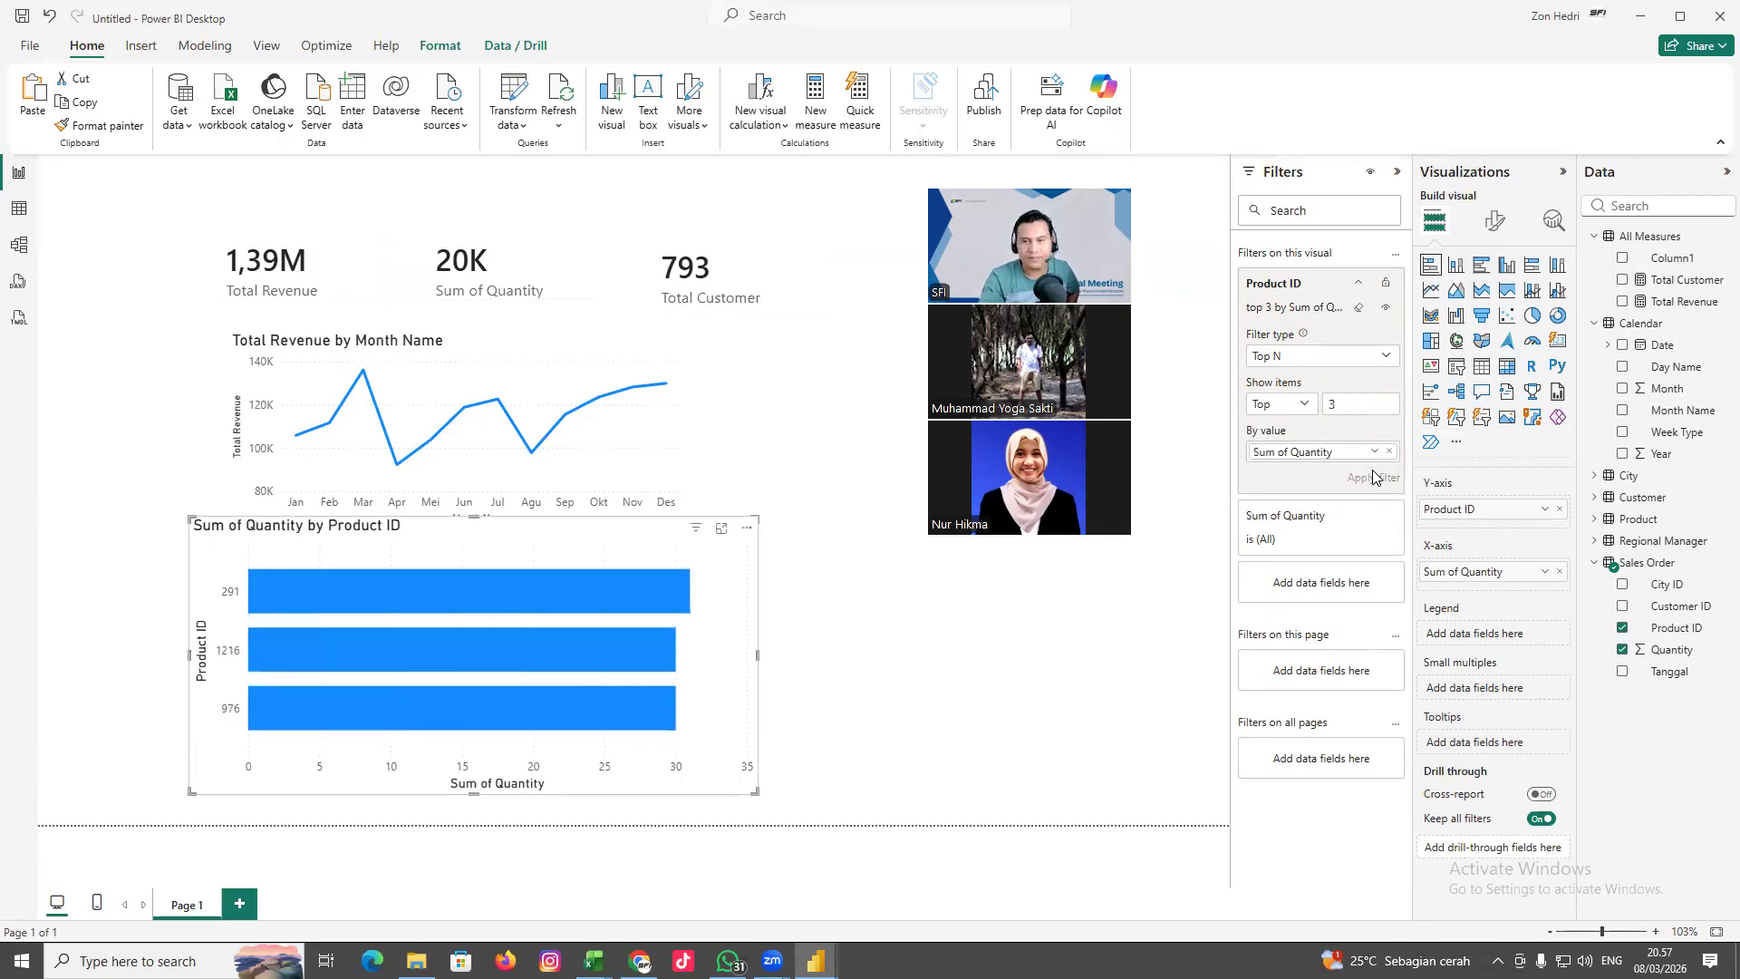
# Set the Product ID Top N filter to 5 items, apply it, and inspect the chart's bars
pyautogui.press('BackSpace')
pyautogui.write('5')
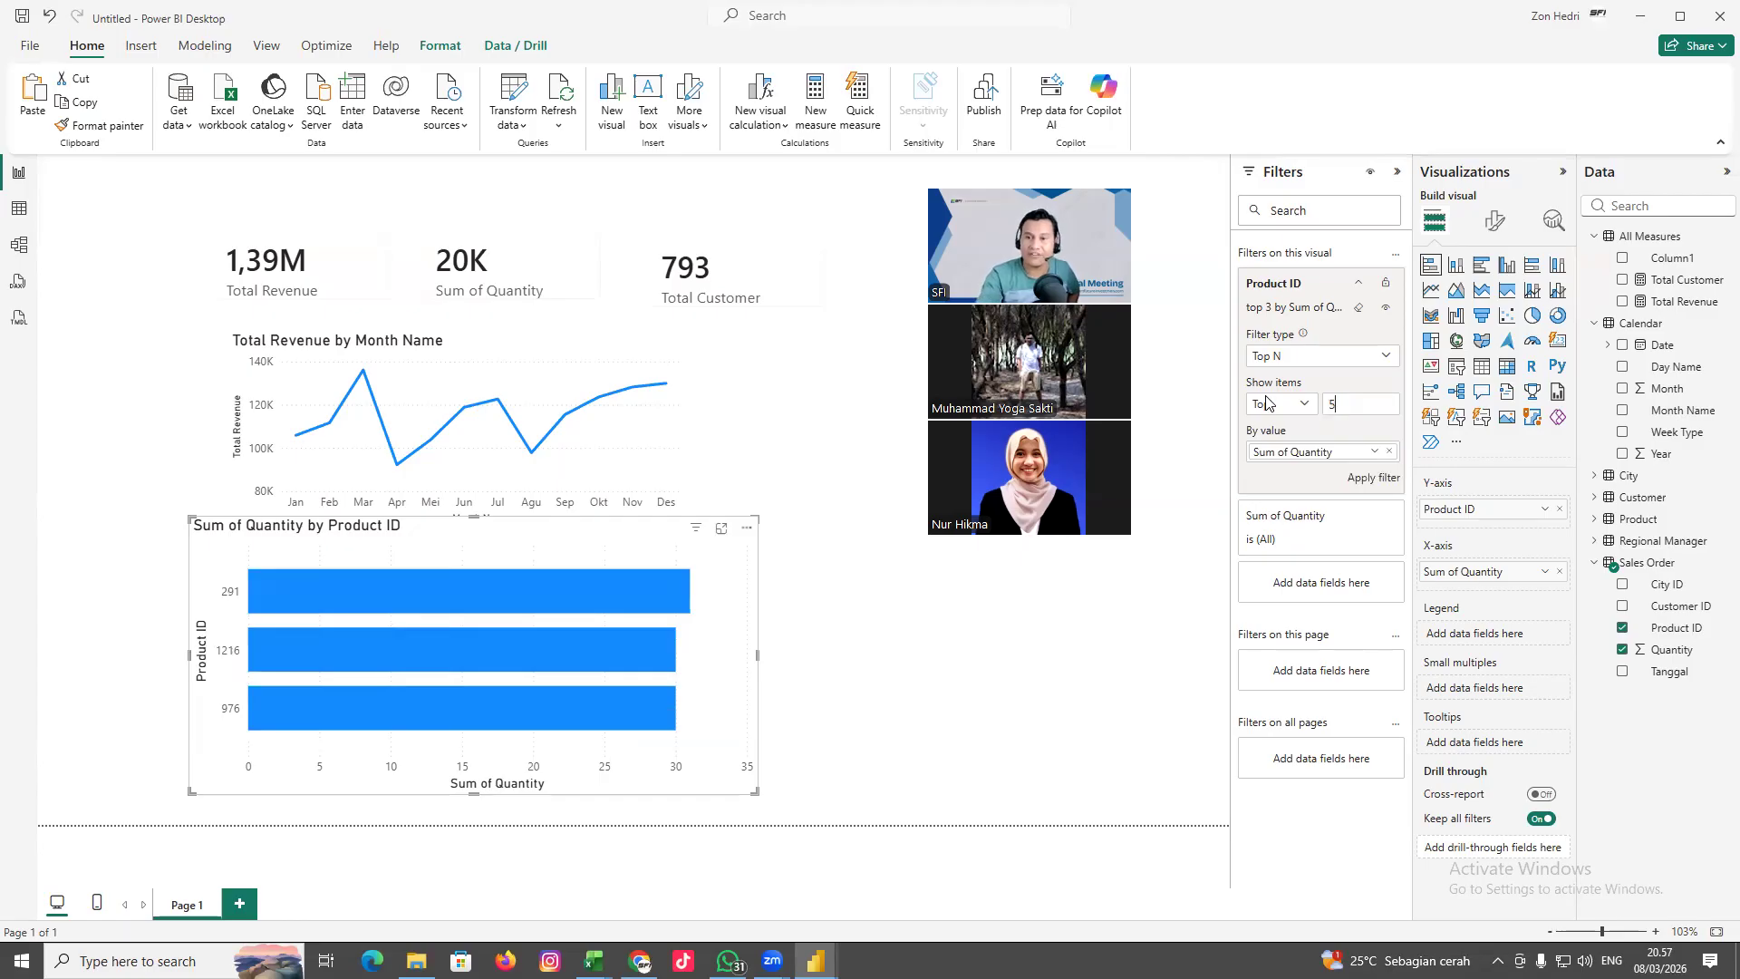
pyautogui.click(1367, 478)
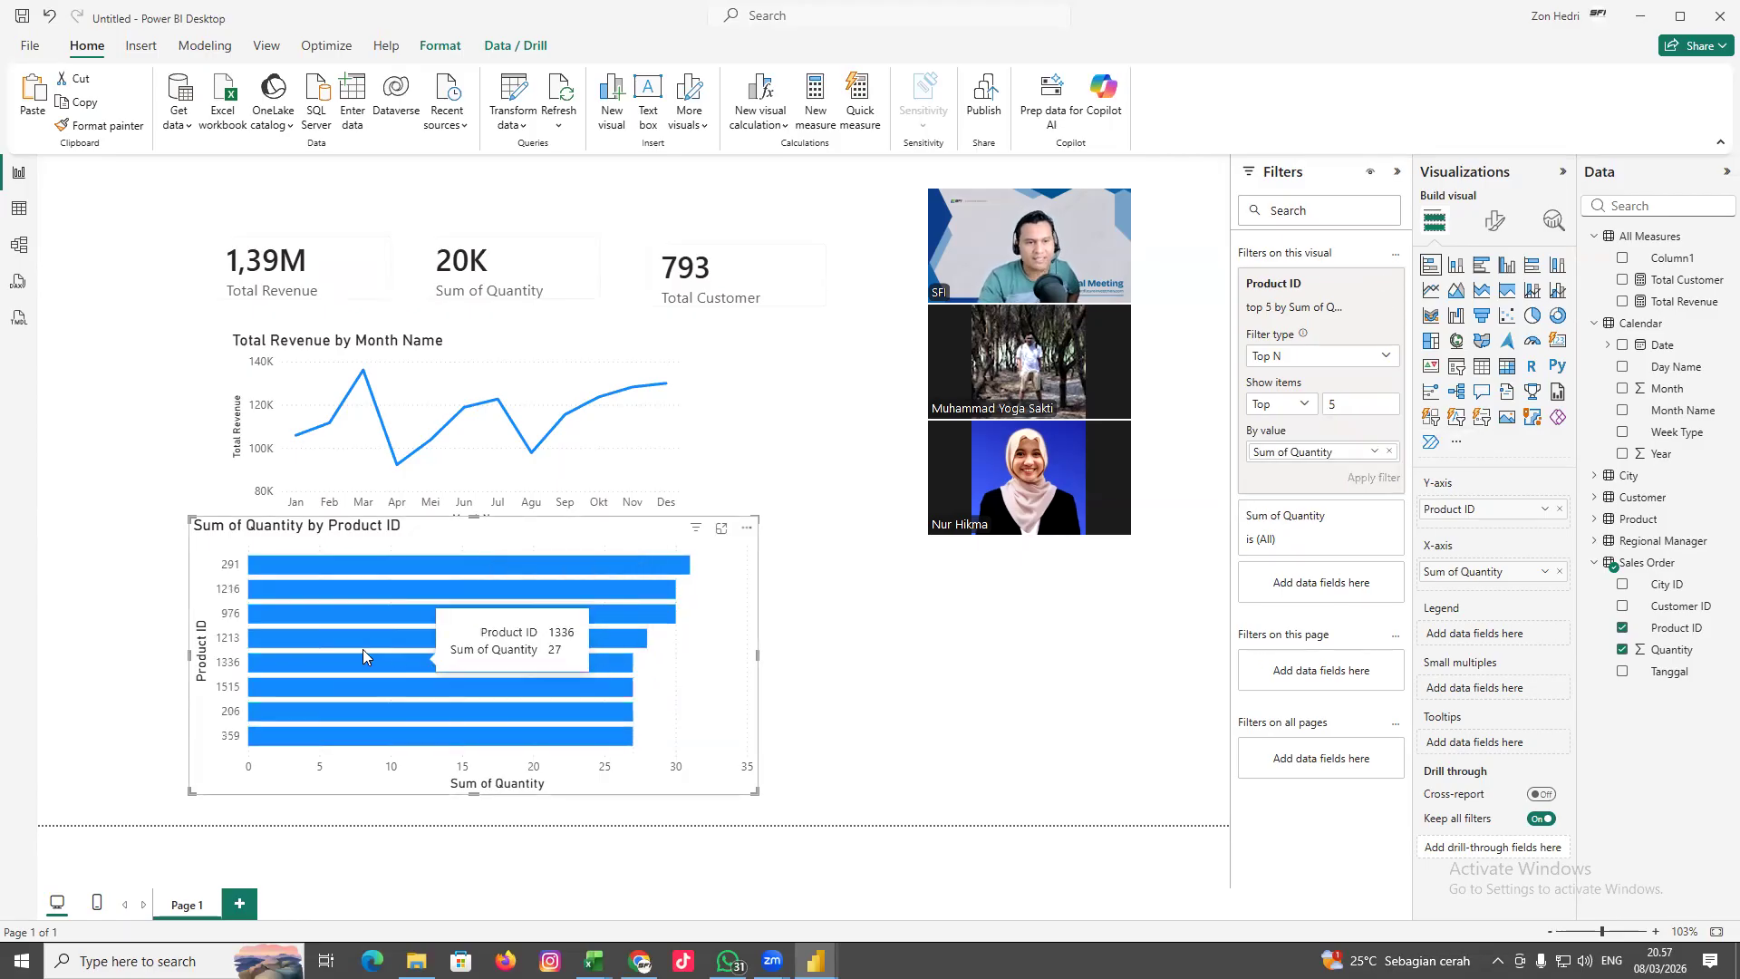
pyautogui.moveTo(343, 615)
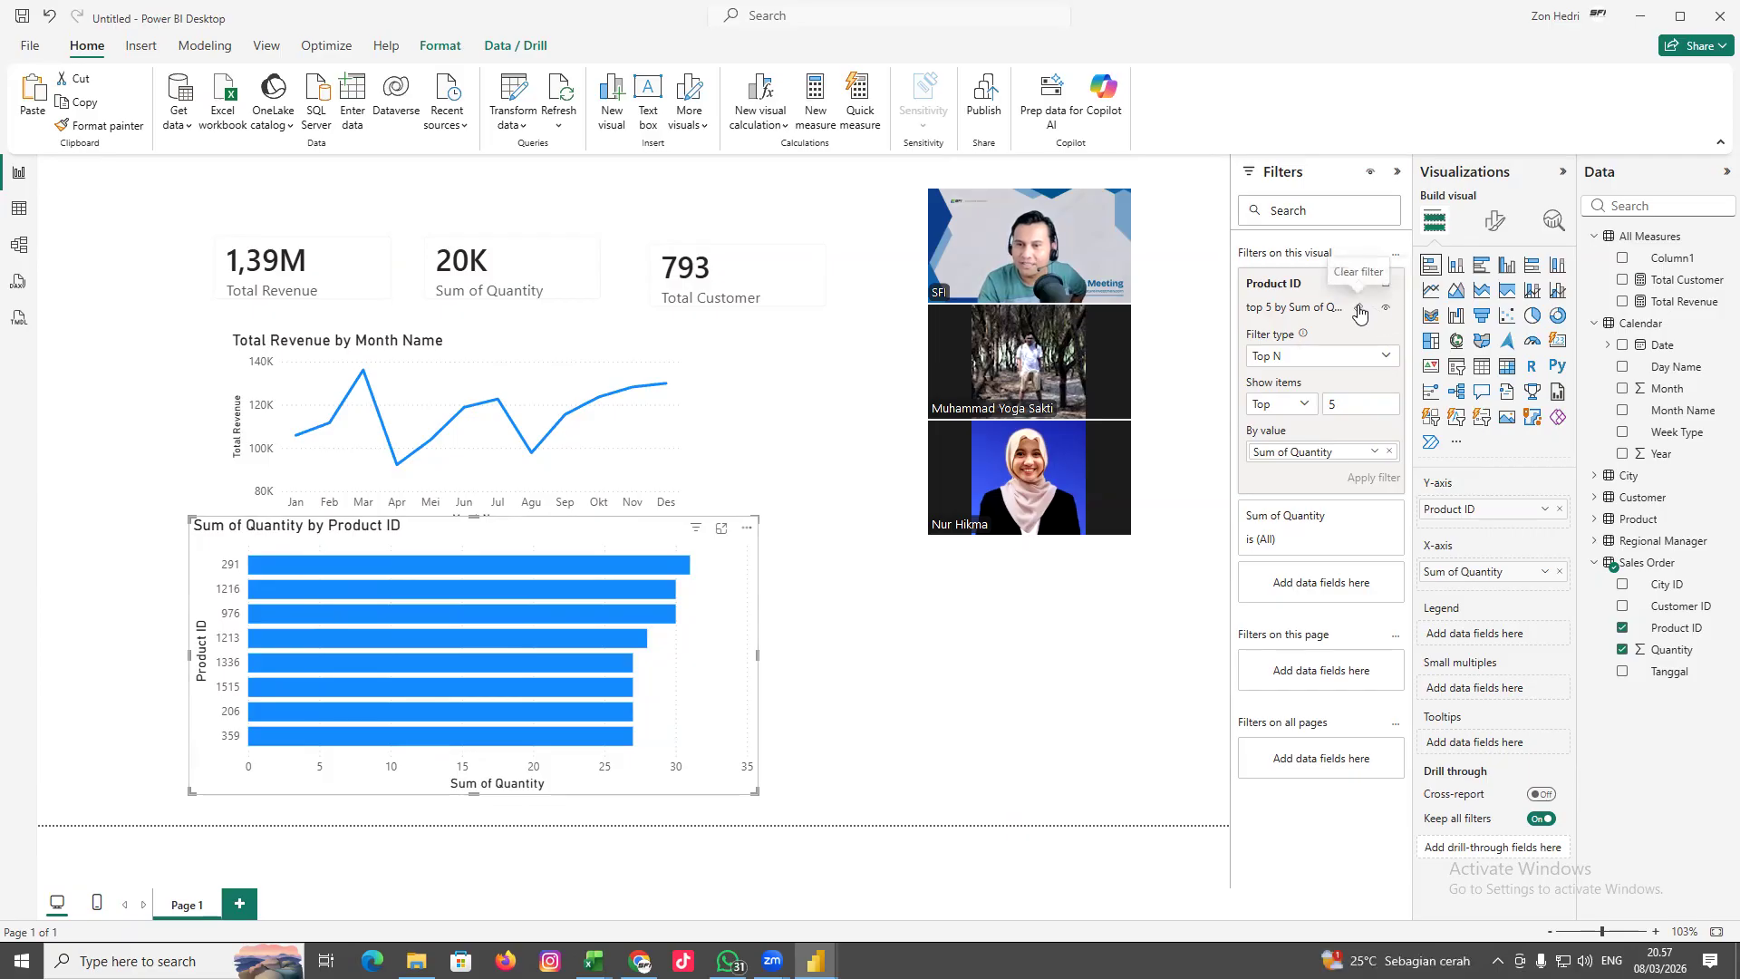
# Clear the Product ID filter, then apply it again as the top 5 by Sum of Quantity and check the bars
pyautogui.click(1358, 310)
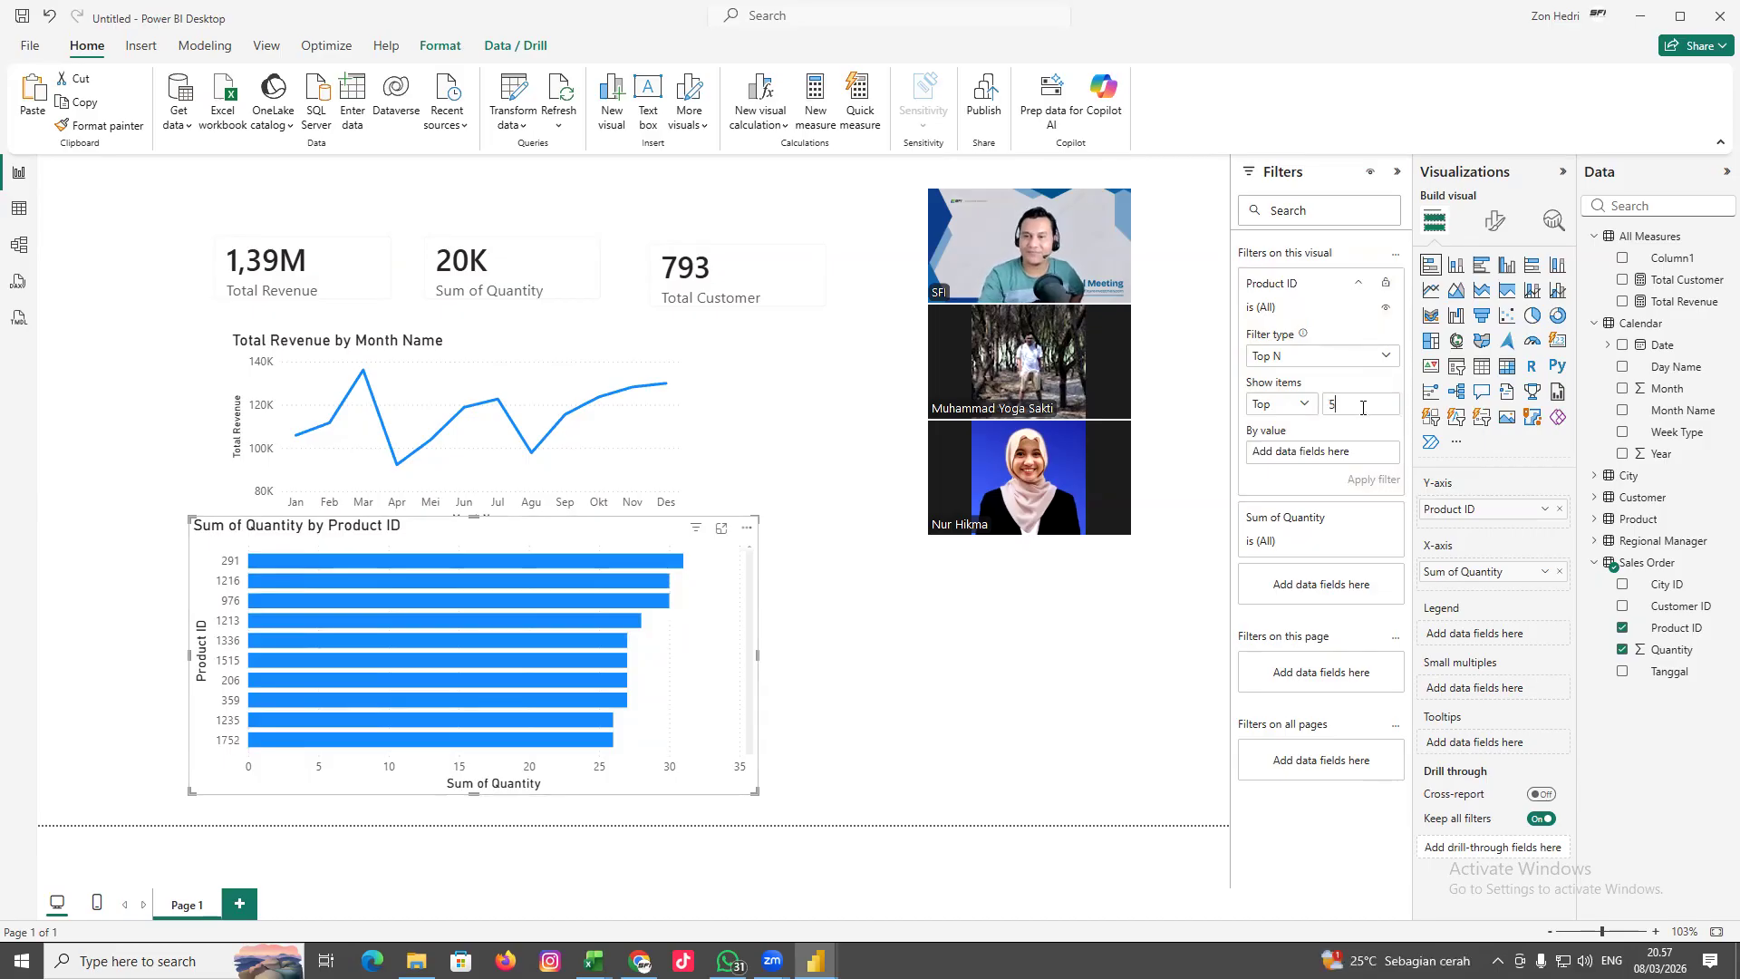
pyautogui.moveTo(1672, 650); pyautogui.dragTo(1324, 452)
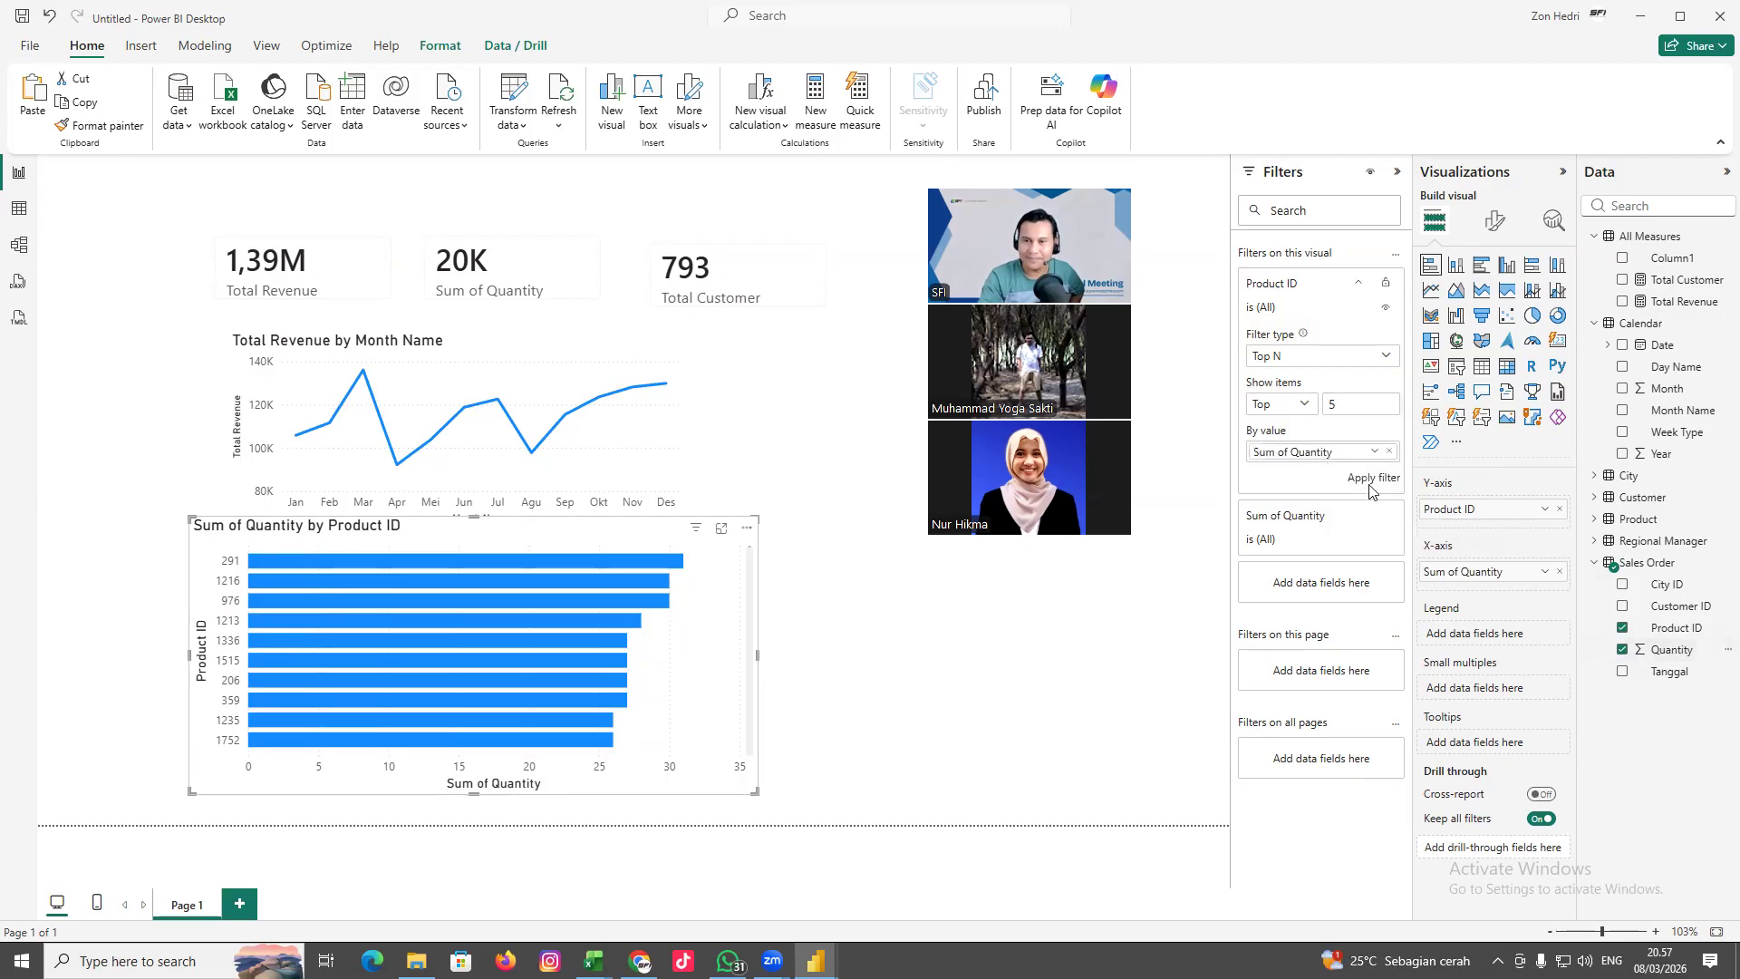
pyautogui.click(1372, 486)
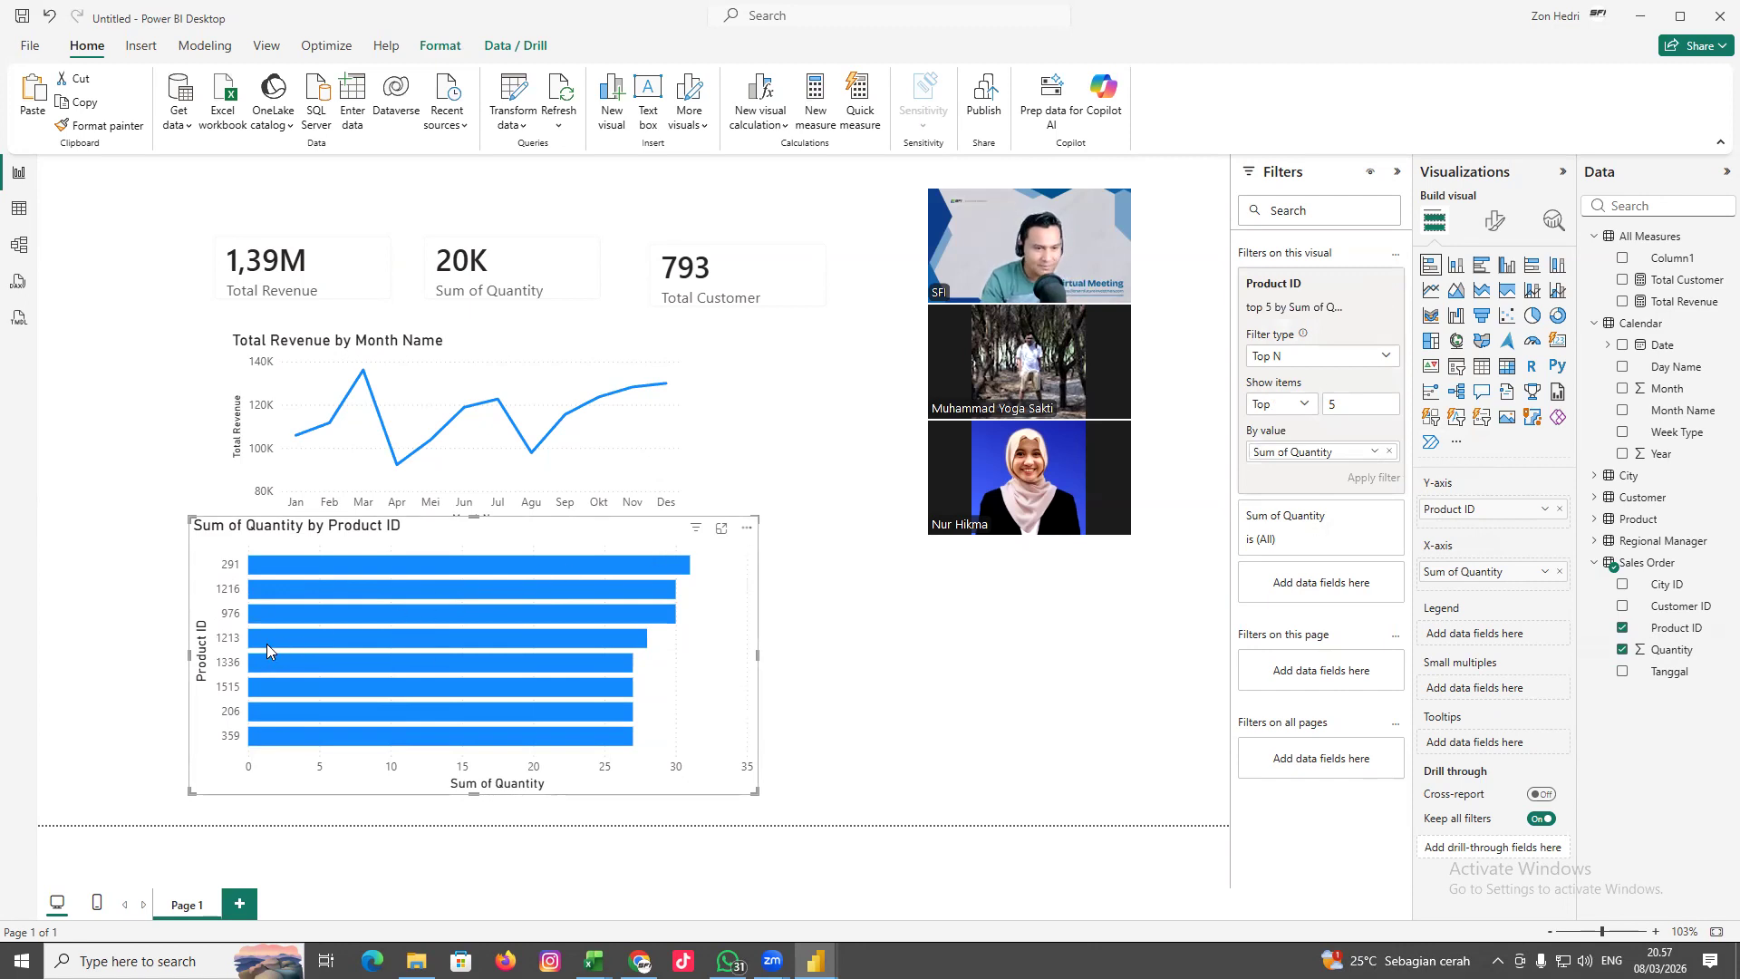
pyautogui.moveTo(337, 687)
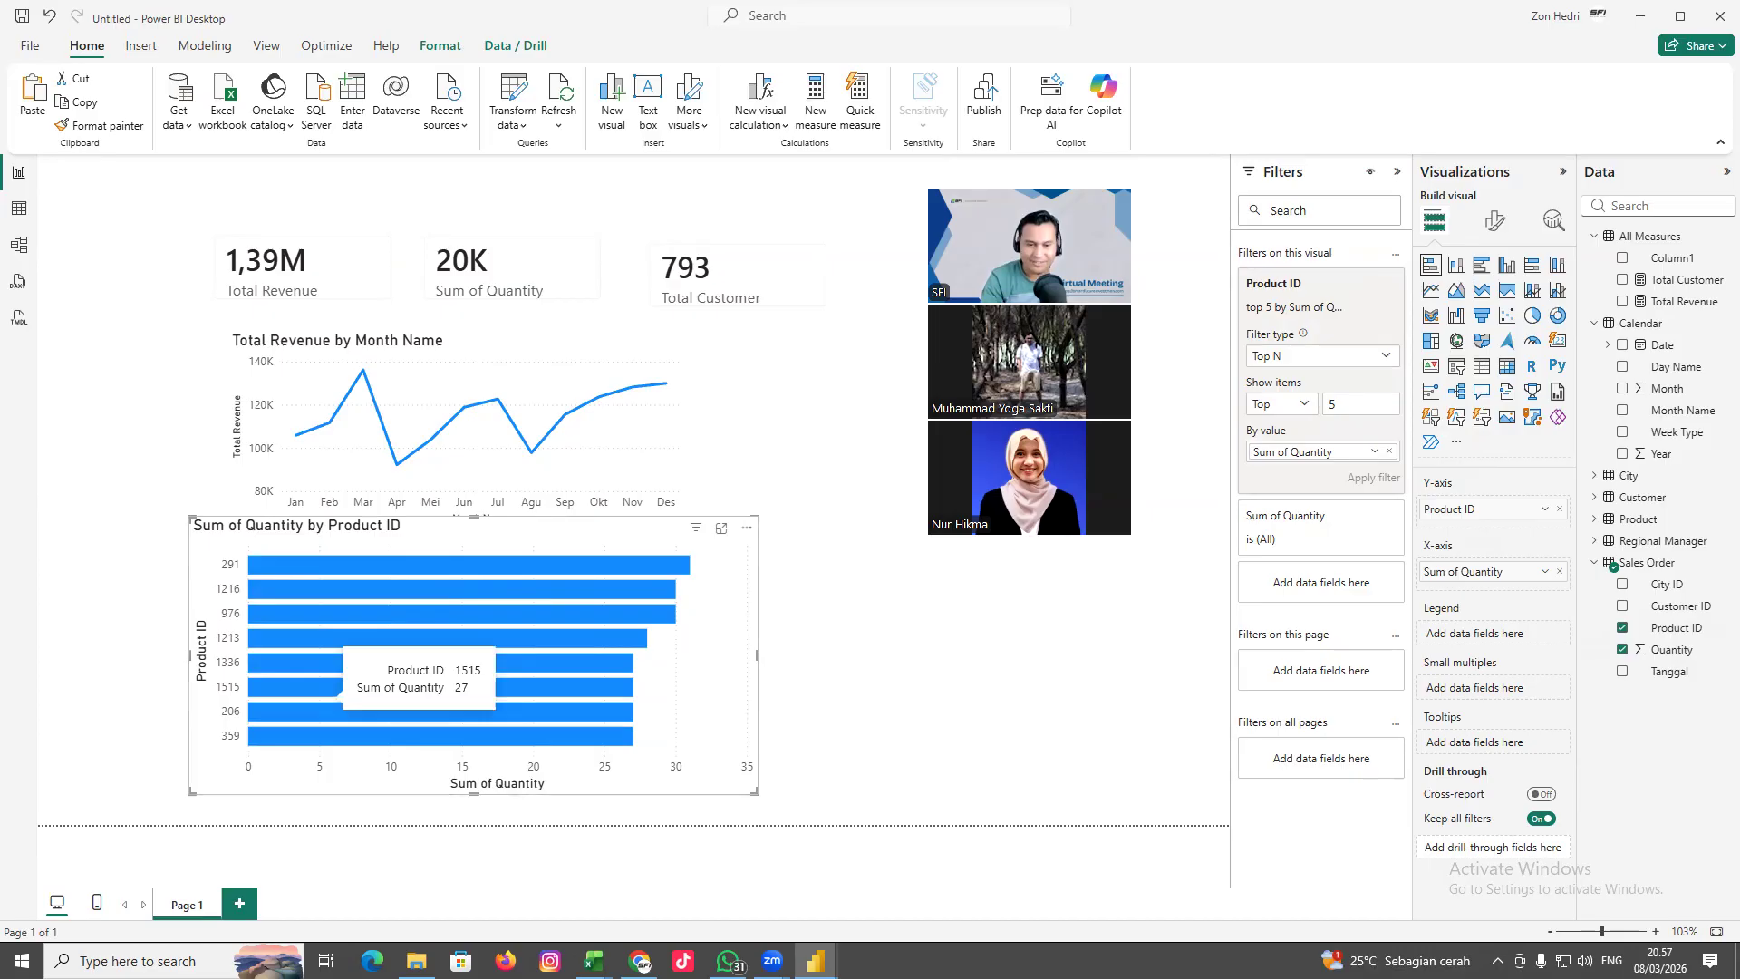
# Switch to the Sales Overview Dashboard report and examine the Product Name and Top 5 Sale filters on its product bar chart
pyautogui.click(715, 900)
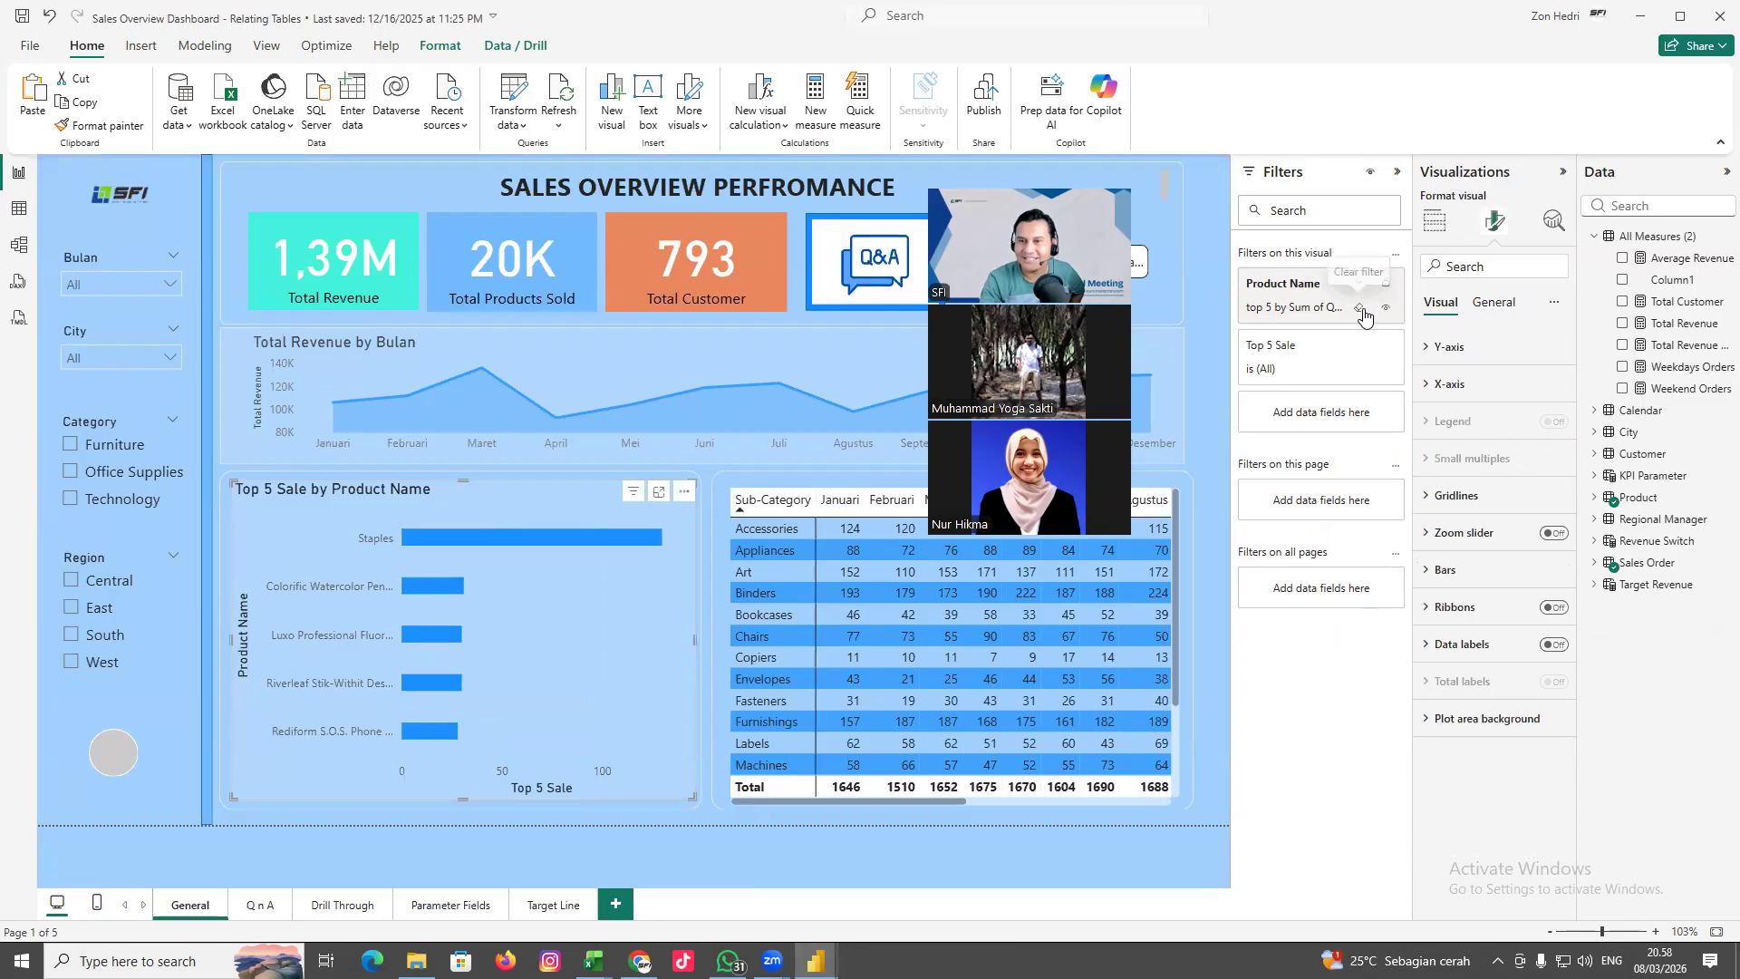
pyautogui.click(1358, 285)
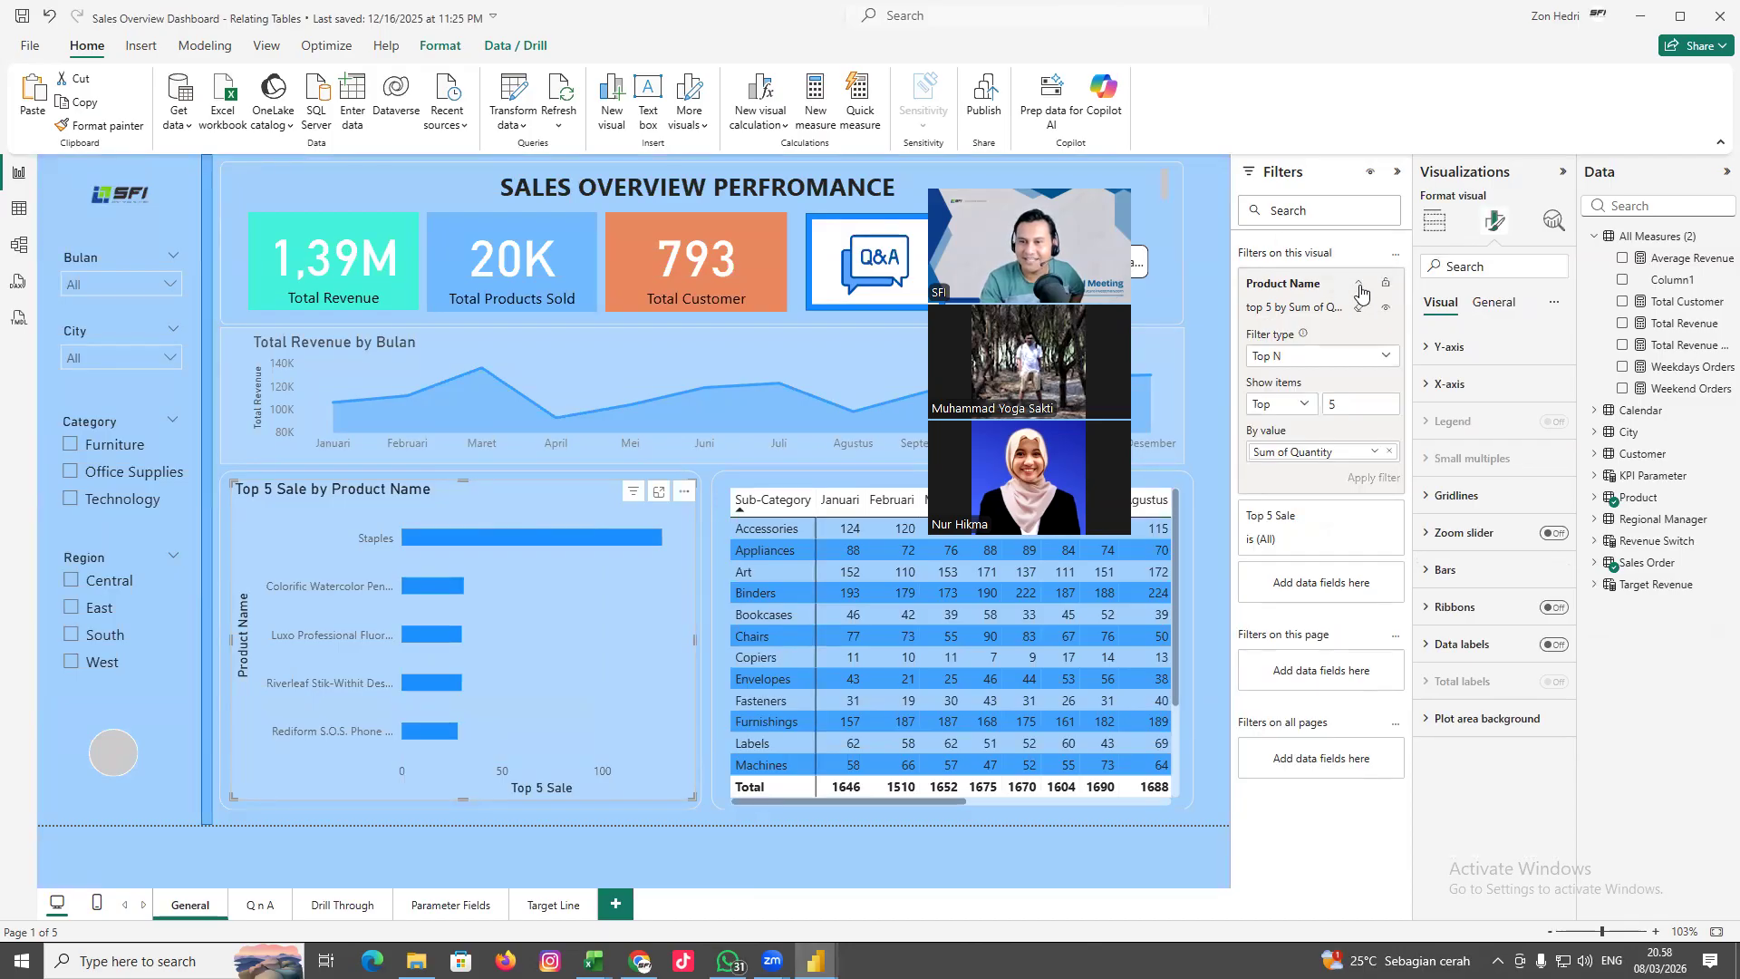
pyautogui.click(1357, 517)
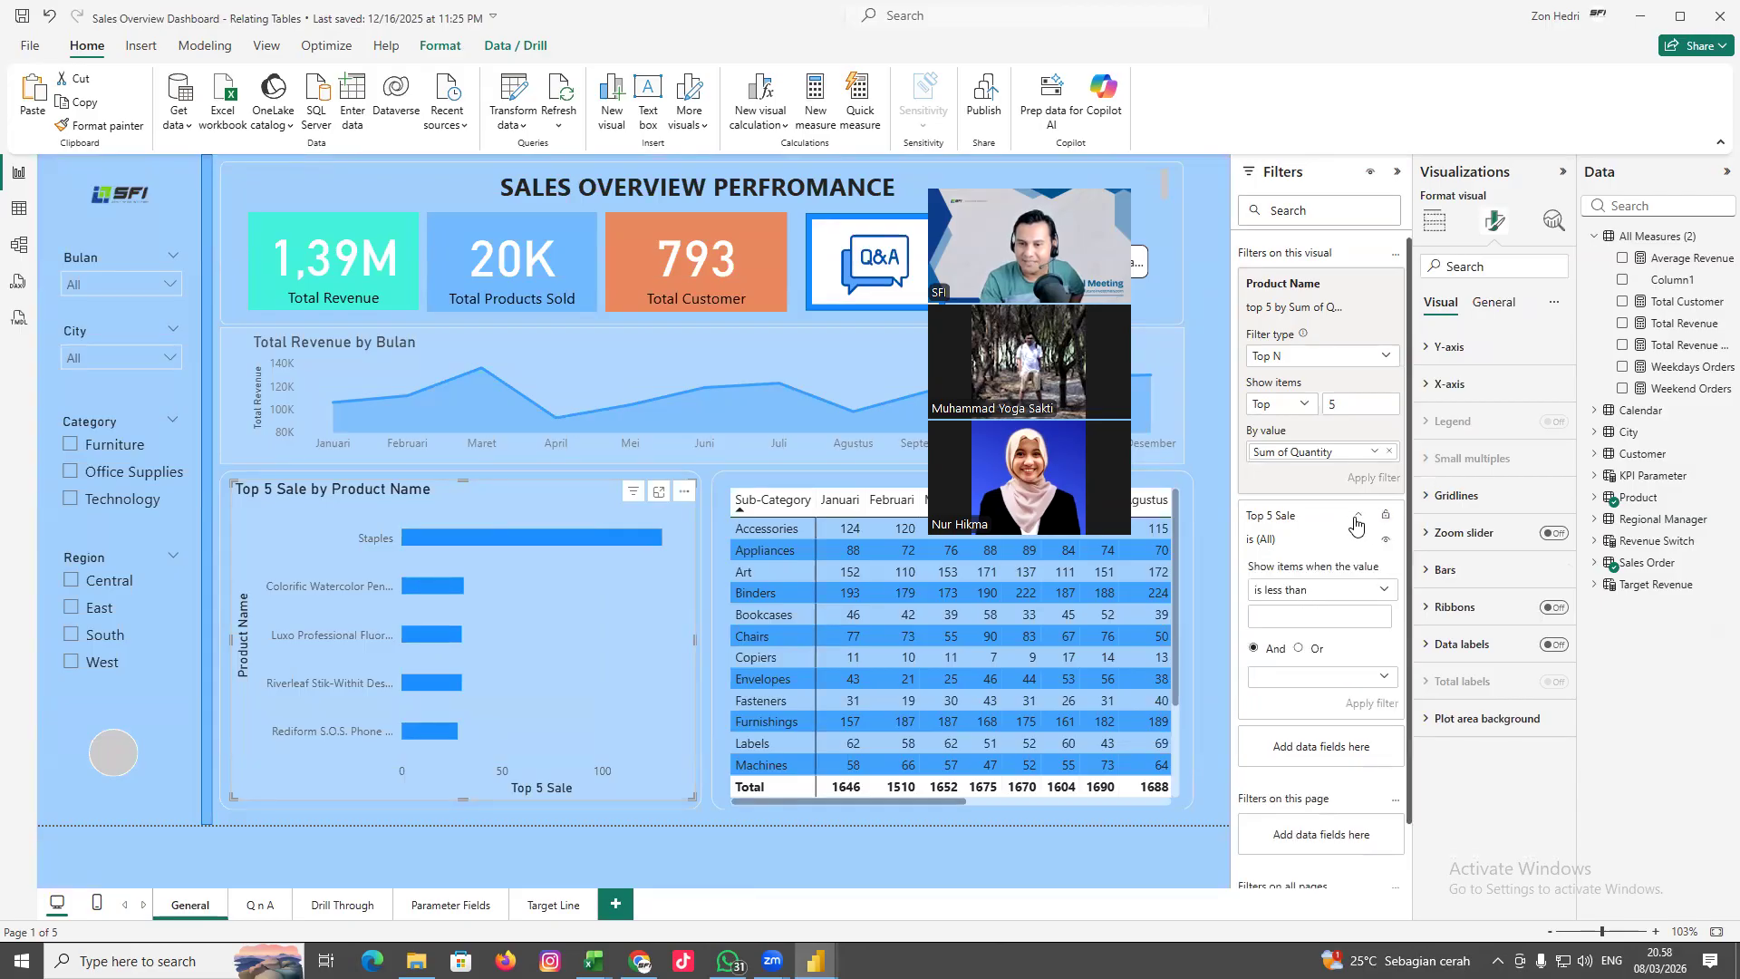
pyautogui.click(1356, 519)
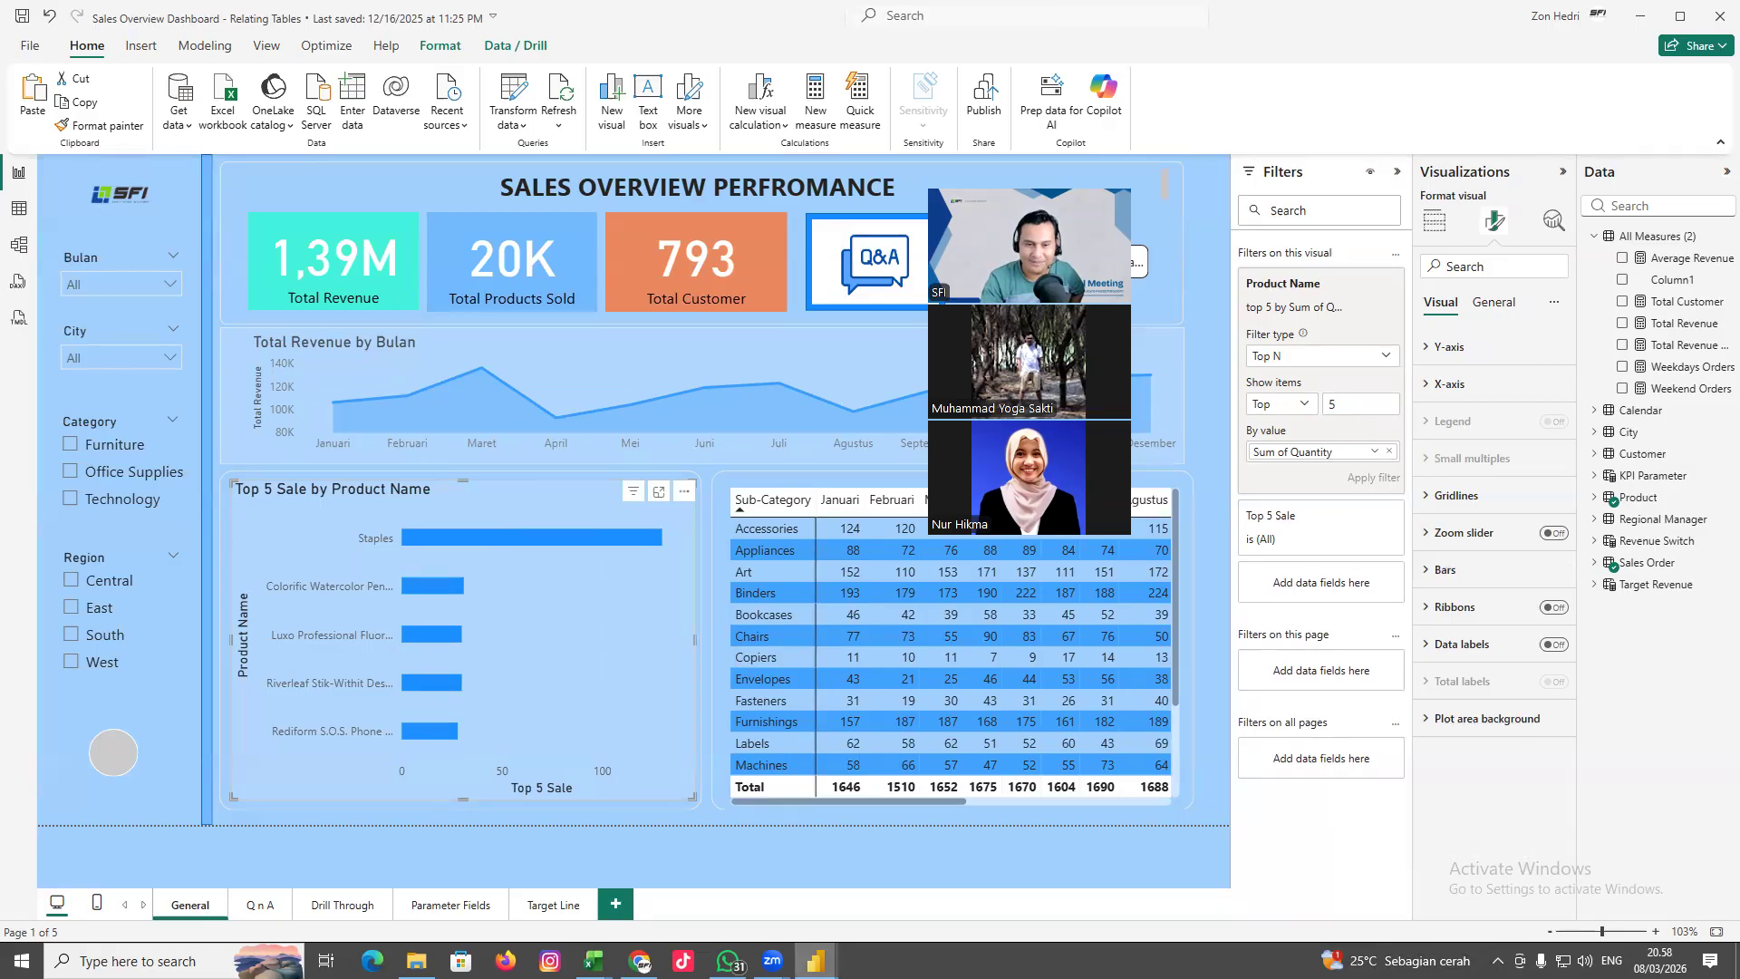
# Return to the untitled report and delete the Sum of Quantity by Product ID bar chart
pyautogui.moveTo(816, 961)
pyautogui.click(886, 906)
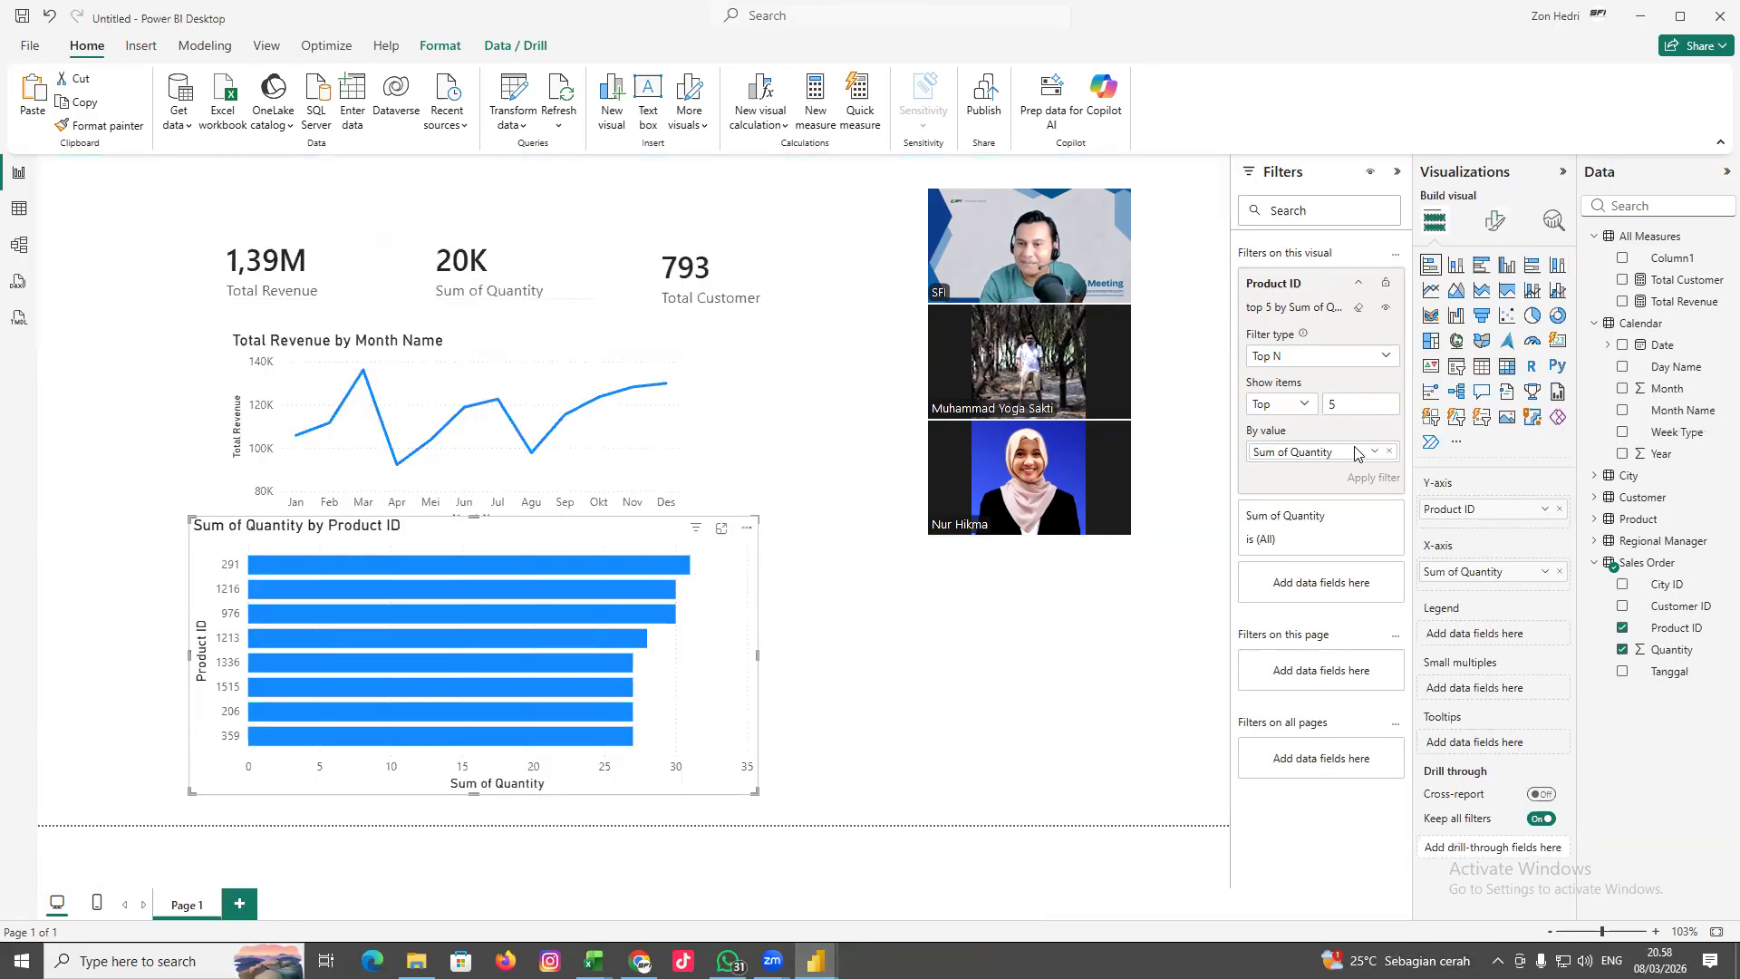
pyautogui.click(1388, 452)
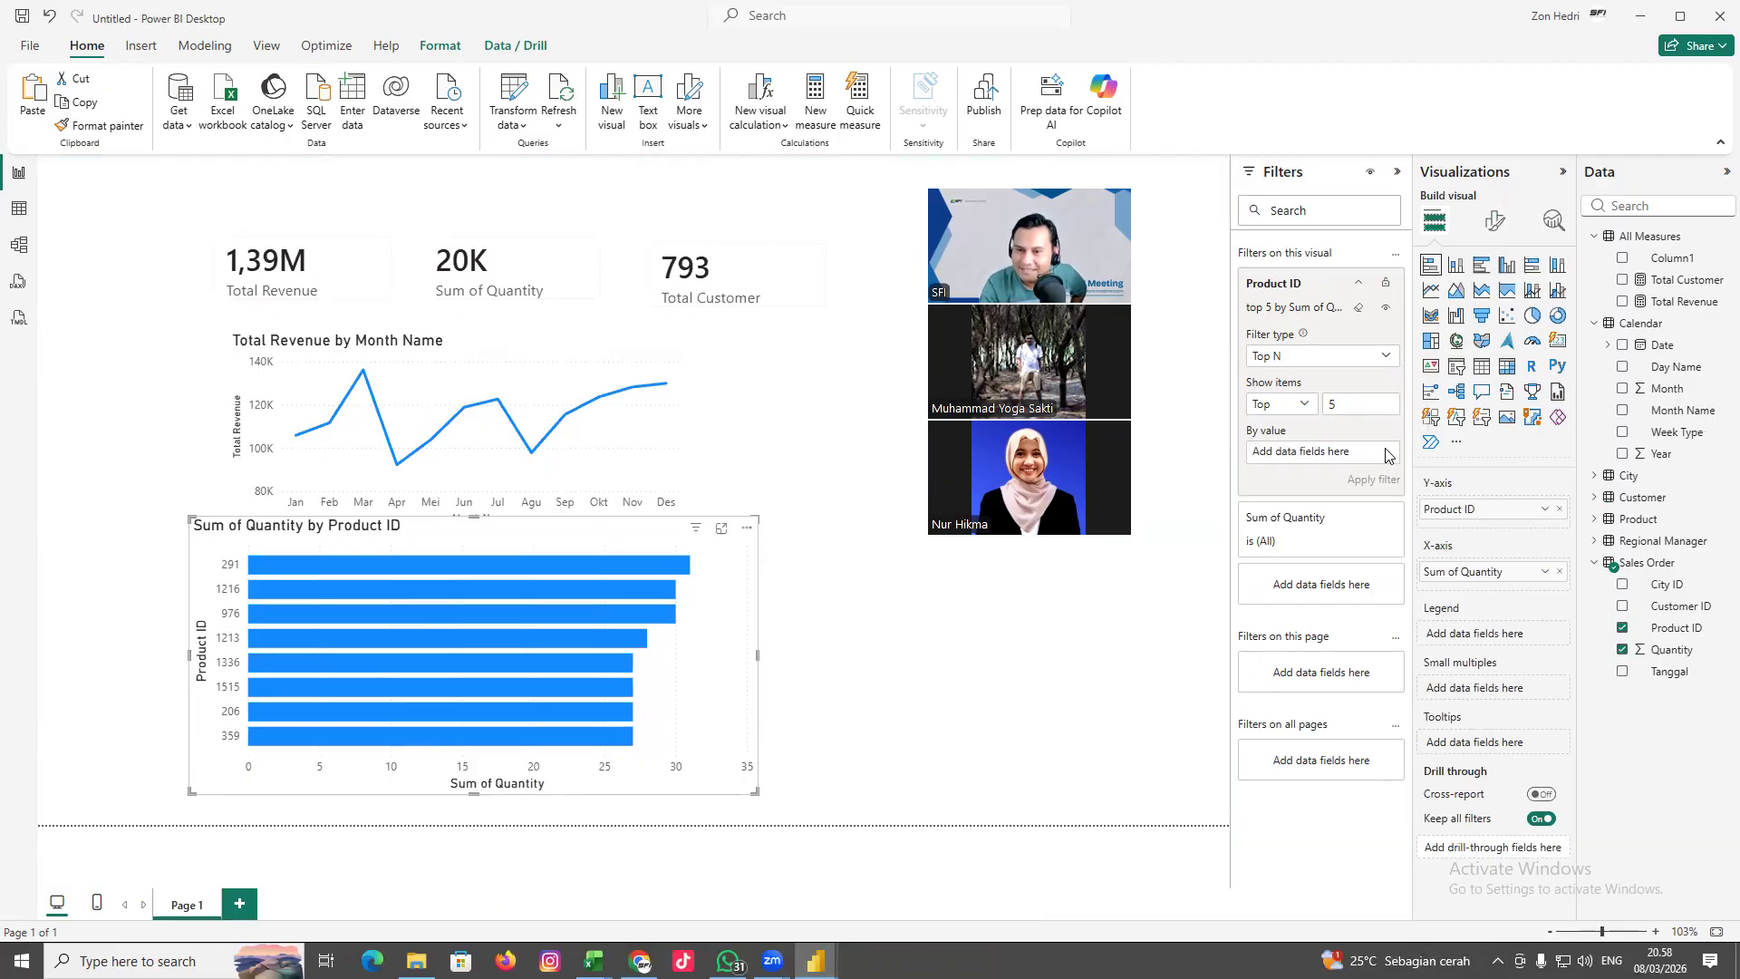
pyautogui.click(1333, 358)
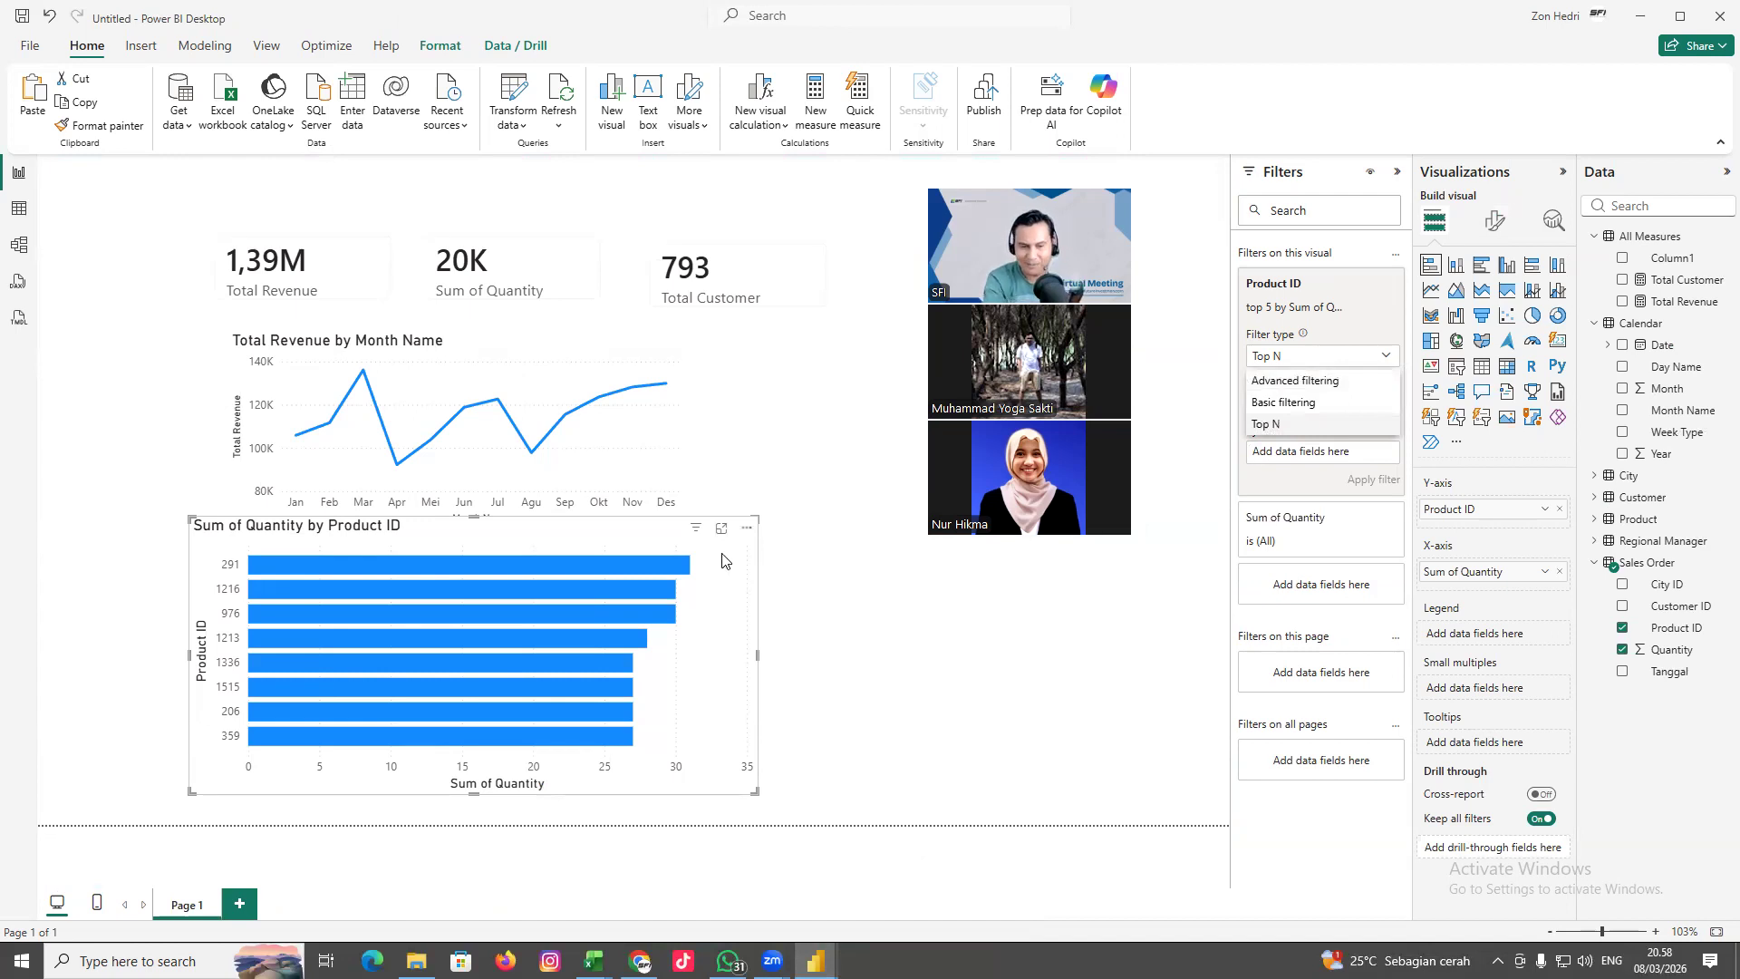
pyautogui.press('Delete')
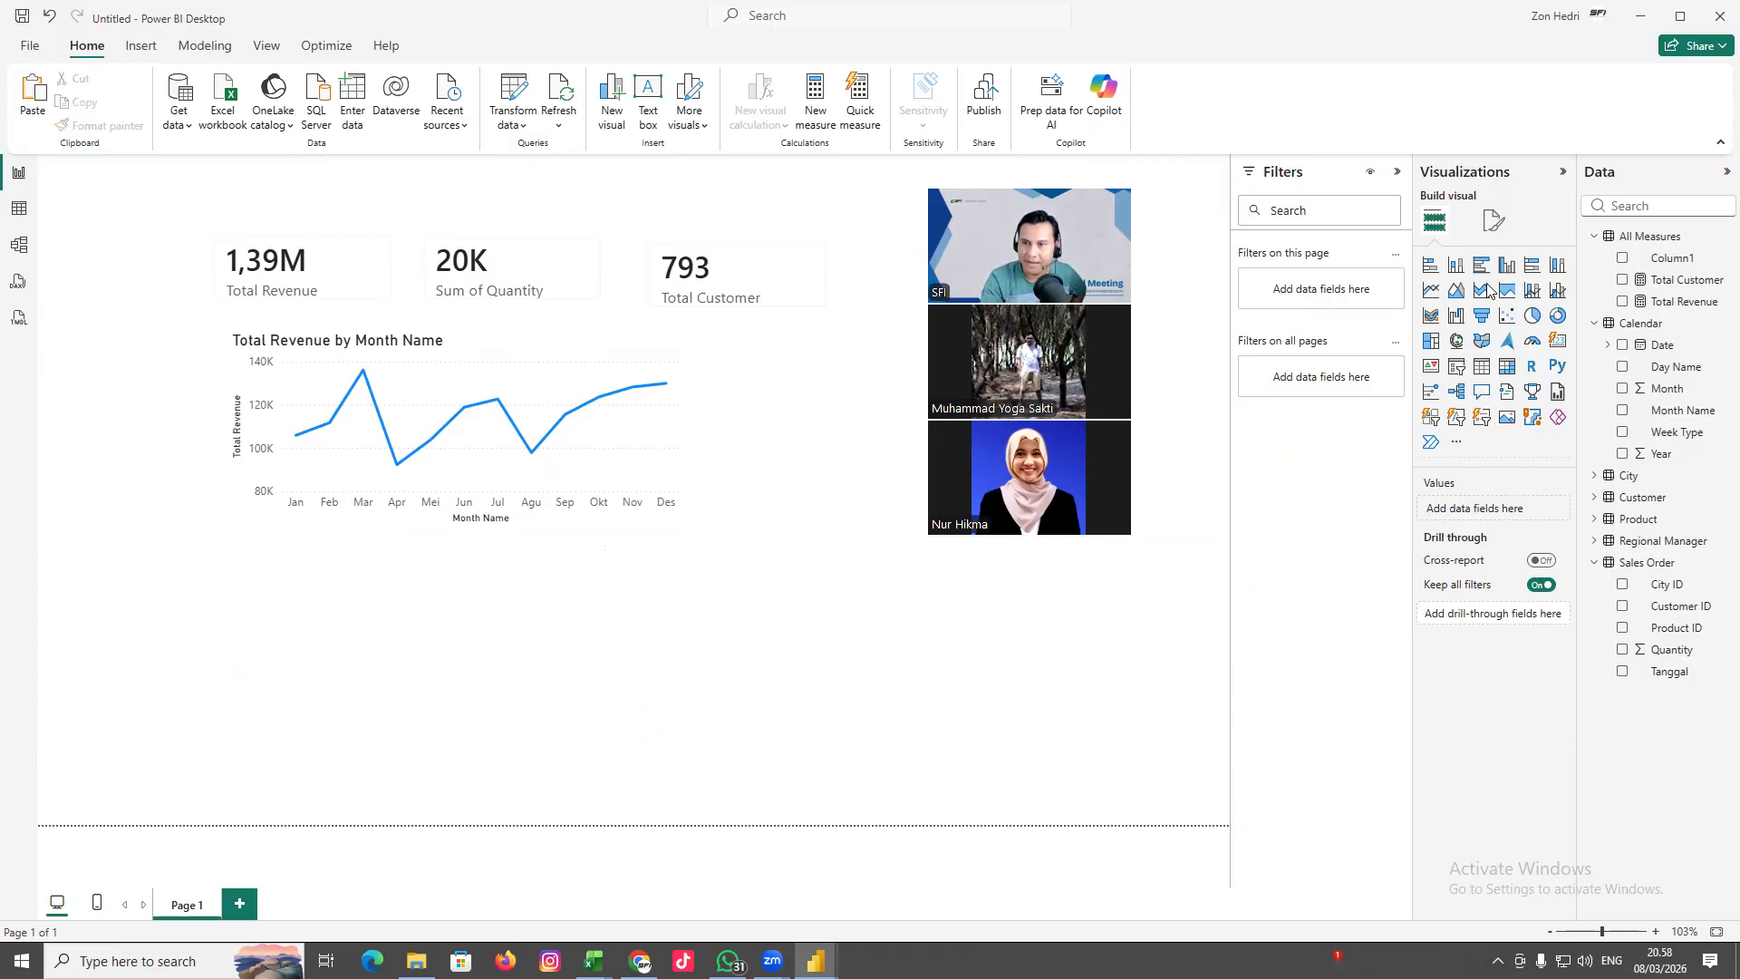
# Add a stacked bar chart below the line chart with Product Name on the Y-axis and Sales Order Quantity on the X-axis
pyautogui.click(1431, 265)
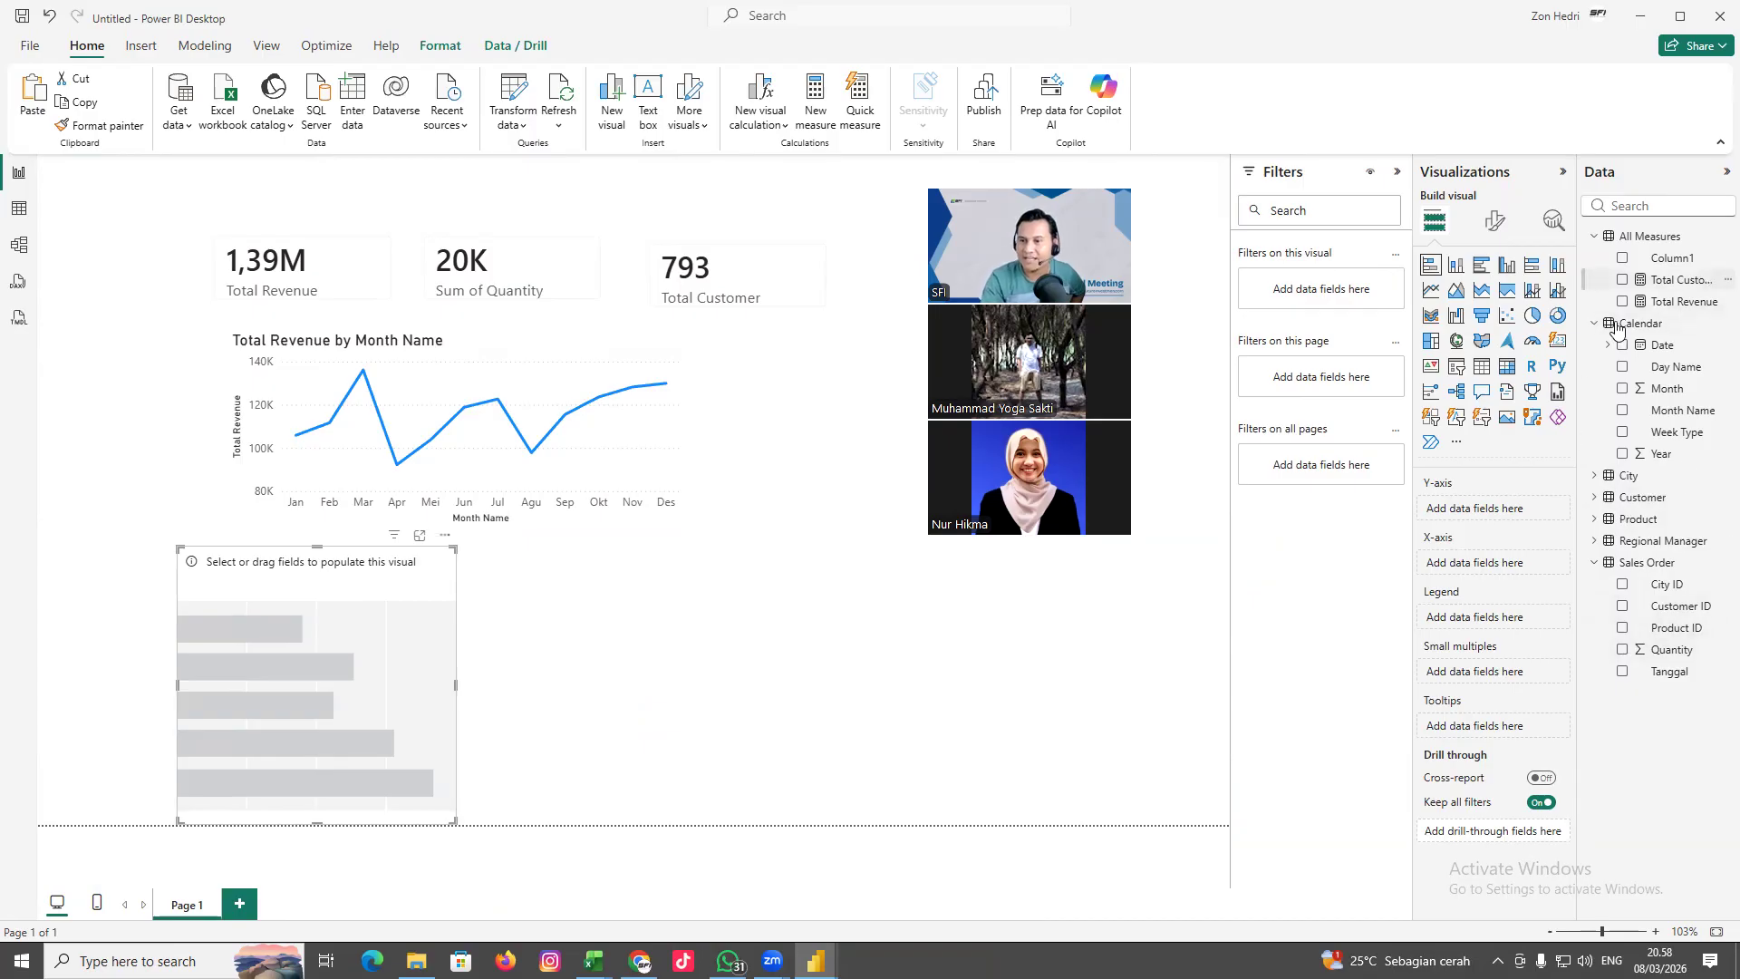
pyautogui.click(1594, 520)
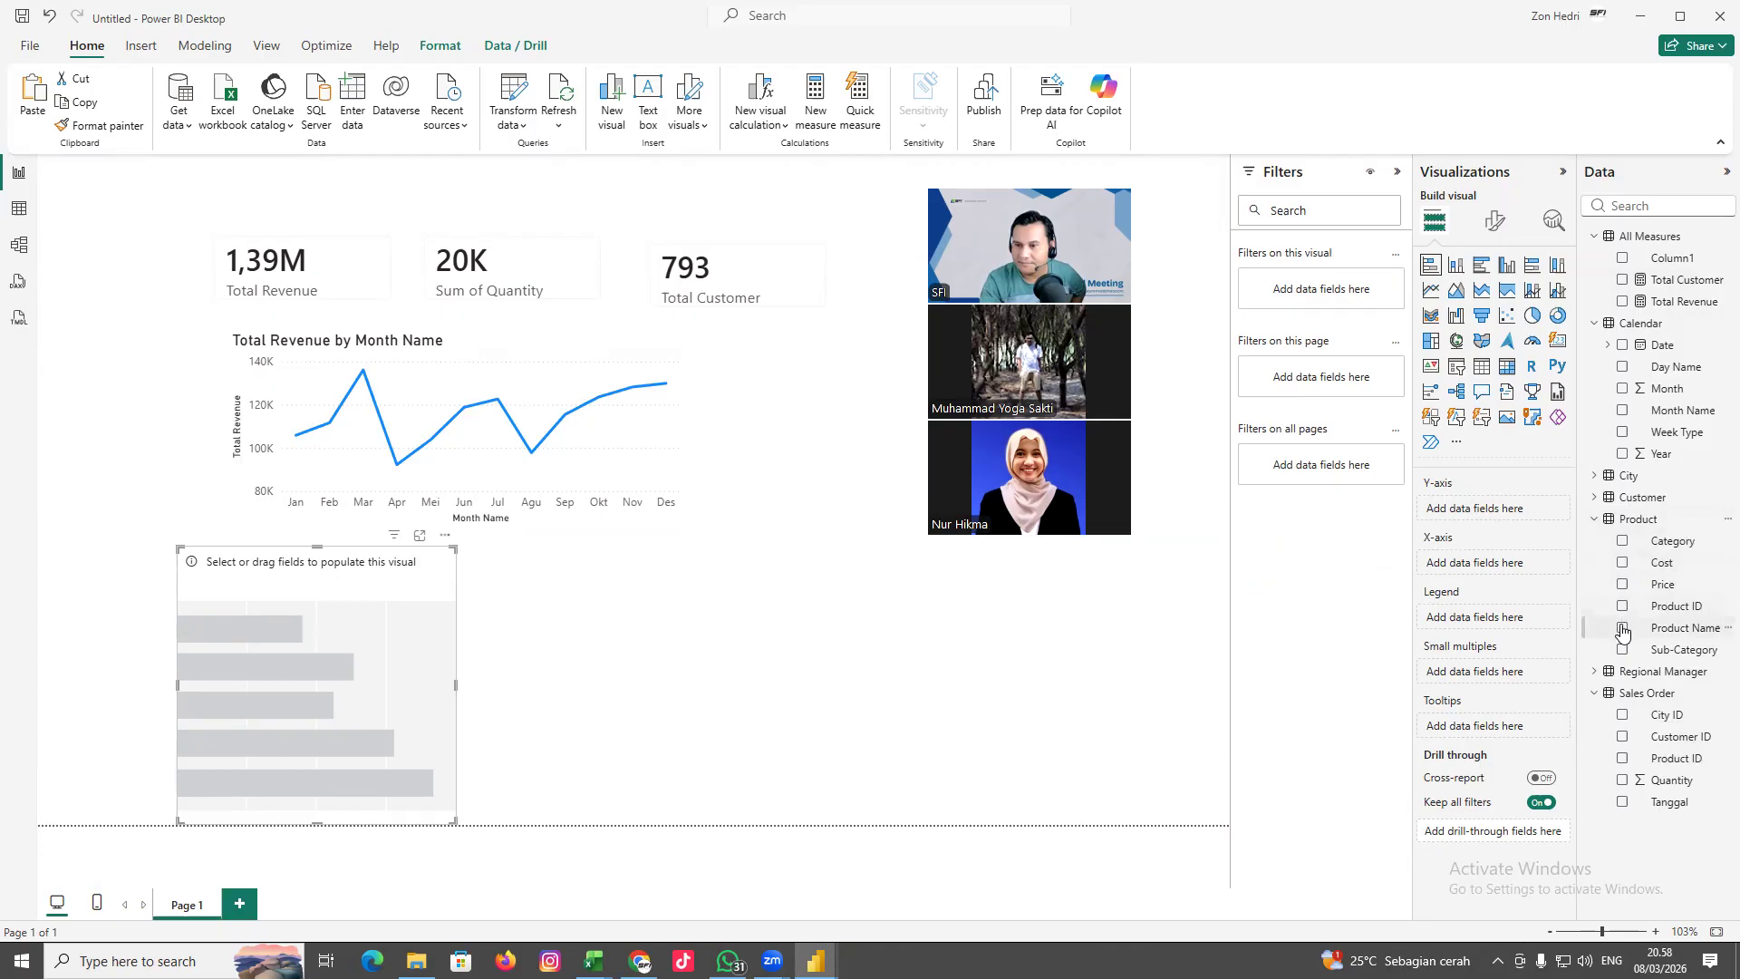
pyautogui.click(1621, 629)
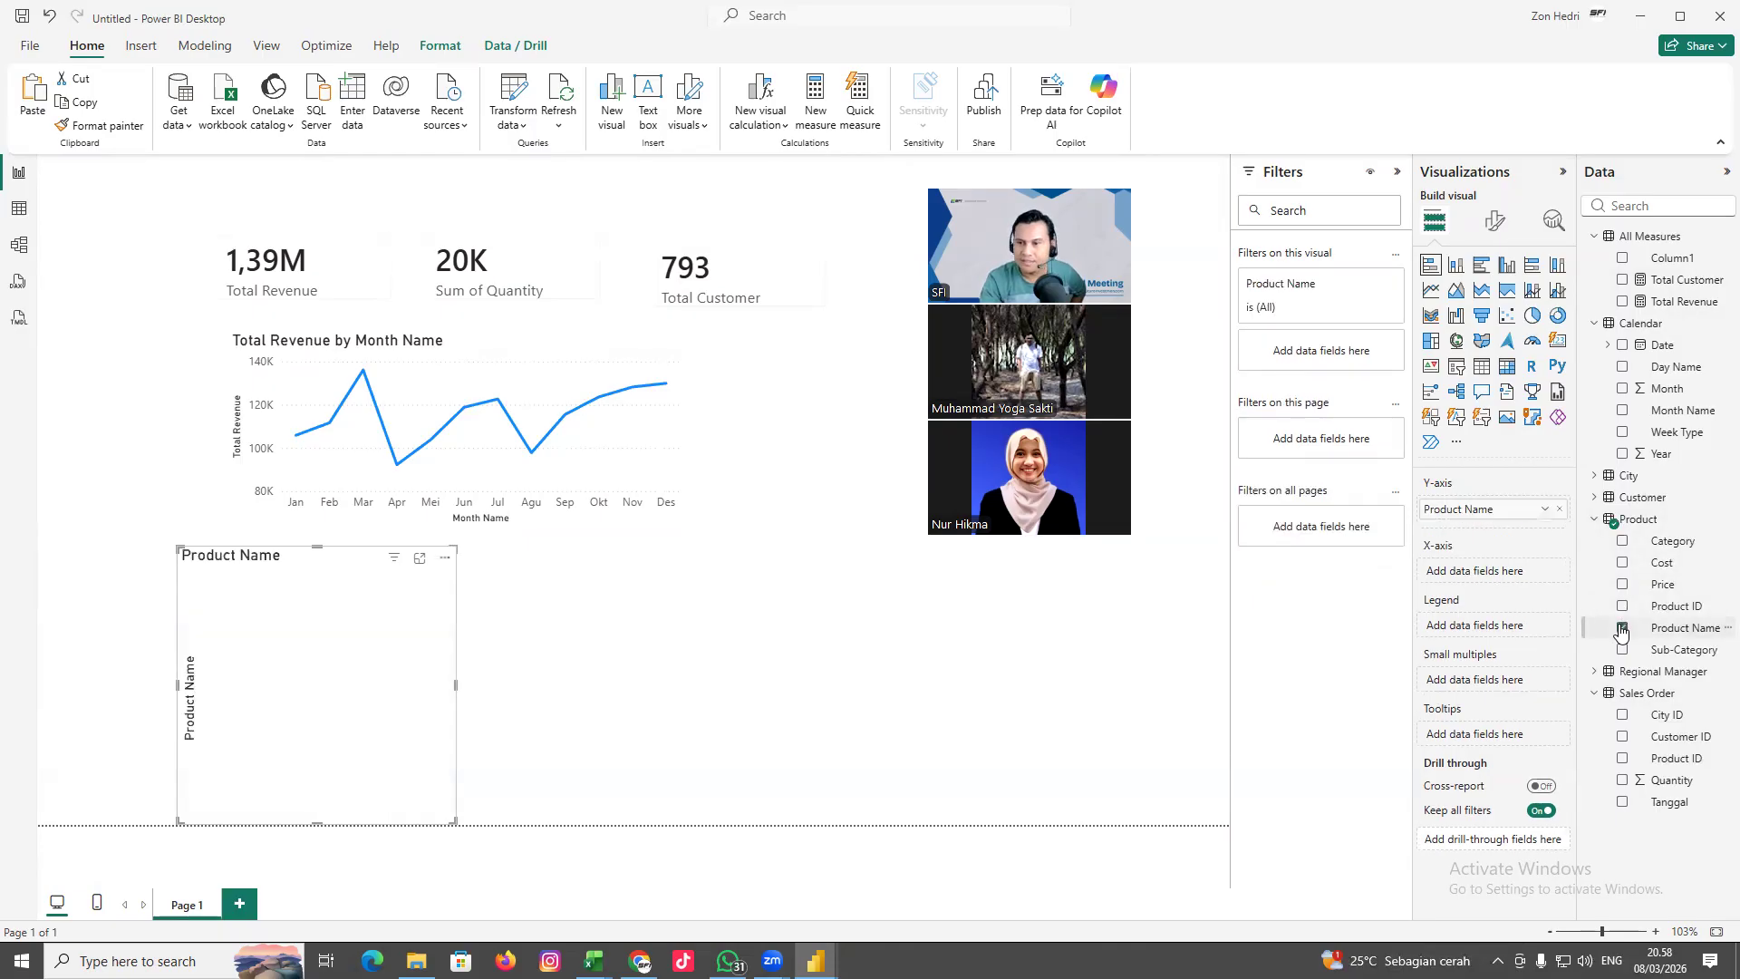
pyautogui.click(1622, 780)
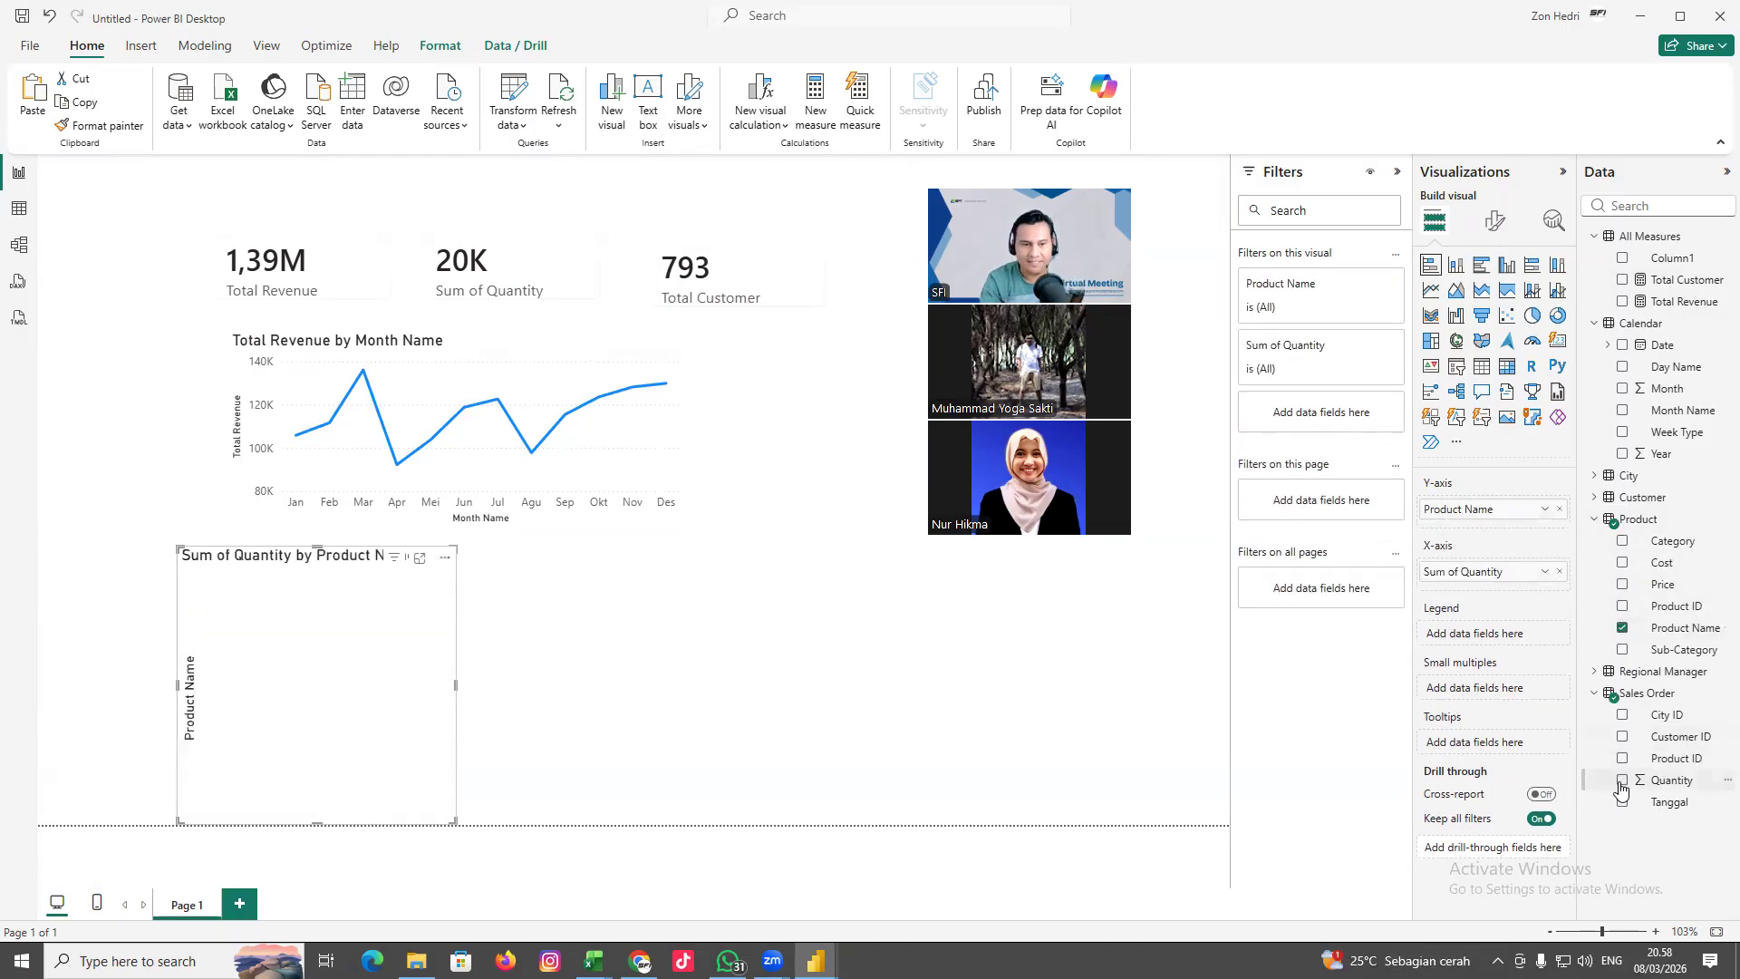
pyautogui.click(457, 687)
pyautogui.click(456, 696)
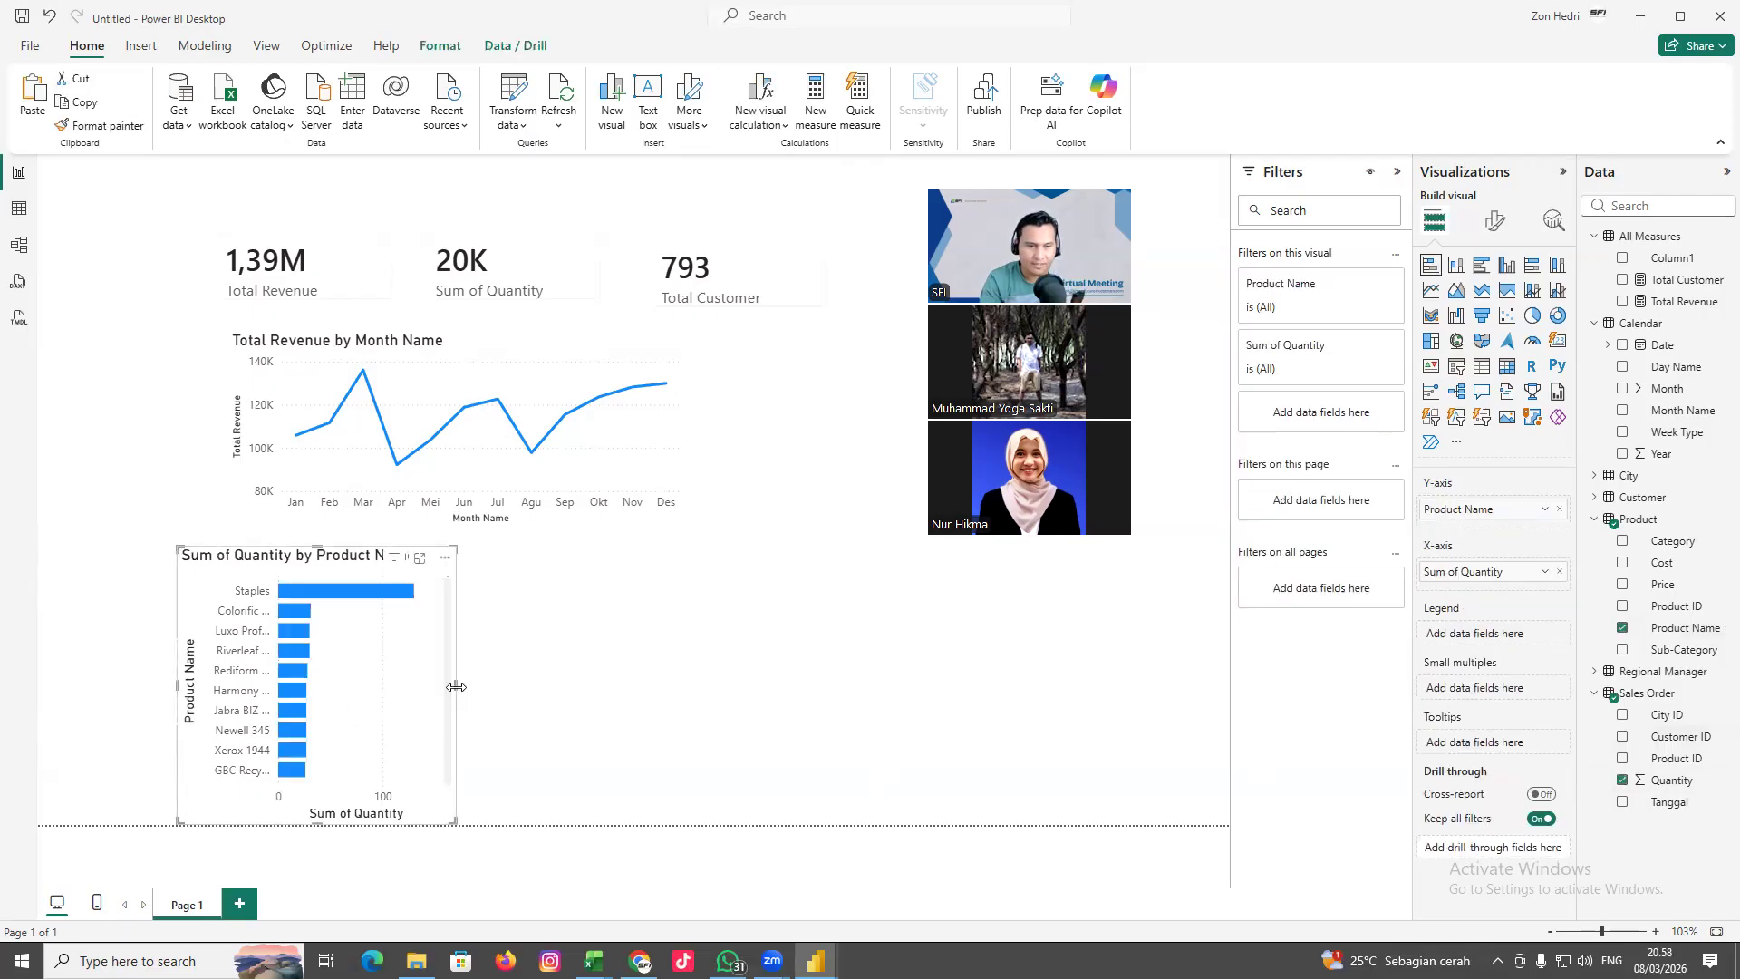
# Widen the Sum of Quantity by Product Name bar chart and filter Product Name to the top 5 by Sum of Quantity
pyautogui.moveTo(456, 695); pyautogui.dragTo(668, 704)
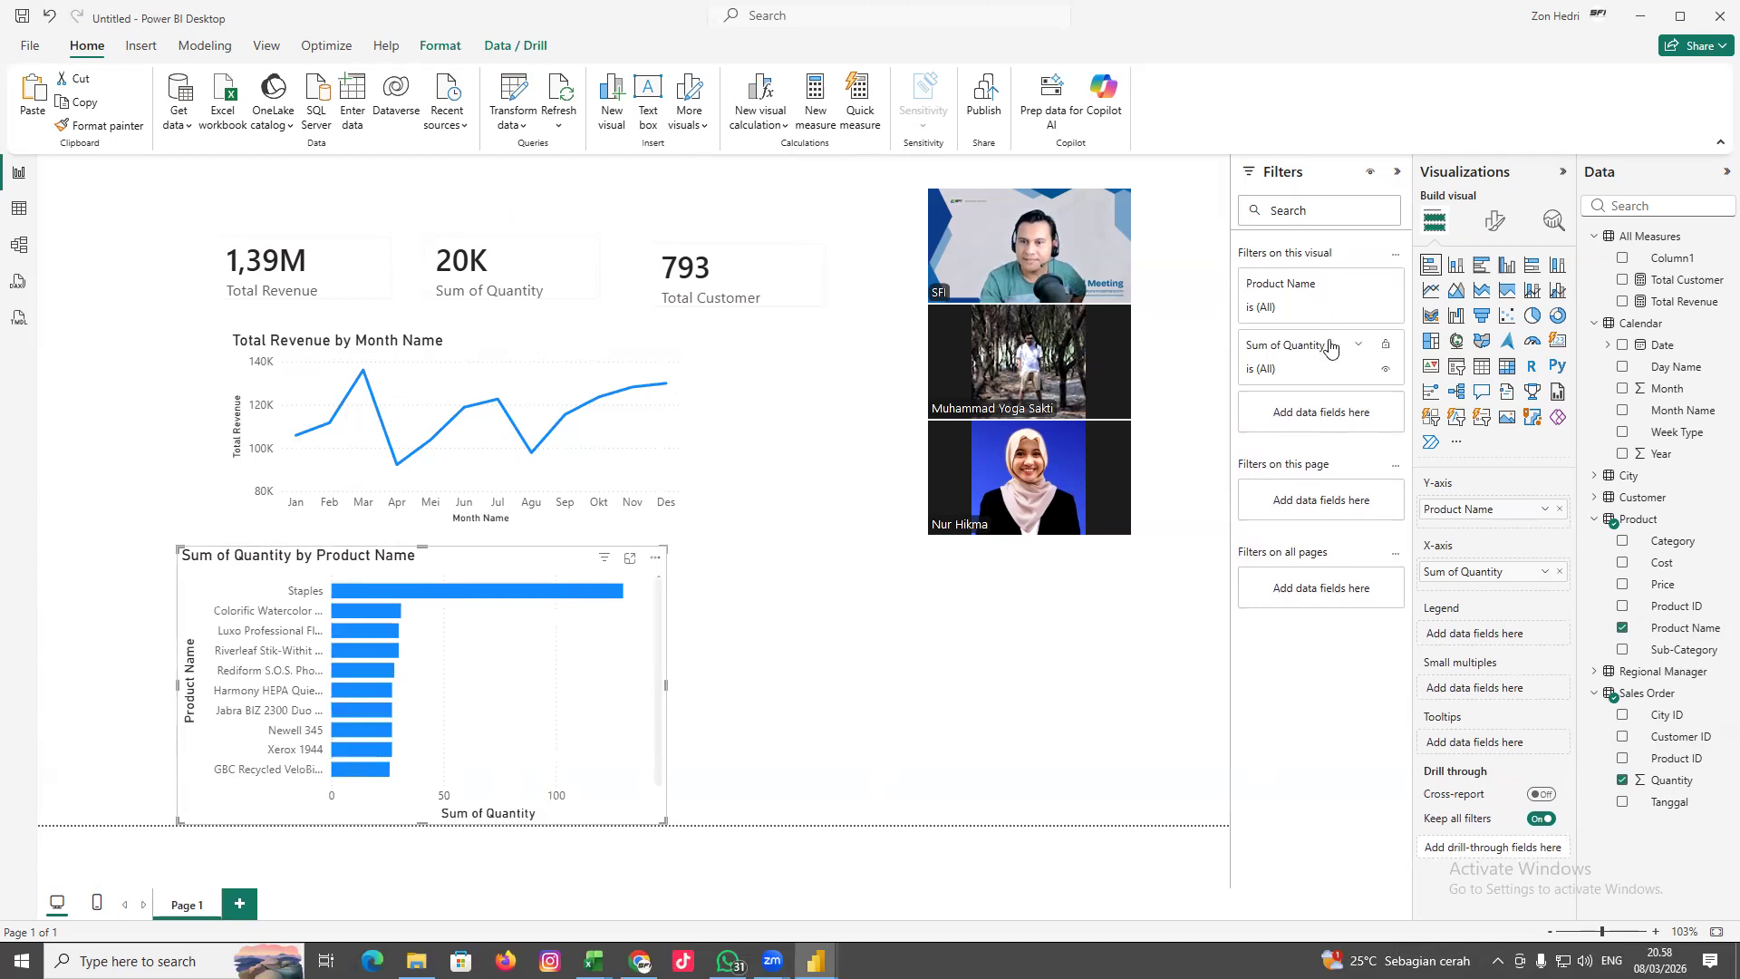
pyautogui.click(1298, 367)
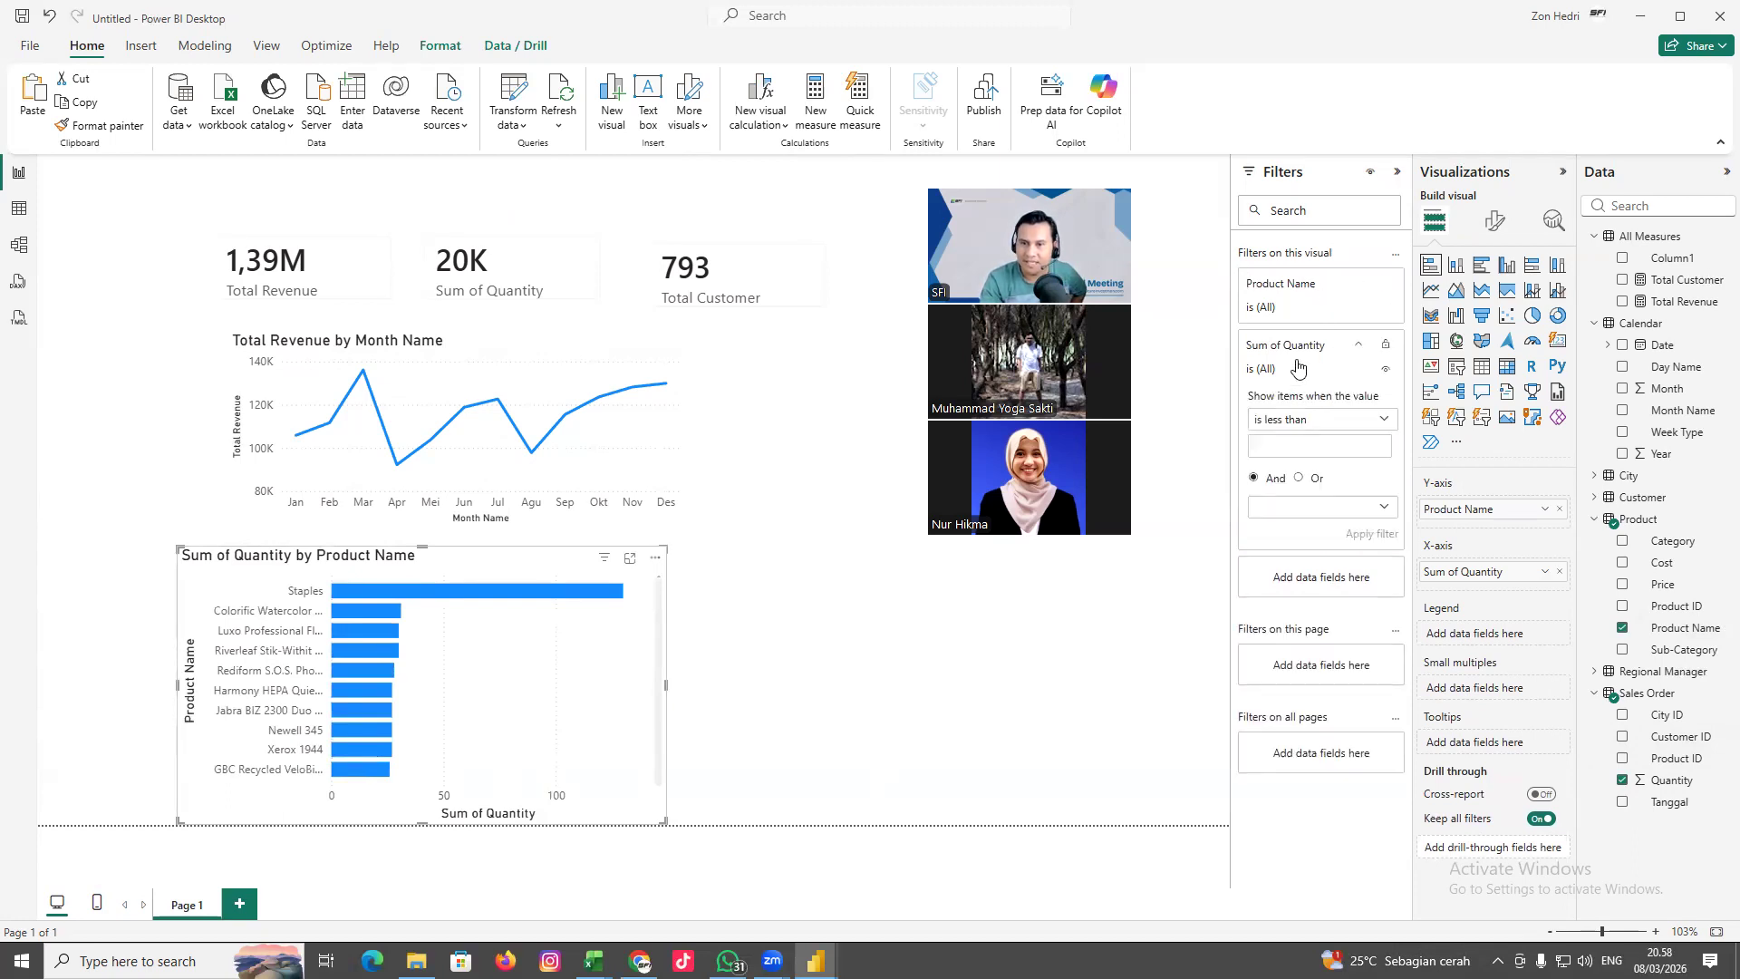
pyautogui.click(1321, 344)
pyautogui.click(1354, 288)
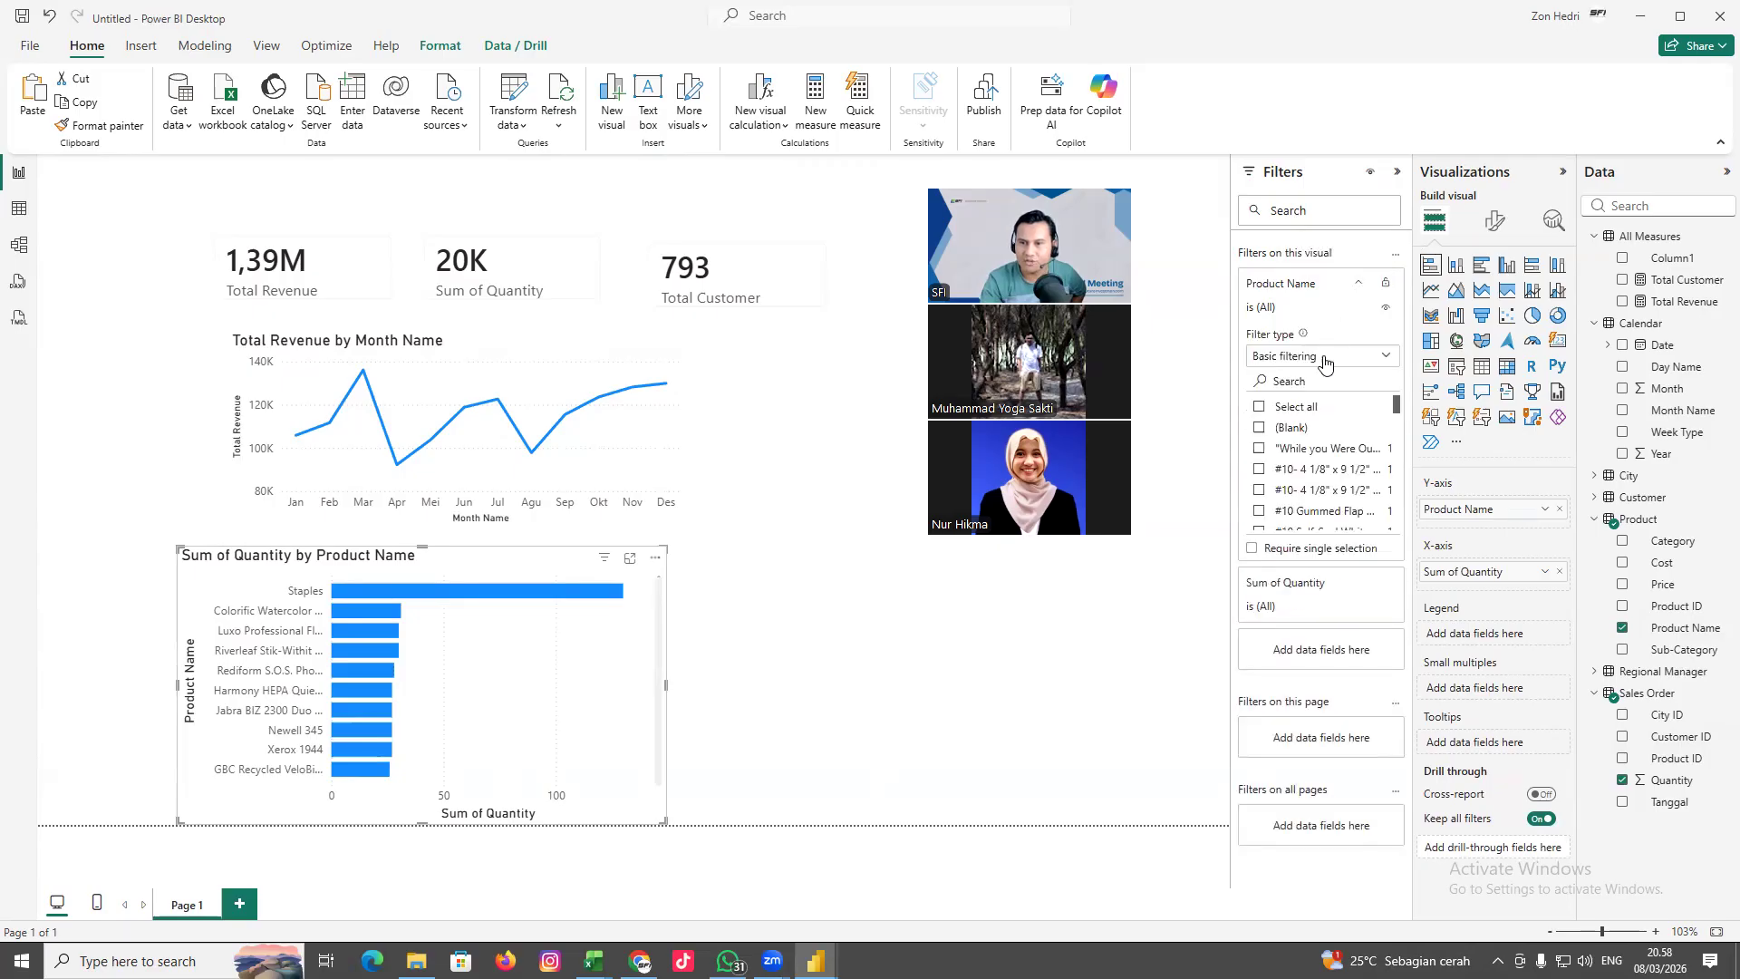
pyautogui.click(1292, 366)
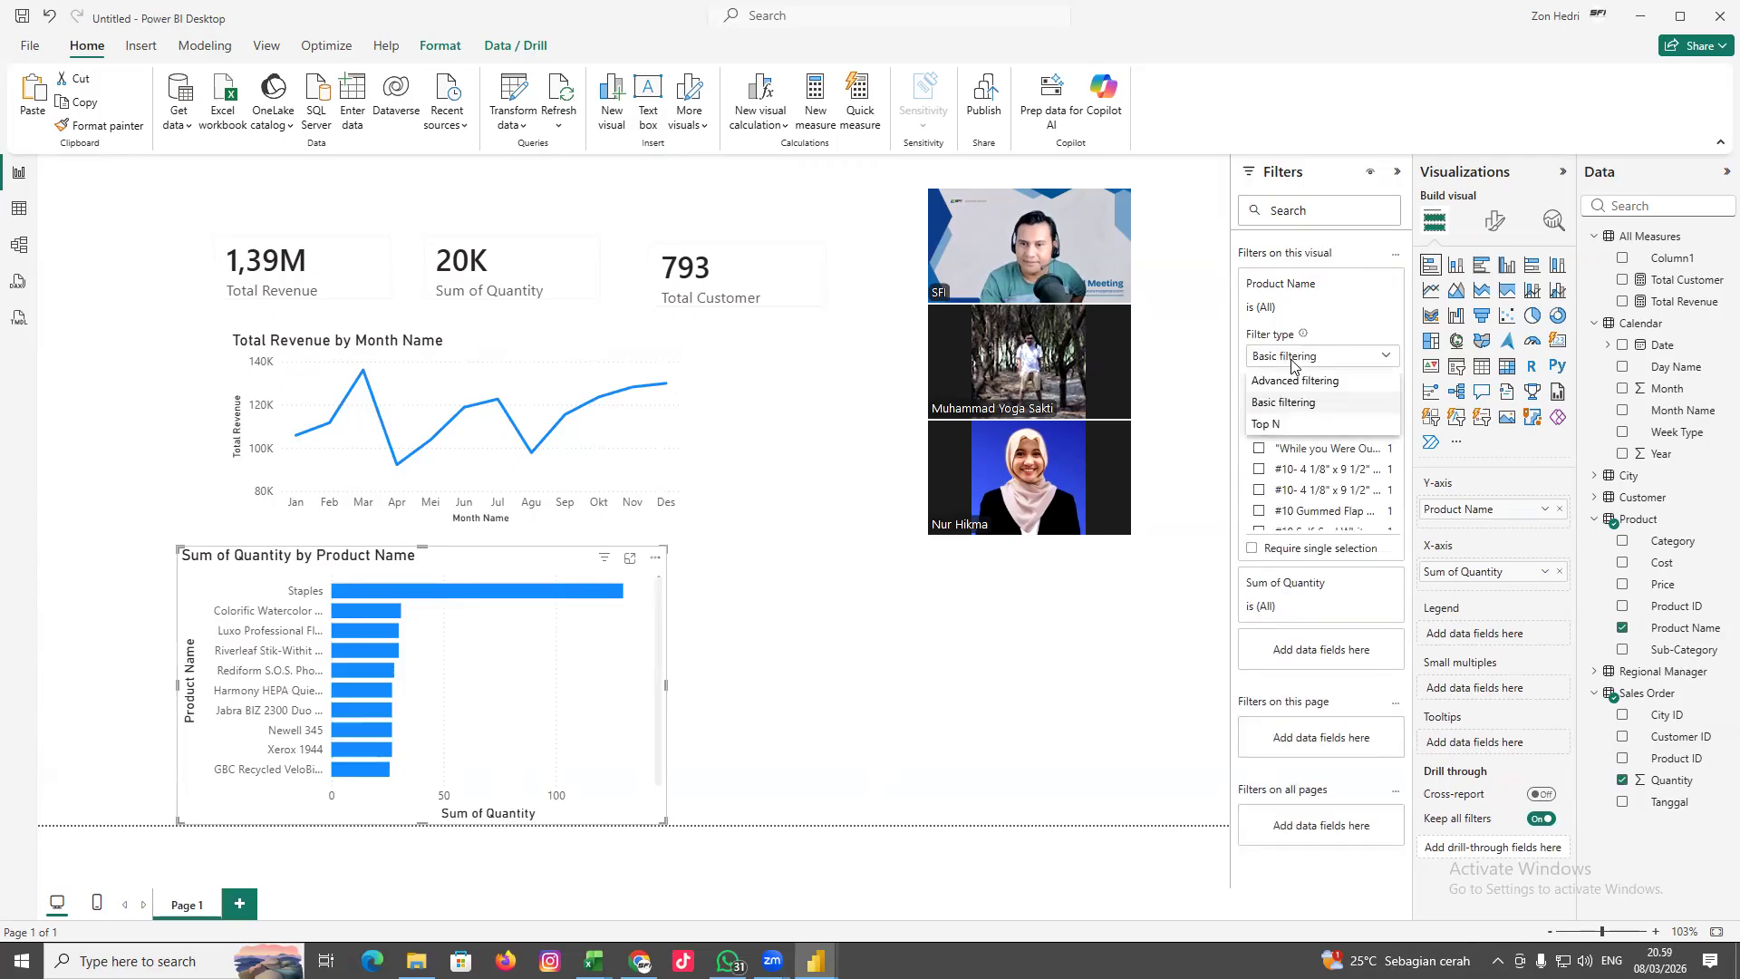
pyautogui.click(1274, 422)
pyautogui.click(1342, 402)
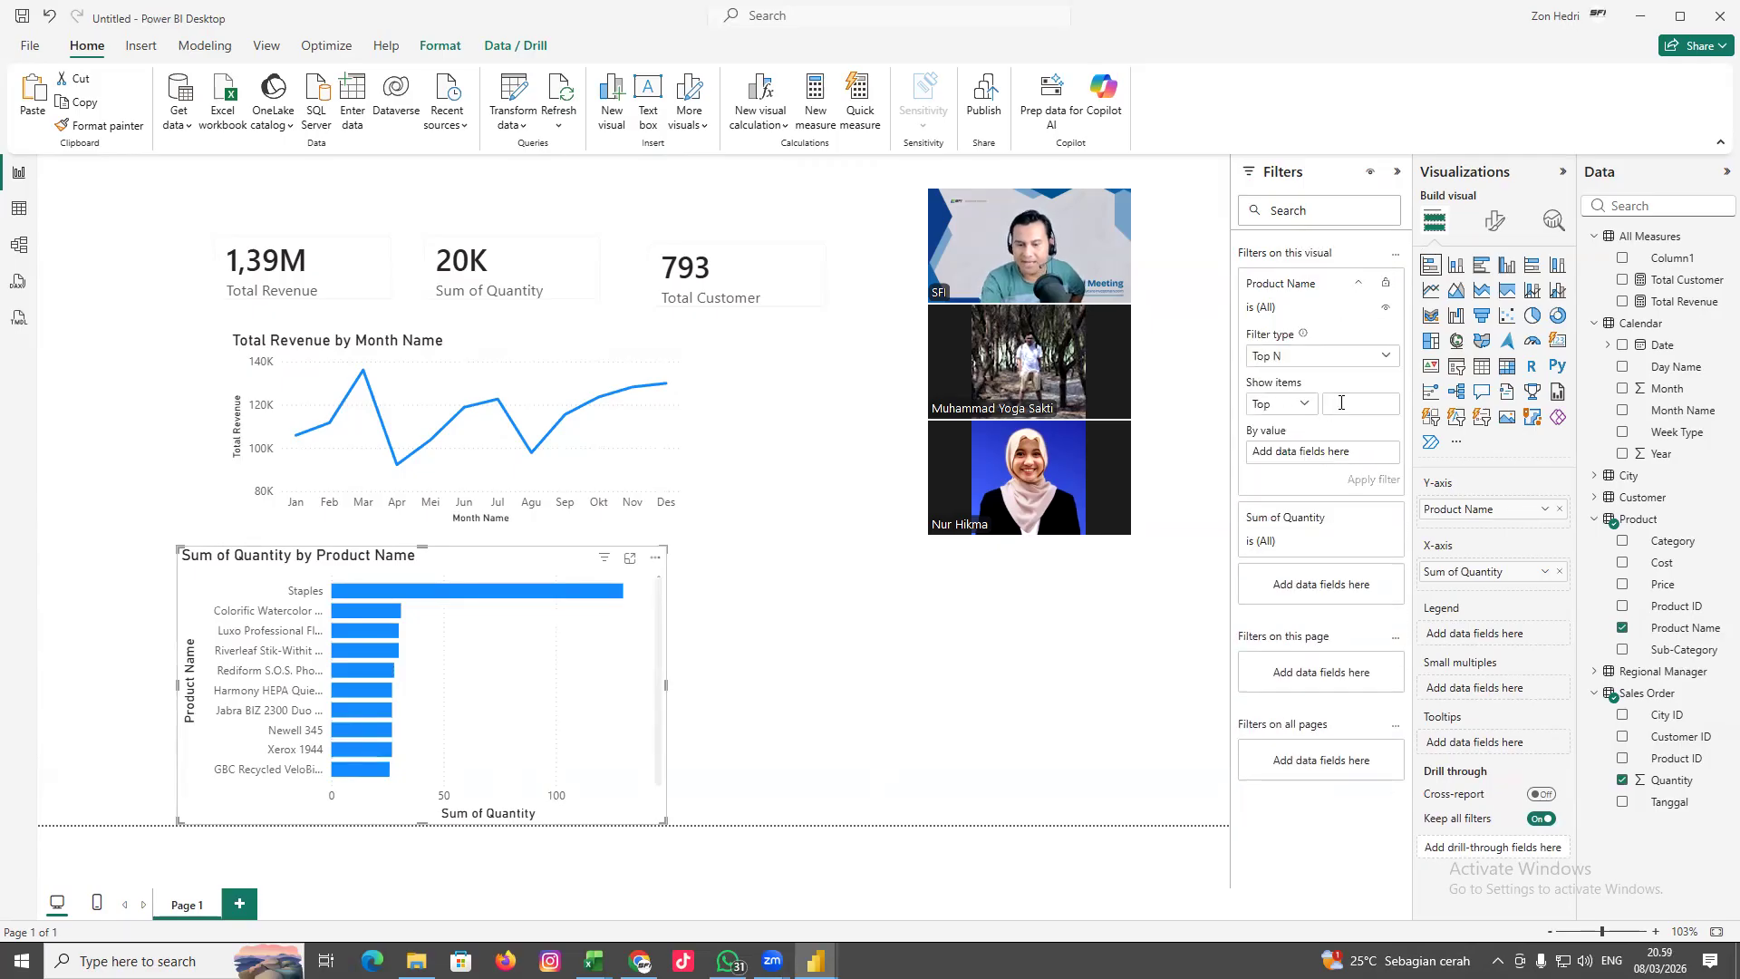
pyautogui.moveTo(1672, 781); pyautogui.dragTo(1350, 460)
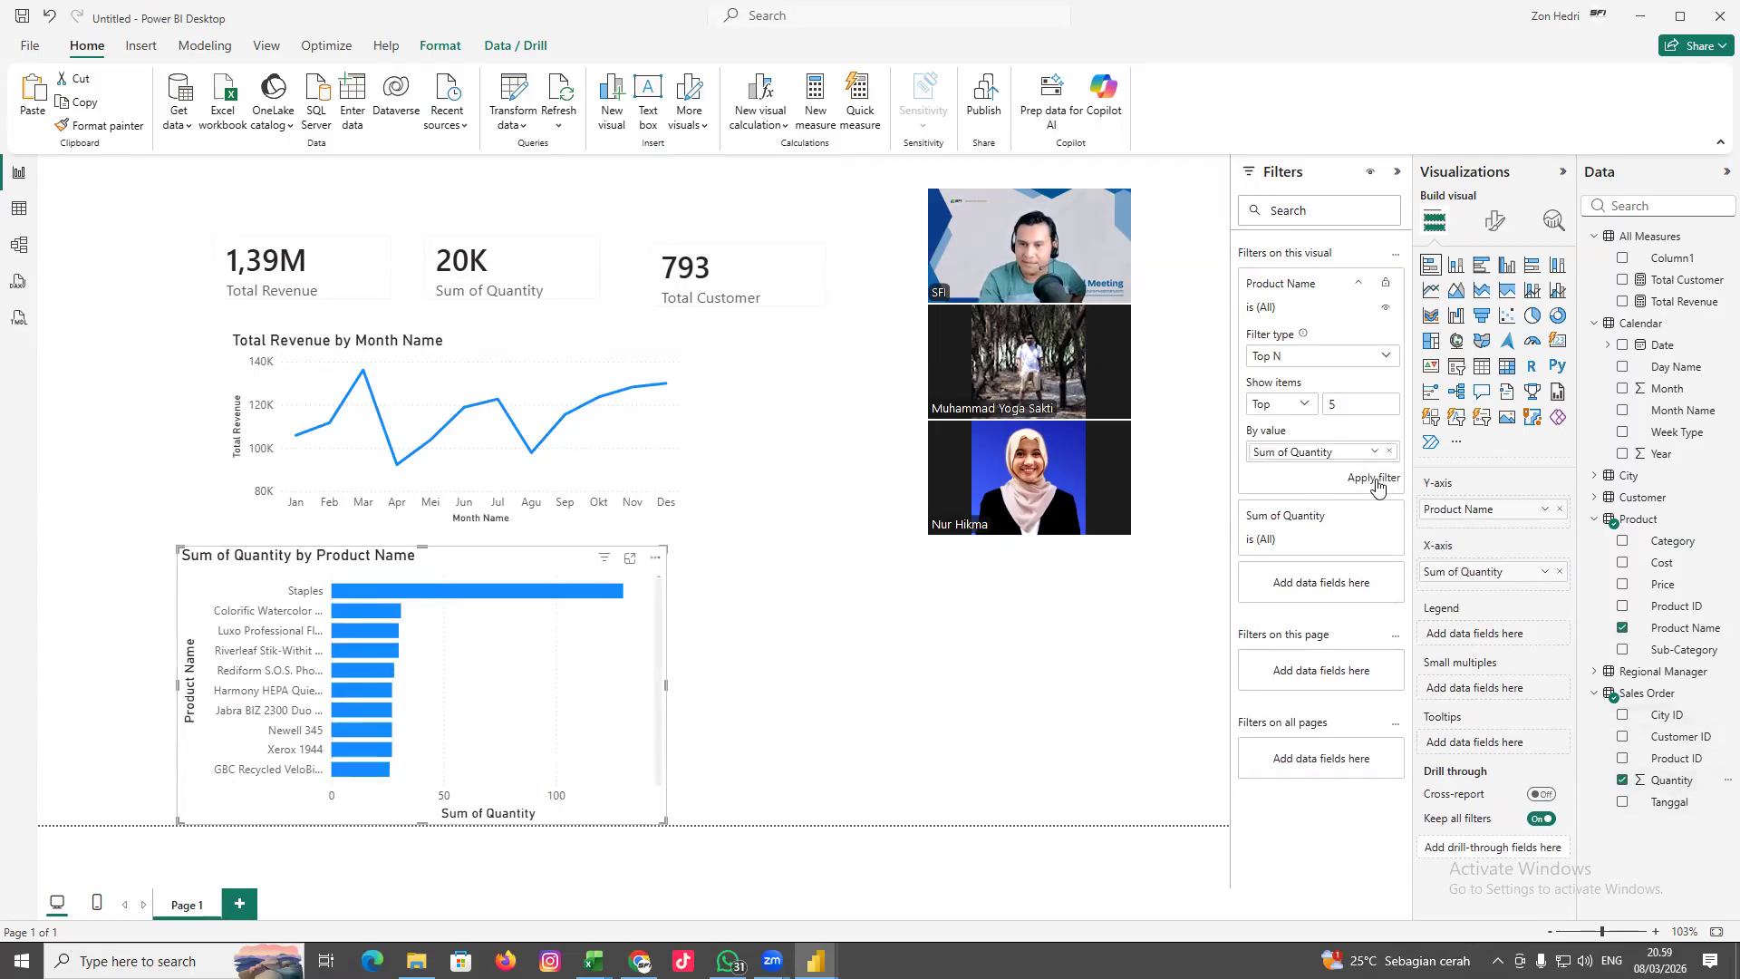
pyautogui.click(1375, 478)
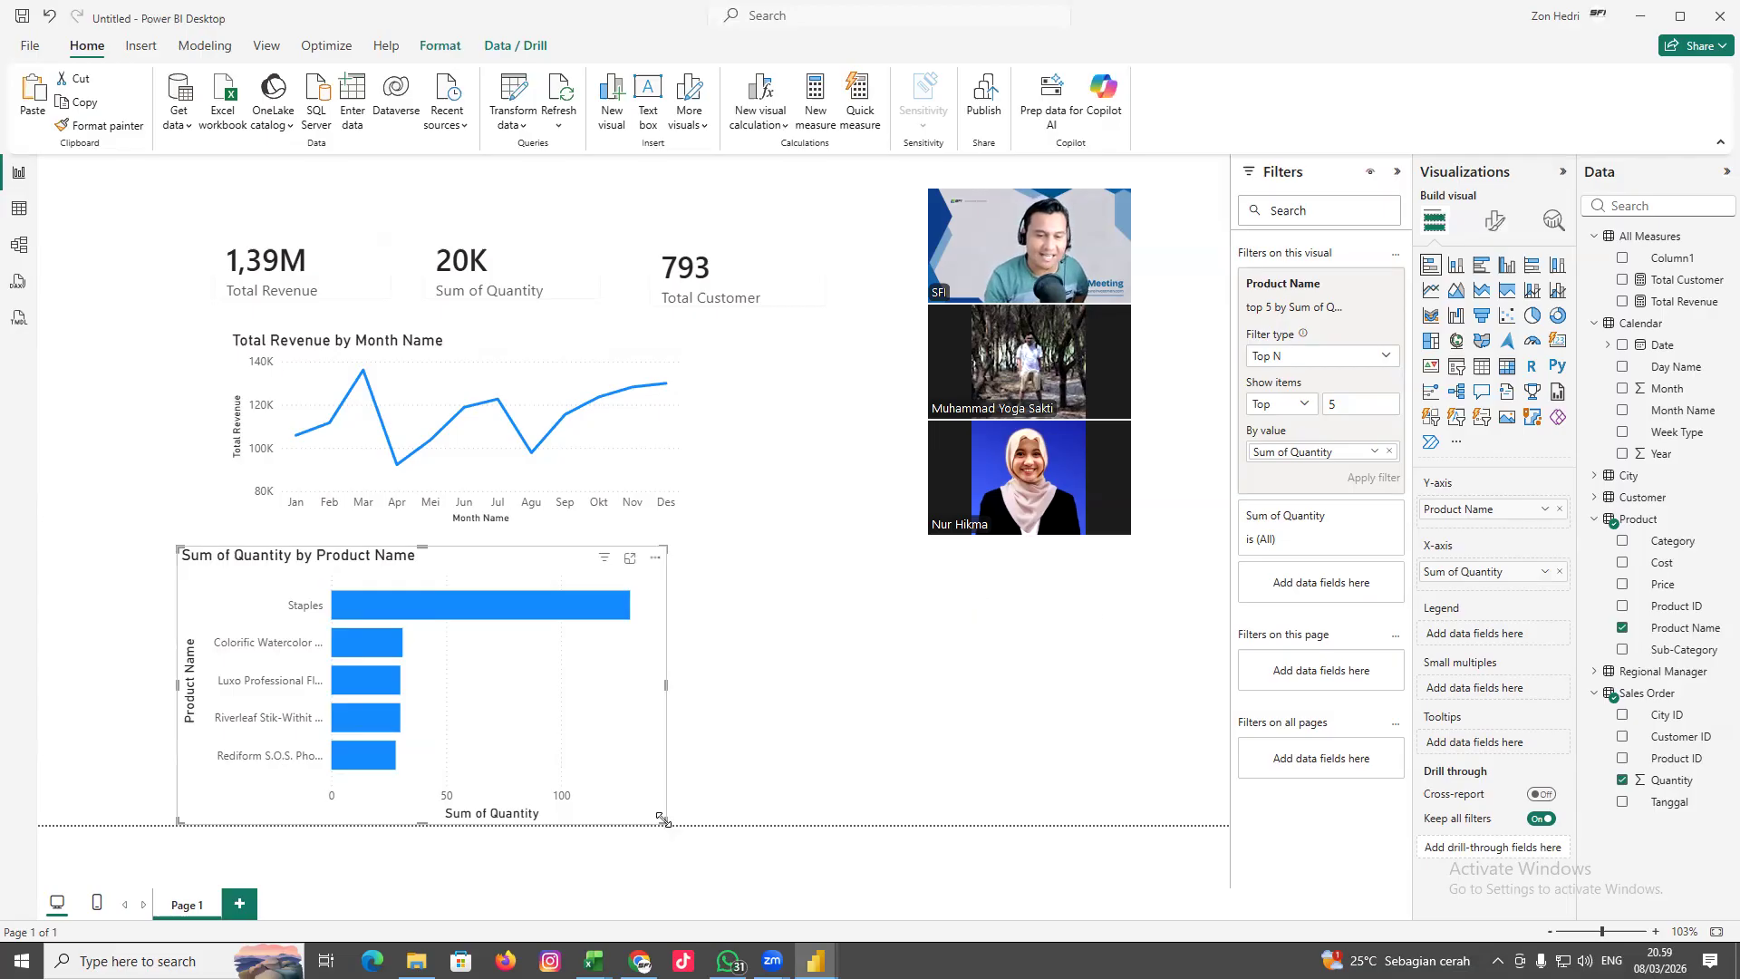
# Shrink the bar chart and align it beneath the line chart, checking the layout against the Sales Overview Dashboard report
pyautogui.moveTo(662, 821); pyautogui.dragTo(626, 766)
pyautogui.moveTo(462, 575); pyautogui.dragTo(505, 571)
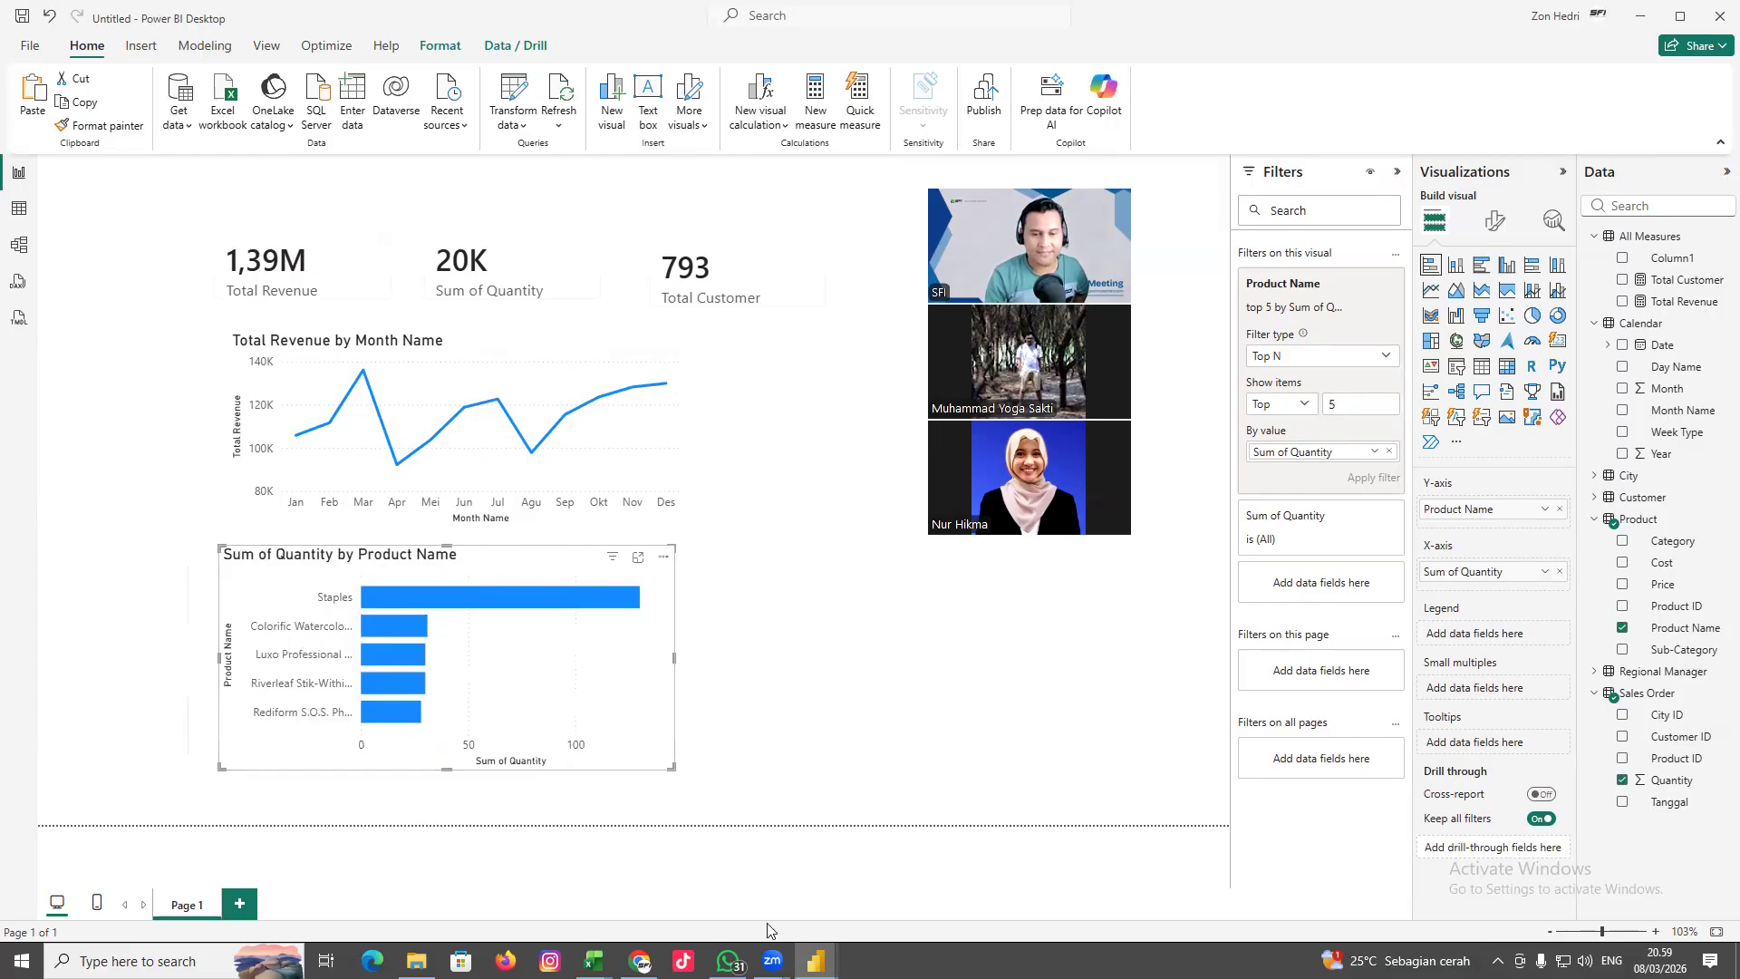
pyautogui.click(816, 961)
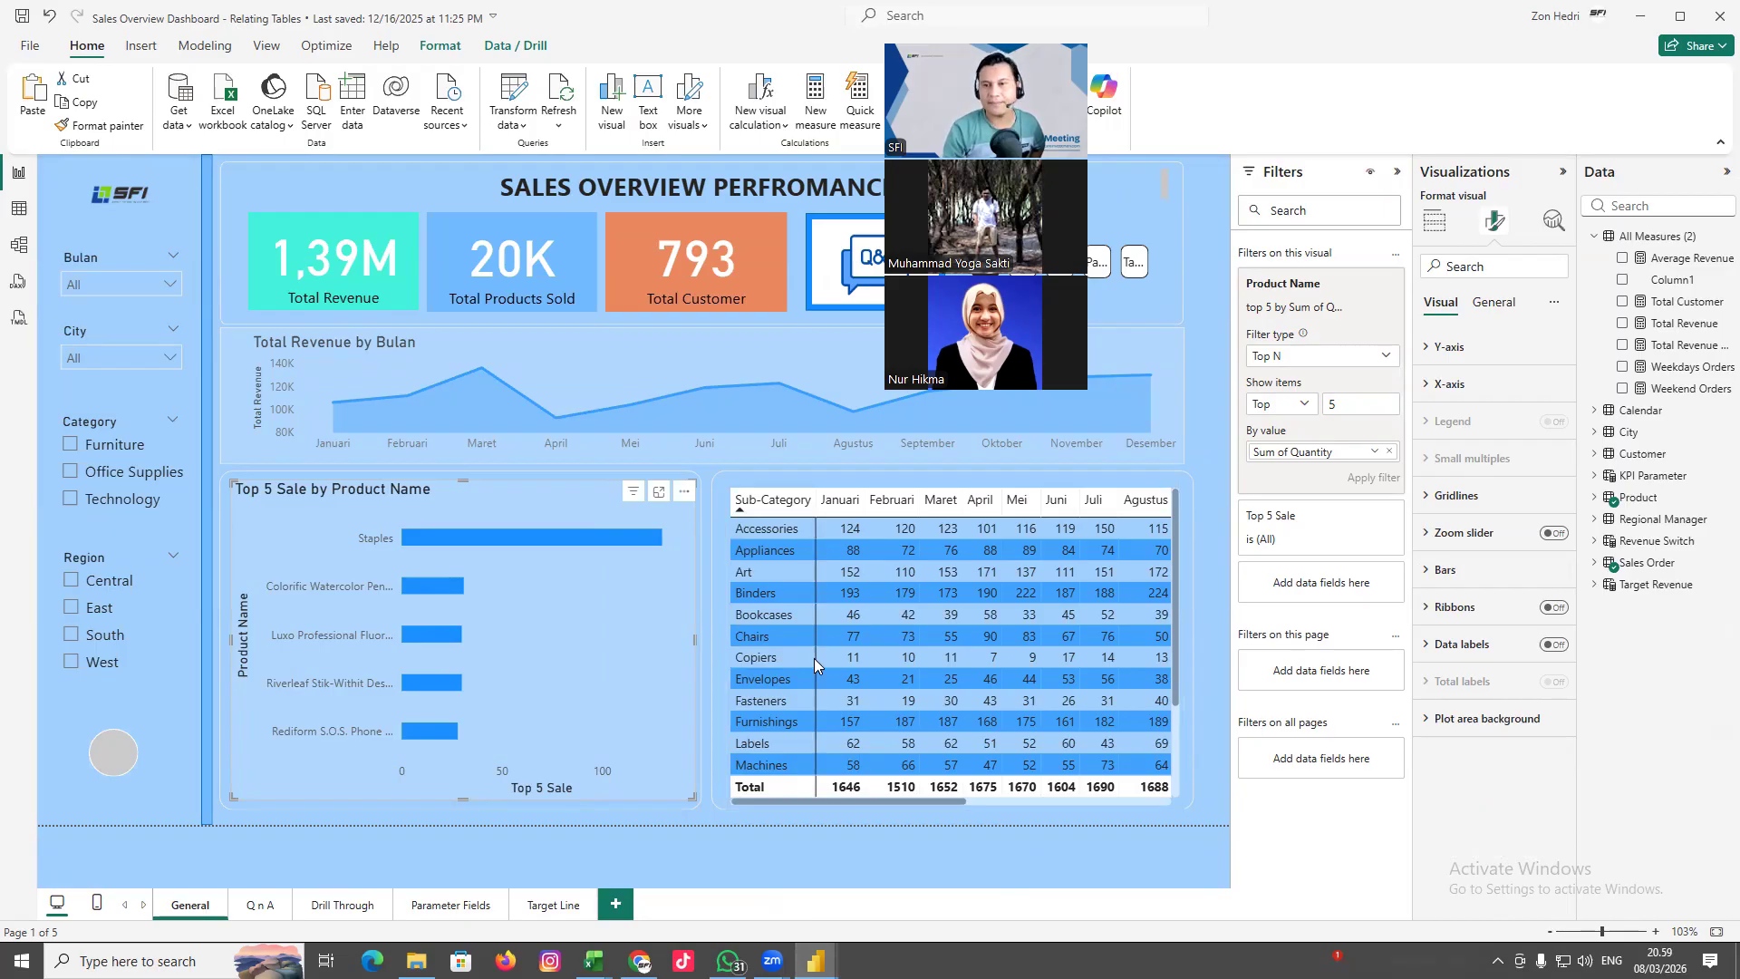
pyautogui.hotkey('alt', 'Tab')
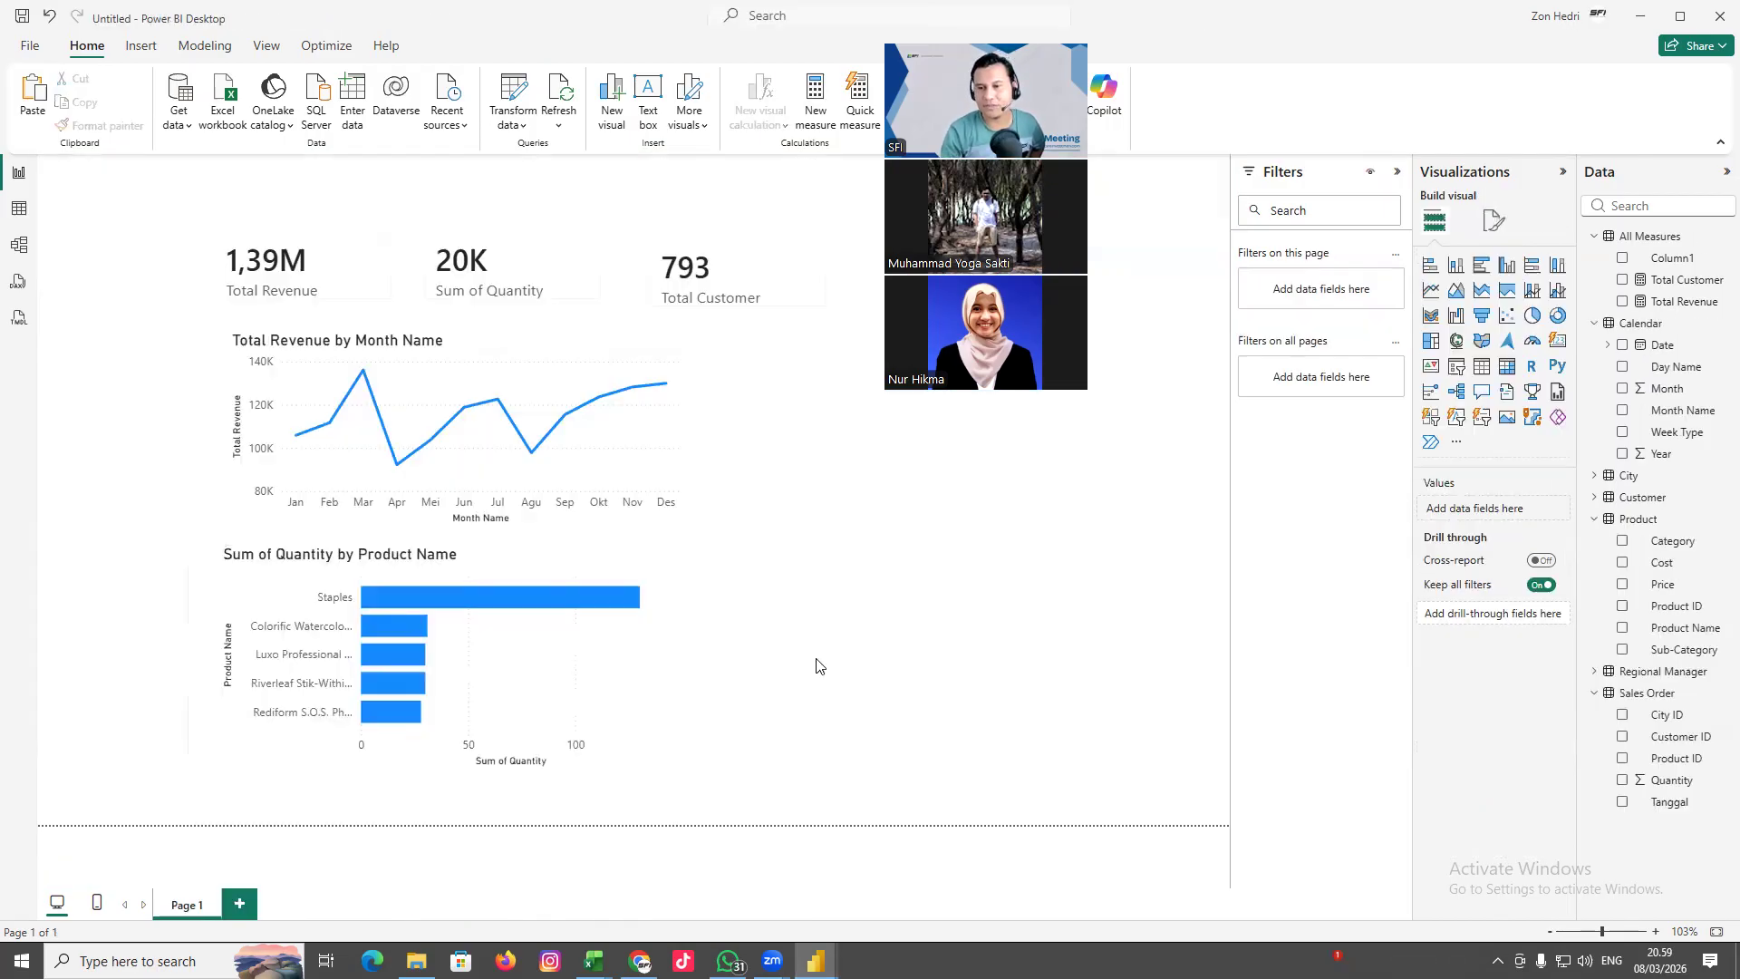
# Add a matrix with Sub-Category as rows, Month Name as columns and Sales Order Quantity as values
pyautogui.click(1509, 368)
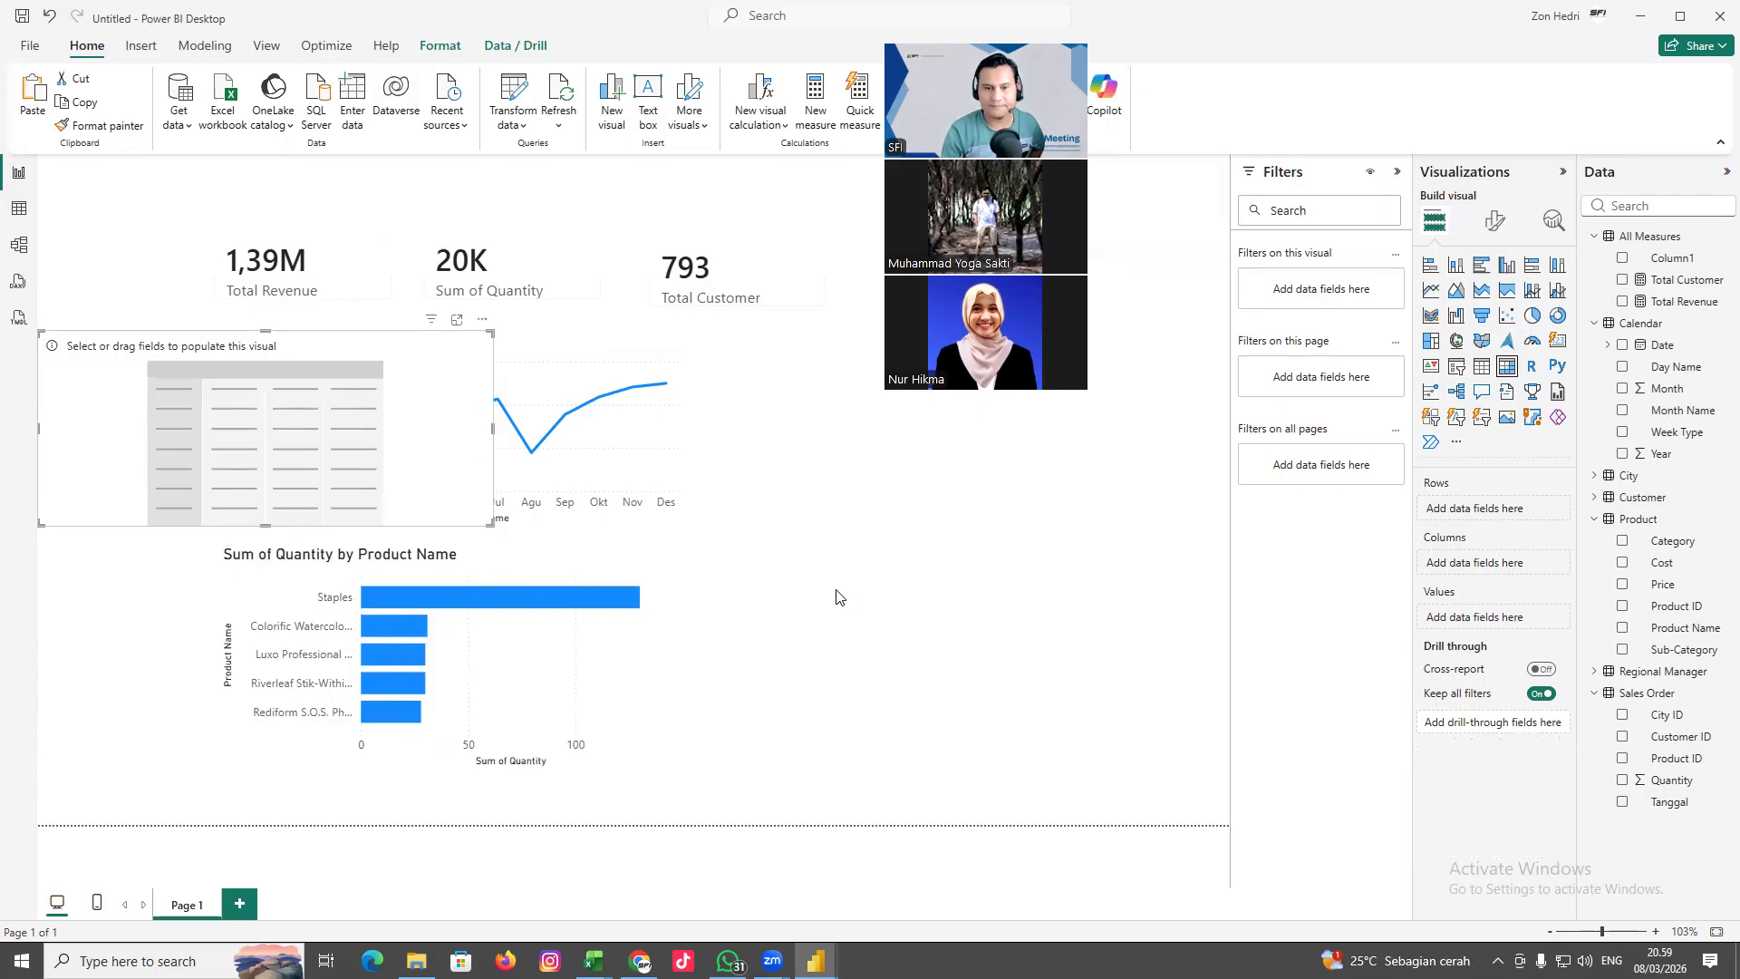
pyautogui.moveTo(241, 346); pyautogui.dragTo(459, 387)
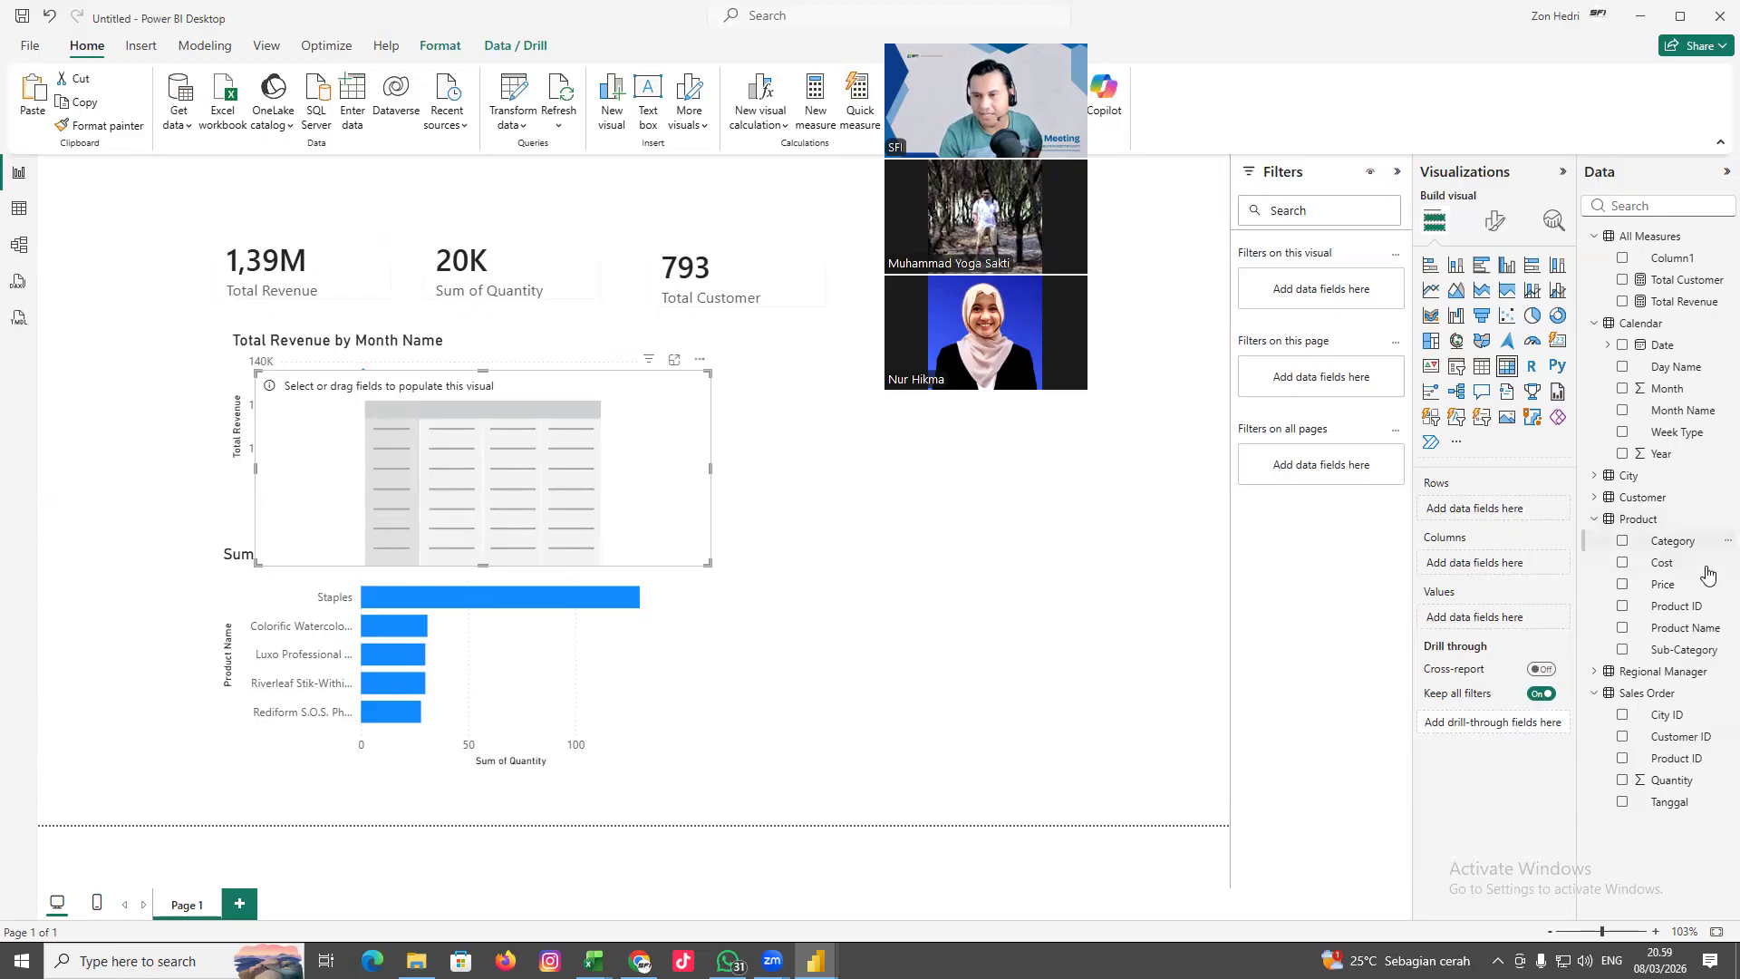
pyautogui.moveTo(1702, 634); pyautogui.dragTo(1524, 513)
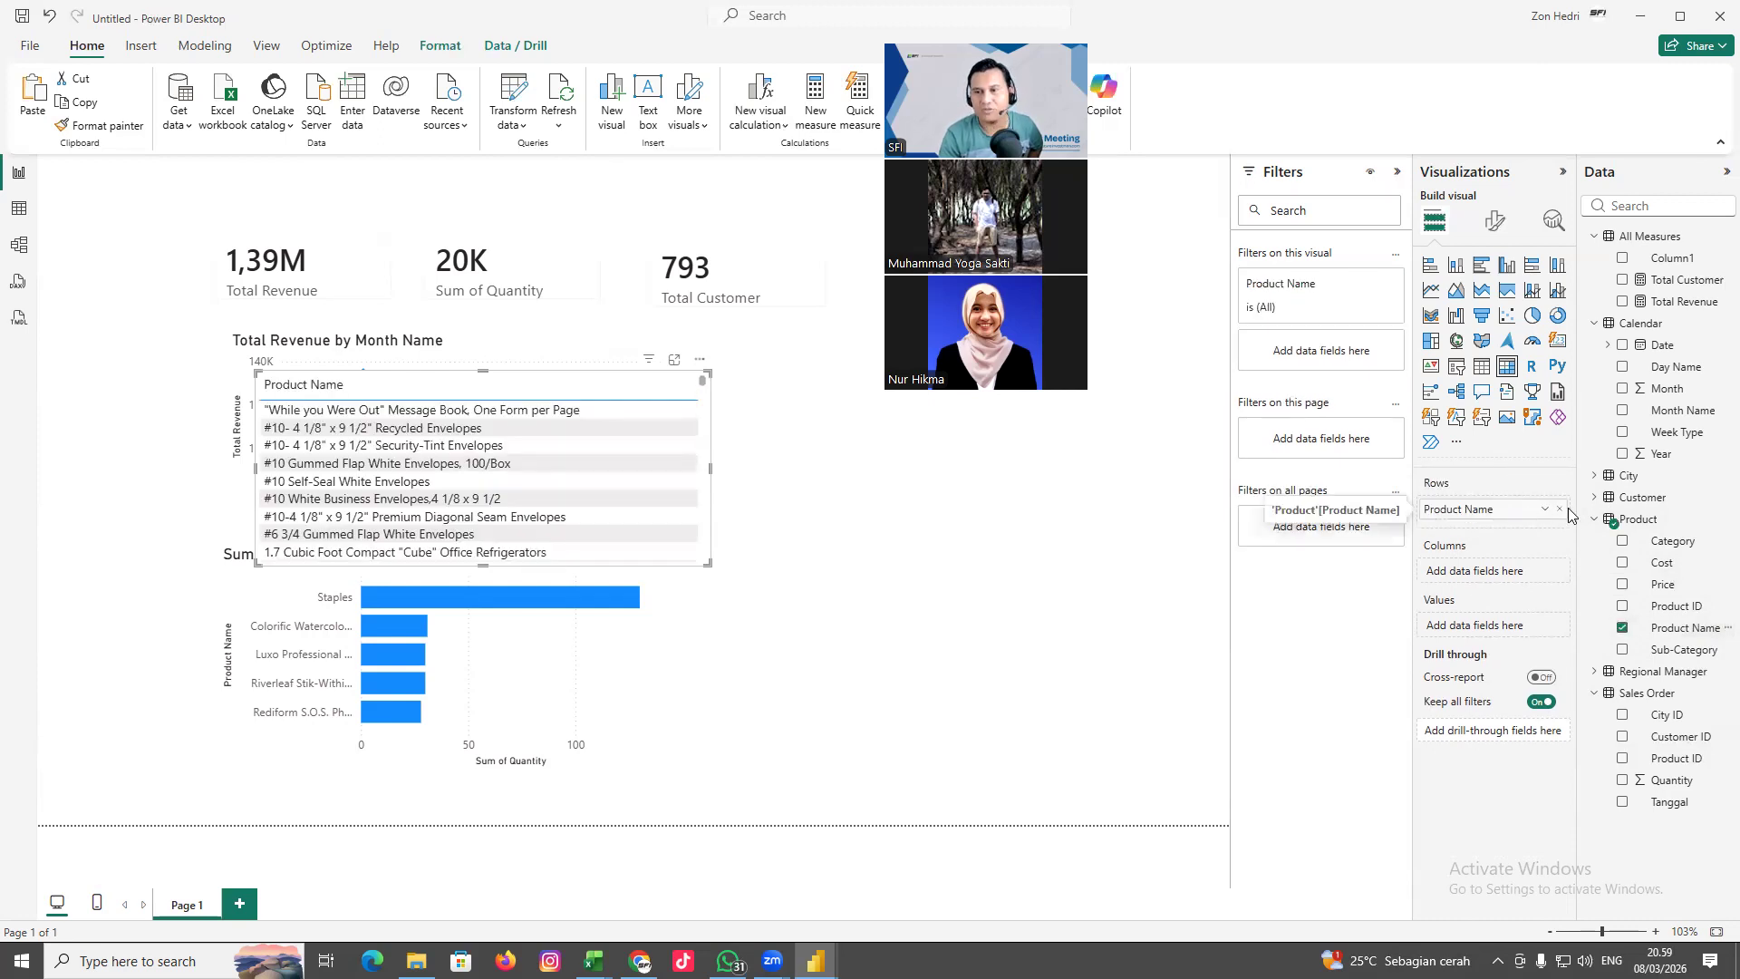
pyautogui.click(1559, 510)
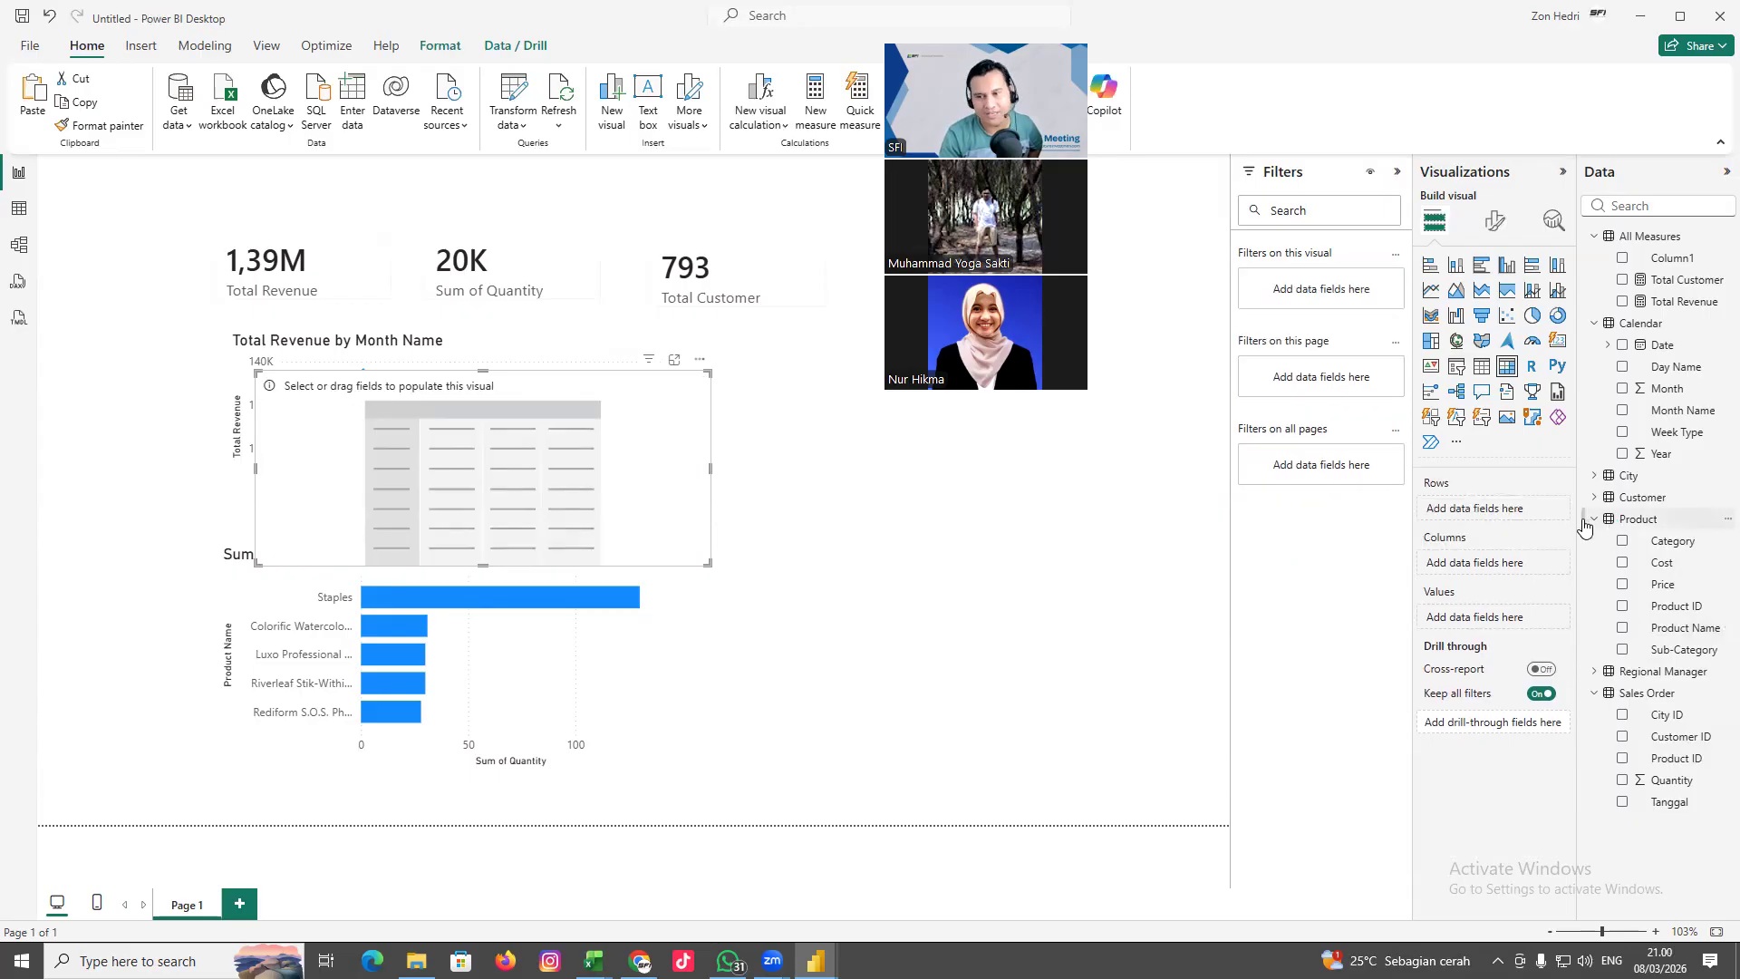
pyautogui.moveTo(1662, 659); pyautogui.dragTo(1505, 523)
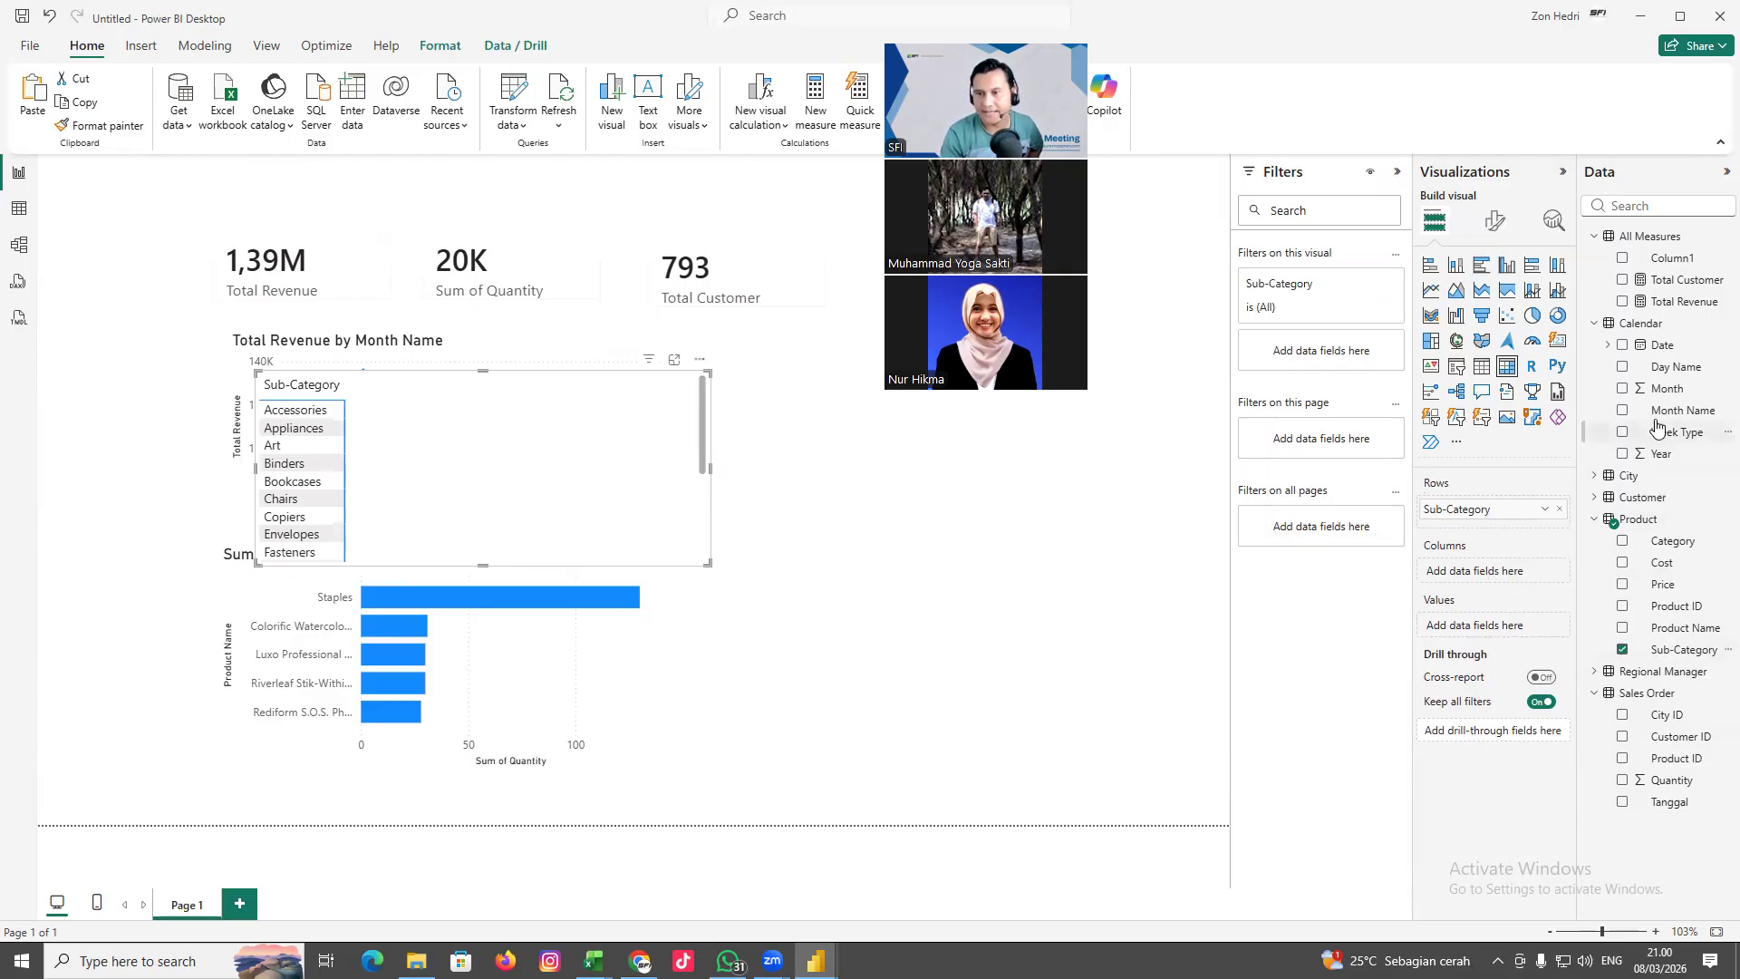
pyautogui.moveTo(1659, 417); pyautogui.dragTo(1519, 578)
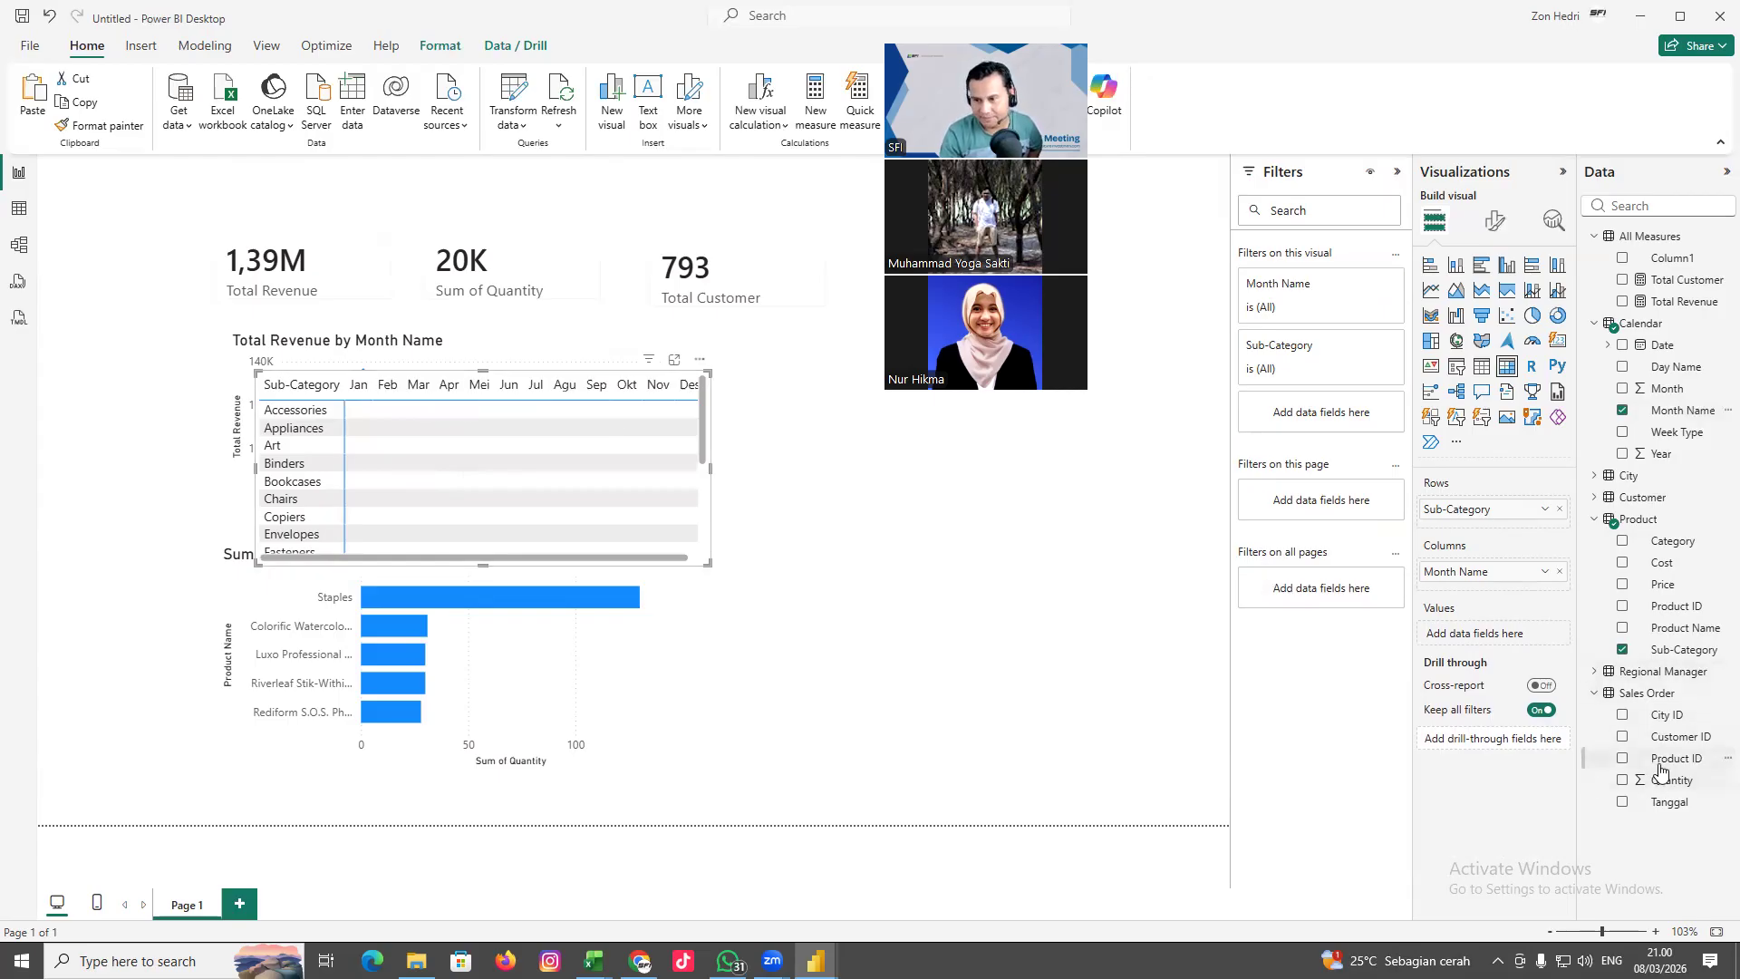
pyautogui.moveTo(1659, 785); pyautogui.dragTo(1522, 636)
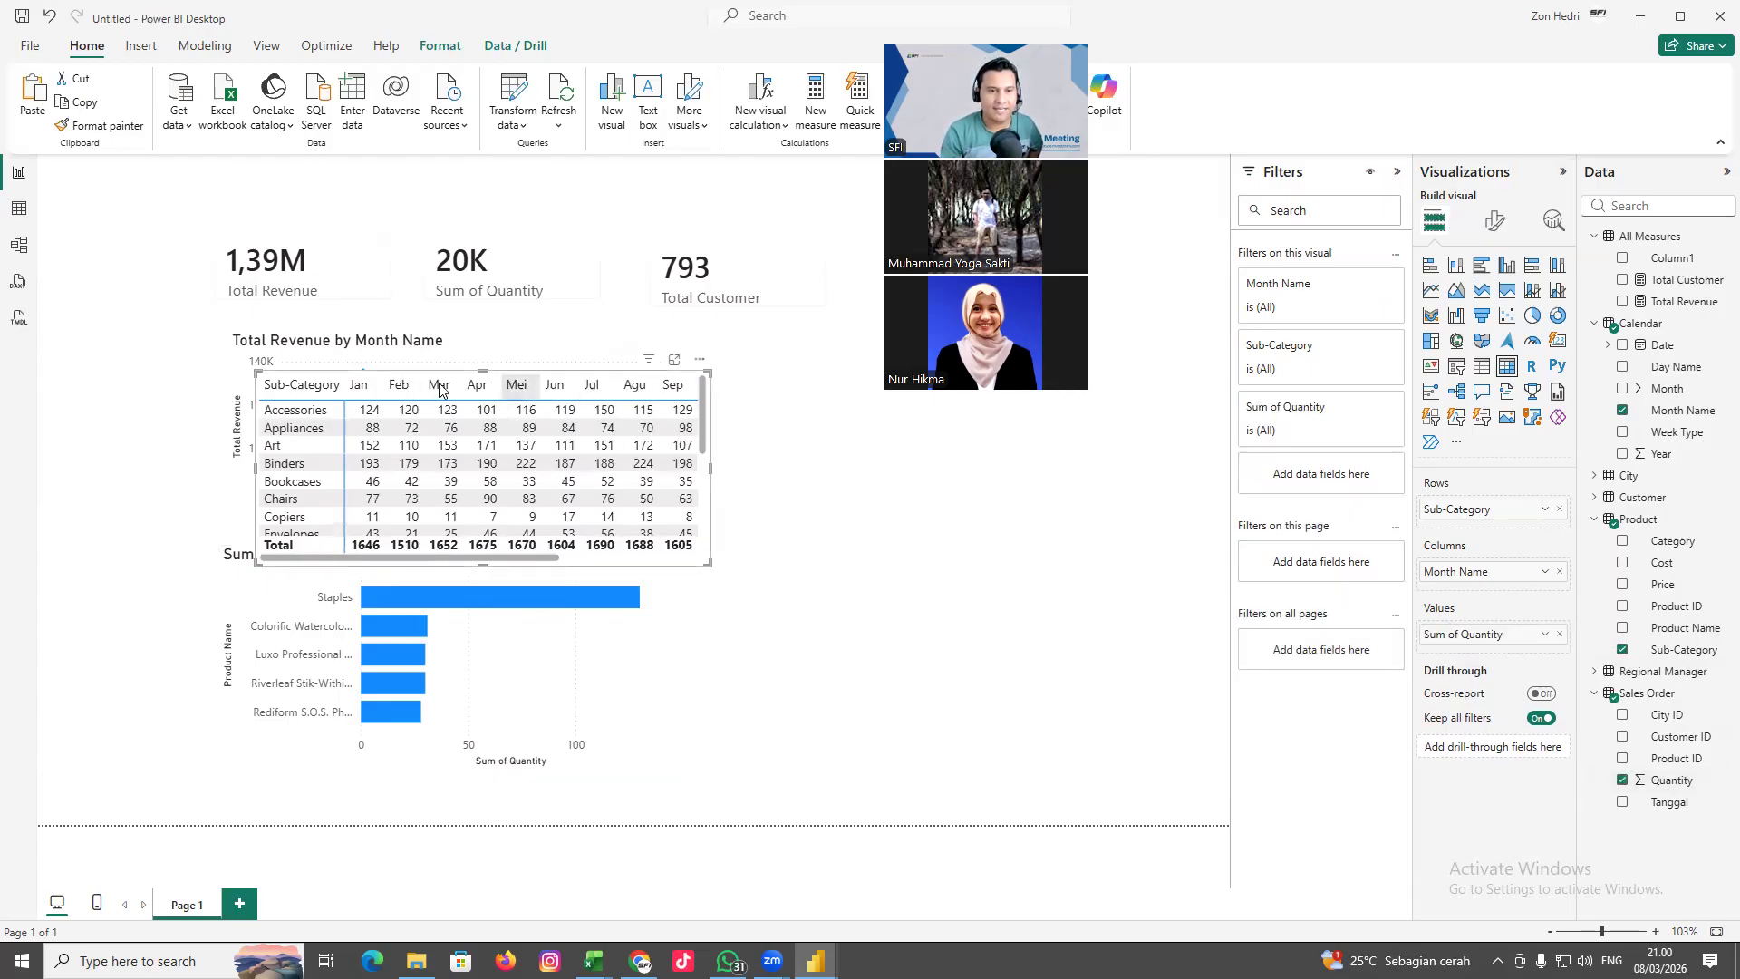
# Inspect the matrix's last months and rows, move it beside the product bar chart and enlarge it
pyautogui.click(662, 558)
pyautogui.click(704, 523)
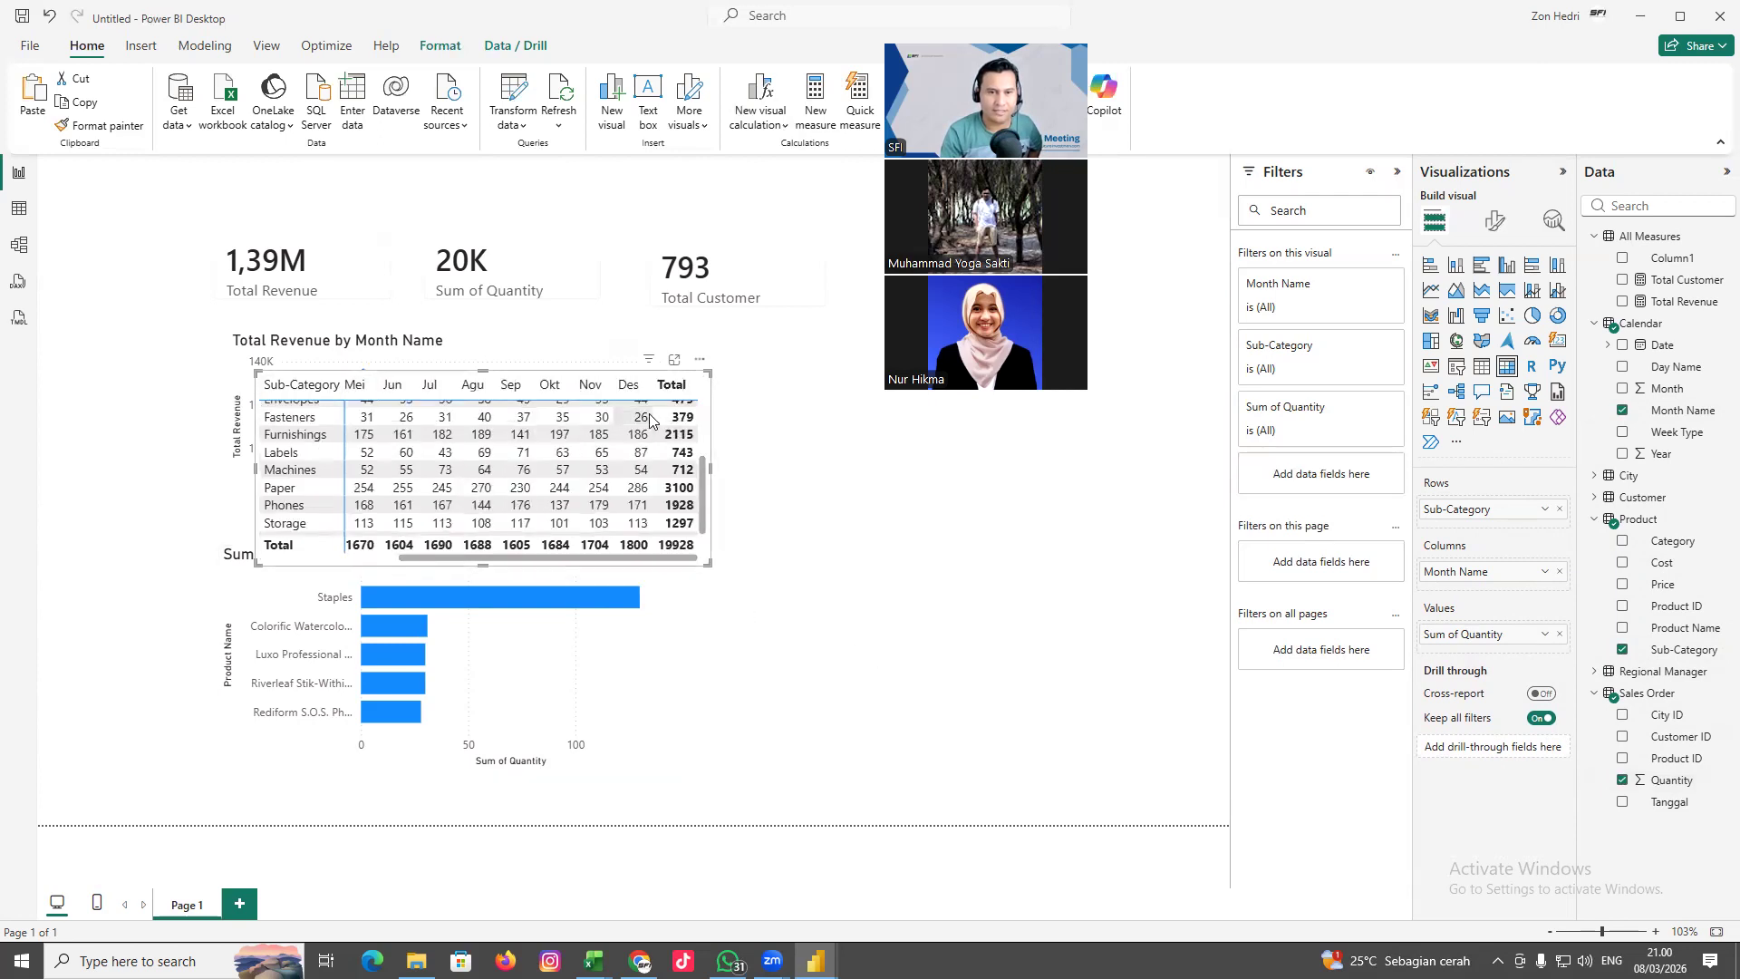
pyautogui.moveTo(689, 364); pyautogui.dragTo(1035, 583)
pyautogui.moveTo(1040, 705); pyautogui.dragTo(1136, 631)
pyautogui.moveTo(920, 711); pyautogui.dragTo(936, 777)
pyautogui.click(913, 458)
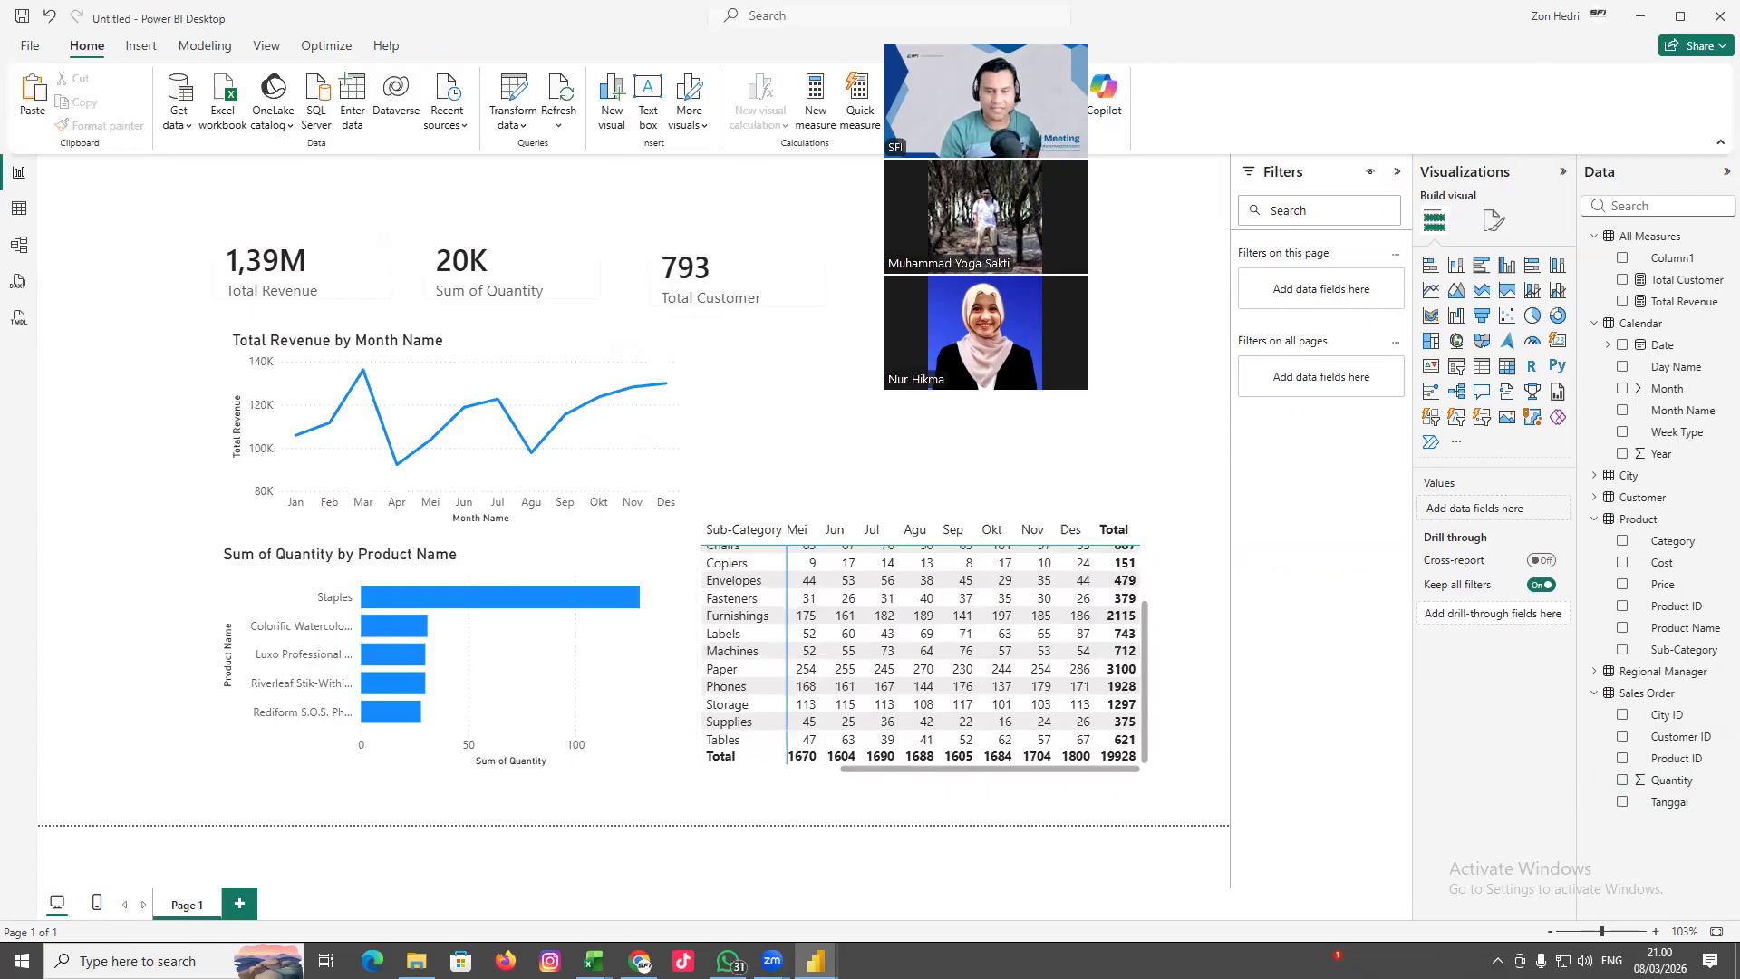
# Switch to the Sales Overview Dashboard report and examine its Drill Through, Parameter Fields, Target Line, Q n A and General pages
pyautogui.moveTo(816, 961)
pyautogui.click(716, 870)
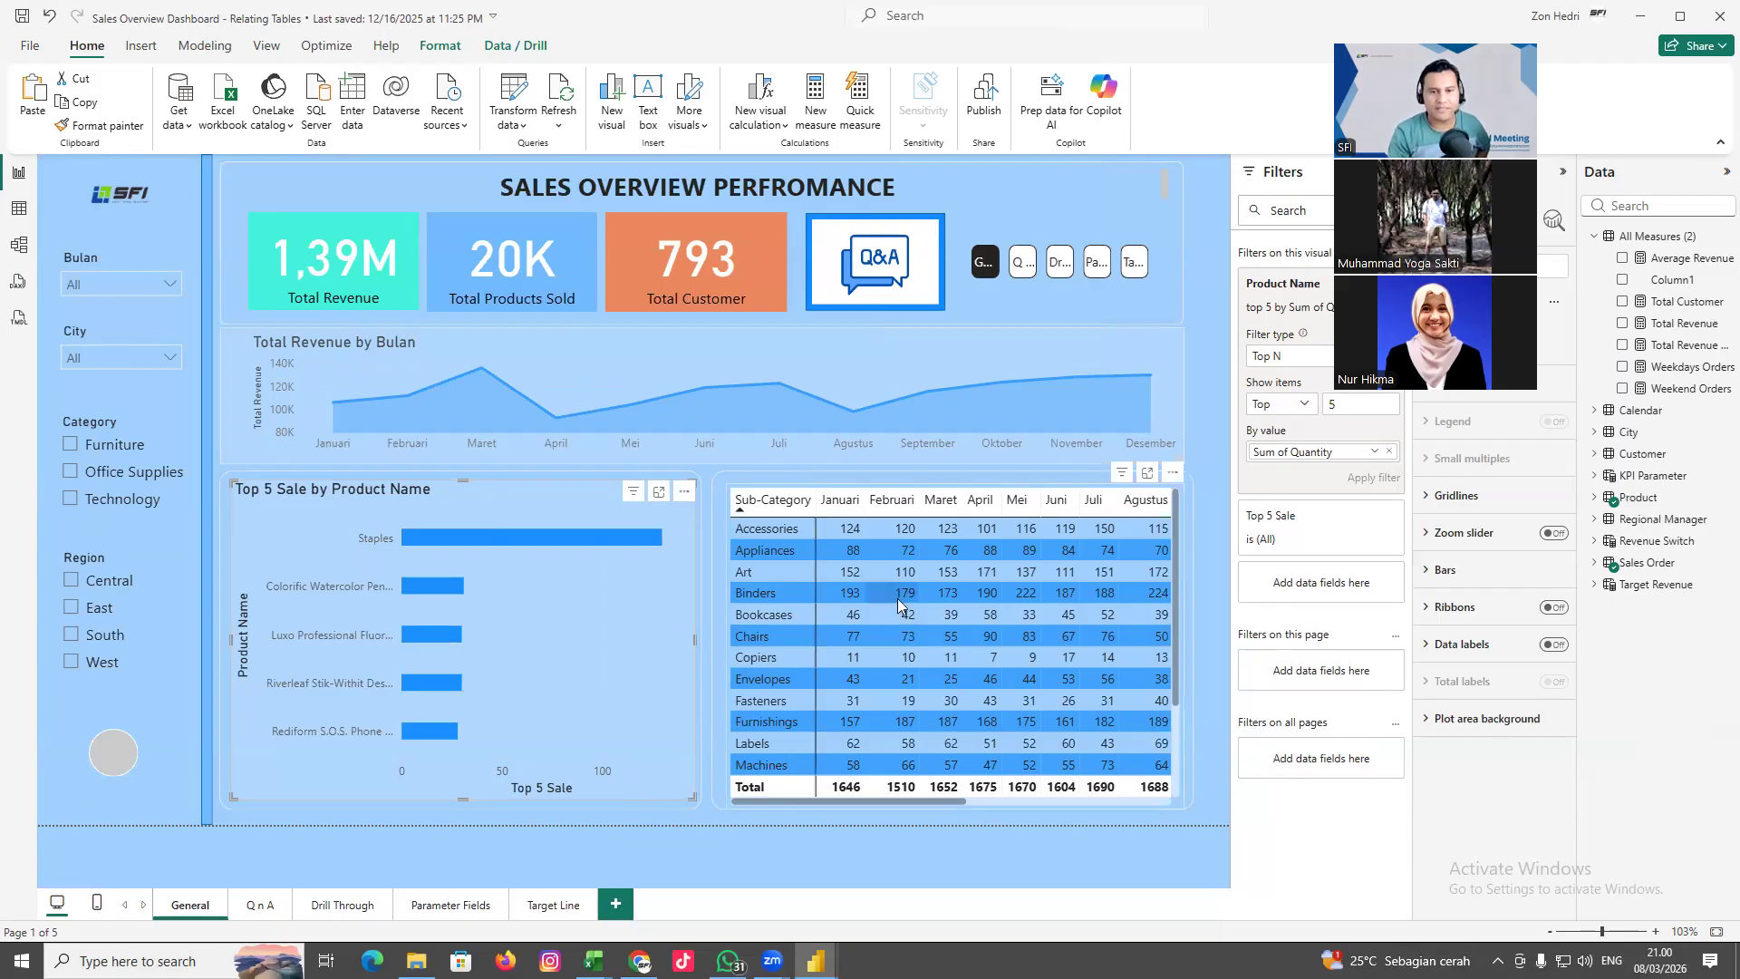
pyautogui.click(329, 904)
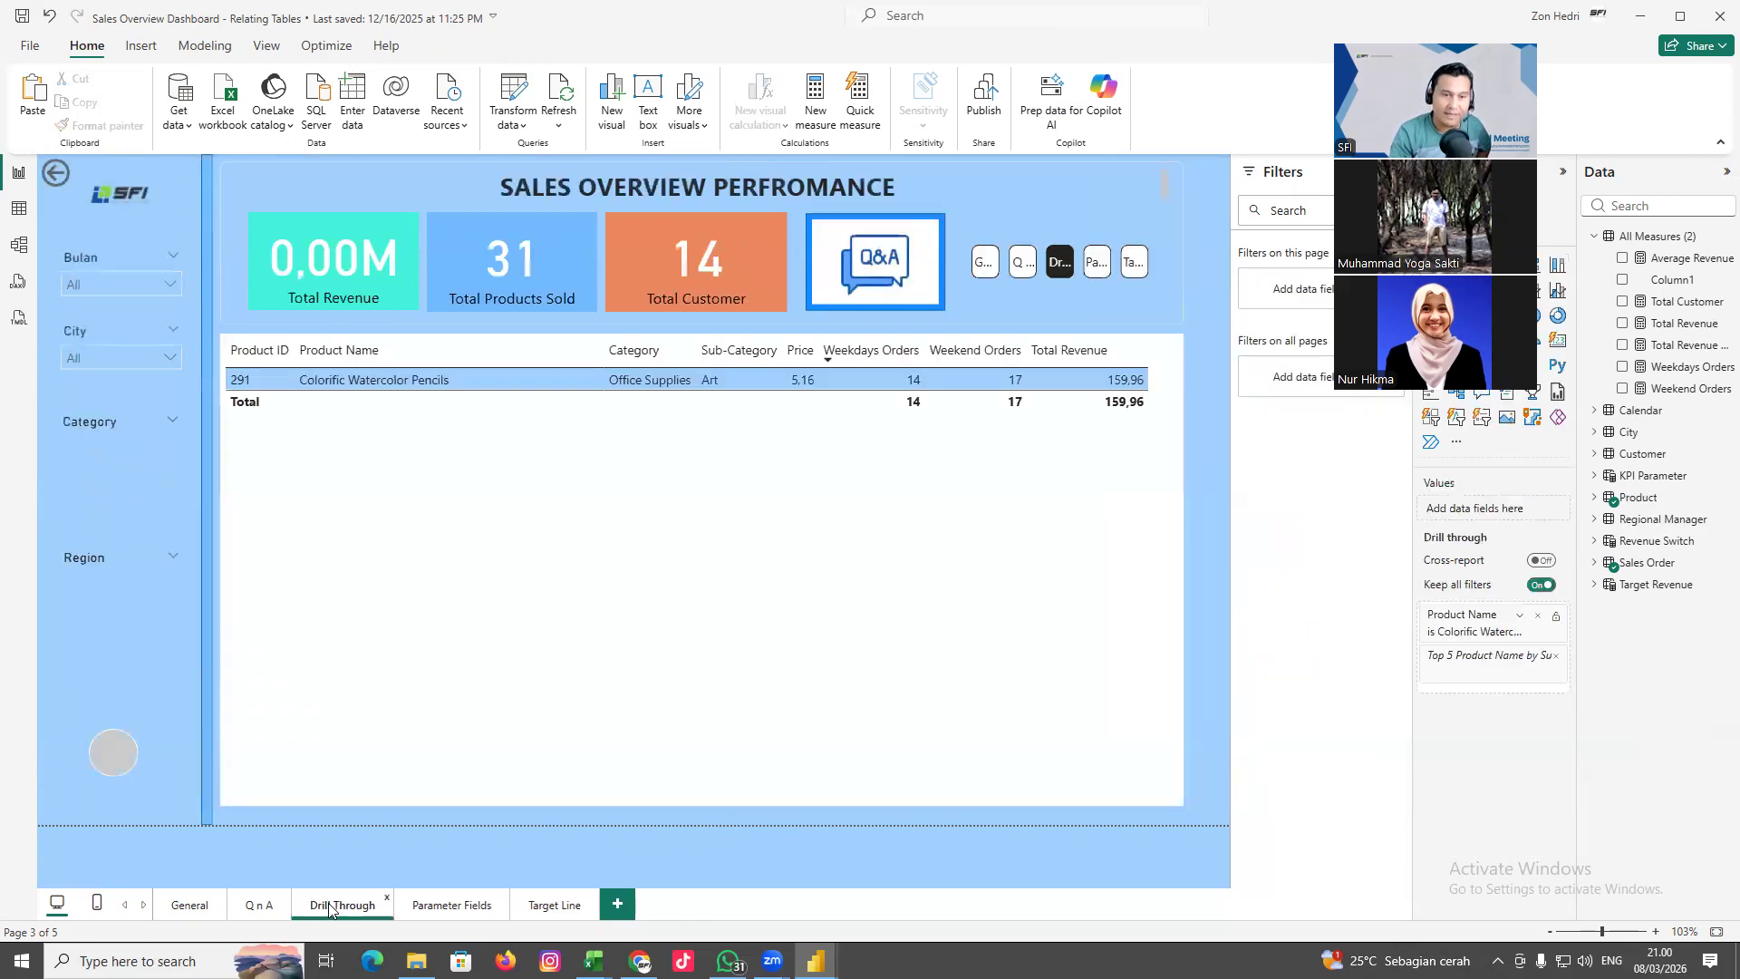
pyautogui.click(447, 906)
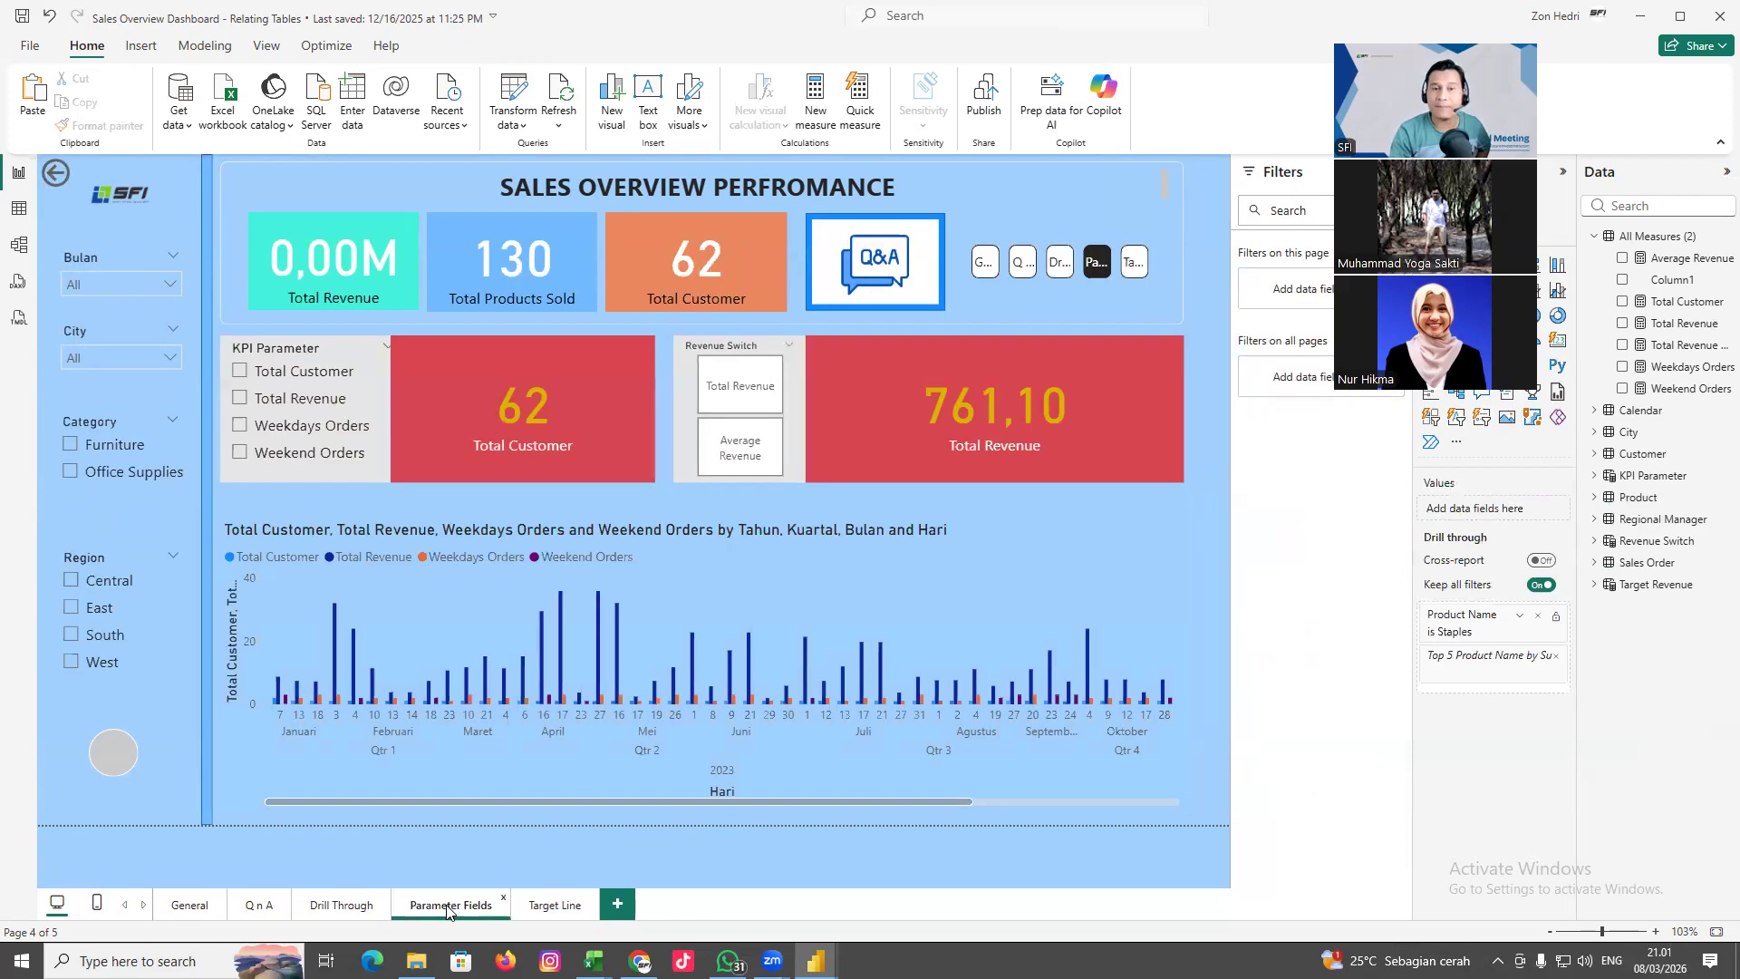
pyautogui.click(549, 907)
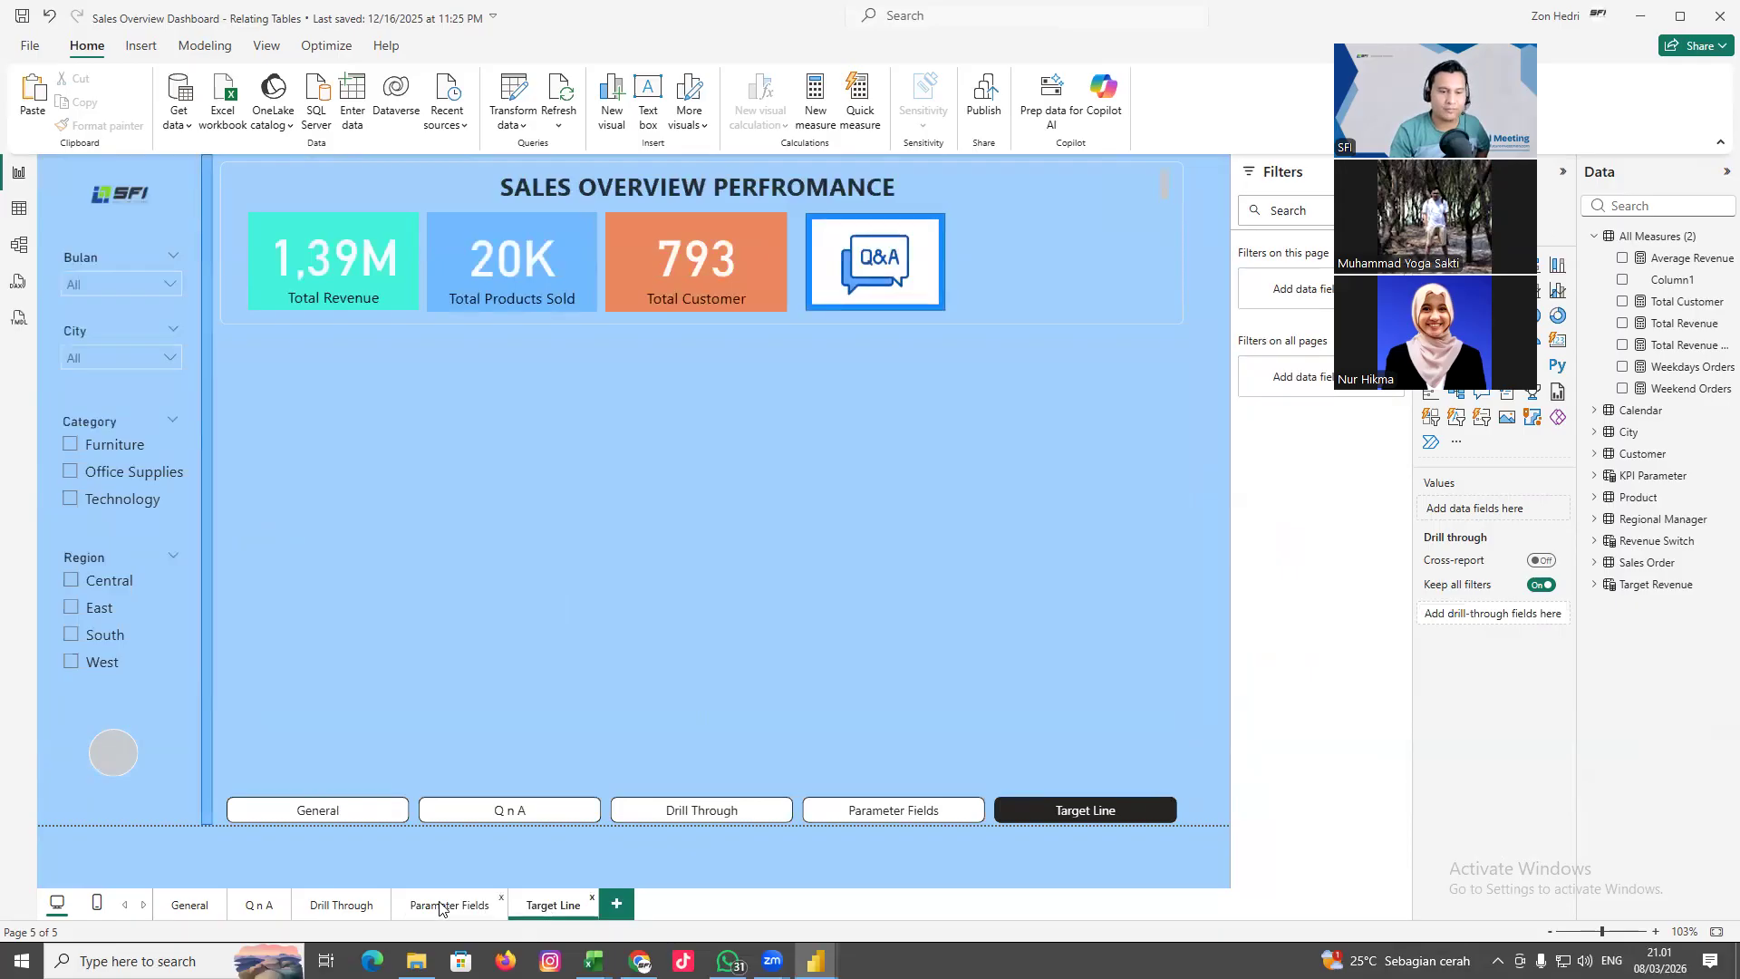
pyautogui.click(344, 906)
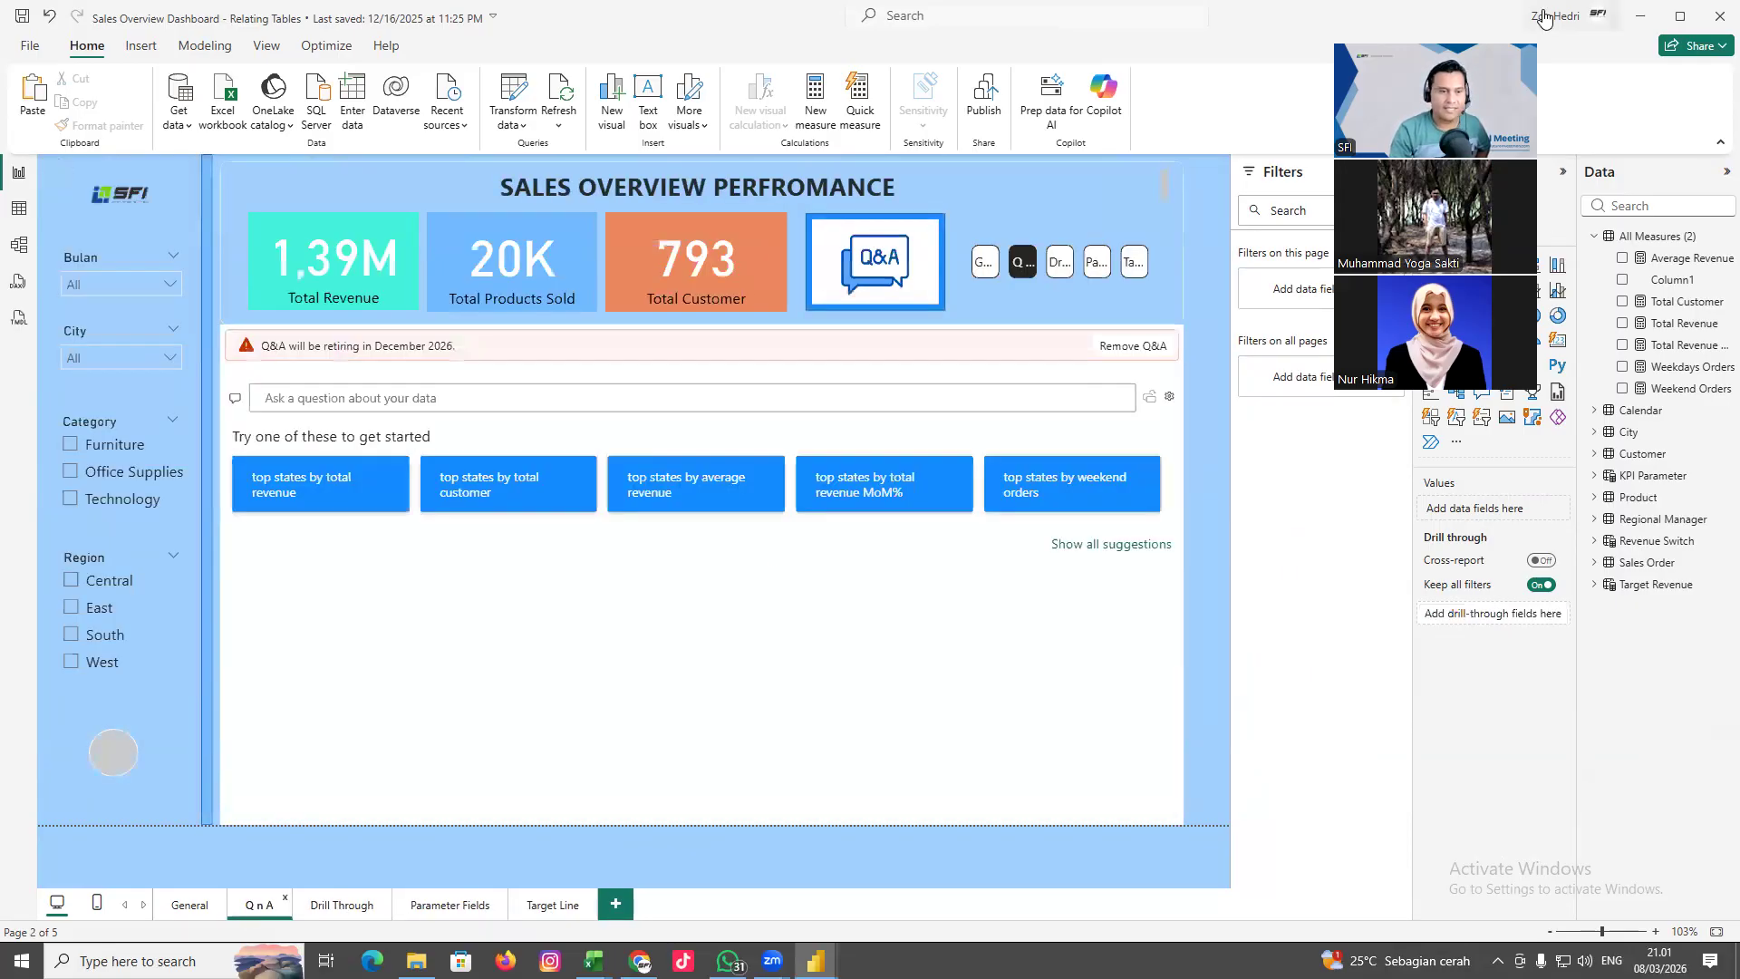
pyautogui.click(189, 904)
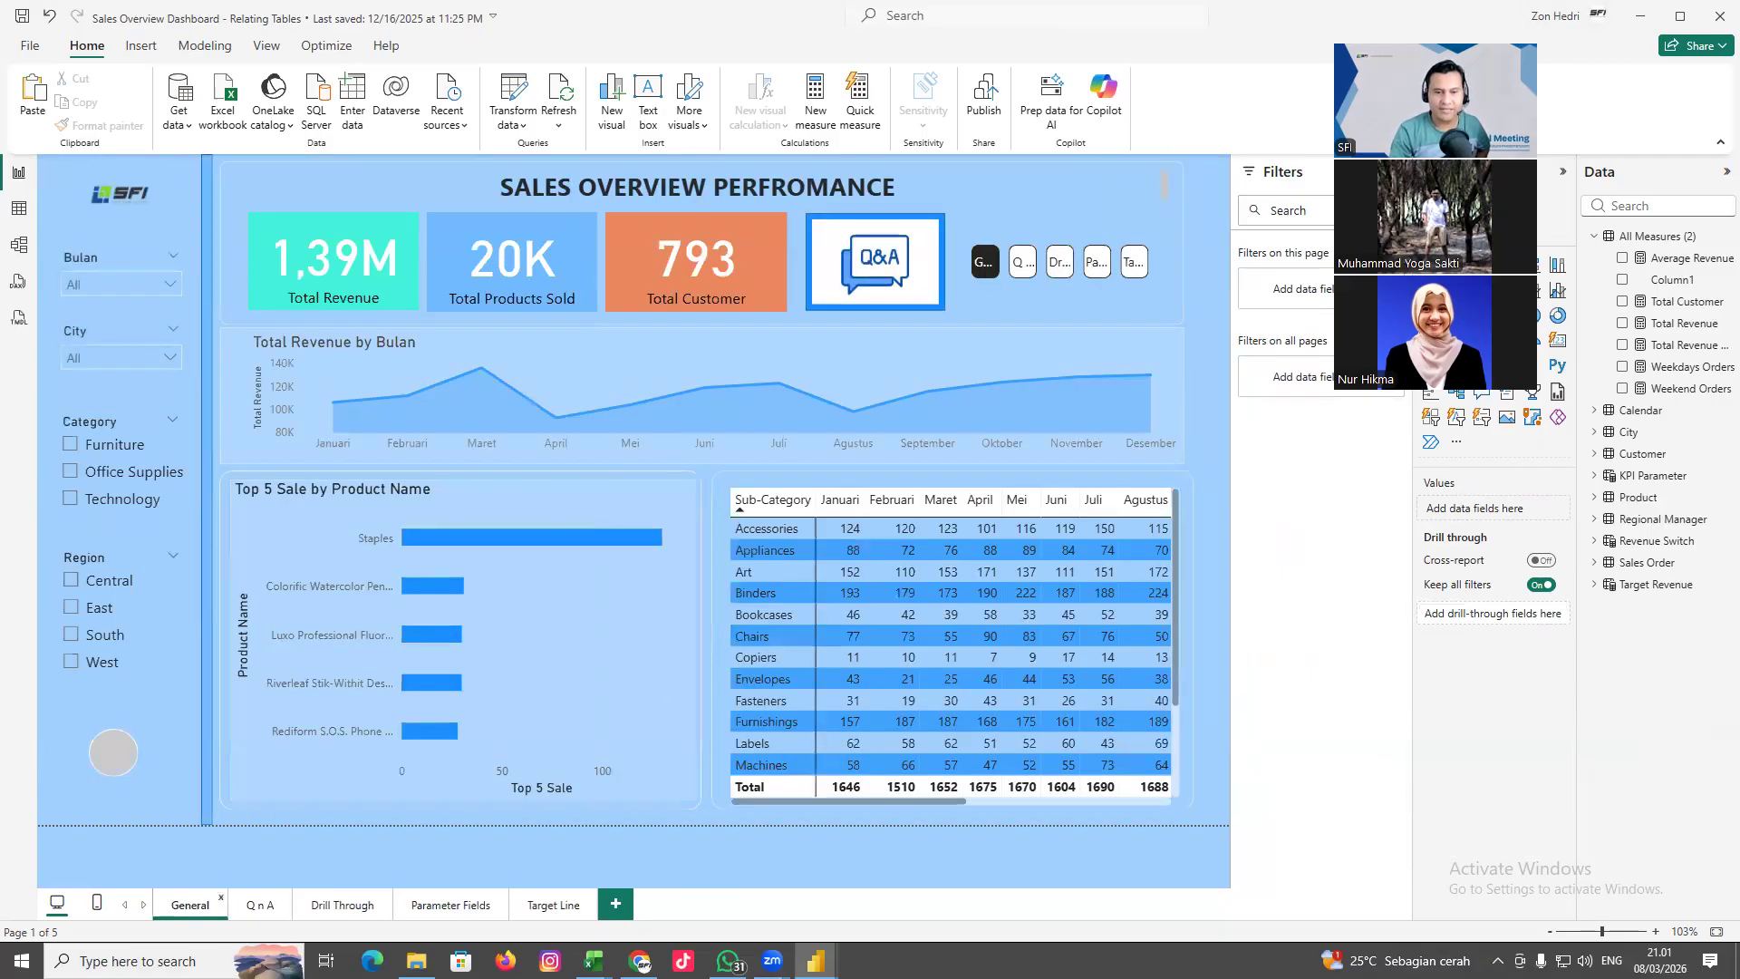
# Return to the untitled report and open its data source settings to check the path of the connected Excel file
pyautogui.moveTo(816, 961)
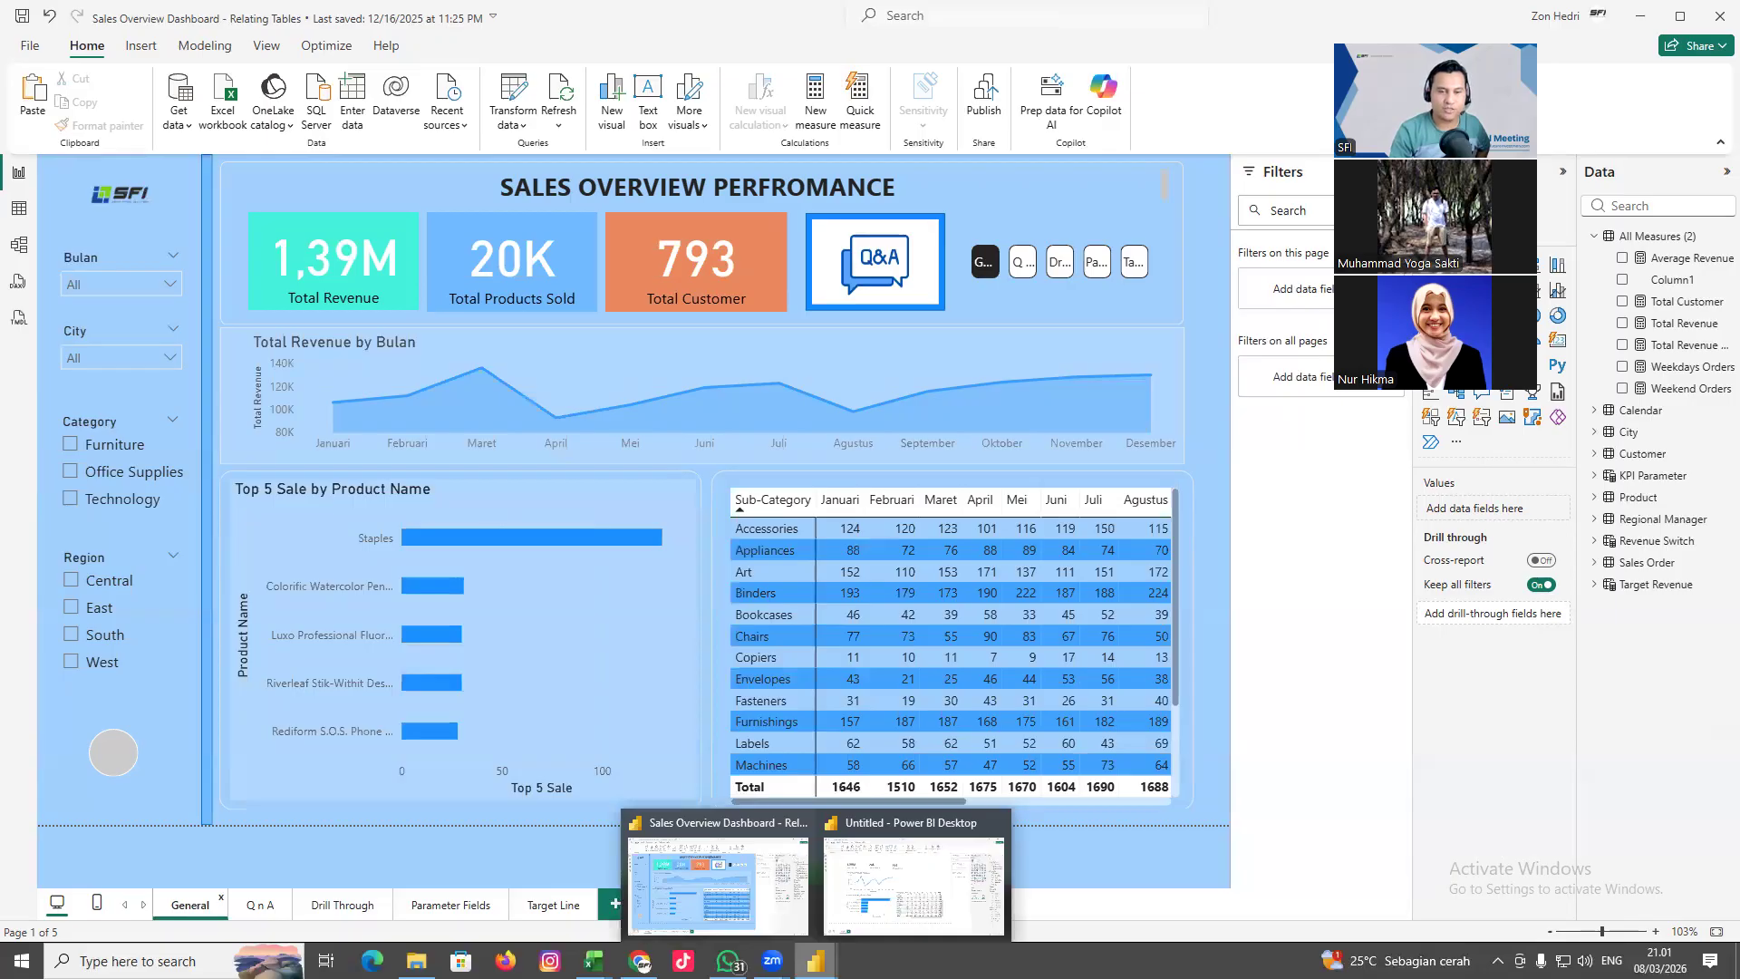
pyautogui.click(859, 891)
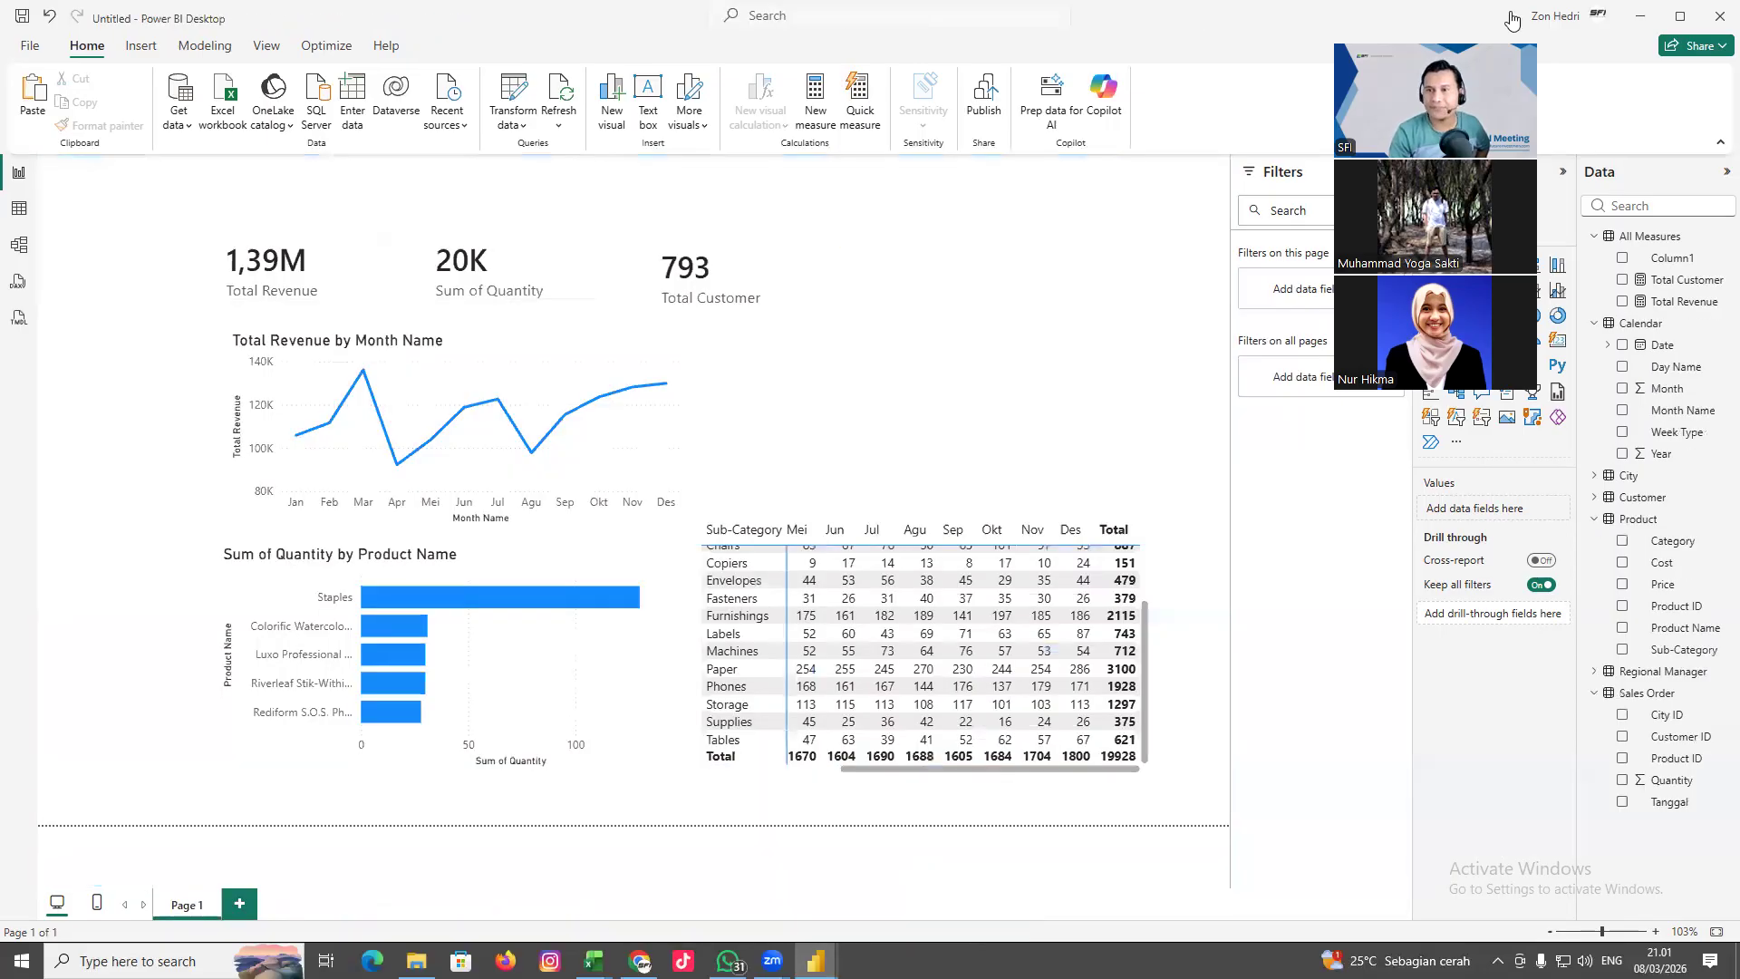
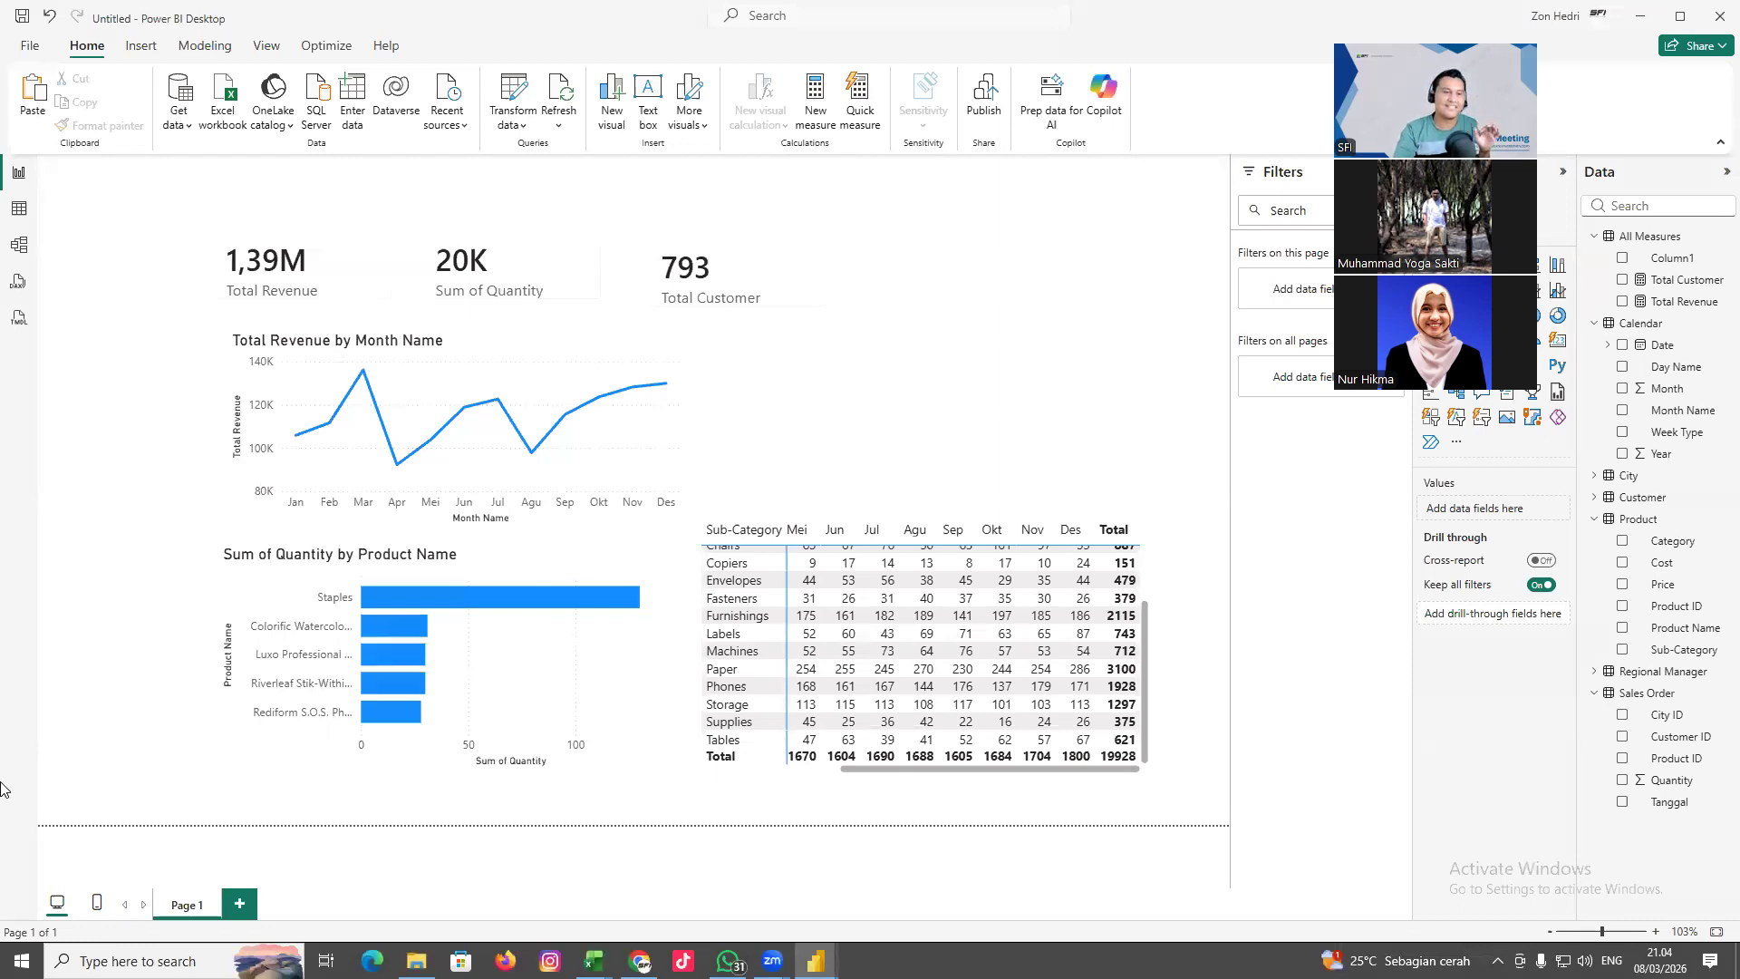
pyautogui.click(30, 45)
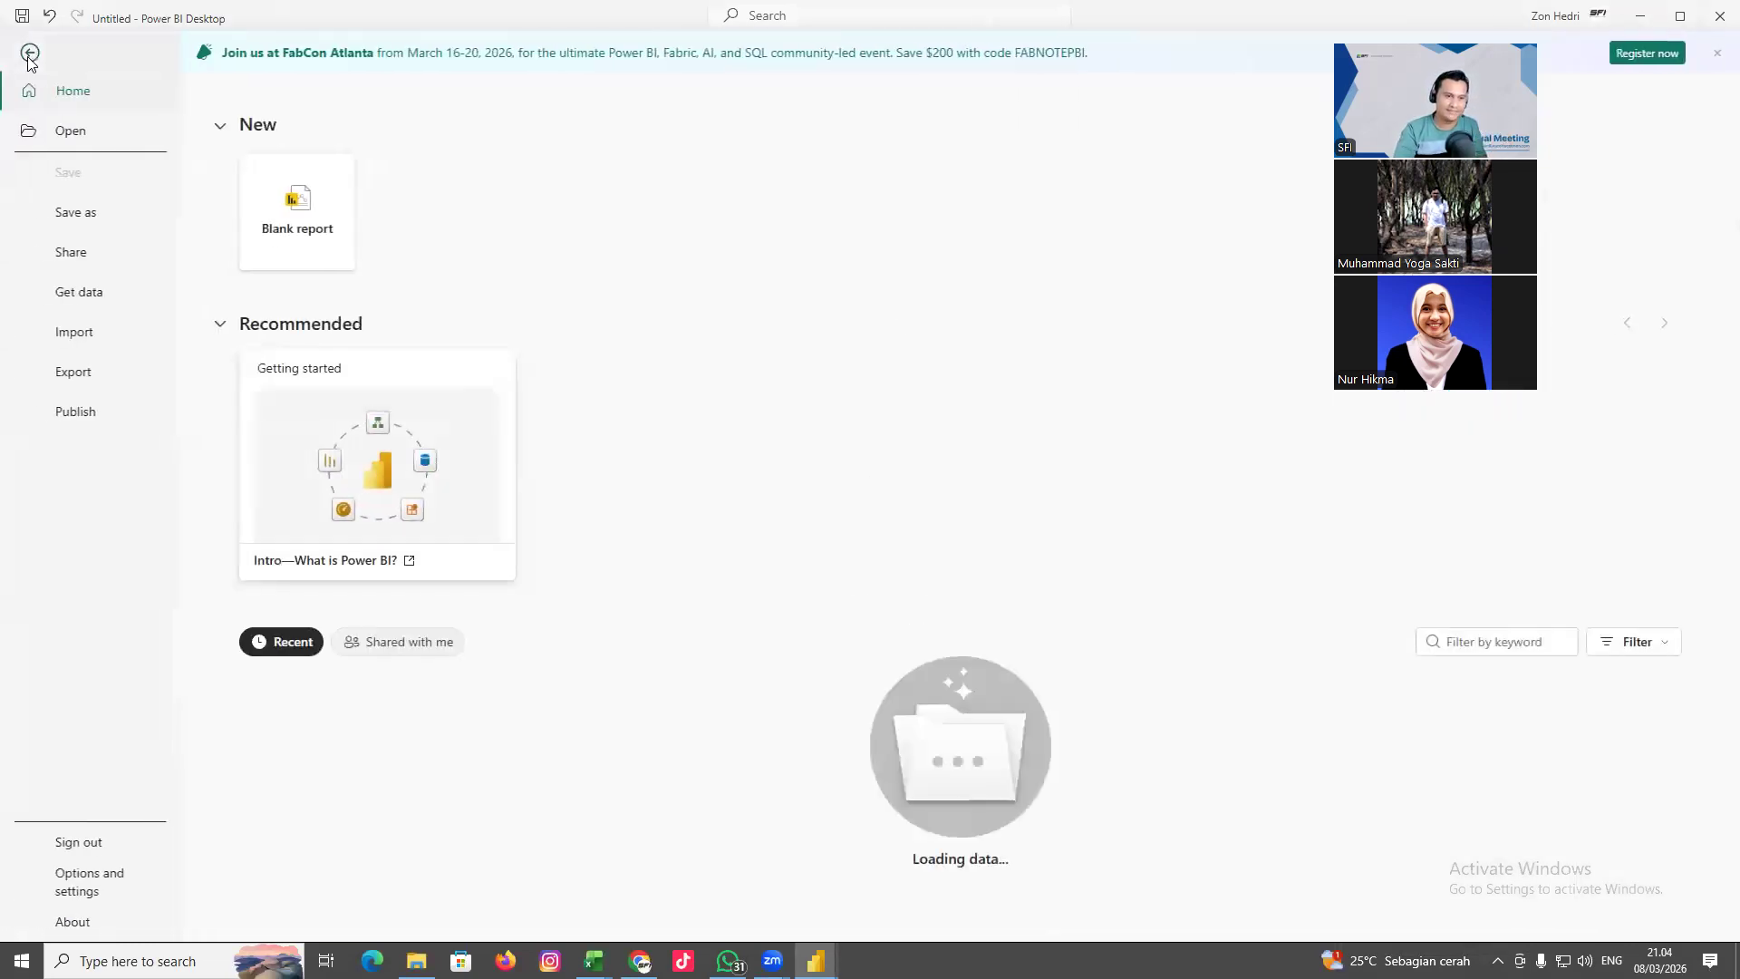
pyautogui.click(95, 884)
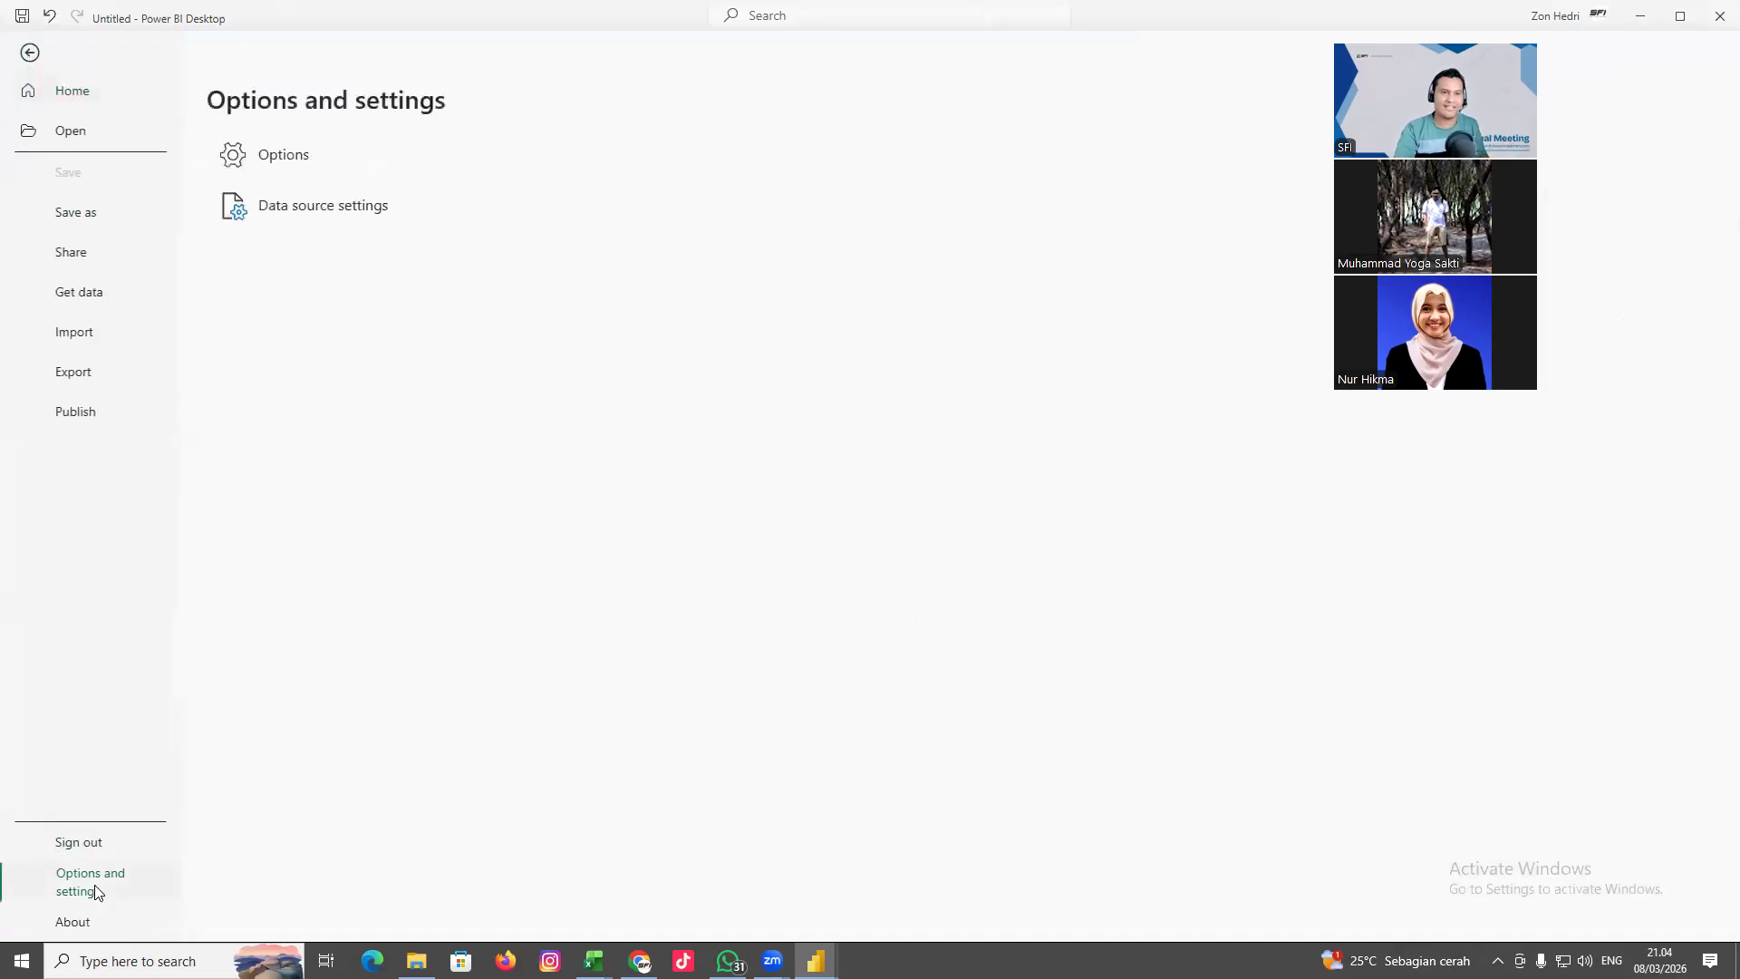
pyautogui.click(326, 210)
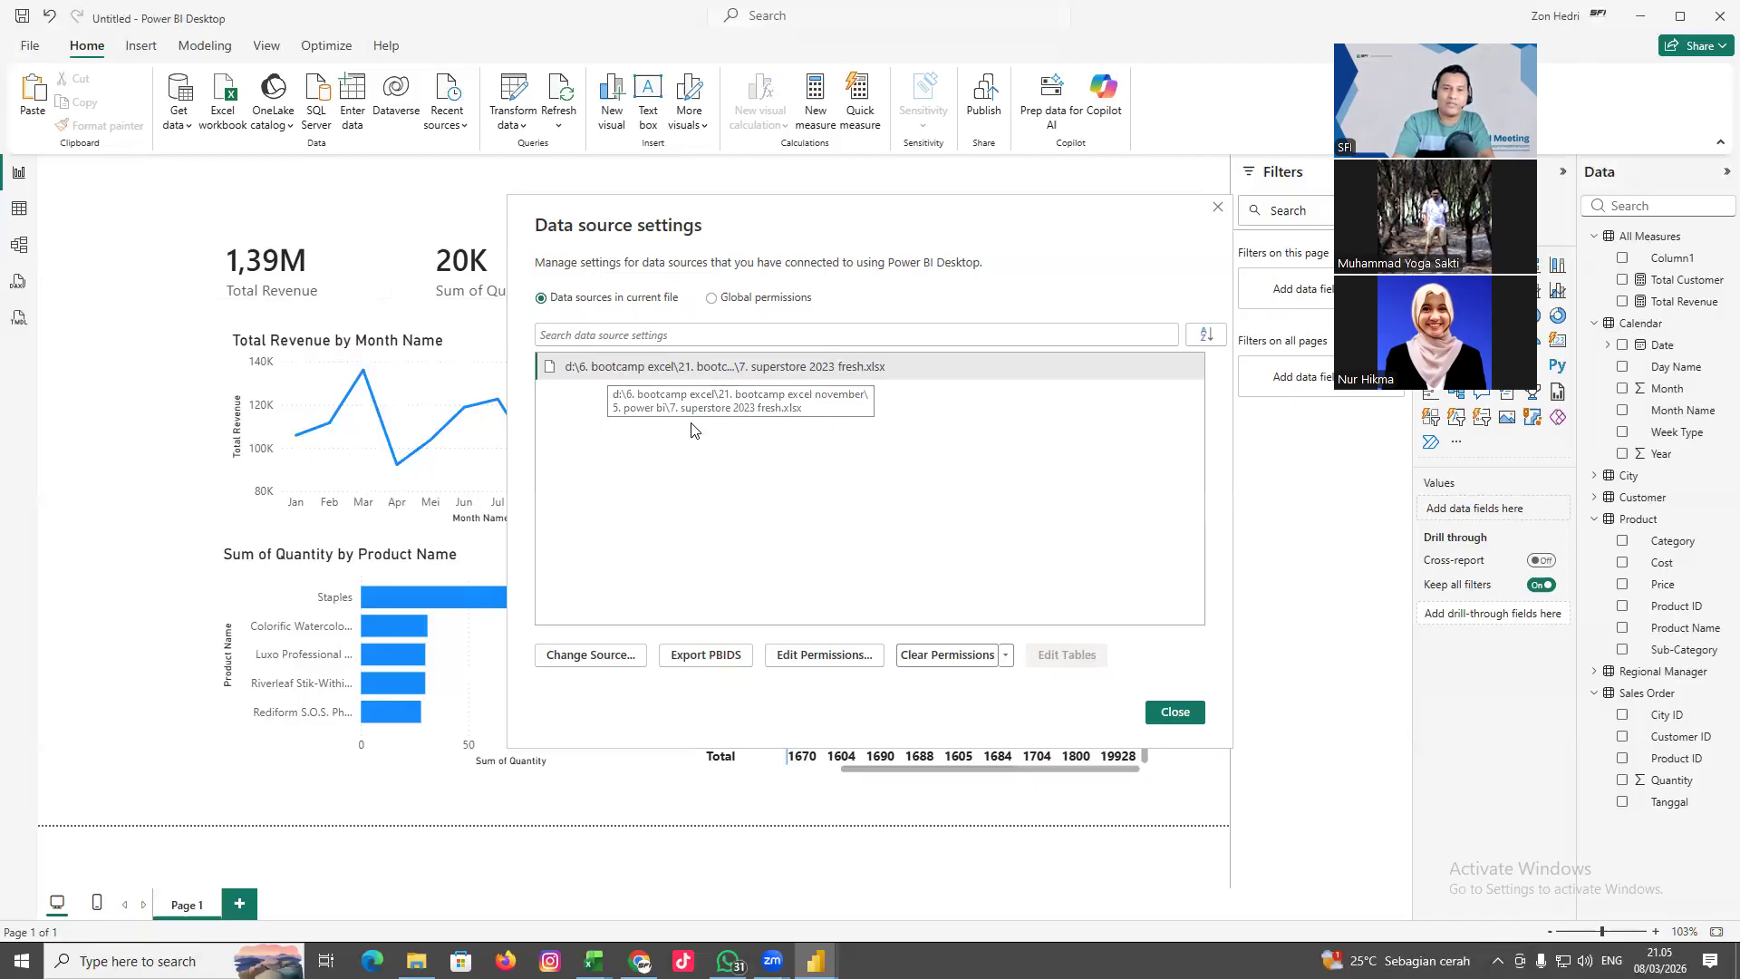
# Switch to File Explorer and browse to the 21. Bootcamp Excel November folder inside 6. BOOTCAMP EXCEL
pyautogui.click(416, 961)
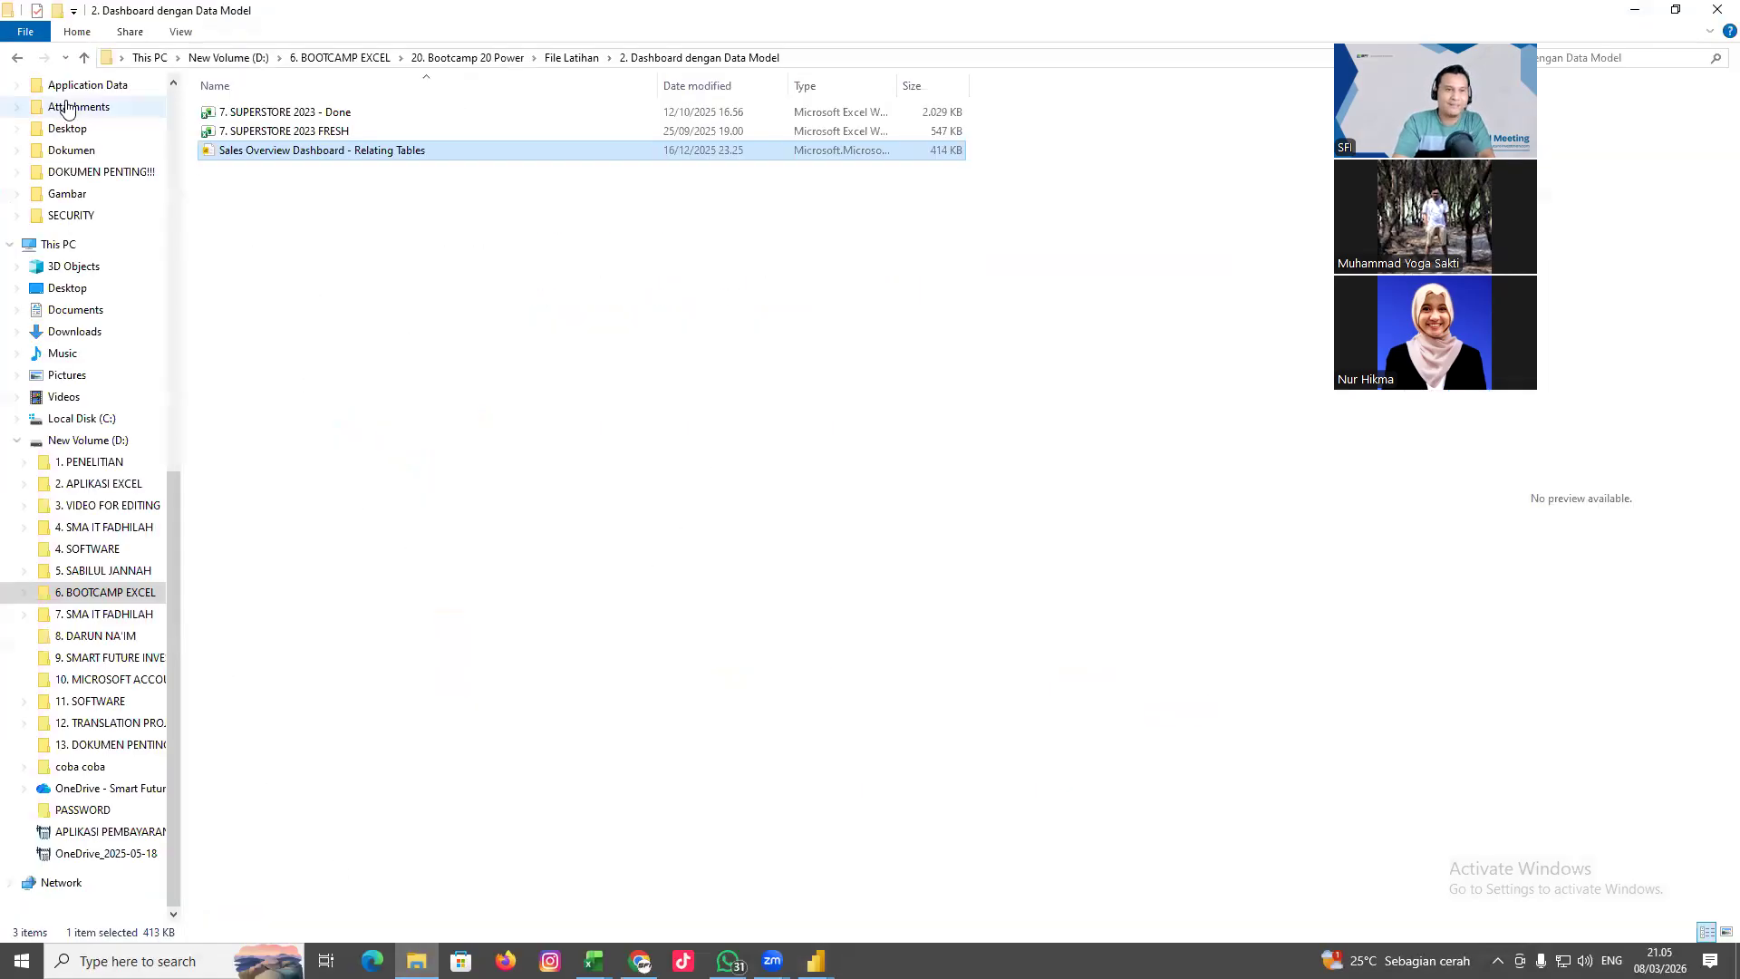
pyautogui.click(15, 60)
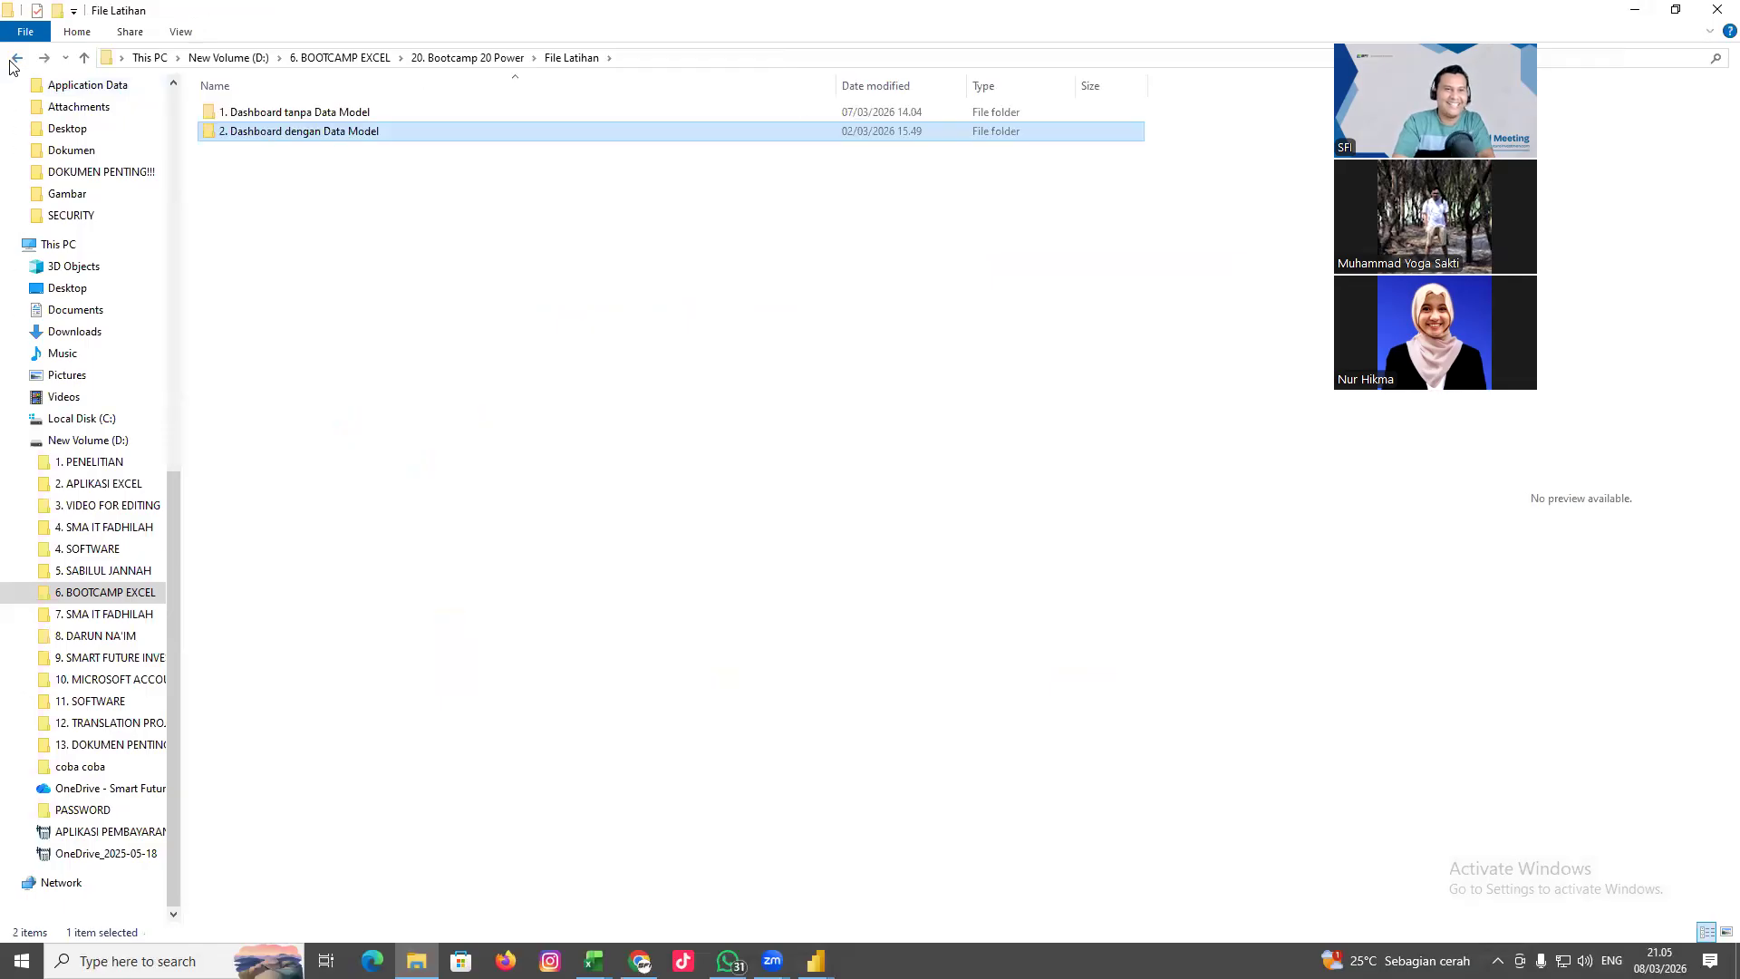
pyautogui.click(15, 60)
pyautogui.click(14, 60)
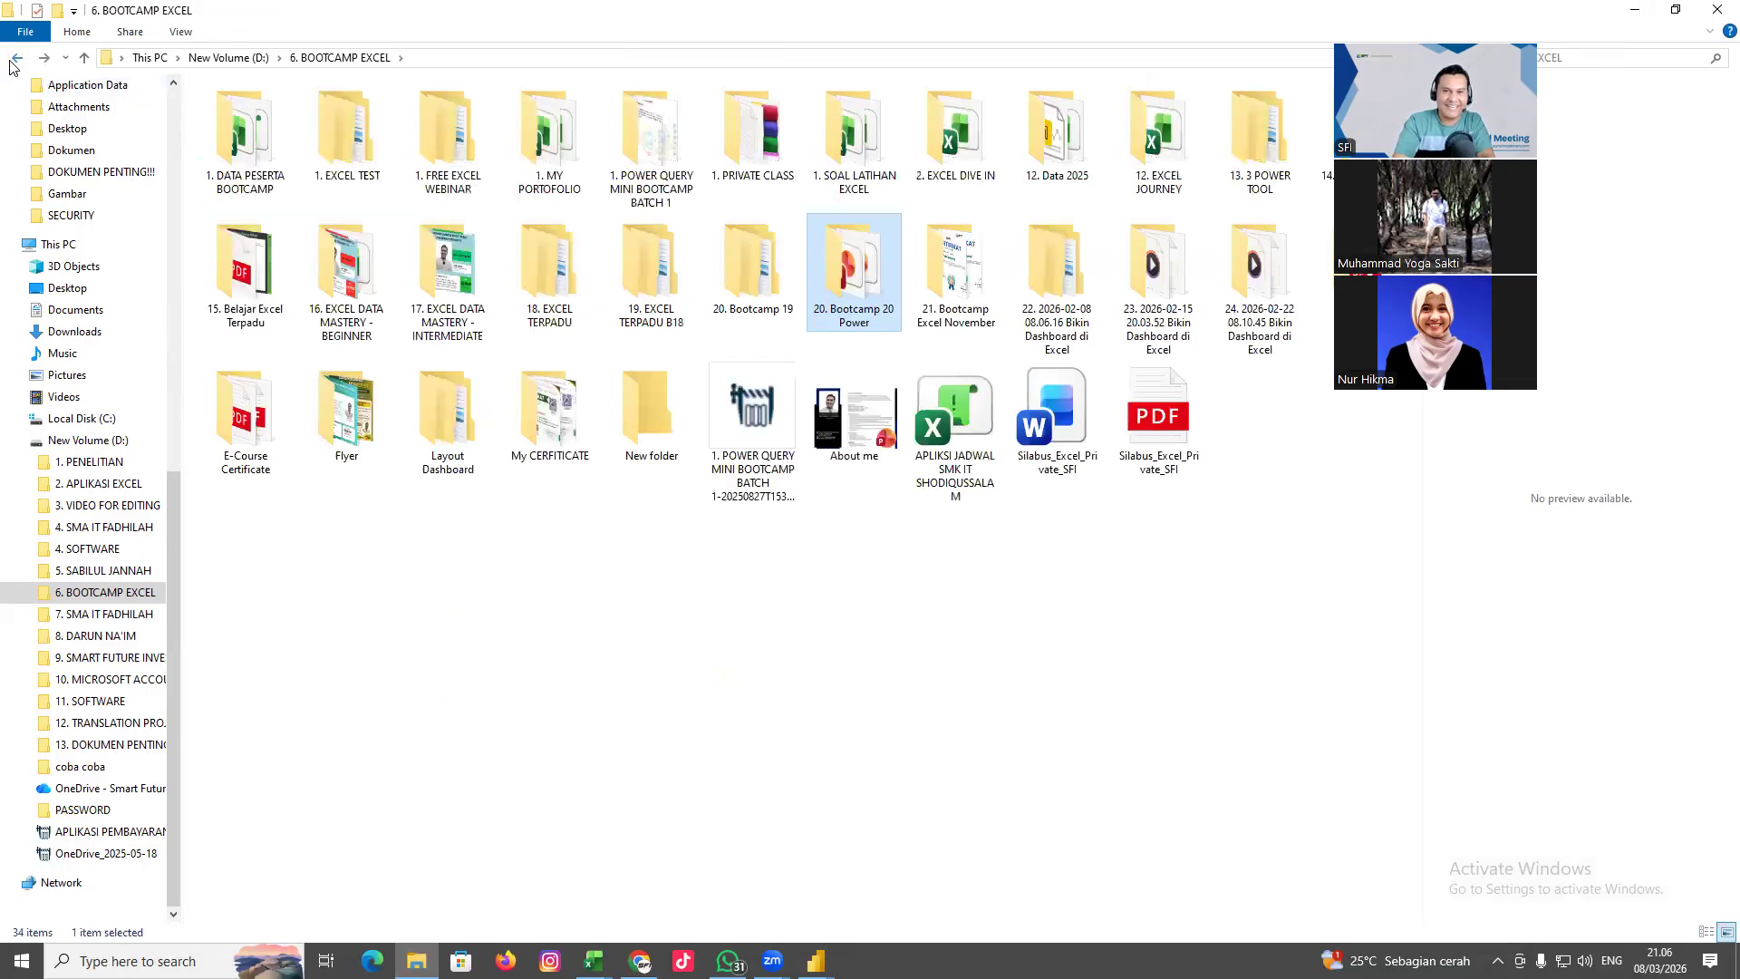
pyautogui.doubleClick(964, 287)
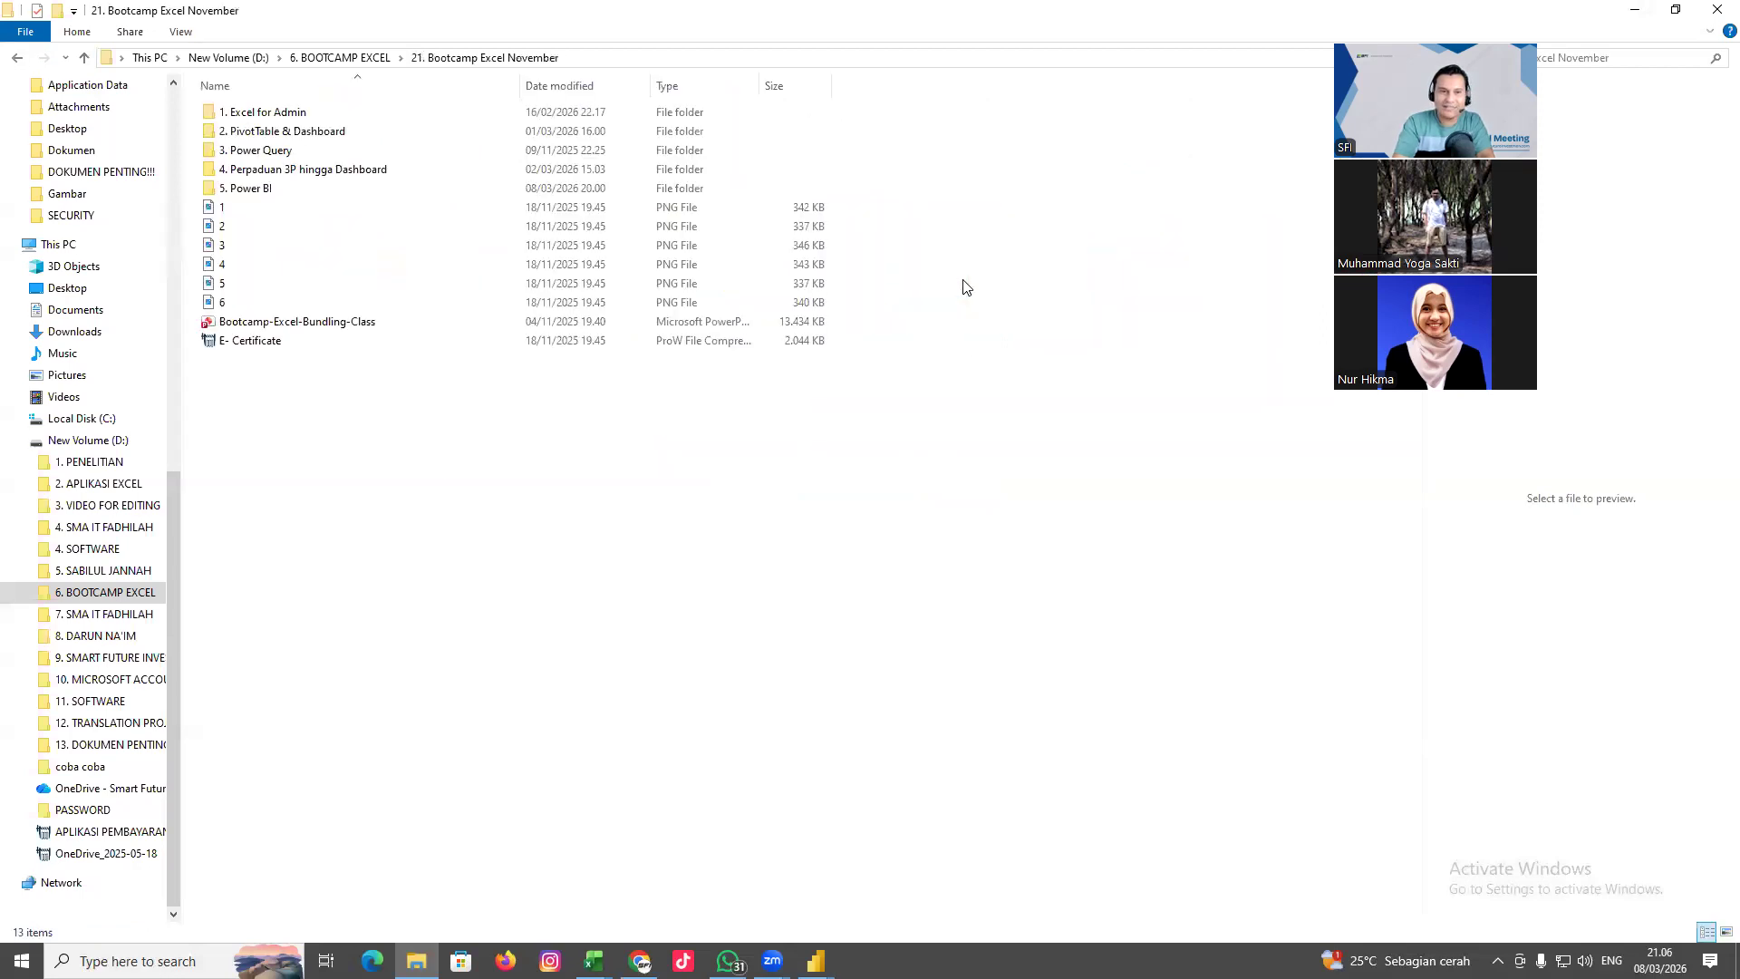
pyautogui.click(15, 60)
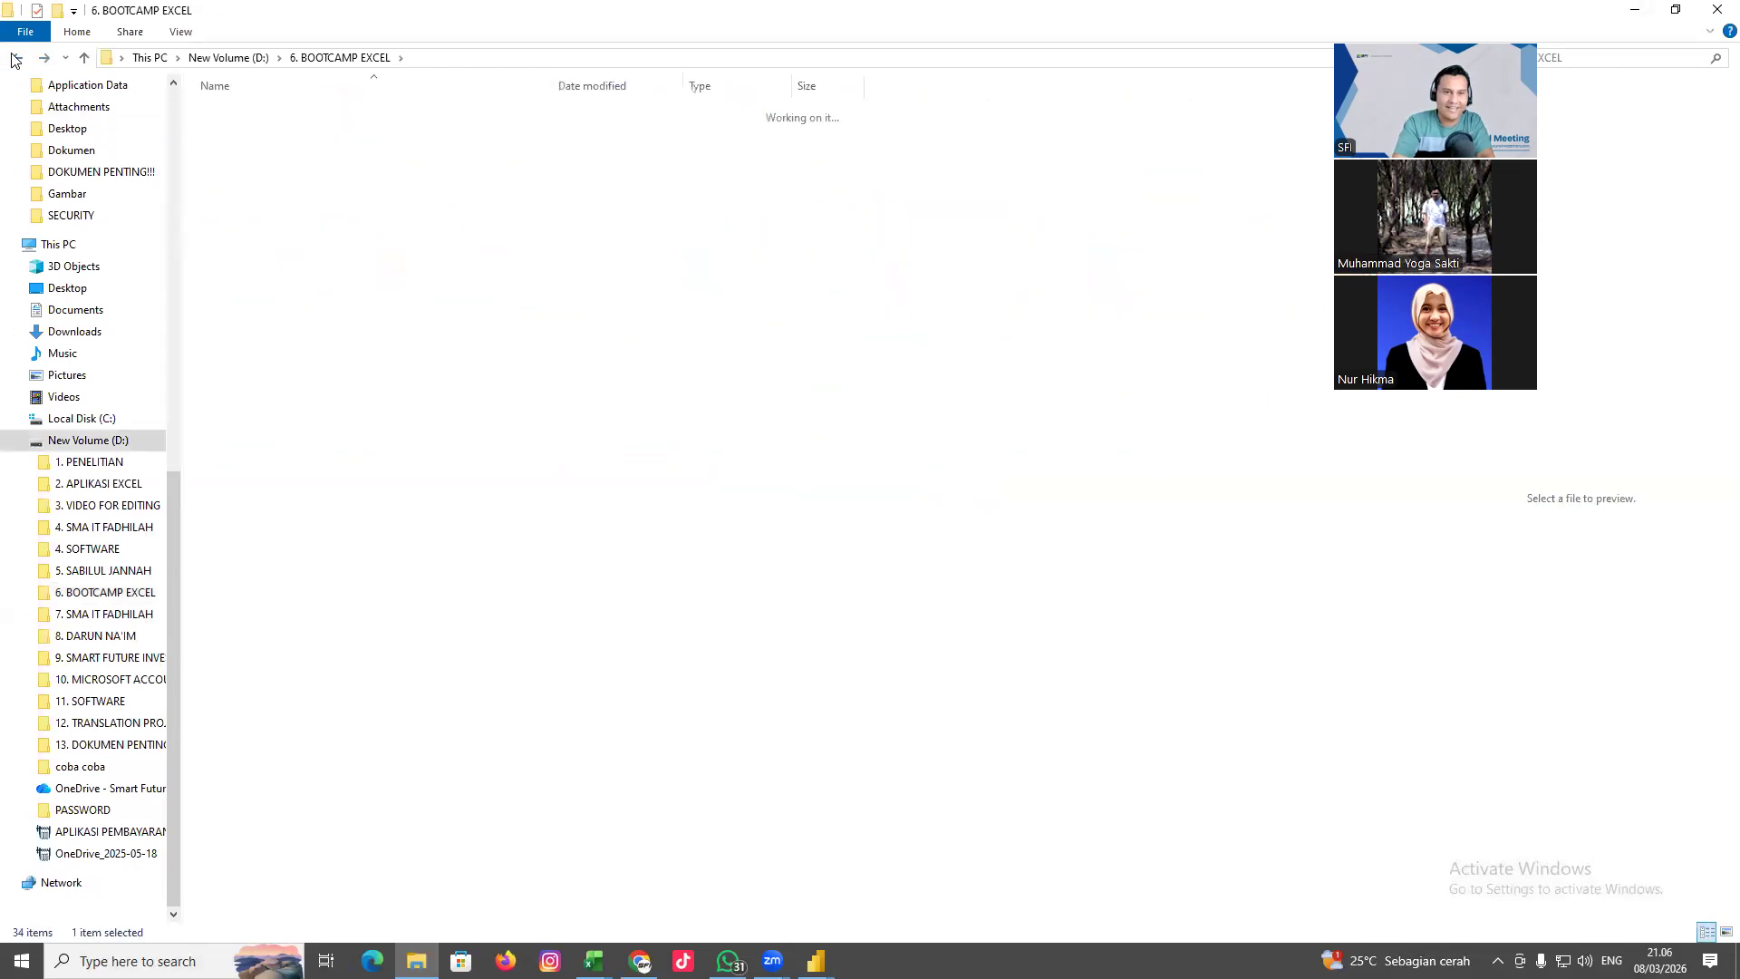
pyautogui.click(15, 60)
pyautogui.doubleClick(246, 229)
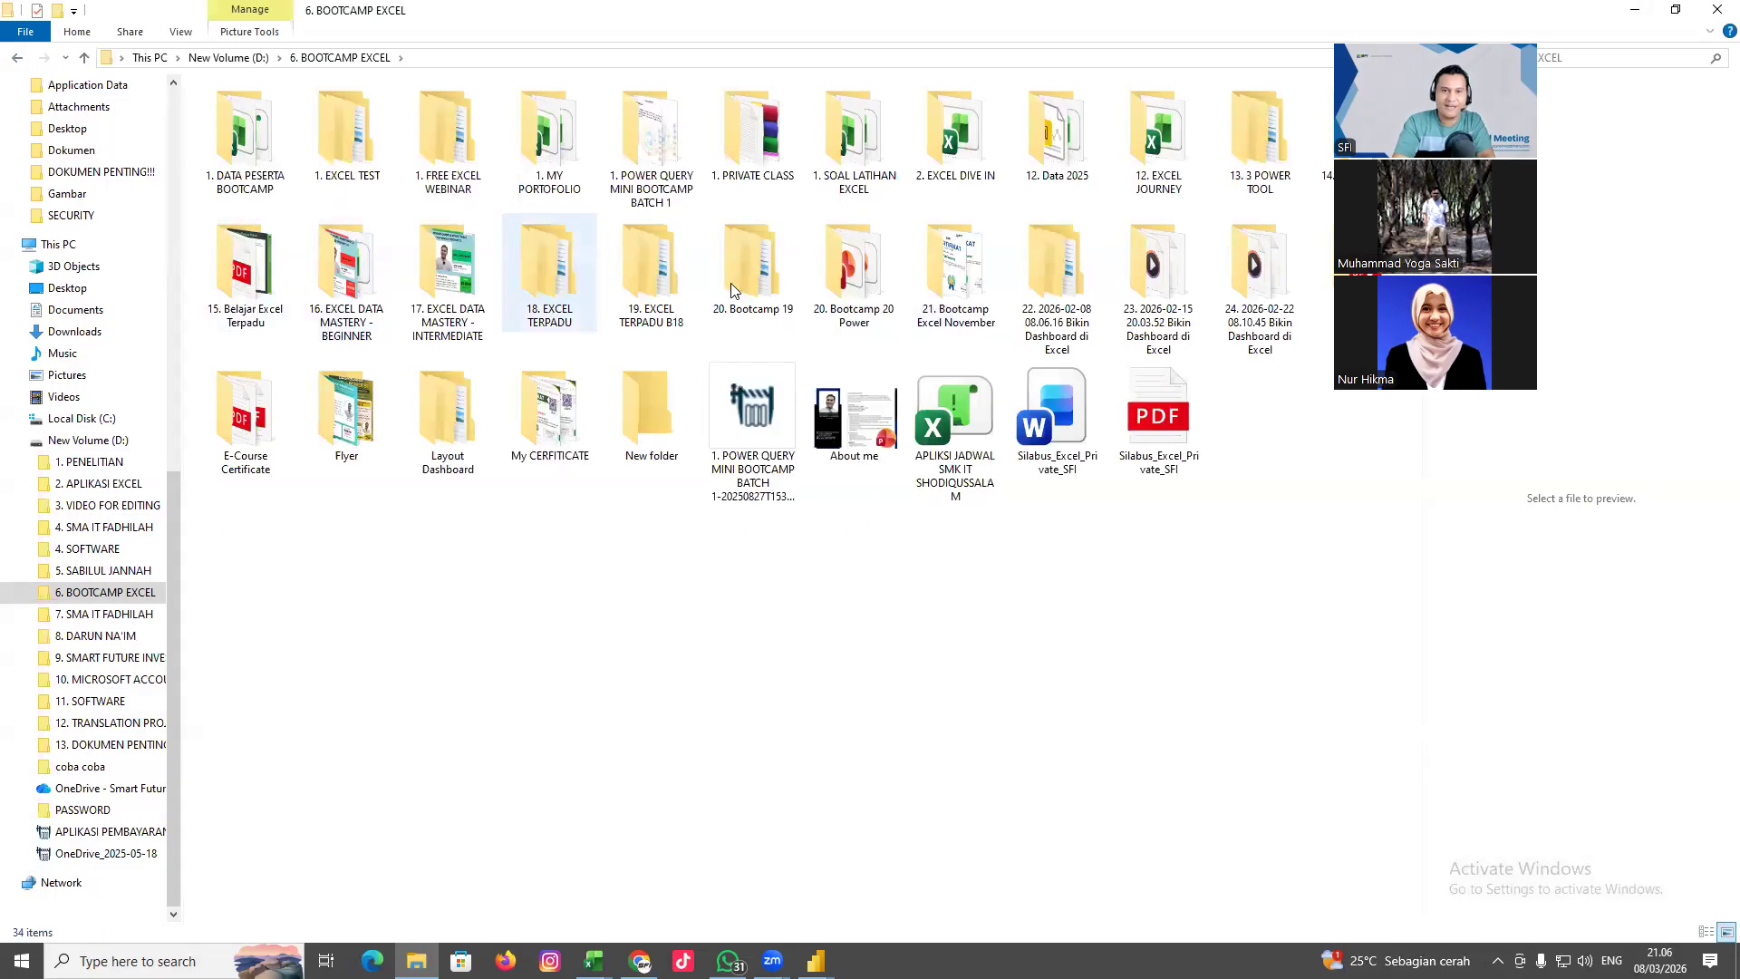
pyautogui.click(948, 288)
pyautogui.doubleClick(948, 288)
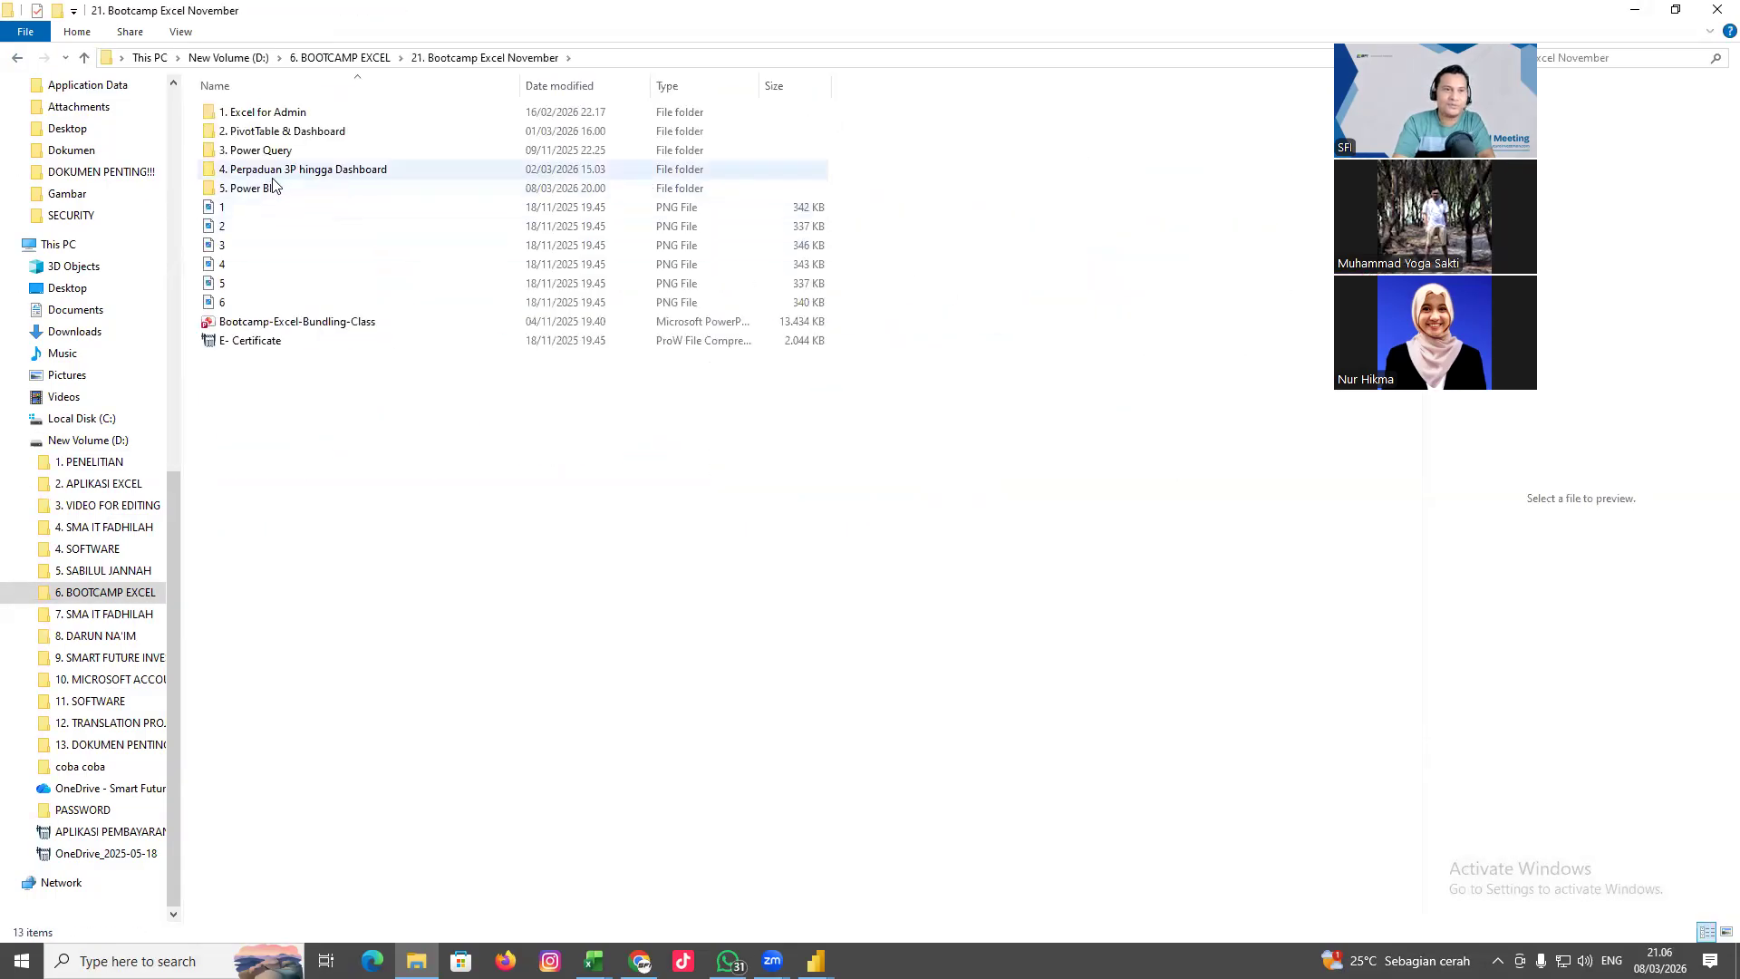
# Compare the source path in Power BI with the 5. Power BI folder's contents in File Explorer, then return to the 6. BOOTCAMP EXCEL folder
pyautogui.click(816, 961)
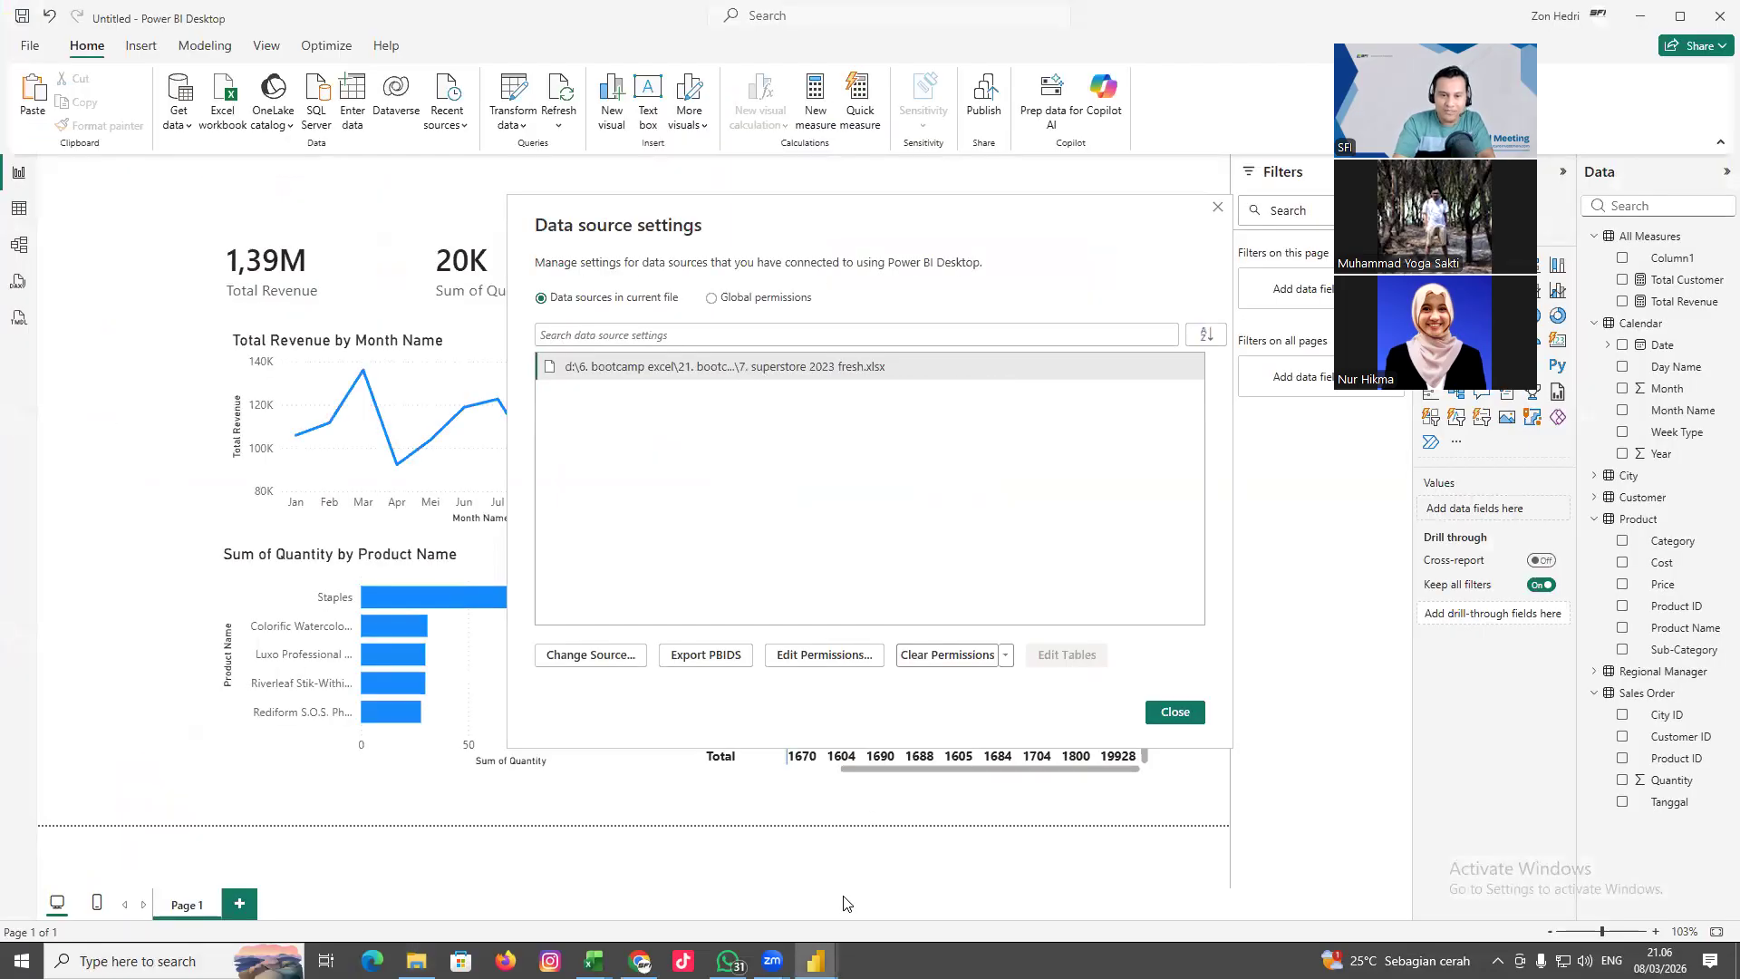
pyautogui.moveTo(816, 961)
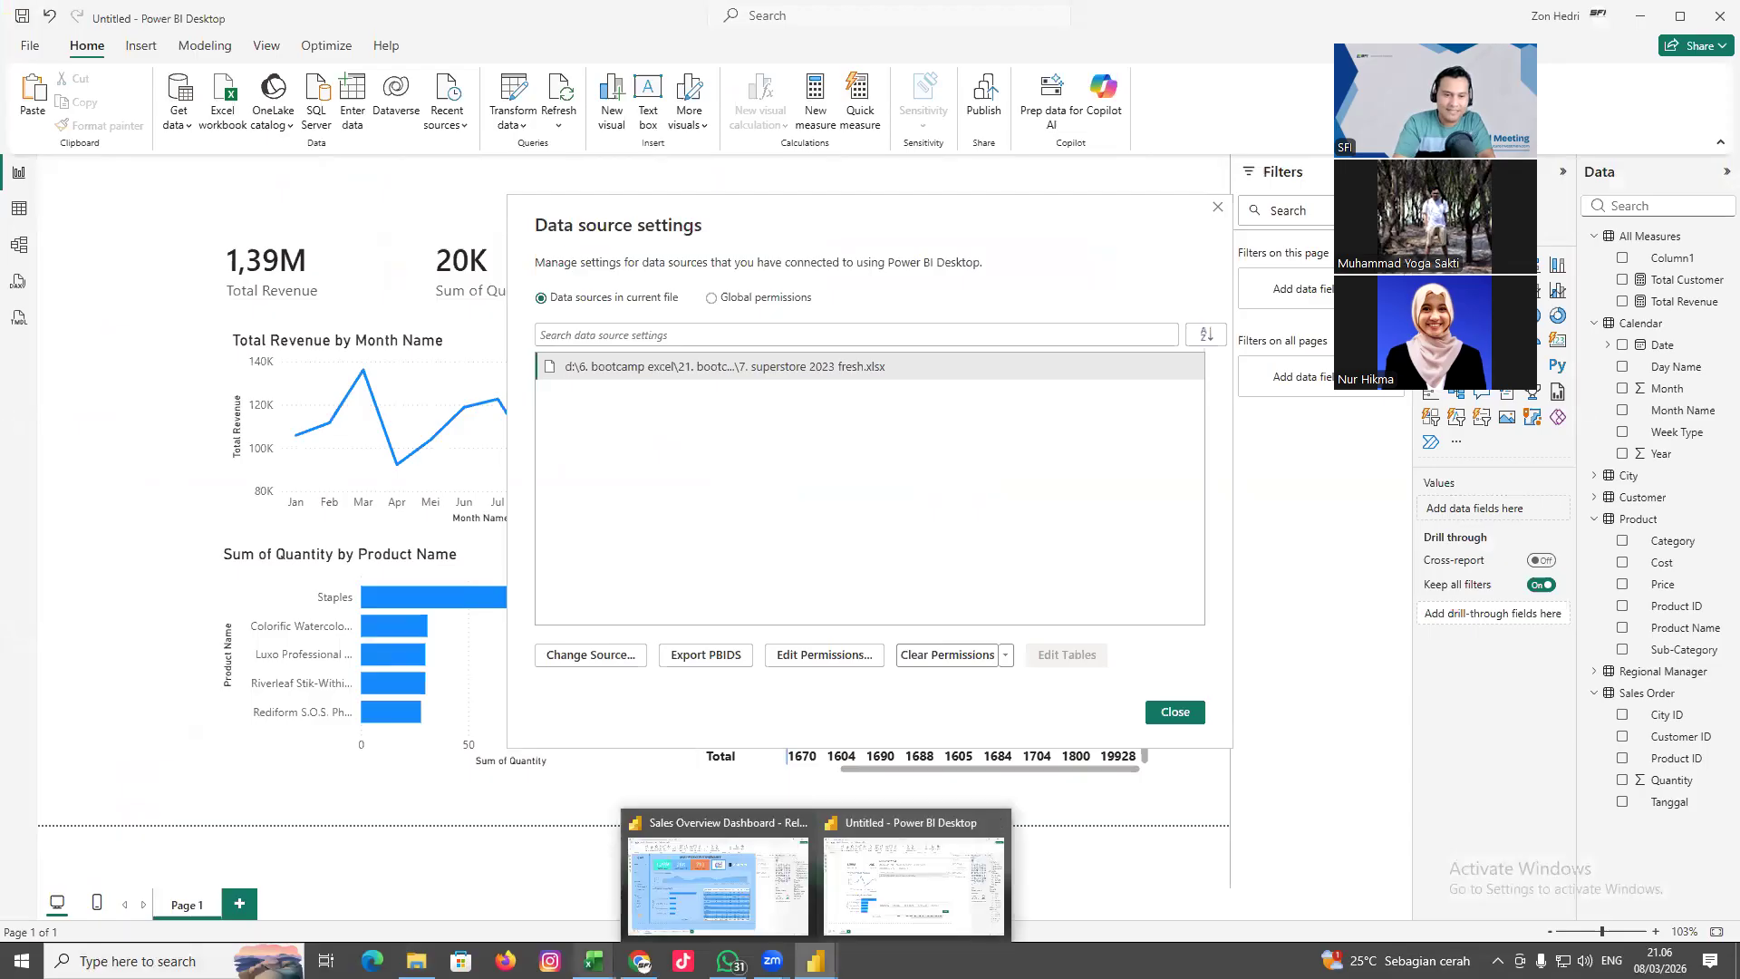
pyautogui.click(416, 961)
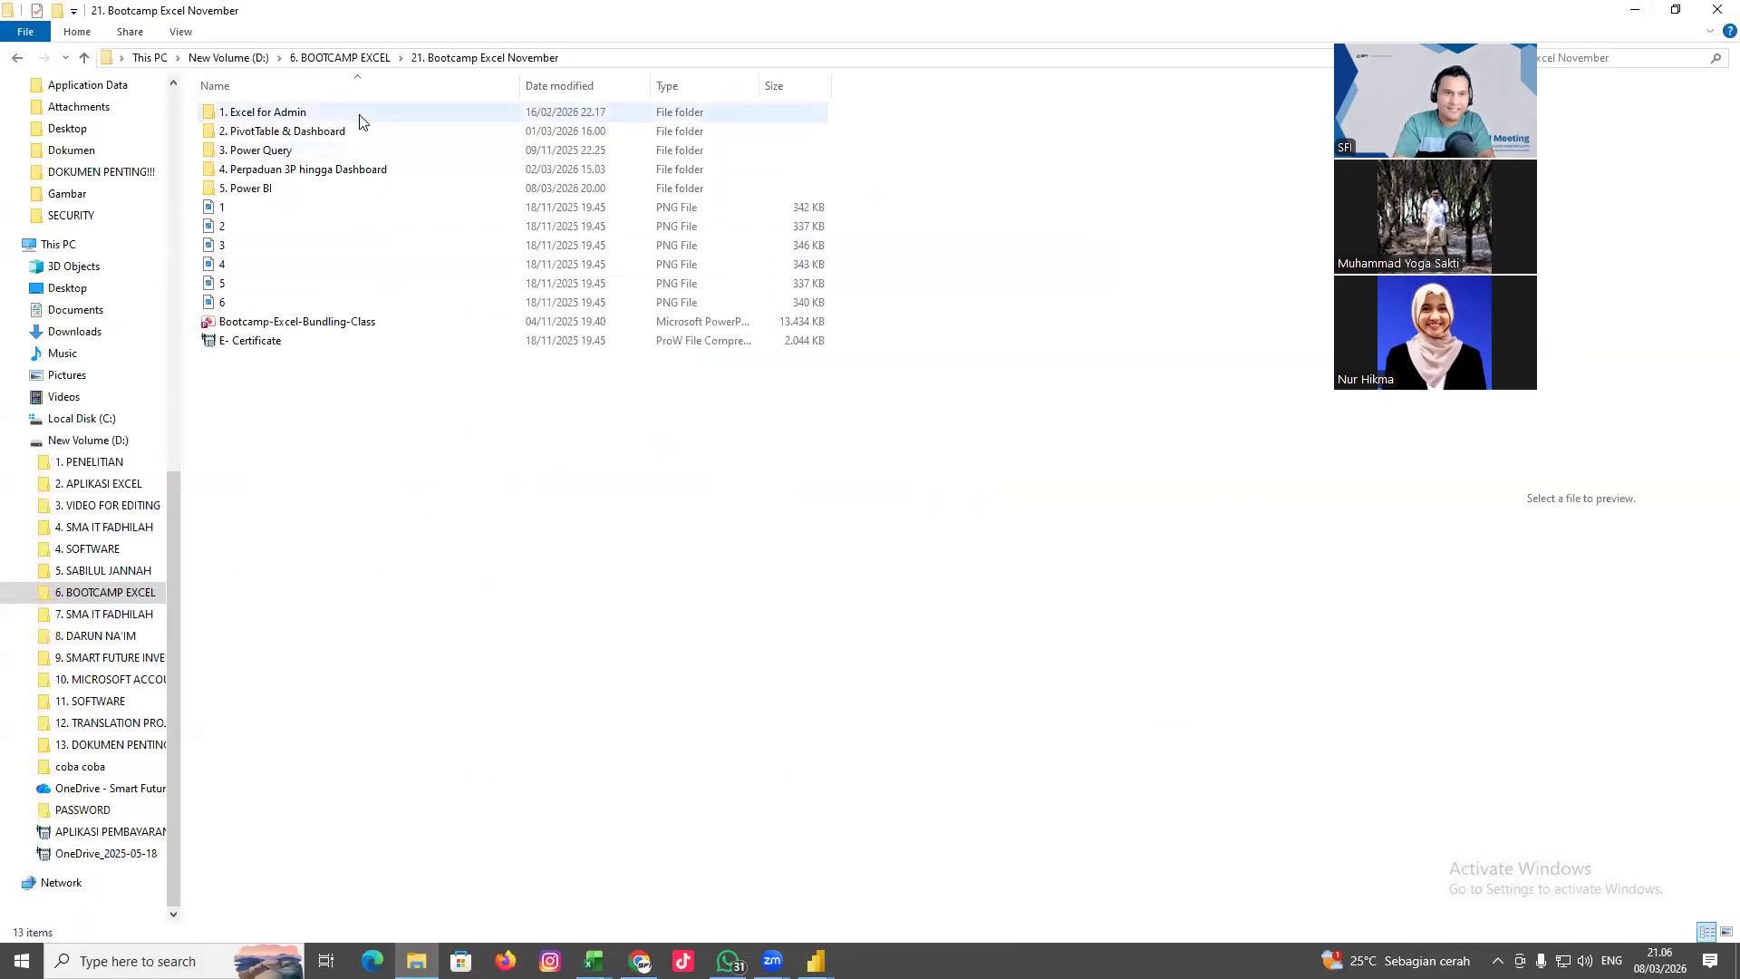
pyautogui.doubleClick(249, 188)
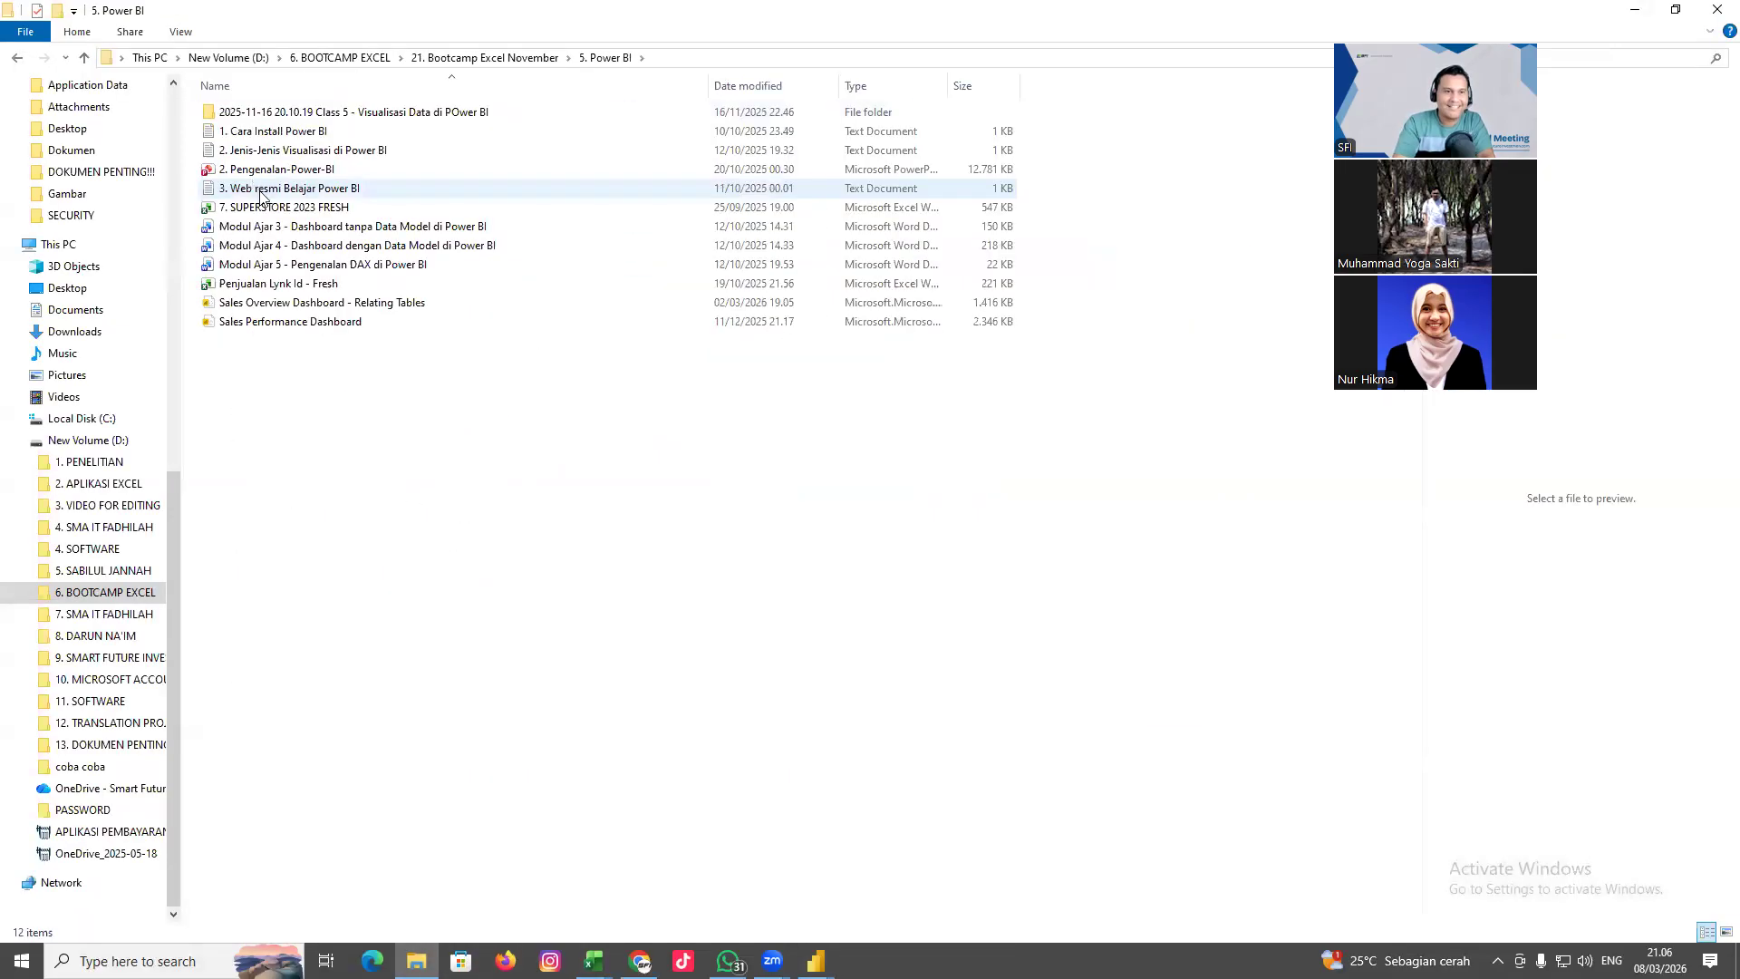
pyautogui.click(16, 58)
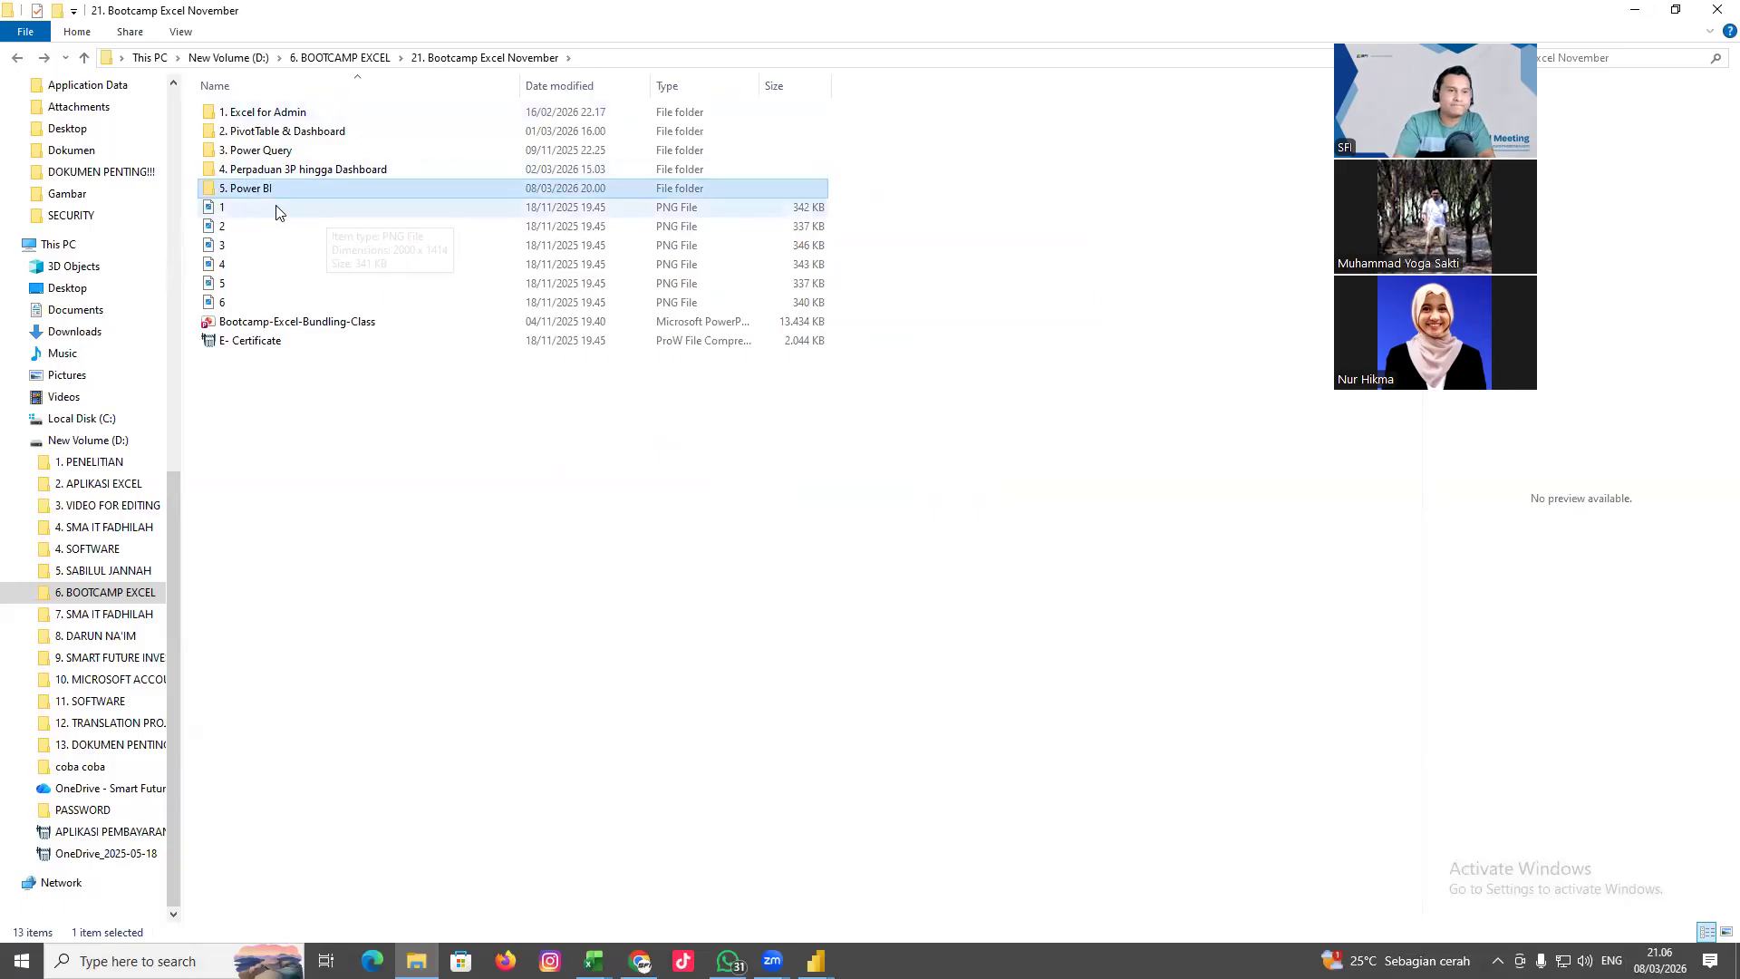
pyautogui.click(20, 58)
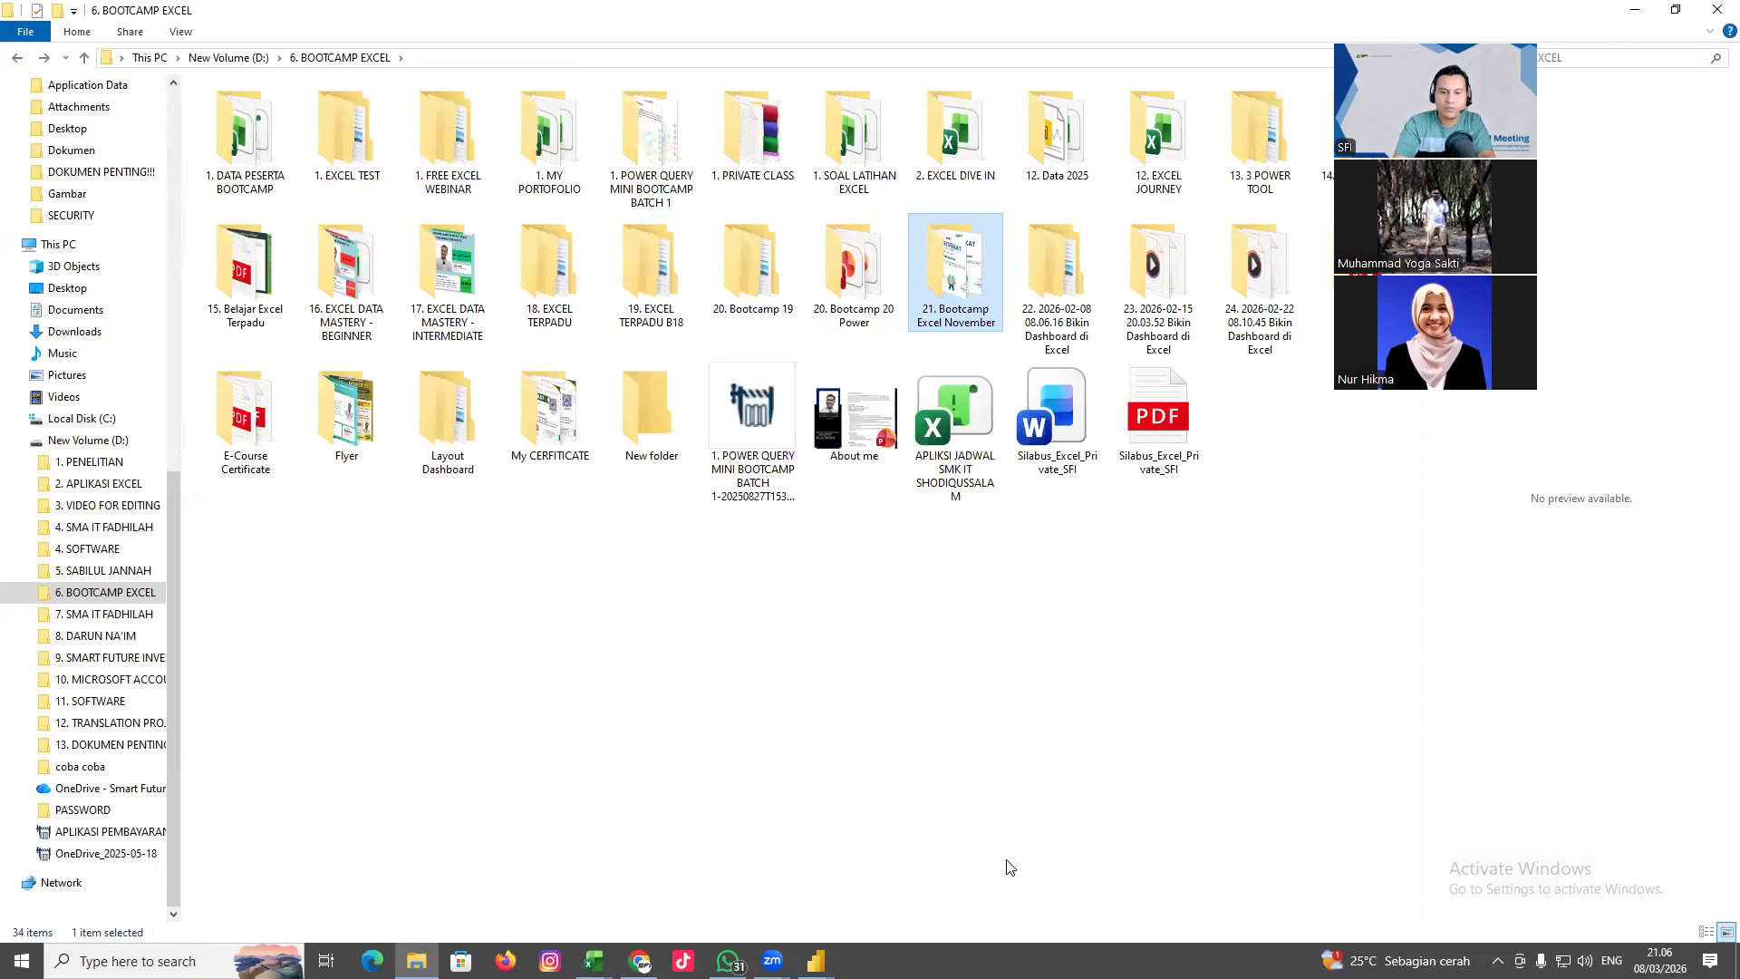
# Return to the untitled Power BI report, close its data source settings and place a Q&A visual over the Total Customer card
pyautogui.click(816, 961)
pyautogui.click(867, 884)
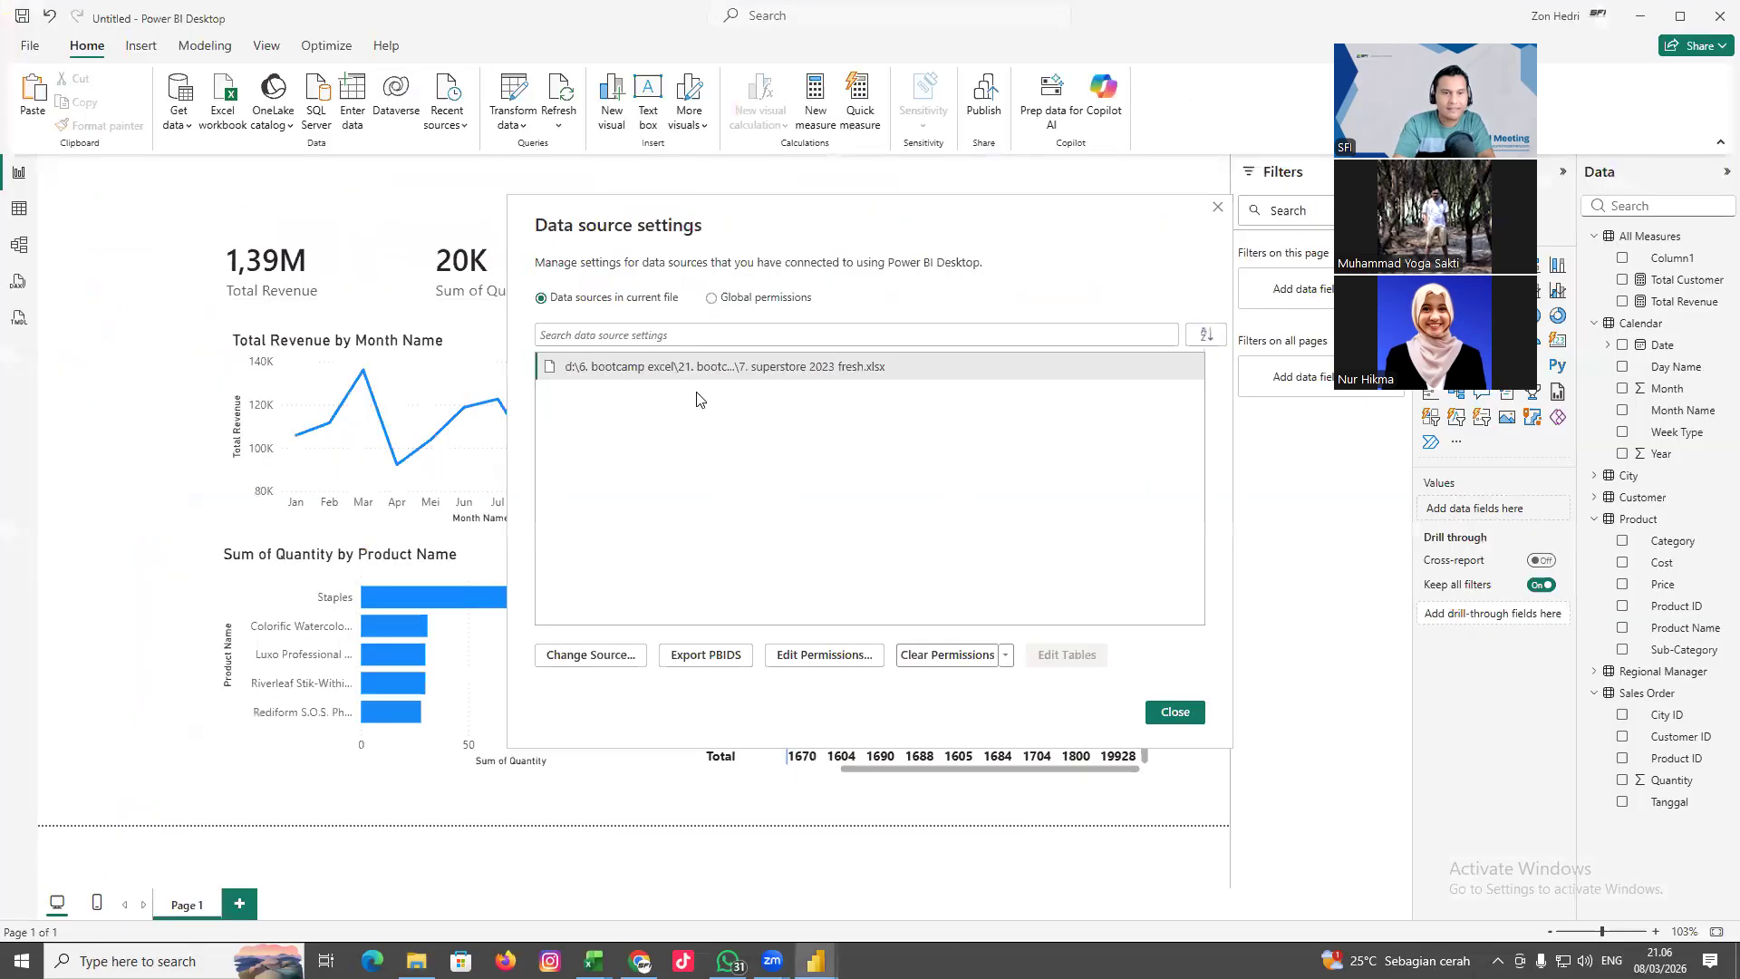
pyautogui.click(1172, 713)
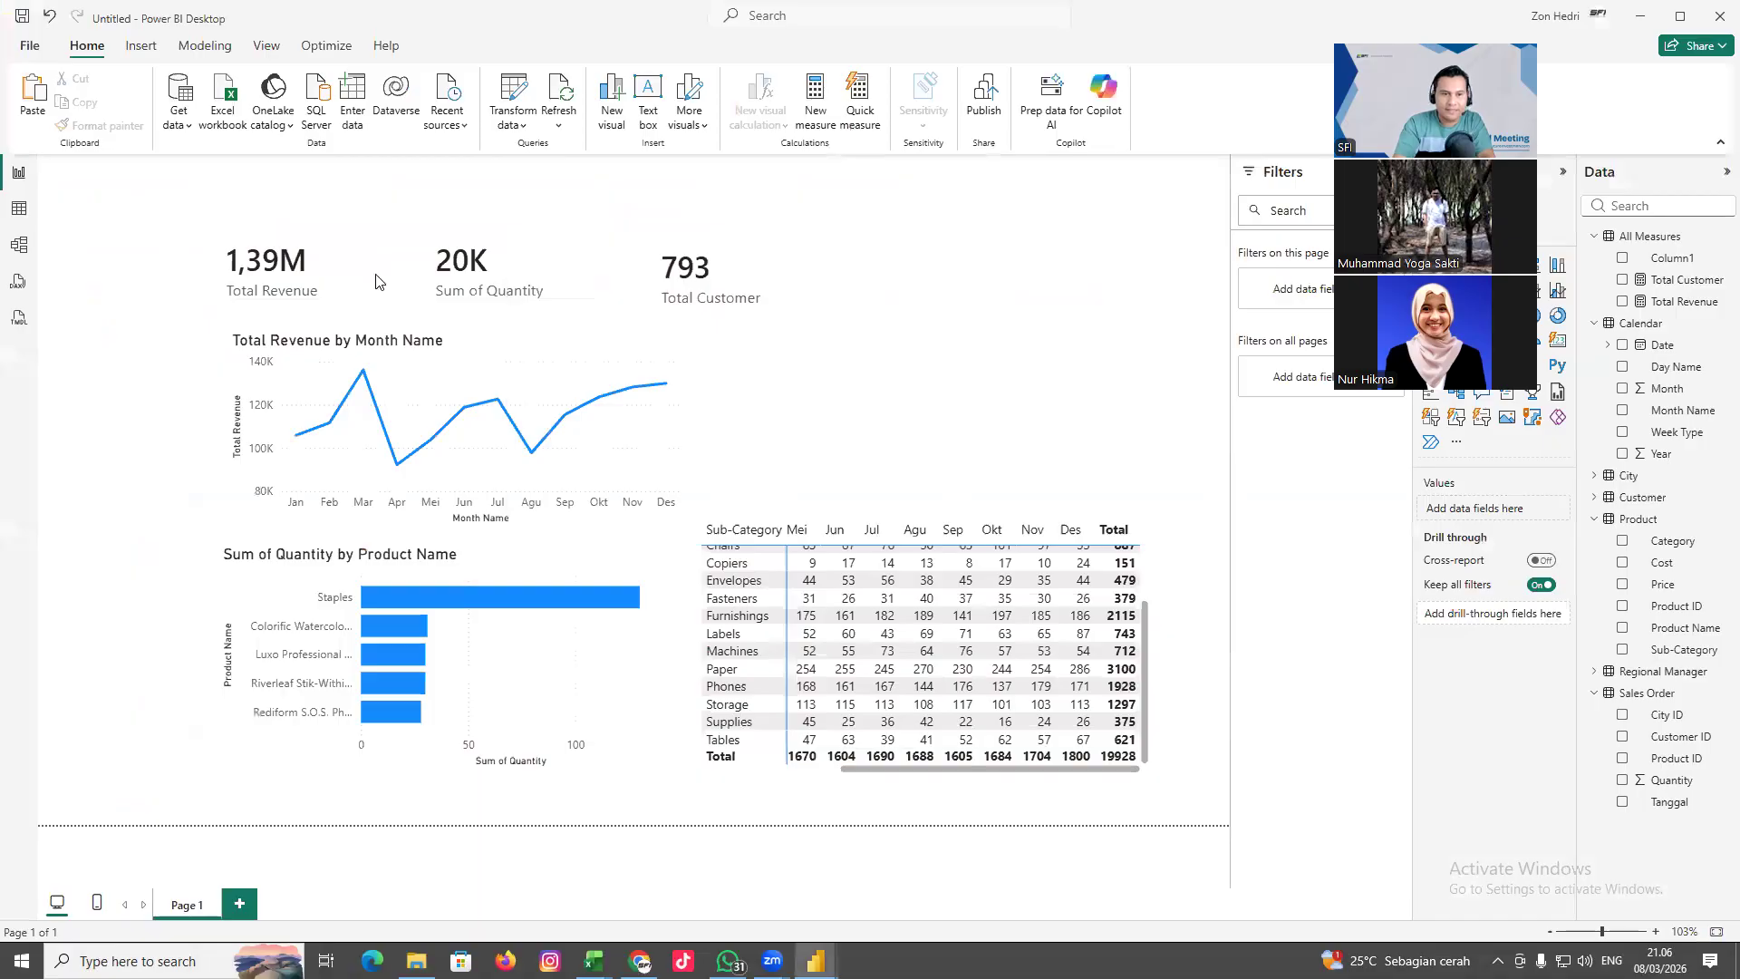
pyautogui.doubleClick(661, 201)
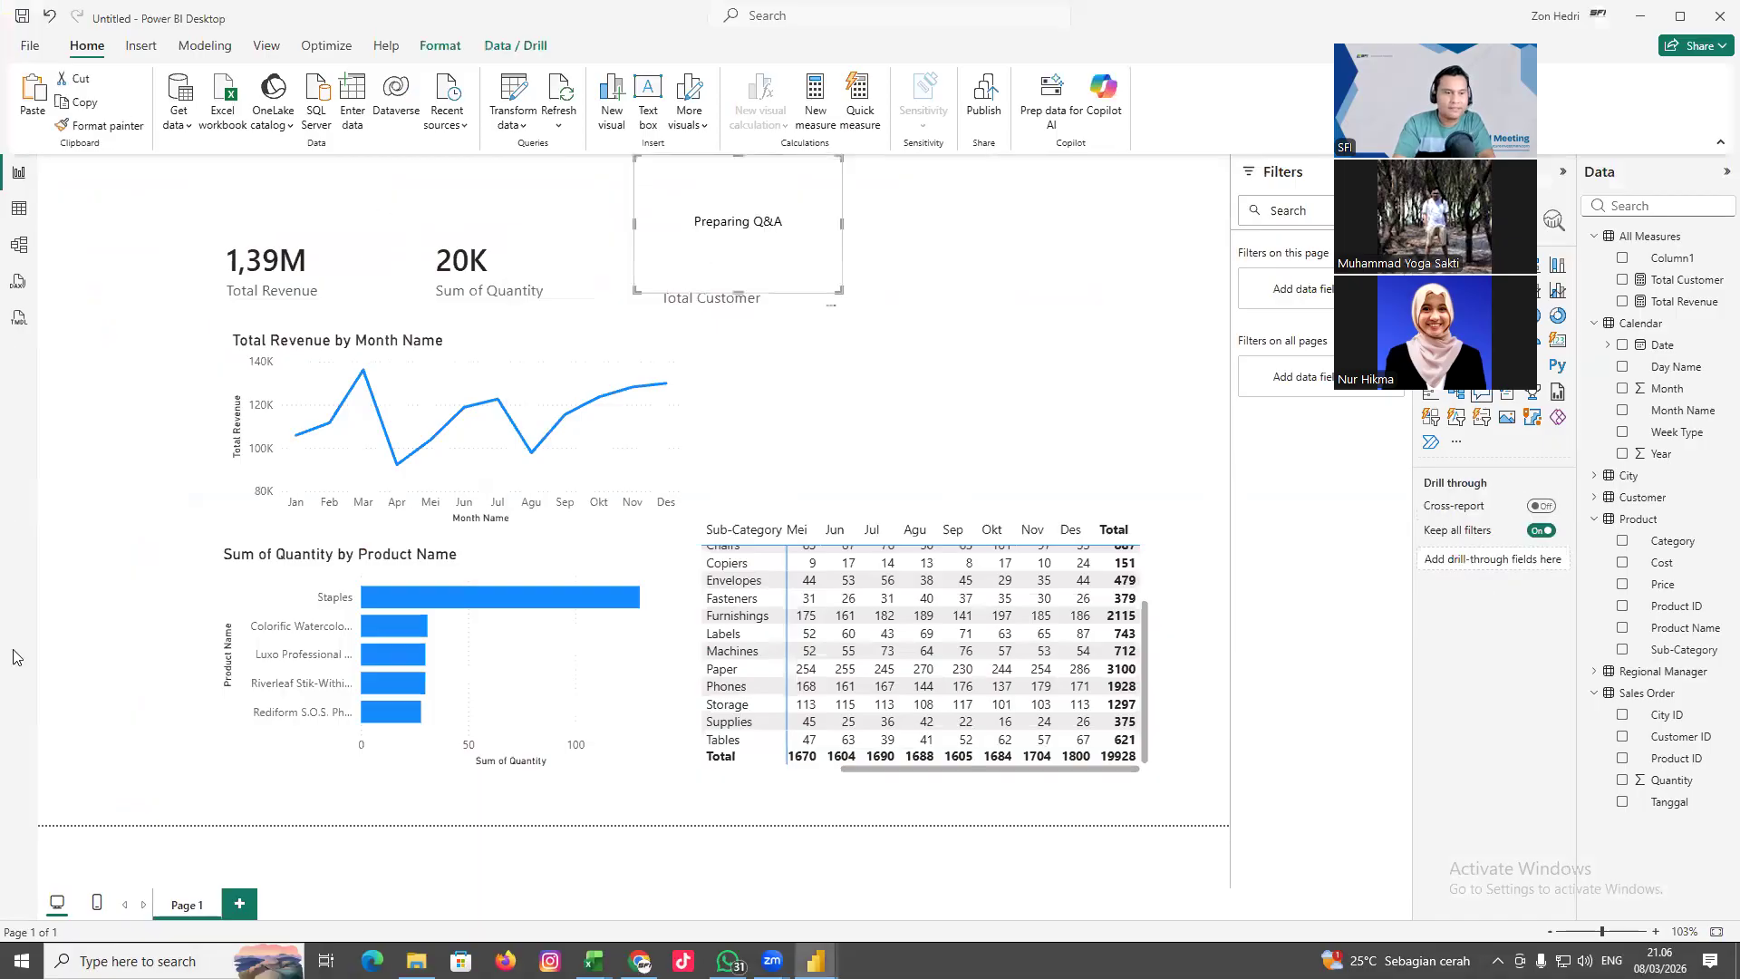
# Reopen the data source settings and compare the global permissions with the data sources in the current file
pyautogui.click(34, 50)
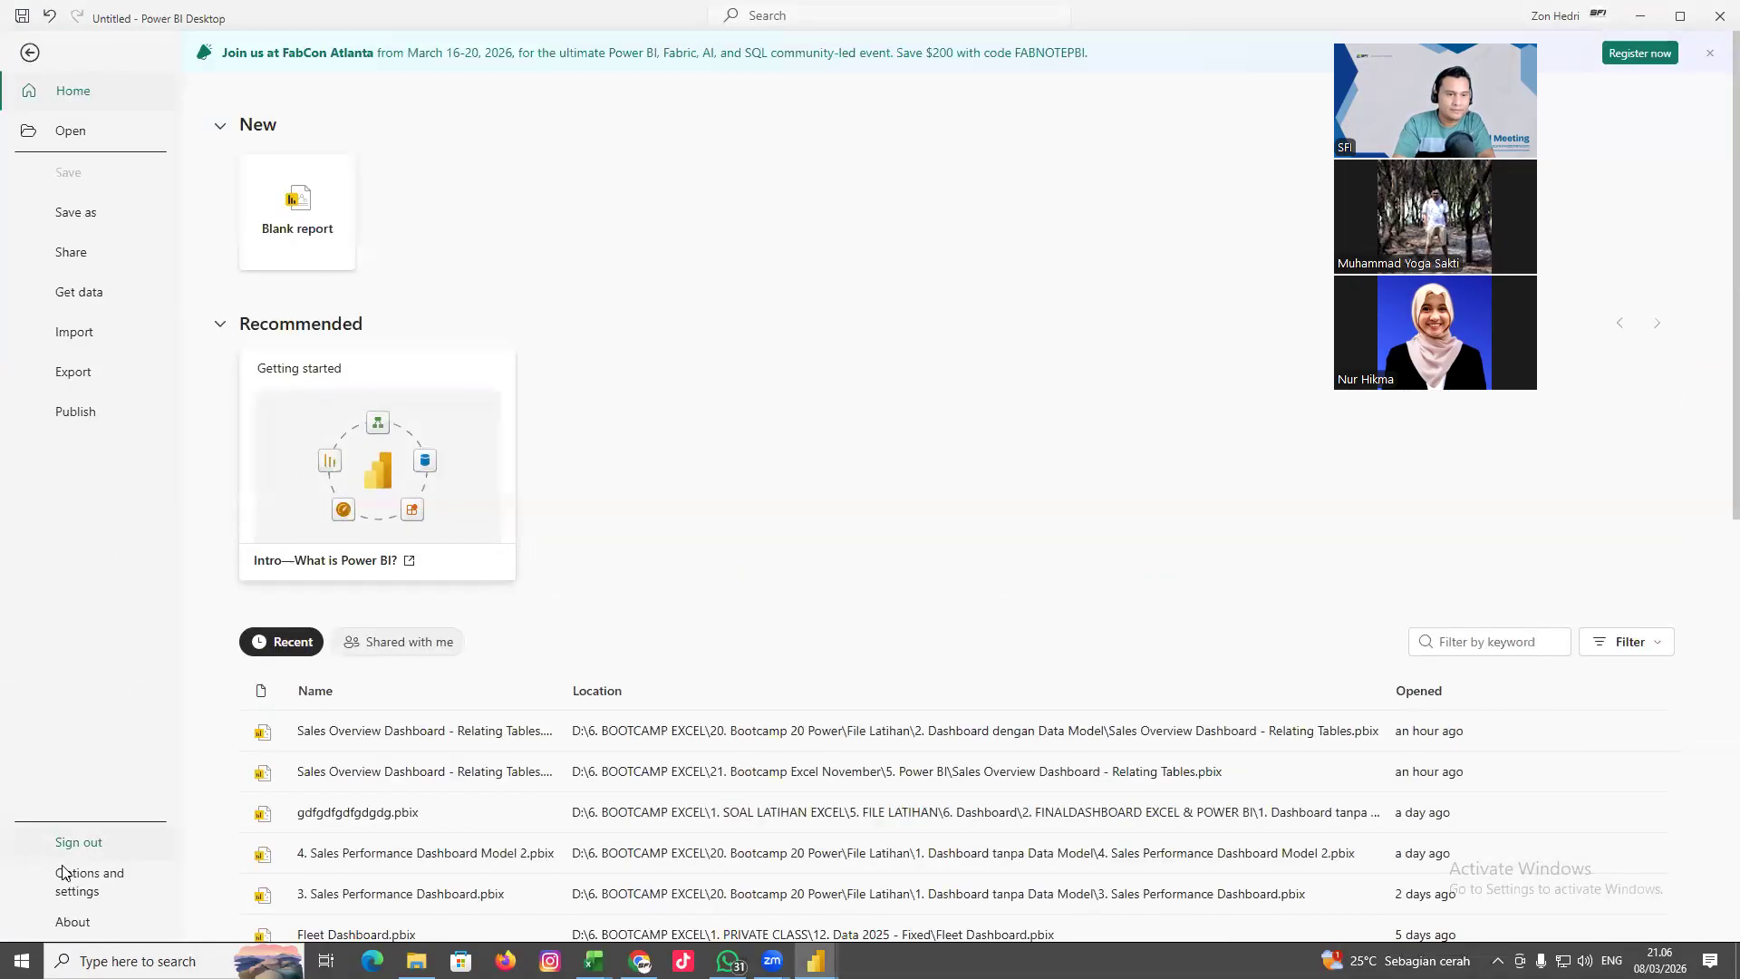
pyautogui.click(81, 896)
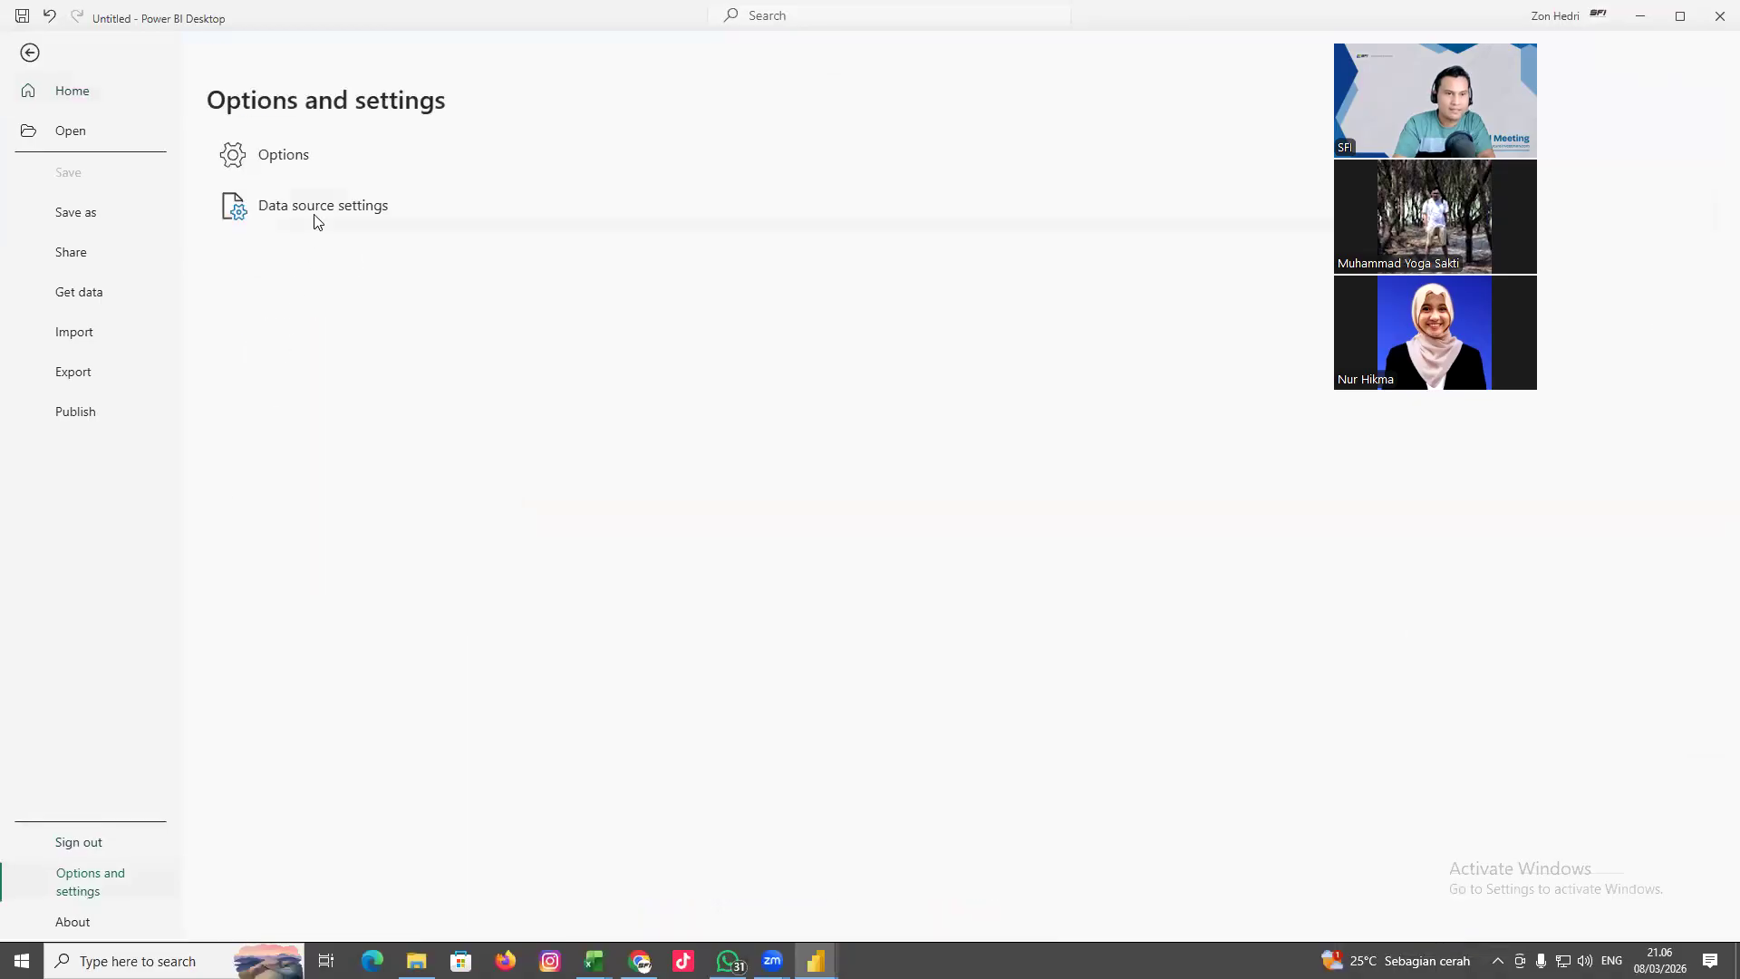
pyautogui.press('Escape')
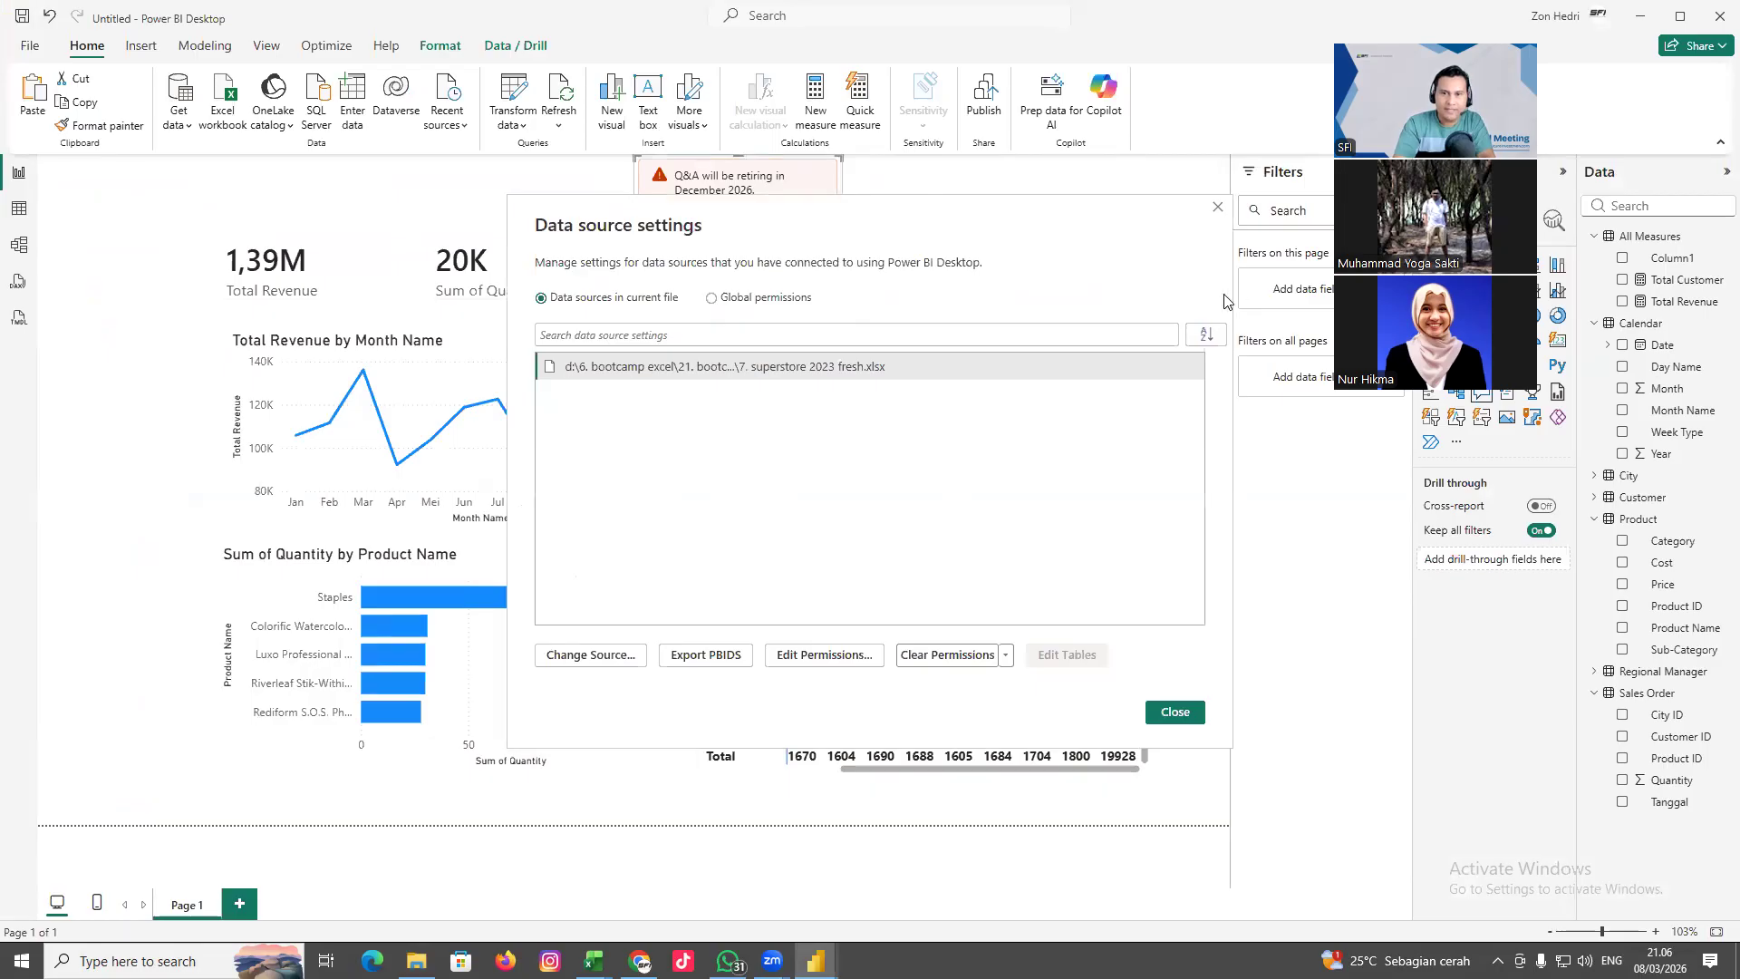
pyautogui.click(712, 298)
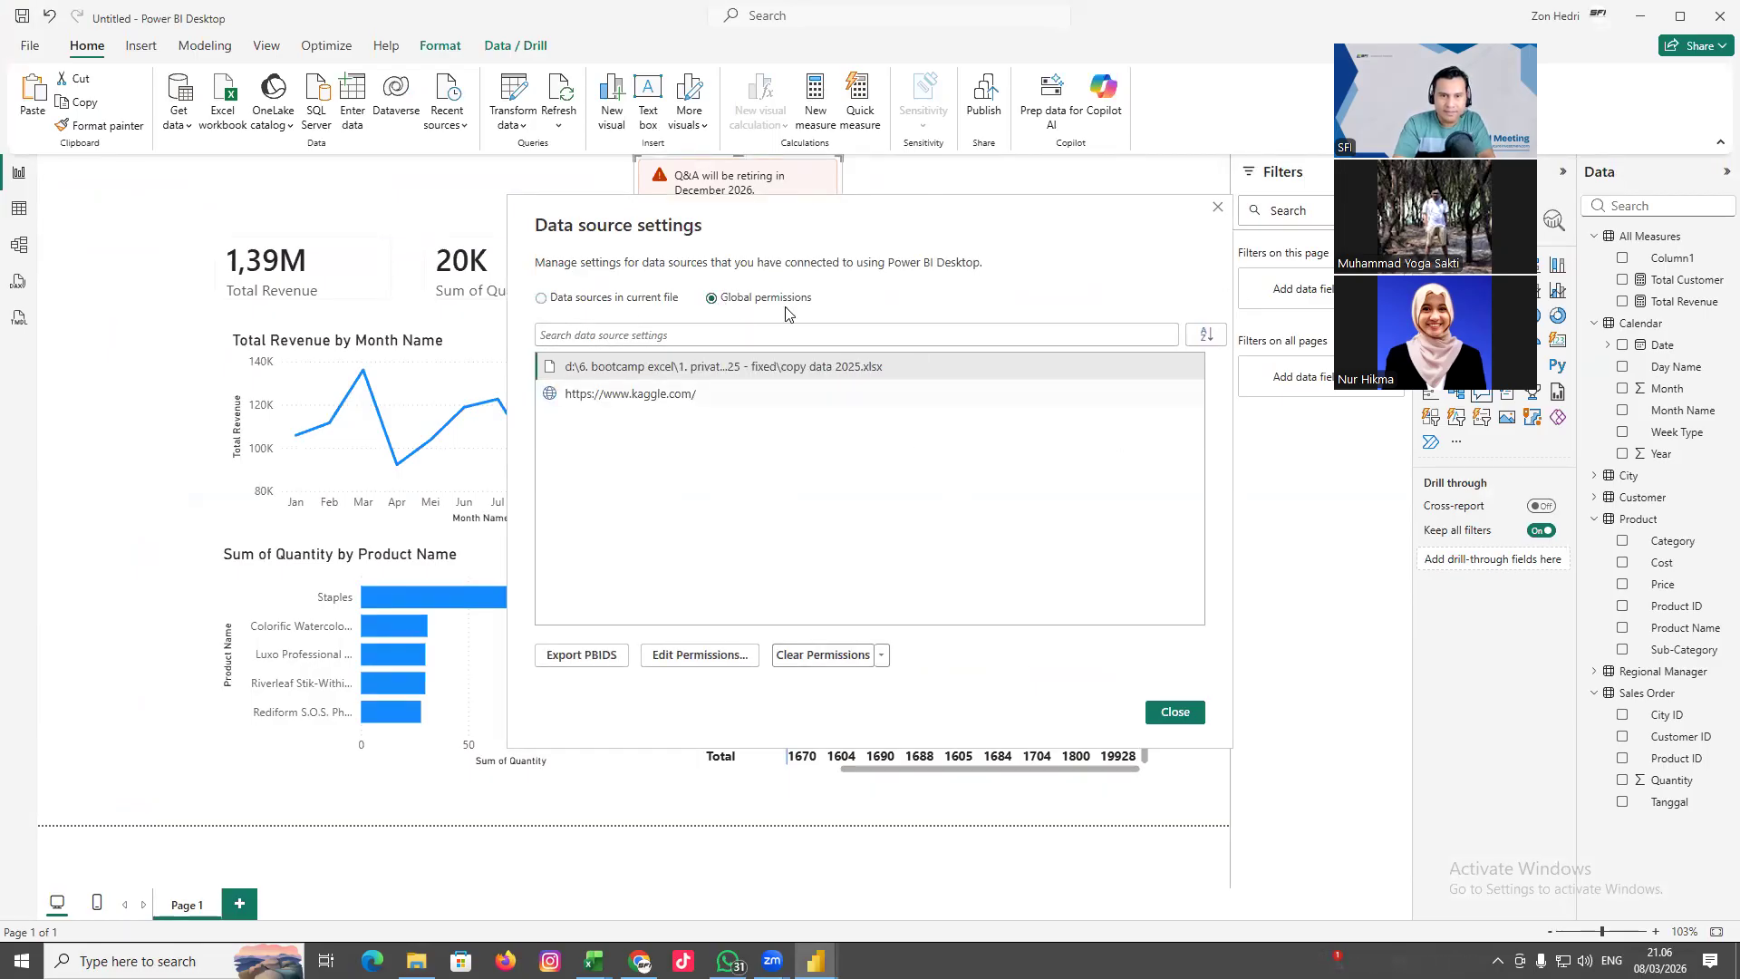
pyautogui.click(544, 299)
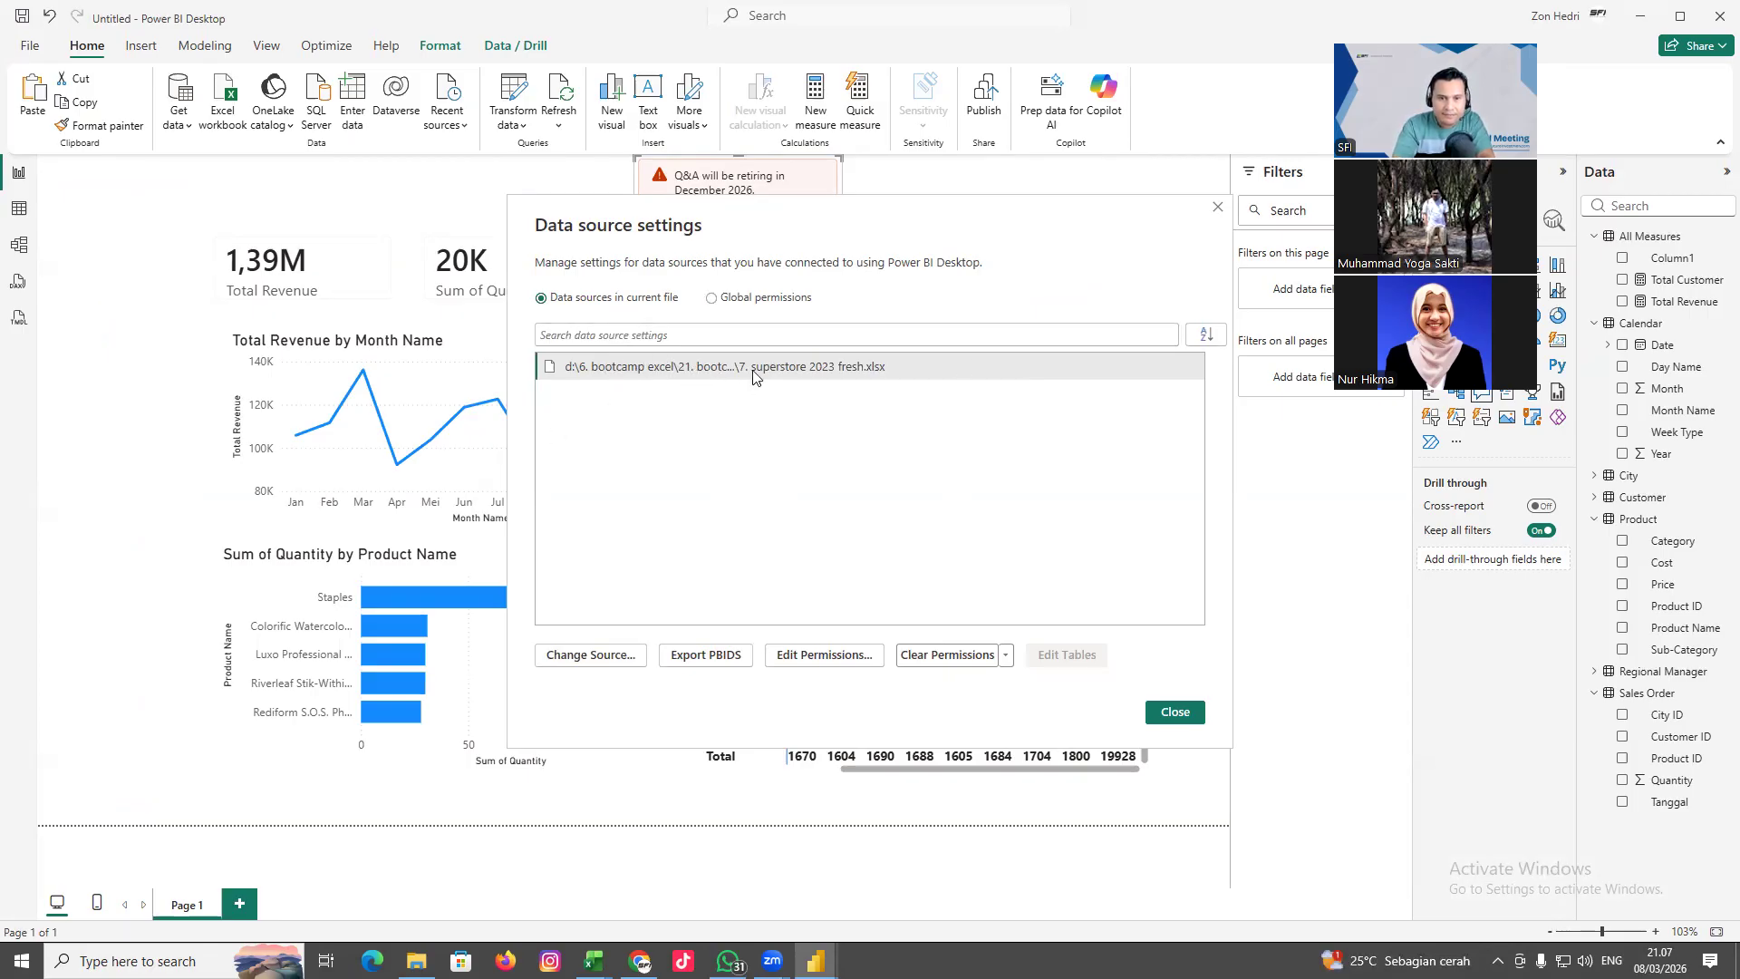
# Follow the Excel source path to the 5. Power BI folder in File Explorer, rechecking it against Power BI's data source settings
pyautogui.click(416, 961)
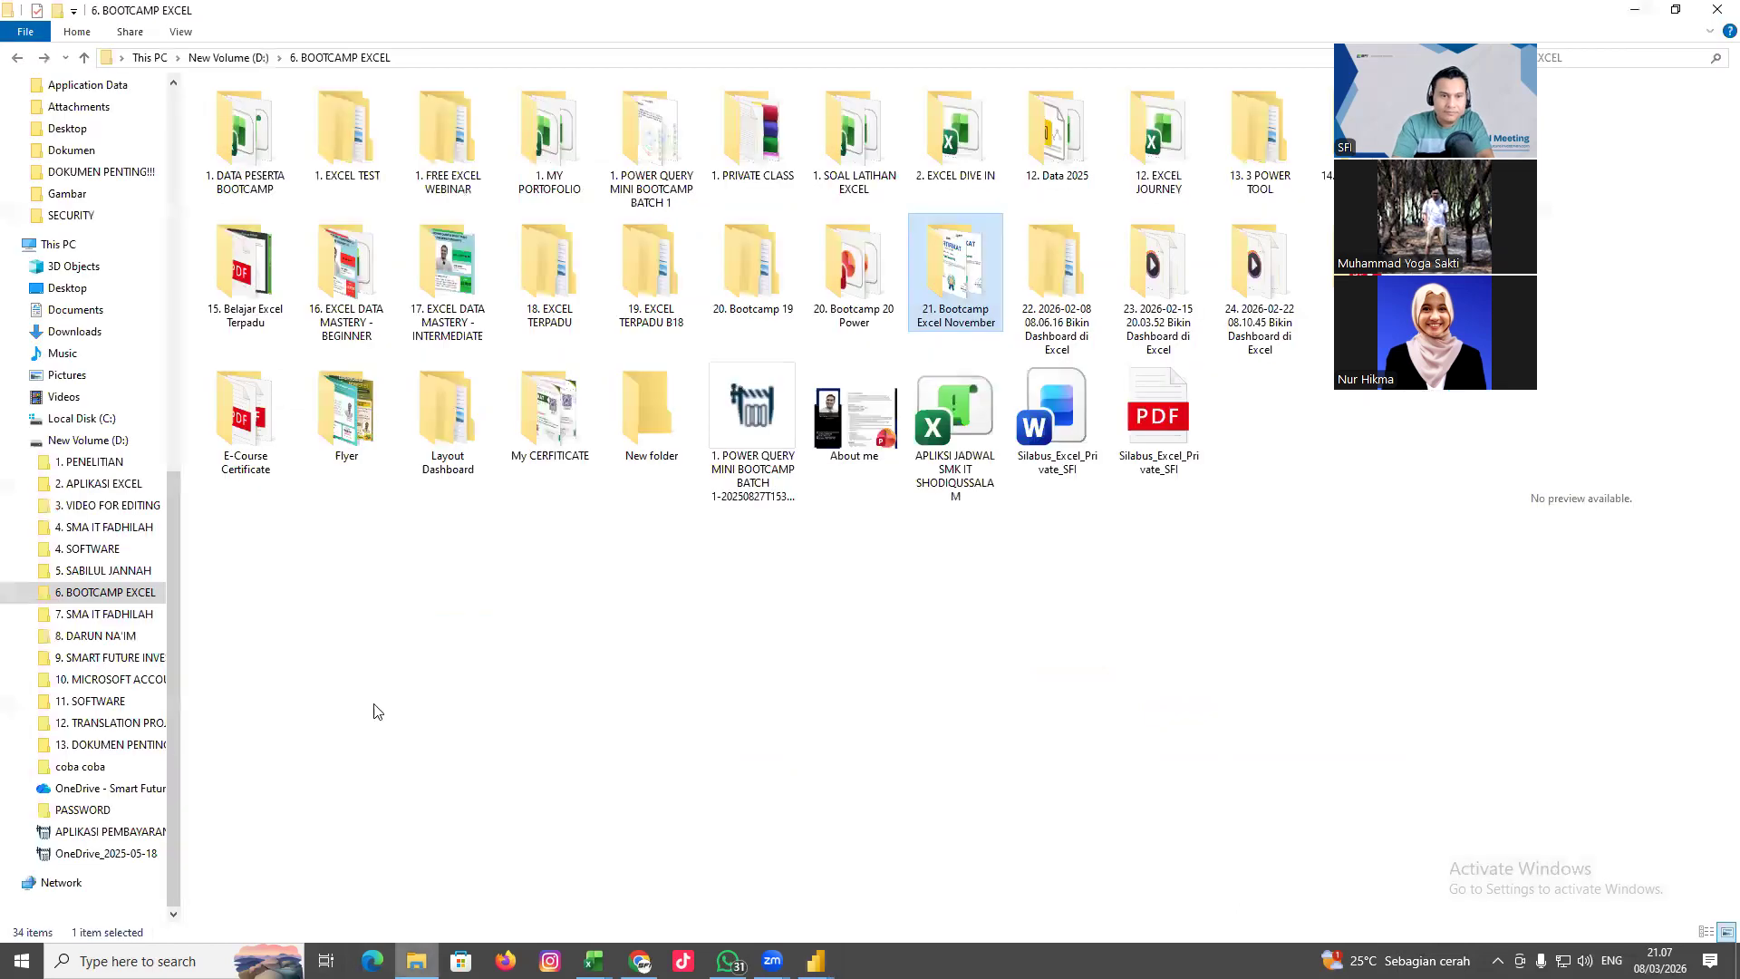
pyautogui.doubleClick(967, 290)
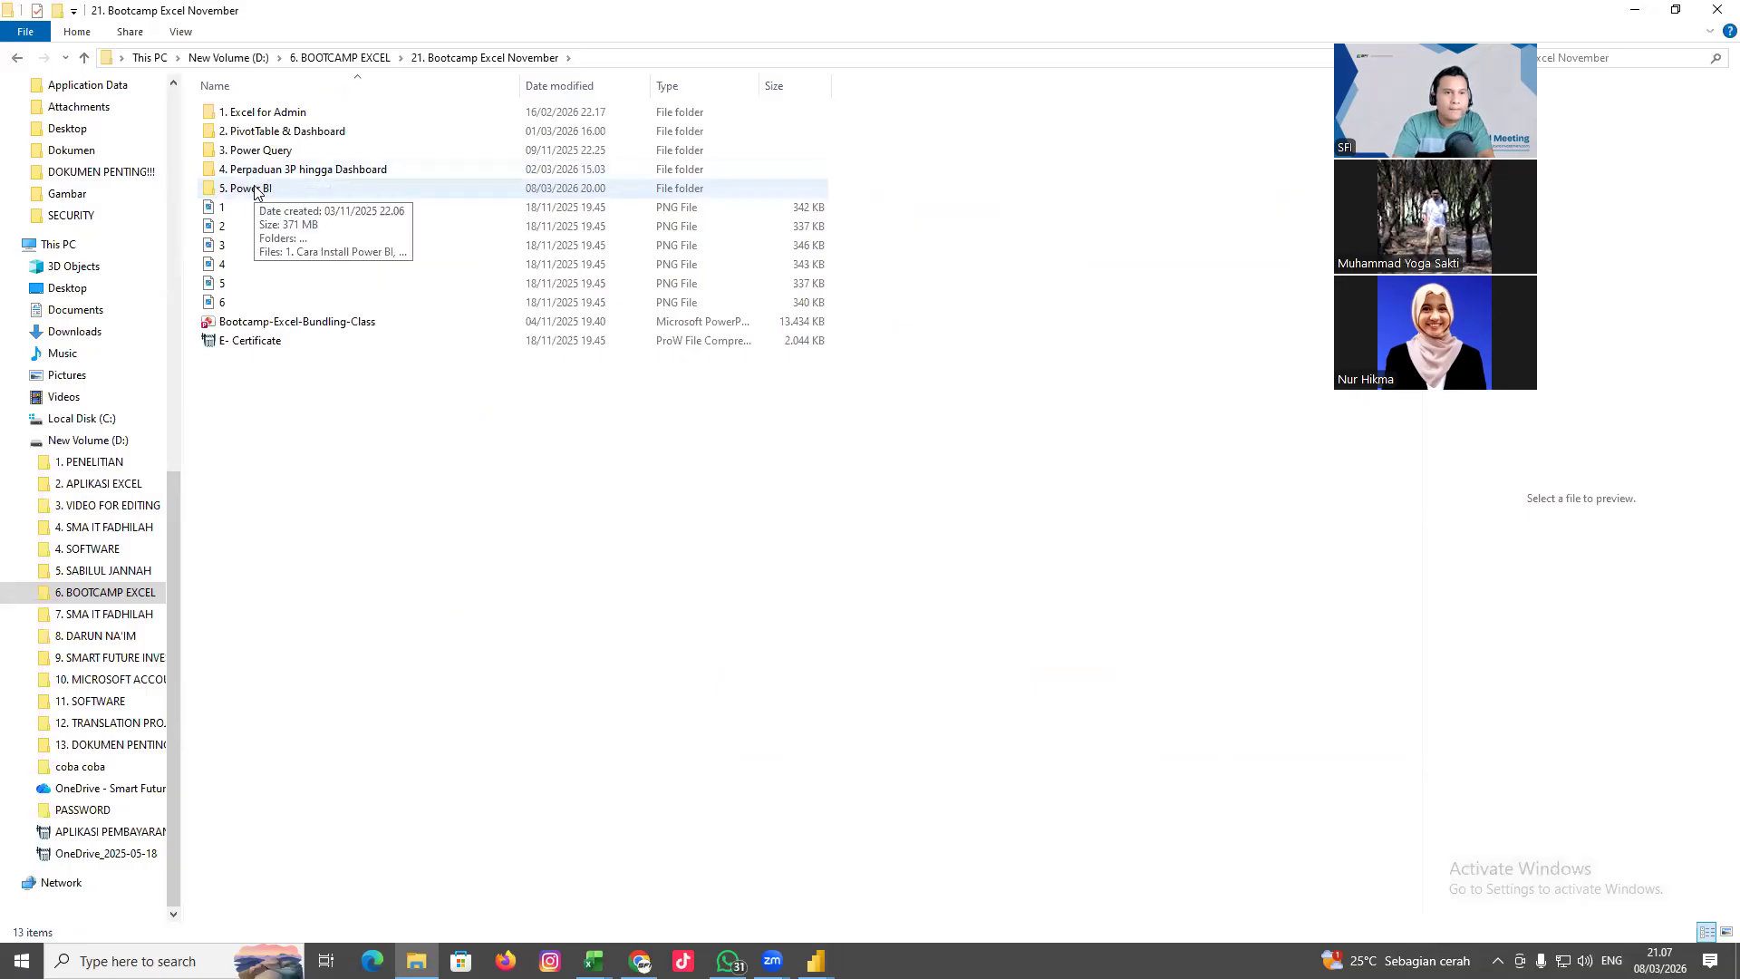
pyautogui.moveTo(816, 960)
pyautogui.click(902, 870)
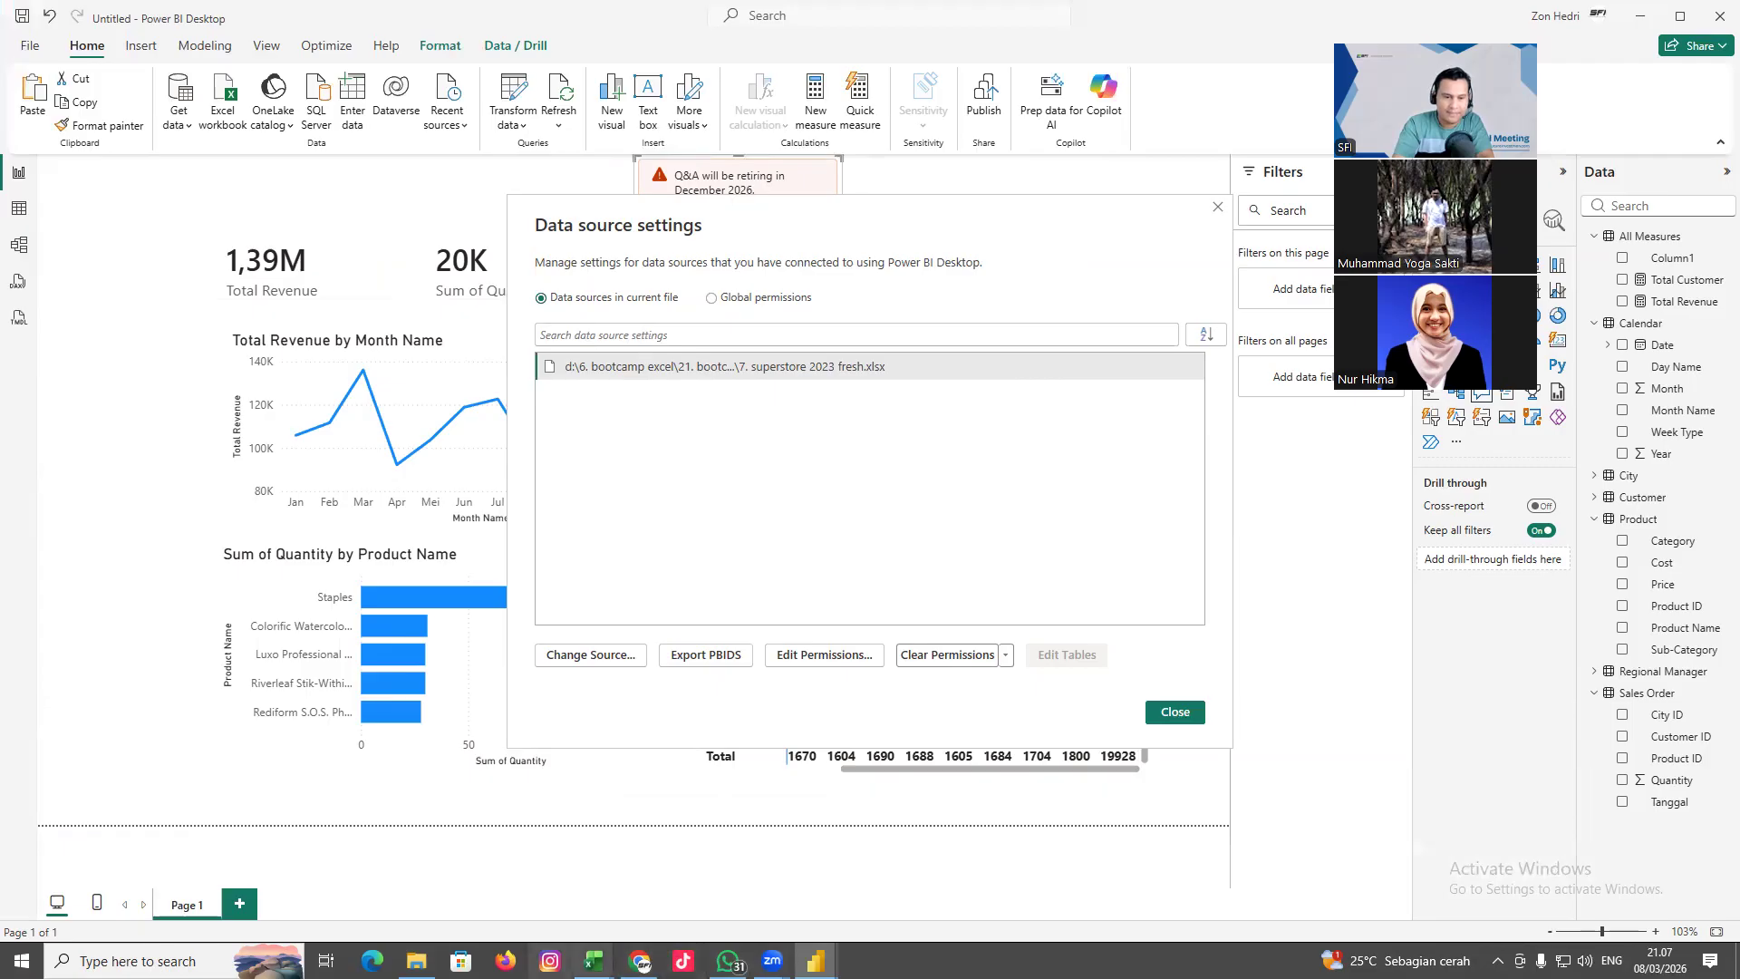
pyautogui.click(416, 960)
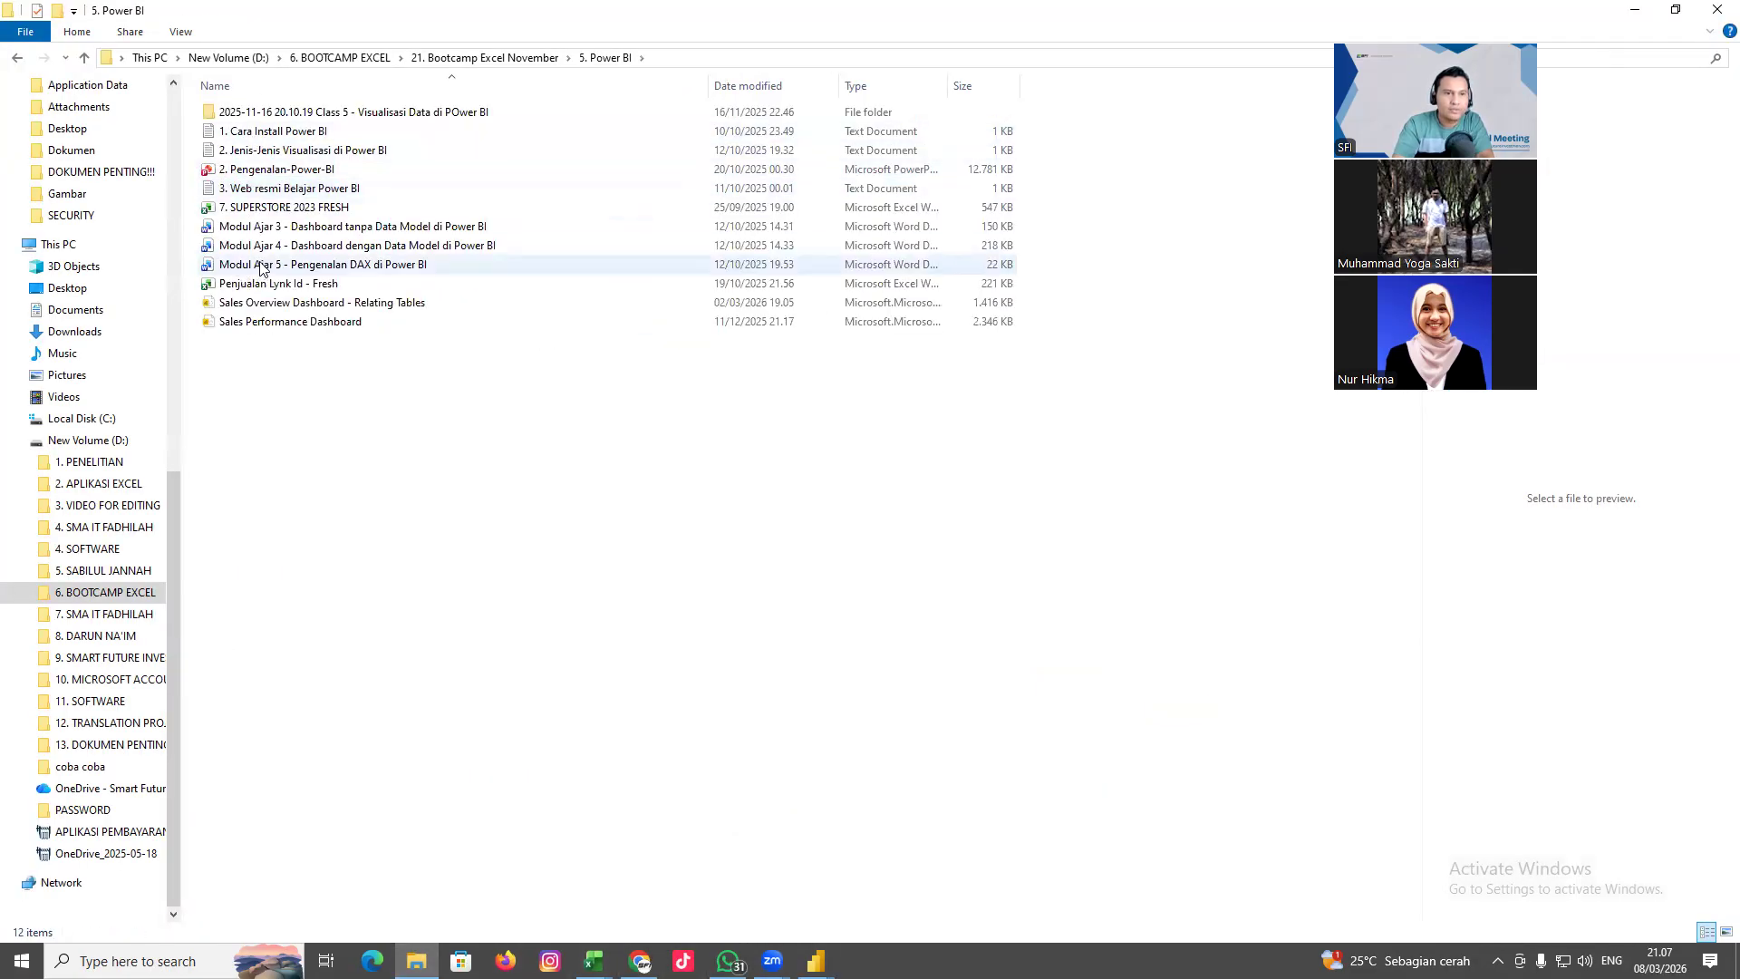
# Try to move the 7. SUPERSTORE 2023 FRESH workbook from the 5. Power BI folder into 21. Bootcamp Excel November
pyautogui.click(269, 210)
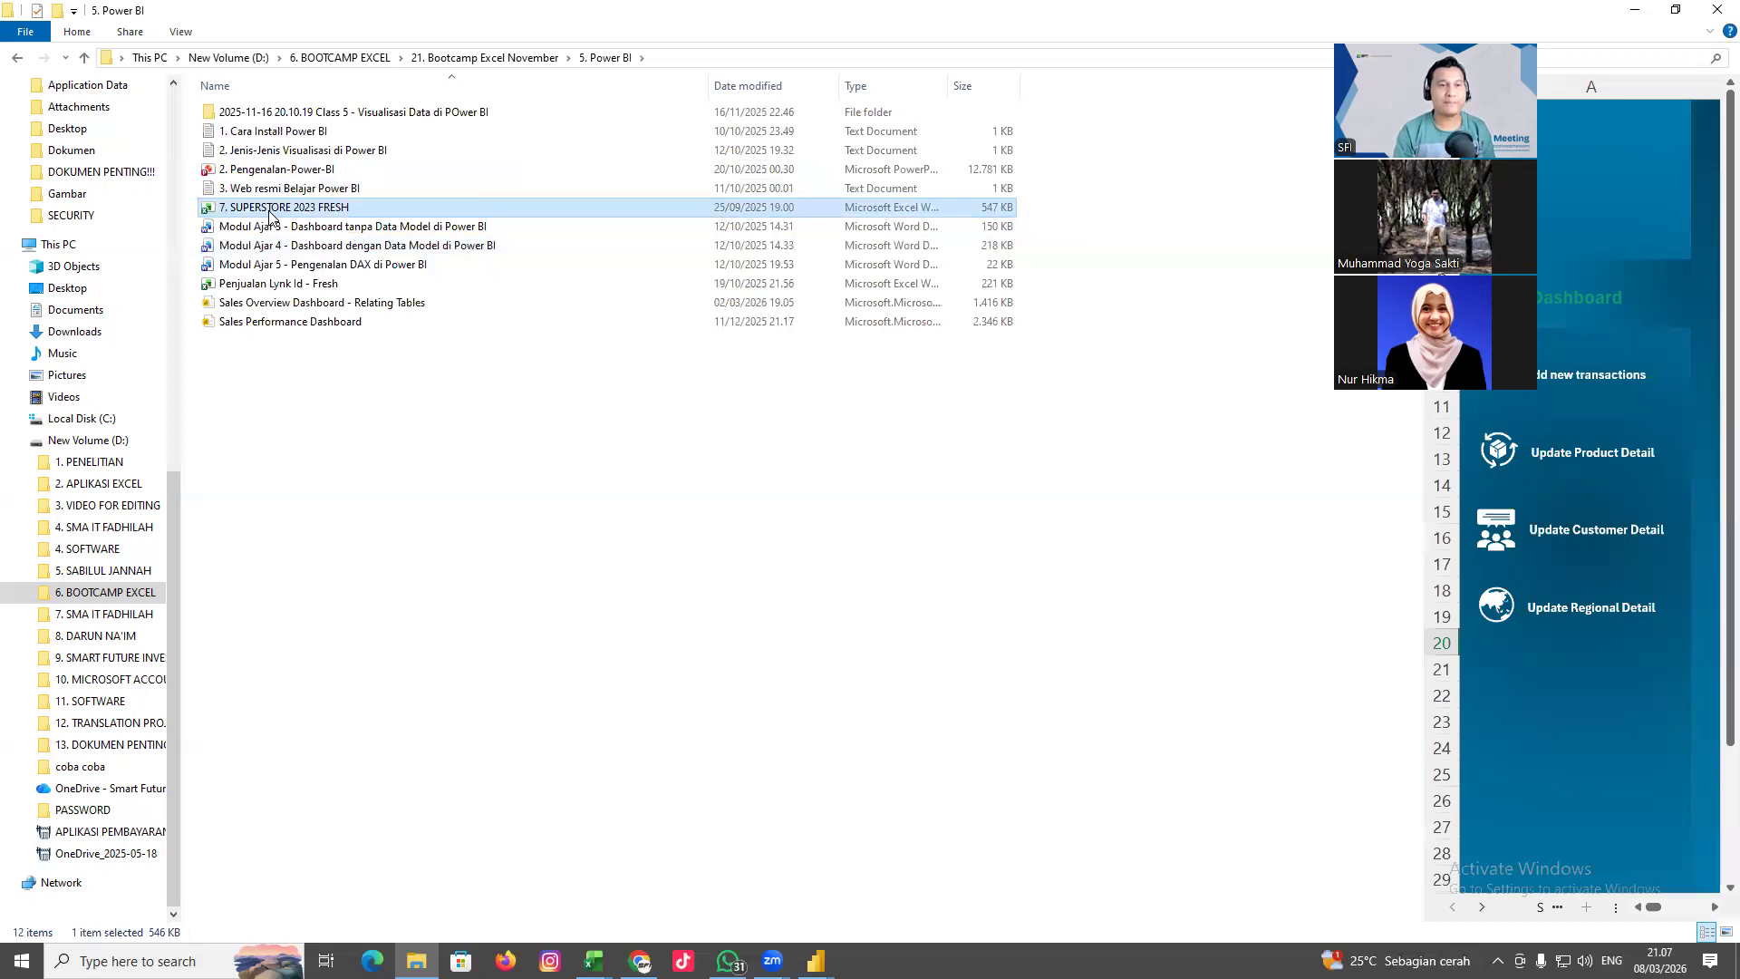
pyautogui.rightClick(269, 214)
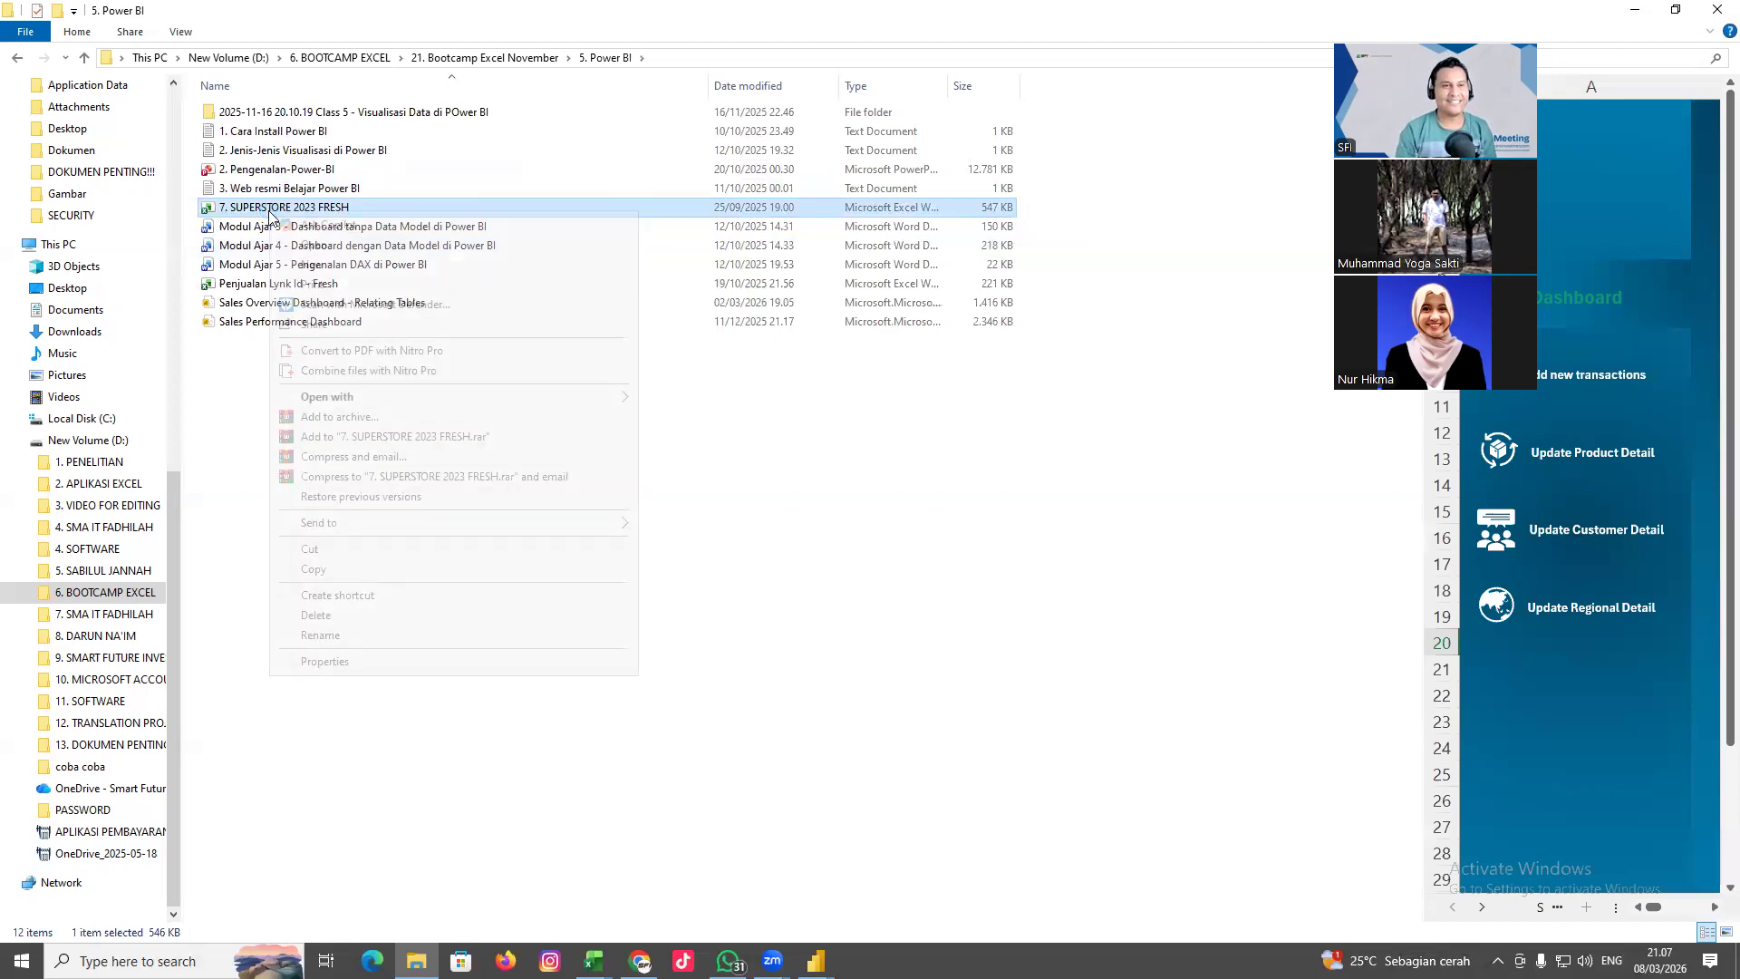
pyautogui.click(308, 549)
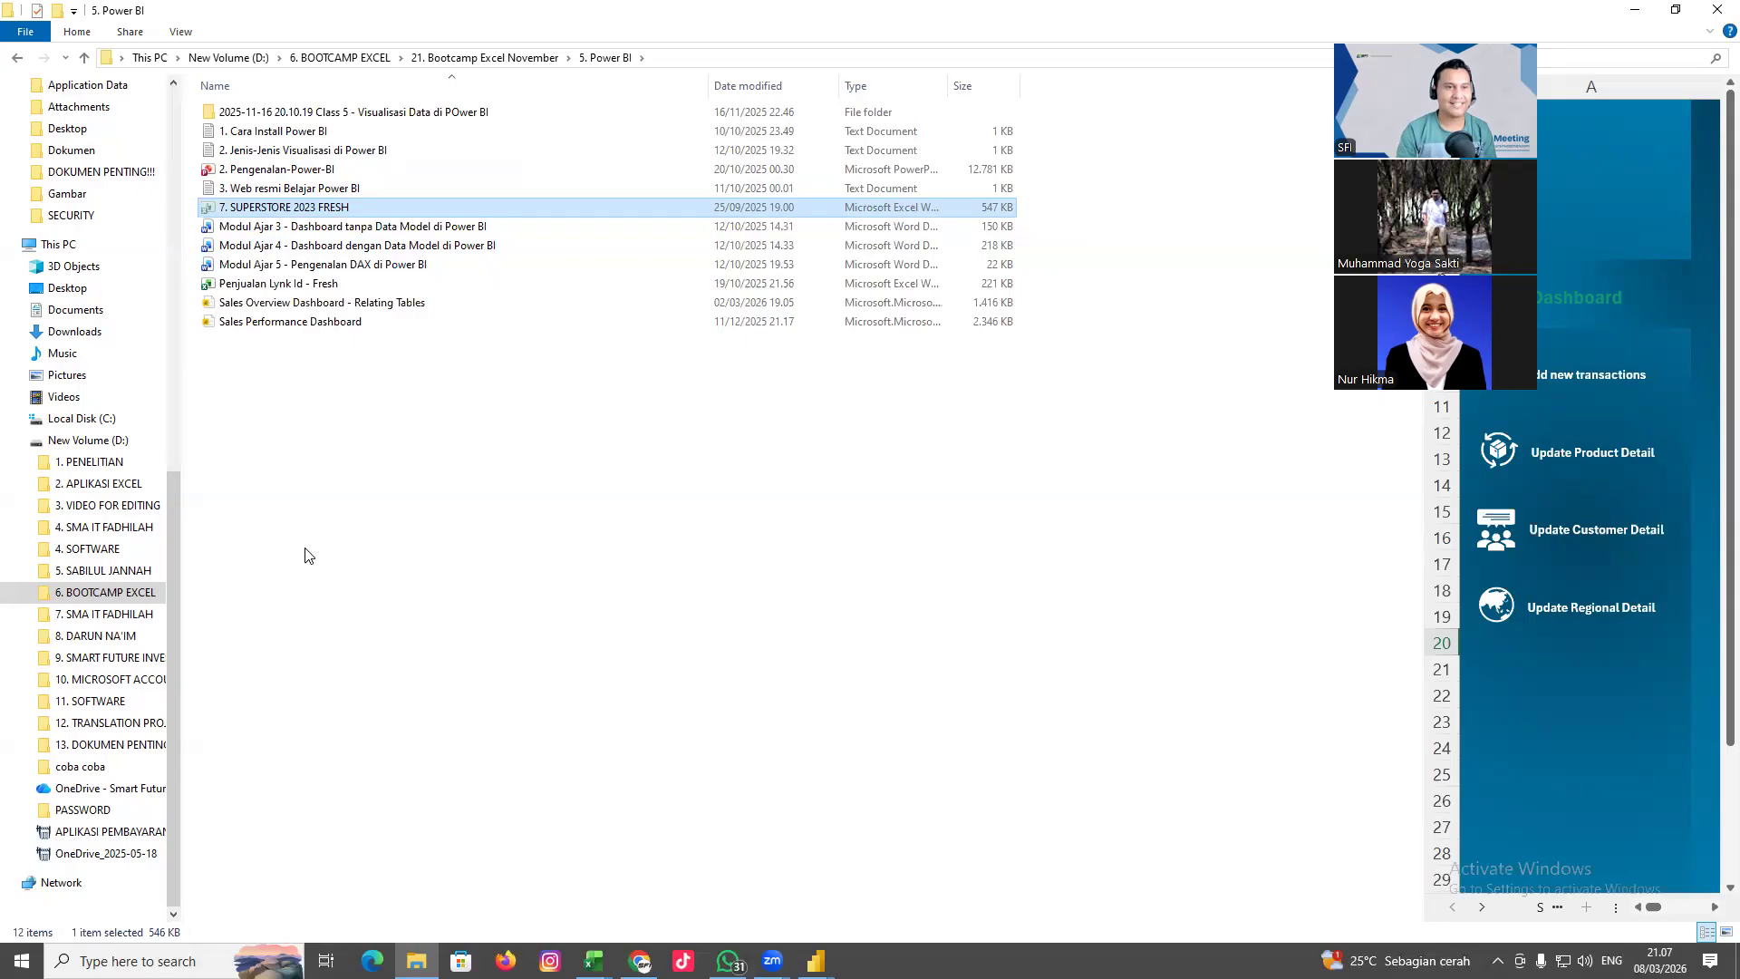
pyautogui.click(17, 57)
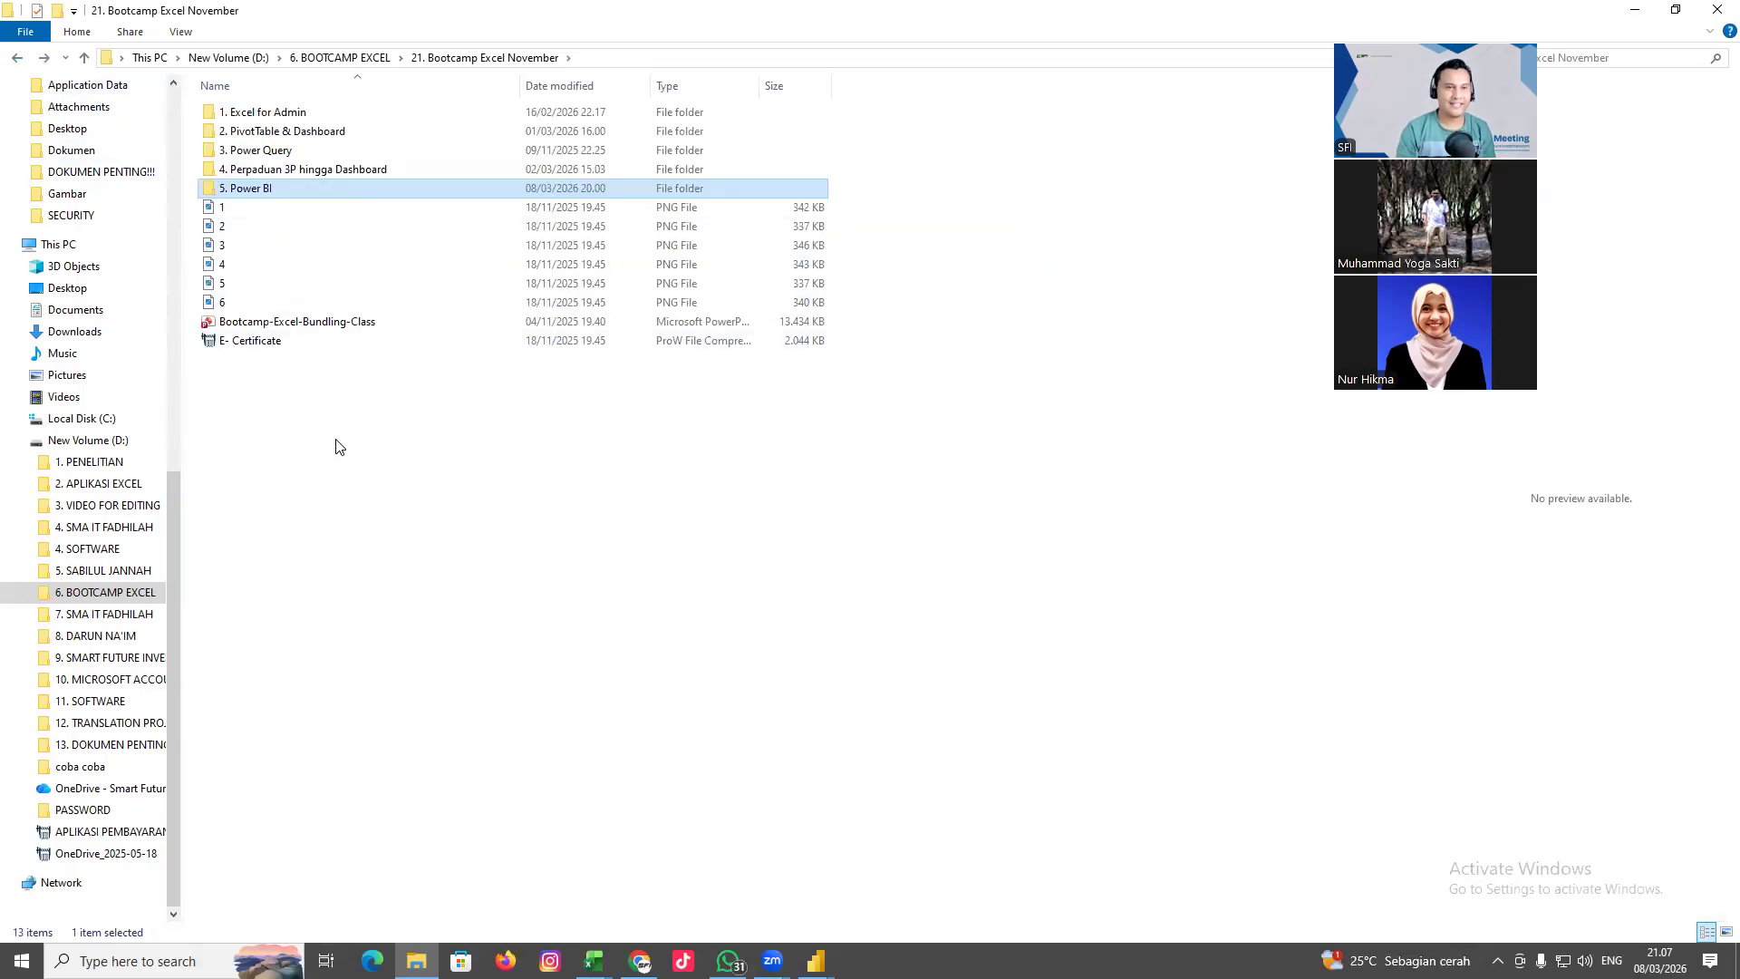
pyautogui.rightClick(335, 439)
pyautogui.click(378, 593)
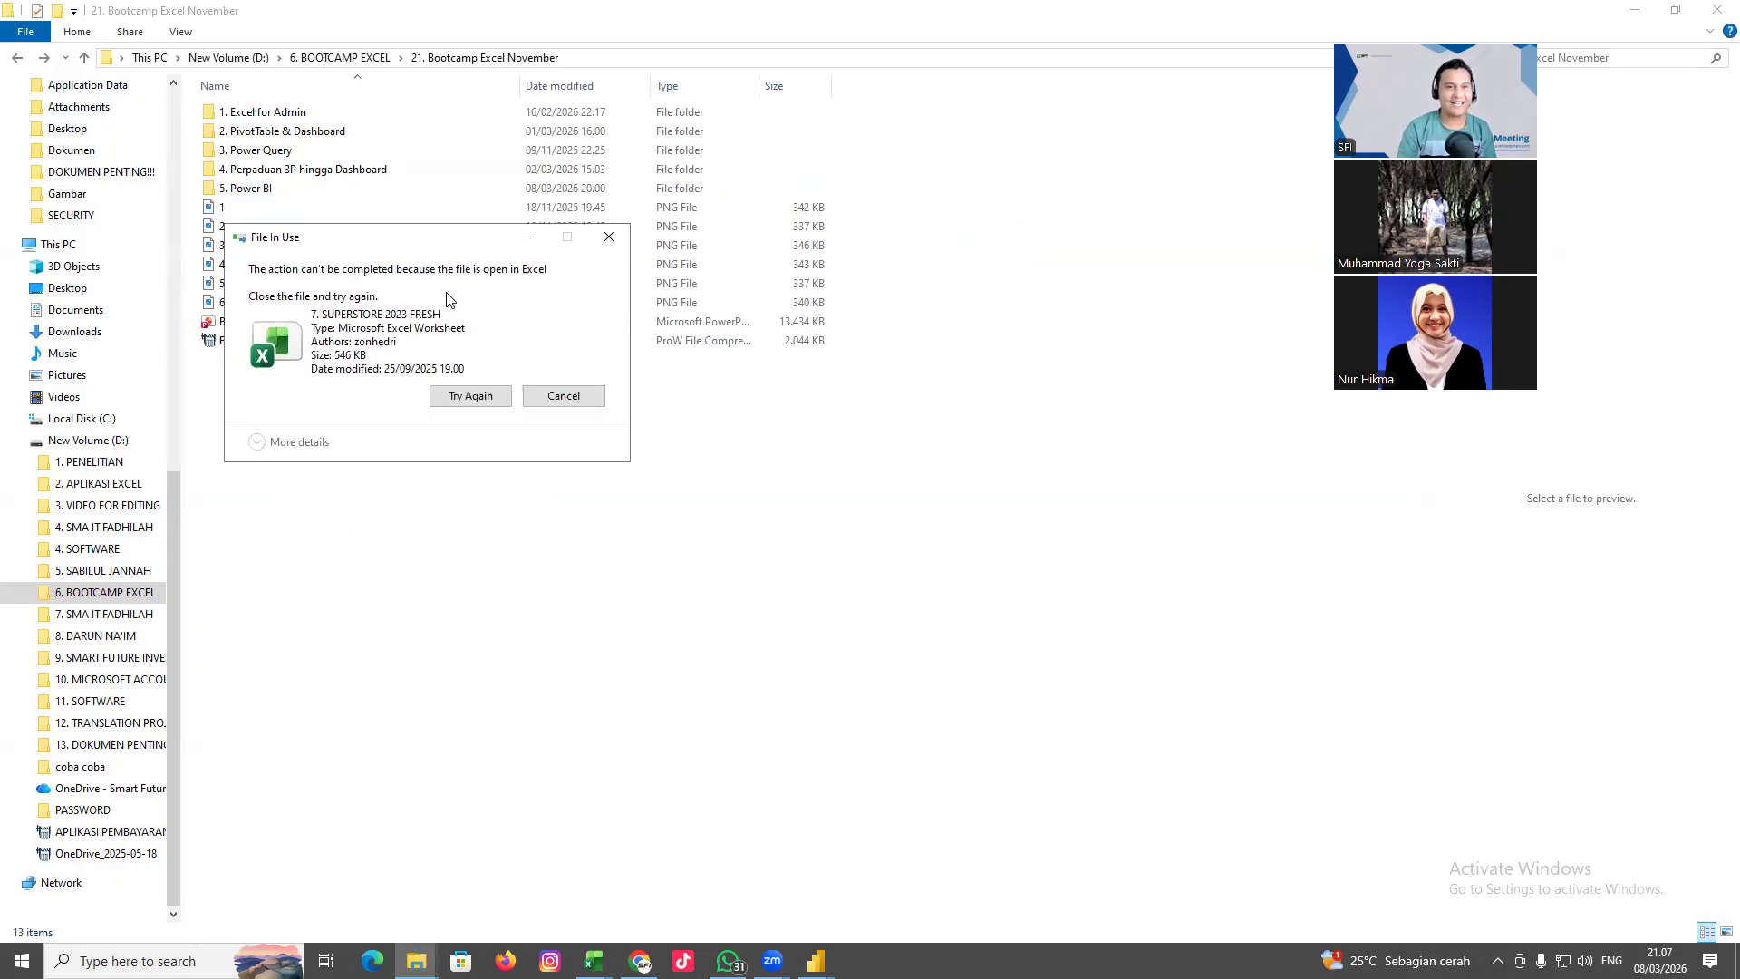
pyautogui.click(565, 396)
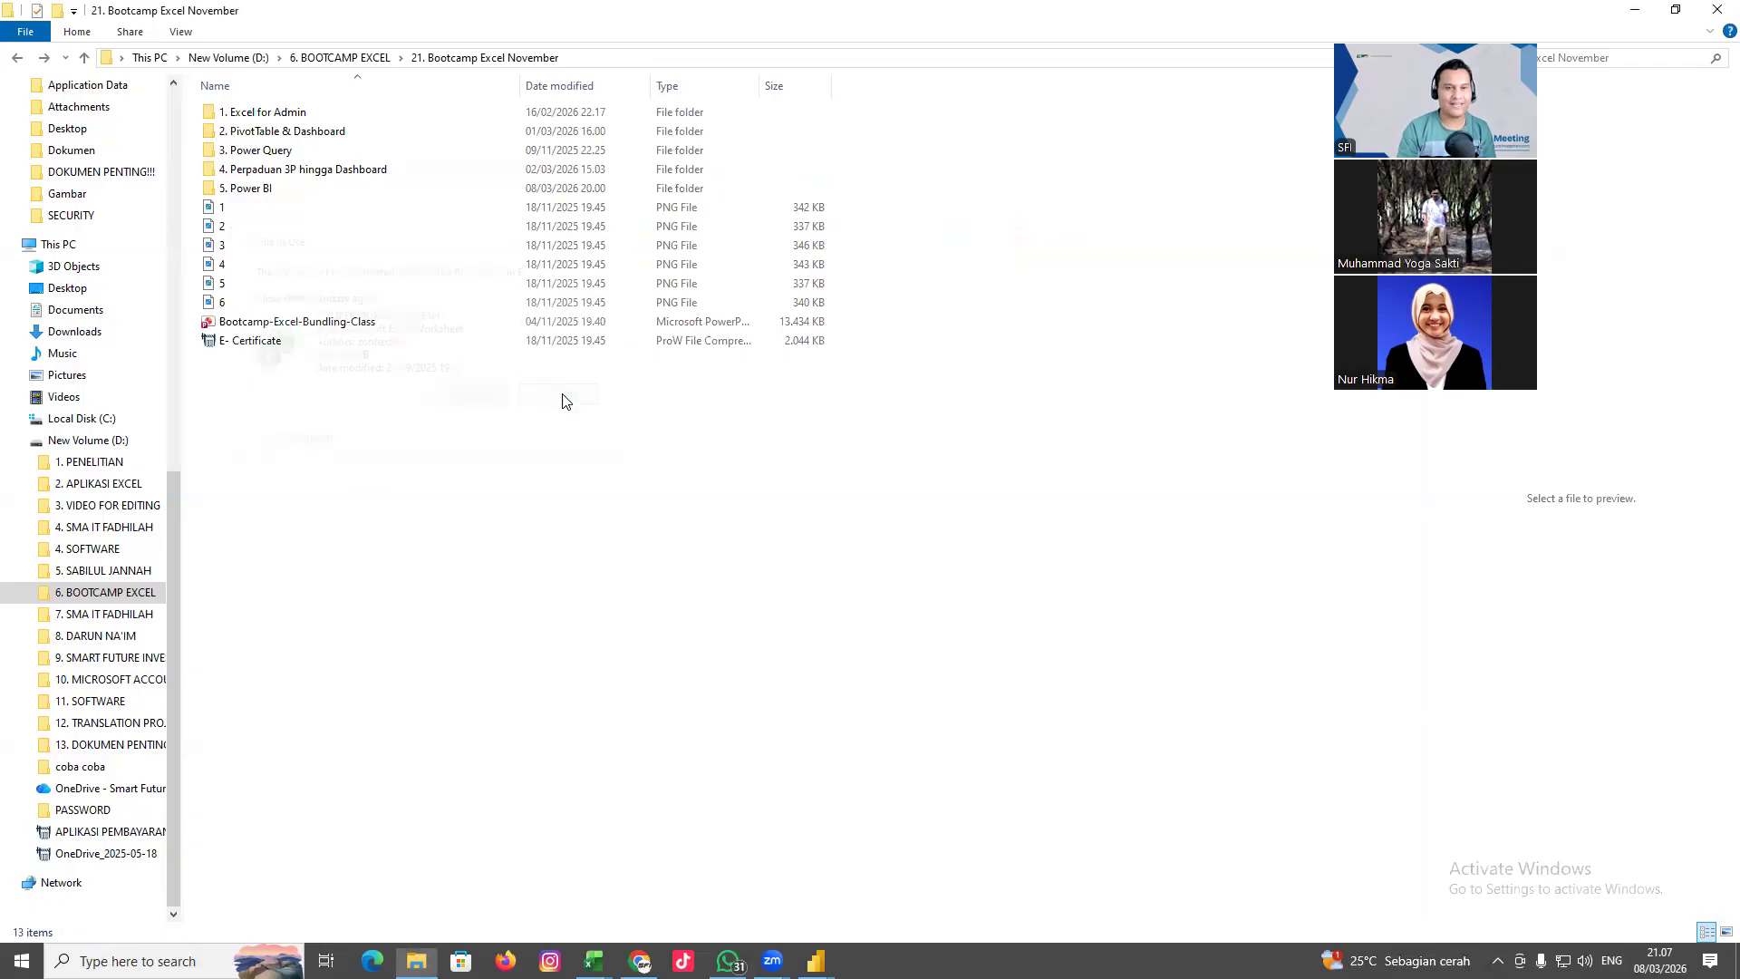
# Switch to Excel and close the open 7. SUPERSTORE 2023 FRESH and SMART EXCEL DASHBOARD HUB workbooks
pyautogui.moveTo(594, 961)
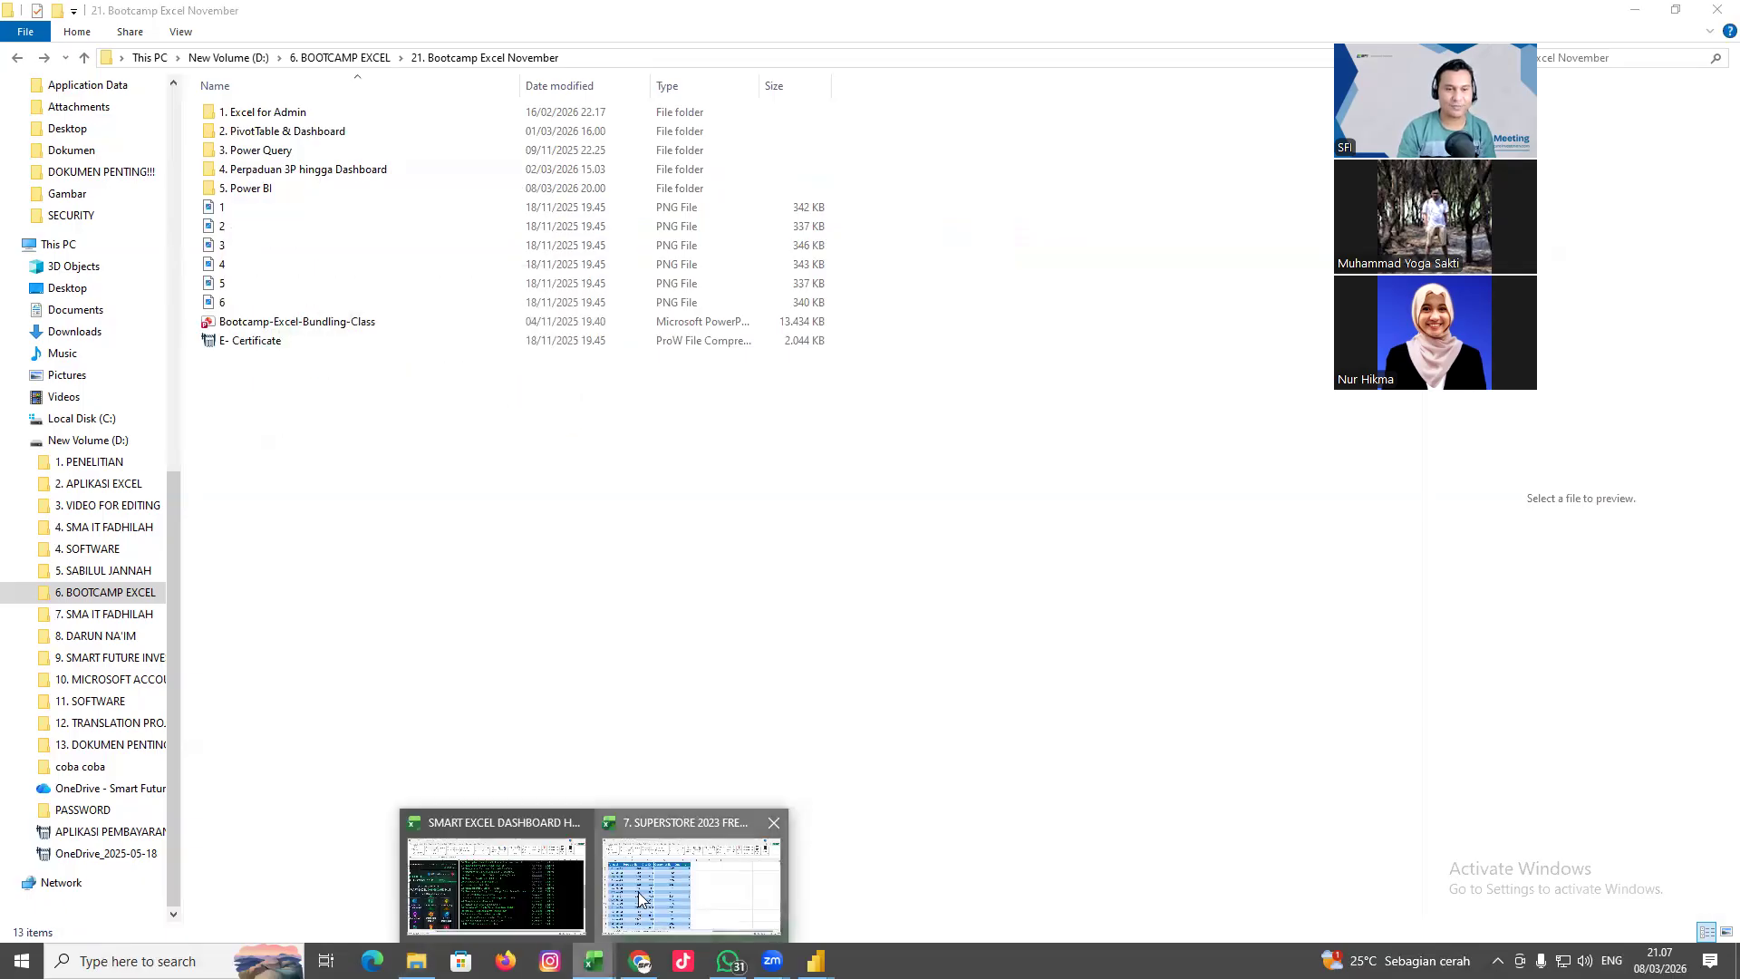
pyautogui.click(639, 892)
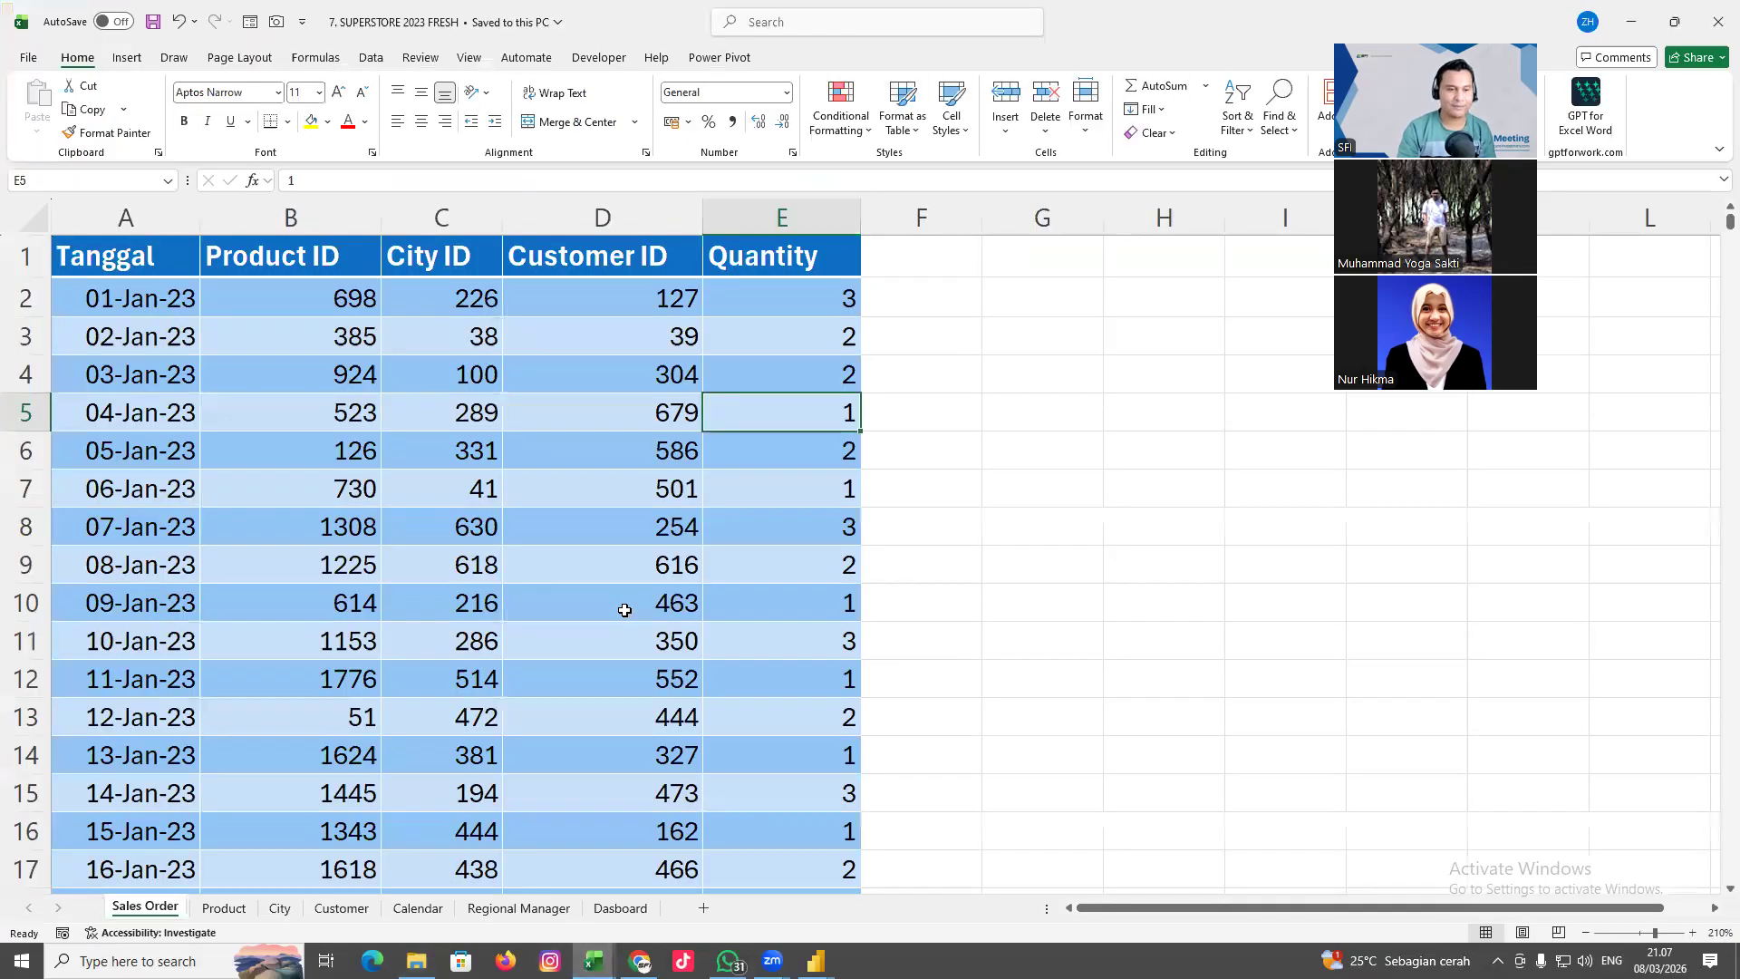
pyautogui.click(1715, 32)
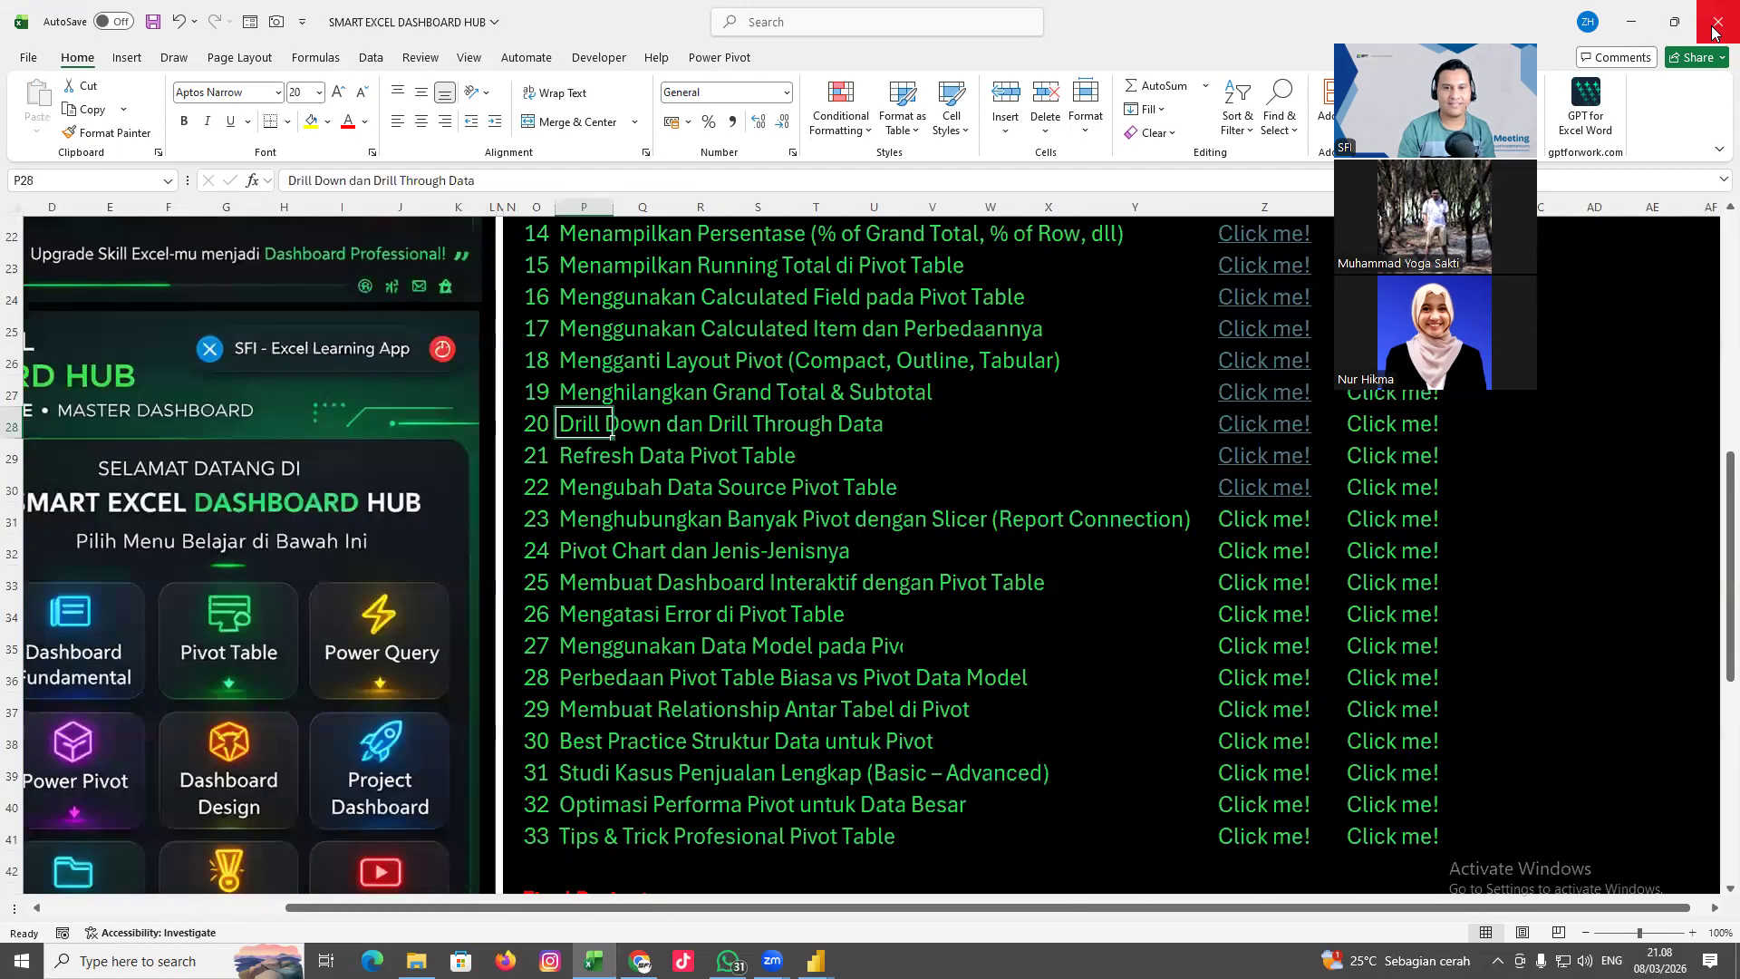
pyautogui.click(1715, 32)
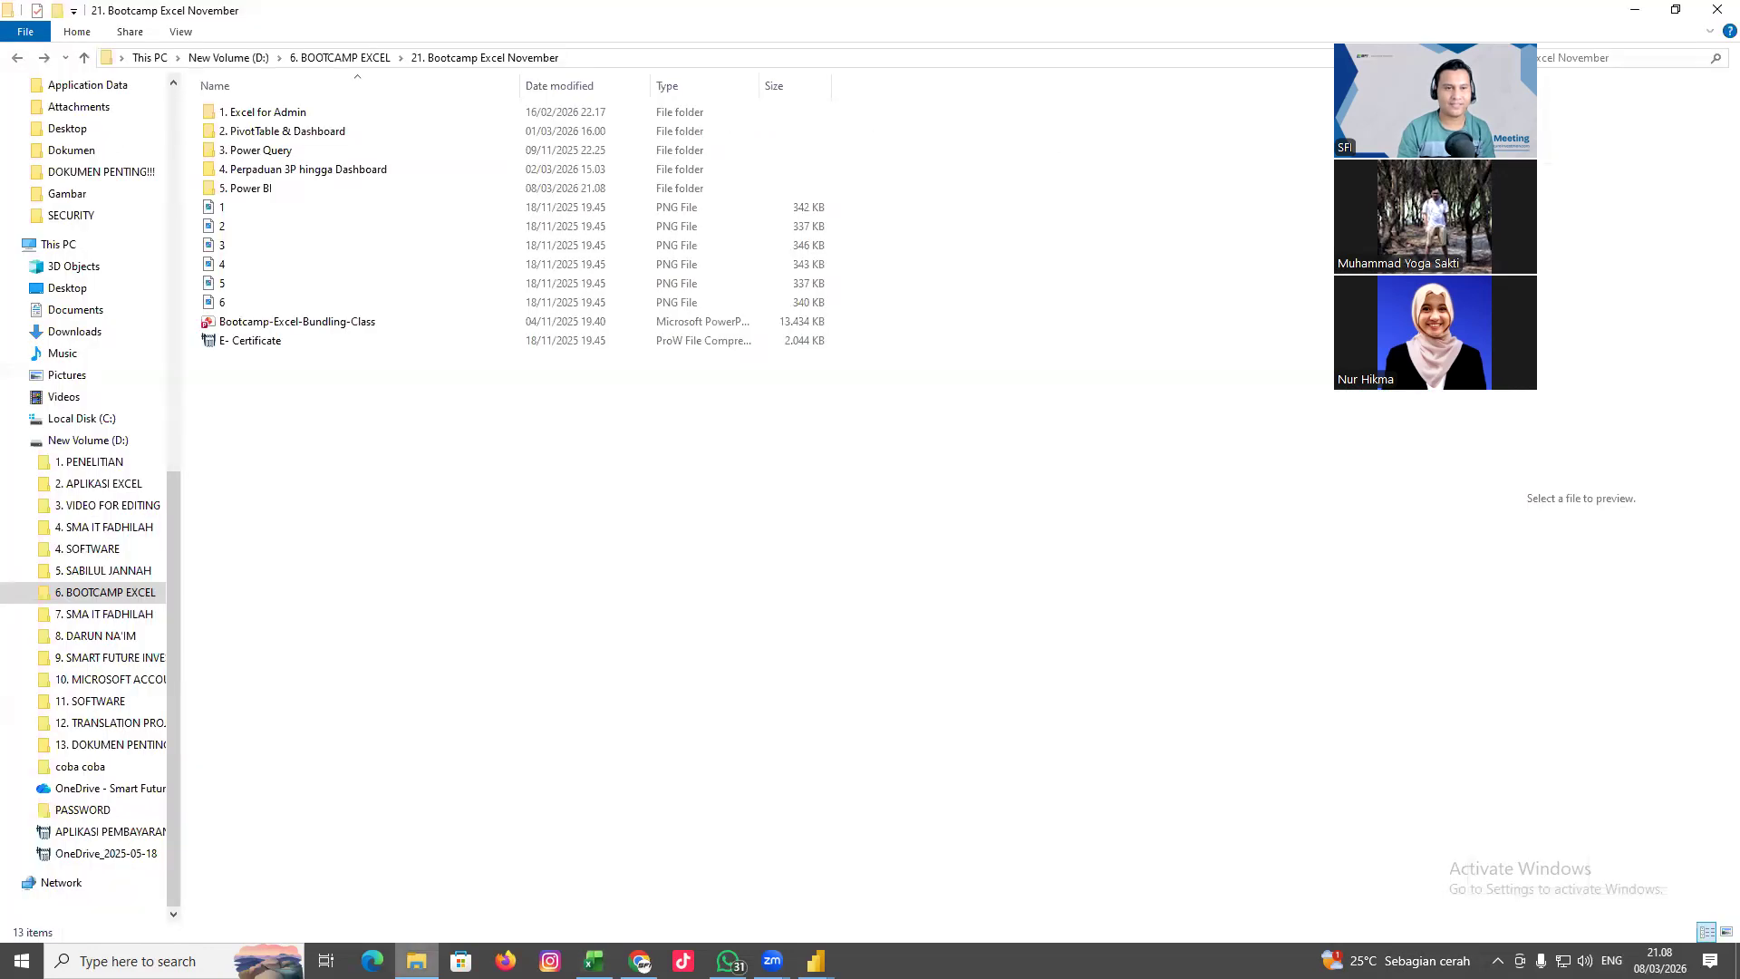
# Move the 7. SUPERSTORE 2023 FRESH workbook from the 5. Power BI folder into its parent folder, 21. Bootcamp Excel November
pyautogui.doubleClick(260, 188)
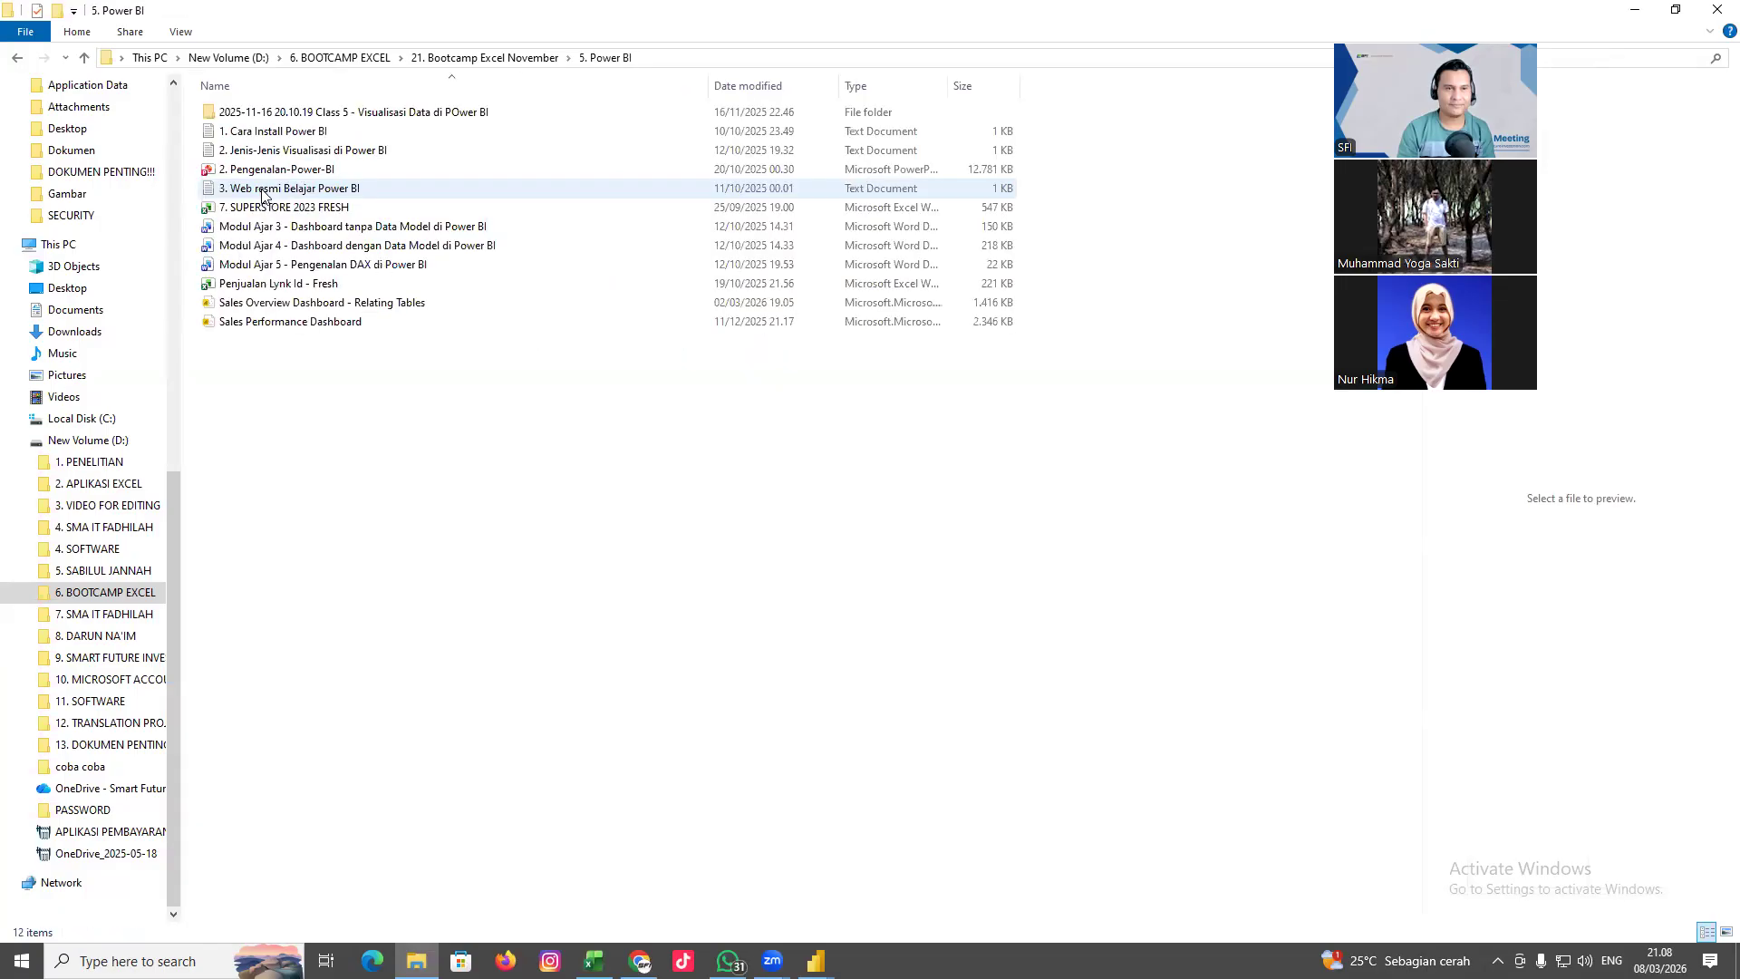
pyautogui.rightClick(288, 207)
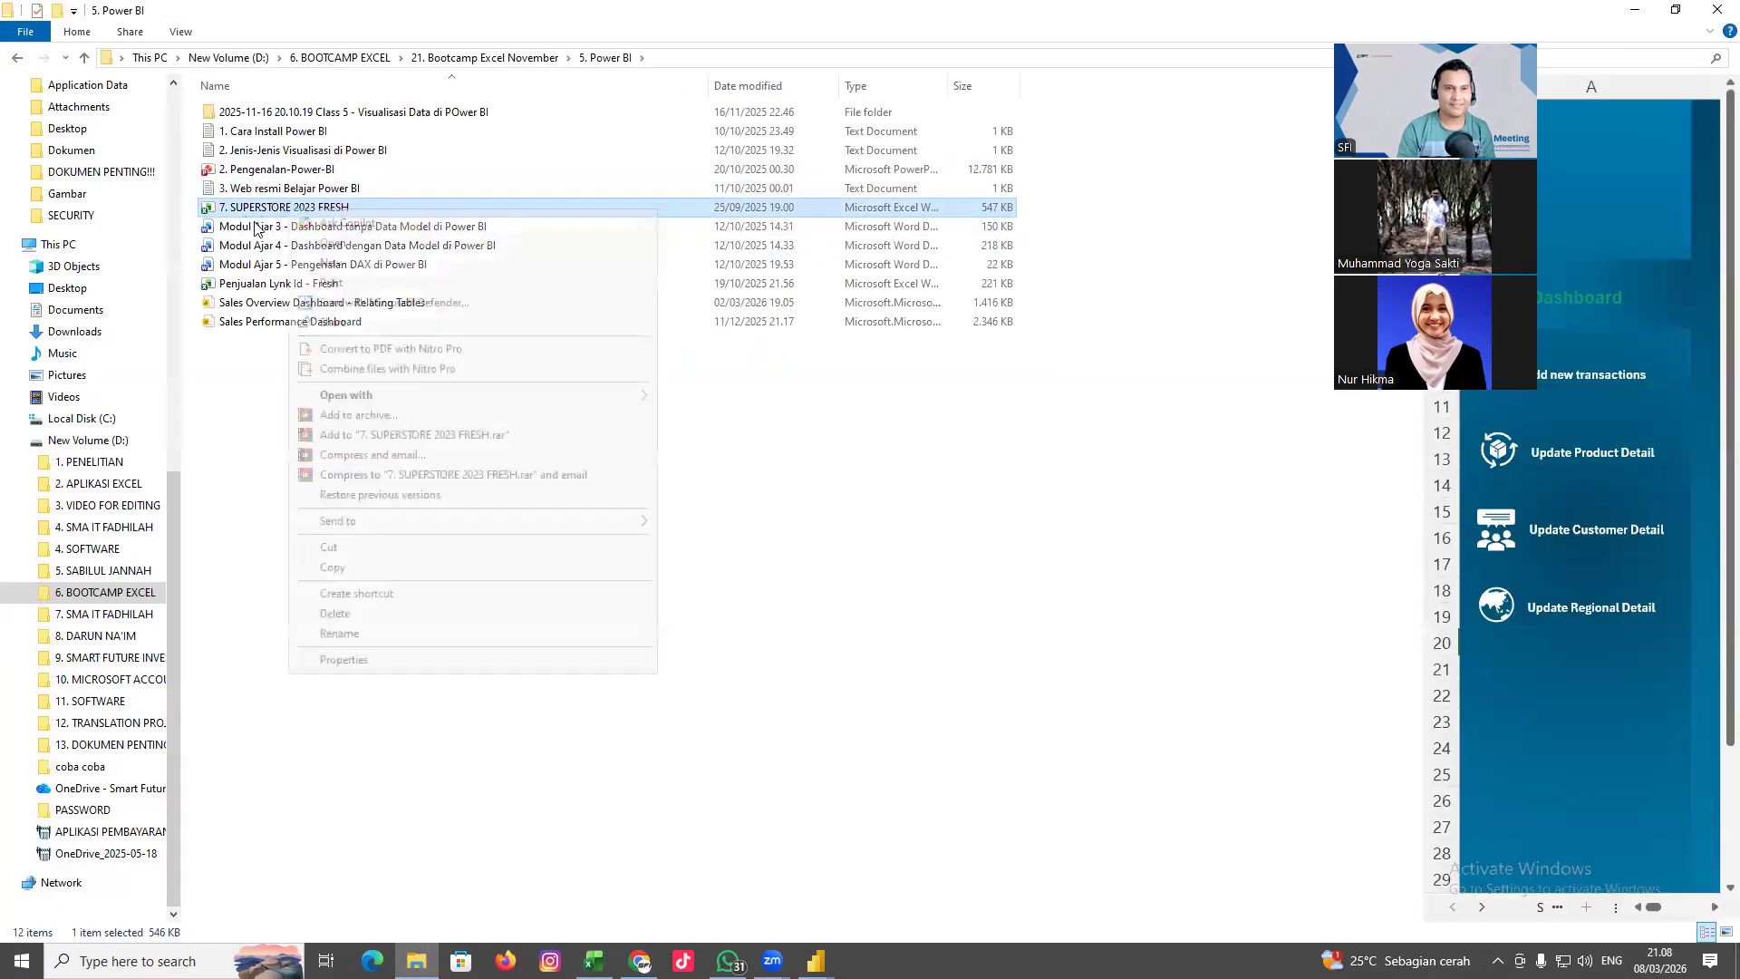
pyautogui.click(328, 548)
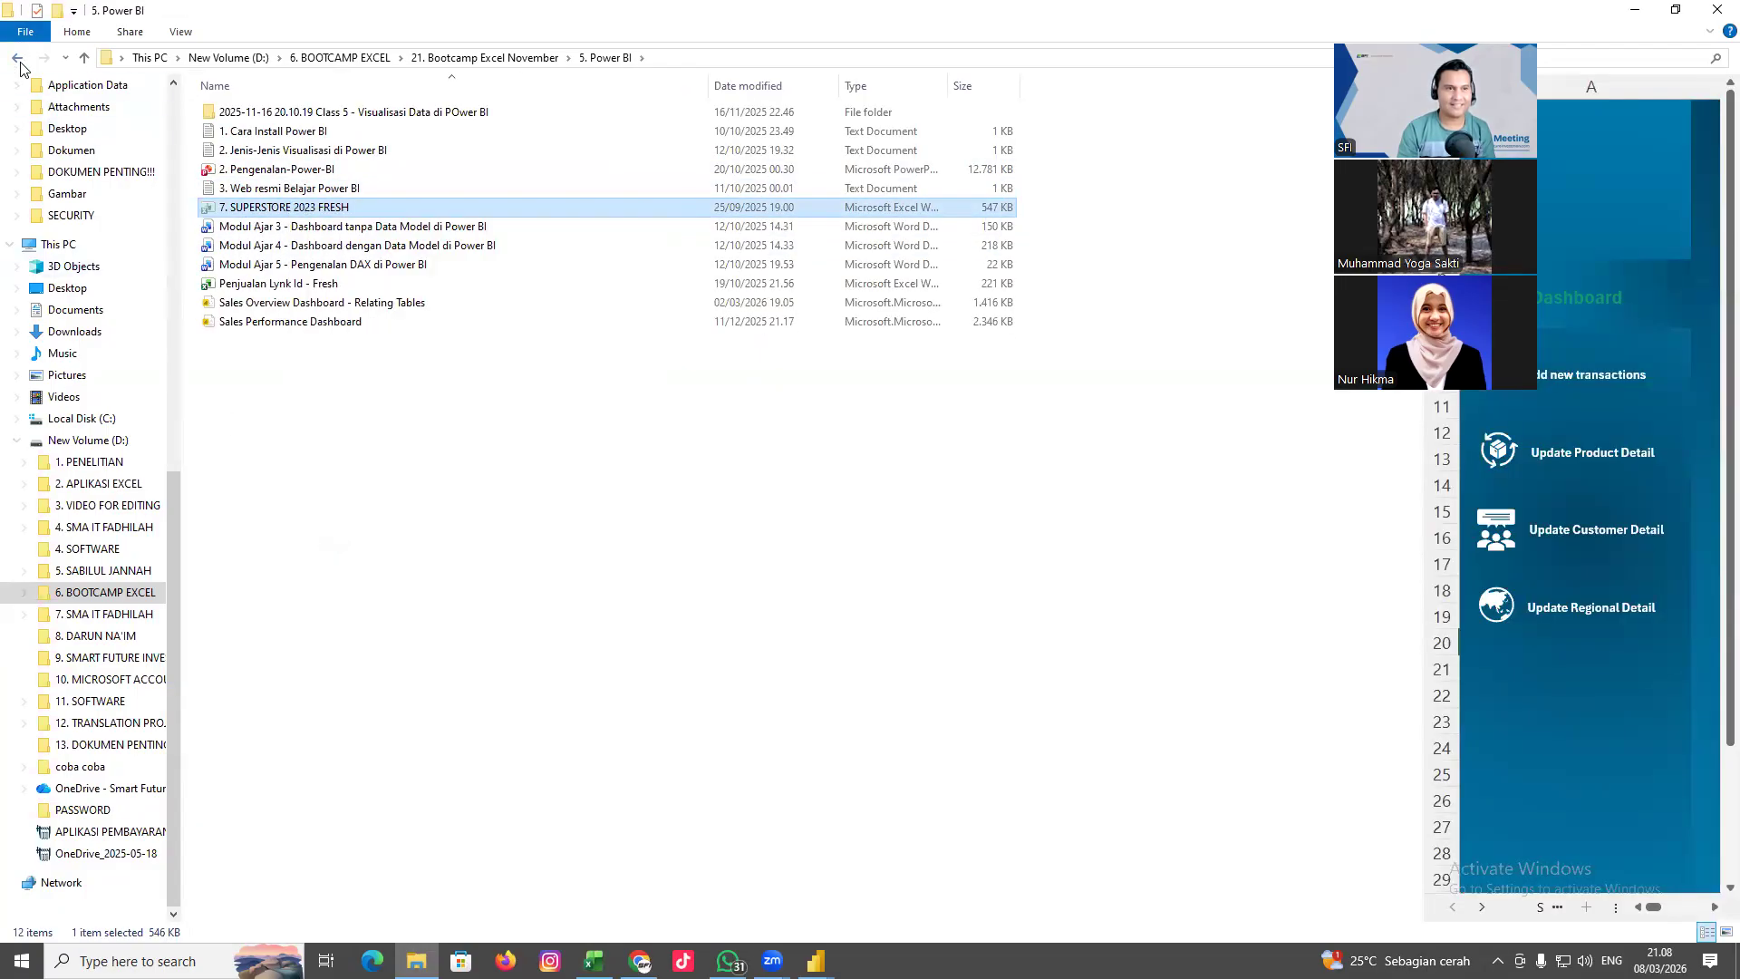
pyautogui.click(18, 58)
pyautogui.rightClick(406, 453)
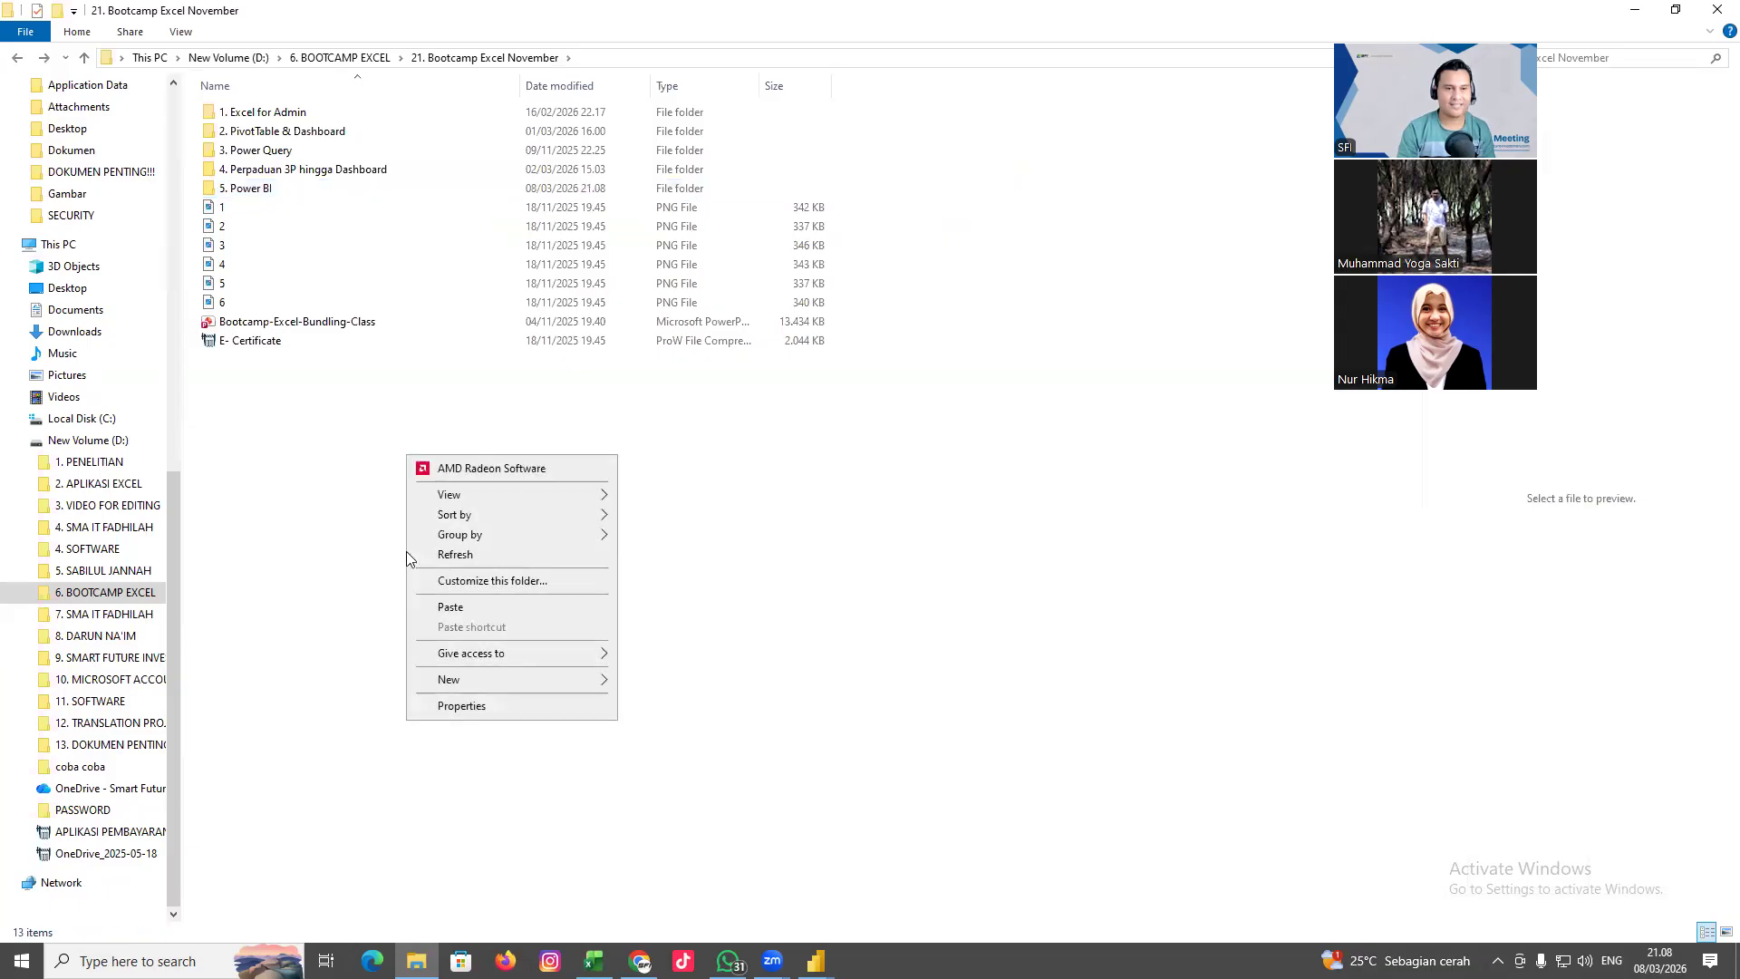
pyautogui.click(449, 609)
pyautogui.click(471, 521)
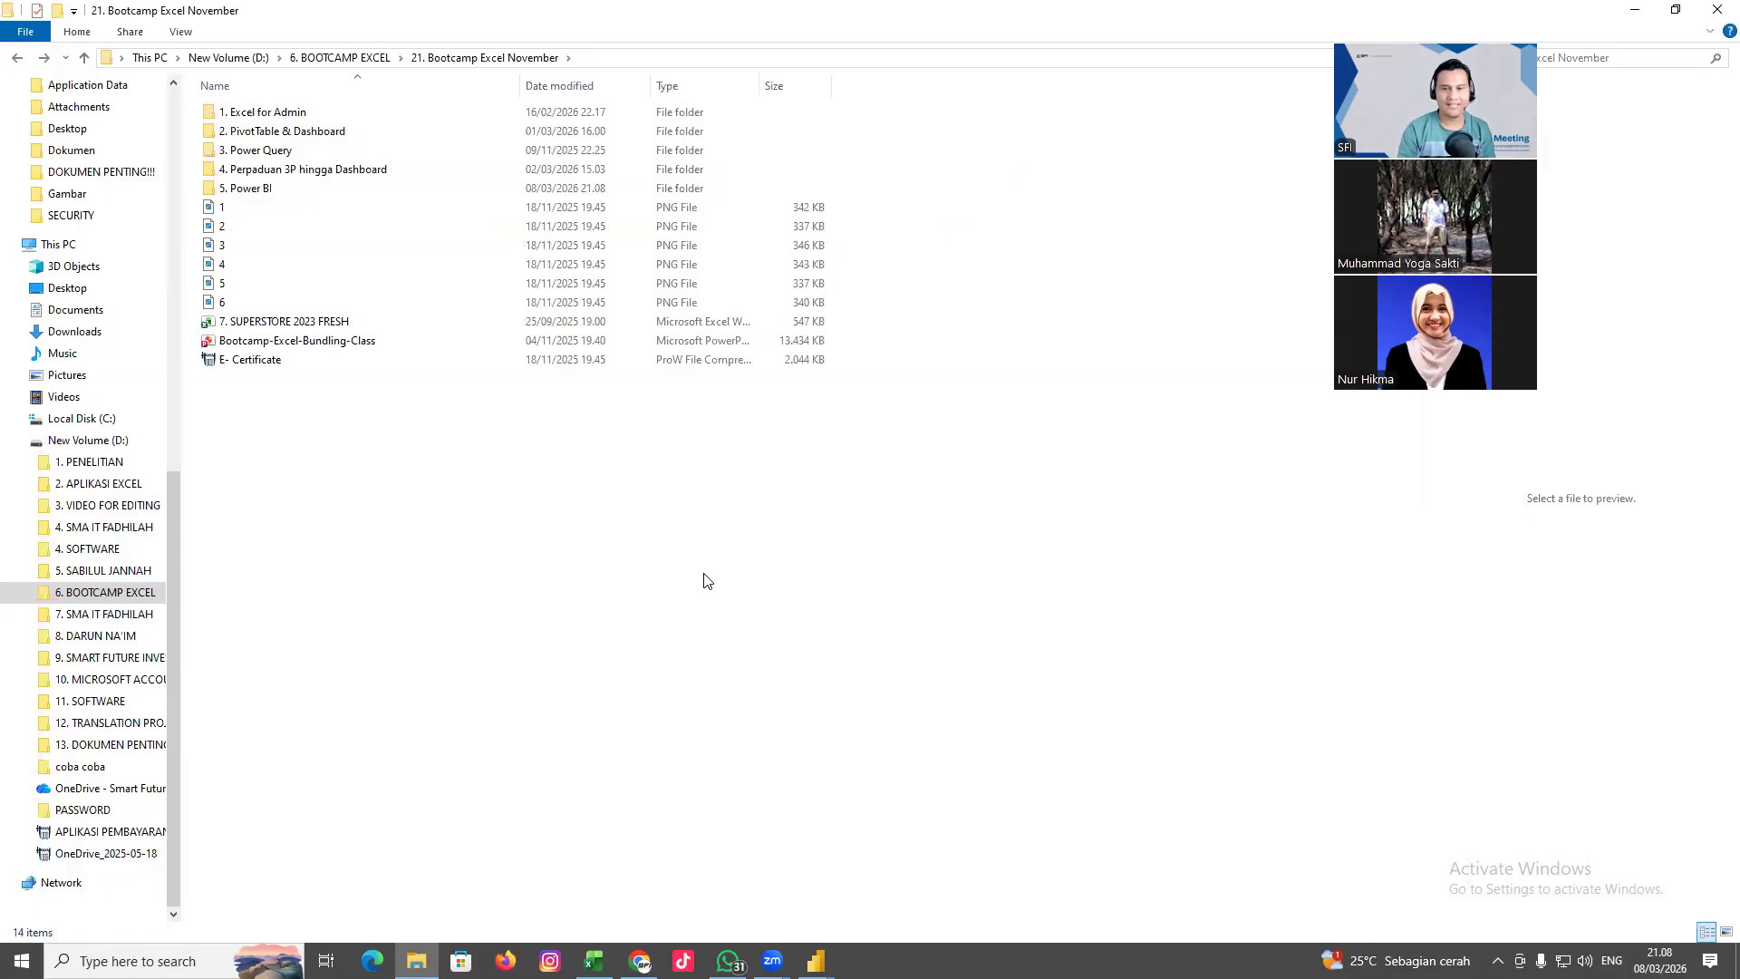
# Switch to Power BI, remove the Q&A visual from the report page and try twice to refresh only the data
pyautogui.hotkey('alt', 'Tab')
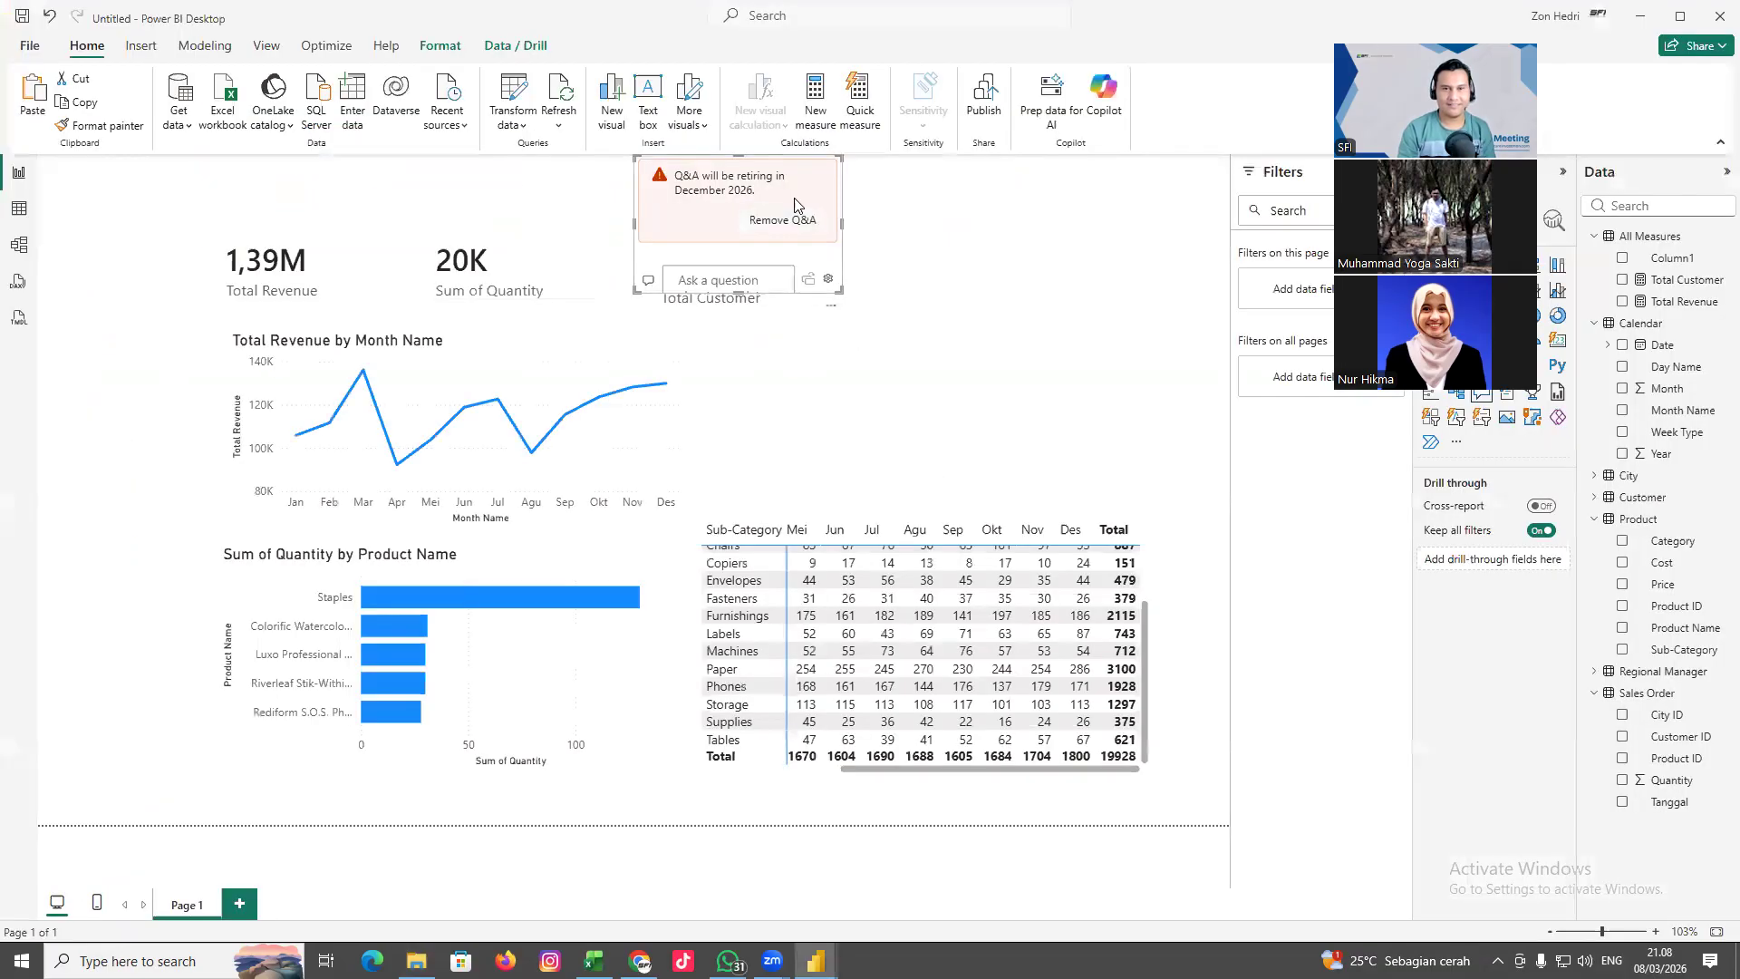
pyautogui.click(785, 219)
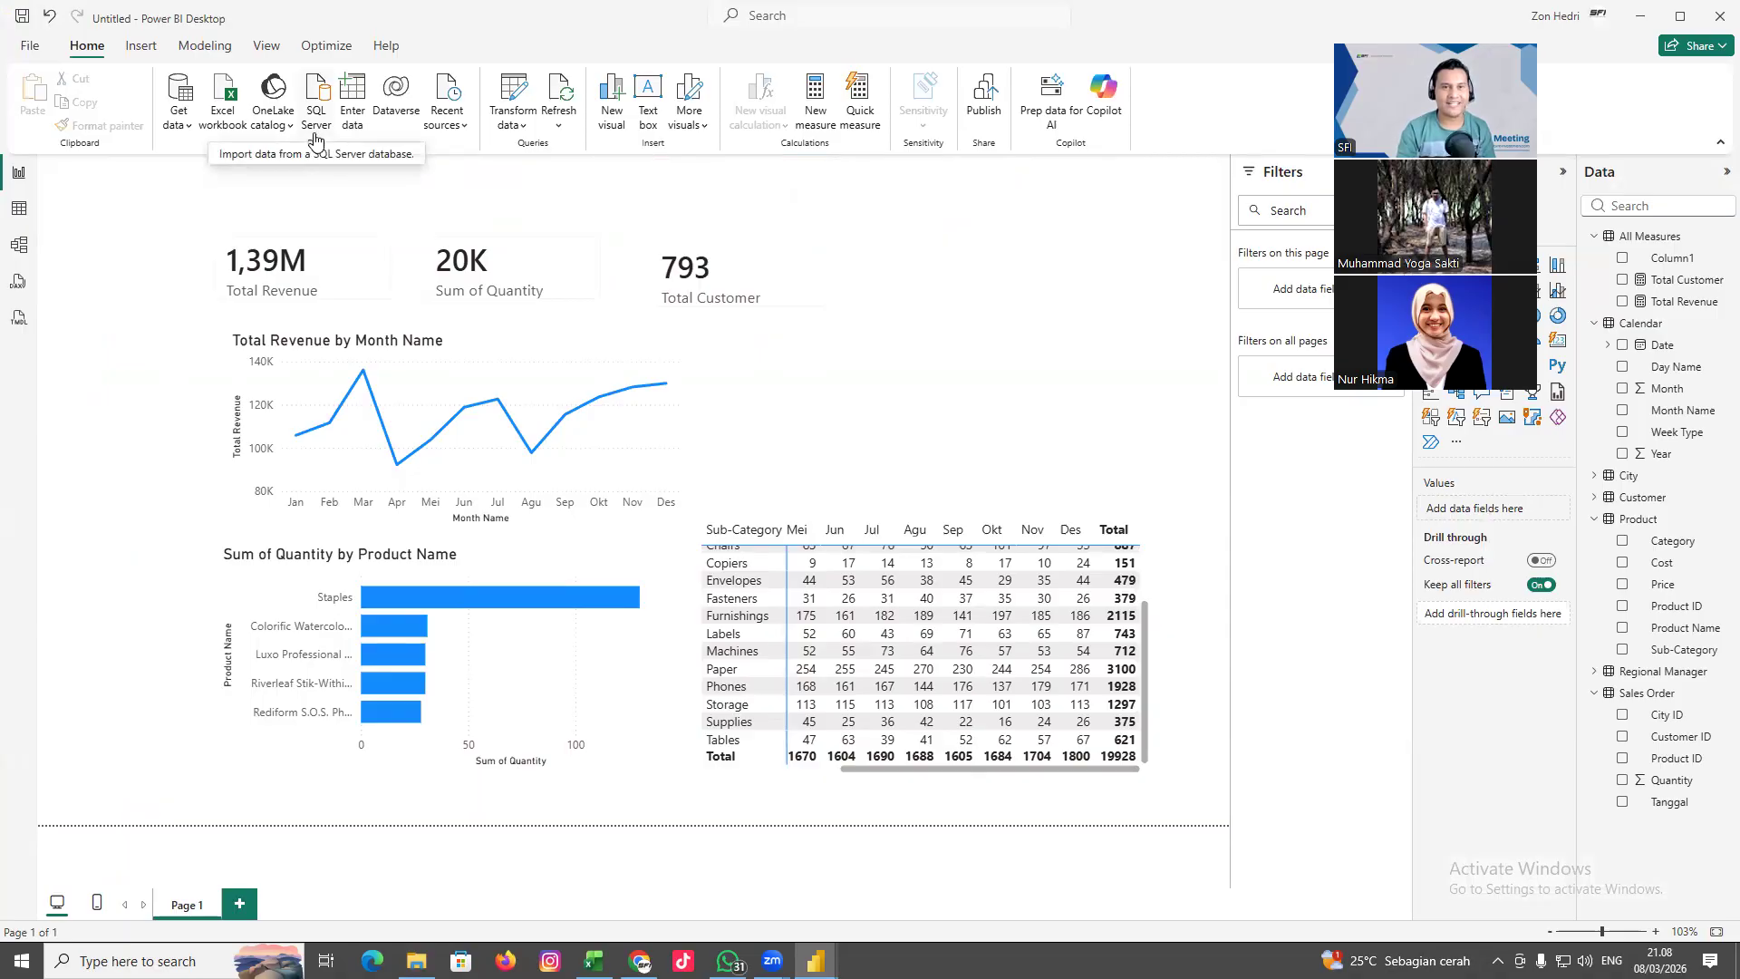
pyautogui.click(558, 125)
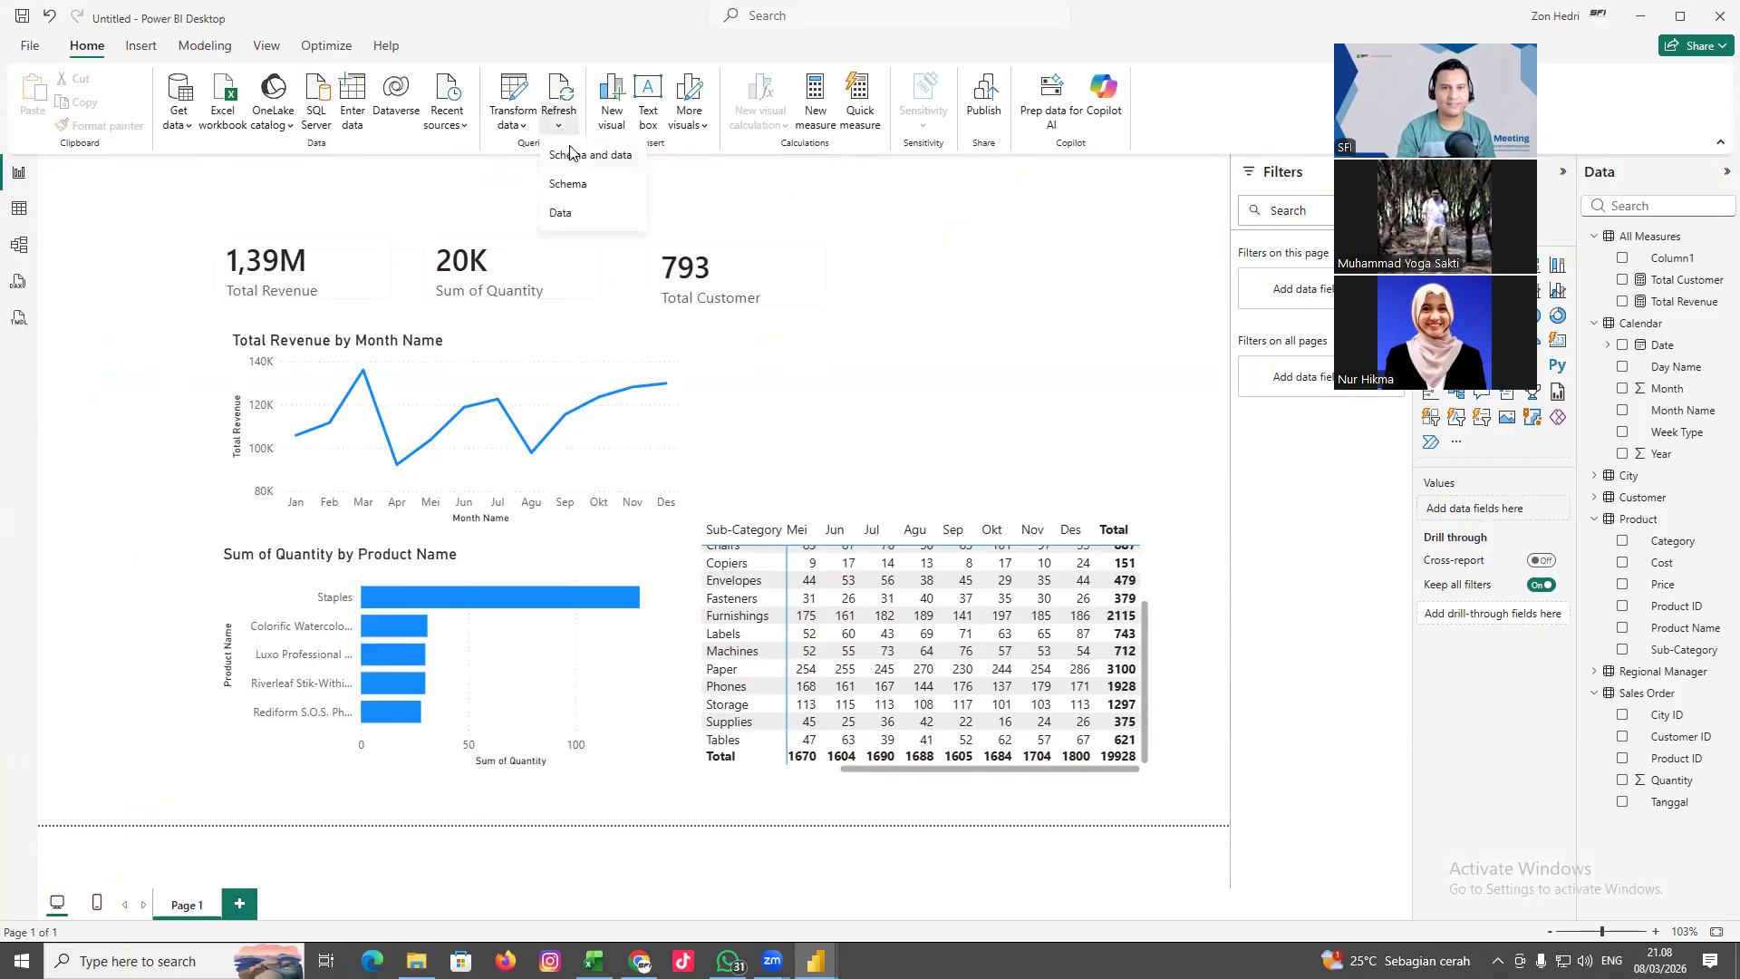
pyautogui.click(571, 215)
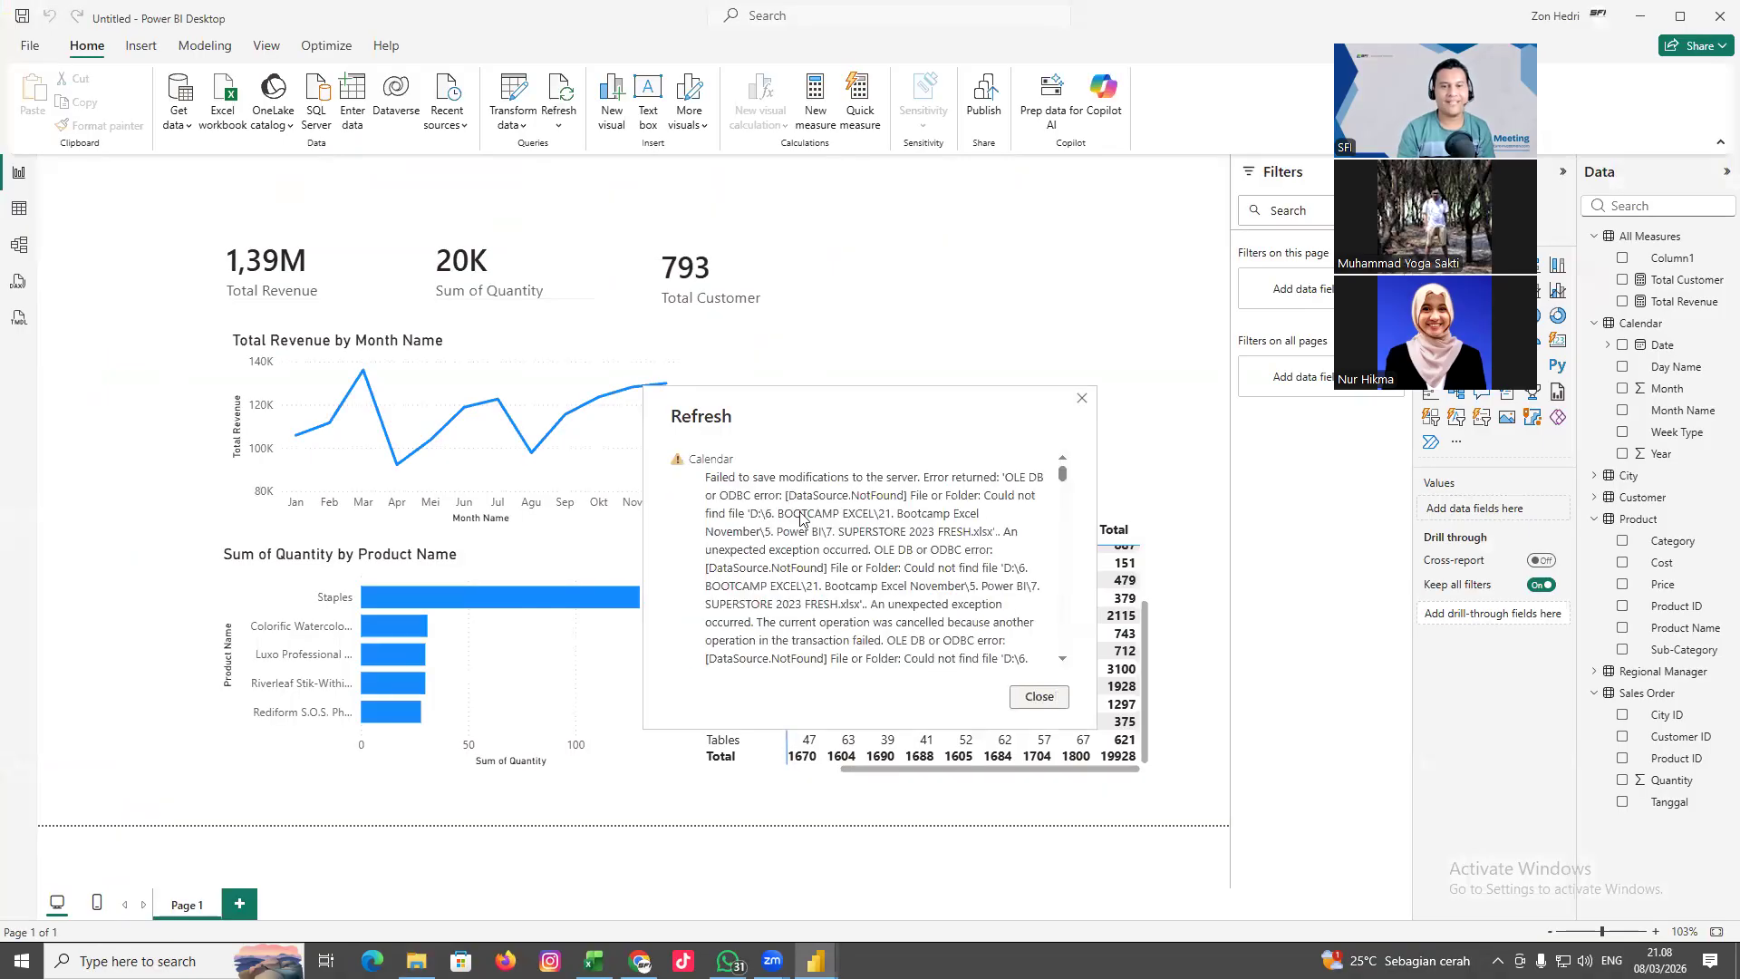
pyautogui.click(1039, 697)
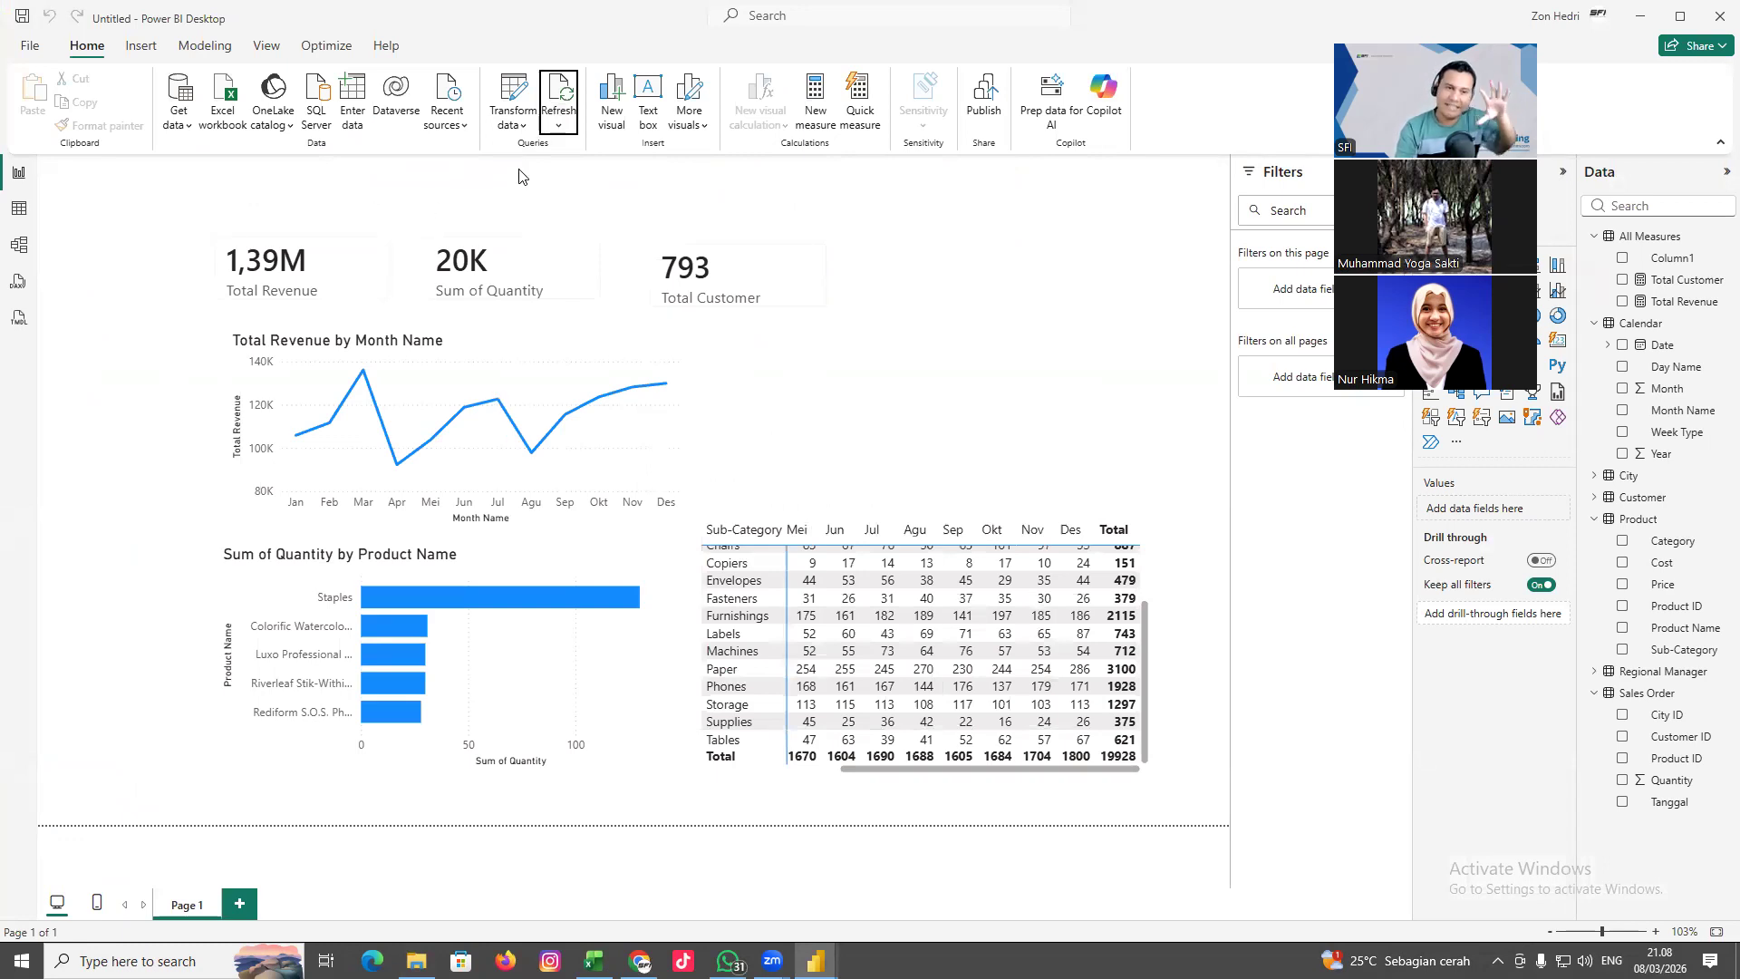
pyautogui.click(558, 125)
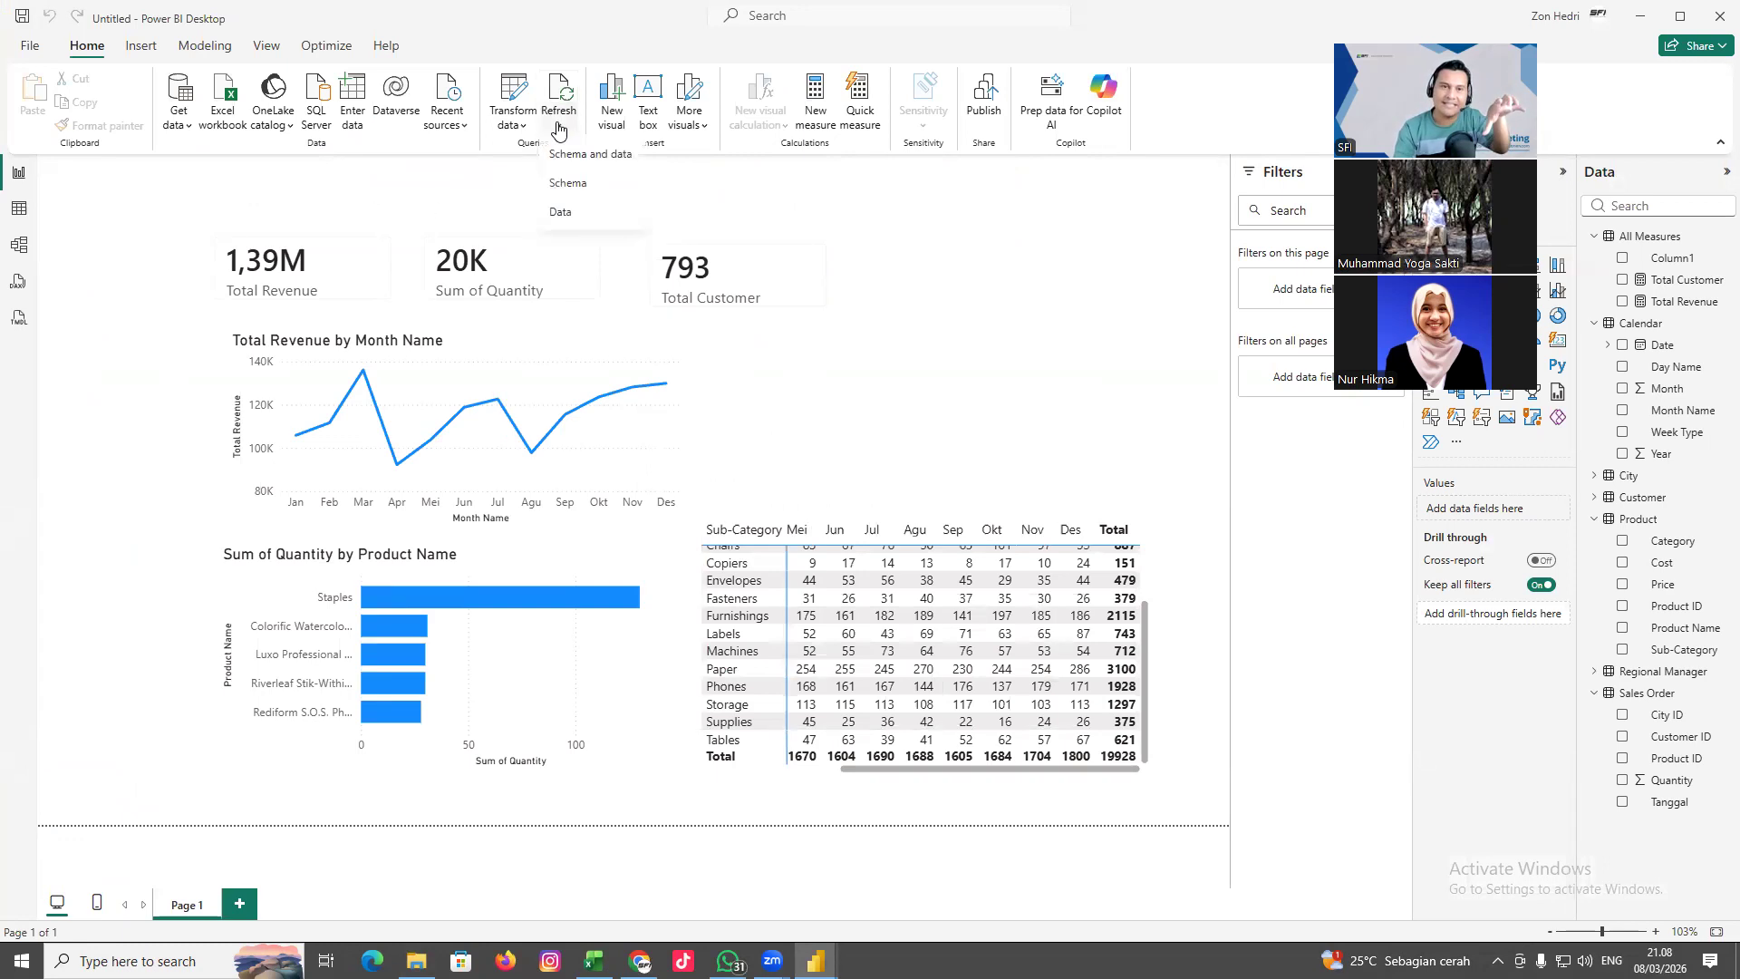
pyautogui.click(560, 213)
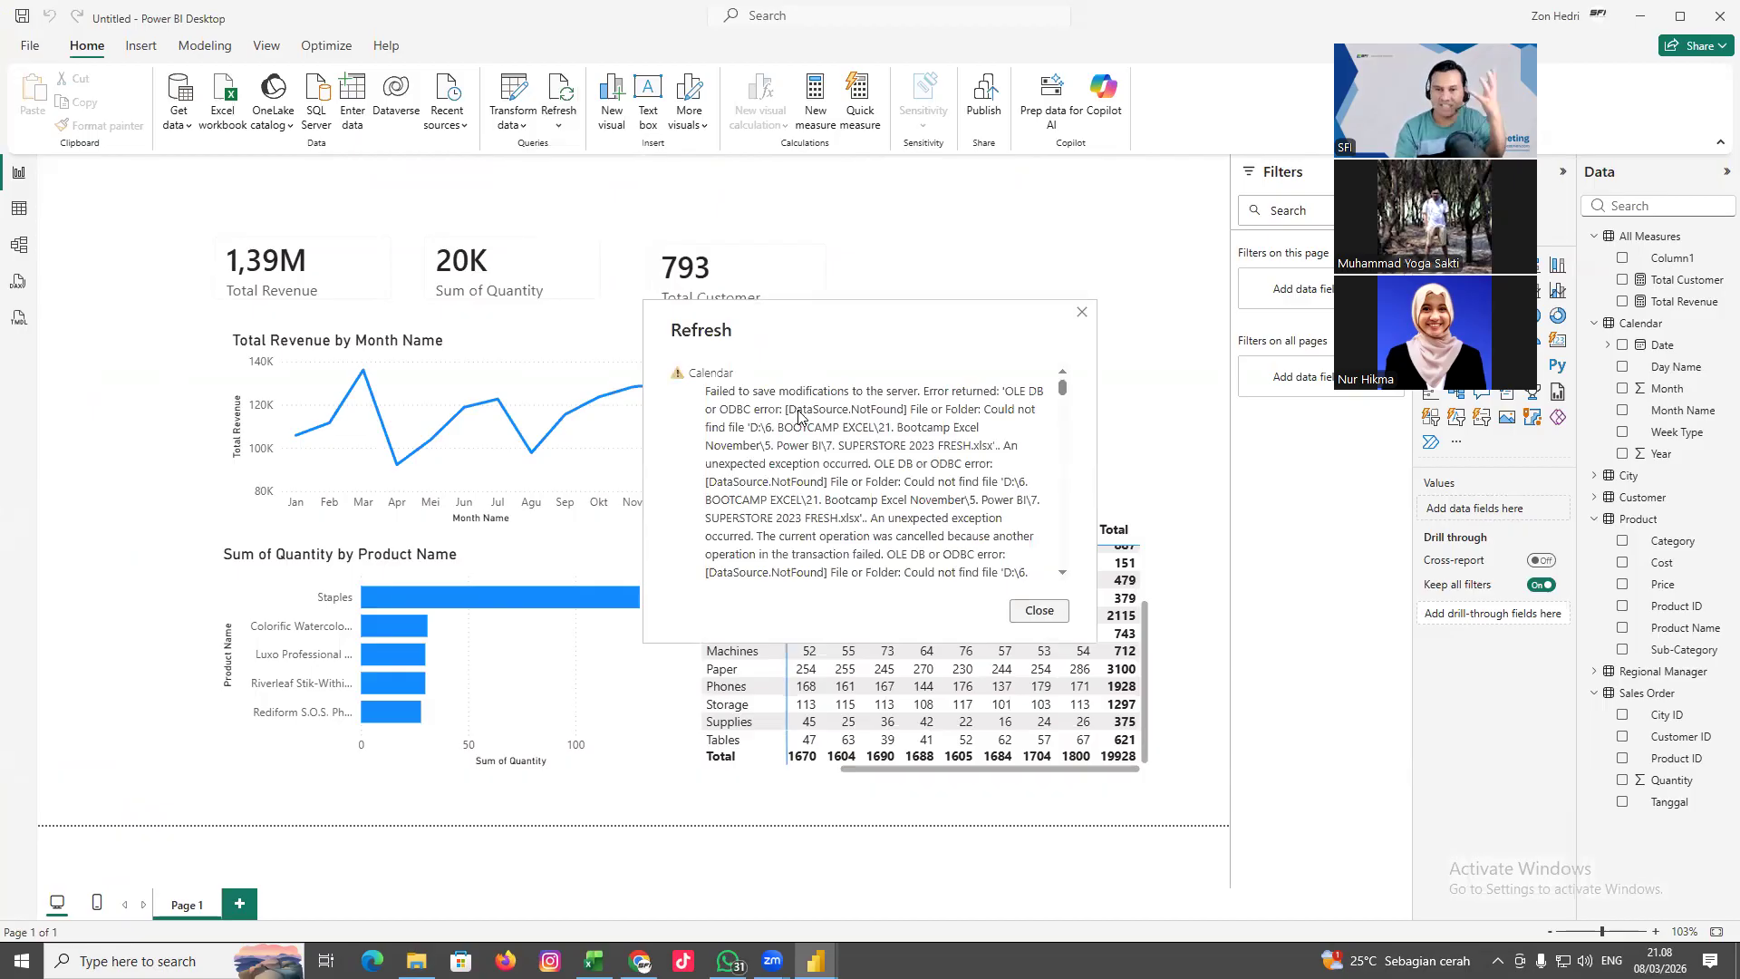
pyautogui.click(1039, 611)
# Switch to File Explorer and open the 7. SUPERSTORE 2023 FRESH workbook from the 21. Bootcamp Excel November folder
pyautogui.click(593, 960)
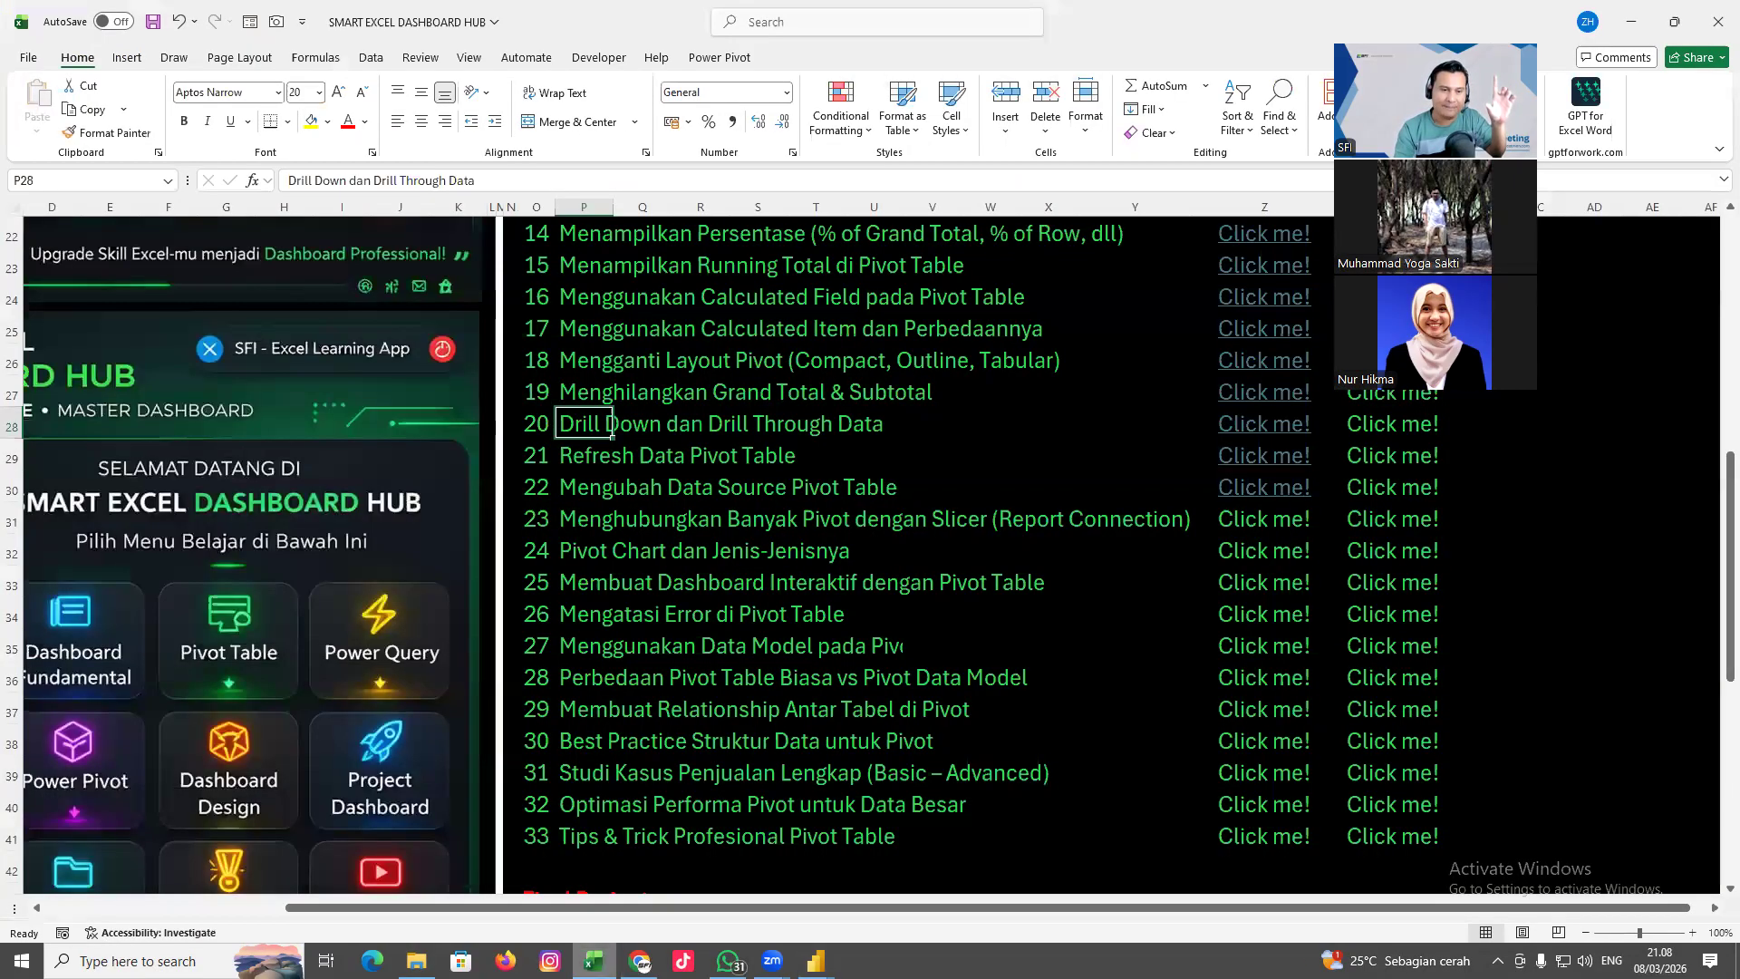
pyautogui.click(416, 960)
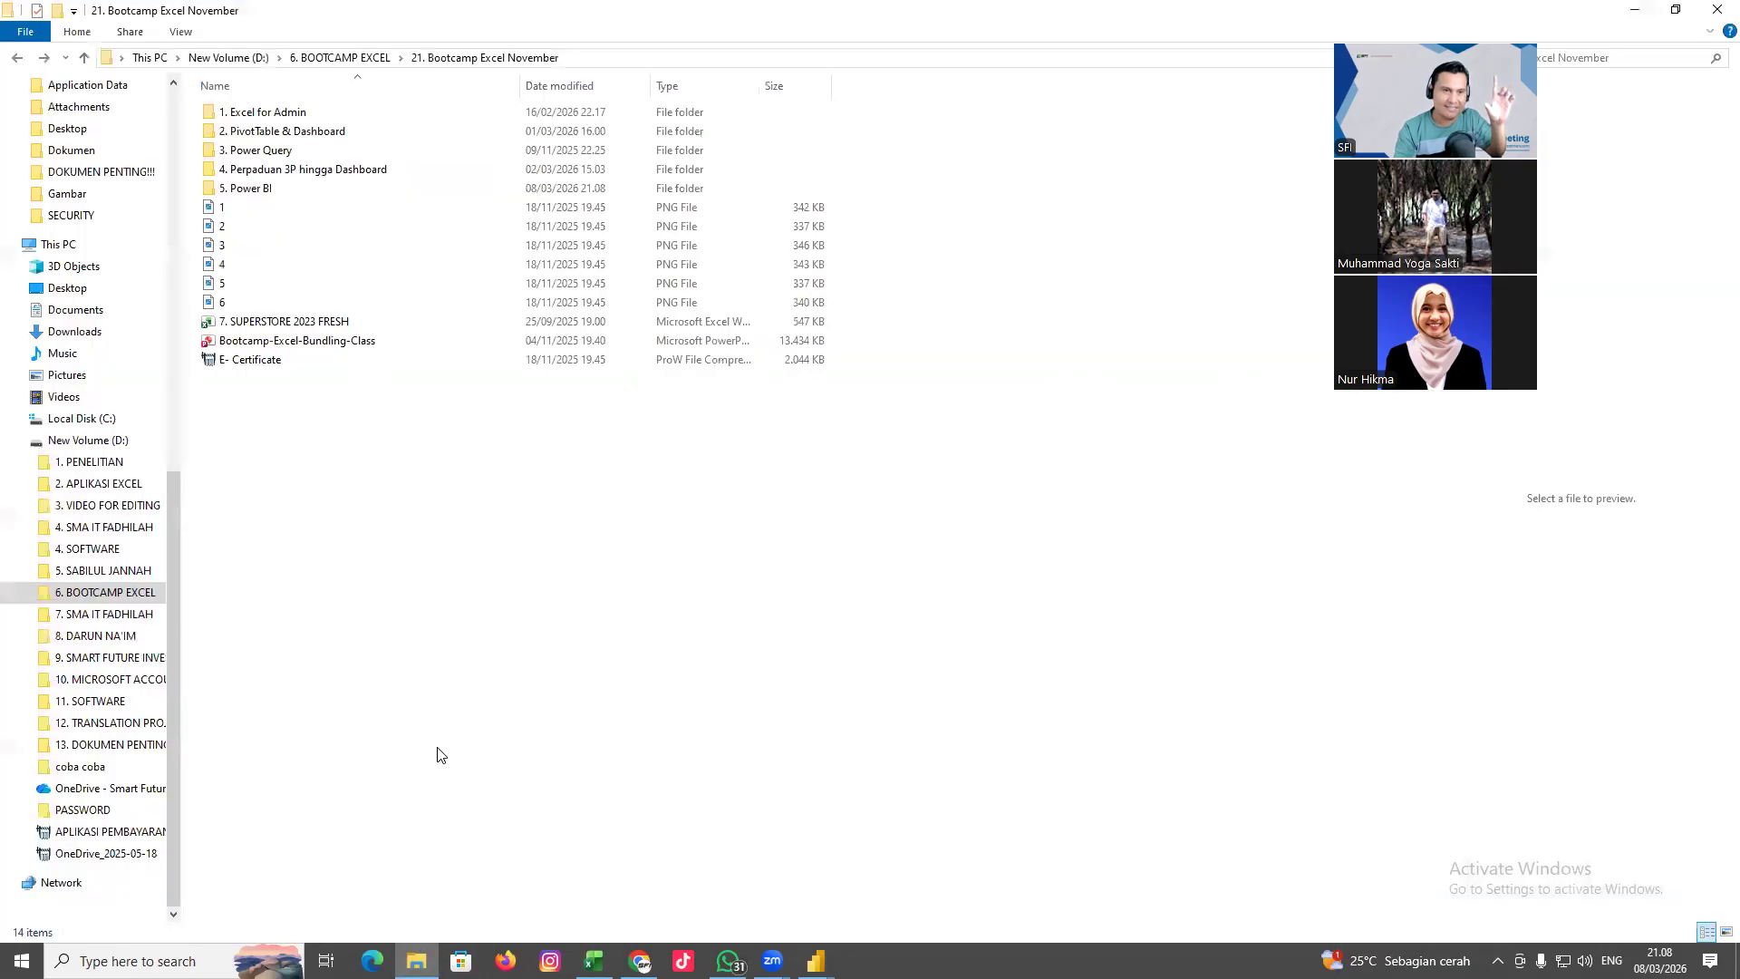
pyautogui.click(241, 323)
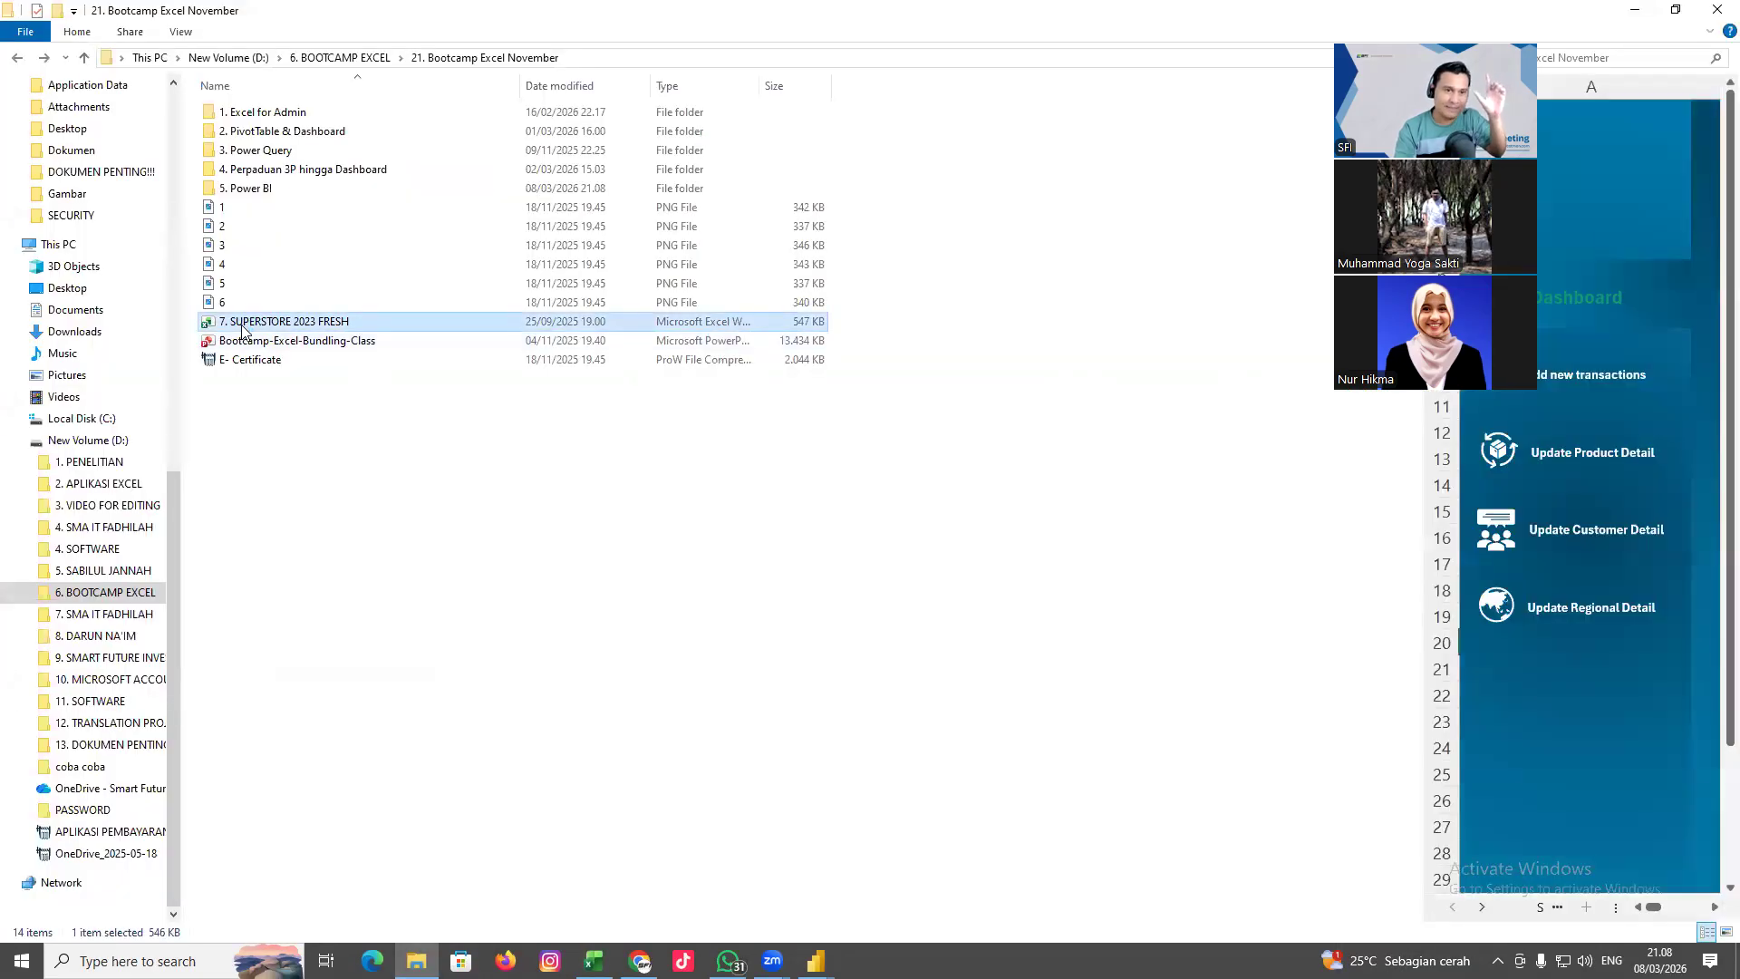
pyautogui.doubleClick(242, 323)
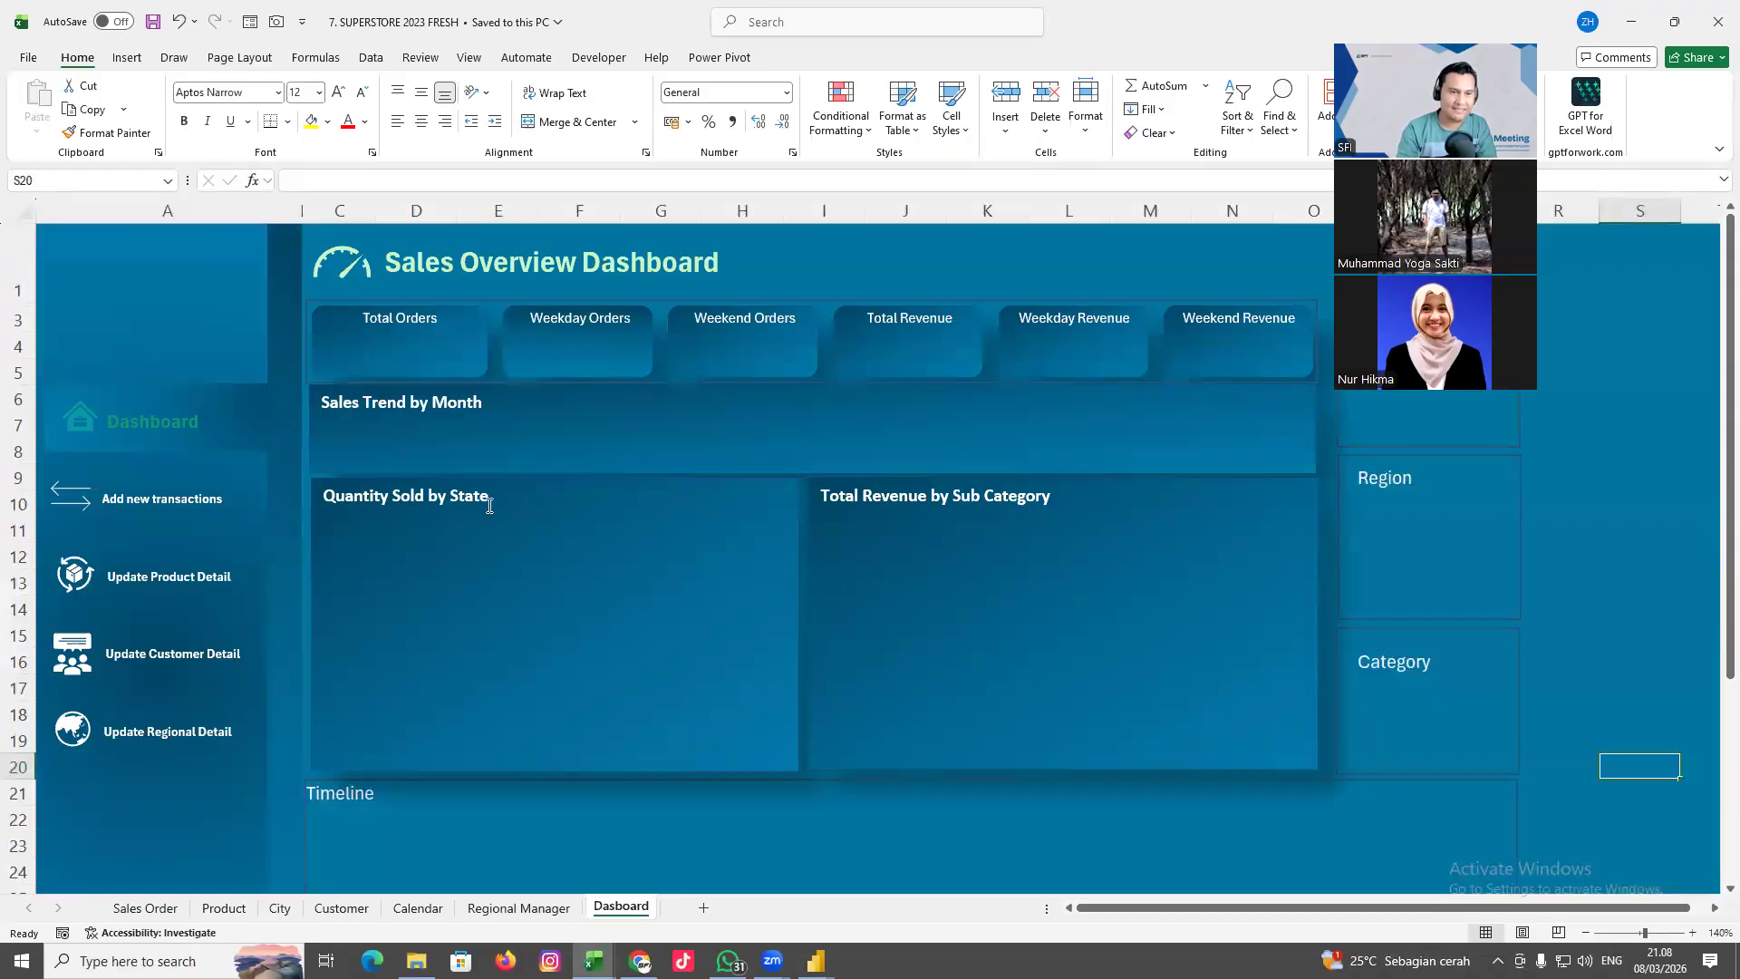
# Look through the workbook's Sales Order, Product and Customer sheets, ending on Sales Order
pyautogui.click(147, 909)
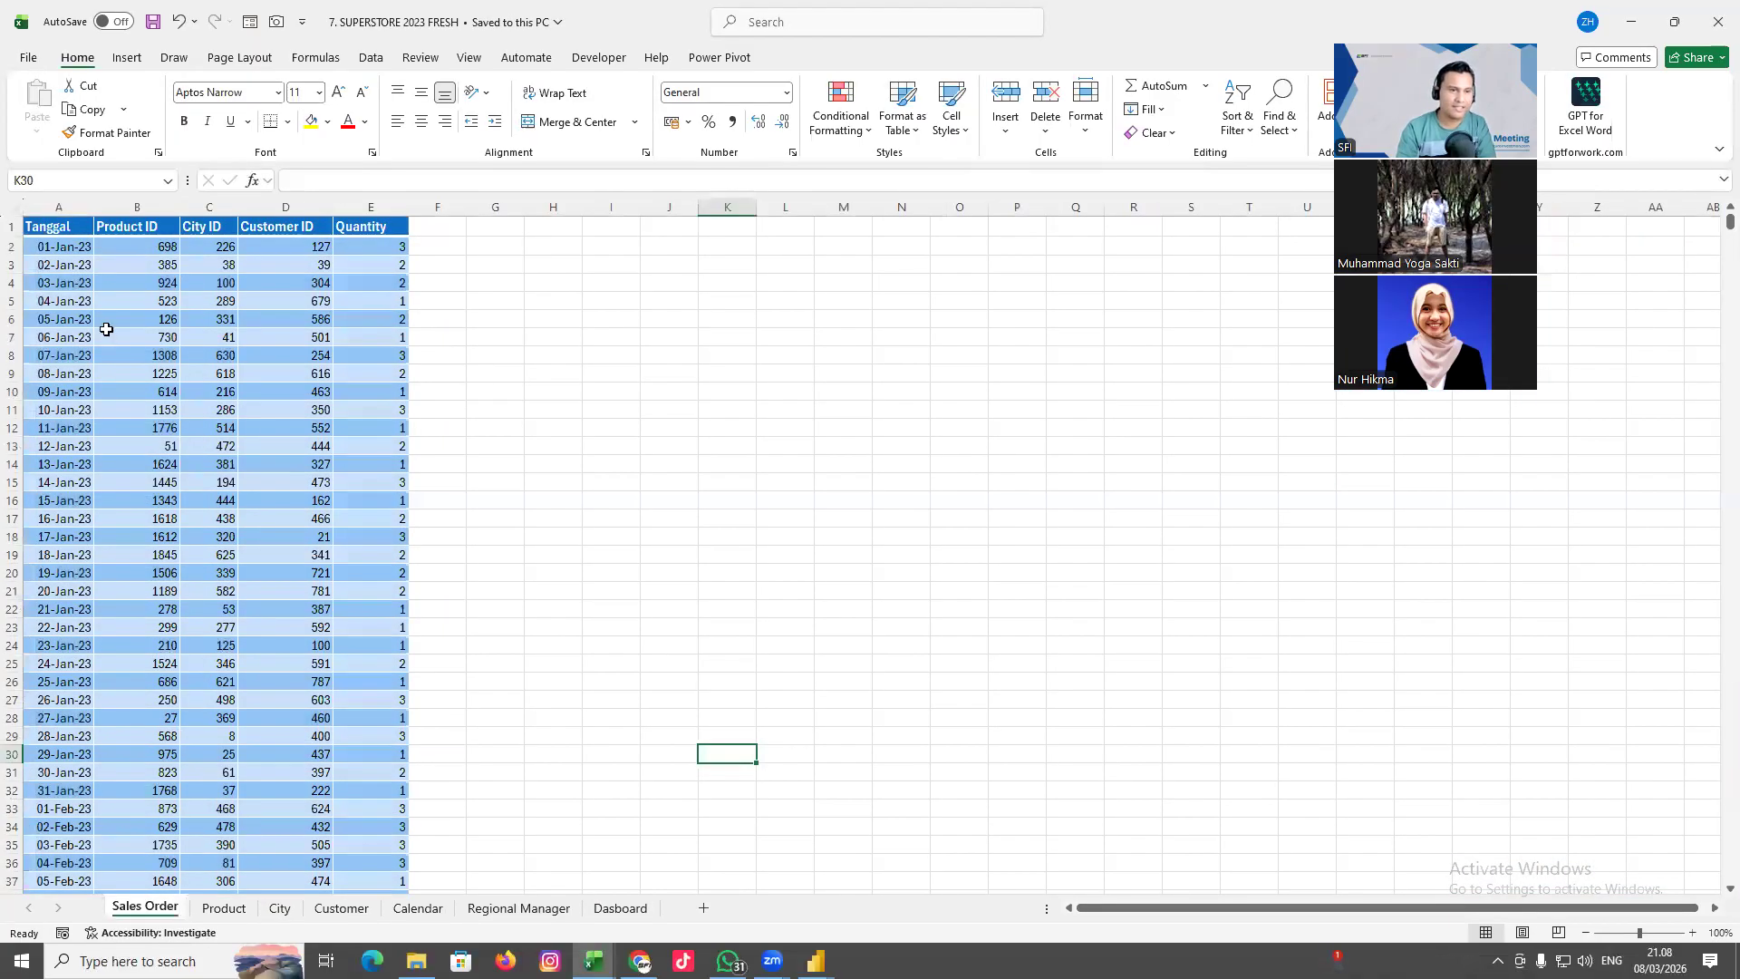
pyautogui.click(149, 250)
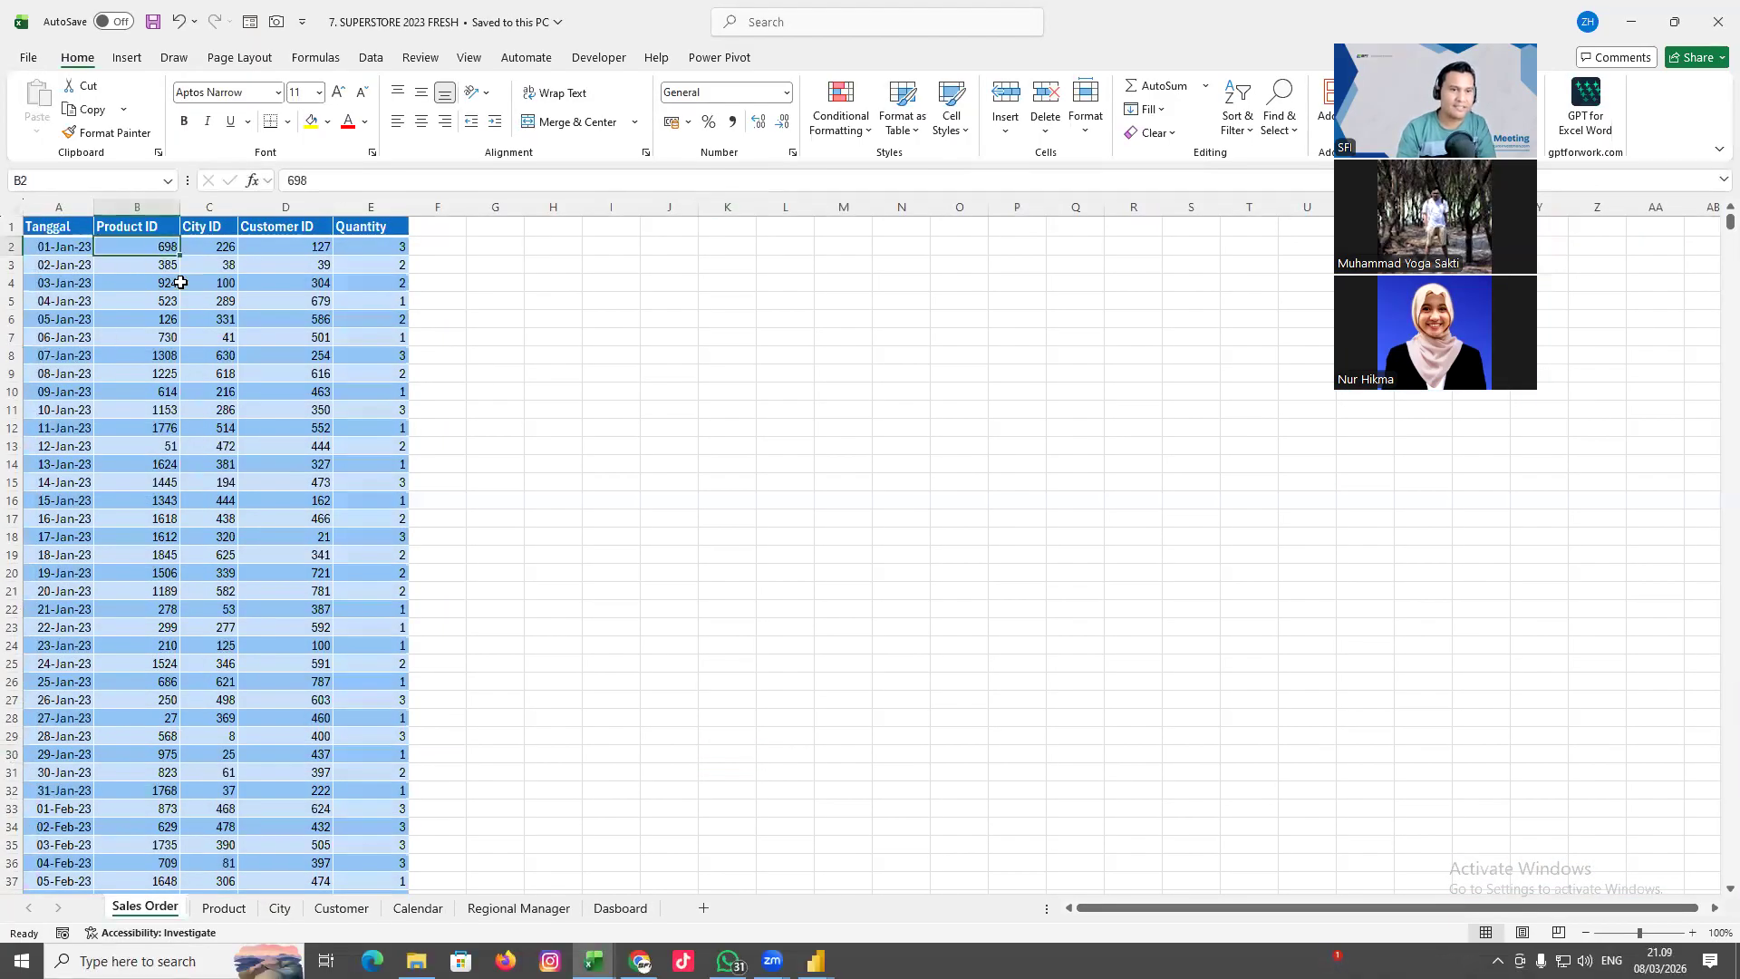
pyautogui.click(238, 912)
pyautogui.click(342, 909)
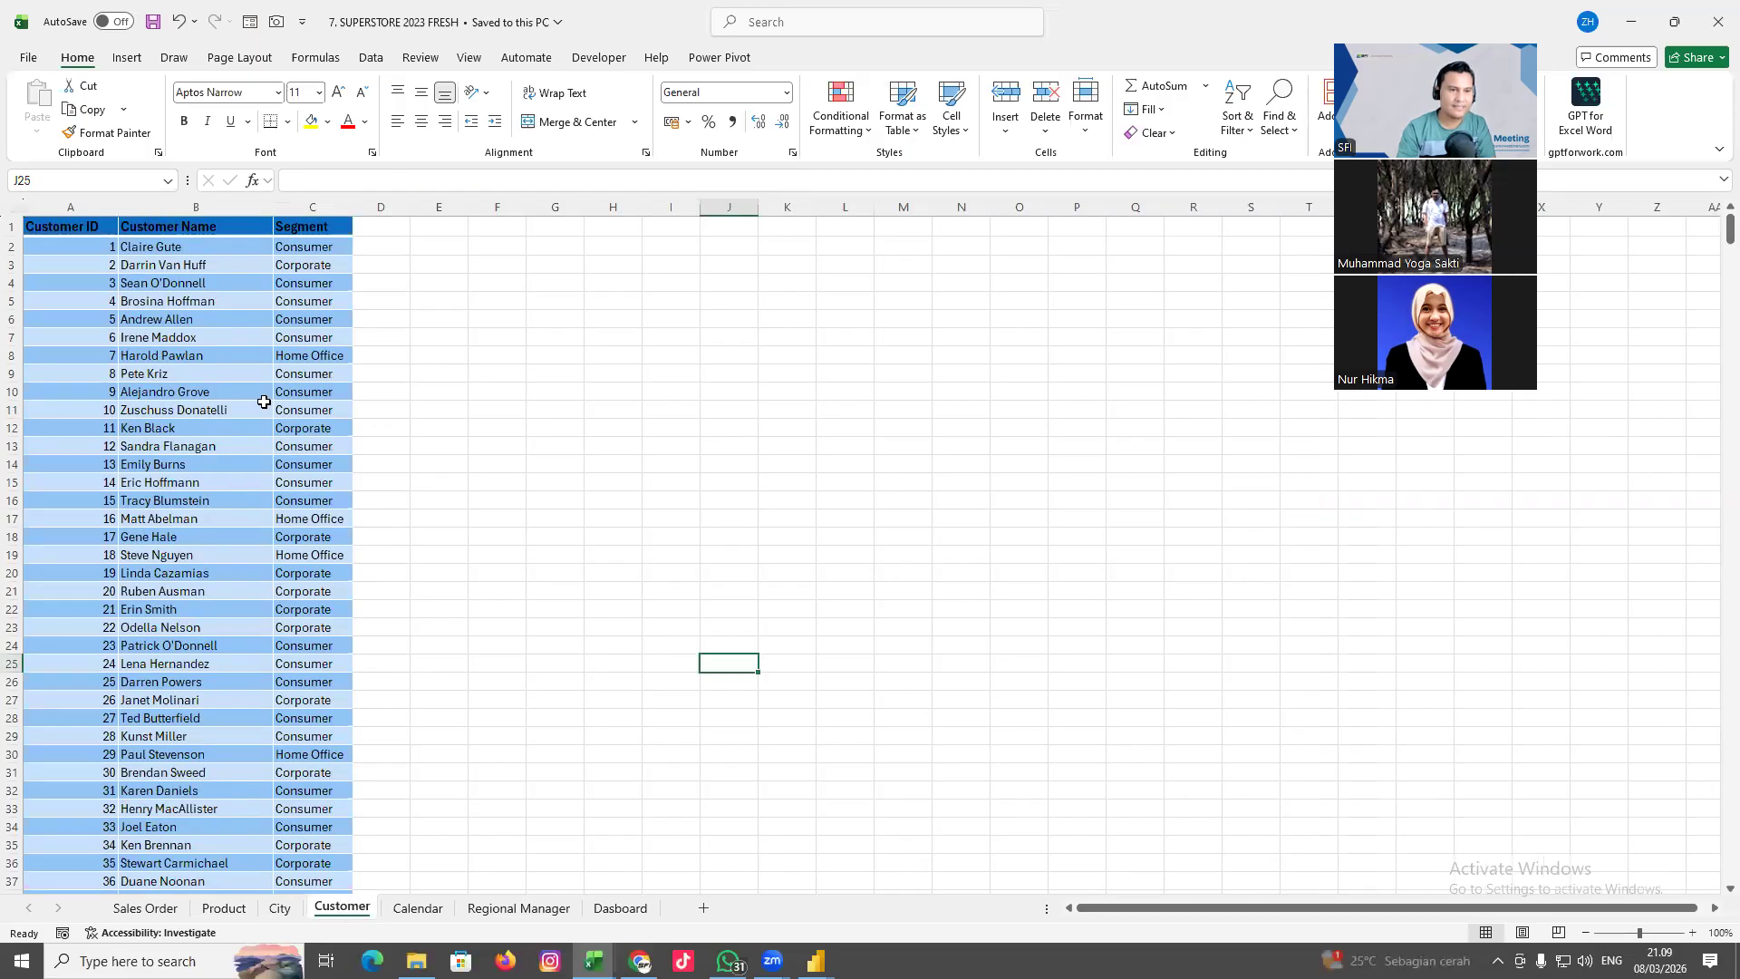
pyautogui.click(182, 249)
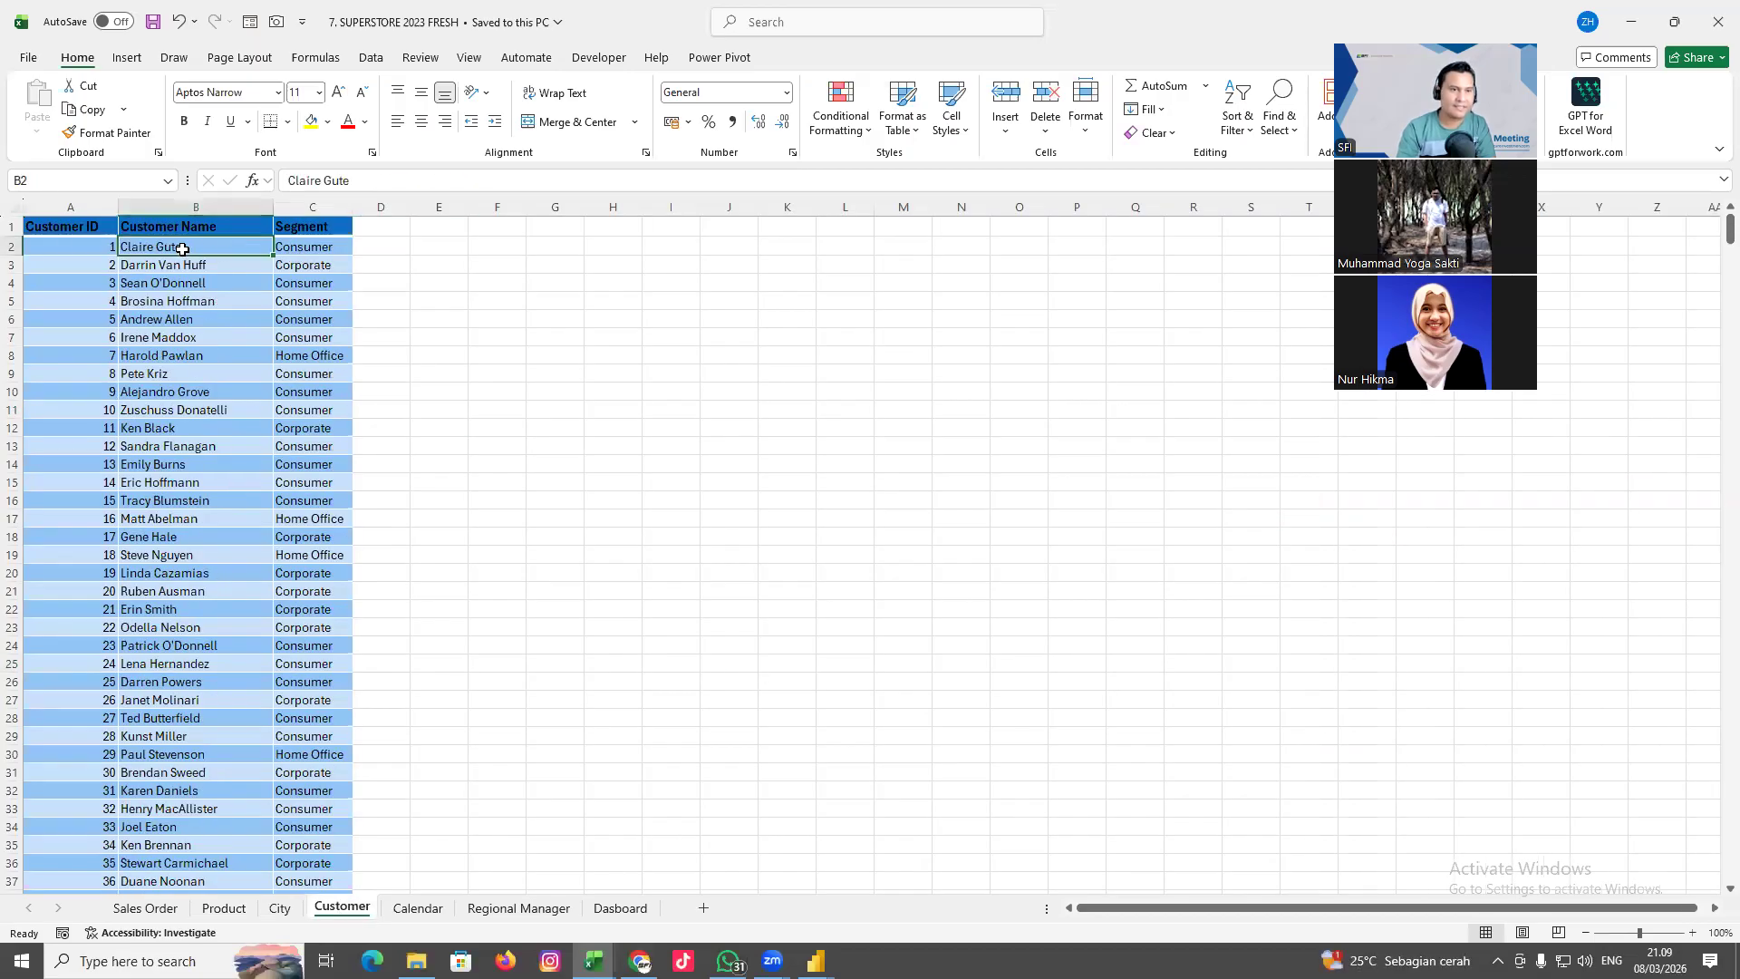
pyautogui.click(218, 908)
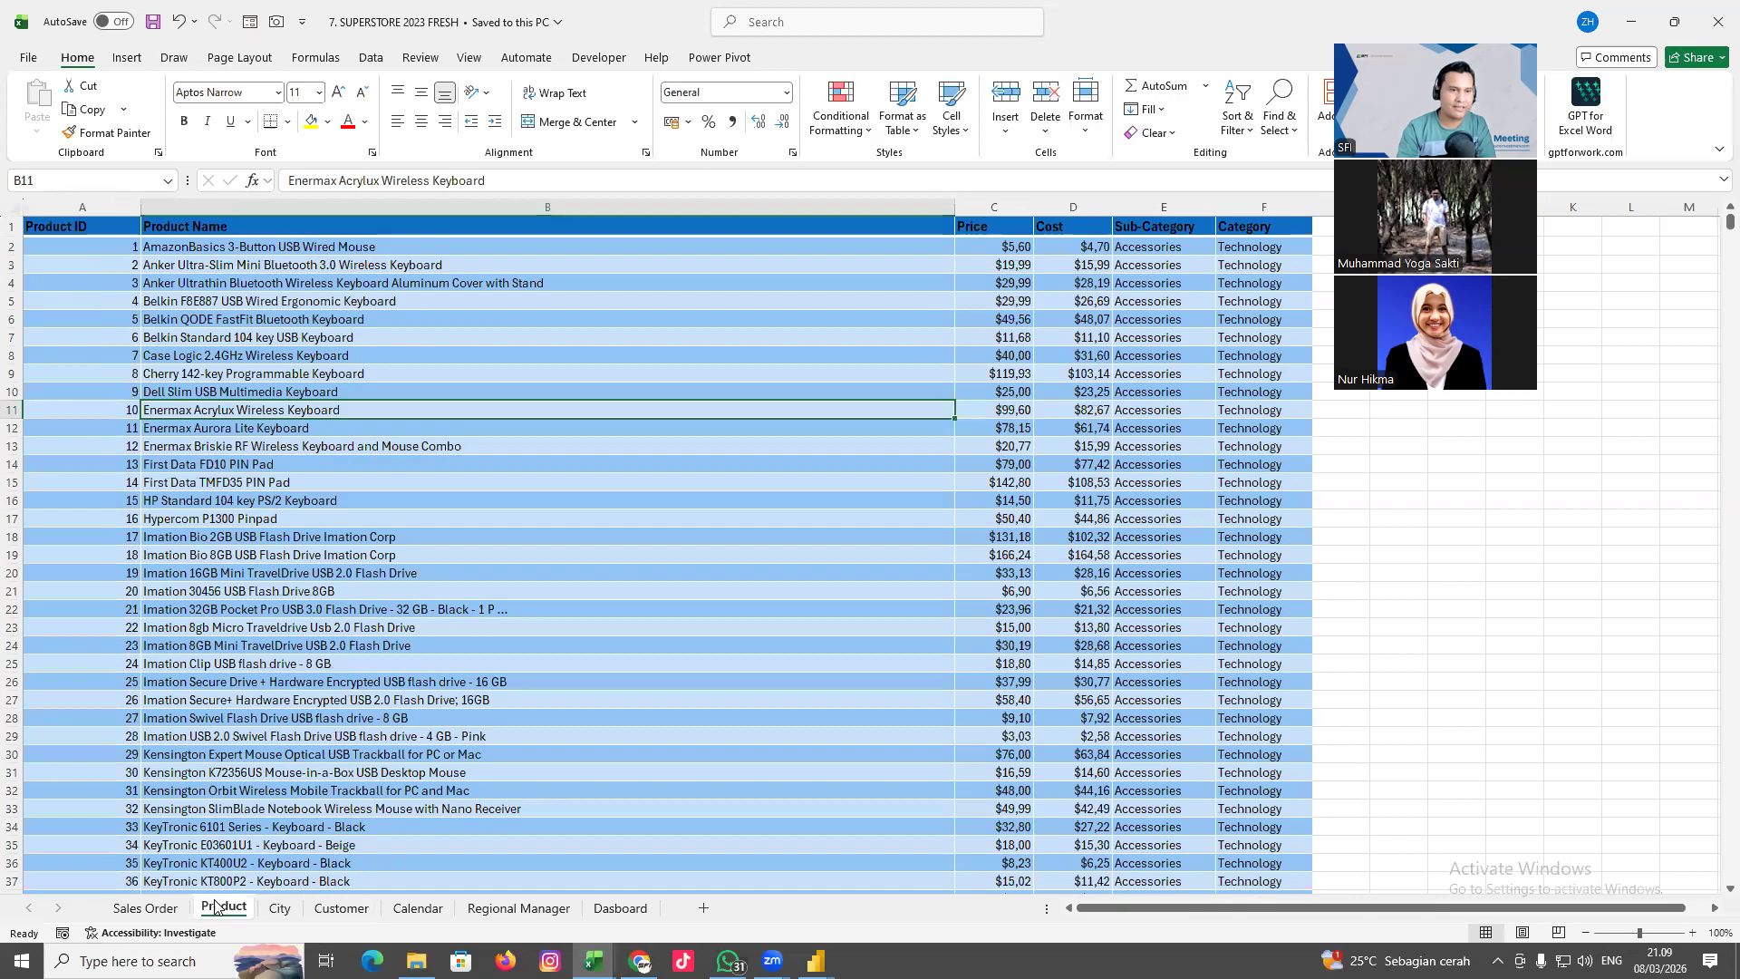
pyautogui.click(148, 914)
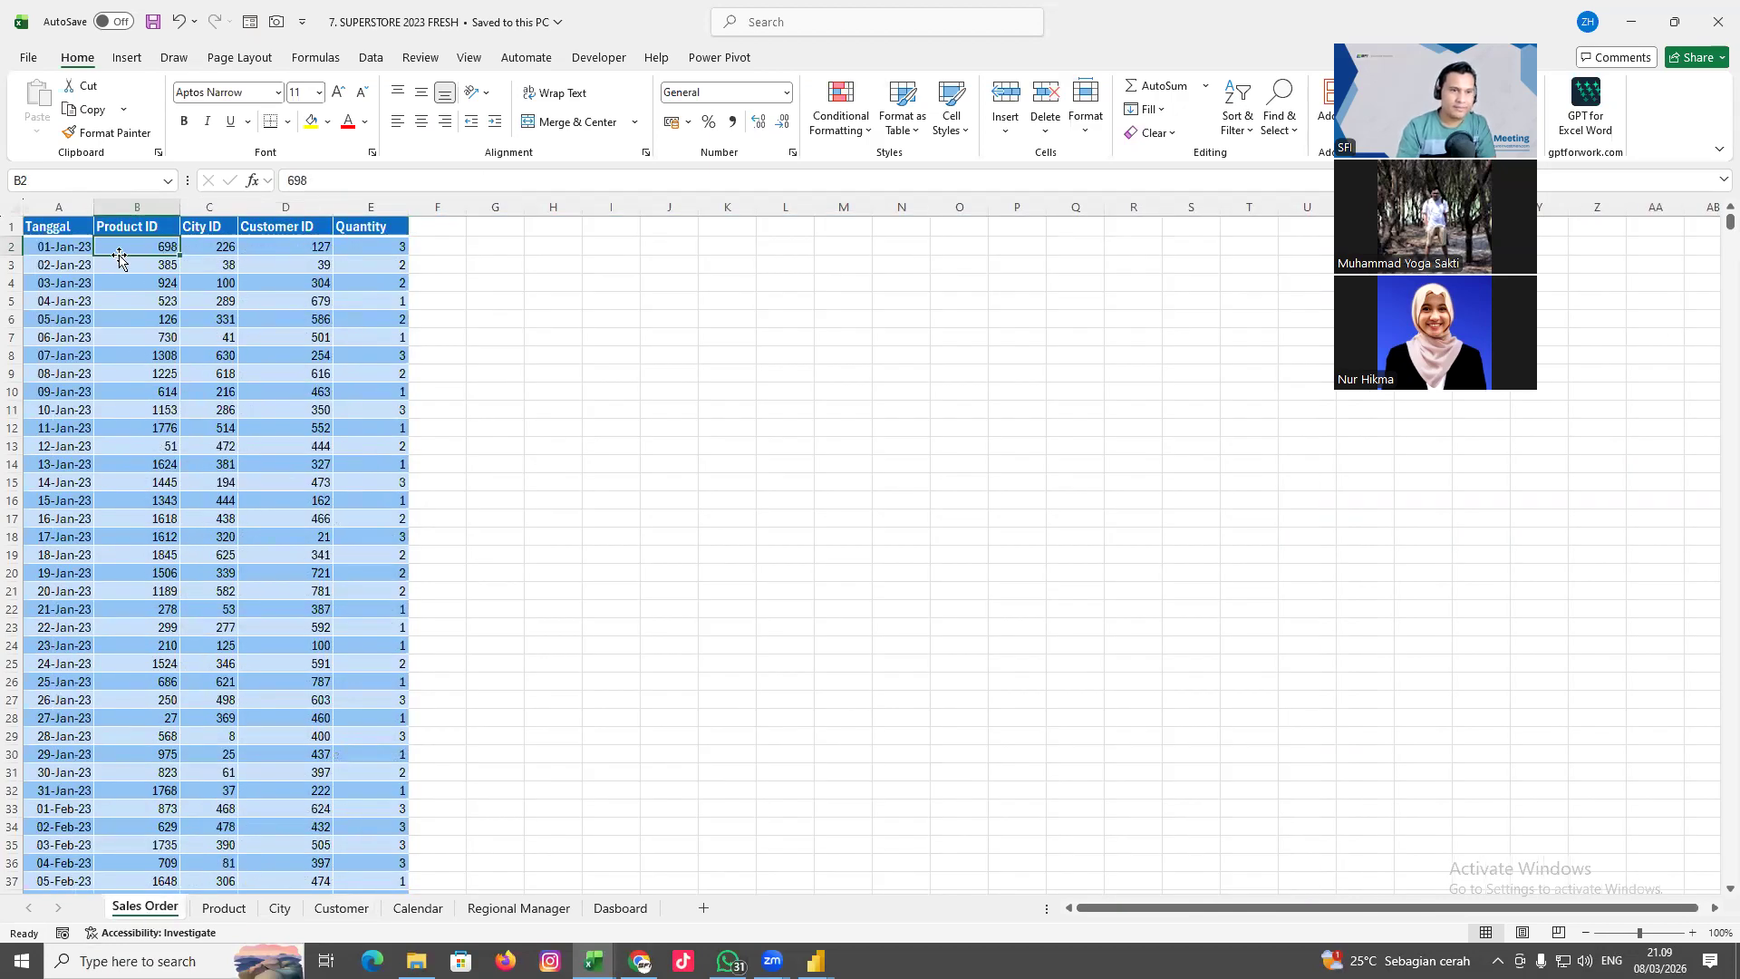
# Set the Quantity in cell E2 of the Sales Order sheet, the first order row, to 10000
pyautogui.click(384, 248)
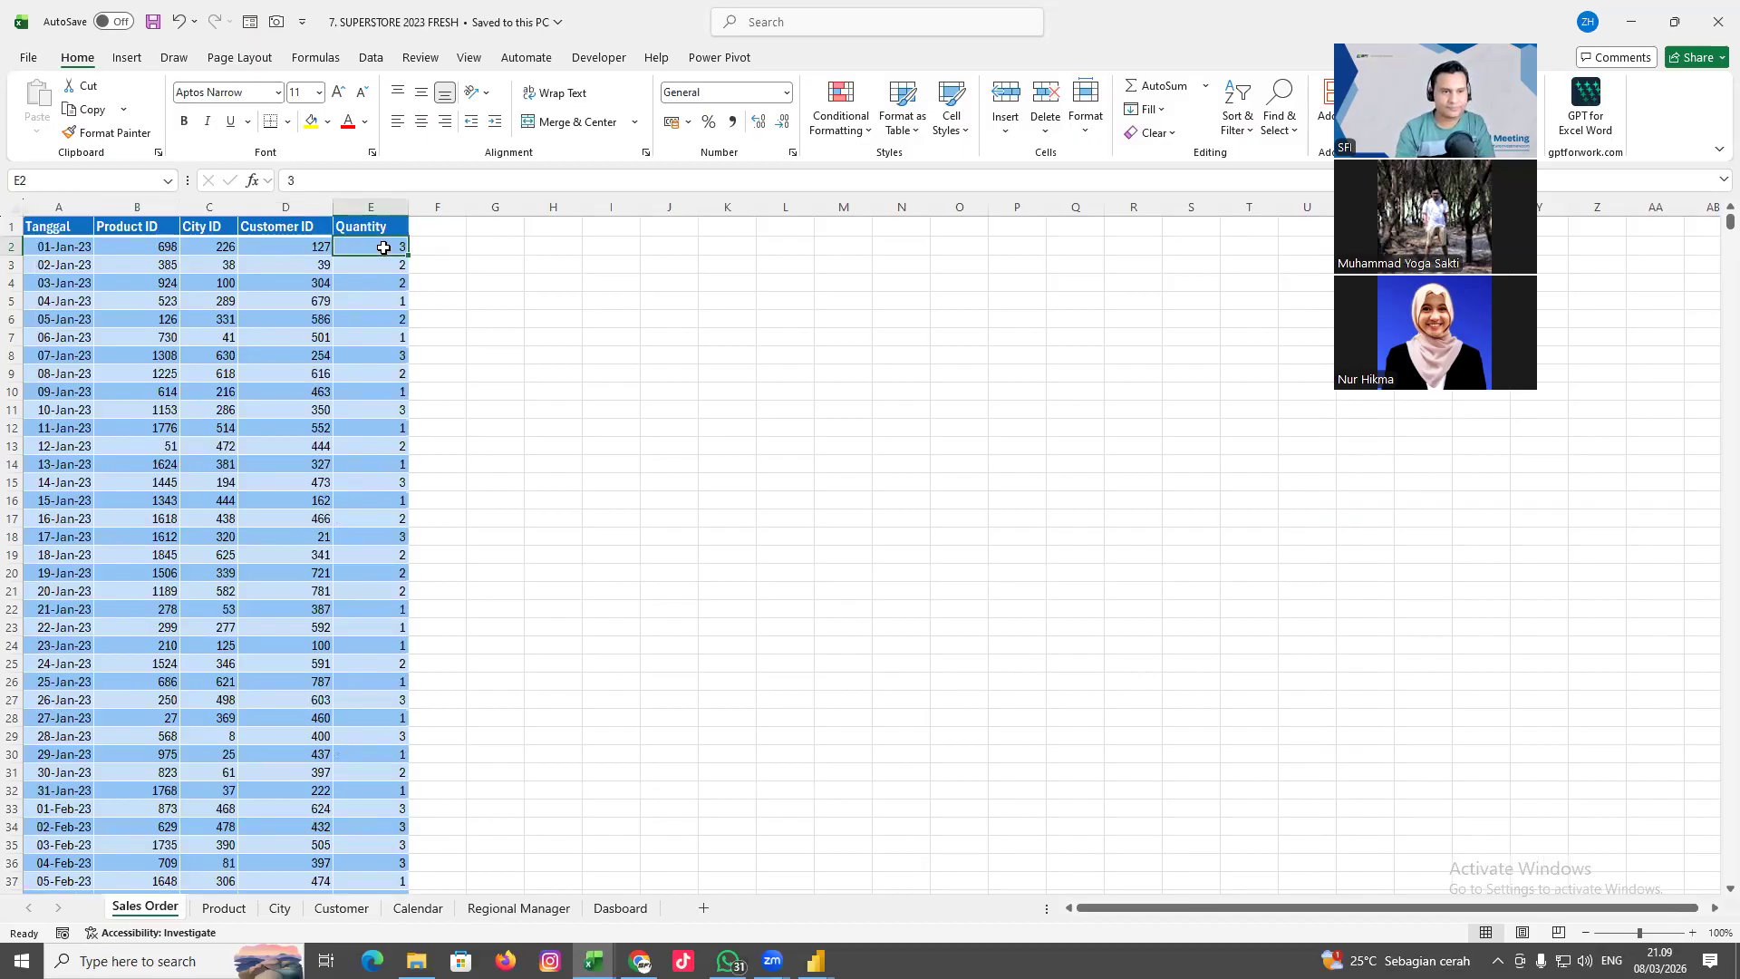
pyautogui.write('10000')
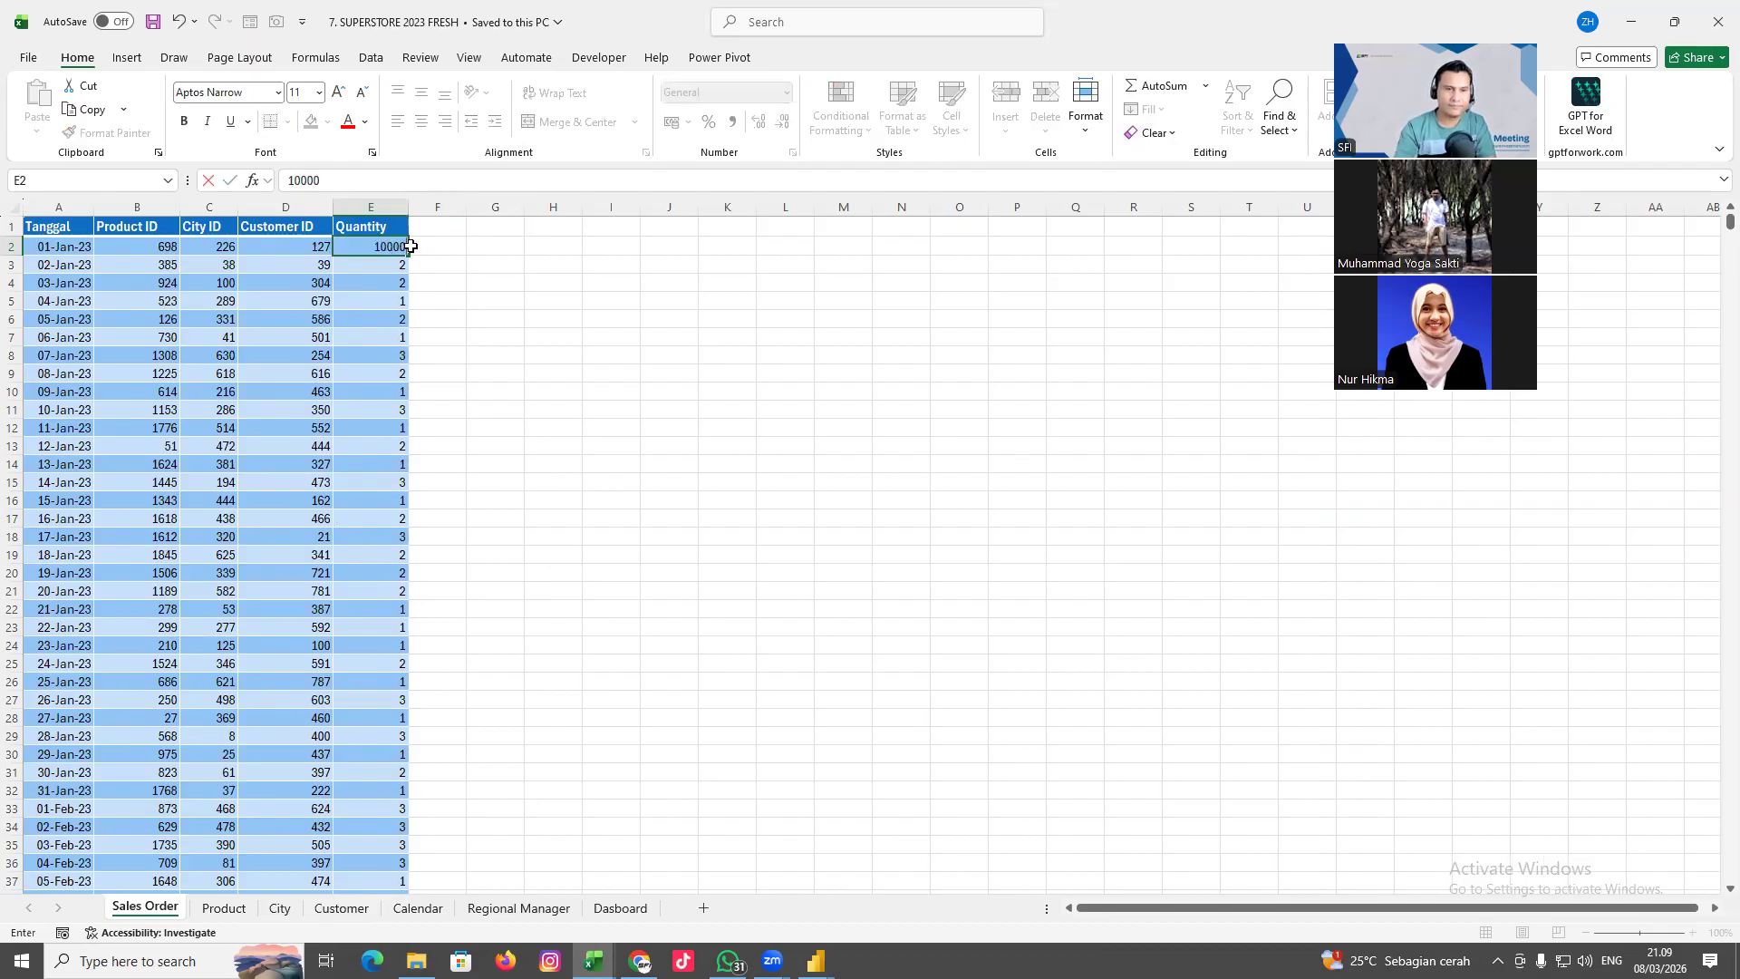
pyautogui.click(508, 338)
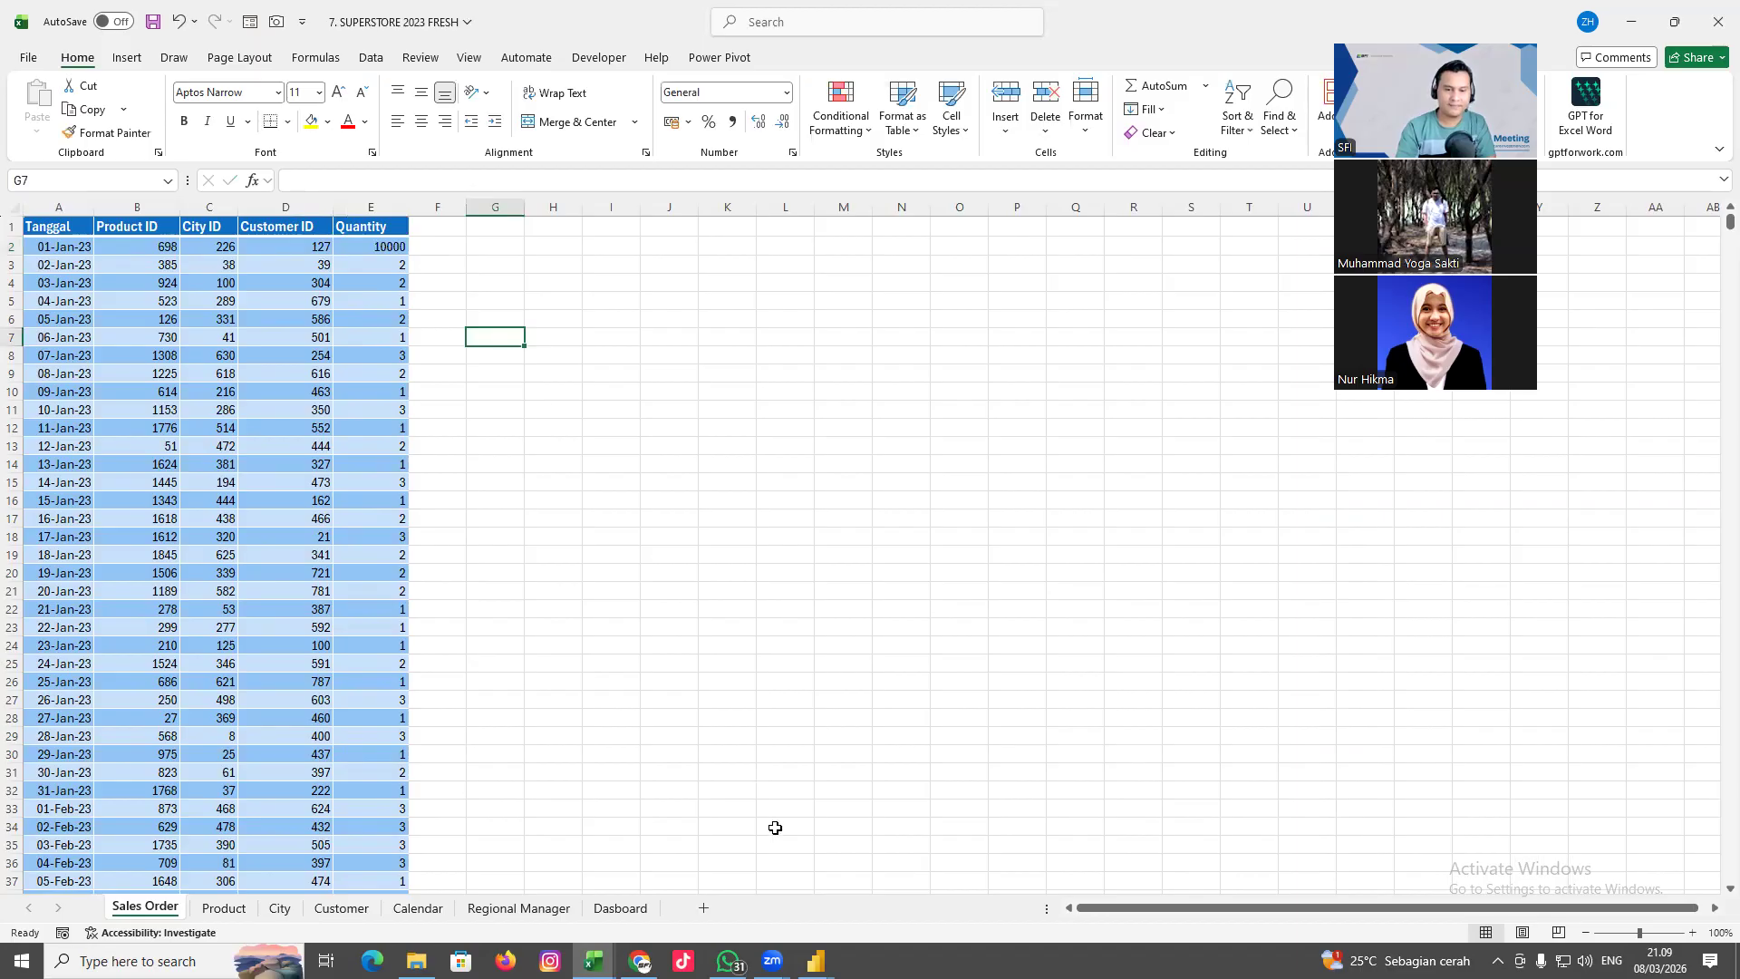
# Switch to Power BI and try to refresh the data with the edited order quantity
pyautogui.hotkey('alt', 'Tab')
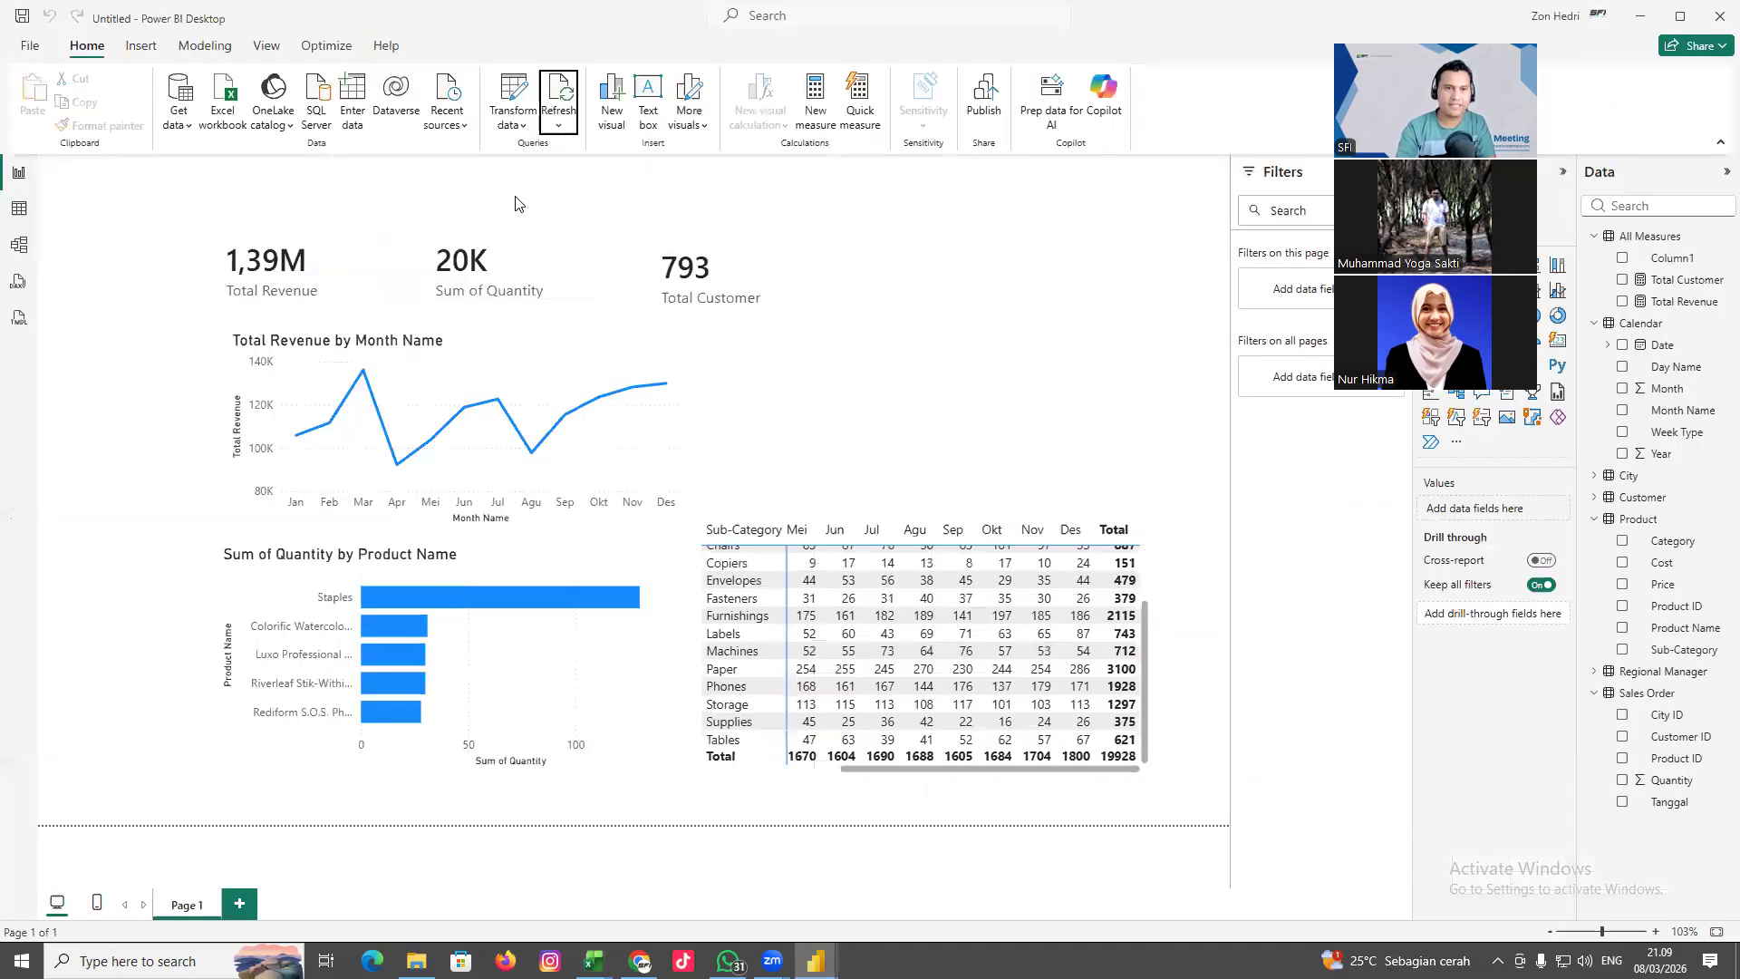
pyautogui.click(558, 125)
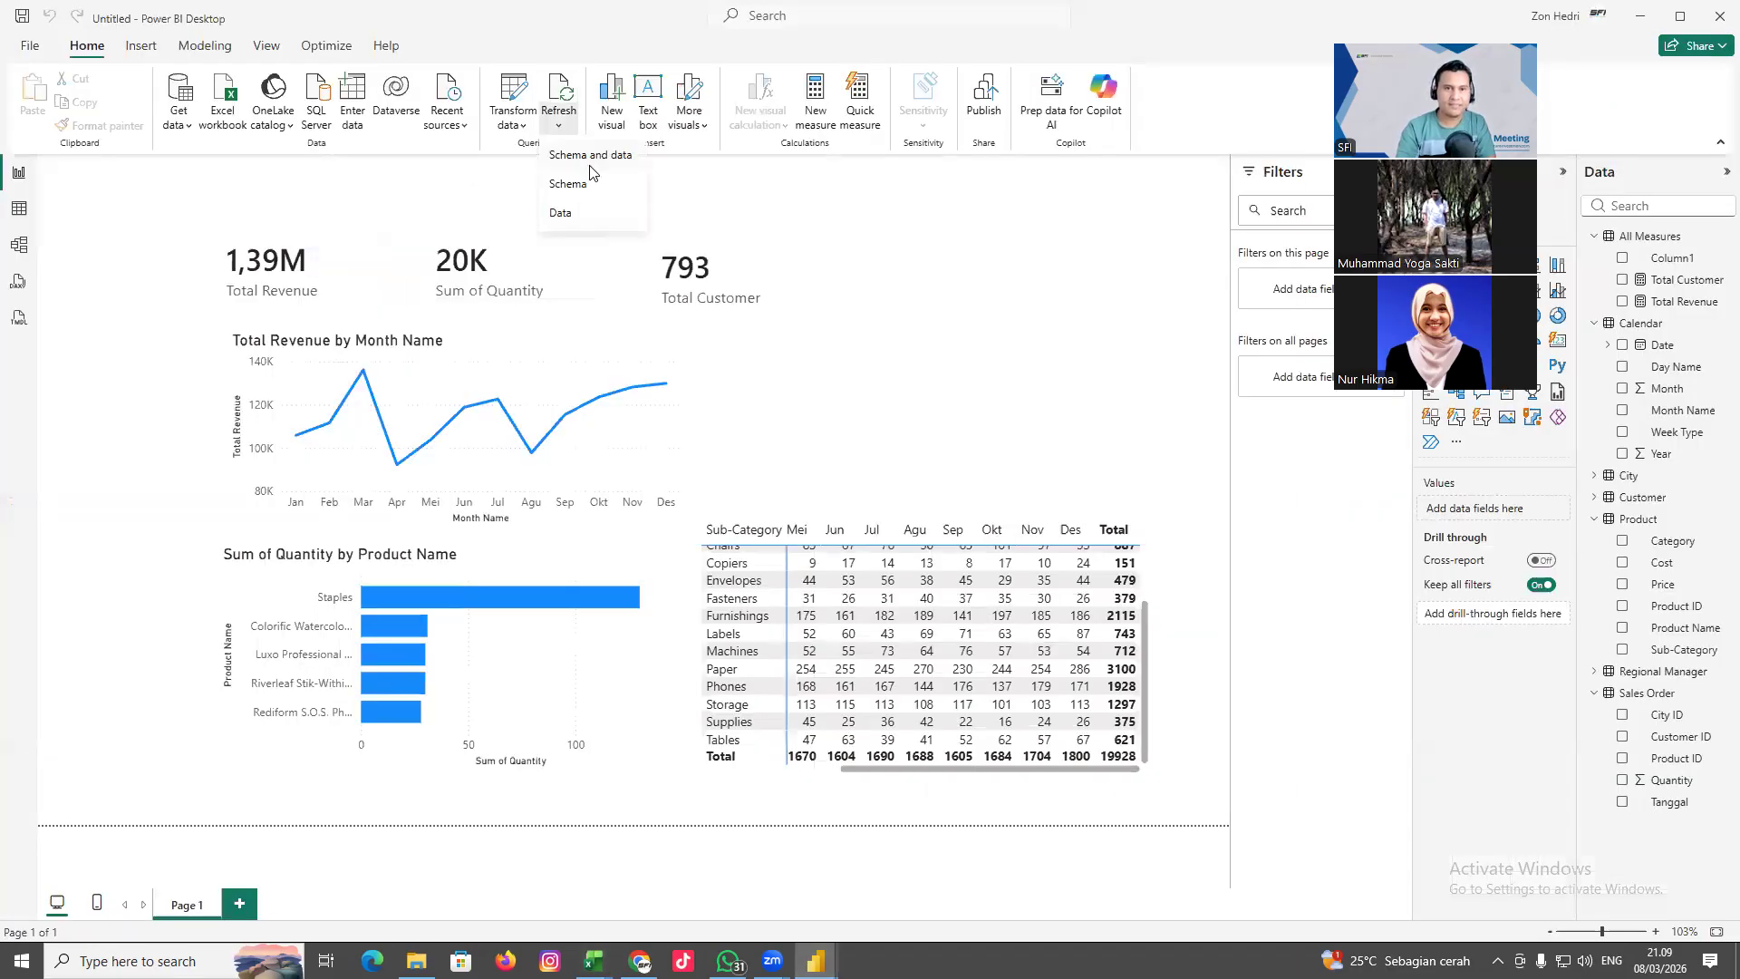
pyautogui.click(566, 225)
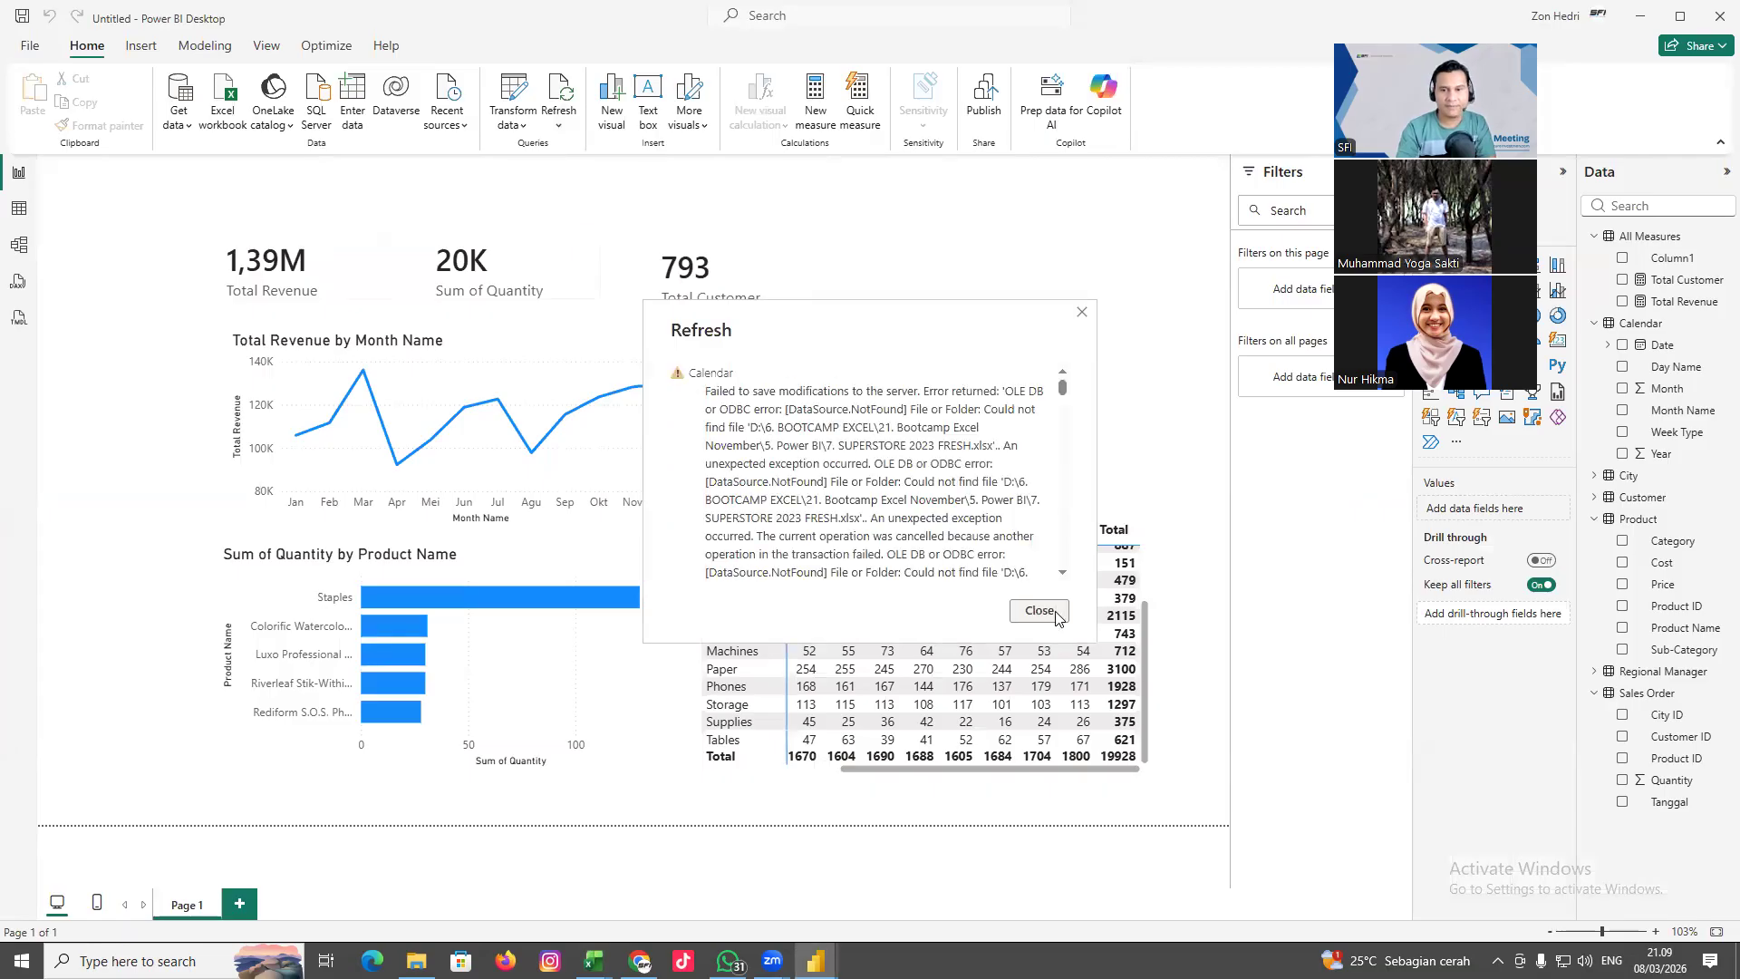
pyautogui.click(1040, 611)
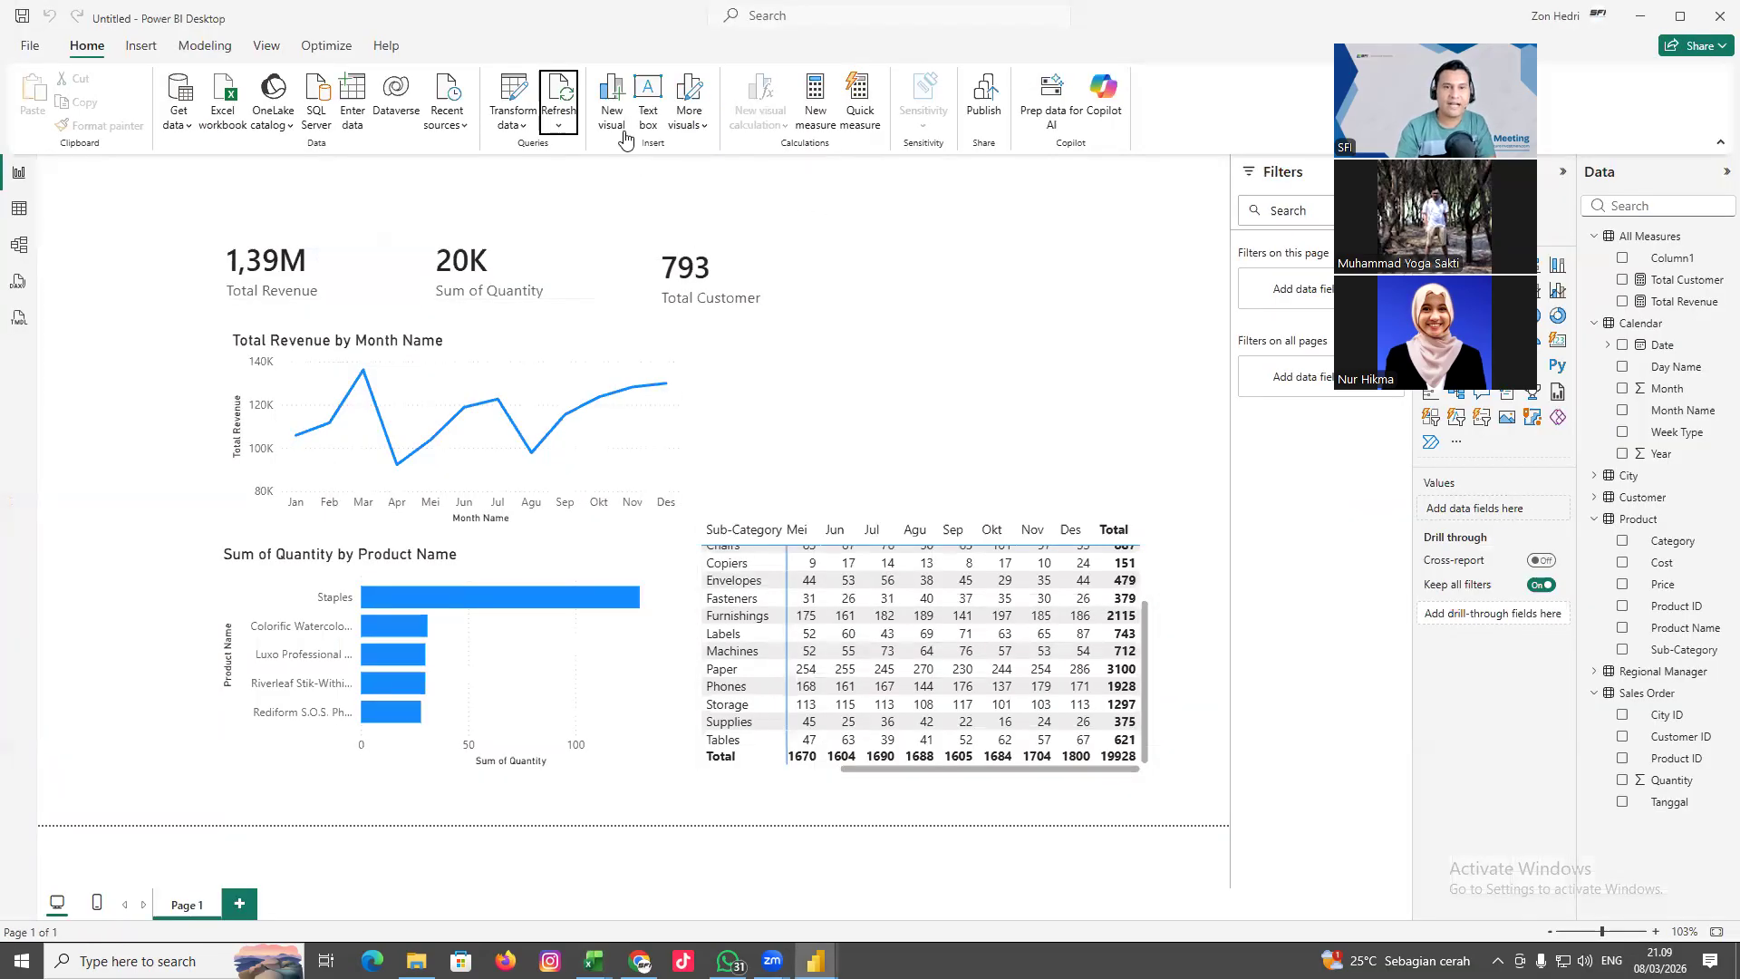
# Try to refresh the report with the Schema and data option, followed by the Schema option alone
pyautogui.click(558, 125)
pyautogui.click(593, 163)
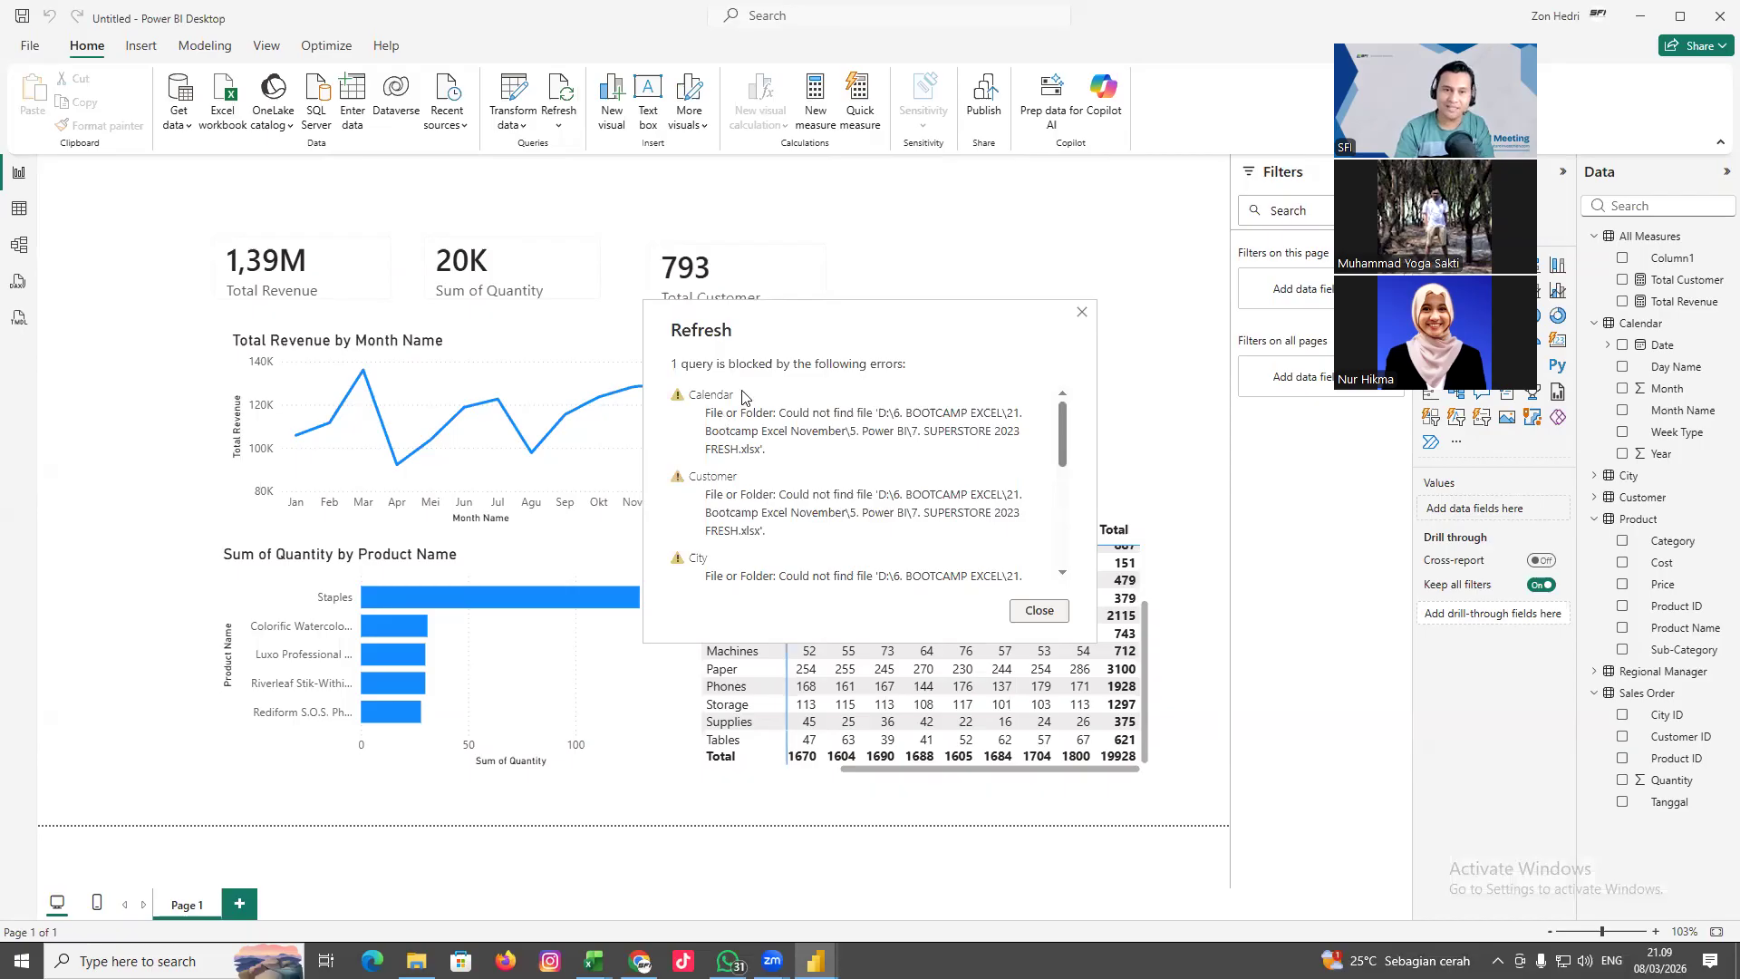
pyautogui.click(1038, 610)
pyautogui.click(559, 127)
pyautogui.click(571, 184)
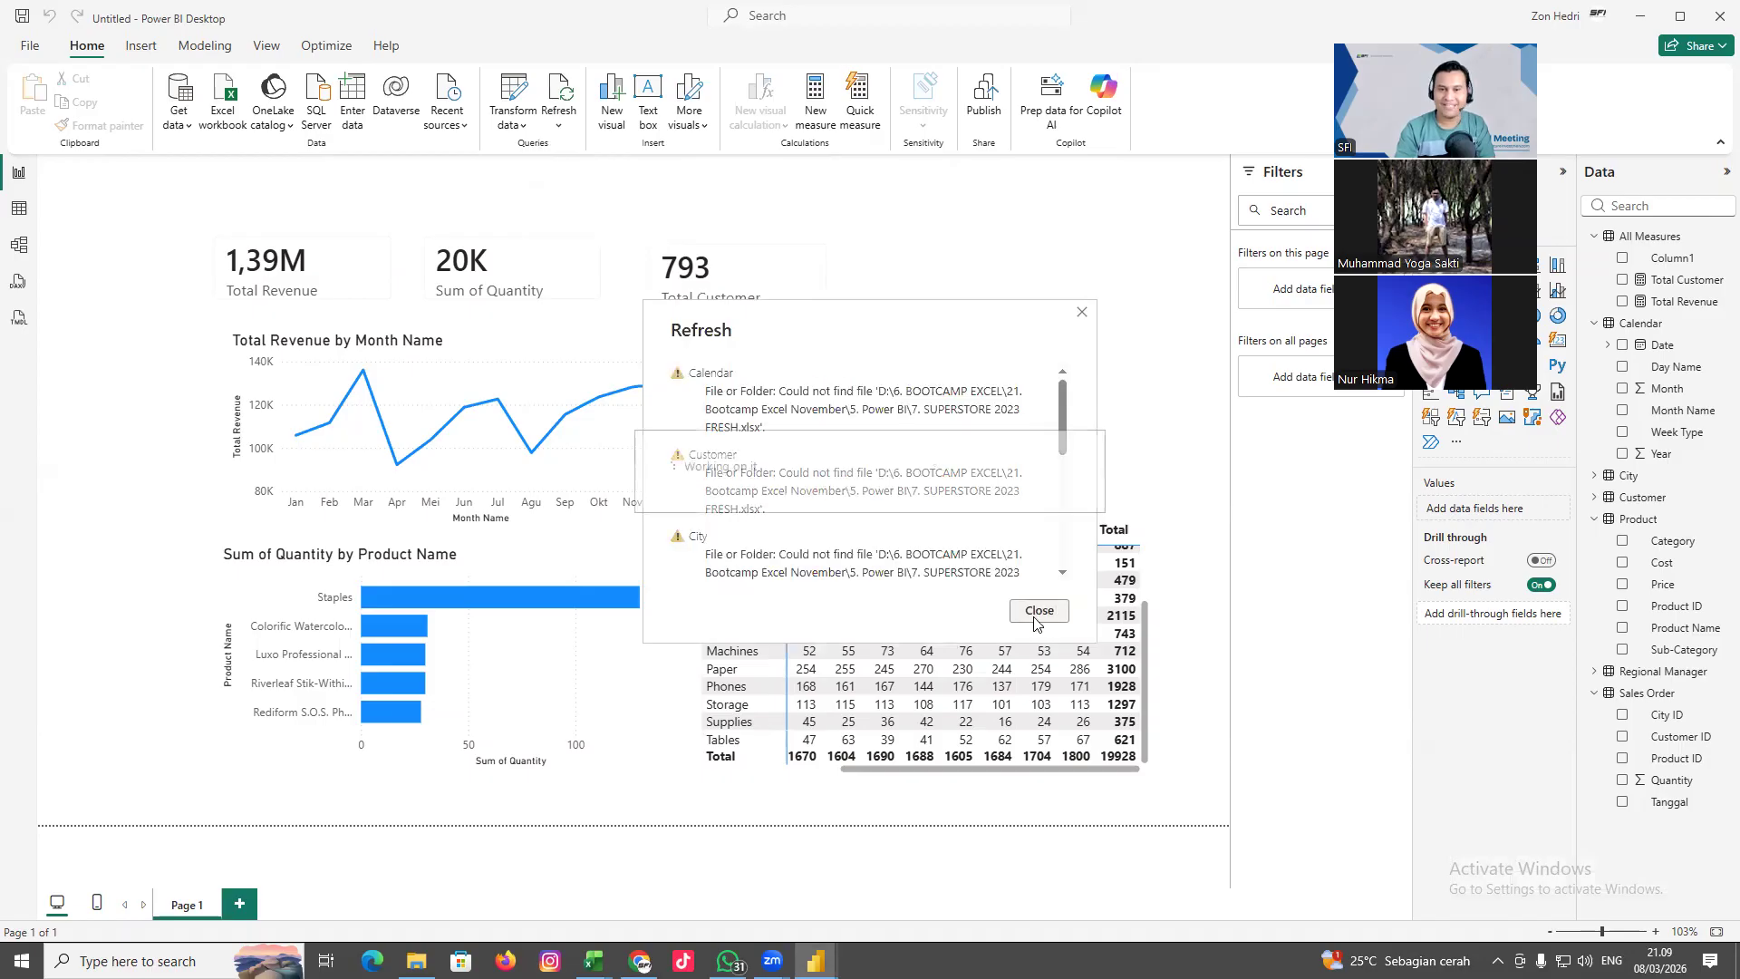
pyautogui.click(1039, 610)
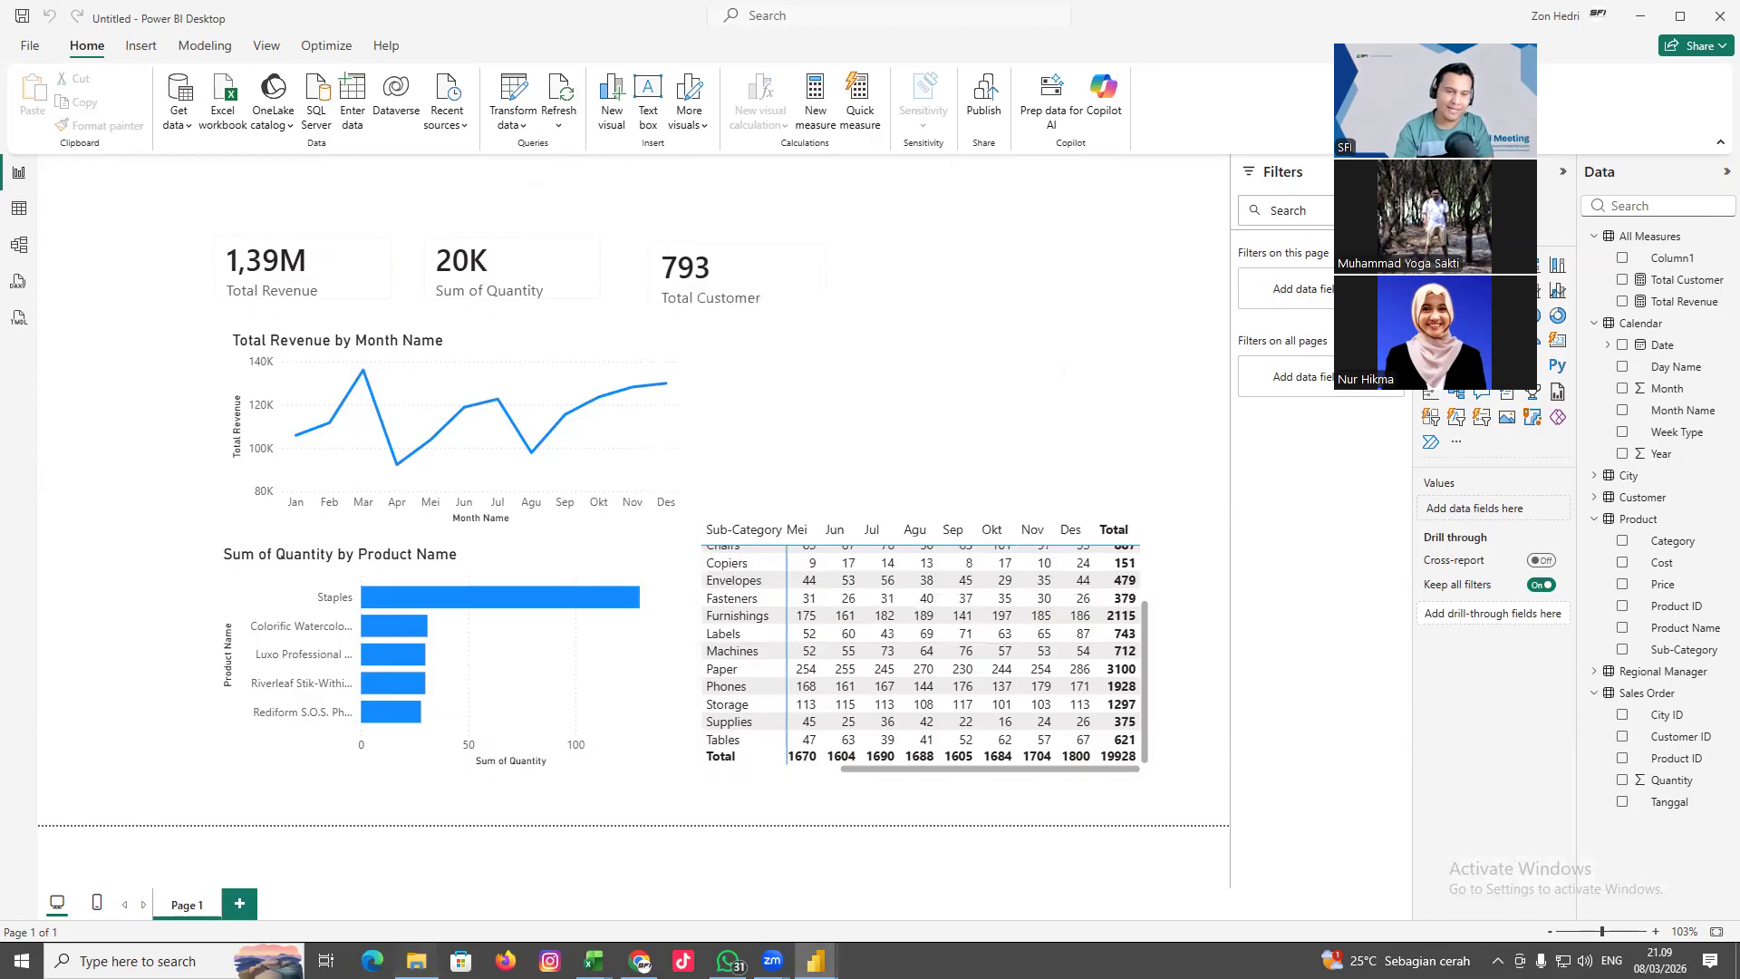
# Switch to File Explorer and try to move the 7. SUPERSTORE 2023 FRESH workbook into the 5. Power BI folder
pyautogui.click(416, 960)
pyautogui.moveTo(271, 324); pyautogui.dragTo(267, 201)
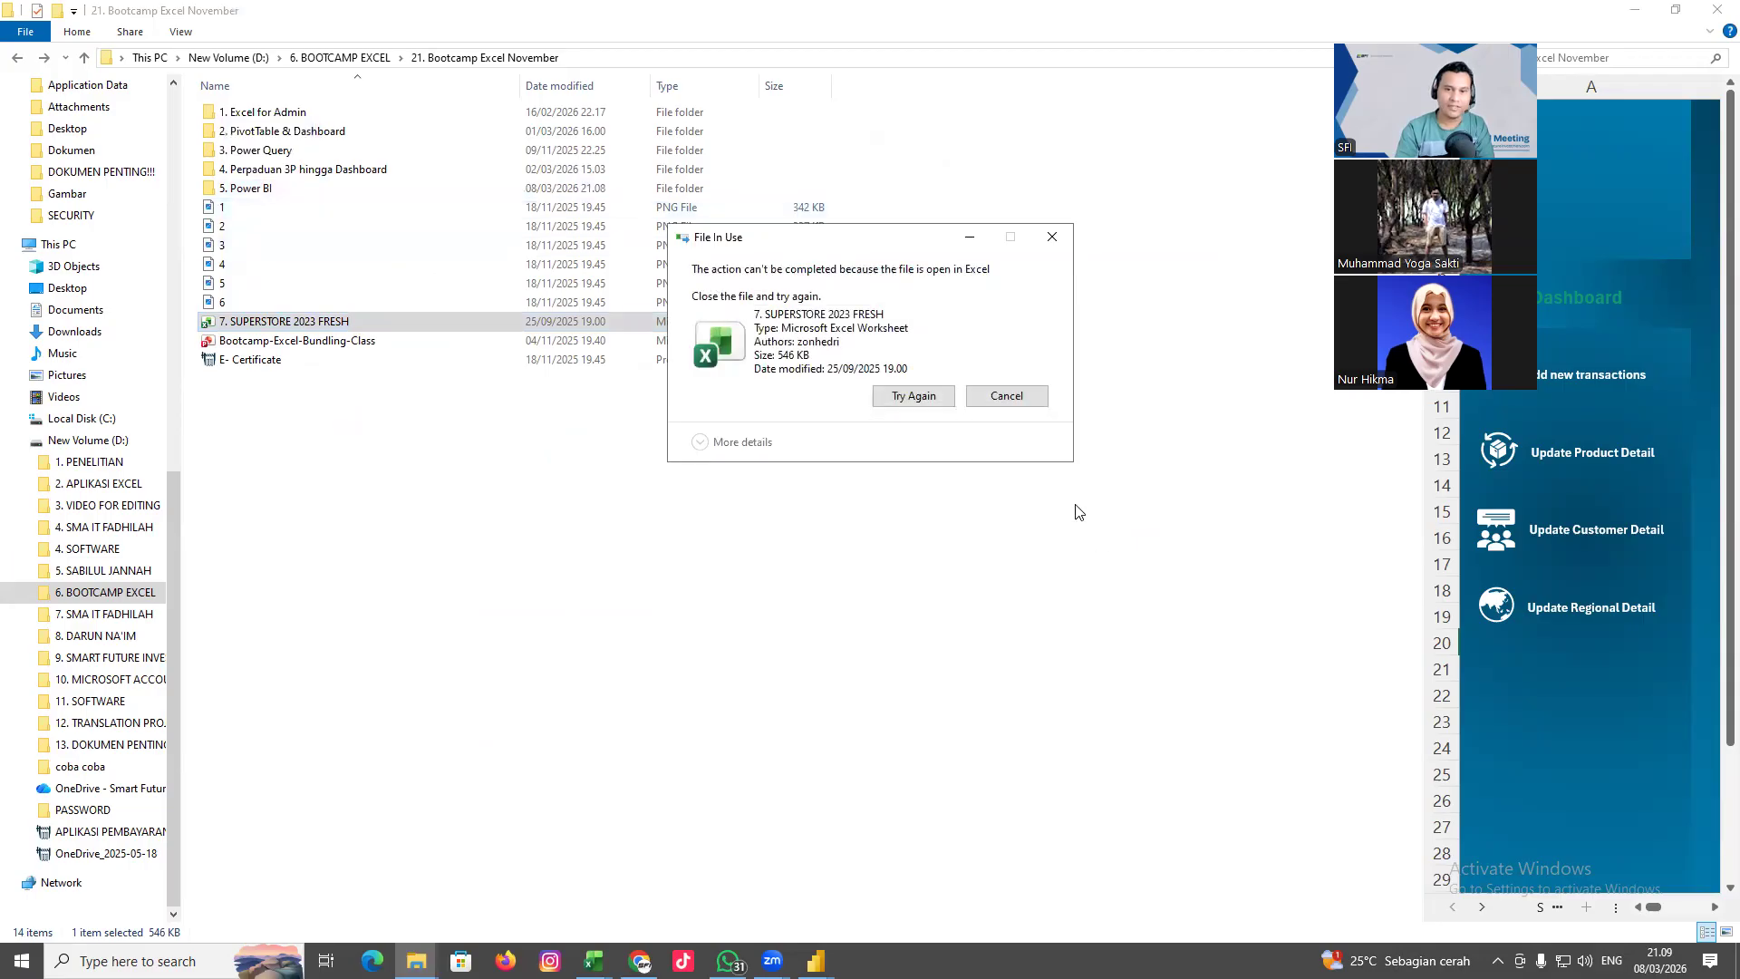
pyautogui.click(1004, 399)
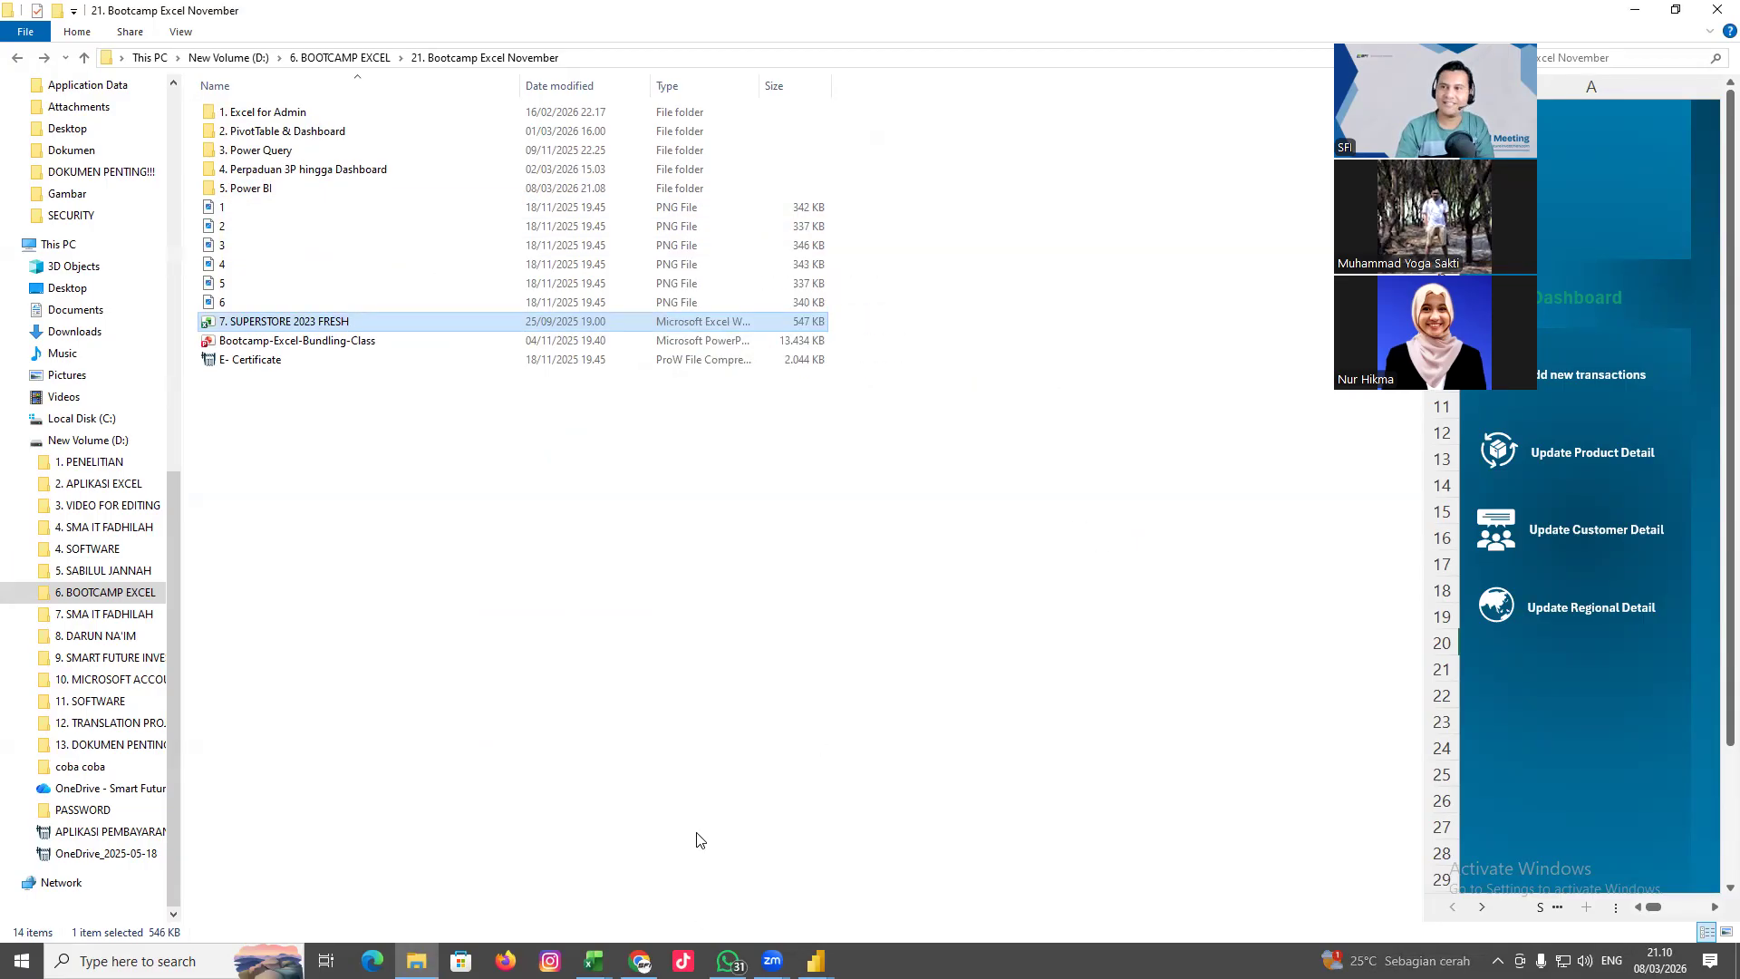
# Close the 7. SUPERSTORE 2023 FRESH workbook in Excel and move its file into the 5. Power BI folder
pyautogui.hotkey('alt', 'Tab')
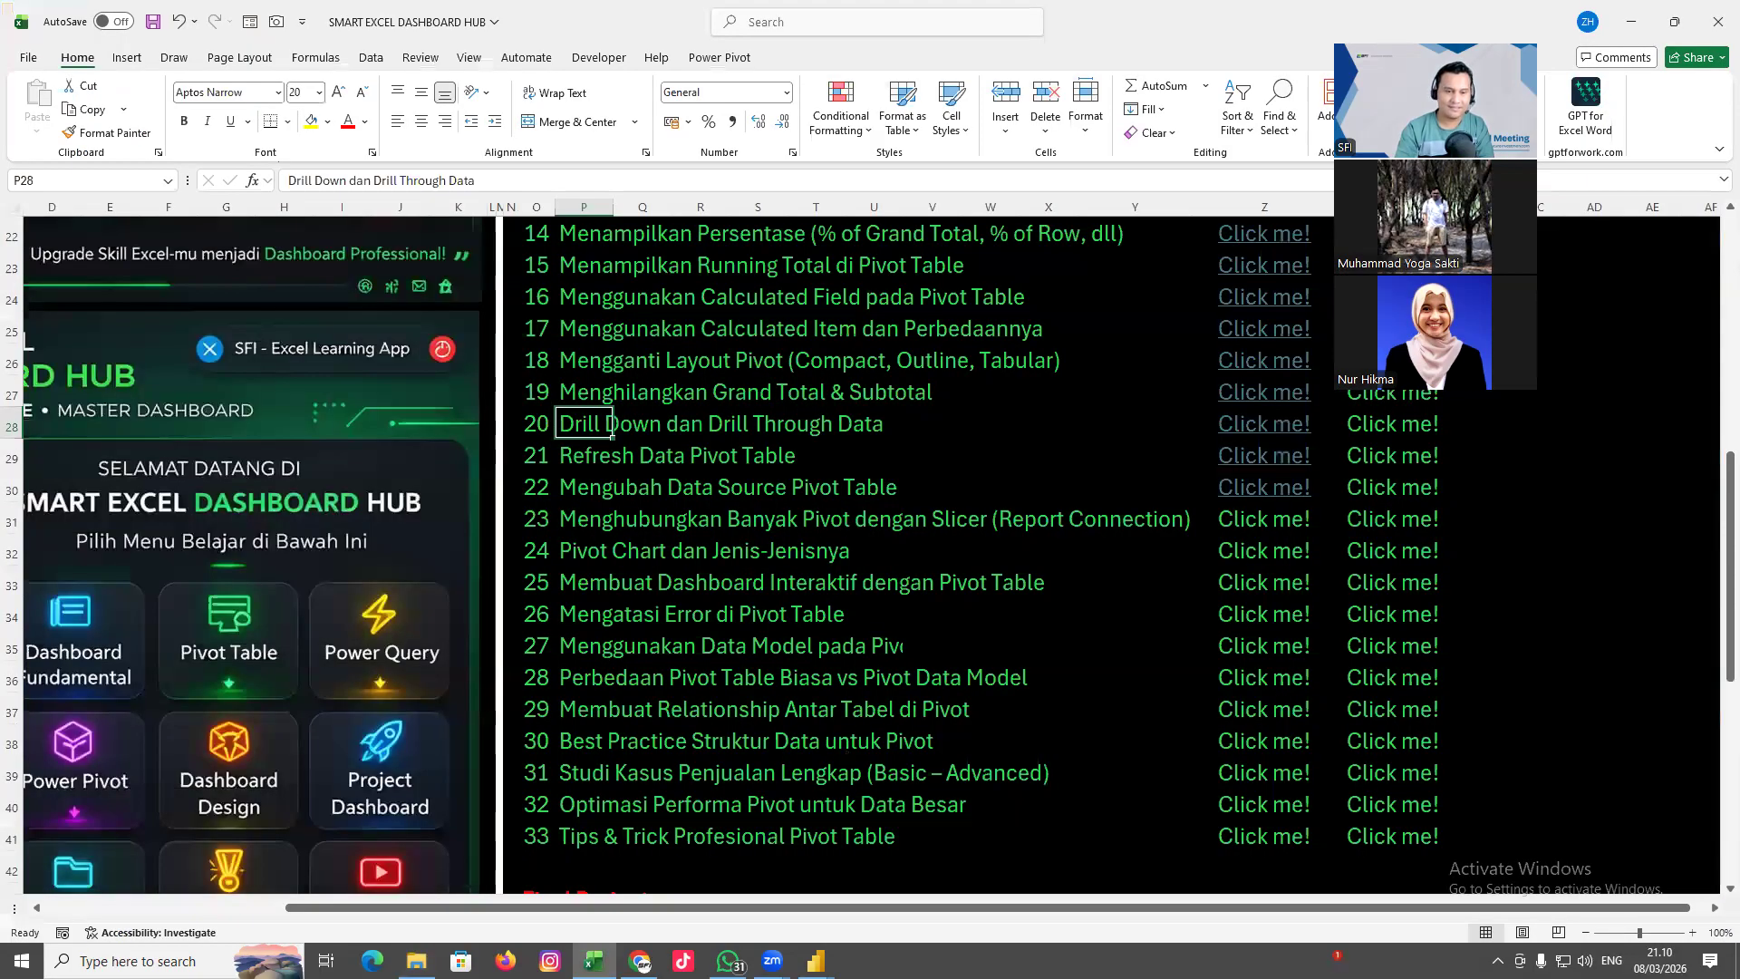
pyautogui.hotkey('alt', 'Tab')
pyautogui.moveTo(287, 325); pyautogui.dragTo(295, 190)
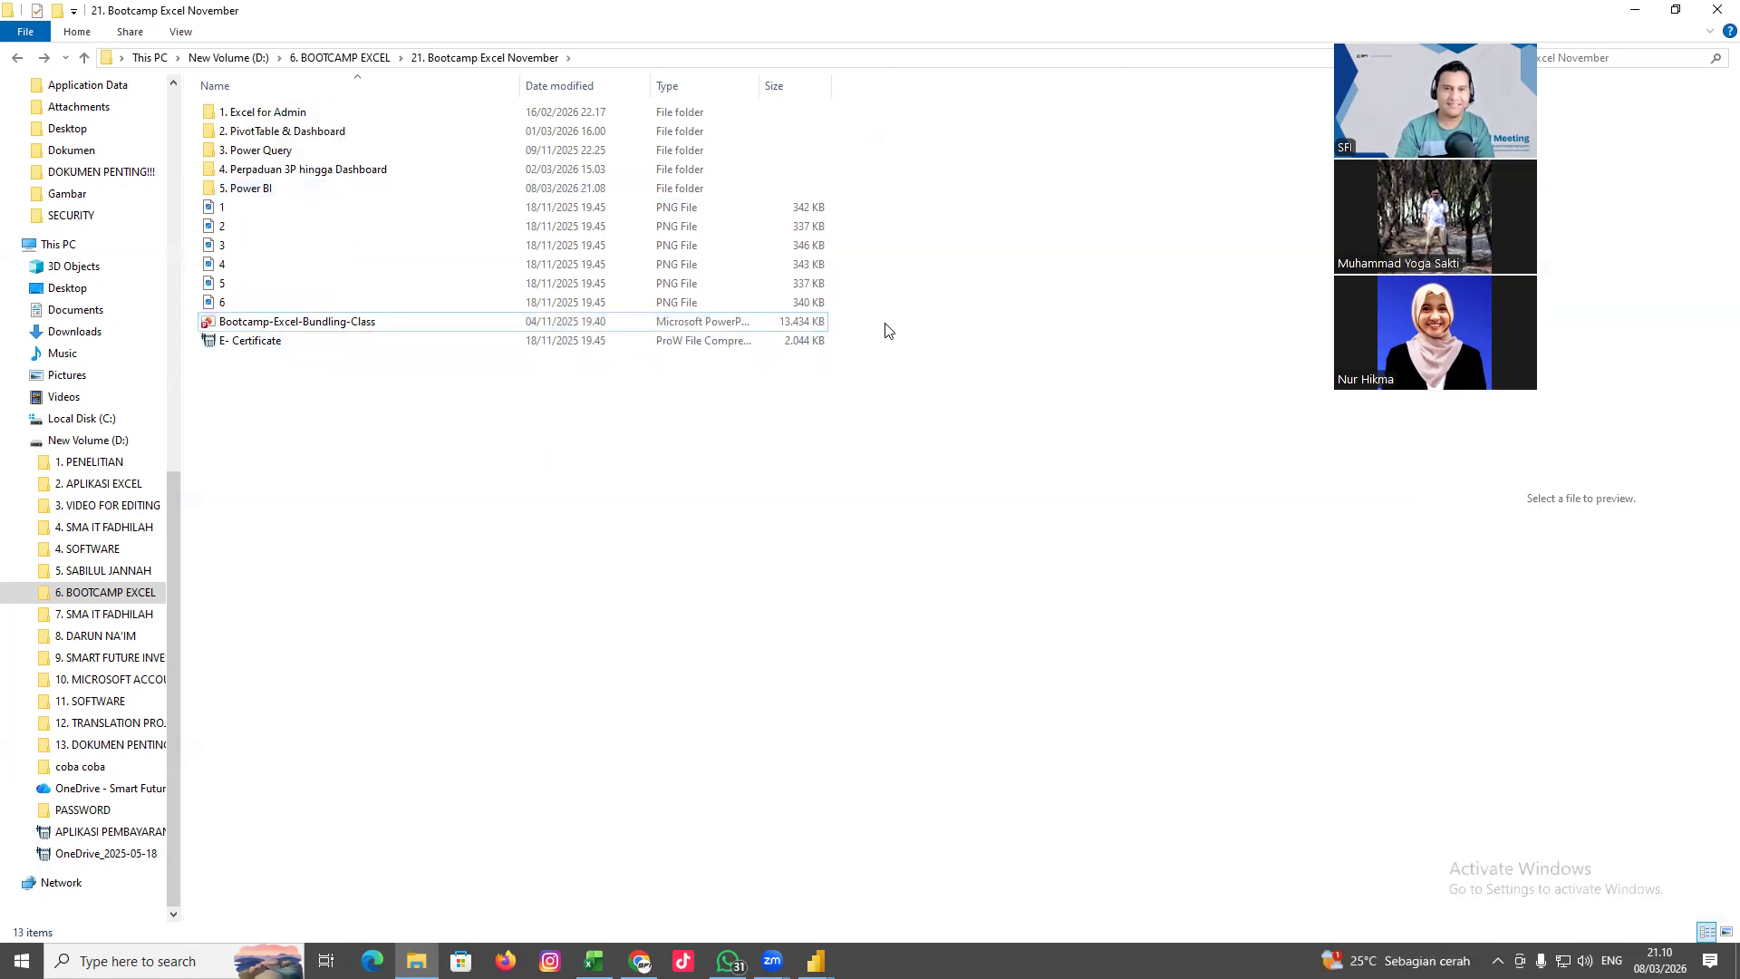
# Switch back to Power BI Desktop and refresh only the report's data
pyautogui.hotkey('alt', 'Tab')
pyautogui.click(565, 128)
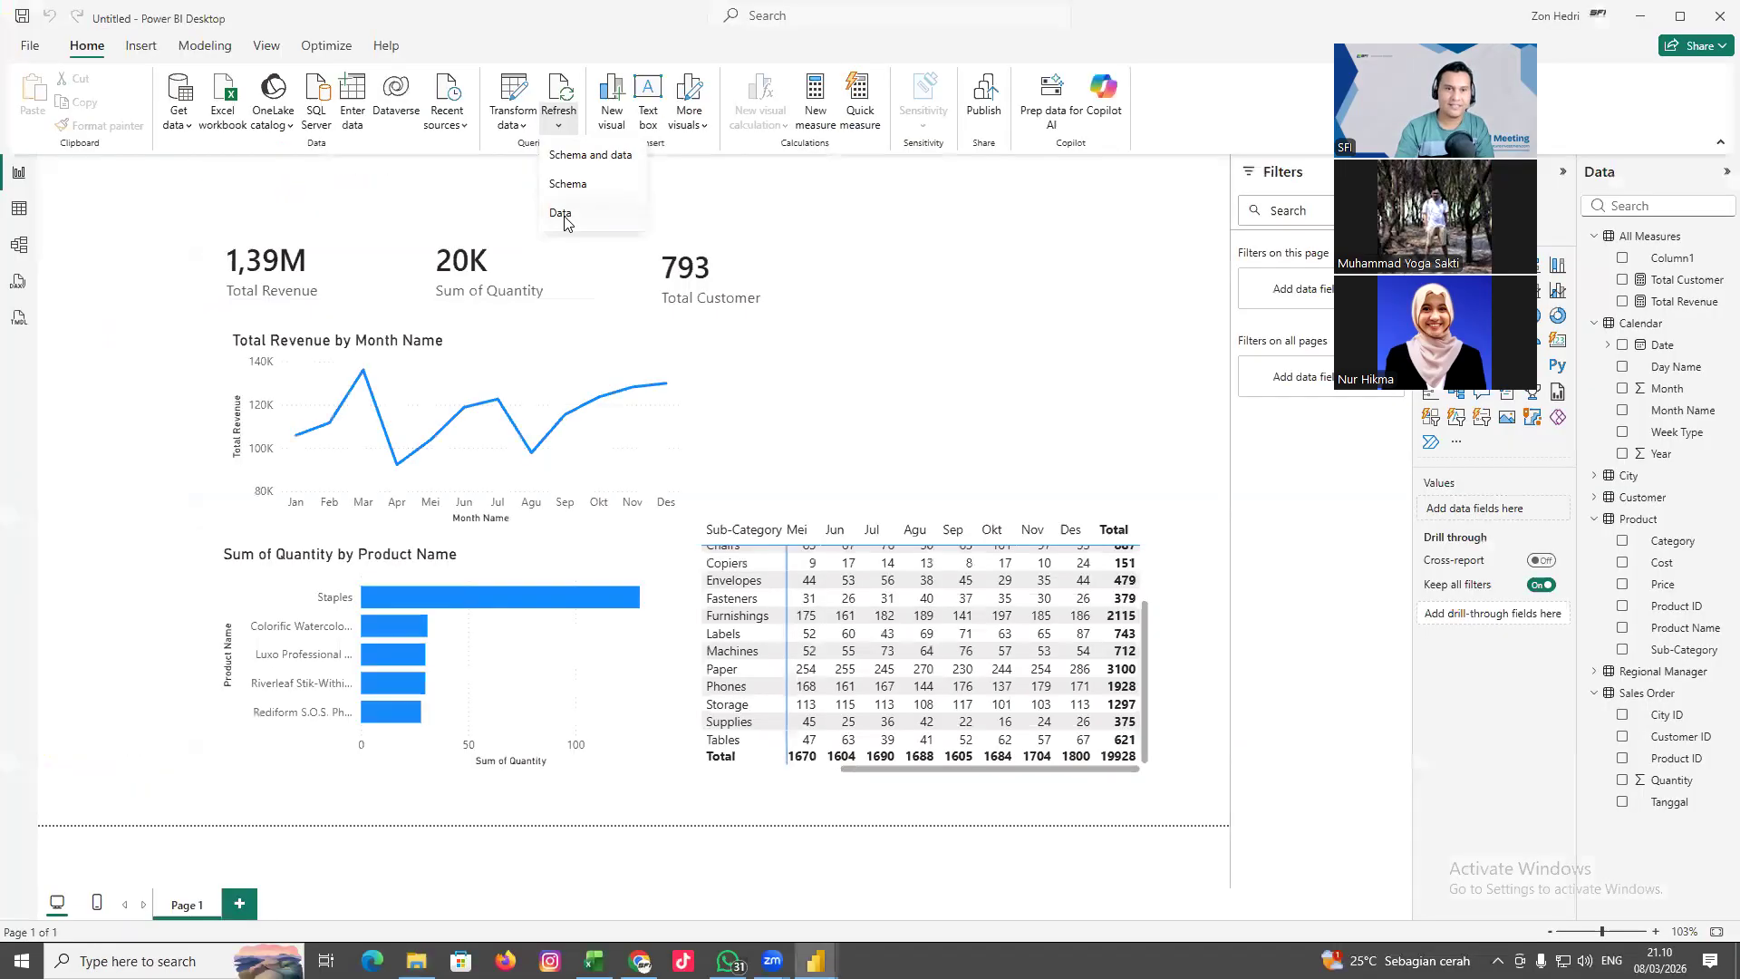
pyautogui.click(568, 218)
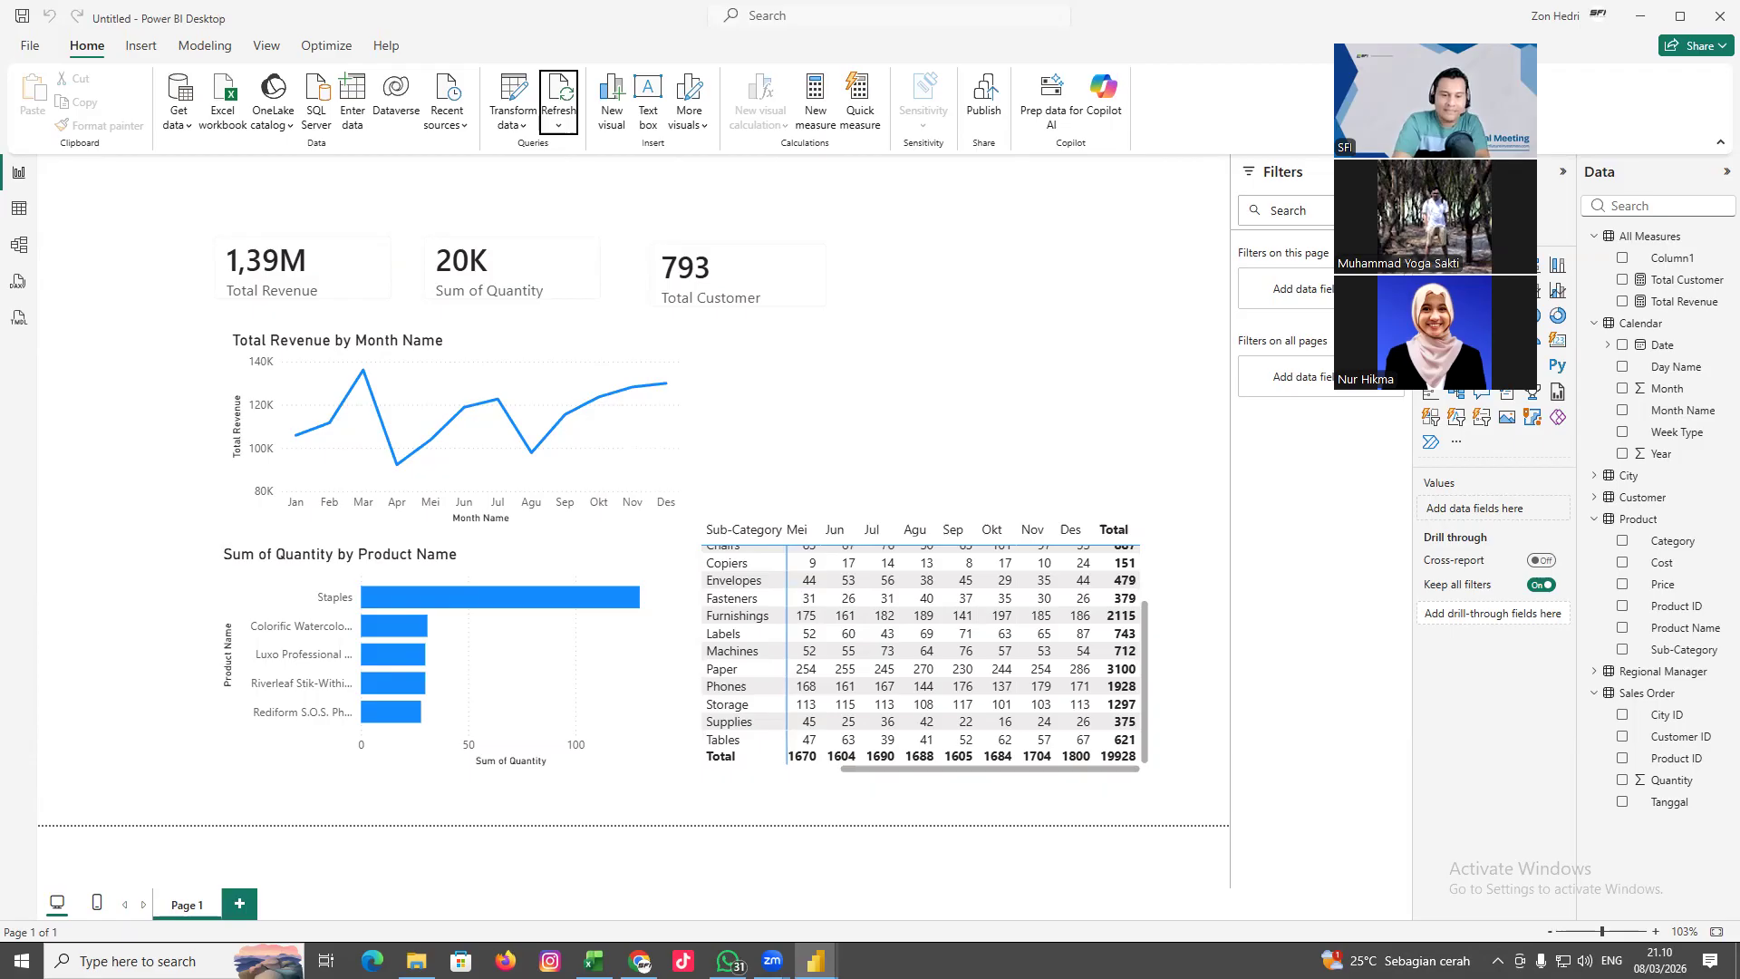
# Open the 7. SUPERSTORE 2023 FRESH workbook from the 5. Power BI folder in File Explorer
pyautogui.hotkey('alt', 'Tab')
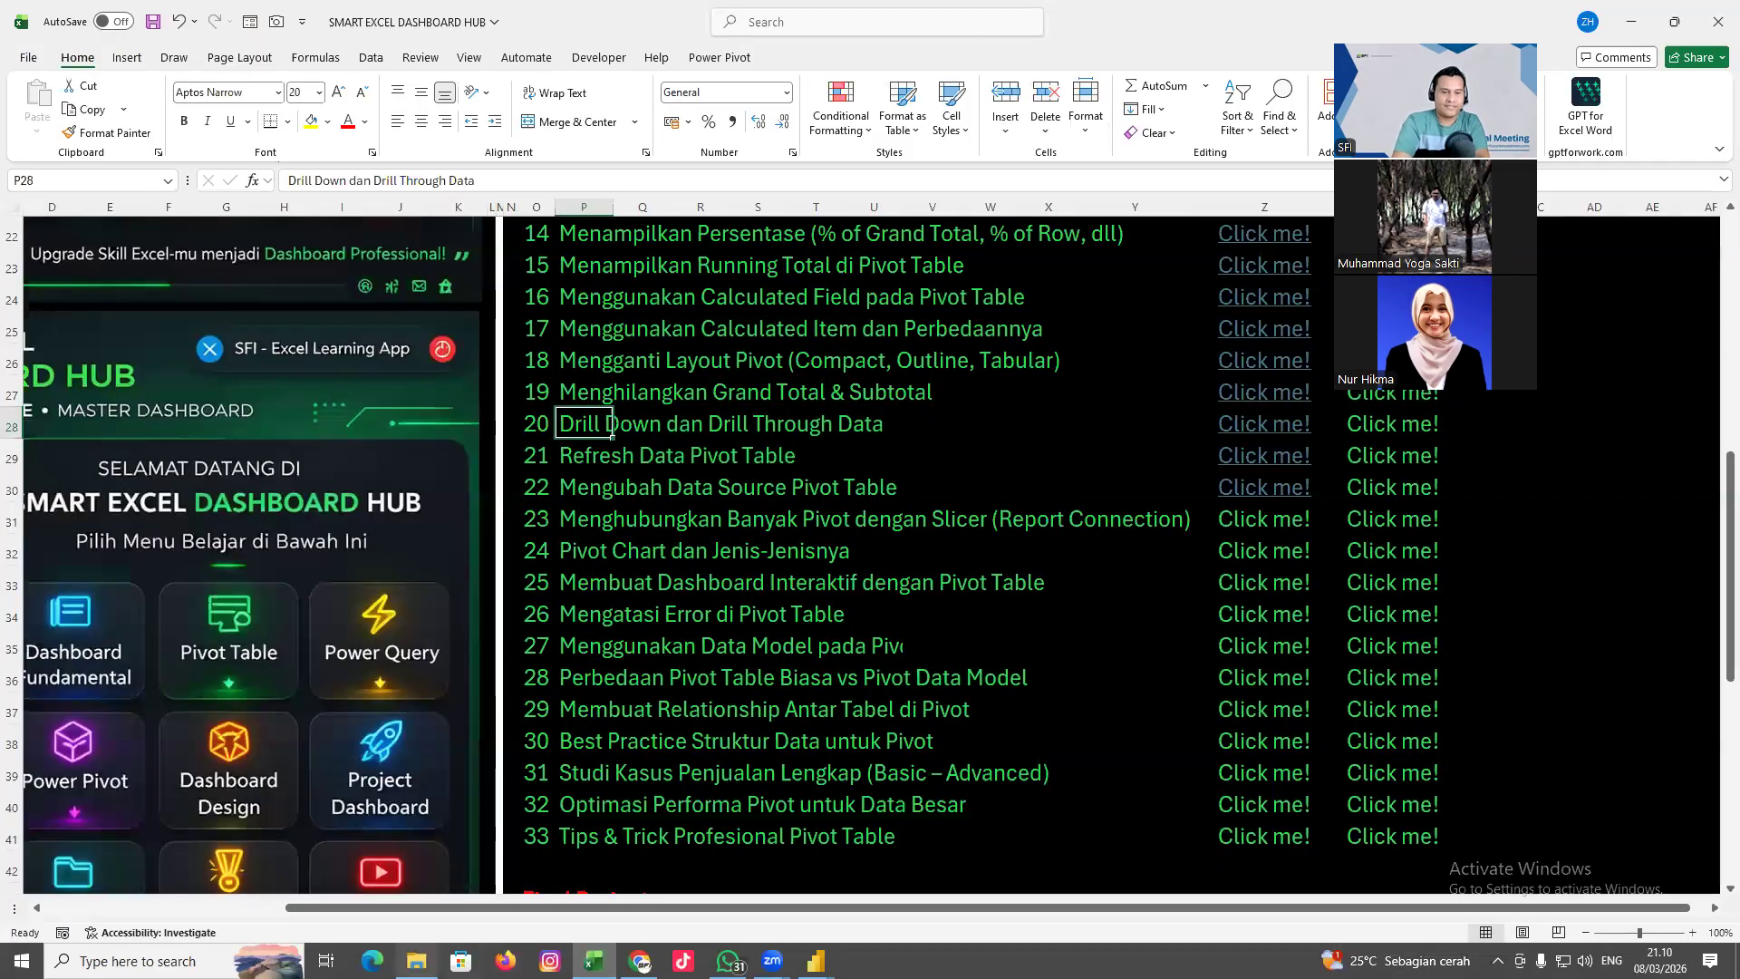
pyautogui.hotkey('alt', 'Tab')
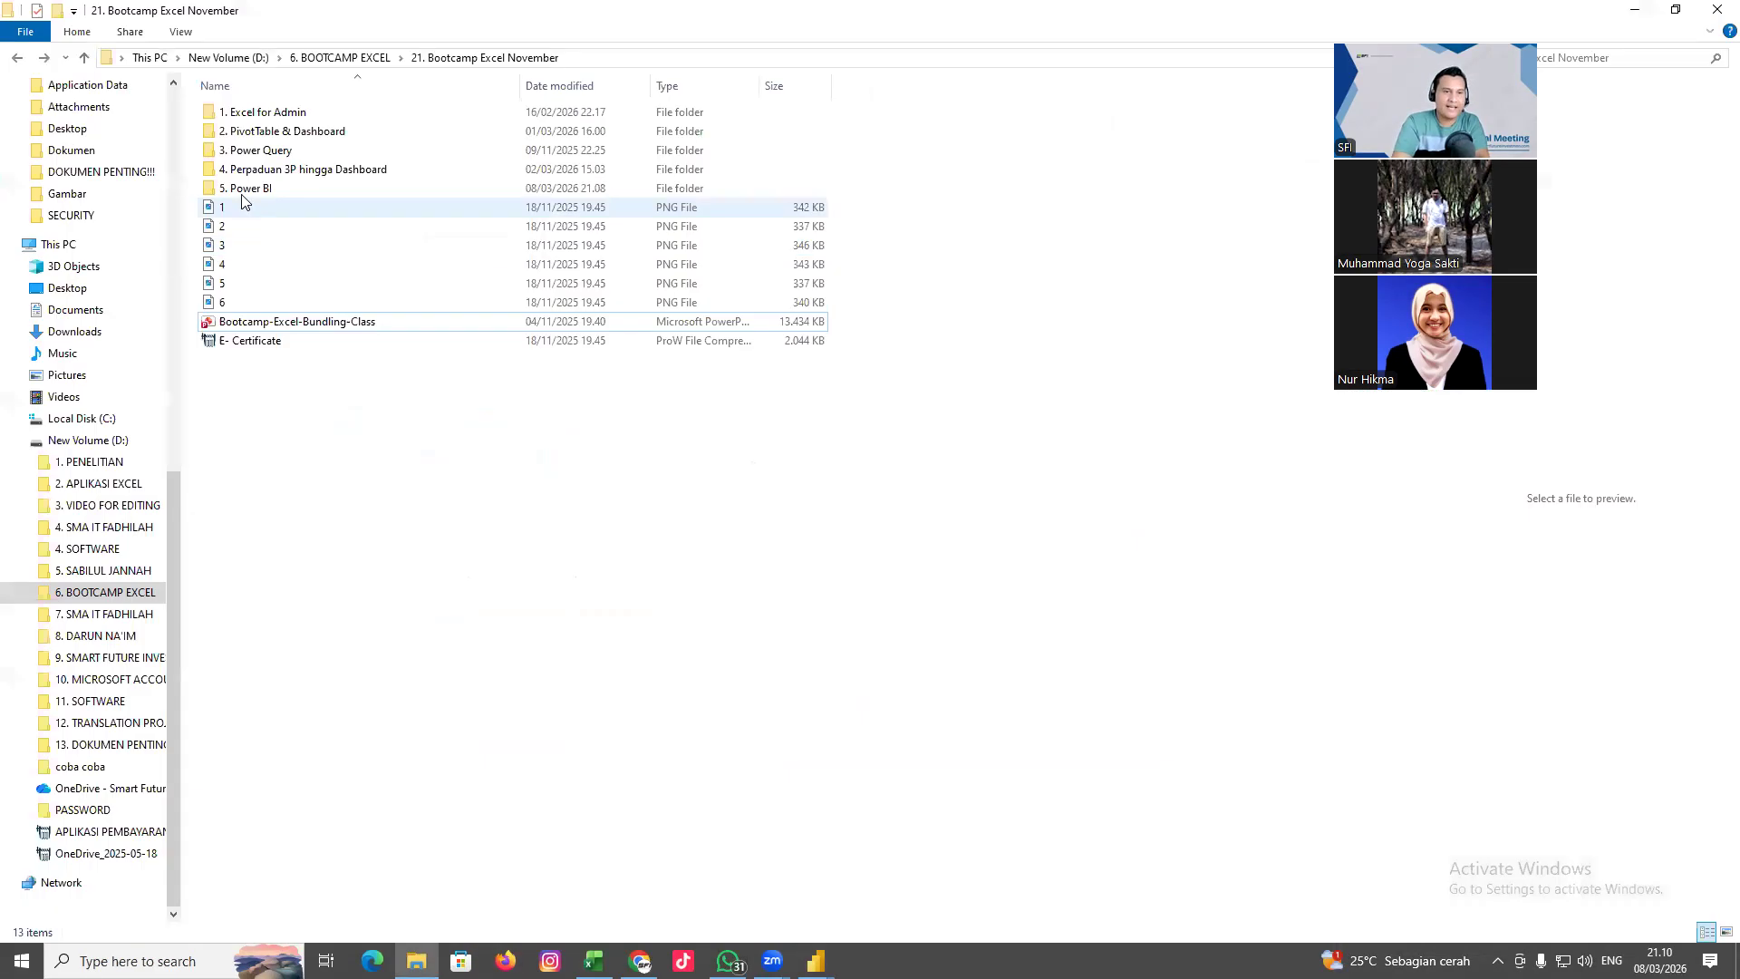
pyautogui.doubleClick(247, 186)
pyautogui.doubleClick(273, 208)
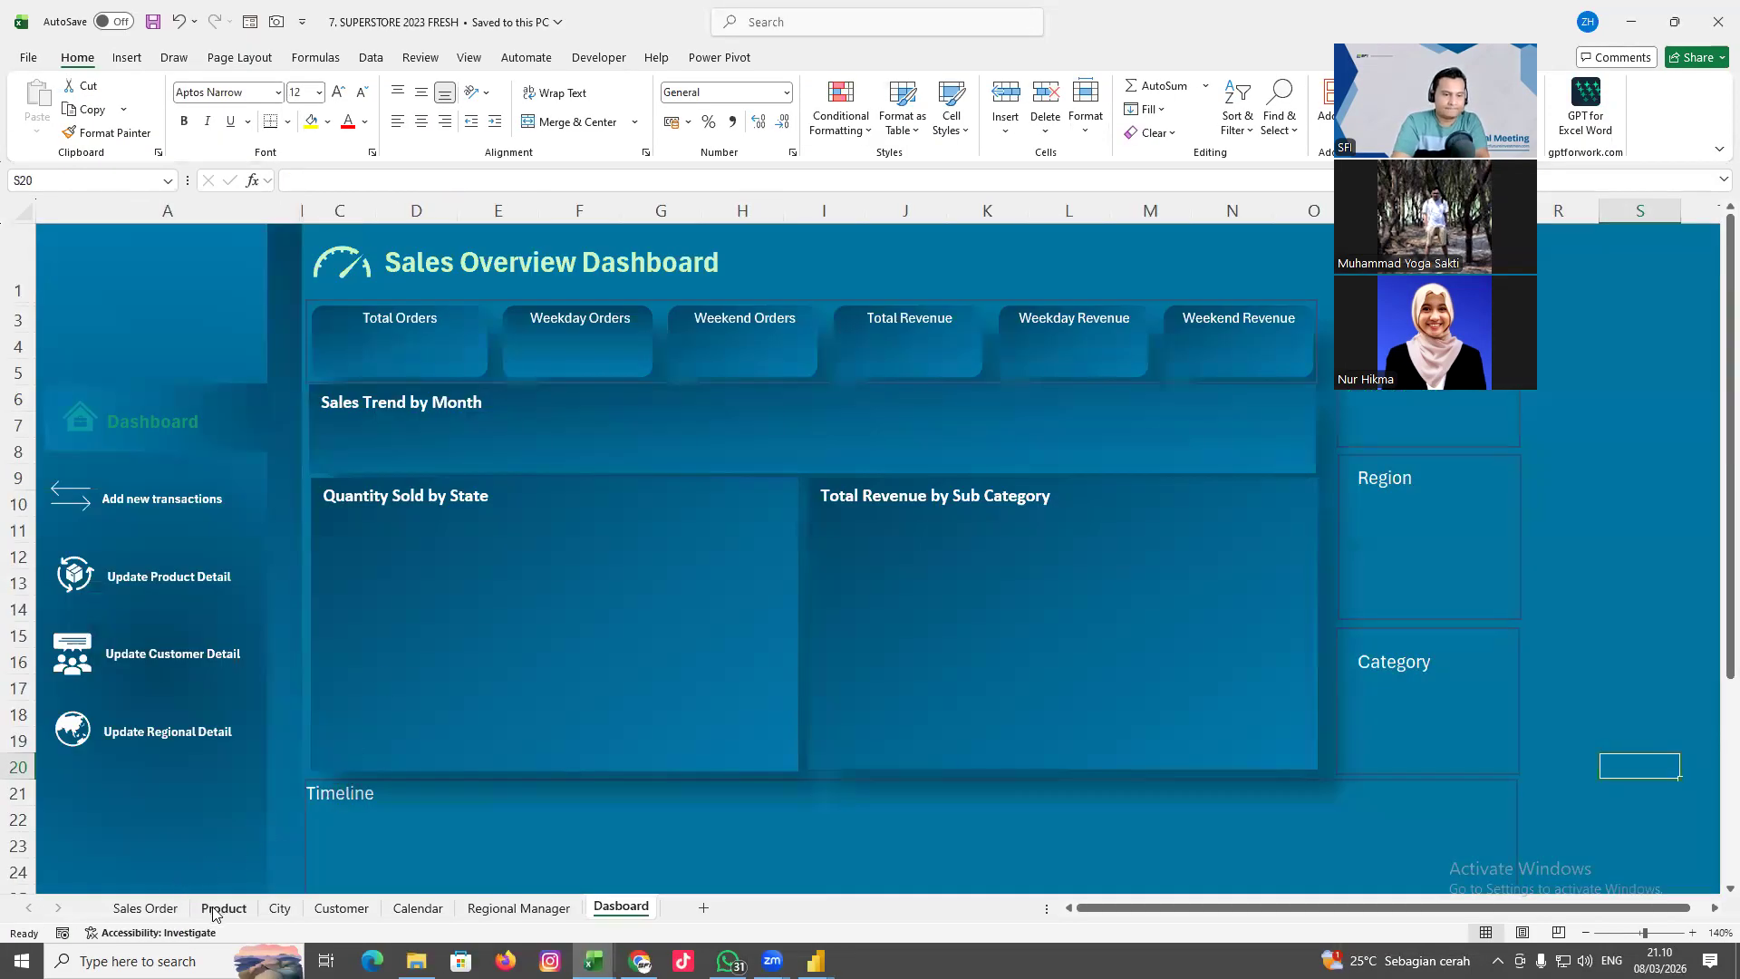
# Search the Product sheet for "step" and for "steplace"
pyautogui.click(223, 909)
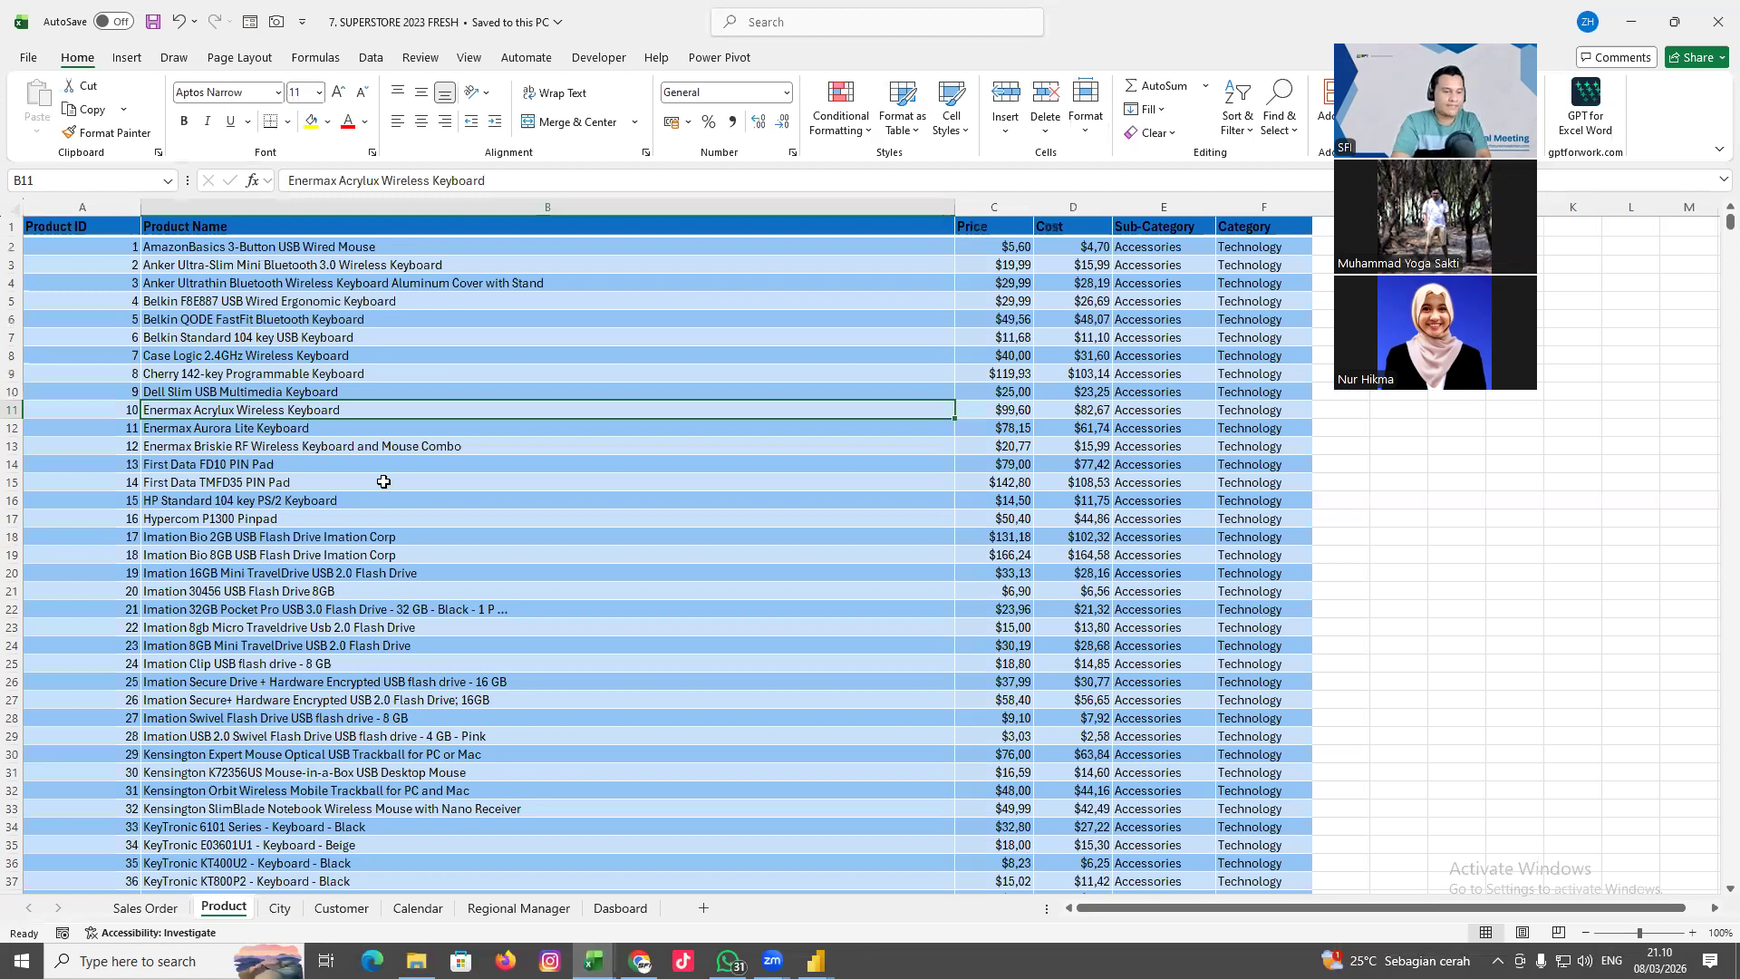
pyautogui.hotkey('ctrl', 'f')
pyautogui.write('step')
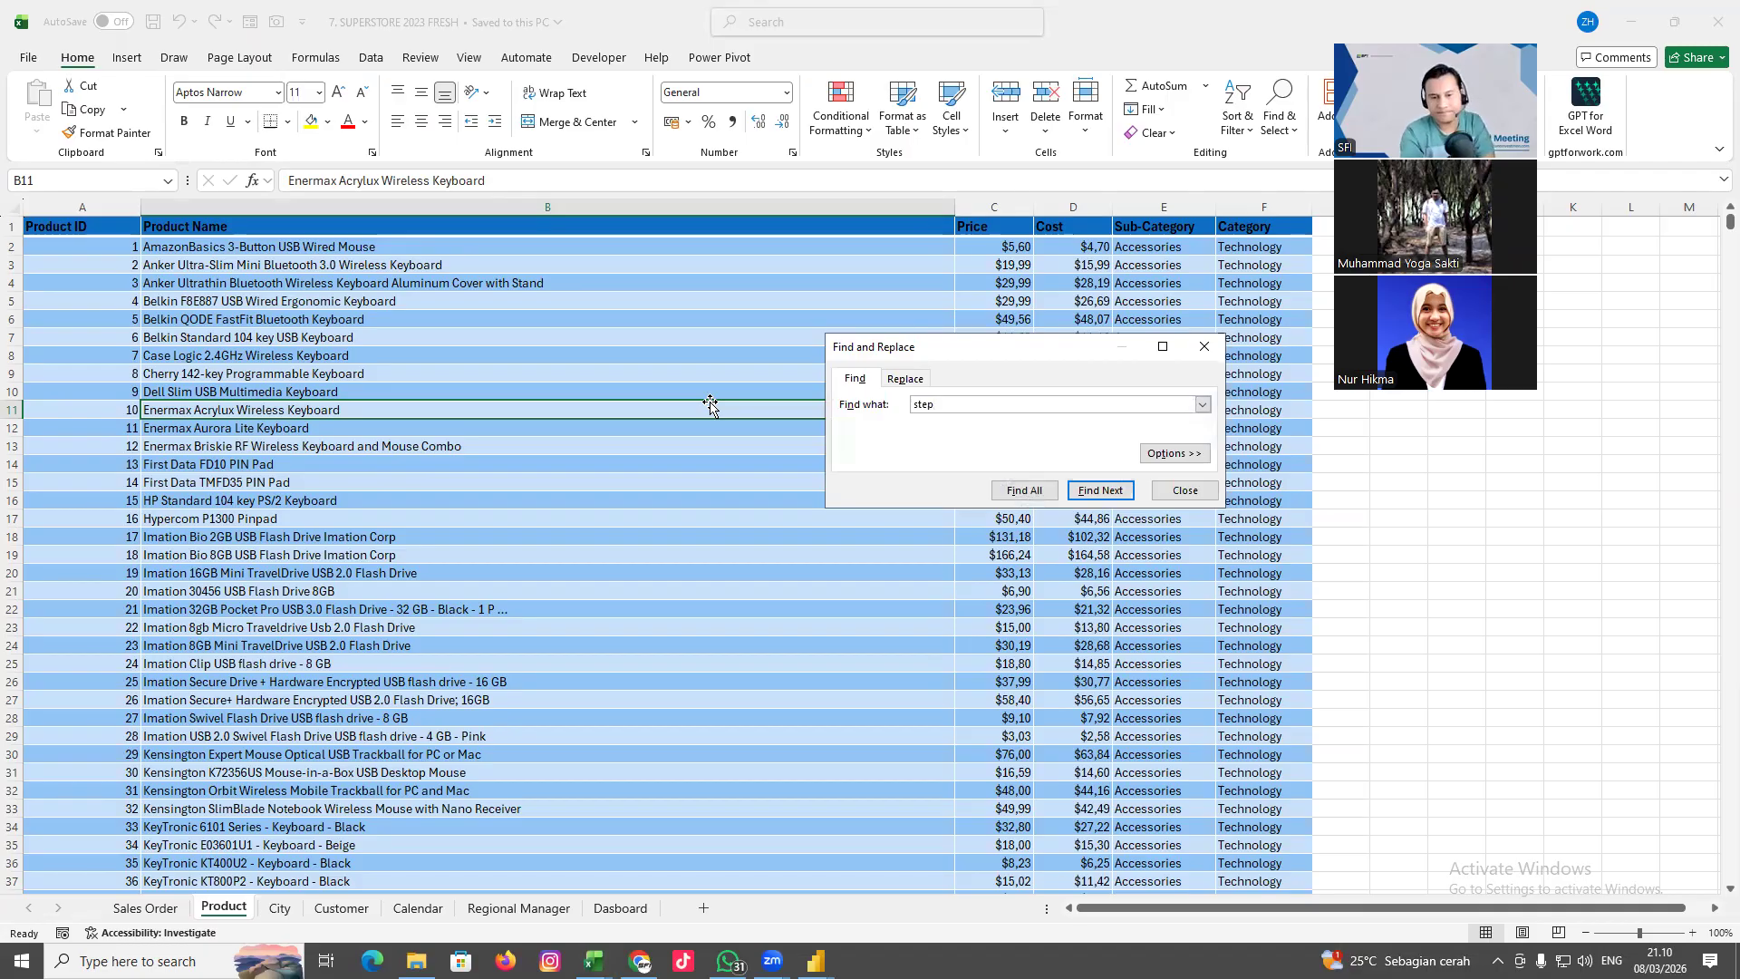
pyautogui.press('Return')
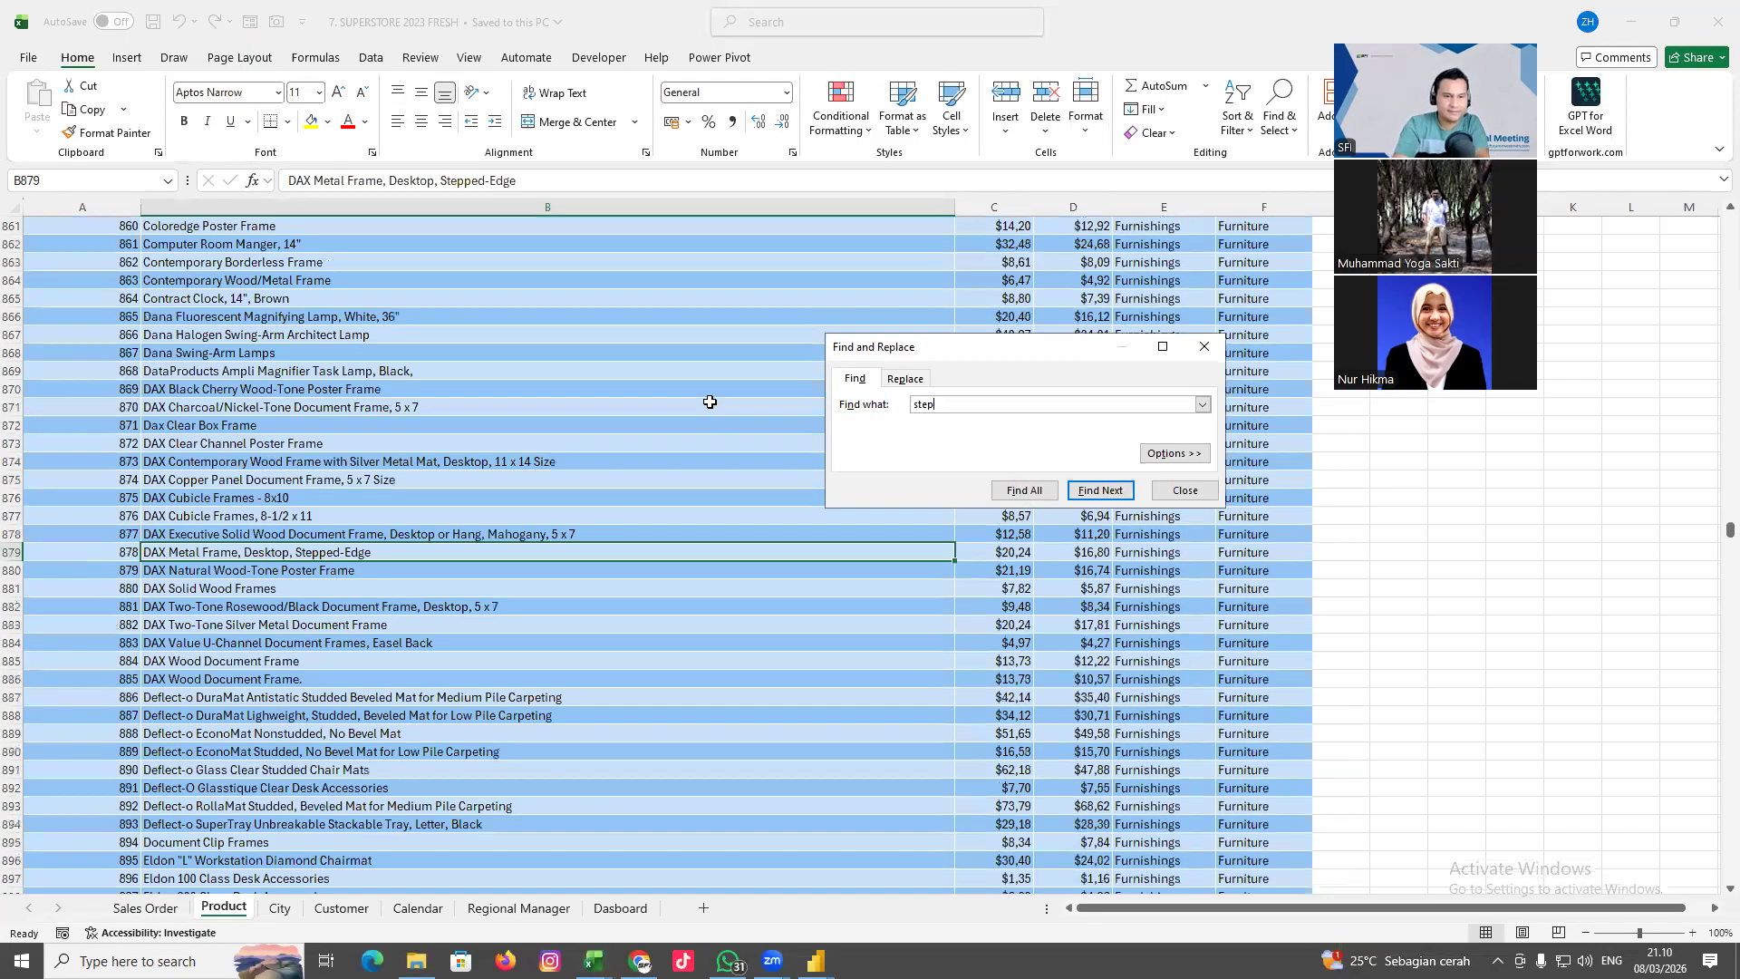
pyautogui.click(1254, 921)
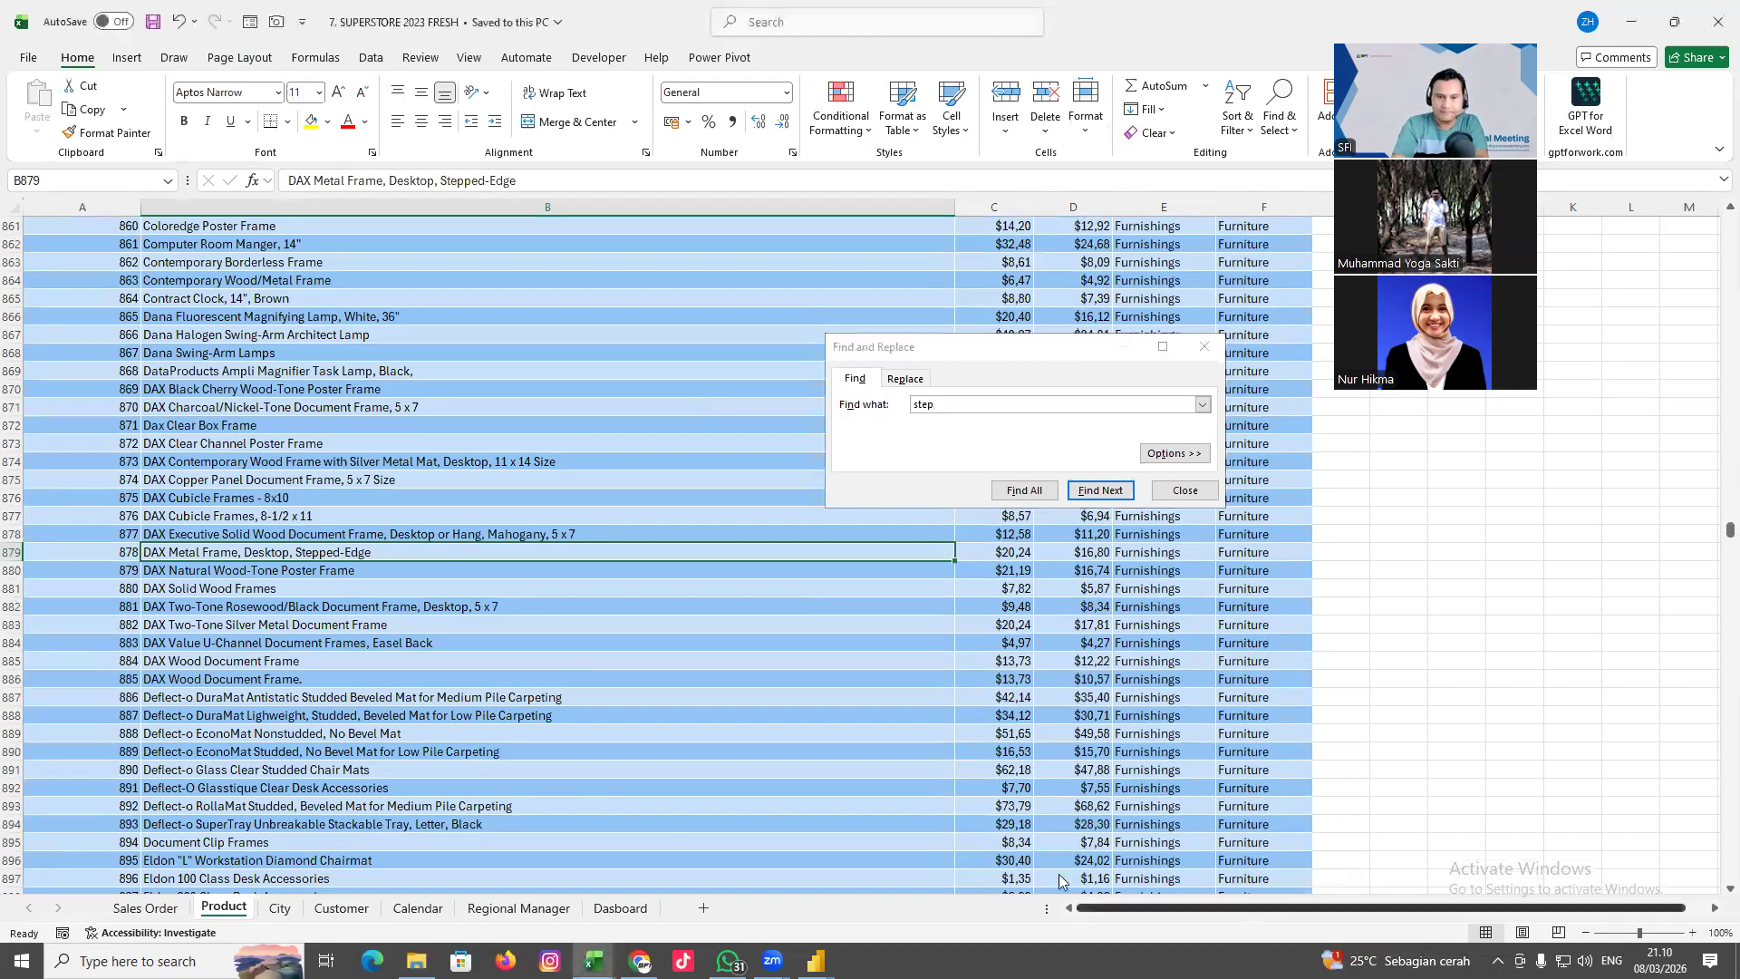
pyautogui.click(965, 404)
pyautogui.write('lace')
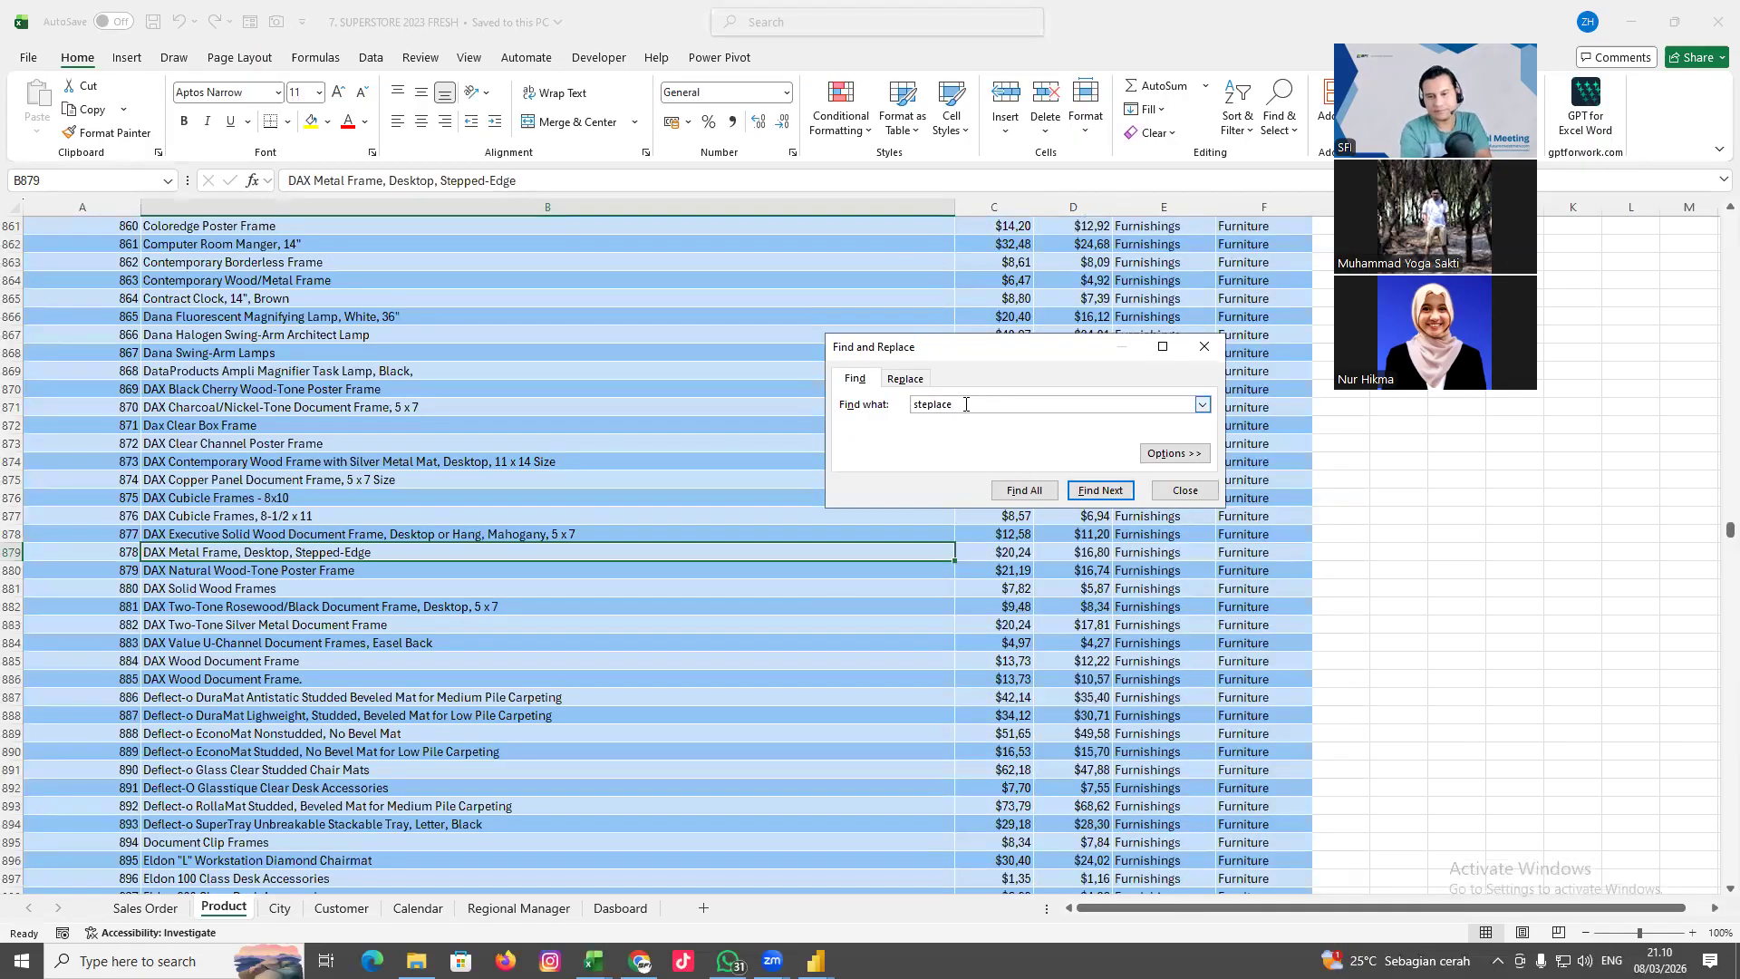
pyautogui.press('Return')
pyautogui.click(1142, 476)
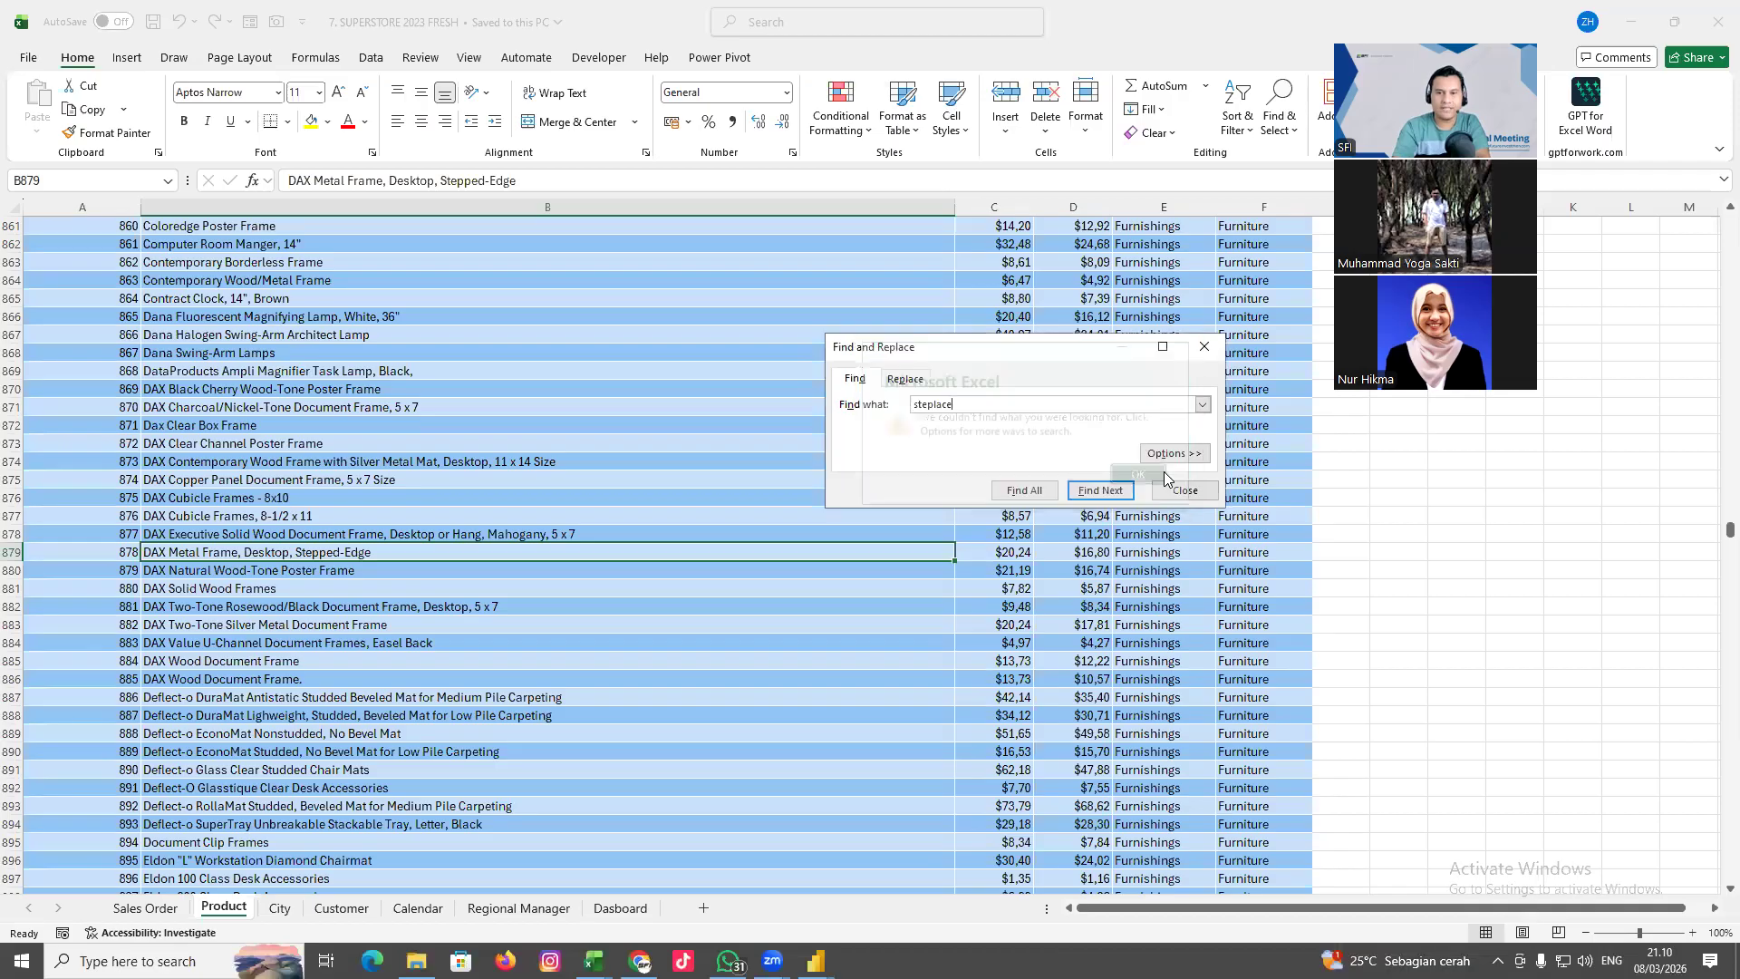
pyautogui.click(1187, 492)
pyautogui.scroll(5, 245, 602)
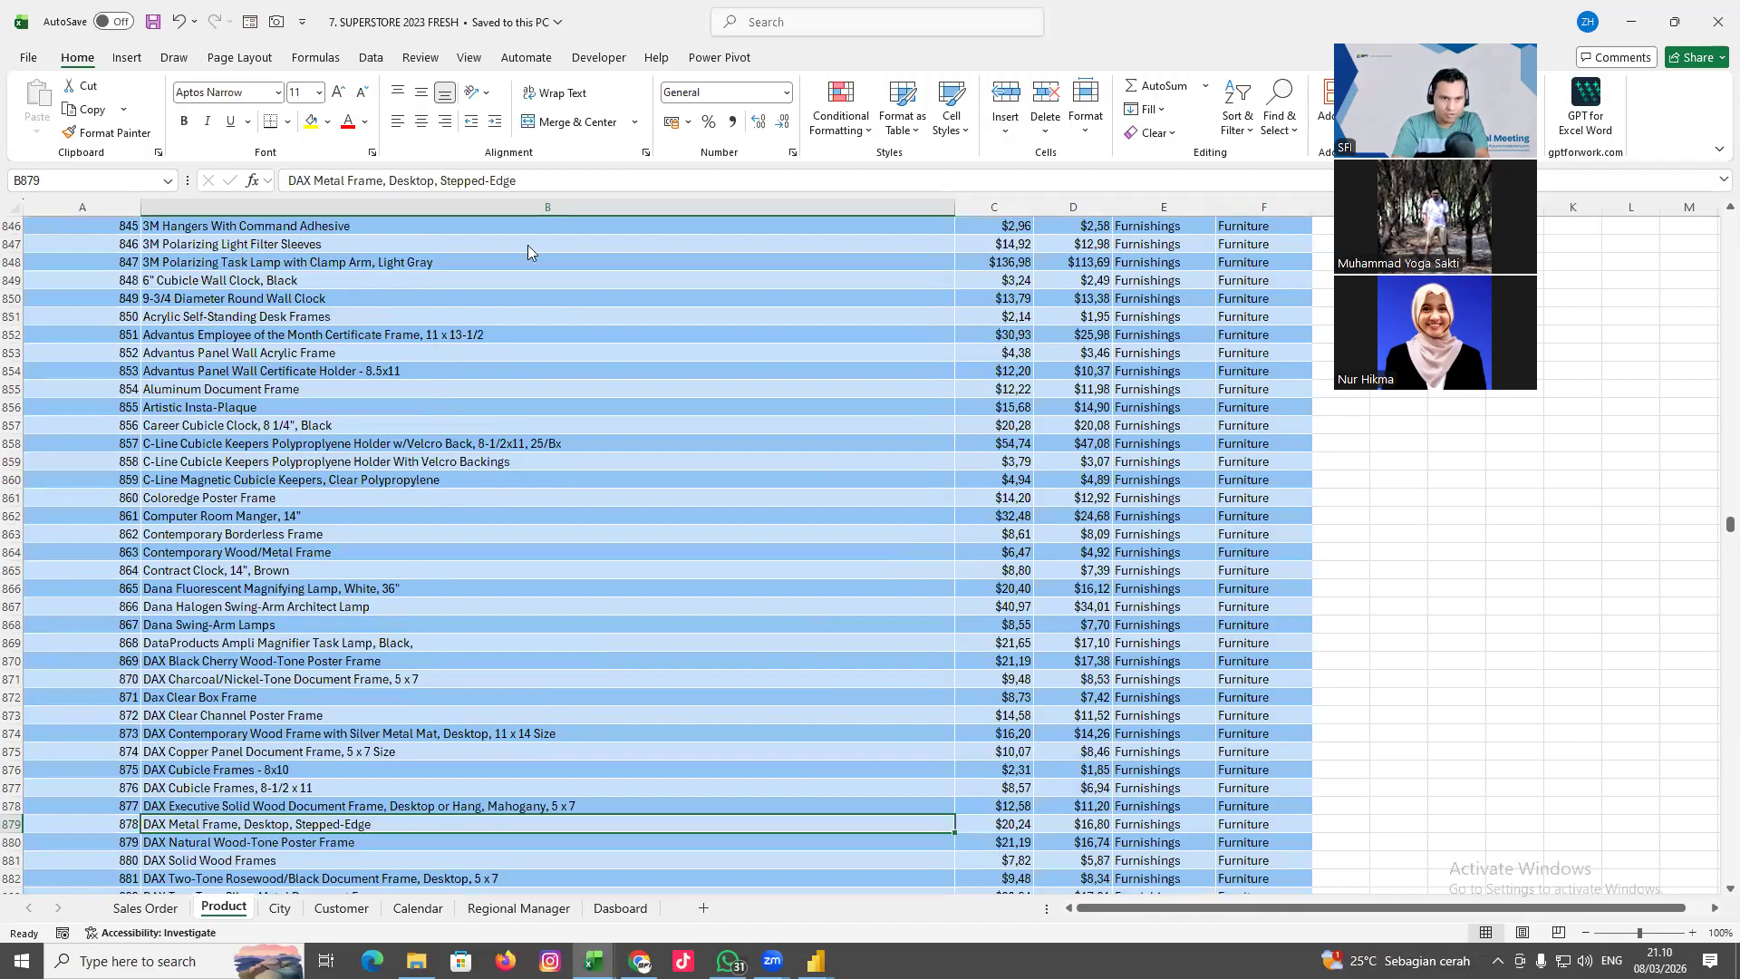
# Return to Power BI Desktop and check the fields used by the Sum of Quantity and Total Revenue cards
pyautogui.hotkey('alt', 'Tab')
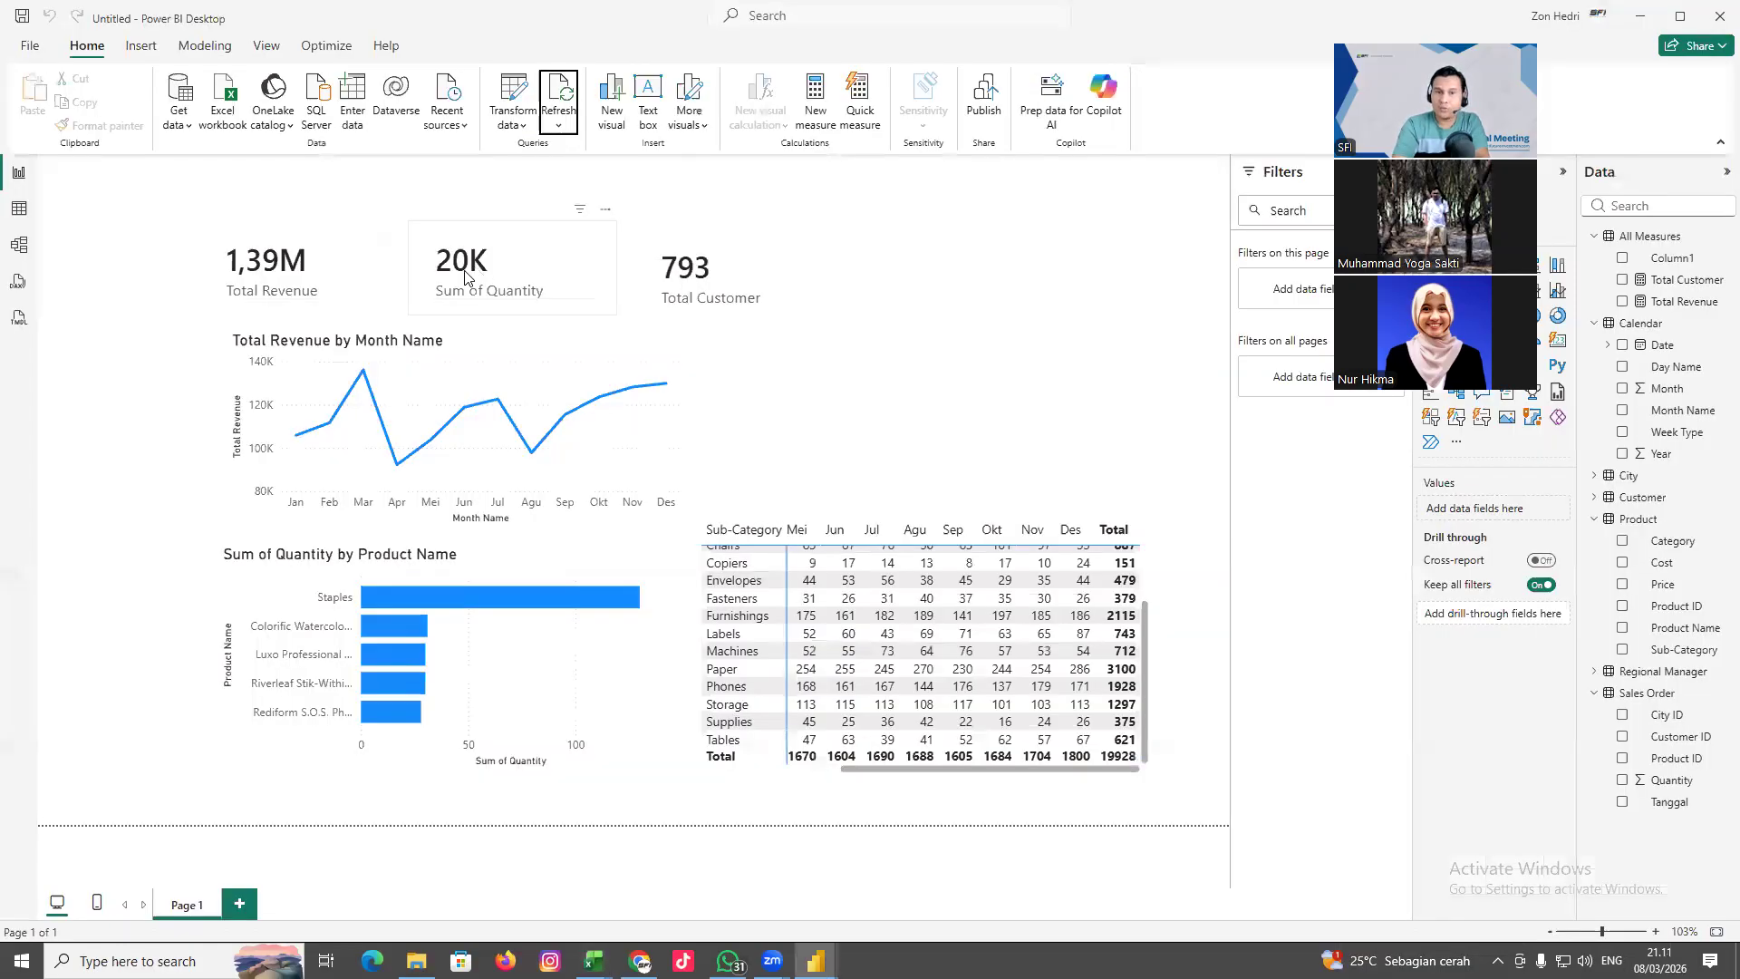
pyautogui.click(465, 277)
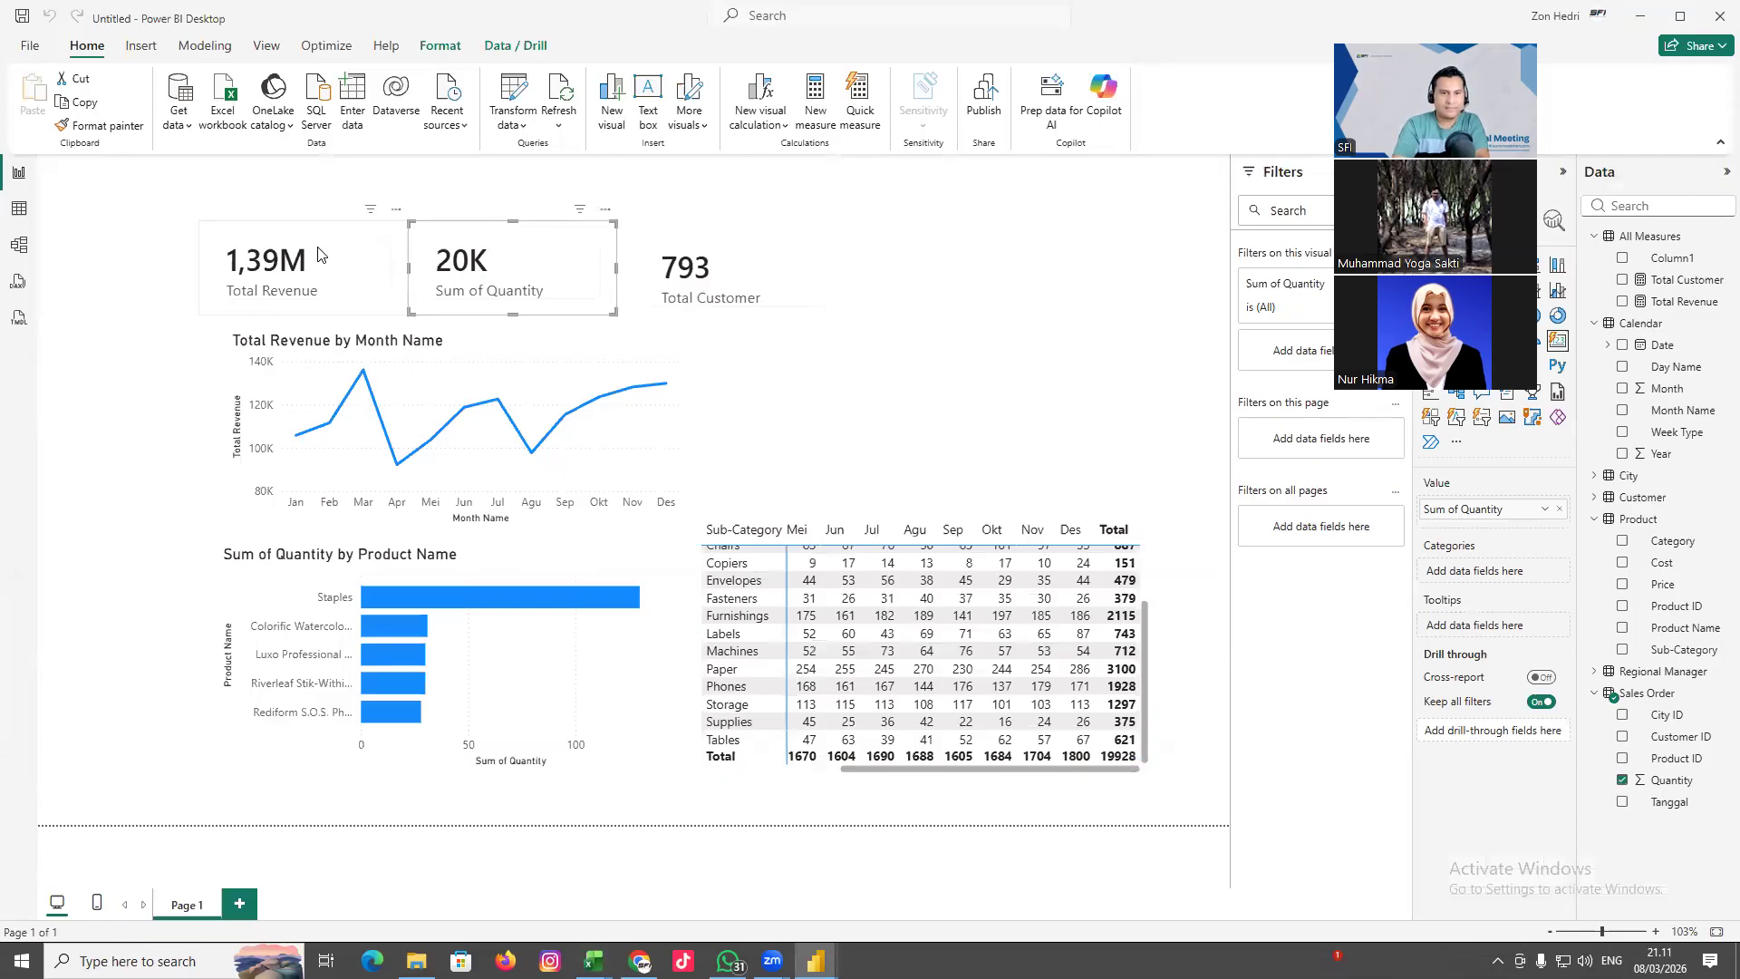
pyautogui.click(301, 265)
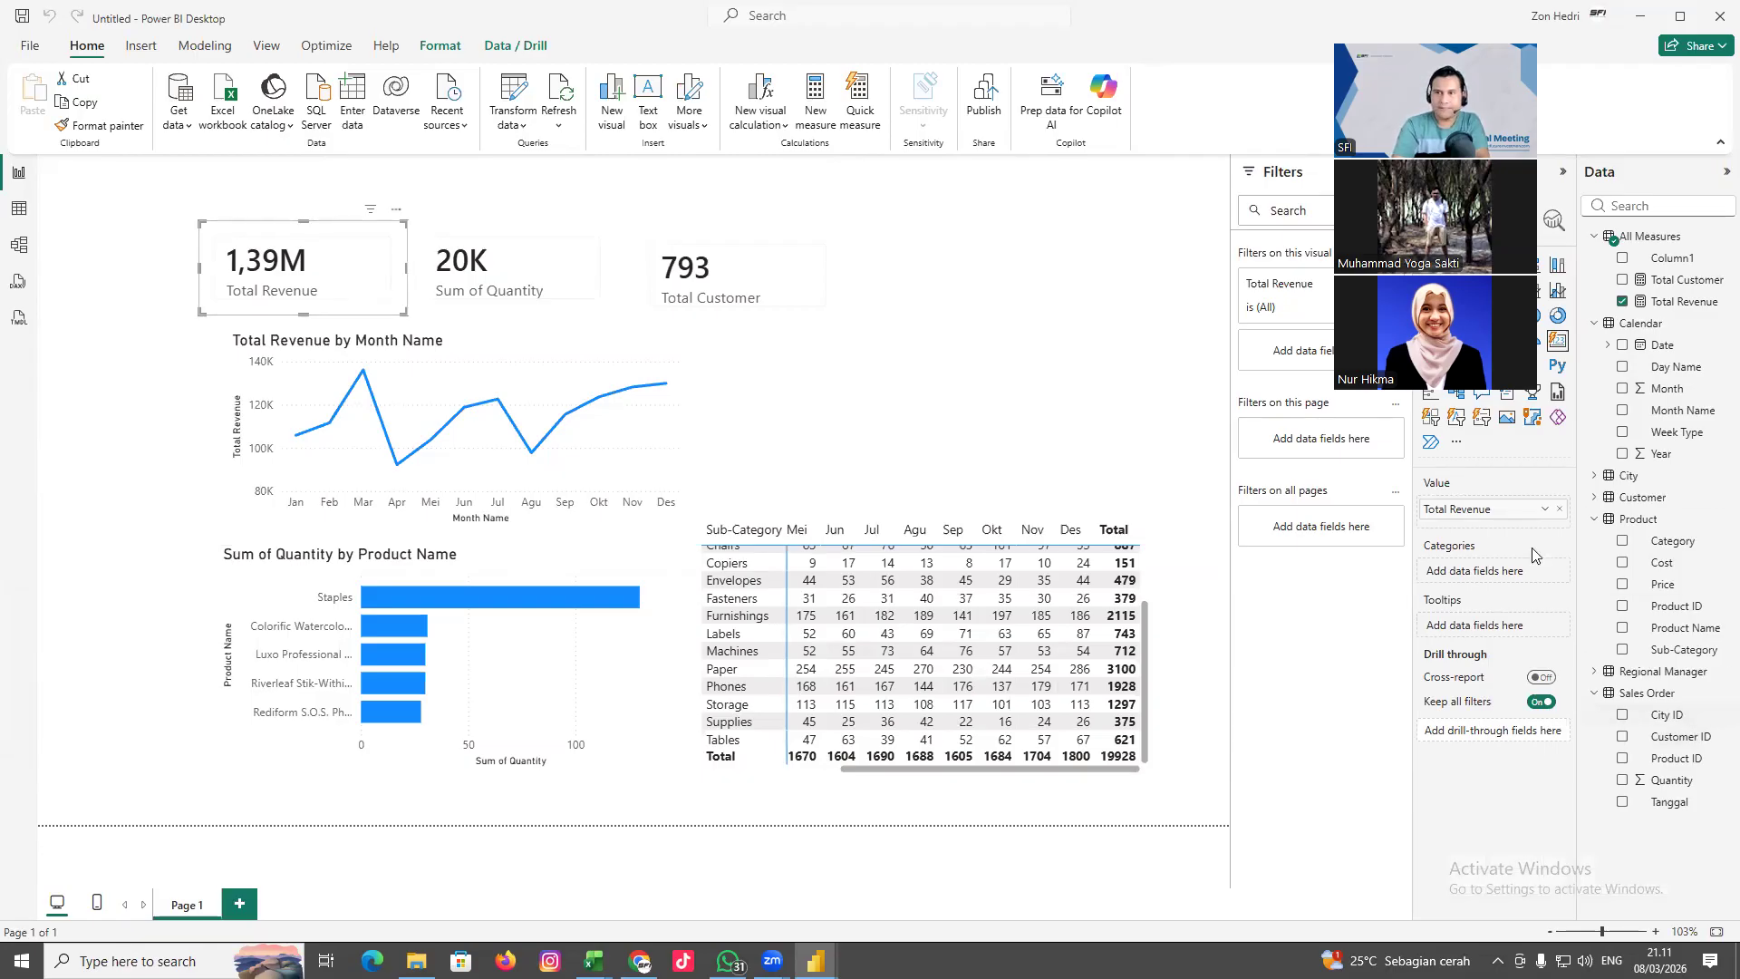
pyautogui.click(568, 237)
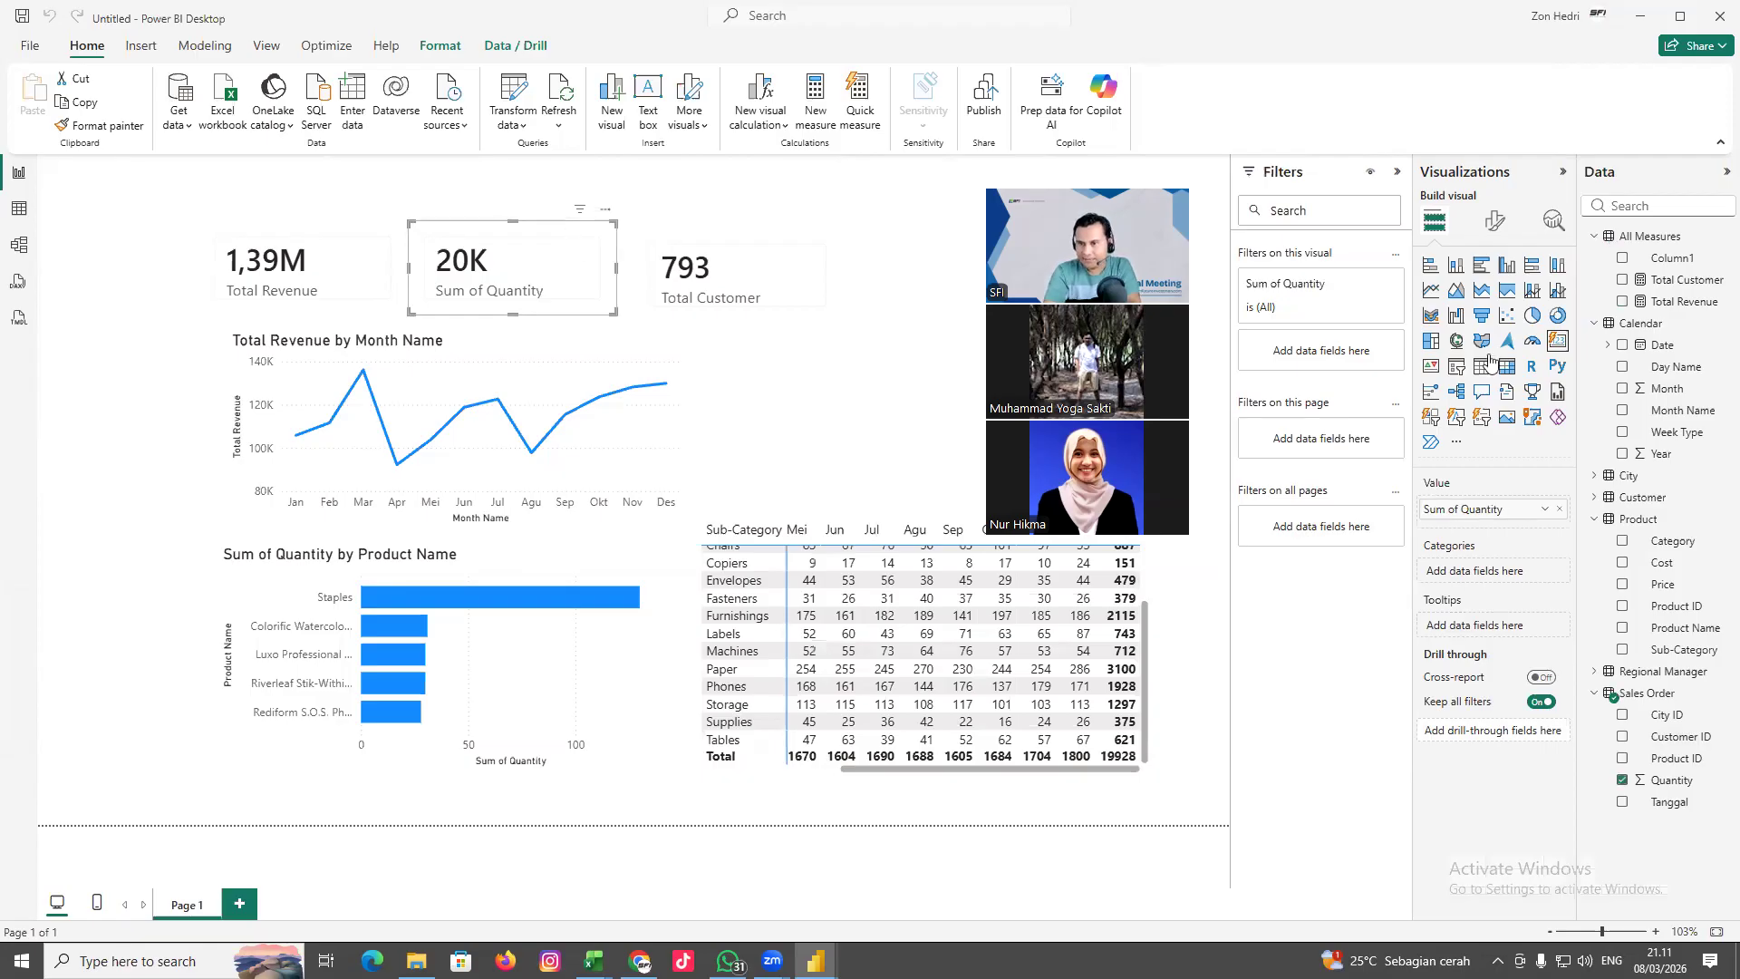
# Examine the Sum of Quantity card's format settings for the card shape, callout value, label and general properties
pyautogui.click(1495, 221)
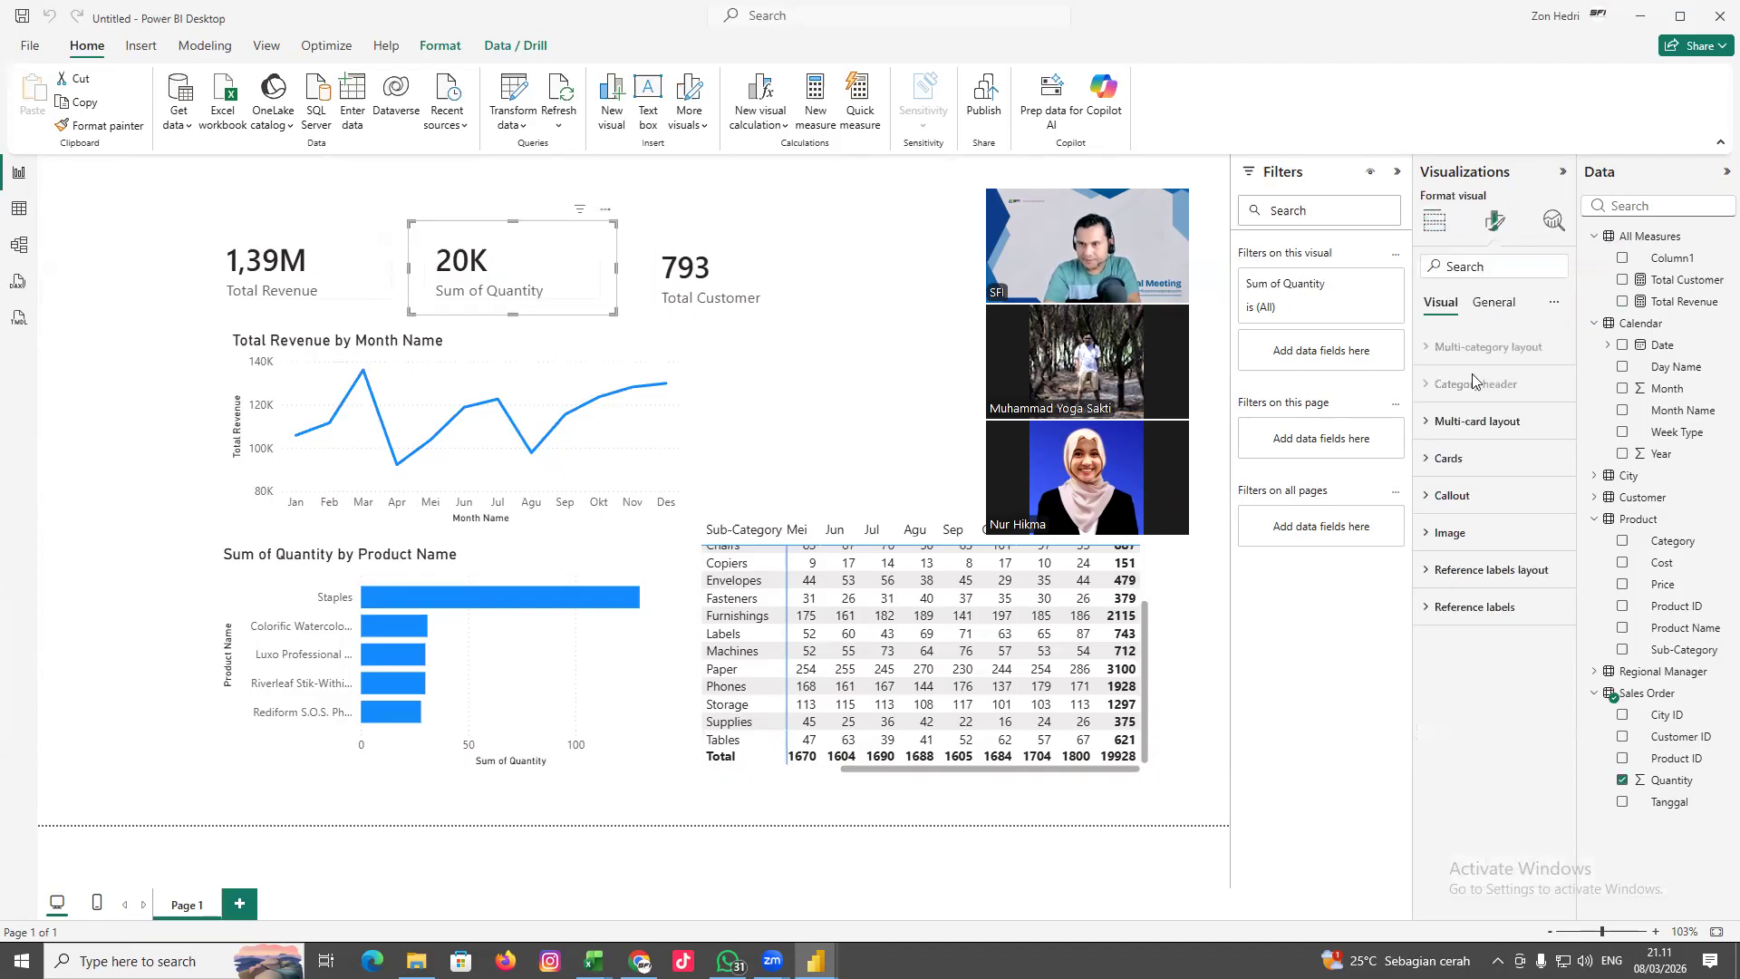
pyautogui.click(1483, 473)
pyautogui.scroll(-3, 1479, 689)
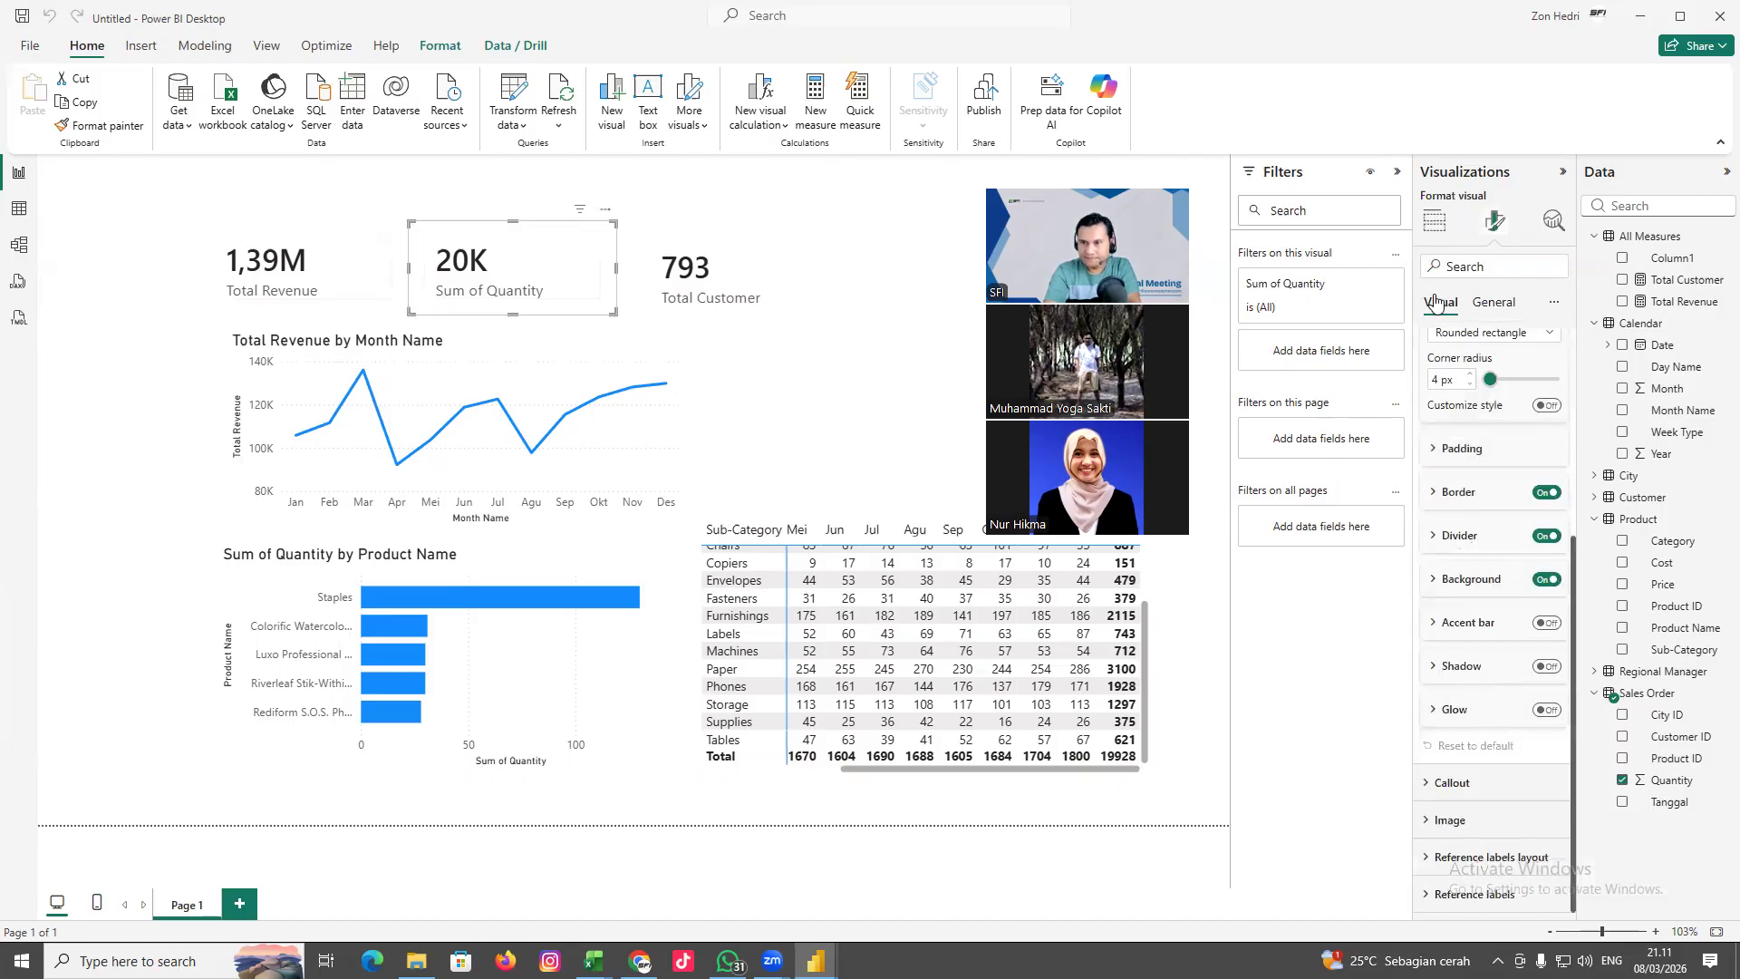
pyautogui.click(1435, 224)
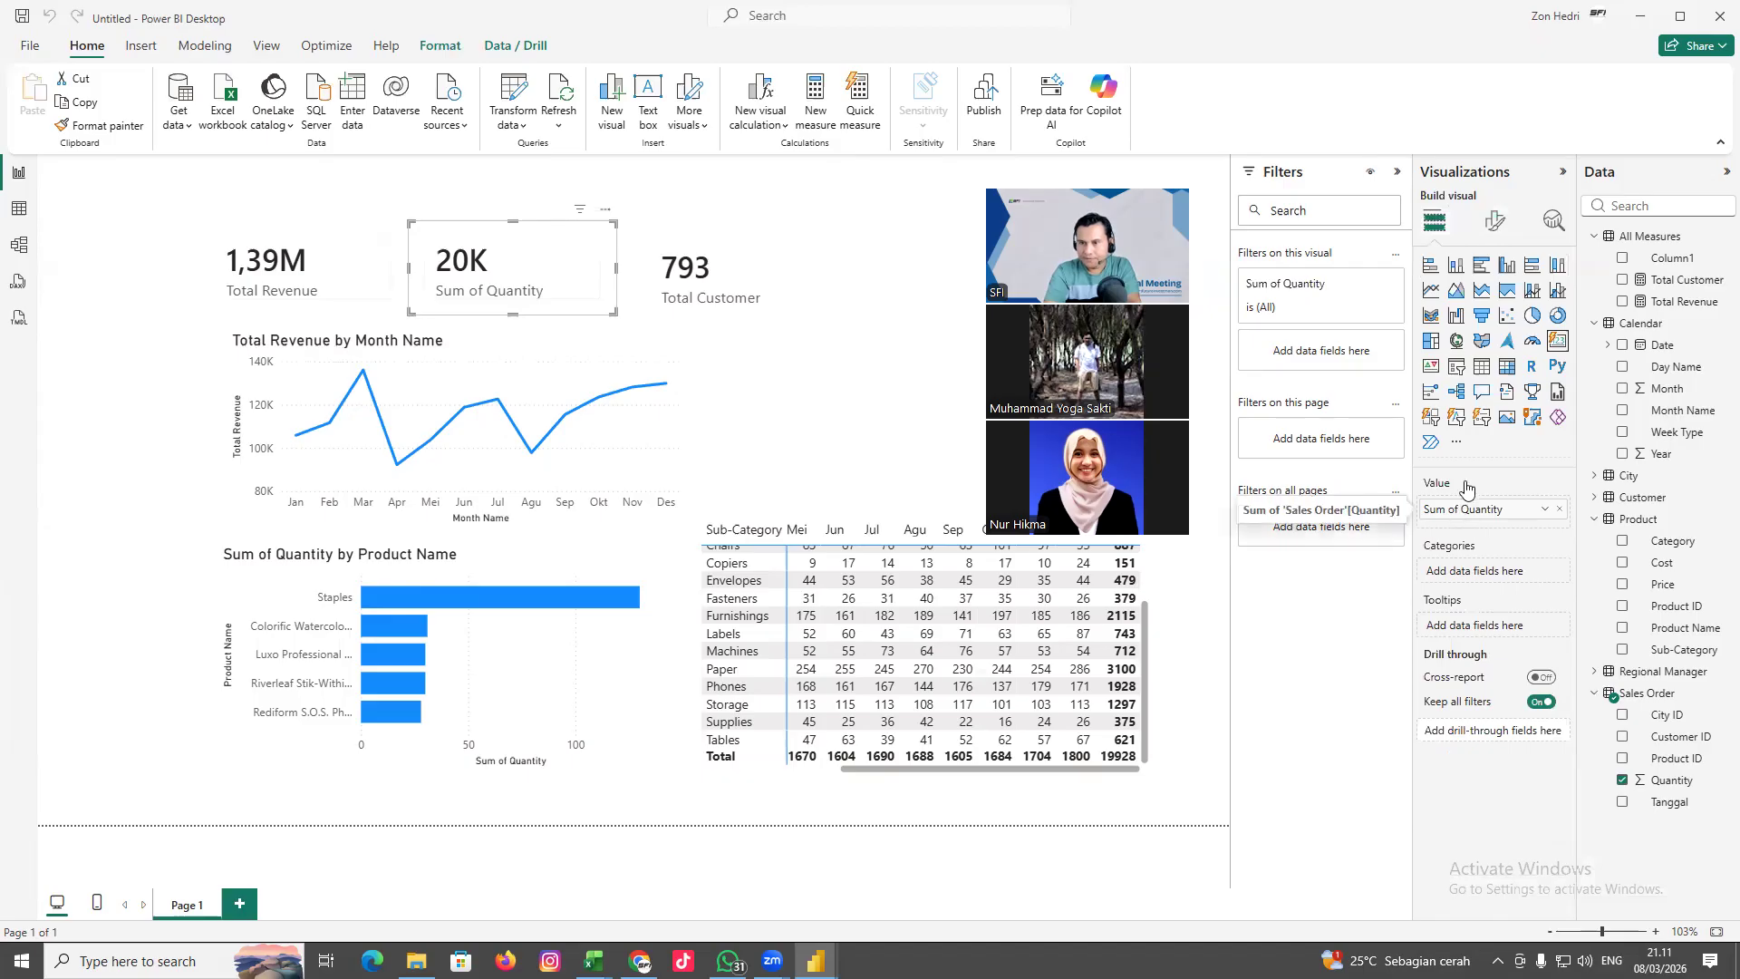
pyautogui.click(1503, 228)
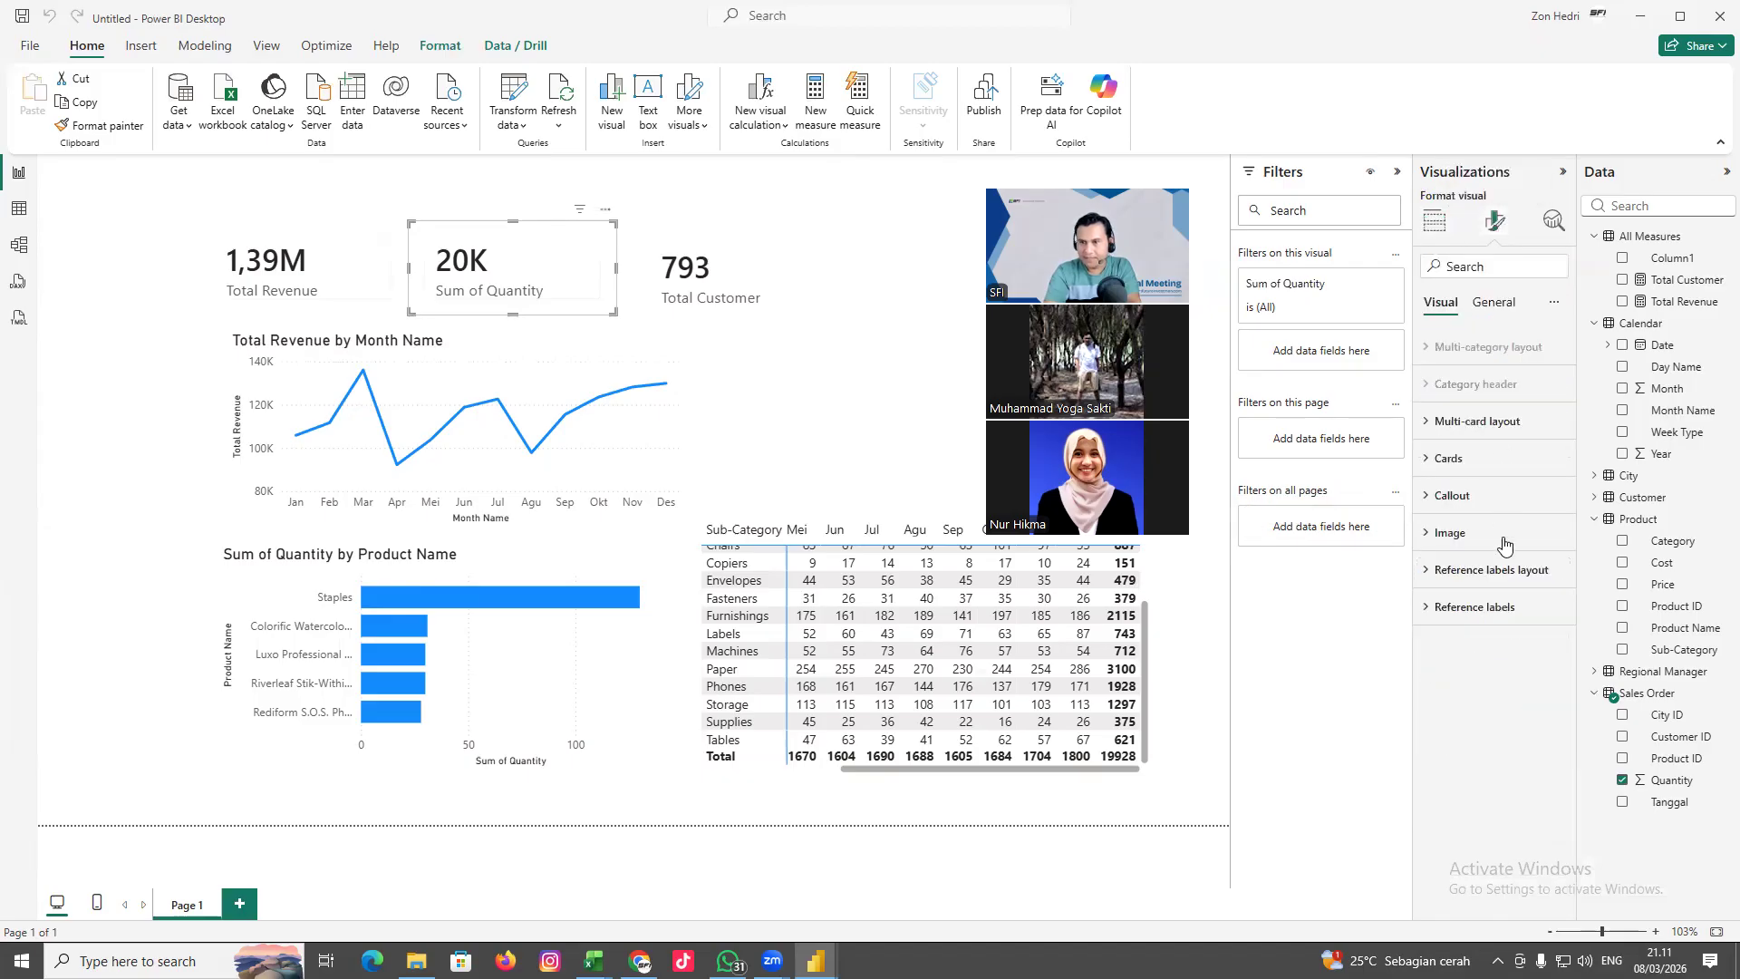
pyautogui.click(1469, 496)
pyautogui.scroll(-1, 1500, 580)
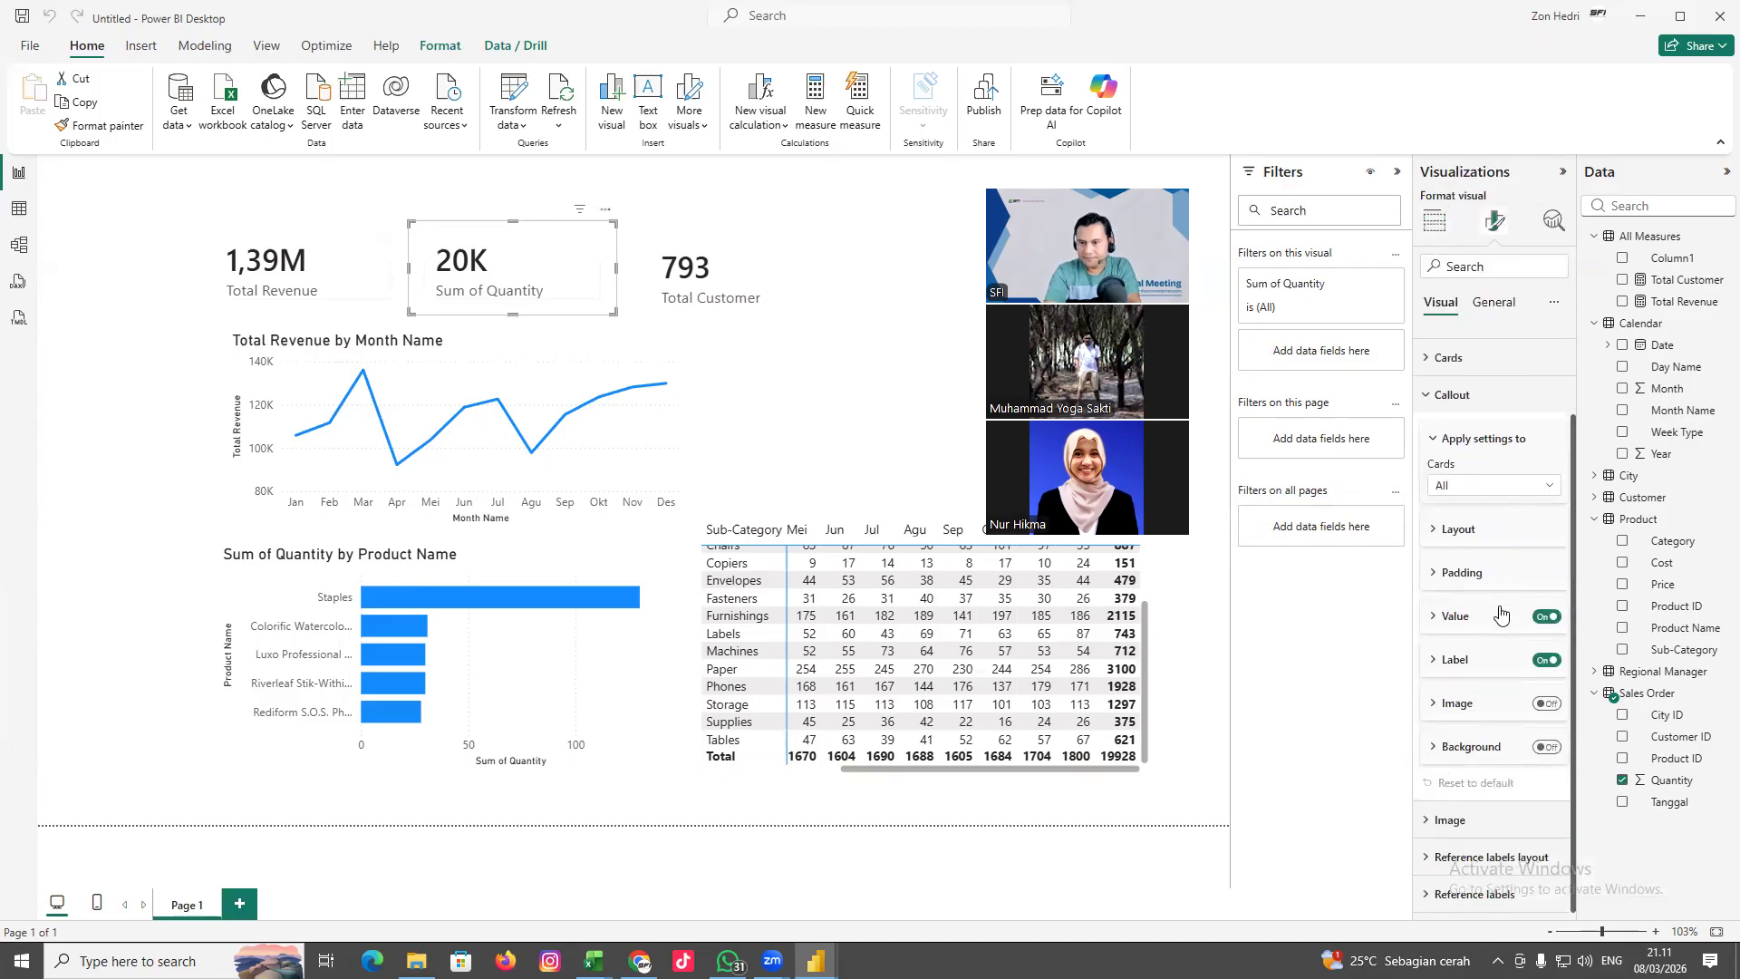
pyautogui.click(1475, 619)
pyautogui.scroll(-3, 1470, 653)
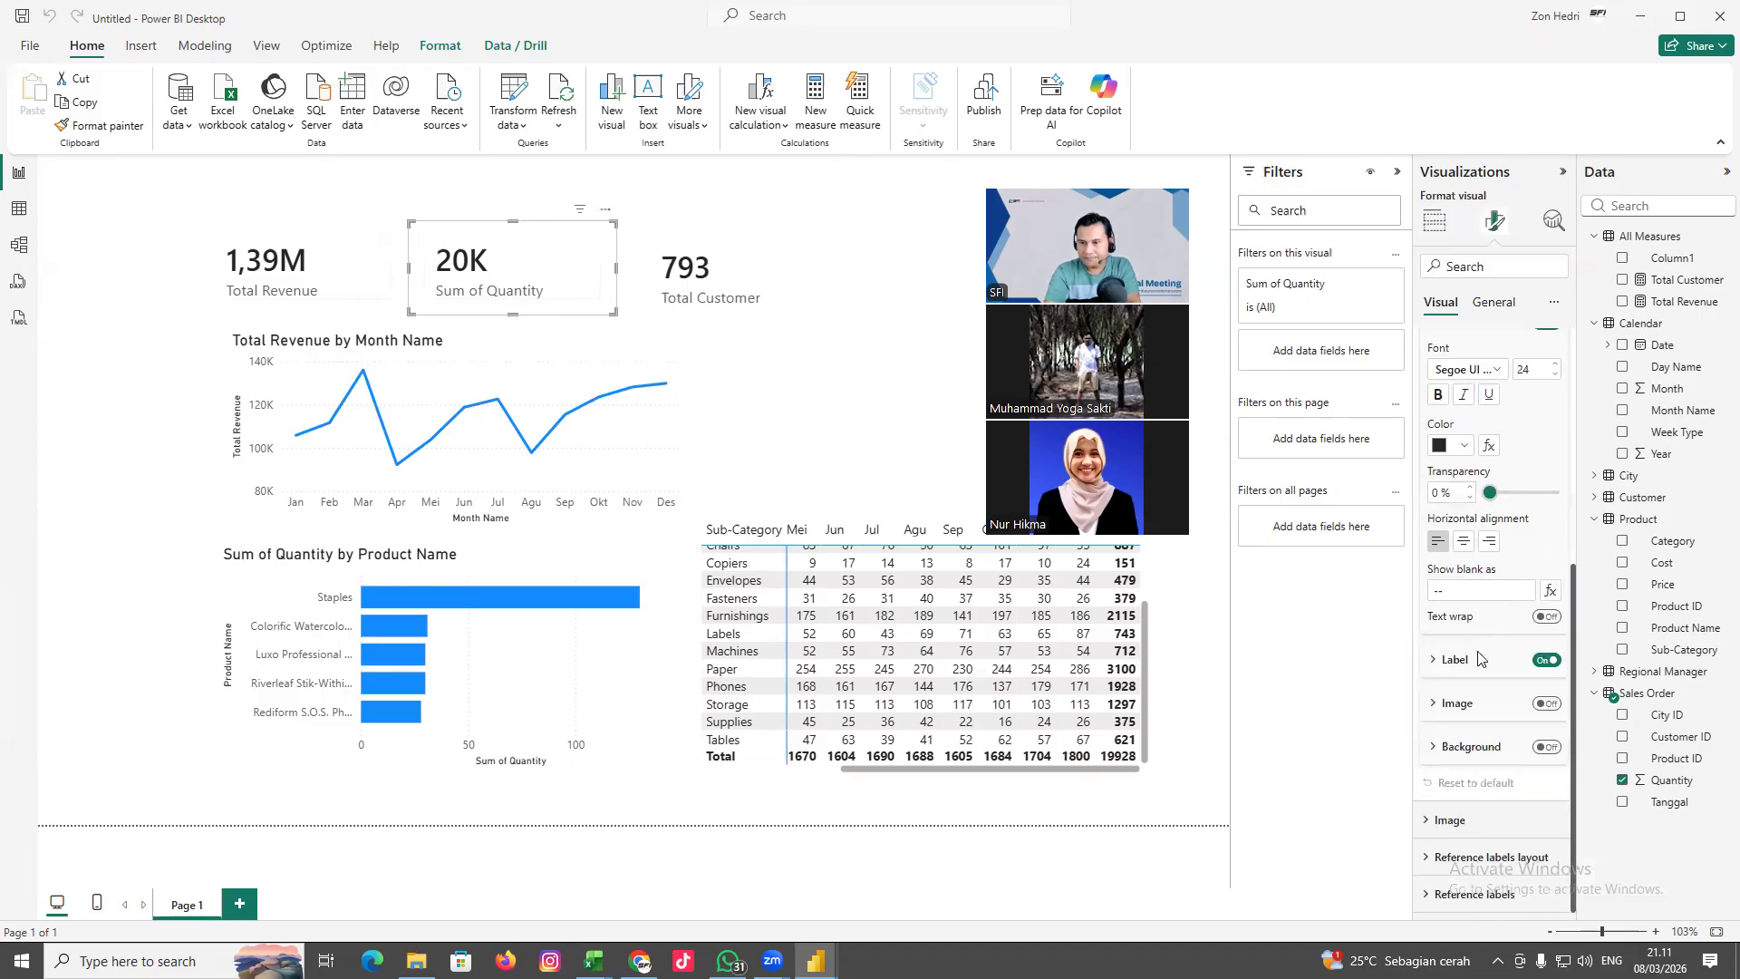
pyautogui.click(1460, 660)
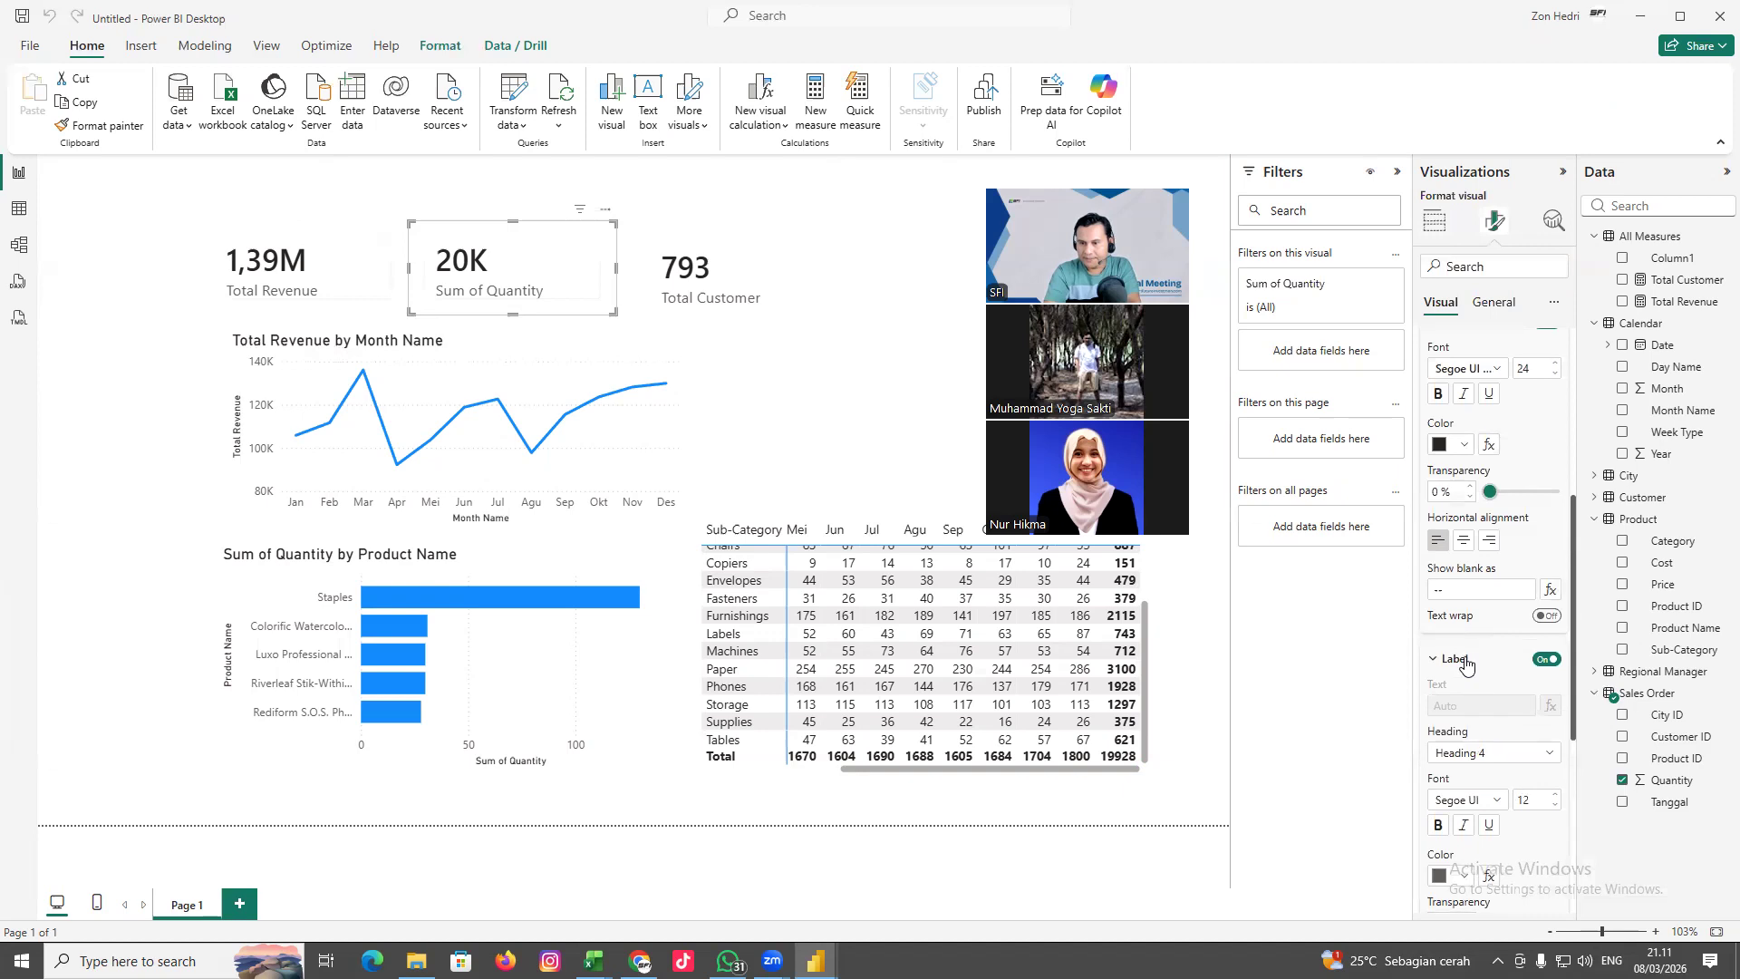
pyautogui.scroll(-4, 1466, 662)
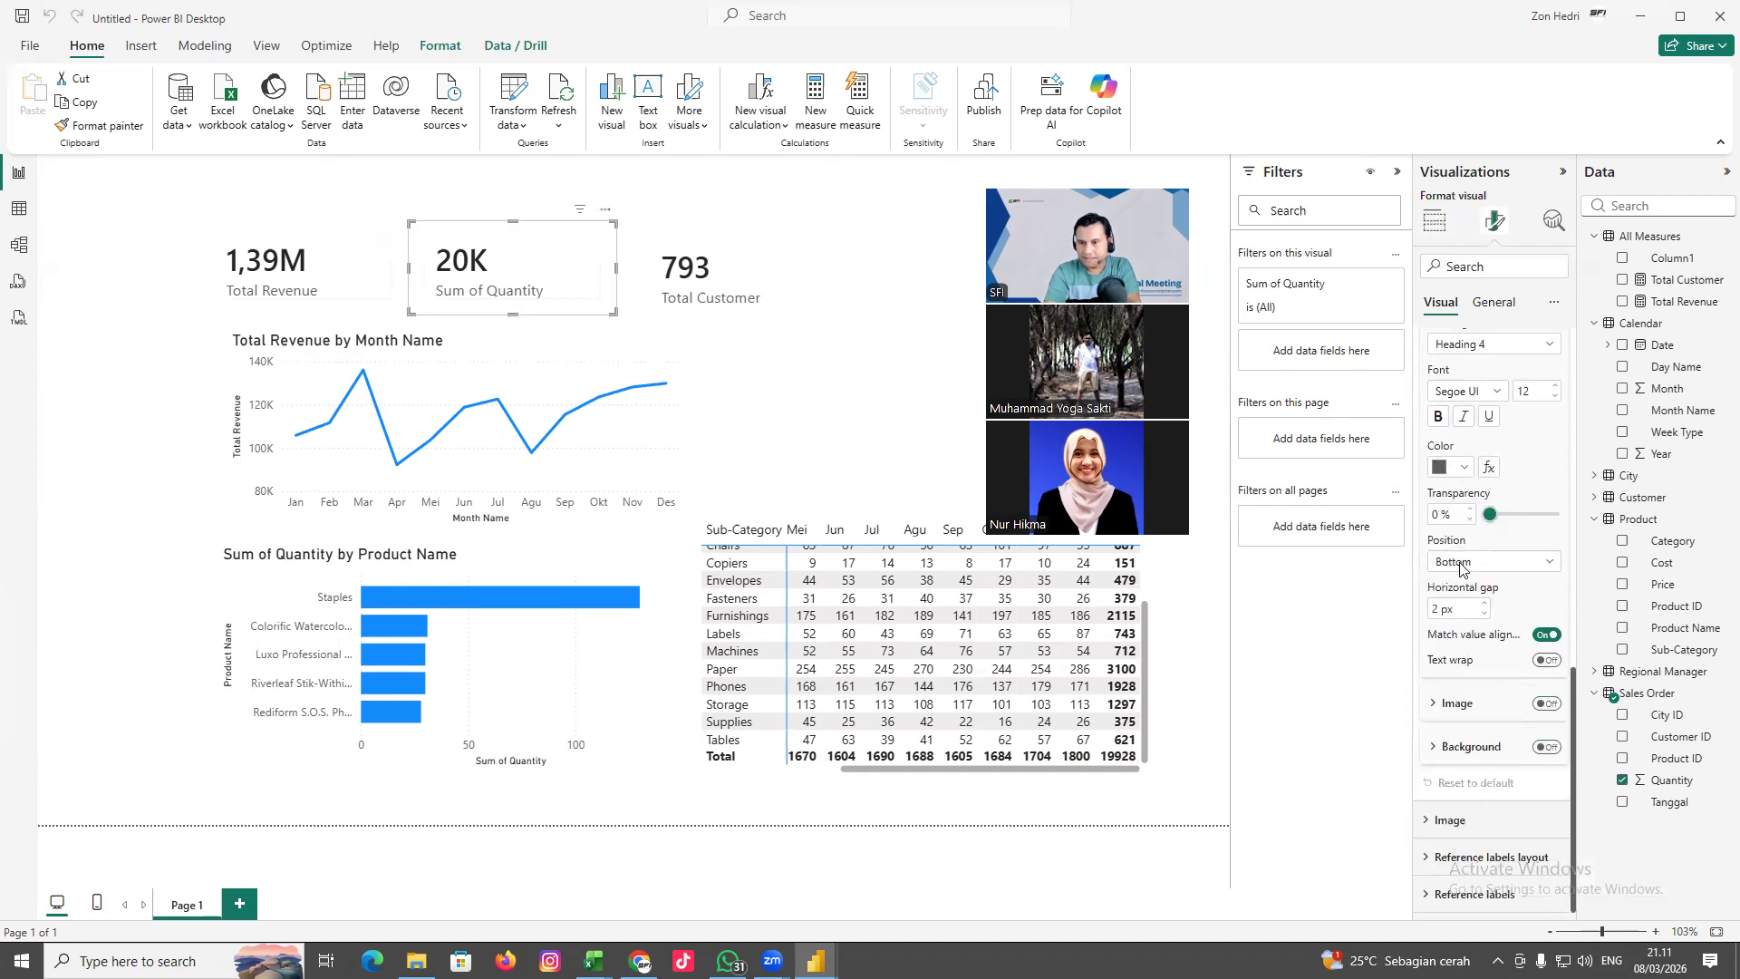
pyautogui.click(1492, 302)
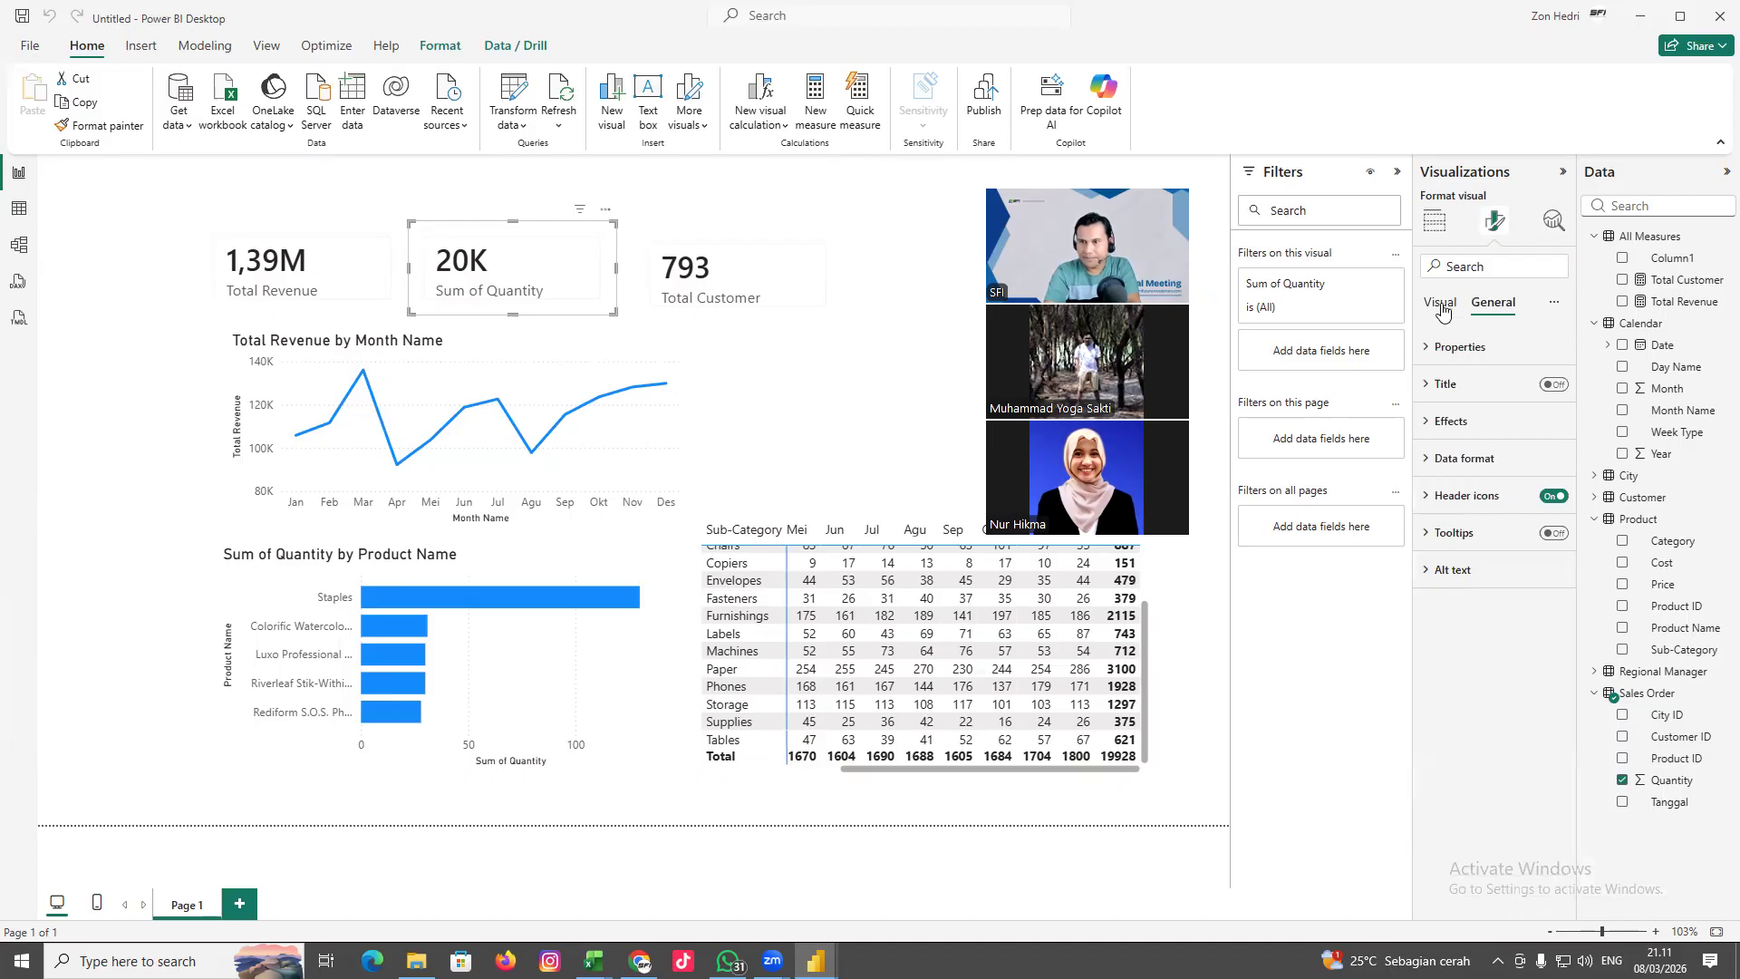
# Look at the aggregation and display options available for the card's Sum of Quantity field
pyautogui.click(1433, 234)
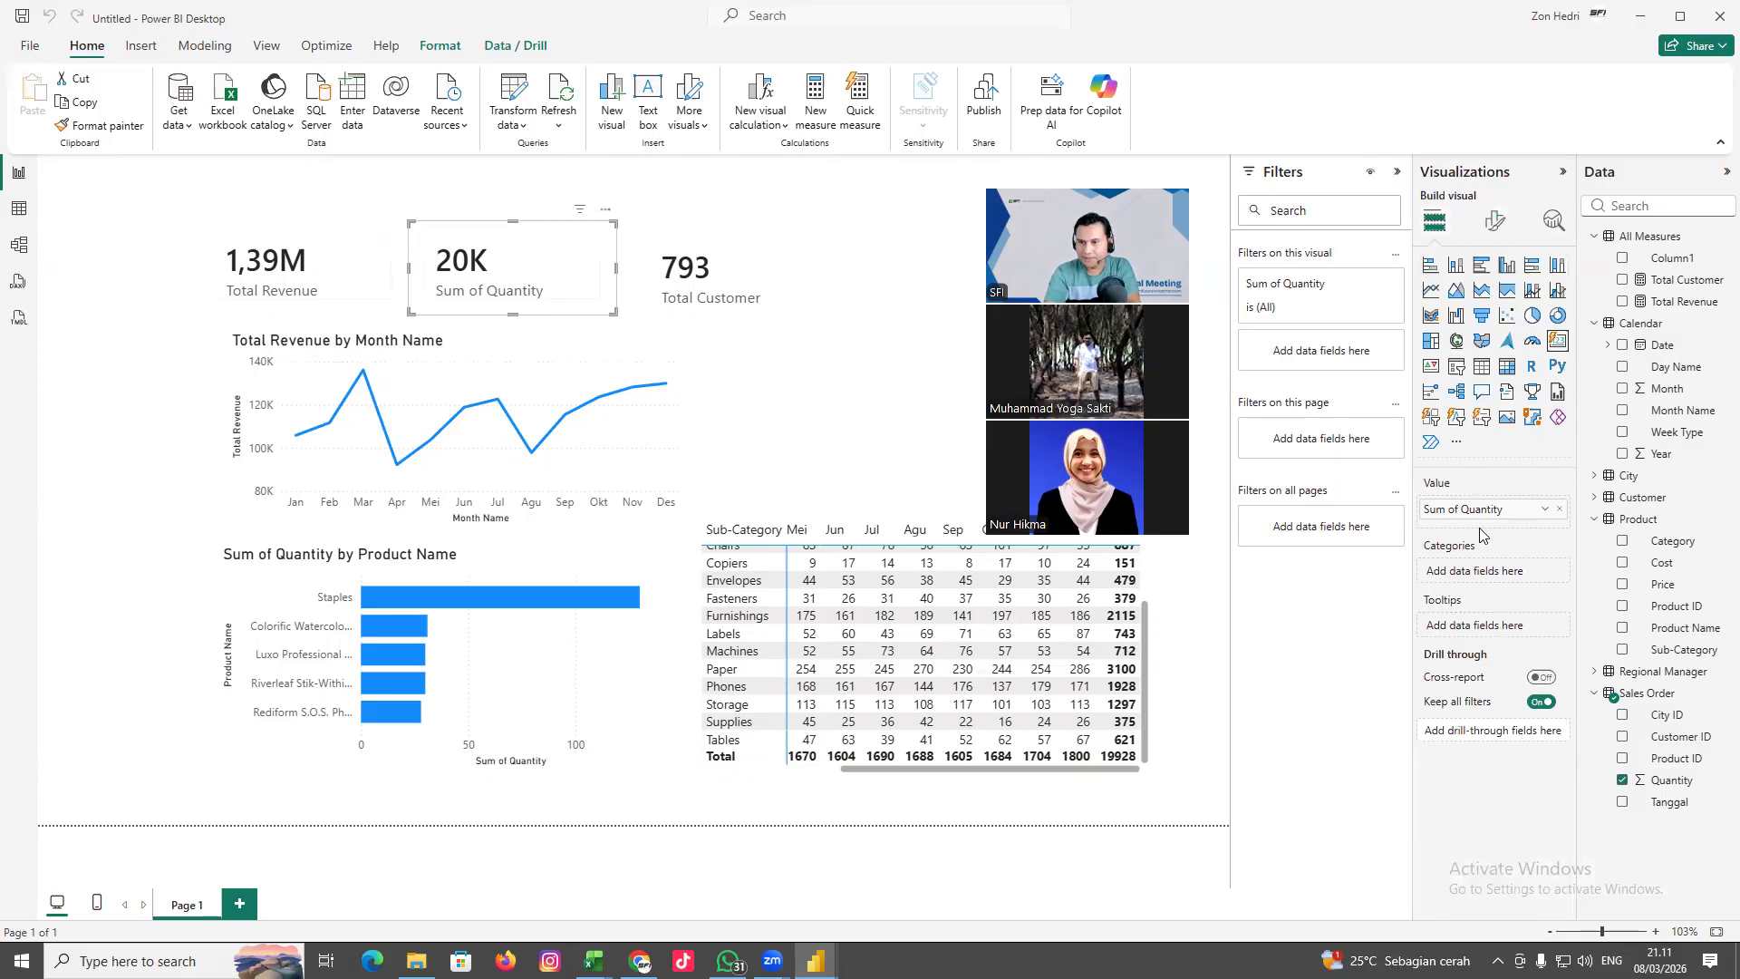
pyautogui.click(1545, 509)
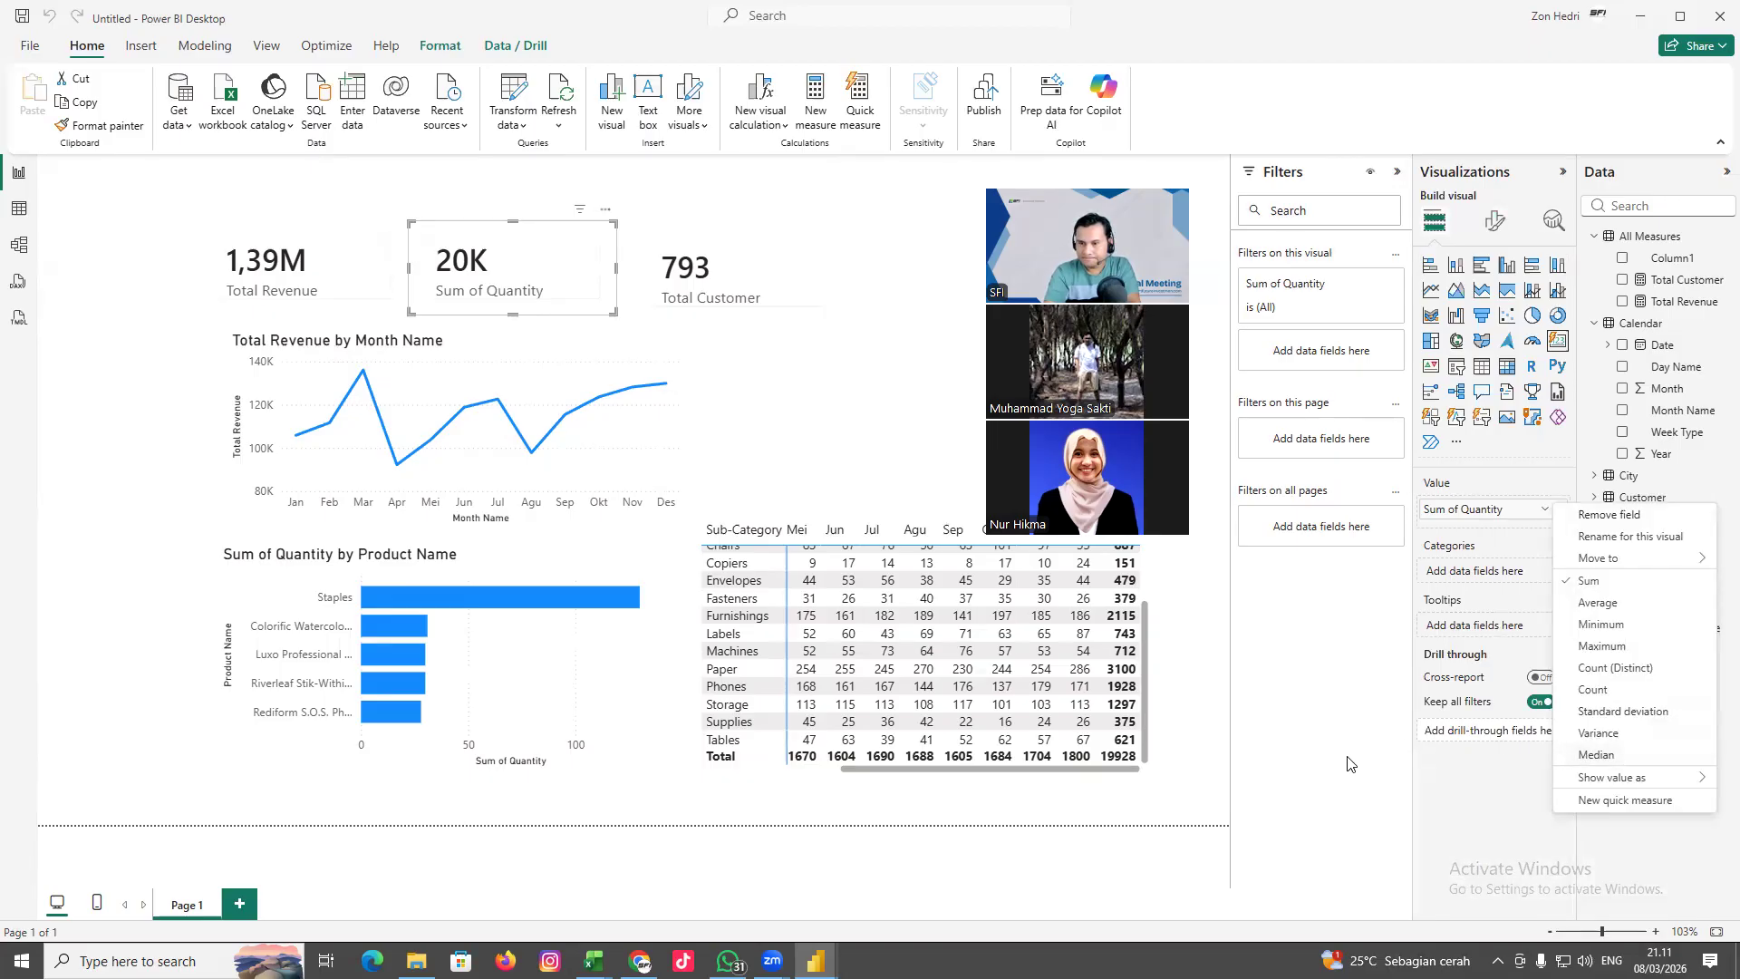
pyautogui.click(1442, 658)
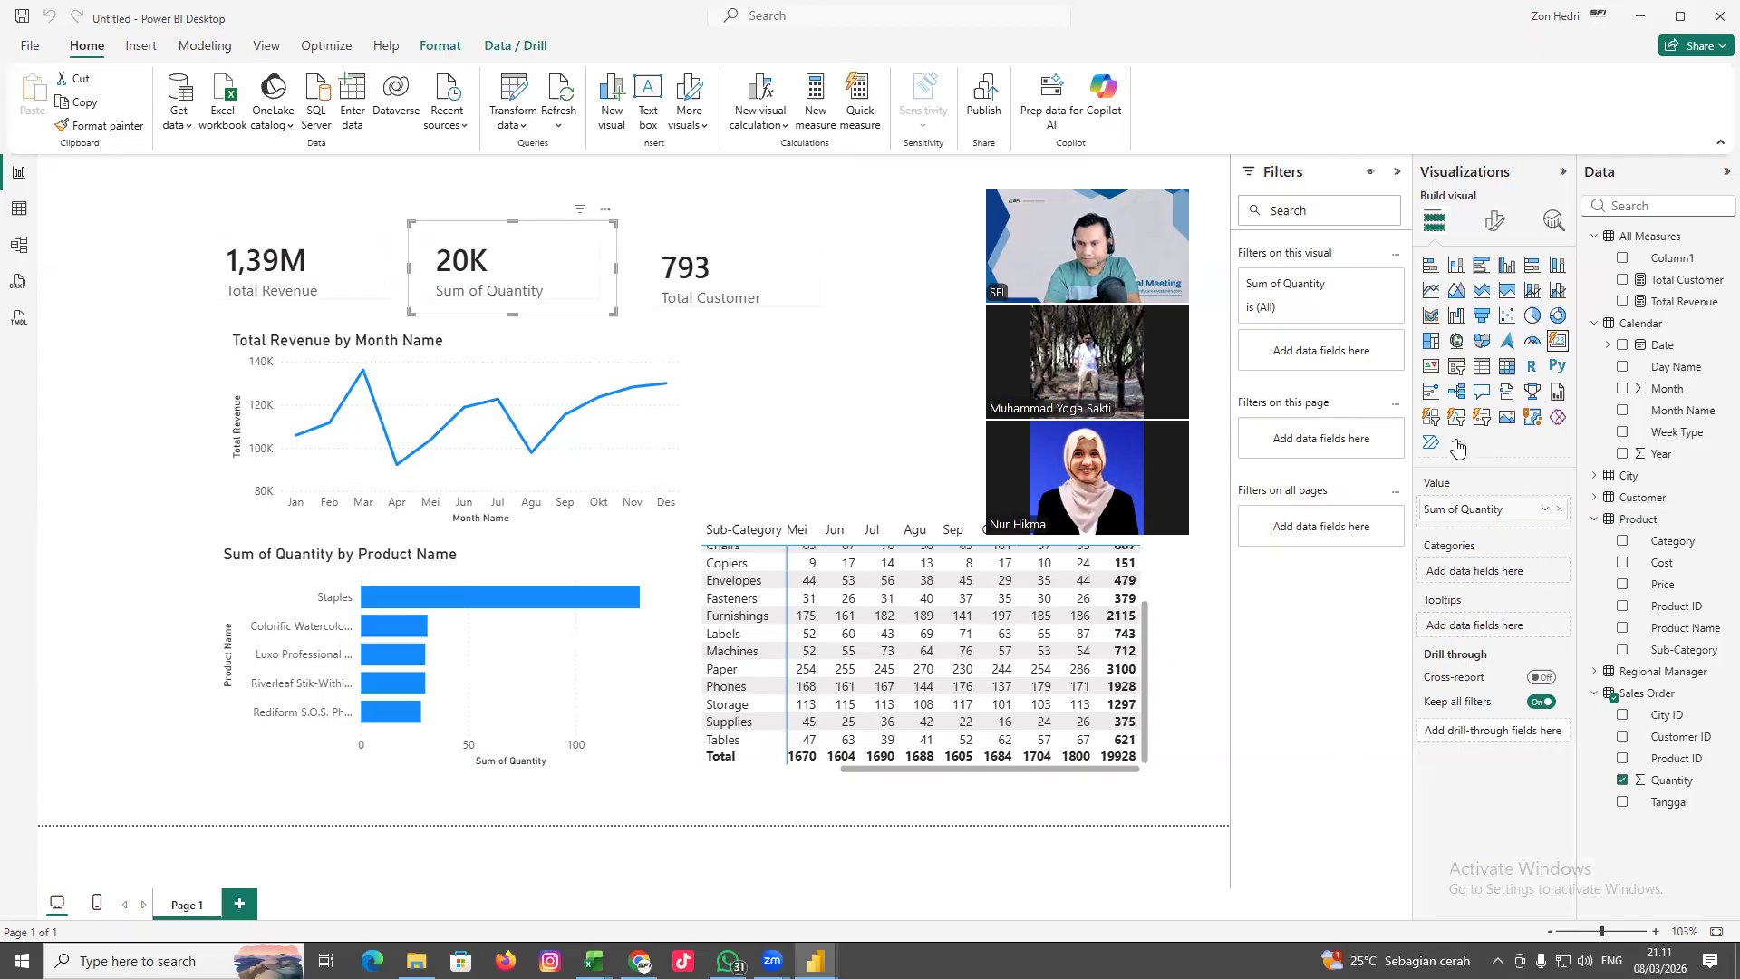
# Examine the callout value's font, color, alignment and blank-display settings for the Sum of Quantity card
pyautogui.click(1498, 222)
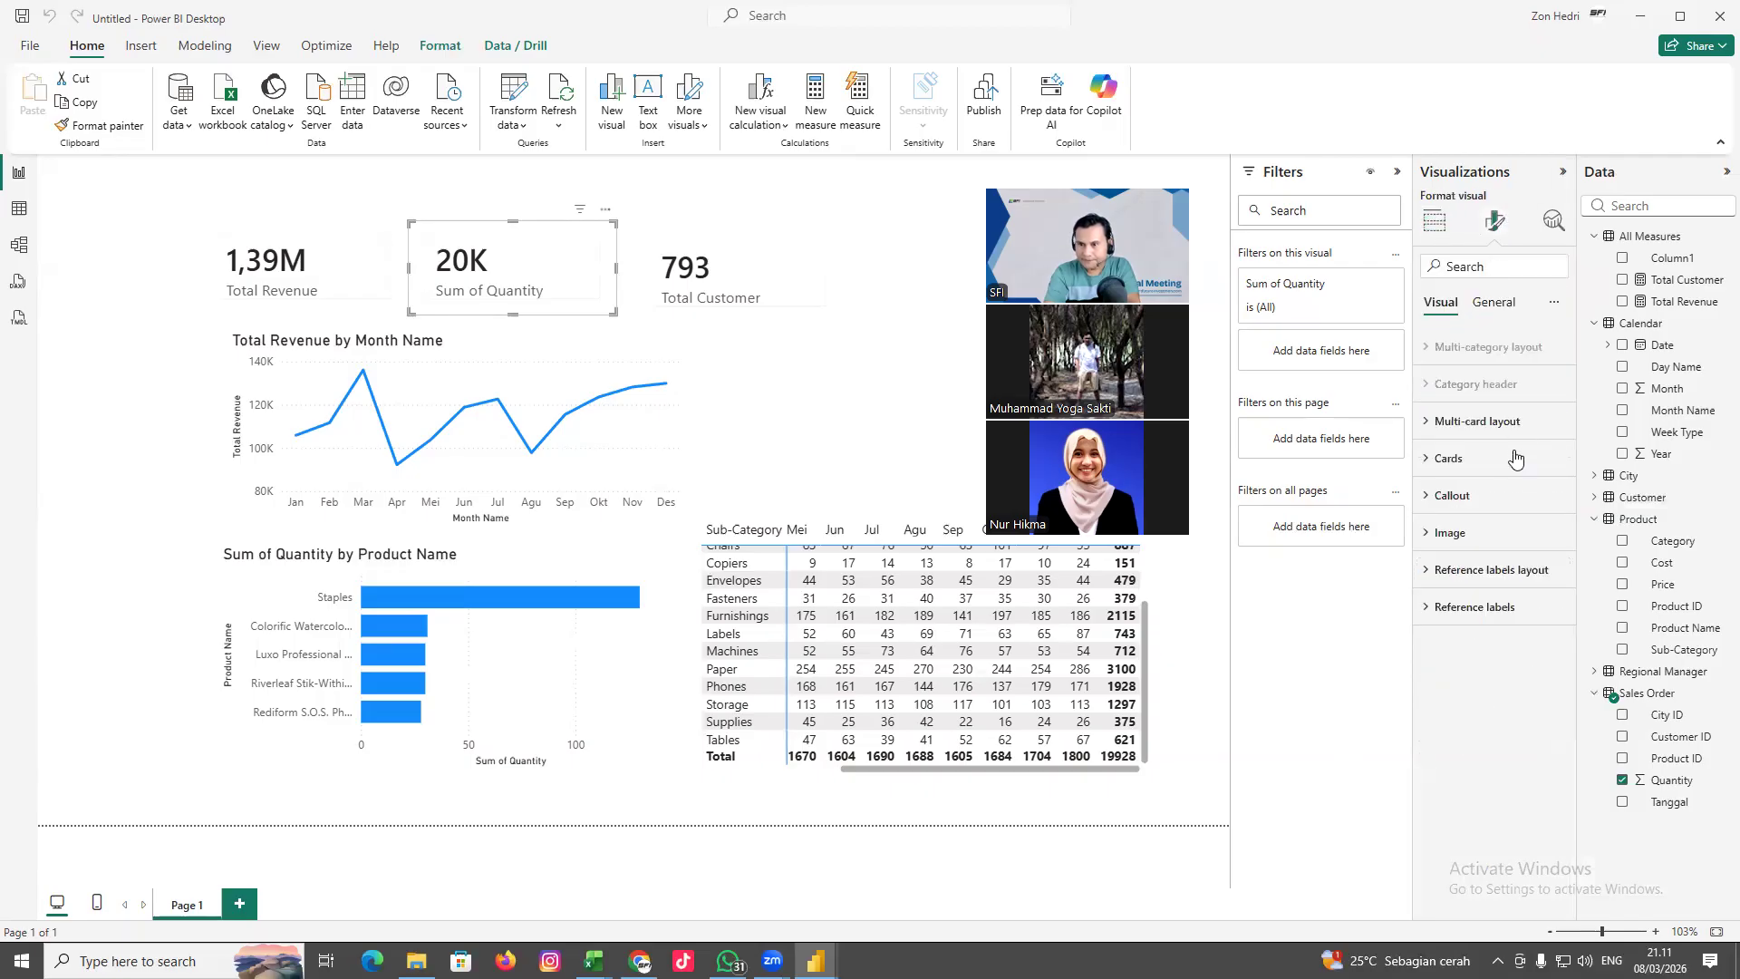
pyautogui.click(1453, 496)
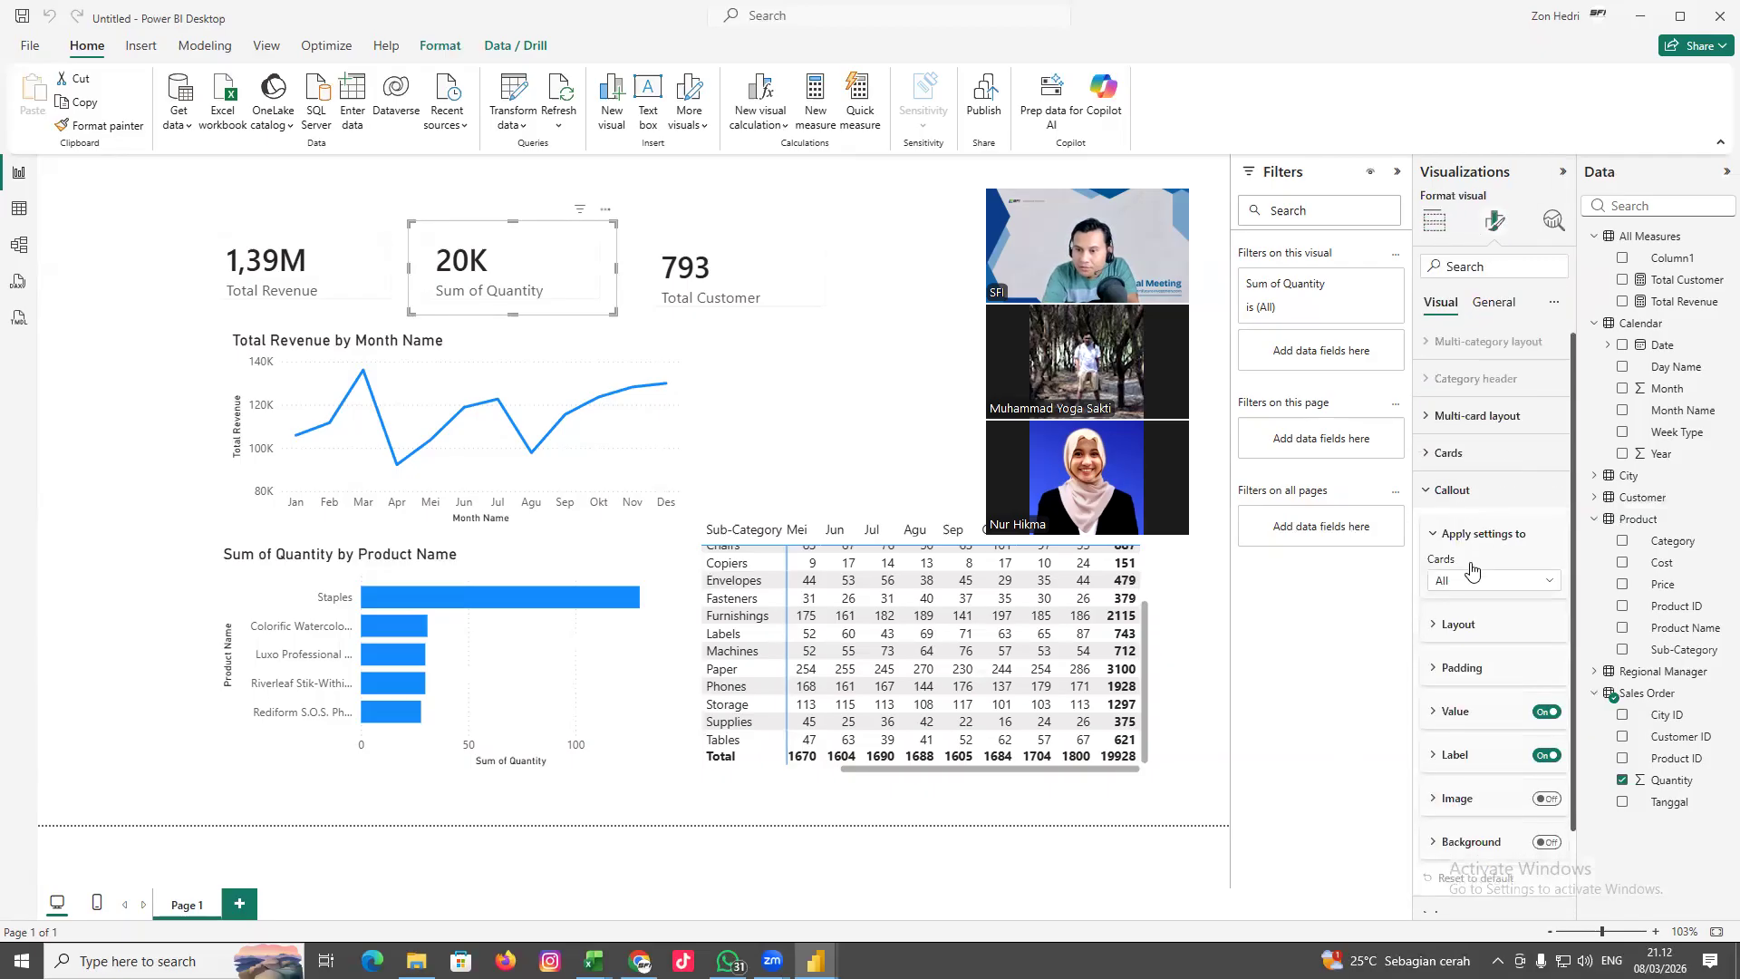
pyautogui.scroll(-1, 1478, 655)
pyautogui.click(1476, 618)
pyautogui.scroll(-2, 1479, 627)
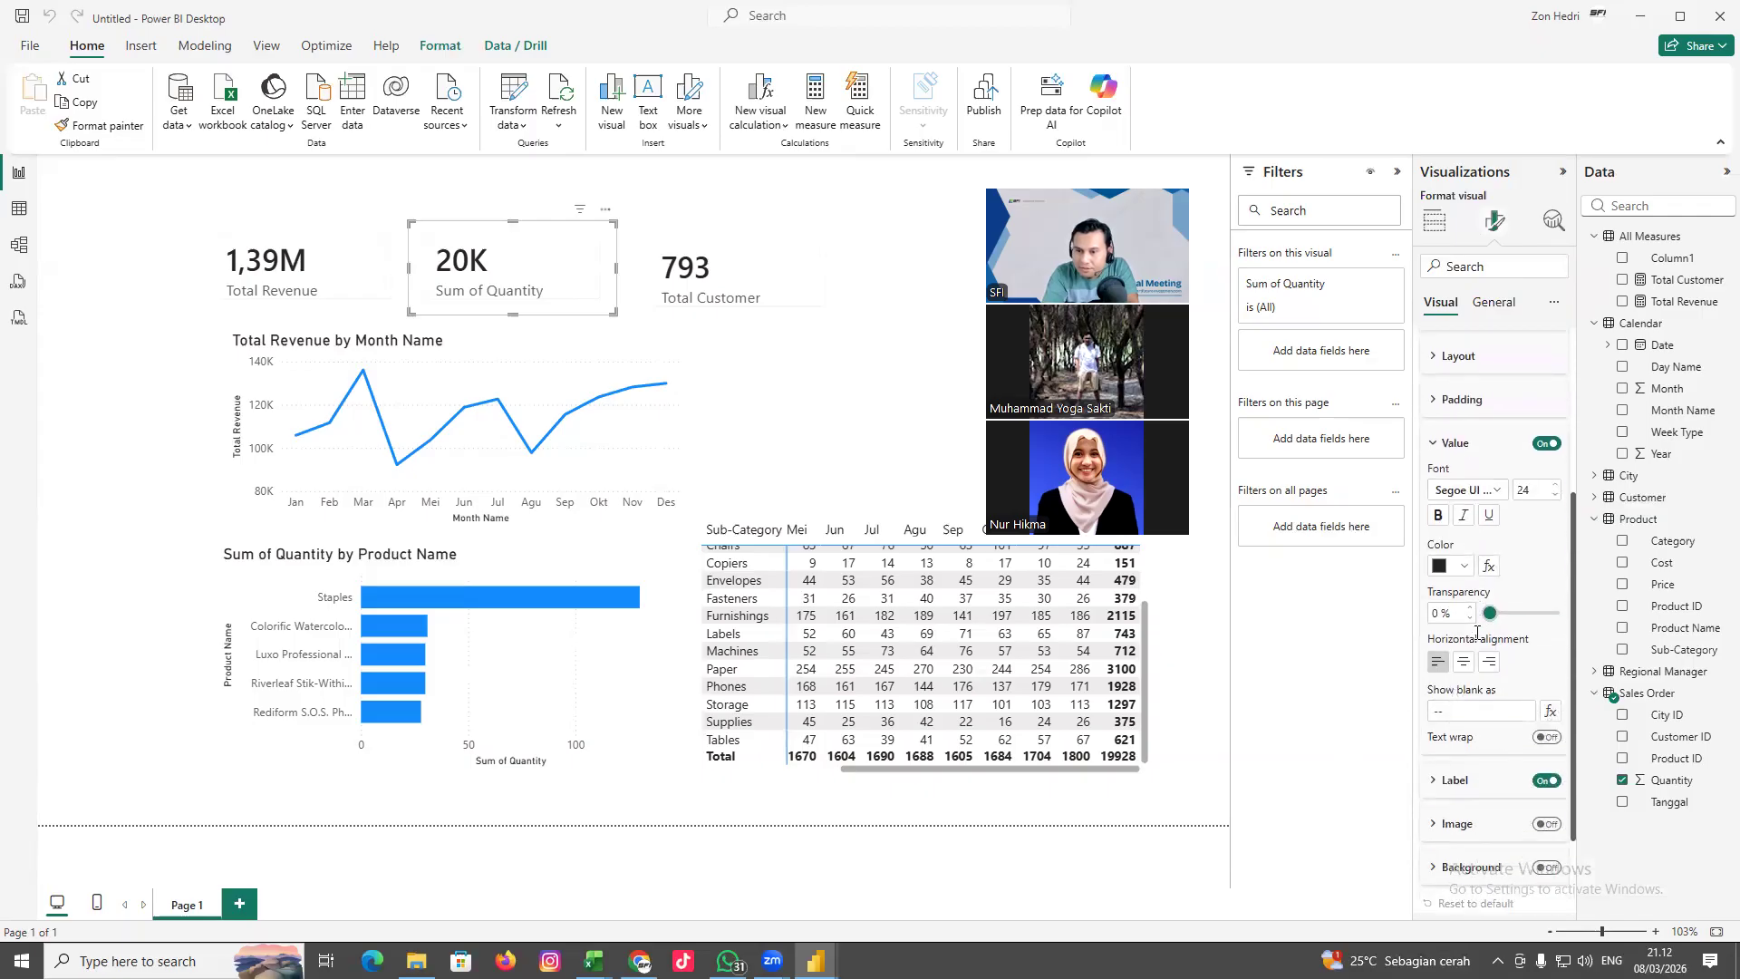
pyautogui.scroll(-1, 1482, 633)
pyautogui.scroll(-1, 1484, 639)
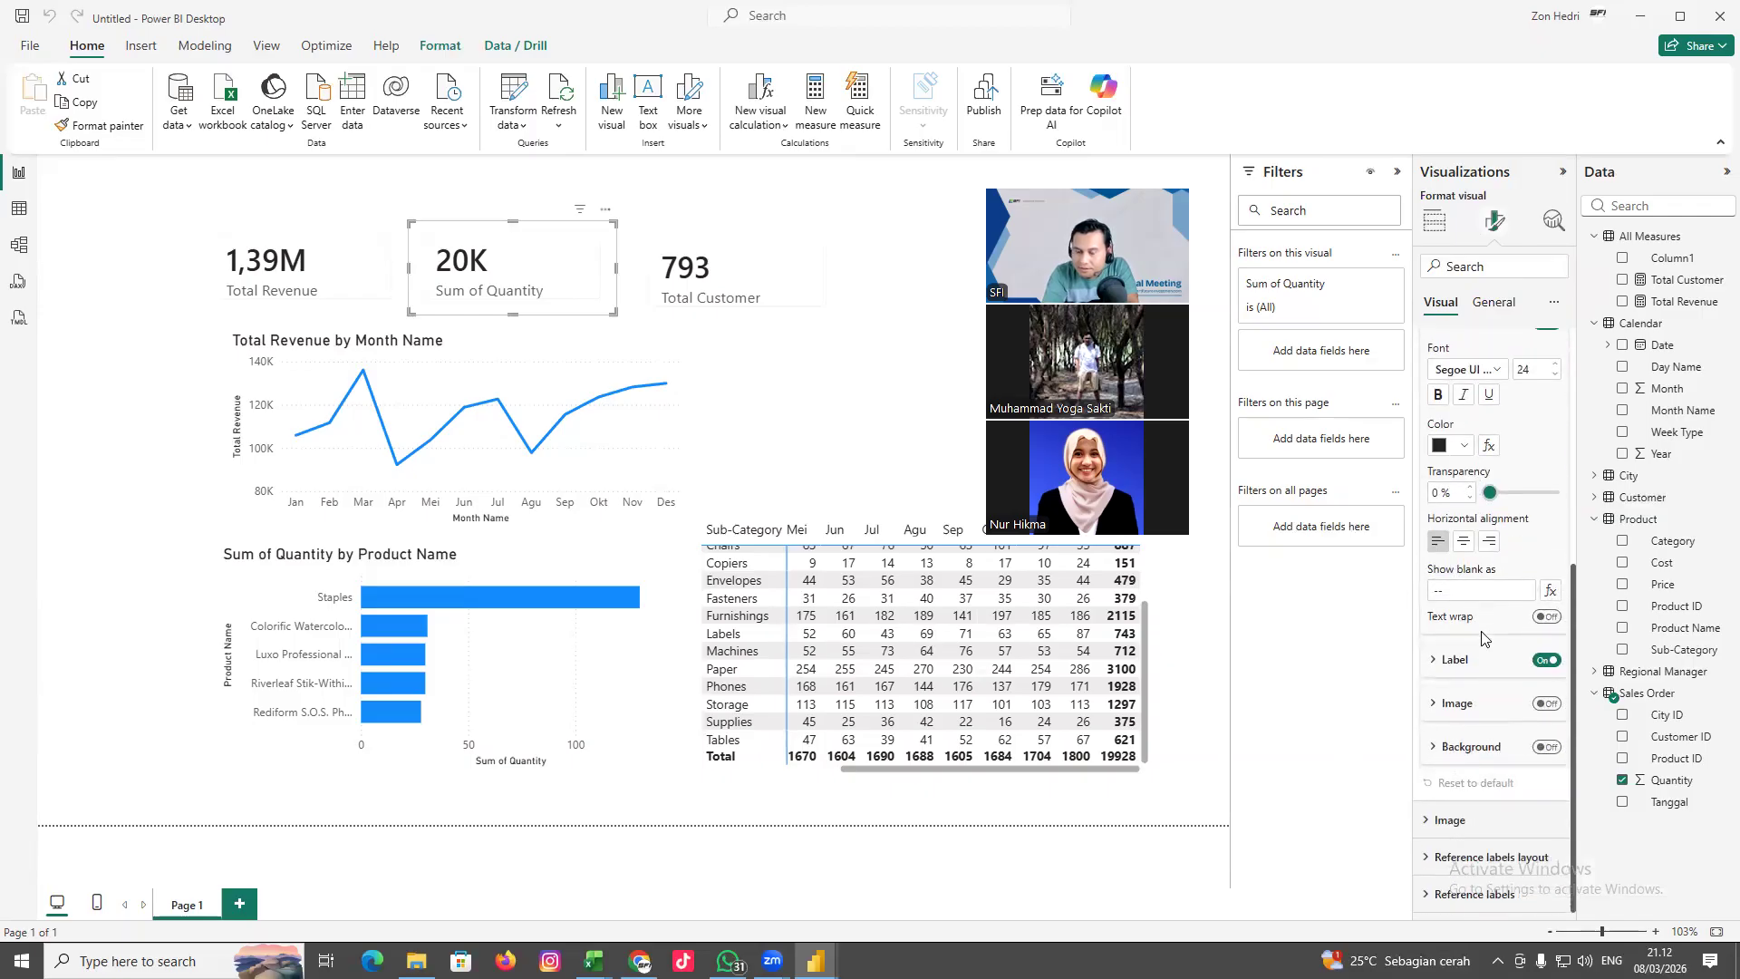
# Look through the Sum of Quantity card's label, image, reference labels layout and general format settings
pyautogui.click(1475, 660)
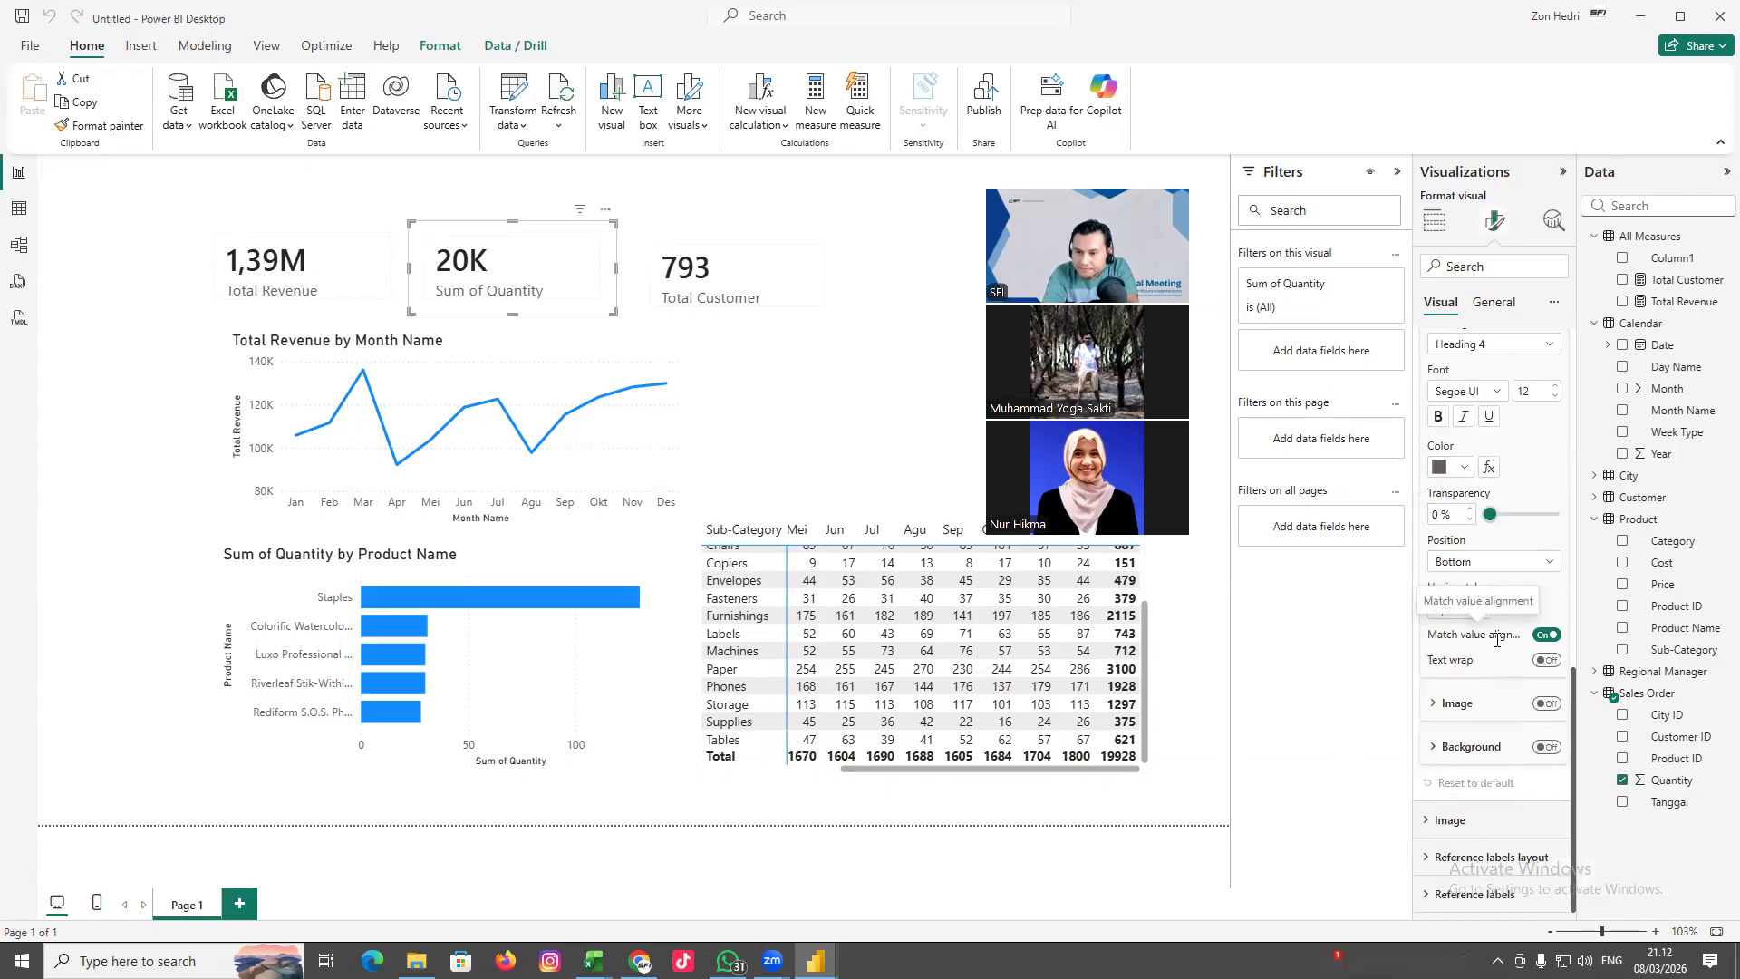
pyautogui.click(1475, 821)
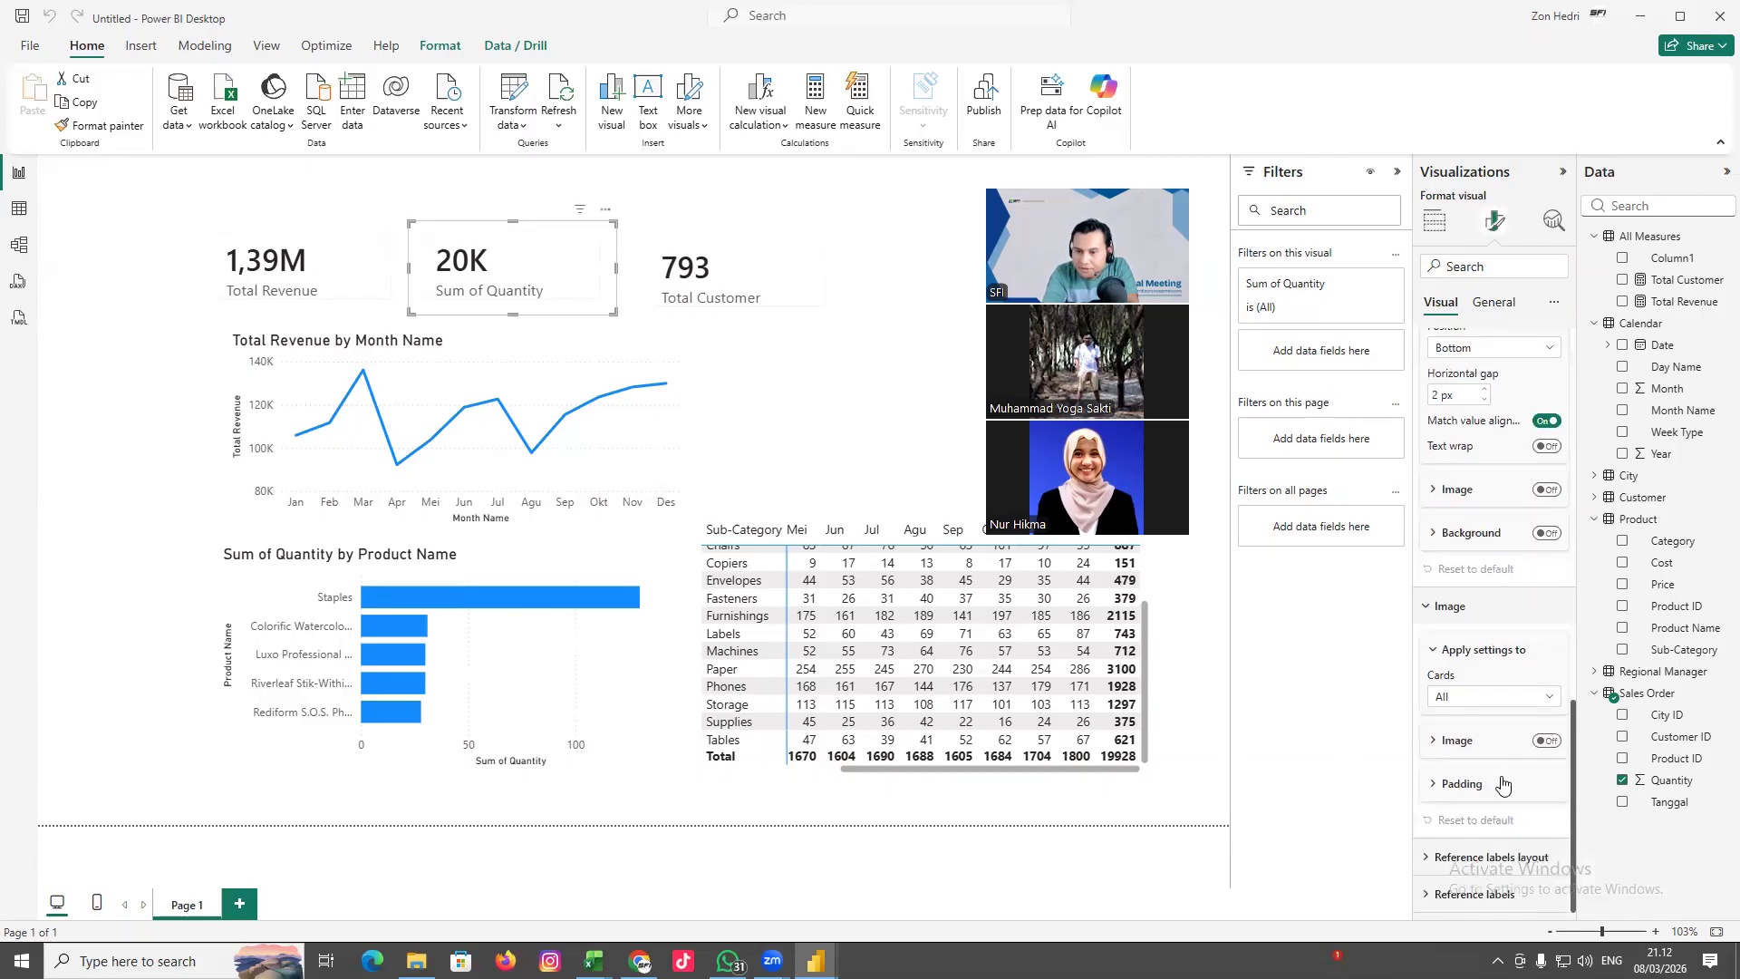
pyautogui.click(1492, 855)
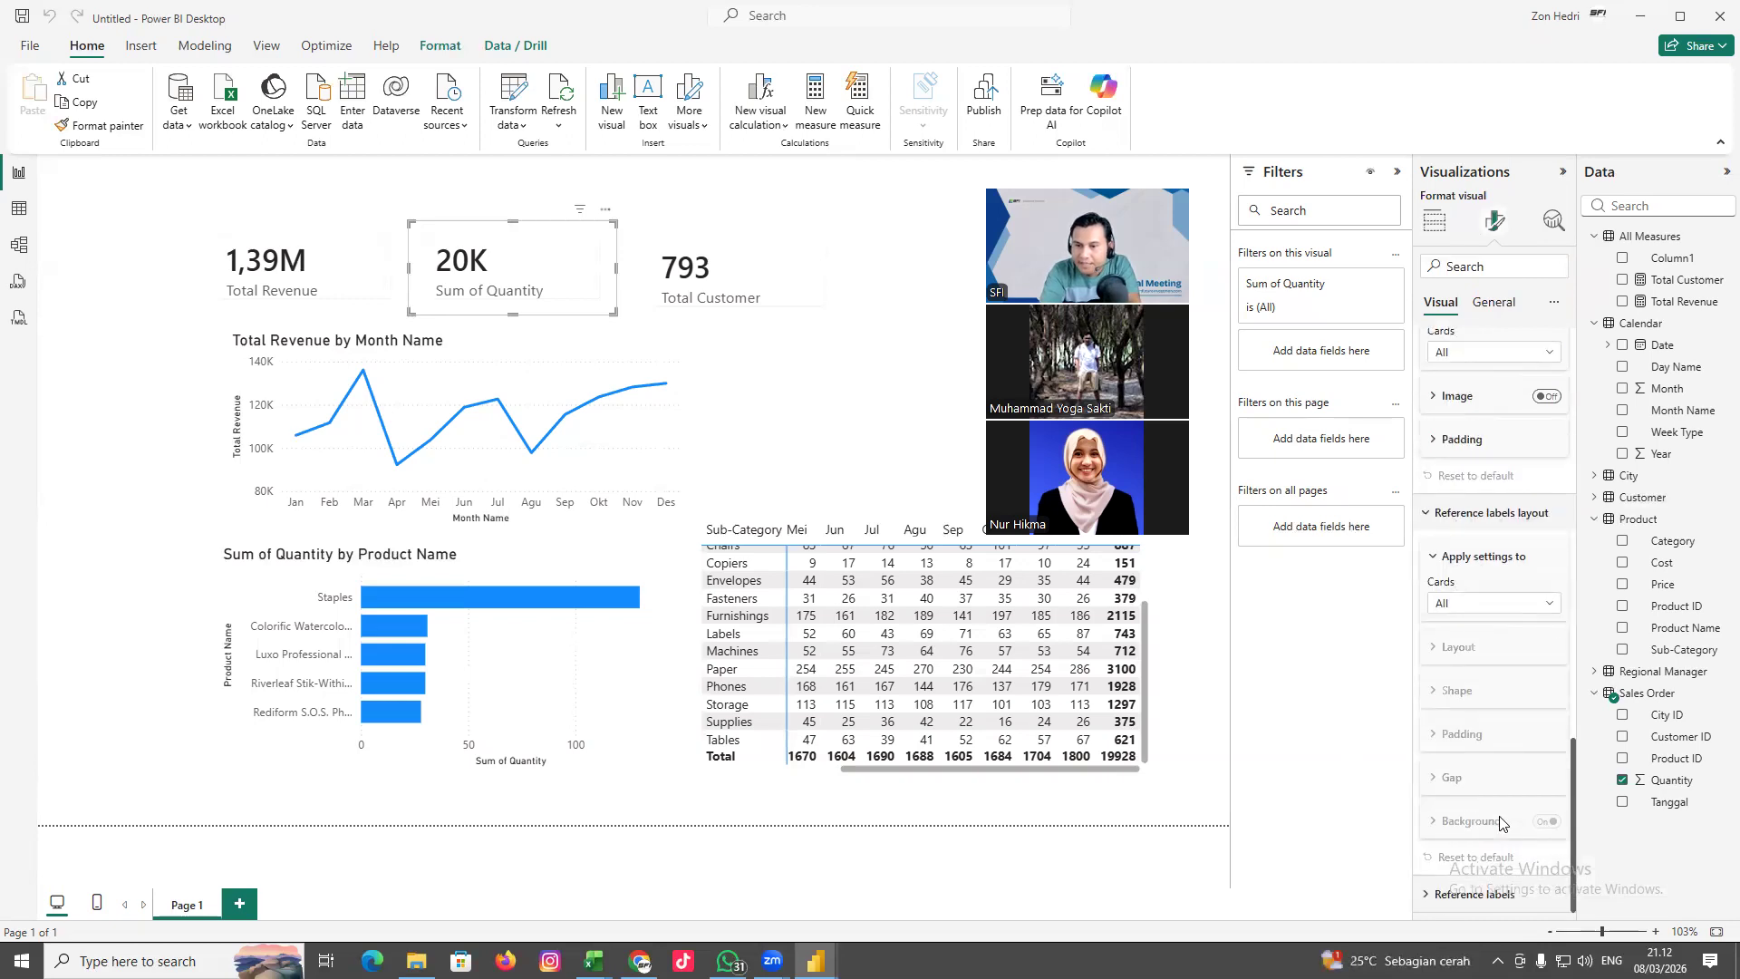
pyautogui.click(1552, 604)
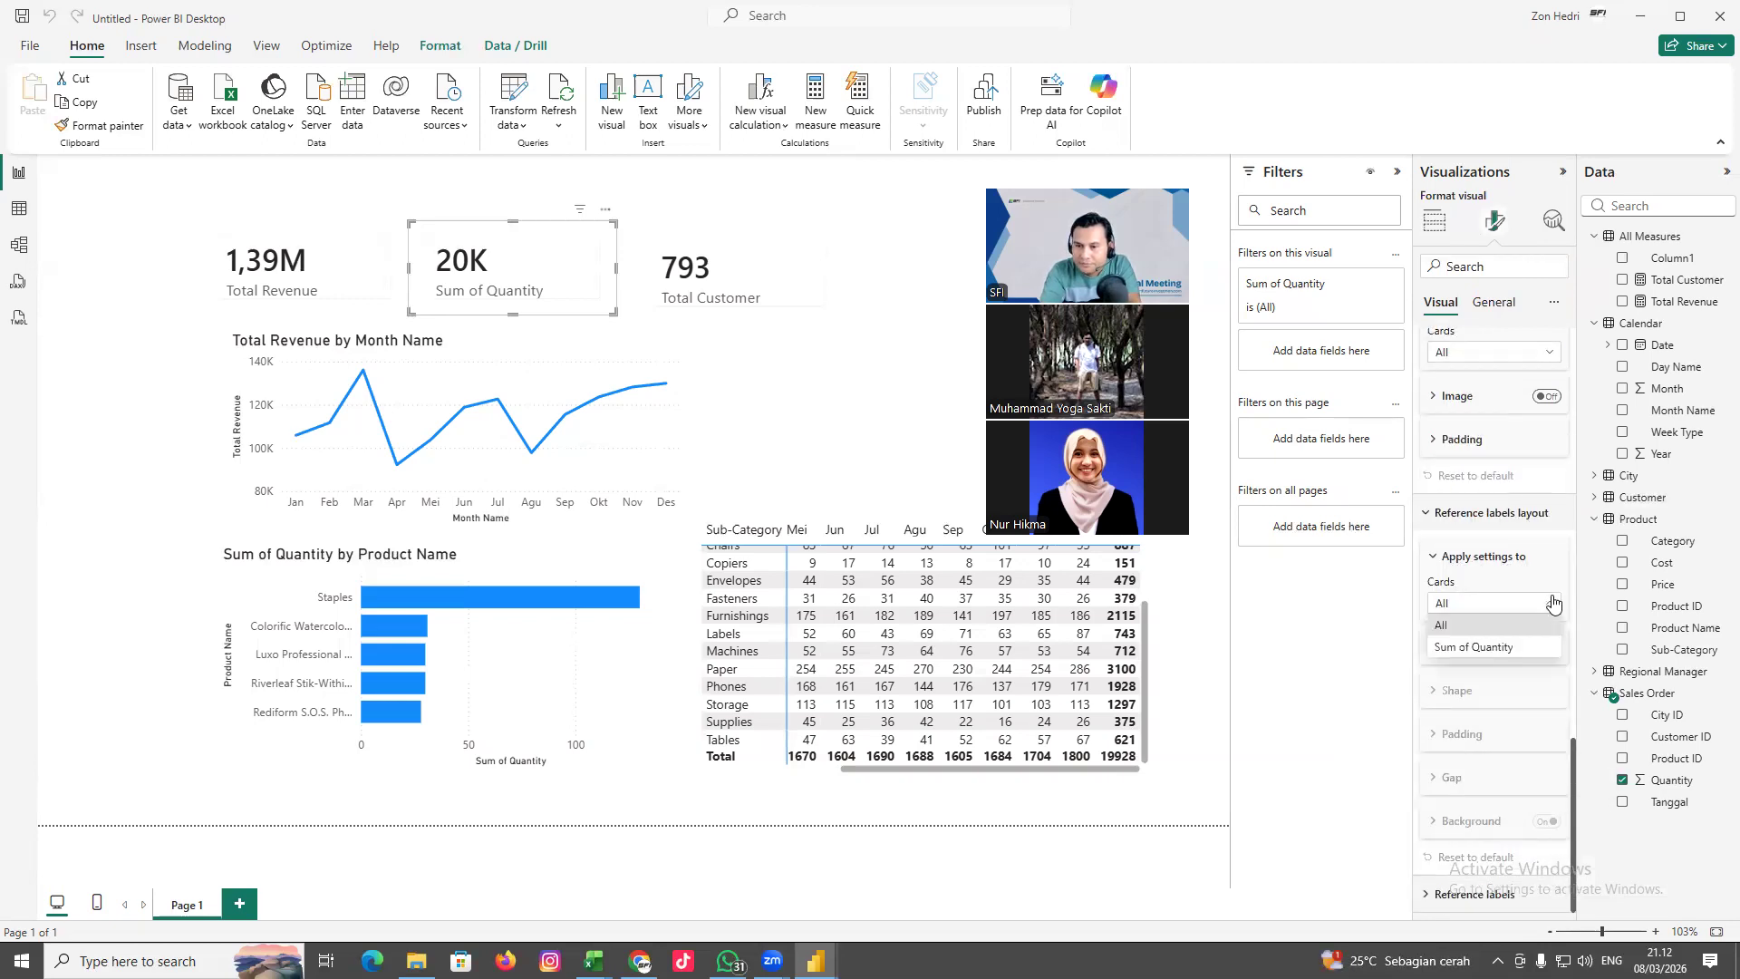
pyautogui.click(1553, 604)
pyautogui.click(1489, 305)
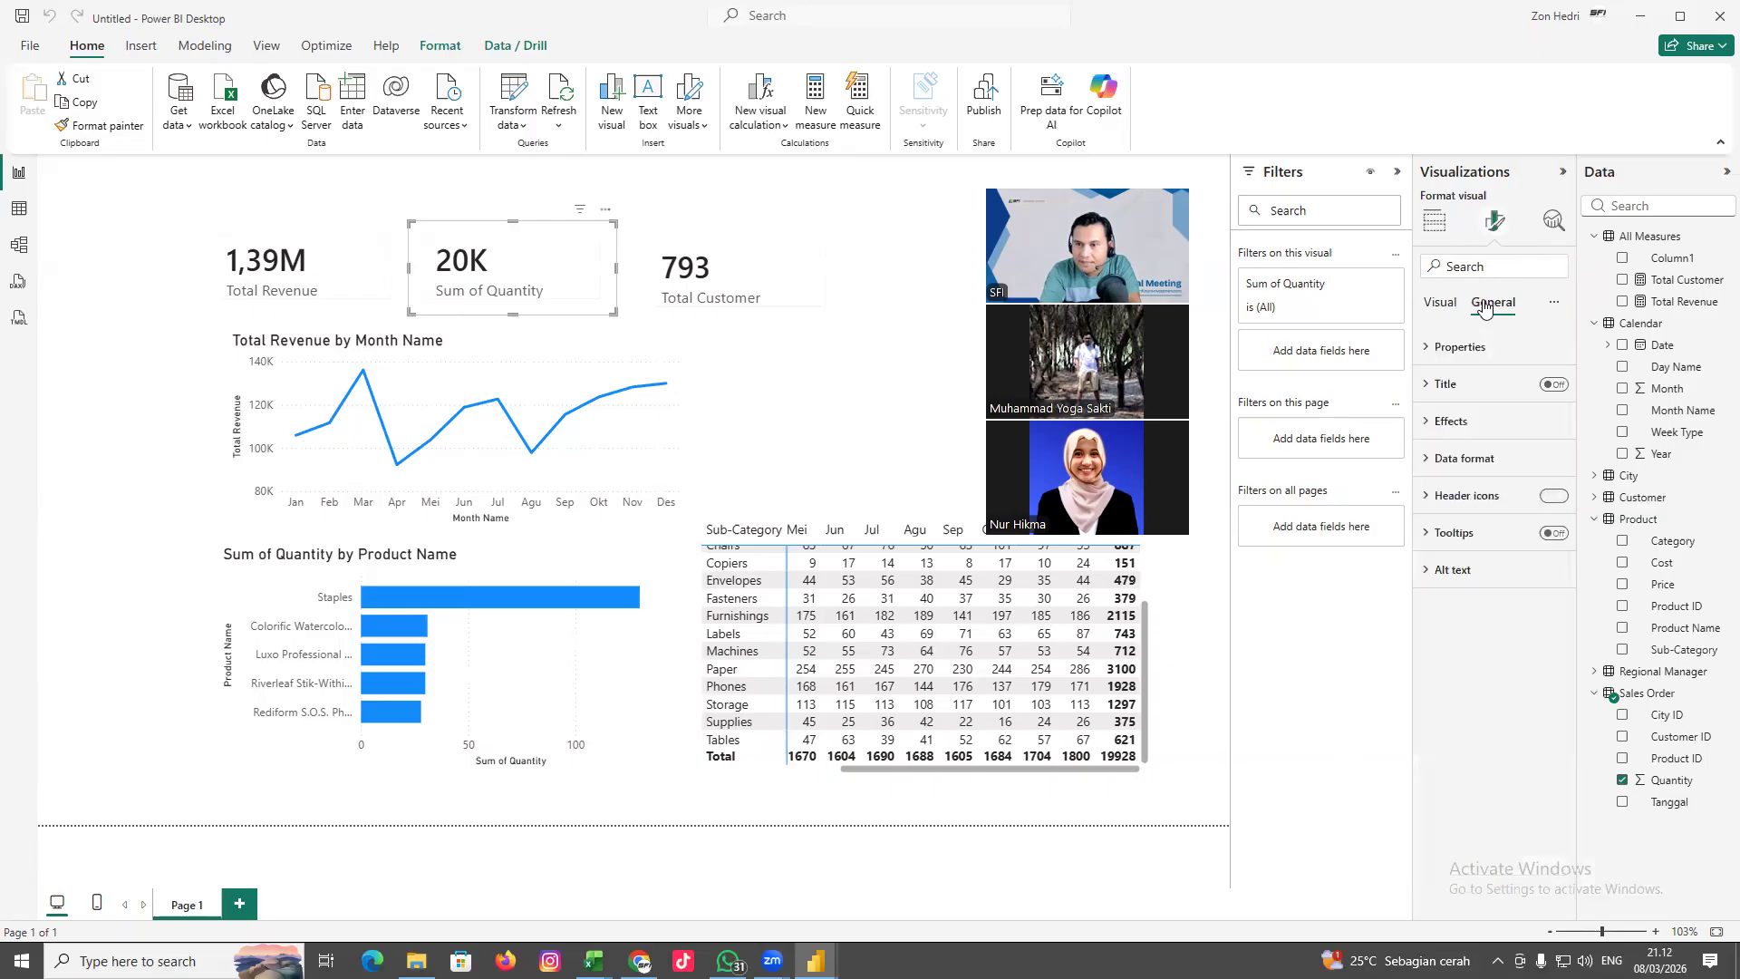
pyautogui.click(1441, 304)
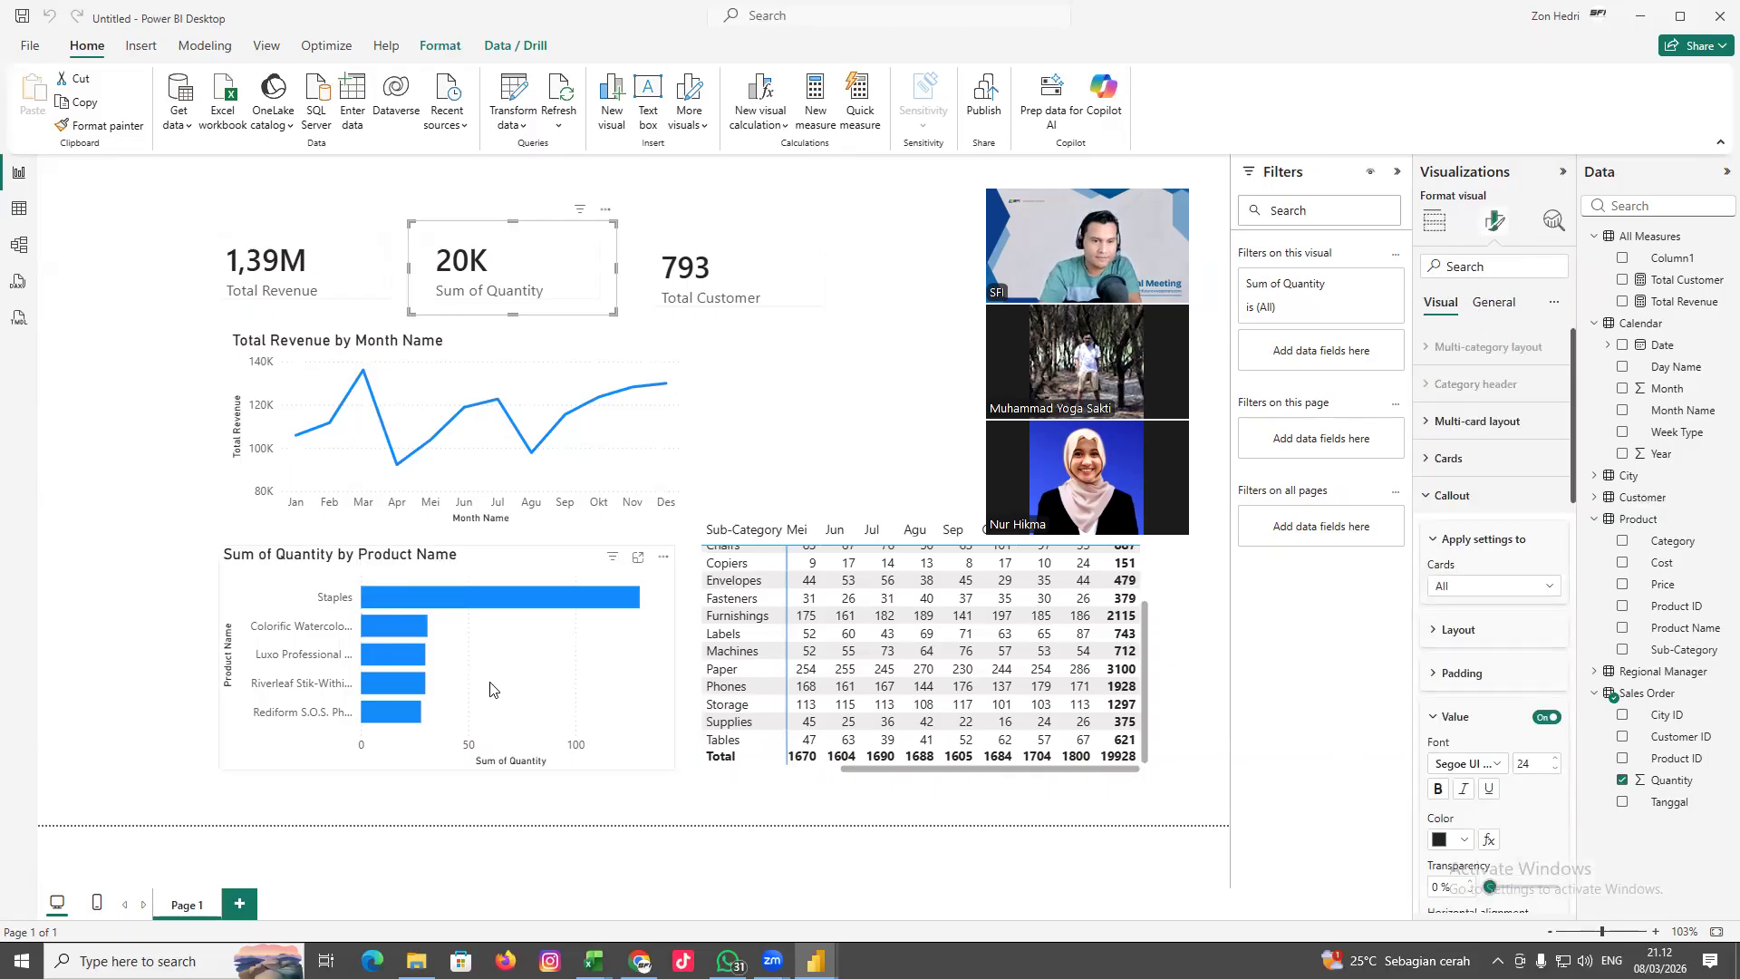
# Clear the Top N filter on Product Name in the Sum of Quantity by Product Name chart and look through its bars
pyautogui.click(543, 564)
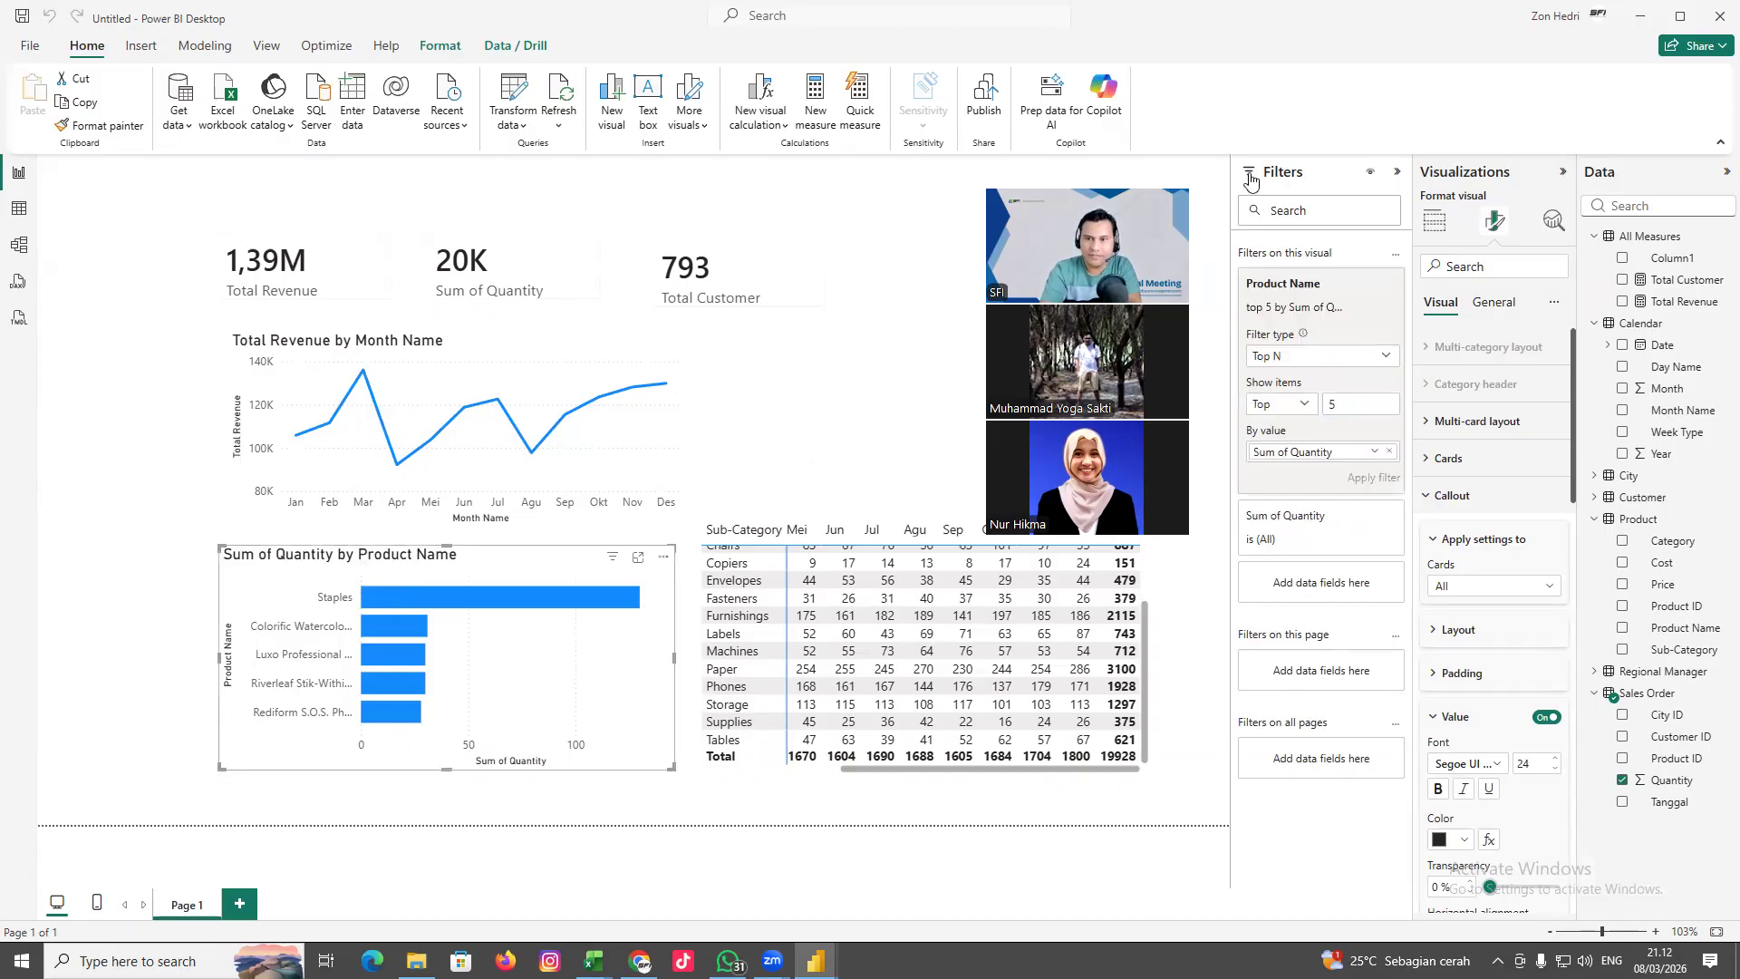
pyautogui.click(1396, 171)
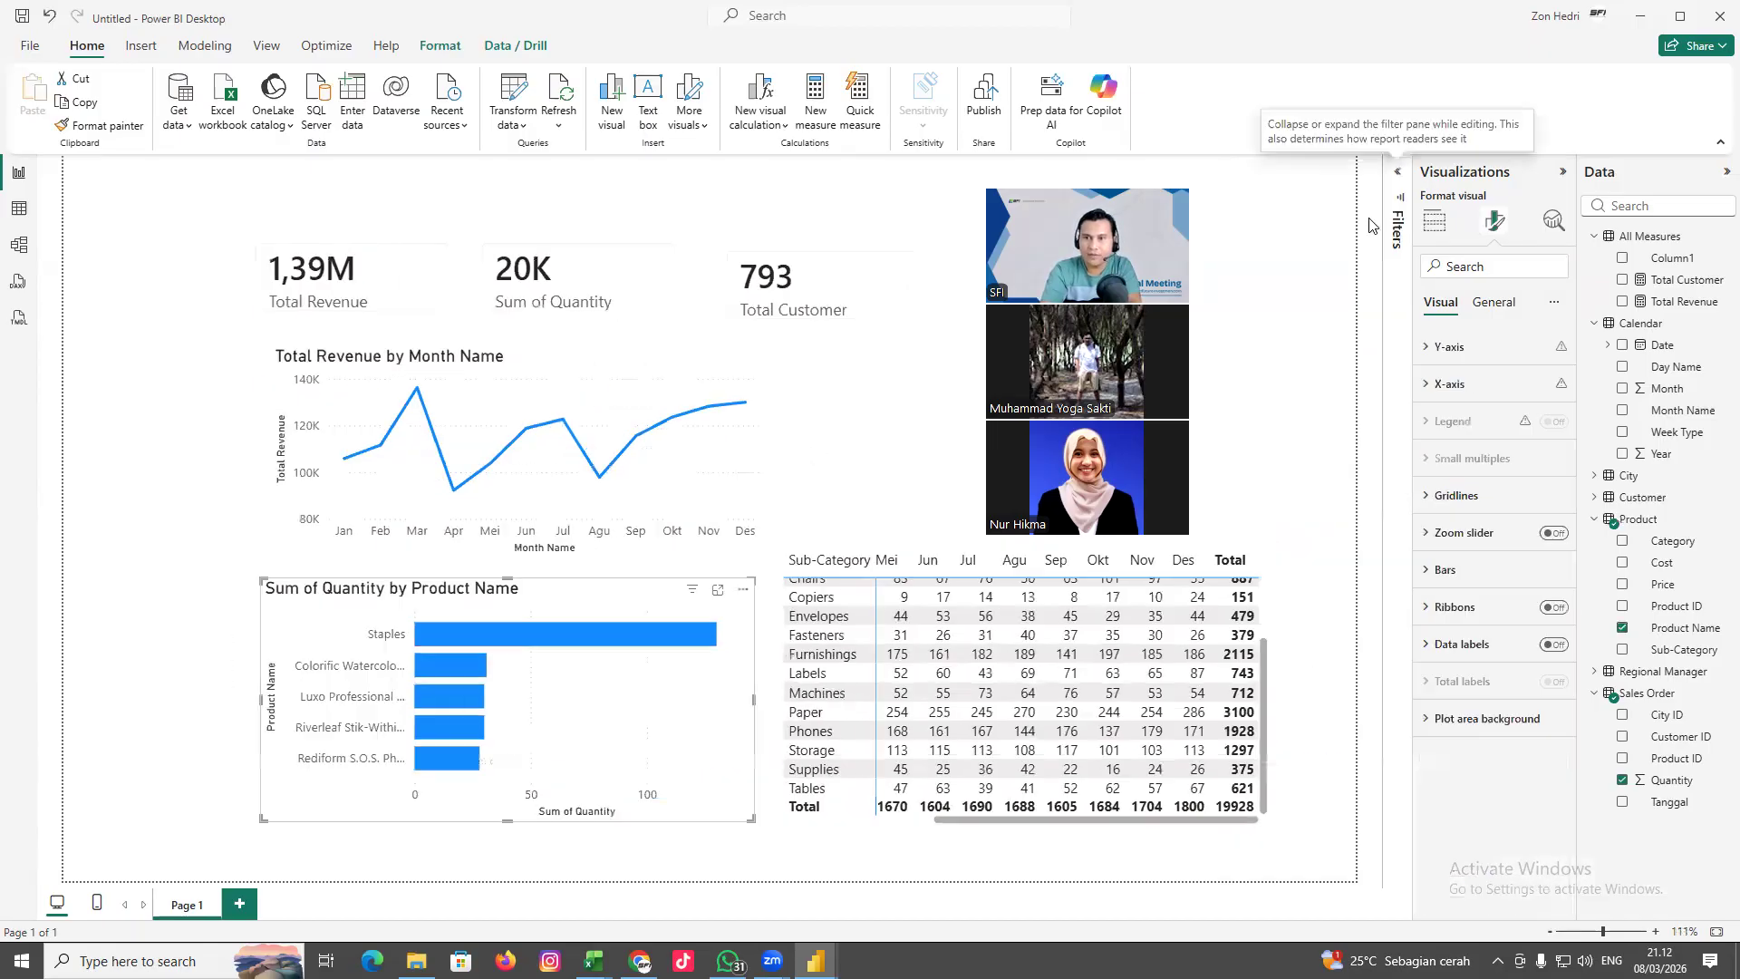
pyautogui.click(1401, 174)
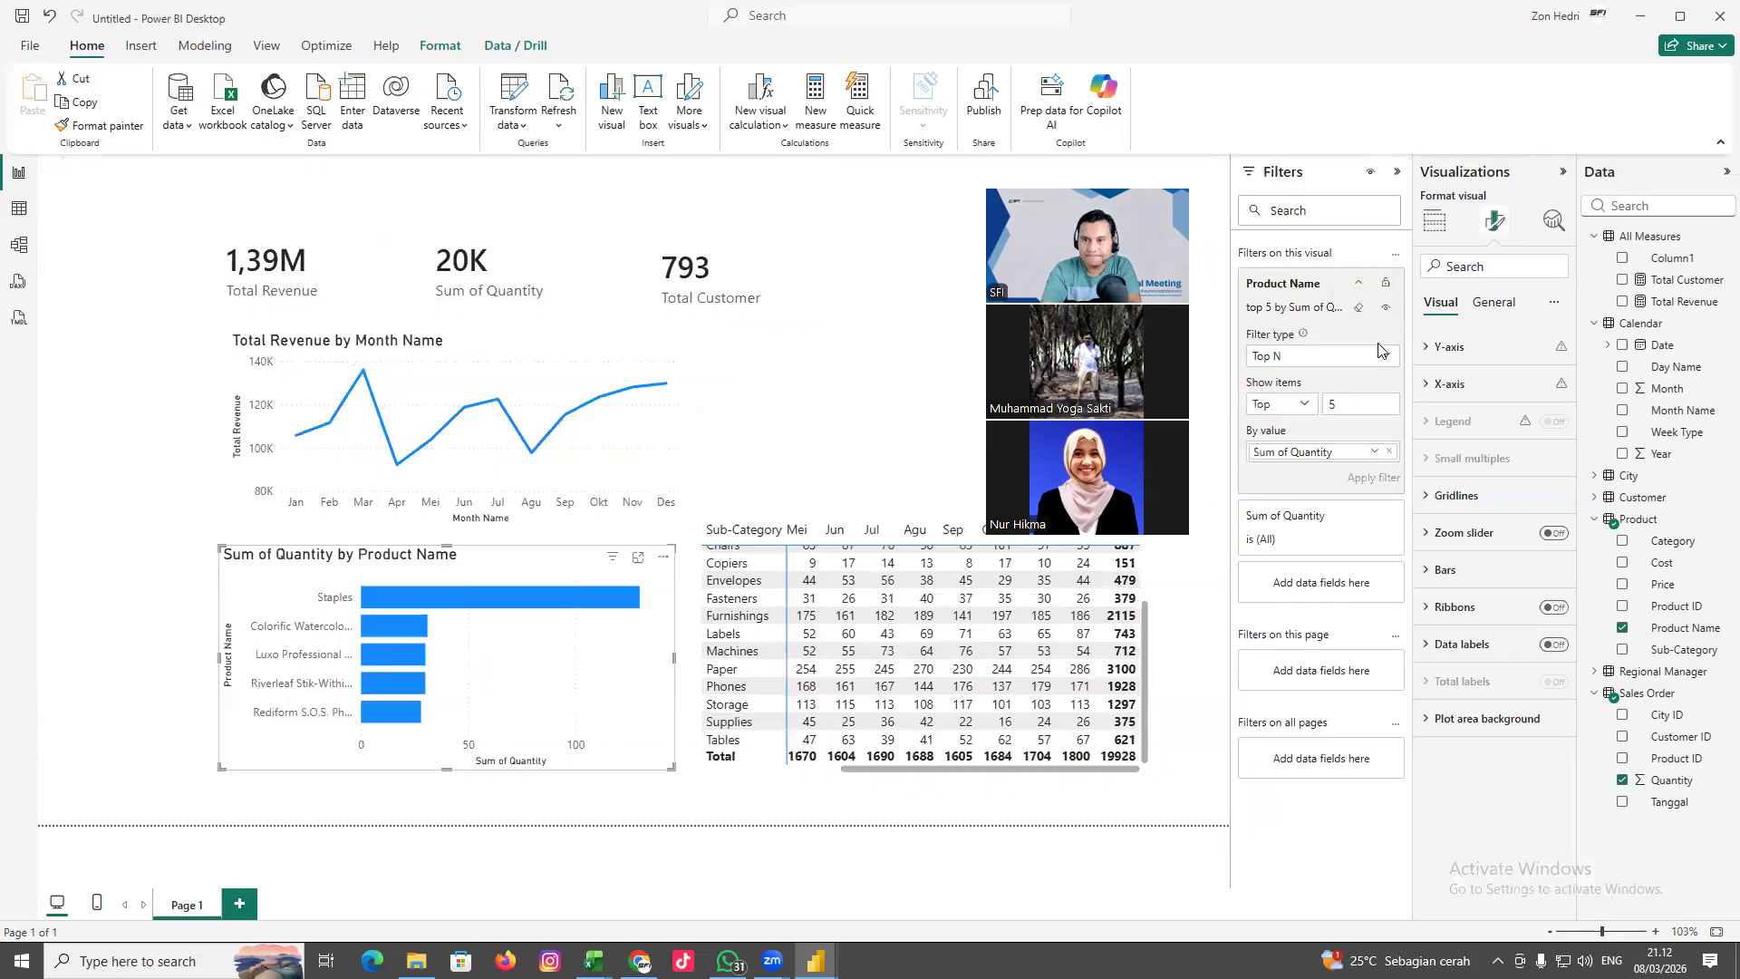
pyautogui.click(1357, 309)
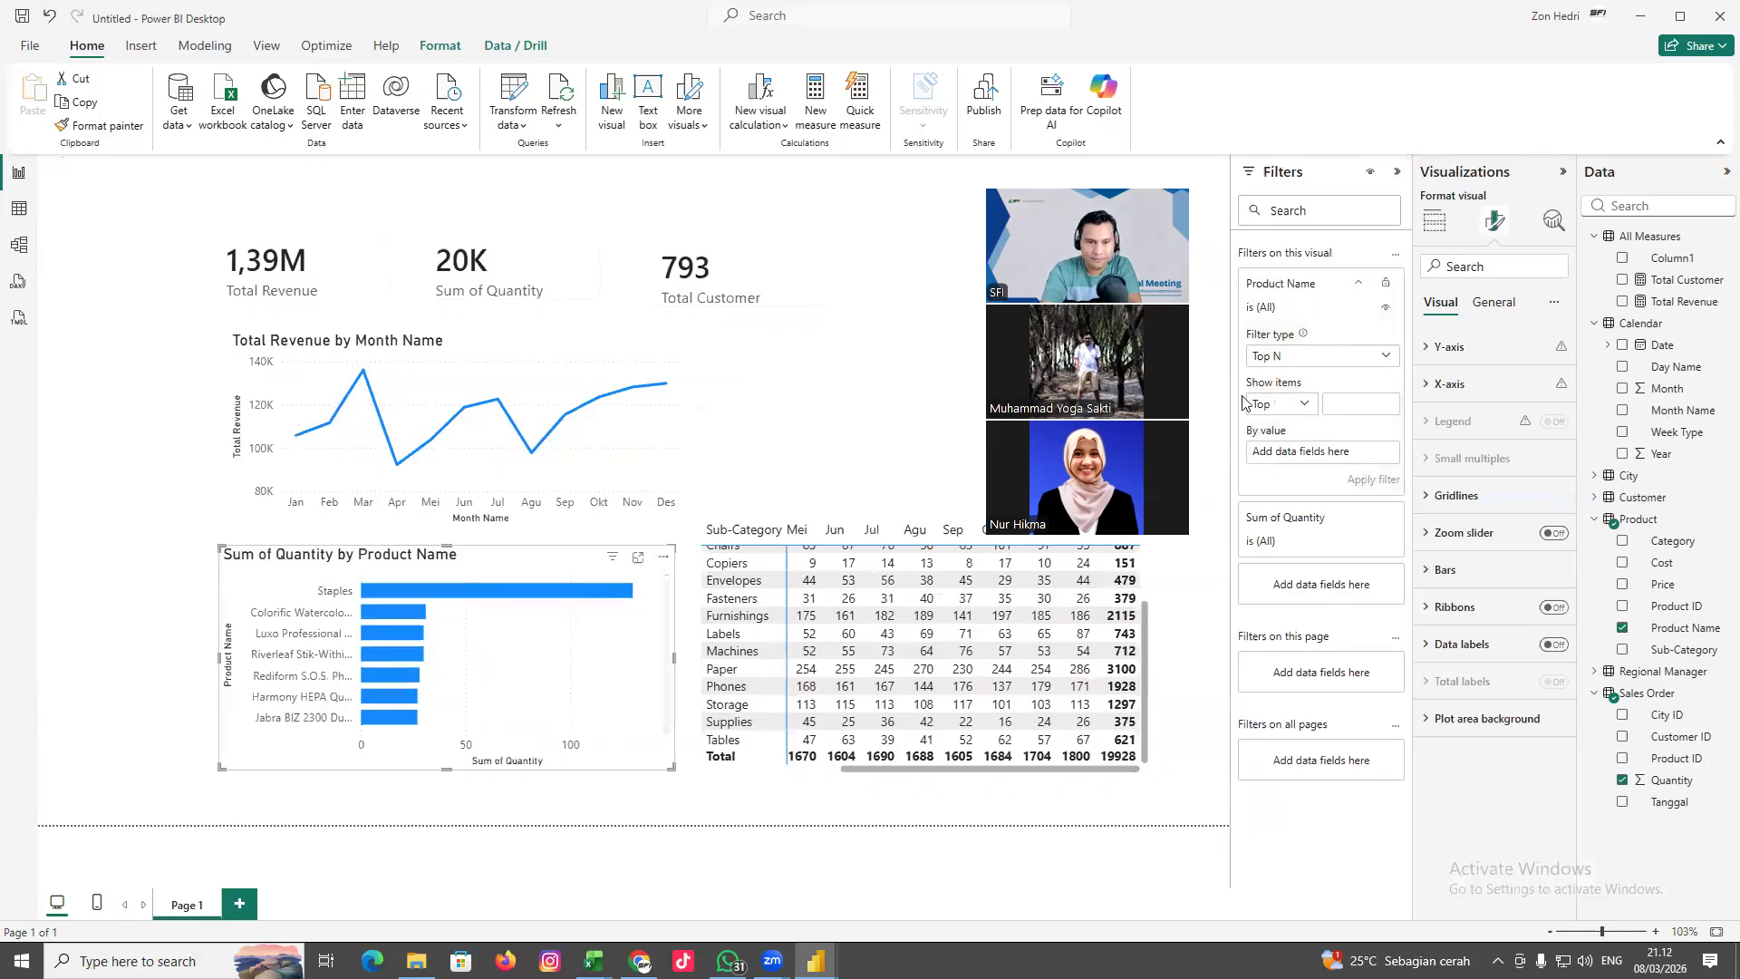
pyautogui.scroll(-5, 670, 741)
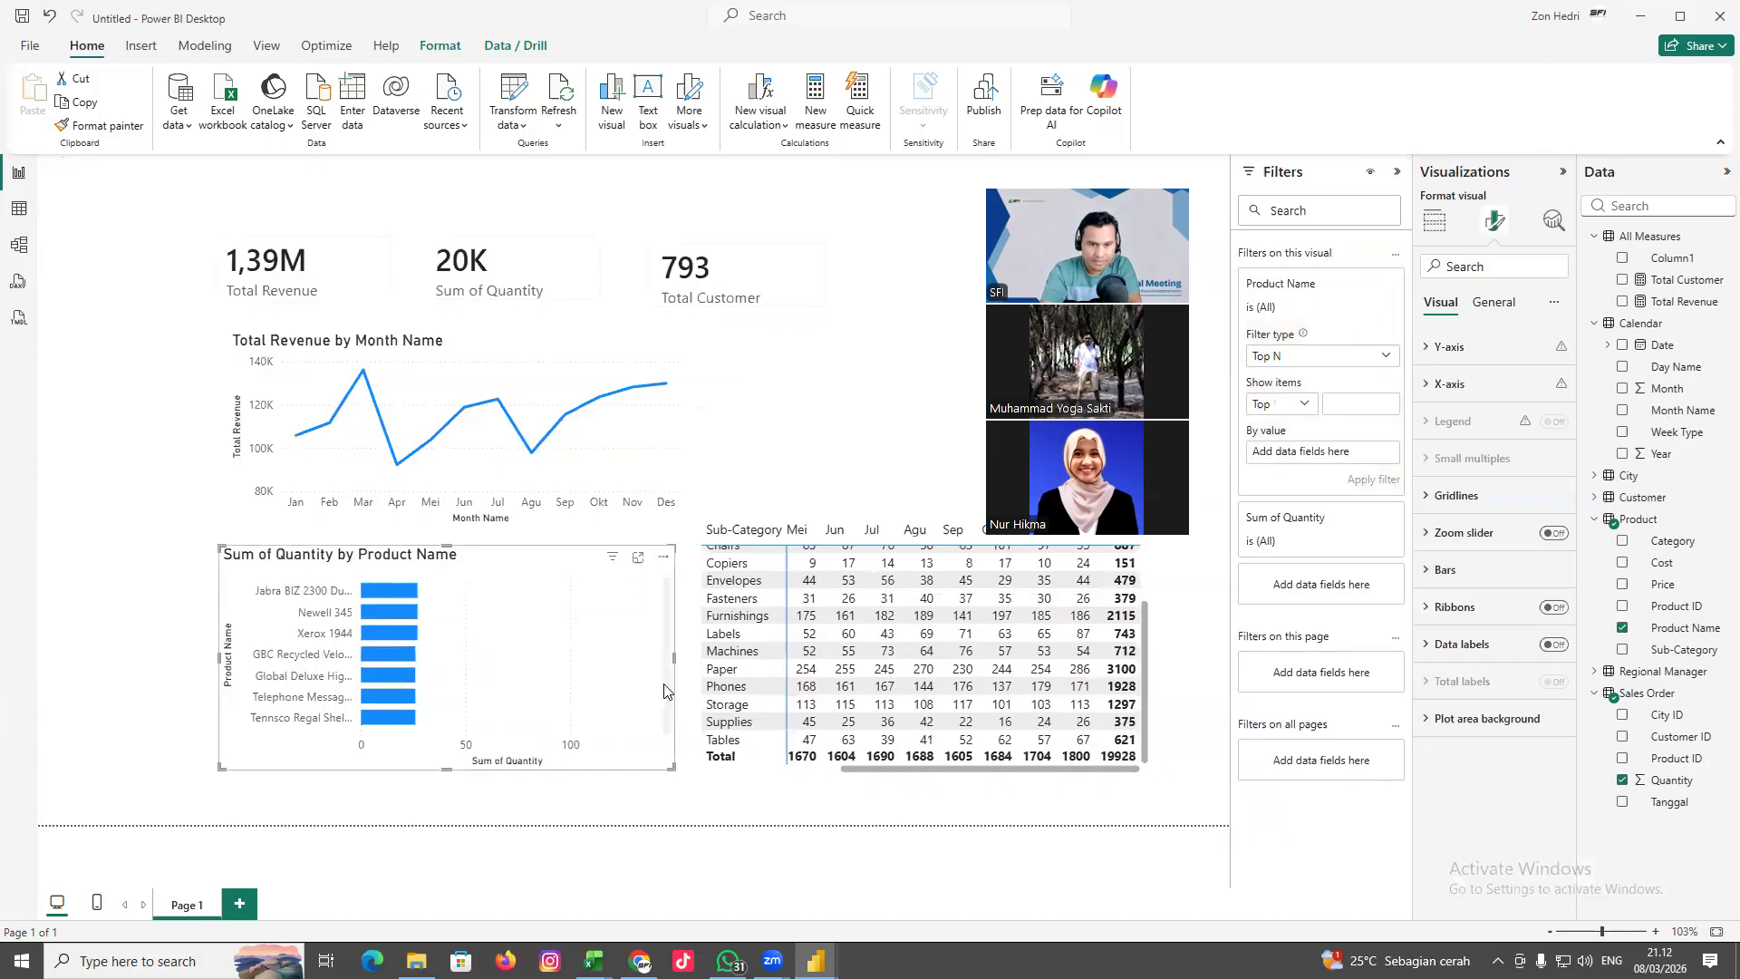
pyautogui.scroll(5, 652, 672)
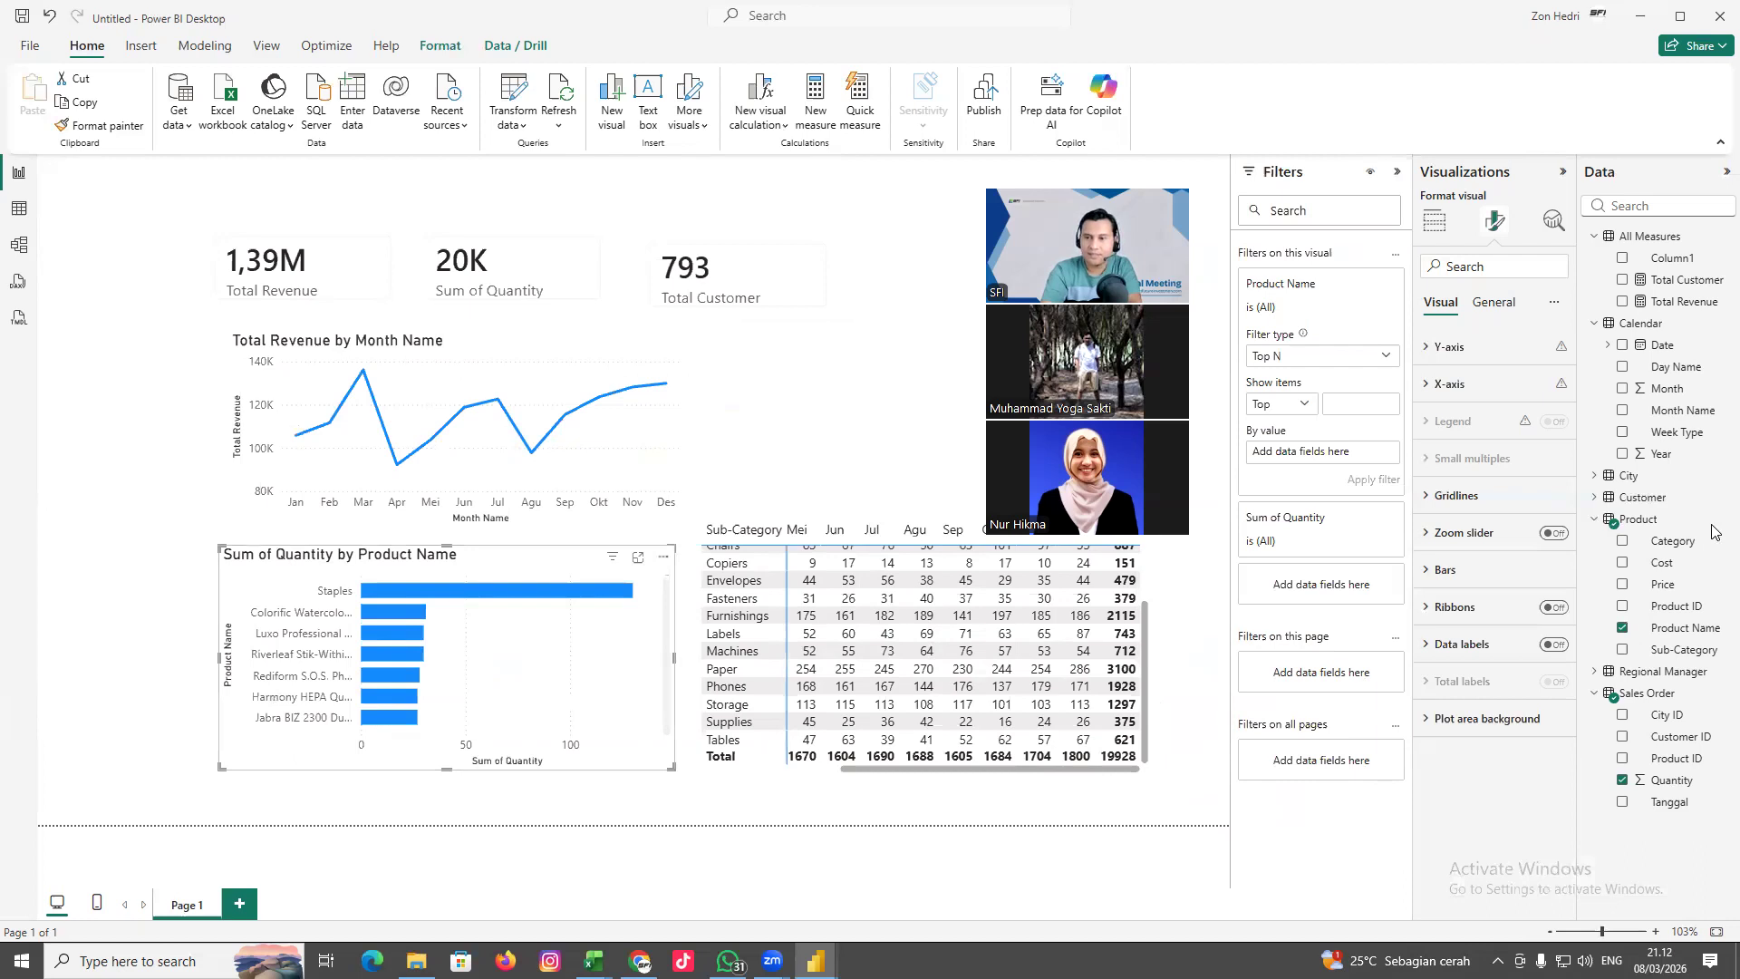
# Switch to the Excel workbook and add a product named Power BI with ID 20000 in row 1852 of the Product sheet
pyautogui.hotkey('alt', 'Tab')
pyautogui.click(217, 849)
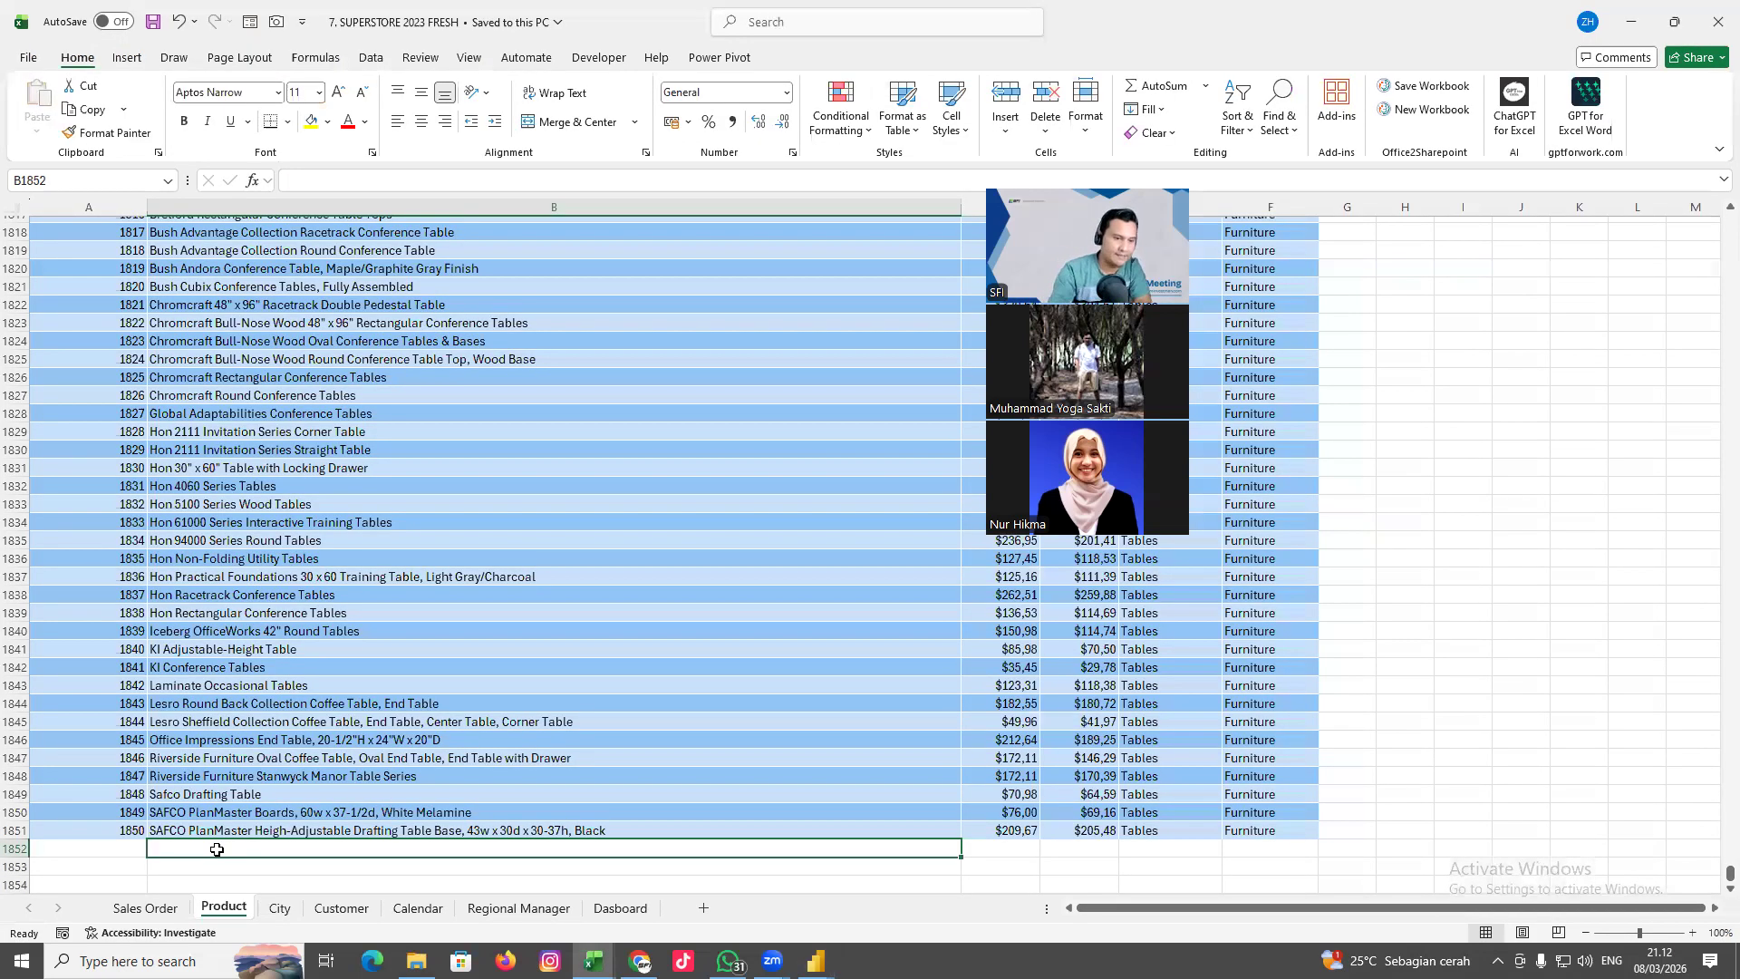
pyautogui.write('P')
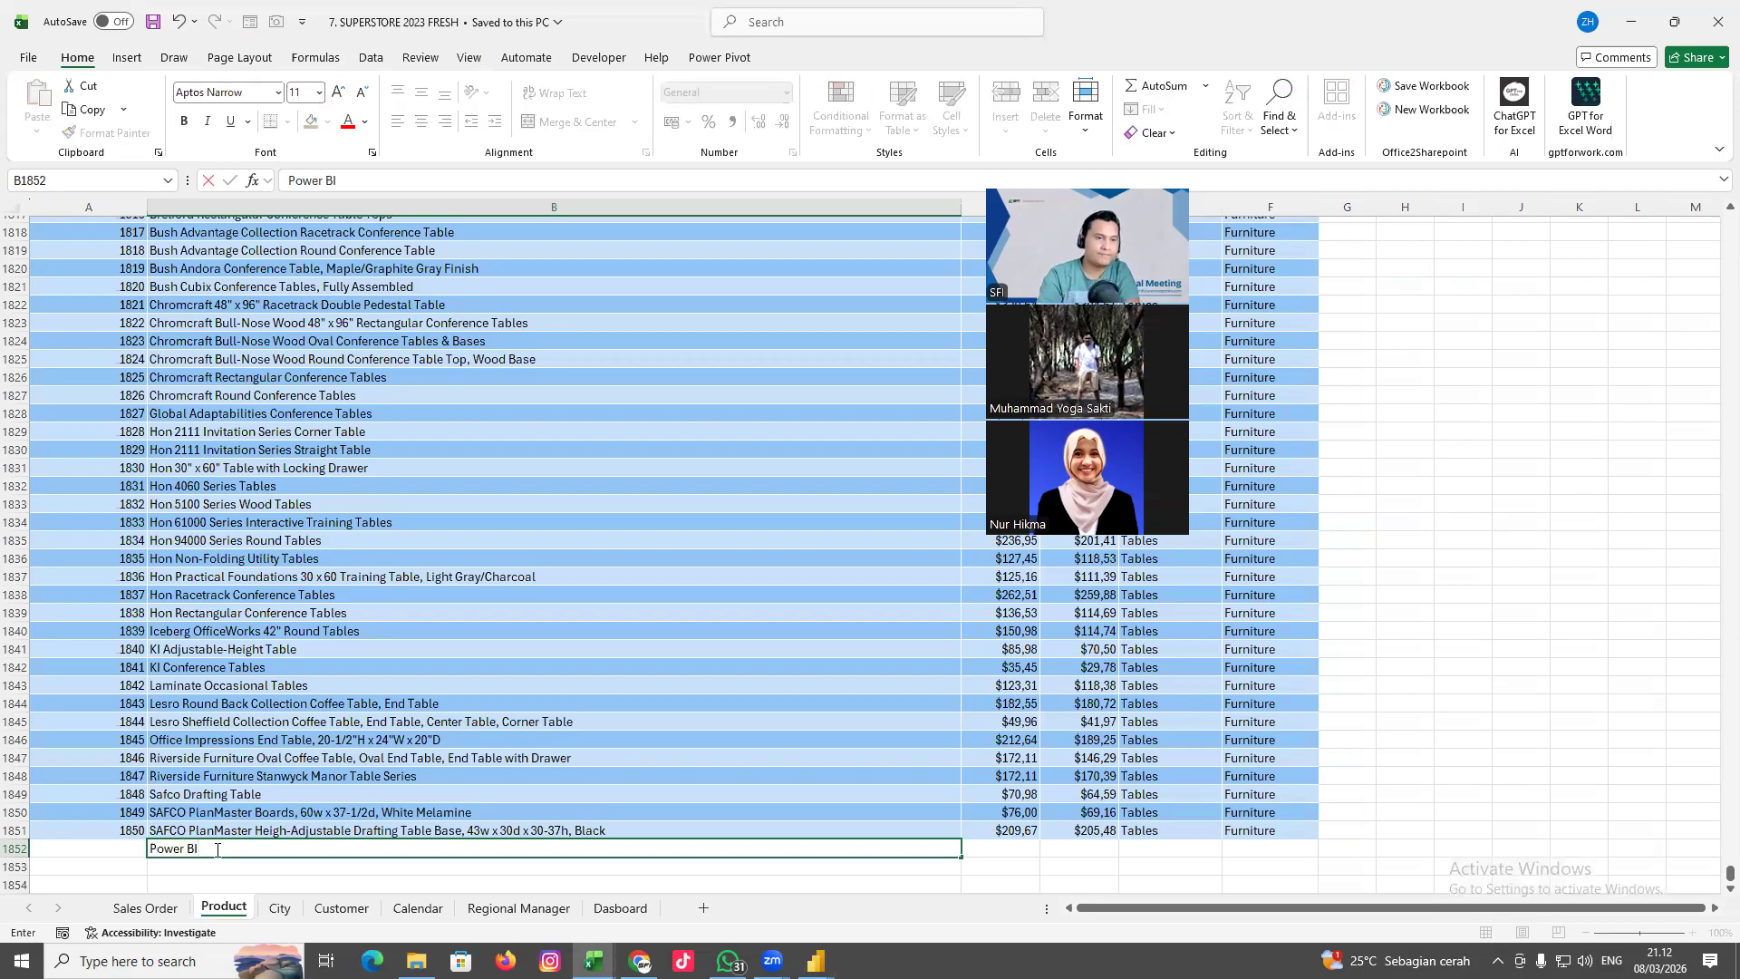
pyautogui.write('ower BI')
pyautogui.click(131, 848)
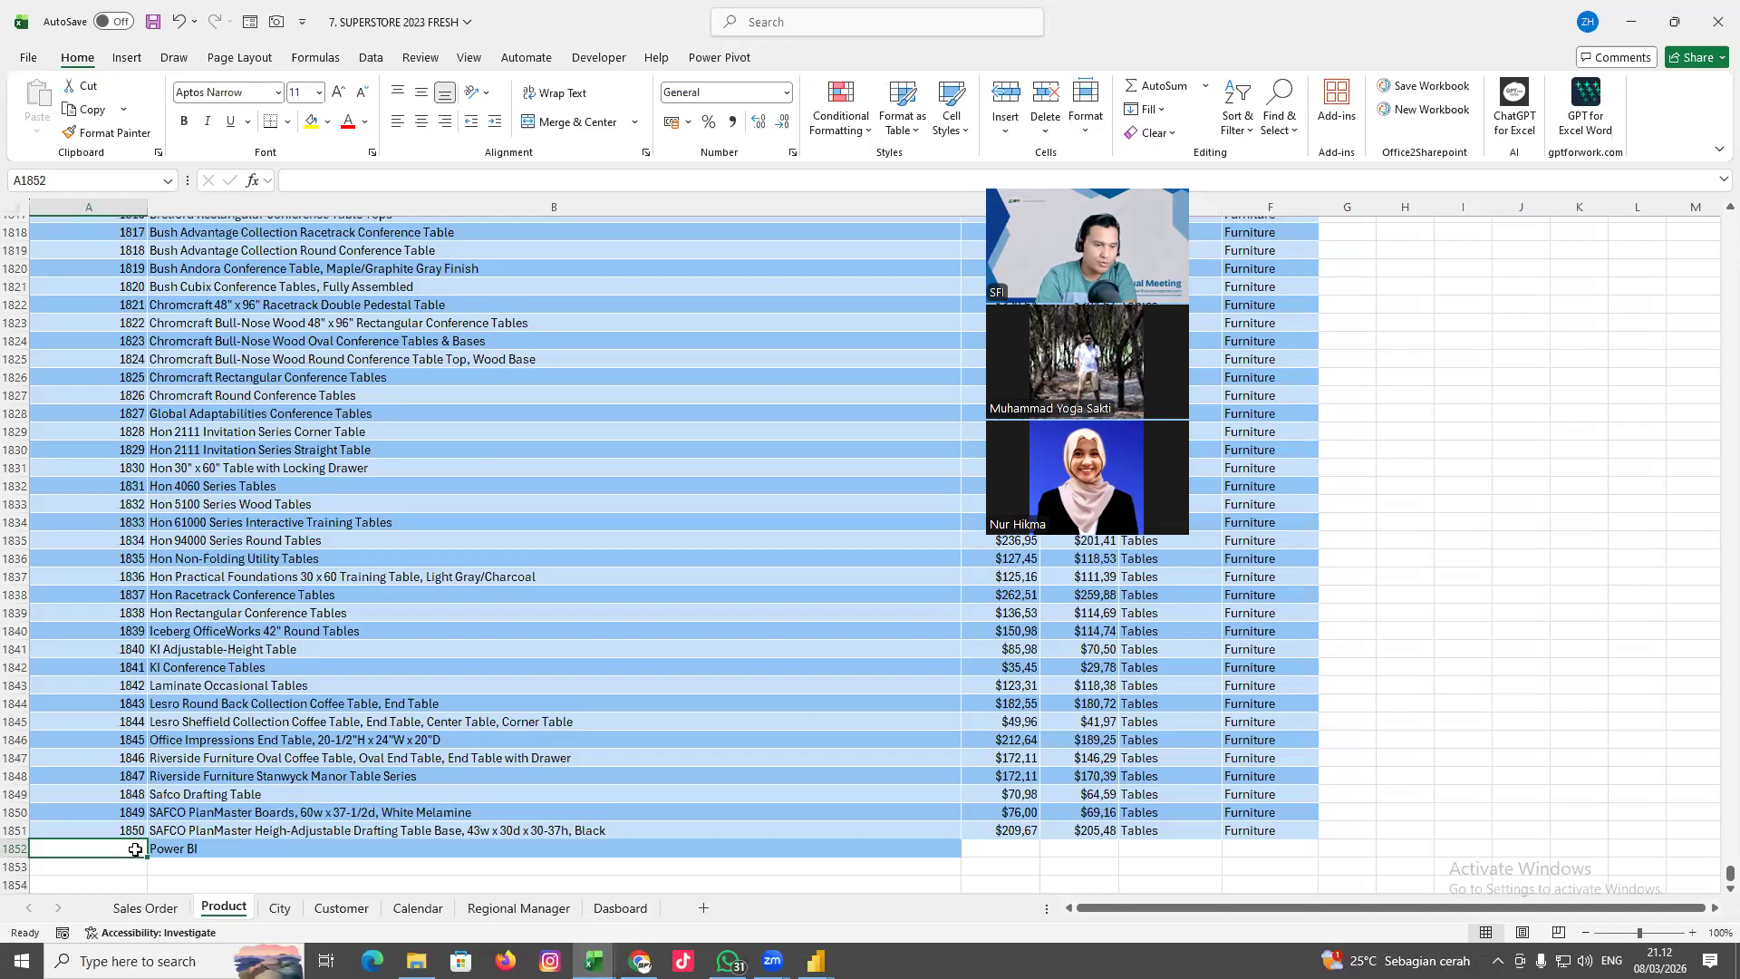
pyautogui.write('20')
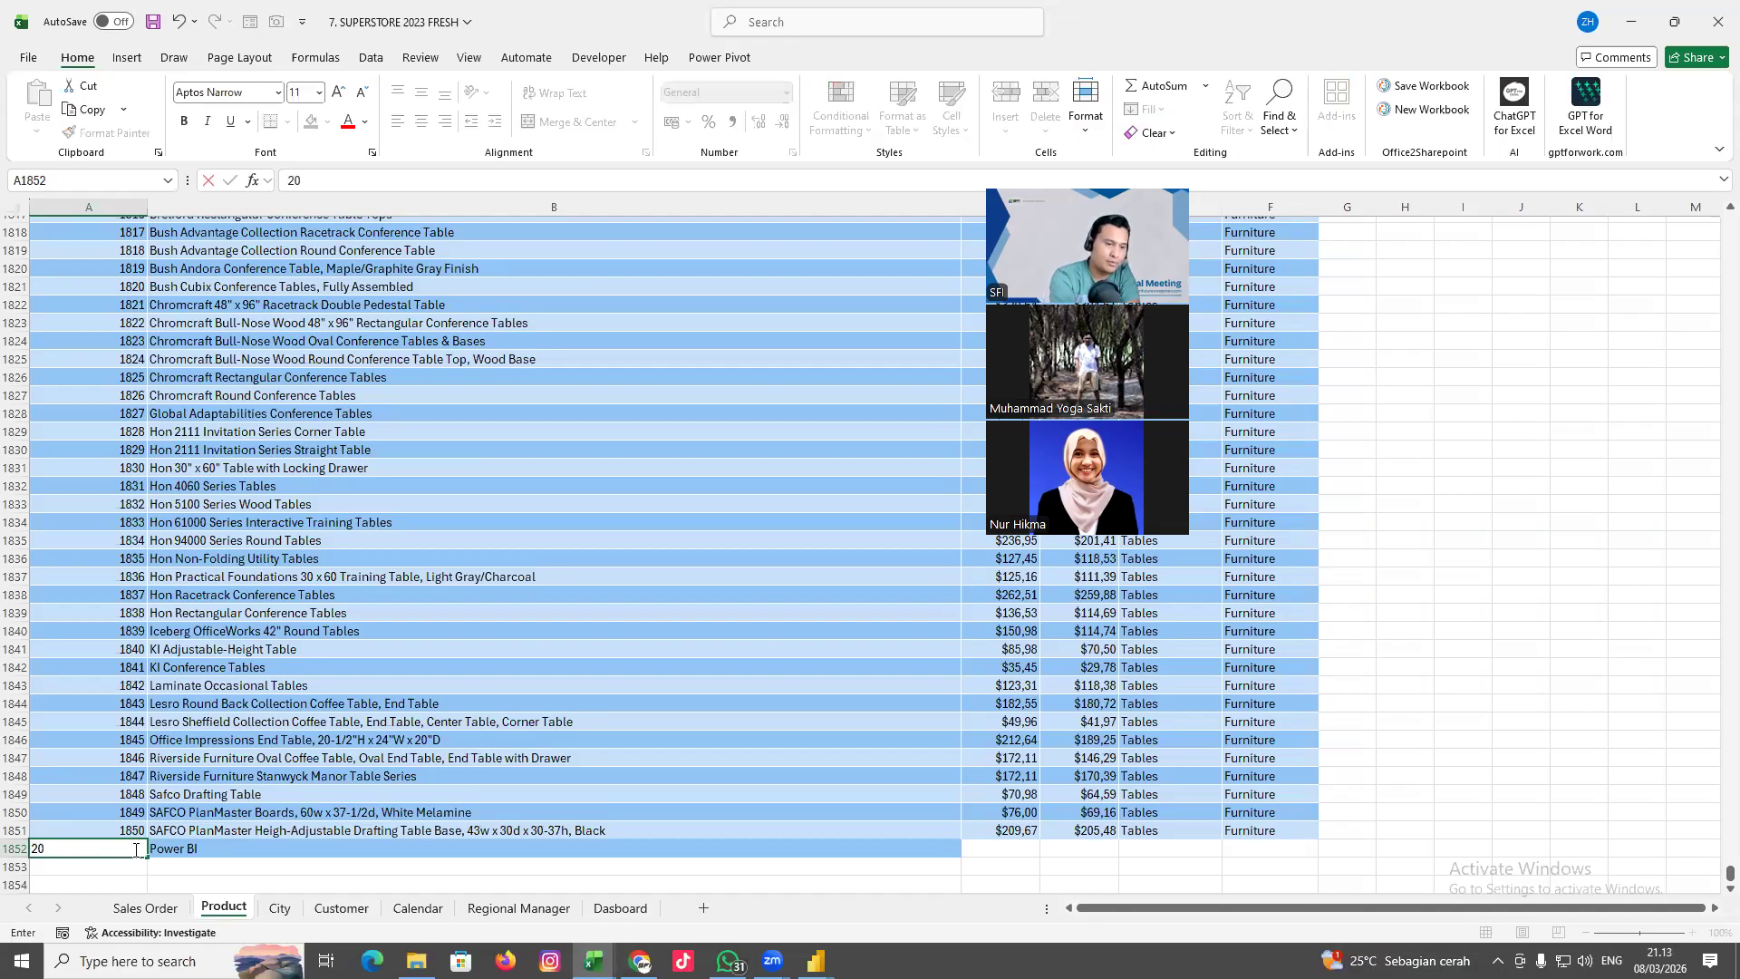
pyautogui.write('000')
pyautogui.click(1462, 775)
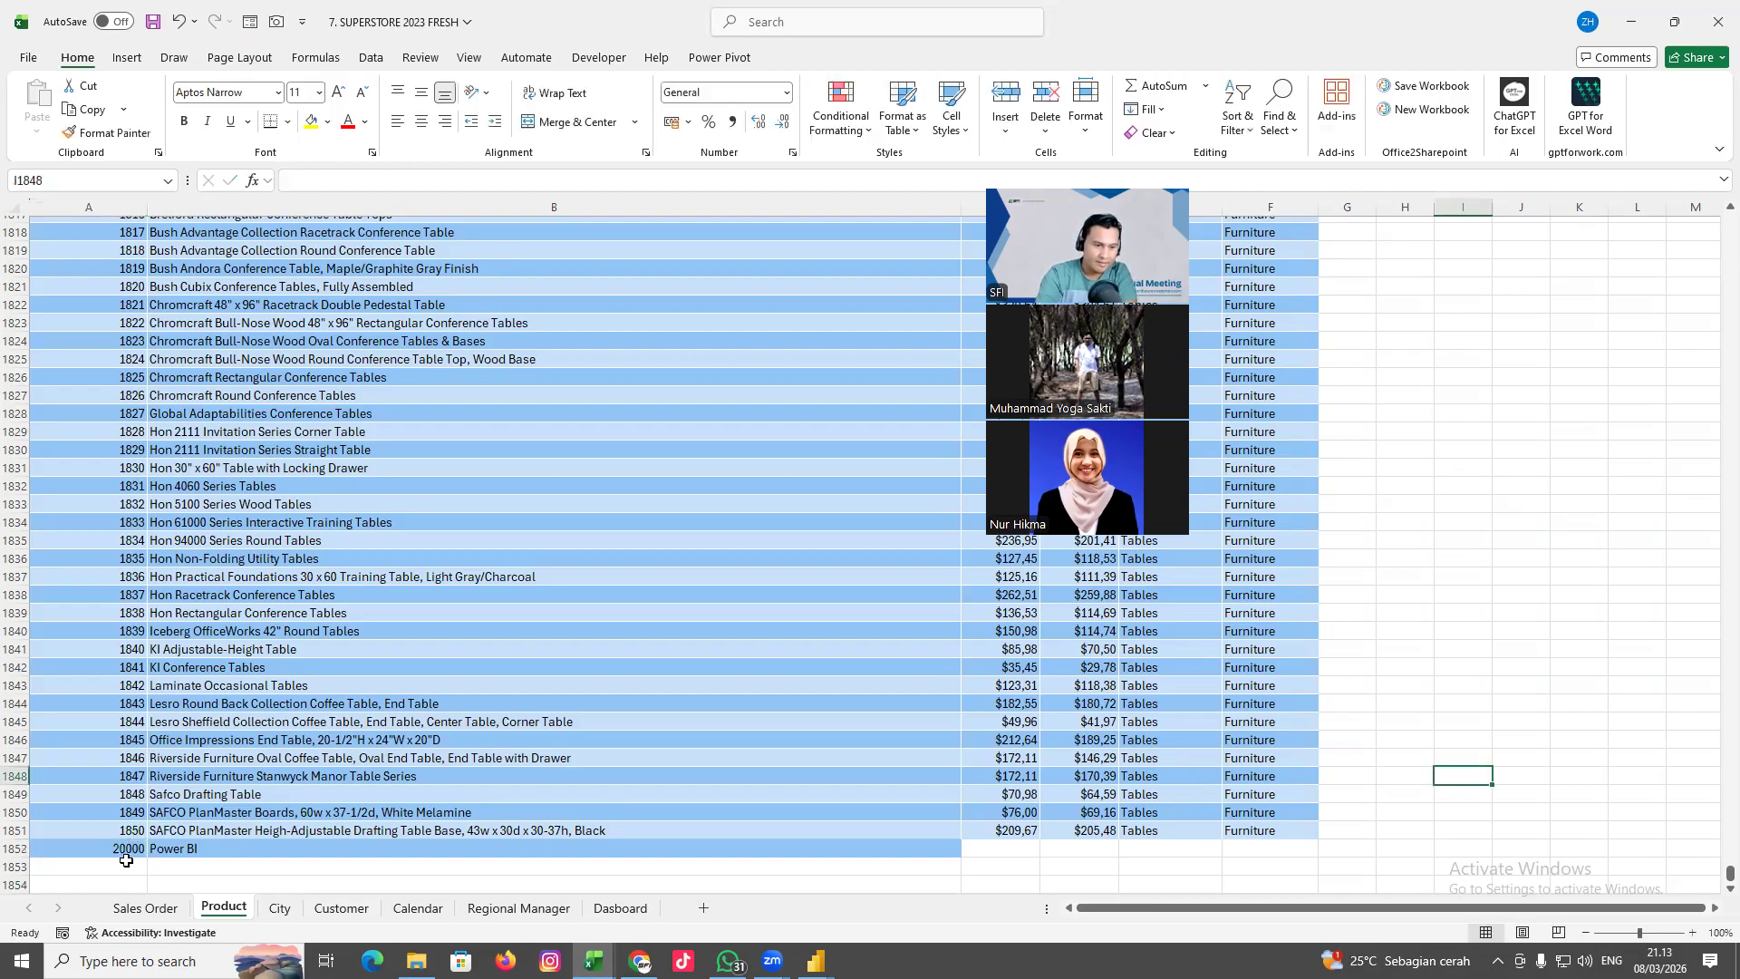
# Copy the contents of C1851:F1851 into the same columns of the Power BI product row
pyautogui.moveTo(1004, 843); pyautogui.dragTo(1263, 831)
pyautogui.hotkey('ctrl', 'c')
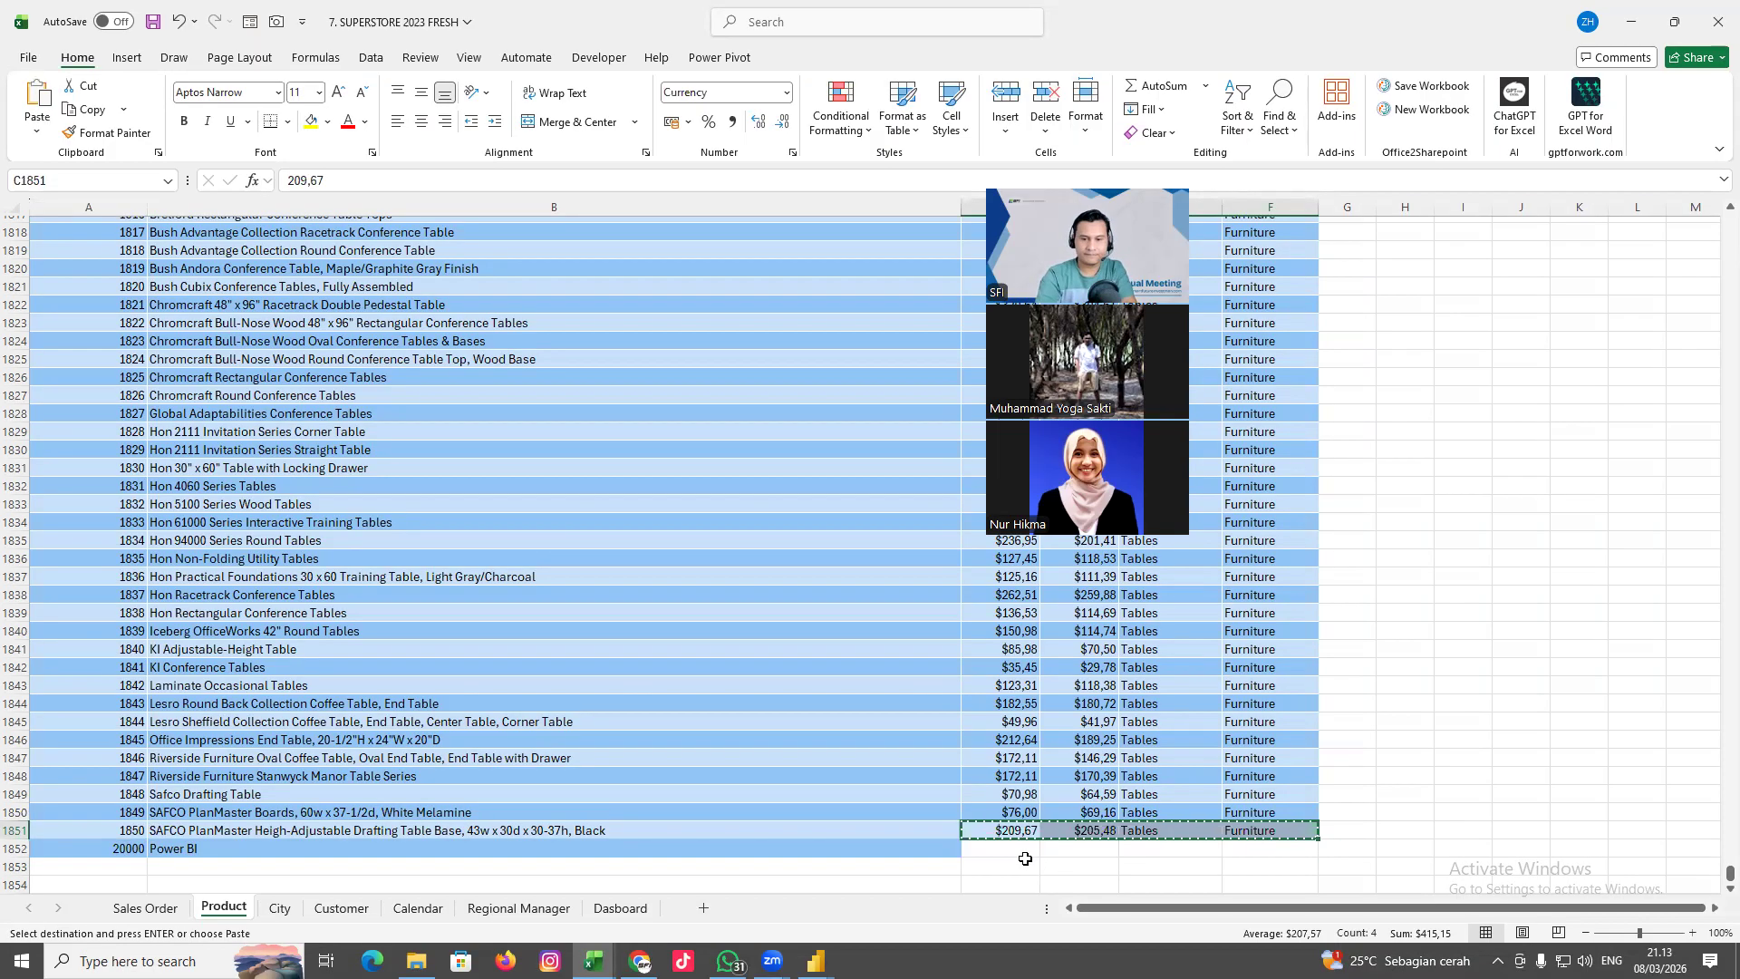
pyautogui.click(1029, 849)
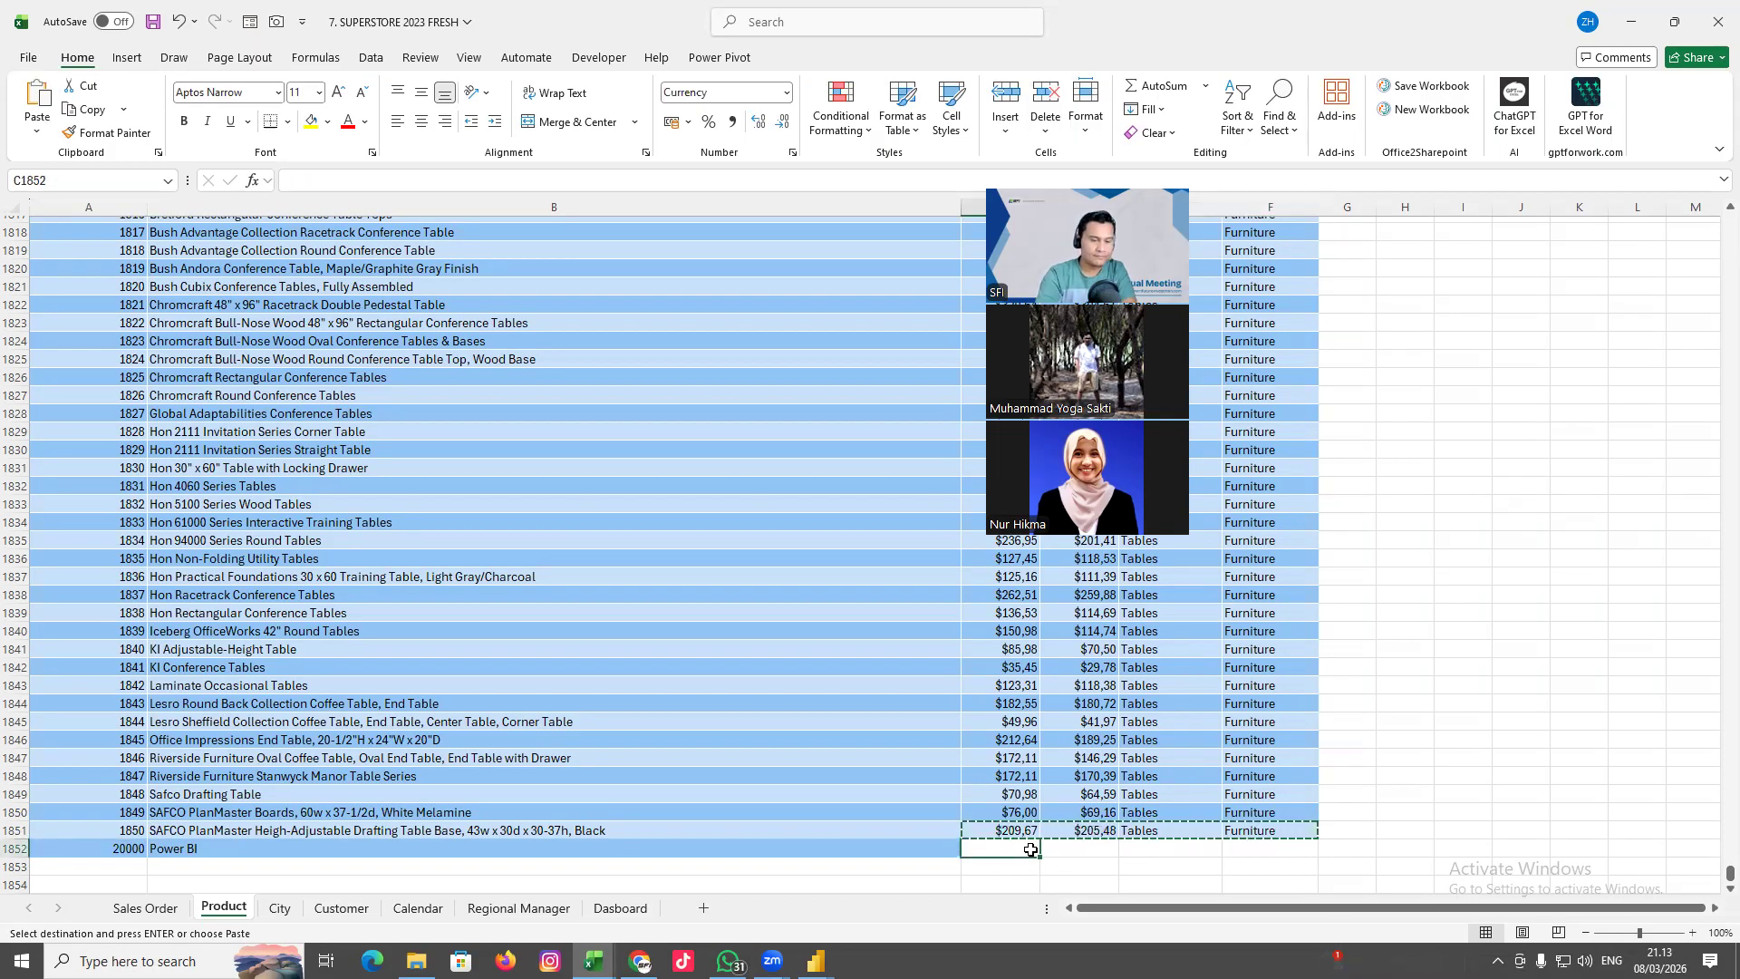
pyautogui.hotkey('ctrl', 'v')
# Set the Power BI product's category in cell F1852 to "Aplication"
pyautogui.click(1526, 813)
pyautogui.hotkey('ctrl', 'Up')
pyautogui.scroll(-5, 1505, 823)
pyautogui.scroll(-12, 1506, 824)
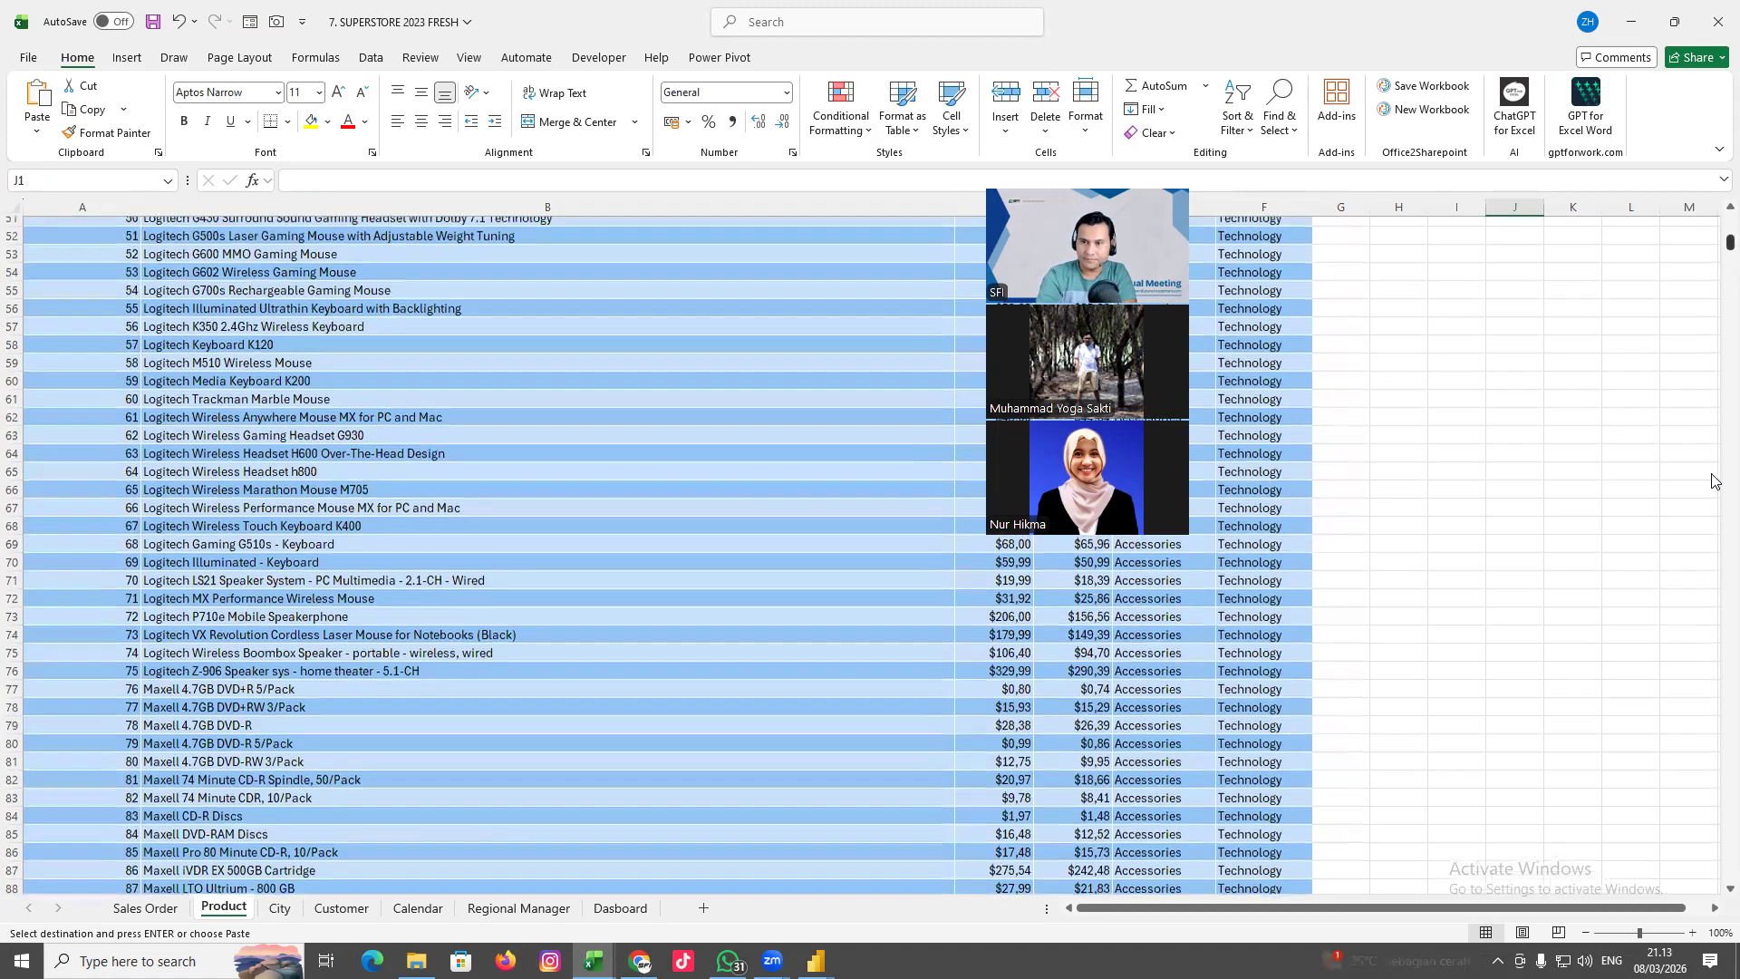
pyautogui.hotkey('ctrl', 'End')
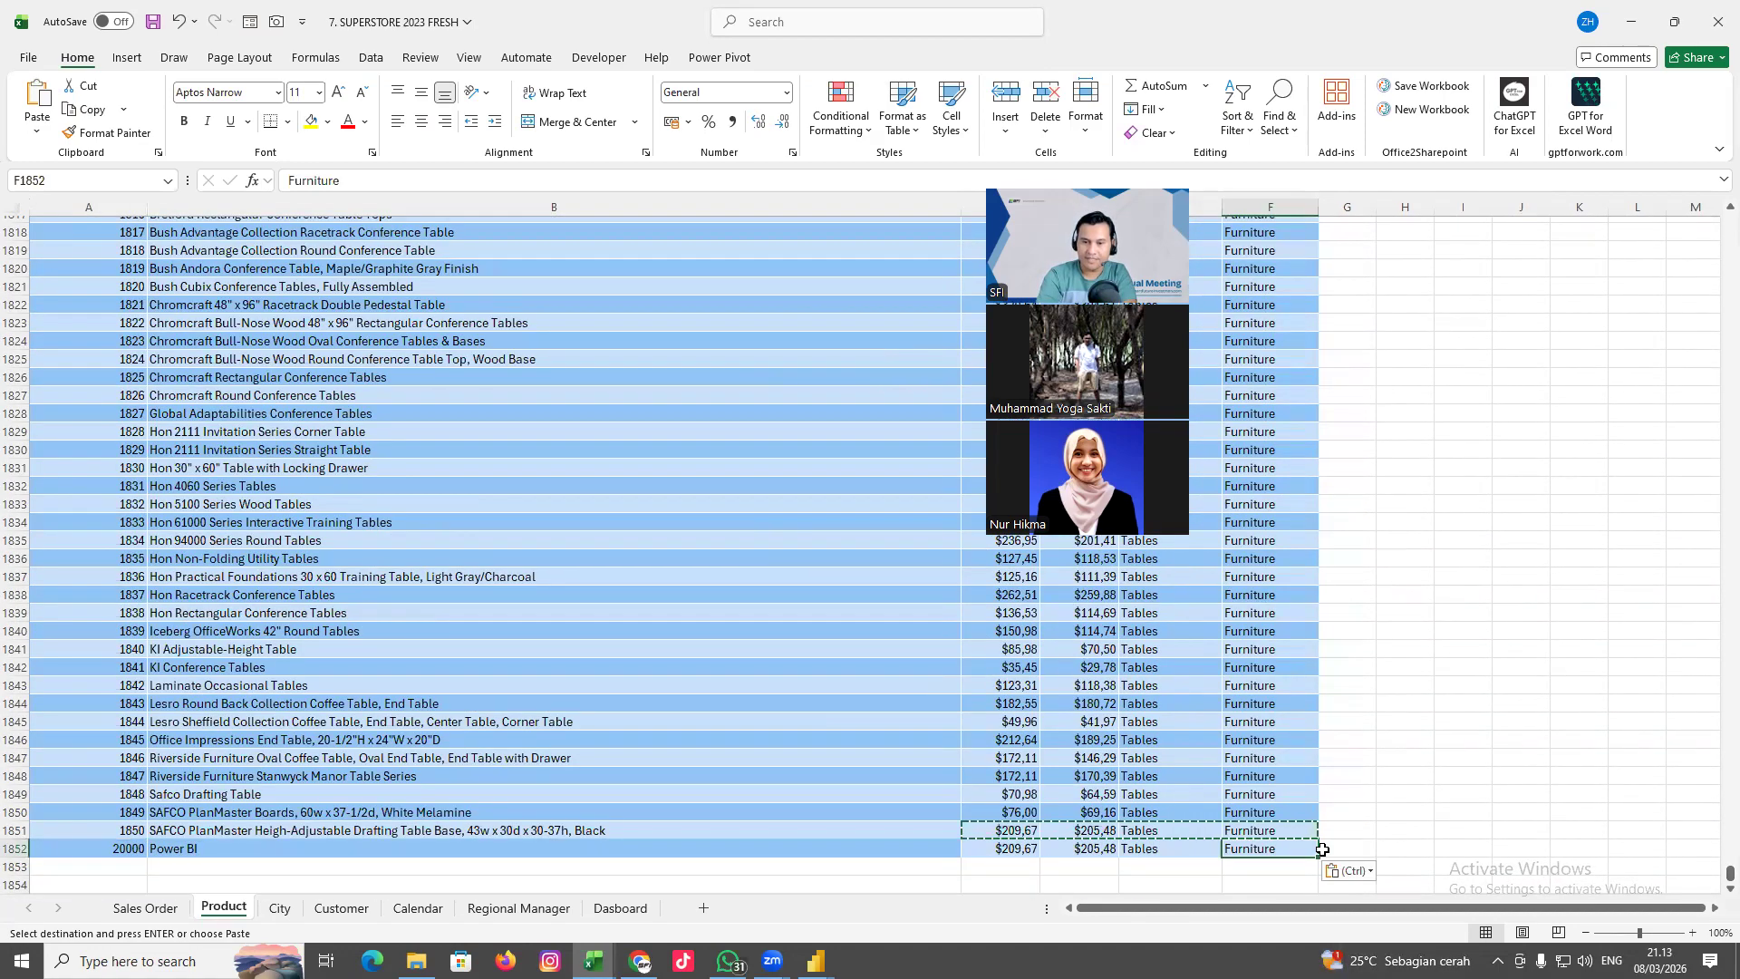
pyautogui.write('Aplication')
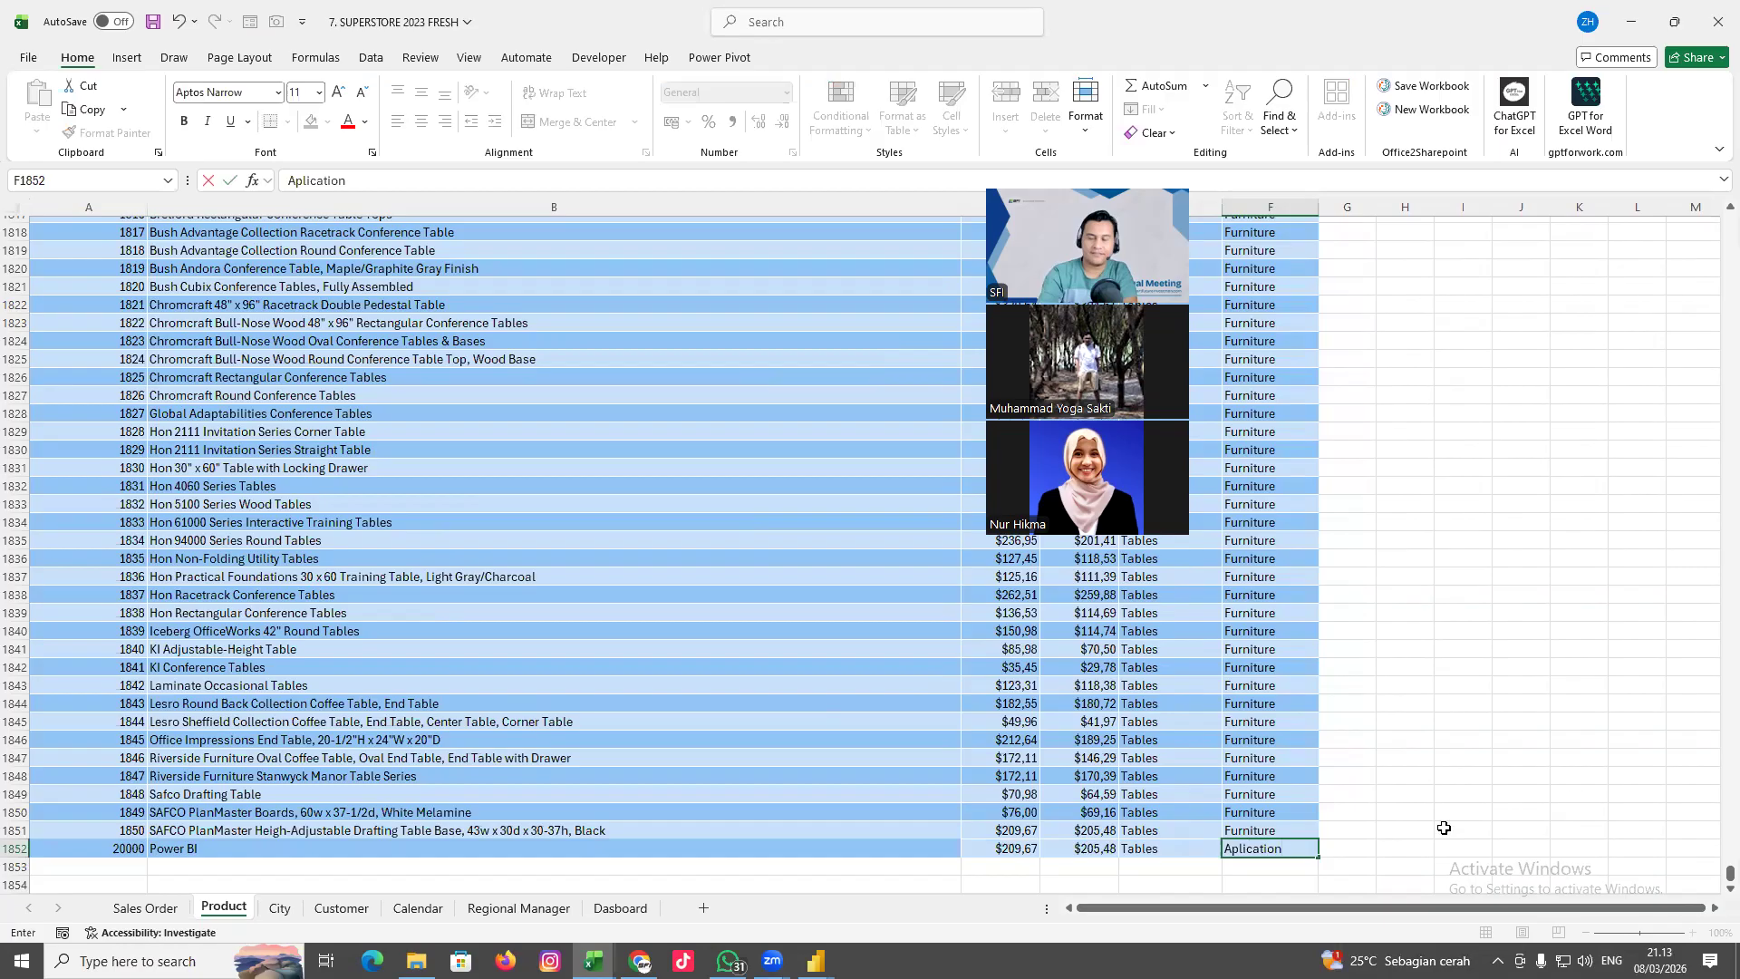
pyautogui.click(1460, 808)
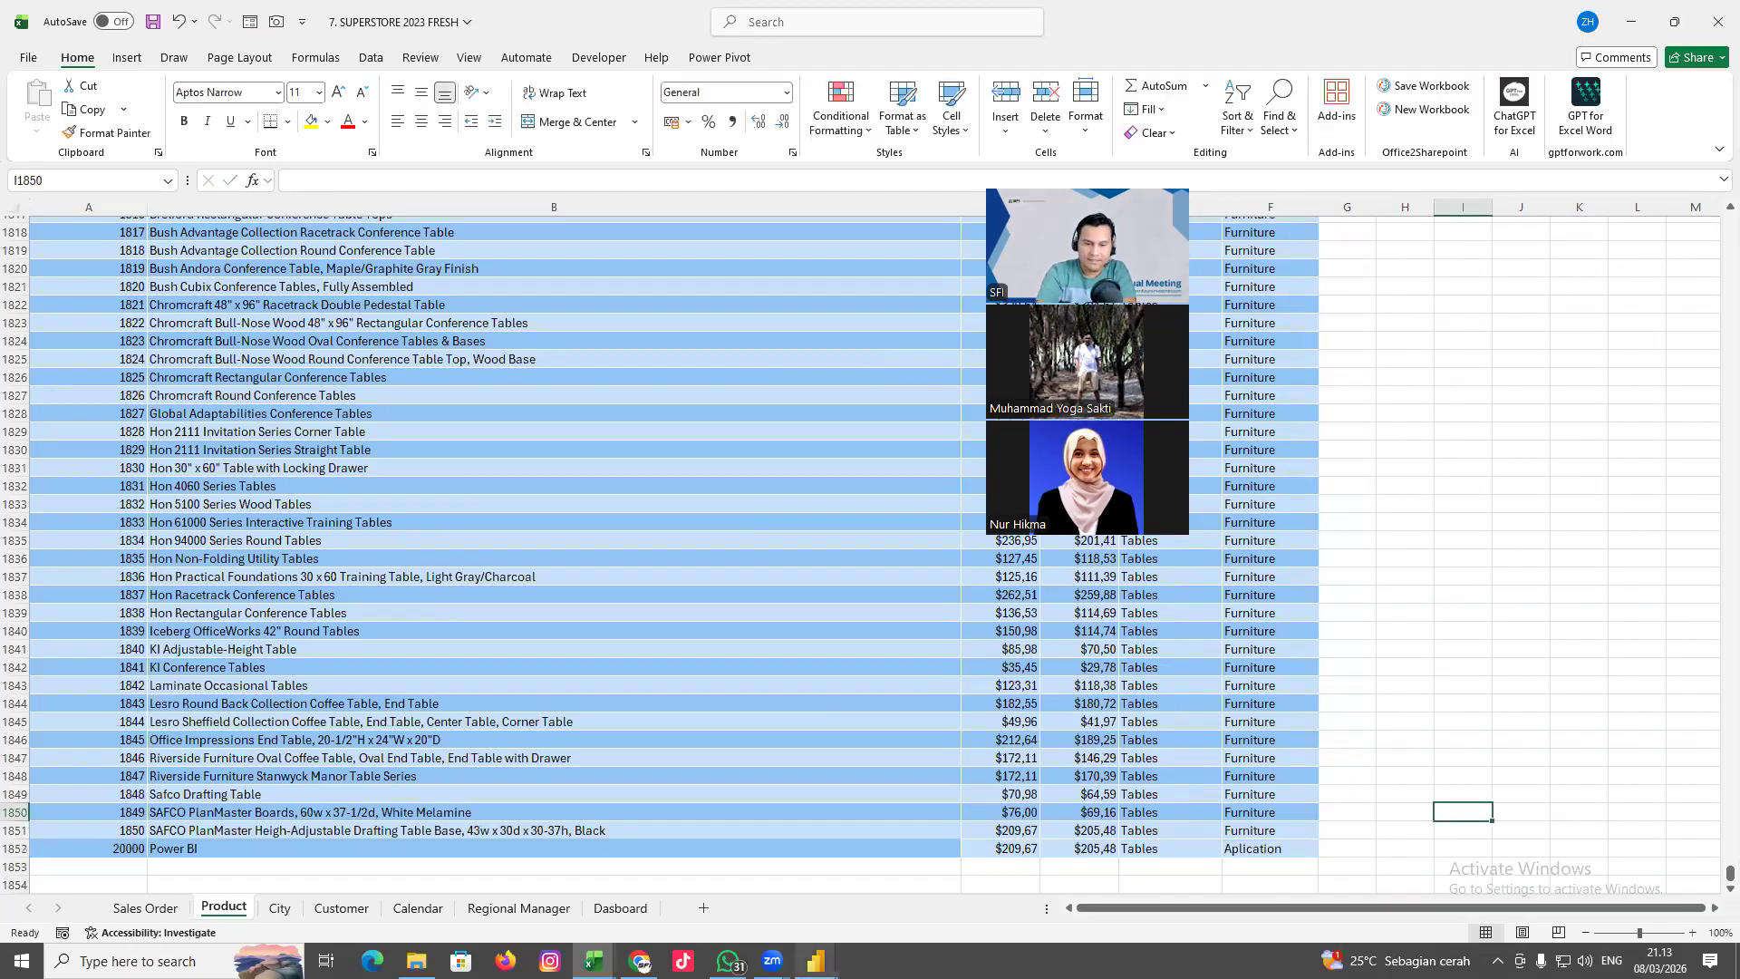
# Return to the Power BI Desktop report and refresh its data from the source workbook
pyautogui.moveTo(816, 961)
pyautogui.click(911, 874)
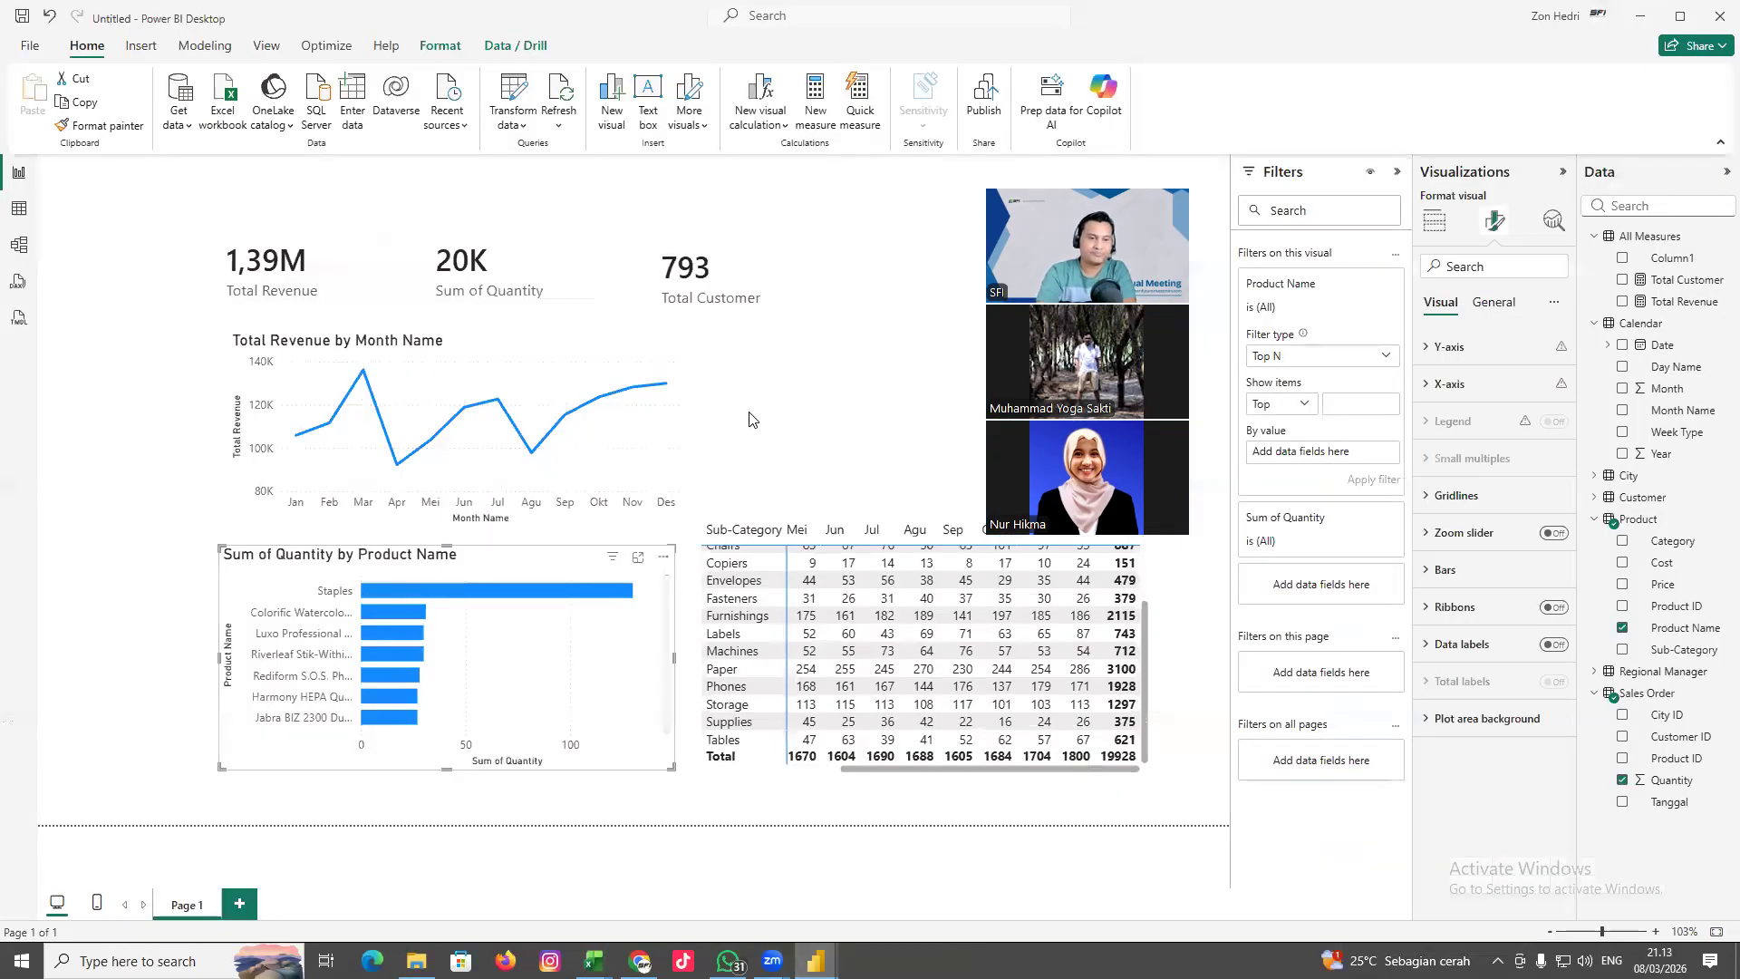
pyautogui.click(785, 397)
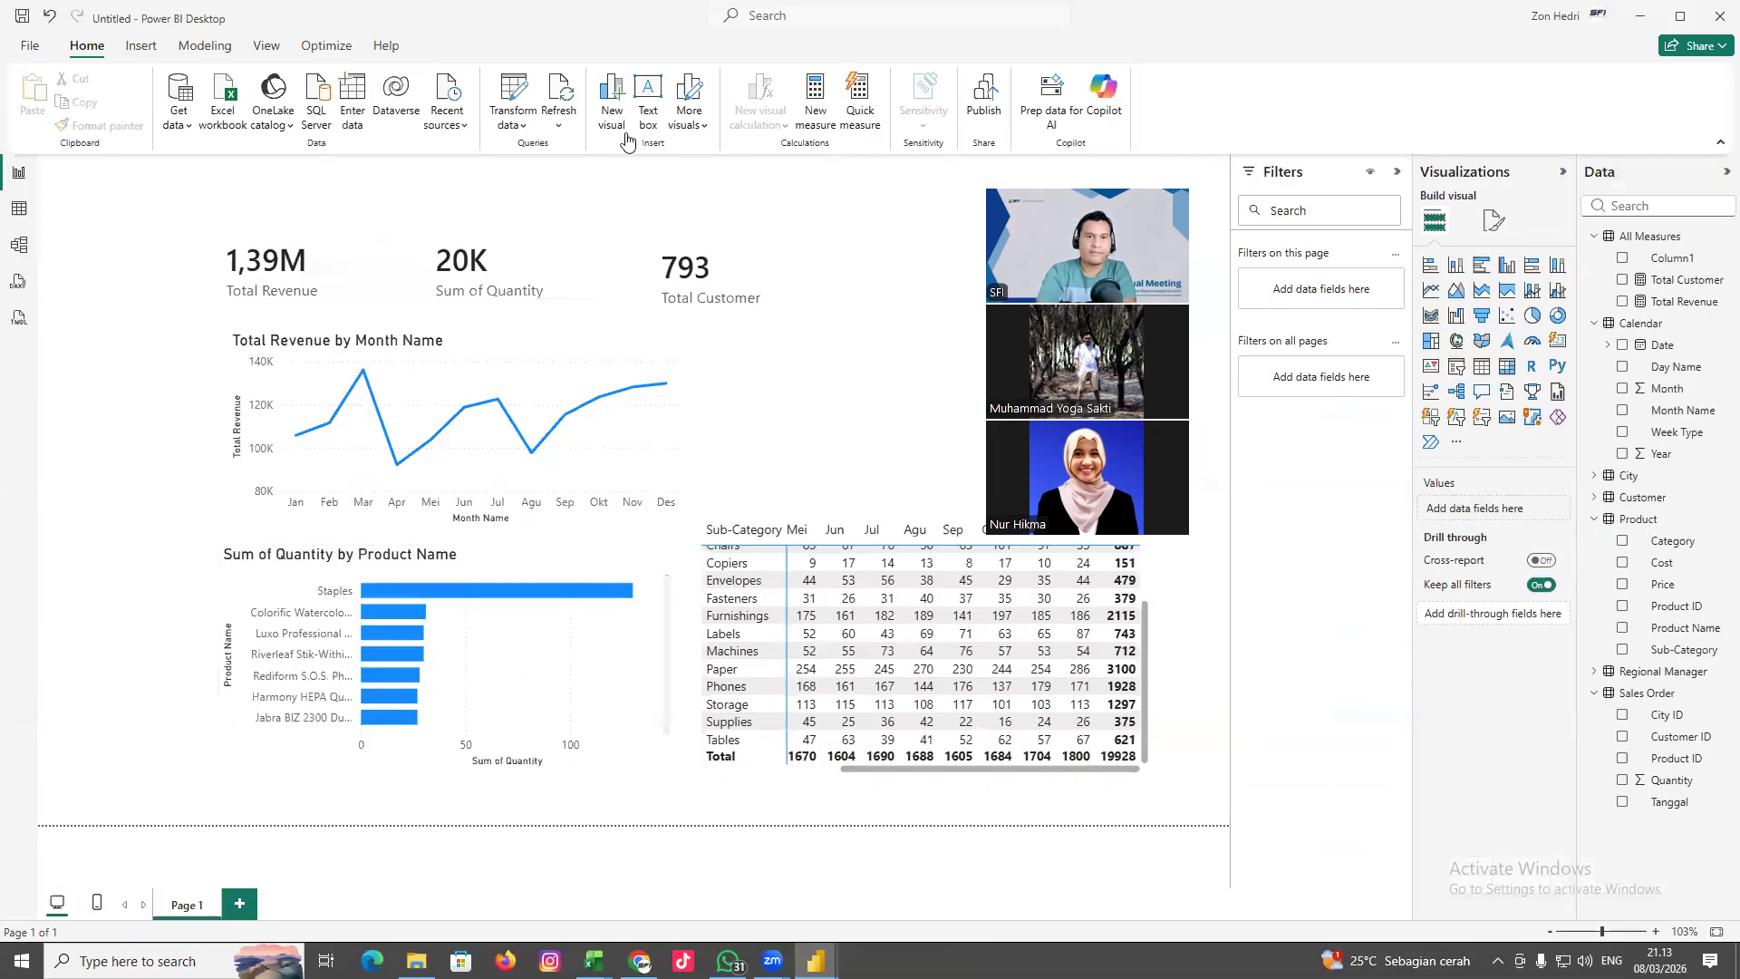
pyautogui.click(559, 125)
pyautogui.click(561, 214)
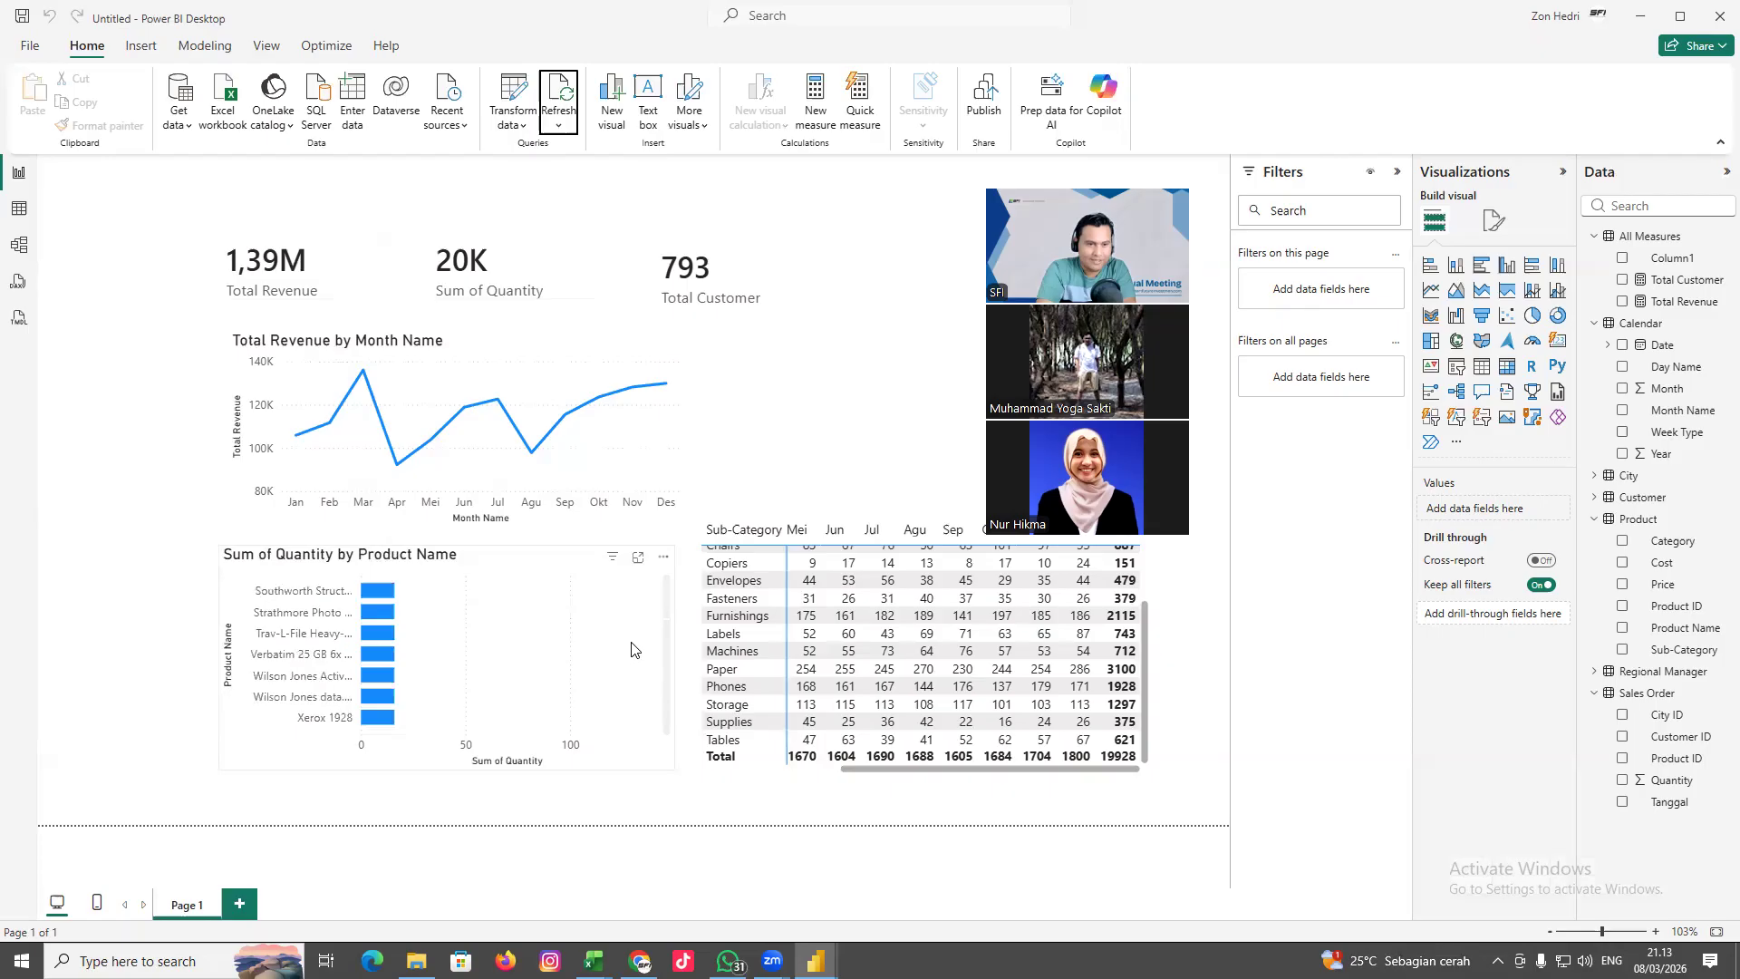
# Look through the product list in the Sum of Quantity by Product Name bar chart for the Power BI product
pyautogui.scroll(-3, 635, 651)
pyautogui.scroll(-8, 632, 649)
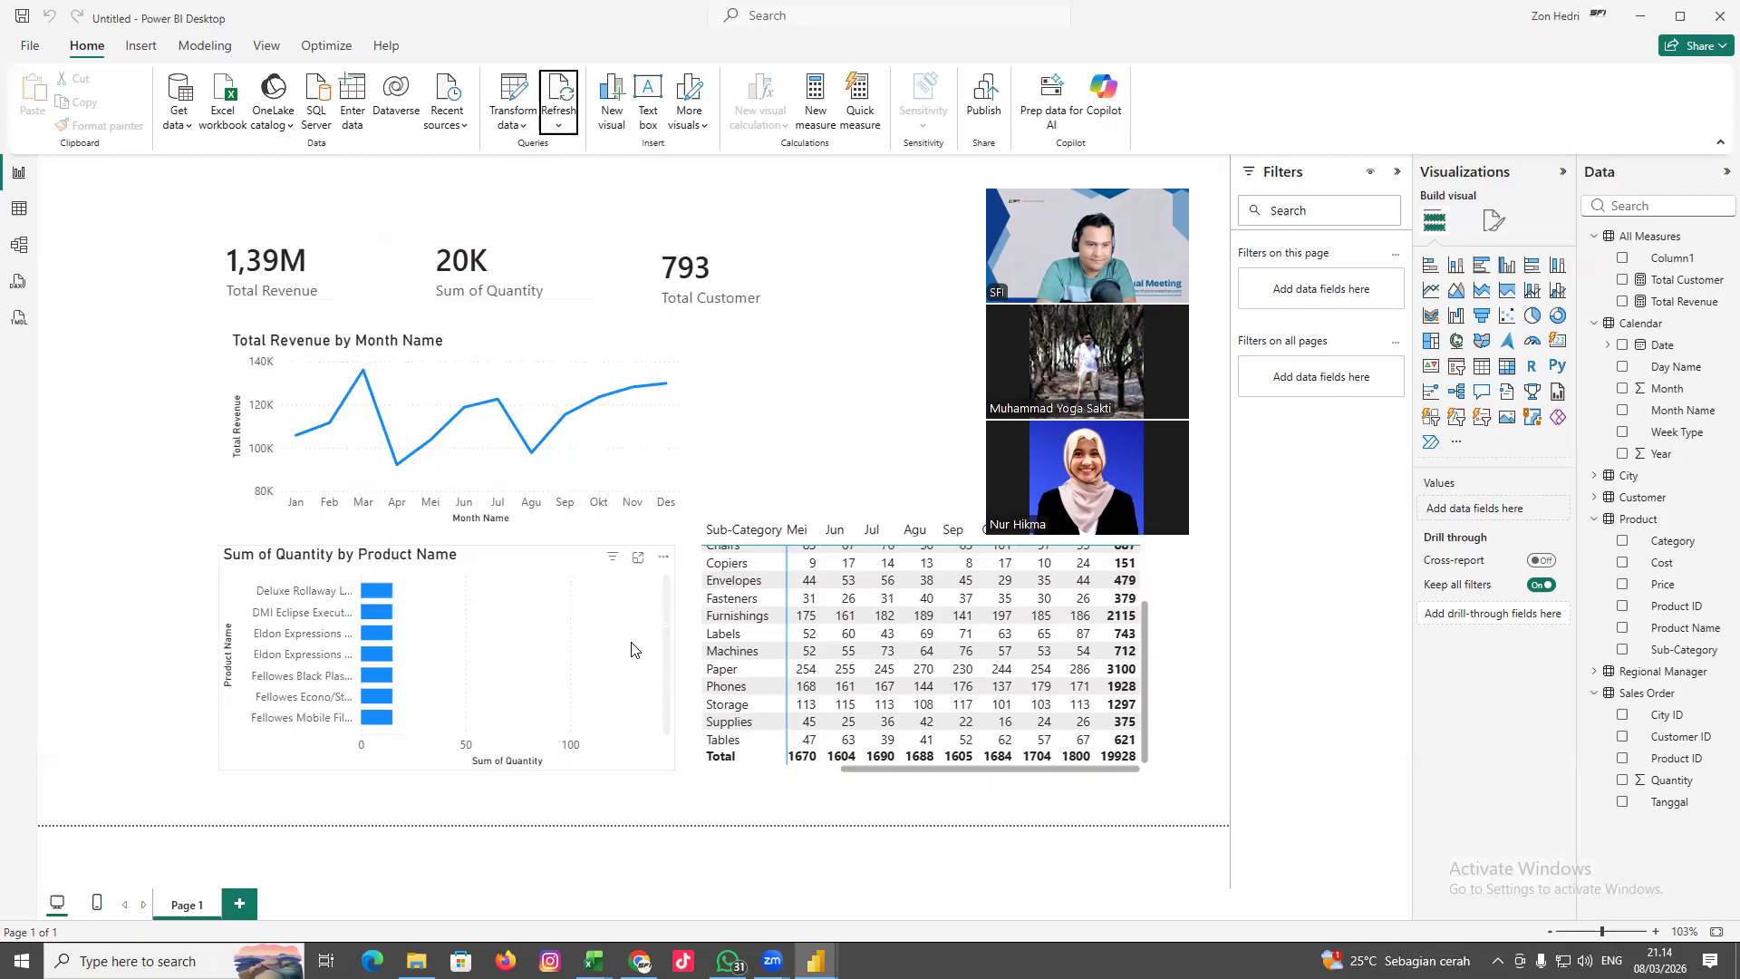
pyautogui.scroll(-8, 632, 649)
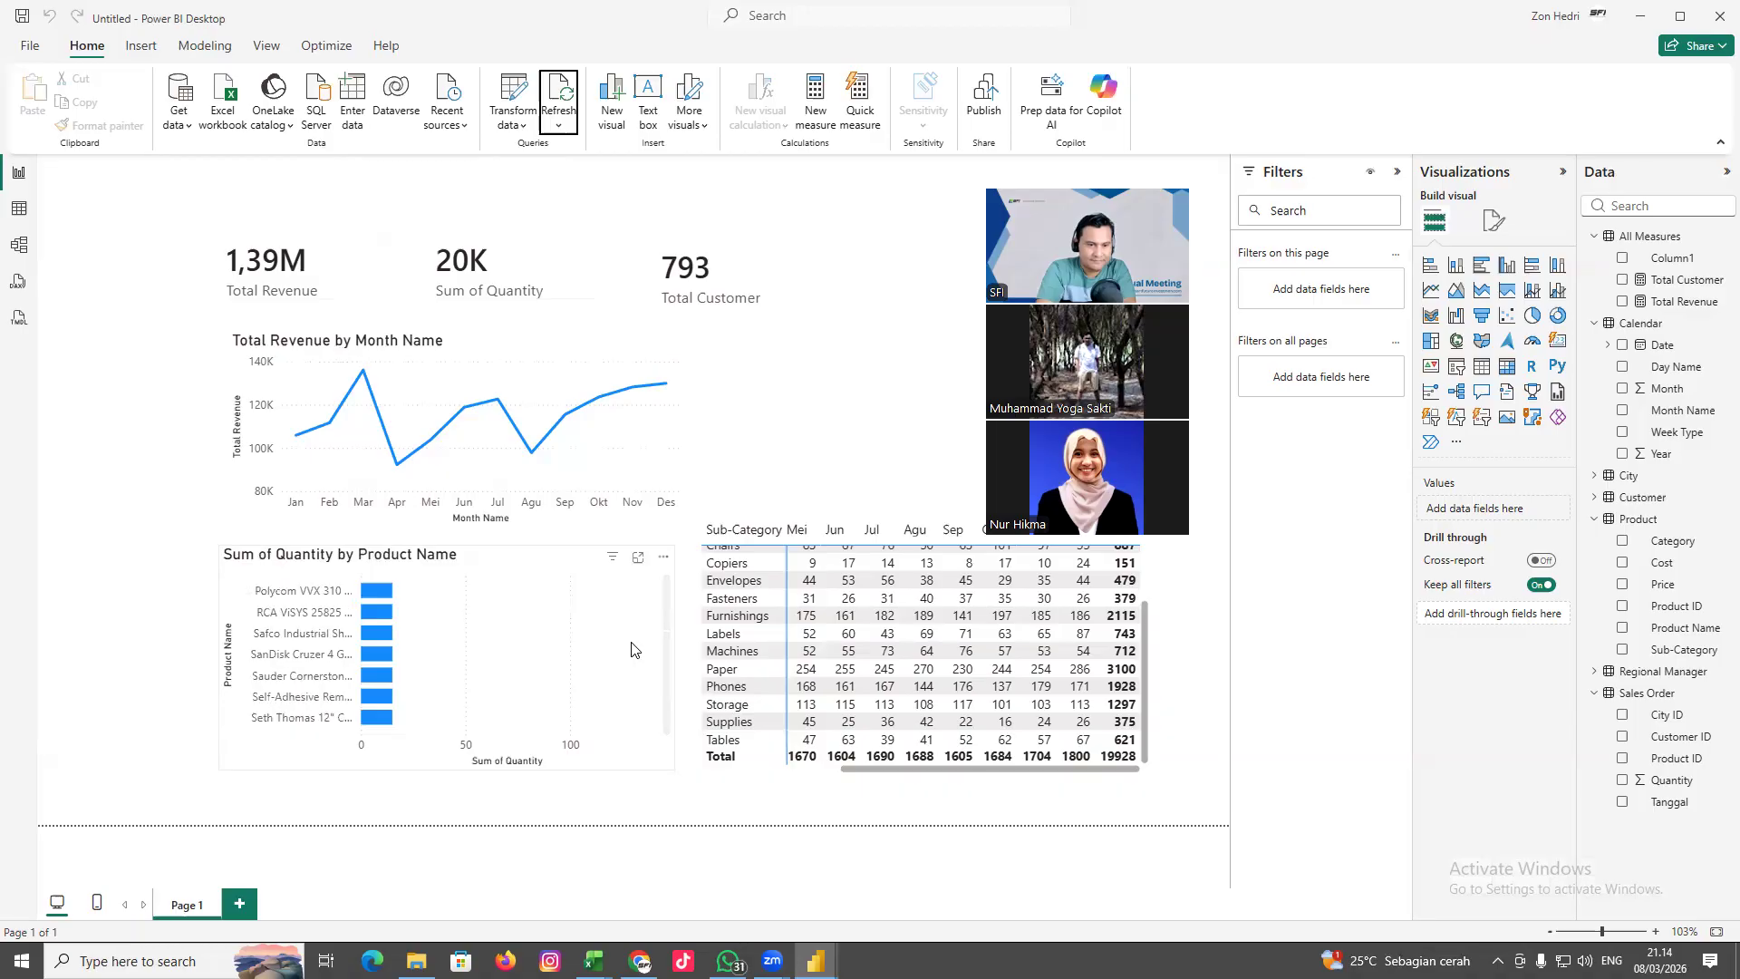
pyautogui.scroll(-6, 632, 648)
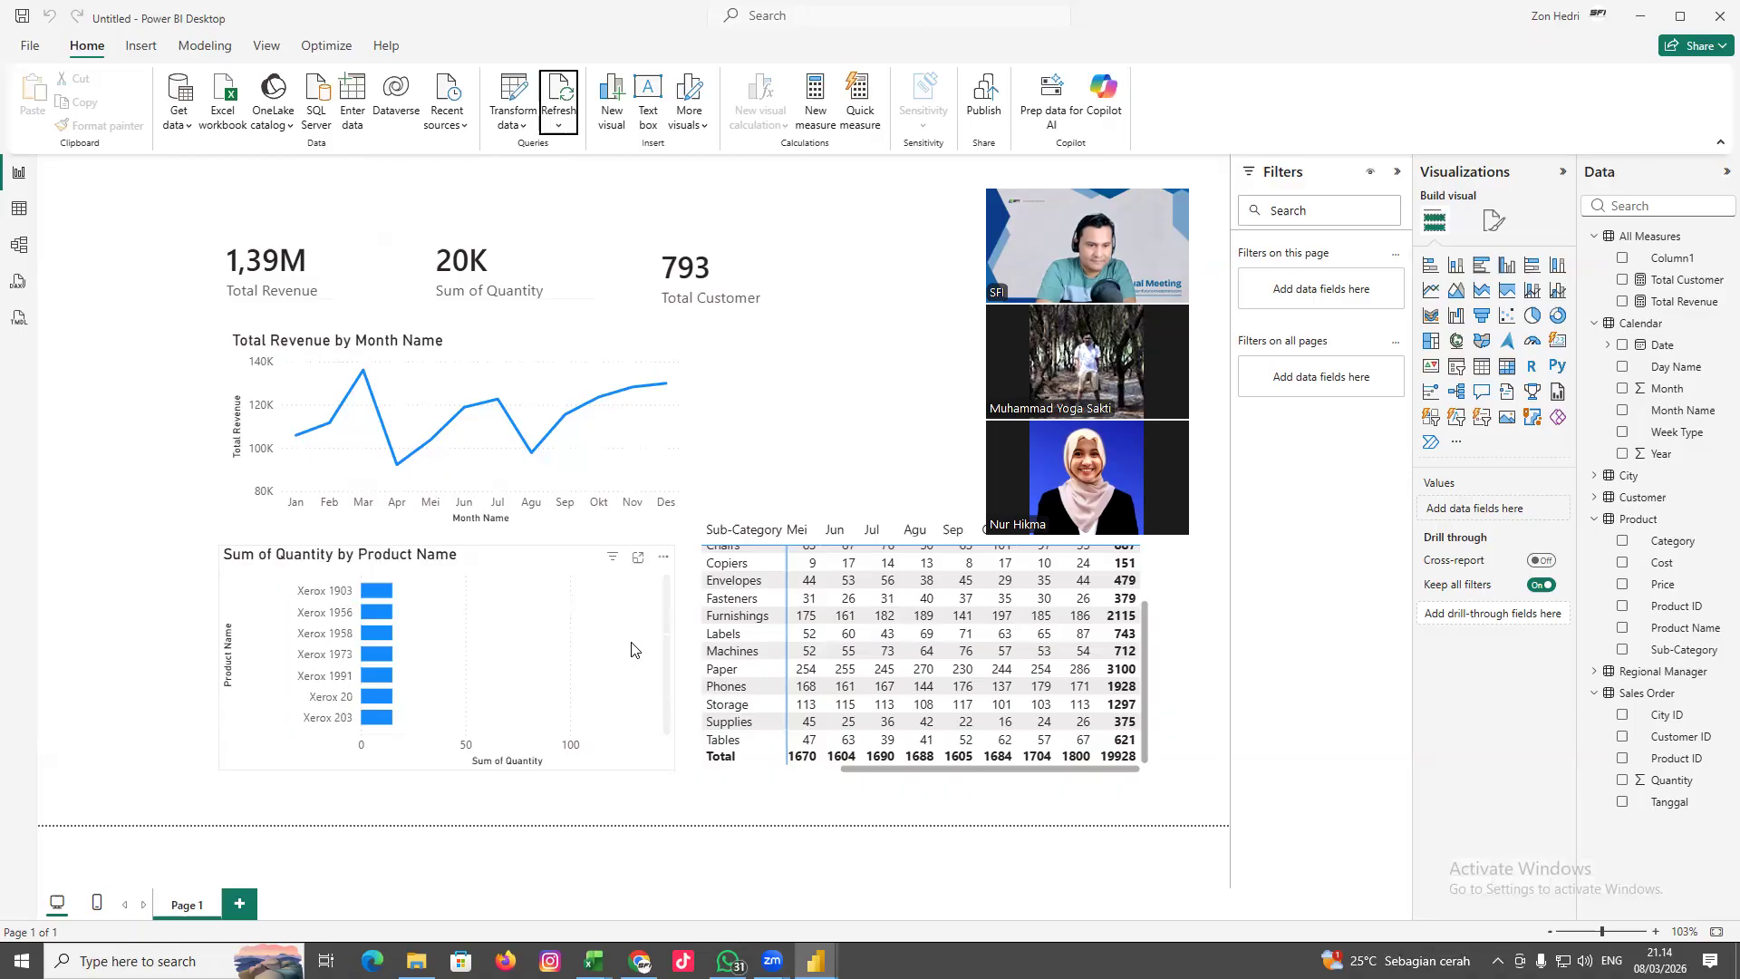
pyautogui.scroll(-2, 632, 648)
pyautogui.scroll(-3, 631, 649)
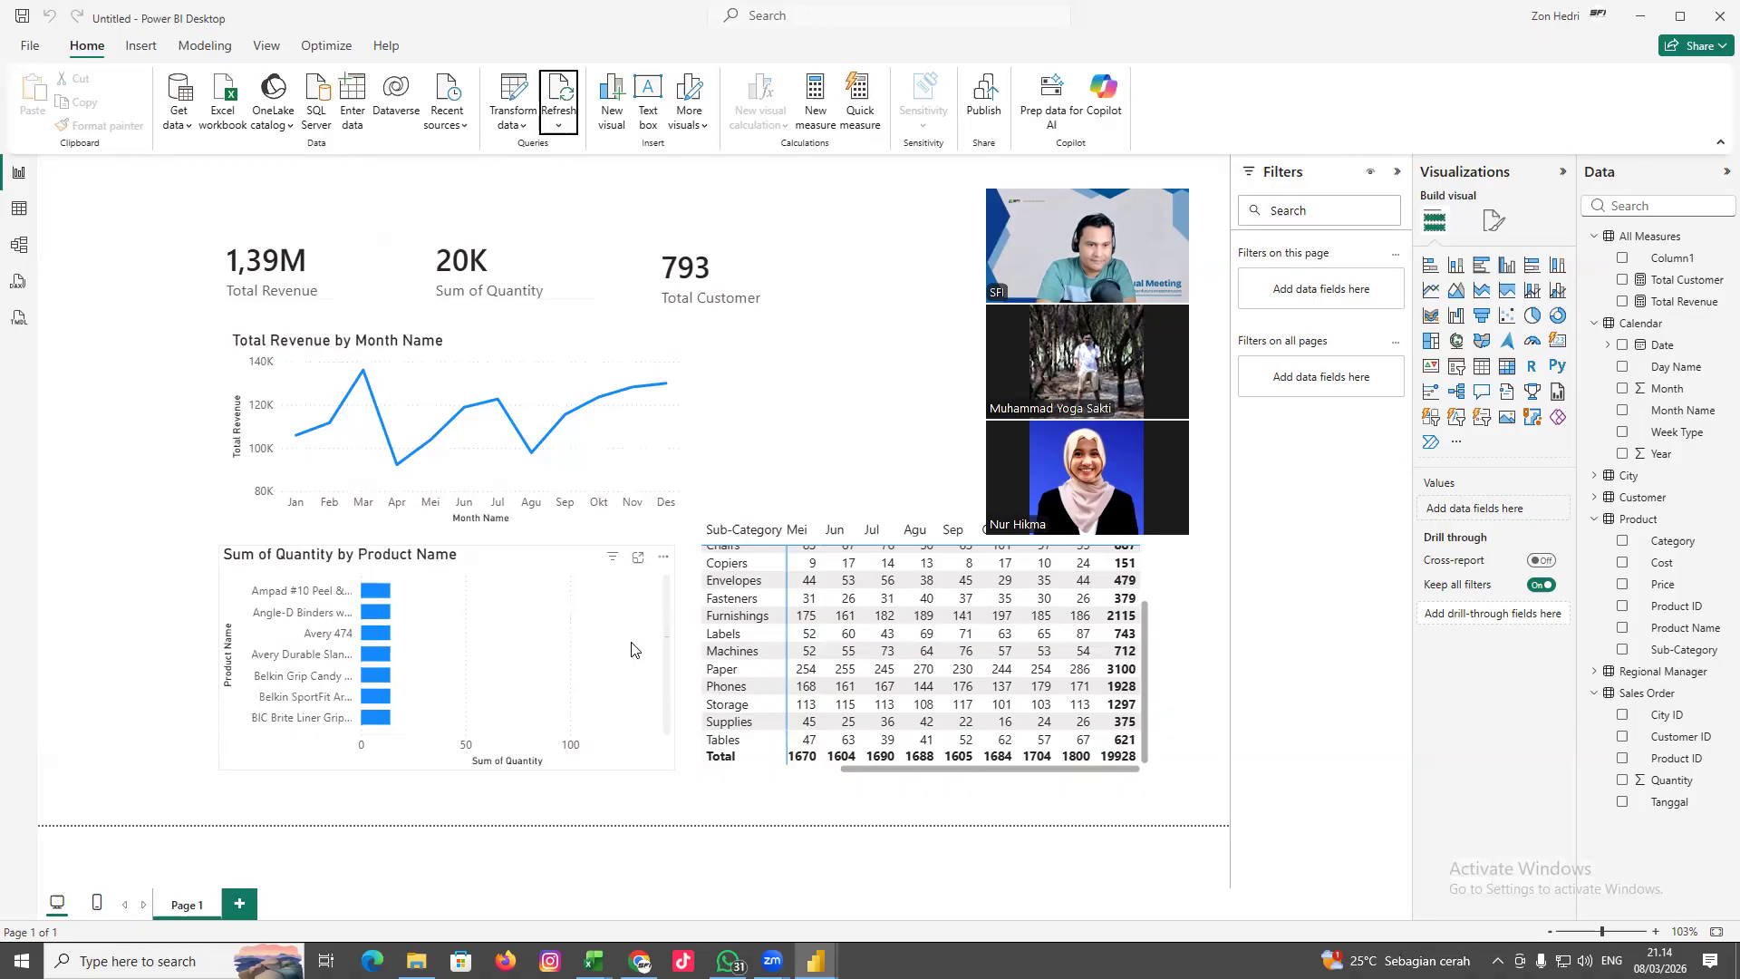
pyautogui.scroll(-8, 632, 649)
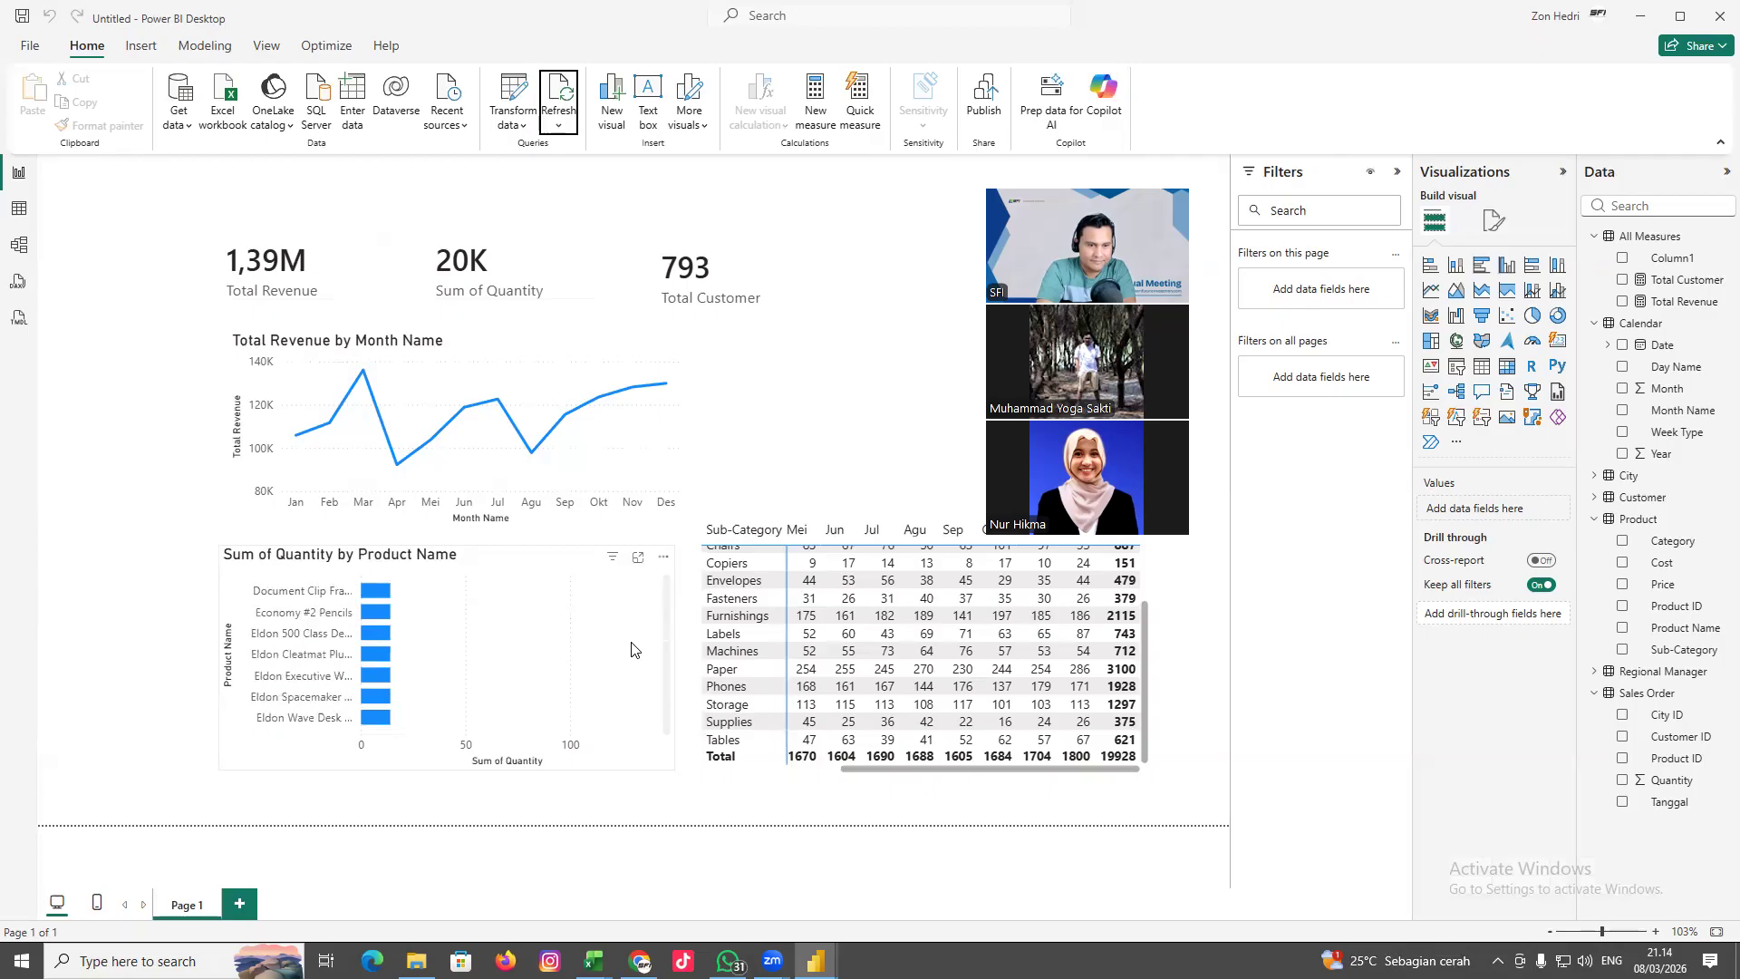
pyautogui.scroll(-8, 631, 649)
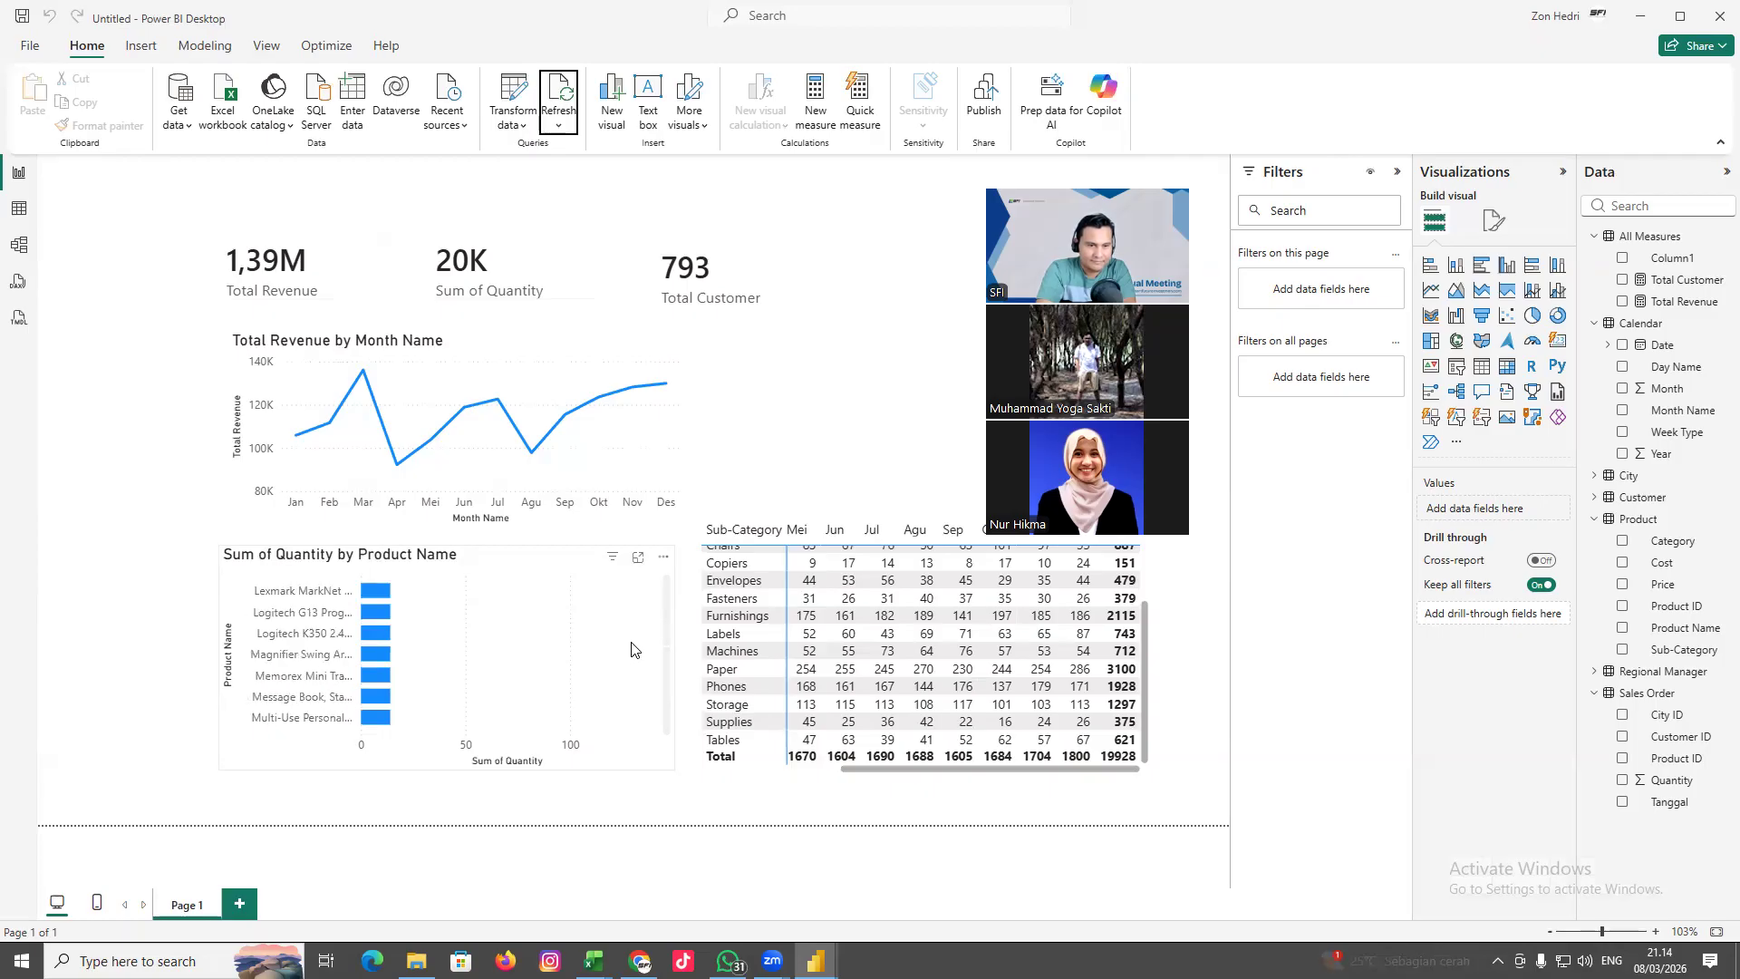
pyautogui.scroll(-5, 632, 649)
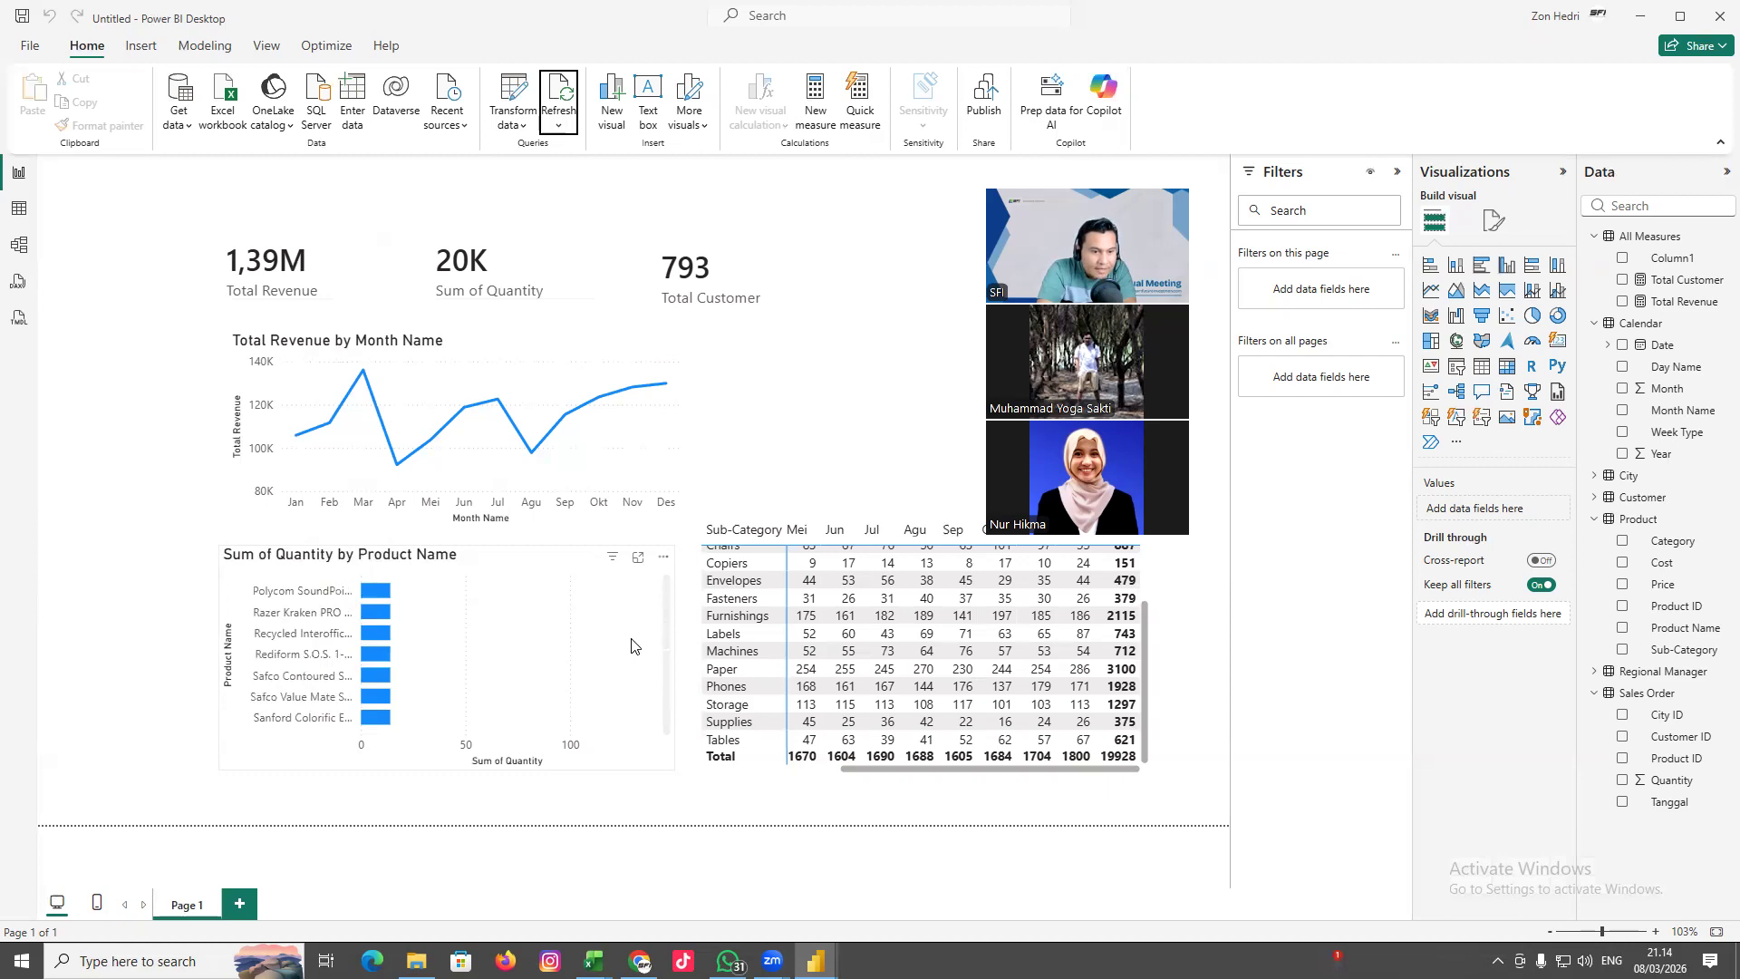
pyautogui.scroll(-10, 632, 645)
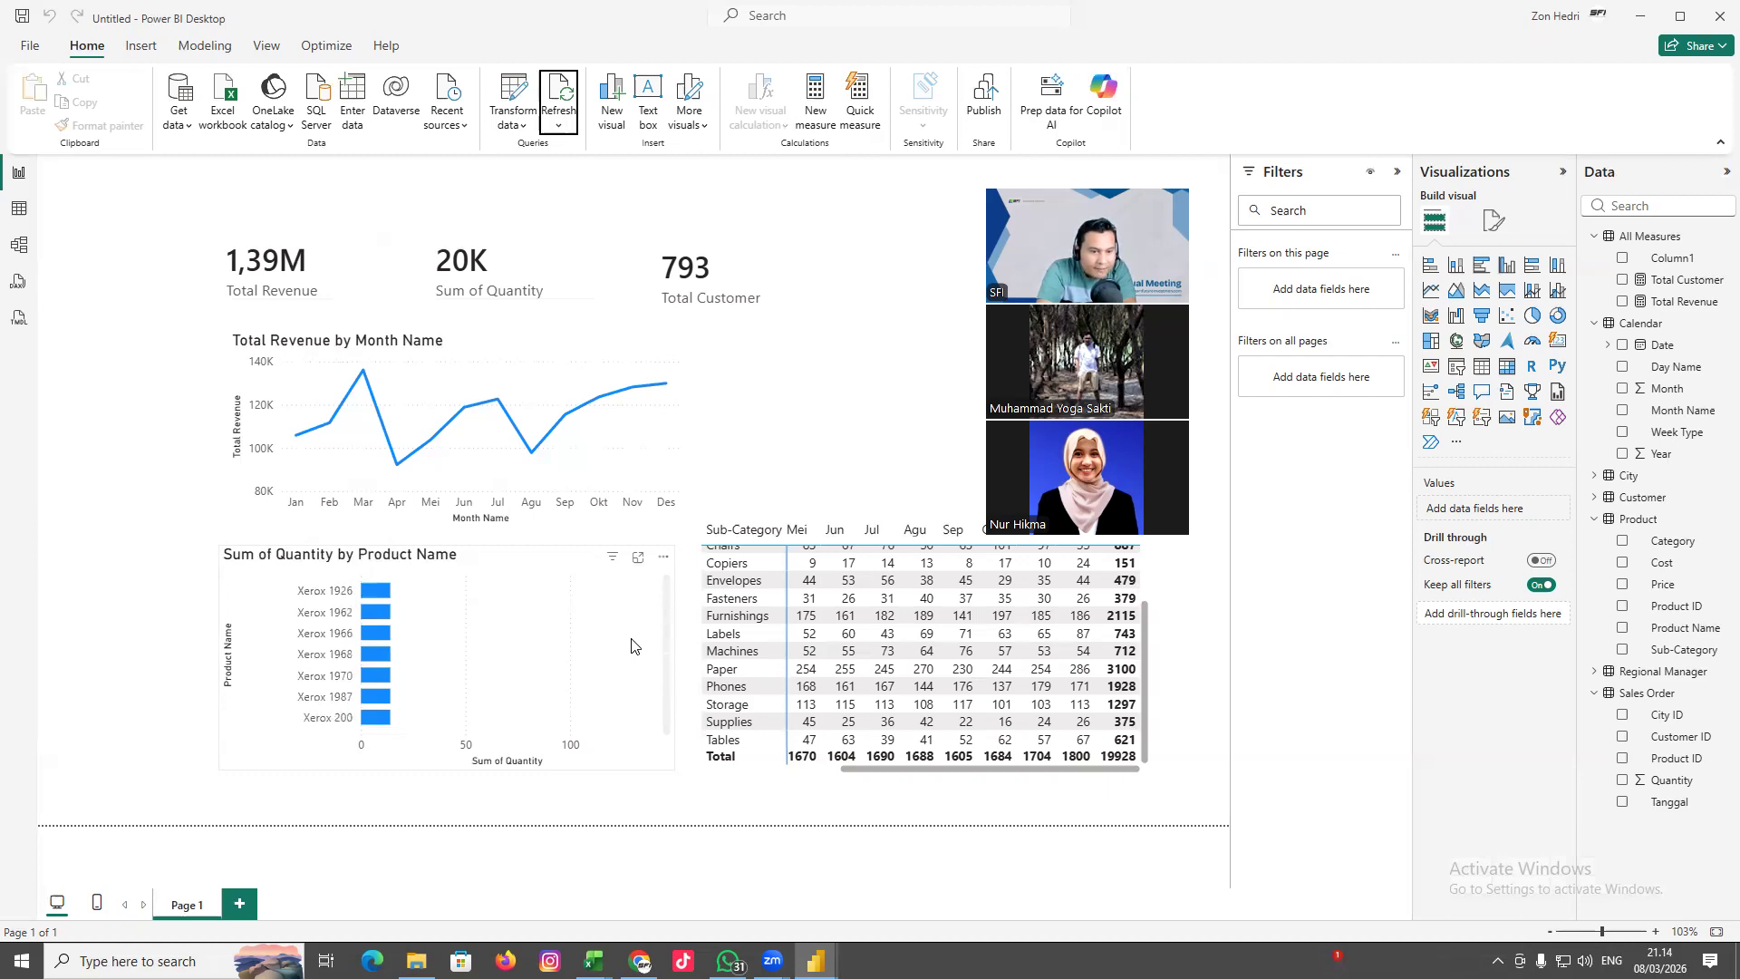
pyautogui.scroll(15, 632, 645)
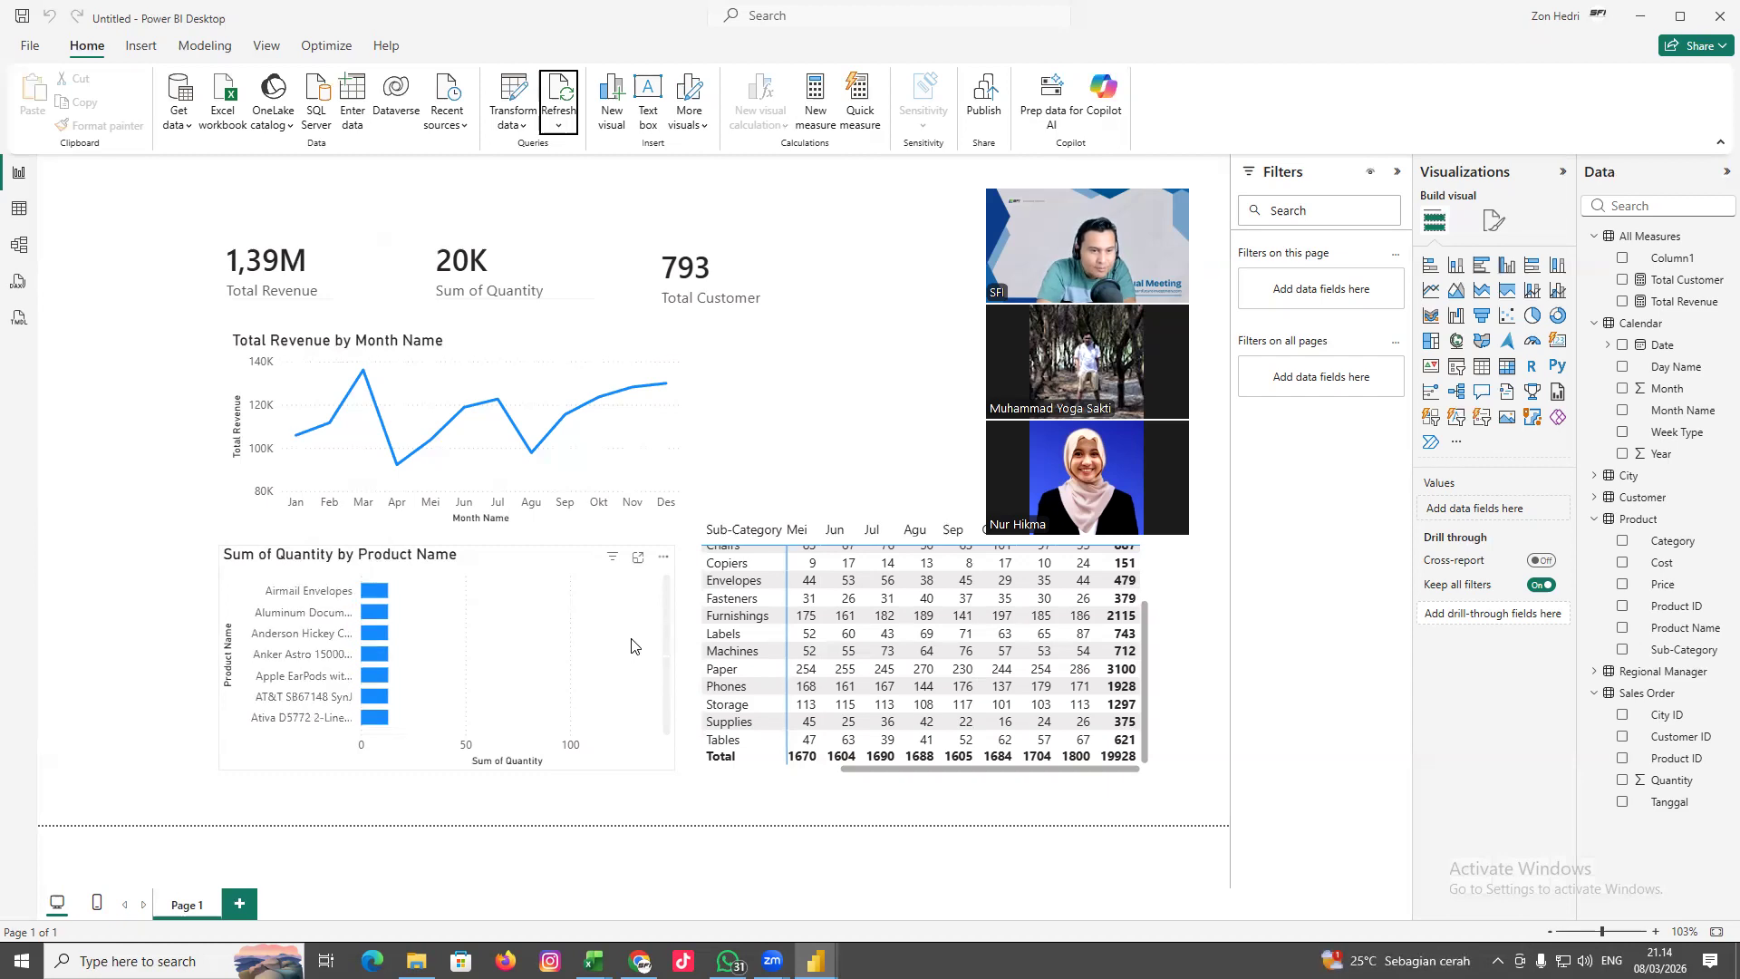
pyautogui.scroll(-3, 632, 645)
pyautogui.scroll(-20, 633, 646)
pyautogui.scroll(-15, 632, 646)
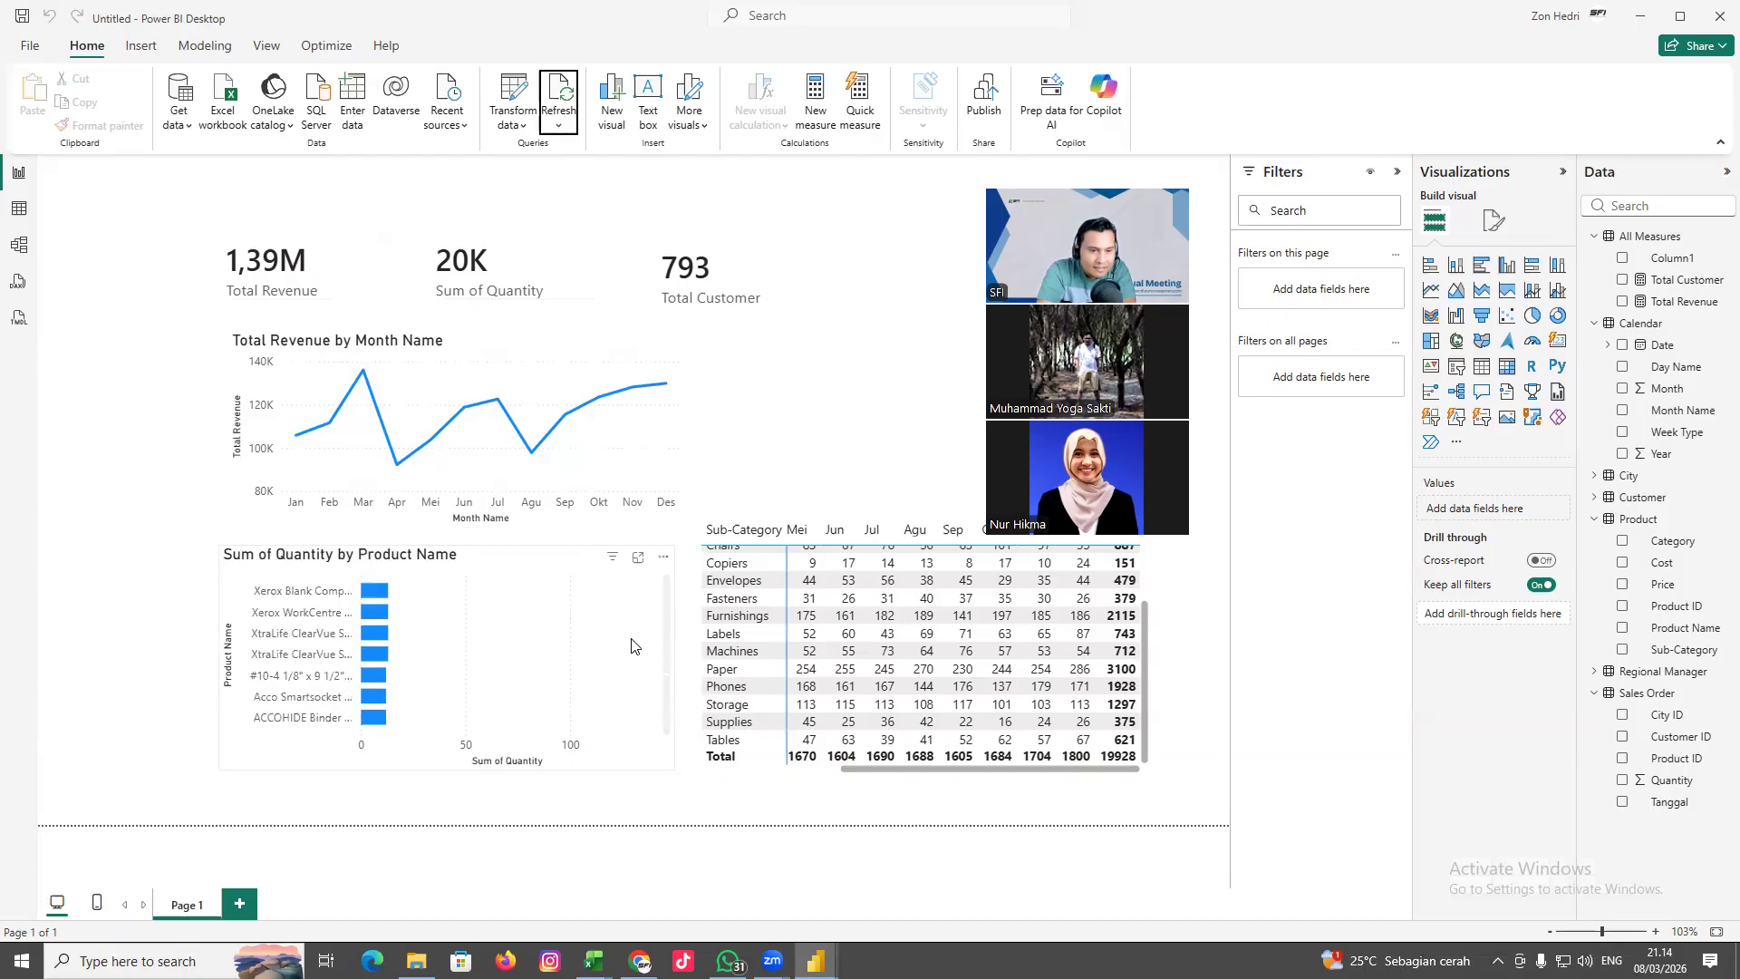
pyautogui.scroll(-10, 631, 645)
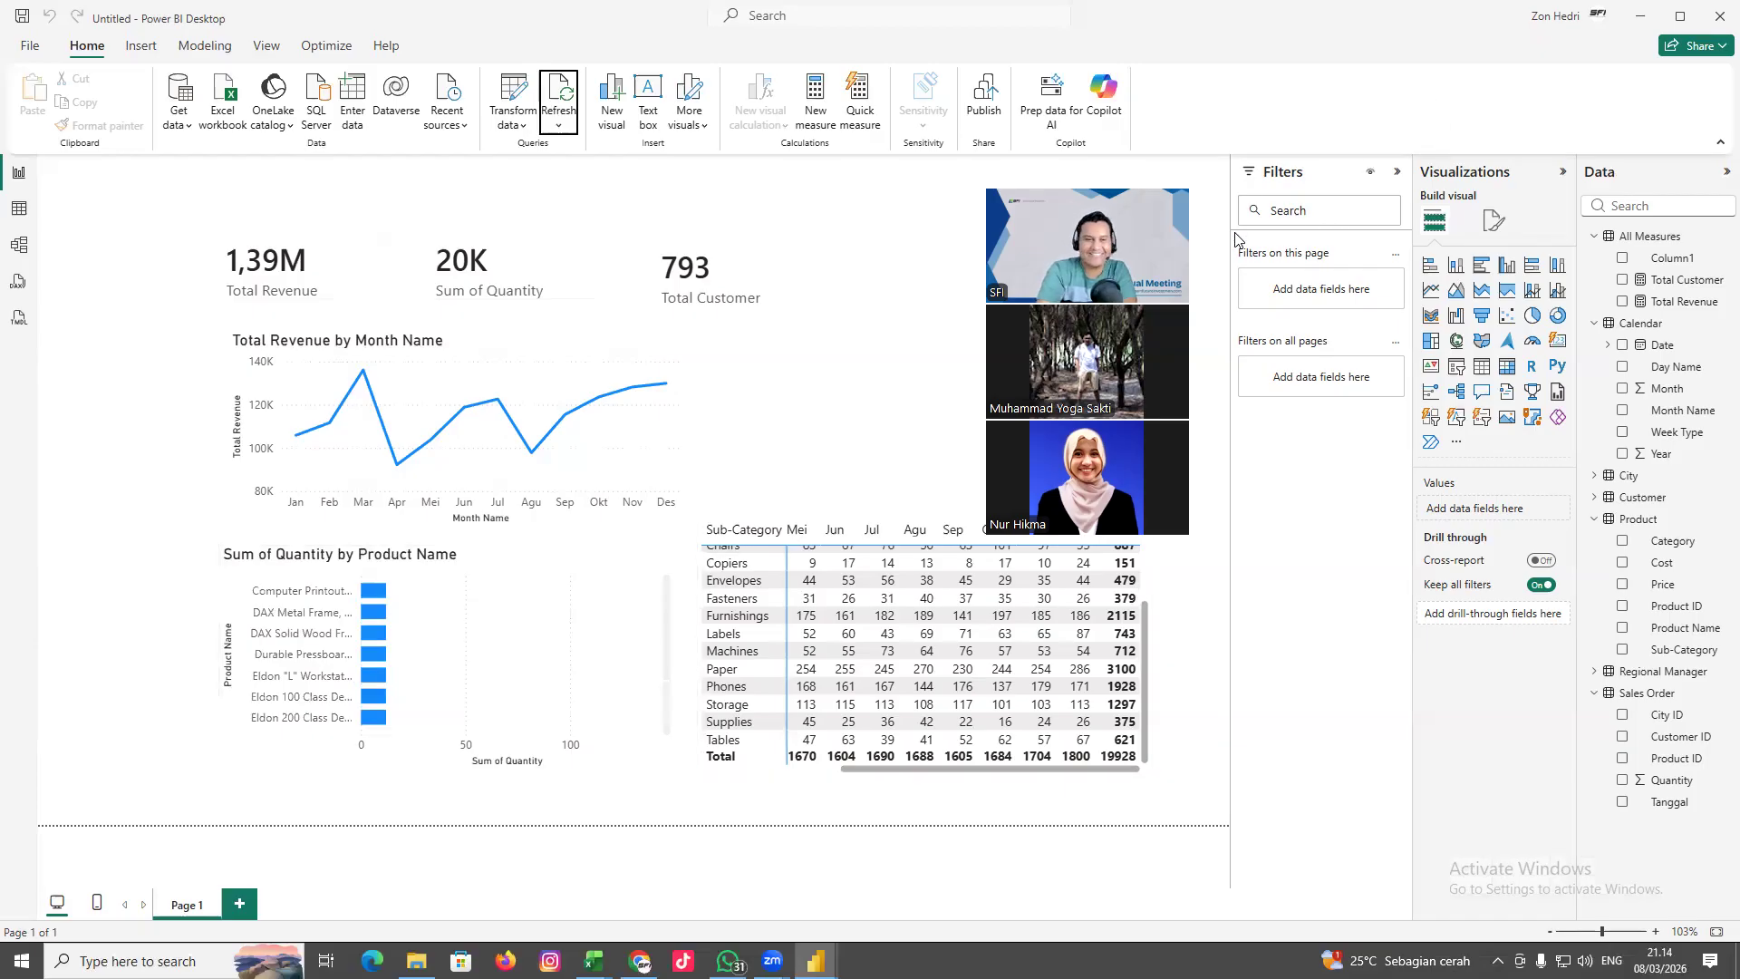
# Apply an advanced filter on Product Name to the Sum of Quantity bar chart, showing items that contain "Power"
pyautogui.click(580, 562)
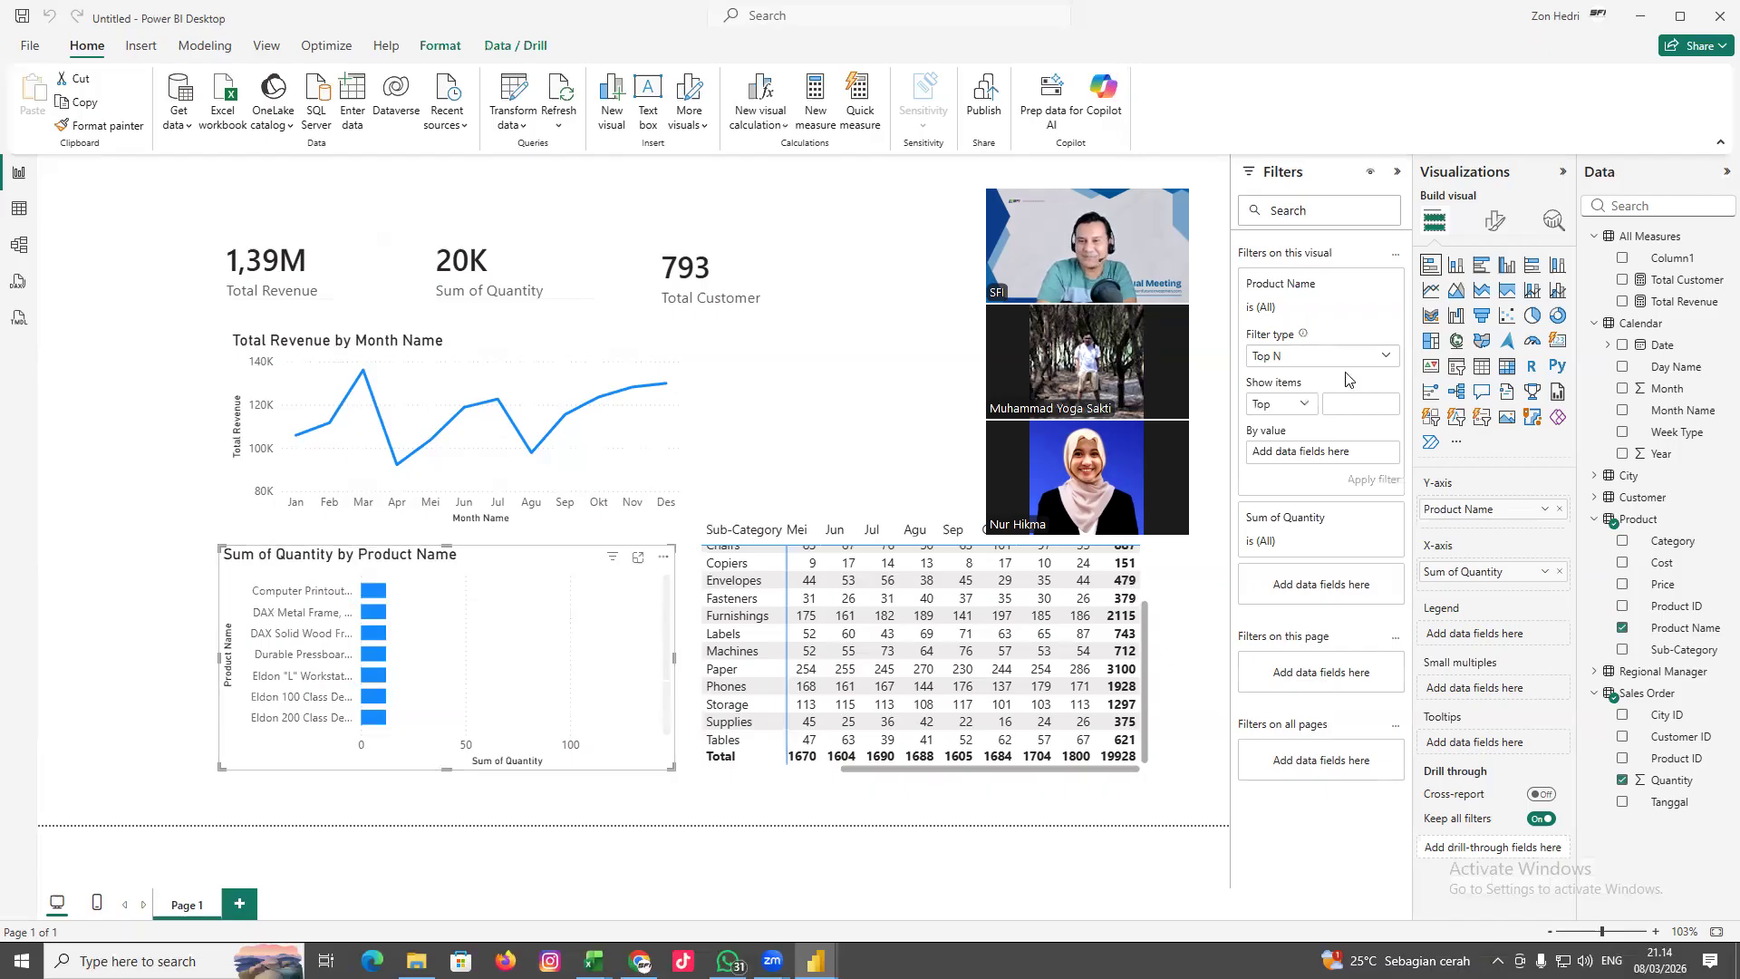
pyautogui.click(1390, 362)
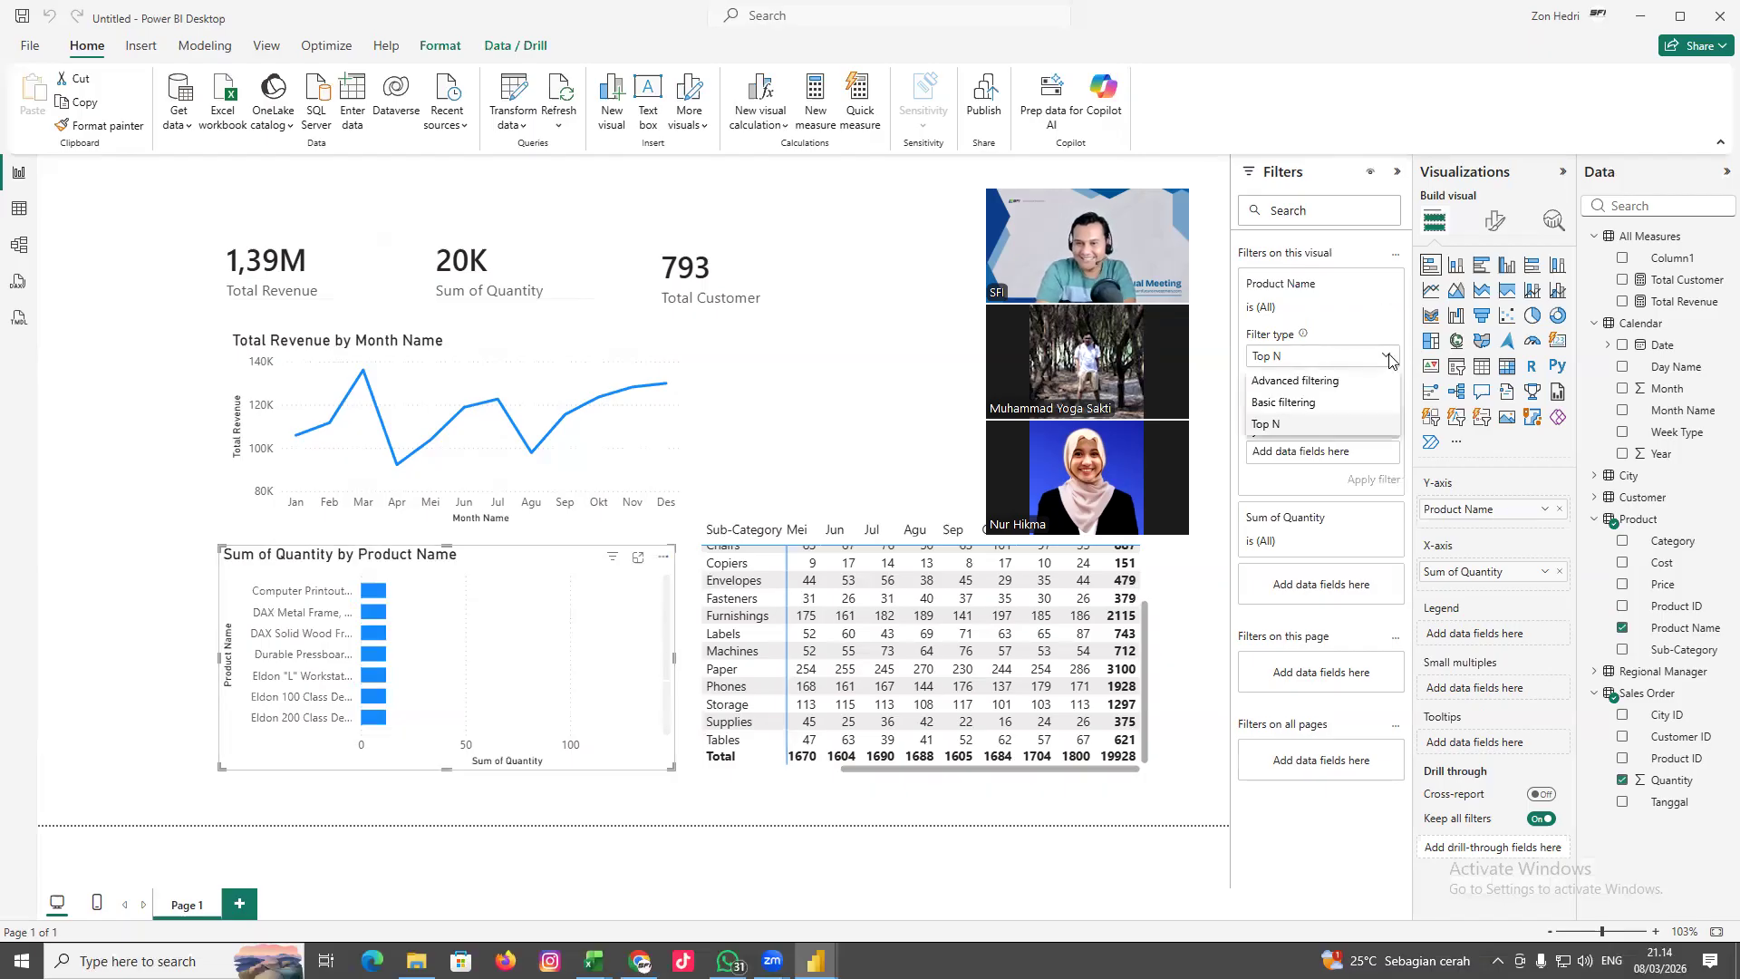
pyautogui.click(1296, 381)
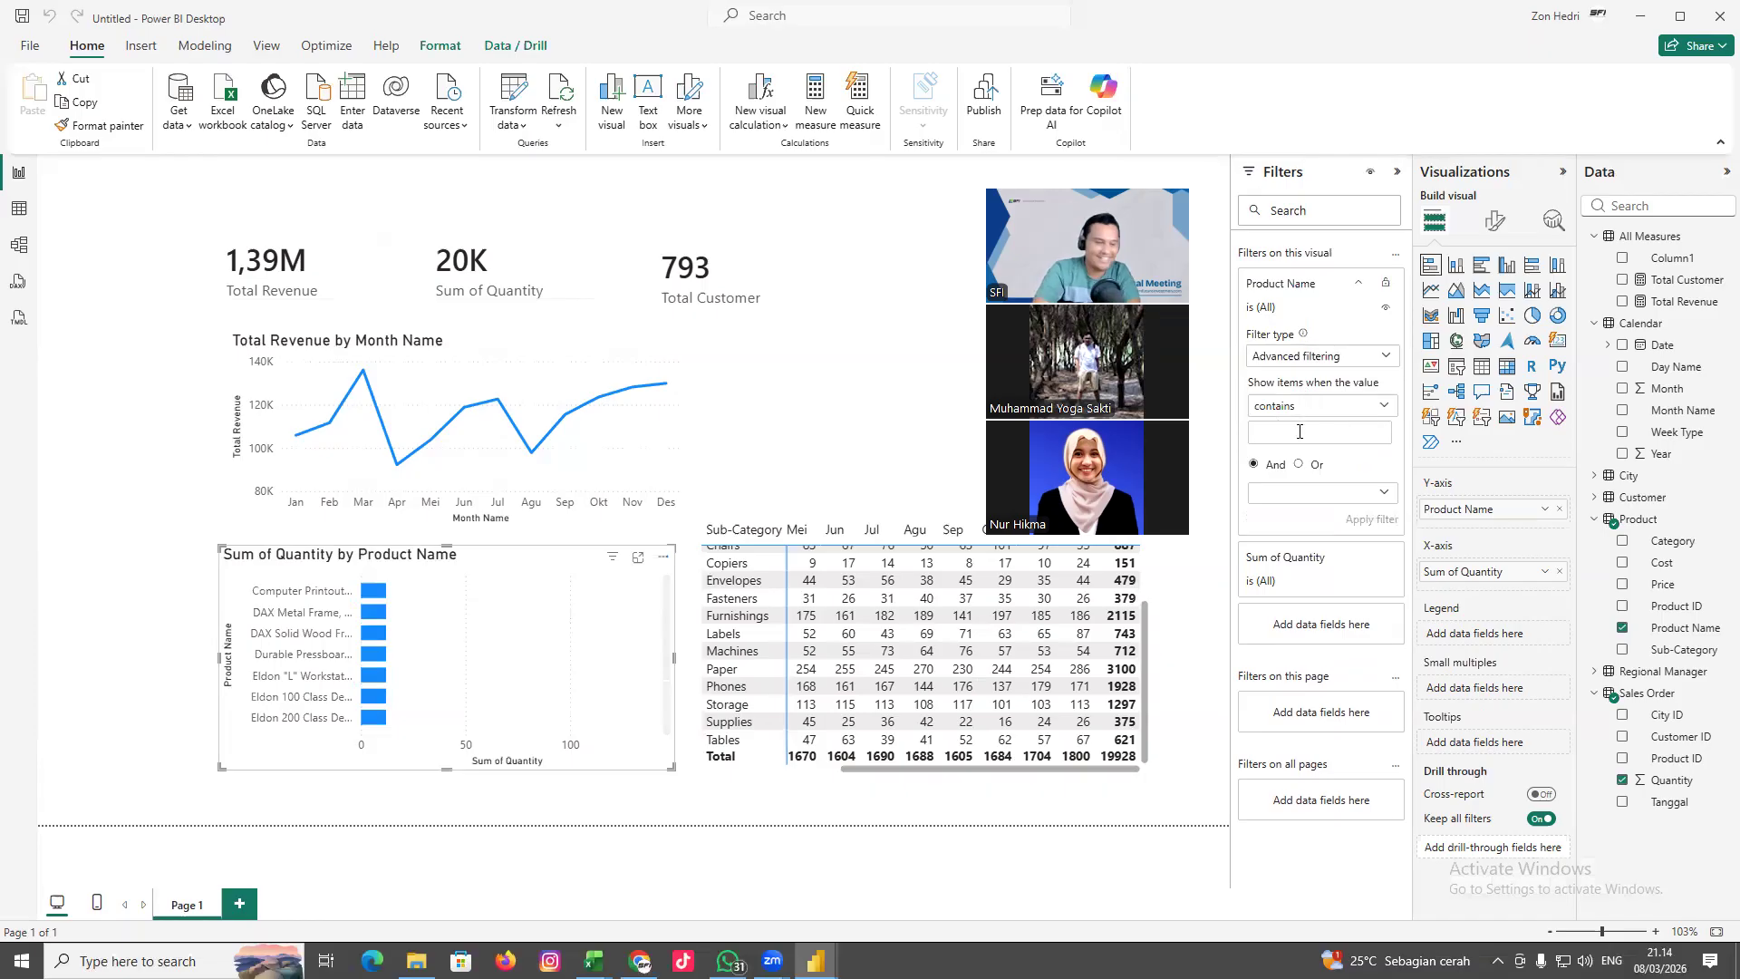
pyautogui.write('Power')
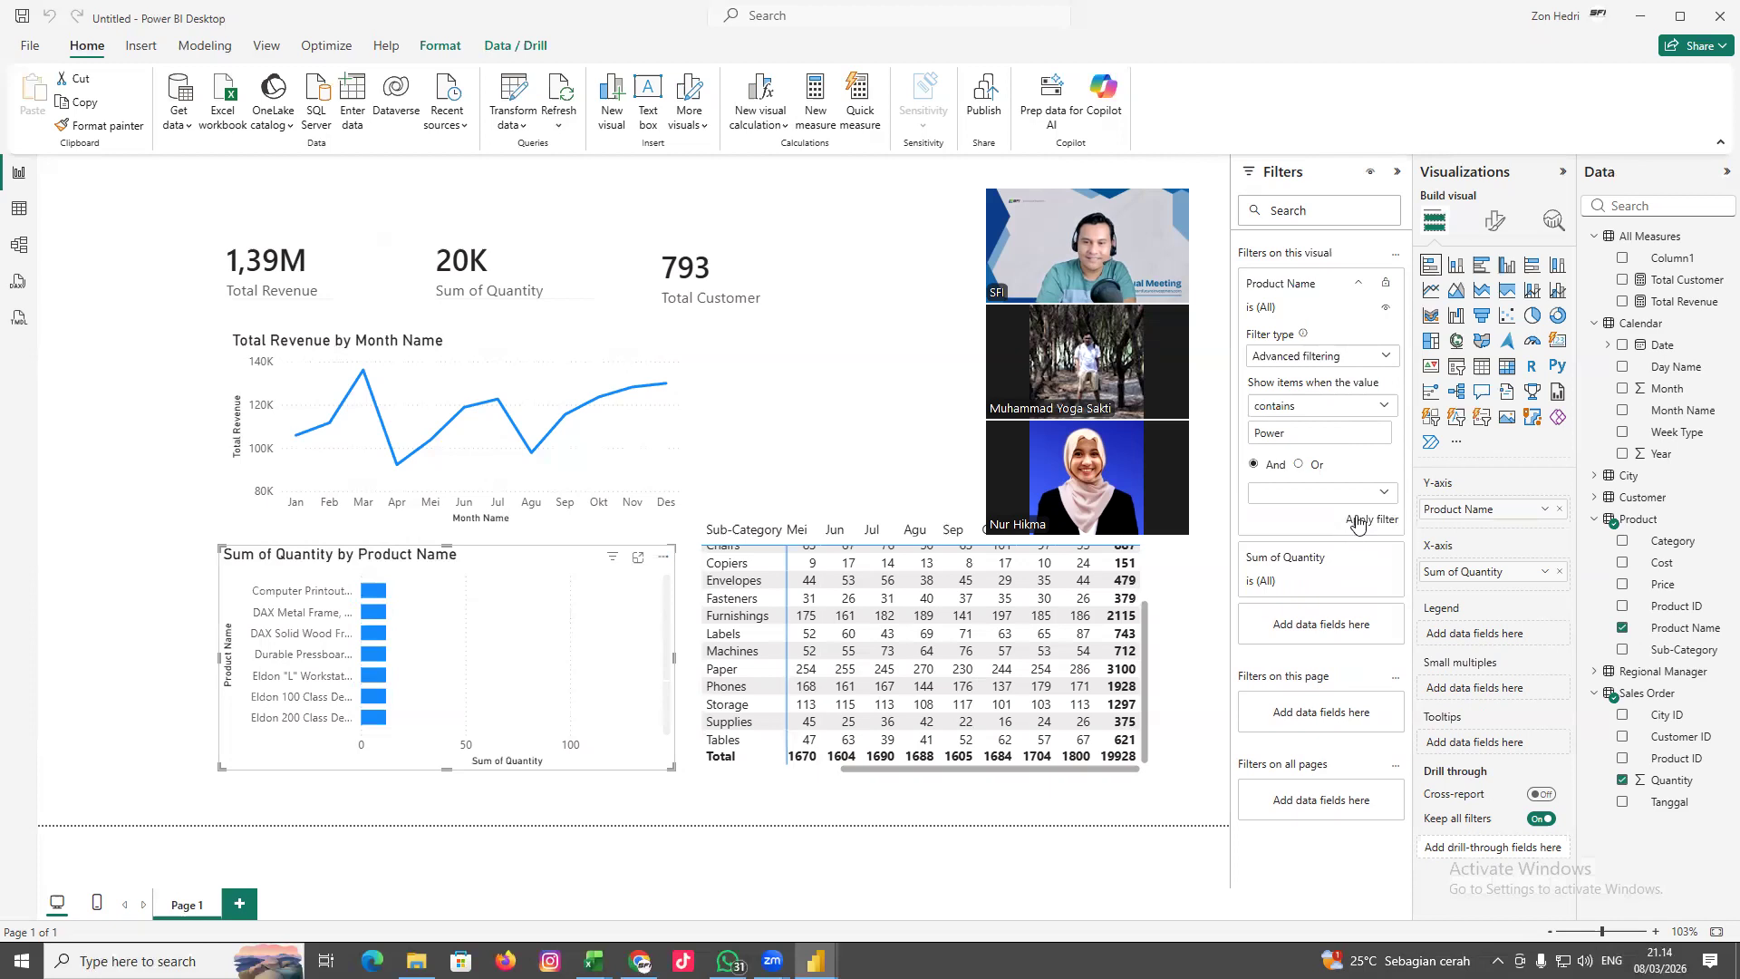
pyautogui.click(1354, 518)
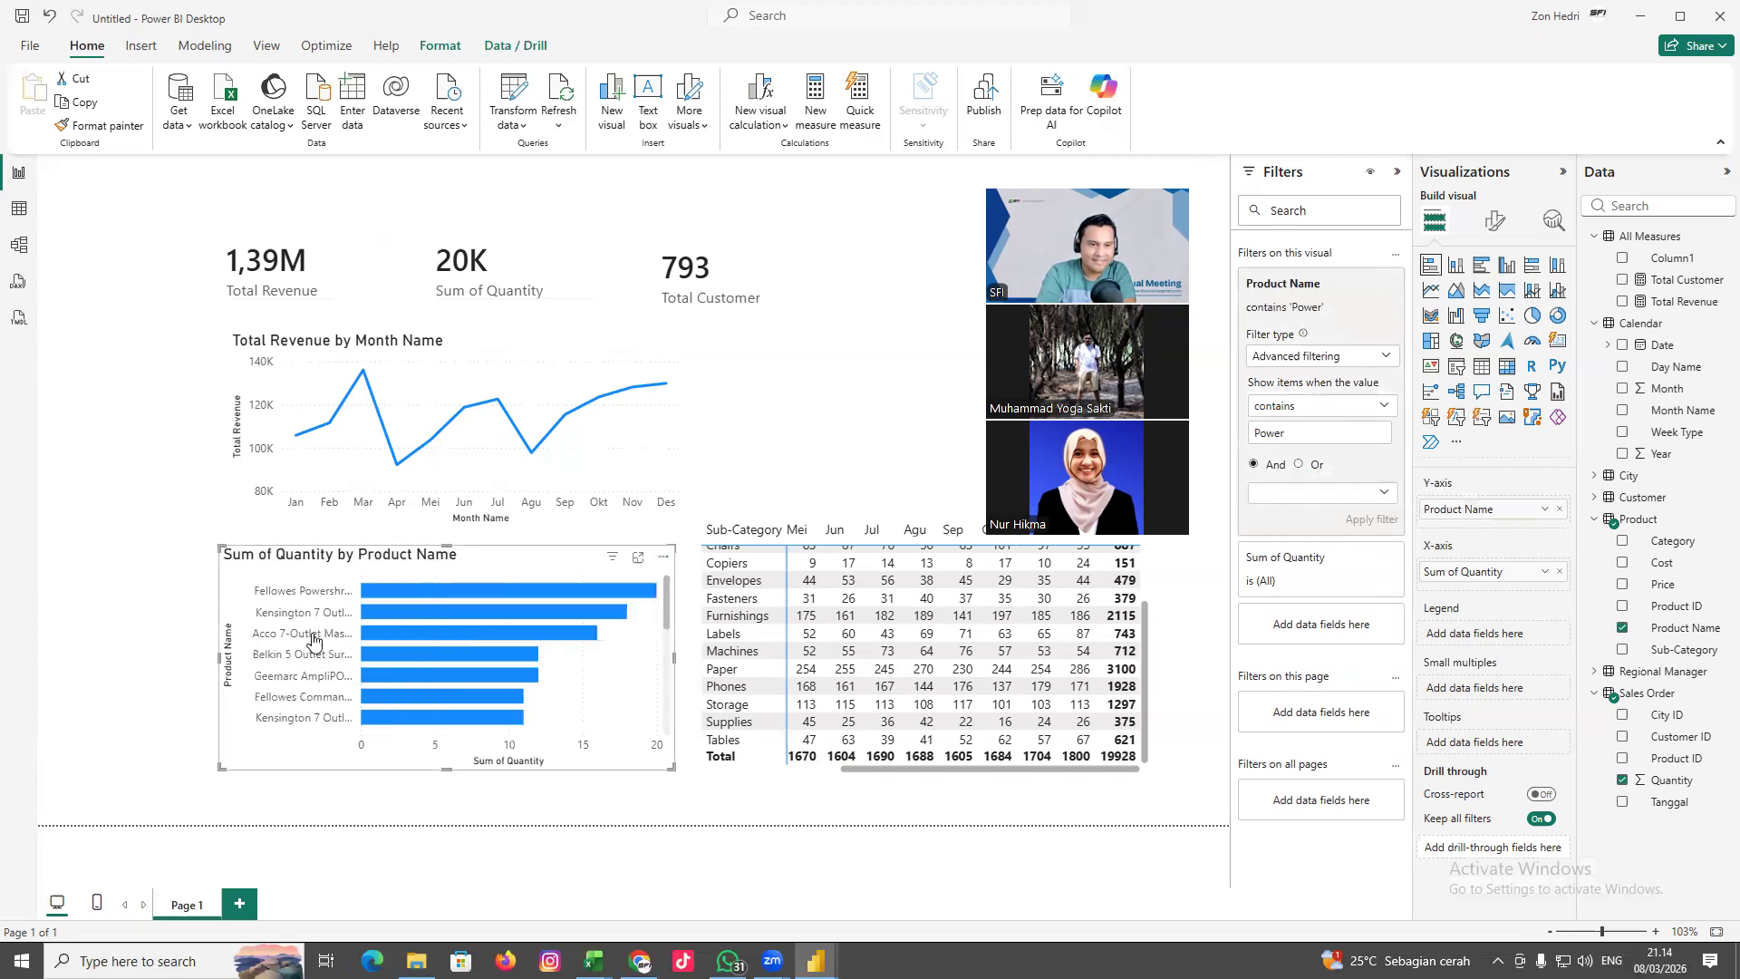
# Widen the bar chart toward the page's left edge and change its Product Name filter to contain "Power BI"
pyautogui.moveTo(220, 667); pyautogui.dragTo(60, 667)
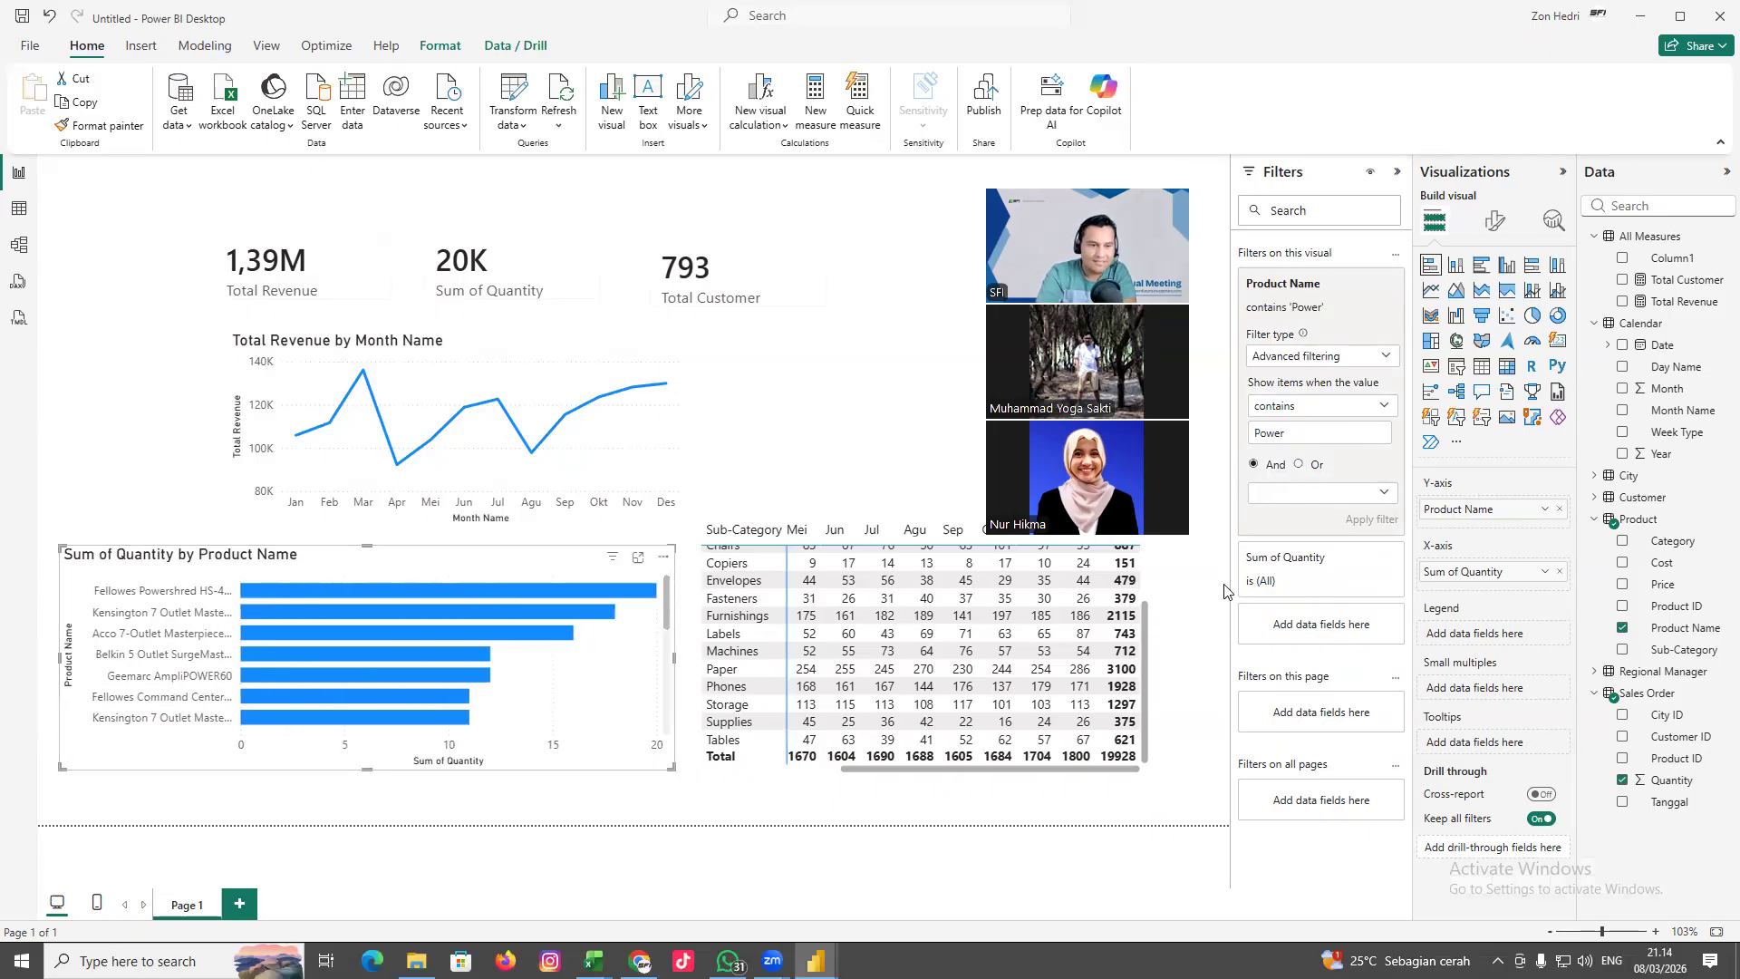
pyautogui.click(1300, 433)
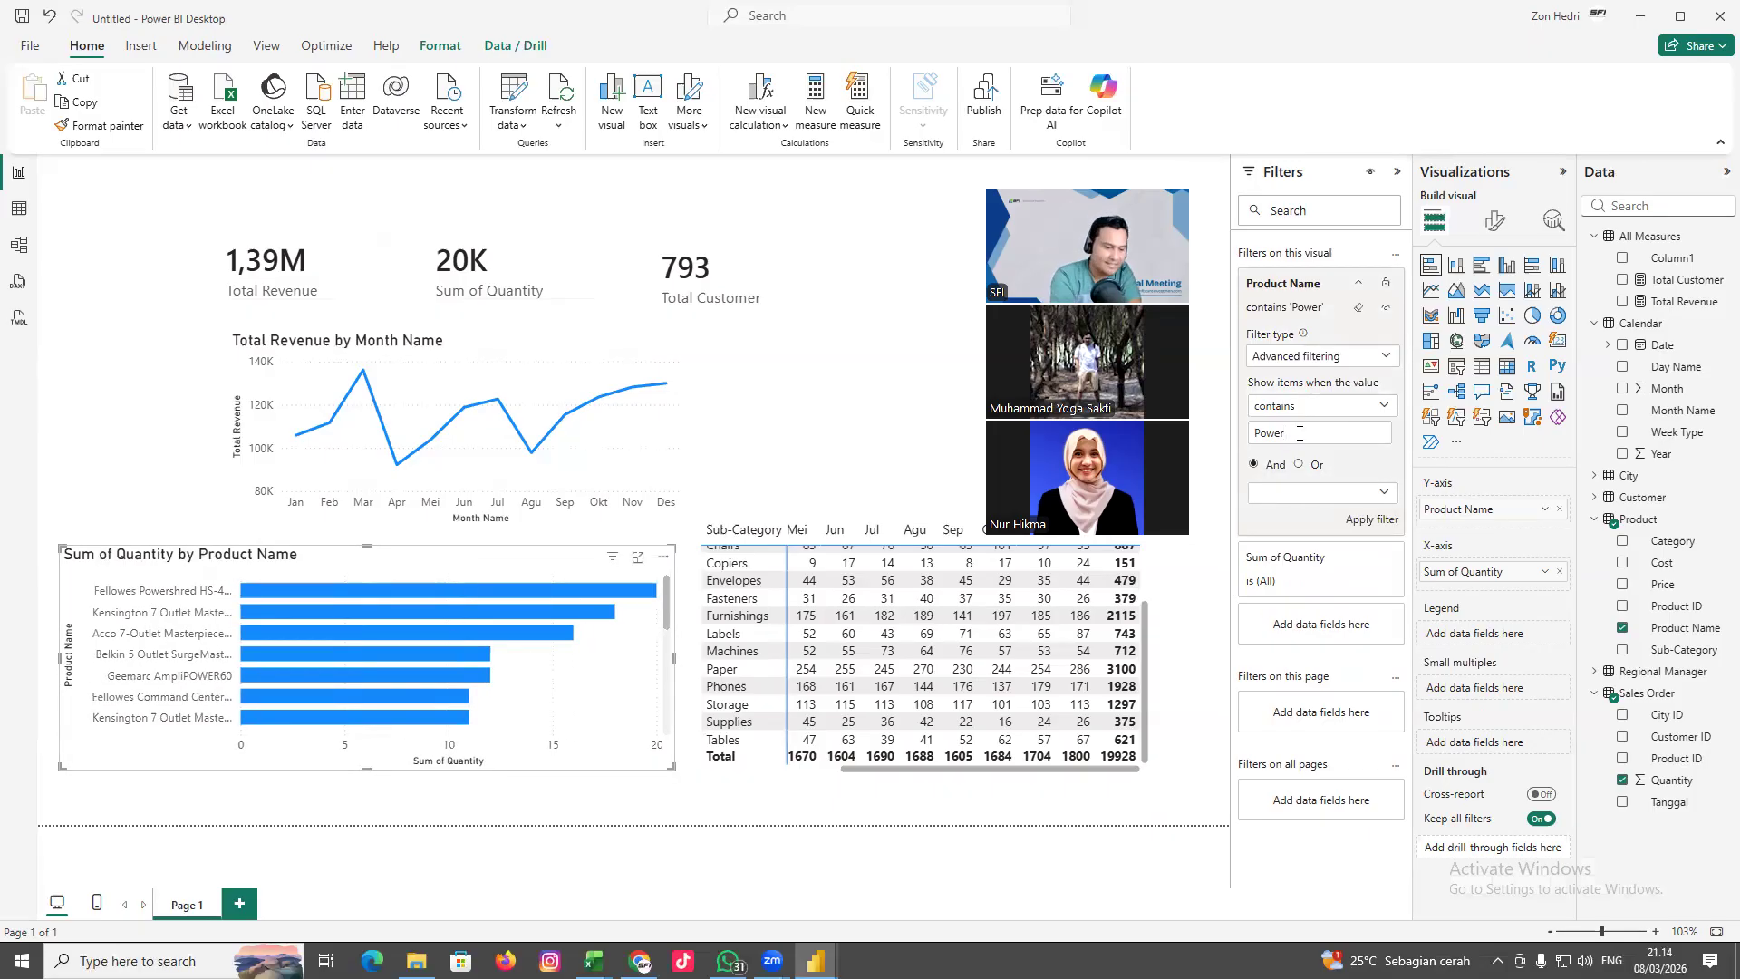
pyautogui.write('BI')
pyautogui.click(1367, 521)
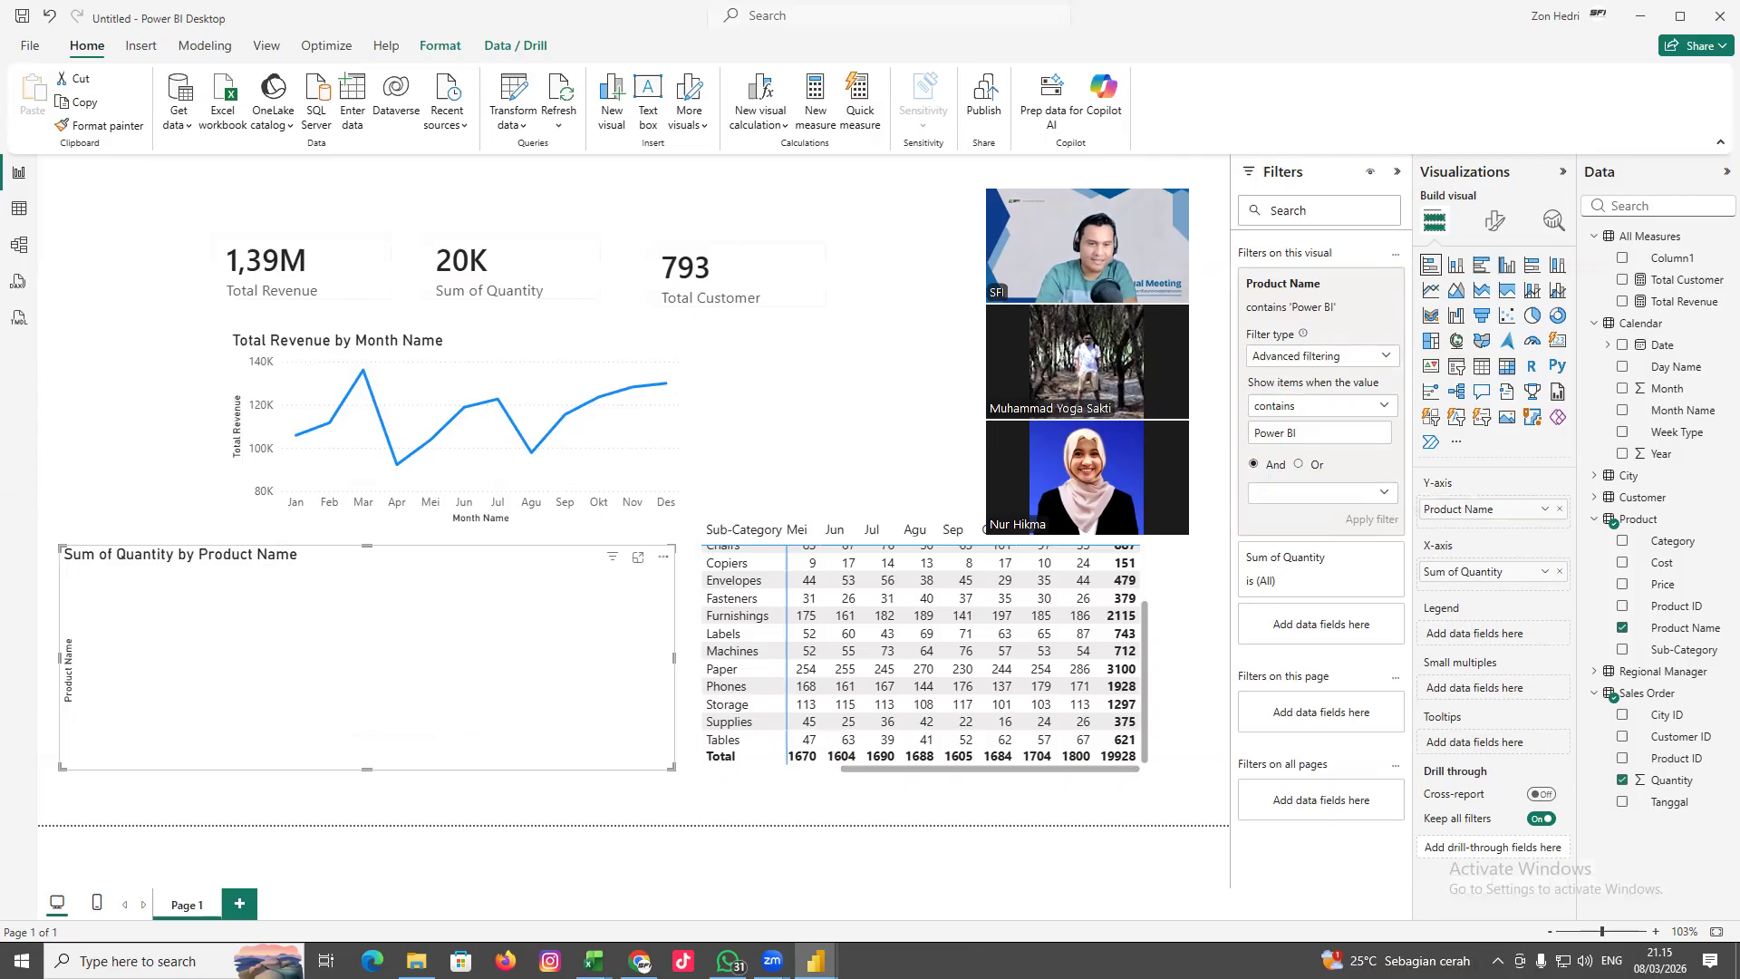
# Switch to the Excel workbook, check the Power BI product's row 1852 on the Product sheet and save the workbook
pyautogui.hotkey('alt', 'Tab')
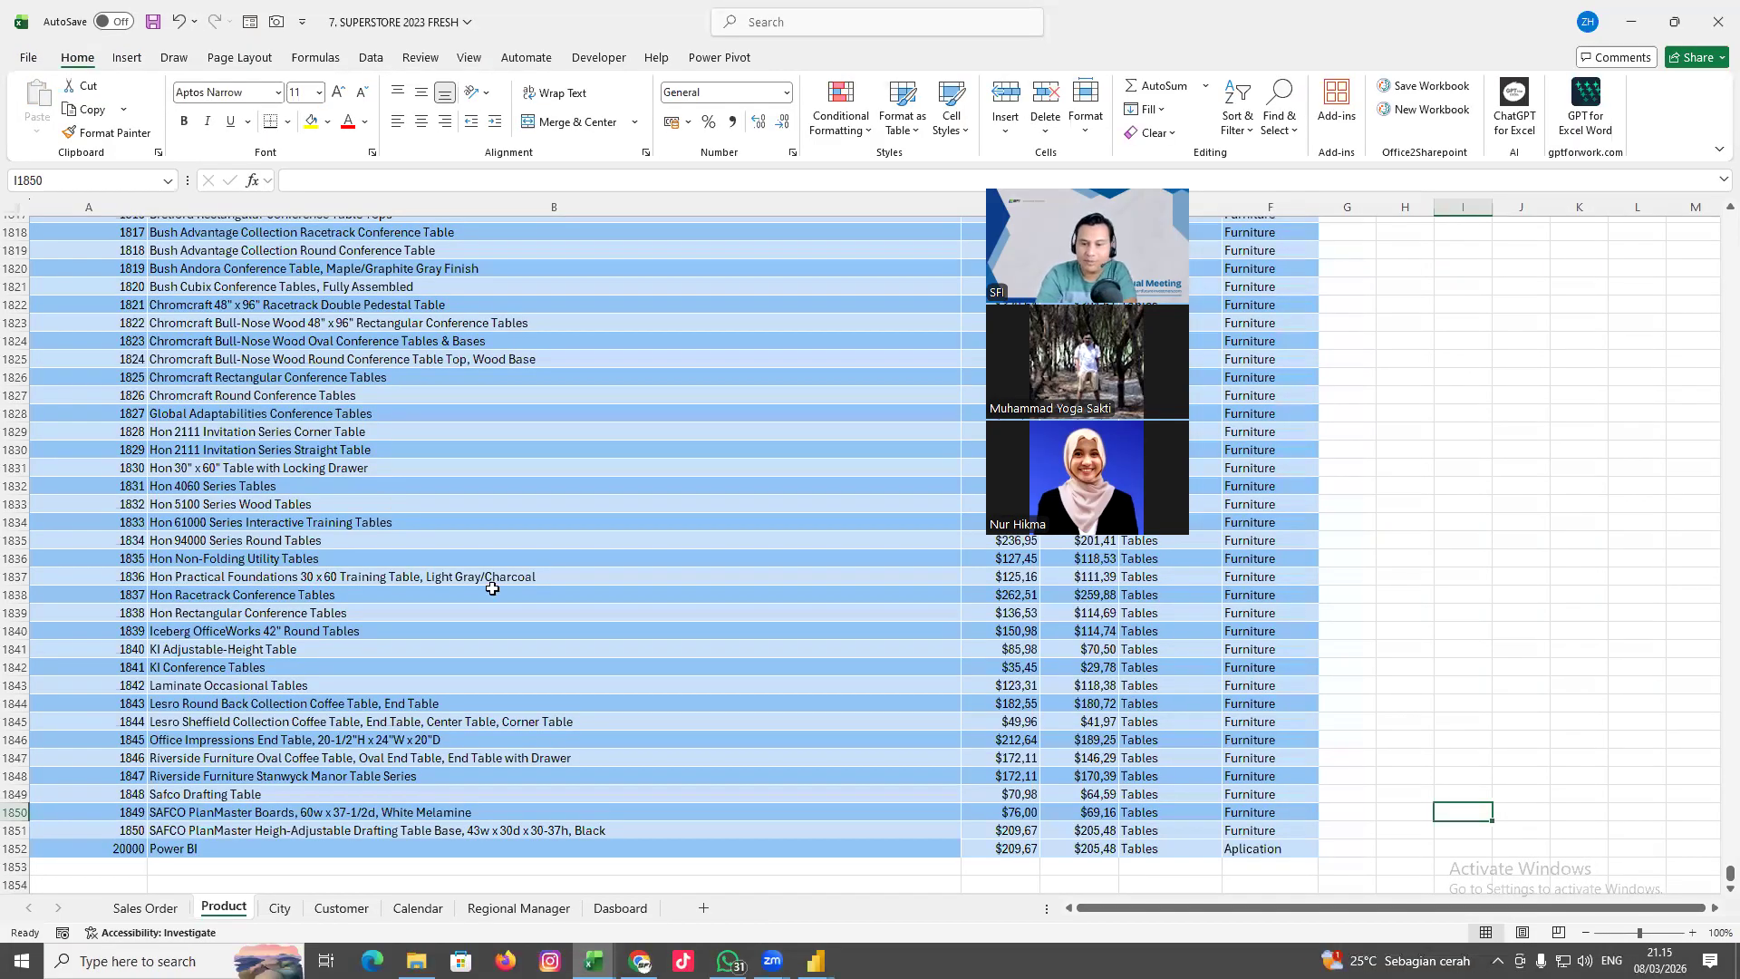
pyautogui.click(1302, 845)
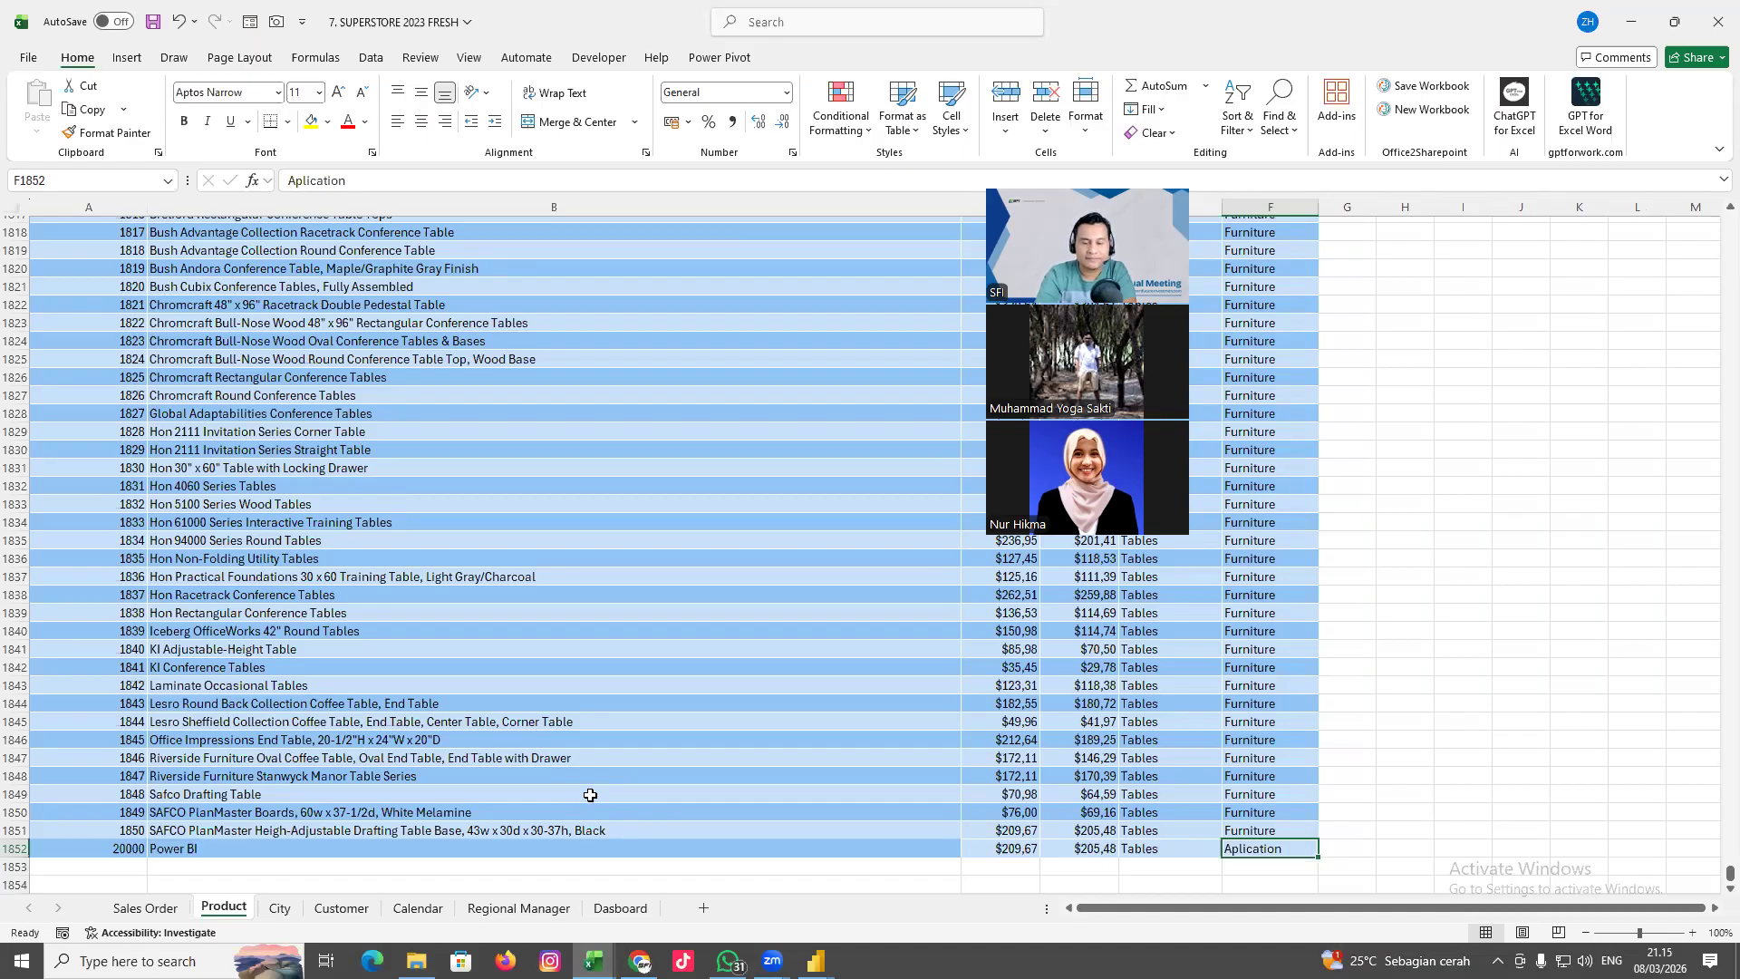
pyautogui.click(291, 466)
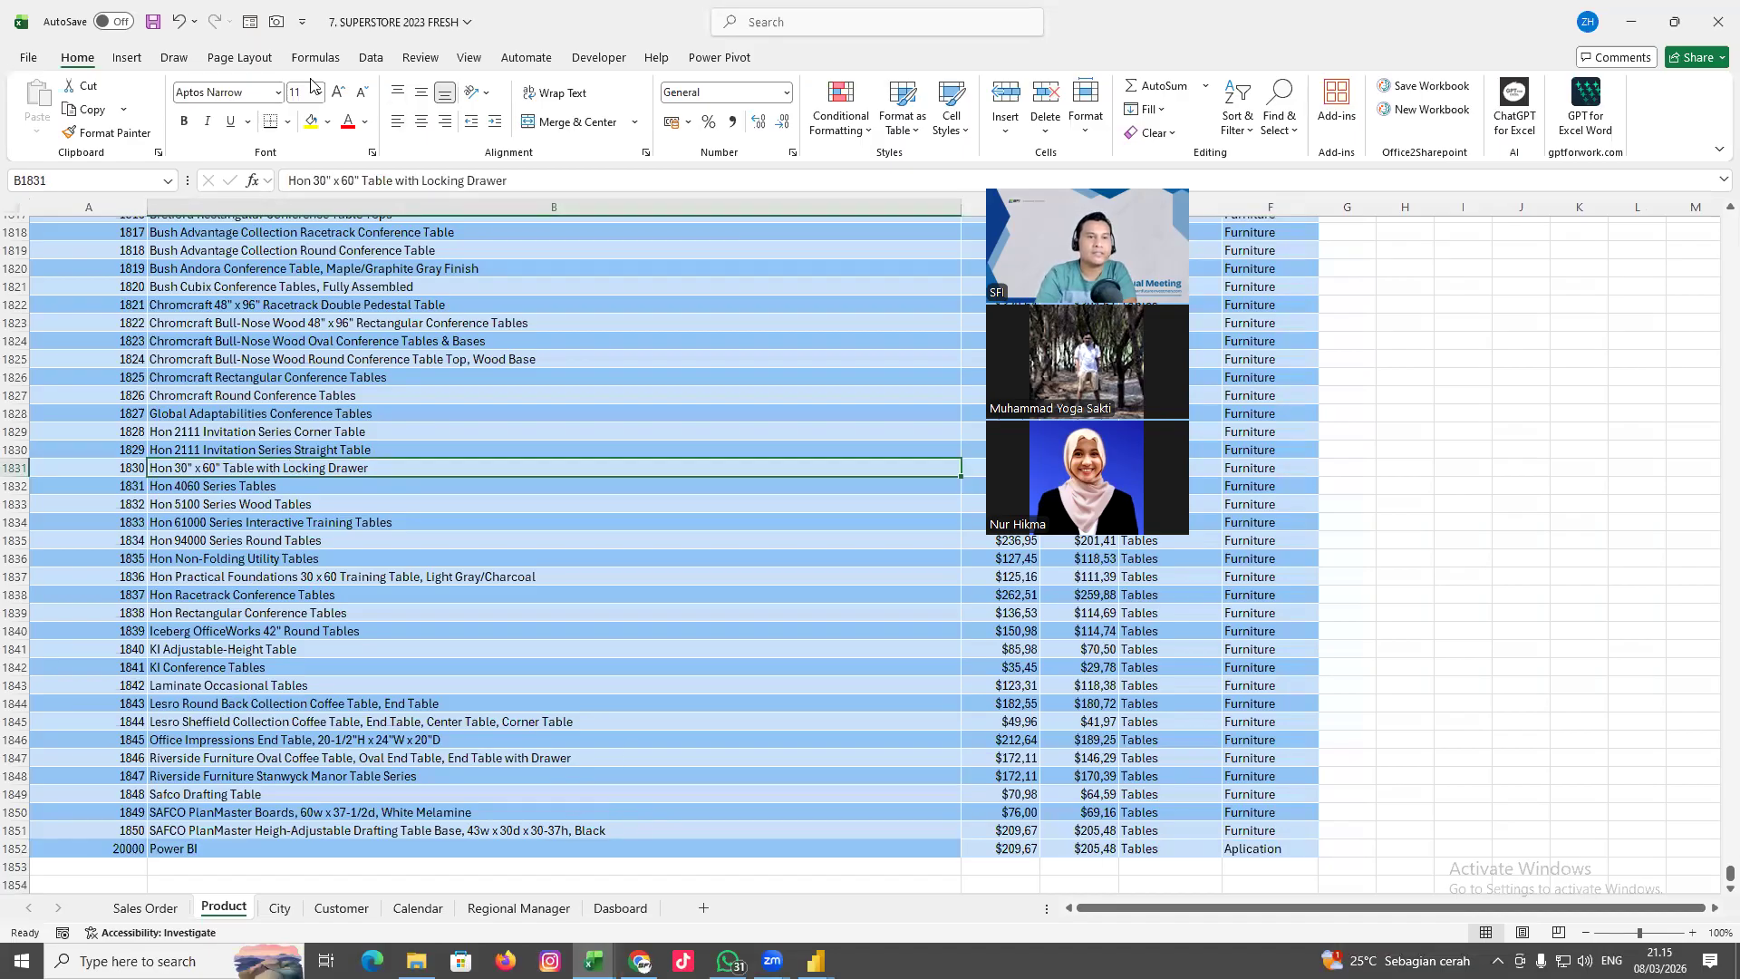
pyautogui.click(153, 22)
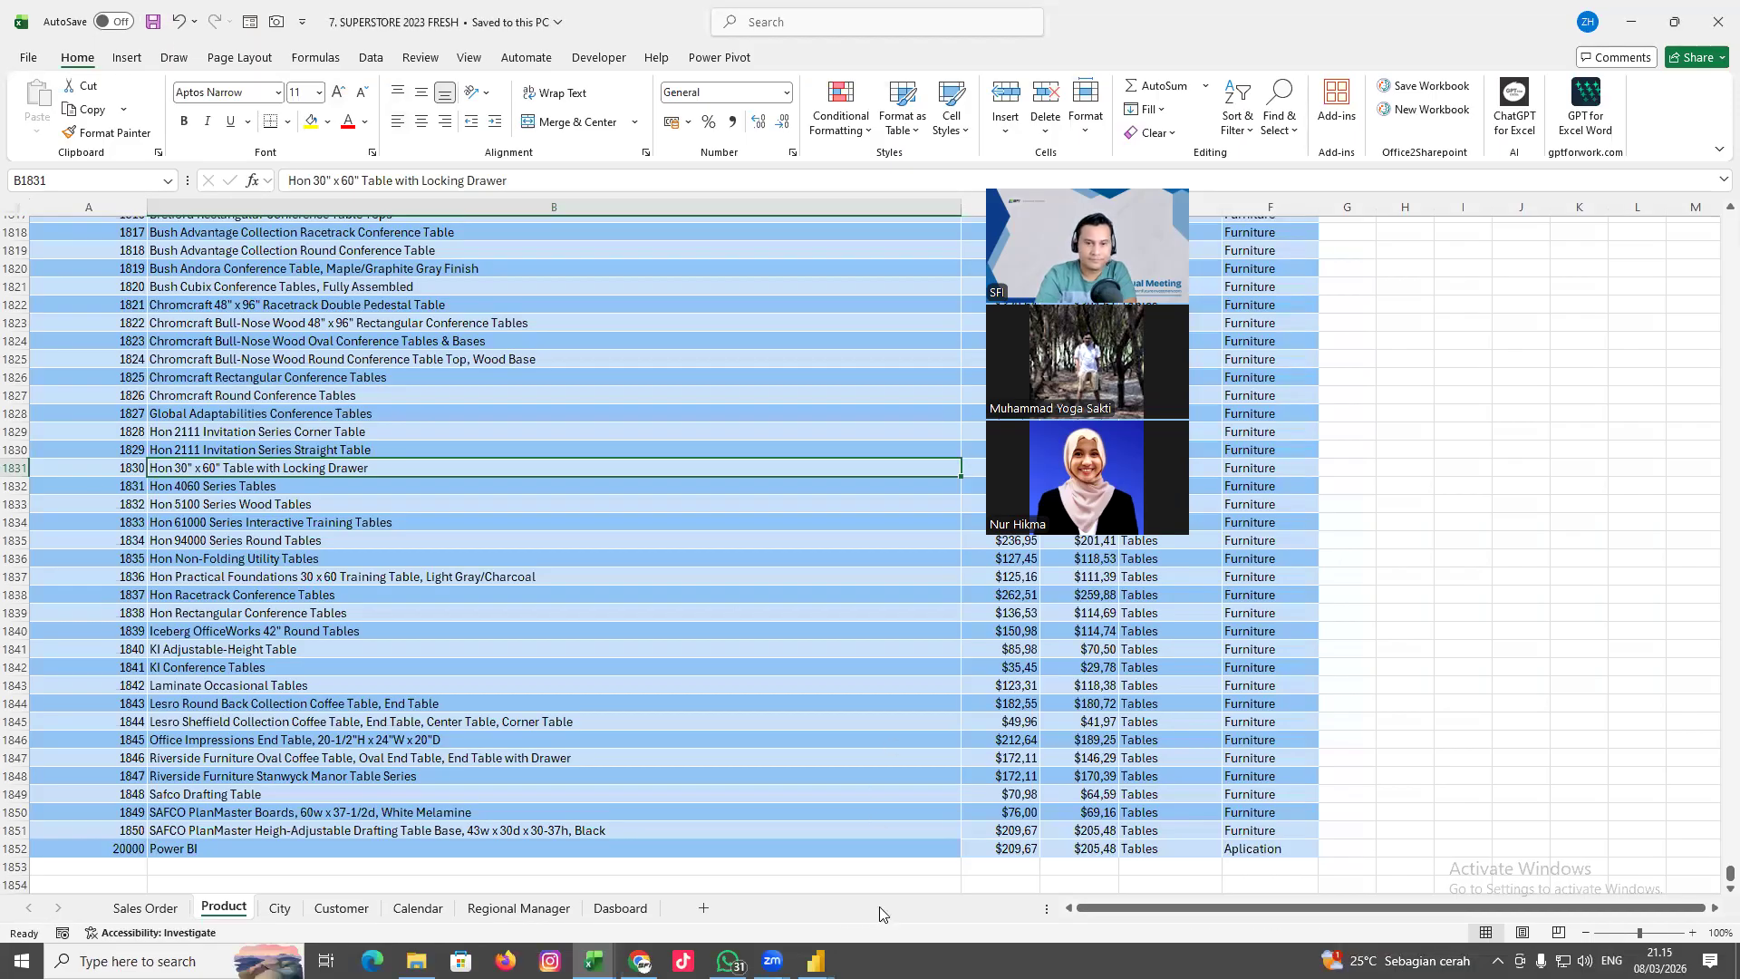
# Return to the Power BI Desktop report and refresh its data from the saved workbook
pyautogui.hotkey('alt', 'Tab')
pyautogui.click(559, 124)
pyautogui.click(566, 213)
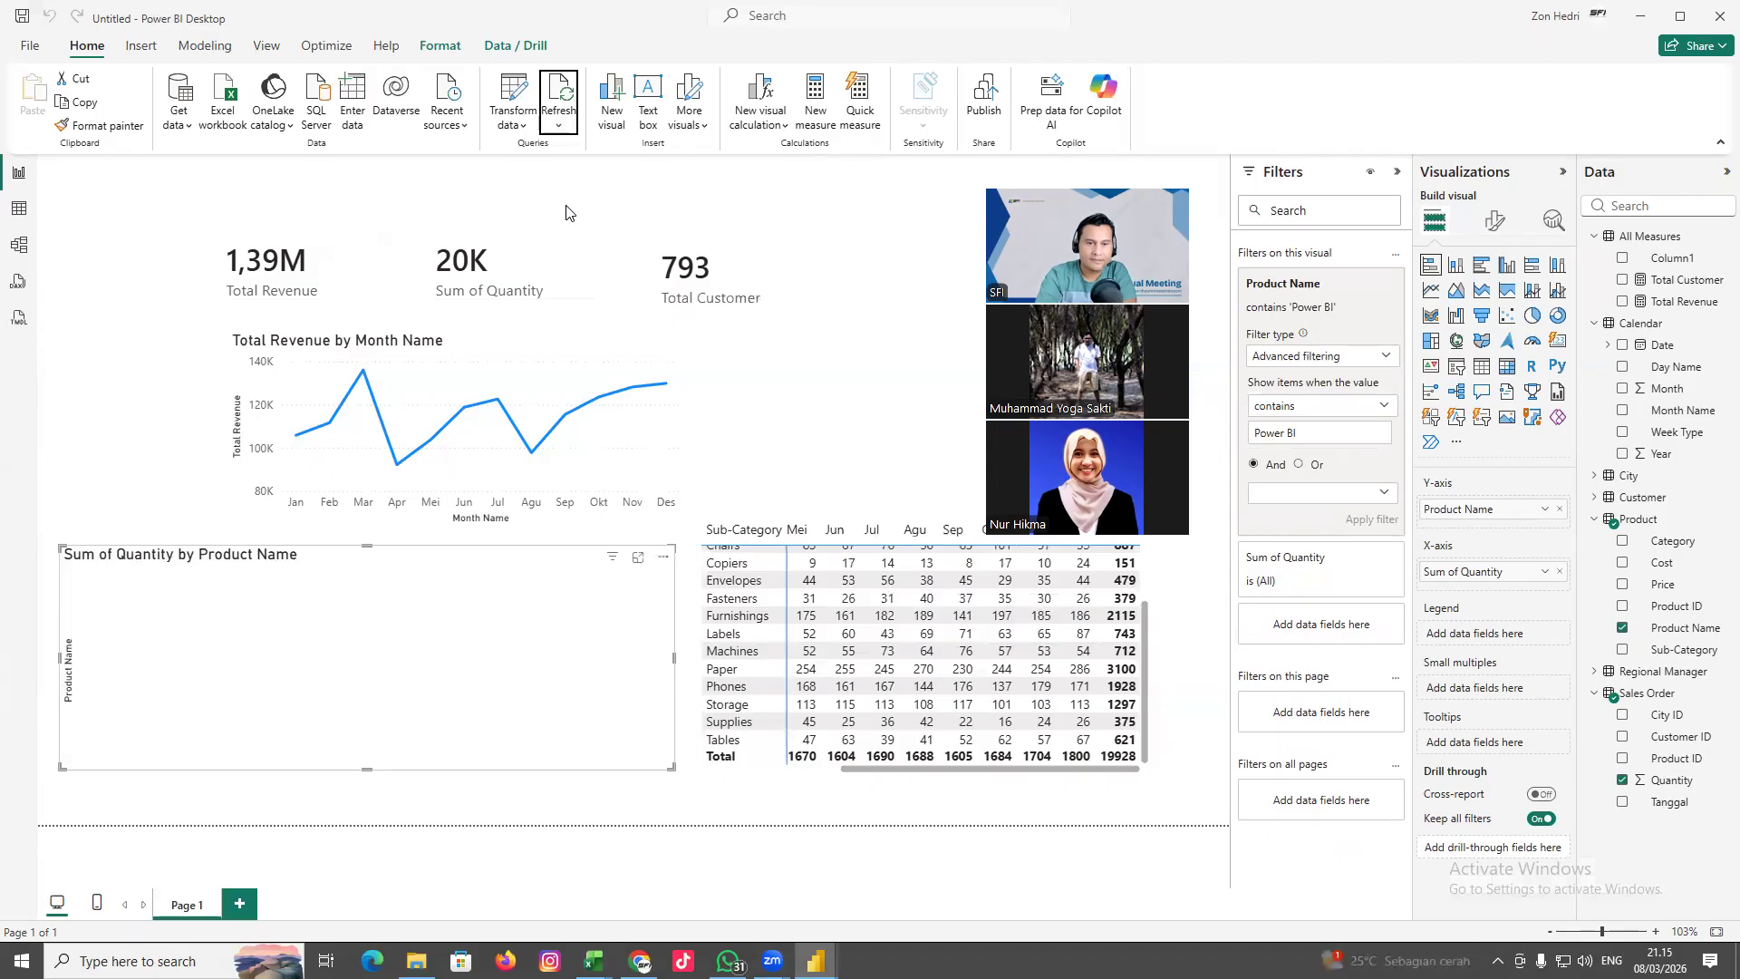
# Open the Power Query Editor and look through the Product query down to its last rows
pyautogui.click(515, 125)
pyautogui.click(547, 156)
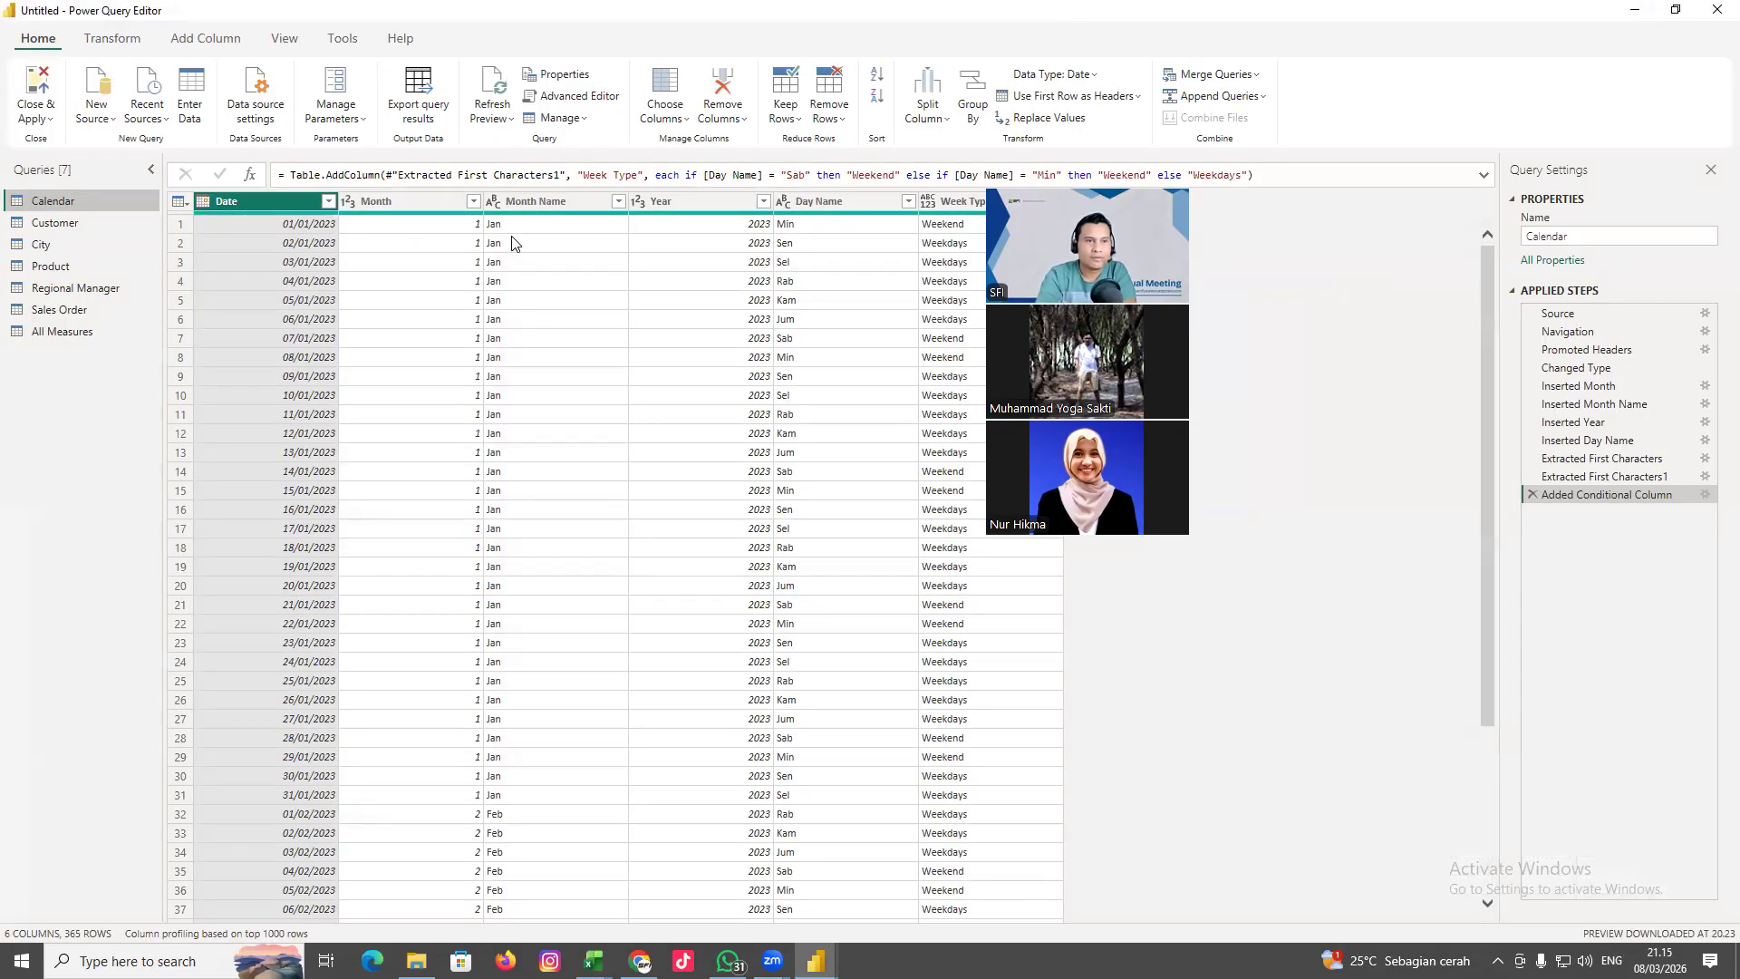
pyautogui.click(53, 269)
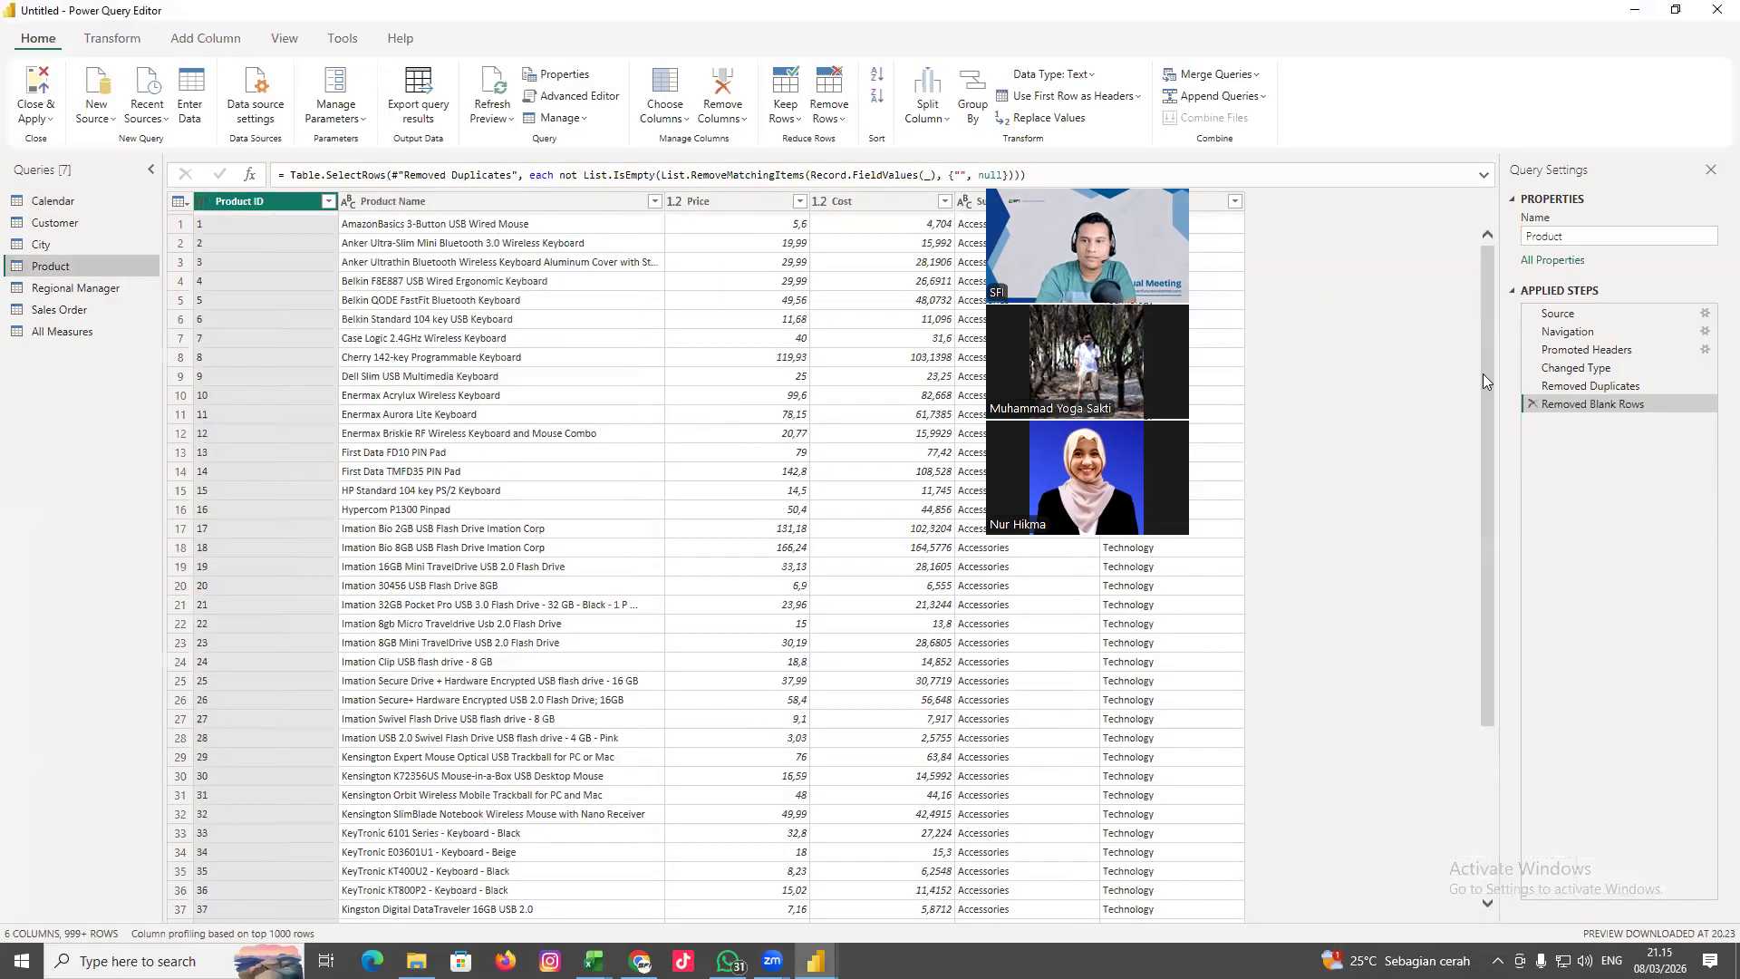
pyautogui.moveTo(1490, 399); pyautogui.dragTo(1492, 905)
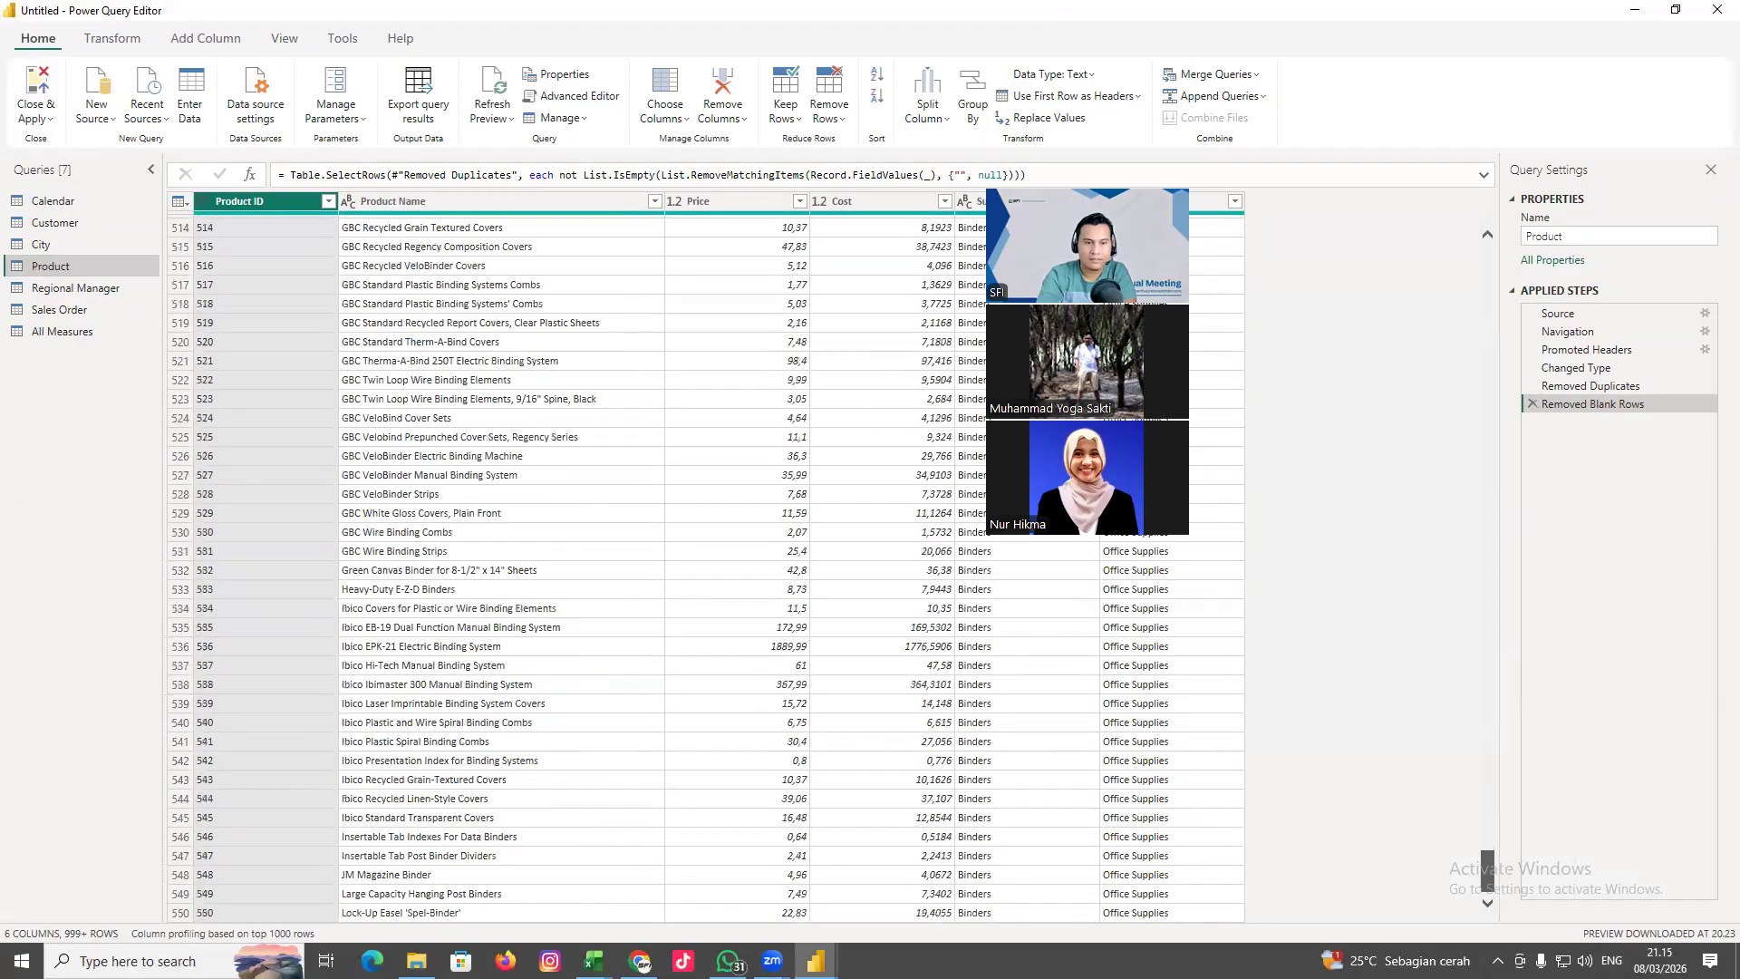
pyautogui.scroll(-6, 1495, 862)
pyautogui.moveTo(1495, 848); pyautogui.dragTo(1484, 975)
pyautogui.moveTo(1488, 884); pyautogui.dragTo(1477, 863)
pyautogui.scroll(-15, 1476, 851)
pyautogui.scroll(-20, 1486, 843)
pyautogui.scroll(-5, 1480, 936)
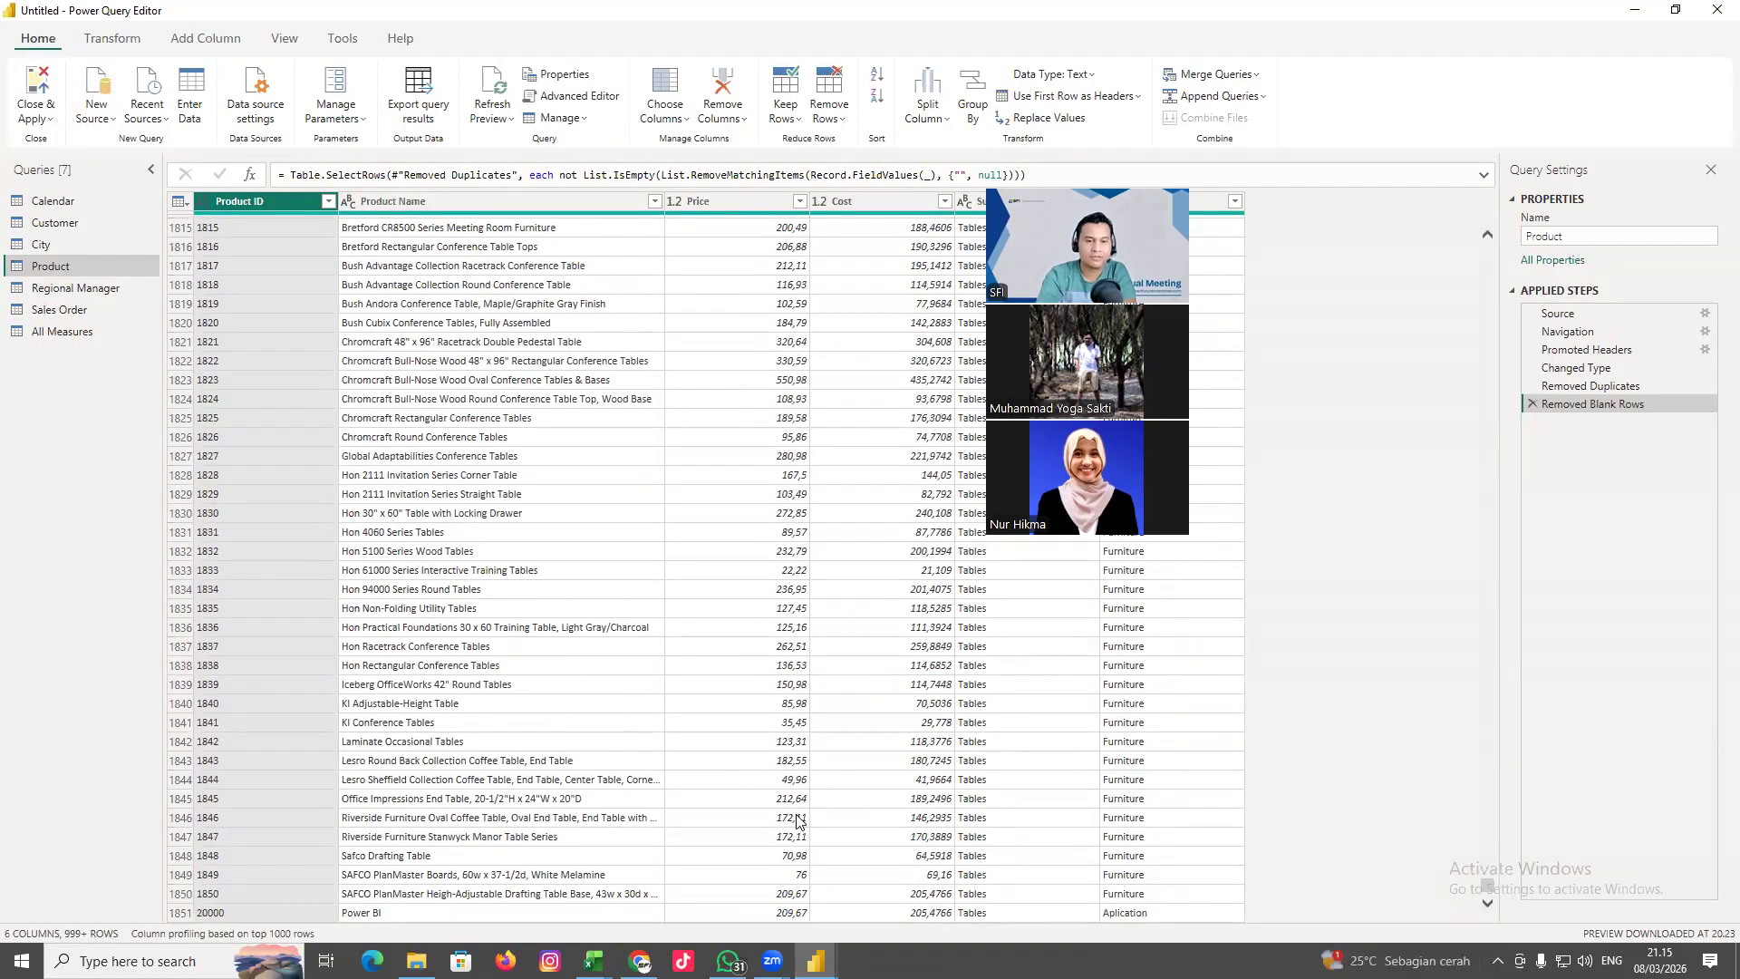
# Inspect the Power BI product's name, price, cost, sub-category and category values in the last row of the Product query
pyautogui.click(495, 909)
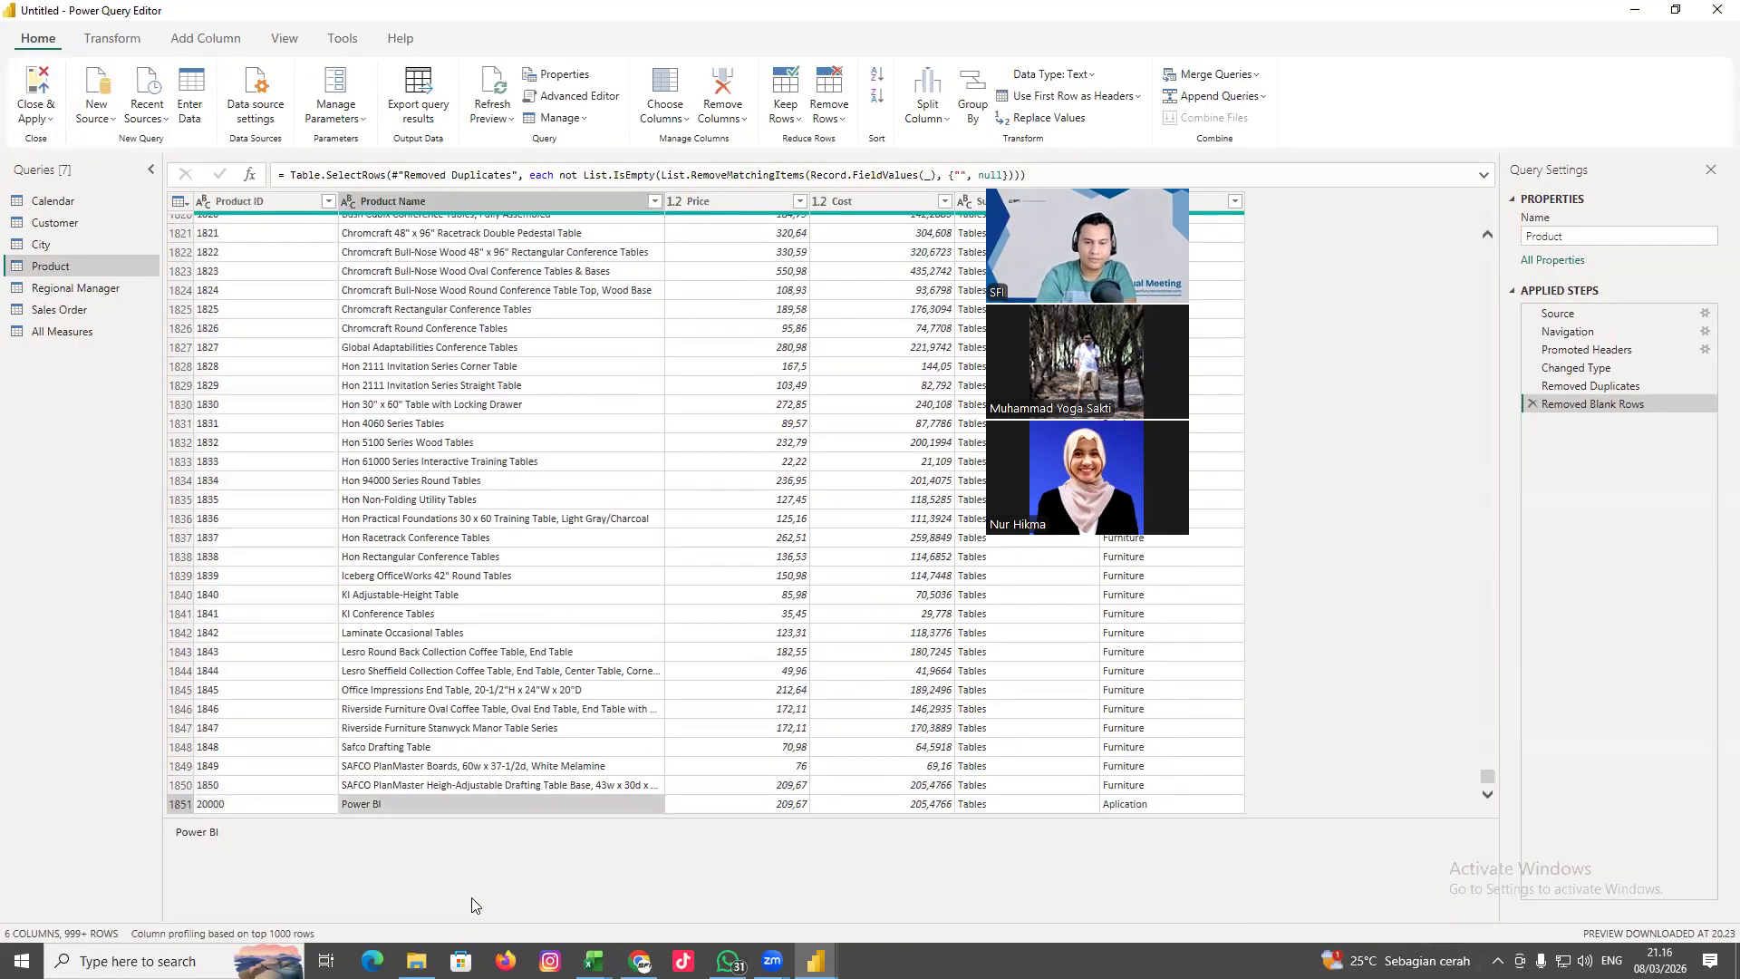
pyautogui.click(756, 804)
pyautogui.click(918, 804)
pyautogui.click(1075, 802)
pyautogui.click(1117, 804)
pyautogui.click(939, 803)
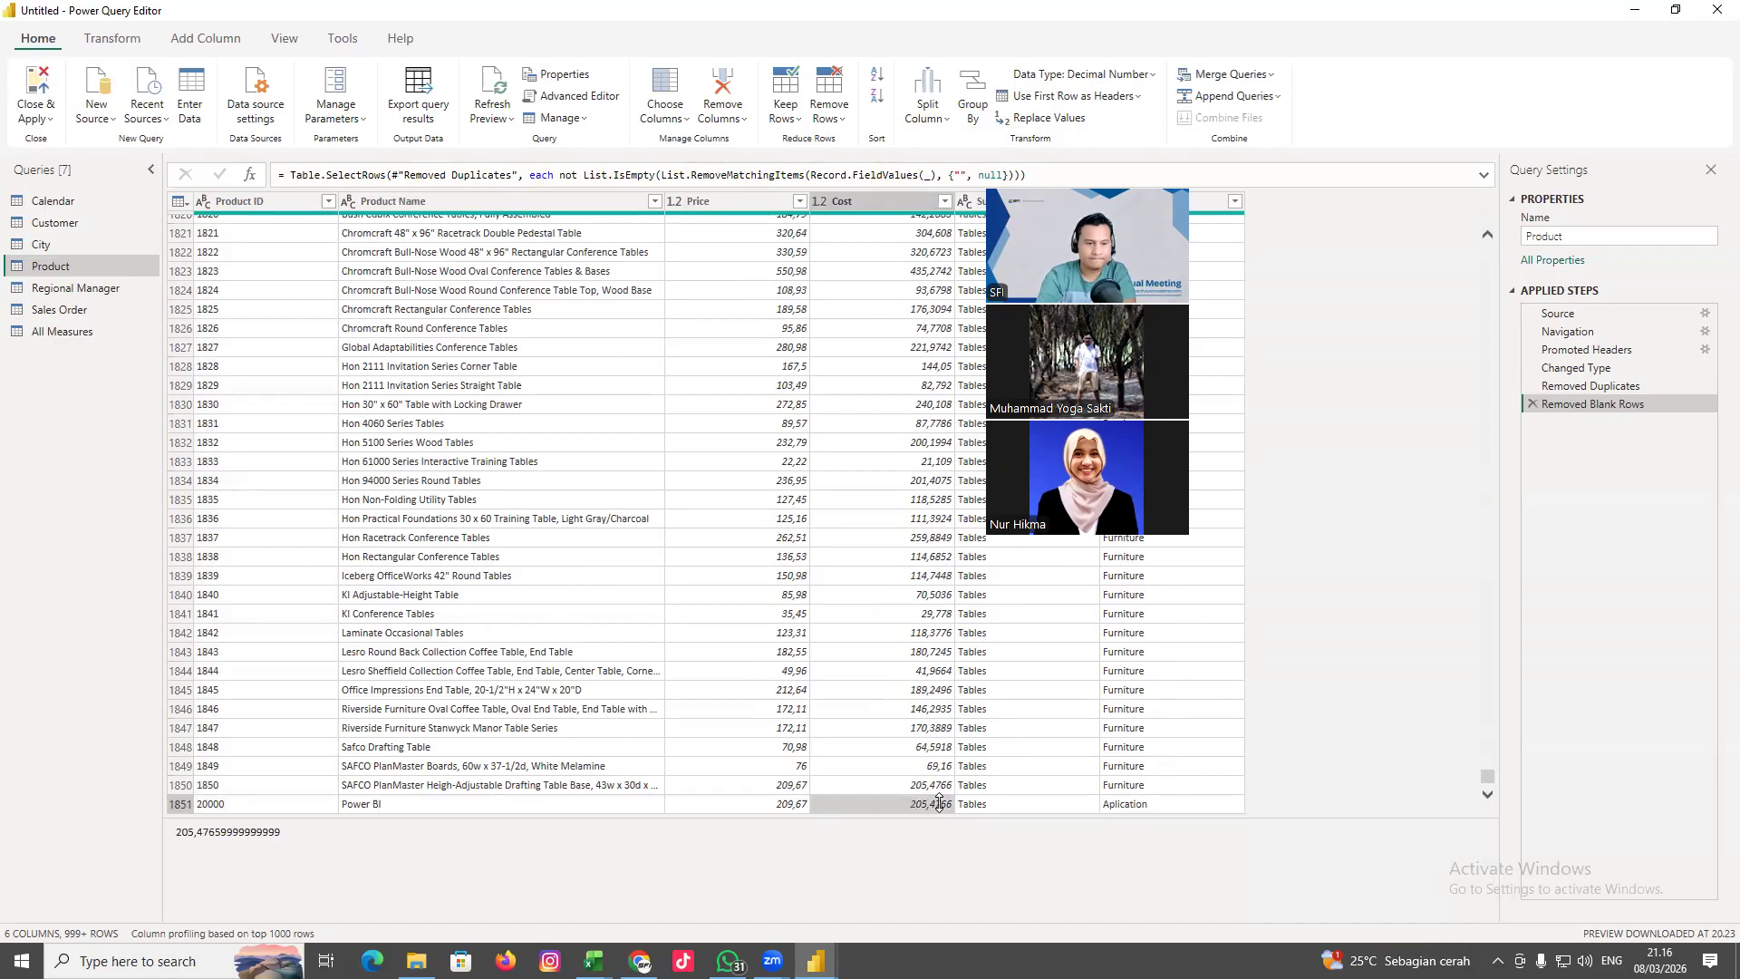
# Close and apply the query editor, and remove and re-add the Product Name field on the bar chart's Y-axis
pyautogui.click(43, 120)
pyautogui.click(50, 144)
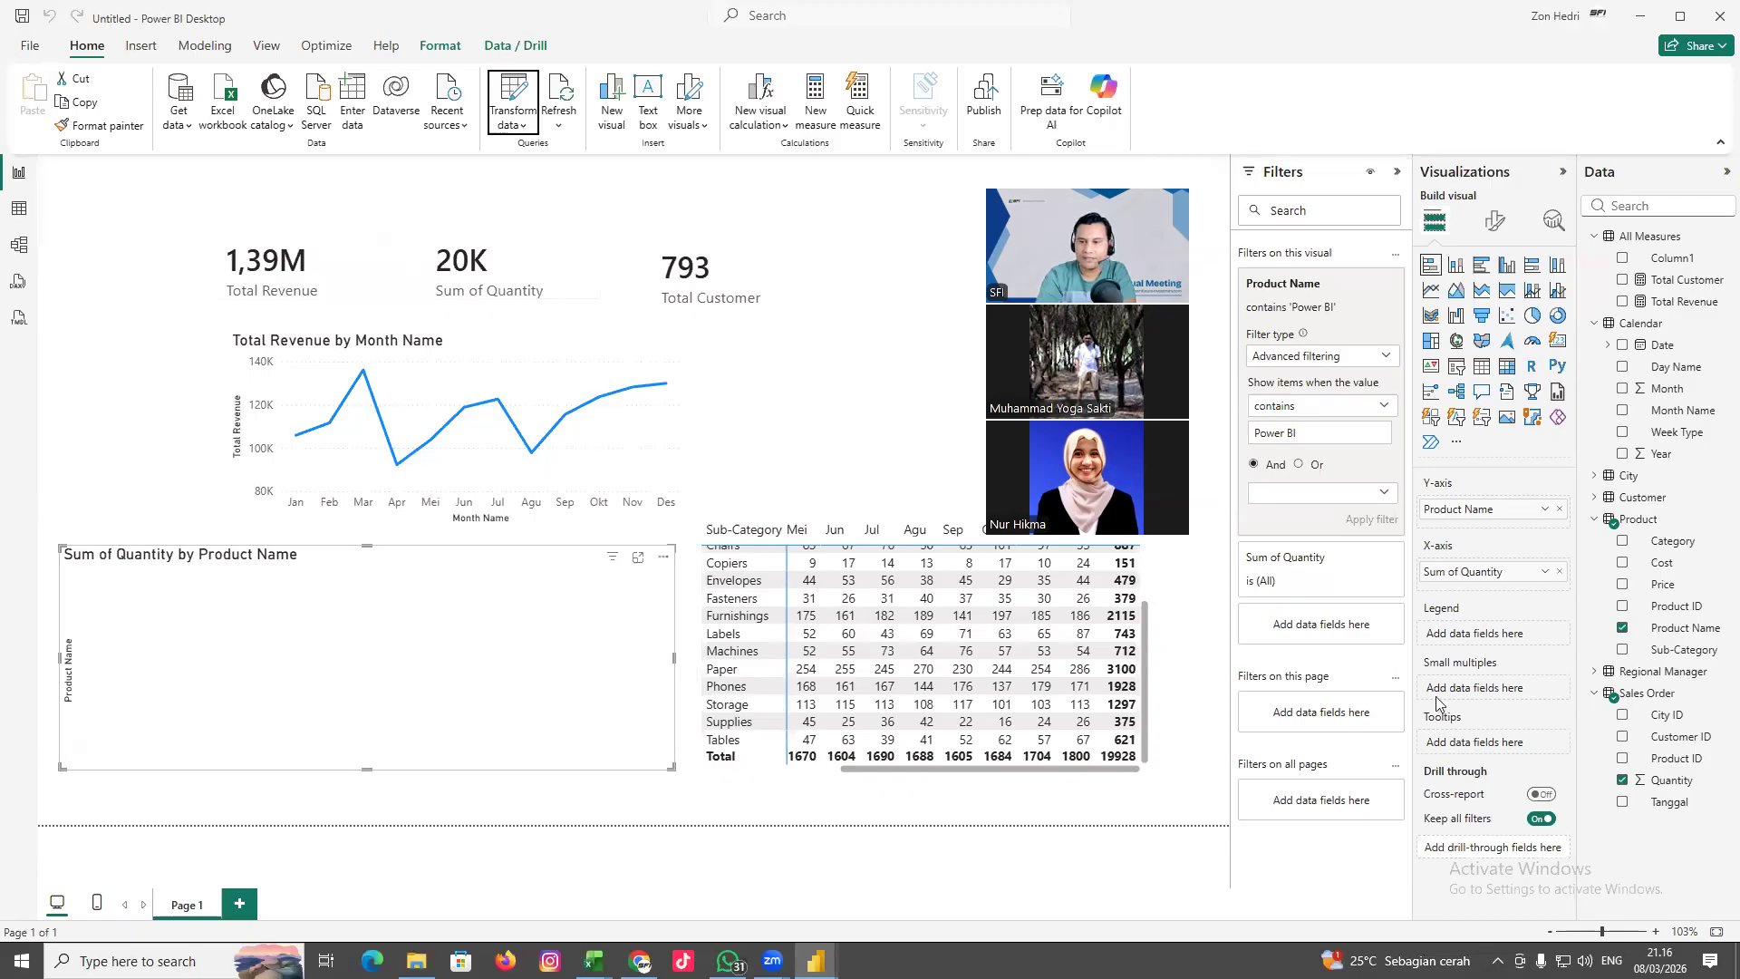
pyautogui.click(1624, 630)
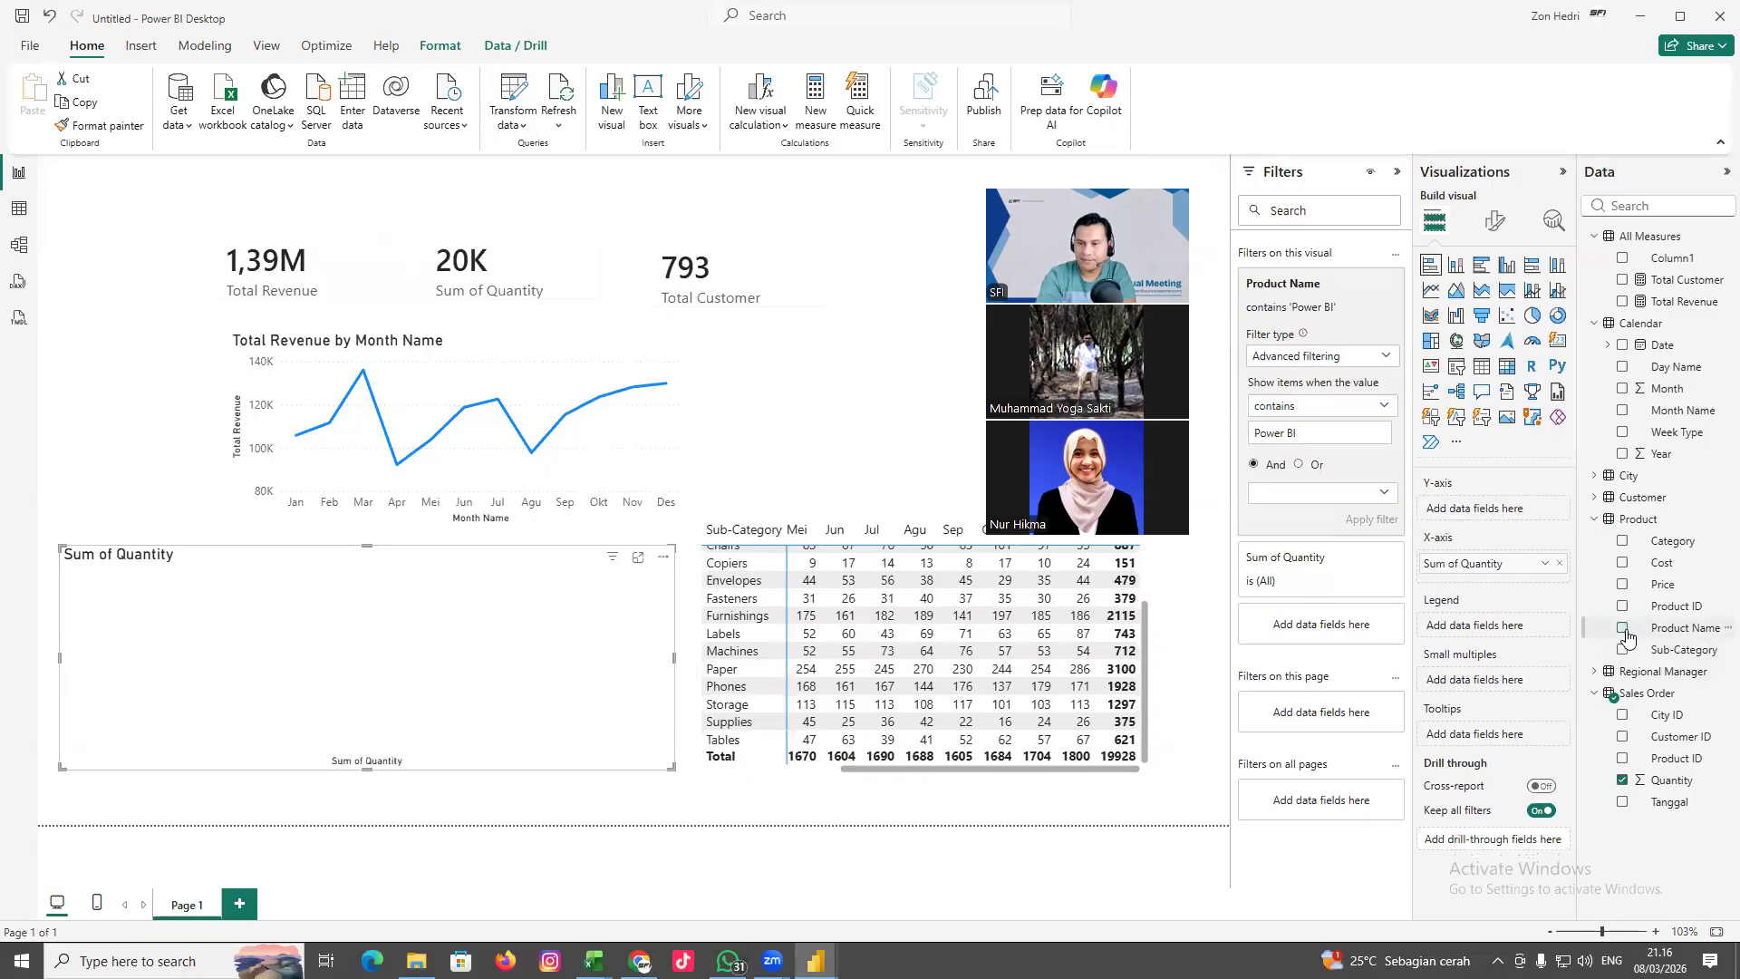
pyautogui.click(1625, 630)
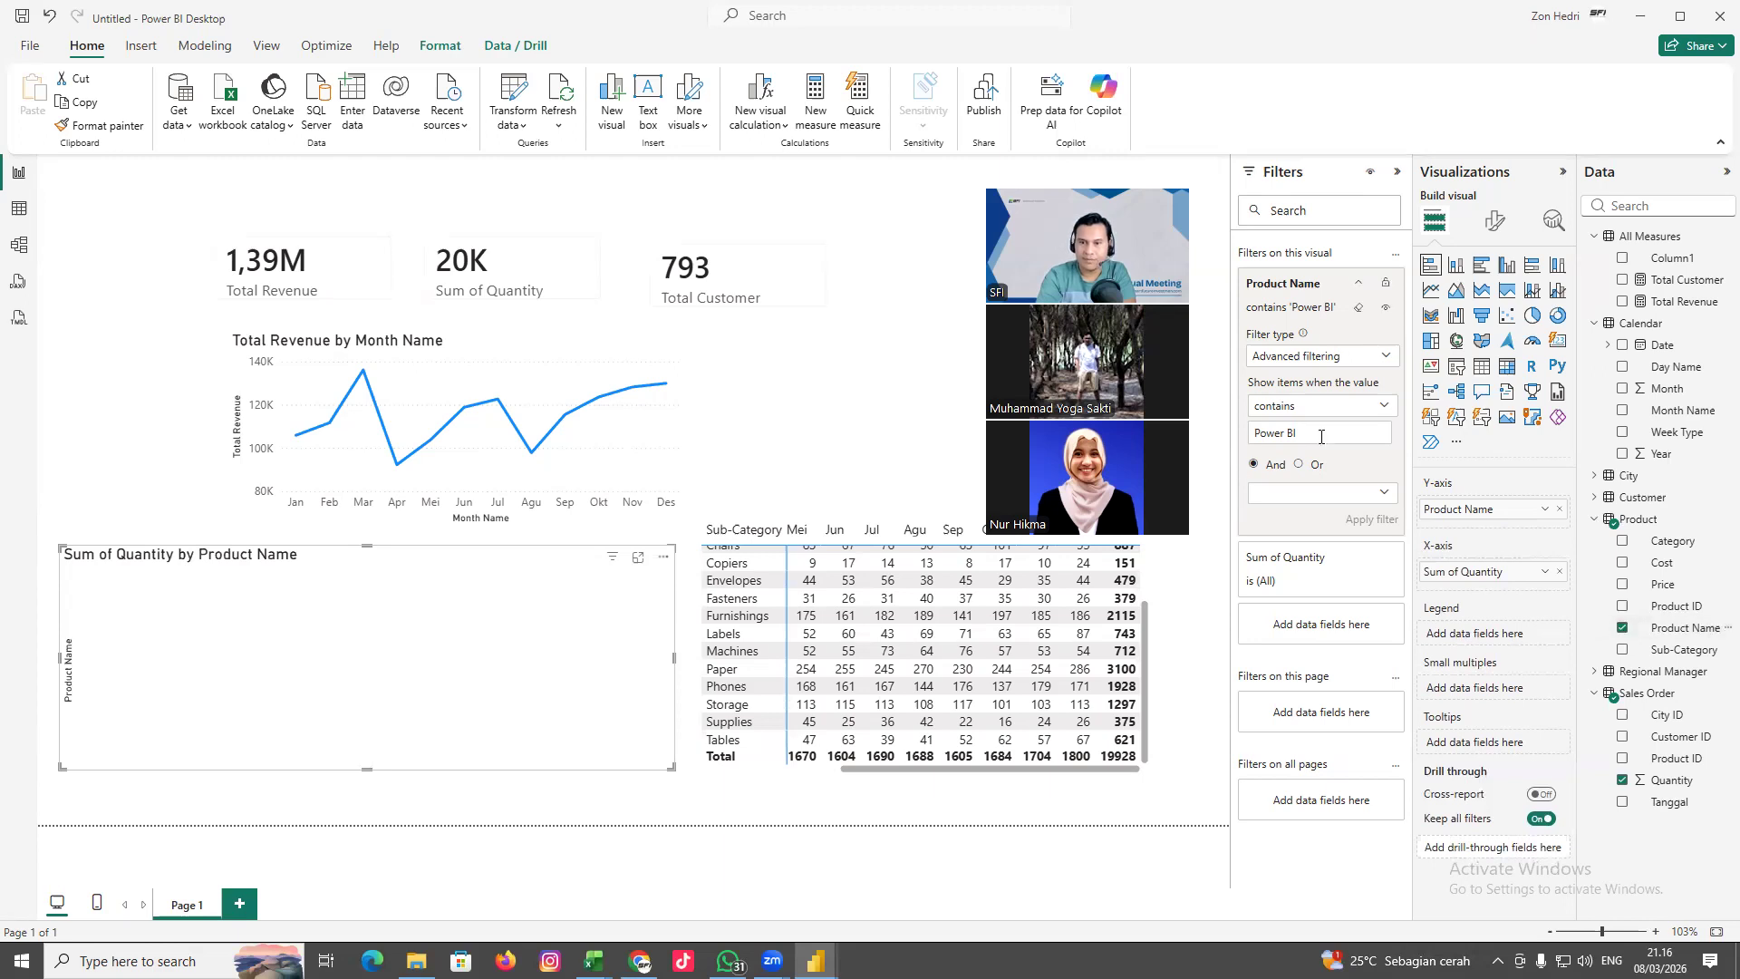
# Switch the bar chart's Product Name filter to basic filtering and look through its product list to the end
pyautogui.click(1385, 360)
pyautogui.click(1328, 404)
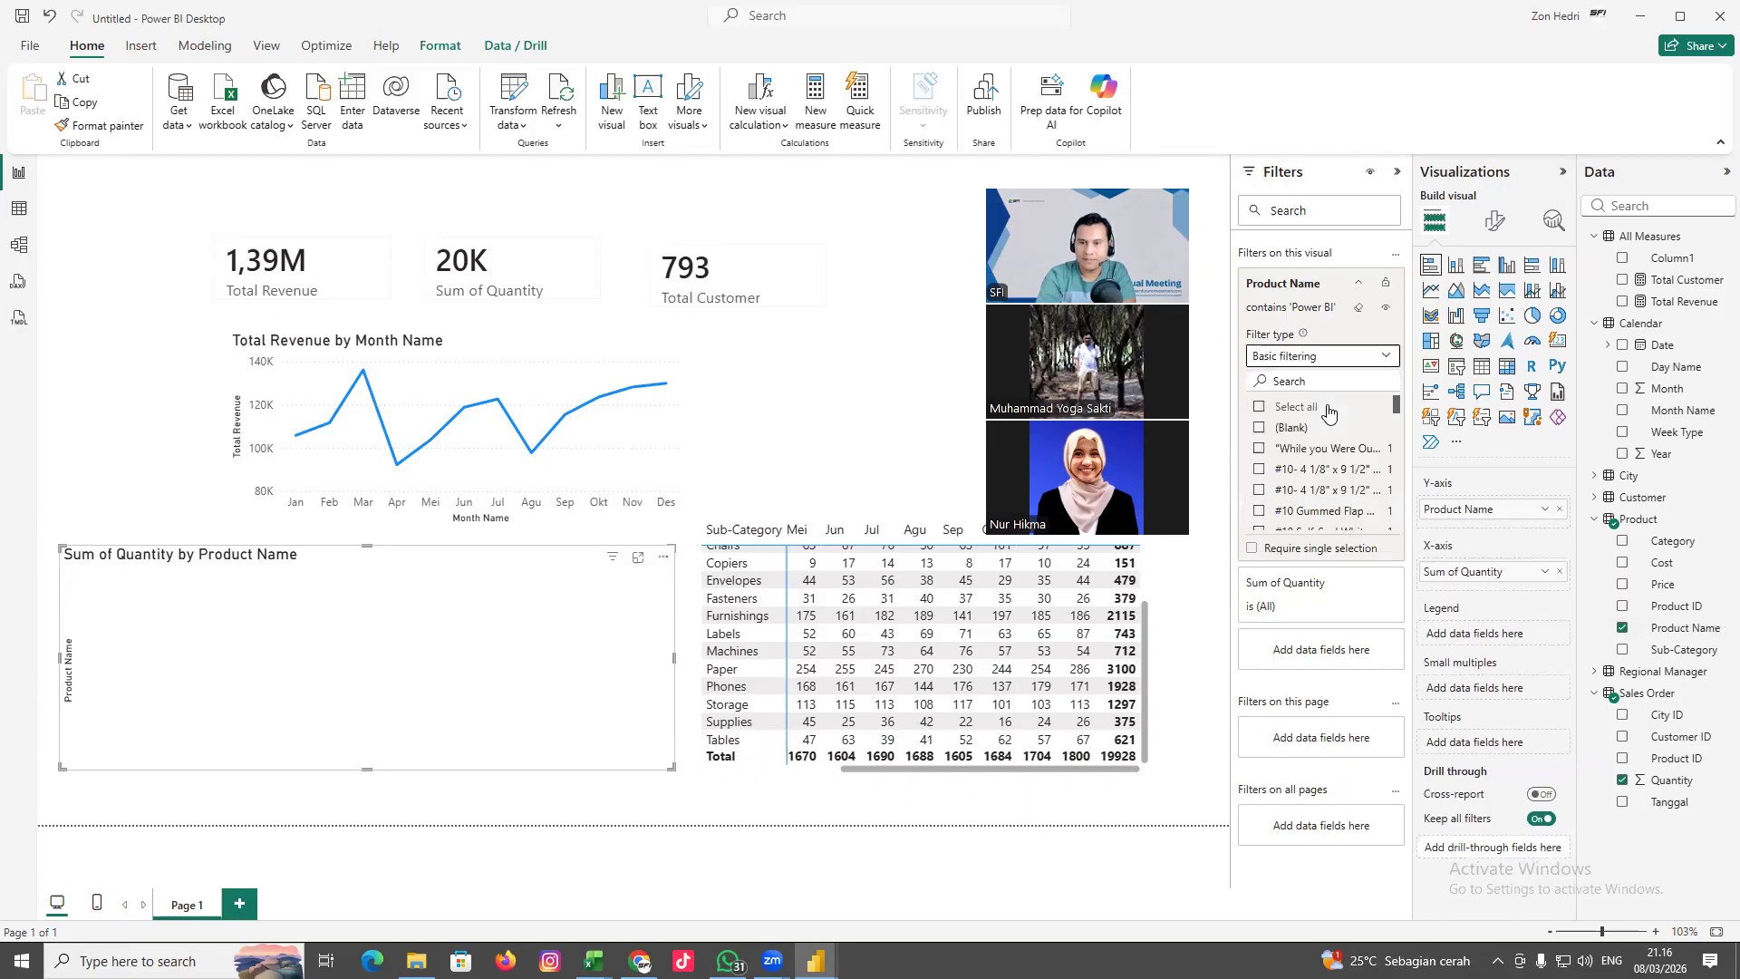
pyautogui.scroll(-3, 1396, 441)
pyautogui.scroll(-15, 1397, 442)
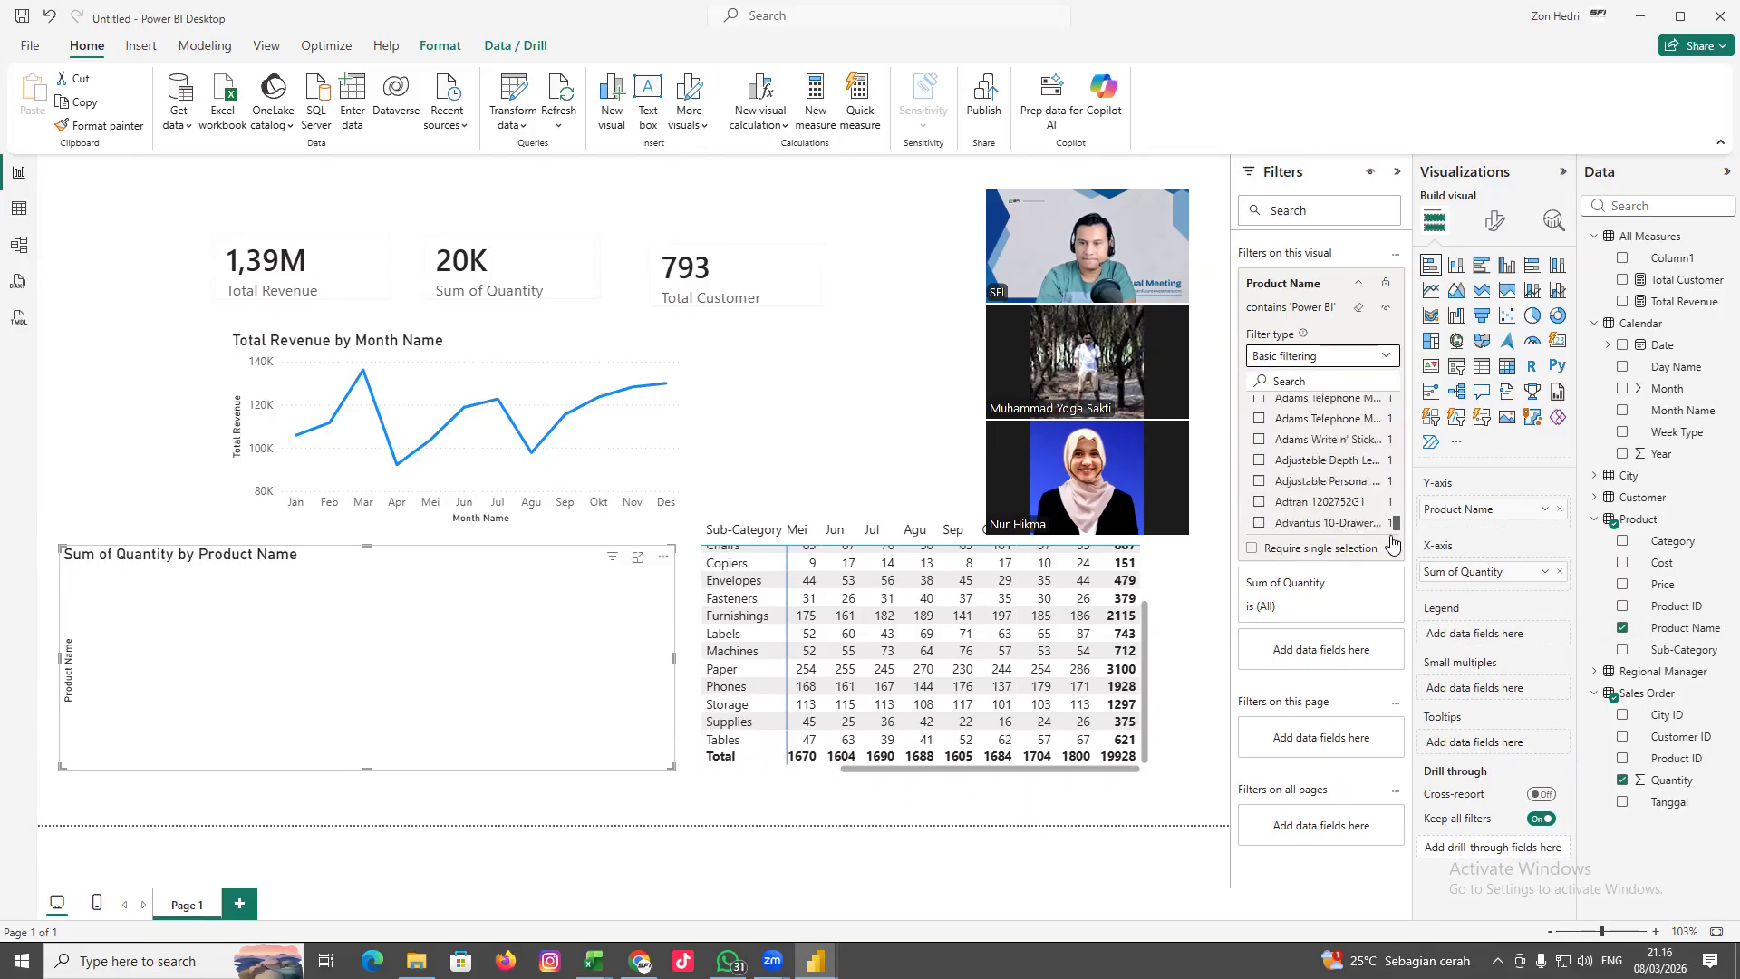
pyautogui.moveTo(1406, 626); pyautogui.dragTo(1398, 557)
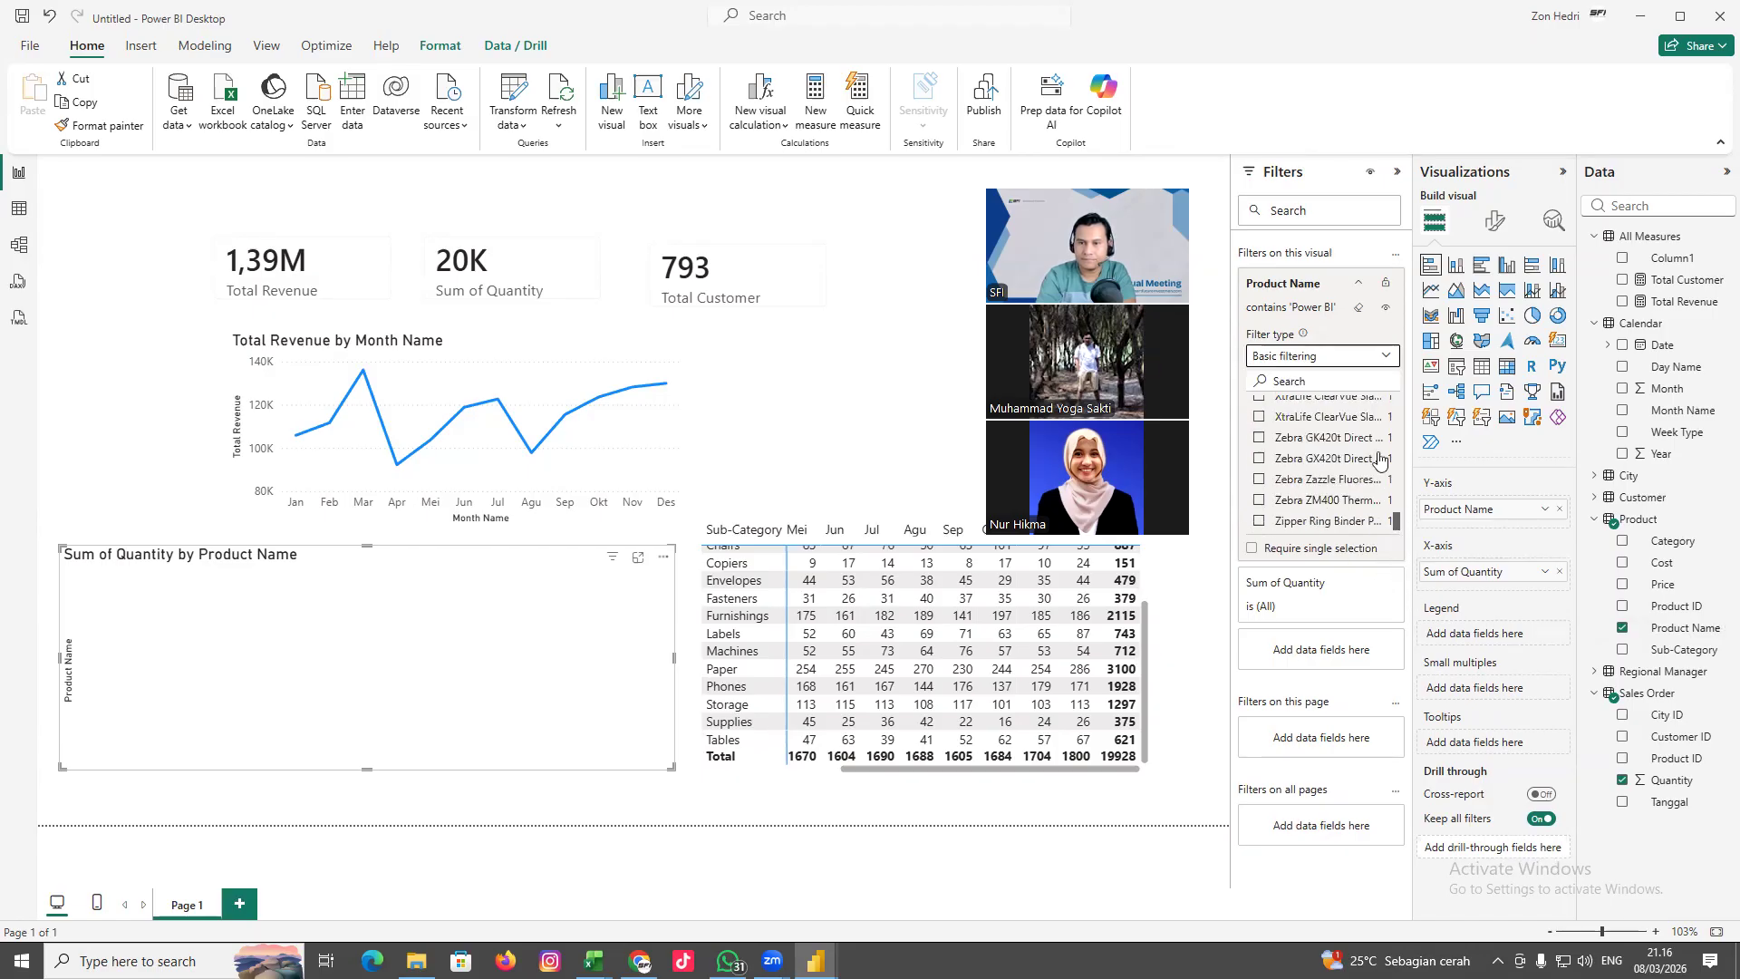
# Return the Product Name filter to advanced filtering and reapply its Power BI condition with the Or option
pyautogui.click(1384, 358)
pyautogui.click(1312, 381)
pyautogui.click(1342, 363)
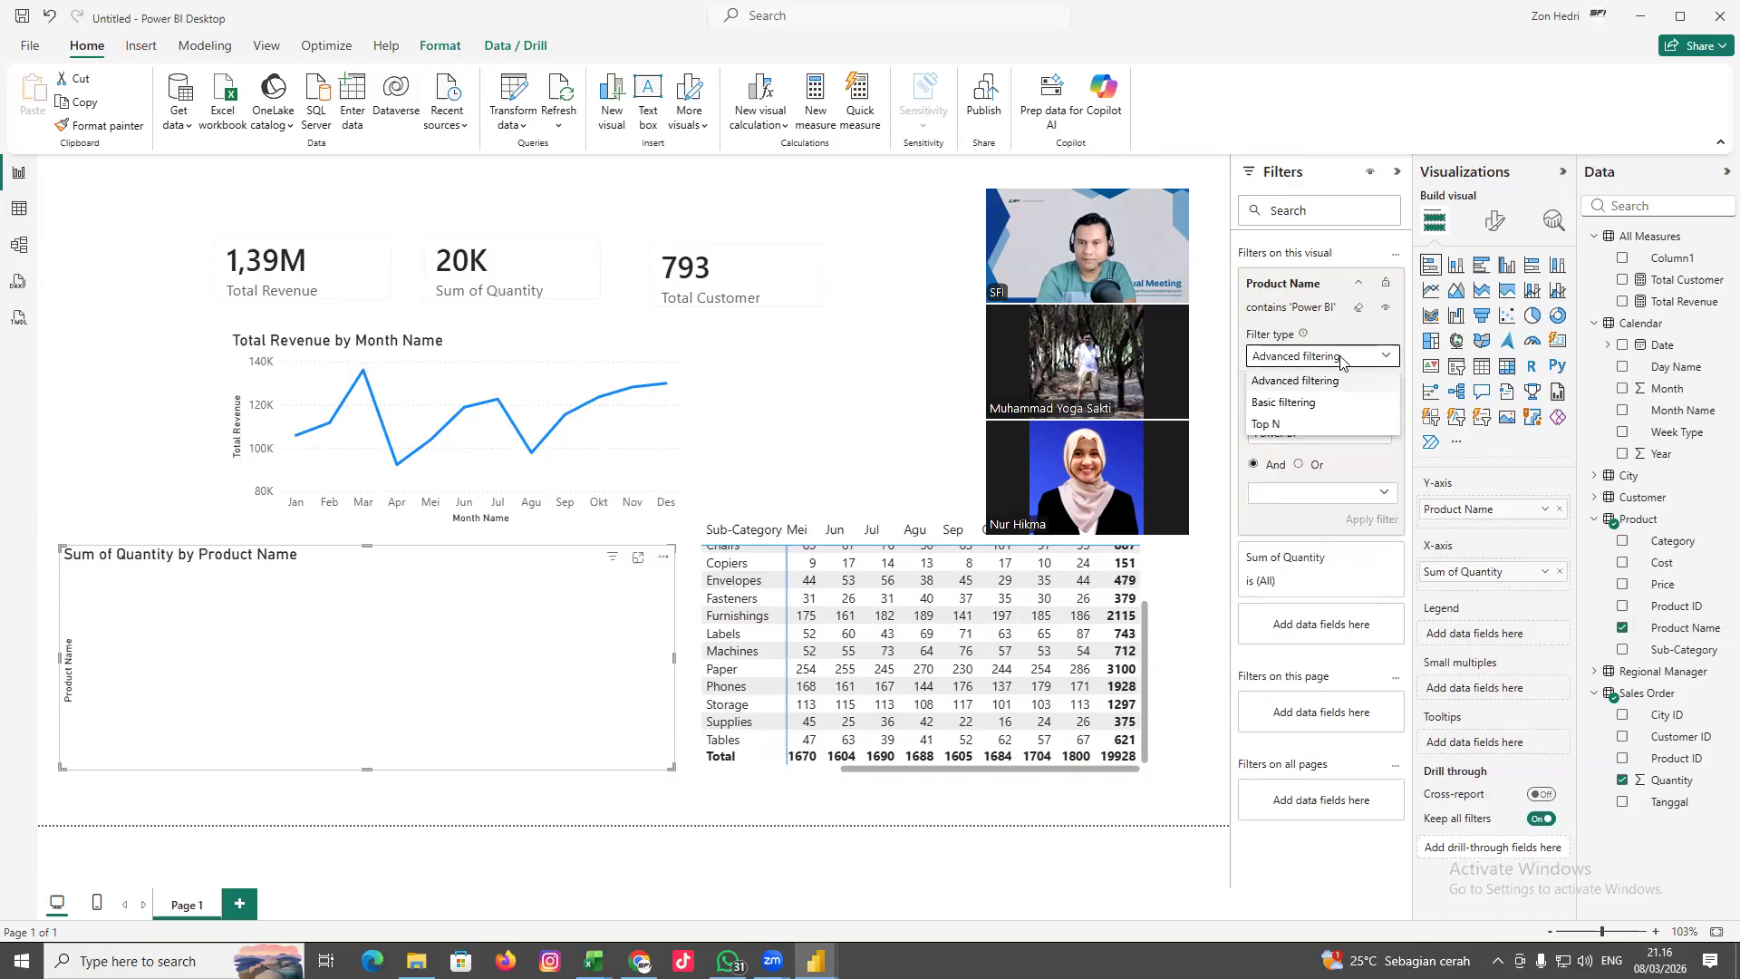
pyautogui.click(1295, 381)
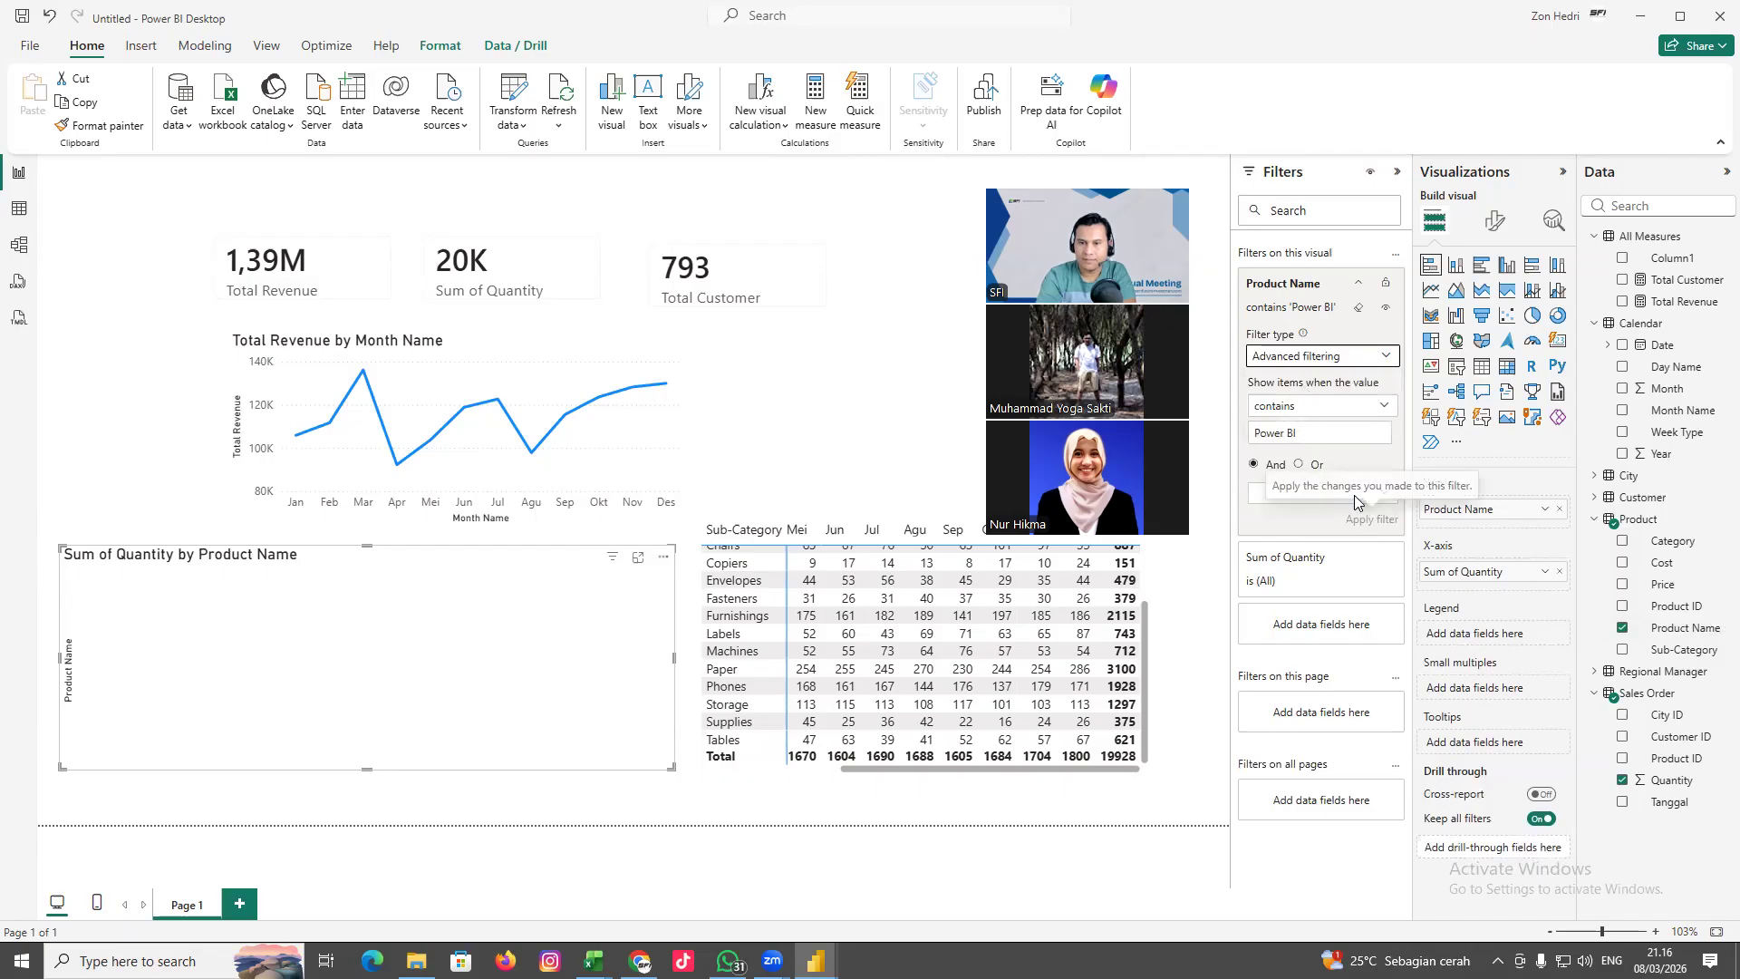
pyautogui.click(1320, 435)
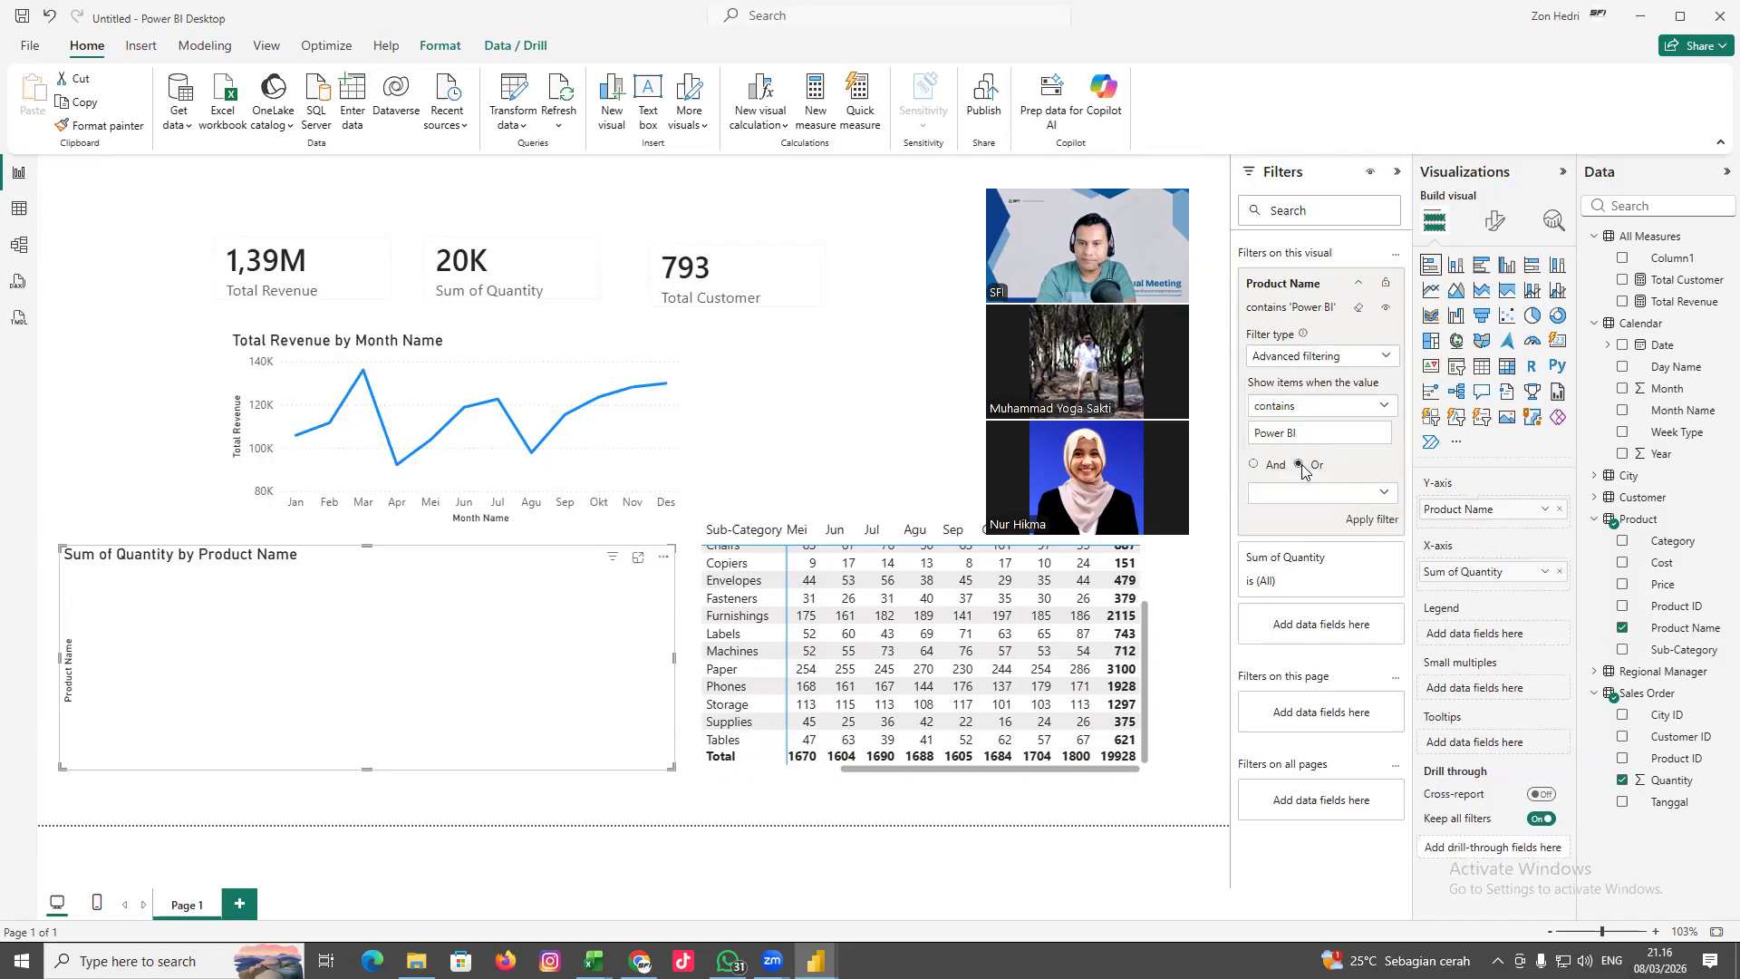
pyautogui.click(1352, 521)
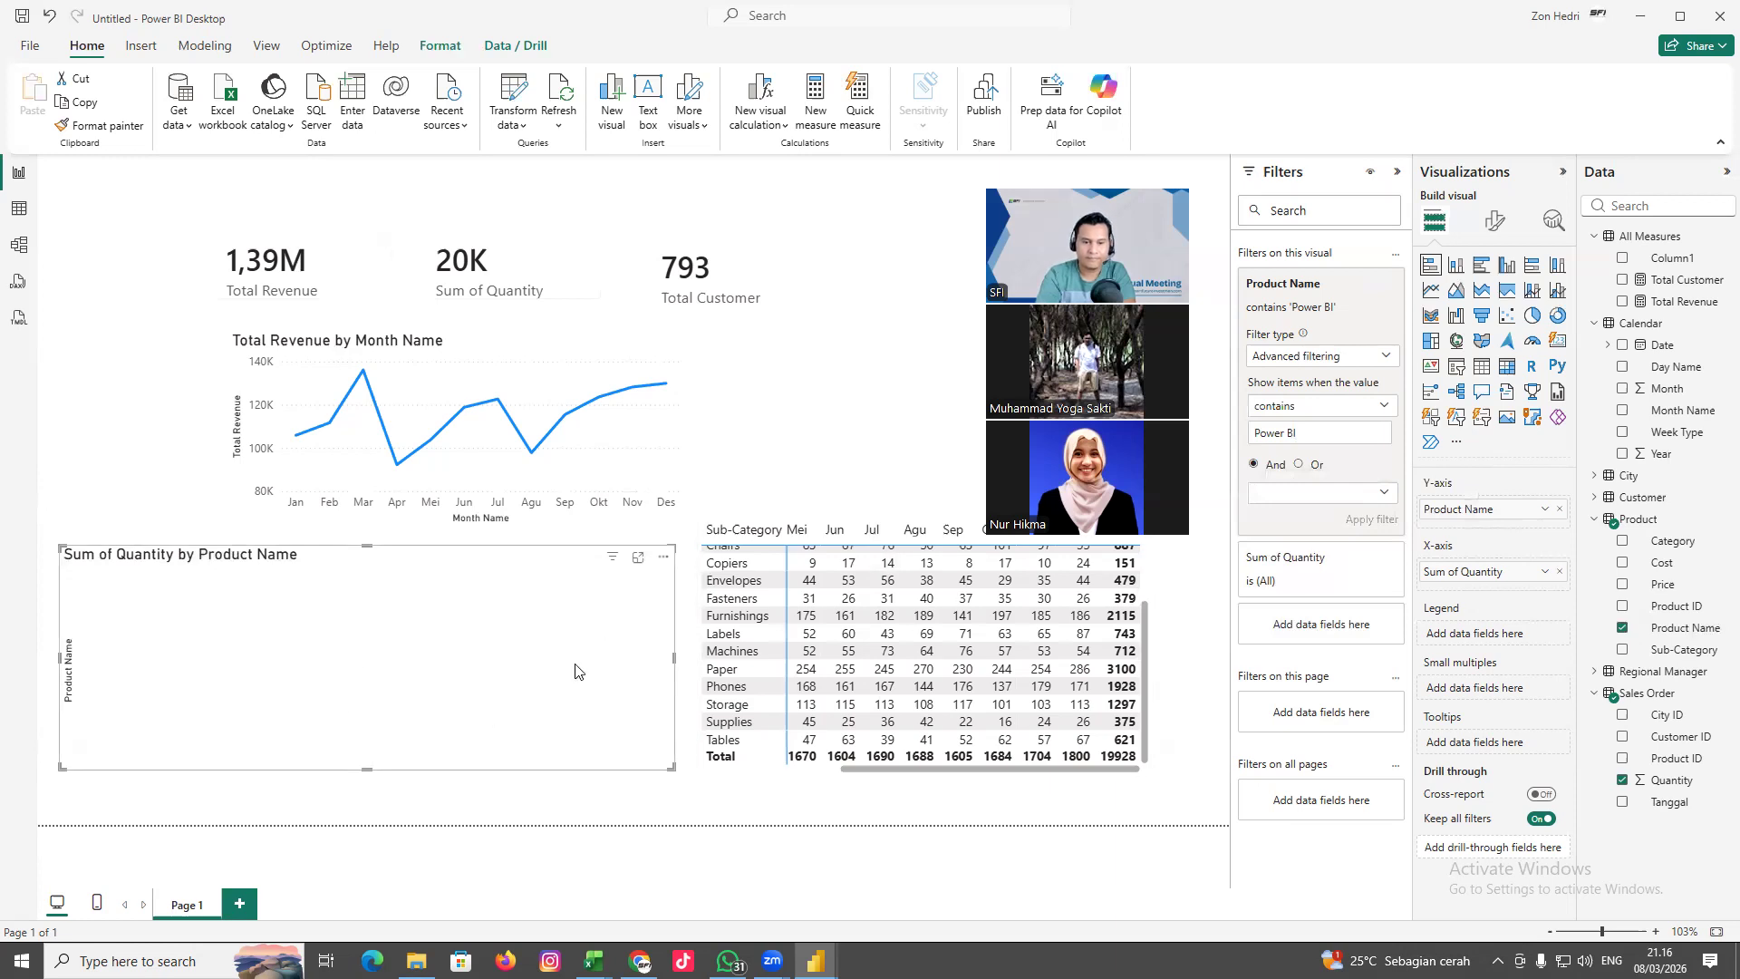
# Switch to the 7. SUPERSTORE 2023 FRESH workbook in Excel and check the Power BI row at the end of the Product sheet
pyautogui.moveTo(594, 961)
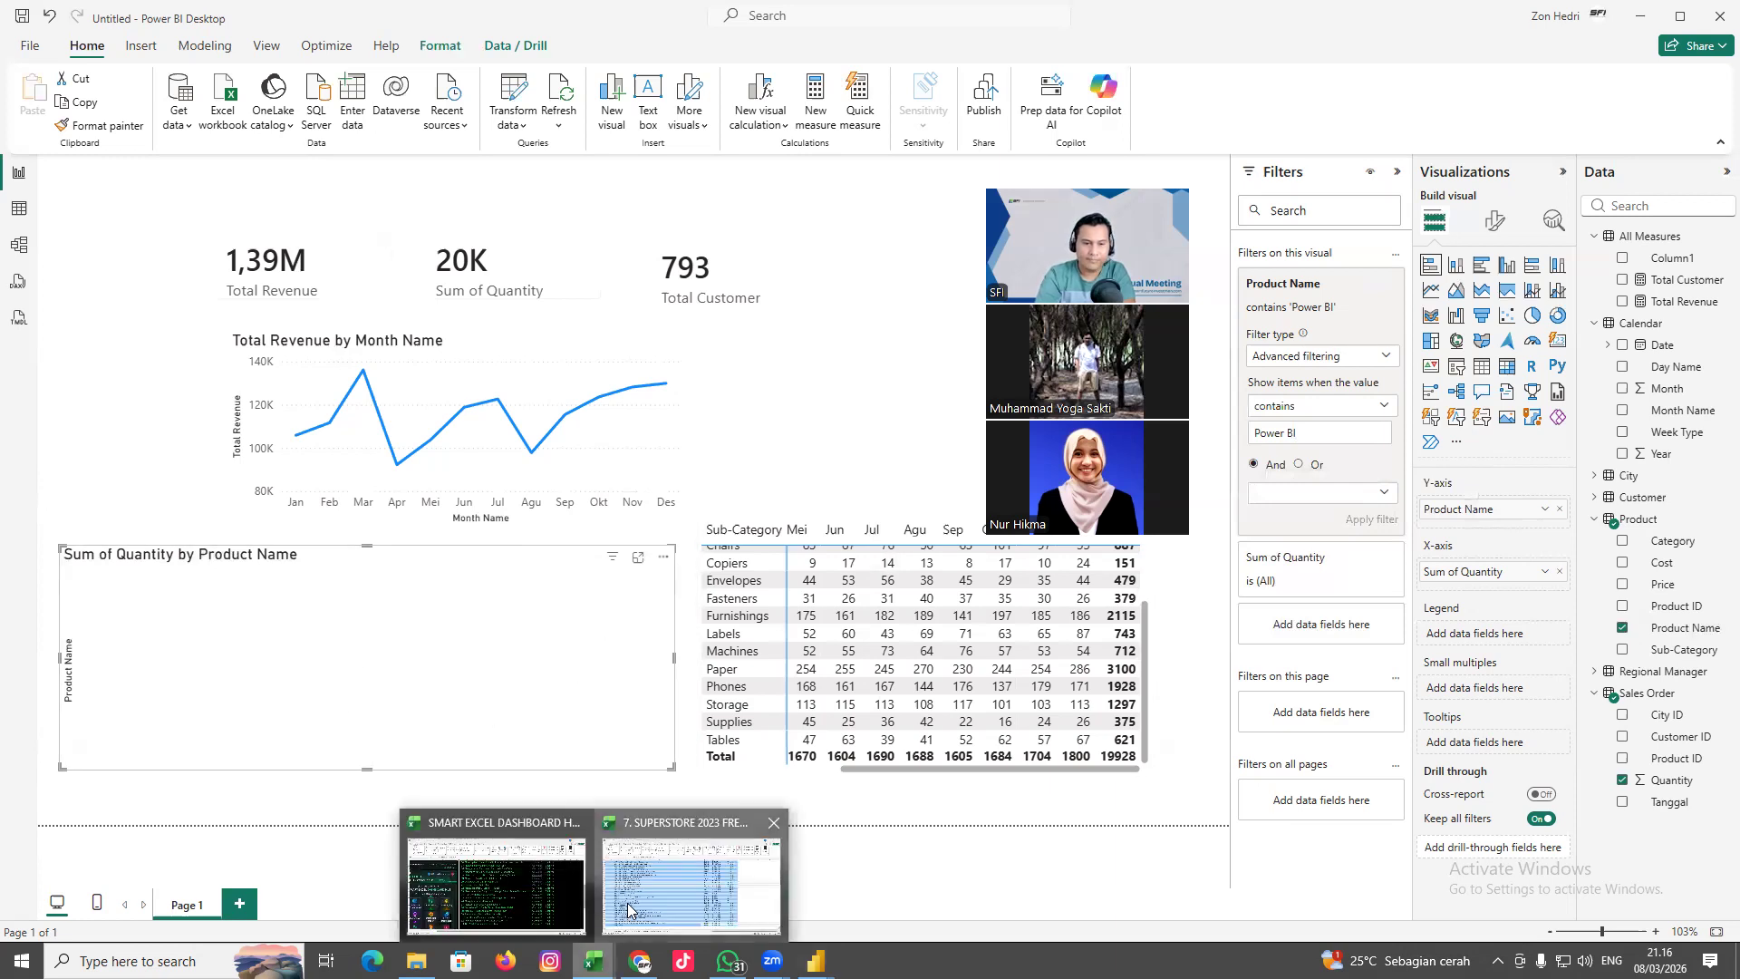
pyautogui.click(467, 818)
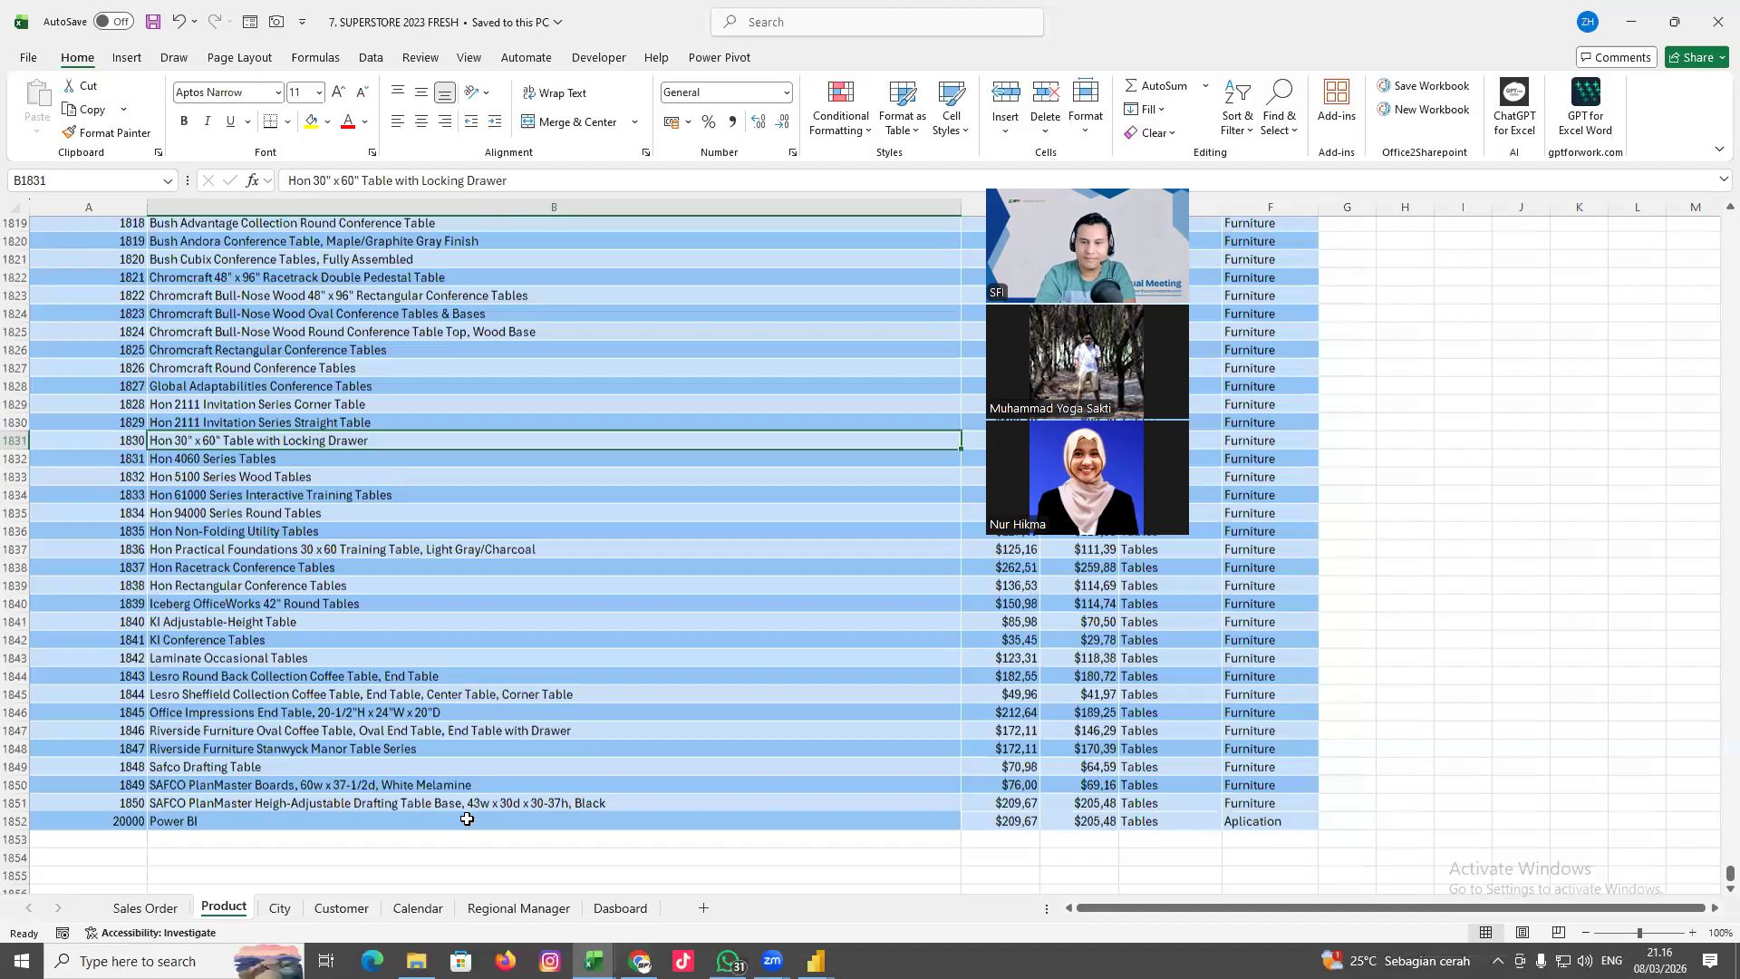
pyautogui.scroll(-1, 612, 889)
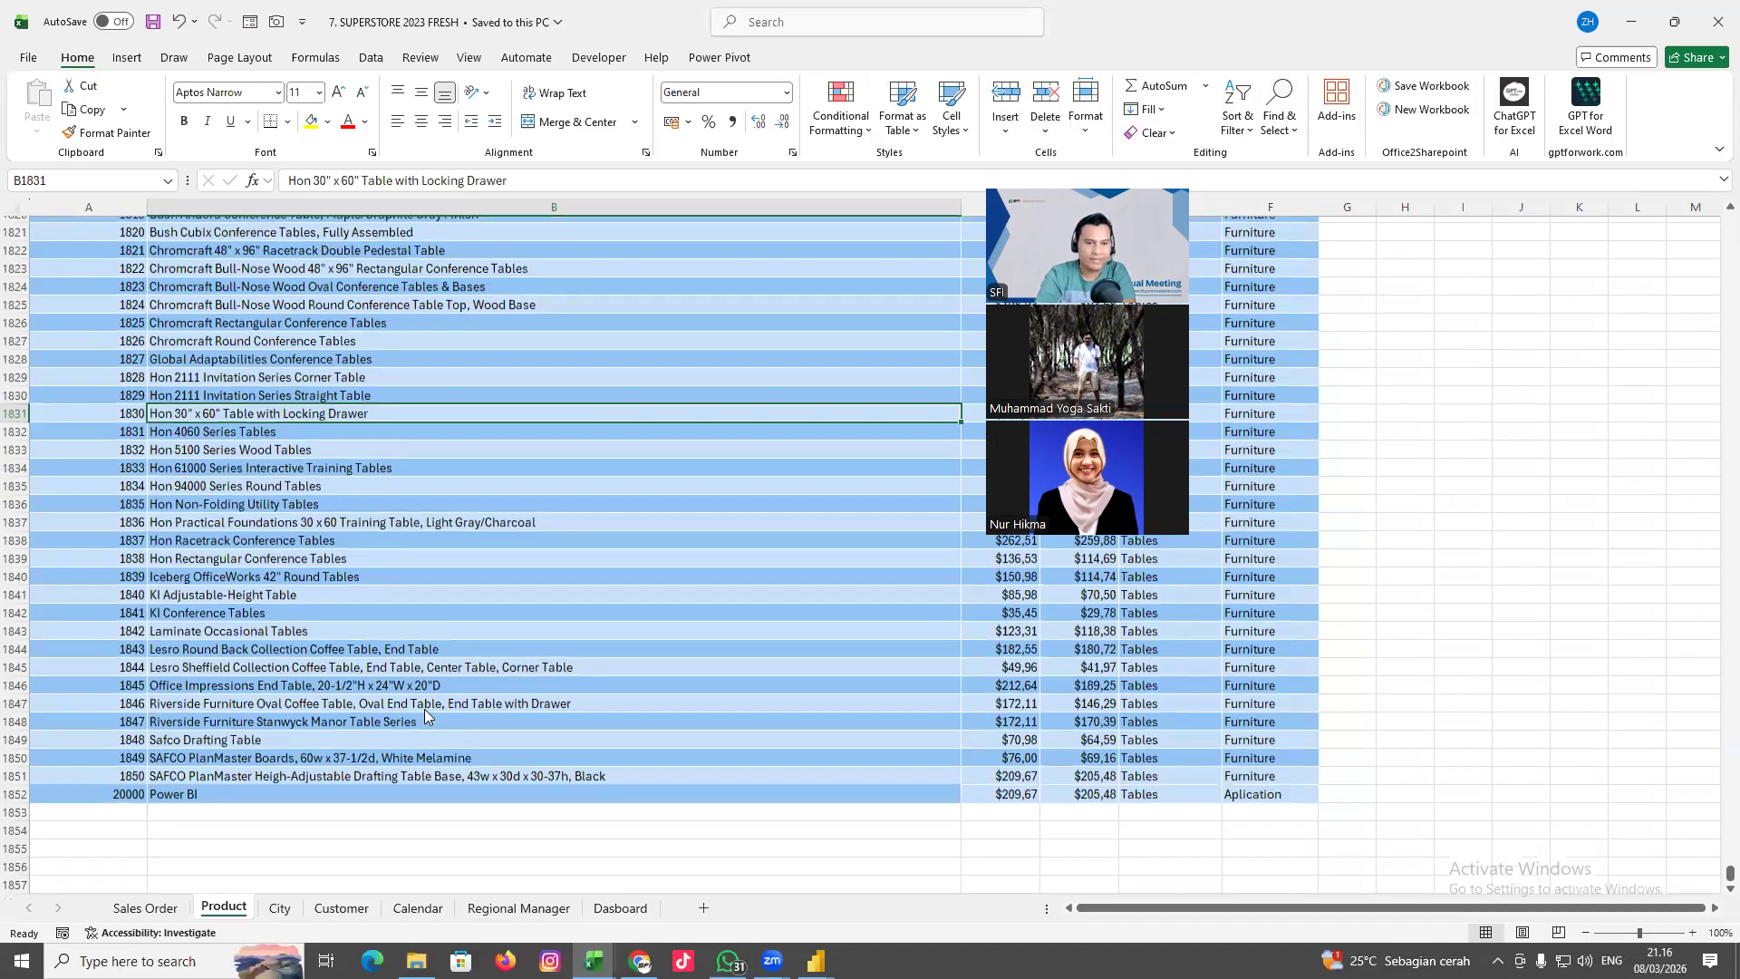
# Switch back to Power BI Desktop, clear the chart's Product Name filter and reapply it as contains "Power BI"
pyautogui.hotkey('alt', 'Tab')
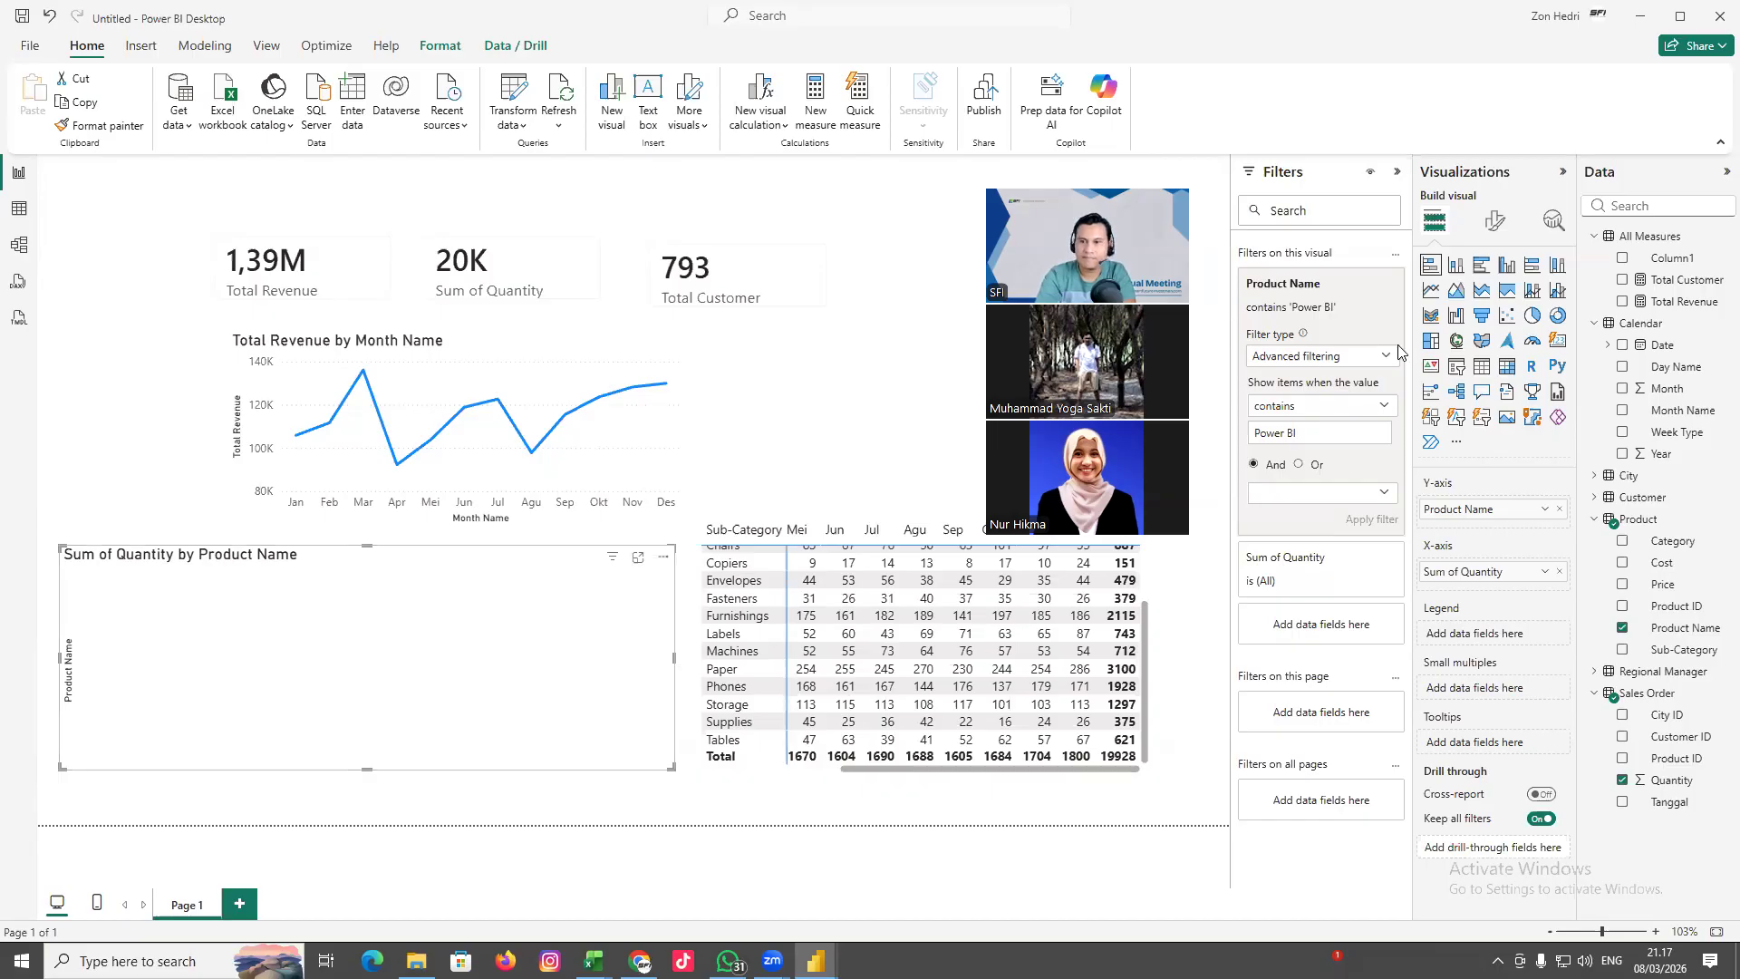
pyautogui.click(1361, 310)
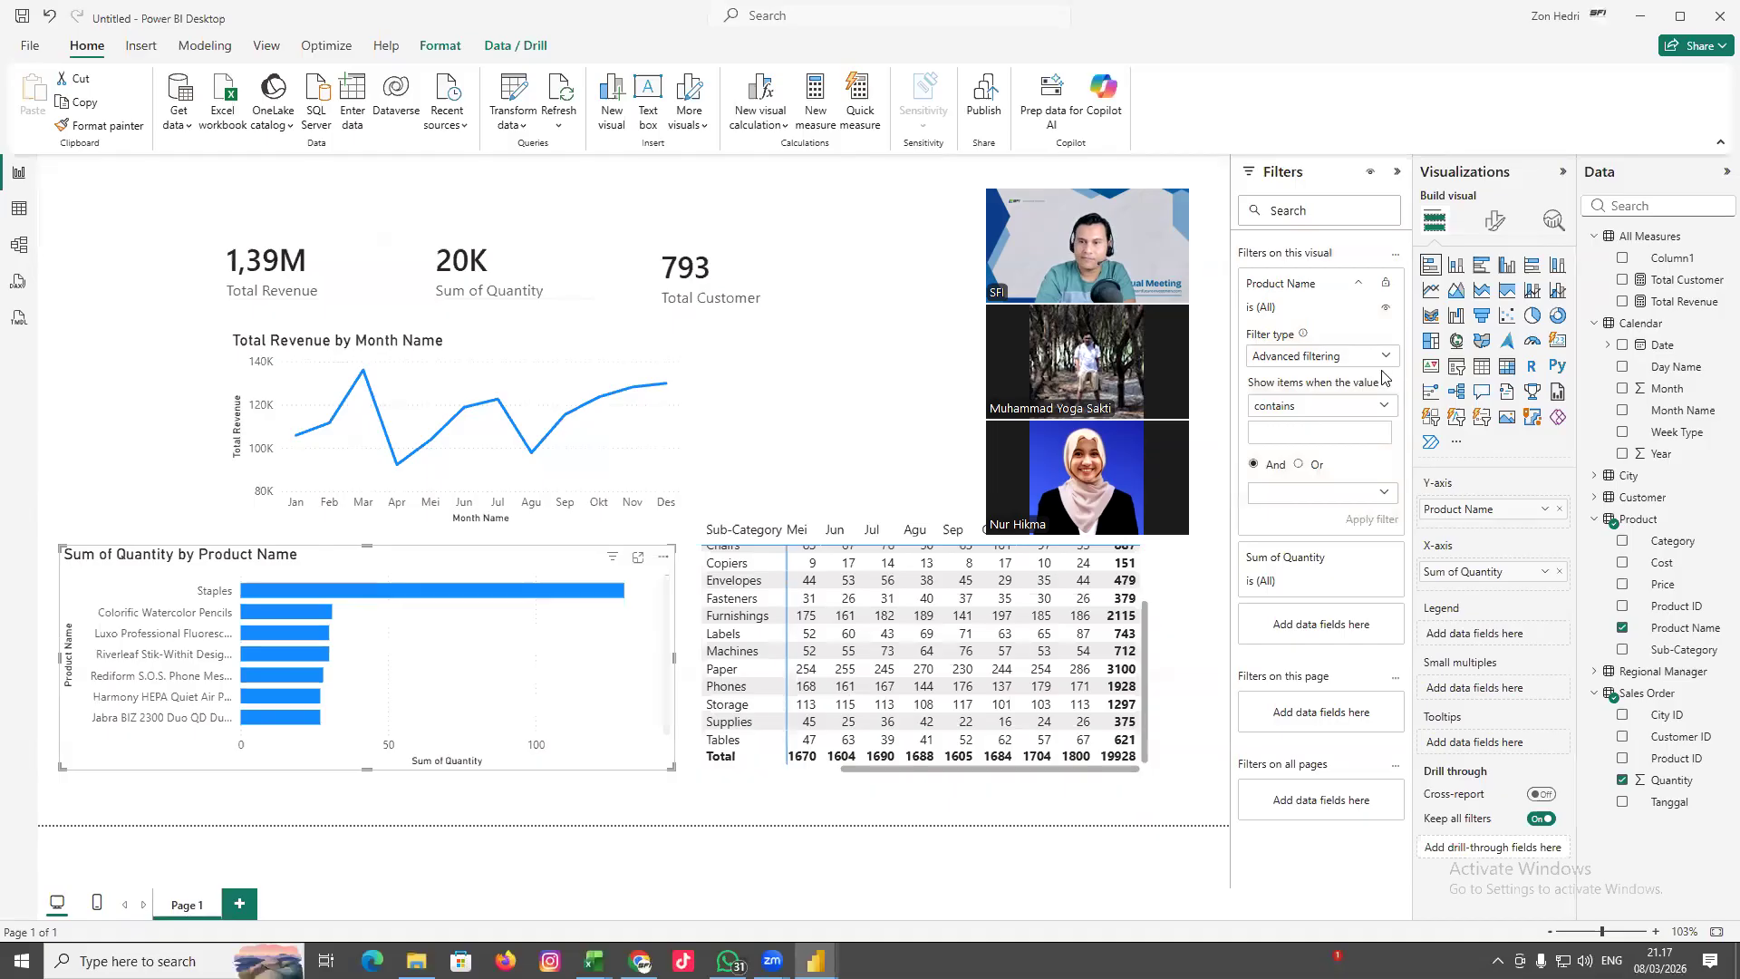
pyautogui.click(1293, 431)
pyautogui.write('Power')
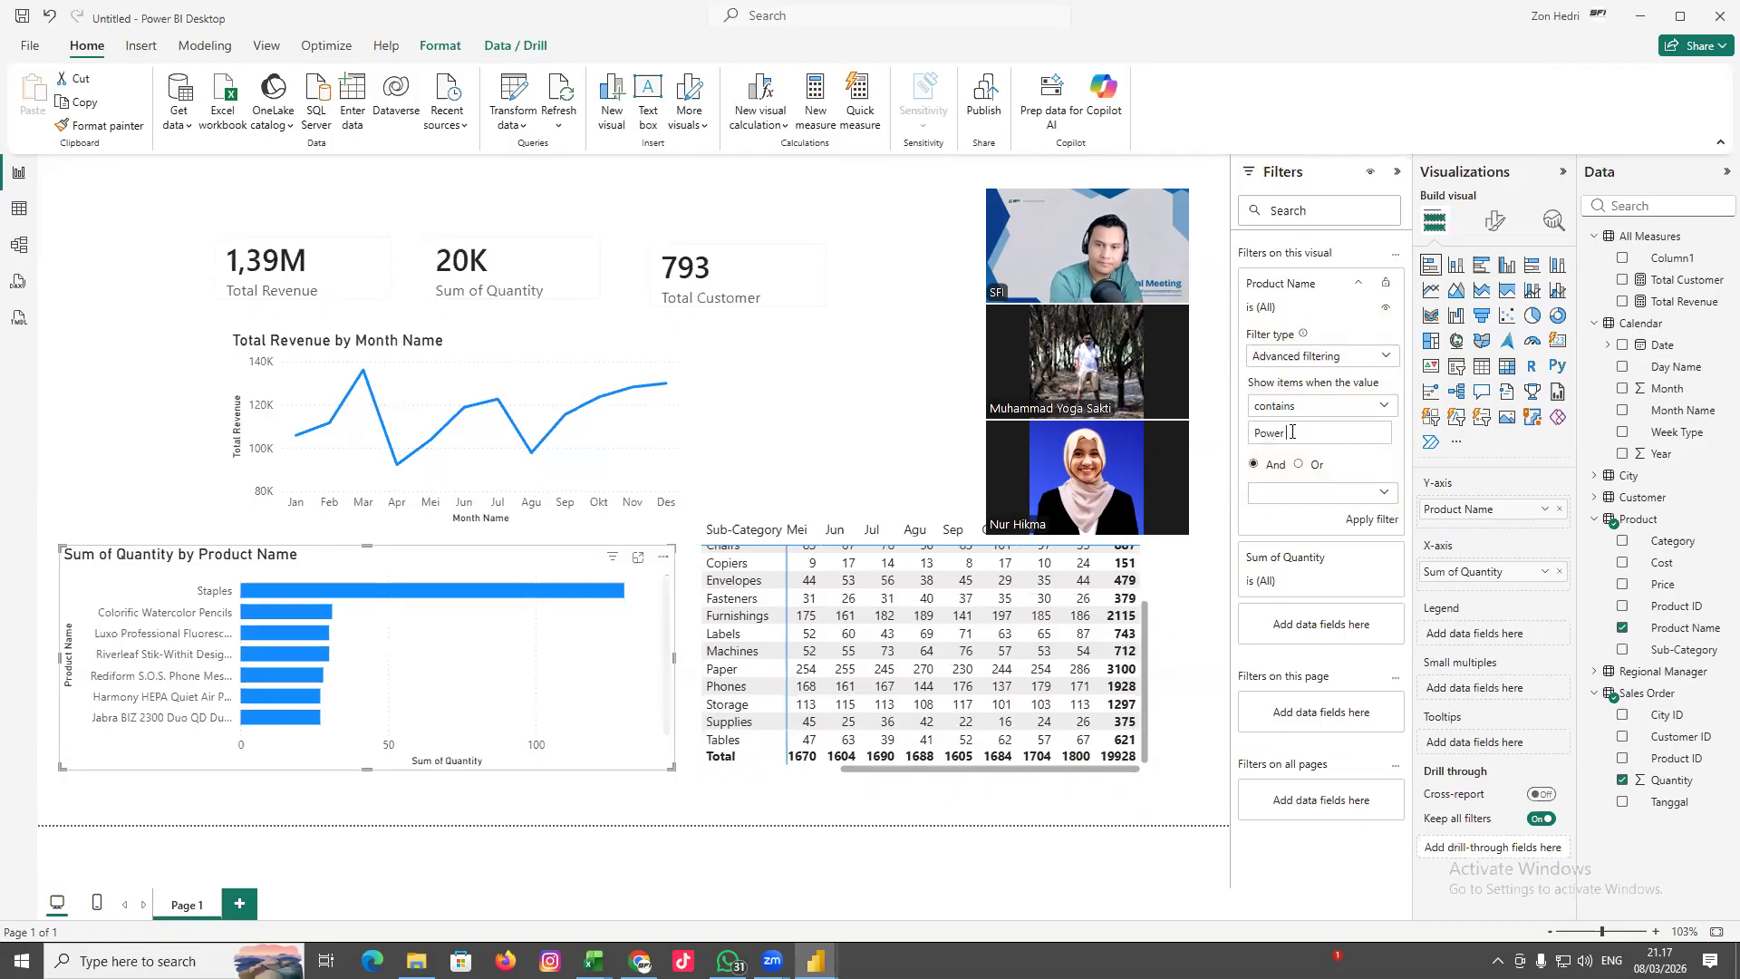
pyautogui.write(' BI')
pyautogui.click(1387, 521)
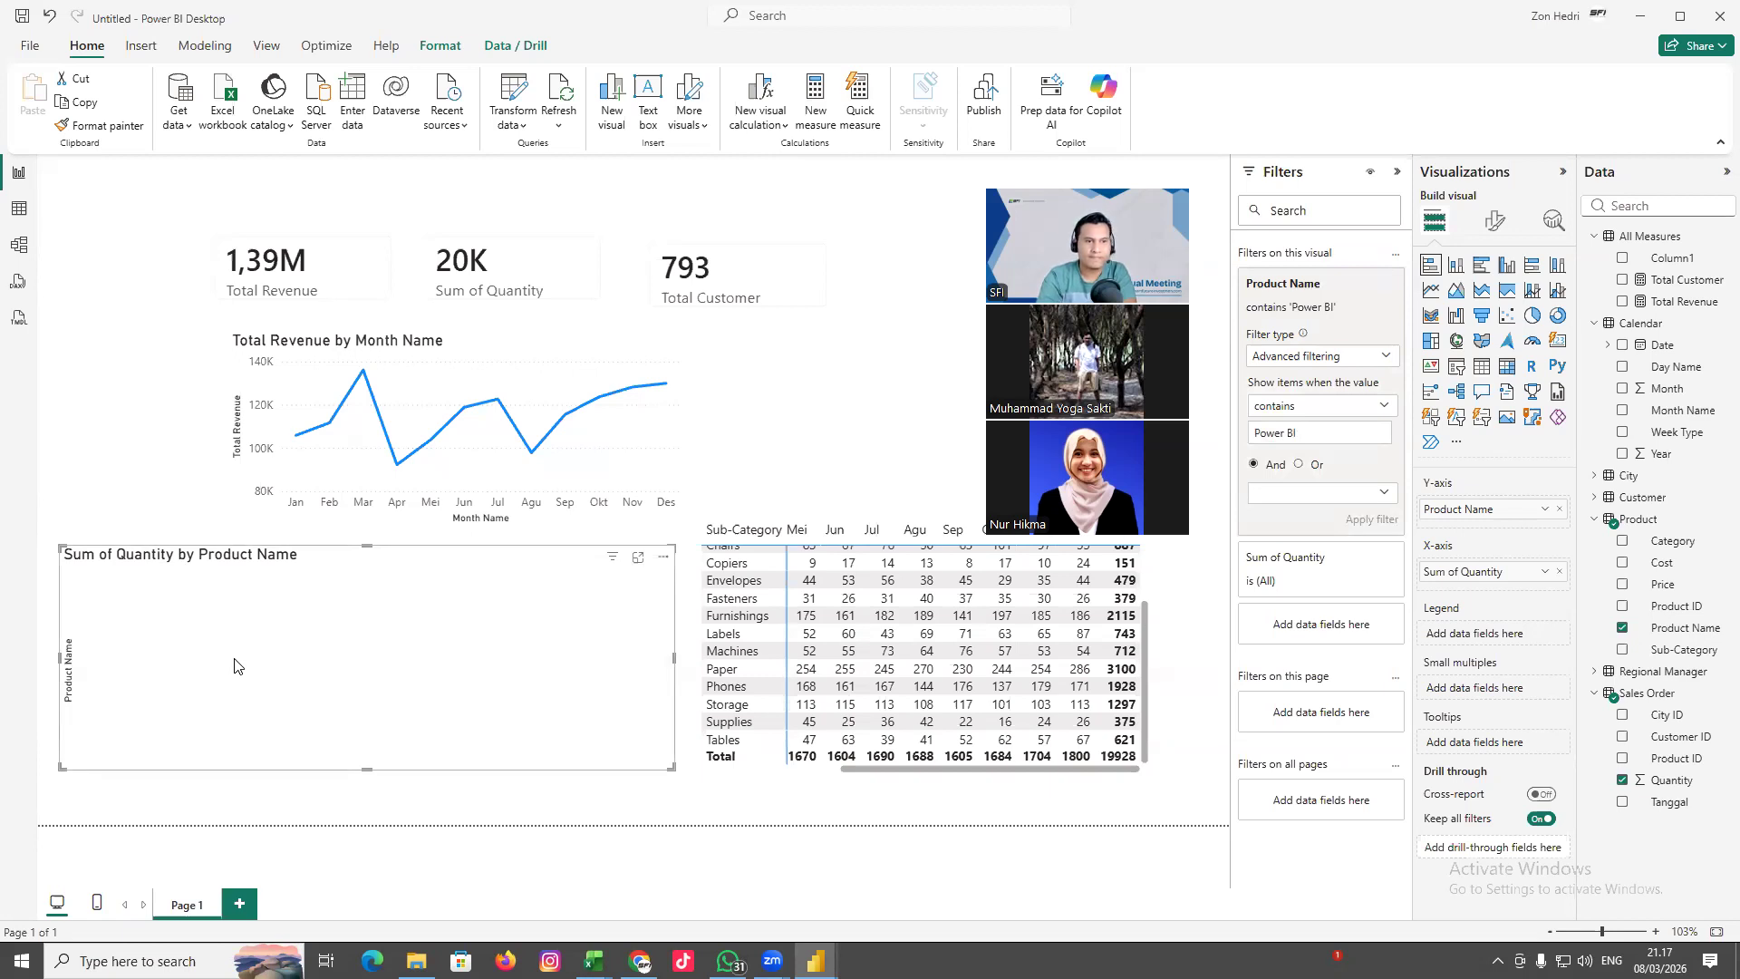
# Examine the rows of the Product and Sales Order tables in the table view
pyautogui.click(17, 211)
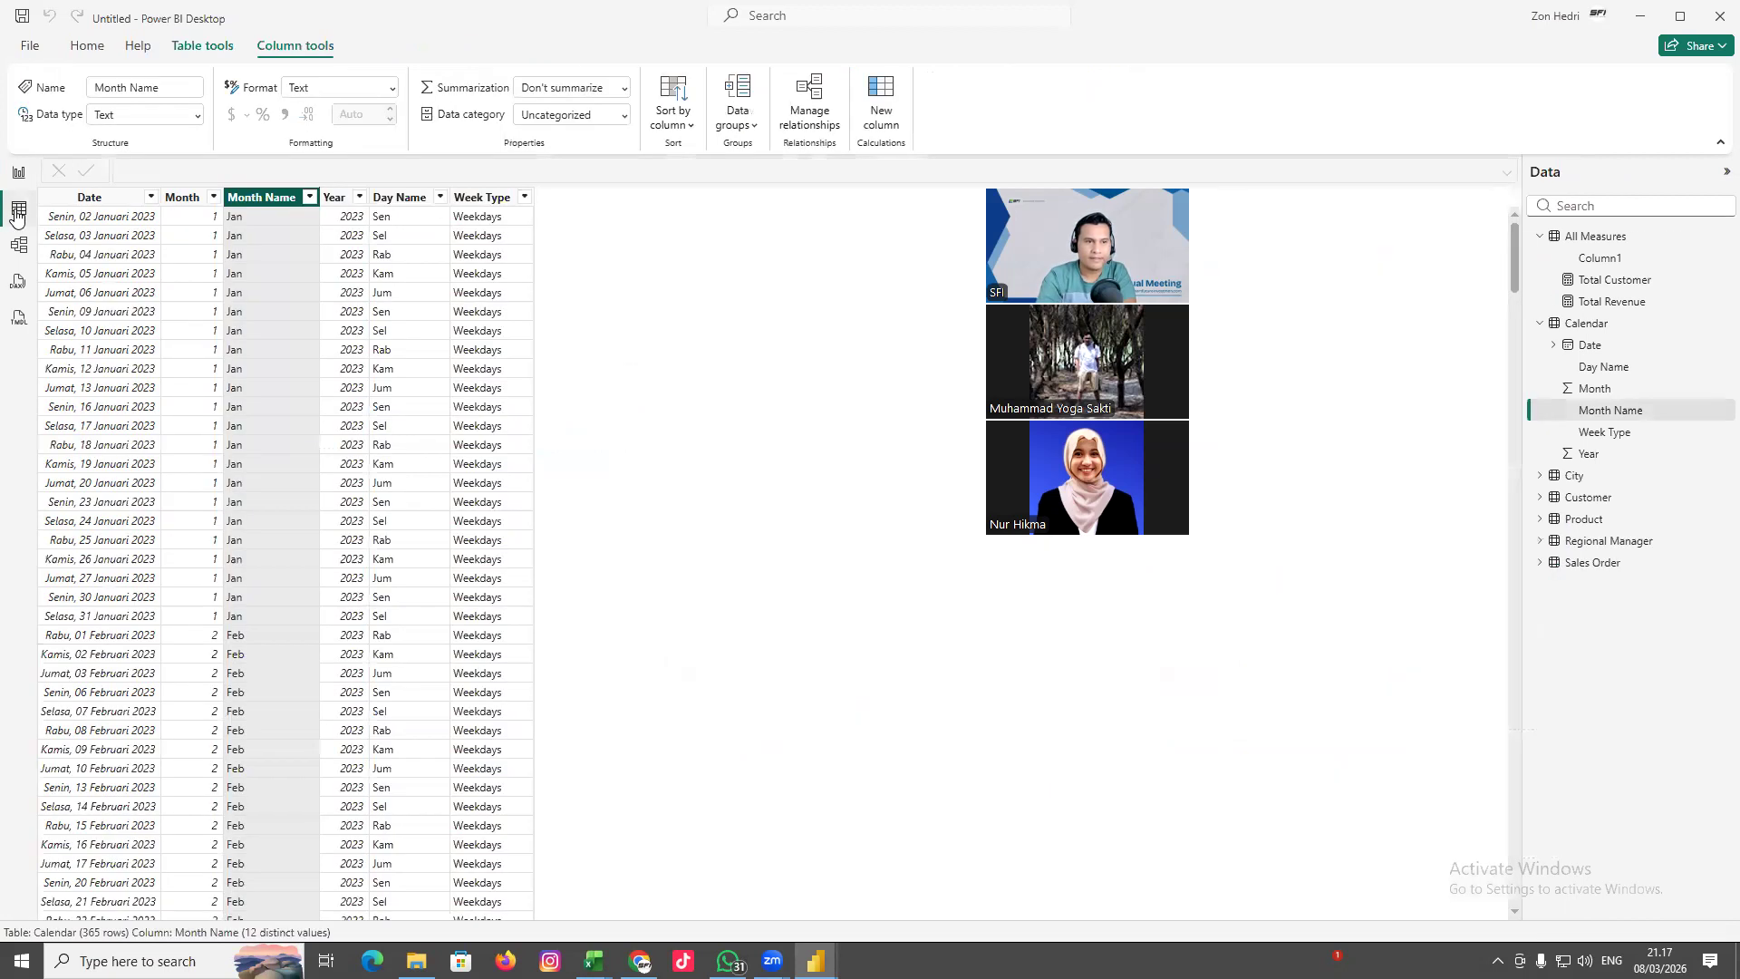
pyautogui.click(1580, 524)
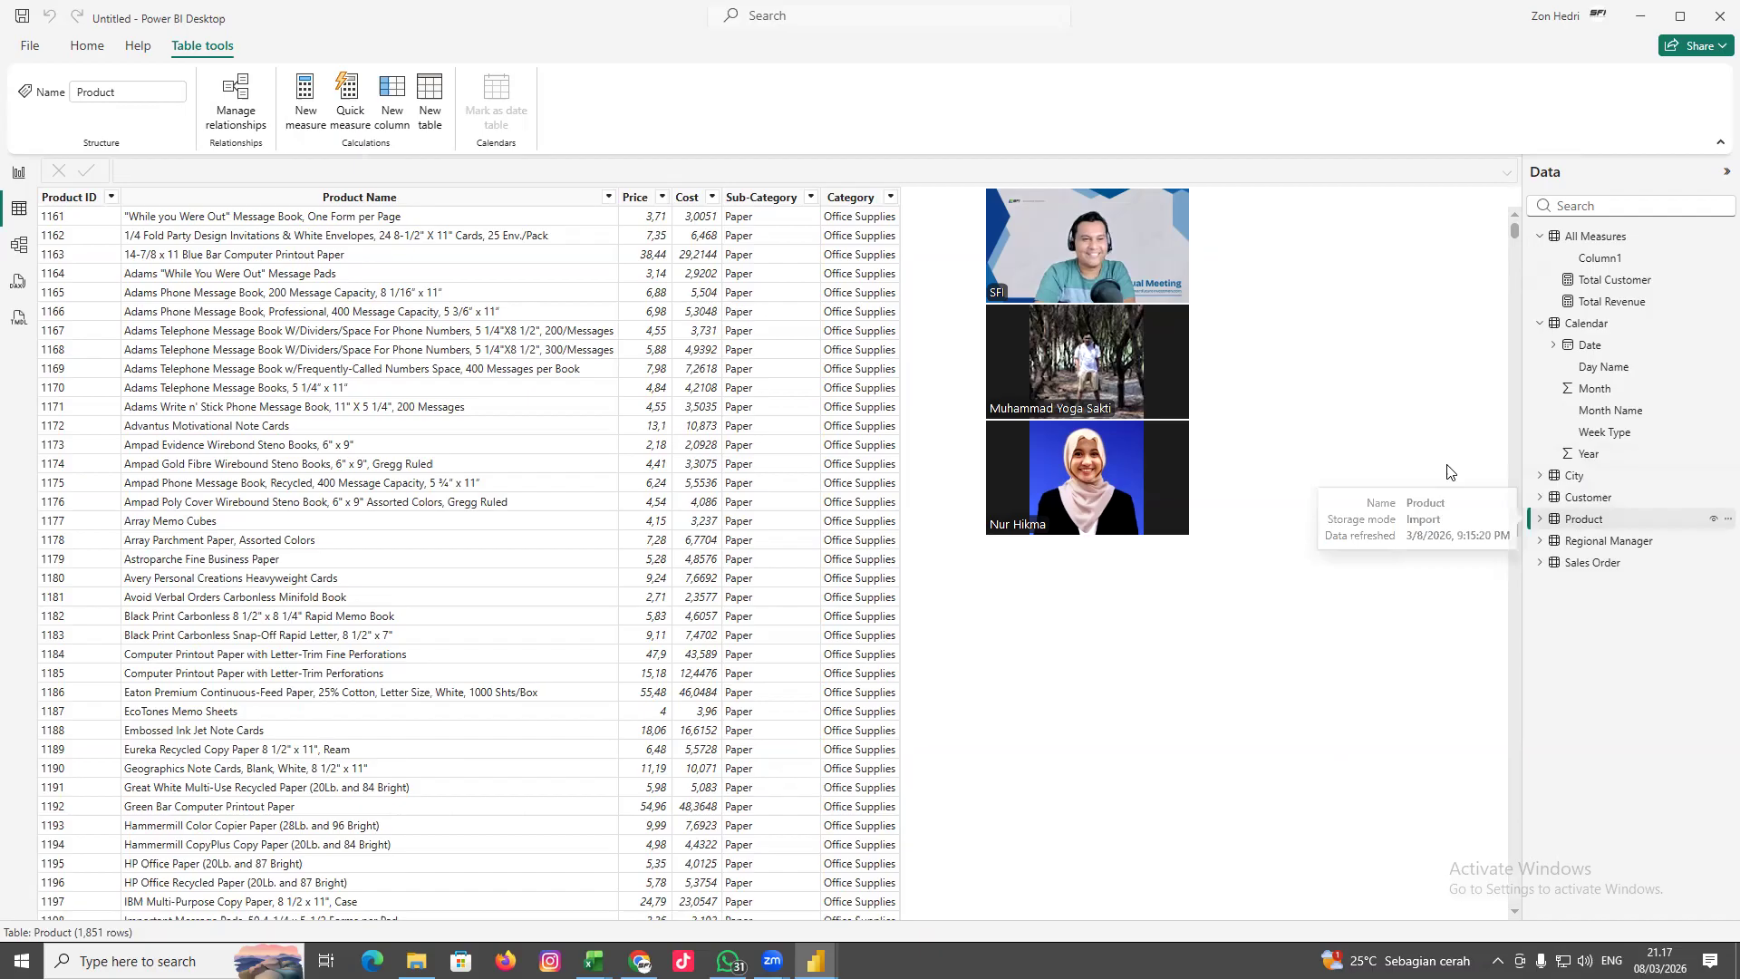
pyautogui.click(267, 330)
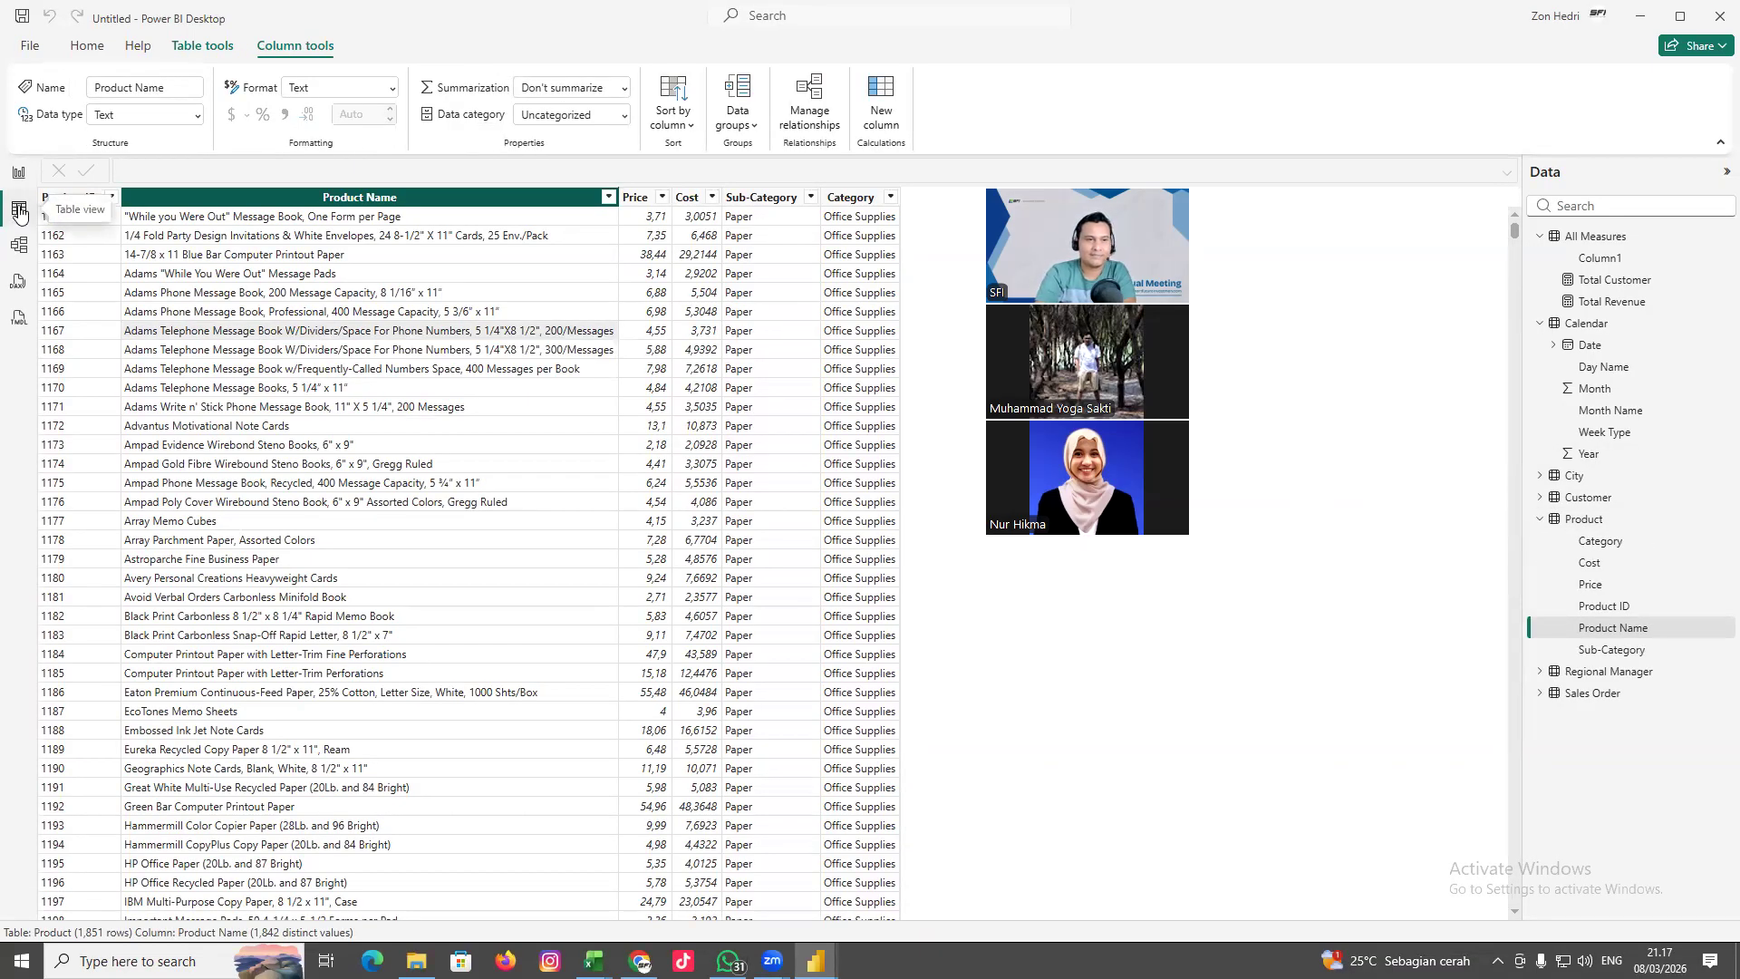
pyautogui.click(1594, 698)
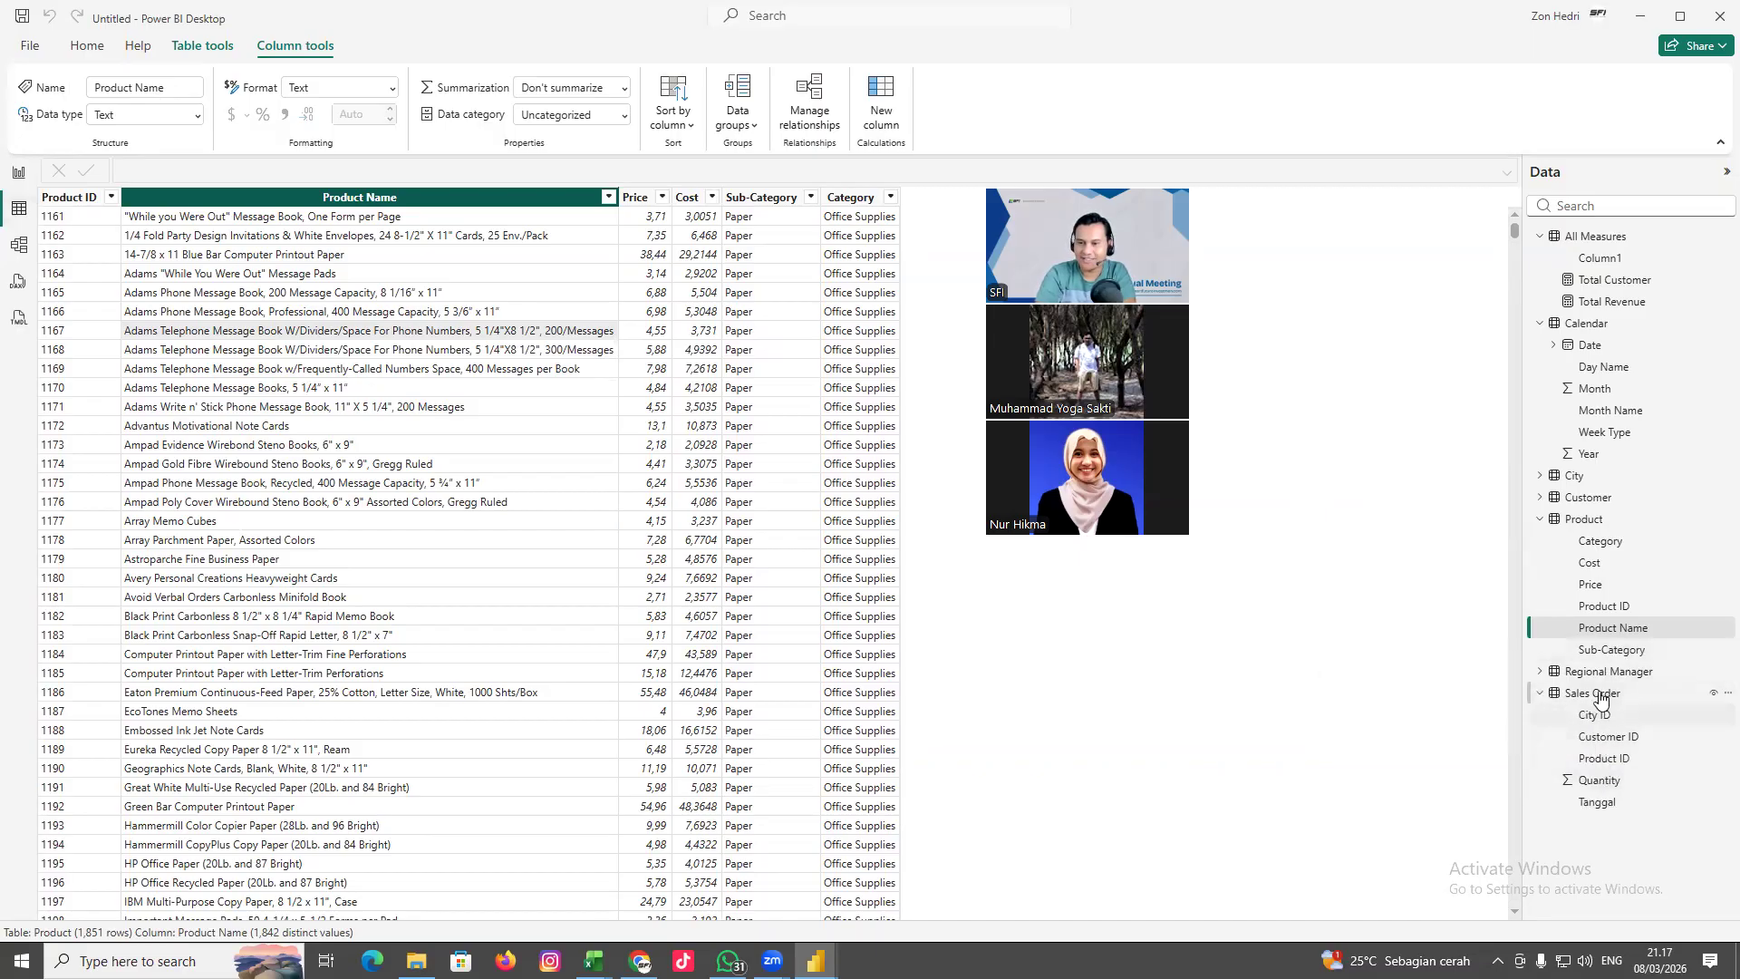
pyautogui.click(1601, 700)
pyautogui.scroll(-10, 404, 571)
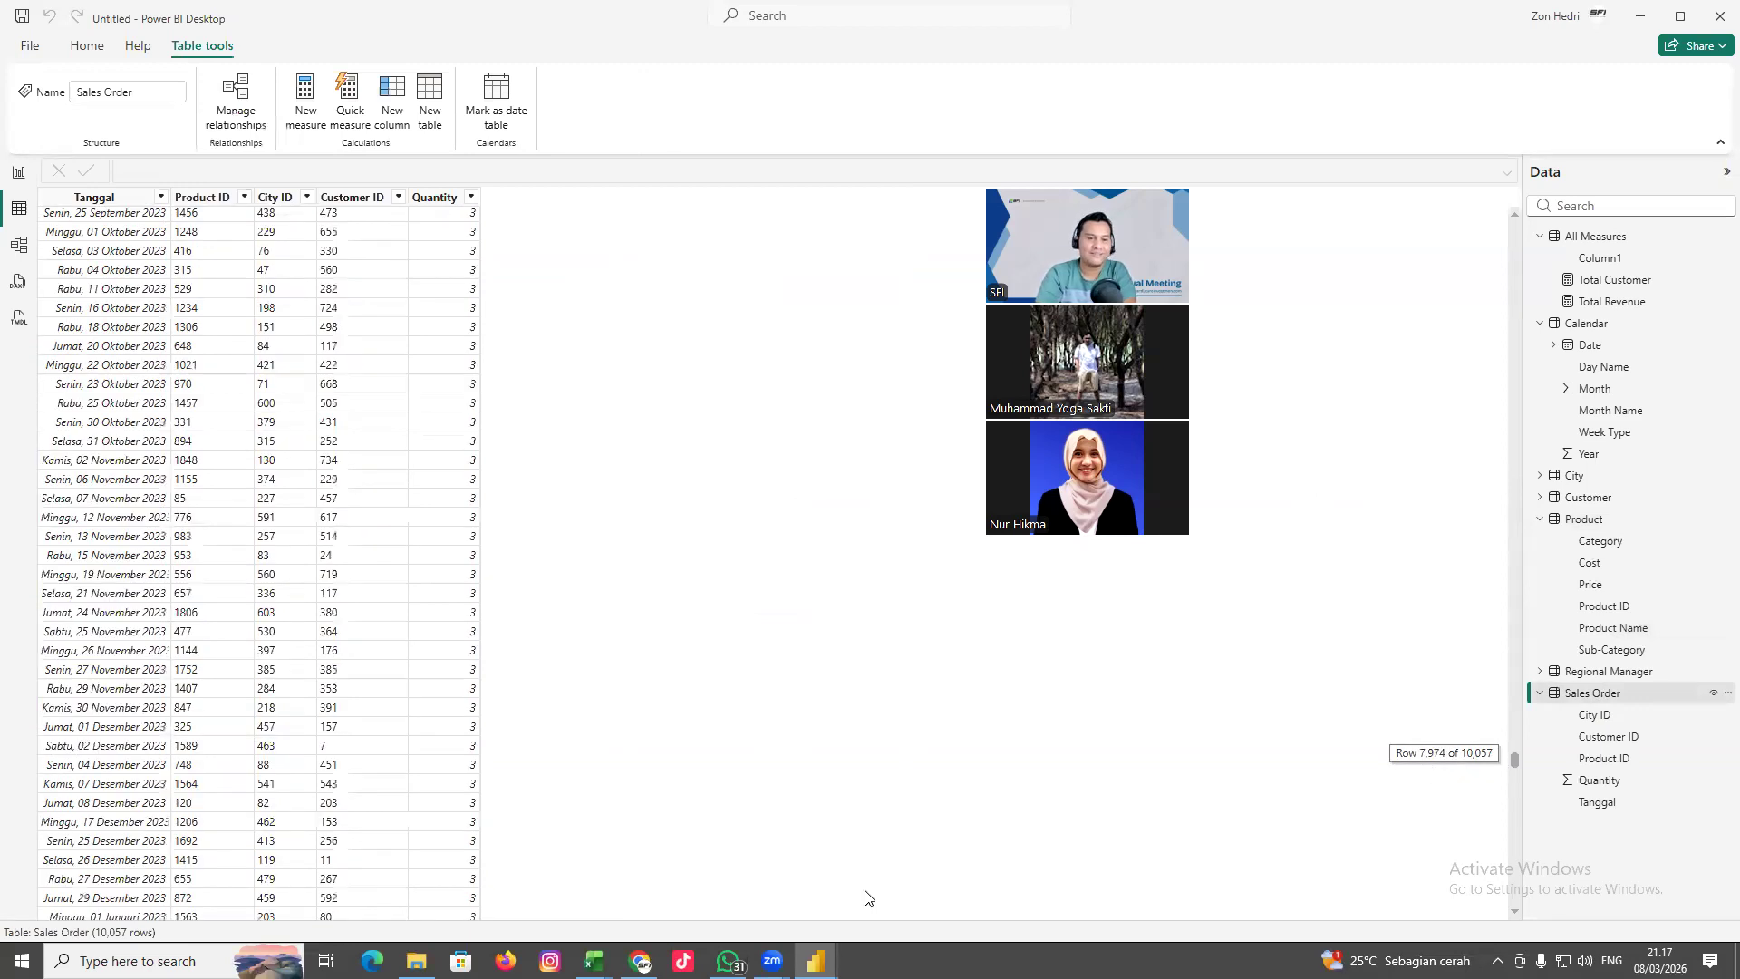
# Switch to the 7. SUPERSTORE 2023 FRESH workbook in Excel and copy the last Sales Order date, 02-Des-23, into a new row below it
pyautogui.moveTo(594, 960)
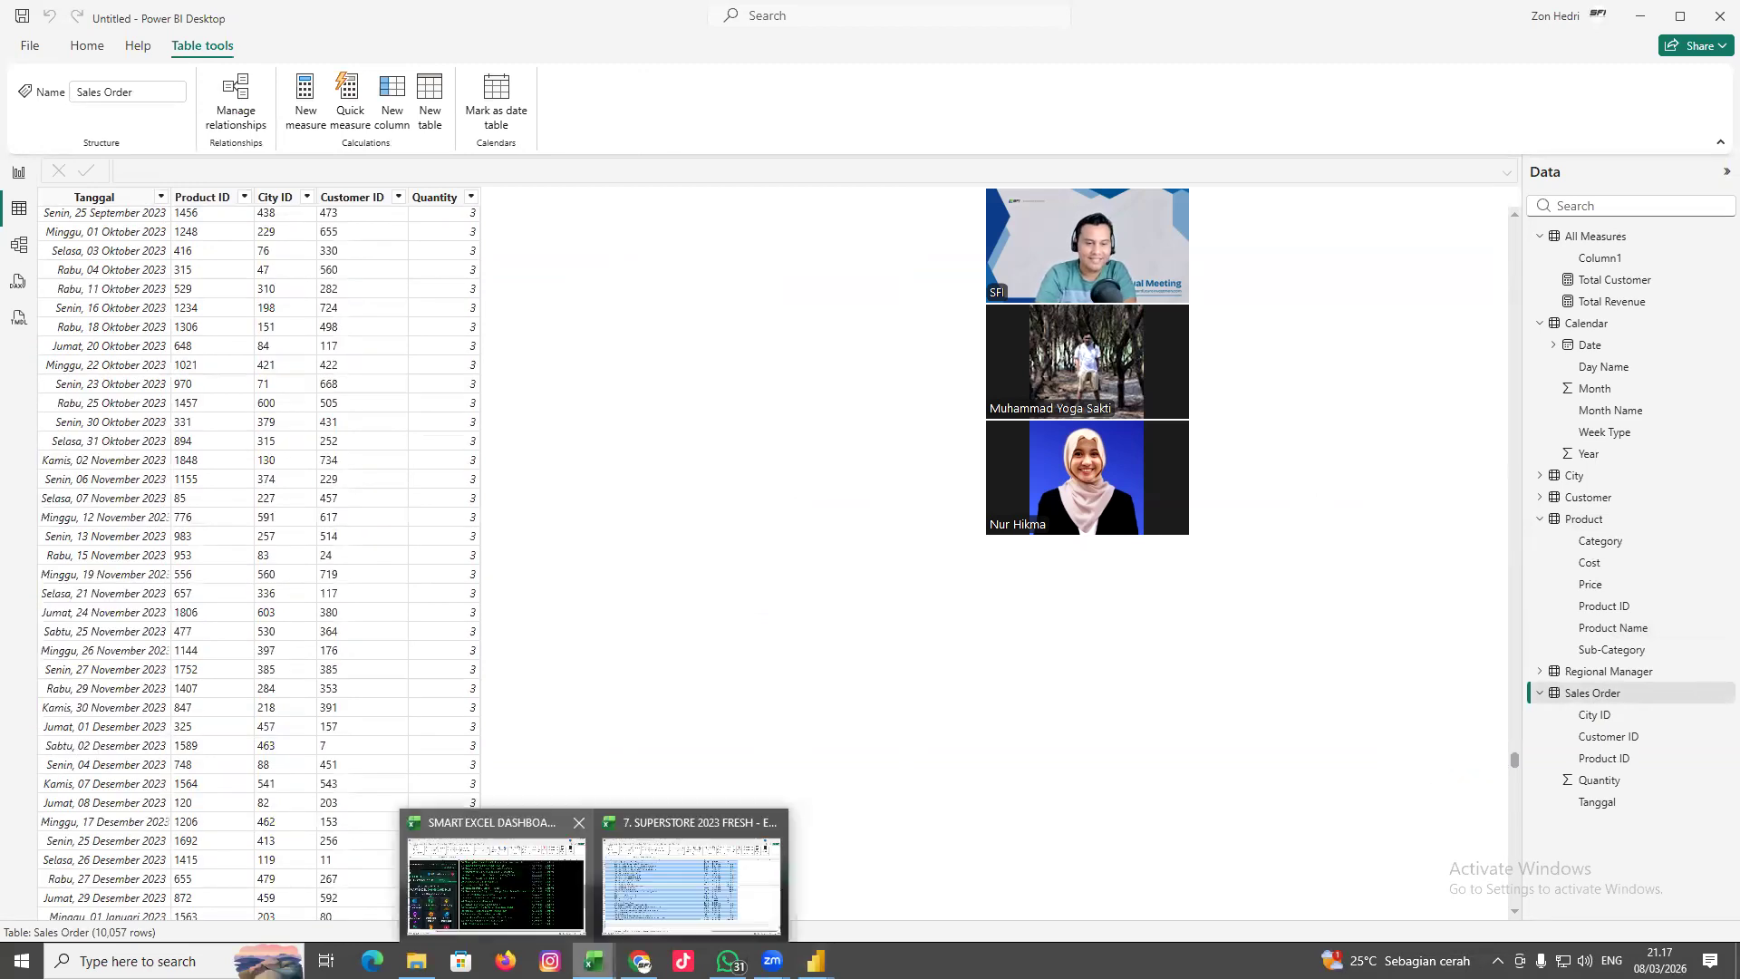
pyautogui.click(656, 894)
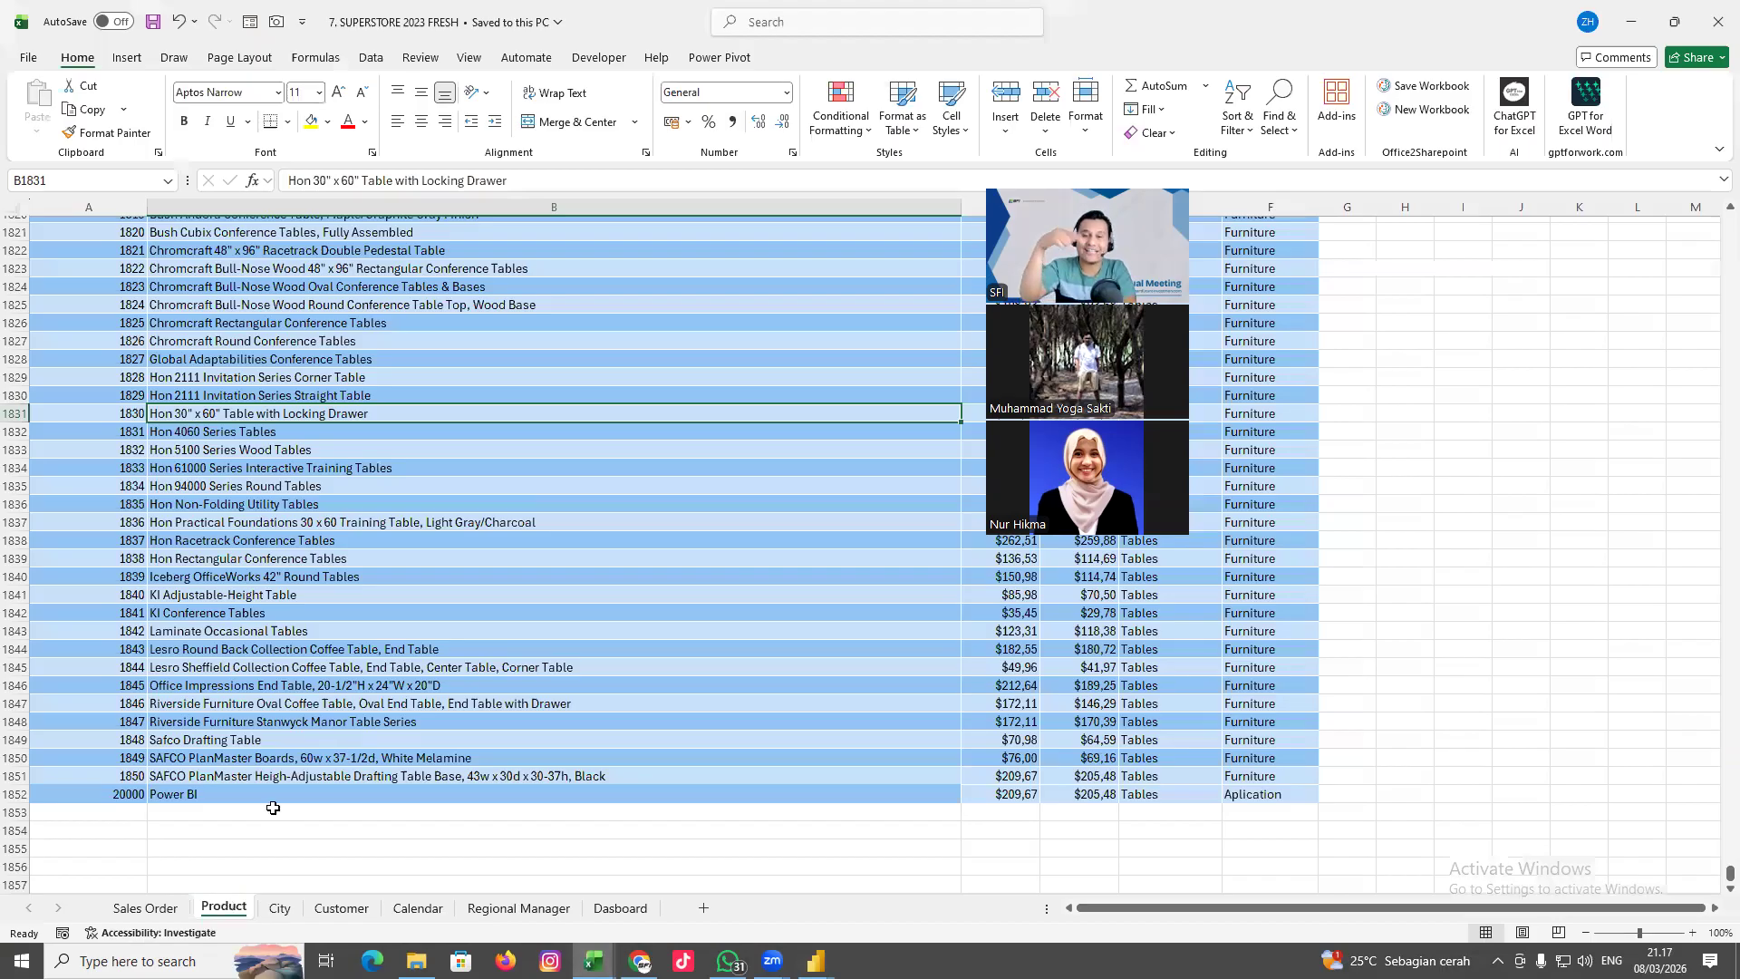
pyautogui.click(149, 907)
pyautogui.scroll(-1, 338, 622)
pyautogui.scroll(2, 344, 607)
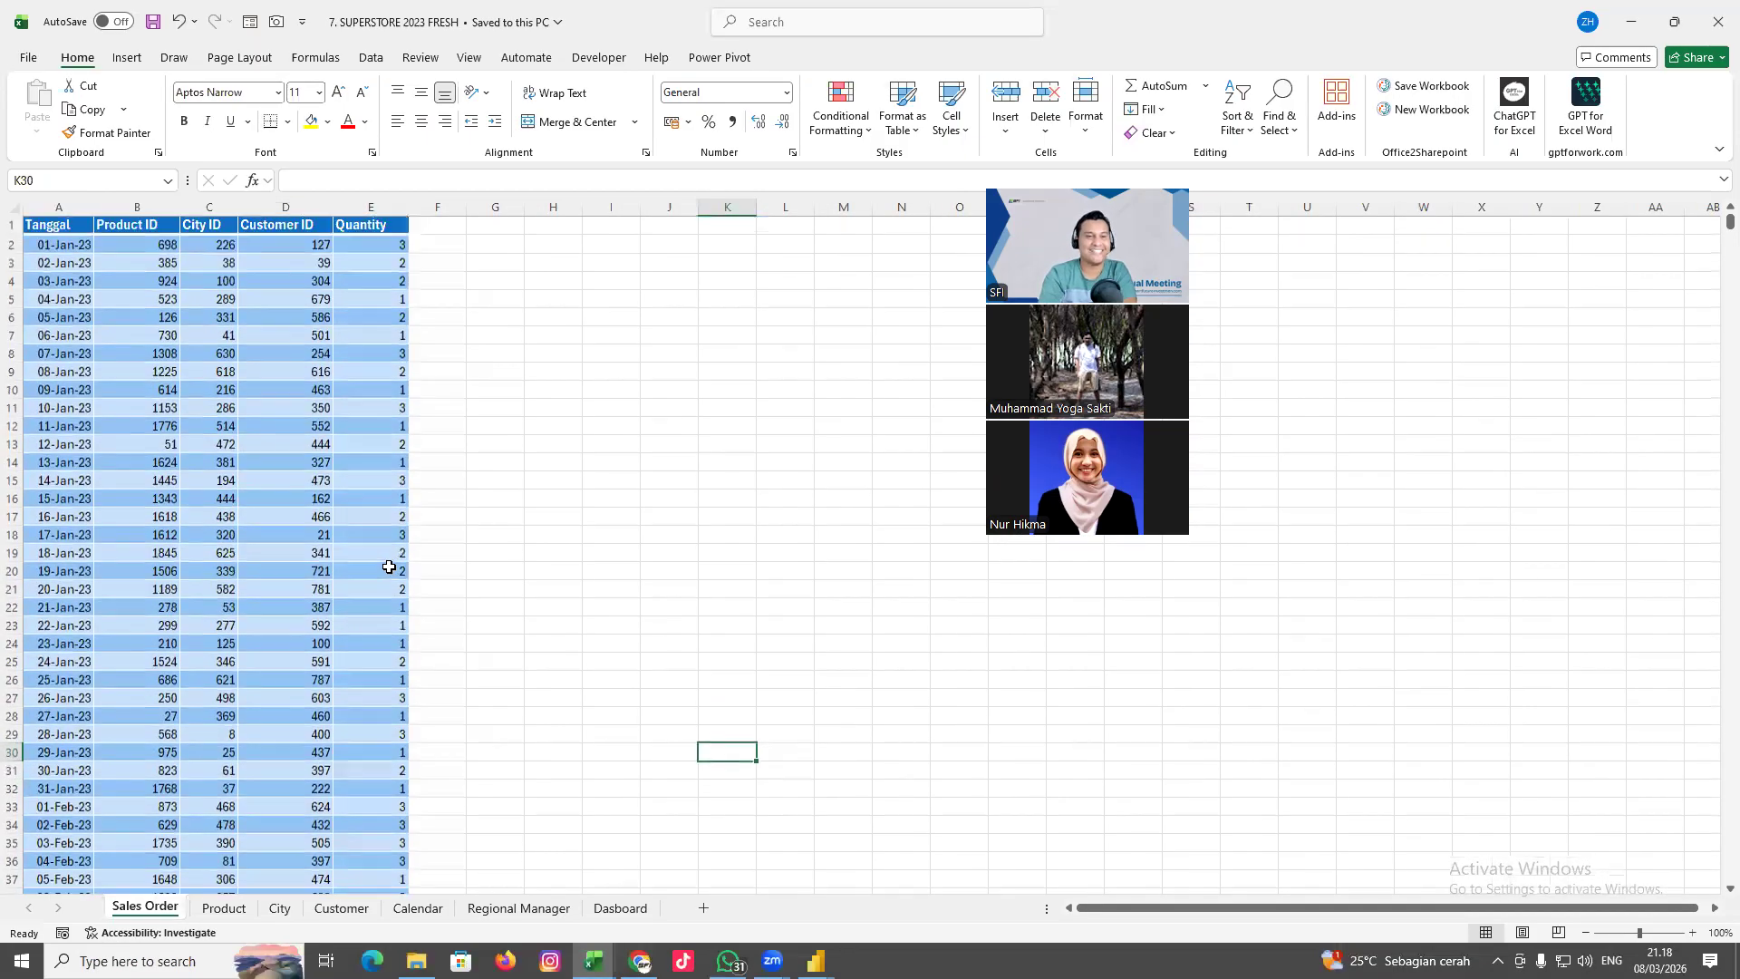
pyautogui.moveTo(1717, 237); pyautogui.dragTo(1713, 878)
pyautogui.click(91, 337)
pyautogui.hotkey('ctrl', 'c')
pyautogui.click(79, 353)
pyautogui.hotkey('ctrl', 'v')
# Enter 10000 as the Product ID of the new Sales Order row
pyautogui.click(137, 362)
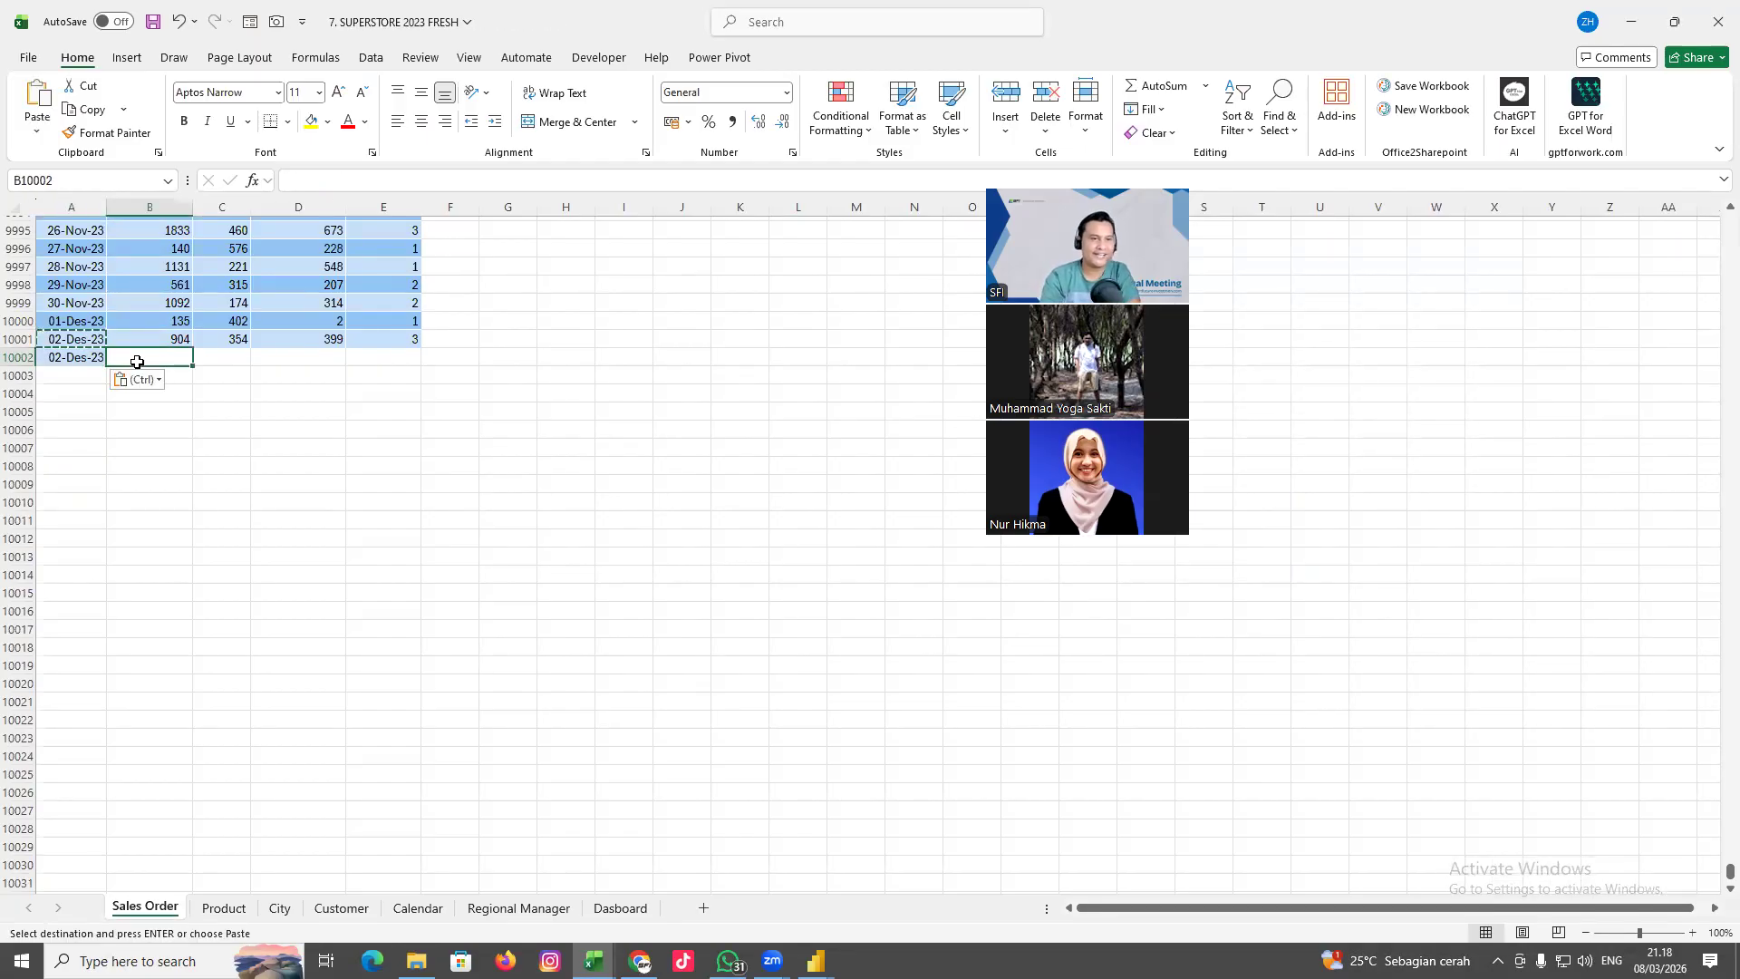
pyautogui.write('10000')
pyautogui.click(319, 428)
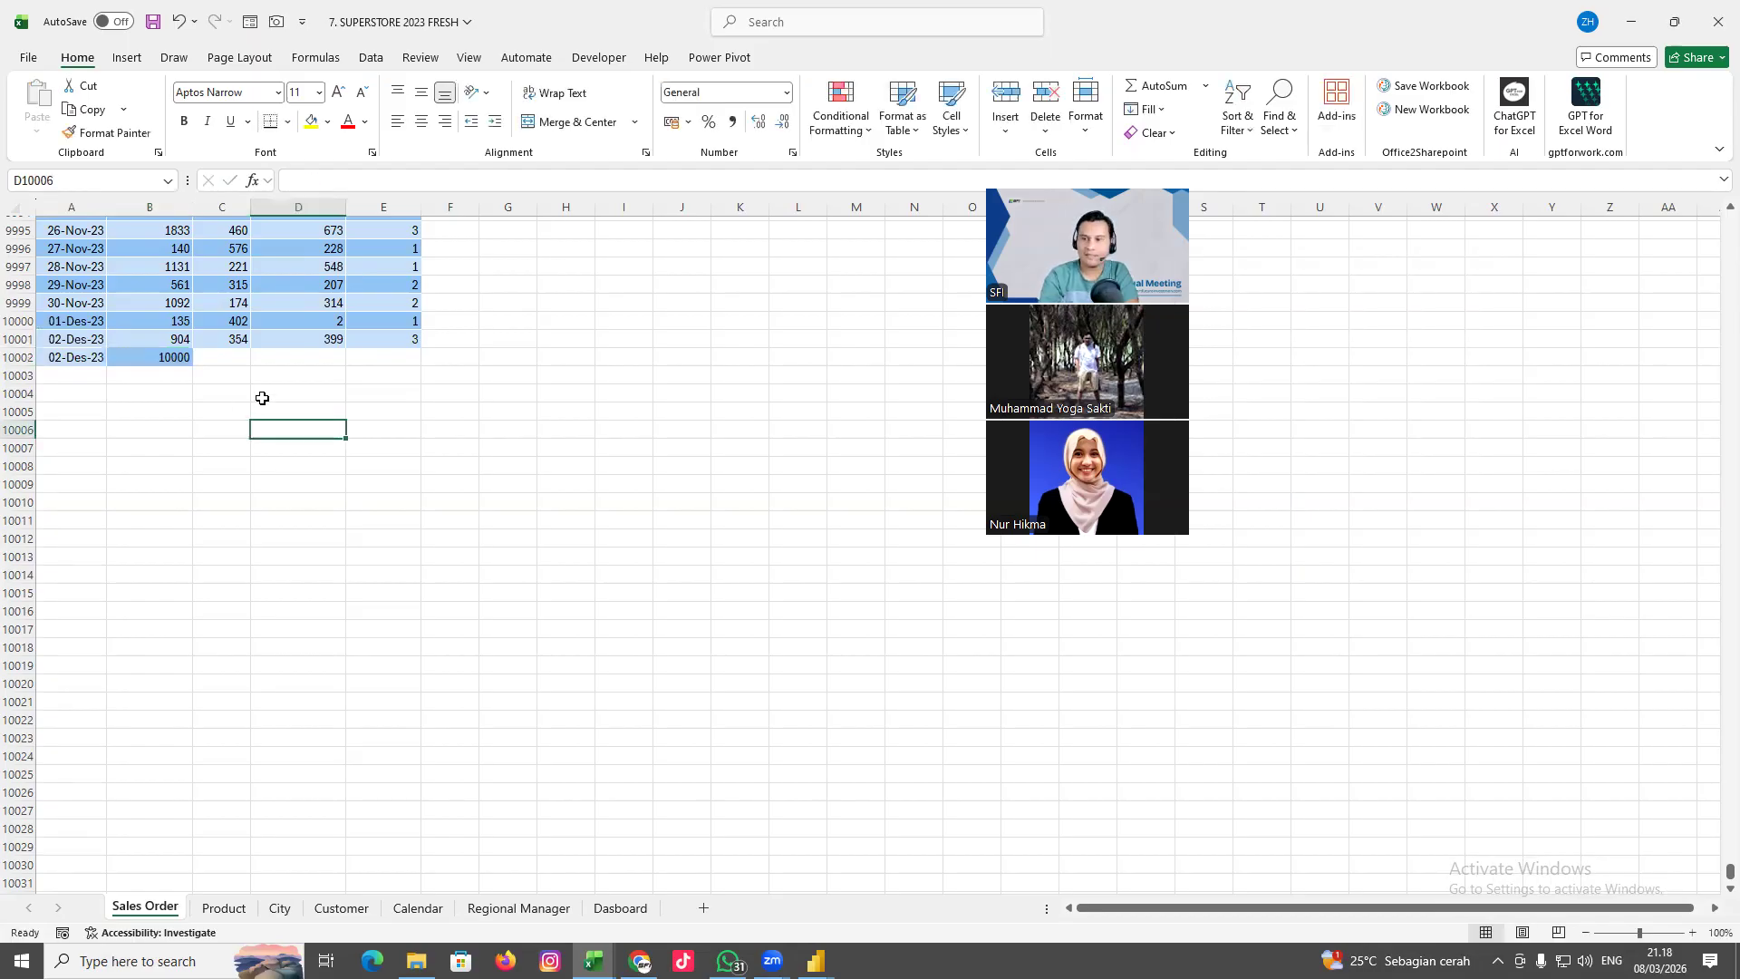
pyautogui.moveTo(1716, 863)
pyautogui.mouseDown()
pyautogui.moveTo(1713, 220)
pyautogui.moveTo(1712, 555)
pyautogui.moveTo(1682, 797)
pyautogui.moveTo(1714, 847)
pyautogui.moveTo(1678, 889)
pyautogui.moveTo(1715, 833)
pyautogui.moveTo(1714, 883)
pyautogui.mouseUp()
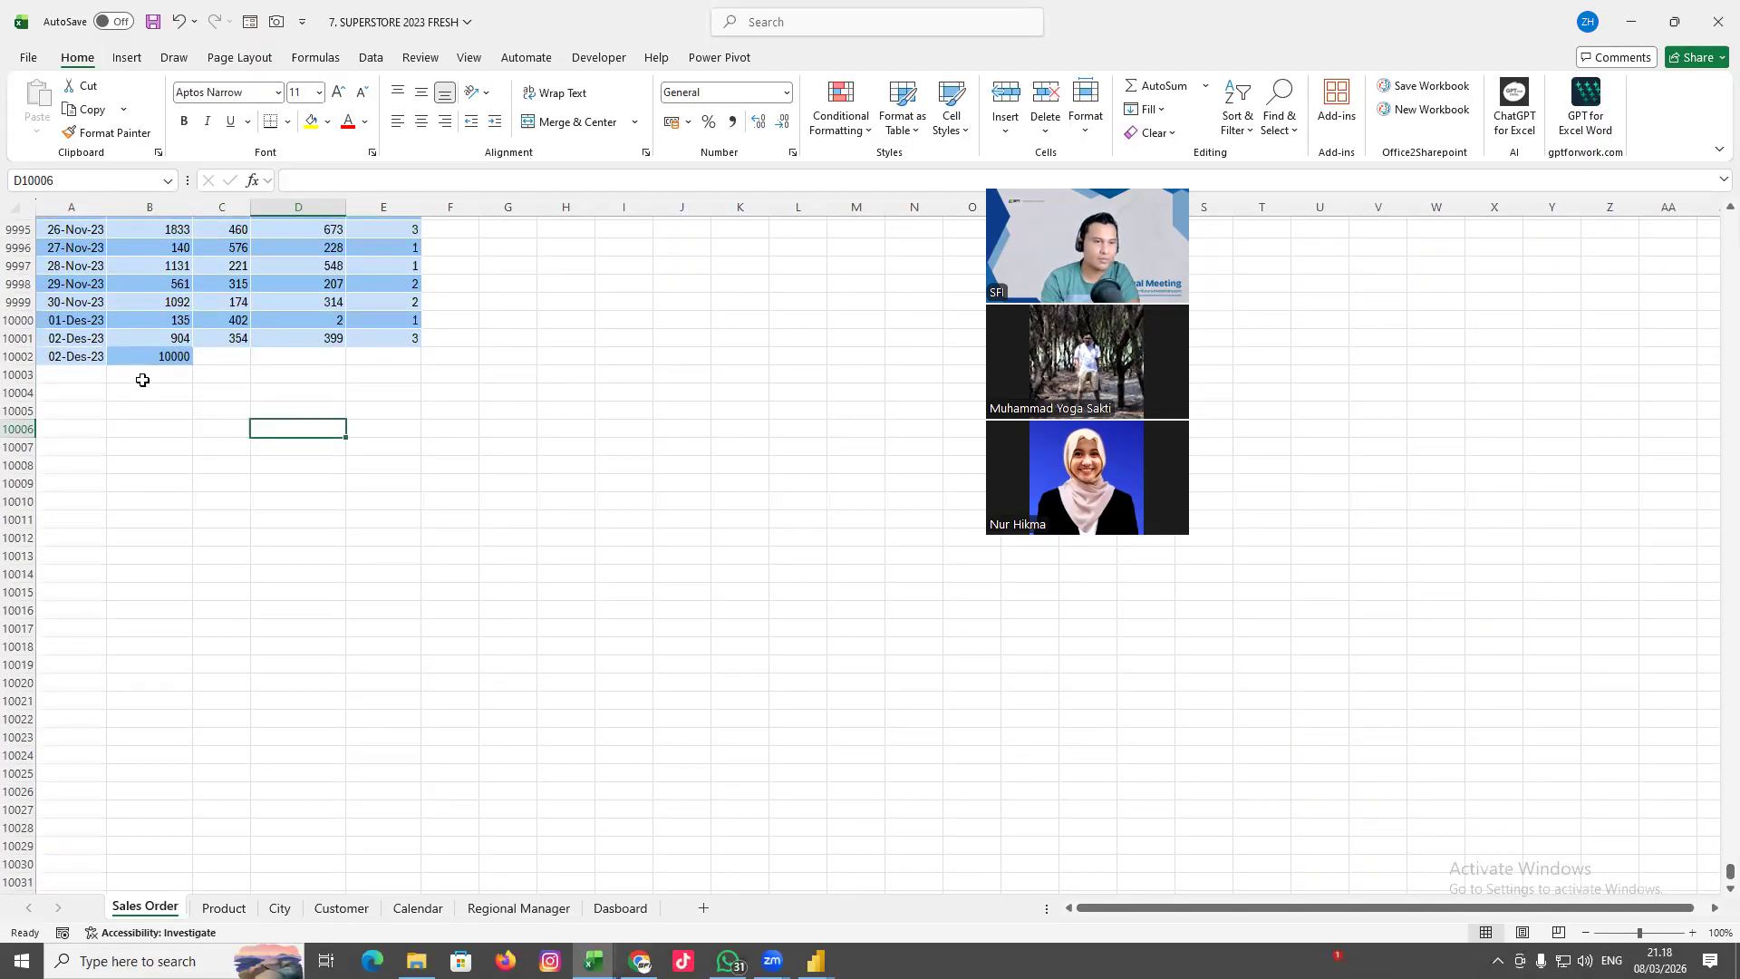
# Set the new Sales Order row's Product ID to 20000 and its Quantity to 10000
pyautogui.click(147, 356)
pyautogui.write('20')
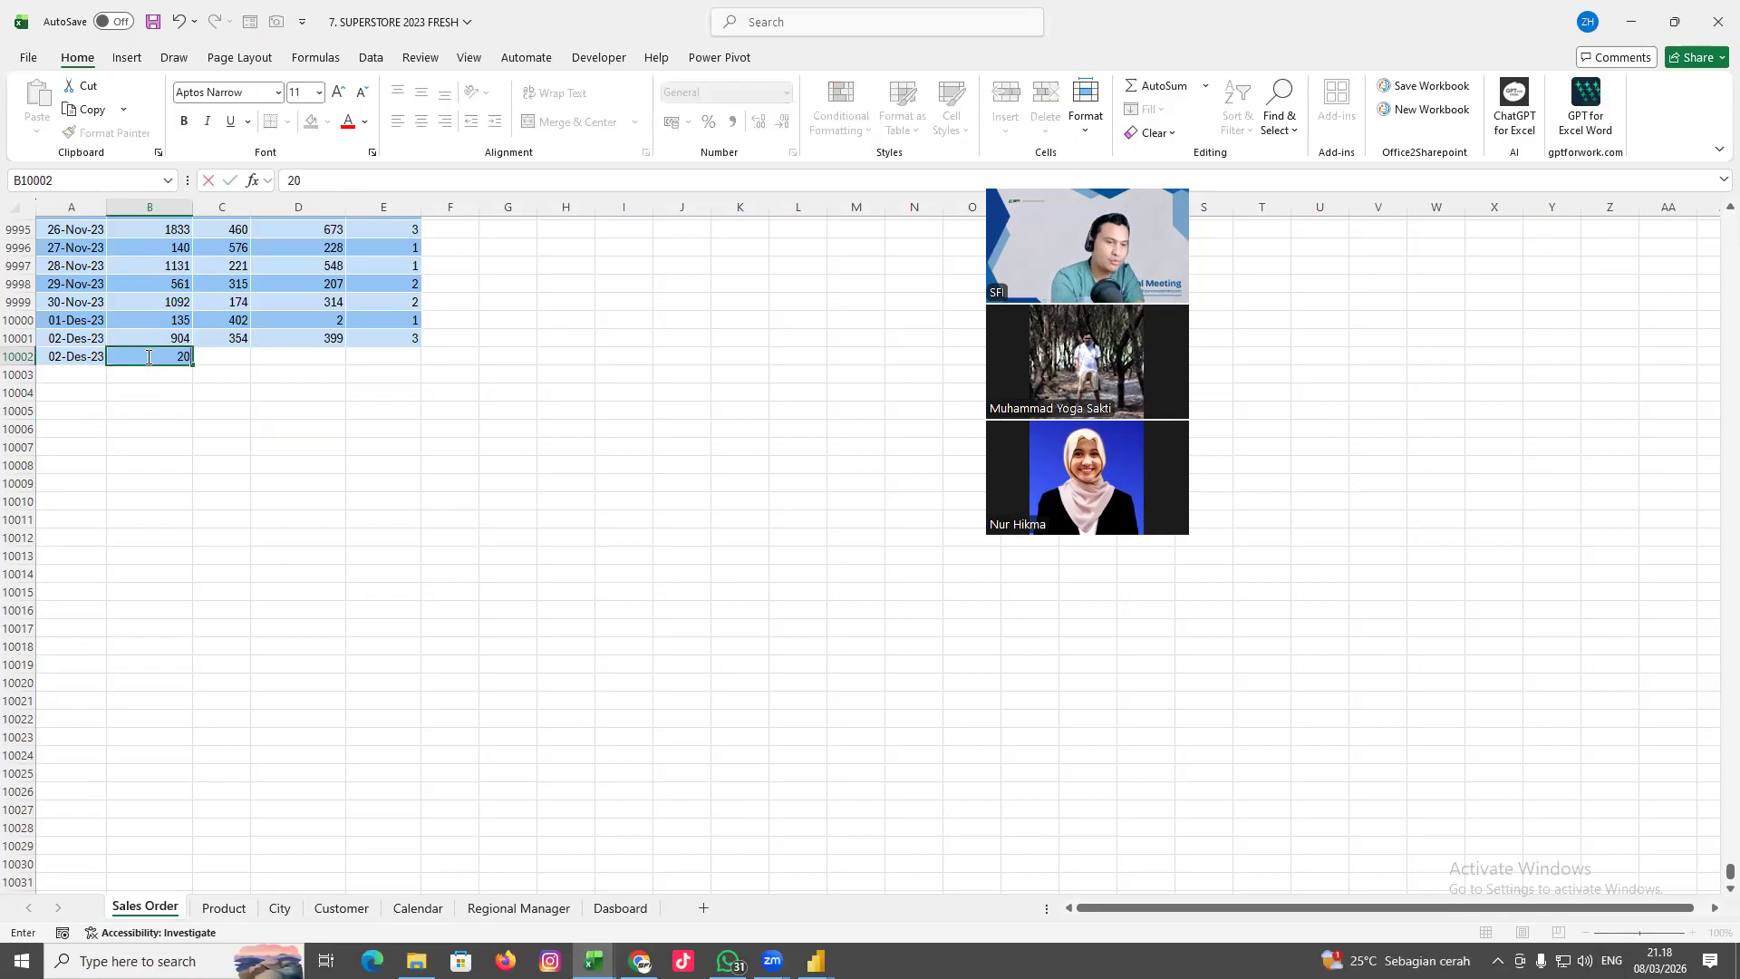
pyautogui.write('000')
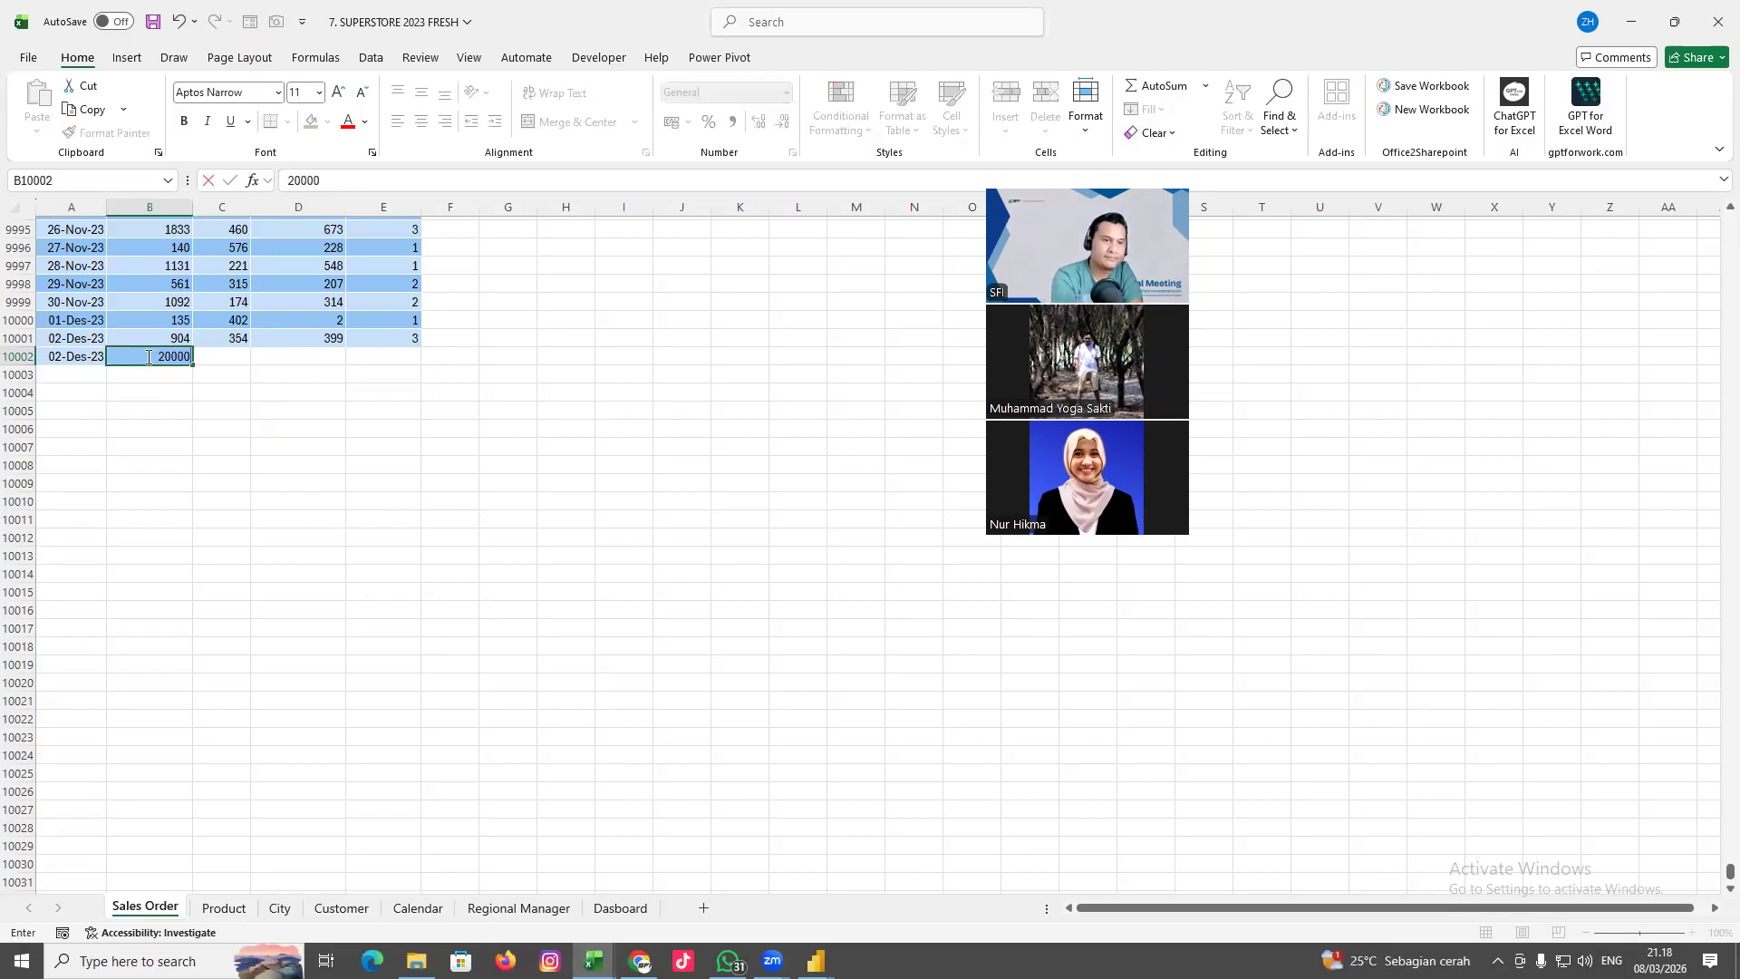
pyautogui.click(353, 406)
pyautogui.click(411, 355)
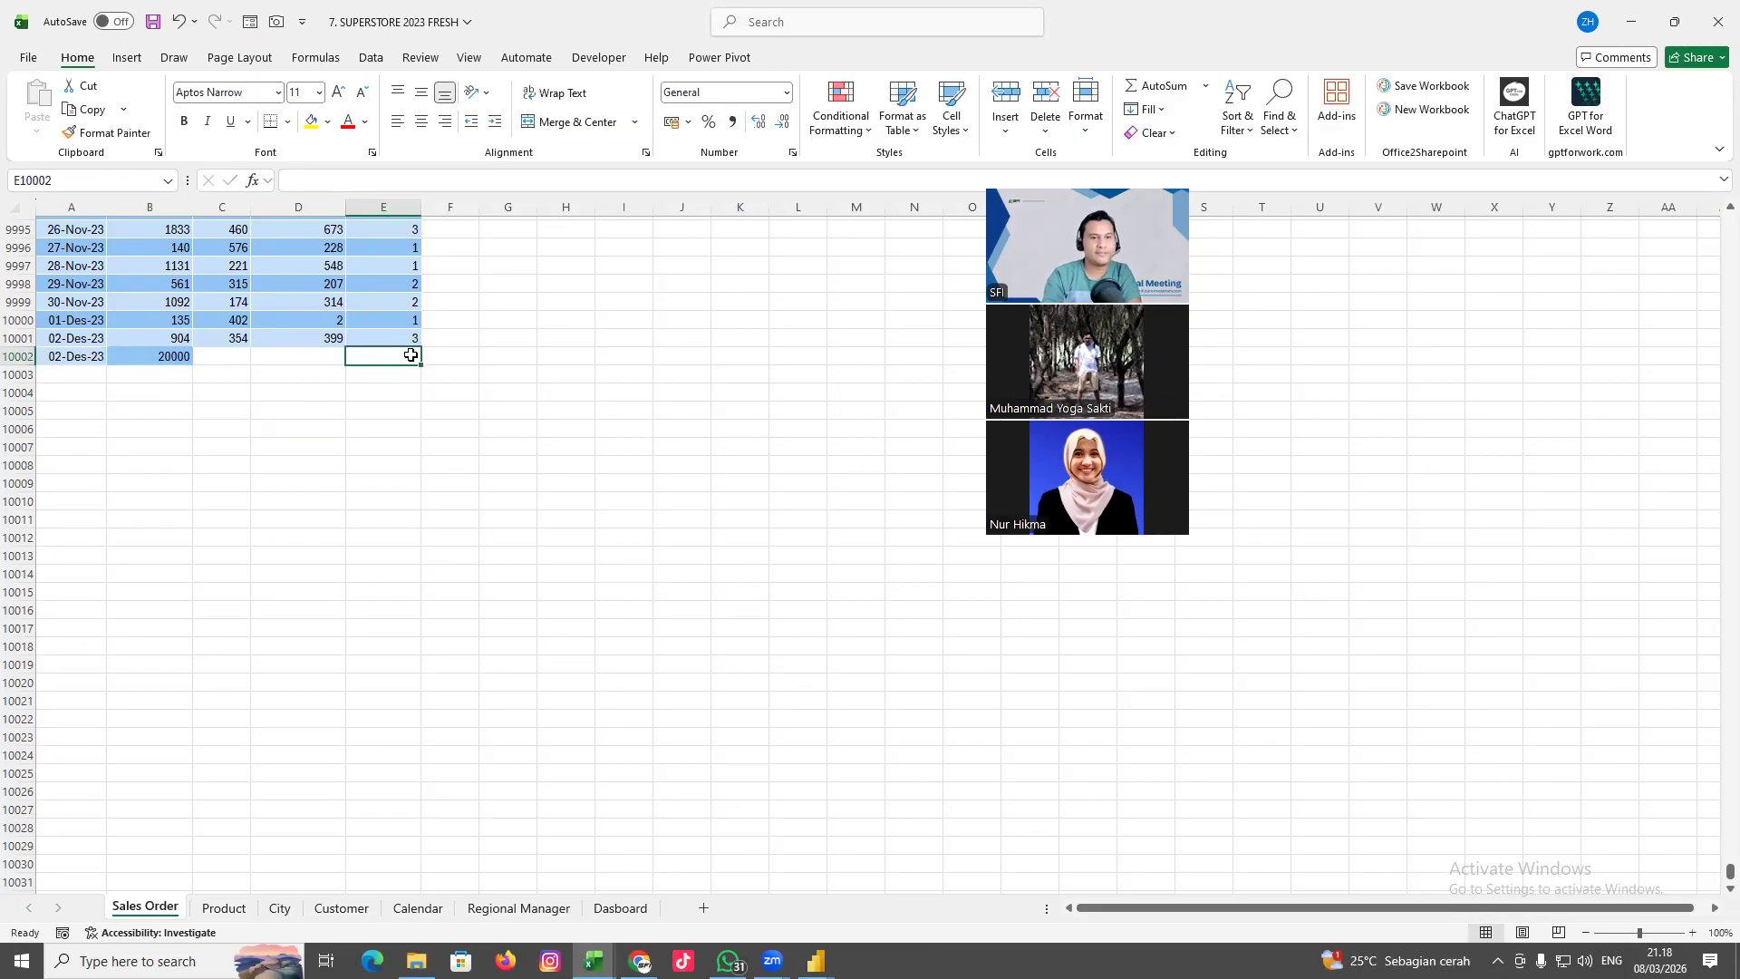
pyautogui.write('10000')
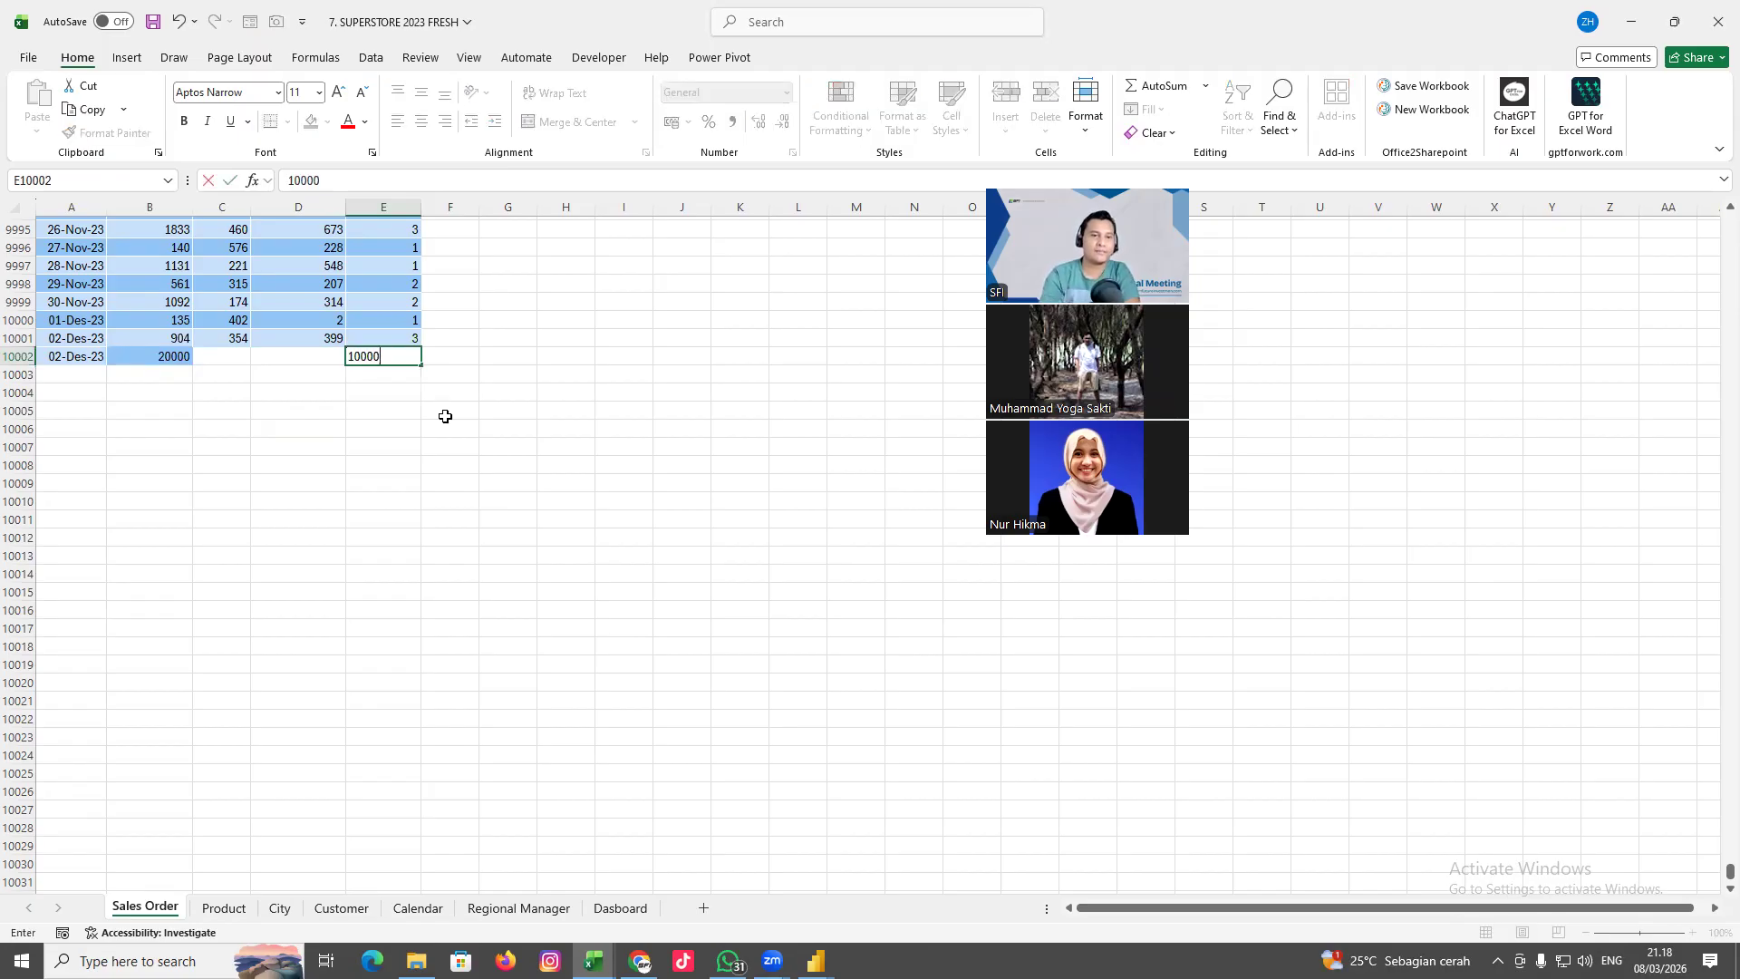
pyautogui.click(447, 423)
pyautogui.click(283, 361)
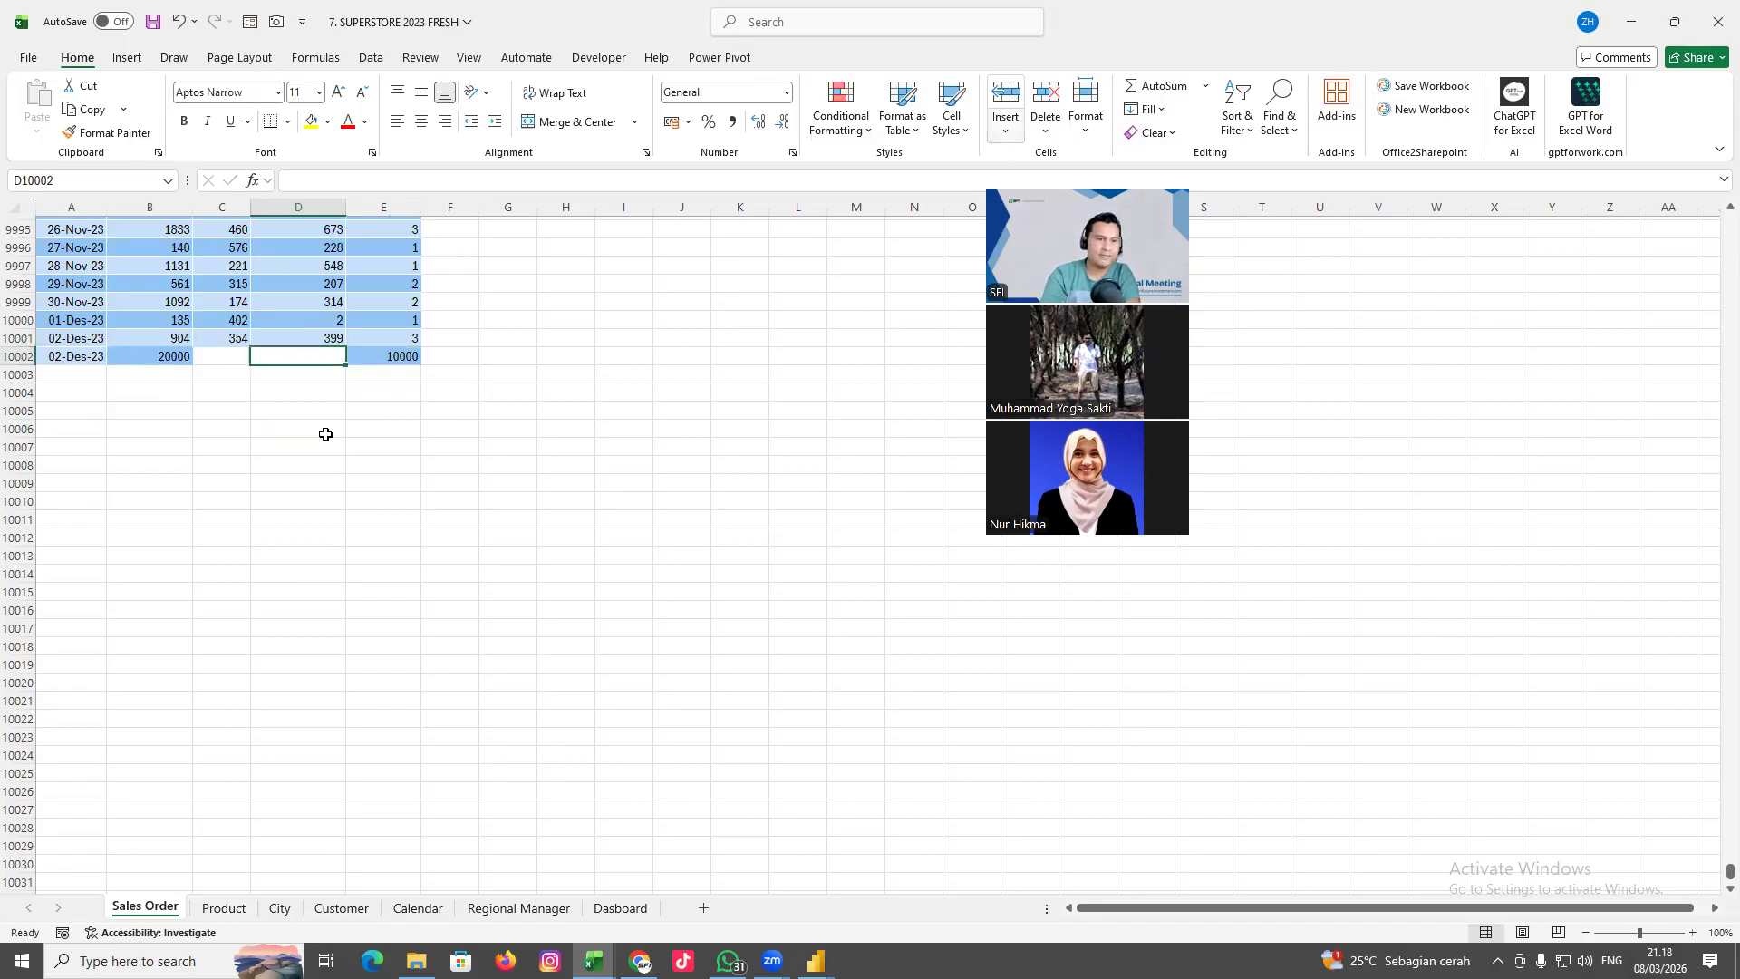
pyautogui.click(385, 496)
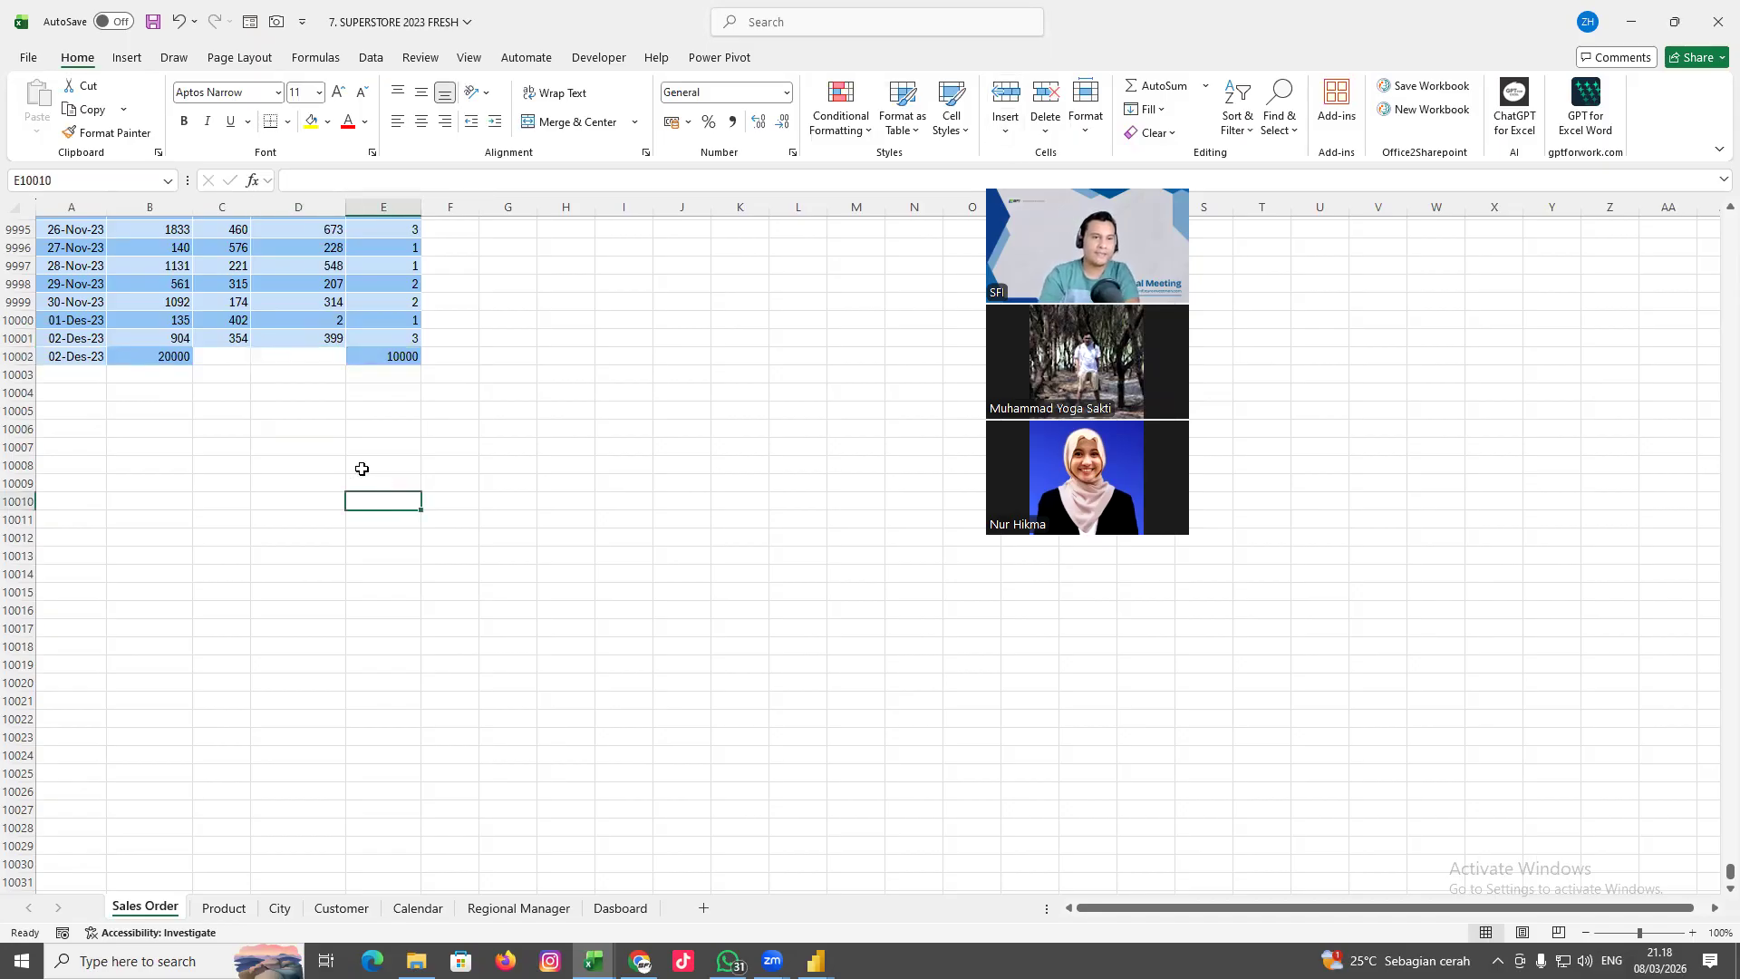
# Save the workbook and return to the report page of the untitled report in Power BI Desktop
pyautogui.scroll(4, 363, 469)
pyautogui.scroll(-4, 469, 465)
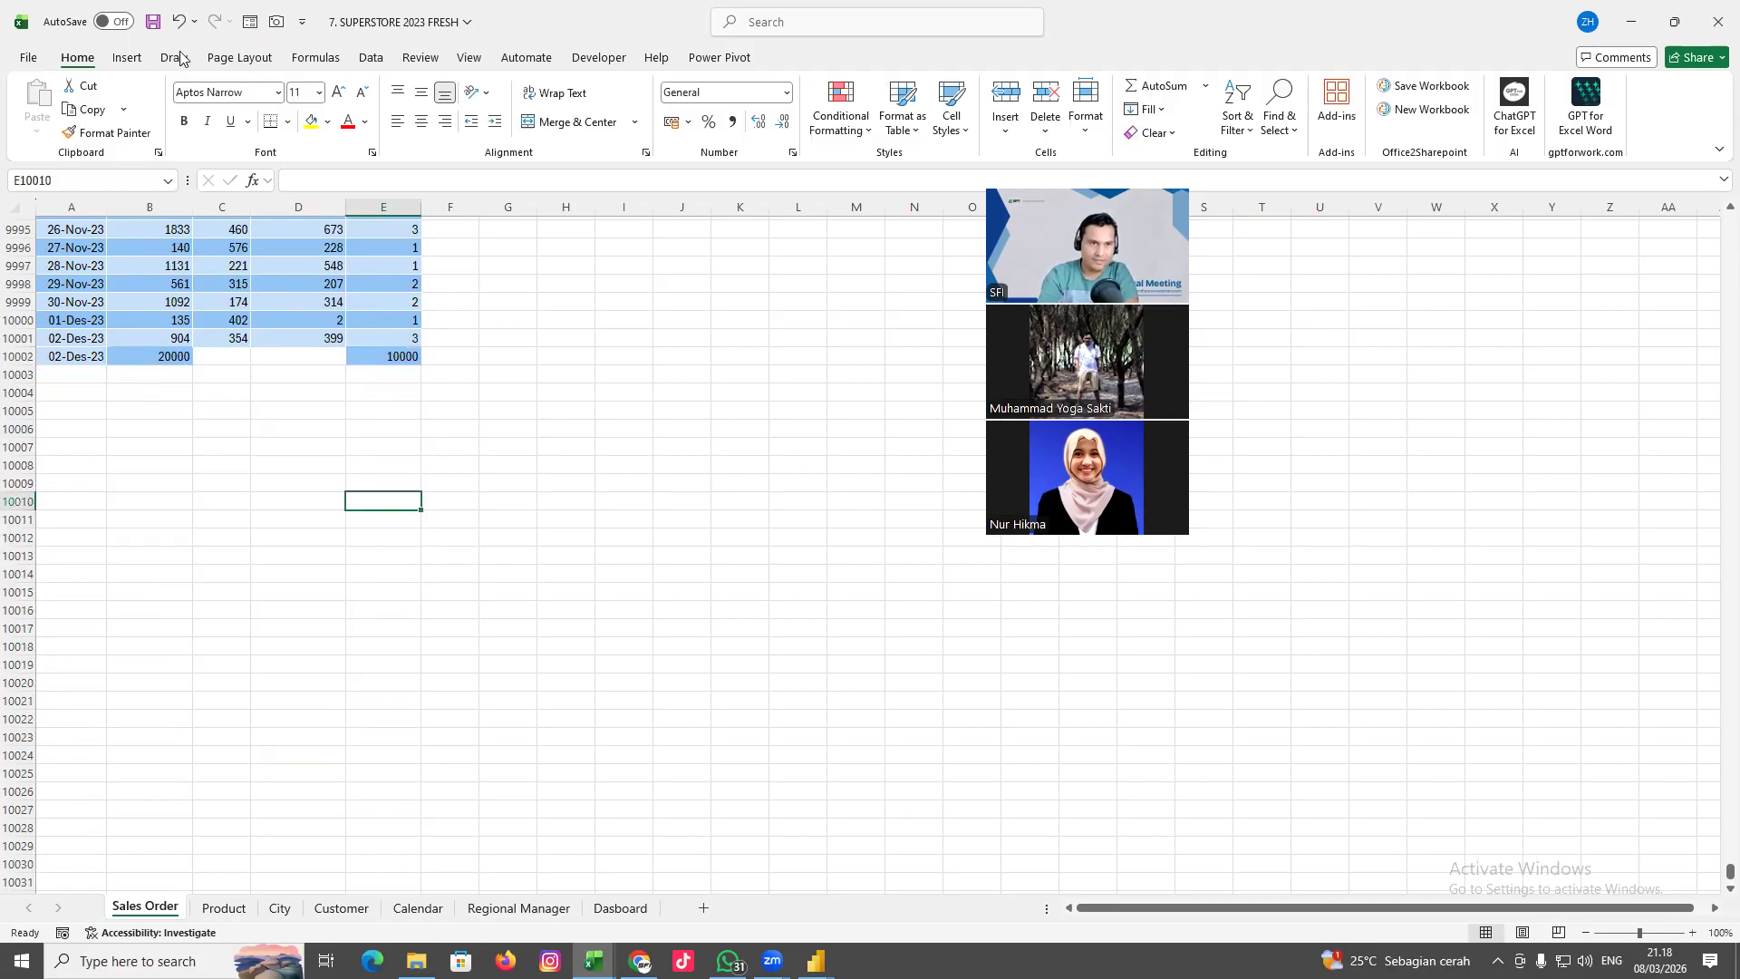
pyautogui.click(153, 23)
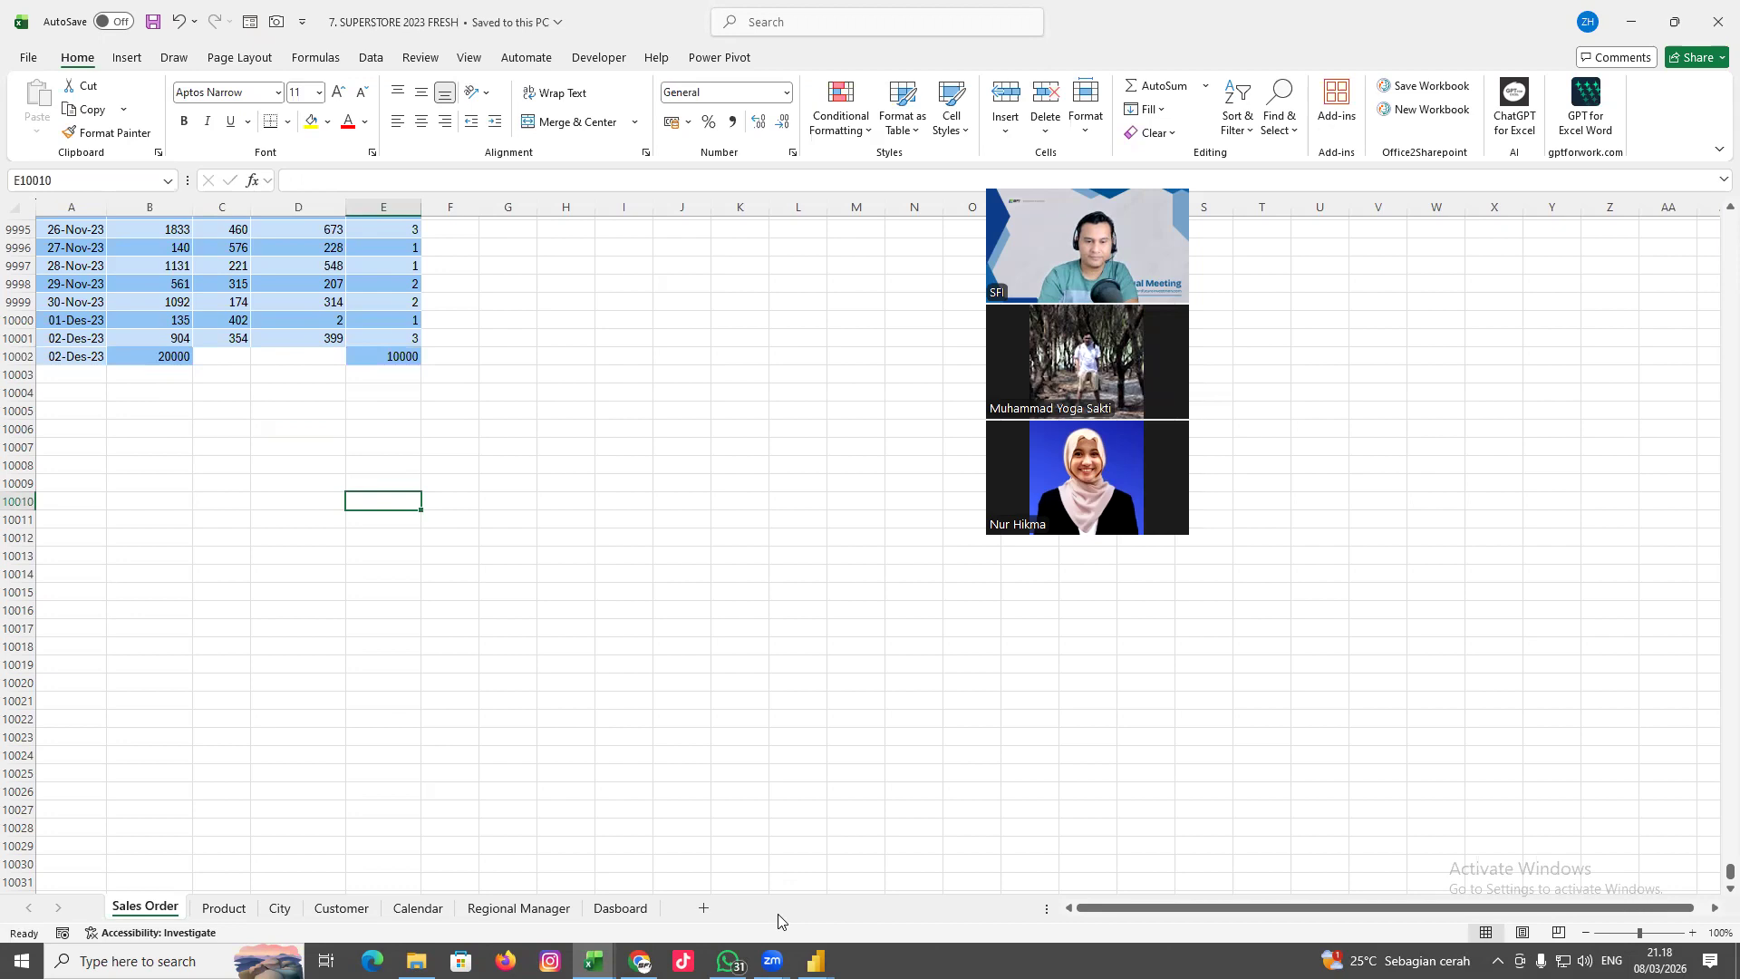
pyautogui.click(815, 961)
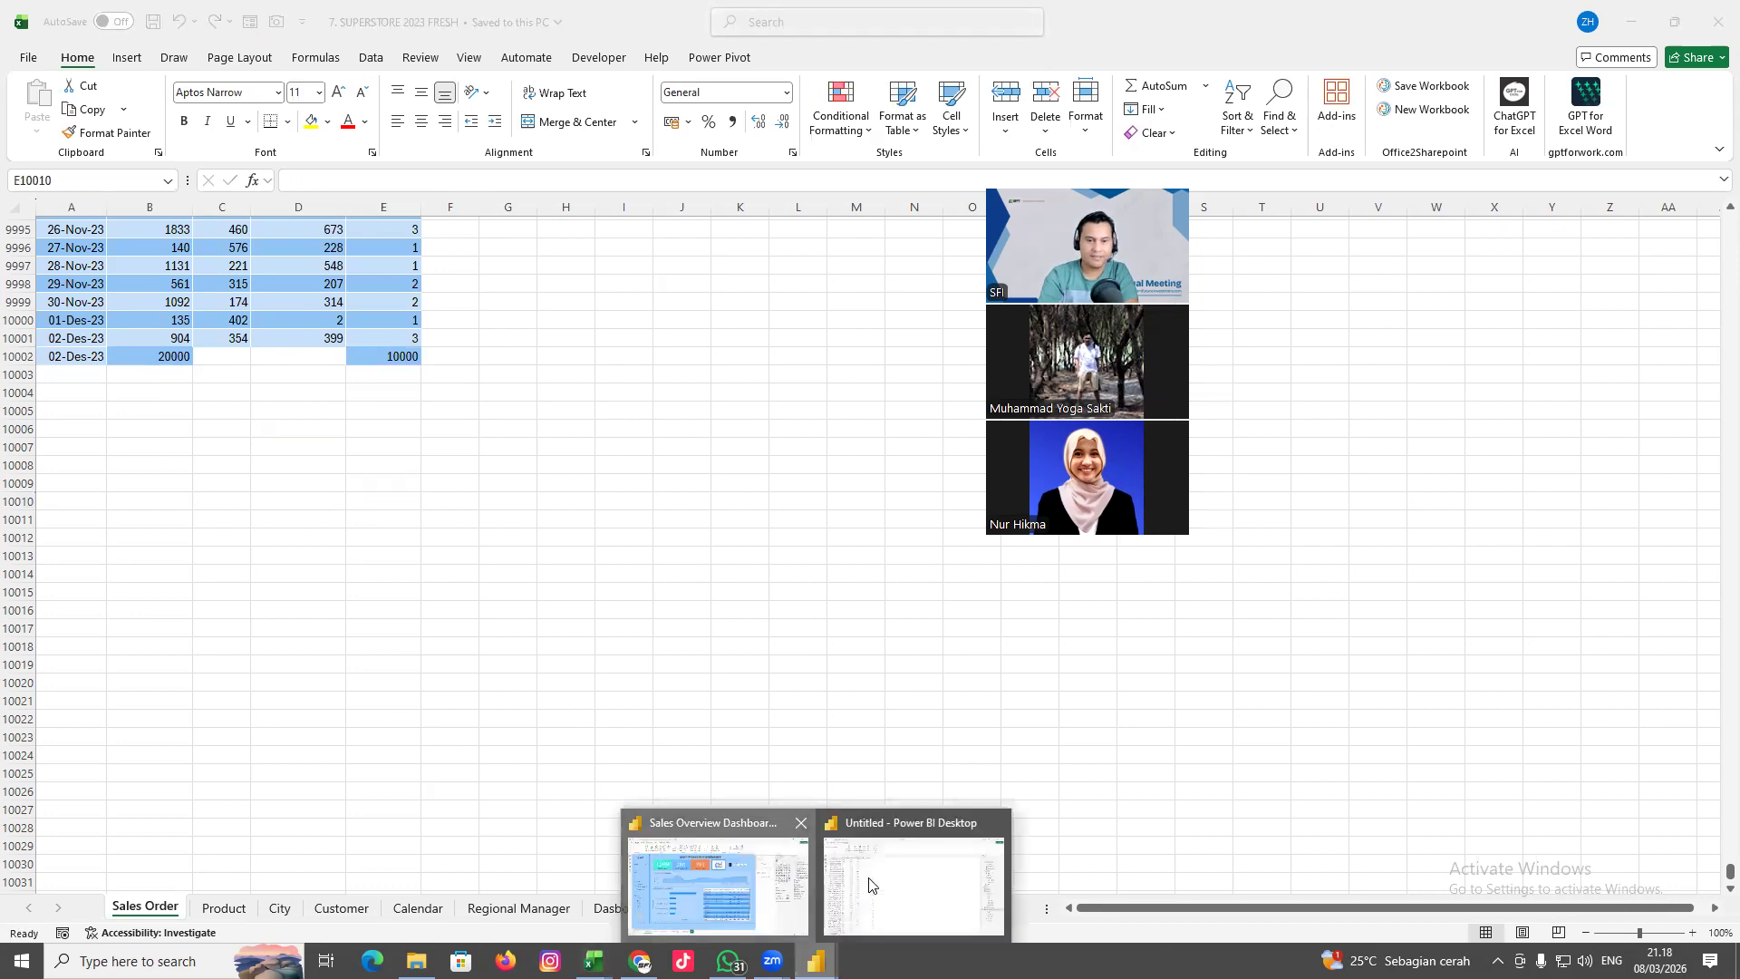
pyautogui.click(898, 840)
pyautogui.click(19, 172)
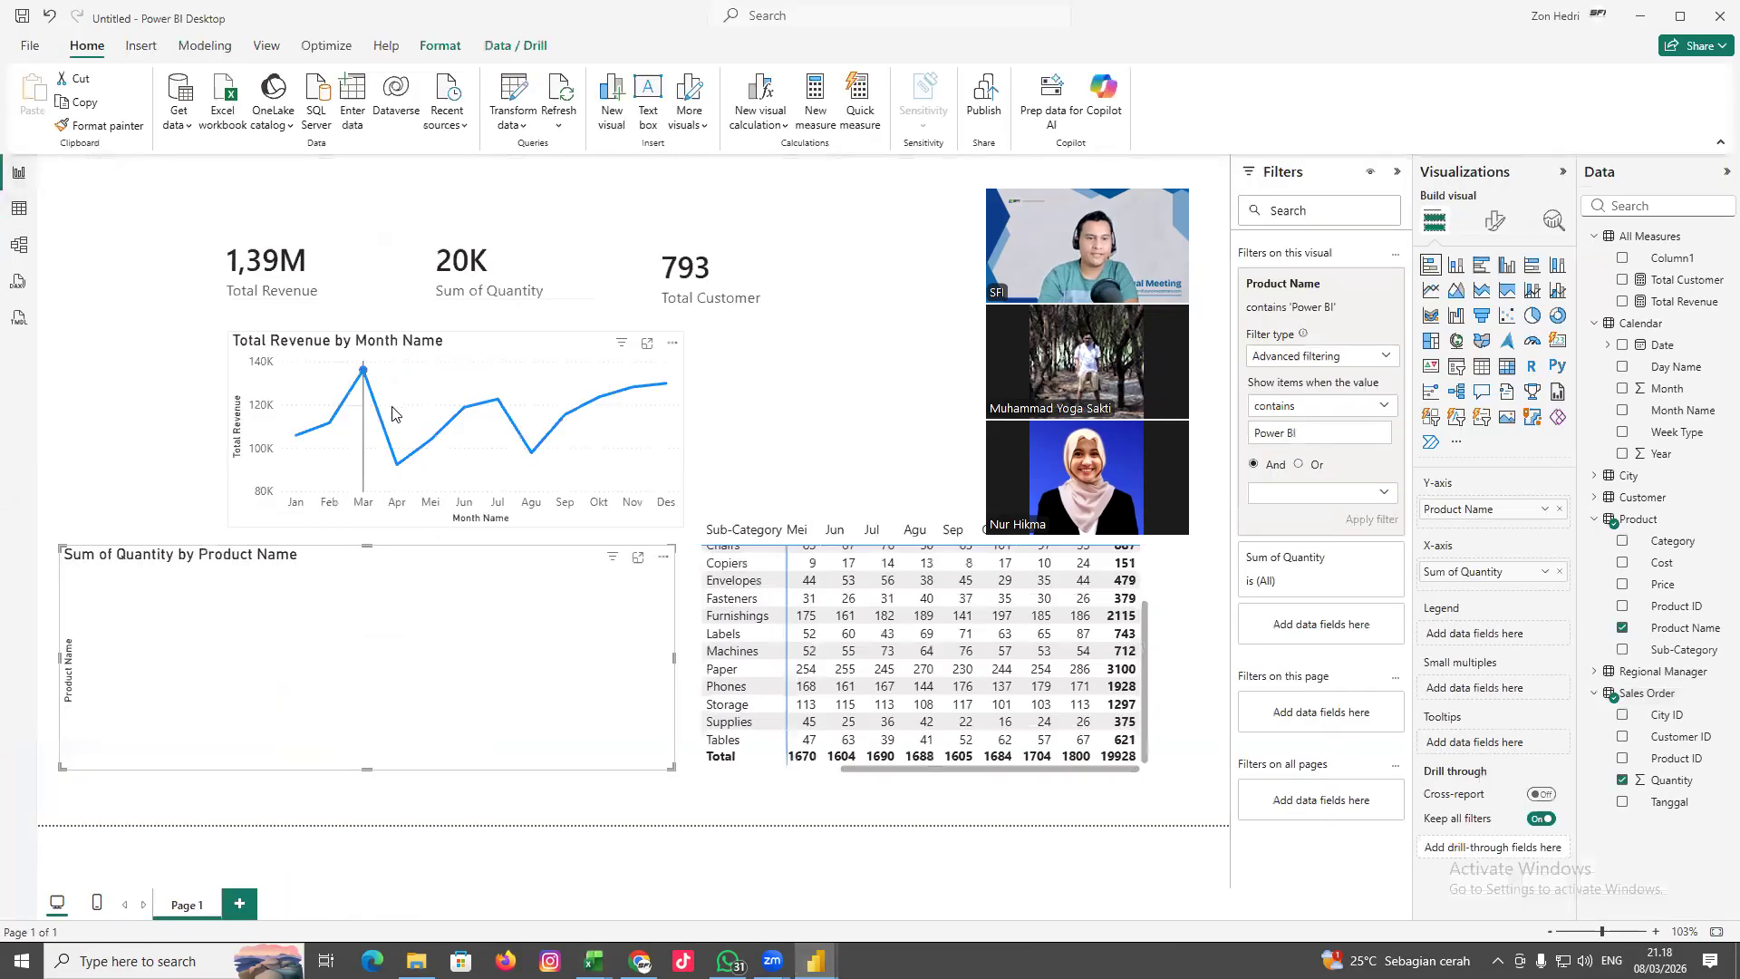
# Refresh the report's data from the source workbook and collapse the side panes to give the report canvas more room
pyautogui.click(559, 125)
pyautogui.click(580, 212)
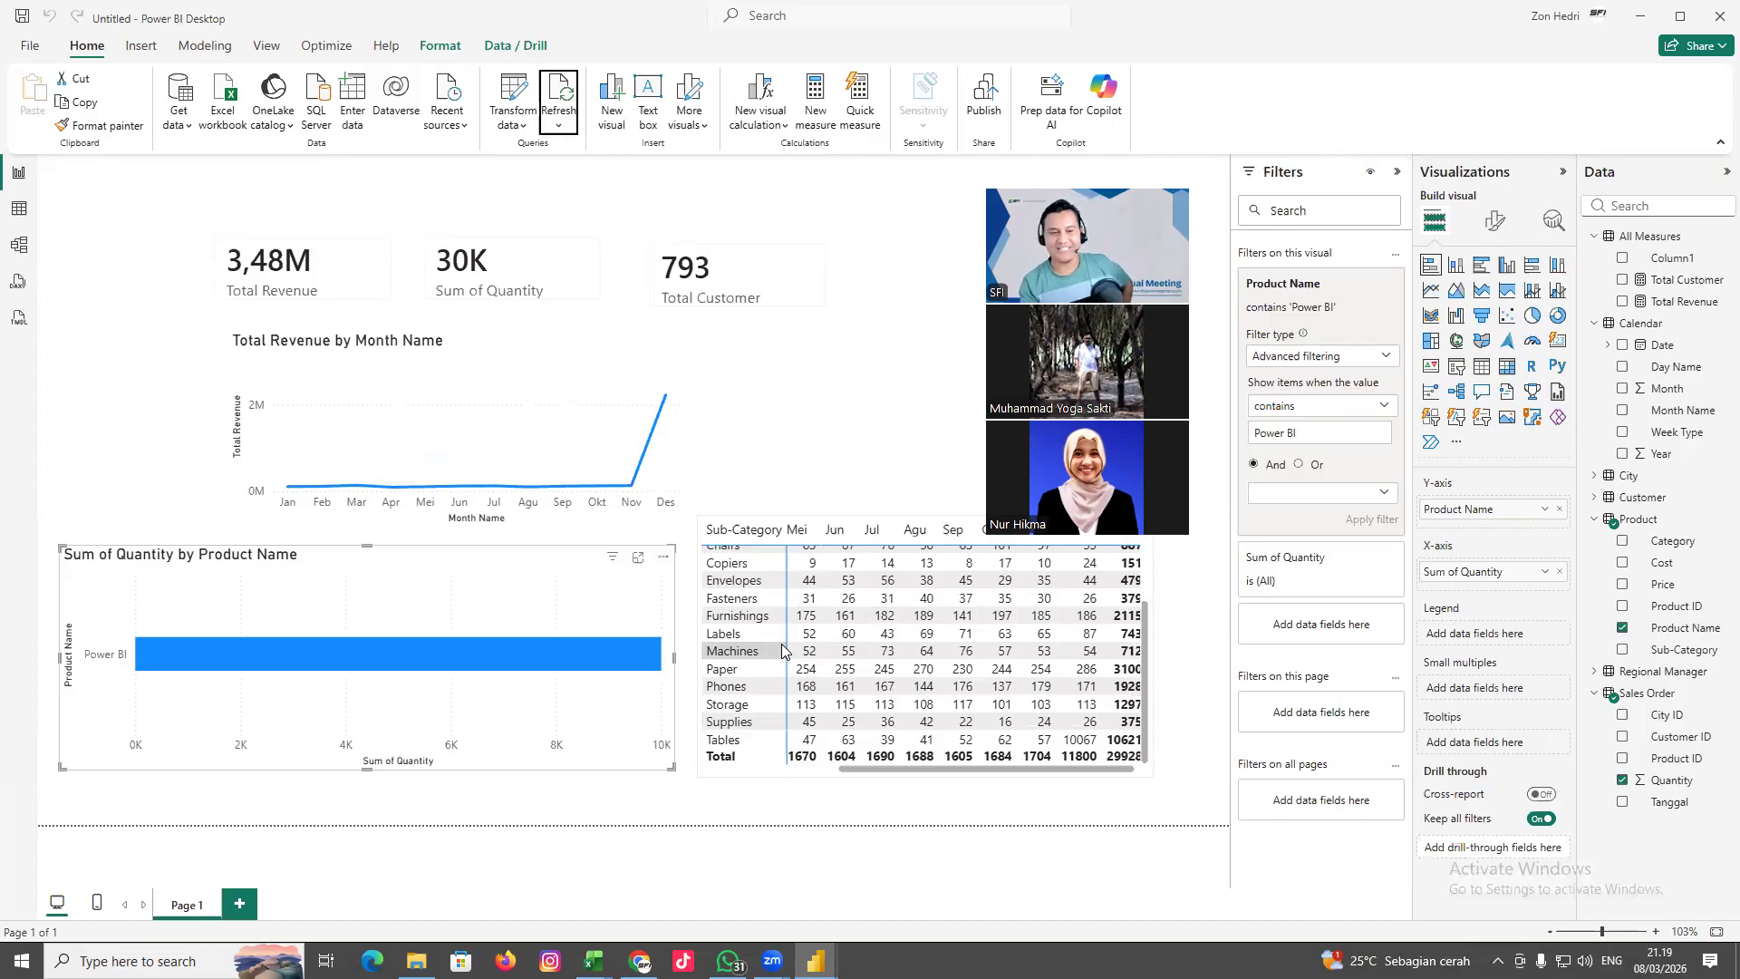
pyautogui.click(1397, 178)
pyautogui.click(1562, 171)
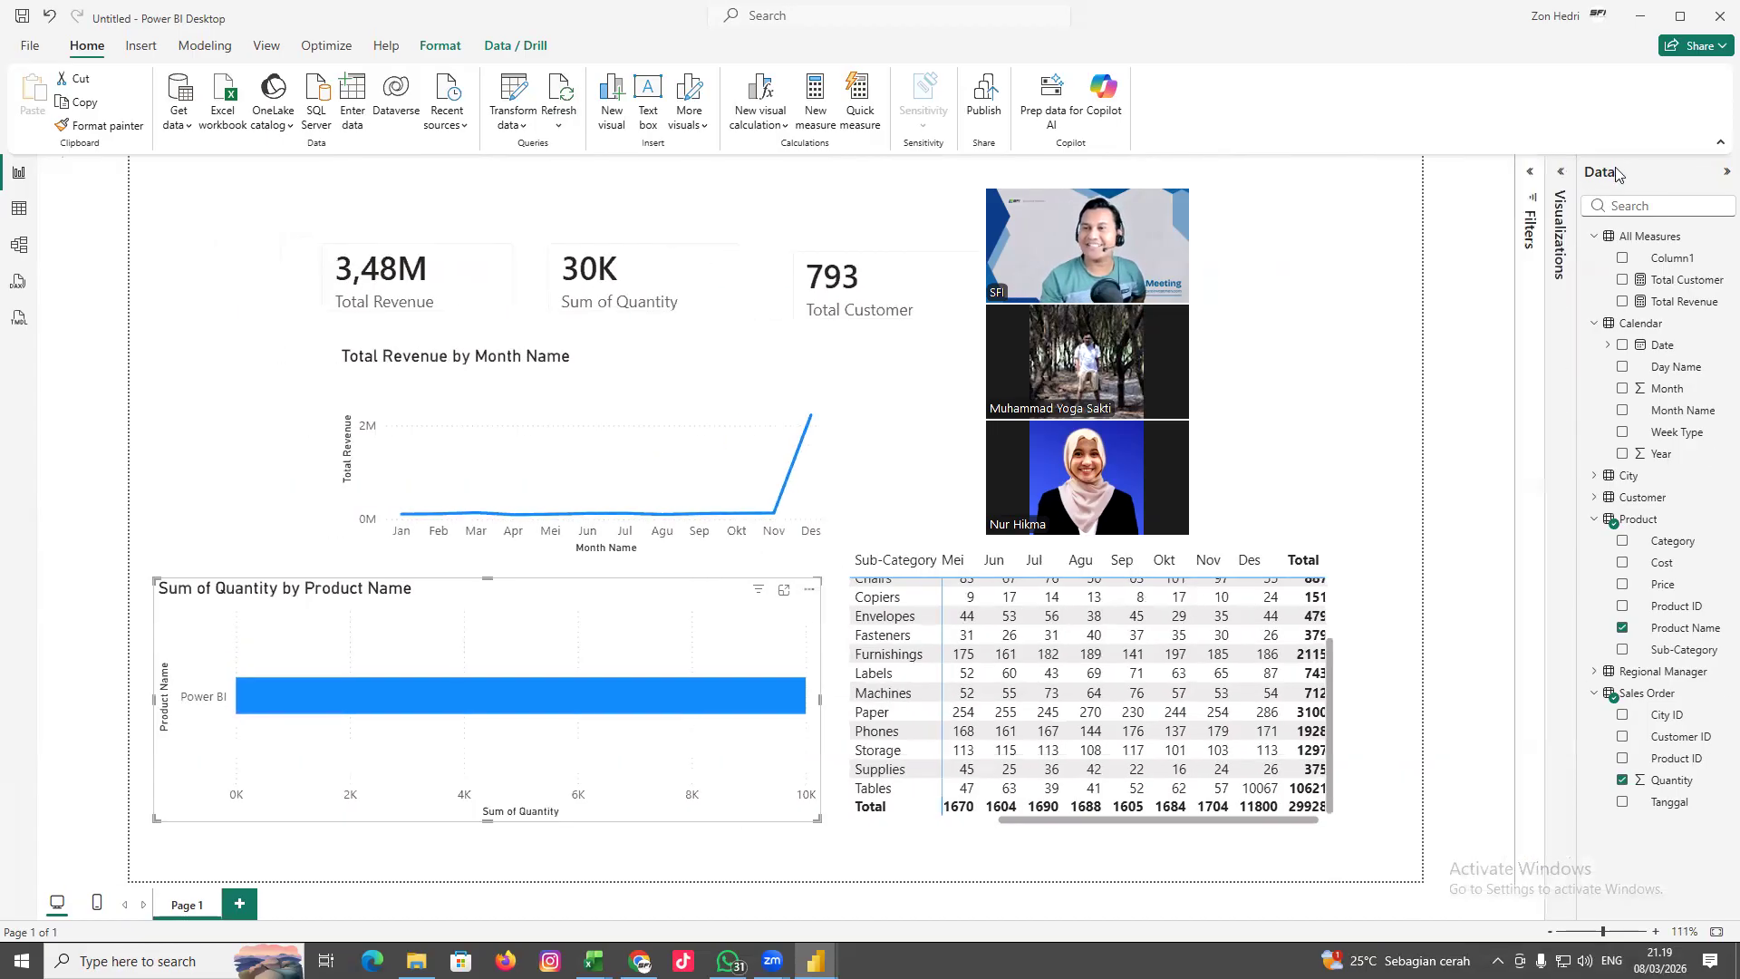
pyautogui.click(1725, 172)
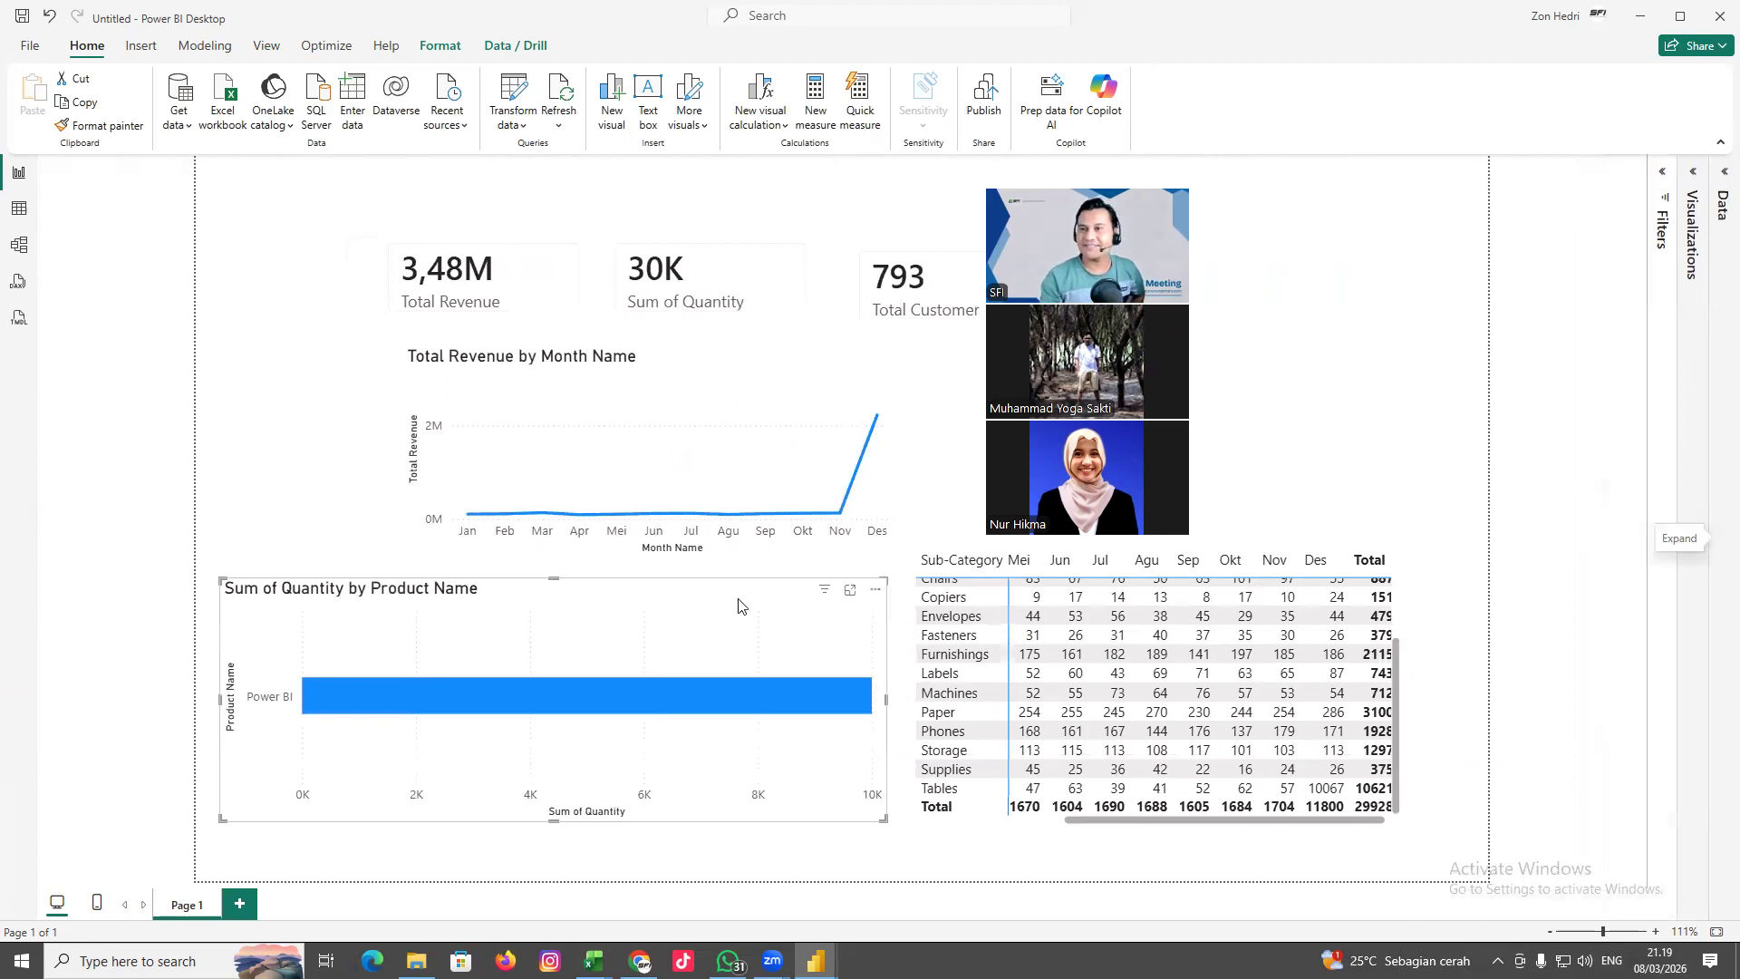
# Clear the Product Name filter from the Sum of Quantity by Product Name chart
pyautogui.click(1662, 172)
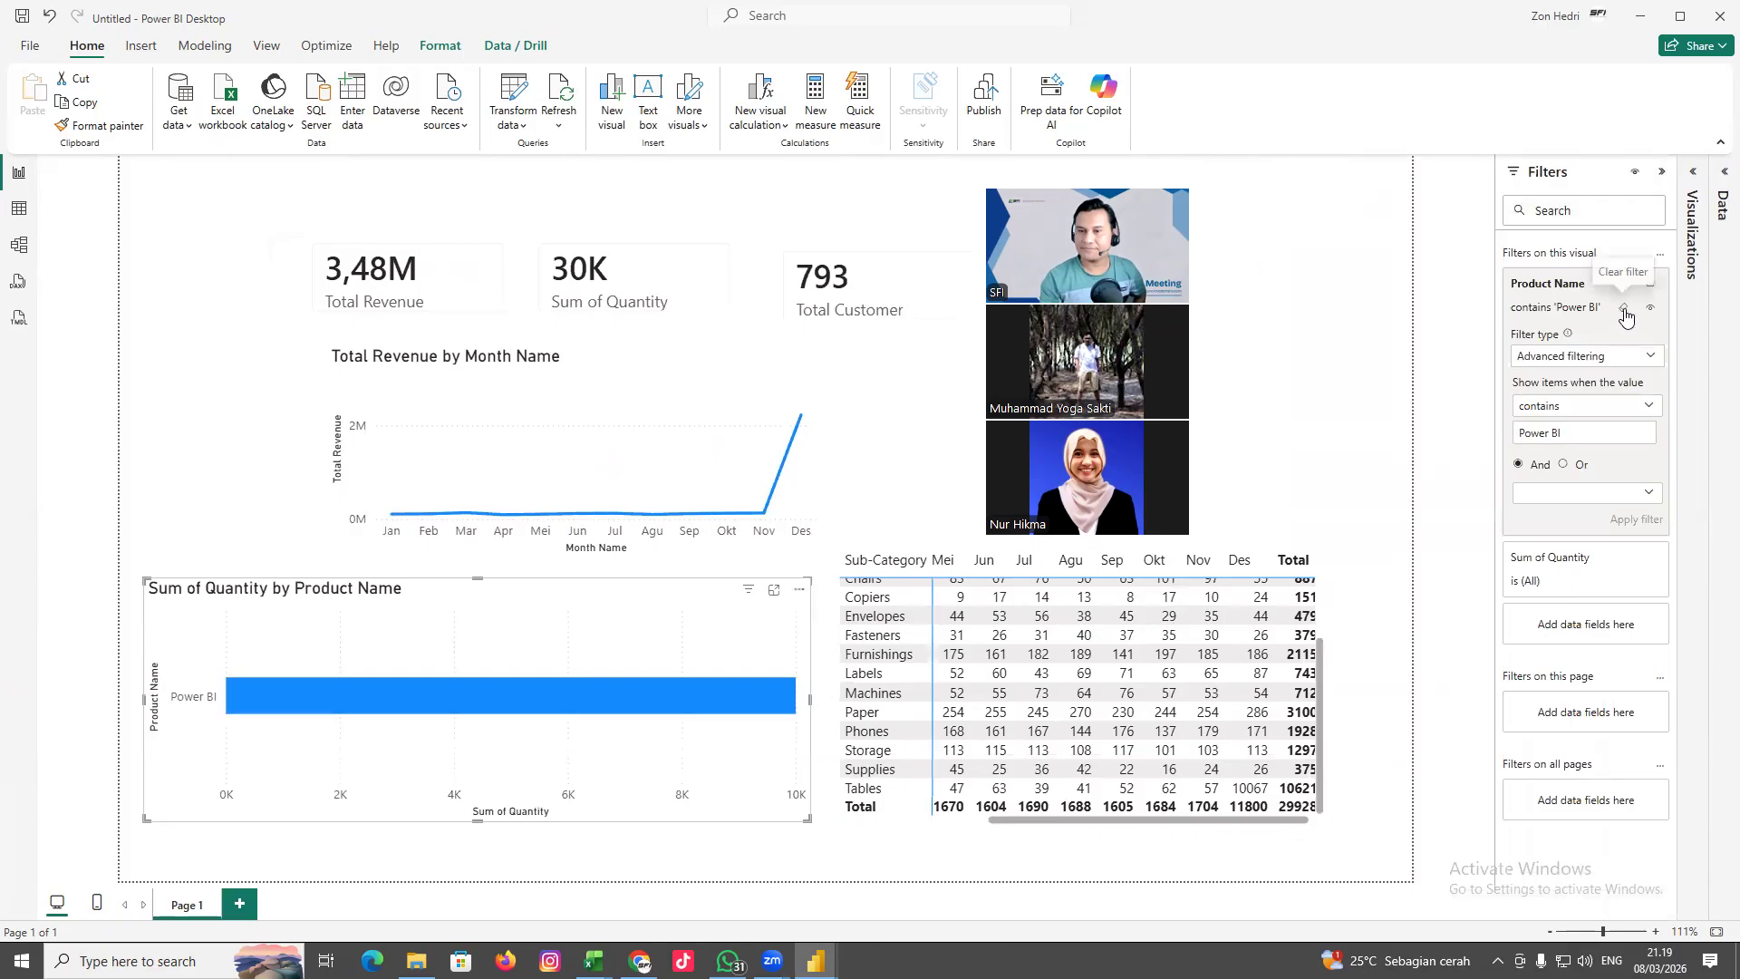
pyautogui.click(1625, 311)
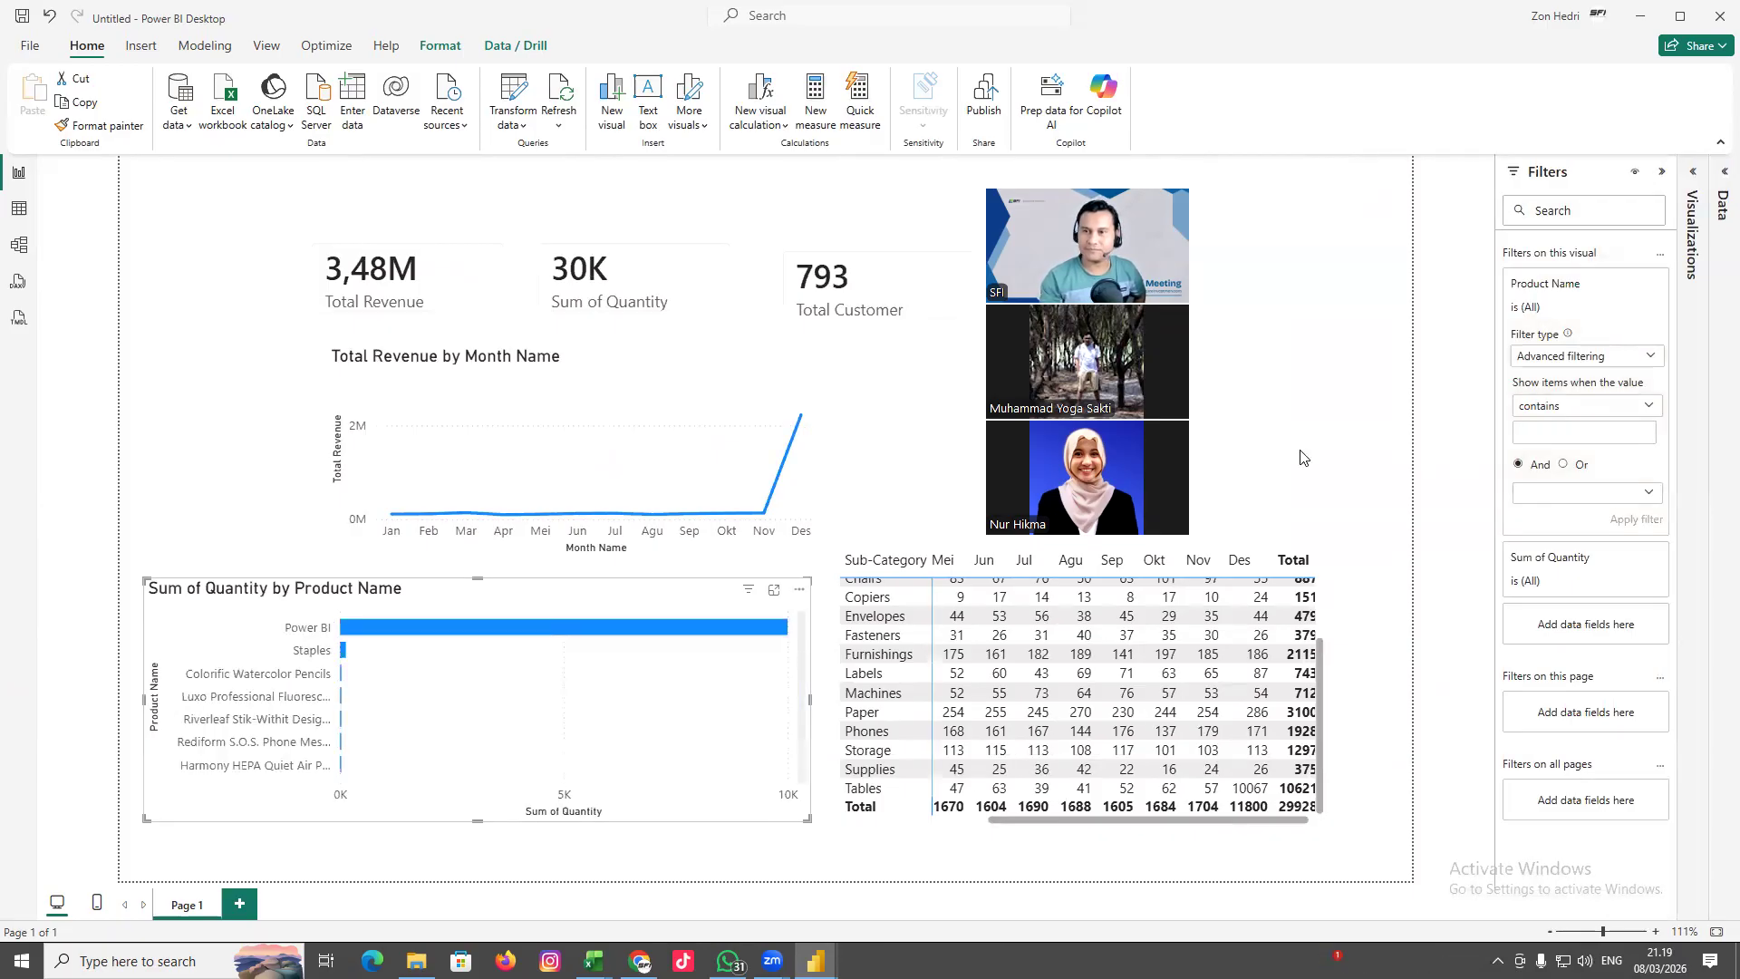
pyautogui.moveTo(1129, 186); pyautogui.dragTo(1361, 41)
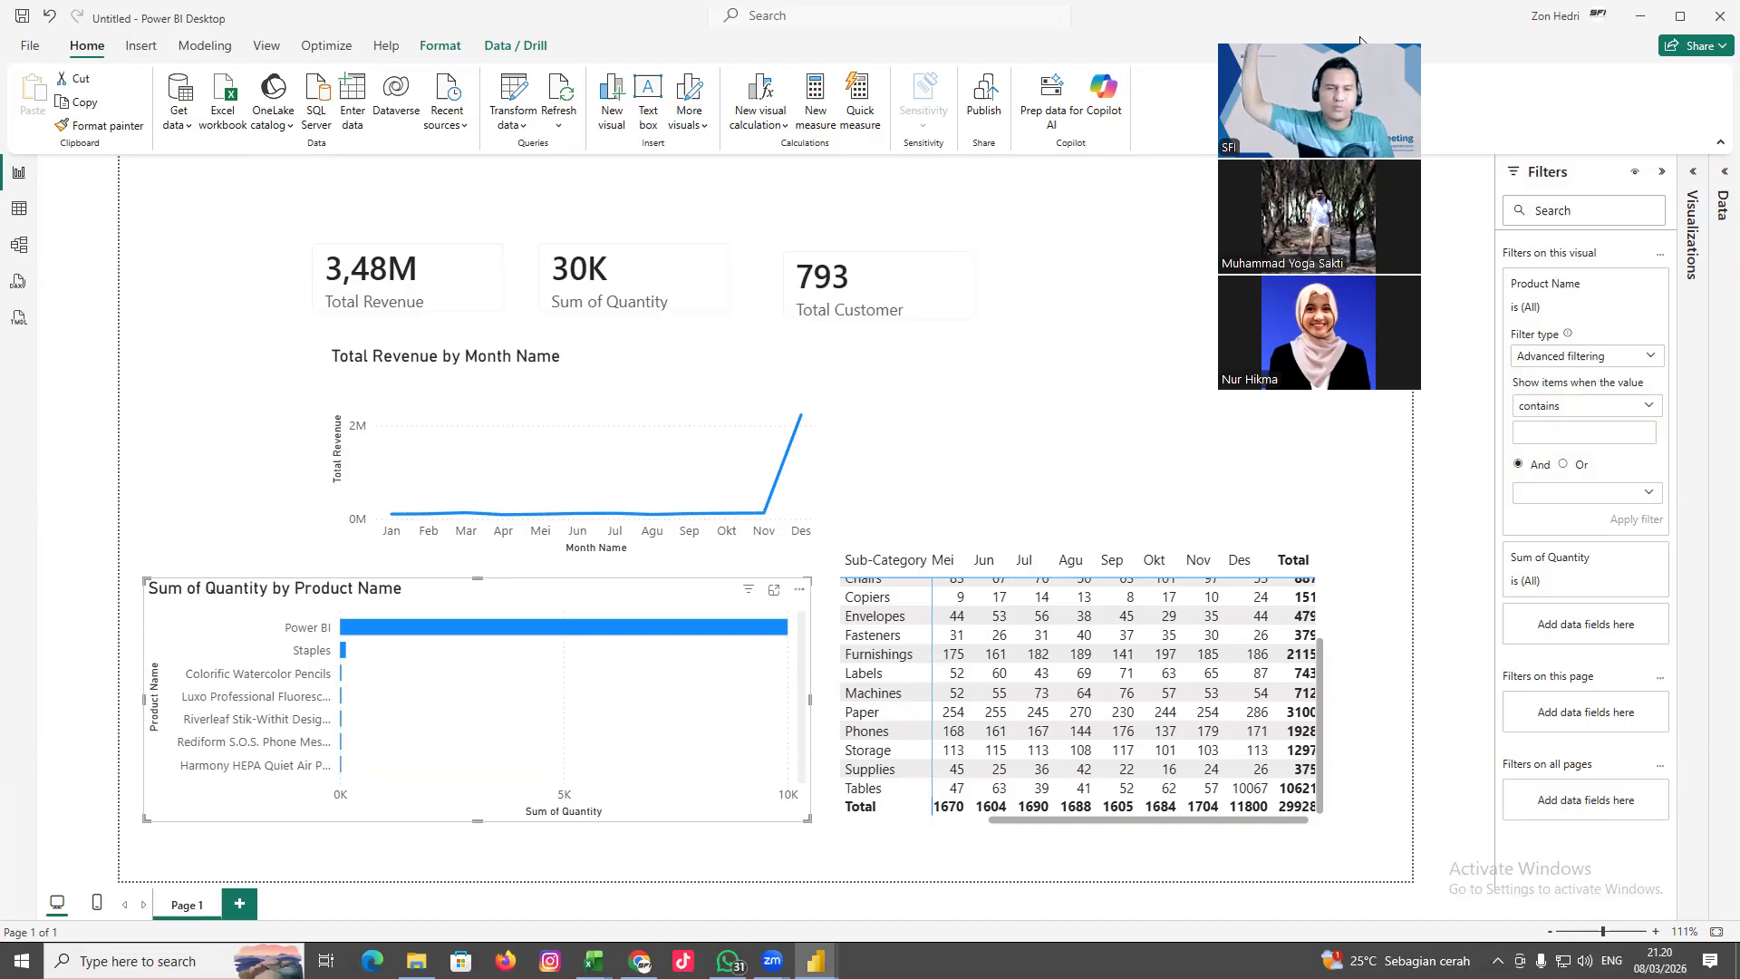
pyautogui.click(178, 118)
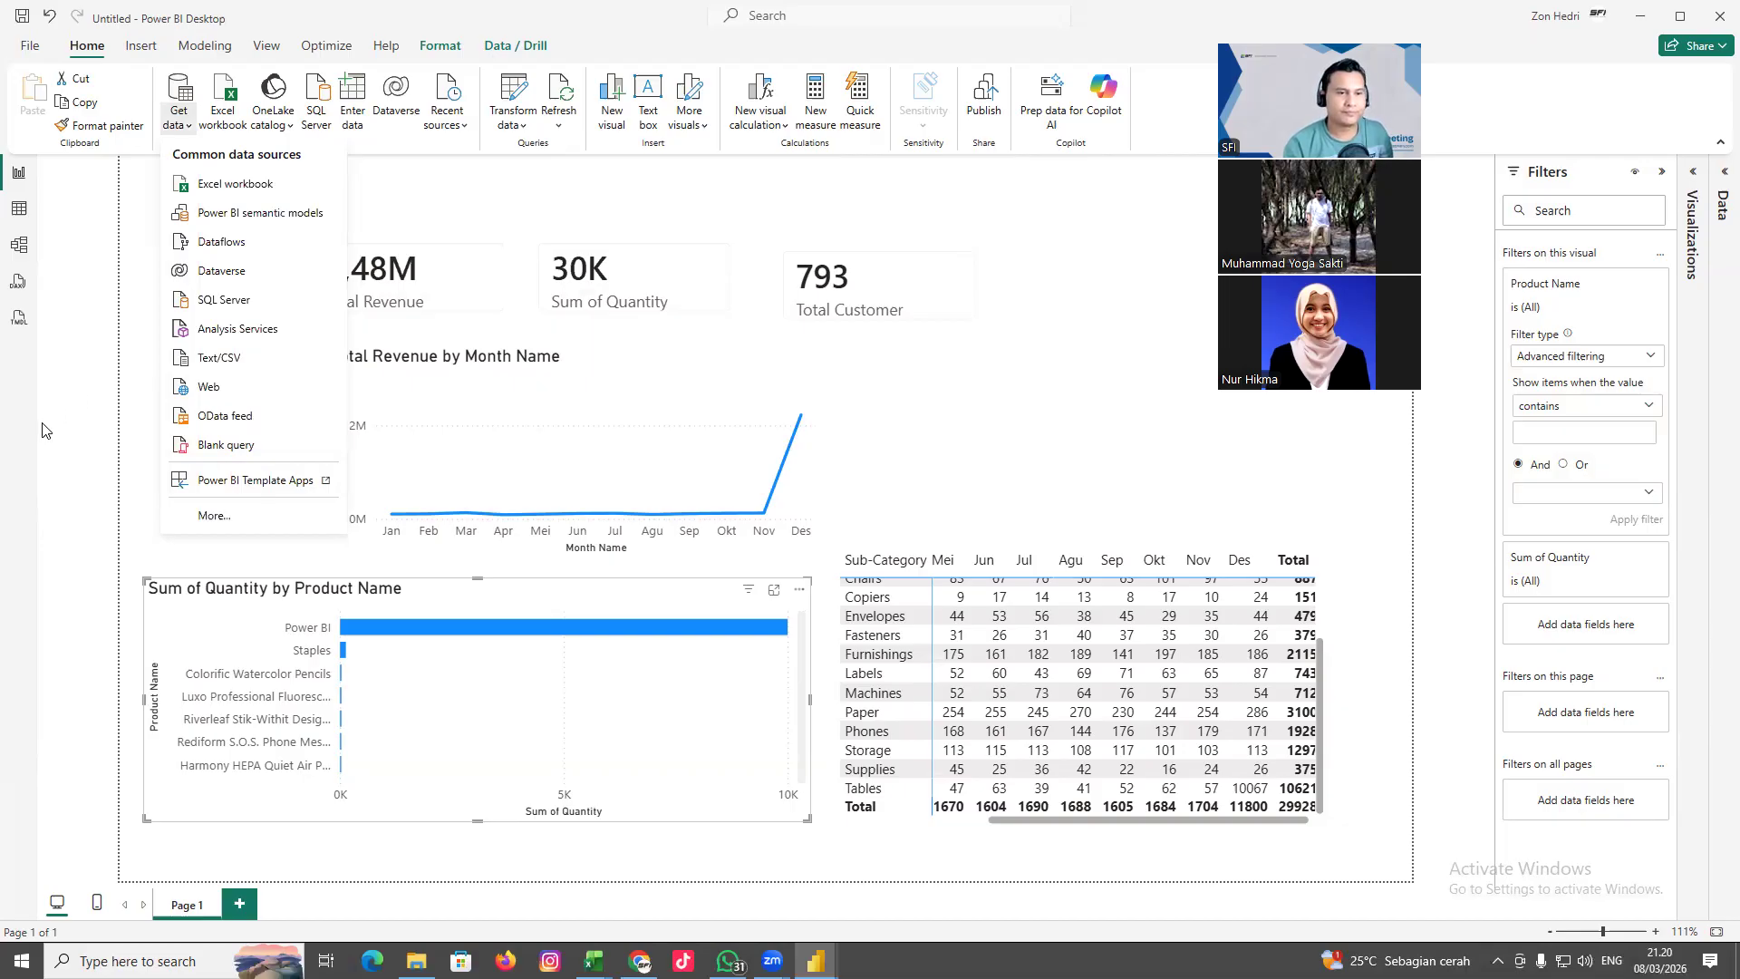
pyautogui.click(81, 359)
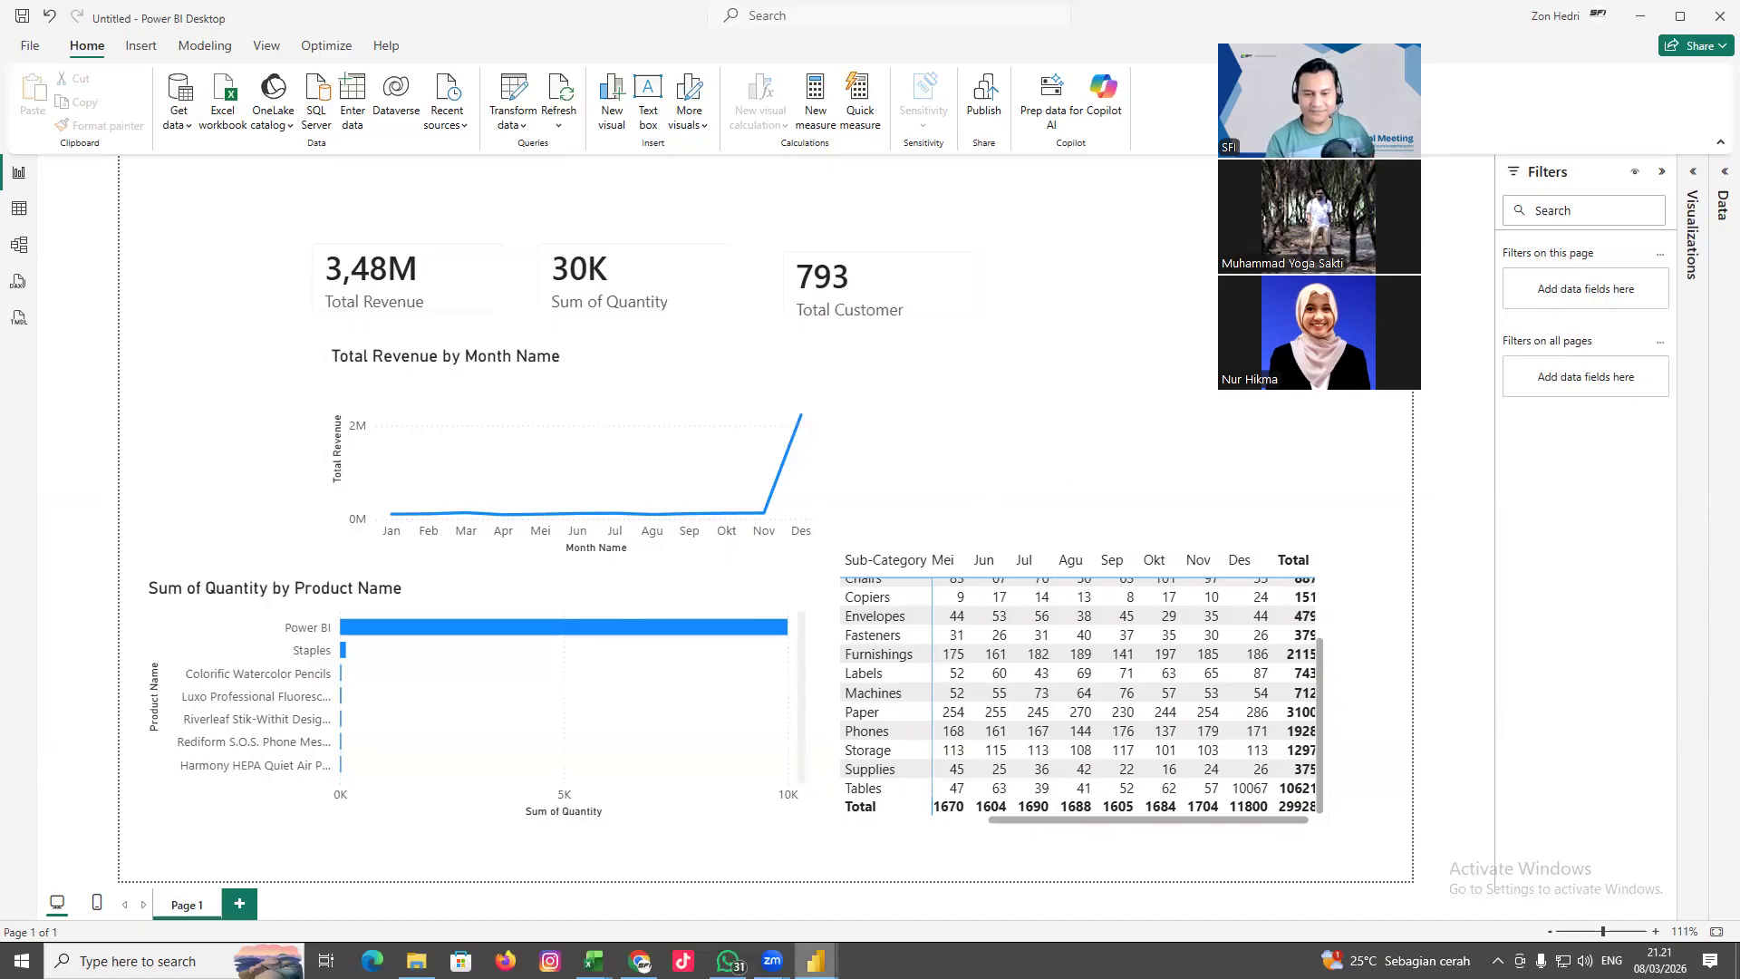
pyautogui.moveTo(816, 961)
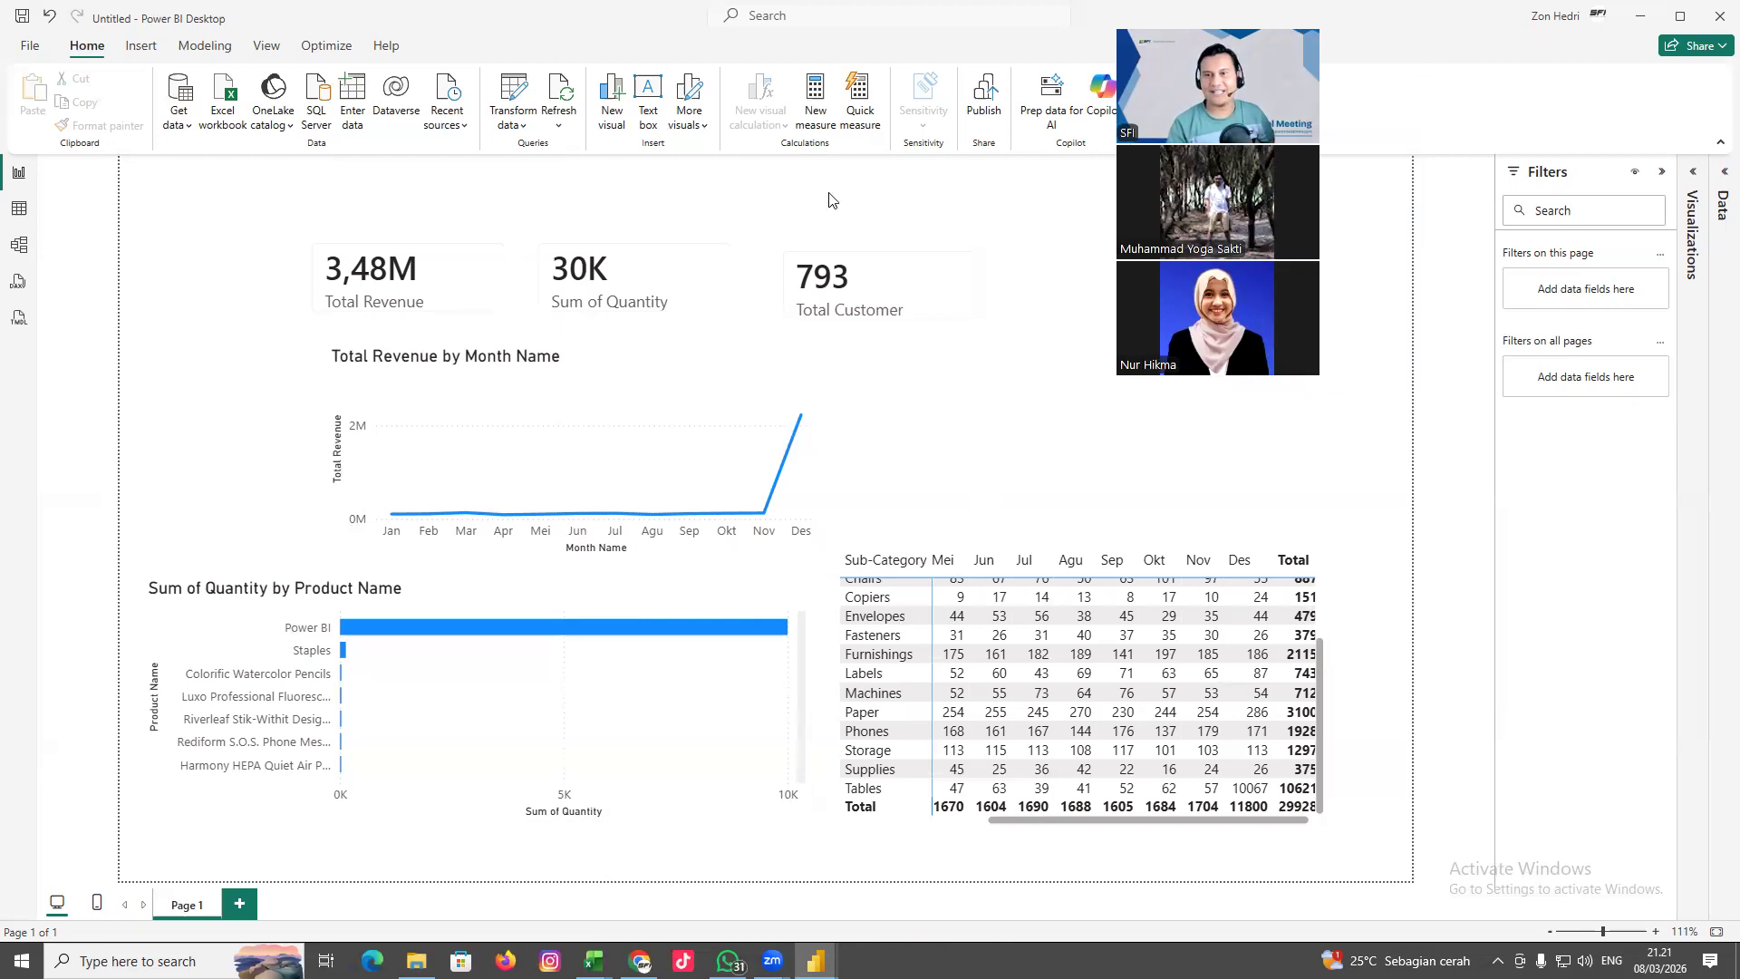
# Add a slicer to the report page that uses Month Name from the Calendar table
pyautogui.click(1691, 232)
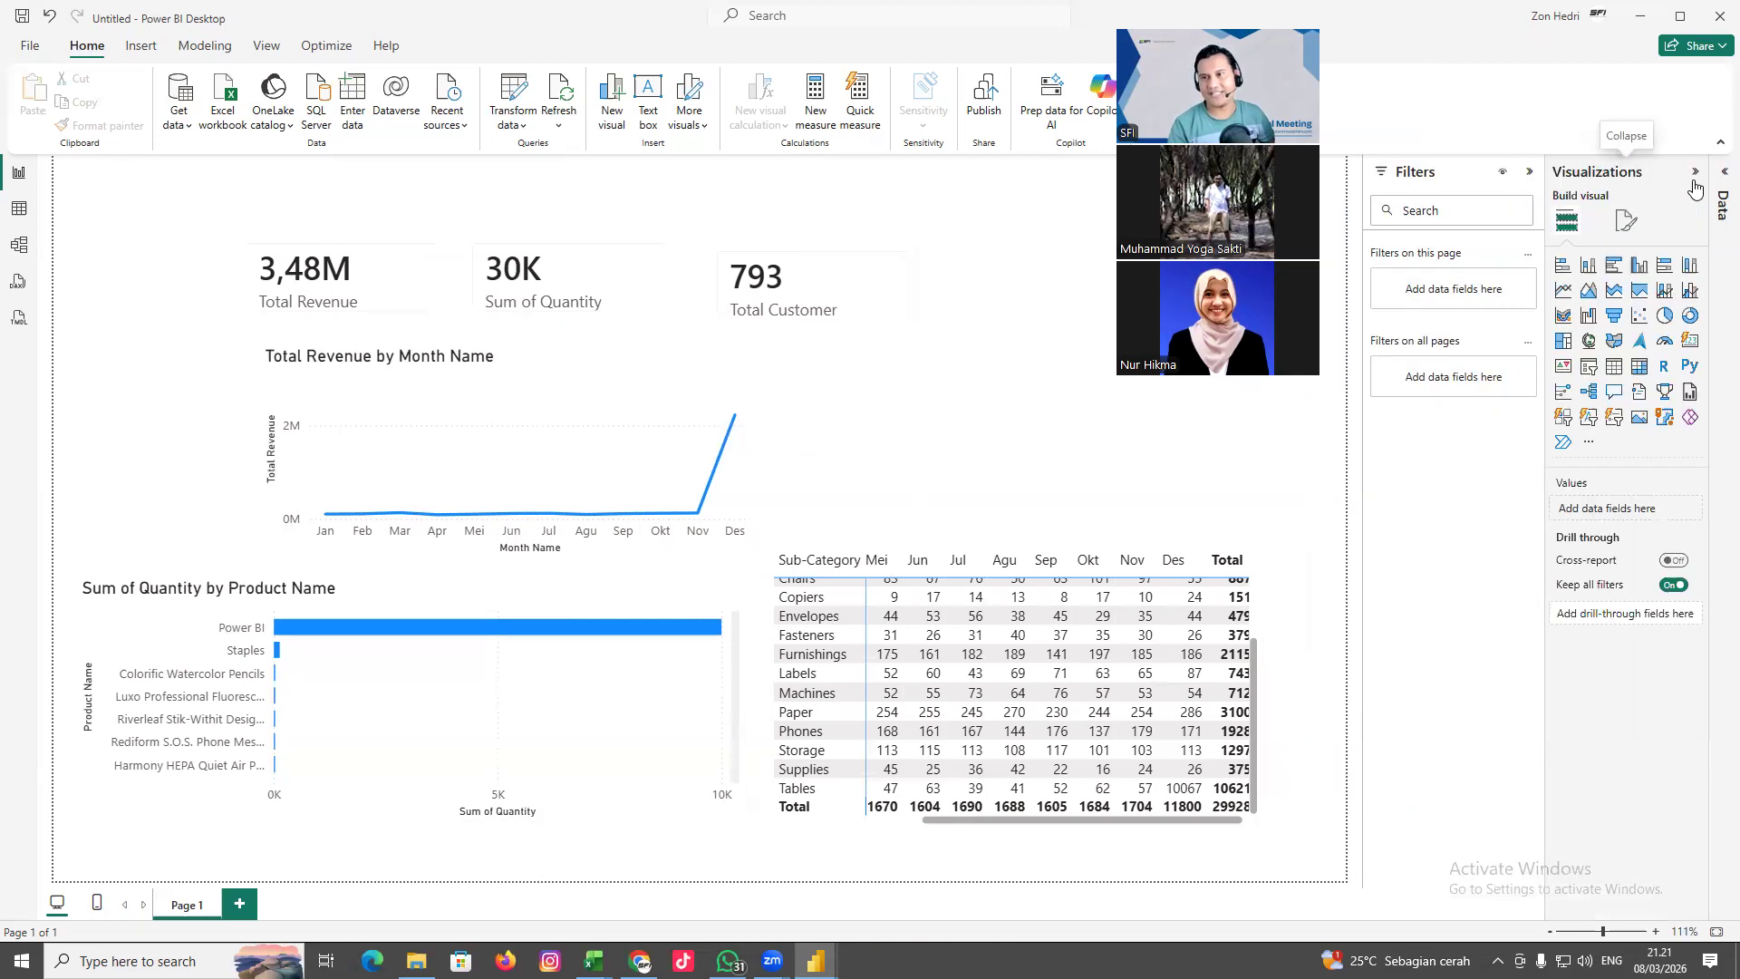
pyautogui.click(1589, 369)
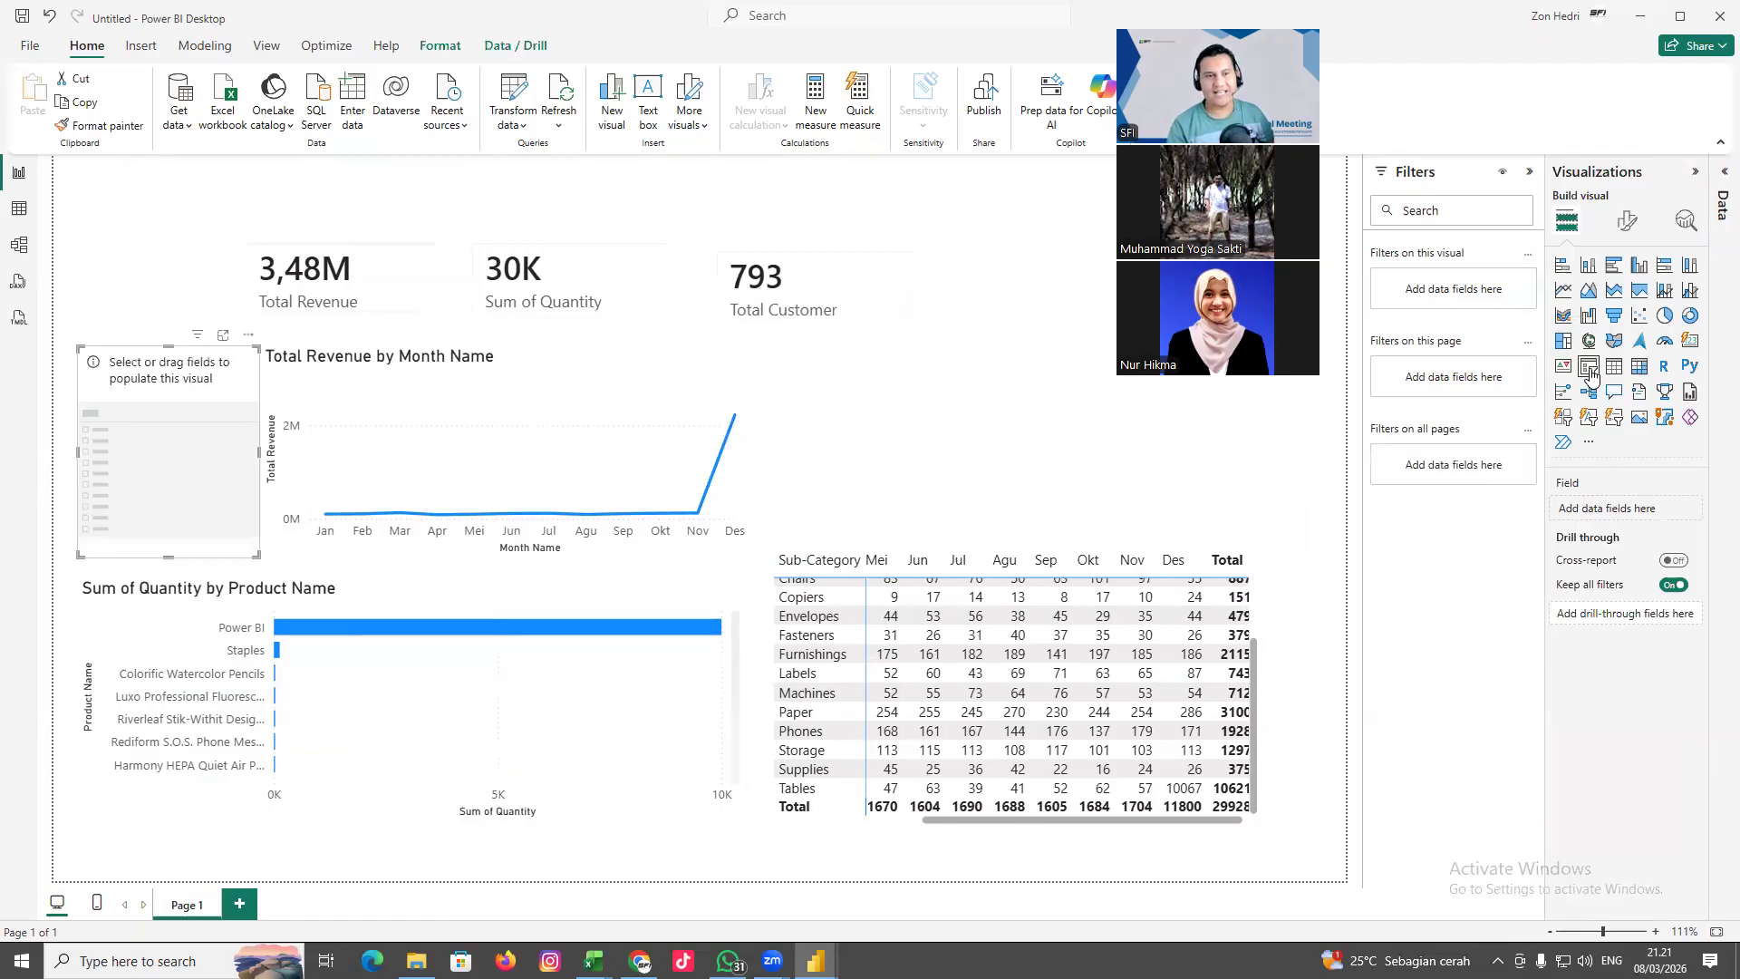
pyautogui.click(1723, 186)
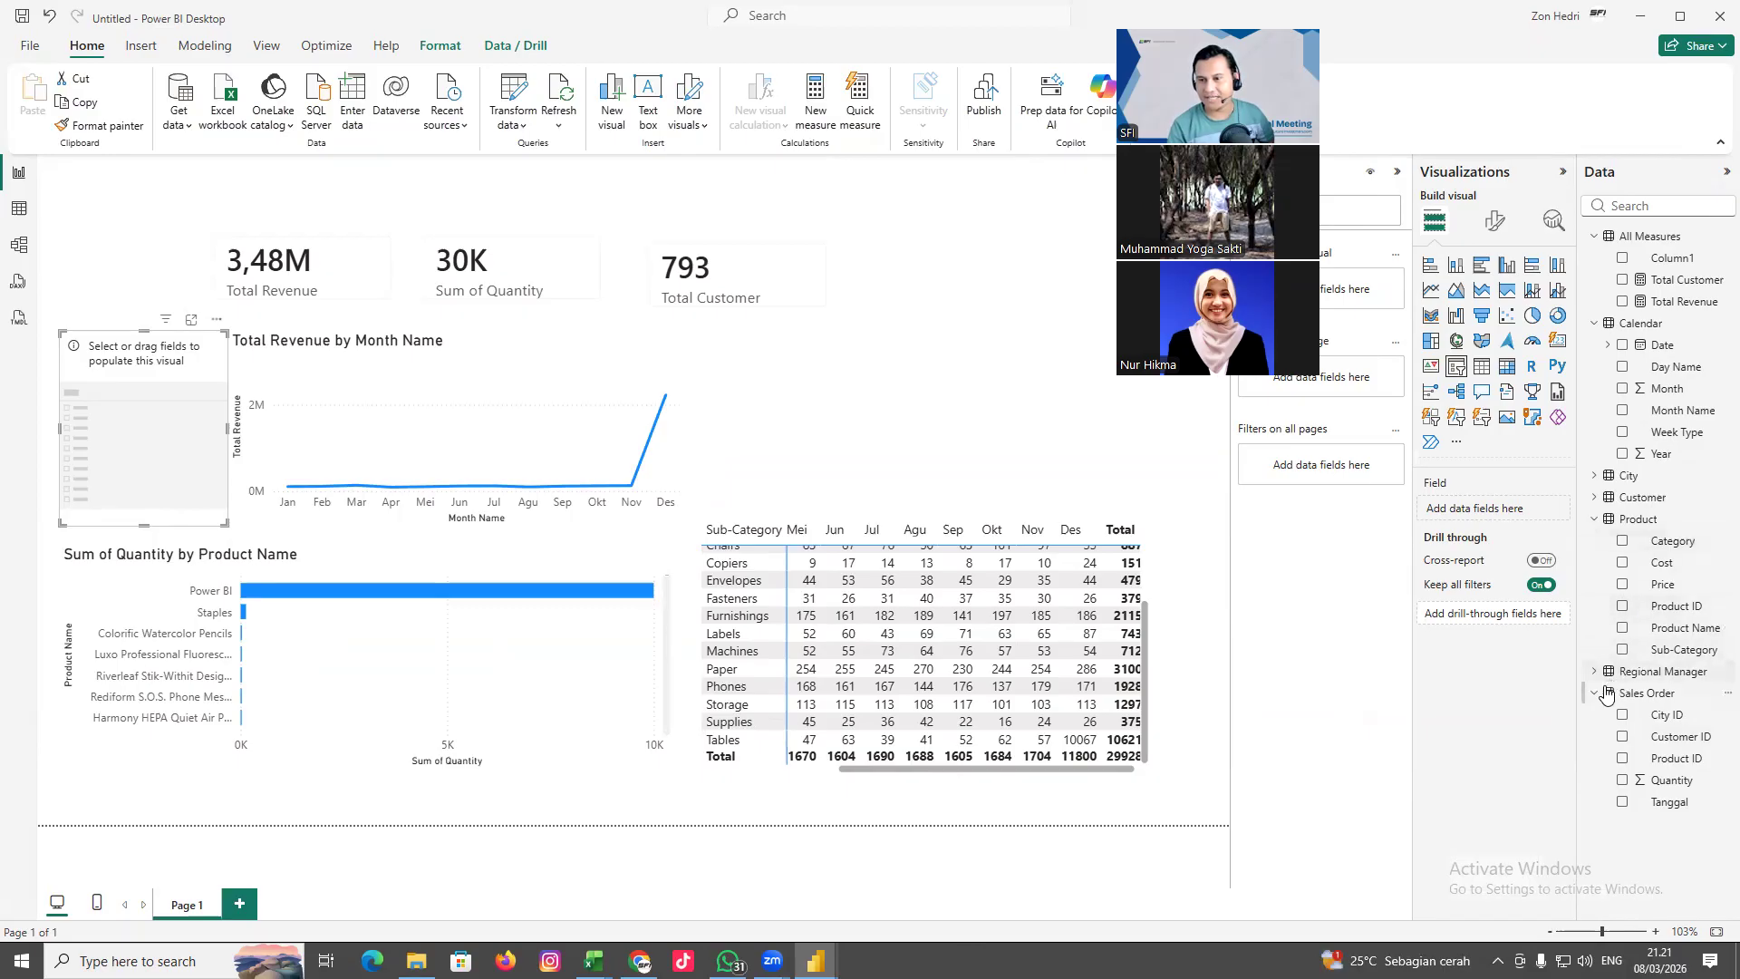
pyautogui.click(1623, 412)
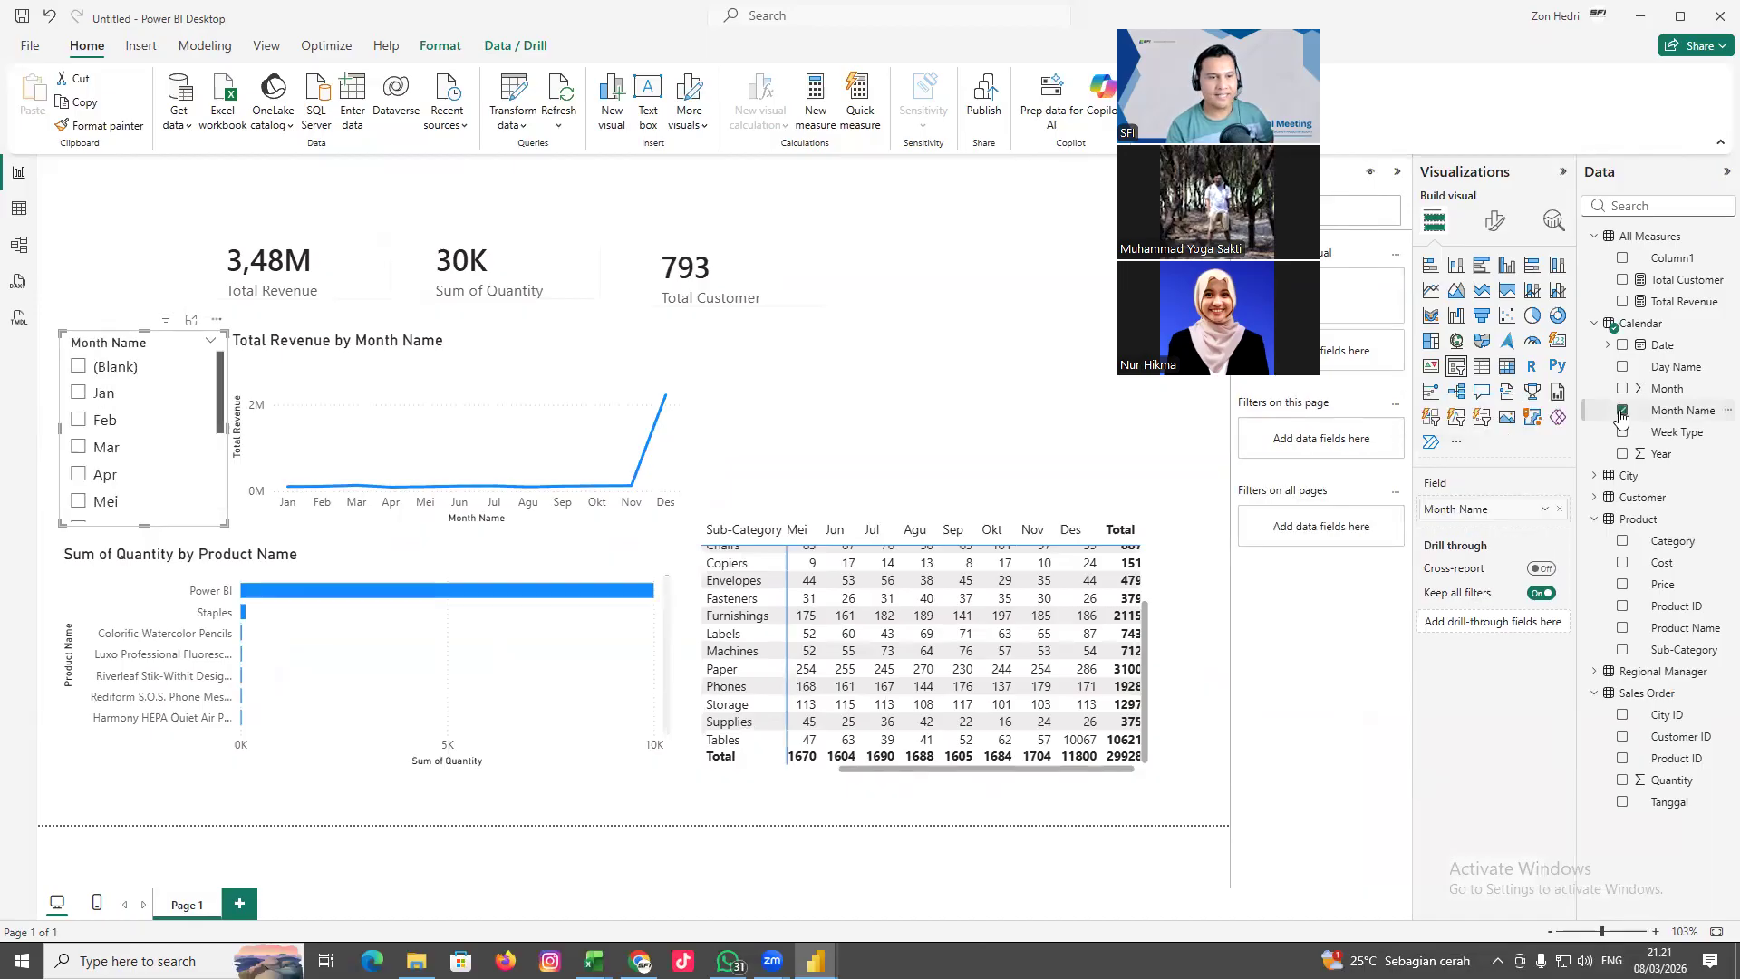
# Filter the report by Feb, Mar and Apr in turn with the Month Name slicer
pyautogui.click(79, 419)
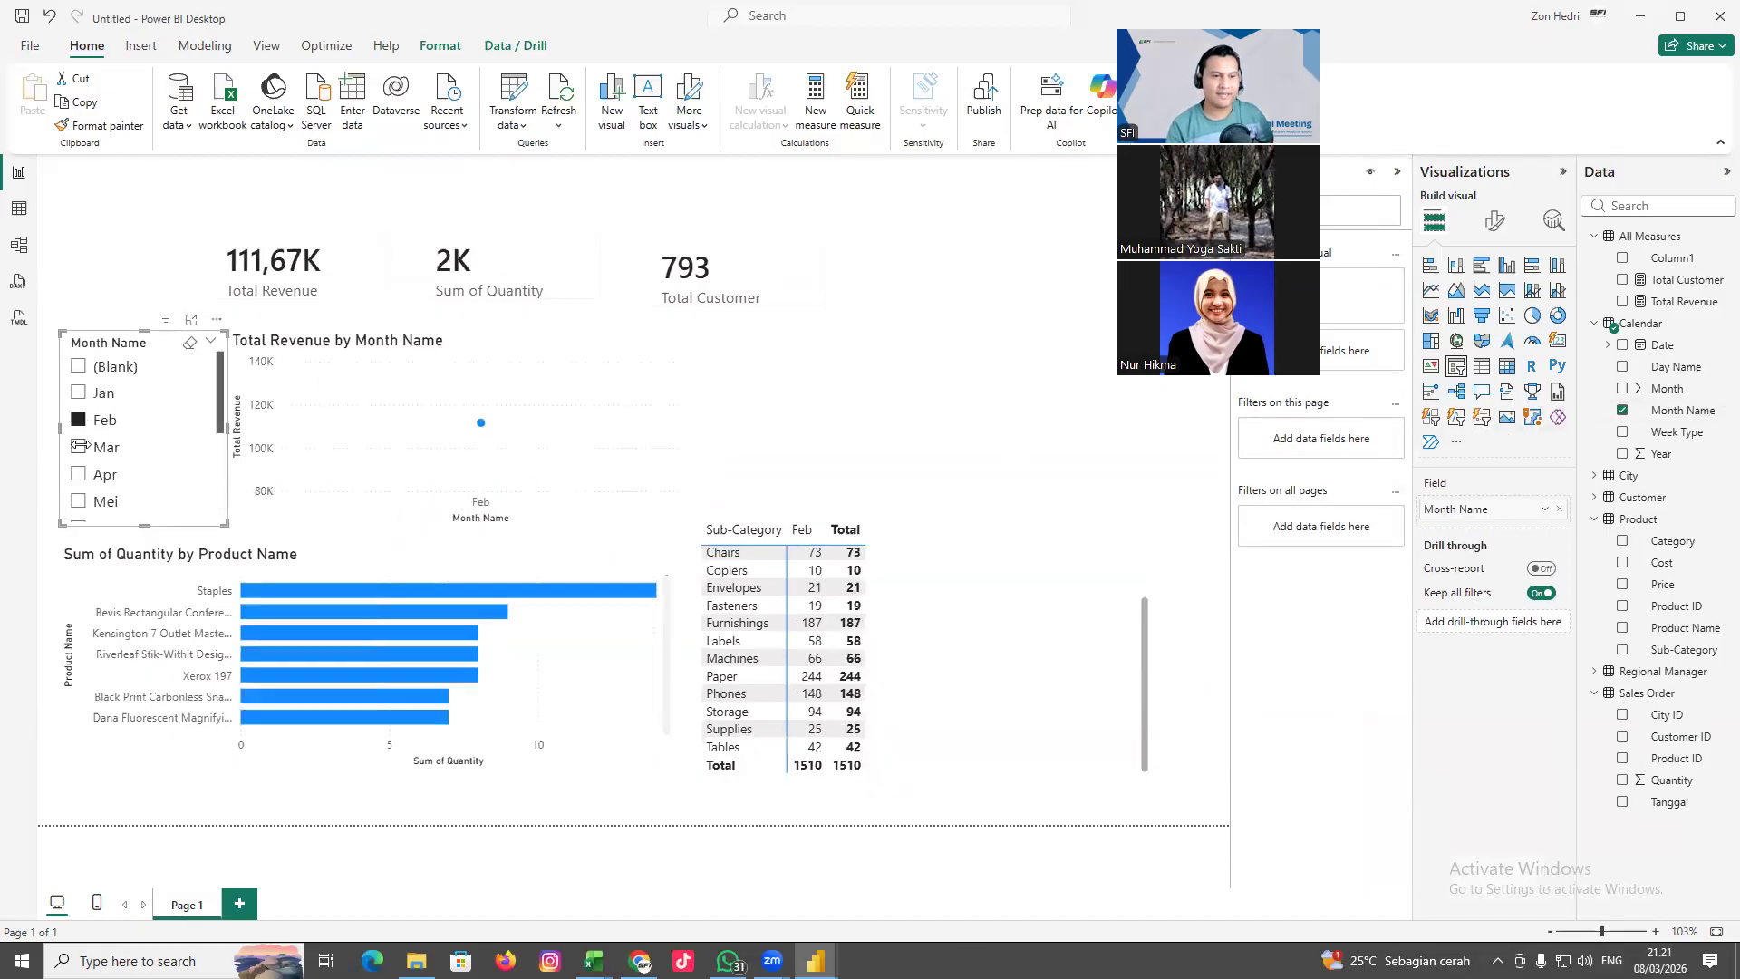
pyautogui.click(79, 446)
pyautogui.click(79, 473)
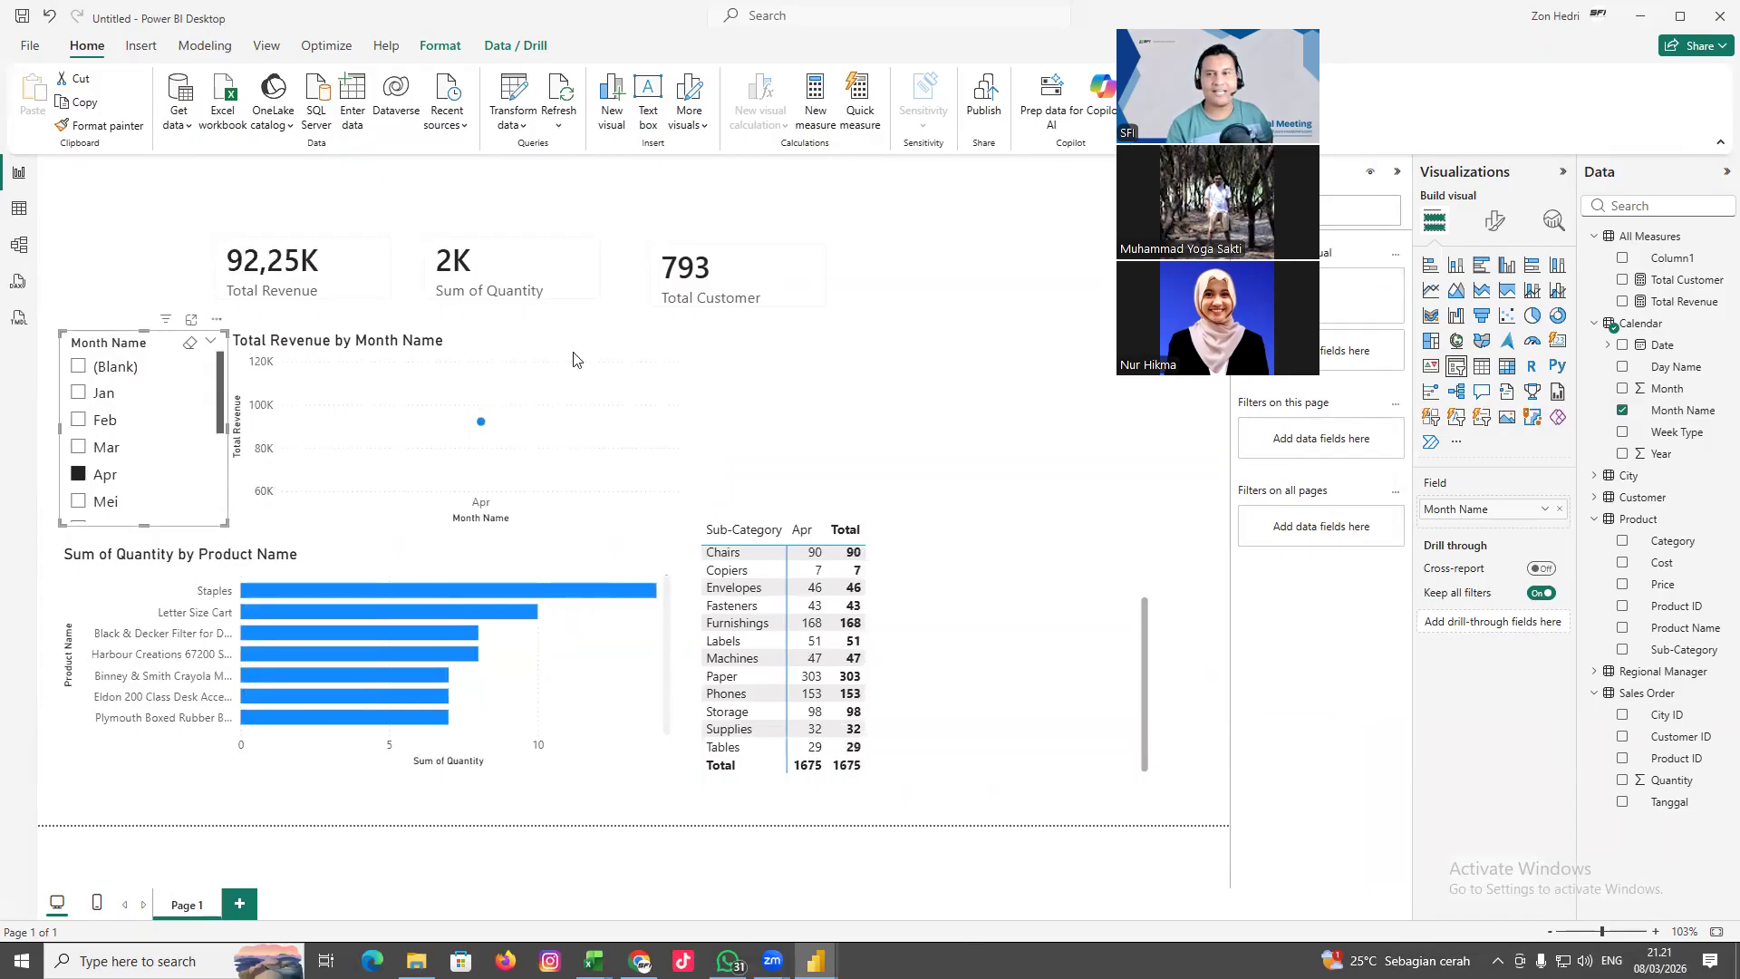
# Try the Tile style on the Month Name slicer, and set its style to Dropdown
pyautogui.click(1504, 225)
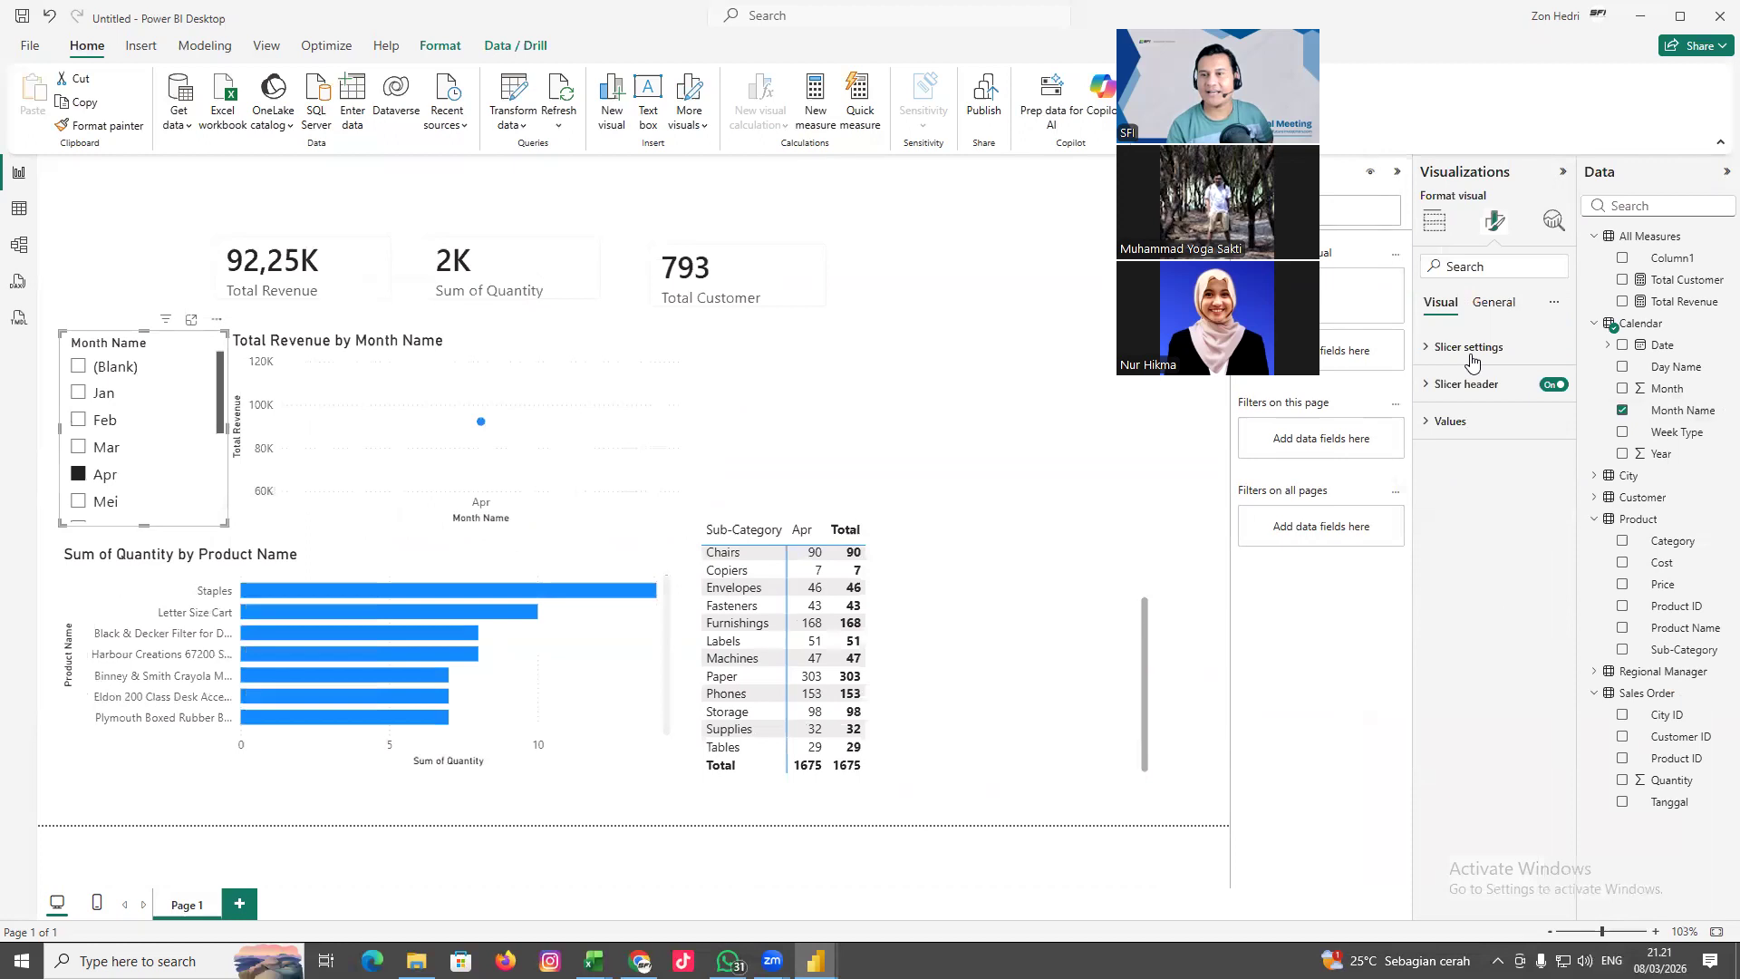
pyautogui.click(1514, 445)
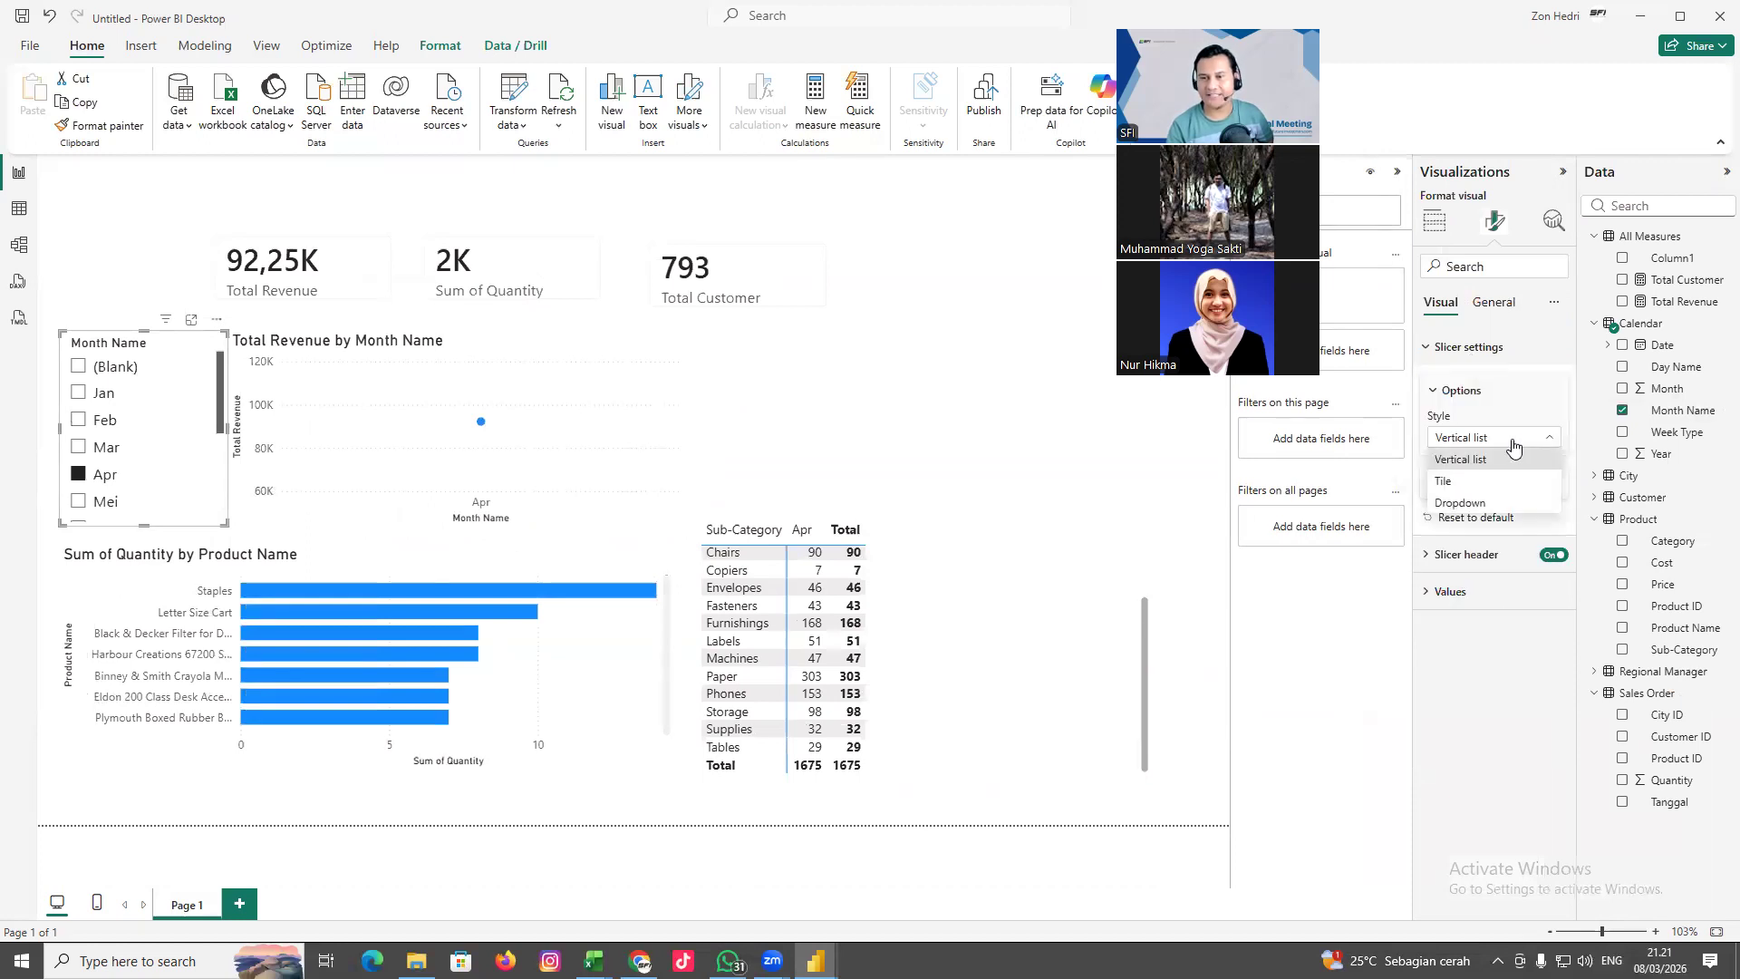
pyautogui.click(1481, 484)
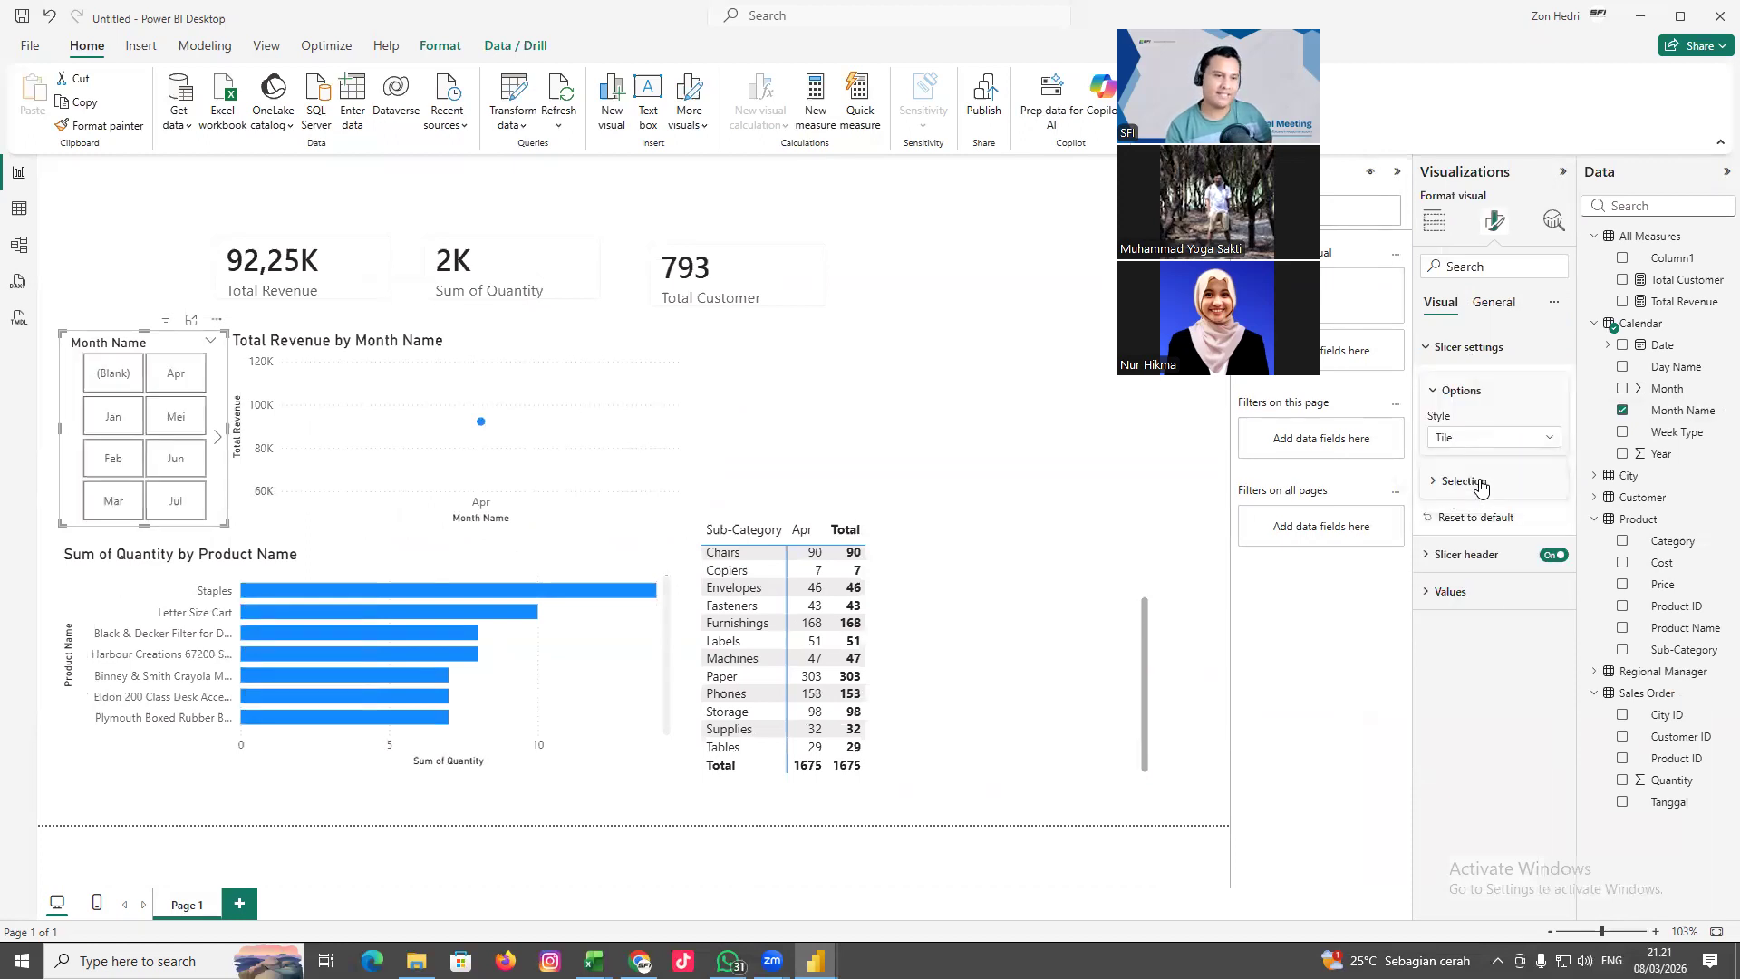
pyautogui.click(1491, 444)
pyautogui.click(1494, 503)
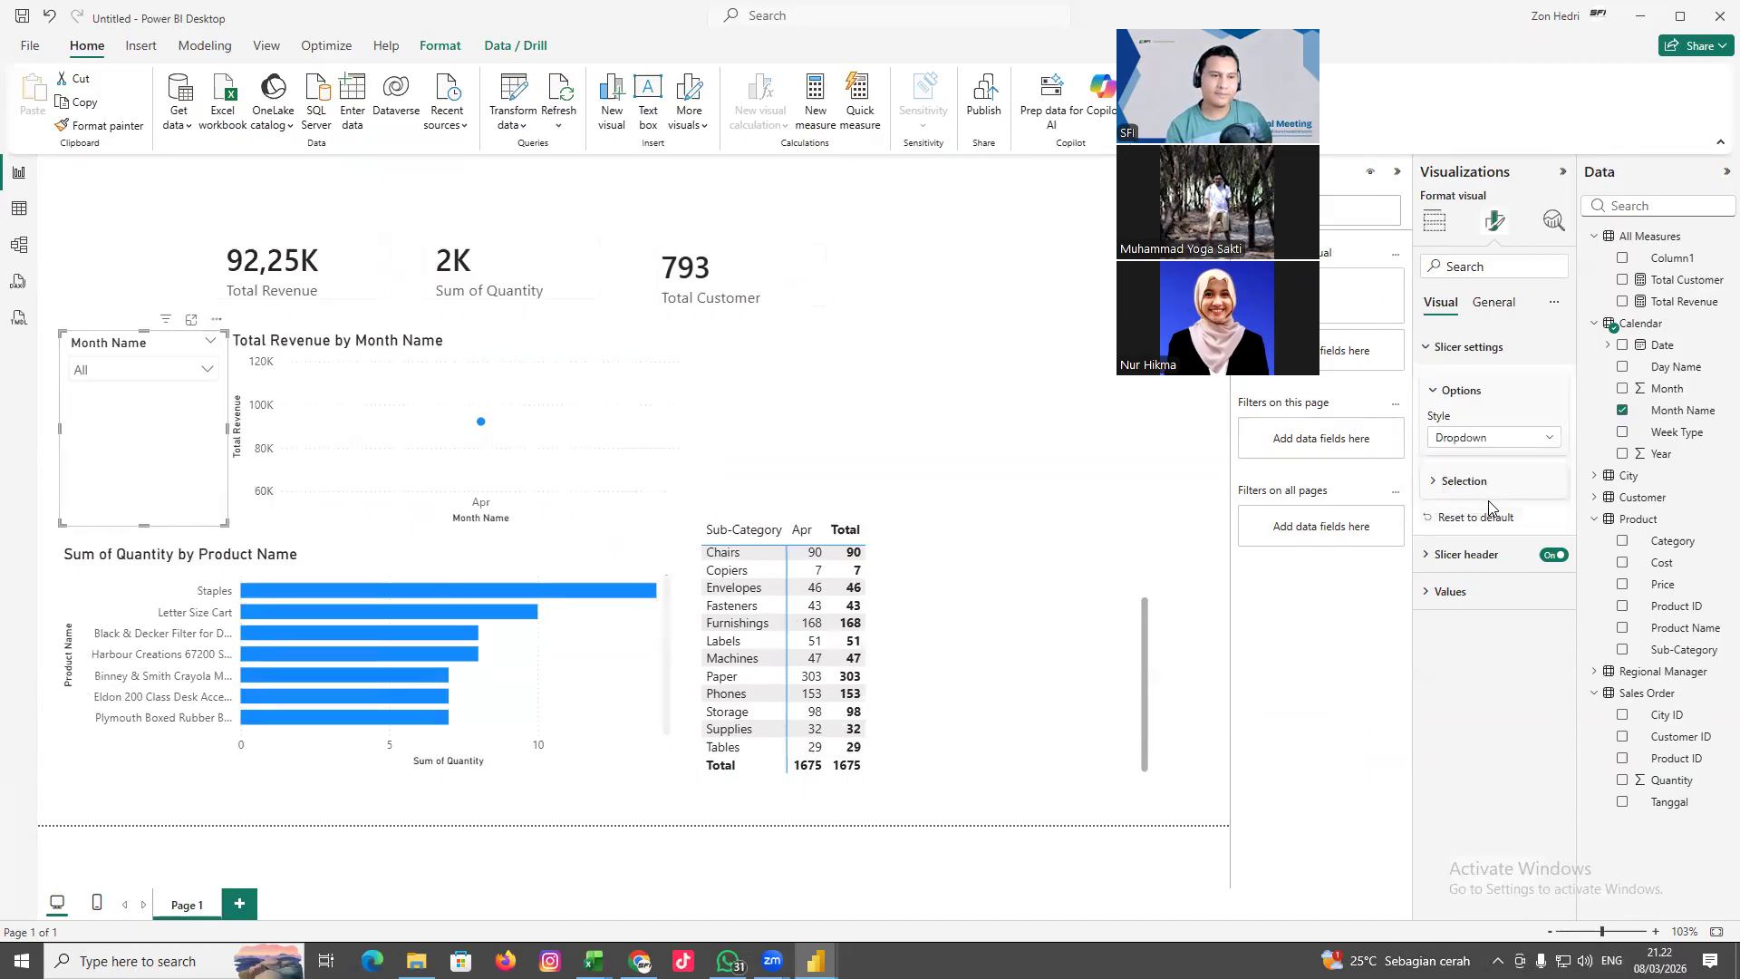
# Try choosing Mar and Apr in the Month Name dropdown slicer, and clear its selections
pyautogui.click(214, 374)
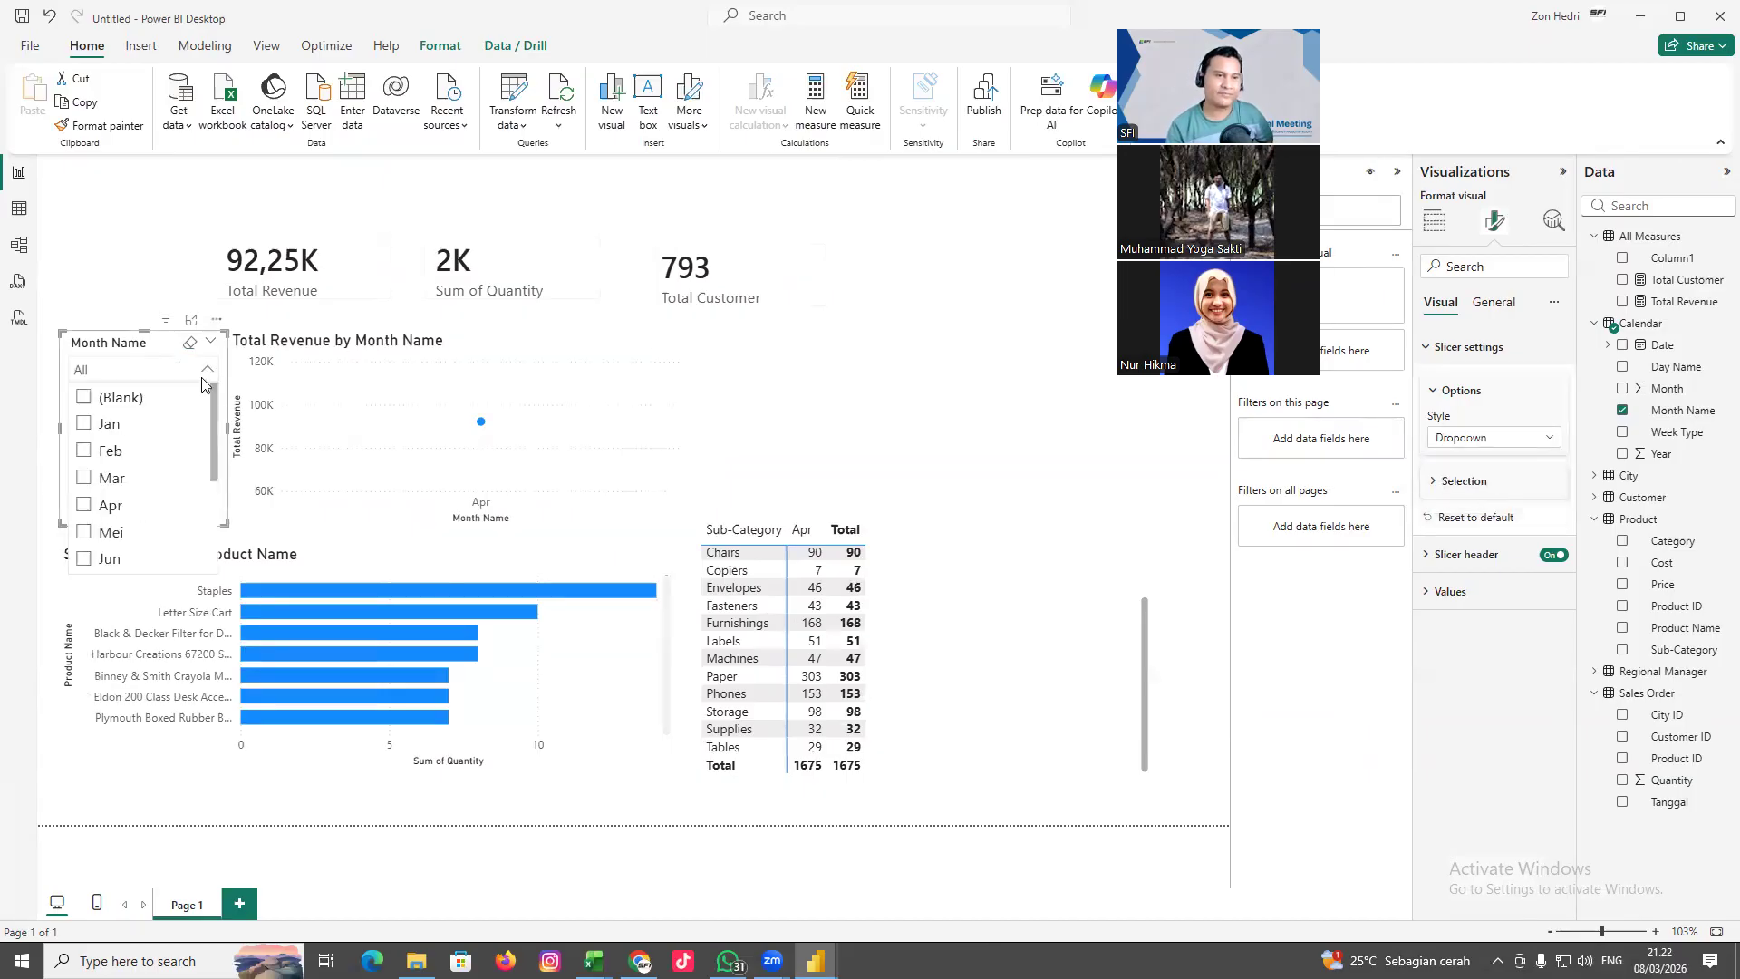
pyautogui.click(84, 479)
pyautogui.click(84, 505)
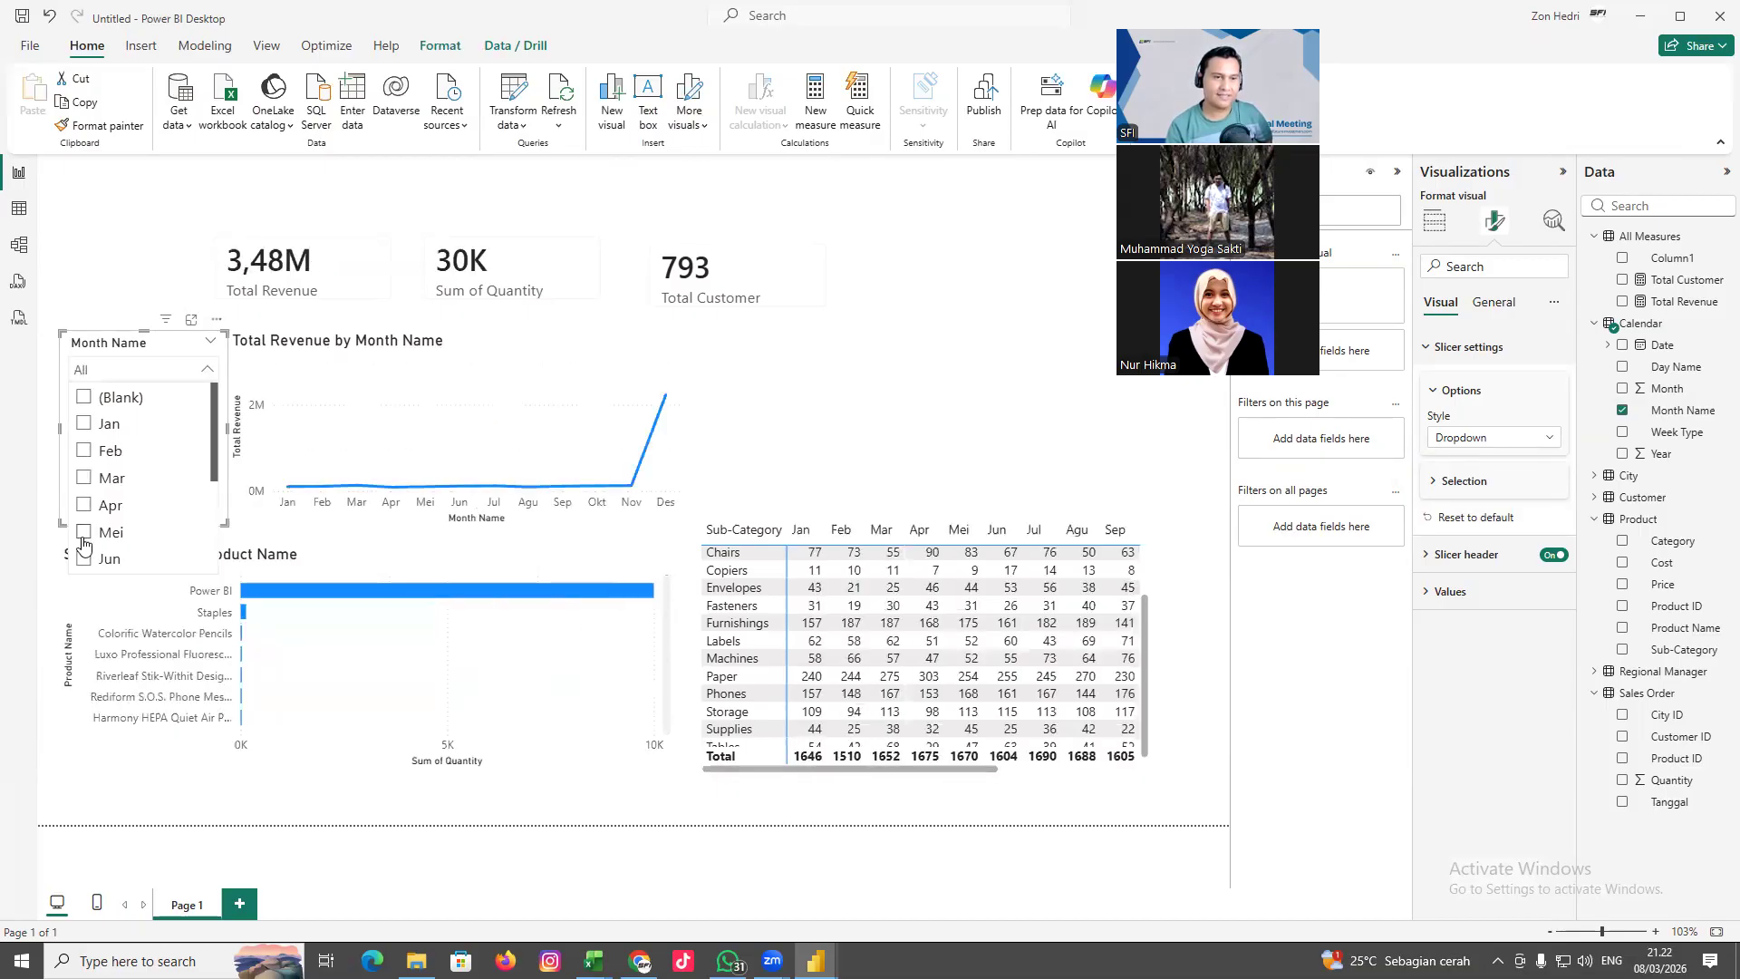
pyautogui.click(189, 350)
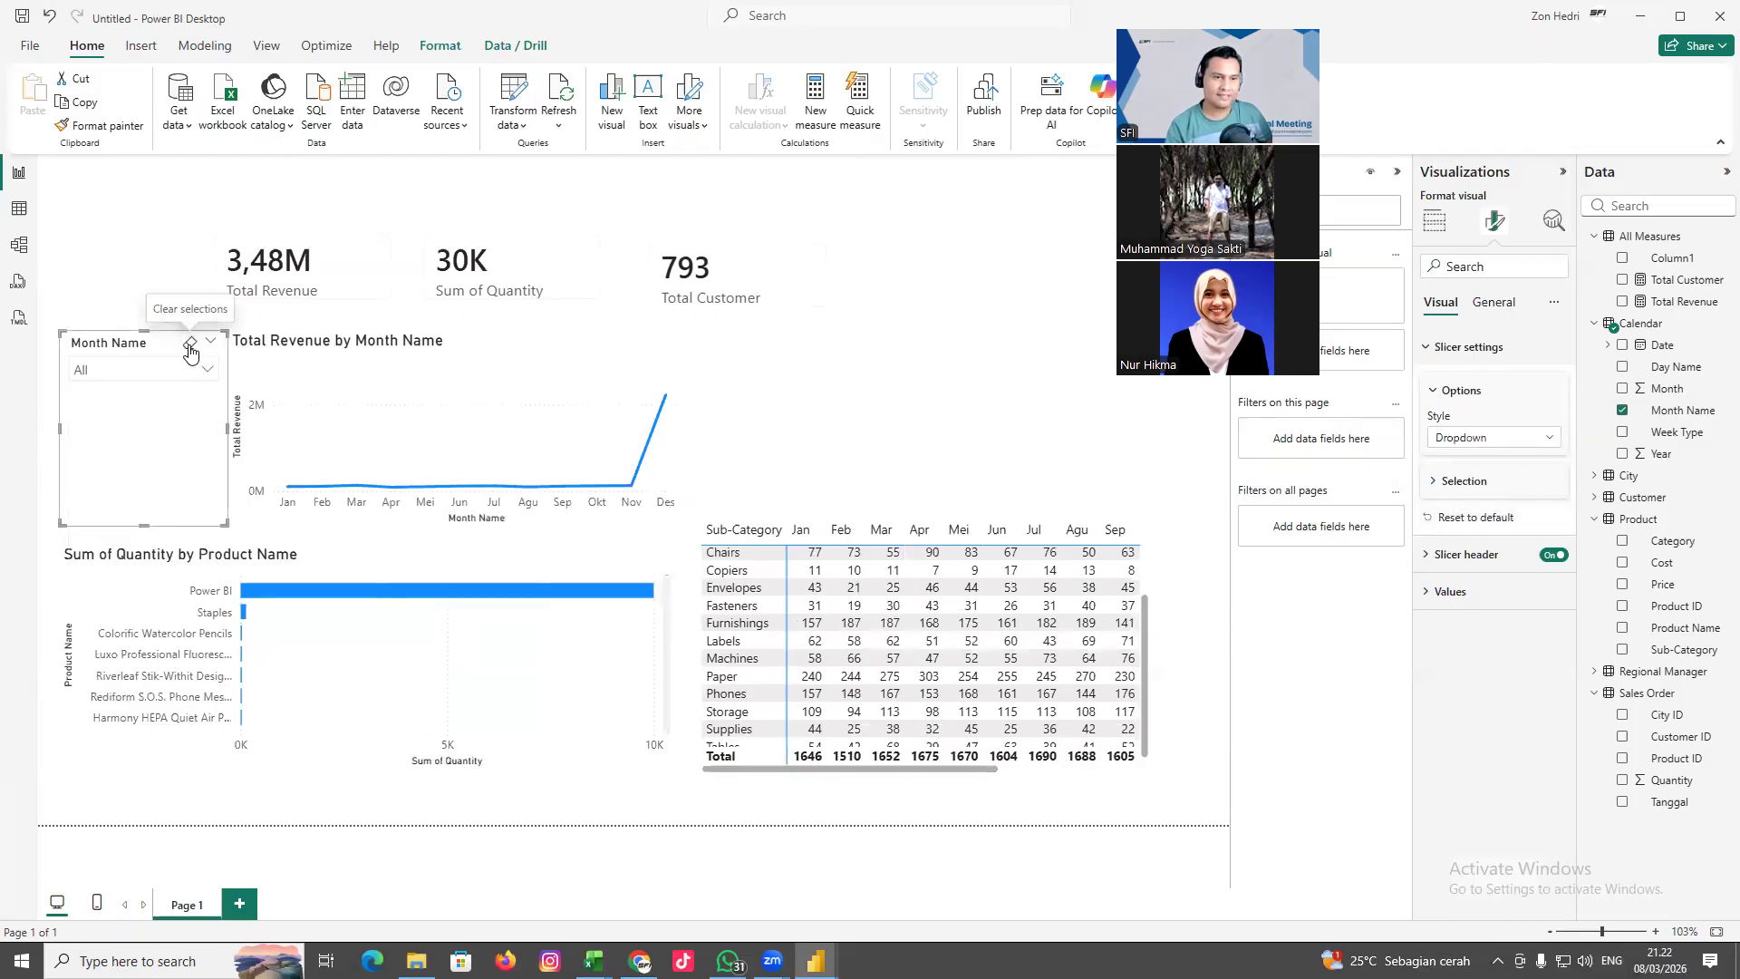
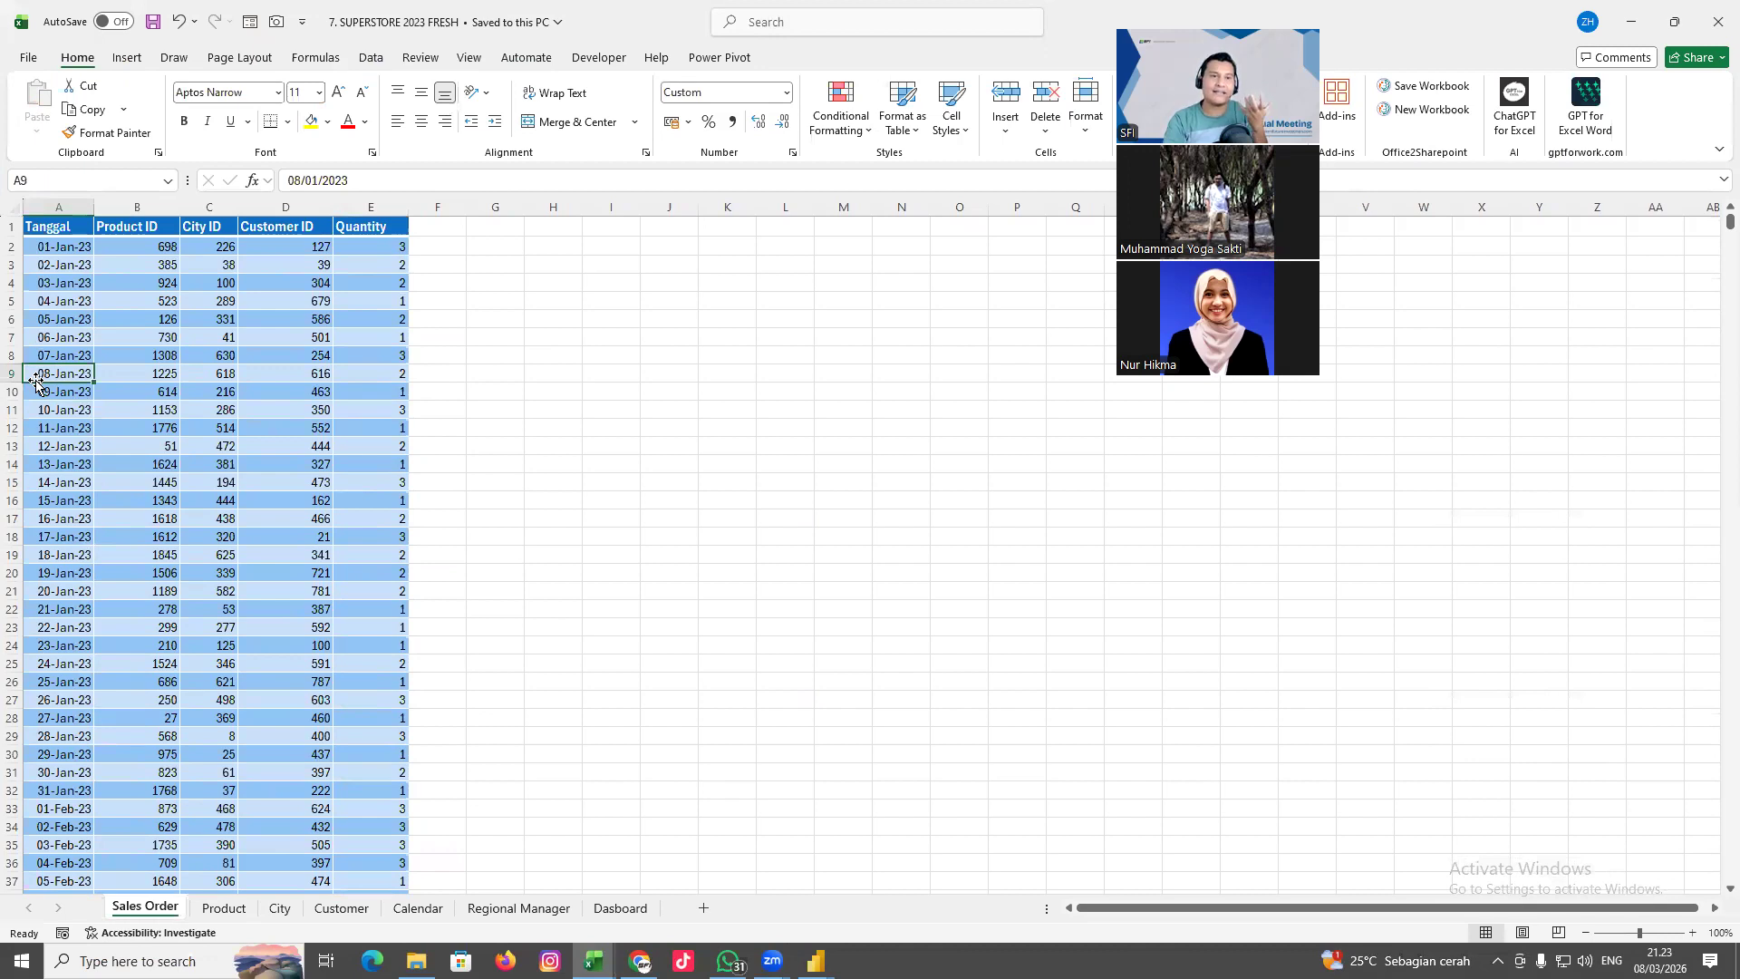
# In the 7. SUPERSTORE 2023 FRESH workbook in Excel, sort the Sales Order table by Tanggal from oldest to newest and select the earliest dates
pyautogui.click(372, 58)
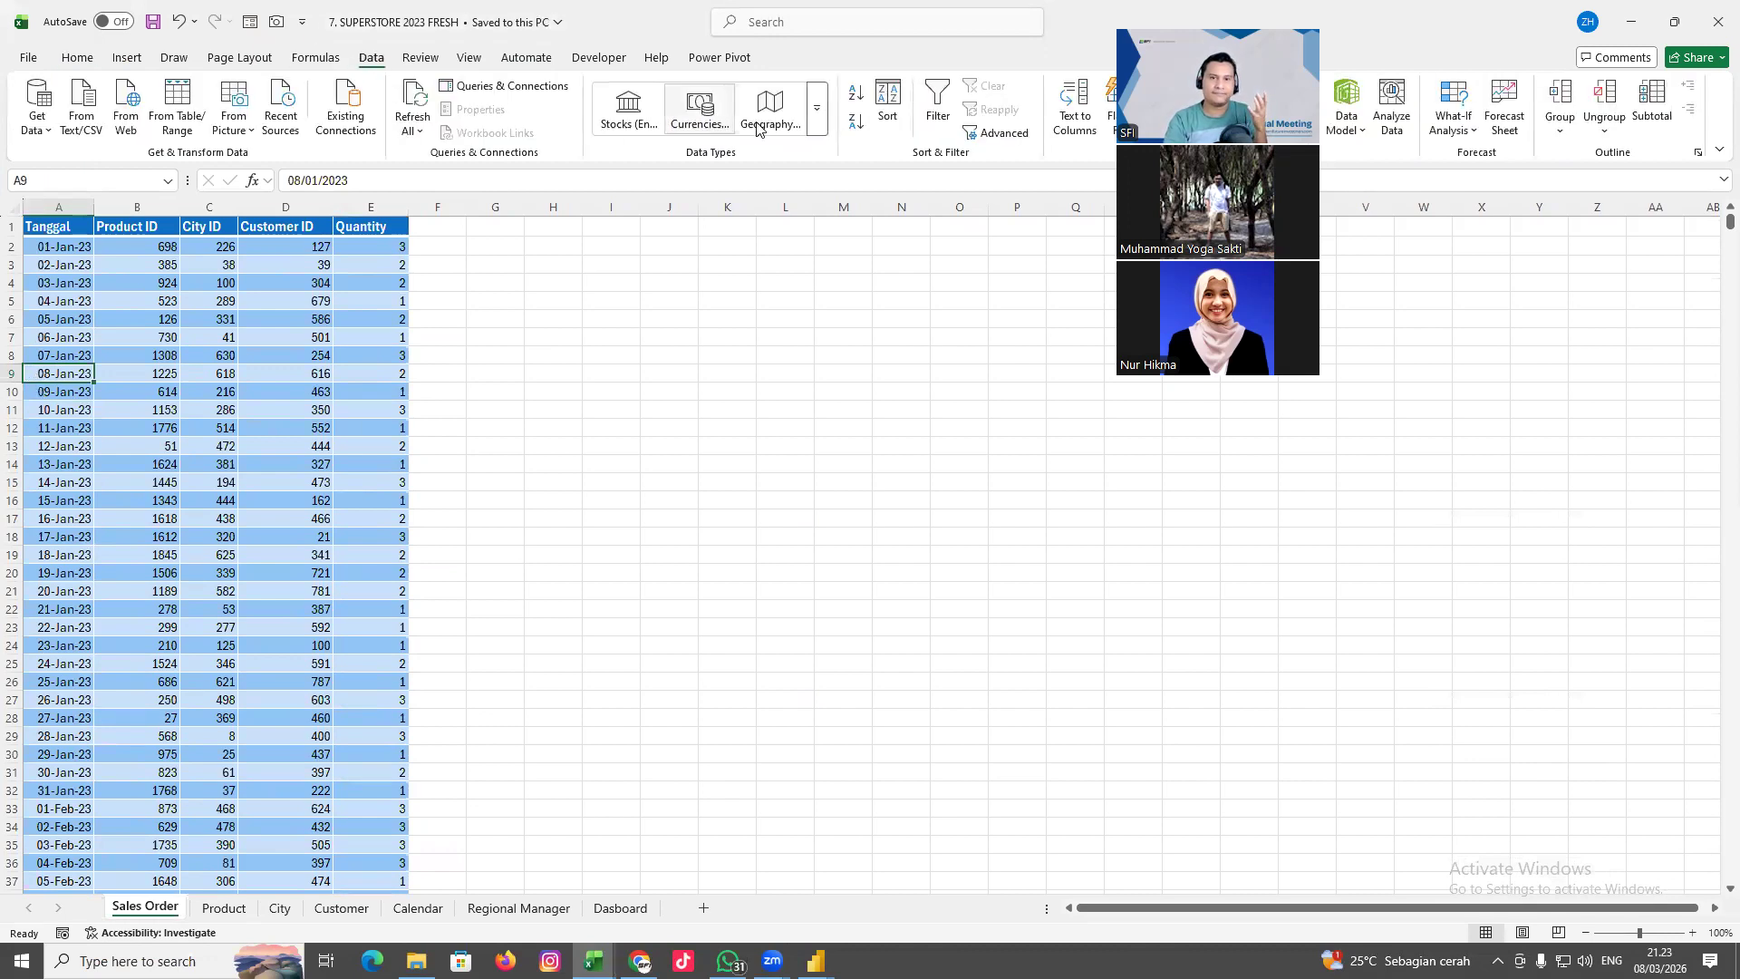
pyautogui.click(857, 109)
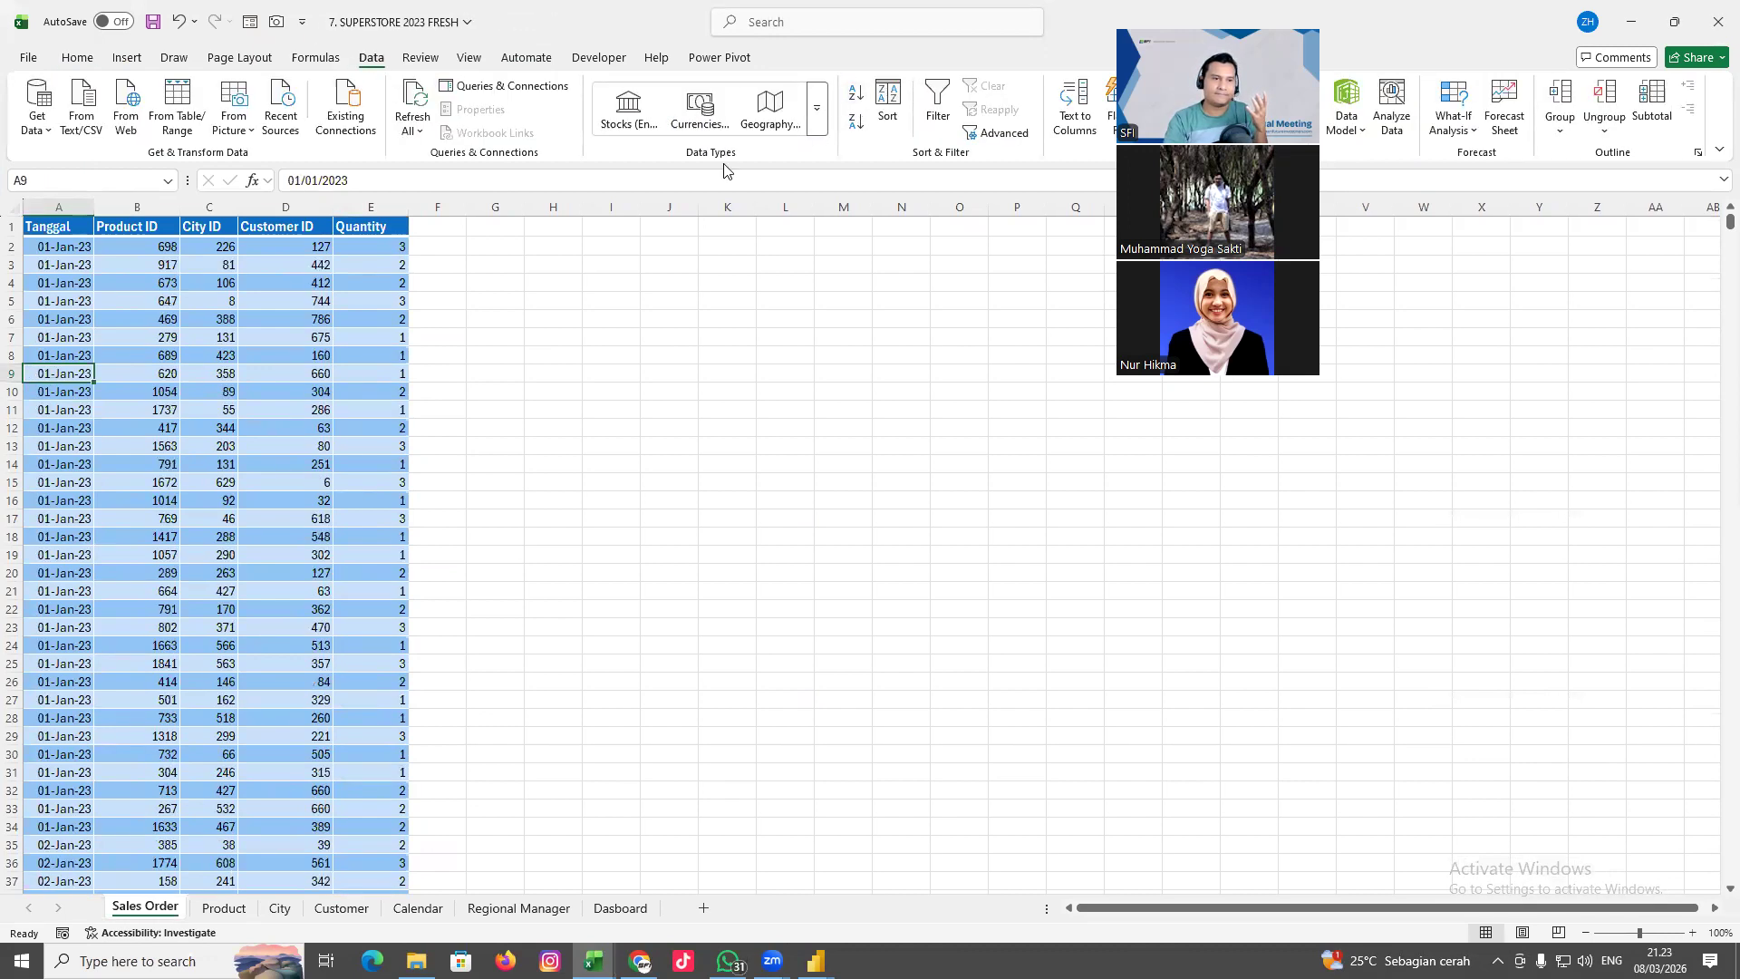
pyautogui.scroll(-3, 242, 366)
pyautogui.scroll(3, 242, 365)
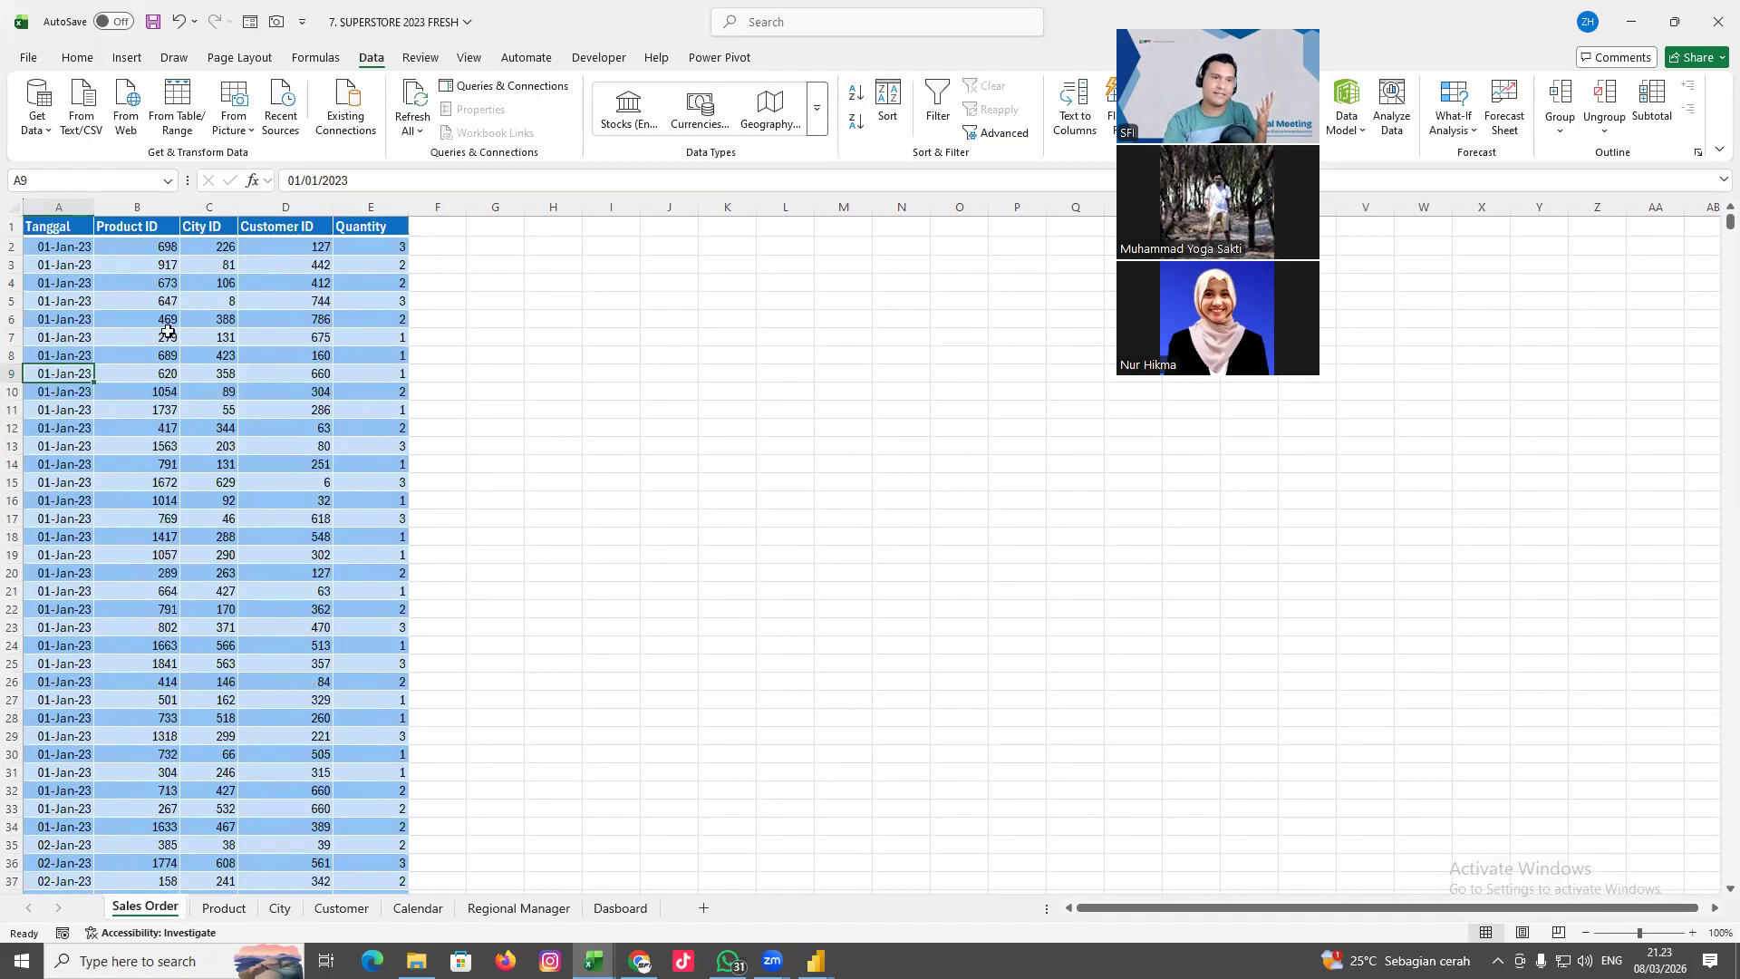
pyautogui.moveTo(50, 246); pyautogui.dragTo(50, 857)
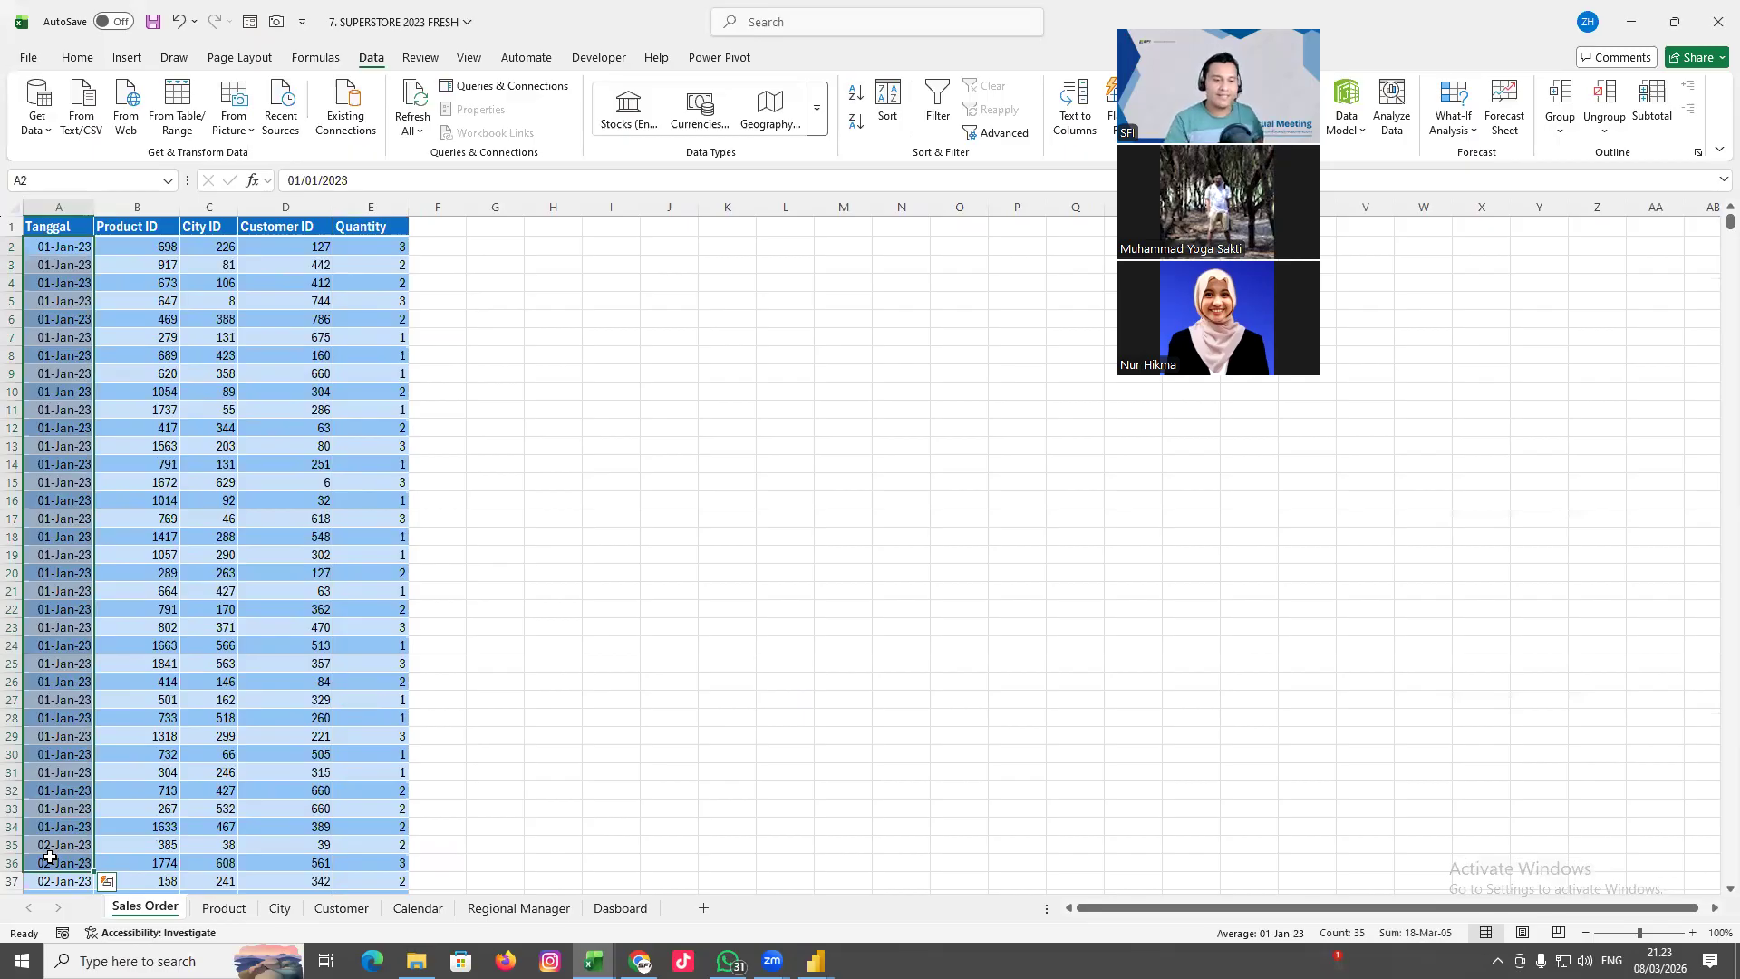
# Sort the Sales Order table by Product ID in ascending order and look through the repeated IDs
pyautogui.click(153, 246)
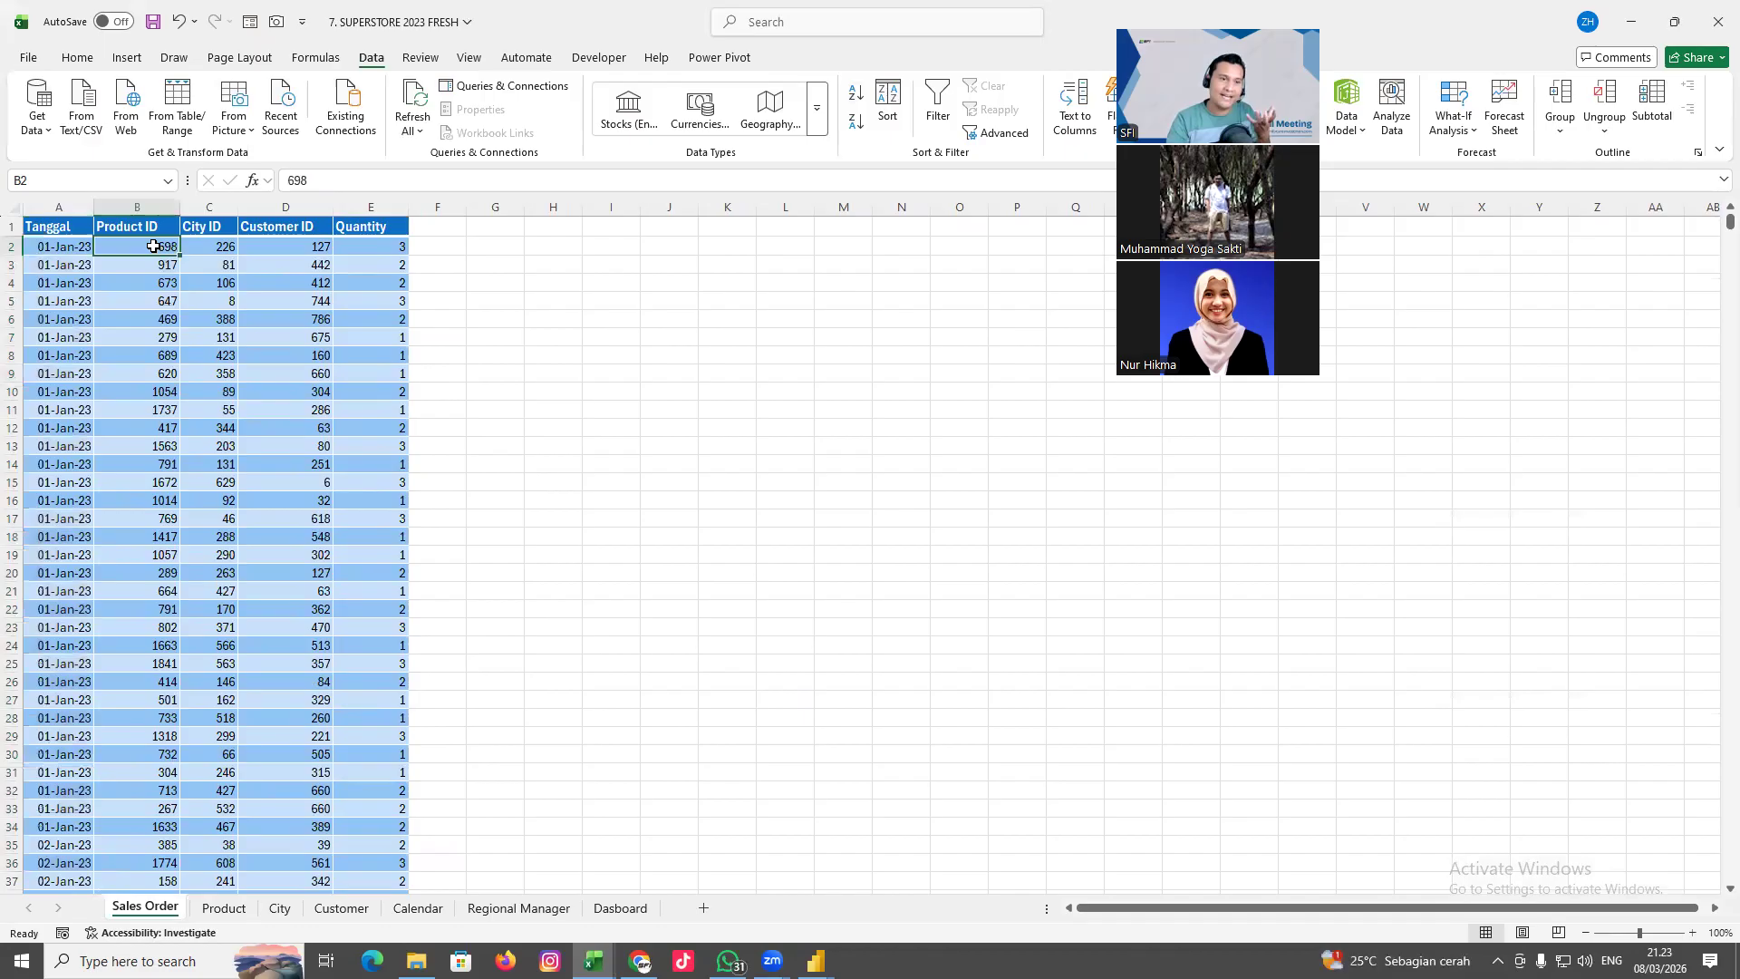
pyautogui.click(856, 95)
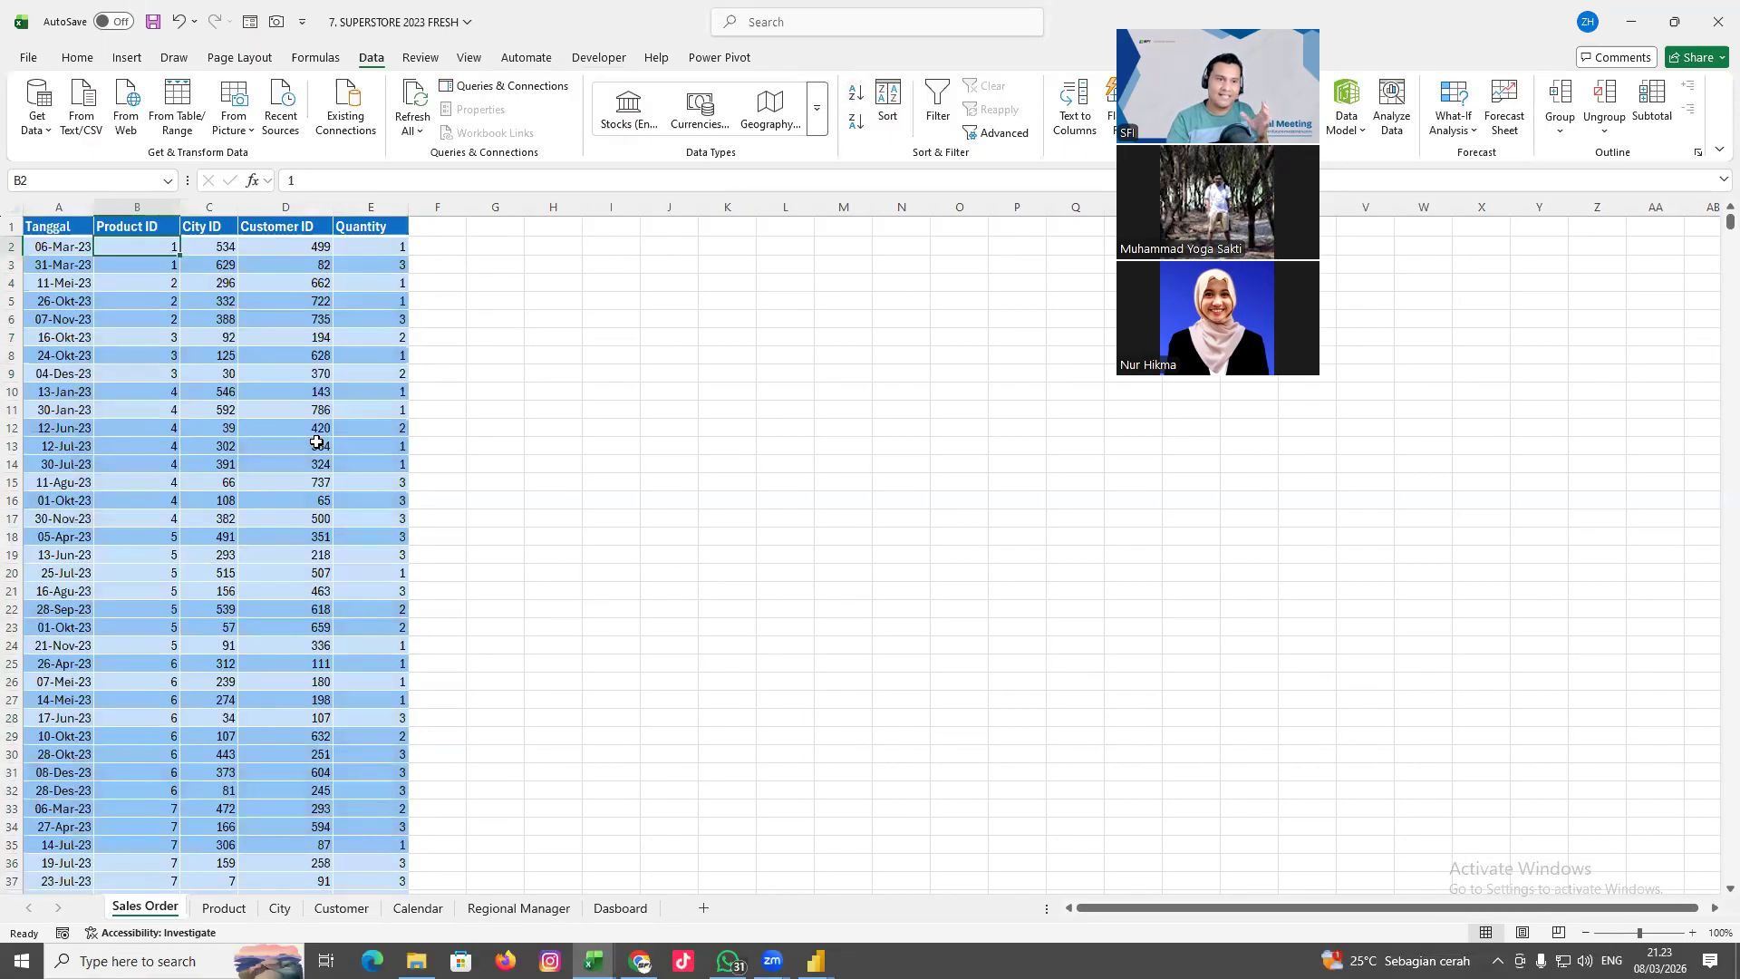
pyautogui.scroll(-13, 136, 379)
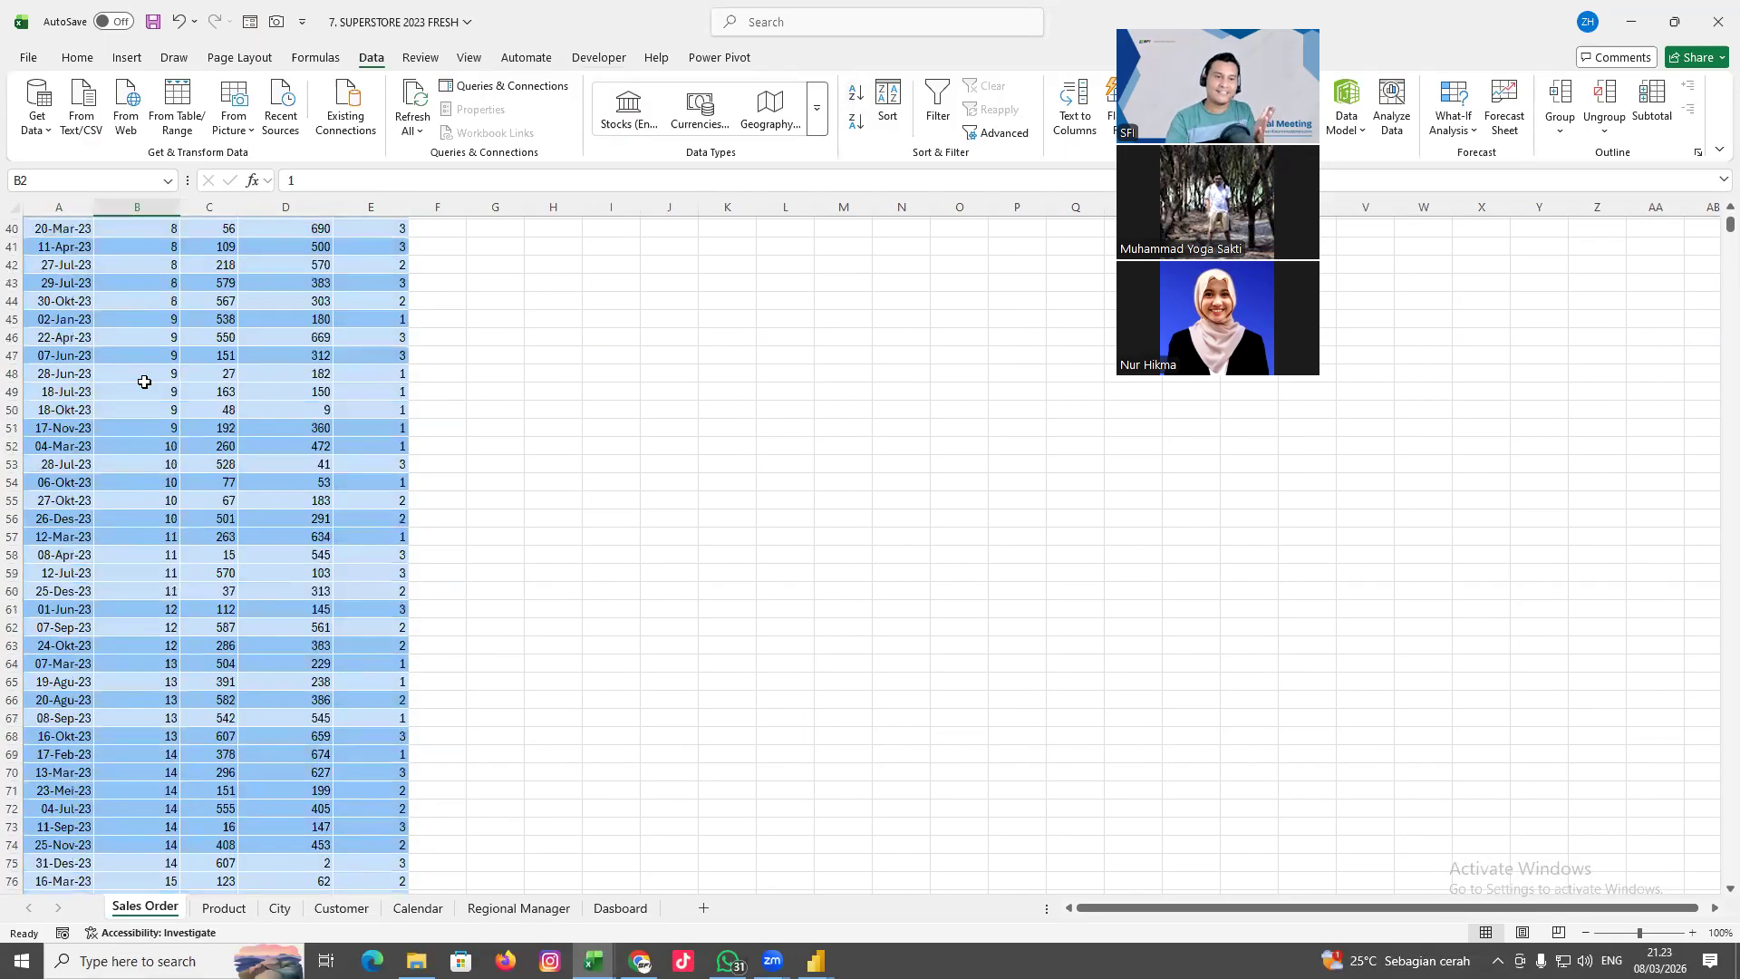
pyautogui.scroll(-5, 144, 382)
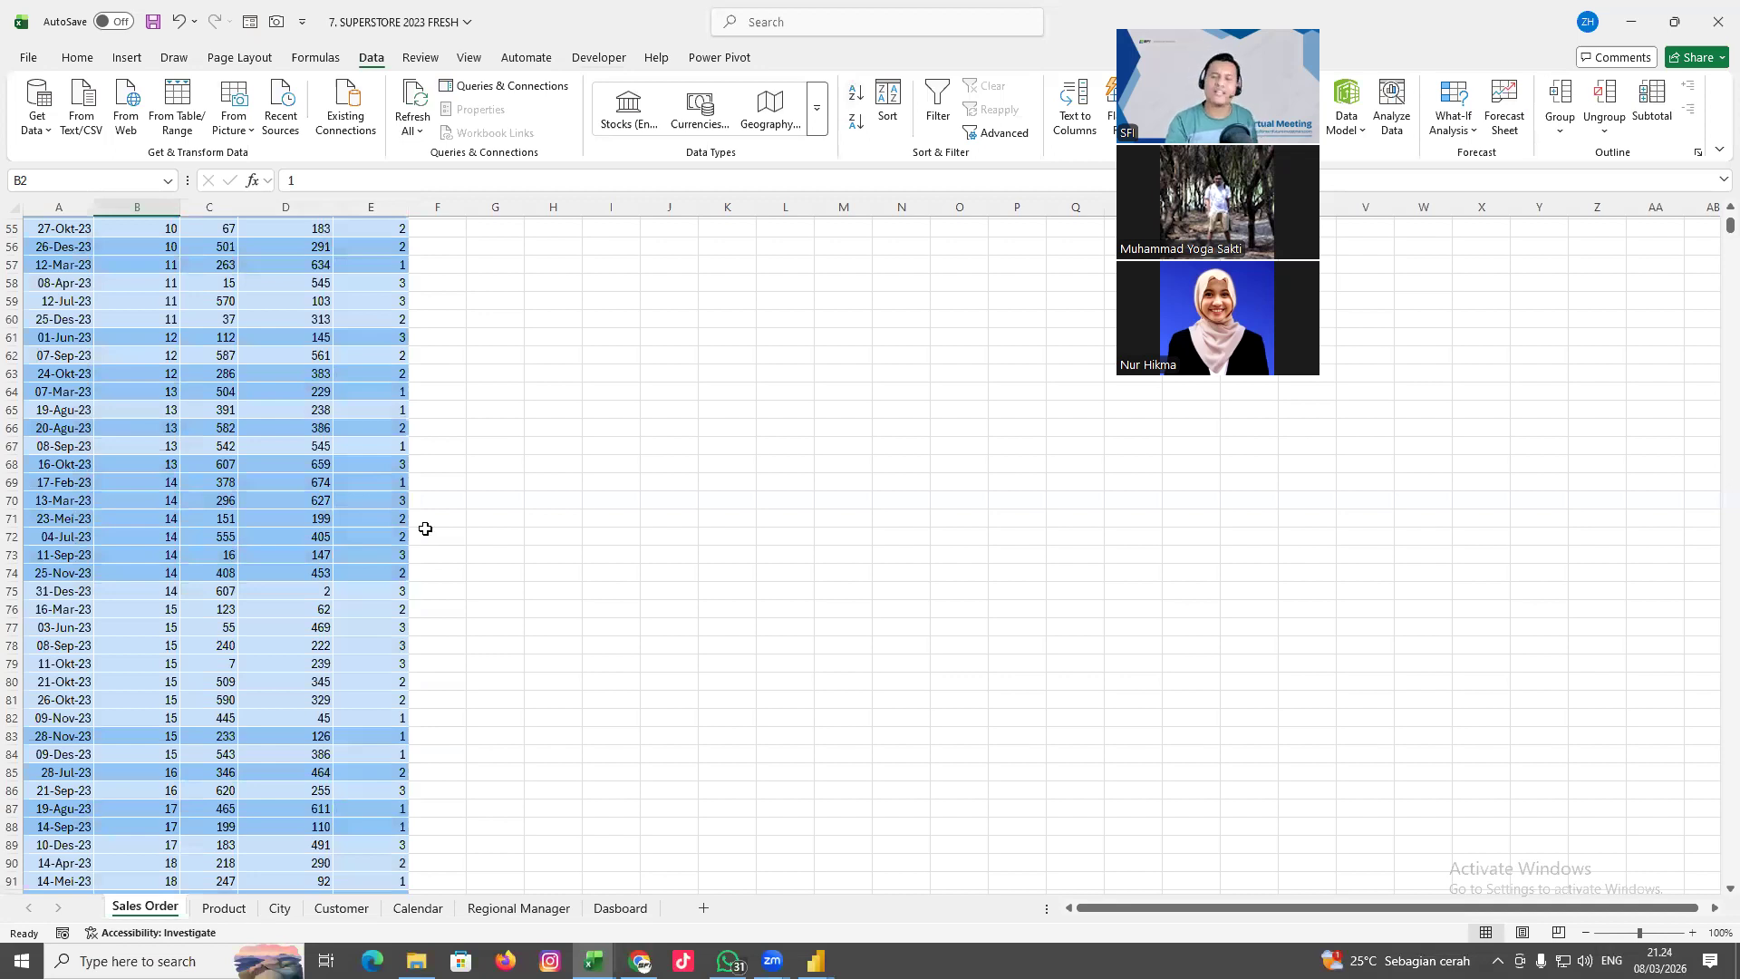
# Examine the first records of the Product sheet, comparing their Product IDs, product names, prices and costs
pyautogui.click(218, 910)
pyautogui.scroll(12, 417, 493)
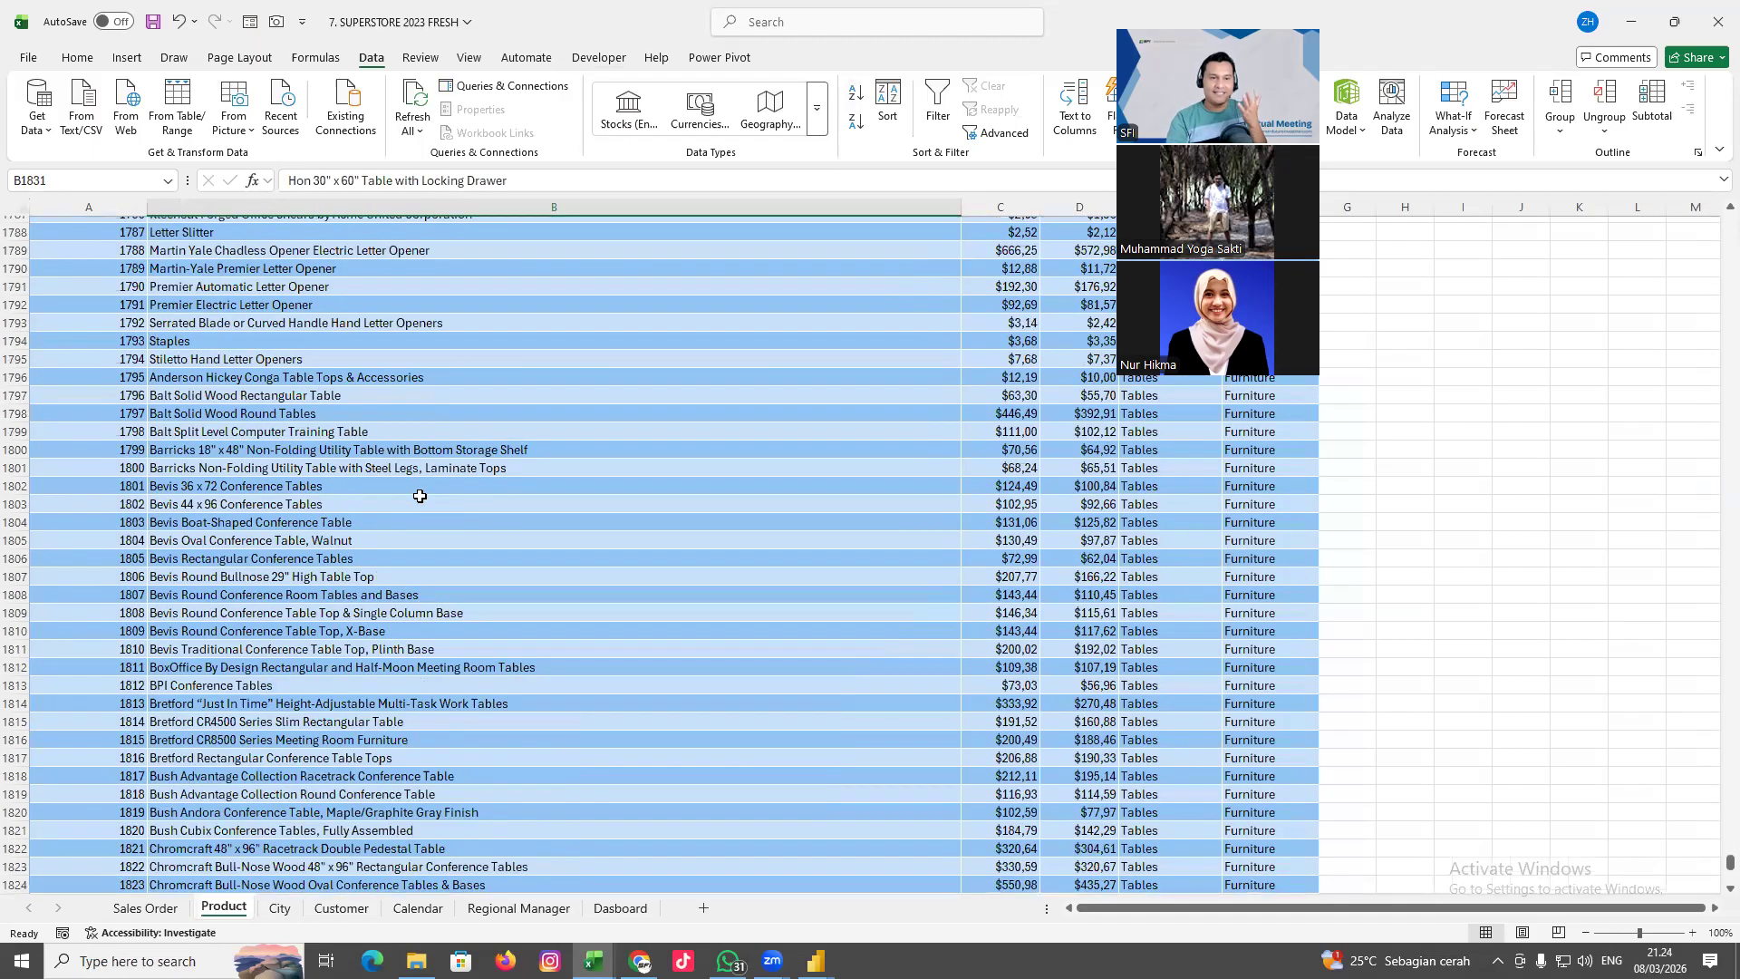
pyautogui.moveTo(1728, 856); pyautogui.dragTo(1684, 200)
pyautogui.click(89, 354)
pyautogui.click(90, 408)
pyautogui.click(90, 440)
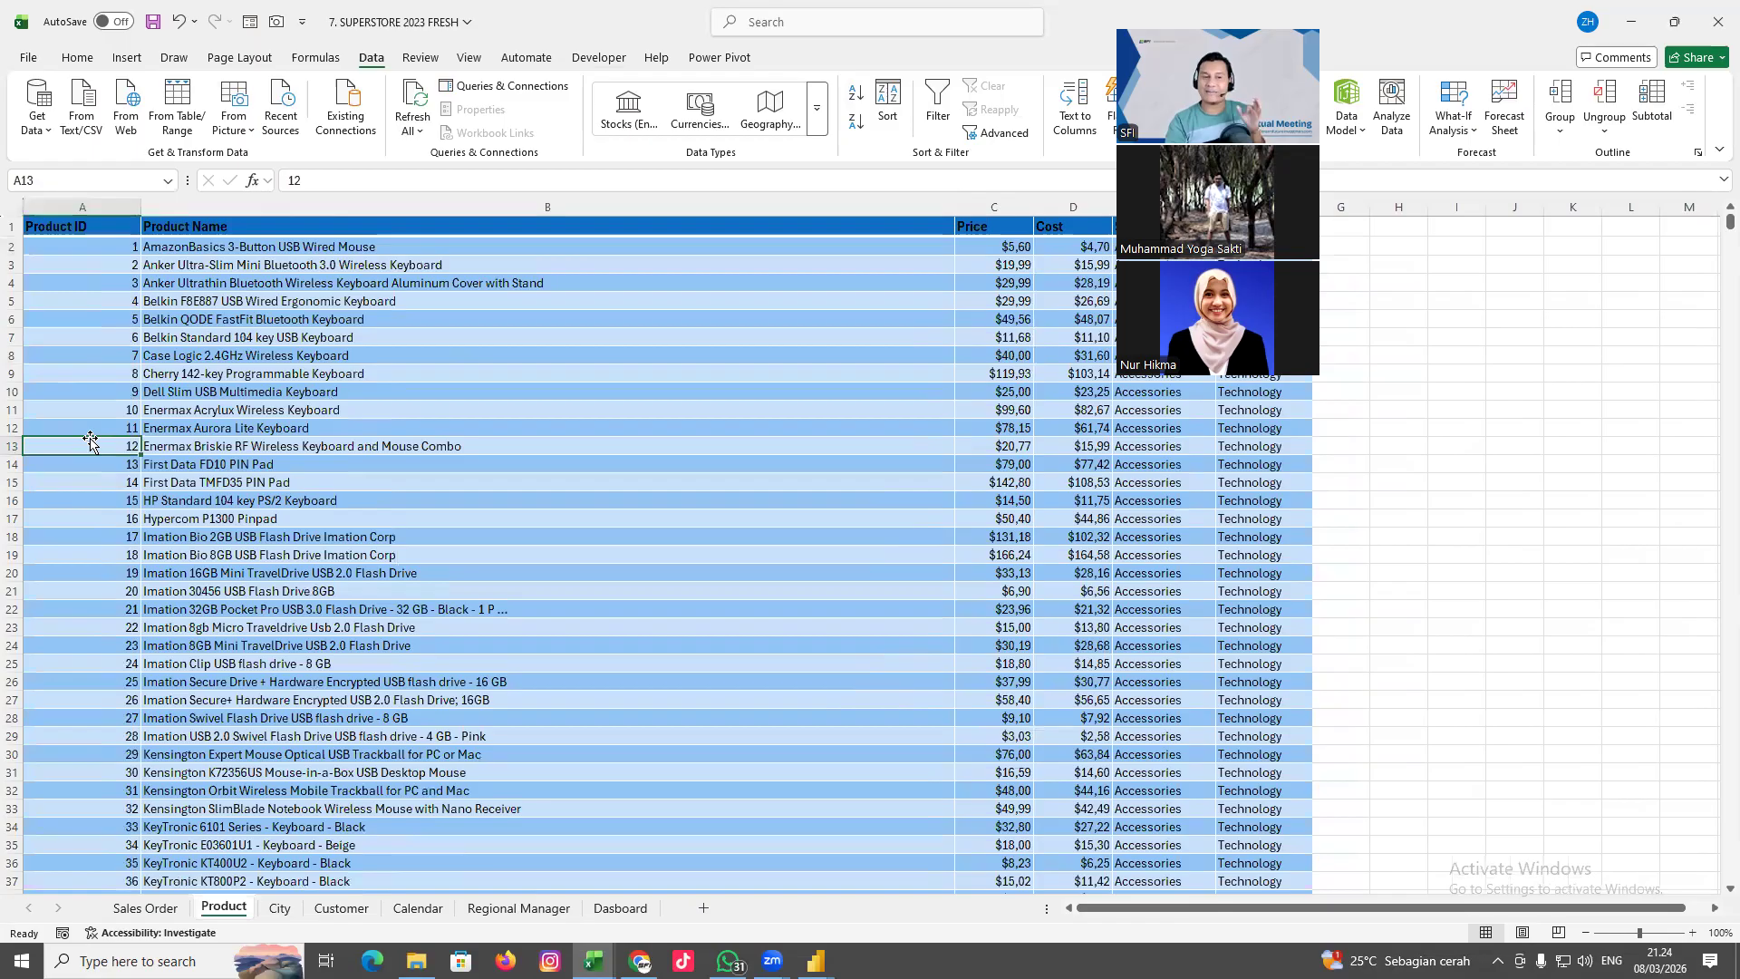
pyautogui.click(291, 408)
pyautogui.press('Right')
pyautogui.press('Right')
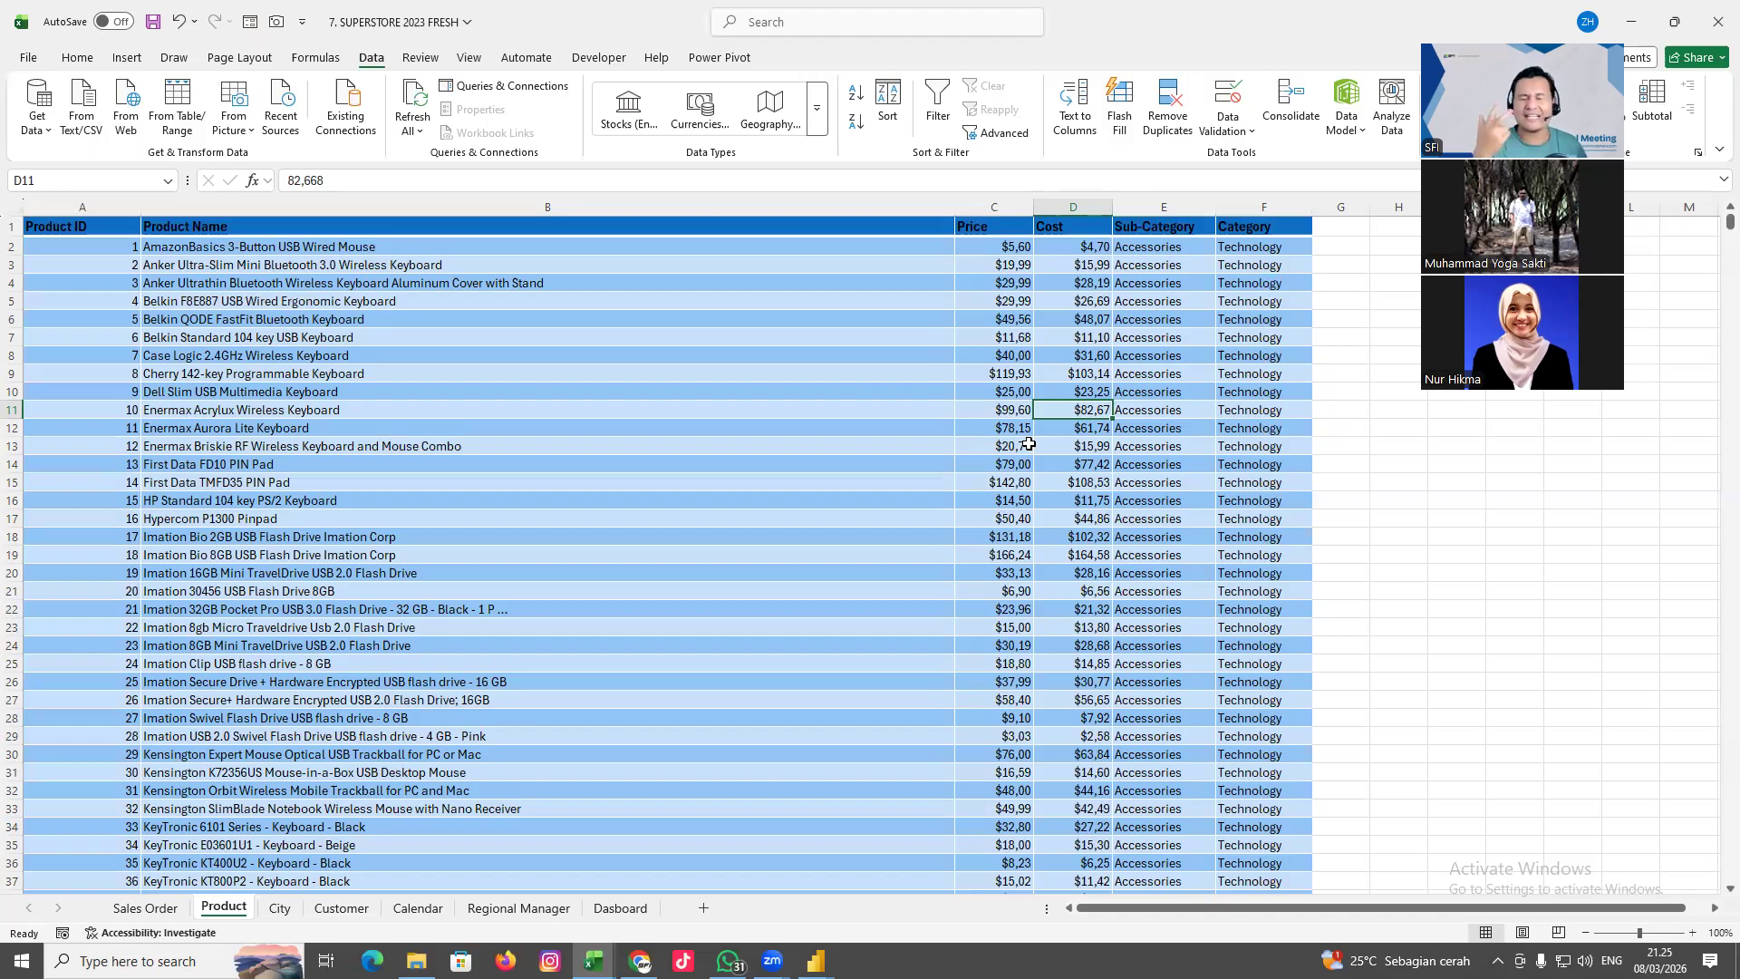
pyautogui.click(282, 533)
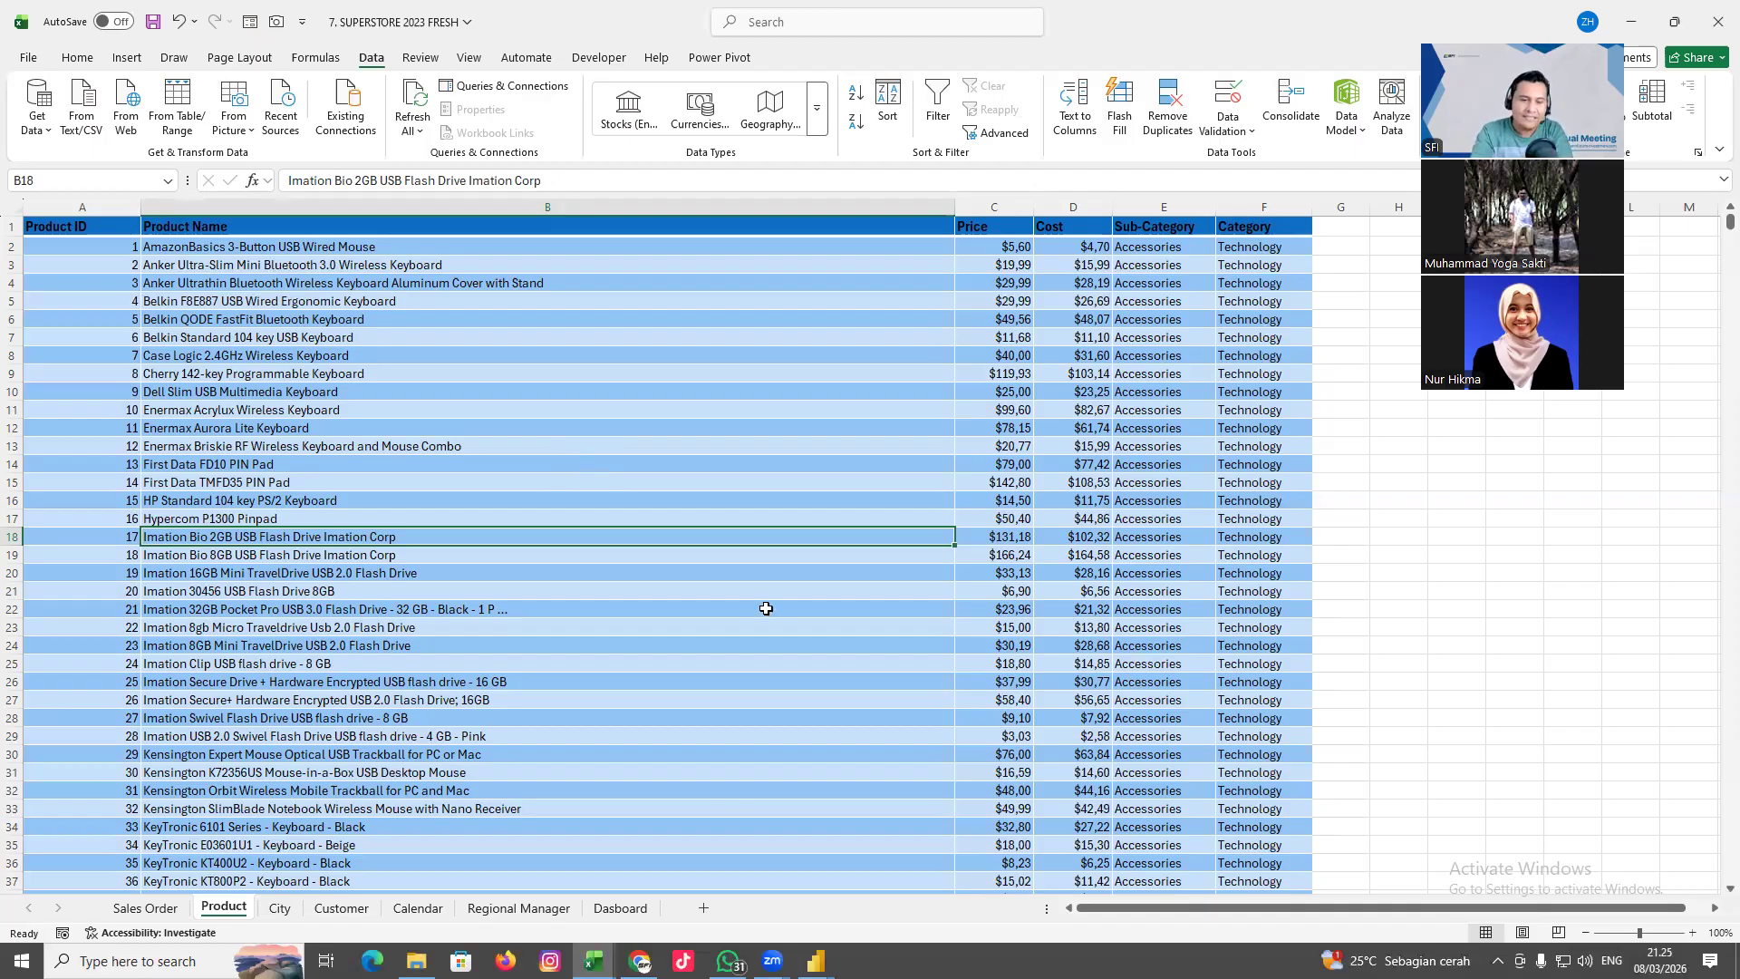
# Add a new worksheet after the Product sheet and enter the date 01/01/2025 in cell A1
pyautogui.click(705, 907)
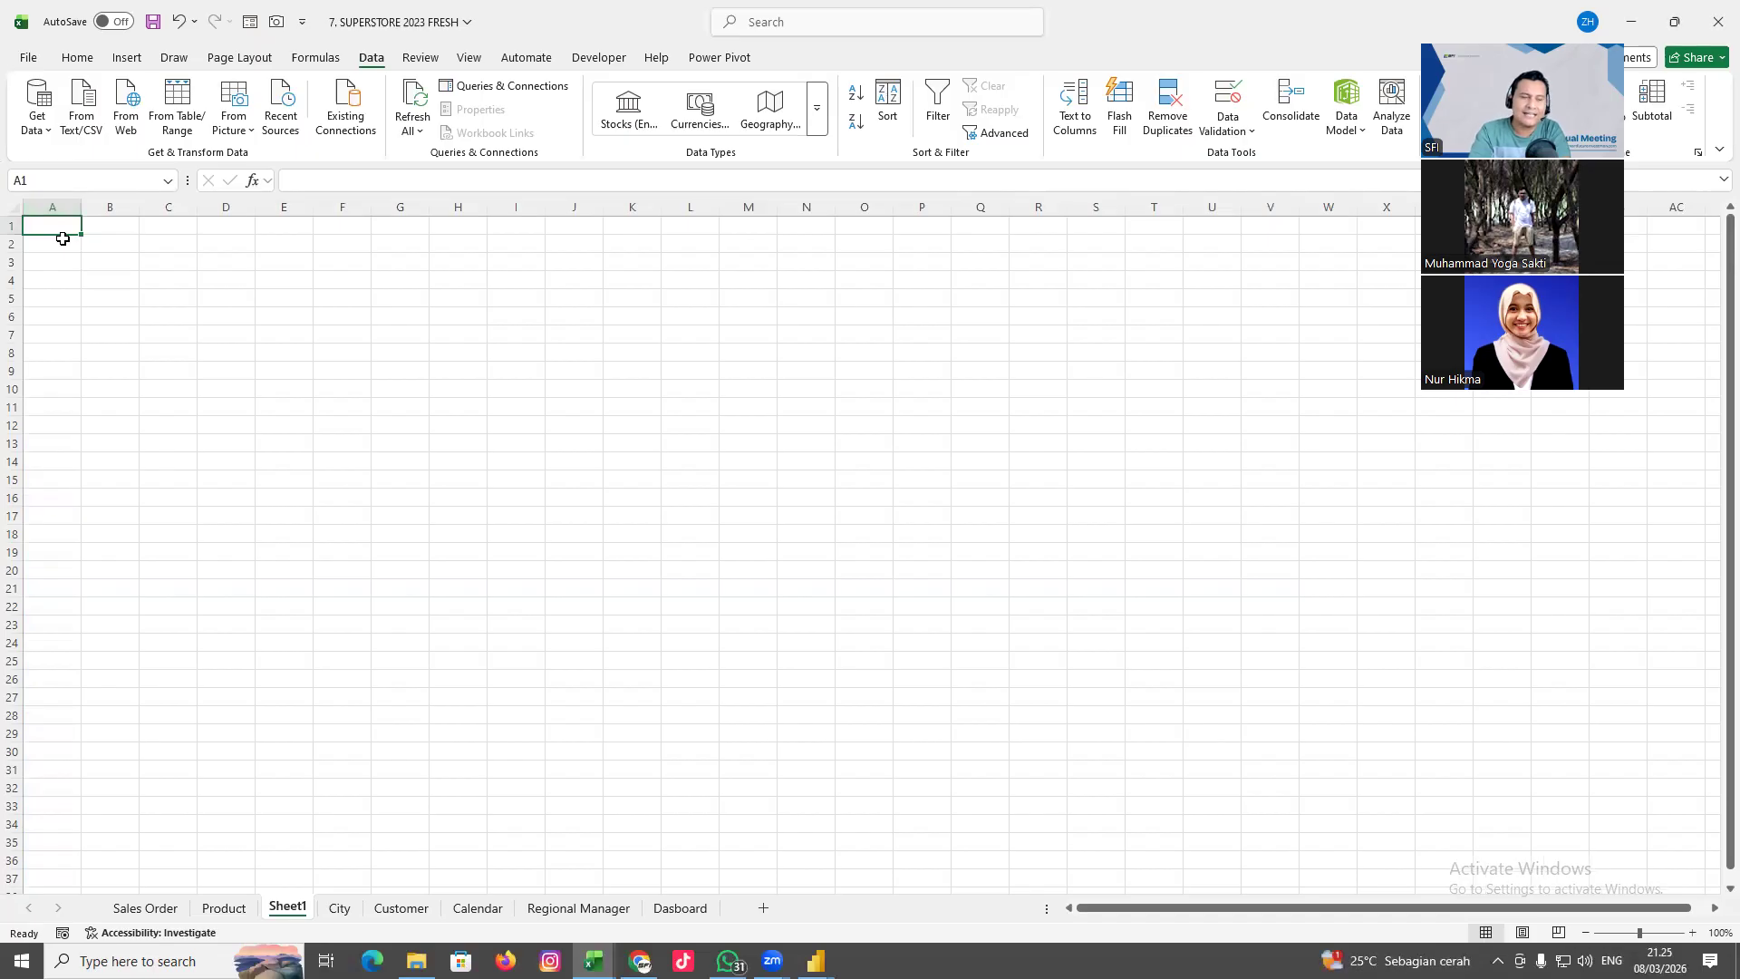
pyautogui.write('01')
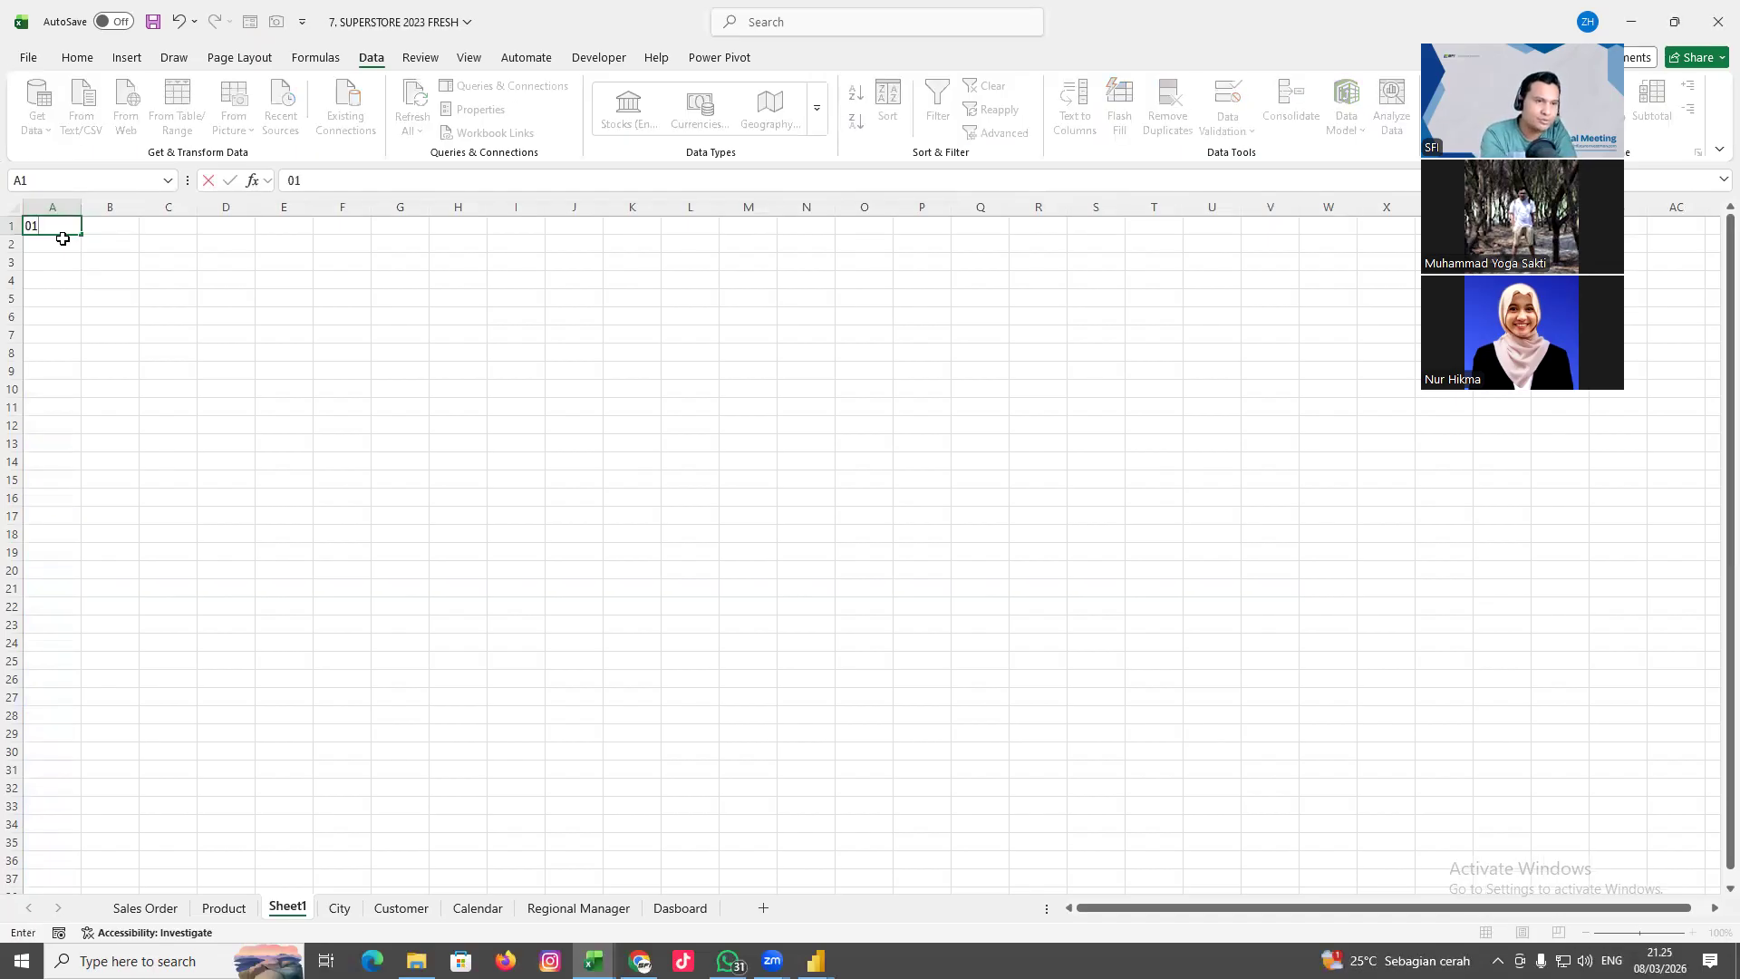
pyautogui.write('/01')
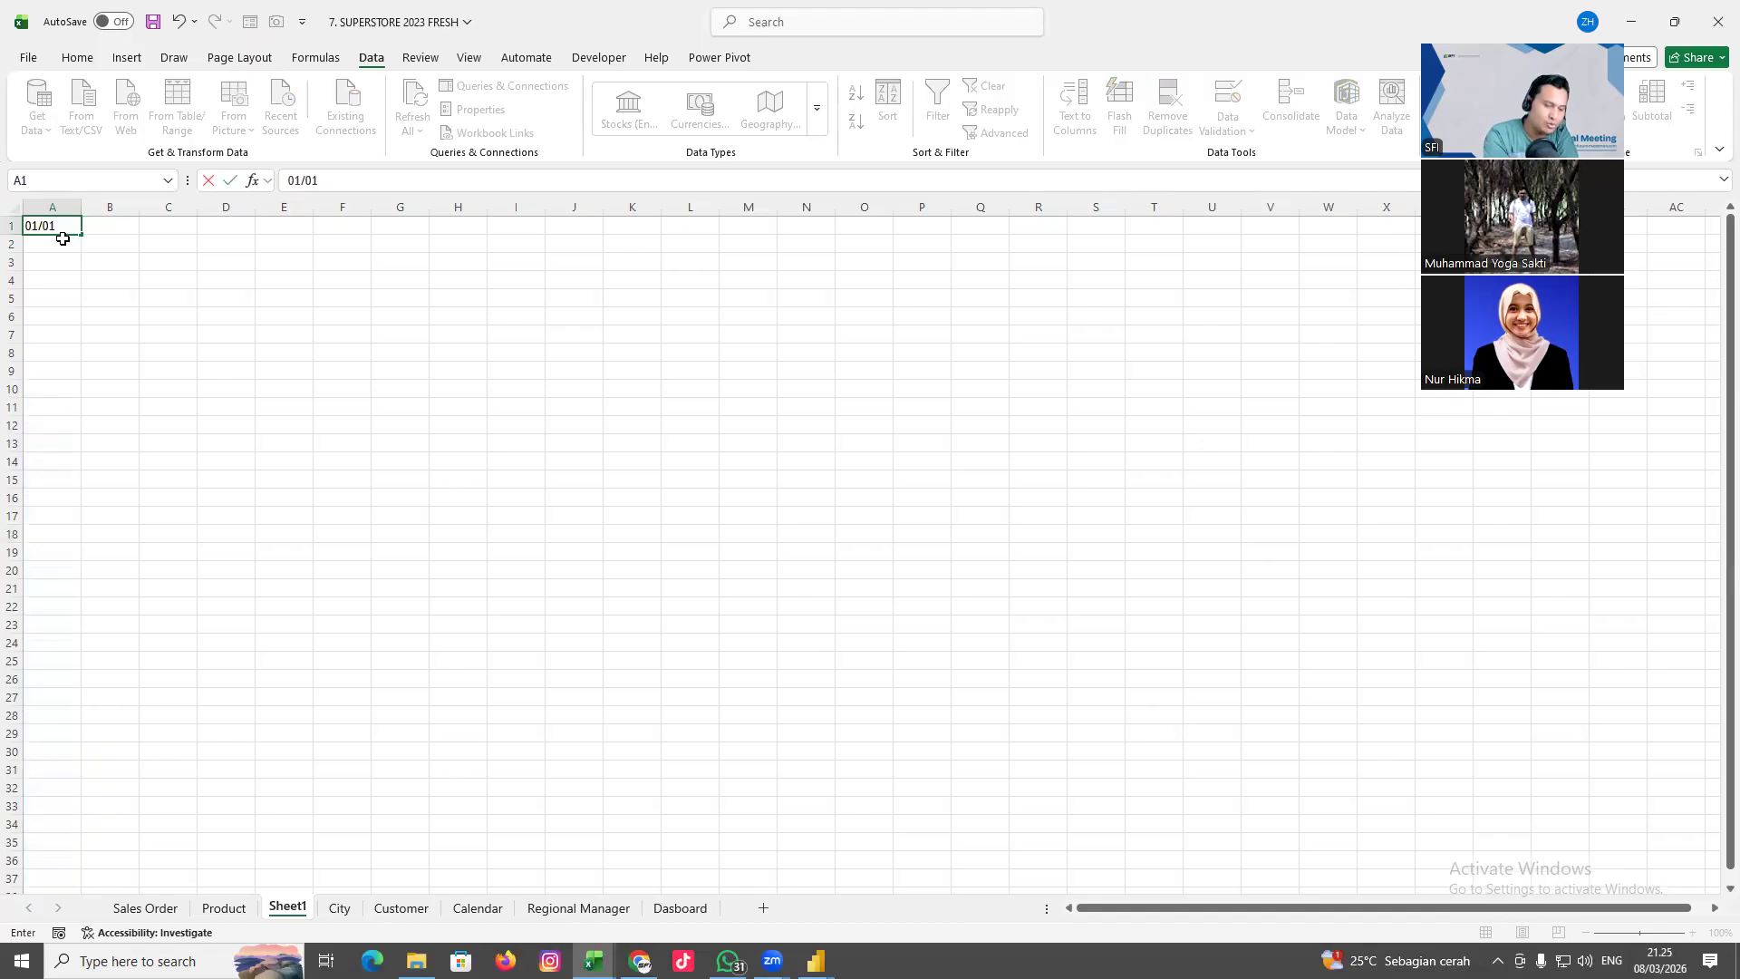
pyautogui.write('/2025')
pyautogui.press('Return')
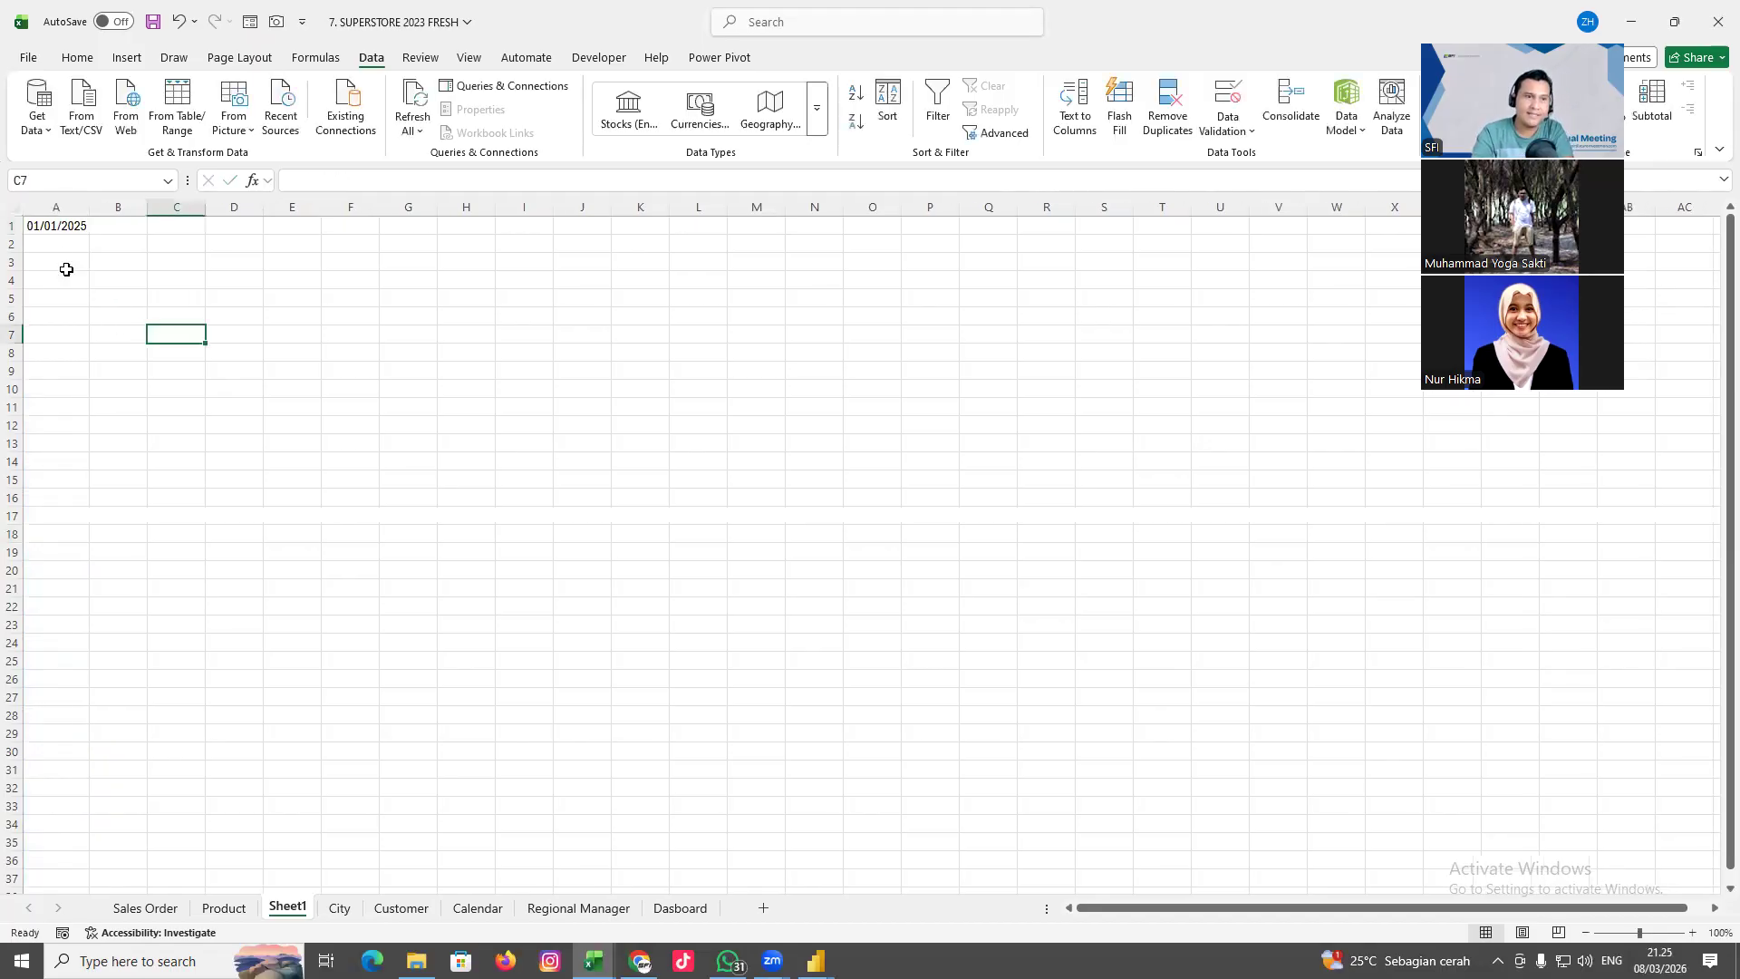
# Set up a fill series from cell A1 with type Date, date unit Day, step value 1 and stop value 28/12/2026
pyautogui.click(56, 225)
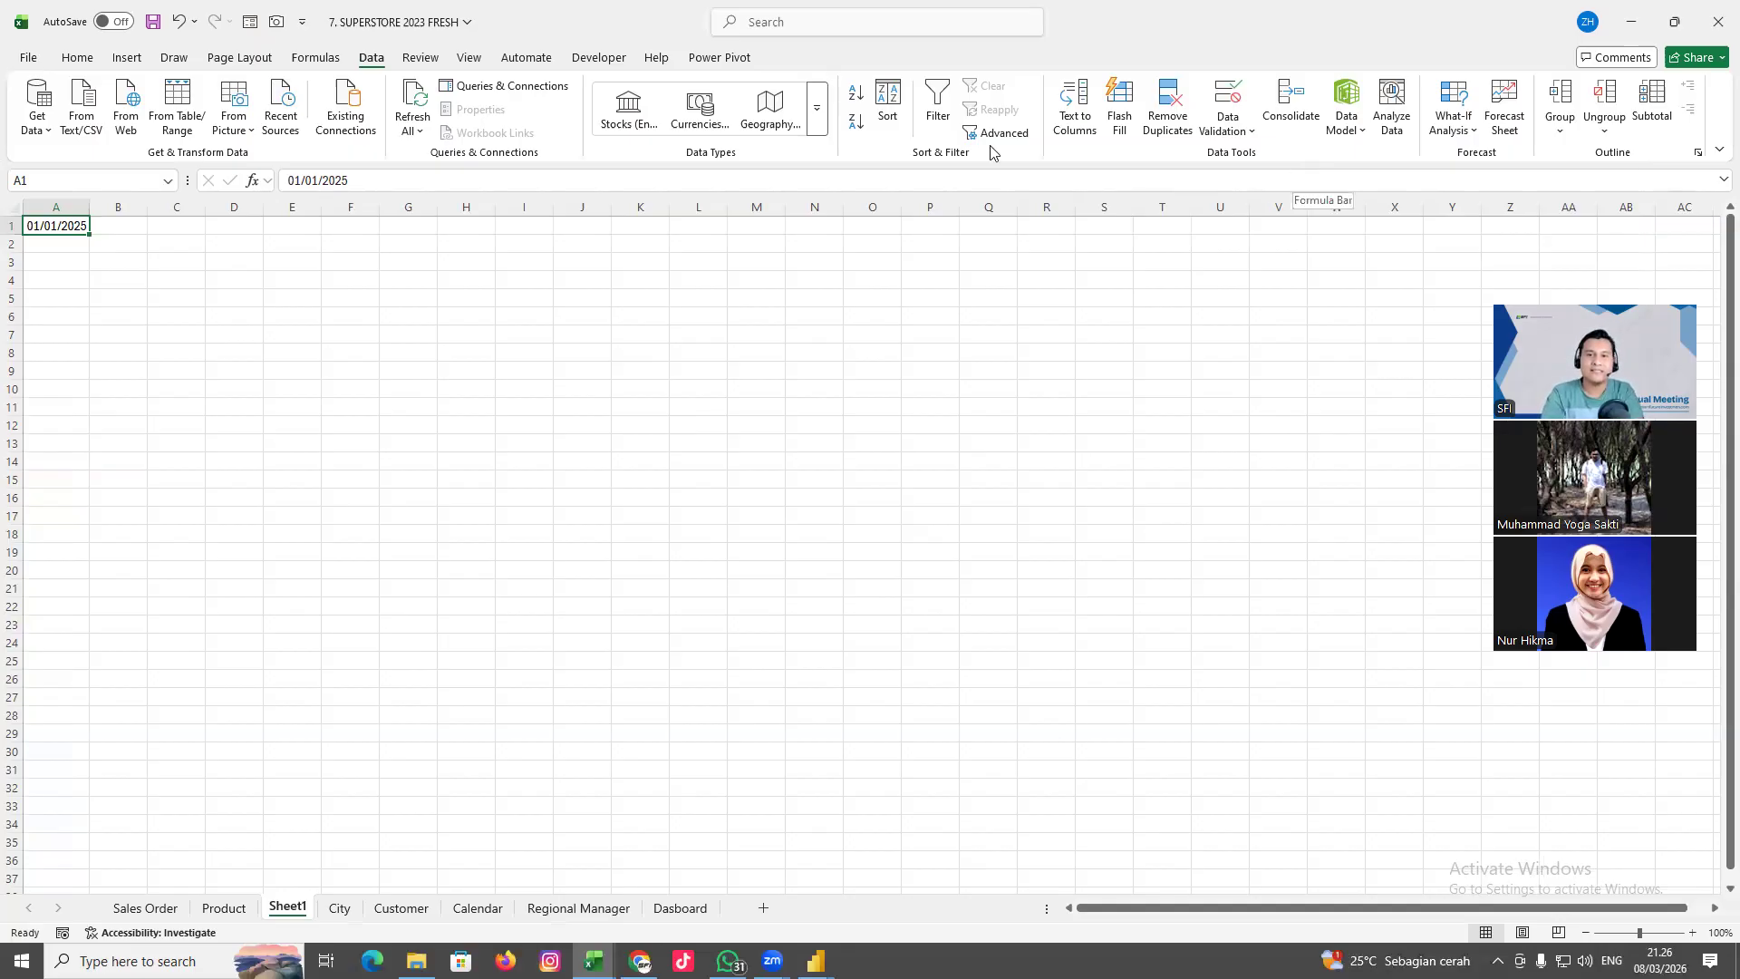
pyautogui.click(72, 60)
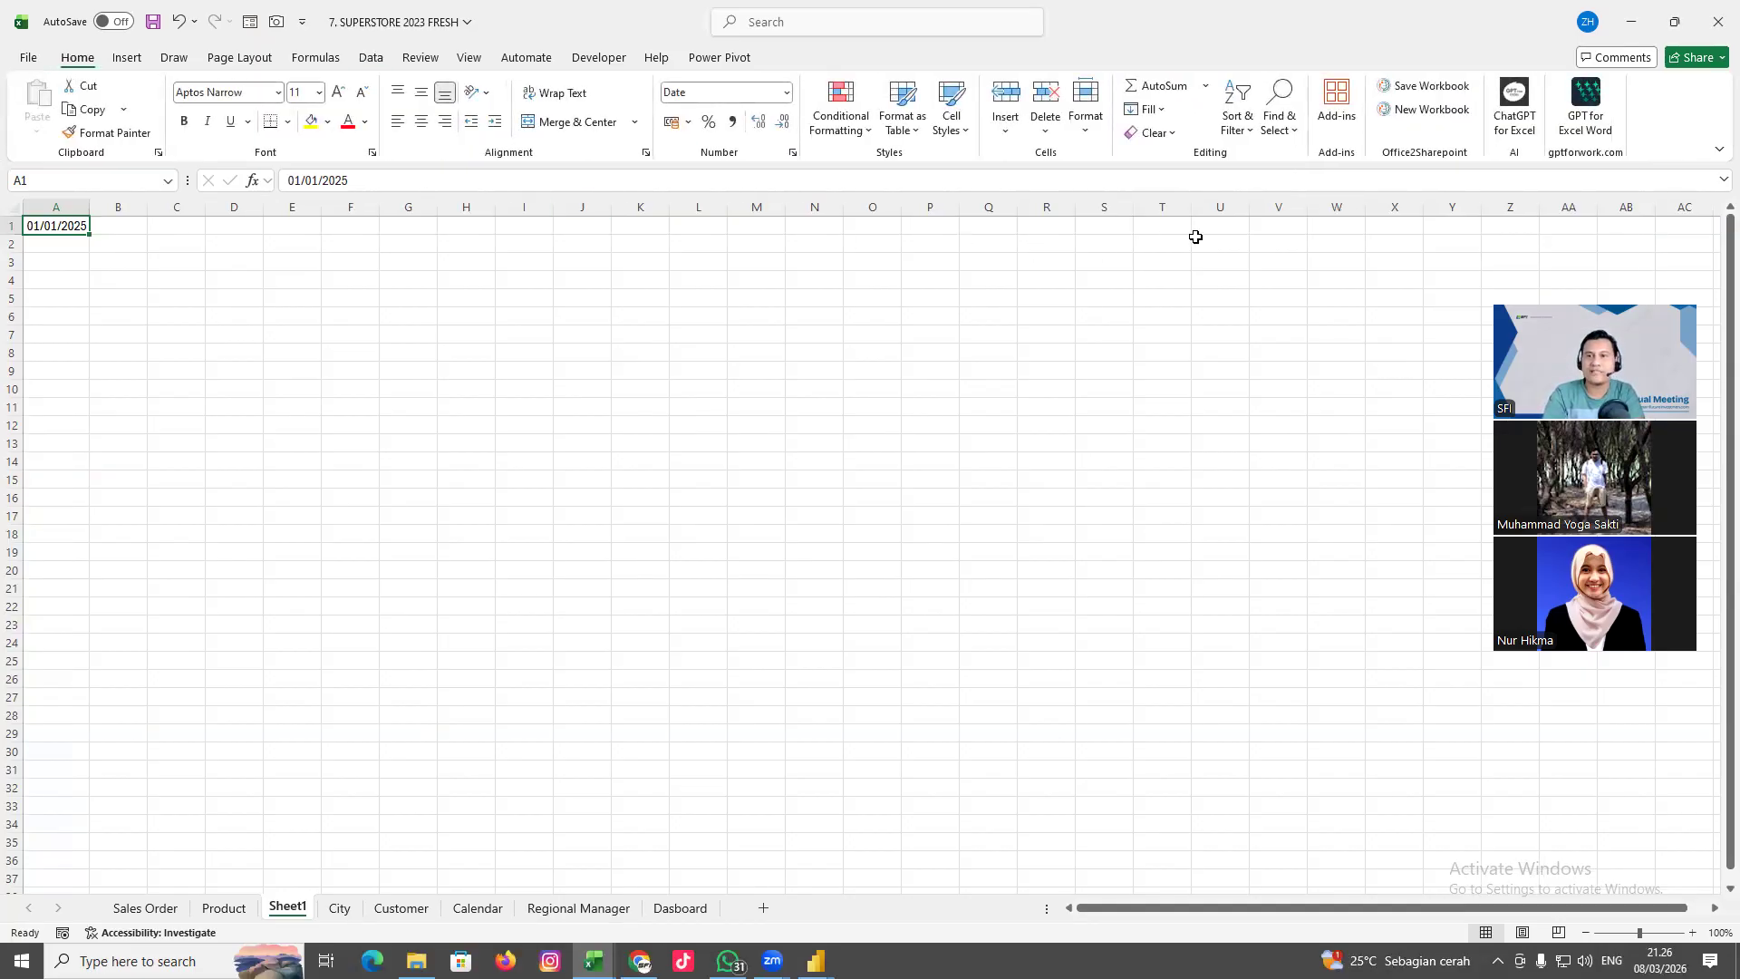
pyautogui.click(1159, 113)
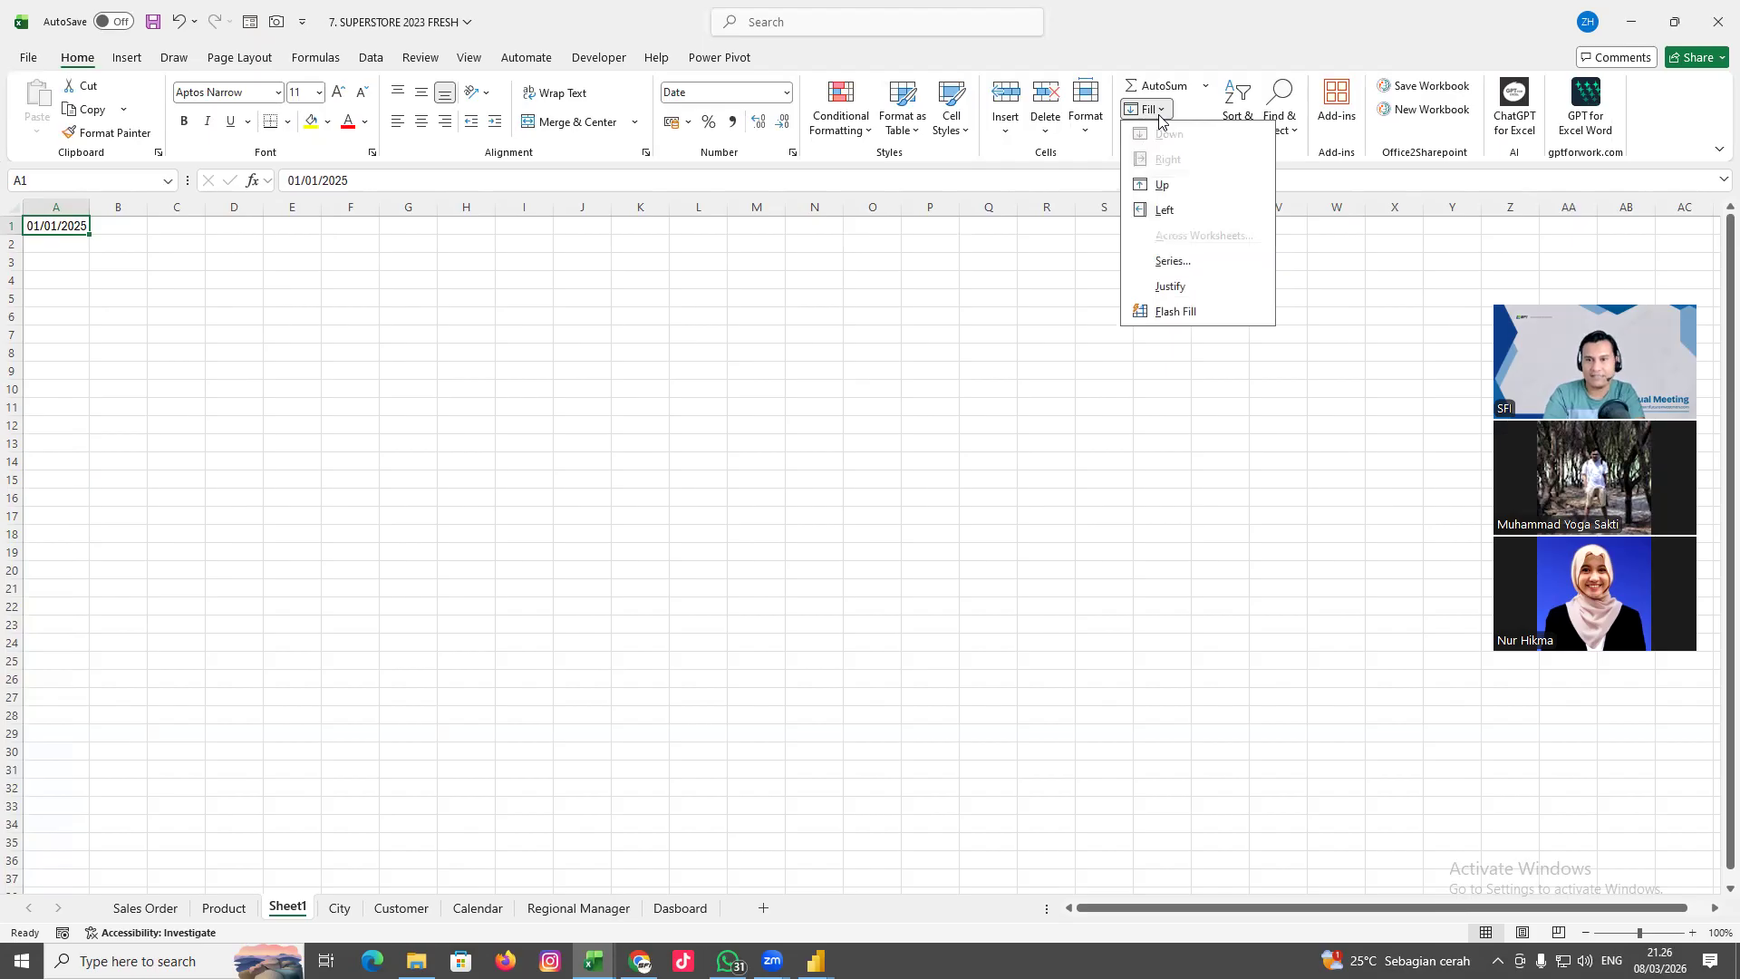
pyautogui.click(1173, 260)
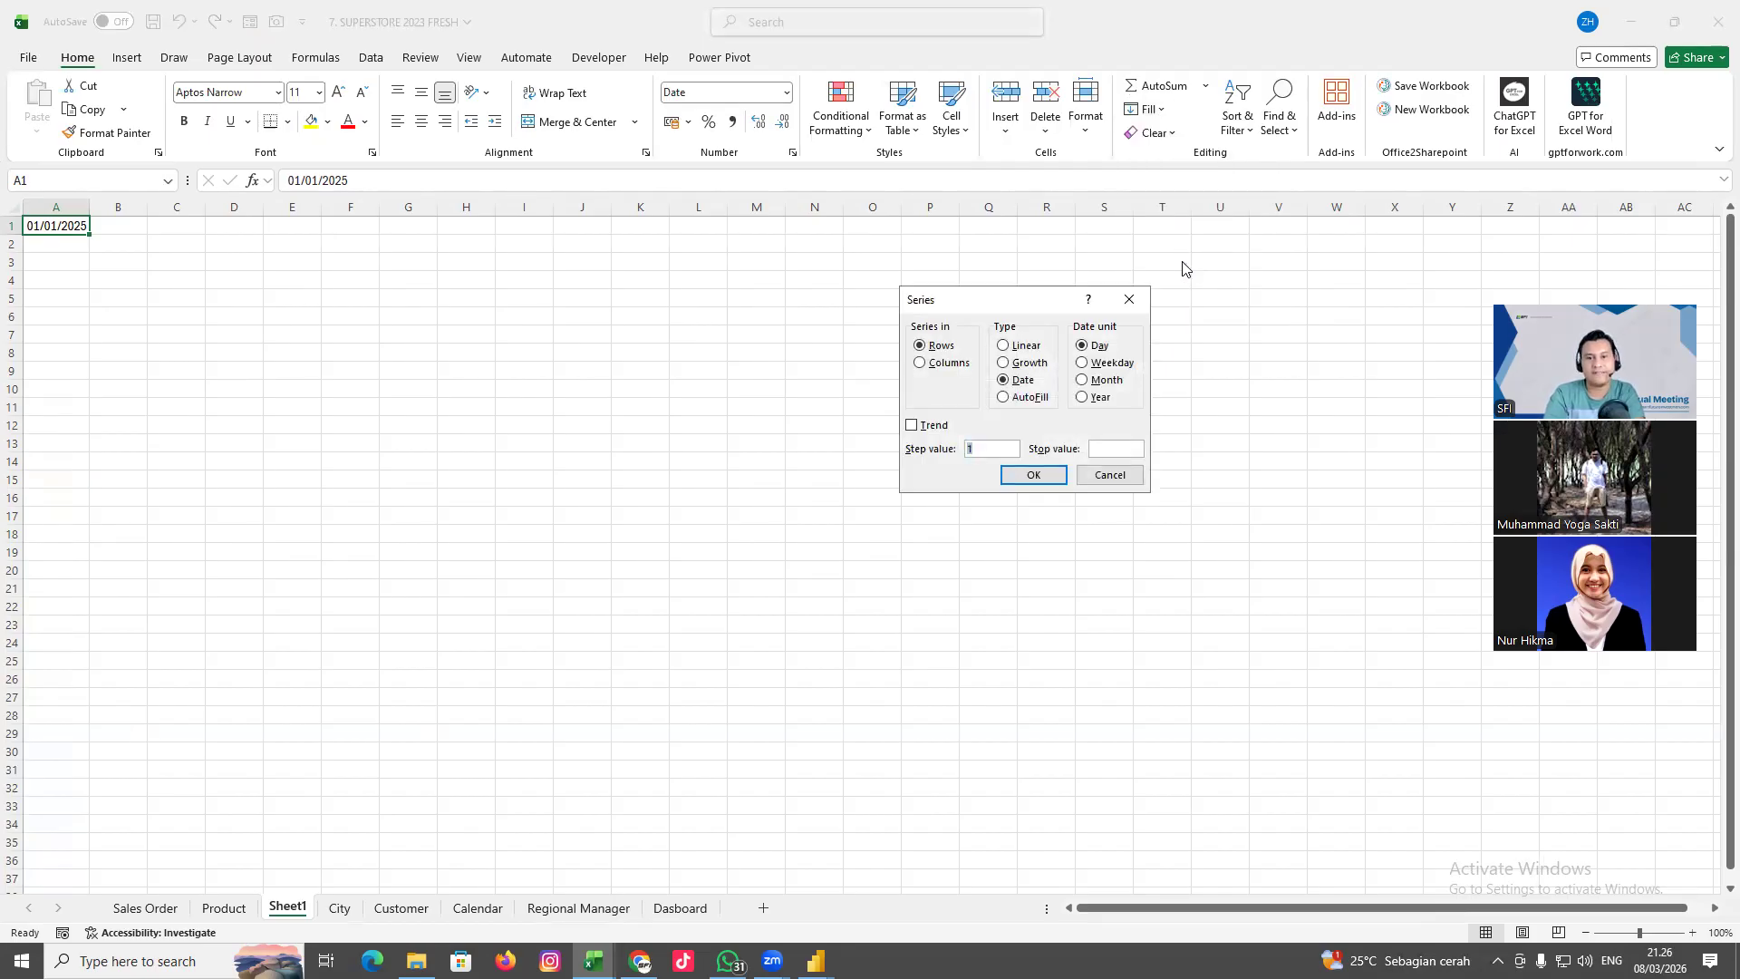
pyautogui.click(1004, 381)
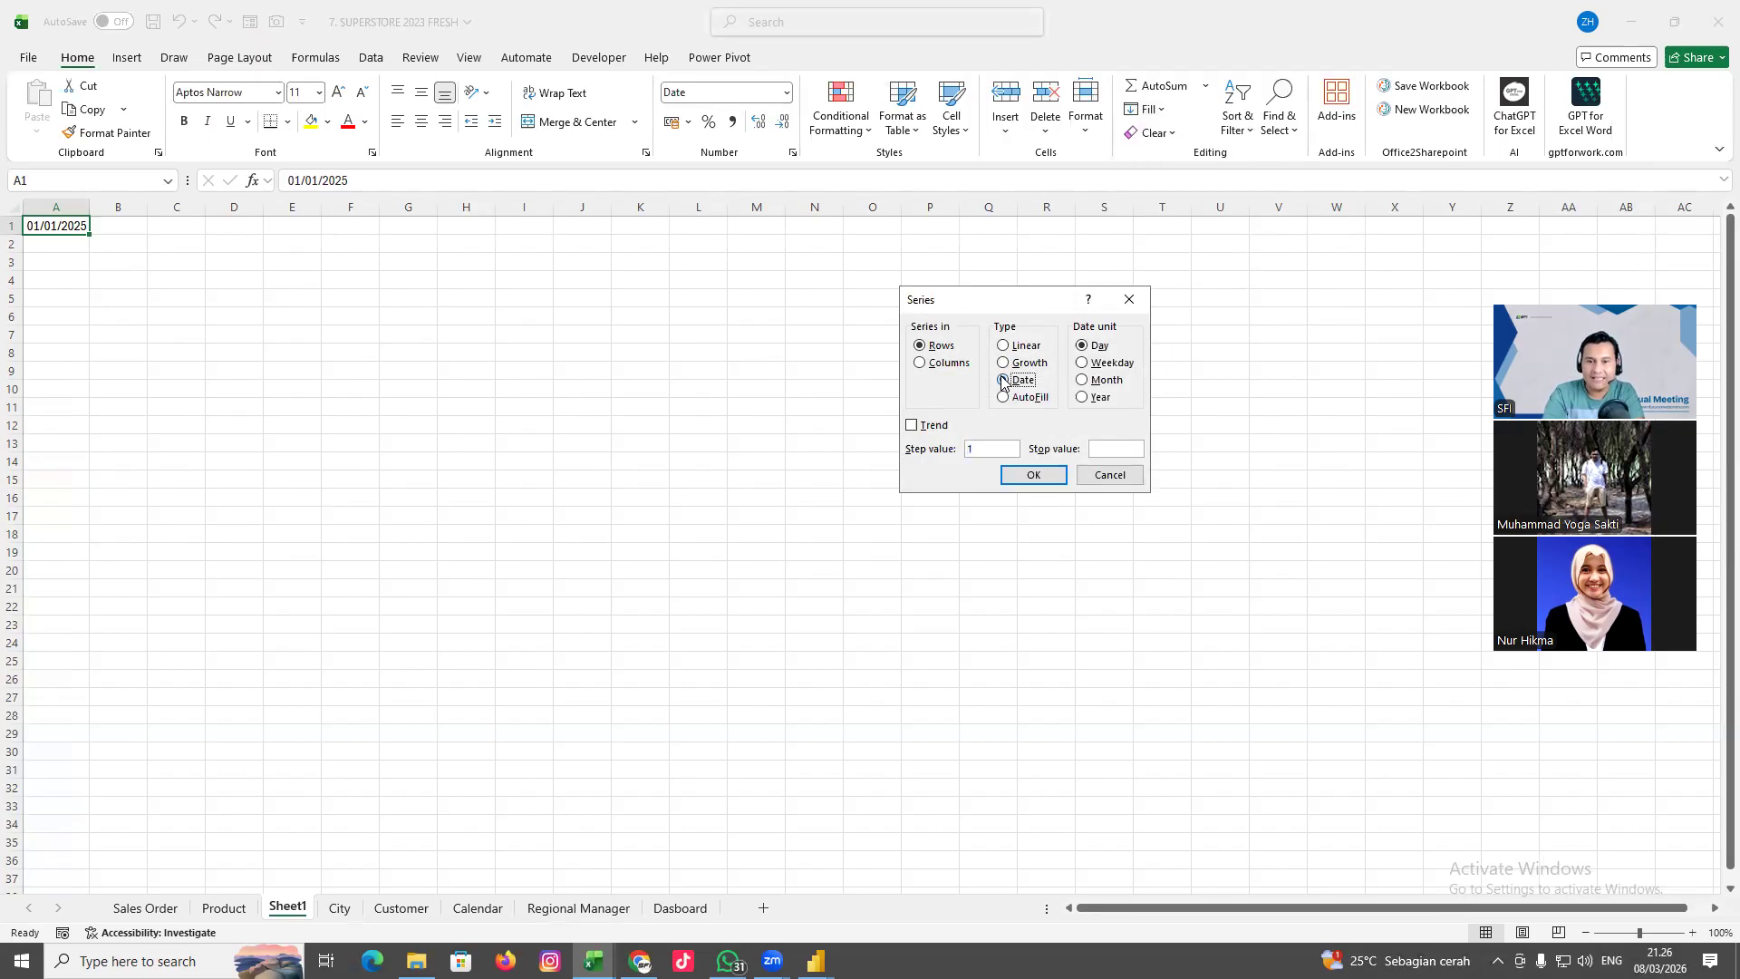
pyautogui.click(977, 448)
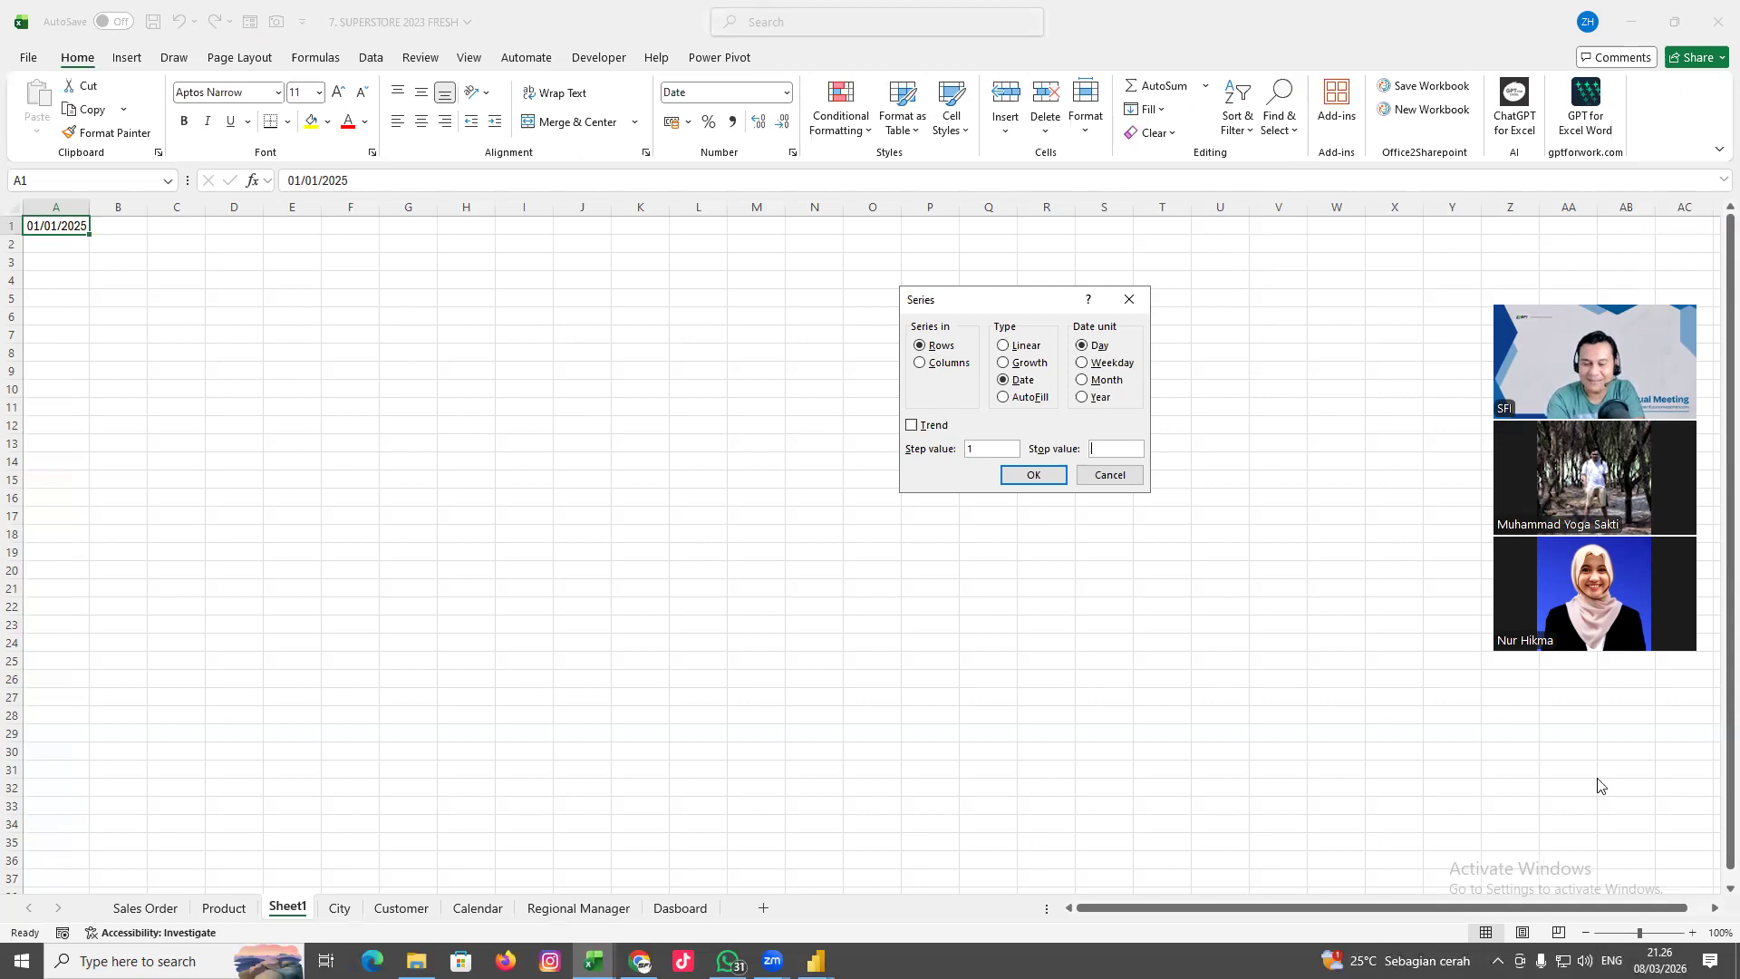
pyautogui.write('1')
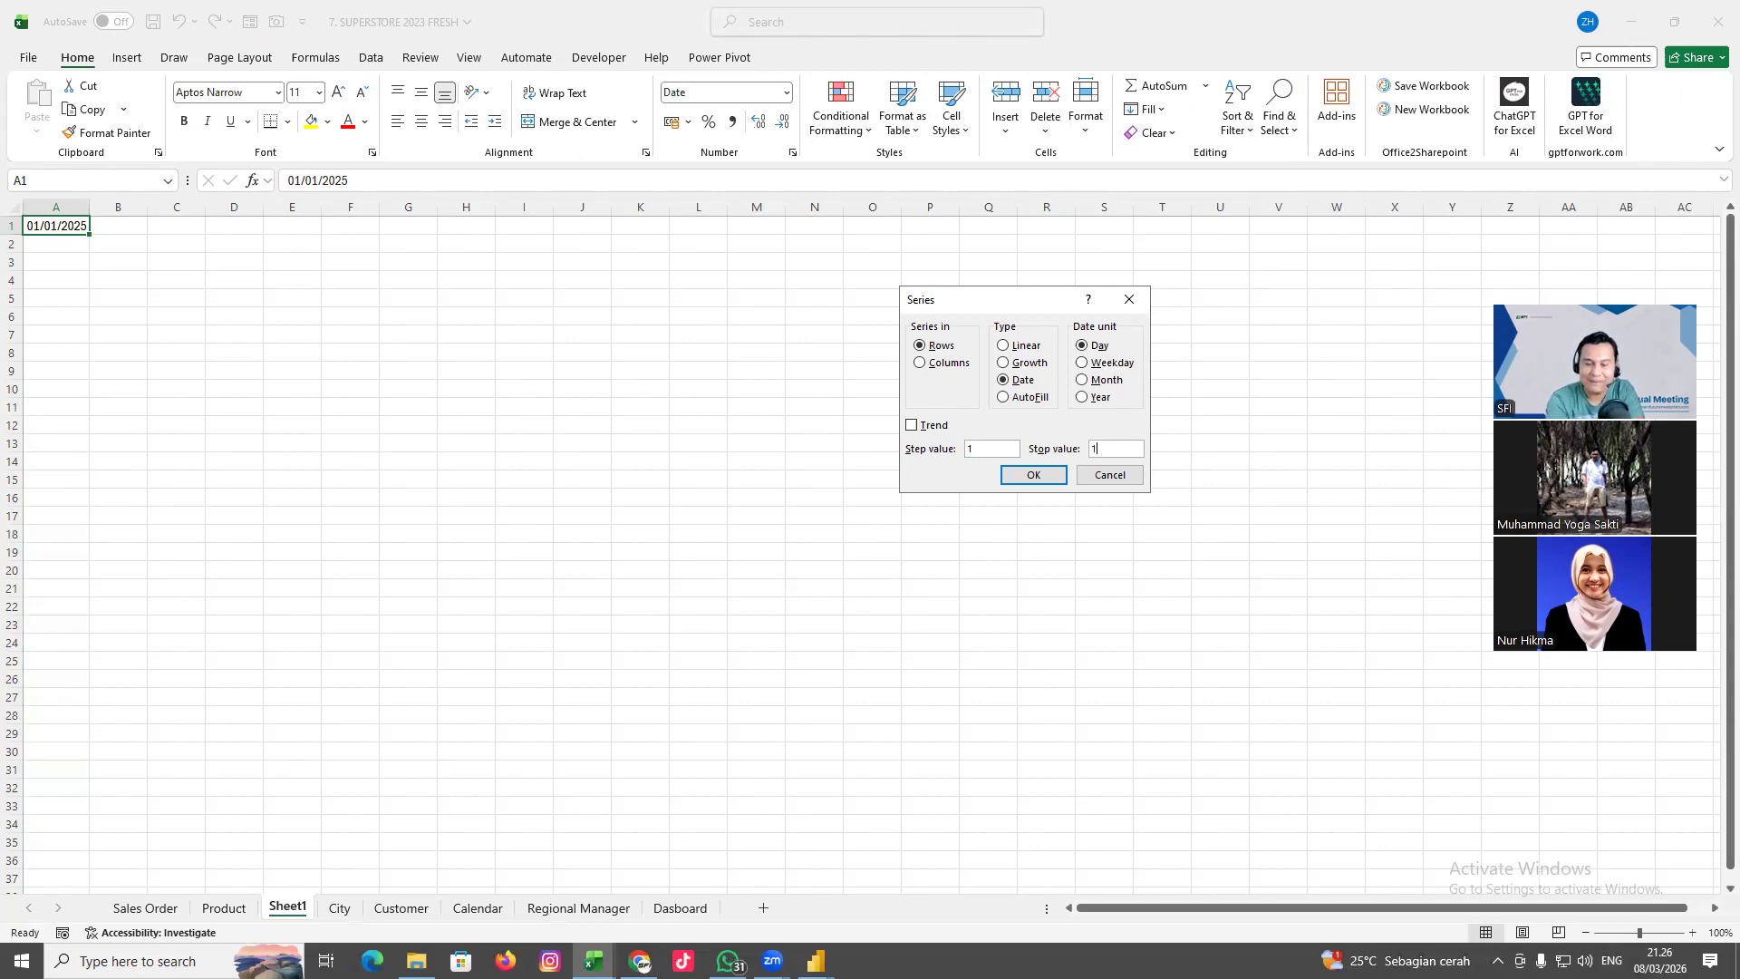
pyautogui.write('28')
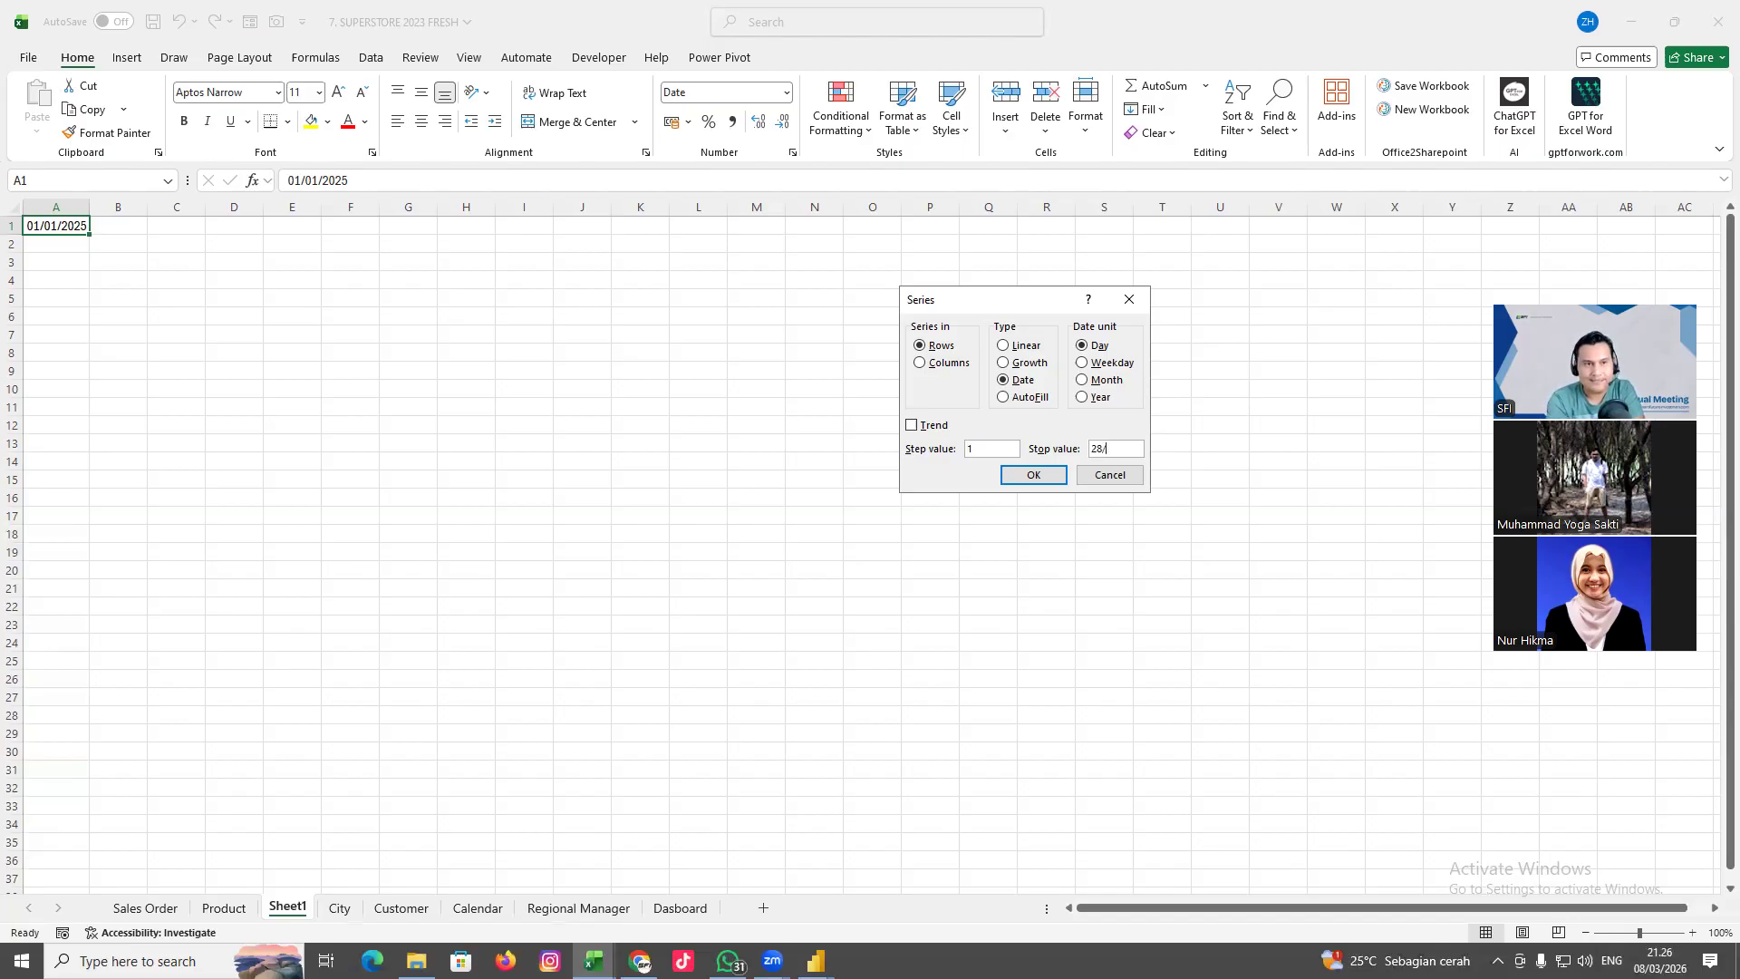
pyautogui.write('/12/')
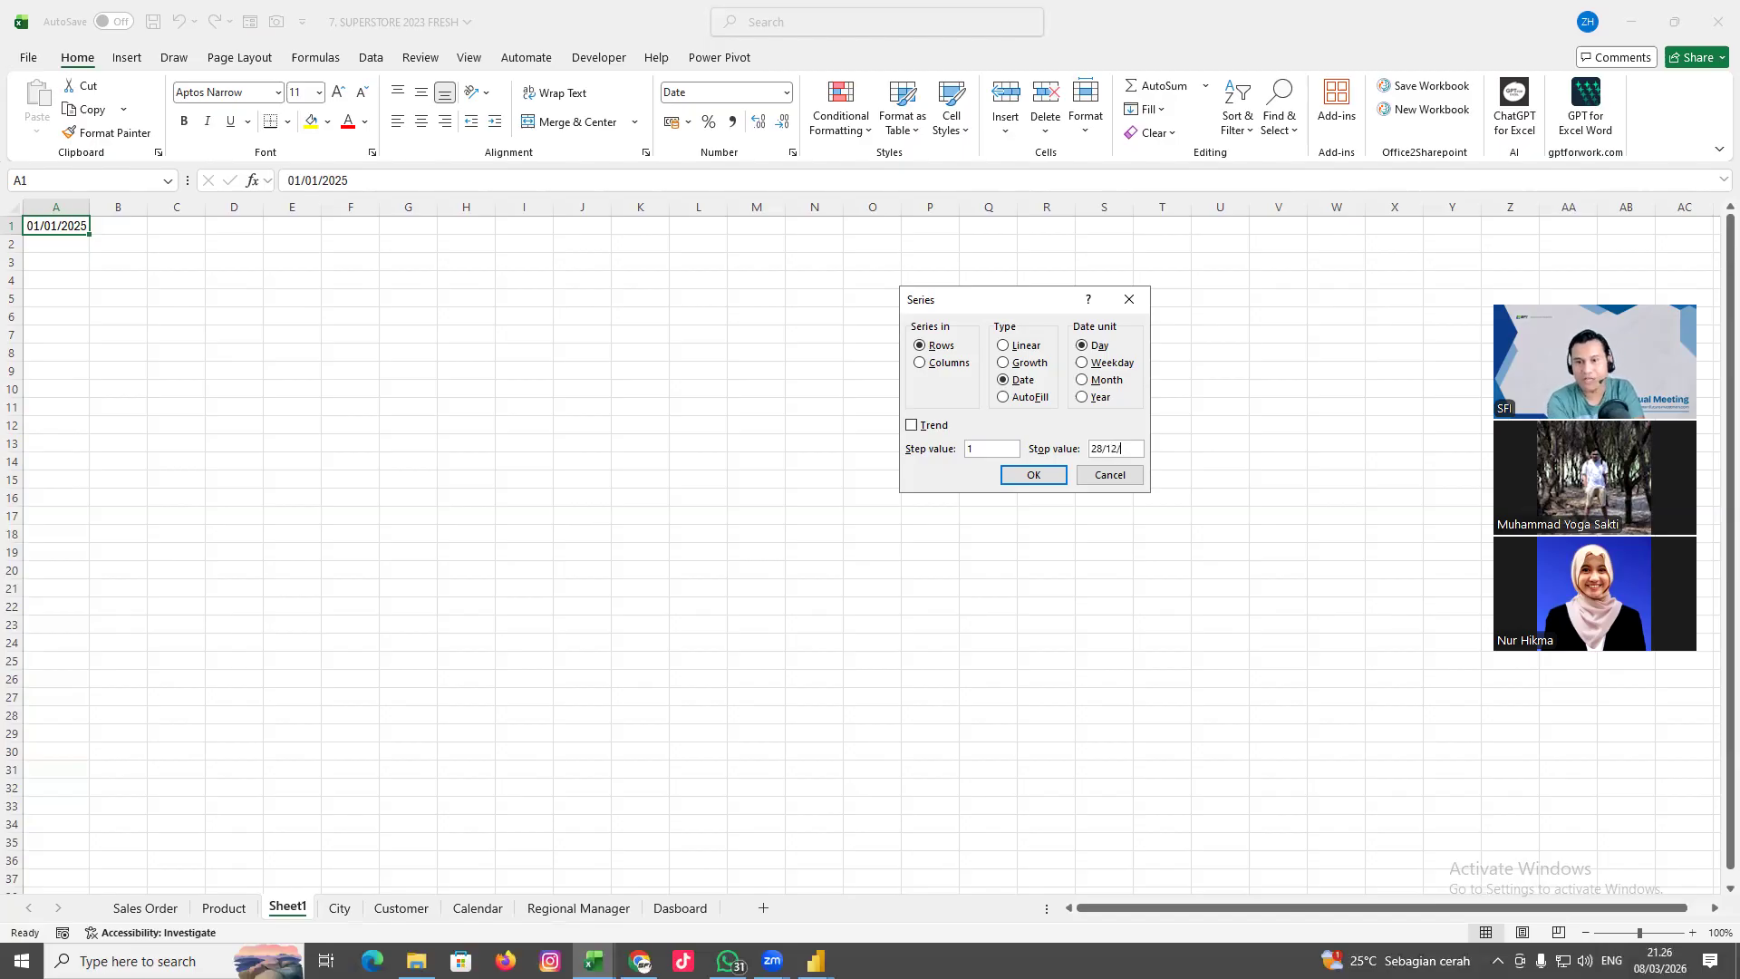
pyautogui.write('2026')
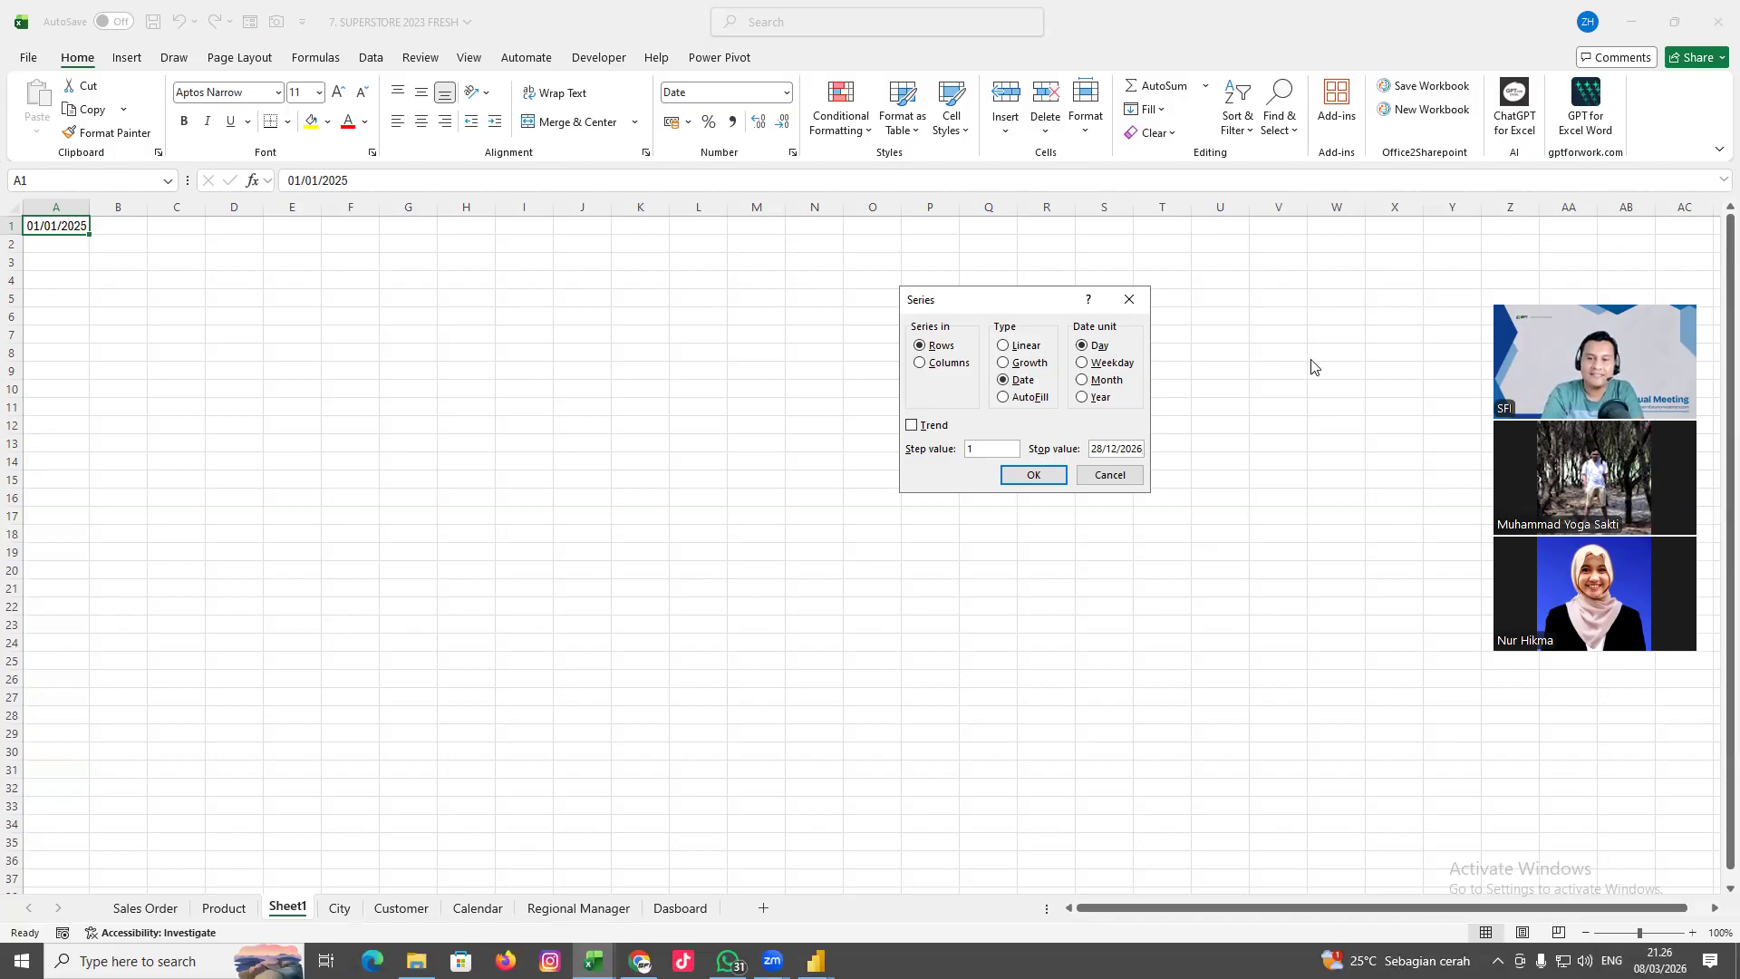
# Generate the series in columns and look through the filled dates down column A
pyautogui.click(918, 366)
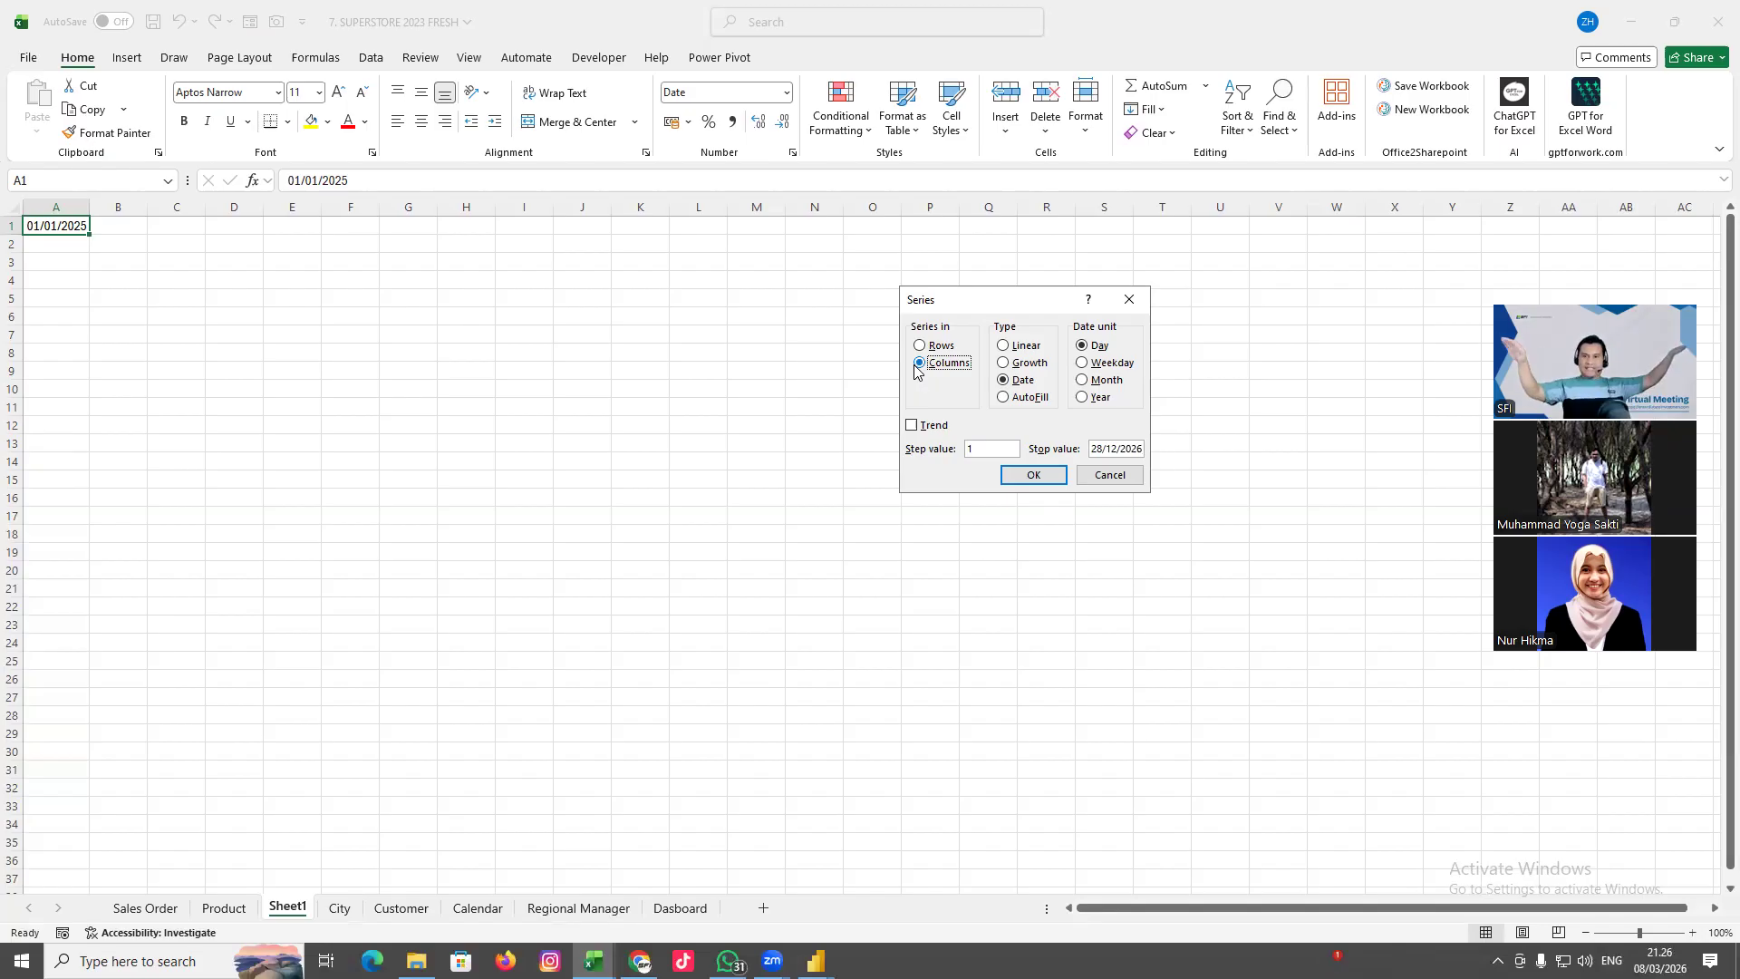
pyautogui.click(1056, 480)
pyautogui.scroll(-11, 169, 547)
pyautogui.scroll(-20, 93, 590)
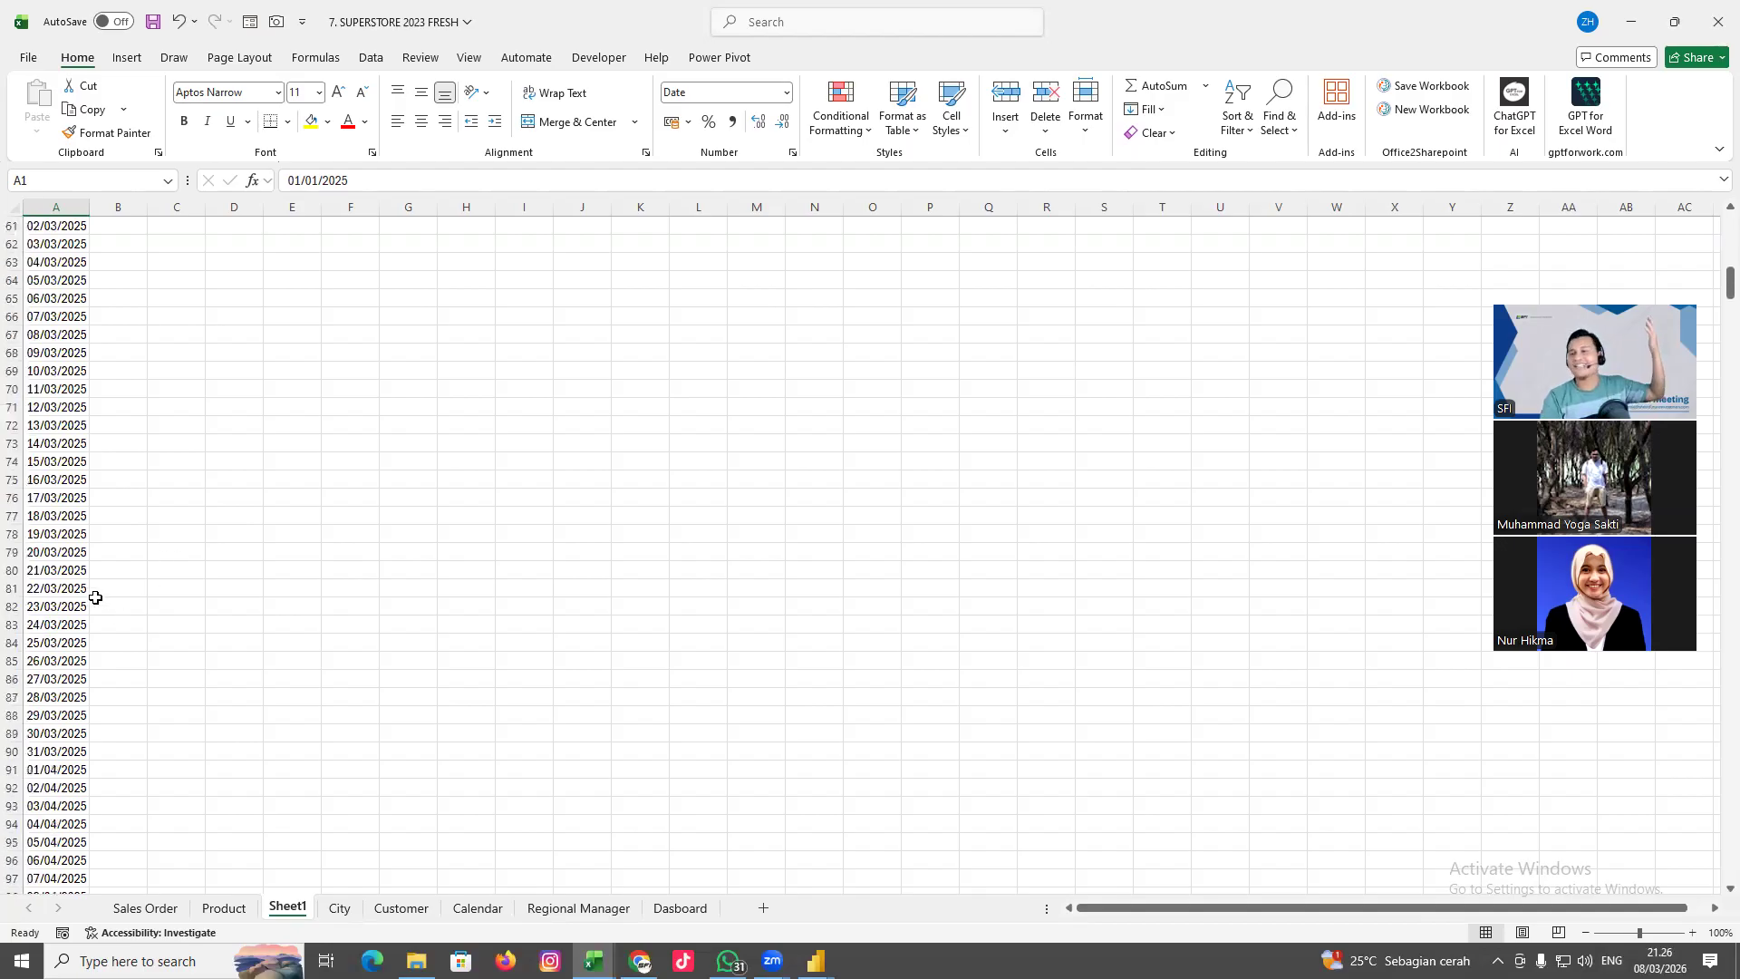
pyautogui.scroll(-20, 91, 590)
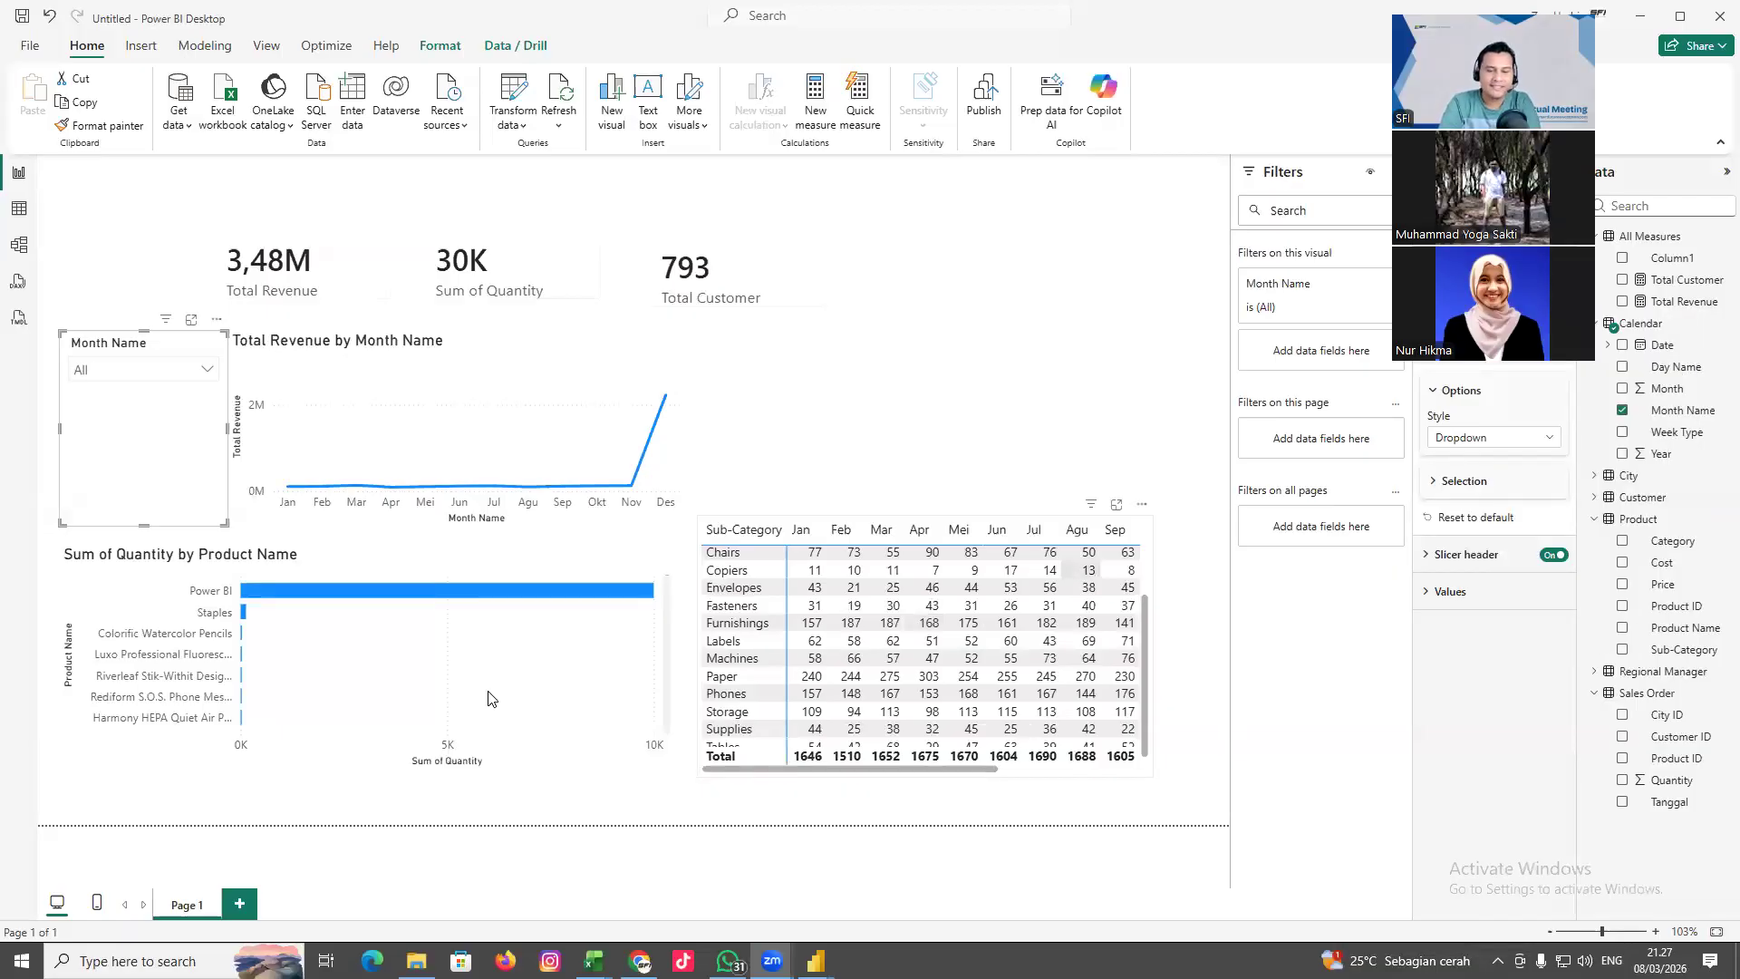
# Switch to the Sales Overview Dashboard report in Power BI Desktop and preview the Drill Through page for Colorific Watercolor Pencils, returning to General
pyautogui.moveTo(816, 961)
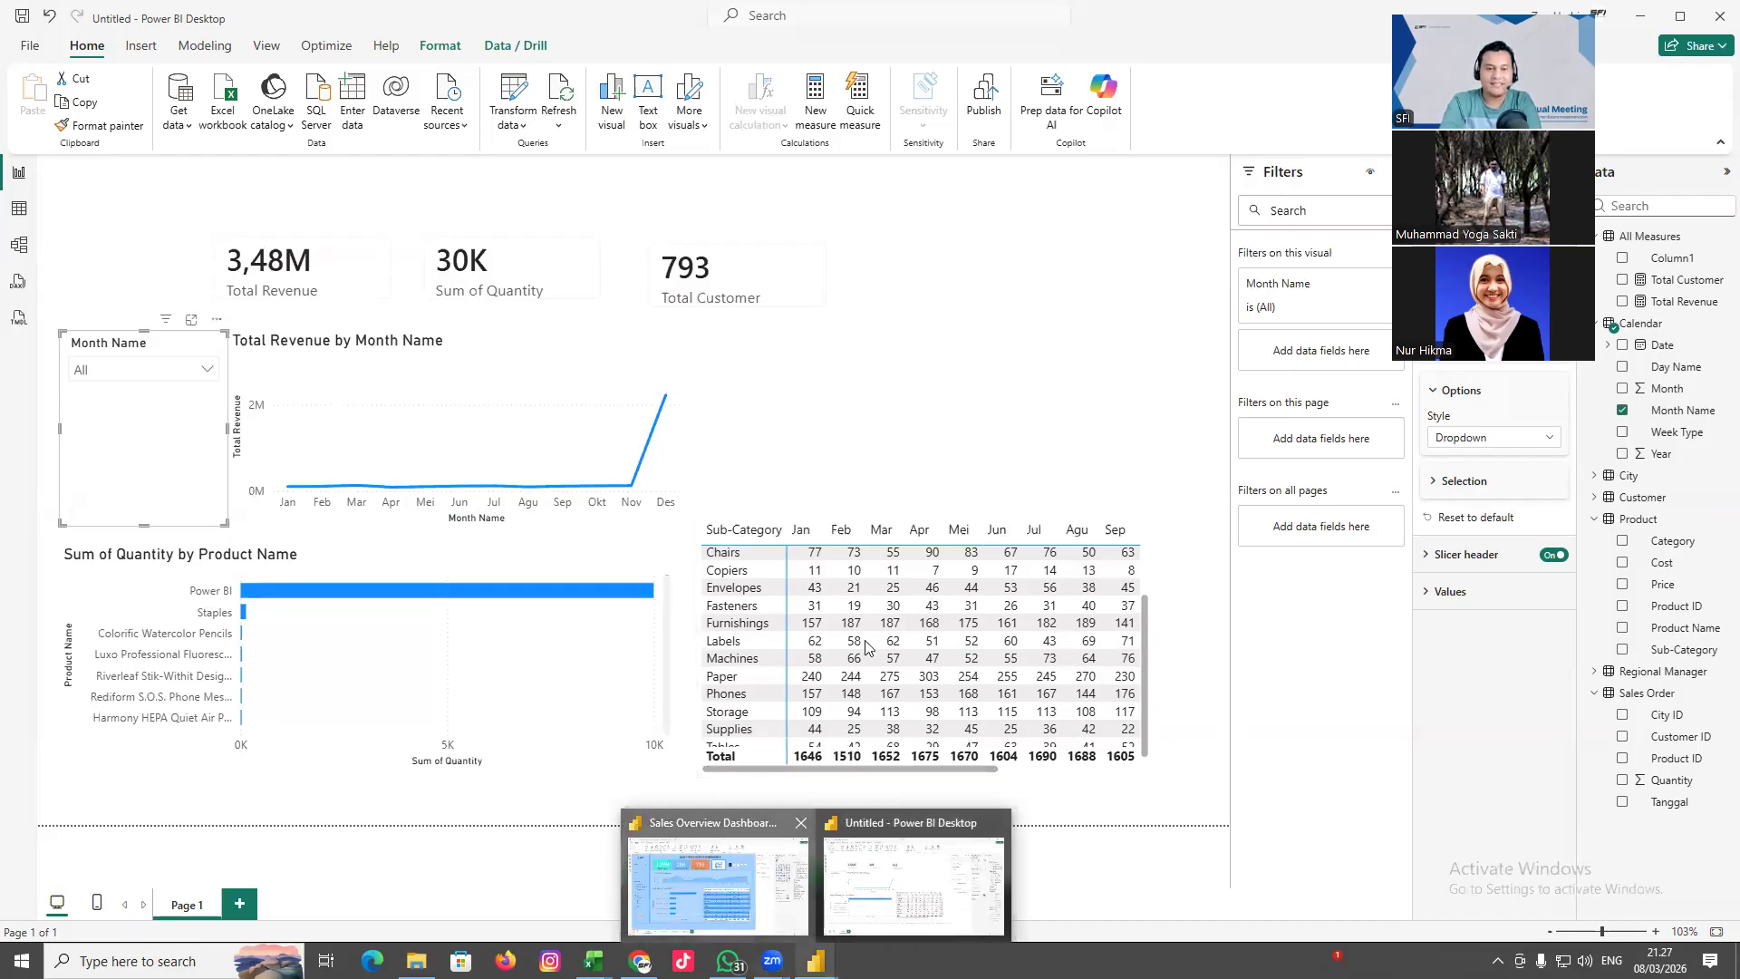
pyautogui.click(718, 887)
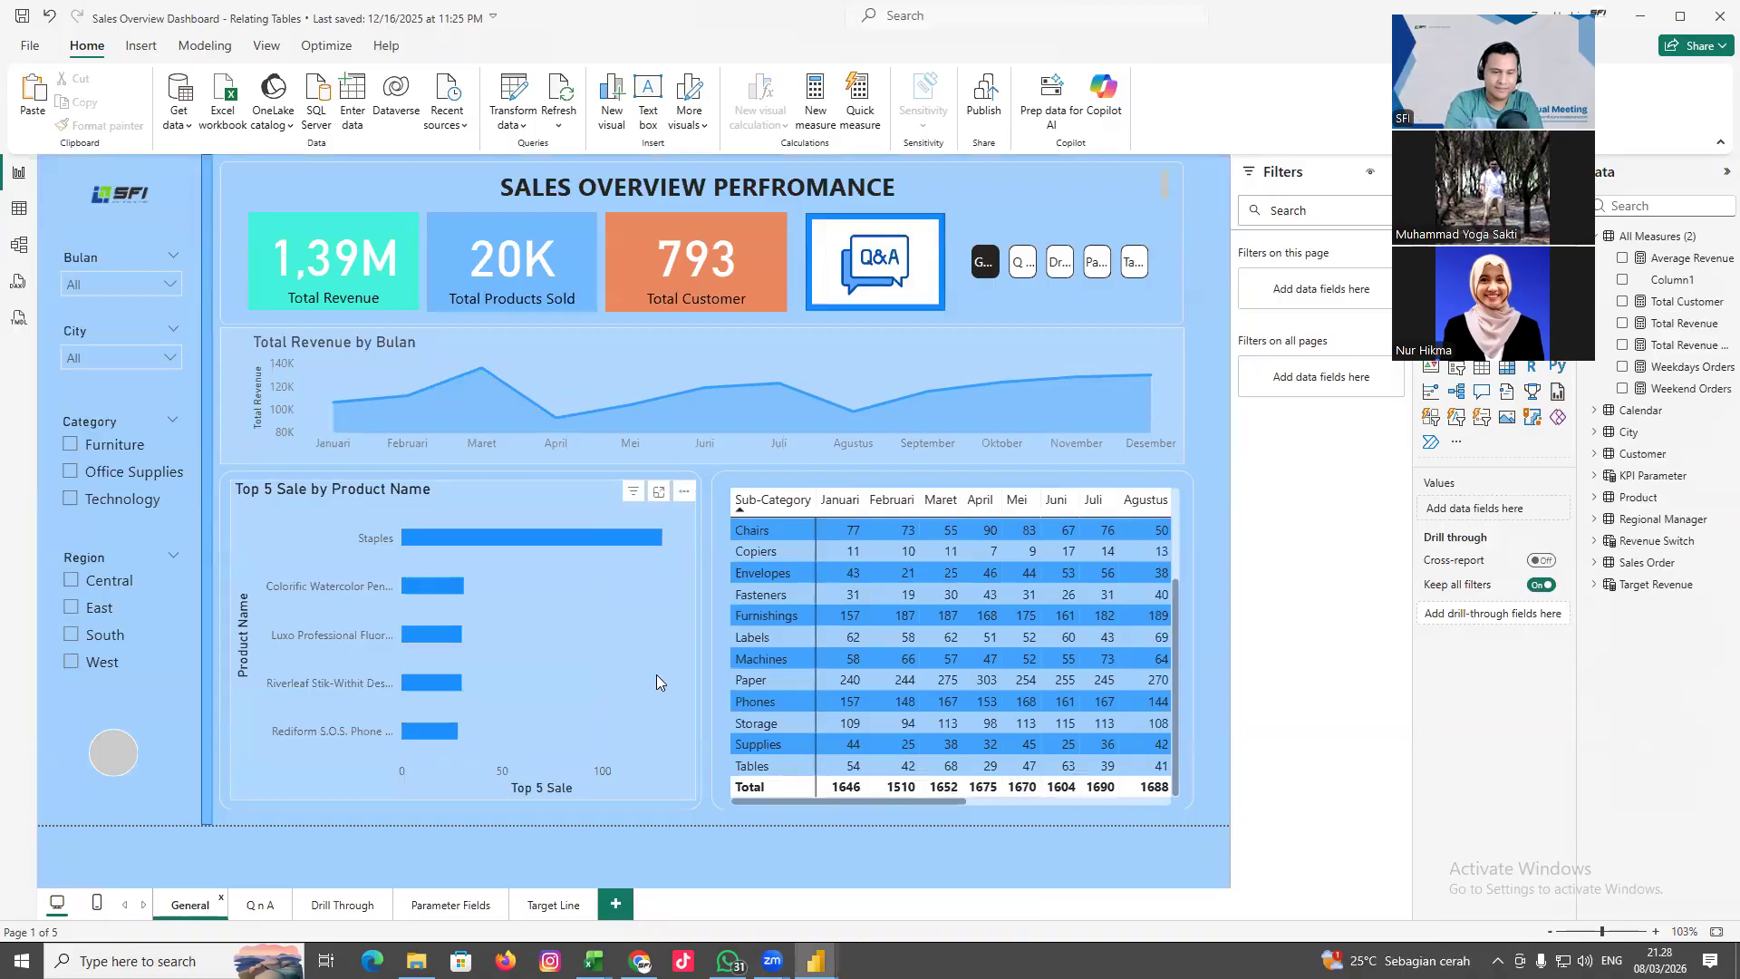
pyautogui.rightClick(774, 574)
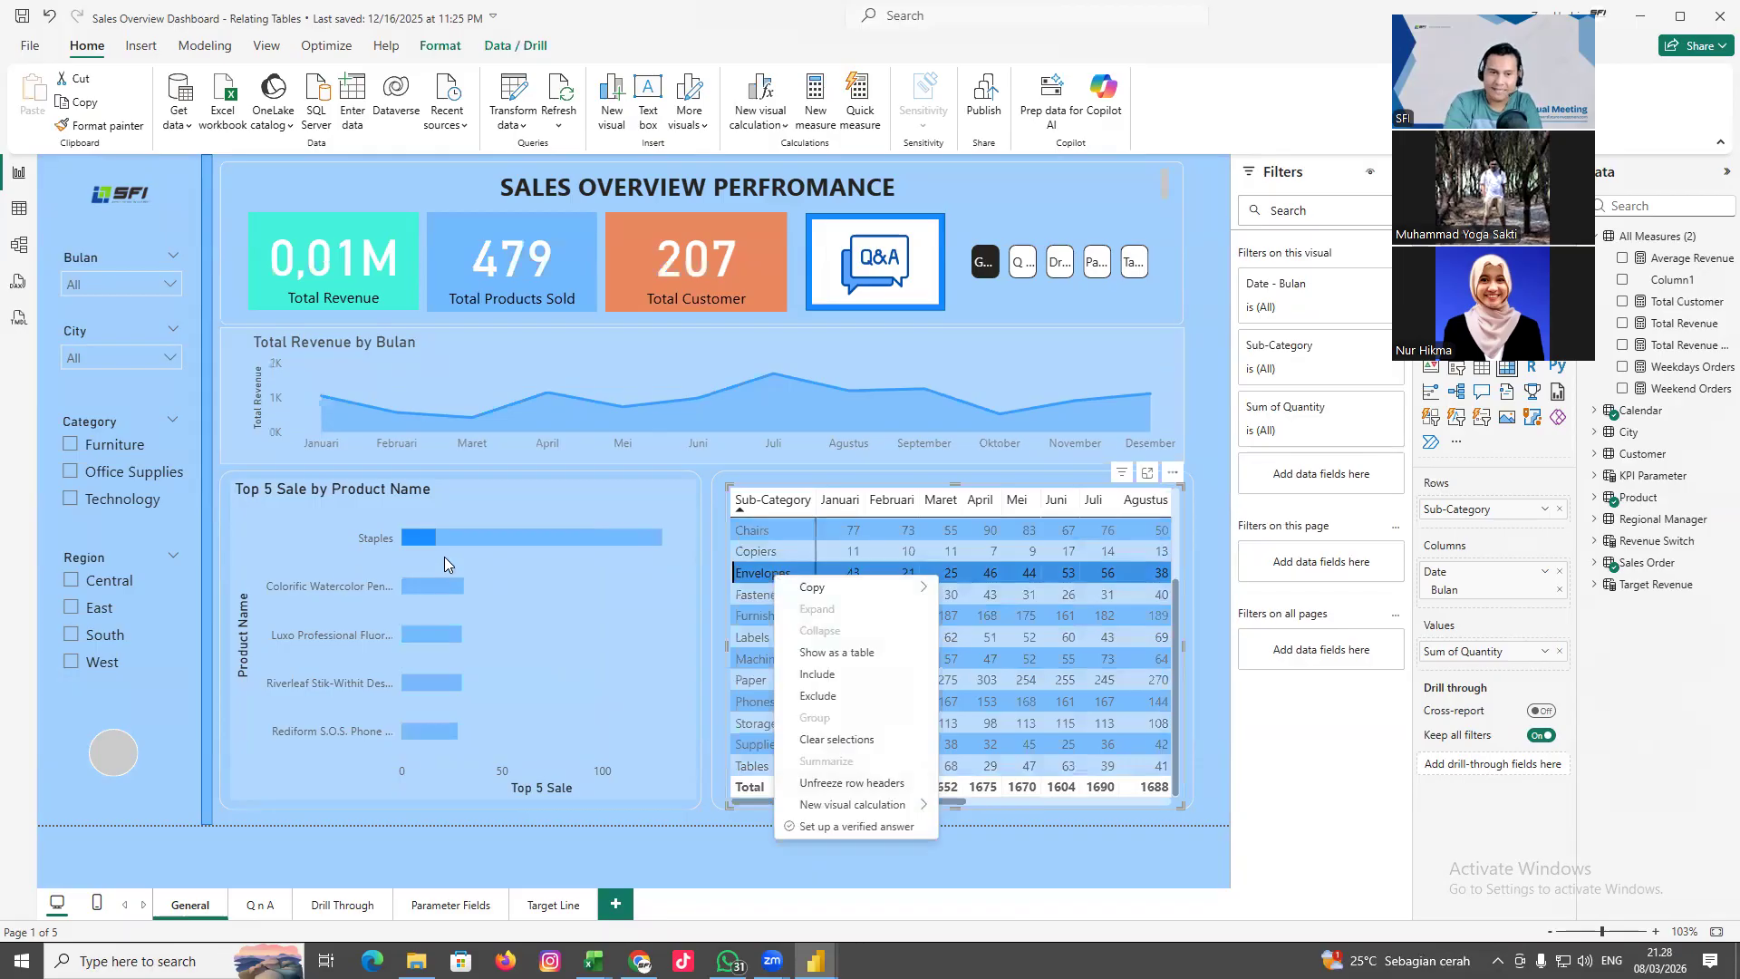
pyautogui.click(421, 533)
pyautogui.click(427, 585)
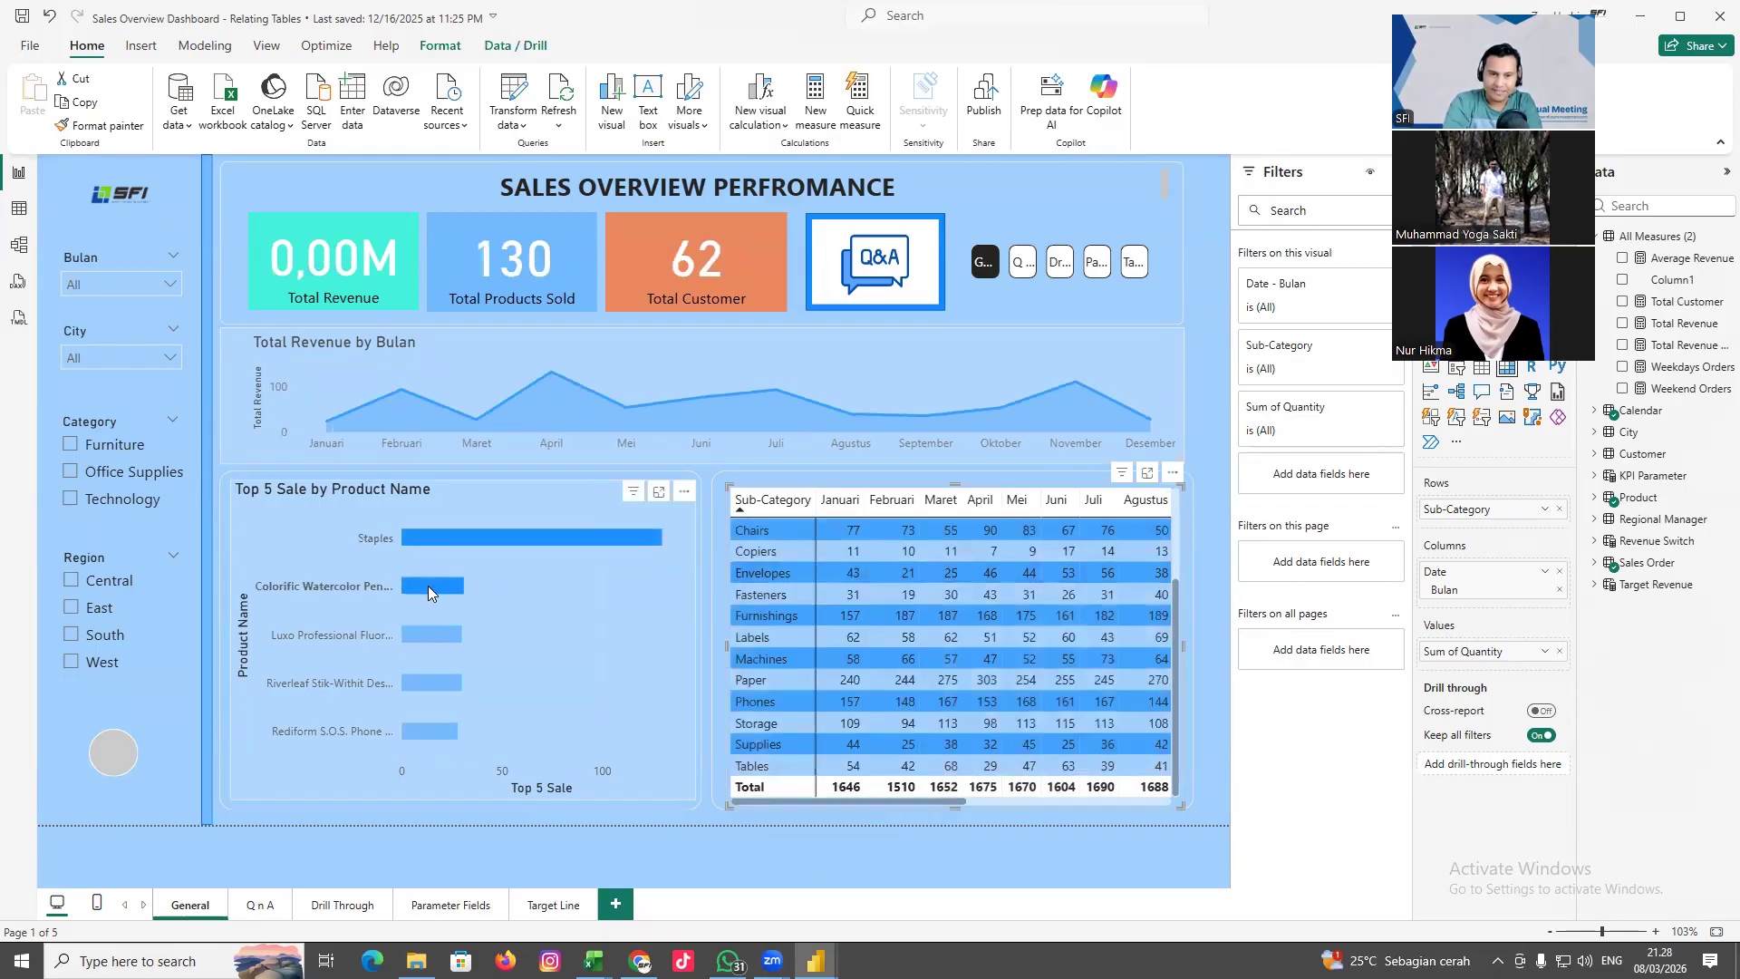
pyautogui.rightClick(428, 586)
pyautogui.moveTo(532, 742)
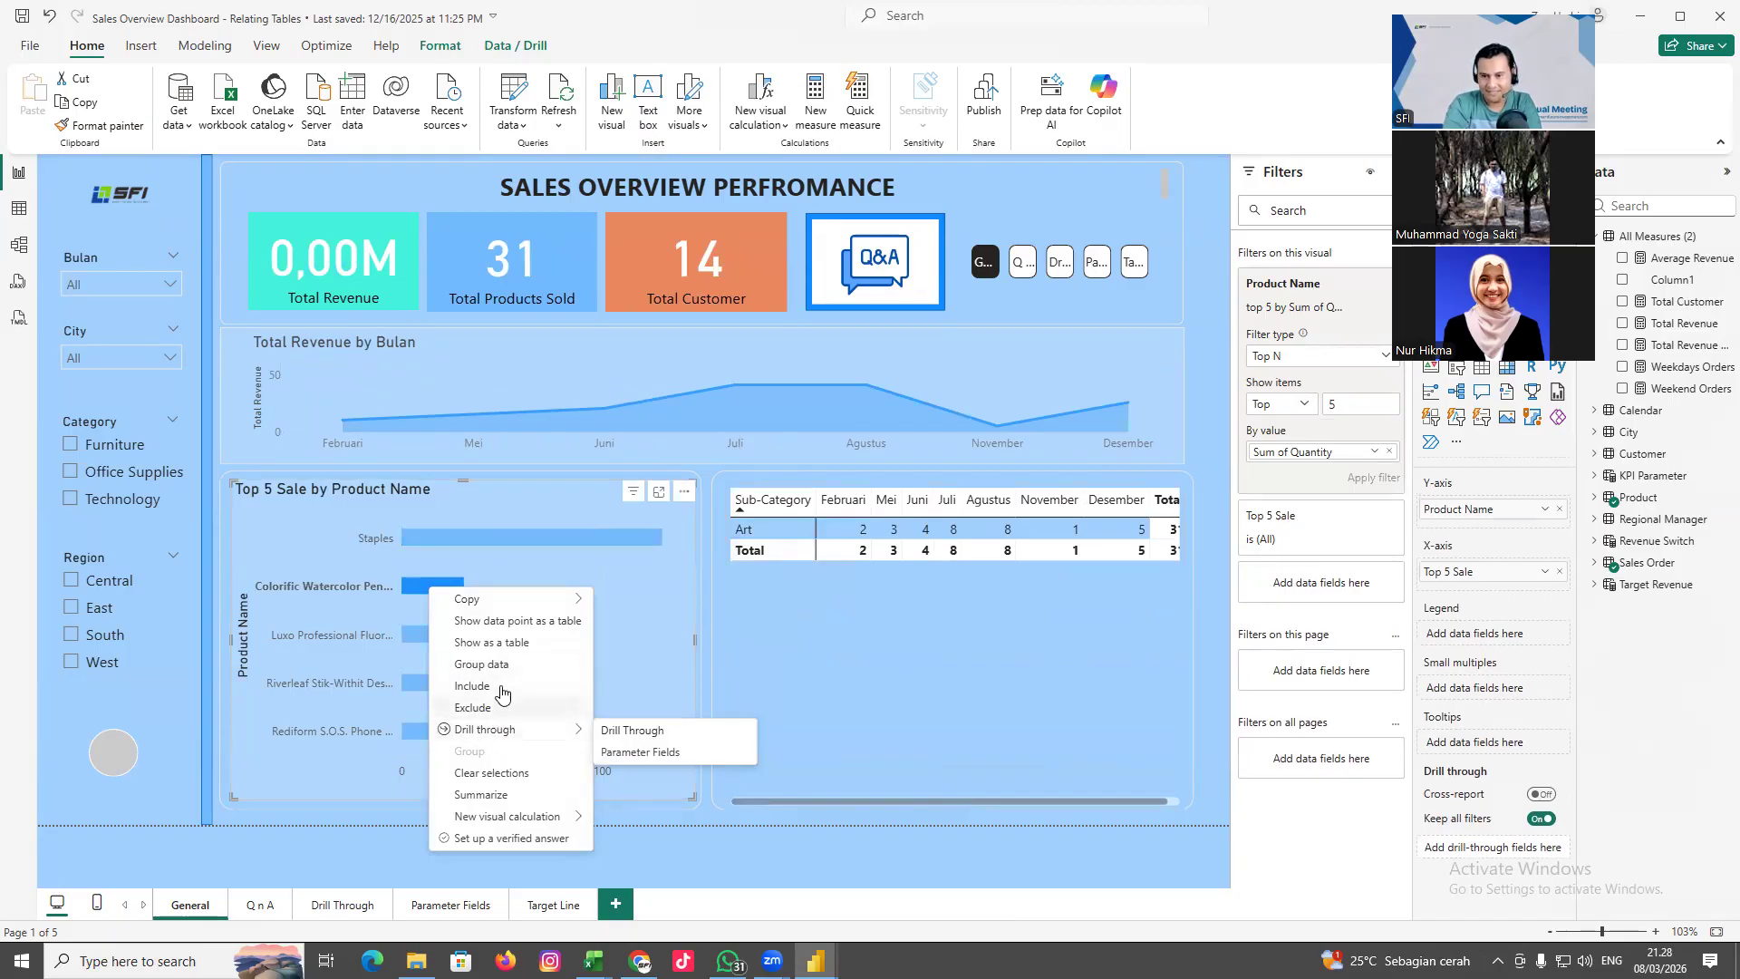
pyautogui.click(632, 731)
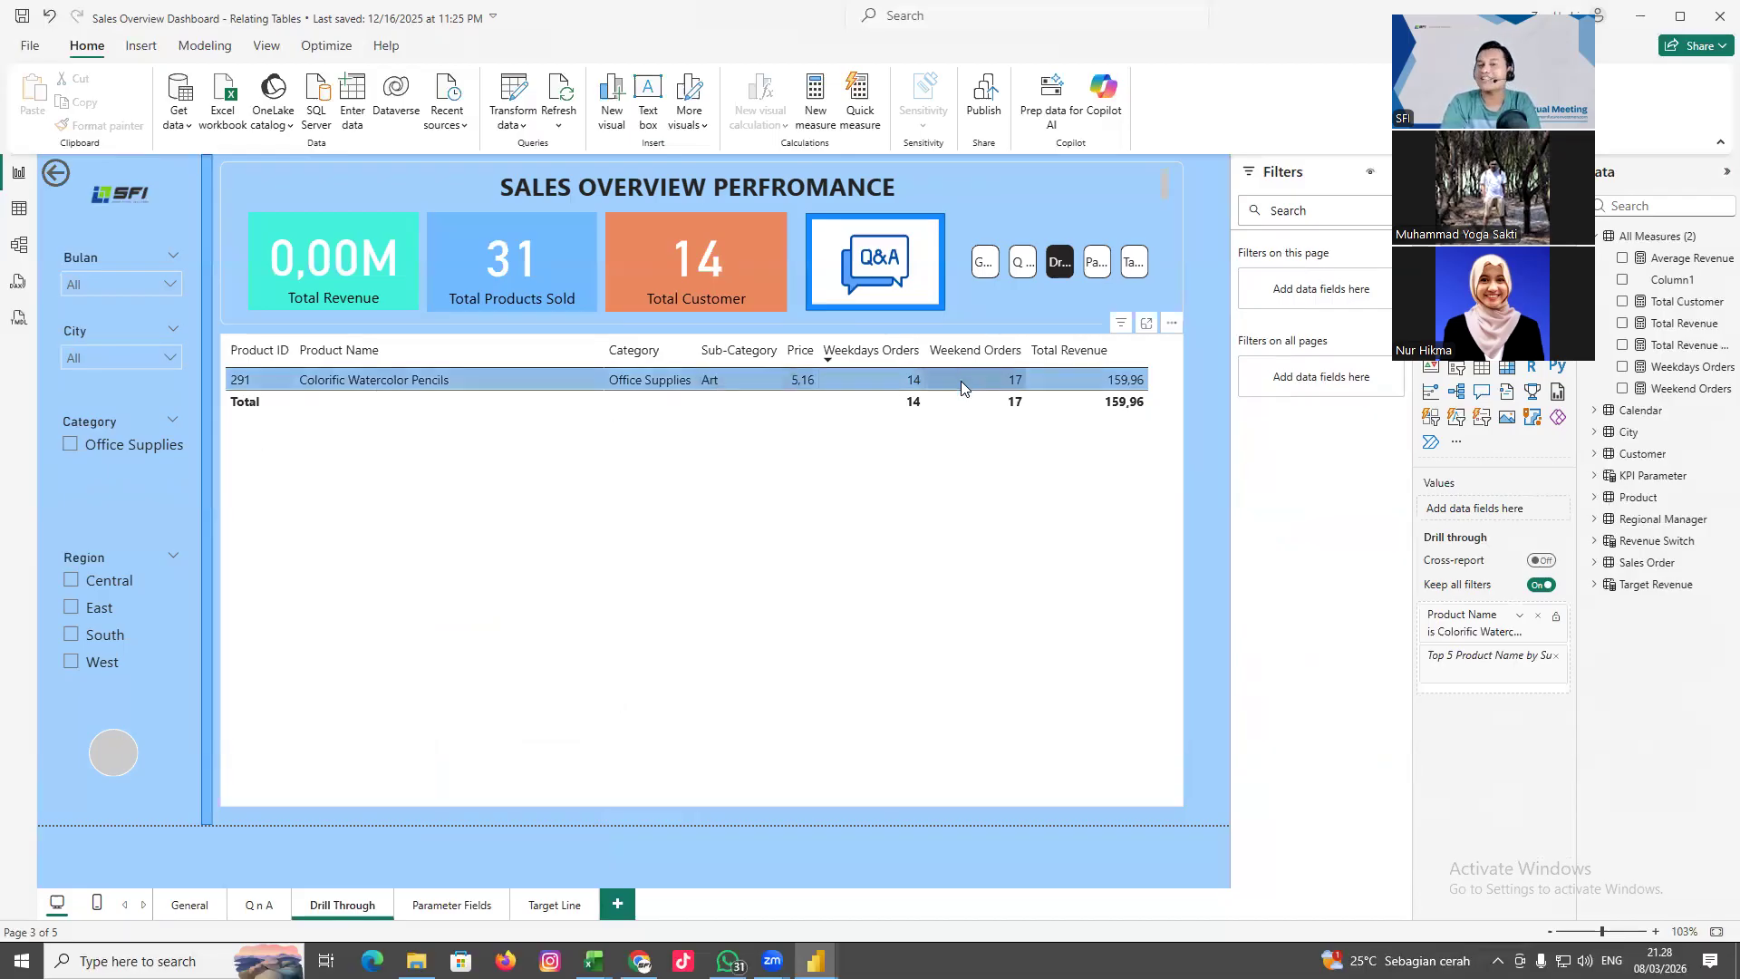
pyautogui.keyDown('ctrl'); pyautogui.click(58, 175); pyautogui.keyUp('ctrl')
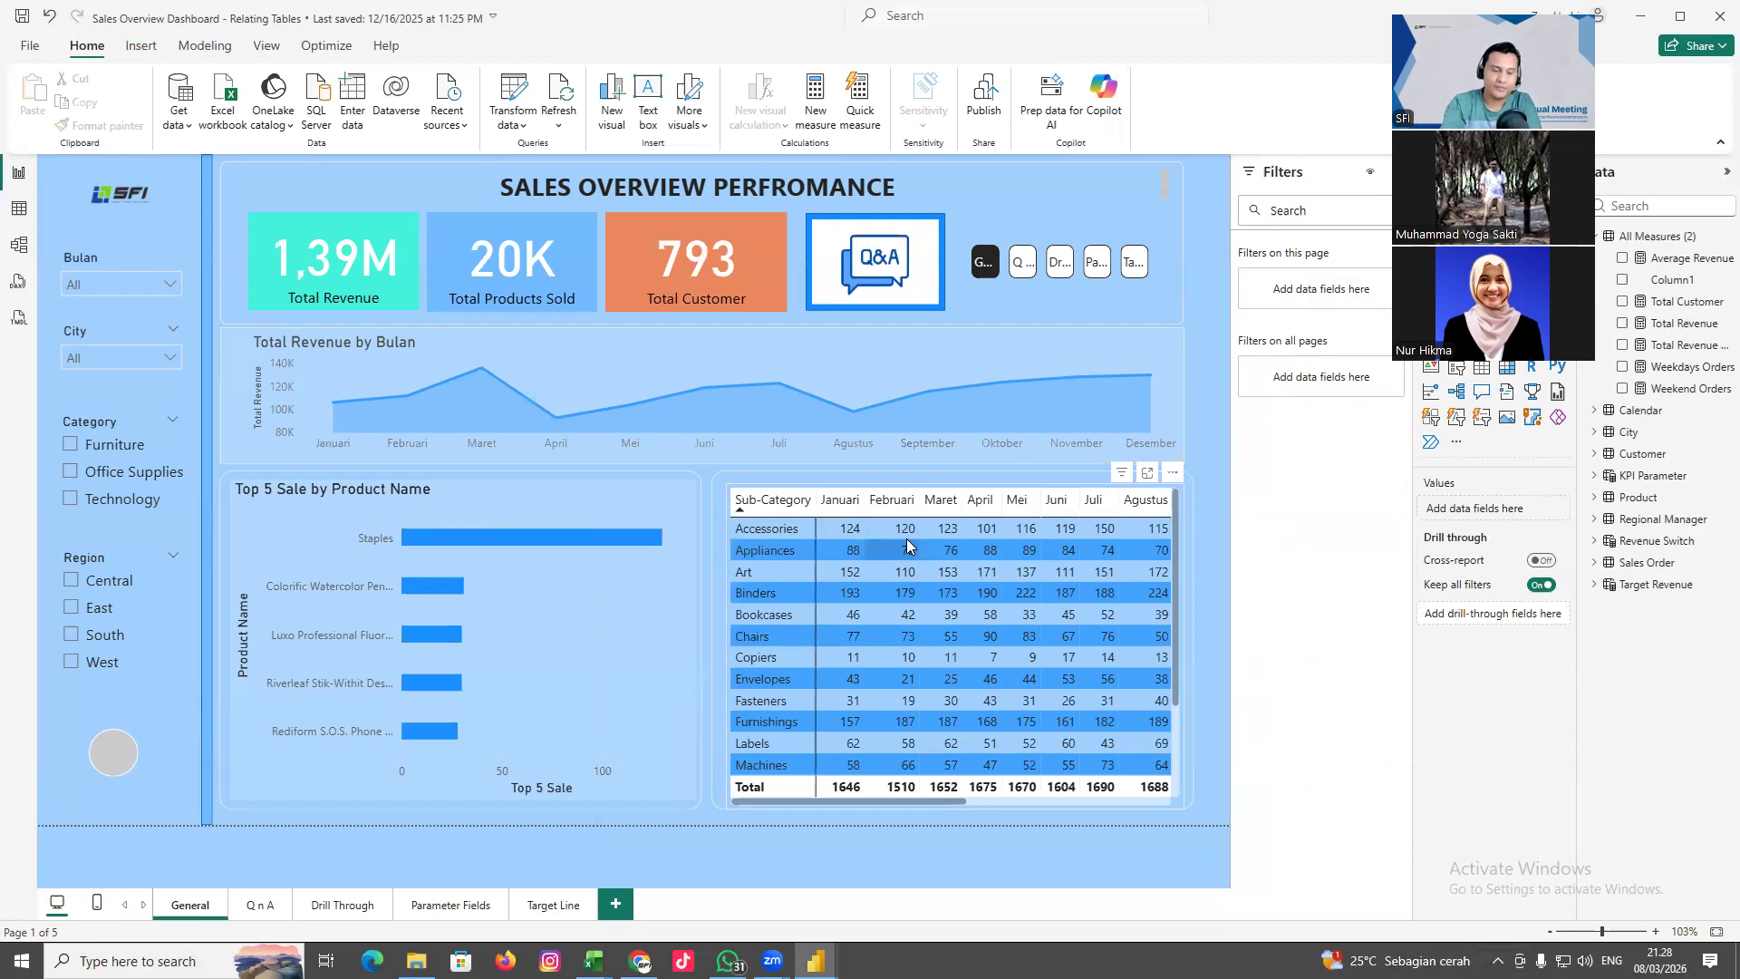
# Duplicate the General page and rename the copy as Drill Through coba2
pyautogui.rightClick(175, 912)
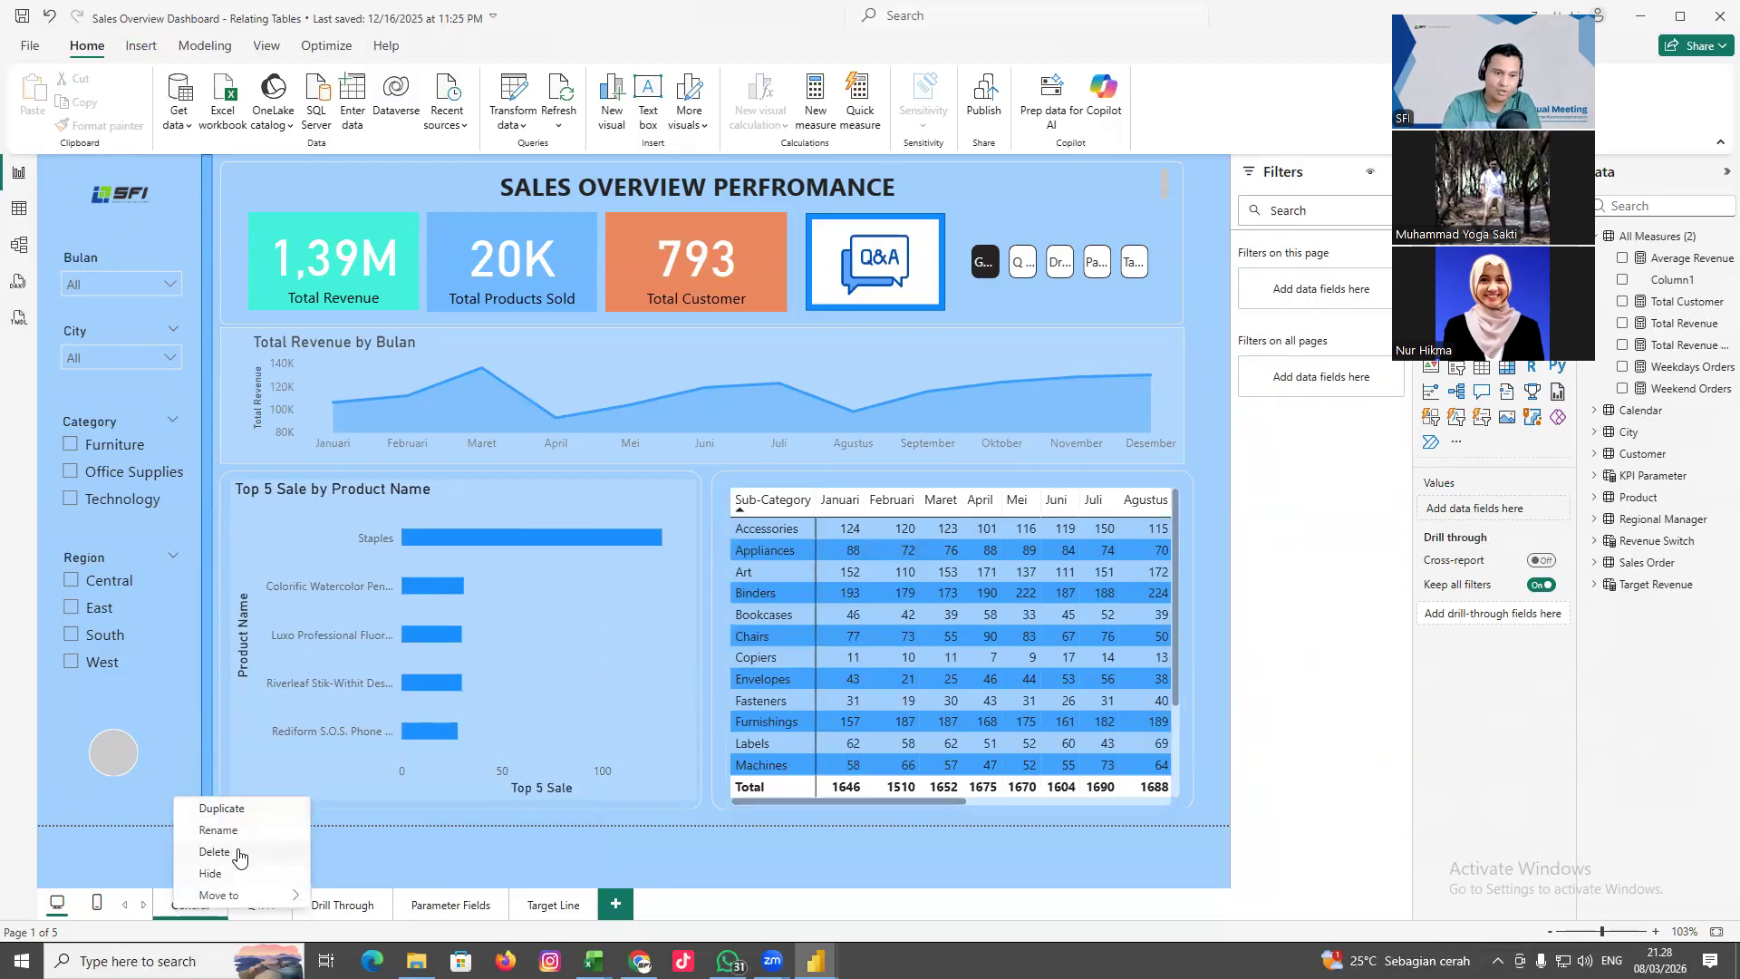
pyautogui.click(230, 812)
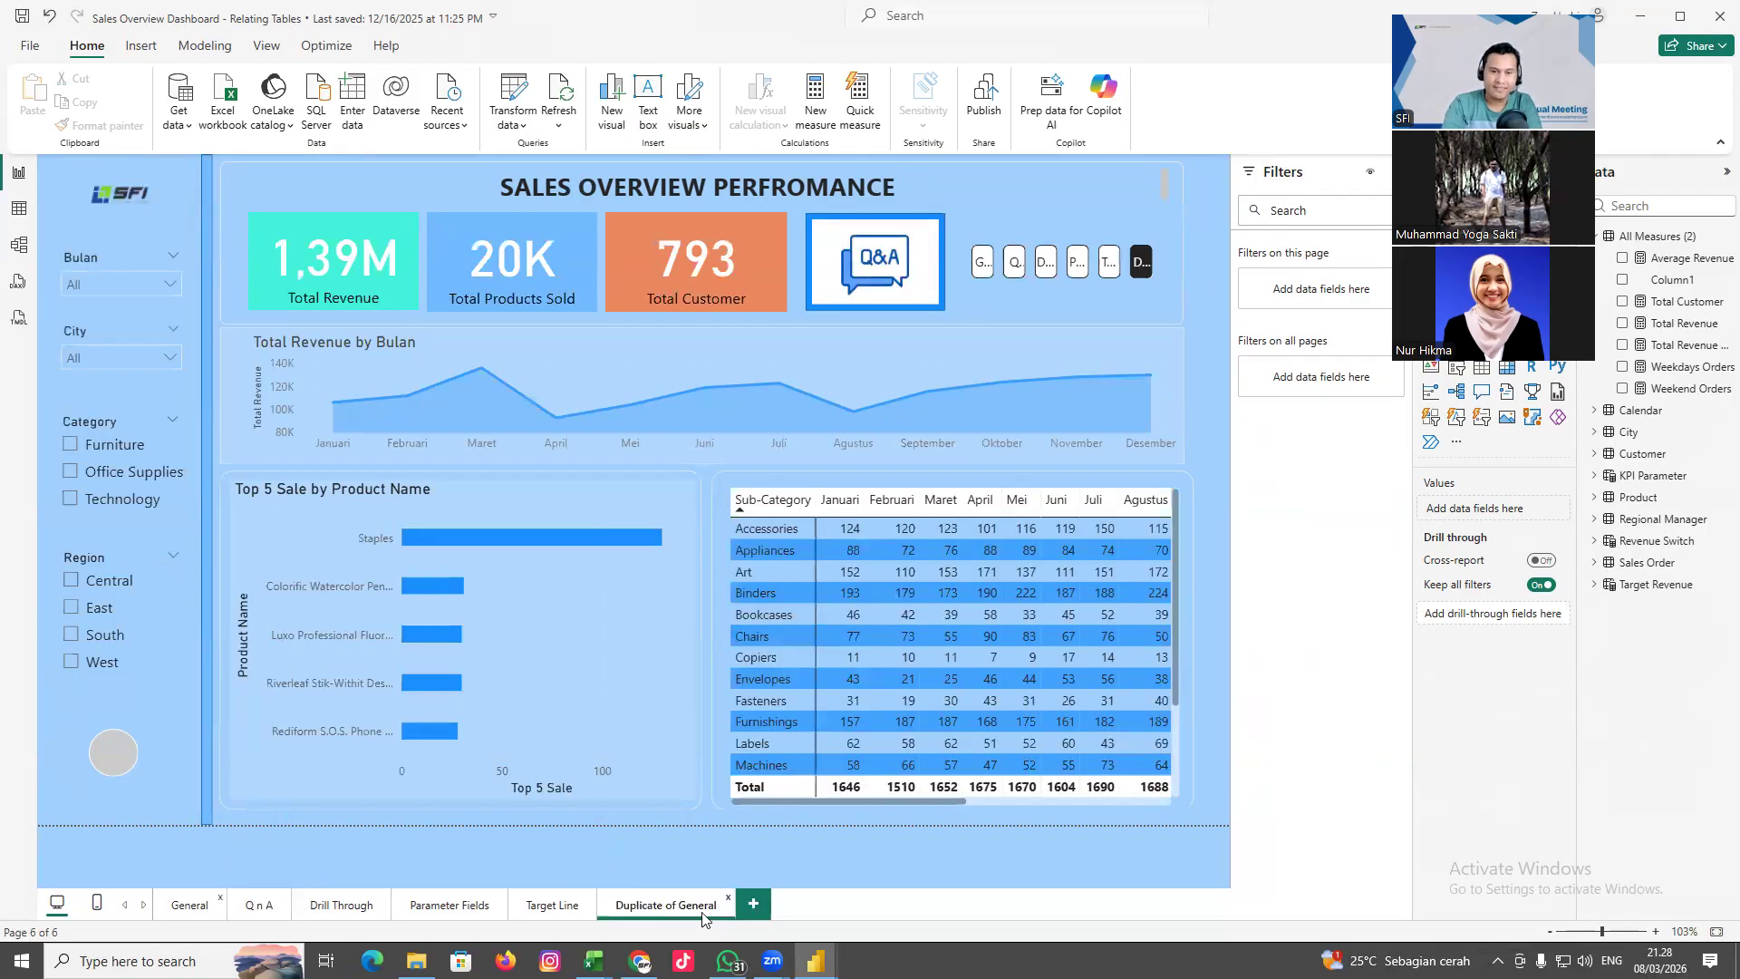
pyautogui.doubleClick(628, 904)
pyautogui.moveTo(618, 904); pyautogui.dragTo(777, 907)
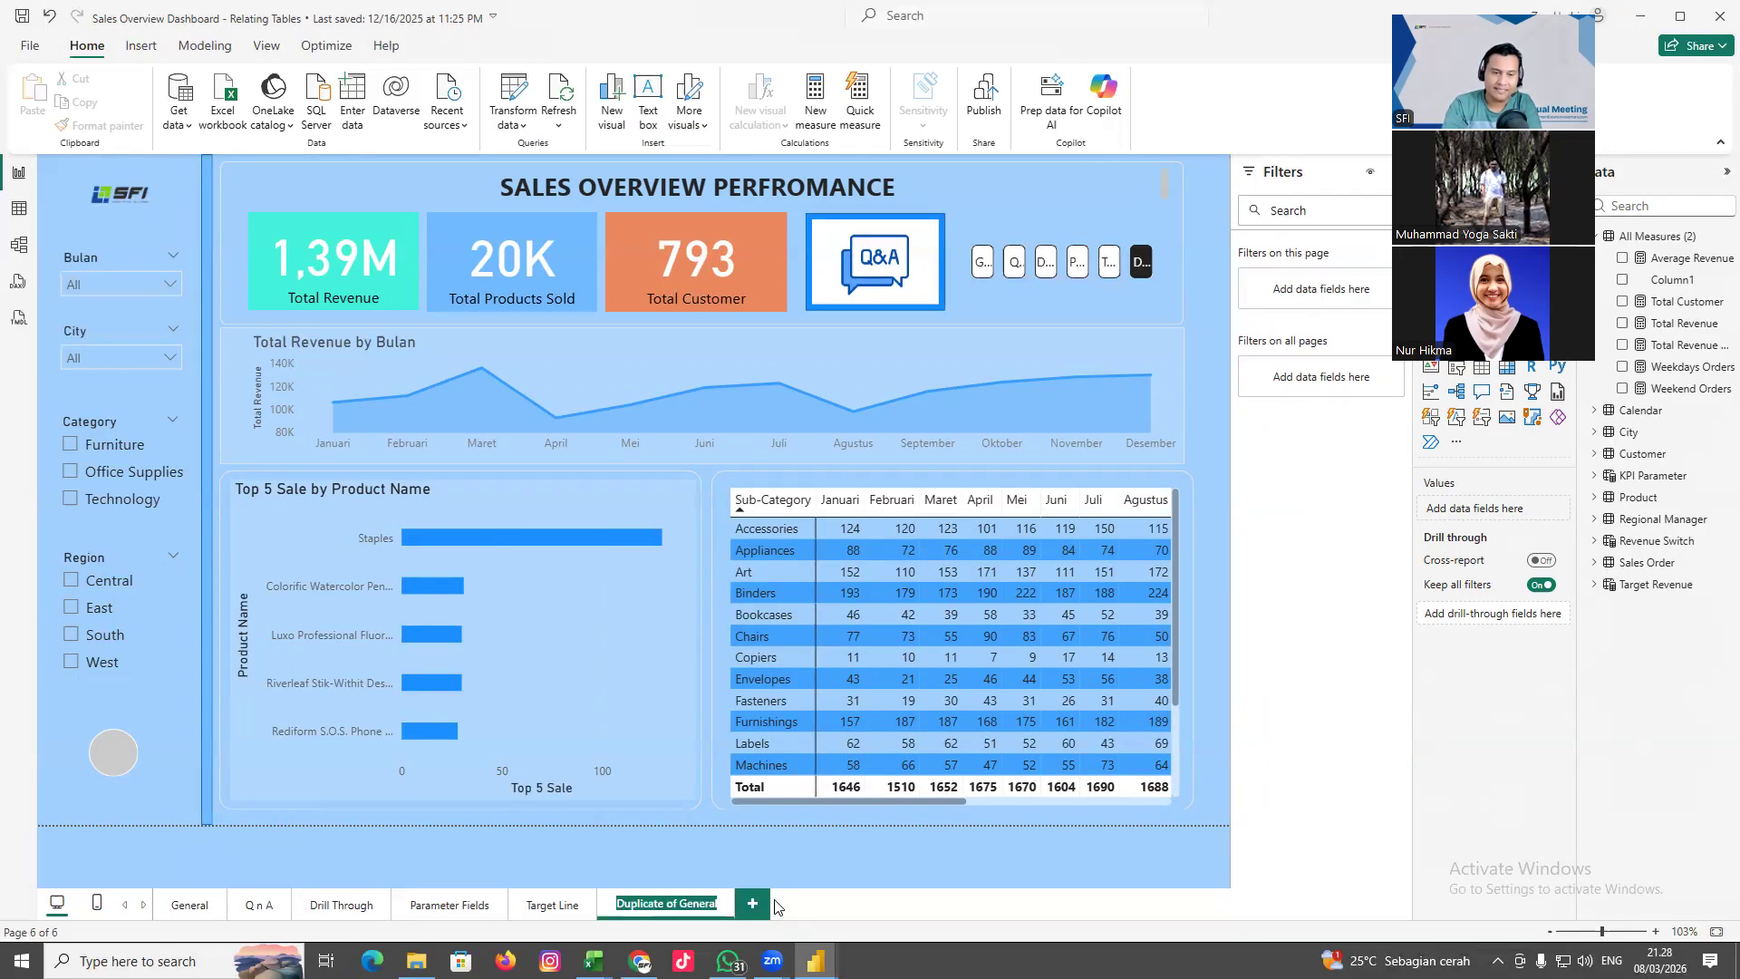
pyautogui.write('Drill Trh')
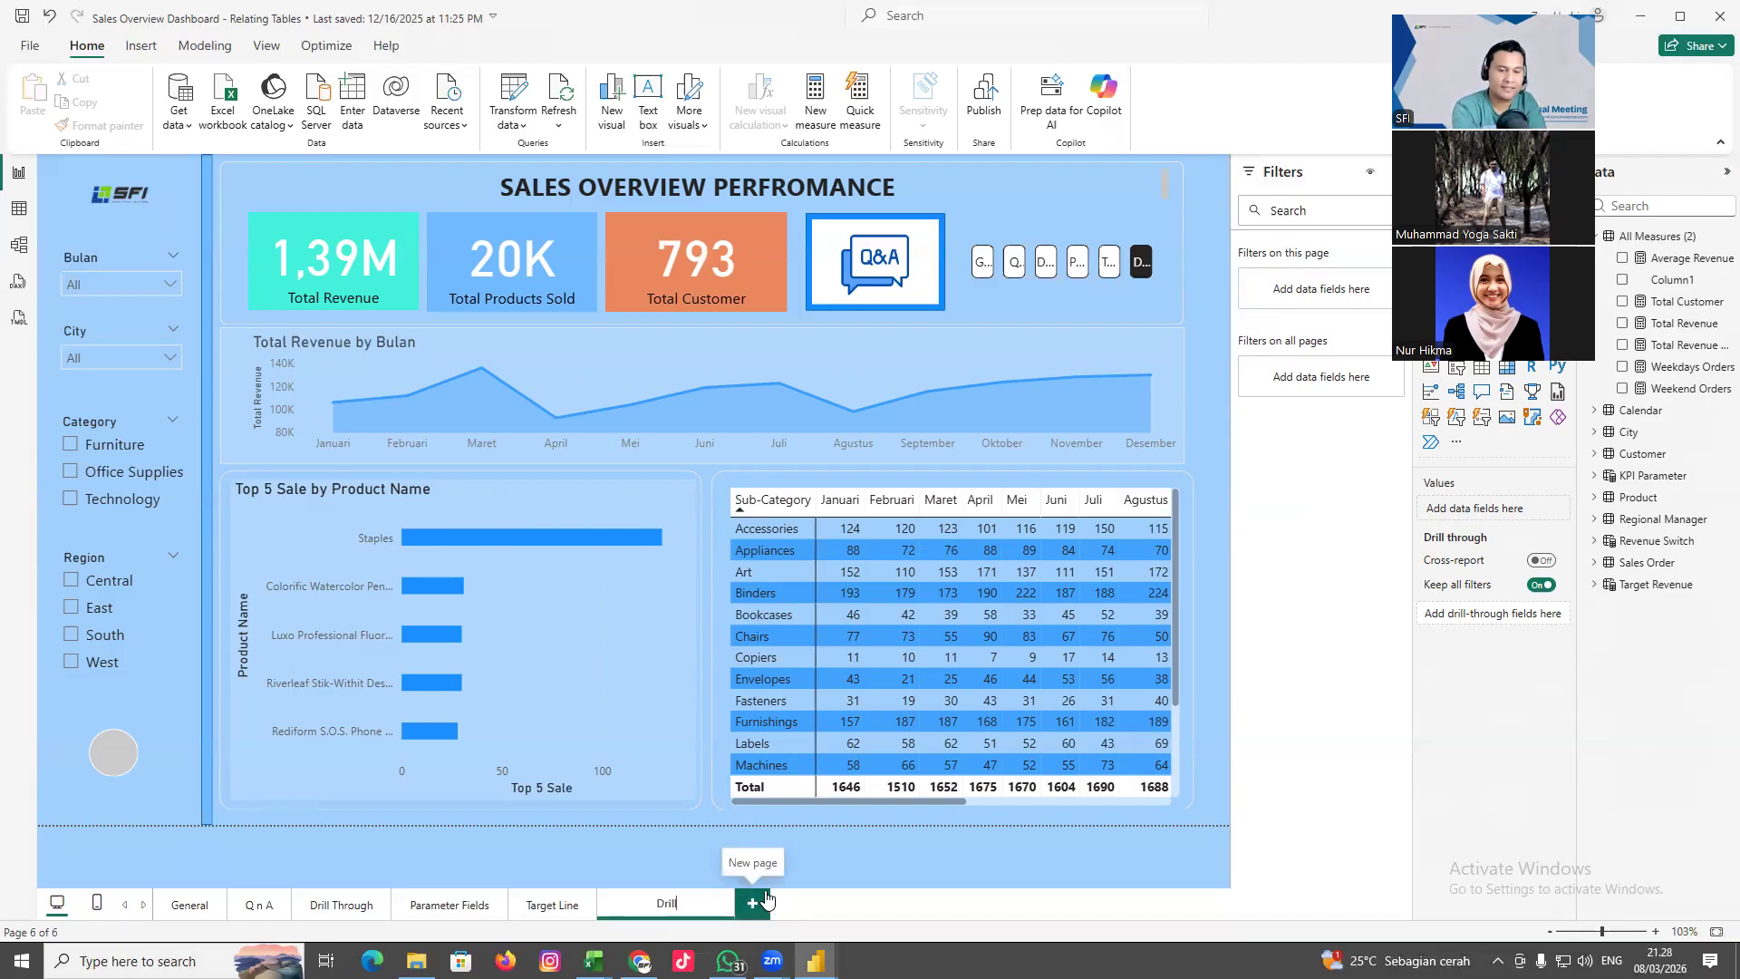
pyautogui.press('BackSpace')
pyautogui.press('BackSpace')
pyautogui.write('hrough coba2')
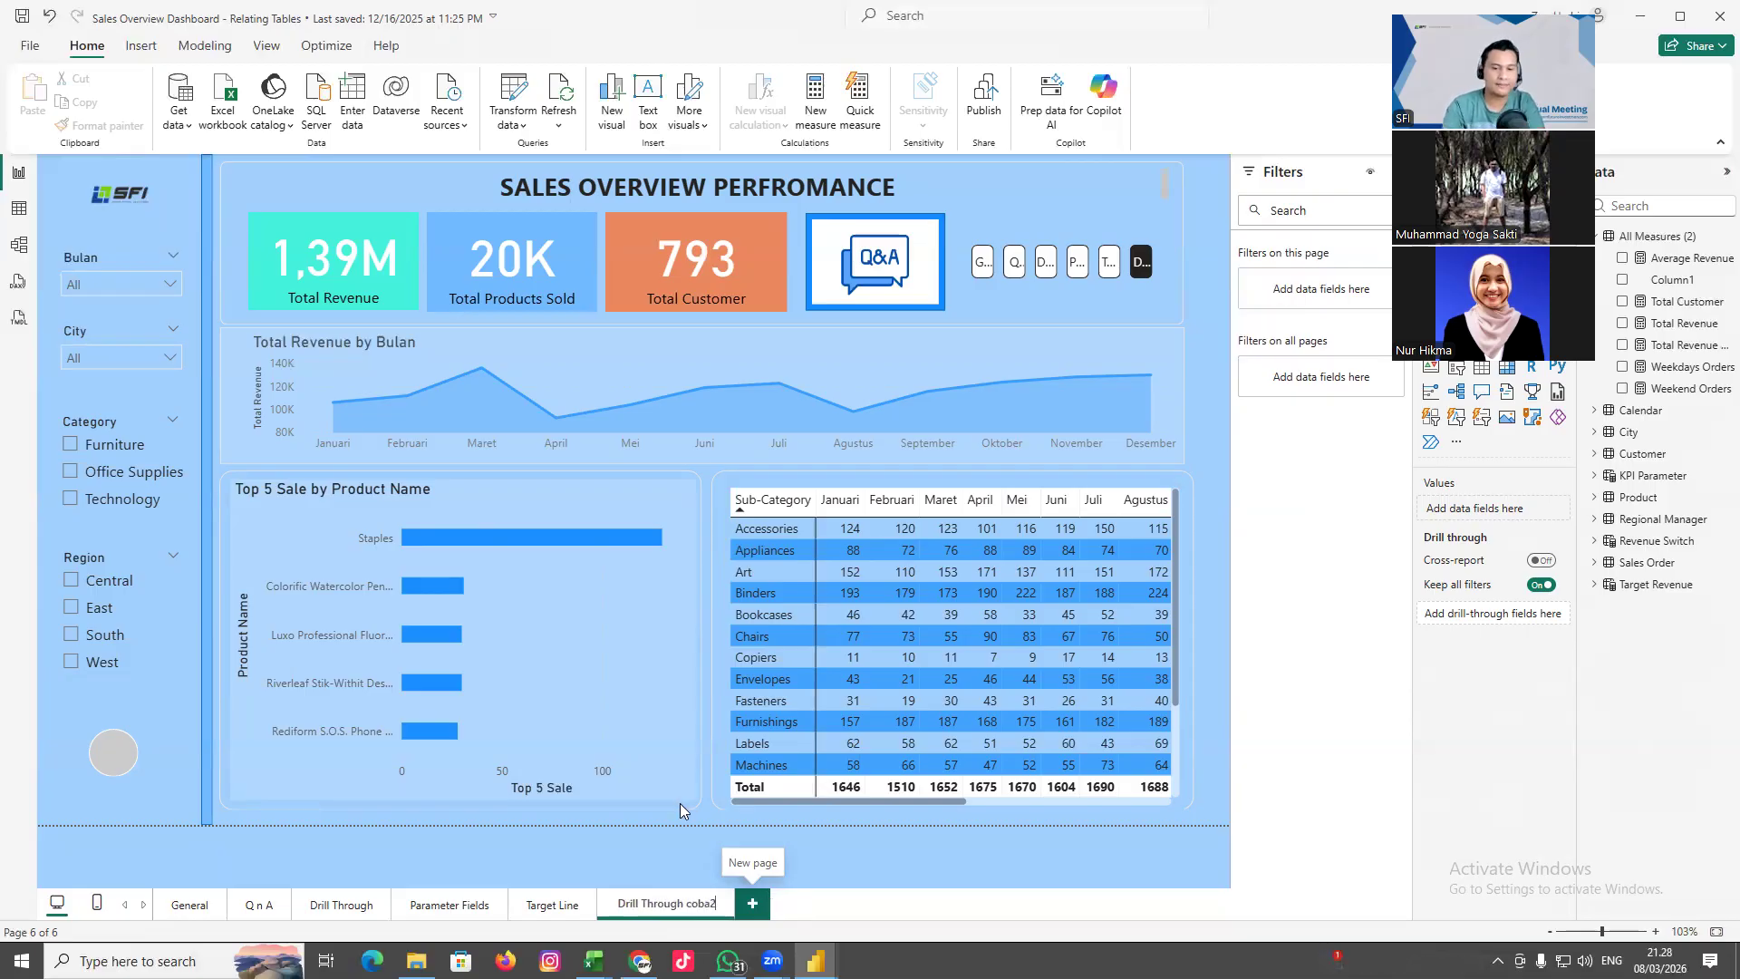
pyautogui.press('Return')
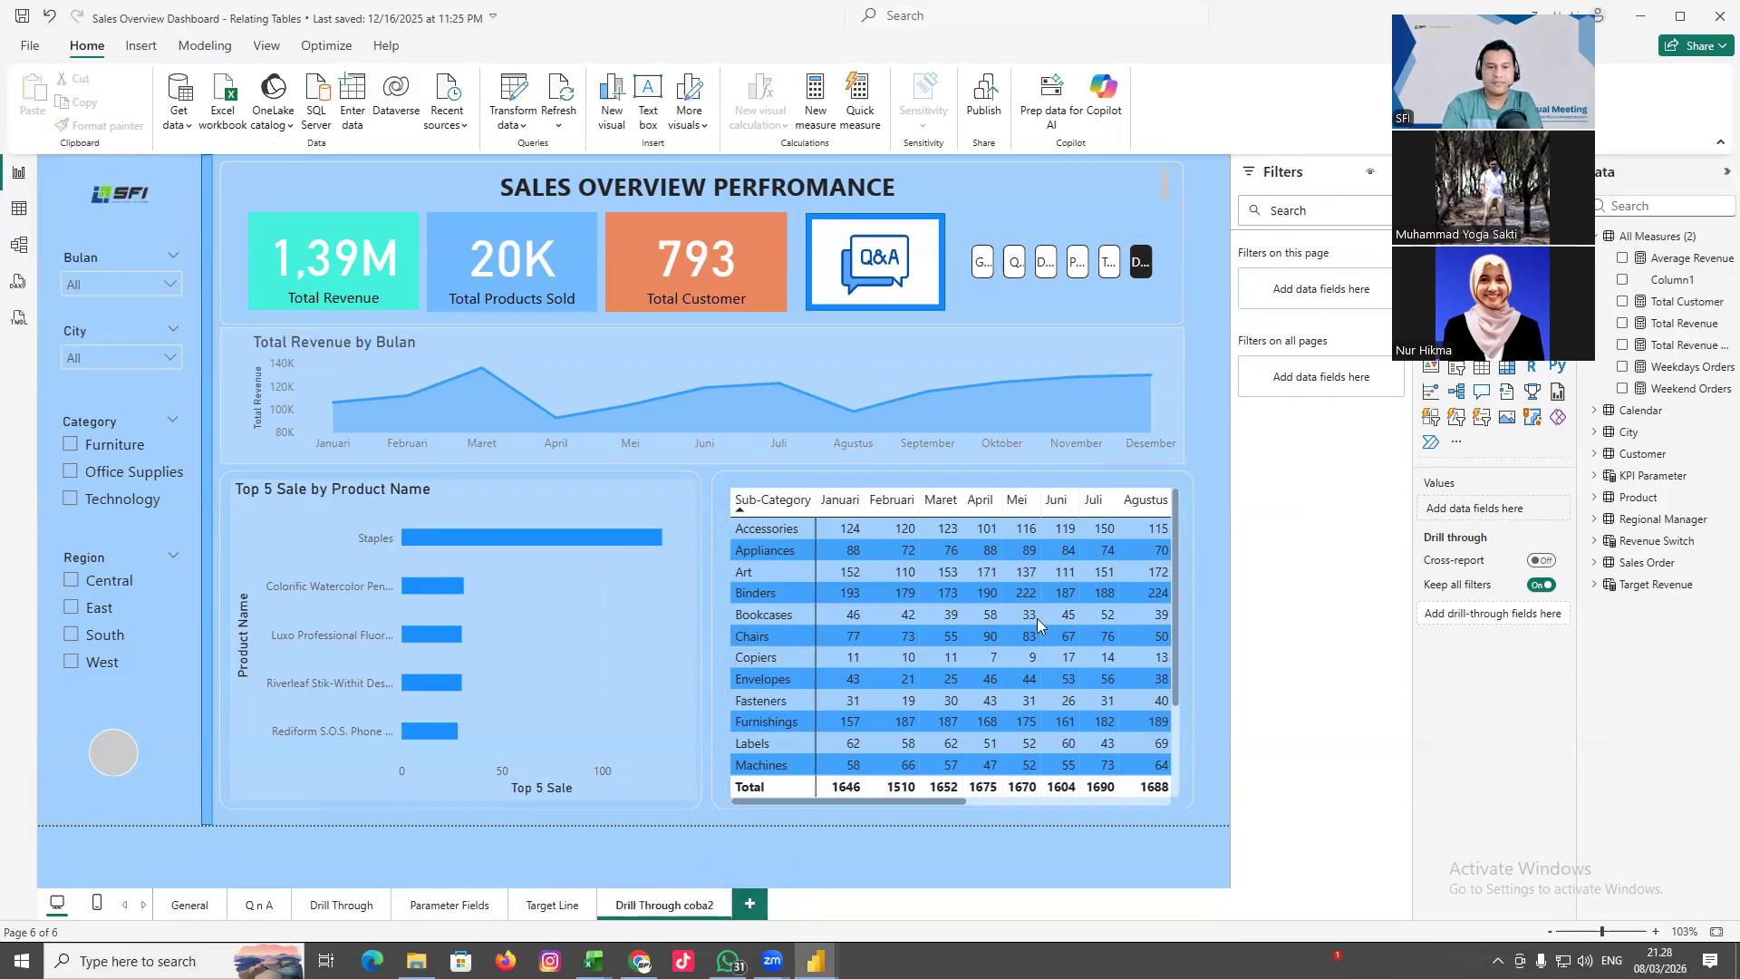
# Delete the Top 5 Sale by Product Name chart and the Sub-Category matrix from the Drill Through coba2 page
pyautogui.click(491, 490)
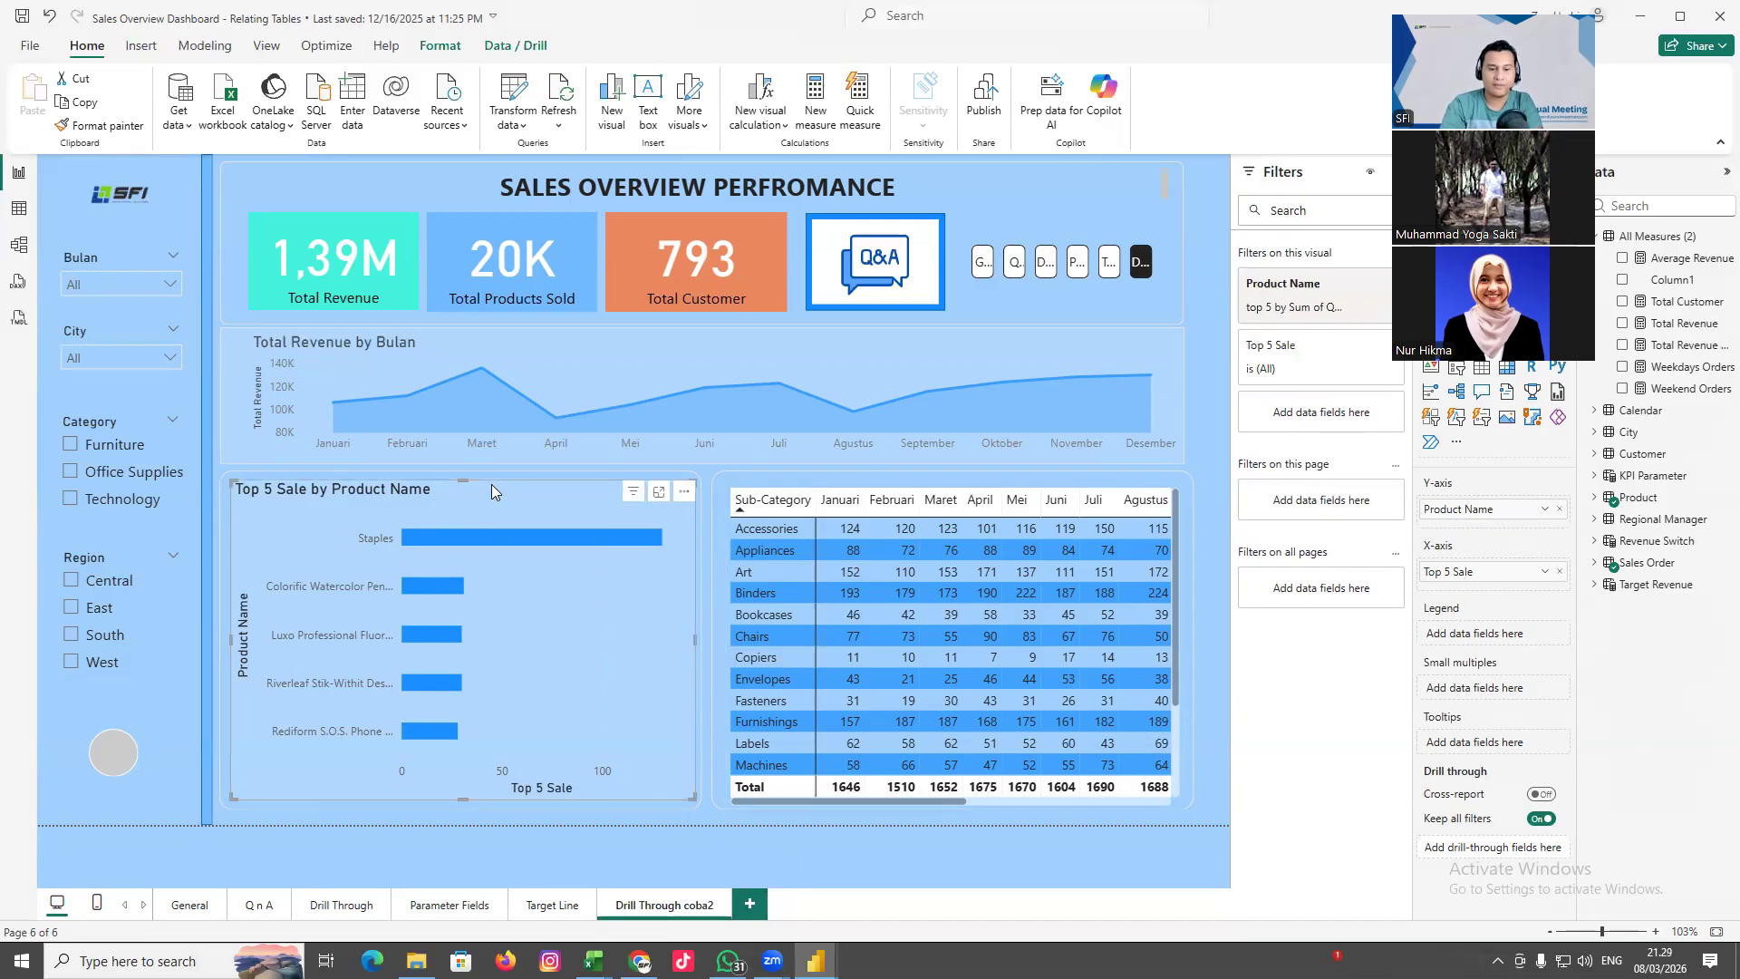
pyautogui.press('Delete')
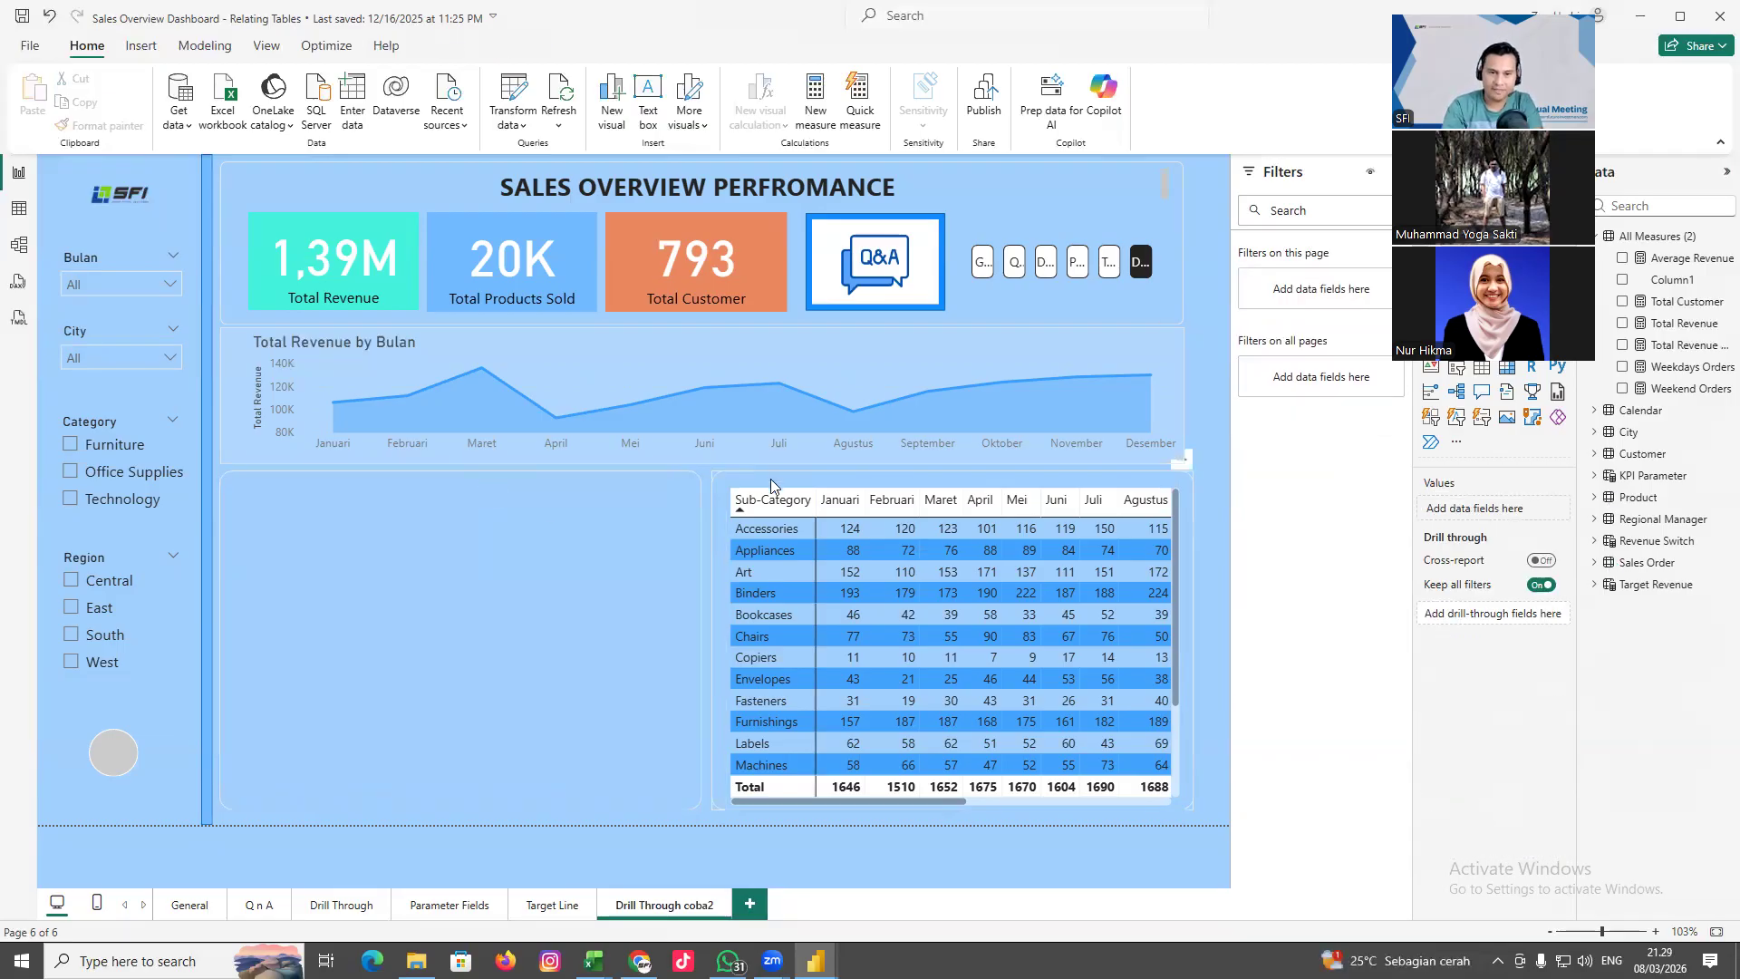
pyautogui.click(769, 503)
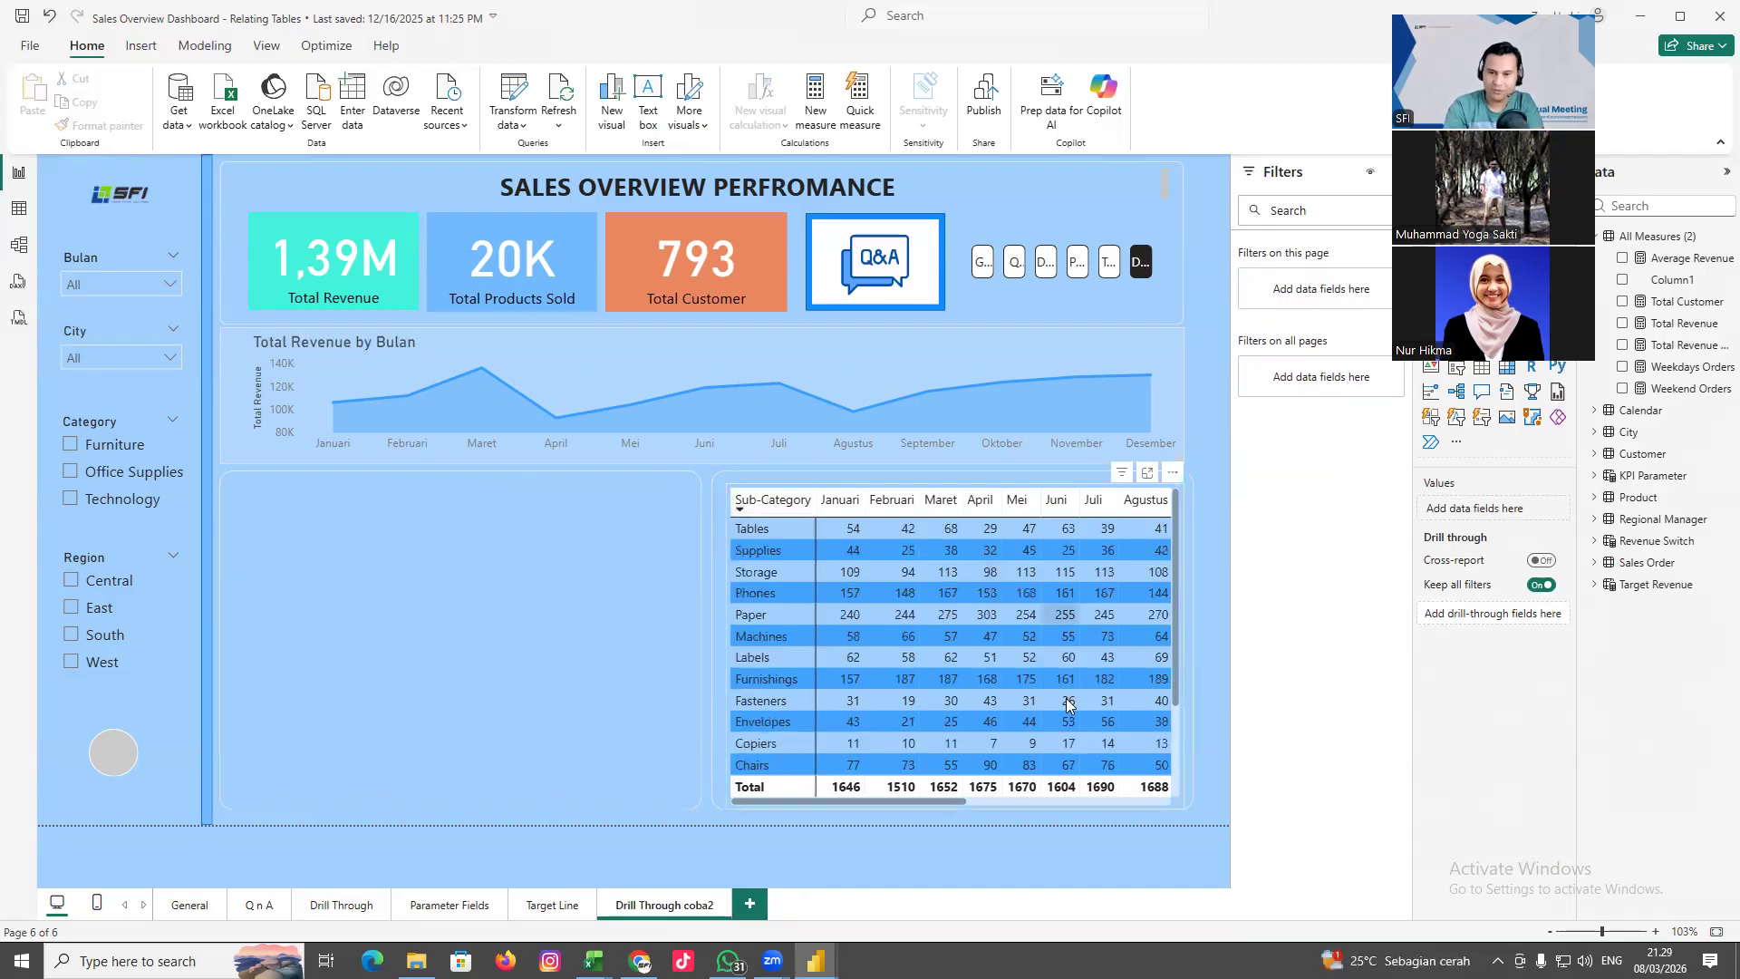
pyautogui.click(1131, 803)
pyautogui.press('Delete')
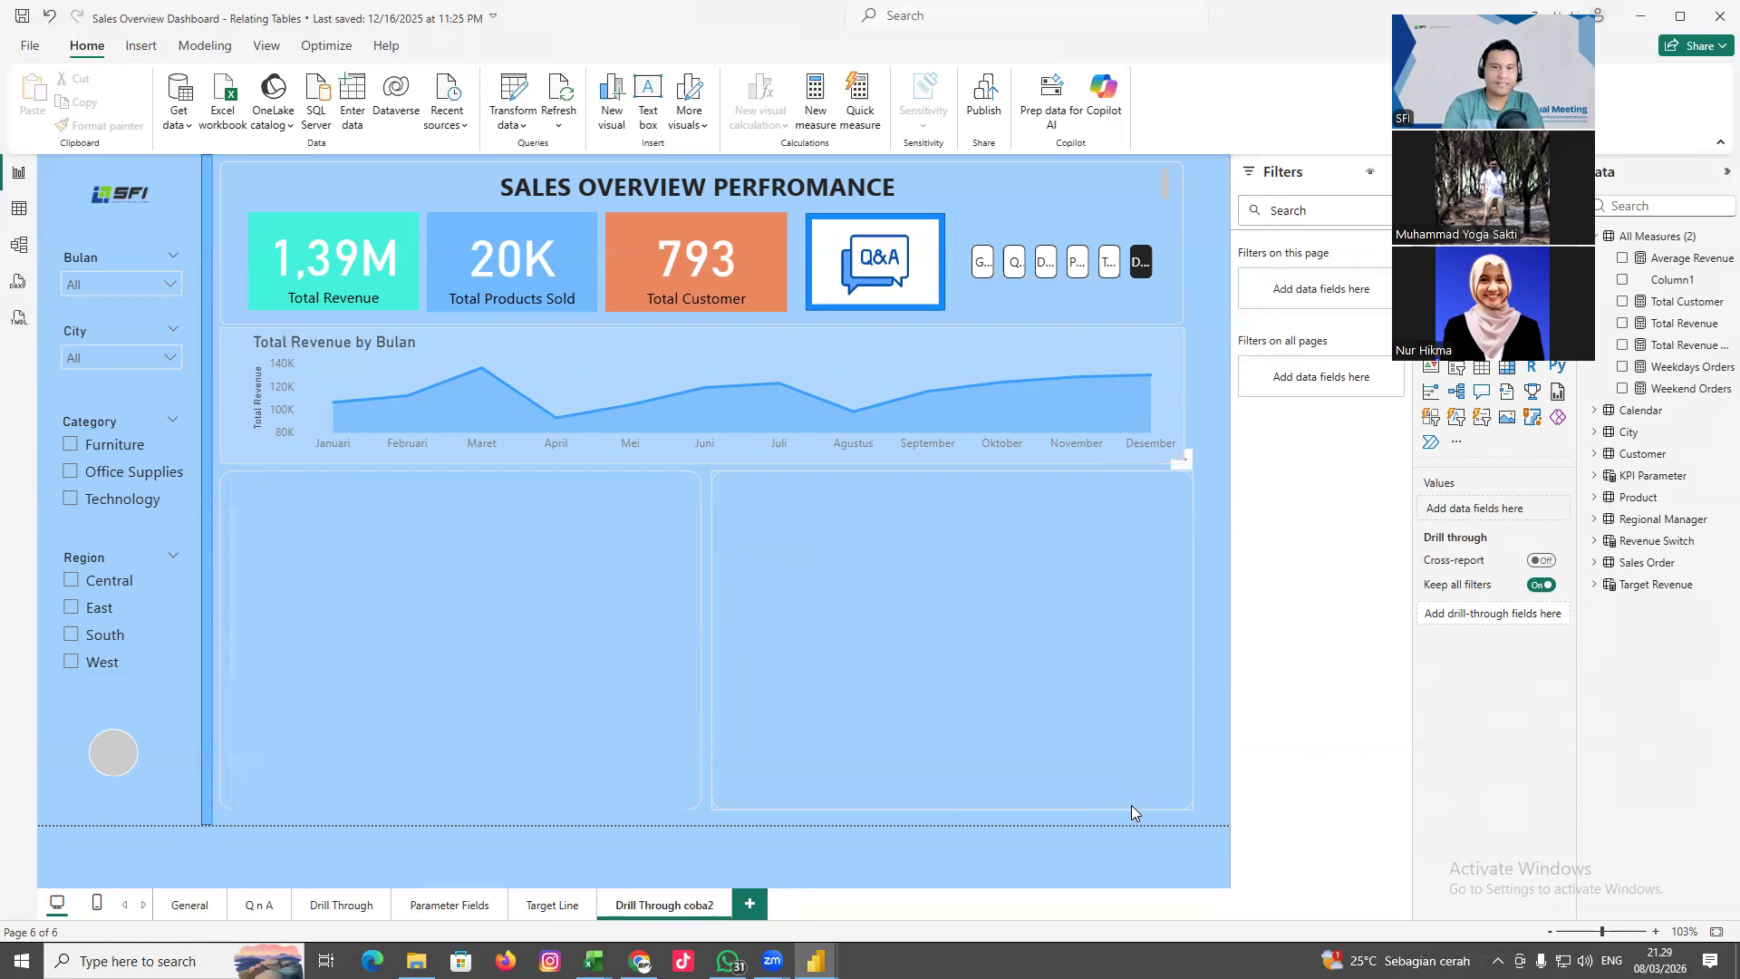
# Delete the remaining background panels below the summary cards and the Total Revenue by Bulan chart
pyautogui.click(1135, 803)
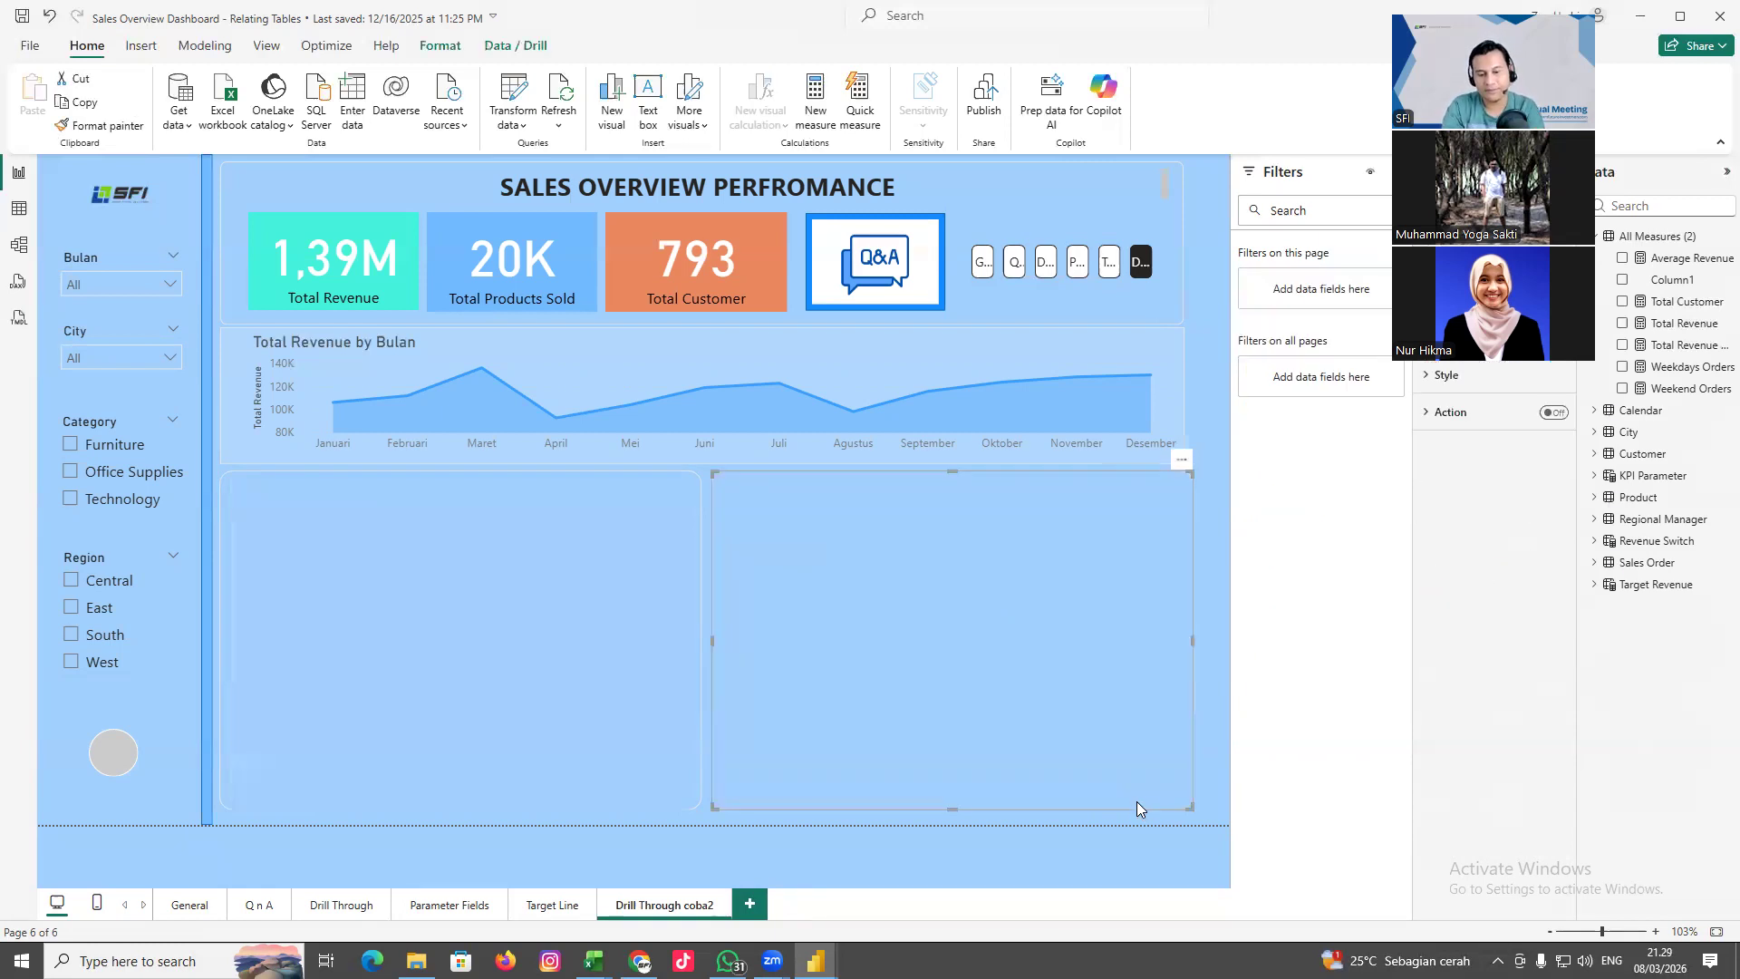
pyautogui.press('Delete')
pyautogui.click(681, 792)
pyautogui.press('Delete')
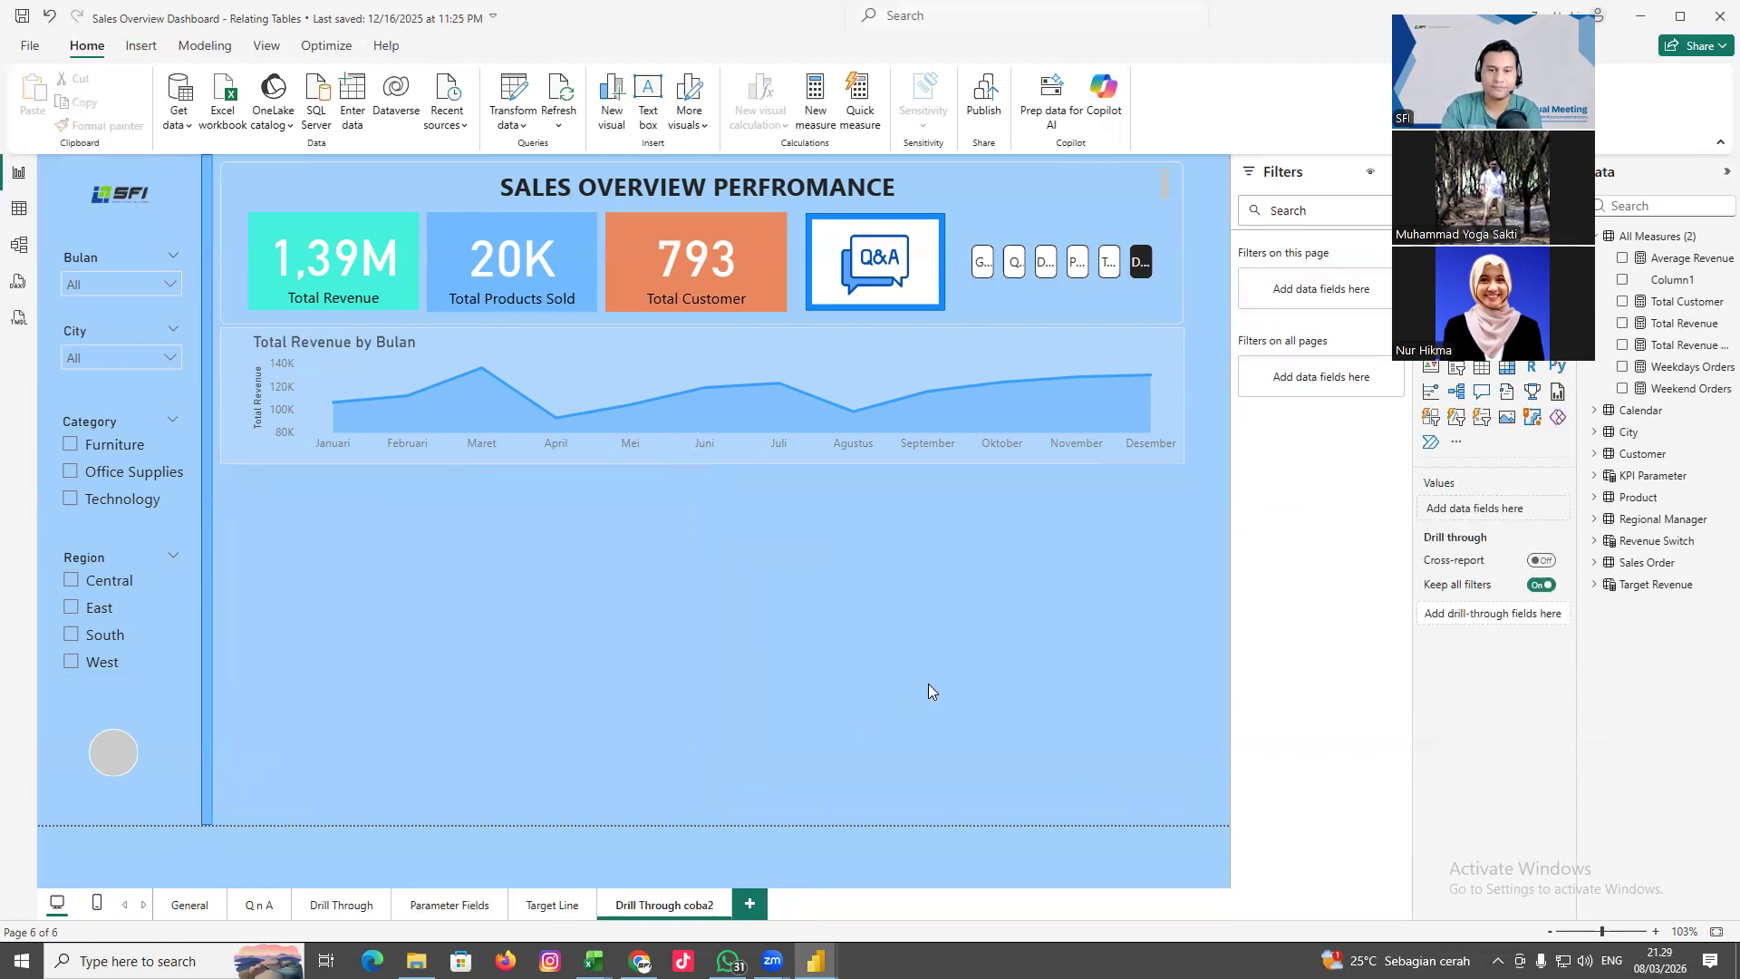
pyautogui.click(1139, 459)
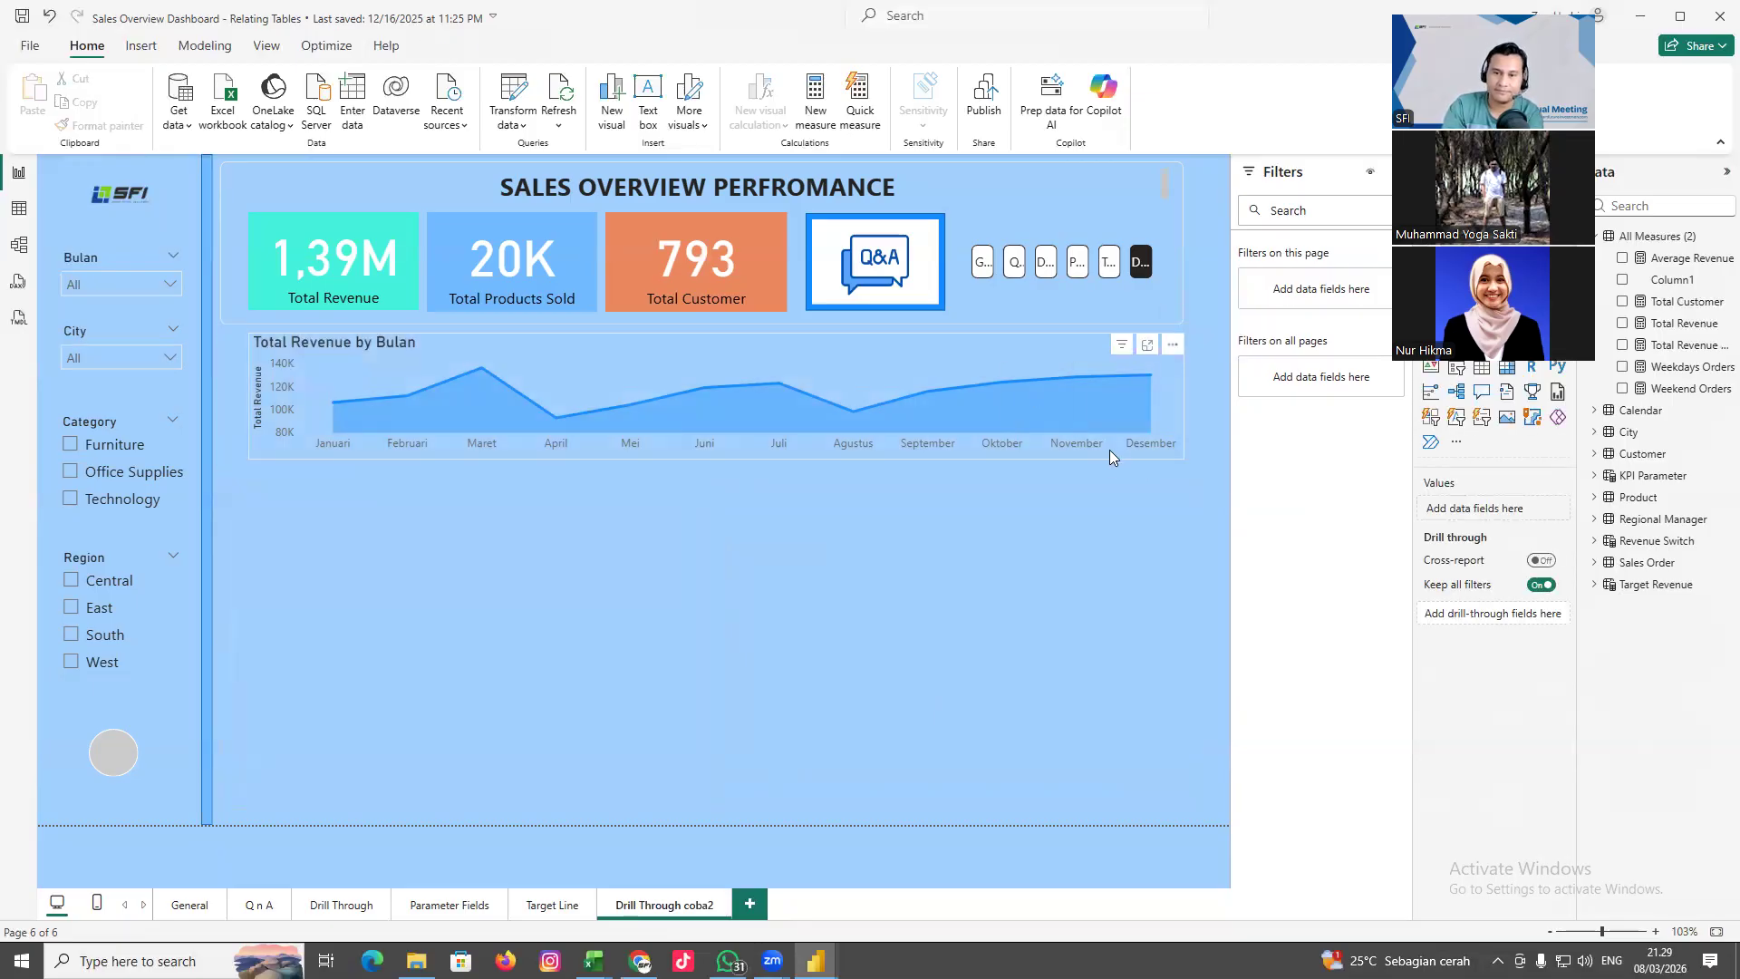
pyautogui.press('Delete')
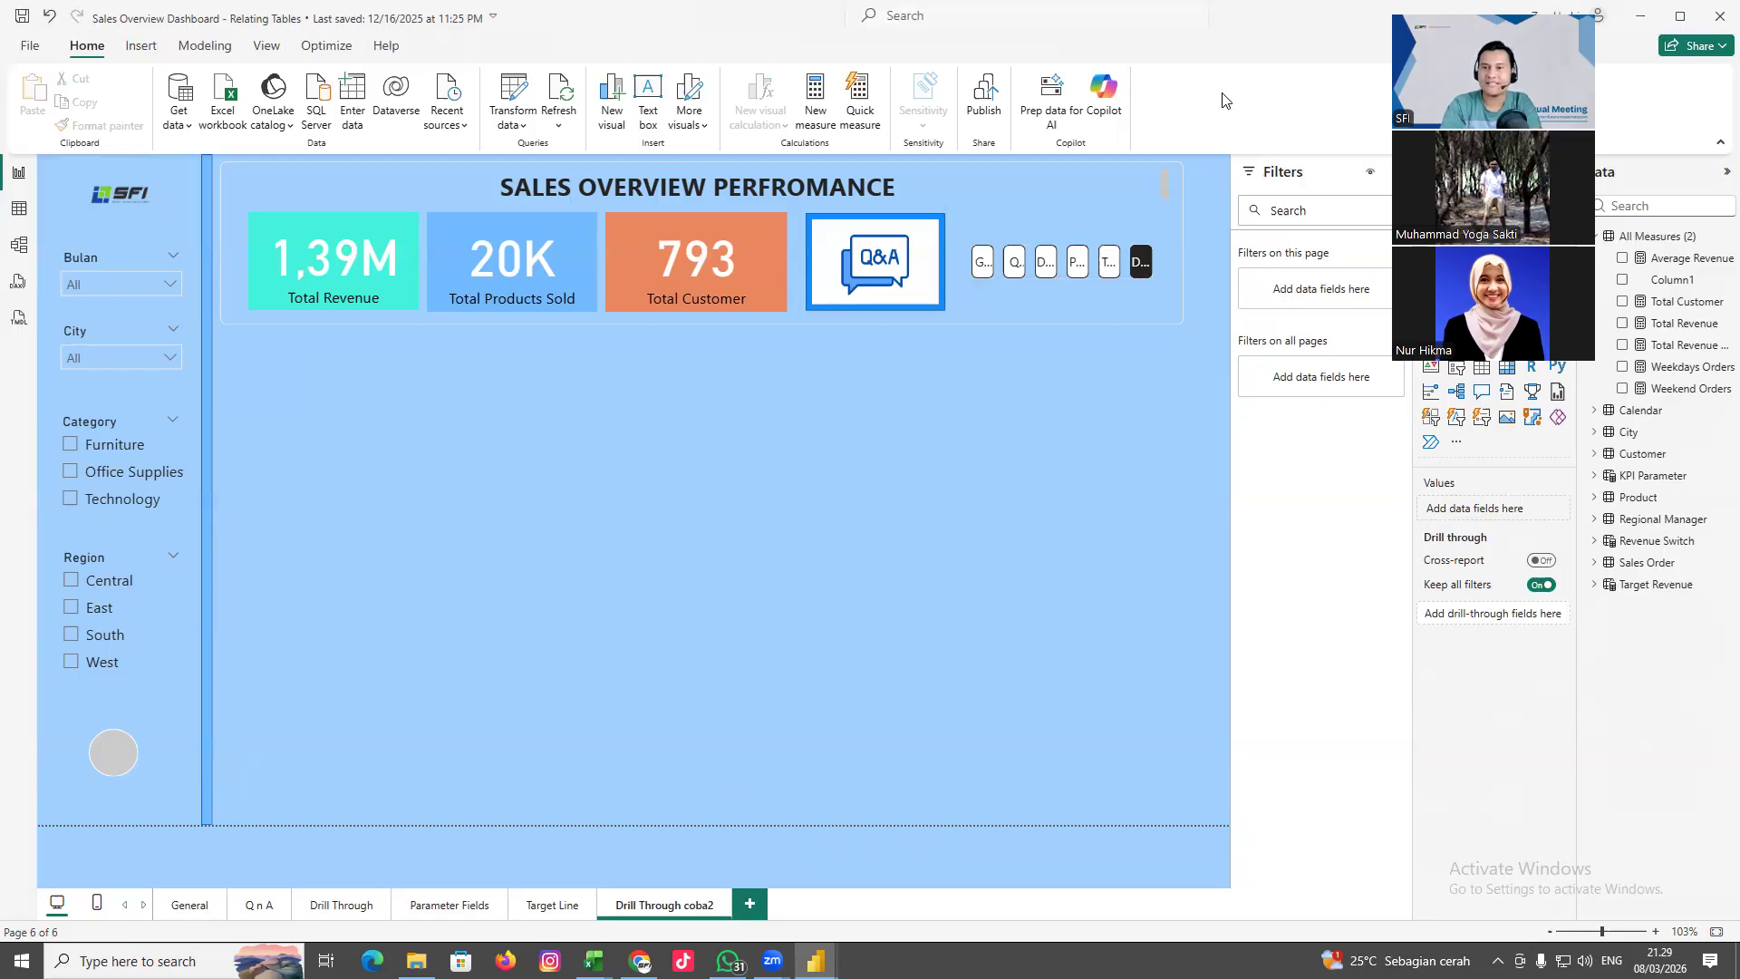
# Add Product Name from the Product table as the drill-through field of the Drill Through coba2 page
pyautogui.moveTo(1475, 46); pyautogui.dragTo(1228, 118)
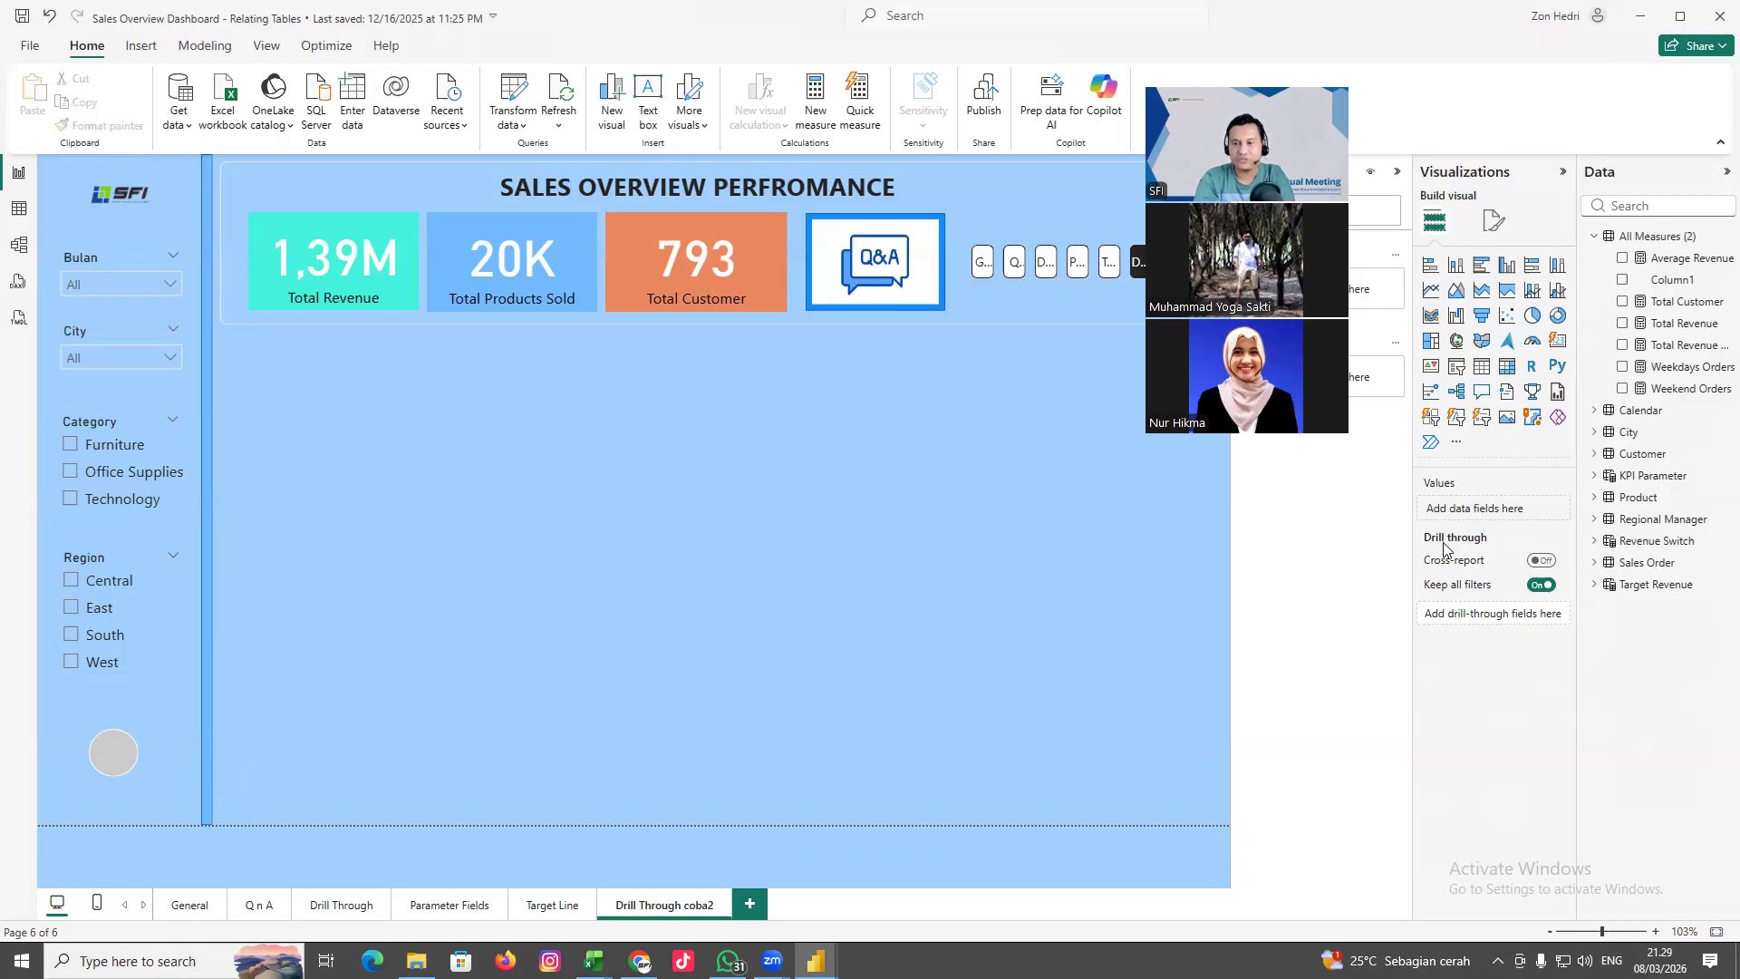
pyautogui.moveTo(1444, 547)
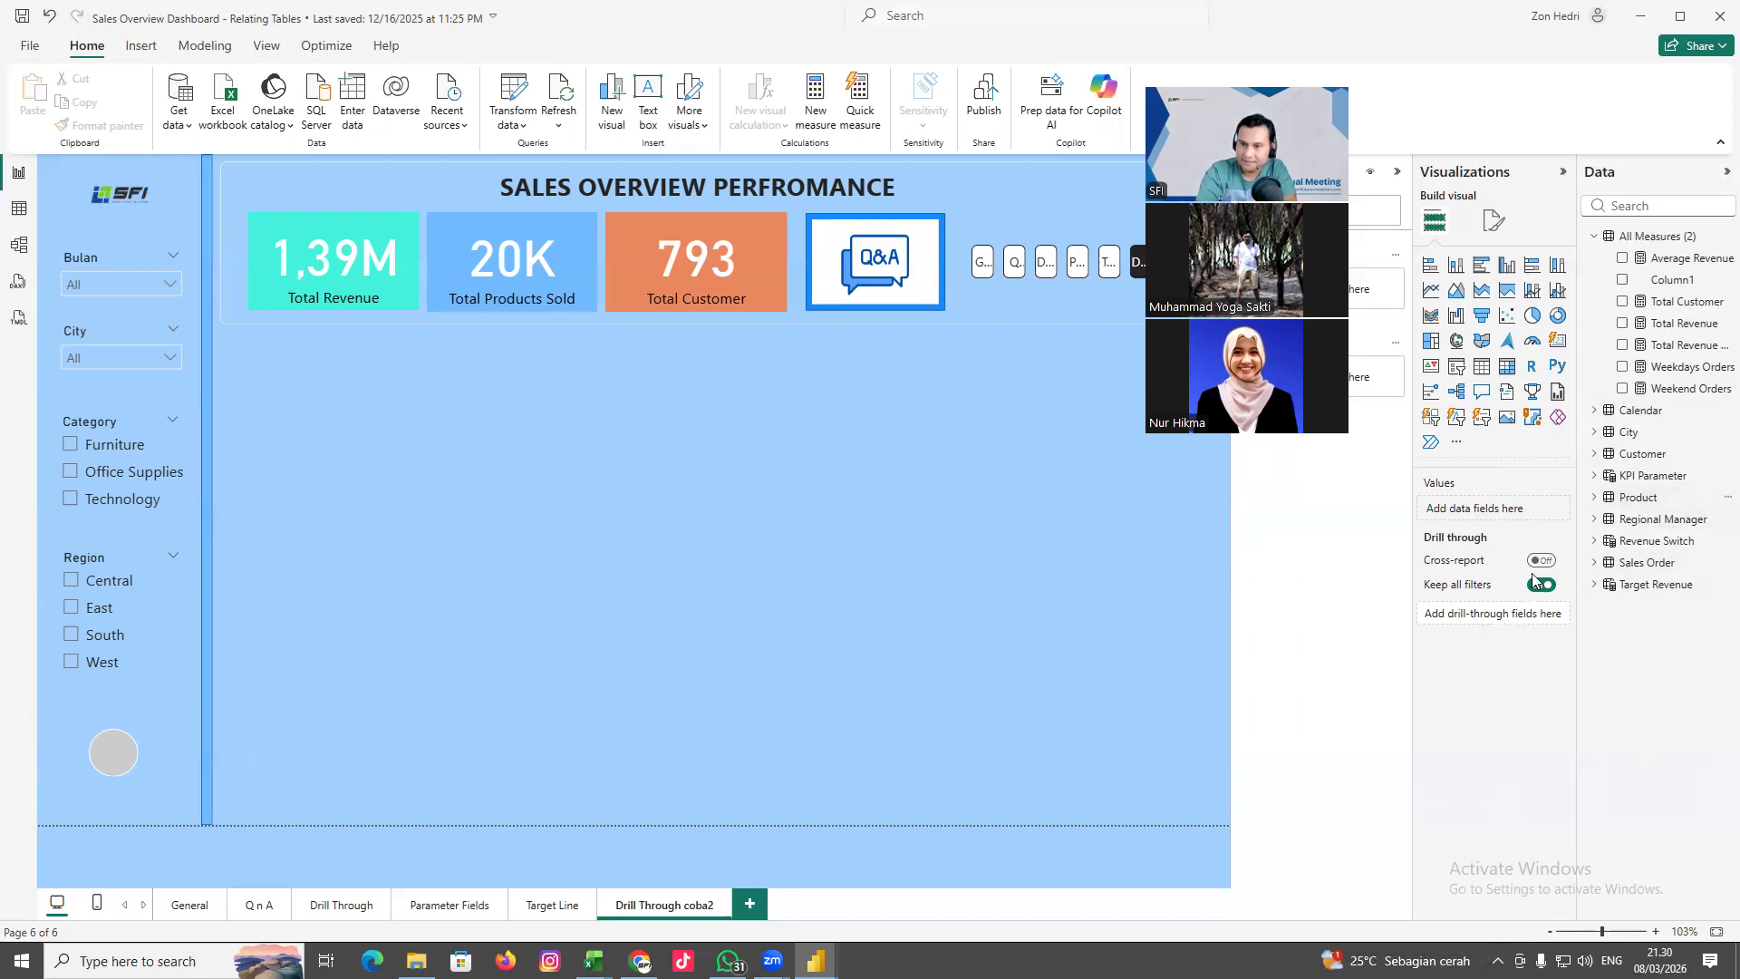
pyautogui.click(1595, 497)
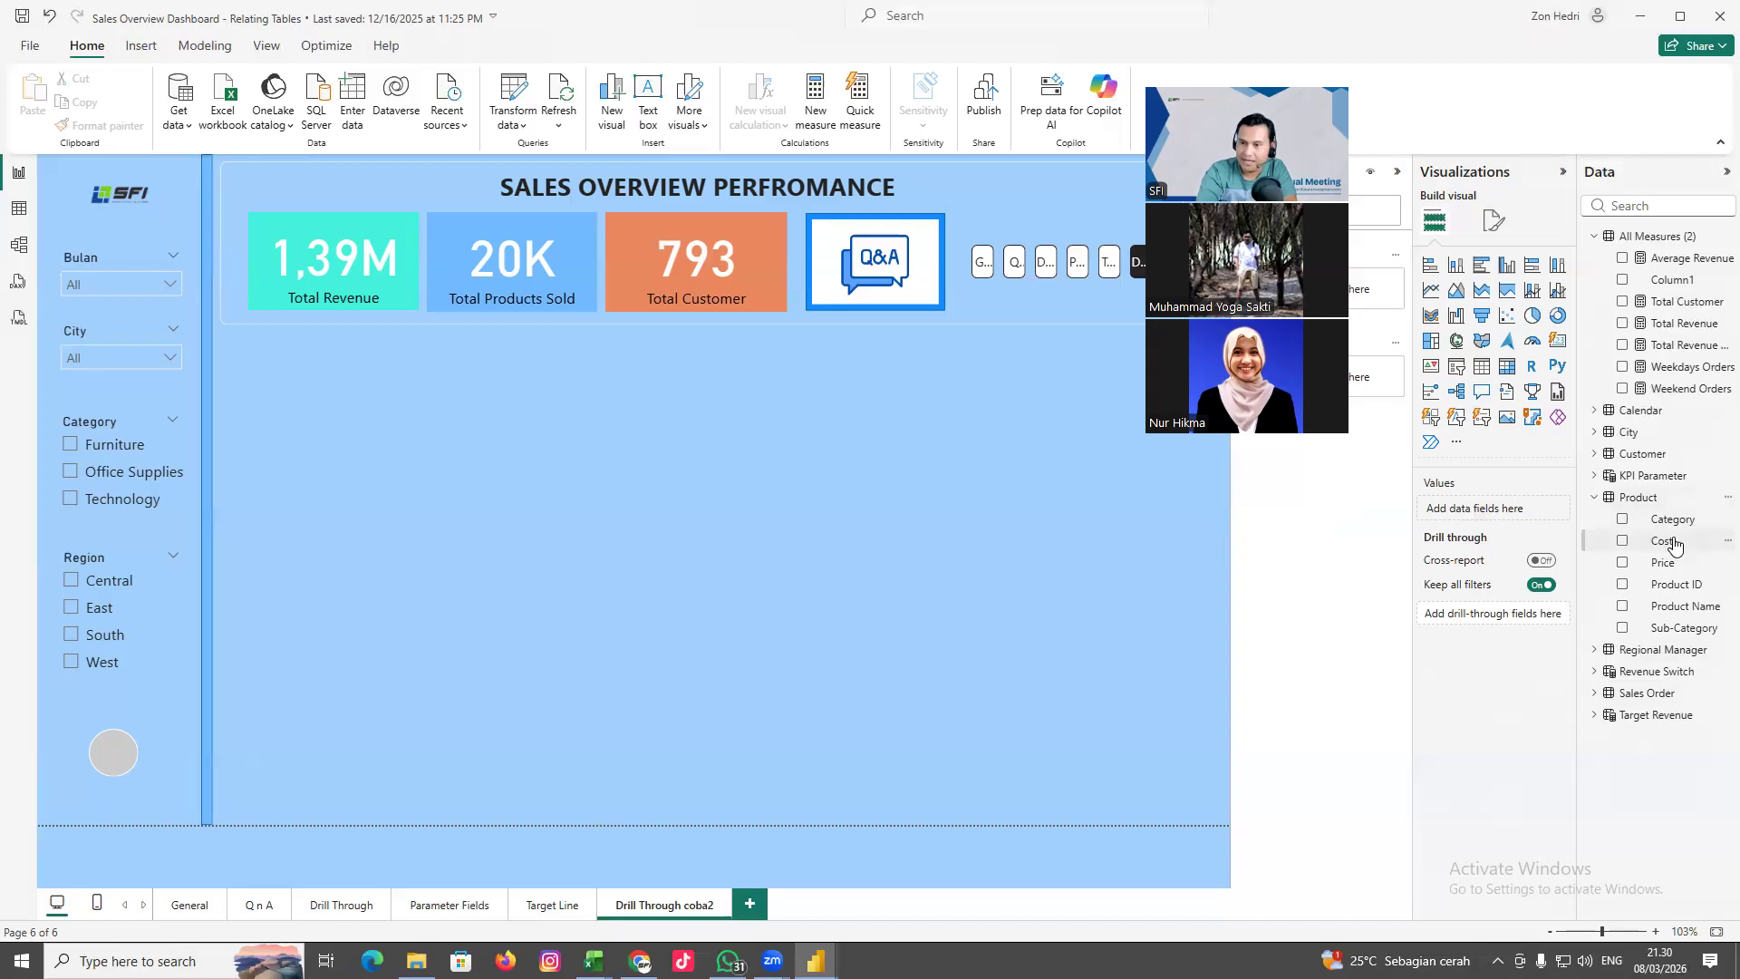
pyautogui.moveTo(1684, 606); pyautogui.dragTo(1509, 628)
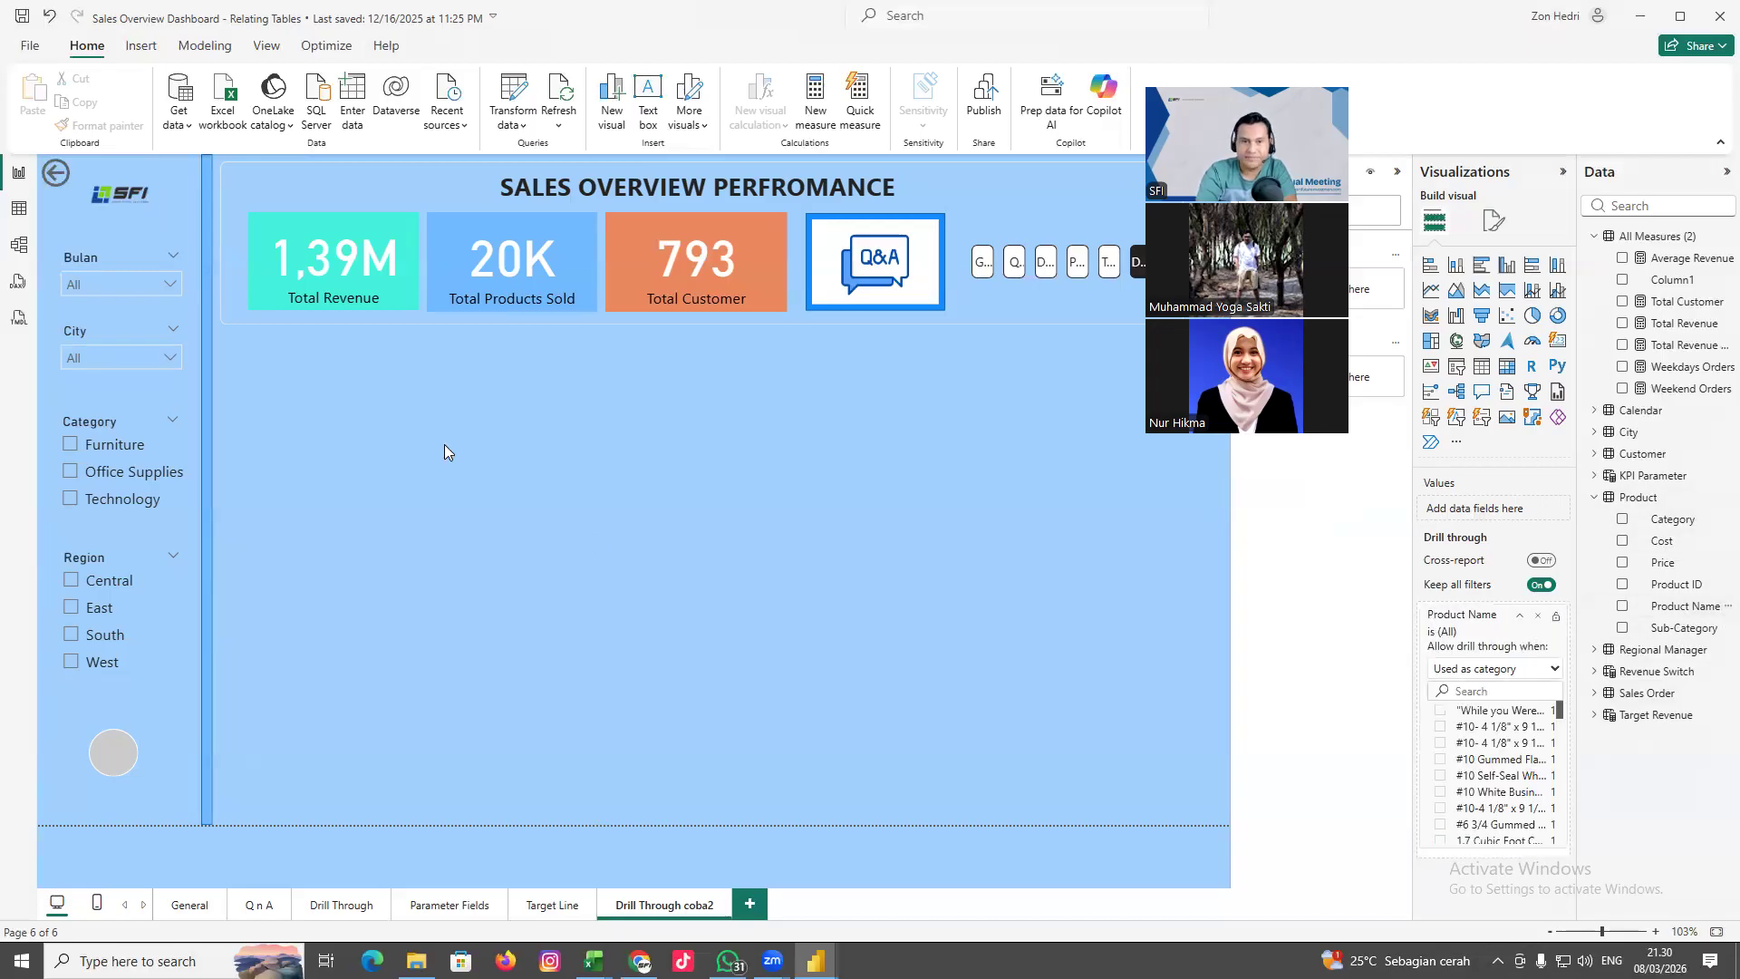
pyautogui.doubleClick(635, 455)
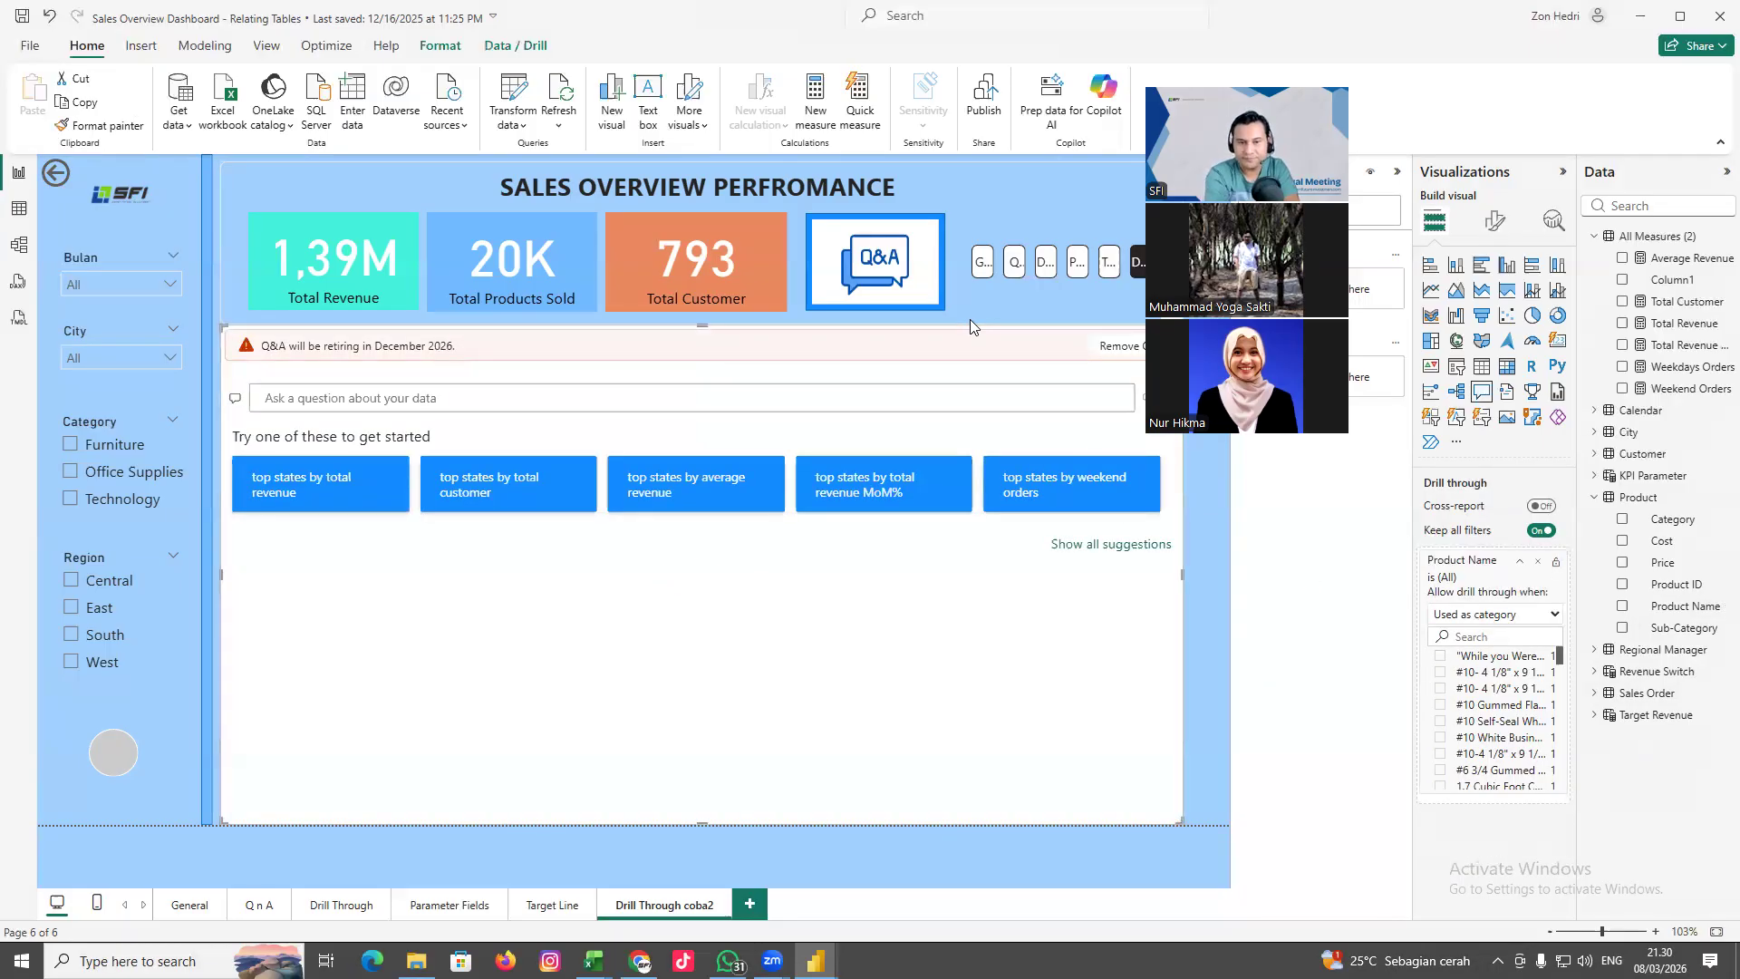
pyautogui.press('Delete')
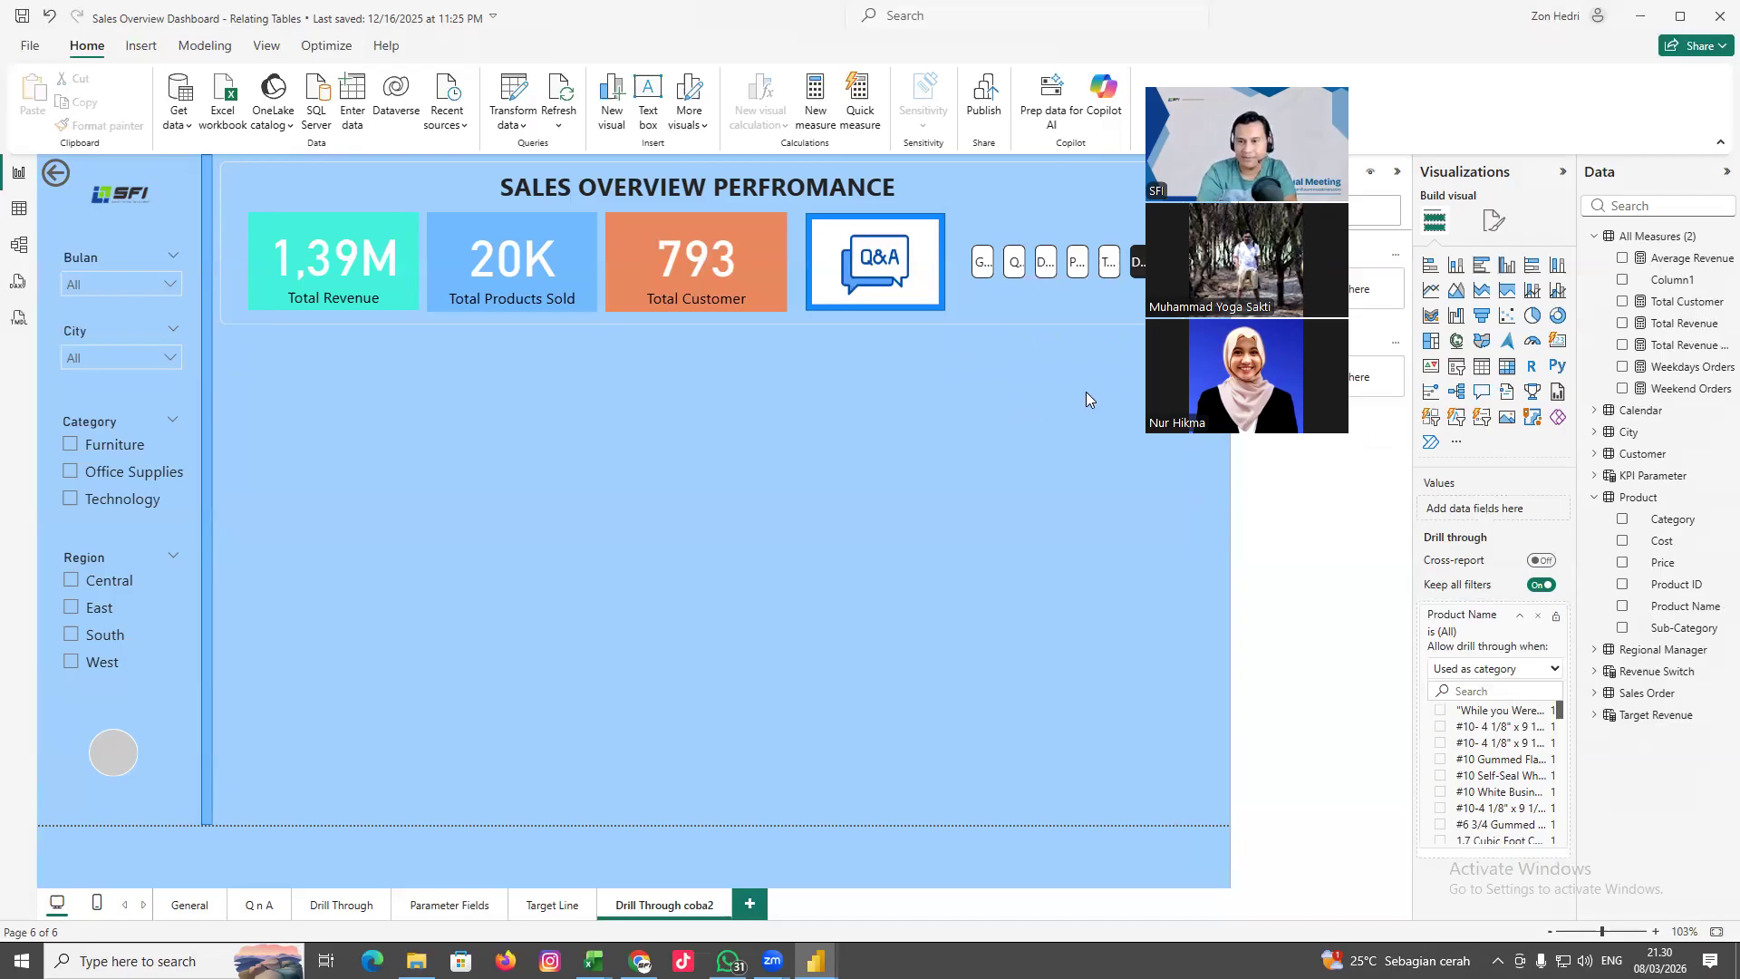
pyautogui.click(1506, 367)
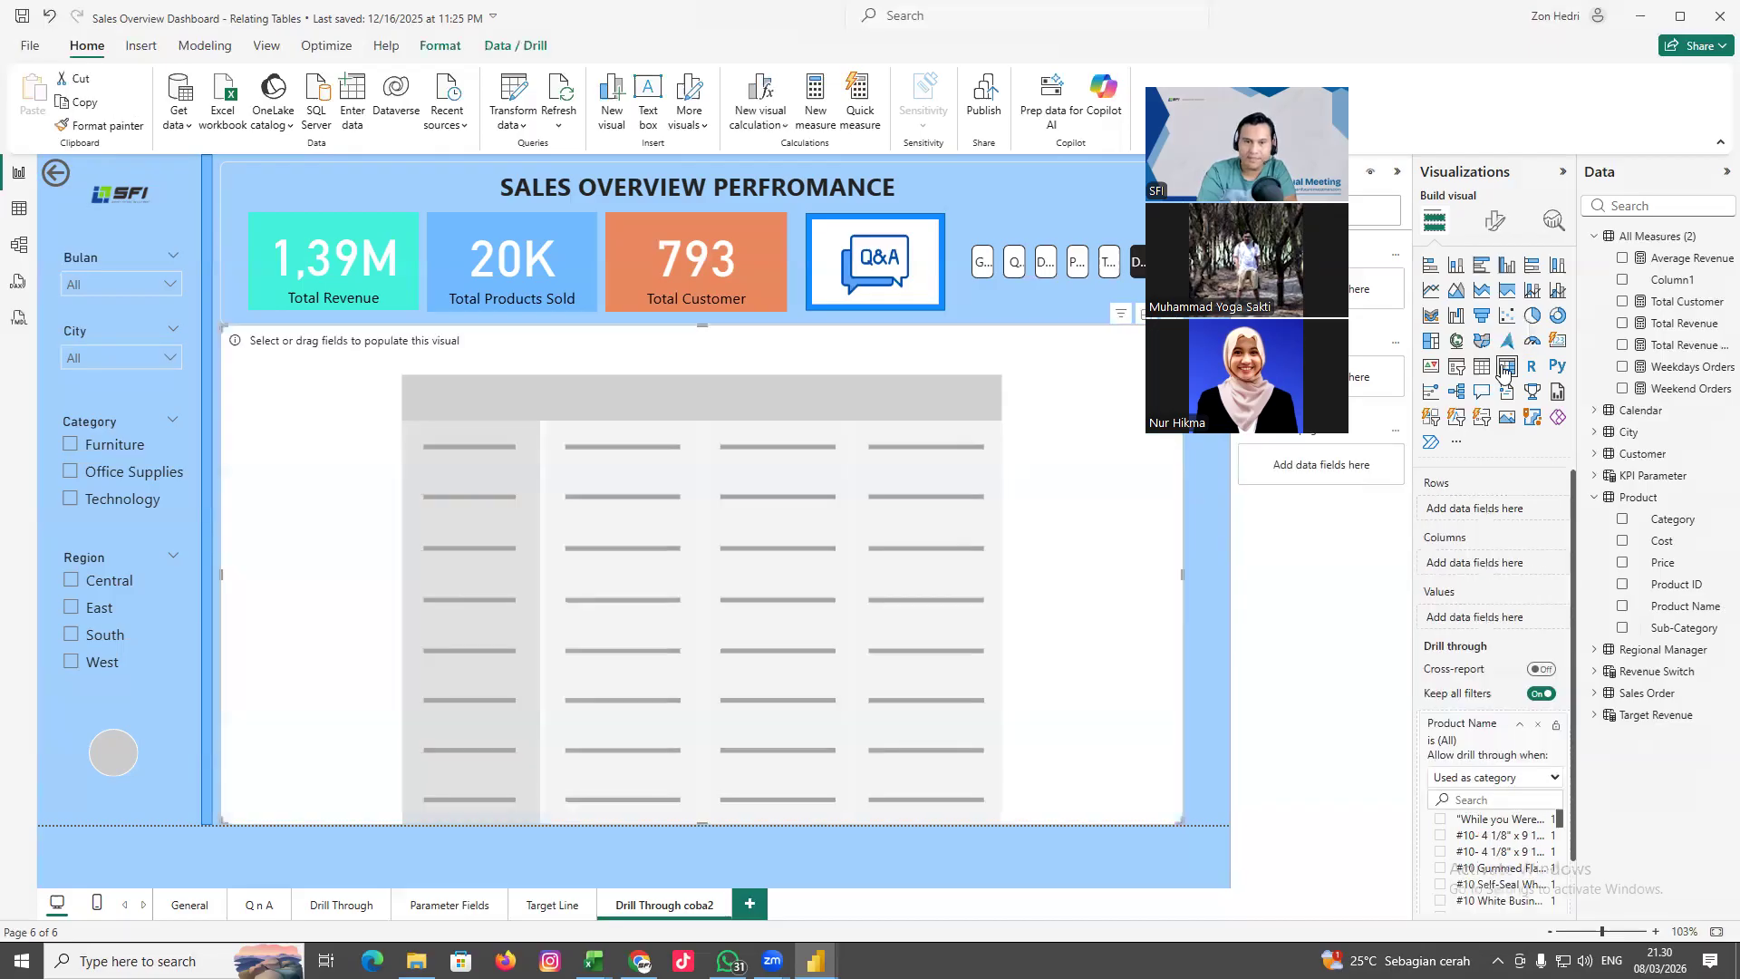
pyautogui.click(1621, 584)
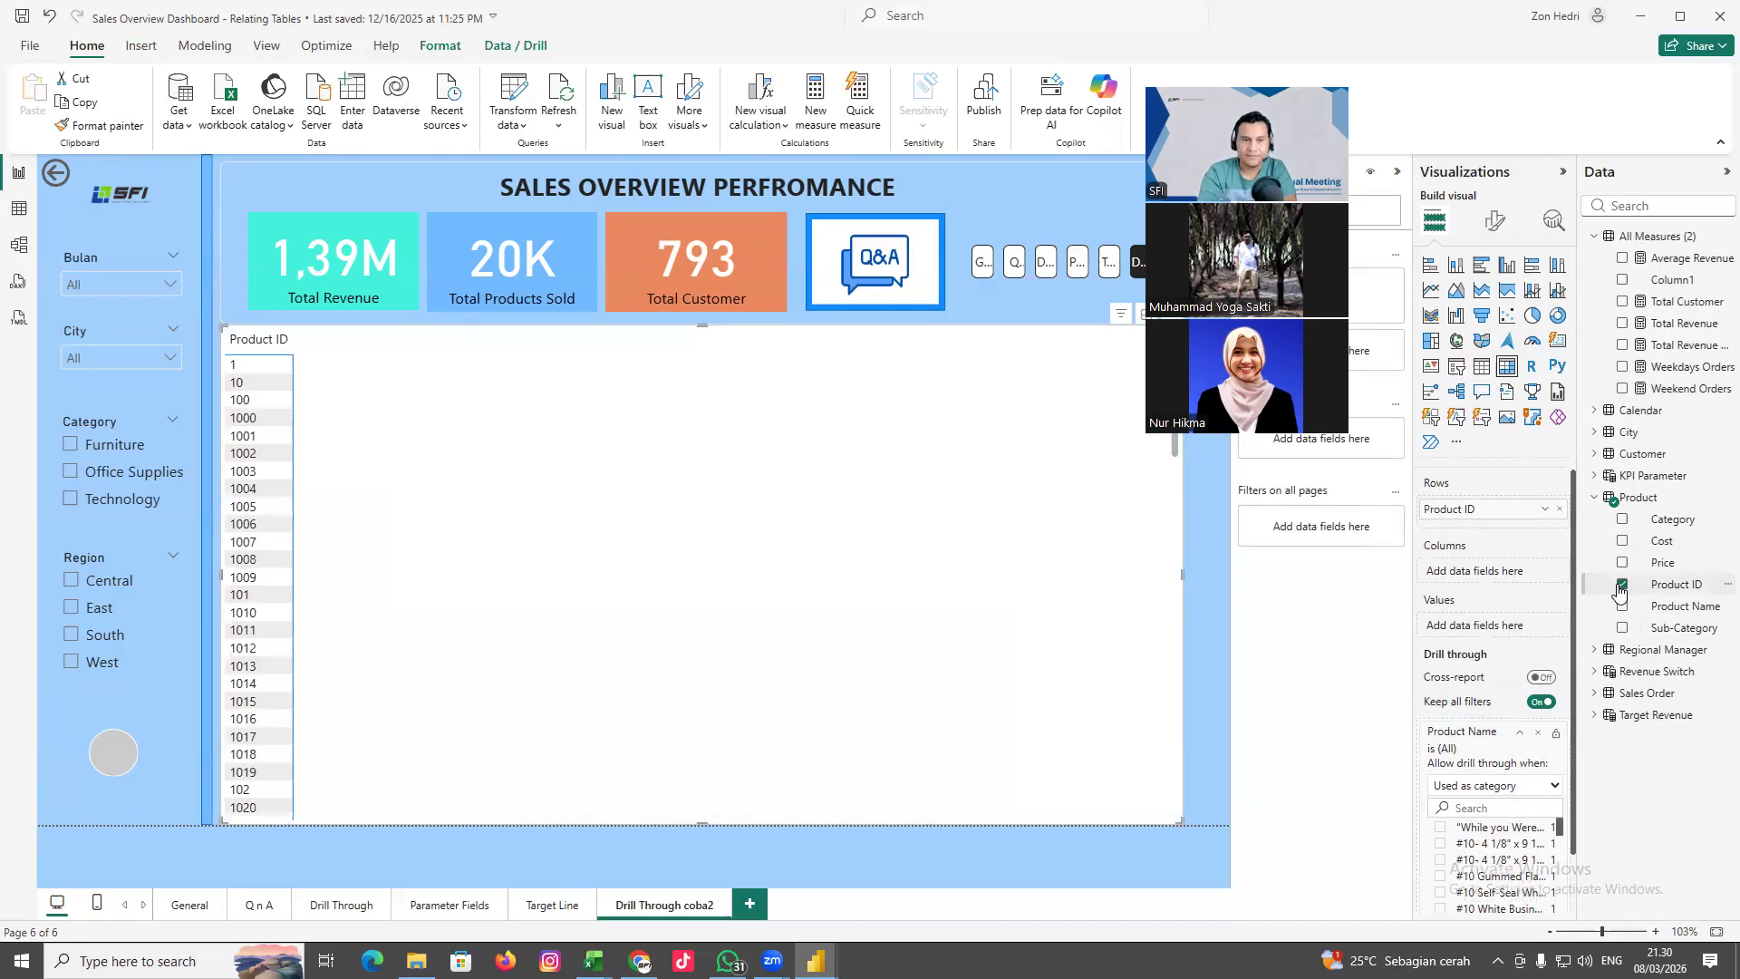
pyautogui.click(1622, 585)
pyautogui.click(1621, 606)
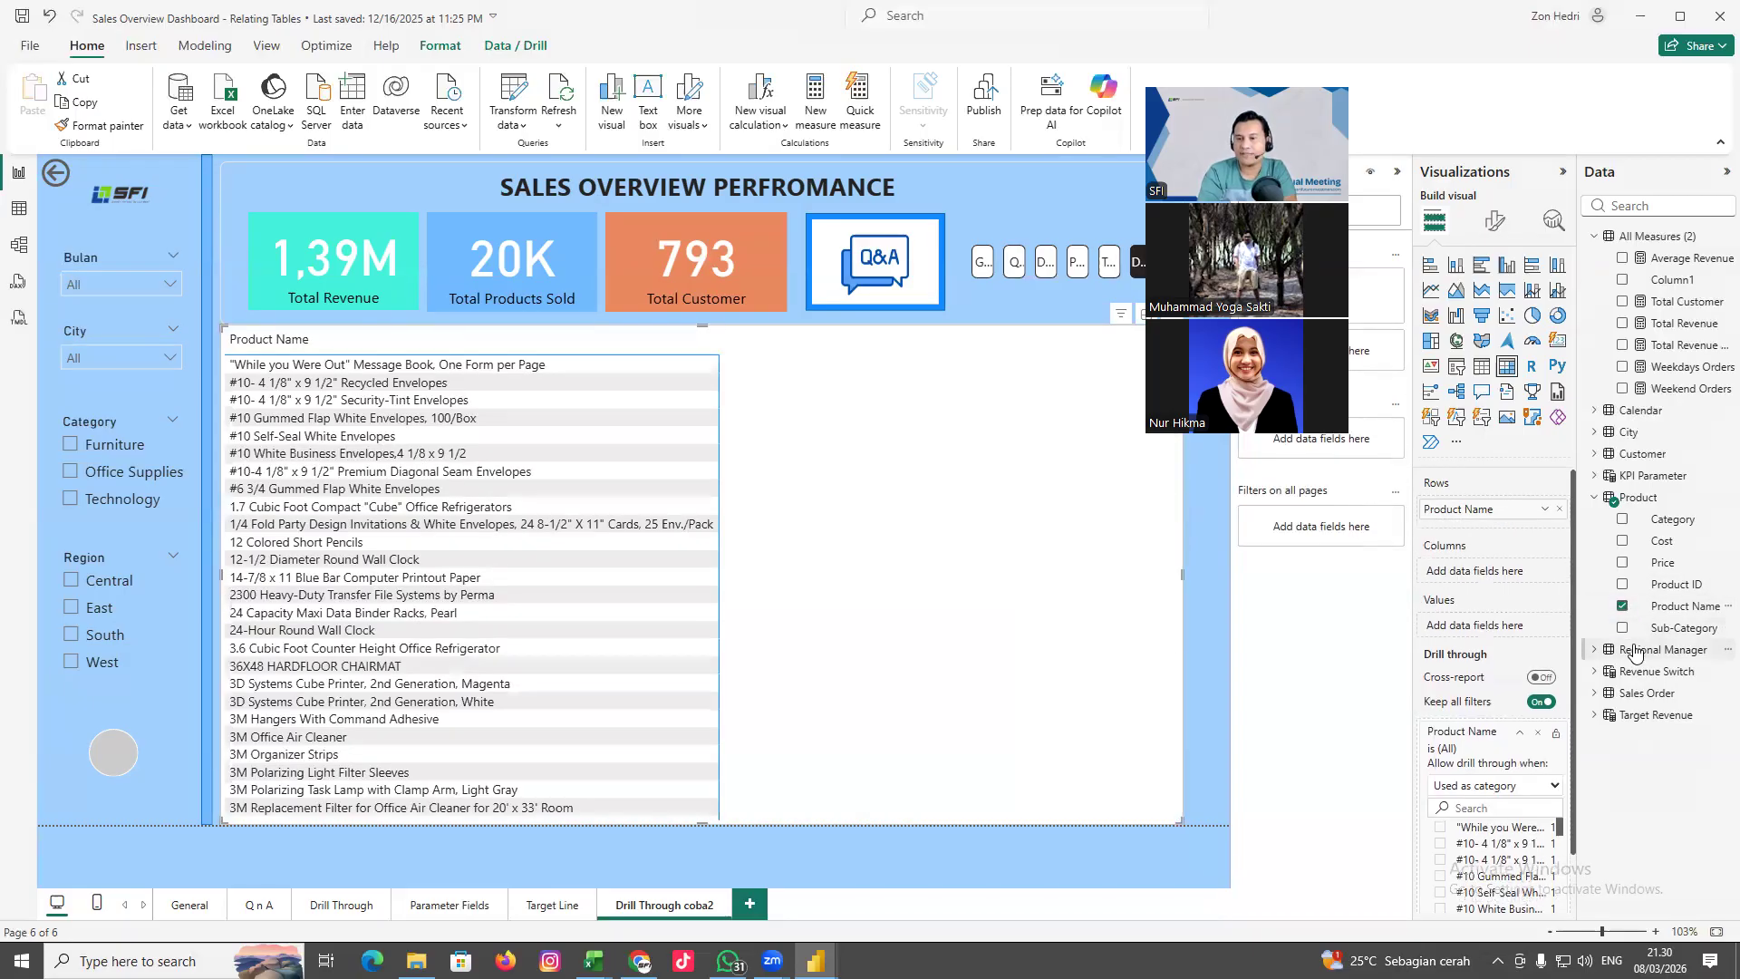
pyautogui.click(1622, 628)
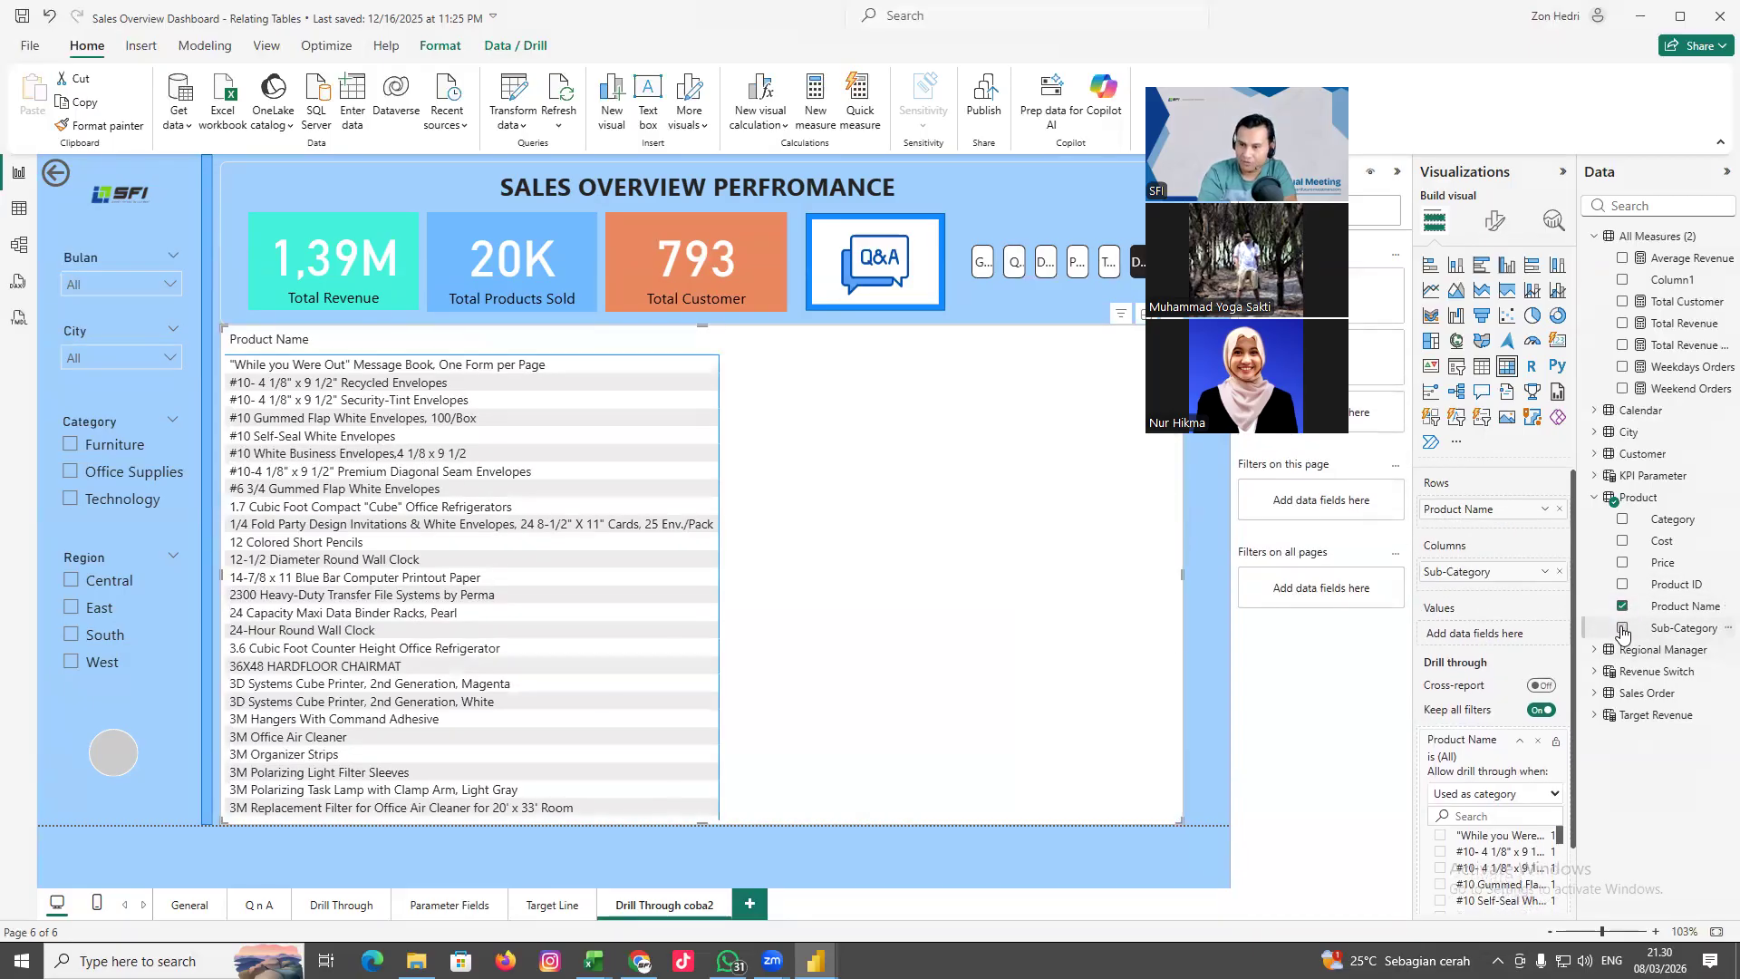
pyautogui.click(1623, 345)
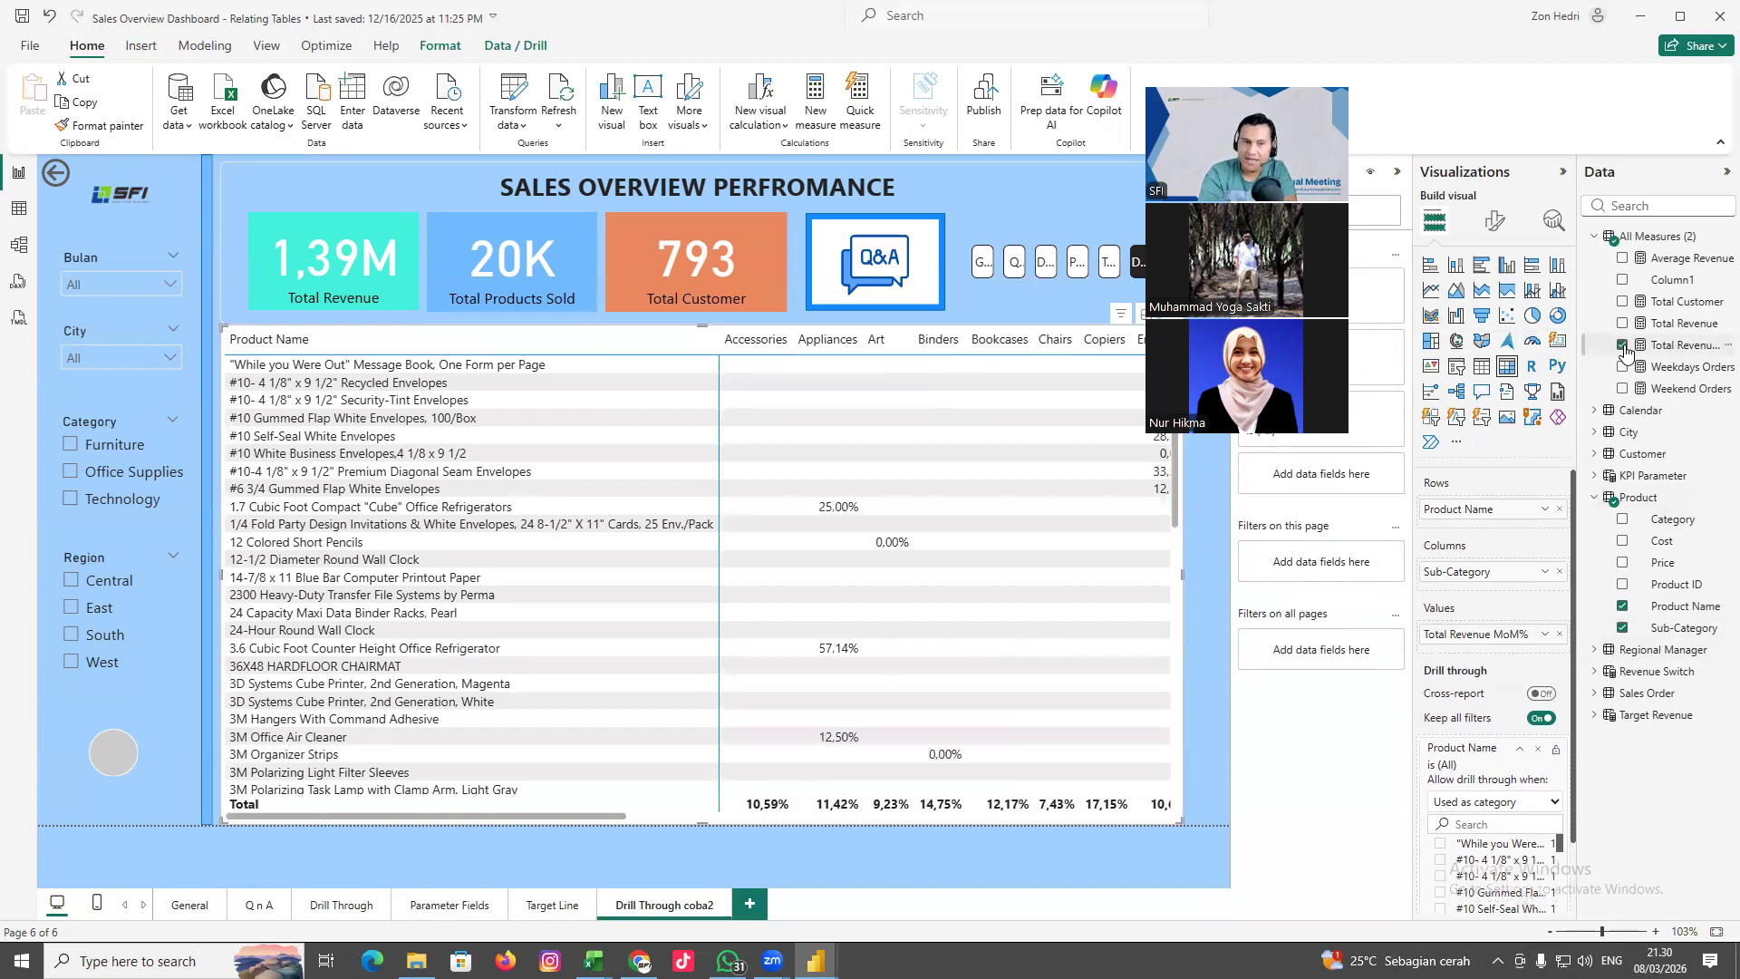
pyautogui.click(1624, 323)
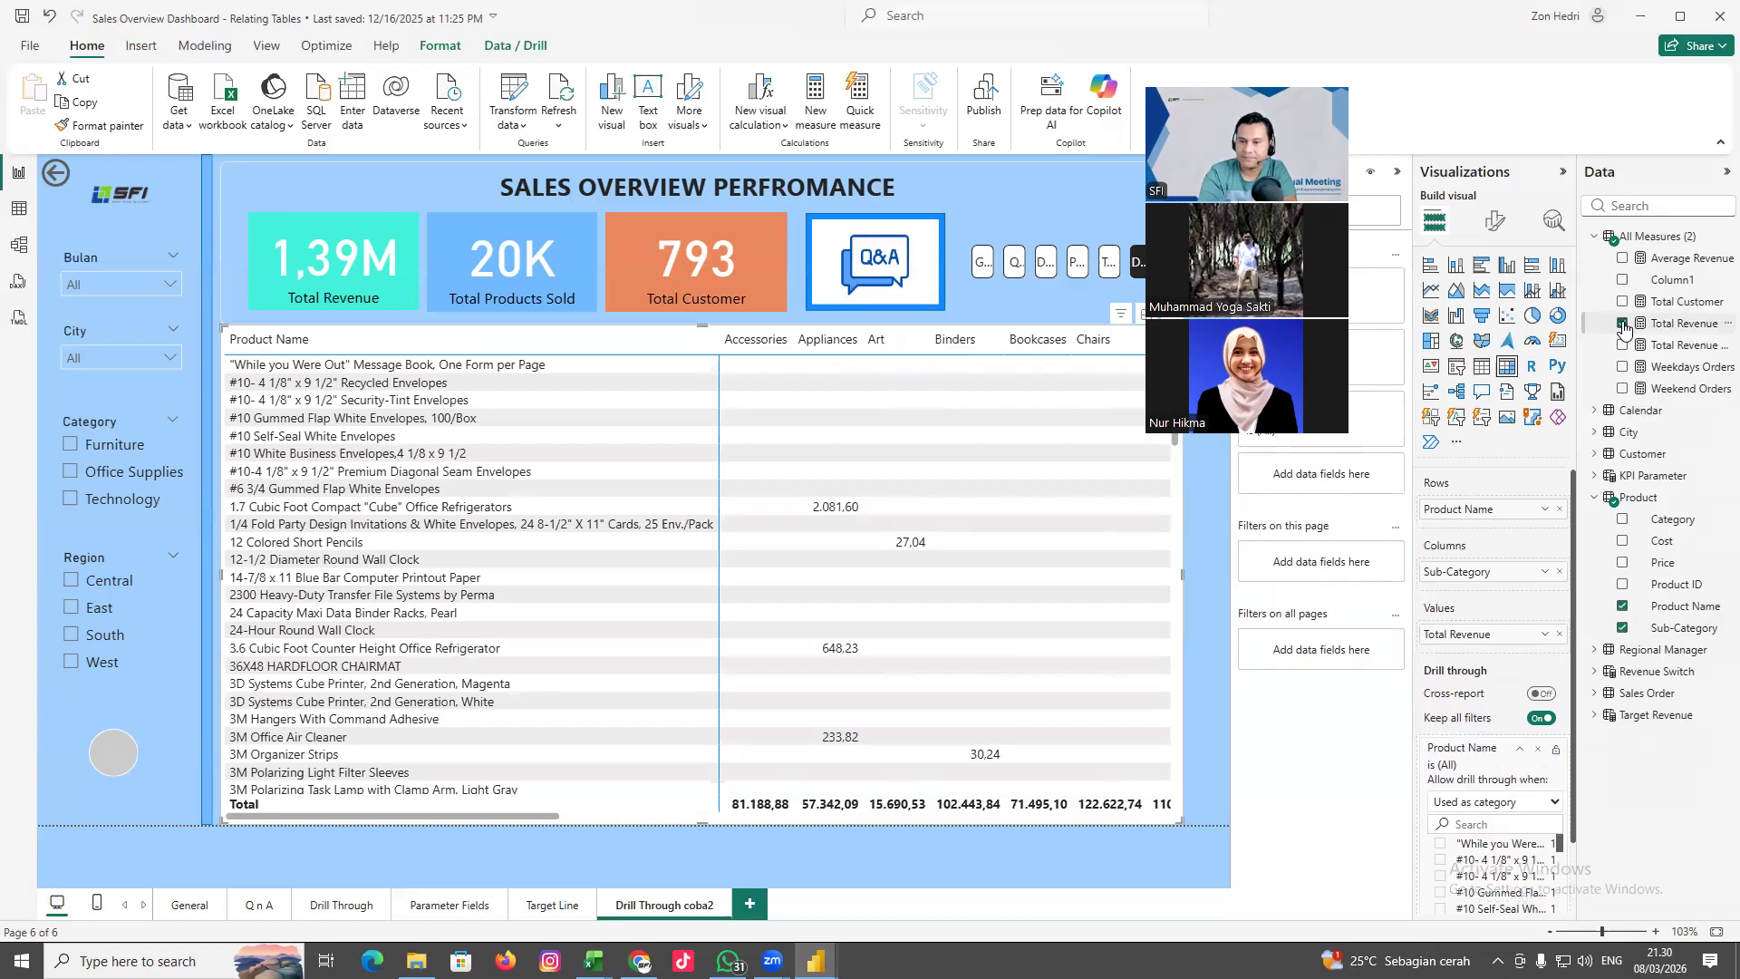
pyautogui.click(1623, 325)
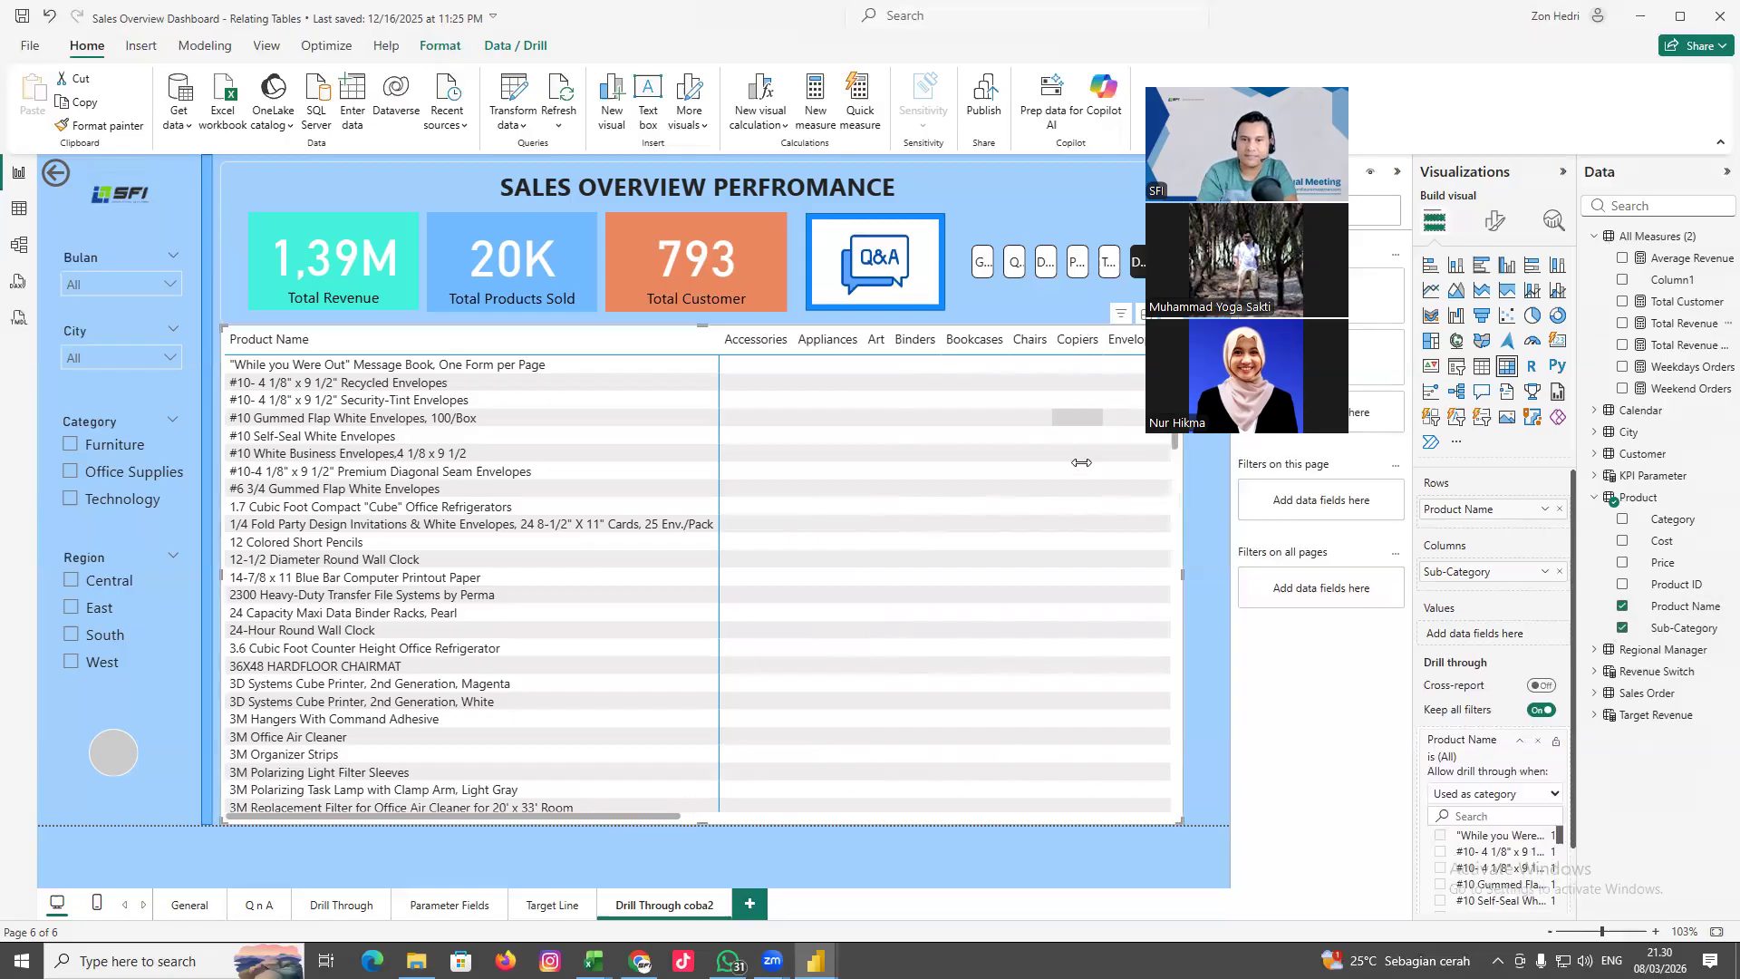
pyautogui.click(1098, 821)
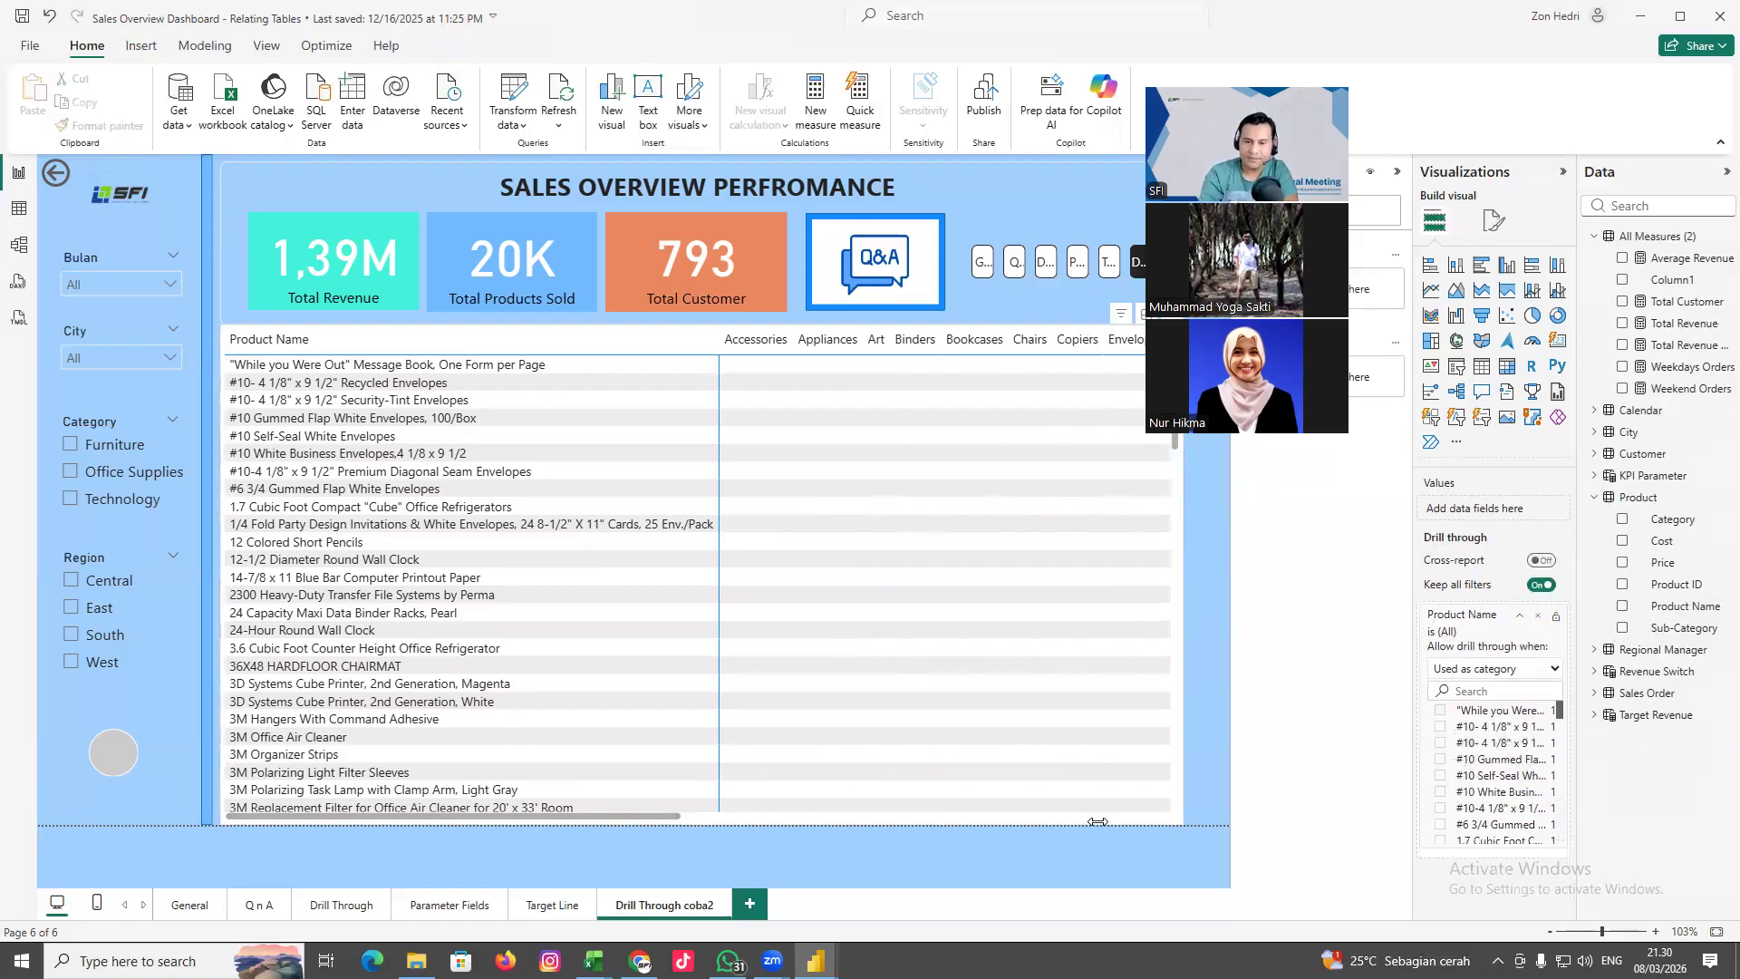
pyautogui.click(1097, 821)
pyautogui.press('Delete')
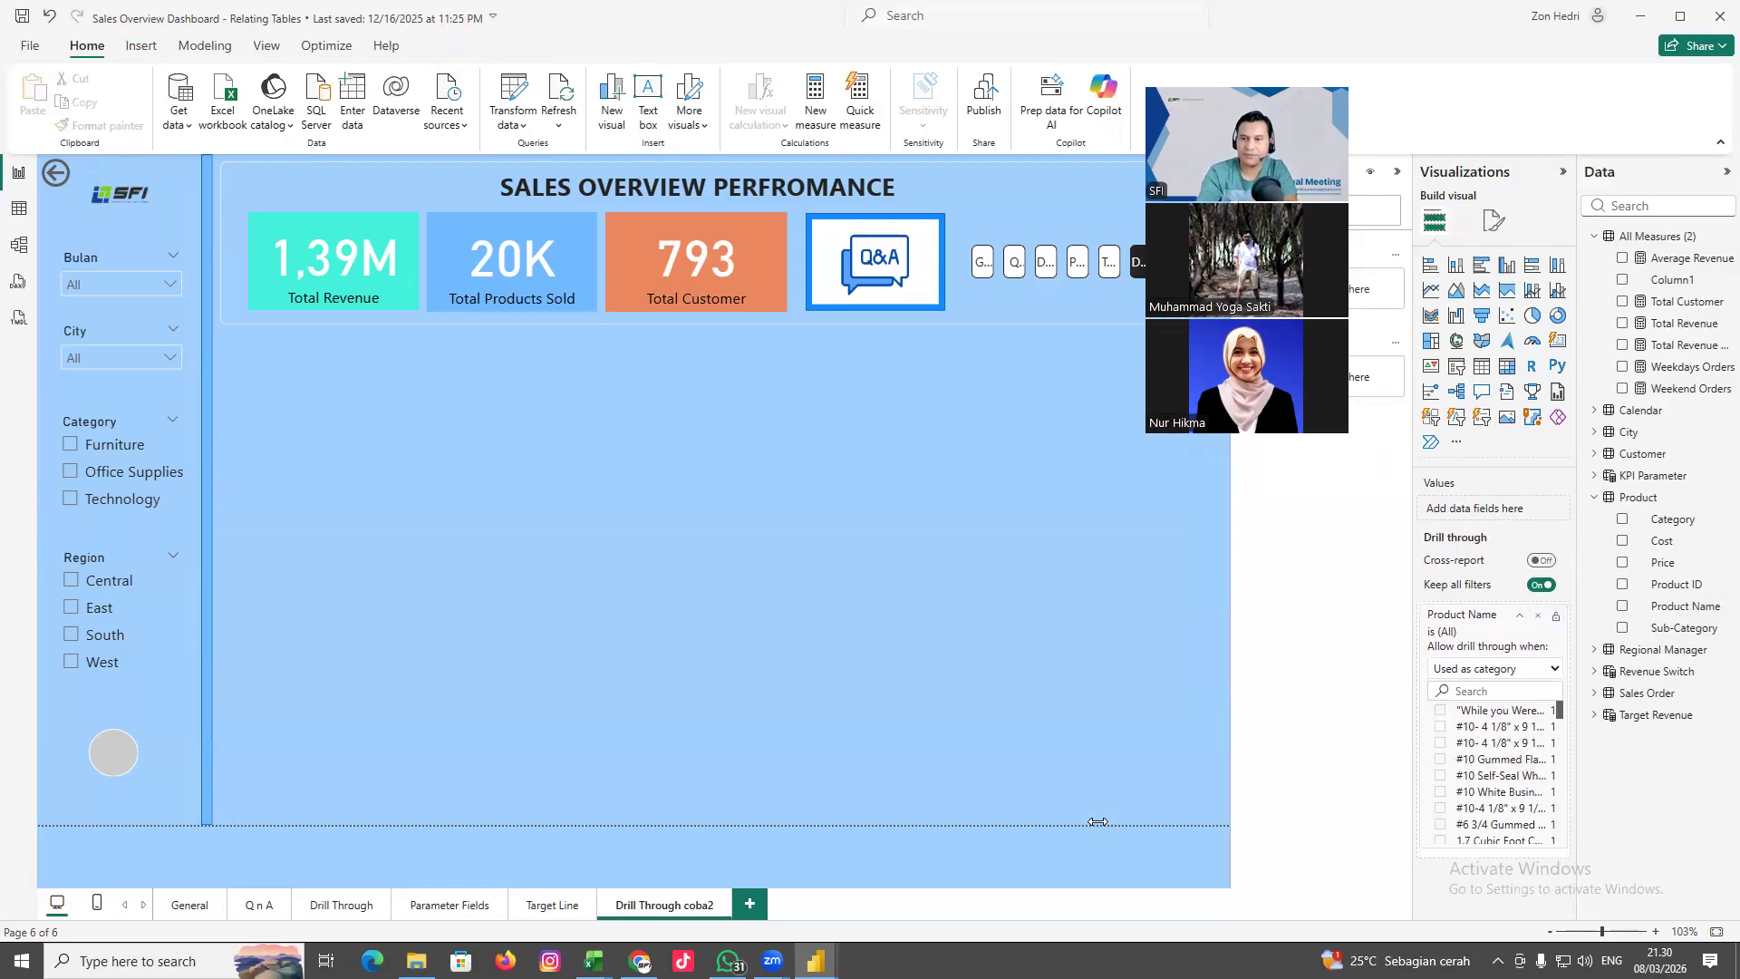
# Insert a table with Product Name, Sub-Category, Total Revenue, Weekdays Orders and Weekend Orders on the Drill Through coba2 page
pyautogui.click(1483, 366)
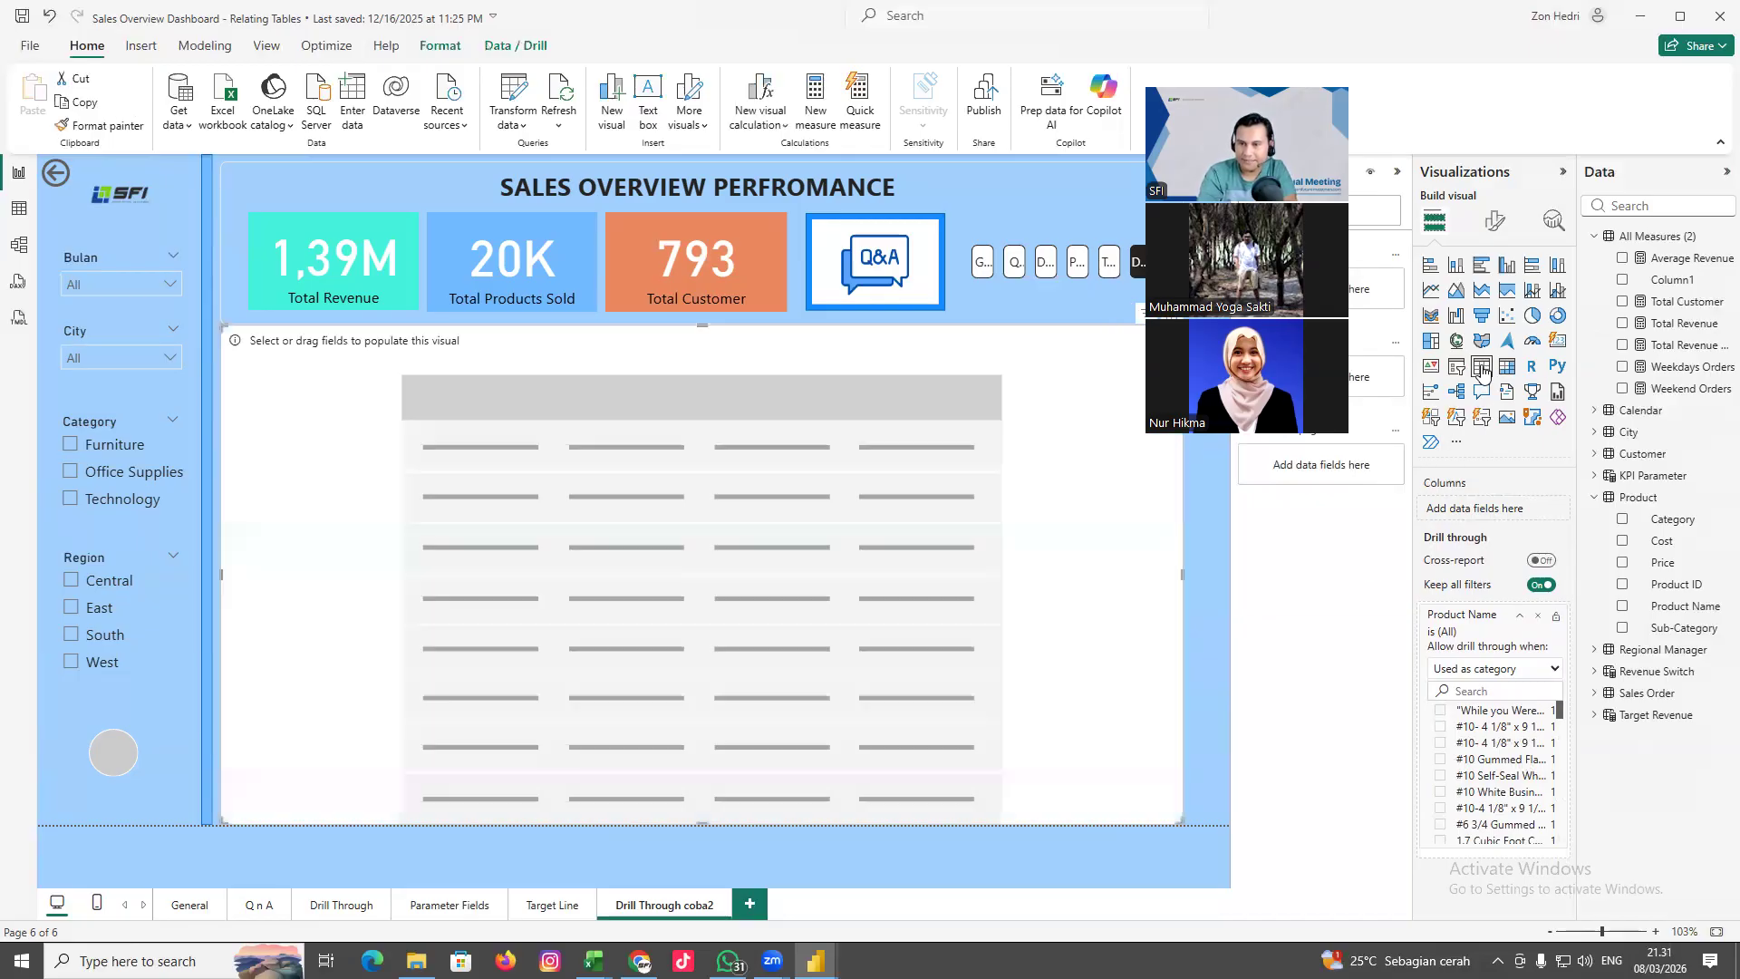
pyautogui.click(1622, 605)
pyautogui.click(1622, 627)
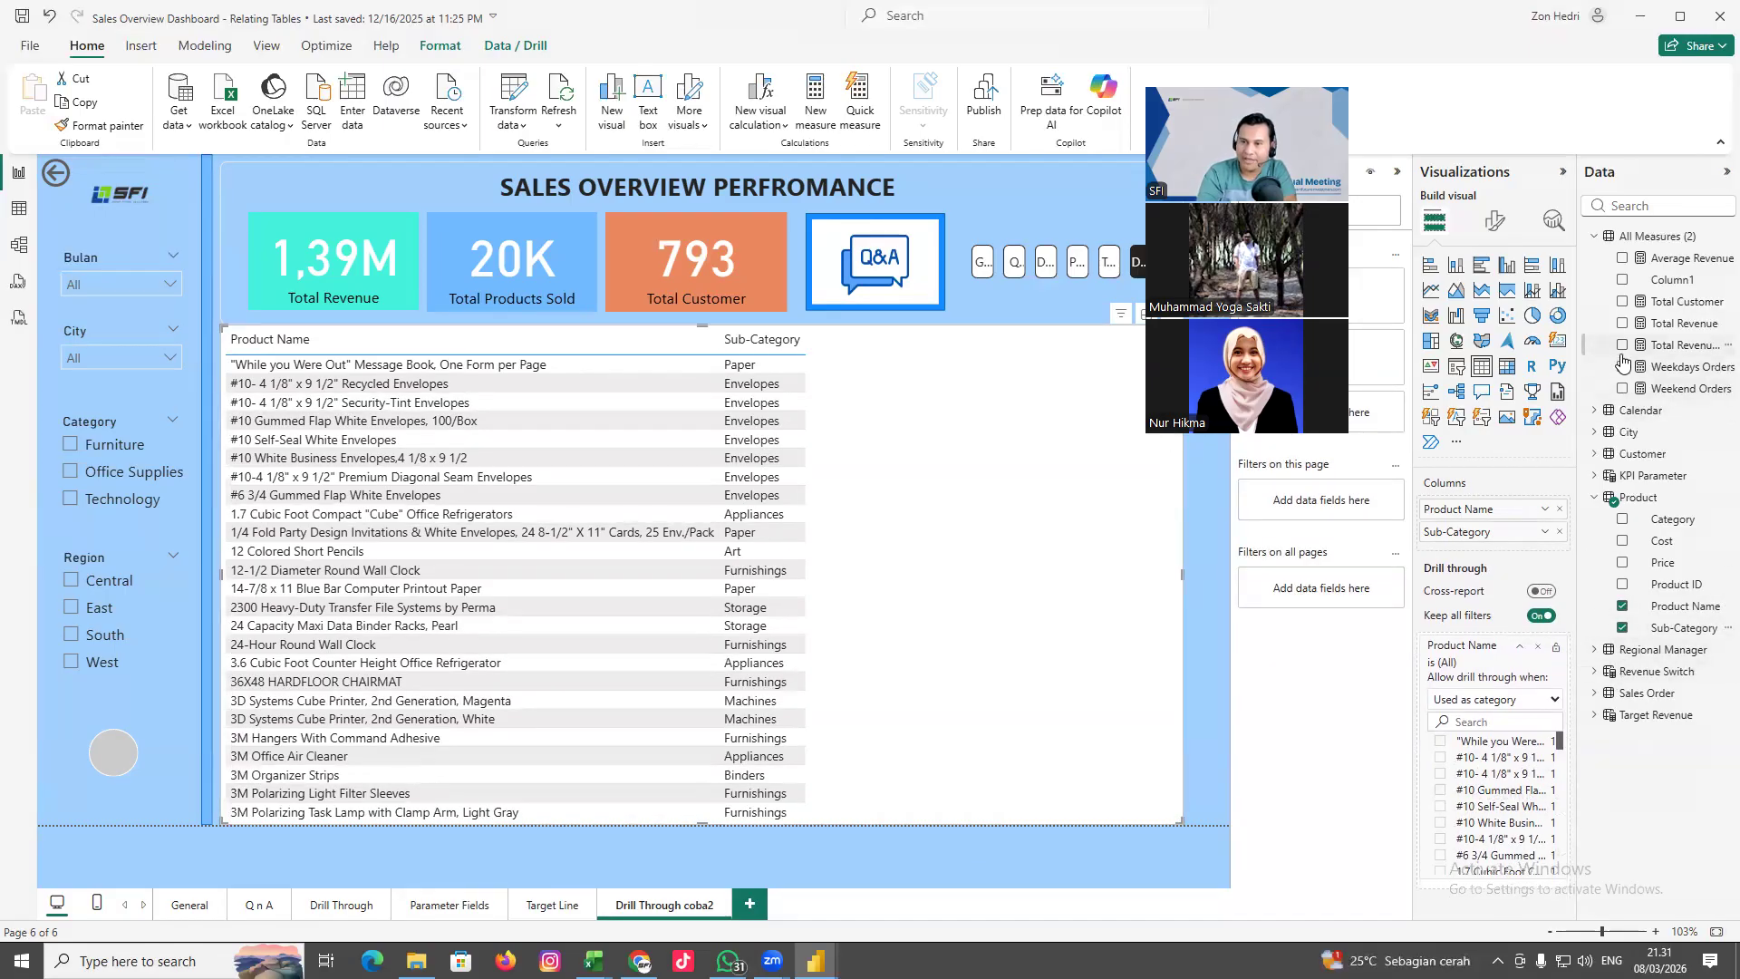
pyautogui.click(1622, 323)
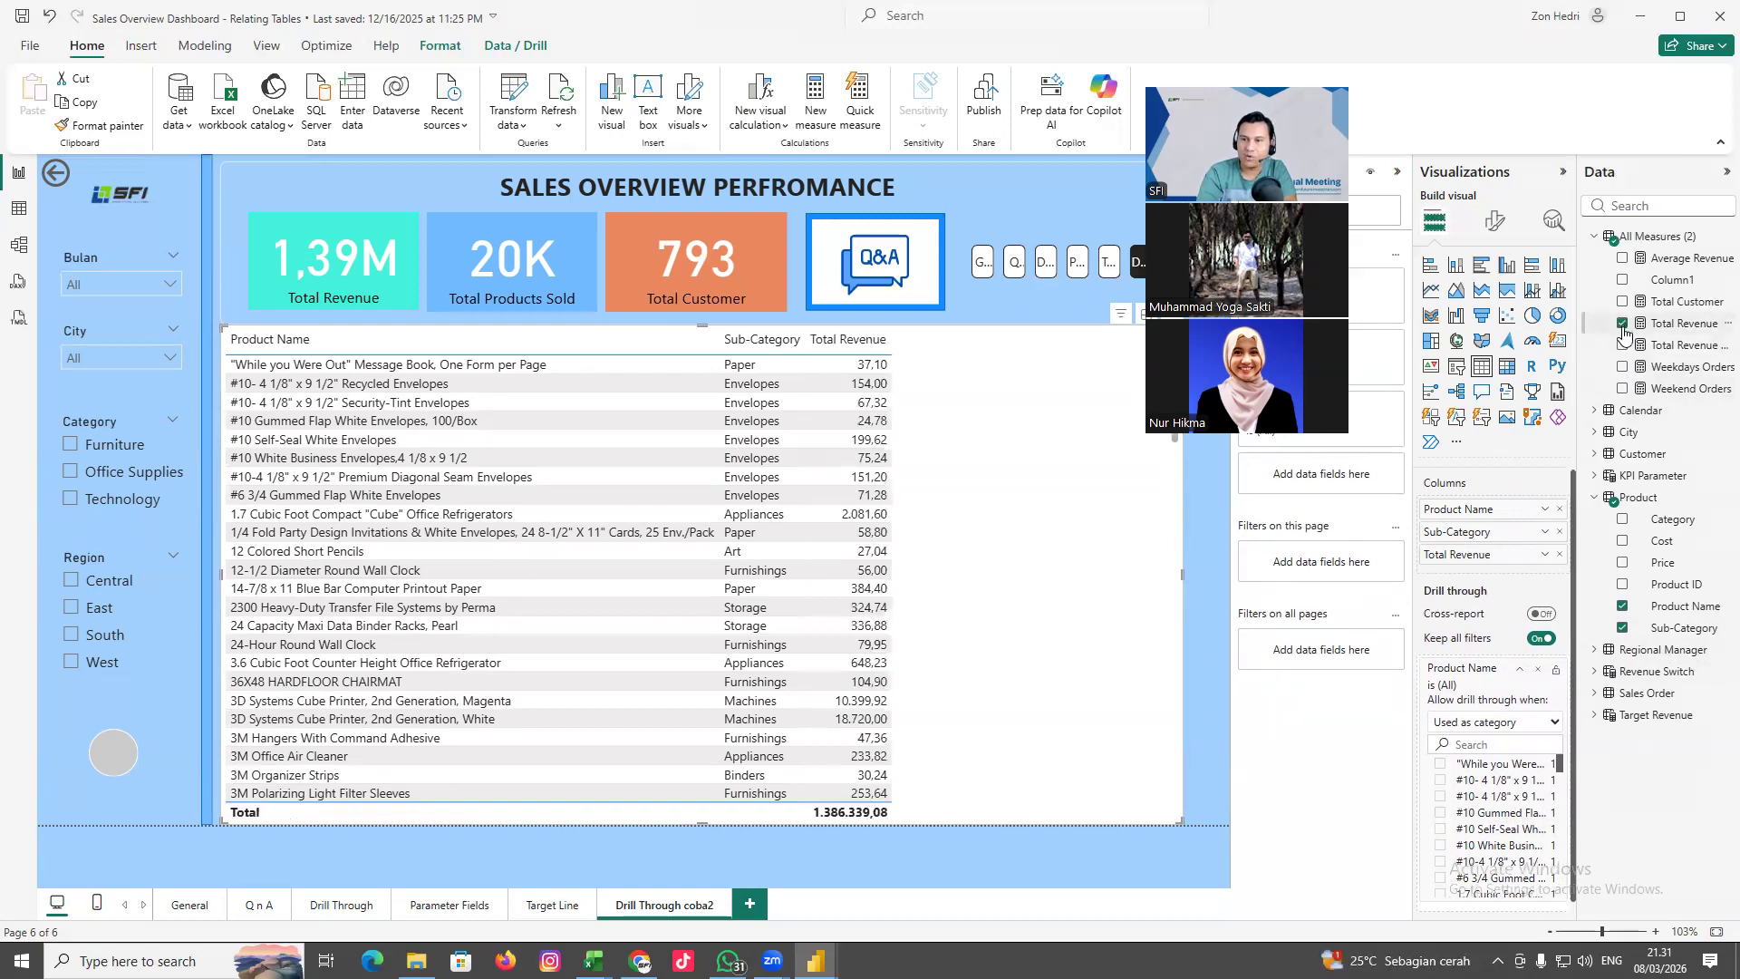
pyautogui.click(1623, 368)
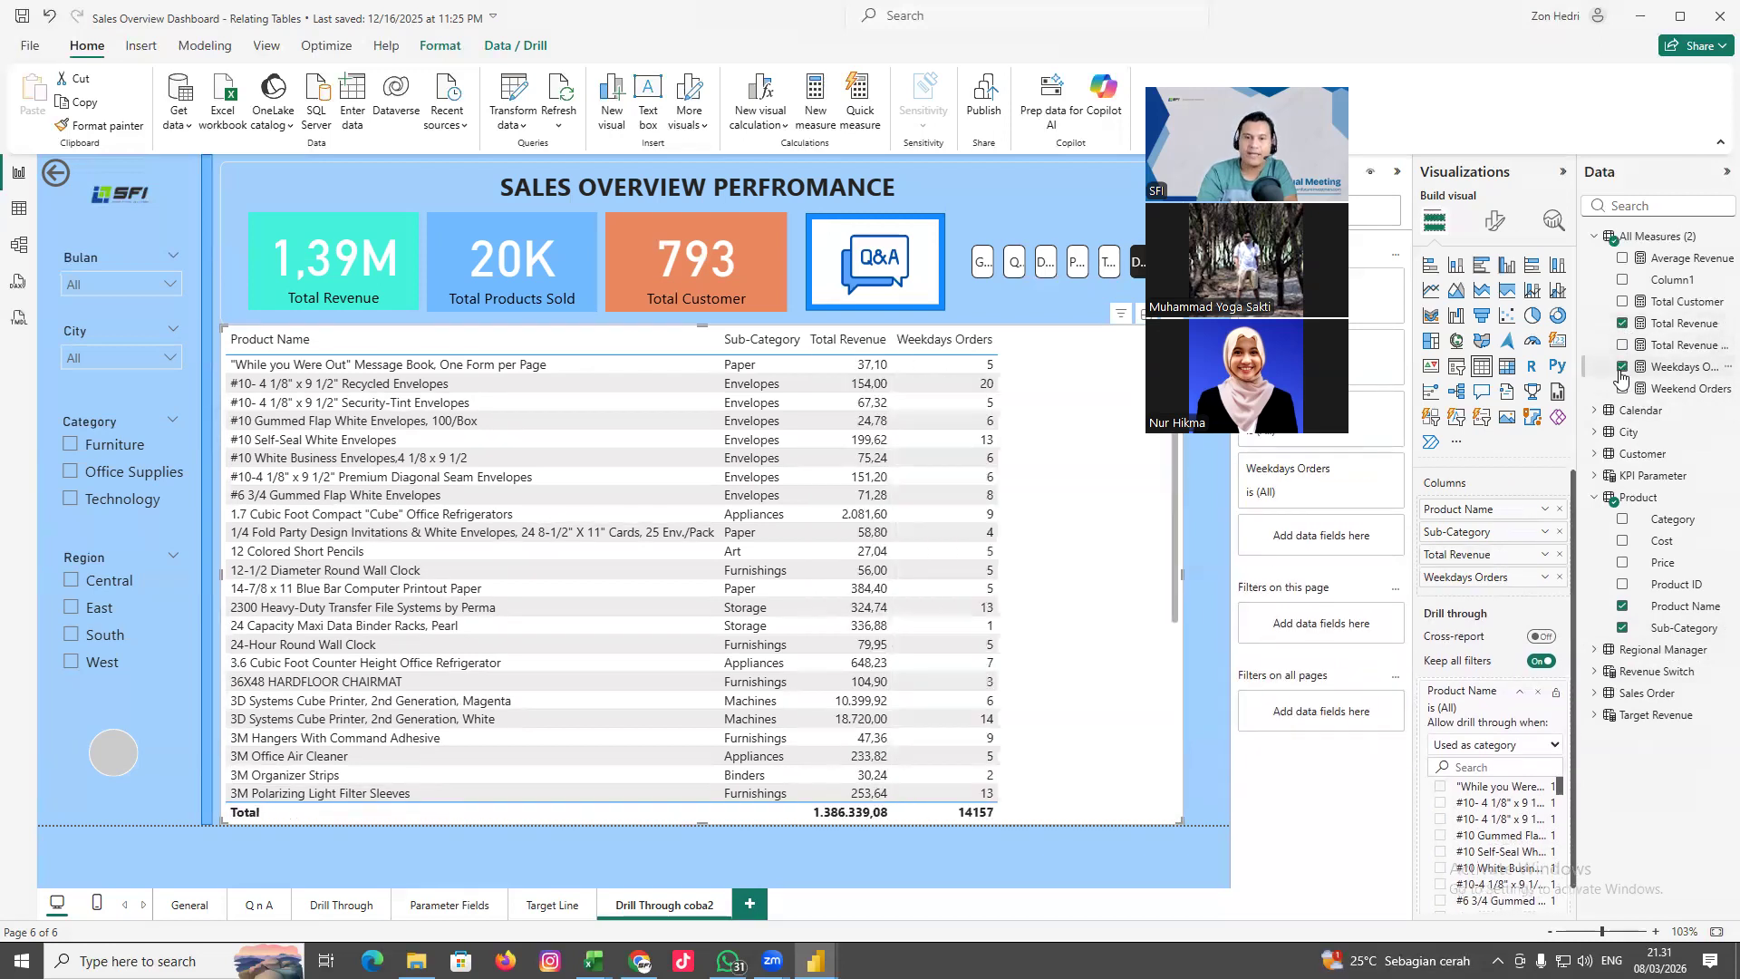
pyautogui.click(1622, 390)
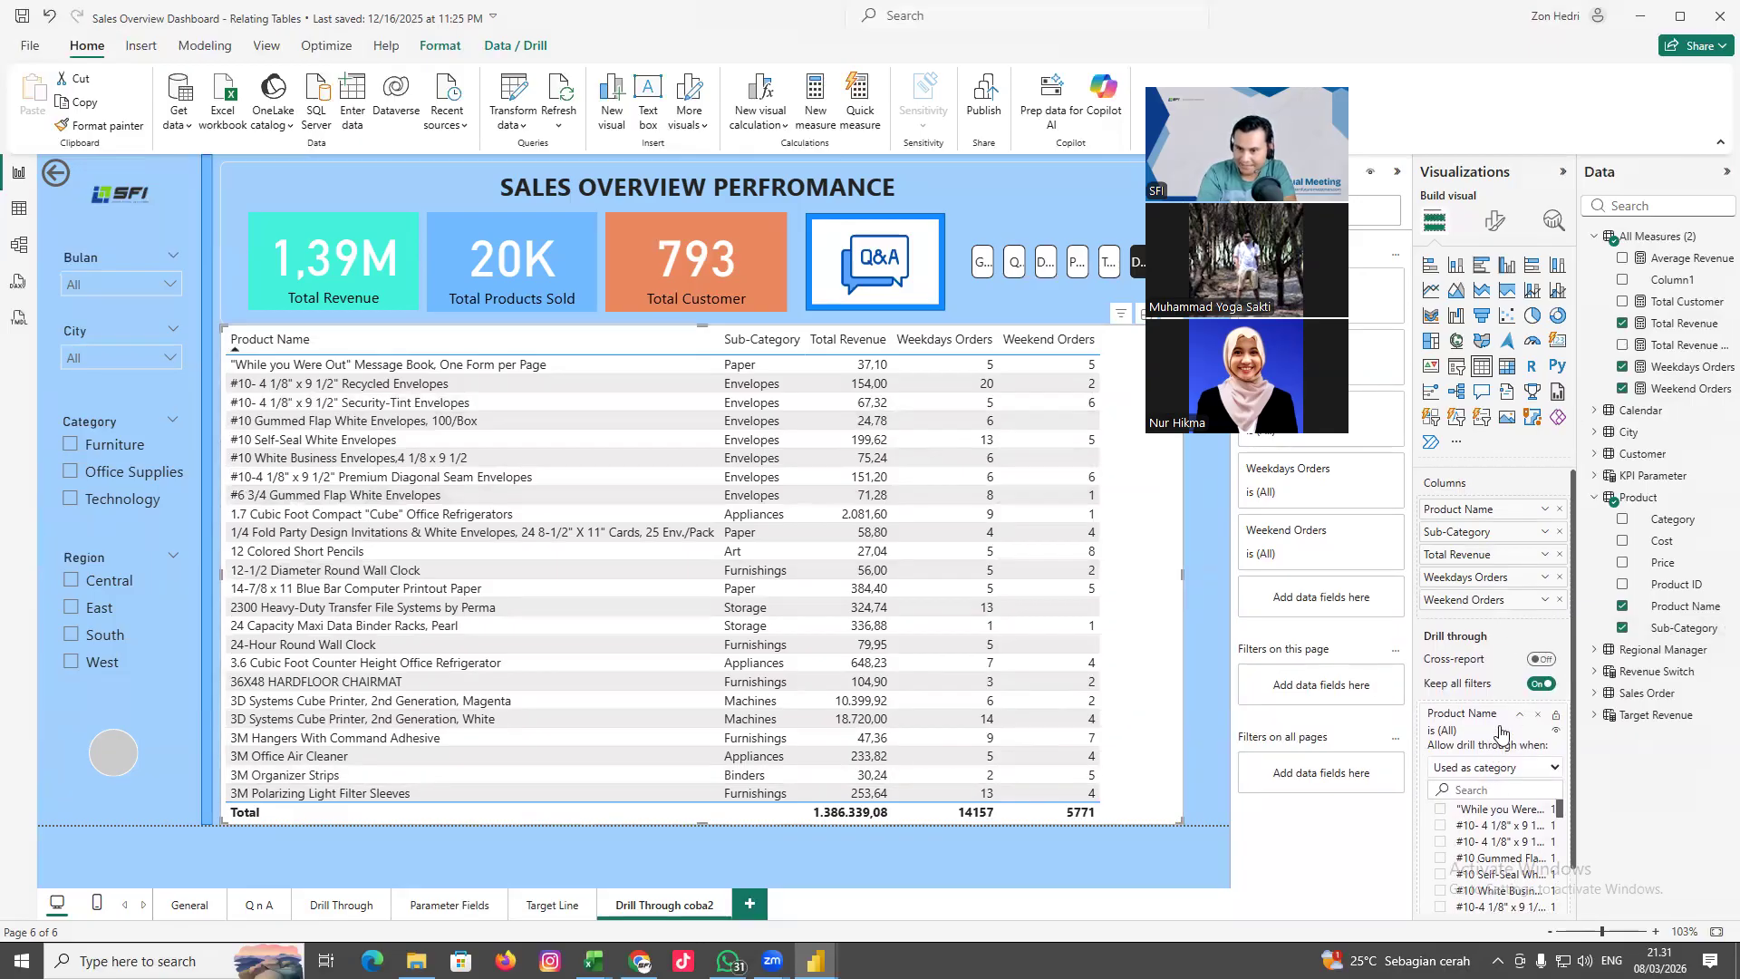
# Check the available drill-through targets for the Staples bar in the General page's Top 5 Sale chart
pyautogui.click(189, 905)
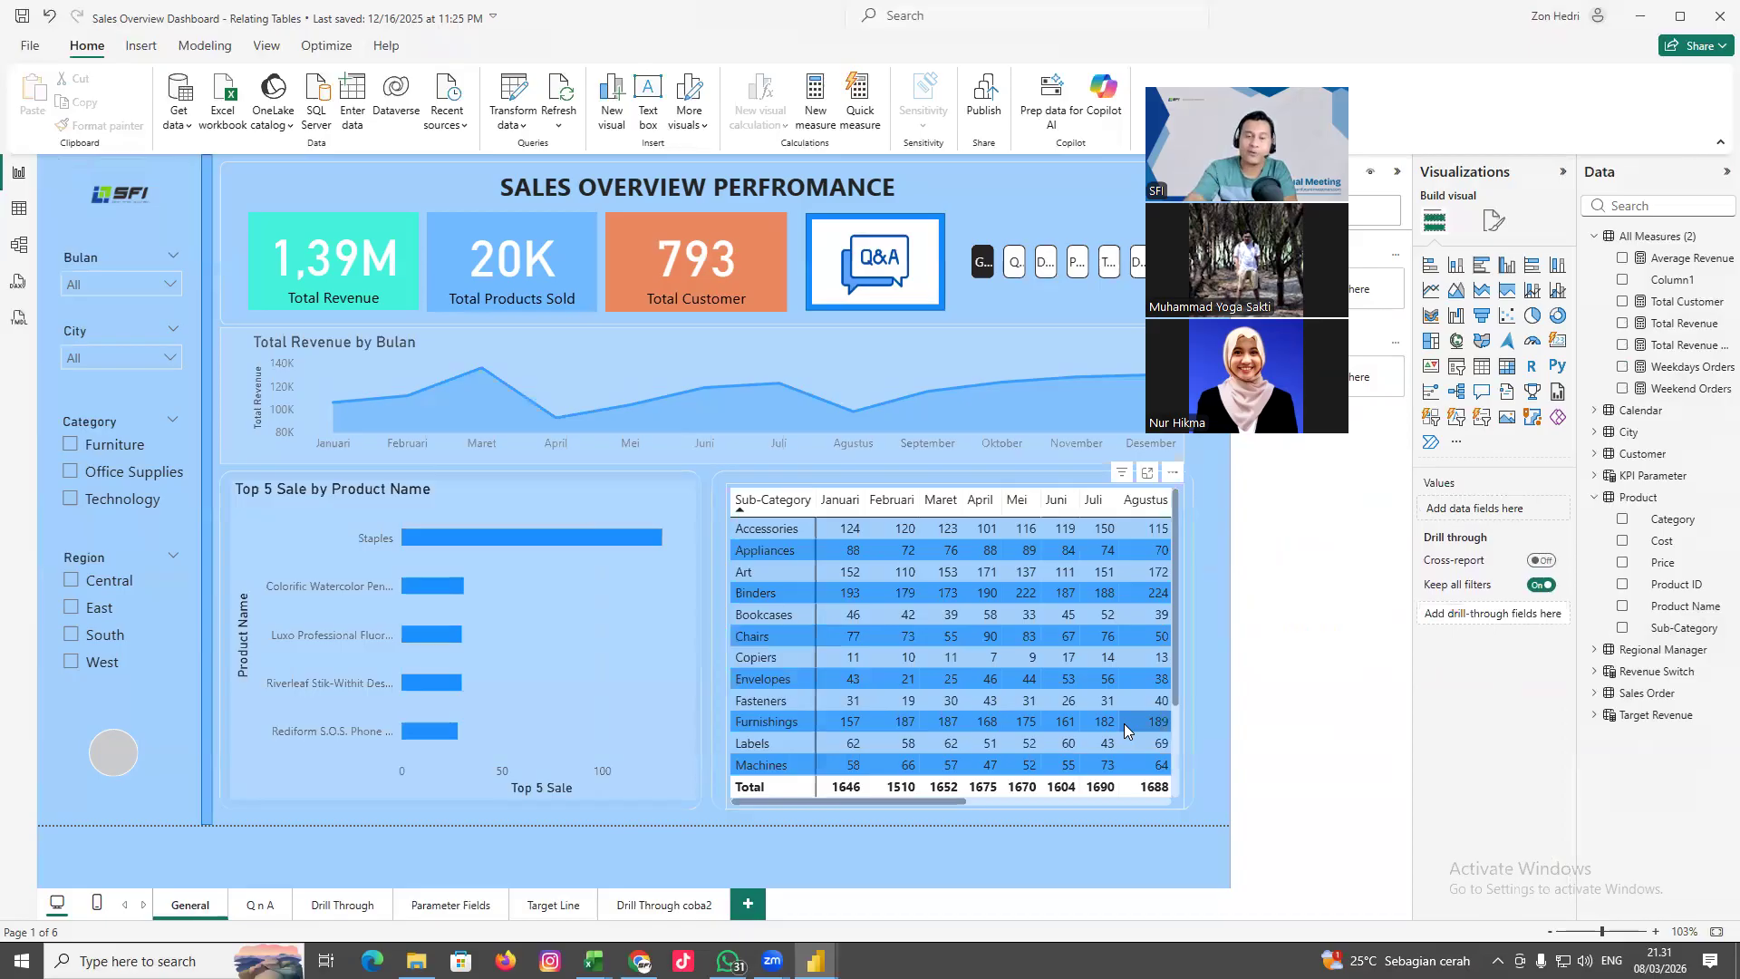
pyautogui.rightClick(460, 541)
pyautogui.moveTo(557, 689)
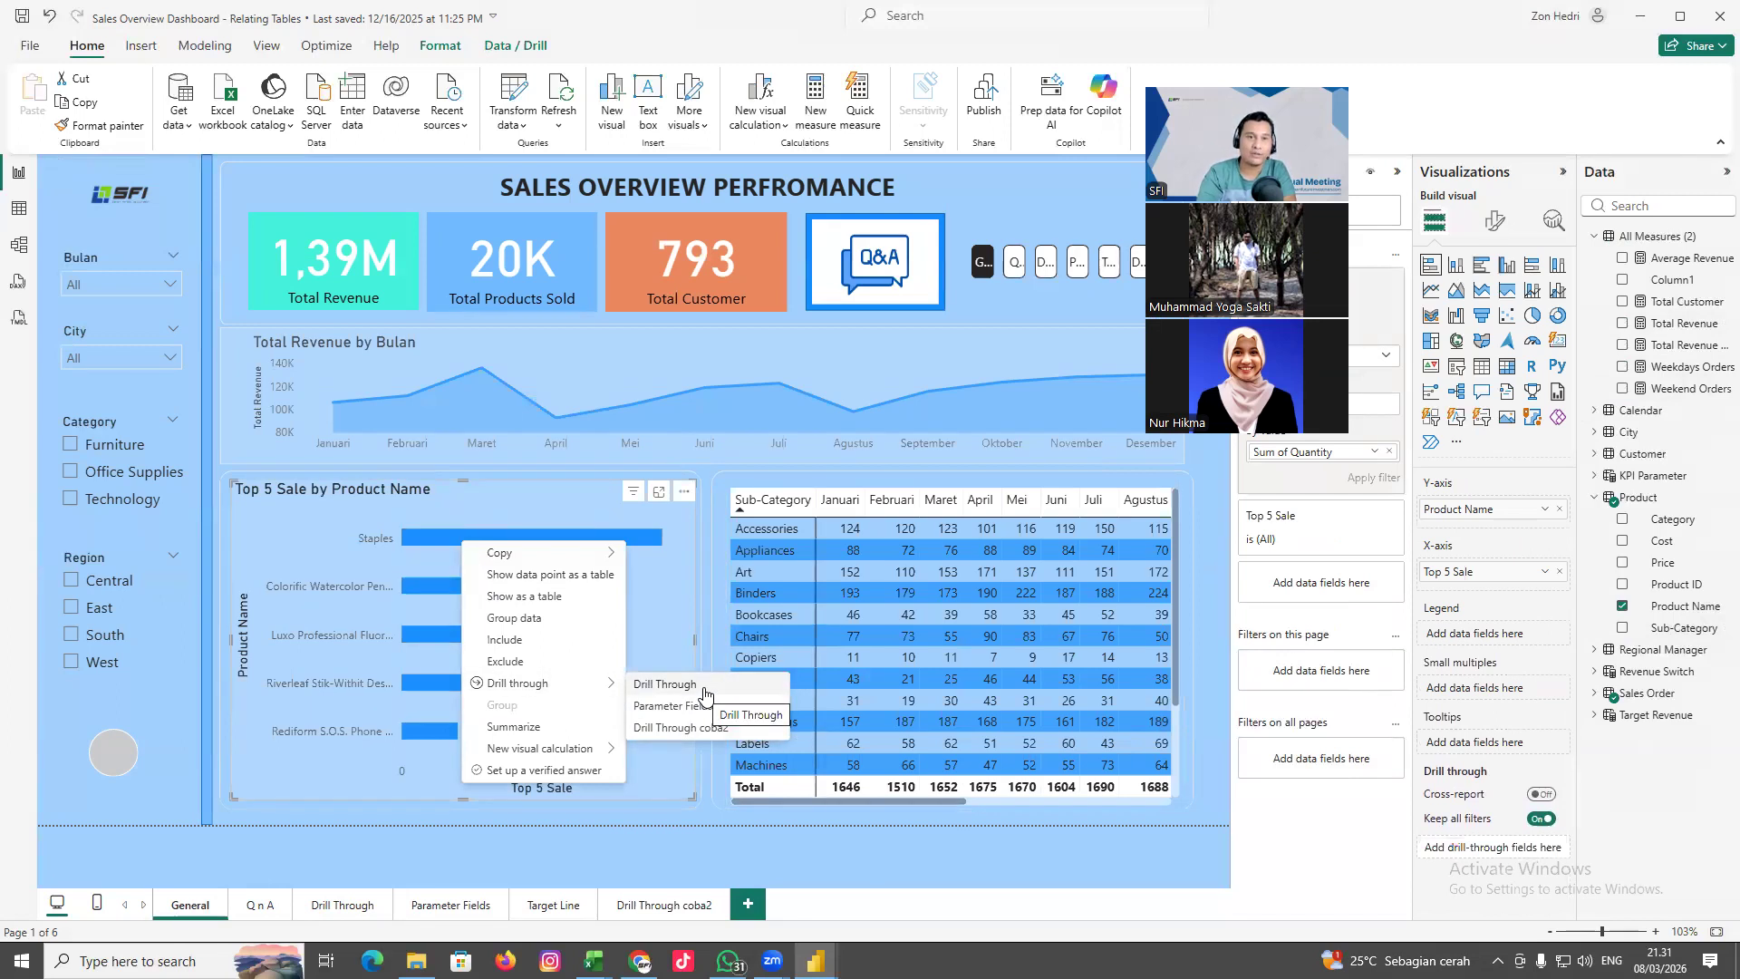
# Remove the Product Name and Top 5 Product Name drill-through filters from the Drill Through page, and the Product Name drill-through field from Drill Through coba2
pyautogui.click(341, 905)
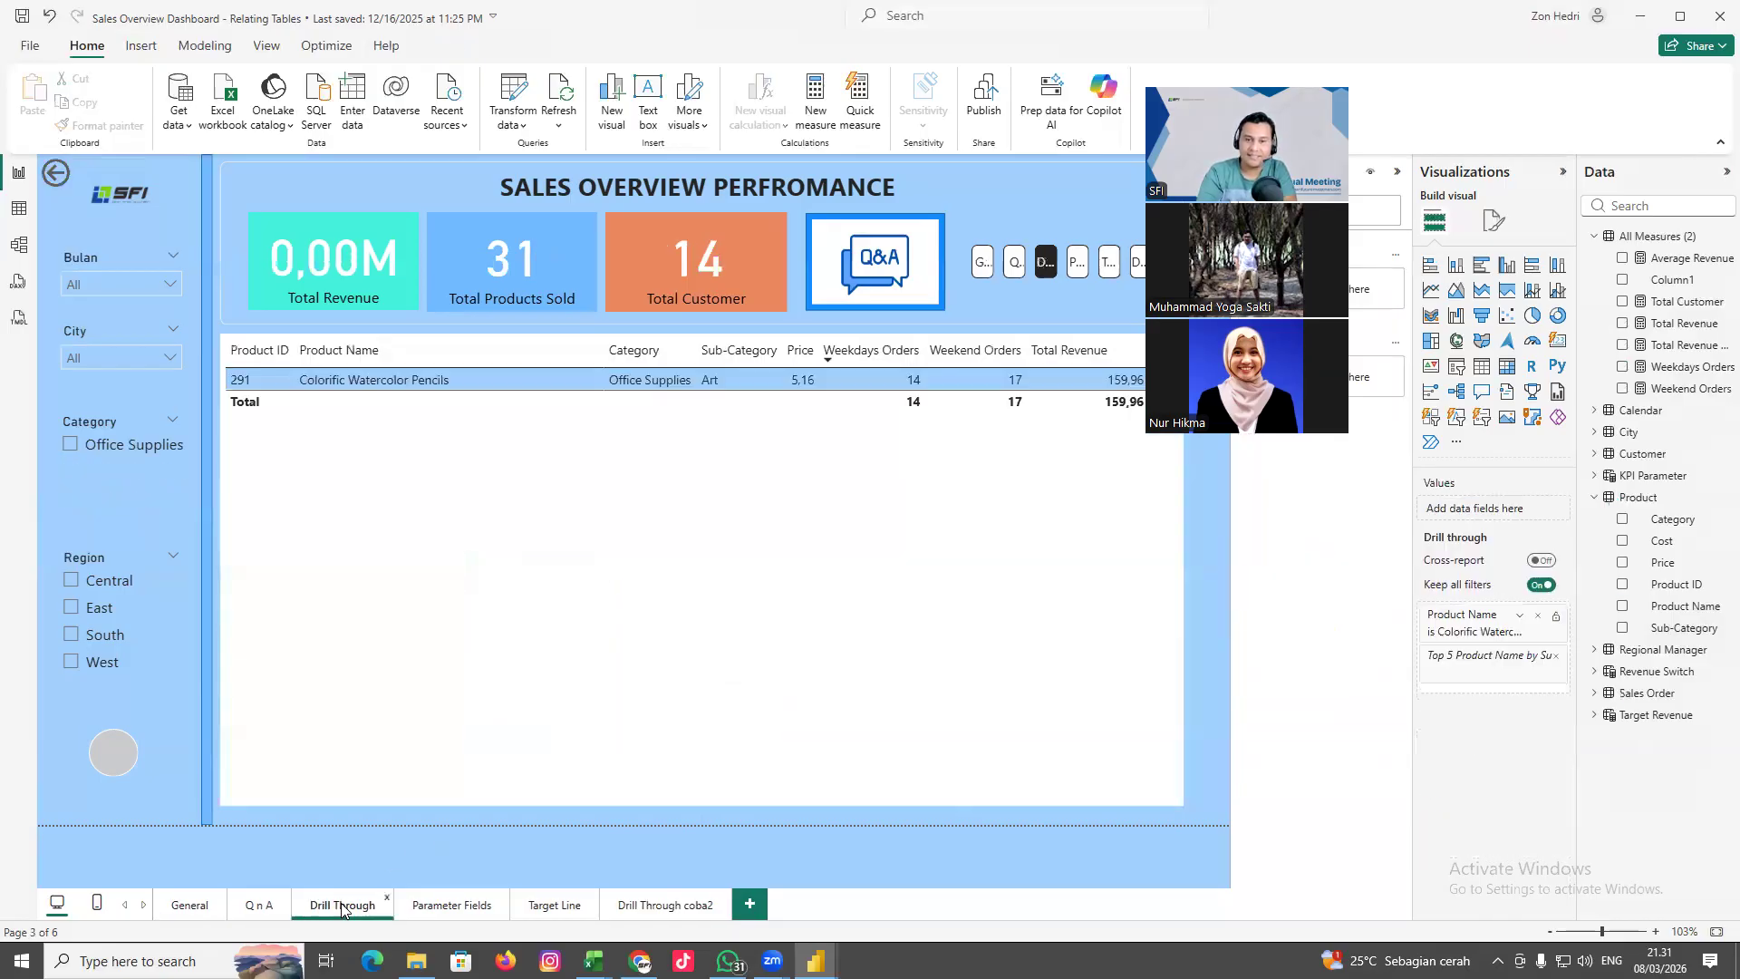
pyautogui.click(1538, 622)
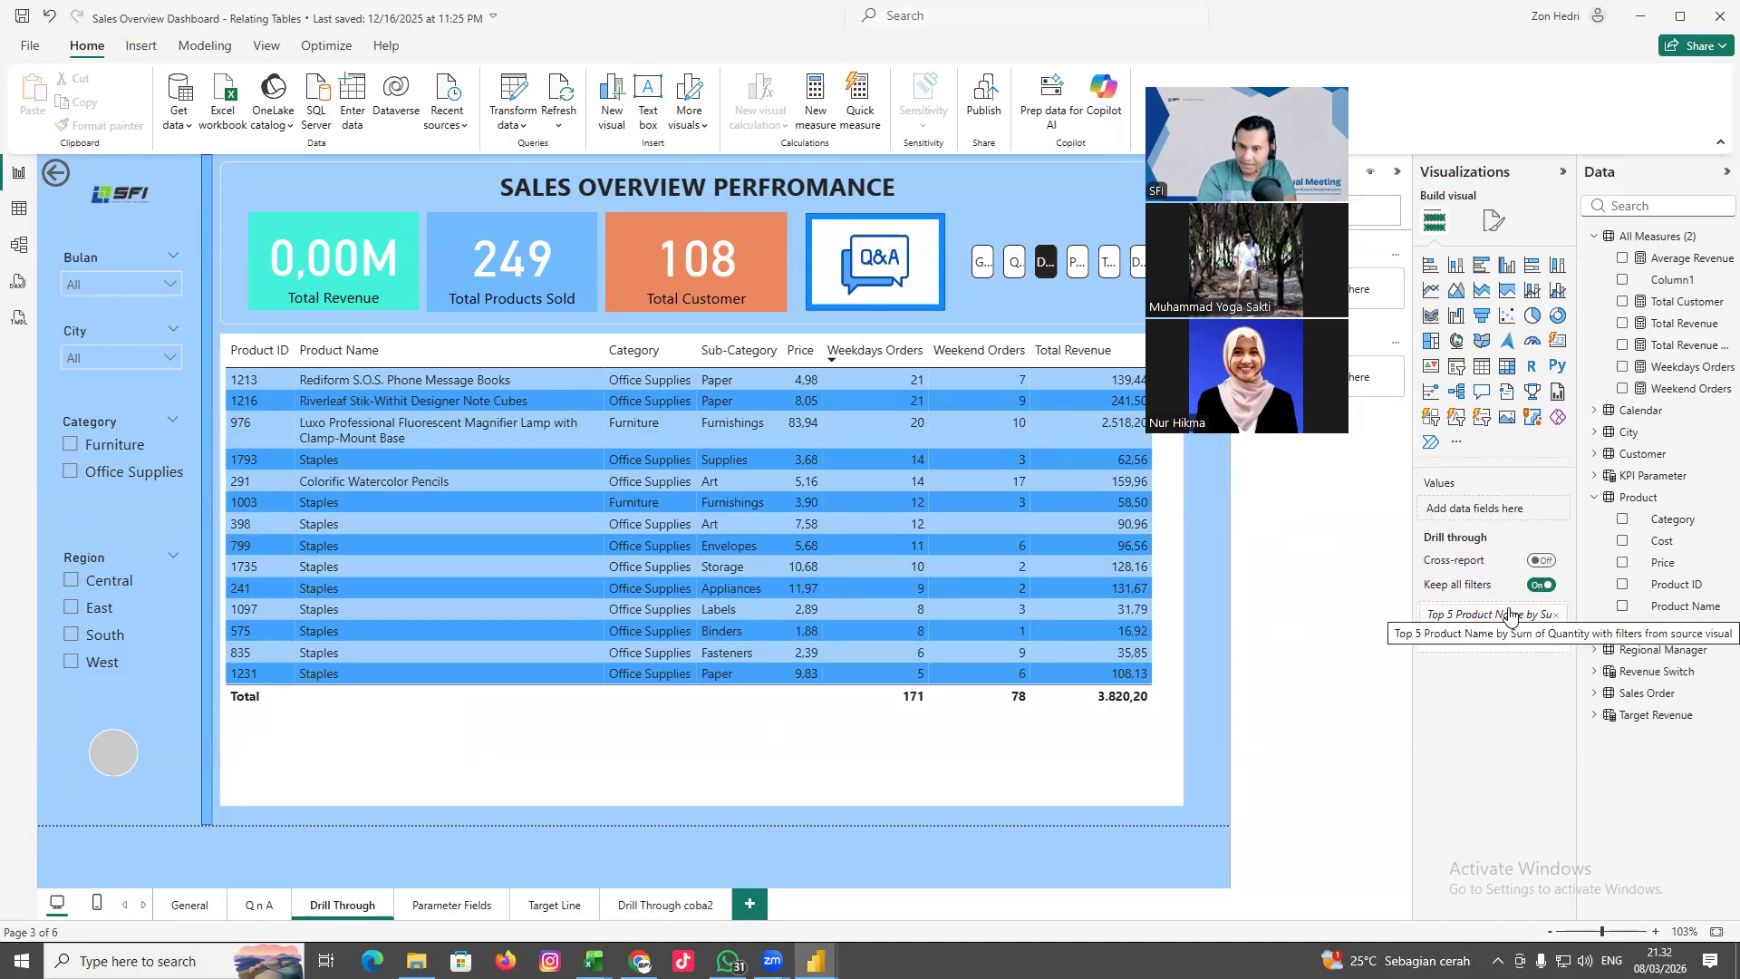
pyautogui.click(1557, 616)
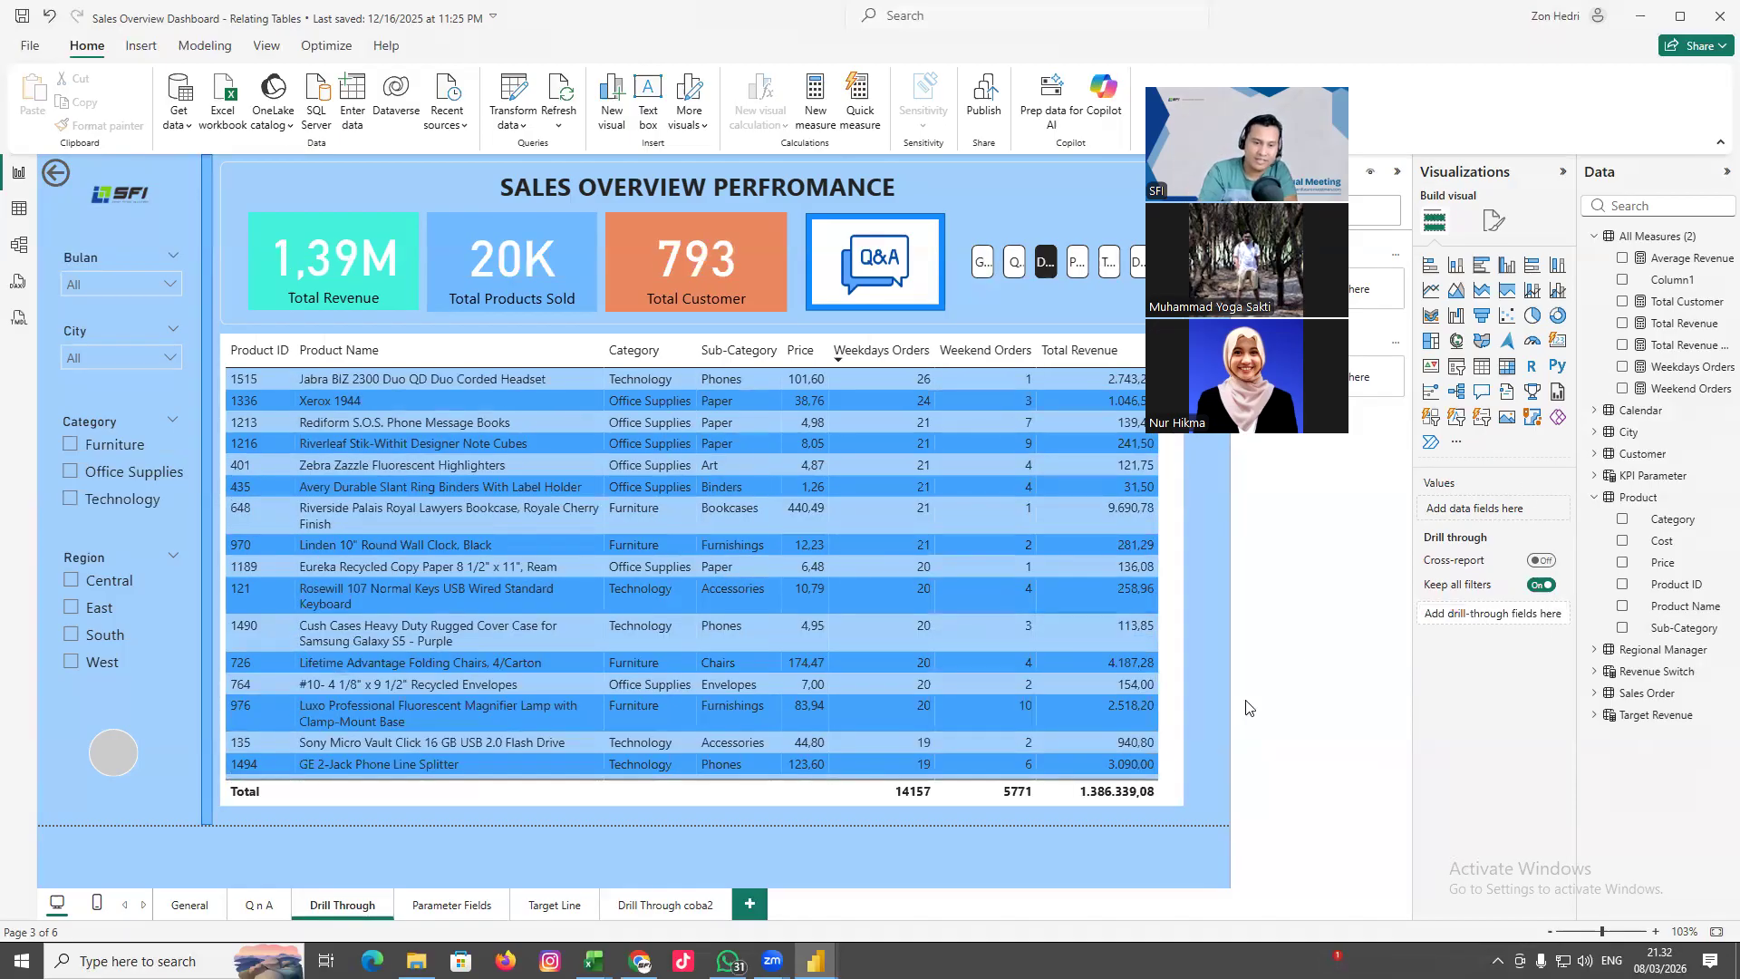
pyautogui.click(658, 907)
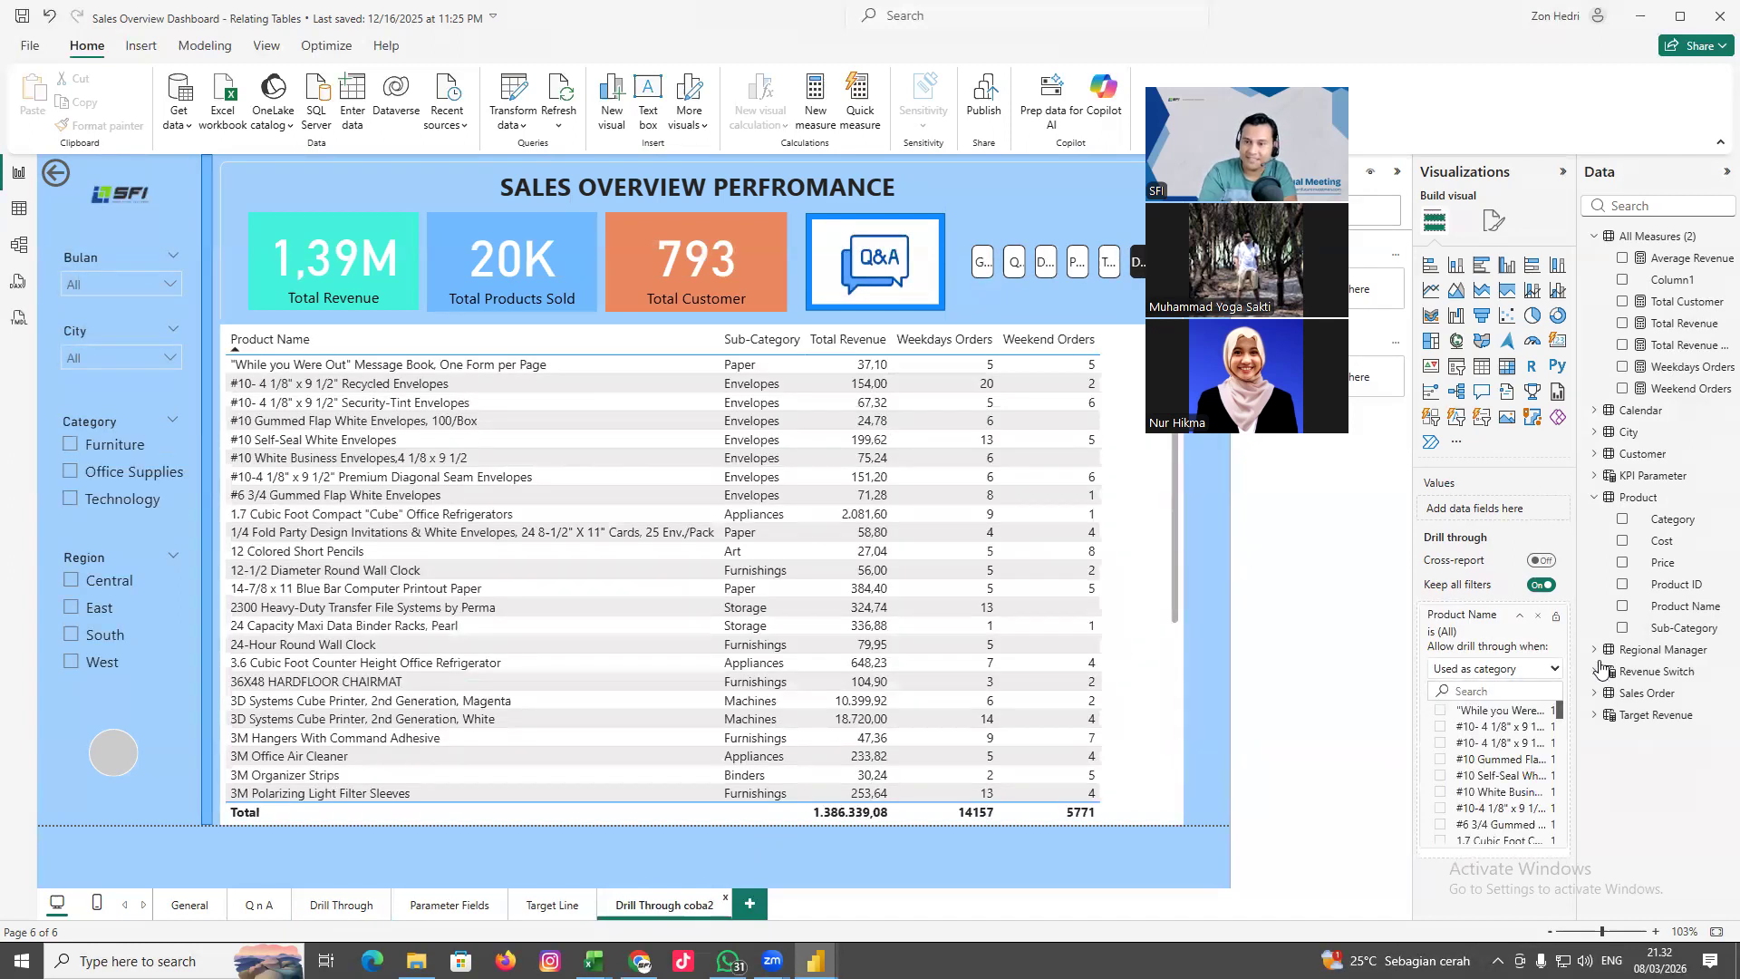
pyautogui.click(1538, 615)
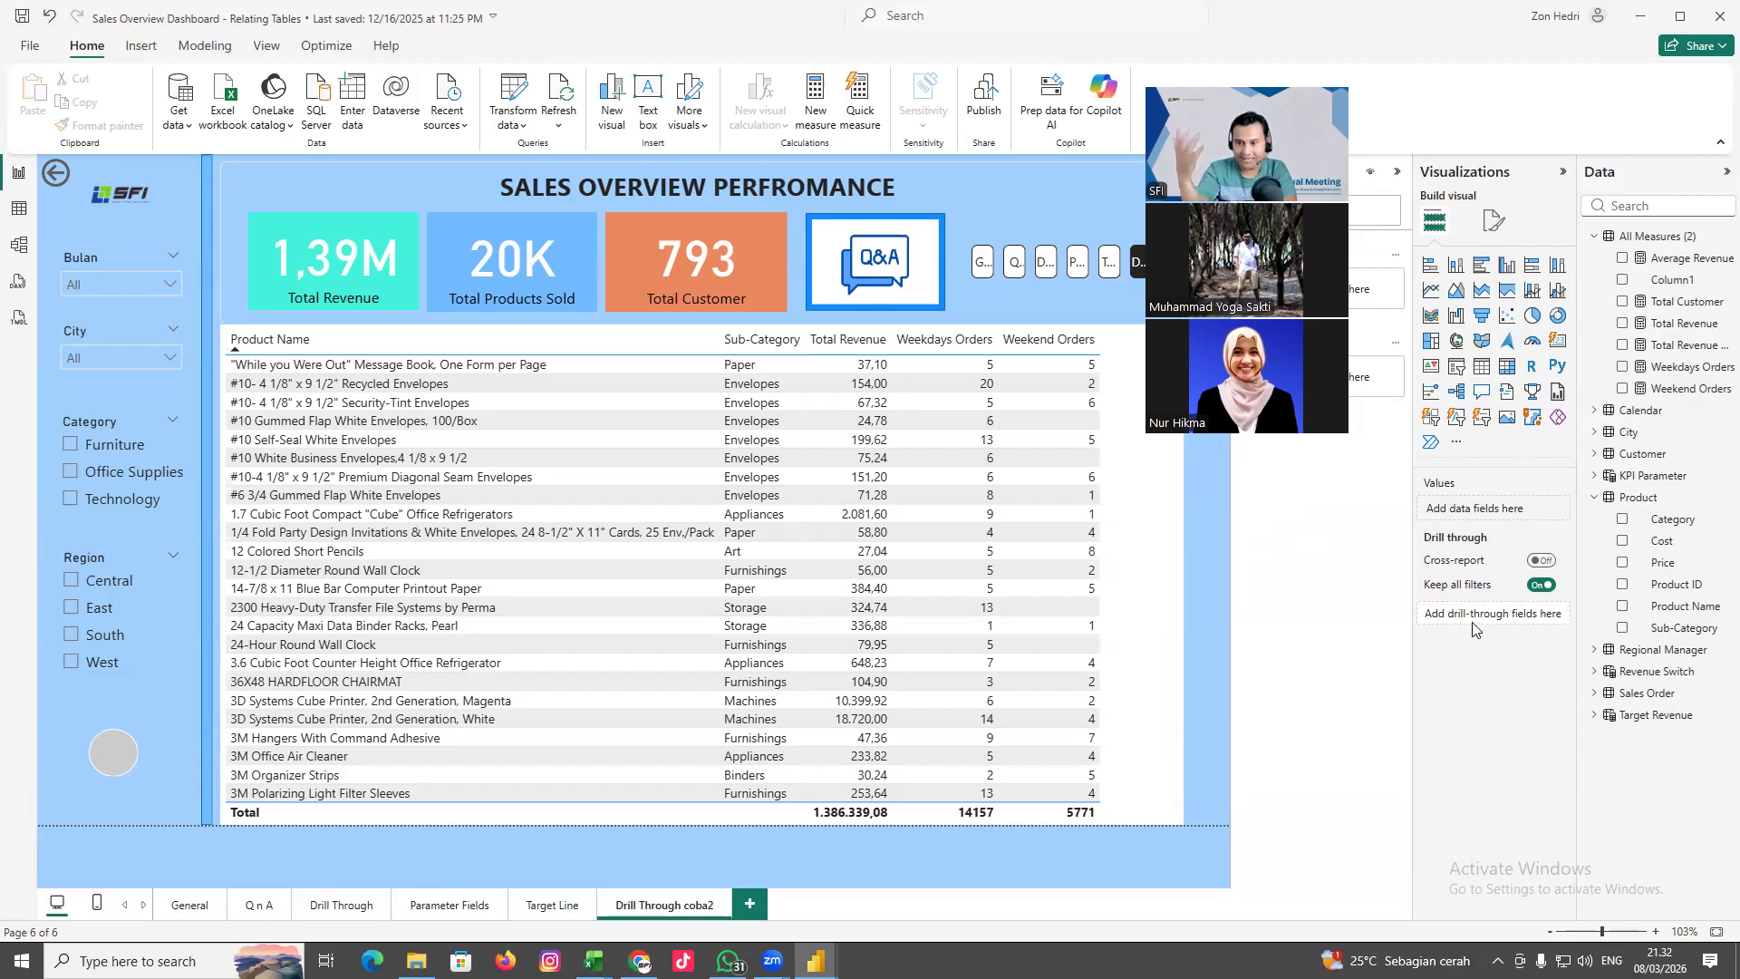
# Check the drill-through targets of the General page's Staples bar, and add Product Name as the drill-through field of the Drill Through page
pyautogui.click(188, 904)
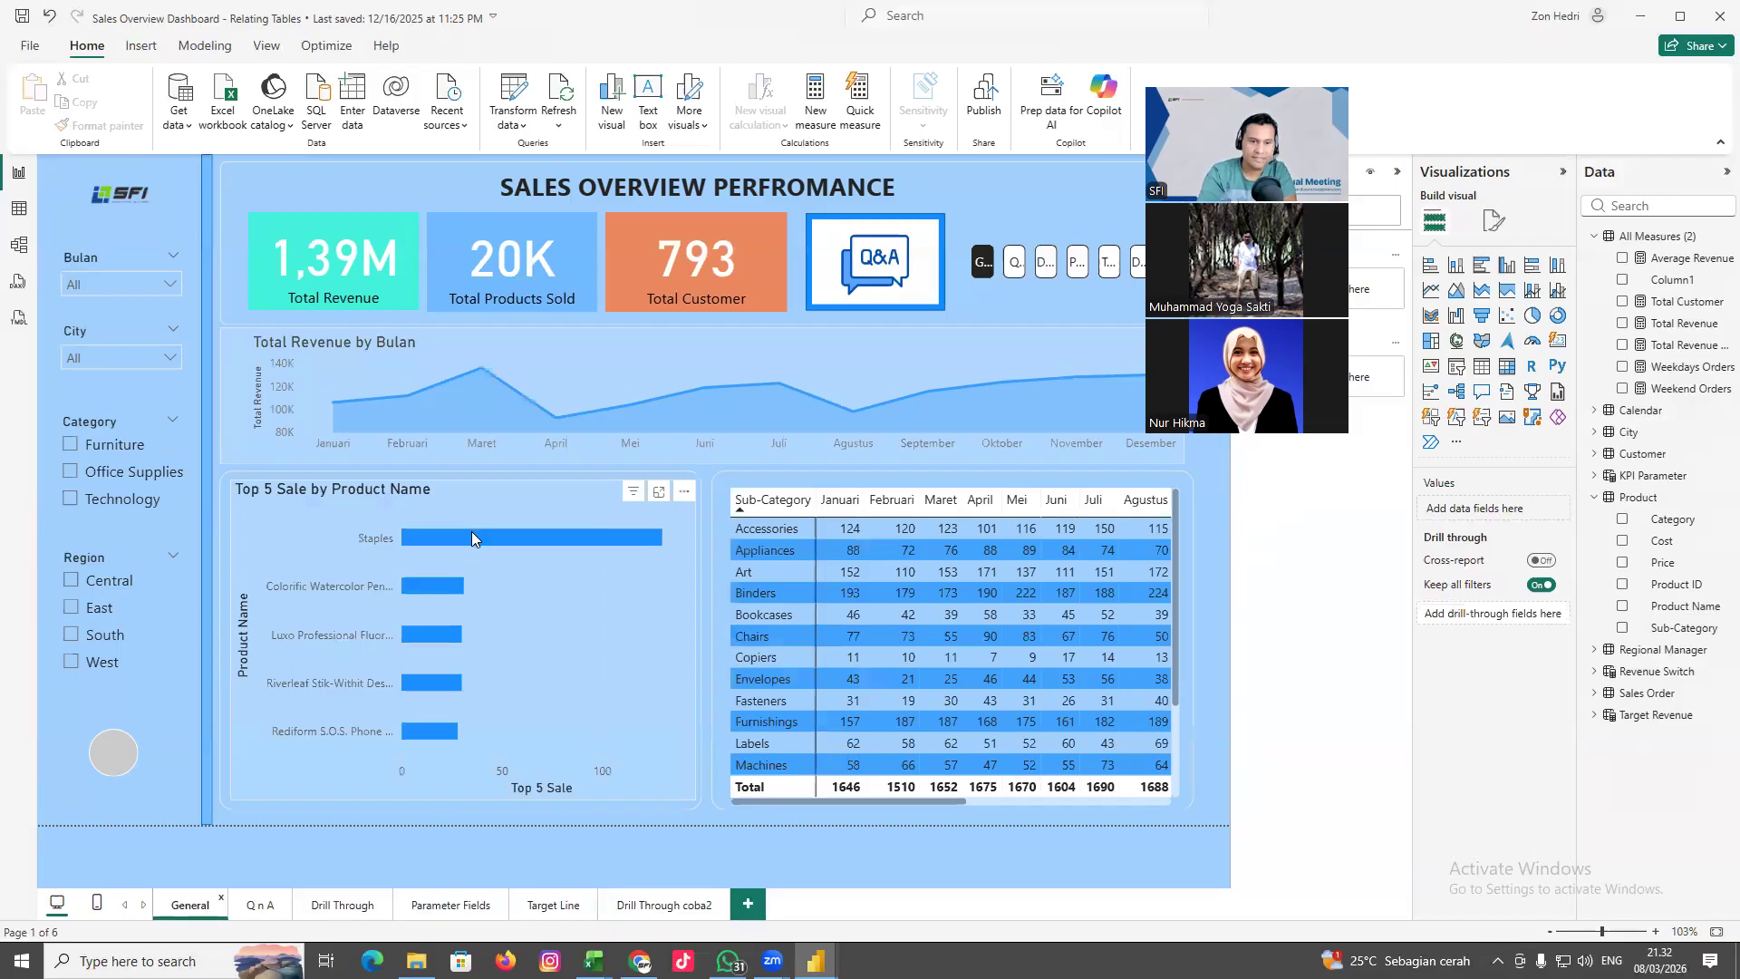
pyautogui.rightClick(471, 531)
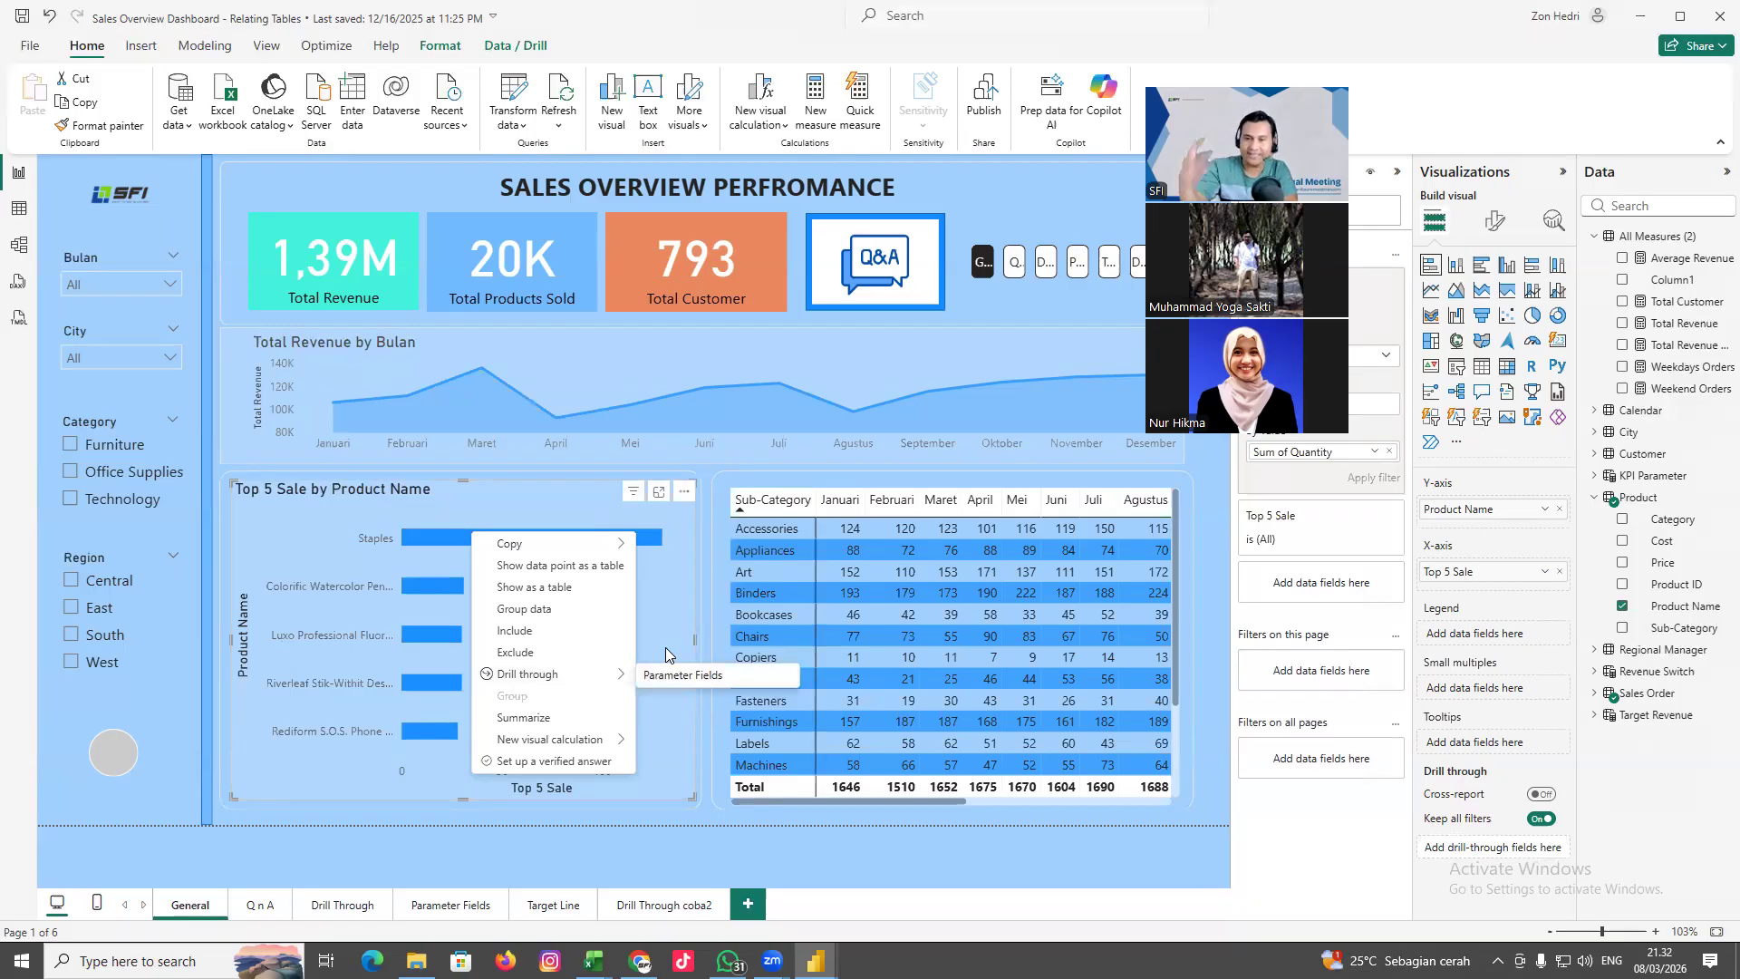
pyautogui.click(349, 907)
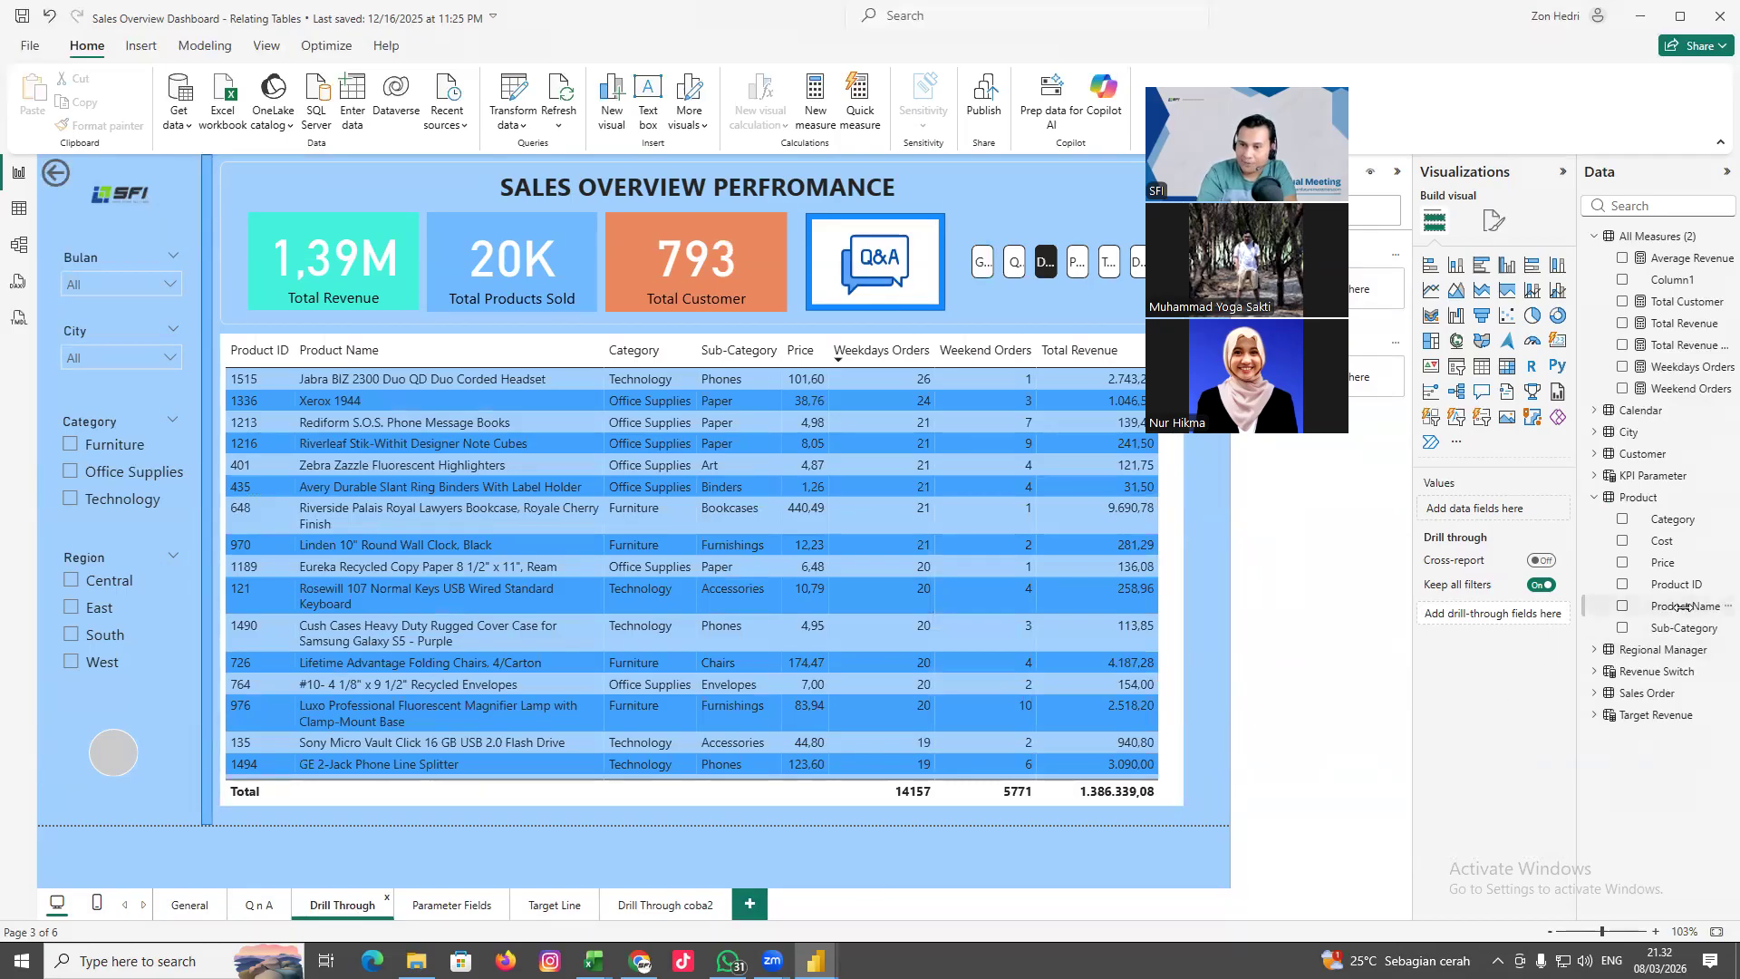
pyautogui.moveTo(1683, 607); pyautogui.dragTo(1497, 628)
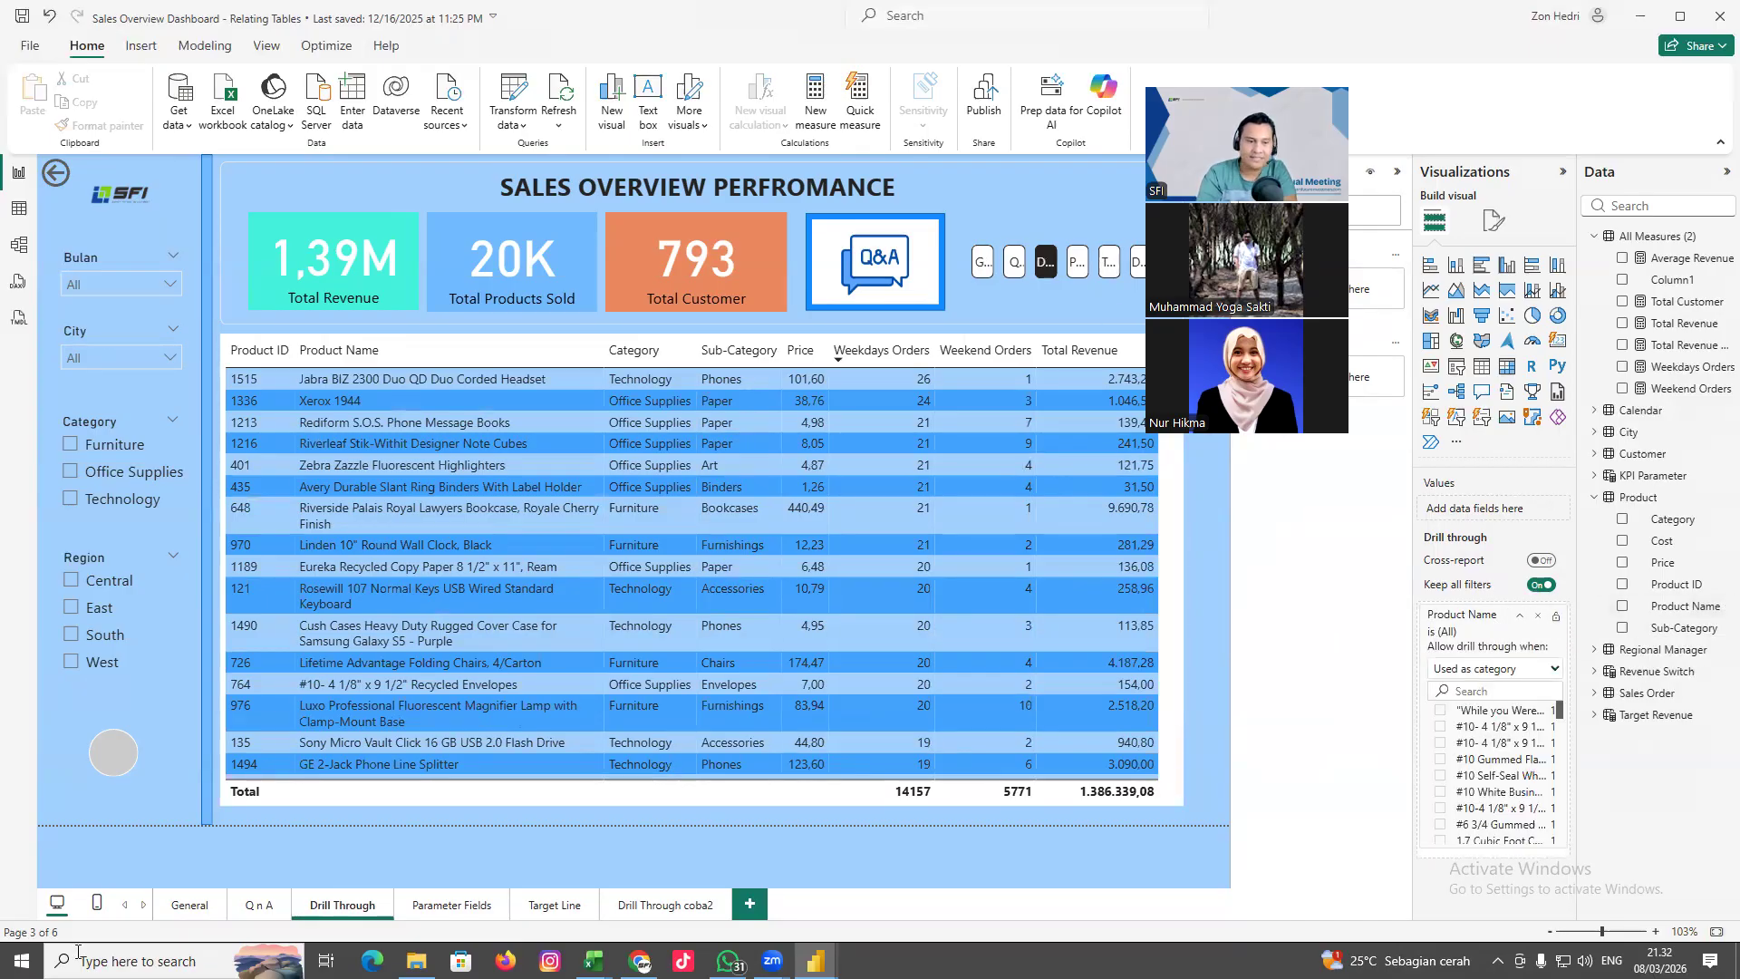
# Drill through from the Staples bar in the General page's Top 5 Sale chart to the Drill Through page
pyautogui.click(179, 911)
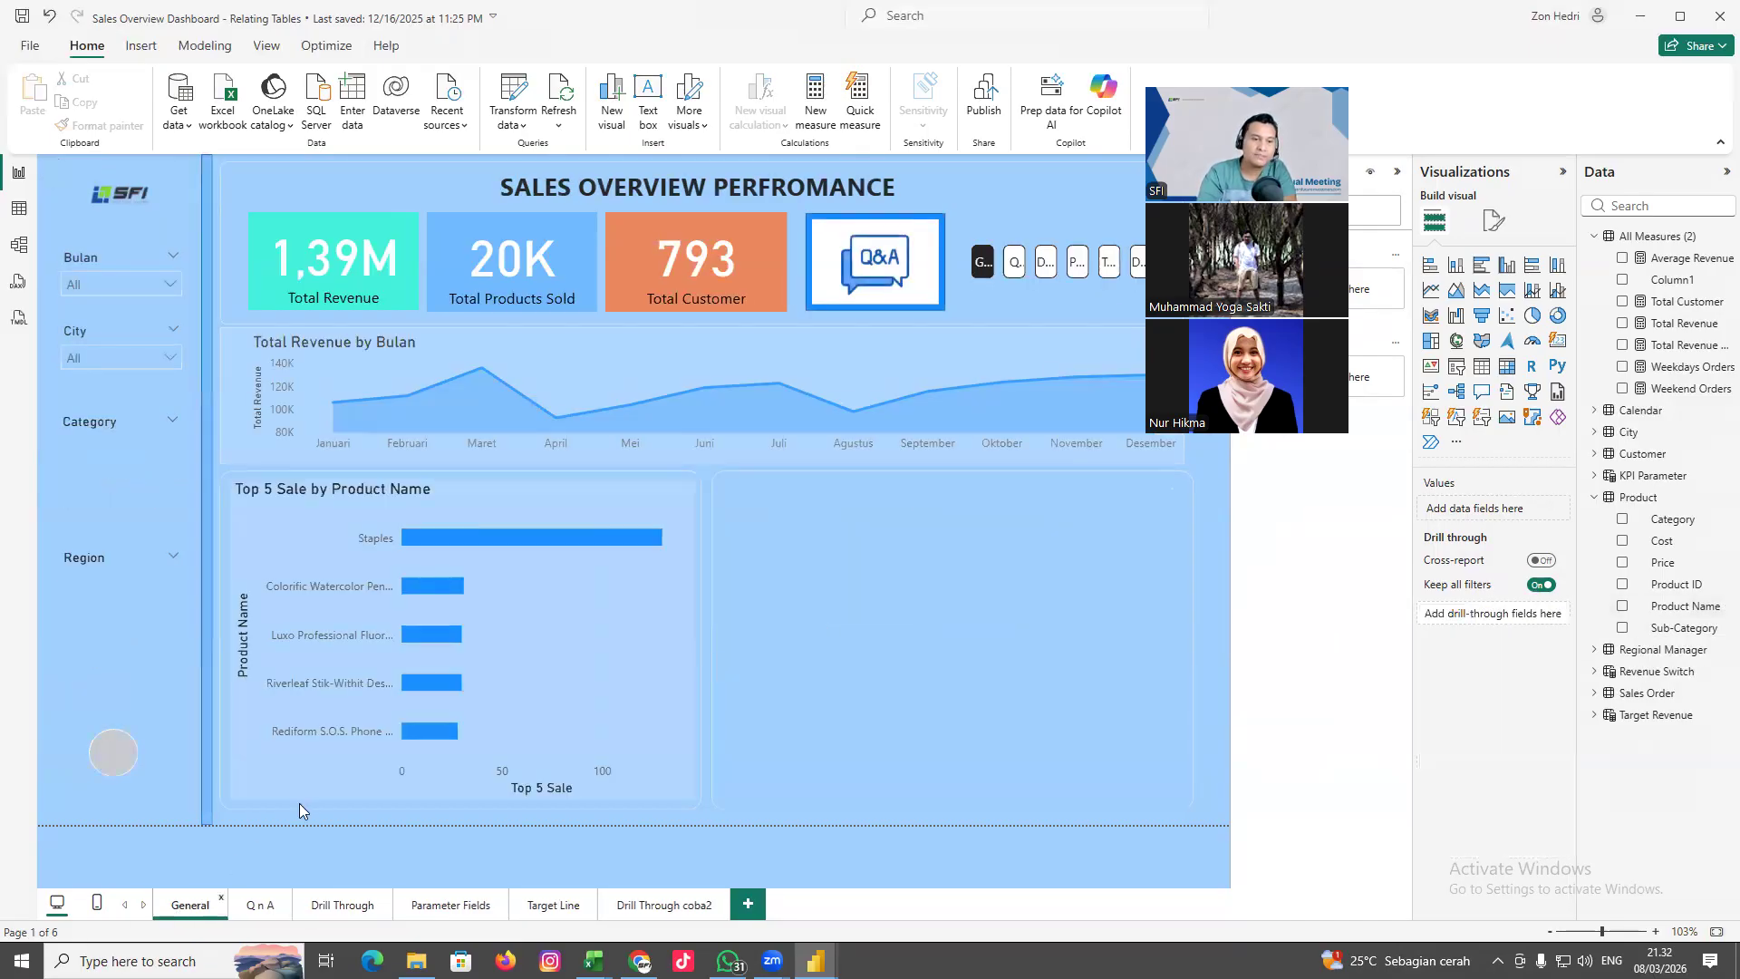
pyautogui.rightClick(466, 542)
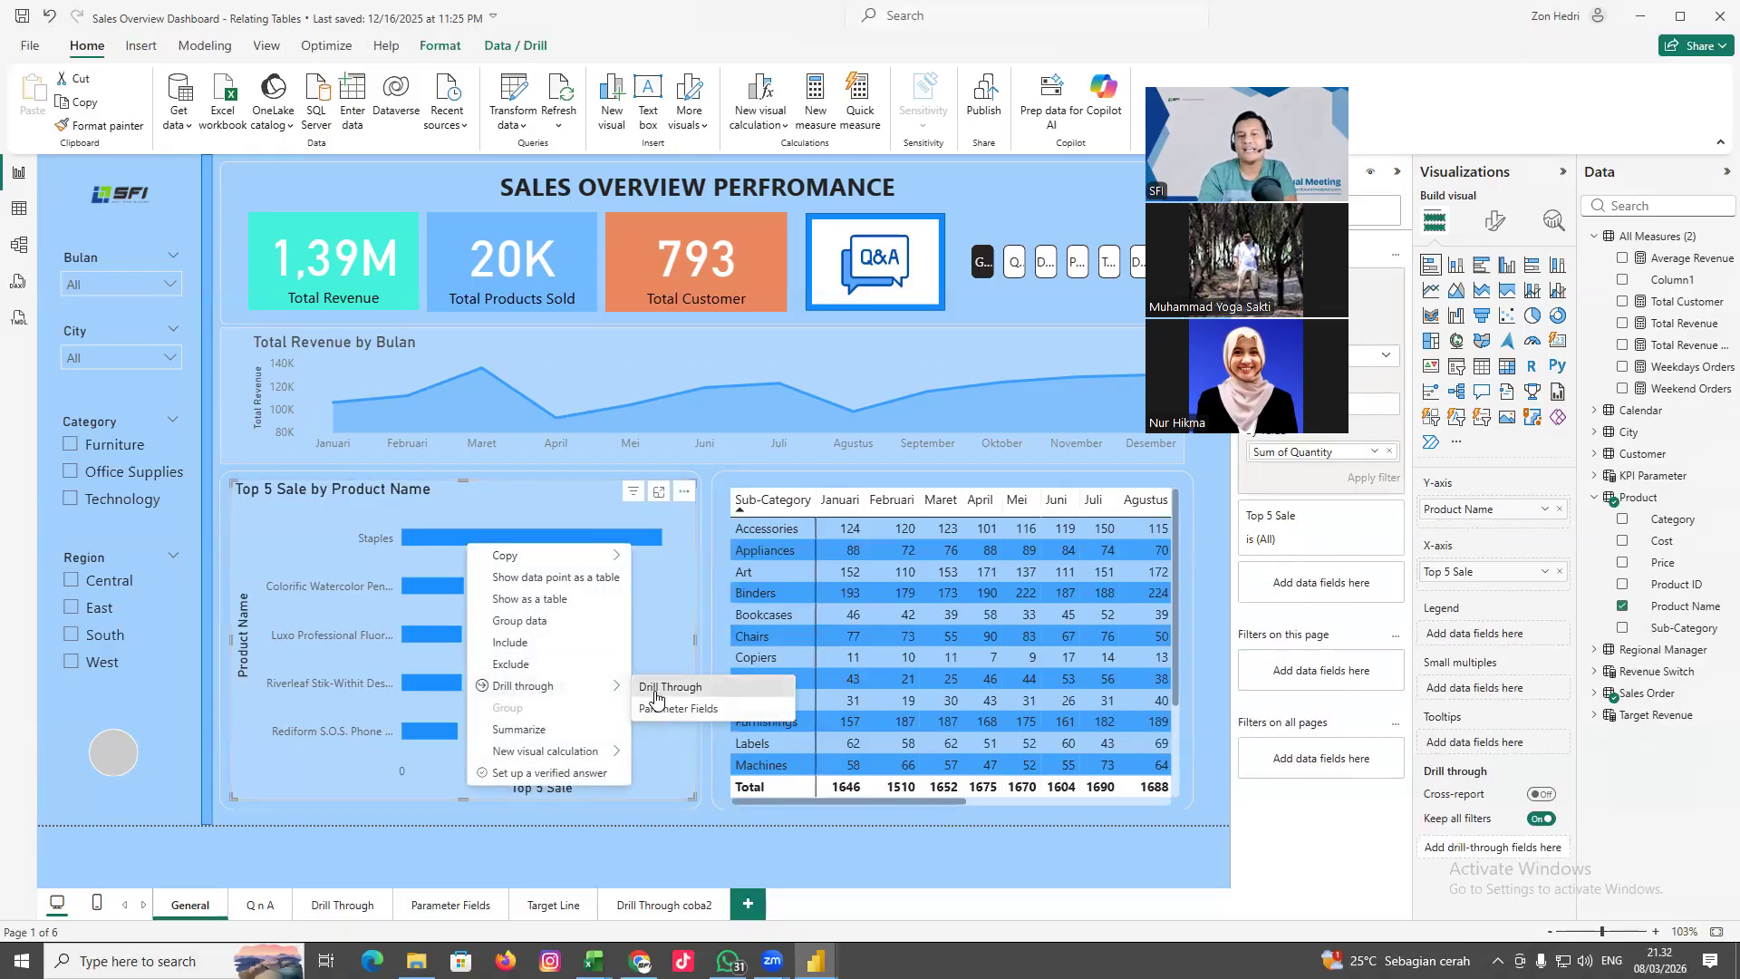
pyautogui.click(656, 689)
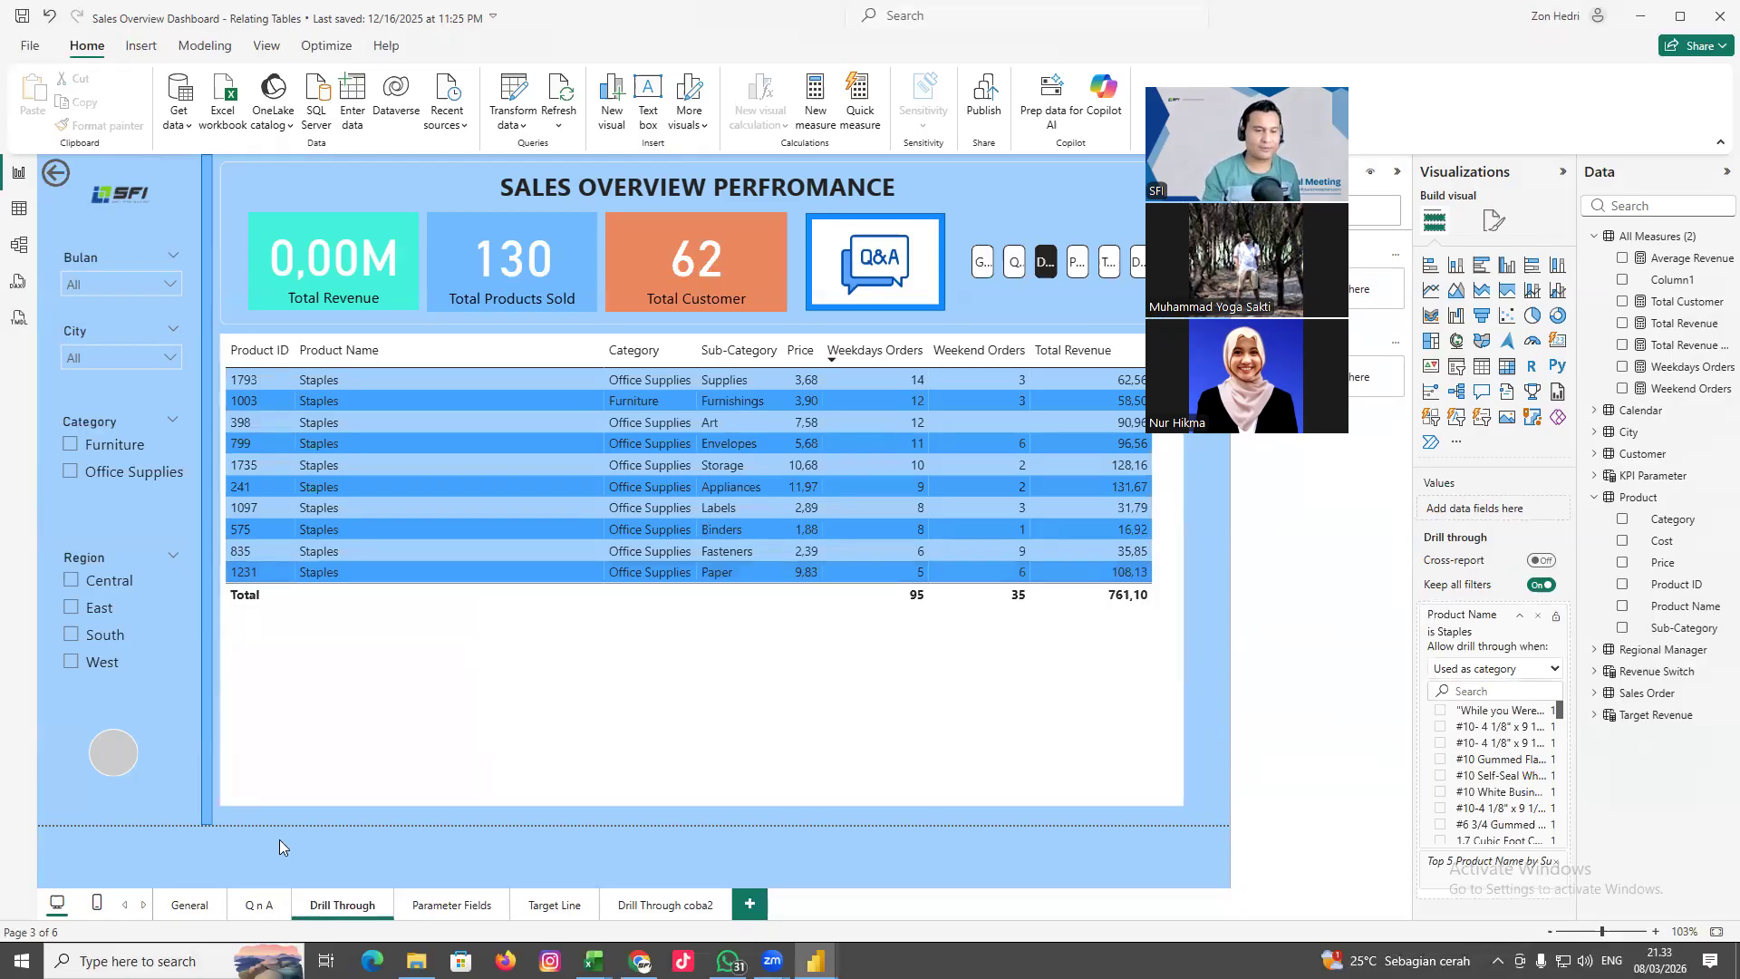
# Delete the Drill Through coba2 page from the report
pyautogui.click(636, 906)
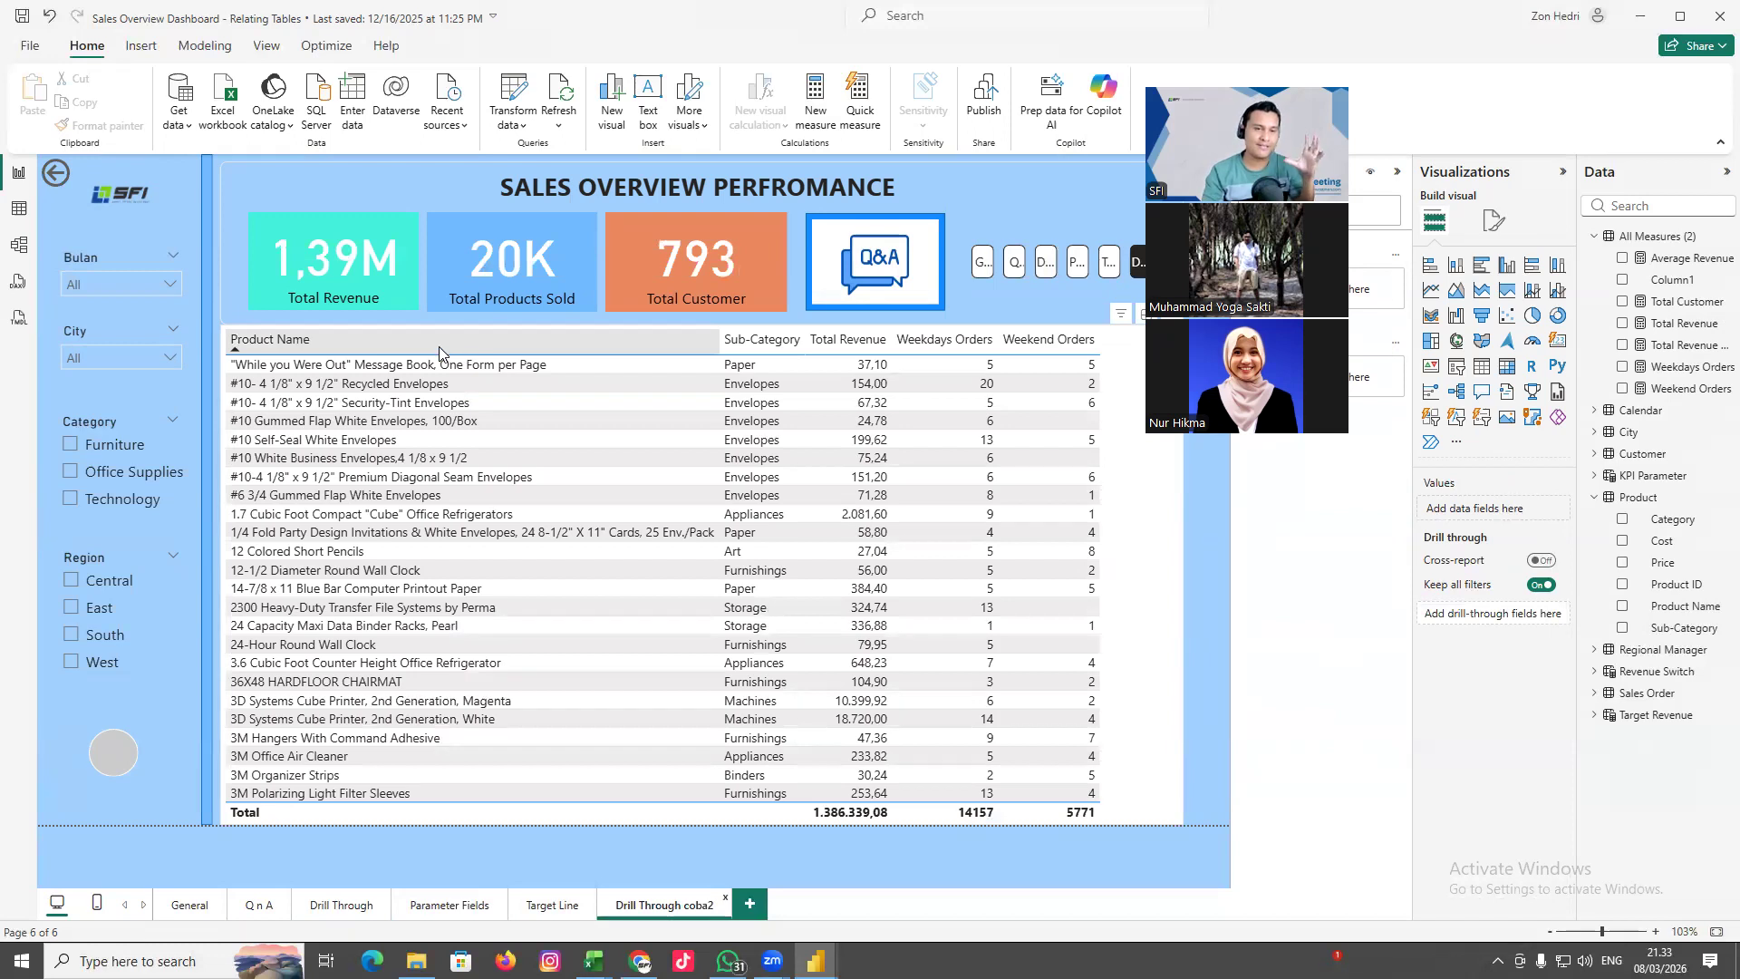
pyautogui.click(105, 200)
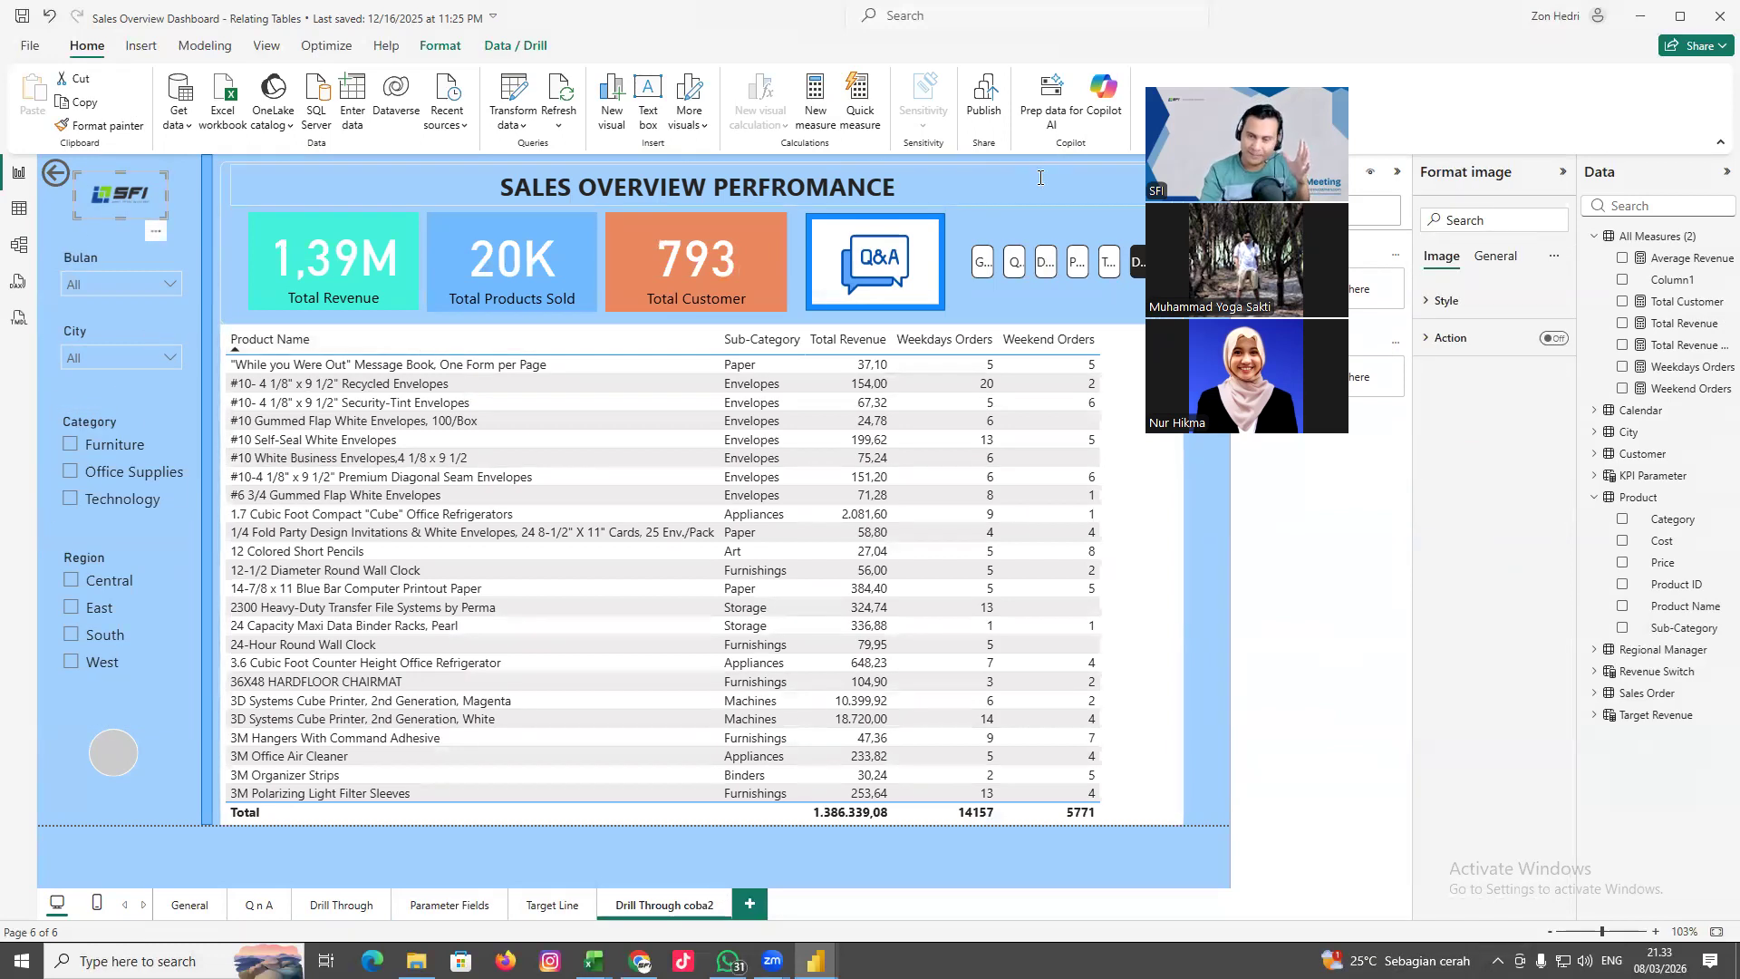
pyautogui.click(725, 899)
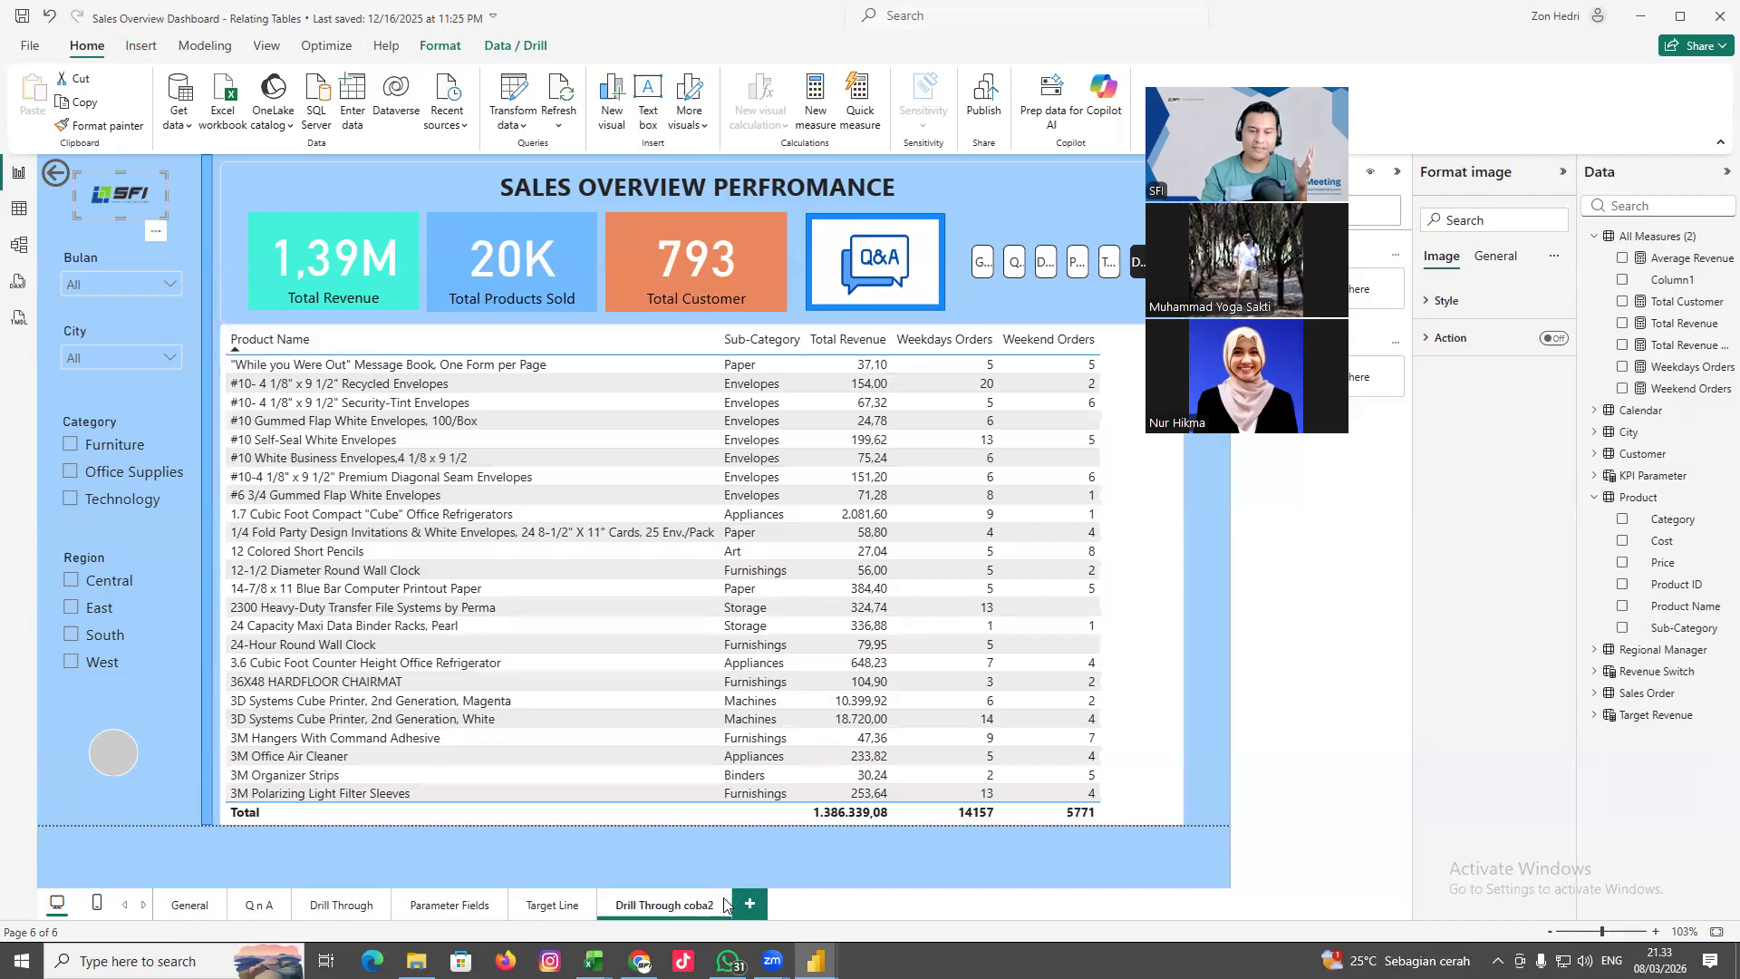
pyautogui.click(1006, 515)
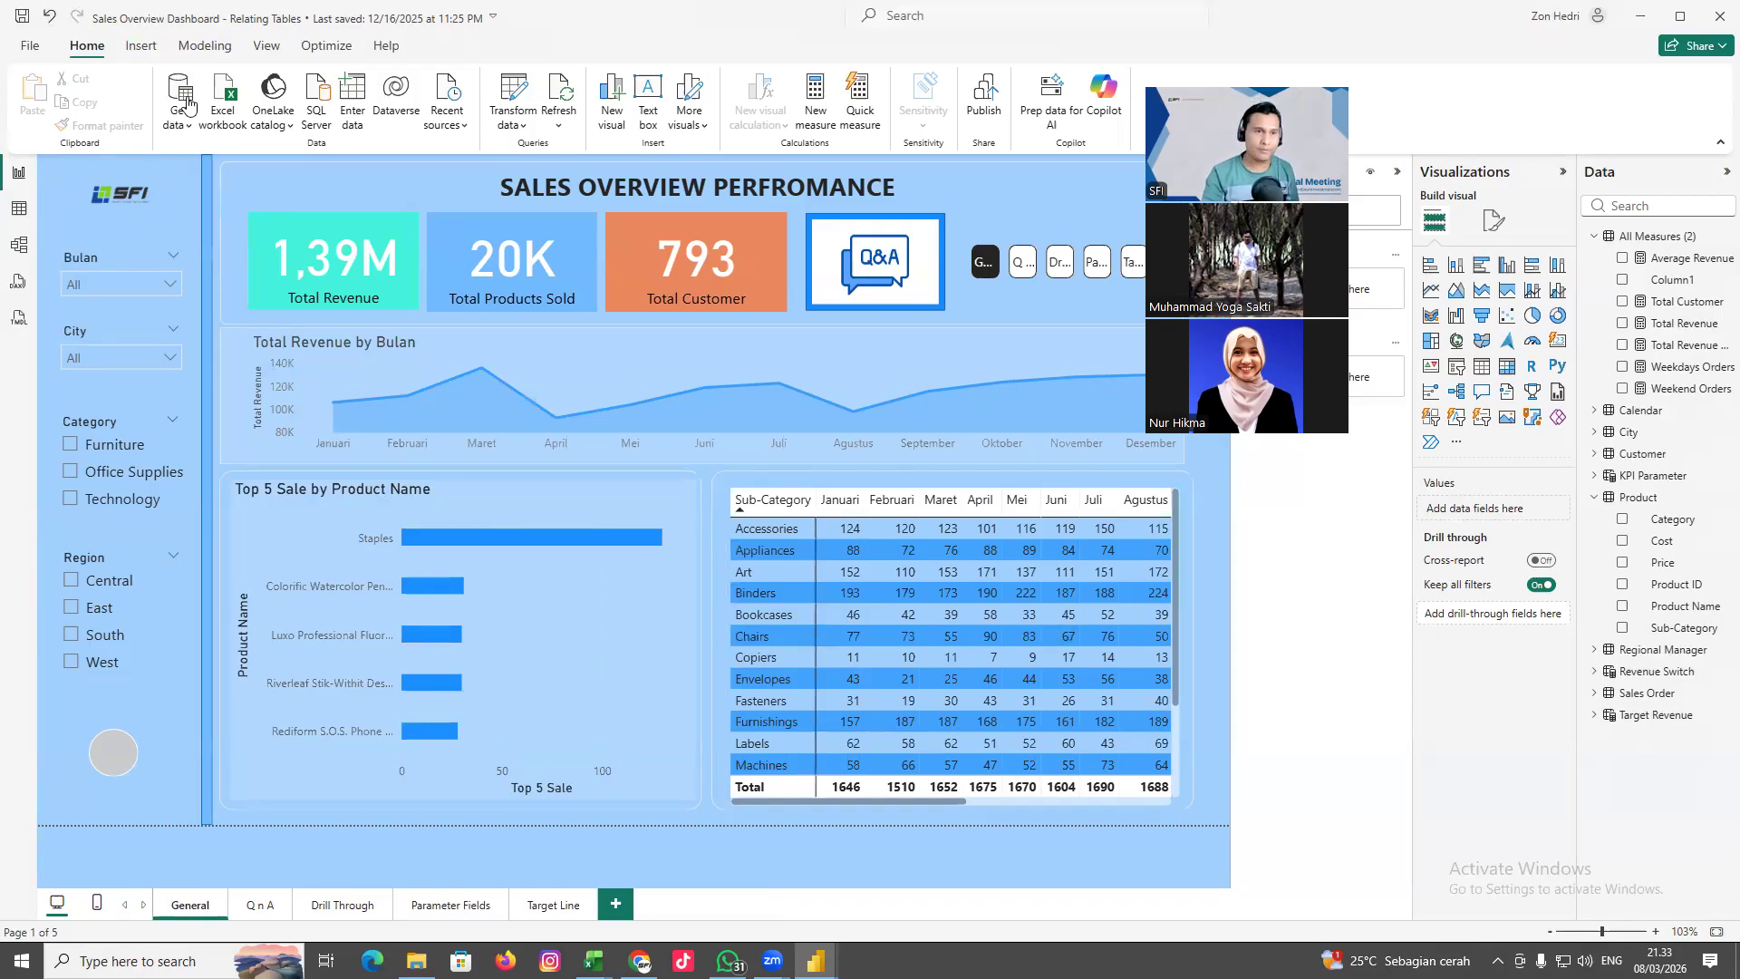
# Insert an Information button on the General page, enlarge it, and move it over the Total Revenue by Bulan chart
pyautogui.click(142, 47)
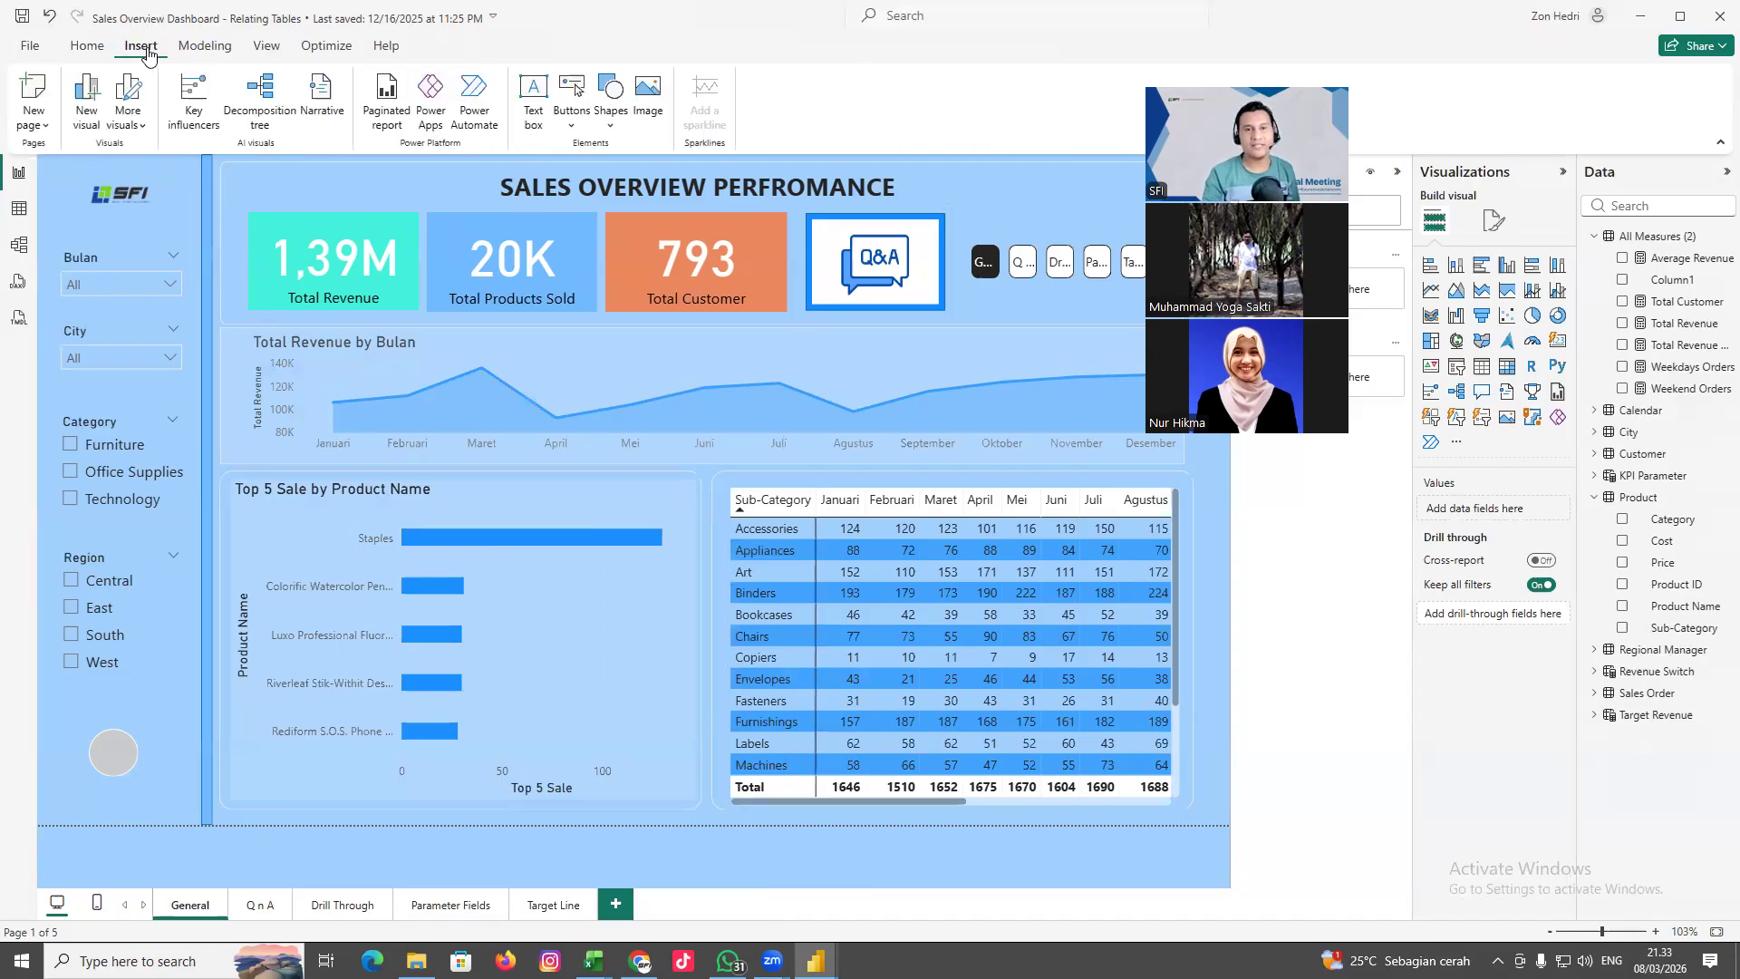
pyautogui.click(575, 127)
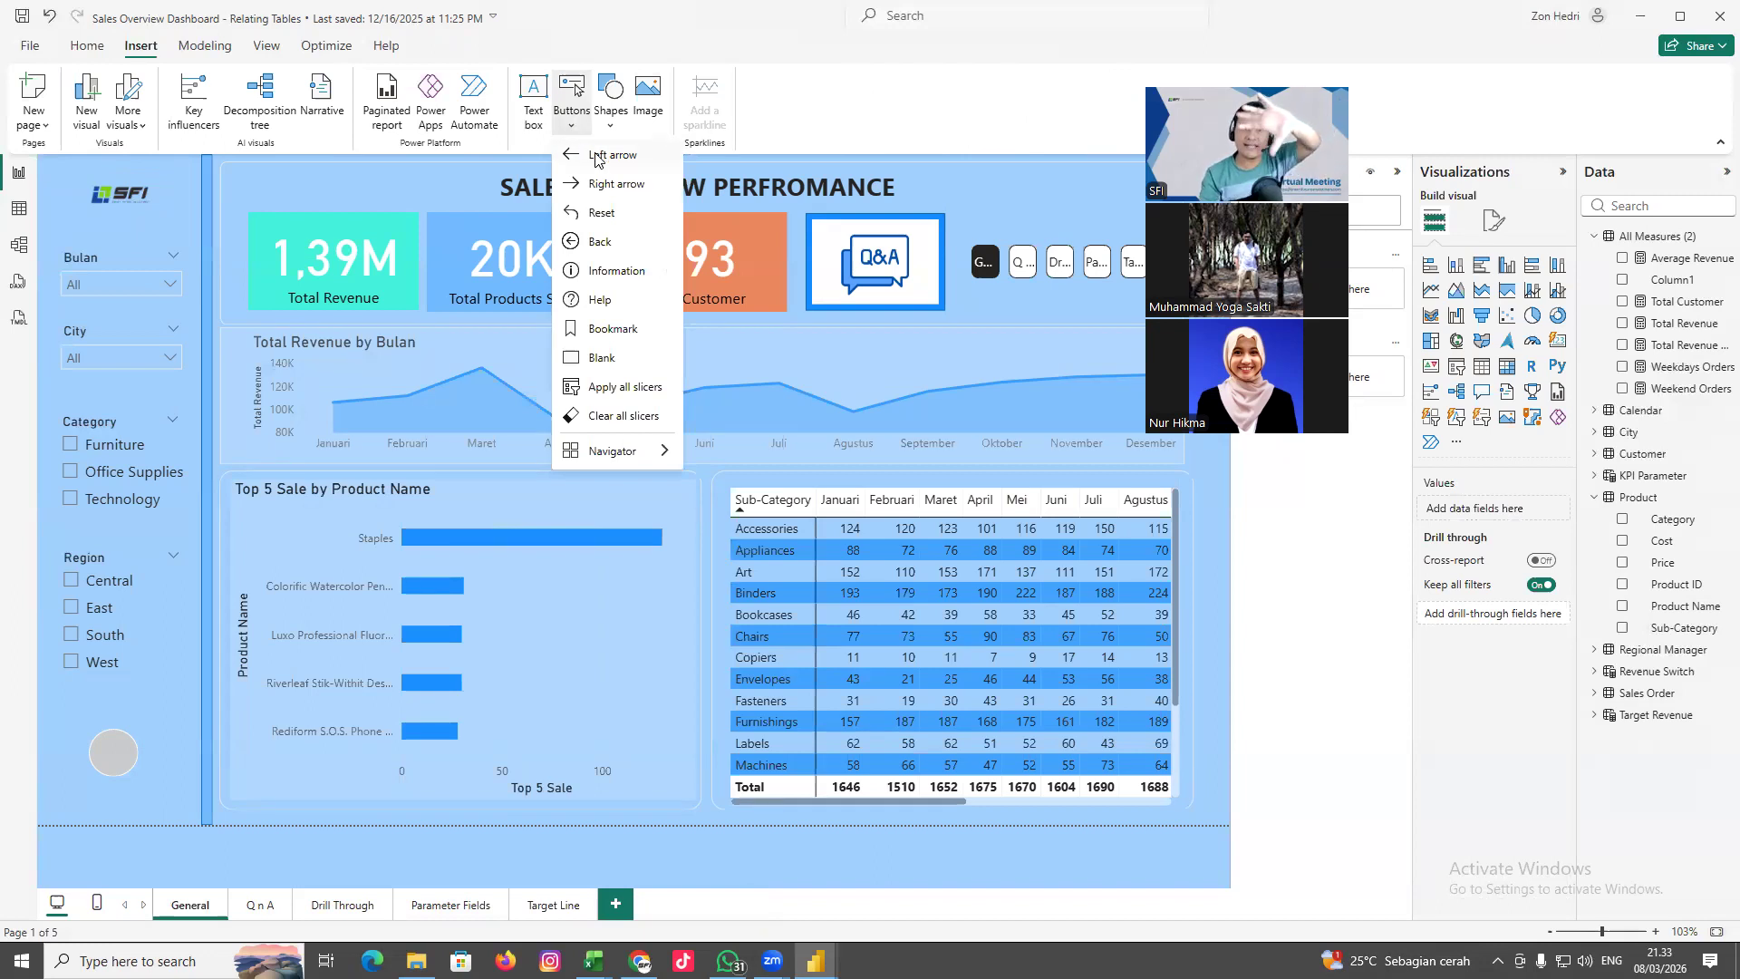
pyautogui.click(603, 275)
pyautogui.moveTo(89, 171); pyautogui.dragTo(1138, 832)
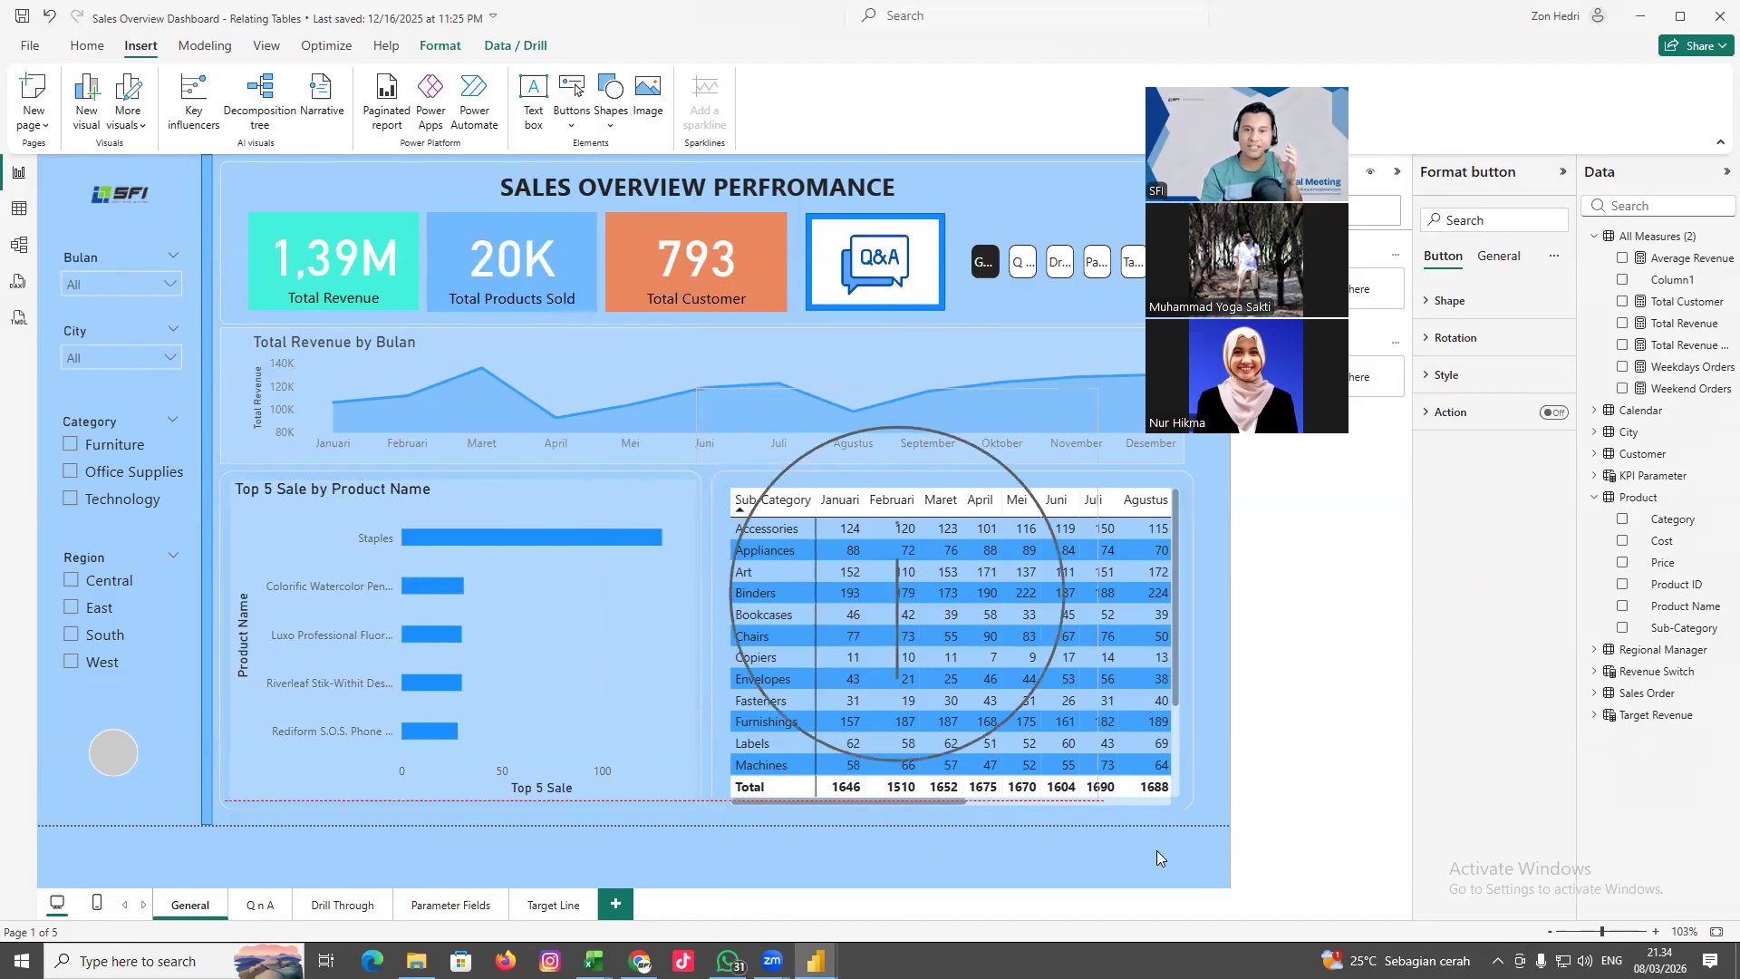
pyautogui.moveTo(807, 464); pyautogui.dragTo(642, 439)
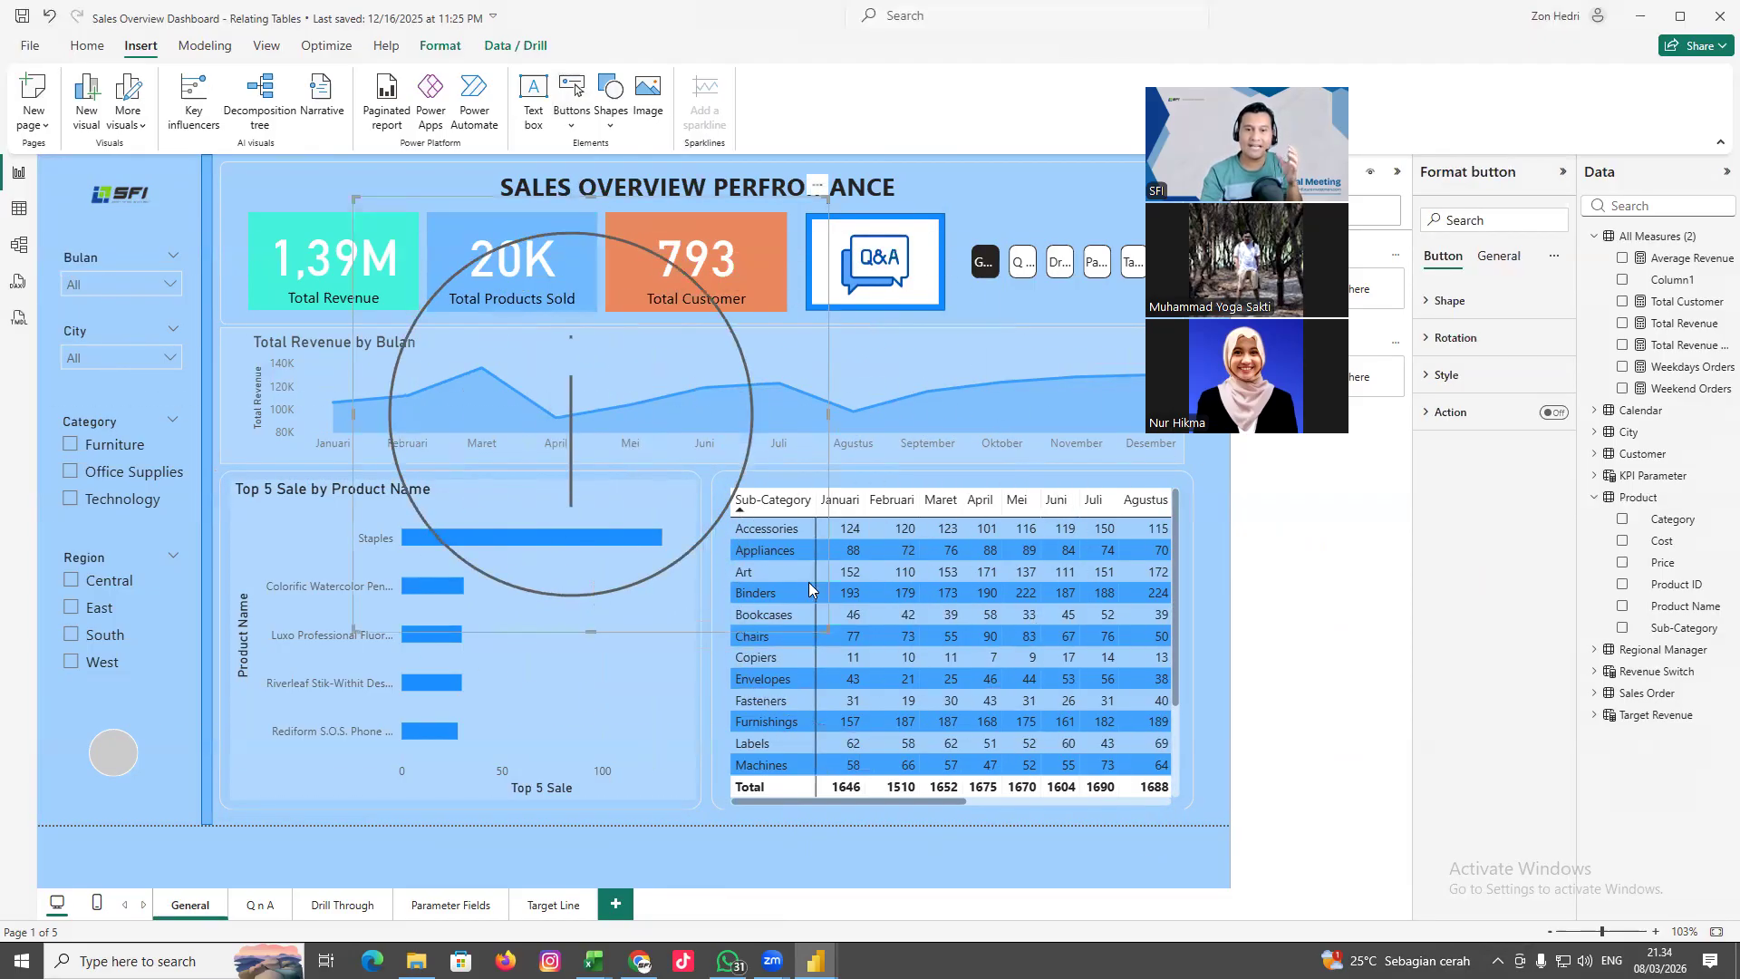
# Examine the Information button's shape settings for the Default, On hover and On press states
pyautogui.click(1448, 302)
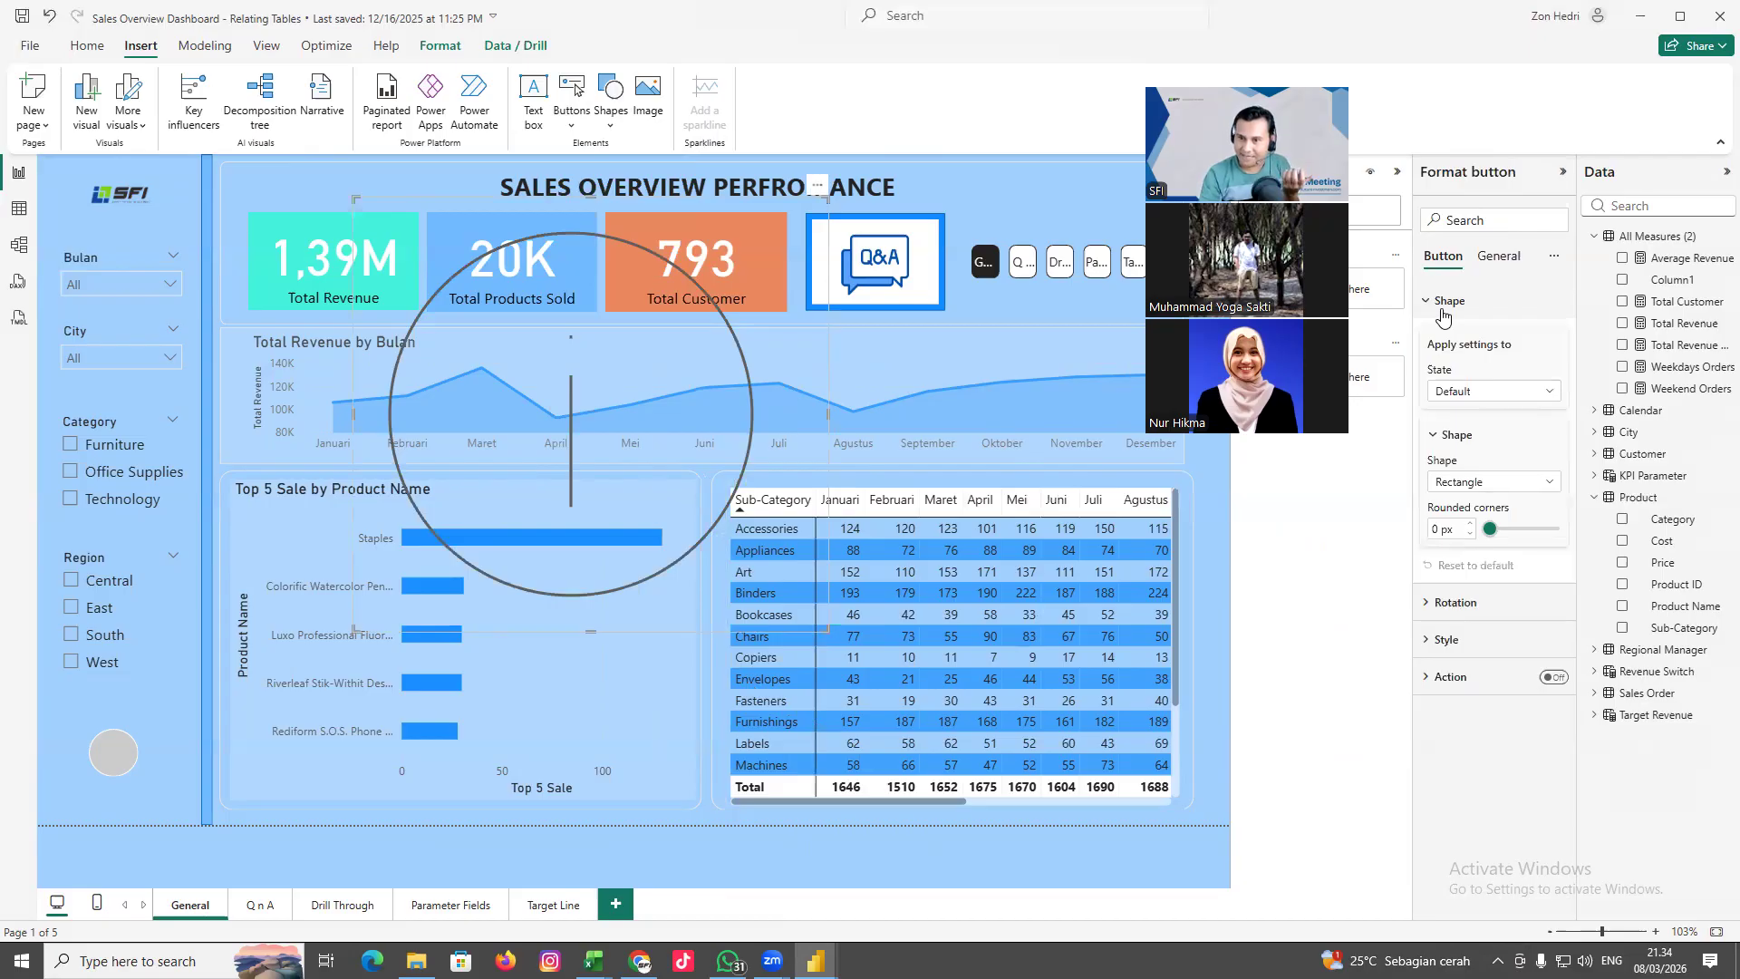
pyautogui.click(1491, 392)
pyautogui.click(1492, 392)
pyautogui.click(1491, 393)
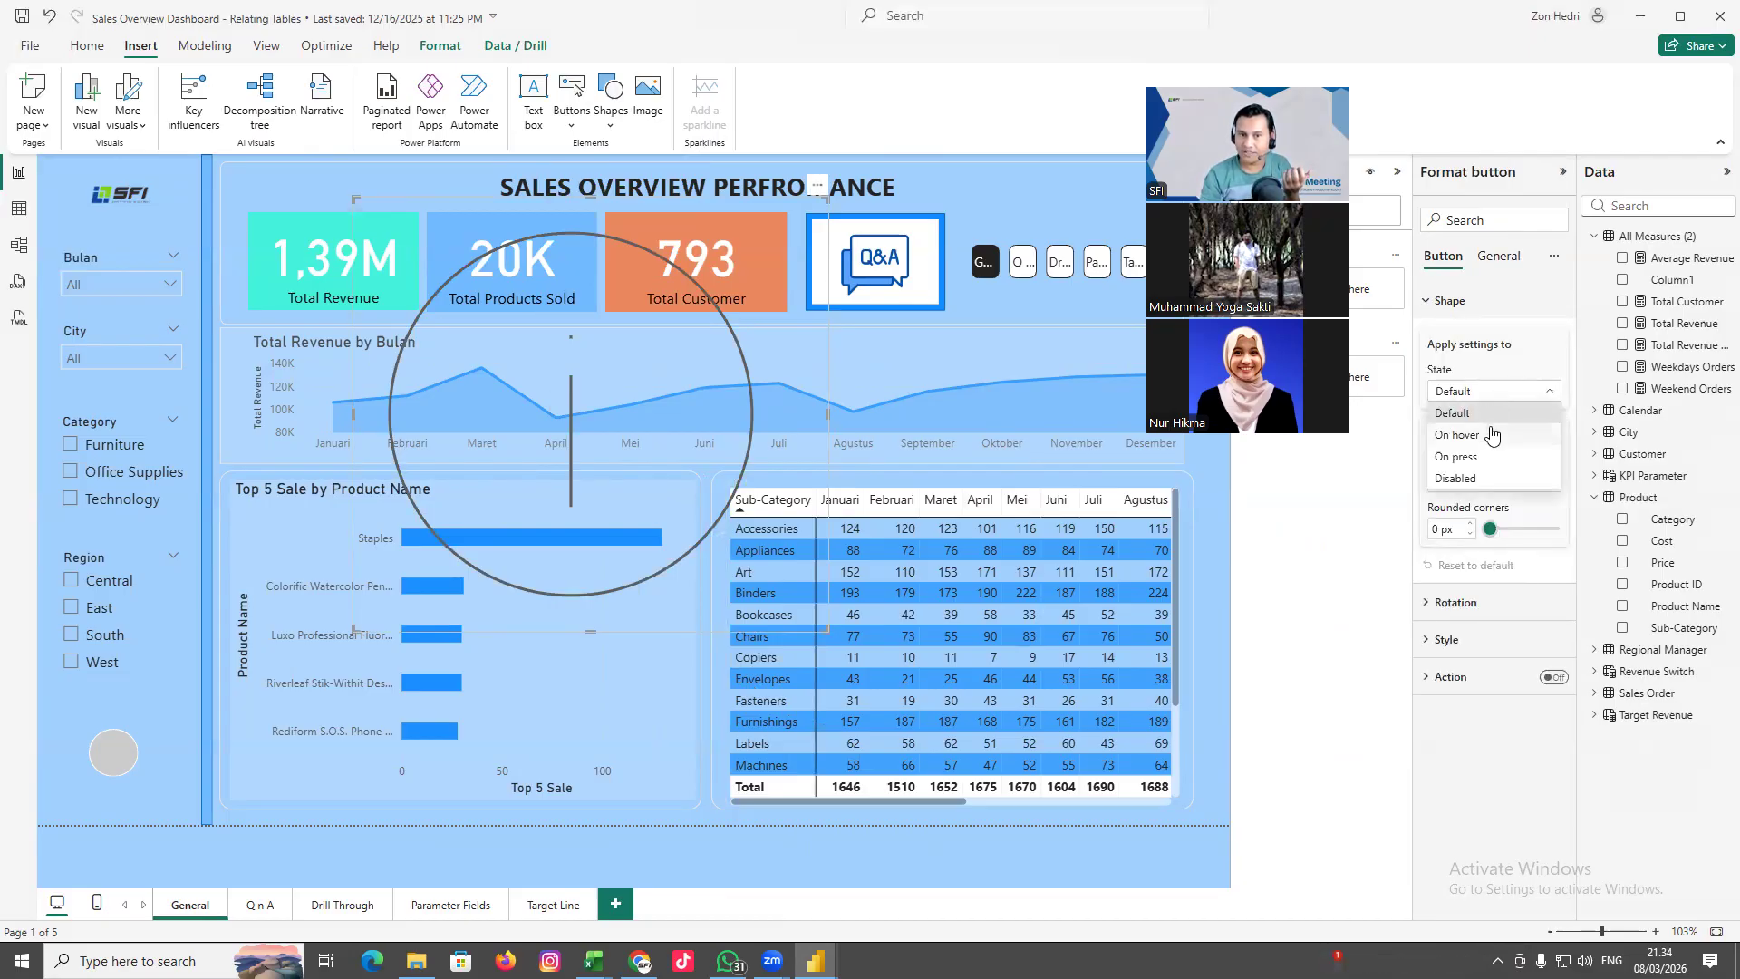
pyautogui.click(1493, 435)
pyautogui.click(1495, 391)
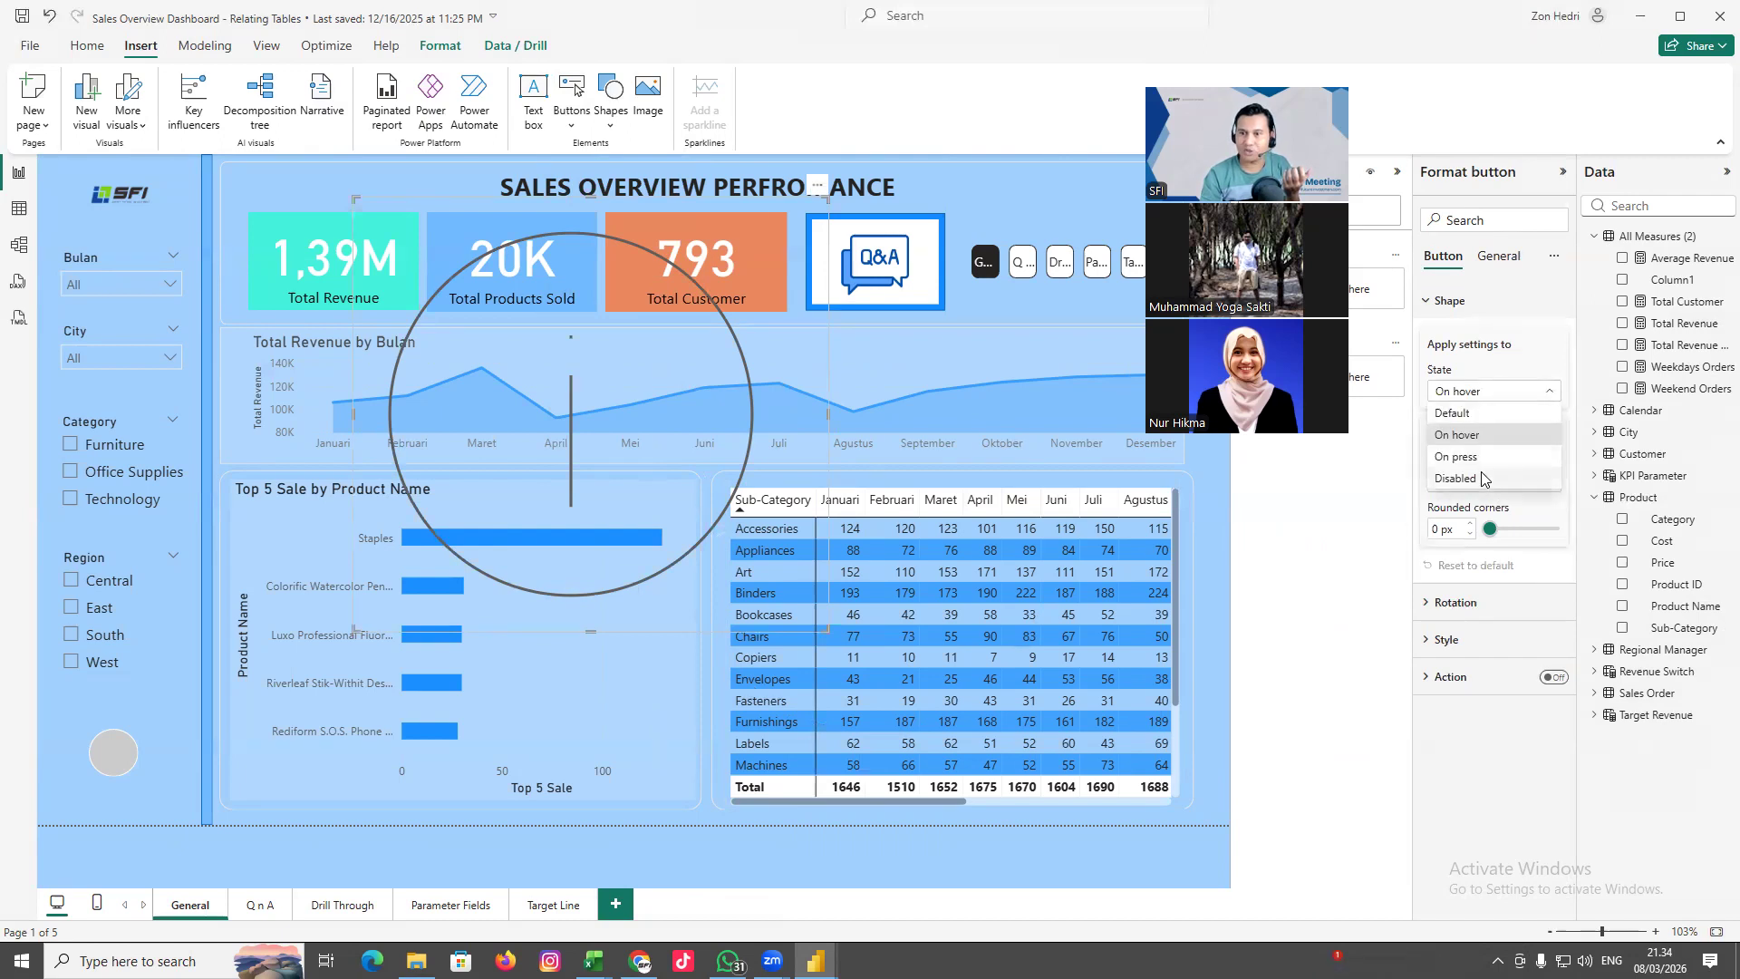
pyautogui.click(1477, 458)
pyautogui.click(1478, 397)
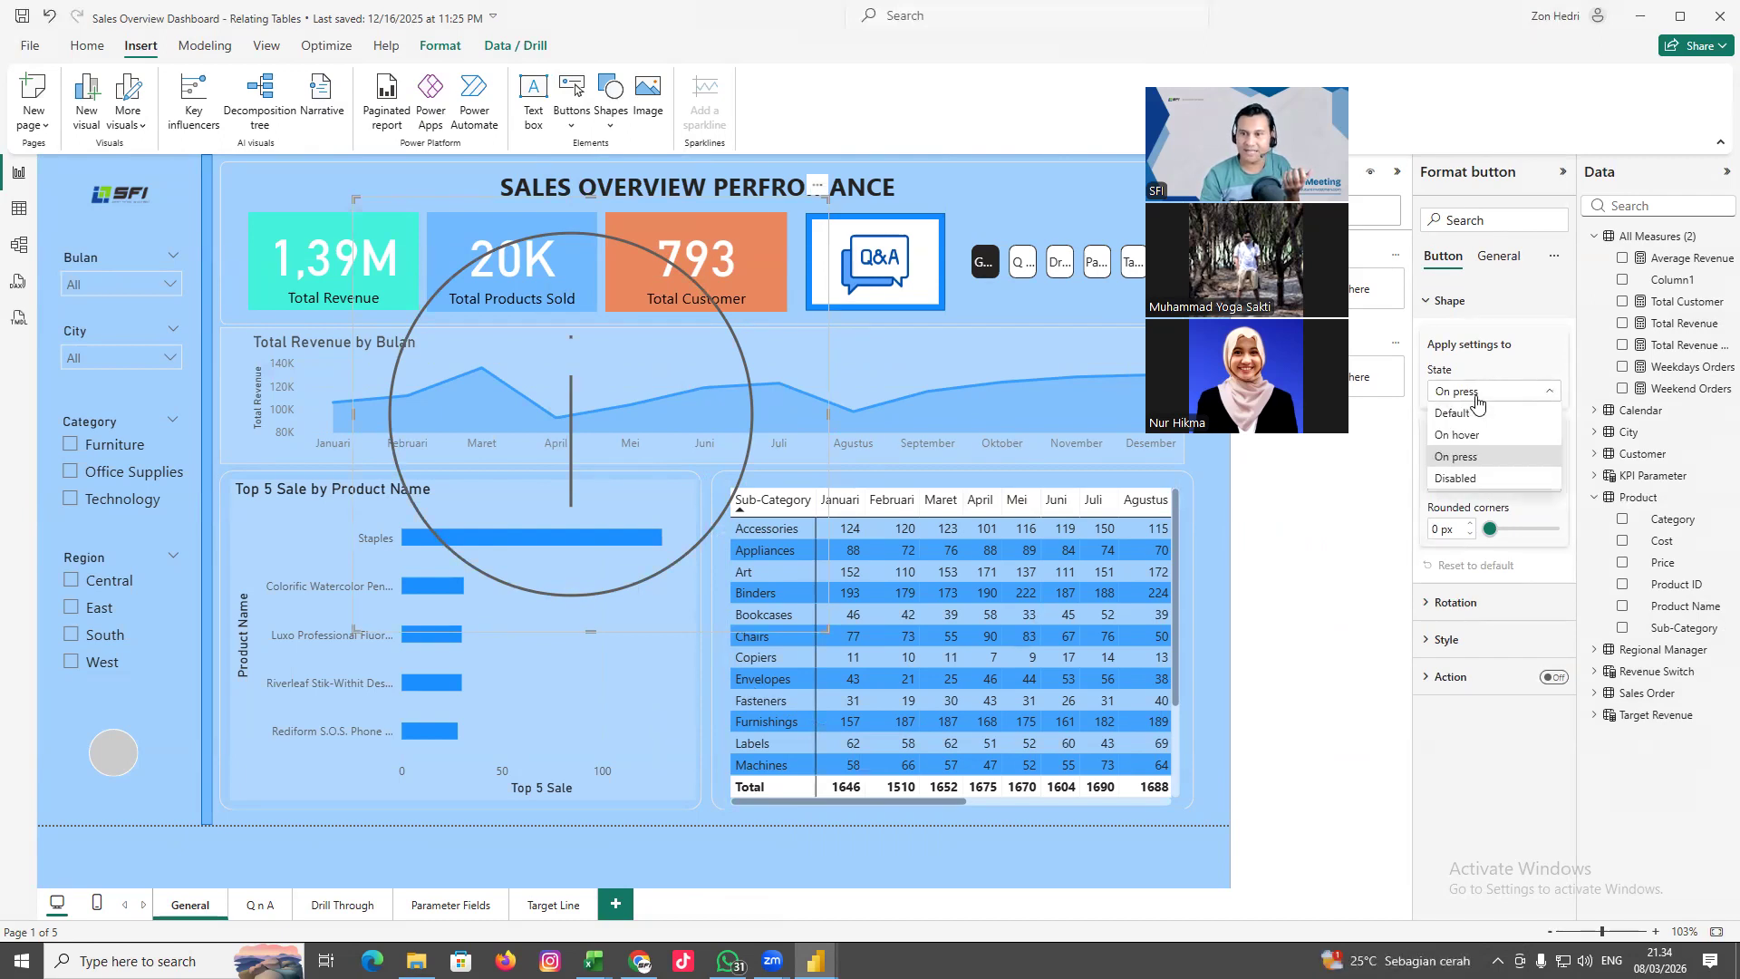
pyautogui.click(1502, 415)
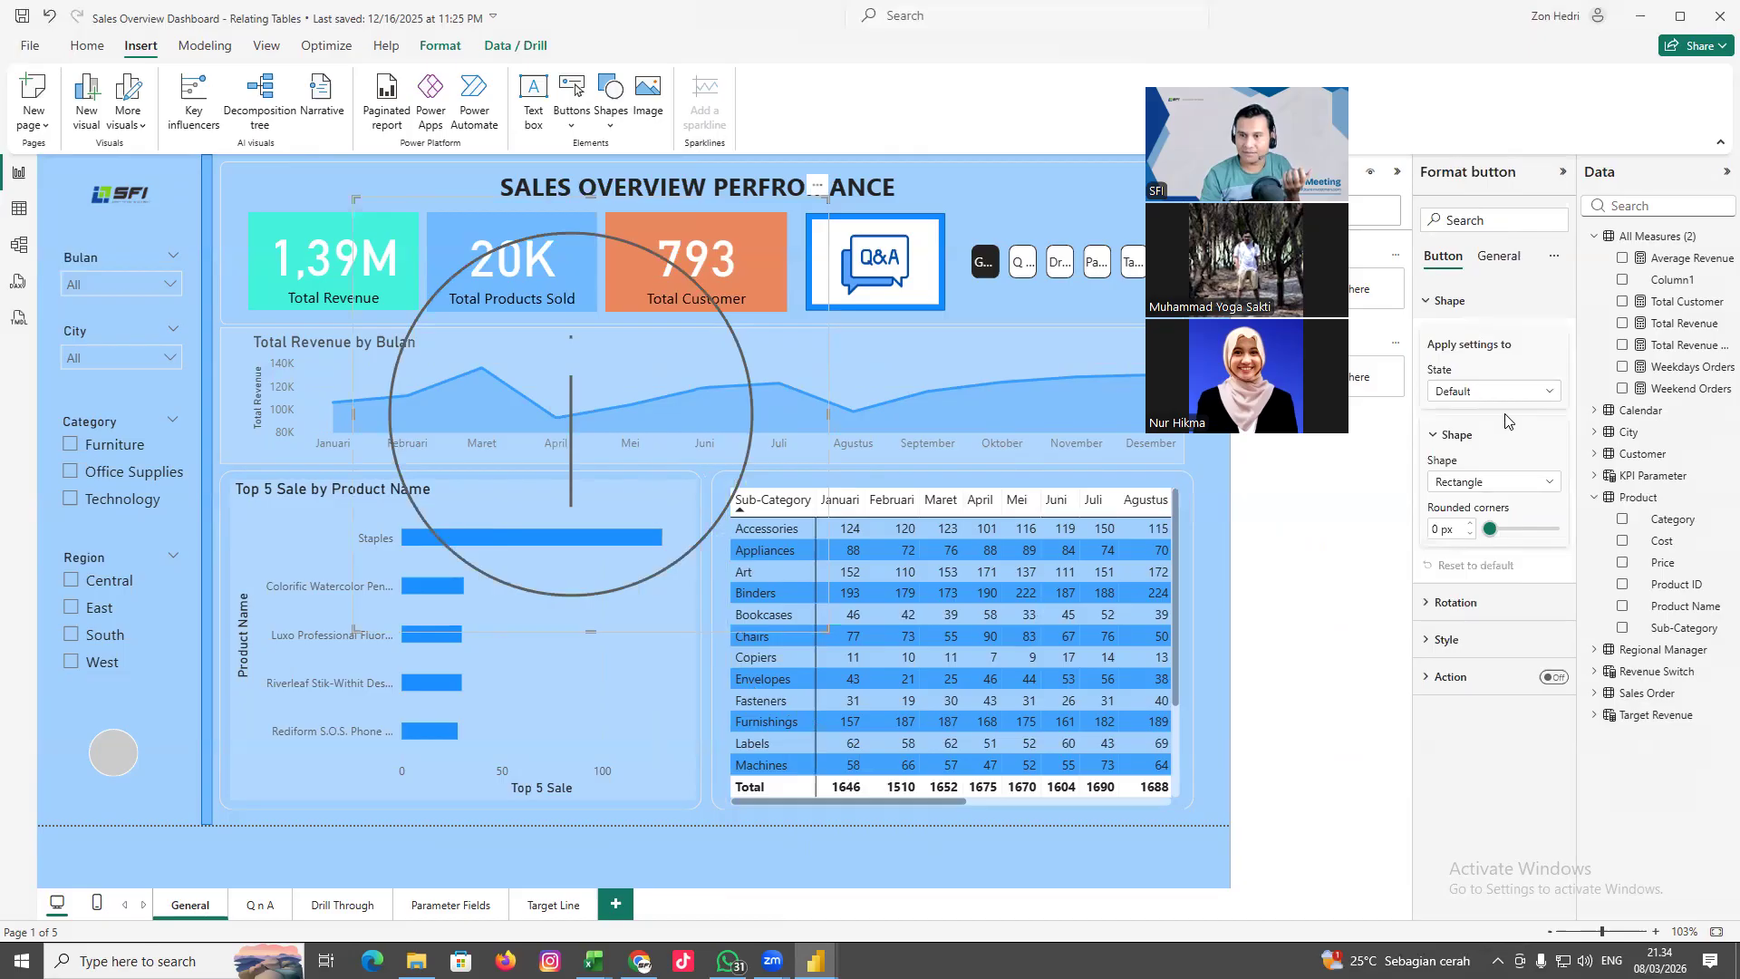
# Try the Chevron arrow and Pentagon arrow shapes on the Information button, and set its shape to Octagon
pyautogui.click(1522, 481)
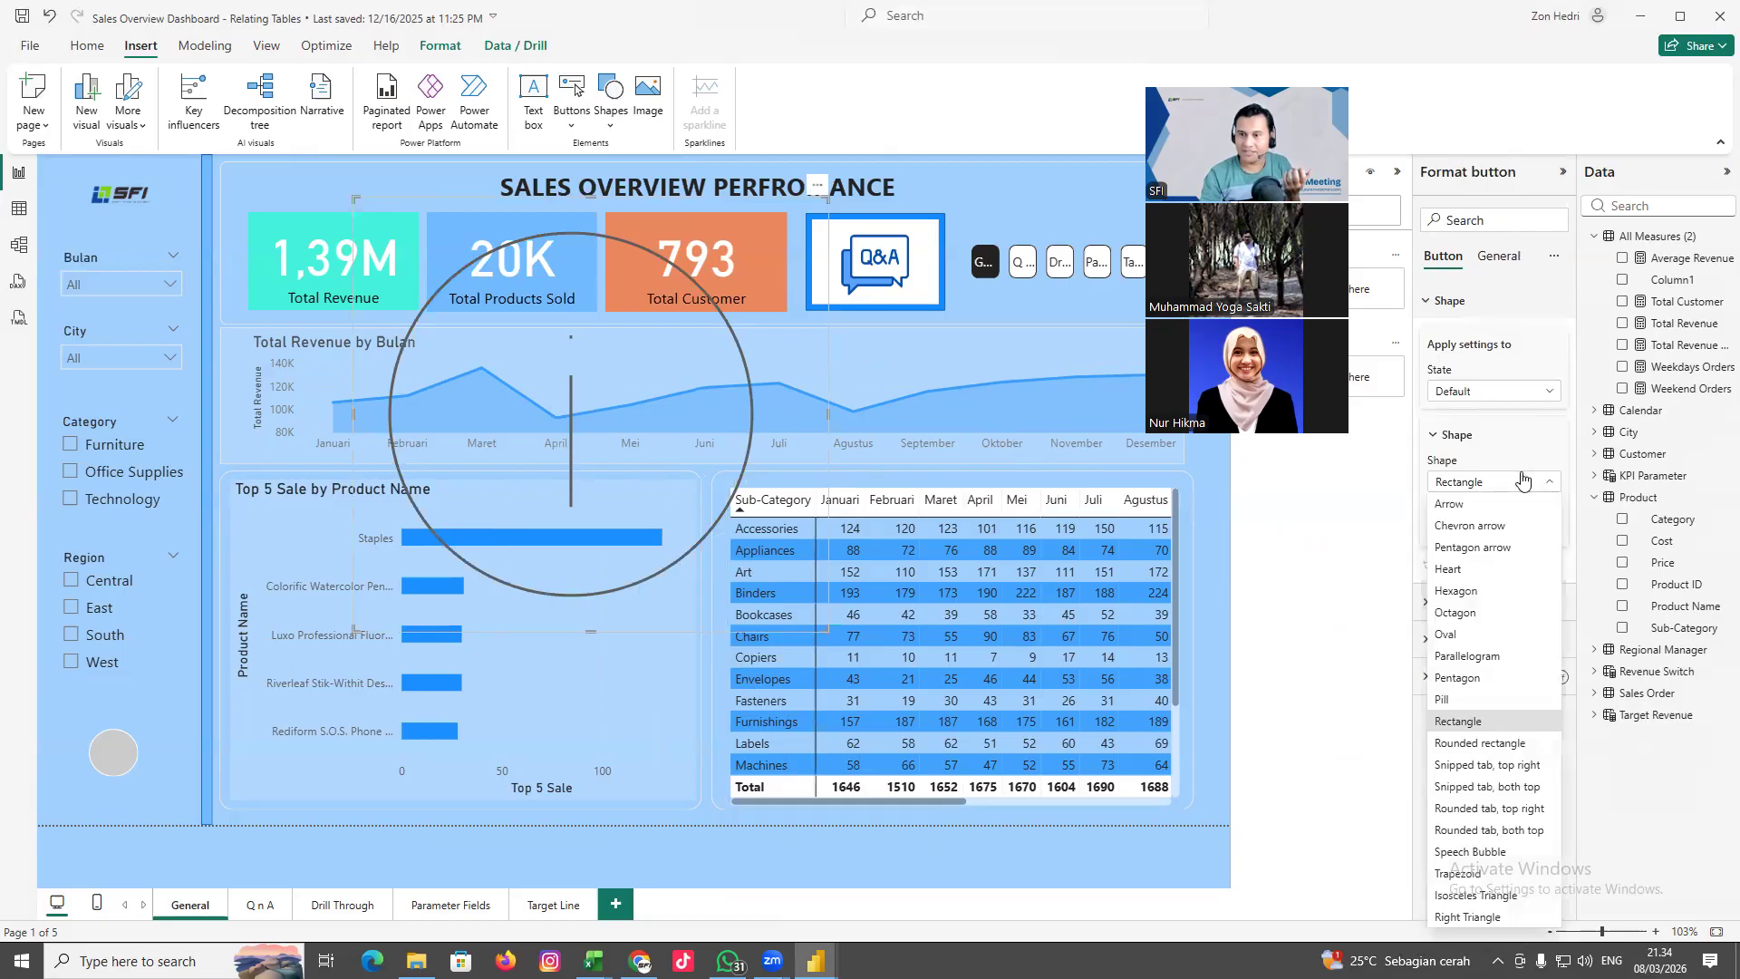
pyautogui.click(1482, 526)
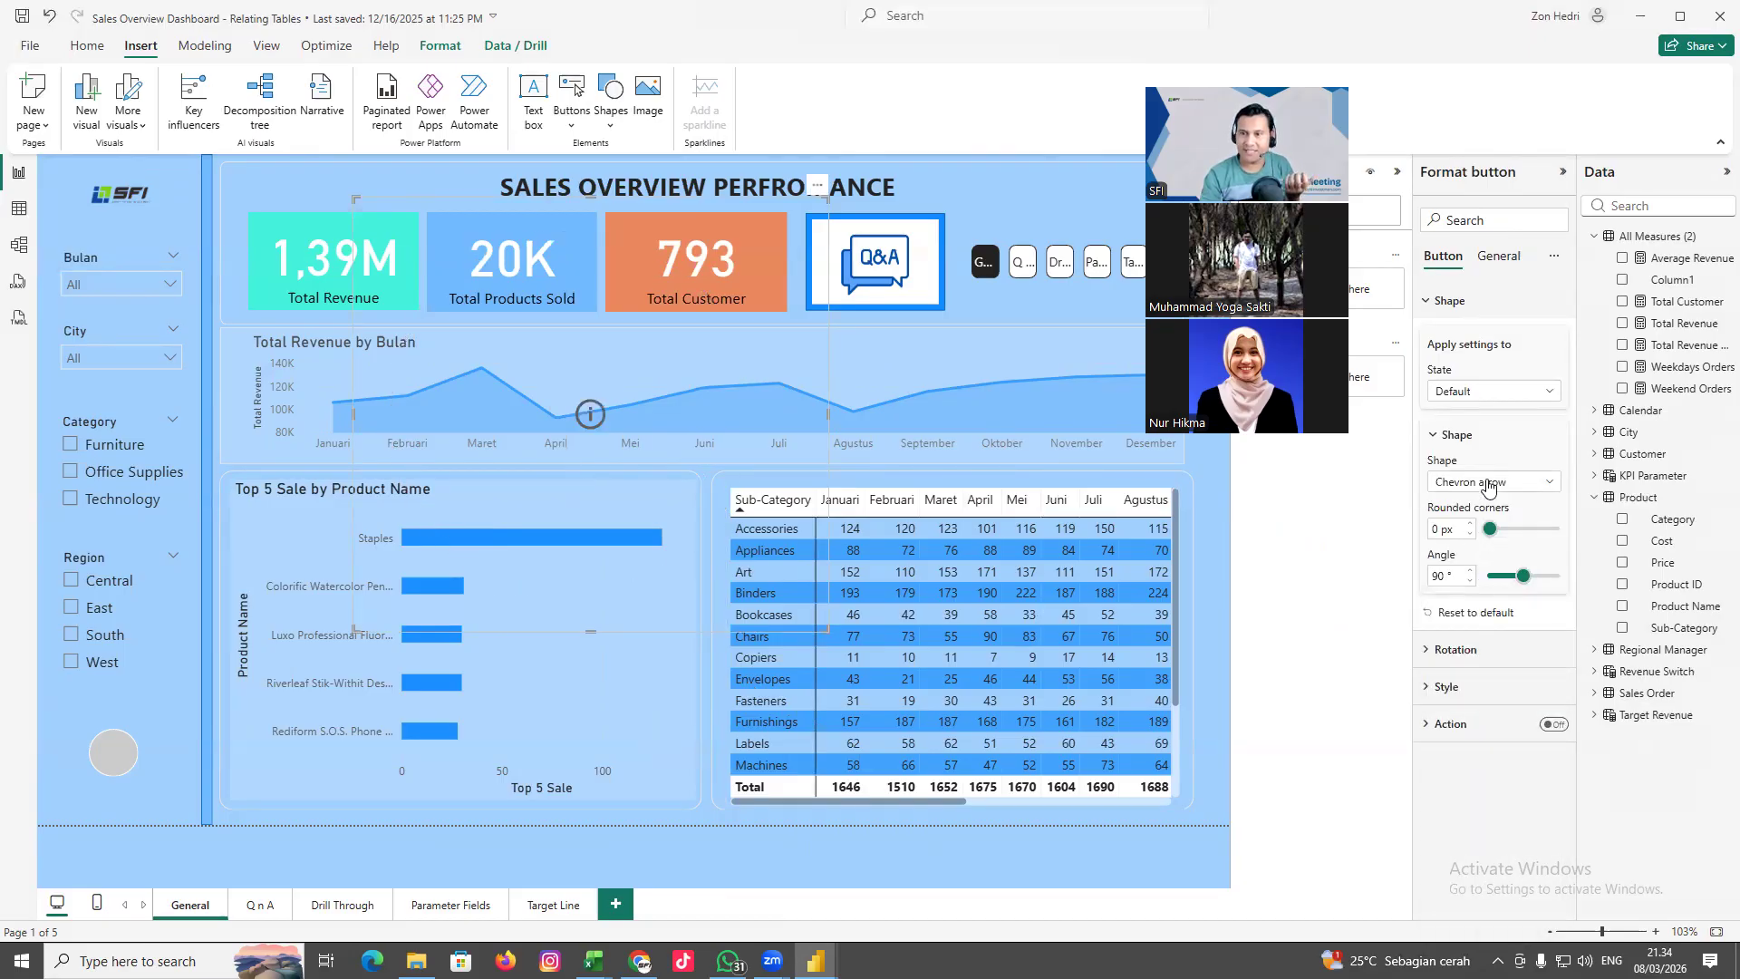
pyautogui.click(1488, 483)
pyautogui.click(1474, 549)
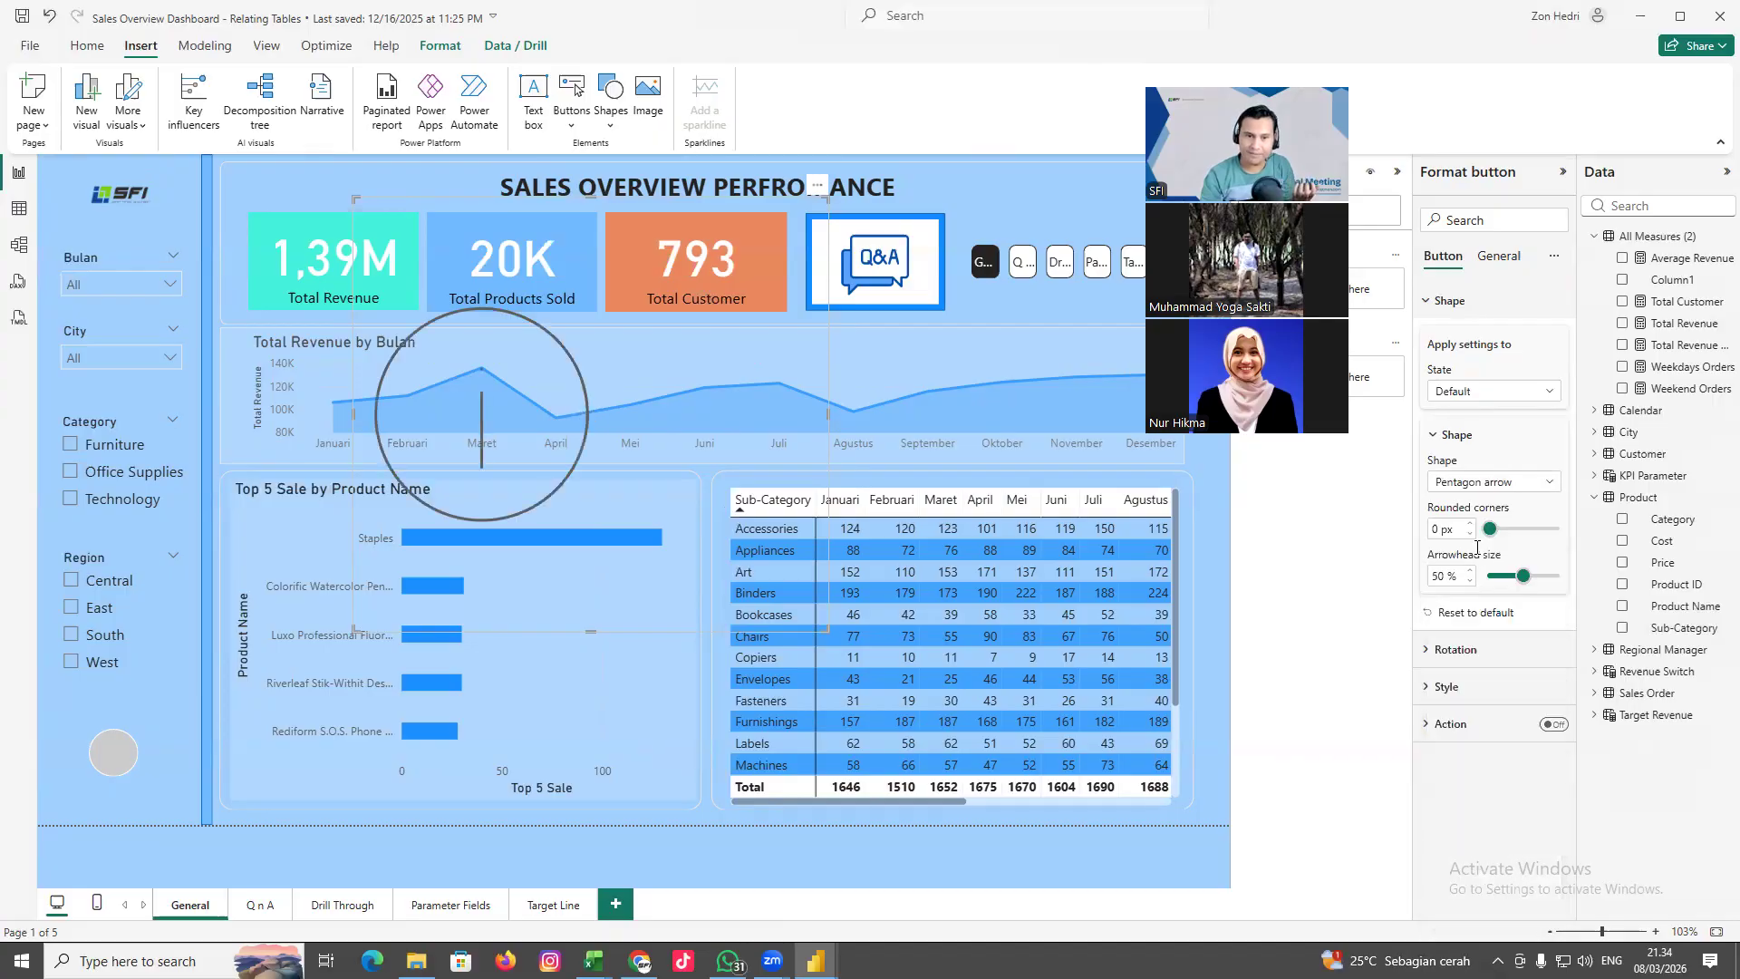
pyautogui.click(1489, 483)
pyautogui.click(1452, 610)
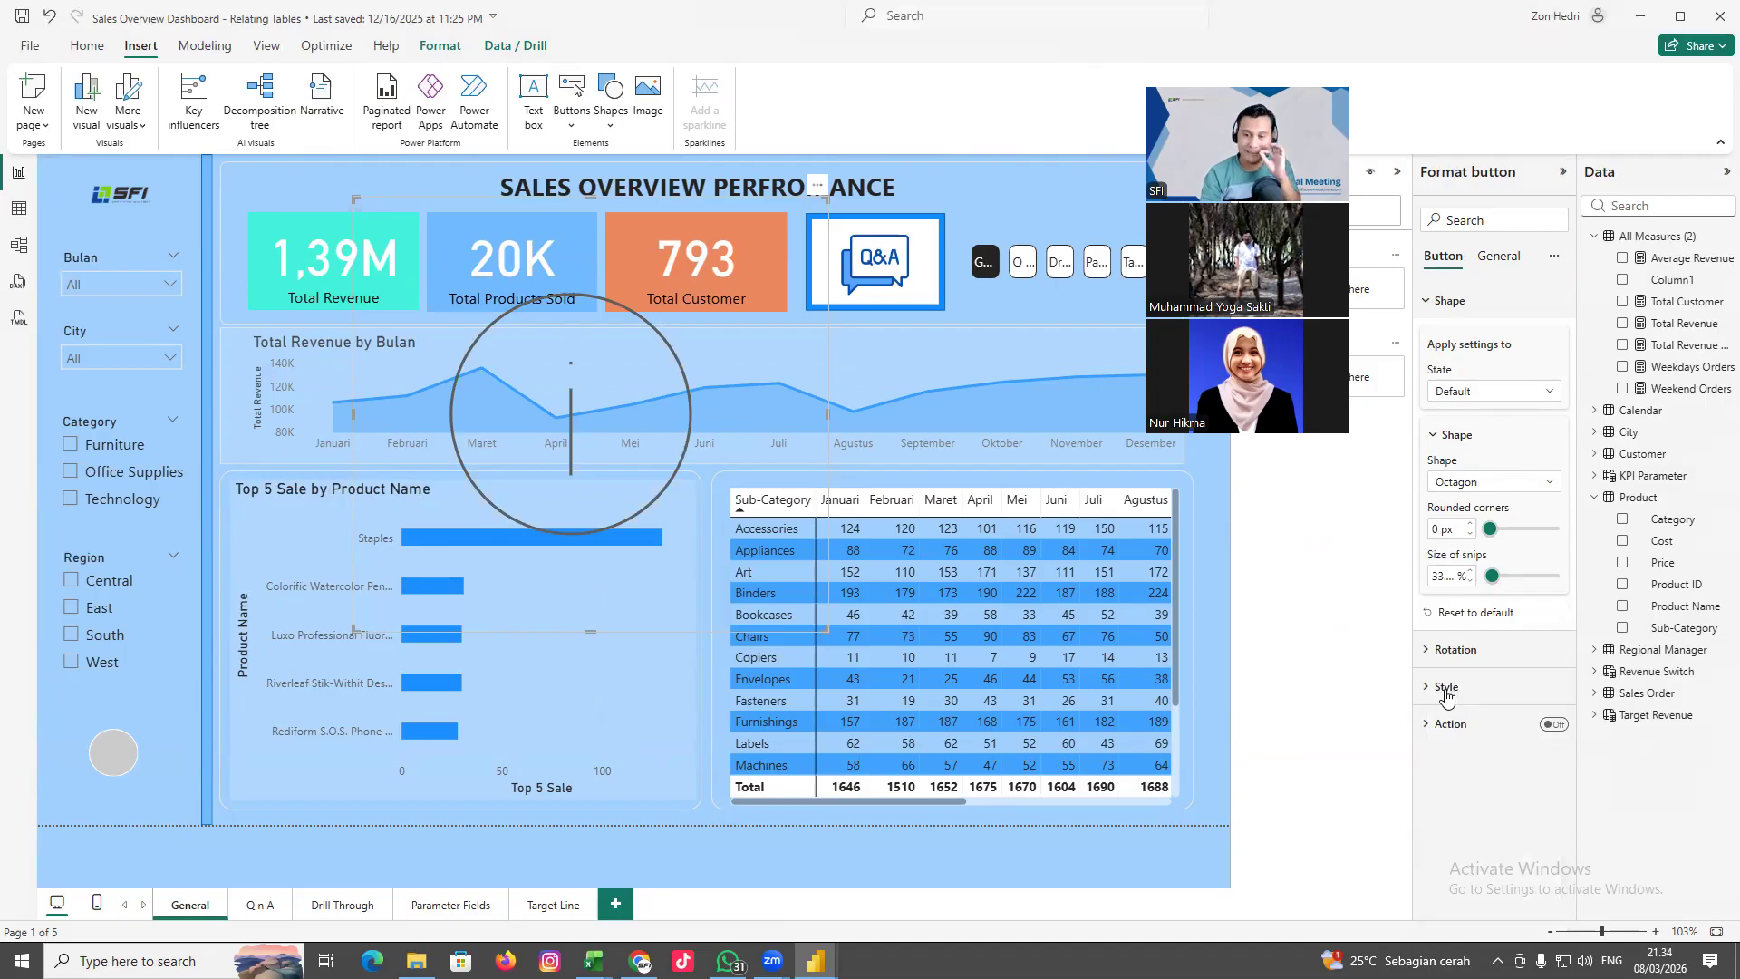
pyautogui.click(1556, 726)
pyautogui.click(1473, 730)
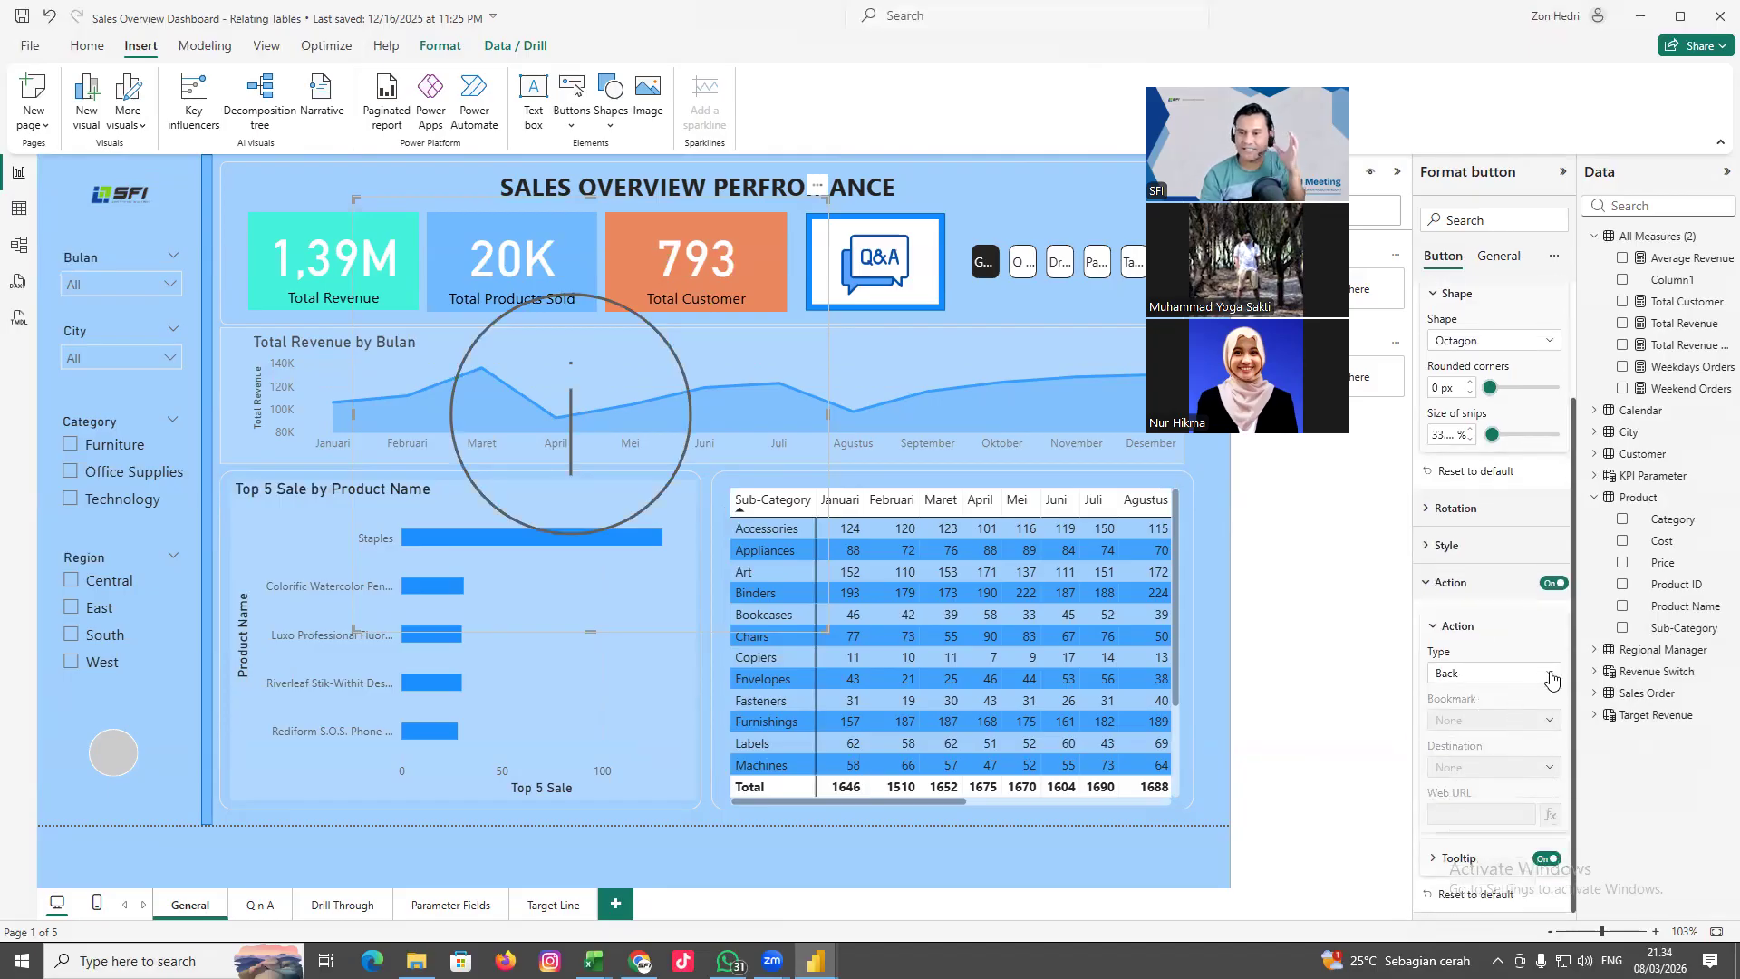
pyautogui.click(1550, 675)
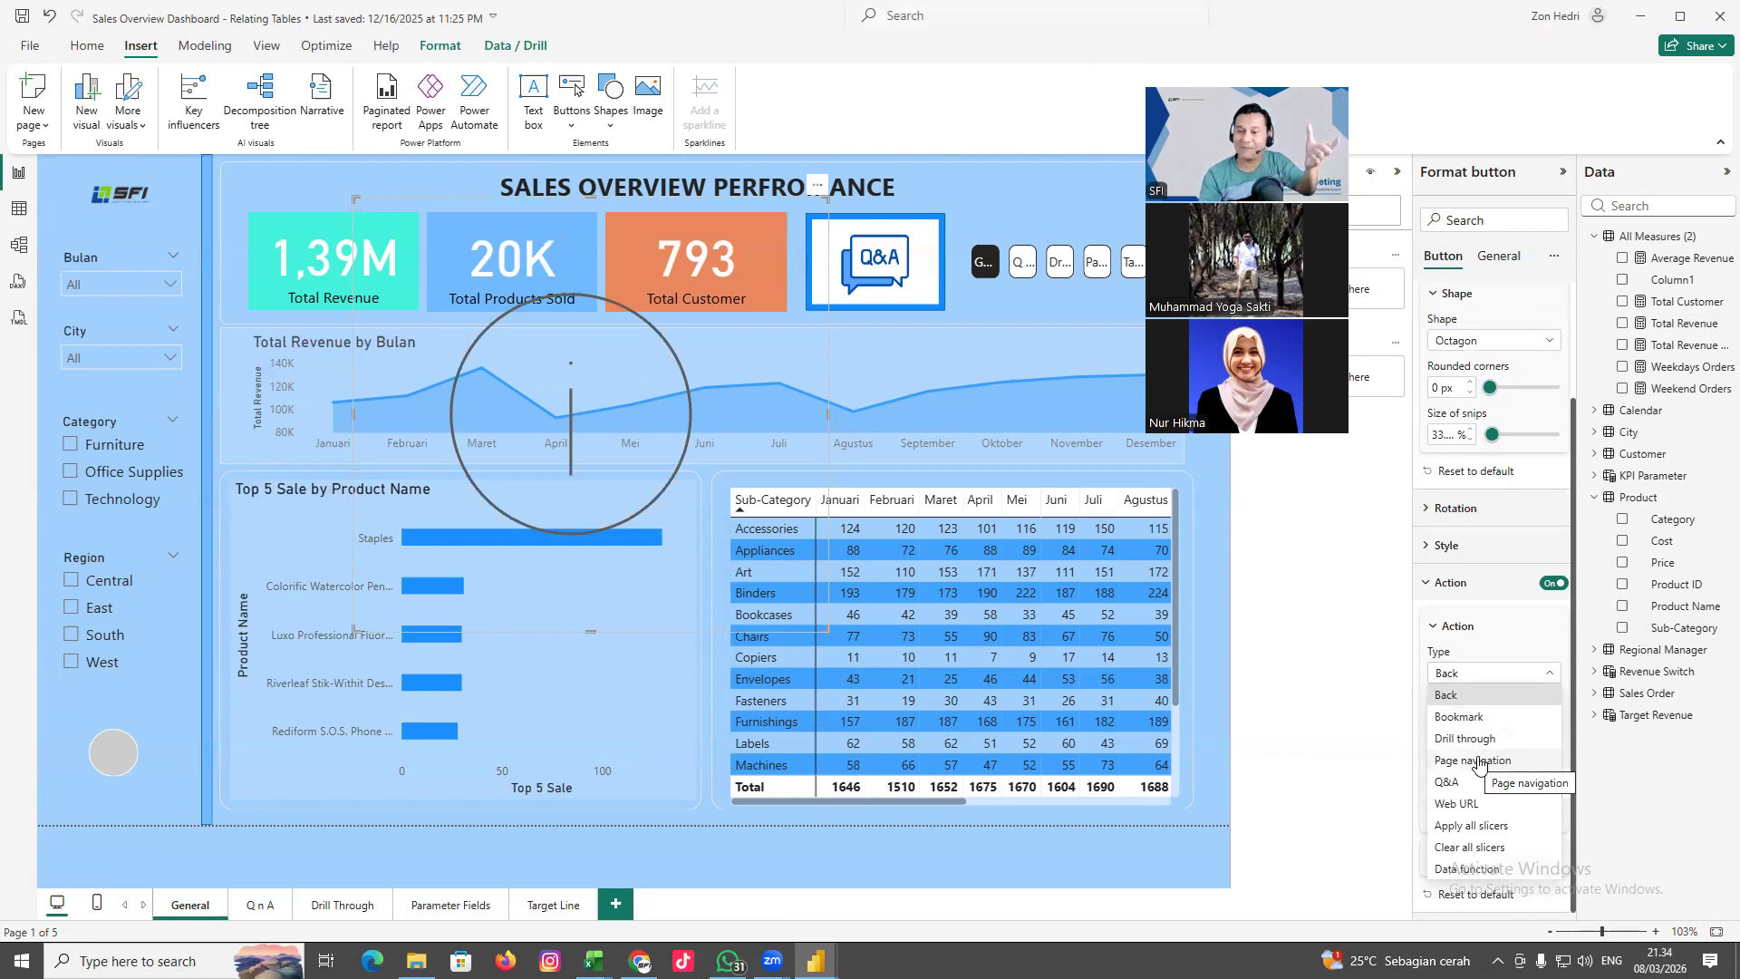
pyautogui.click(1460, 805)
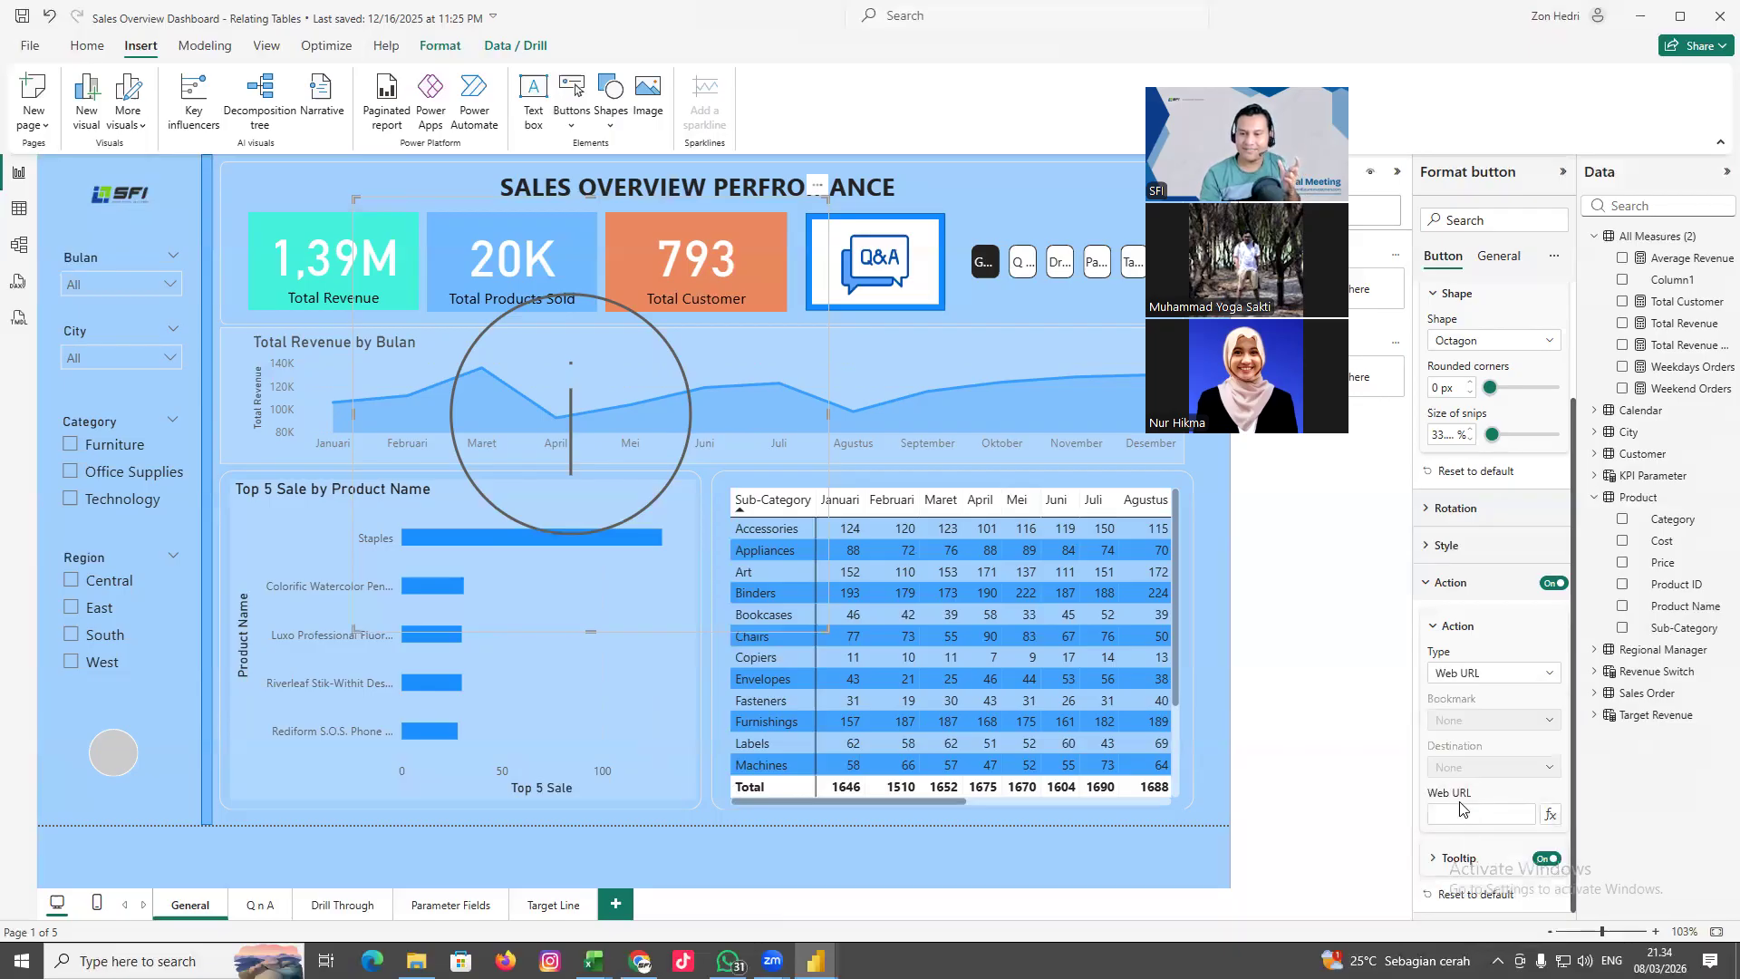
pyautogui.click(1451, 815)
pyautogui.write('Https')
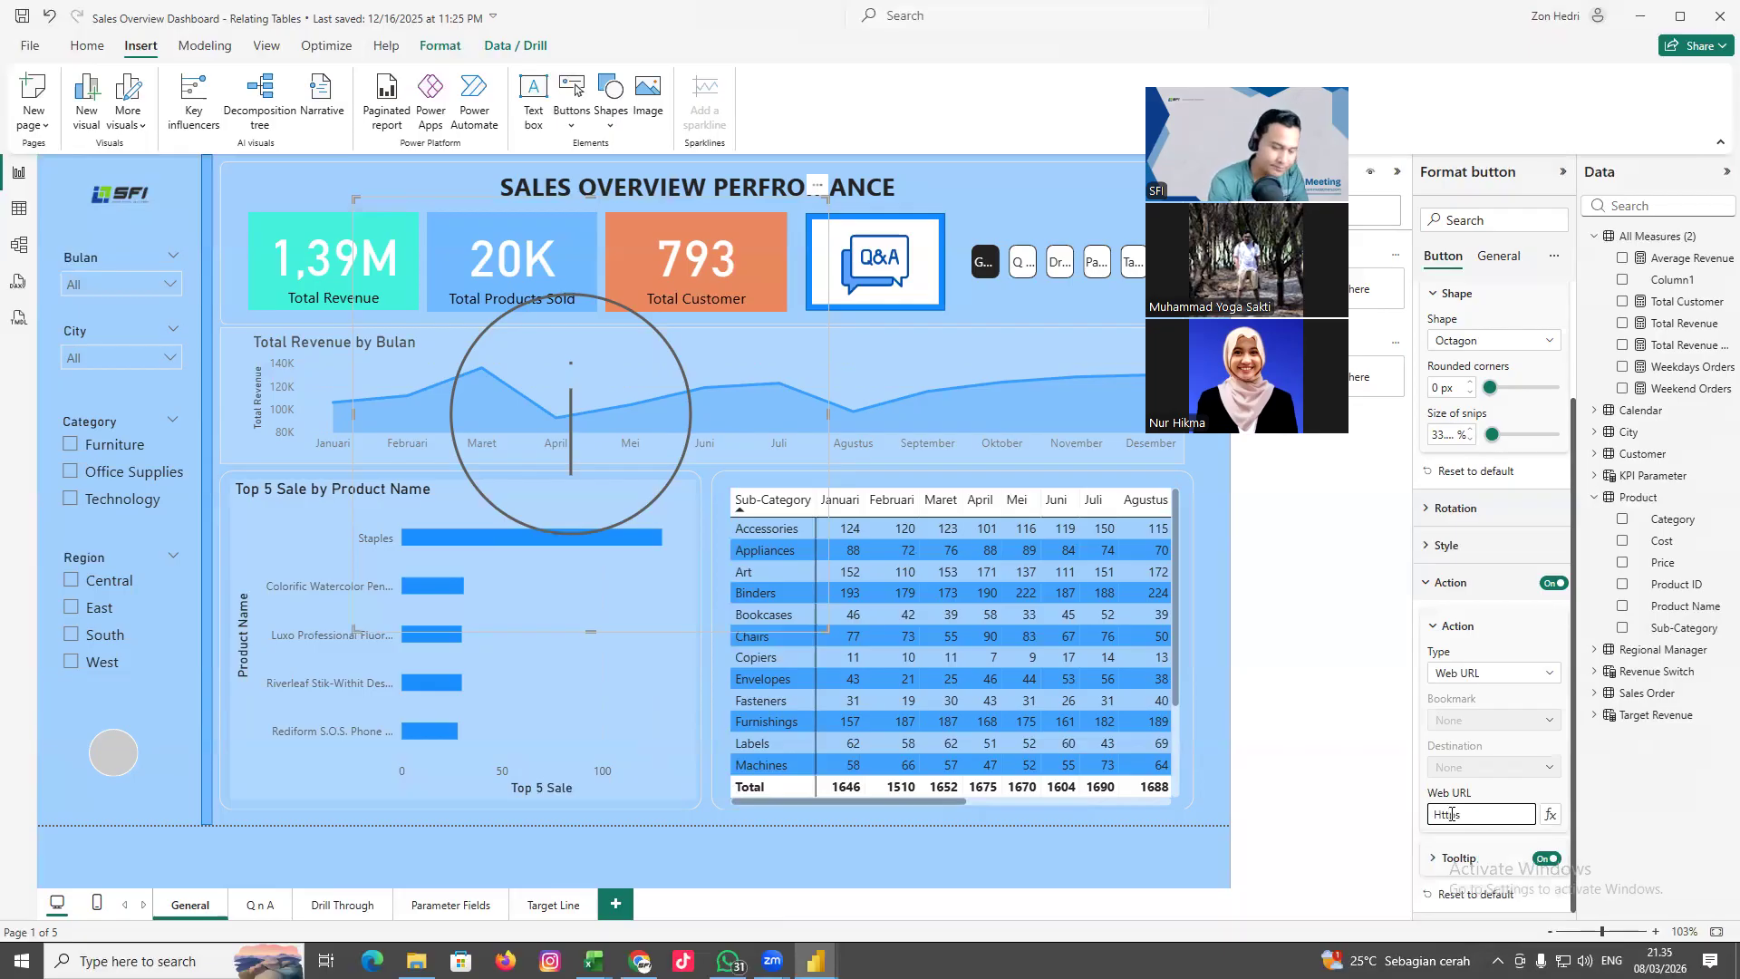
pyautogui.write('://sma')
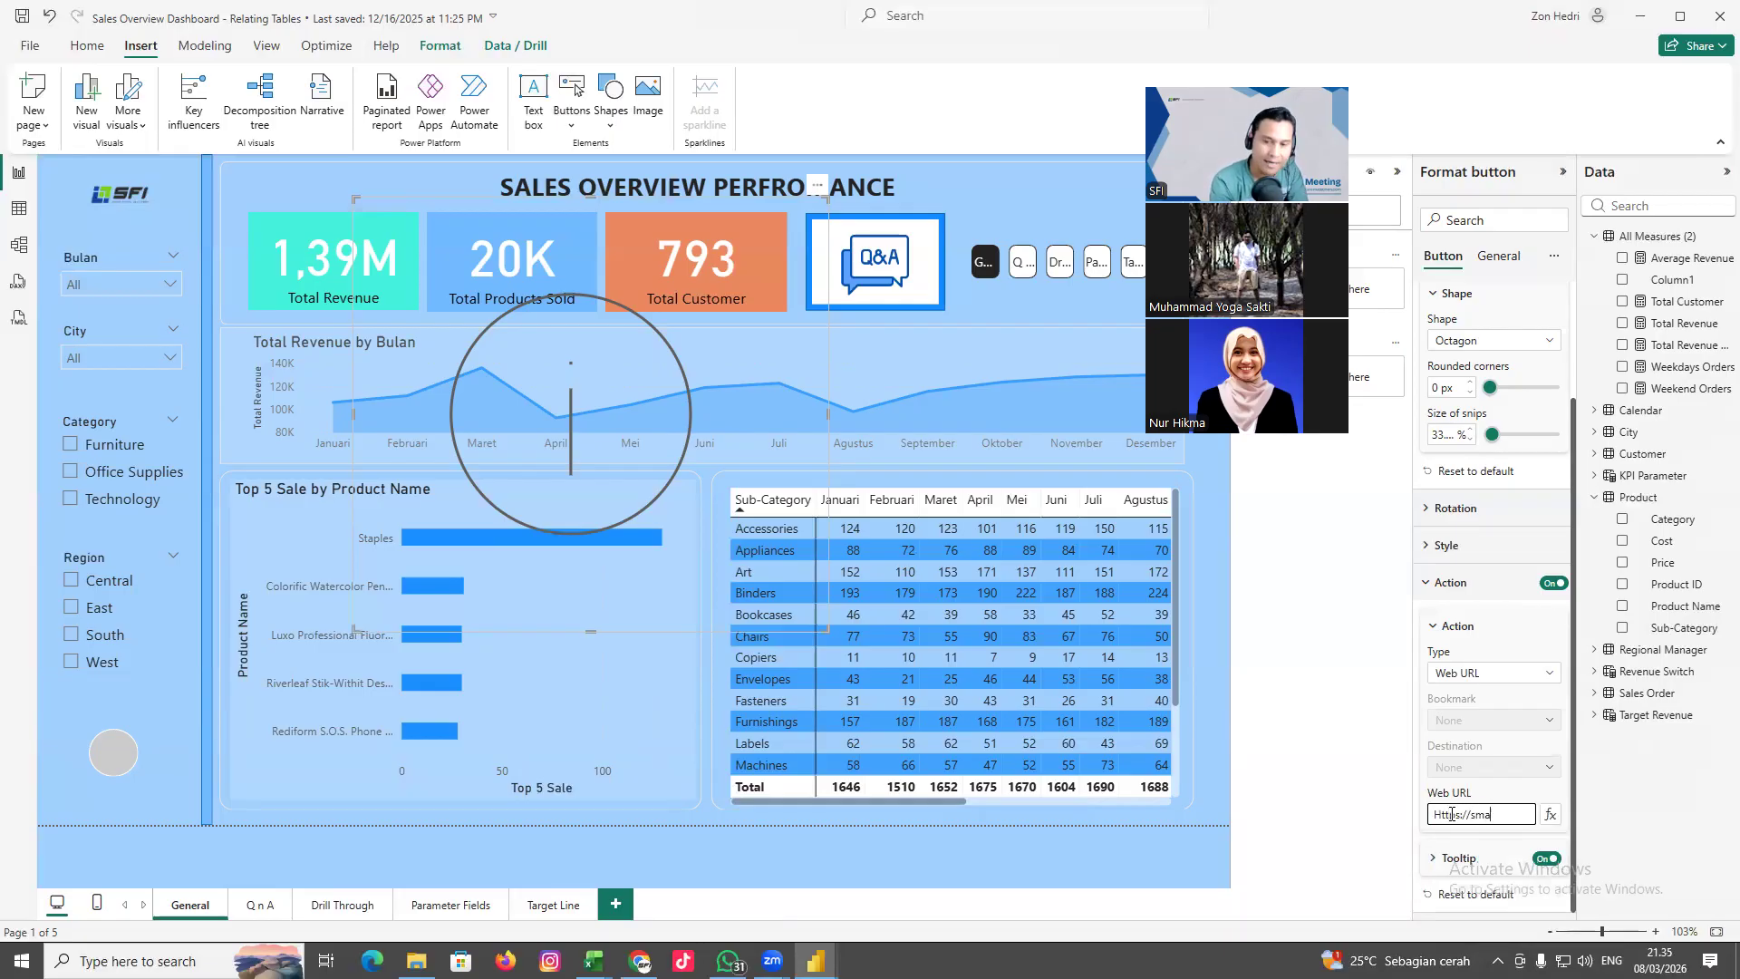
pyautogui.write('rtfutureinve')
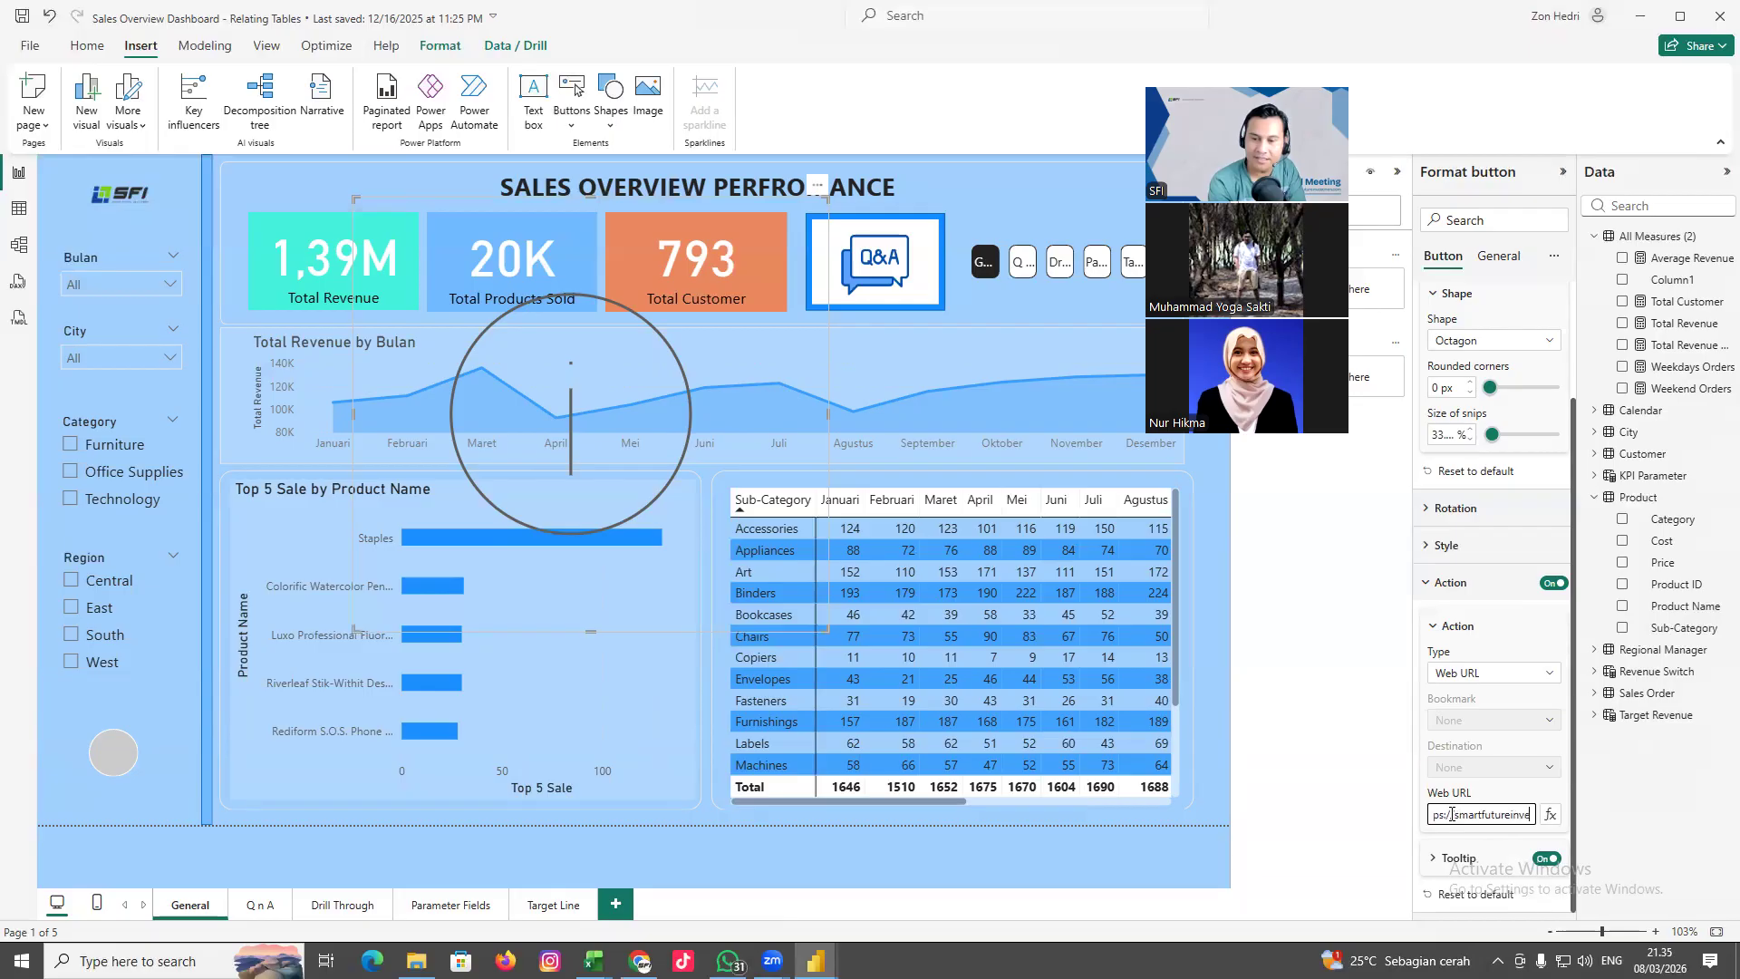
pyautogui.write('stmen')
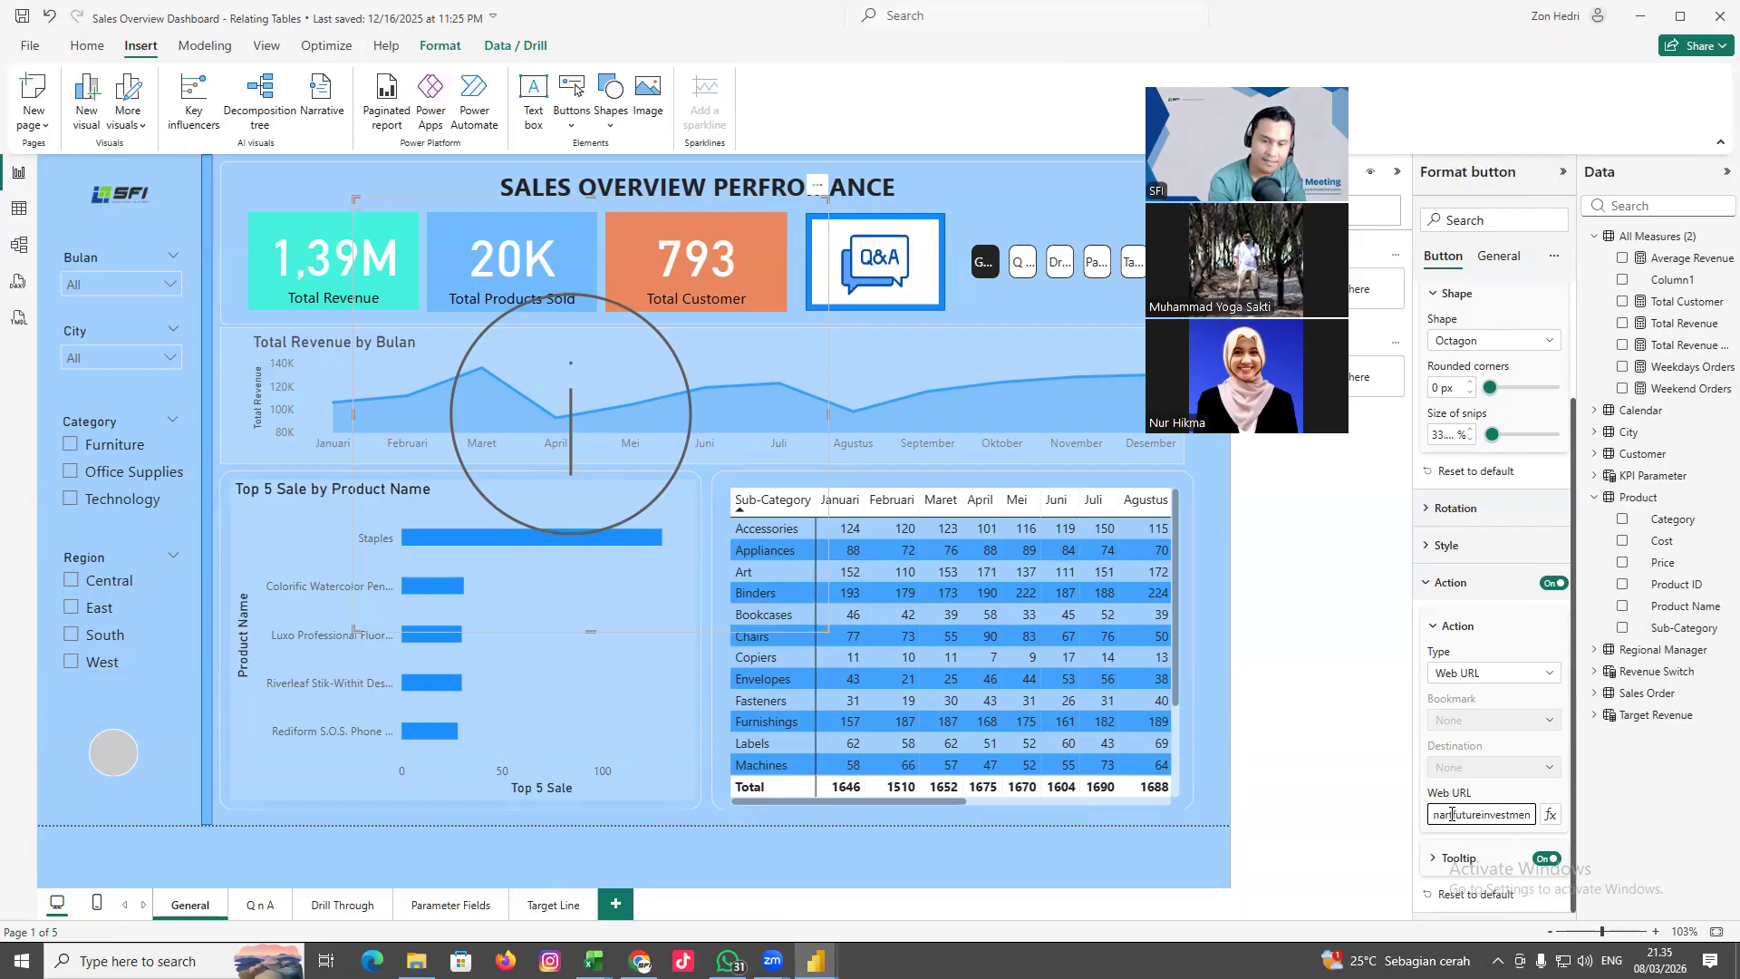
pyautogui.write('.com')
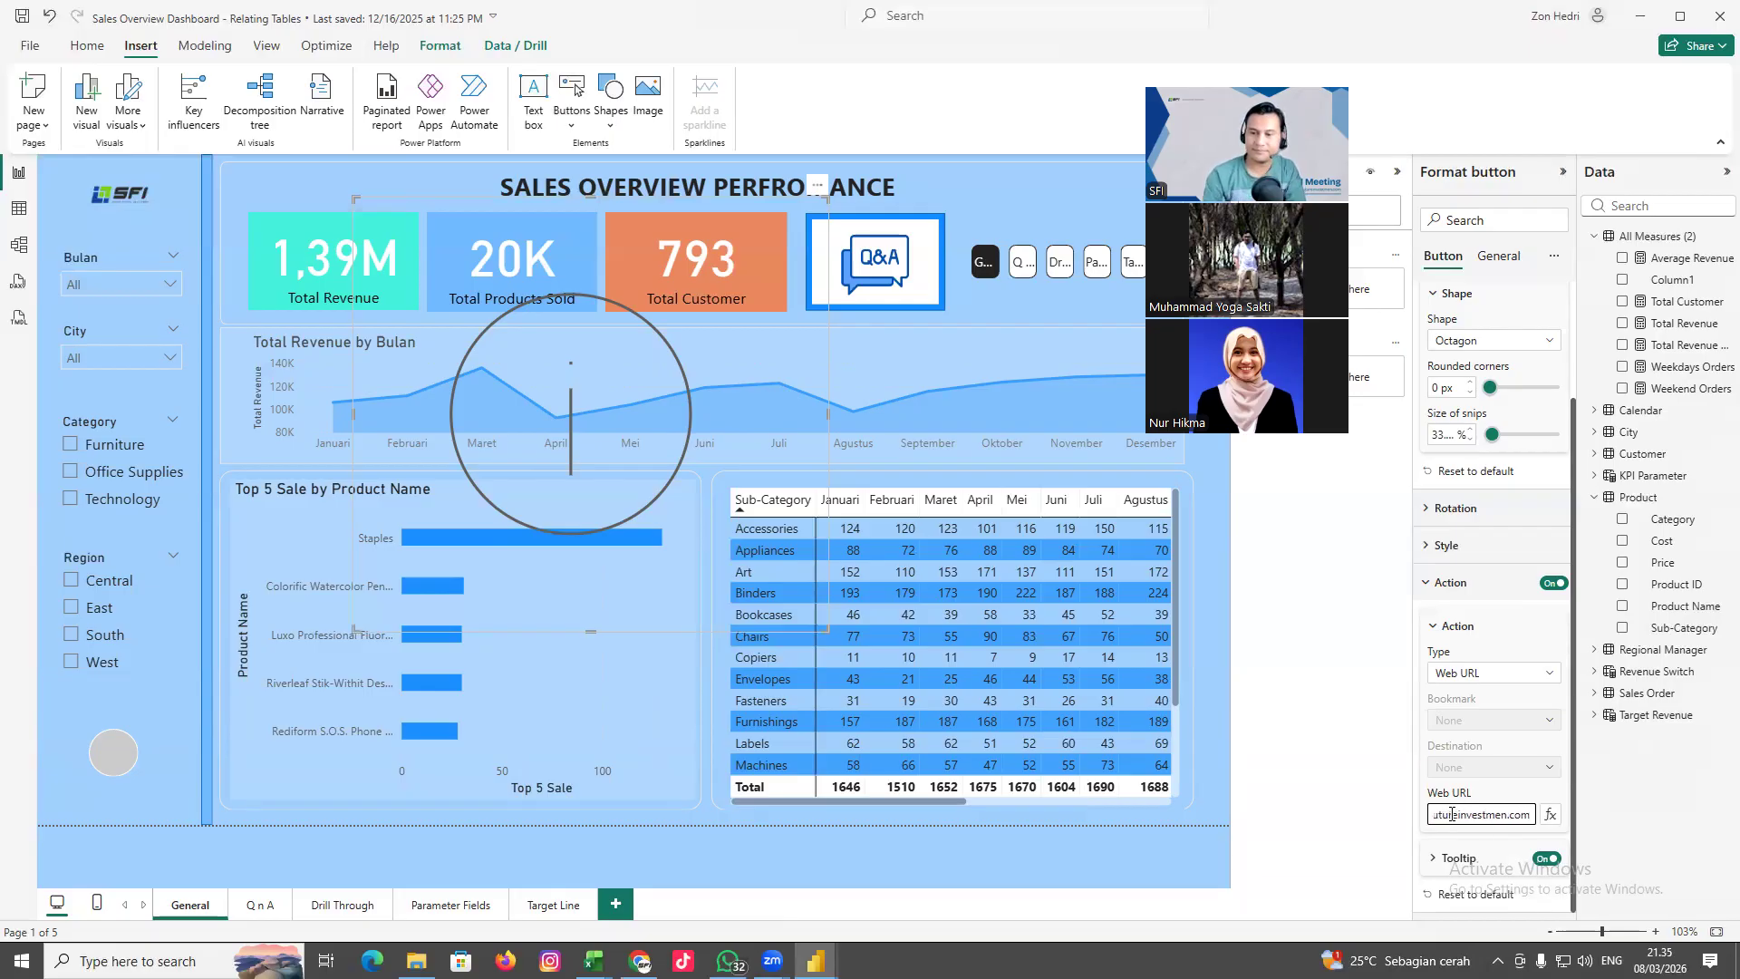
pyautogui.click(1346, 764)
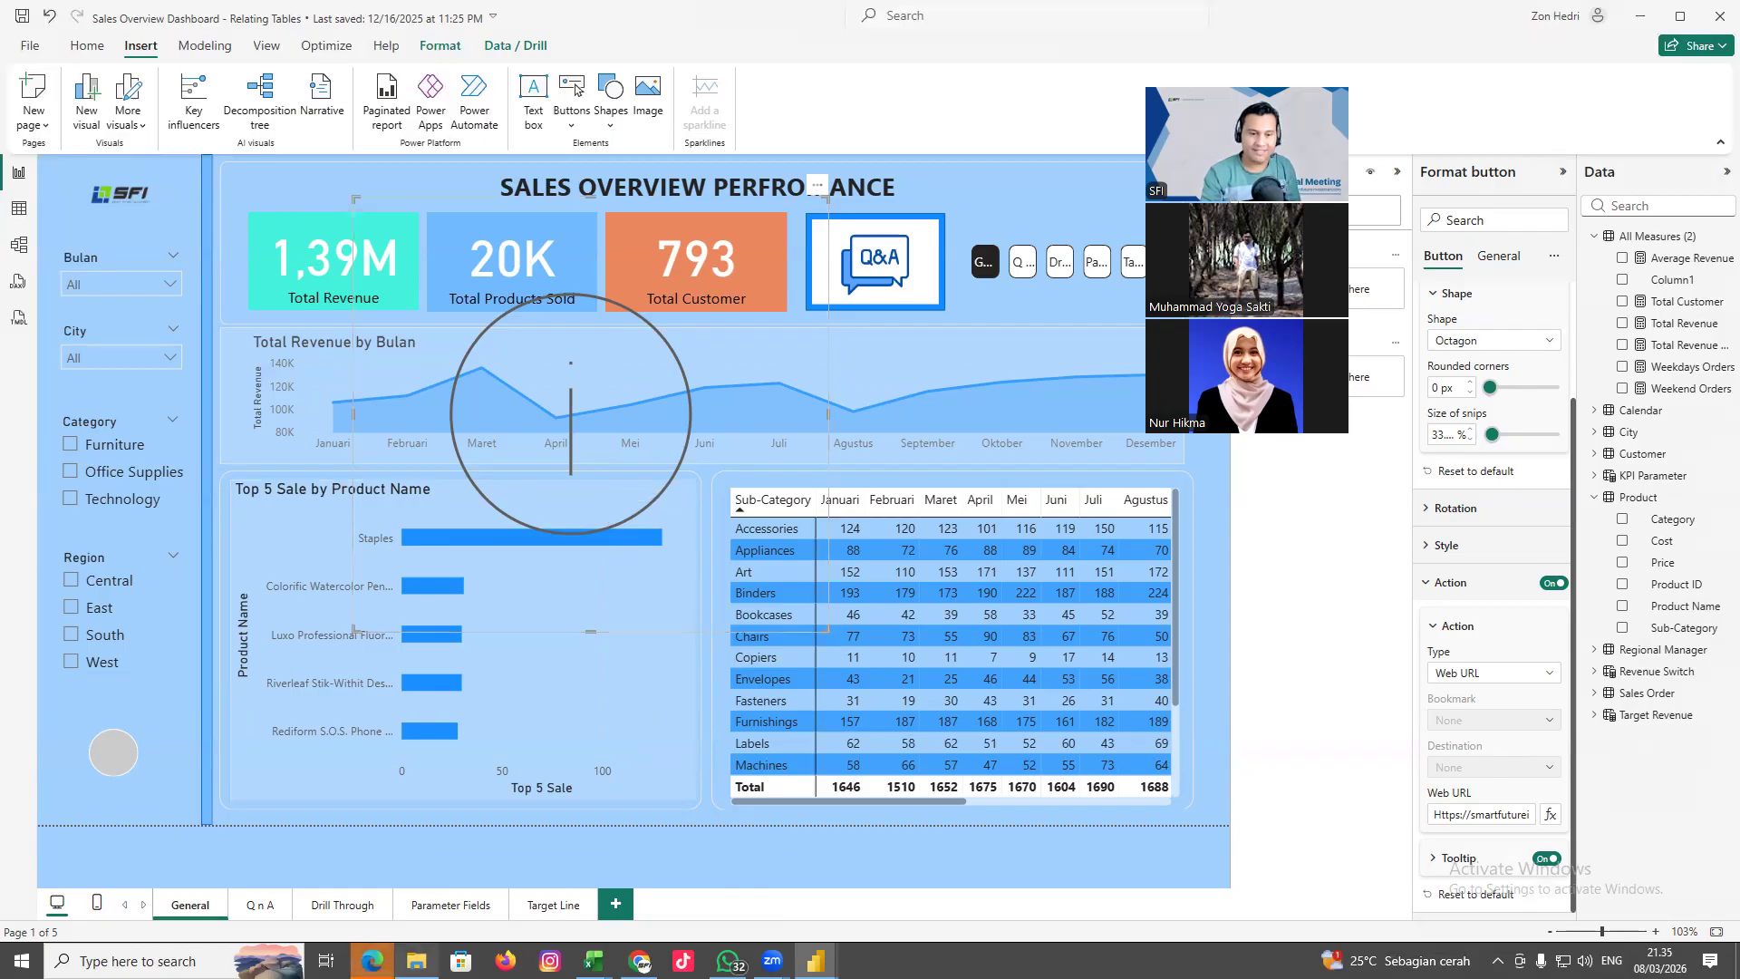
# Test the Information button's web link, and close the browser tab it opens
pyautogui.keyDown('ctrl'); pyautogui.click(570, 414); pyautogui.keyUp('ctrl')
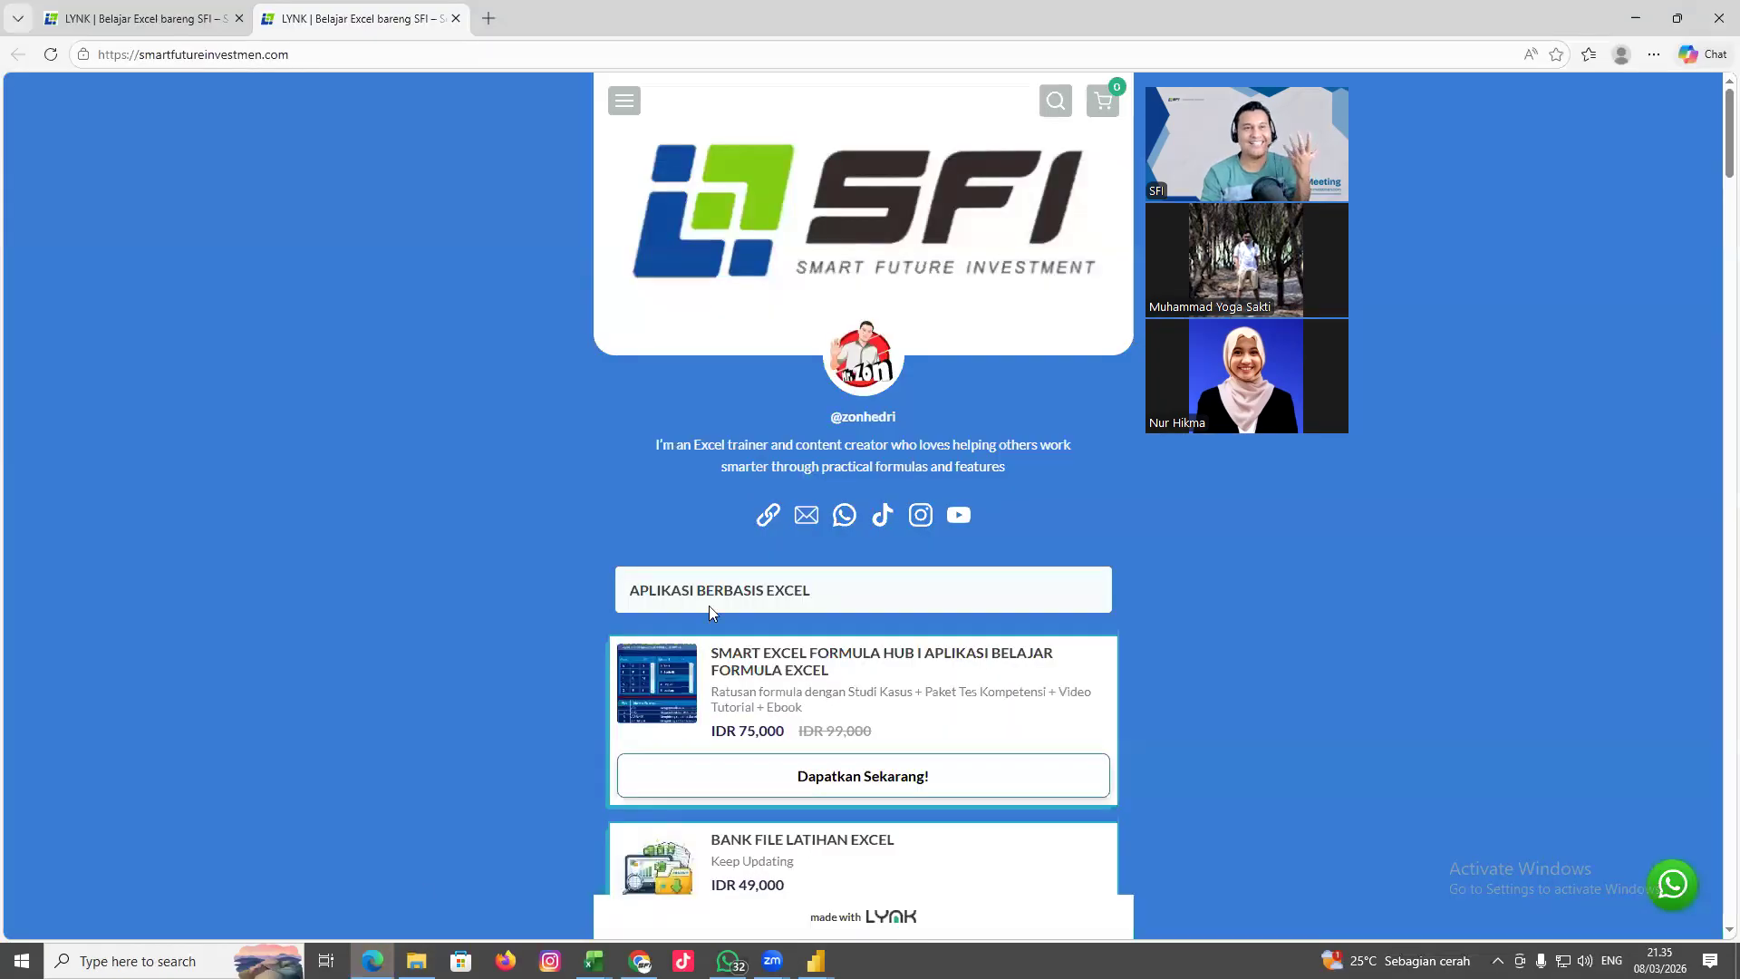
pyautogui.click(456, 18)
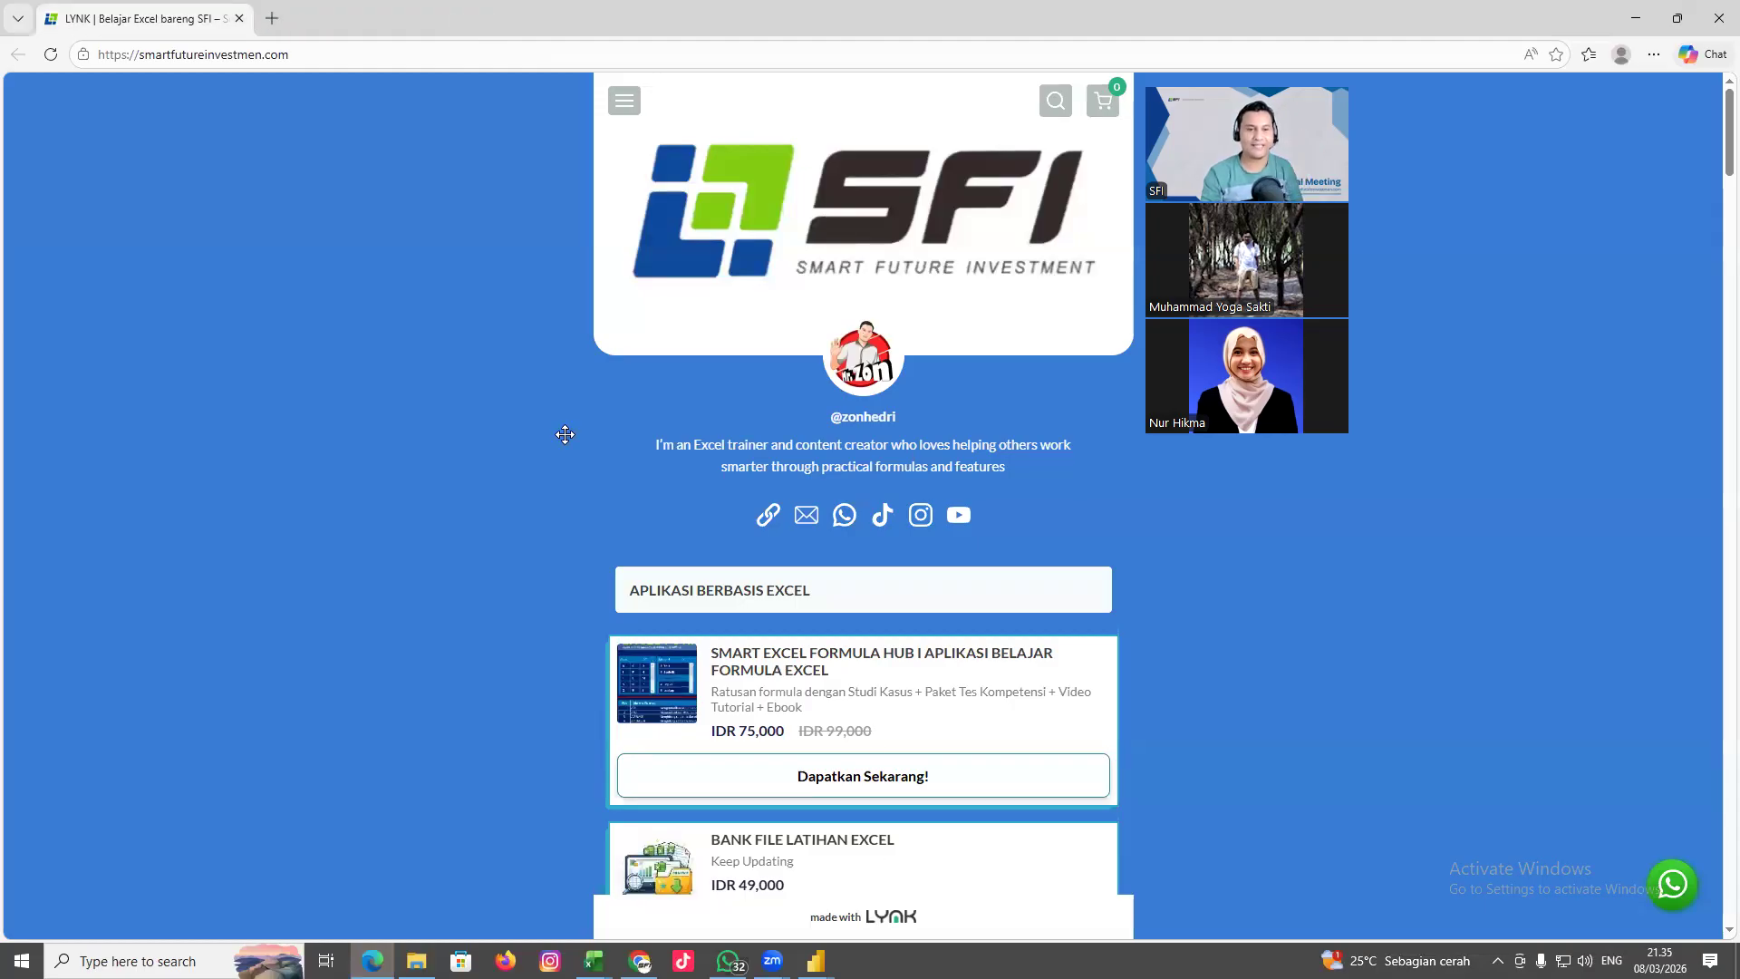
# Close the open web page, retest the Information button's web link, and return to the Sales Overview Dashboard report
pyautogui.hotkey('alt', 'Tab')
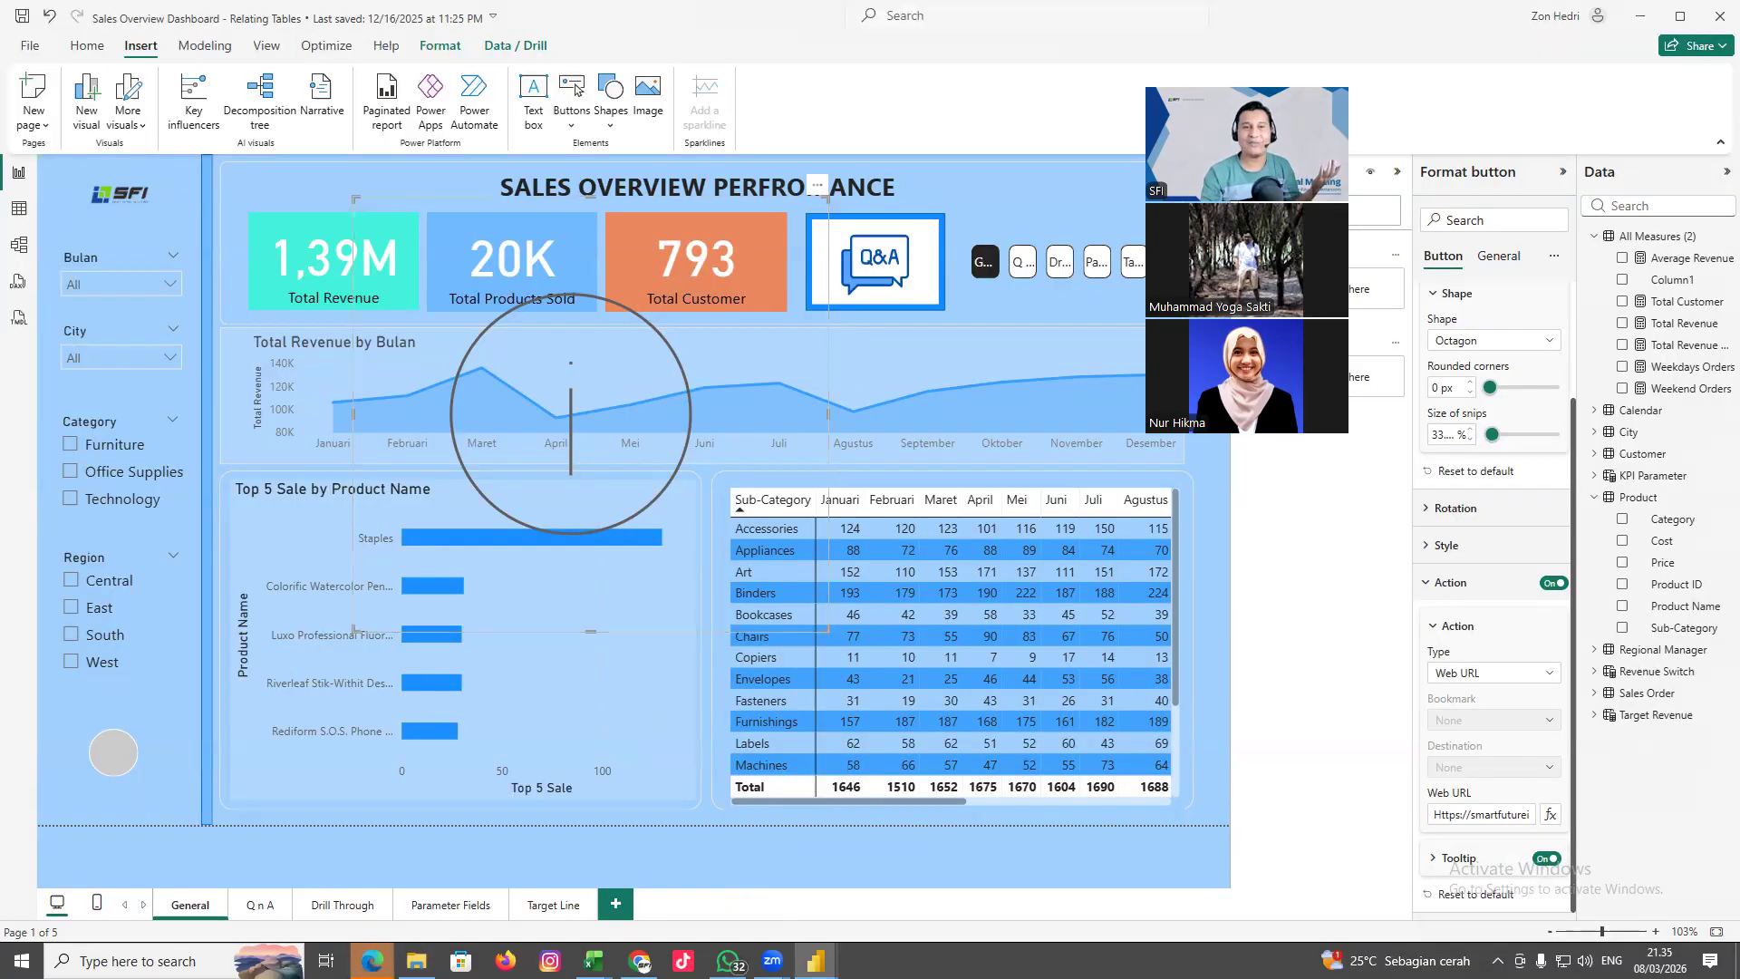
pyautogui.hotkey('alt', 'Tab')
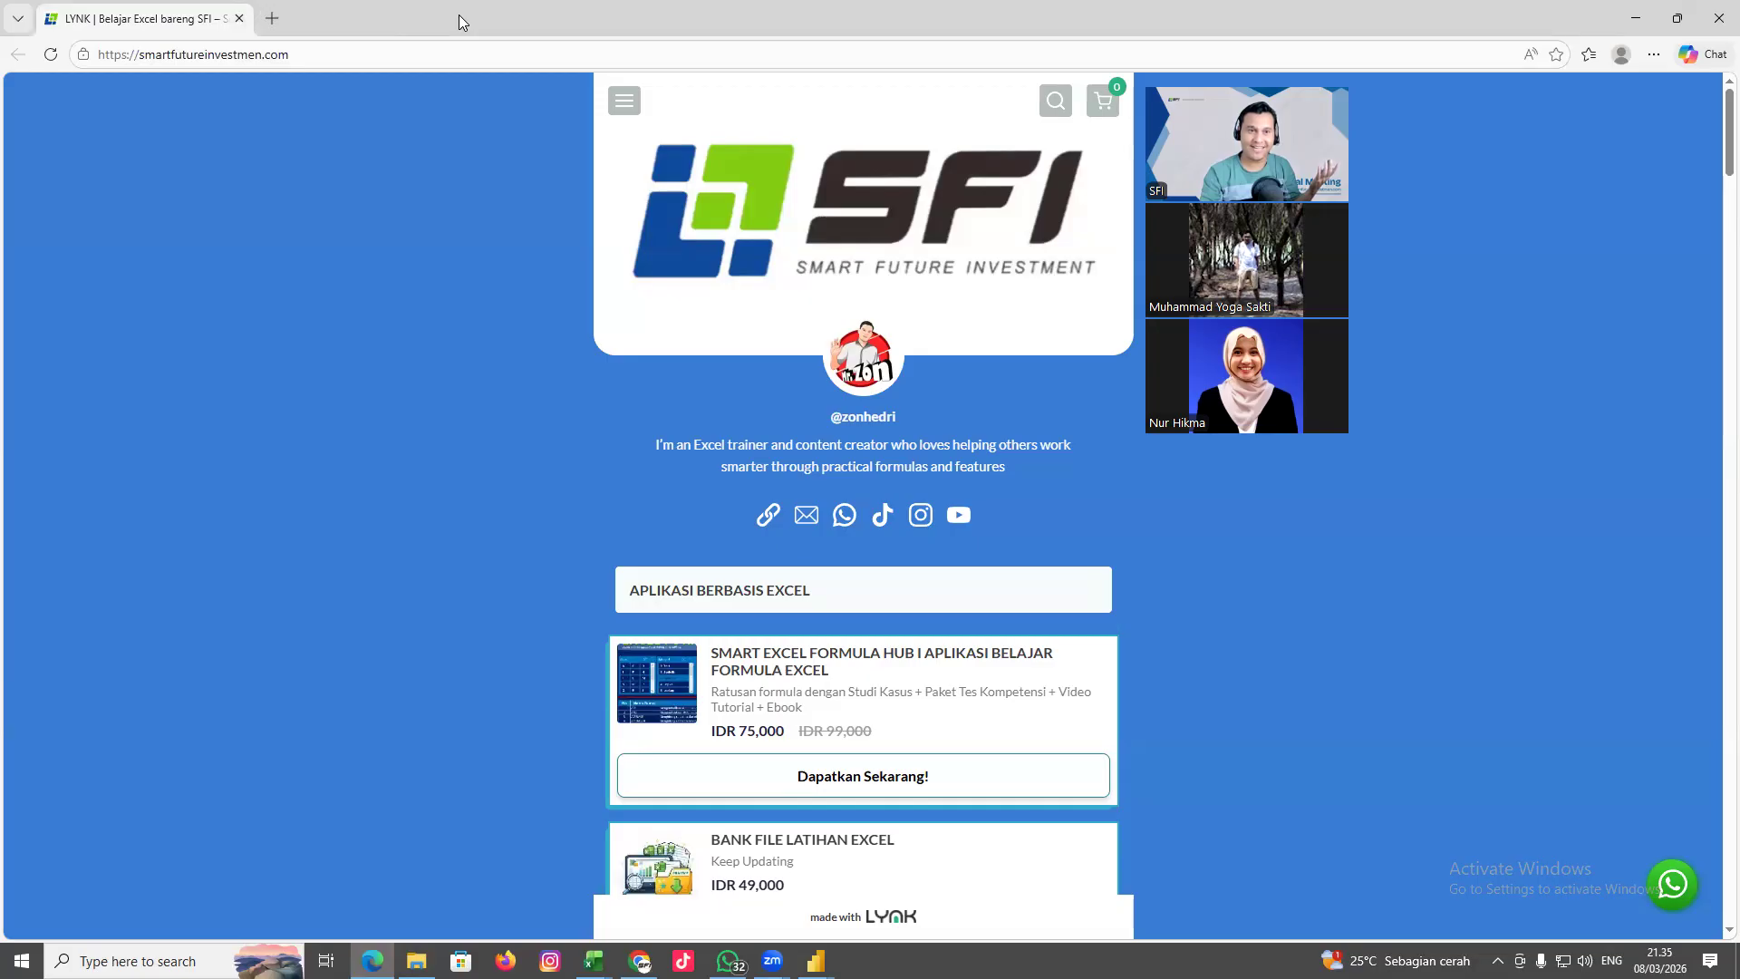
pyautogui.click(238, 18)
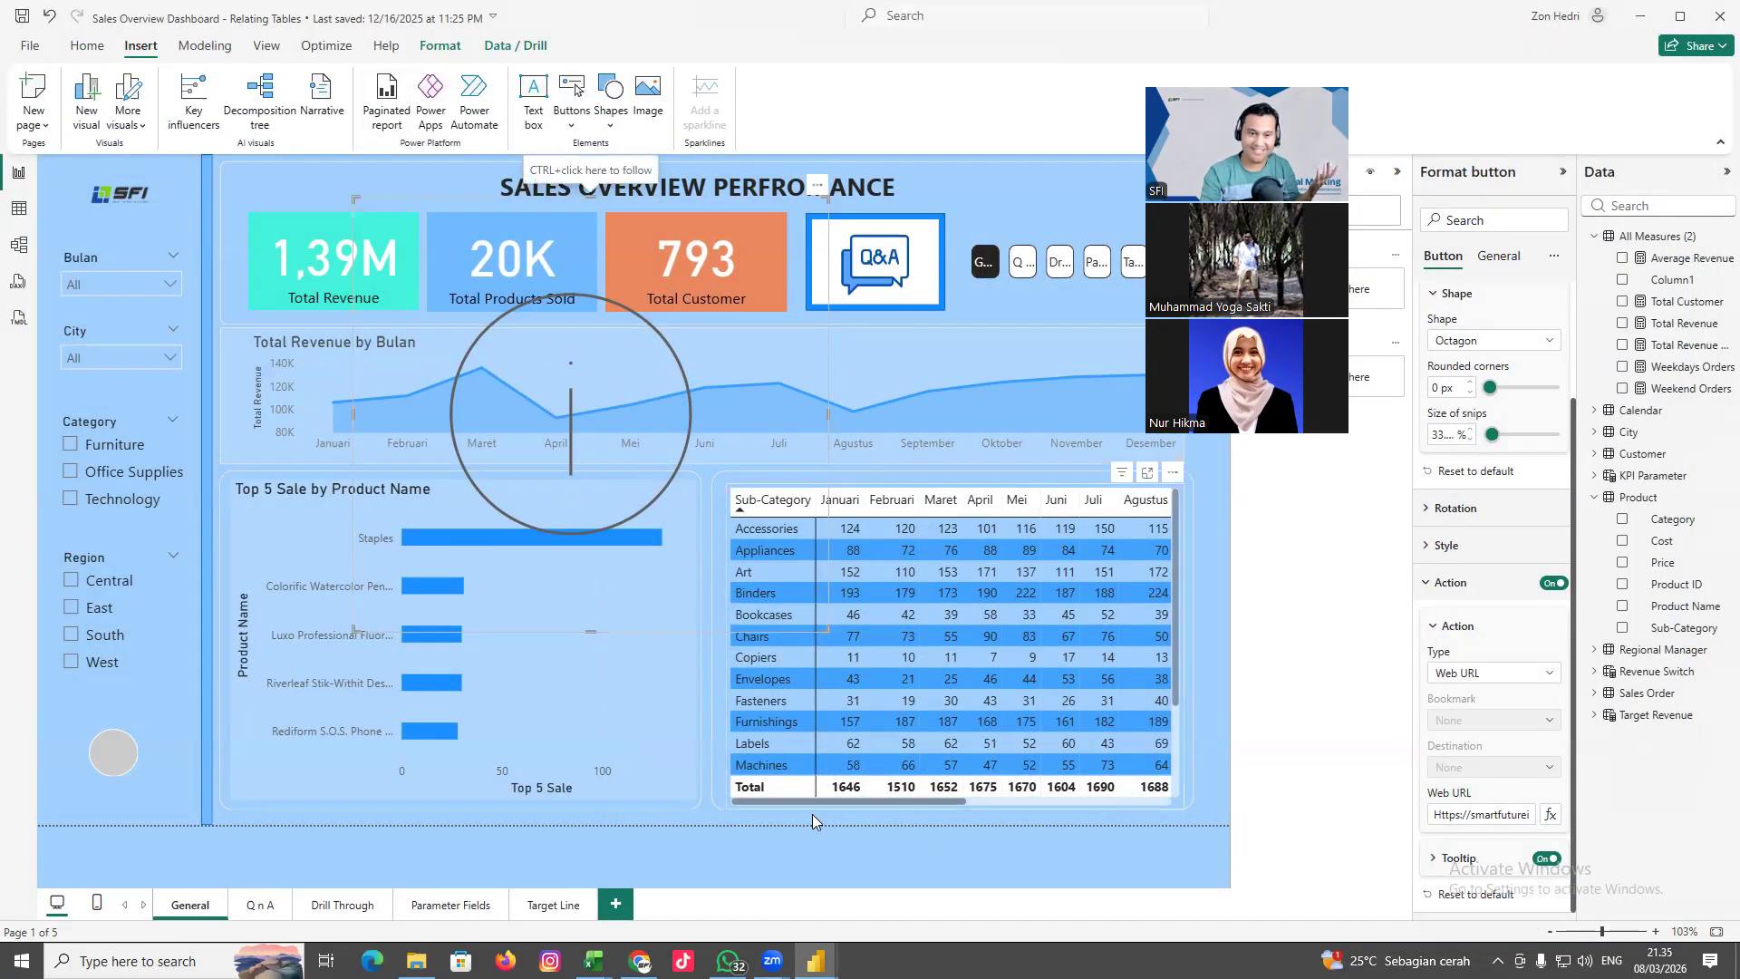
pyautogui.keyDown('ctrl'); pyautogui.click(604, 461); pyautogui.keyUp('ctrl')
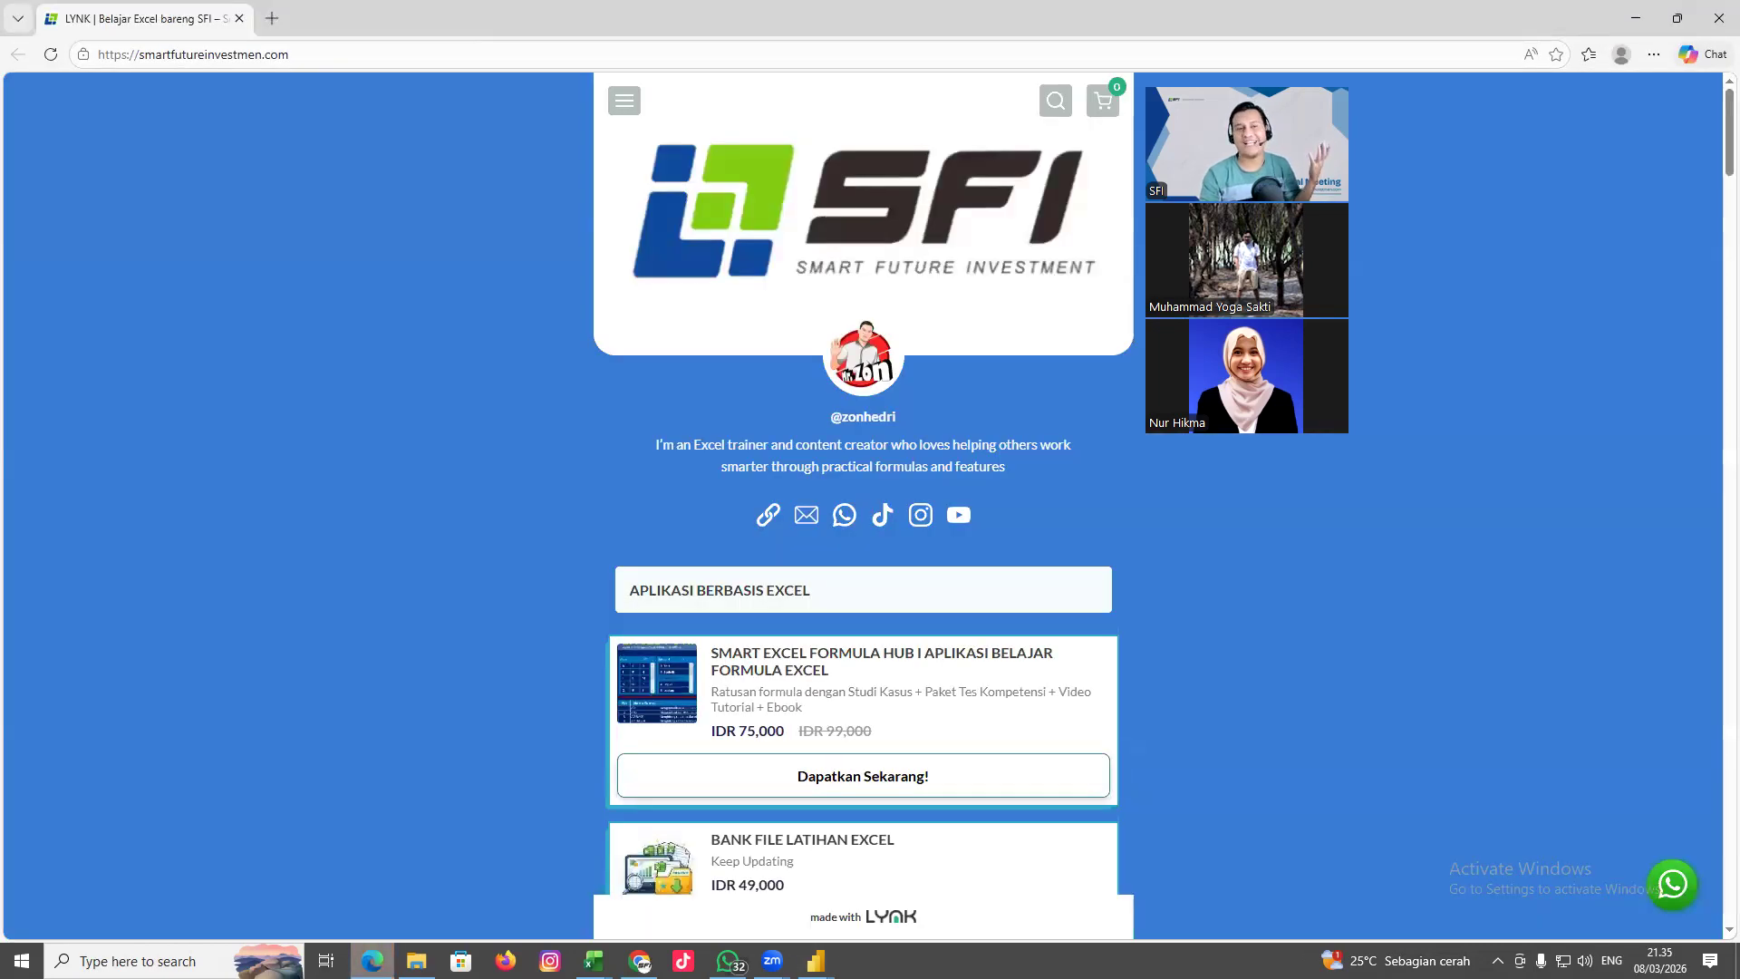
pyautogui.click(817, 959)
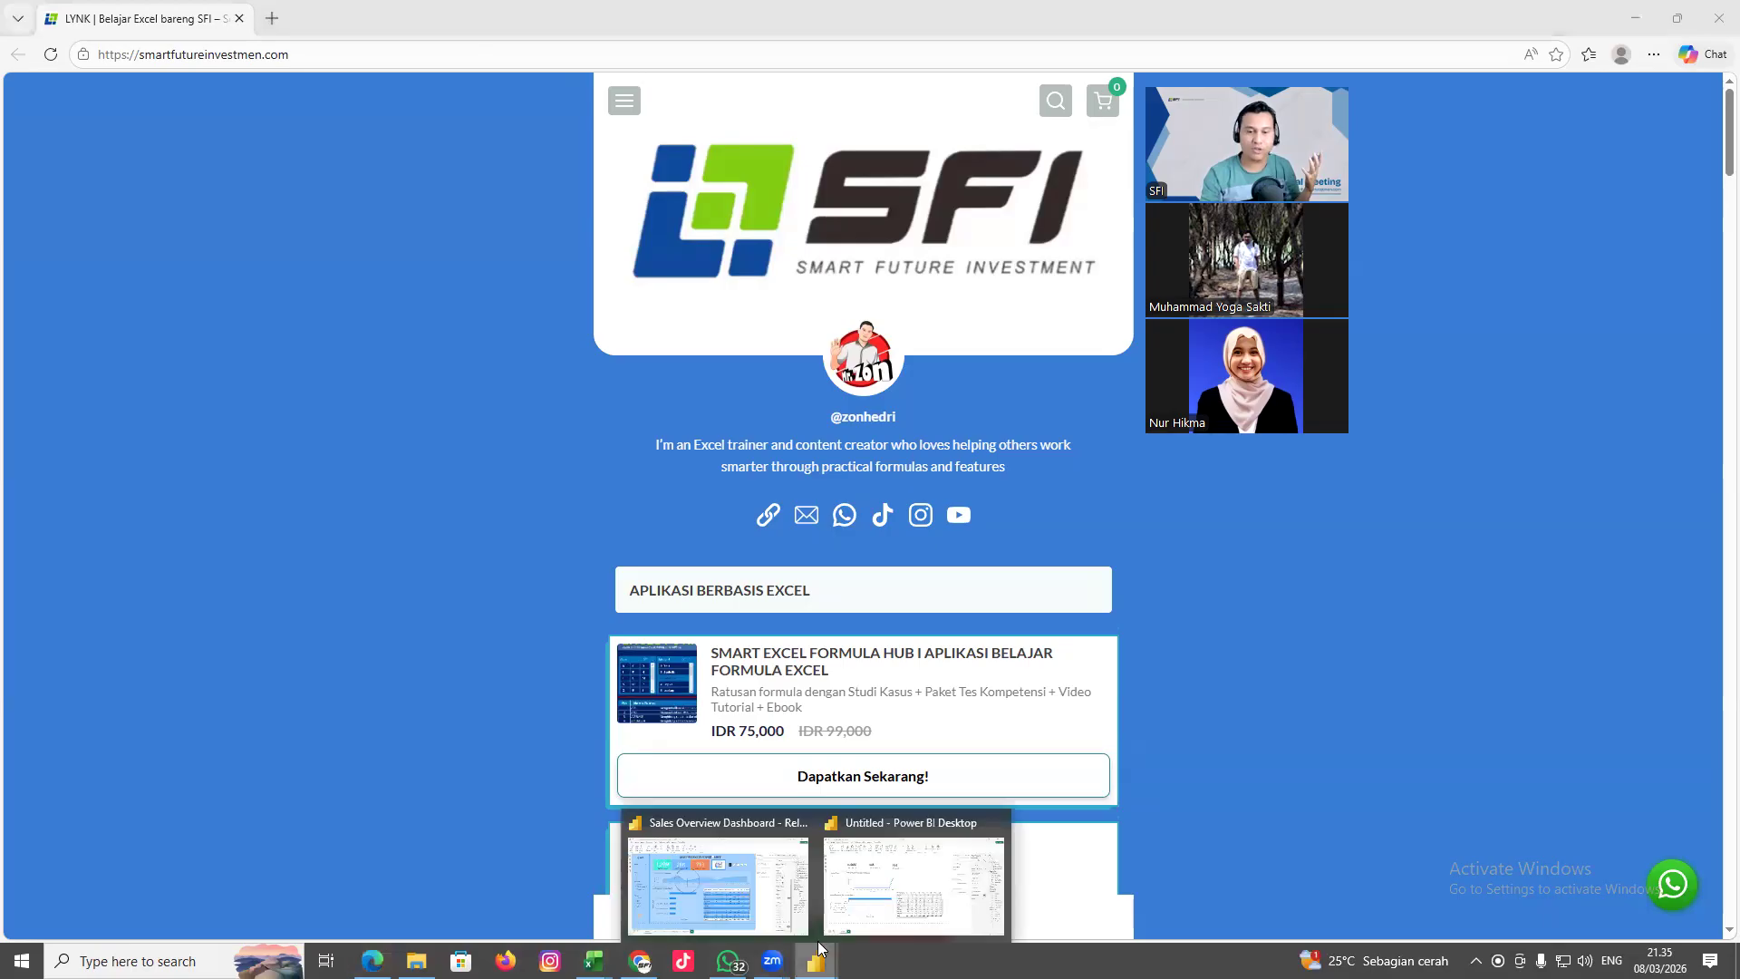
pyautogui.click(849, 895)
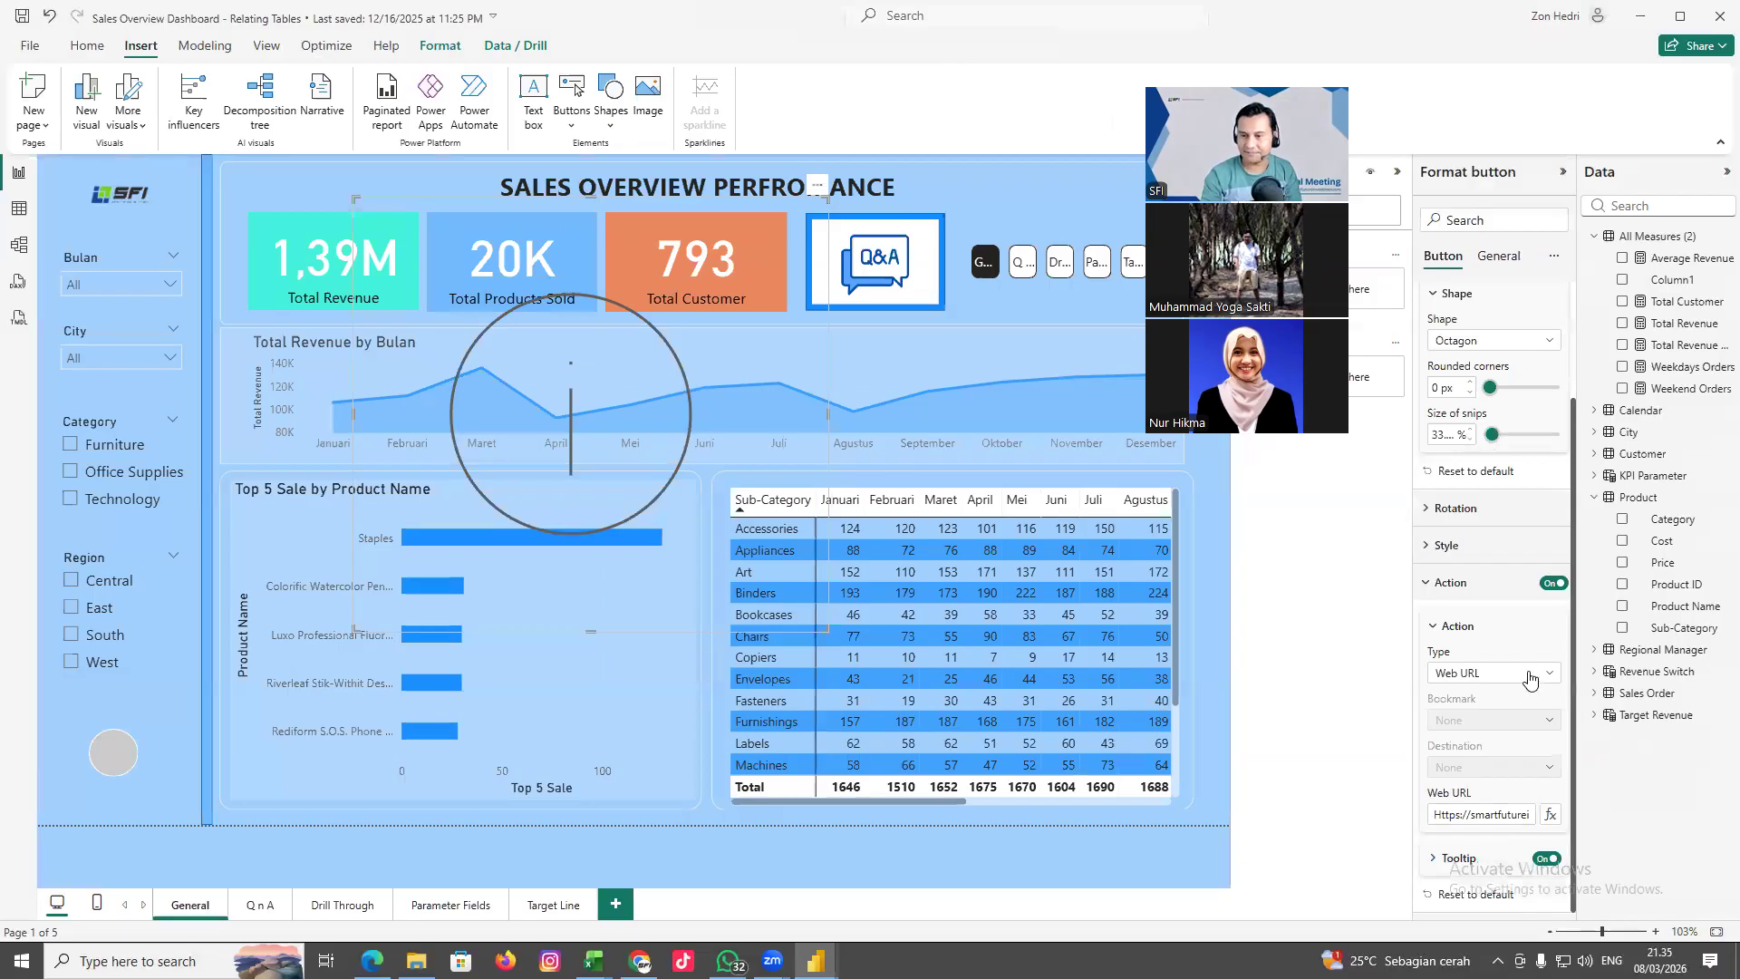
# Set the Information button's action type to Page navigation with destination Q n A, and follow the button to that page
pyautogui.click(1530, 676)
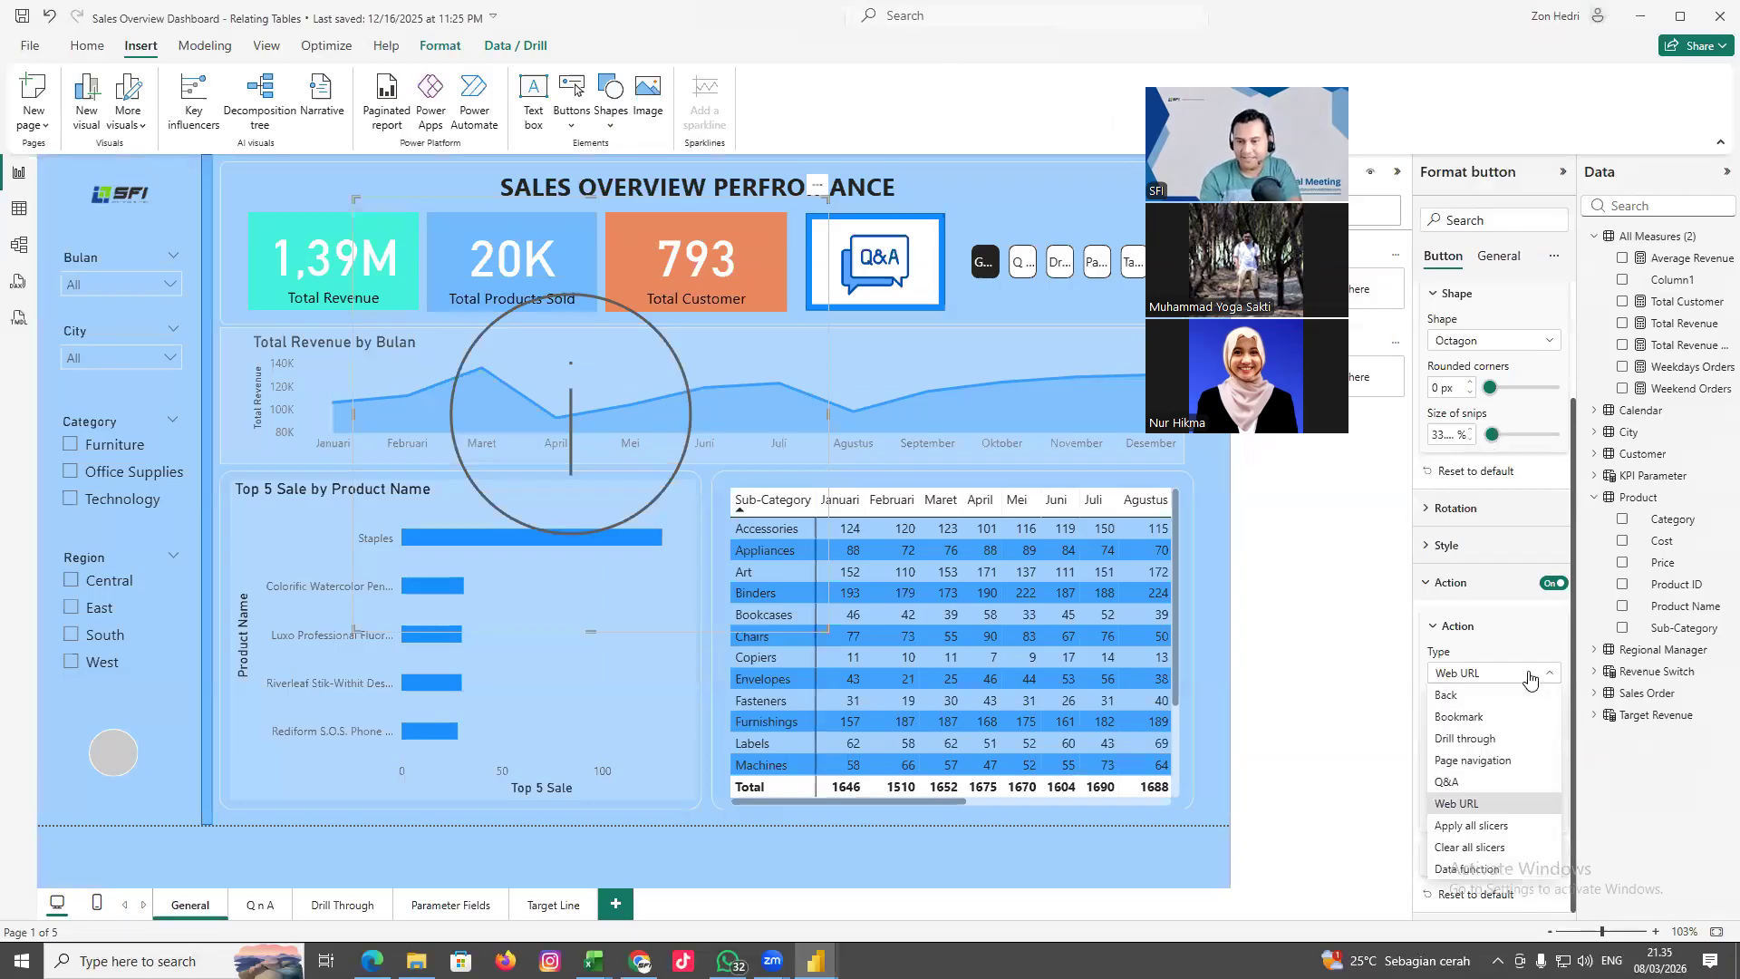
pyautogui.click(1459, 694)
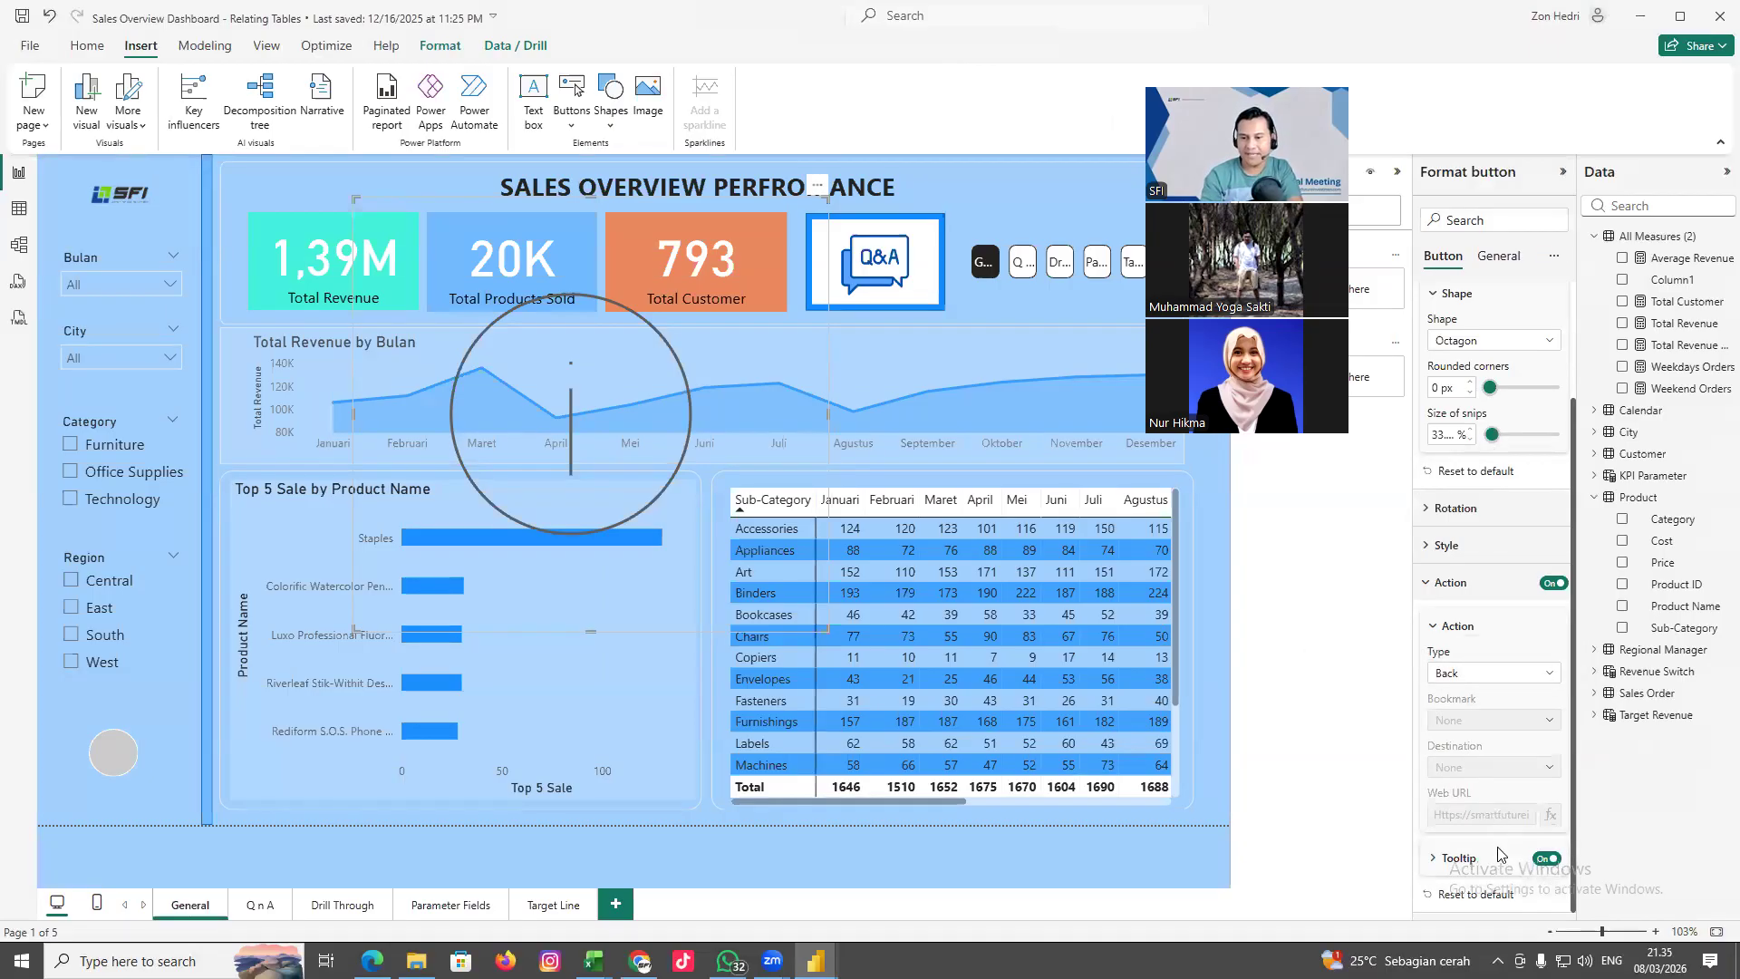
pyautogui.click(1534, 678)
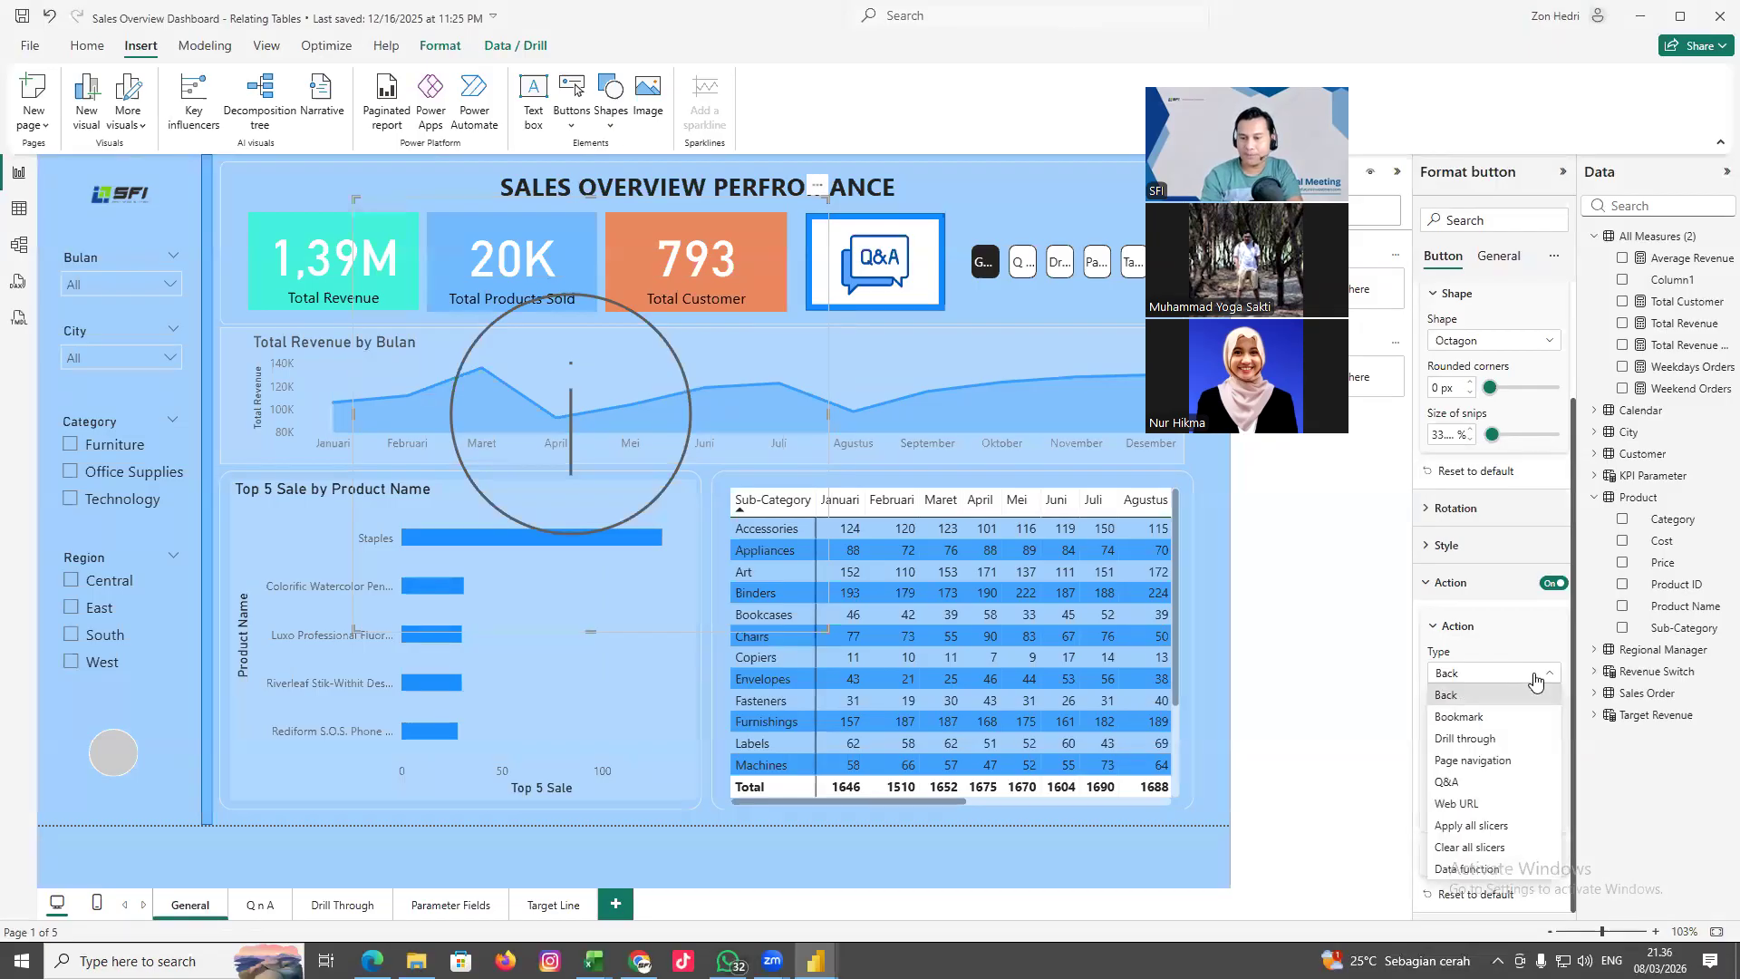
pyautogui.click(1497, 761)
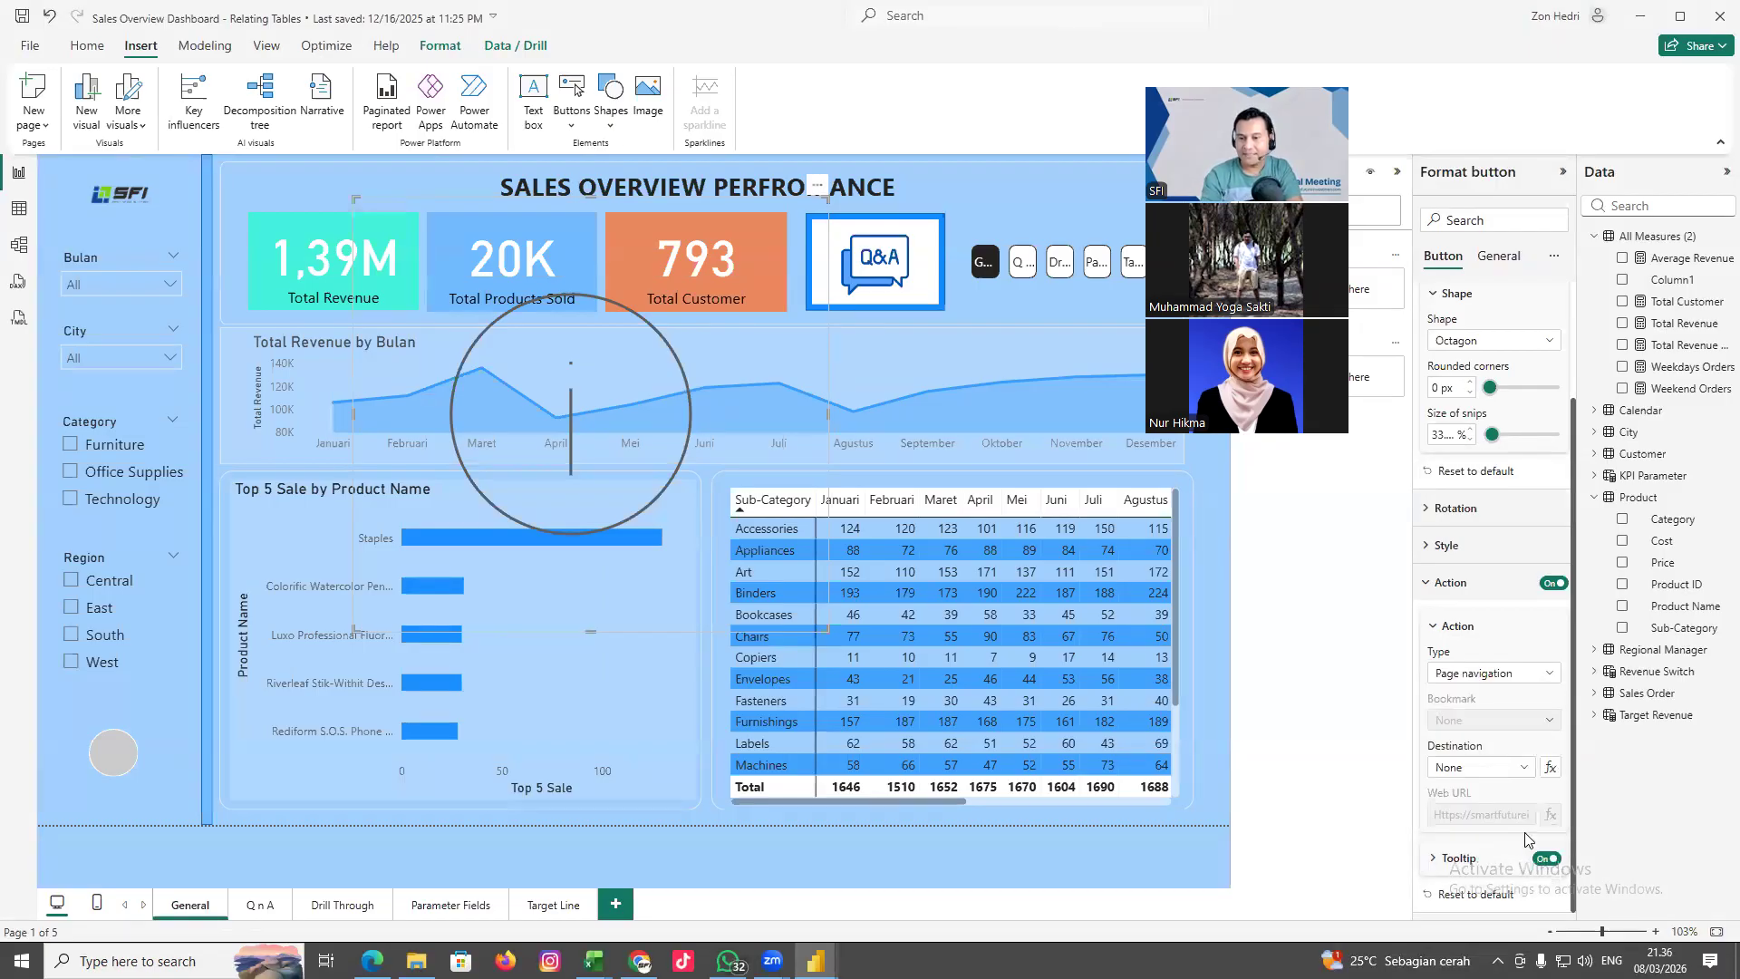
pyautogui.click(1528, 772)
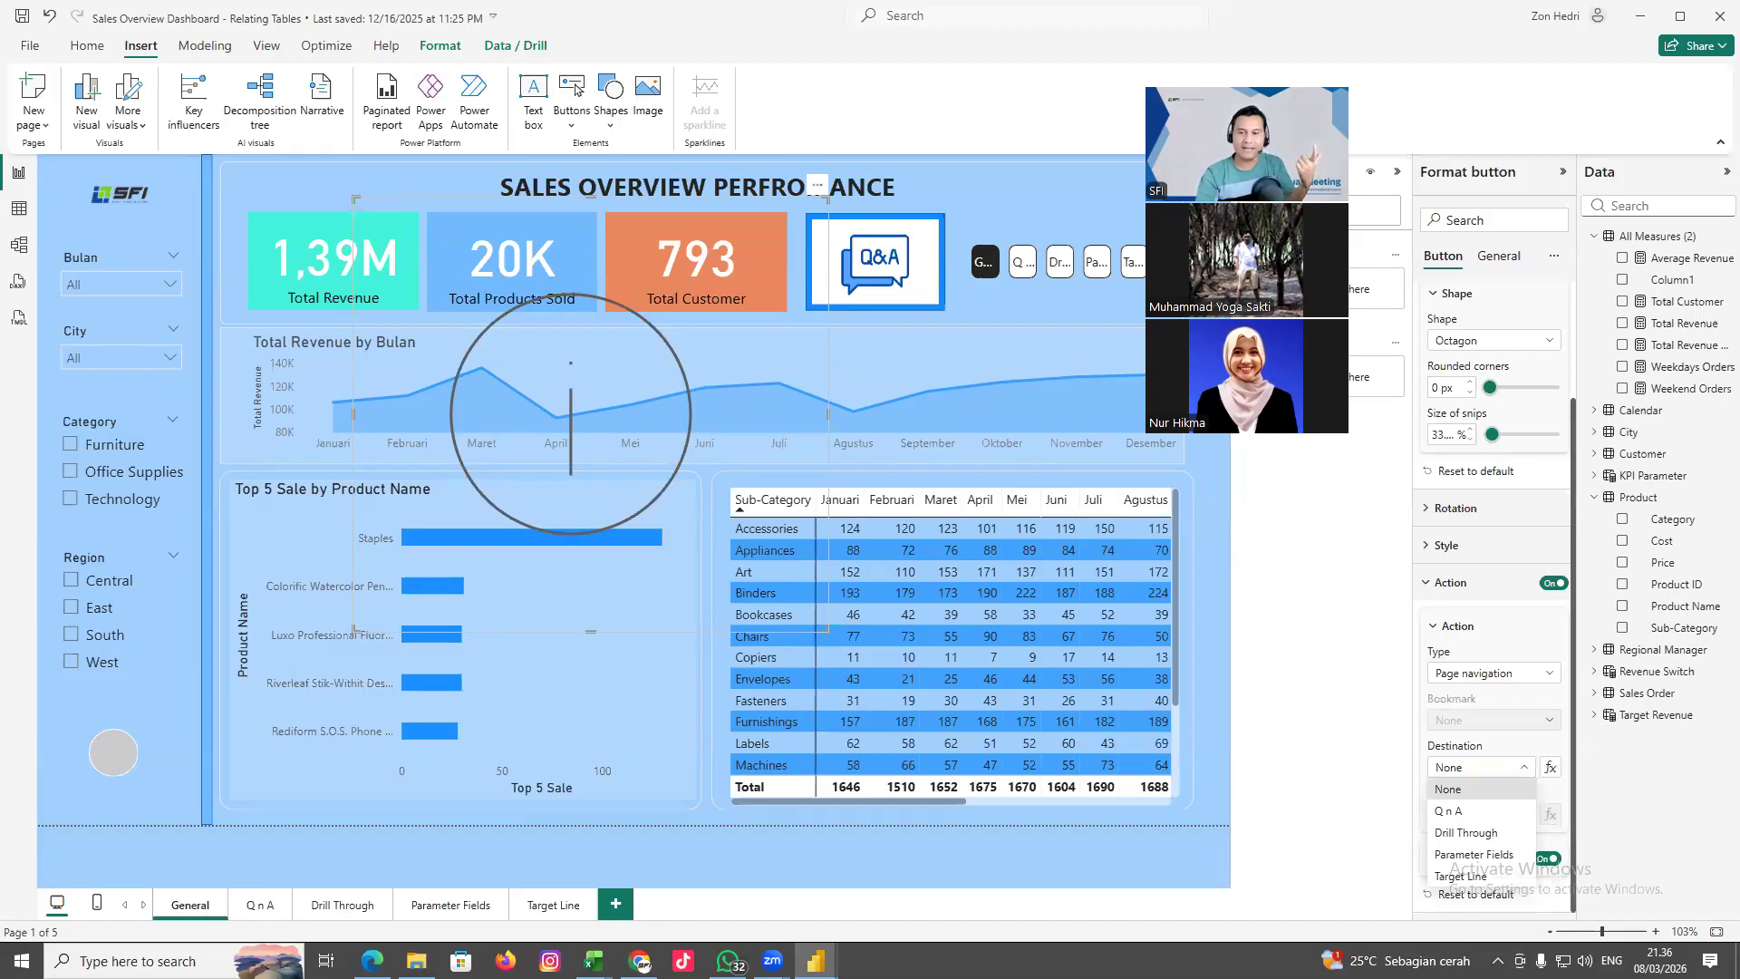
pyautogui.click(1447, 816)
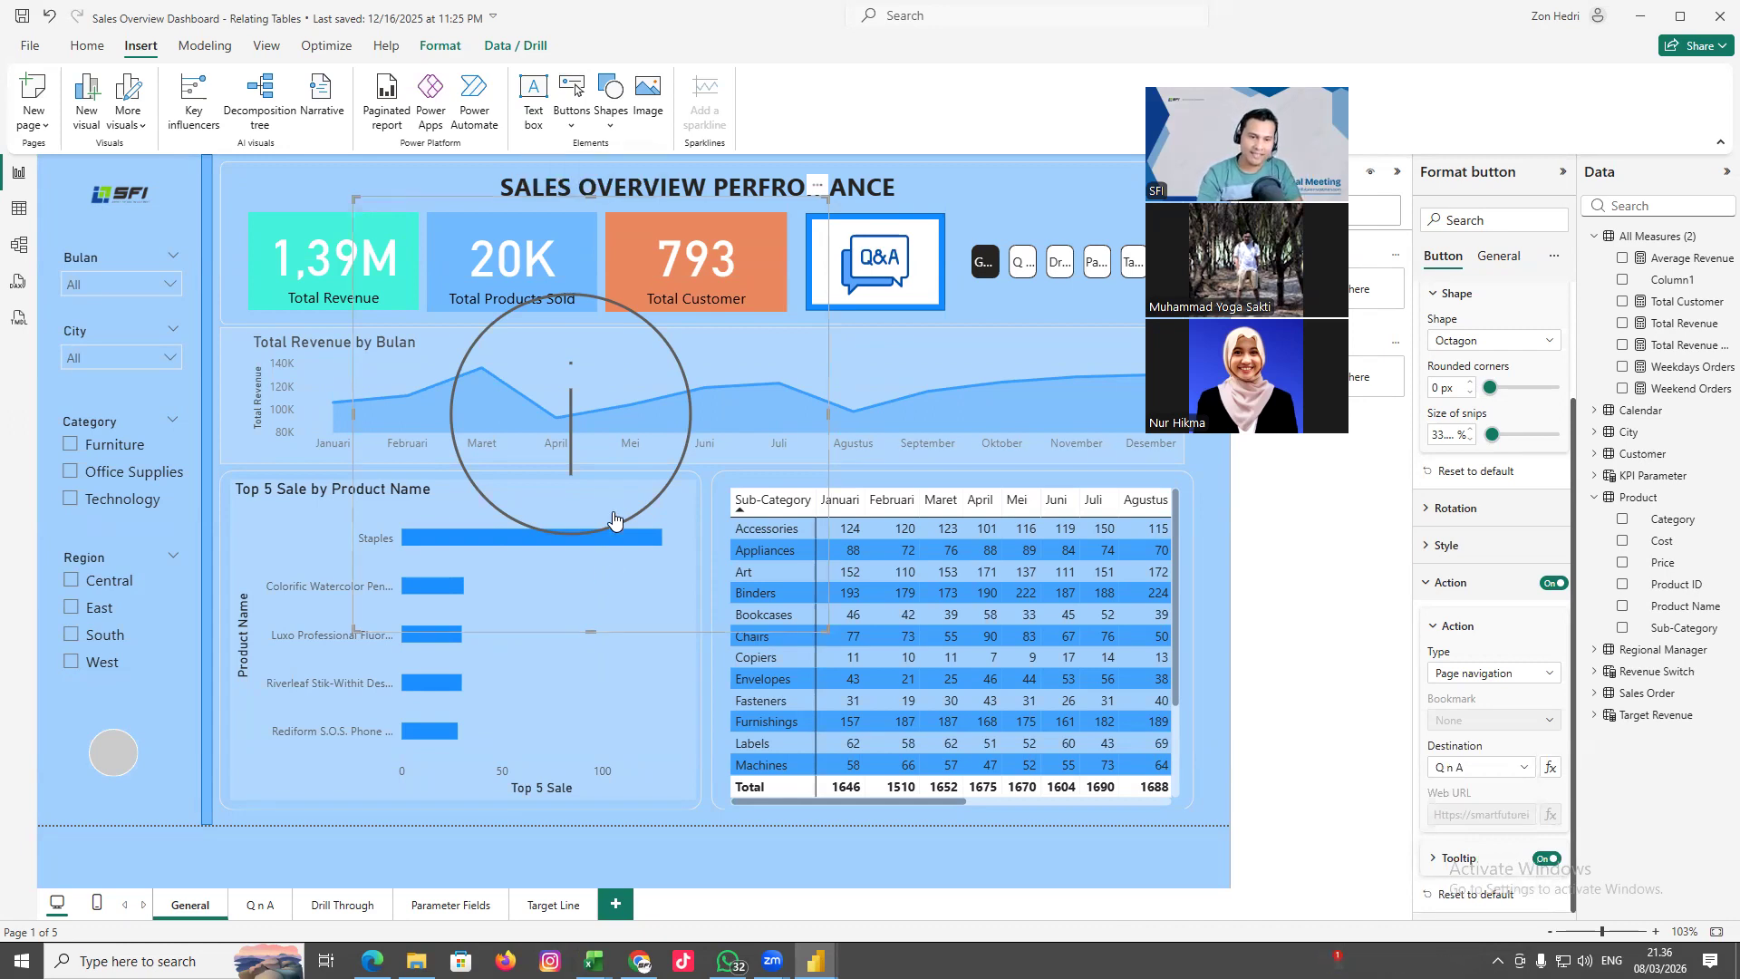
pyautogui.keyDown('ctrl'); pyautogui.click(614, 519); pyautogui.keyUp('ctrl')
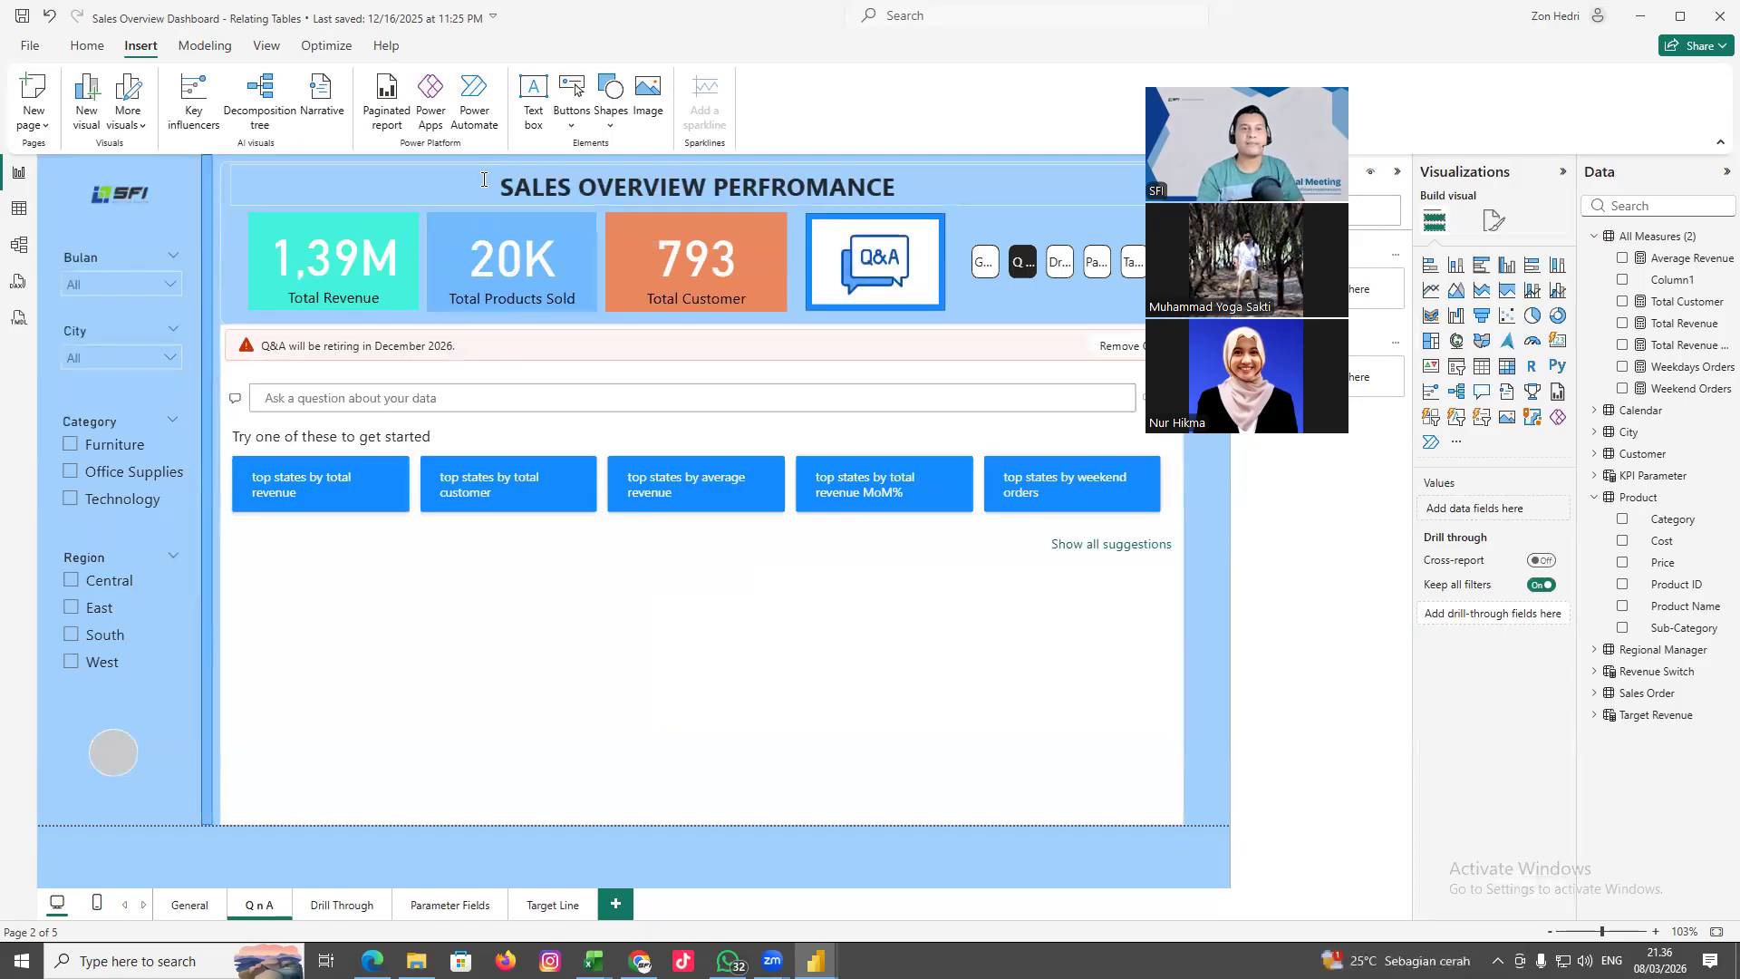
# Insert a page navigator on the Q n A page and place it below the suggested questions
pyautogui.click(571, 127)
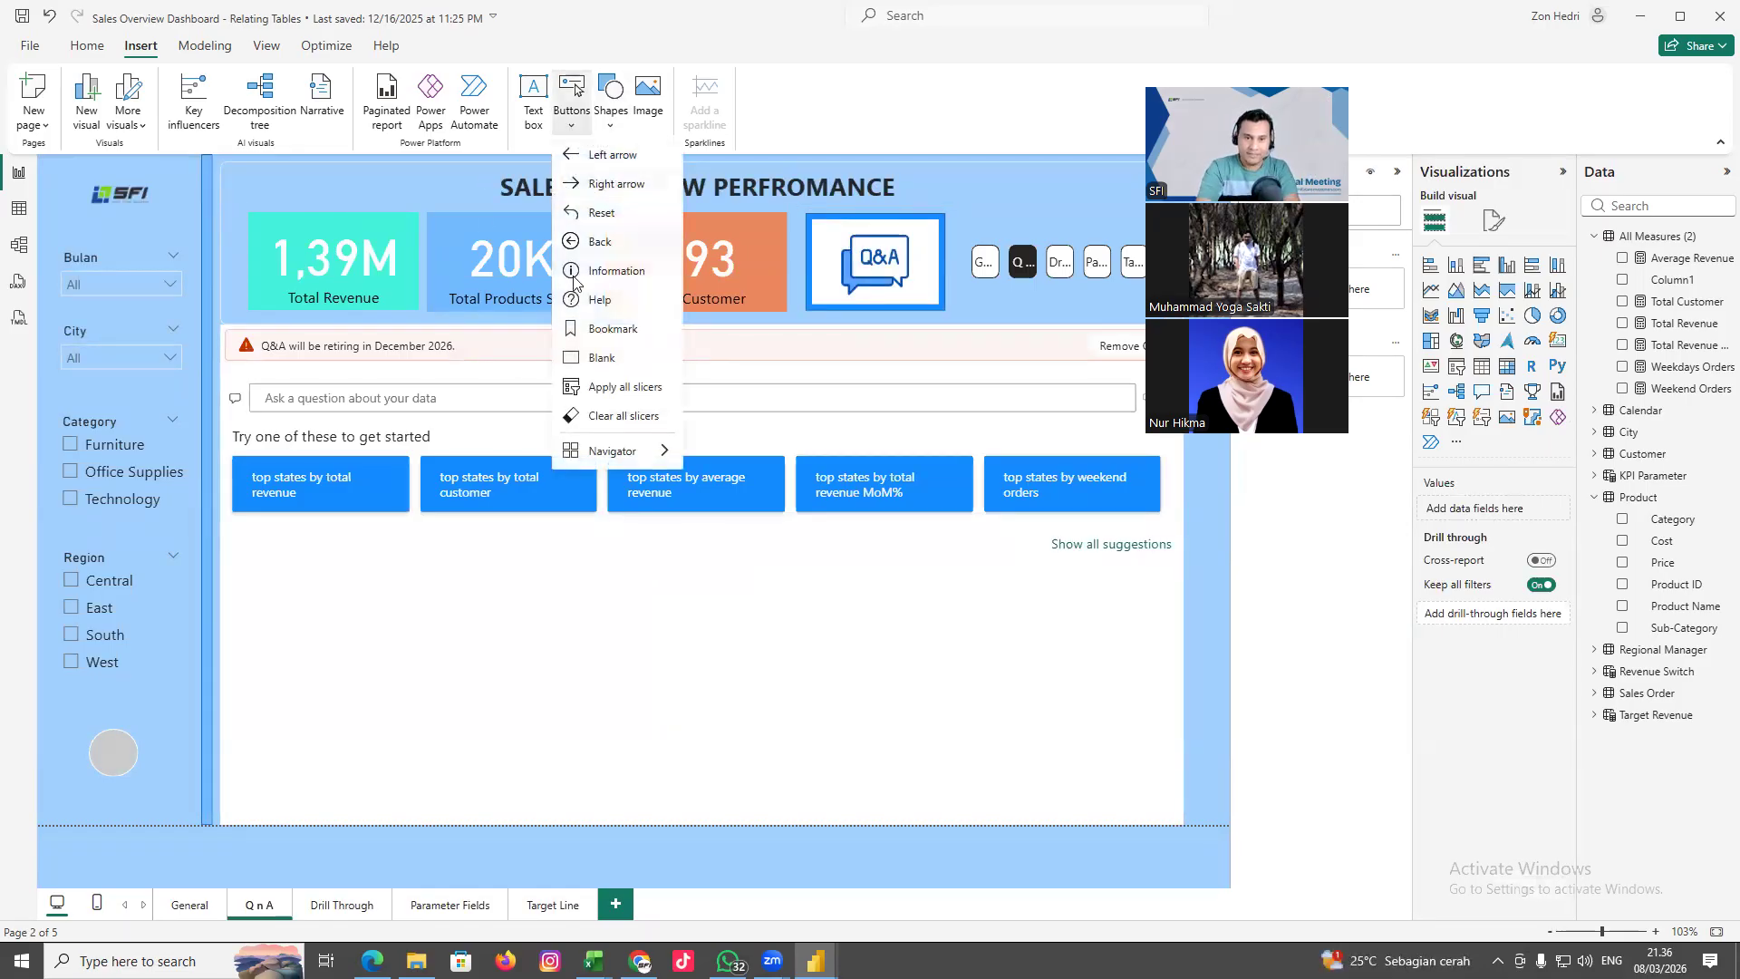
pyautogui.moveTo(624, 460)
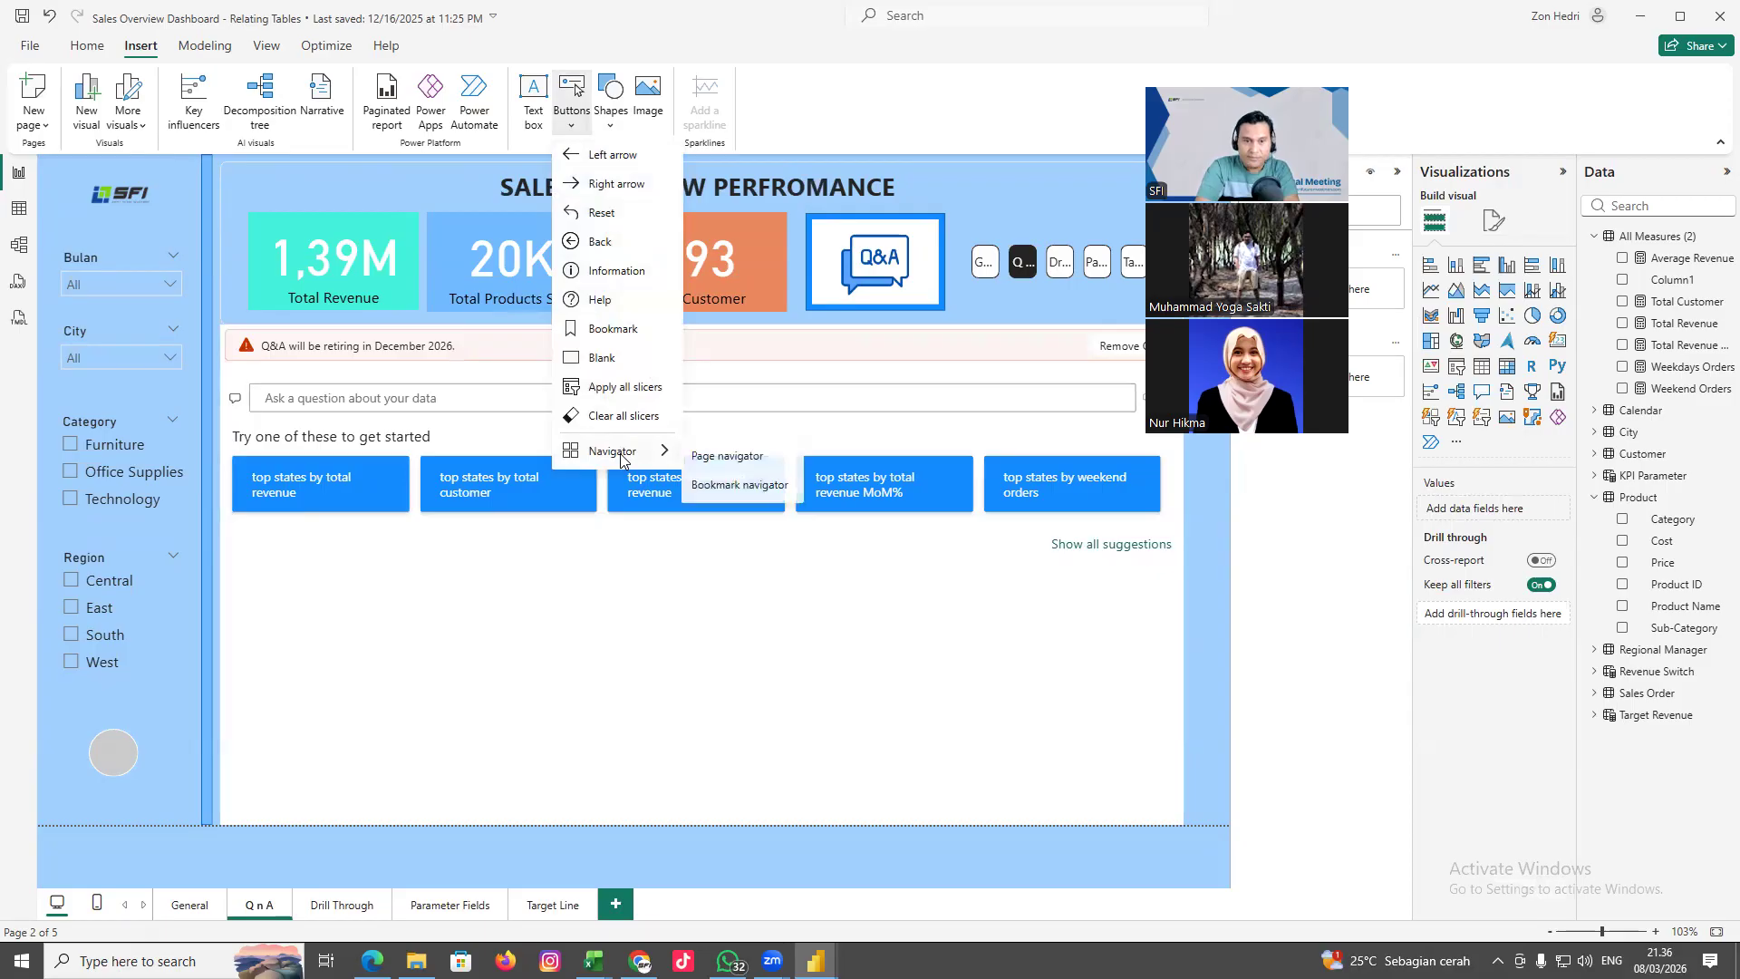
pyautogui.click(725, 456)
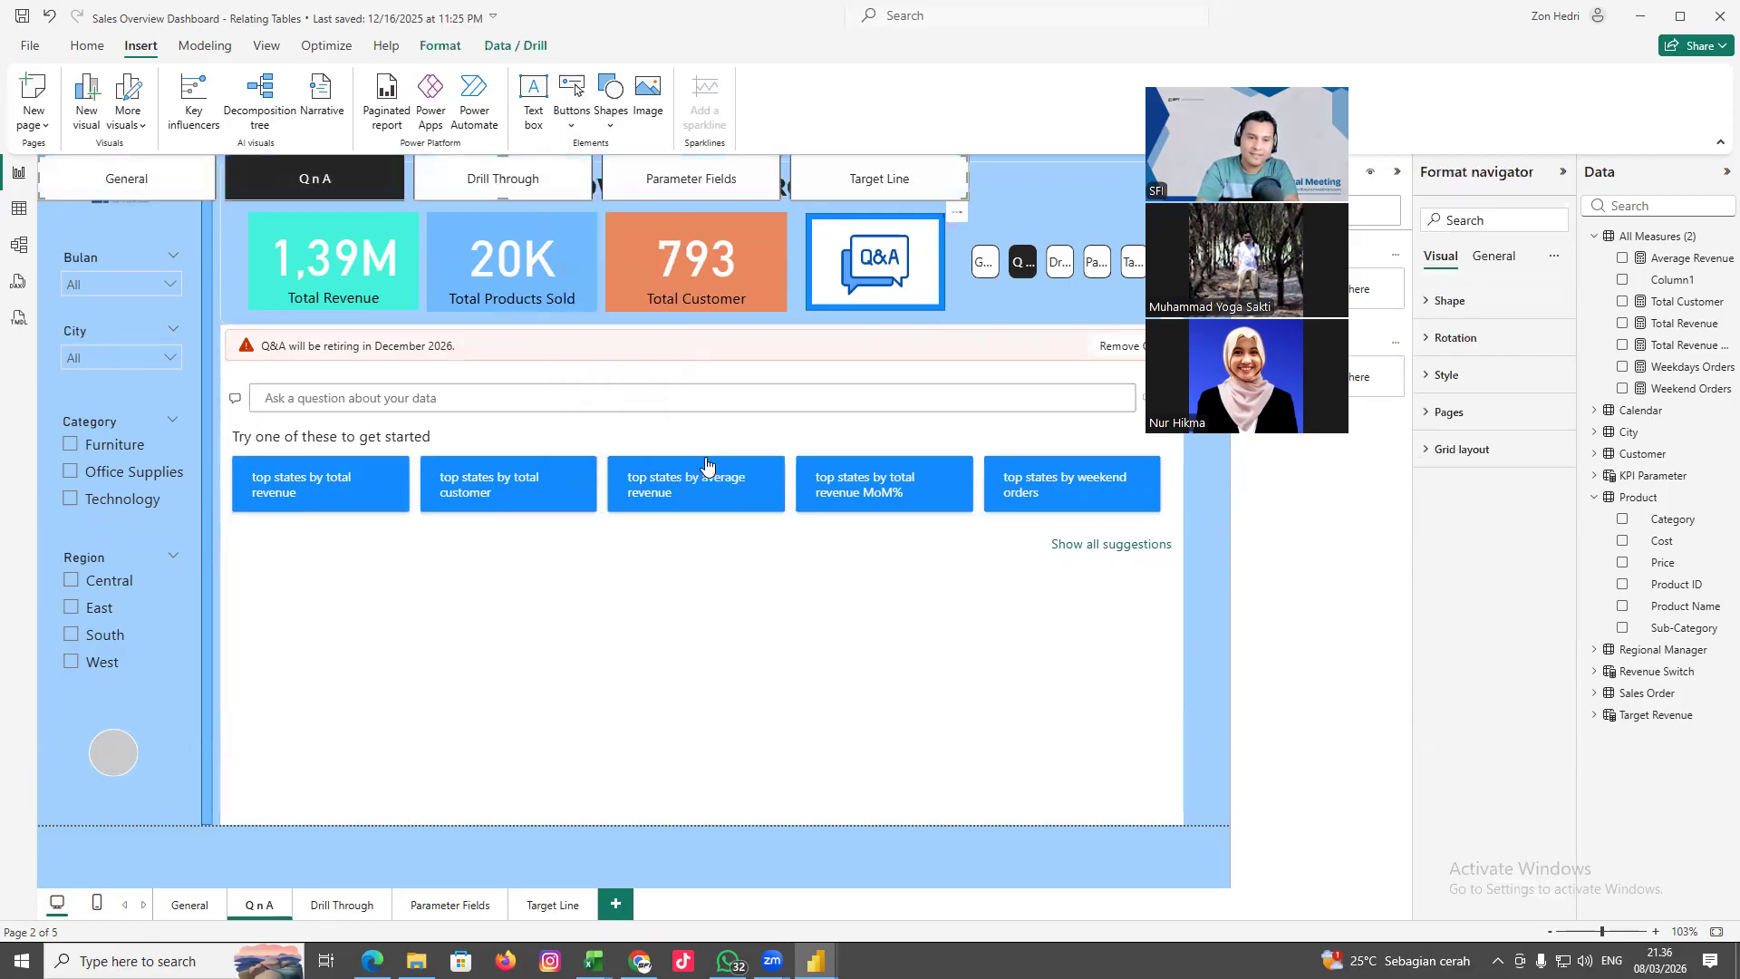
pyautogui.moveTo(570, 197); pyautogui.dragTo(771, 626)
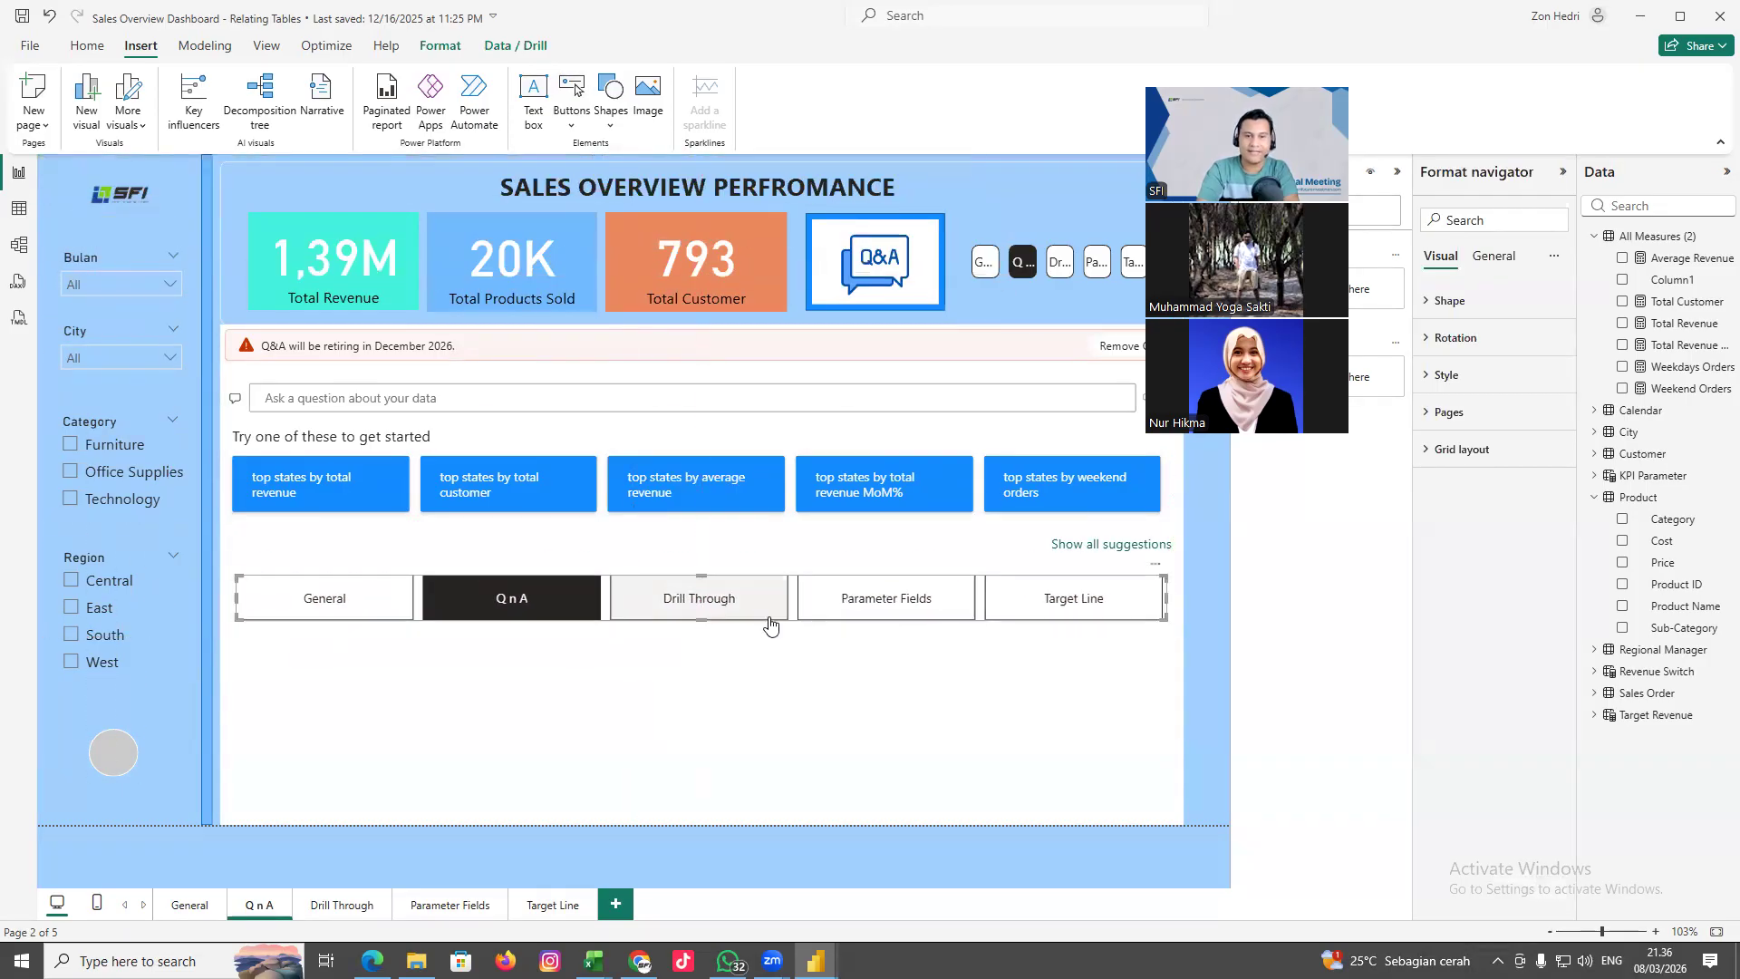
# Test the page navigator's General link, and return to the Q n A page by way of the Drill Through page
pyautogui.keyDown('ctrl'); pyautogui.click(350, 617); pyautogui.keyUp('ctrl')
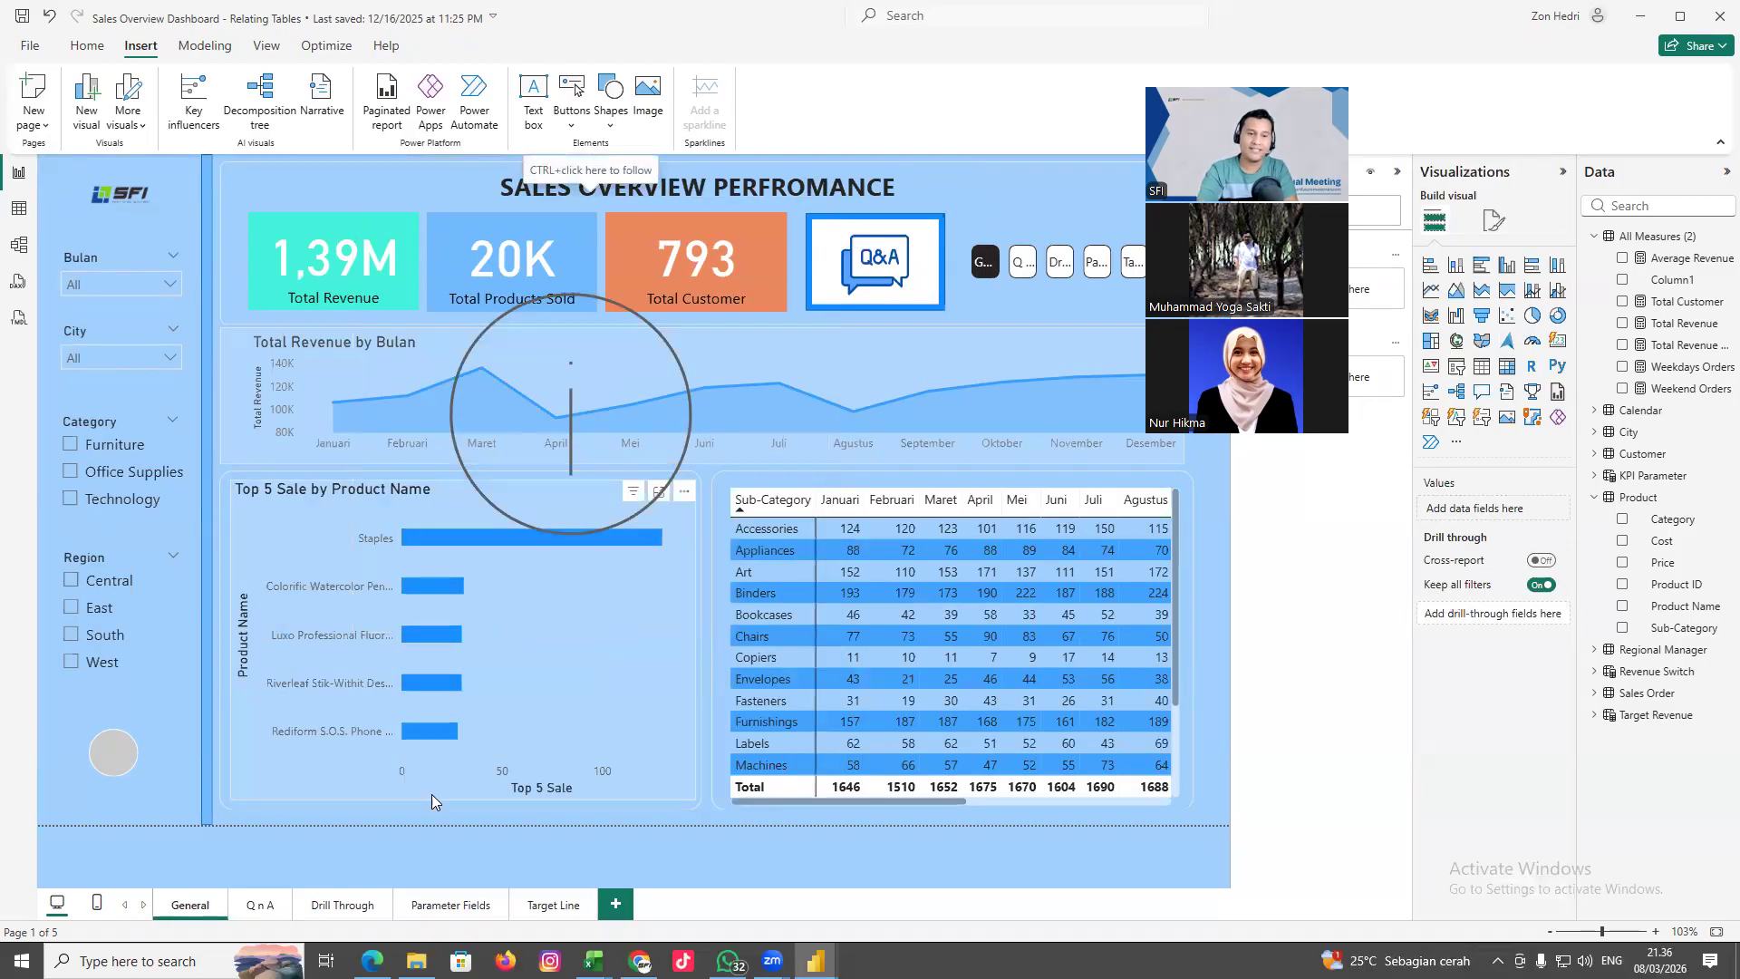
pyautogui.click(352, 905)
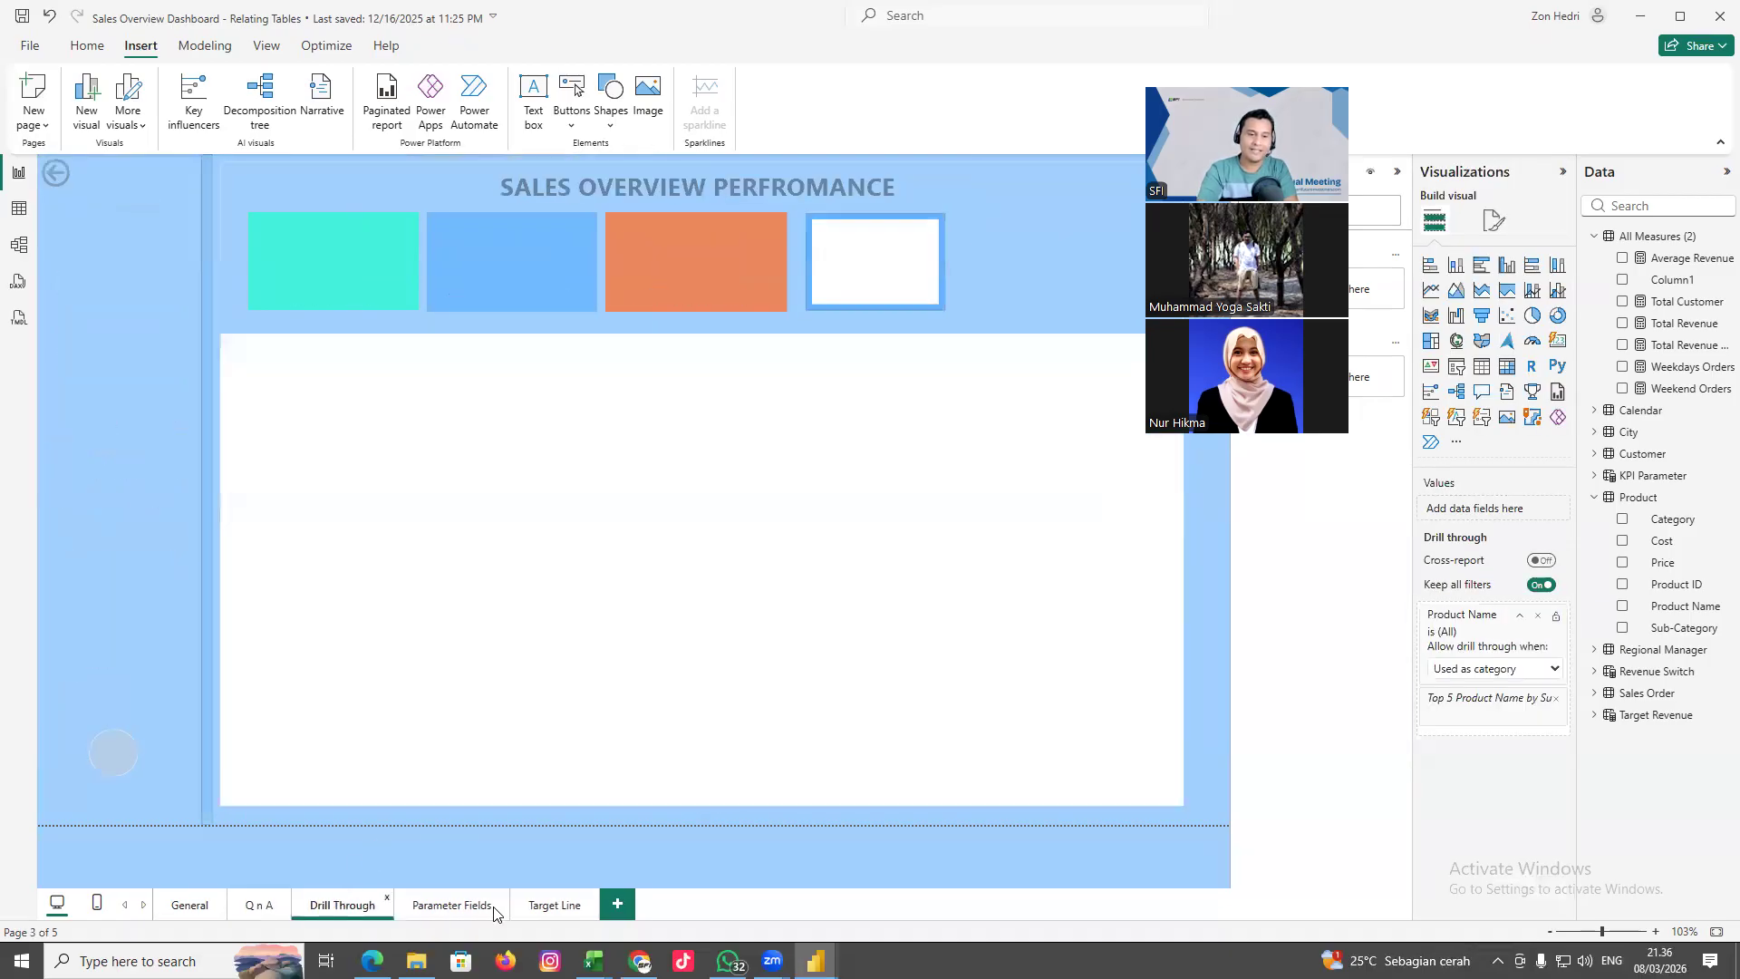
pyautogui.click(260, 906)
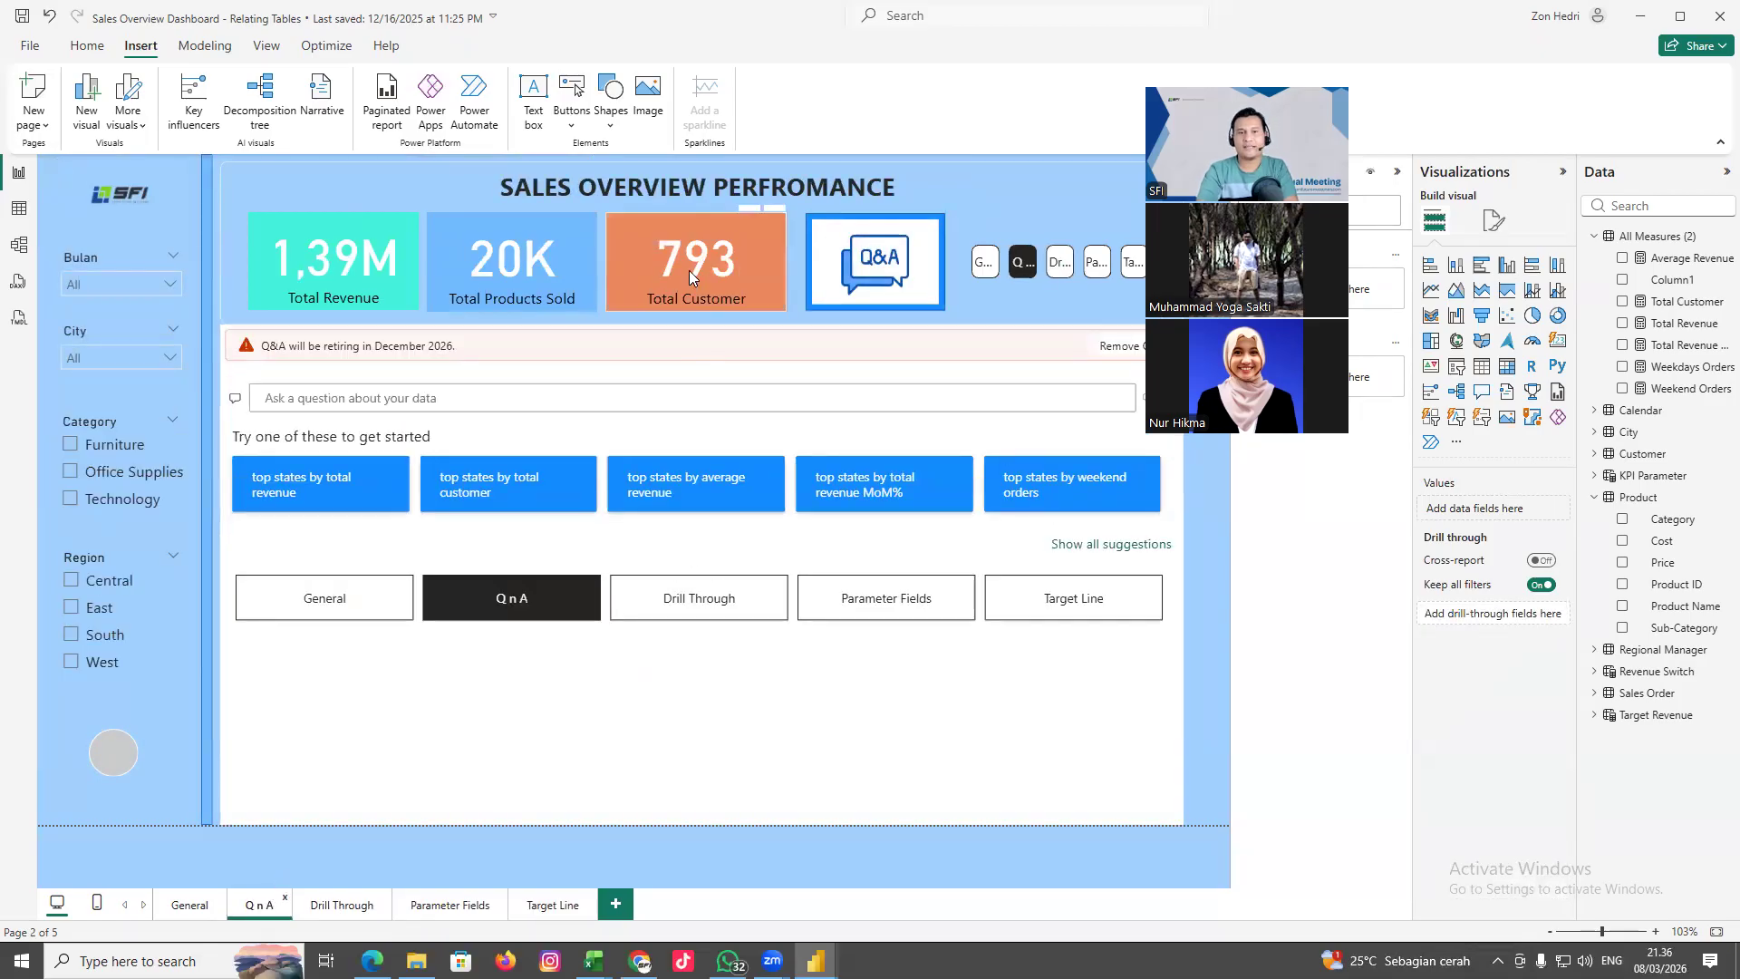
# Try a rounded rectangle shape with its action enabled, examine the available action types, and delete the shape
pyautogui.click(571, 127)
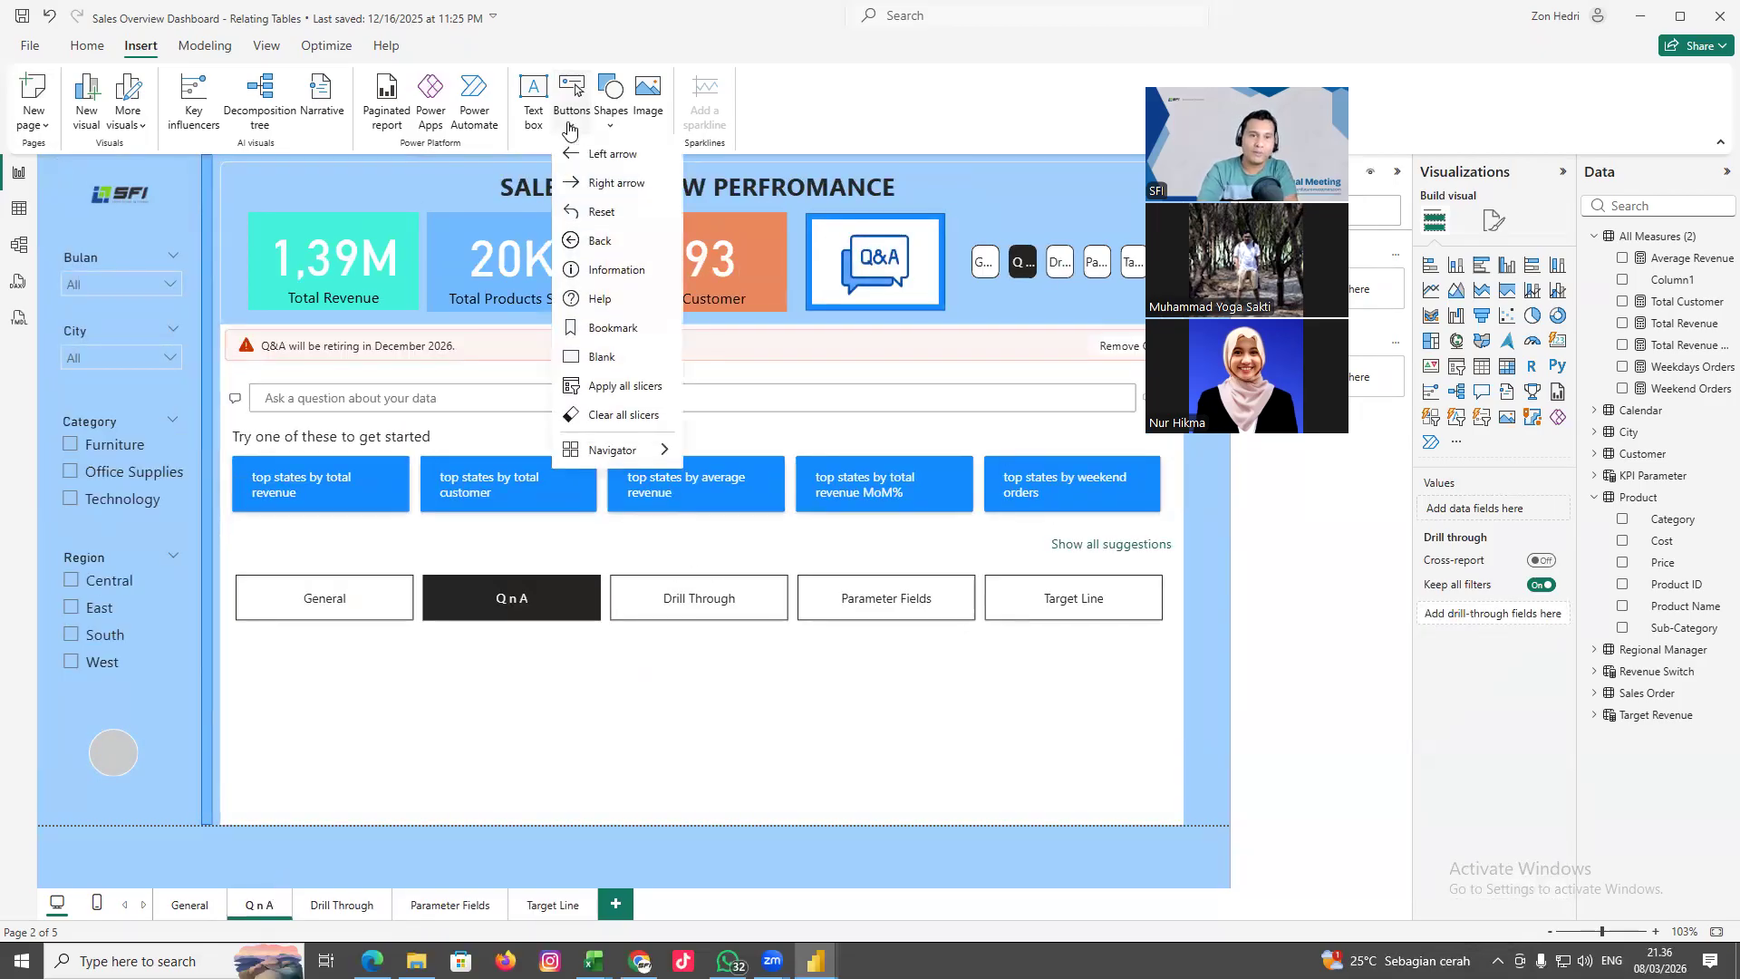
pyautogui.click(619, 129)
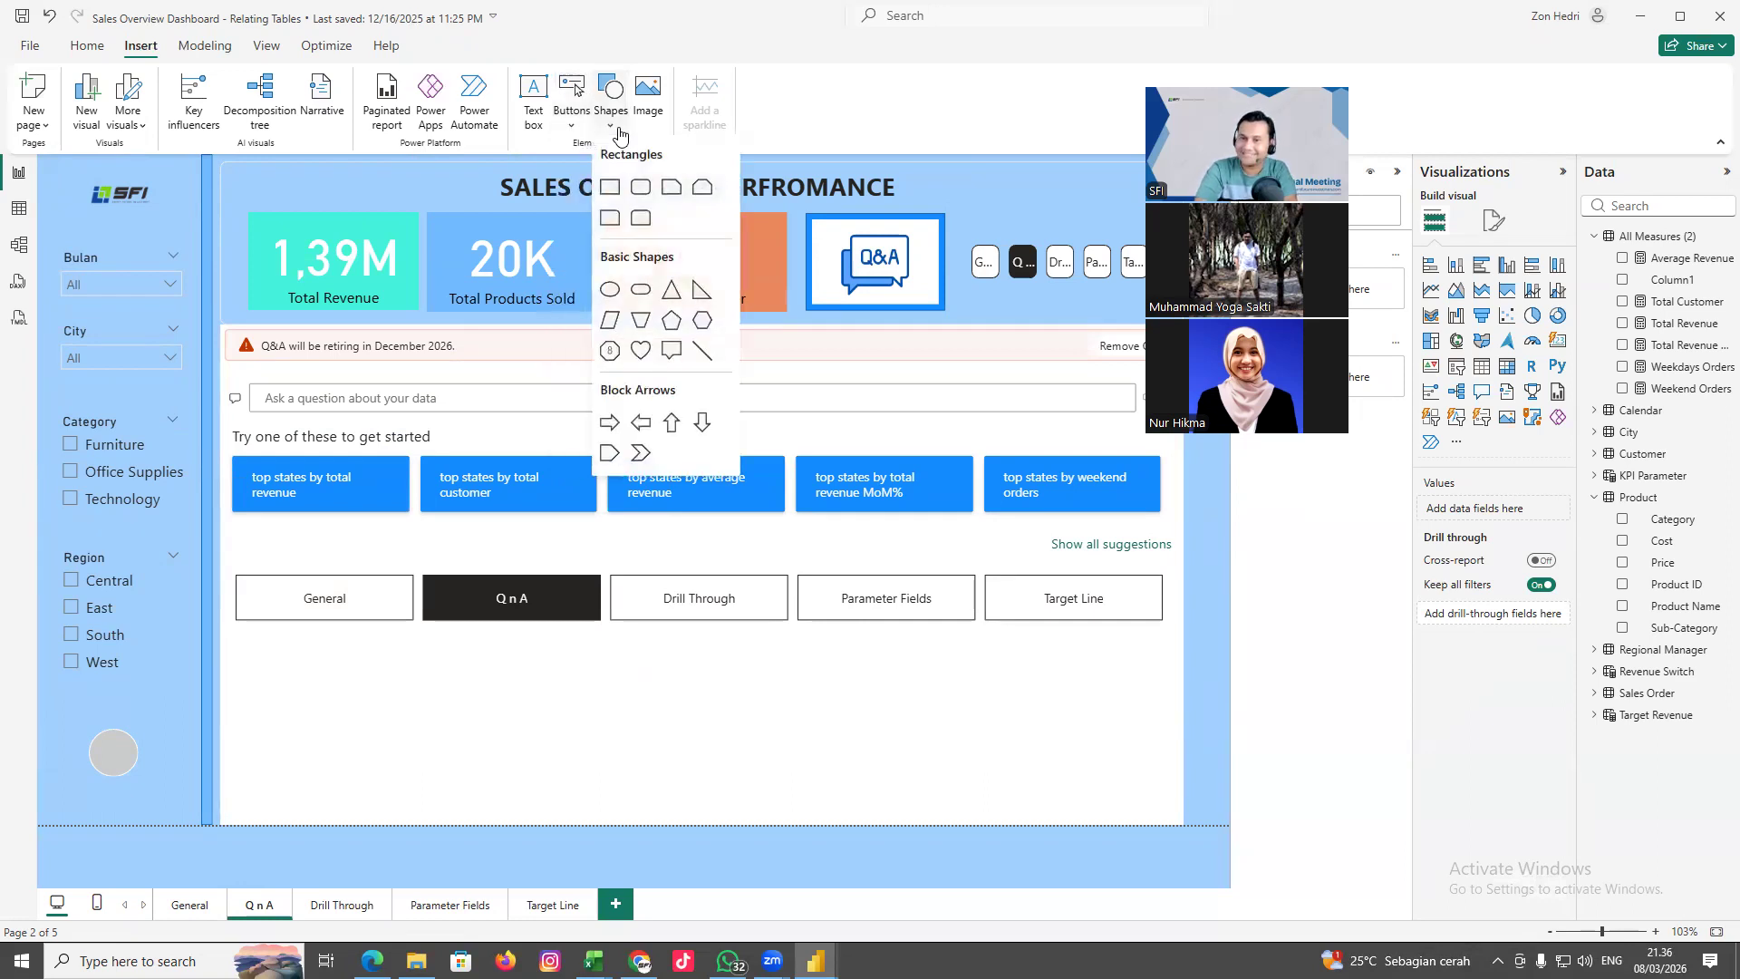
pyautogui.click(641, 187)
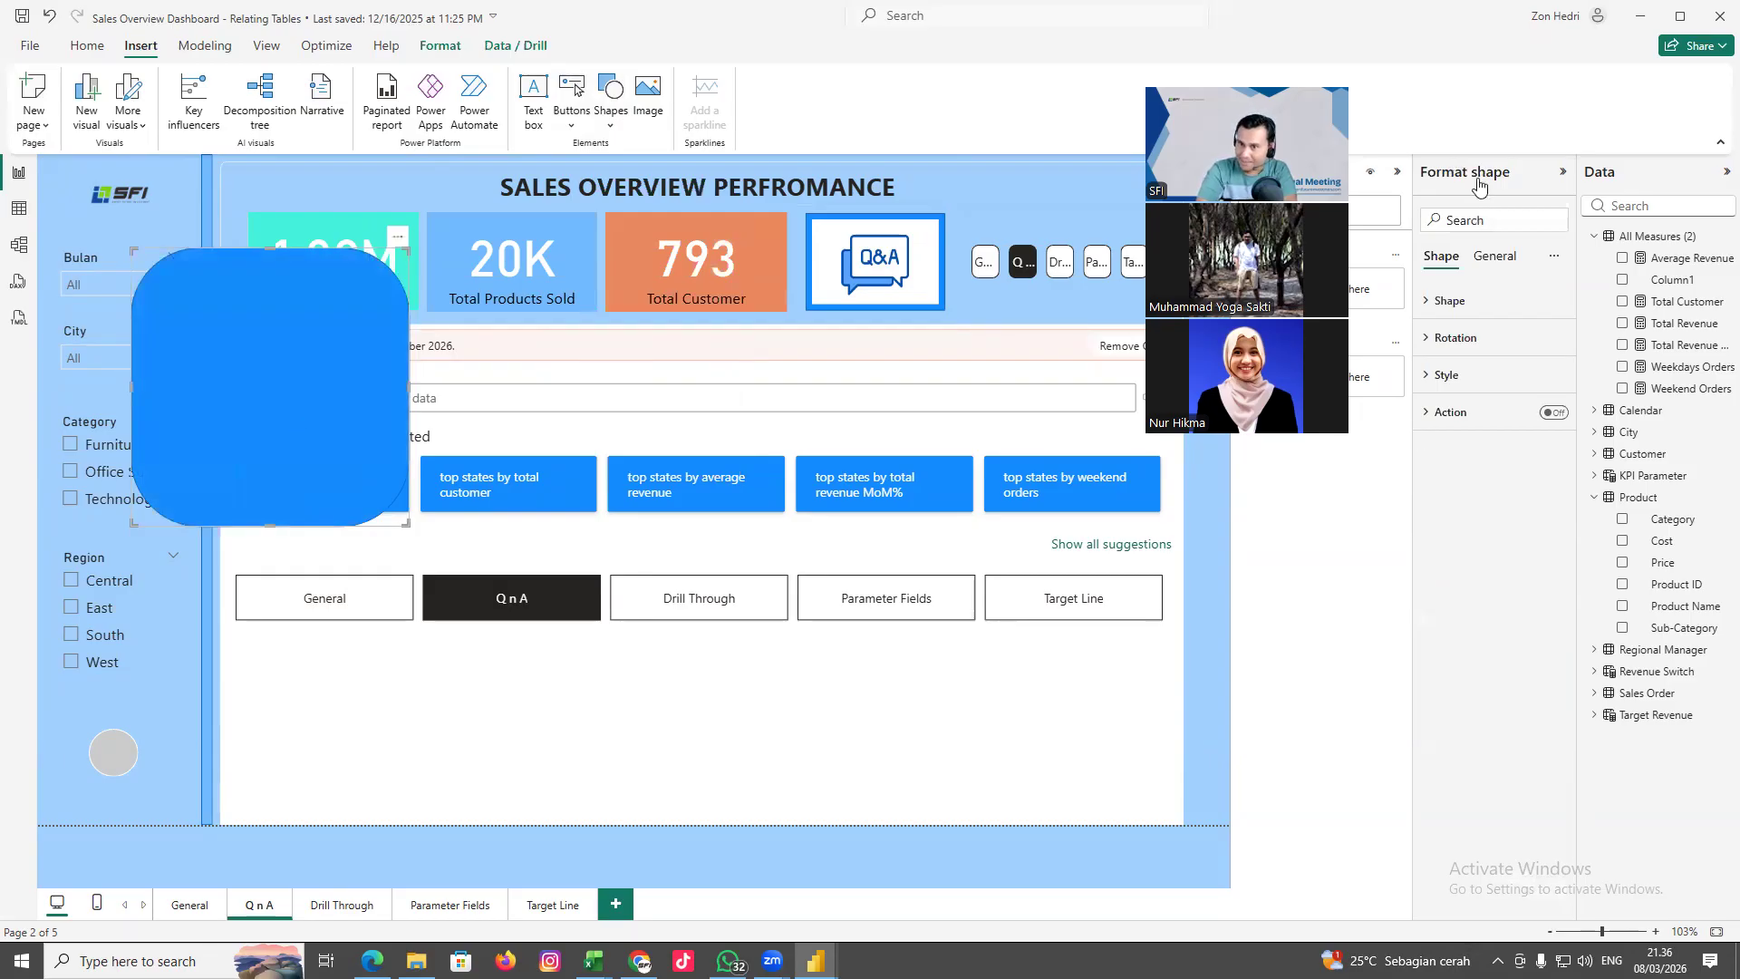
pyautogui.click(1557, 413)
pyautogui.click(1489, 417)
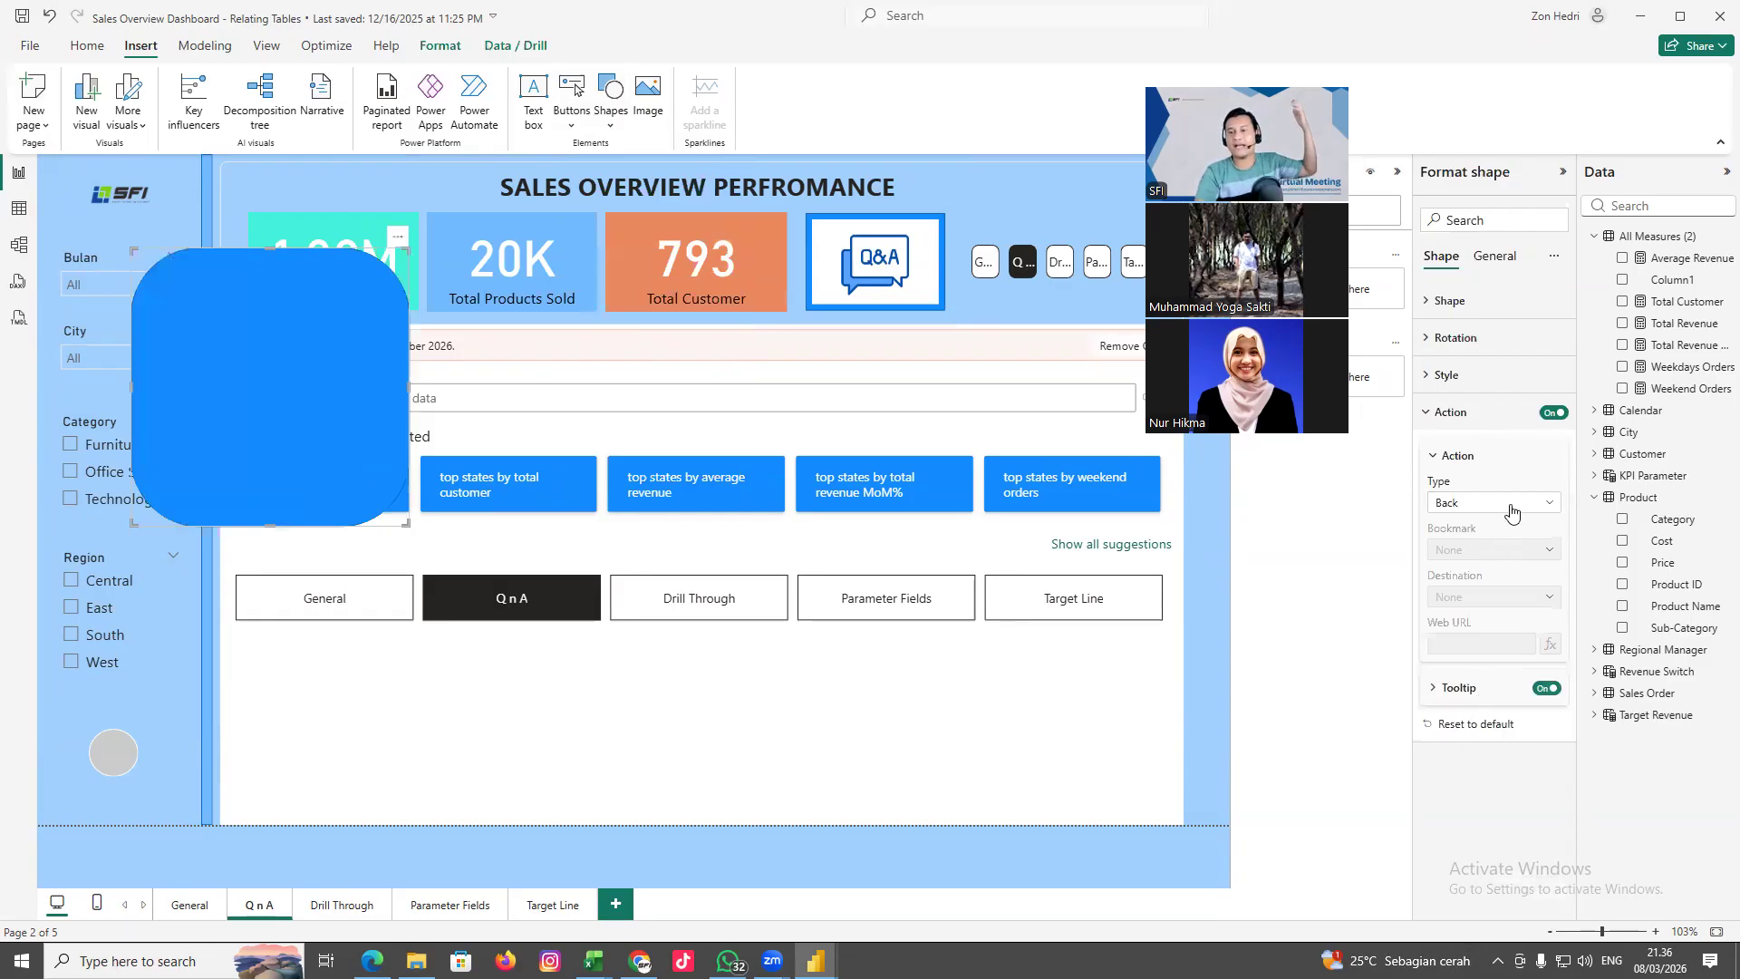
pyautogui.click(1511, 506)
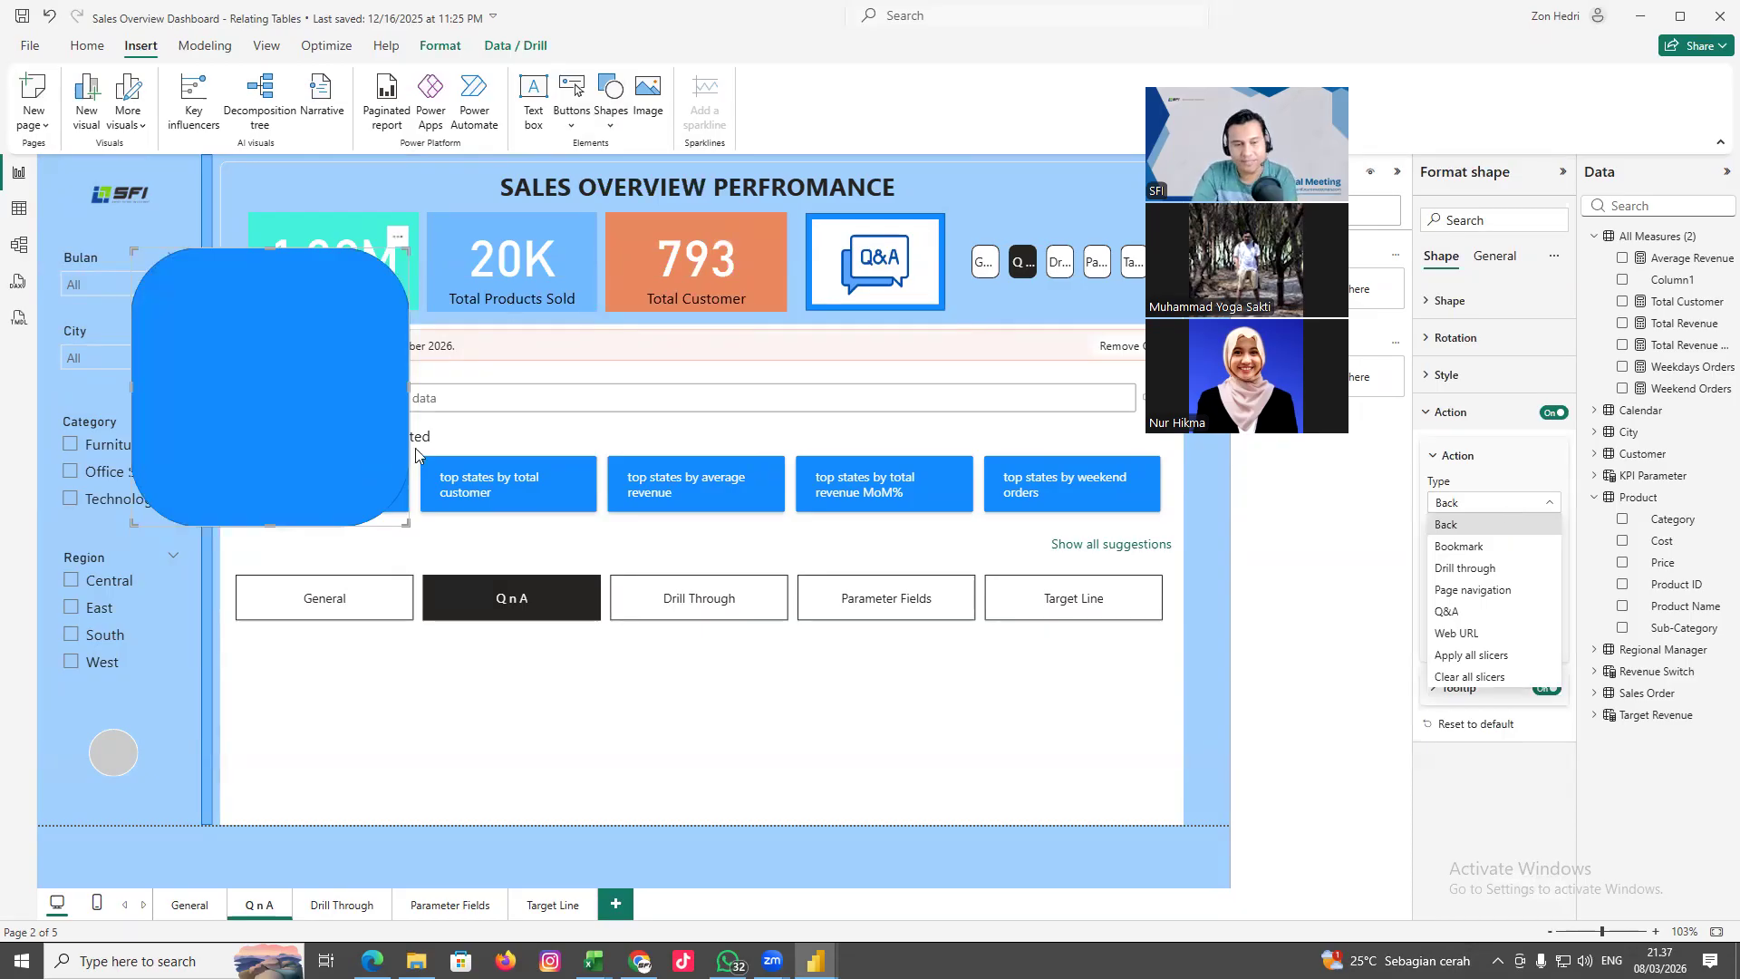
pyautogui.press('Delete')
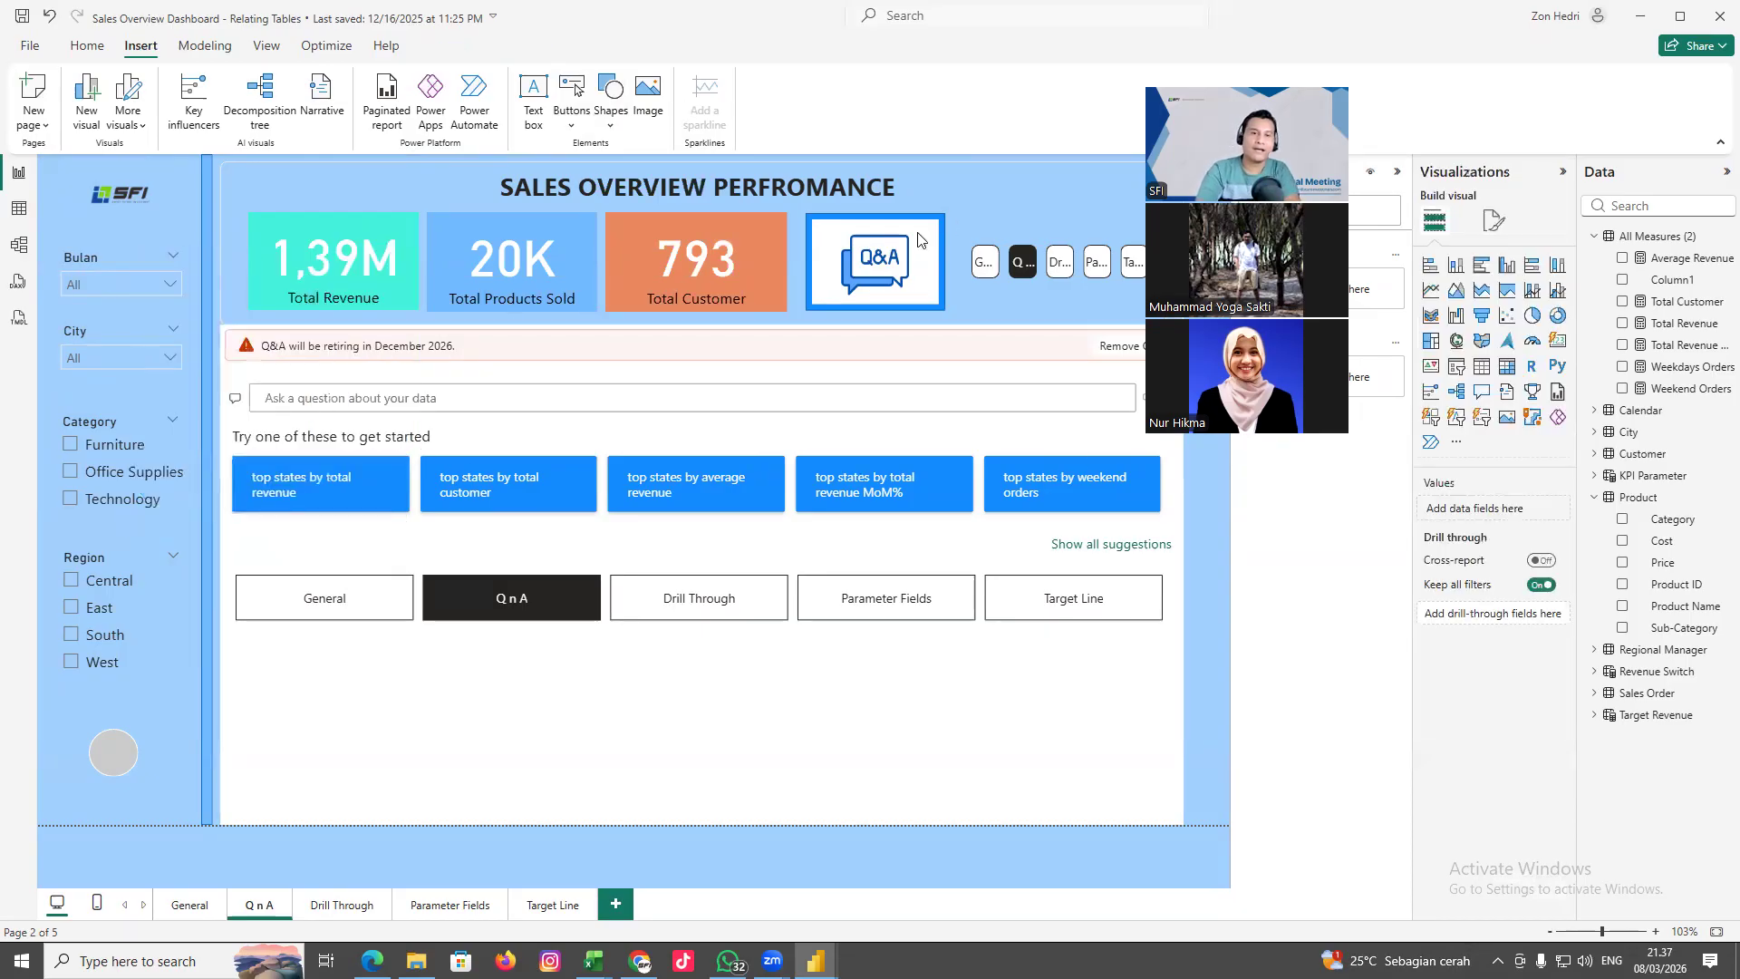